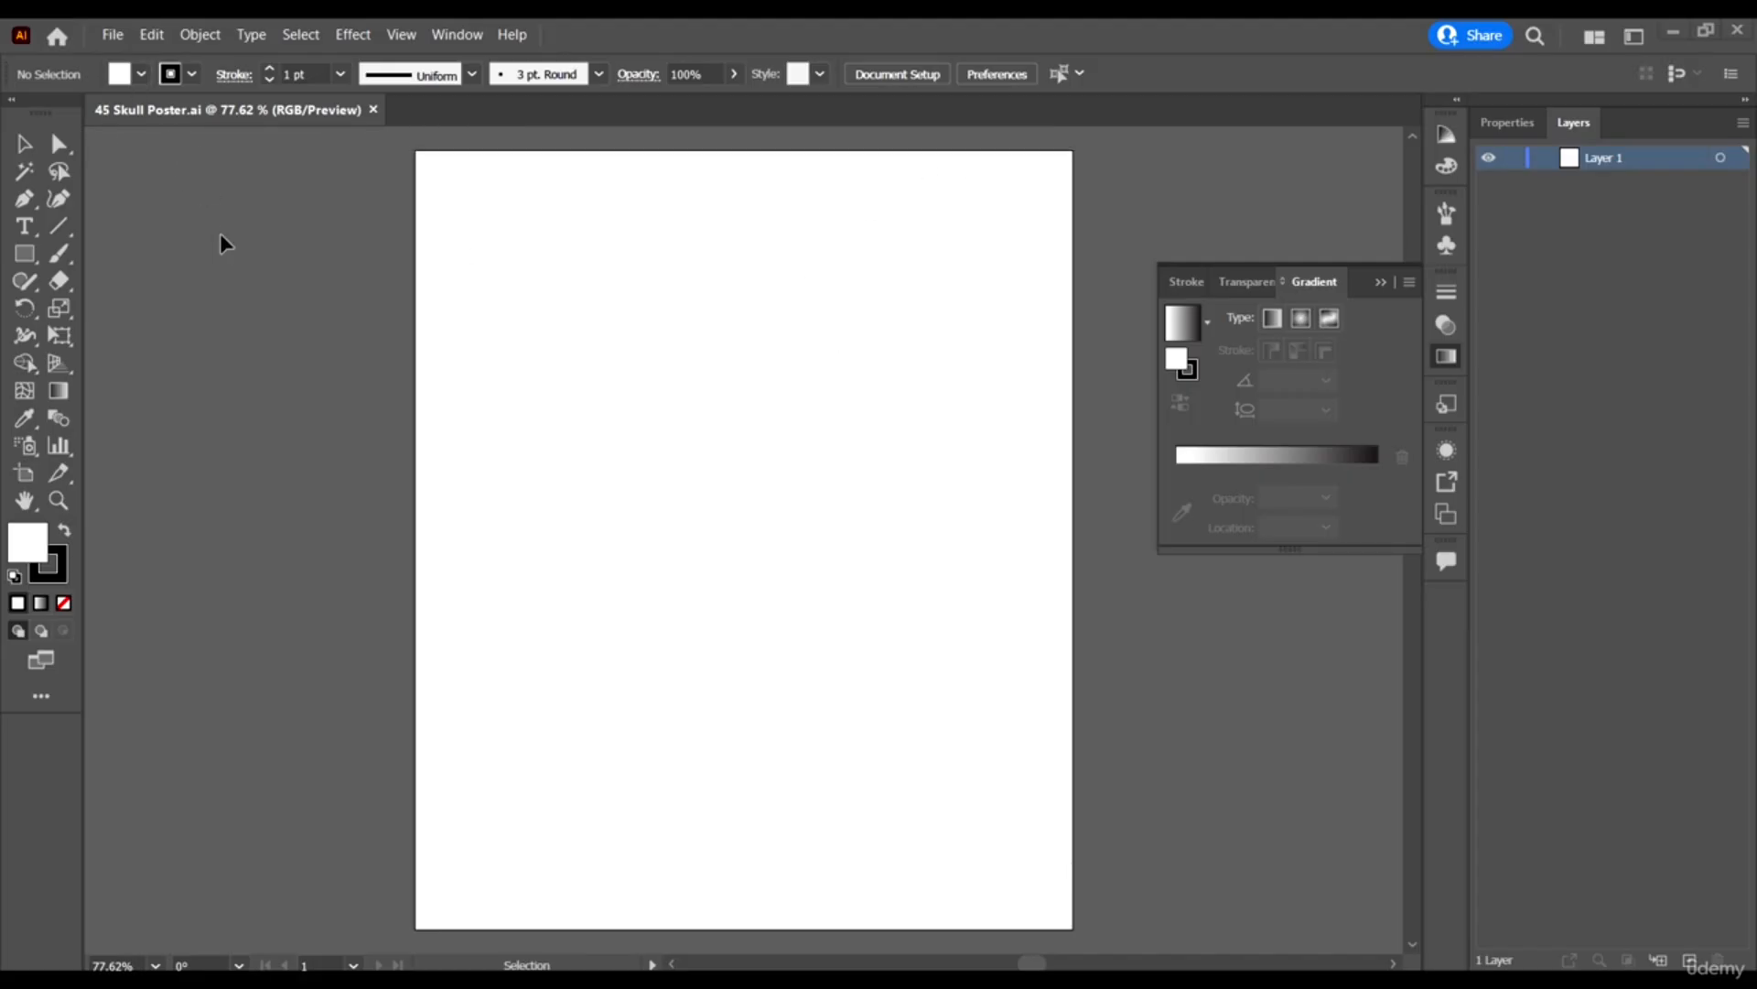
Place the Skull Line Art image as a linked file beside the artboard's left edge and deselect it.
{"action": "left_click", "coordinate": [120, 35]}
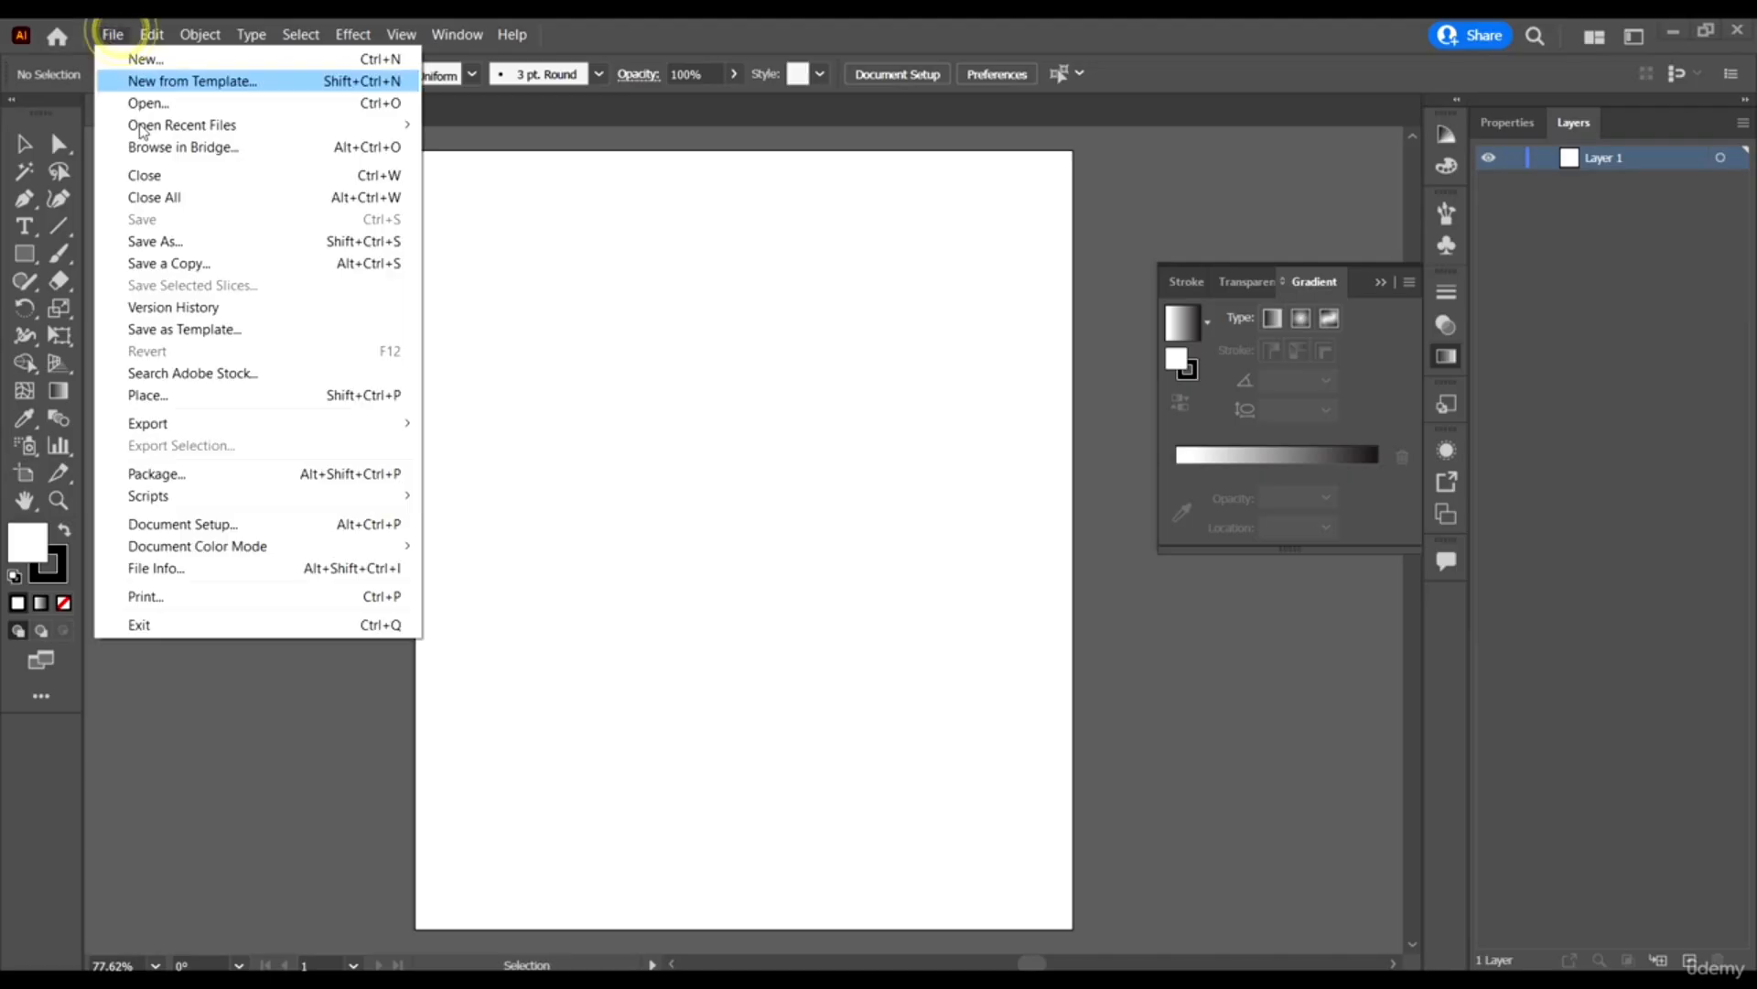
{"action": "left_click", "coordinate": [206, 397]}
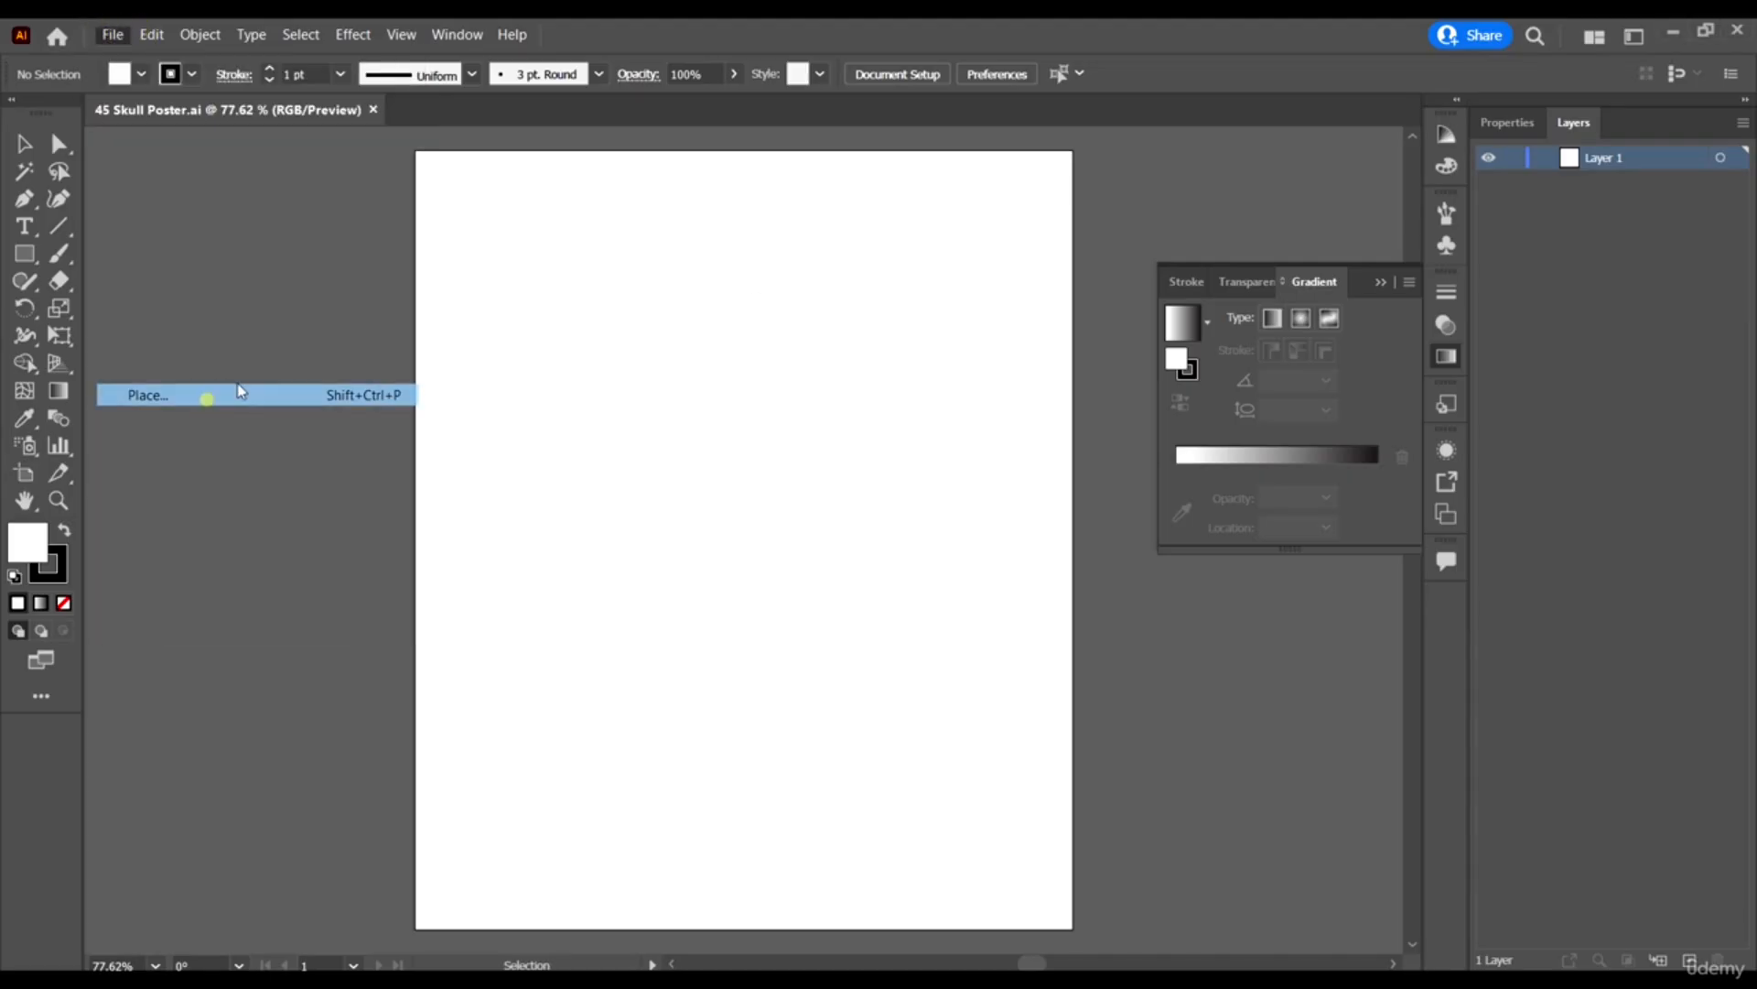
{"action": "left_click", "coordinate": [1578, 208]}
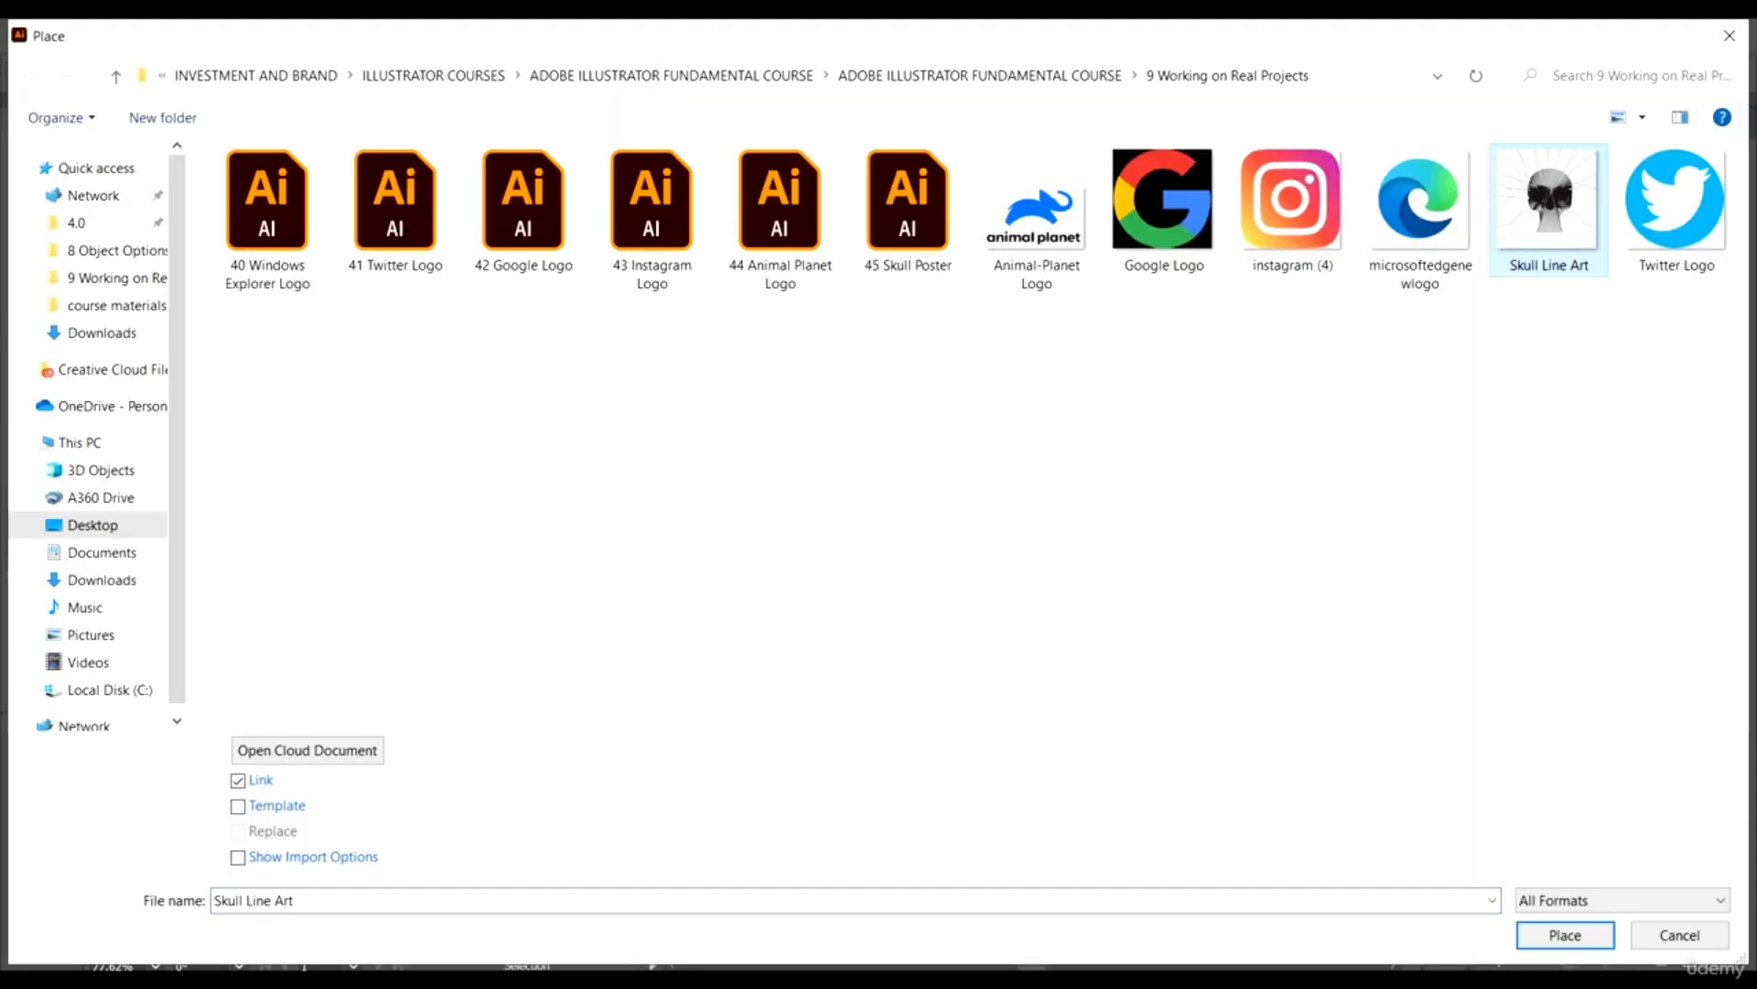
{"action": "left_click", "coordinate": [1565, 935]}
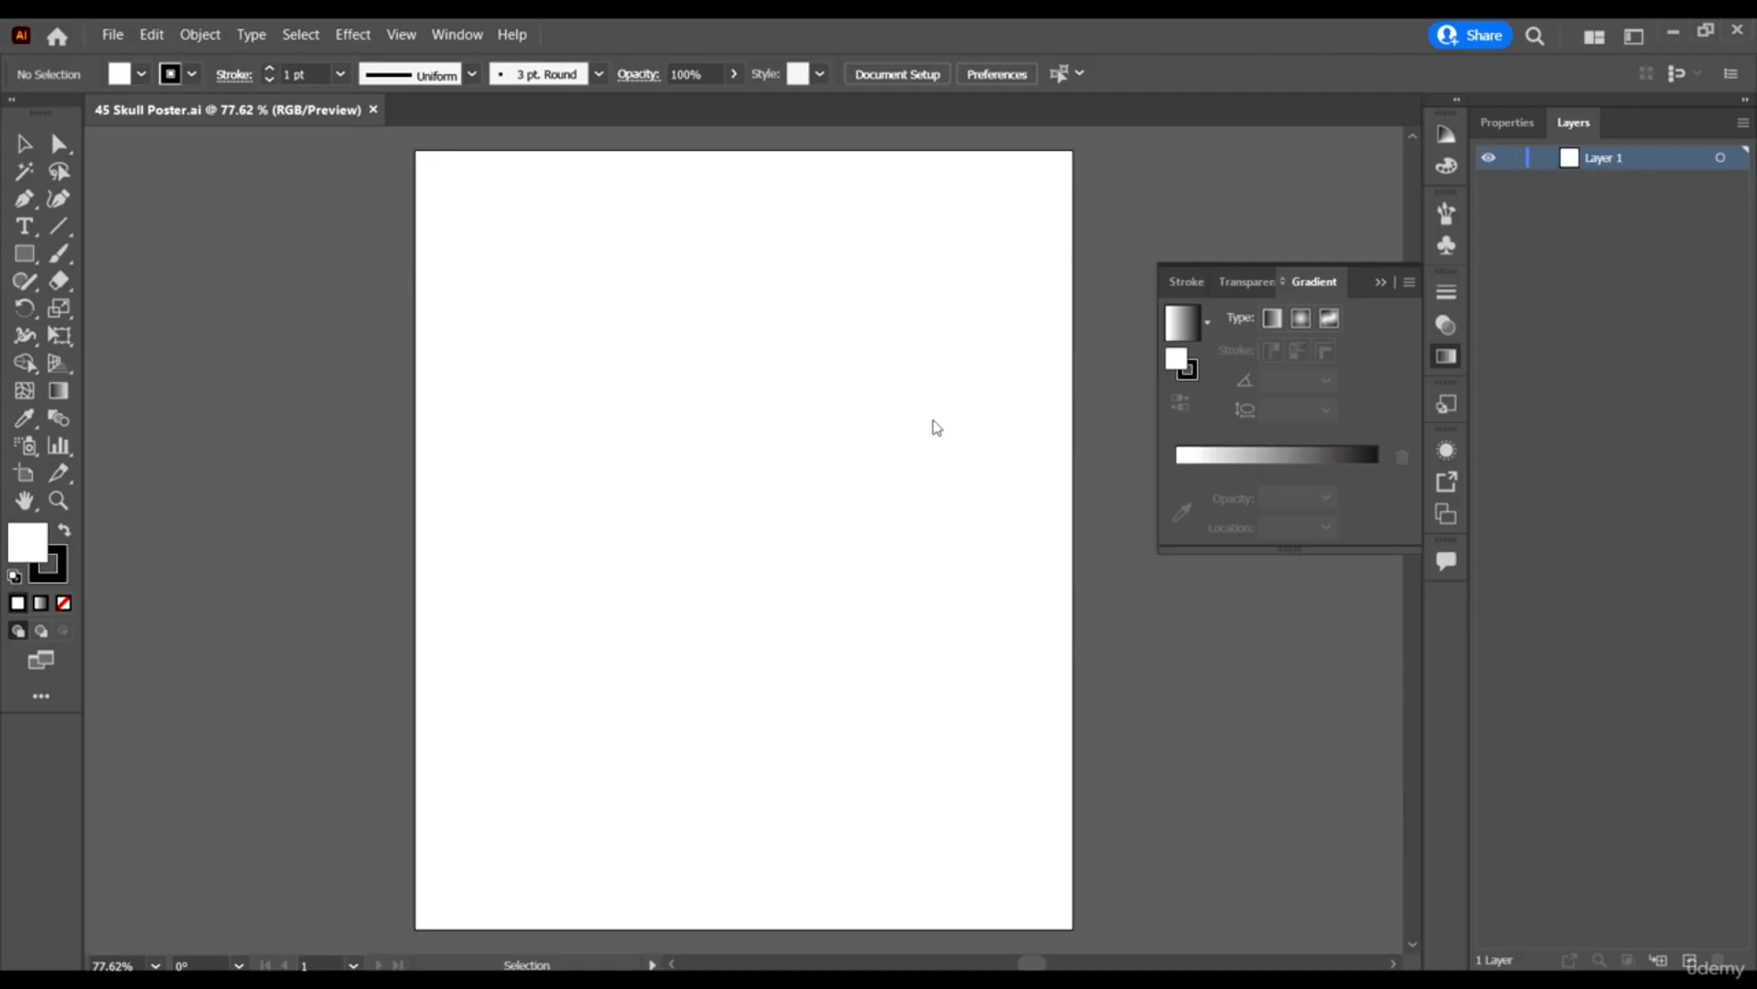
{"action": "scroll", "coordinate": [916, 403], "scroll_direction": "down", "scroll_amount": 1}
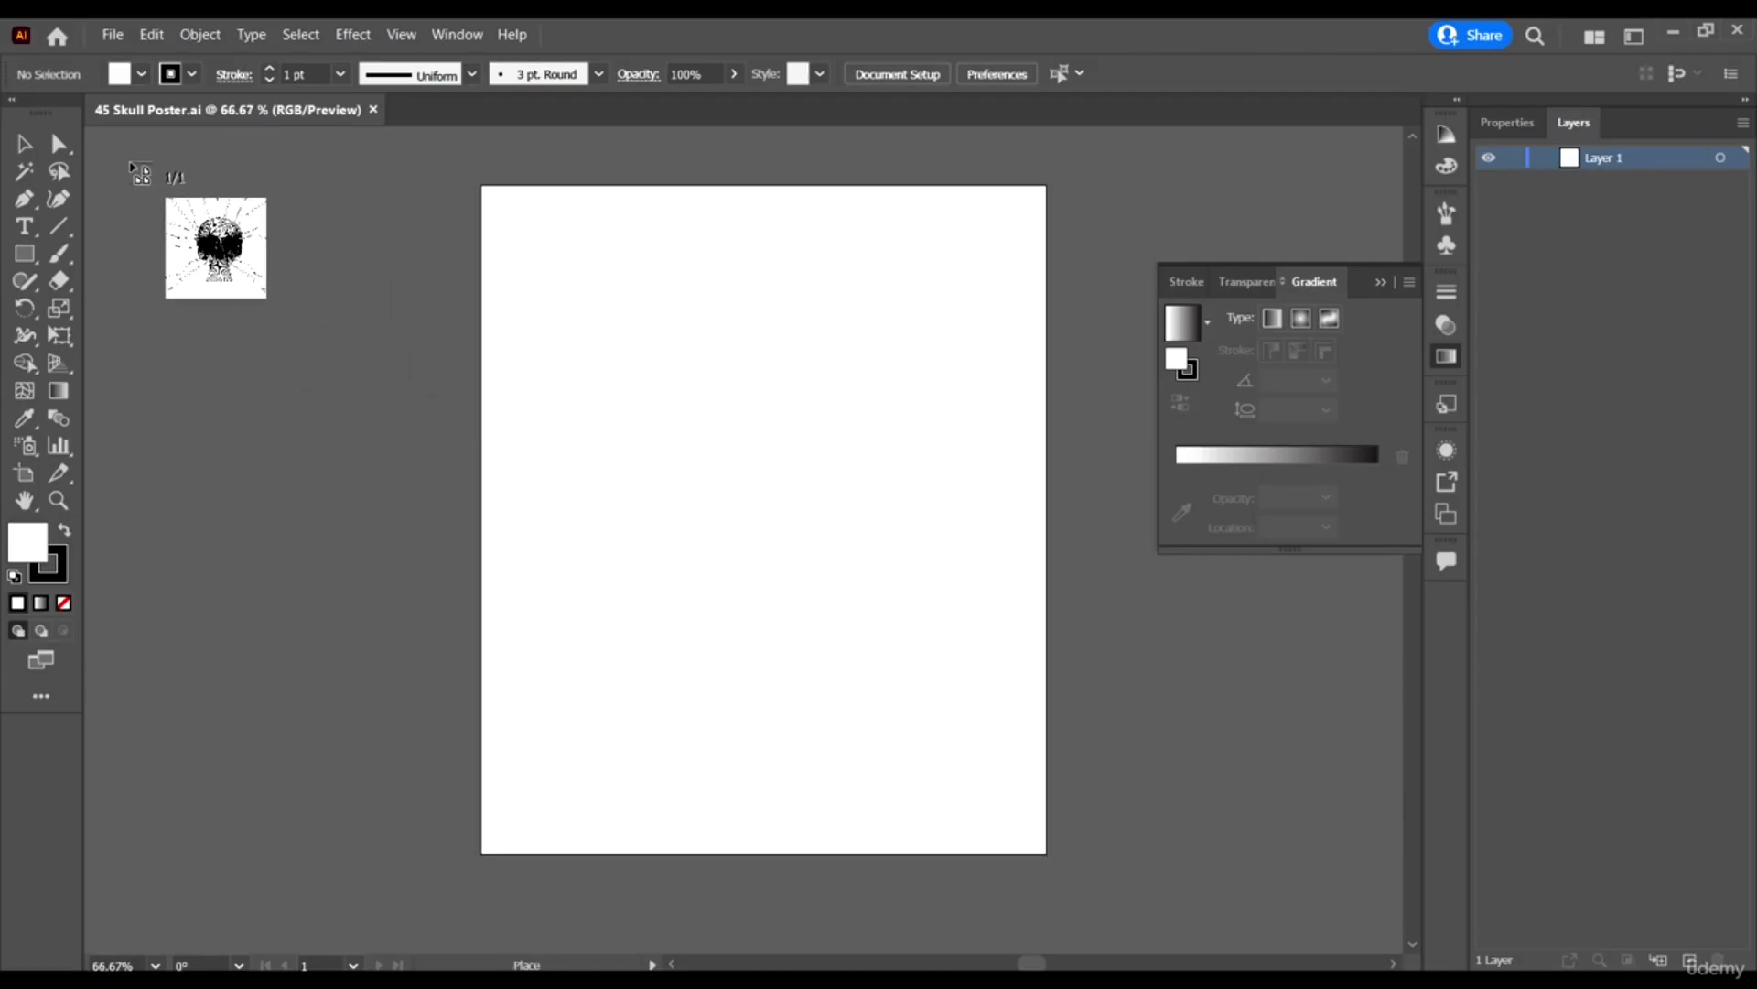
{"action": "left_click_drag", "start_coordinate": [130, 162], "coordinate": [472, 571]}
{"action": "left_click_drag", "start_coordinate": [228, 392], "coordinate": [279, 593]}
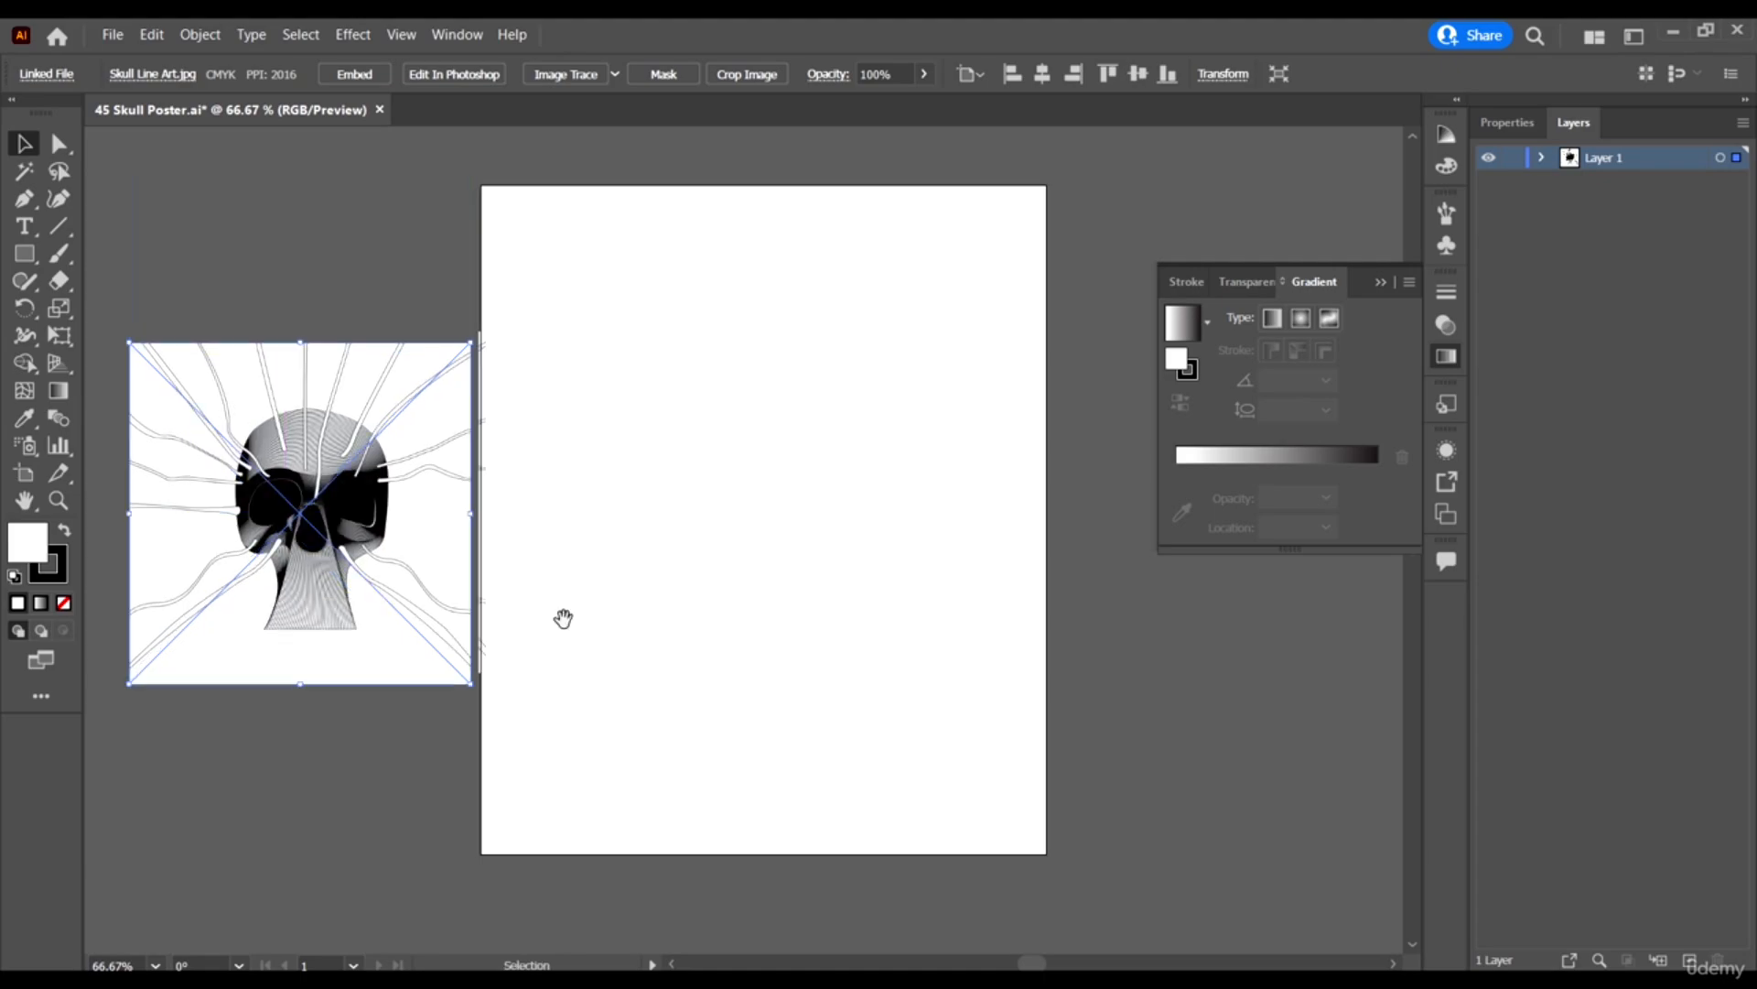
{"action": "left_click_drag", "start_coordinate": [563, 619], "coordinate": [1016, 602]}
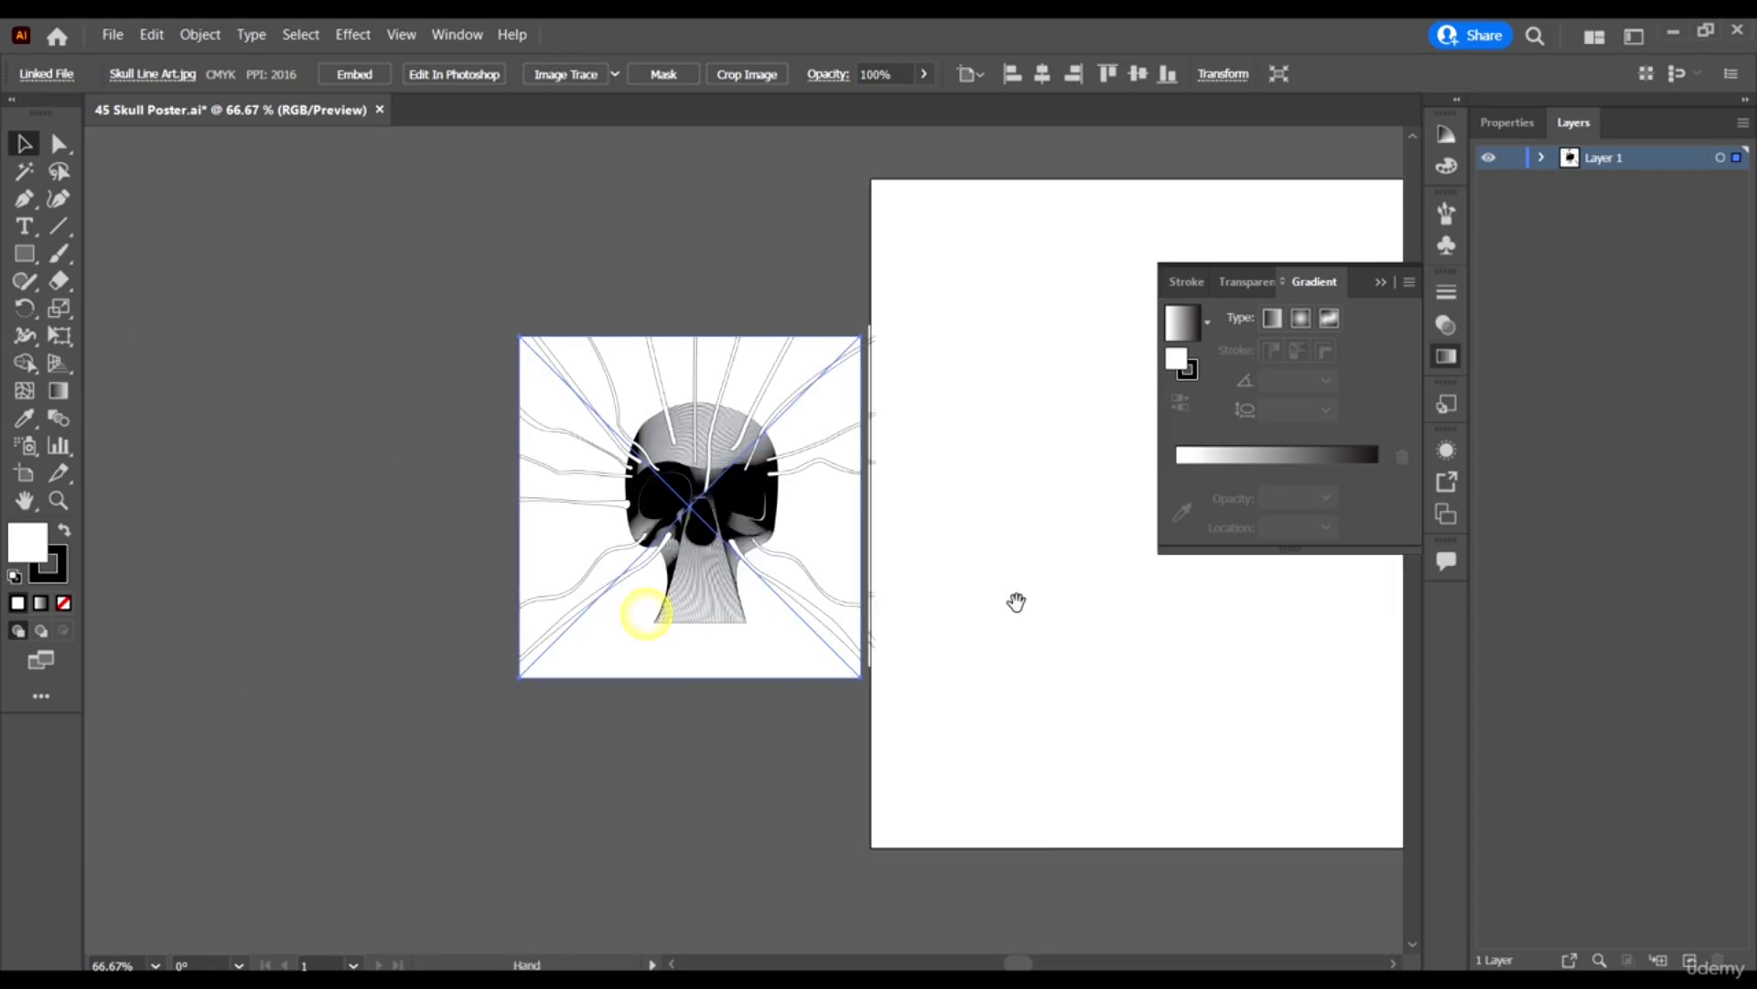
{"action": "left_click", "coordinate": [777, 745]}
Examine the skull image's line work up close and the available Blend commands.
{"action": "key", "text": "ctrl+equal"}
{"action": "key", "text": "ctrl+equal"}
{"action": "scroll", "coordinate": [688, 542], "scroll_direction": "up", "scroll_amount": 6}
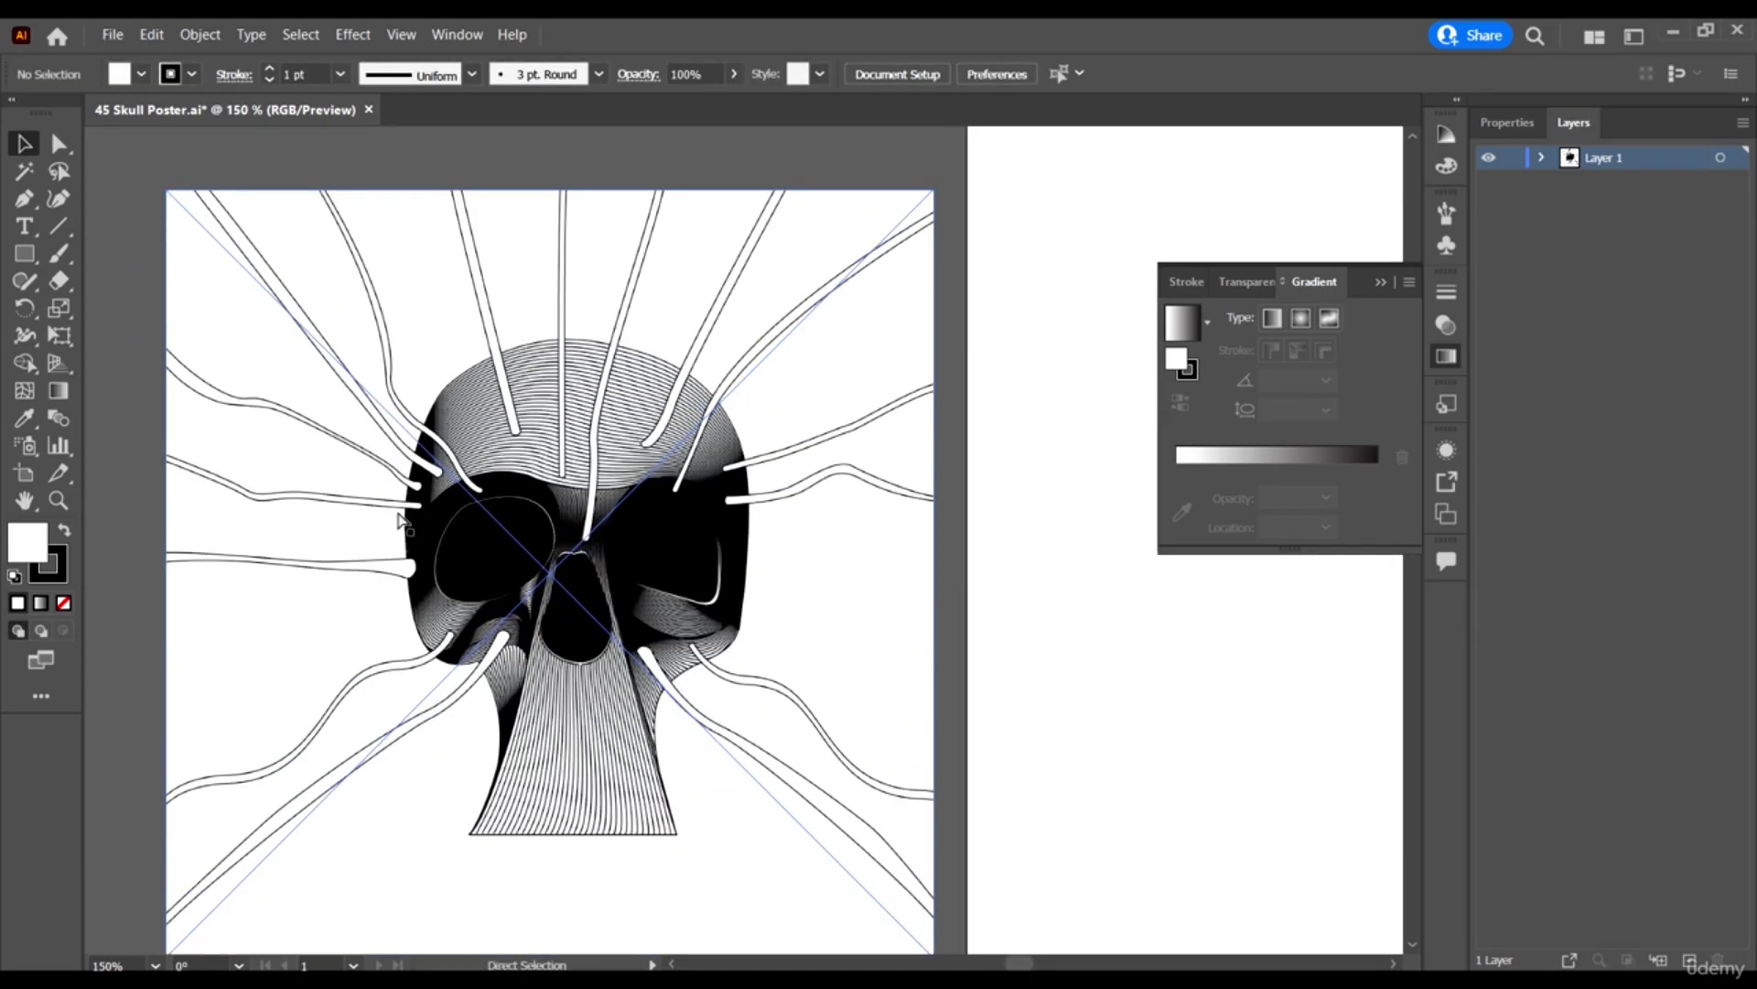
{"action": "scroll", "coordinate": [582, 544], "scroll_direction": "left", "scroll_amount": 1}
{"action": "scroll", "coordinate": [474, 554], "scroll_direction": "down", "scroll_amount": 1}
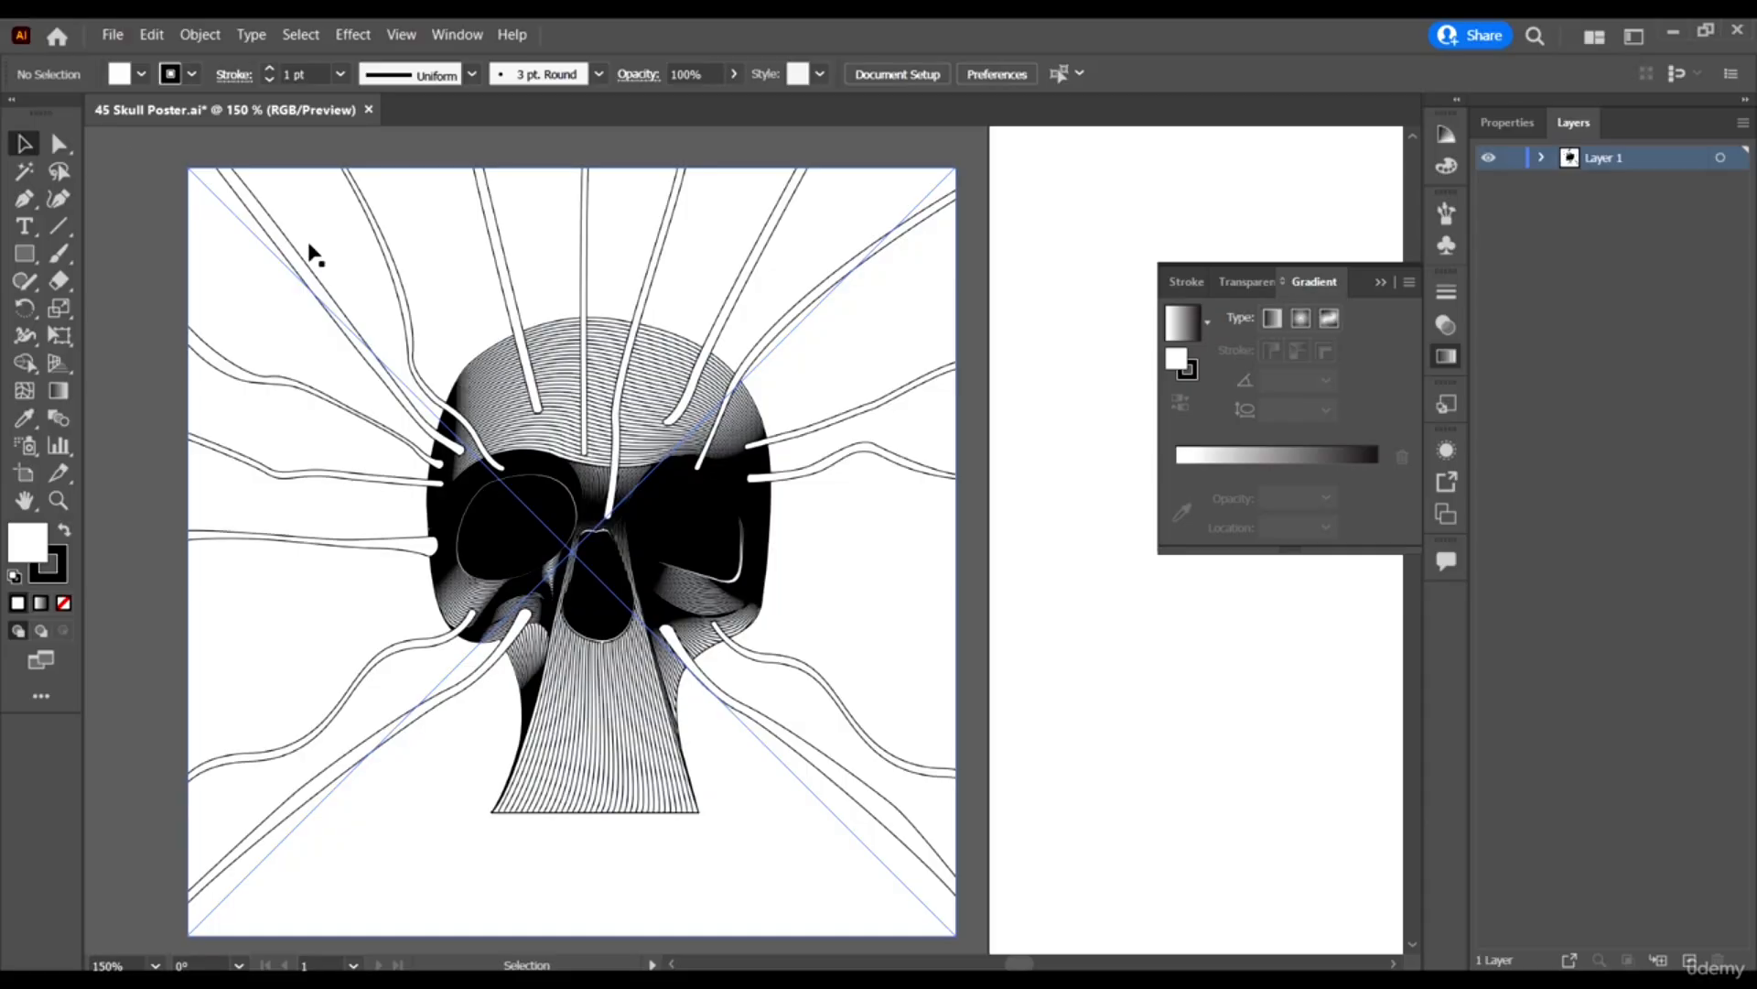
{"action": "left_click", "coordinate": [188, 37]}
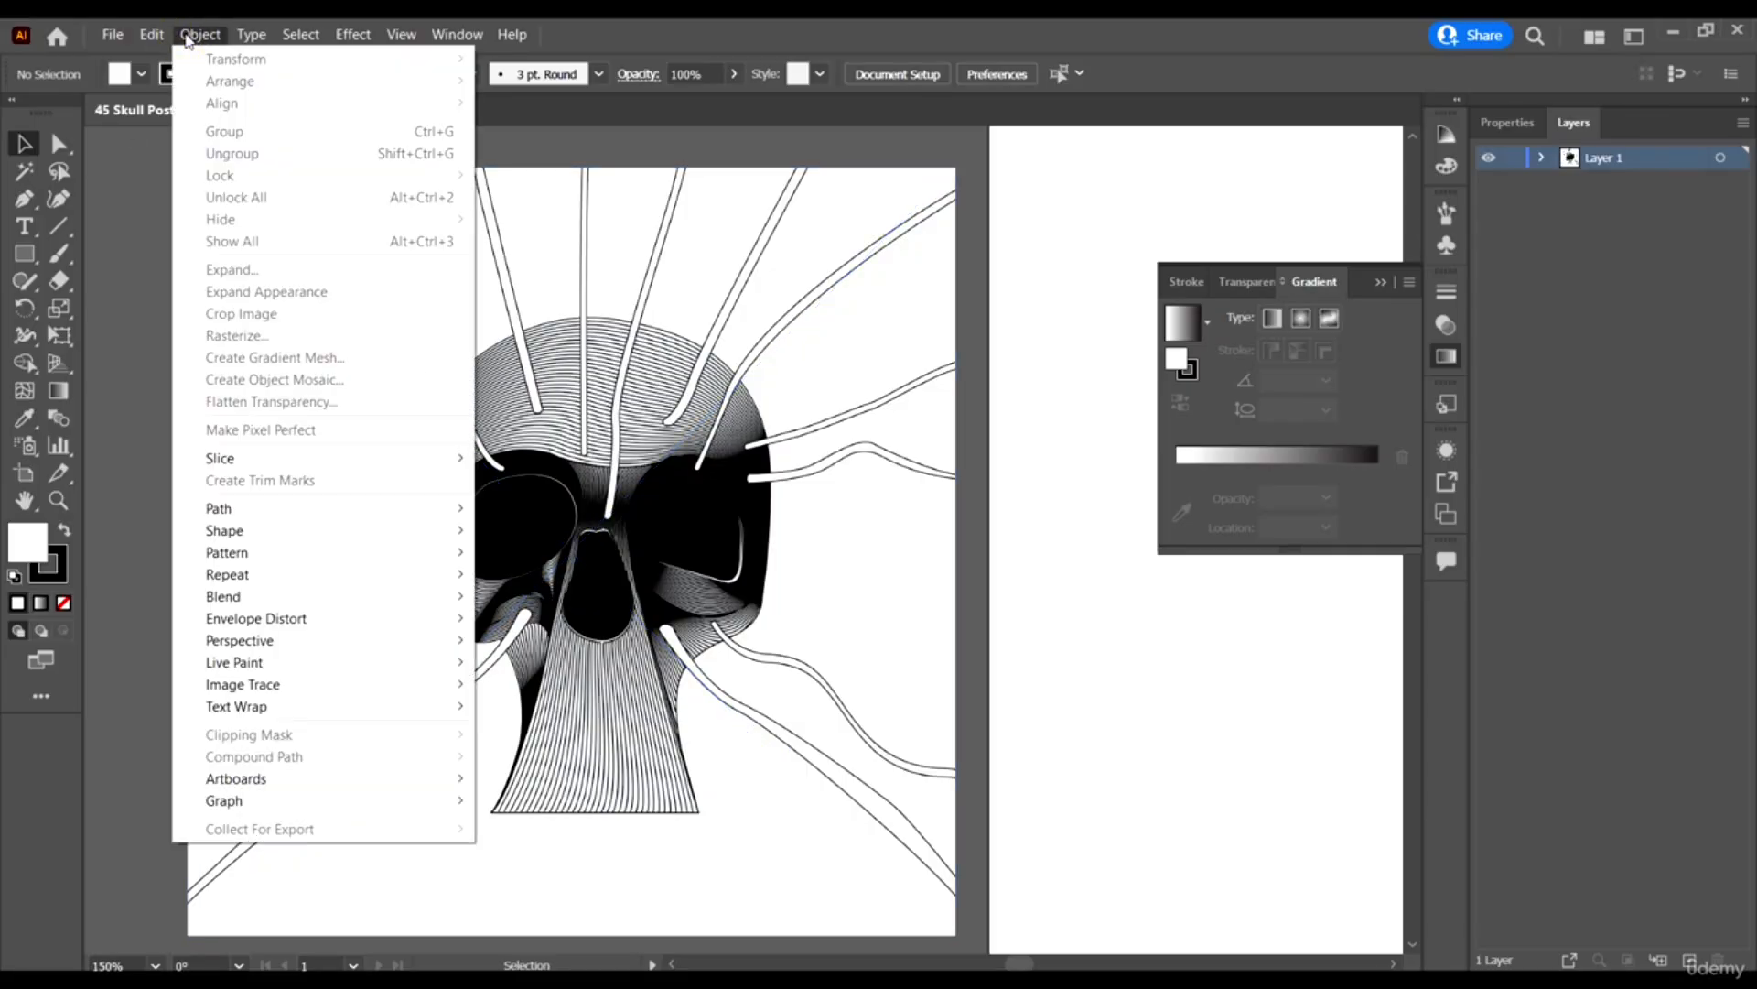
{"action": "mouse_move", "coordinate": [320, 596]}
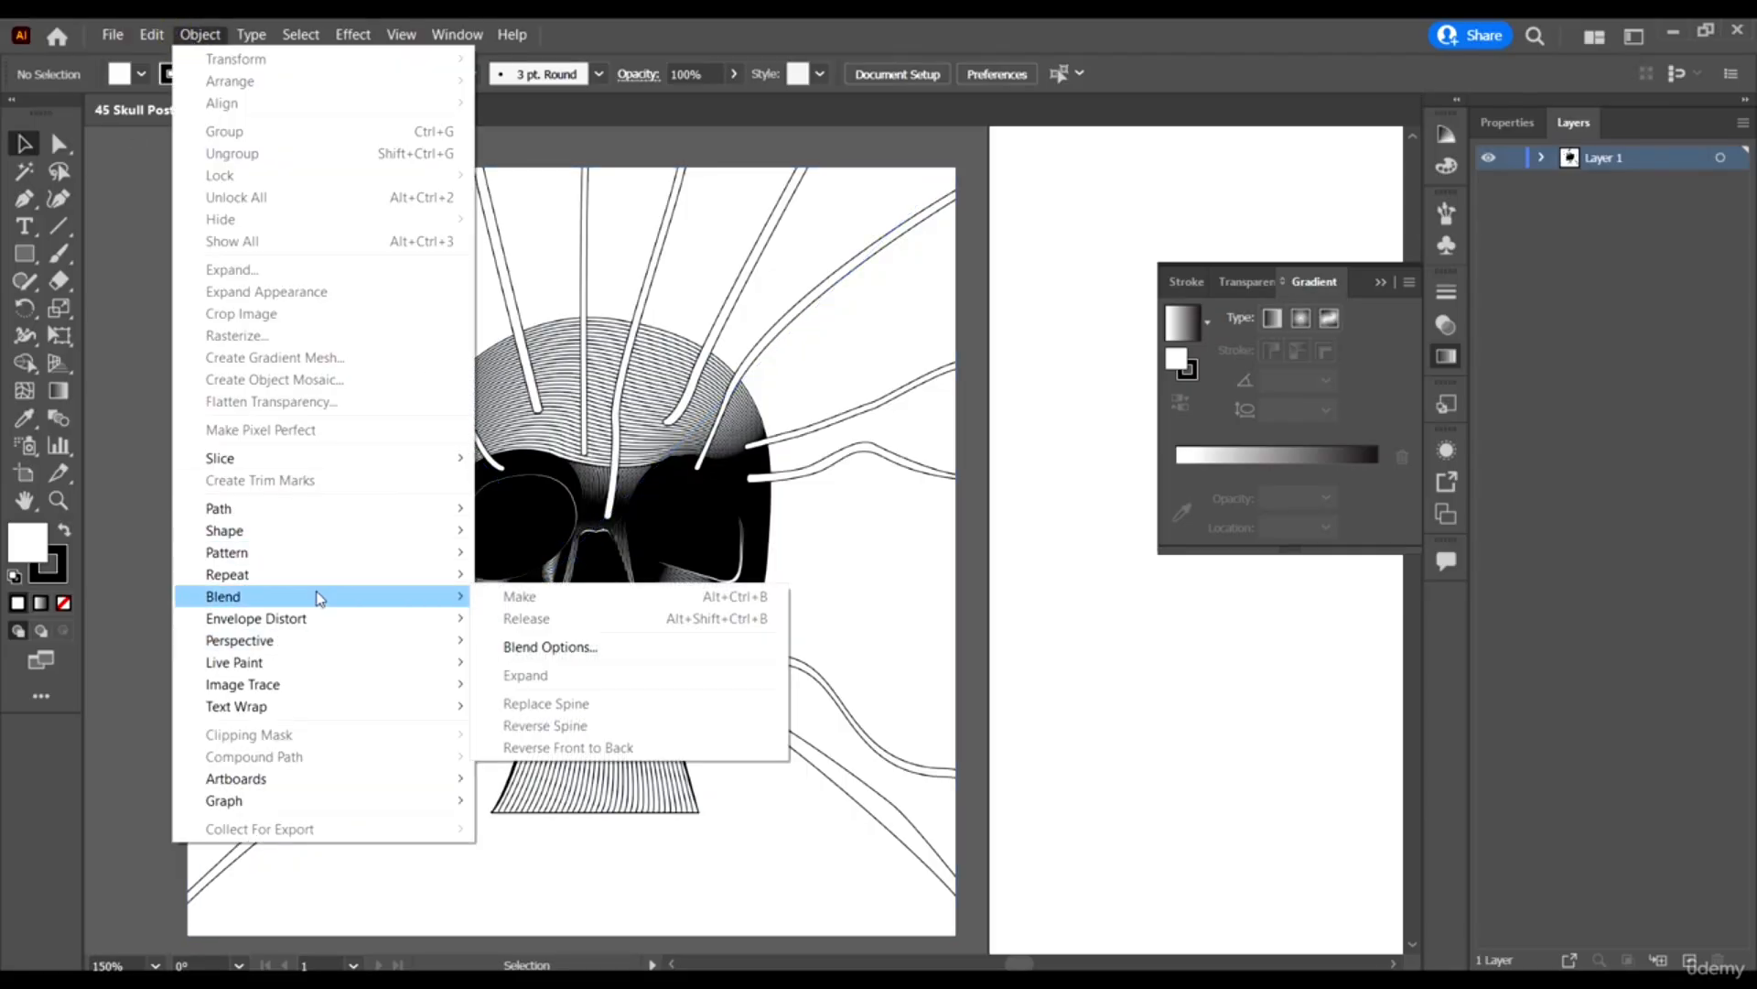
{"action": "left_click", "coordinate": [386, 594]}
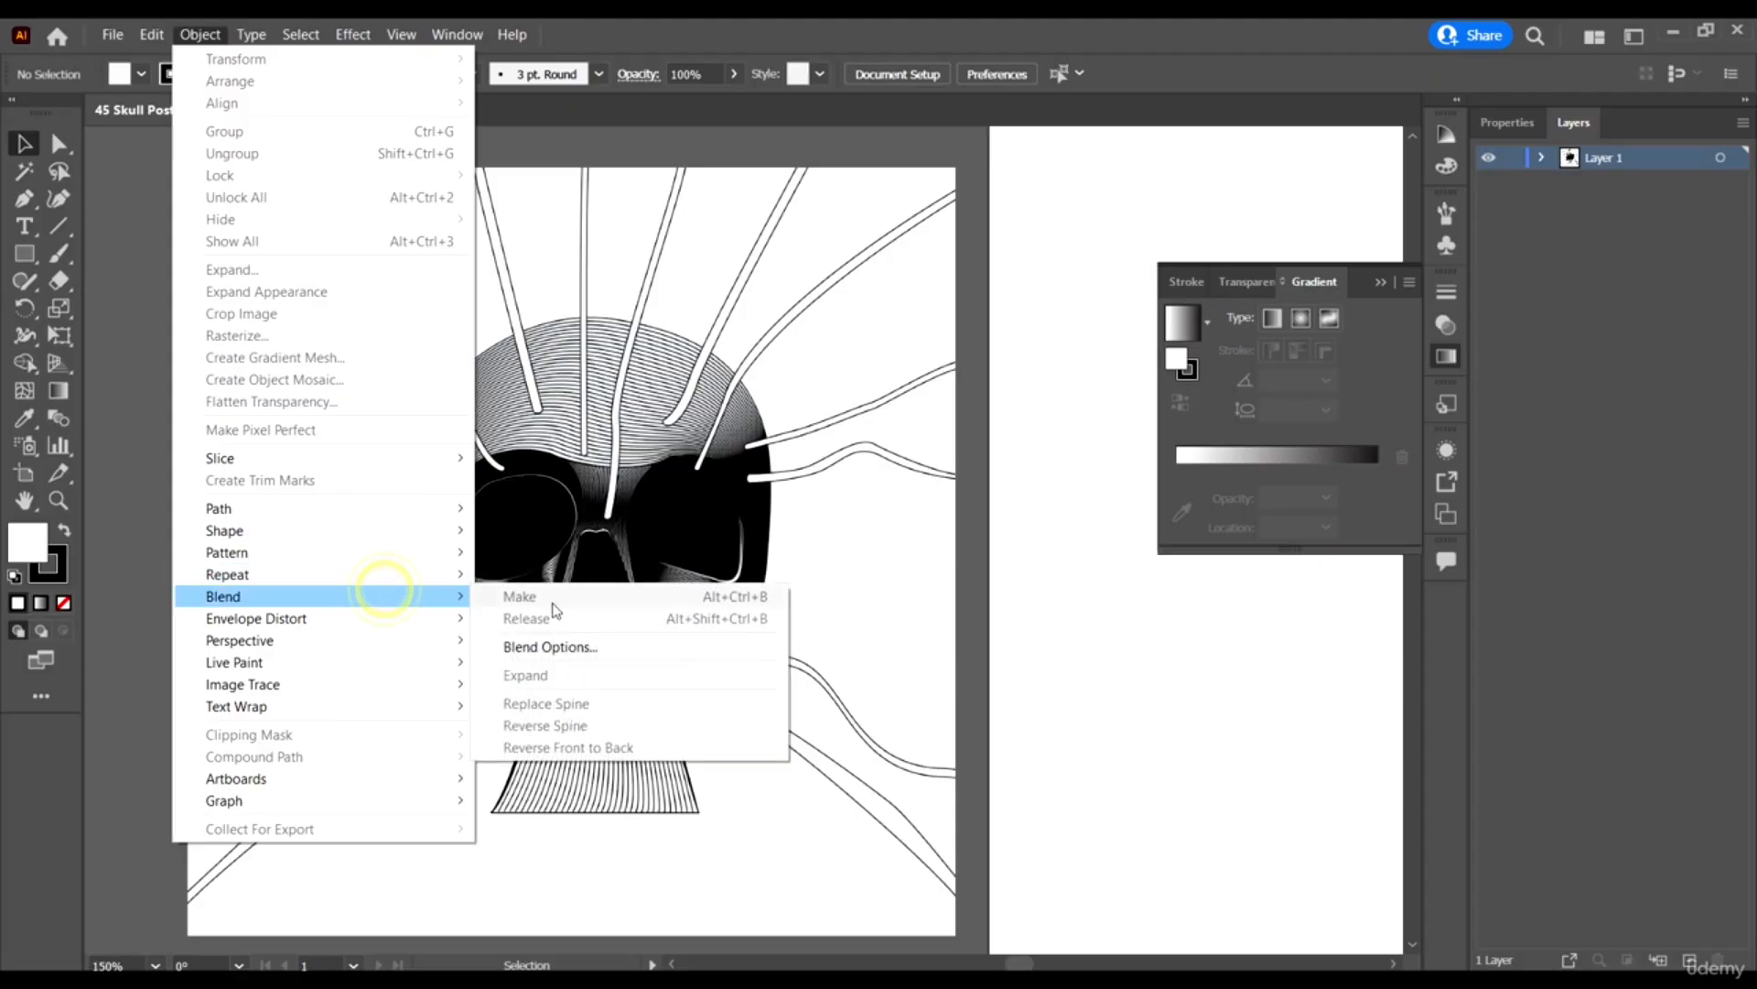
{"action": "left_click", "coordinate": [974, 570]}
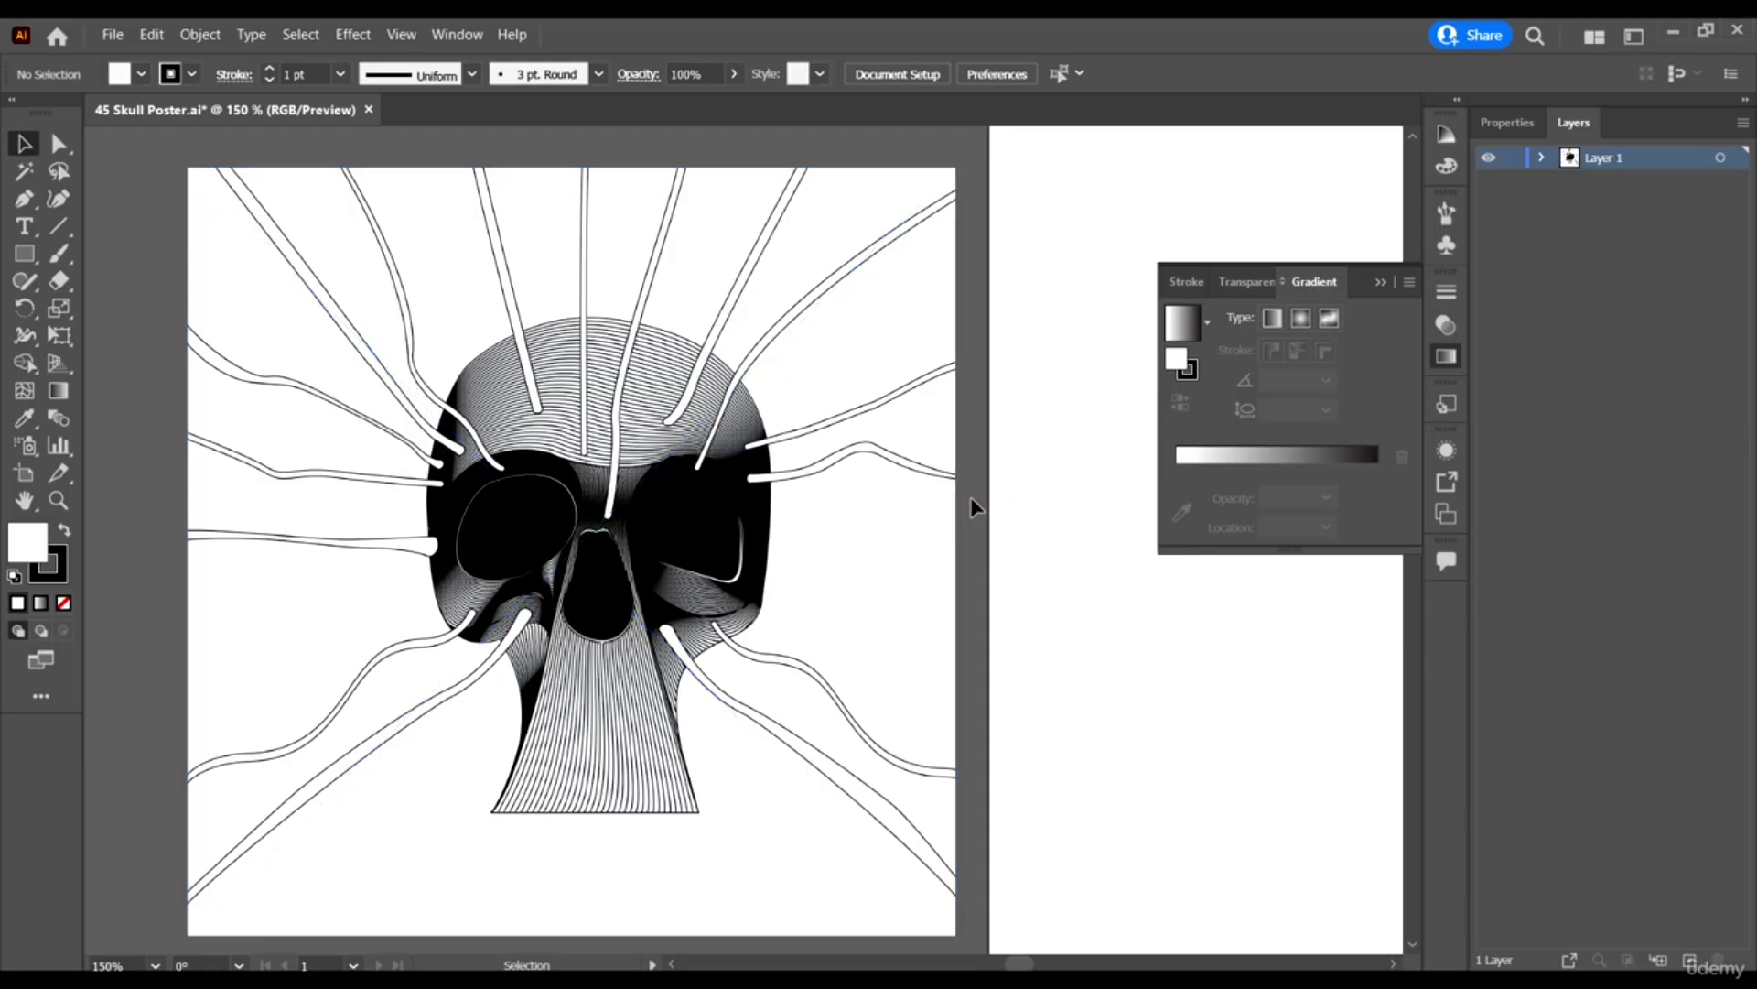
{"action": "scroll", "coordinate": [860, 452], "scroll_direction": "down", "scroll_amount": 2}
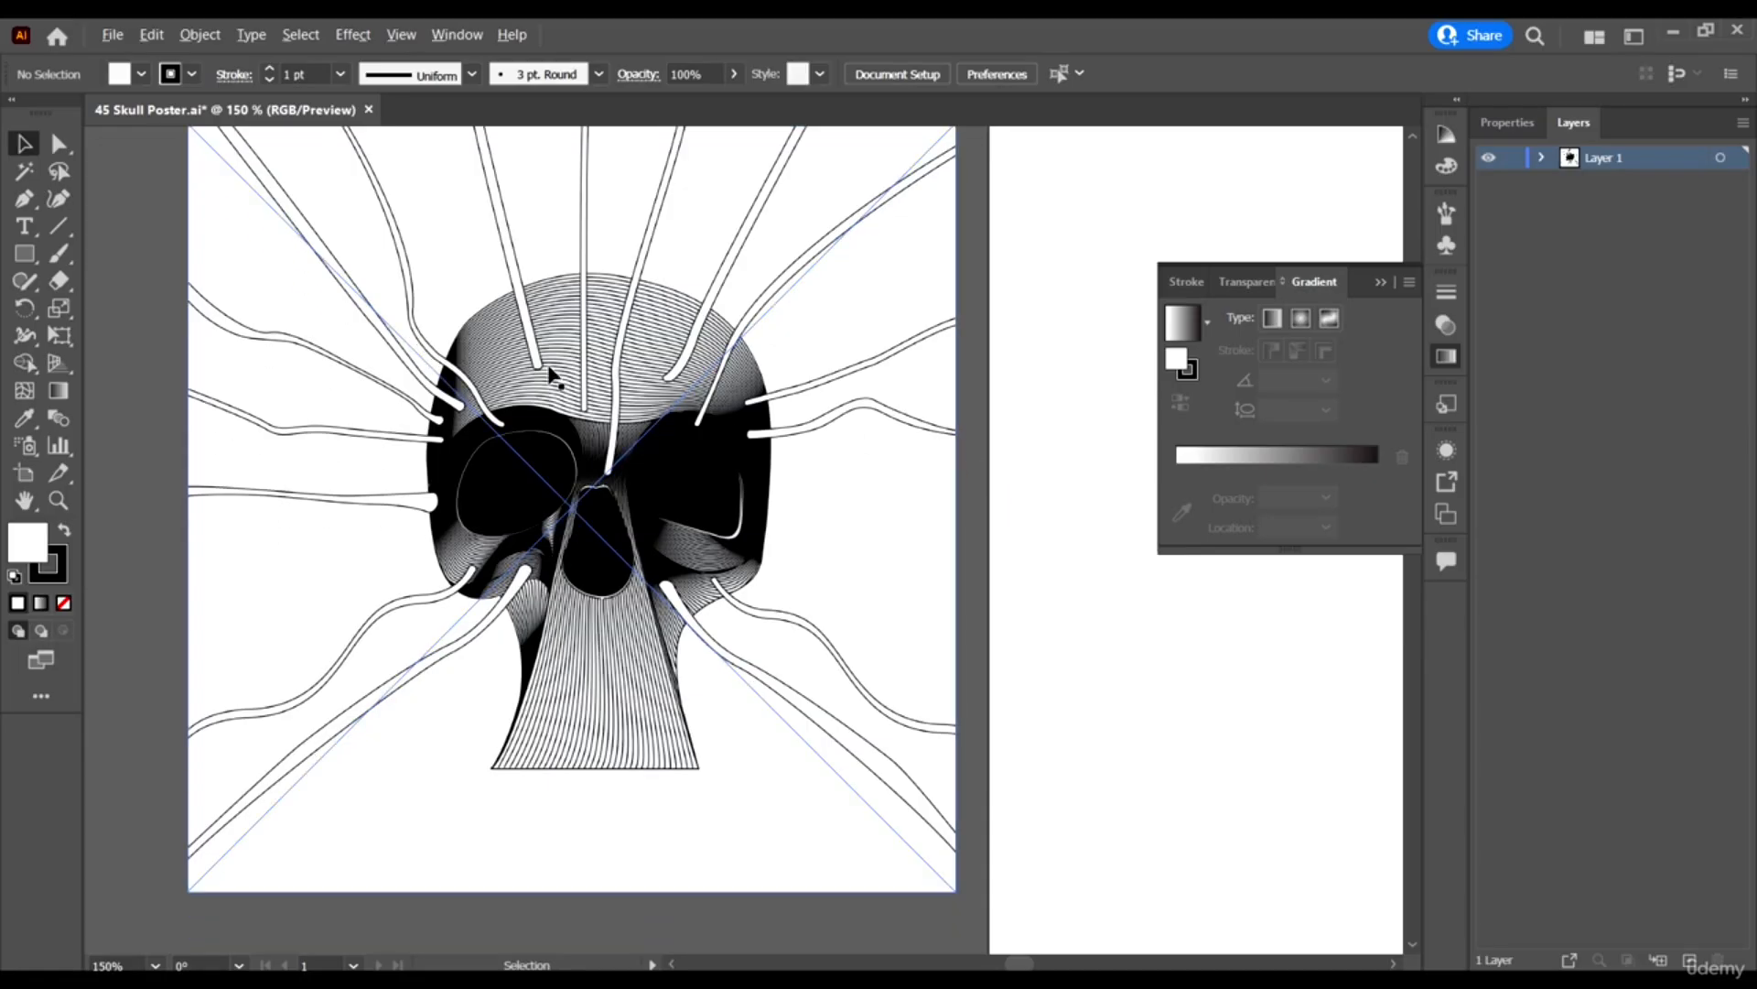
{"action": "scroll", "coordinate": [552, 375], "scroll_direction": "up", "scroll_amount": 1}
{"action": "scroll", "coordinate": [550, 378], "scroll_direction": "up", "scroll_amount": 1}
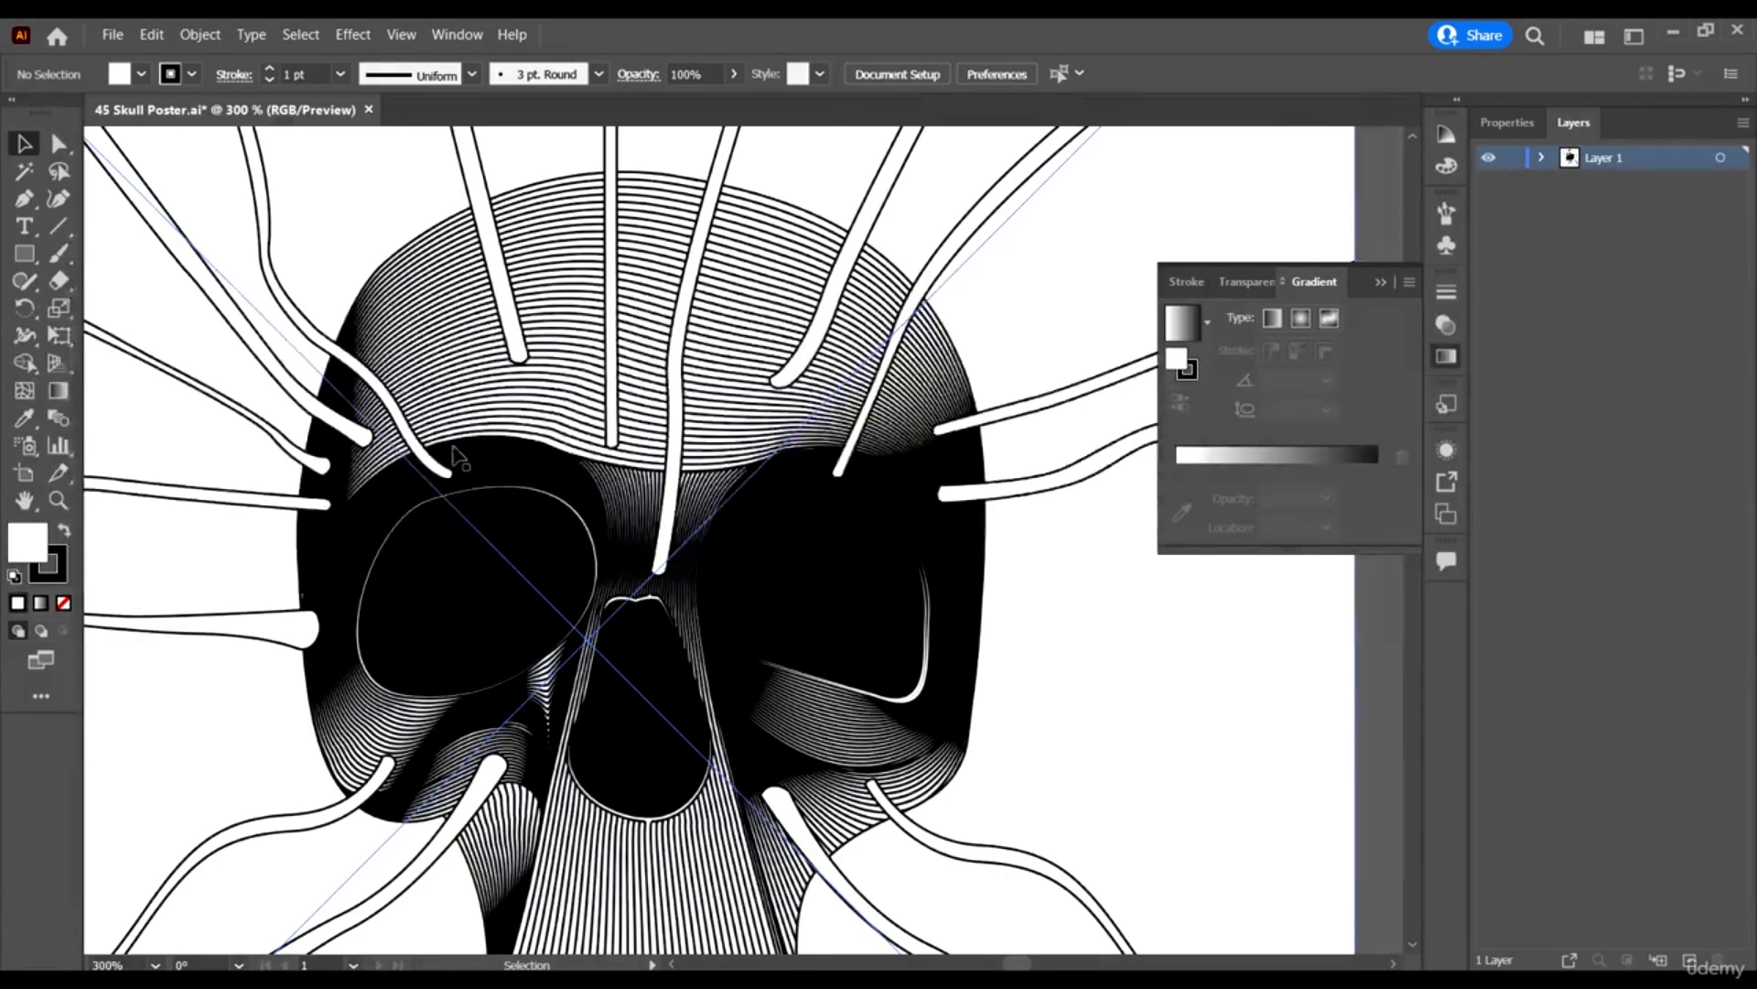
{"action": "scroll", "coordinate": [455, 455], "scroll_direction": "down", "scroll_amount": 2}
{"action": "scroll", "coordinate": [455, 455], "scroll_direction": "down", "scroll_amount": 1}
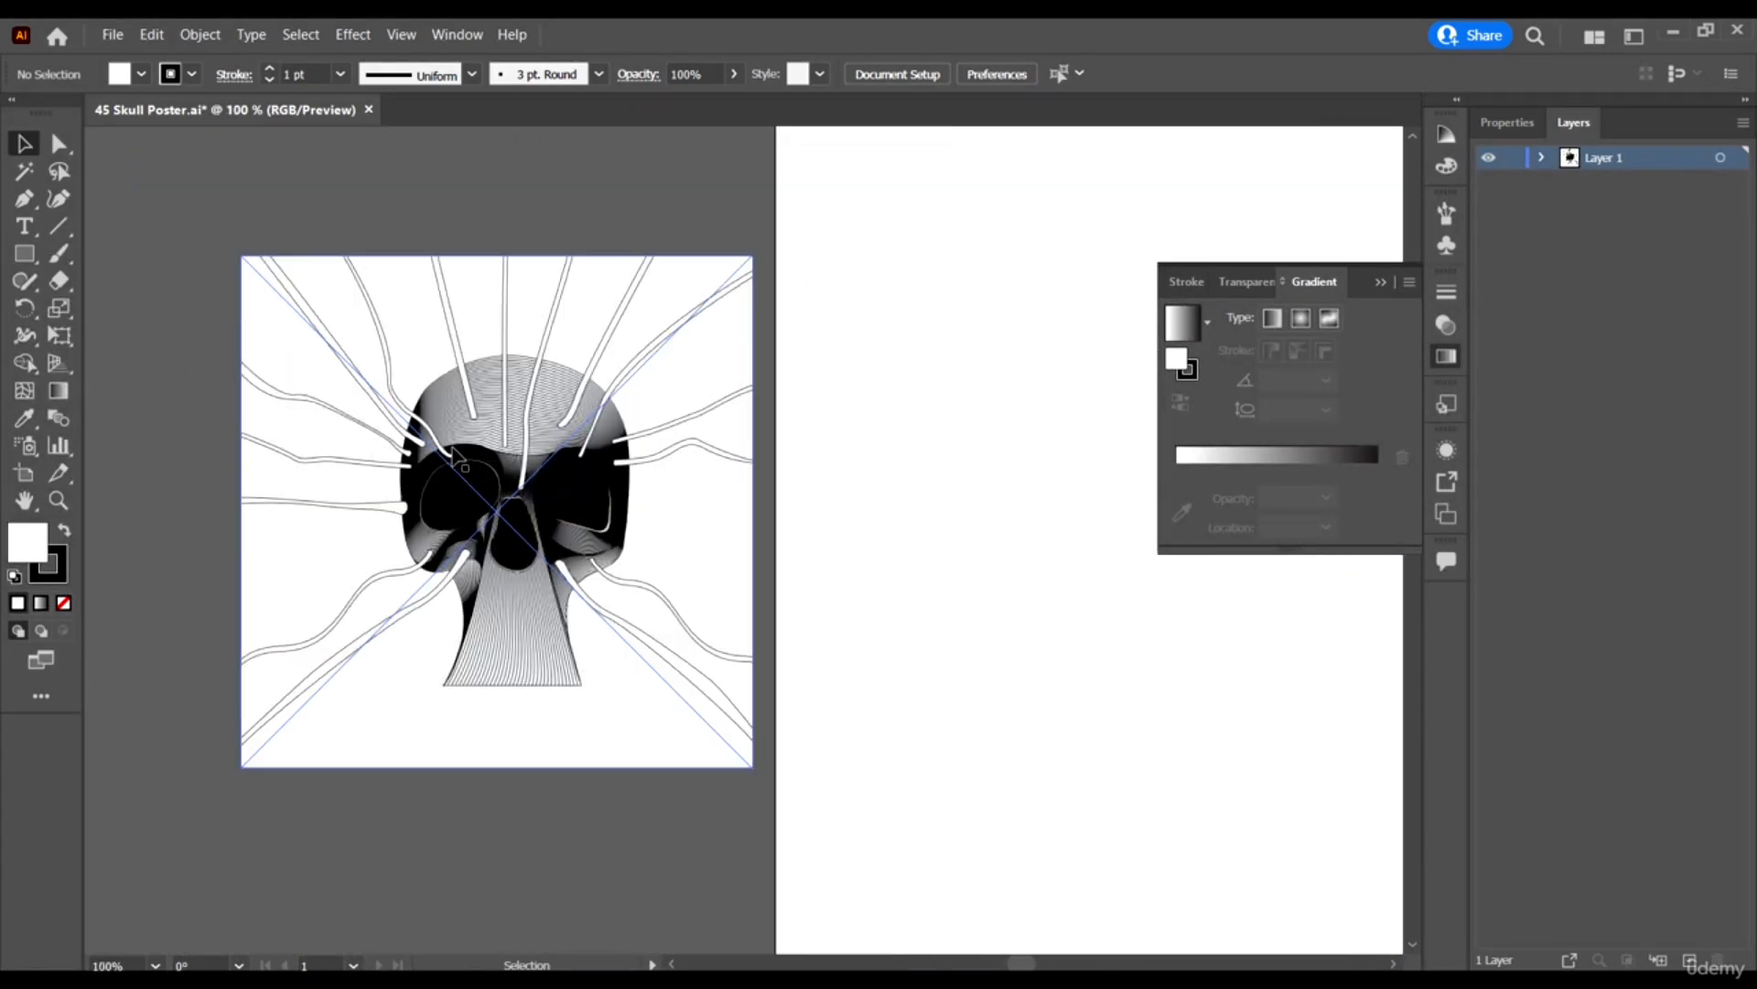
{"action": "scroll", "coordinate": [483, 449], "scroll_direction": "down", "scroll_amount": 1}
{"action": "scroll", "coordinate": [458, 449], "scroll_direction": "up", "scroll_amount": 2}
{"action": "scroll", "coordinate": [432, 509], "scroll_direction": "right", "scroll_amount": 2}
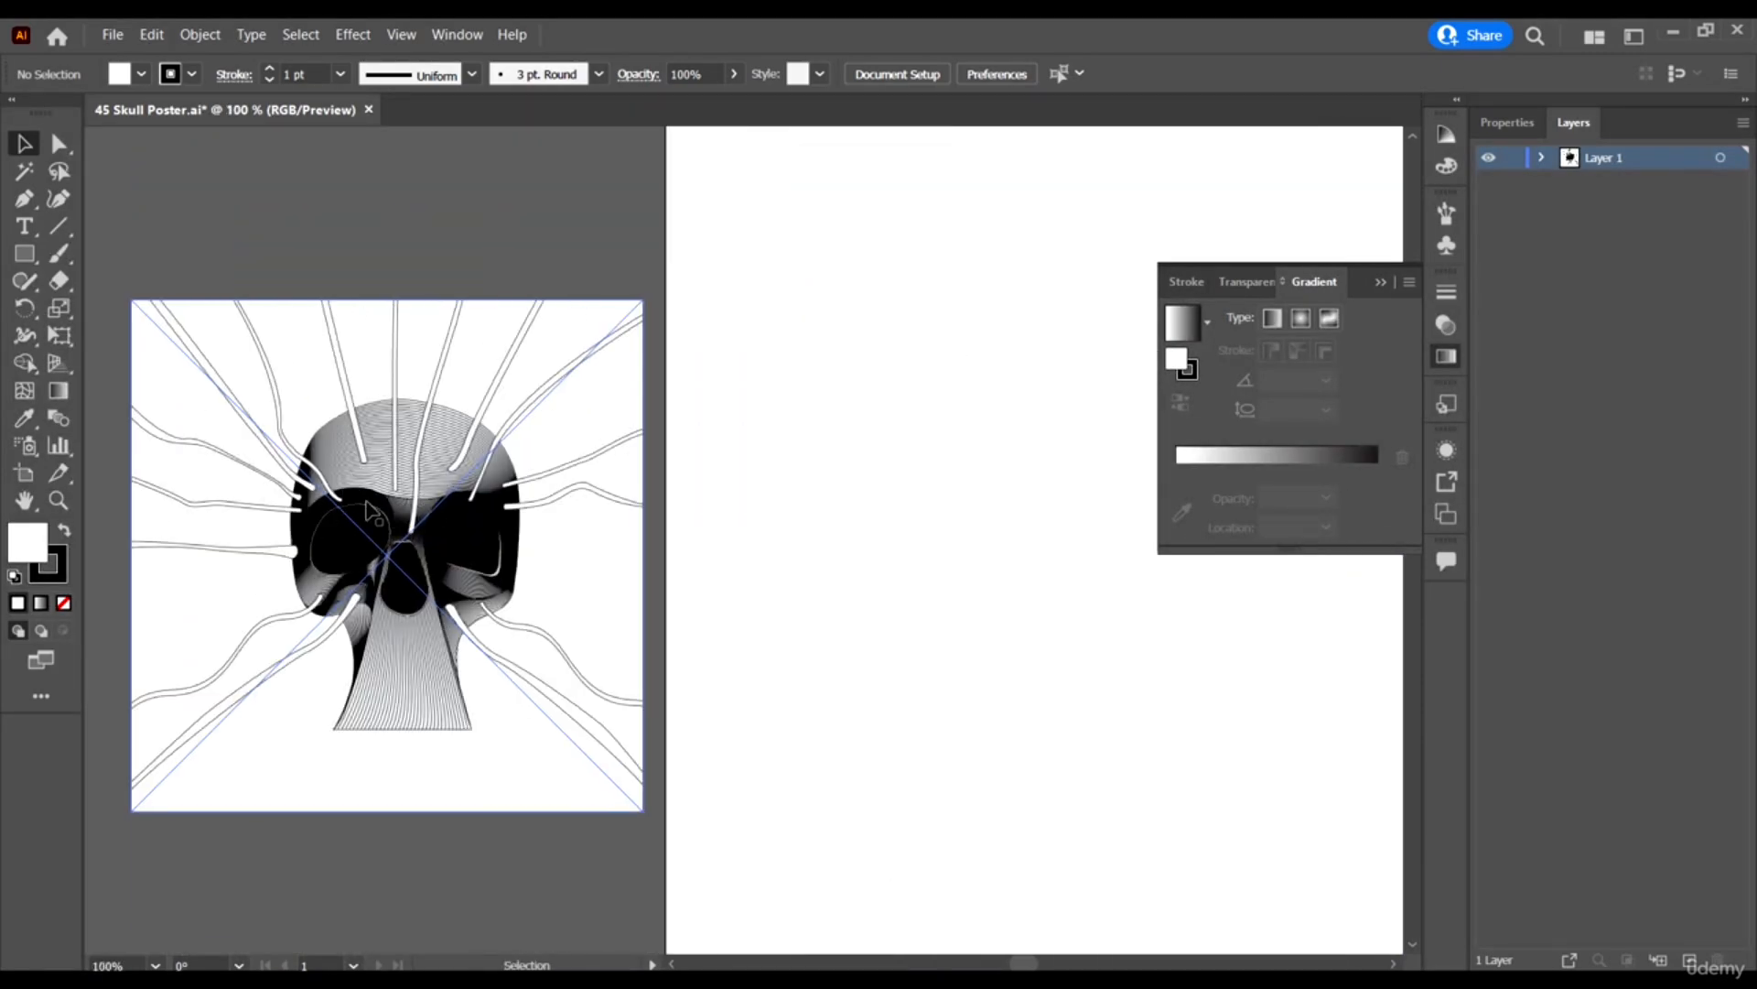
Move the skull image onto the middle of the artboard and enlarge it proportionally to fill most of the artboard's width.
{"action": "left_click", "coordinate": [351, 503]}
{"action": "scroll", "coordinate": [351, 504], "scroll_direction": "down", "scroll_amount": 1}
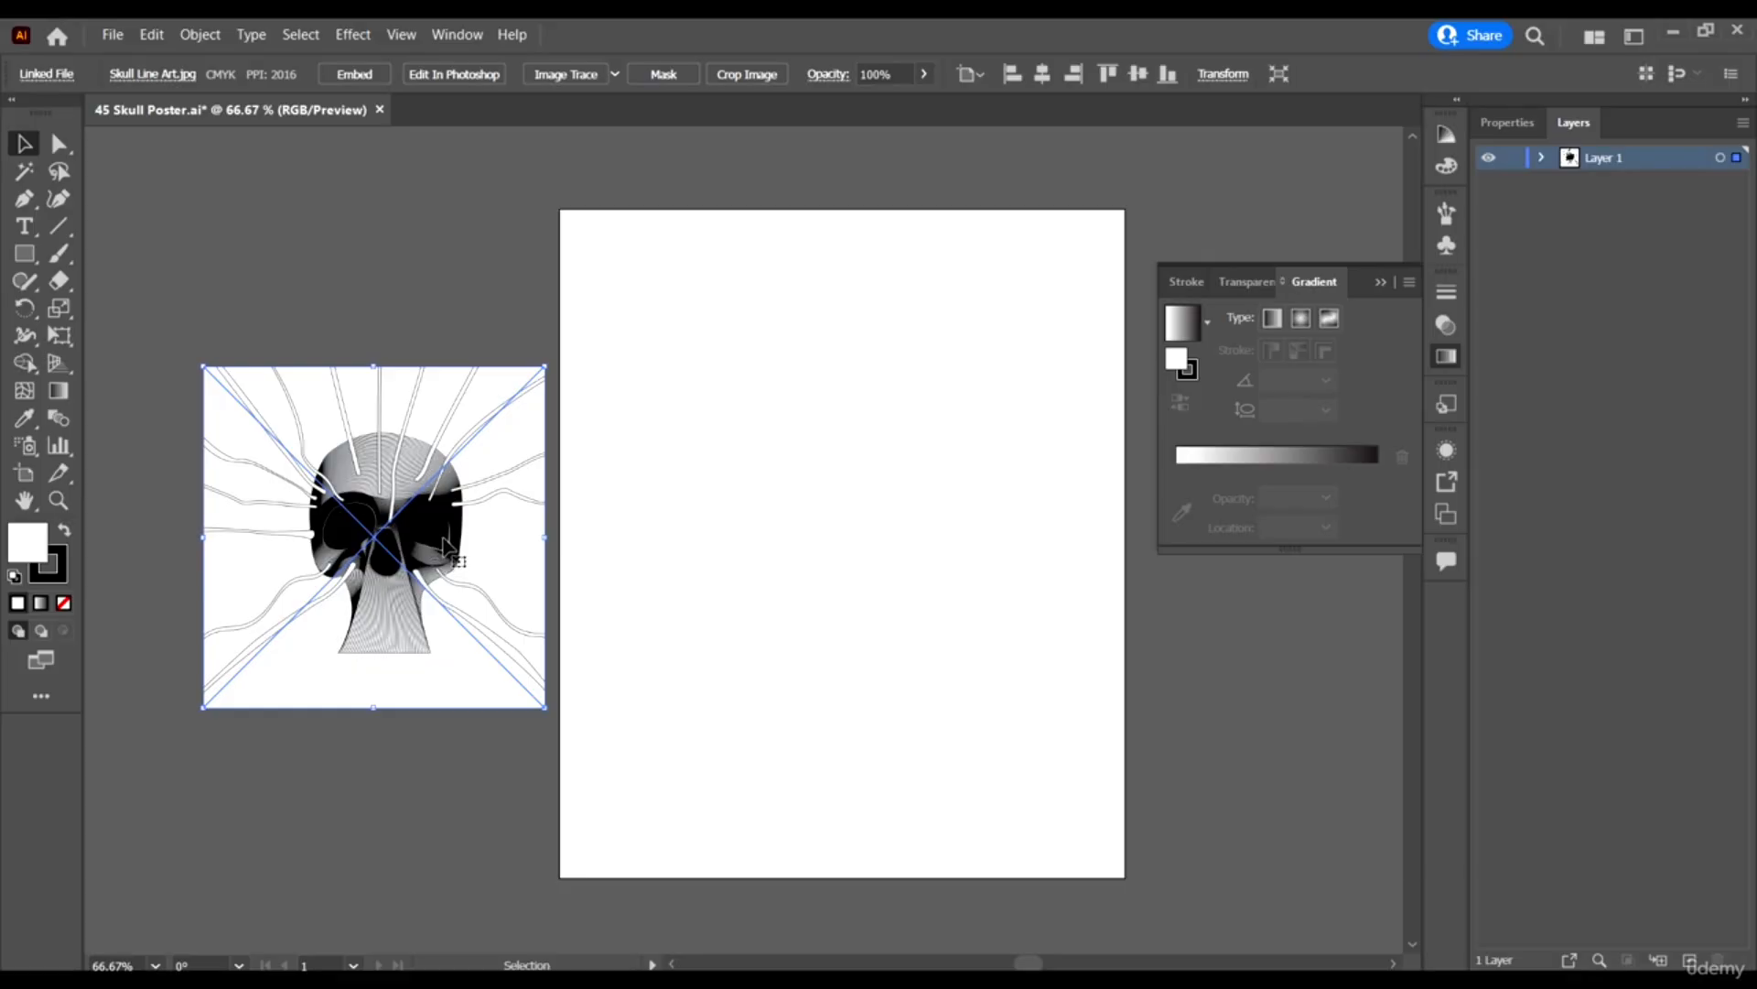
{"action": "left_click_drag", "start_coordinate": [443, 540], "coordinate": [916, 597]}
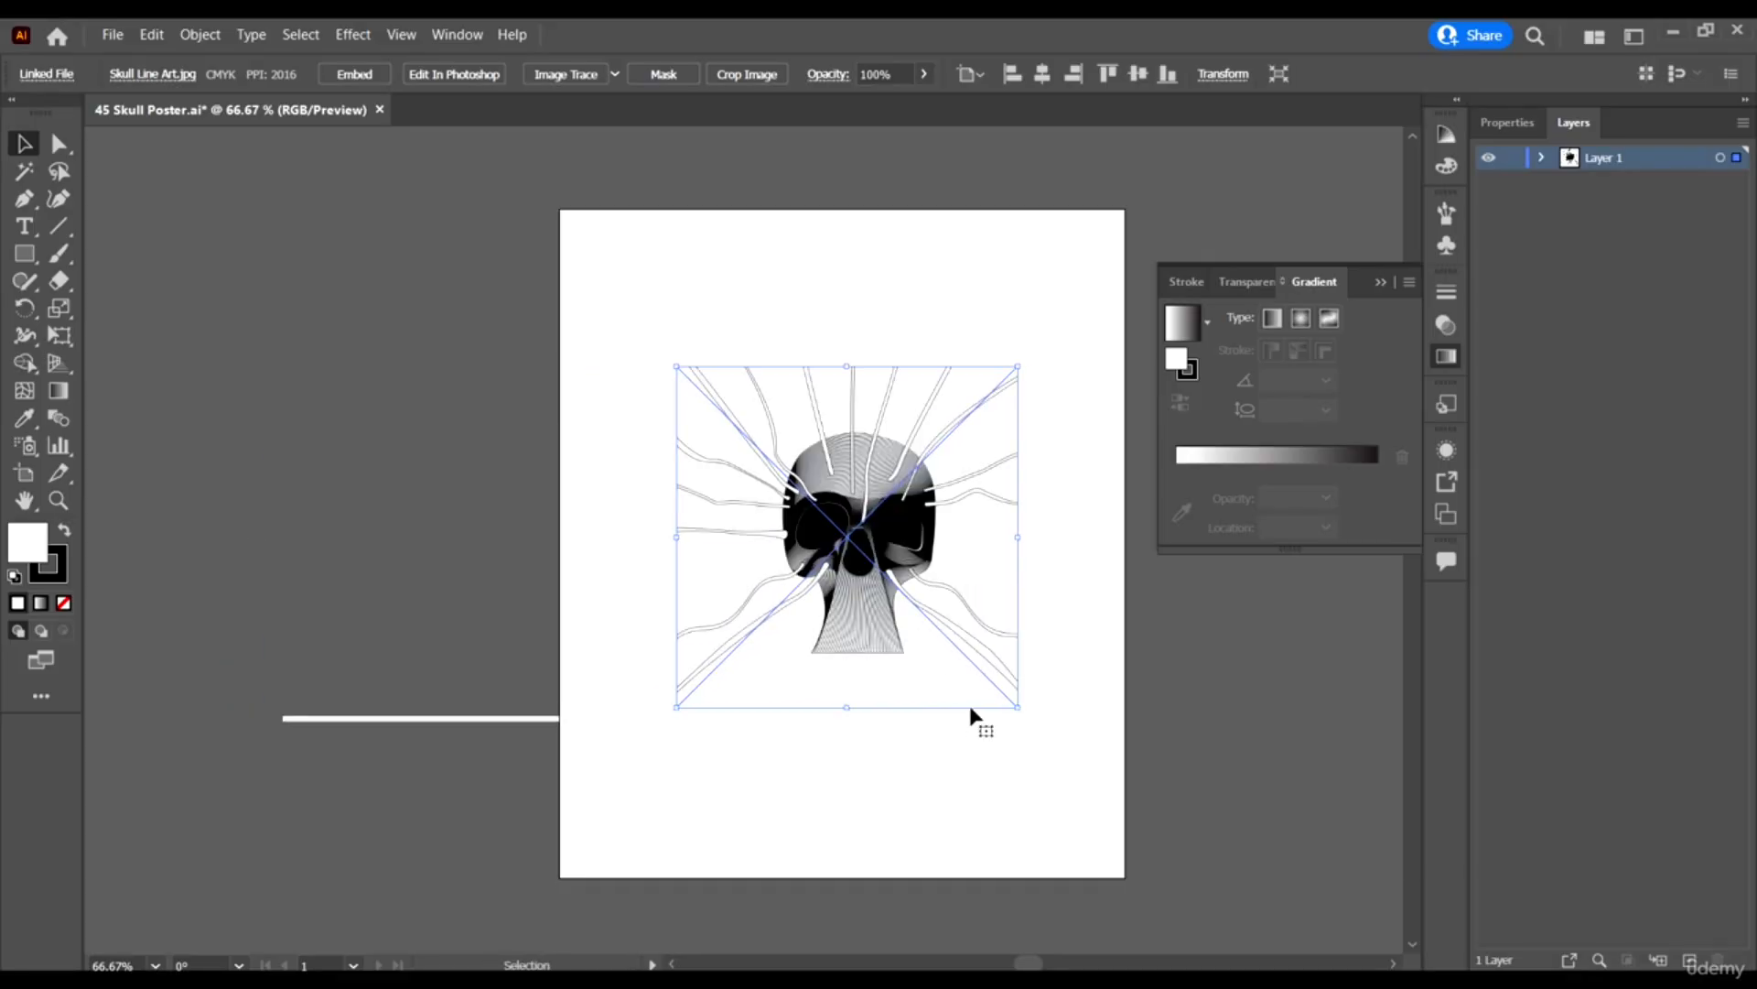
{"action": "left_click_drag", "start_coordinate": [1014, 712], "coordinate": [1083, 752]}
{"action": "left_click", "coordinate": [1200, 706]}
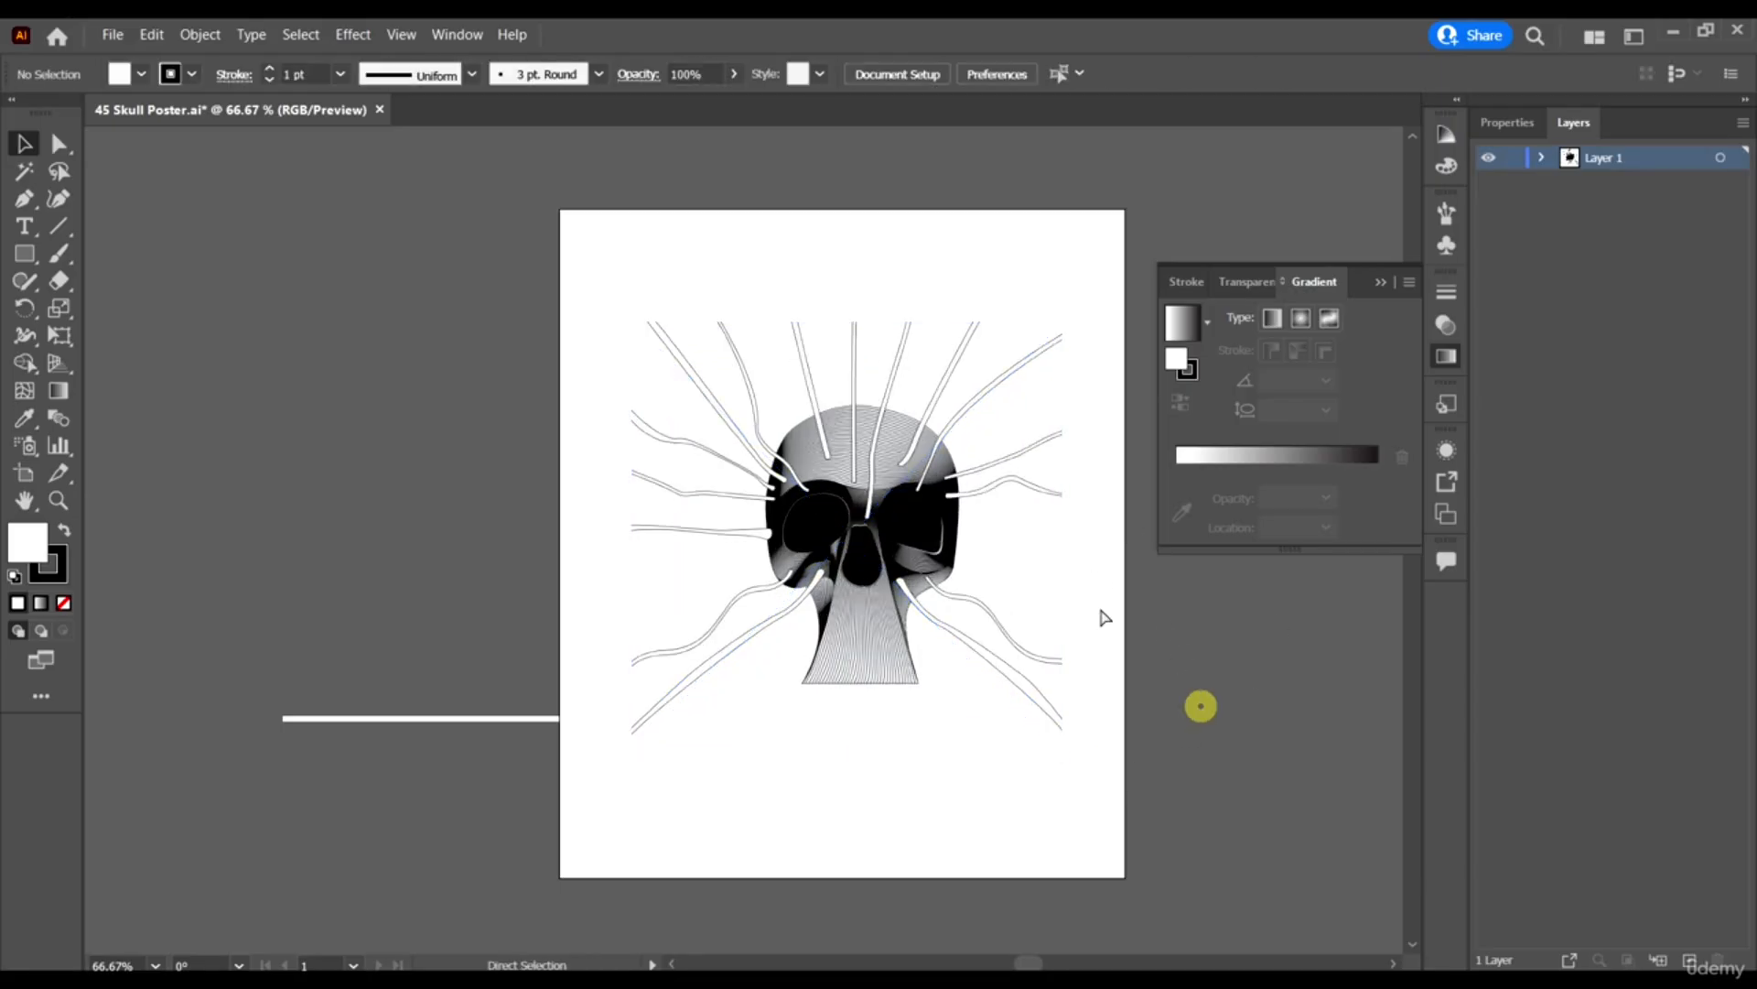
{"action": "scroll", "coordinate": [861, 517], "scroll_direction": "right", "scroll_amount": 2}
{"action": "left_click", "coordinate": [424, 714]}
{"action": "scroll", "coordinate": [448, 691], "scroll_direction": "down", "scroll_amount": 2}
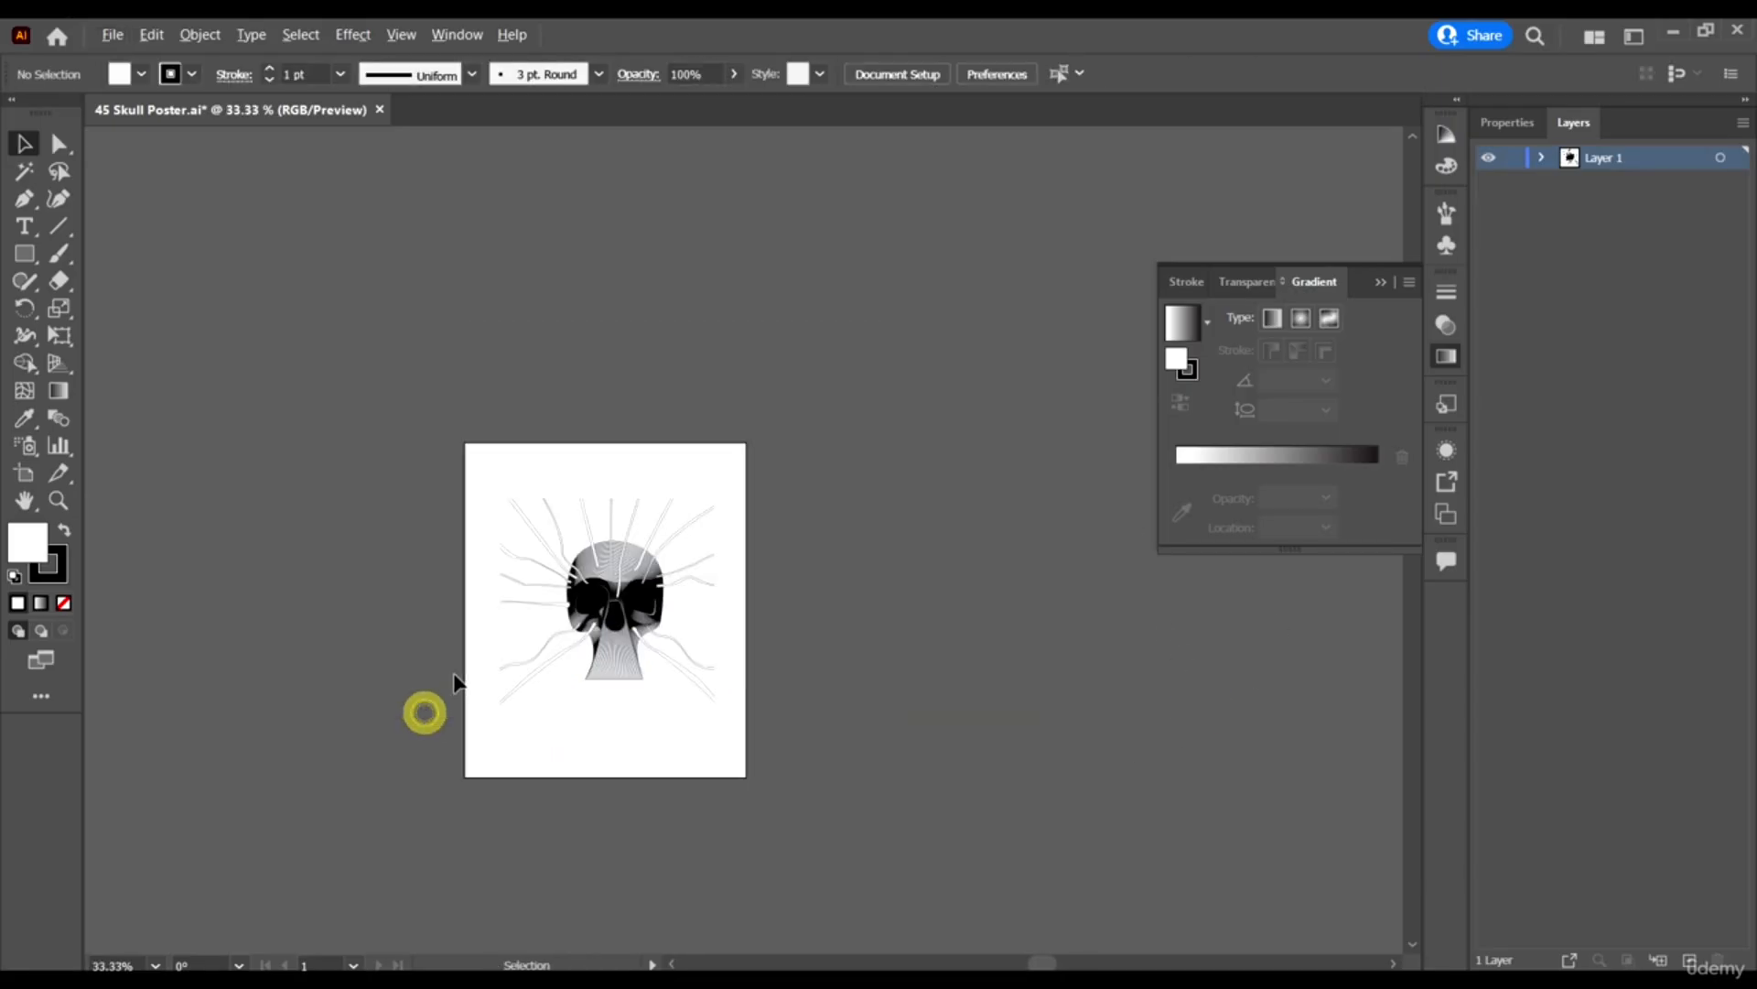
{"action": "scroll", "coordinate": [552, 655], "scroll_direction": "up", "scroll_amount": 3}
{"action": "scroll", "coordinate": [695, 567], "scroll_direction": "down", "scroll_amount": 2}
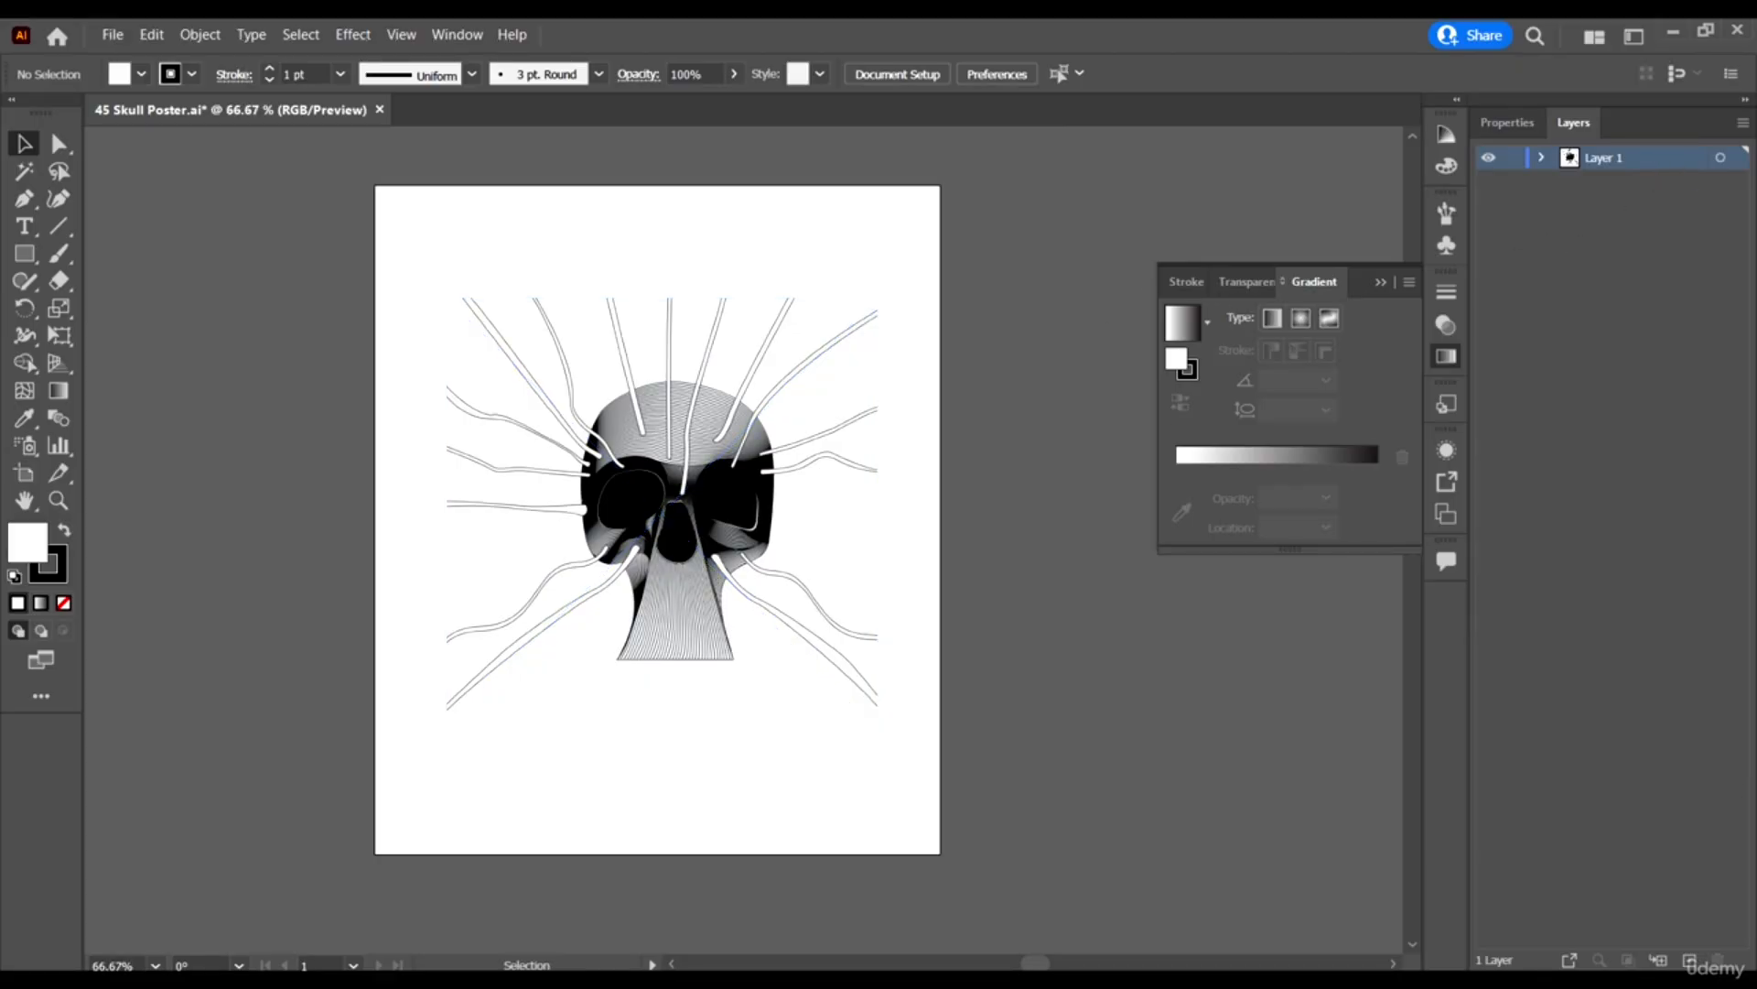
Add a new layer above Layer 1 and lower the skull image's opacity to 56%.
{"action": "left_click", "coordinate": [1690, 959]}
{"action": "left_click", "coordinate": [1634, 182]}
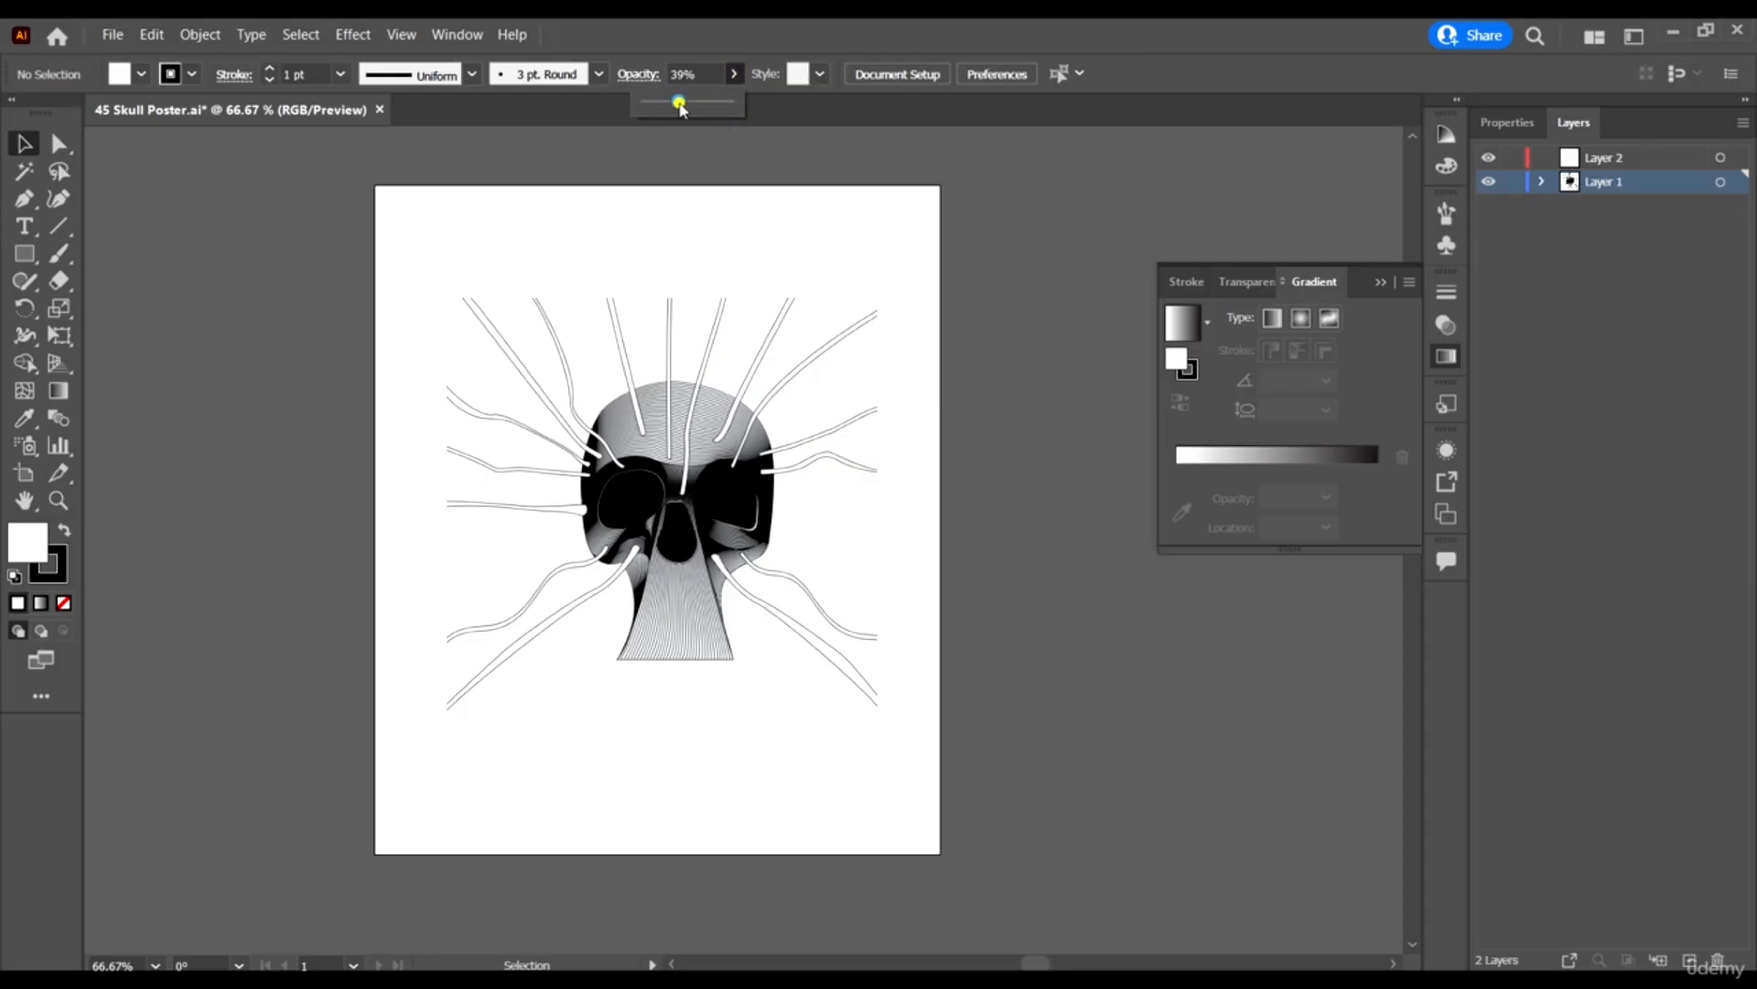
{"action": "left_click_drag", "start_coordinate": [680, 102], "coordinate": [672, 102]}
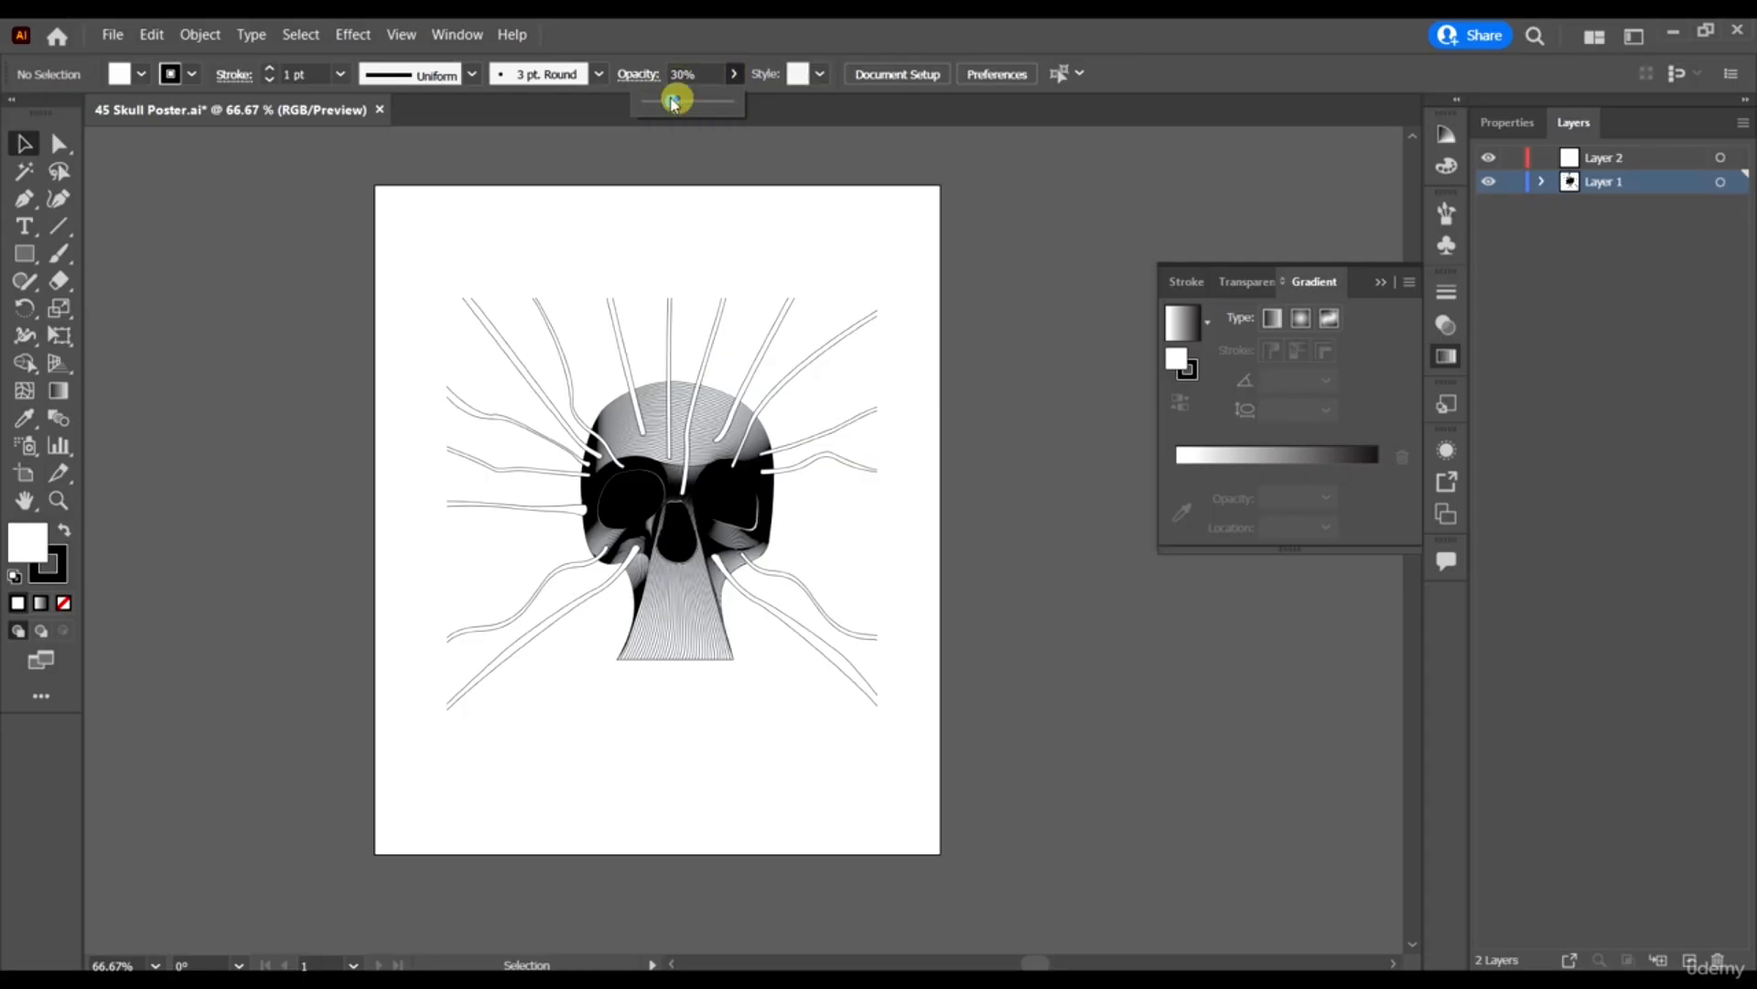
{"action": "left_click", "coordinate": [717, 421]}
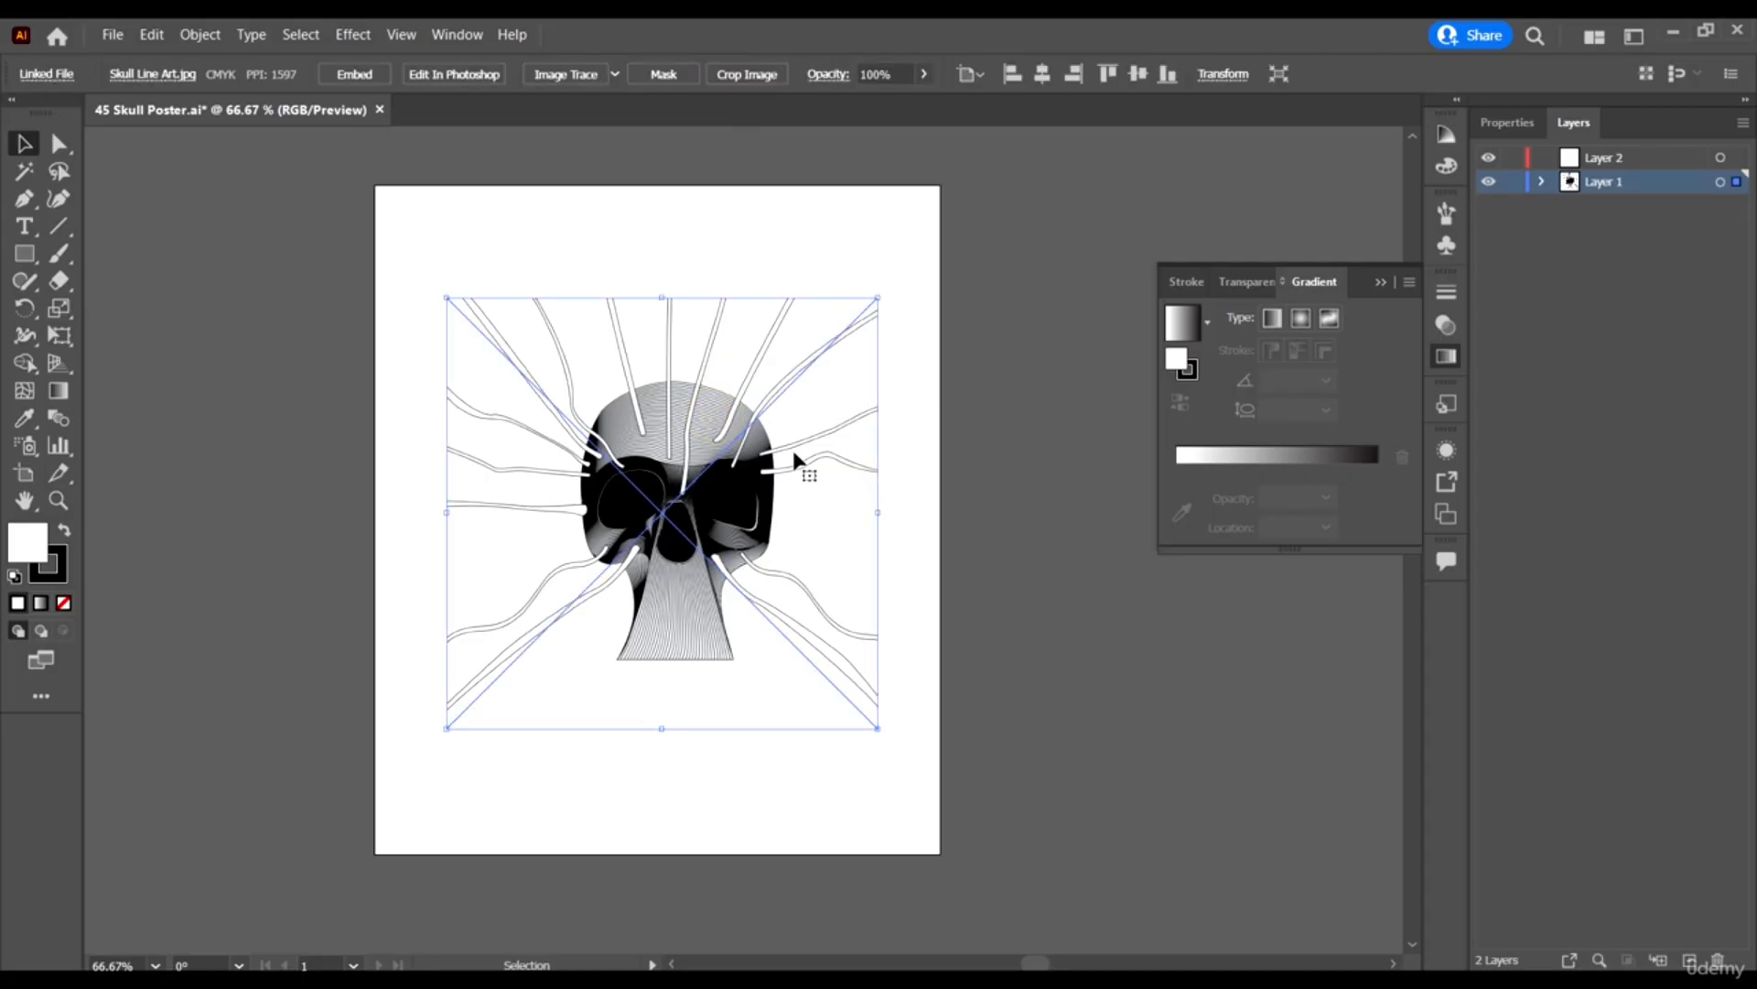
{"action": "left_click", "coordinate": [600, 432]}
{"action": "left_click", "coordinate": [924, 74]}
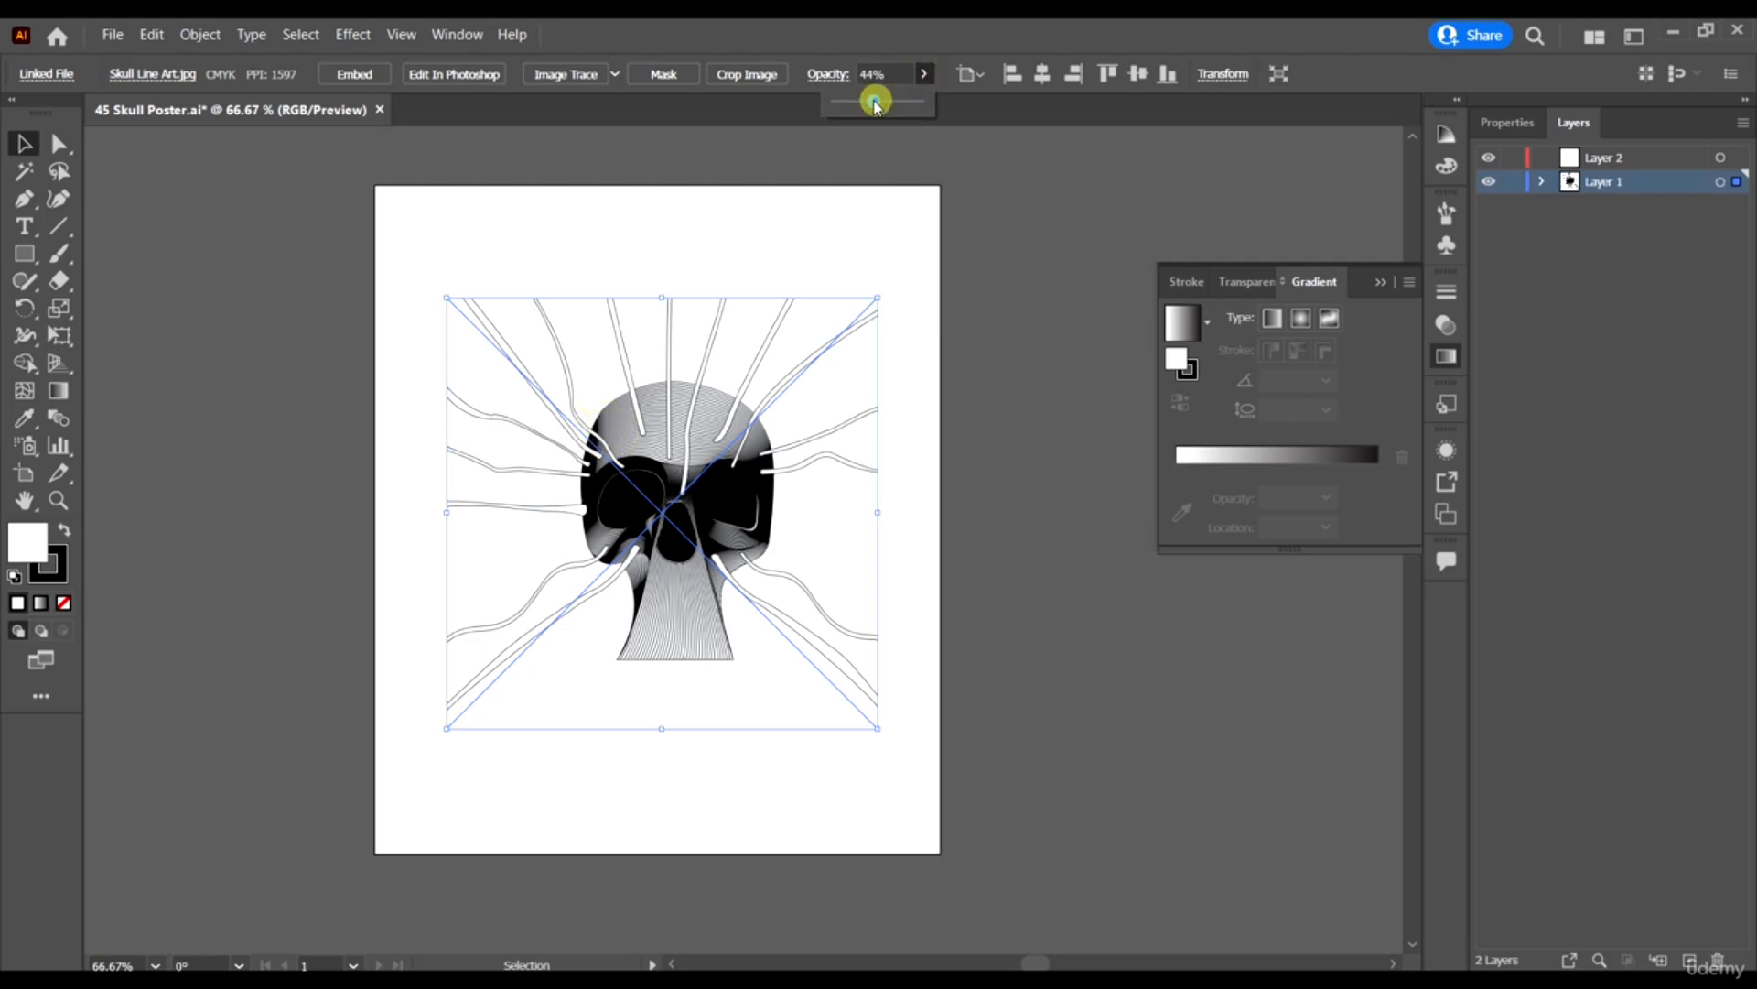
{"action": "left_click_drag", "start_coordinate": [875, 103], "coordinate": [885, 110]}
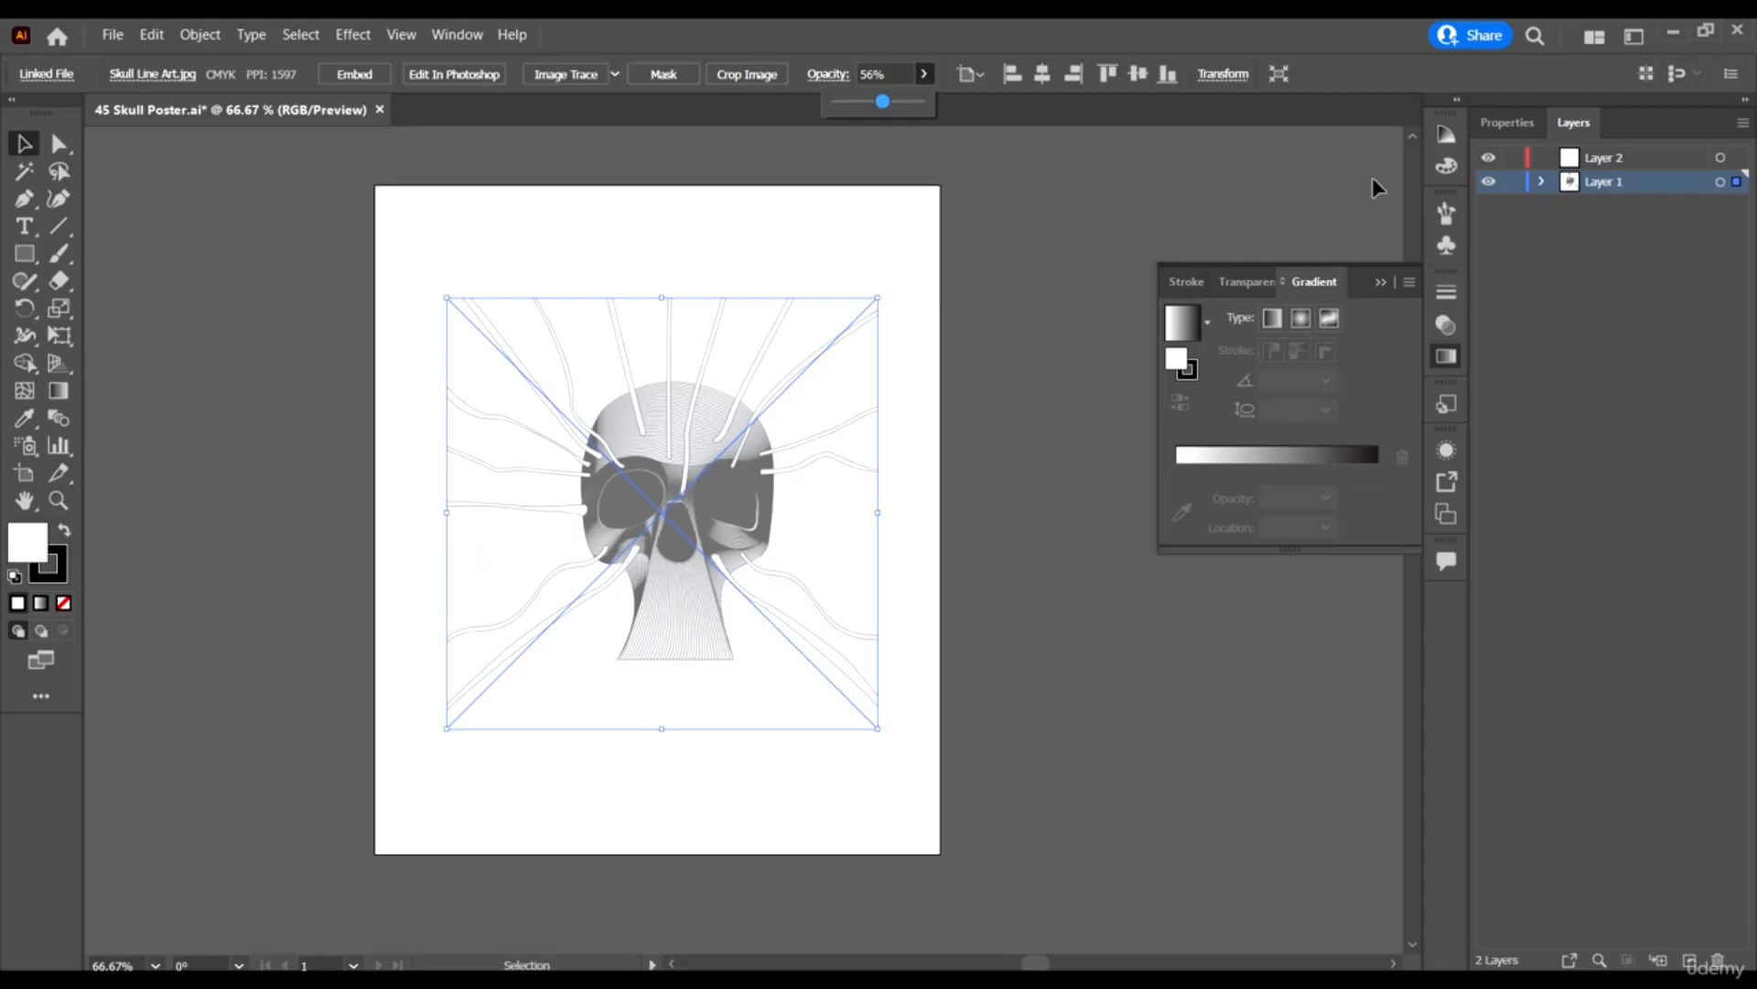
Lock Layer 1 and make Layer 2 the active layer.
{"action": "left_click", "coordinate": [1511, 182]}
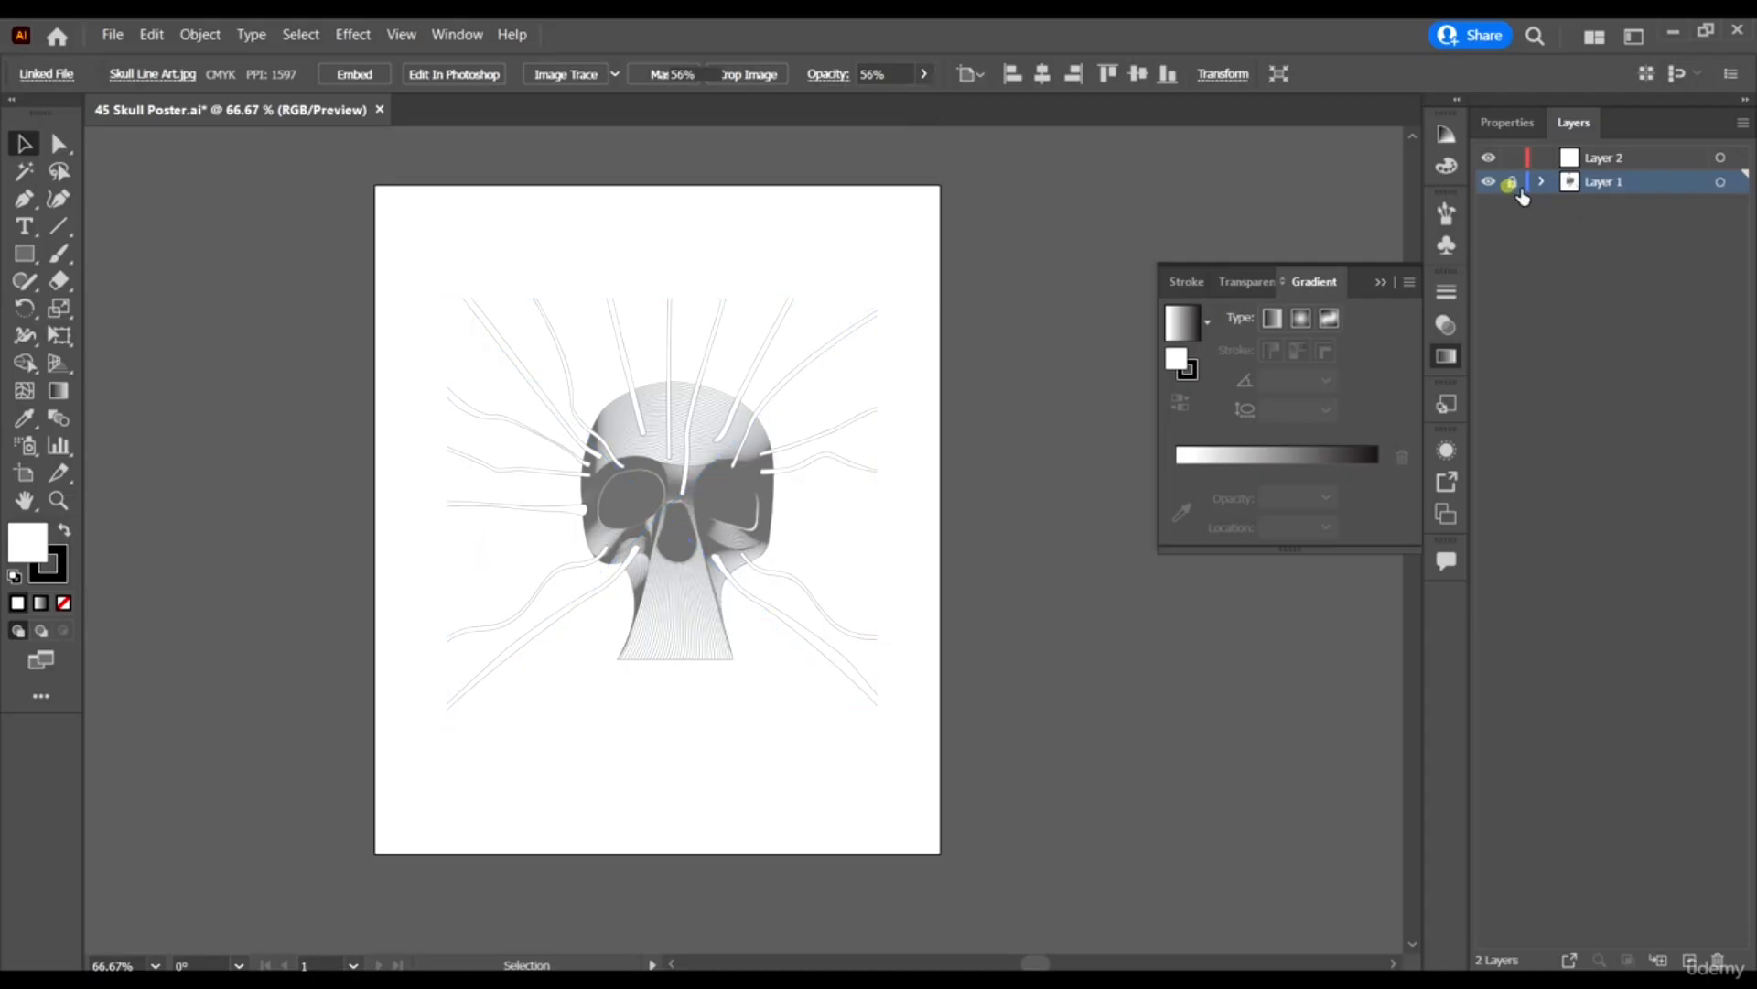
{"action": "left_click", "coordinate": [1678, 154]}
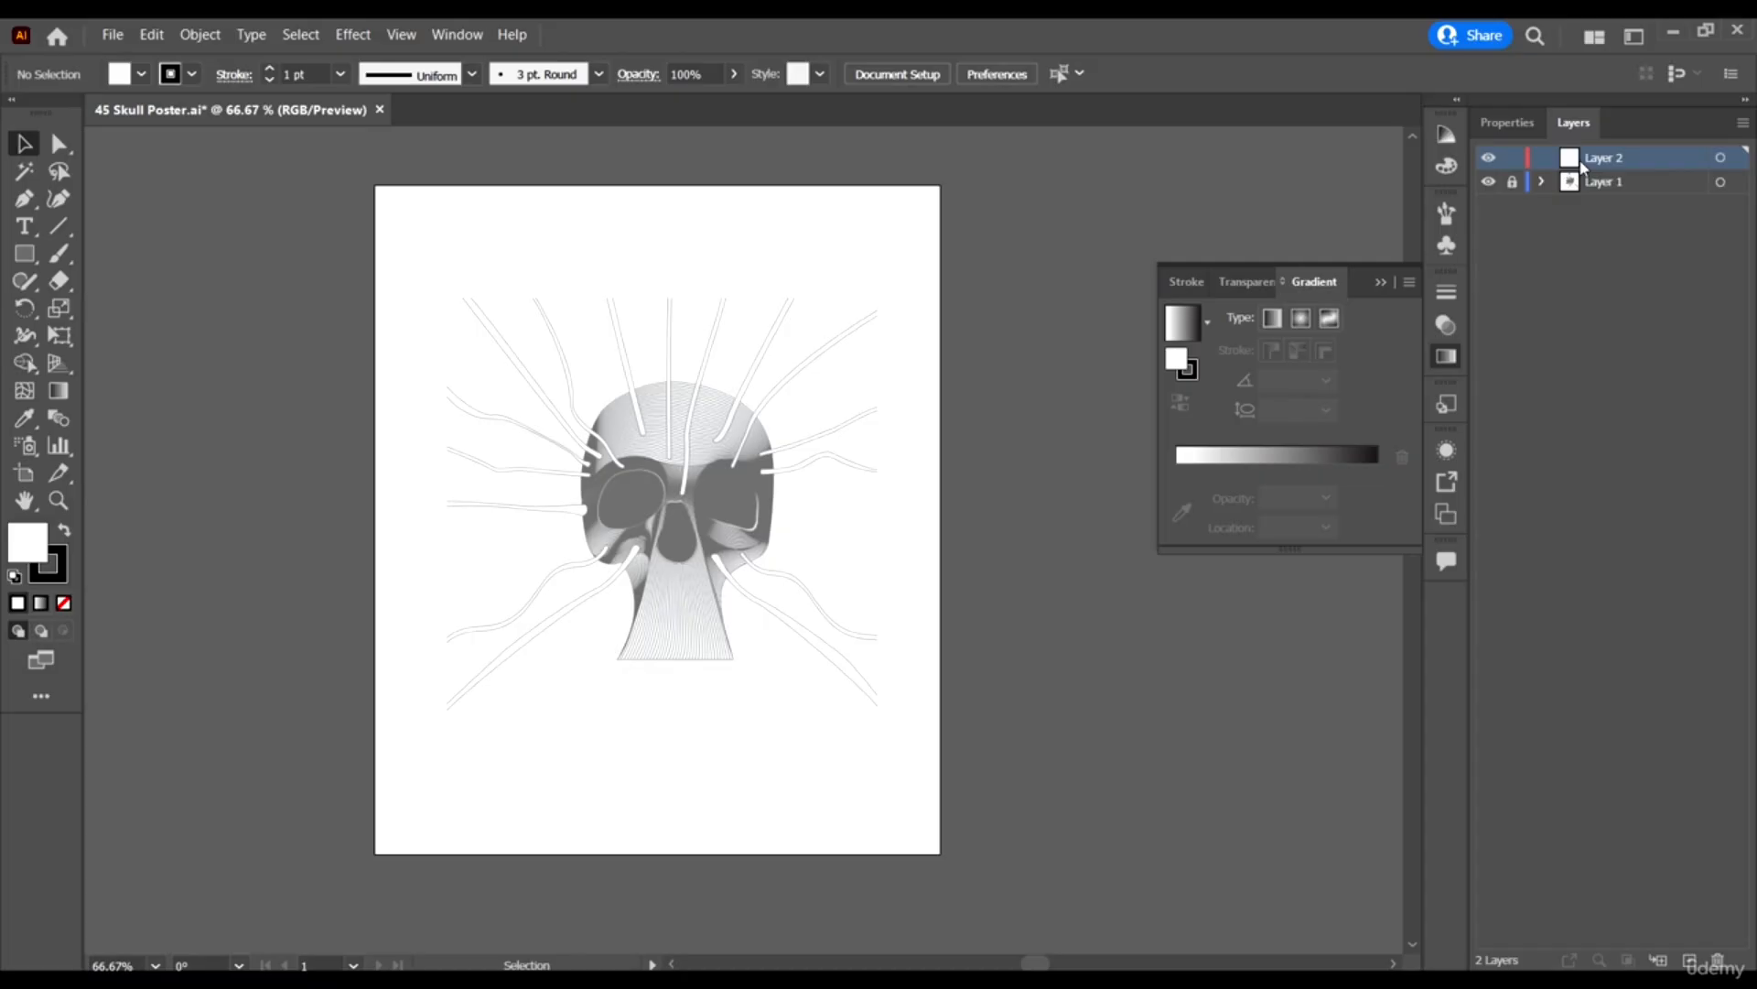
Draw a straight Pen path about 97.5 pt long along the bottom edge of the skull, from its left corner to its right corner.
{"action": "left_click", "coordinate": [25, 199]}
{"action": "scroll", "coordinate": [19, 187], "scroll_direction": "down", "scroll_amount": 2}
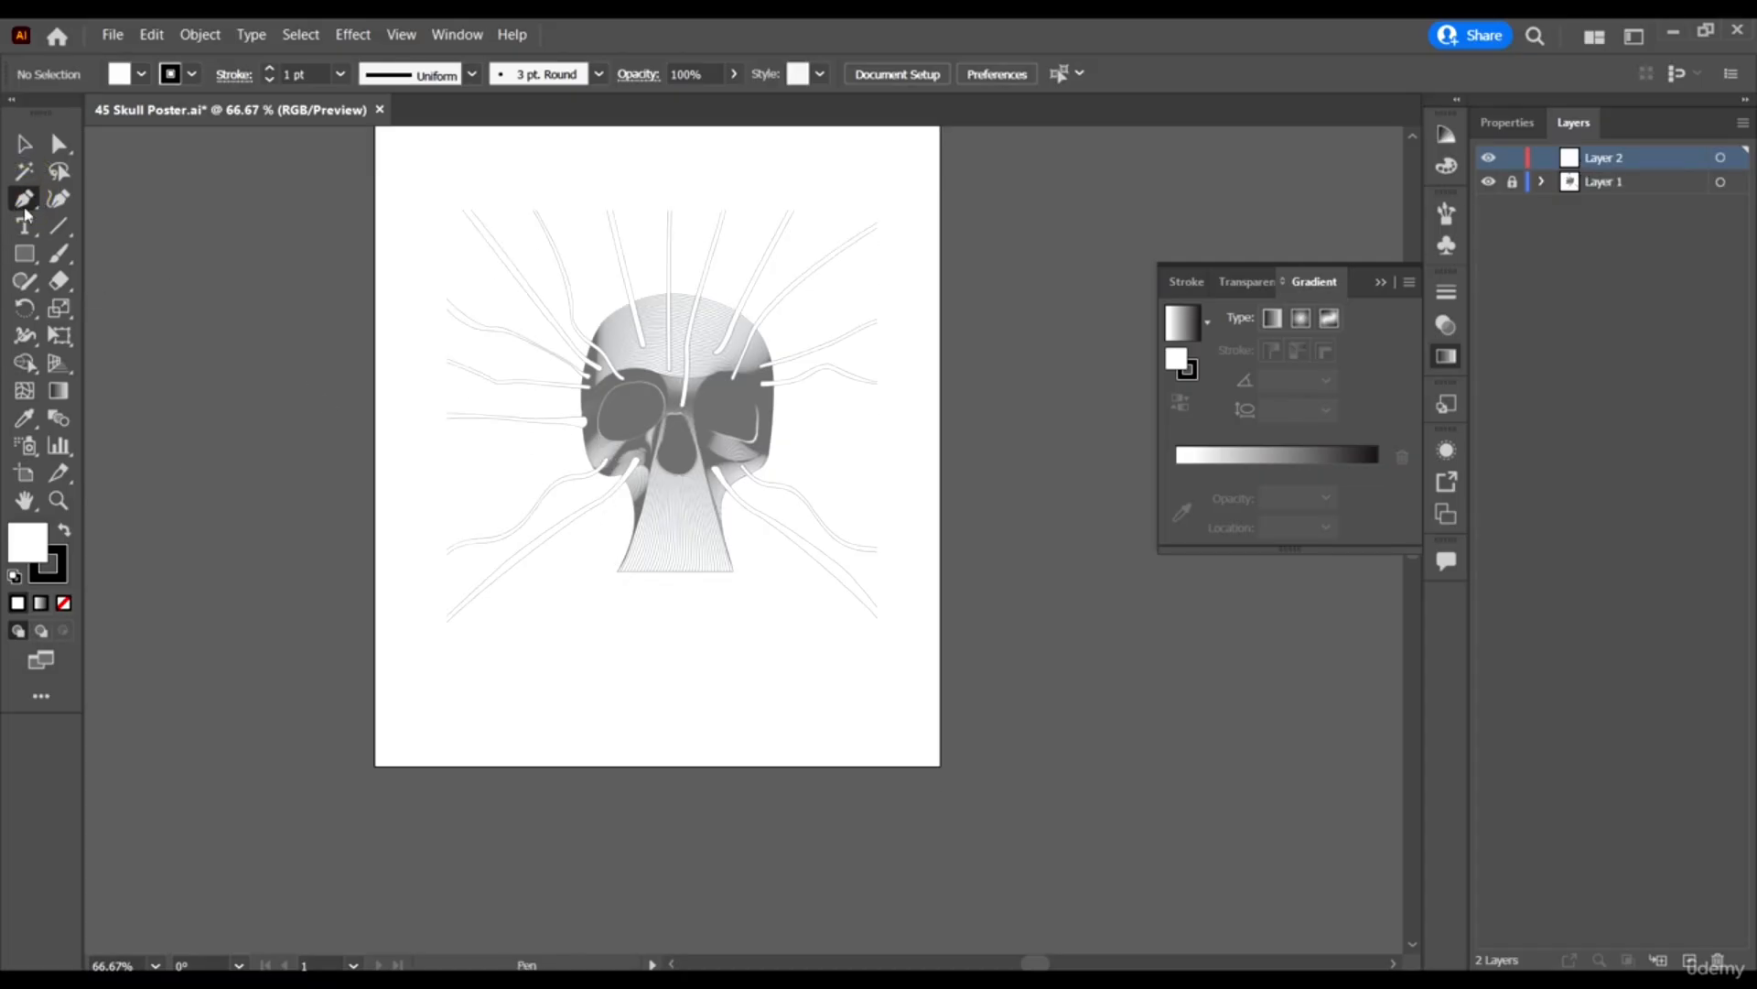
{"action": "scroll", "coordinate": [667, 601], "scroll_direction": "up", "scroll_amount": 2}
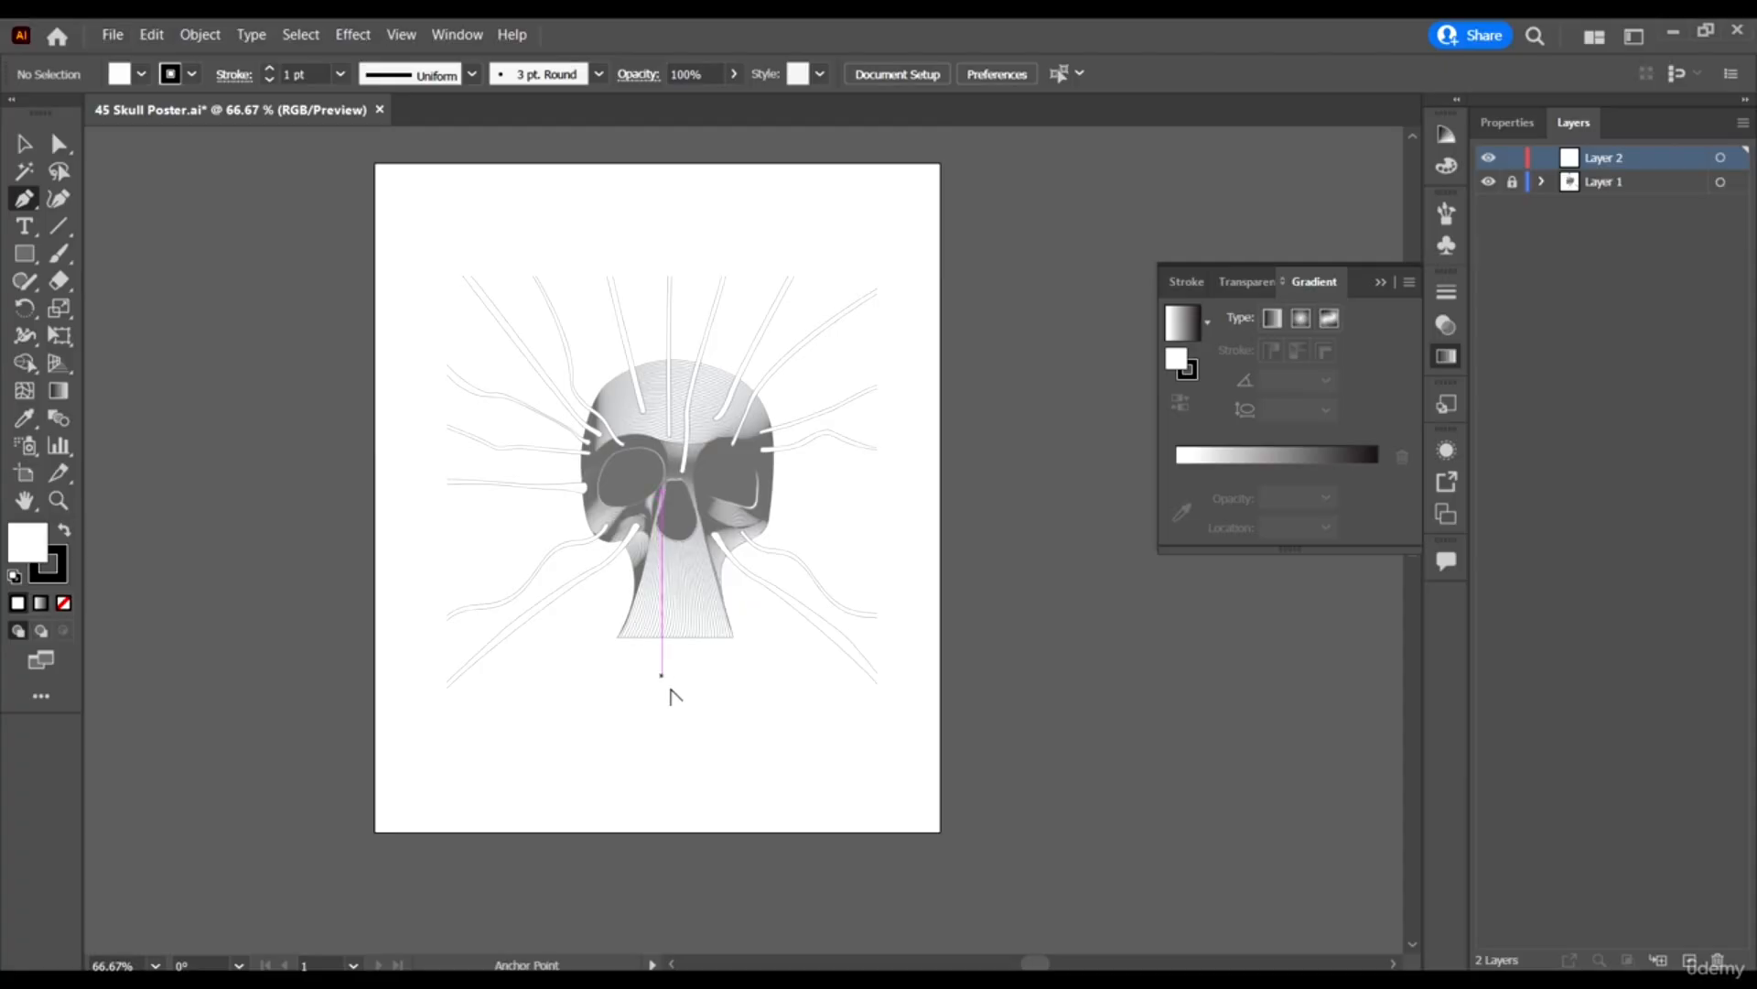
{"action": "scroll", "coordinate": [659, 668], "scroll_direction": "up", "scroll_amount": 5}
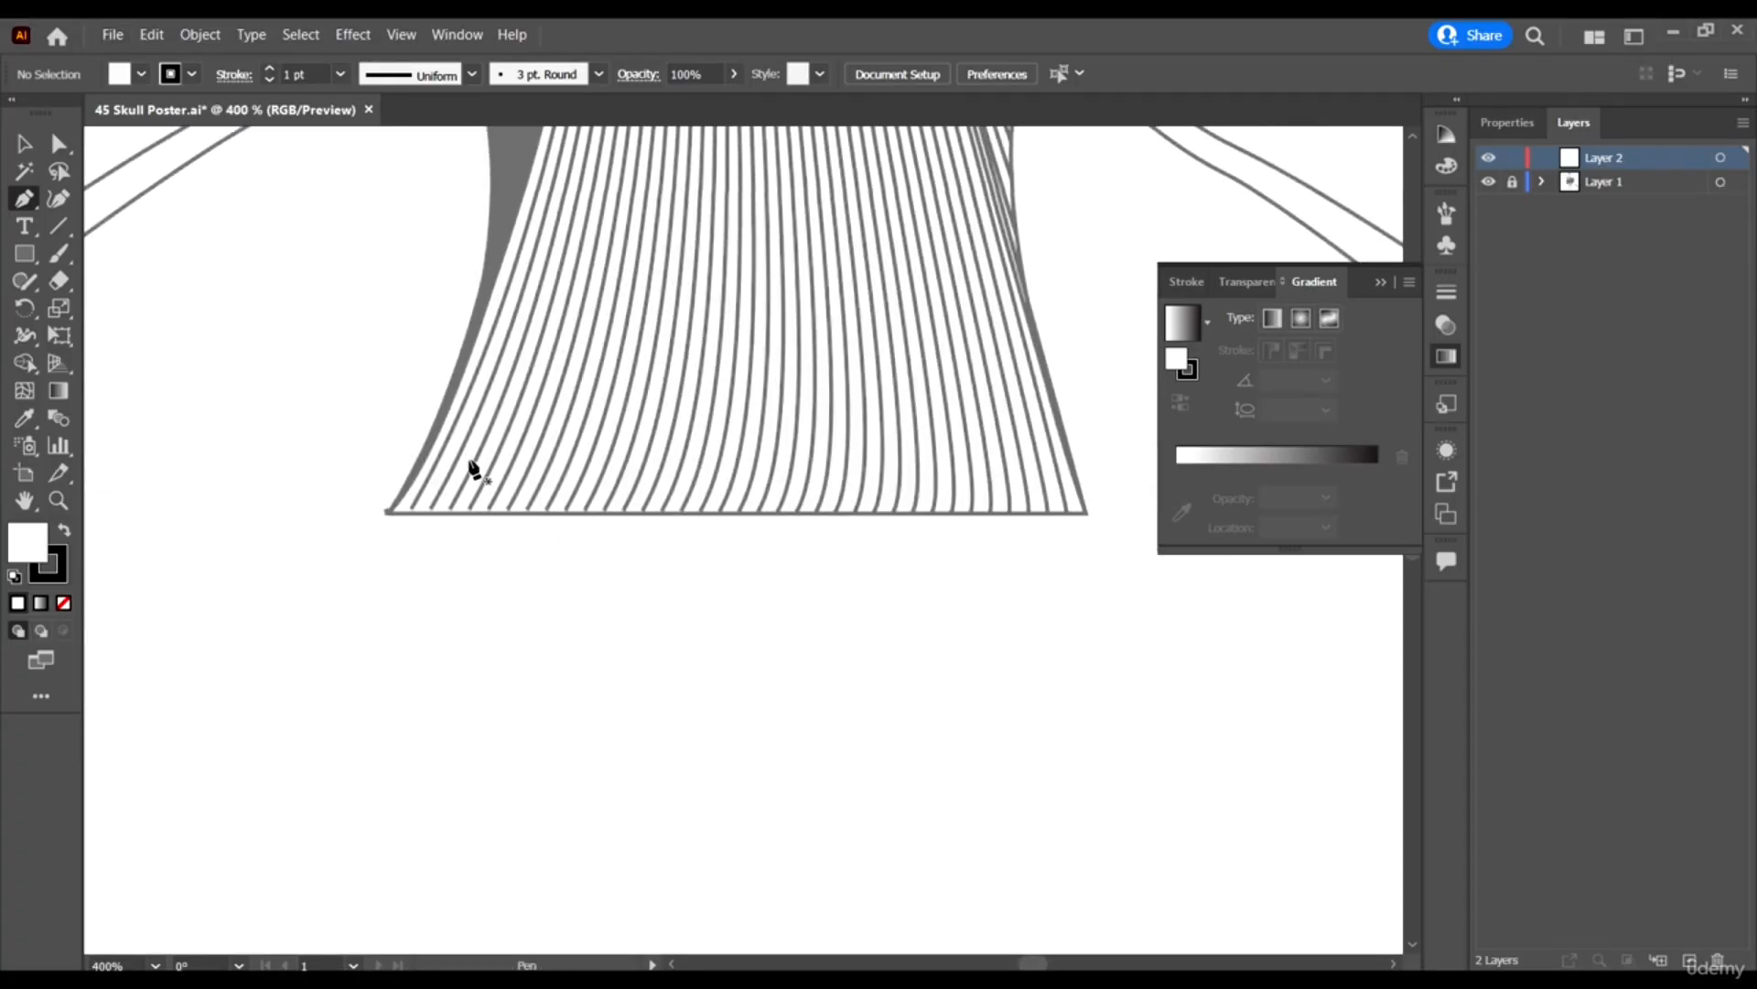
{"action": "scroll", "coordinate": [390, 530], "scroll_direction": "up", "scroll_amount": 3}
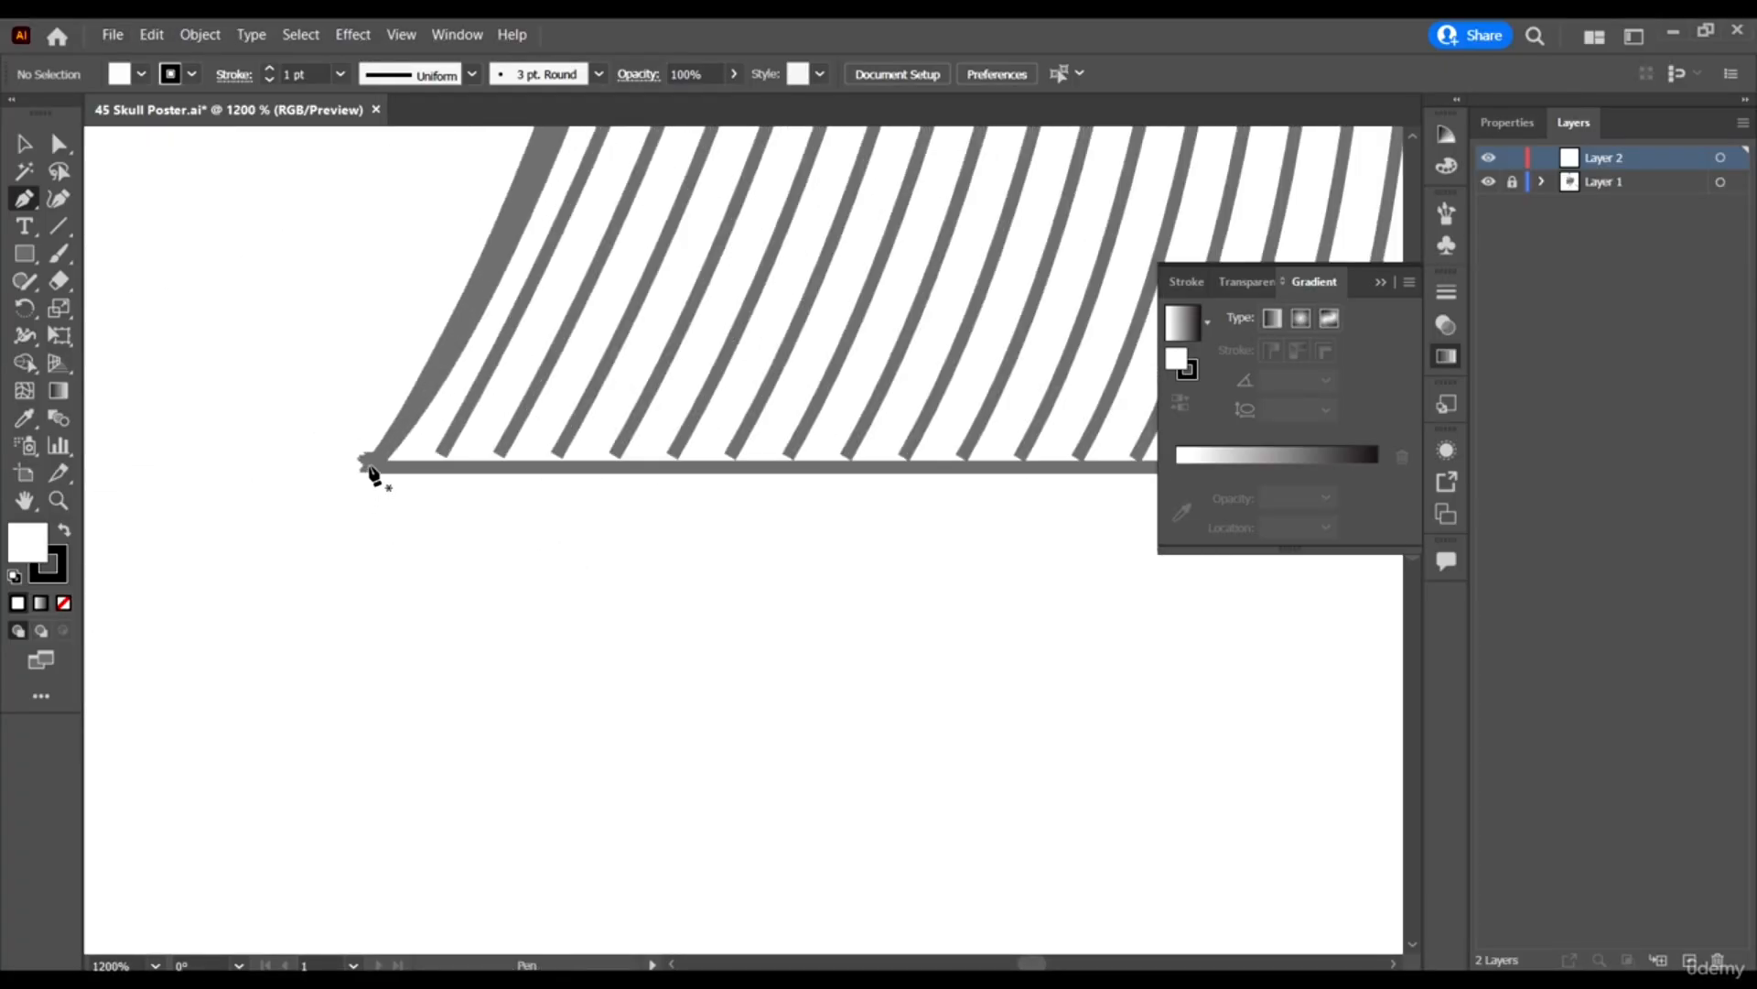
{"action": "left_click", "coordinate": [371, 466]}
{"action": "scroll", "coordinate": [274, 486], "scroll_direction": "down", "scroll_amount": 3}
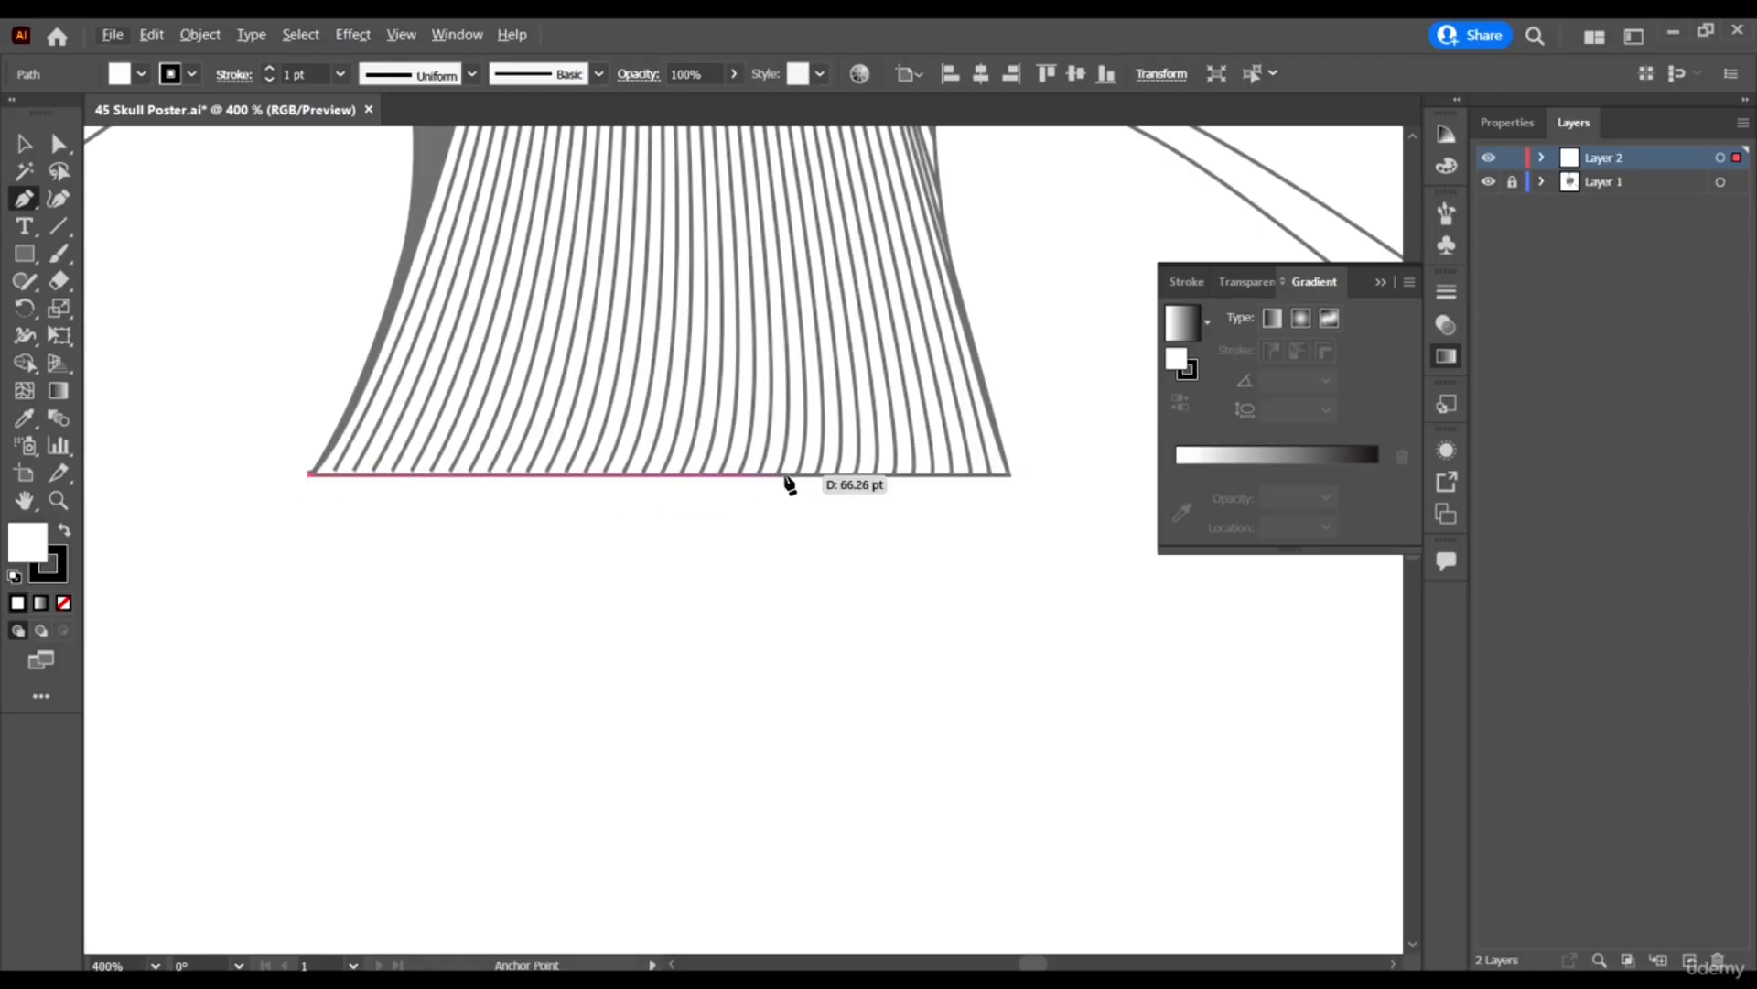
{"action": "scroll", "coordinate": [1057, 481], "scroll_direction": "up", "scroll_amount": 4}
{"action": "scroll", "coordinate": [1057, 480], "scroll_direction": "up", "scroll_amount": 1}
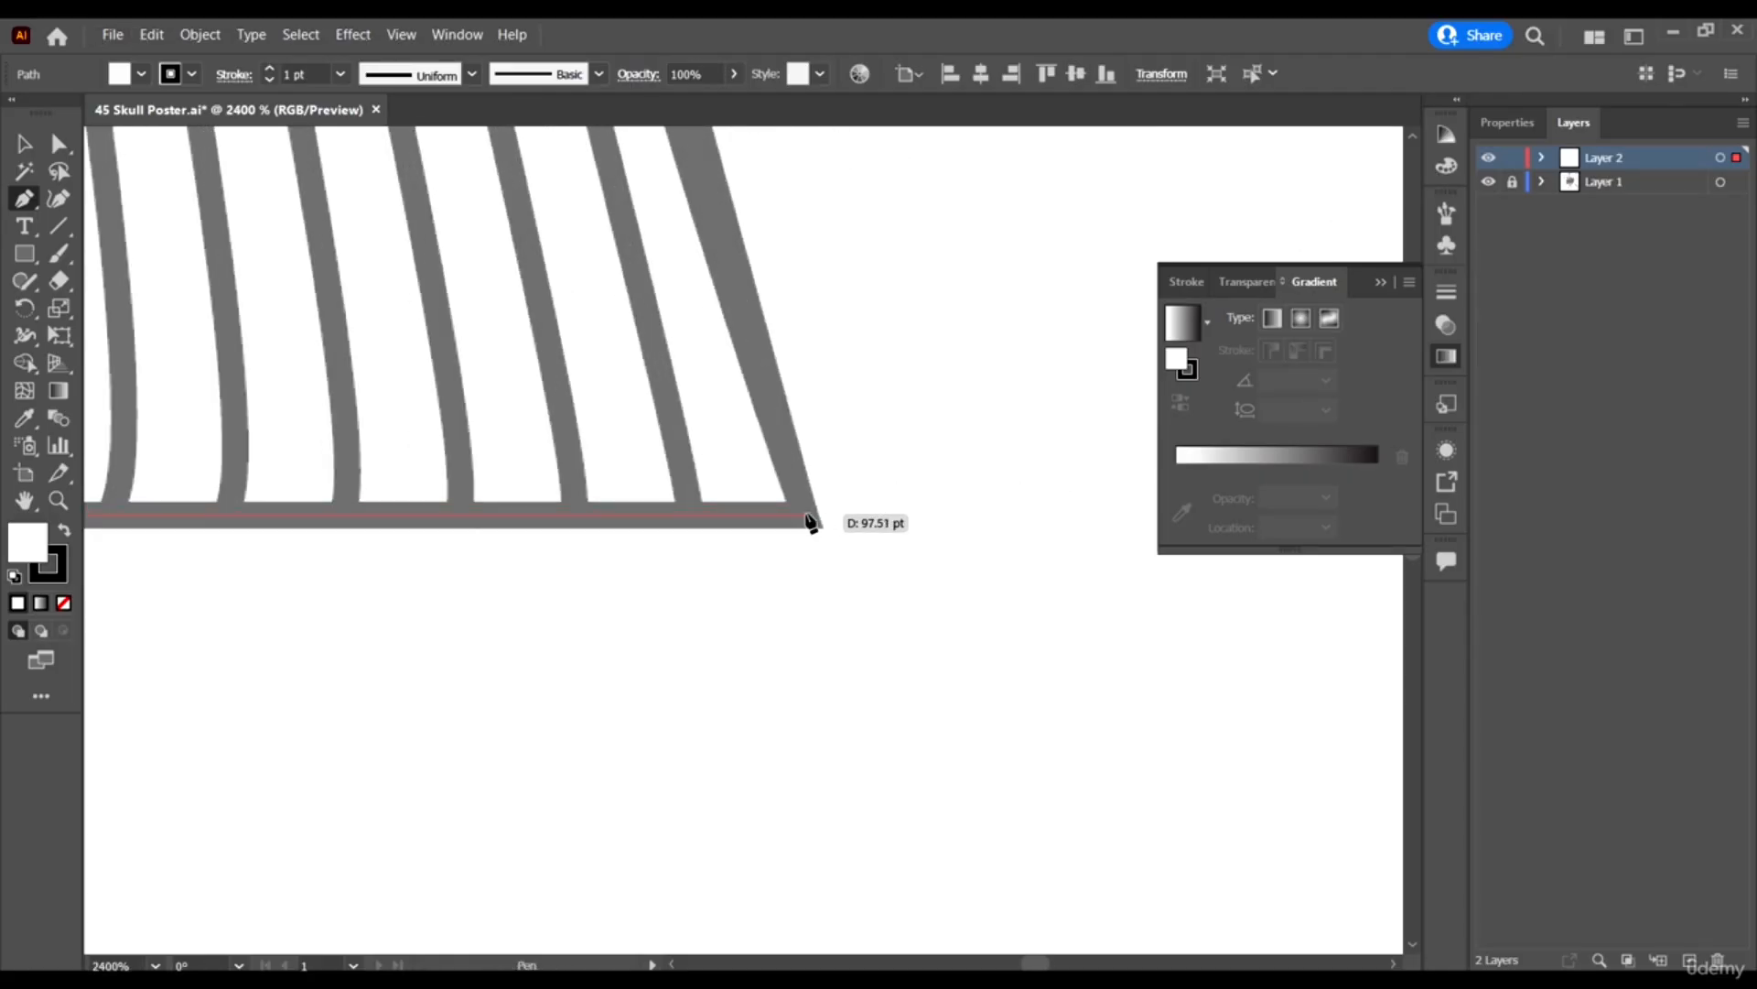
{"action": "left_click", "coordinate": [811, 519]}
{"action": "scroll", "coordinate": [806, 499], "scroll_direction": "down", "scroll_amount": 5}
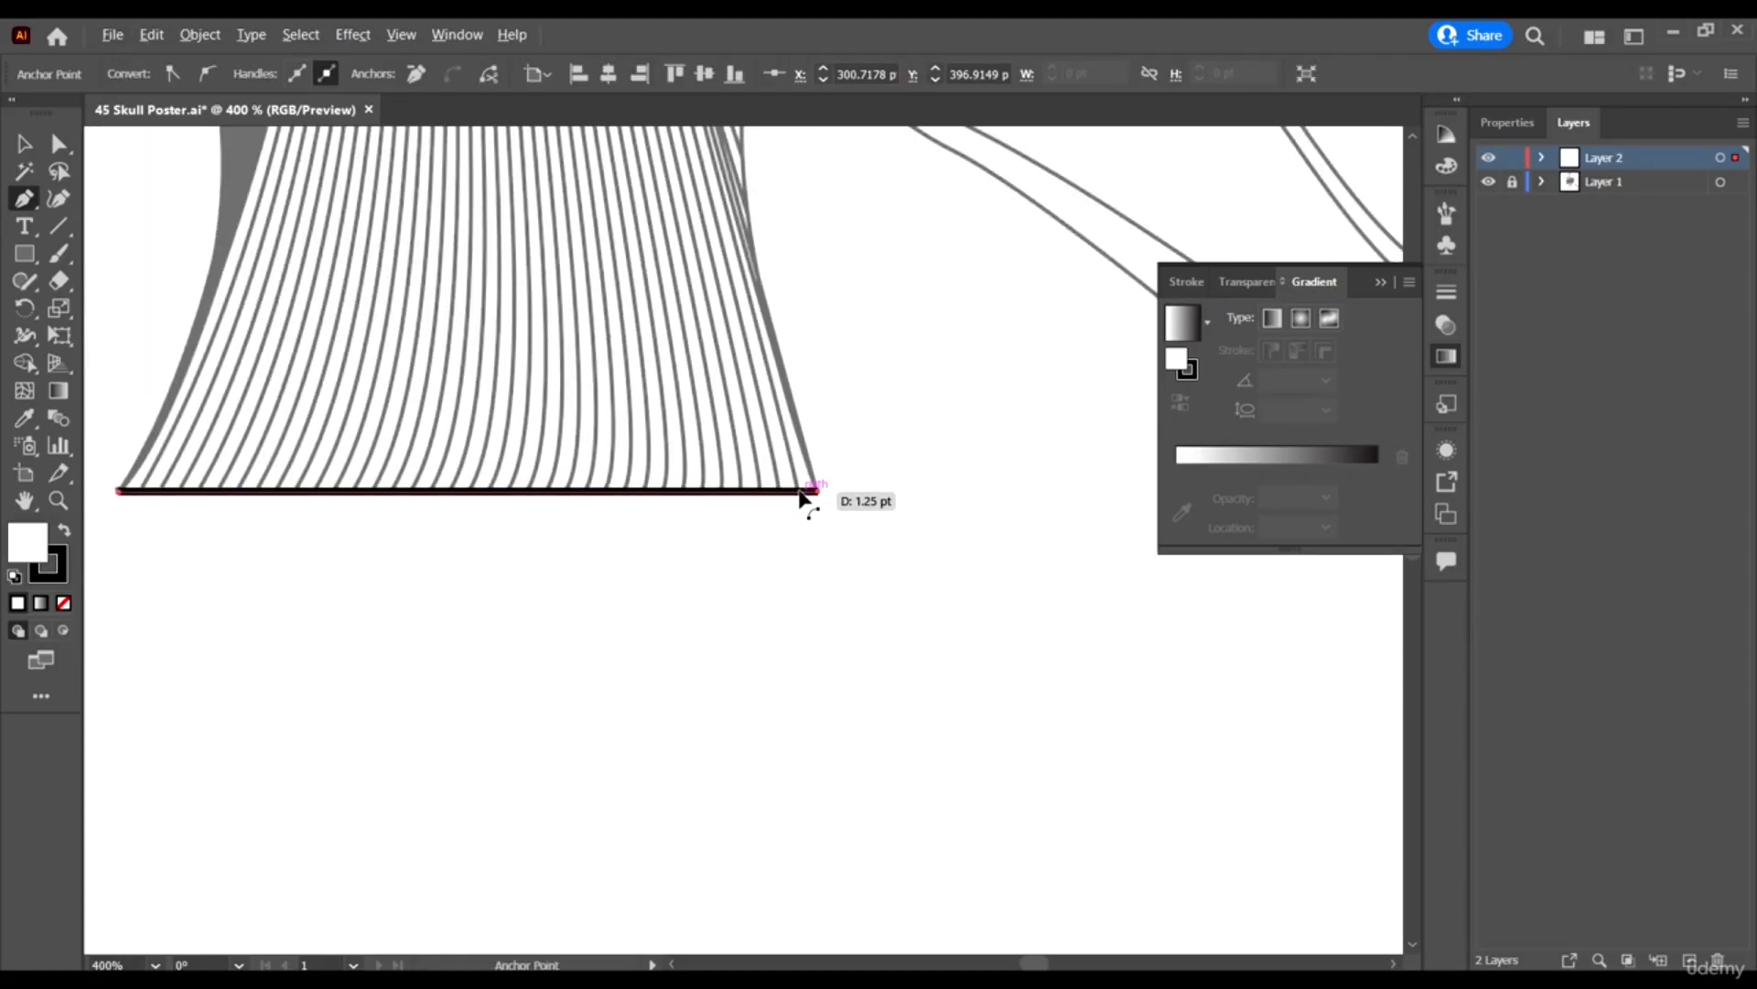
Remove the base line's fill, set its stroke weight to 0.5 pt and deselect it.
{"action": "left_click", "coordinate": [63, 603]}
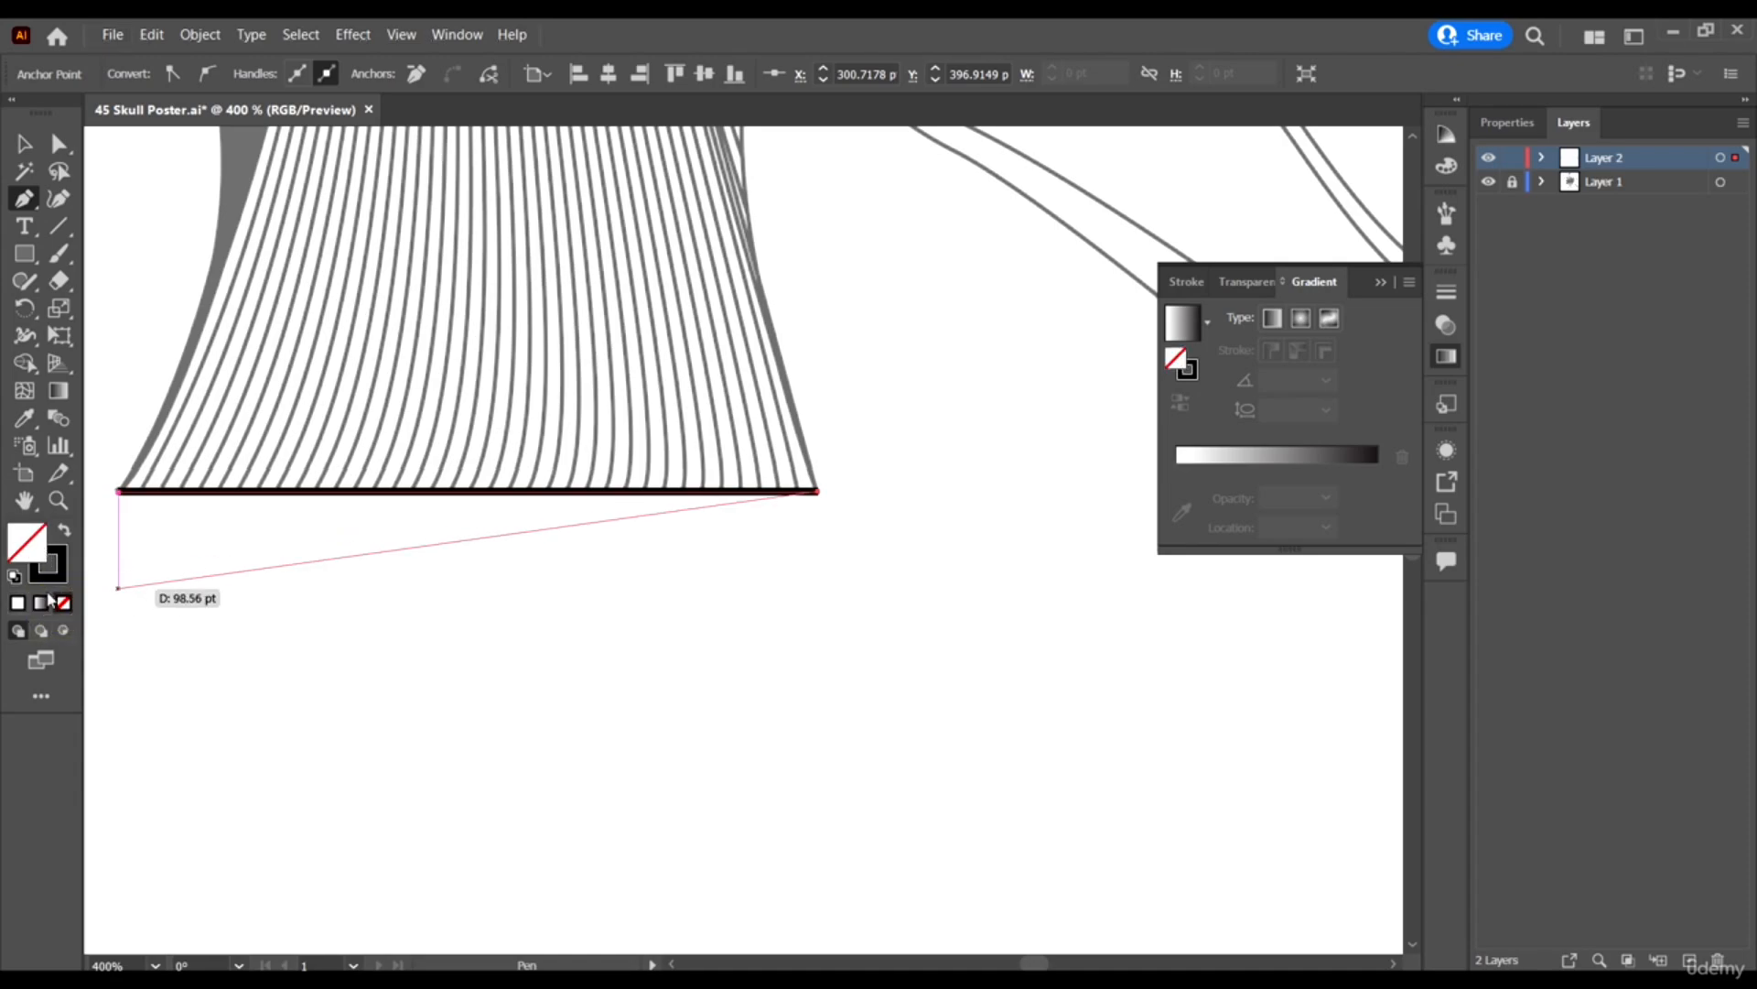
{"action": "scroll", "coordinate": [424, 654], "scroll_direction": "up", "scroll_amount": 2}
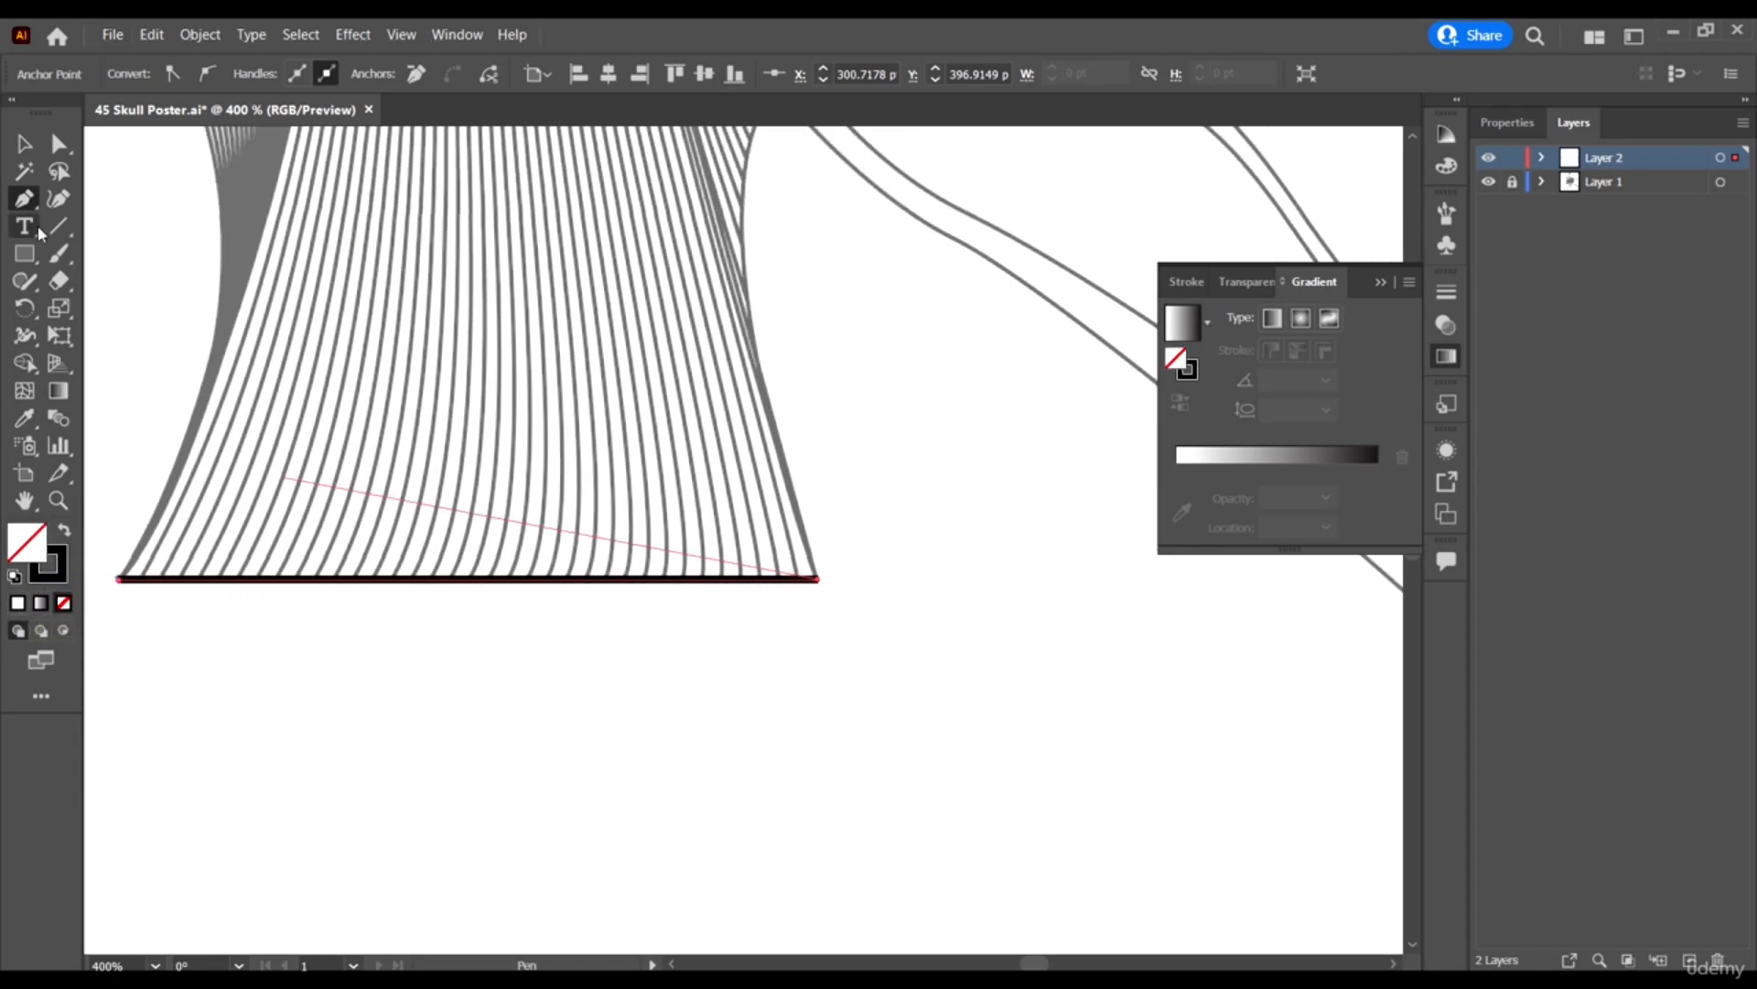
{"action": "left_click", "coordinate": [24, 146]}
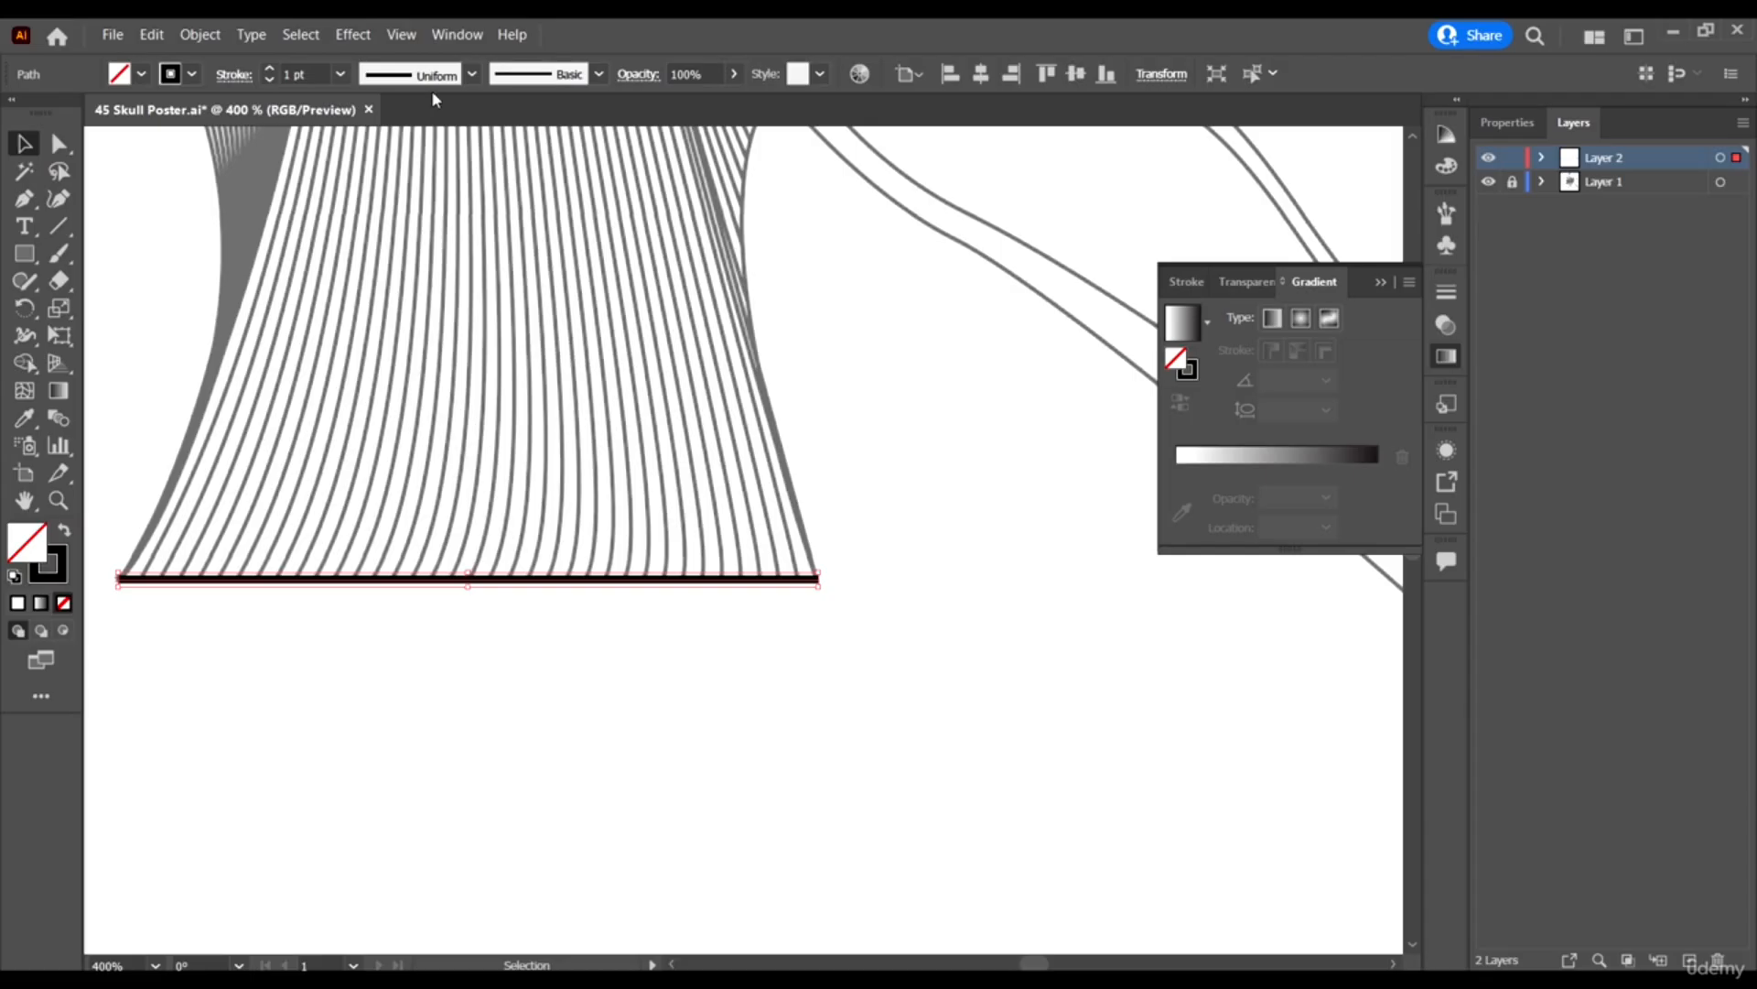
{"action": "left_click", "coordinate": [340, 73]}
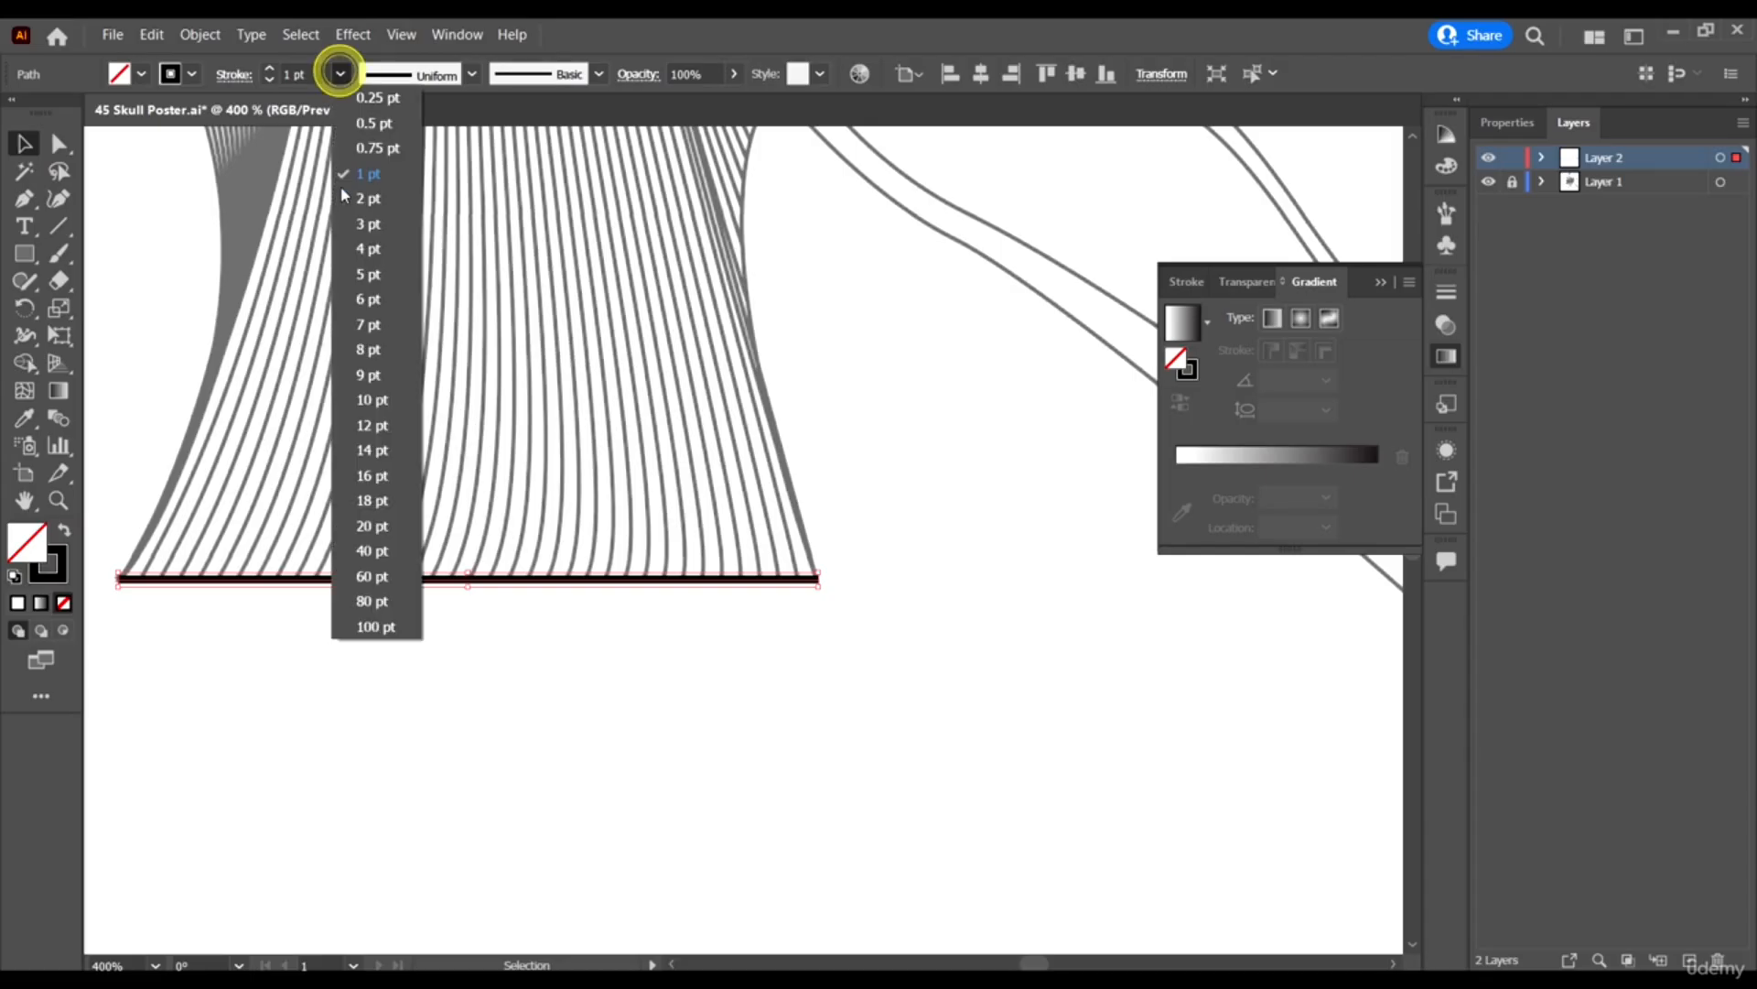
{"action": "left_click", "coordinate": [366, 131]}
{"action": "left_click", "coordinate": [861, 653]}
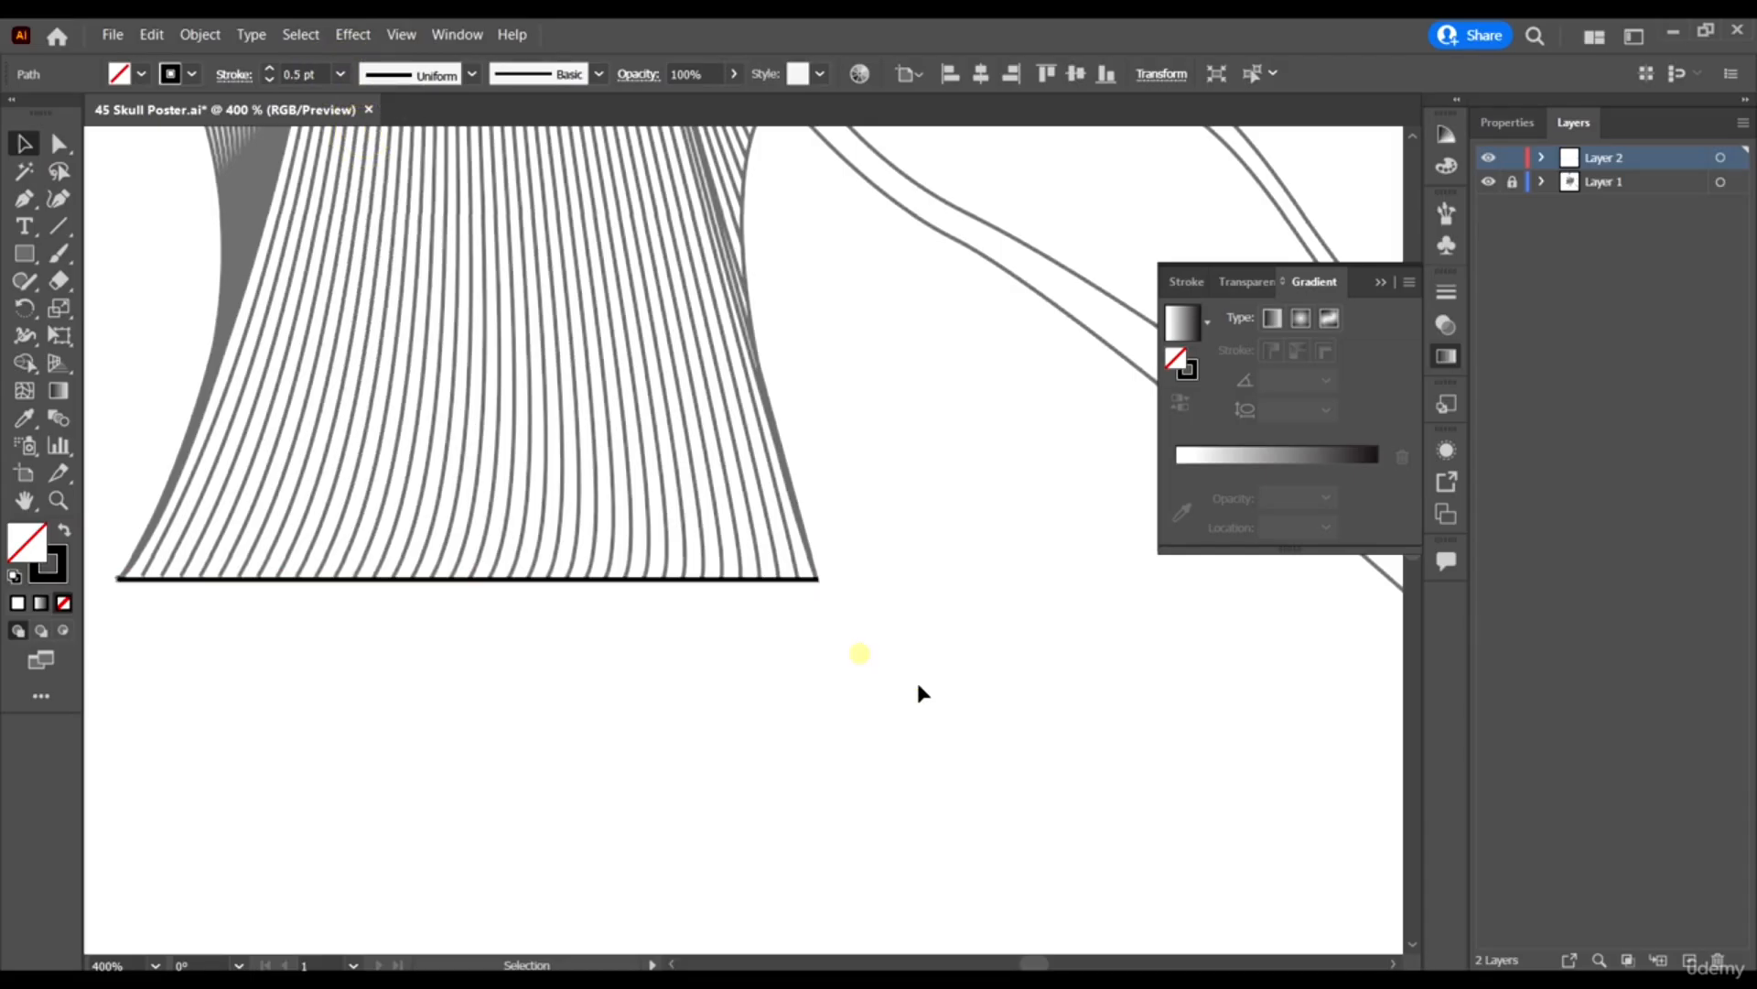
Continue the path from the base line's right endpoint with the Pen tool, tracing the curved right edge of the lower skull upward.
{"action": "left_click", "coordinate": [25, 199]}
{"action": "scroll", "coordinate": [805, 606], "scroll_direction": "up", "scroll_amount": 5}
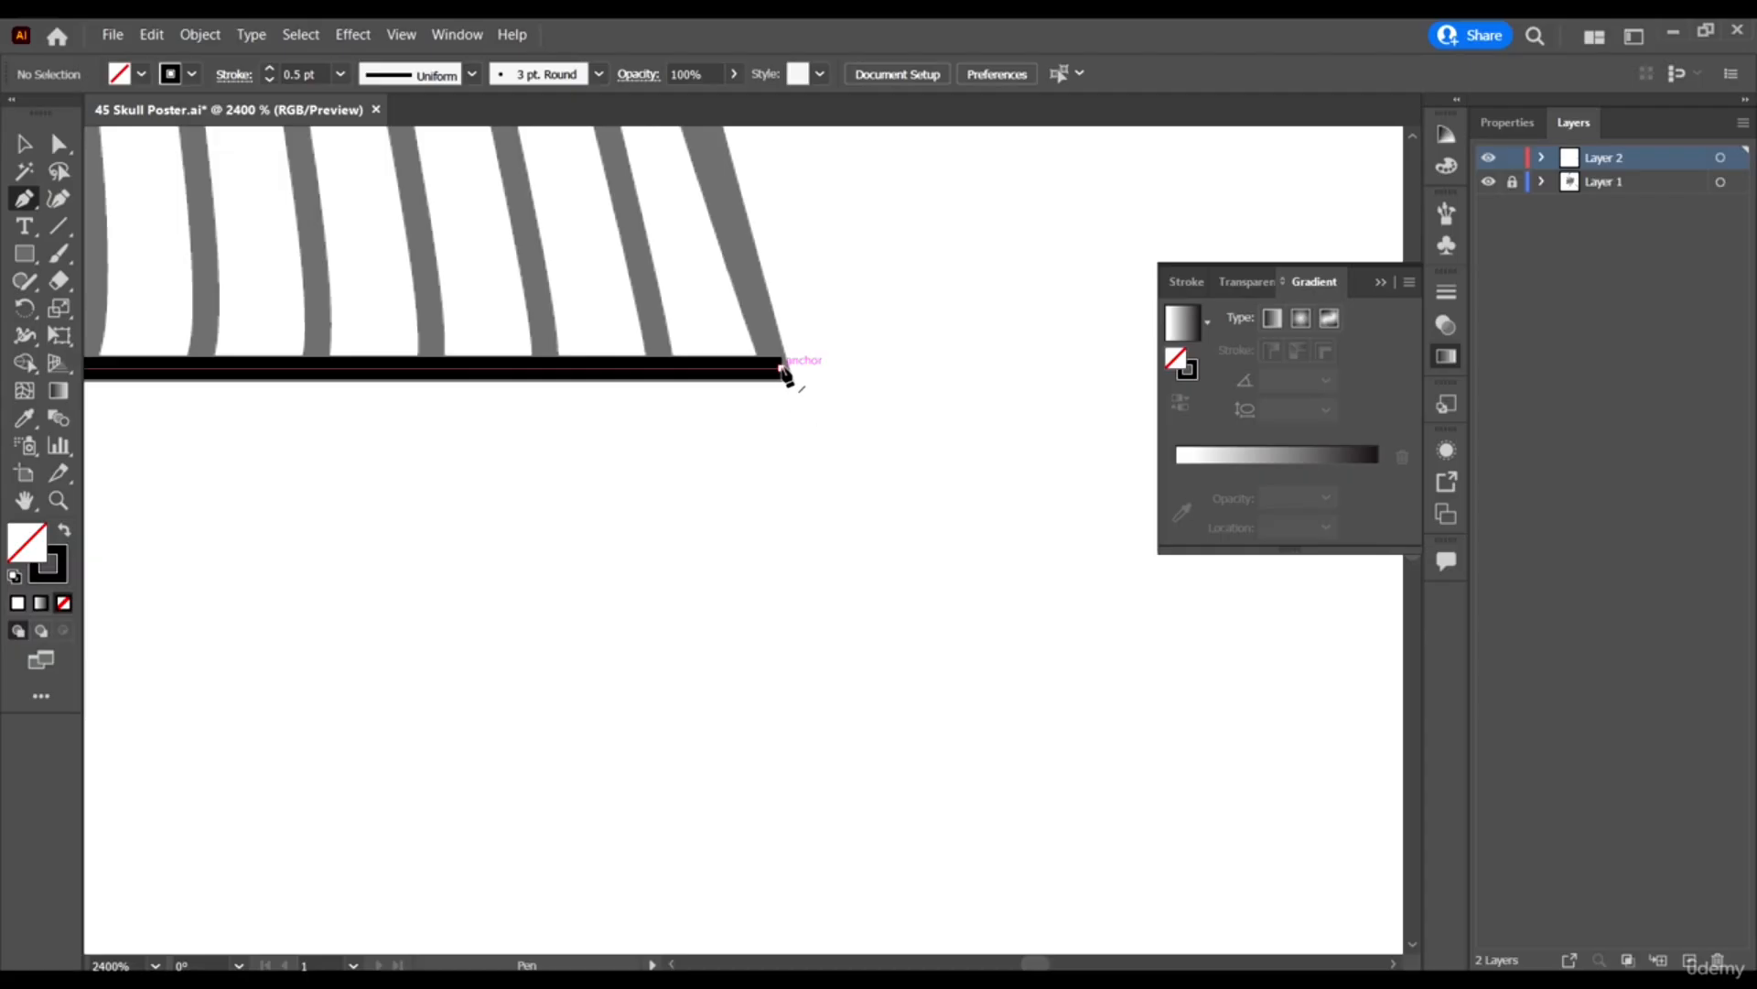
{"action": "left_click", "coordinate": [782, 373]}
{"action": "scroll", "coordinate": [892, 394], "scroll_direction": "down", "scroll_amount": 6}
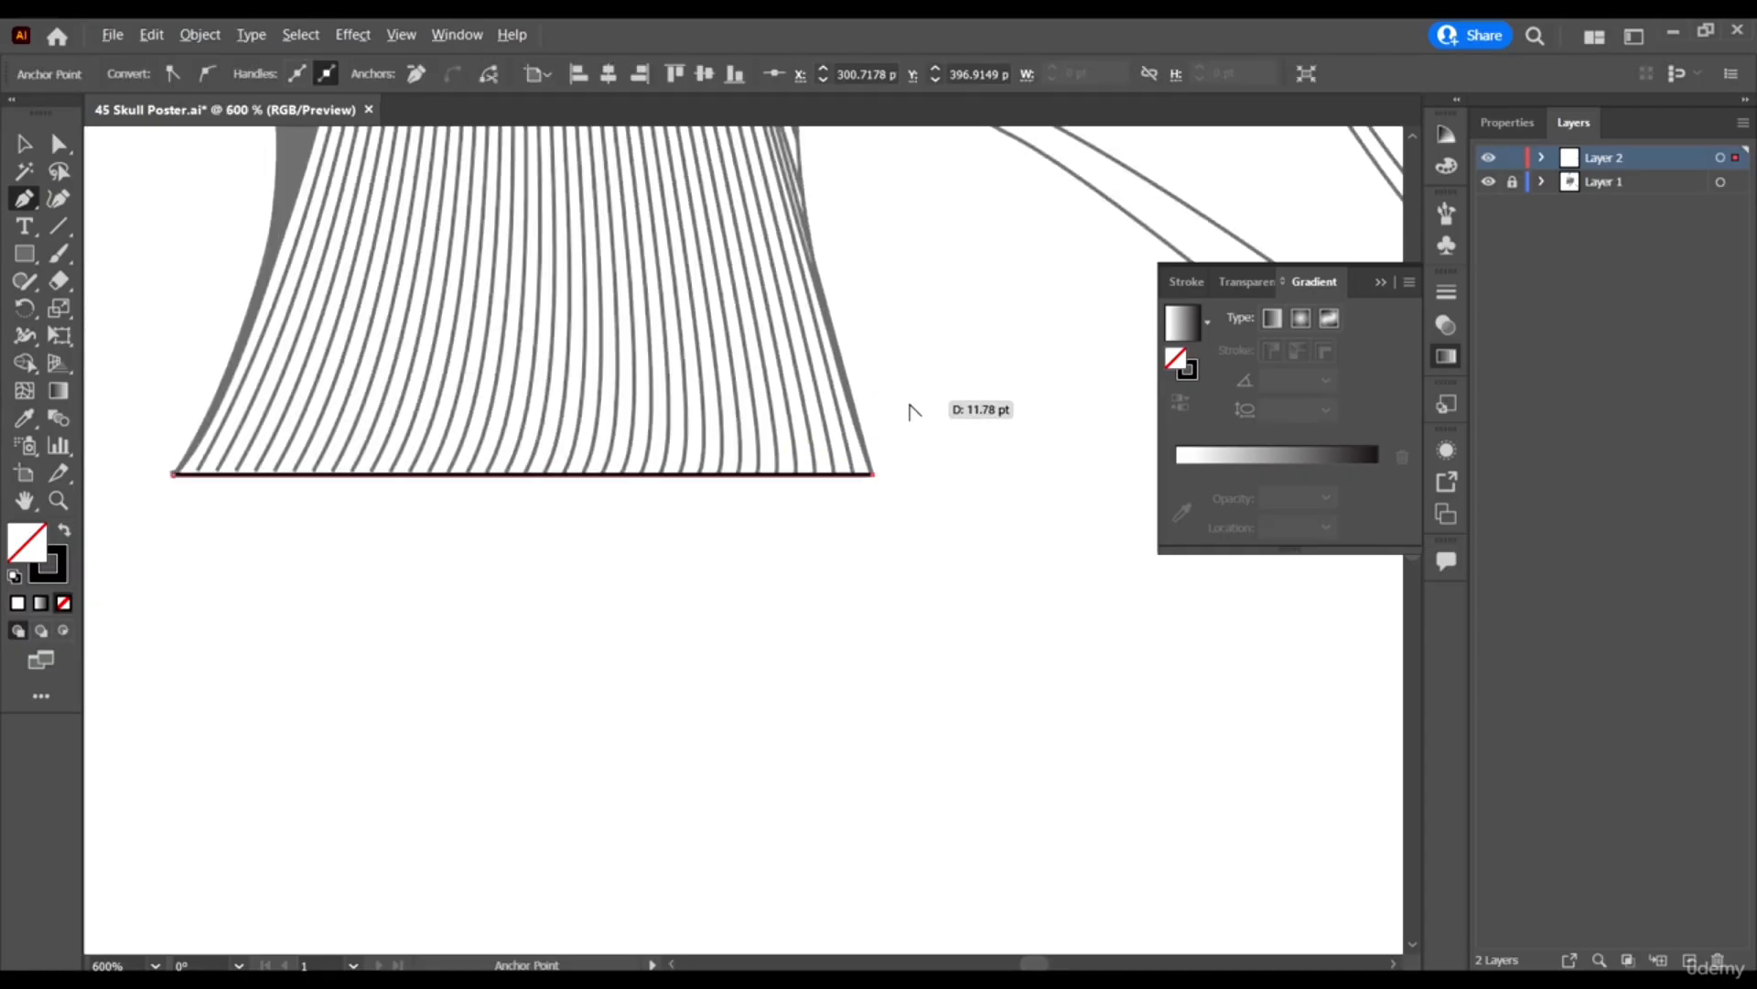
{"action": "scroll", "coordinate": [906, 430], "scroll_direction": "up", "scroll_amount": 2}
{"action": "scroll", "coordinate": [782, 306], "scroll_direction": "up", "scroll_amount": 1}
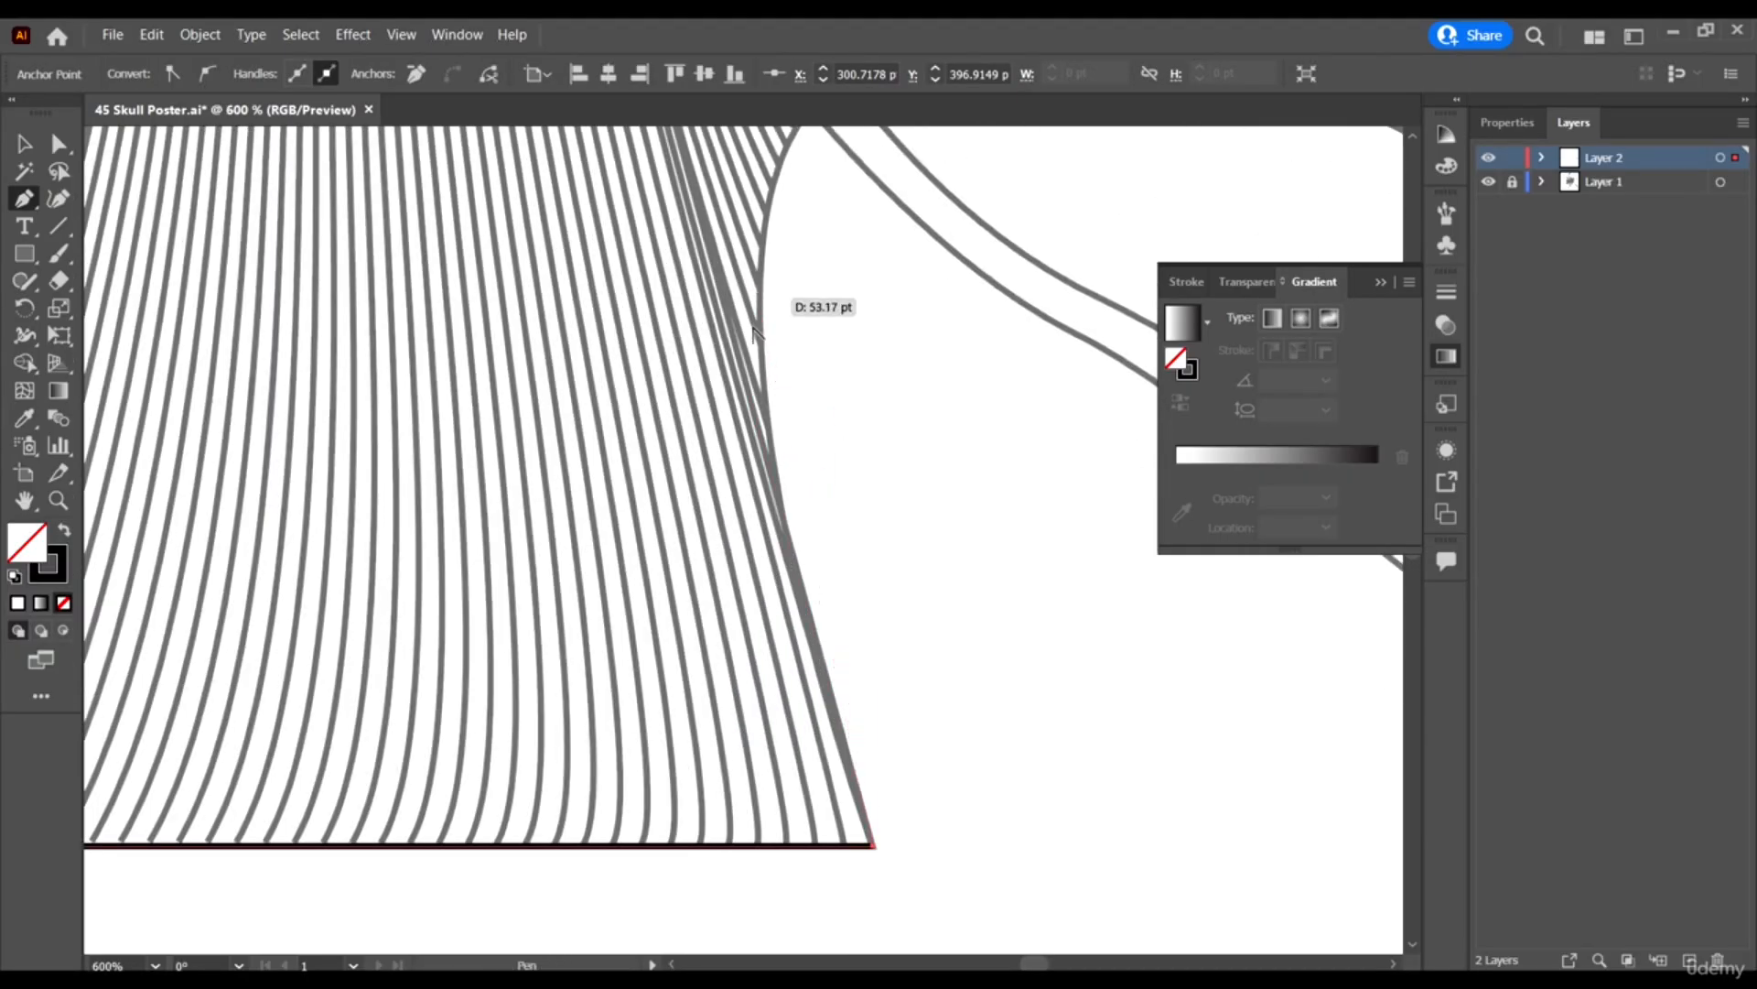
{"action": "scroll", "coordinate": [809, 498], "scroll_direction": "up", "scroll_amount": 2}
{"action": "scroll", "coordinate": [810, 508], "scroll_direction": "down", "scroll_amount": 1}
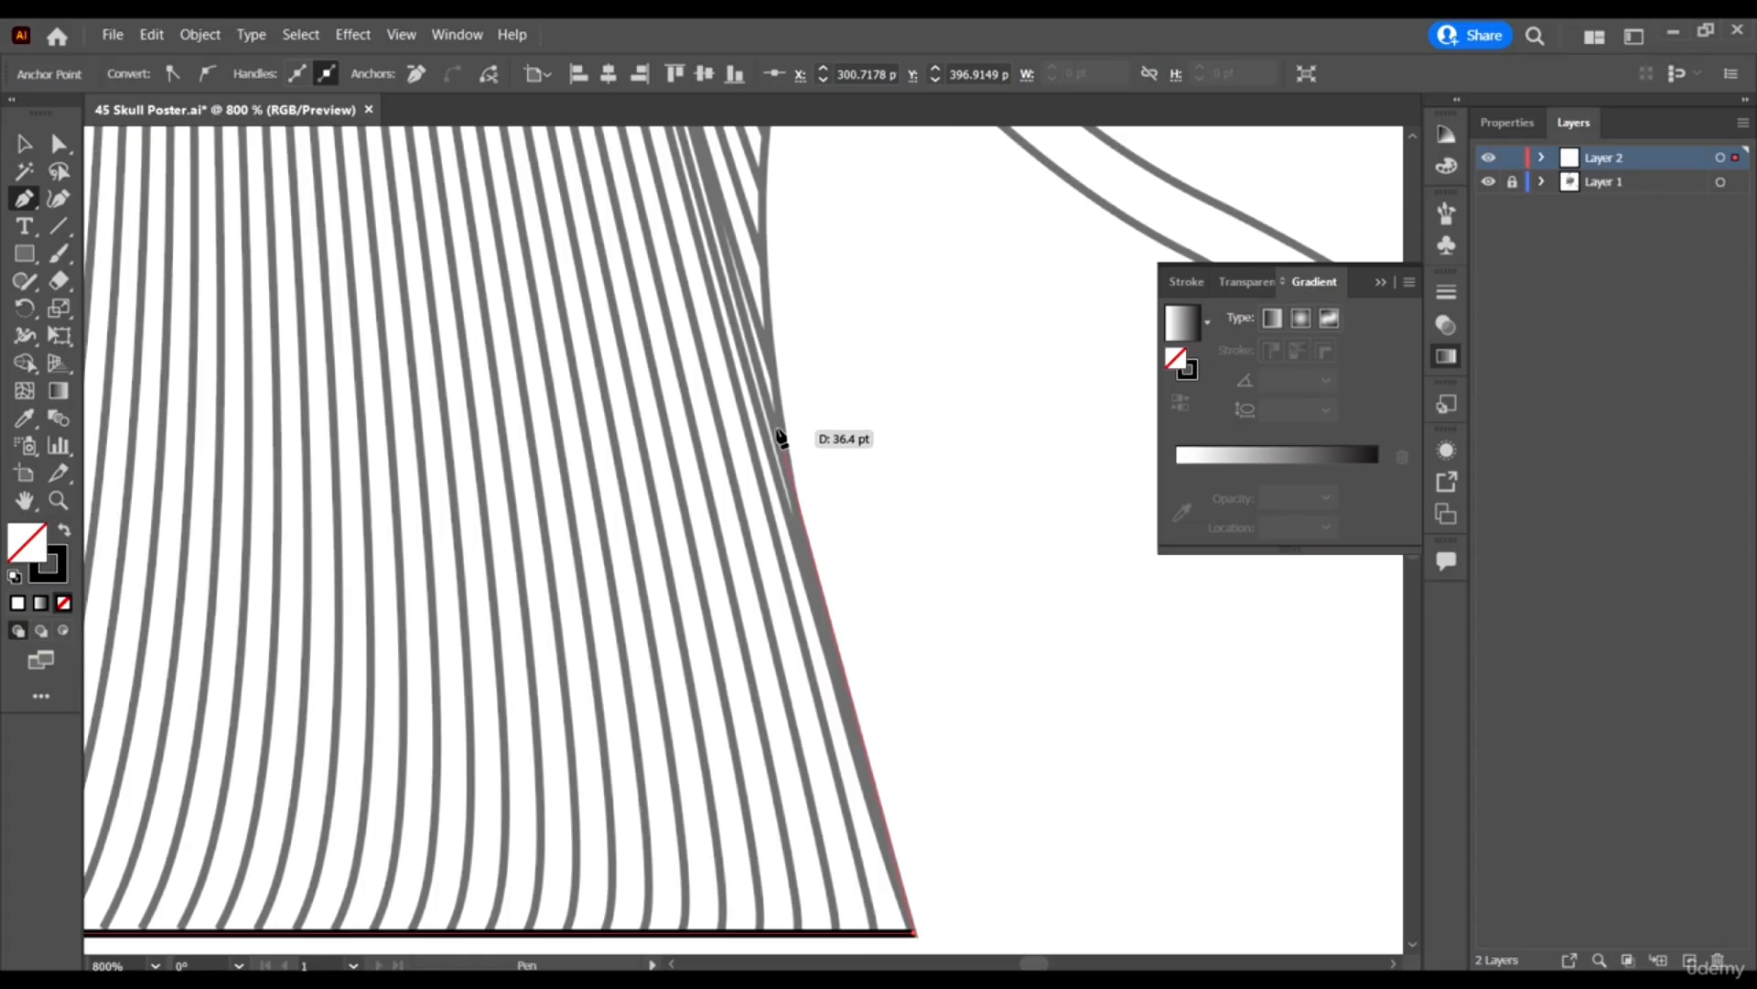
{"action": "left_click", "coordinate": [775, 403]}
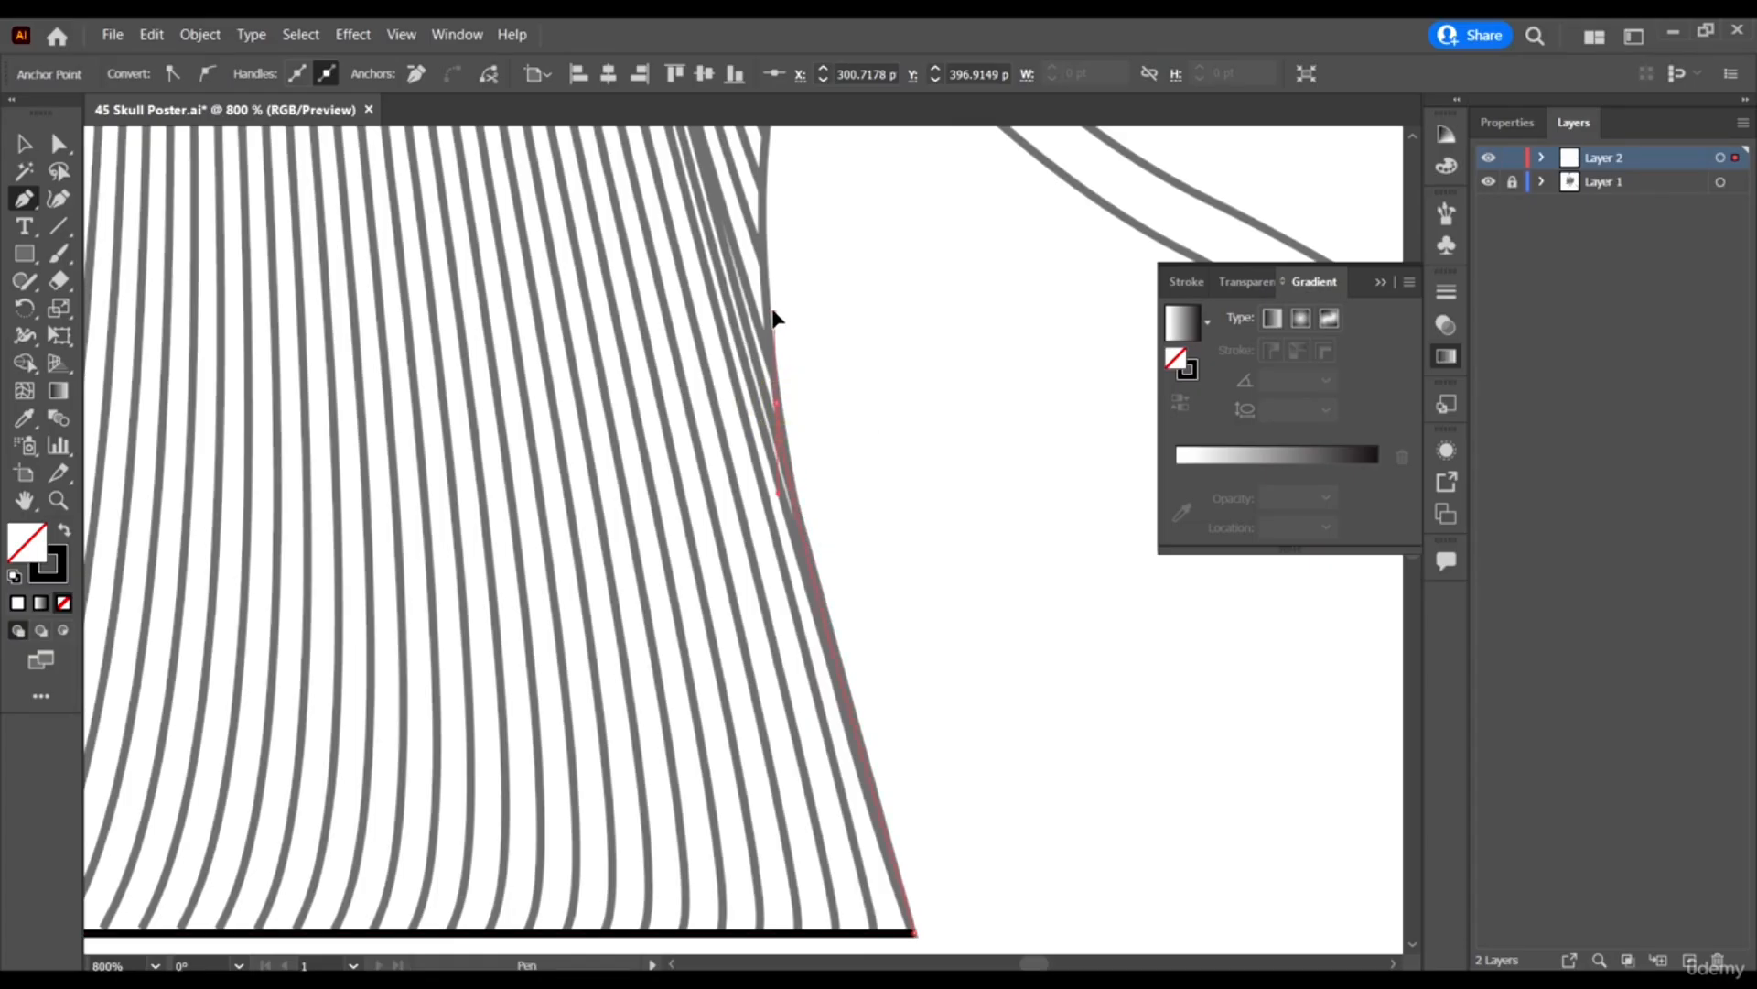
{"action": "scroll", "coordinate": [801, 302], "scroll_direction": "up", "scroll_amount": 5}
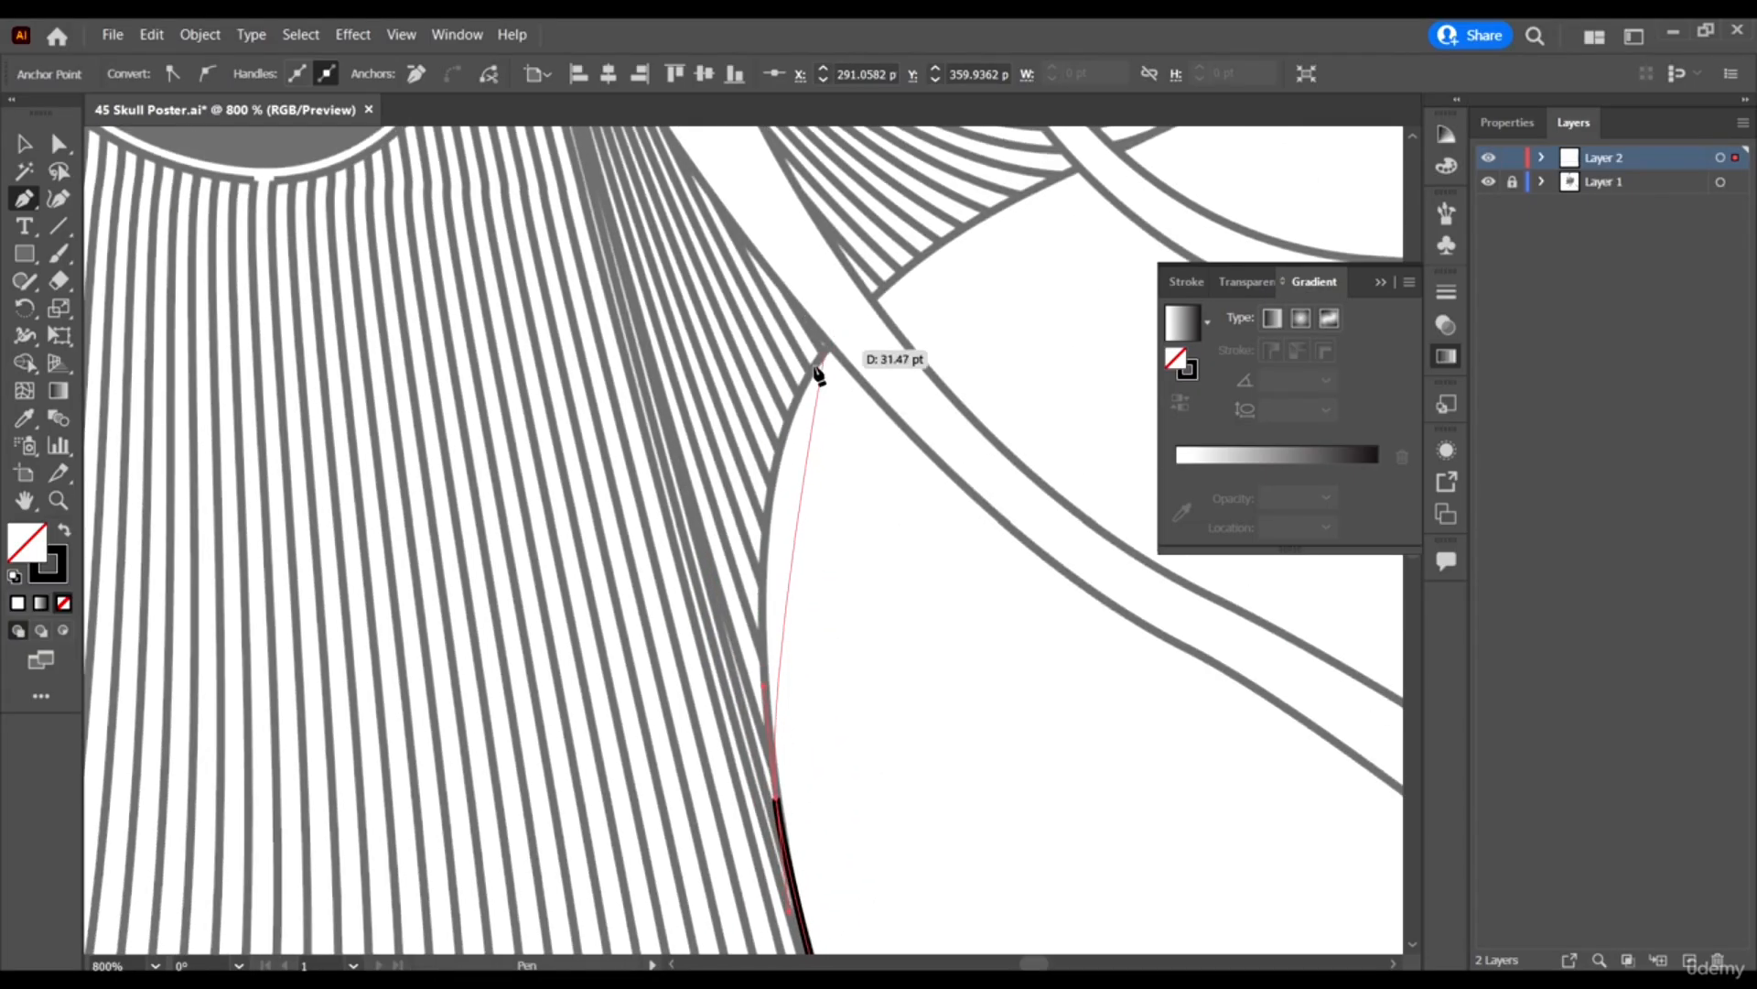
{"action": "left_click", "coordinate": [766, 521]}
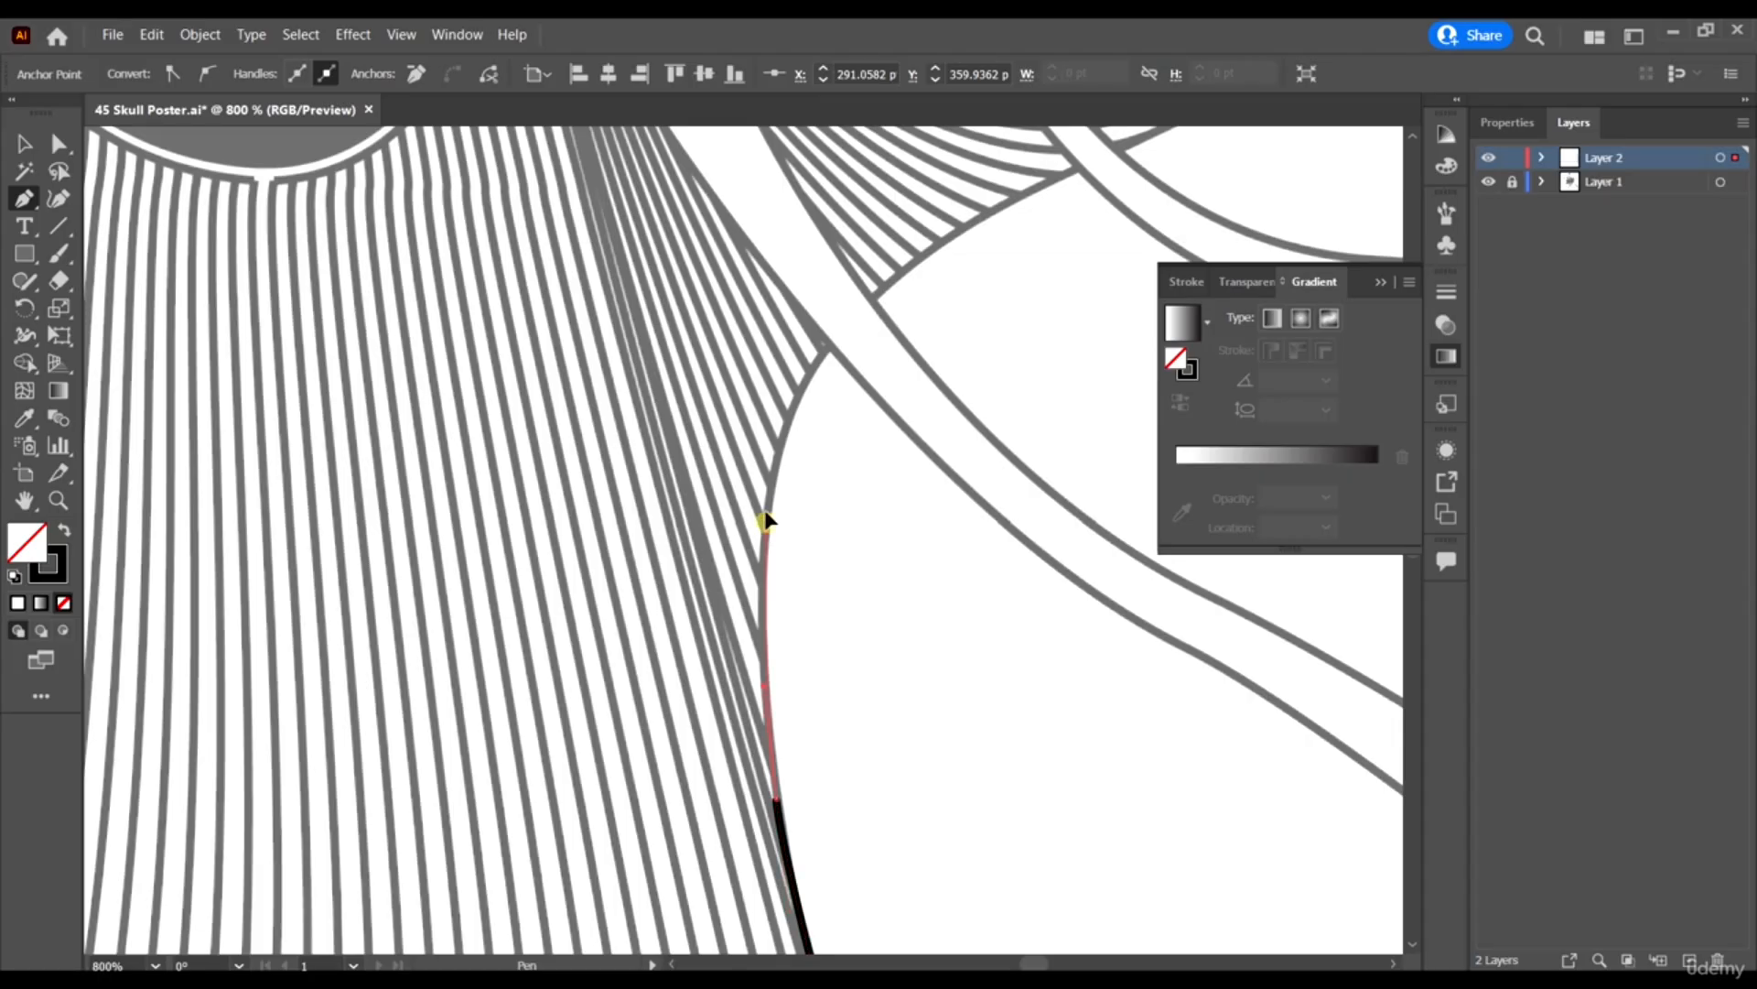
{"action": "left_click", "coordinate": [773, 451]}
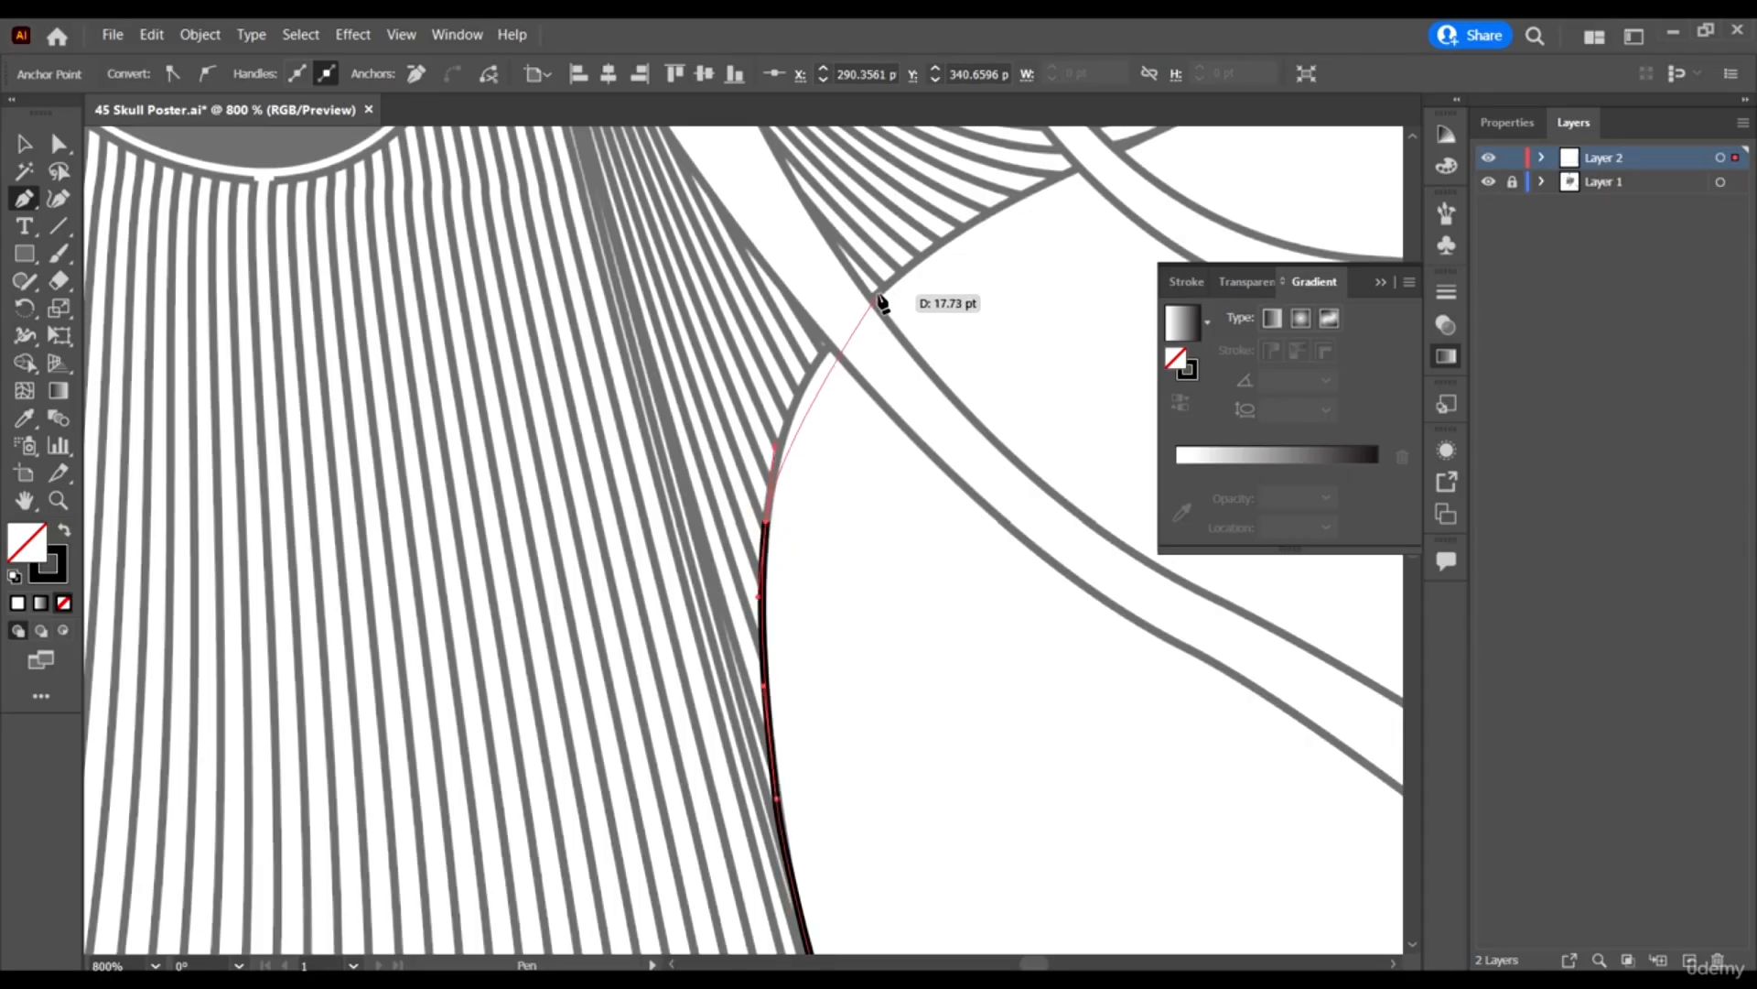
Extend the outline along the underside of the right cheek, curving across the gaps where the two strands cross the edge.
{"action": "left_click_drag", "start_coordinate": [879, 295], "coordinate": [950, 243]}
{"action": "scroll", "coordinate": [950, 242], "scroll_direction": "up", "scroll_amount": 3}
{"action": "scroll", "coordinate": [1041, 346], "scroll_direction": "right", "scroll_amount": 5}
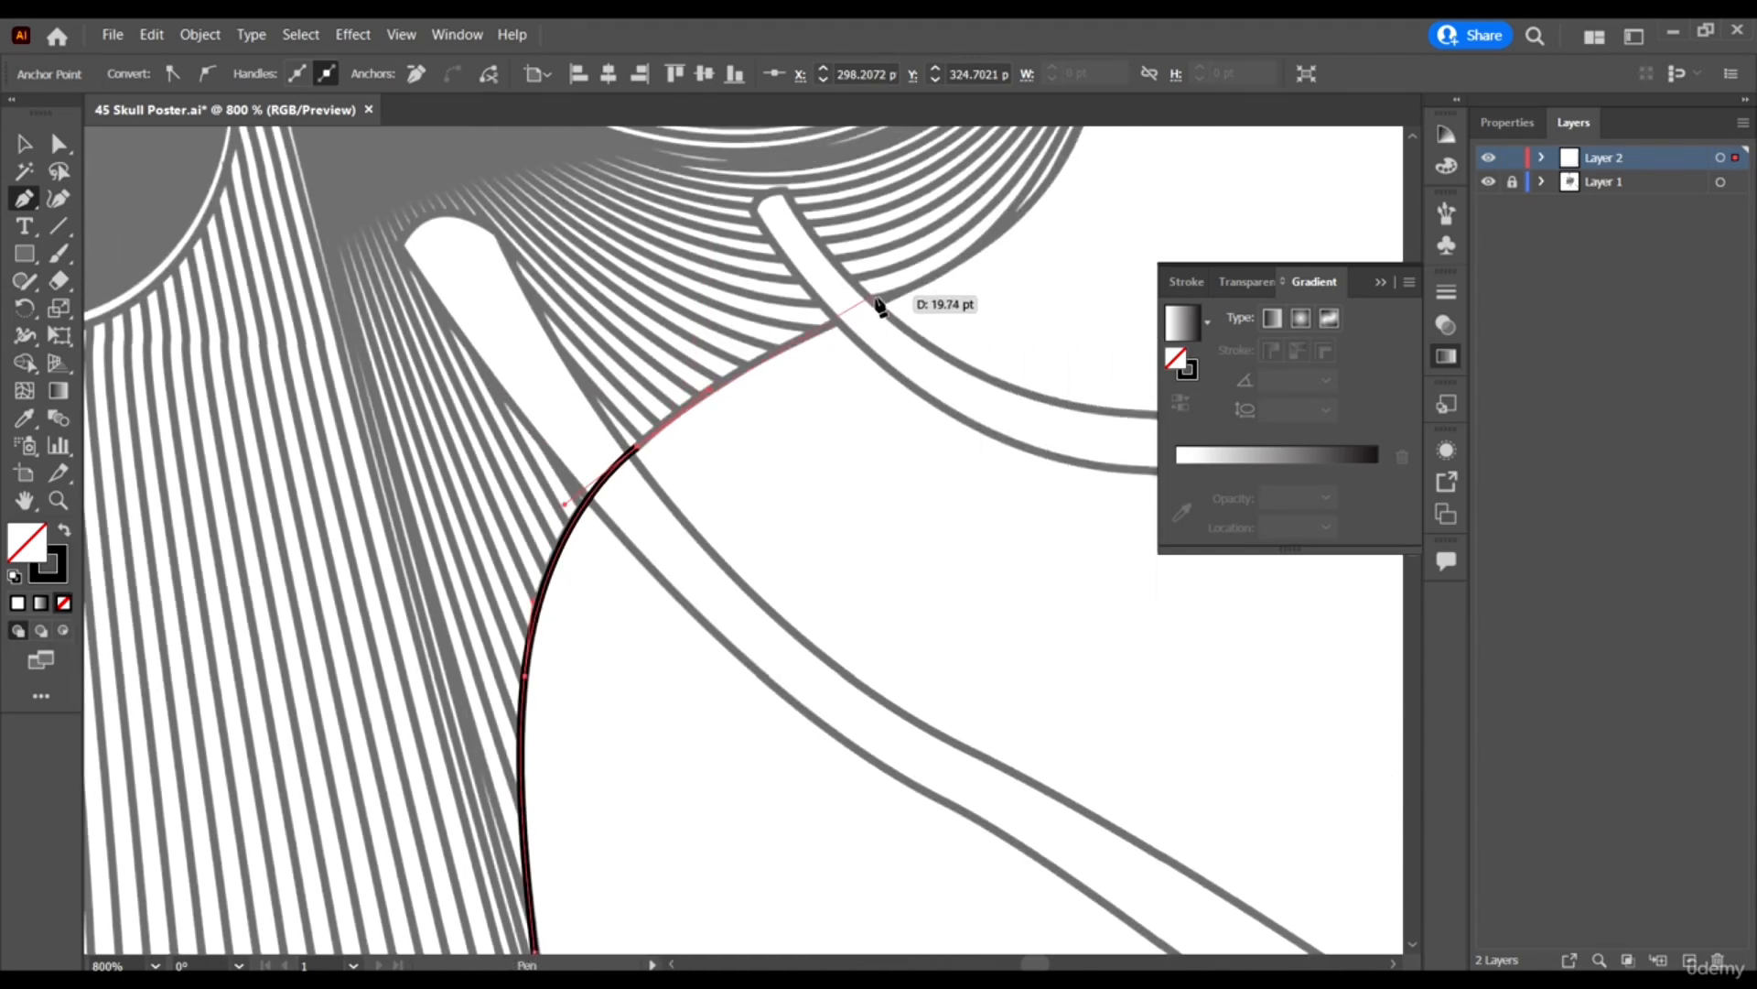
{"action": "left_click_drag", "start_coordinate": [874, 300], "coordinate": [994, 150]}
Trace the outline up the skull's right side, past the eye socket to just below the lower strand.
{"action": "scroll", "coordinate": [1095, 290], "scroll_direction": "up", "scroll_amount": 3}
{"action": "scroll", "coordinate": [1107, 291], "scroll_direction": "right", "scroll_amount": 3}
{"action": "scroll", "coordinate": [1009, 209], "scroll_direction": "up", "scroll_amount": 5}
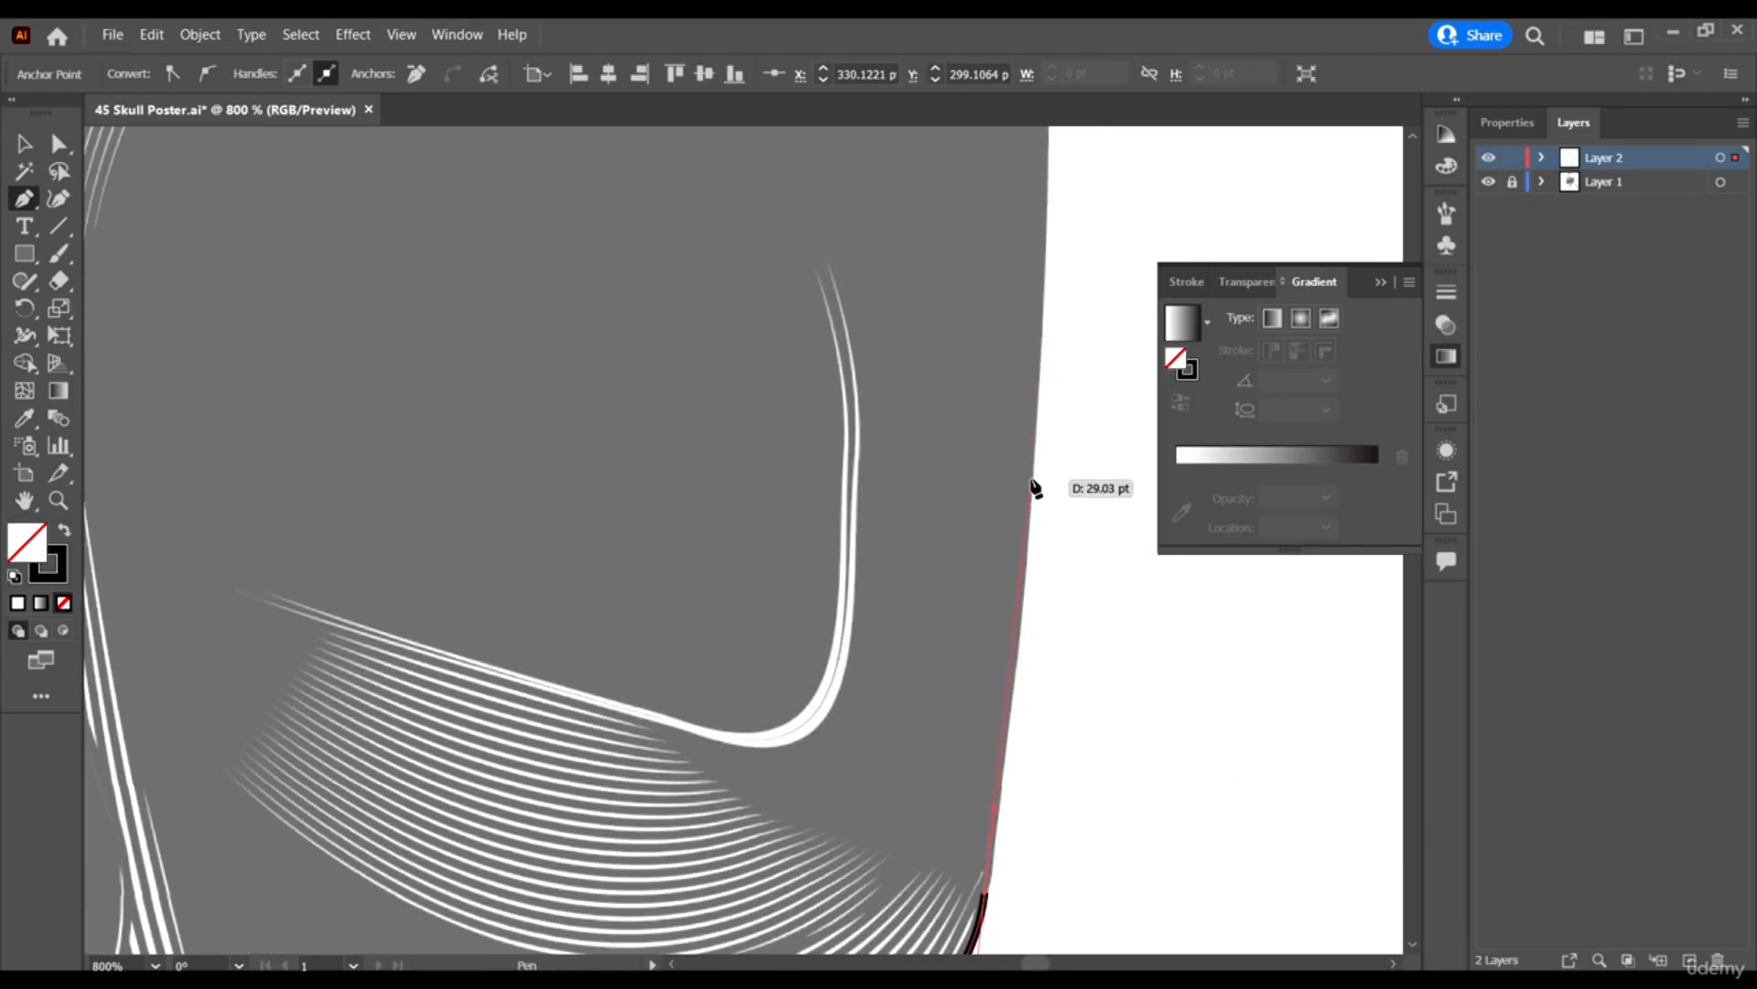
{"action": "left_click_drag", "start_coordinate": [1030, 478], "coordinate": [1036, 347]}
{"action": "scroll", "coordinate": [1040, 366], "scroll_direction": "up", "scroll_amount": 2}
{"action": "scroll", "coordinate": [1051, 439], "scroll_direction": "down", "scroll_amount": 2}
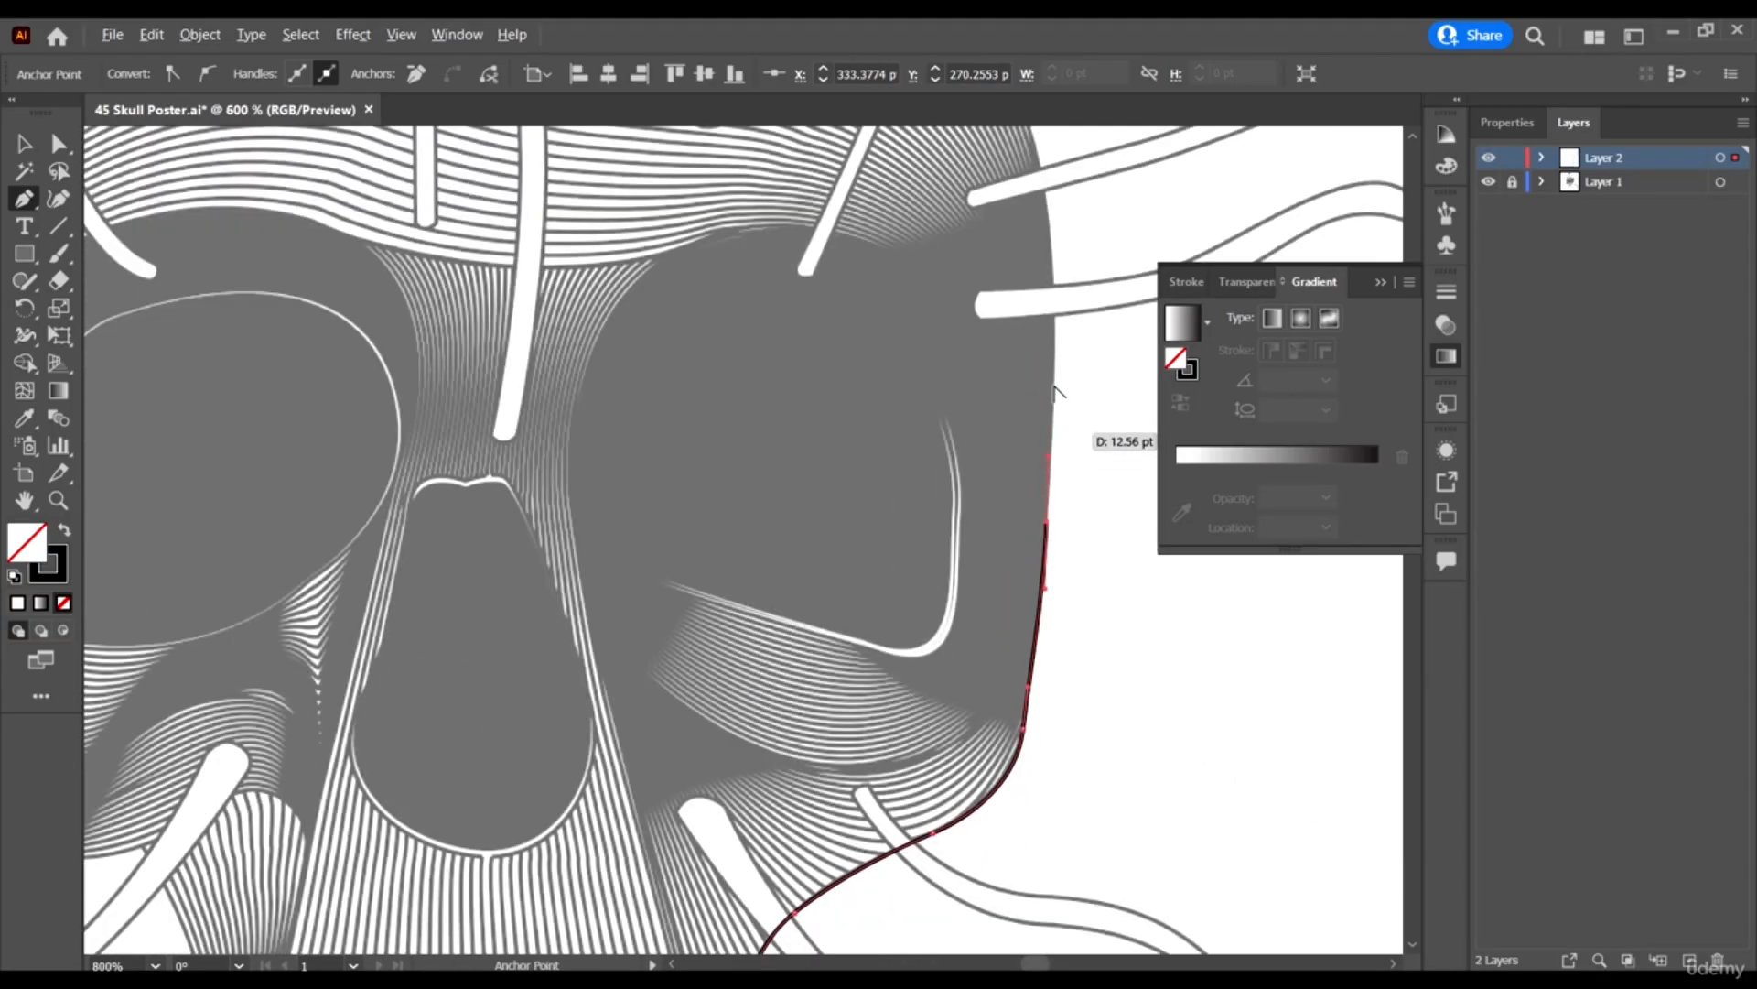
{"action": "scroll", "coordinate": [1066, 275], "scroll_direction": "up", "scroll_amount": 3}
{"action": "scroll", "coordinate": [1014, 483], "scroll_direction": "down", "scroll_amount": 1}
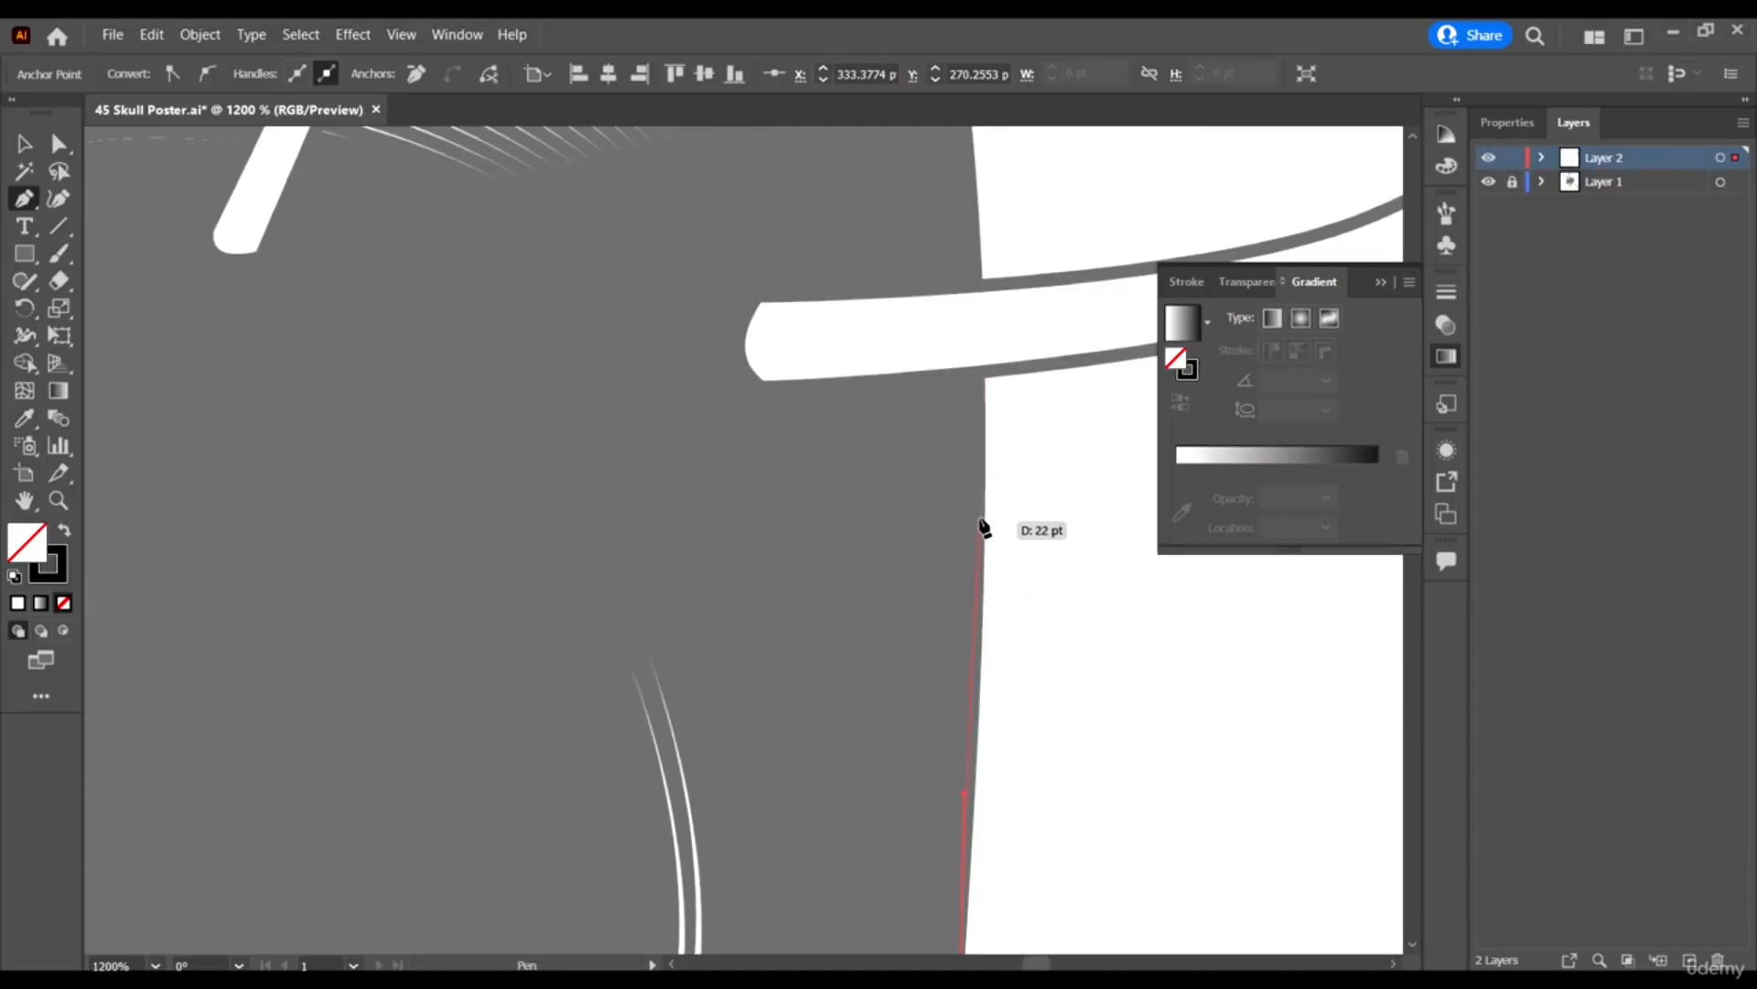
{"action": "left_click_drag", "start_coordinate": [981, 496], "coordinate": [968, 269]}
Trace the outline around the right temple and up the right curve of the cranium, passing straight through the strands.
{"action": "scroll", "coordinate": [981, 160], "scroll_direction": "up", "scroll_amount": 3}
{"action": "scroll", "coordinate": [993, 395], "scroll_direction": "up", "scroll_amount": 3}
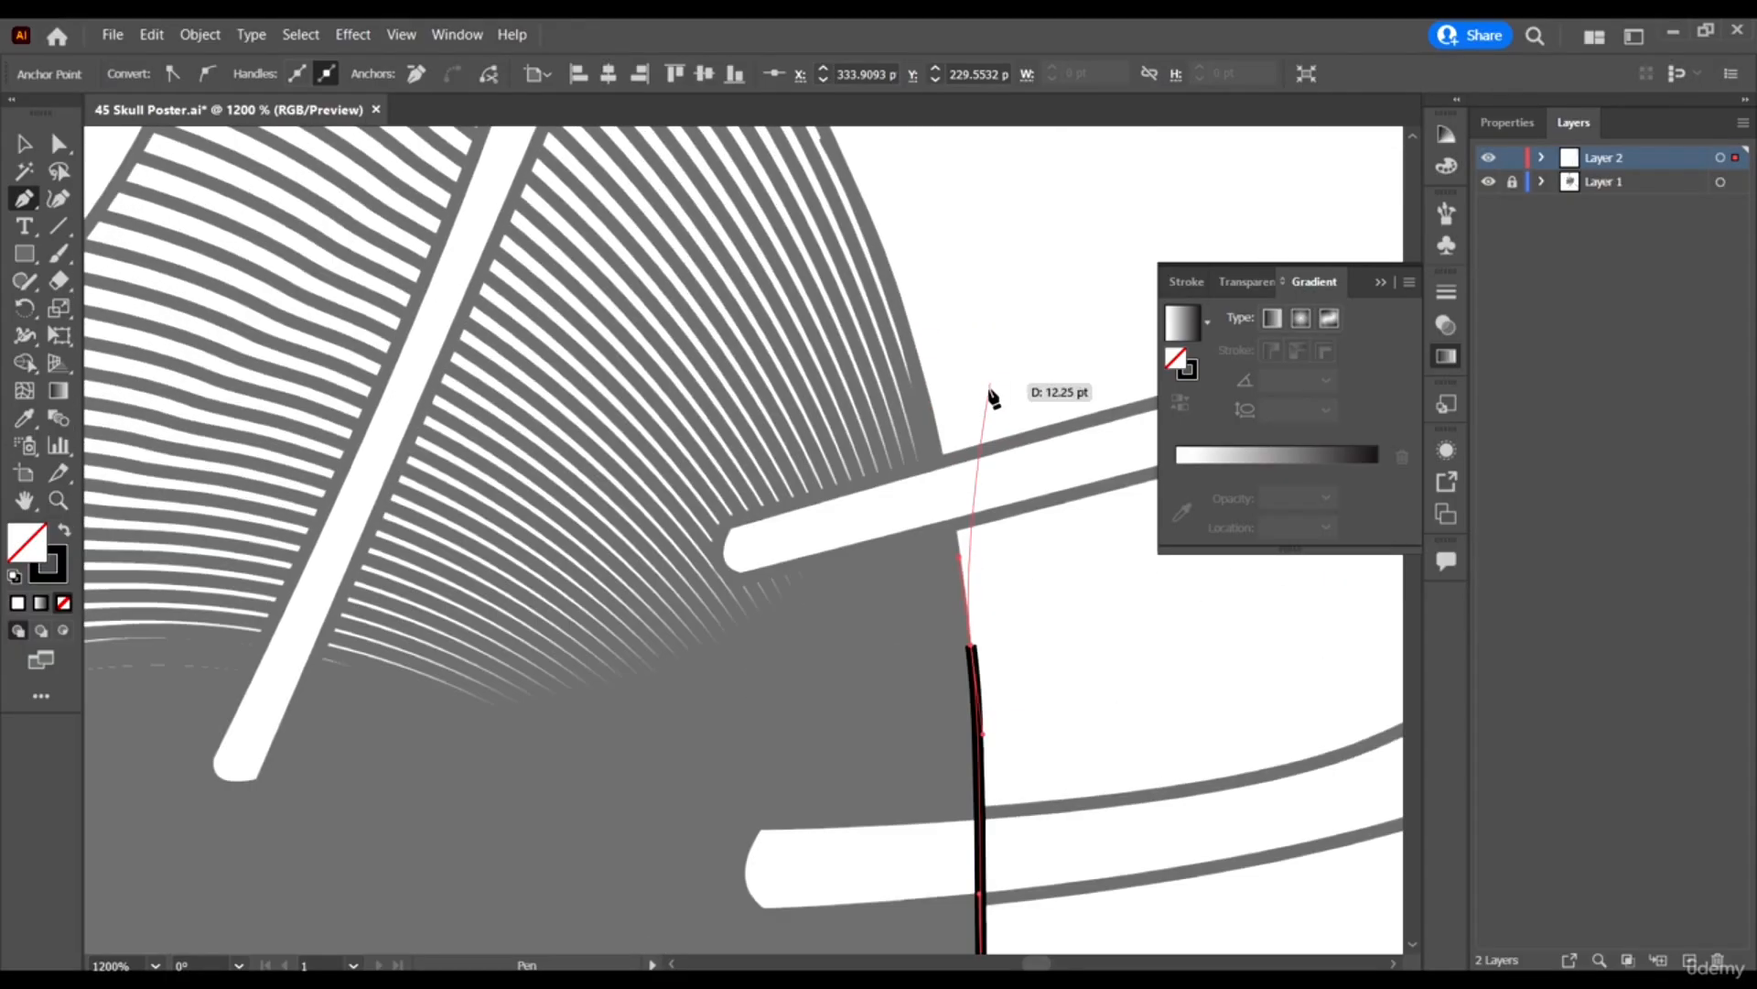
{"action": "scroll", "coordinate": [989, 388], "scroll_direction": "up", "scroll_amount": 1}
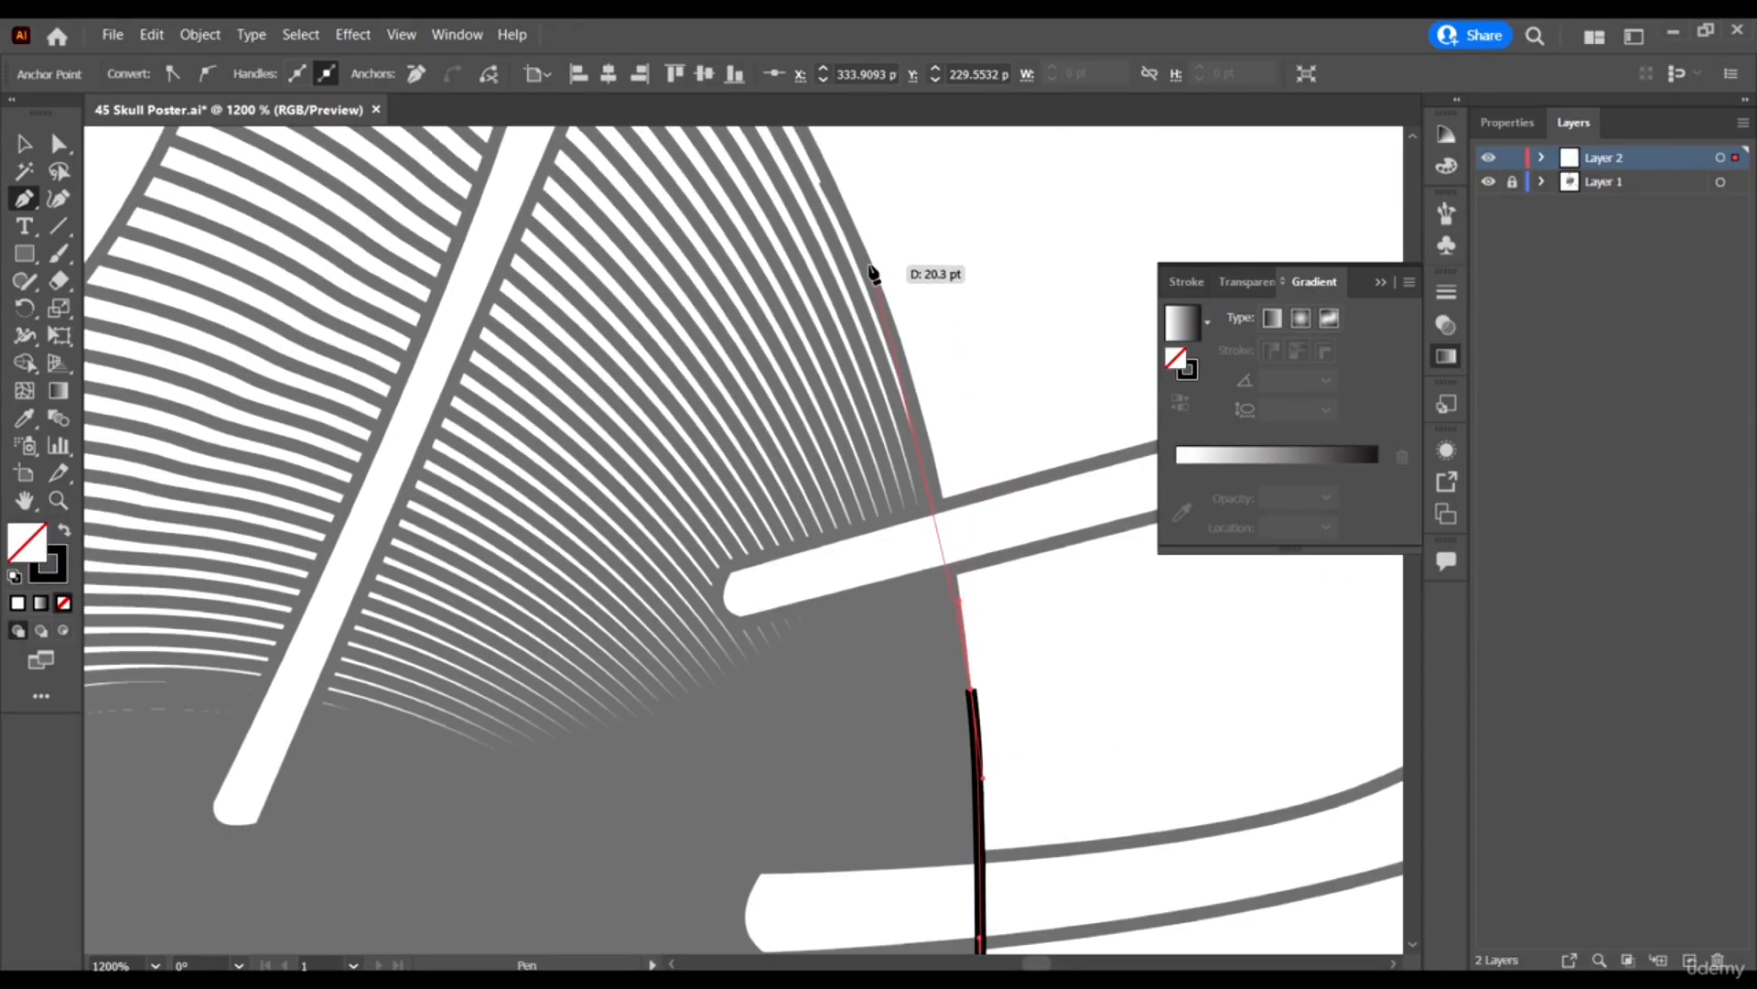
{"action": "mouse_move", "coordinate": [873, 268]}
{"action": "left_mouse_down"}
{"action": "mouse_move", "coordinate": [812, 129]}
{"action": "mouse_move", "coordinate": [804, 297]}
{"action": "left_mouse_up"}
{"action": "scroll", "coordinate": [806, 443], "scroll_direction": "down", "scroll_amount": 3}
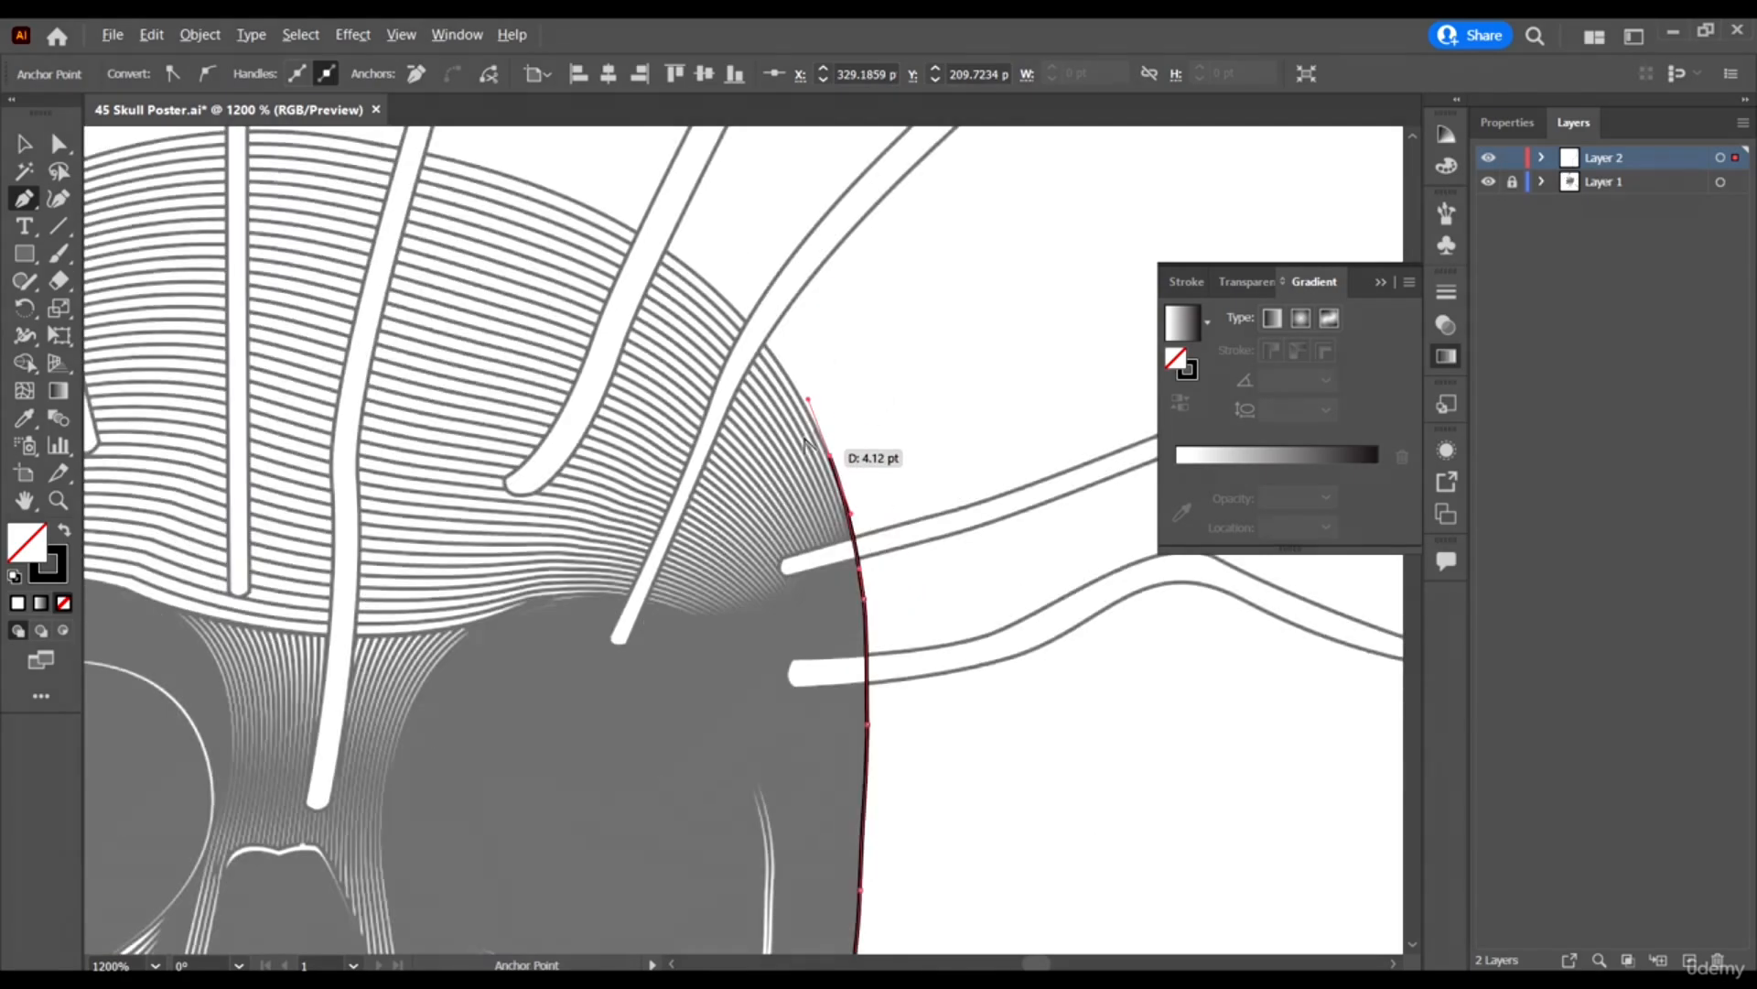
{"action": "scroll", "coordinate": [809, 439], "scroll_direction": "down", "scroll_amount": 2}
{"action": "scroll", "coordinate": [704, 309], "scroll_direction": "up", "scroll_amount": 2}
{"action": "scroll", "coordinate": [588, 261], "scroll_direction": "up", "scroll_amount": 2}
{"action": "scroll", "coordinate": [1080, 632], "scroll_direction": "down", "scroll_amount": 3}
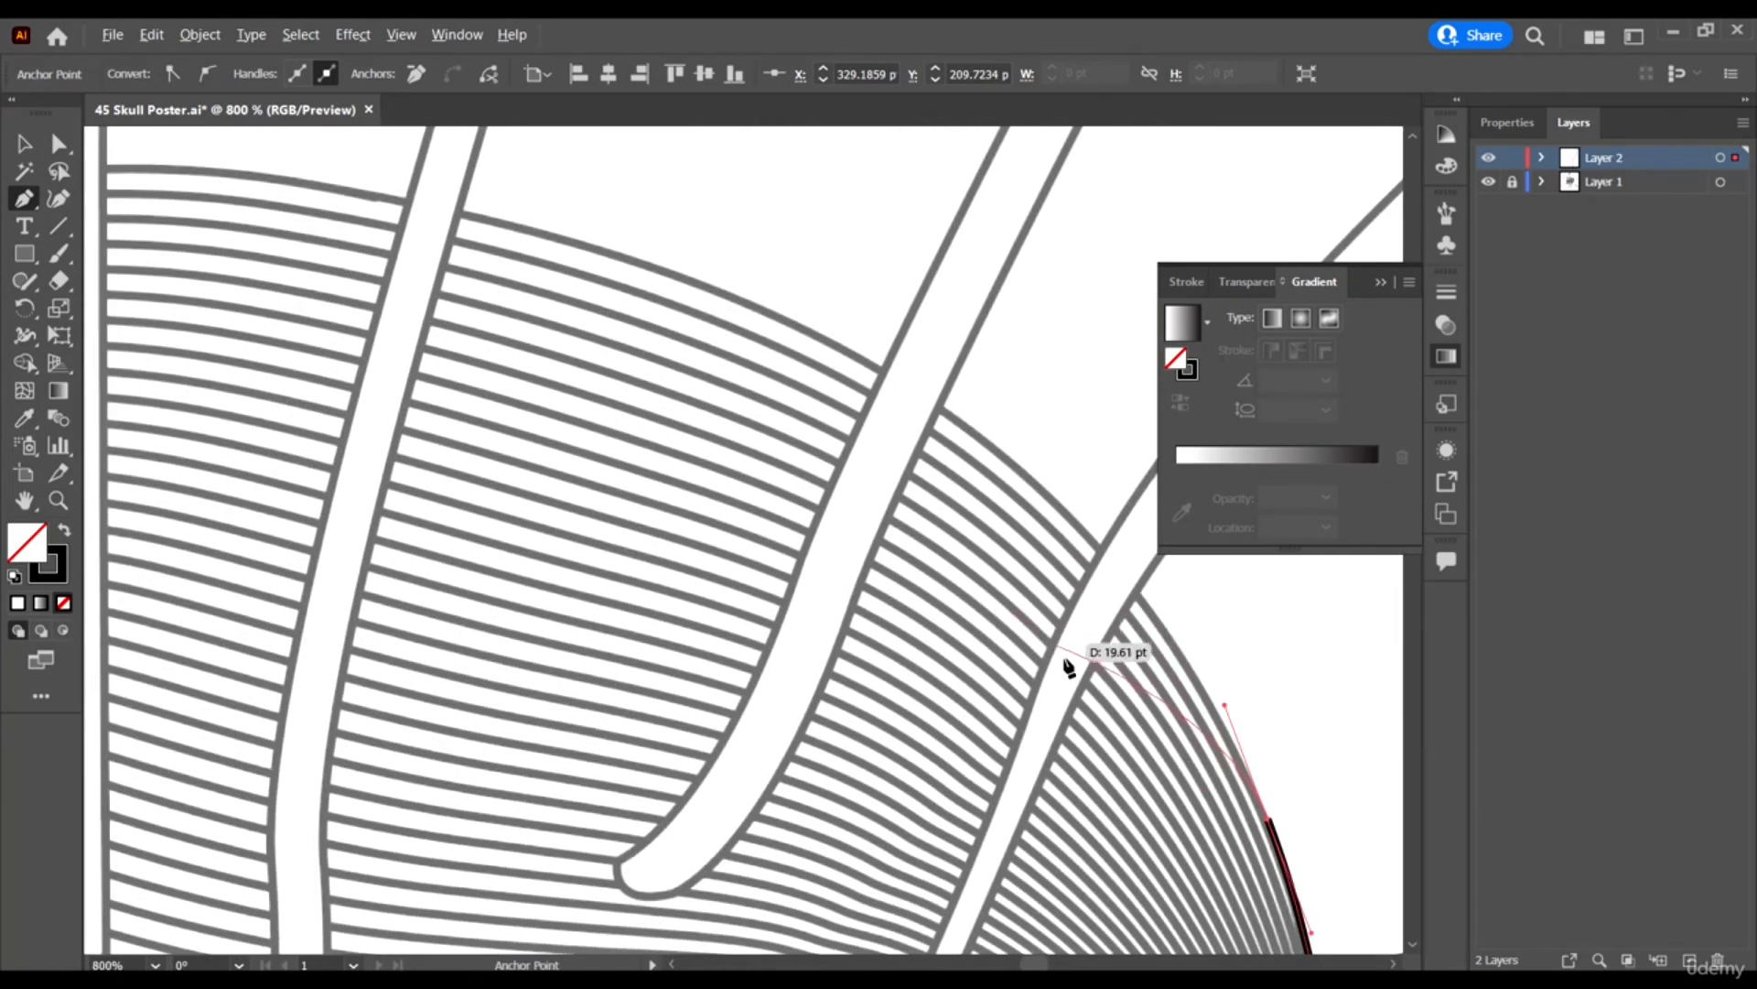
{"action": "scroll", "coordinate": [1068, 668], "scroll_direction": "right", "scroll_amount": 3}
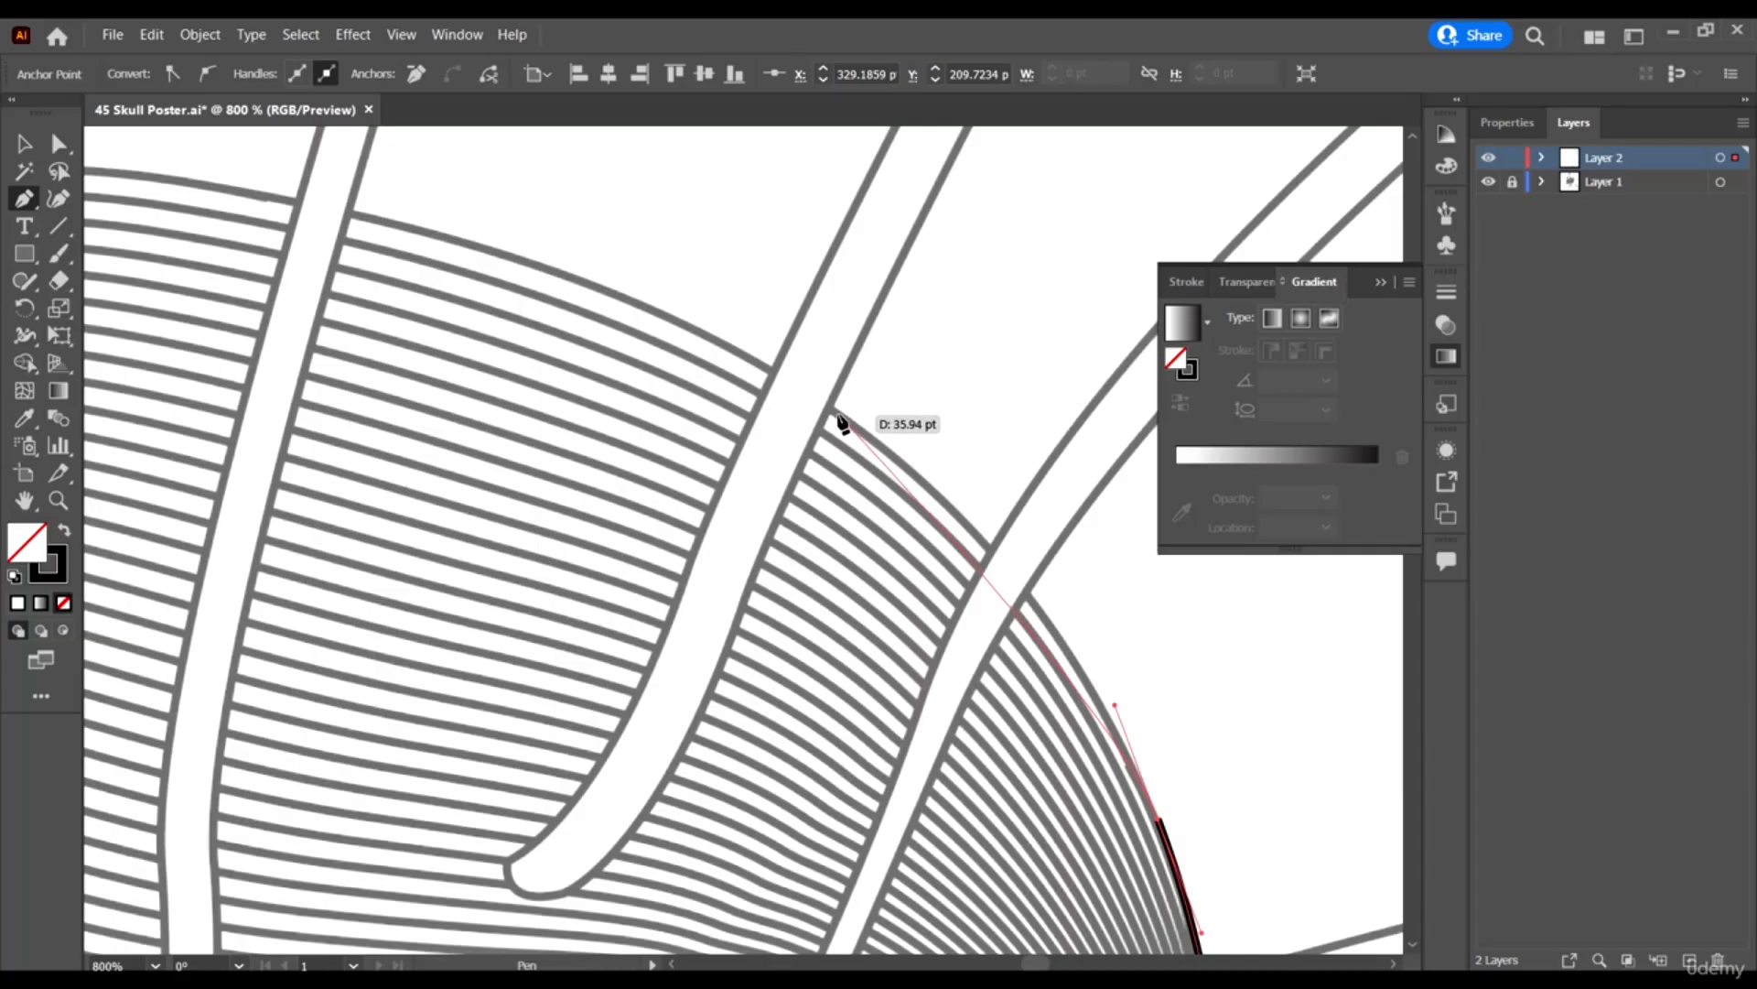
{"action": "left_click_drag", "start_coordinate": [838, 417], "coordinate": [687, 320]}
Carry the outline leftward over the crown with smooth curve points, past the central strand to the next strand on its left.
{"action": "scroll", "coordinate": [966, 499], "scroll_direction": "down", "scroll_amount": 3}
{"action": "scroll", "coordinate": [771, 443], "scroll_direction": "up", "scroll_amount": 3}
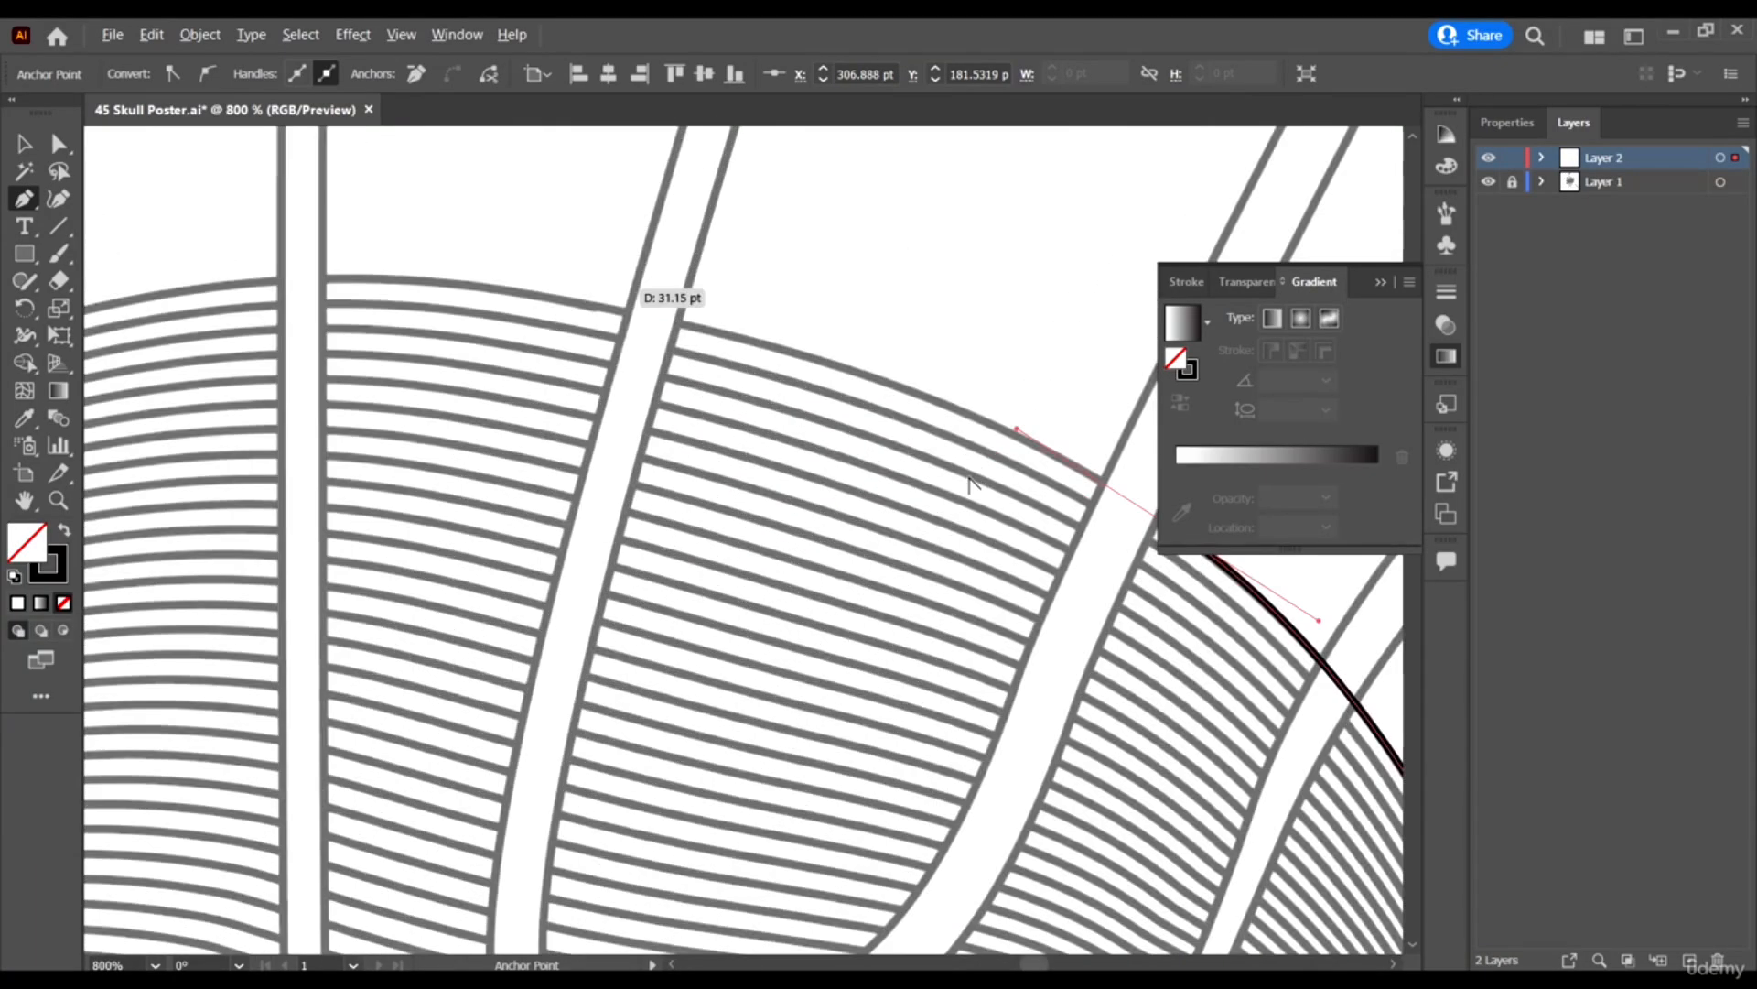
{"action": "scroll", "coordinate": [1025, 559], "scroll_direction": "up", "scroll_amount": 3}
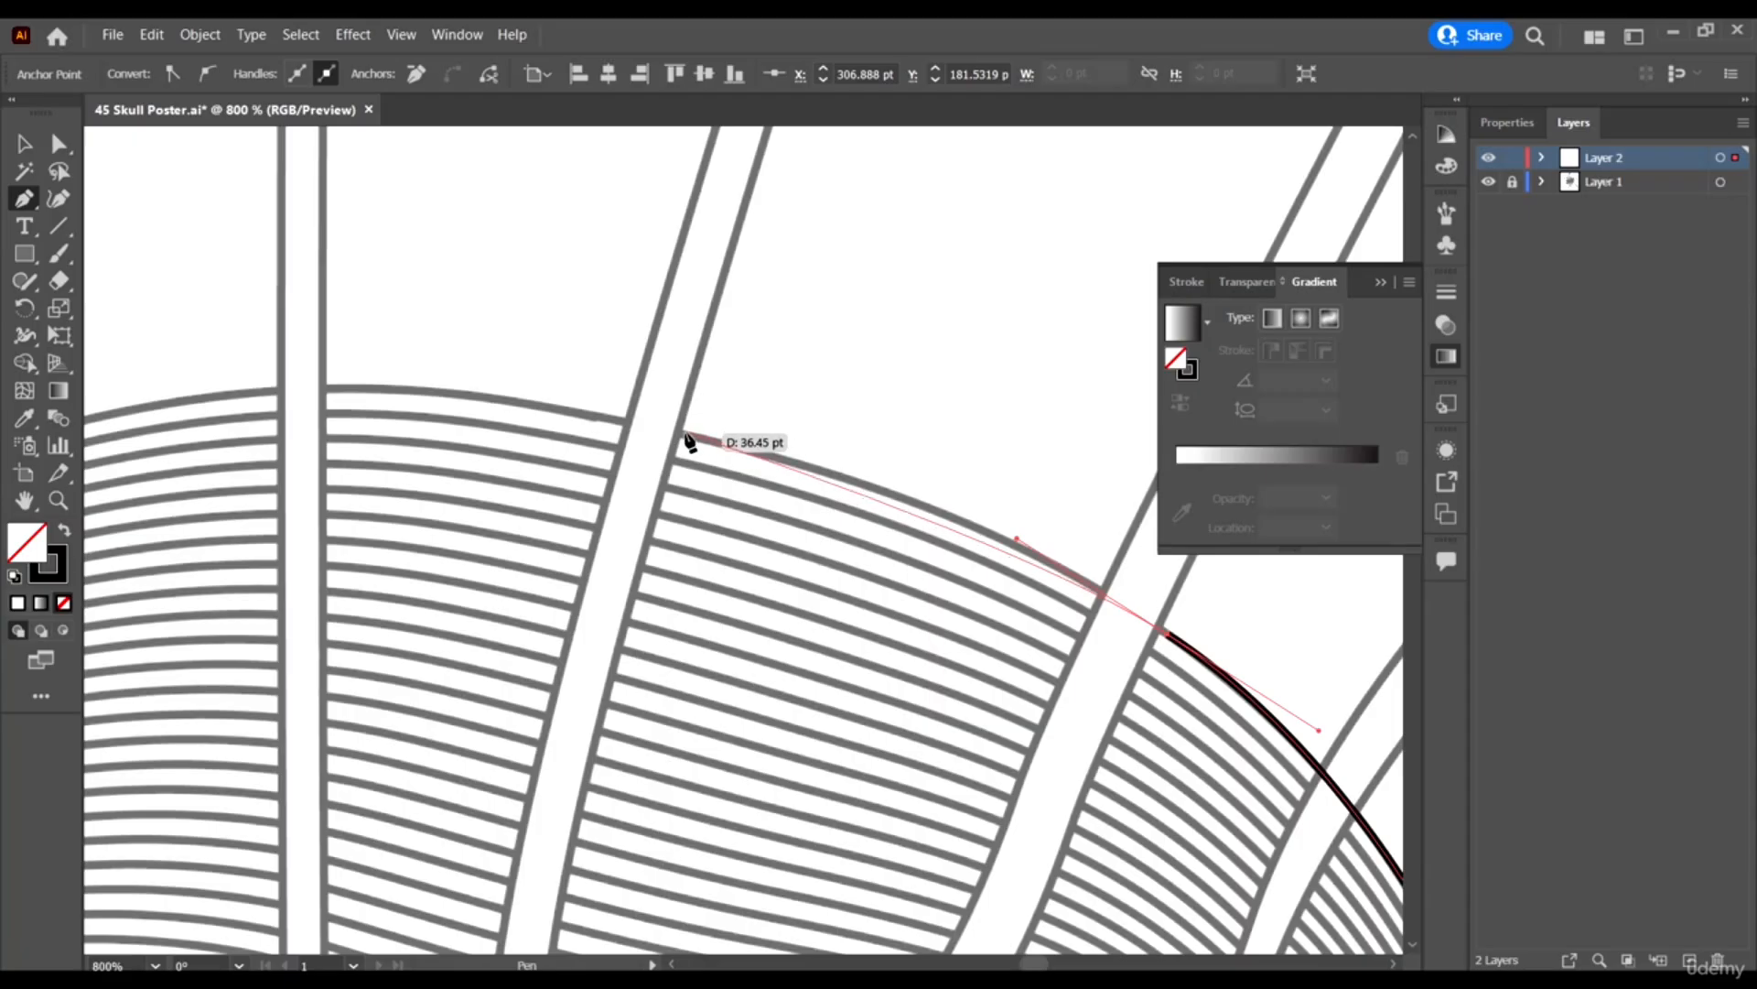
{"action": "left_click_drag", "start_coordinate": [685, 436], "coordinate": [526, 402]}
{"action": "scroll", "coordinate": [651, 473], "scroll_direction": "down", "scroll_amount": 3}
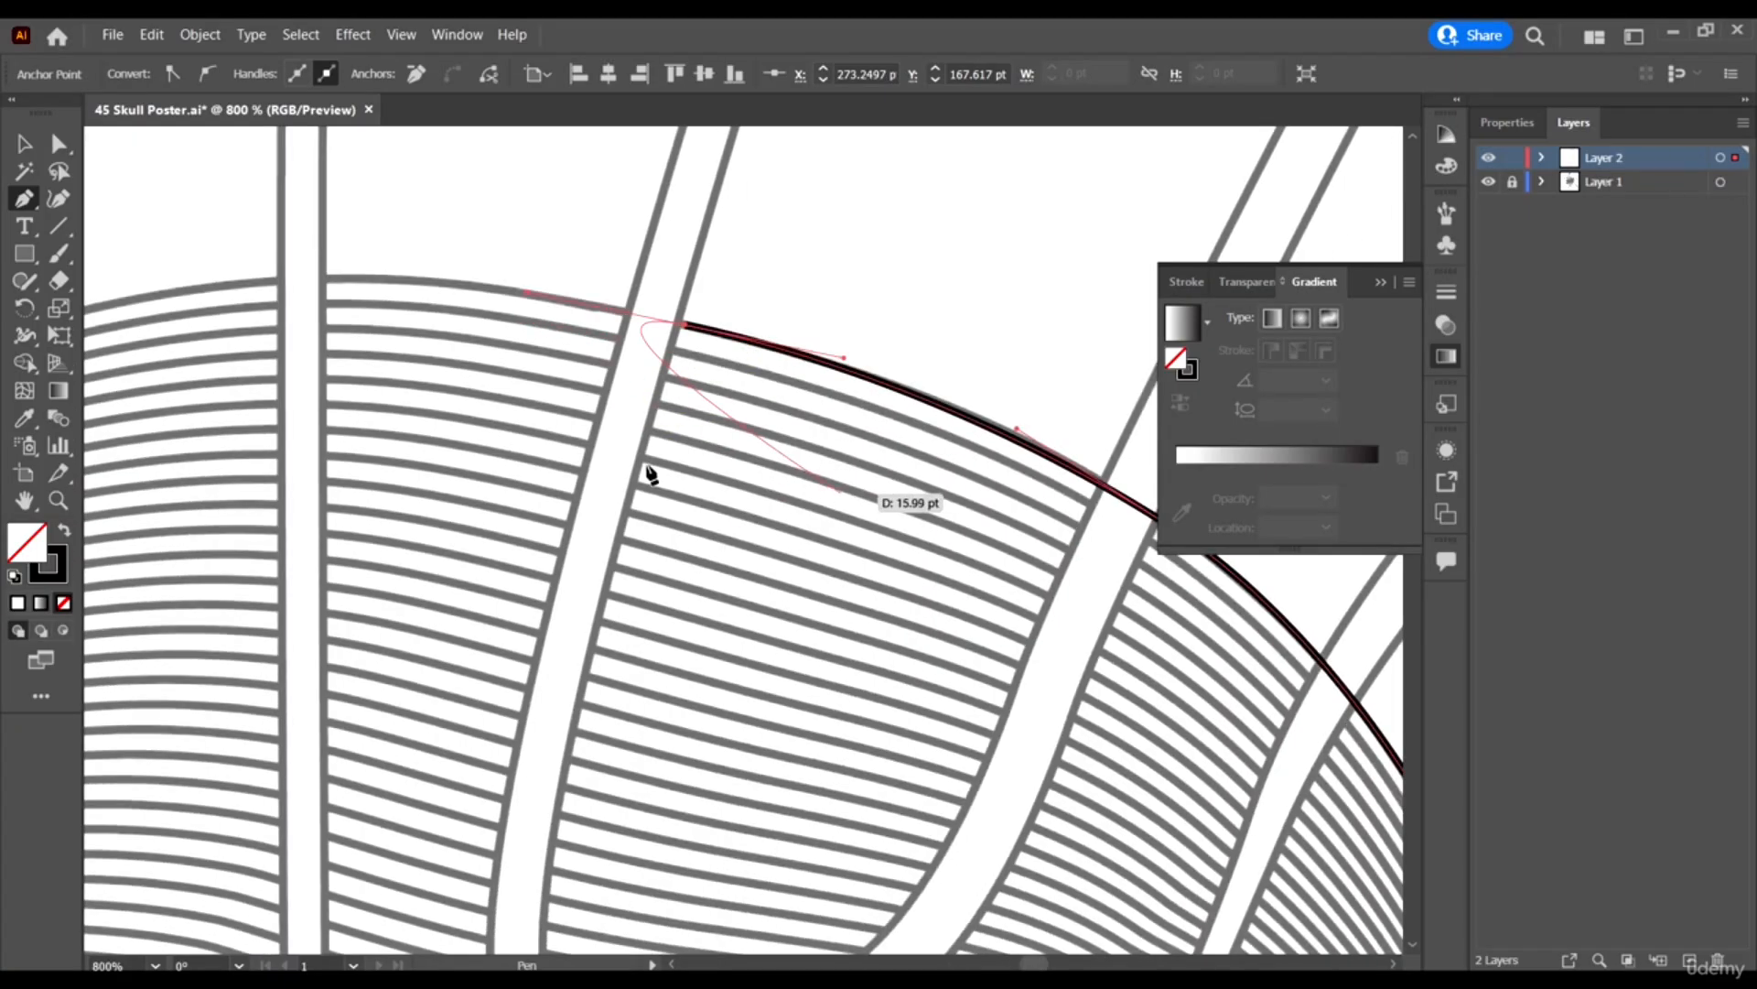
{"action": "scroll", "coordinate": [720, 536], "scroll_direction": "up", "scroll_amount": 3}
{"action": "left_click_drag", "start_coordinate": [569, 477], "coordinate": [449, 489]}
{"action": "left_click_drag", "start_coordinate": [193, 570], "coordinate": [509, 640]}
{"action": "left_click_drag", "start_coordinate": [624, 601], "coordinate": [624, 601]}
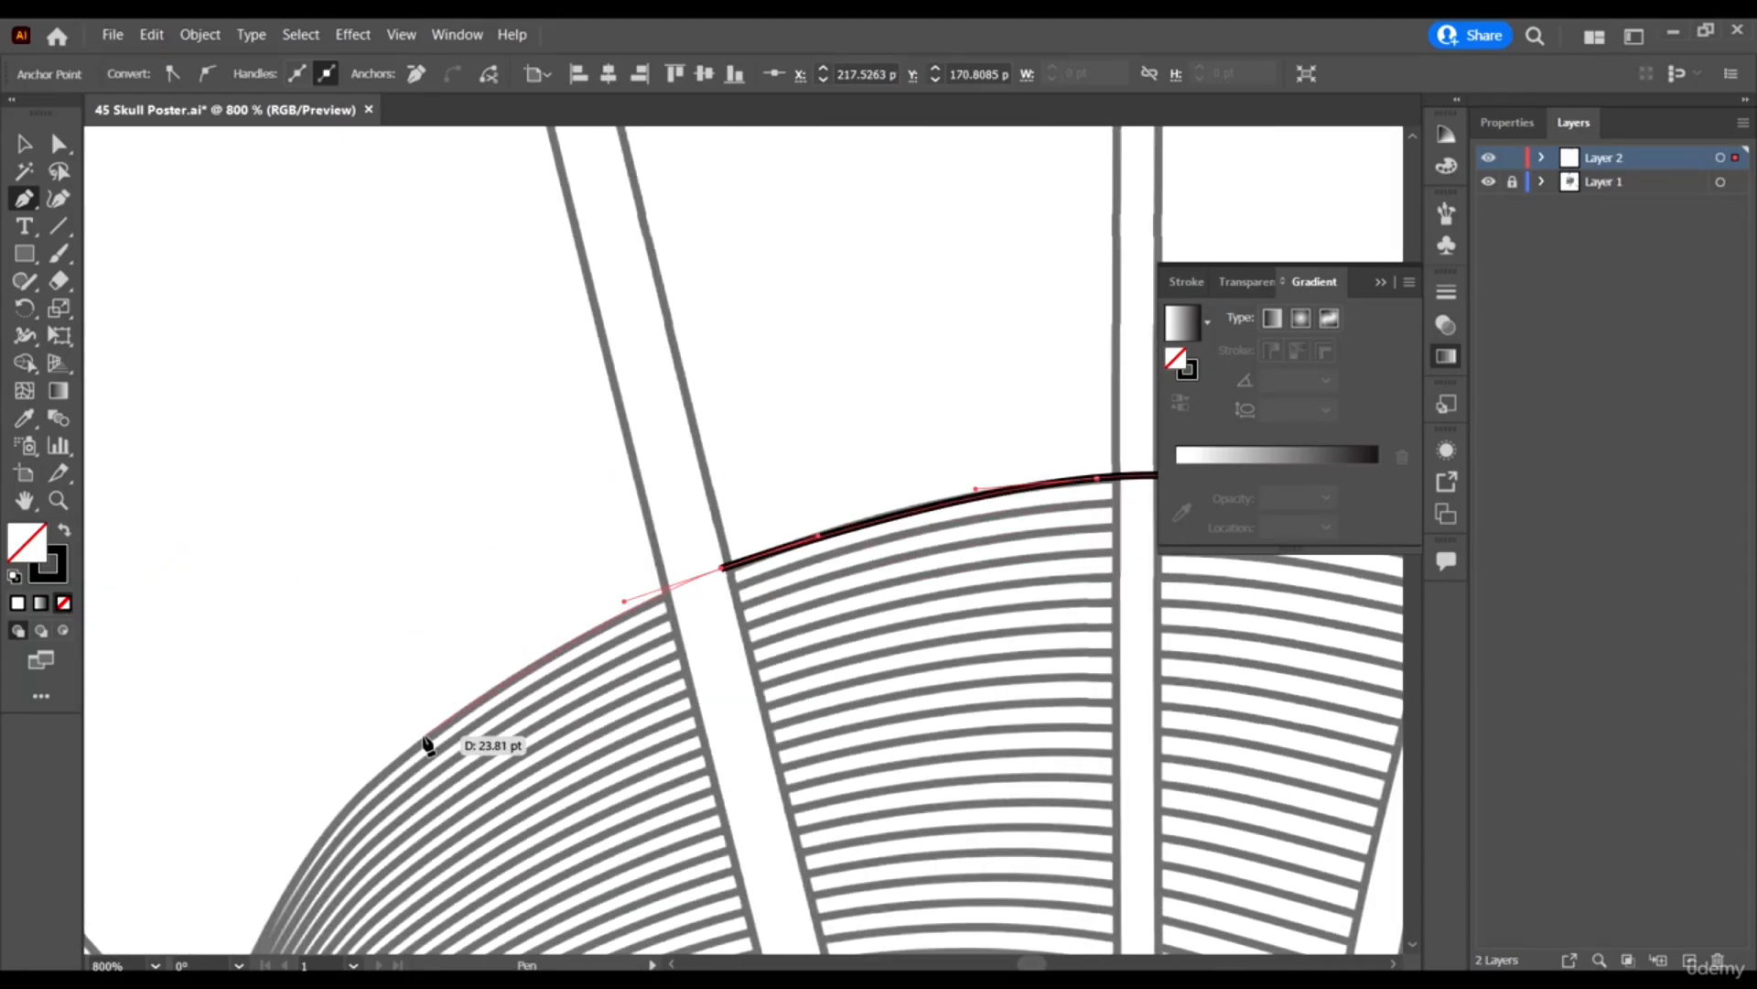
Trace the outline down the left curve of the cranium to the left temple, following the faded reference edge.
{"action": "left_click_drag", "start_coordinate": [420, 741], "coordinate": [396, 759]}
{"action": "scroll", "coordinate": [537, 670], "scroll_direction": "down", "scroll_amount": 2}
{"action": "scroll", "coordinate": [586, 469], "scroll_direction": "left", "scroll_amount": 2}
{"action": "scroll", "coordinate": [489, 480], "scroll_direction": "up", "scroll_amount": 2}
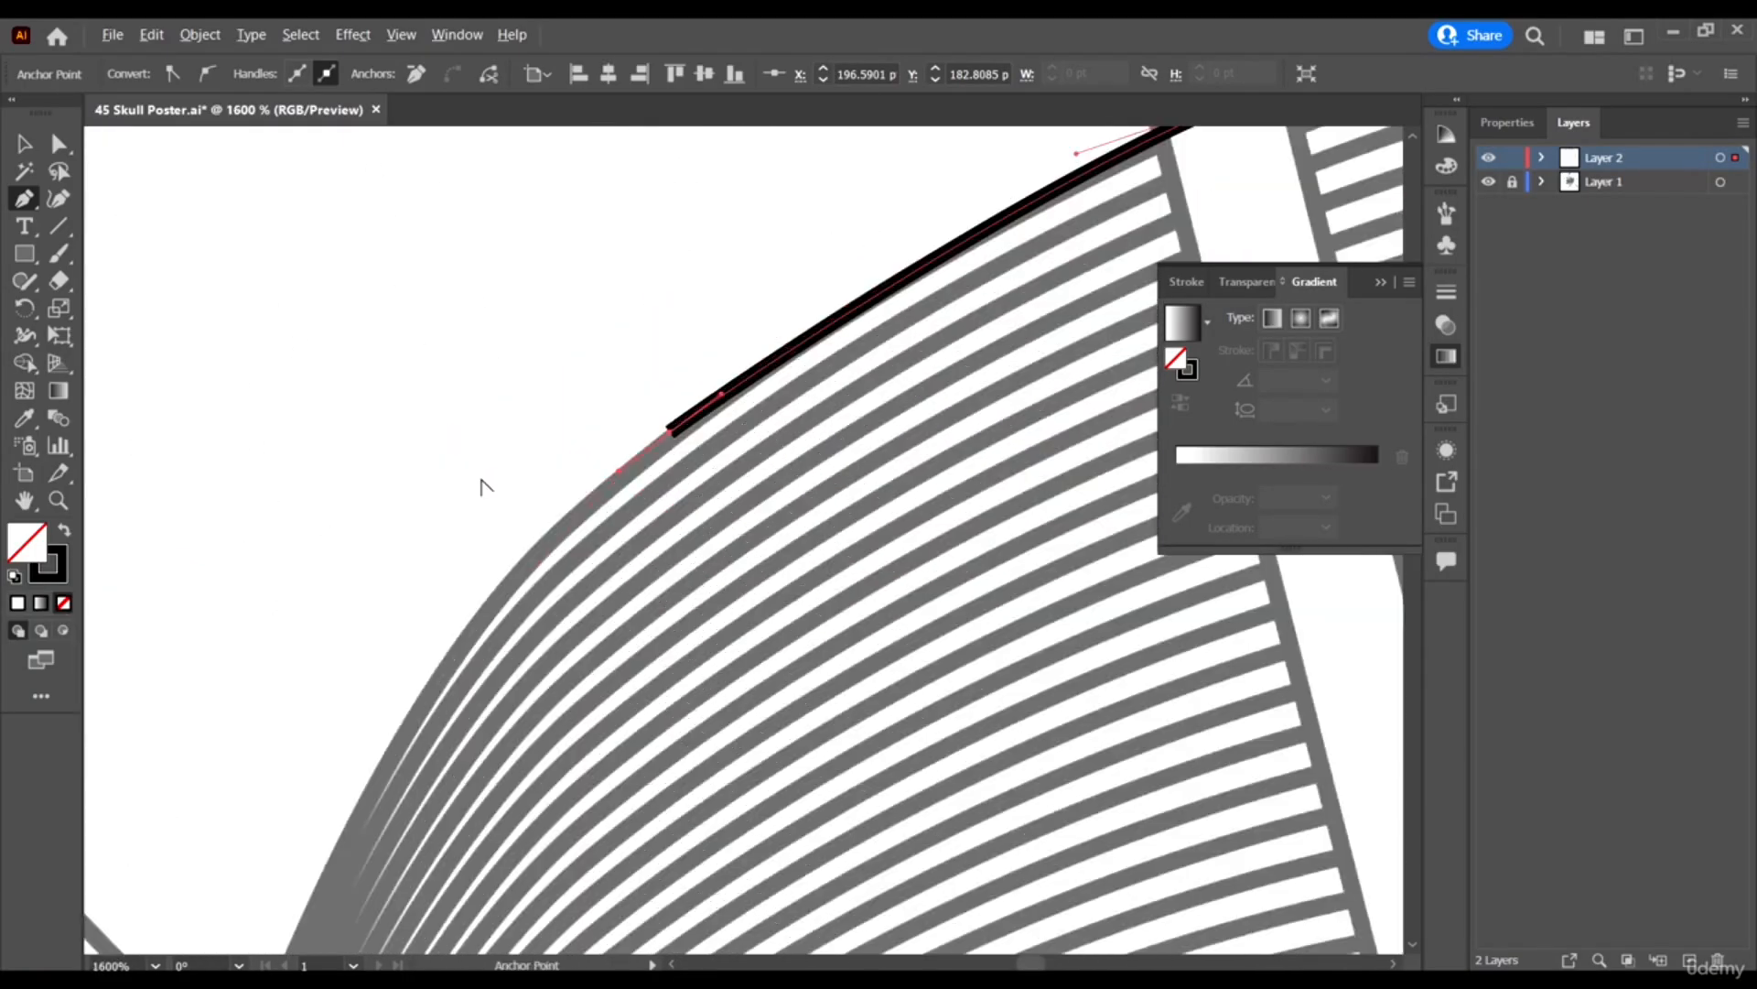
{"action": "left_click_drag", "start_coordinate": [483, 615], "coordinate": [450, 666]}
{"action": "scroll", "coordinate": [494, 682], "scroll_direction": "down", "scroll_amount": 2}
{"action": "scroll", "coordinate": [440, 769], "scroll_direction": "left", "scroll_amount": 2}
{"action": "left_click_drag", "start_coordinate": [457, 727], "coordinate": [412, 879]}
{"action": "scroll", "coordinate": [498, 690], "scroll_direction": "down", "scroll_amount": 3}
{"action": "left_click_drag", "start_coordinate": [296, 819], "coordinate": [282, 917]}
{"action": "scroll", "coordinate": [530, 765], "scroll_direction": "down", "scroll_amount": 4}
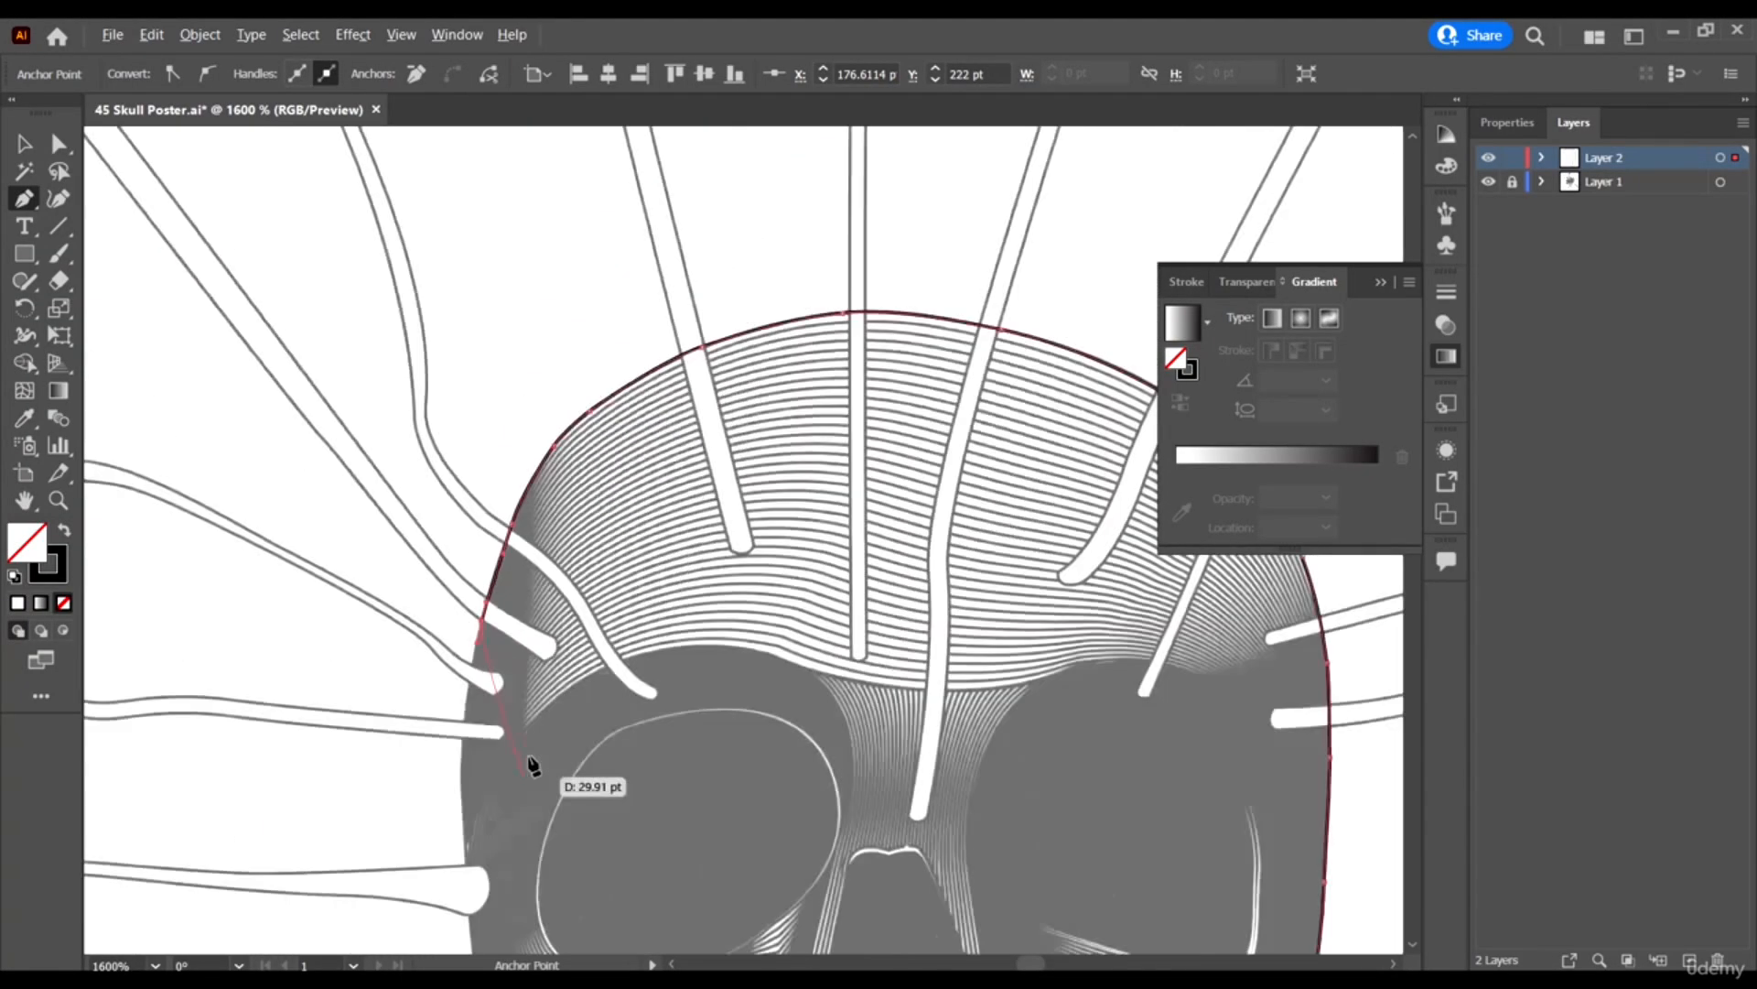
Trace the outline down the skull's left side past the lower strand to beside the cheek, then select the anchor below that strand for adjustment.
{"action": "scroll", "coordinate": [443, 631], "scroll_direction": "up", "scroll_amount": 4}
{"action": "scroll", "coordinate": [448, 689], "scroll_direction": "down", "scroll_amount": 3}
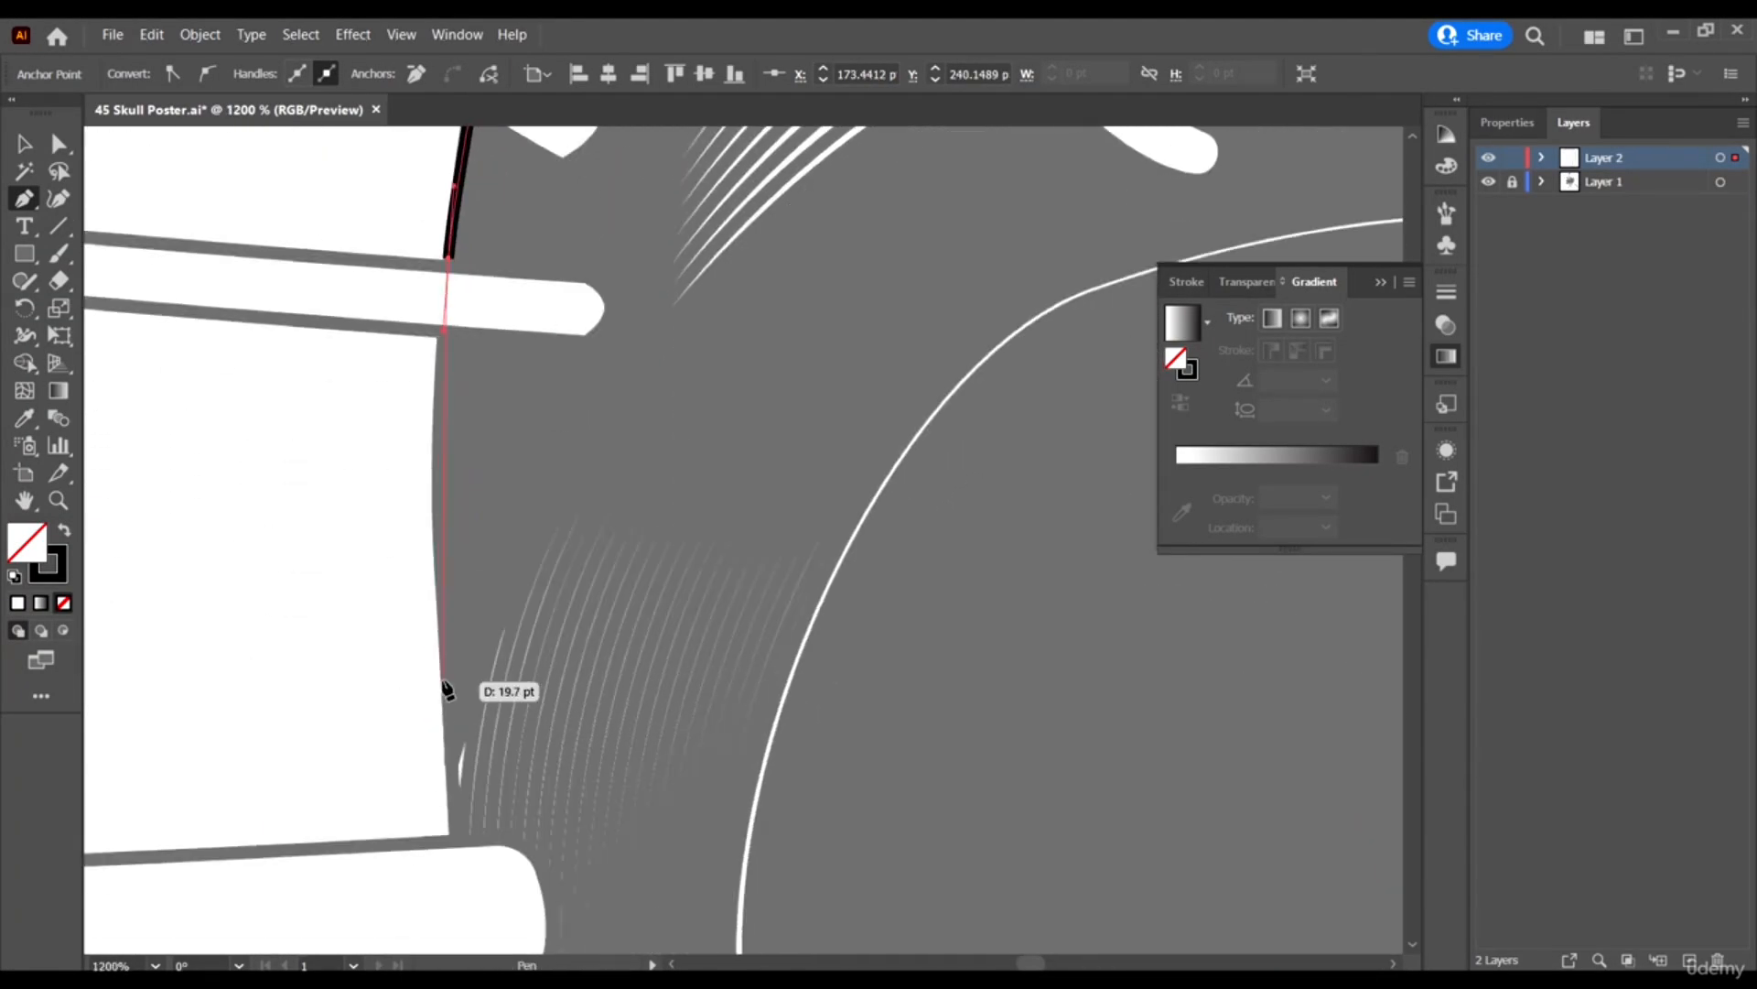
{"action": "left_click", "coordinate": [452, 694]}
{"action": "scroll", "coordinate": [458, 677], "scroll_direction": "down", "scroll_amount": 4}
{"action": "scroll", "coordinate": [475, 665], "scroll_direction": "down", "scroll_amount": 4}
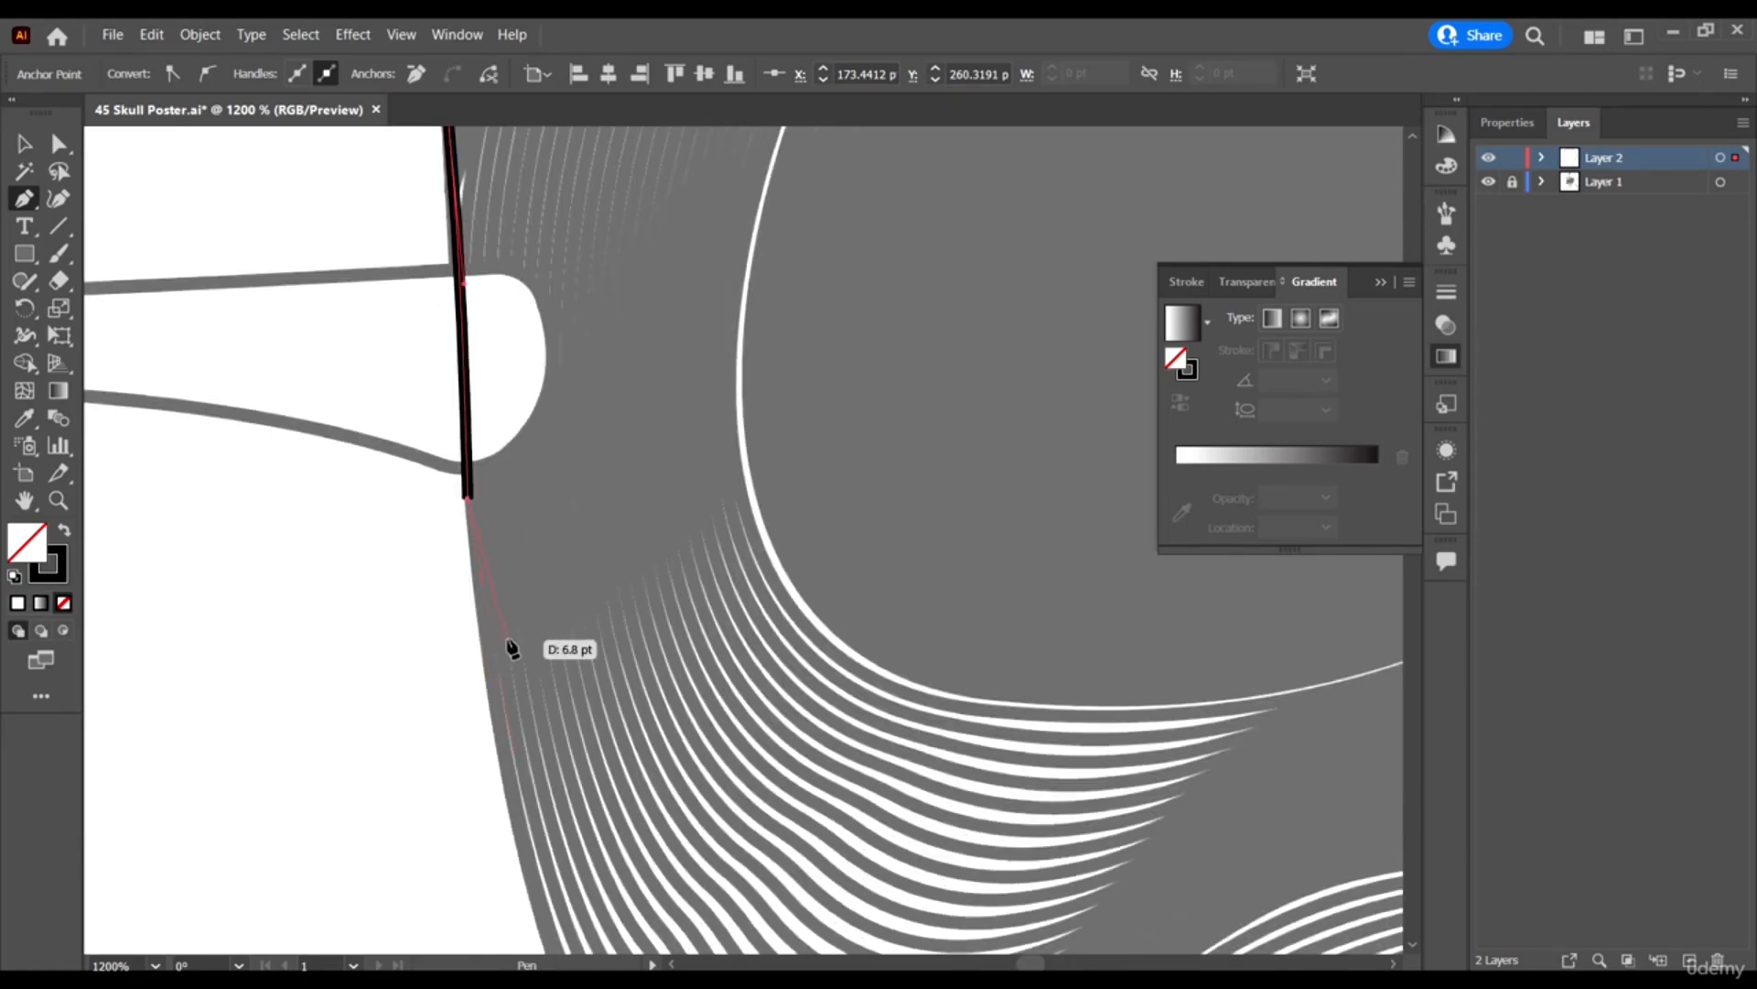
{"action": "left_click", "coordinate": [513, 705]}
{"action": "key", "text": "a"}
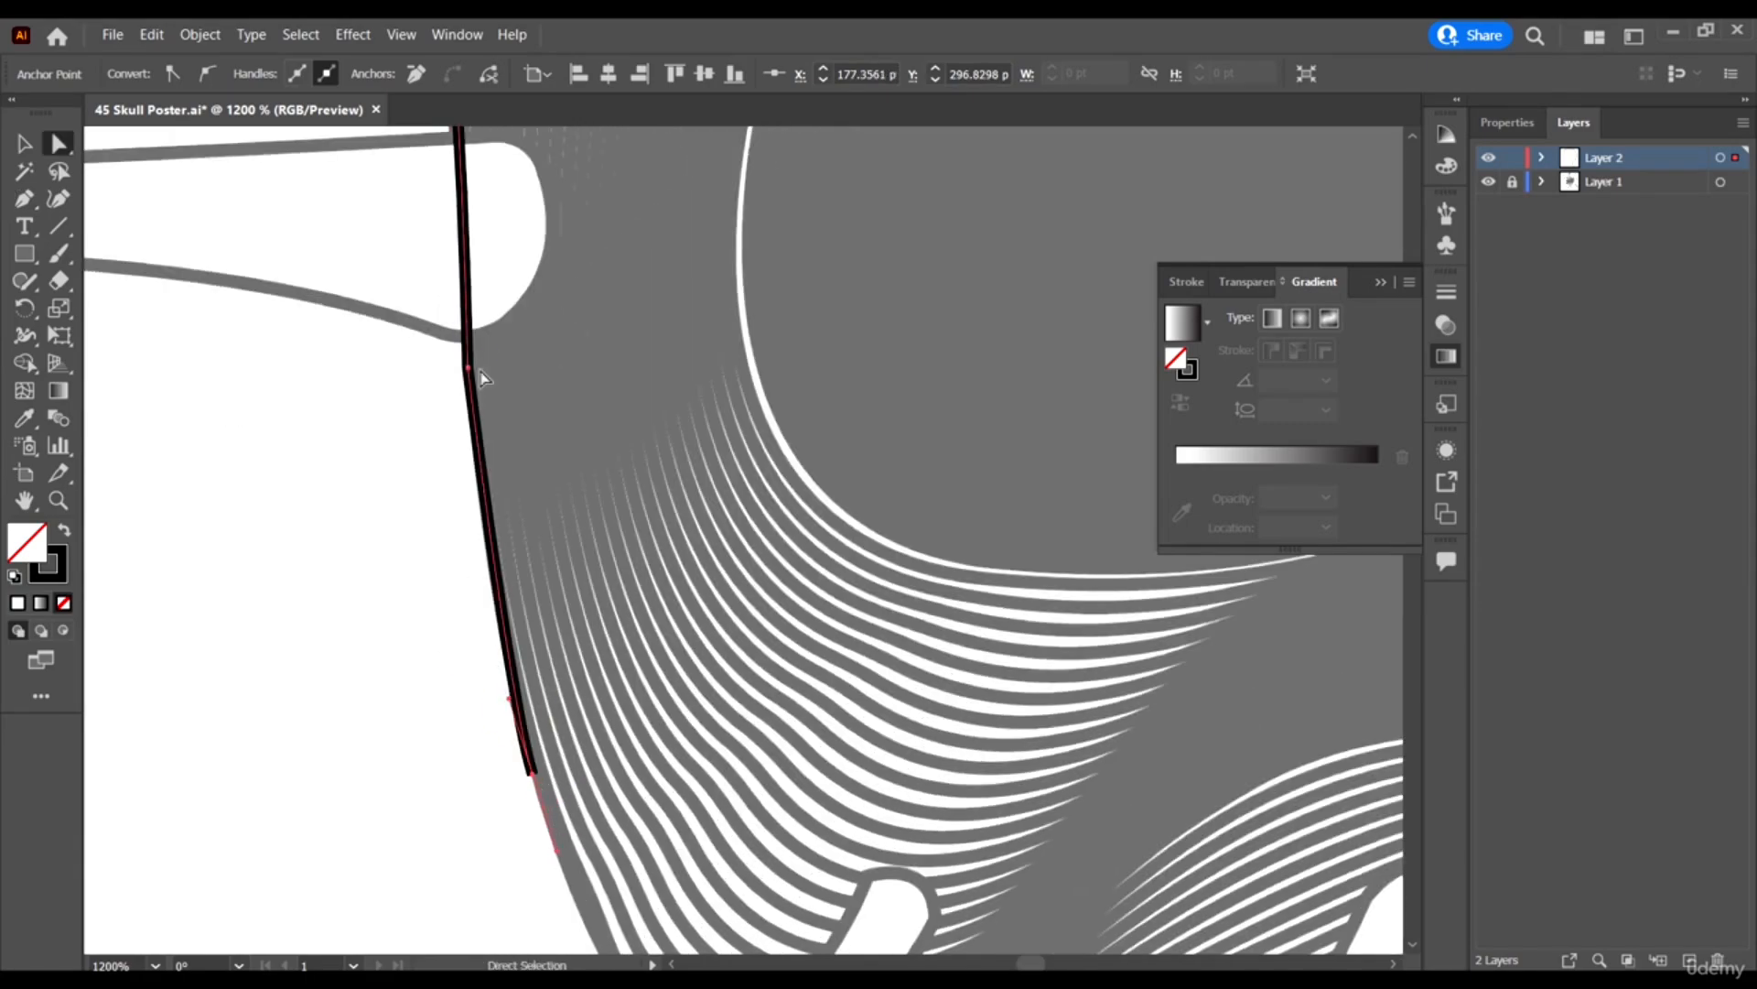
{"action": "left_click", "coordinate": [479, 360]}
Resume the outline from its lower left end and curve it around the cheek to the strand crossing the jaw edge.
{"action": "key", "text": "ctrl+minus"}
{"action": "key", "text": "ctrl+minus"}
{"action": "key", "text": "p"}
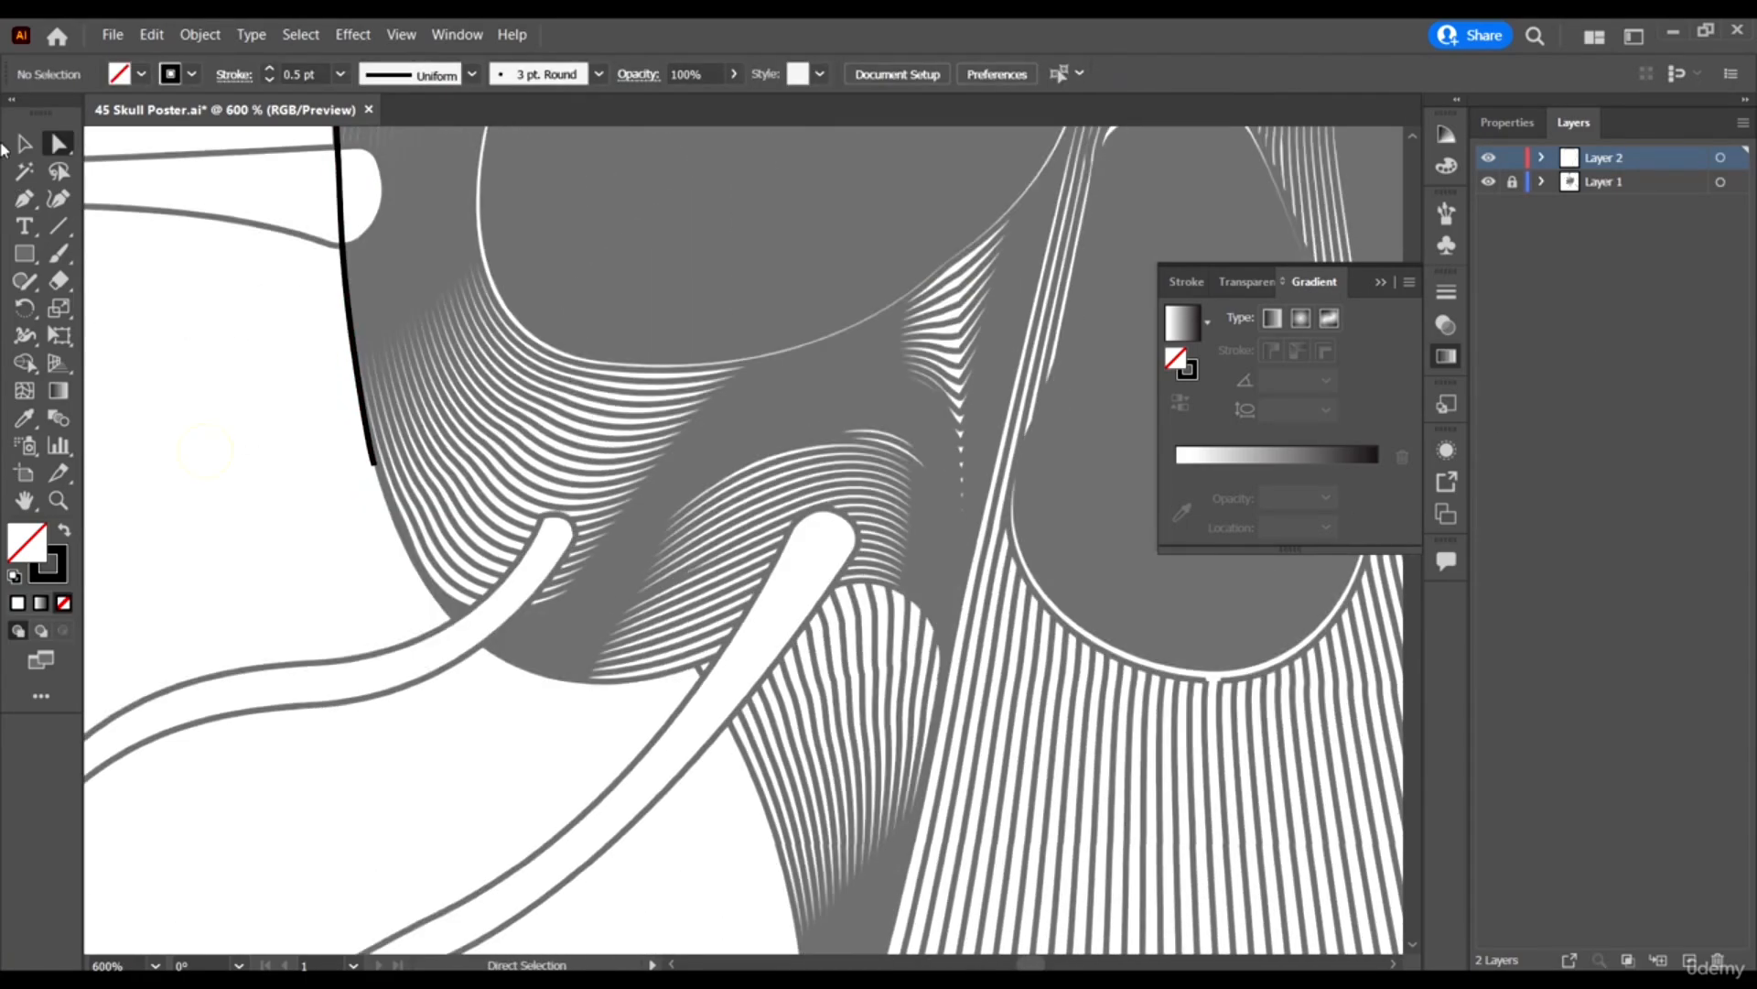
{"action": "key", "text": "ctrl+plus"}
{"action": "key", "text": "ctrl+plus"}
{"action": "key", "text": "ctrl+plus"}
{"action": "key", "text": "ctrl+plus"}
{"action": "left_click", "coordinate": [333, 314]}
{"action": "left_click", "coordinate": [556, 735]}
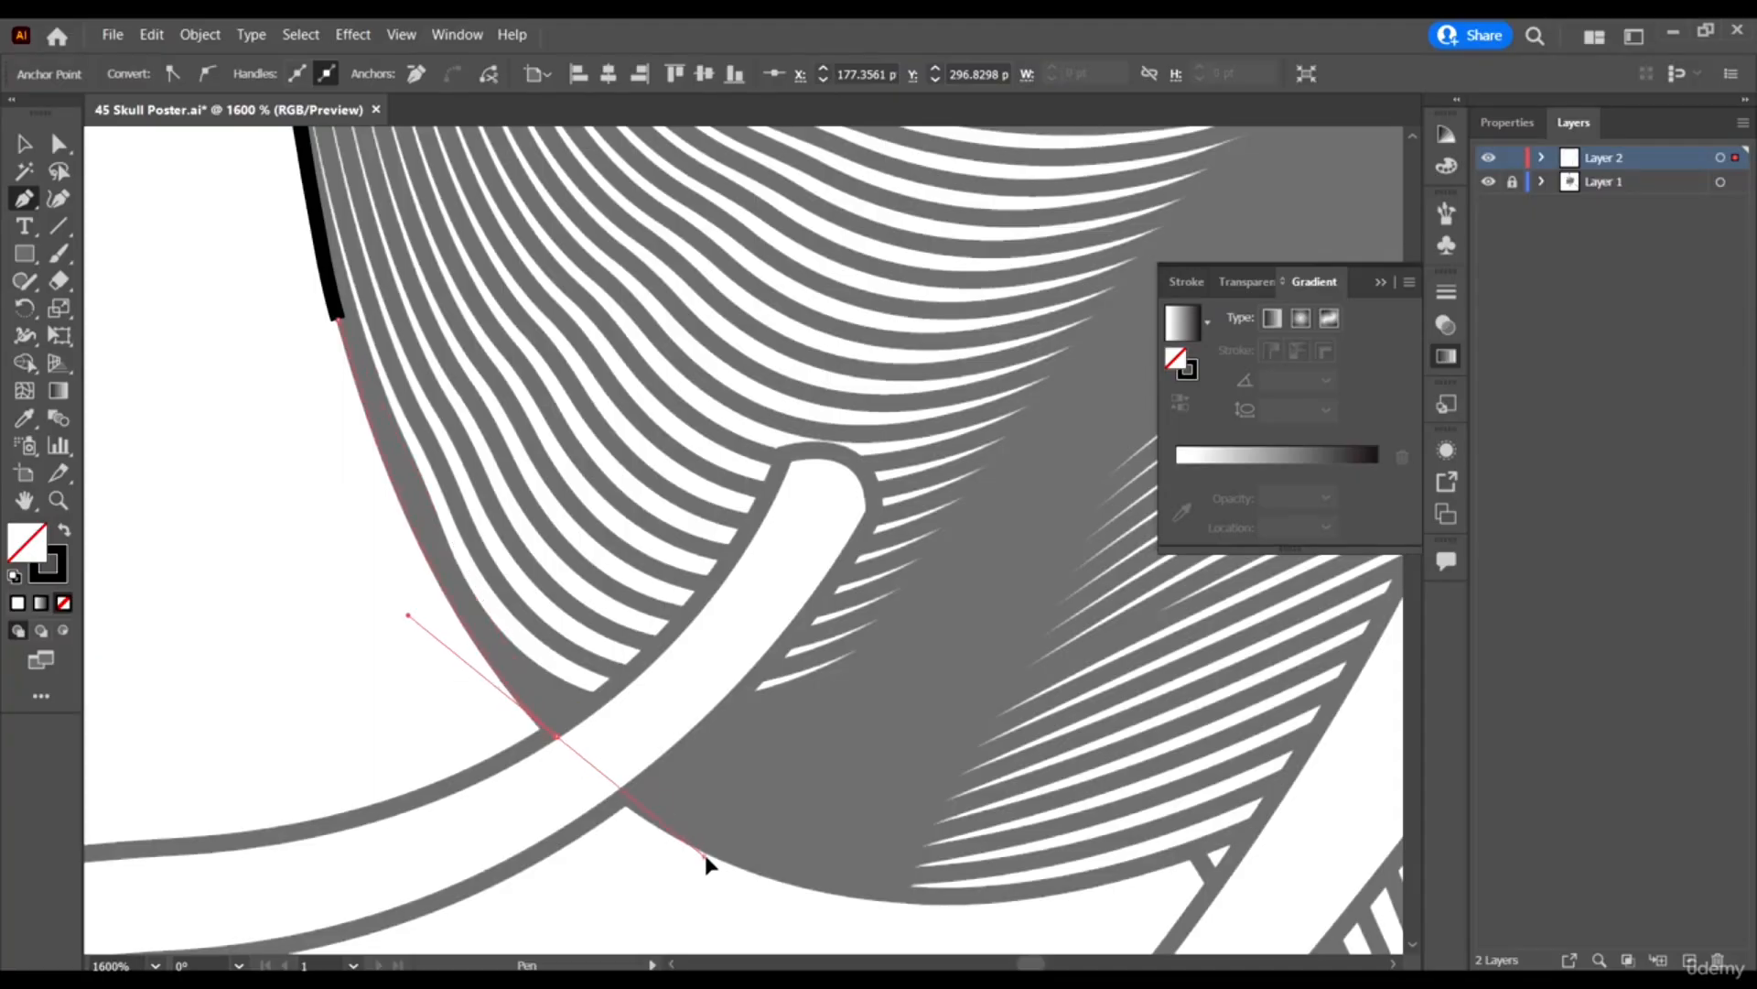
Continue the outline under the left cheek, across the thick strand and over the hump to the edge of the central column.
{"action": "key", "text": "ctrl+minus"}
{"action": "key", "text": "ctrl+minus"}
{"action": "key", "text": "ctrl+minus"}
{"action": "key", "text": "ctrl+minus"}
{"action": "key", "text": "ctrl+minus"}
{"action": "key", "text": "ctrl+minus"}
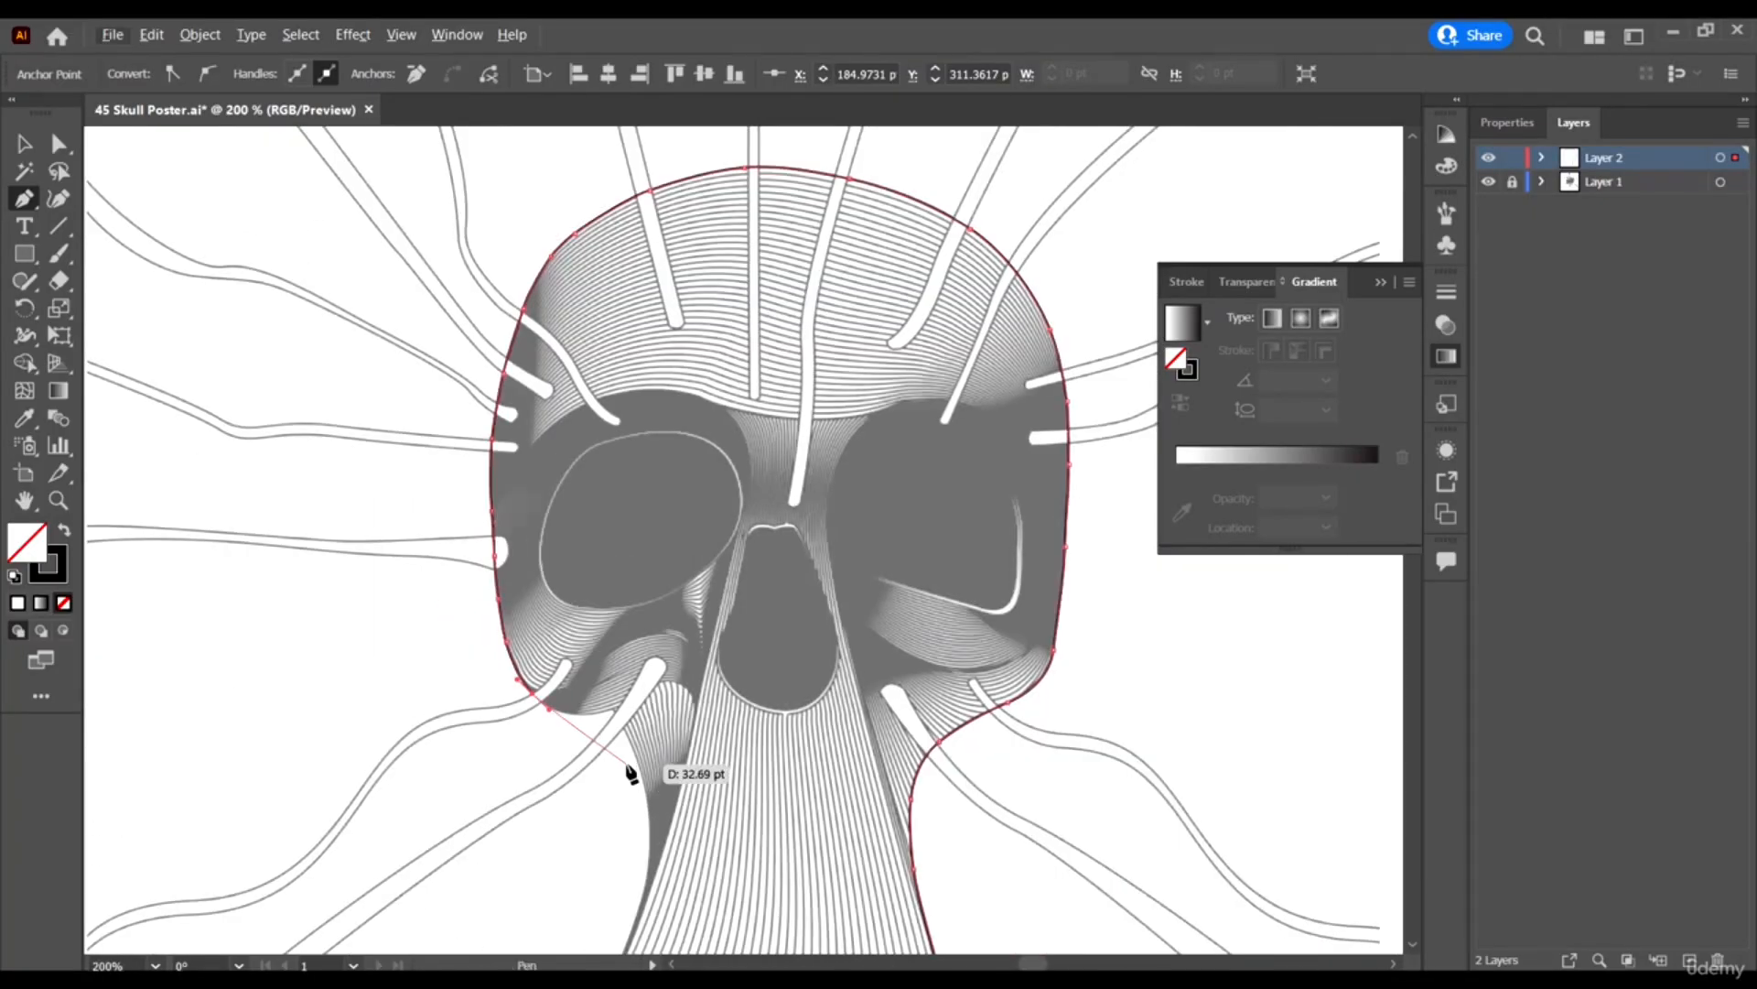
{"action": "scroll", "coordinate": [630, 773], "scroll_direction": "up", "scroll_amount": 3}
{"action": "scroll", "coordinate": [630, 663], "scroll_direction": "up", "scroll_amount": 1}
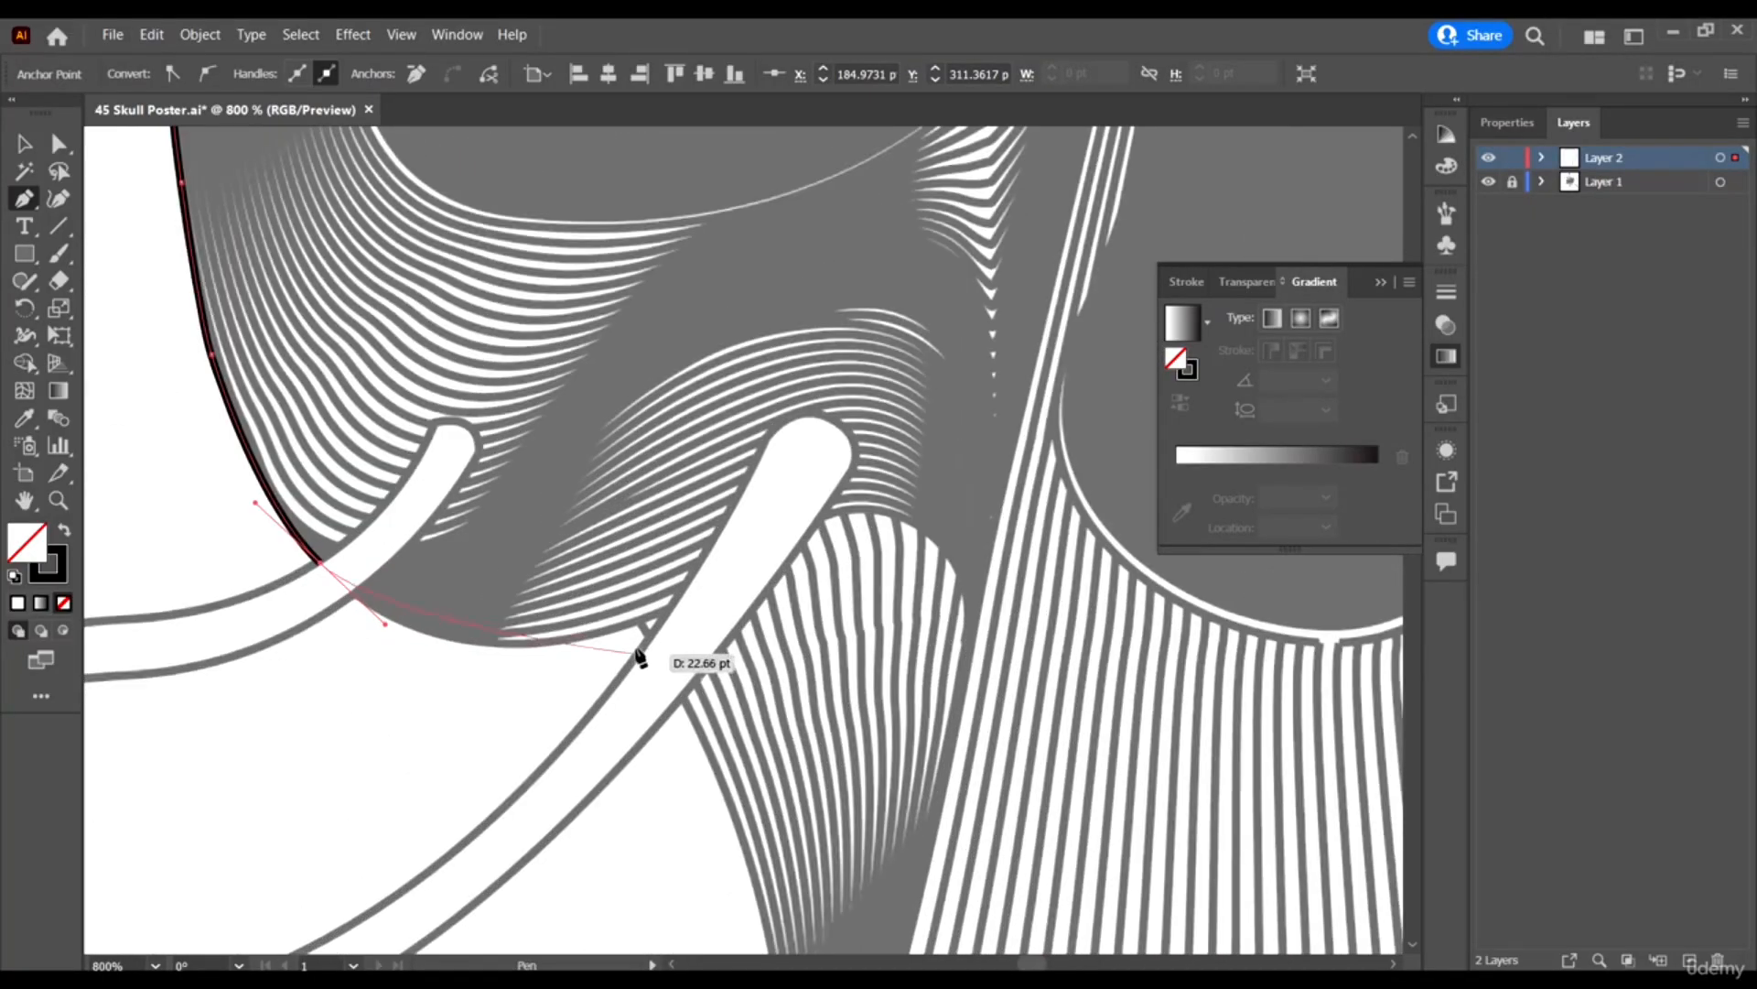
{"action": "left_click_drag", "start_coordinate": [555, 644], "coordinate": [682, 616]}
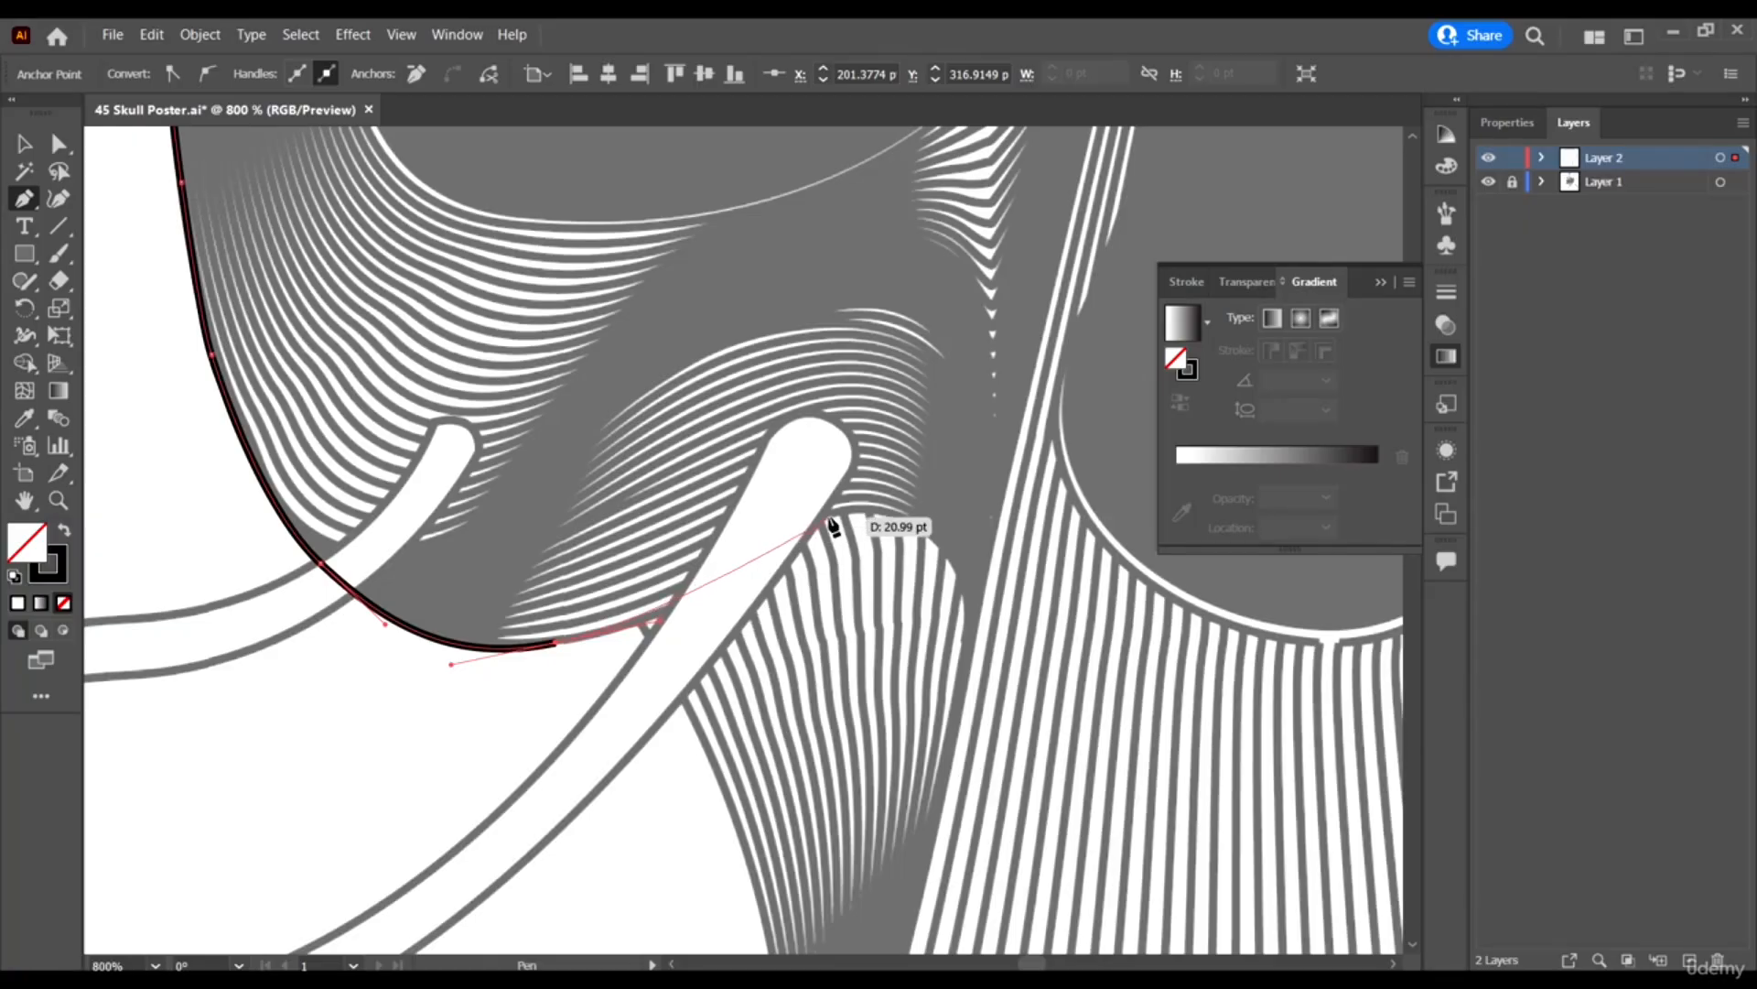
{"action": "left_click_drag", "start_coordinate": [836, 513], "coordinate": [959, 546]}
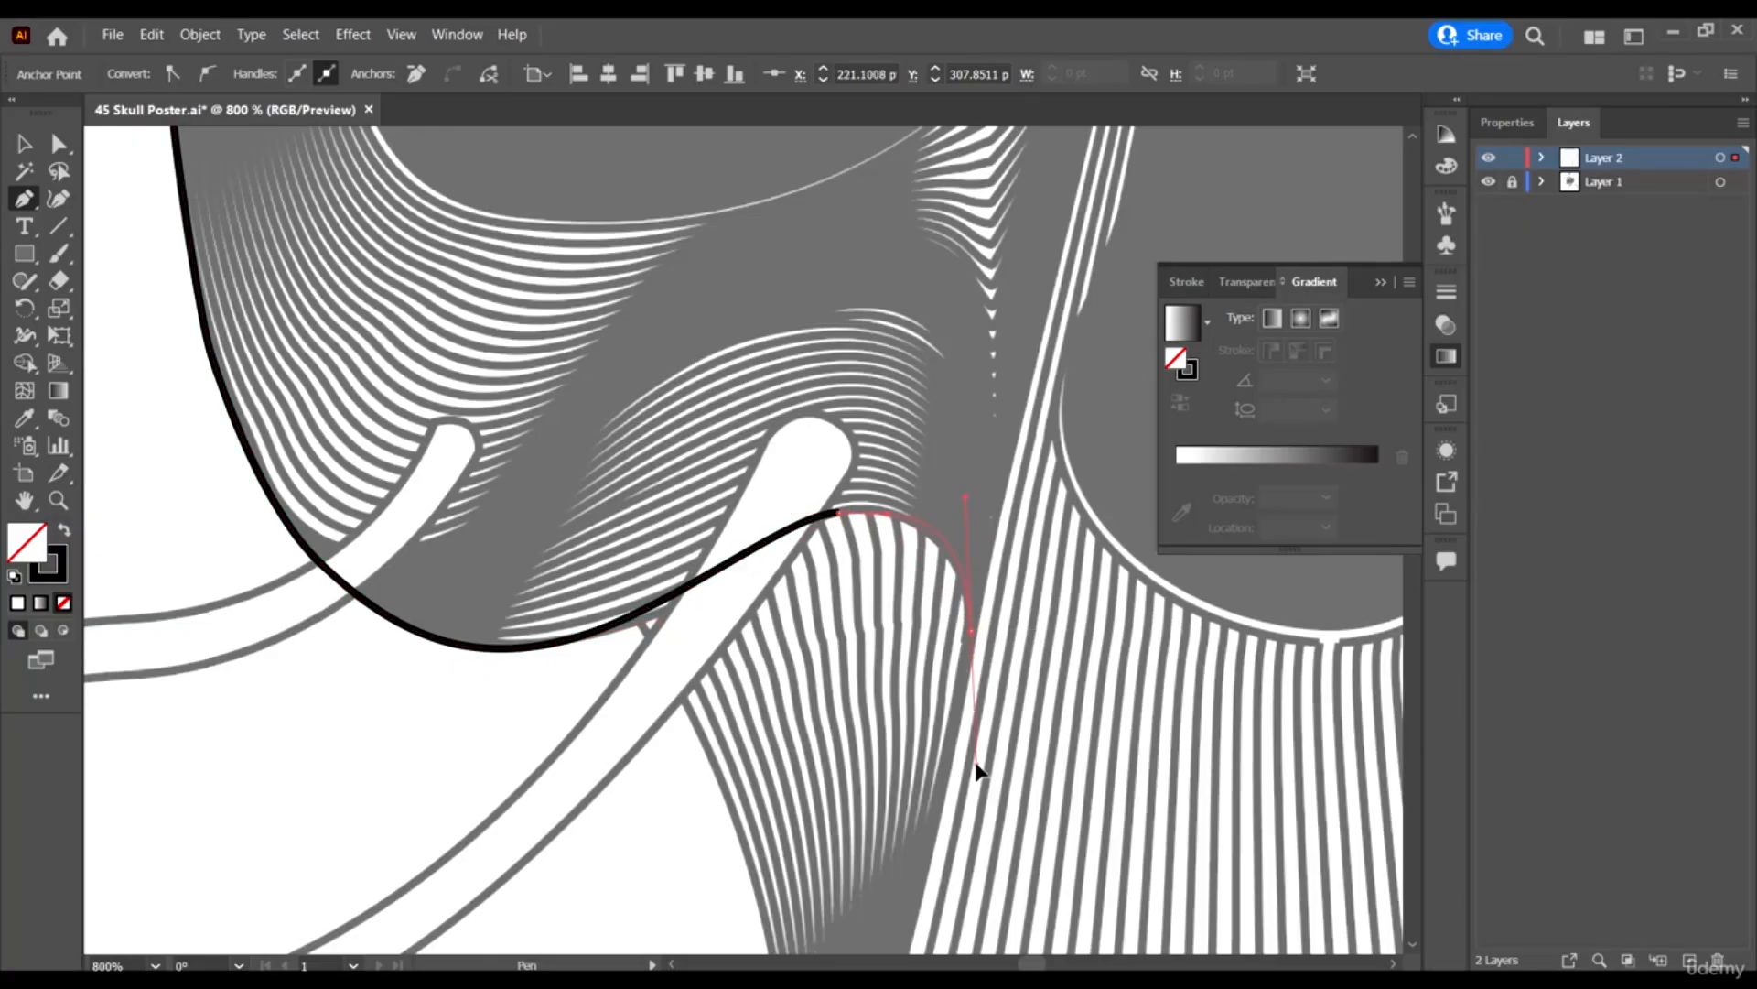
{"action": "left_click_drag", "start_coordinate": [978, 772], "coordinate": [976, 767]}
Adjust the curve handle at the top of the left hump to fit the reference, and deselect the path.
{"action": "left_click", "coordinate": [838, 514]}
{"action": "scroll", "coordinate": [893, 505], "scroll_direction": "up", "scroll_amount": 3}
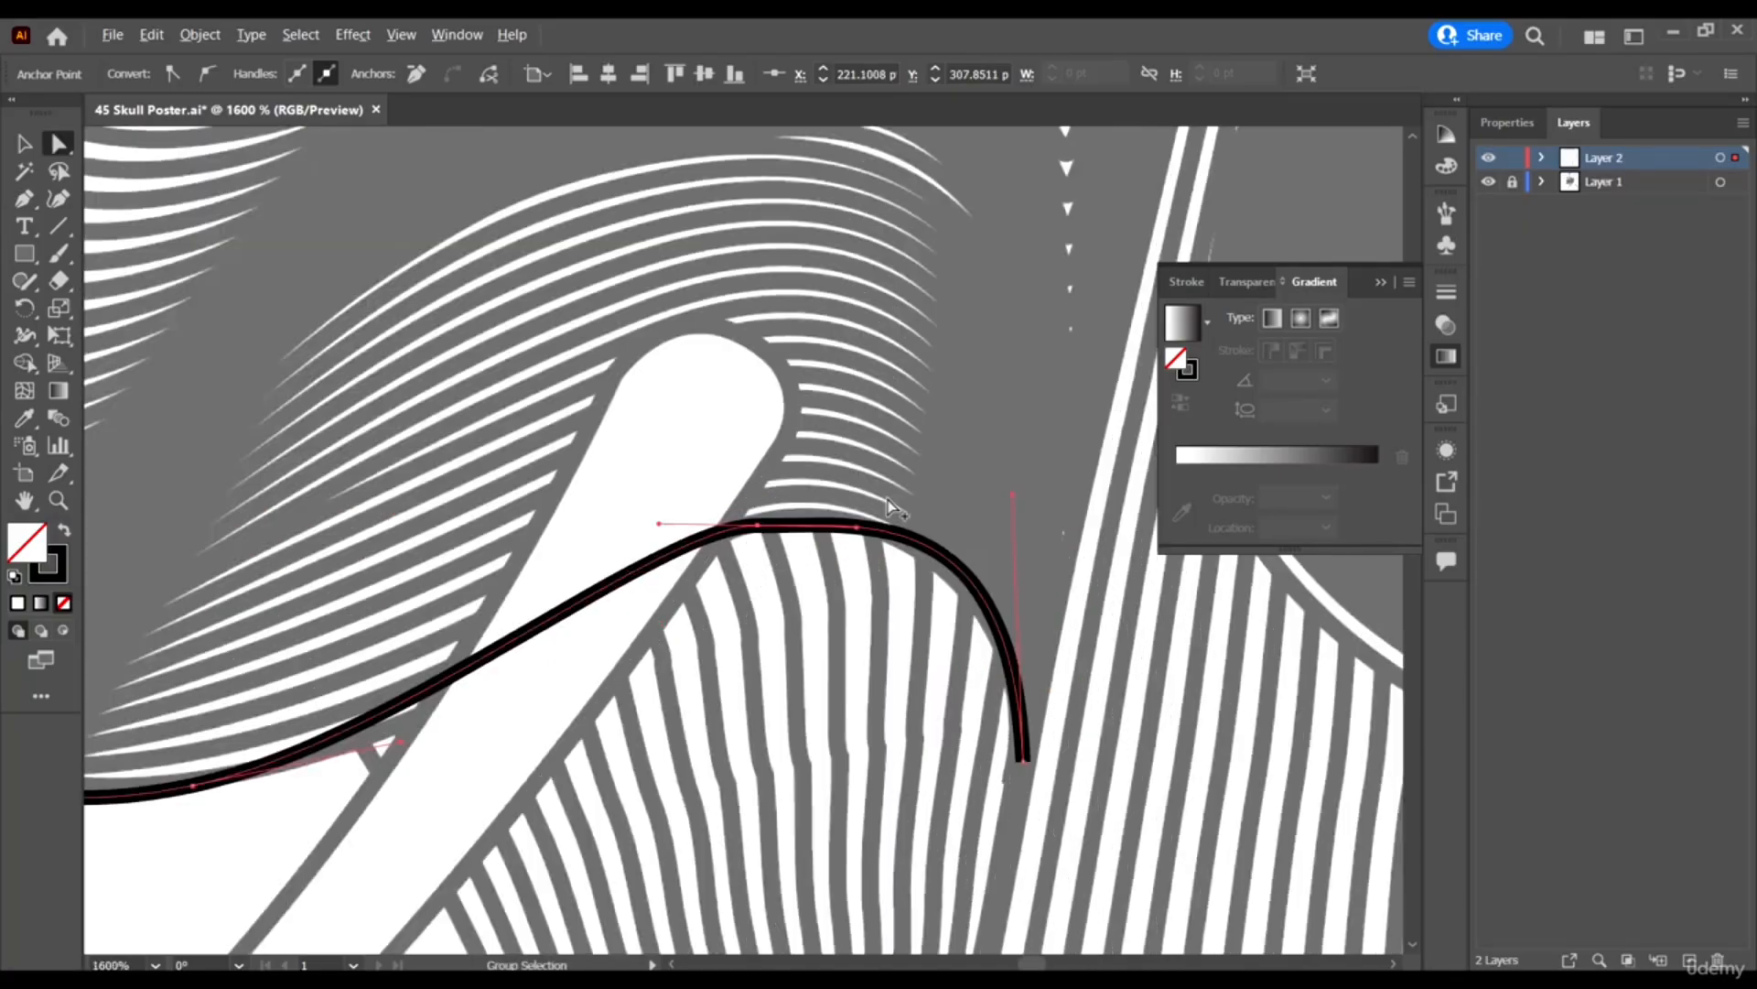
{"action": "left_click_drag", "start_coordinate": [879, 548], "coordinate": [851, 531]}
{"action": "left_click", "coordinate": [756, 316]}
{"action": "scroll", "coordinate": [755, 308], "scroll_direction": "down", "scroll_amount": 5}
Start a separate path on the left cheek outline and trace the outer jaw edge downward with smooth curve points.
{"action": "key", "text": "p"}
{"action": "scroll", "coordinate": [628, 443], "scroll_direction": "up", "scroll_amount": 4}
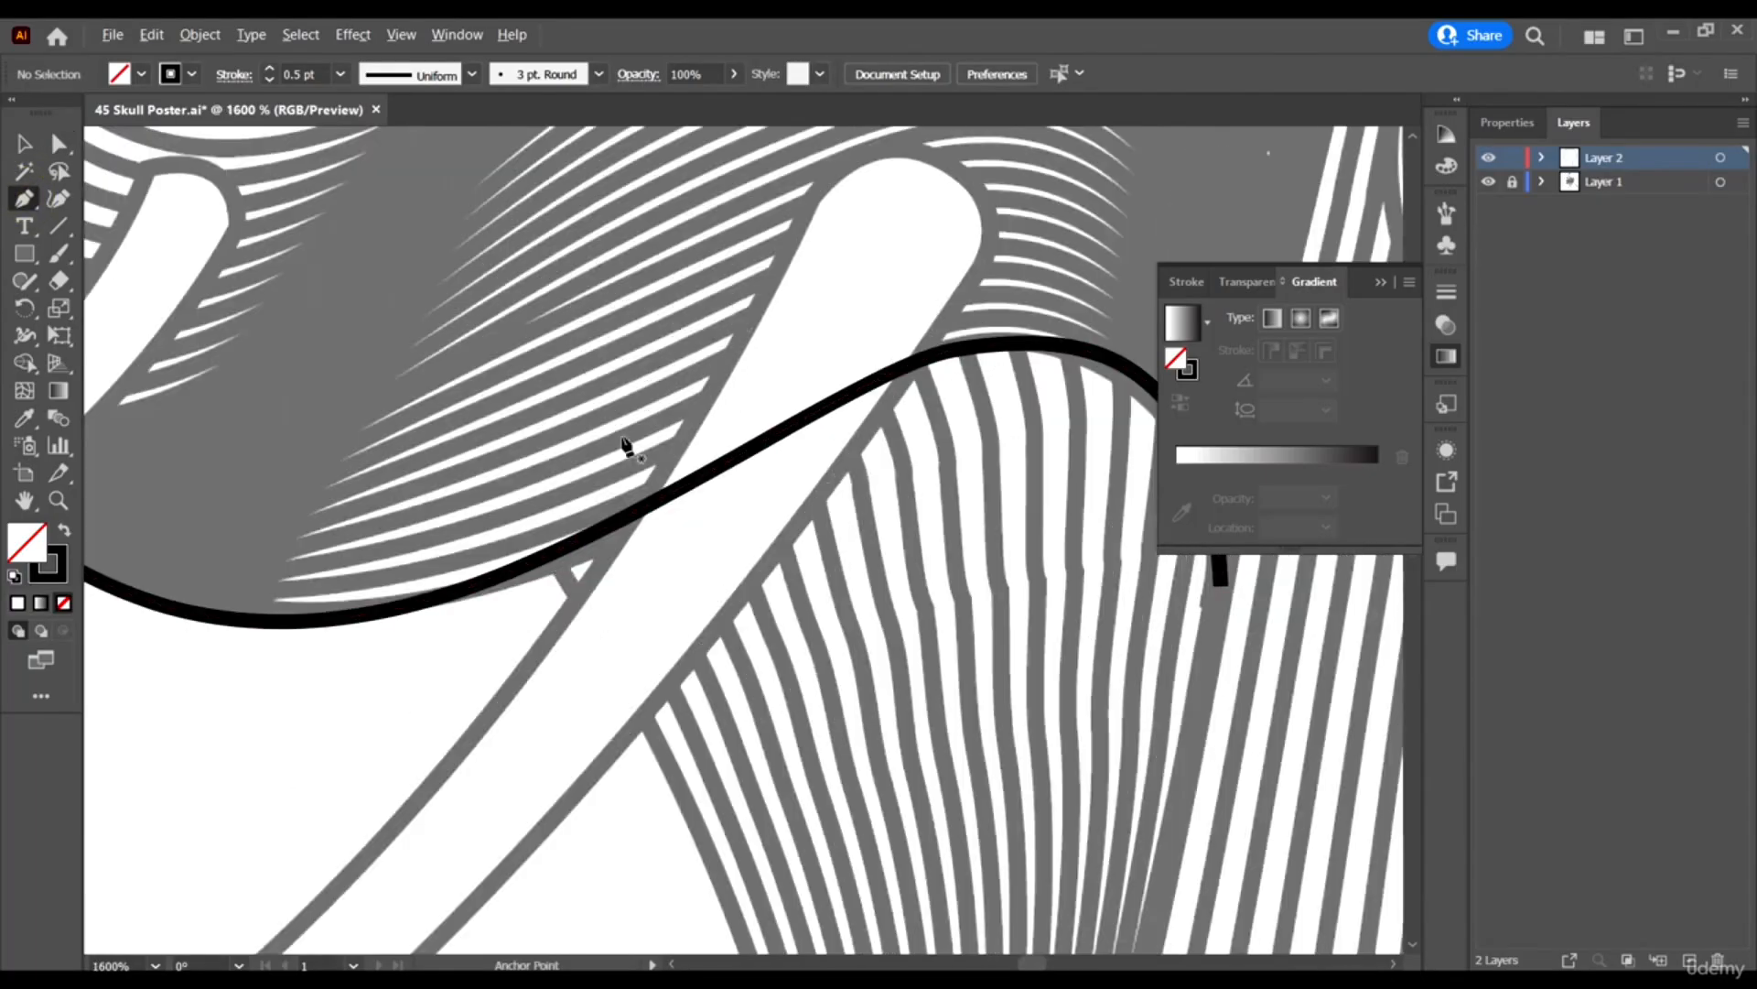
{"action": "left_click", "coordinate": [549, 552]}
{"action": "scroll", "coordinate": [549, 553], "scroll_direction": "down", "scroll_amount": 2}
{"action": "left_click_drag", "start_coordinate": [716, 603], "coordinate": [738, 723]}
{"action": "scroll", "coordinate": [725, 644], "scroll_direction": "down", "scroll_amount": 5}
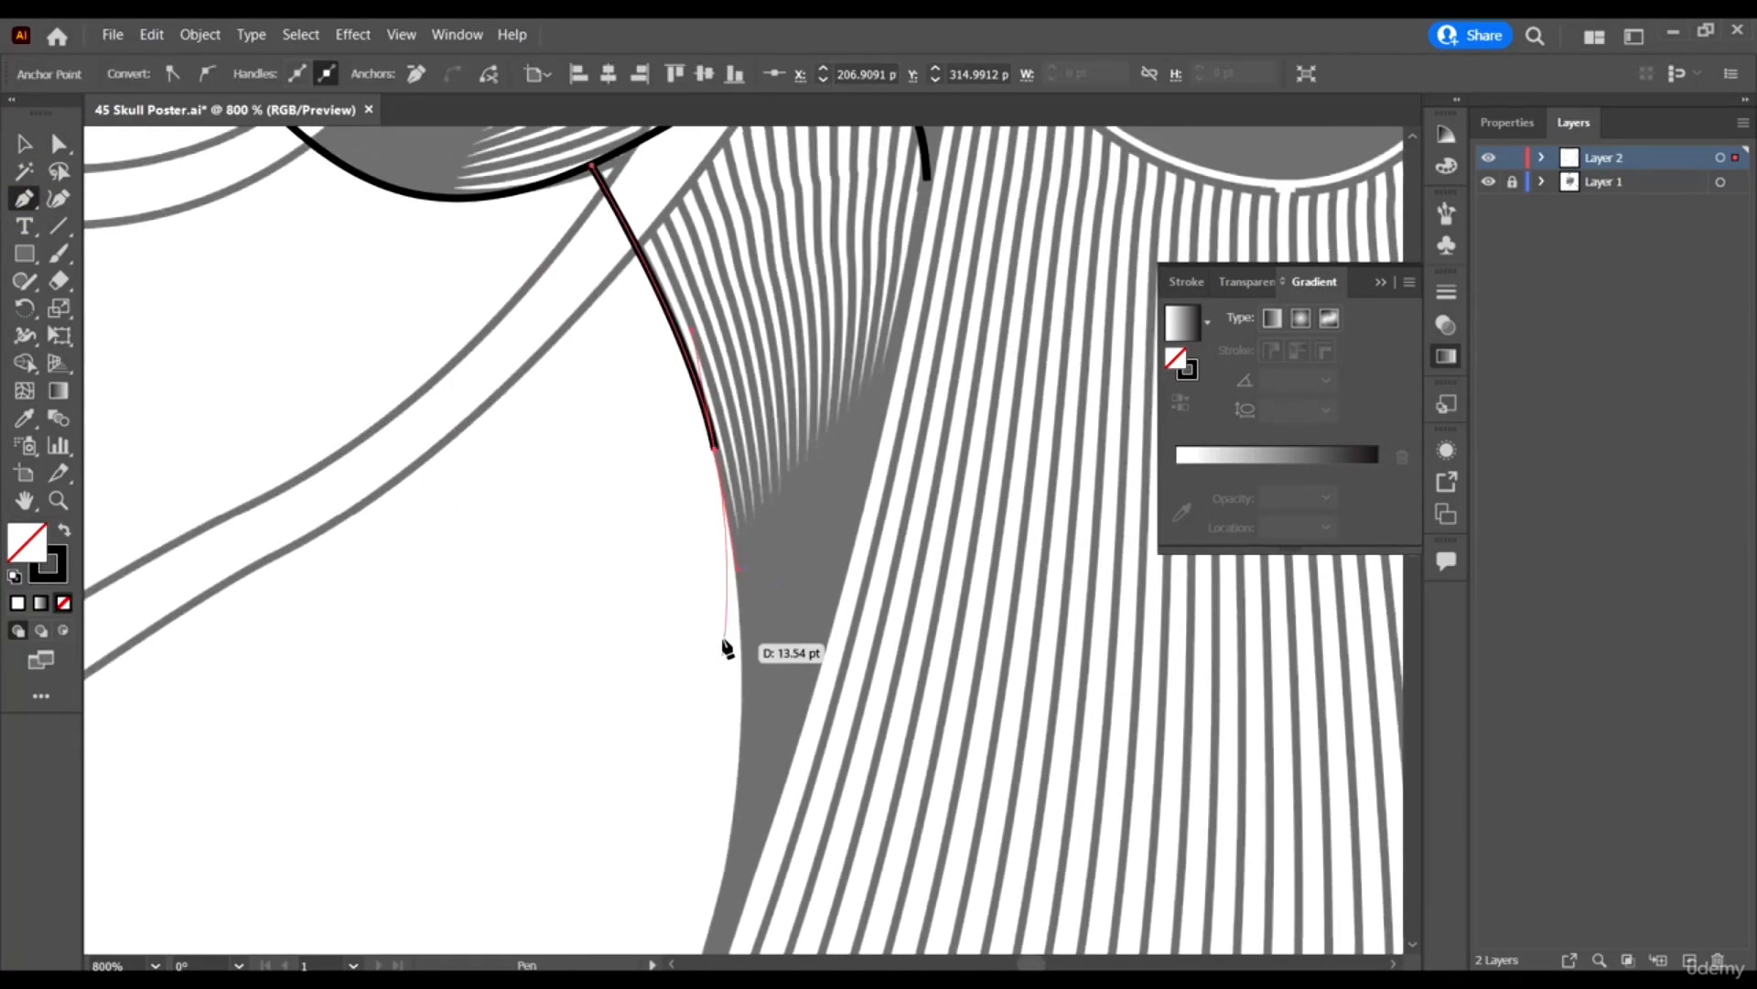
{"action": "left_click", "coordinate": [738, 575]}
{"action": "scroll", "coordinate": [714, 675], "scroll_direction": "down", "scroll_amount": 3}
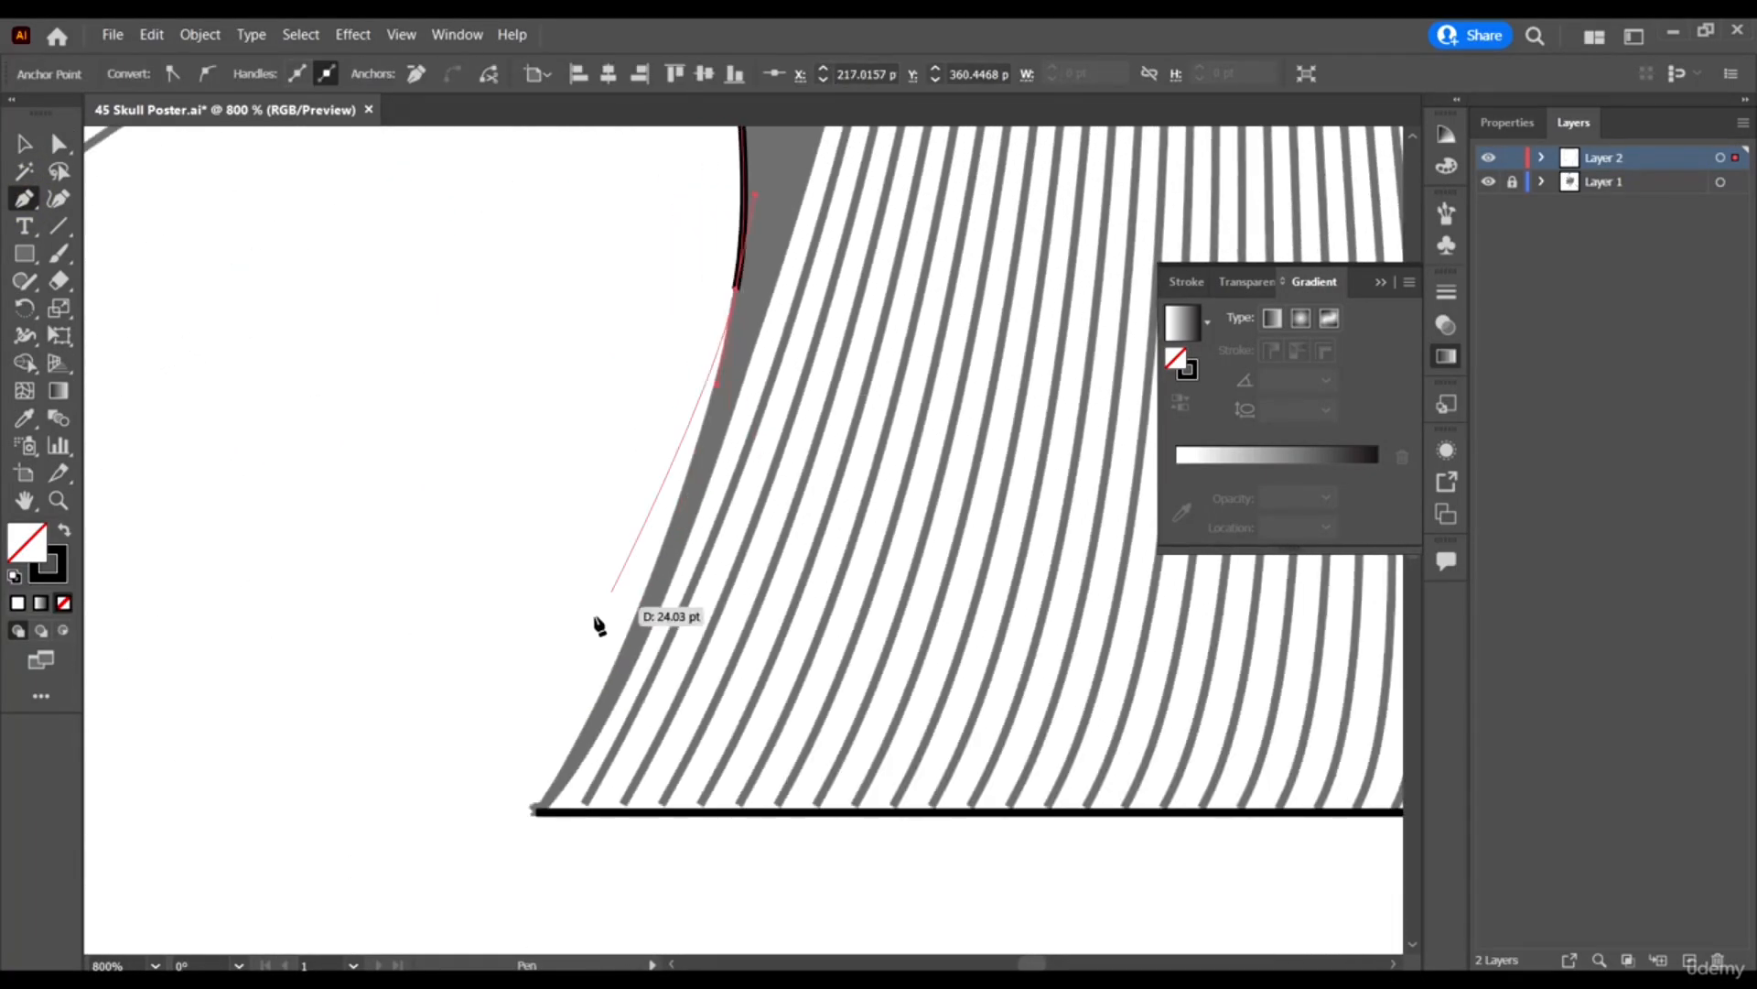
Finish the left jaw path at the left end of the black base line.
{"action": "left_click_drag", "start_coordinate": [530, 815], "coordinate": [533, 812]}
{"action": "left_click", "coordinate": [586, 729]}
{"action": "scroll", "coordinate": [534, 809], "scroll_direction": "up", "scroll_amount": 4}
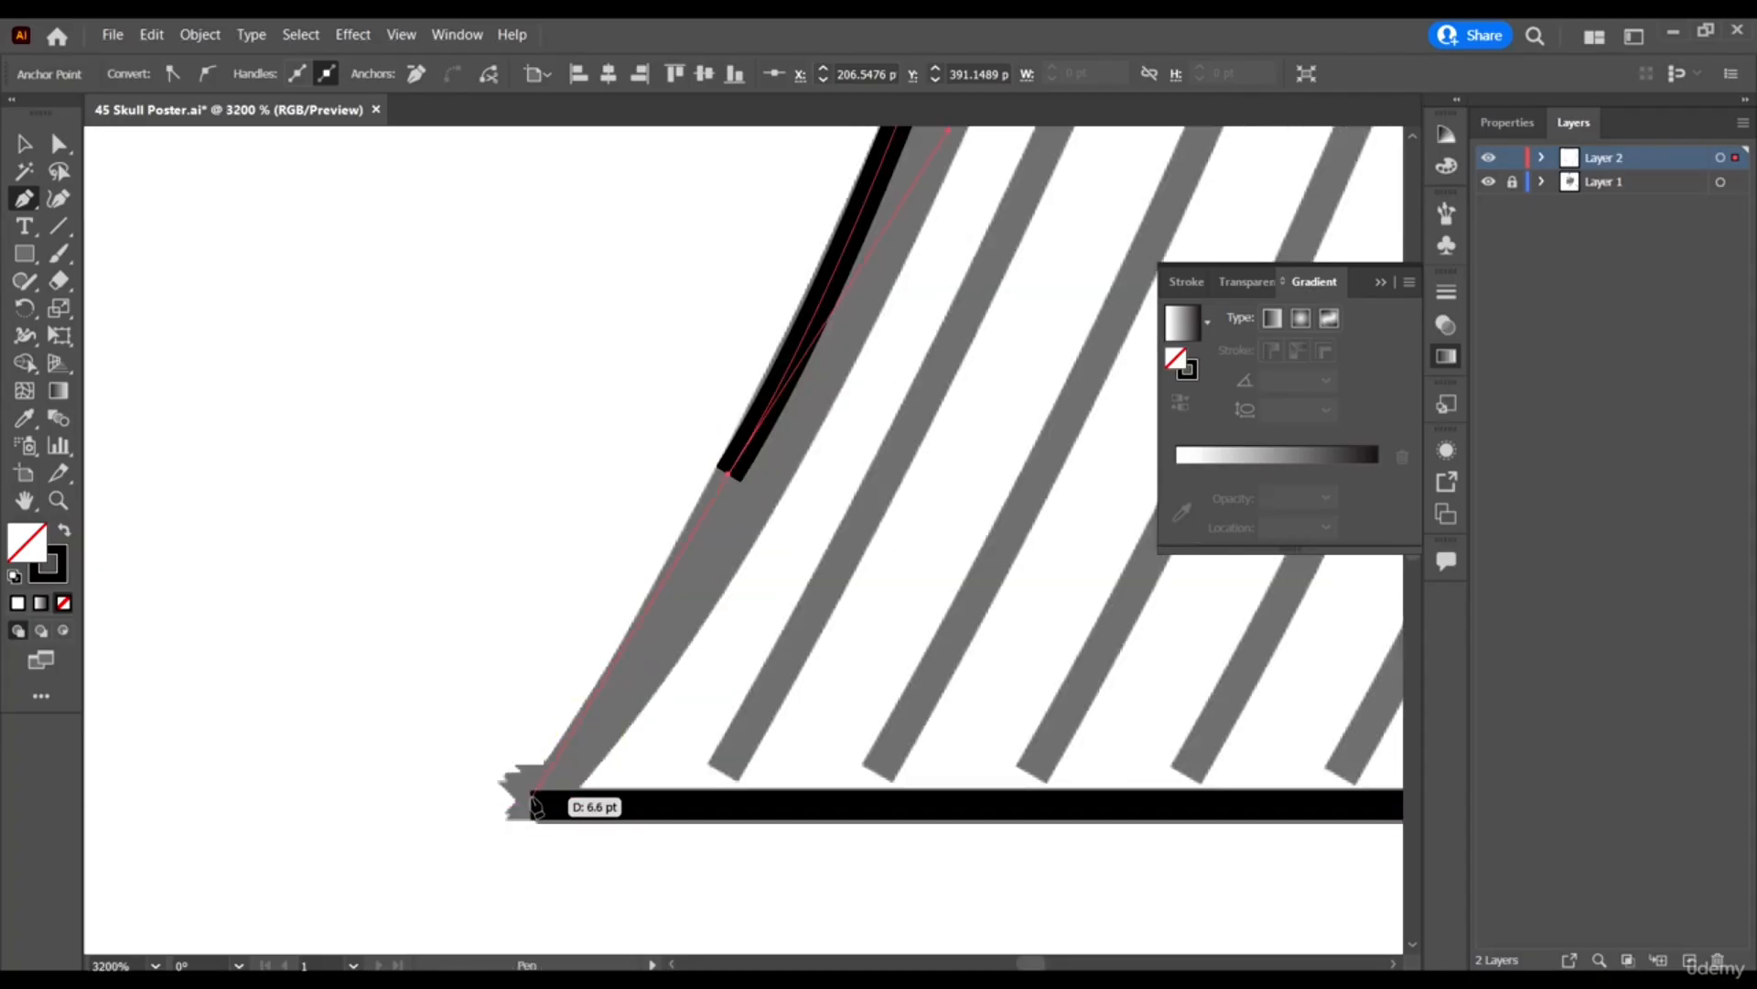
{"action": "left_click", "coordinate": [533, 806]}
Reshape the lower curve of the left jaw path to match the faded reference edge.
{"action": "scroll", "coordinate": [536, 782], "scroll_direction": "down", "scroll_amount": 3}
{"action": "key", "text": "a"}
{"action": "left_click", "coordinate": [608, 649]}
{"action": "scroll", "coordinate": [631, 659], "scroll_direction": "down", "scroll_amount": 2}
{"action": "scroll", "coordinate": [633, 660], "scroll_direction": "up", "scroll_amount": 3}
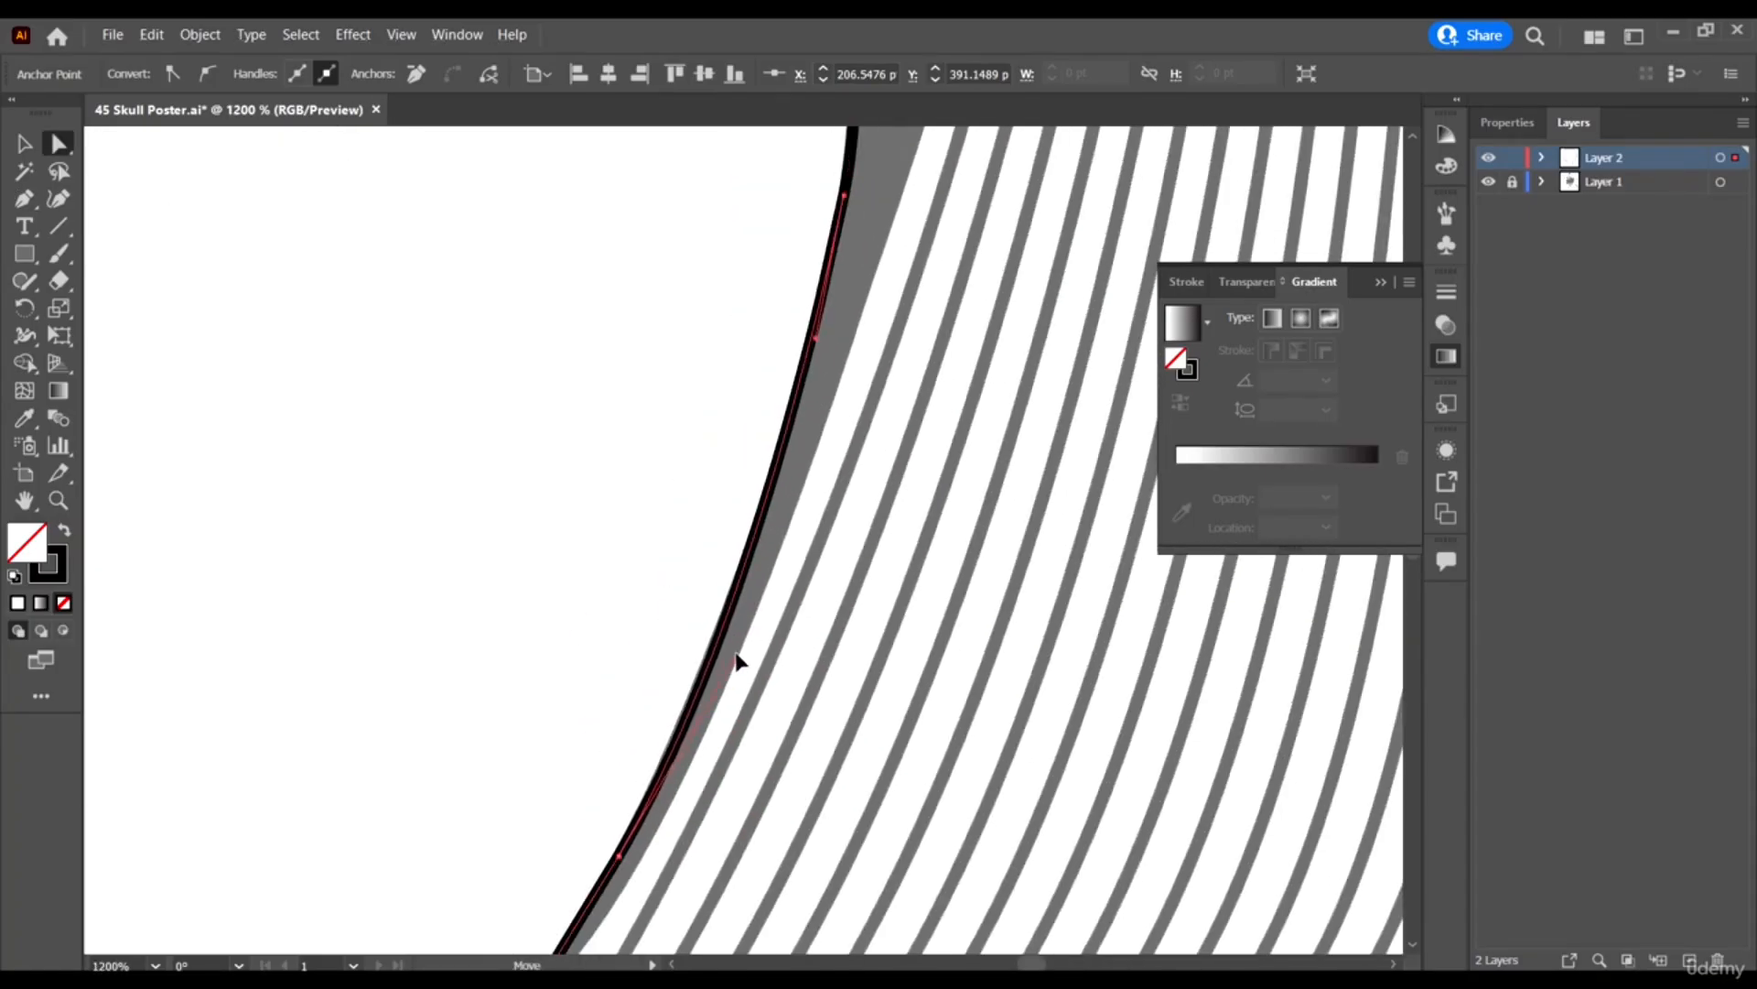
{"action": "scroll", "coordinate": [738, 659], "scroll_direction": "down", "scroll_amount": 2}
{"action": "scroll", "coordinate": [781, 540], "scroll_direction": "down", "scroll_amount": 5}
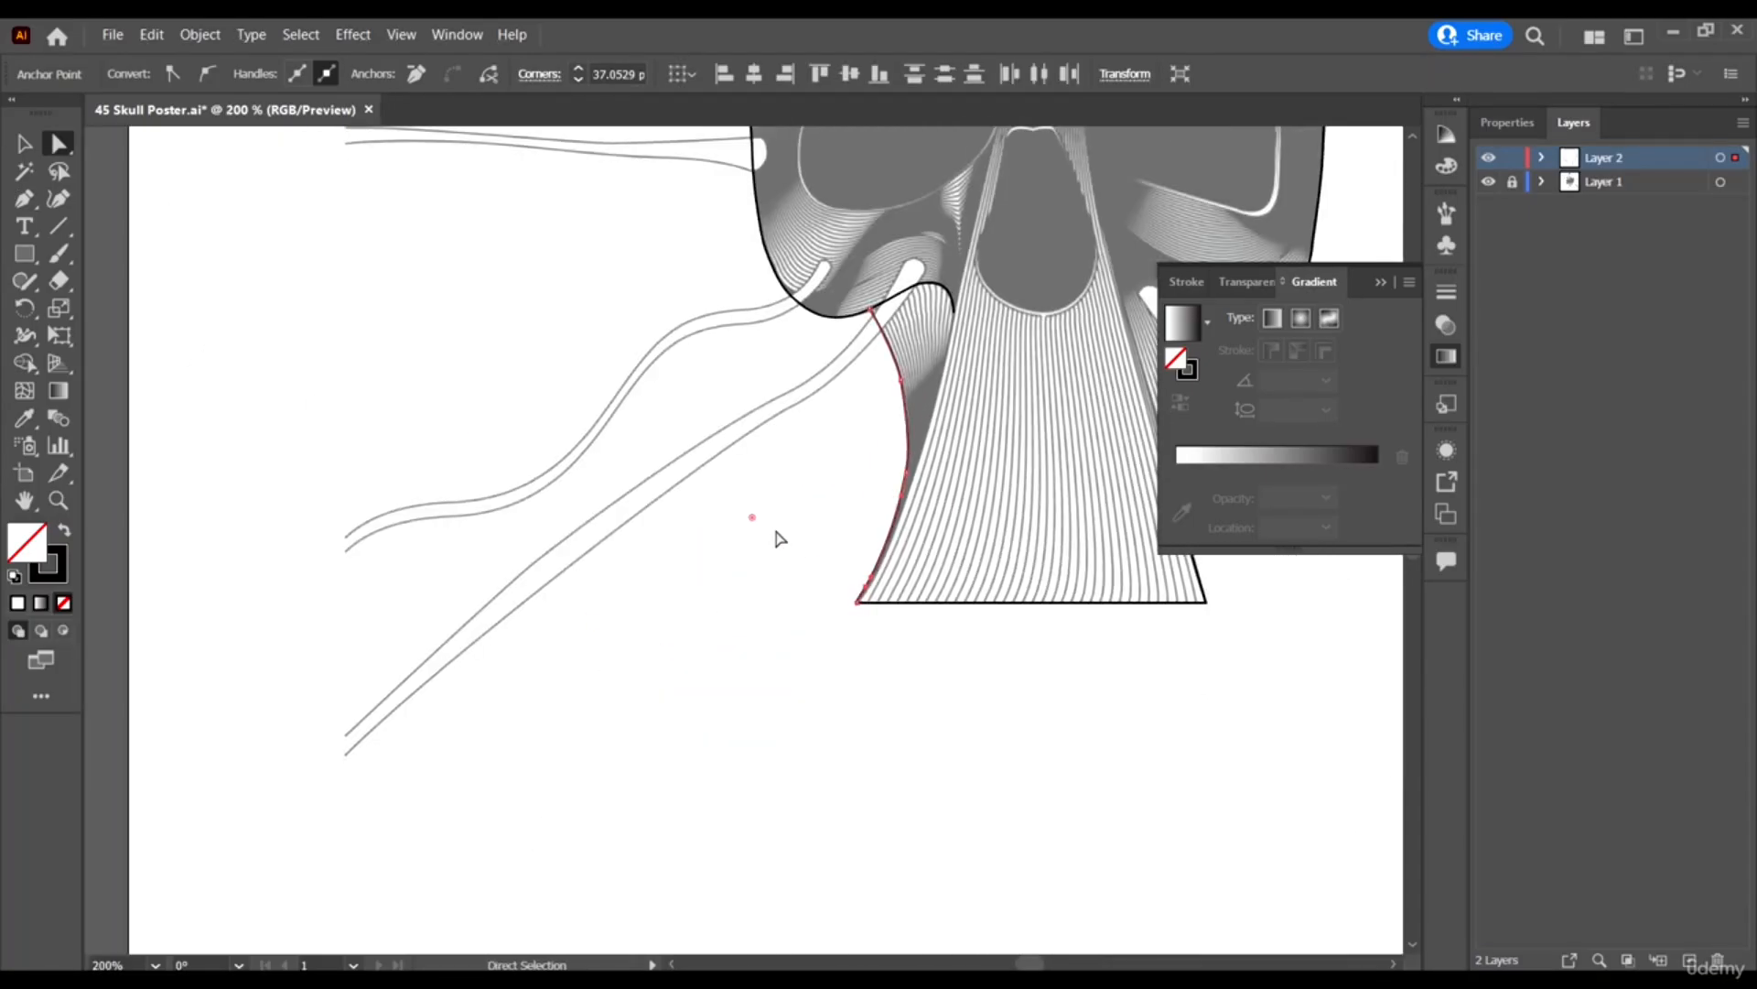
Move the left jaw path's lower endpoint onto the corner of the base line and deselect it.
{"action": "left_click_drag", "start_coordinate": [781, 537], "coordinate": [906, 662]}
{"action": "scroll", "coordinate": [870, 593], "scroll_direction": "up", "scroll_amount": 8}
{"action": "left_click_drag", "start_coordinate": [714, 712], "coordinate": [700, 718]}
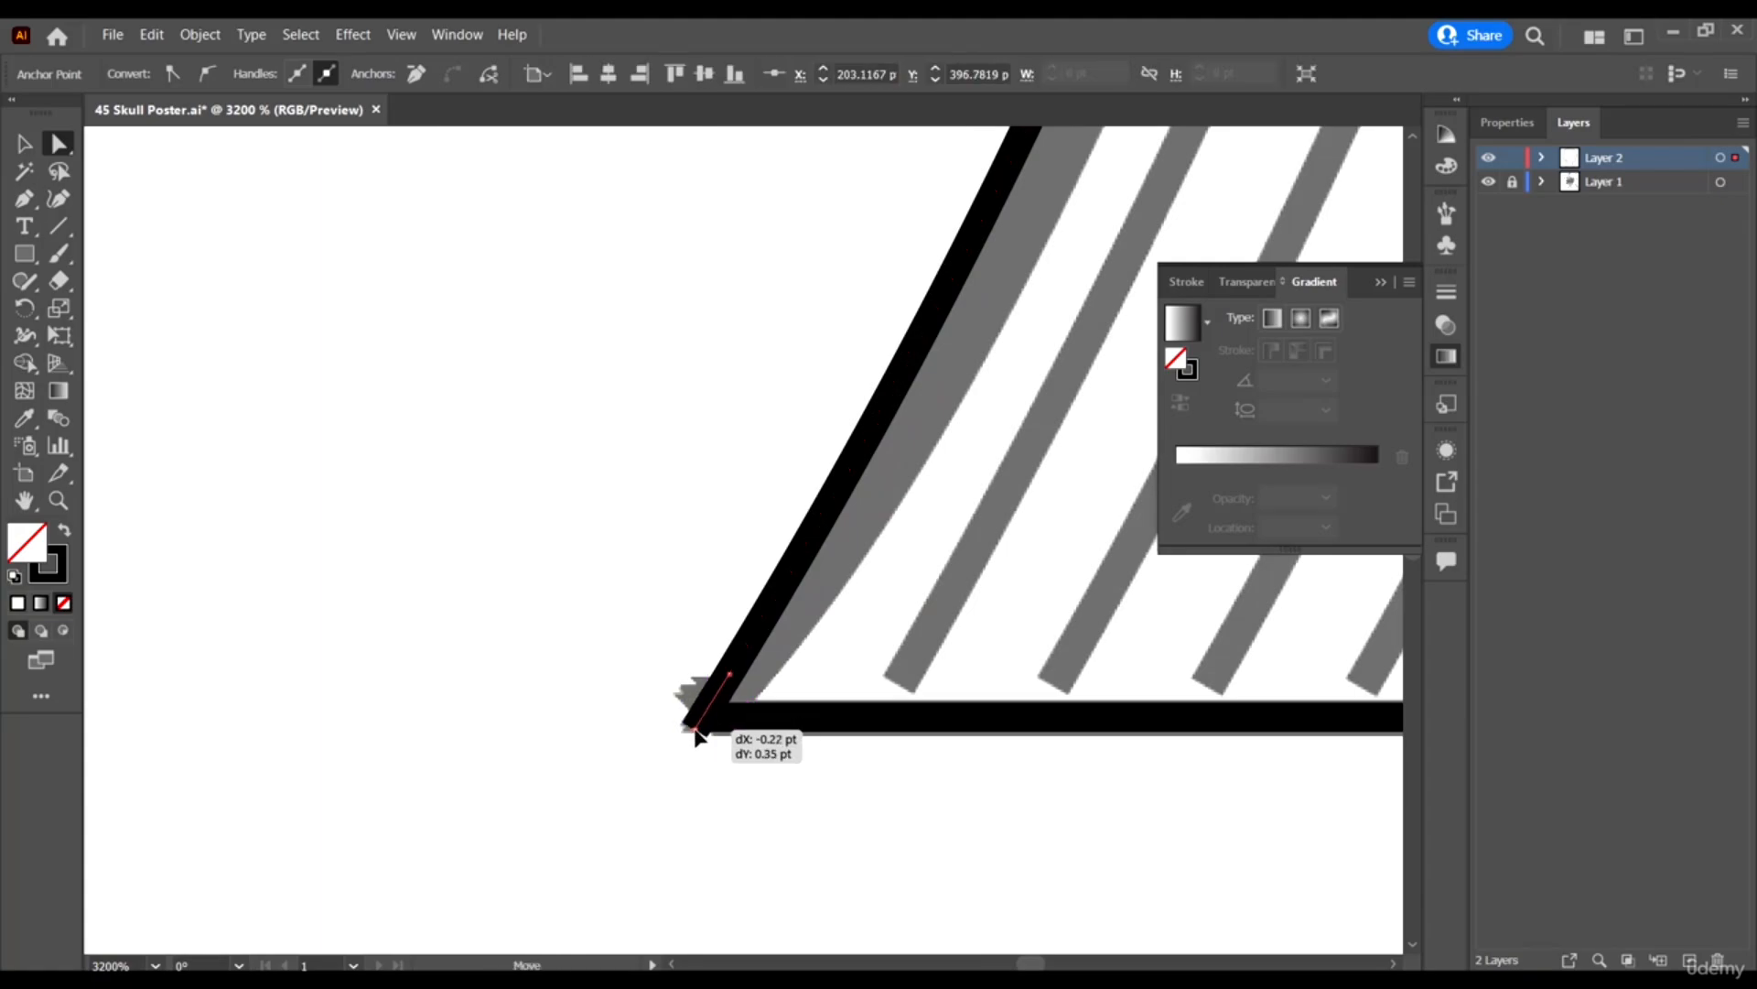
{"action": "left_click", "coordinate": [659, 820]}
{"action": "scroll", "coordinate": [510, 647], "scroll_direction": "down", "scroll_amount": 8}
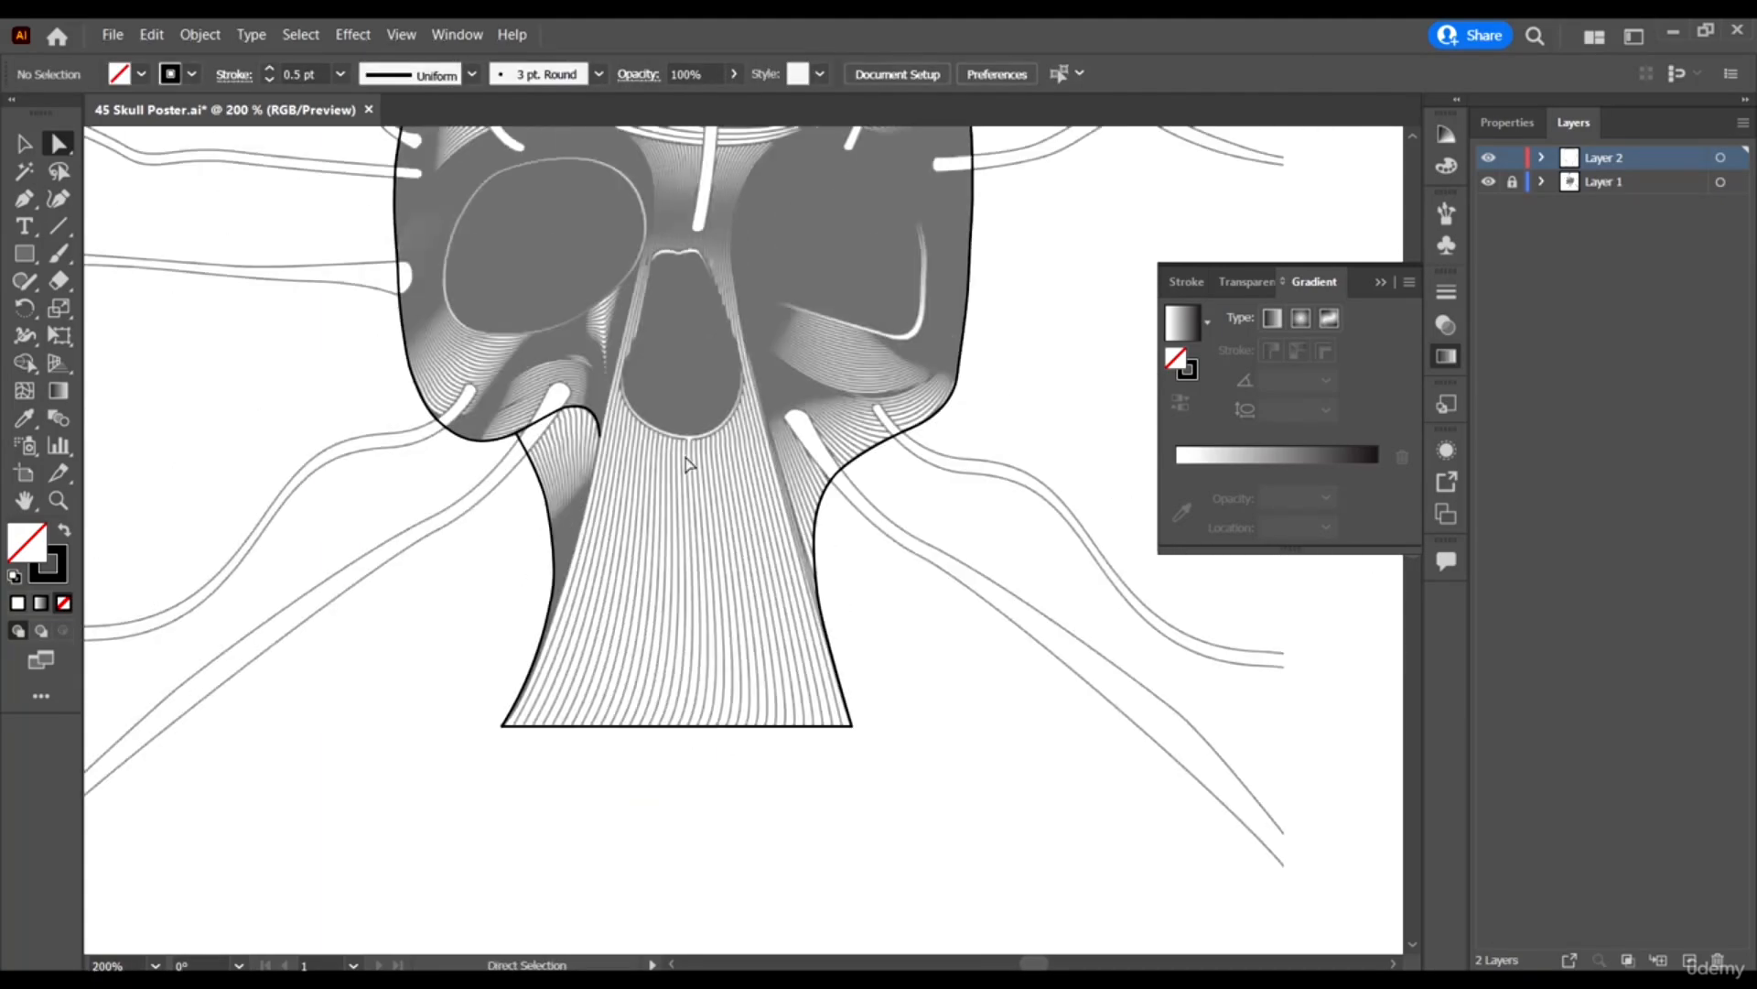
Examine the traced outline against the reference layer, including the eye sockets, cheeks and central column.
{"action": "scroll", "coordinate": [685, 458], "scroll_direction": "up", "scroll_amount": 5}
{"action": "key", "text": "v"}
{"action": "scroll", "coordinate": [667, 411], "scroll_direction": "down", "scroll_amount": 1}
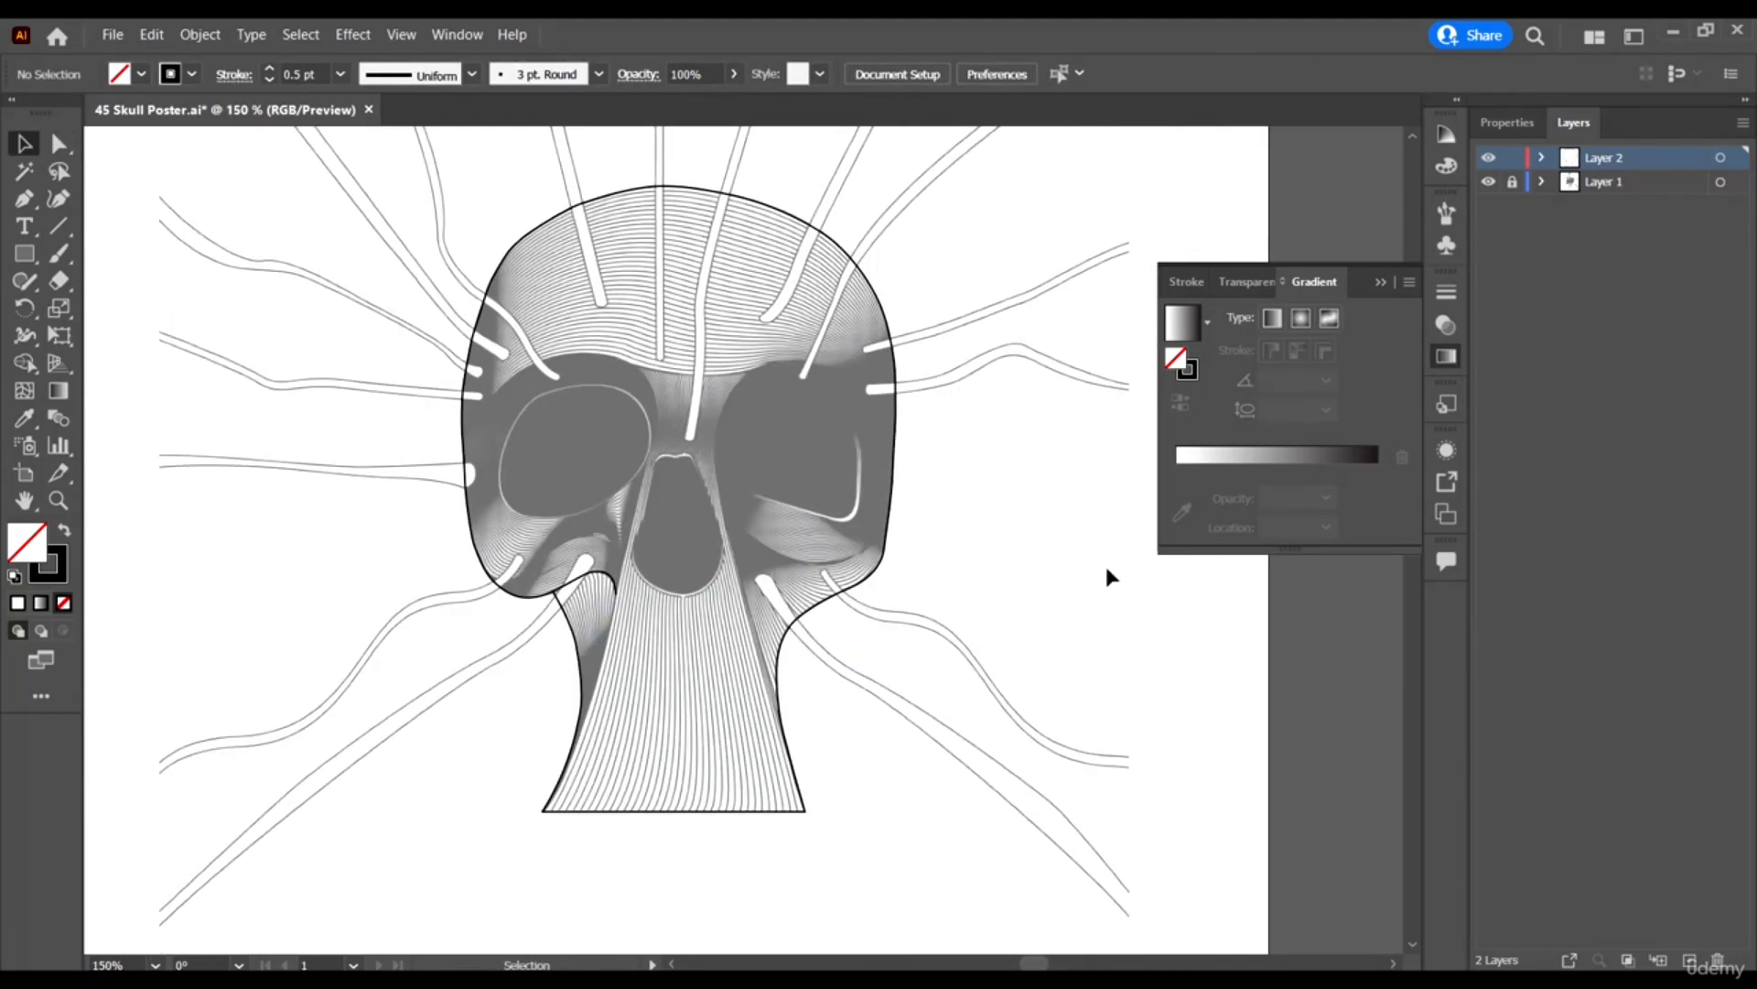
{"action": "scroll", "coordinate": [1108, 572], "scroll_direction": "up", "scroll_amount": 1}
{"action": "scroll", "coordinate": [827, 344], "scroll_direction": "up", "scroll_amount": 1}
{"action": "left_click", "coordinate": [1488, 182]}
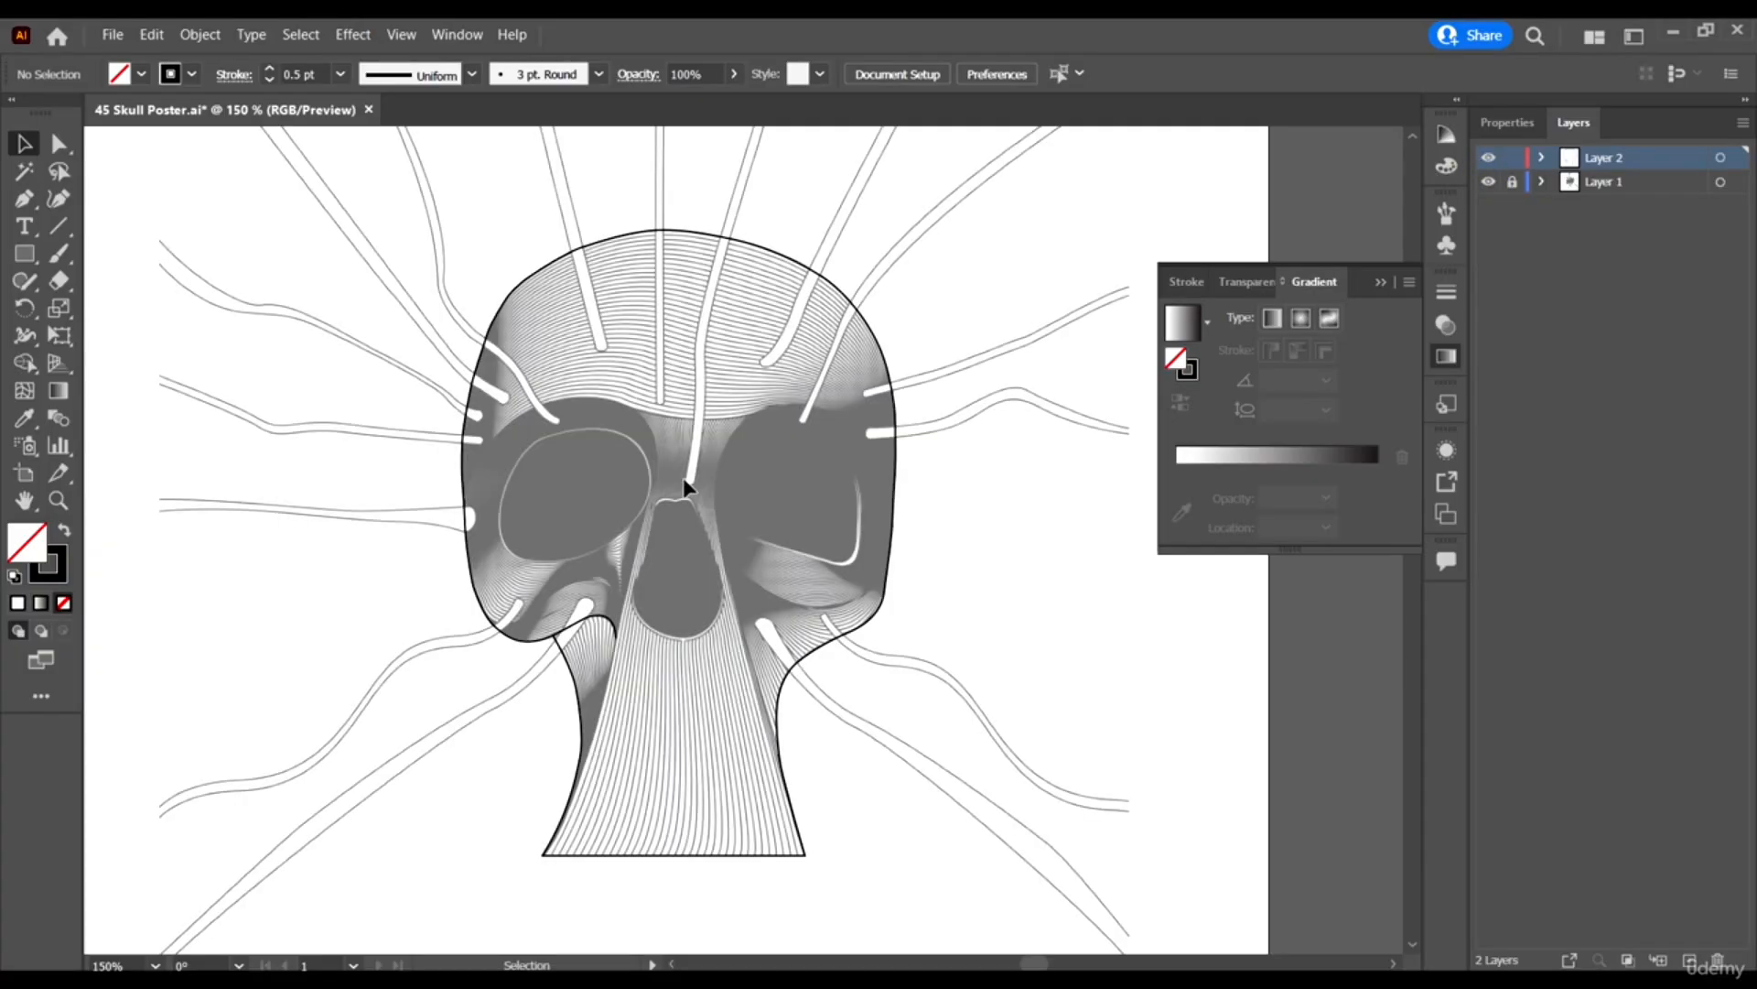
{"action": "scroll", "coordinate": [682, 476], "scroll_direction": "down", "scroll_amount": 3}
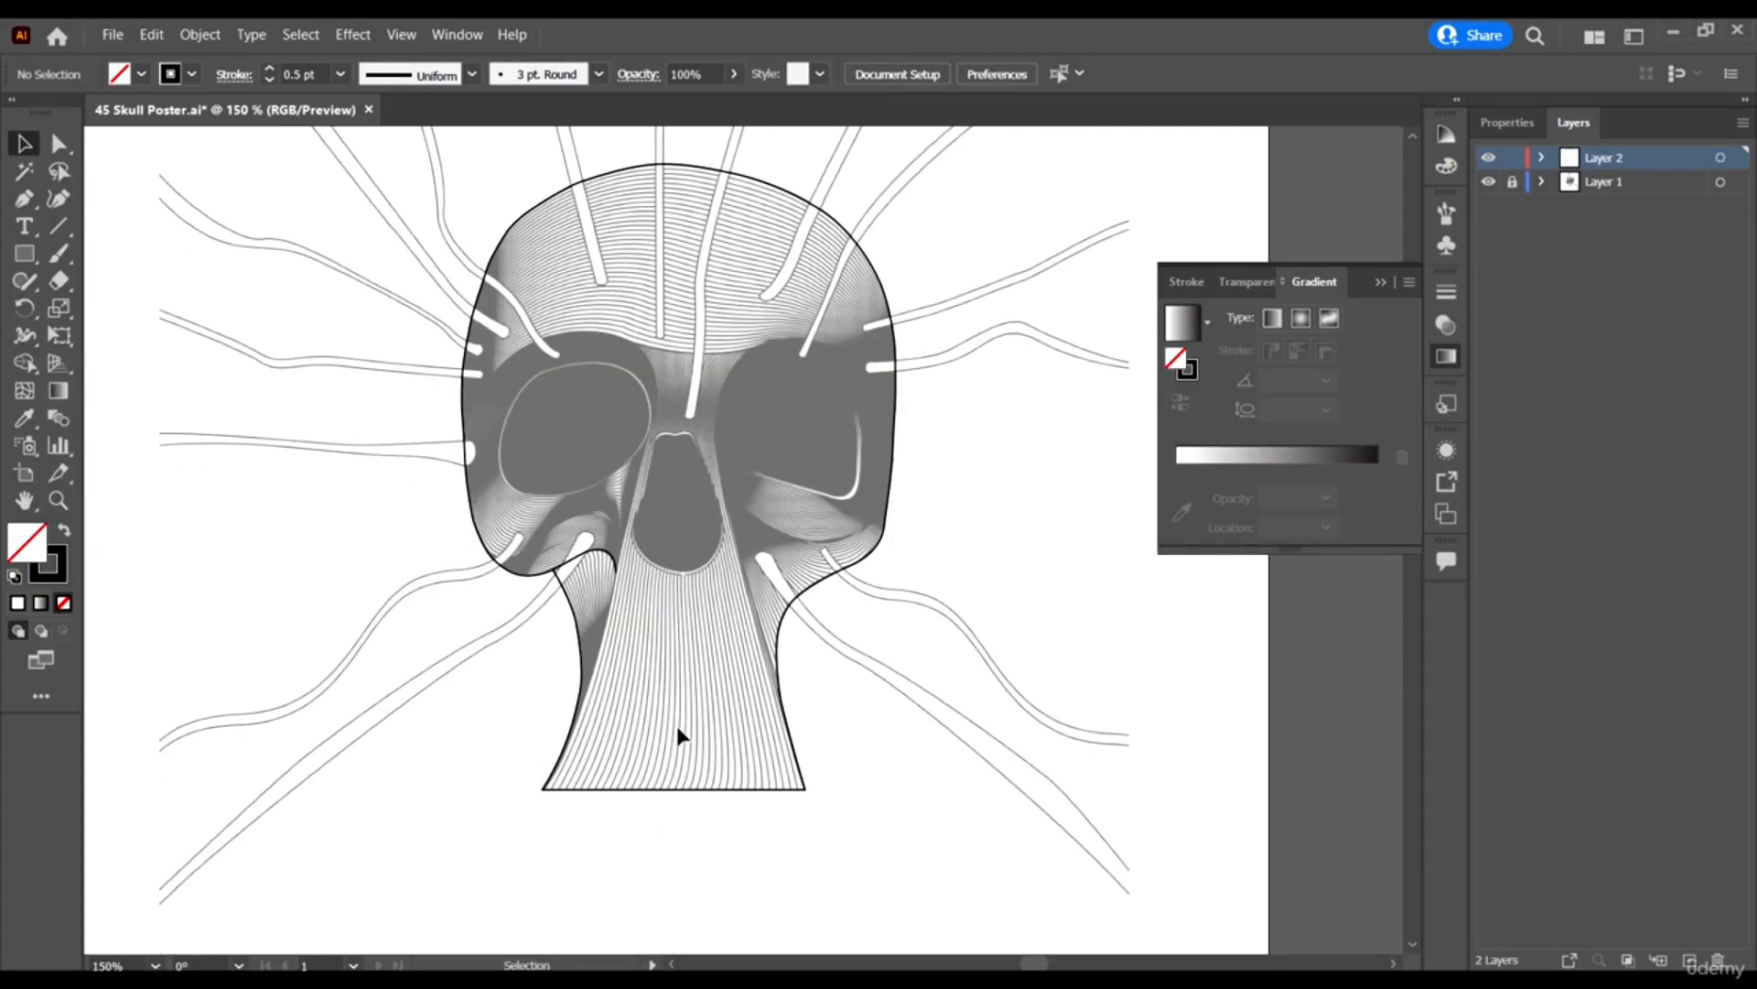
{"action": "scroll", "coordinate": [701, 693], "scroll_direction": "up", "scroll_amount": 1}
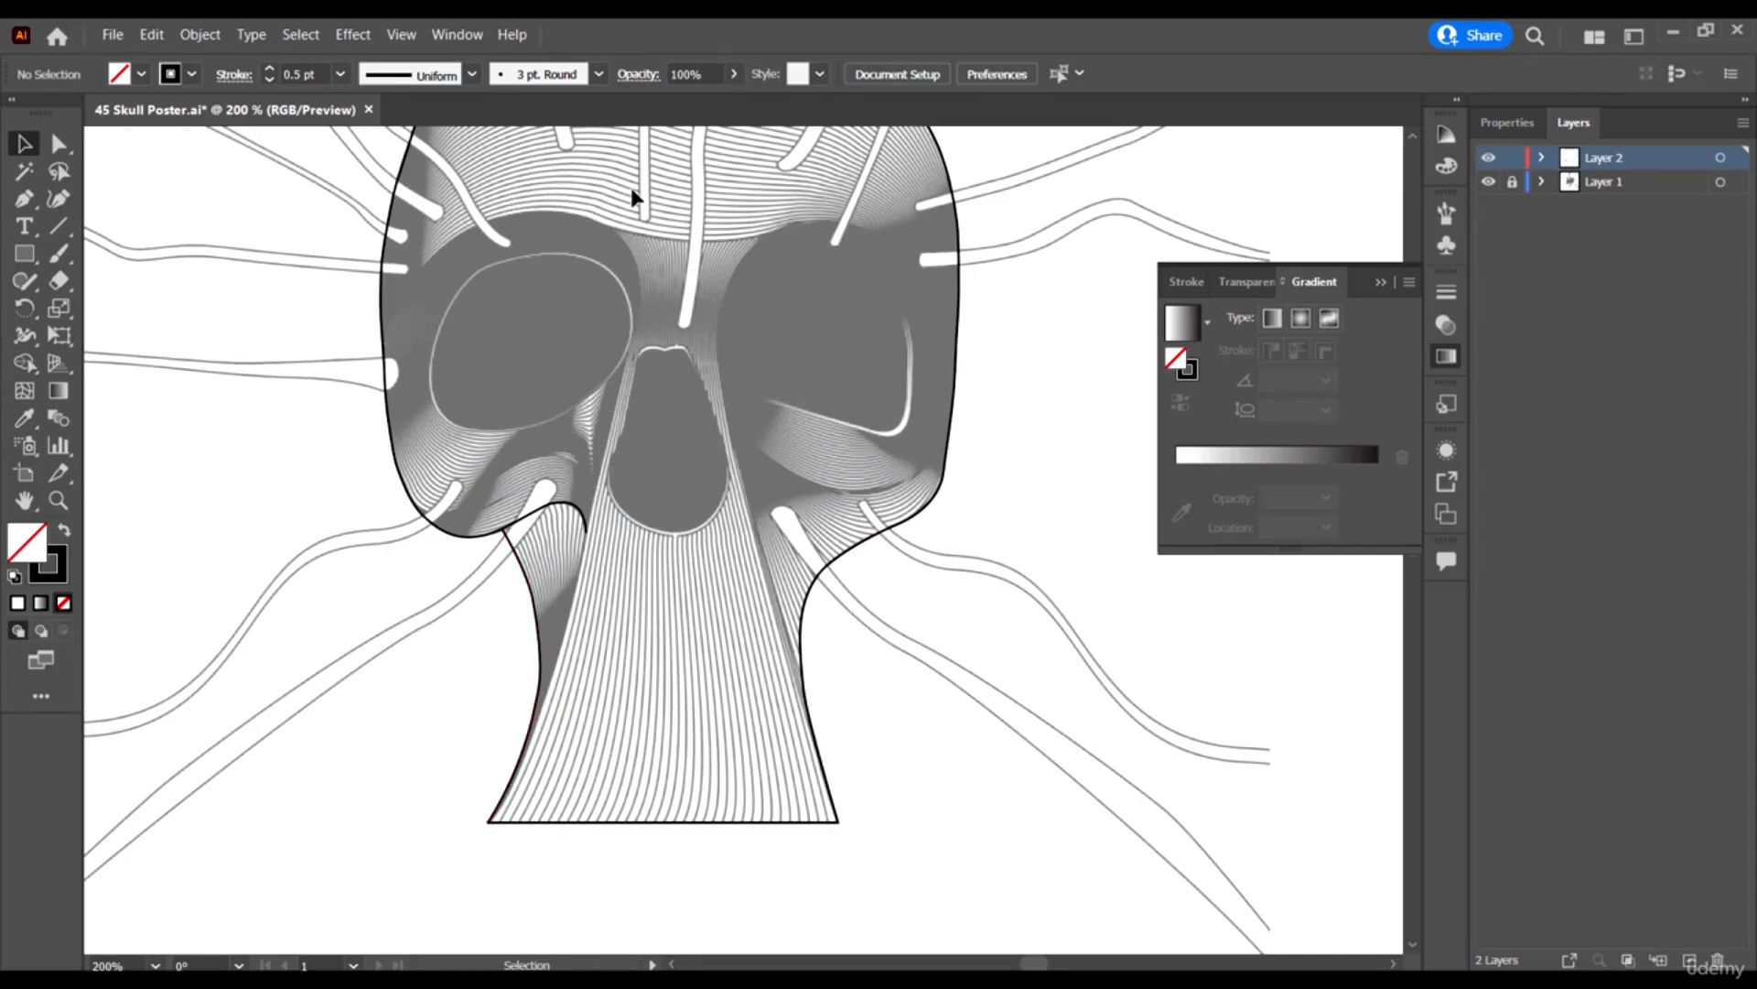
{"action": "scroll", "coordinate": [632, 194], "scroll_direction": "up", "scroll_amount": 2}
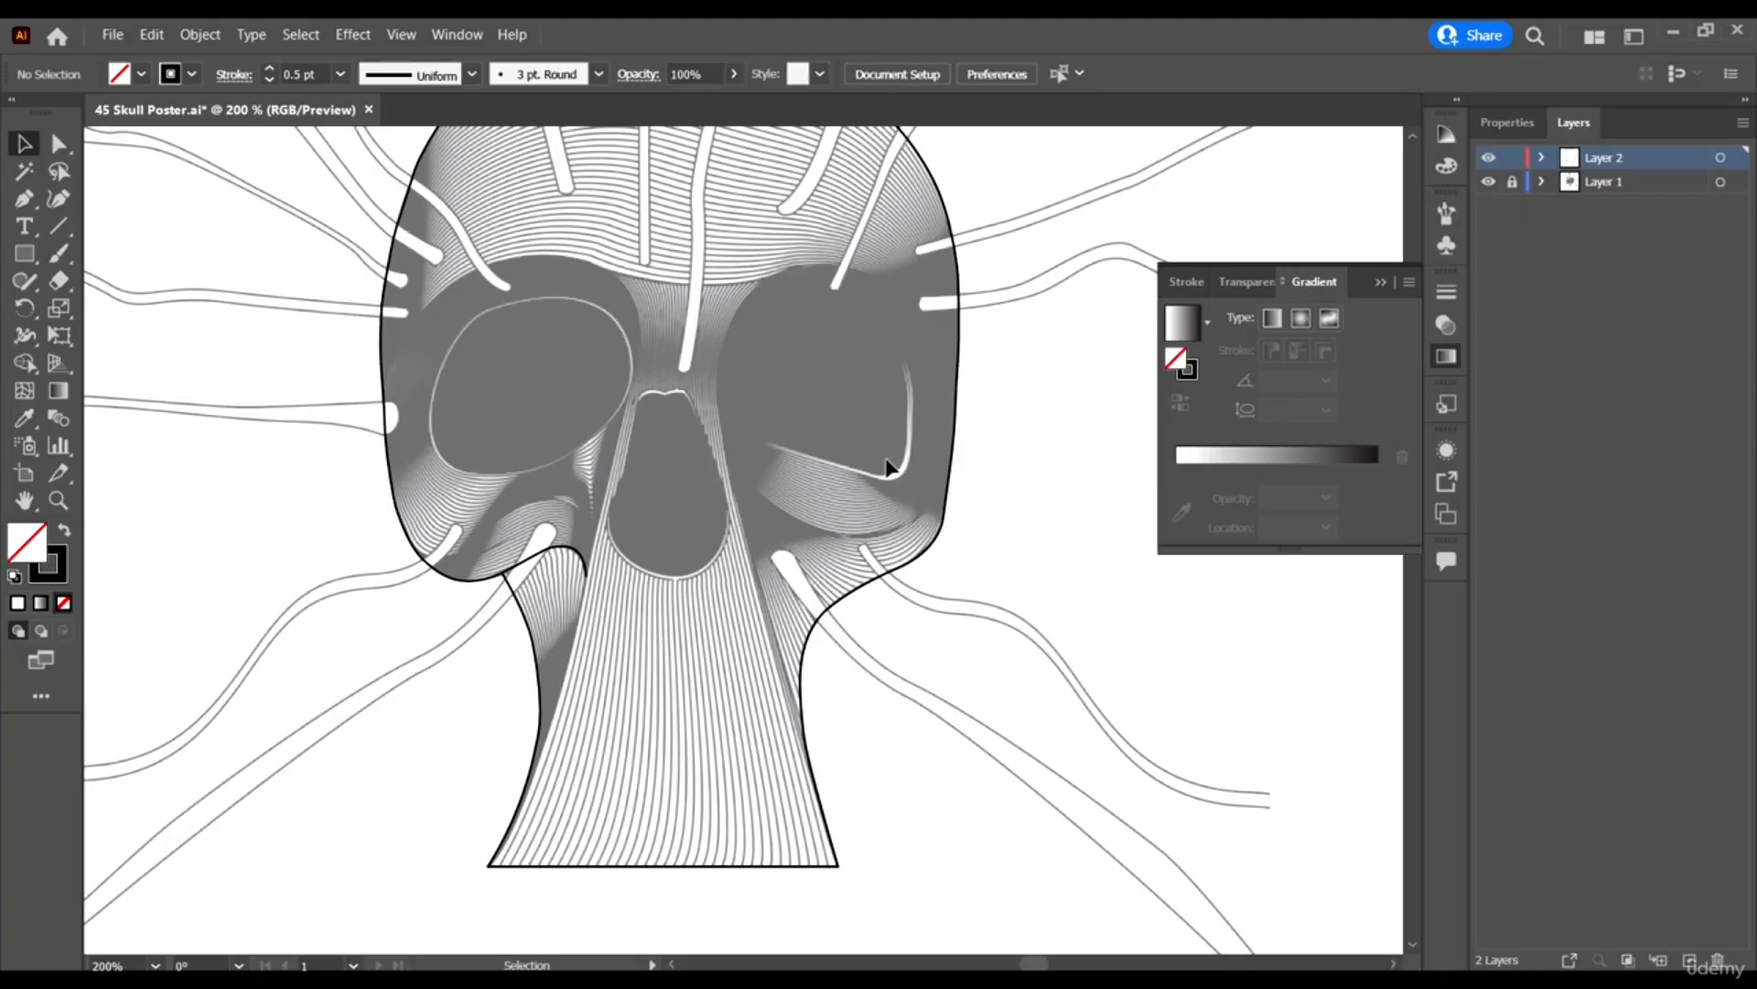
{"action": "scroll", "coordinate": [858, 558], "scroll_direction": "up", "scroll_amount": 3}
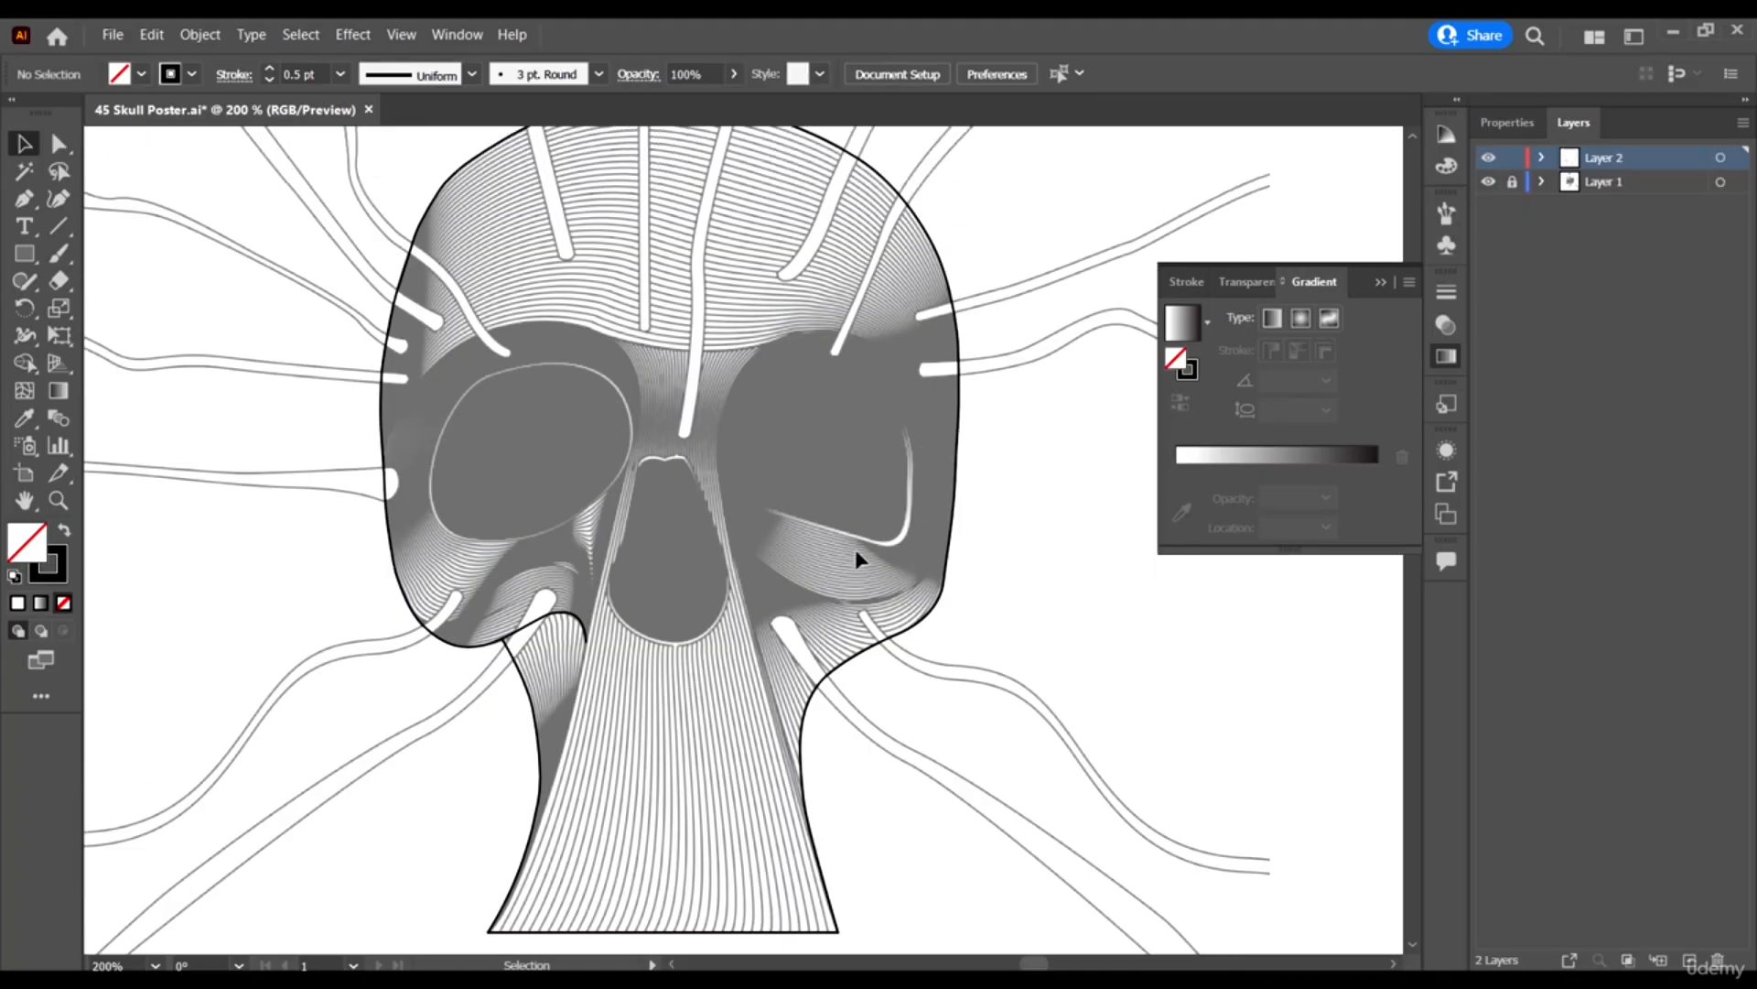
{"action": "scroll", "coordinate": [659, 393], "scroll_direction": "down", "scroll_amount": 3}
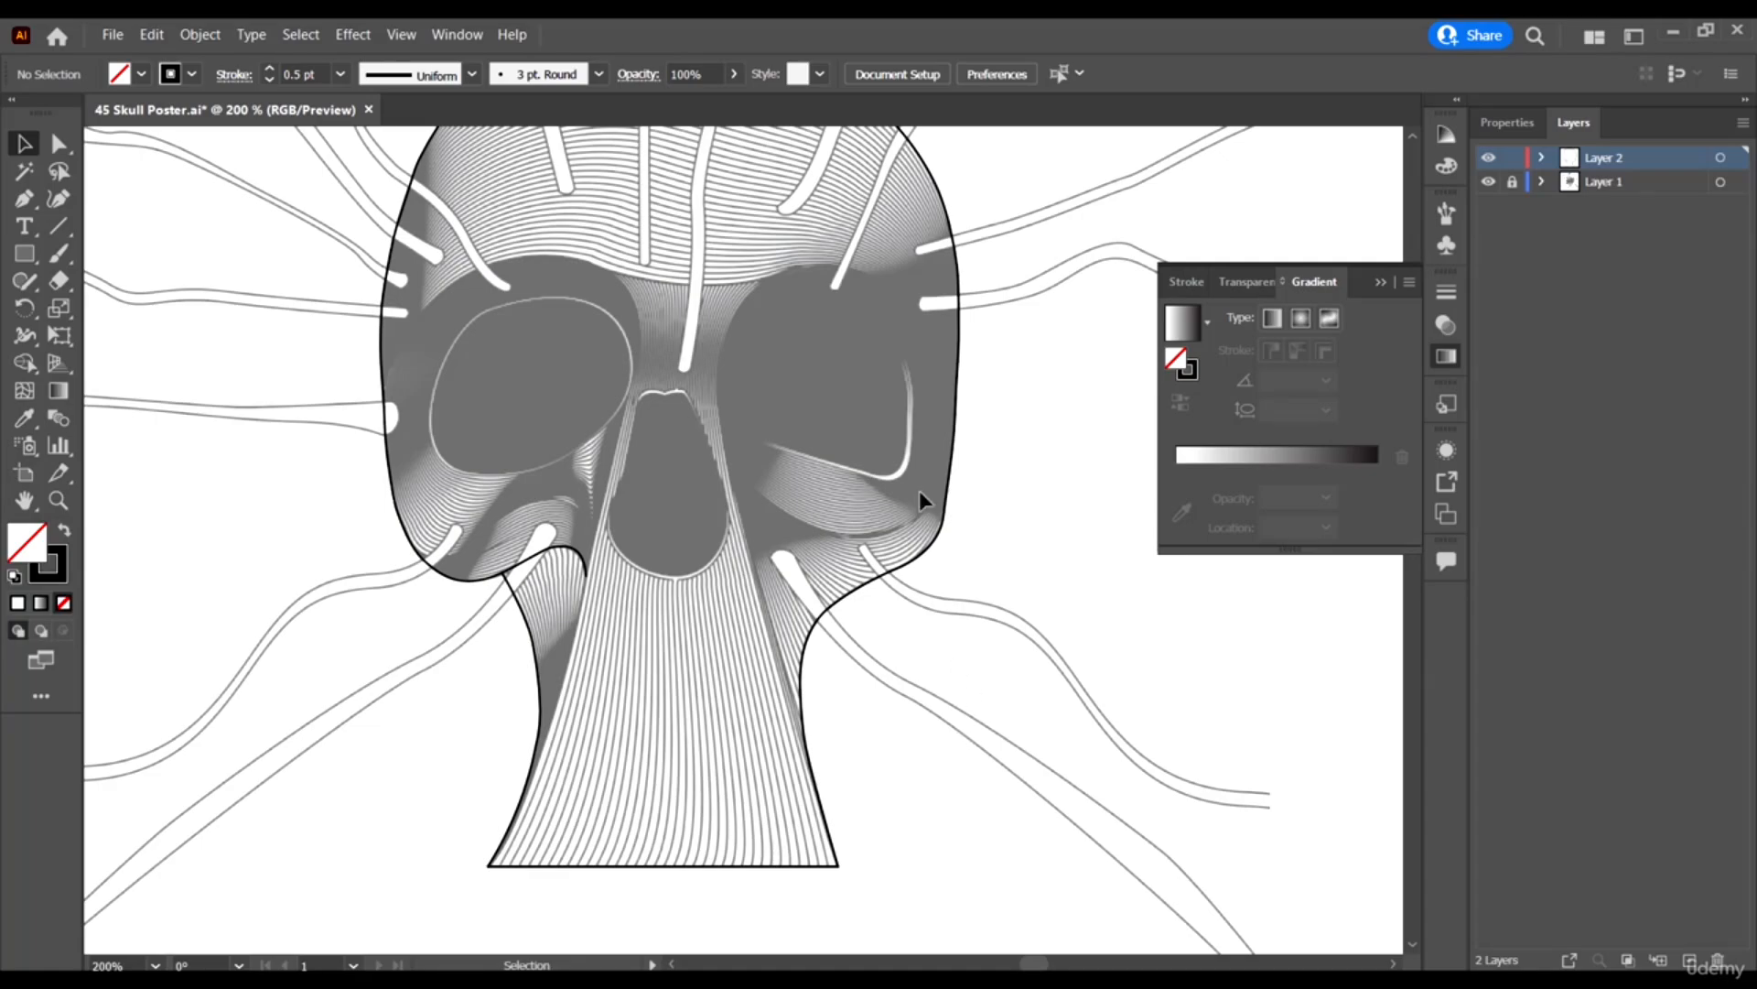
{"action": "scroll", "coordinate": [919, 490], "scroll_direction": "down", "scroll_amount": 1}
{"action": "scroll", "coordinate": [919, 491], "scroll_direction": "up", "scroll_amount": 2}
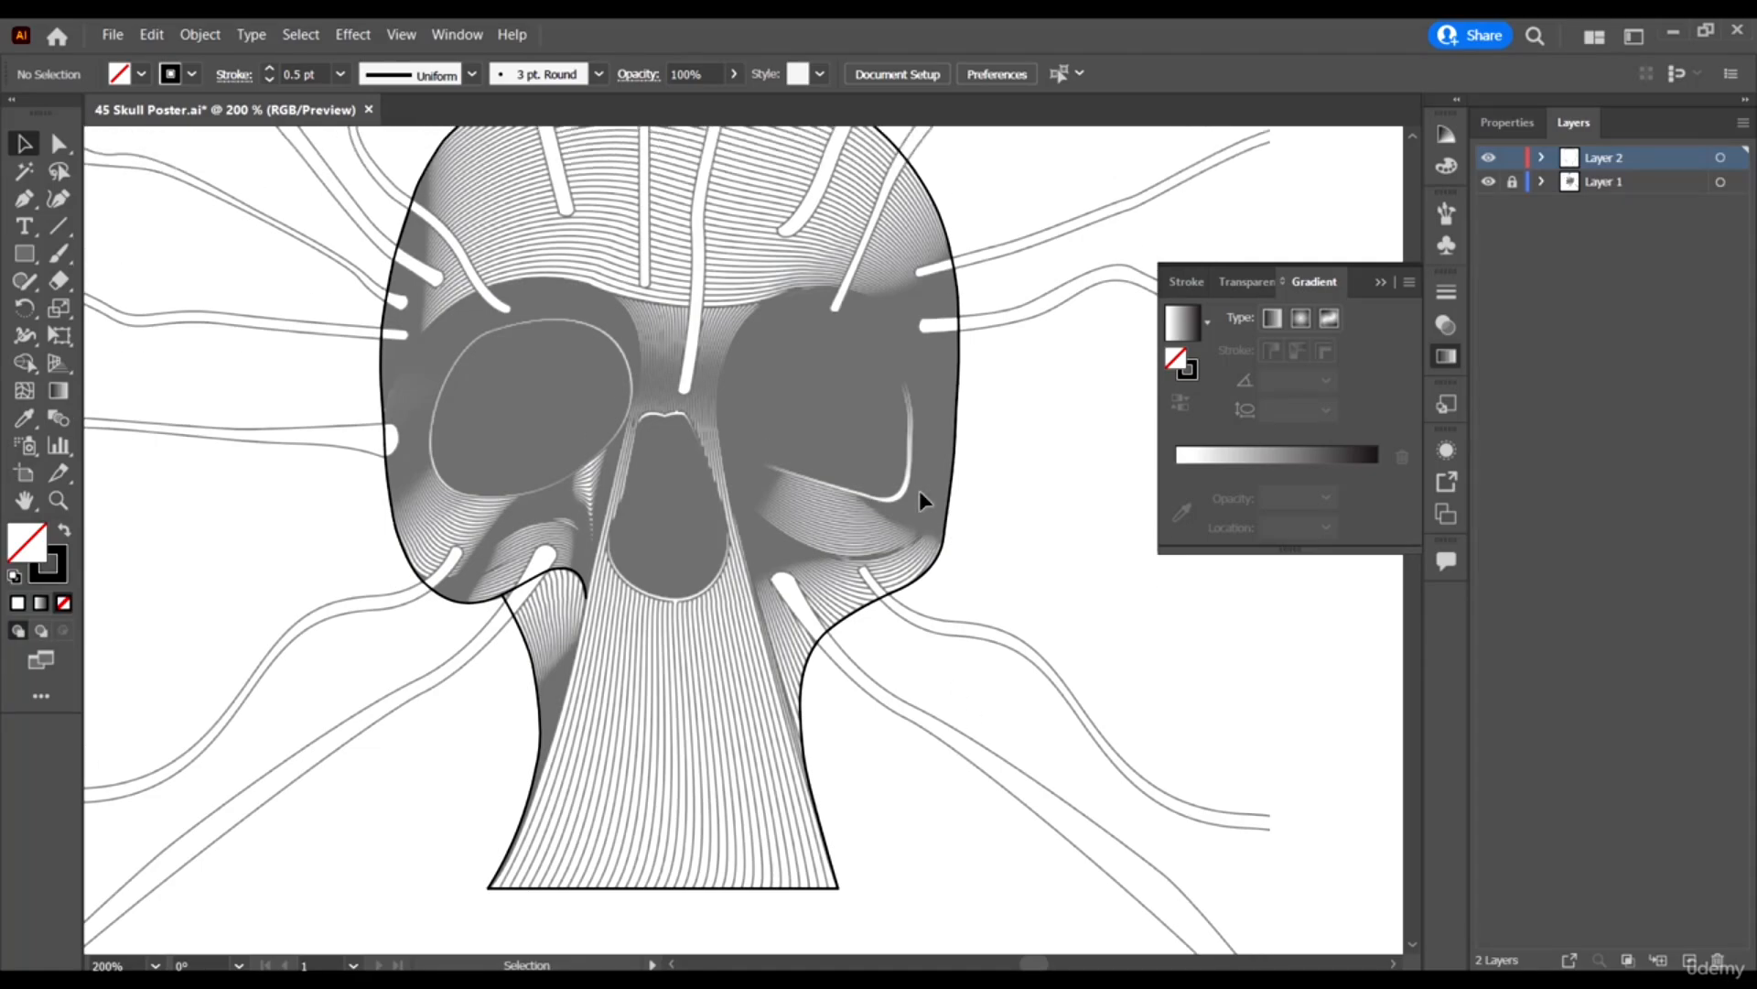
{"action": "scroll", "coordinate": [641, 696], "scroll_direction": "down", "scroll_amount": 3}
{"action": "scroll", "coordinate": [517, 831], "scroll_direction": "up", "scroll_amount": 4}
Trace the left edge of the central column from the base's left corner up to beside the nose cavity.
{"action": "key", "text": "p"}
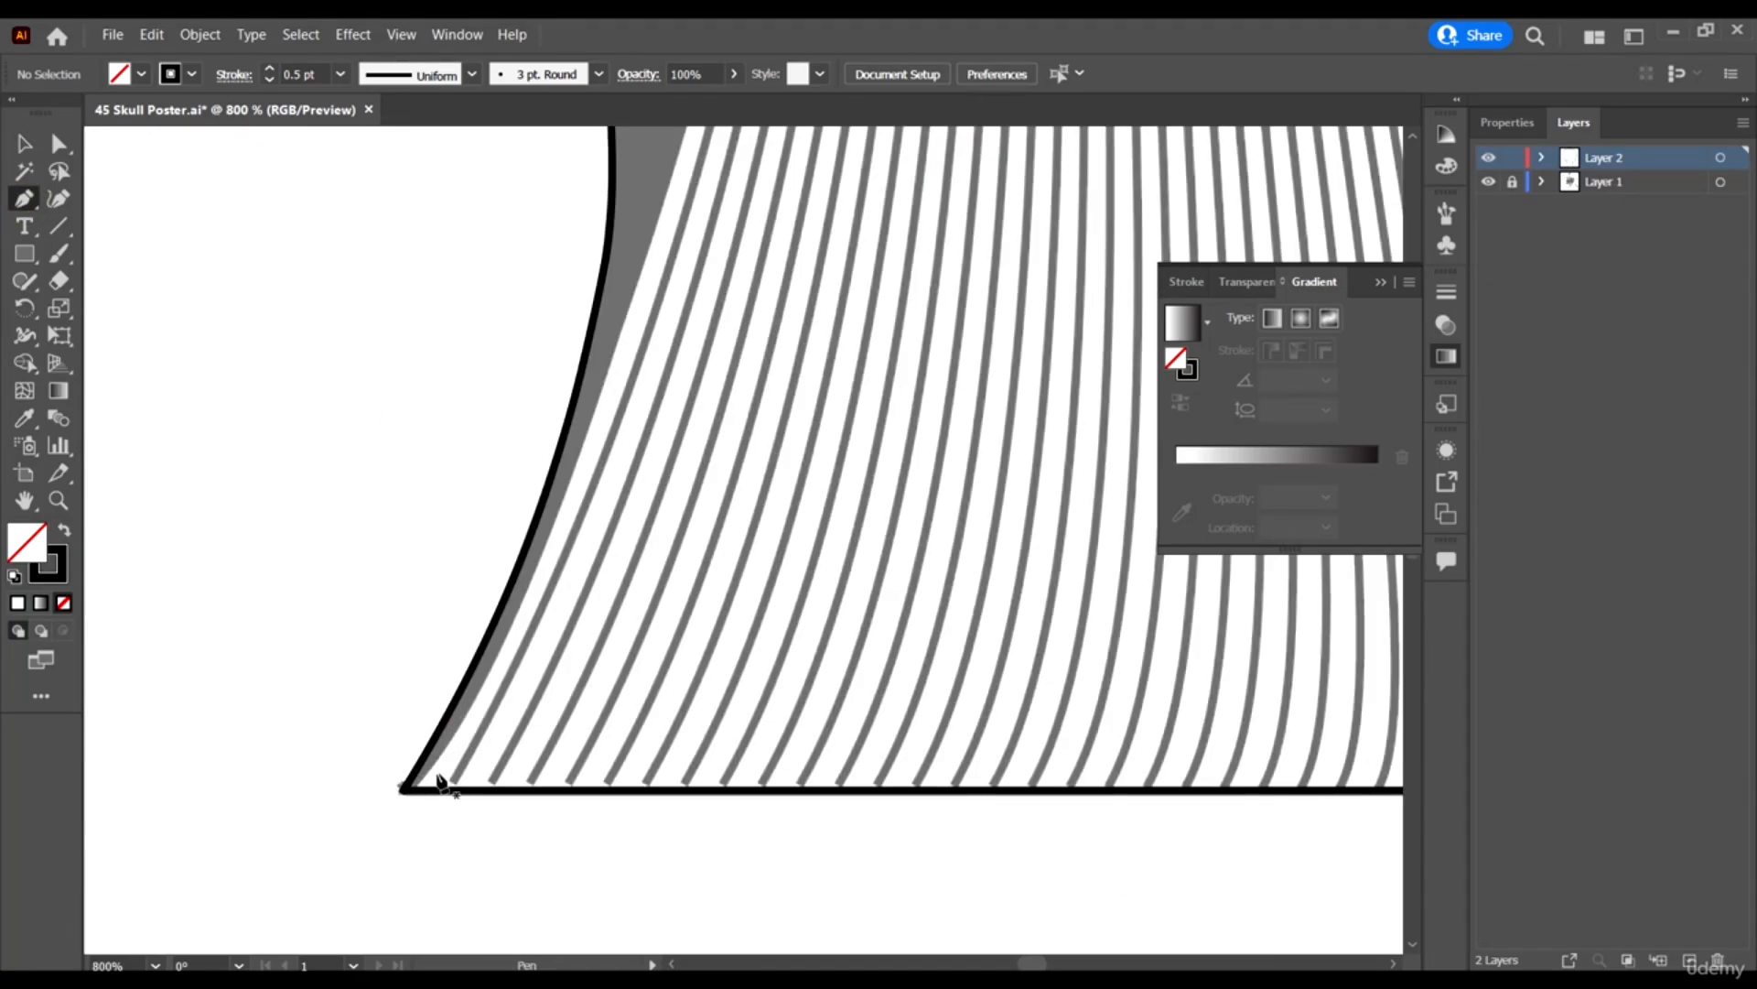
{"action": "left_click", "coordinate": [409, 787]}
{"action": "scroll", "coordinate": [447, 745], "scroll_direction": "down", "scroll_amount": 3}
{"action": "scroll", "coordinate": [554, 404], "scroll_direction": "up", "scroll_amount": 3}
{"action": "left_click_drag", "start_coordinate": [510, 549], "coordinate": [617, 280]}
{"action": "scroll", "coordinate": [678, 606], "scroll_direction": "down", "scroll_amount": 3}
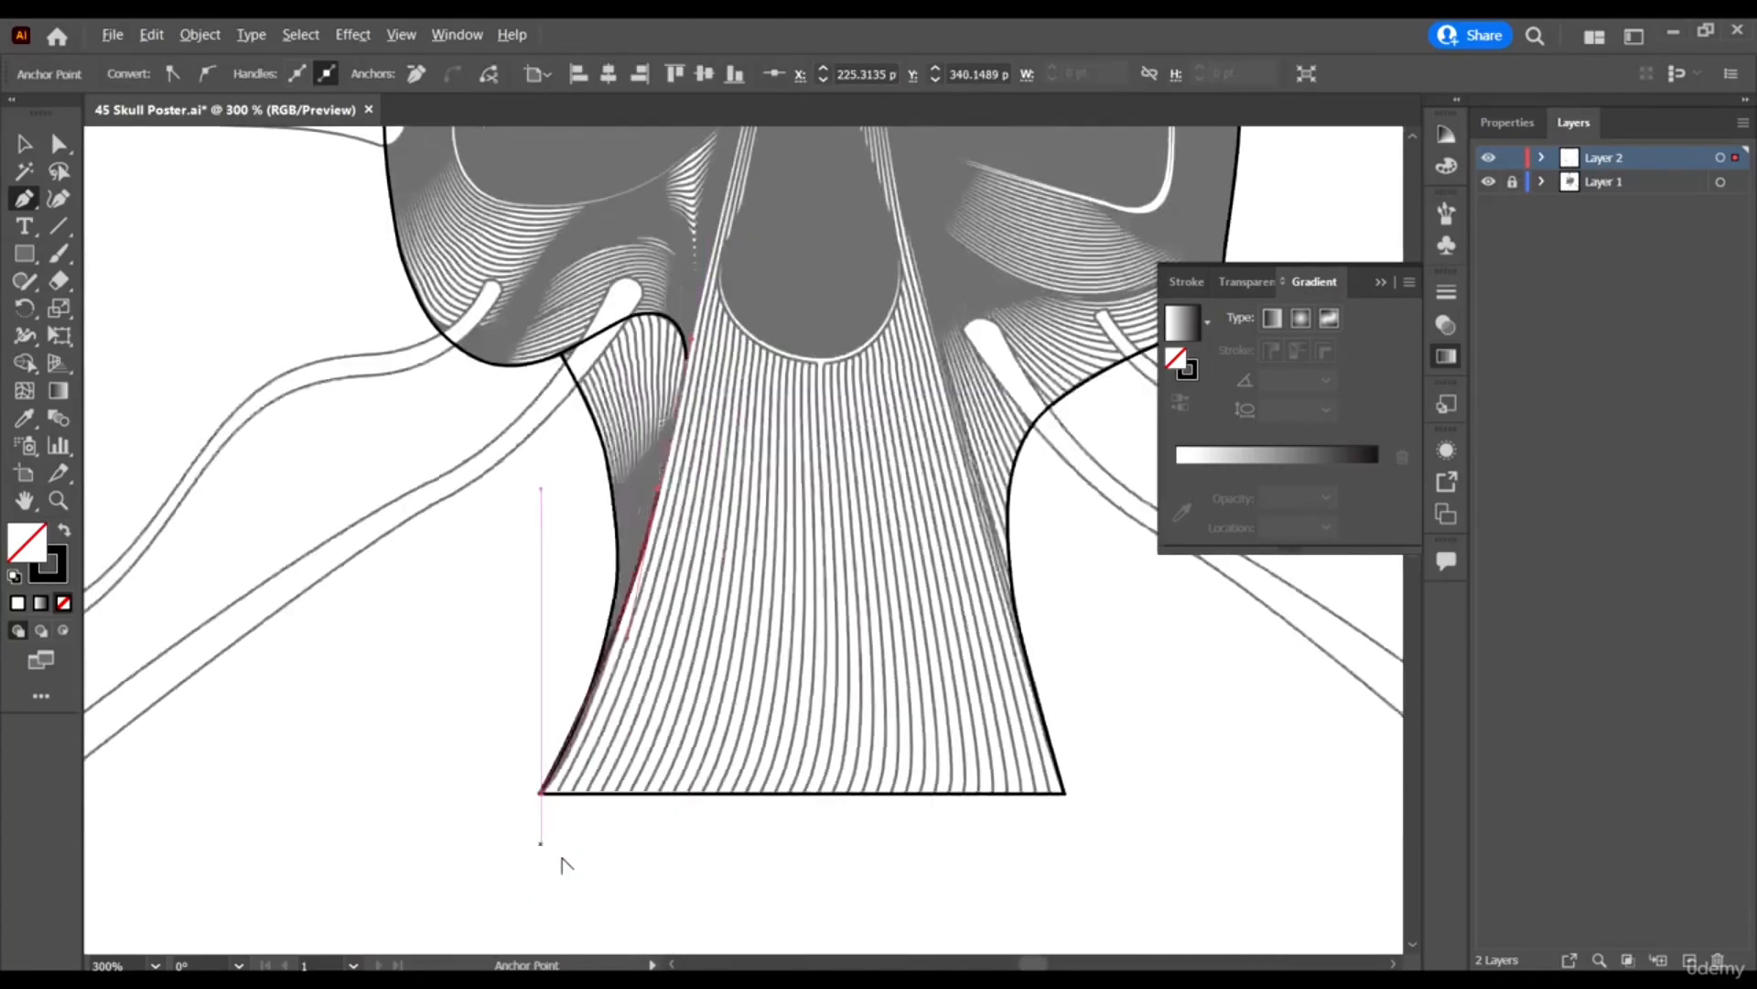
{"action": "scroll", "coordinate": [615, 513], "scroll_direction": "up", "scroll_amount": 2}
{"action": "left_click", "coordinate": [692, 450]}
{"action": "scroll", "coordinate": [705, 412], "scroll_direction": "up", "scroll_amount": 5}
{"action": "scroll", "coordinate": [816, 393], "scroll_direction": "up", "scroll_amount": 5}
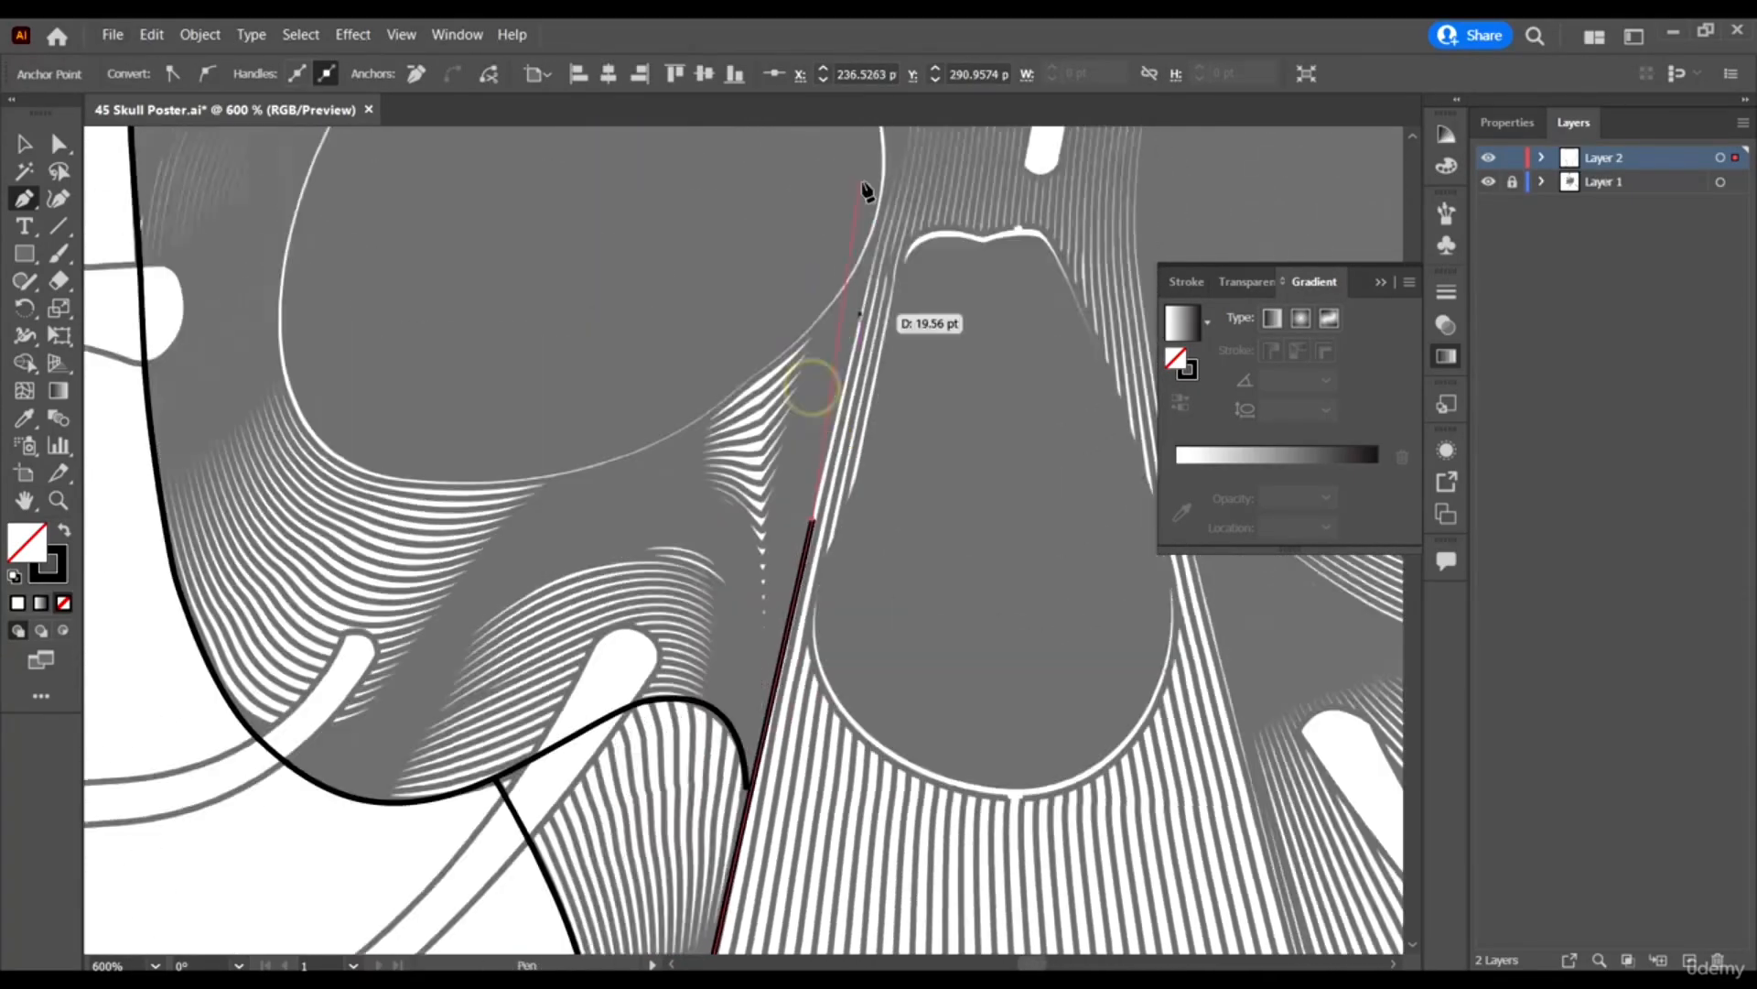
Extend the column's left edge past the nose cavity and curve it around the left eye socket to the brow.
{"action": "scroll", "coordinate": [971, 416], "scroll_direction": "down", "scroll_amount": 3}
{"action": "scroll", "coordinate": [877, 410], "scroll_direction": "up", "scroll_amount": 3}
{"action": "left_click_drag", "start_coordinate": [878, 361], "coordinate": [880, 276]}
{"action": "scroll", "coordinate": [805, 305], "scroll_direction": "up", "scroll_amount": 2}
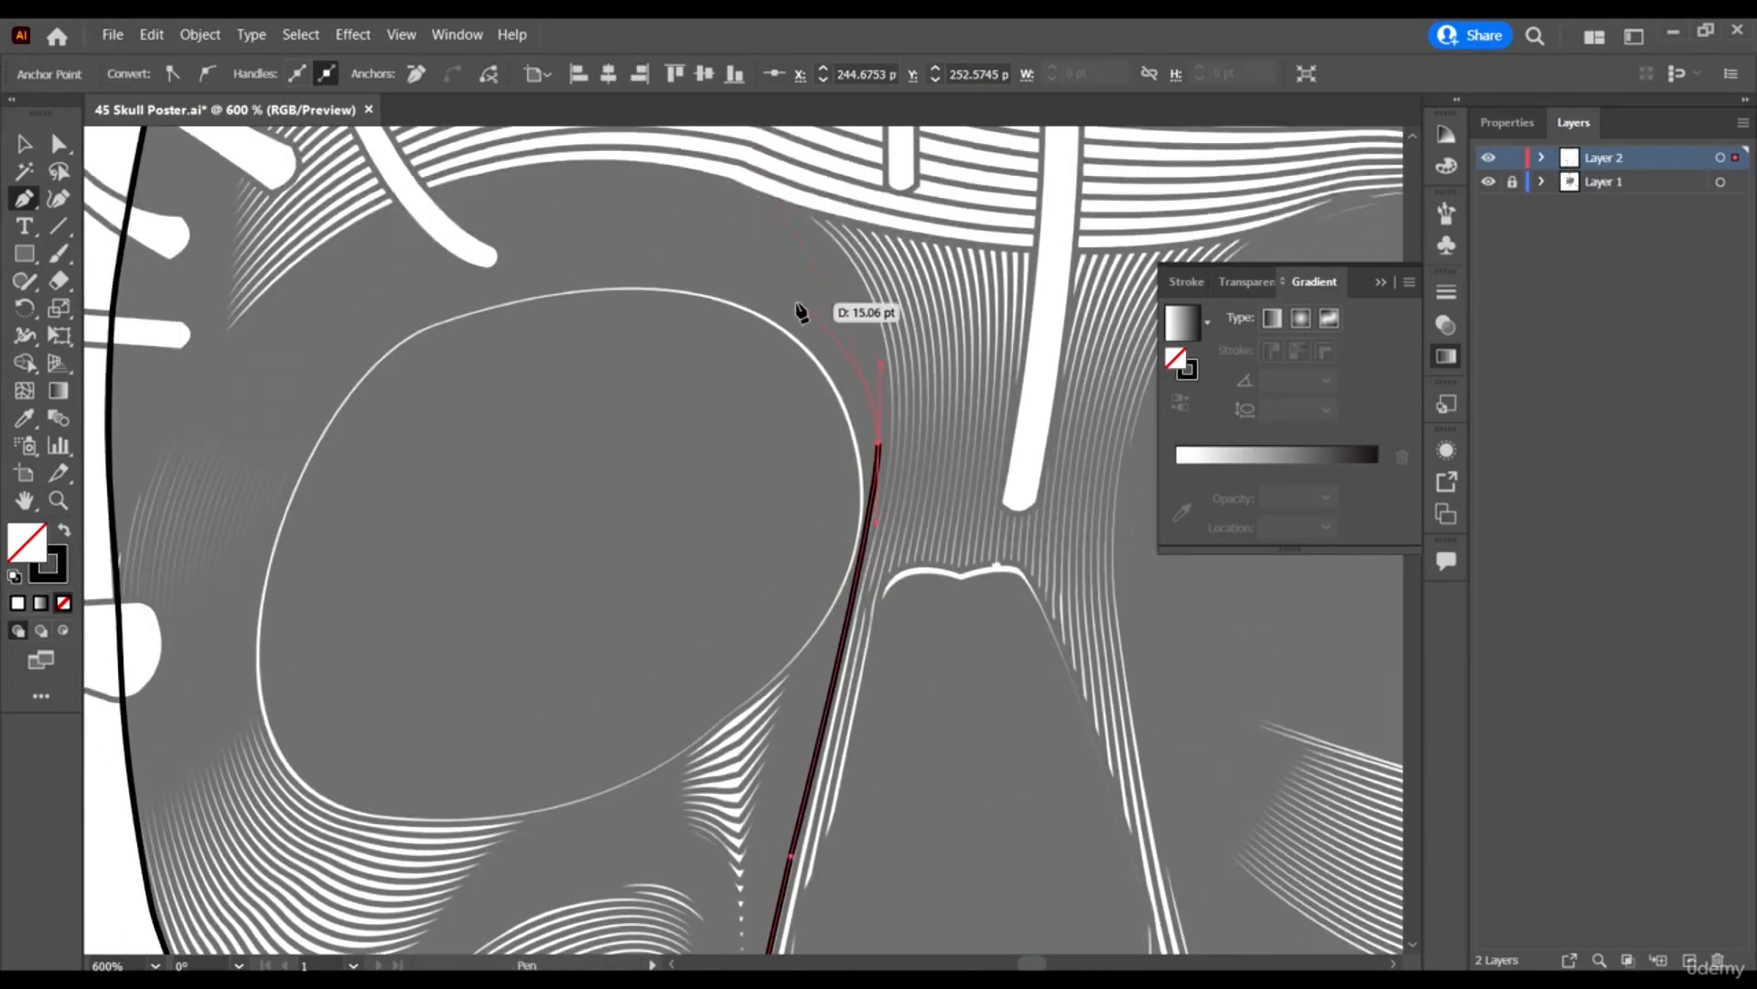
{"action": "scroll", "coordinate": [689, 227], "scroll_direction": "down", "scroll_amount": 3}
{"action": "scroll", "coordinate": [1012, 275], "scroll_direction": "up", "scroll_amount": 3}
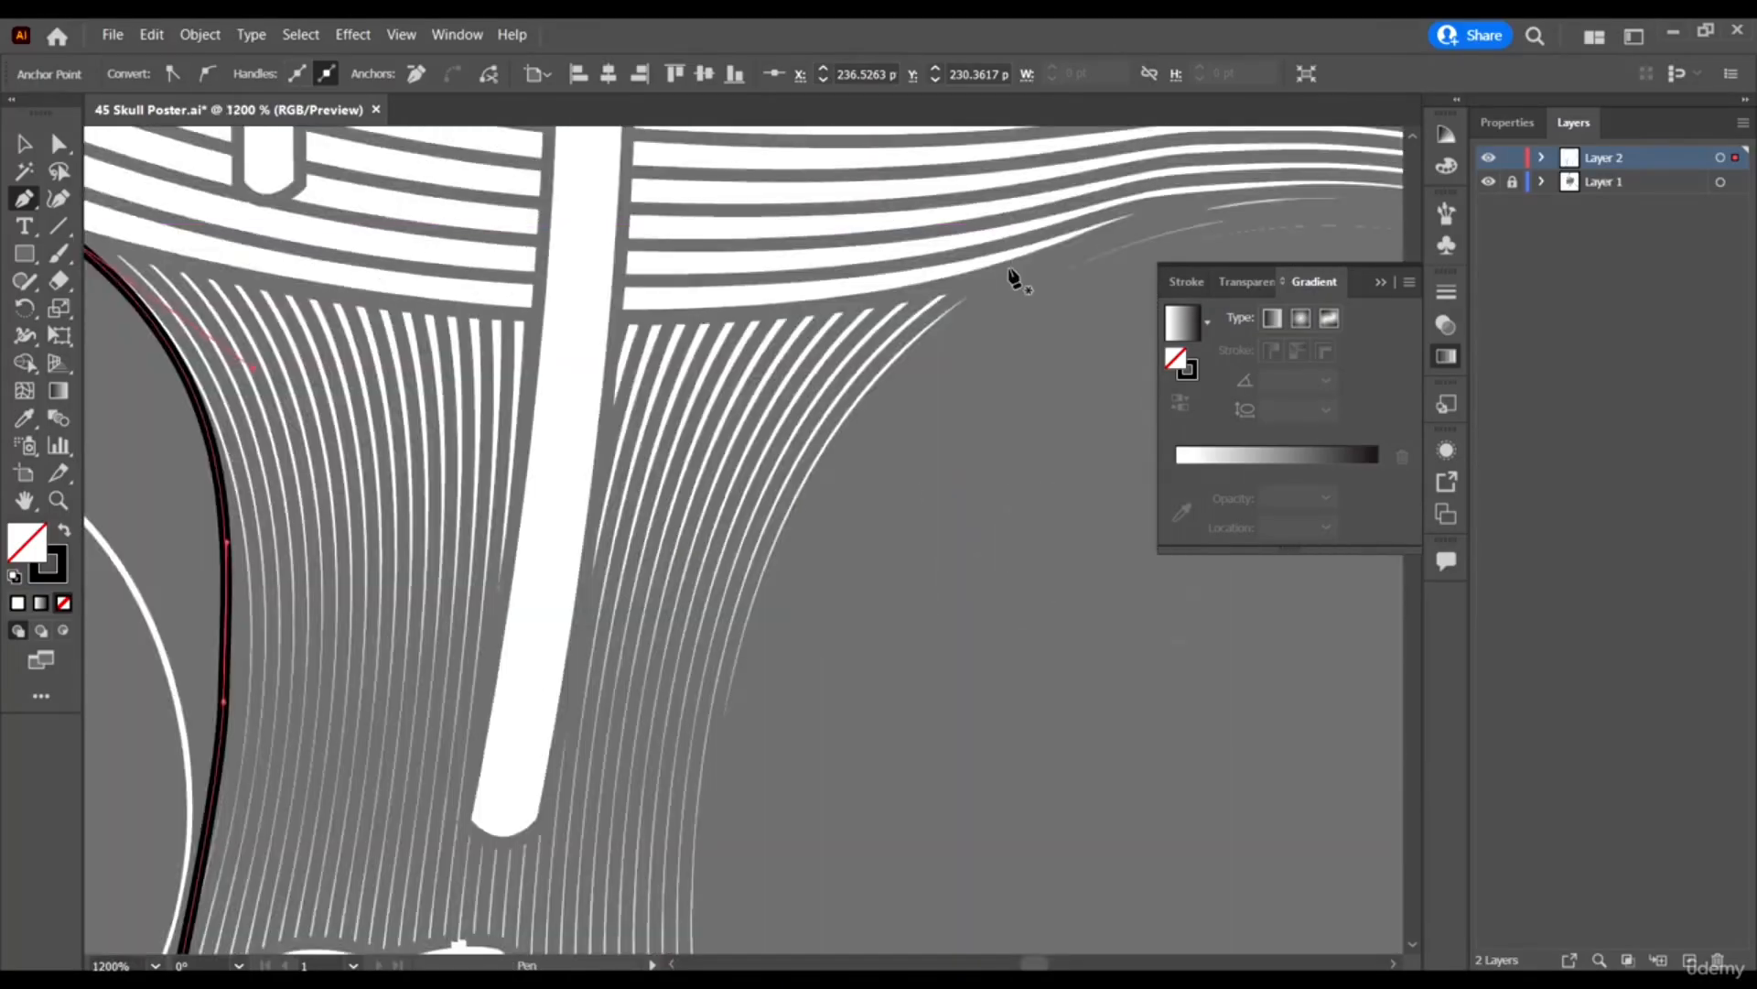
Trace the central column's right edge between the brow beside the right eye socket and the base, then deselect it.
{"action": "scroll", "coordinate": [915, 347], "scroll_direction": "down", "scroll_amount": 4}
{"action": "left_click_drag", "start_coordinate": [808, 401], "coordinate": [1044, 838]}
{"action": "scroll", "coordinate": [821, 614], "scroll_direction": "down", "scroll_amount": 3}
{"action": "scroll", "coordinate": [978, 824], "scroll_direction": "up", "scroll_amount": 2}
{"action": "scroll", "coordinate": [1006, 820], "scroll_direction": "down", "scroll_amount": 3}
{"action": "scroll", "coordinate": [1021, 819], "scroll_direction": "up", "scroll_amount": 4}
{"action": "scroll", "coordinate": [1044, 838], "scroll_direction": "down", "scroll_amount": 1}
{"action": "key", "text": "v"}
{"action": "left_click", "coordinate": [1057, 712]}
Trace the brow line from the left side outline over the left eye socket to the top of the column's left edge.
{"action": "key", "text": "p"}
{"action": "scroll", "coordinate": [879, 540], "scroll_direction": "down", "scroll_amount": 2}
{"action": "scroll", "coordinate": [879, 540], "scroll_direction": "down", "scroll_amount": 2}
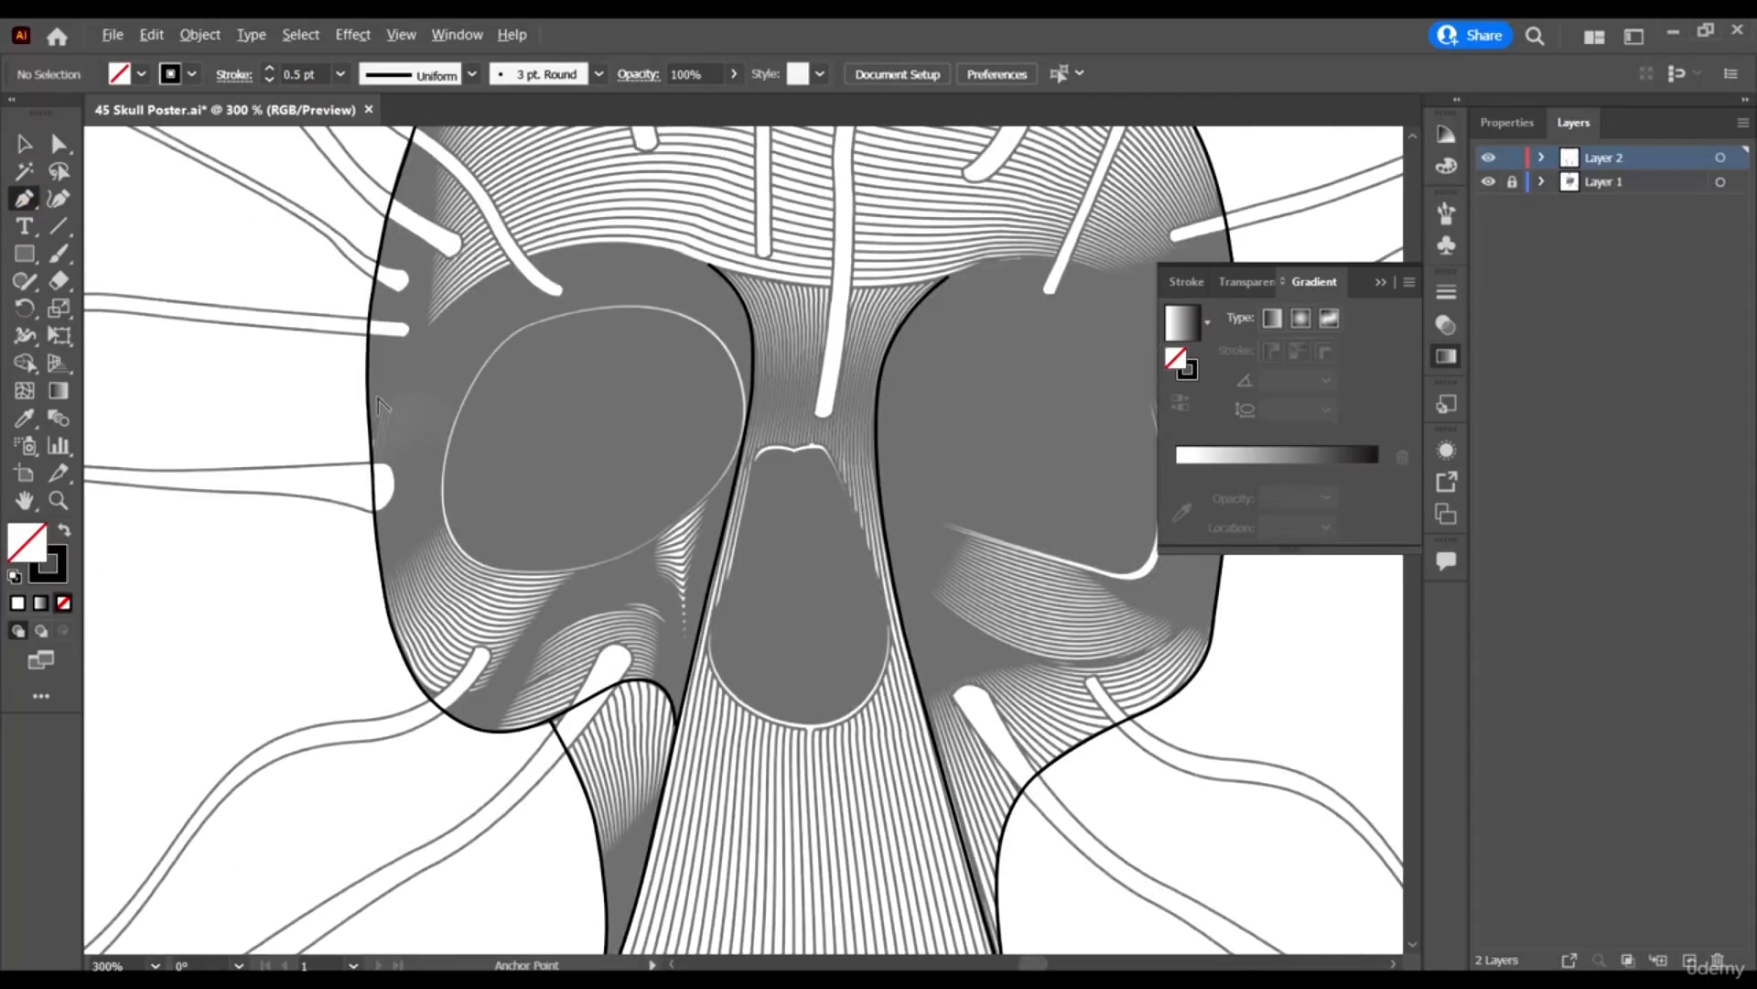
{"action": "scroll", "coordinate": [412, 457], "scroll_direction": "up", "scroll_amount": 4}
{"action": "scroll", "coordinate": [615, 251], "scroll_direction": "down", "scroll_amount": 2}
{"action": "left_click_drag", "start_coordinate": [730, 189], "coordinate": [734, 175]}
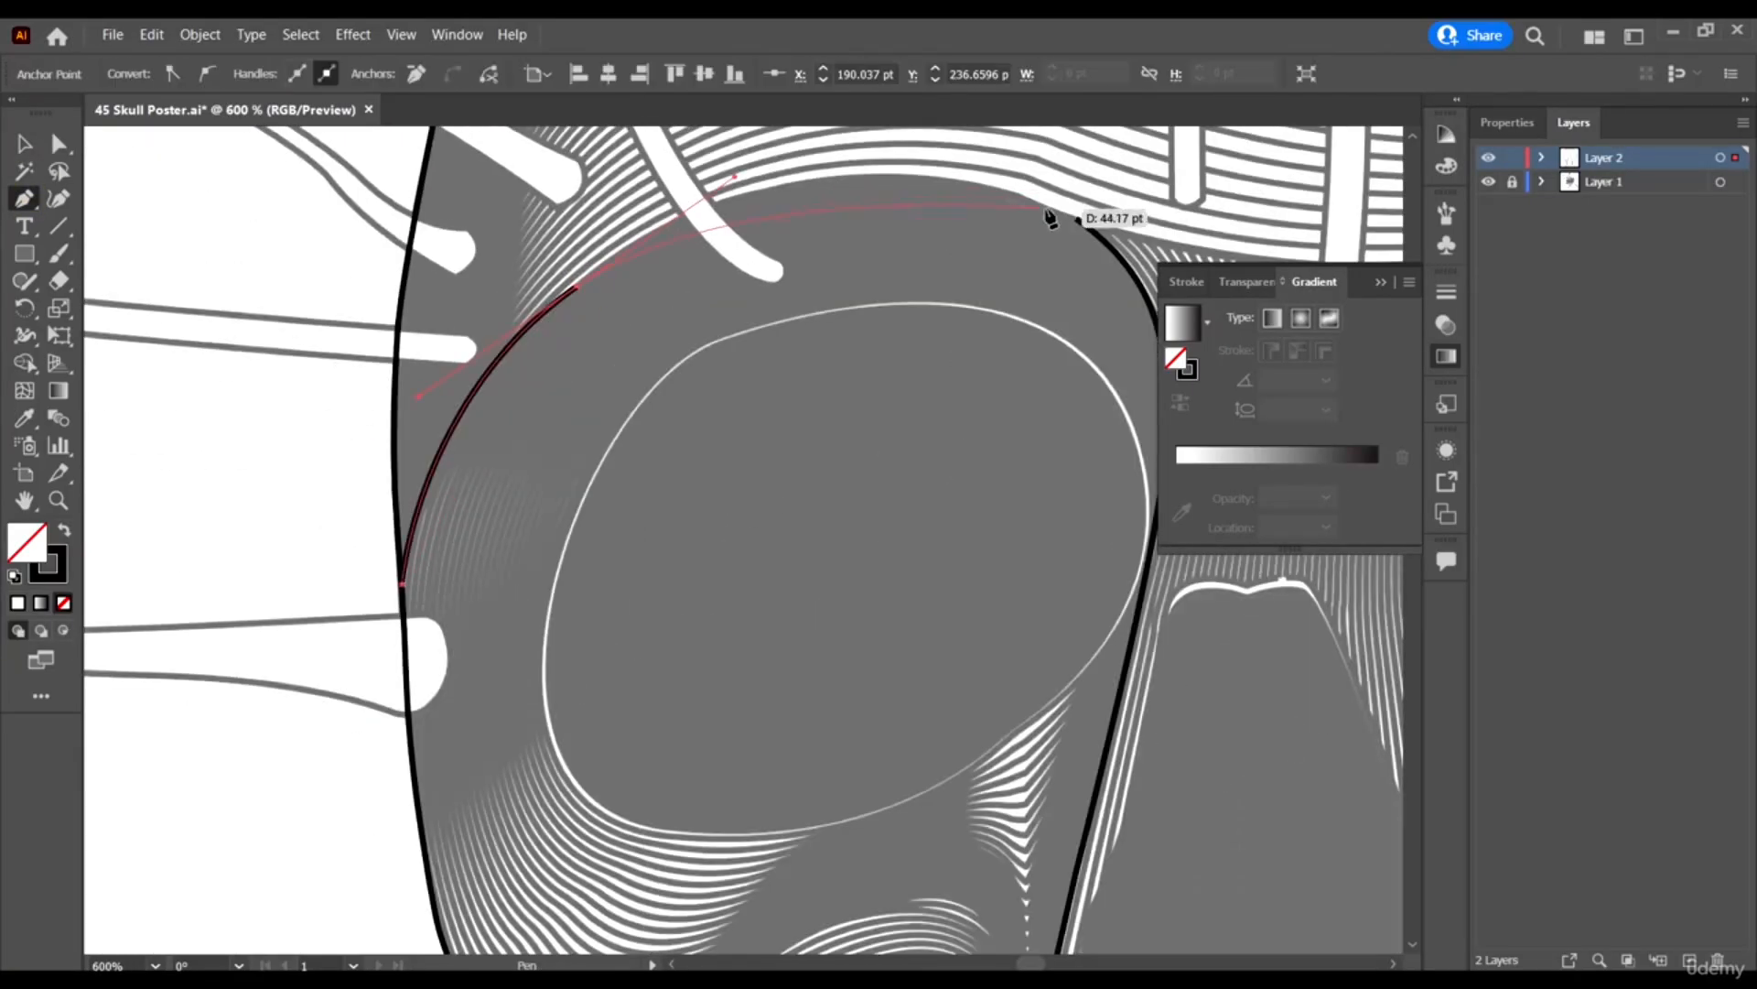
{"action": "left_click_drag", "start_coordinate": [1068, 224], "coordinate": [1208, 306]}
Extend the brow line across the nose bridge to the right eye socket and adjust its curve handle to the reference.
{"action": "scroll", "coordinate": [1043, 312], "scroll_direction": "right", "scroll_amount": 6}
{"action": "scroll", "coordinate": [1044, 311], "scroll_direction": "up", "scroll_amount": 1}
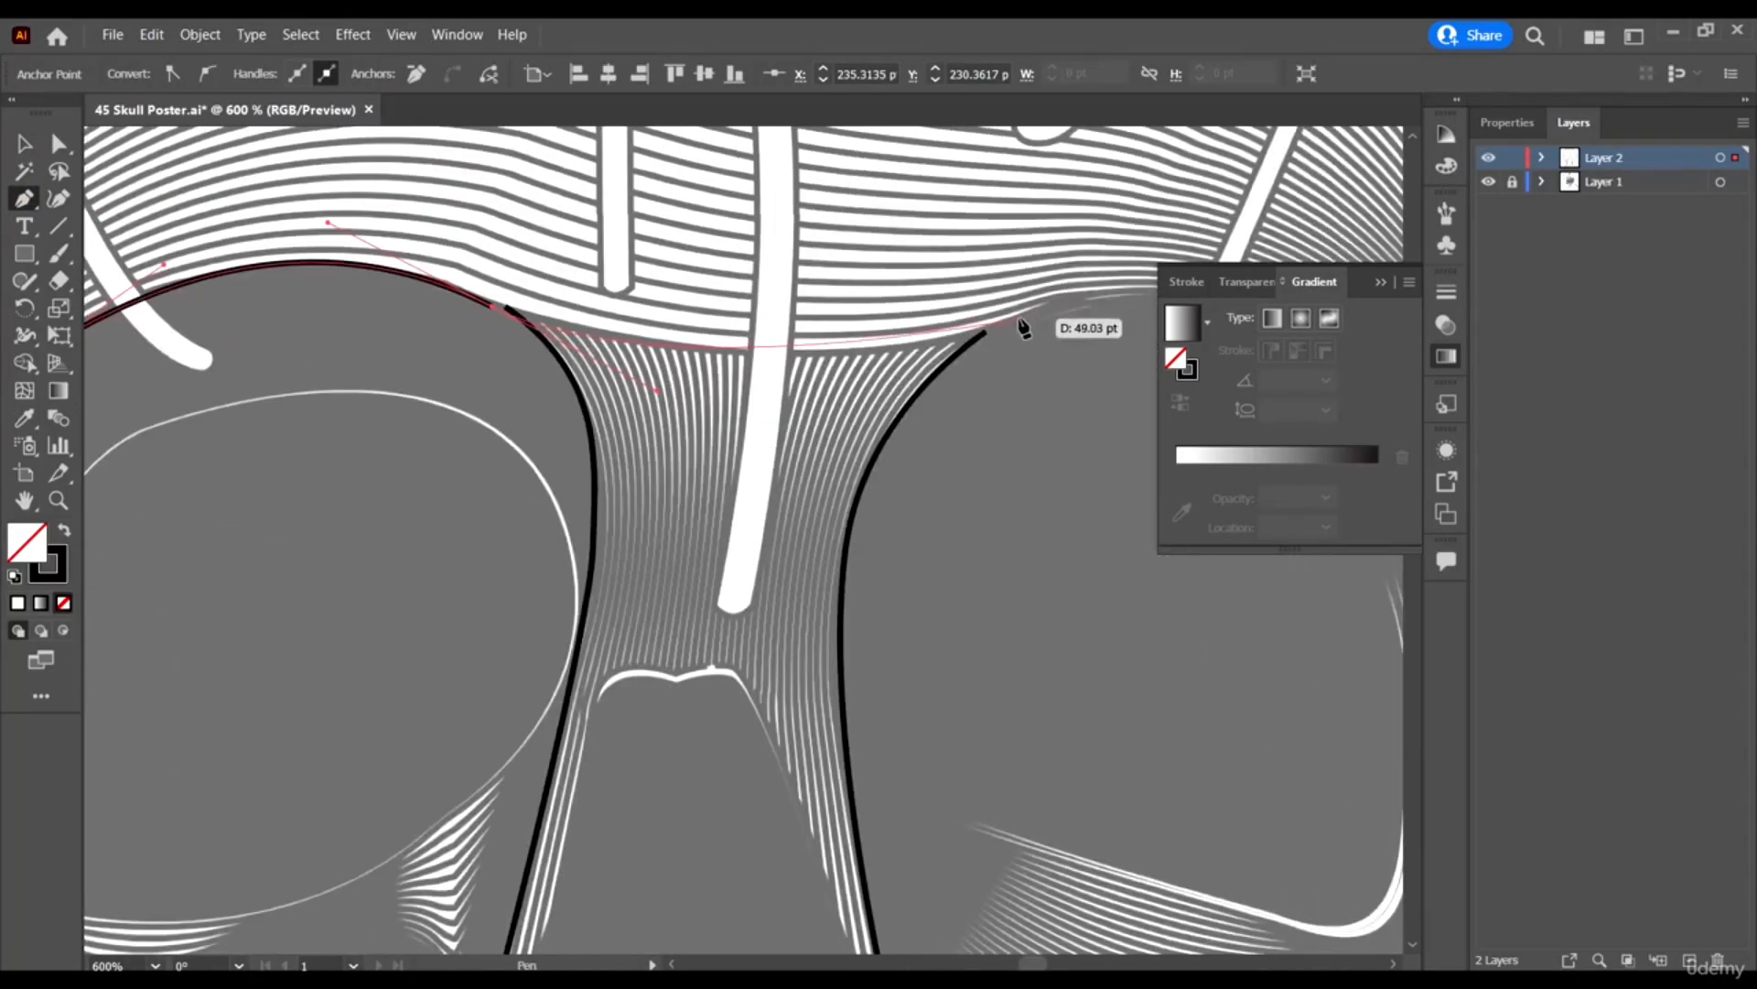
{"action": "left_click_drag", "start_coordinate": [501, 305], "coordinate": [726, 393]}
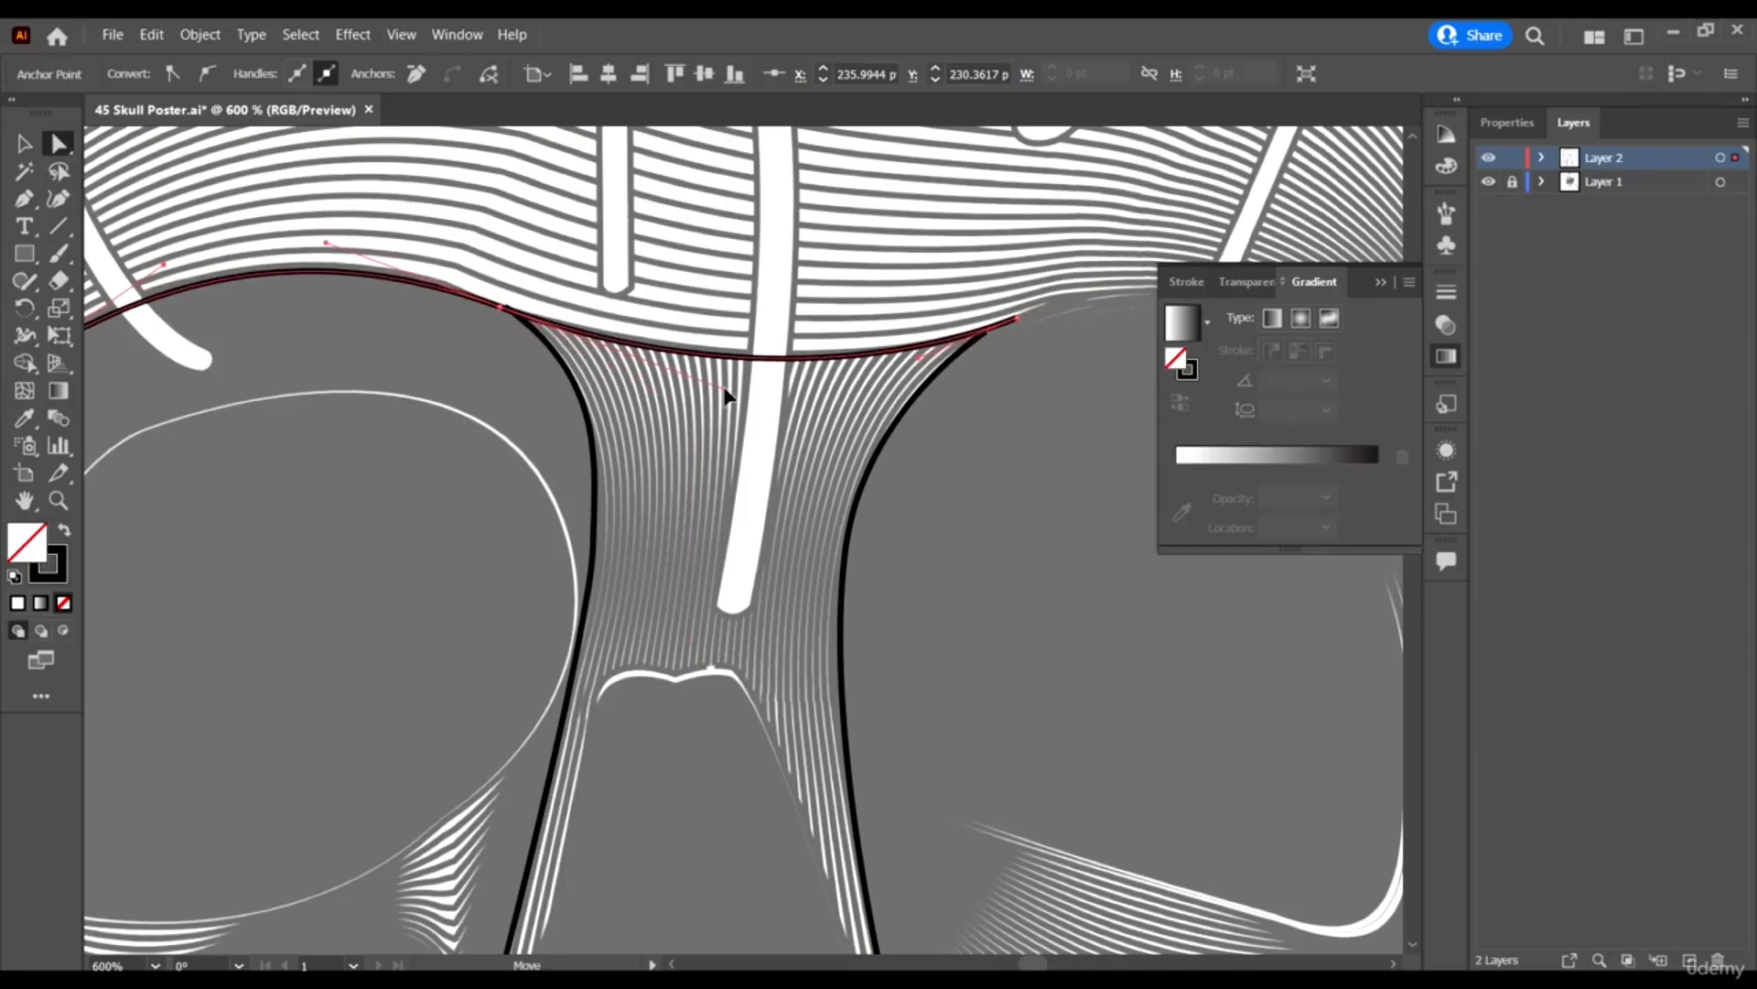
Extend the brow line over the right eye socket to the skull's right side outline and deselect it.
{"action": "key", "text": "ctrl"}
{"action": "left_click", "coordinate": [509, 306]}
{"action": "scroll", "coordinate": [522, 384], "scroll_direction": "left", "scroll_amount": 2}
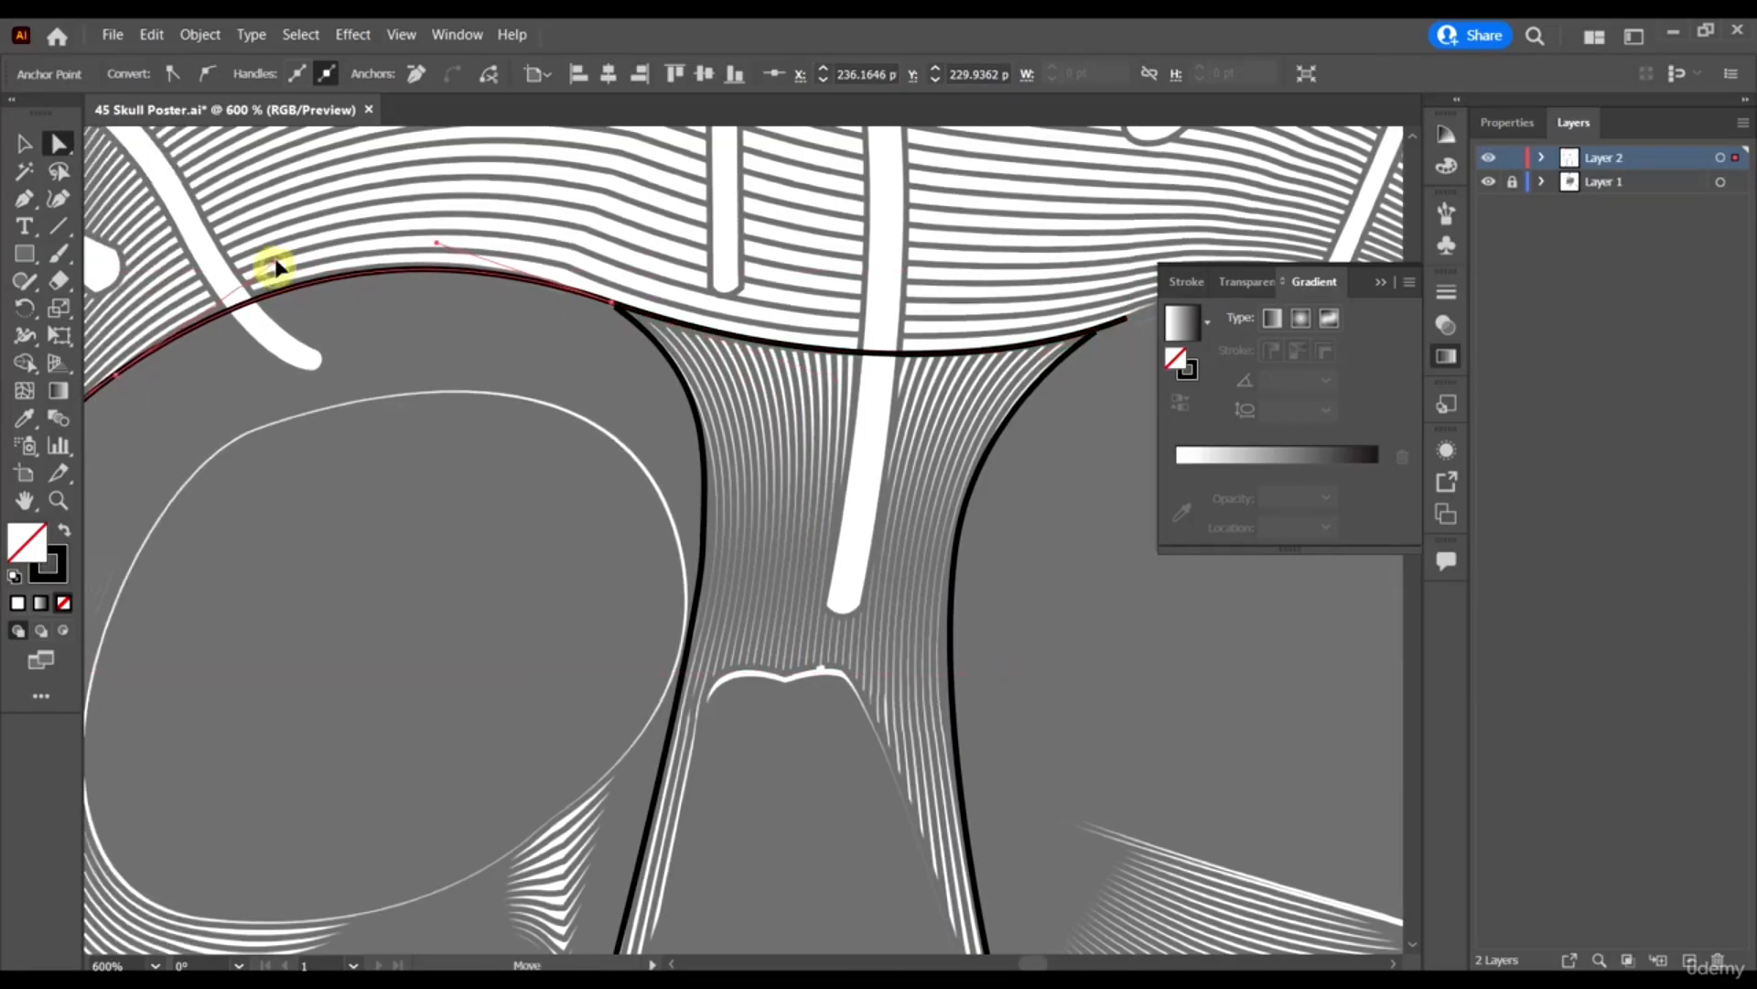
{"action": "scroll", "coordinate": [1069, 302], "scroll_direction": "up", "scroll_amount": 2}
{"action": "scroll", "coordinate": [1070, 302], "scroll_direction": "right", "scroll_amount": 3}
{"action": "scroll", "coordinate": [1069, 302], "scroll_direction": "up", "scroll_amount": 1}
{"action": "left_click", "coordinate": [659, 546]}
{"action": "left_click", "coordinate": [24, 199]}
{"action": "scroll", "coordinate": [869, 463], "scroll_direction": "down", "scroll_amount": 2}
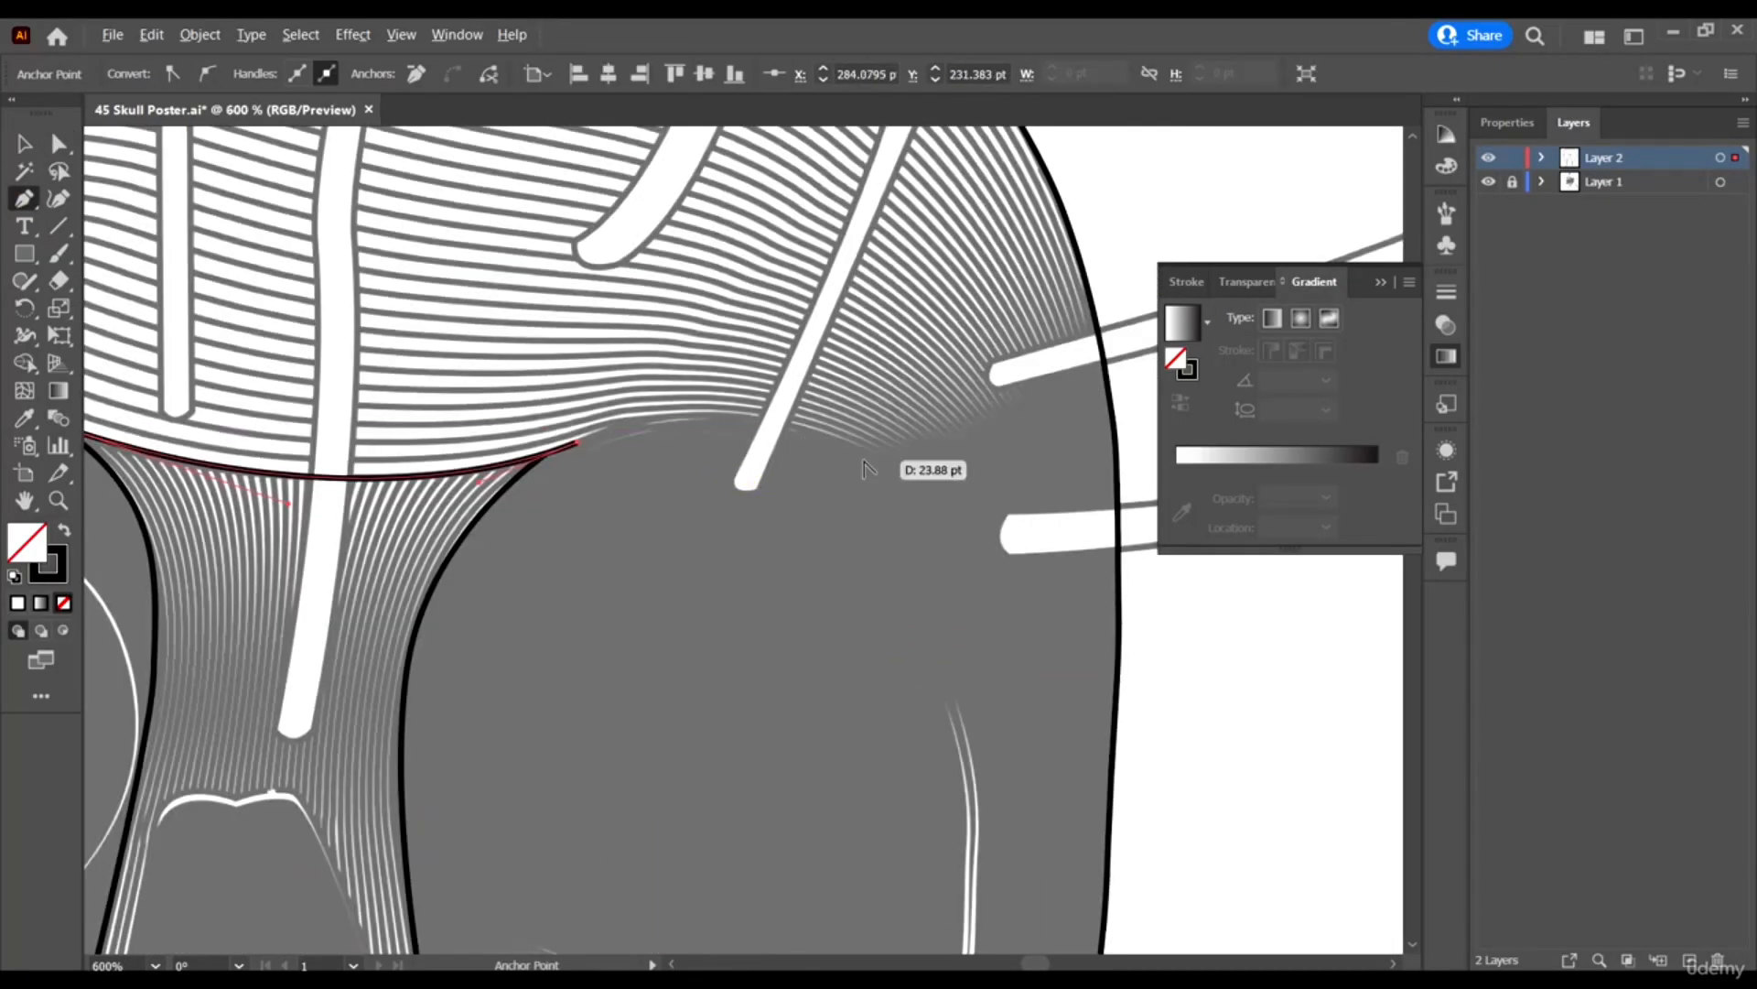
{"action": "scroll", "coordinate": [870, 462], "scroll_direction": "up", "scroll_amount": 2}
{"action": "left_click_drag", "start_coordinate": [865, 448], "coordinate": [1115, 774]}
{"action": "scroll", "coordinate": [706, 519], "scroll_direction": "down", "scroll_amount": 4}
{"action": "scroll", "coordinate": [915, 512], "scroll_direction": "left", "scroll_amount": 3}
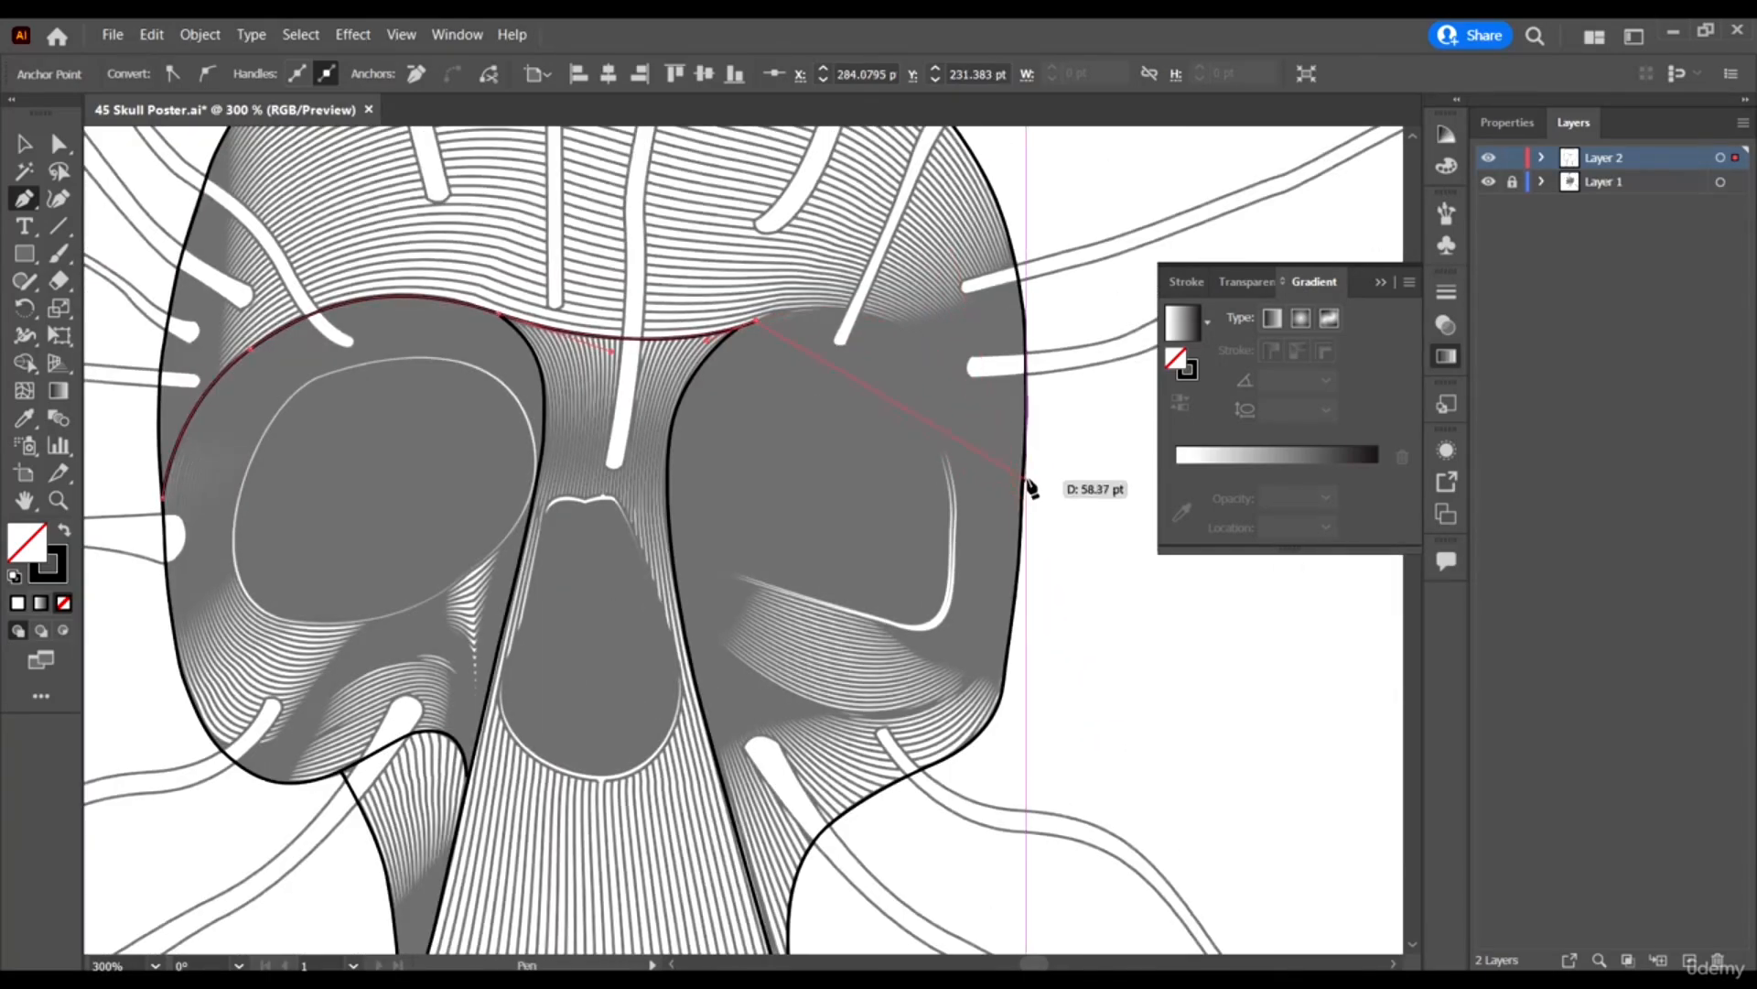
{"action": "scroll", "coordinate": [903, 205], "scroll_direction": "up", "scroll_amount": 3}
{"action": "left_click", "coordinate": [628, 547], "text": "ctrl"}
{"action": "scroll", "coordinate": [628, 546], "scroll_direction": "down", "scroll_amount": 4}
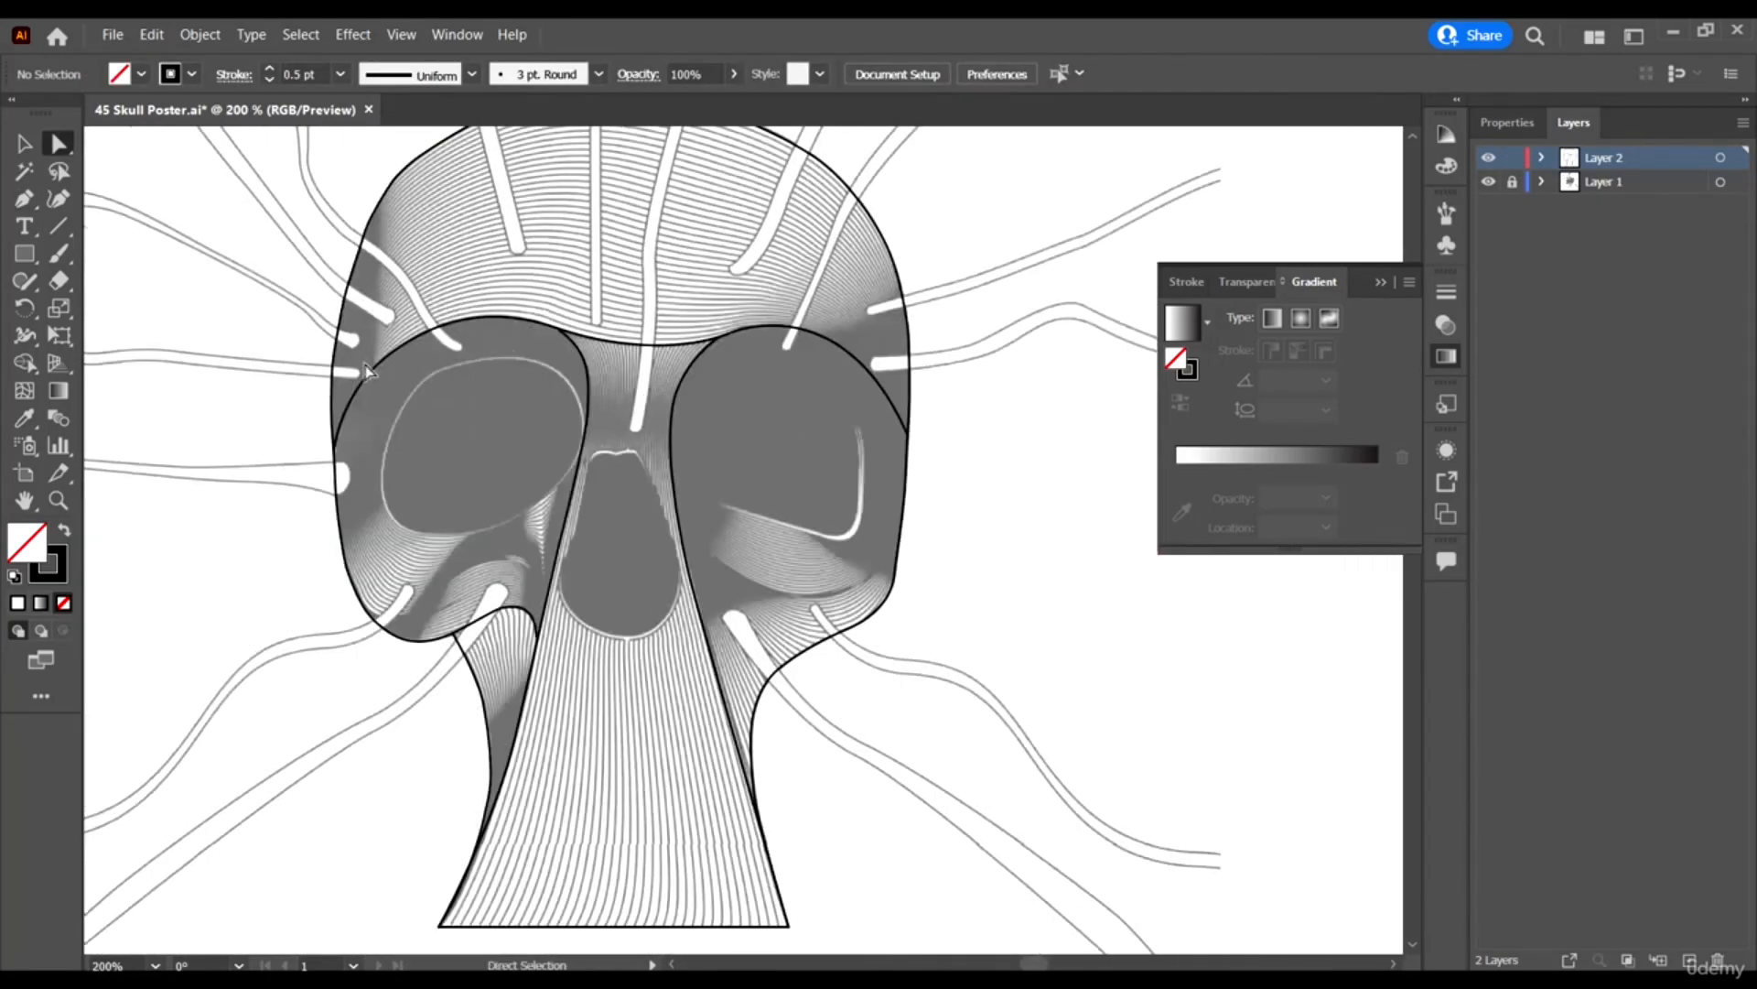
Trace the left eye opening as a closed curved path following the white reference contour.
{"action": "scroll", "coordinate": [549, 458], "scroll_direction": "up", "scroll_amount": 1}
{"action": "scroll", "coordinate": [361, 381], "scroll_direction": "down", "scroll_amount": 1}
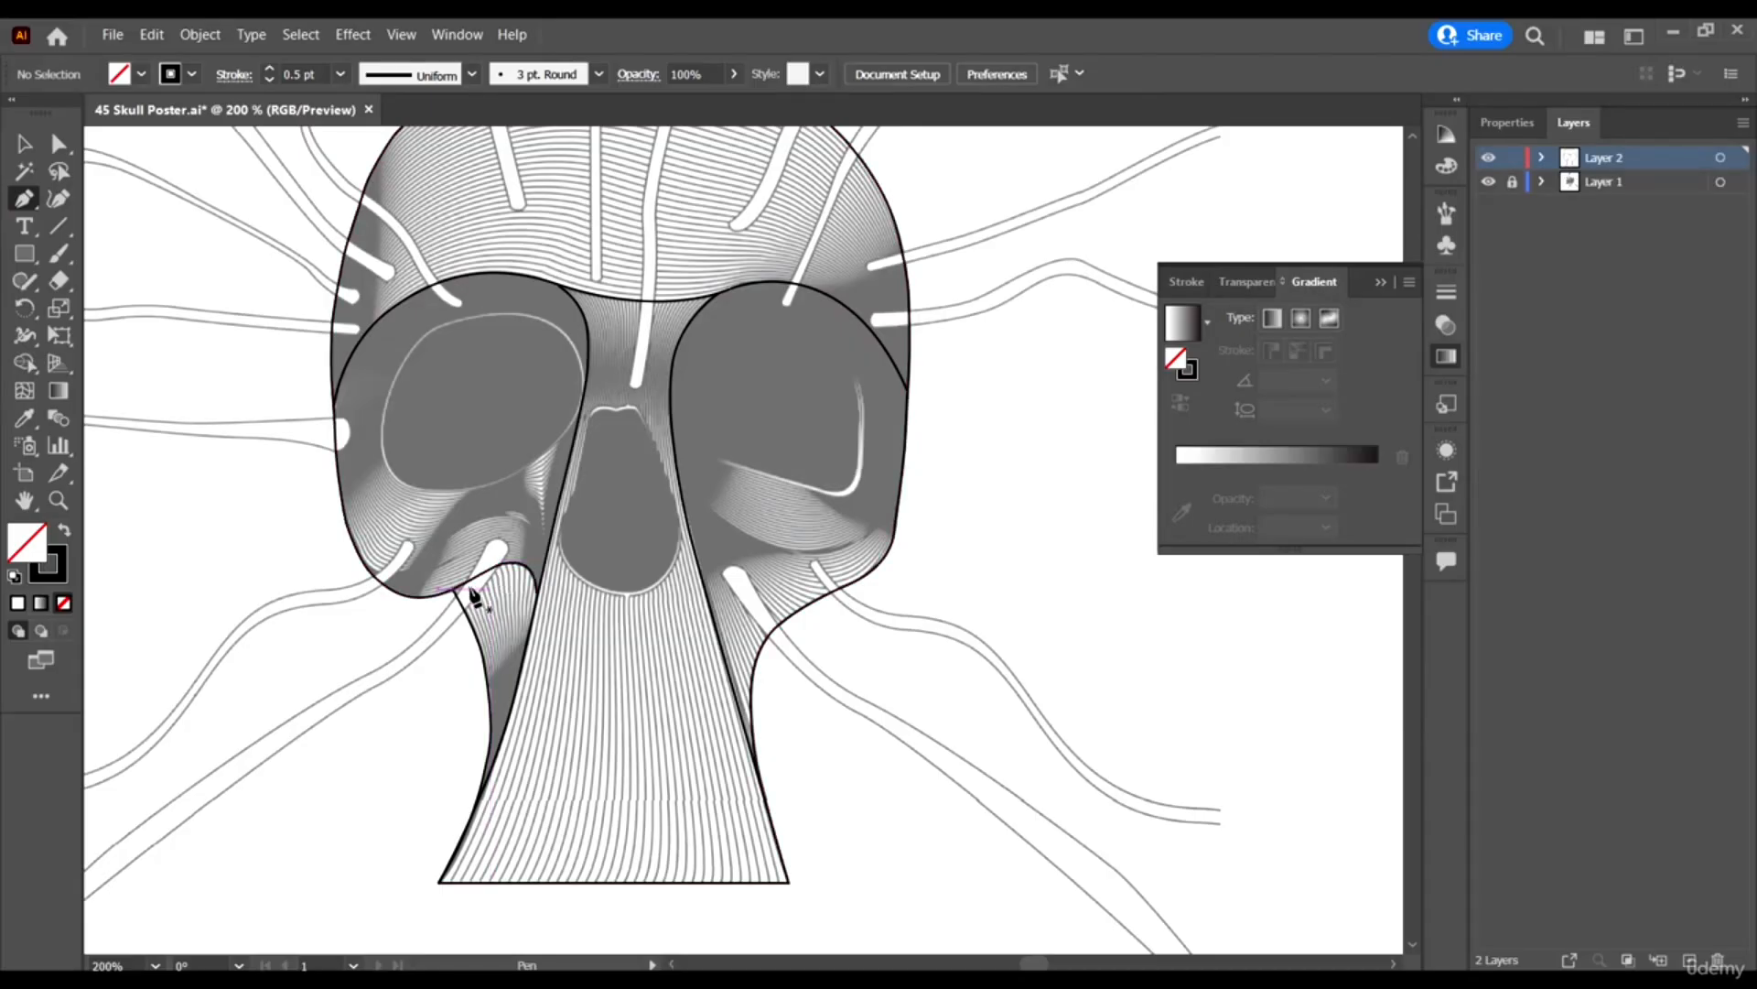
{"action": "scroll", "coordinate": [903, 431], "scroll_direction": "down", "scroll_amount": 1}
{"action": "scroll", "coordinate": [906, 439], "scroll_direction": "up", "scroll_amount": 2}
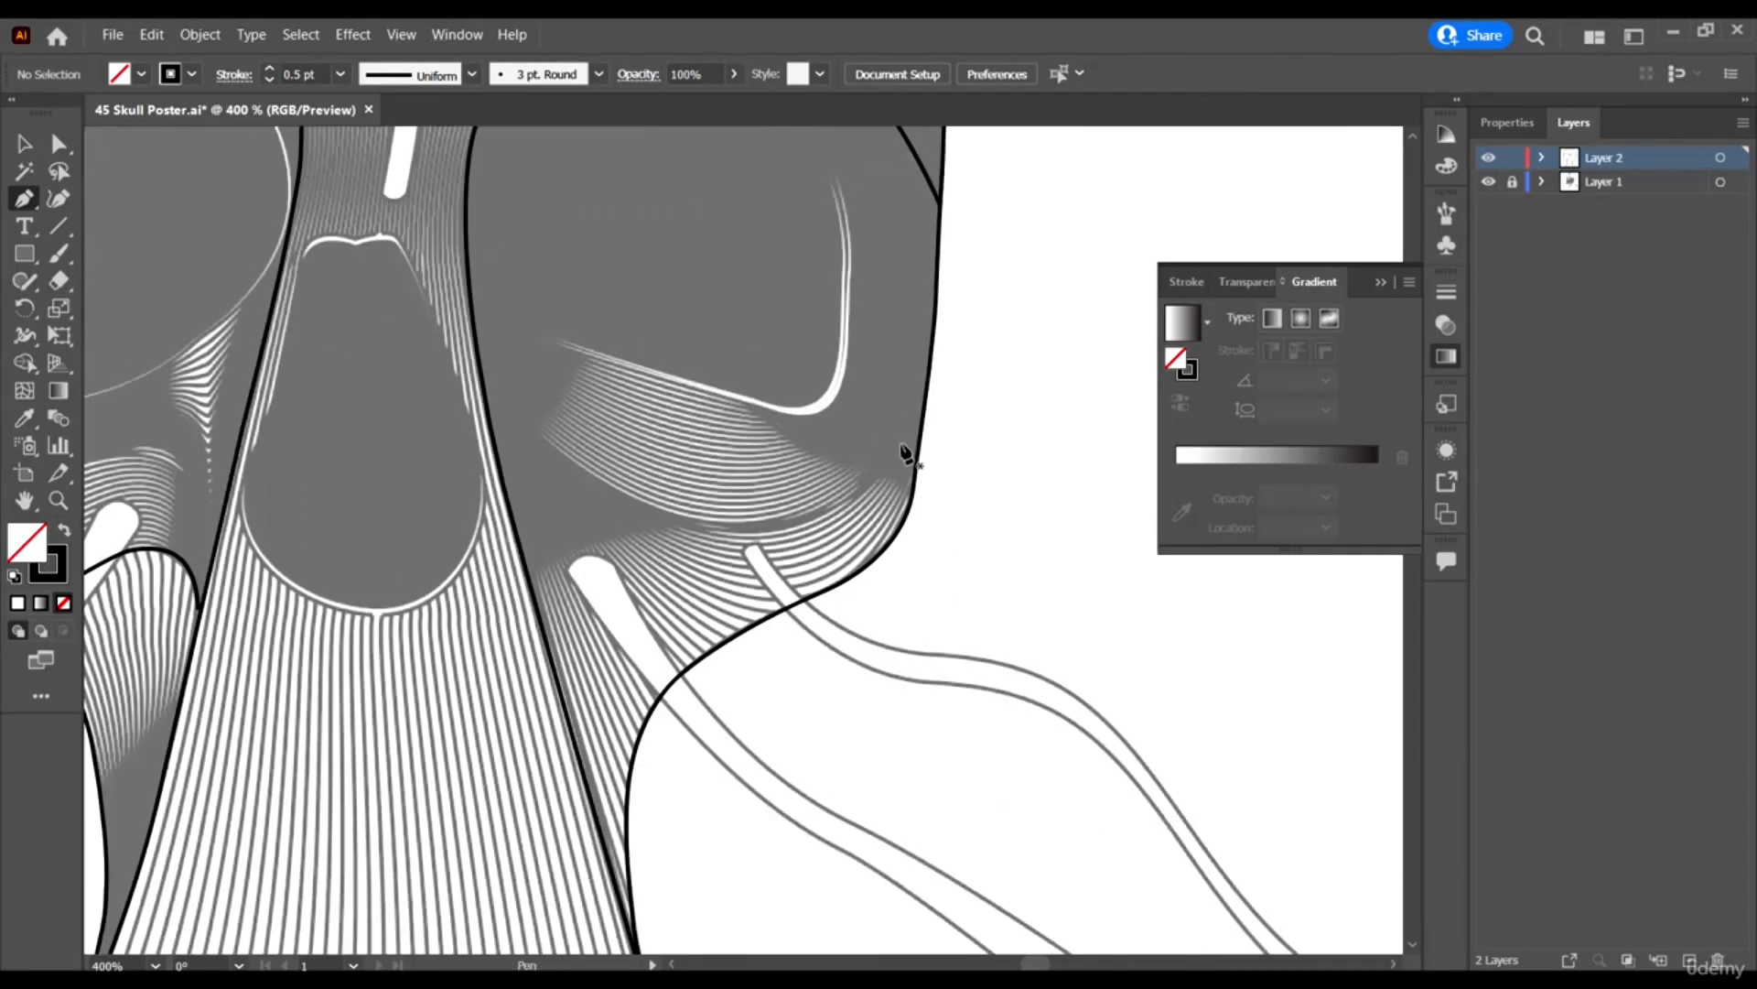
{"action": "scroll", "coordinate": [911, 451], "scroll_direction": "down", "scroll_amount": 2}
{"action": "scroll", "coordinate": [911, 434], "scroll_direction": "up", "scroll_amount": 4}
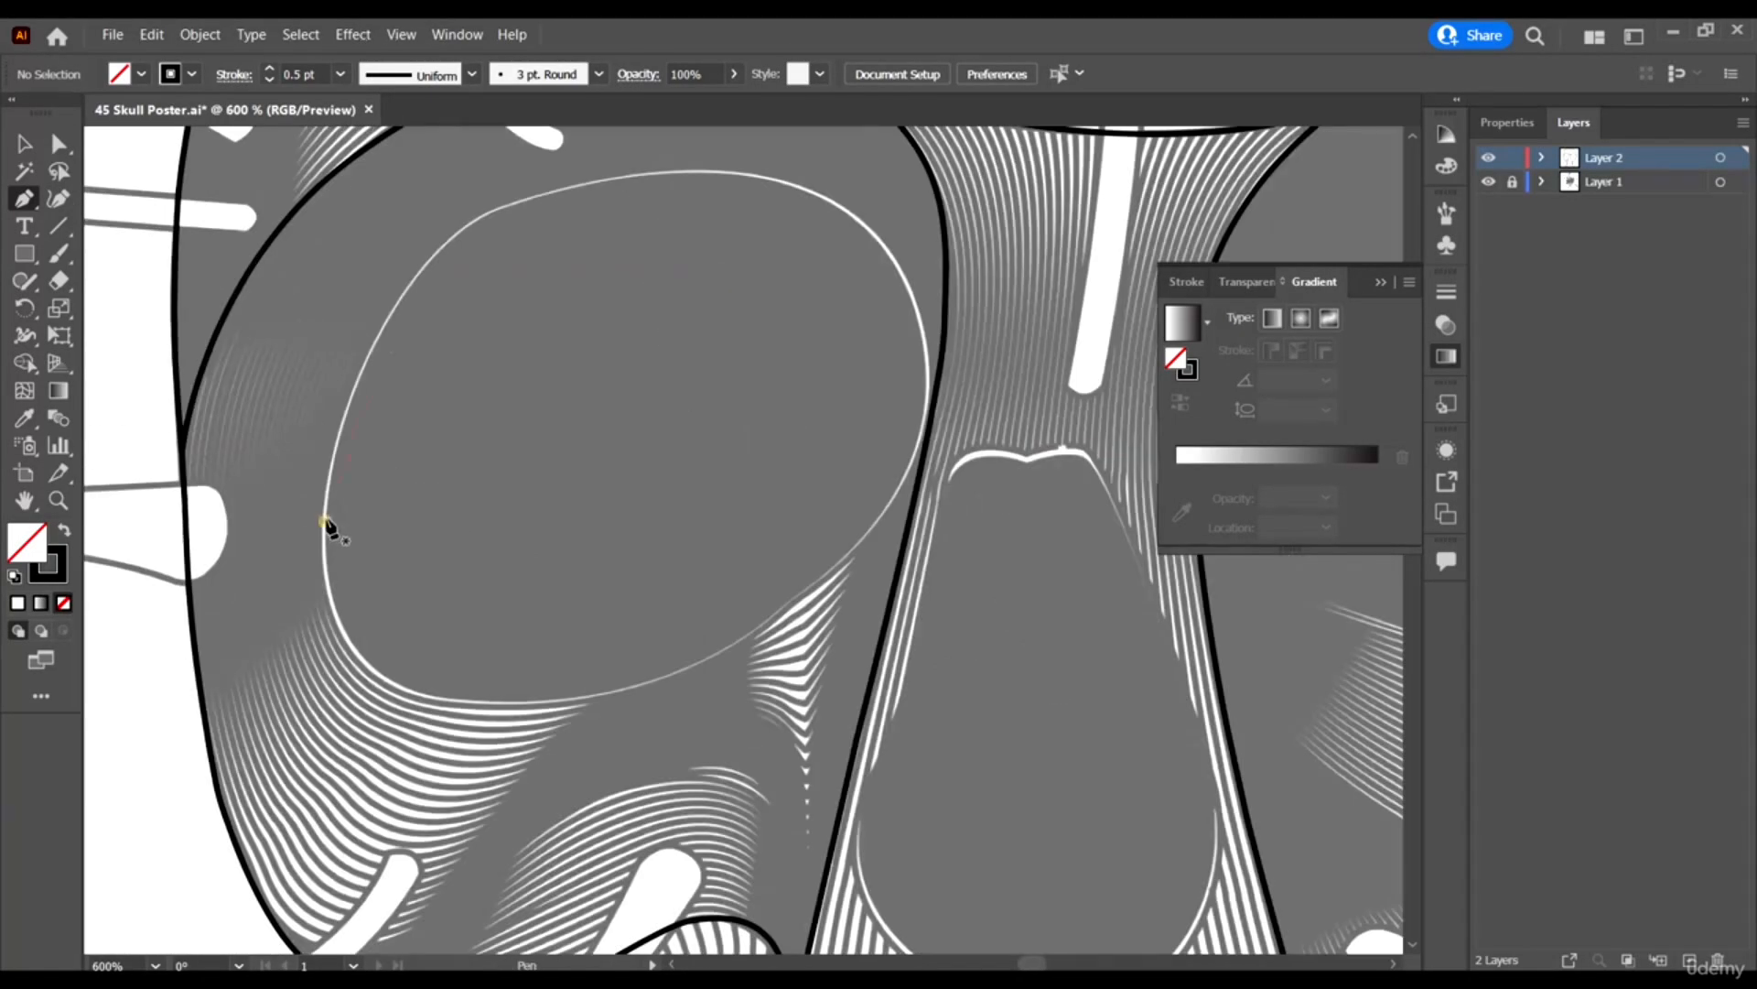
{"action": "left_click", "coordinate": [325, 542]}
{"action": "left_click_drag", "start_coordinate": [385, 354], "coordinate": [450, 263]}
{"action": "left_click", "coordinate": [911, 314]}
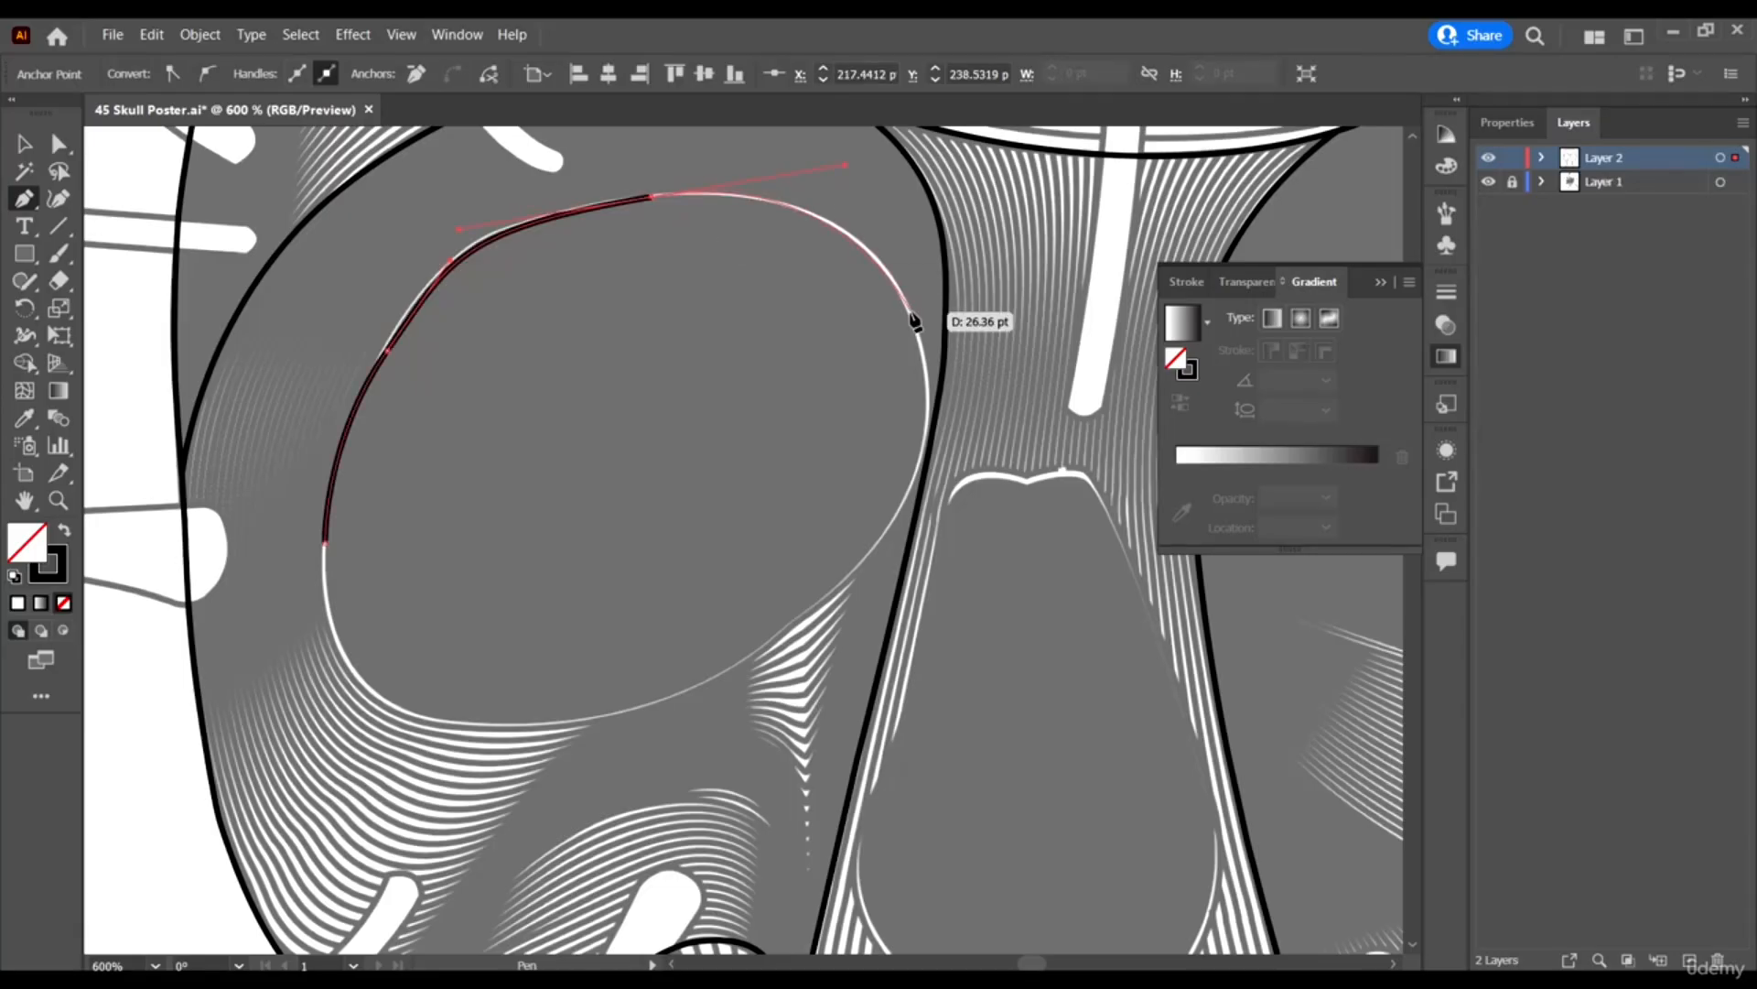
{"action": "left_click_drag", "start_coordinate": [912, 488], "coordinate": [864, 570]}
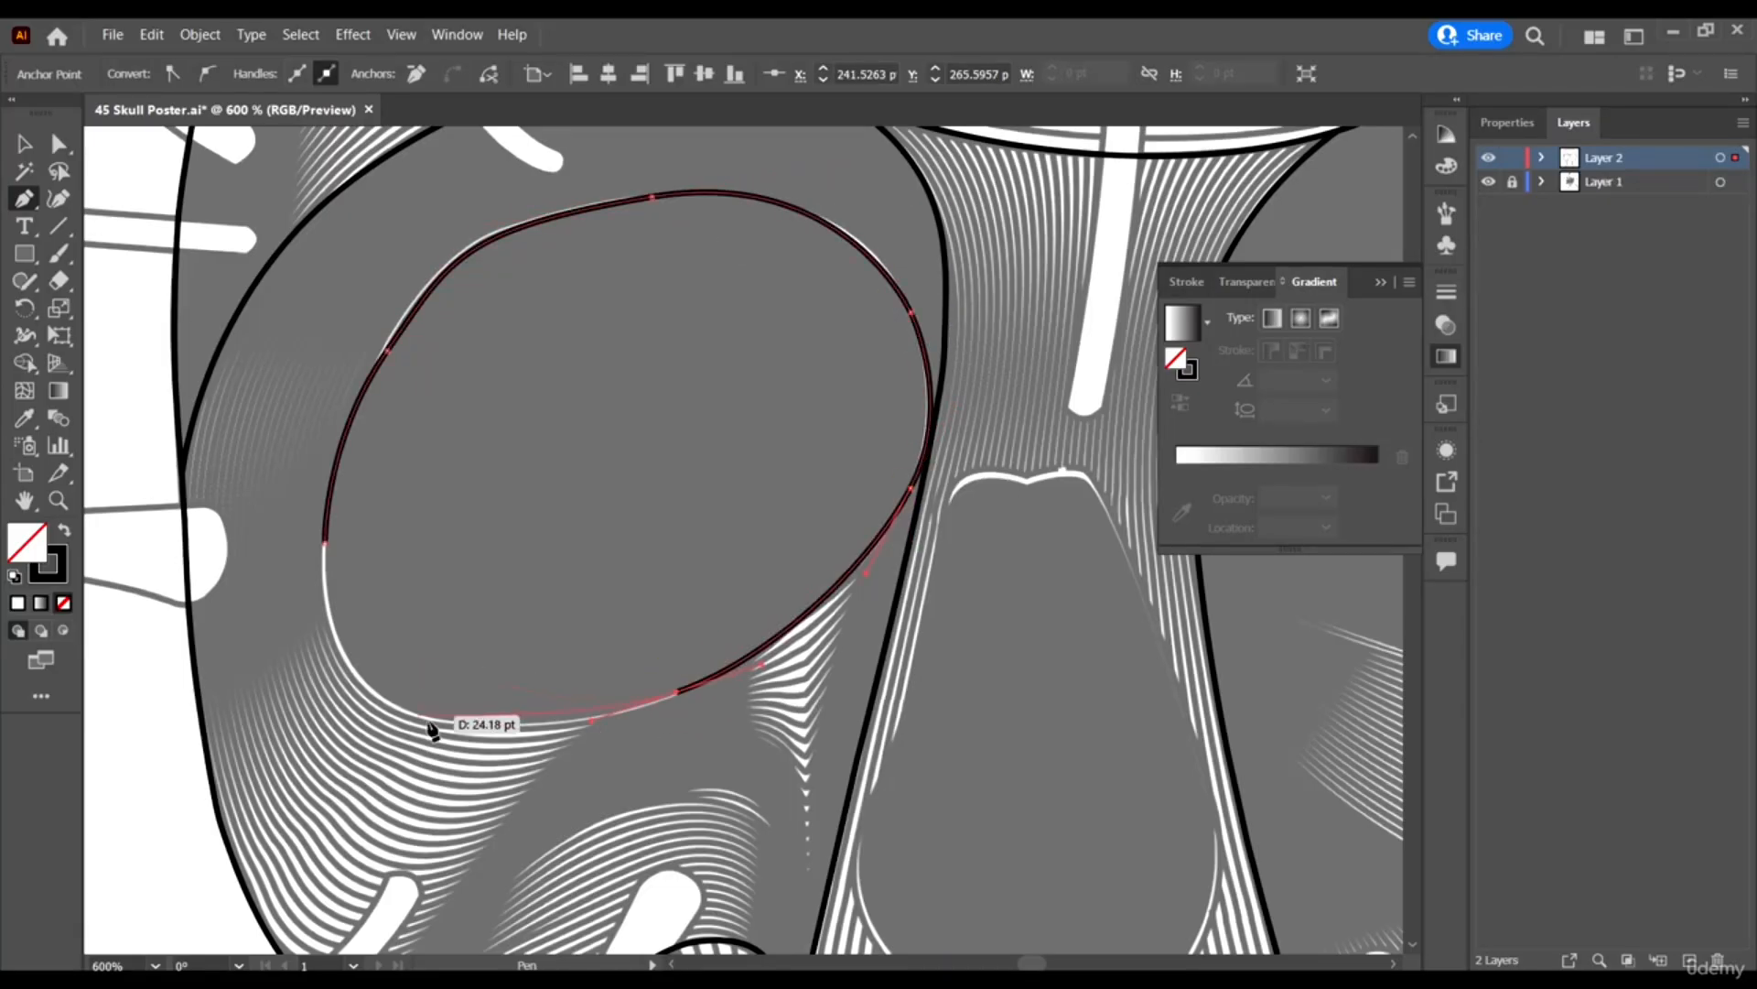
{"action": "left_click_drag", "start_coordinate": [434, 720], "coordinate": [382, 704]}
{"action": "left_click_drag", "start_coordinate": [325, 543], "coordinate": [334, 467]}
Nudge the anchors on the right side of the left eye outline slightly inward and deselect the path.
{"action": "key", "text": "a"}
{"action": "left_click", "coordinate": [912, 488]}
{"action": "left_click", "coordinate": [911, 312], "text": "shift"}
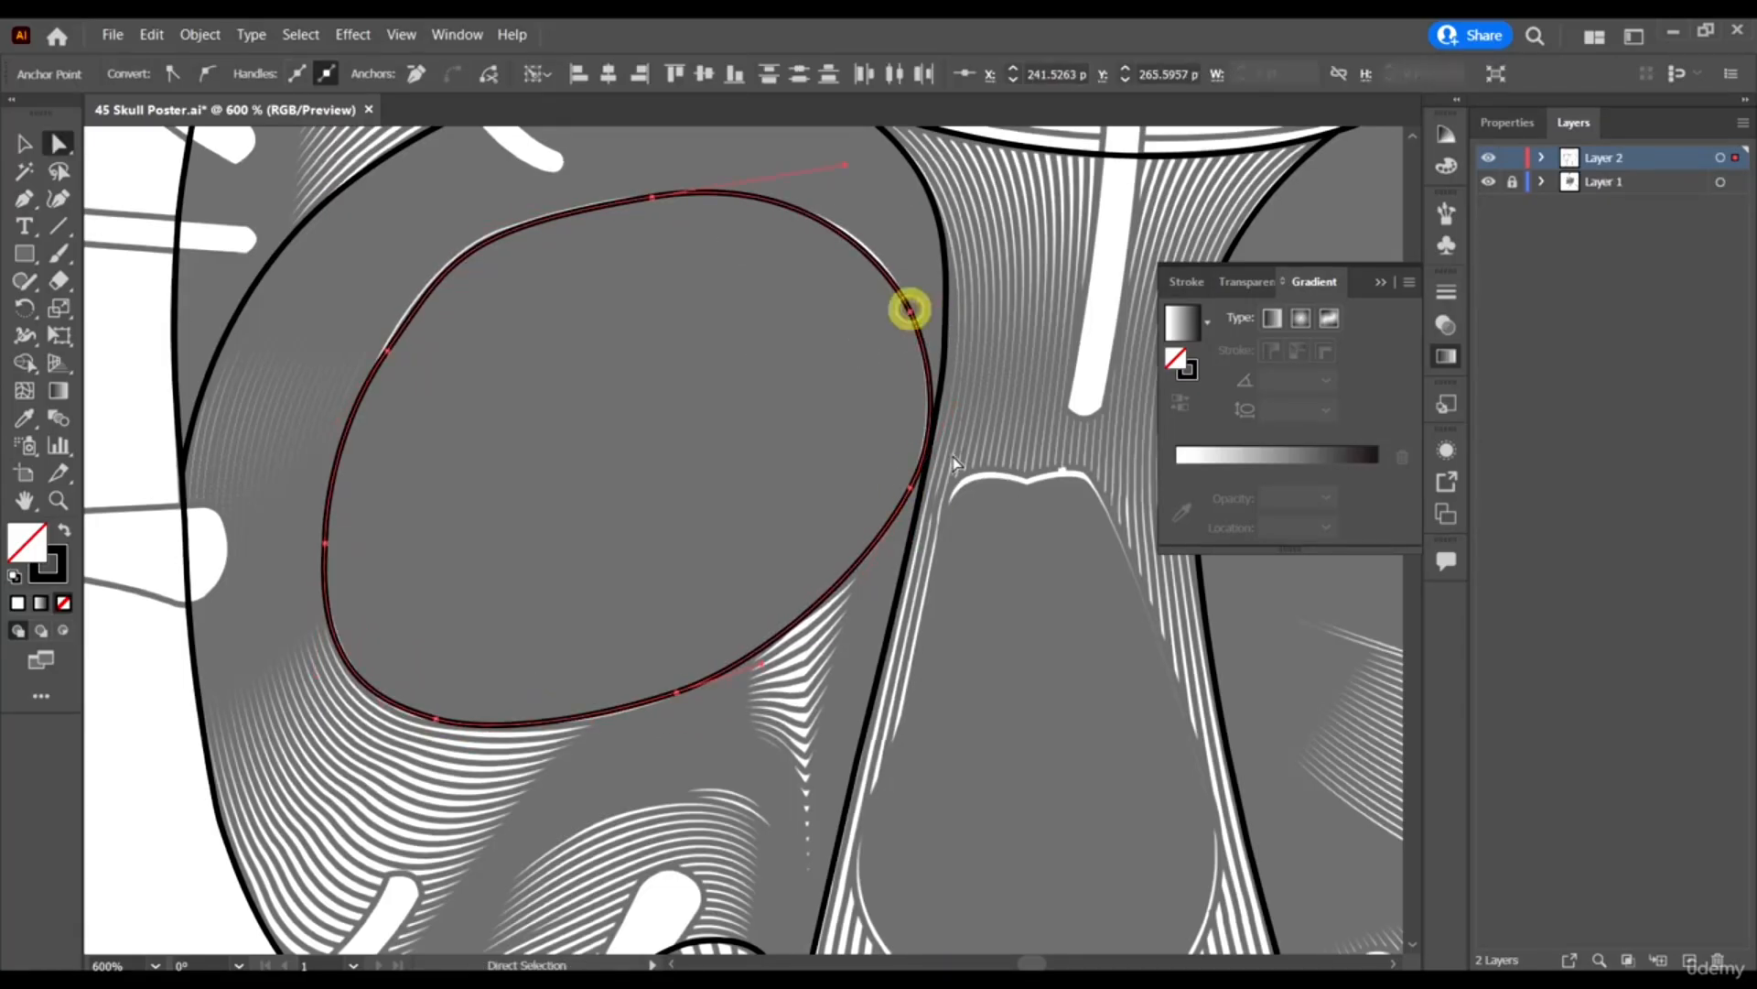
{"action": "left_click_drag", "start_coordinate": [910, 312], "coordinate": [905, 310]}
{"action": "scroll", "coordinate": [920, 418], "scroll_direction": "up", "scroll_amount": 2}
{"action": "left_click_drag", "start_coordinate": [884, 543], "coordinate": [880, 542]}
{"action": "scroll", "coordinate": [907, 505], "scroll_direction": "down", "scroll_amount": 2}
{"action": "left_click", "coordinate": [496, 491]}
{"action": "scroll", "coordinate": [421, 464], "scroll_direction": "down", "scroll_amount": 3}
Trace the right eye opening as a closed curved path, rounding its top and its side beside the nose column.
{"action": "key", "text": "p"}
{"action": "scroll", "coordinate": [1040, 627], "scroll_direction": "up", "scroll_amount": 3}
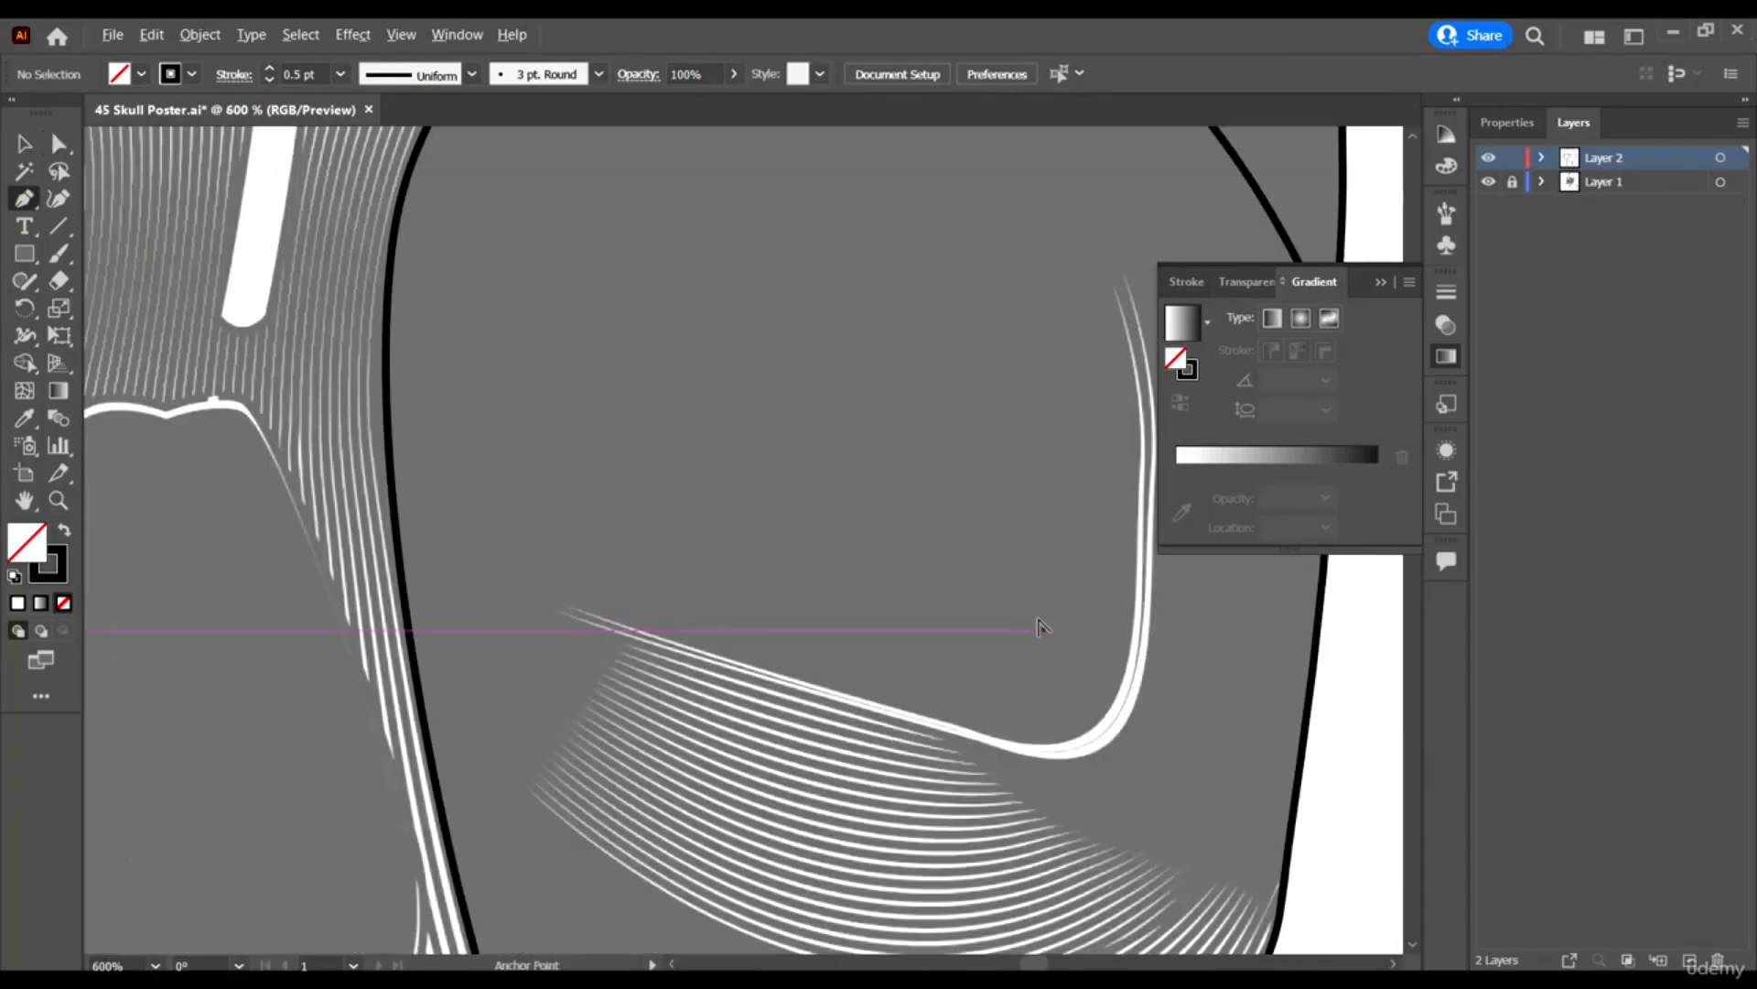
{"action": "left_click", "coordinate": [494, 561]}
{"action": "left_click_drag", "start_coordinate": [1009, 738], "coordinate": [1172, 765]}
{"action": "left_click_drag", "start_coordinate": [1138, 495], "coordinate": [882, 339]}
{"action": "scroll", "coordinate": [1138, 423], "scroll_direction": "down", "scroll_amount": 3}
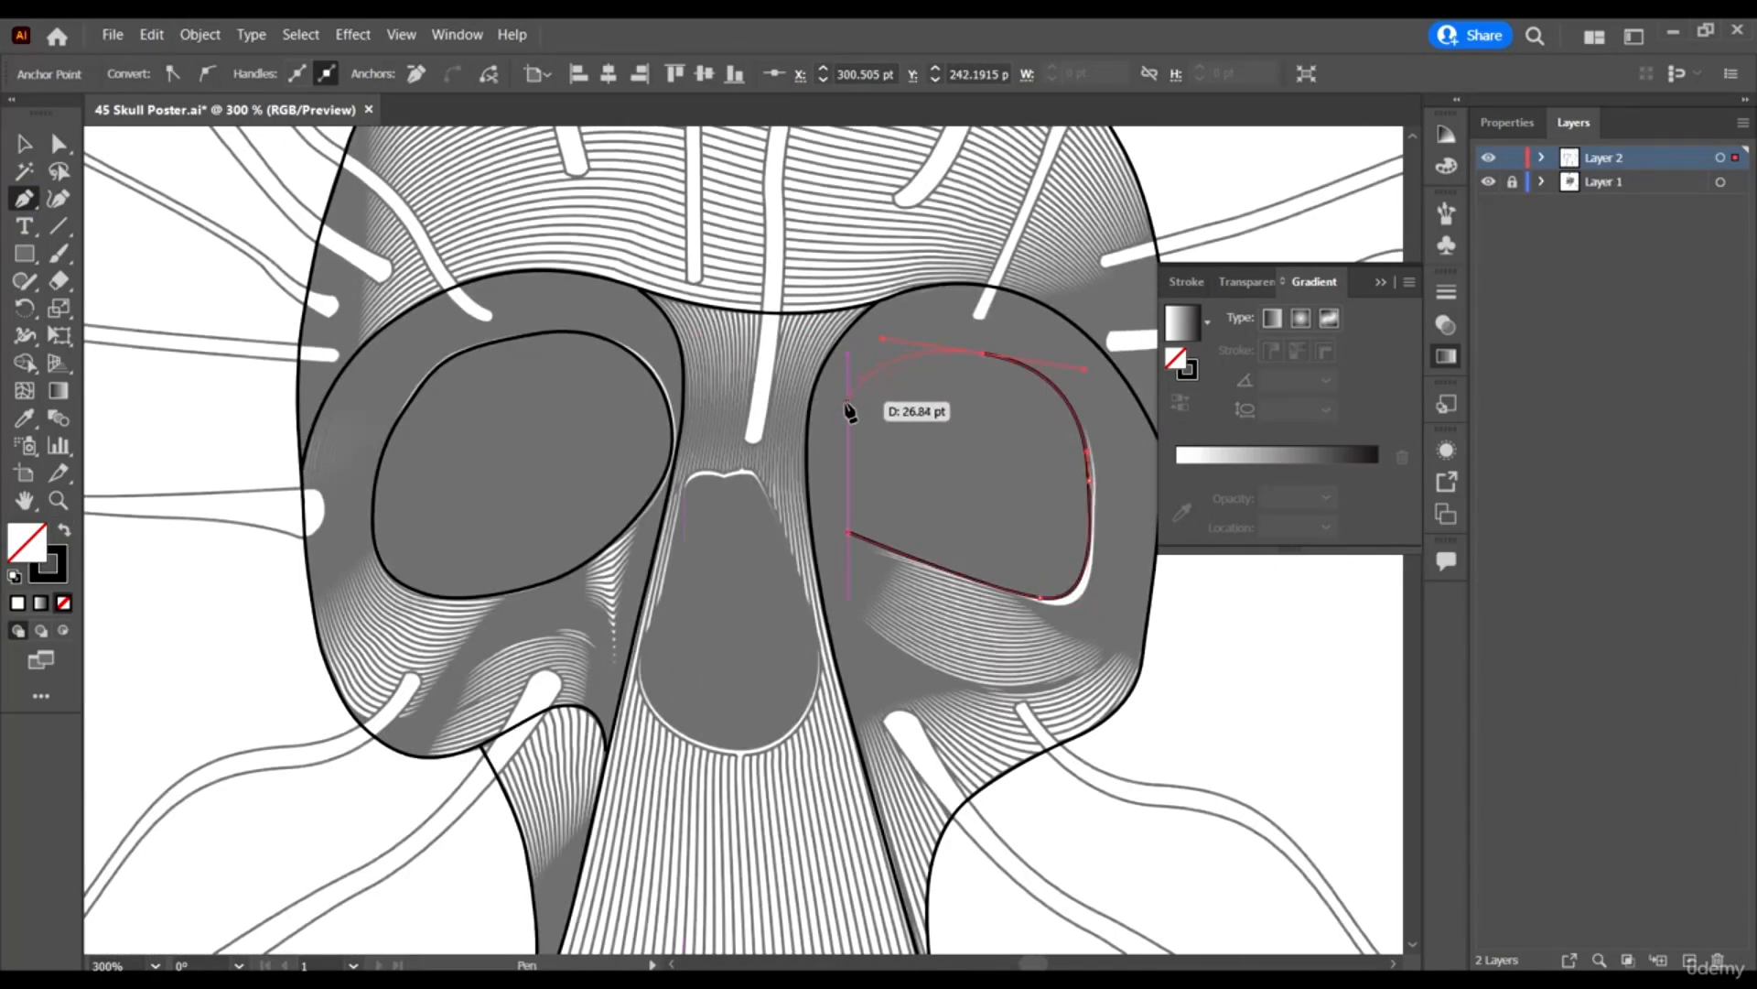
{"action": "mouse_move", "coordinate": [840, 428]}
{"action": "left_mouse_down"}
{"action": "mouse_move", "coordinate": [837, 471]}
{"action": "mouse_move", "coordinate": [814, 427]}
{"action": "left_mouse_up"}
{"action": "left_click", "coordinate": [848, 532]}
Smooth the lower-left corner of the right eye outline into a continuous curve and deselect the path.
{"action": "key", "text": "a"}
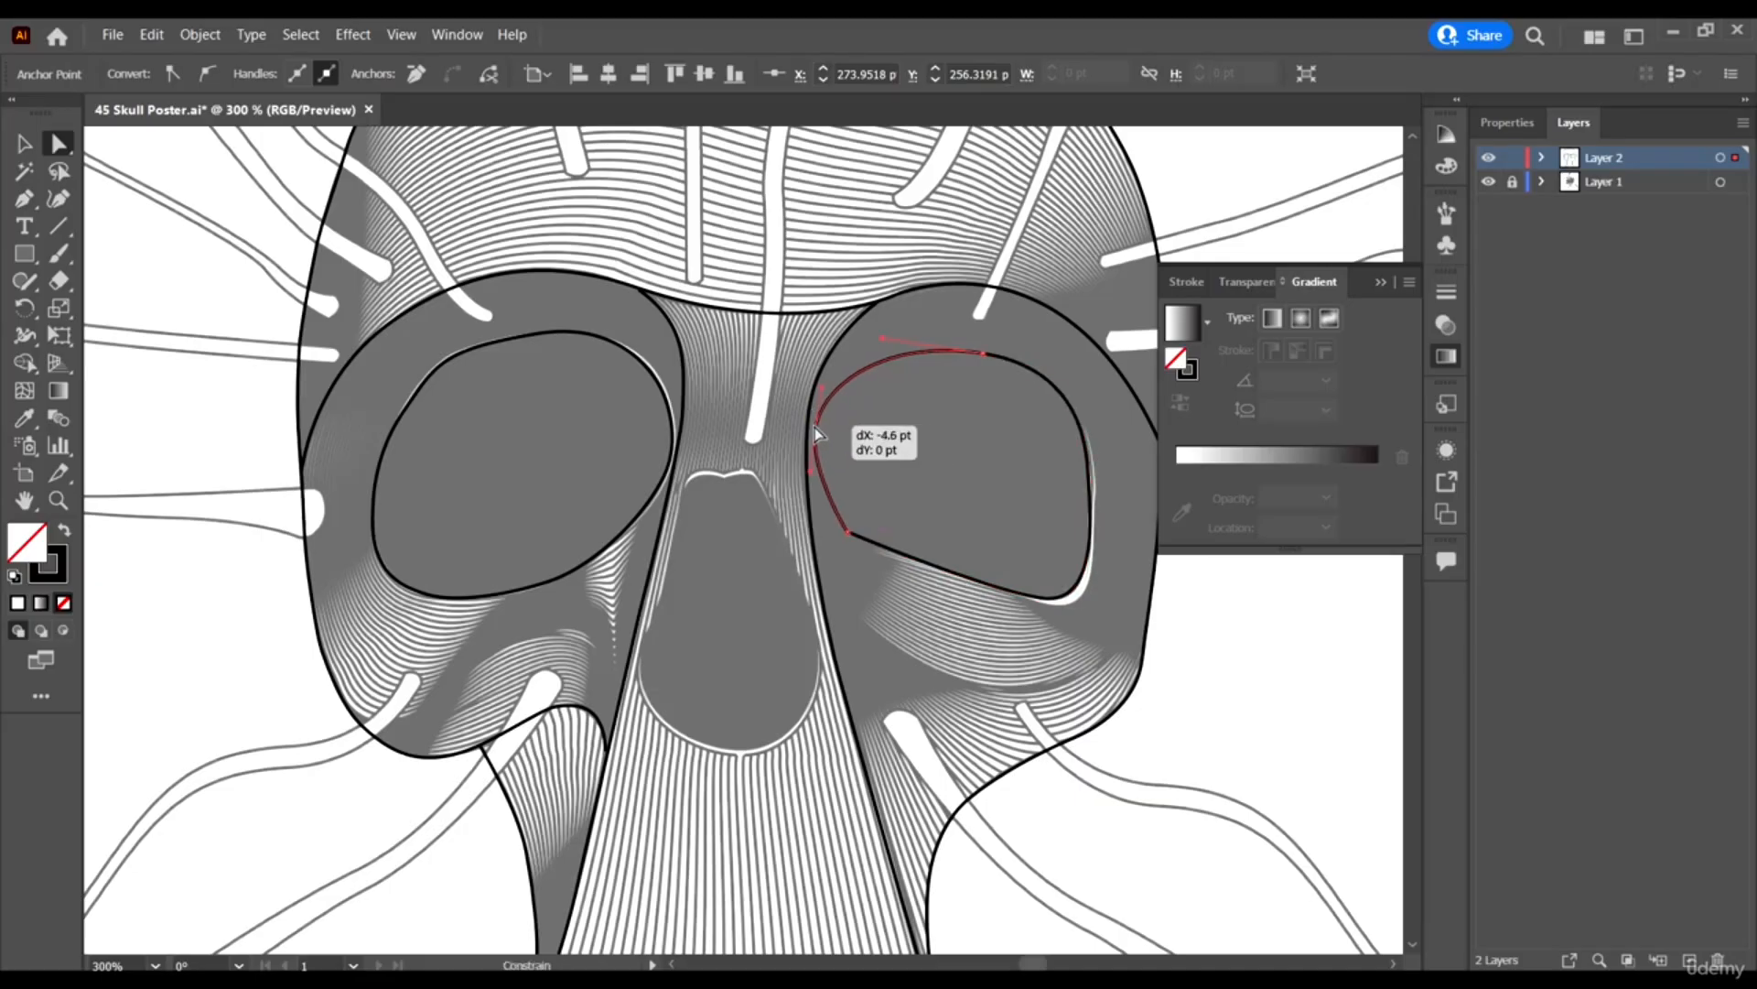
{"action": "left_click", "coordinate": [847, 531]}
{"action": "left_click_drag", "start_coordinate": [912, 508], "coordinate": [936, 499]}
{"action": "left_click", "coordinate": [1237, 661]}
{"action": "scroll", "coordinate": [1217, 646], "scroll_direction": "down", "scroll_amount": 2}
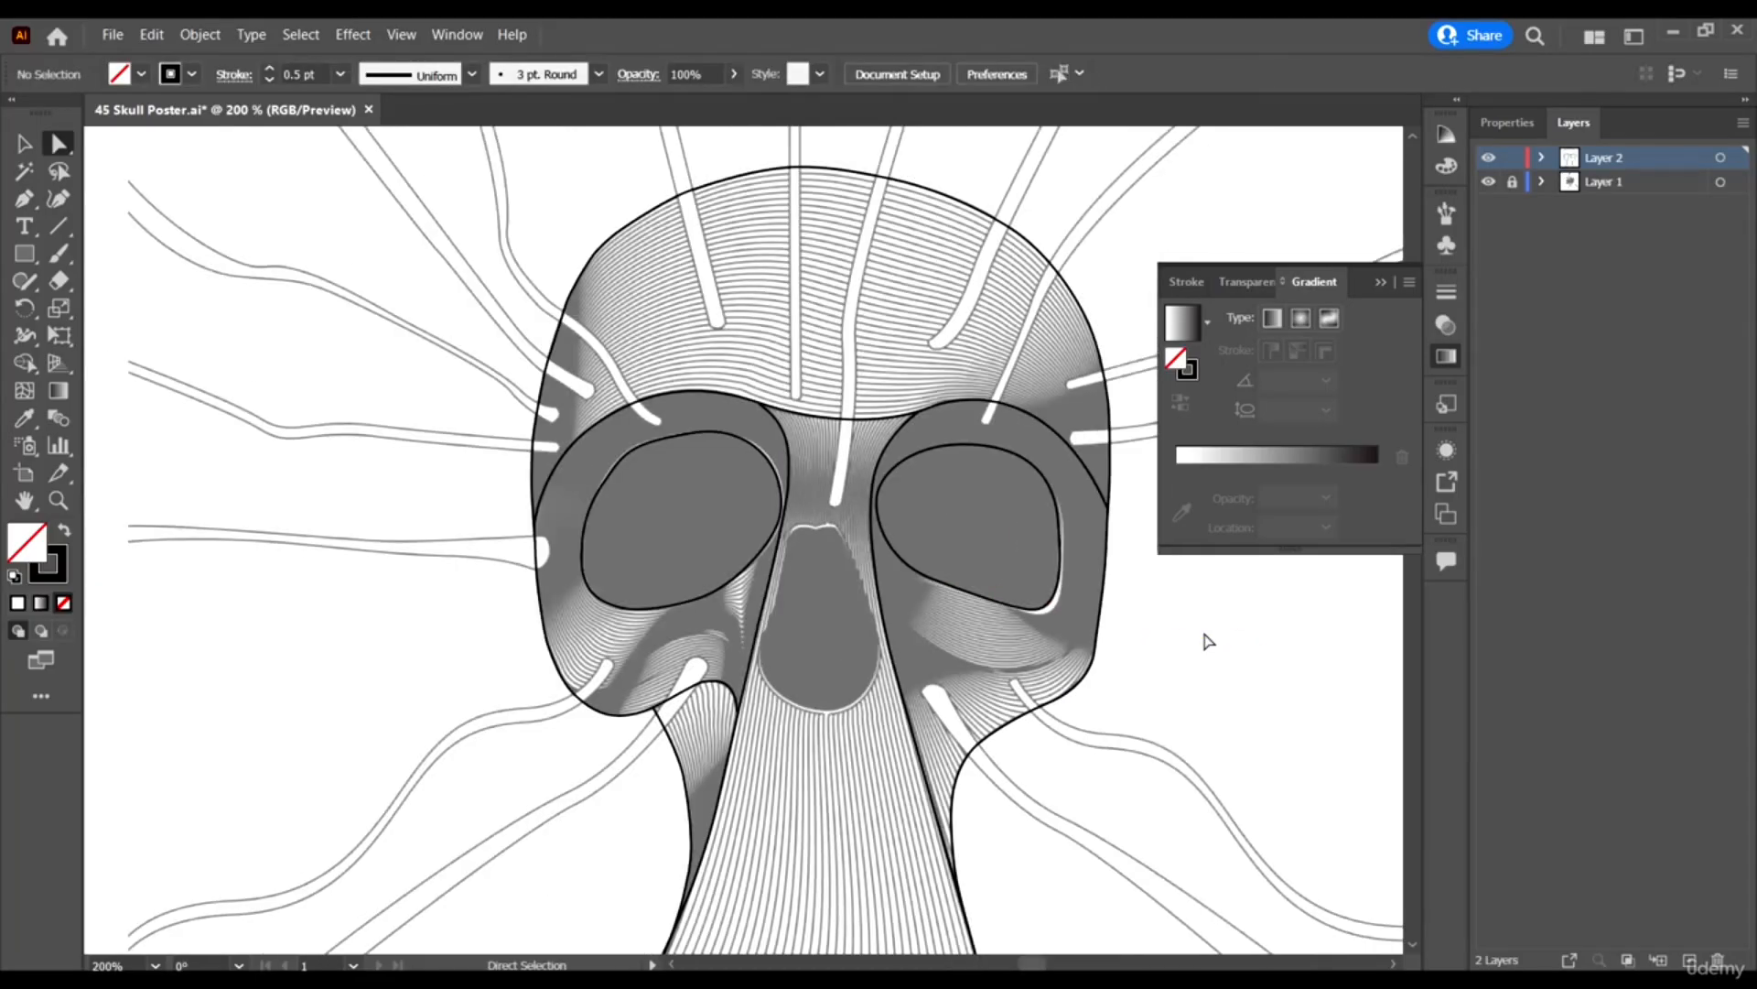
{"action": "scroll", "coordinate": [1119, 440], "scroll_direction": "up", "scroll_amount": 2}
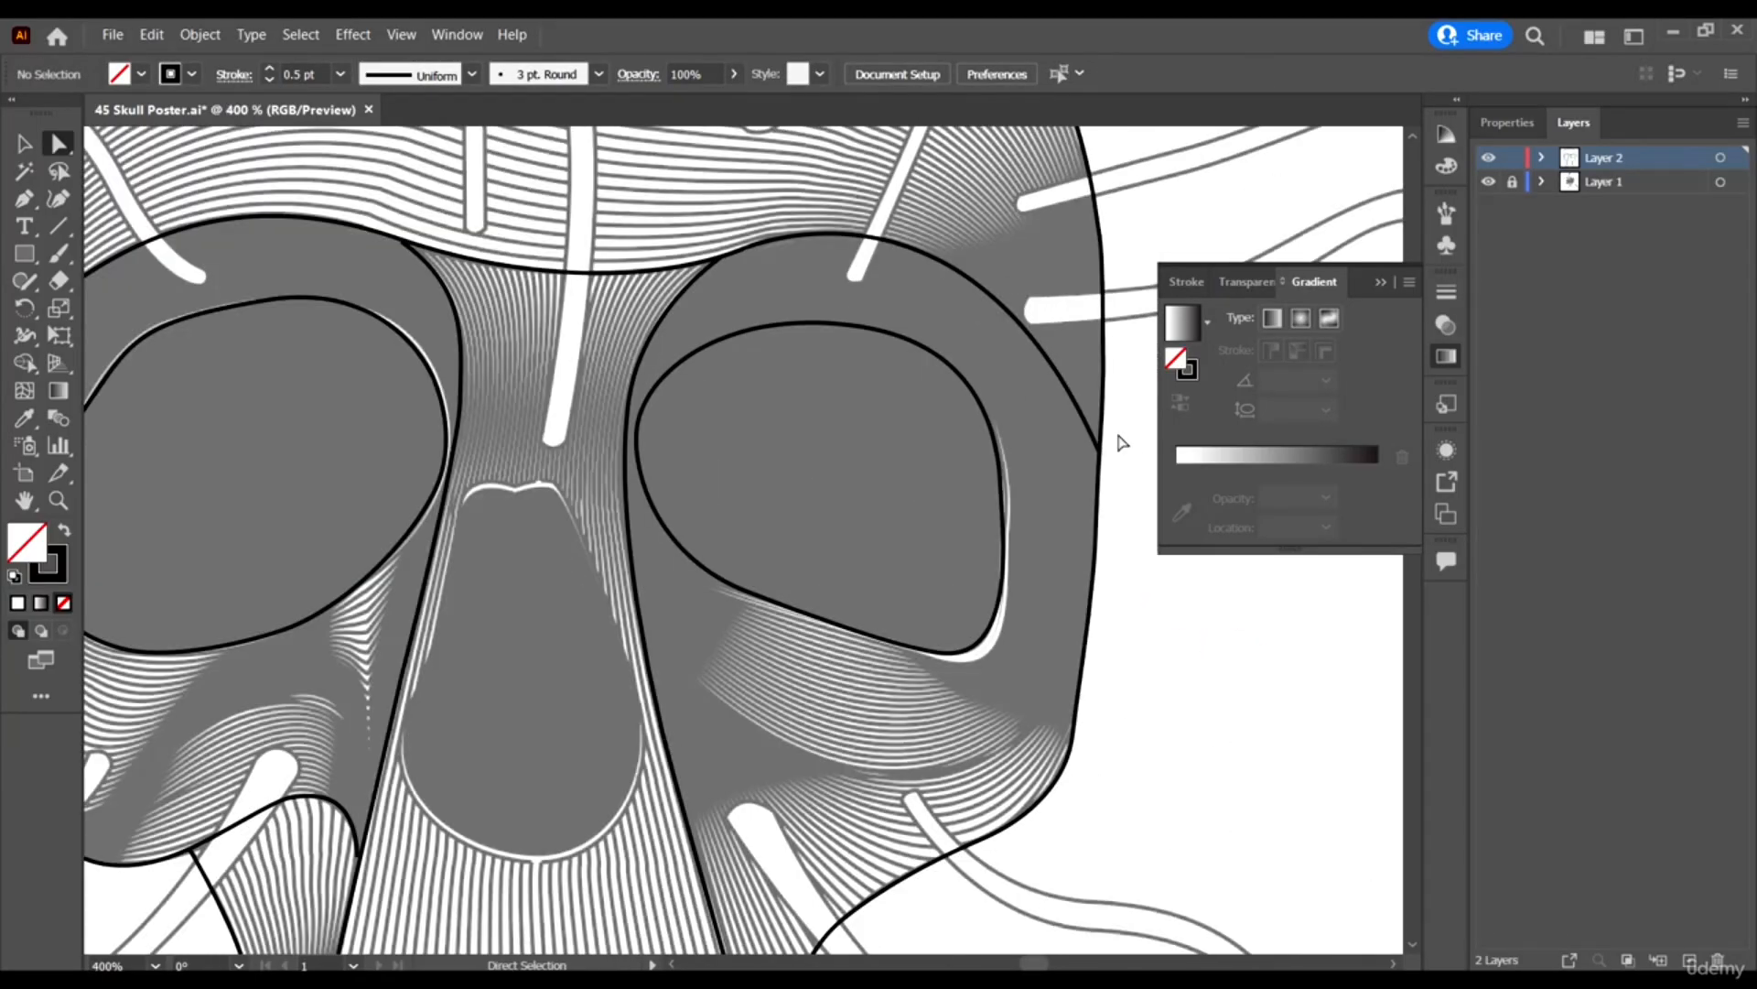
{"action": "left_click", "coordinate": [1098, 455]}
{"action": "scroll", "coordinate": [1122, 490], "scroll_direction": "down", "scroll_amount": 1}
{"action": "left_click", "coordinate": [1124, 620]}
Trace the lower rim of the right eye socket from the column's right edge to the skull's right outline and deselect it.
{"action": "scroll", "coordinate": [1089, 620], "scroll_direction": "down", "scroll_amount": 3}
{"action": "key", "text": "p"}
{"action": "scroll", "coordinate": [942, 616], "scroll_direction": "down", "scroll_amount": 1}
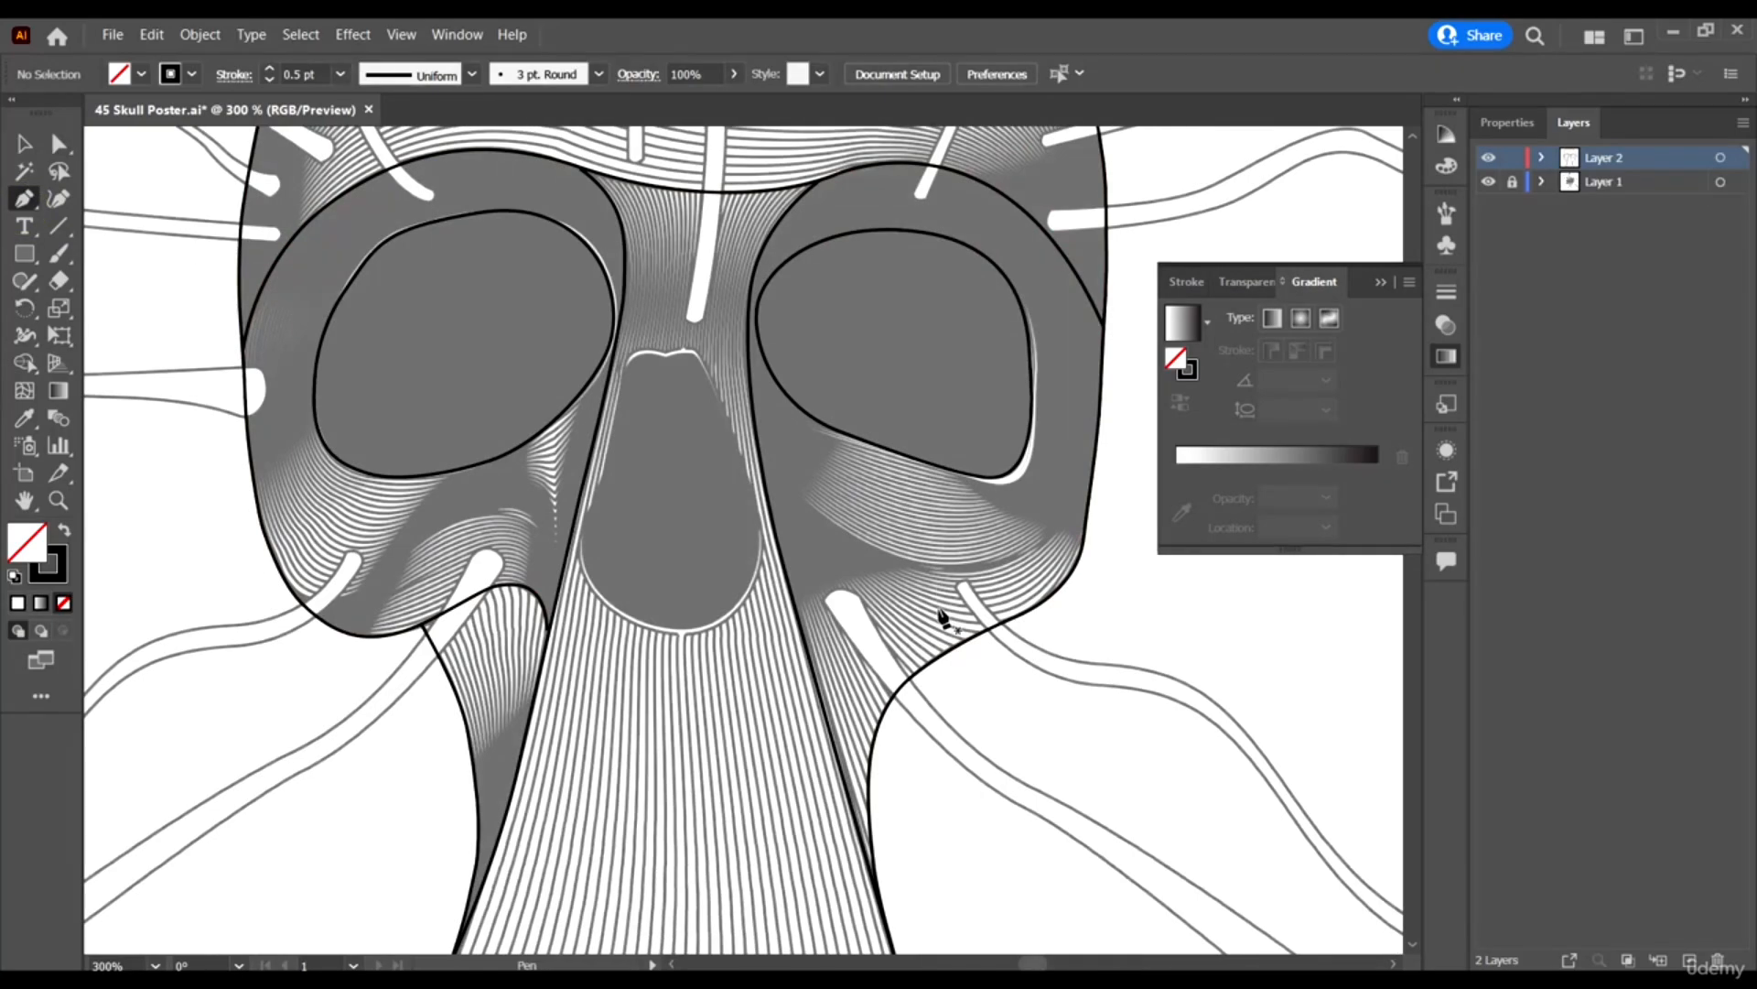
{"action": "scroll", "coordinate": [753, 441], "scroll_direction": "up", "scroll_amount": 1}
{"action": "left_click", "coordinate": [754, 397]}
{"action": "left_click_drag", "start_coordinate": [991, 604], "coordinate": [1180, 610]}
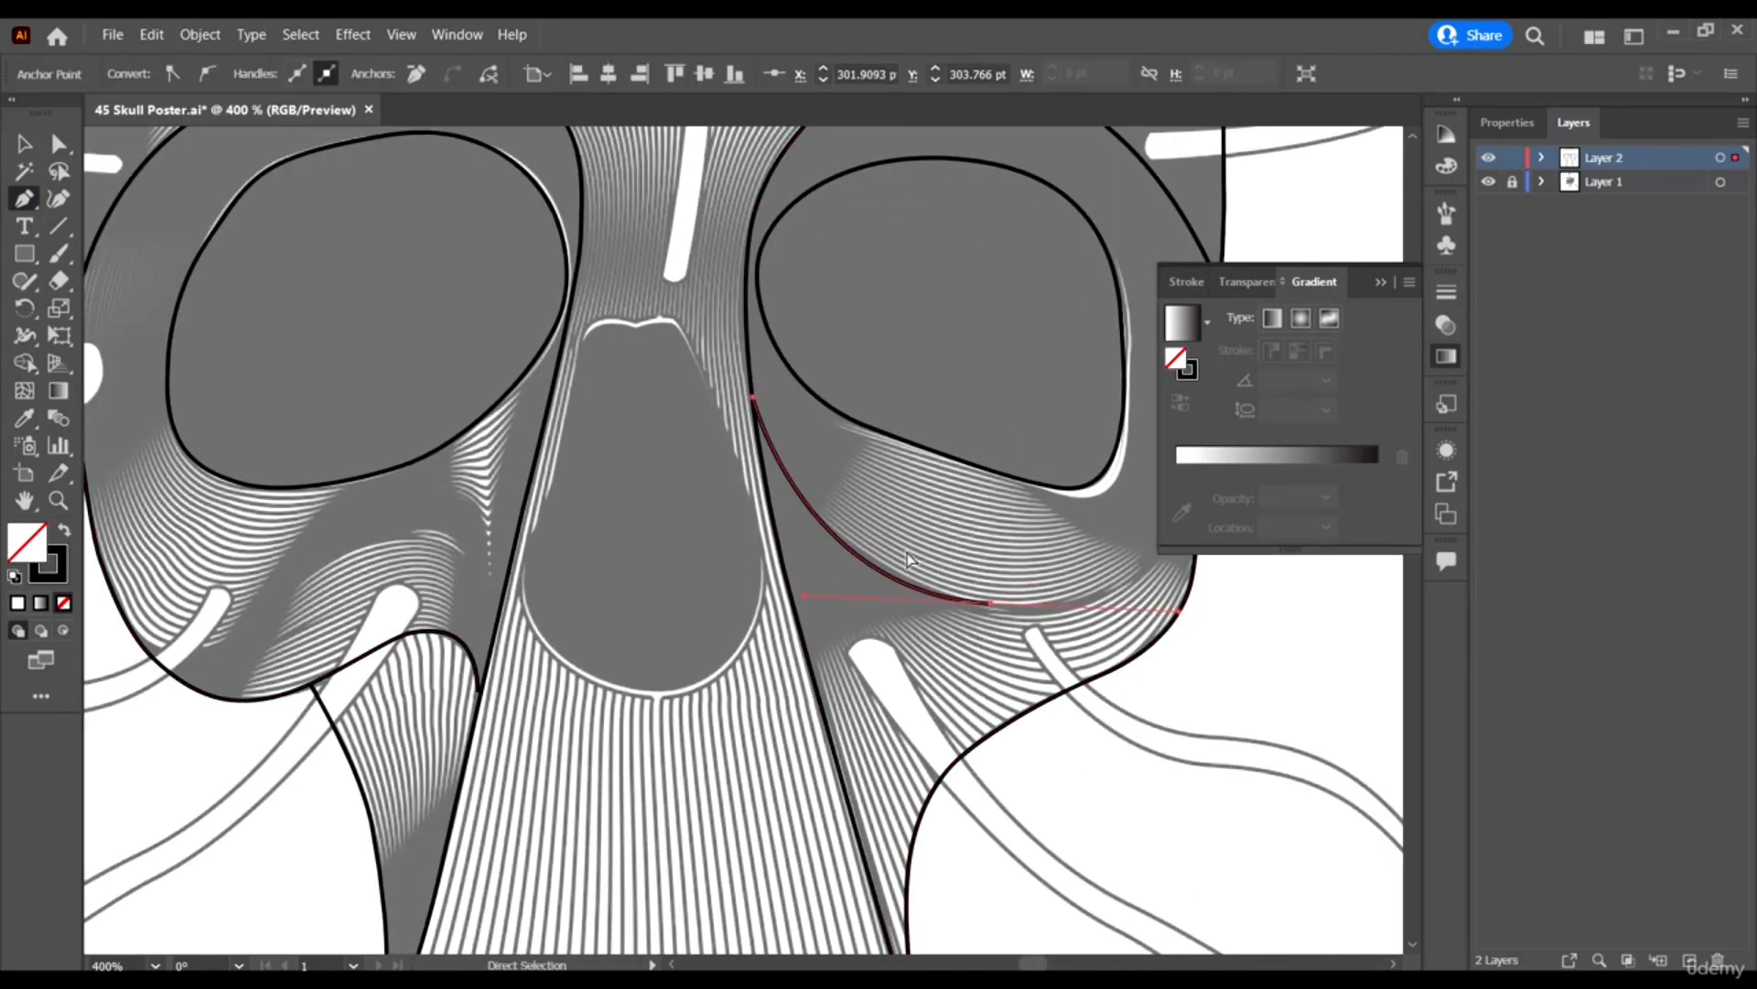
{"action": "scroll", "coordinate": [1183, 599], "scroll_direction": "right", "scroll_amount": 3}
{"action": "left_click", "coordinate": [1014, 433]}
{"action": "key", "text": "v"}
{"action": "left_click", "coordinate": [1060, 534]}
{"action": "scroll", "coordinate": [1062, 536], "scroll_direction": "down", "scroll_amount": 3}
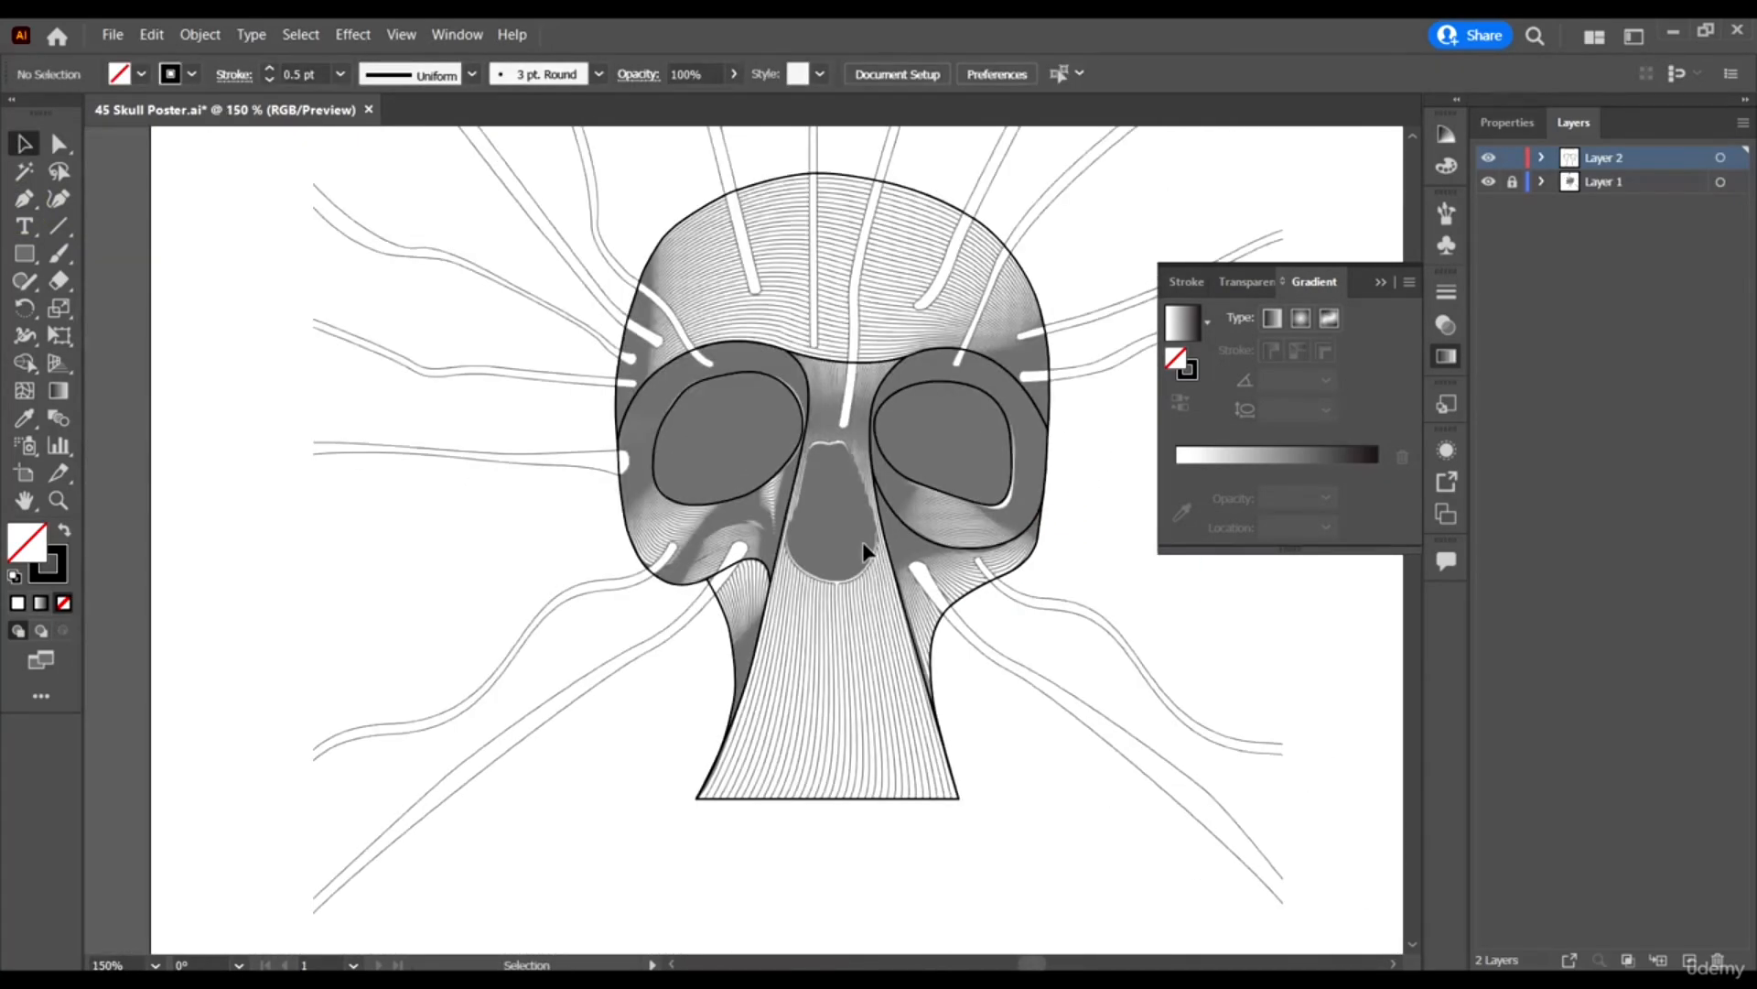
Start the nose cavity outline by tracing its top edge from the upper-left corner to the upper-right corner.
{"action": "scroll", "coordinate": [863, 549], "scroll_direction": "up", "scroll_amount": 2}
{"action": "scroll", "coordinate": [862, 540], "scroll_direction": "down", "scroll_amount": 1}
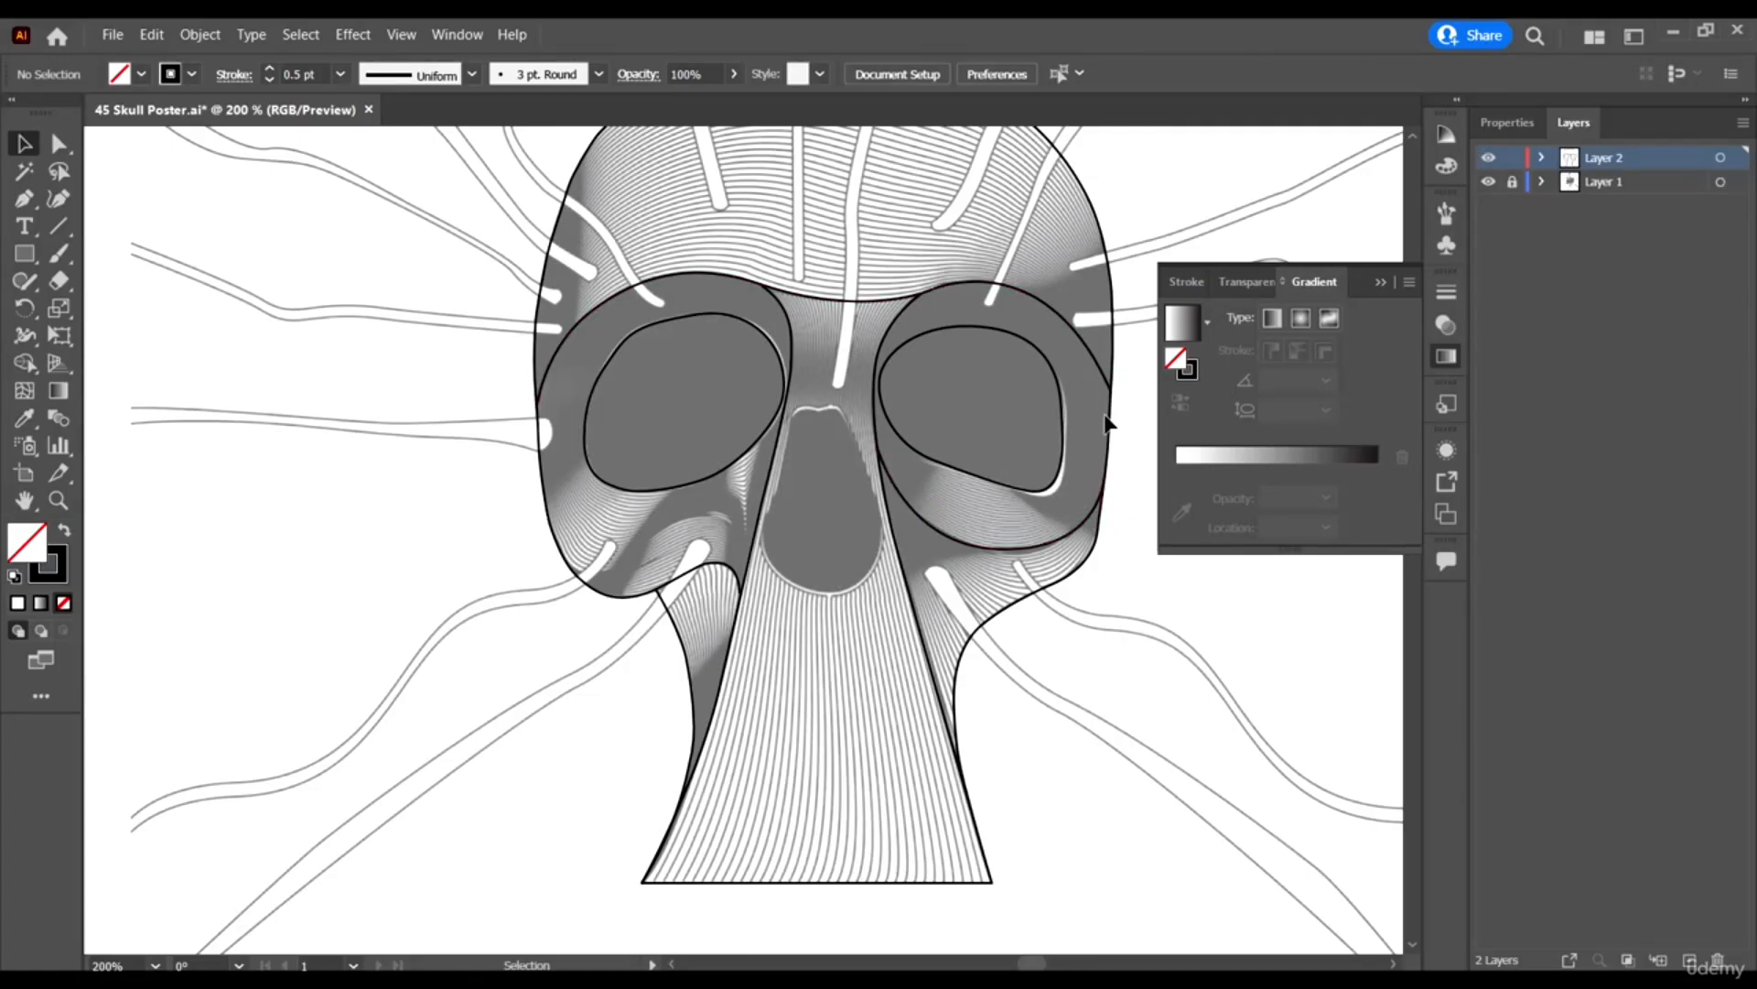
{"action": "scroll", "coordinate": [851, 416], "scroll_direction": "up", "scroll_amount": 6}
{"action": "key", "text": "p"}
{"action": "left_click", "coordinate": [490, 412]}
{"action": "left_click_drag", "start_coordinate": [641, 362], "coordinate": [771, 412]}
{"action": "scroll", "coordinate": [771, 416], "scroll_direction": "down", "scroll_amount": 2}
{"action": "scroll", "coordinate": [865, 512], "scroll_direction": "down", "scroll_amount": 2}
Continue the nose cavity outline down the right side, around the rounded base and up the left side, closing the path.
{"action": "left_click_drag", "start_coordinate": [895, 646], "coordinate": [896, 704]}
{"action": "left_click_drag", "start_coordinate": [732, 833], "coordinate": [589, 837]}
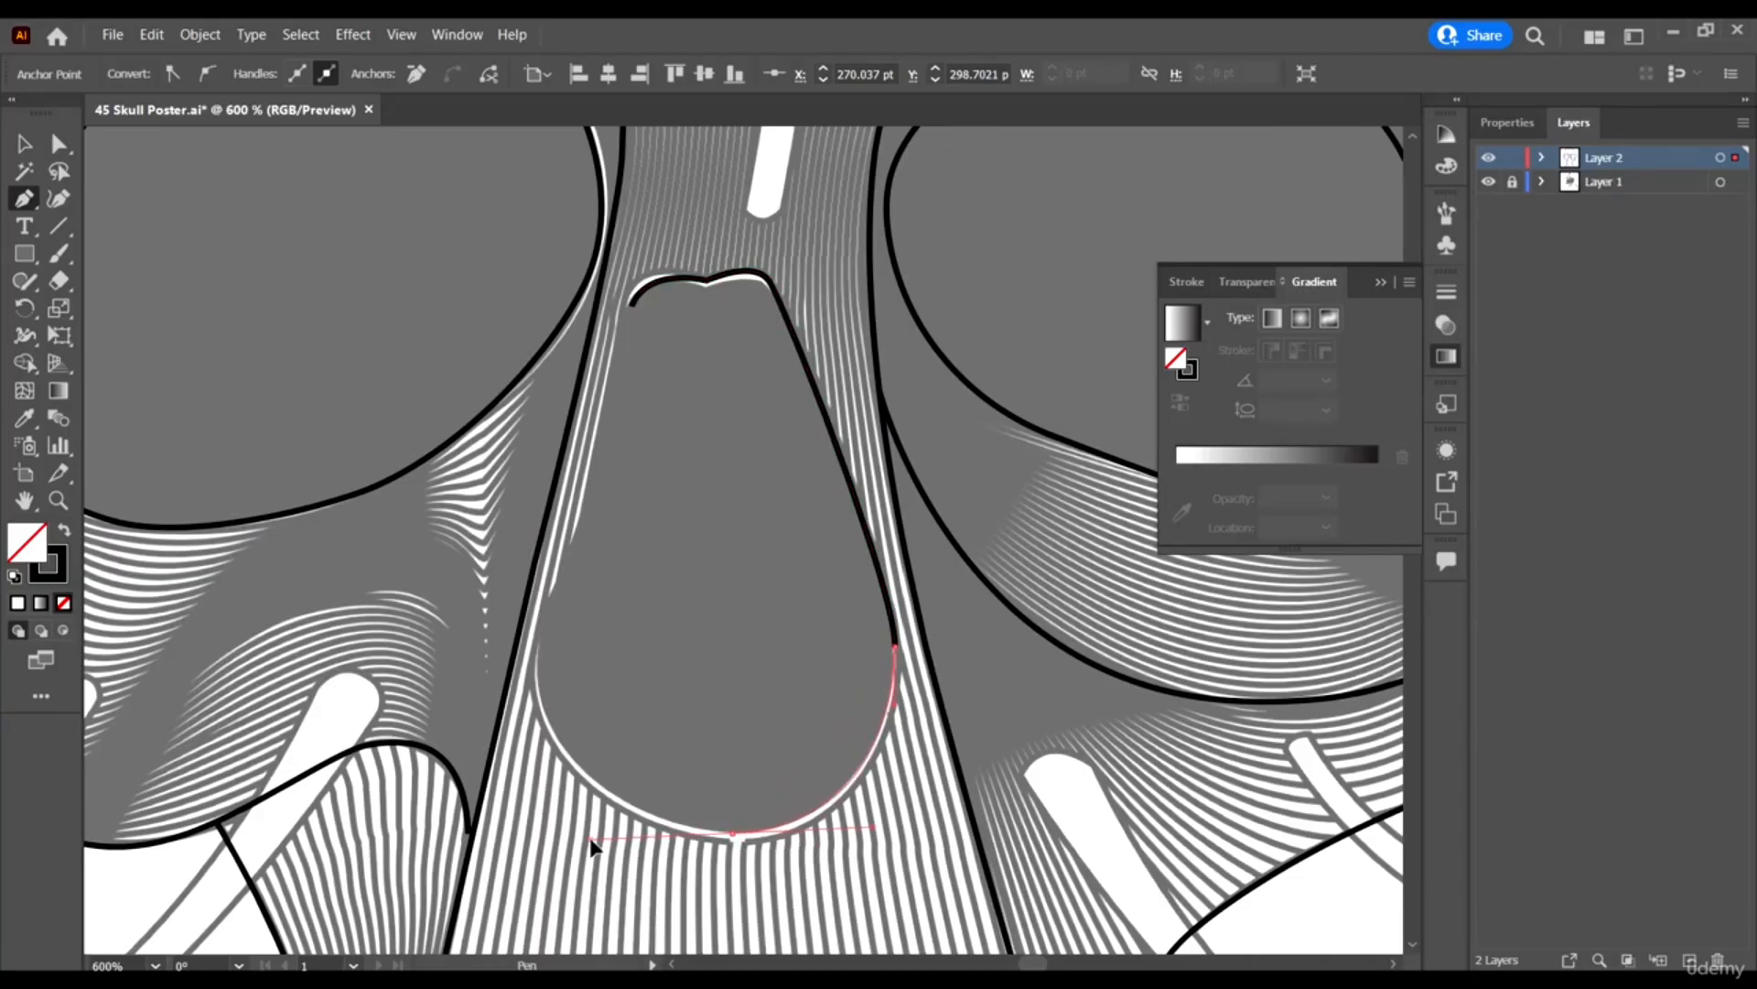
{"action": "left_click_drag", "start_coordinate": [535, 672], "coordinate": [542, 642]}
{"action": "scroll", "coordinate": [600, 509], "scroll_direction": "up", "scroll_amount": 2}
{"action": "left_click_drag", "start_coordinate": [586, 568], "coordinate": [593, 533]}
{"action": "left_click", "coordinate": [632, 393]}
Round the lower-left corner of the nose cavity outline with a corner radius of about 19 pt.
{"action": "key", "text": "a"}
{"action": "left_click", "coordinate": [534, 760]}
{"action": "left_click_drag", "start_coordinate": [540, 729], "coordinate": [677, 817]}
{"action": "left_click", "coordinate": [172, 73]}
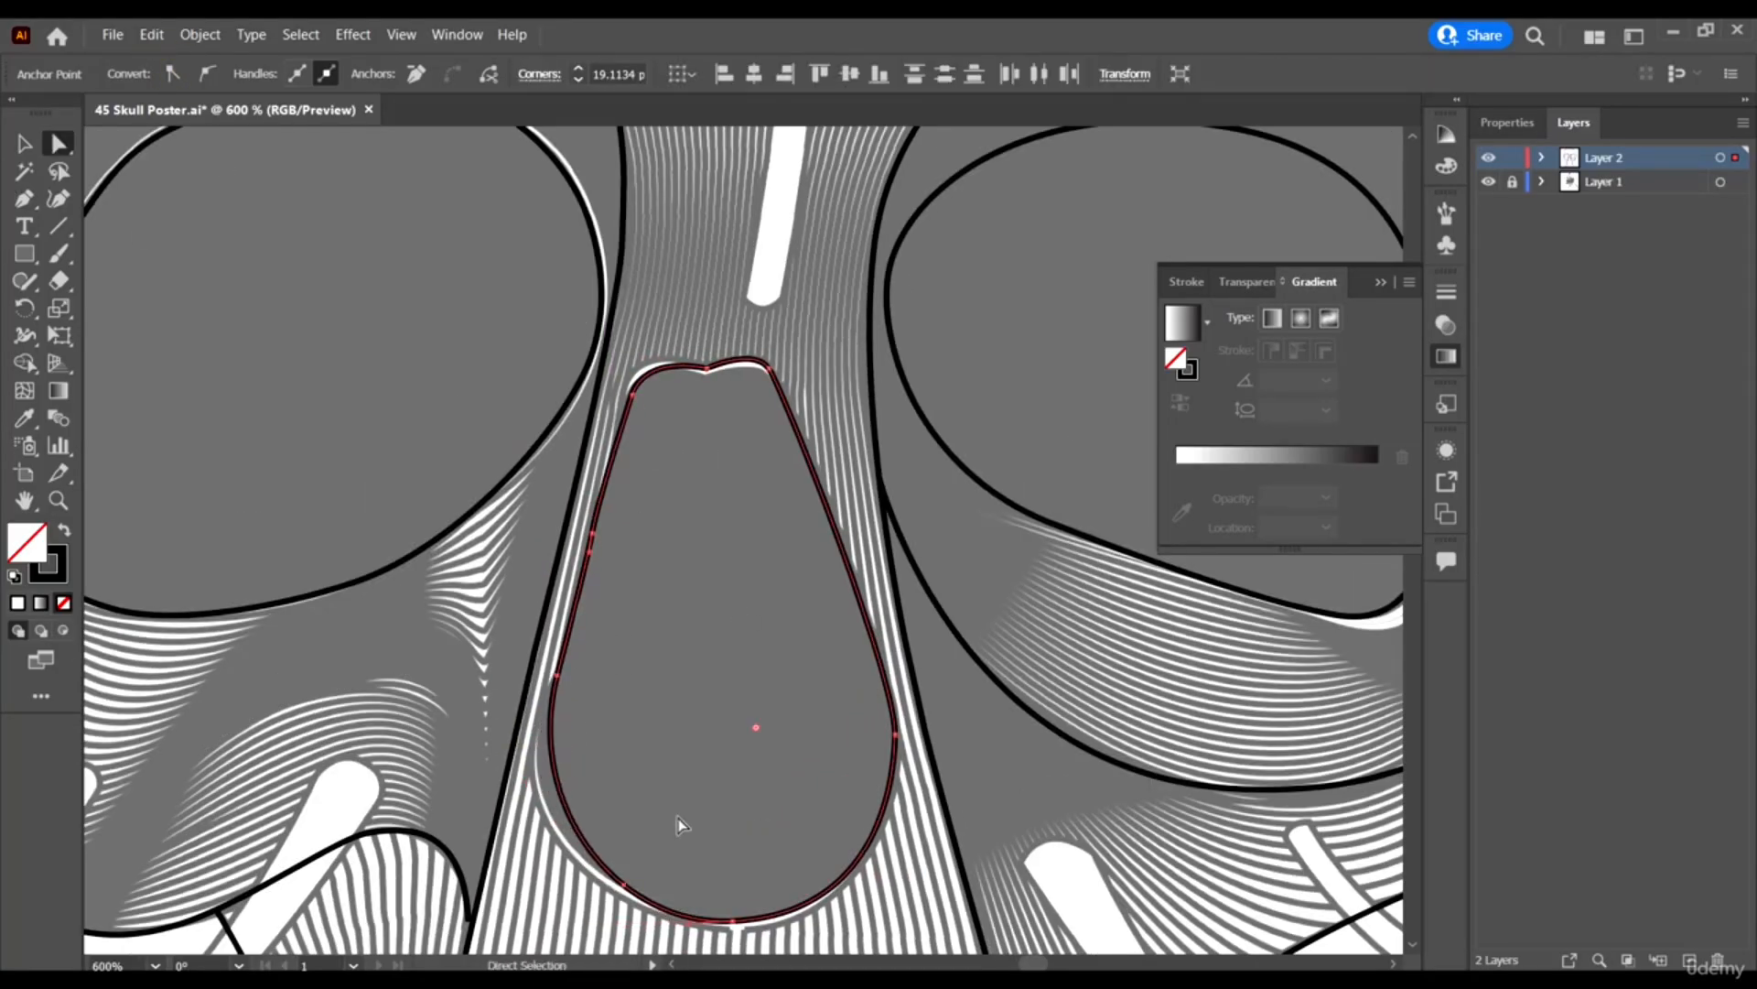
Adjust the handles and anchors along the nose cavity's lower-left curve to match the reference, and deselect the path.
{"action": "left_click", "coordinate": [733, 921]}
{"action": "left_click_drag", "start_coordinate": [651, 925], "coordinate": [630, 928]}
{"action": "mouse_move", "coordinate": [568, 821]}
{"action": "left_mouse_down"}
{"action": "mouse_move", "coordinate": [551, 822]}
{"action": "mouse_move", "coordinate": [565, 850]}
{"action": "left_mouse_up"}
{"action": "left_click_drag", "start_coordinate": [551, 701], "coordinate": [554, 672]}
{"action": "left_click_drag", "start_coordinate": [551, 822], "coordinate": [557, 828]}
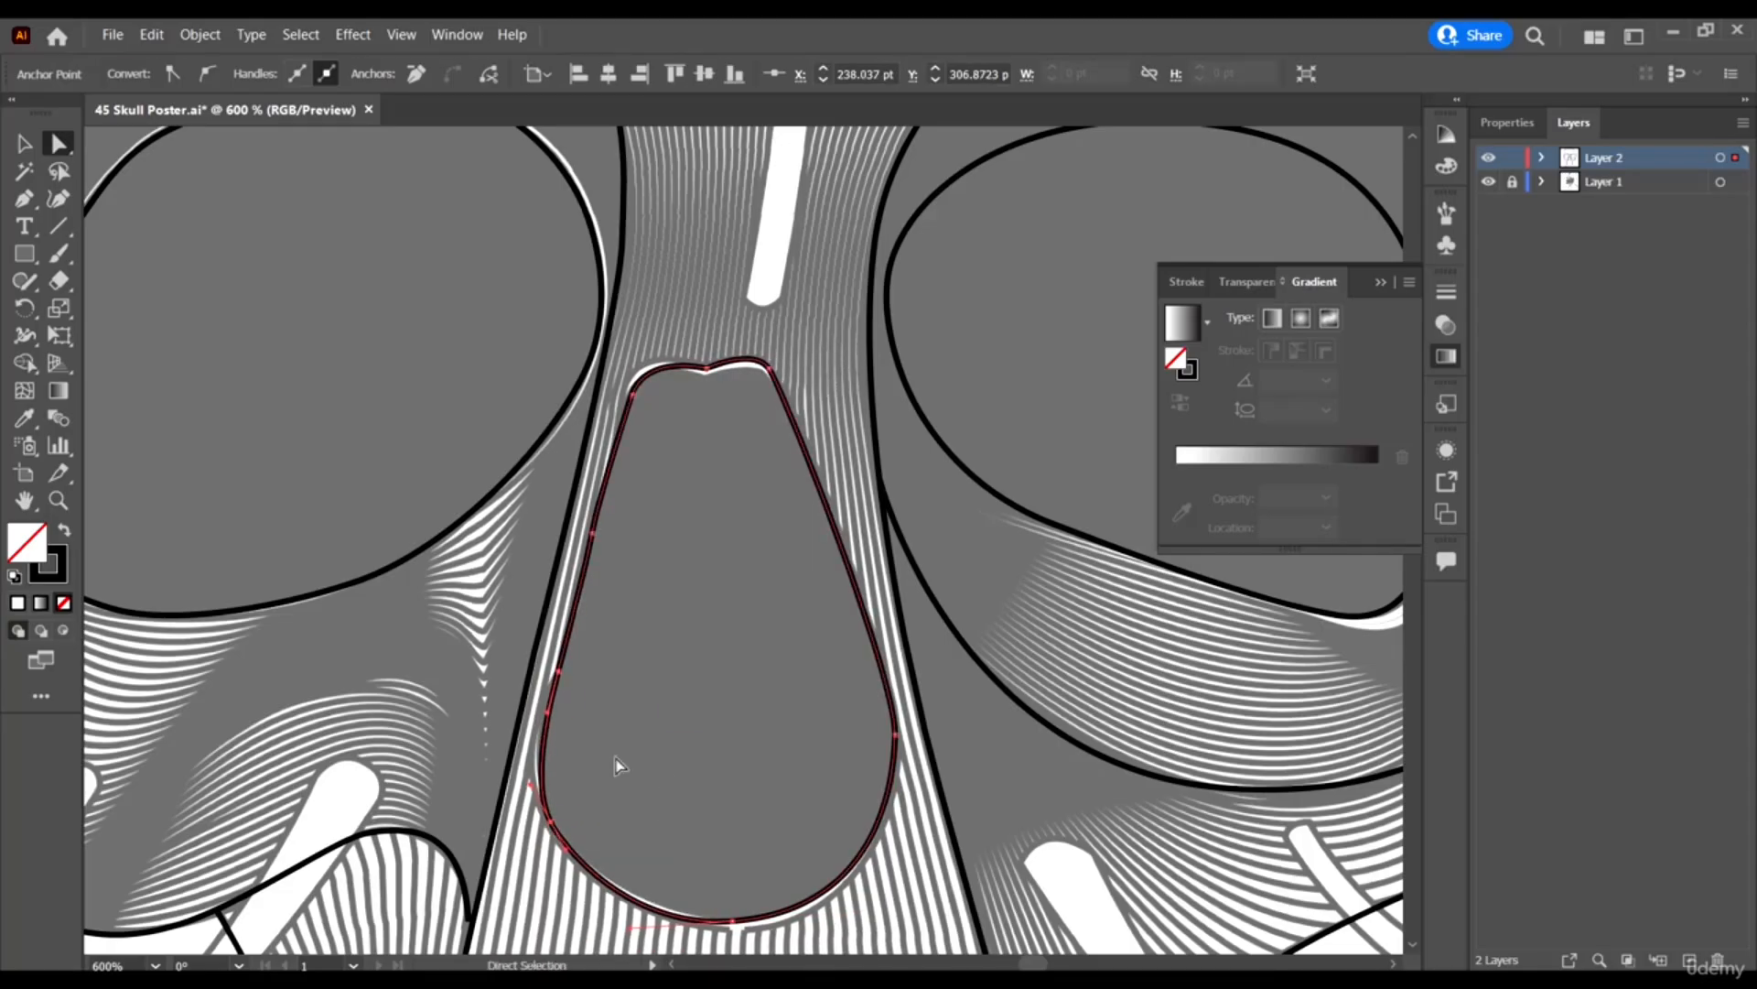
{"action": "left_click", "coordinate": [616, 760]}
Refine the top edge of the nose cavity outline to follow the reference and deselect it.
{"action": "scroll", "coordinate": [616, 761], "scroll_direction": "down", "scroll_amount": 2}
{"action": "scroll", "coordinate": [547, 499], "scroll_direction": "up", "scroll_amount": 3}
{"action": "left_click", "coordinate": [597, 597]}
{"action": "left_click_drag", "start_coordinate": [677, 596], "coordinate": [686, 613]}
{"action": "left_click", "coordinate": [633, 658]}
{"action": "left_click", "coordinate": [607, 628]}
{"action": "scroll", "coordinate": [701, 500], "scroll_direction": "down", "scroll_amount": 3}
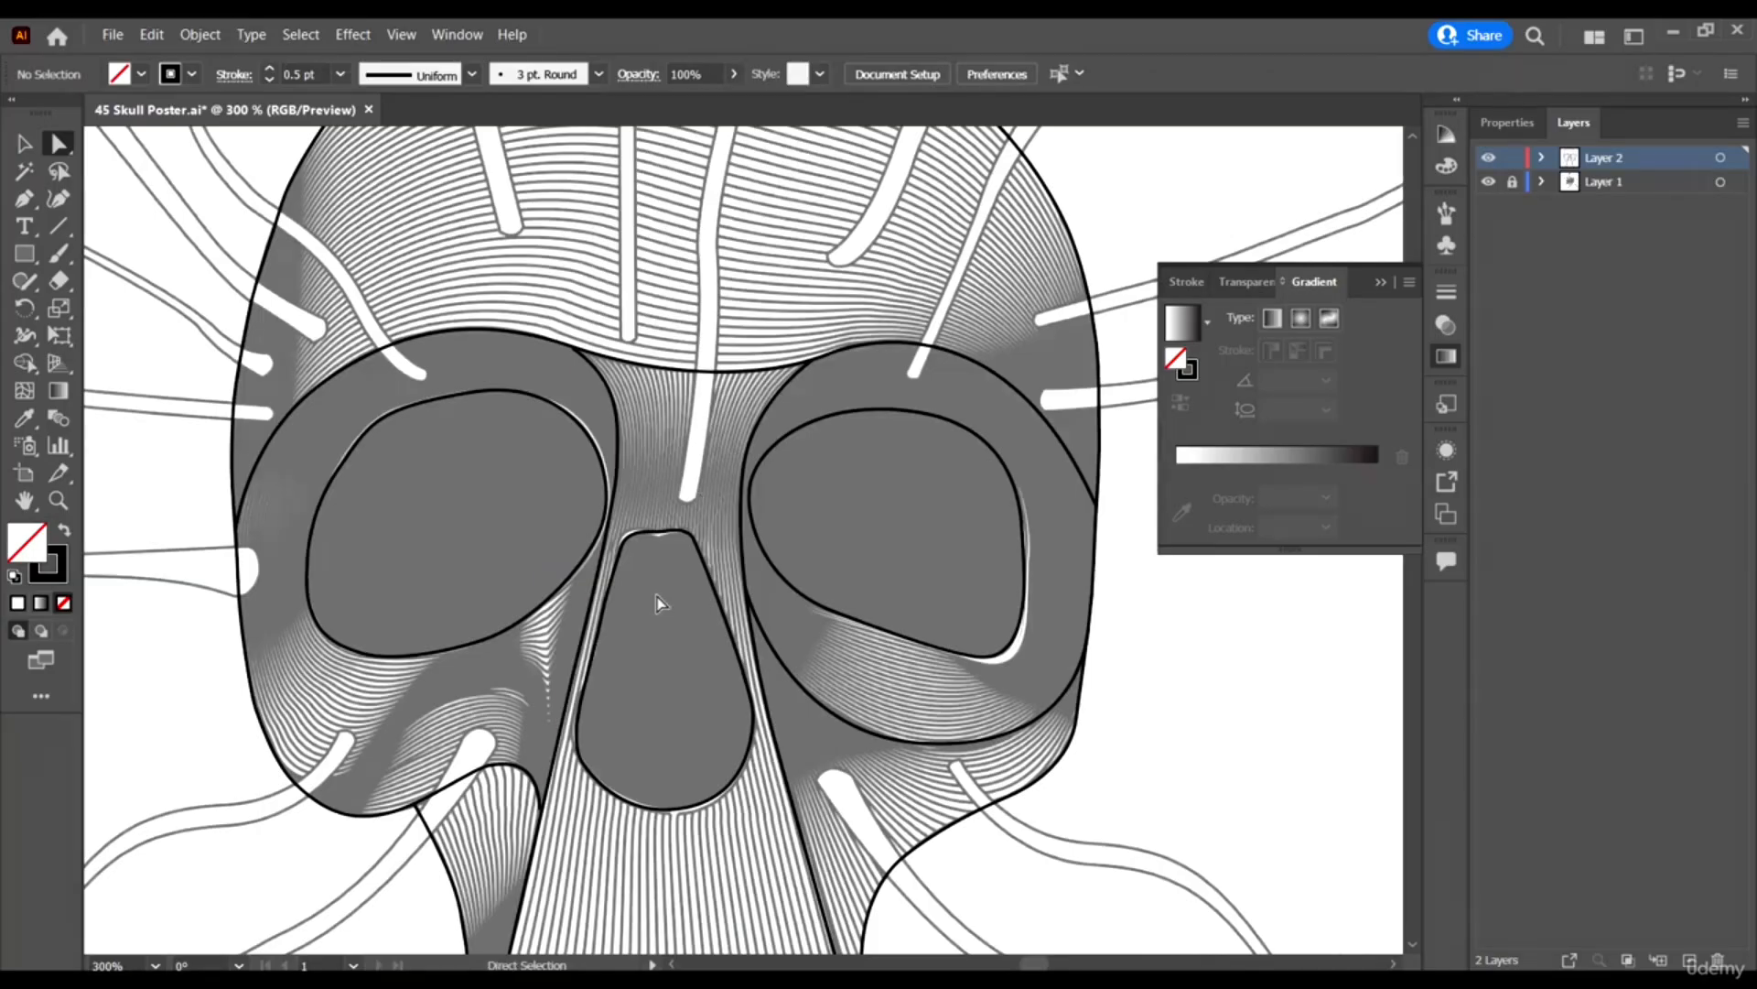
Hide the reference artwork on Layer 1 and inspect the traced skull outlines on their own.
{"action": "scroll", "coordinate": [658, 599], "scroll_direction": "down", "scroll_amount": 3}
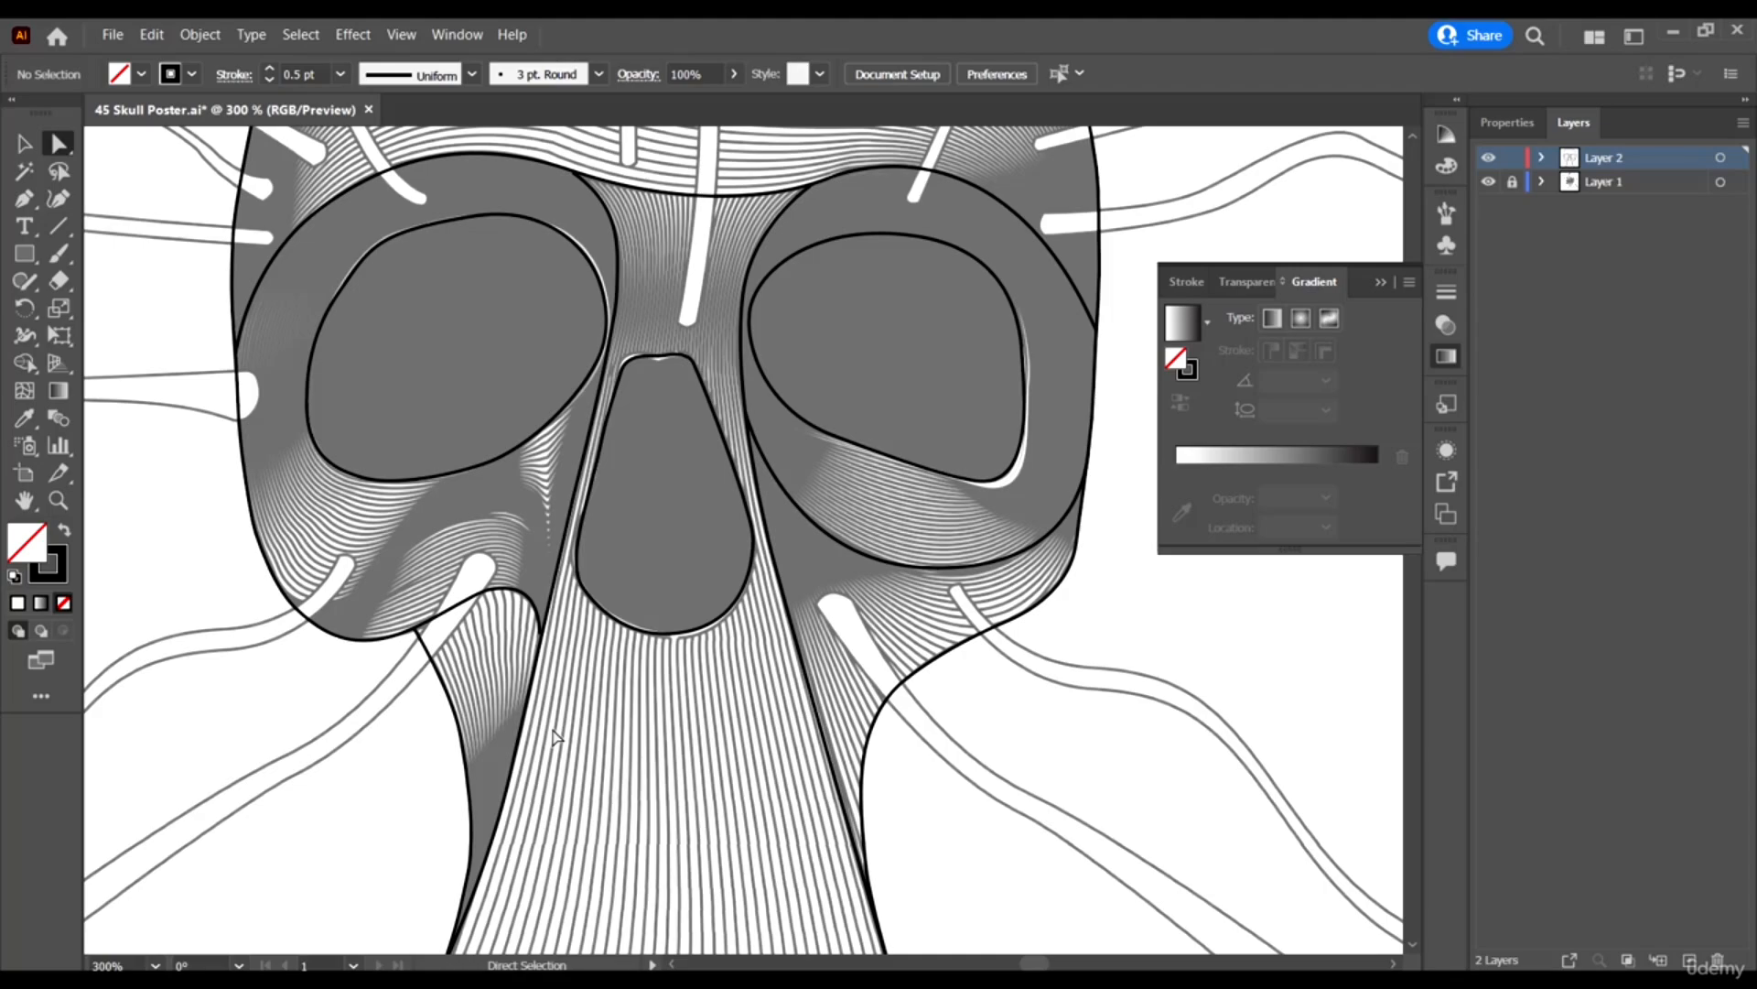
{"action": "scroll", "coordinate": [554, 737], "scroll_direction": "up", "scroll_amount": 5}
{"action": "key", "text": "v"}
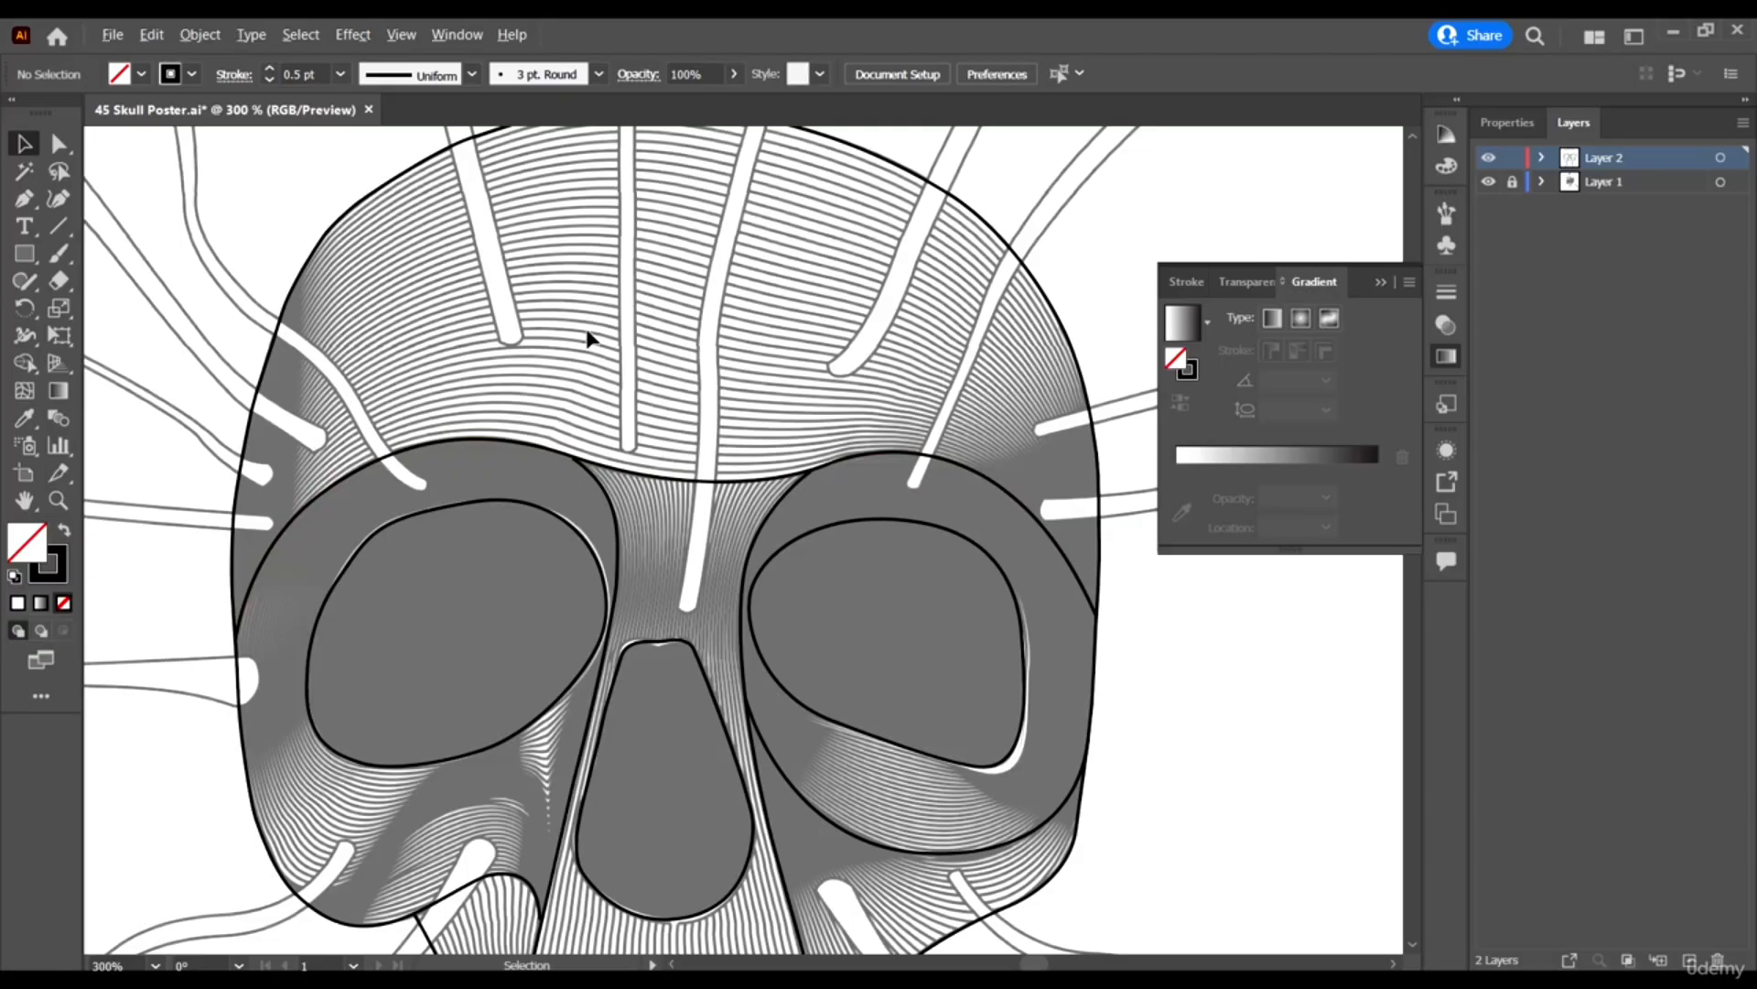
{"action": "scroll", "coordinate": [604, 368], "scroll_direction": "down", "scroll_amount": 3}
{"action": "scroll", "coordinate": [547, 384], "scroll_direction": "up", "scroll_amount": 2}
{"action": "scroll", "coordinate": [548, 384], "scroll_direction": "up", "scroll_amount": 1}
{"action": "scroll", "coordinate": [548, 386], "scroll_direction": "down", "scroll_amount": 3}
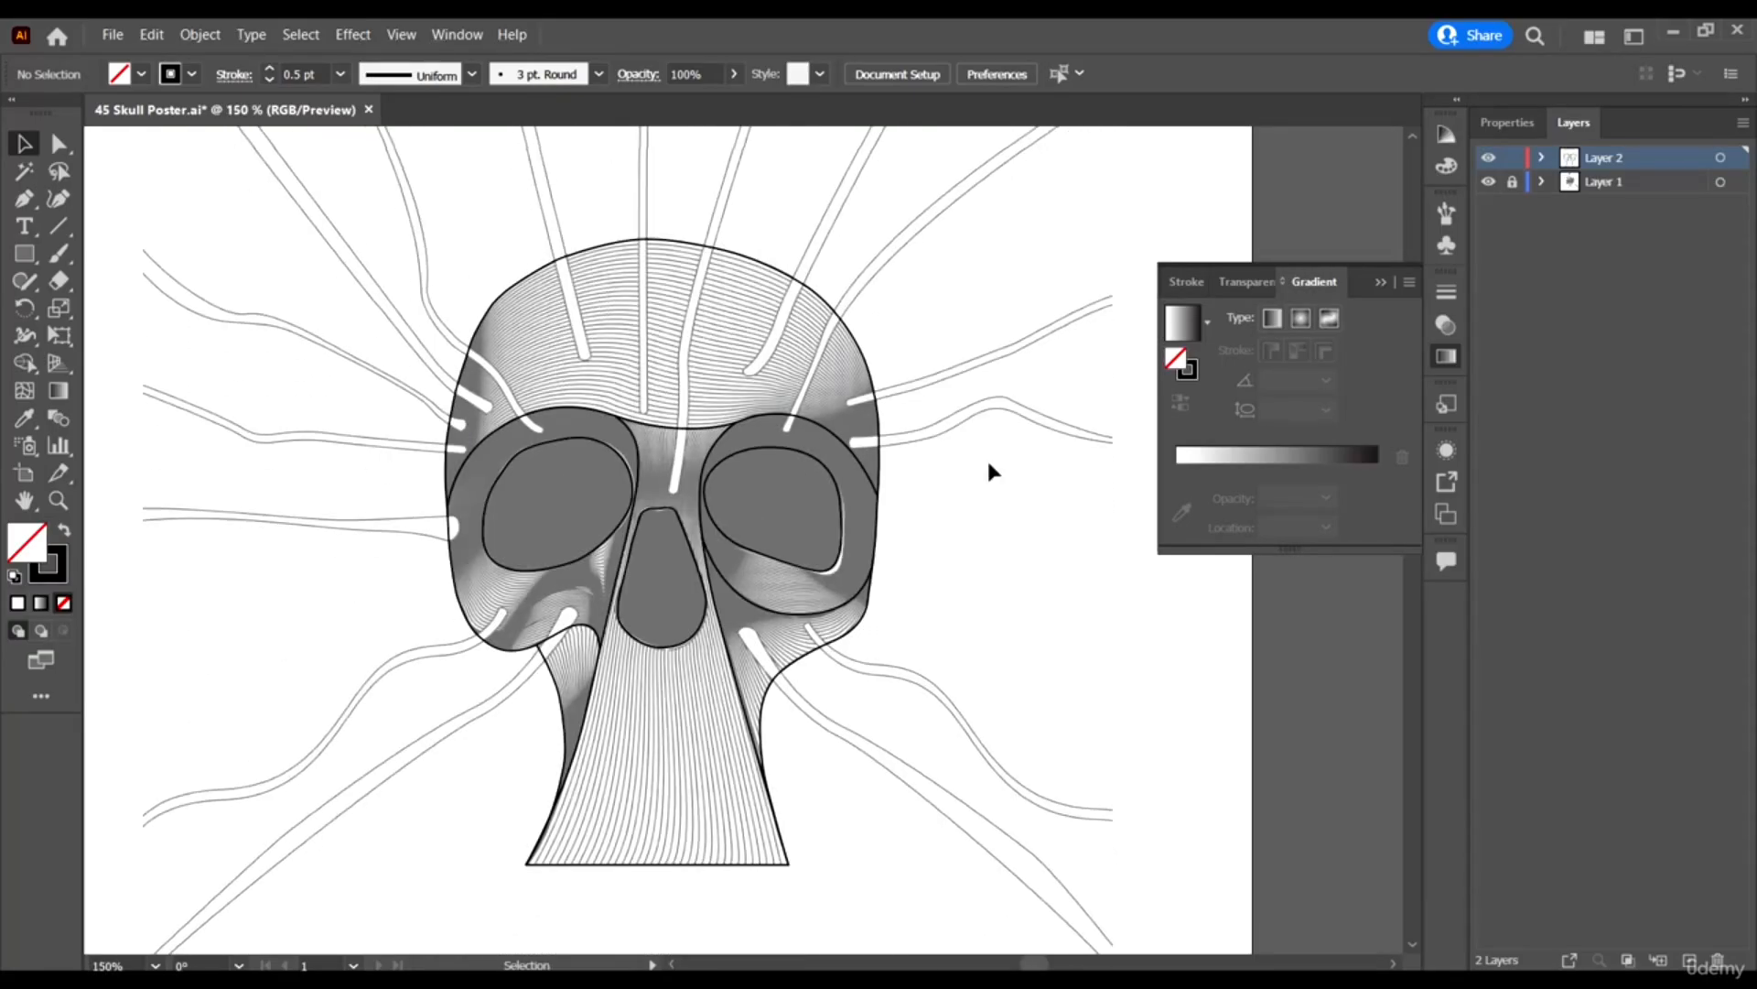
{"action": "left_click", "coordinate": [1490, 182]}
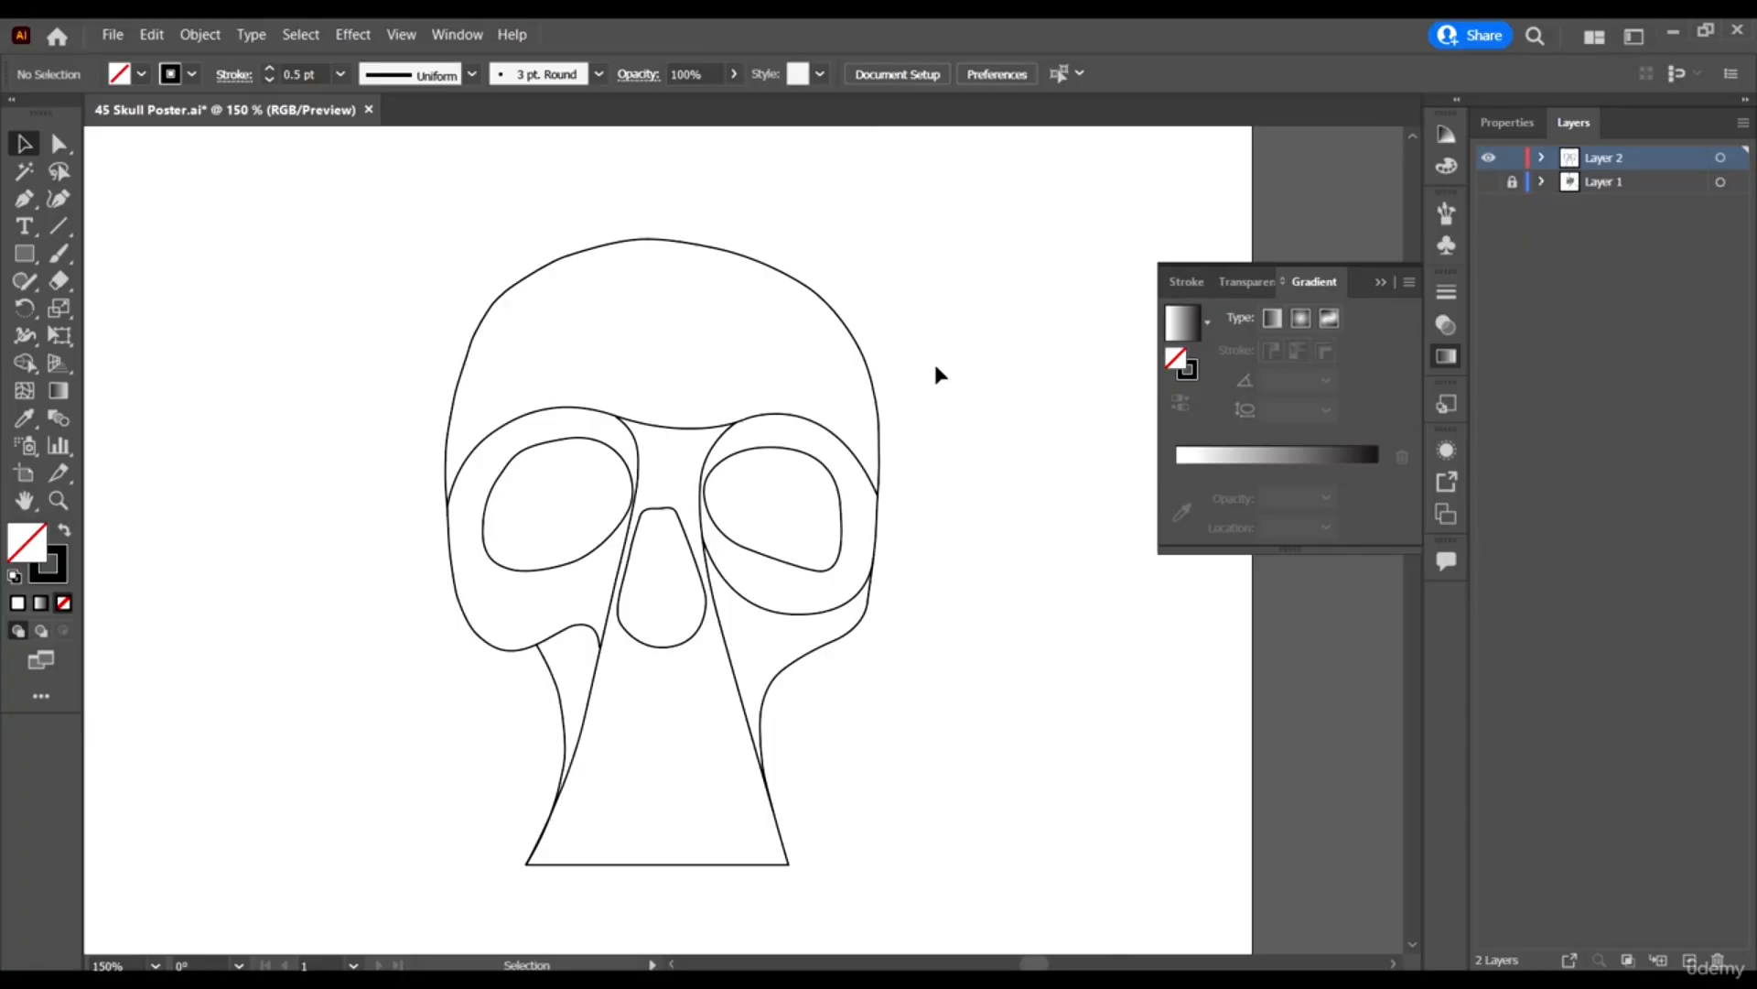
{"action": "scroll", "coordinate": [935, 373], "scroll_direction": "down", "scroll_amount": 2}
{"action": "scroll", "coordinate": [571, 370], "scroll_direction": "up", "scroll_amount": 1}
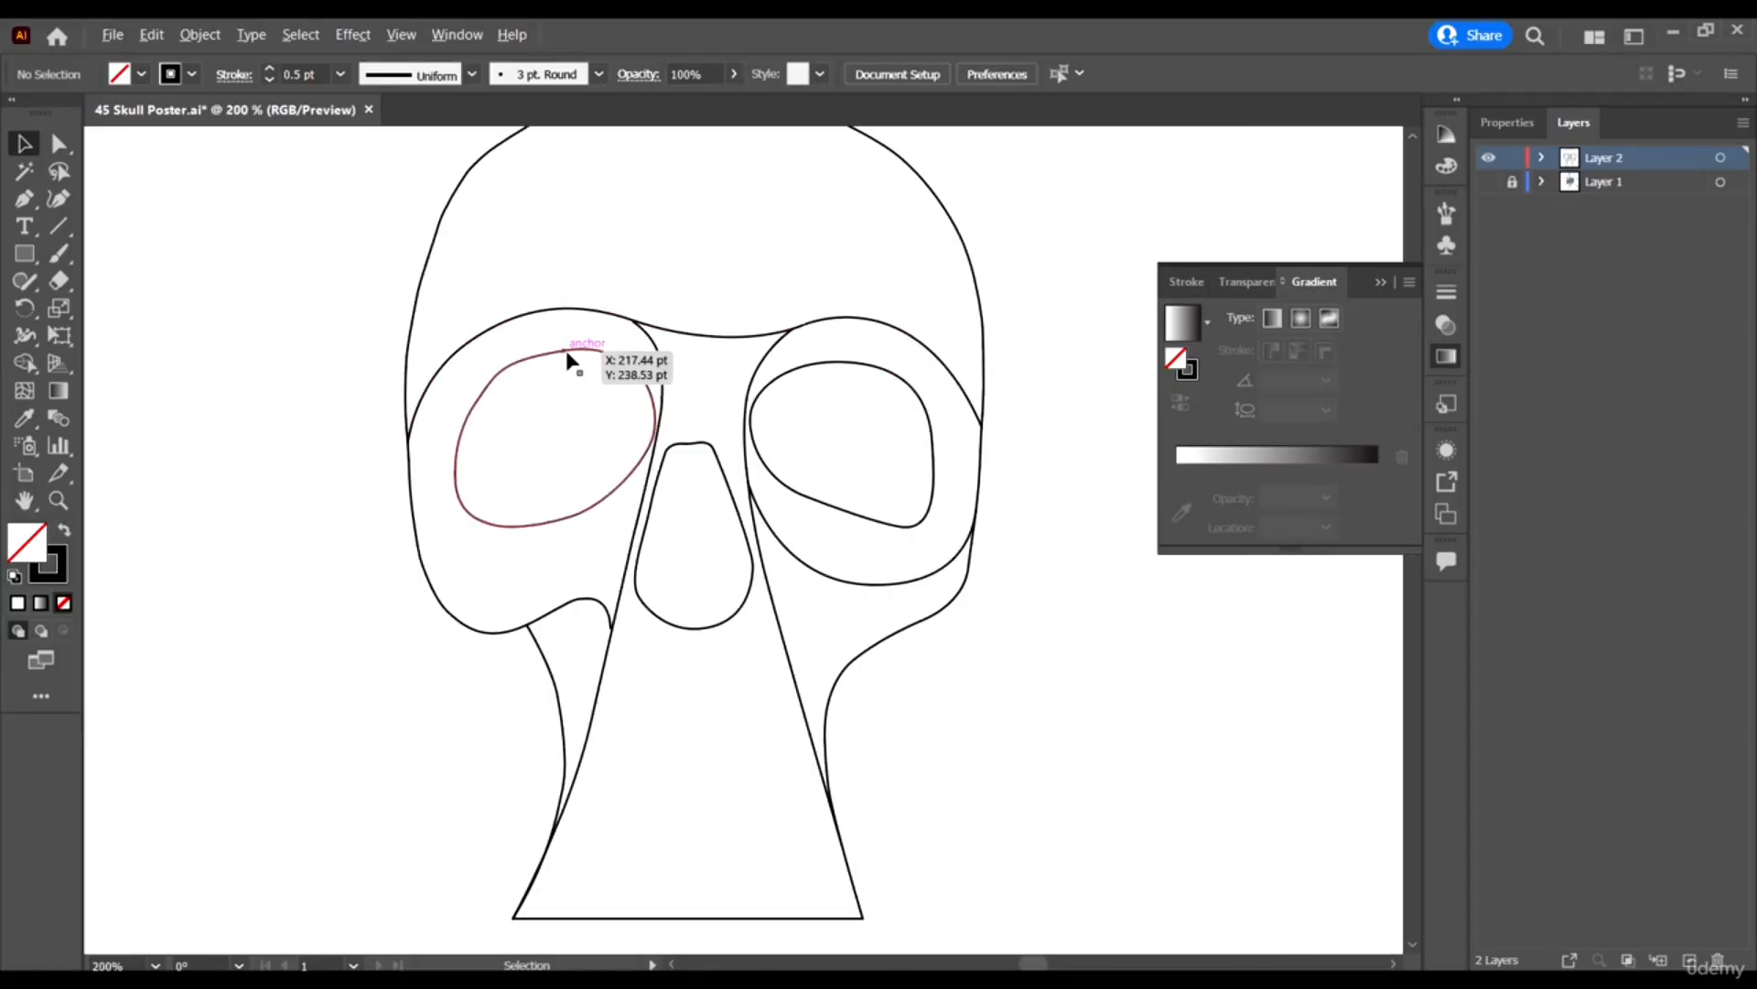
{"action": "scroll", "coordinate": [585, 497], "scroll_direction": "down", "scroll_amount": 1}
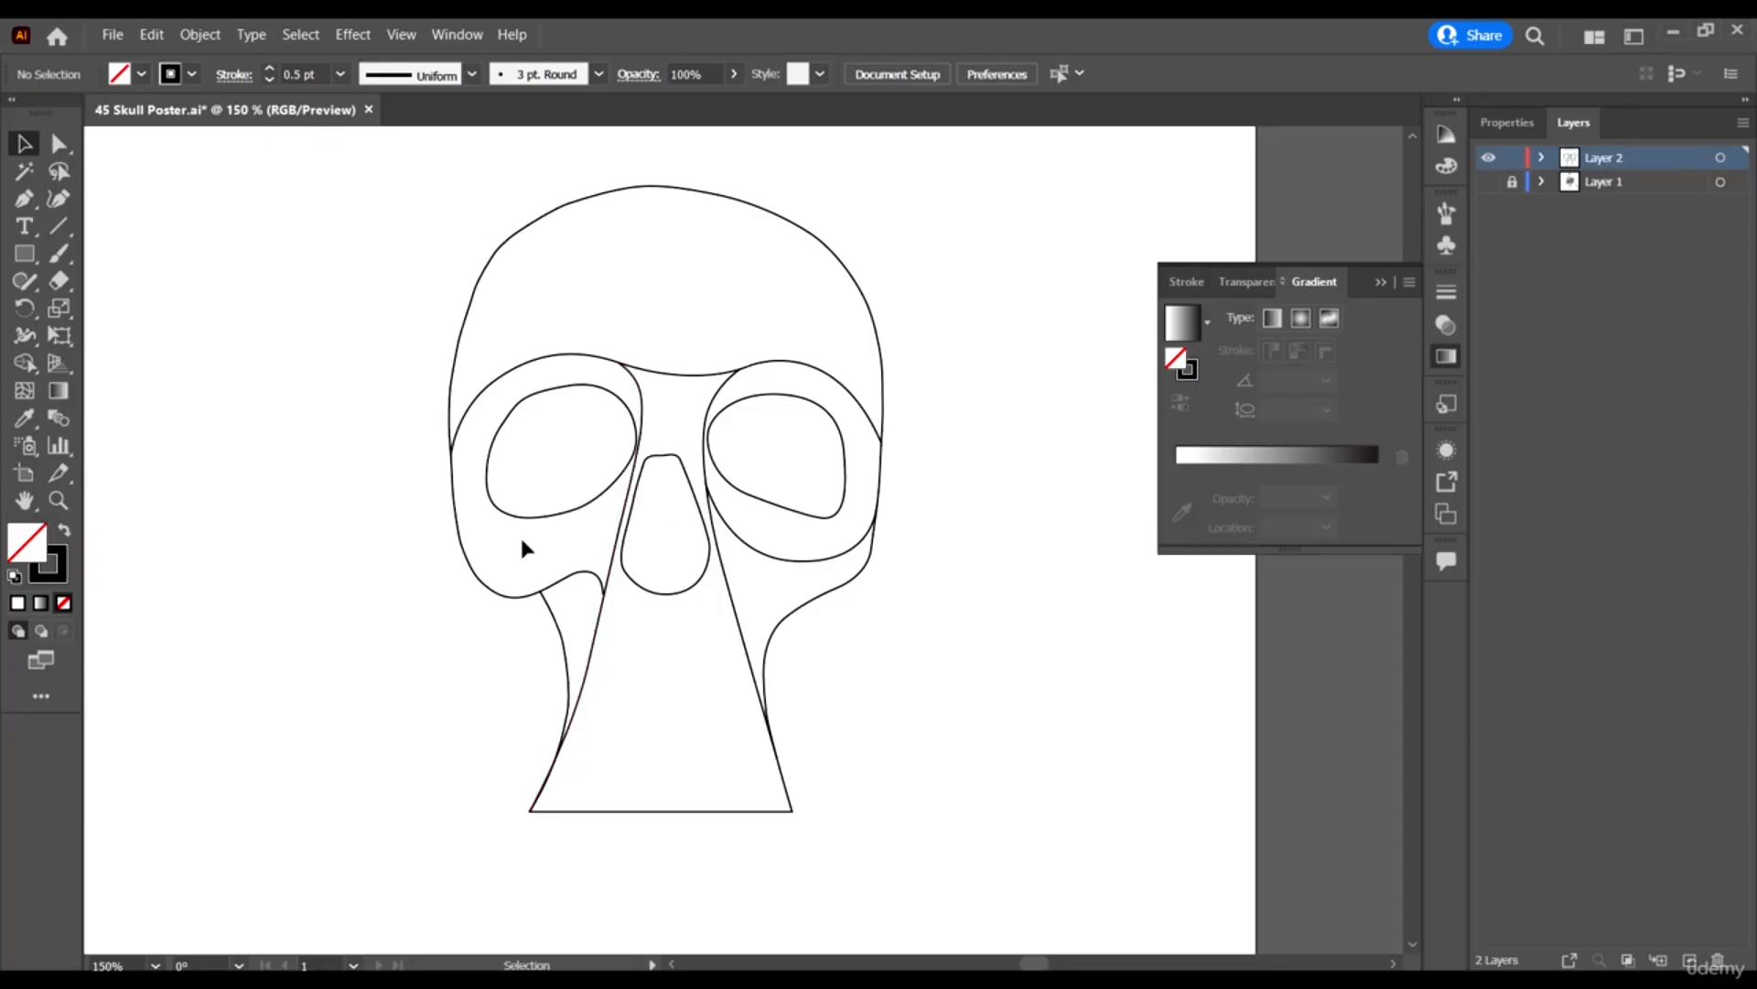
Try moving the left eye, right eye and nose cavity outlines out of place, undoing each move.
{"action": "left_click_drag", "start_coordinate": [575, 508], "coordinate": [458, 506]}
{"action": "key", "text": "ctrl+z"}
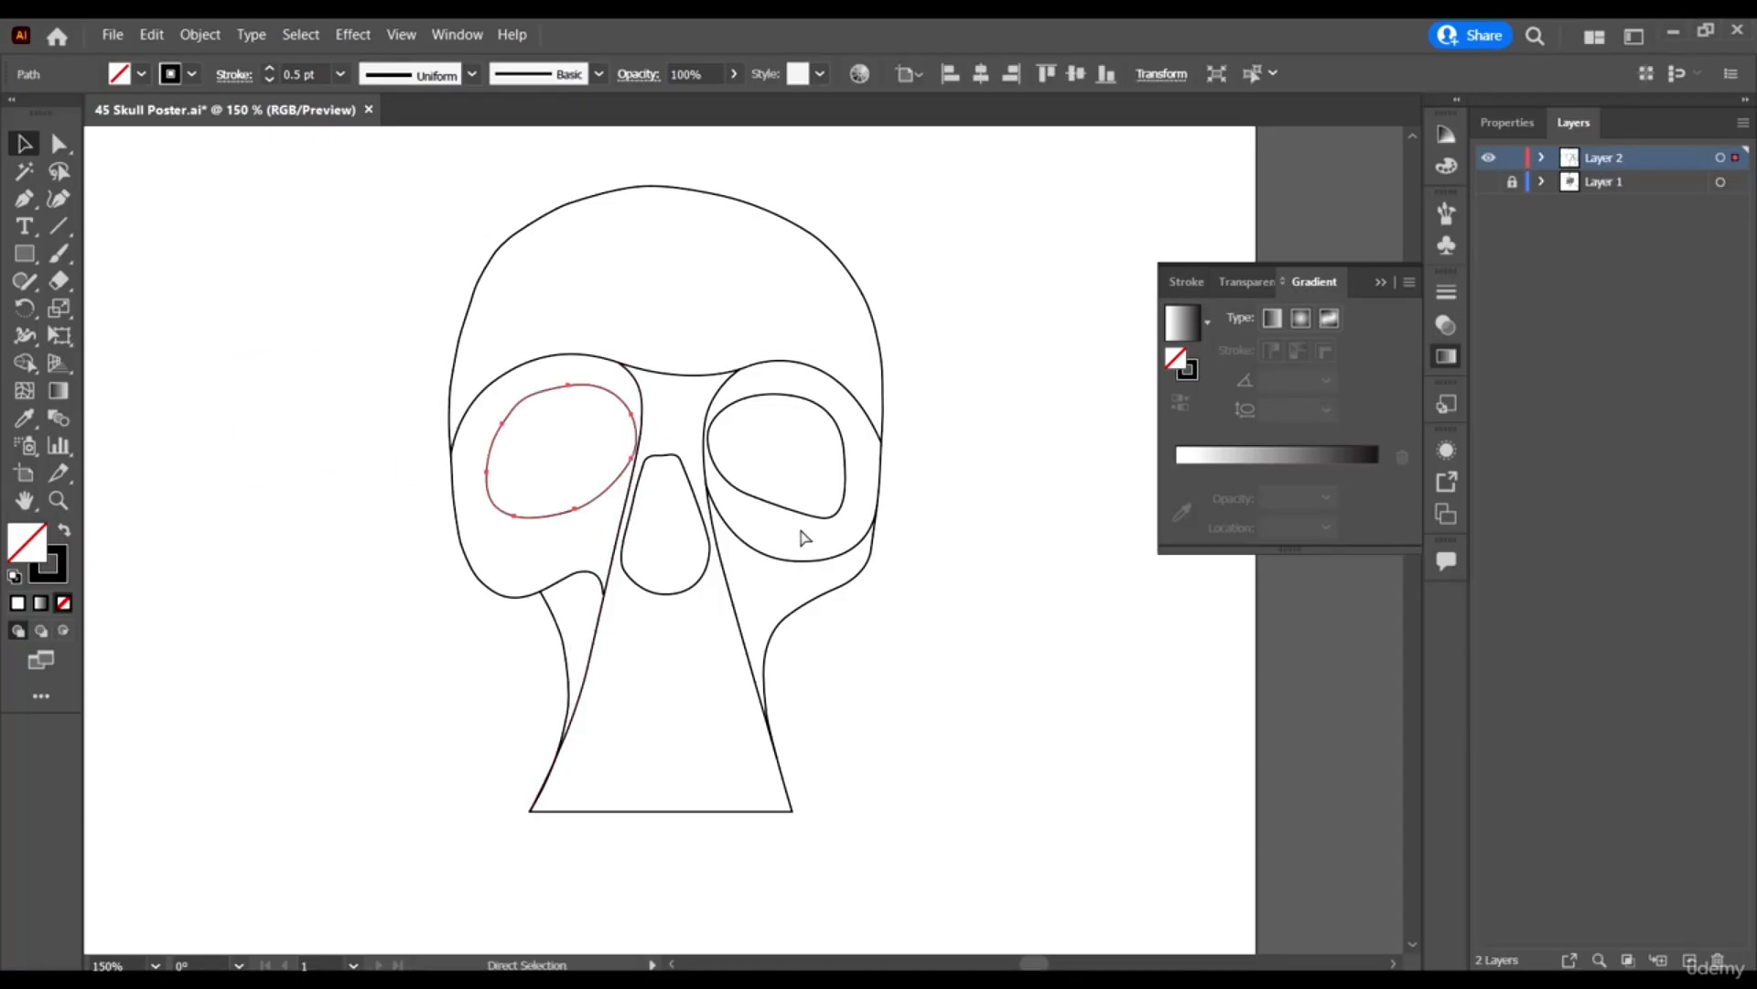
{"action": "left_click_drag", "start_coordinate": [795, 509], "coordinate": [1120, 510]}
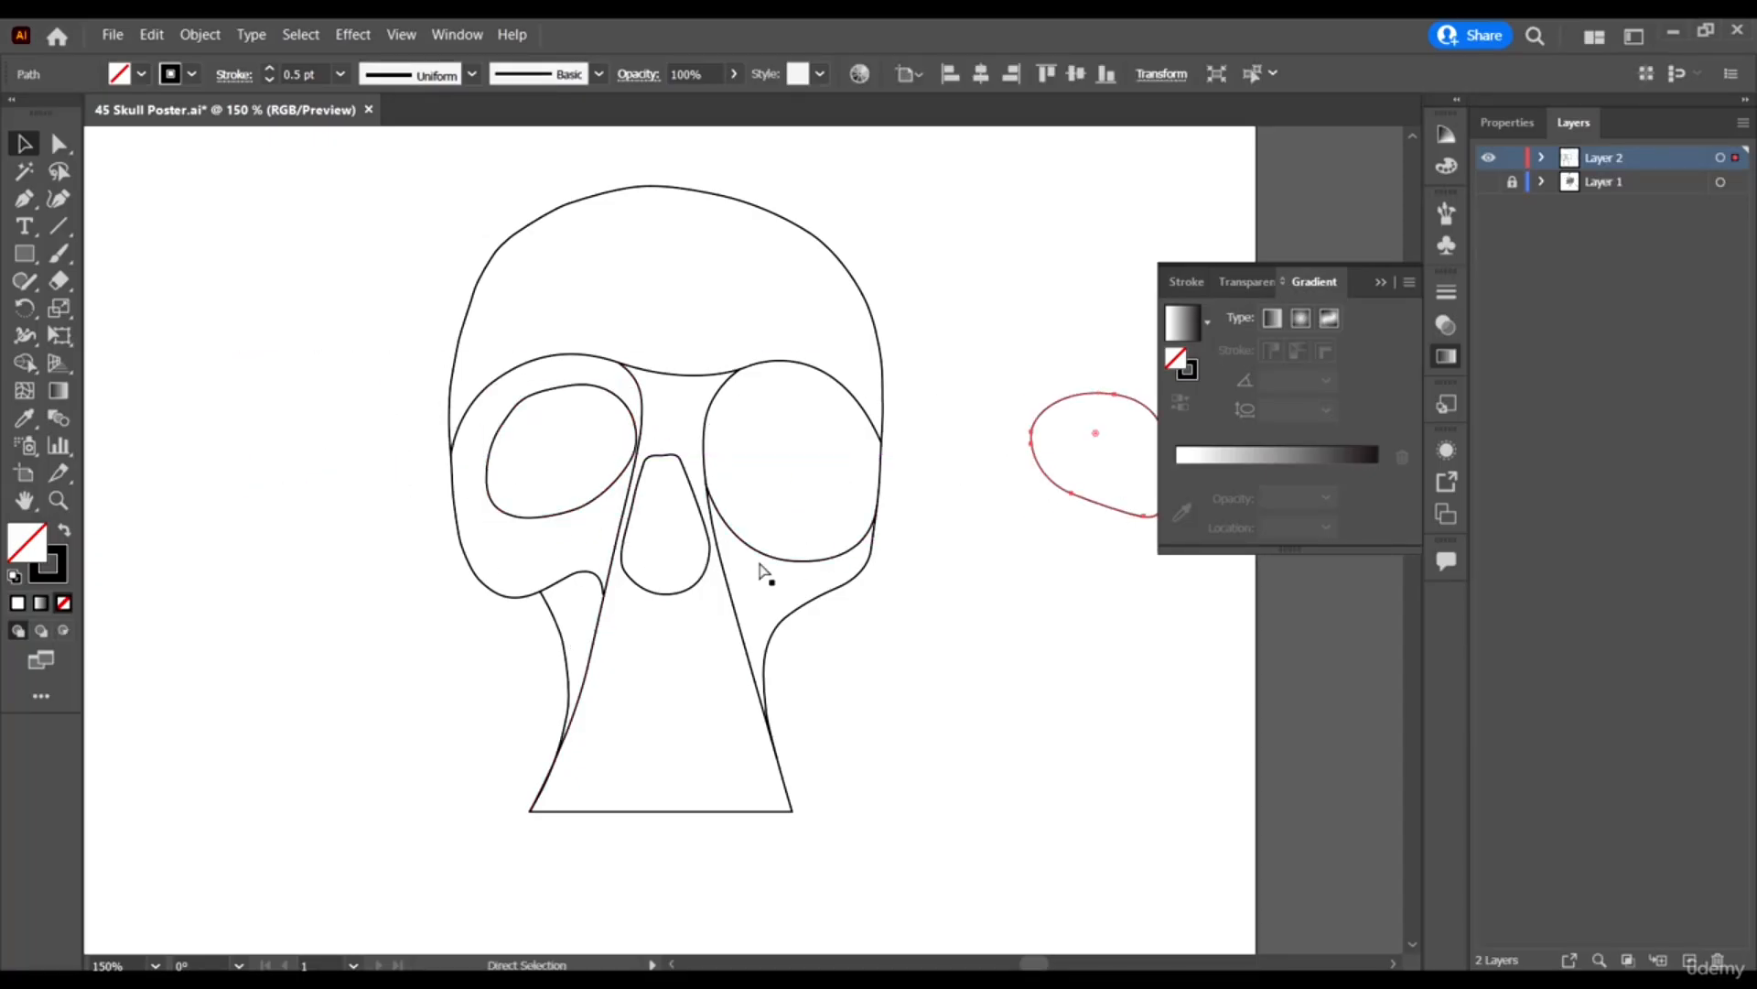
{"action": "key", "text": "ctrl+z"}
{"action": "left_click_drag", "start_coordinate": [671, 595], "coordinate": [687, 746]}
{"action": "key", "text": "ctrl+z"}
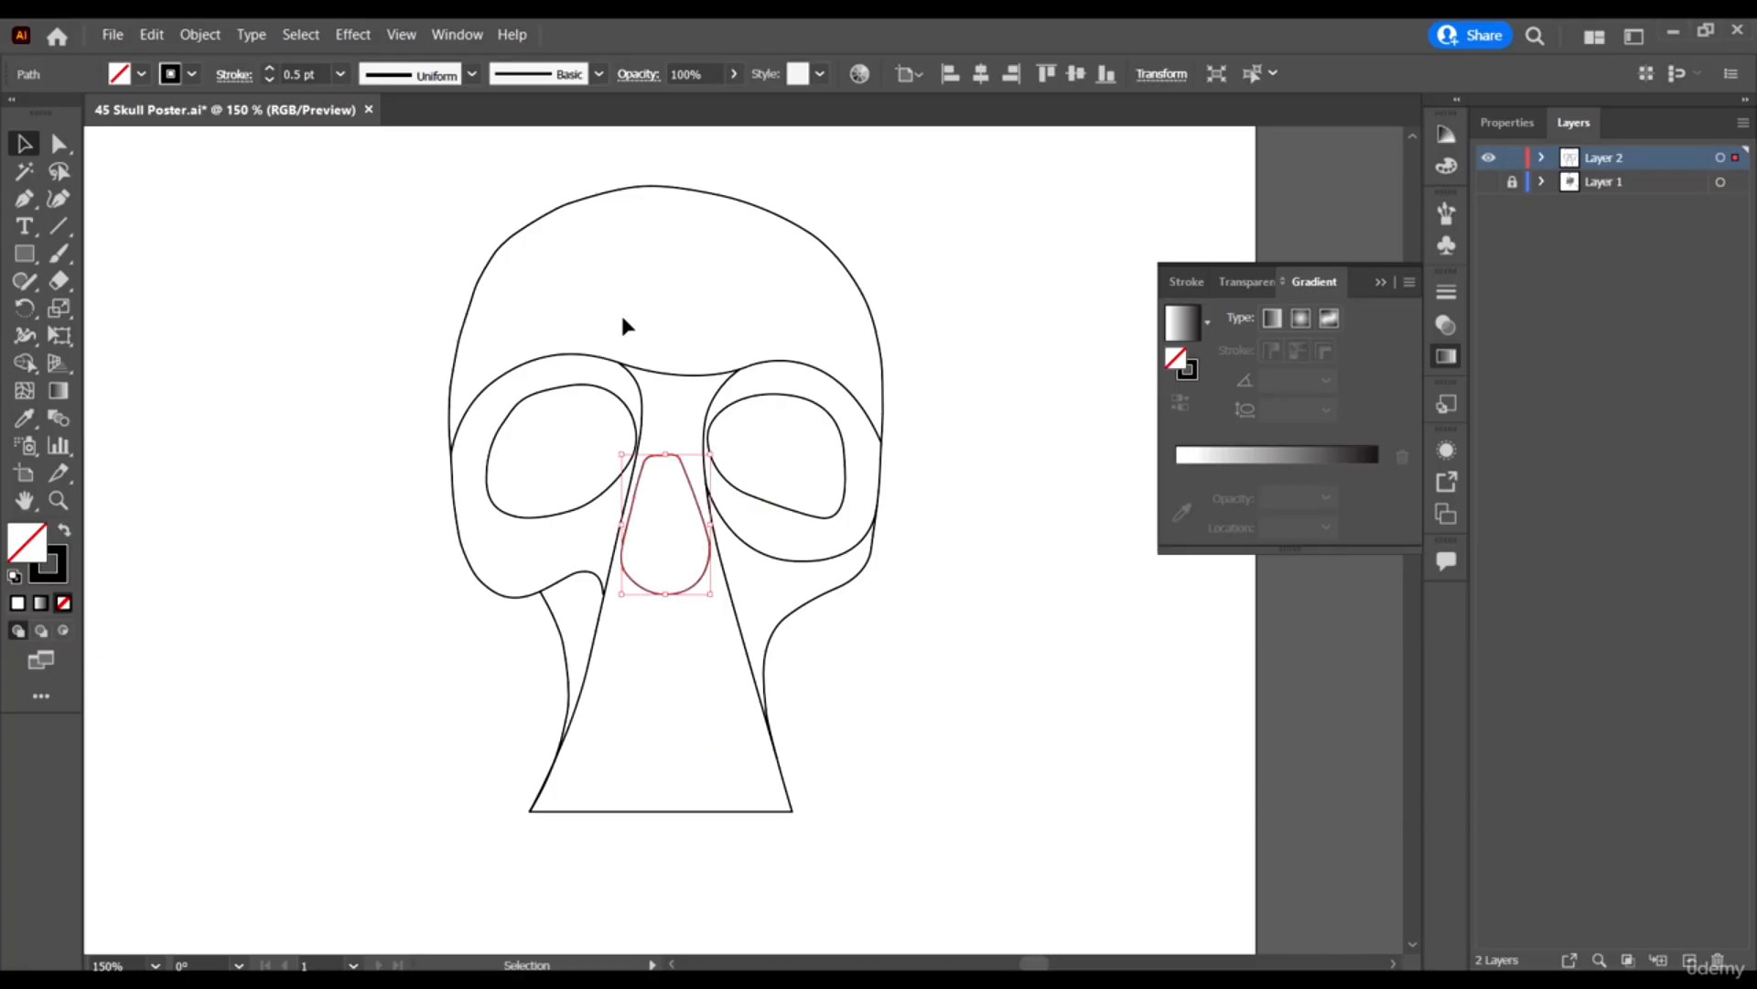
Try moving the brow line, the skull outline and the left jaw line out of place, undoing each move.
{"action": "left_click_drag", "start_coordinate": [700, 380], "coordinate": [716, 238]}
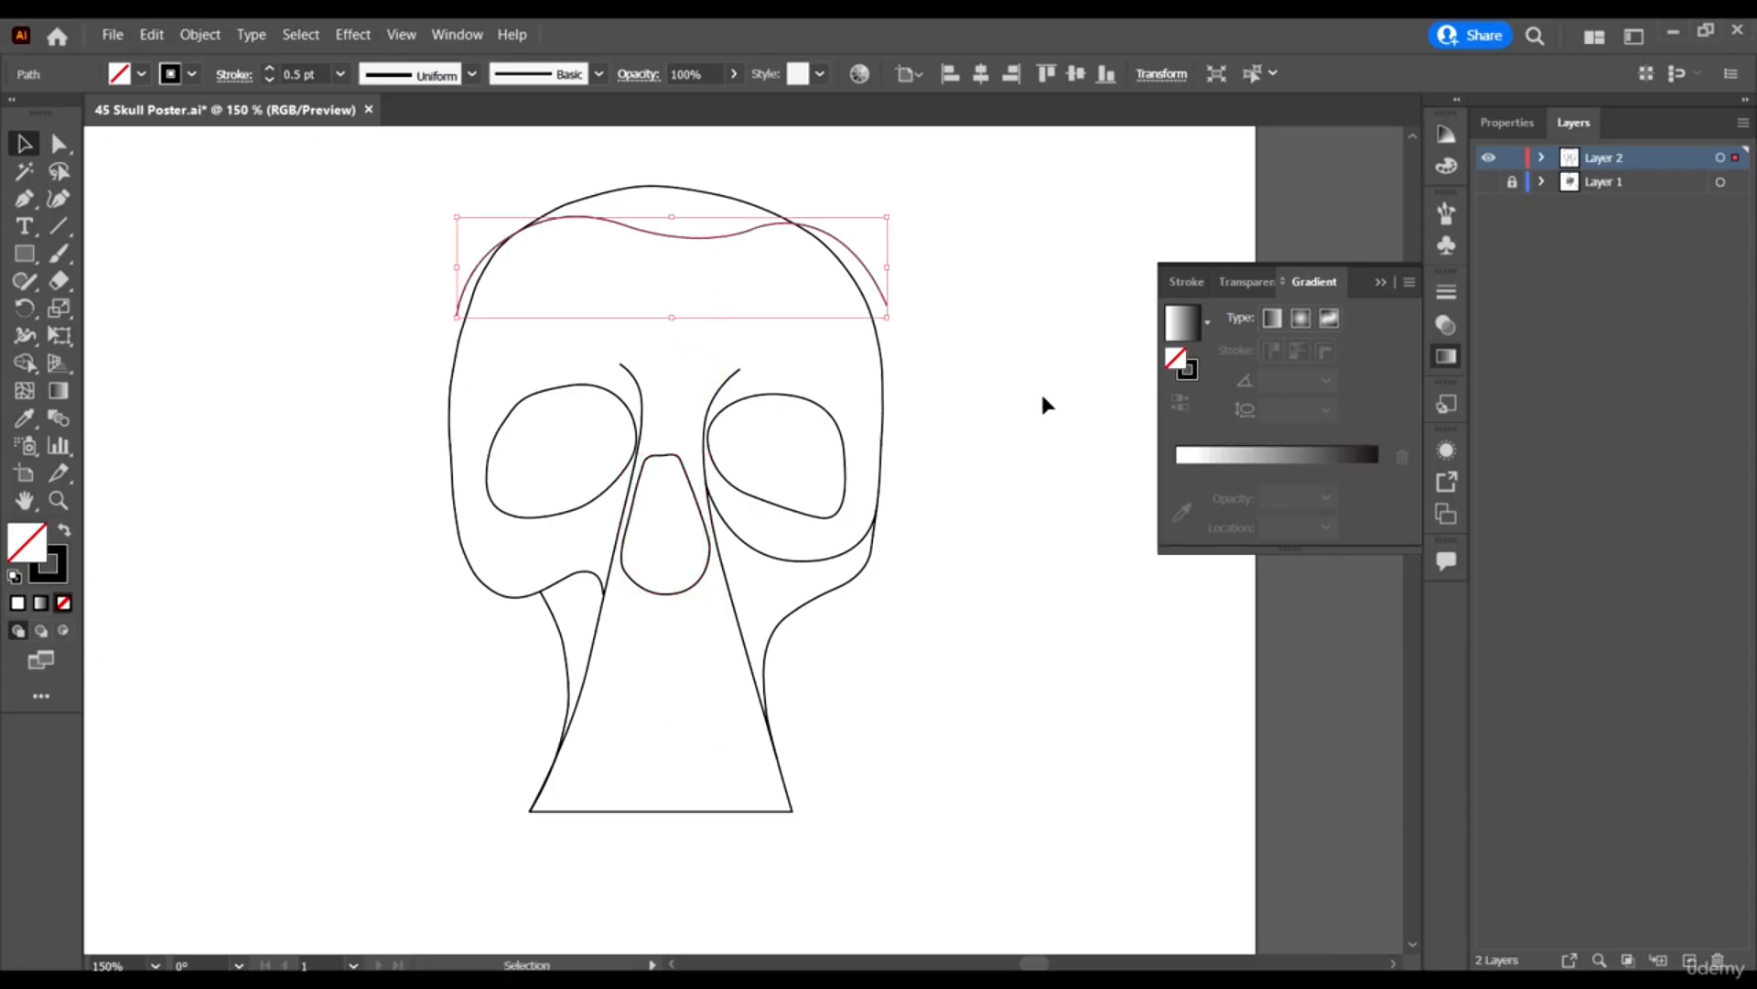
{"action": "key", "text": "ctrl+z"}
{"action": "left_click_drag", "start_coordinate": [883, 383], "coordinate": [992, 309]}
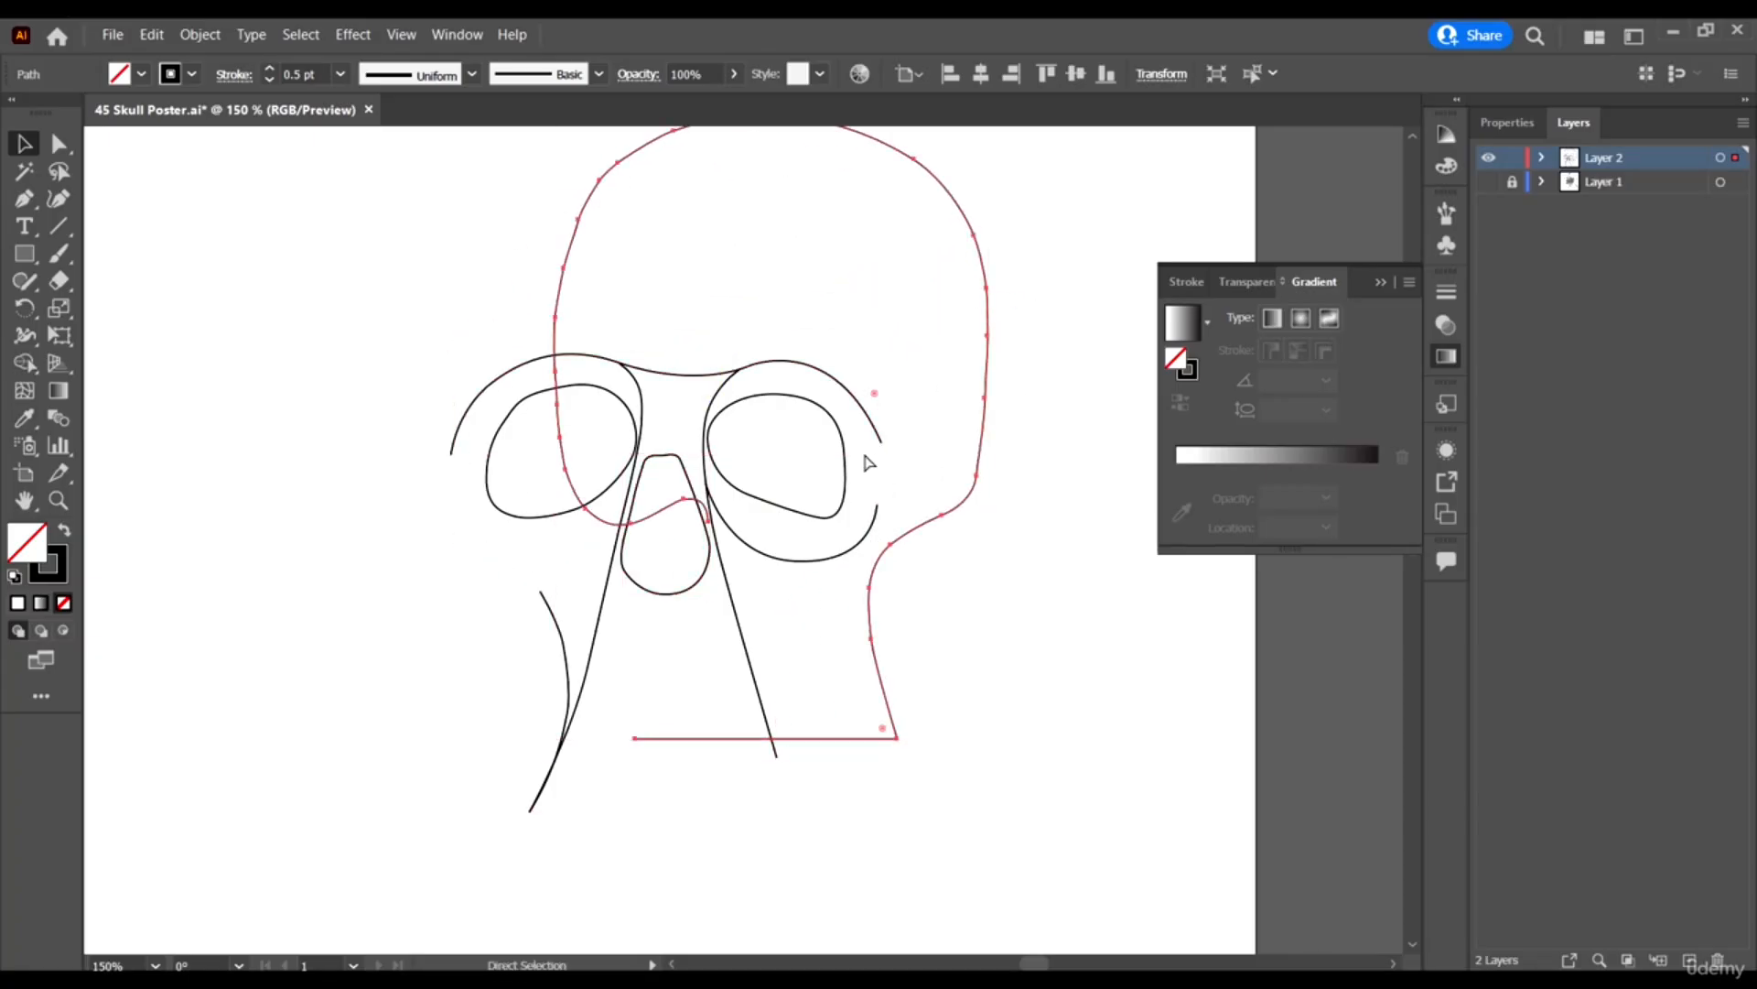
{"action": "key", "text": "ctrl+z"}
{"action": "left_click_drag", "start_coordinate": [577, 725], "coordinate": [479, 690]}
{"action": "key", "text": "ctrl+z"}
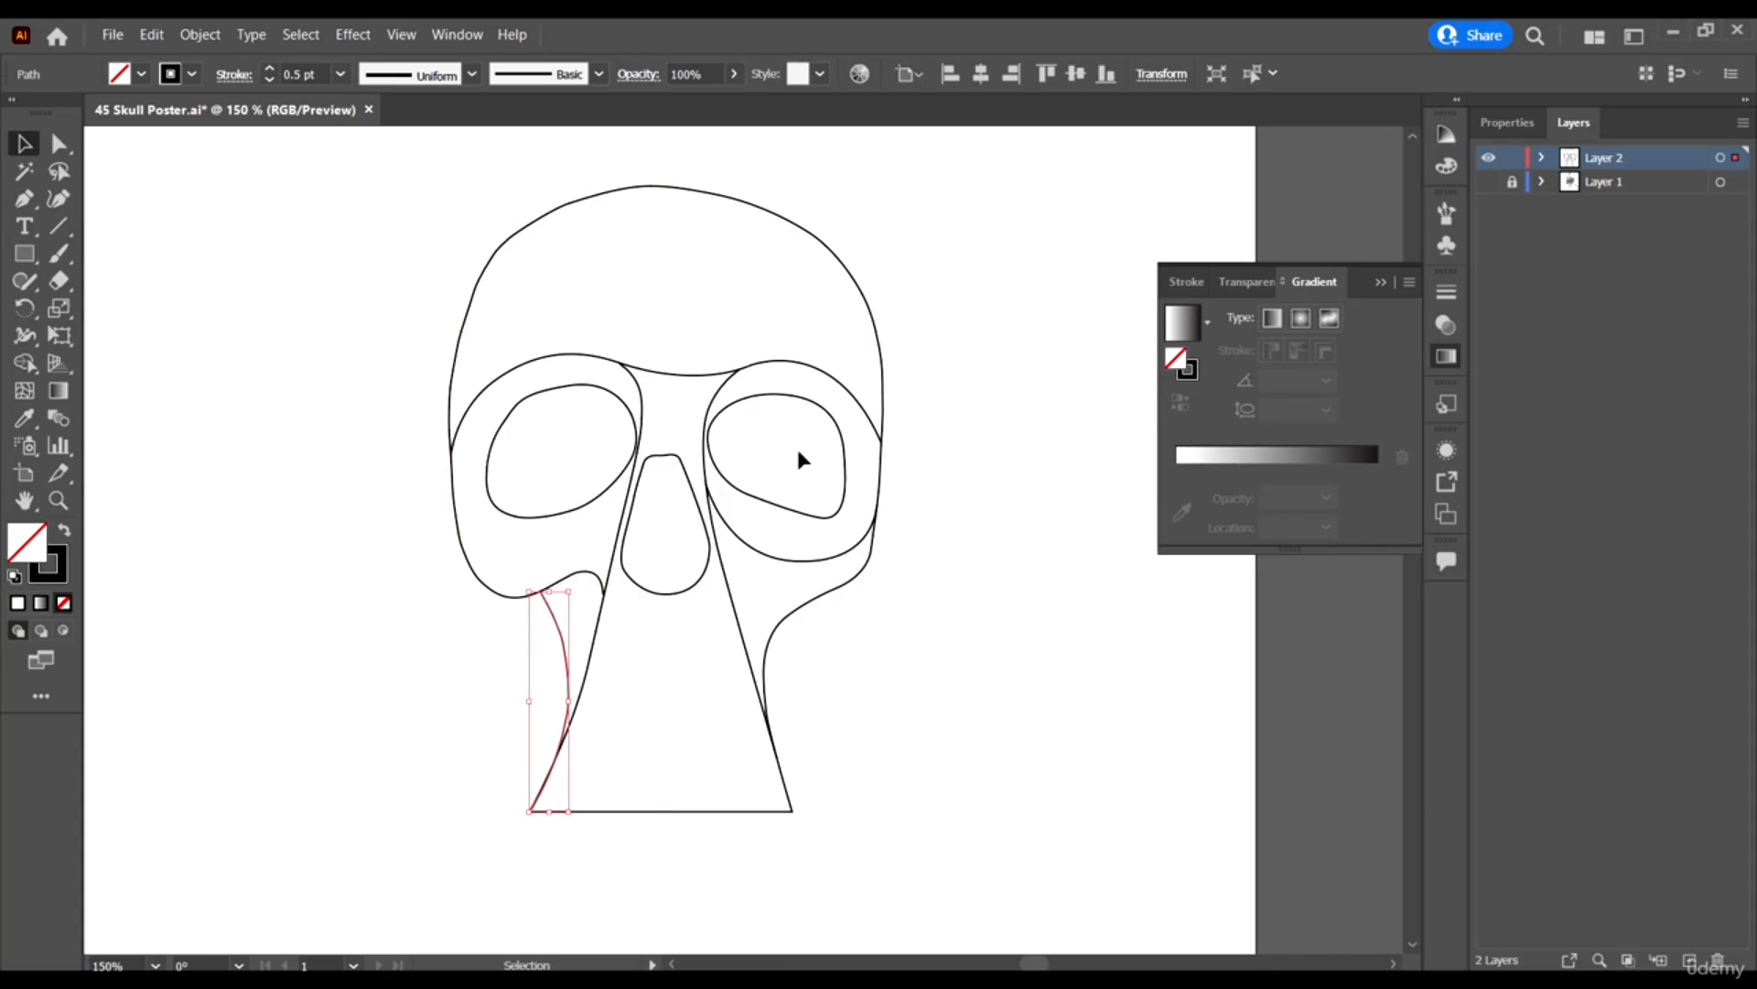
Place a duplicate of all the traced skull outlines off the artboard, to the left of the original, and deselect it.
{"action": "key", "text": "ctrl+0"}
{"action": "left_click", "coordinate": [902, 586]}
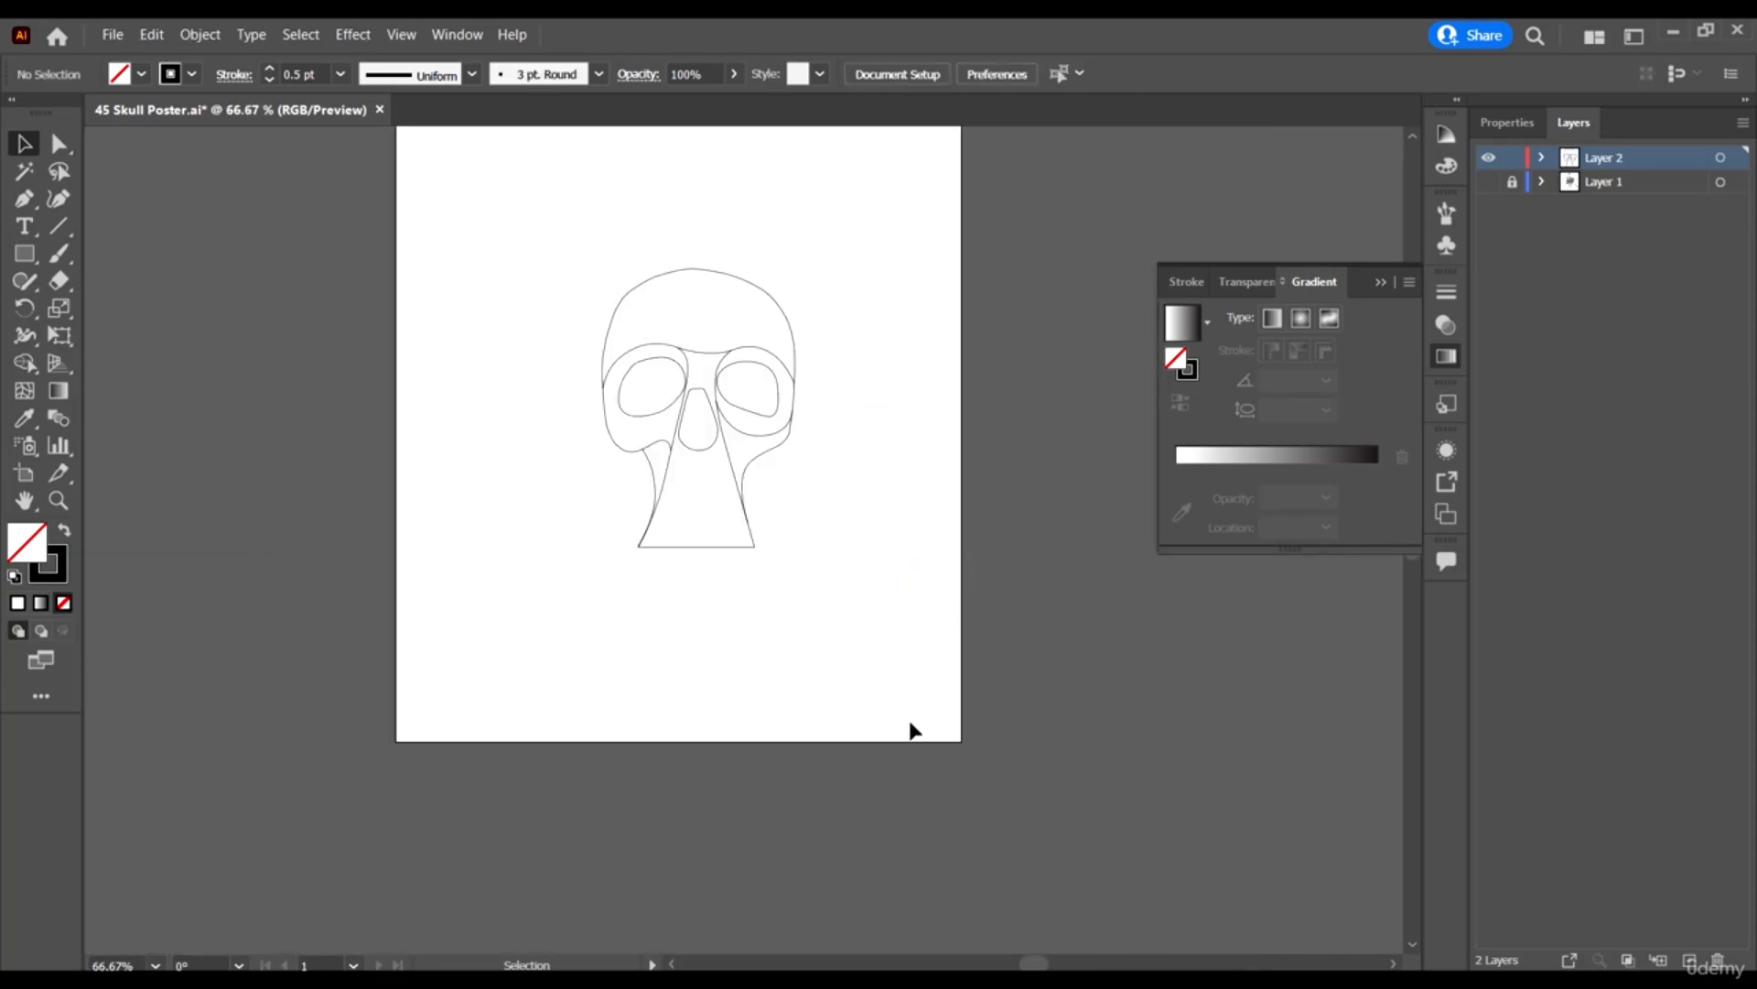
{"action": "scroll", "coordinate": [856, 659], "scroll_direction": "up", "scroll_amount": 1}
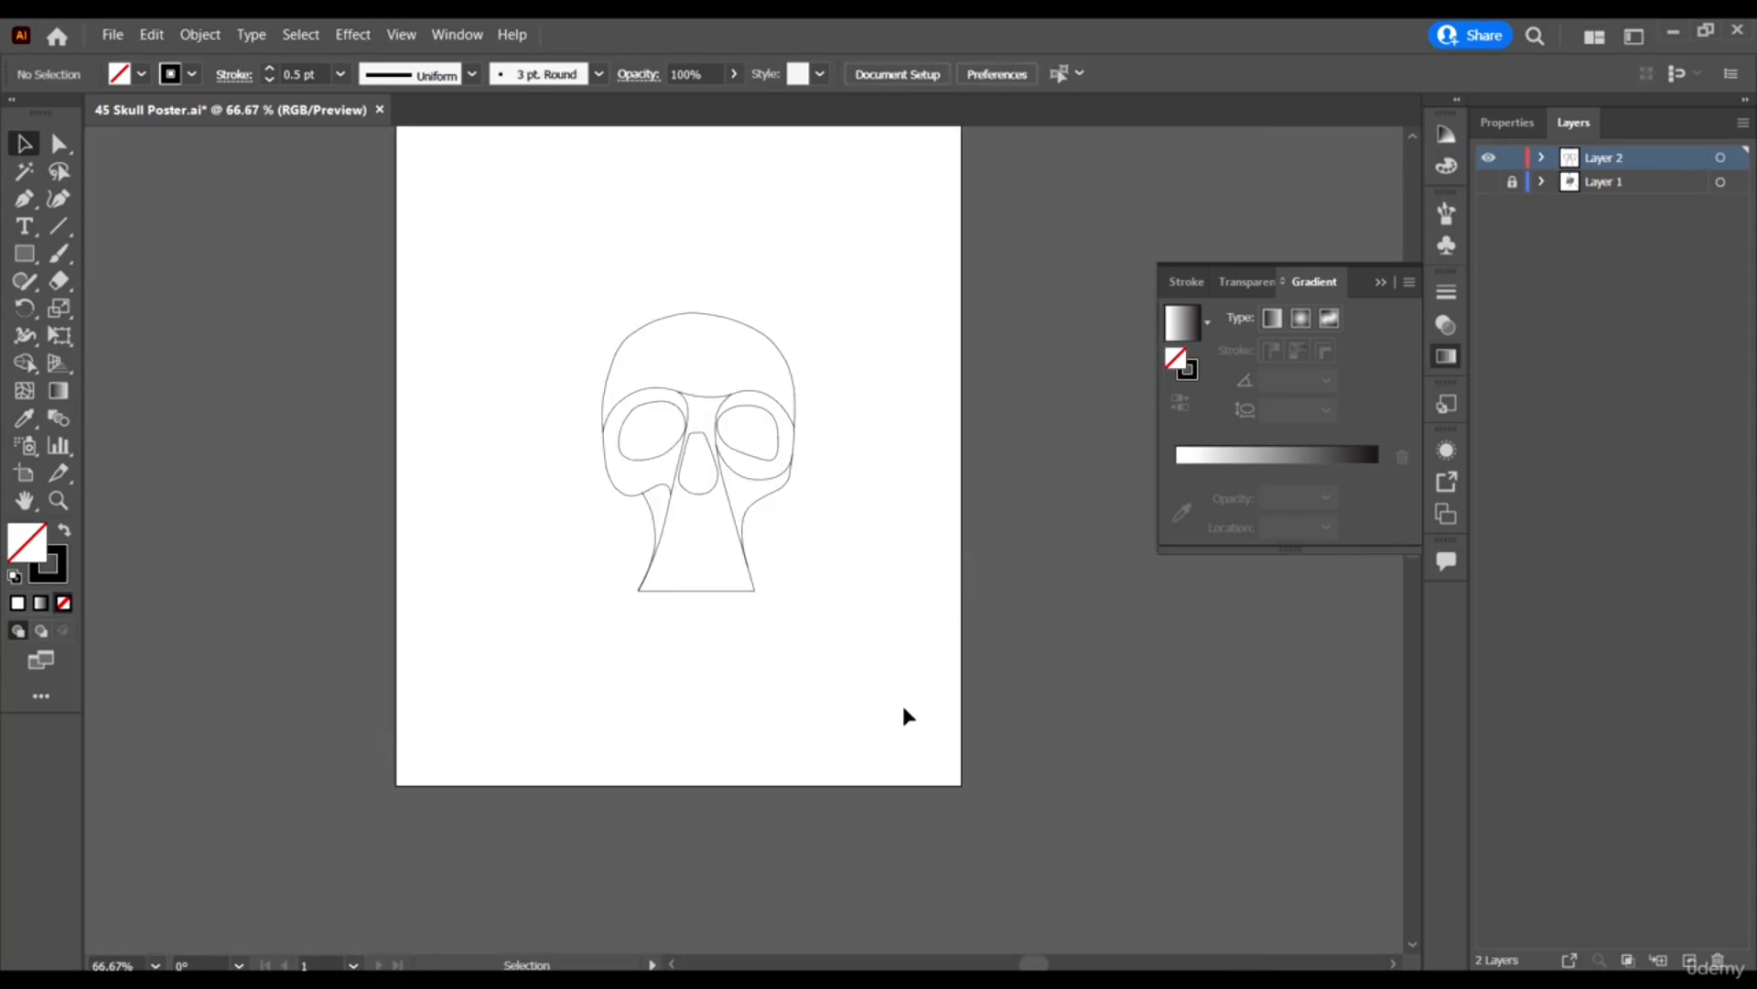
{"action": "left_click_drag", "start_coordinate": [895, 708], "coordinate": [471, 204]}
{"action": "scroll", "coordinate": [783, 203], "scroll_direction": "left", "scroll_amount": 2}
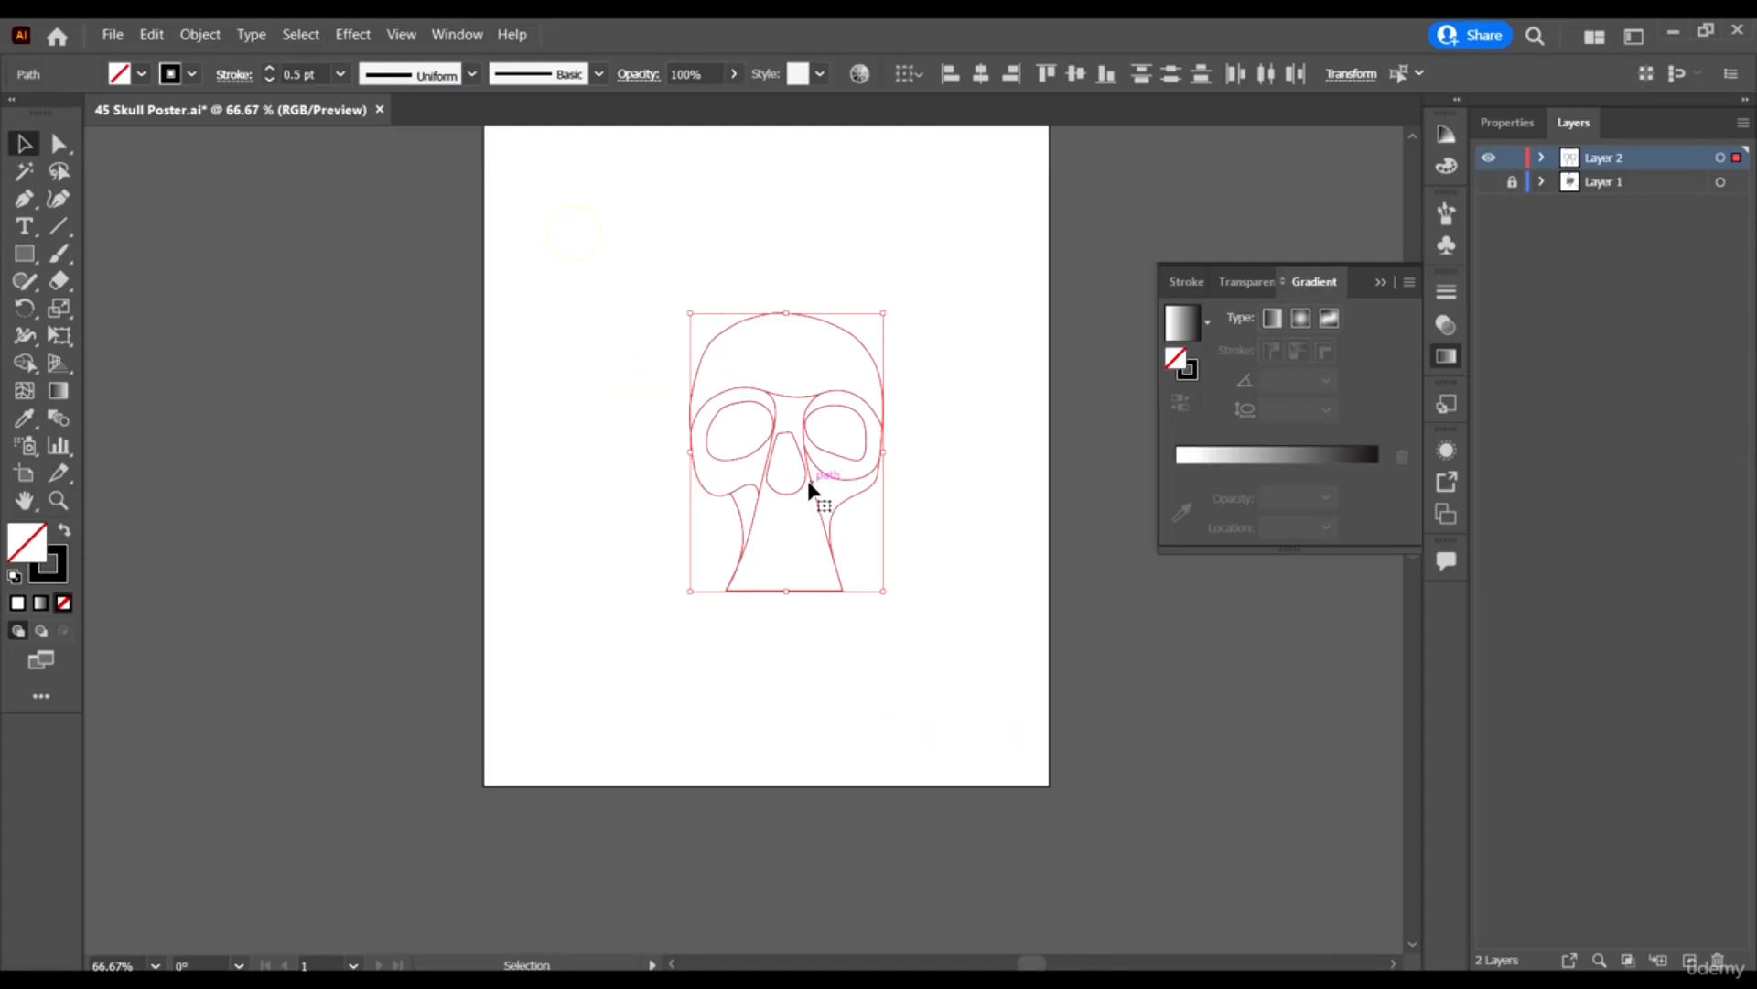
{"action": "left_click_drag", "start_coordinate": [821, 509], "coordinate": [351, 510]}
{"action": "left_click", "coordinate": [675, 630]}
{"action": "scroll", "coordinate": [881, 501], "scroll_direction": "up", "scroll_amount": 1}
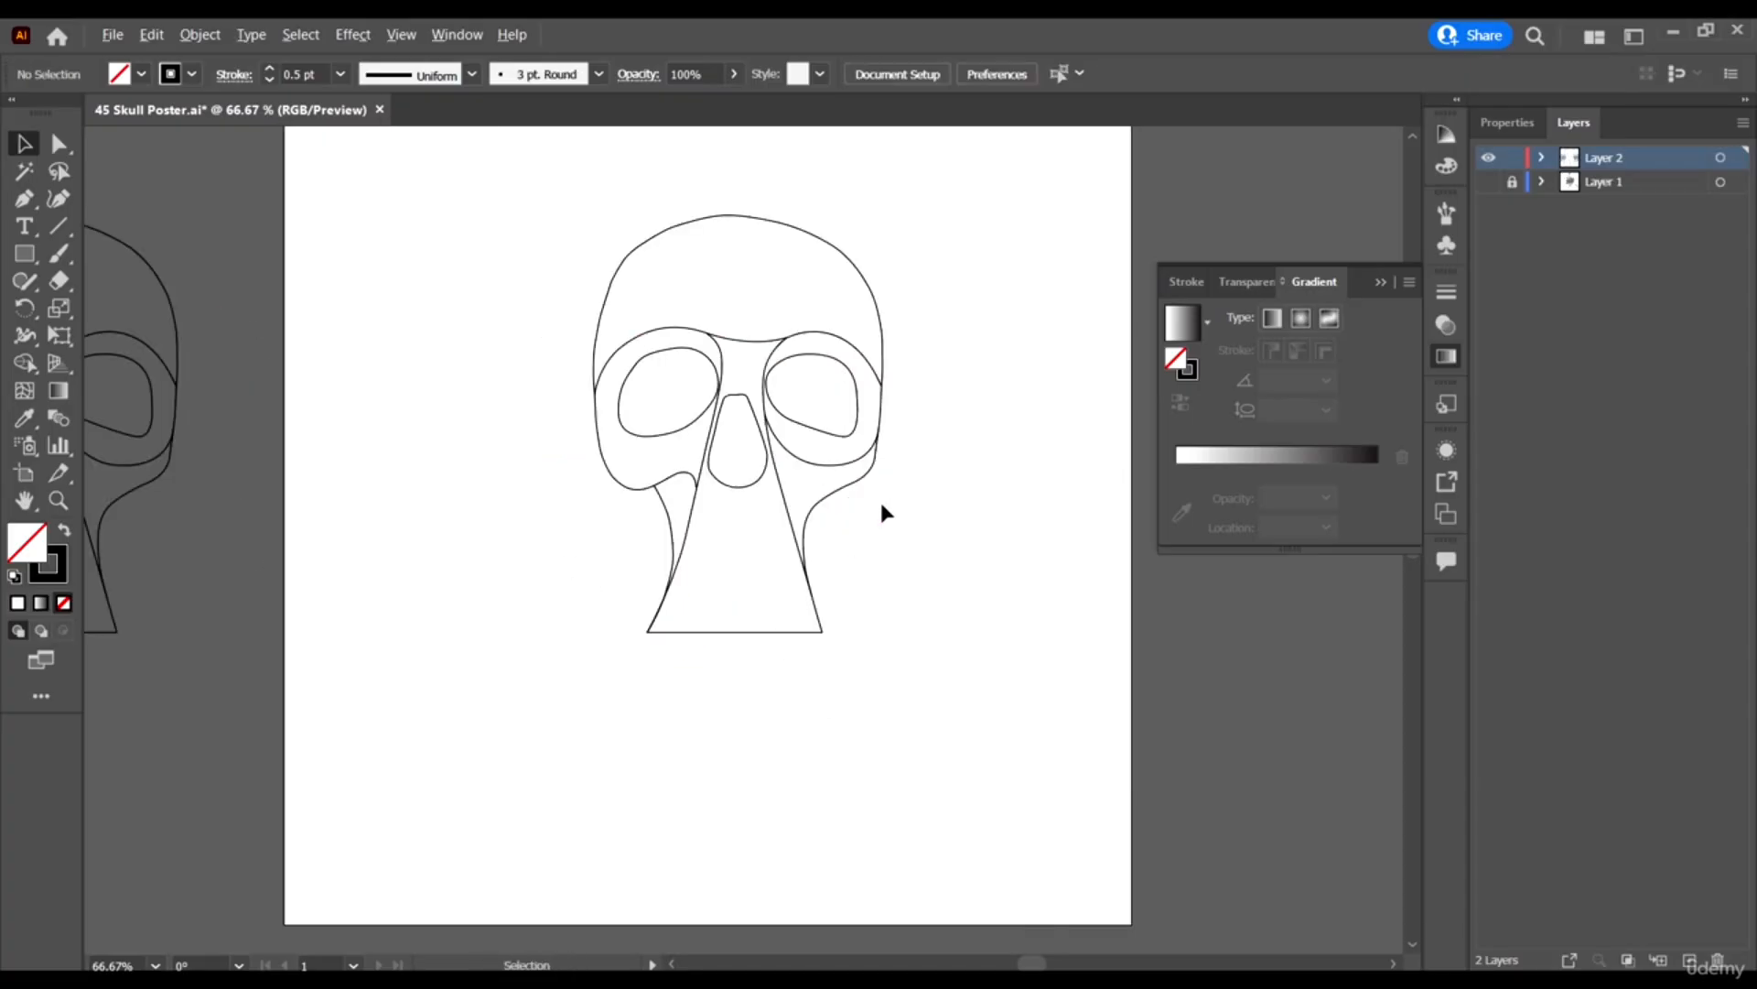
Show the reference artwork on Layer 1 and examine its line shading around the forehead, eye sockets, nose and jaw.
{"action": "left_click", "coordinate": [1487, 183]}
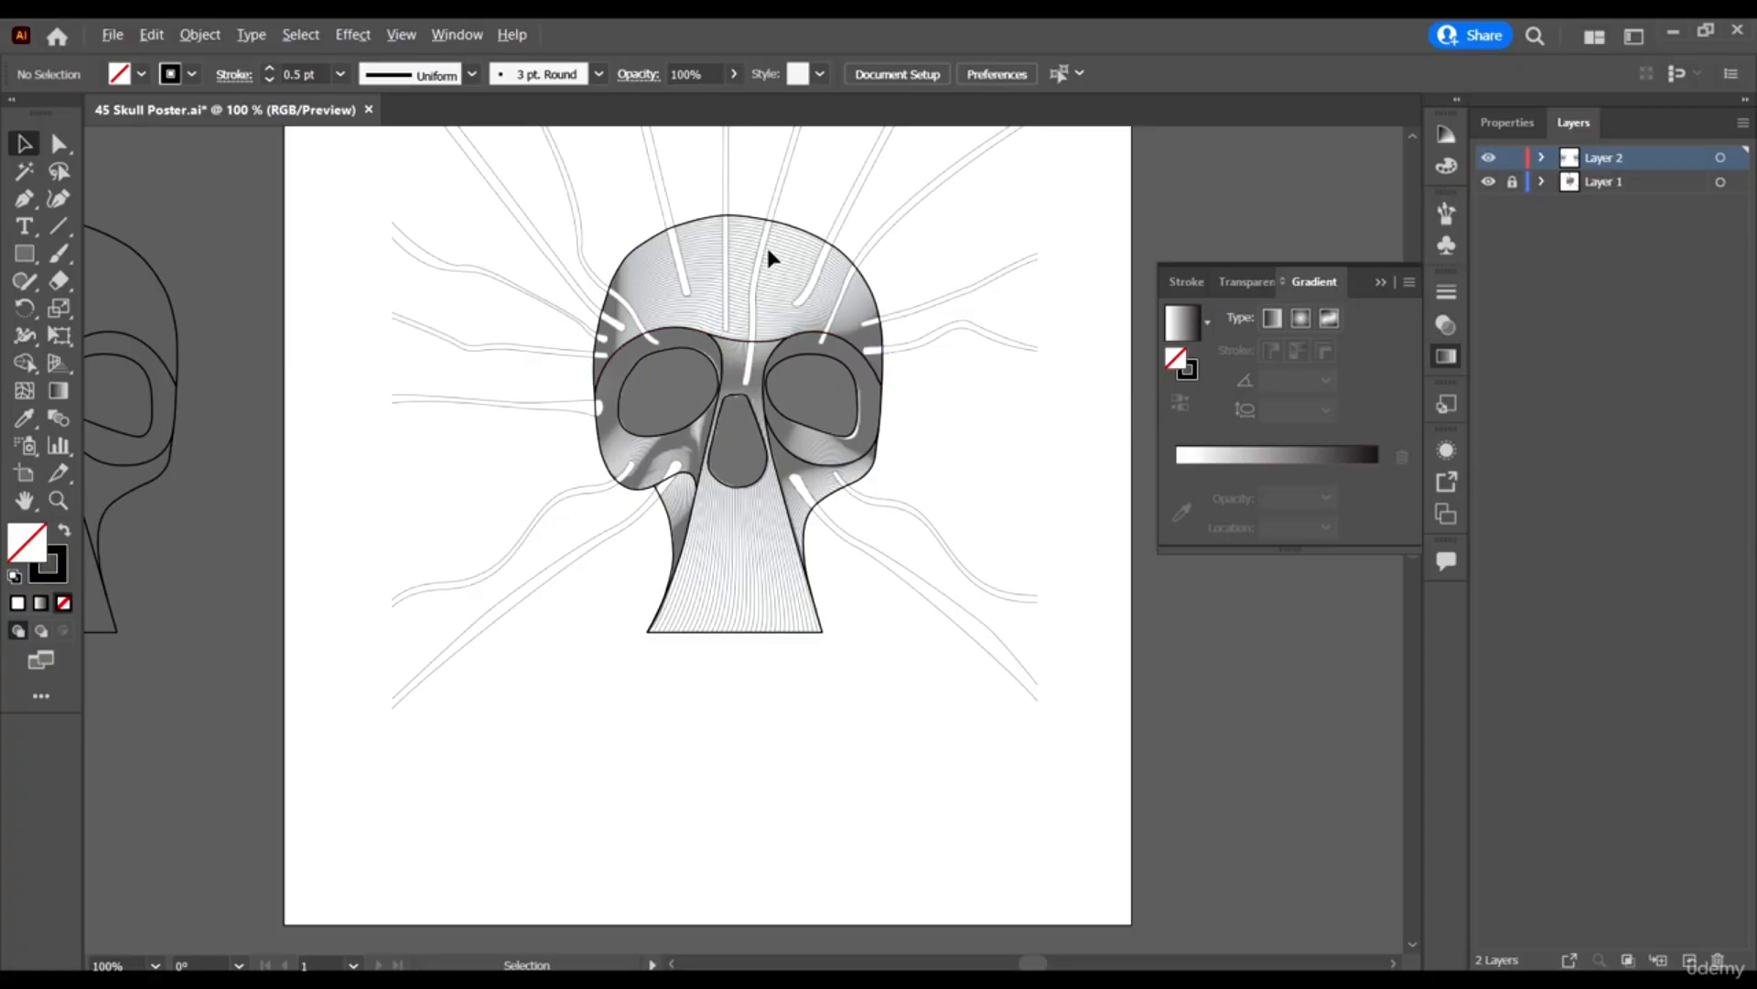
{"action": "scroll", "coordinate": [772, 259], "scroll_direction": "up", "scroll_amount": 1}
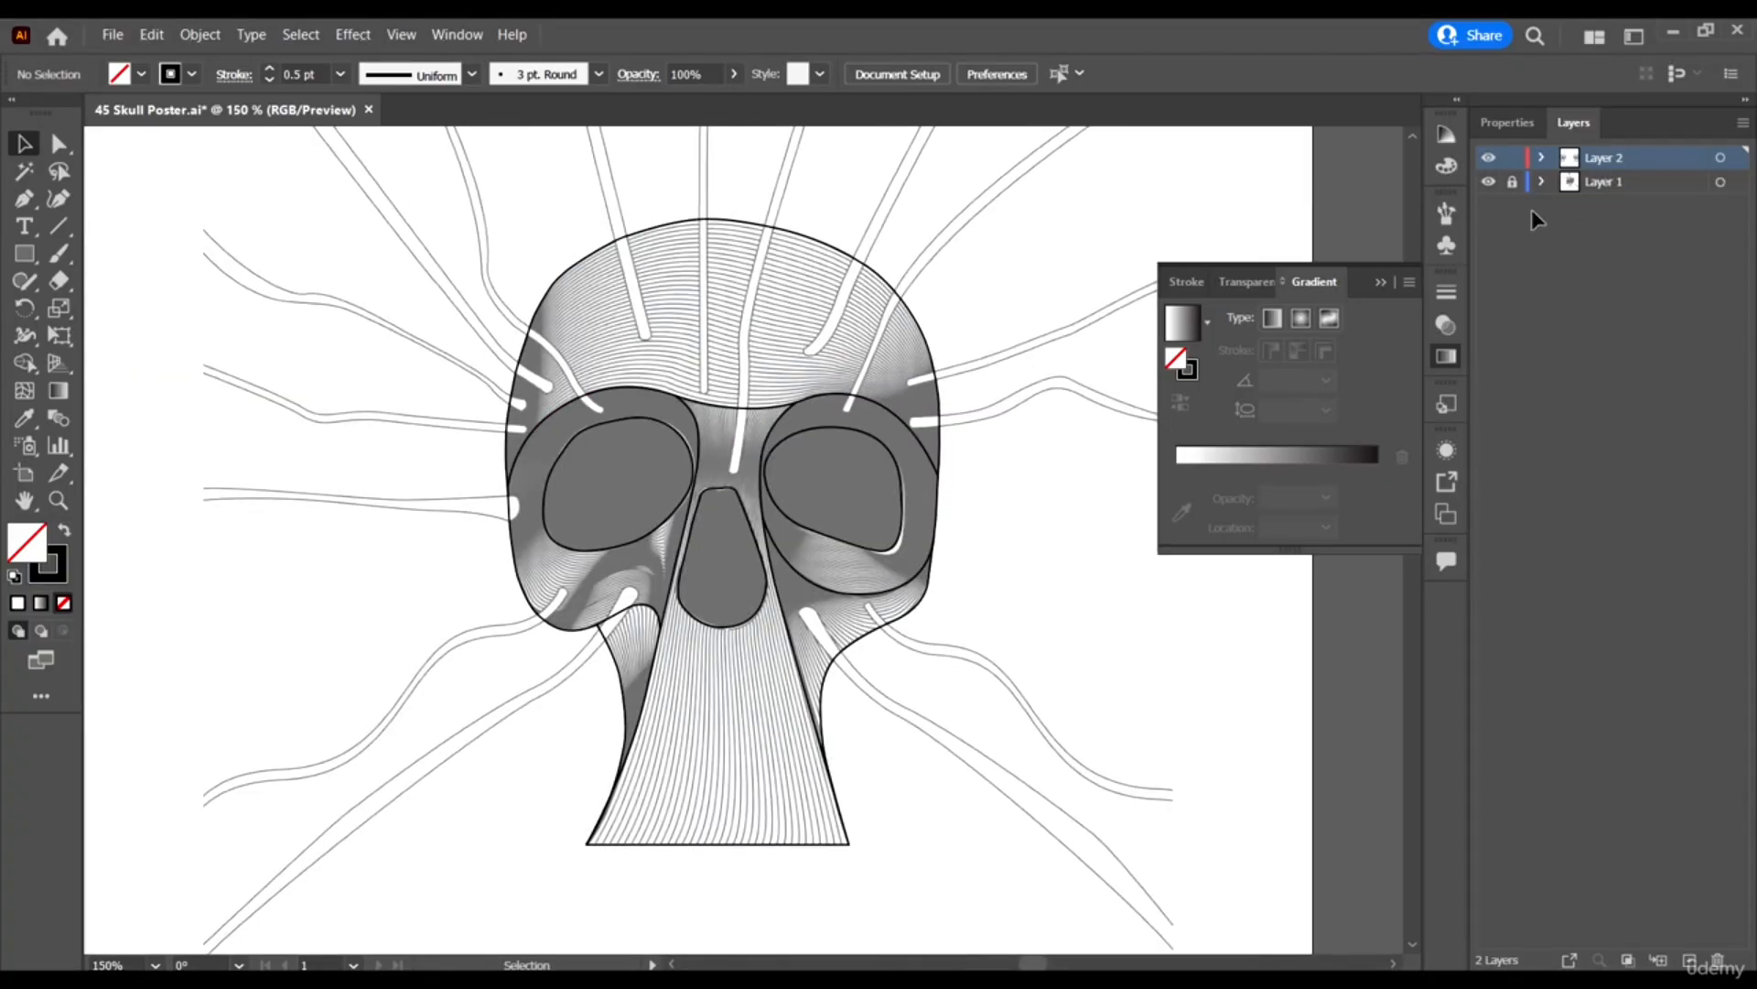
{"action": "scroll", "coordinate": [844, 433], "scroll_direction": "up", "scroll_amount": 2}
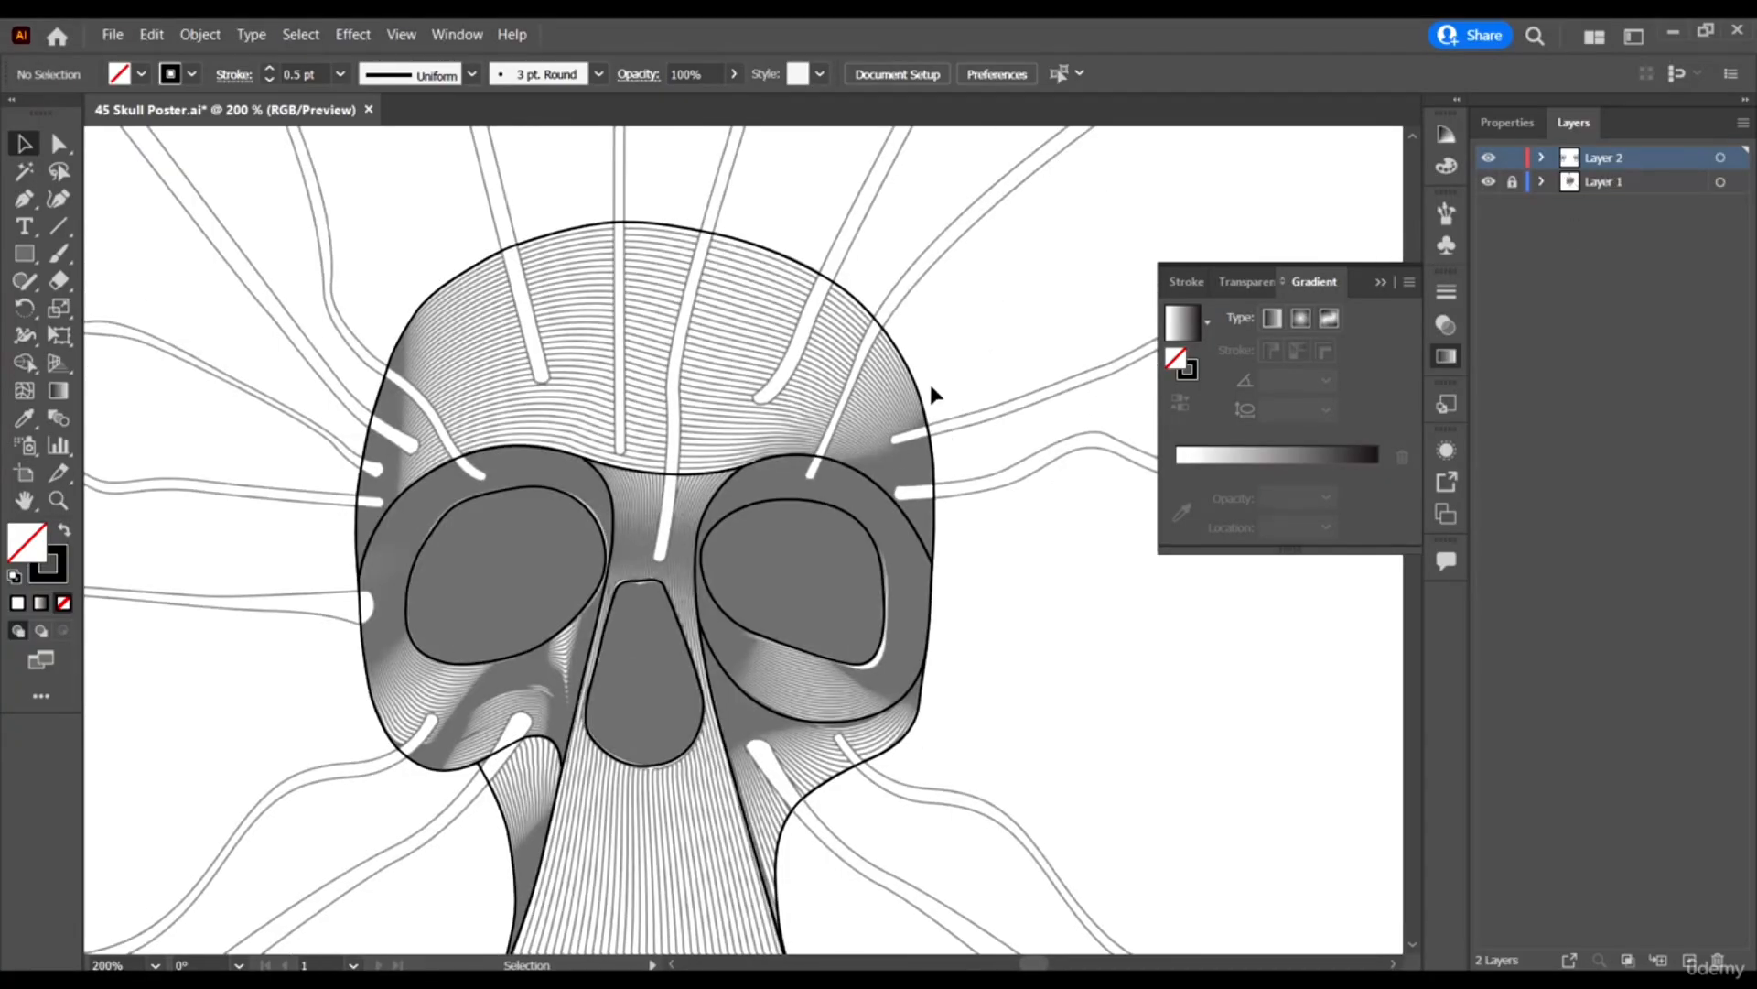
{"action": "scroll", "coordinate": [933, 384], "scroll_direction": "down", "scroll_amount": 2}
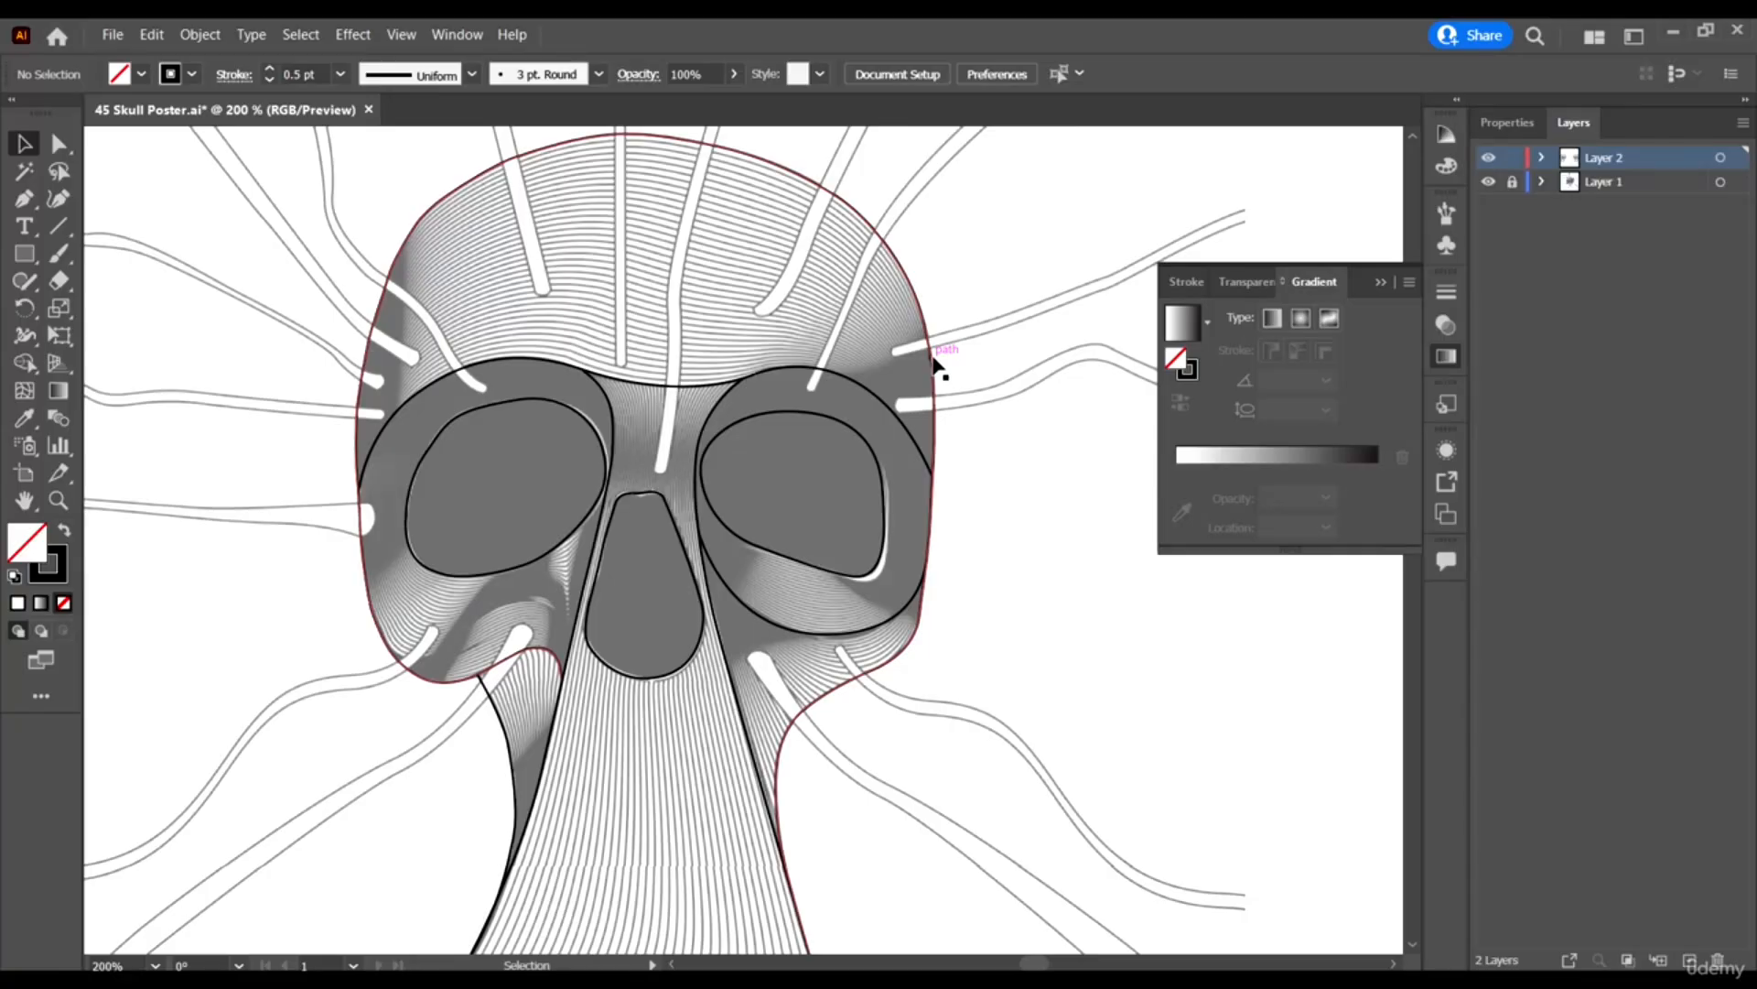
{"action": "scroll", "coordinate": [948, 475], "scroll_direction": "up", "scroll_amount": 1}
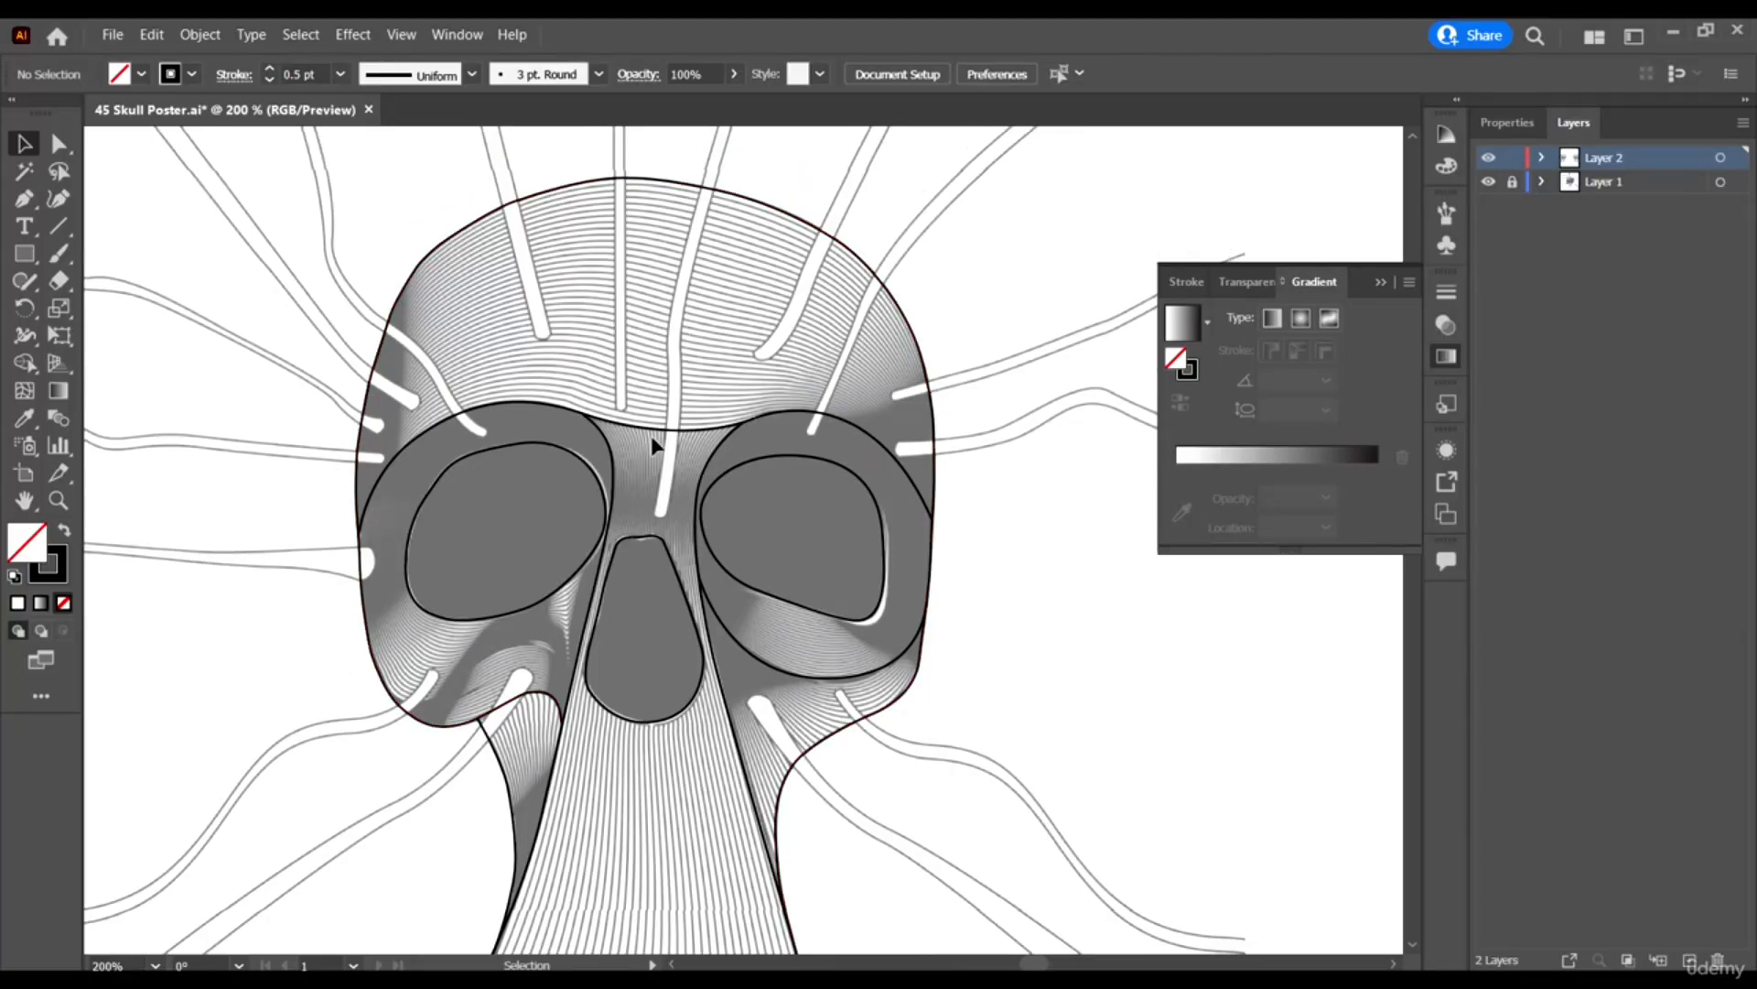
{"action": "scroll", "coordinate": [728, 386], "scroll_direction": "down", "scroll_amount": 2}
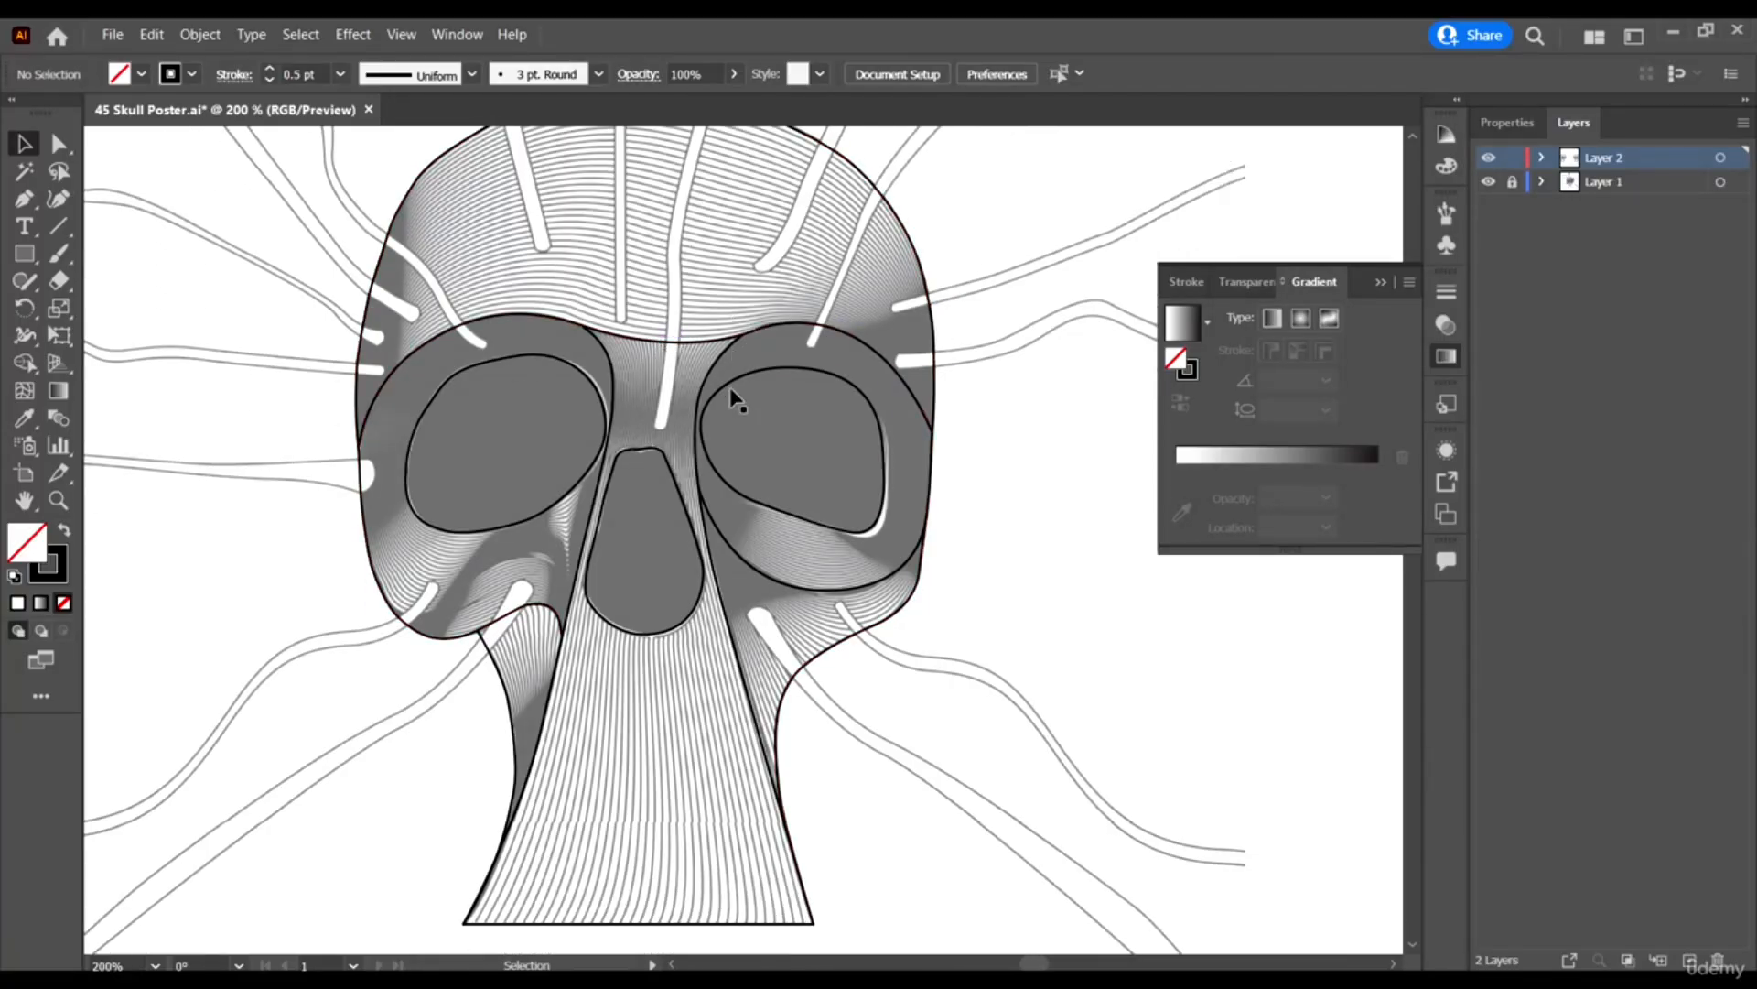
{"action": "scroll", "coordinate": [853, 271], "scroll_direction": "up", "scroll_amount": 2}
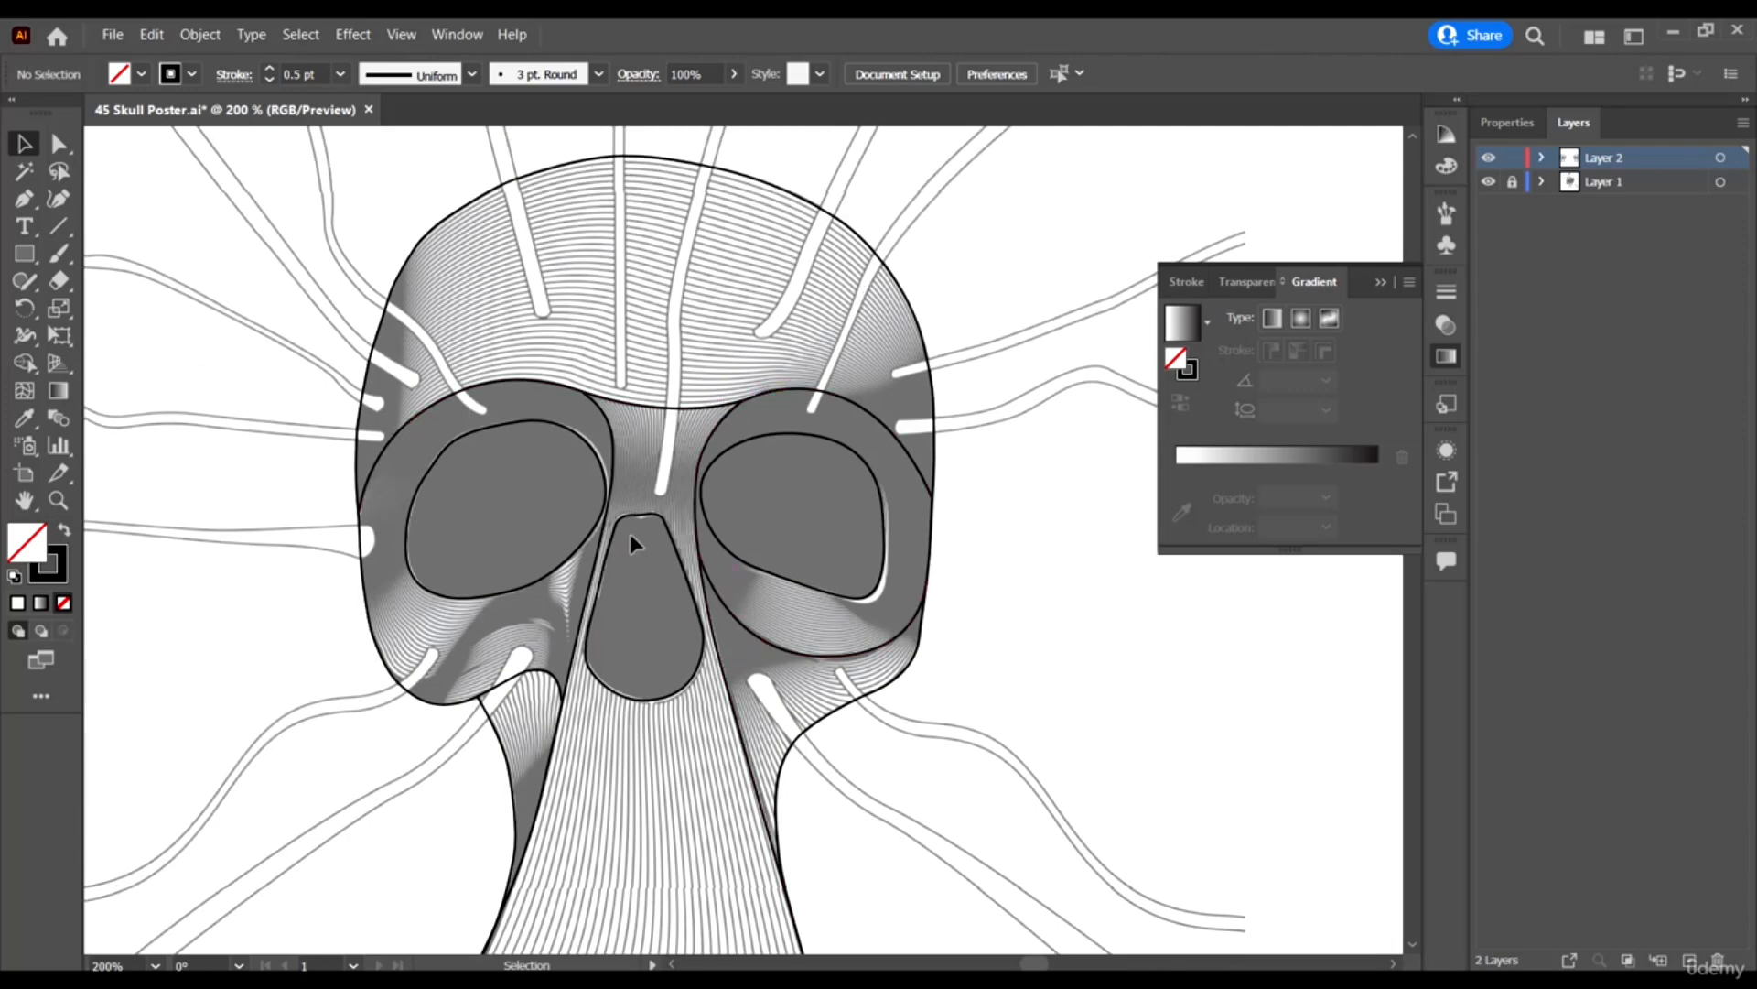
{"action": "scroll", "coordinate": [916, 366], "scroll_direction": "down", "scroll_amount": 3}
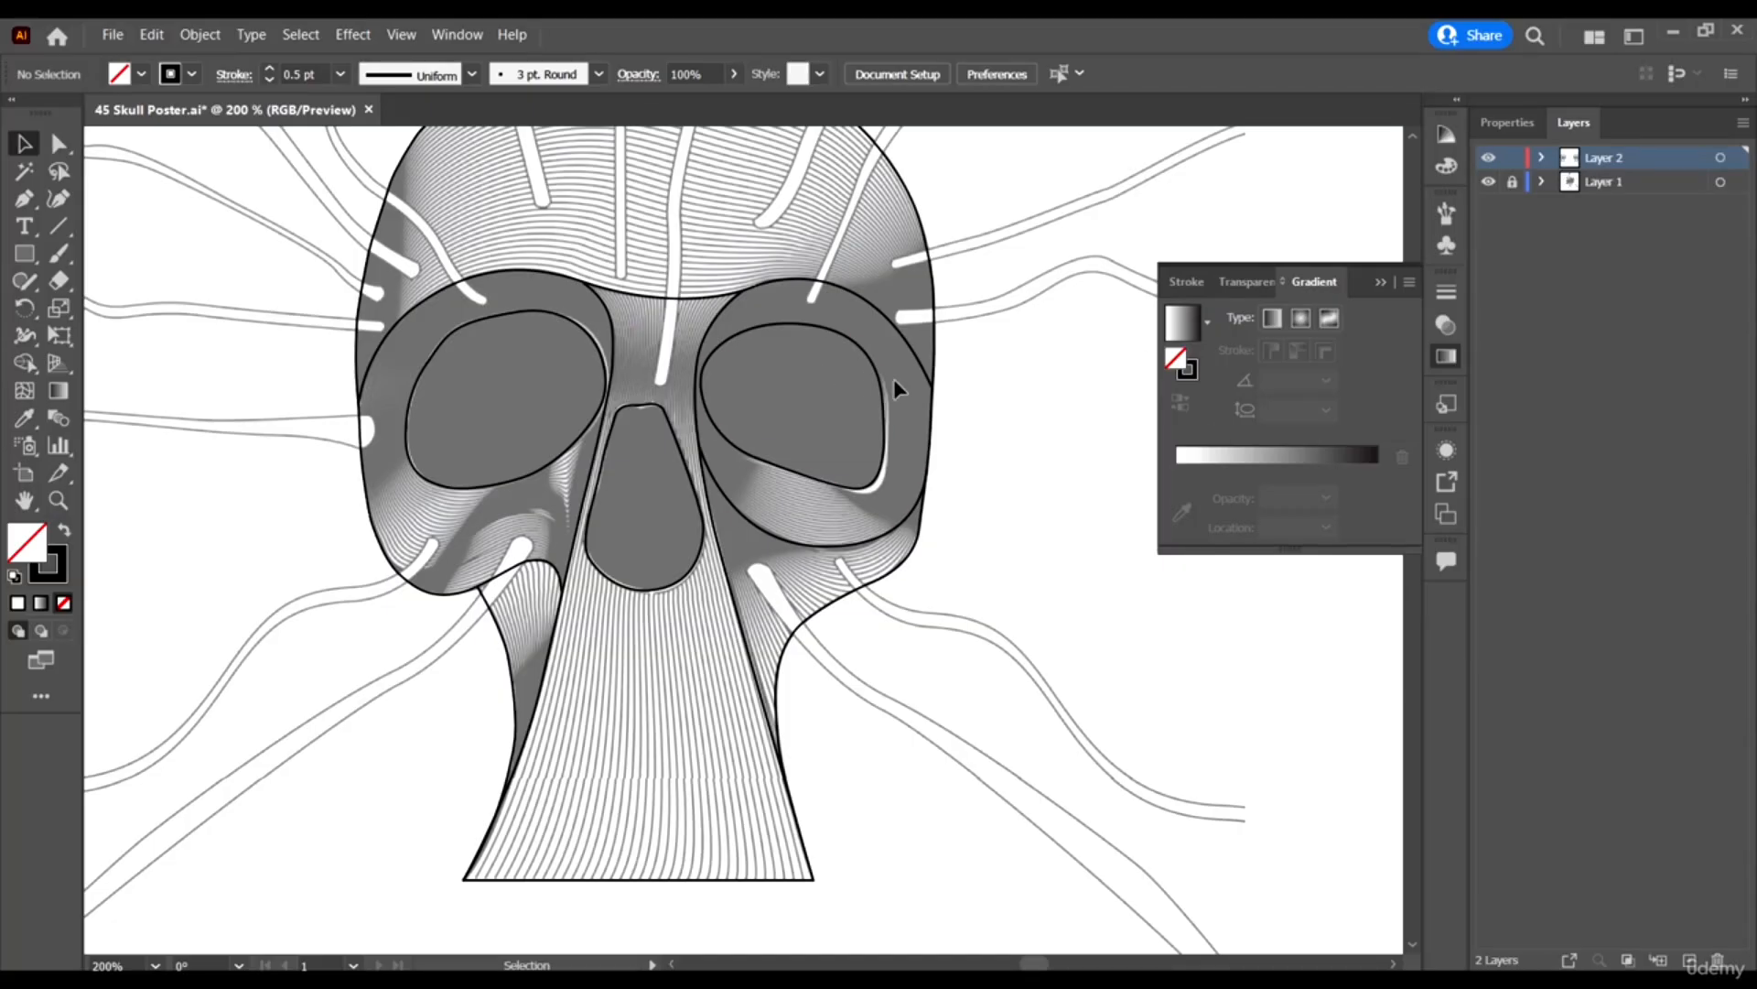
{"action": "scroll", "coordinate": [905, 410], "scroll_direction": "up", "scroll_amount": 2}
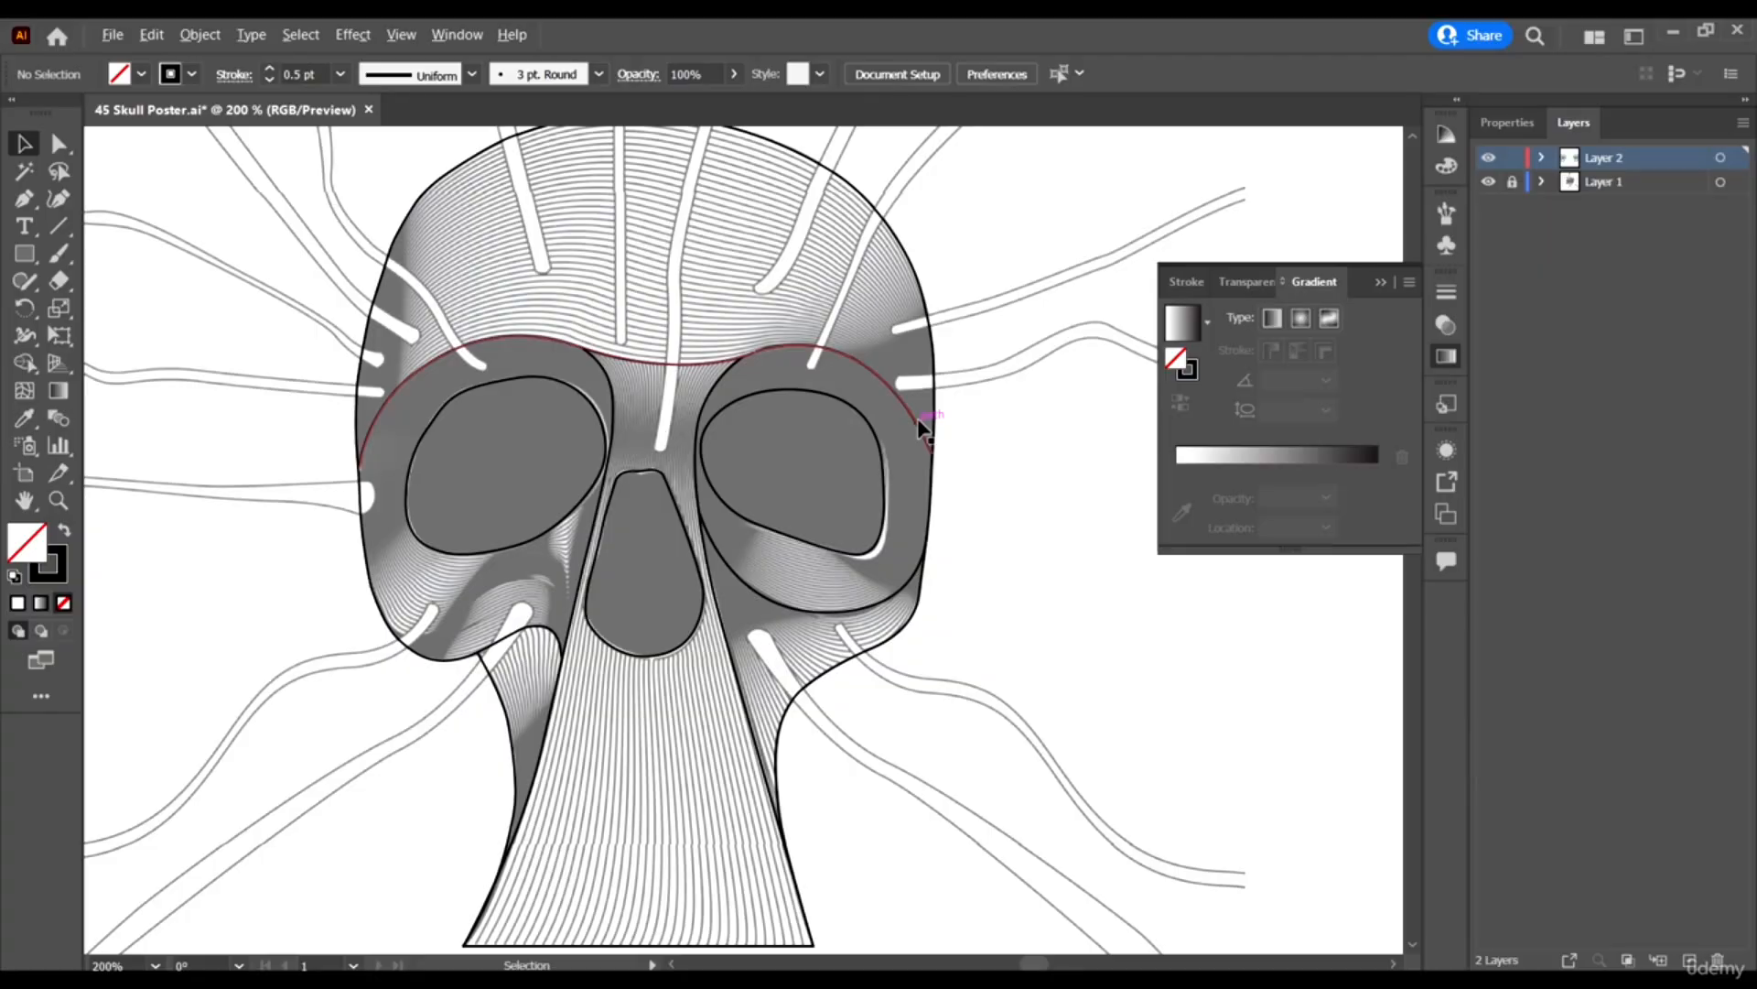
{"action": "scroll", "coordinate": [920, 426], "scroll_direction": "down", "scroll_amount": 1}
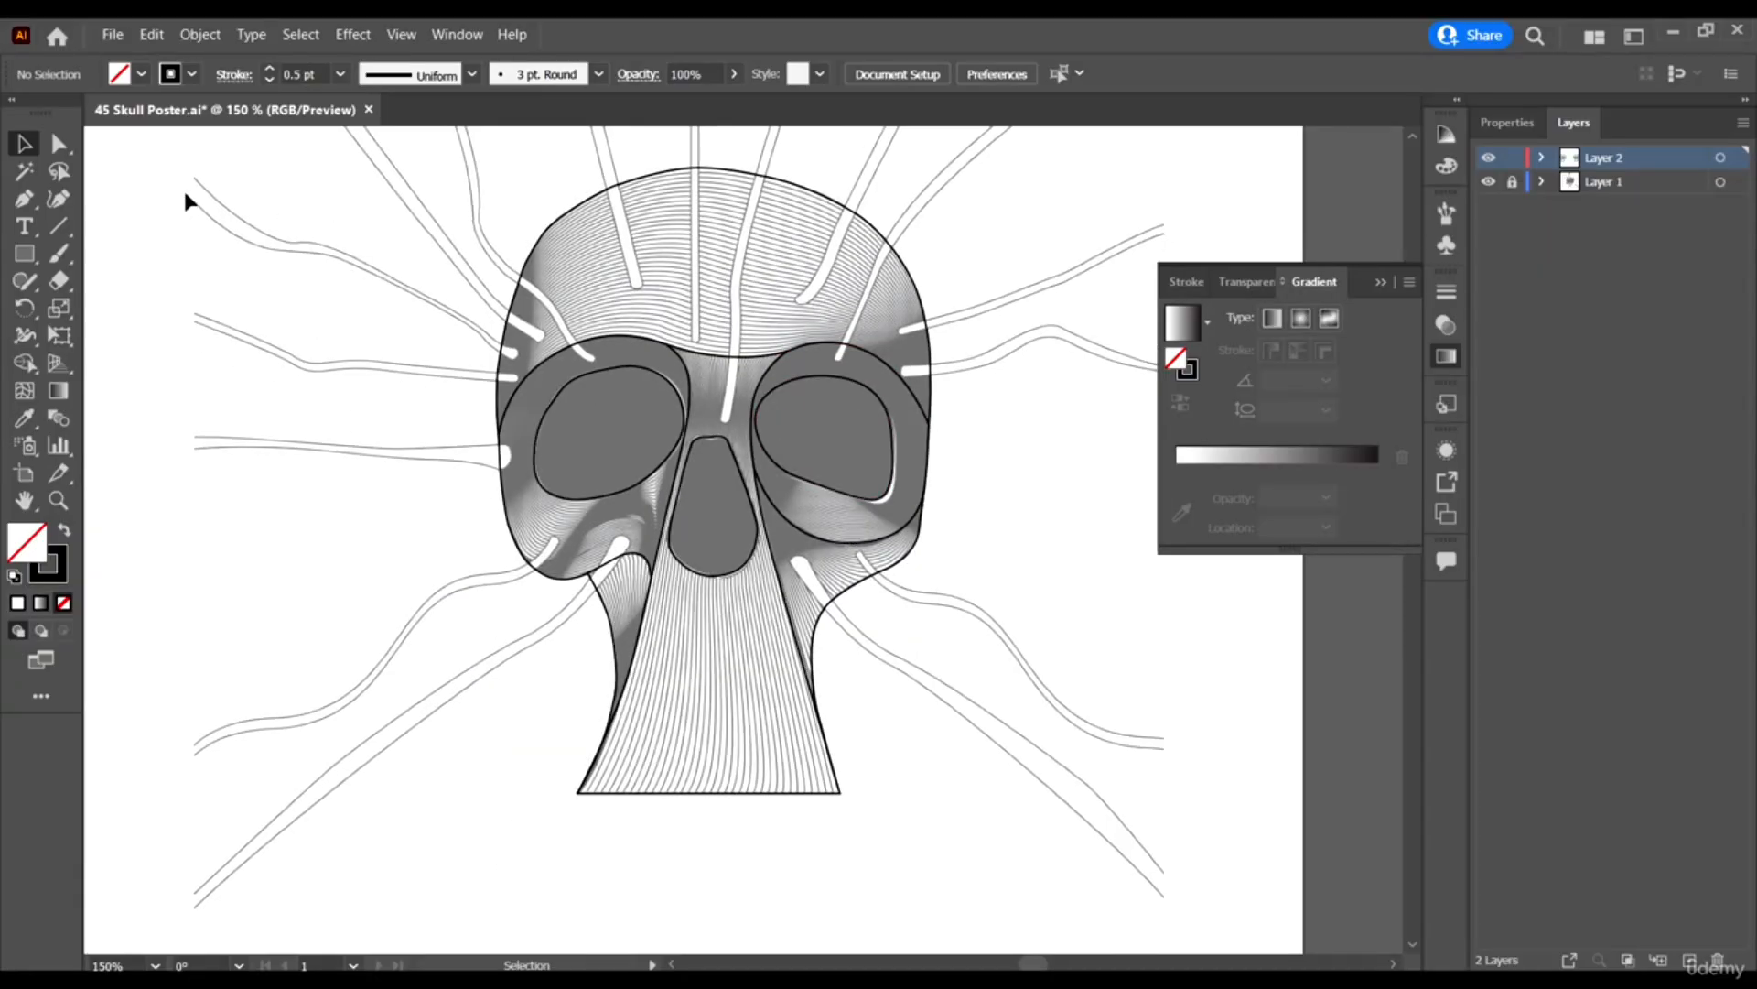
{"action": "left_click", "coordinate": [66, 228]}
{"action": "left_click", "coordinate": [61, 253]}
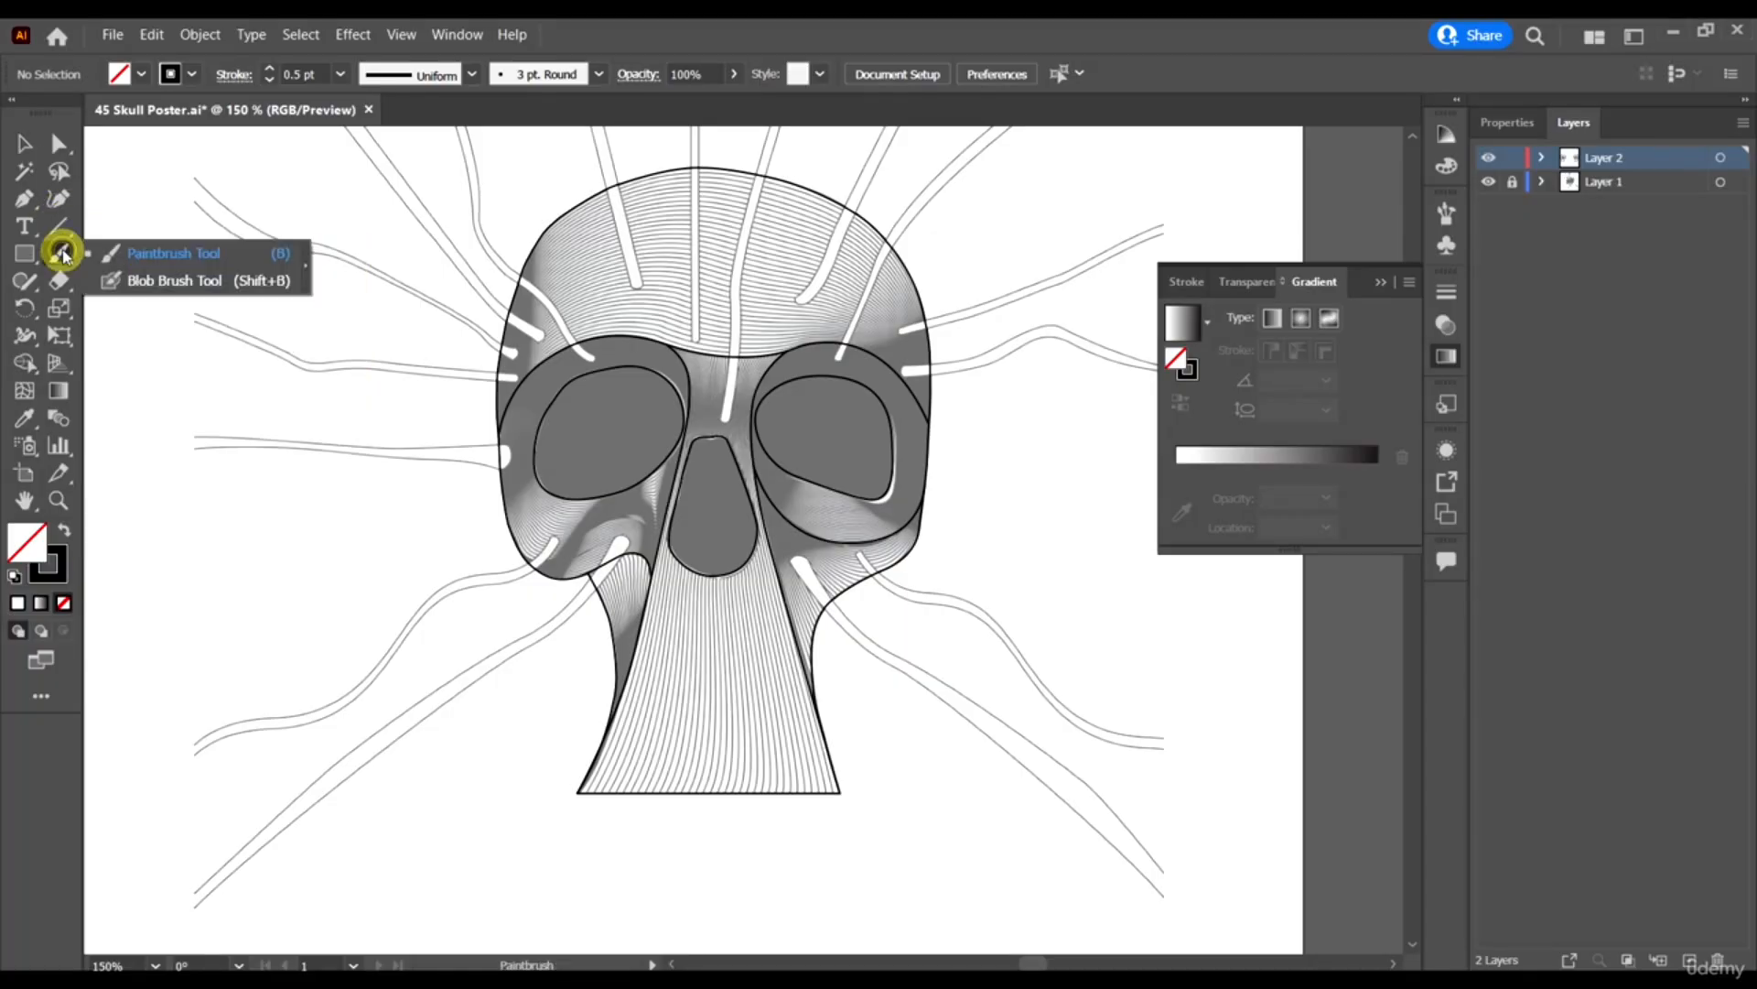
{"action": "left_click", "coordinate": [61, 250]}
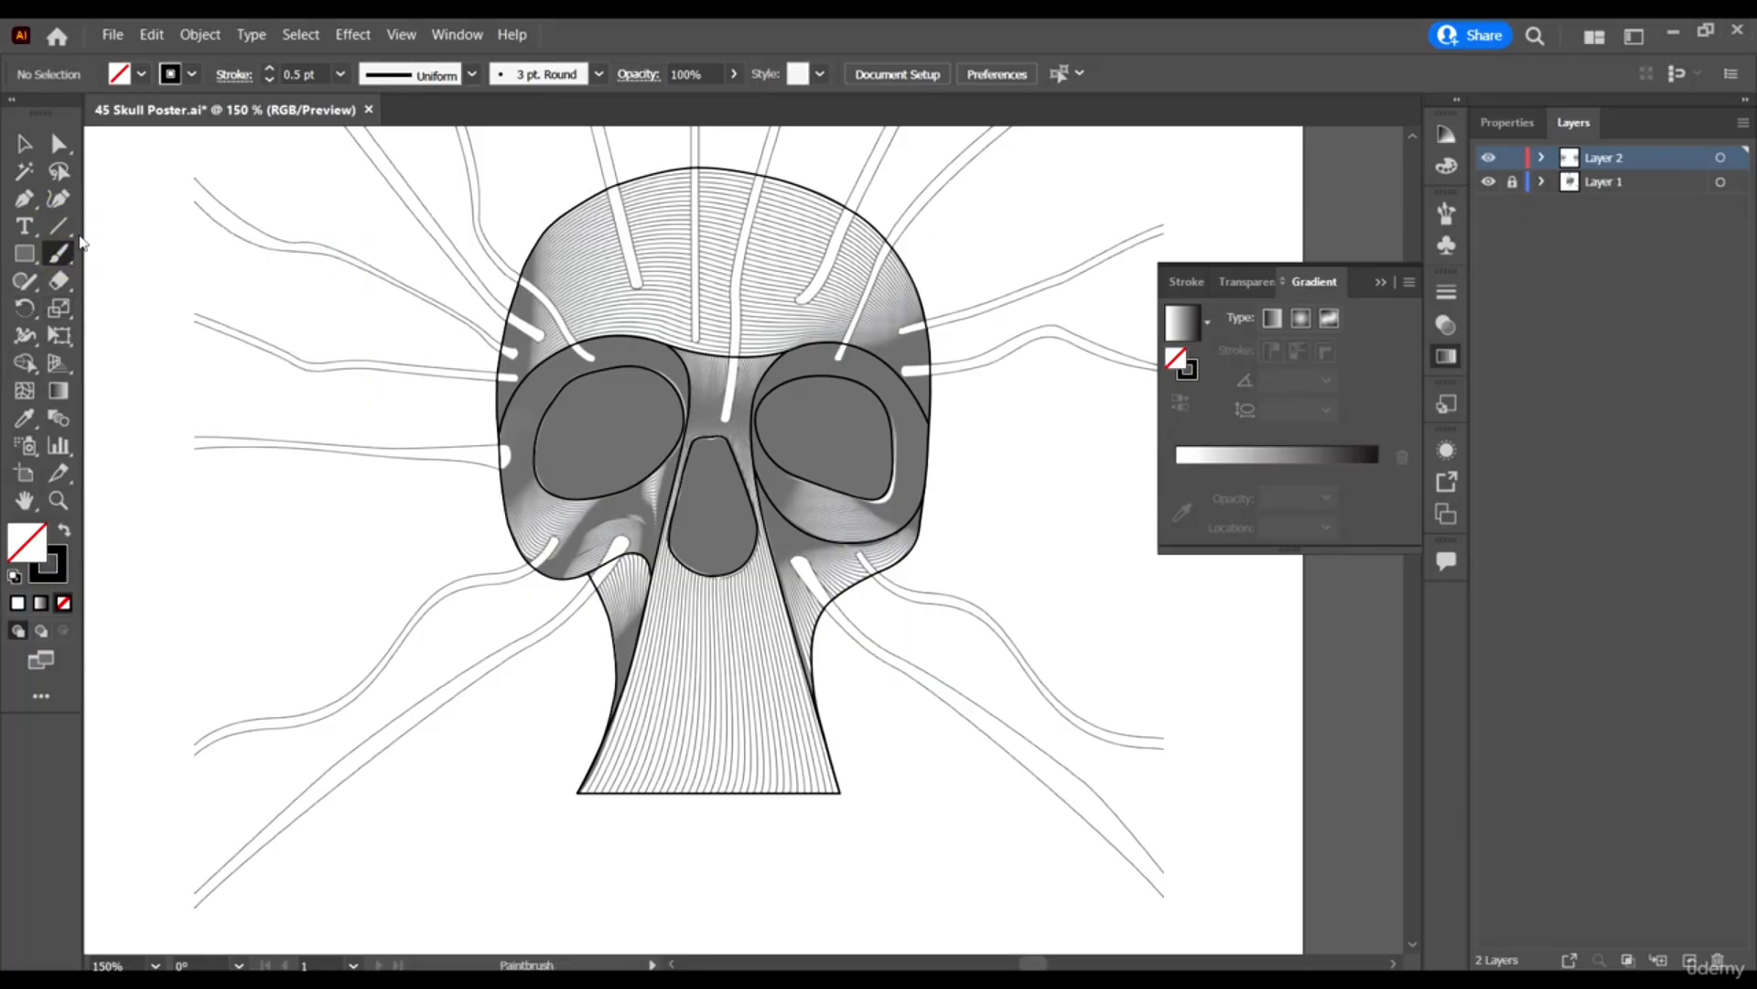
{"action": "left_click", "coordinate": [58, 281]}
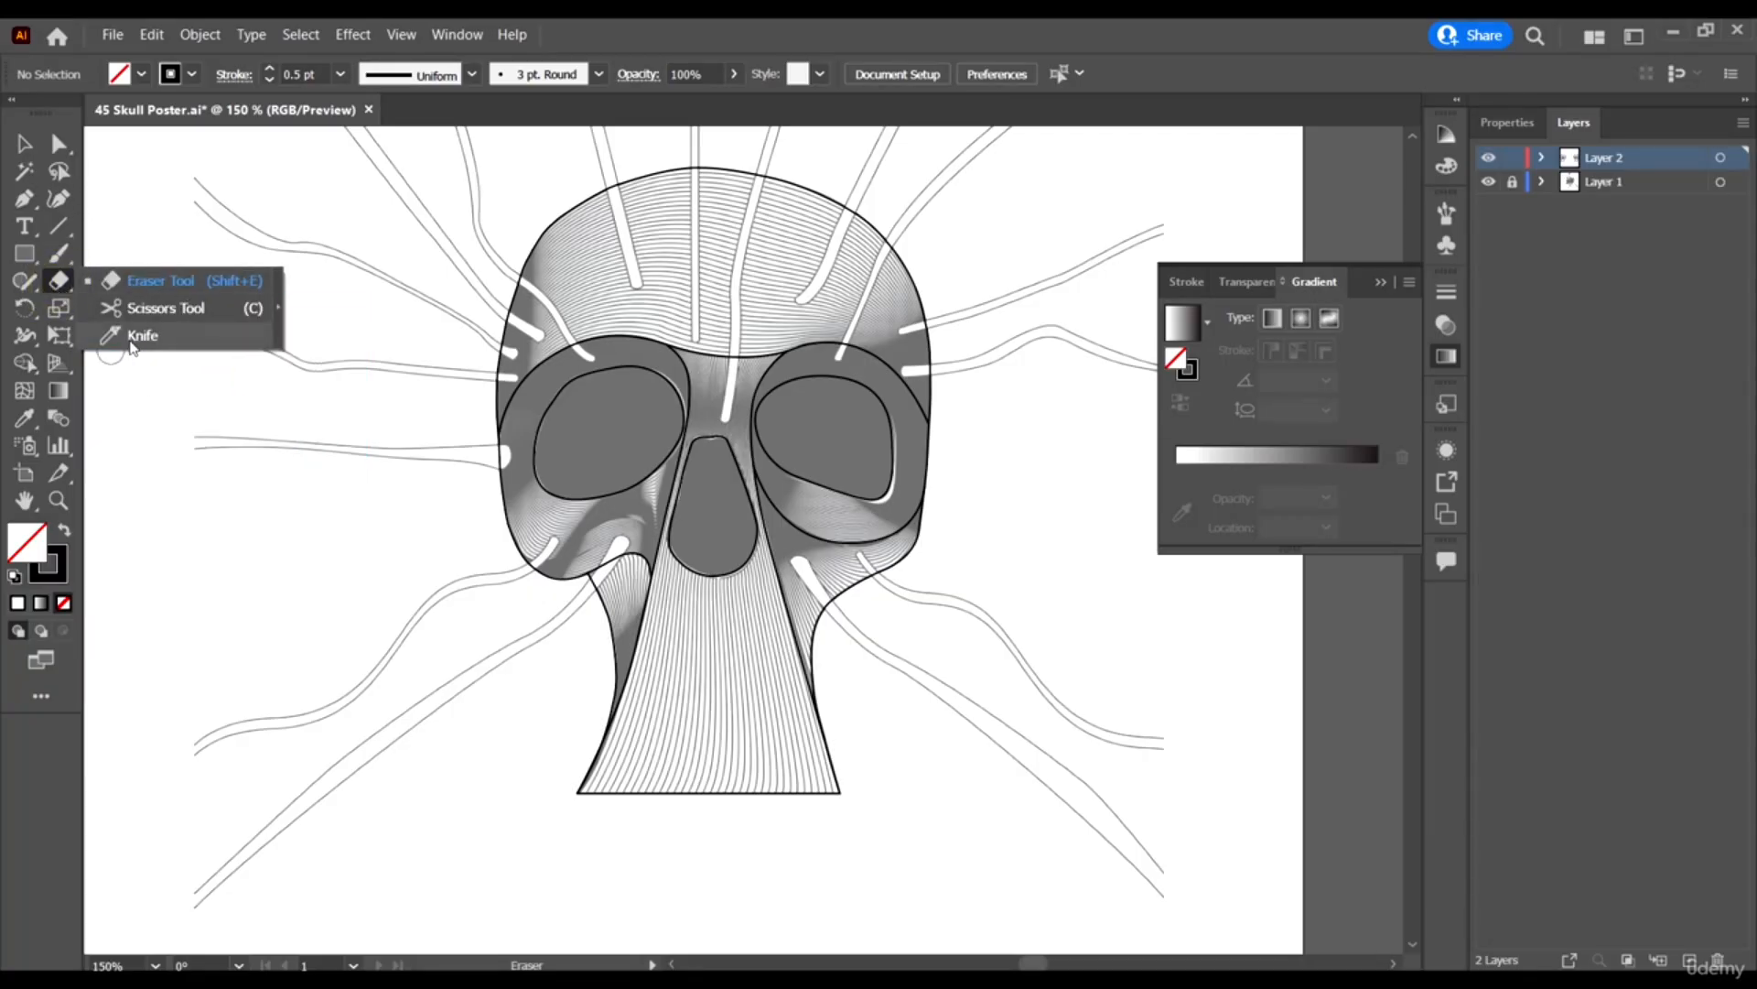
{"action": "left_click", "coordinate": [56, 285]}
{"action": "double_click", "coordinate": [59, 285]}
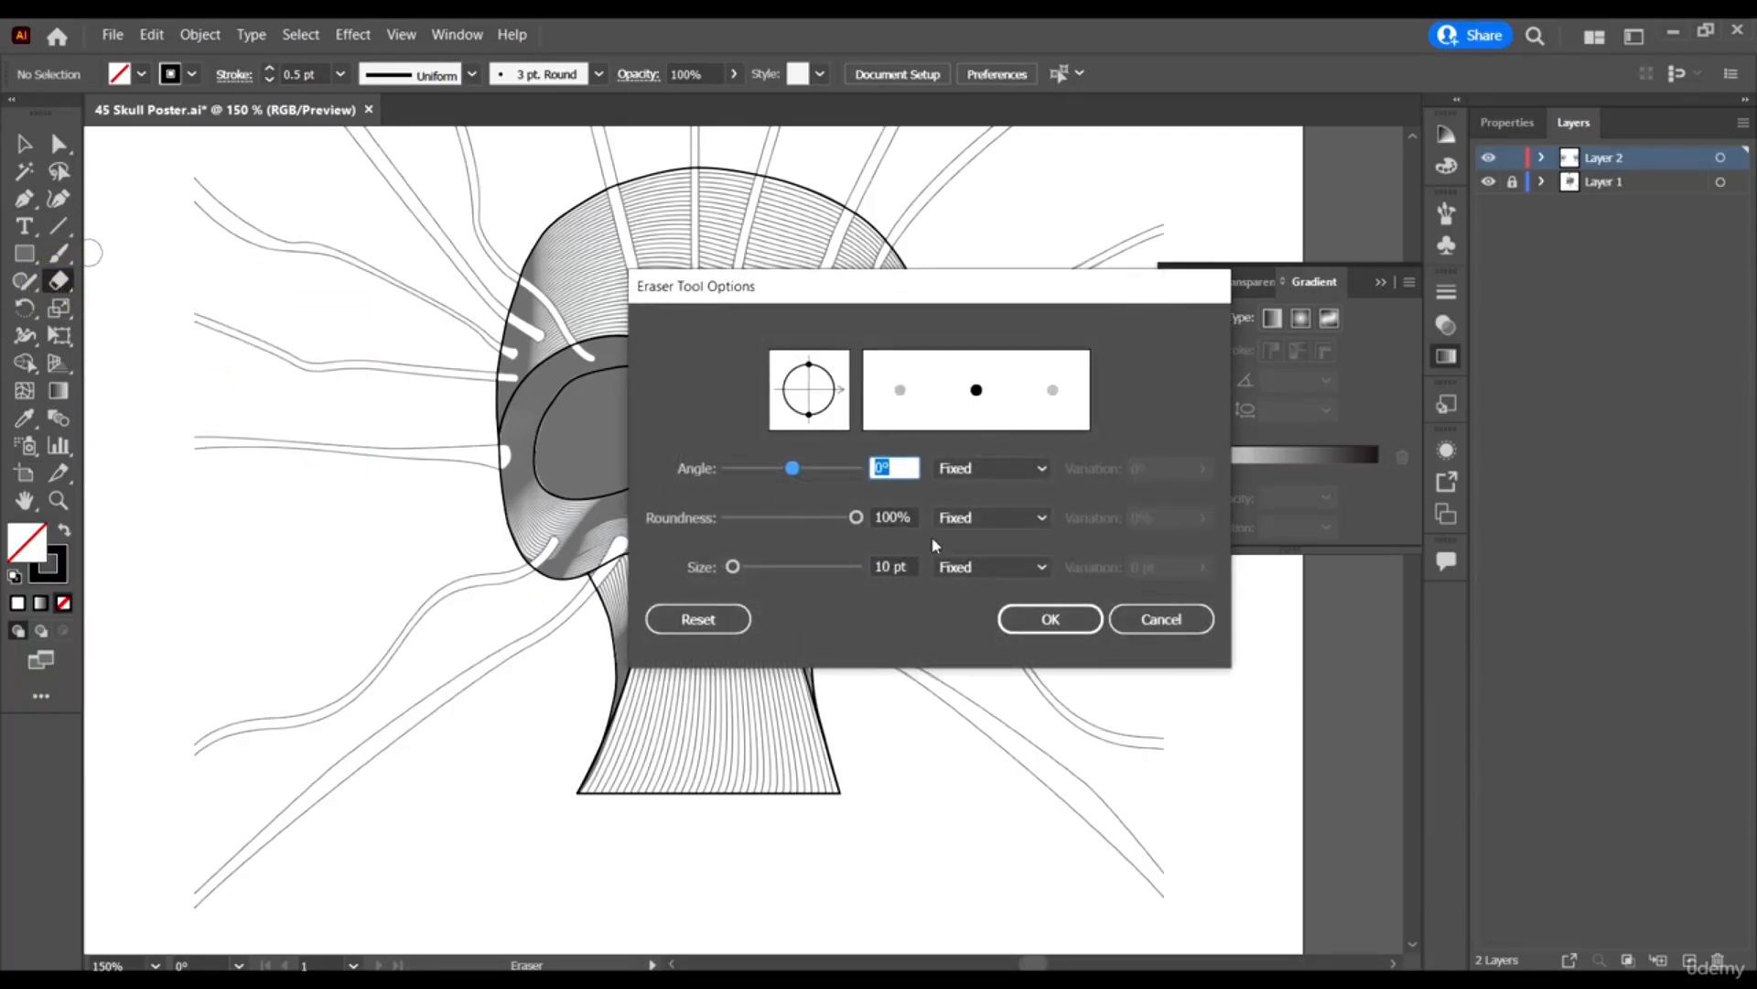
{"action": "left_click", "coordinate": [1161, 619]}
Switch from the Eraser tool to the Scissors tool for cutting paths.
{"action": "left_click", "coordinate": [60, 286]}
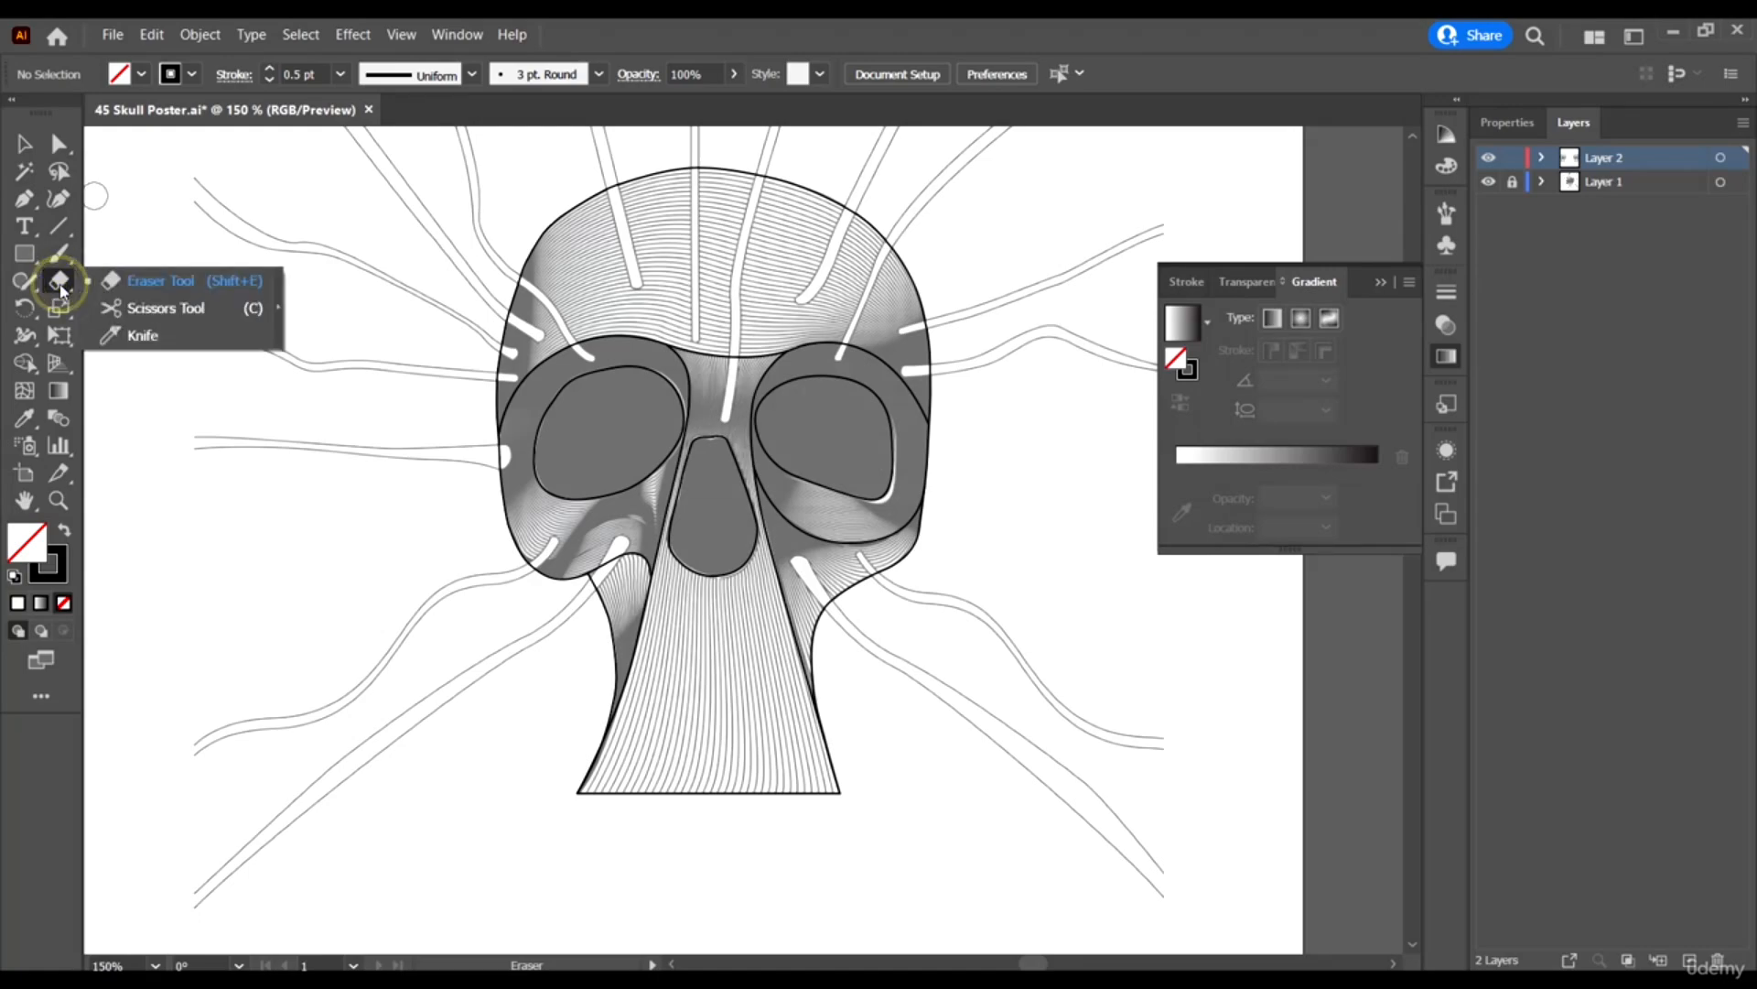
{"action": "left_click", "coordinate": [183, 308]}
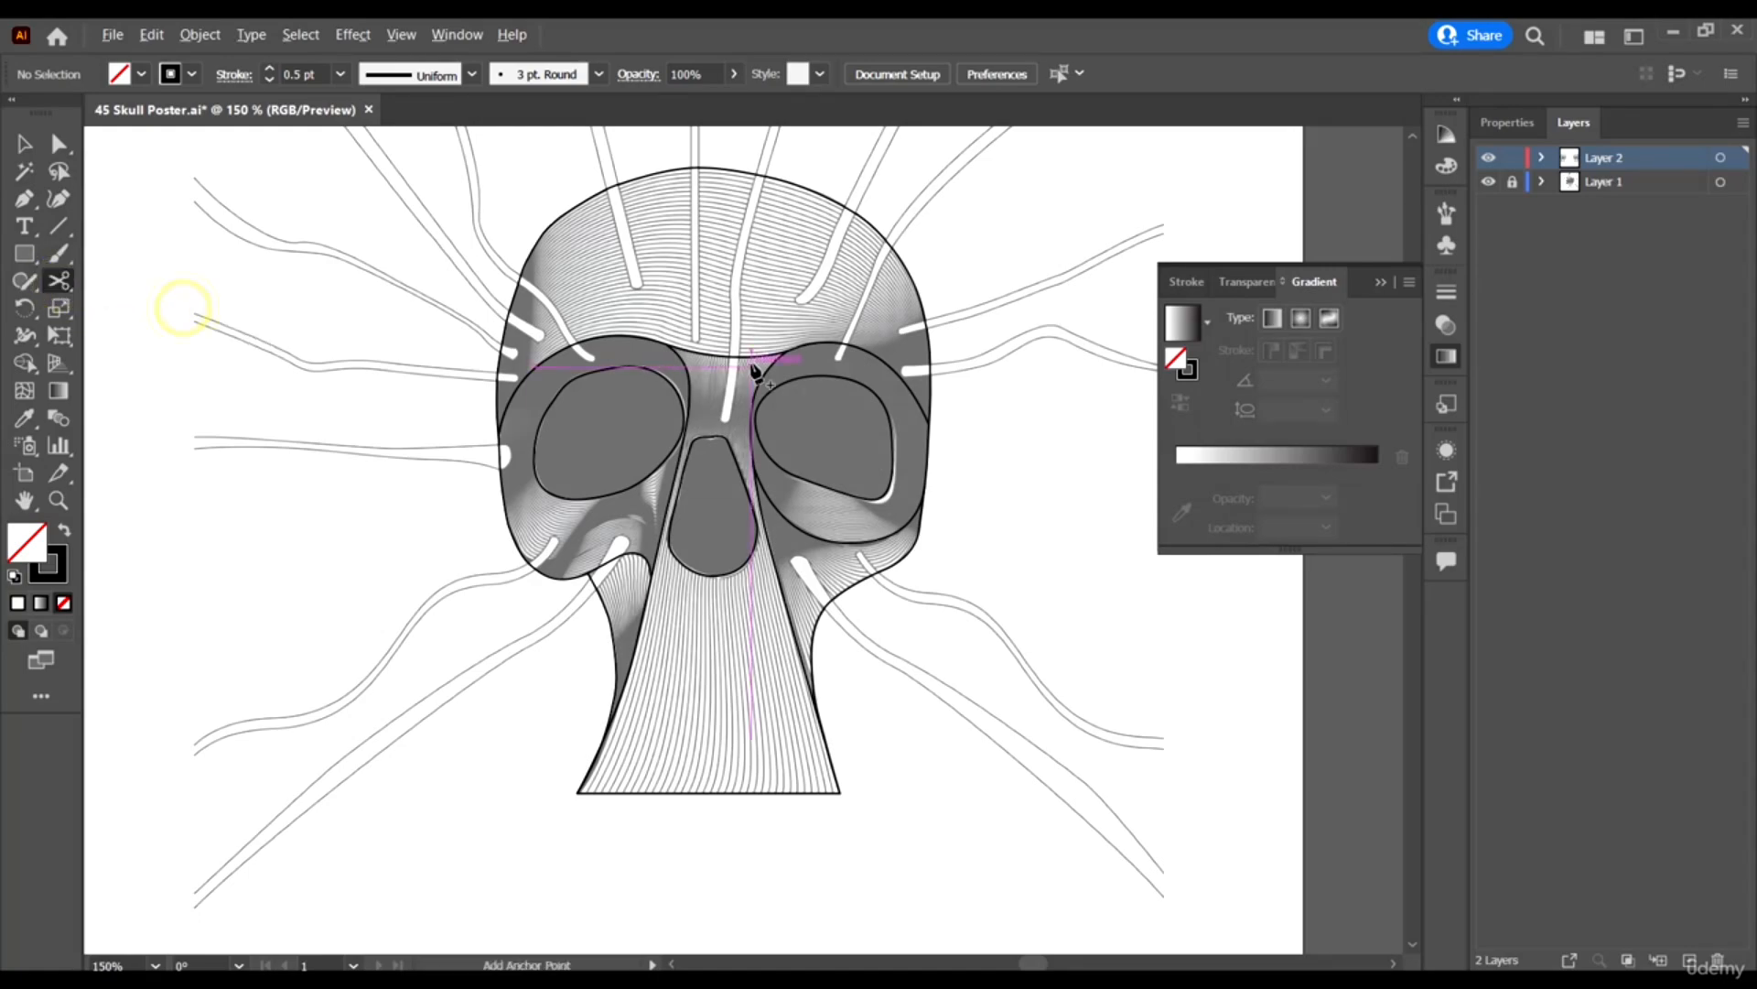
{"action": "key", "text": "ctrl+minus"}
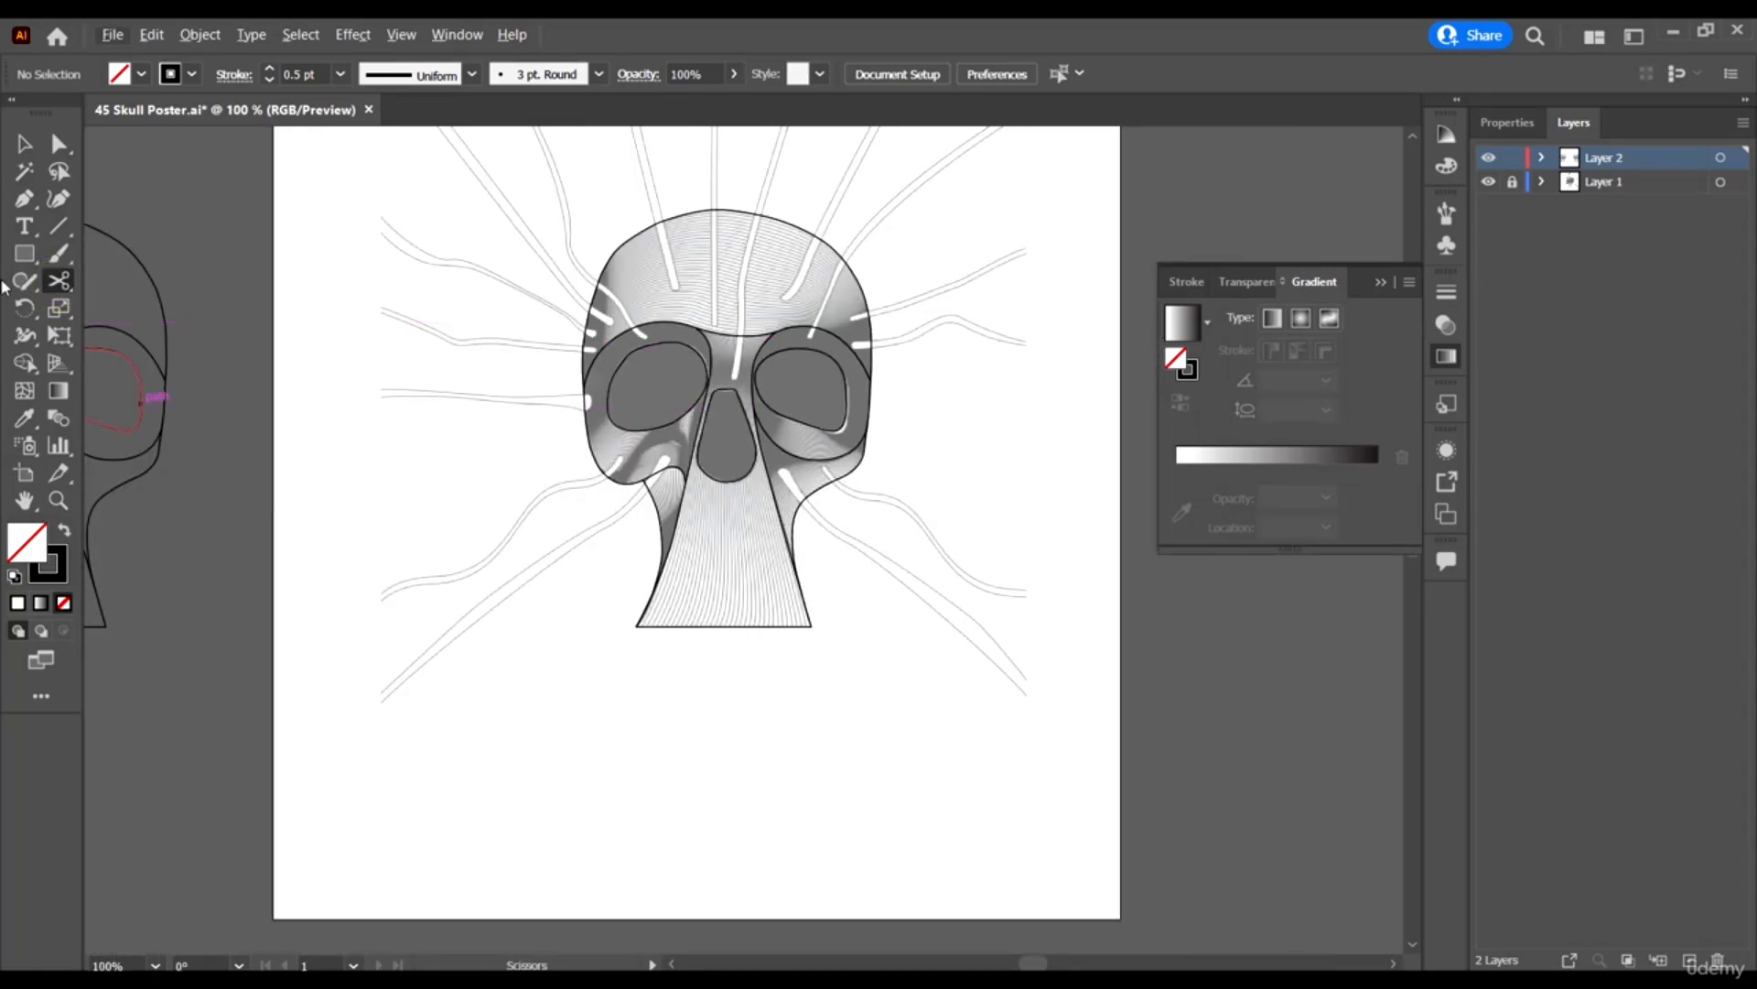
Draw a straight horizontal test line about 118 pt long with the Pen tool below the duplicate skull, off the artboard.
{"action": "left_click", "coordinate": [24, 144]}
{"action": "scroll", "coordinate": [302, 421], "scroll_direction": "left", "scroll_amount": 2}
{"action": "scroll", "coordinate": [302, 421], "scroll_direction": "left", "scroll_amount": 3}
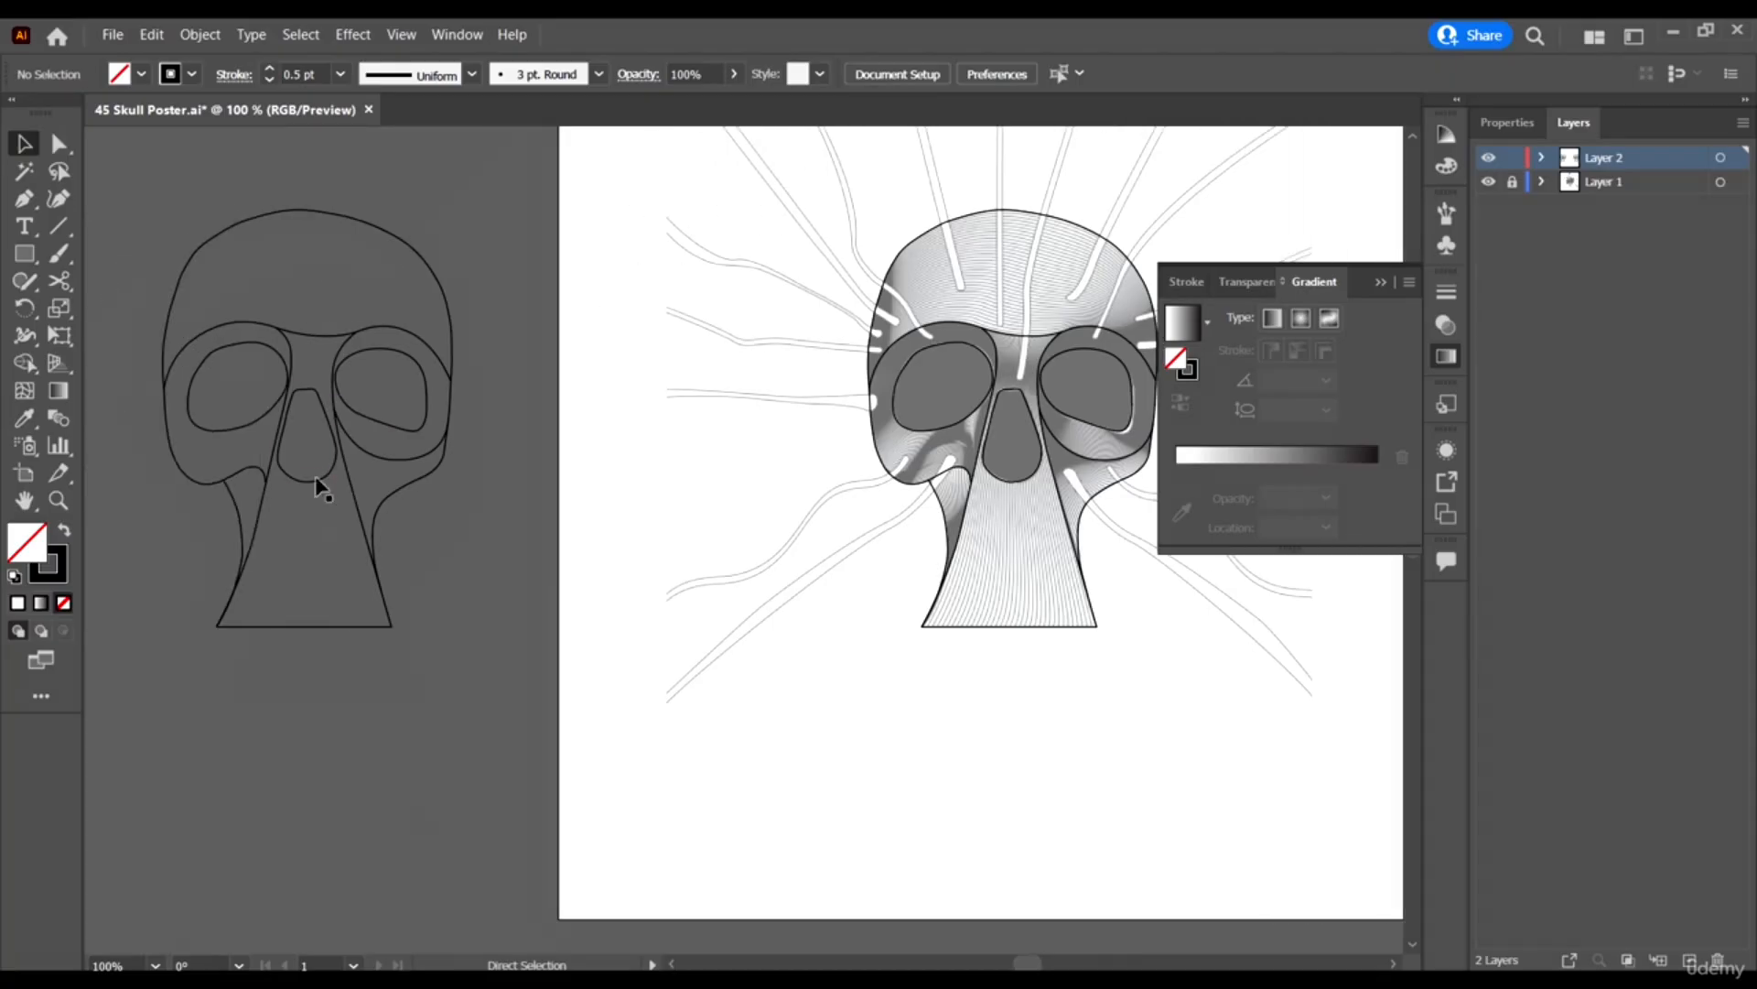
{"action": "scroll", "coordinate": [321, 486], "scroll_direction": "up", "scroll_amount": 1}
{"action": "scroll", "coordinate": [408, 820], "scroll_direction": "down", "scroll_amount": 4}
{"action": "scroll", "coordinate": [87, 450], "scroll_direction": "up", "scroll_amount": 2}
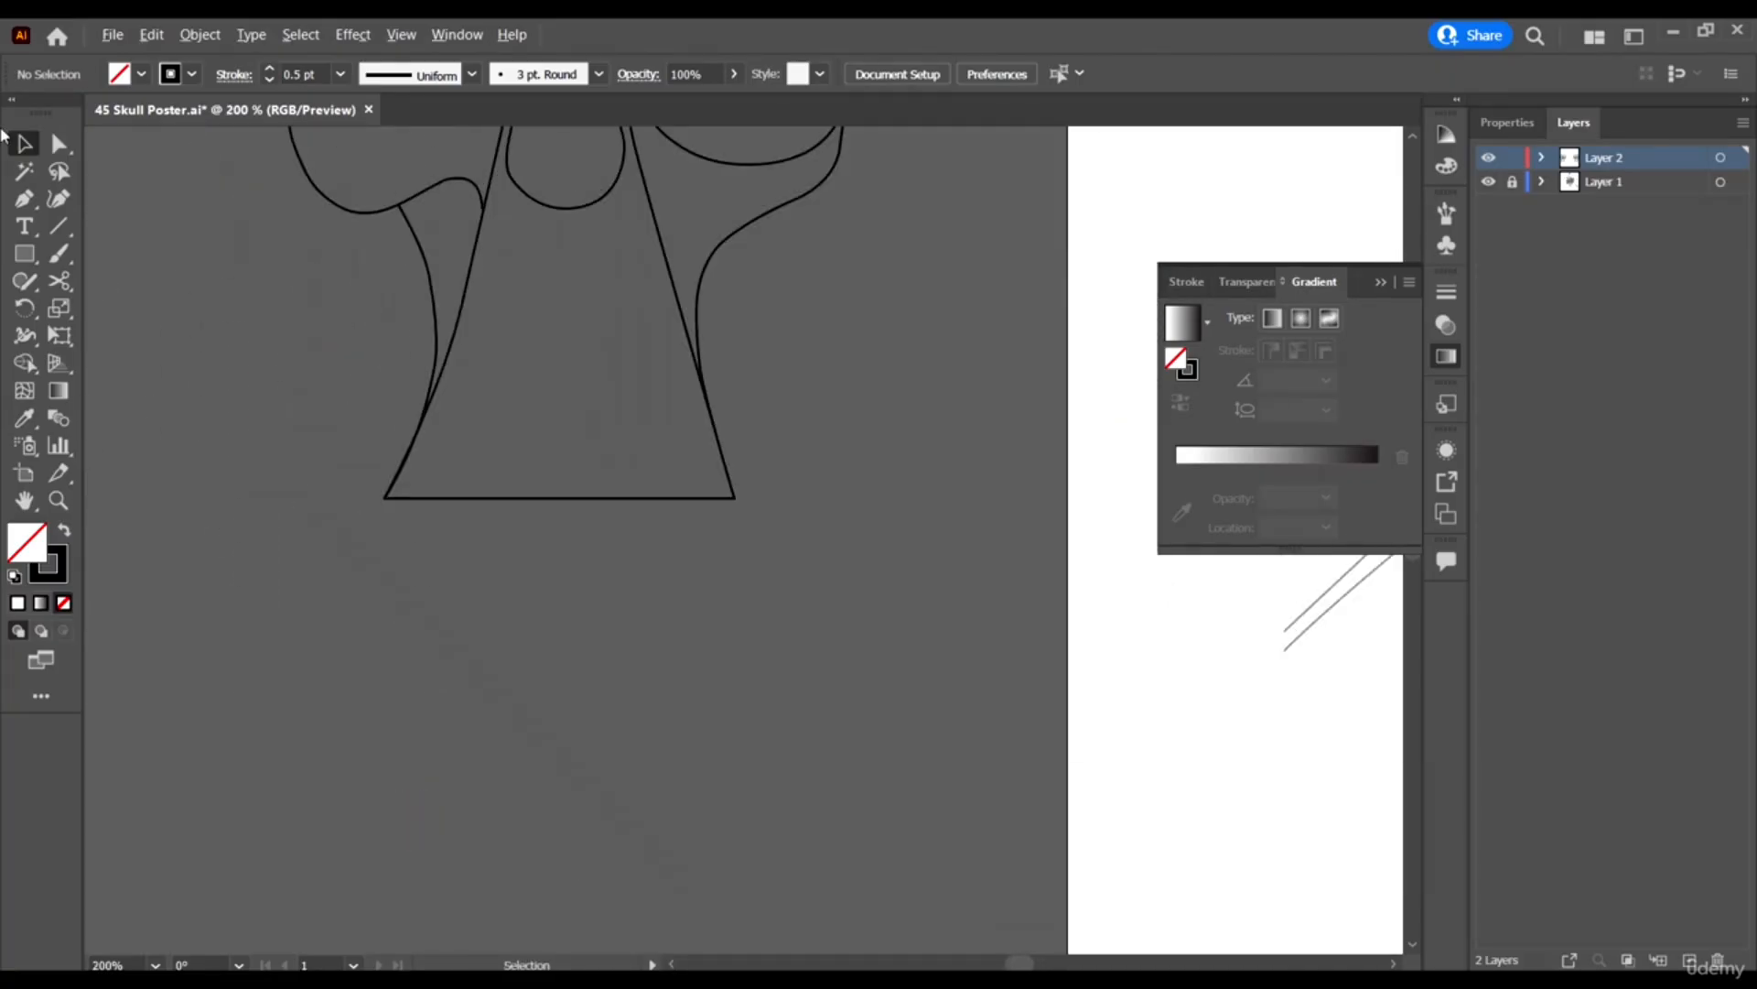
{"action": "key", "text": "p"}
{"action": "left_click", "coordinate": [335, 703]}
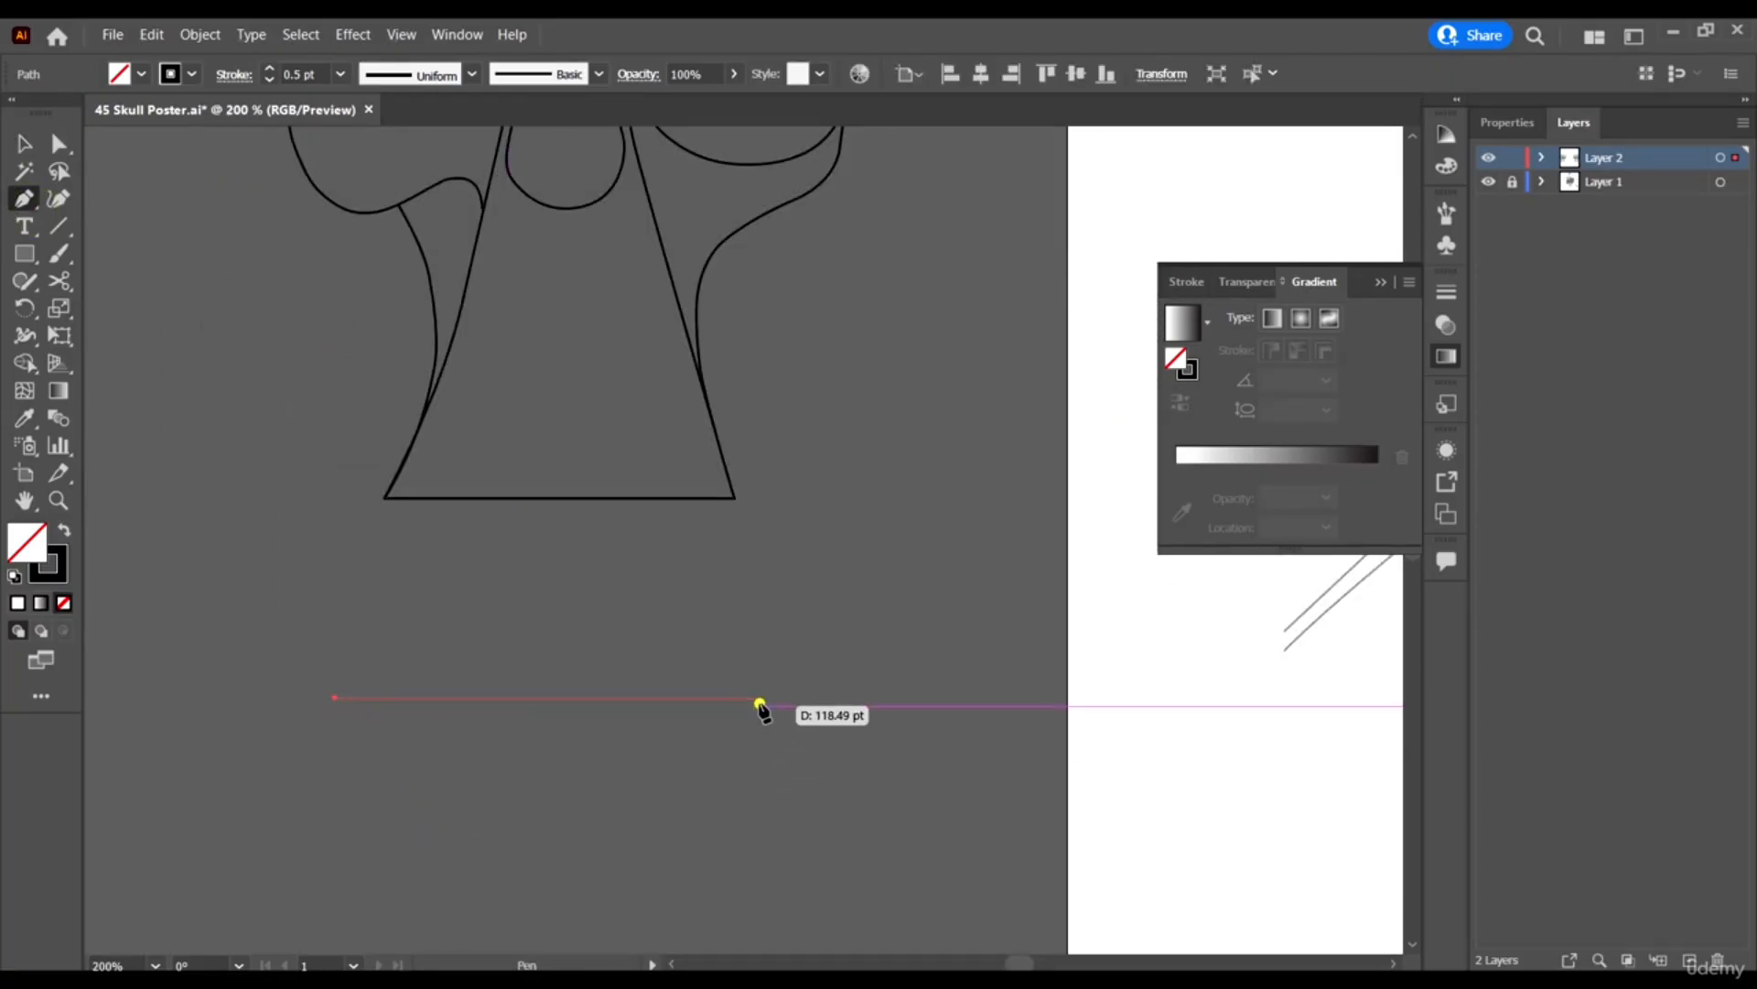
{"action": "left_click", "coordinate": [761, 703]}
{"action": "left_click", "coordinate": [24, 144]}
{"action": "left_click", "coordinate": [568, 817]}
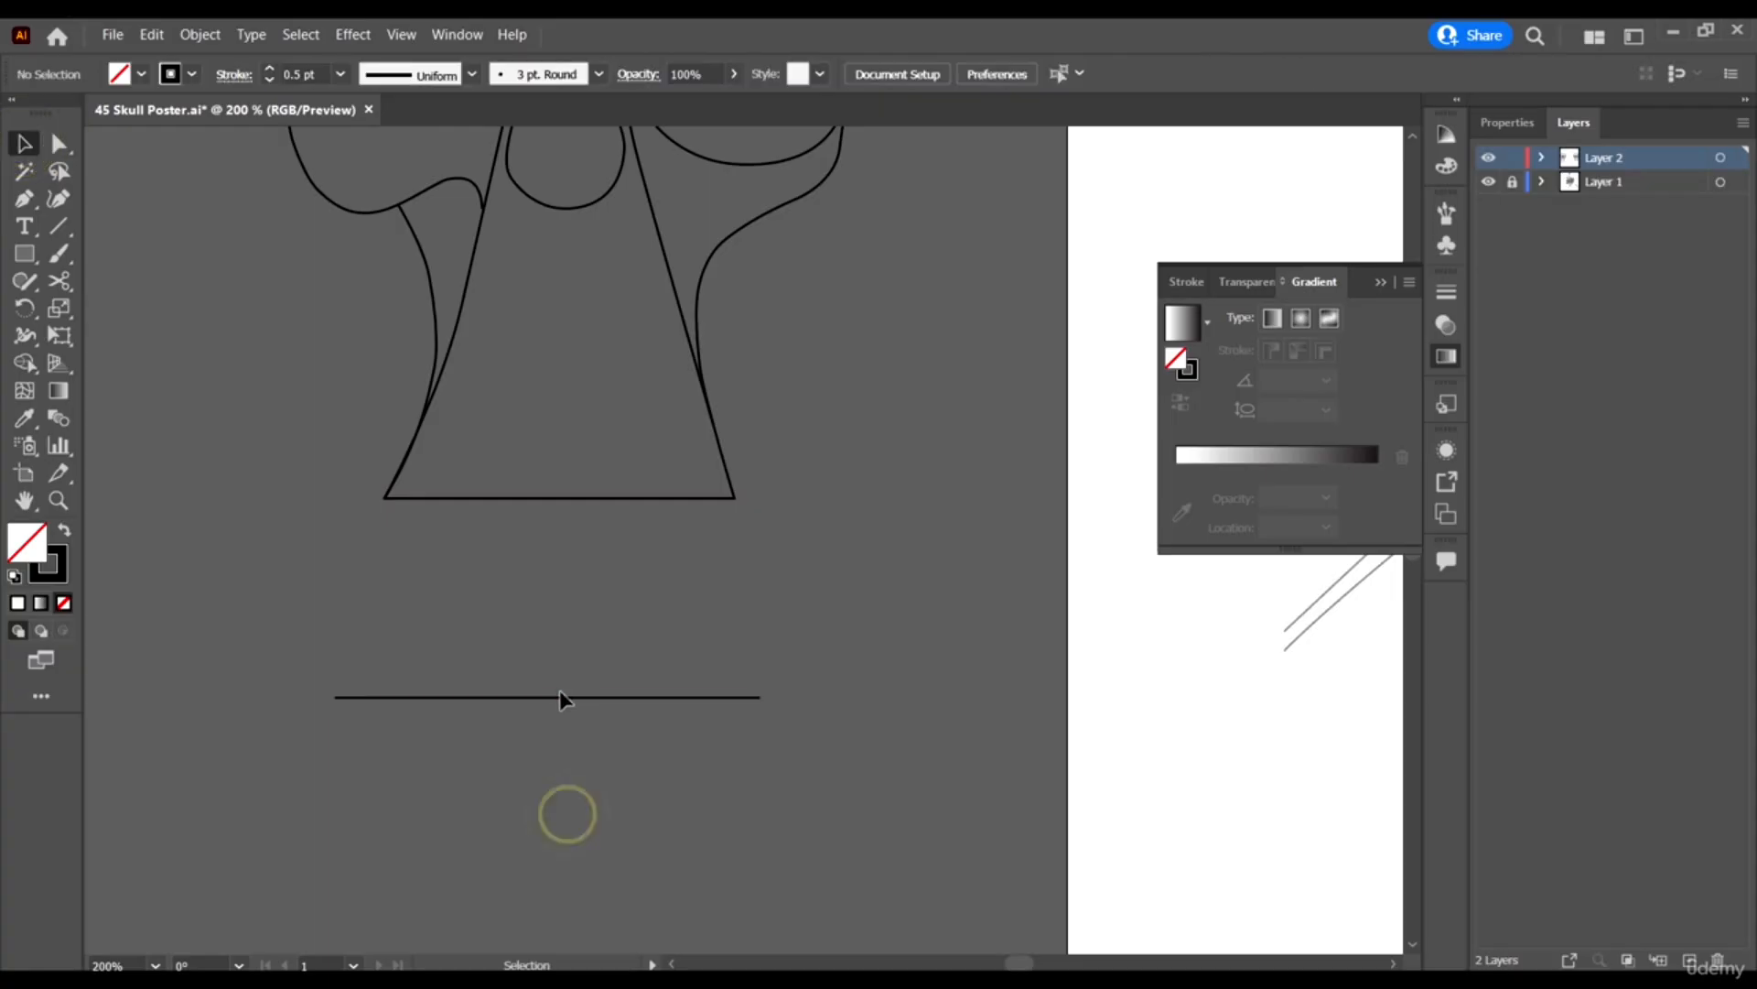
{"action": "left_click", "coordinate": [559, 696]}
{"action": "left_click", "coordinate": [599, 772]}
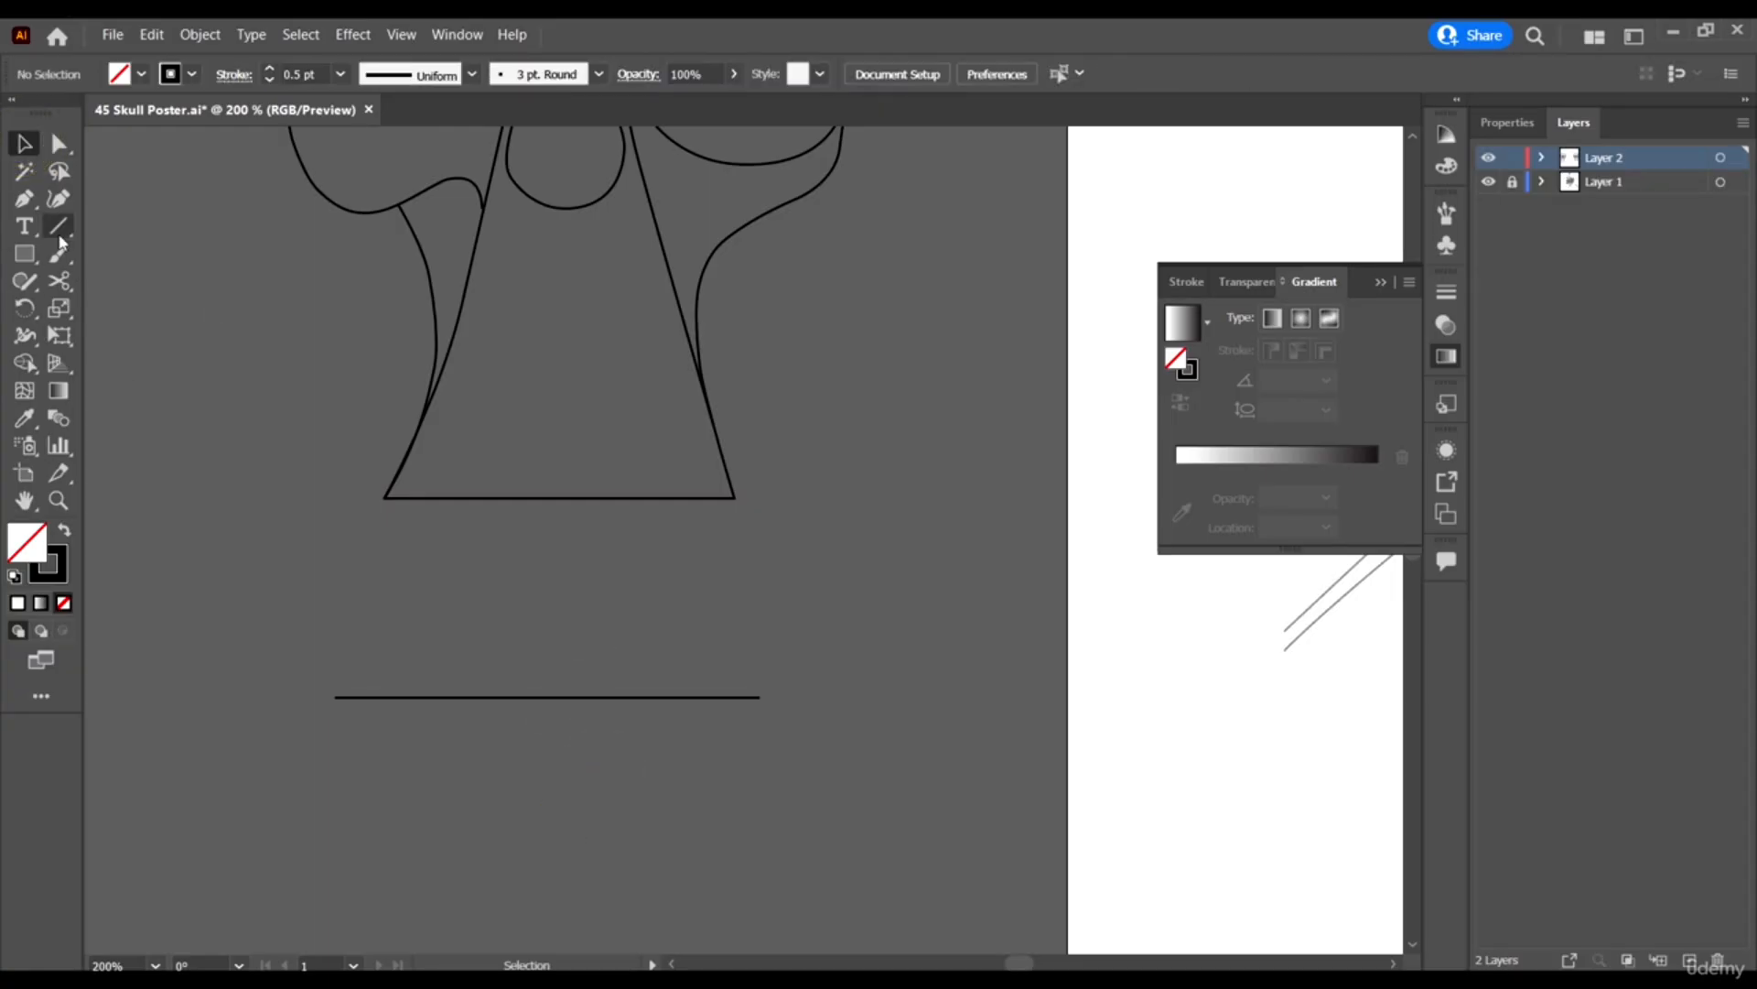
Split the test line at its midpoint with the Scissors tool, move the right half away and delete both pieces.
{"action": "left_click", "coordinate": [59, 281]}
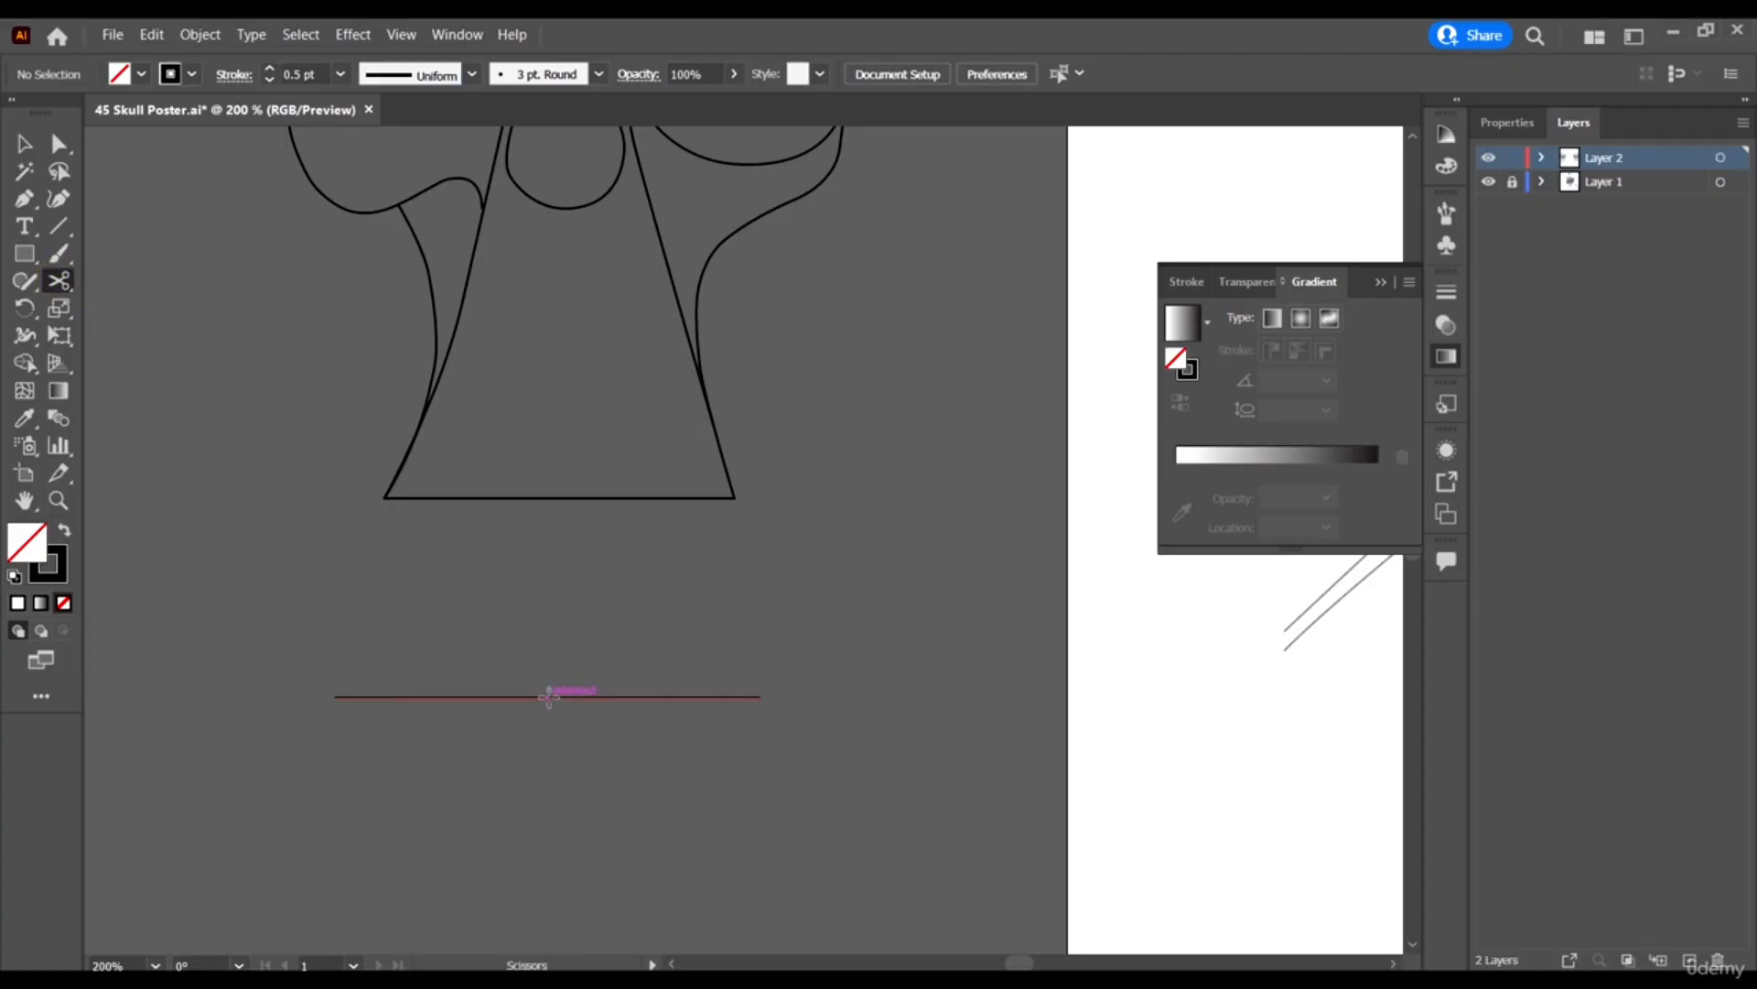
{"action": "left_click", "coordinate": [549, 695]}
{"action": "key", "text": "v"}
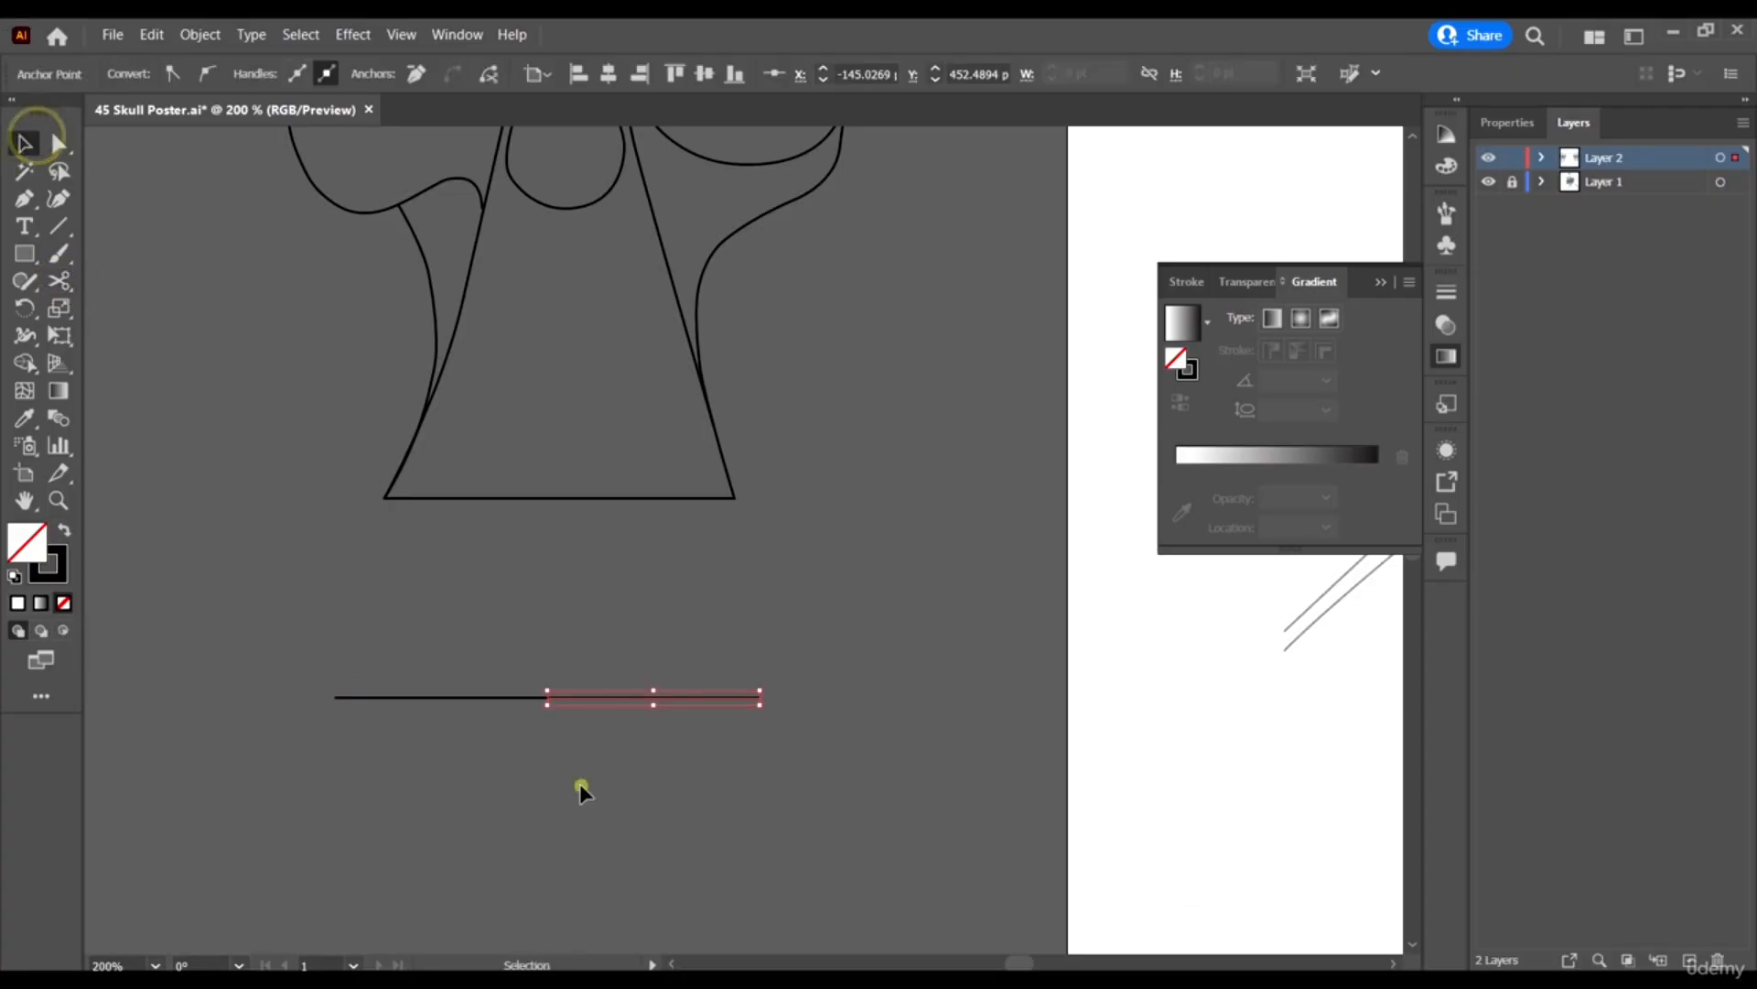
{"action": "left_click", "coordinate": [580, 785]}
{"action": "left_click", "coordinate": [635, 699]}
{"action": "left_click_drag", "start_coordinate": [701, 696], "coordinate": [913, 658]}
{"action": "left_click_drag", "start_coordinate": [824, 805], "coordinate": [277, 652]}
{"action": "key", "text": "Delete"}
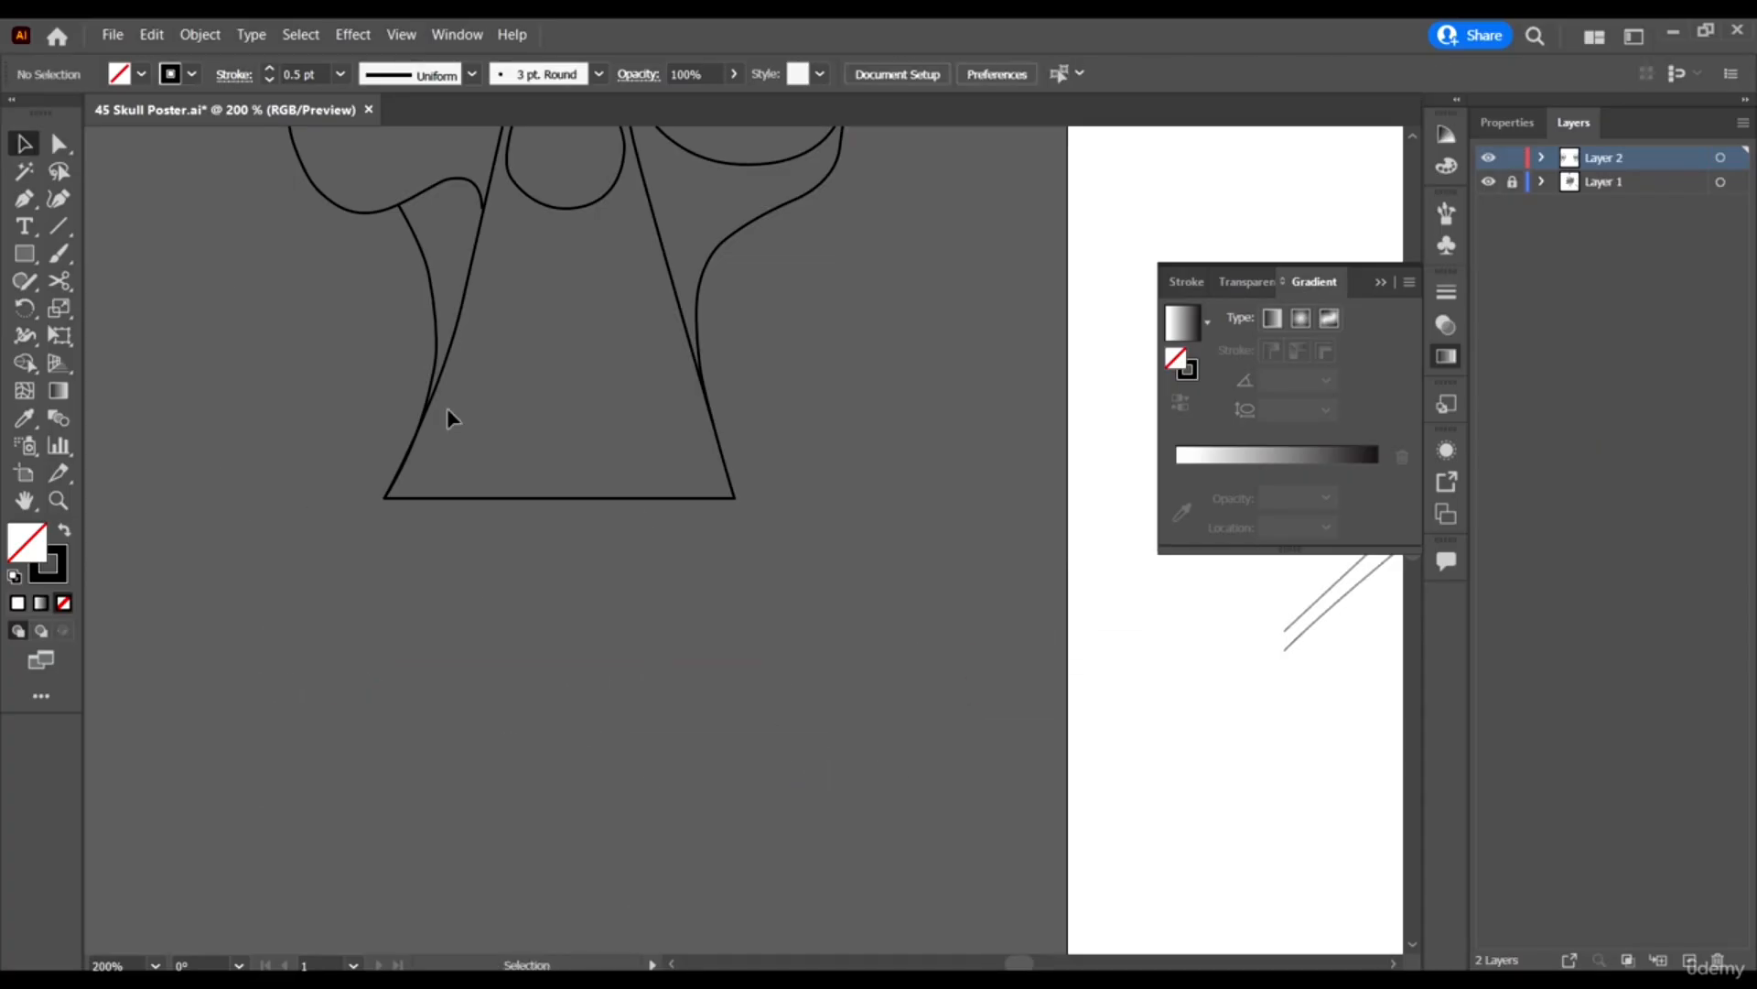
Cut the main skull's outer outline with the Scissors tool where the brow curve meets it beside the left eye socket.
{"action": "scroll", "coordinate": [421, 444], "scroll_direction": "down", "scroll_amount": 2}
{"action": "scroll", "coordinate": [907, 508], "scroll_direction": "right", "scroll_amount": 4}
{"action": "scroll", "coordinate": [939, 480], "scroll_direction": "up", "scroll_amount": 1}
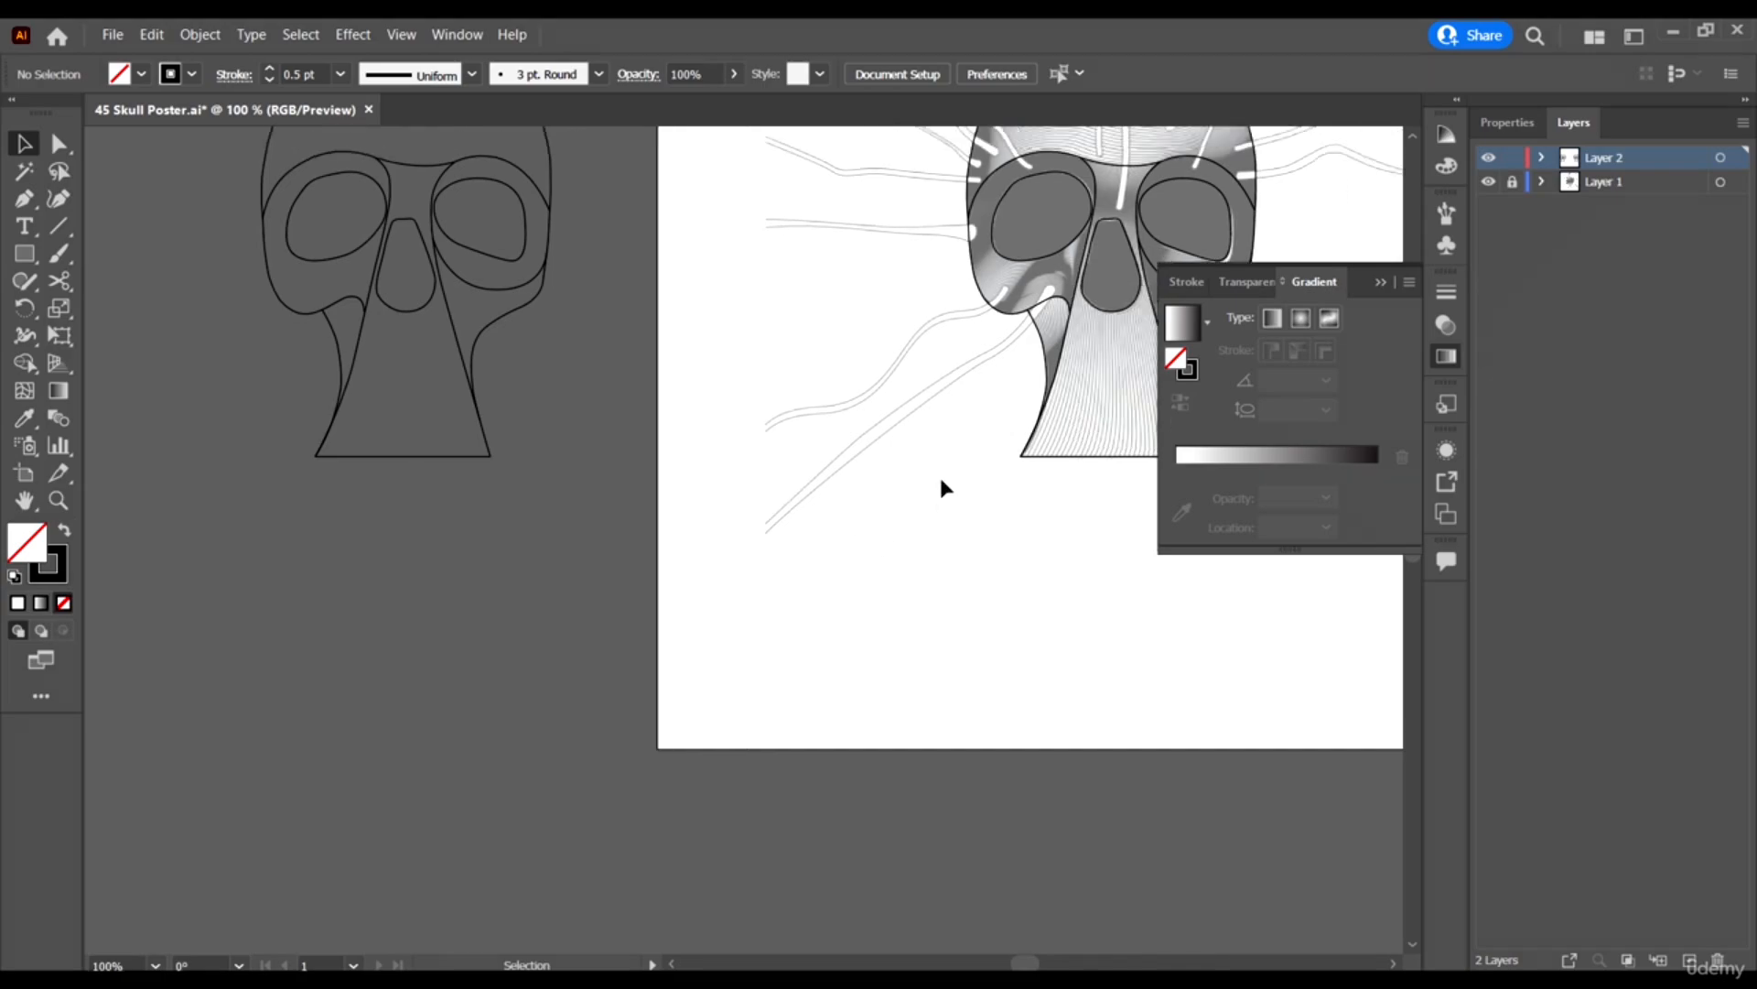
{"action": "scroll", "coordinate": [943, 485], "scroll_direction": "up", "scroll_amount": 3}
{"action": "scroll", "coordinate": [925, 487], "scroll_direction": "right", "scroll_amount": 3}
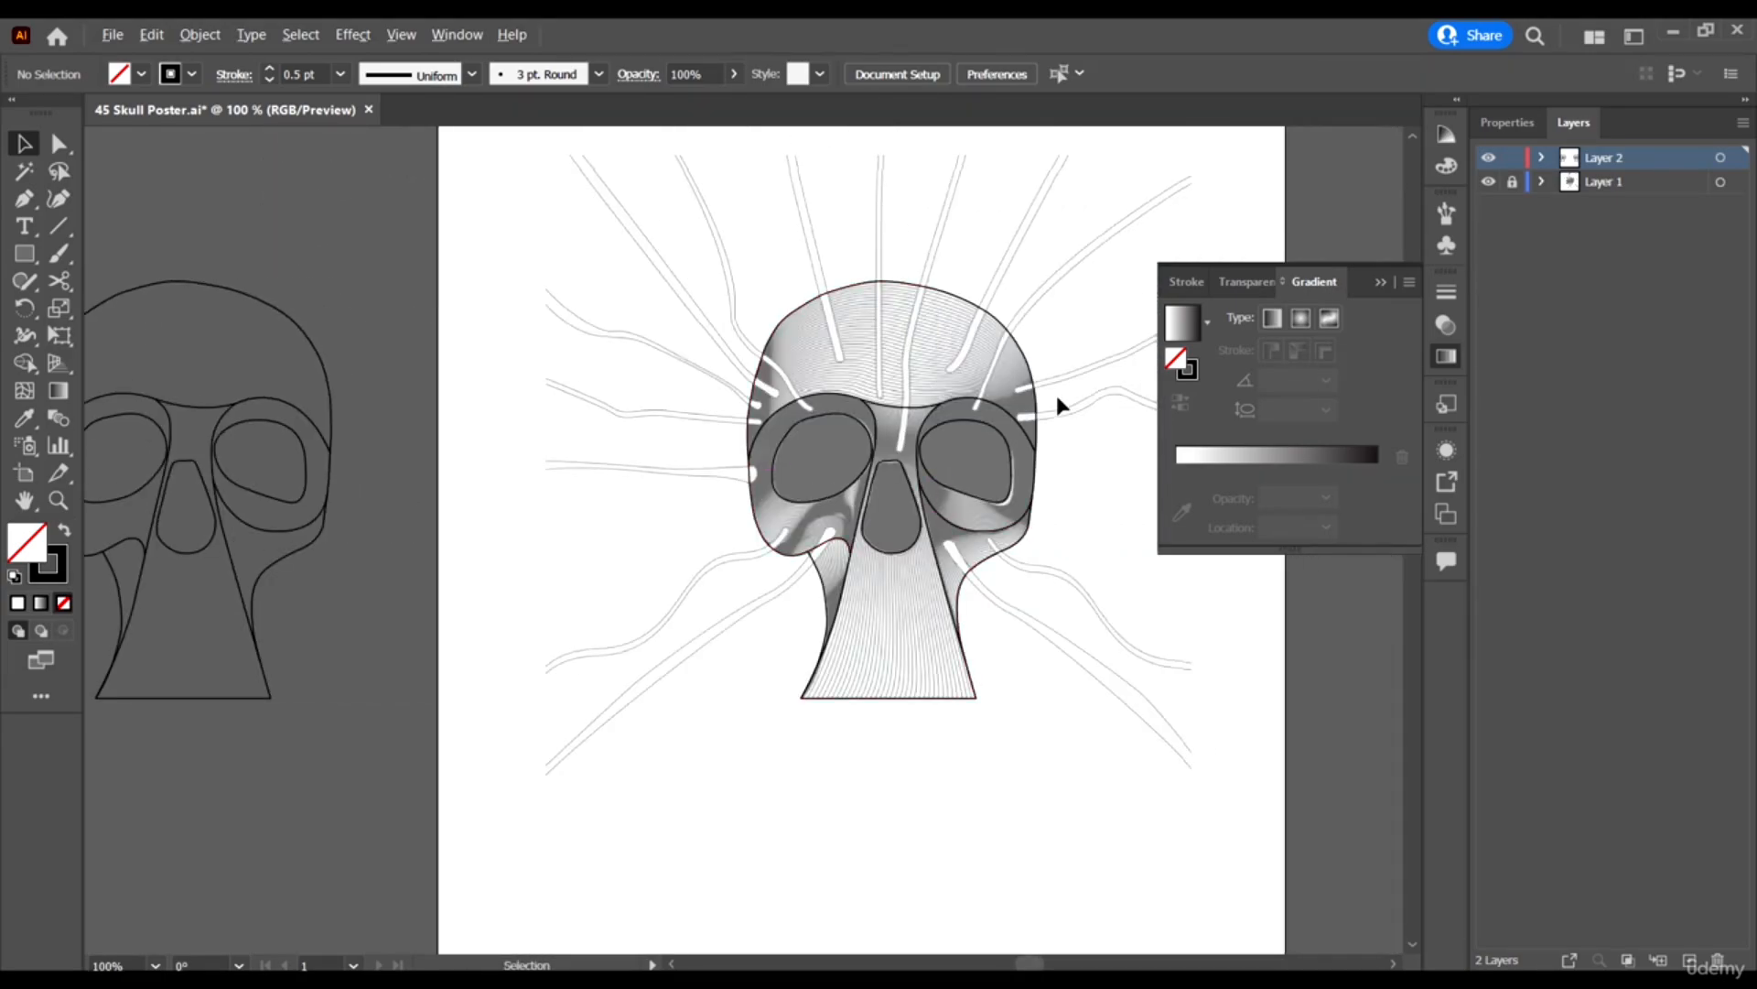
{"action": "scroll", "coordinate": [1056, 406], "scroll_direction": "up", "scroll_amount": 1}
{"action": "scroll", "coordinate": [1000, 586], "scroll_direction": "up", "scroll_amount": 3}
{"action": "left_click", "coordinate": [1071, 381]}
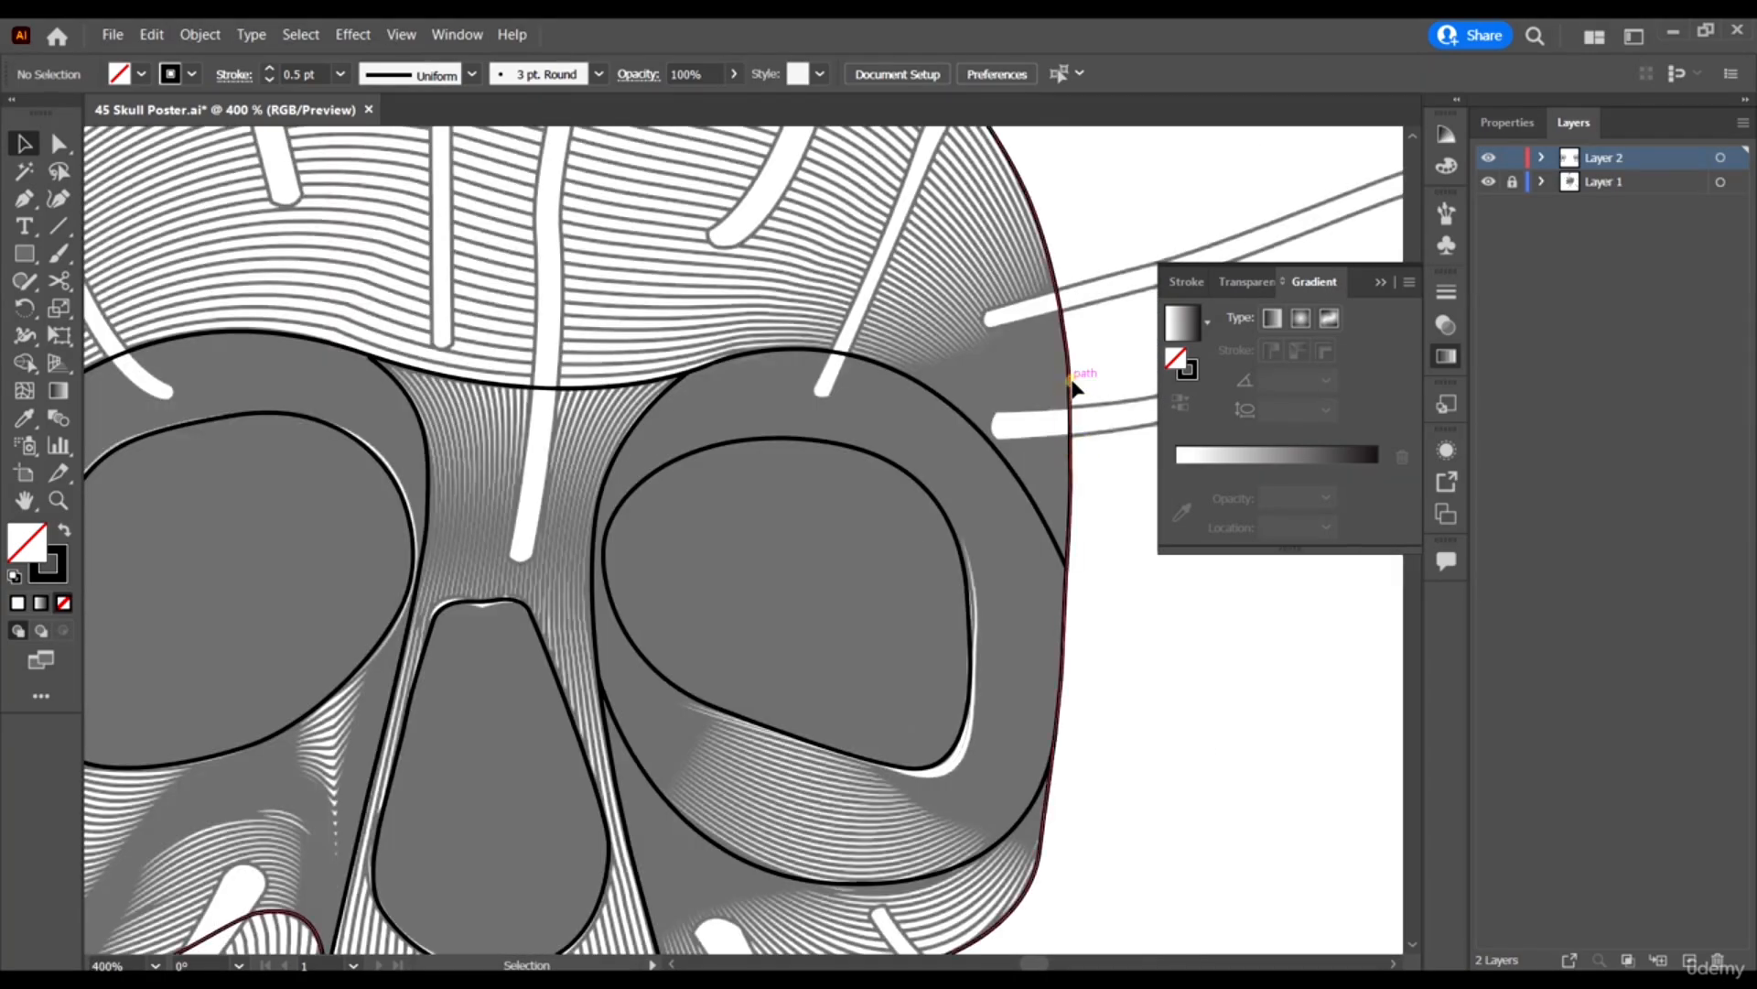
{"action": "scroll", "coordinate": [1100, 578], "scroll_direction": "down", "scroll_amount": 3}
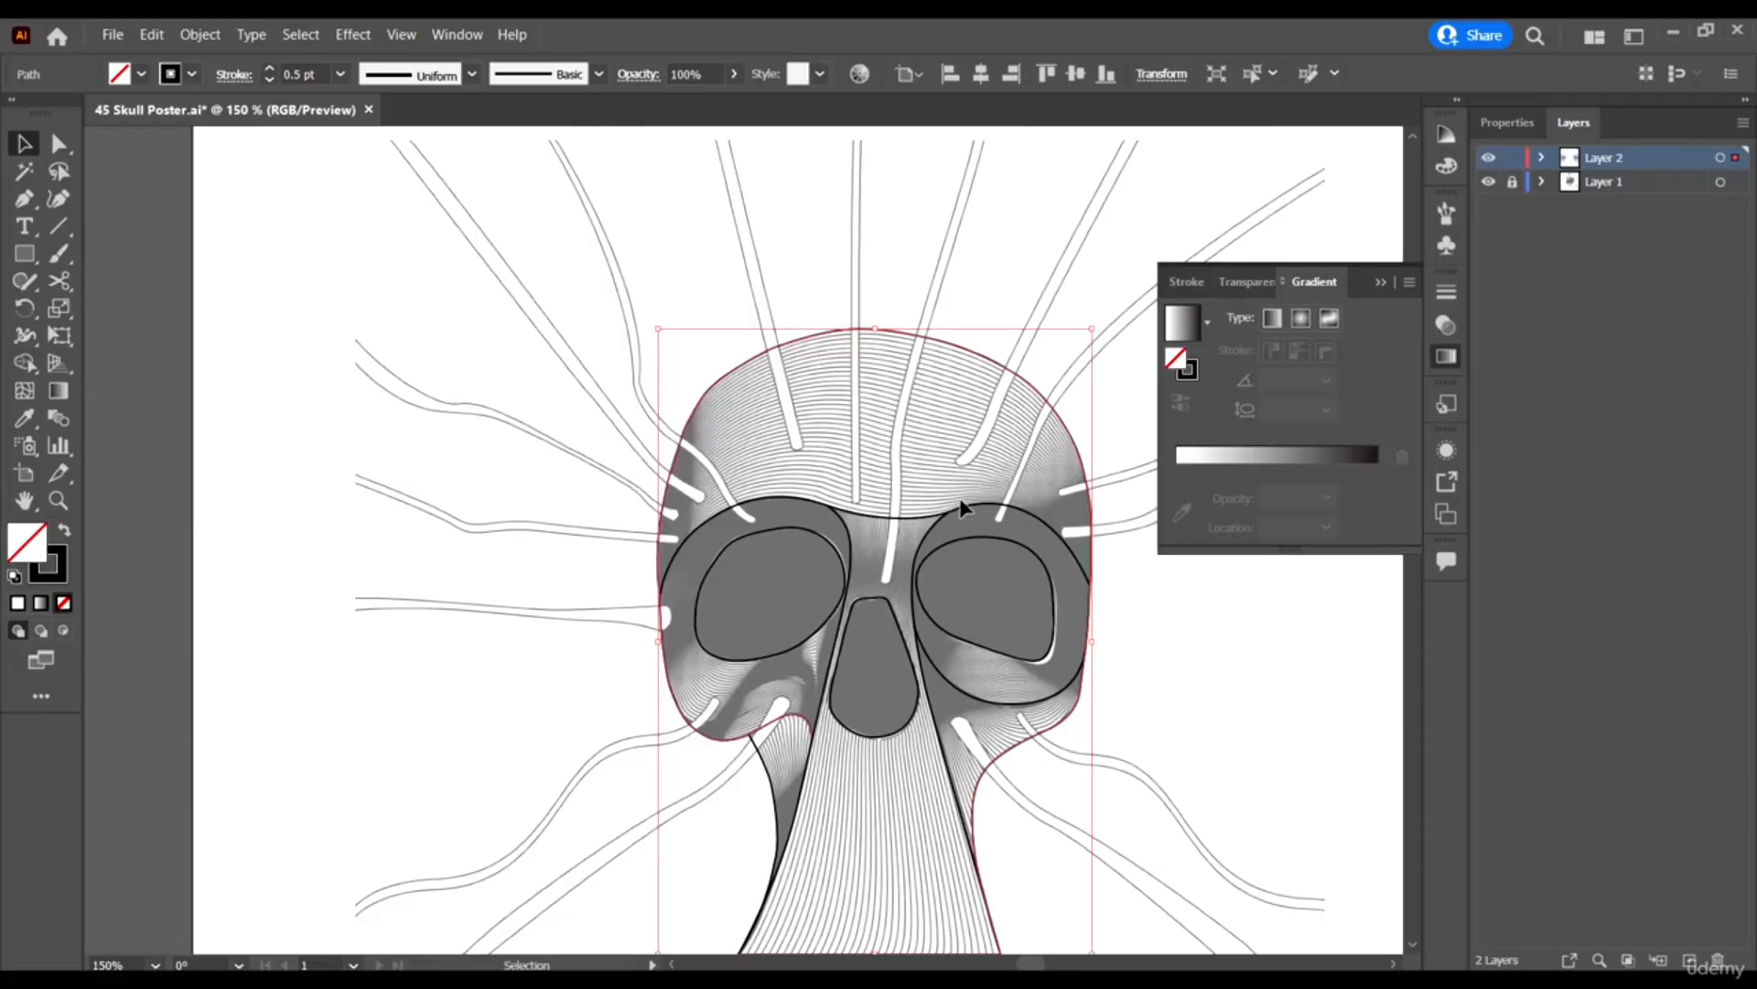
{"action": "scroll", "coordinate": [837, 650], "scroll_direction": "up", "scroll_amount": 1}
{"action": "scroll", "coordinate": [337, 701], "scroll_direction": "up", "scroll_amount": 2}
{"action": "scroll", "coordinate": [403, 644], "scroll_direction": "up", "scroll_amount": 1}
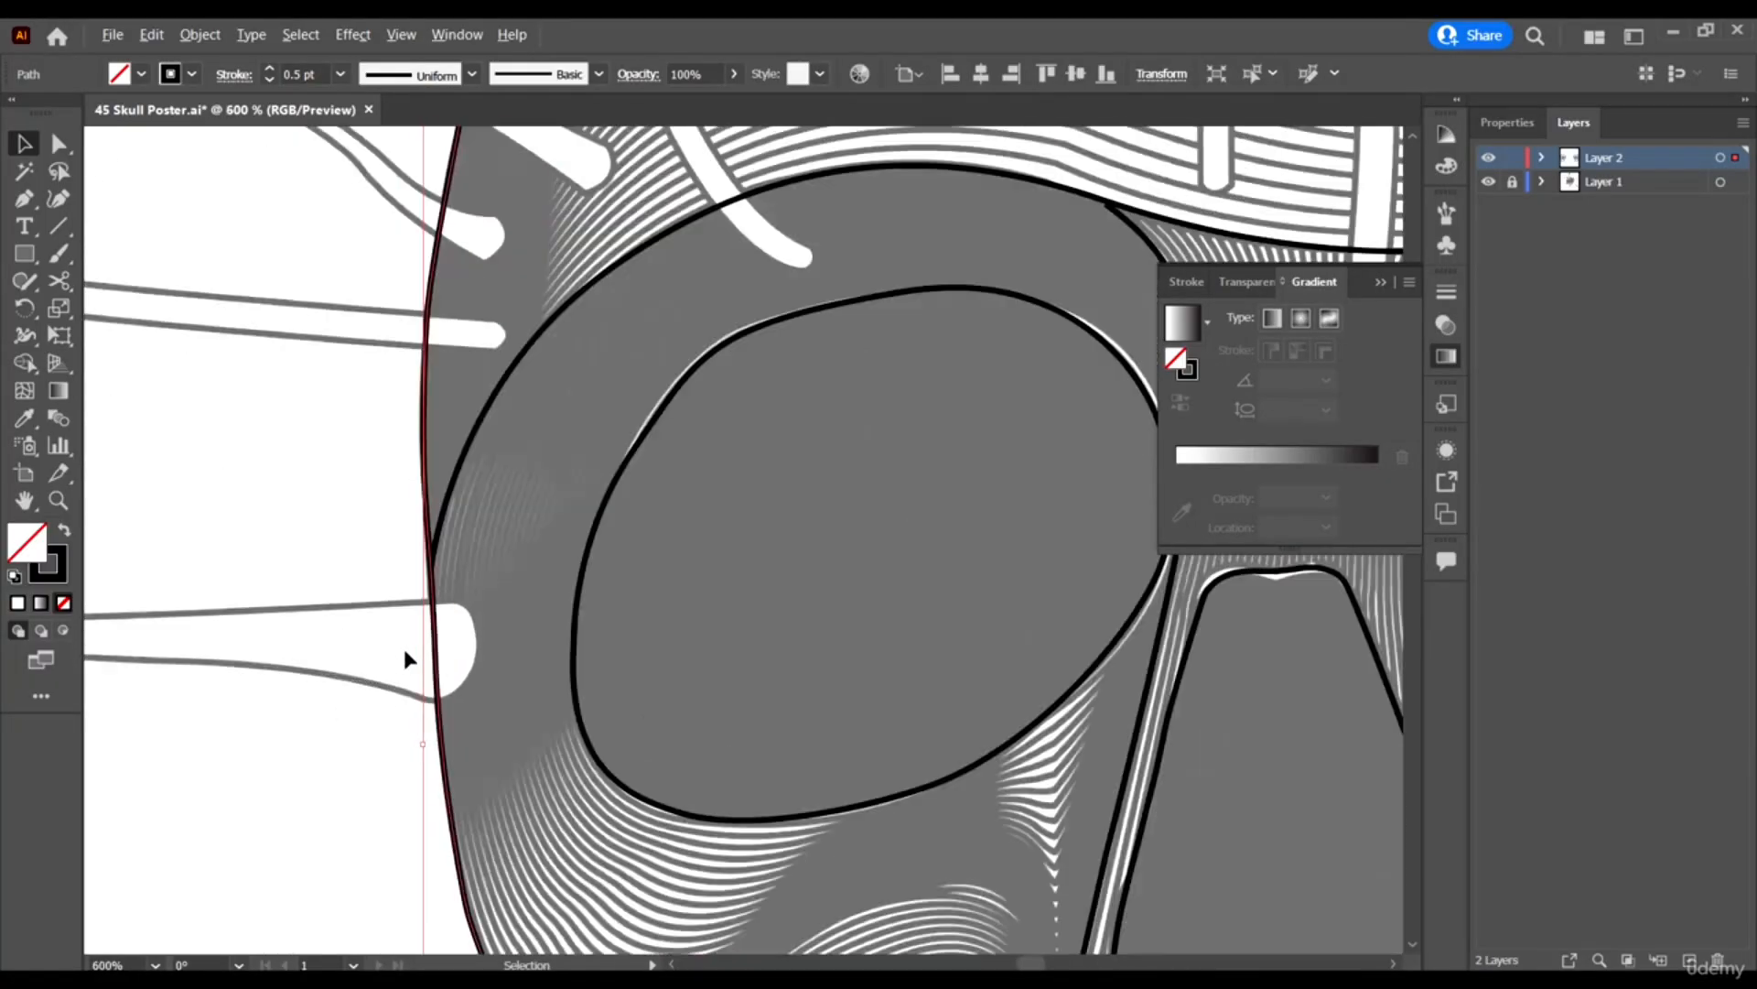
{"action": "scroll", "coordinate": [373, 559], "scroll_direction": "up", "scroll_amount": 1}
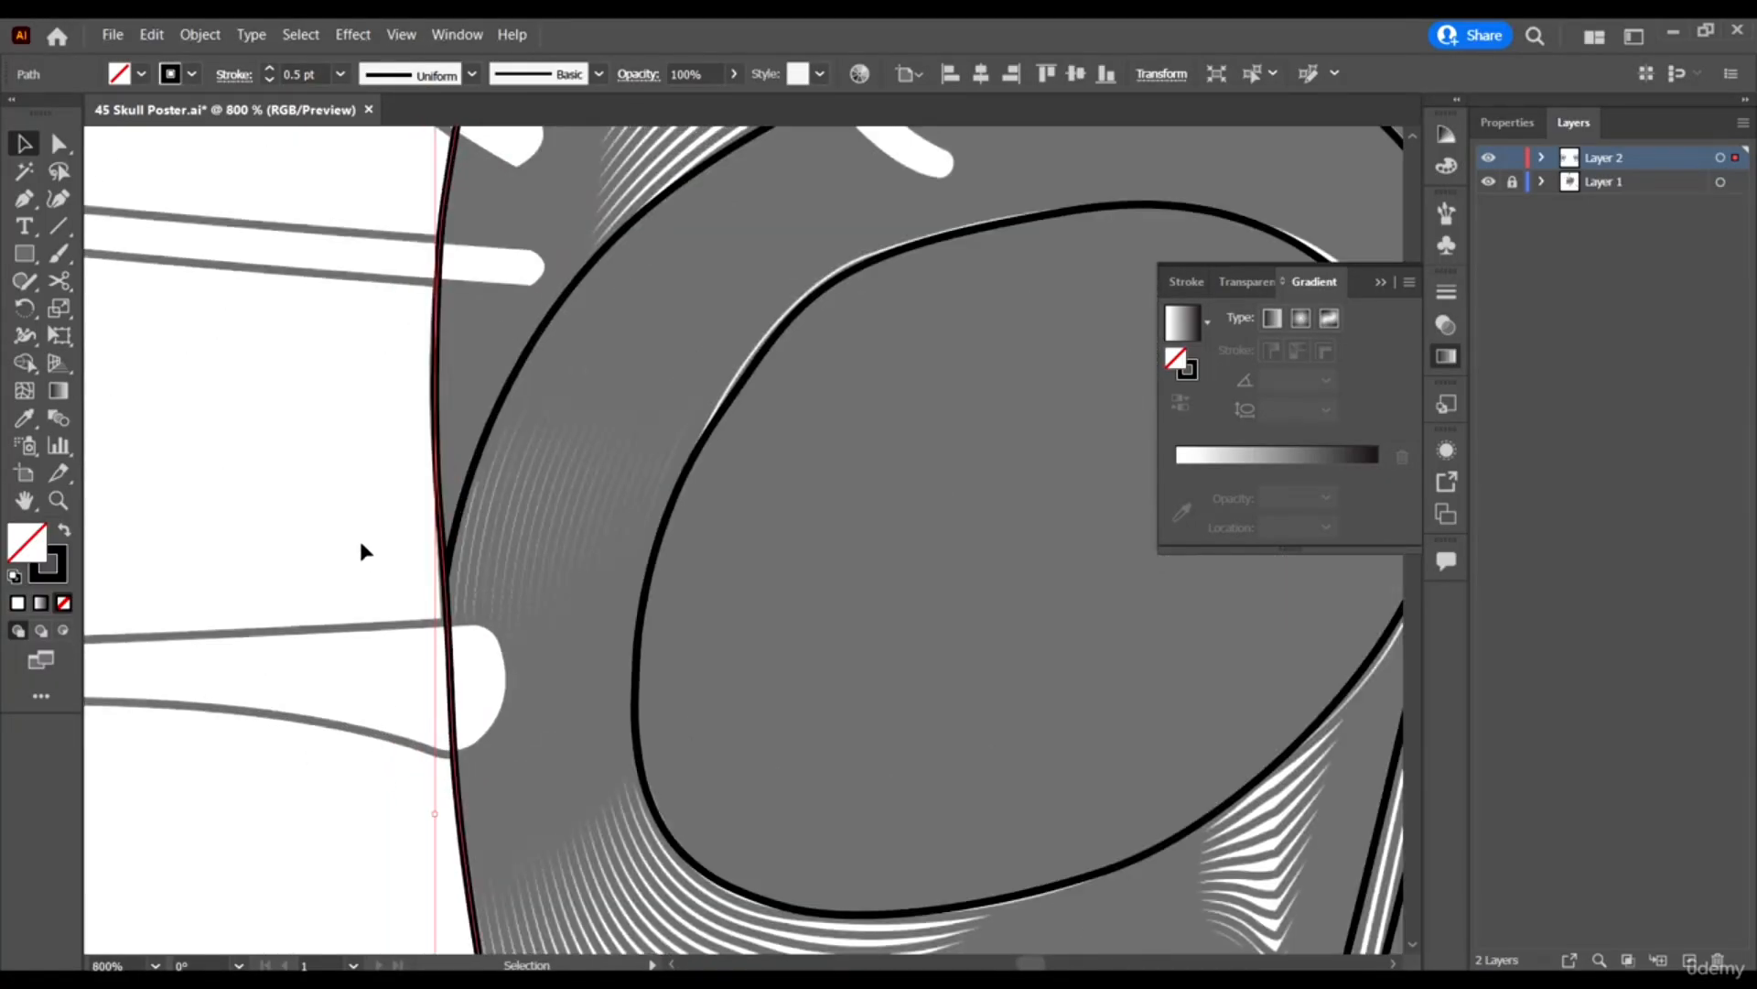
{"action": "left_click", "coordinate": [58, 280]}
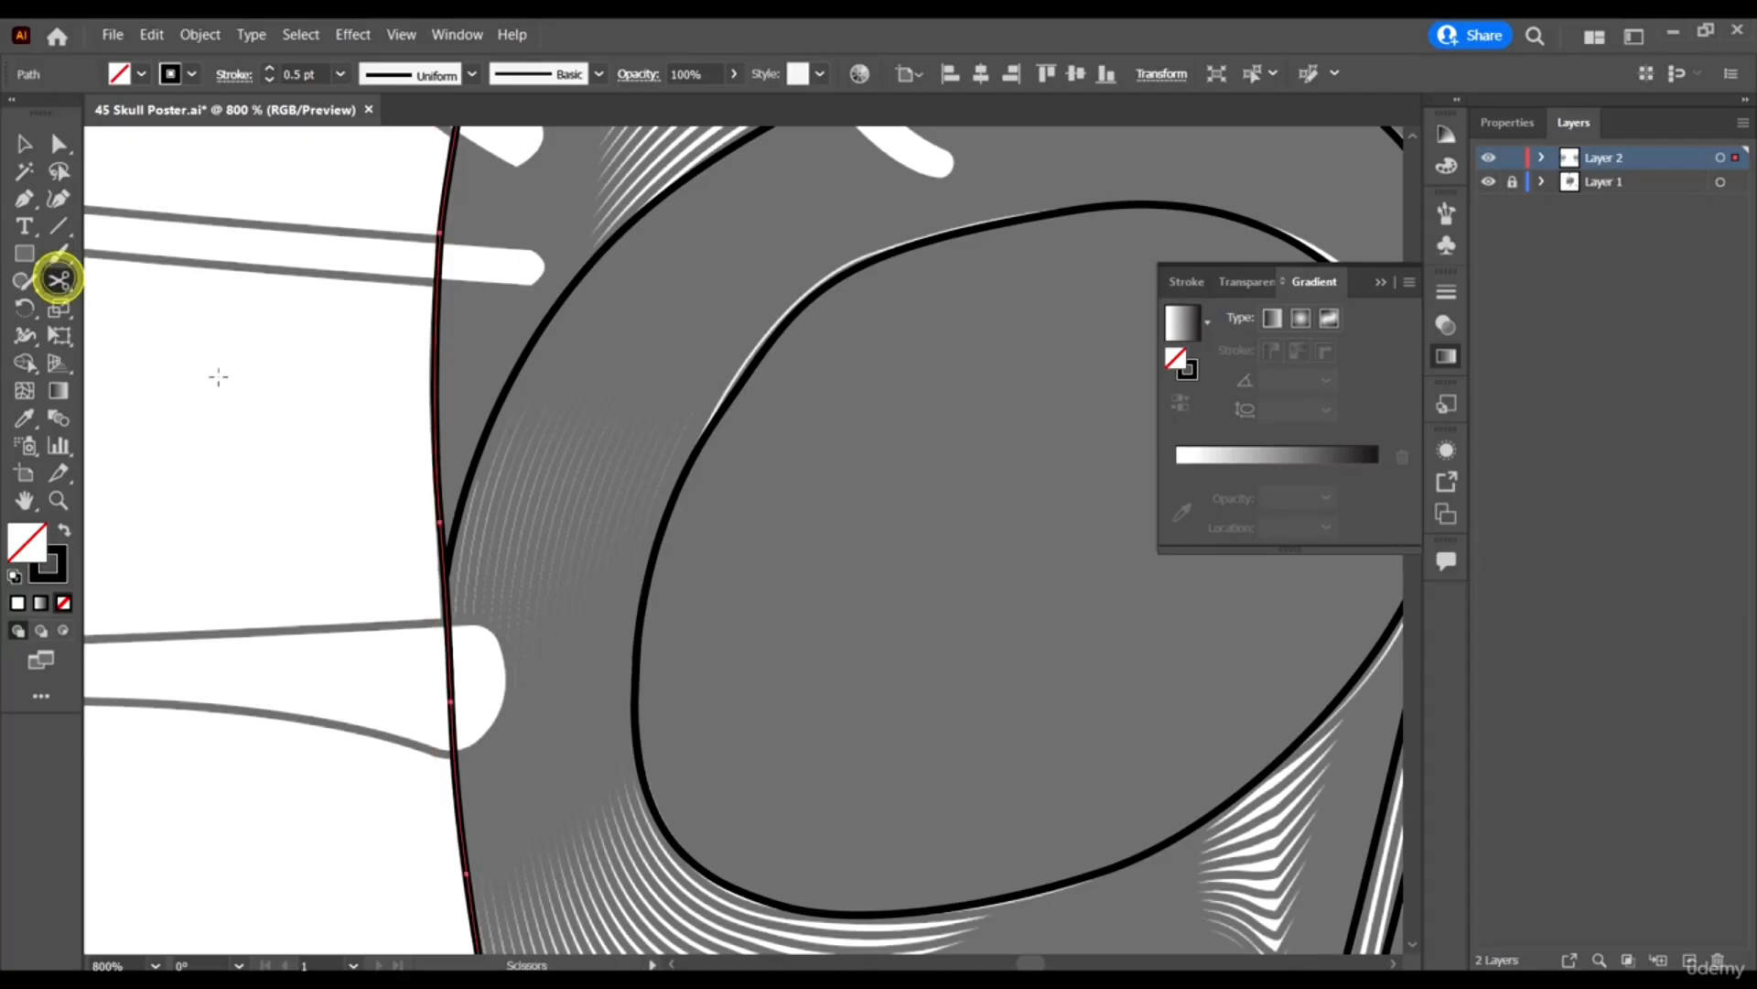
{"action": "left_click", "coordinate": [443, 592]}
{"action": "scroll", "coordinate": [234, 604], "scroll_direction": "down", "scroll_amount": 4}
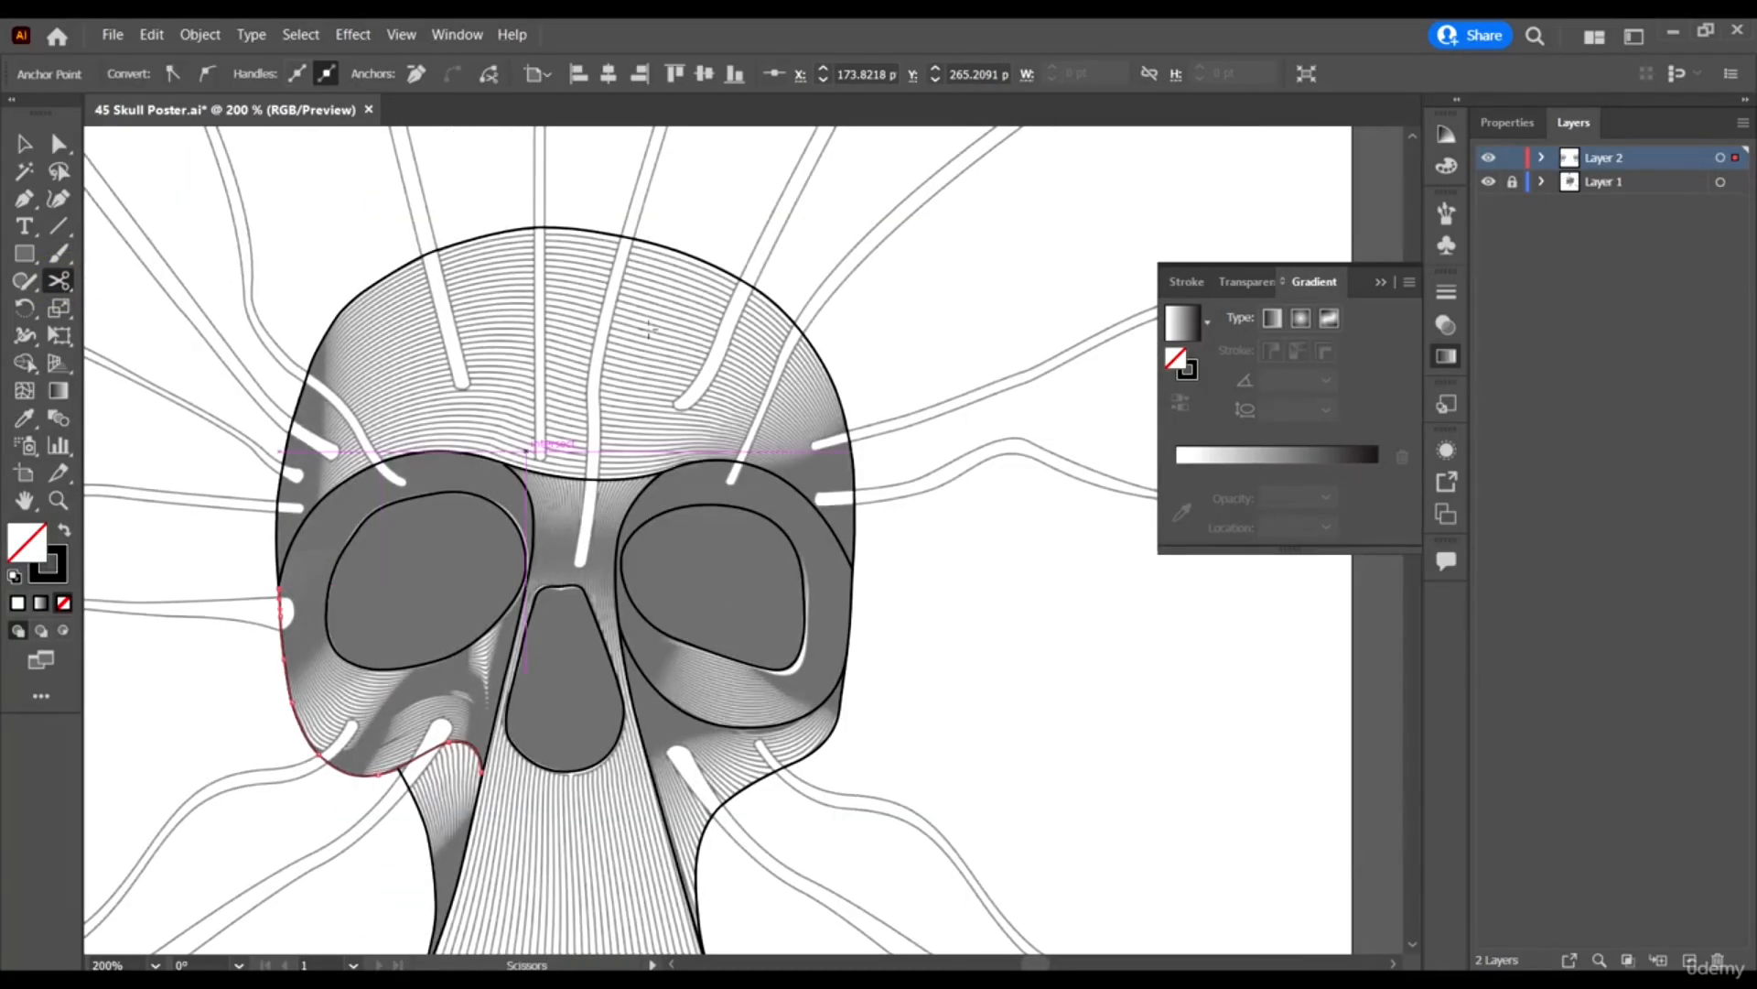
Cut the skull's upper outline with the Scissors tool where the brow curve meets it beside the right eye socket, and deselect it.
{"action": "left_click", "coordinate": [30, 144]}
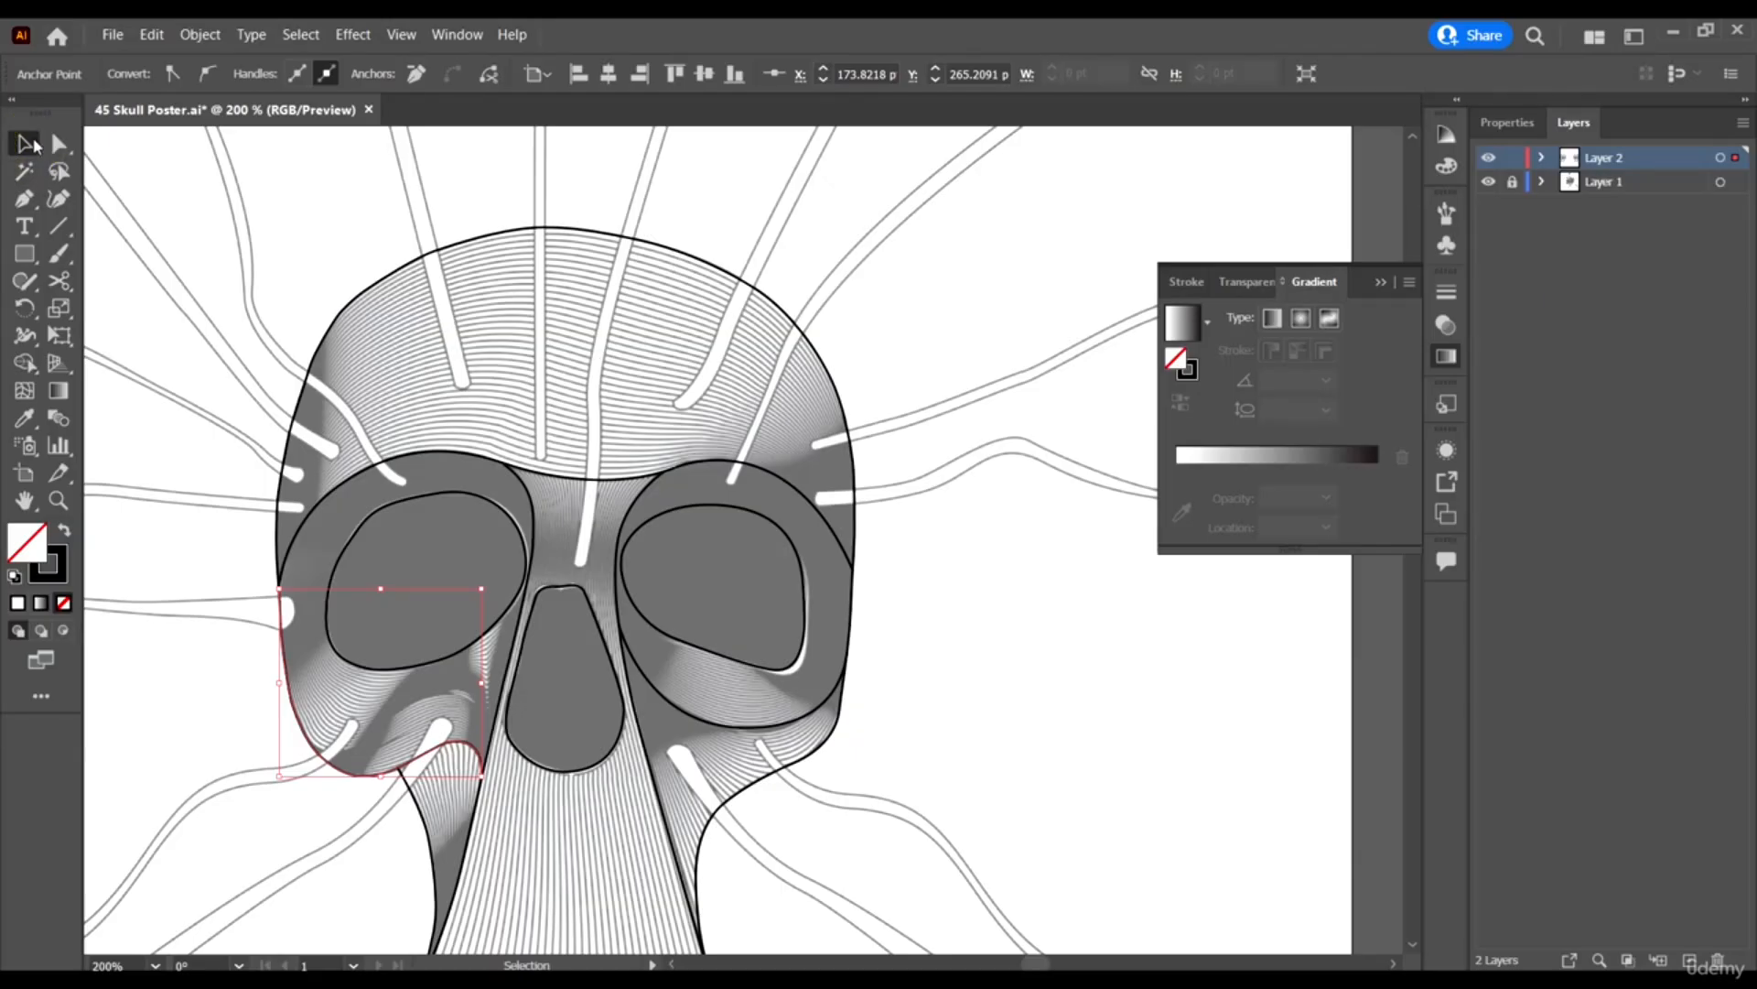
{"action": "left_click", "coordinate": [602, 233]}
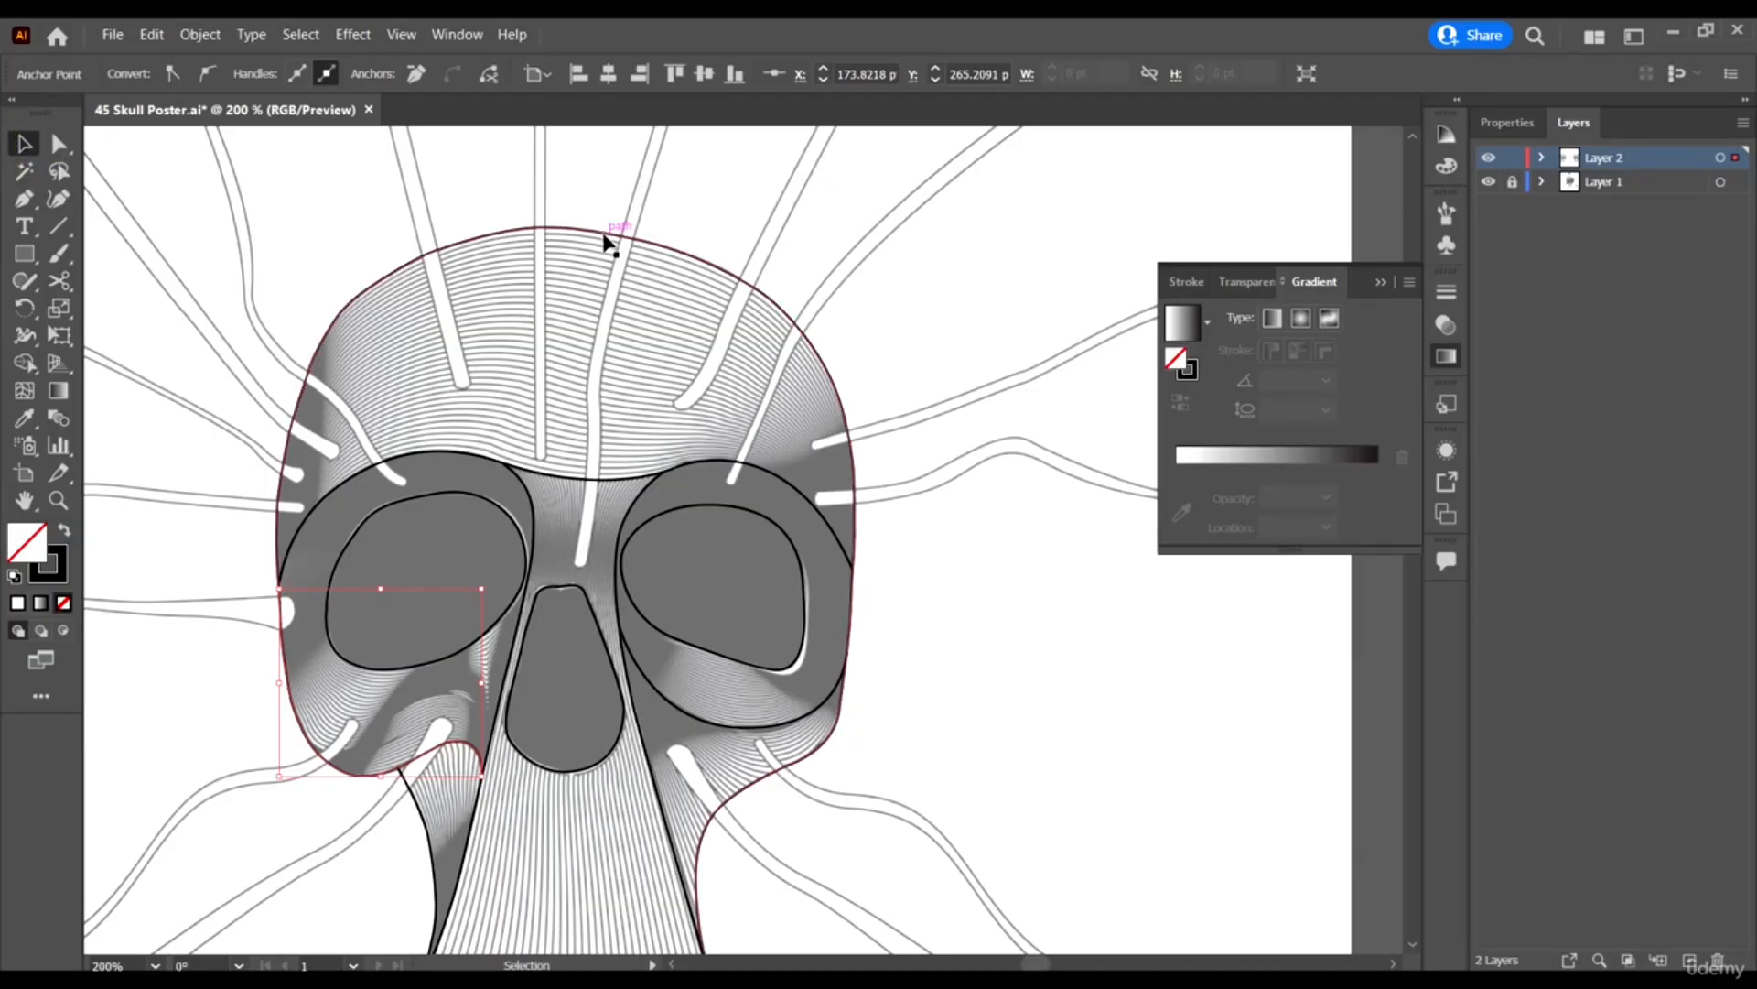
{"action": "scroll", "coordinate": [863, 597], "scroll_direction": "up", "scroll_amount": 4}
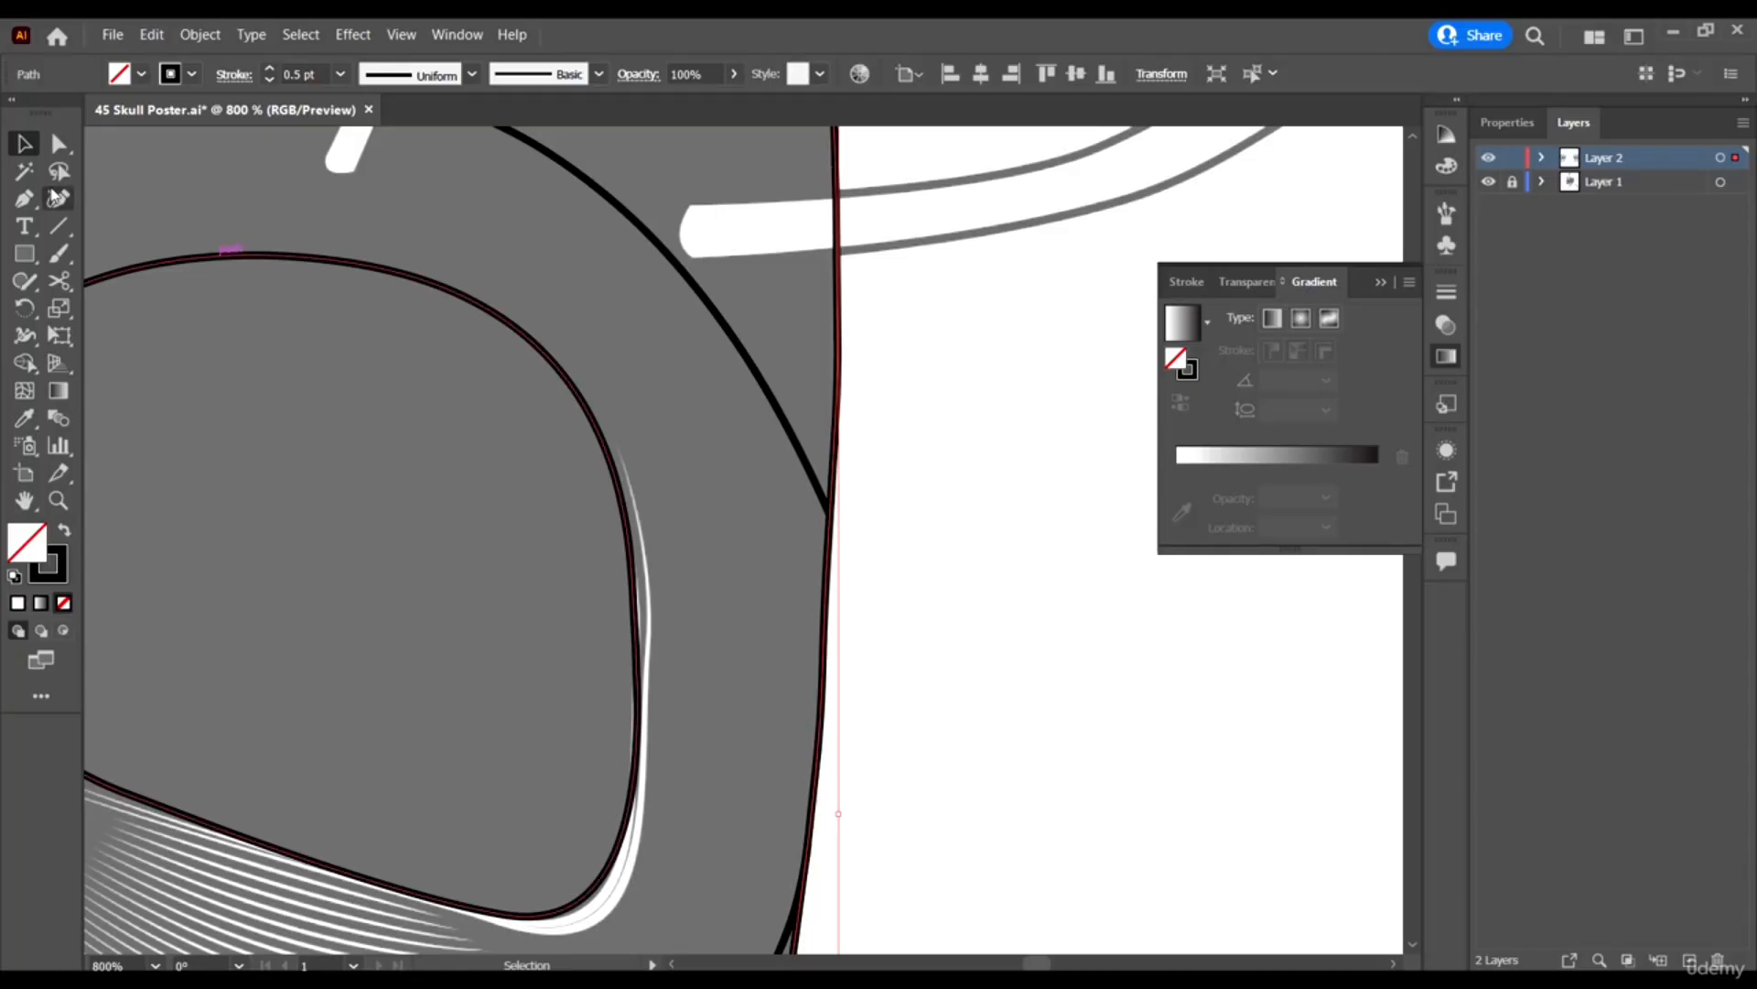
{"action": "left_click", "coordinate": [57, 280]}
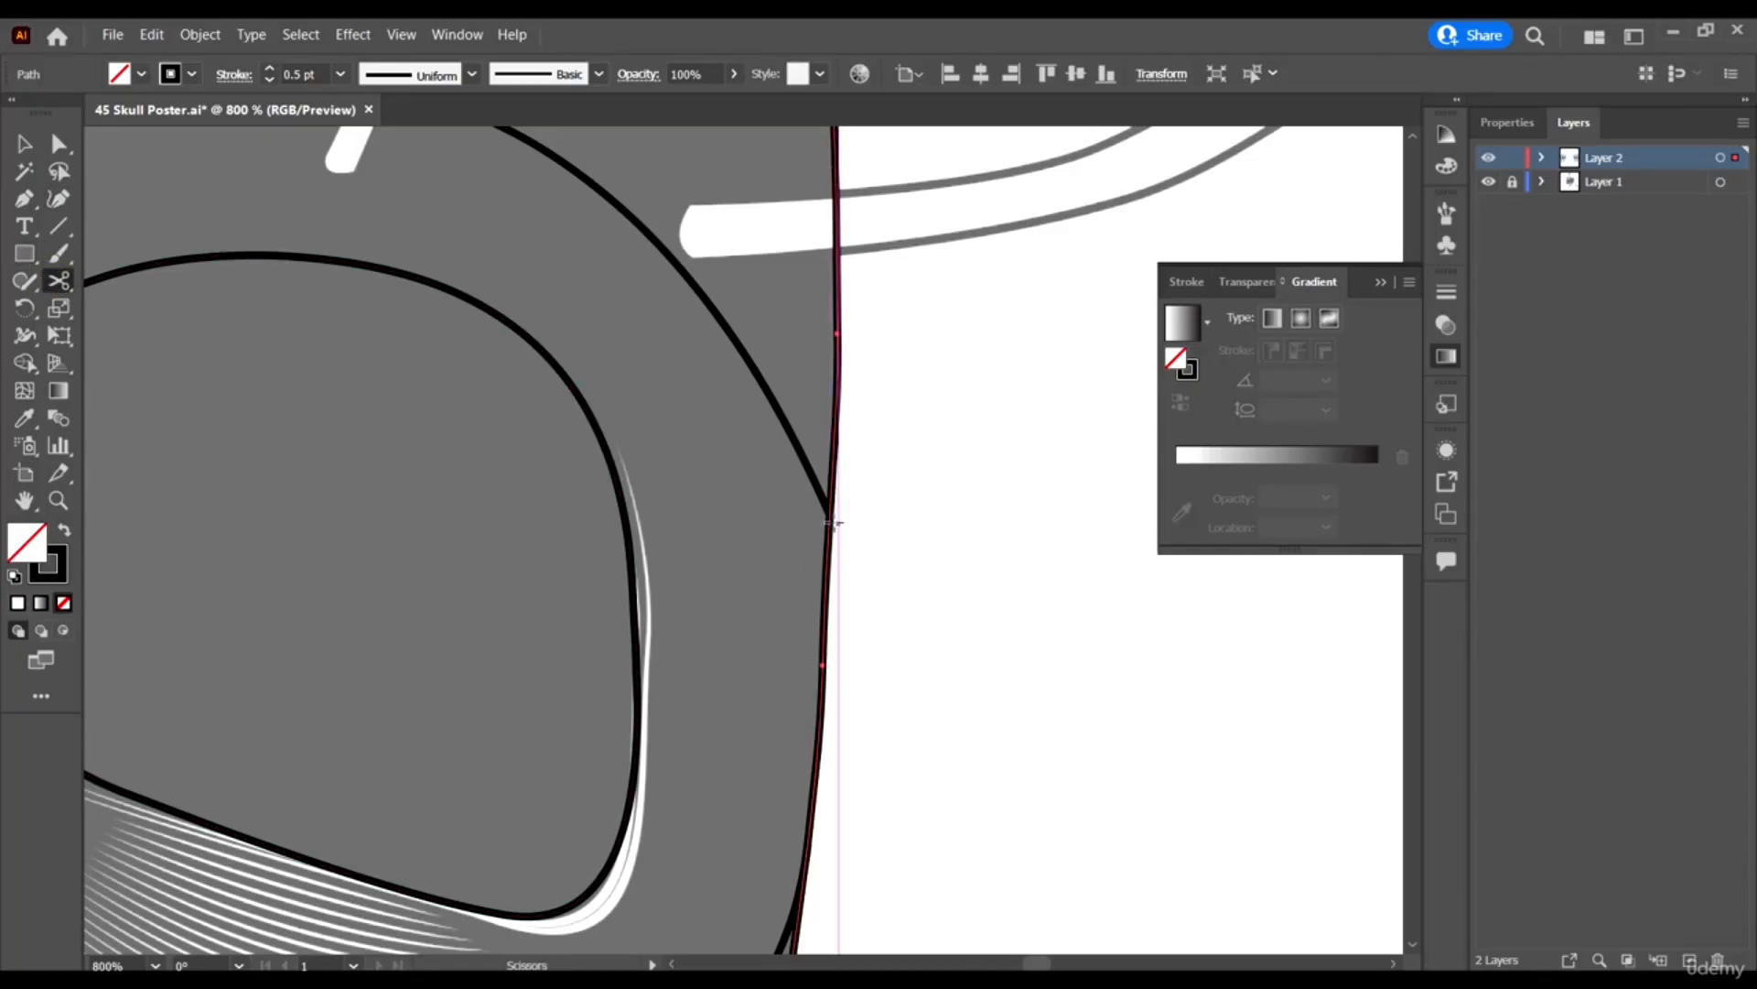
{"action": "left_click", "coordinate": [831, 514]}
{"action": "left_click", "coordinate": [24, 143]}
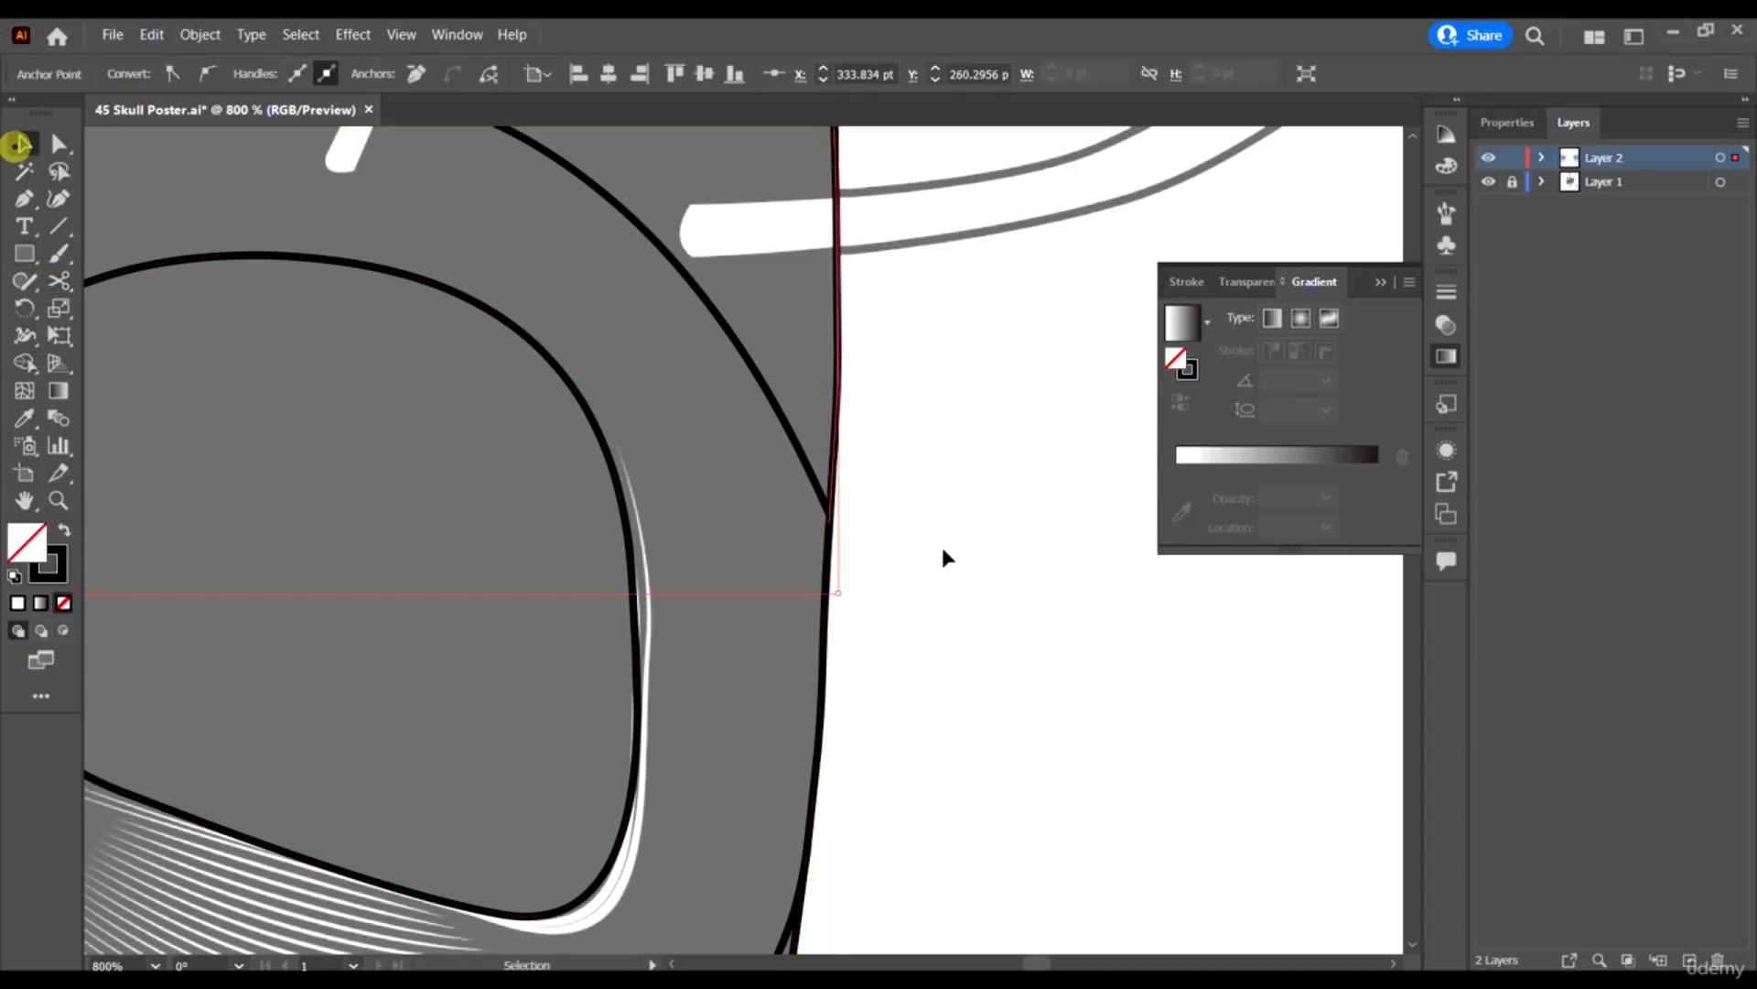
{"action": "key", "text": "ctrl+minus"}
{"action": "key", "text": "ctrl+minus"}
{"action": "key", "text": "ctrl+minus"}
{"action": "key", "text": "ctrl+minus"}
{"action": "left_click", "coordinate": [1053, 654]}
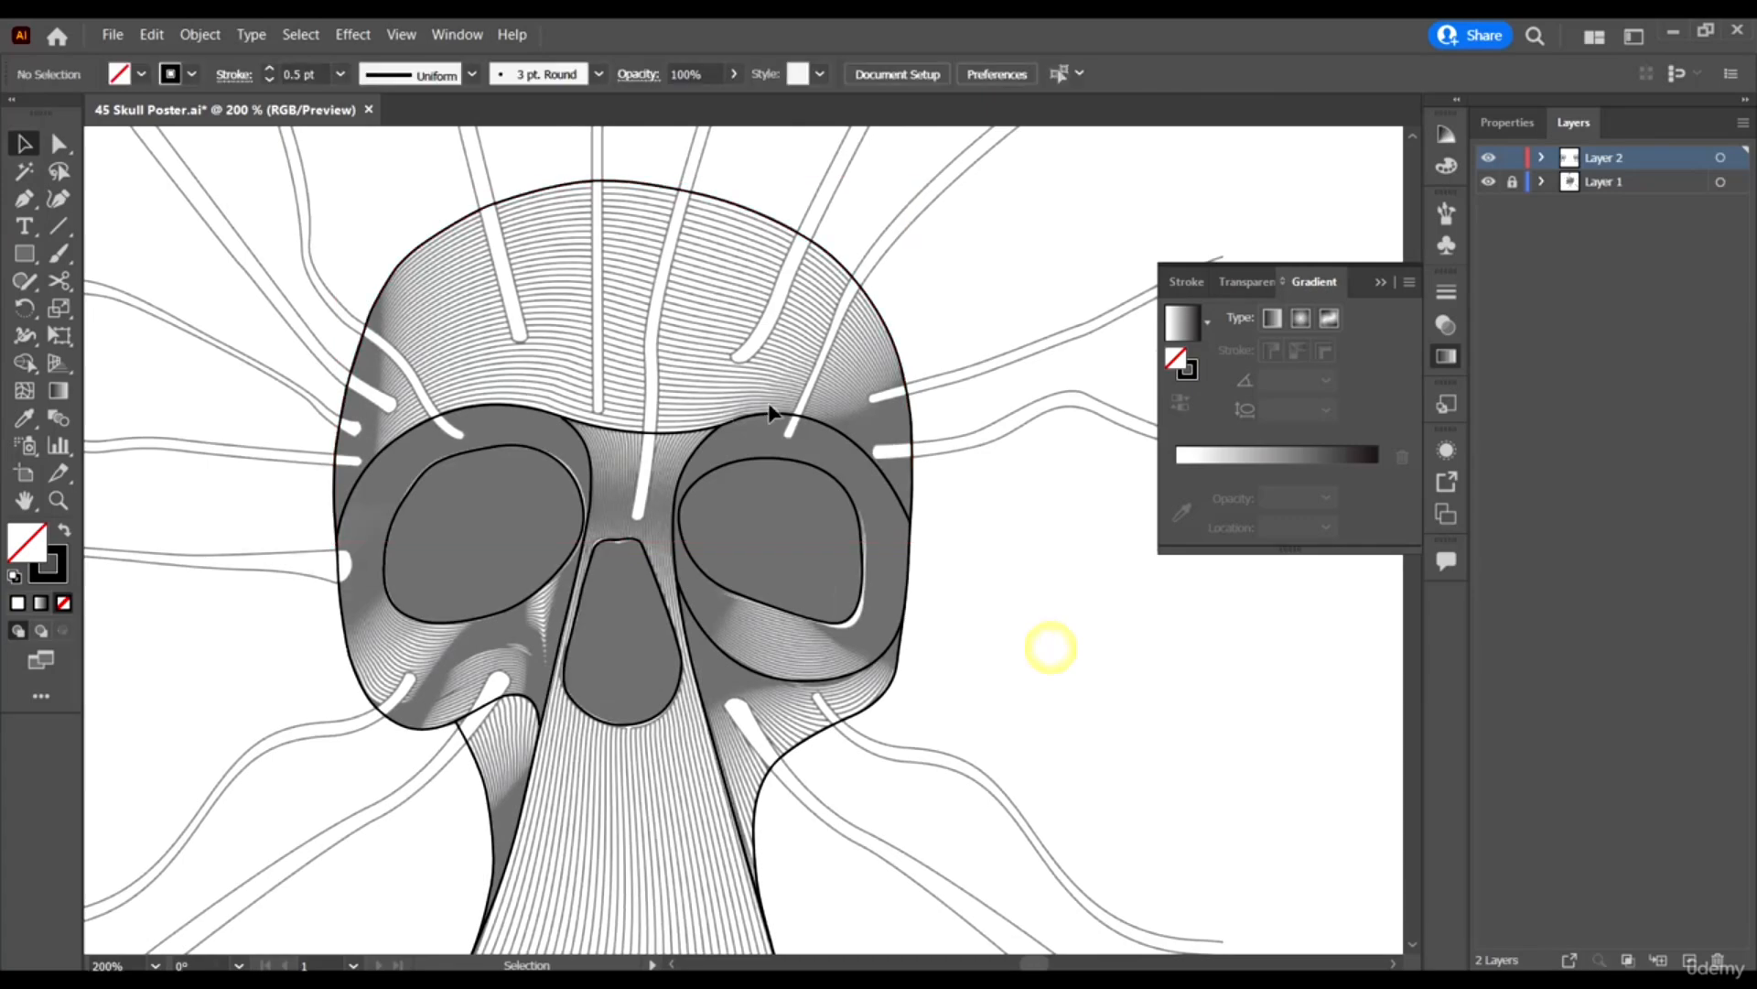
Select the brow curve and the cranium outline together, and set the Blend Options spacing to Specified Steps with 50 steps.
{"action": "scroll", "coordinate": [667, 451], "scroll_direction": "up", "scroll_amount": 2}
{"action": "left_click", "coordinate": [651, 500]}
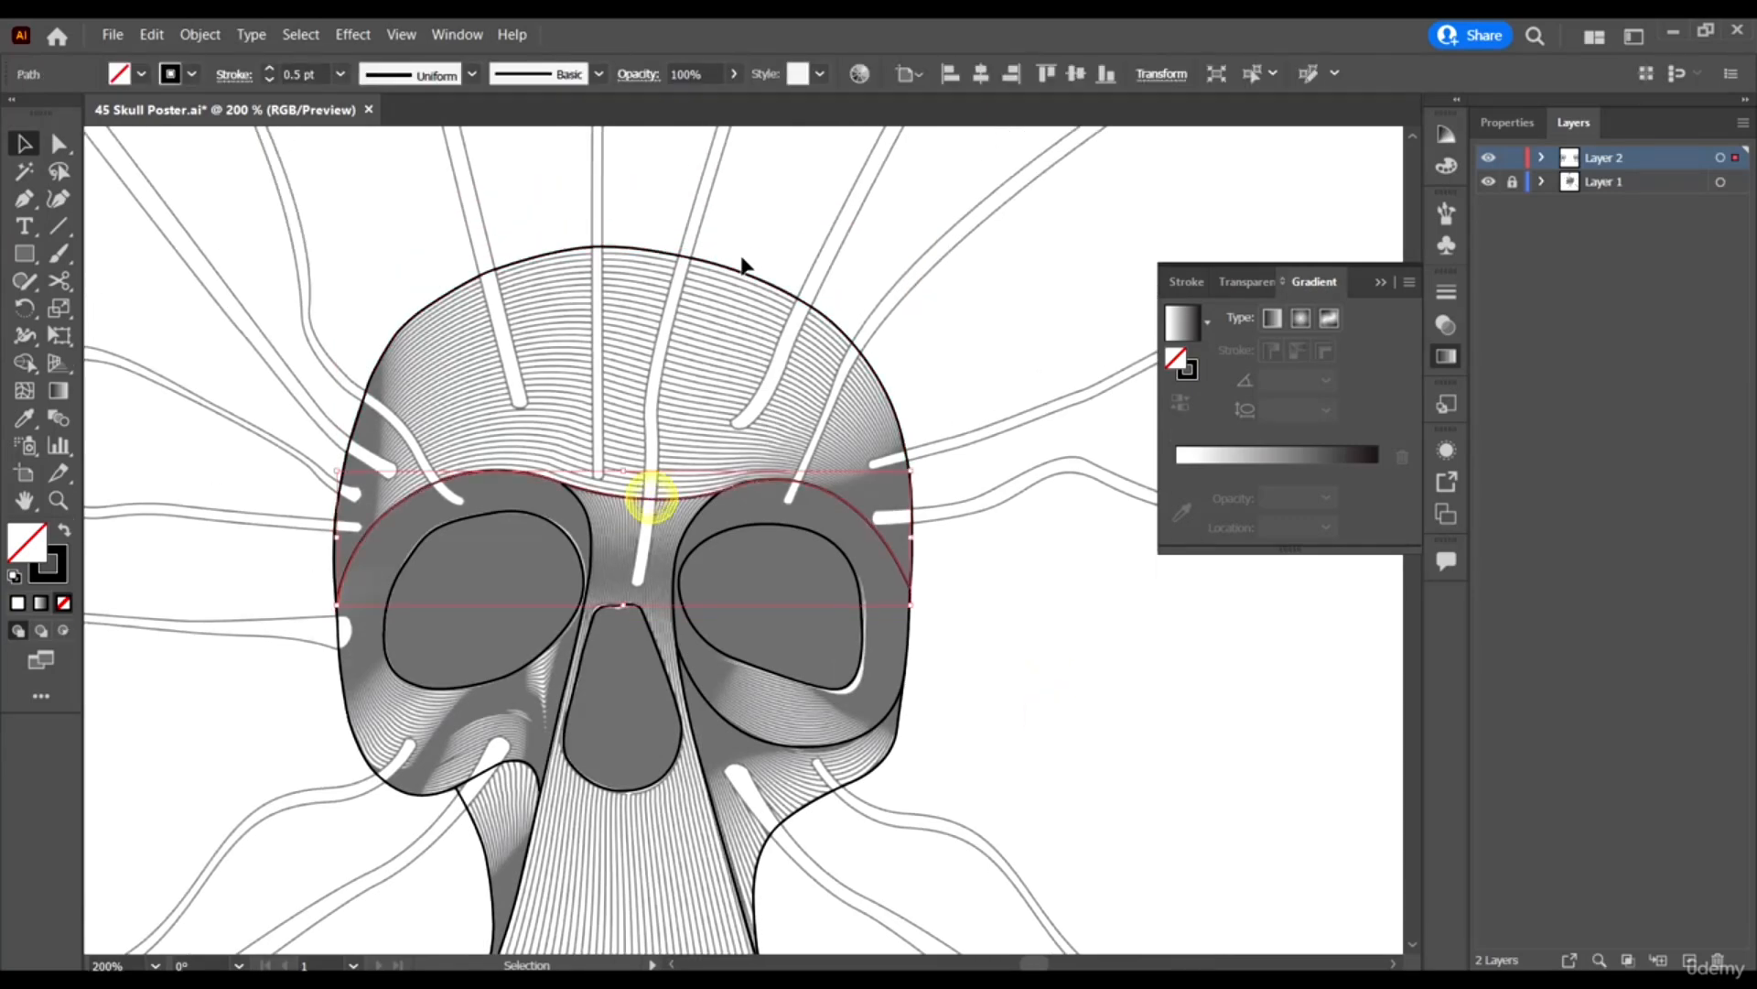
{"action": "left_click", "coordinate": [743, 272]}
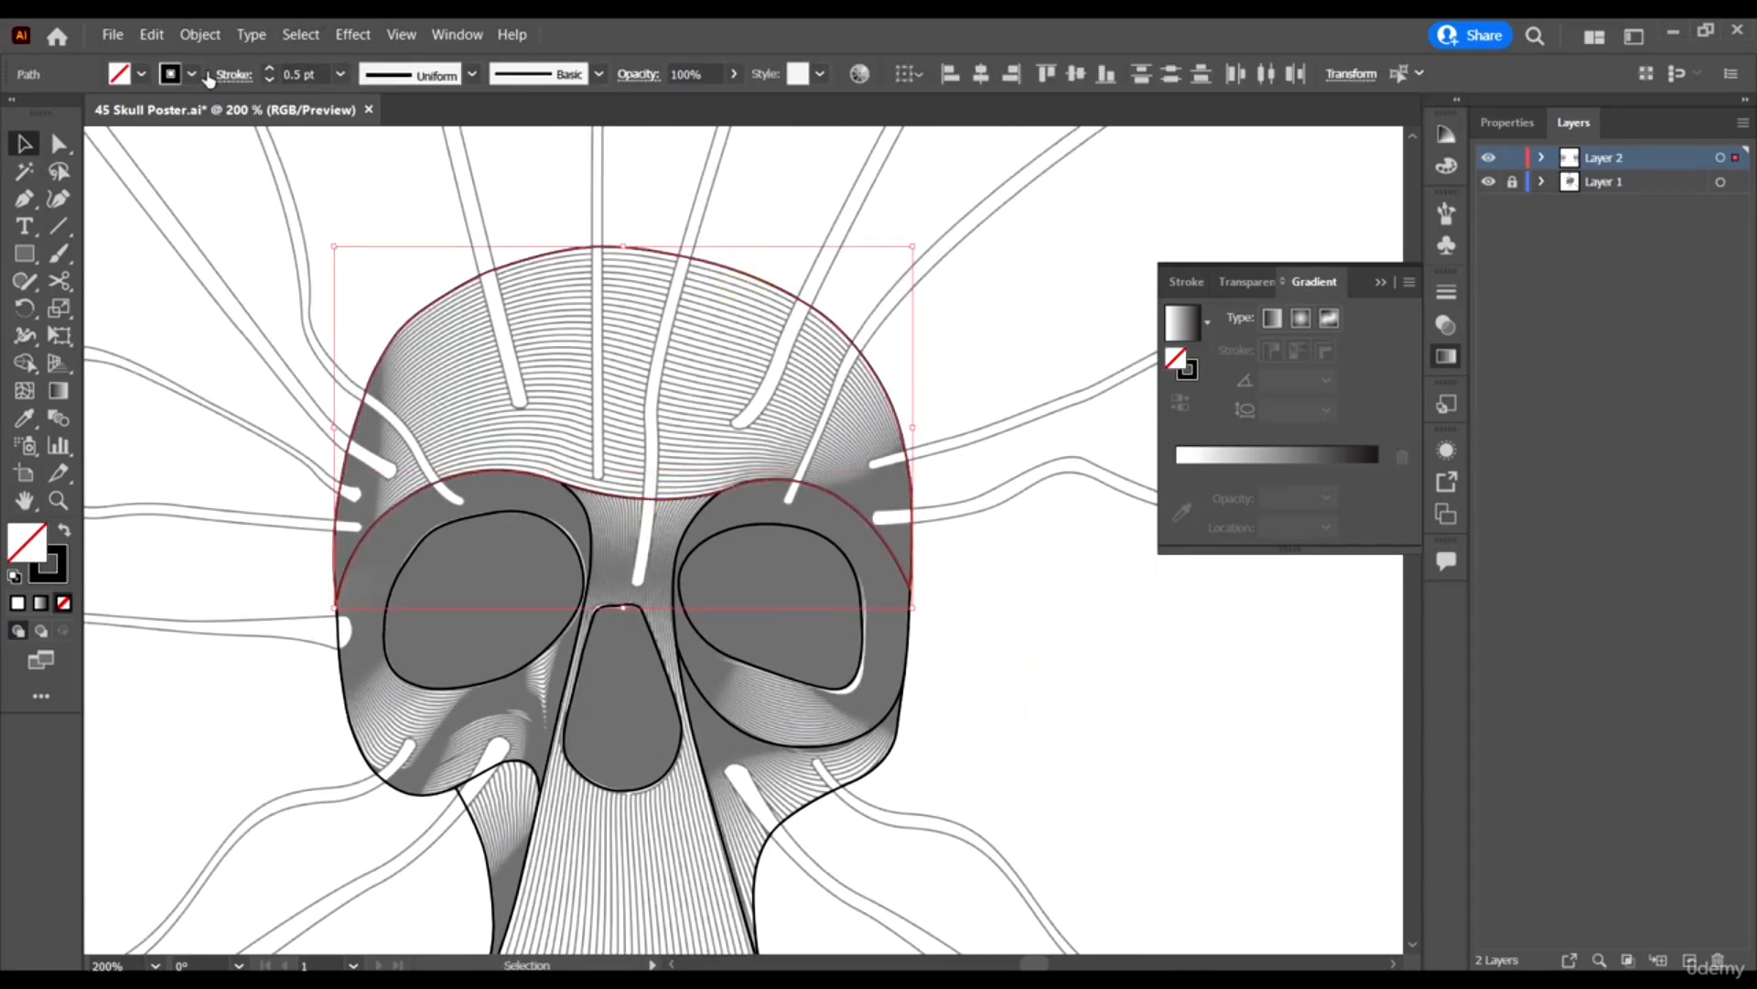
{"action": "left_click", "coordinate": [200, 34]}
{"action": "mouse_move", "coordinate": [373, 612]}
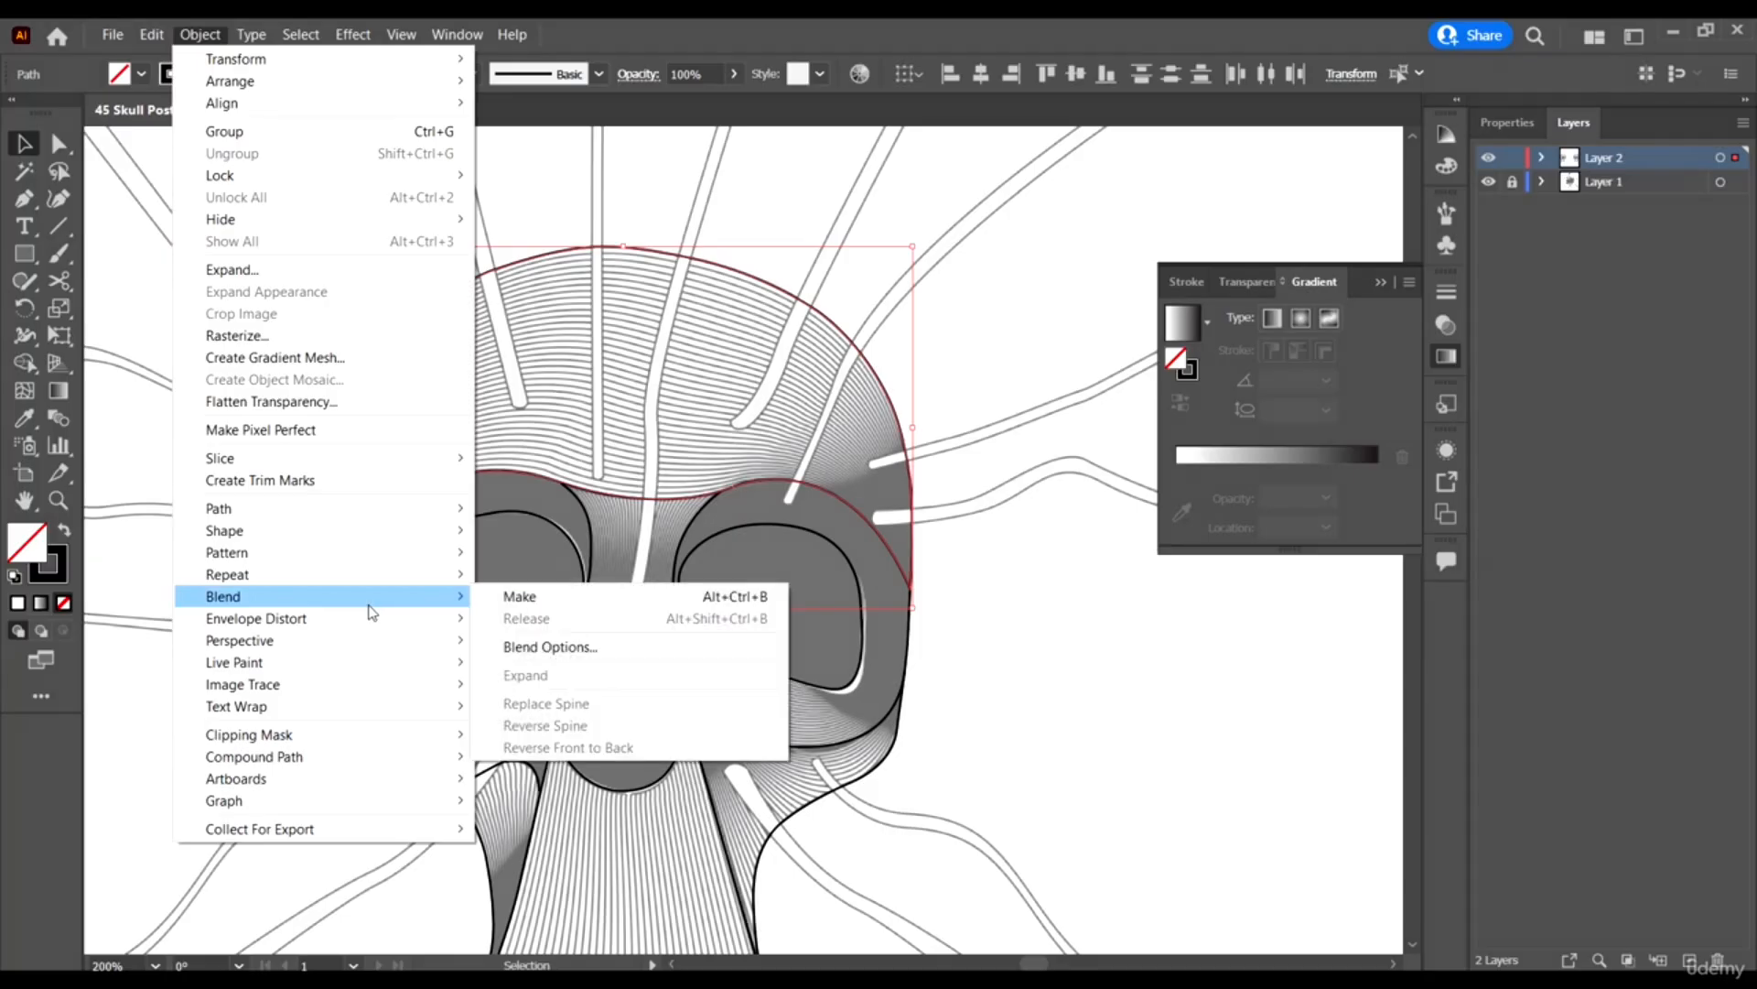
{"action": "left_click", "coordinate": [549, 646]}
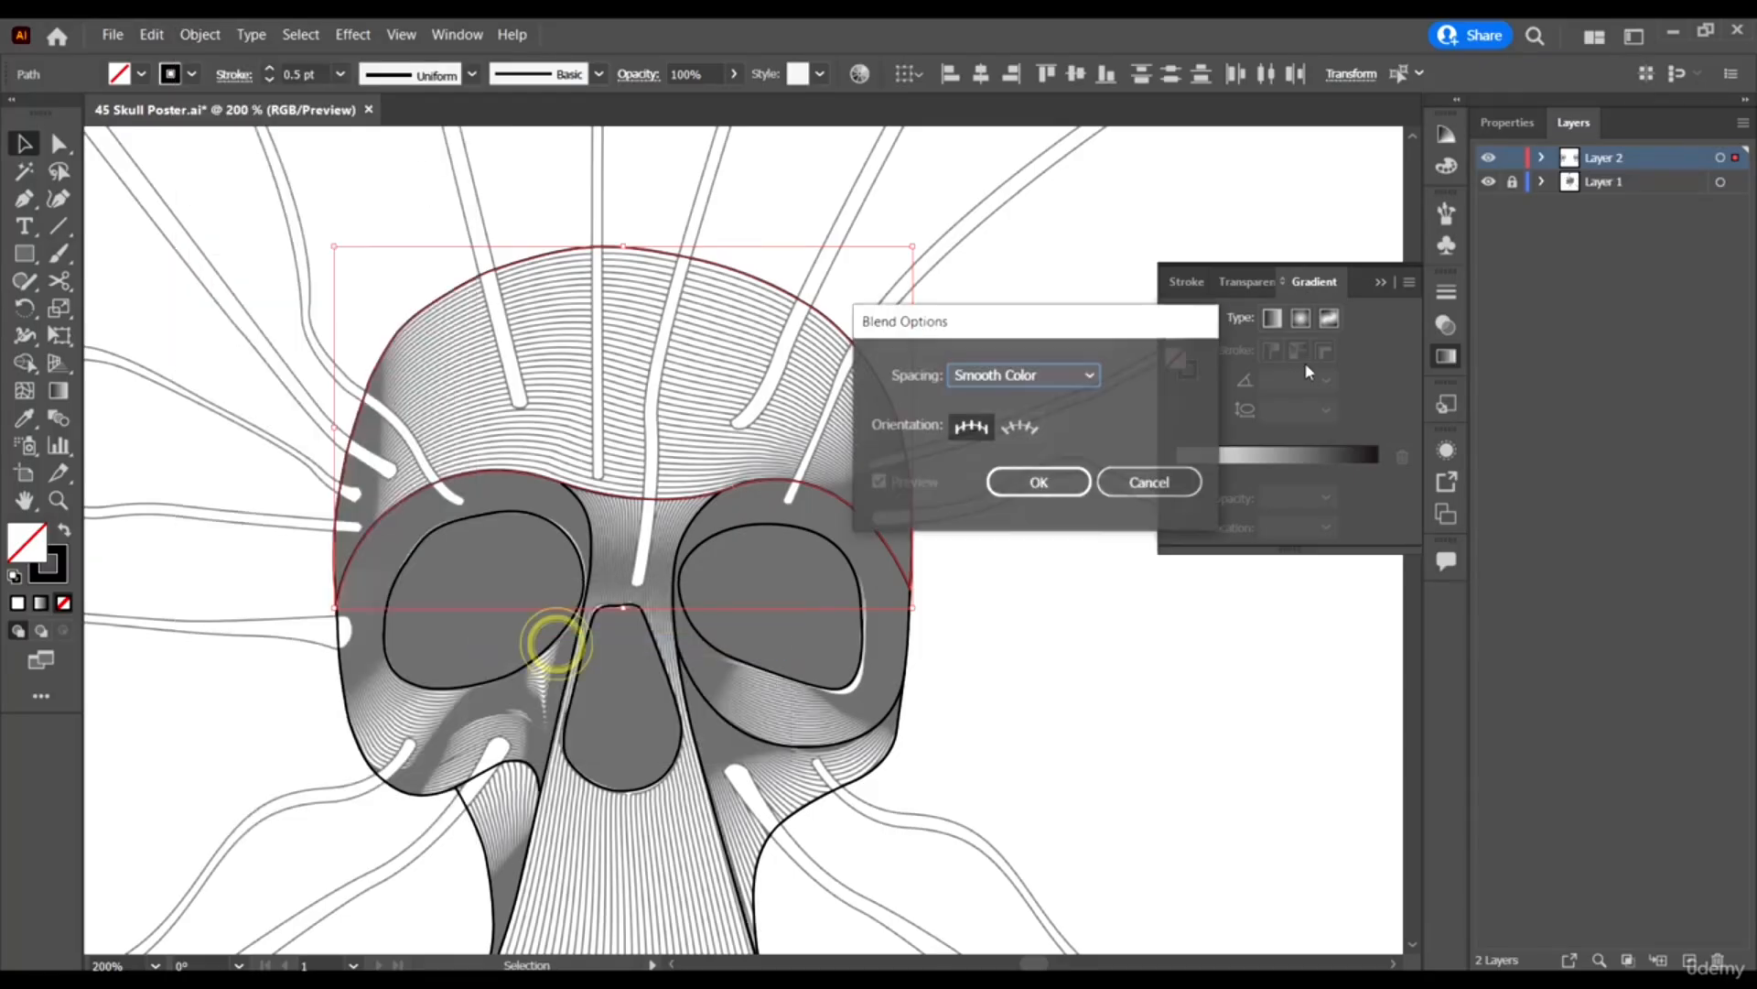
{"action": "left_click", "coordinate": [1025, 371]}
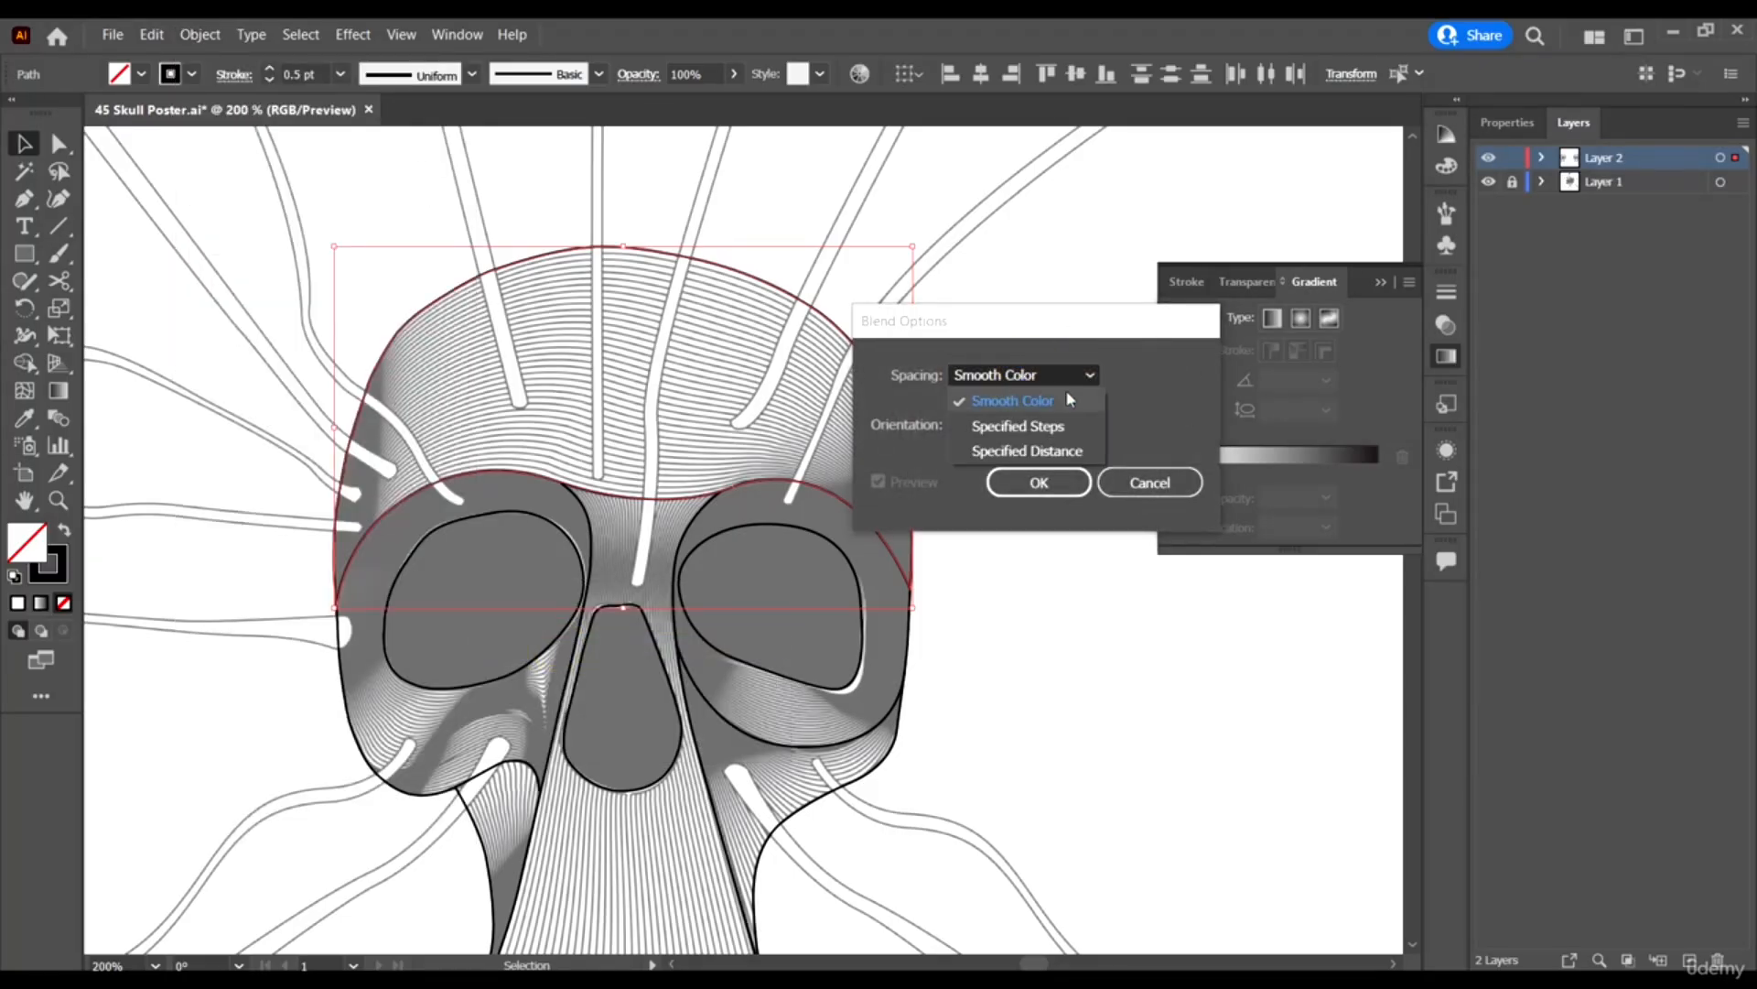
{"action": "left_click", "coordinate": [1038, 436]}
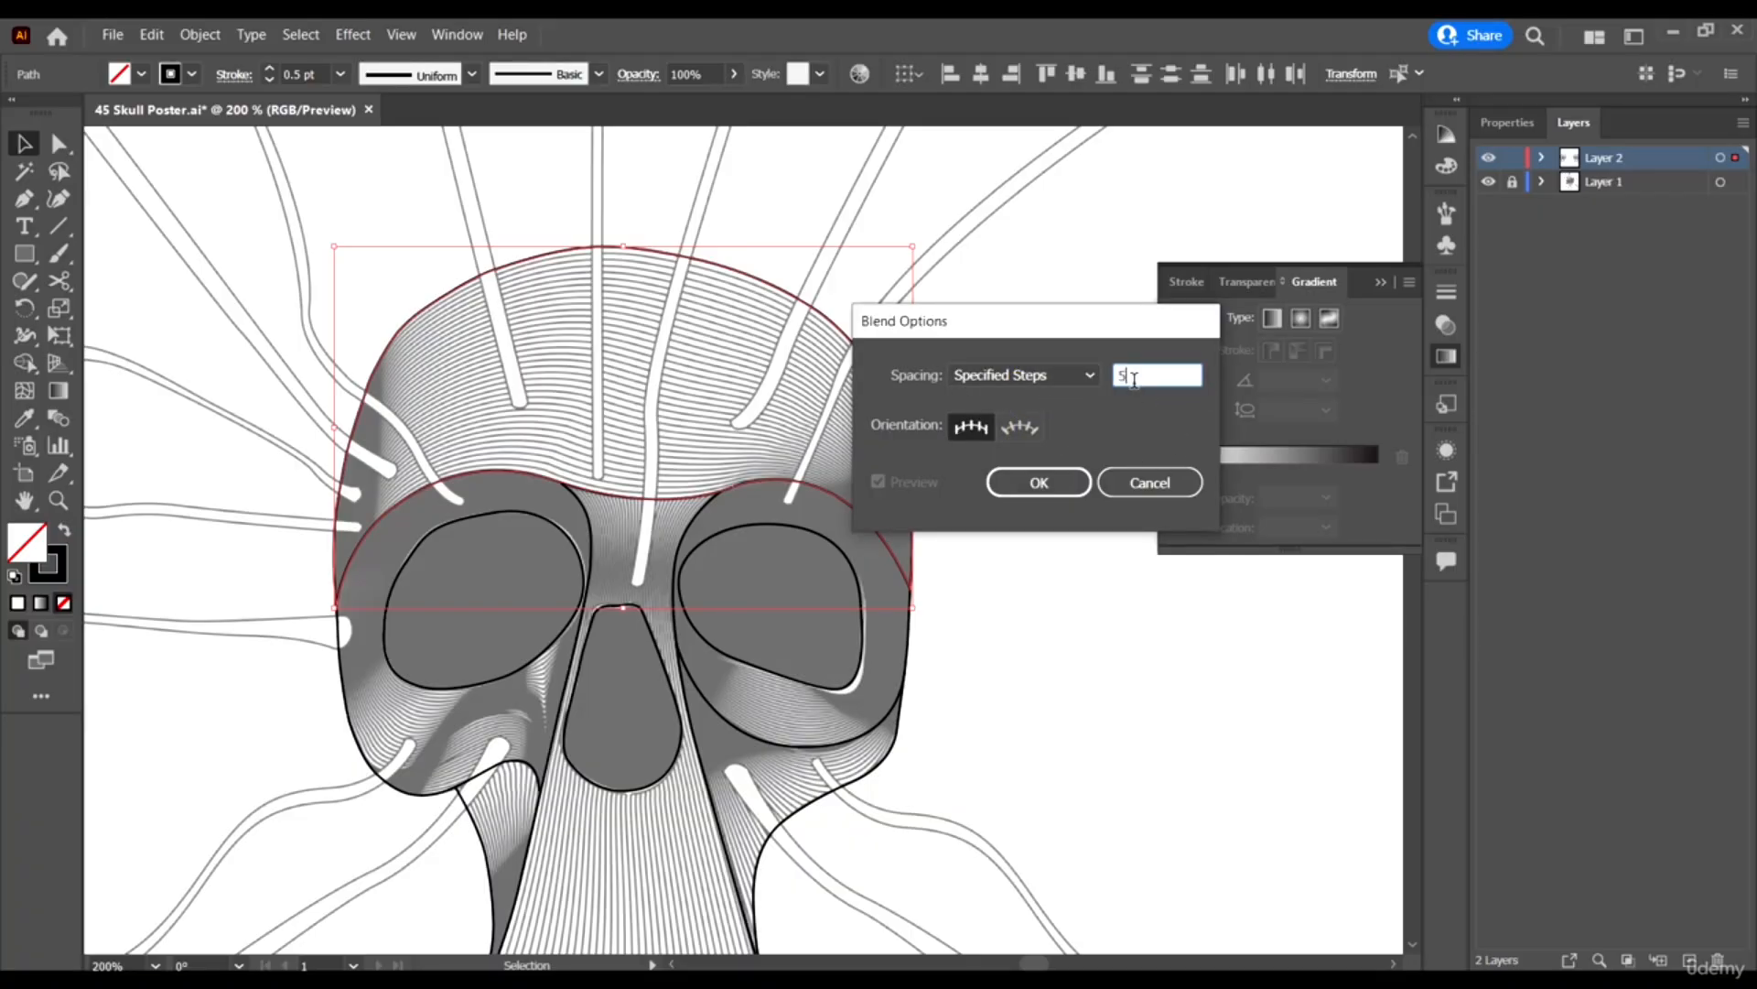
{"action": "type", "text": "50"}
{"action": "left_click", "coordinate": [1042, 482]}
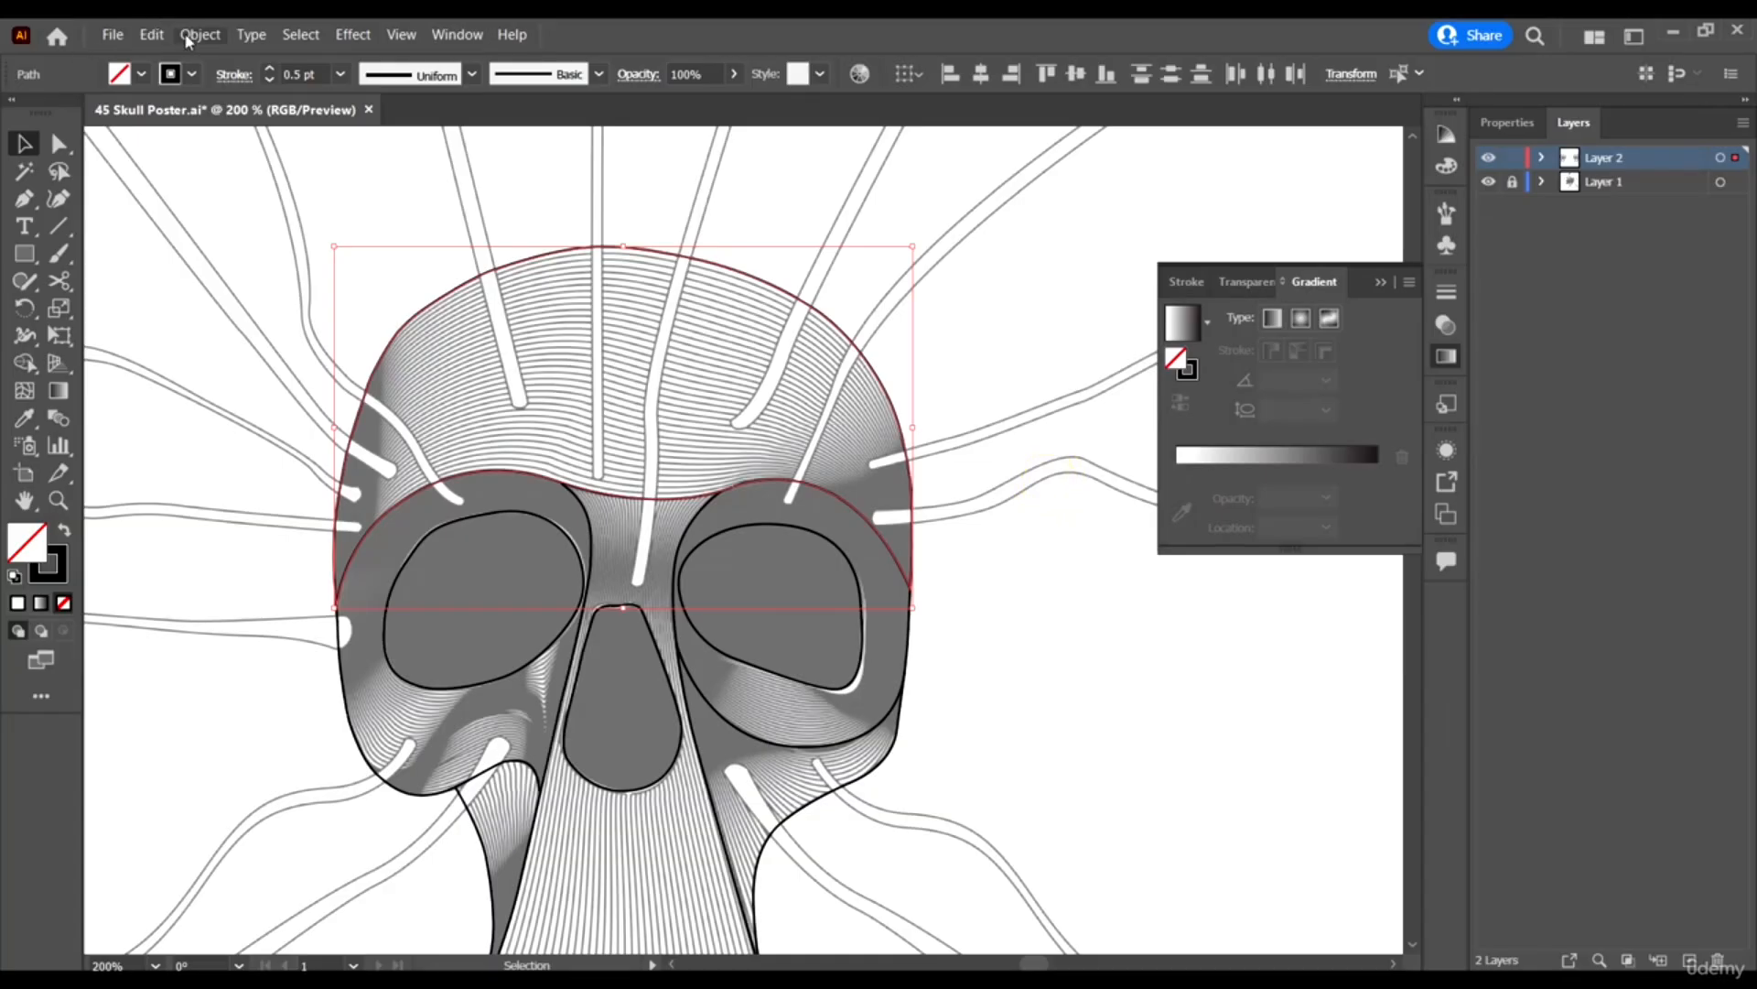
Make a blend between the selected brow curve and cranium outline to fill the forehead with lines.
{"action": "left_click", "coordinate": [187, 39]}
{"action": "left_click", "coordinate": [310, 593]}
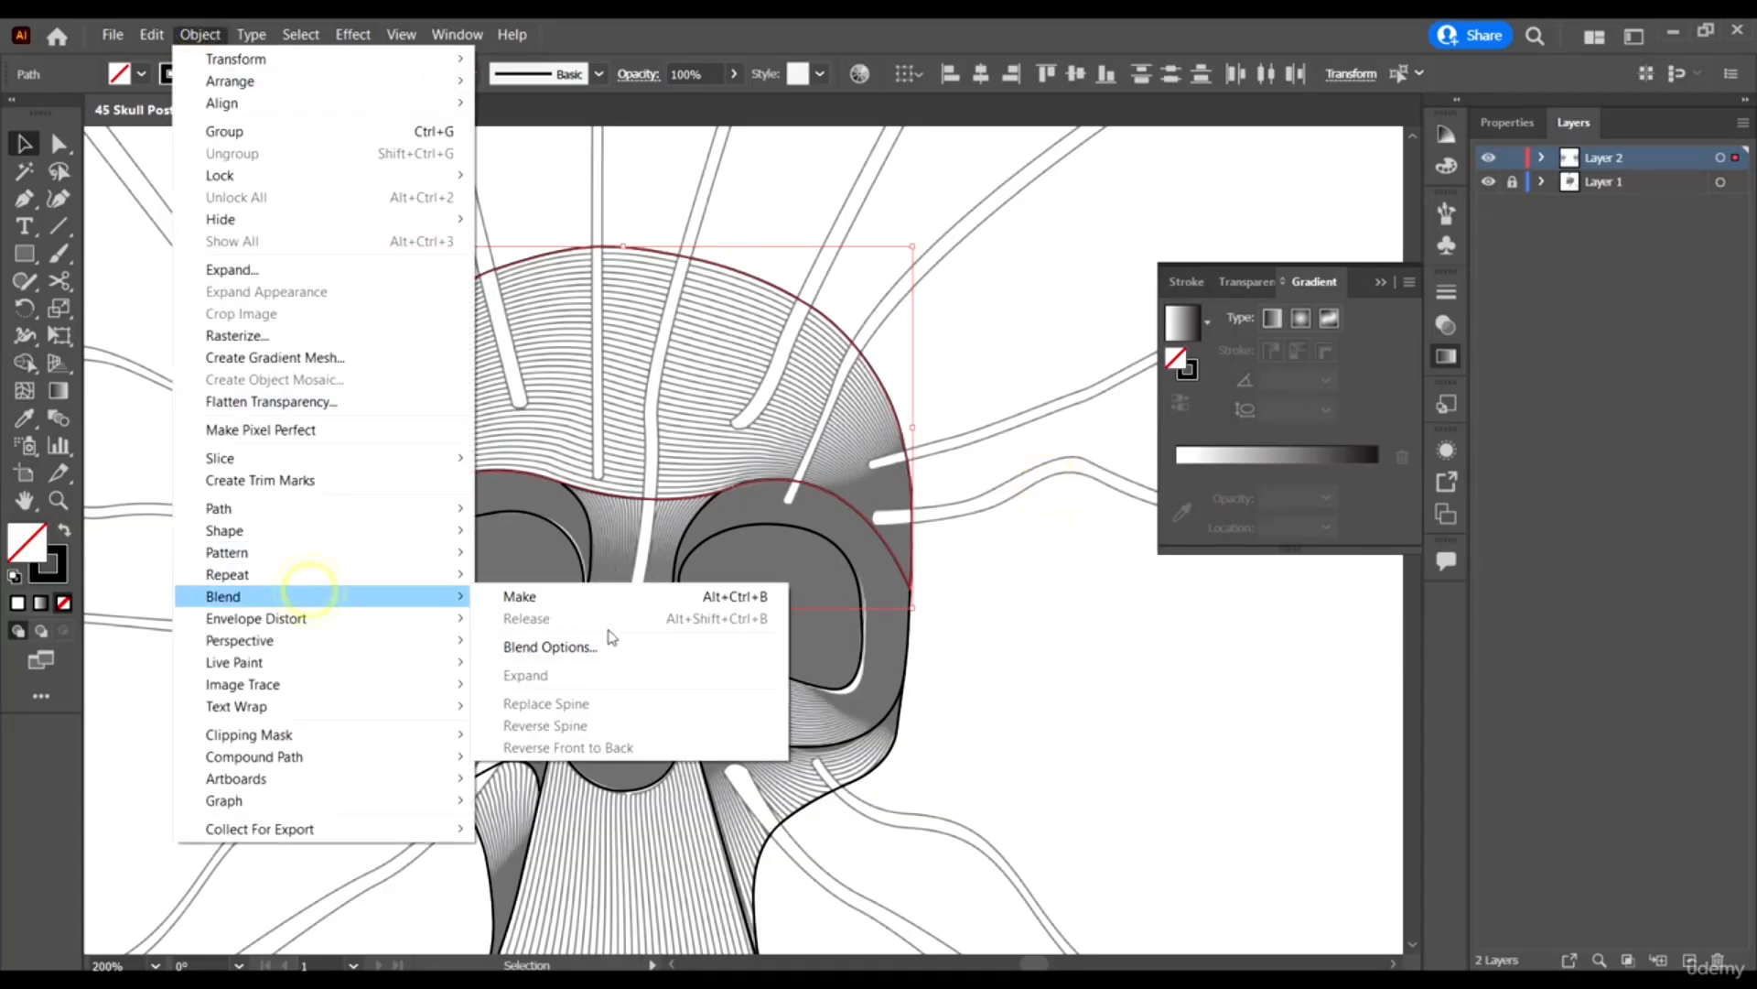
{"action": "left_click", "coordinate": [558, 597]}
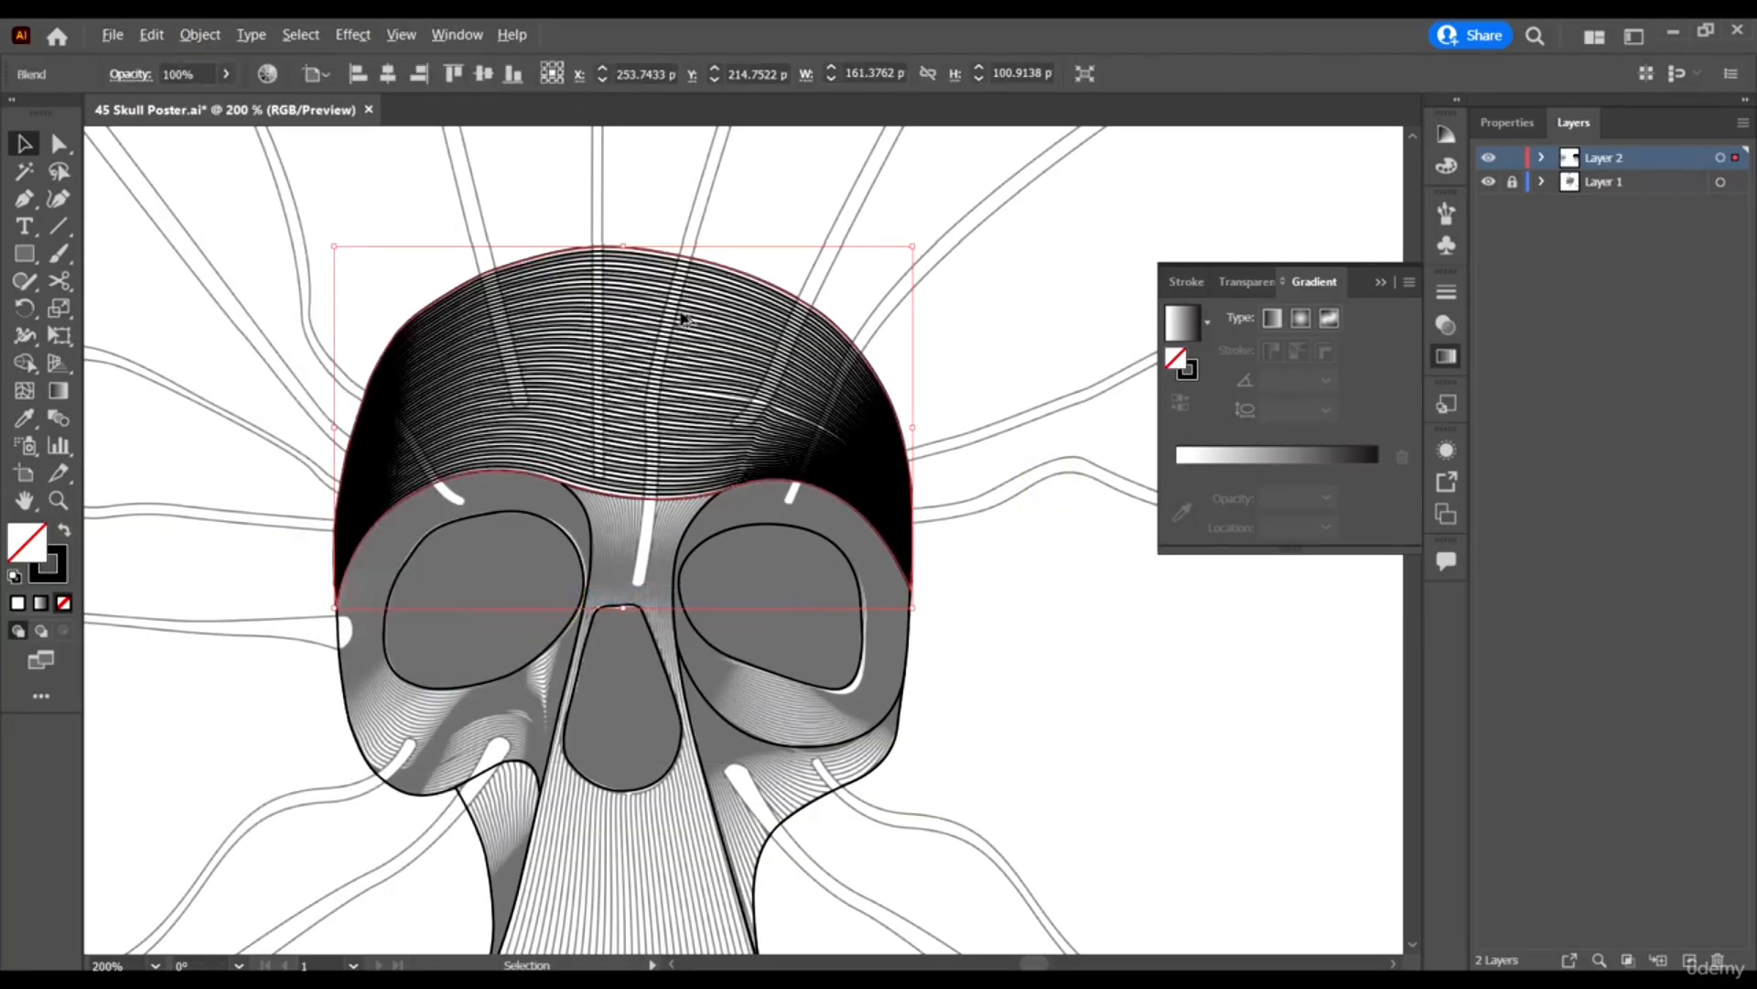
{"action": "scroll", "coordinate": [682, 319], "scroll_direction": "up", "scroll_amount": 5}
{"action": "scroll", "coordinate": [682, 318], "scroll_direction": "down", "scroll_amount": 3}
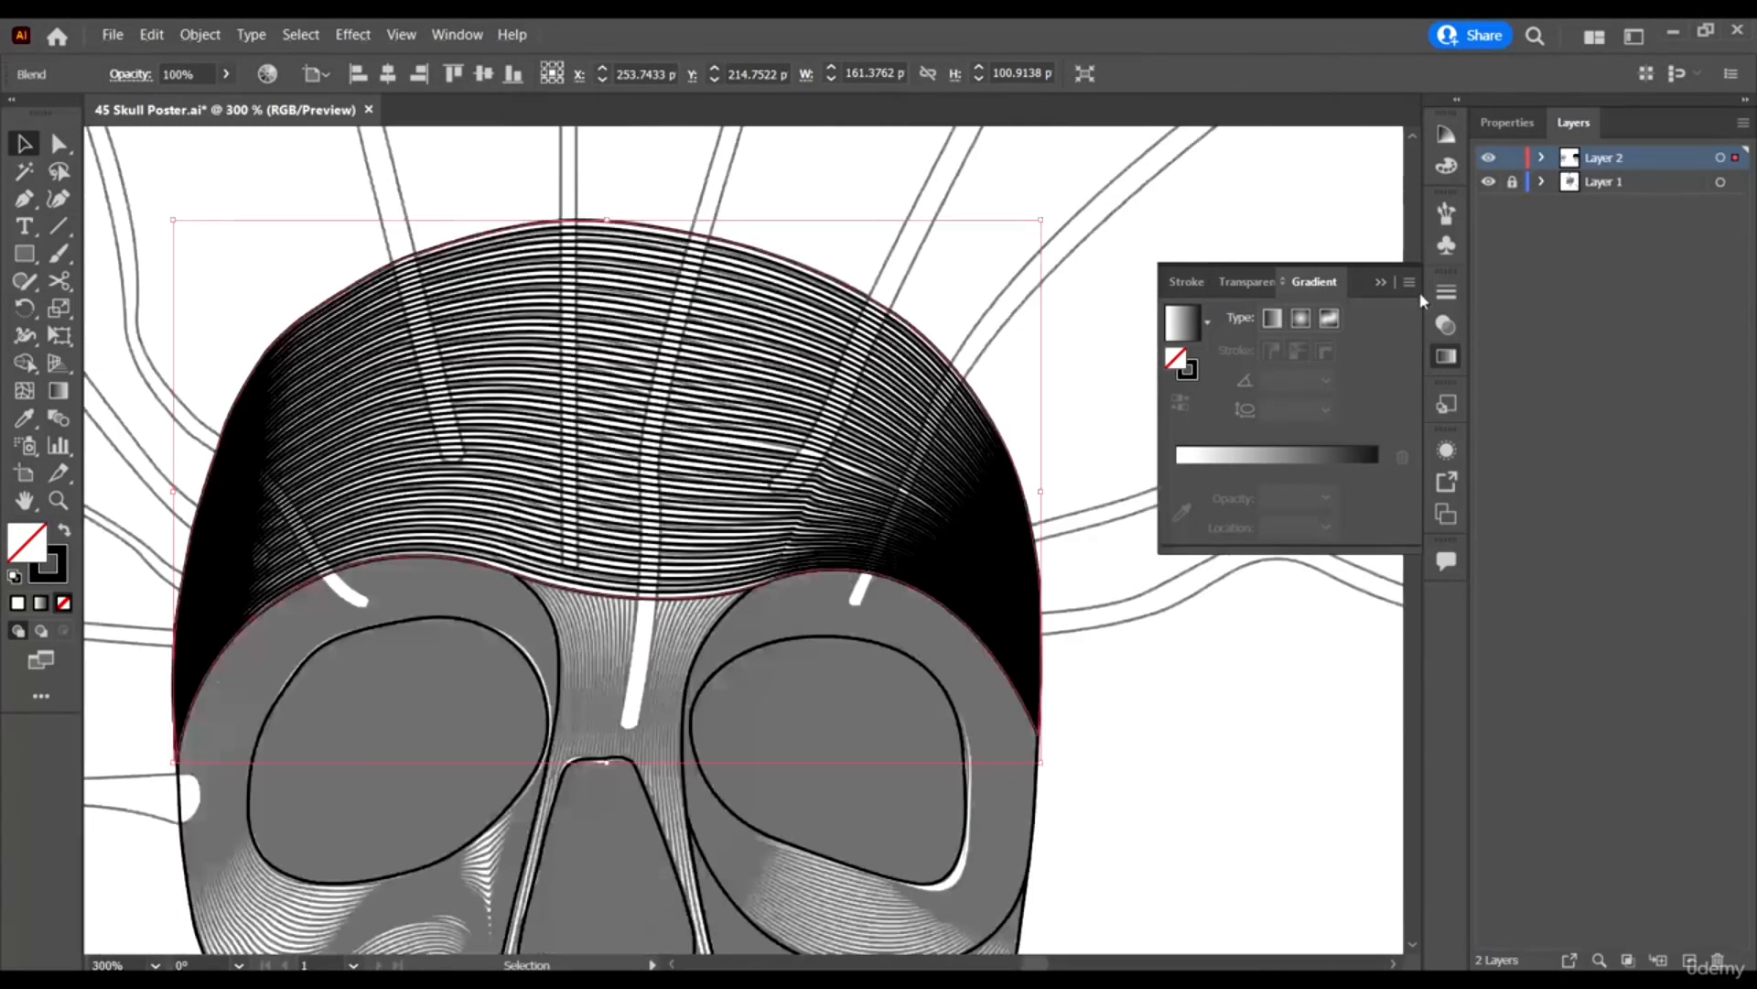
Hide the reference artwork on Layer 1, examine the density of the forehead blend's lines, and show the layer again.
{"action": "left_click", "coordinate": [1489, 182]}
{"action": "left_click", "coordinate": [1013, 195]}
{"action": "key", "text": "ctrl+0"}
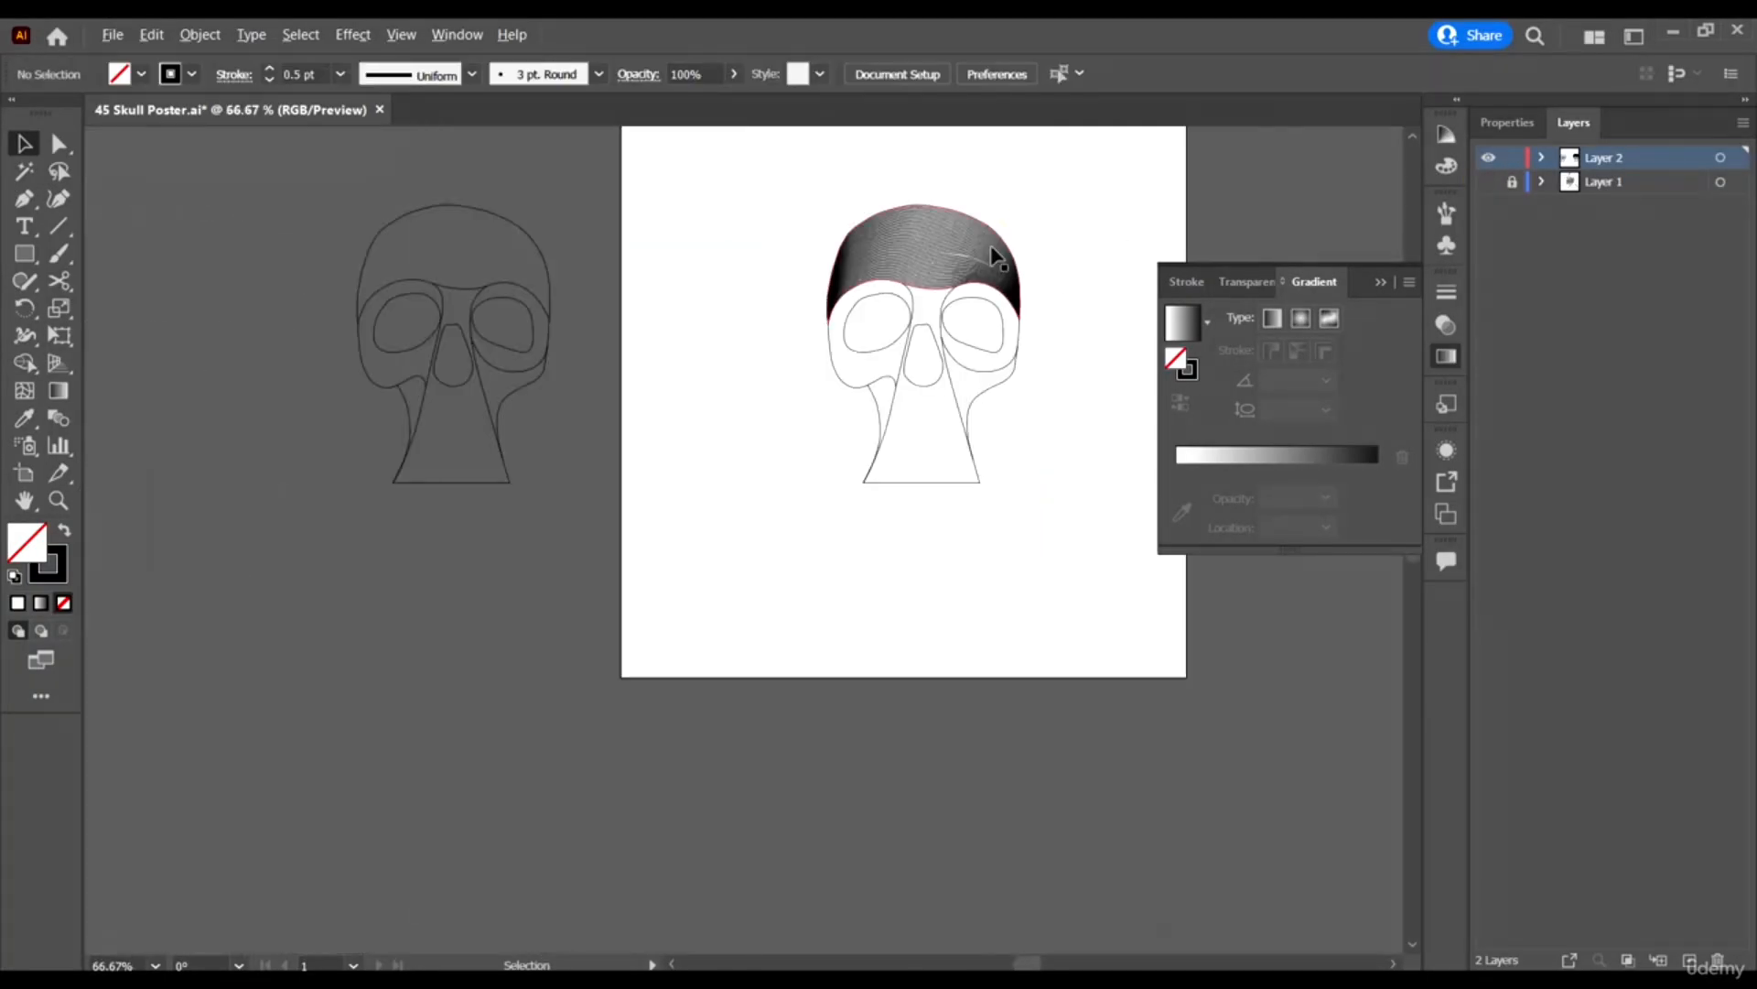
{"action": "scroll", "coordinate": [997, 256], "scroll_direction": "up", "scroll_amount": 4}
{"action": "scroll", "coordinate": [882, 293], "scroll_direction": "up", "scroll_amount": 2}
{"action": "key", "text": "ctrl+0"}
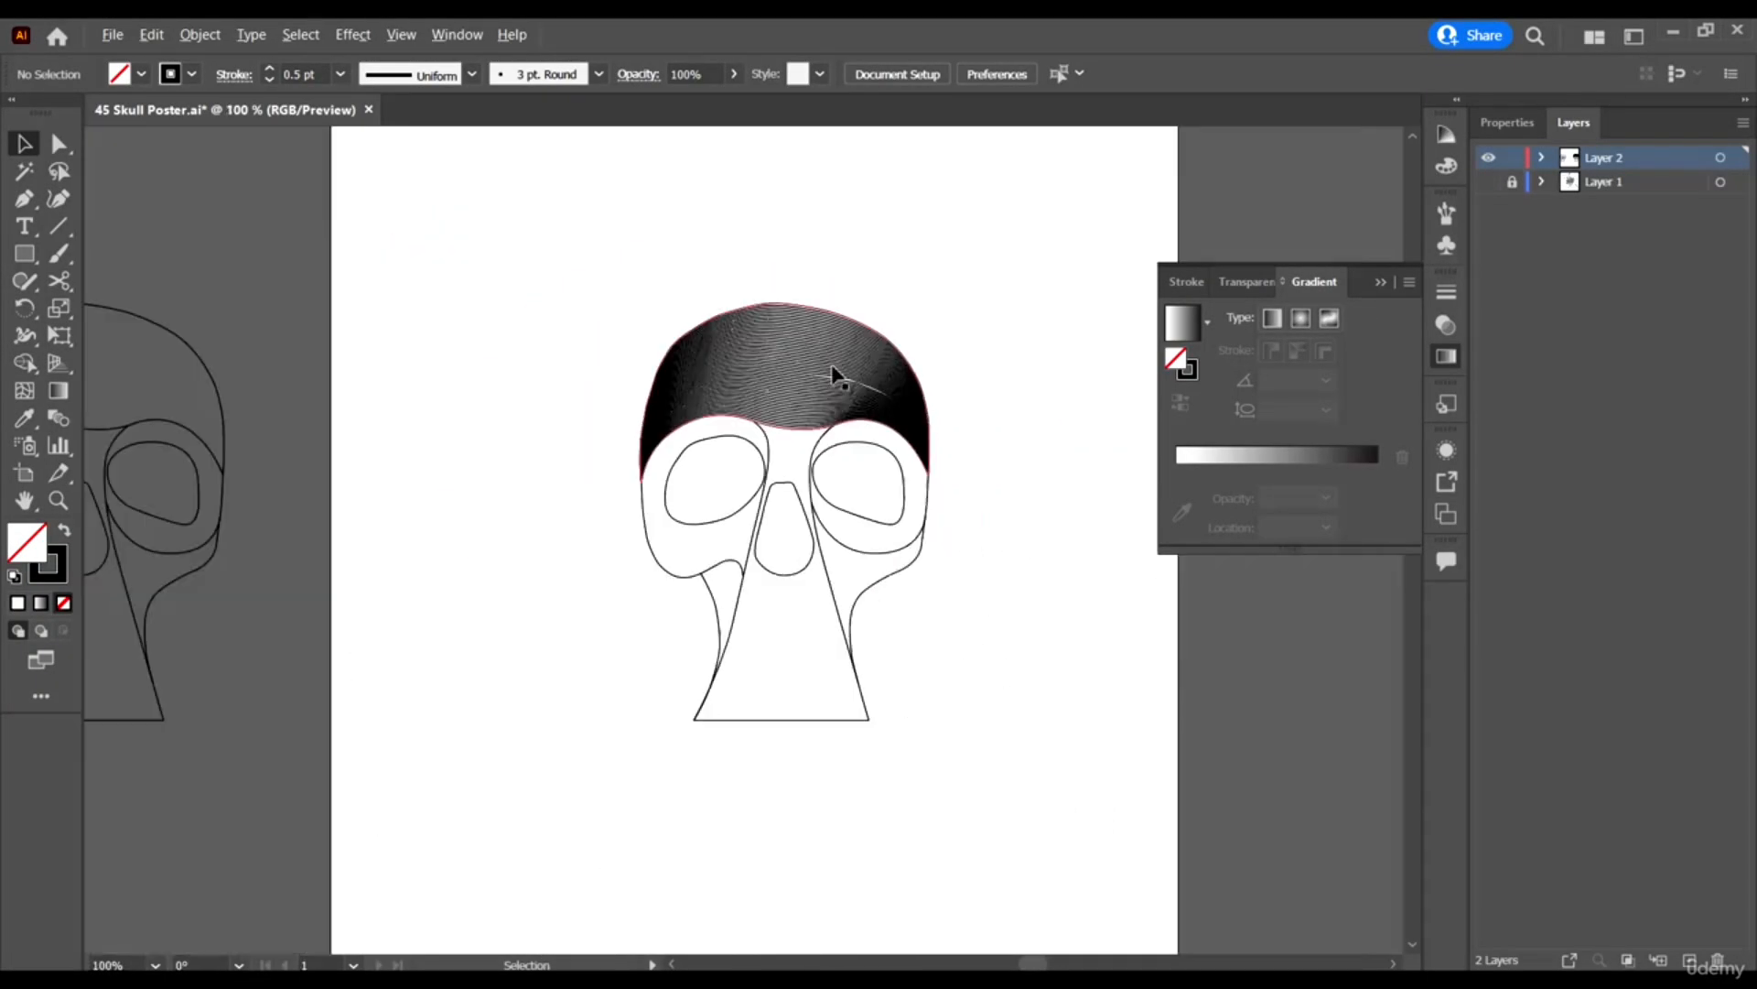
{"action": "scroll", "coordinate": [849, 360], "scroll_direction": "up", "scroll_amount": 5}
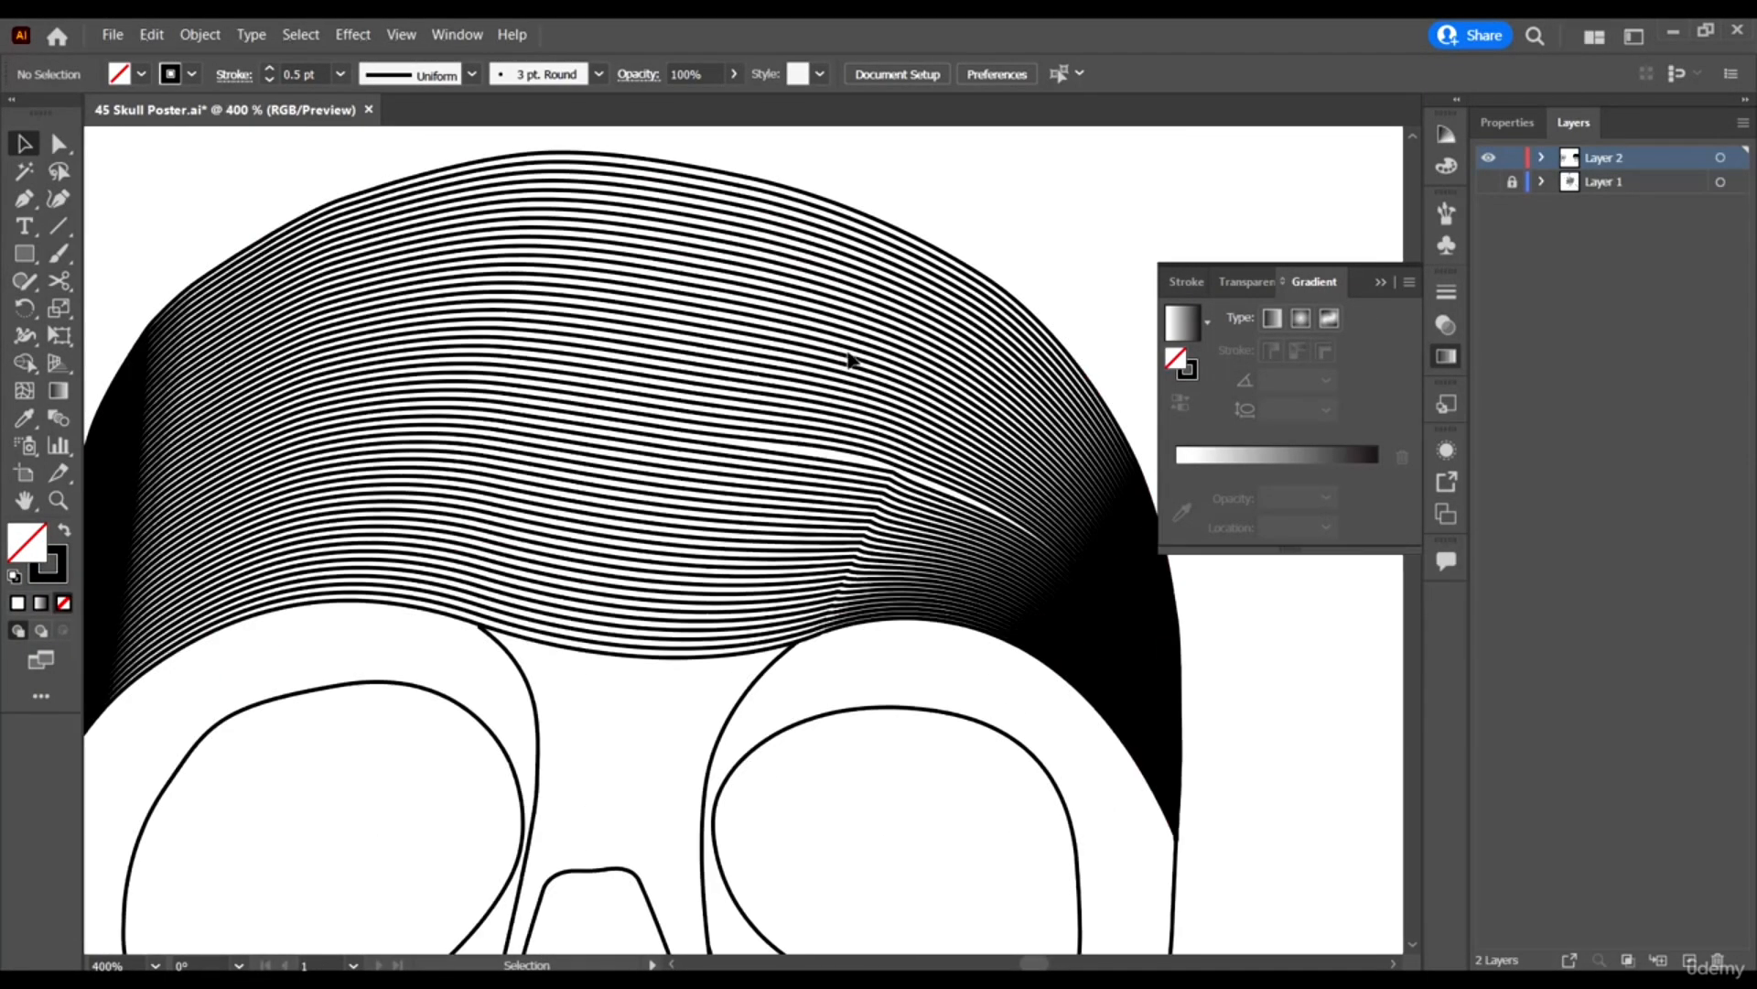
{"action": "left_click", "coordinate": [1484, 183]}
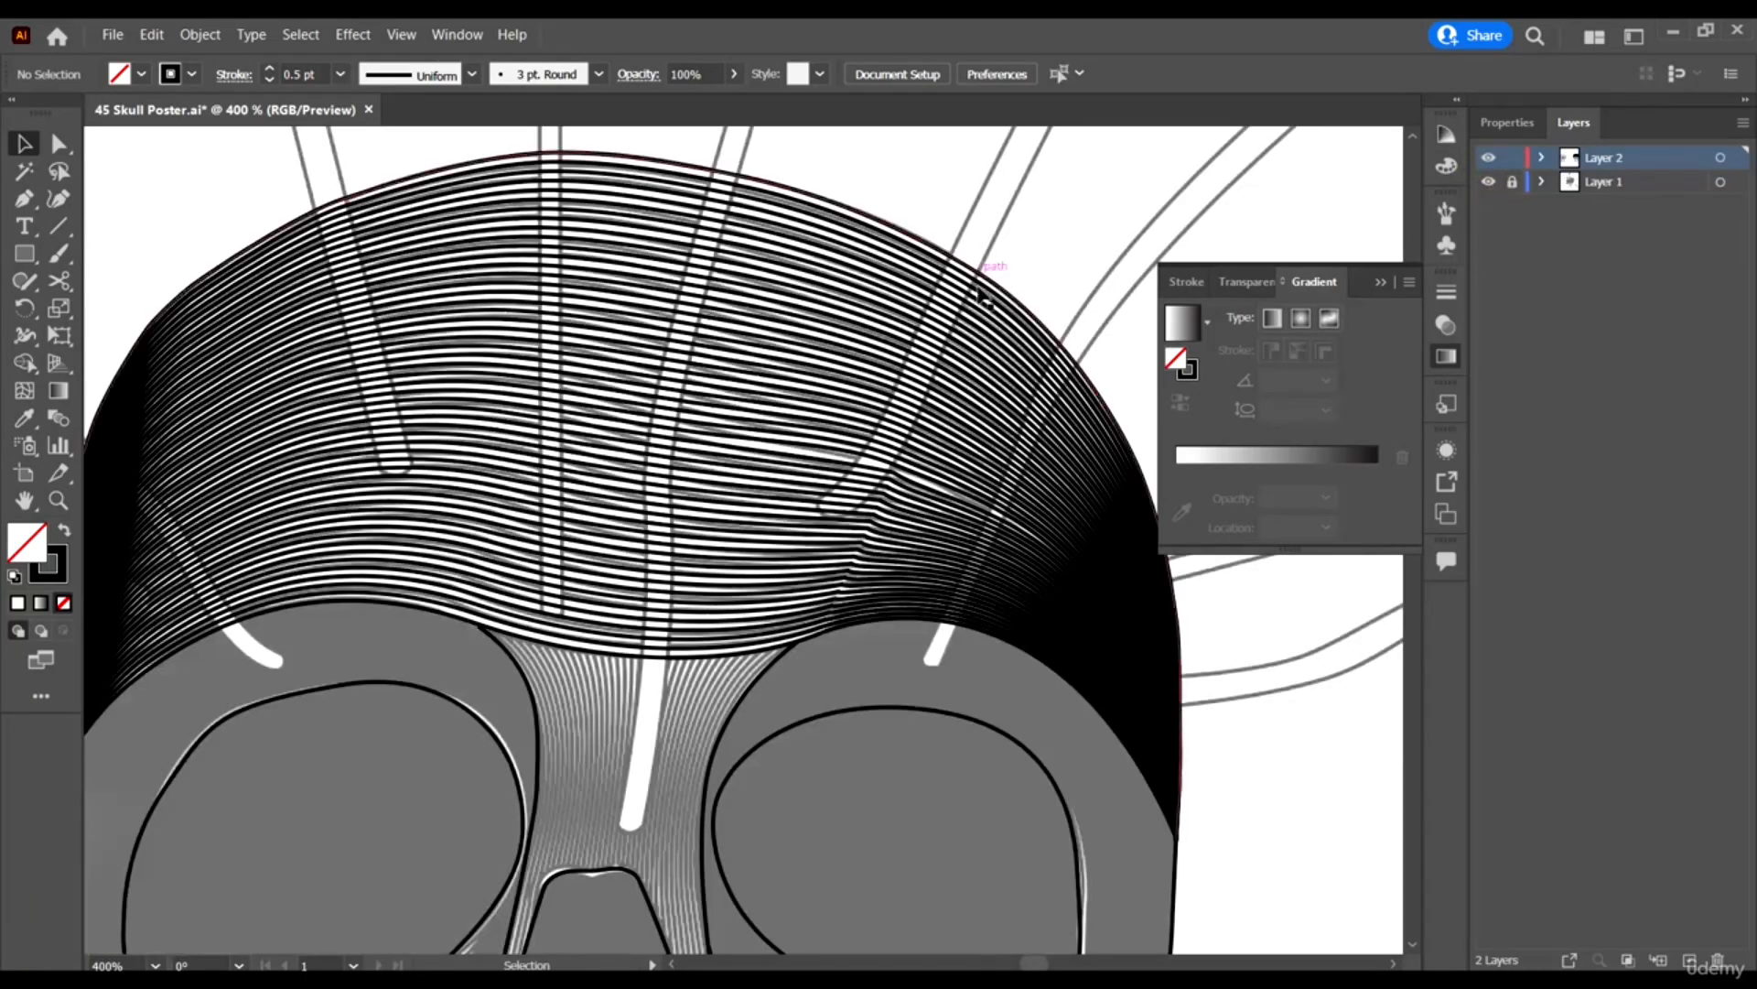
Undo the 50-step forehead blend, keeping the brow curve and cranium outline selected.
{"action": "left_click", "coordinate": [988, 322]}
{"action": "key", "text": "v"}
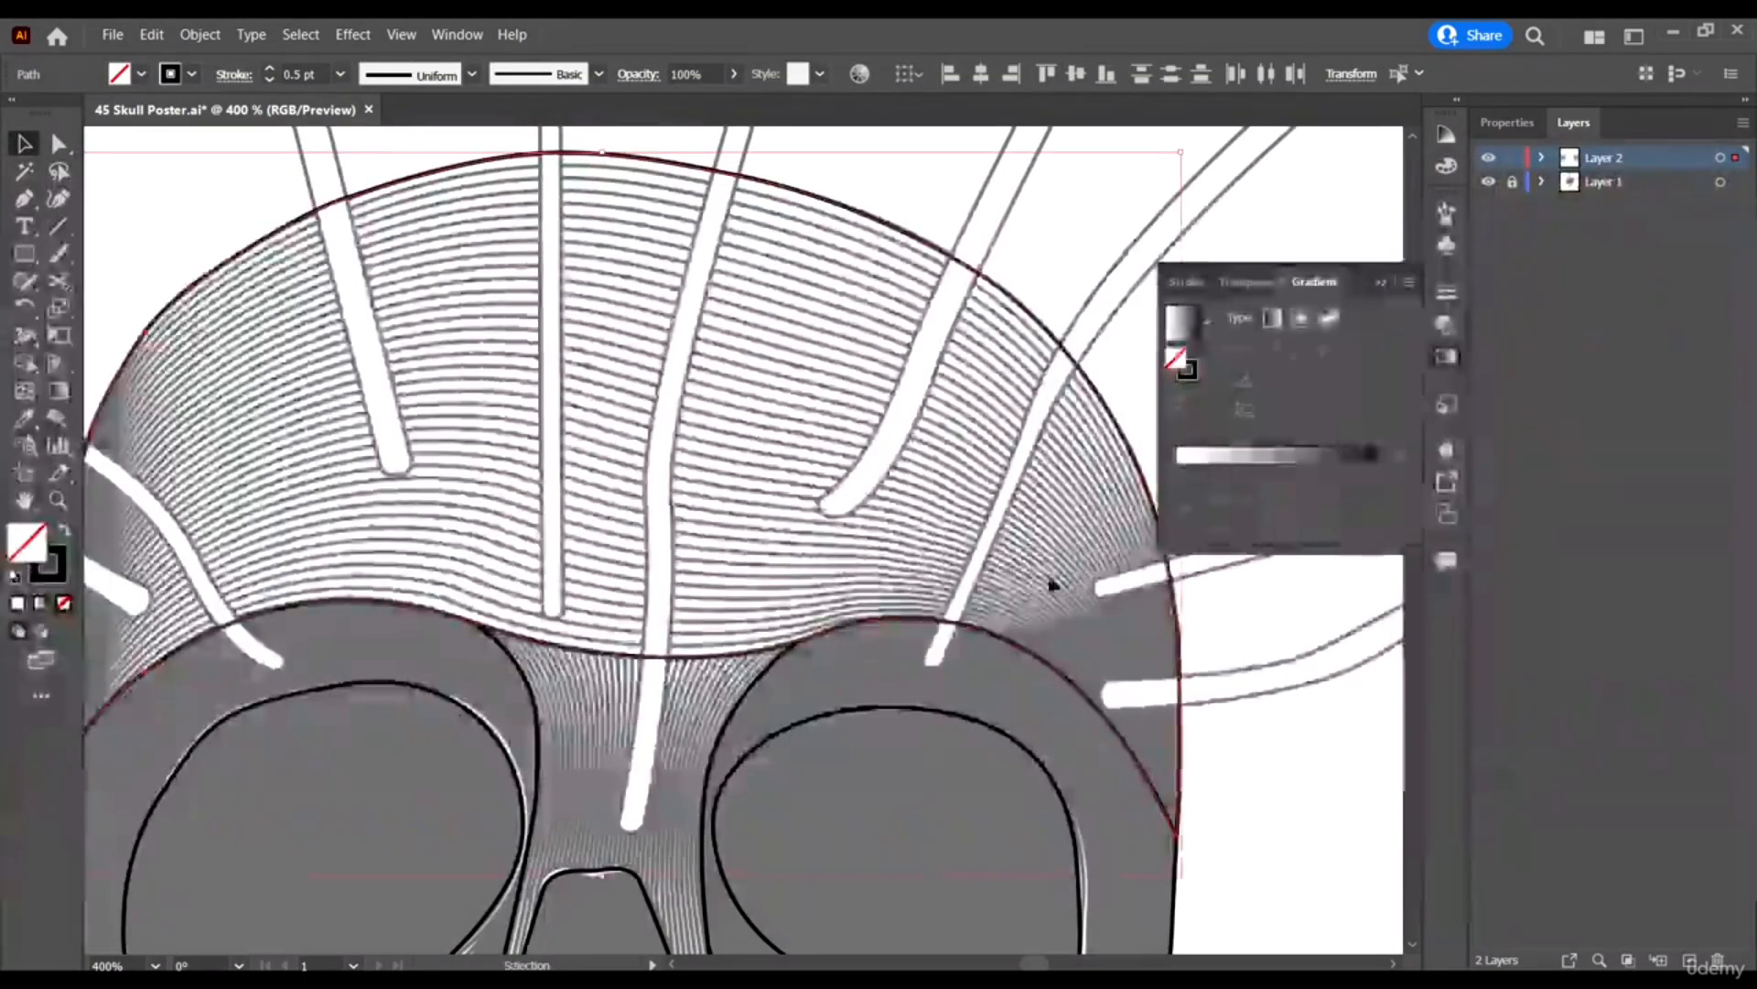
{"action": "scroll", "coordinate": [709, 502], "scroll_direction": "down", "scroll_amount": 1}
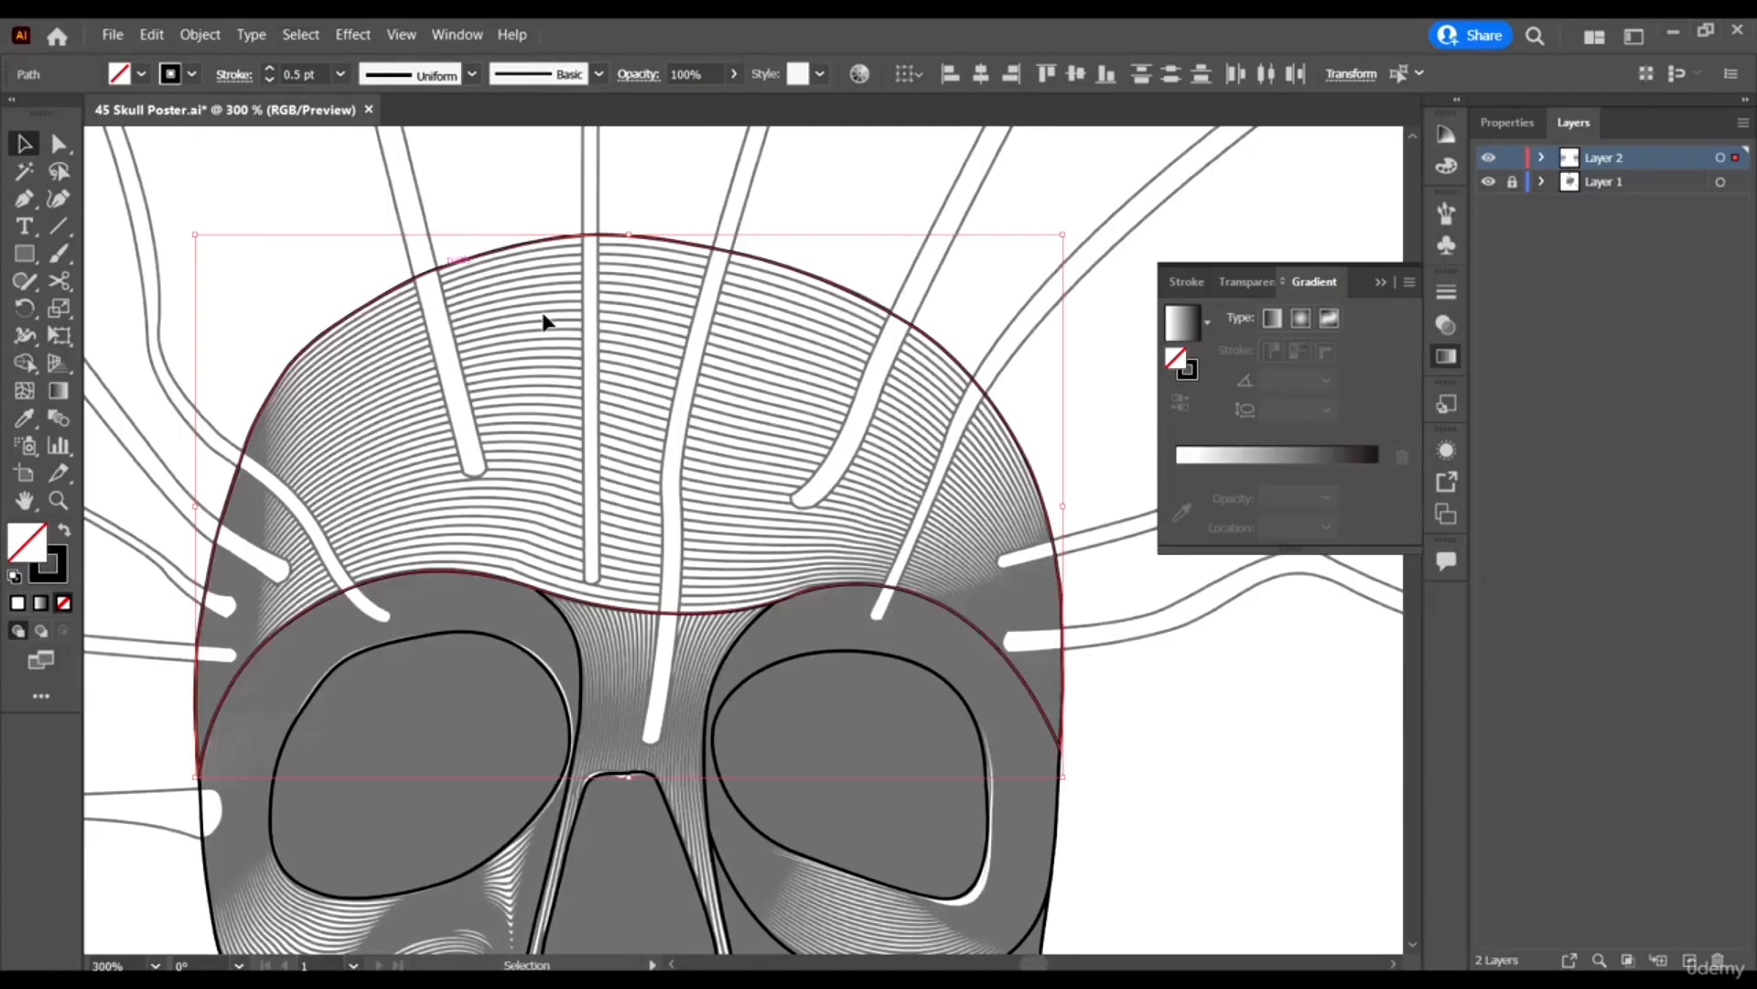
Set the blend spacing to 30 specified steps and blend the brow curve with the cranium outline across the forehead.
{"action": "left_click", "coordinate": [197, 35]}
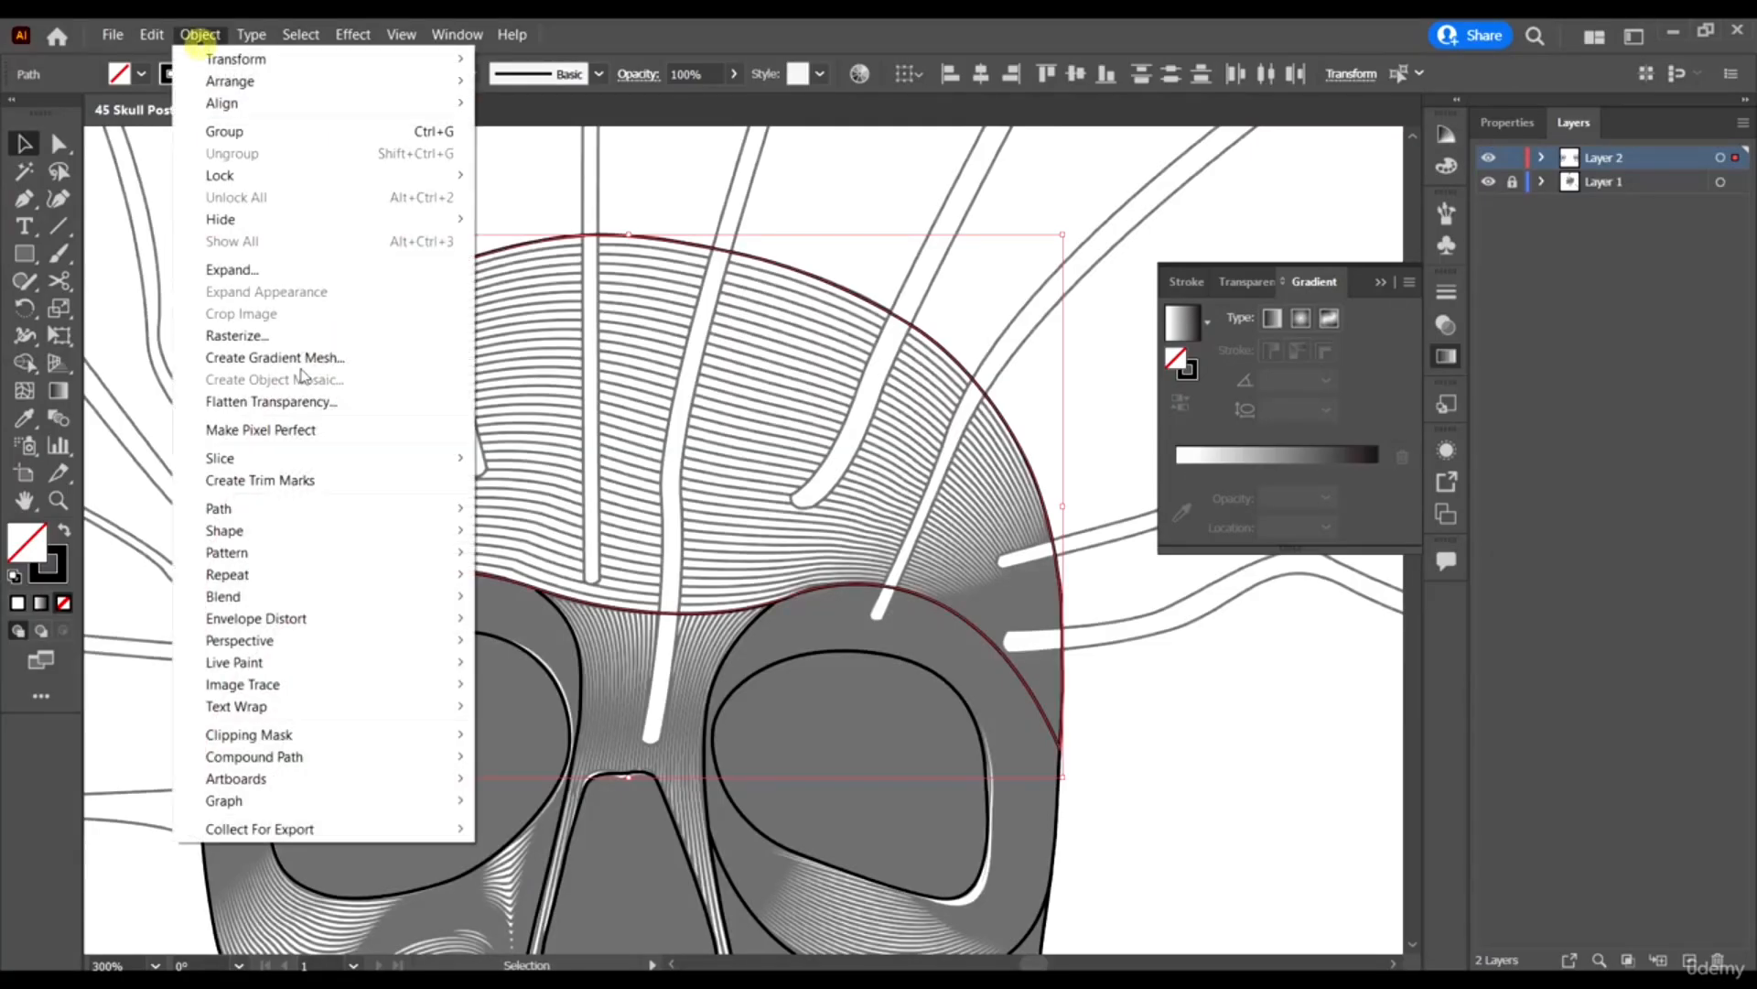
{"action": "left_click", "coordinate": [333, 595]}
{"action": "left_click", "coordinate": [562, 642]}
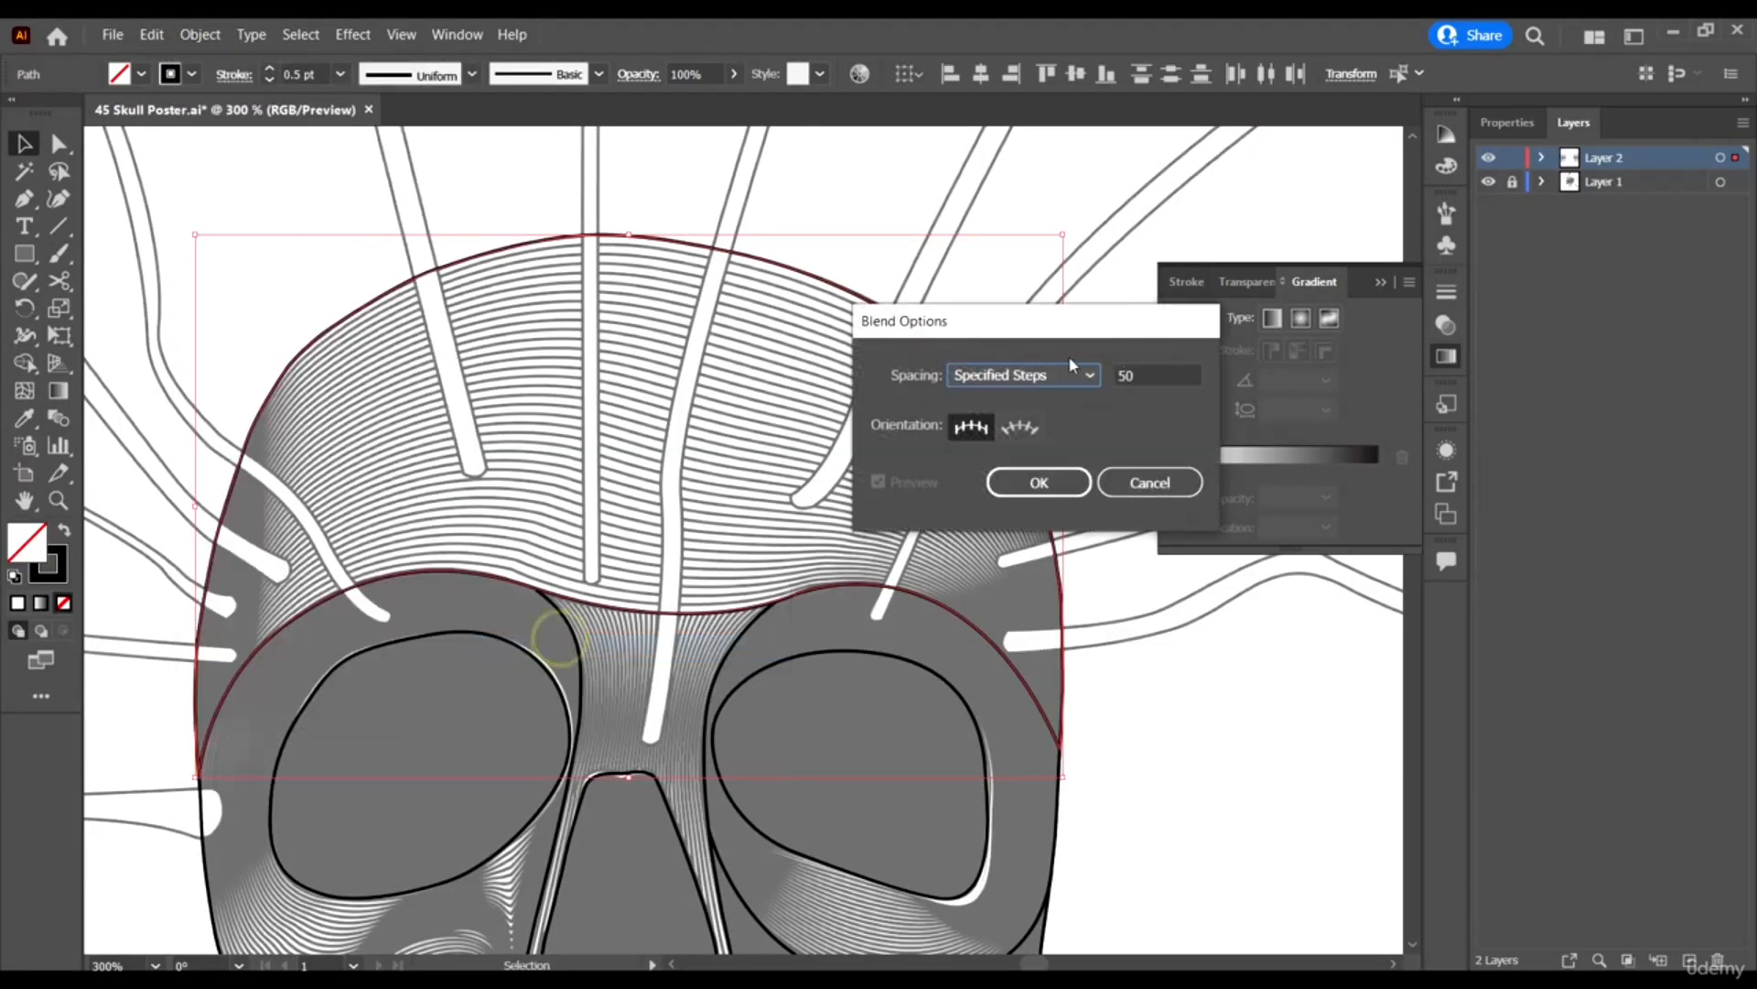
{"action": "left_click_drag", "start_coordinate": [1167, 377], "coordinate": [1128, 371]}
{"action": "double_click", "coordinate": [1128, 371]}
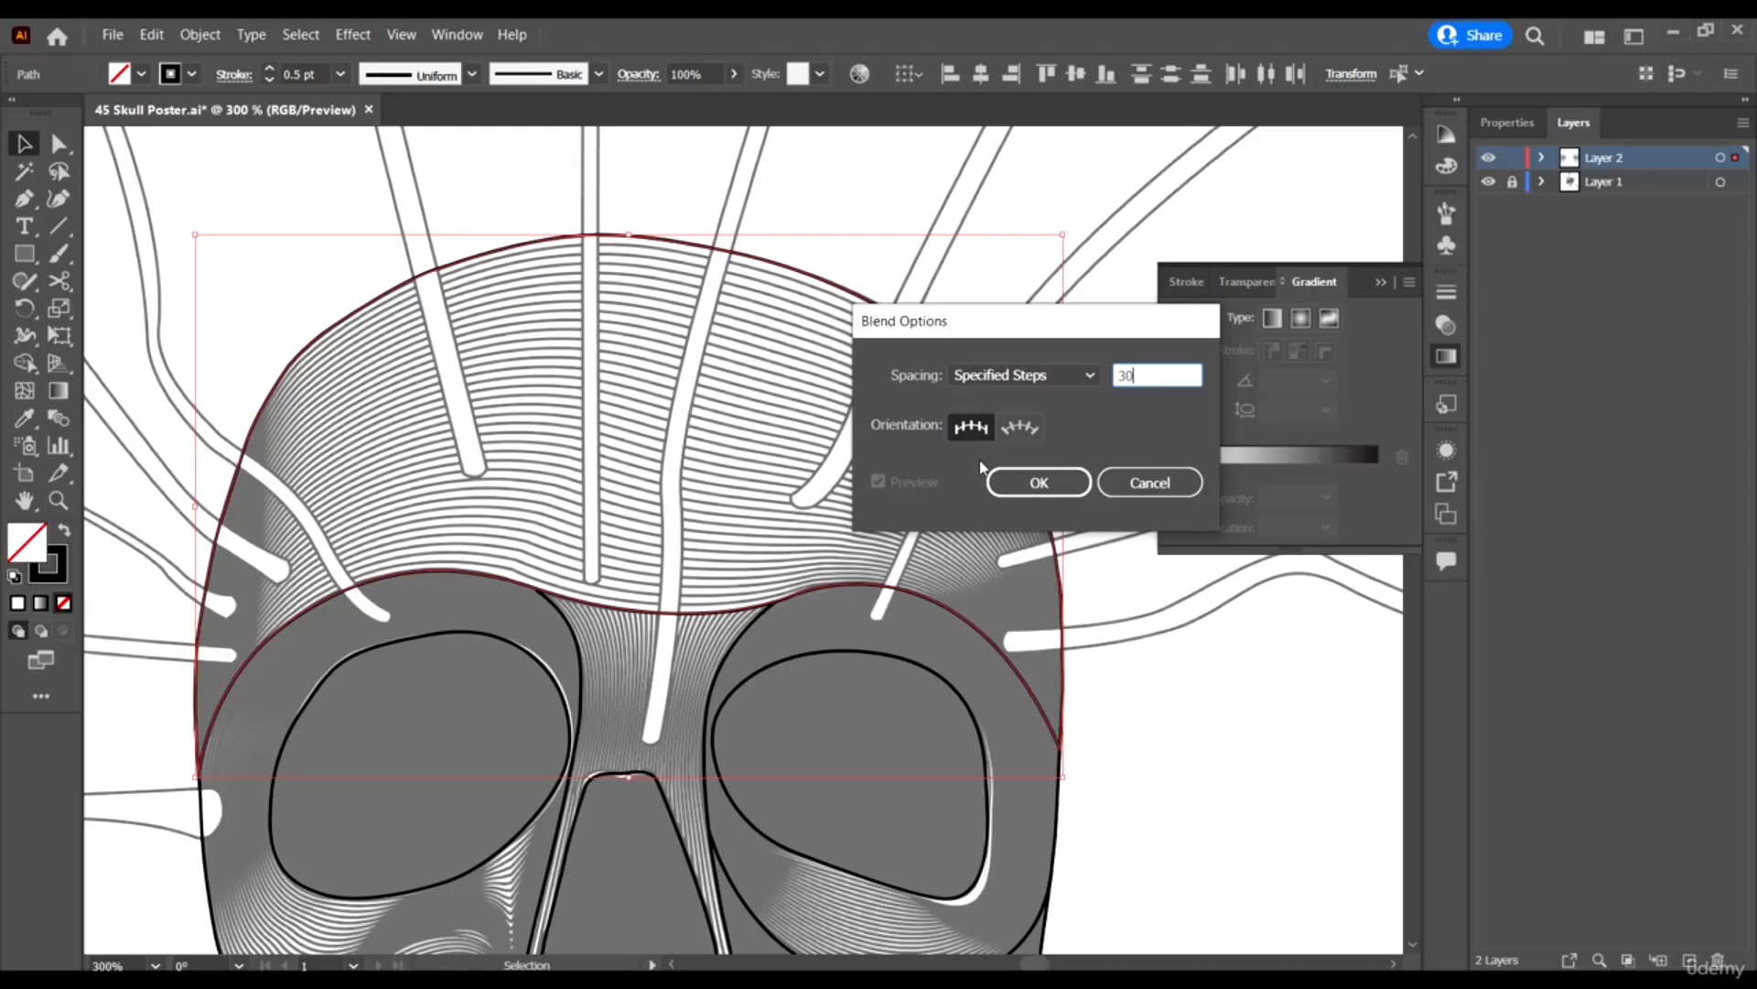
{"action": "left_click", "coordinate": [1037, 483]}
{"action": "left_click", "coordinate": [199, 35]}
{"action": "mouse_move", "coordinate": [296, 597]}
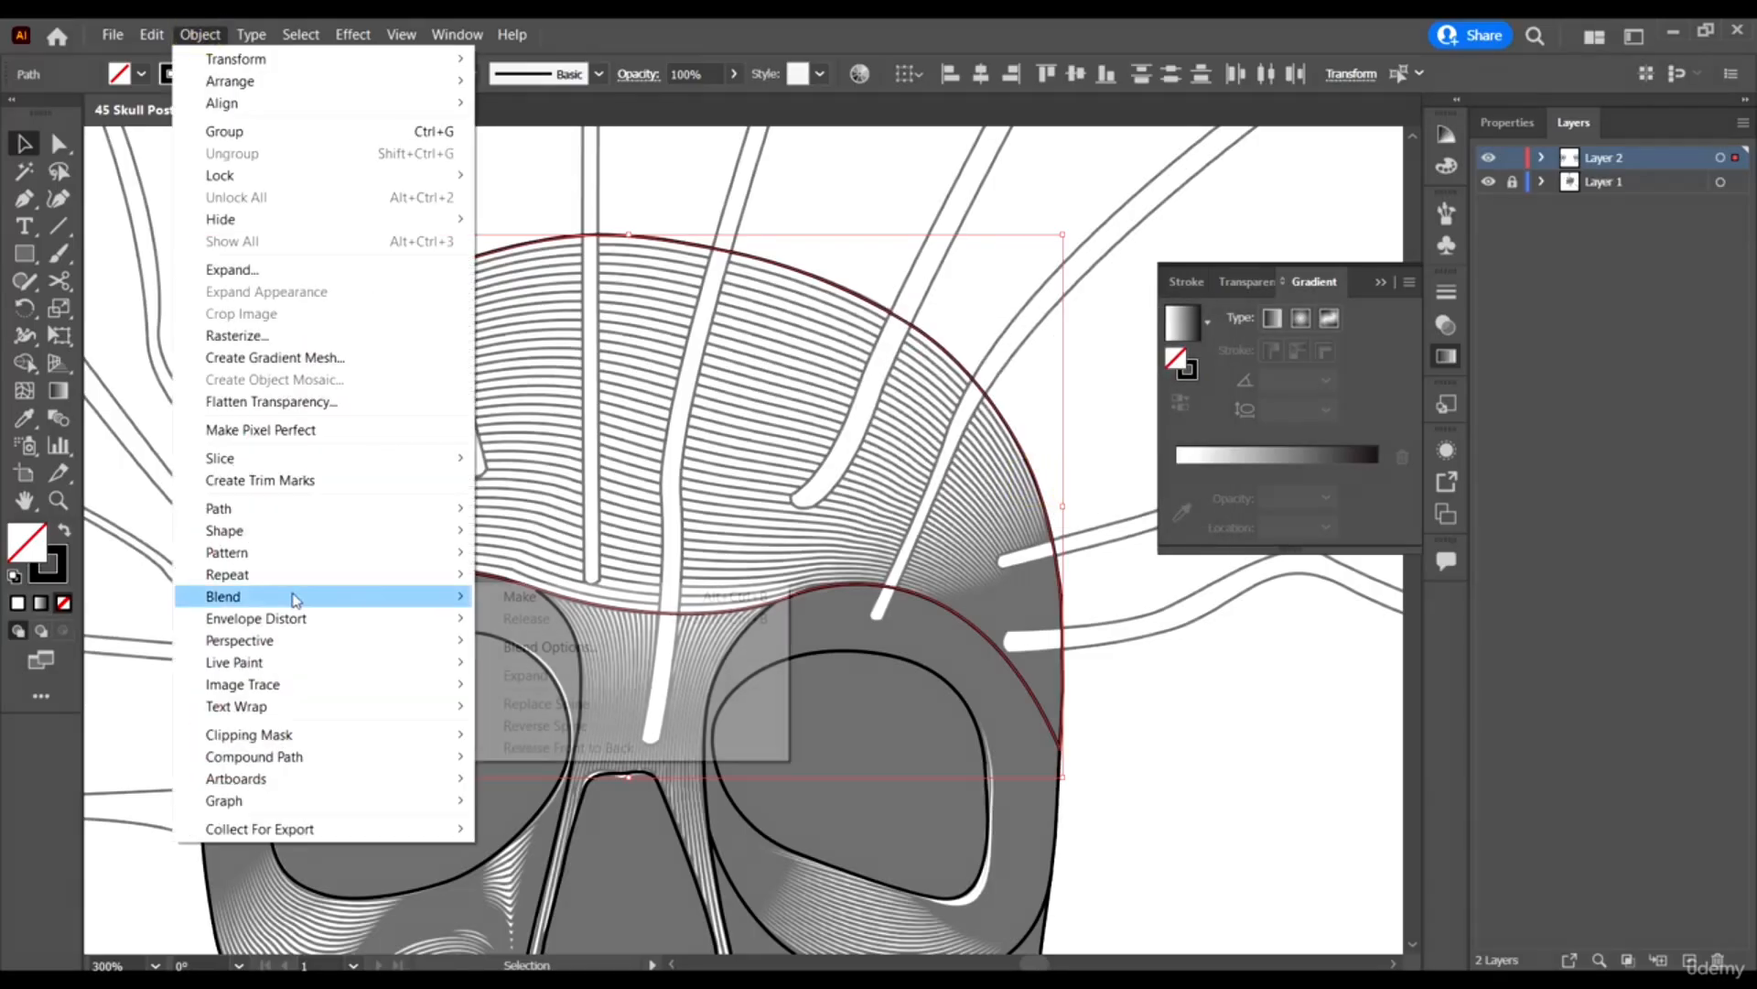
{"action": "left_click", "coordinate": [579, 597]}
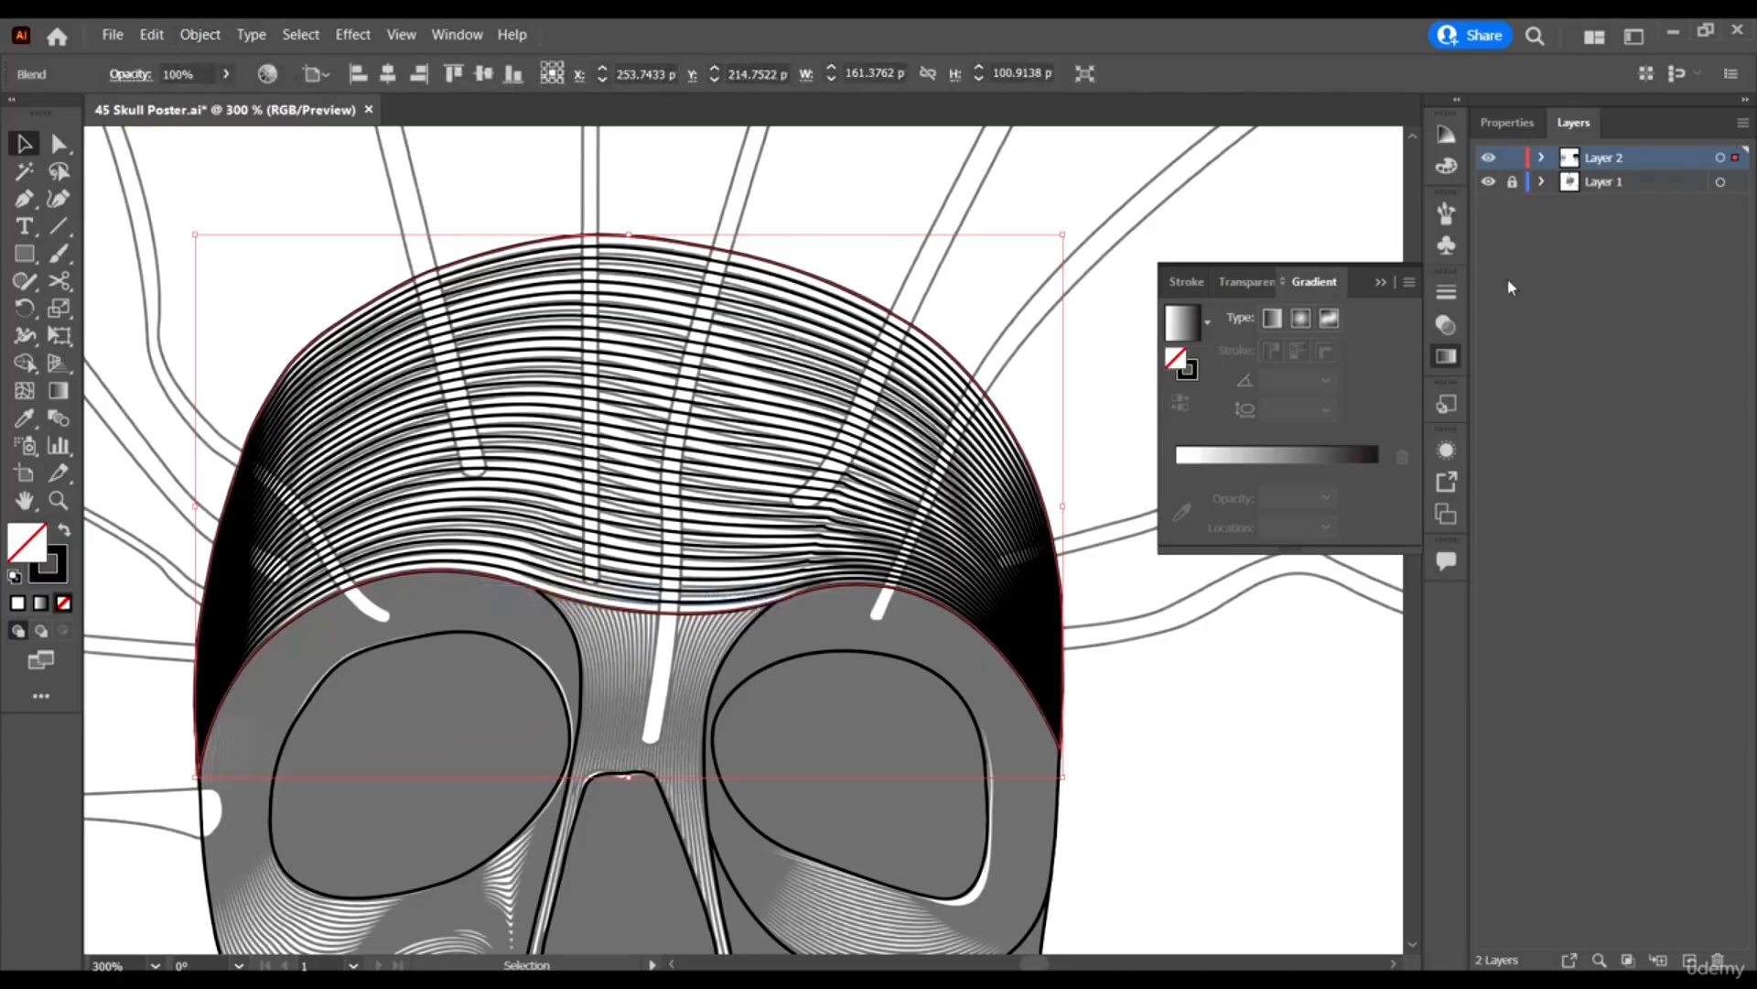
Hide the reference artwork on Layer 1 and deselect the forehead blend.
{"action": "left_click", "coordinate": [1491, 185]}
{"action": "left_click", "coordinate": [1007, 148]}
{"action": "scroll", "coordinate": [1016, 256], "scroll_direction": "down", "scroll_amount": 3}
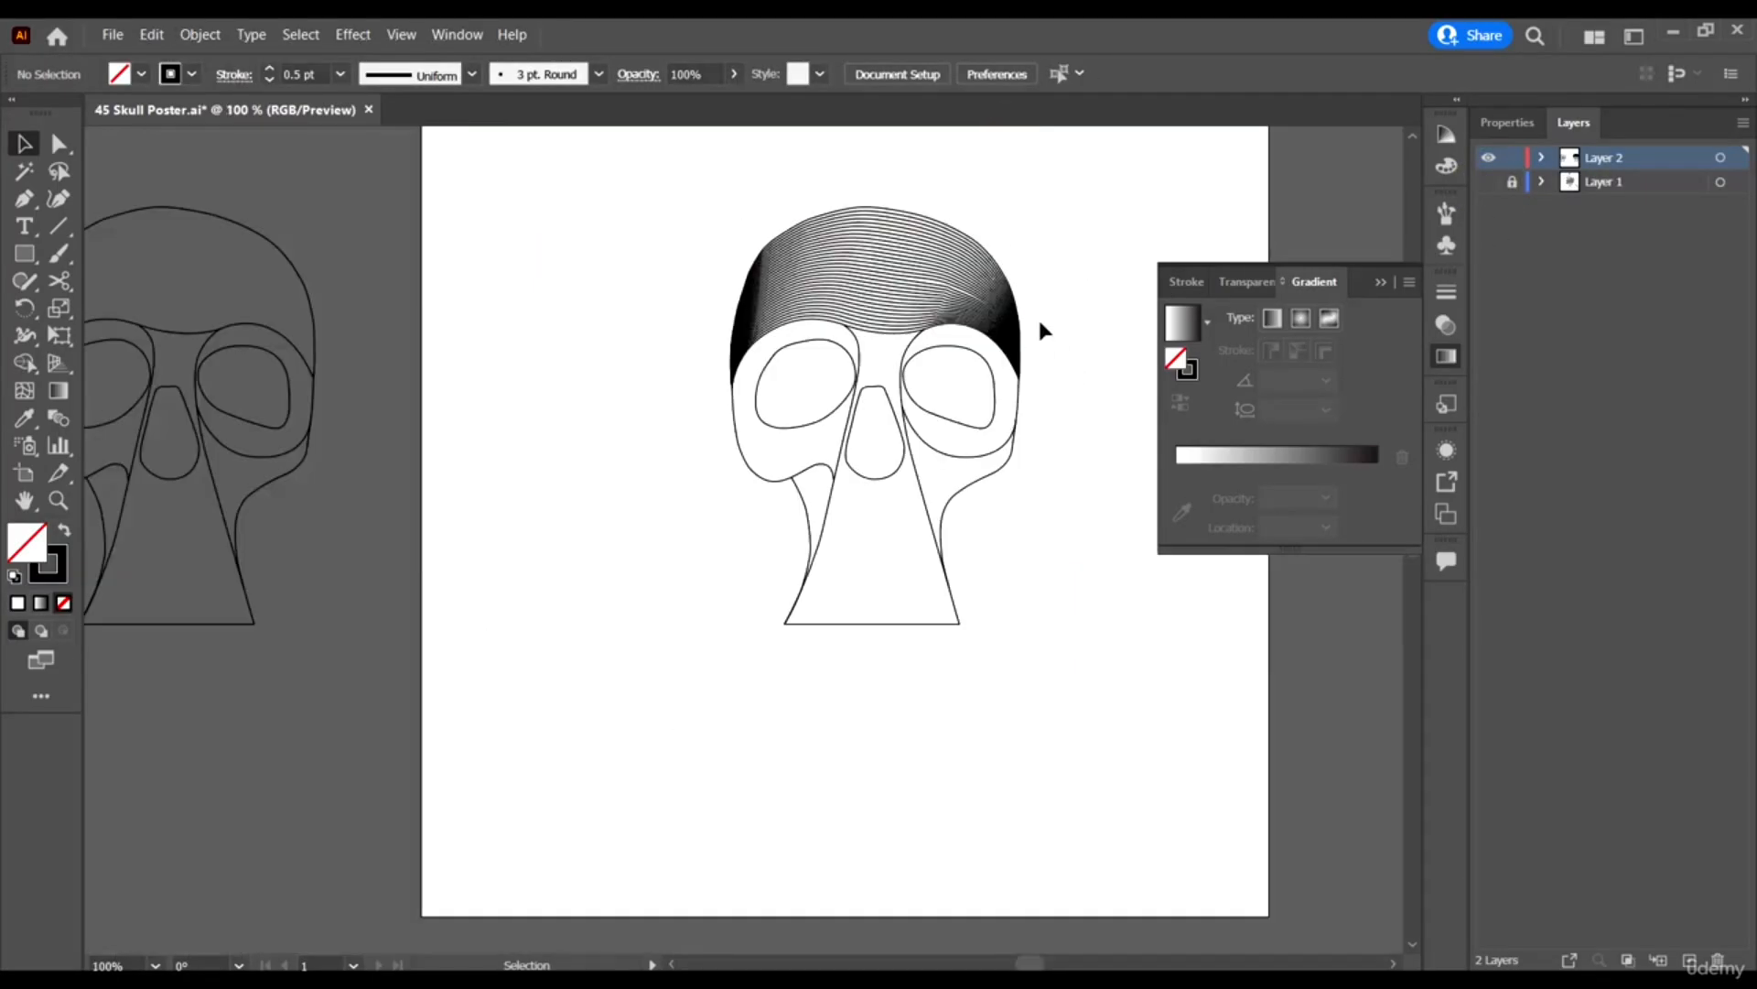
{"action": "scroll", "coordinate": [1007, 338], "scroll_direction": "up", "scroll_amount": 3}
{"action": "scroll", "coordinate": [930, 345], "scroll_direction": "up", "scroll_amount": 2}
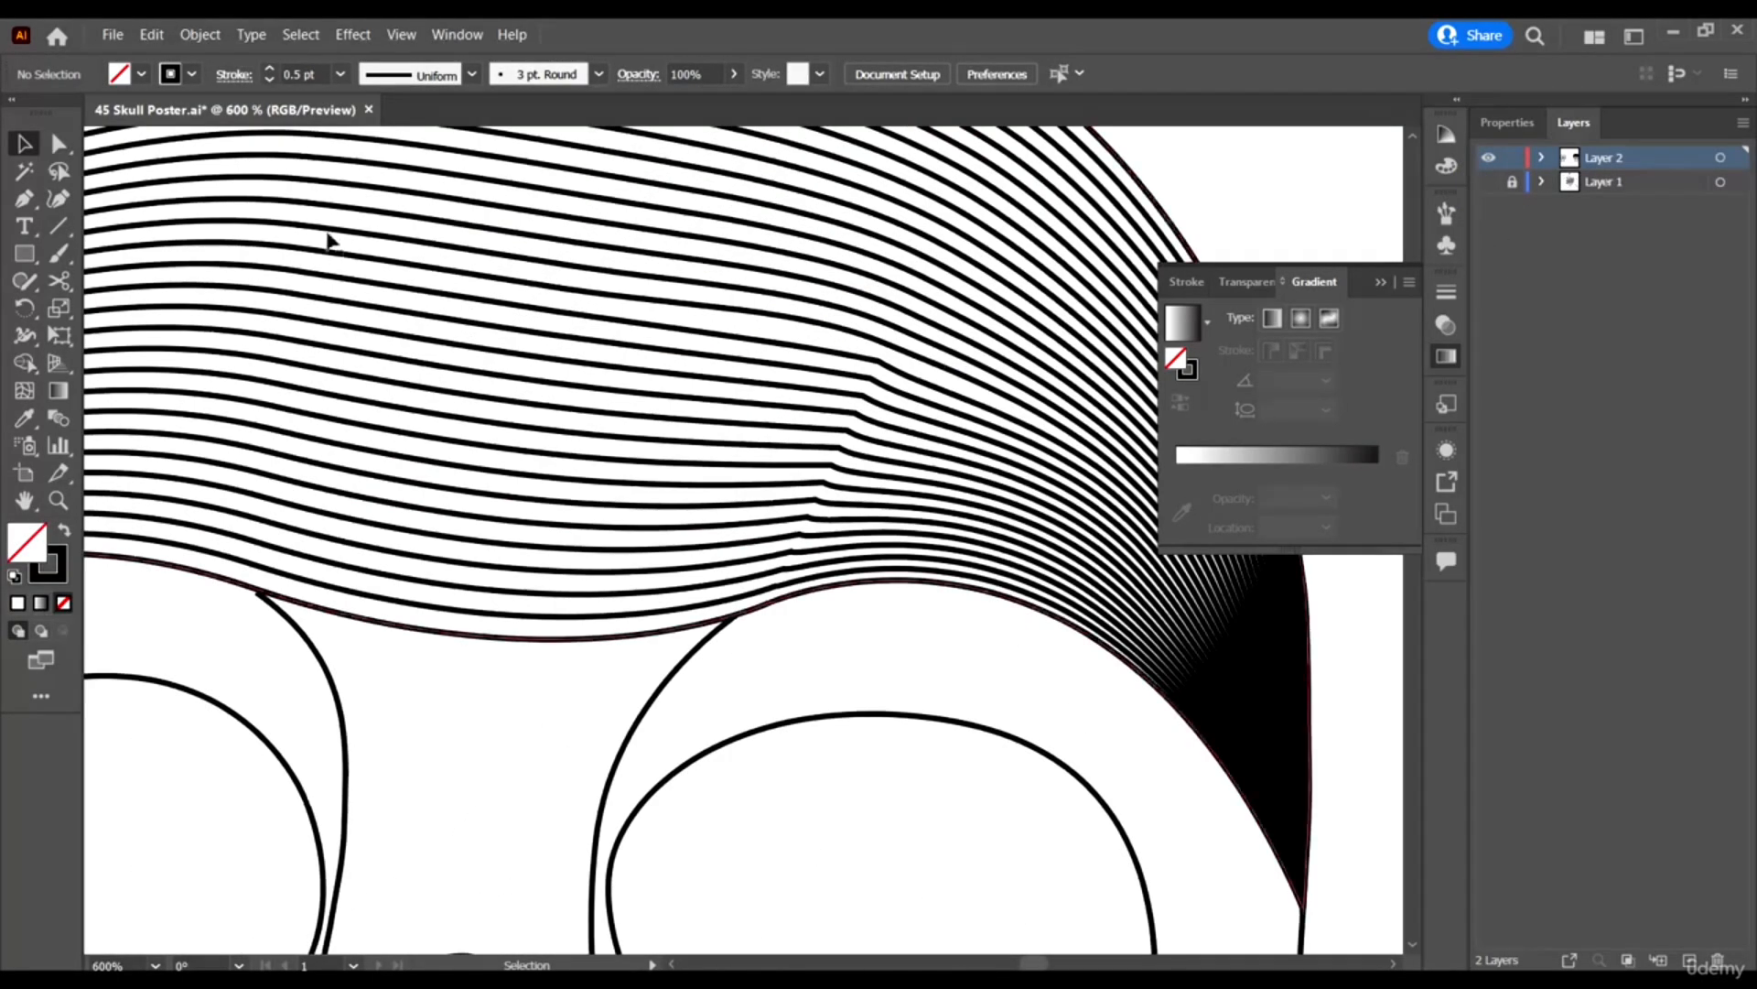
Select the brow curve's anchor point at the inner upper edge of the right eye socket, beneath the kinked blend lines.
{"action": "left_click", "coordinate": [59, 144]}
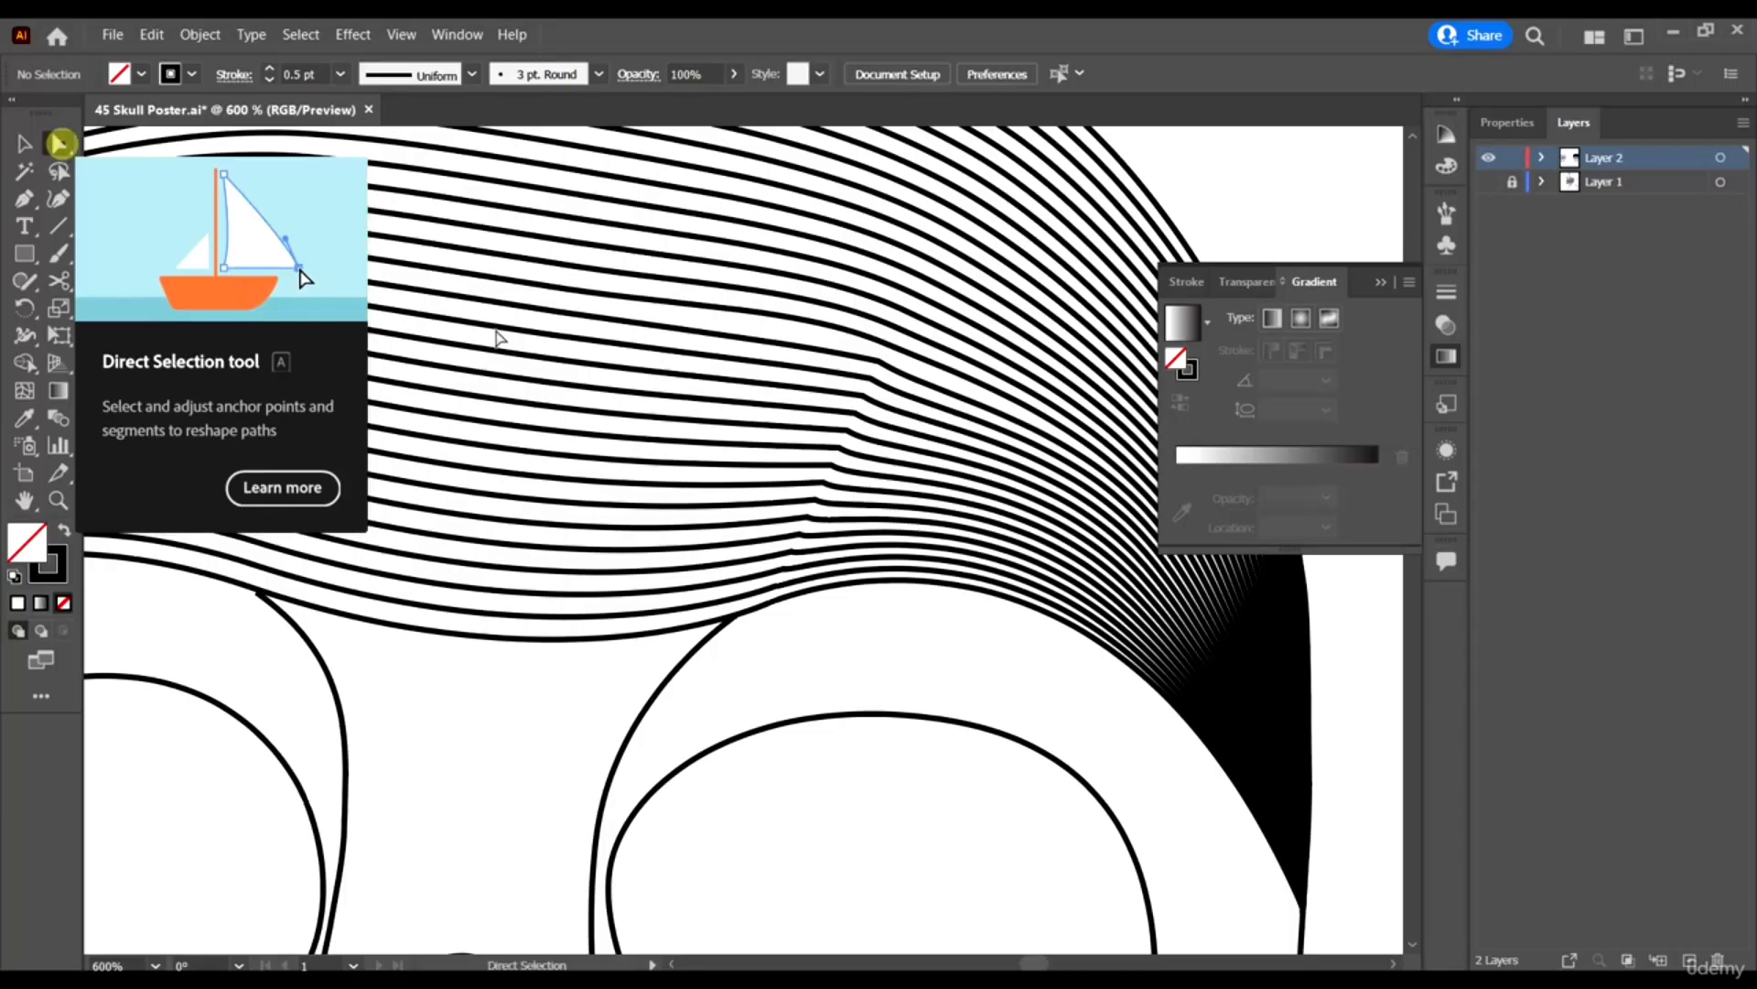
{"action": "scroll", "coordinate": [772, 604], "scroll_direction": "up", "scroll_amount": 2}
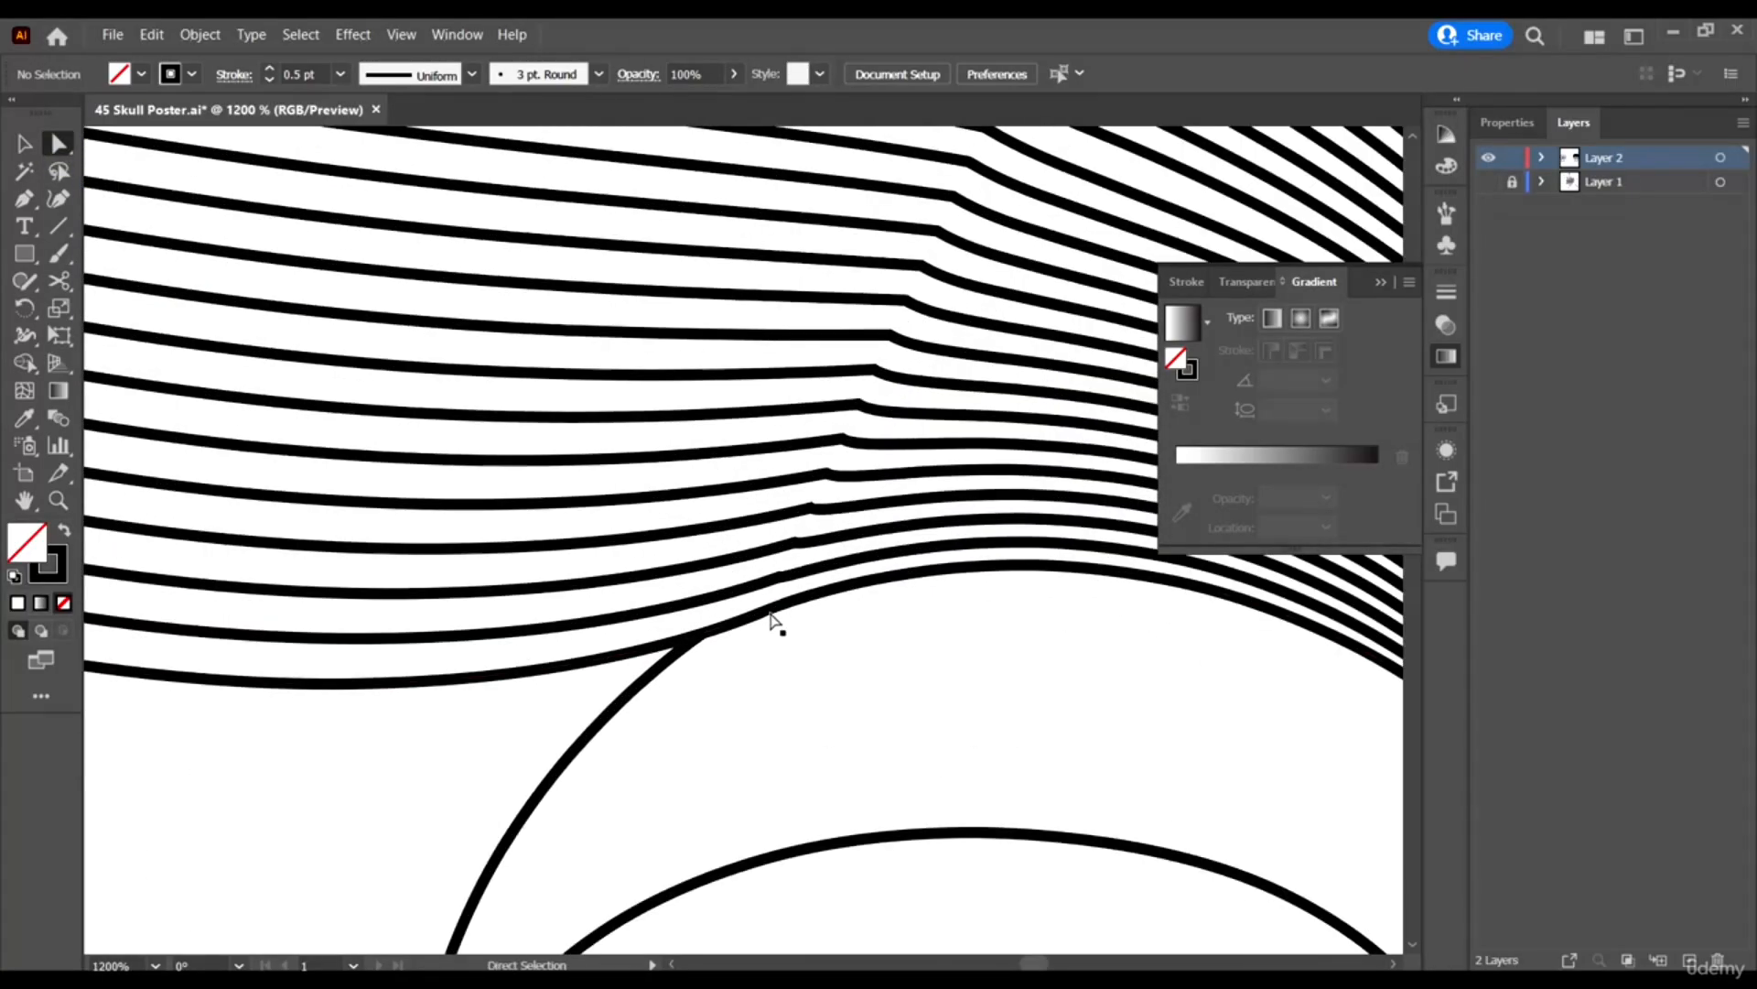
{"action": "left_click", "coordinate": [765, 611]}
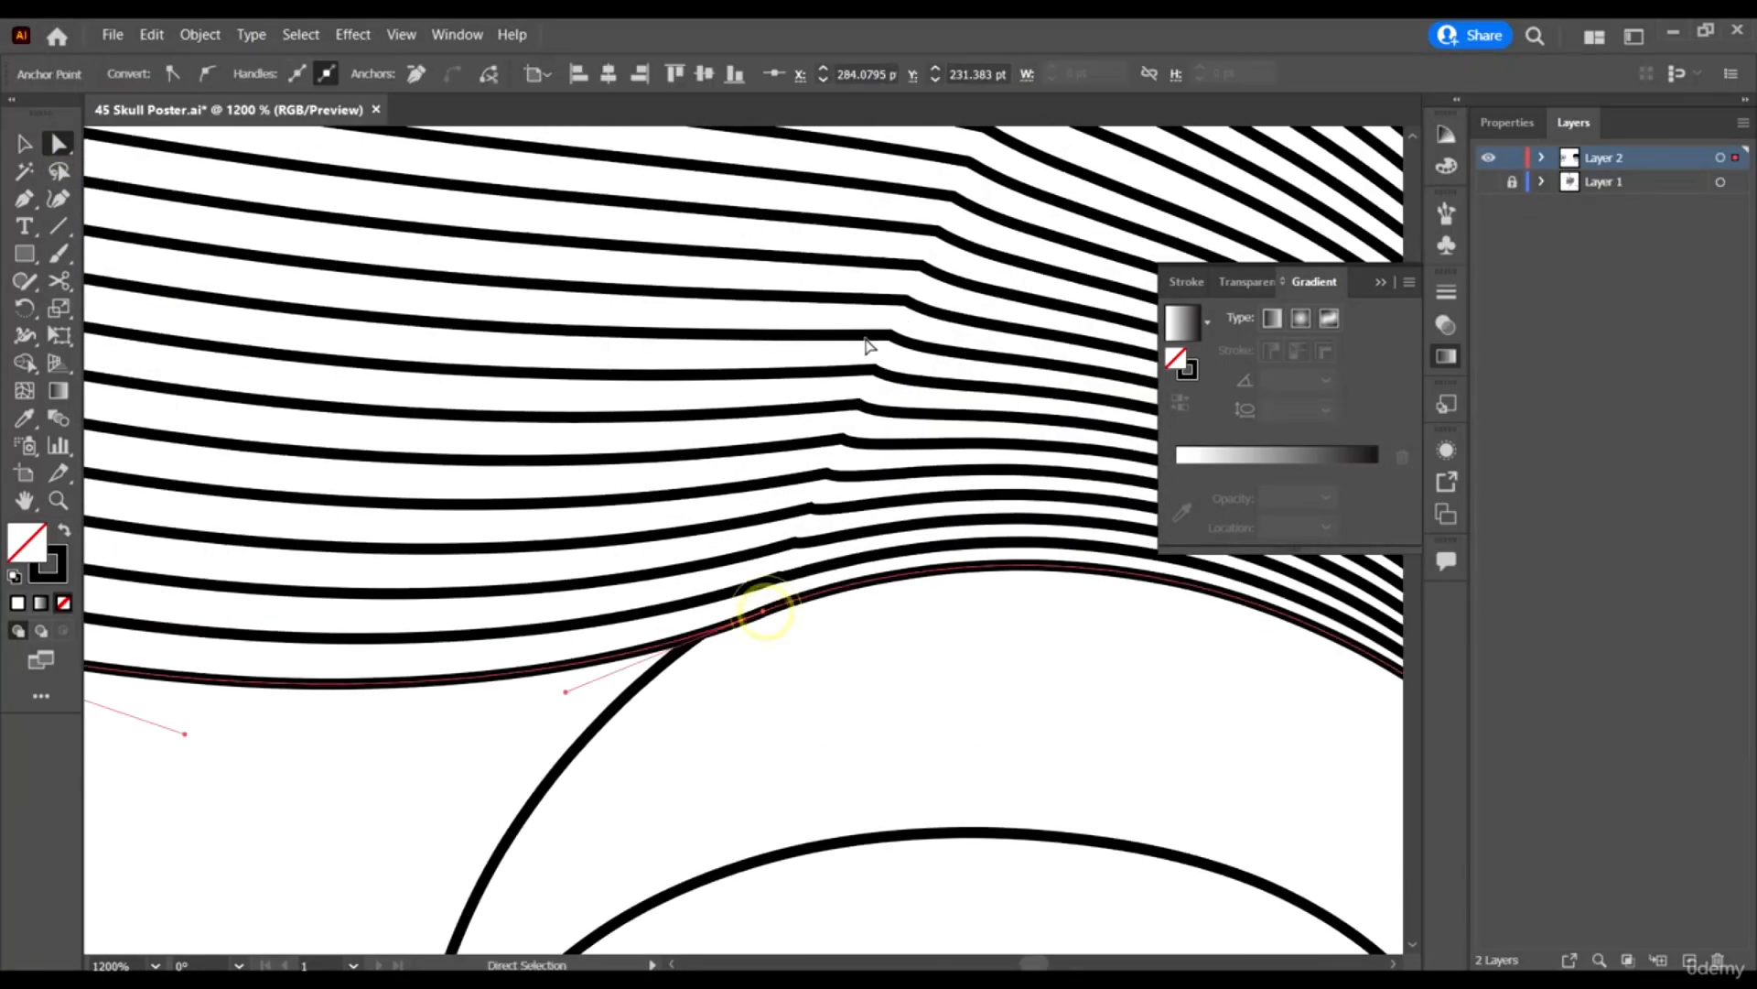
{"action": "scroll", "coordinate": [868, 344], "scroll_direction": "down", "scroll_amount": 2}
{"action": "scroll", "coordinate": [806, 457], "scroll_direction": "up", "scroll_amount": 5}
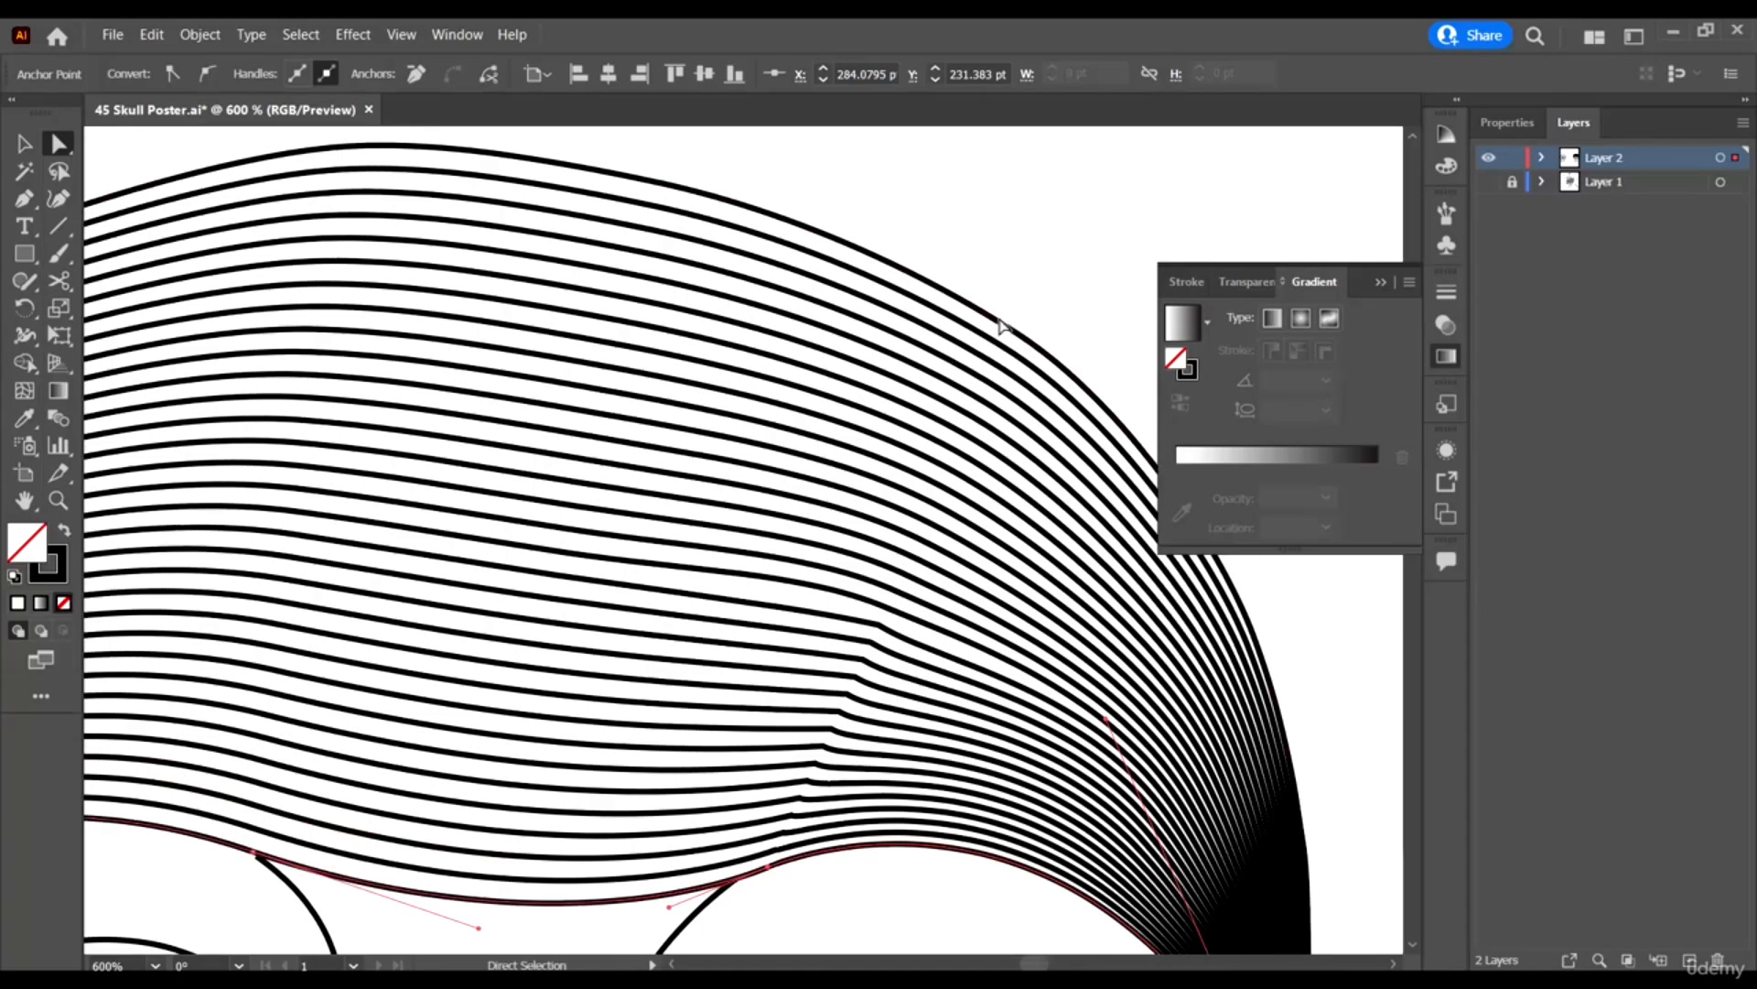
{"action": "scroll", "coordinate": [811, 818], "scroll_direction": "down", "scroll_amount": 3}
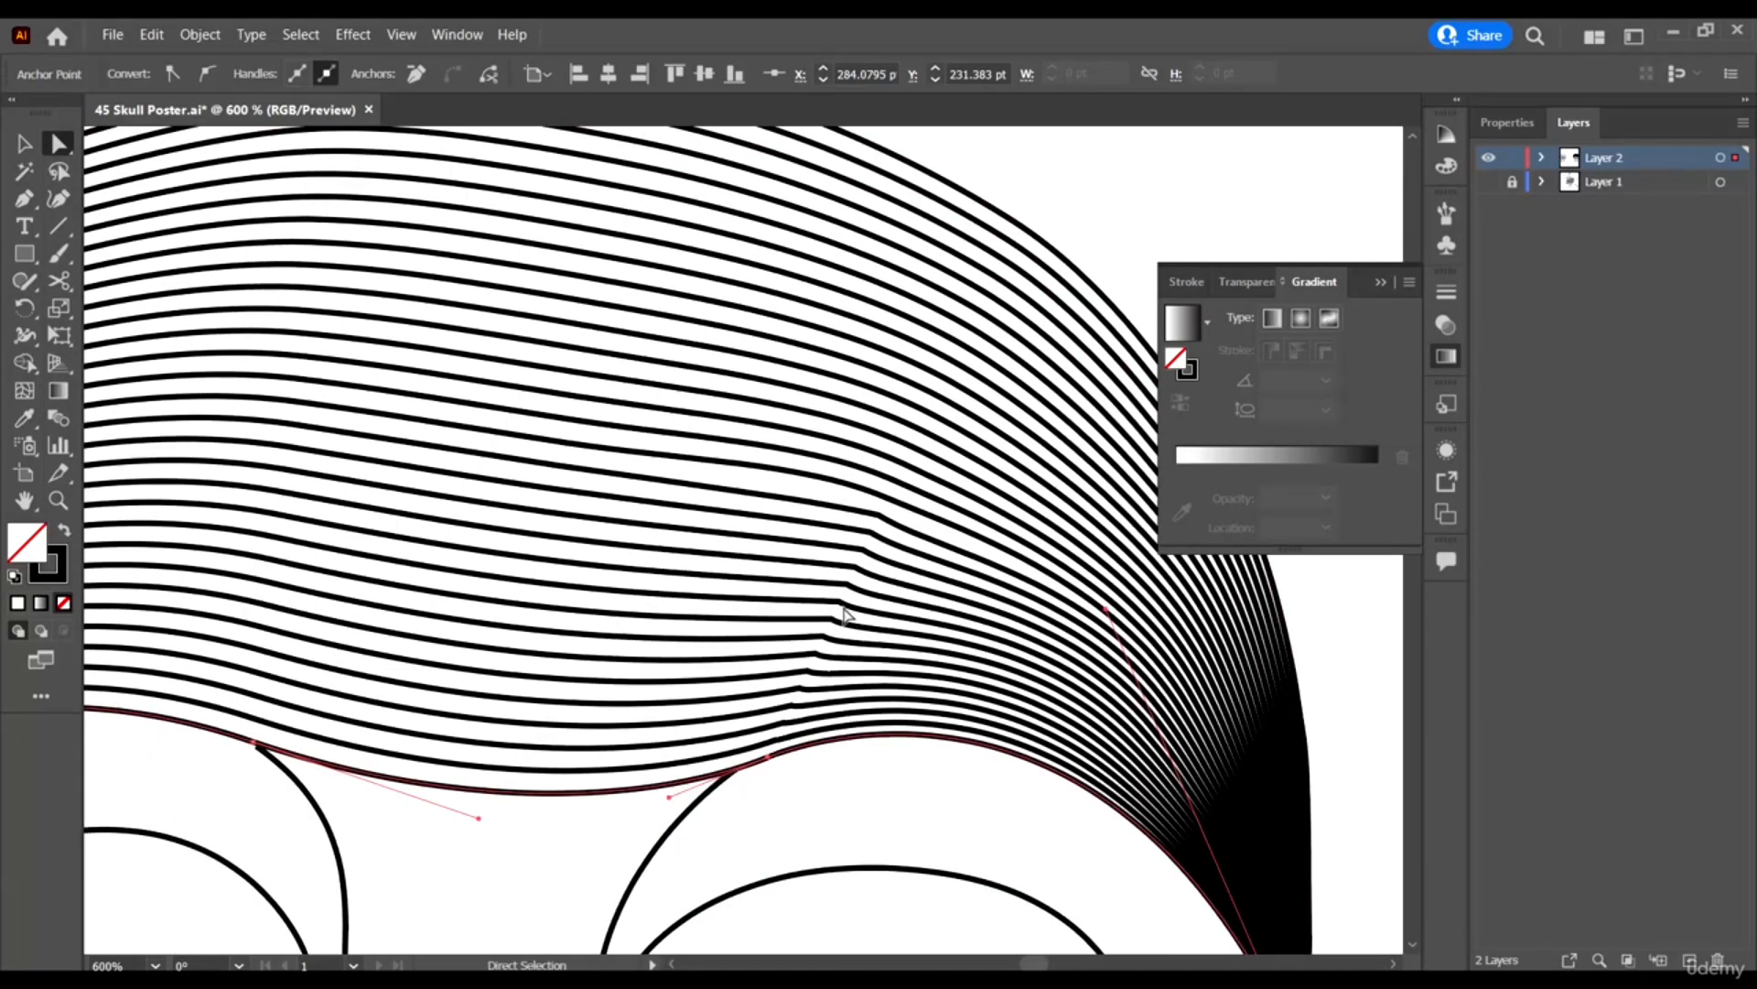
Try to smooth the kink by adjusting the brow anchor's handle and rounding its corner to about 59 pt, and undo the rounding.
{"action": "left_click", "coordinate": [647, 803]}
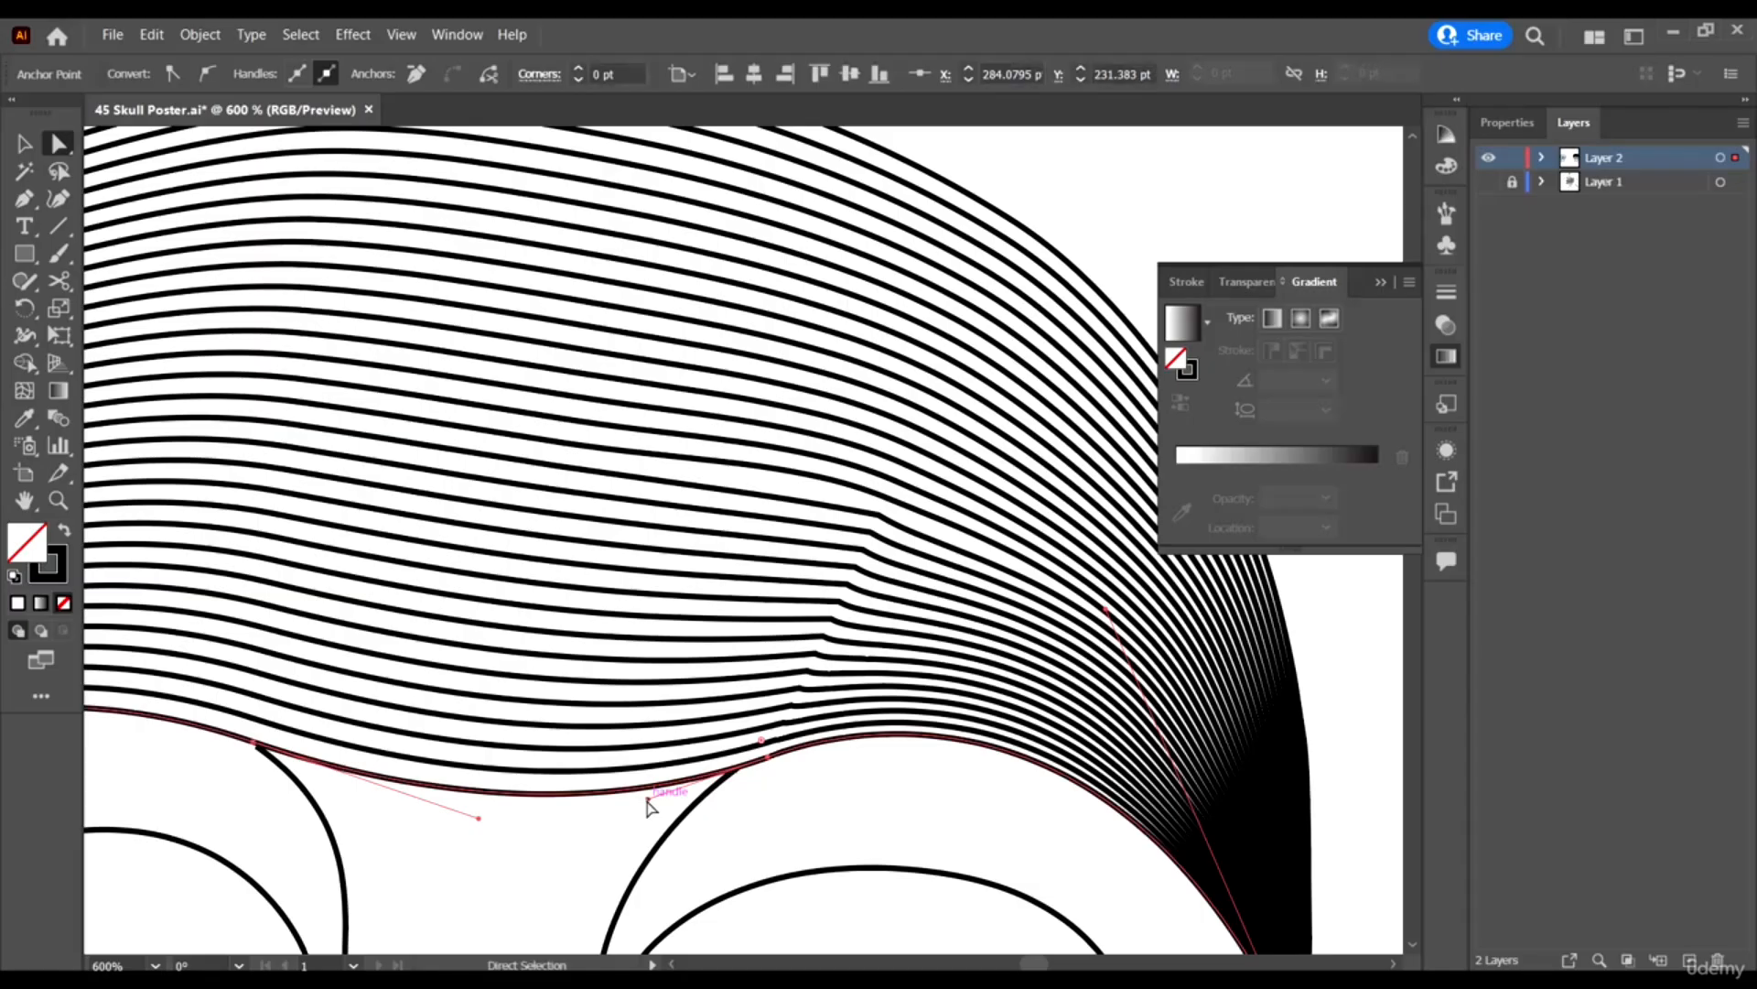
{"action": "left_click_drag", "start_coordinate": [647, 802], "coordinate": [659, 793]}
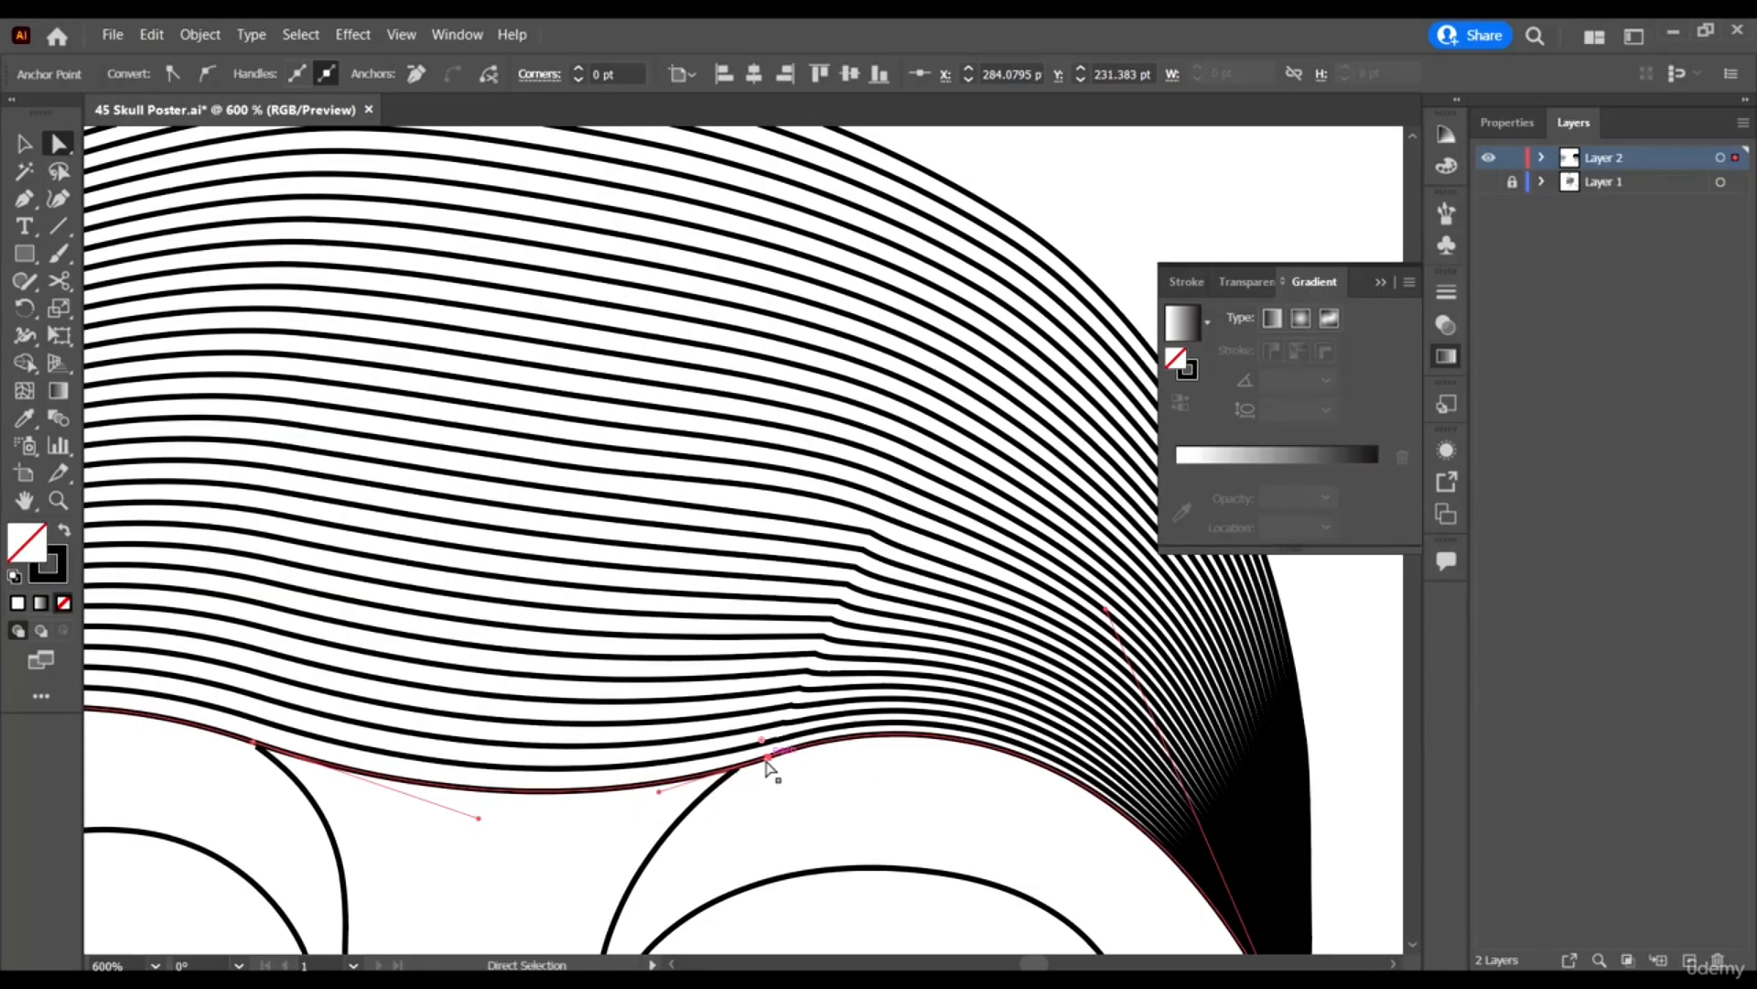
{"action": "left_click_drag", "start_coordinate": [769, 767], "coordinate": [774, 778]}
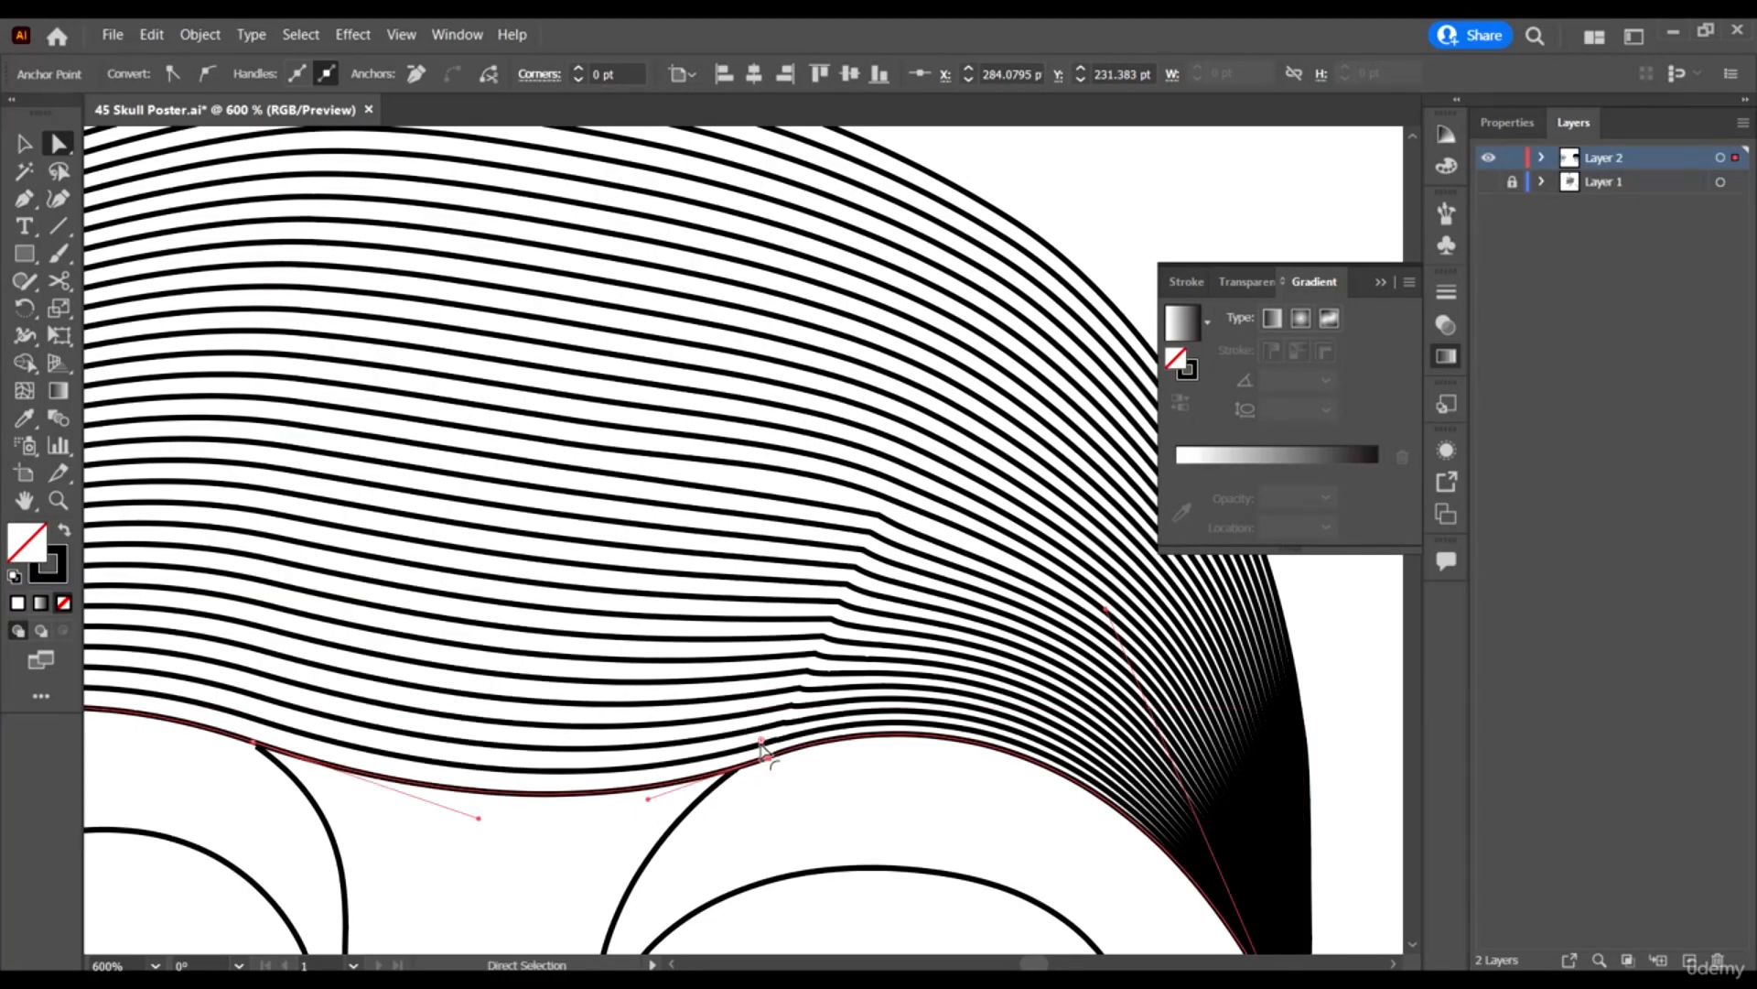
{"action": "left_click_drag", "start_coordinate": [760, 701], "coordinate": [751, 242]}
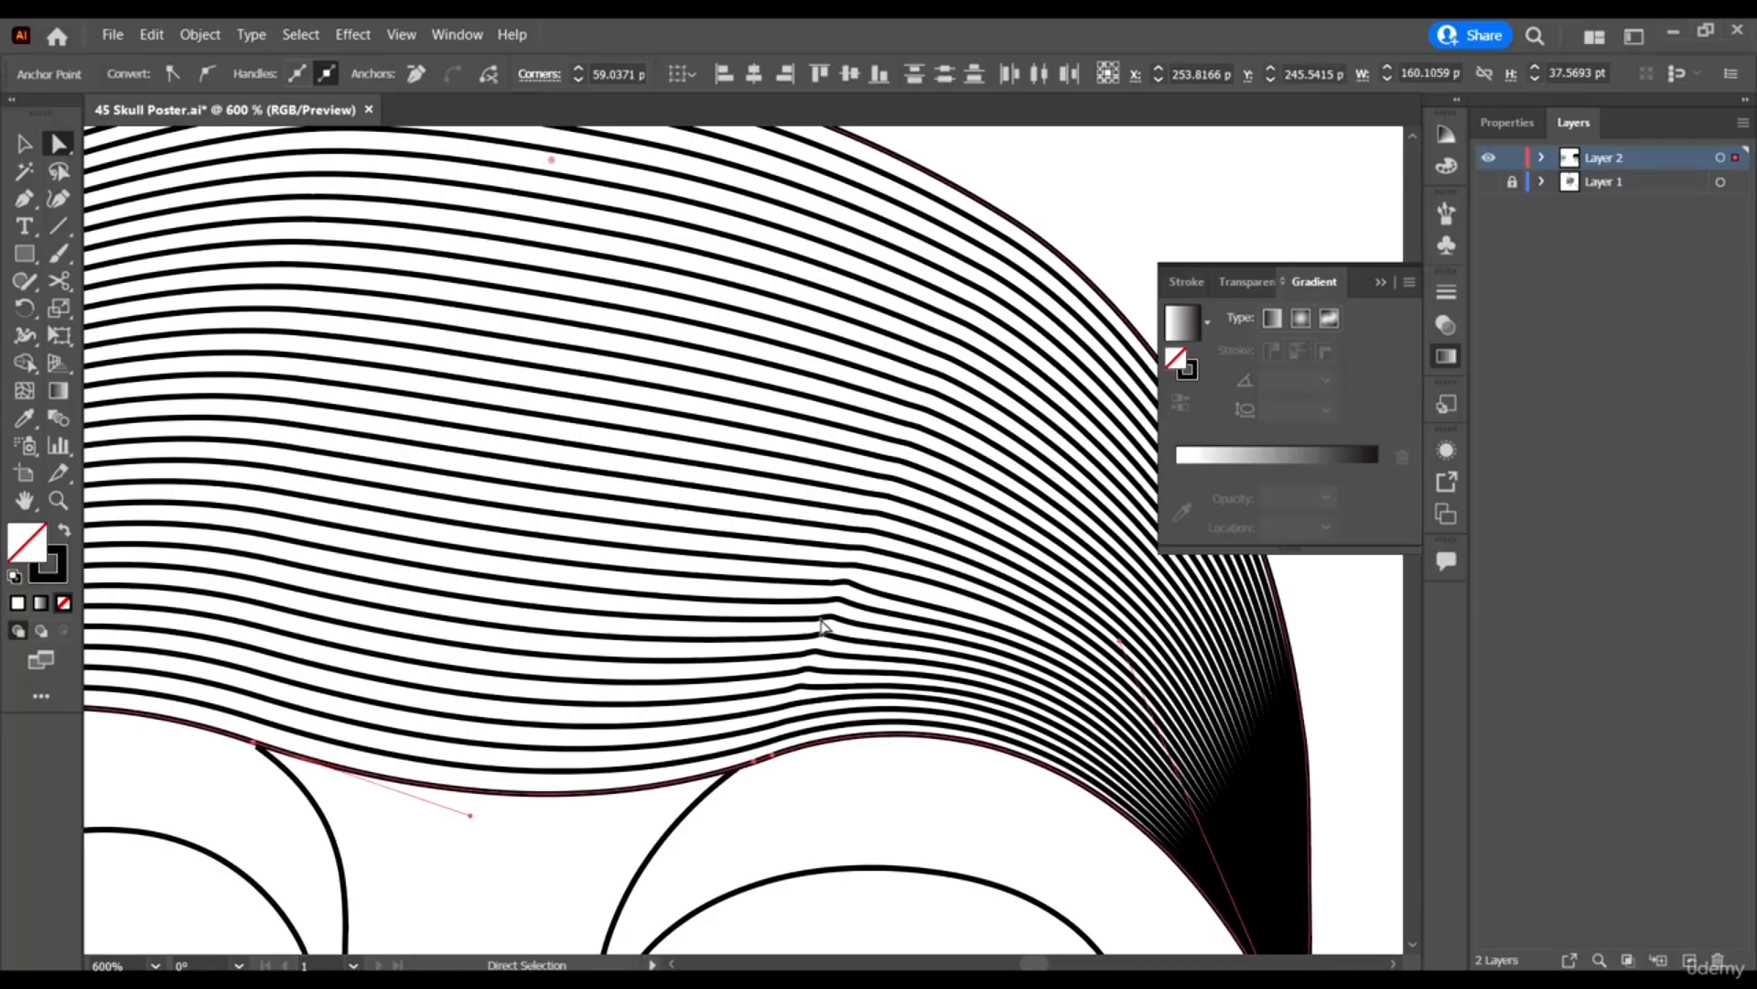
{"action": "key", "text": "ctrl+z"}
{"action": "key", "text": "ctrl+minus"}
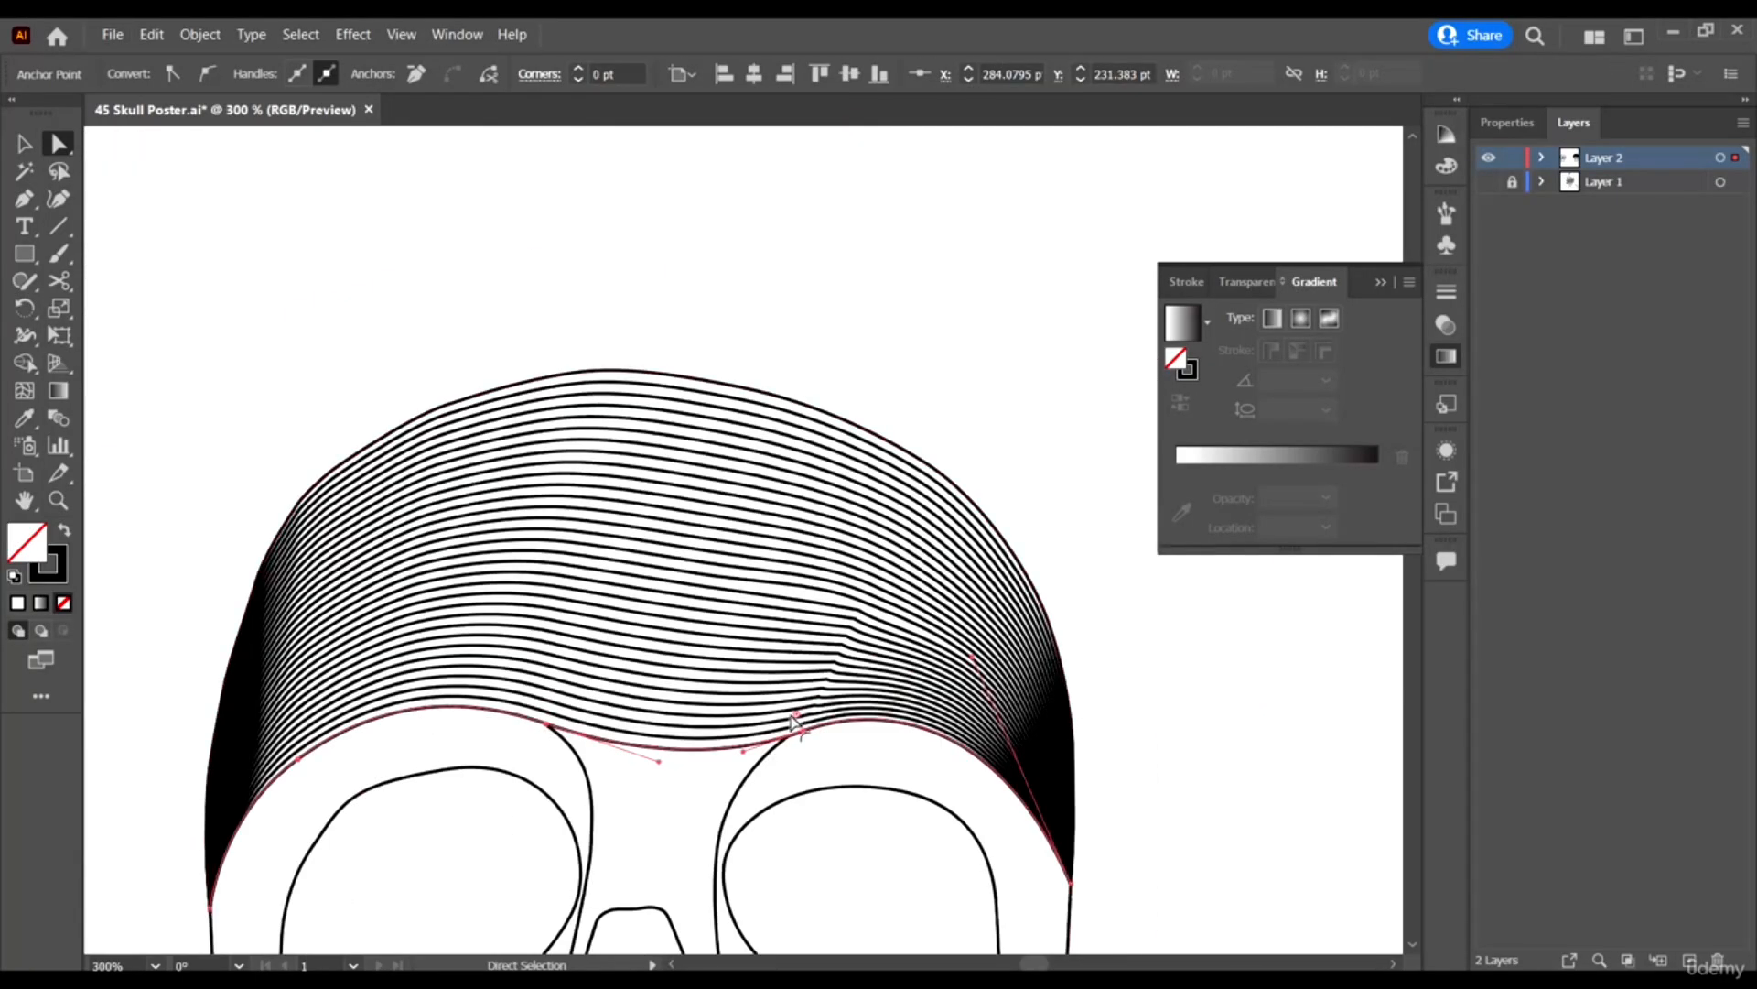
Round the brow curve's corner at the right eye socket to about 7.8 pt and deselect the curve.
{"action": "mouse_move", "coordinate": [793, 719]}
{"action": "left_mouse_down"}
{"action": "mouse_move", "coordinate": [804, 768]}
{"action": "mouse_move", "coordinate": [795, 691]}
{"action": "left_mouse_up"}
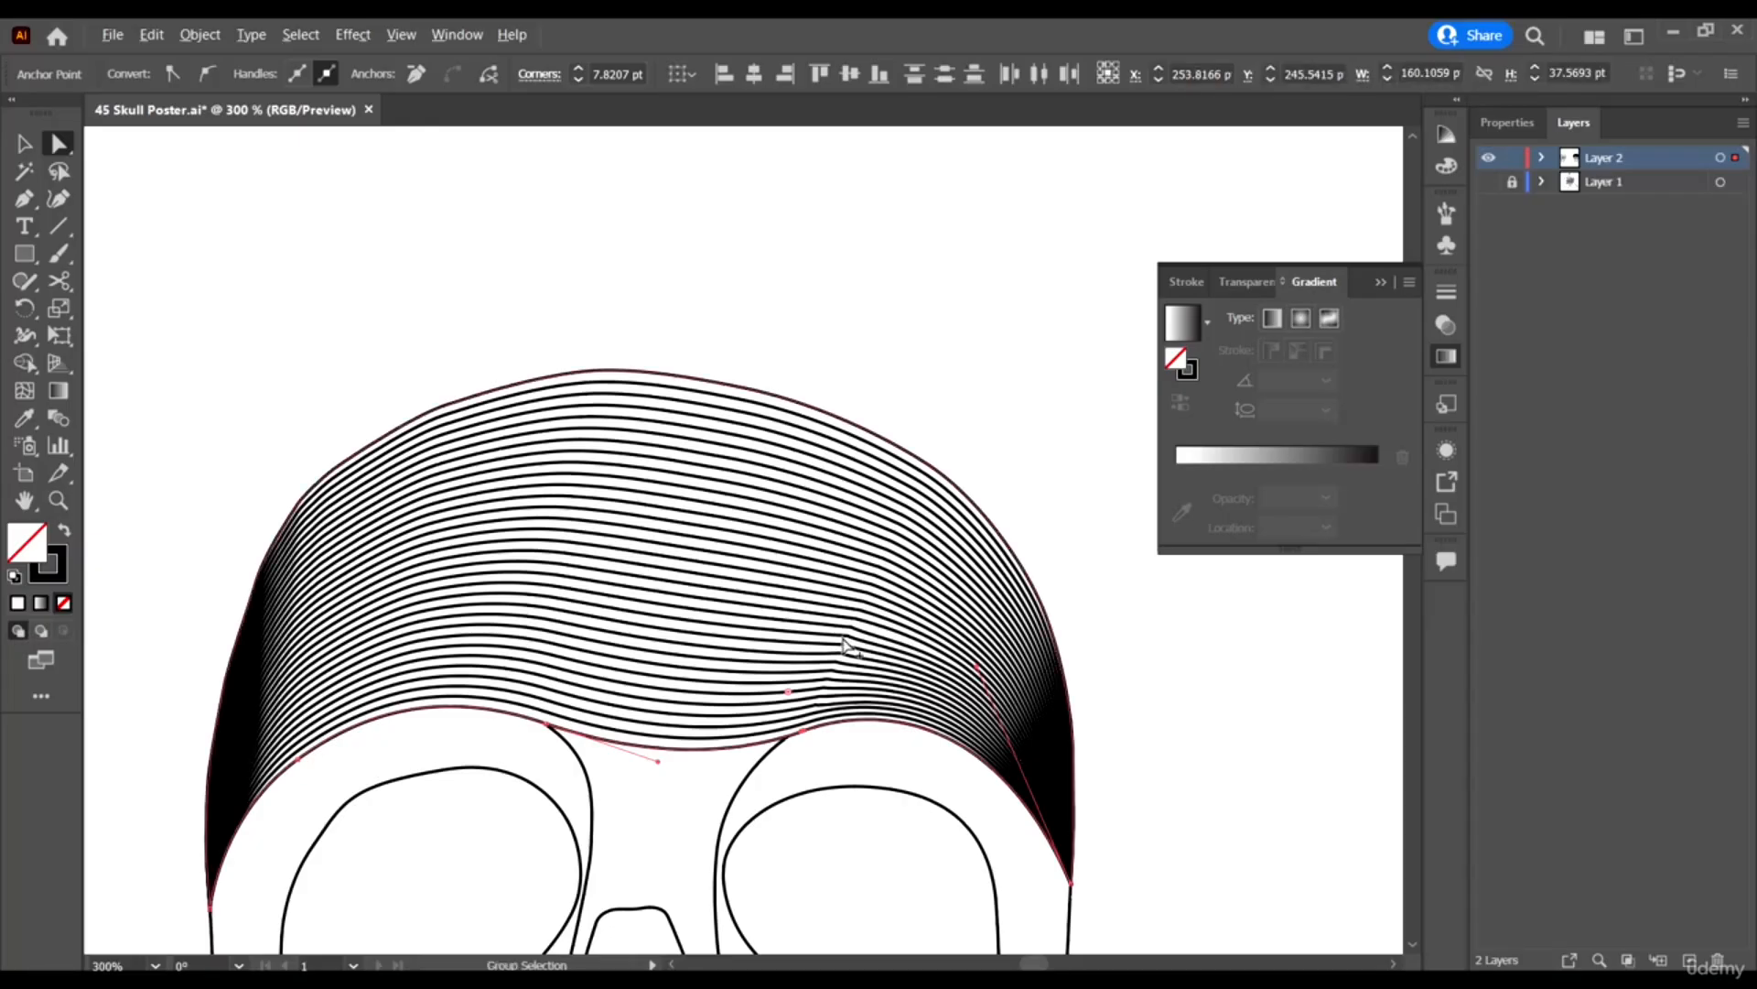
{"action": "scroll", "coordinate": [842, 641], "scroll_direction": "down", "scroll_amount": 1}
{"action": "scroll", "coordinate": [773, 688], "scroll_direction": "up", "scroll_amount": 4}
{"action": "scroll", "coordinate": [925, 726], "scroll_direction": "down", "scroll_amount": 4}
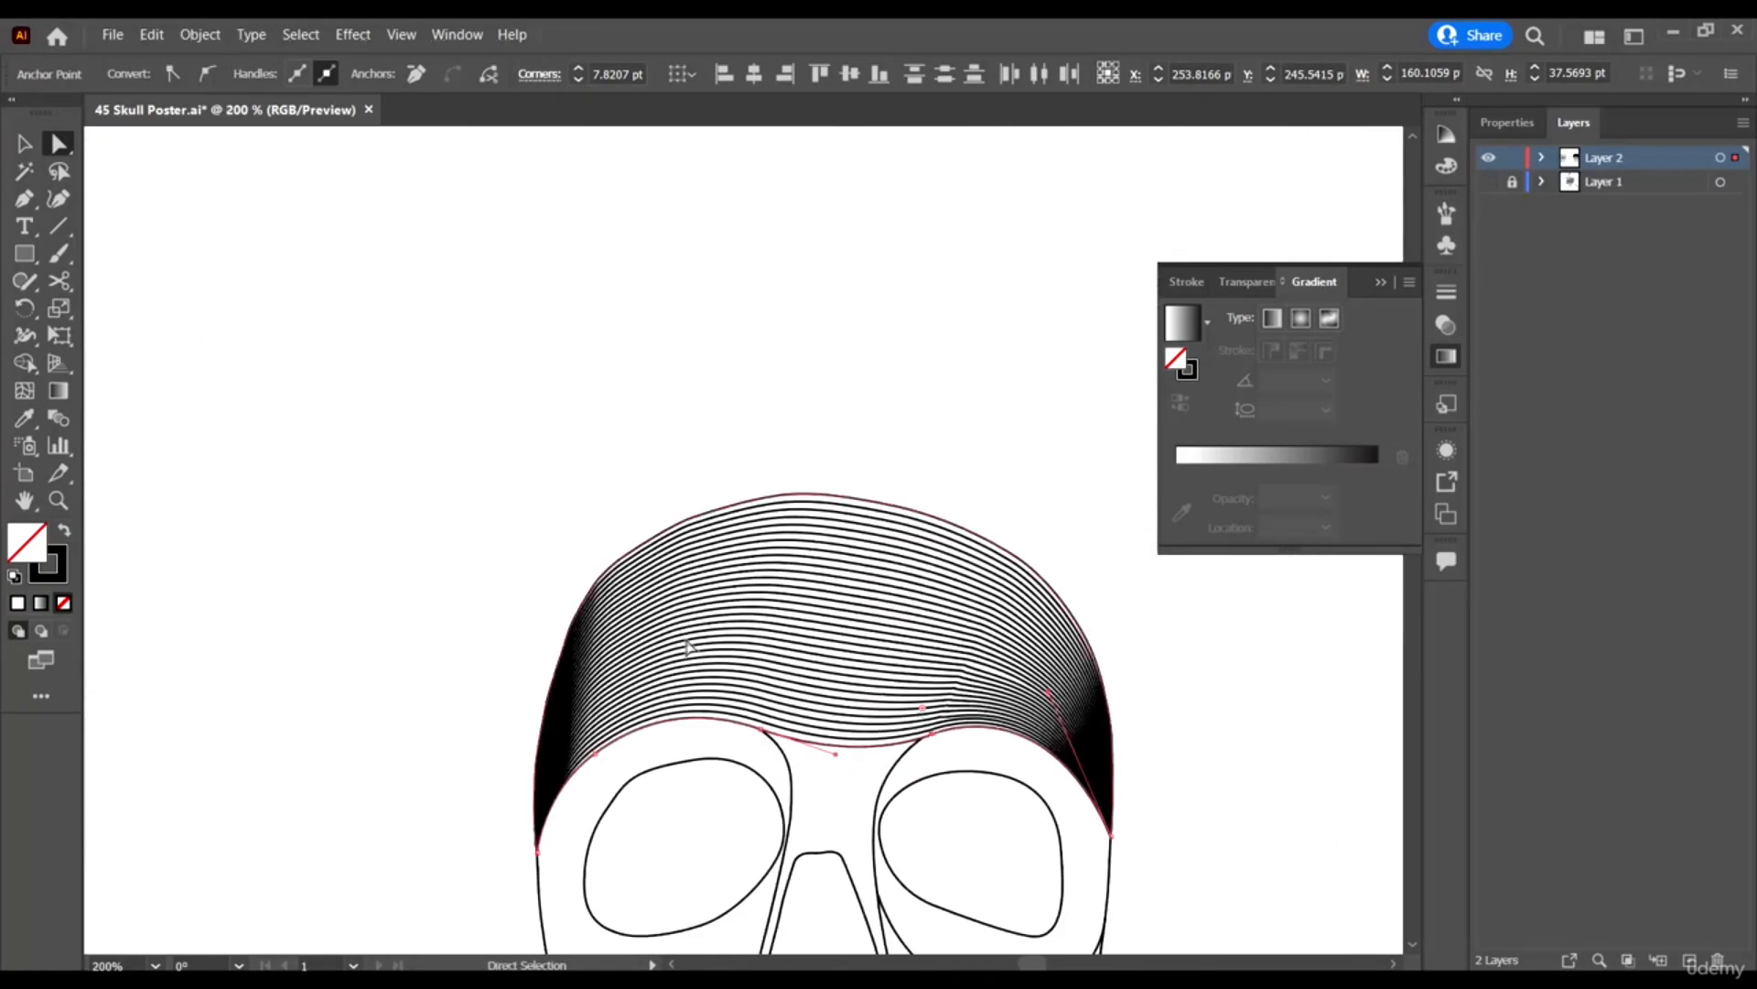
{"action": "scroll", "coordinate": [925, 726], "scroll_direction": "down", "scroll_amount": 1}
{"action": "left_click", "coordinate": [17, 147]}
{"action": "scroll", "coordinate": [984, 613], "scroll_direction": "down", "scroll_amount": 1}
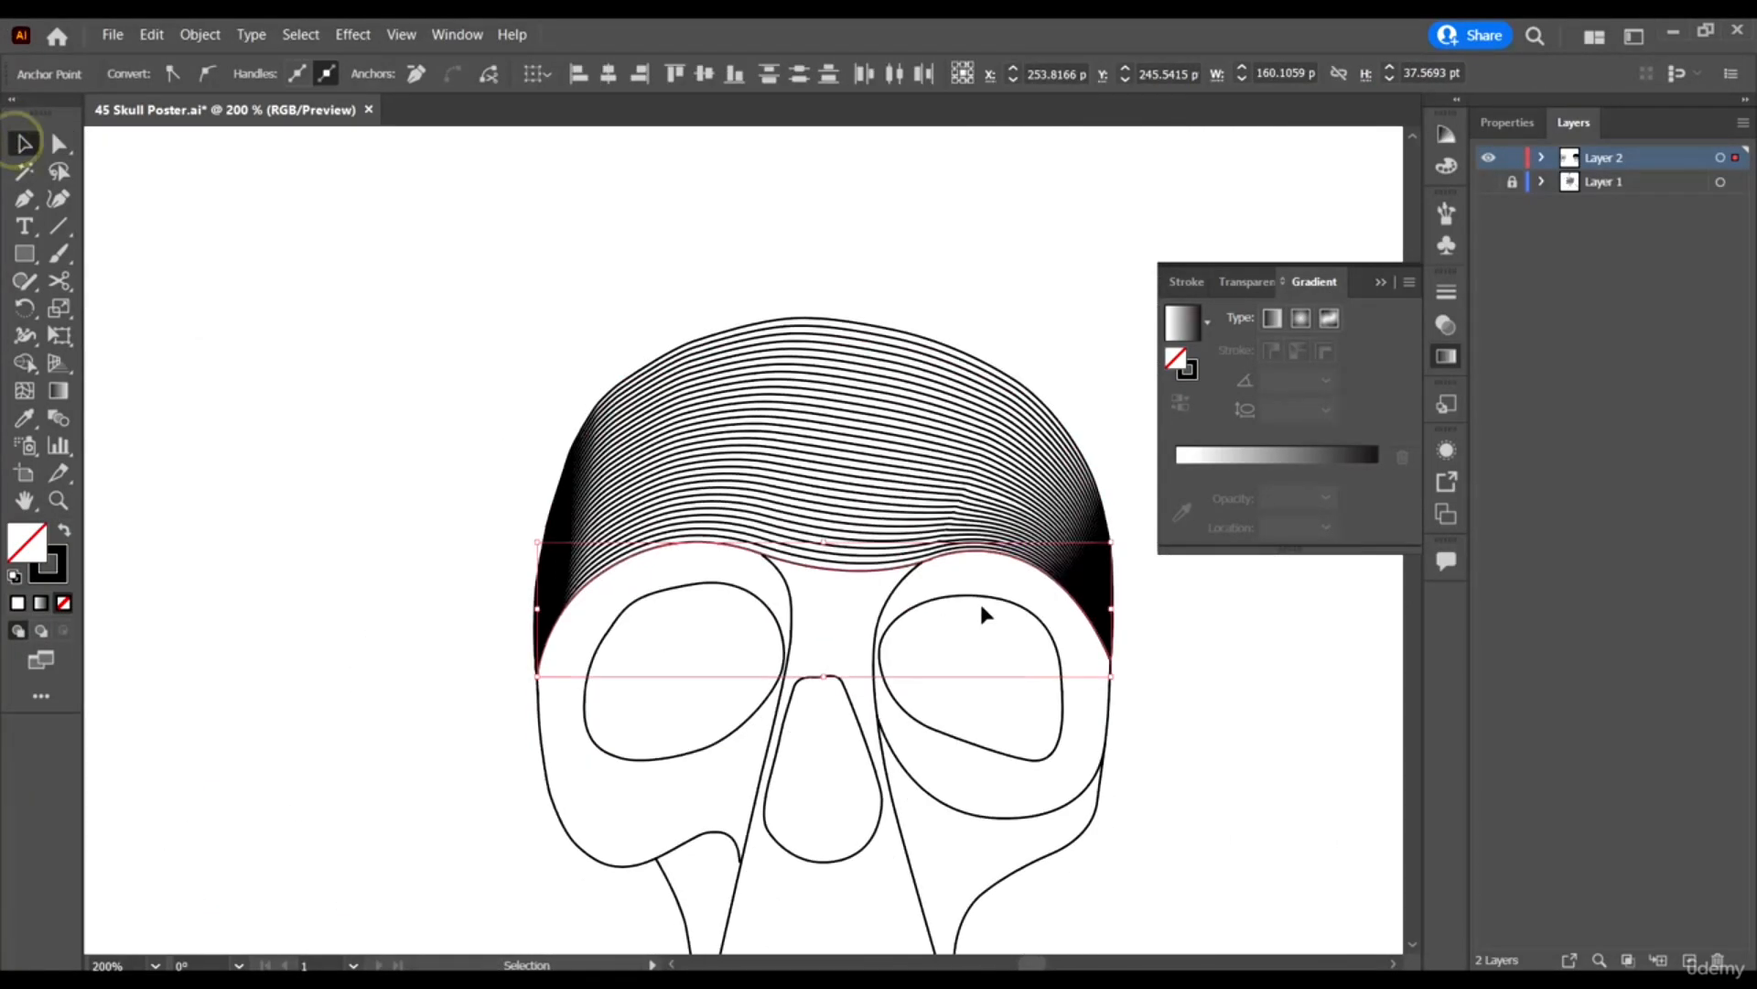
{"action": "left_click", "coordinate": [1214, 760]}
{"action": "scroll", "coordinate": [1098, 595], "scroll_direction": "right", "scroll_amount": 5}
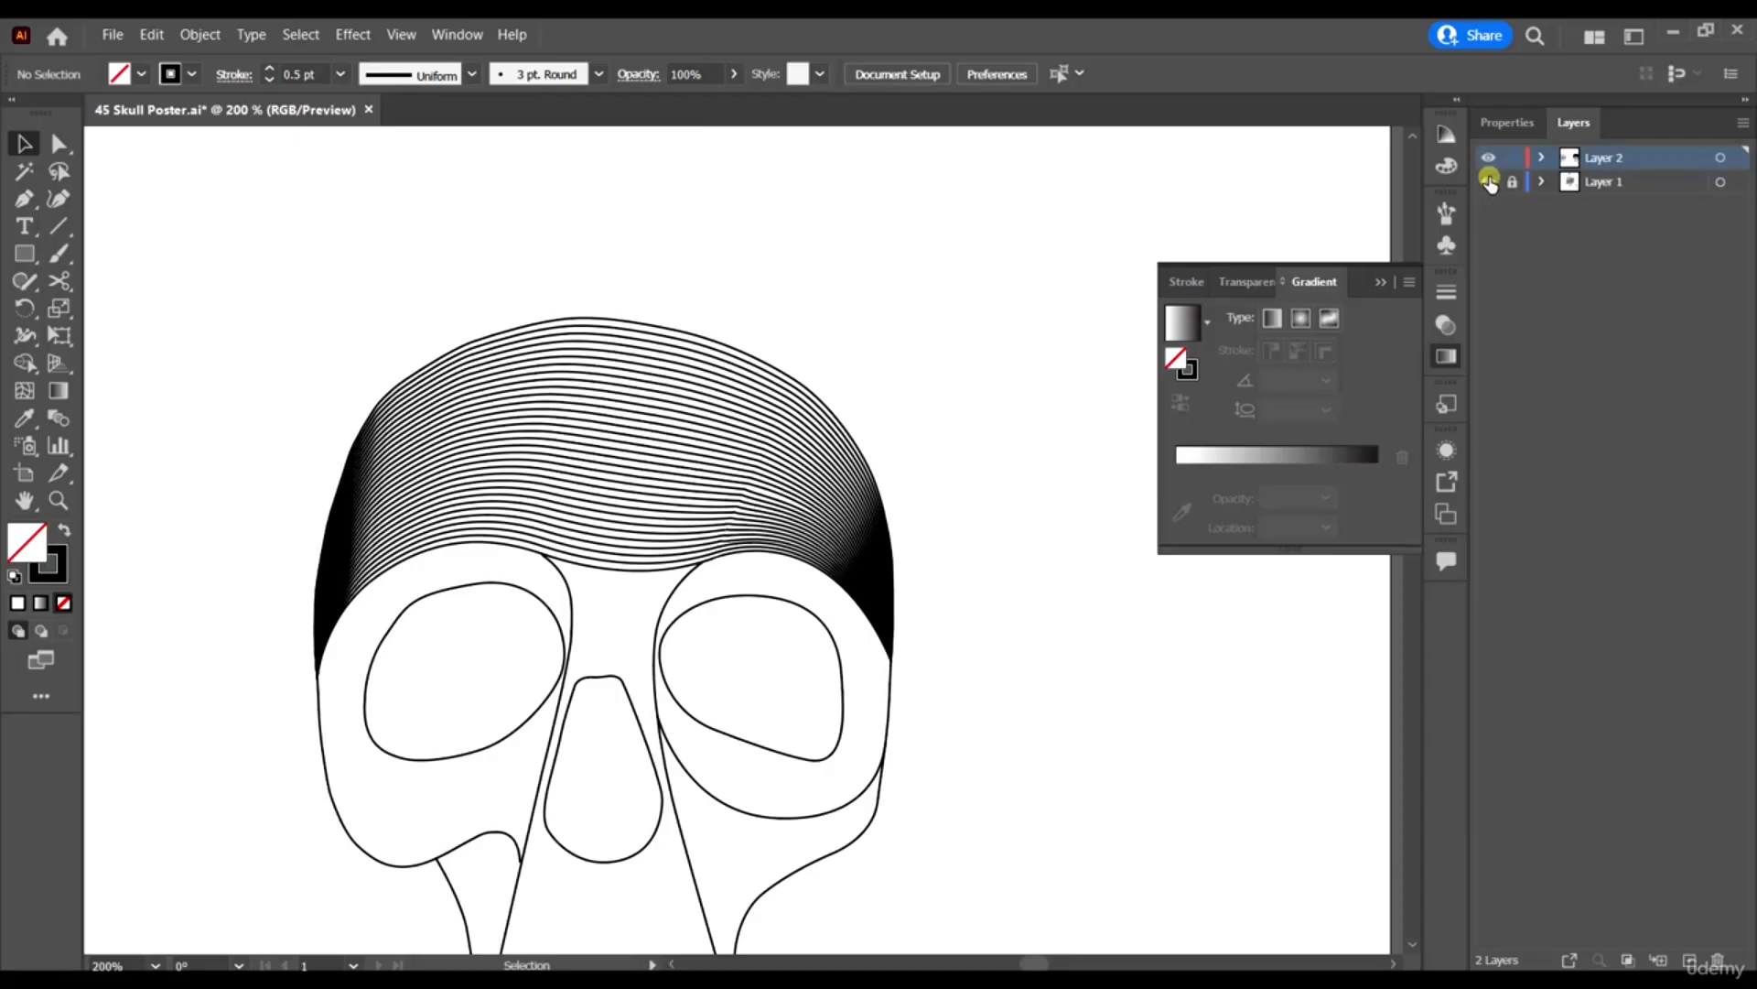
Show Layer 1's reference artwork to compare the shading of the nose and eye sockets, and hide the layer again.
{"action": "left_click", "coordinate": [1490, 181]}
{"action": "scroll", "coordinate": [758, 629], "scroll_direction": "down", "scroll_amount": 2}
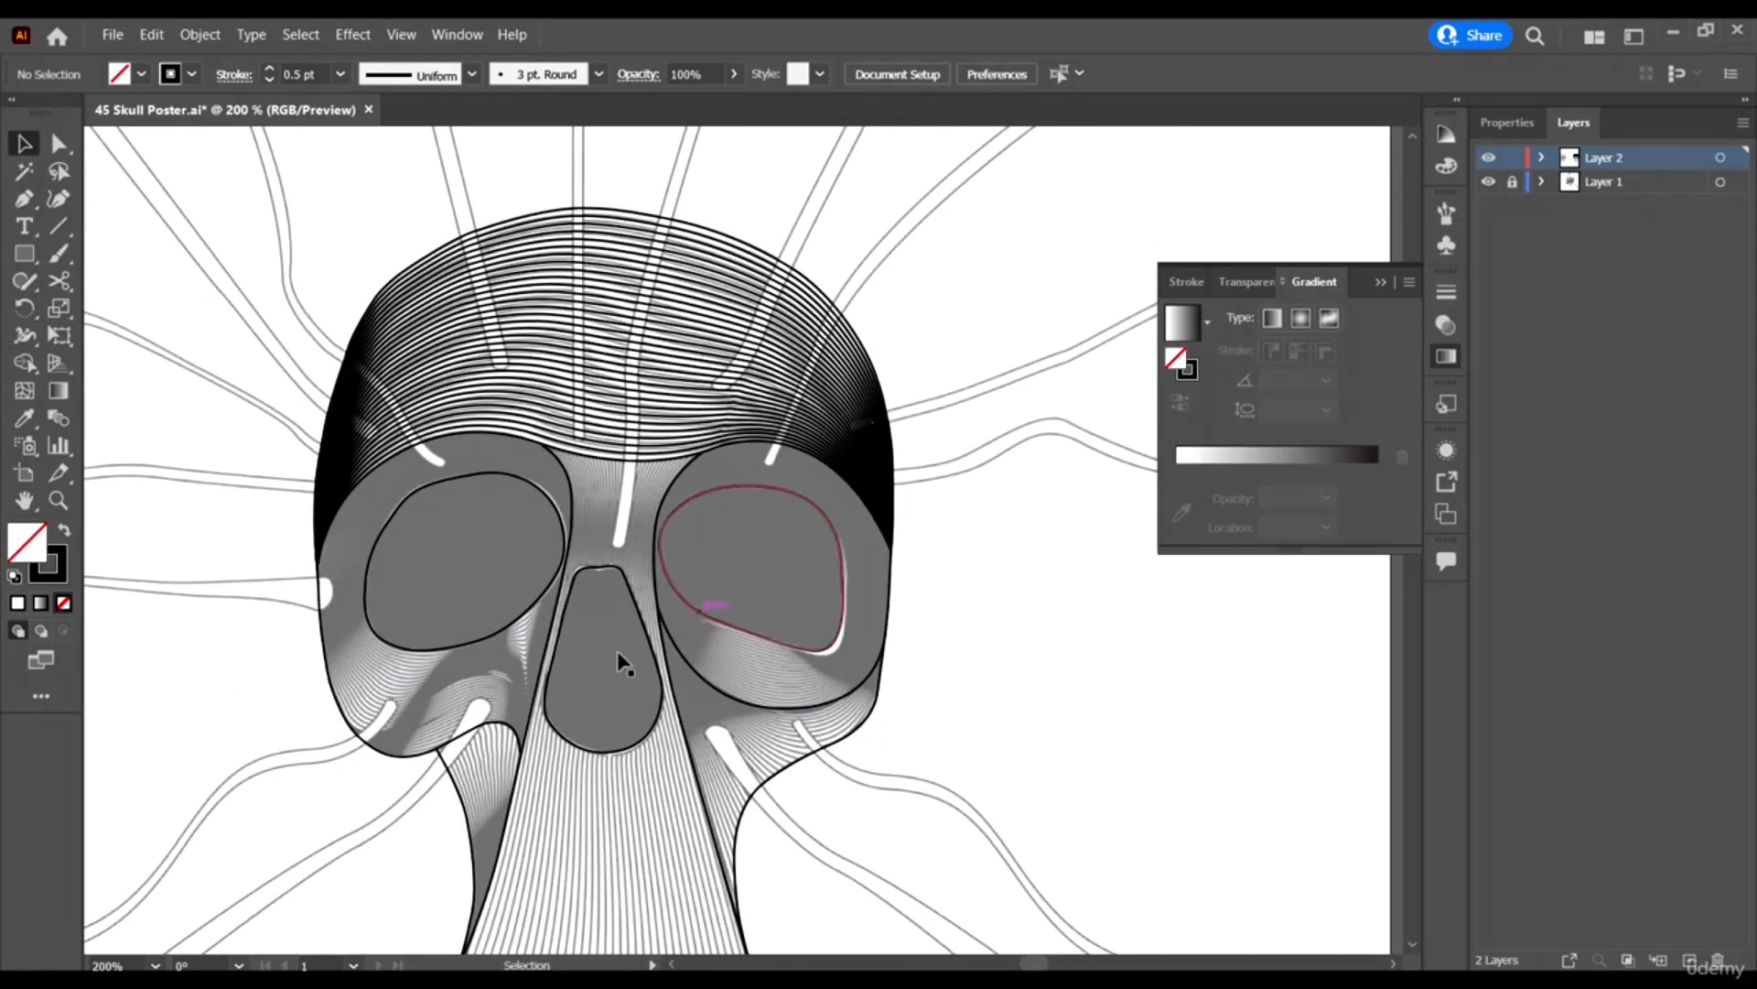
{"action": "scroll", "coordinate": [695, 776], "scroll_direction": "down", "scroll_amount": 1}
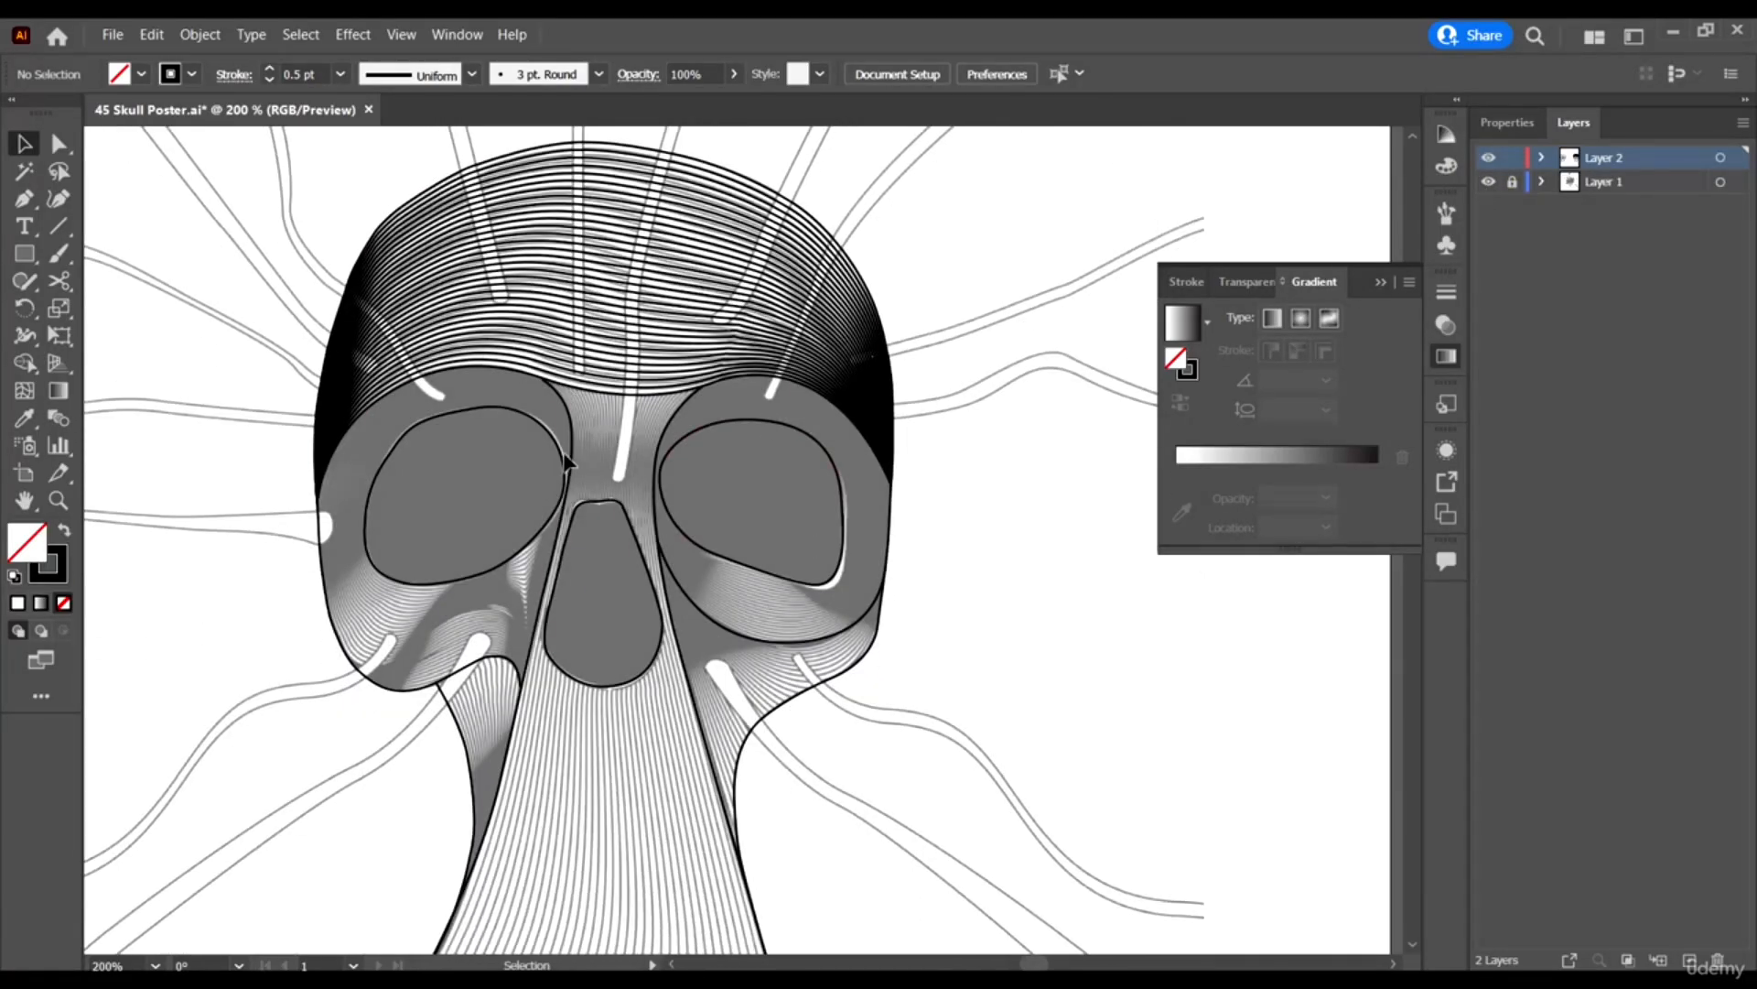
{"action": "scroll", "coordinate": [743, 414], "scroll_direction": "down", "scroll_amount": 1}
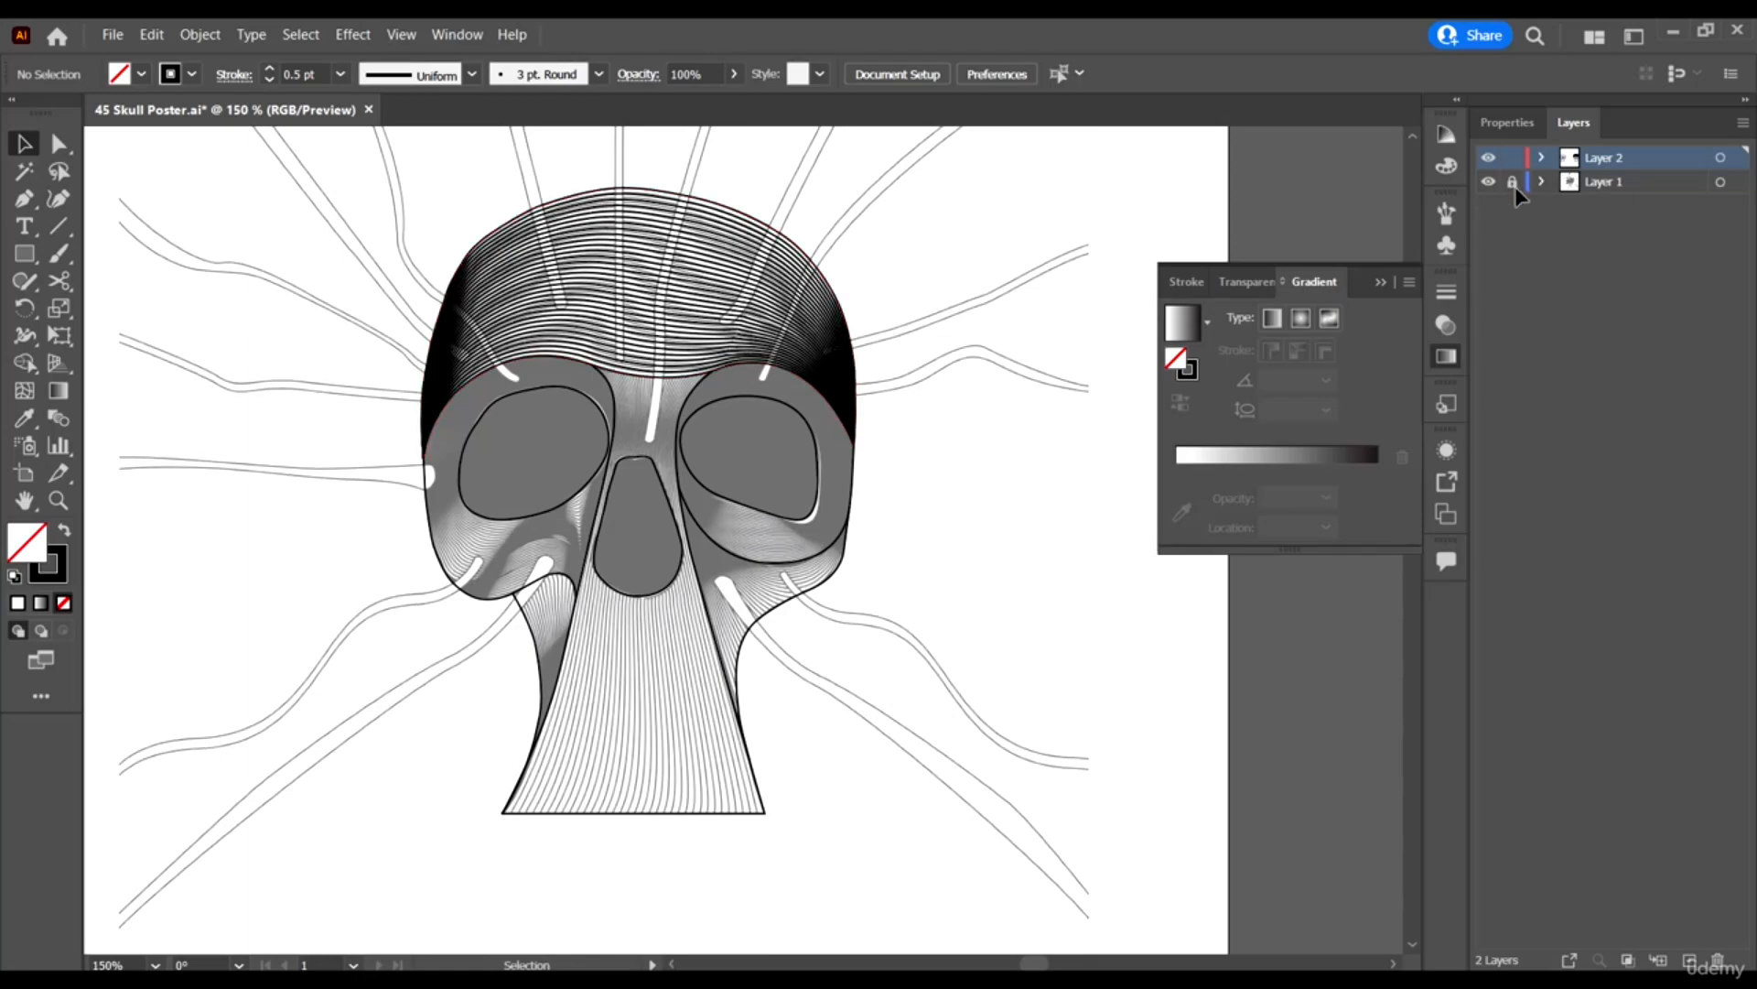
{"action": "left_click", "coordinate": [1489, 180]}
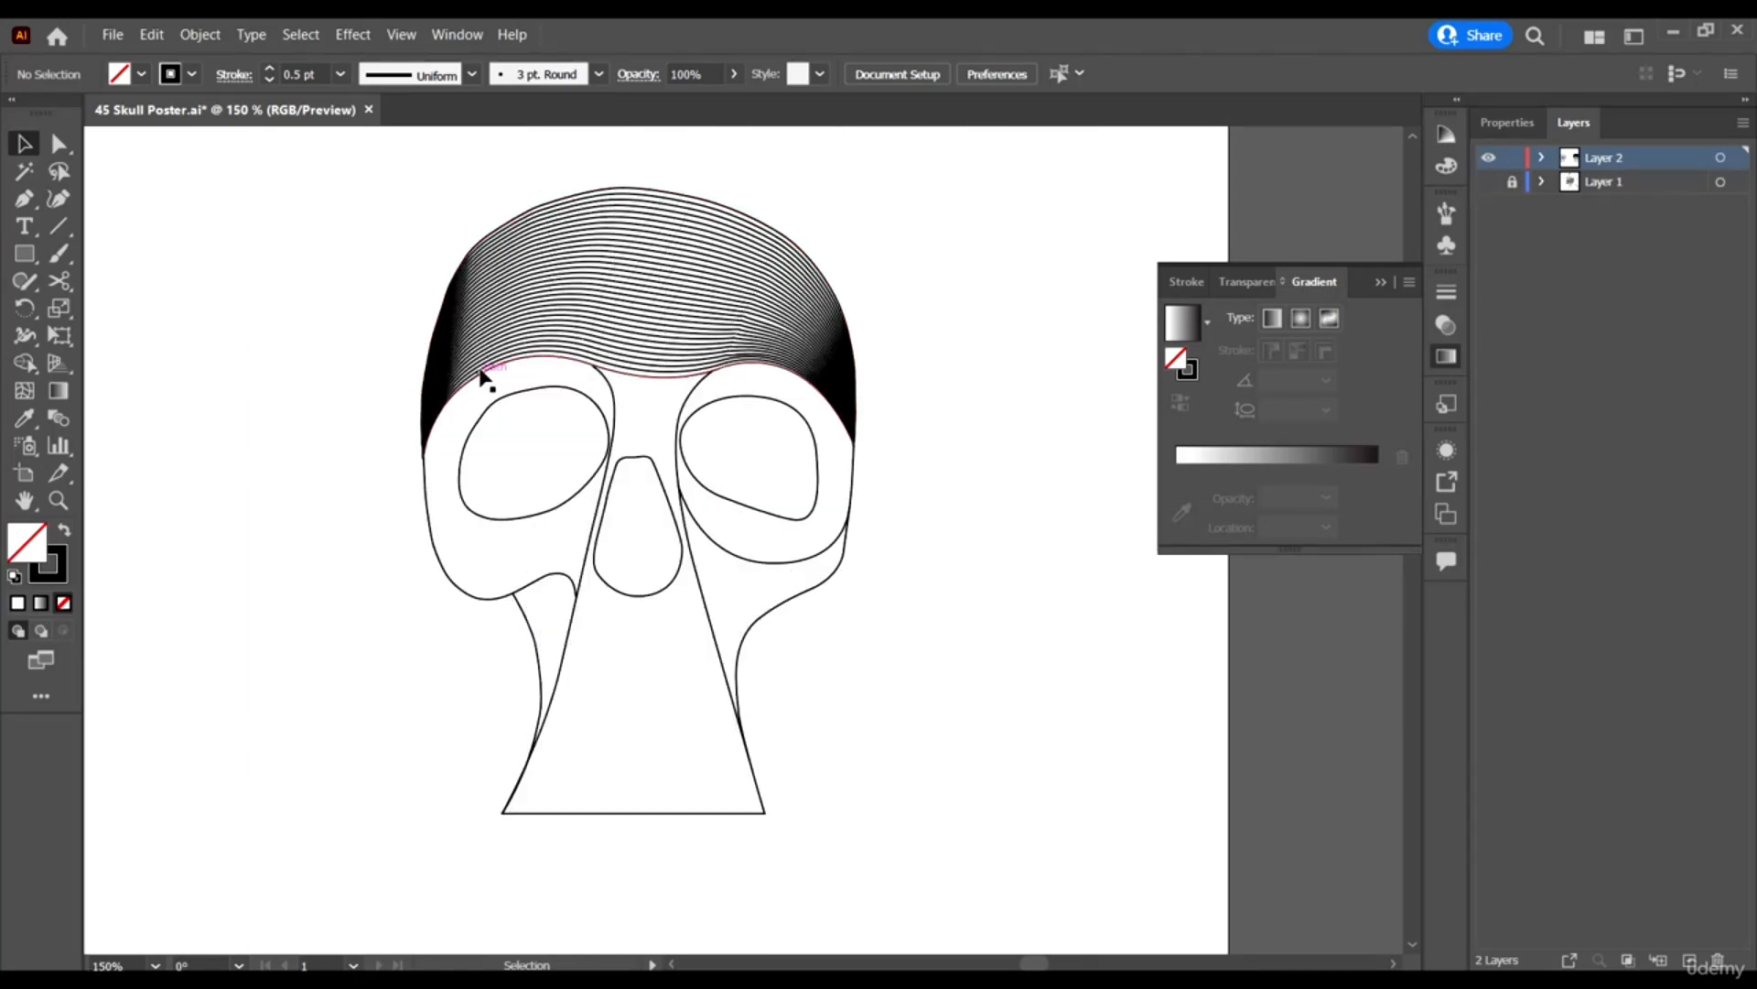
{"action": "scroll", "coordinate": [564, 353], "scroll_direction": "down", "scroll_amount": 2}
{"action": "scroll", "coordinate": [645, 454], "scroll_direction": "up", "scroll_amount": 4}
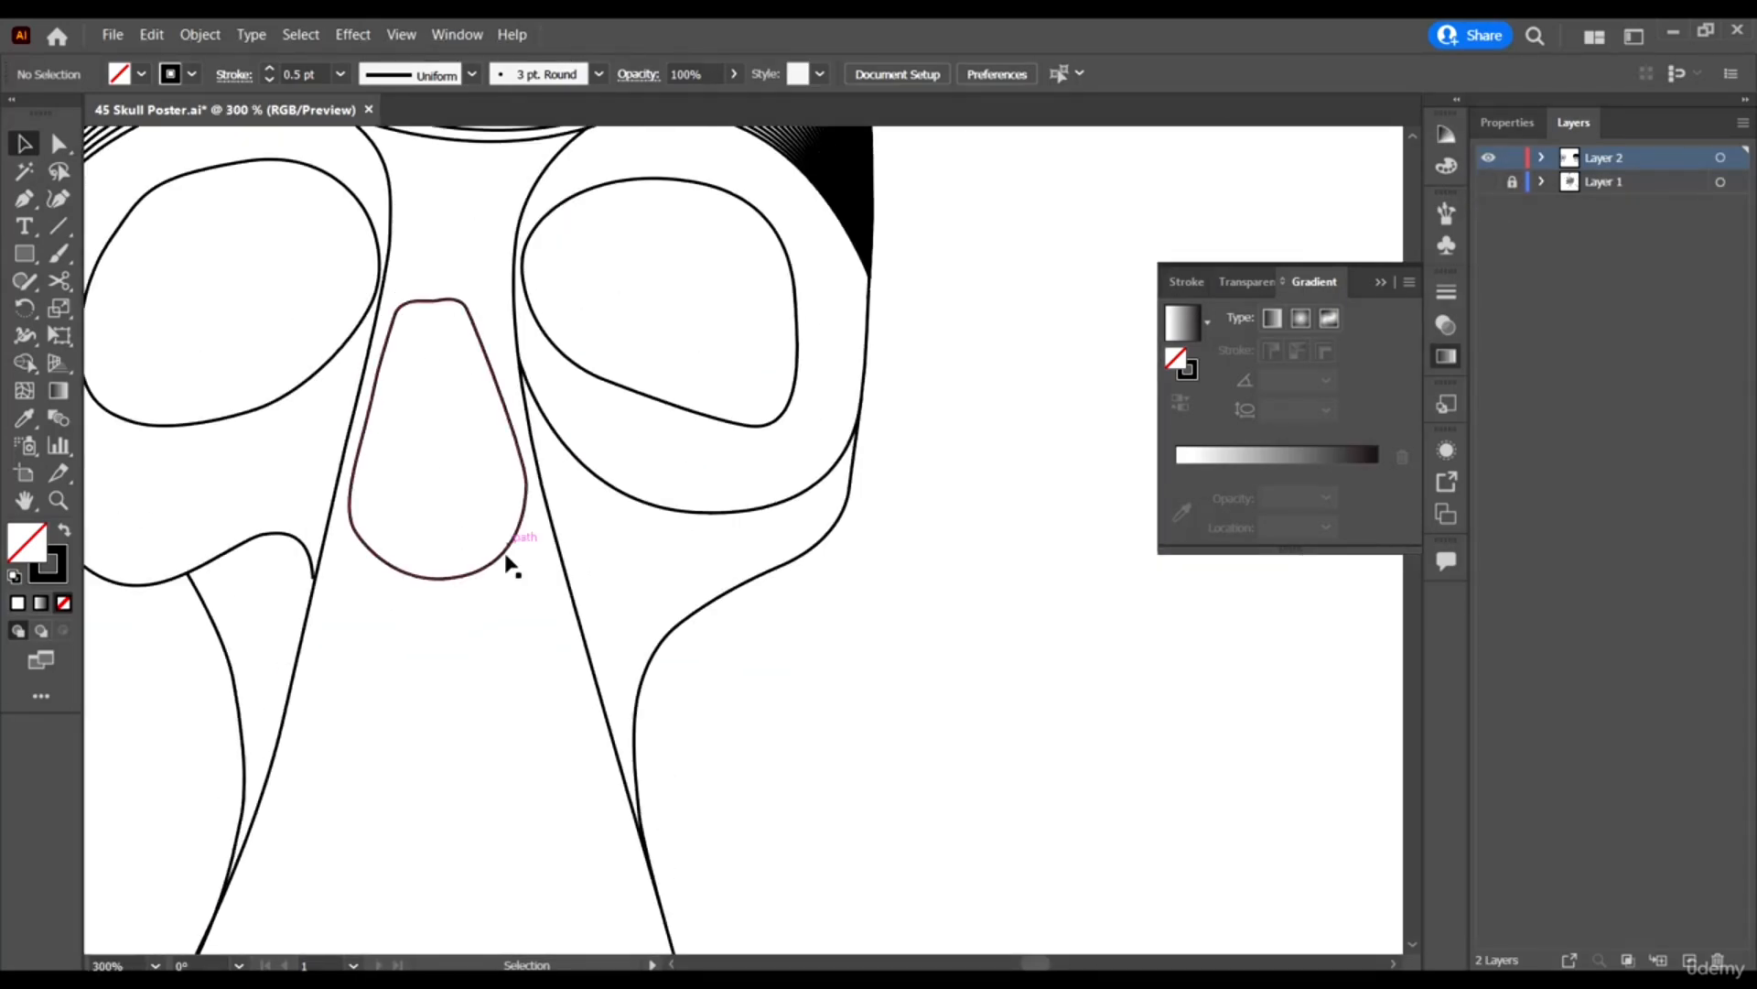
Duplicate the nose outline in place and shrink the copy so it sits slightly inside the original with a narrow gap.
{"action": "left_click", "coordinate": [501, 561]}
{"action": "scroll", "coordinate": [417, 394], "scroll_direction": "up", "scroll_amount": 2}
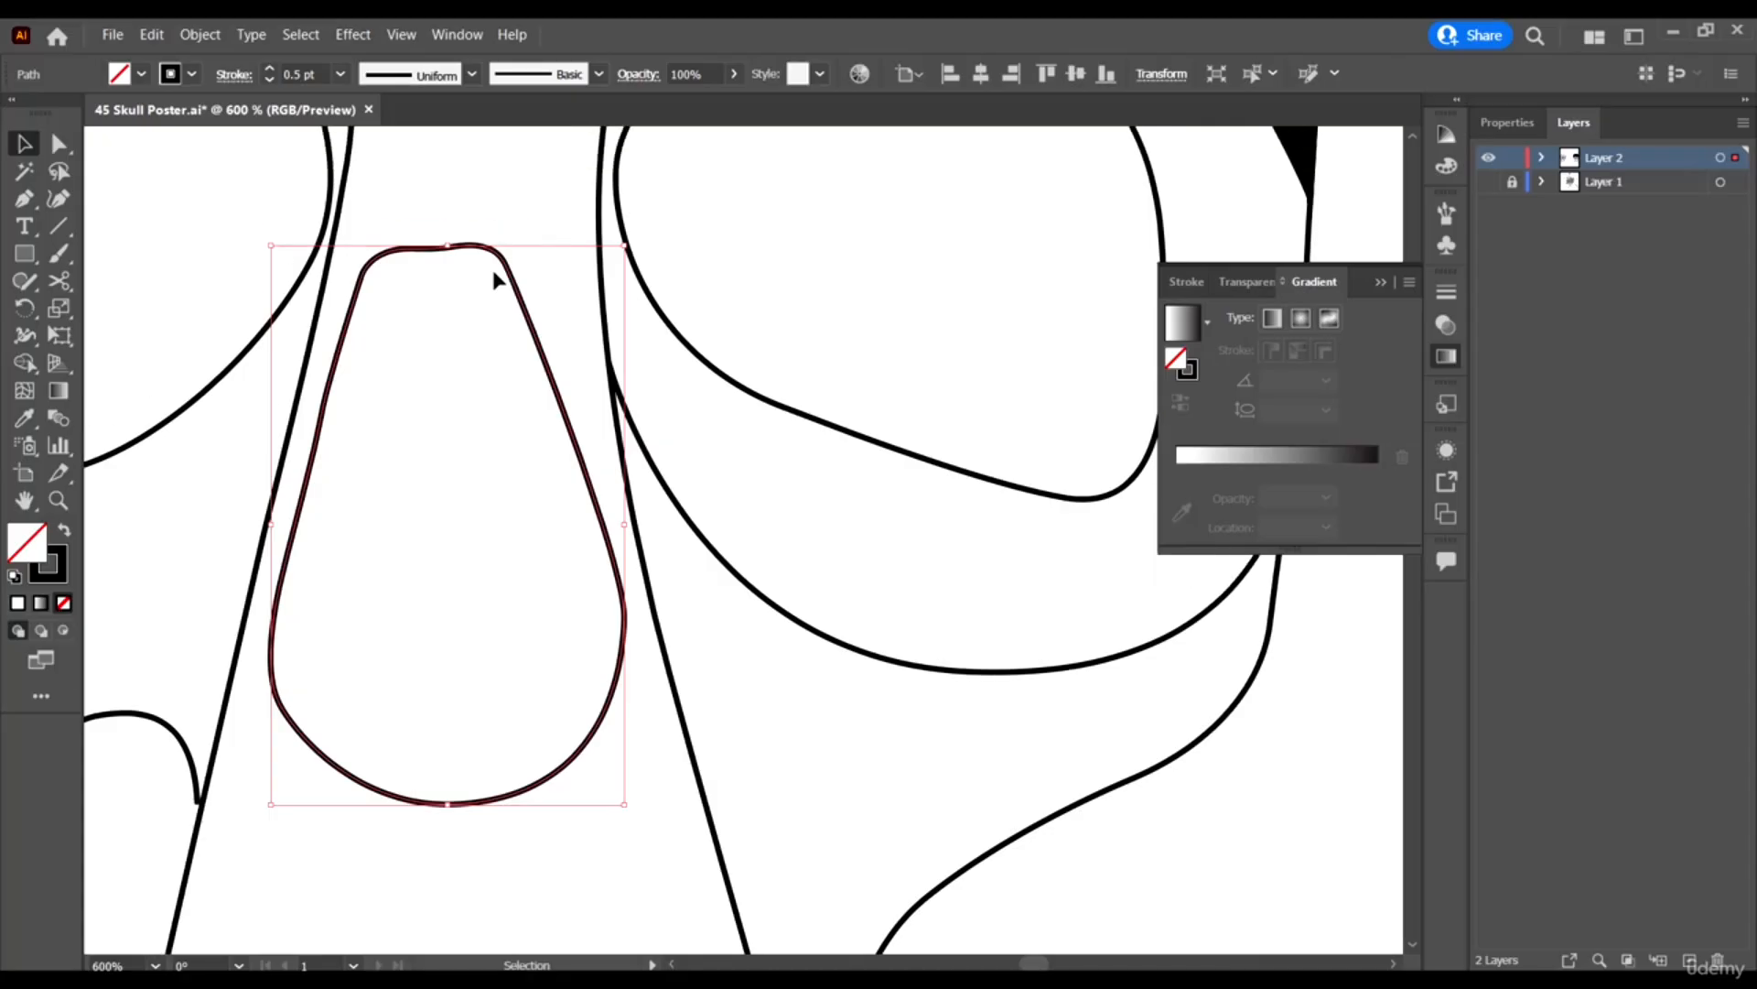
{"action": "key", "text": "a"}
{"action": "key", "text": "v"}
{"action": "left_click_drag", "start_coordinate": [624, 245], "coordinate": [616, 257]}
{"action": "scroll", "coordinate": [452, 775], "scroll_direction": "up", "scroll_amount": 2}
{"action": "left_click_drag", "start_coordinate": [442, 817], "coordinate": [440, 823]}
{"action": "scroll", "coordinate": [494, 735], "scroll_direction": "down", "scroll_amount": 4}
{"action": "scroll", "coordinate": [478, 453], "scroll_direction": "up", "scroll_amount": 3}
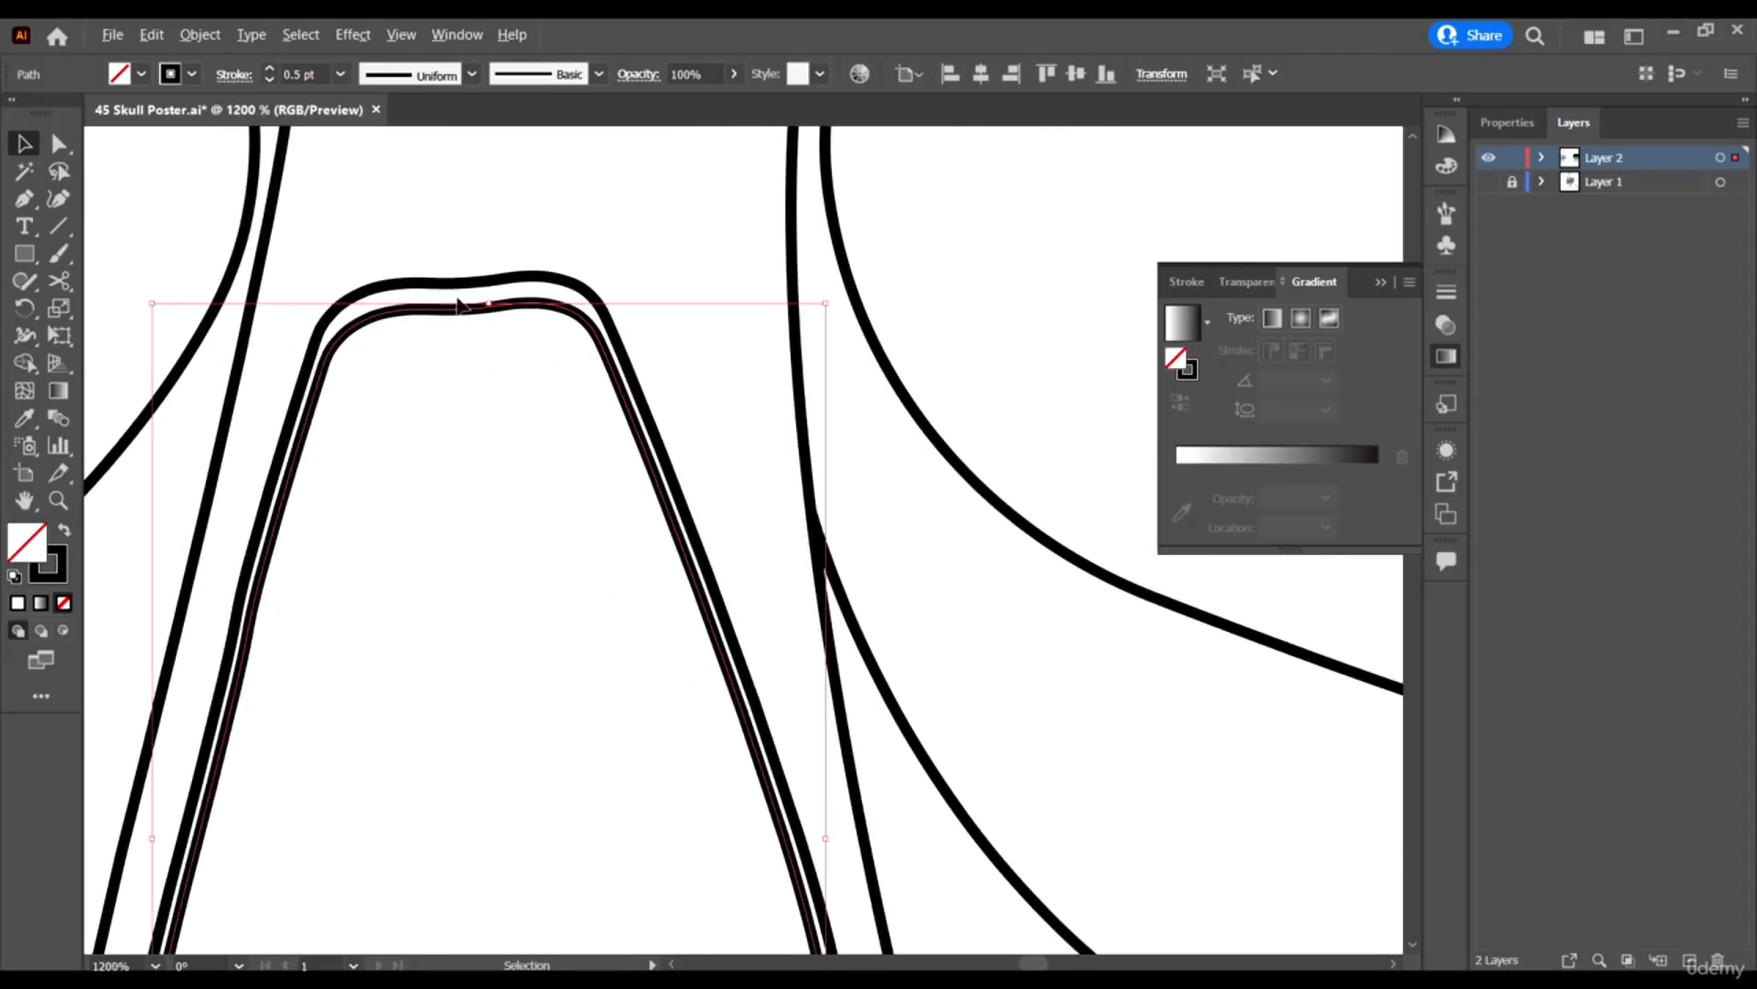
{"action": "left_click_drag", "start_coordinate": [488, 305], "coordinate": [488, 292]}
{"action": "scroll", "coordinate": [519, 710], "scroll_direction": "down", "scroll_amount": 2}
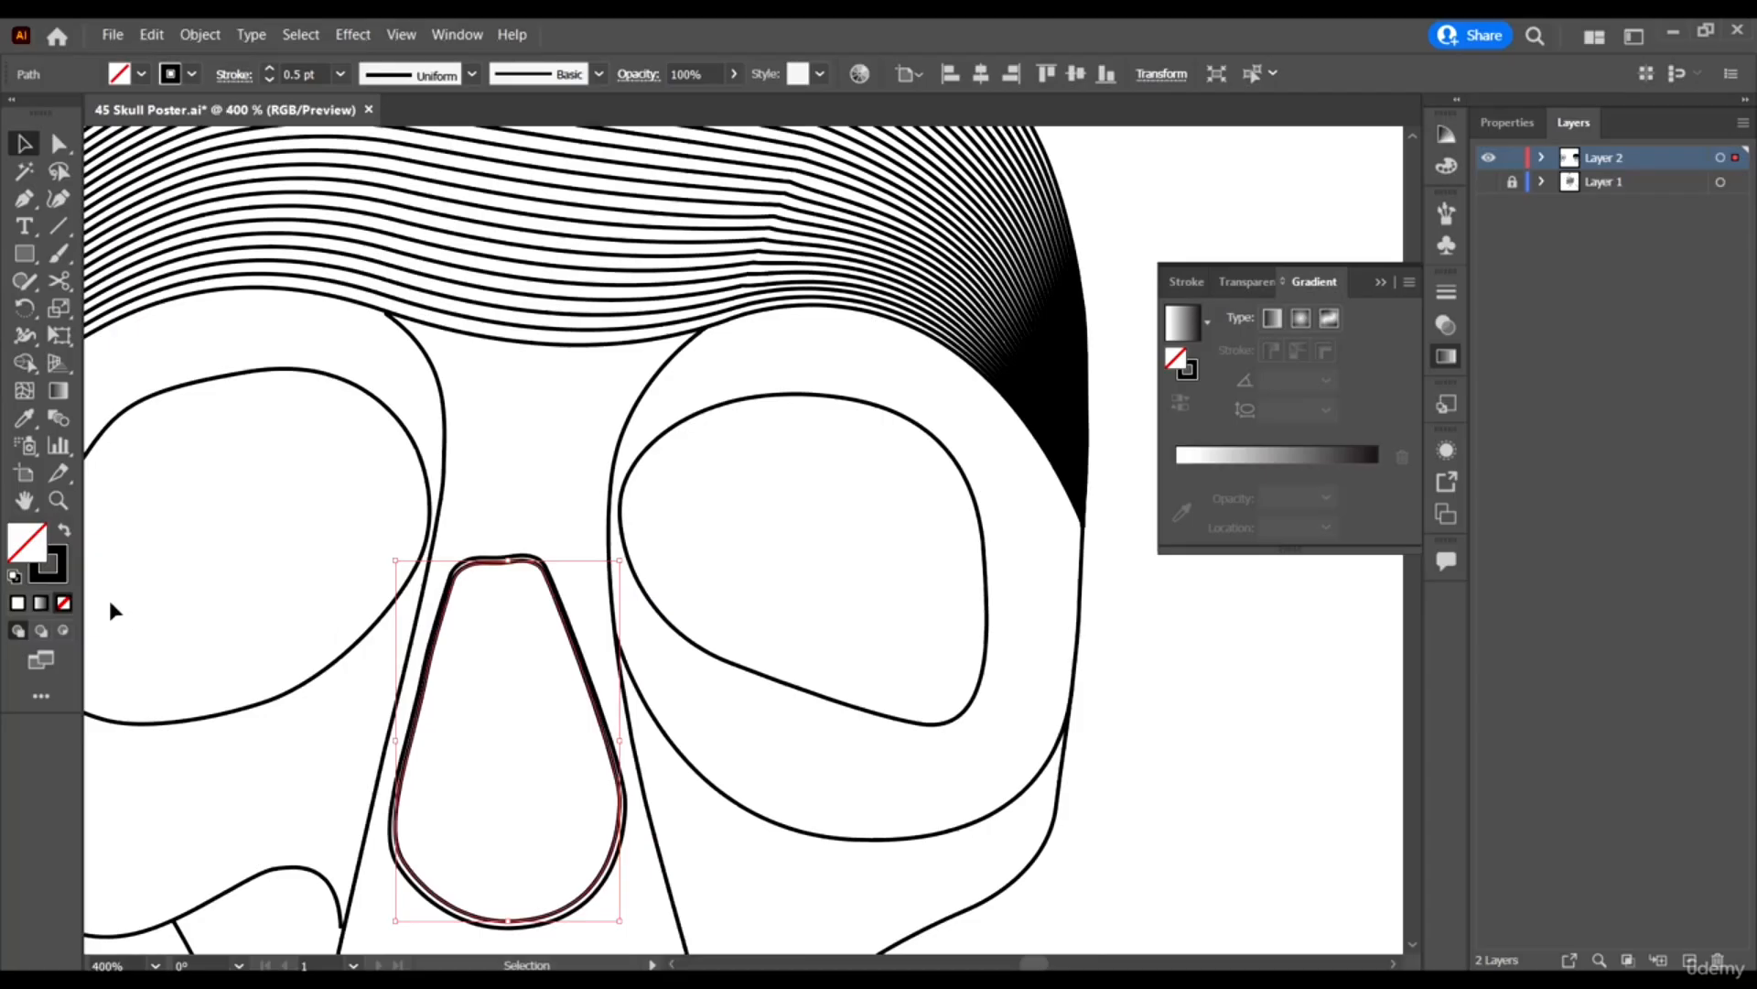
Swap the inner nose shape's stroke and fill so it is solid black without an outline, and deselect it.
{"action": "left_click", "coordinate": [64, 530]}
{"action": "scroll", "coordinate": [519, 628], "scroll_direction": "down", "scroll_amount": 2}
{"action": "left_click", "coordinate": [1092, 623]}
{"action": "scroll", "coordinate": [627, 492], "scroll_direction": "down", "scroll_amount": 2}
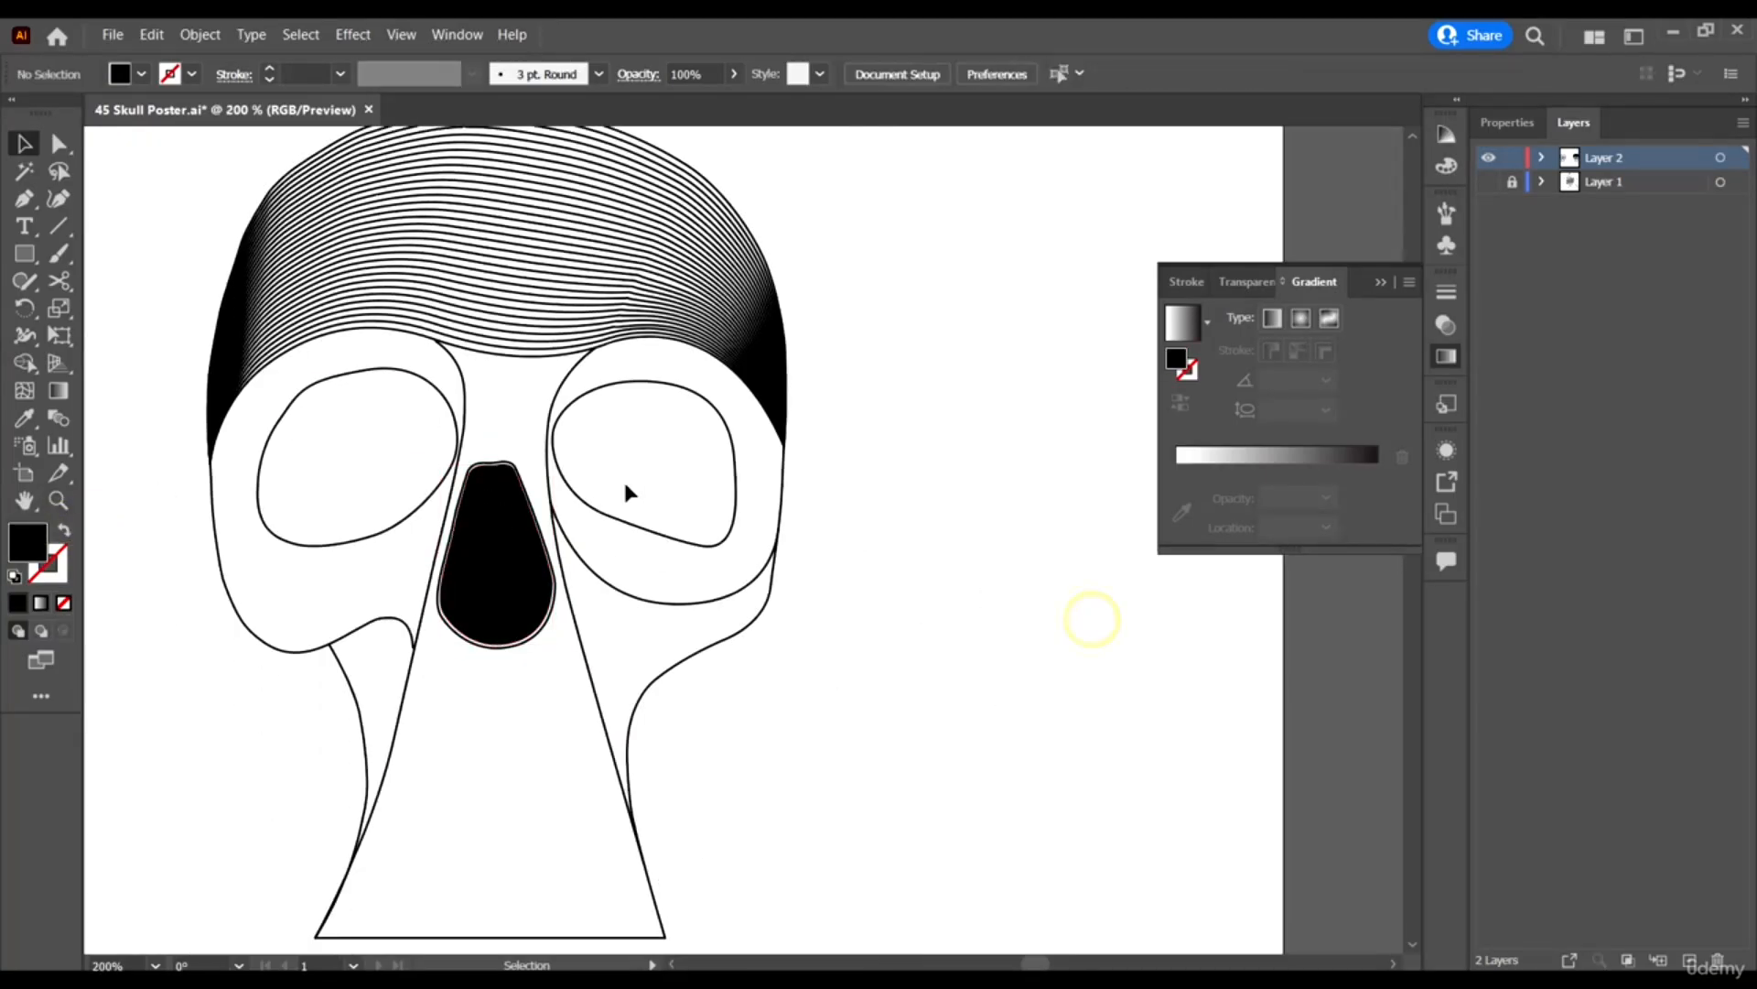
{"action": "left_click", "coordinate": [582, 646]}
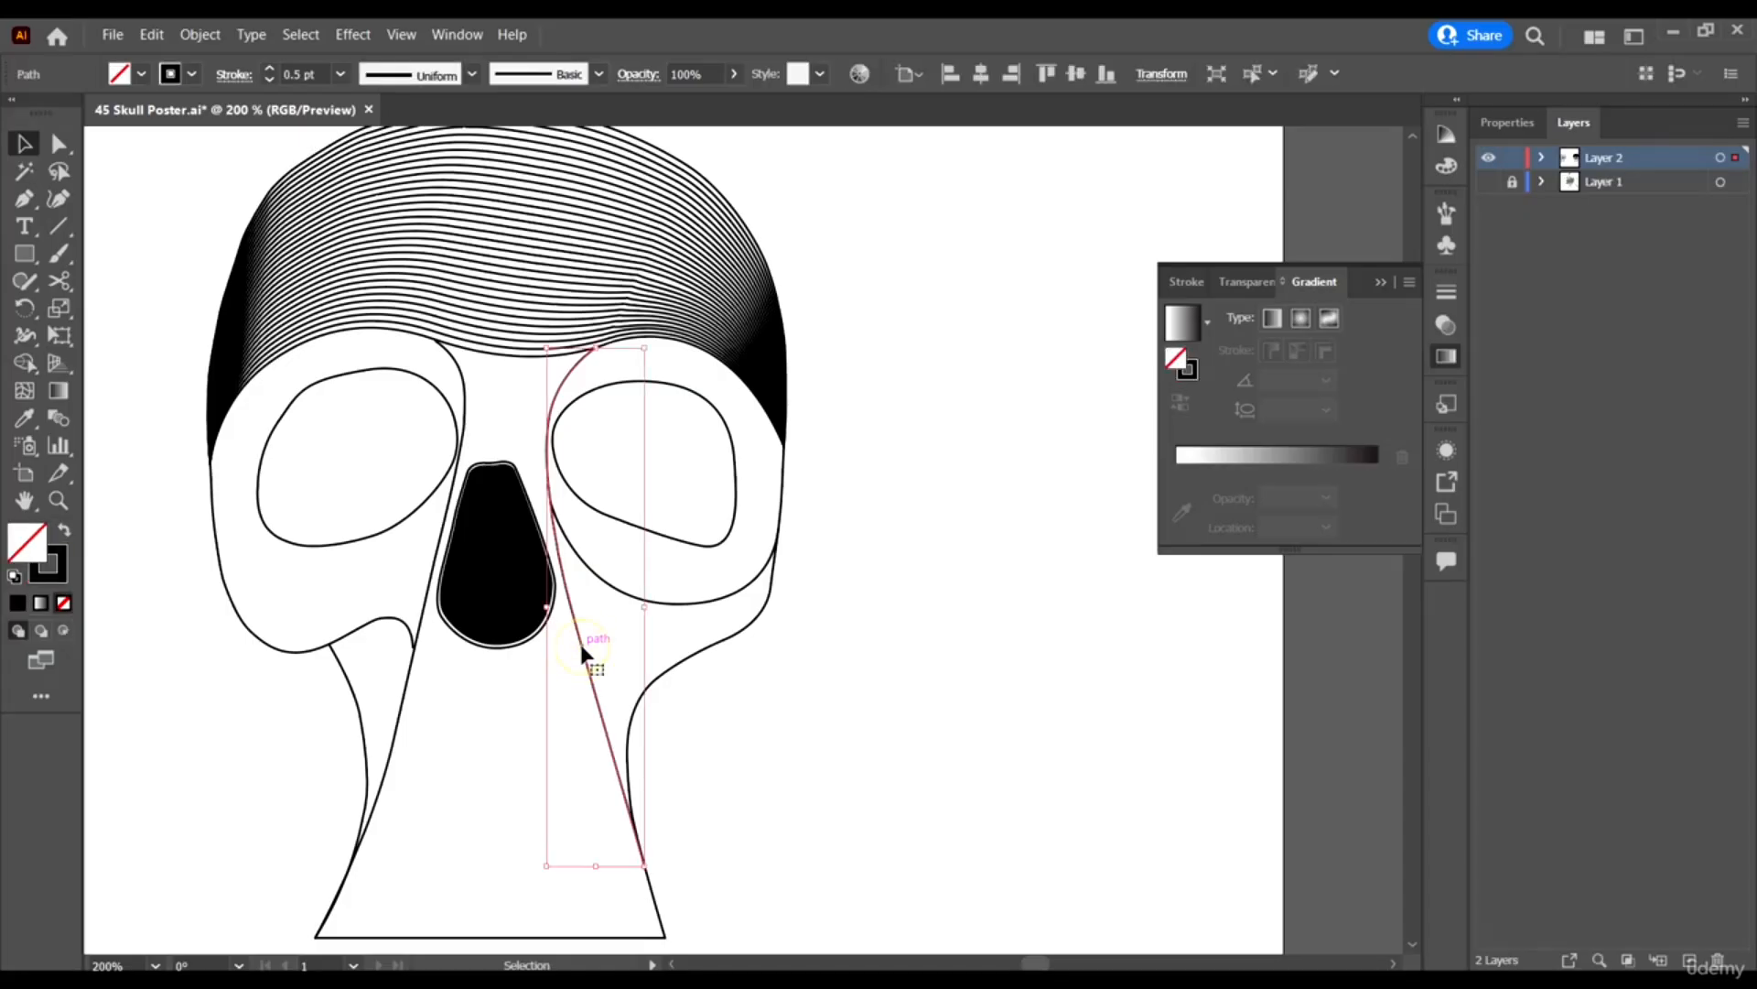
{"action": "left_click_drag", "start_coordinate": [398, 723], "coordinate": [467, 726]}
{"action": "key", "text": "ctrl+z"}
{"action": "key", "text": "v"}
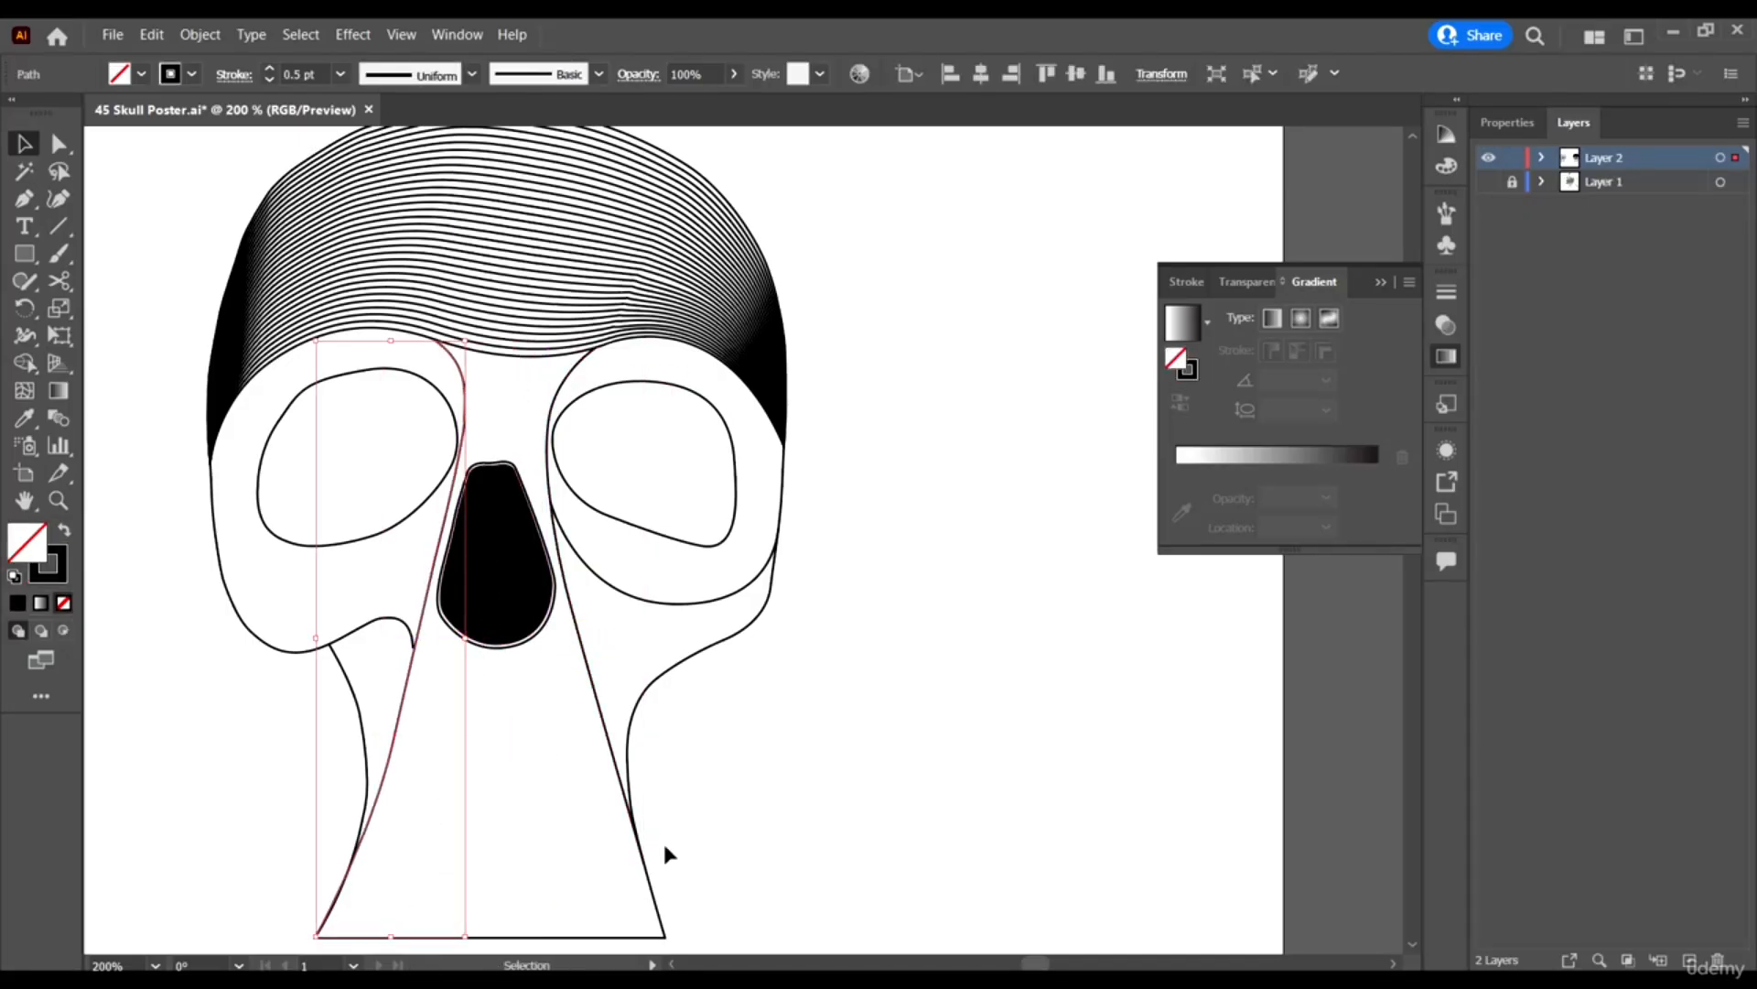
Extend the long curve right of the nose with the Pen tool from its lower endpoint to near the jaw's lower right corner.
{"action": "scroll", "coordinate": [640, 769], "scroll_direction": "down", "scroll_amount": 2}
{"action": "left_click", "coordinate": [609, 645]}
{"action": "scroll", "coordinate": [645, 746], "scroll_direction": "up", "scroll_amount": 6}
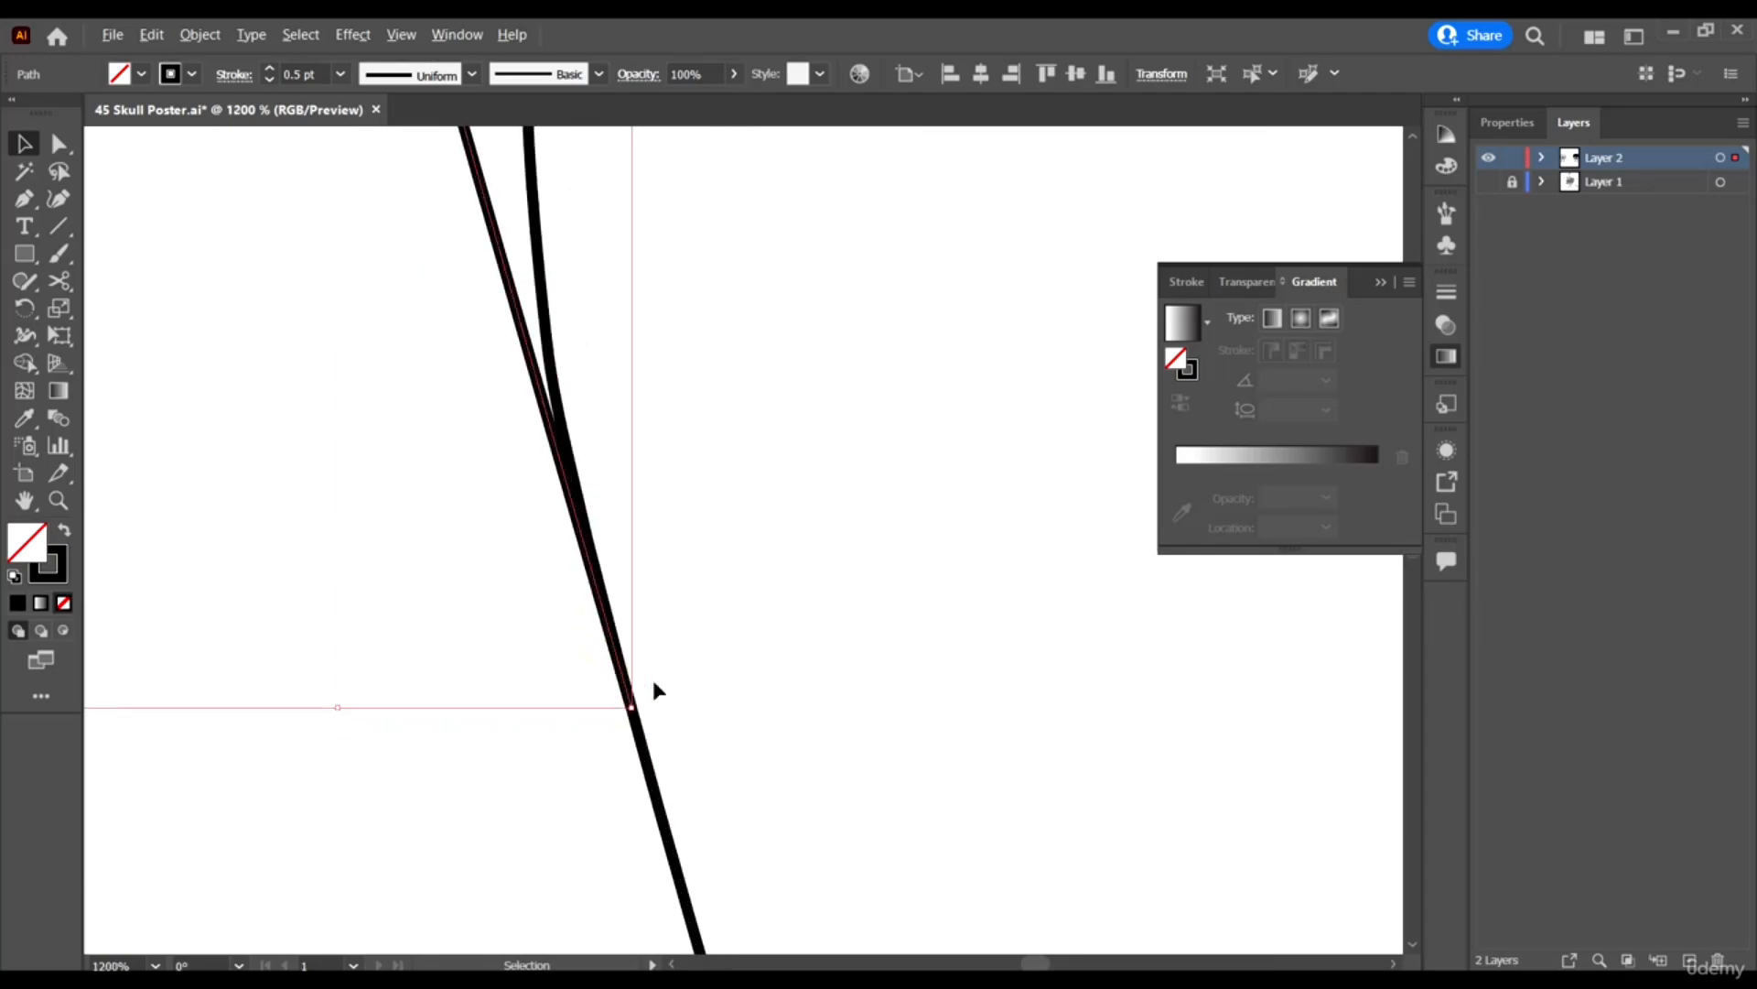
{"action": "left_click", "coordinate": [20, 200]}
{"action": "scroll", "coordinate": [727, 636], "scroll_direction": "down", "scroll_amount": 4}
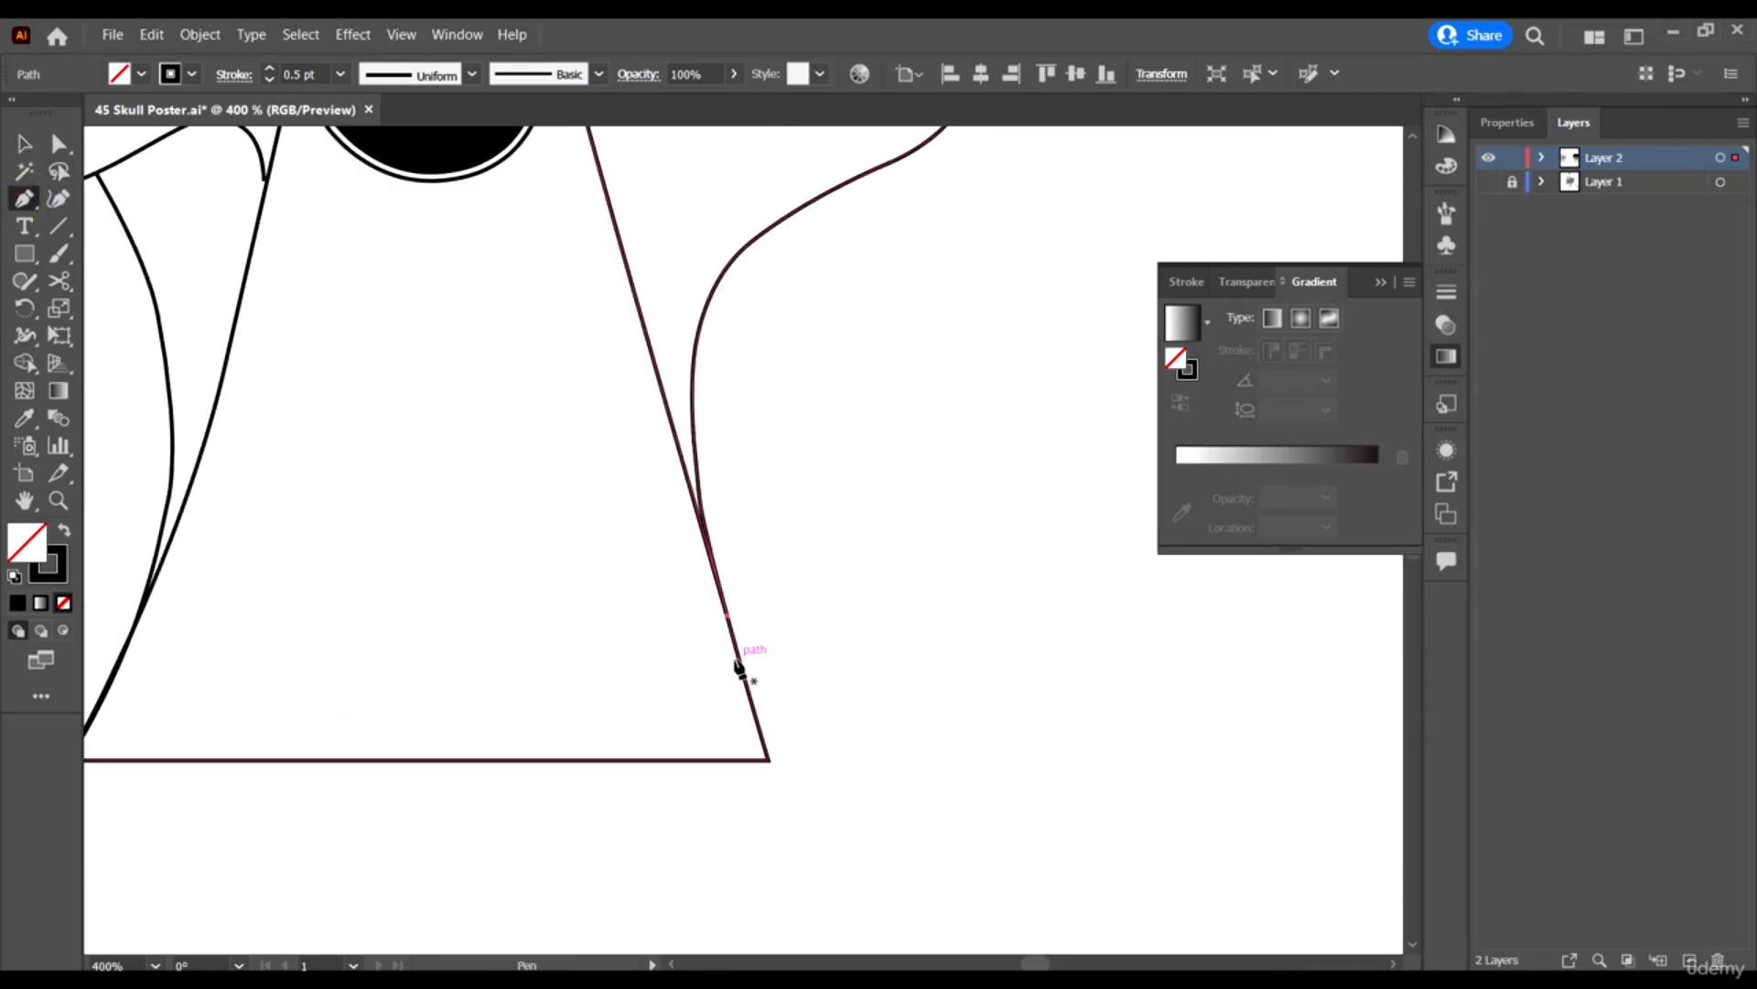
{"action": "left_click", "coordinate": [727, 613]}
{"action": "scroll", "coordinate": [773, 805], "scroll_direction": "up", "scroll_amount": 4}
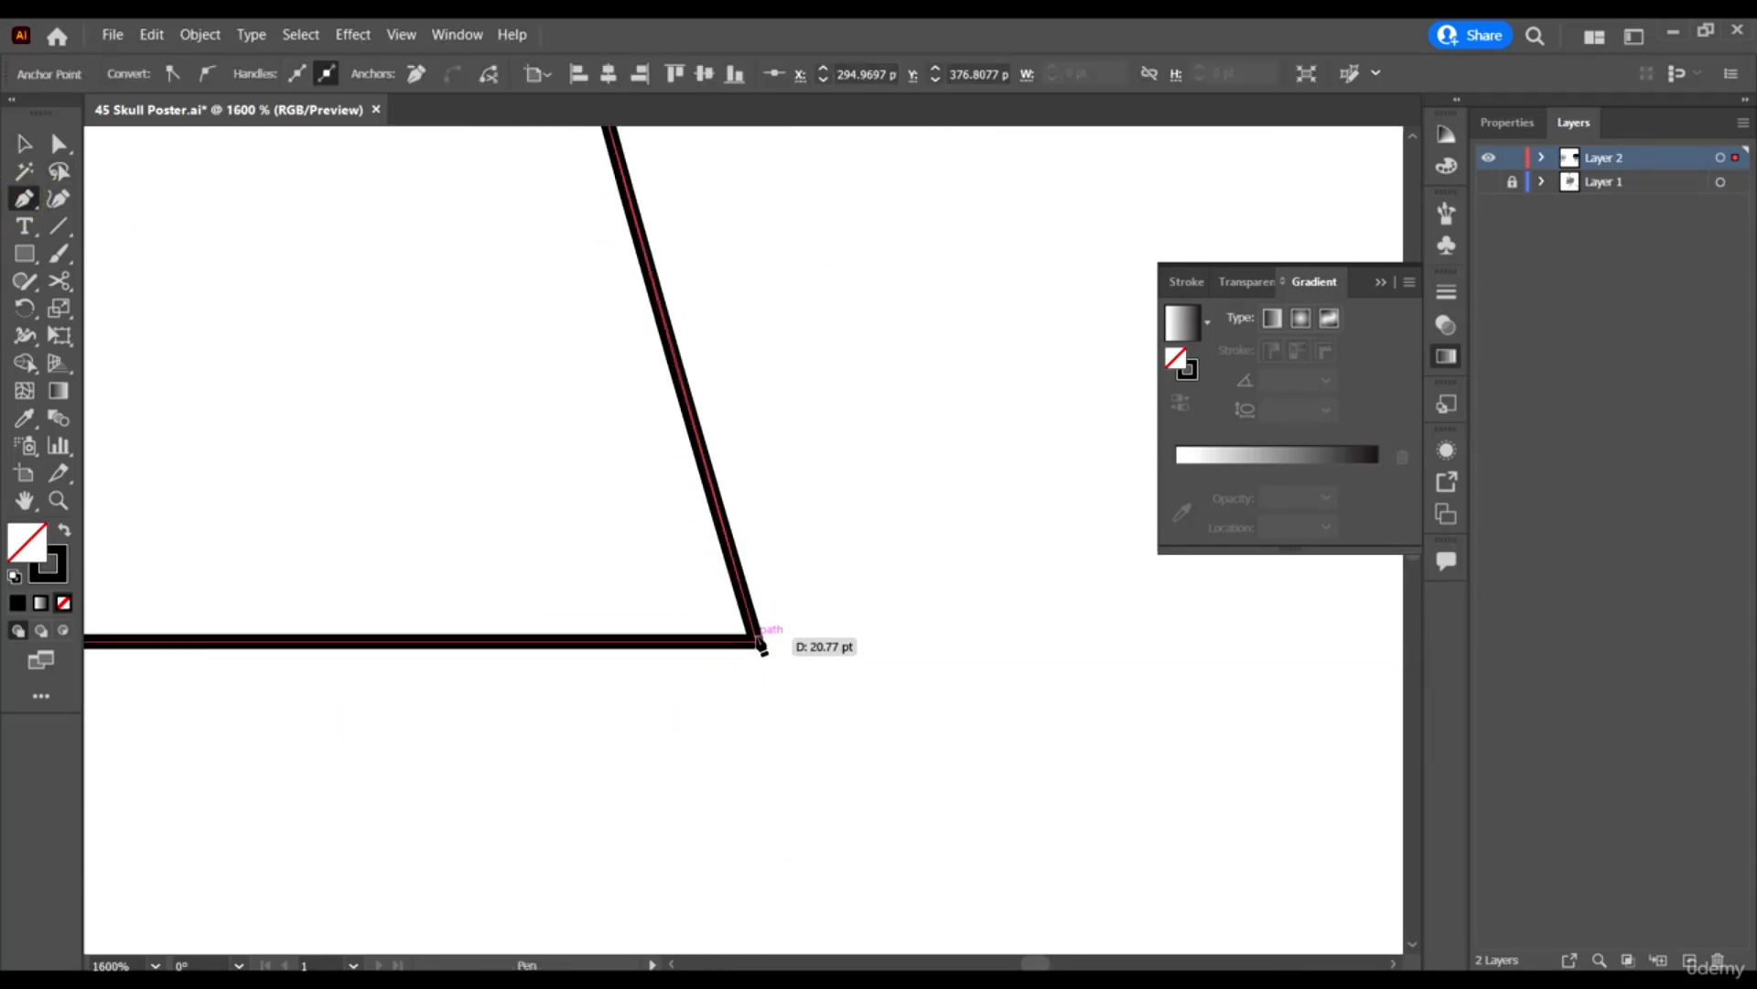
{"action": "left_click", "coordinate": [709, 619]}
Move the extended curve's end anchor exactly onto the jaw's lower right corner.
{"action": "left_click", "coordinate": [58, 144]}
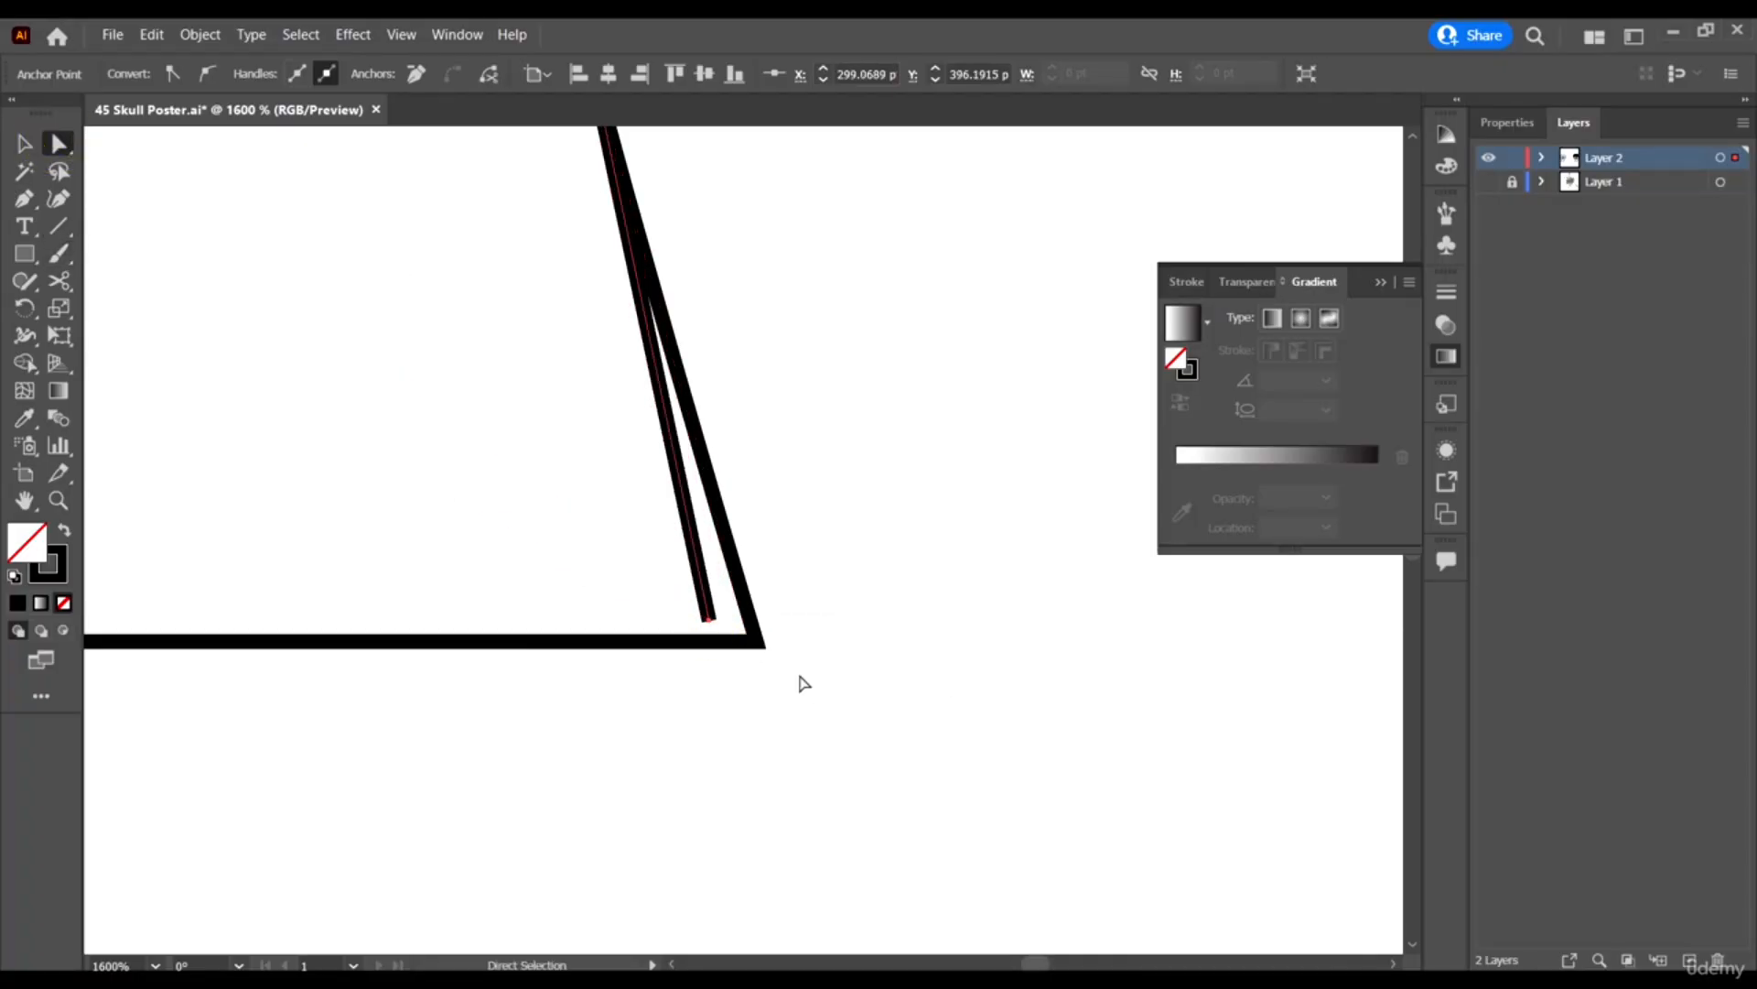
{"action": "left_click", "coordinate": [709, 621]}
{"action": "left_click_drag", "start_coordinate": [709, 630], "coordinate": [760, 644]}
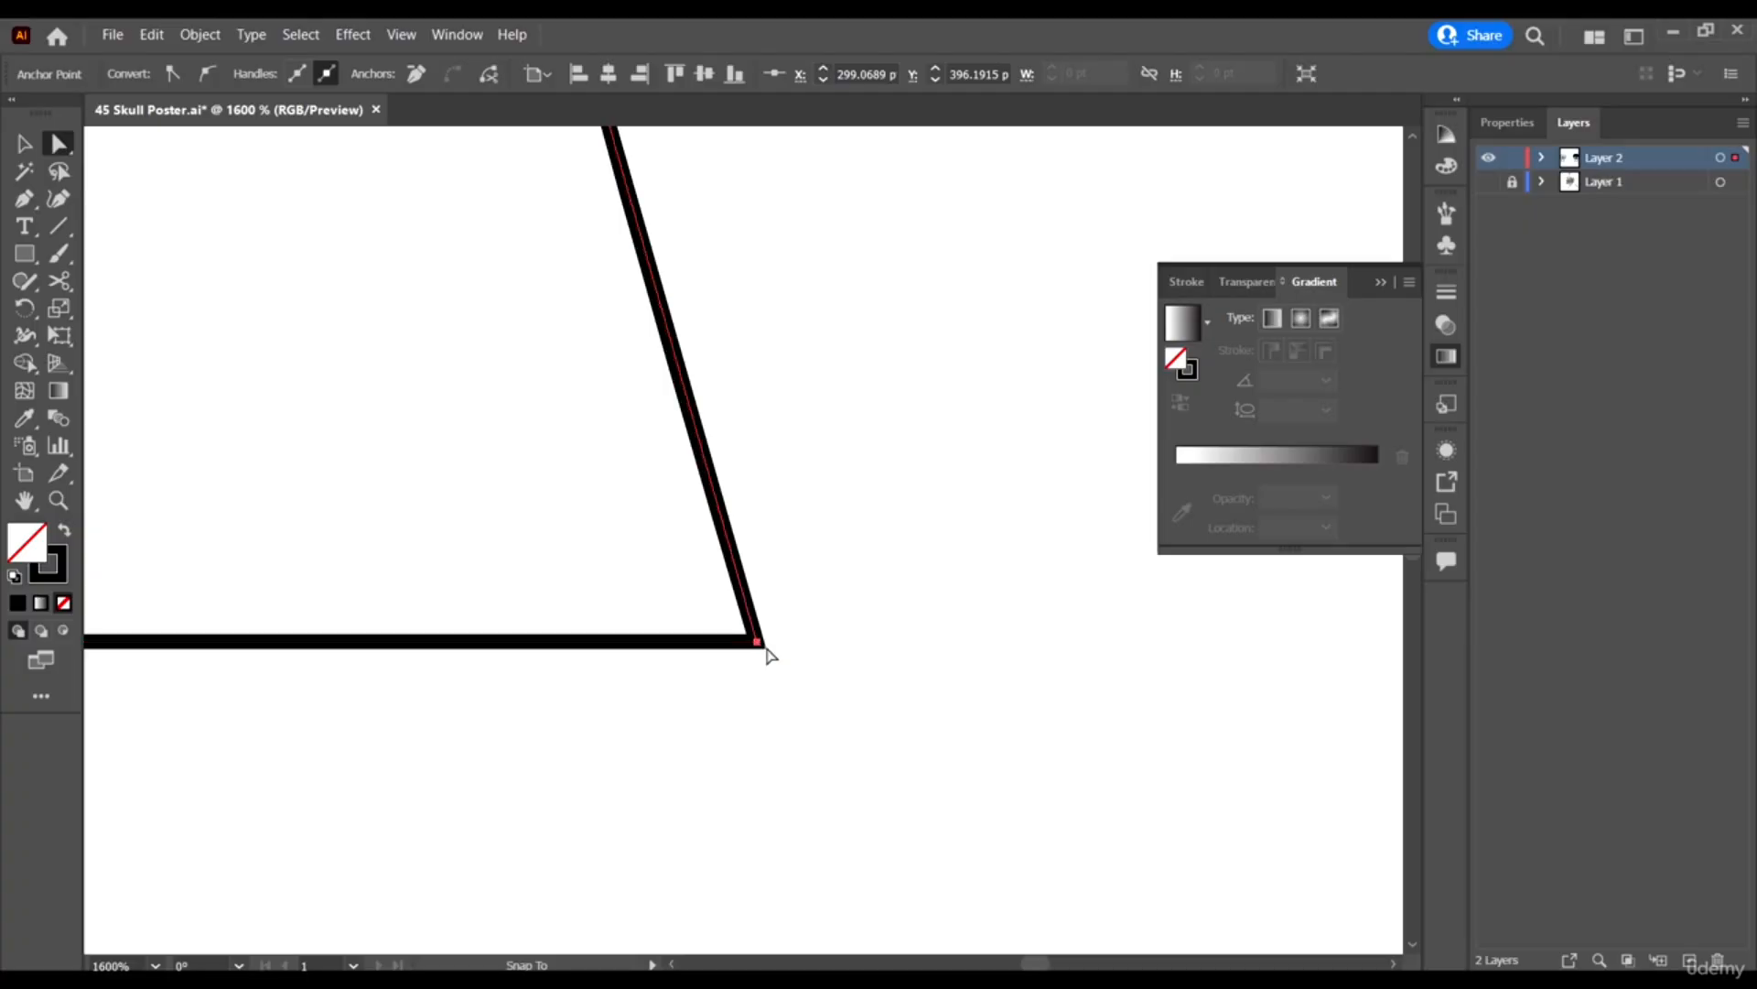
Try blending the two long curves on either side of the nose with the current blend settings, and undo the blend.
{"action": "scroll", "coordinate": [824, 678], "scroll_direction": "down", "scroll_amount": 5}
{"action": "scroll", "coordinate": [851, 604], "scroll_direction": "up", "scroll_amount": 5}
{"action": "key", "text": "v"}
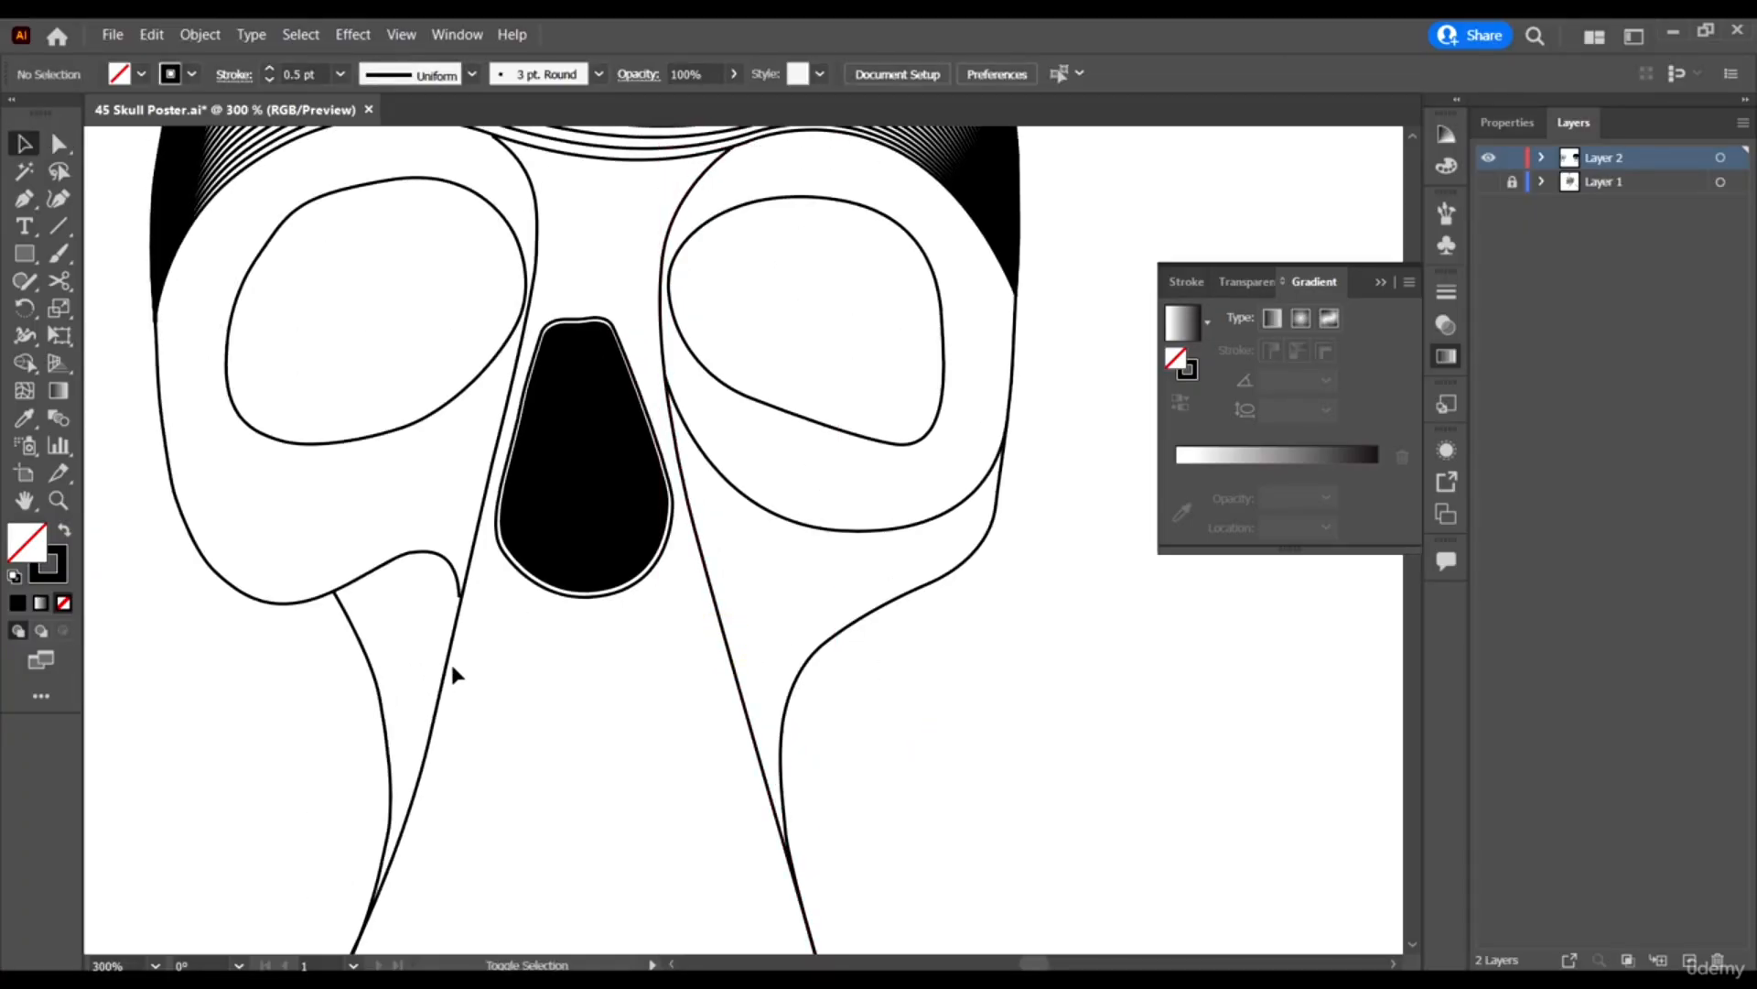
{"action": "left_click", "coordinate": [718, 627]}
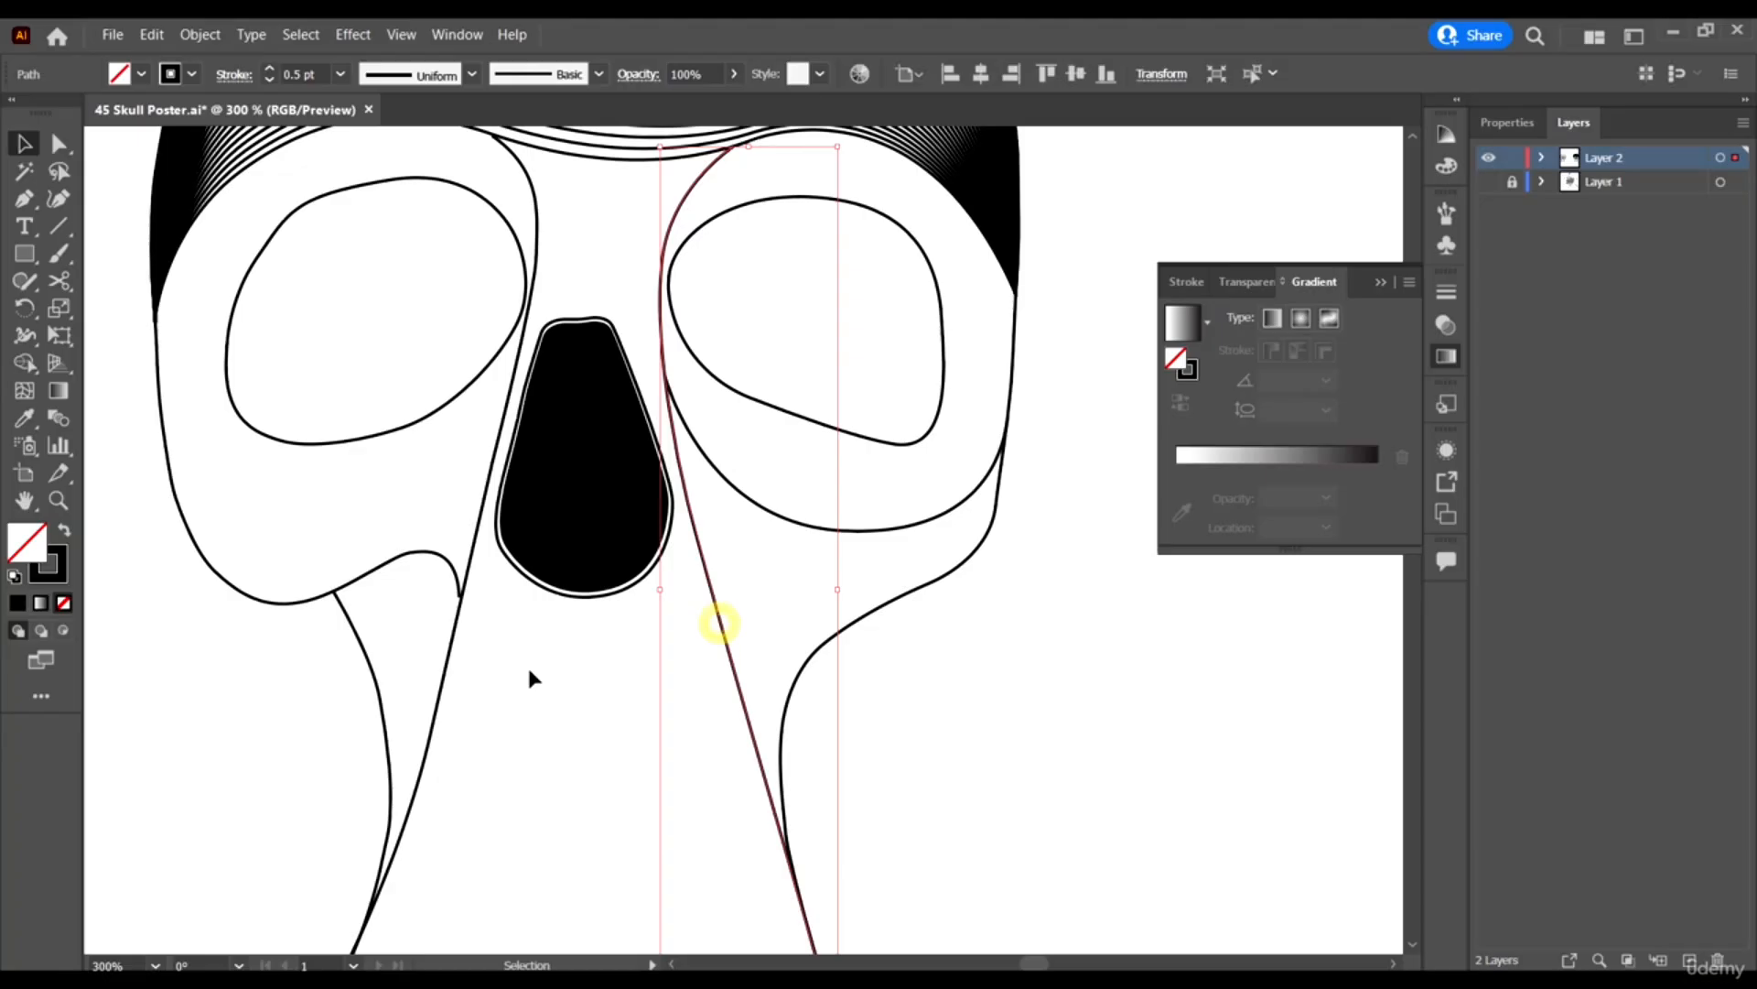
{"action": "left_click", "coordinate": [442, 694], "text": "shift"}
{"action": "left_click", "coordinate": [200, 34]}
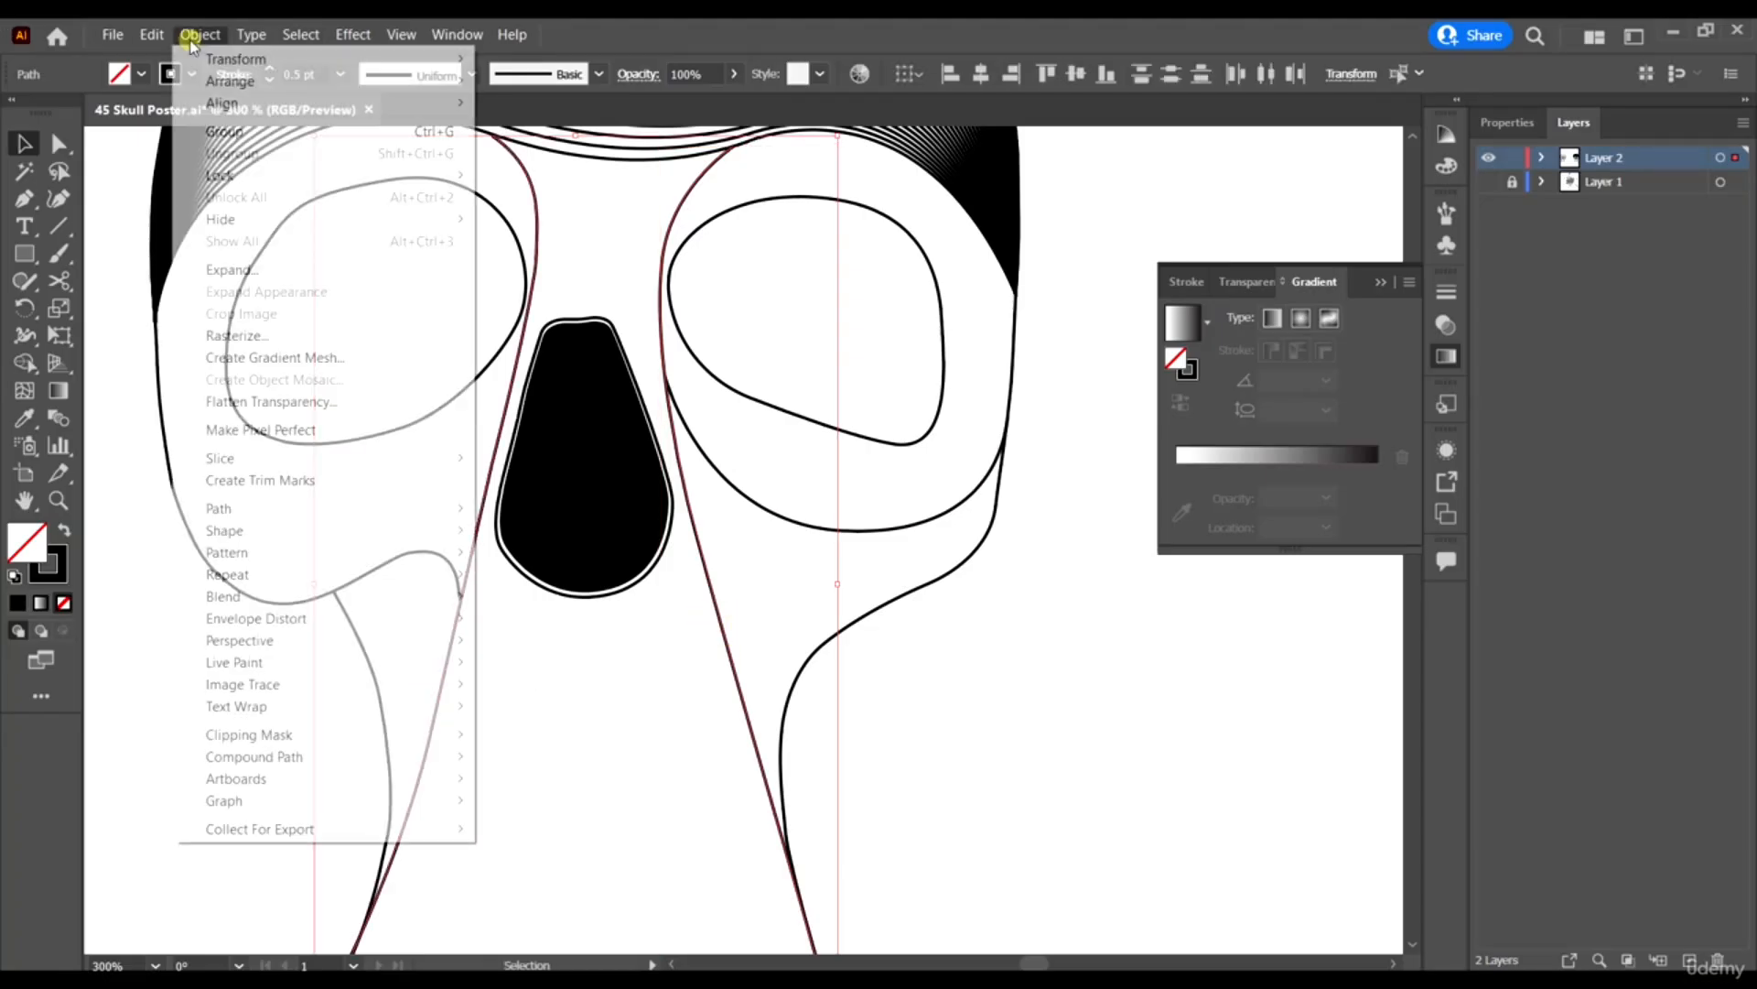
{"action": "mouse_move", "coordinate": [305, 596]}
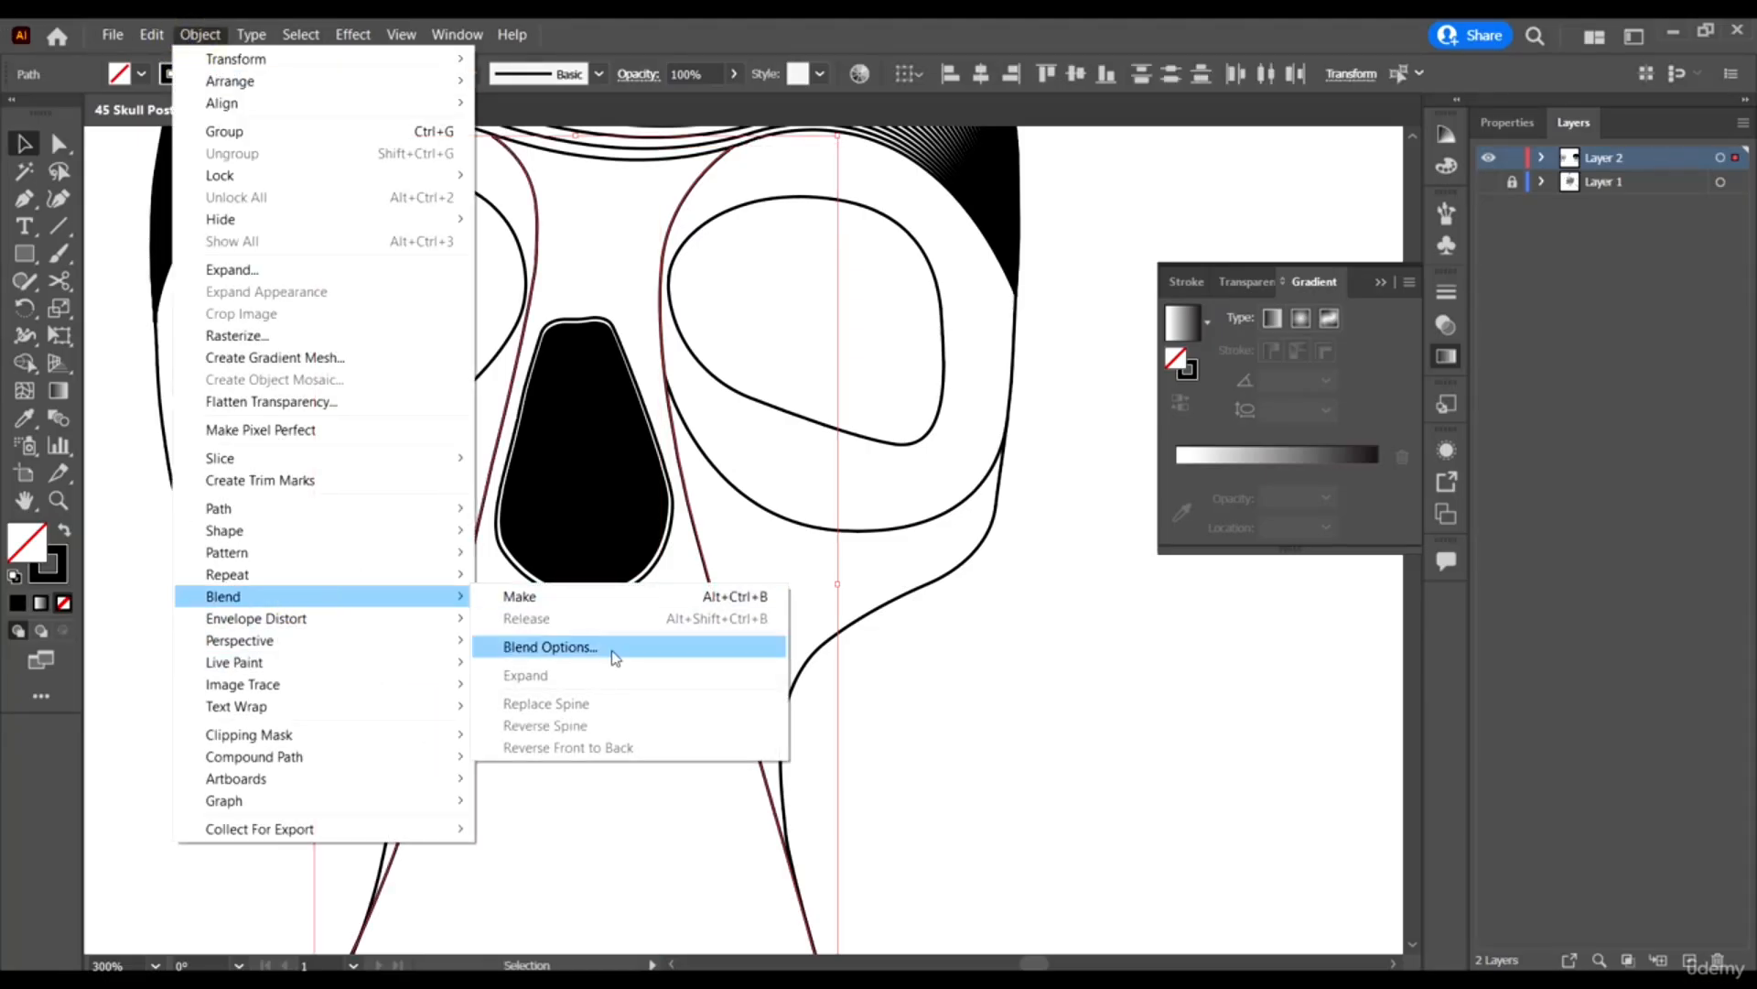
{"action": "left_click", "coordinate": [544, 597]}
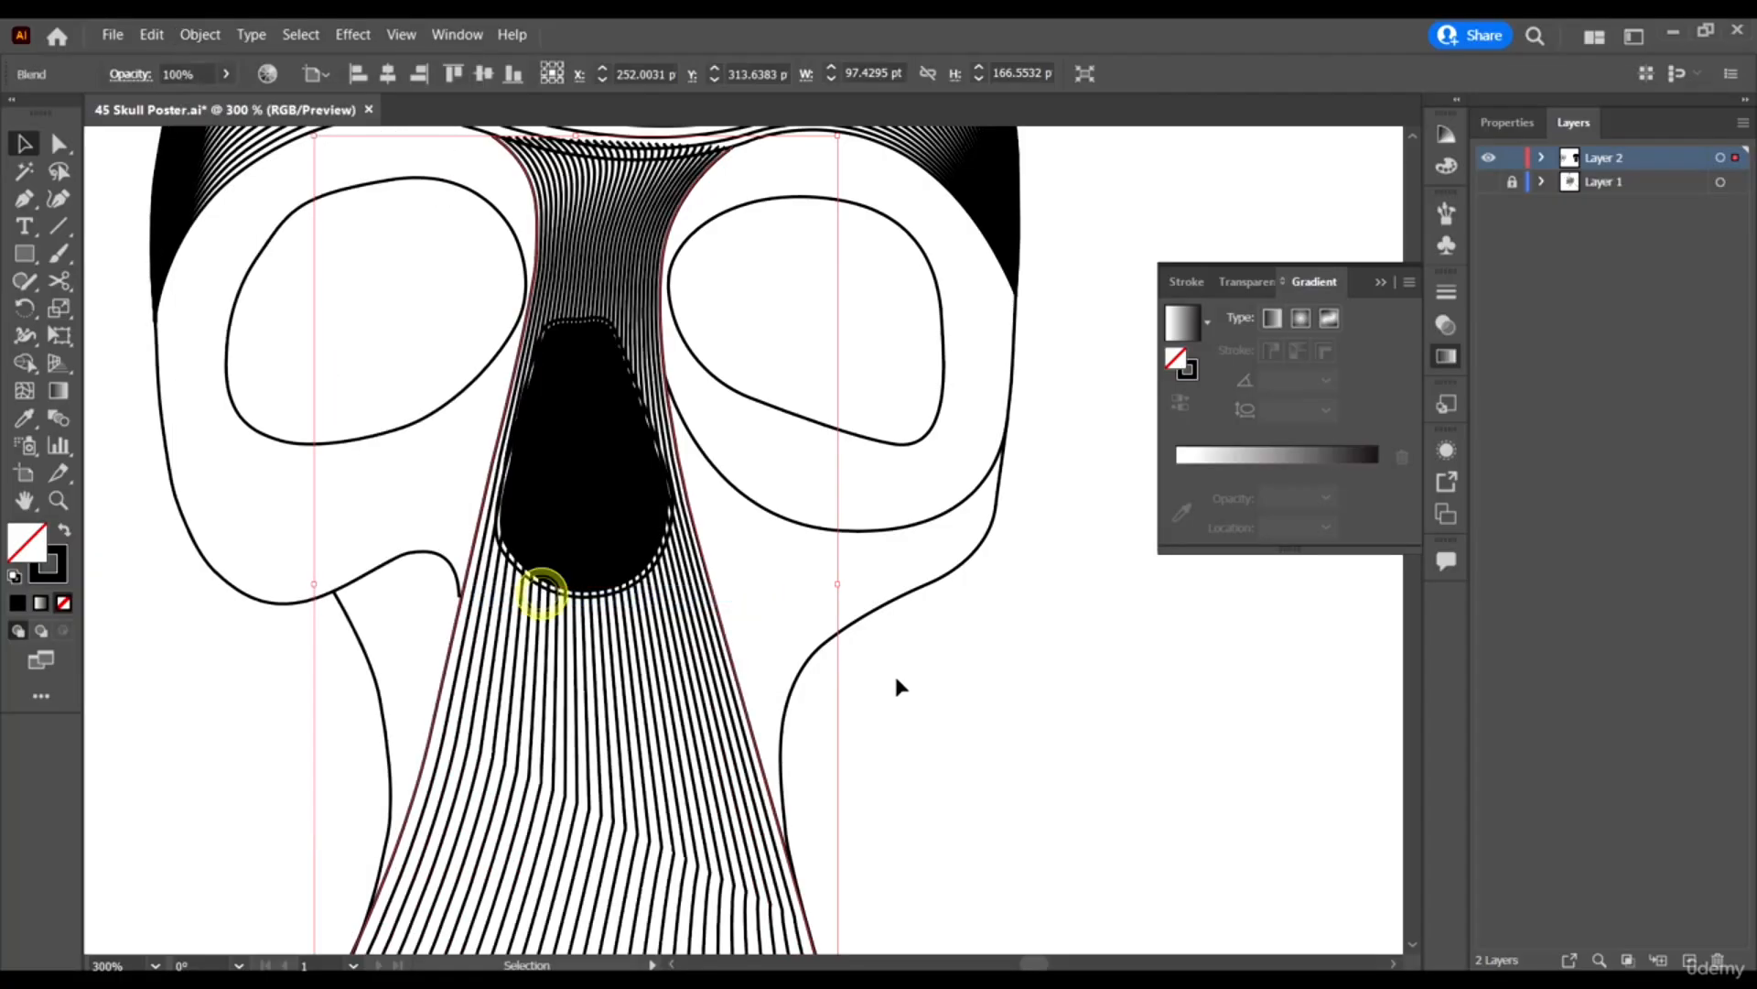
{"action": "key", "text": "ctrl+minus"}
{"action": "left_click", "coordinate": [980, 740]}
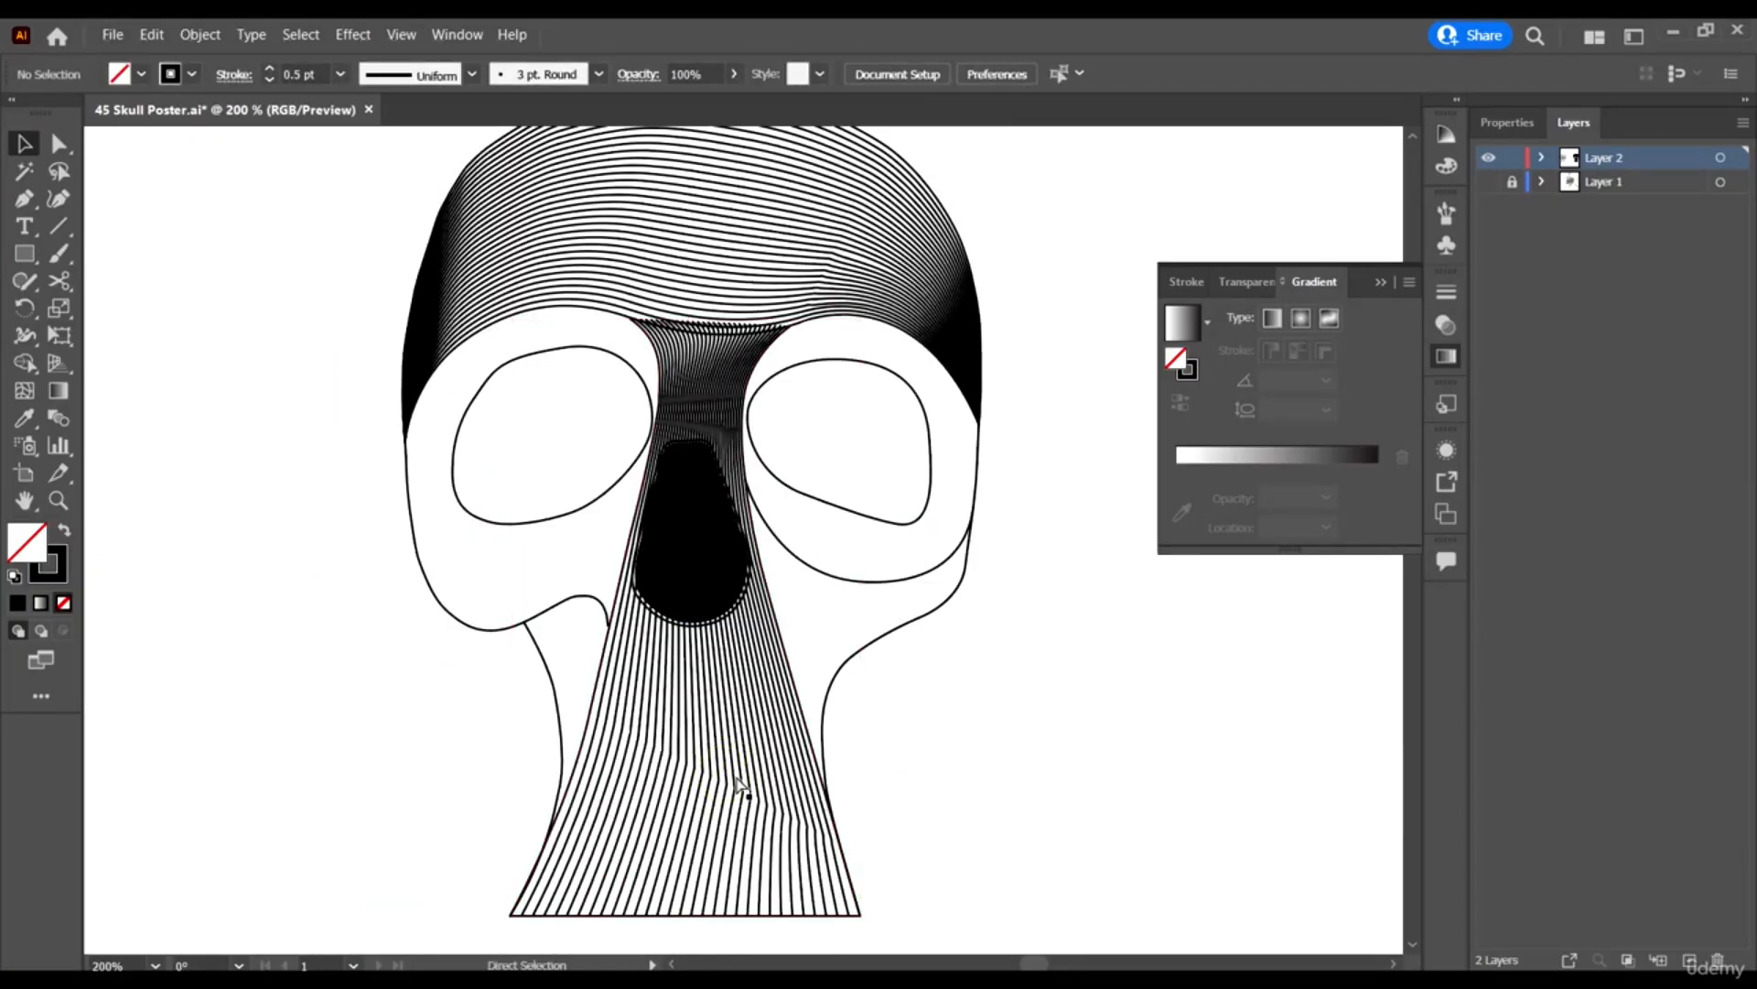
{"action": "key", "text": "ctrl+z"}
Set the blend spacing for the two long nose-side curves to 45 specified steps.
{"action": "left_click", "coordinate": [201, 34]}
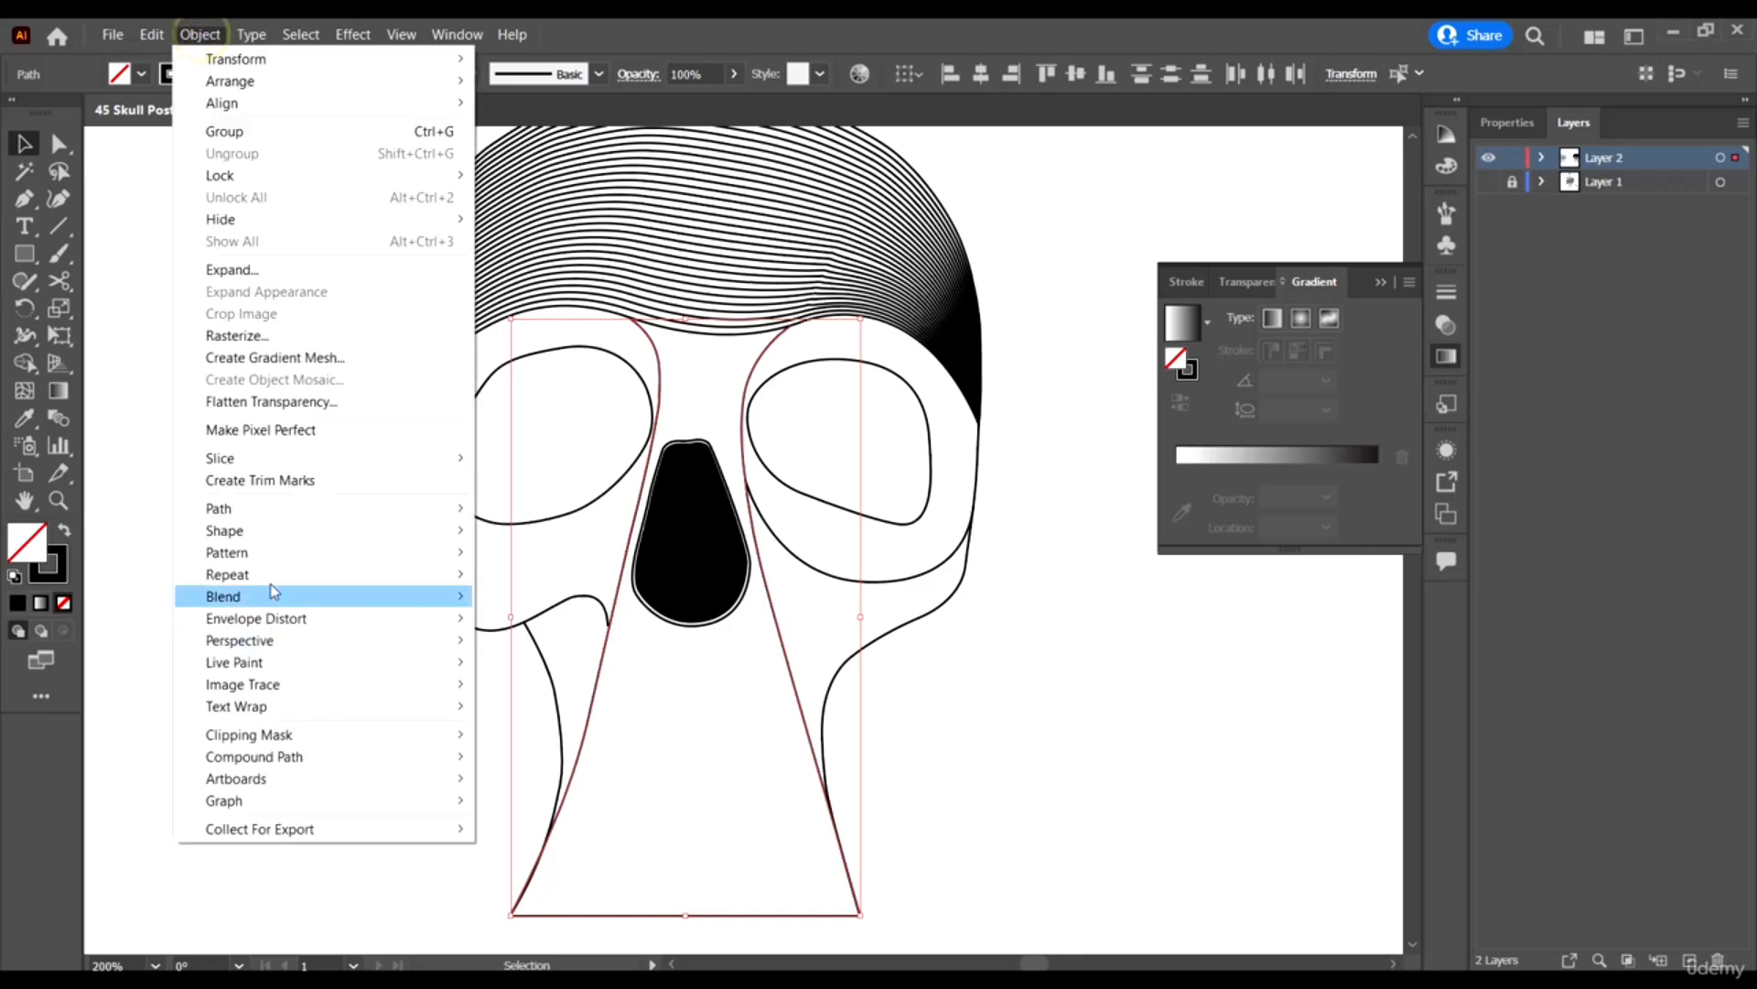
{"action": "mouse_move", "coordinate": [287, 596]}
{"action": "left_click", "coordinate": [603, 651]}
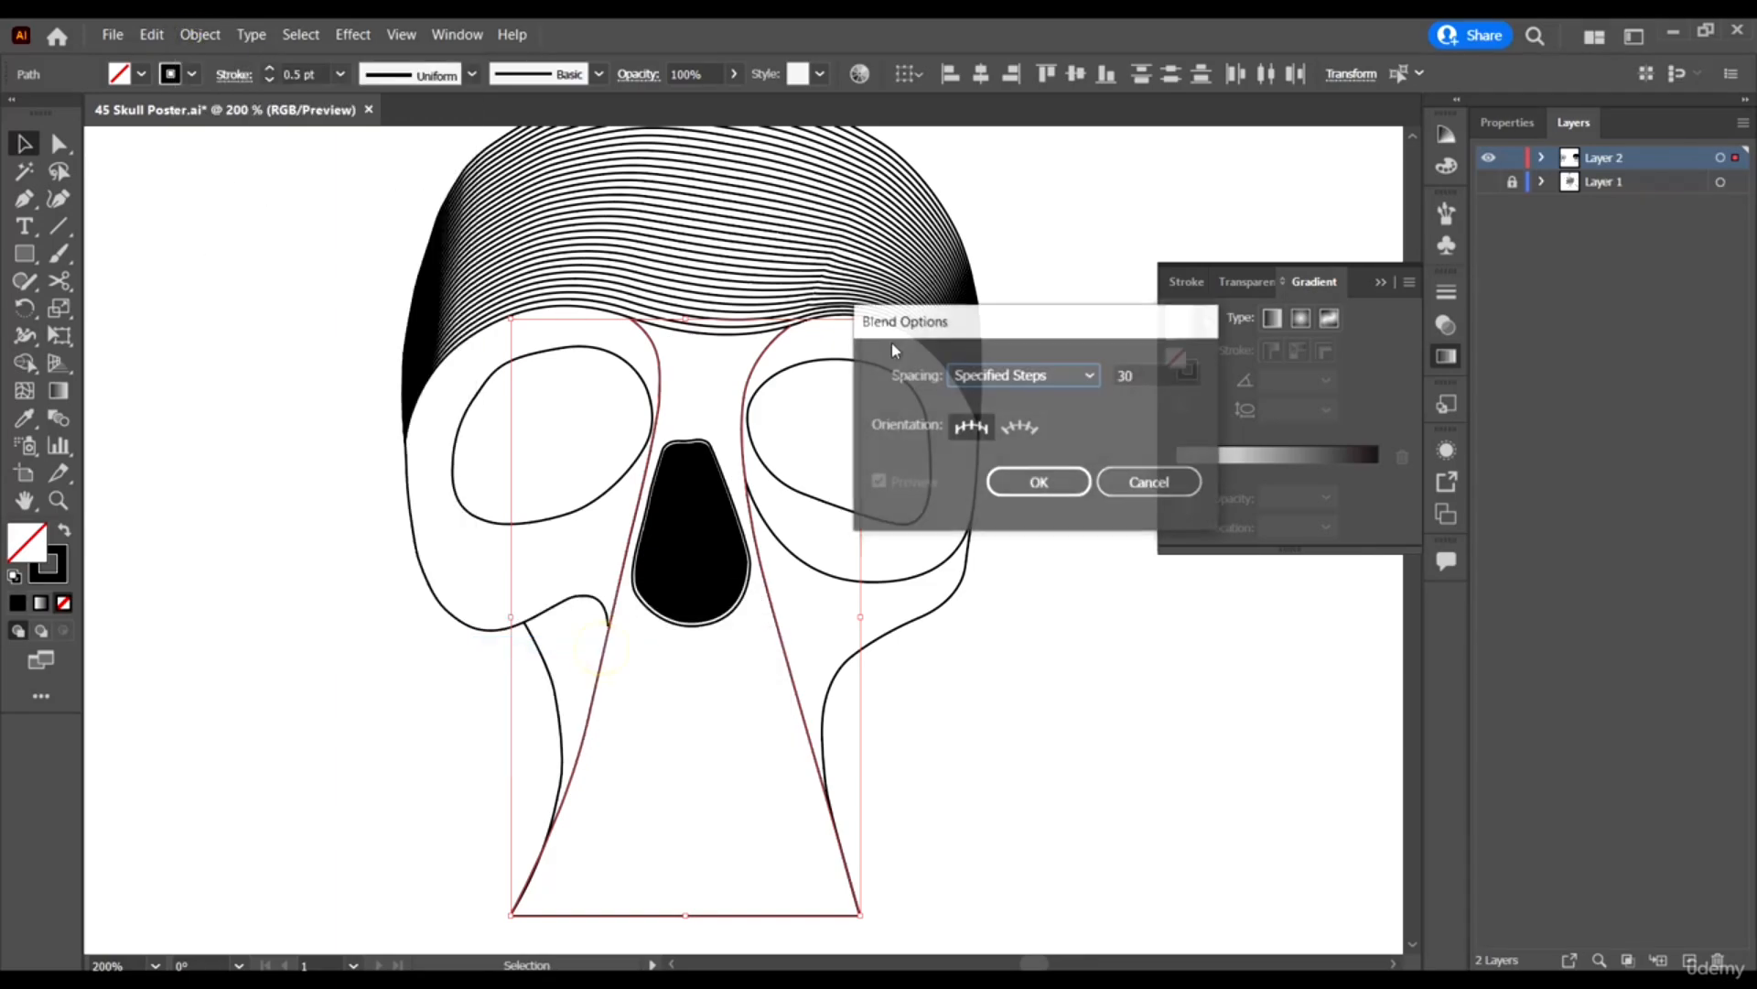
{"action": "double_click", "coordinate": [1155, 376]}
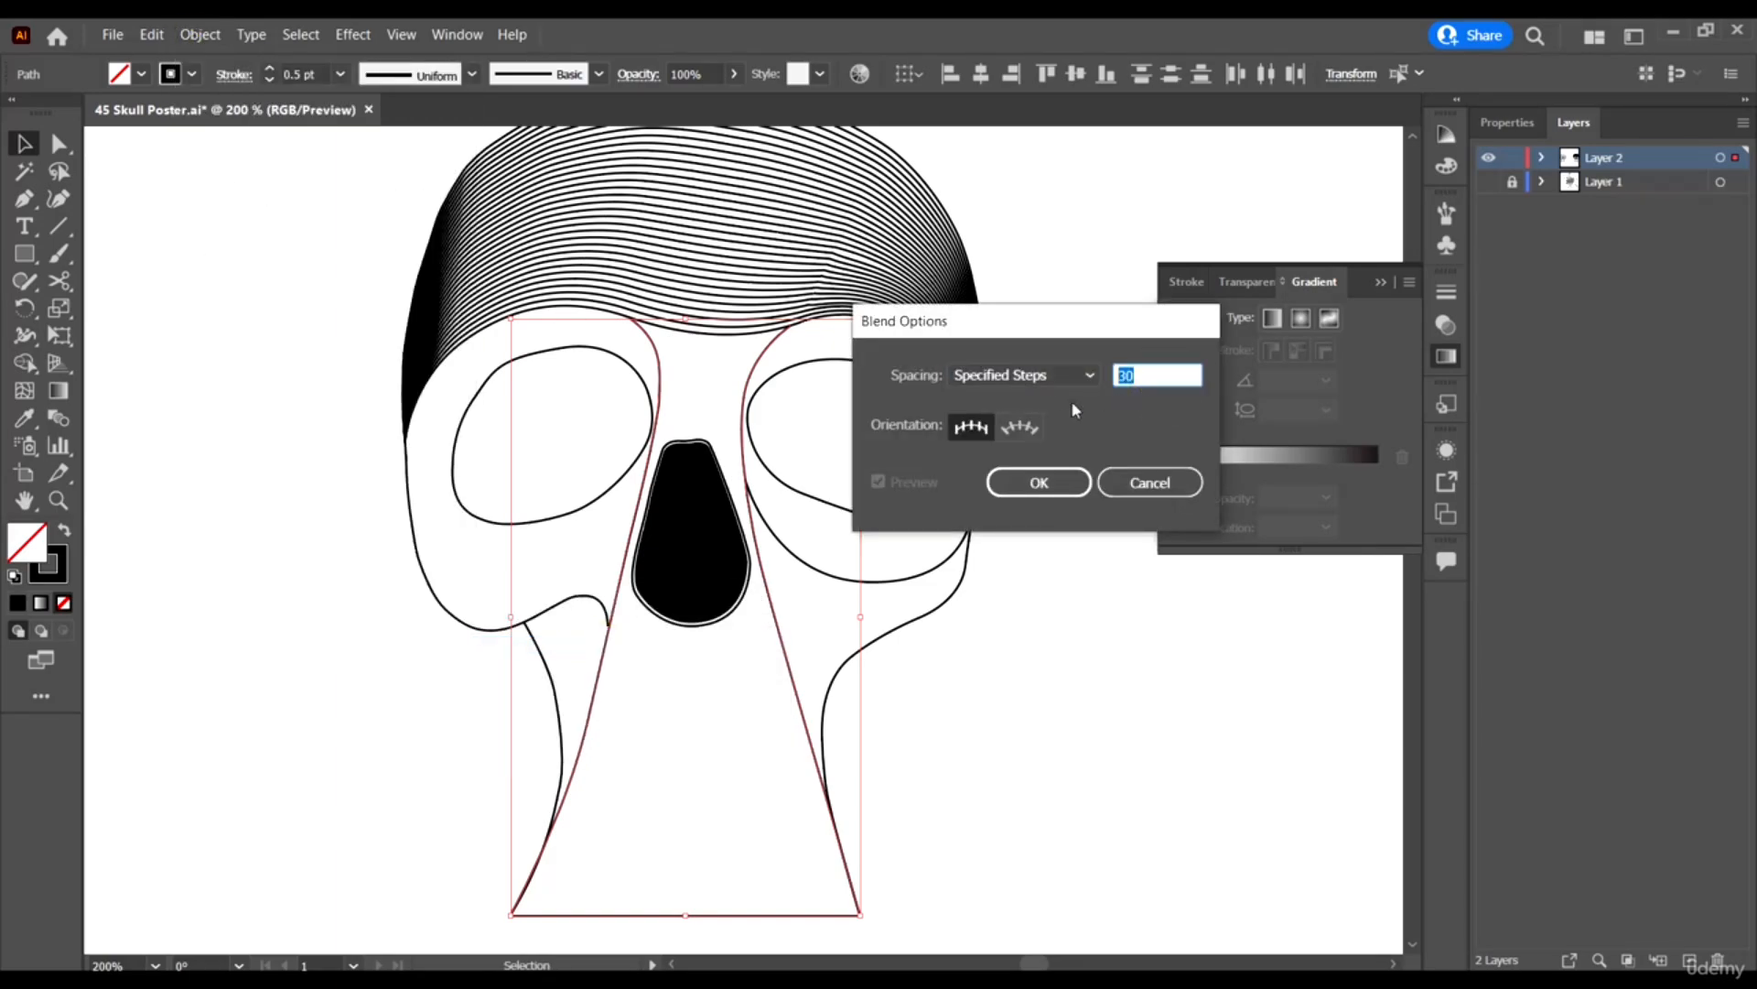
{"action": "type", "text": "45"}
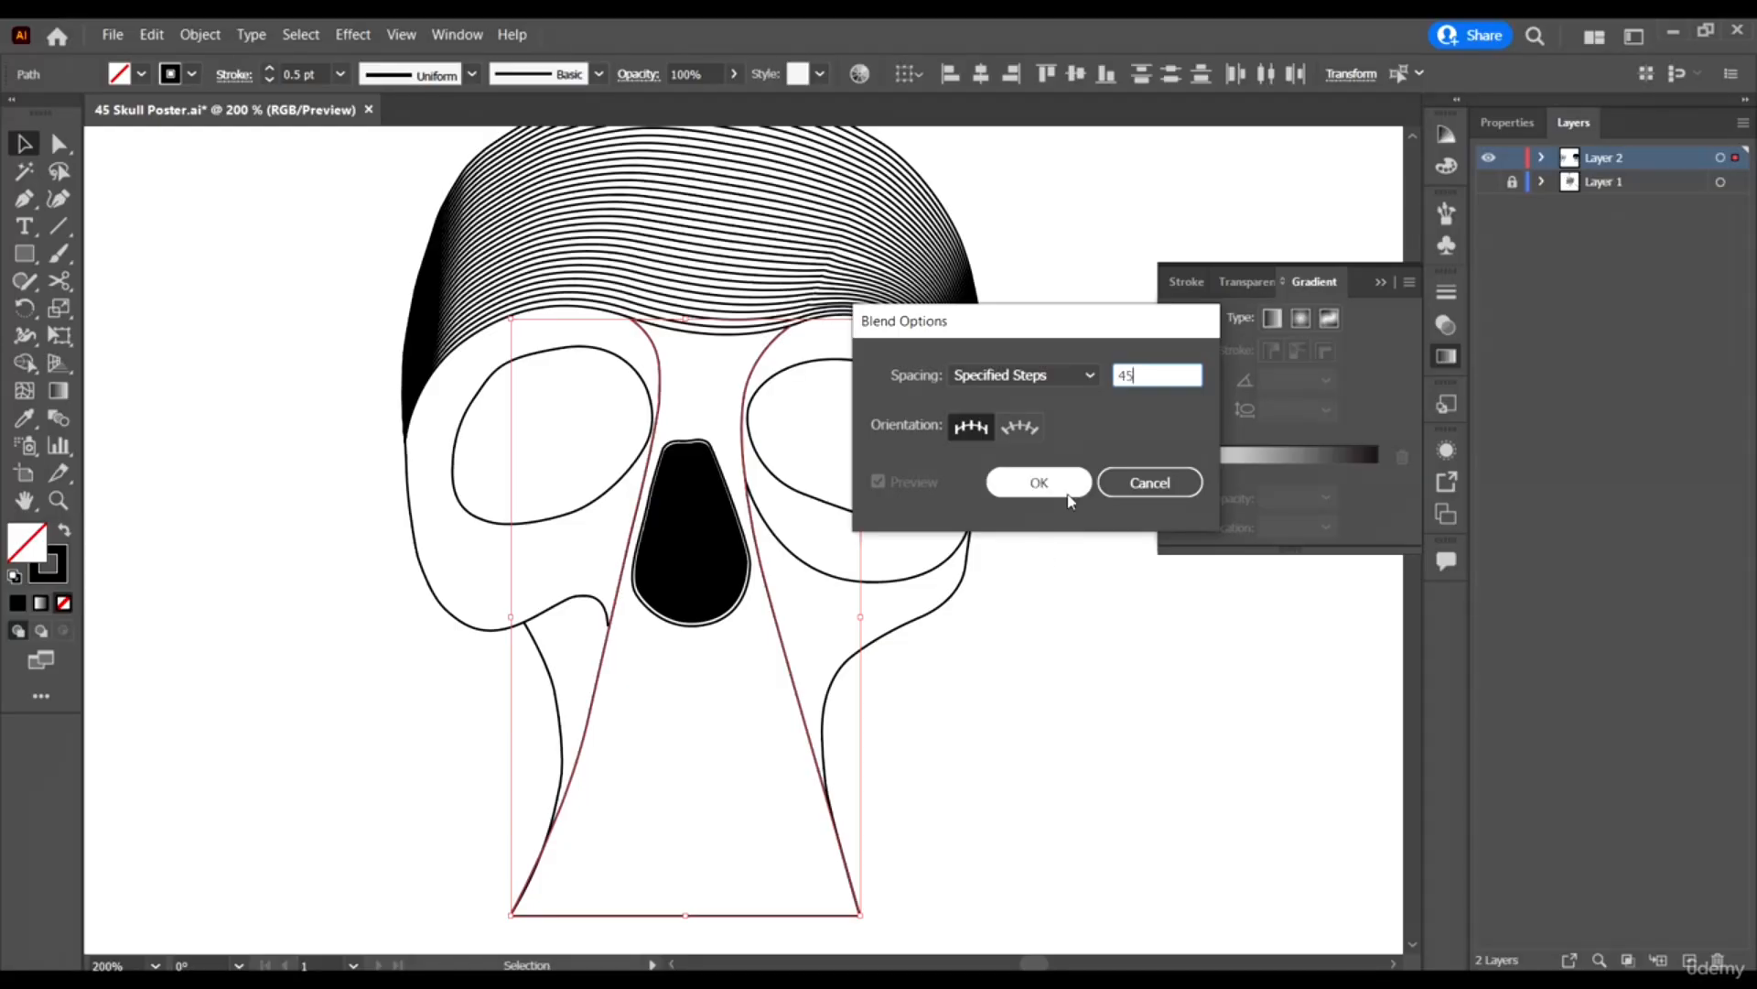
{"action": "left_click", "coordinate": [1067, 488]}
Blend the two long curves flanking the nose into line shading down to the jaw, and deselect the blend.
{"action": "left_click", "coordinate": [203, 35]}
{"action": "mouse_move", "coordinate": [345, 596]}
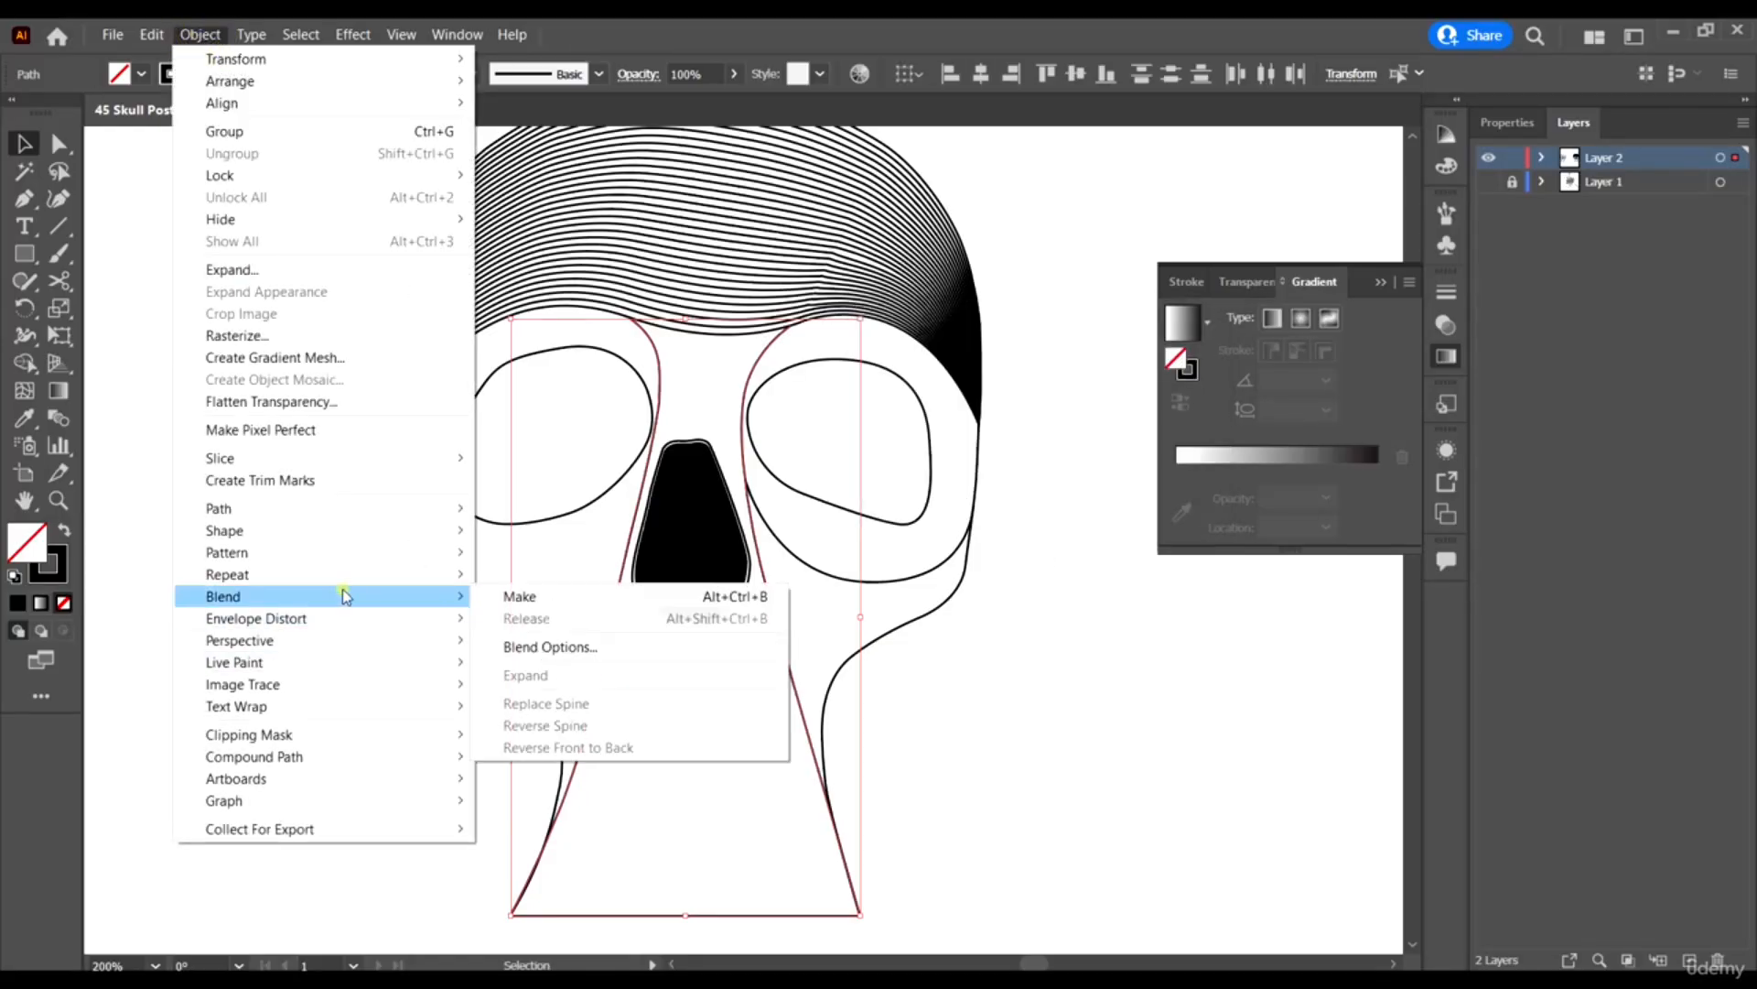
{"action": "left_click", "coordinate": [606, 597]}
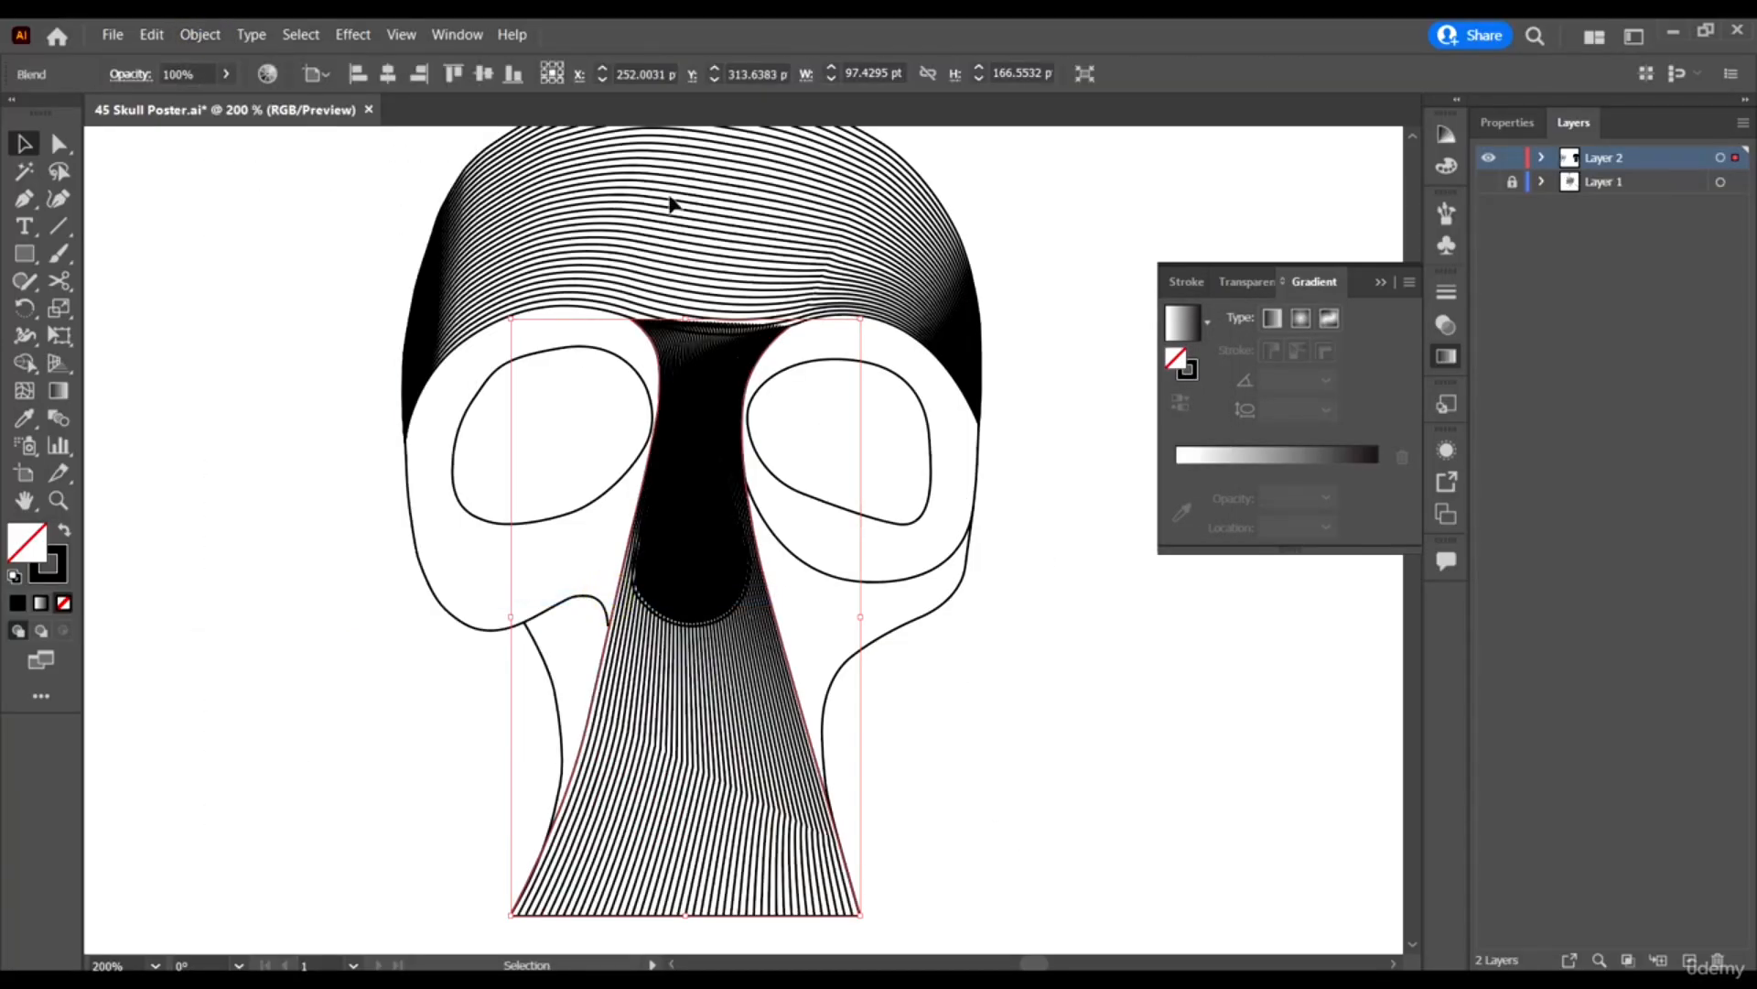
{"action": "scroll", "coordinate": [691, 305], "scroll_direction": "up", "scroll_amount": 4}
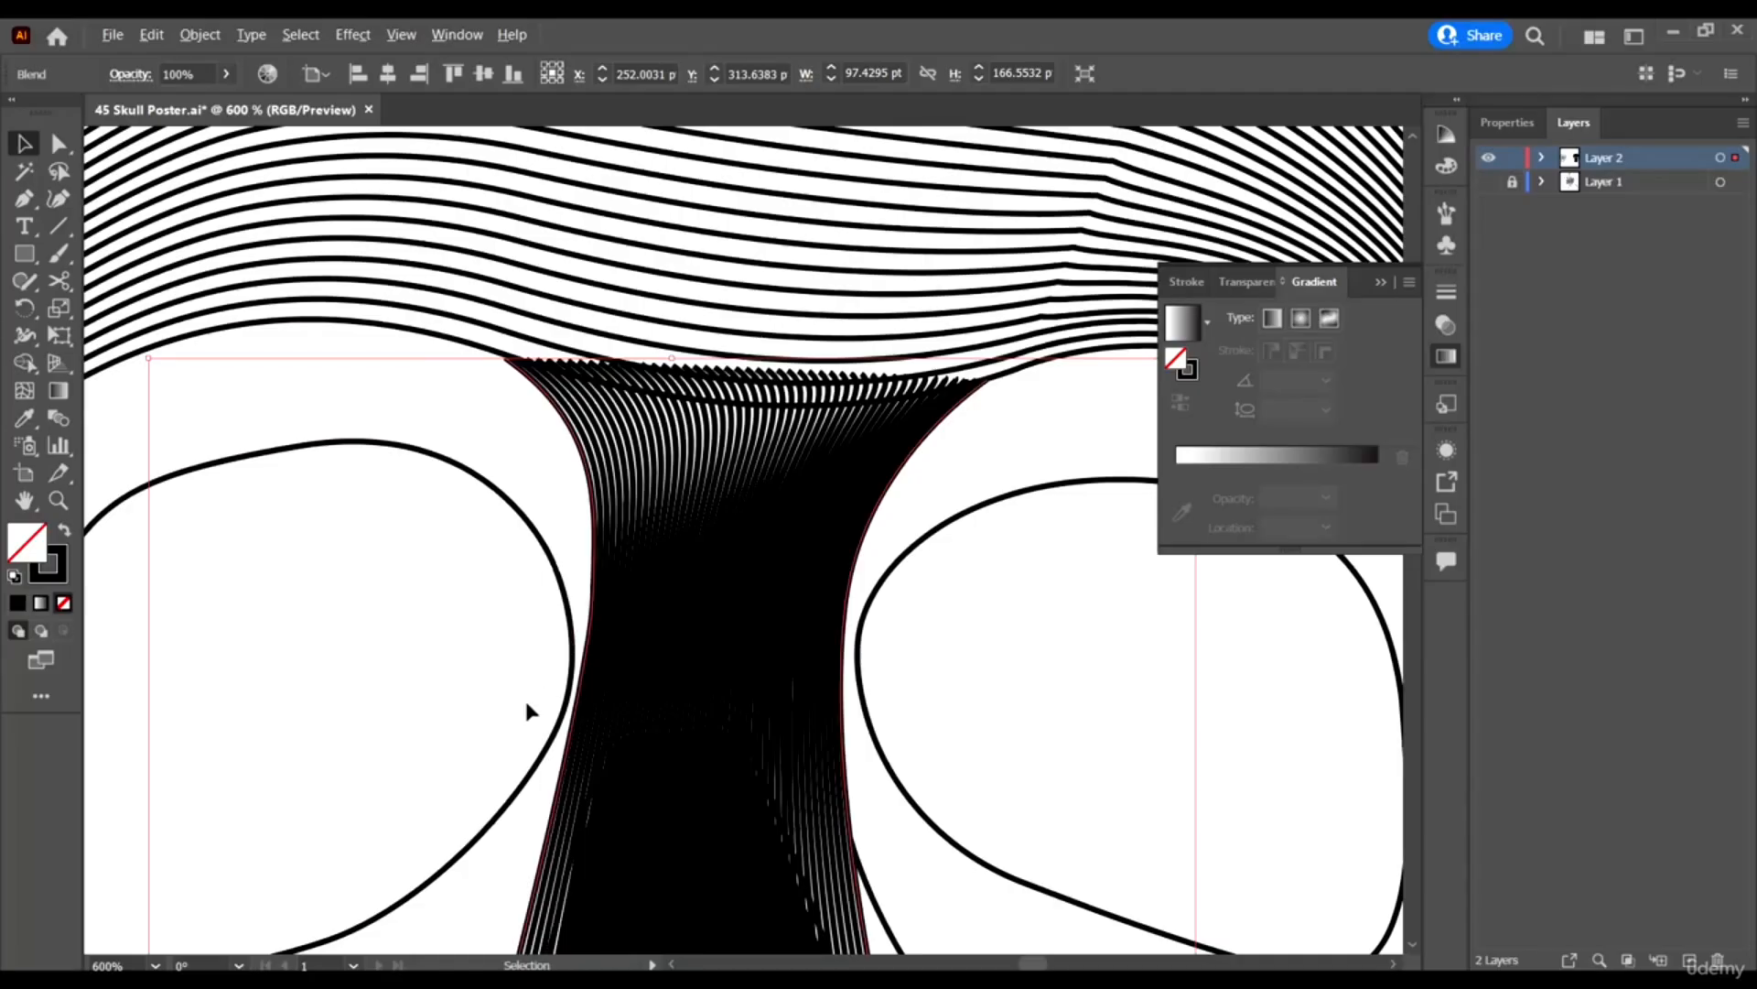
{"action": "scroll", "coordinate": [517, 482], "scroll_direction": "down", "scroll_amount": 4}
{"action": "left_click", "coordinate": [895, 615]}
{"action": "scroll", "coordinate": [729, 580], "scroll_direction": "down", "scroll_amount": 2}
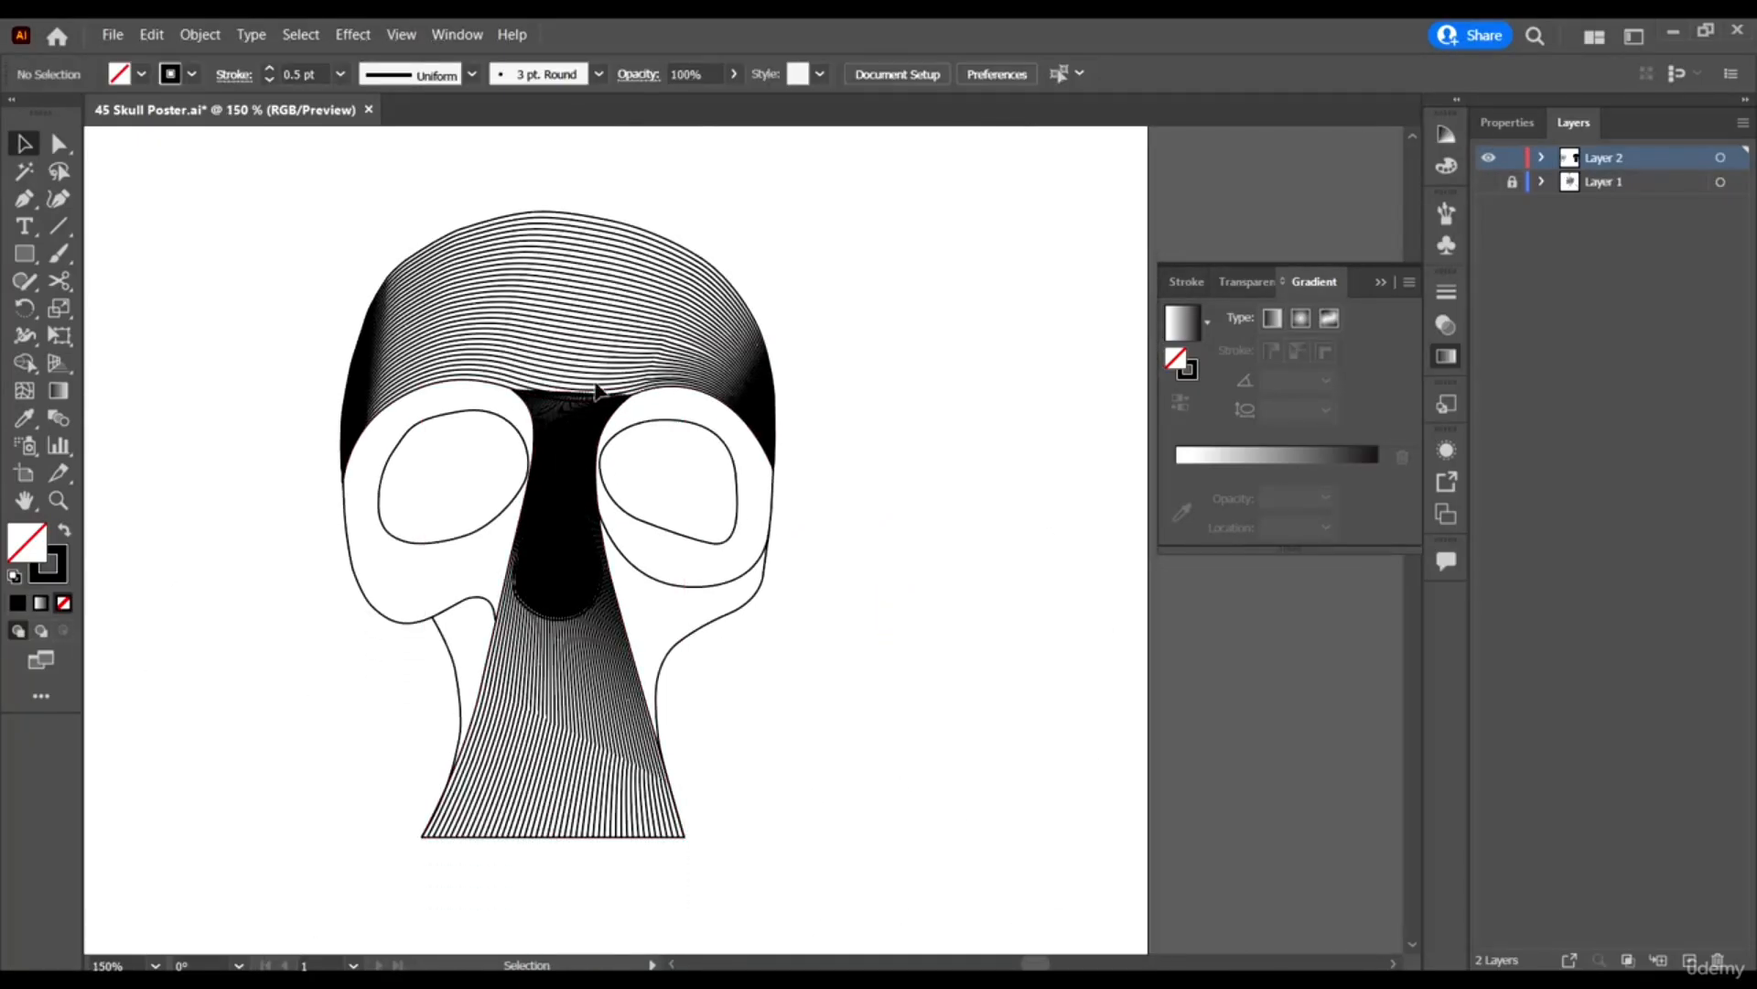
Move the upper end anchor of the nose blend's left curve slightly so it meets the forehead shading's lower outline.
{"action": "scroll", "coordinate": [567, 385], "scroll_direction": "up", "scroll_amount": 5}
{"action": "scroll", "coordinate": [794, 582], "scroll_direction": "up", "scroll_amount": 2}
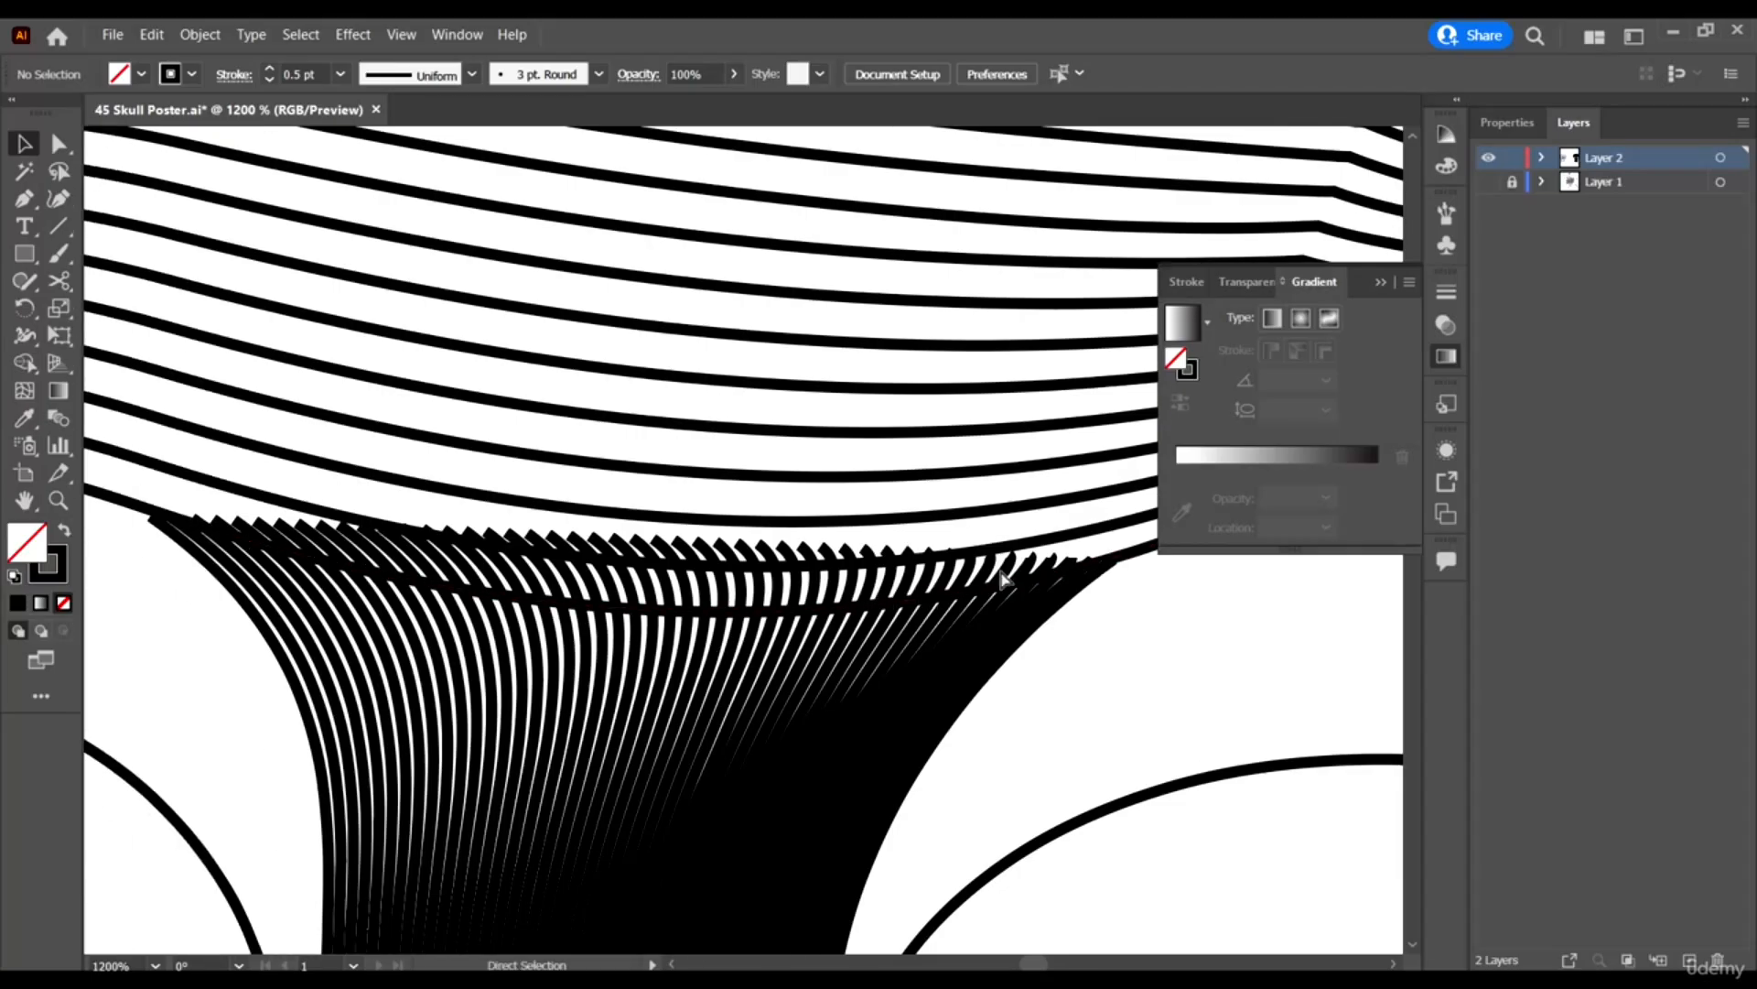
{"action": "scroll", "coordinate": [1095, 612], "scroll_direction": "left", "scroll_amount": 2}
{"action": "scroll", "coordinate": [1062, 586], "scroll_direction": "down", "scroll_amount": 3}
{"action": "left_click", "coordinate": [738, 656]}
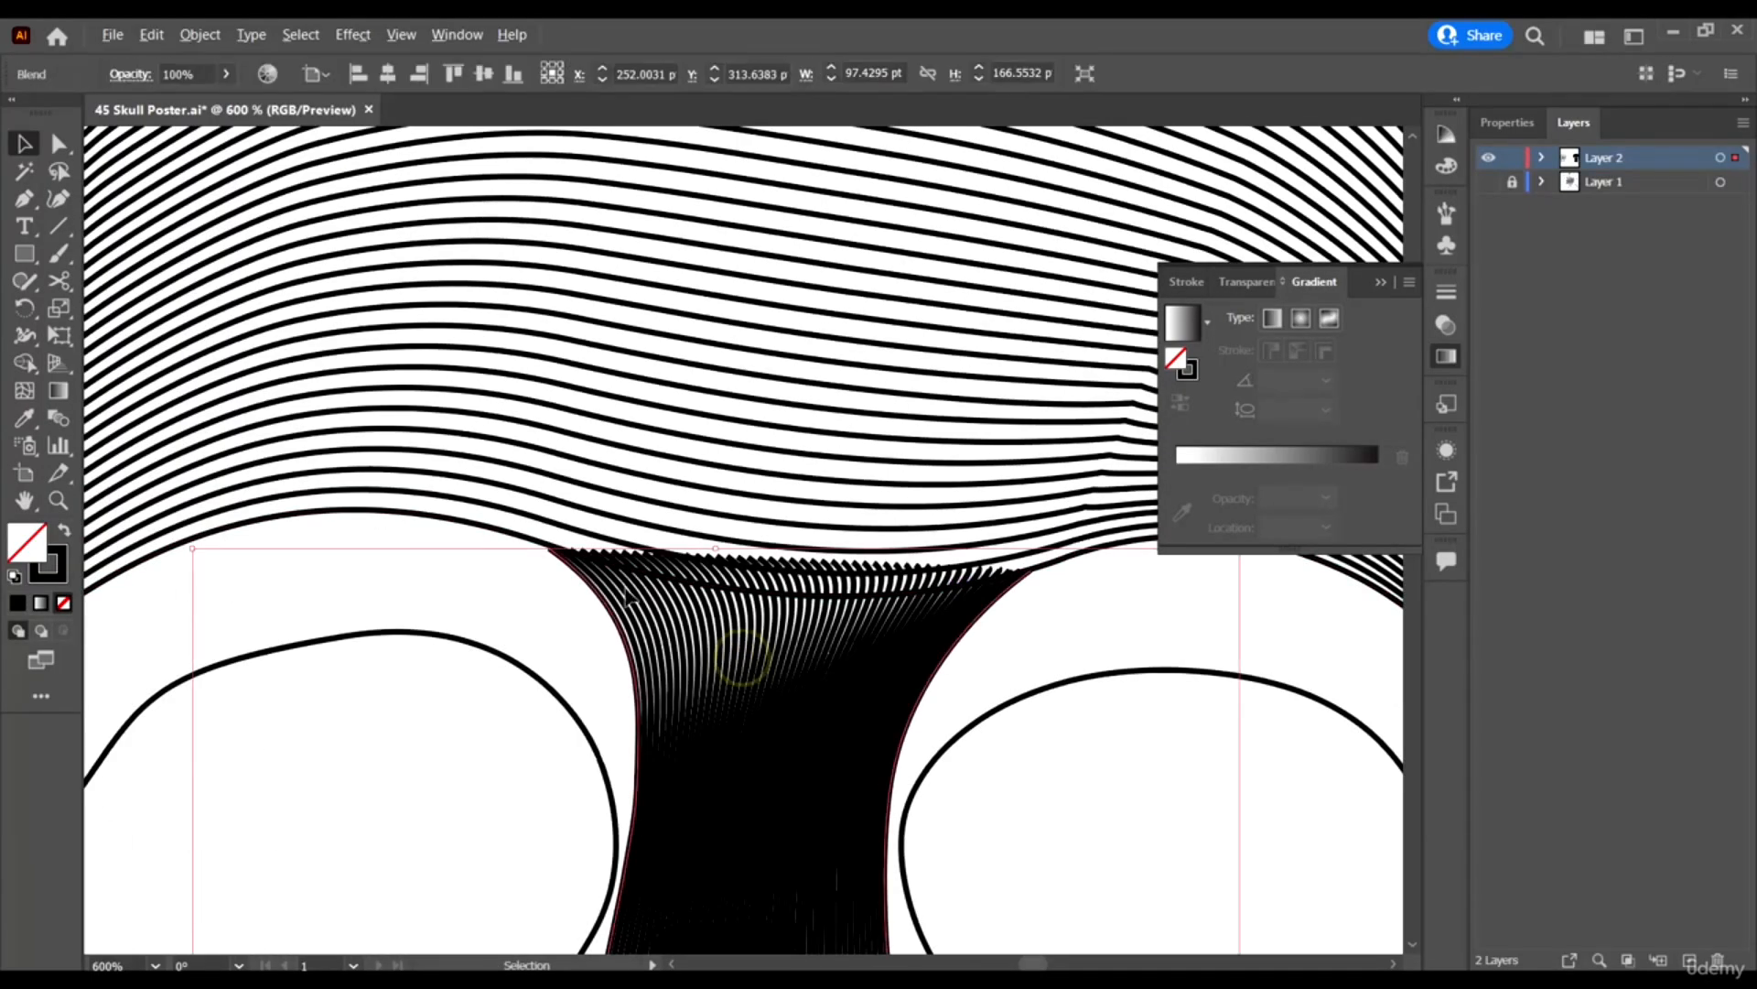
{"action": "scroll", "coordinate": [570, 512], "scroll_direction": "up", "scroll_amount": 3}
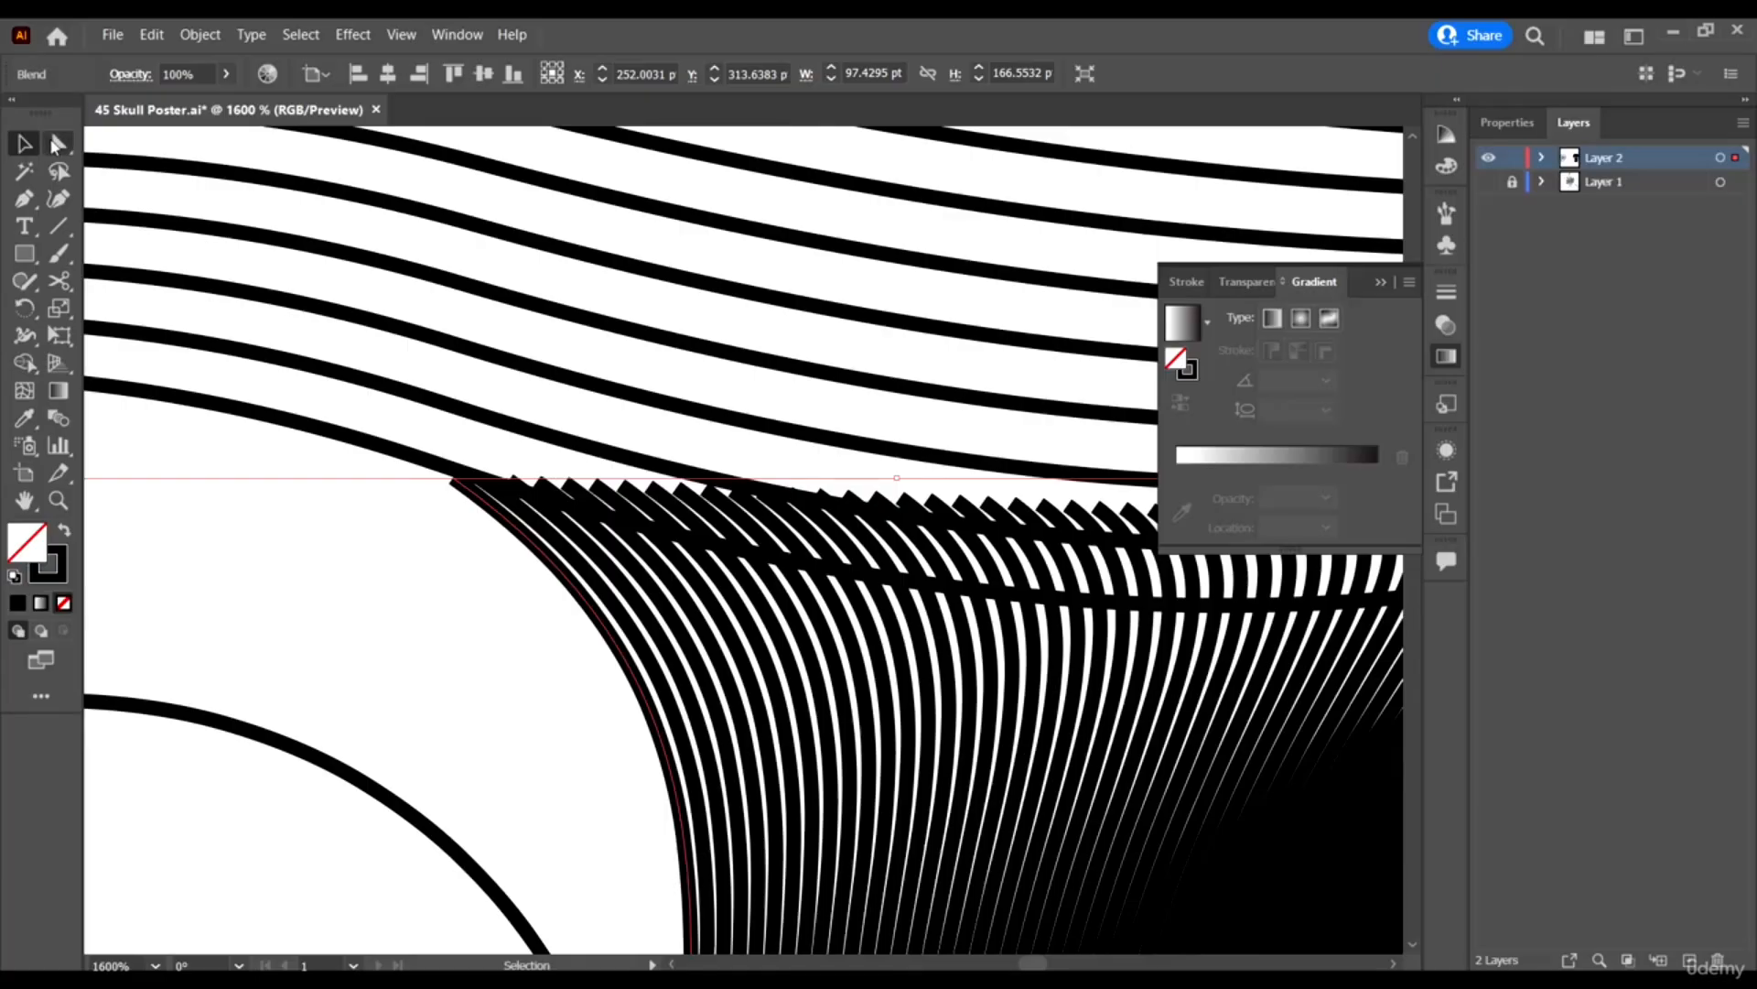
{"action": "left_click", "coordinate": [56, 143]}
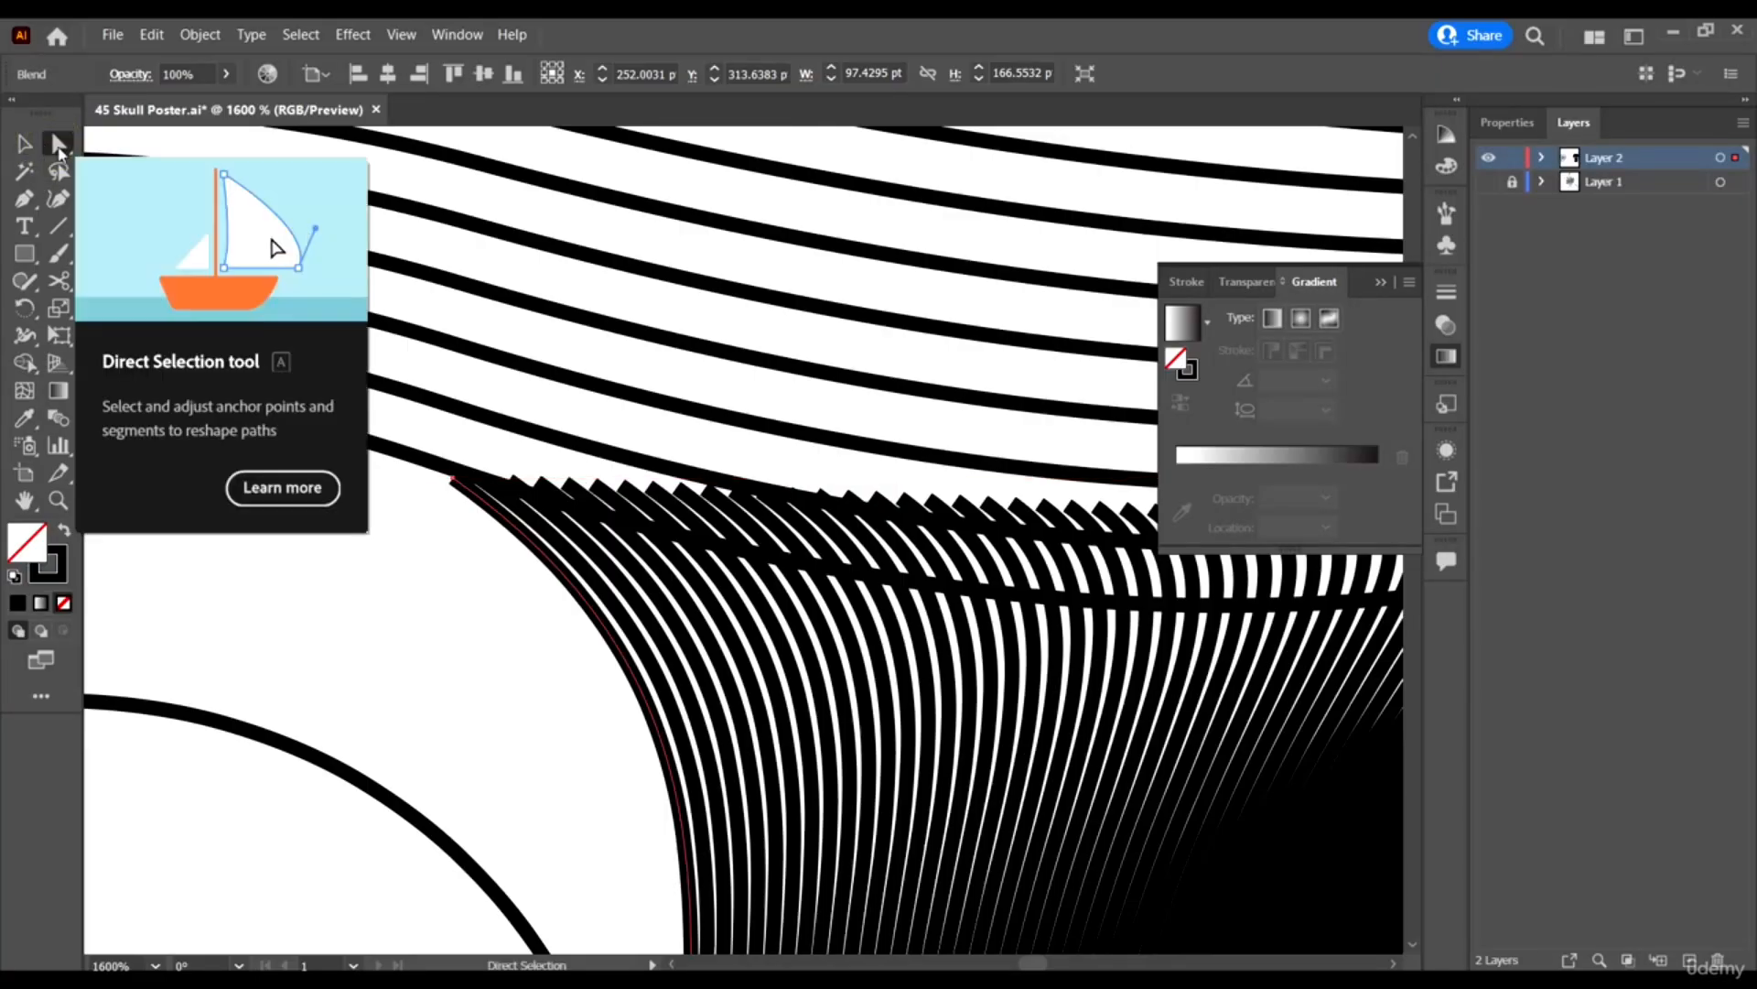
{"action": "left_click", "coordinate": [453, 479]}
{"action": "scroll", "coordinate": [453, 479], "scroll_direction": "up", "scroll_amount": 3}
{"action": "left_click_drag", "start_coordinate": [489, 468], "coordinate": [495, 441]}
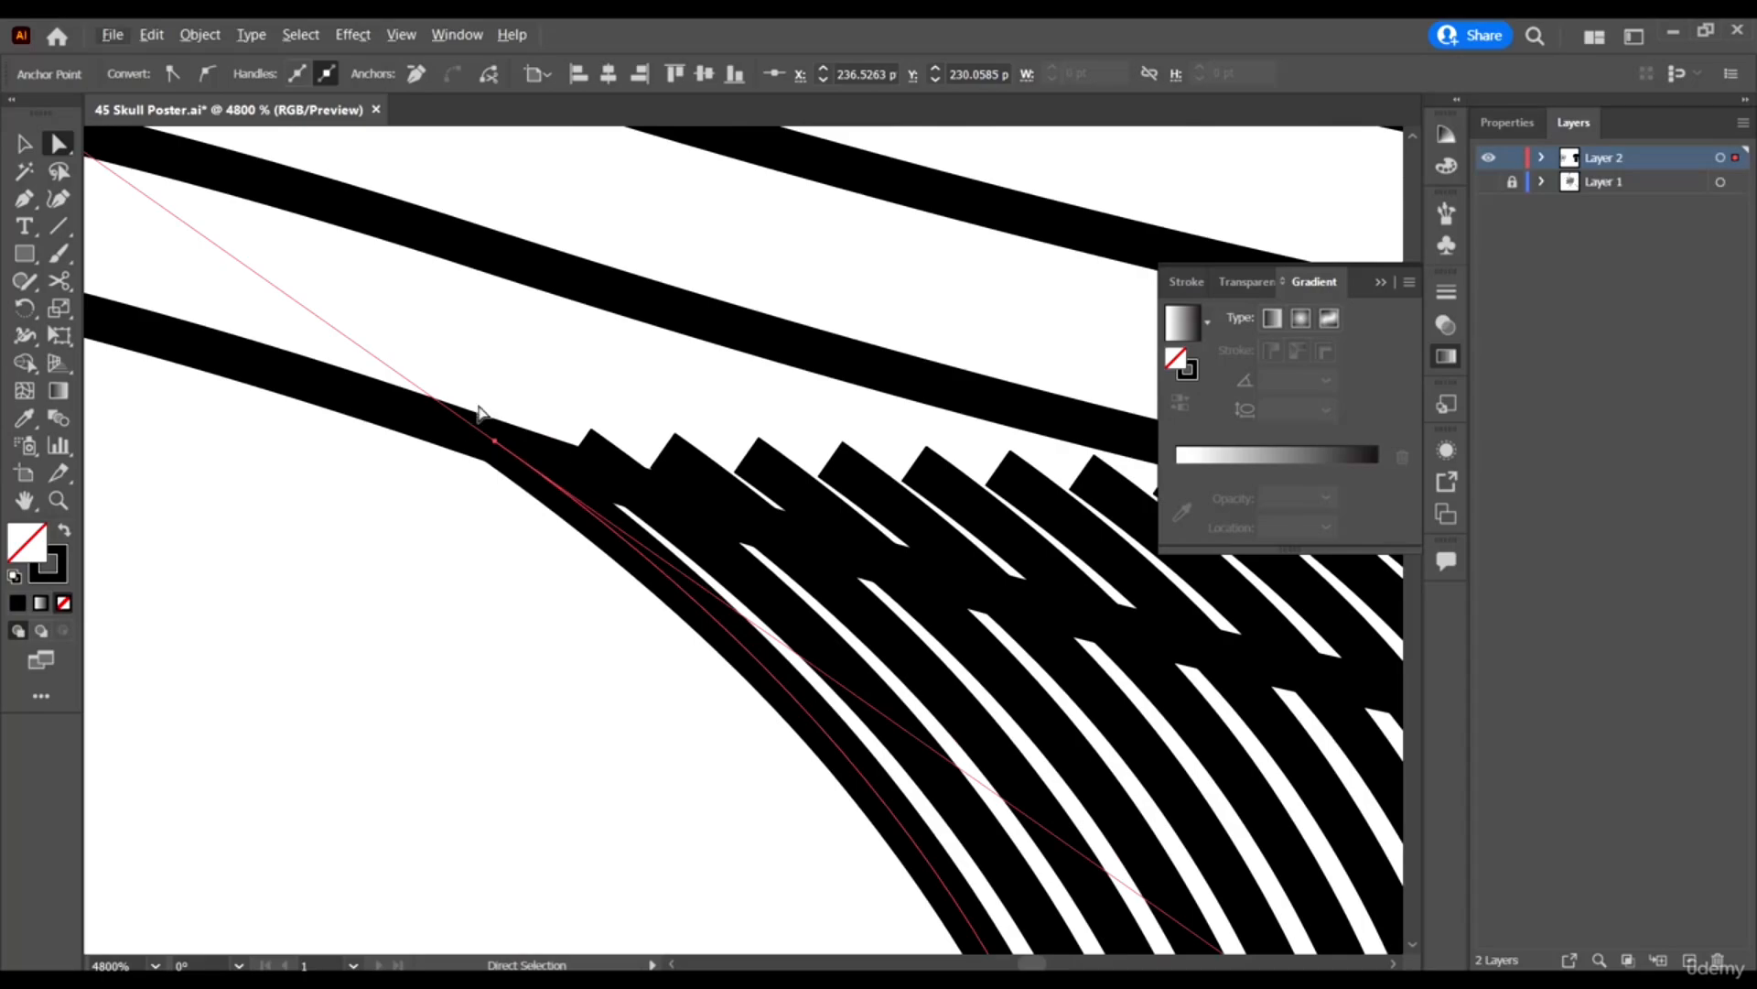
Move the upper end anchor of the nose blend's right curve up onto the forehead shading's lower outline.
{"action": "scroll", "coordinate": [431, 421], "scroll_direction": "down", "scroll_amount": 5}
{"action": "scroll", "coordinate": [784, 490], "scroll_direction": "down", "scroll_amount": 2}
{"action": "scroll", "coordinate": [787, 469], "scroll_direction": "up", "scroll_amount": 4}
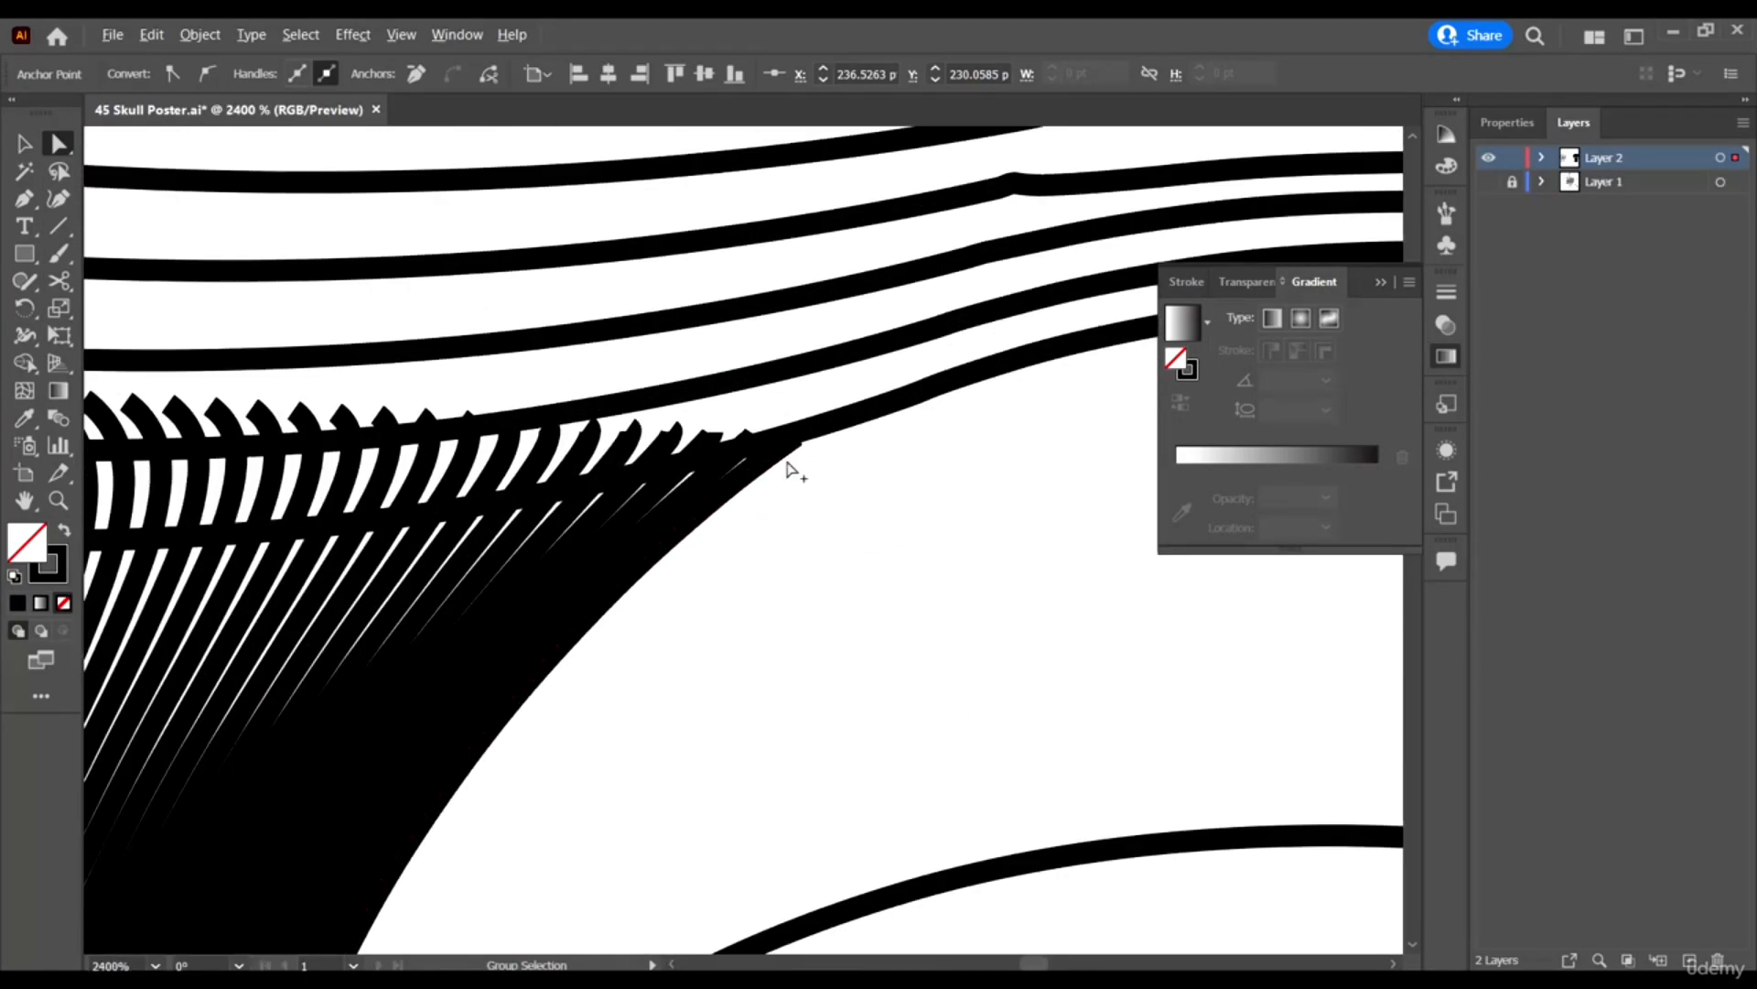
{"action": "scroll", "coordinate": [787, 469], "scroll_direction": "up", "scroll_amount": 3}
{"action": "left_click_drag", "start_coordinate": [720, 420], "coordinate": [772, 384]}
{"action": "scroll", "coordinate": [835, 376], "scroll_direction": "down", "scroll_amount": 12}
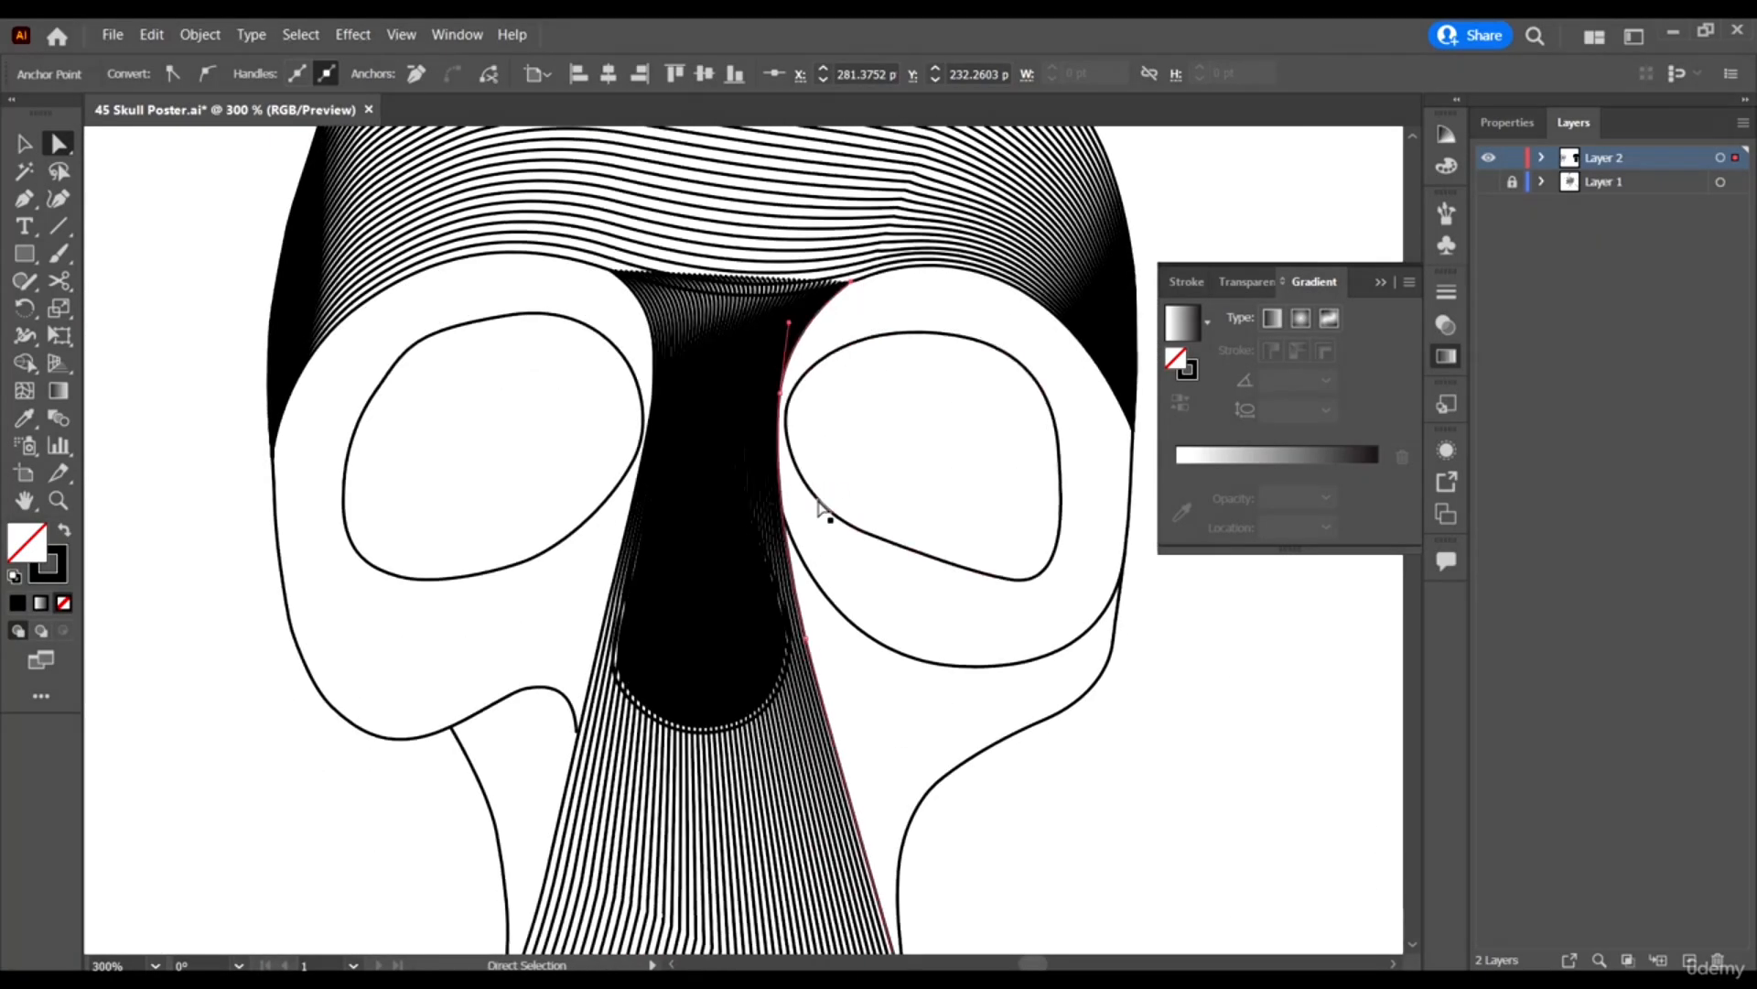
Try converting the lower middle anchor of the nose blend's right curve to a smooth point.
{"action": "scroll", "coordinate": [829, 626], "scroll_direction": "up", "scroll_amount": 5}
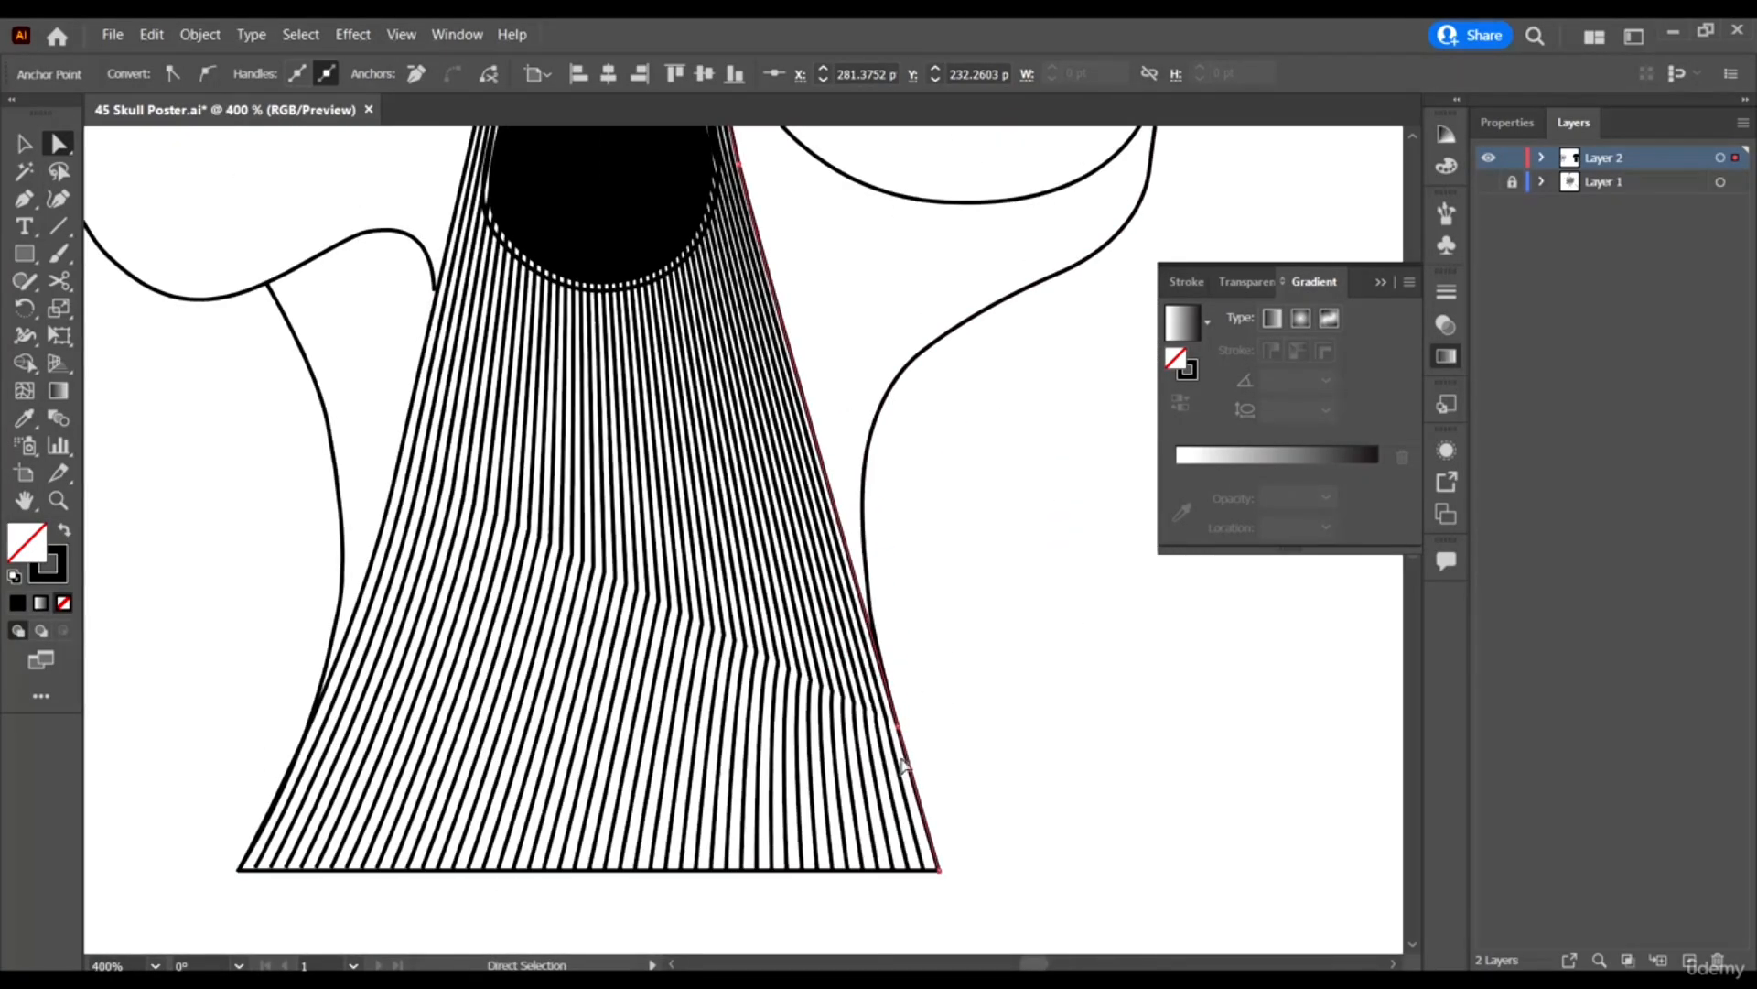
{"action": "scroll", "coordinate": [903, 765], "scroll_direction": "up", "scroll_amount": 3}
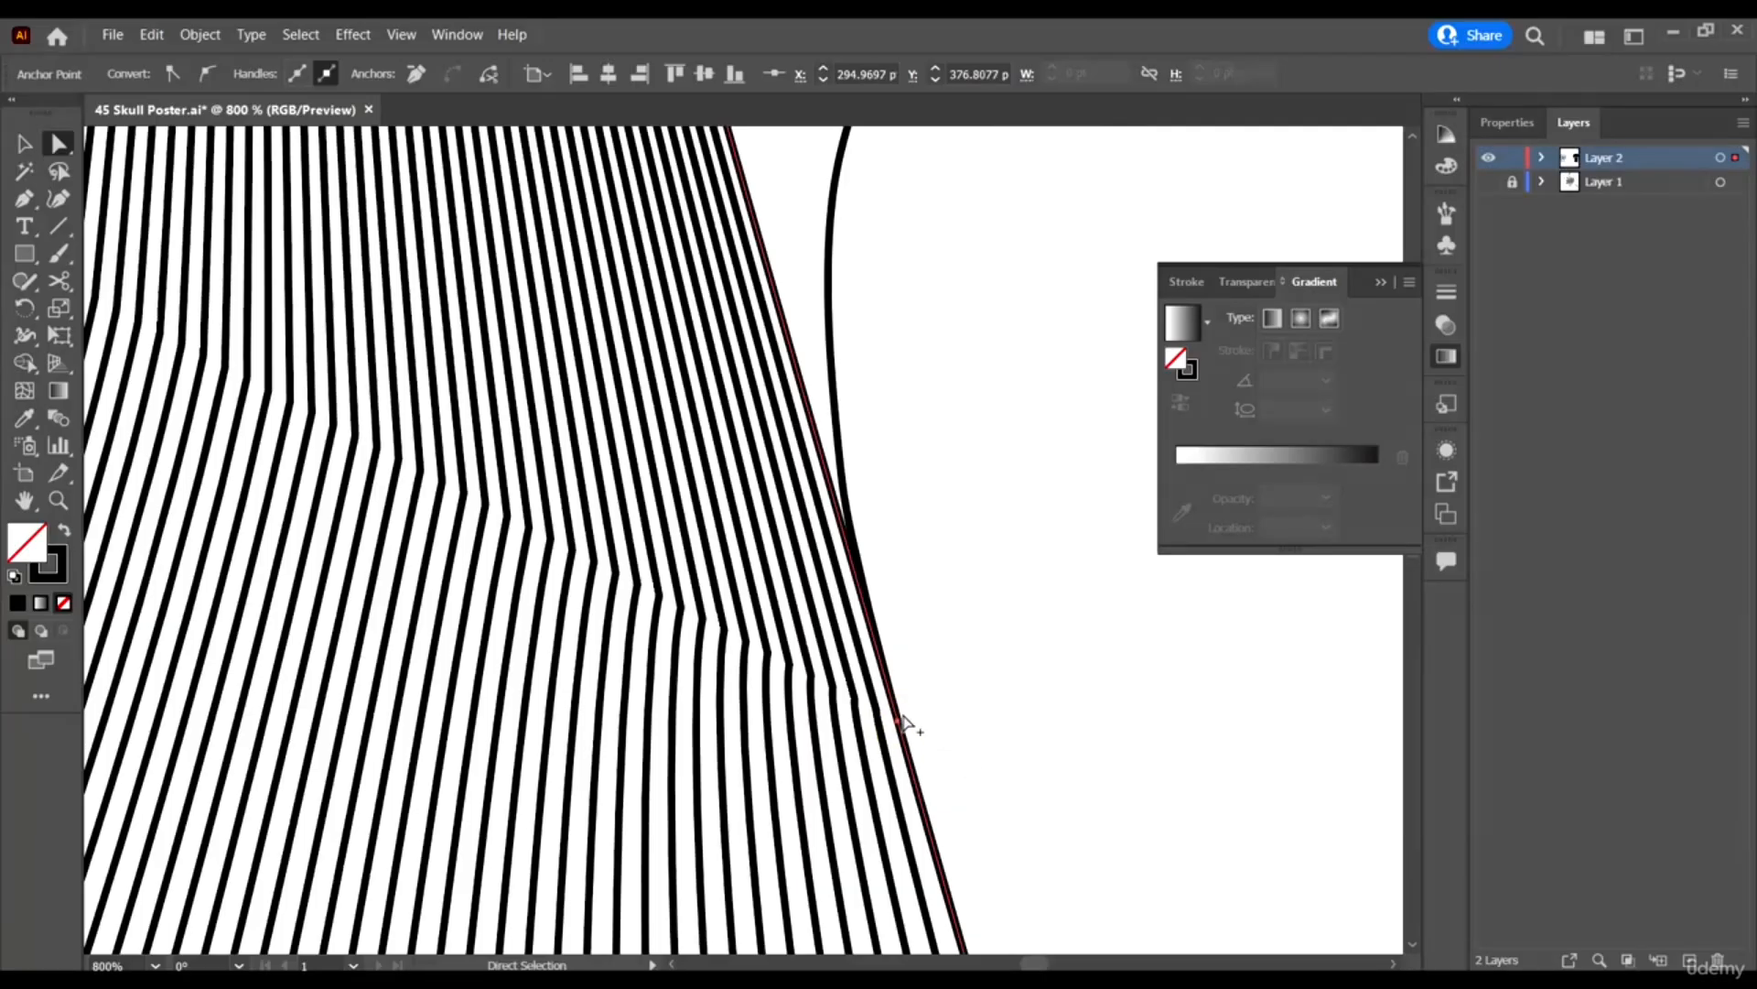
{"action": "key", "text": "ctrl+minus"}
{"action": "left_click", "coordinate": [201, 77]}
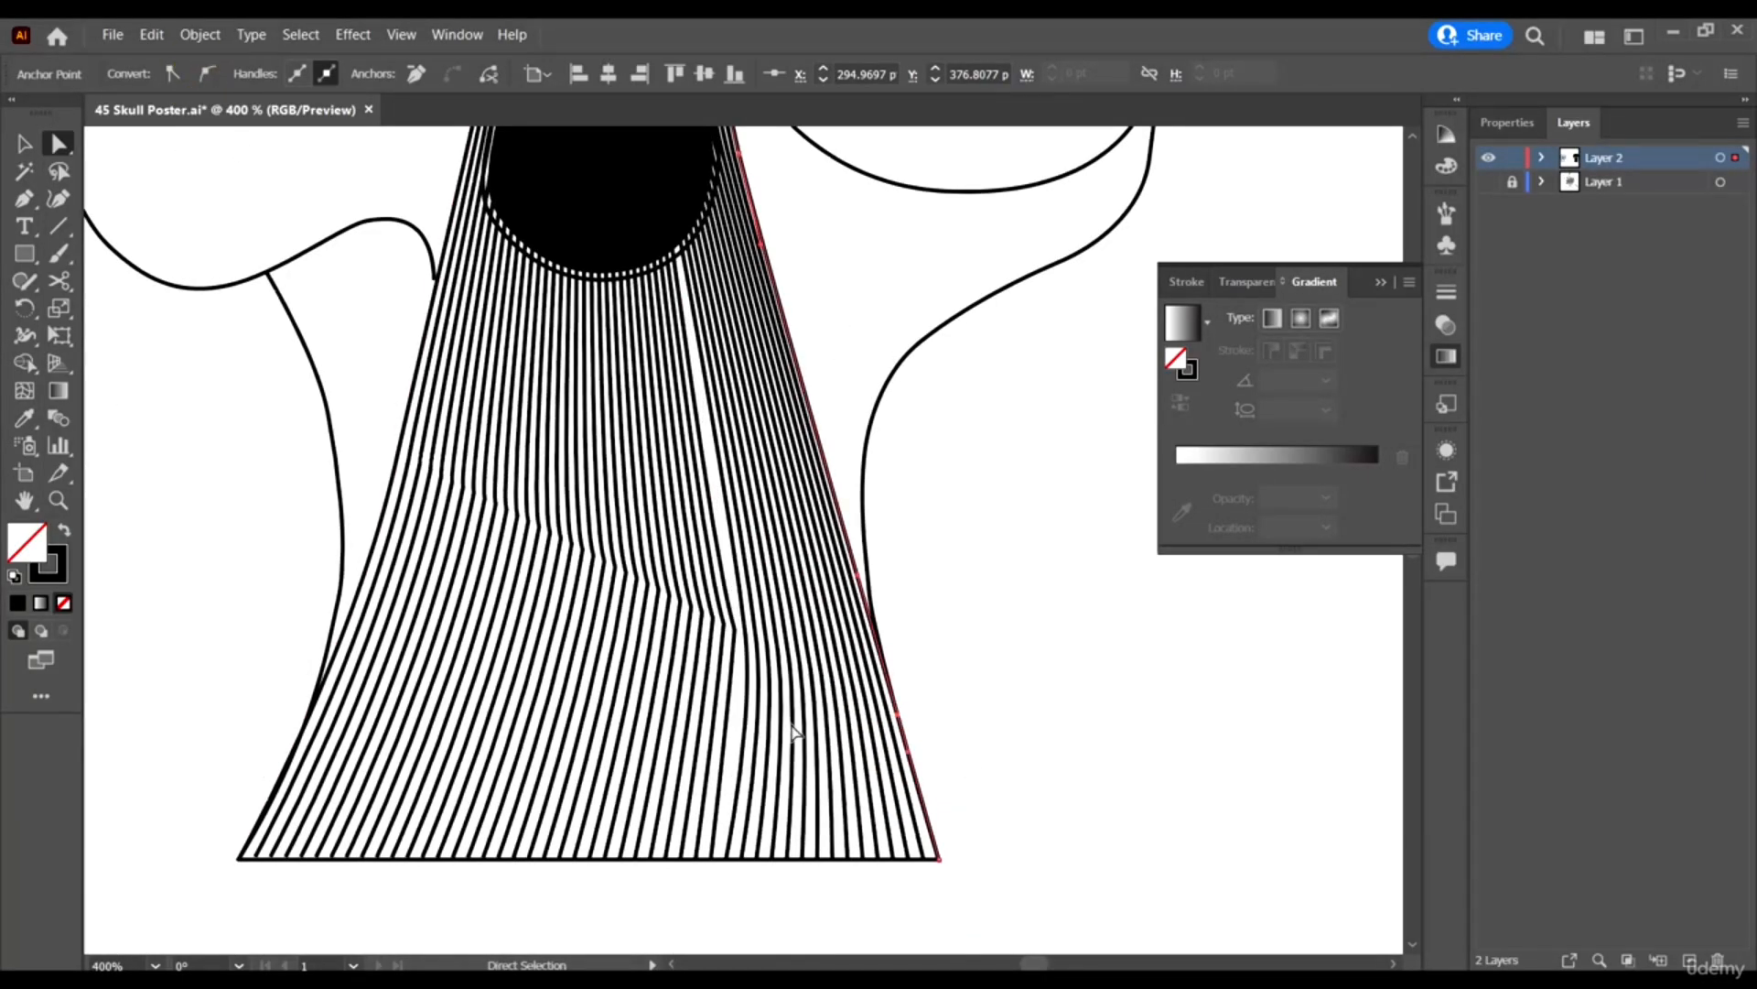
{"action": "scroll", "coordinate": [906, 741], "scroll_direction": "up", "scroll_amount": 2}
{"action": "scroll", "coordinate": [836, 561], "scroll_direction": "up", "scroll_amount": 4}
{"action": "scroll", "coordinate": [380, 492], "scroll_direction": "down", "scroll_amount": 6}
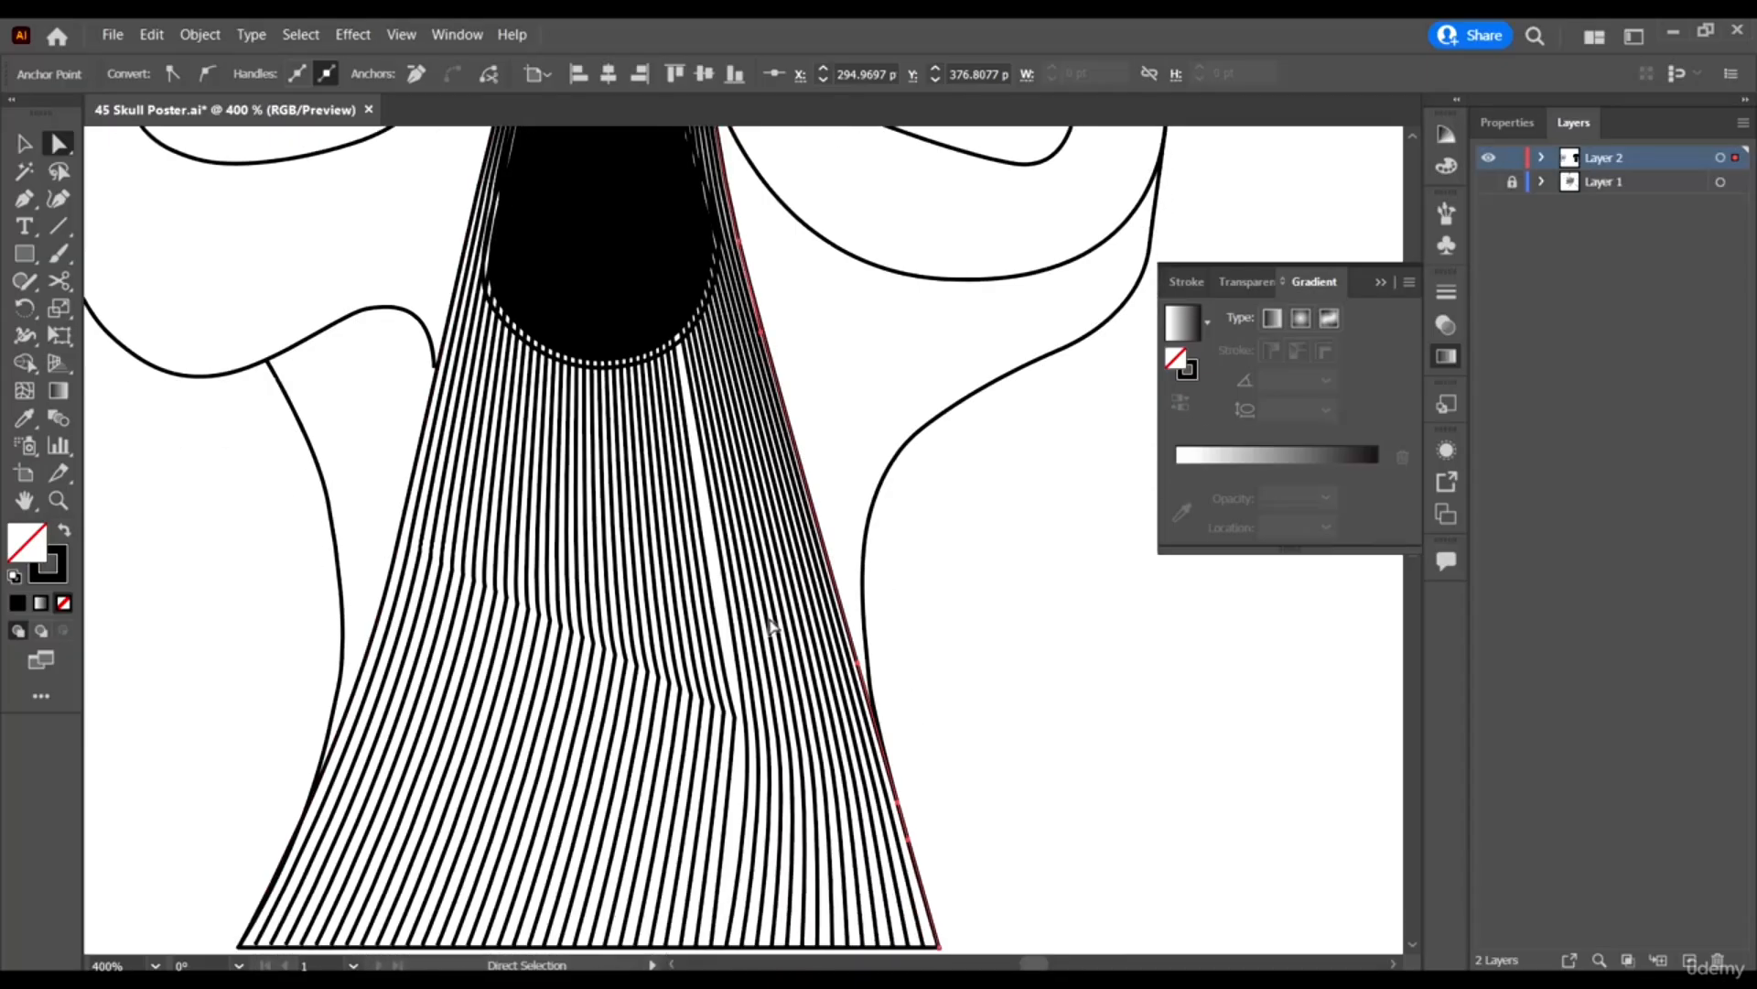
Try shortening the lower handle of the left curve's middle anchor, undo it and the smooth-point conversion, and deselect everything.
{"action": "left_click", "coordinate": [541, 528]}
{"action": "left_click", "coordinate": [398, 452]}
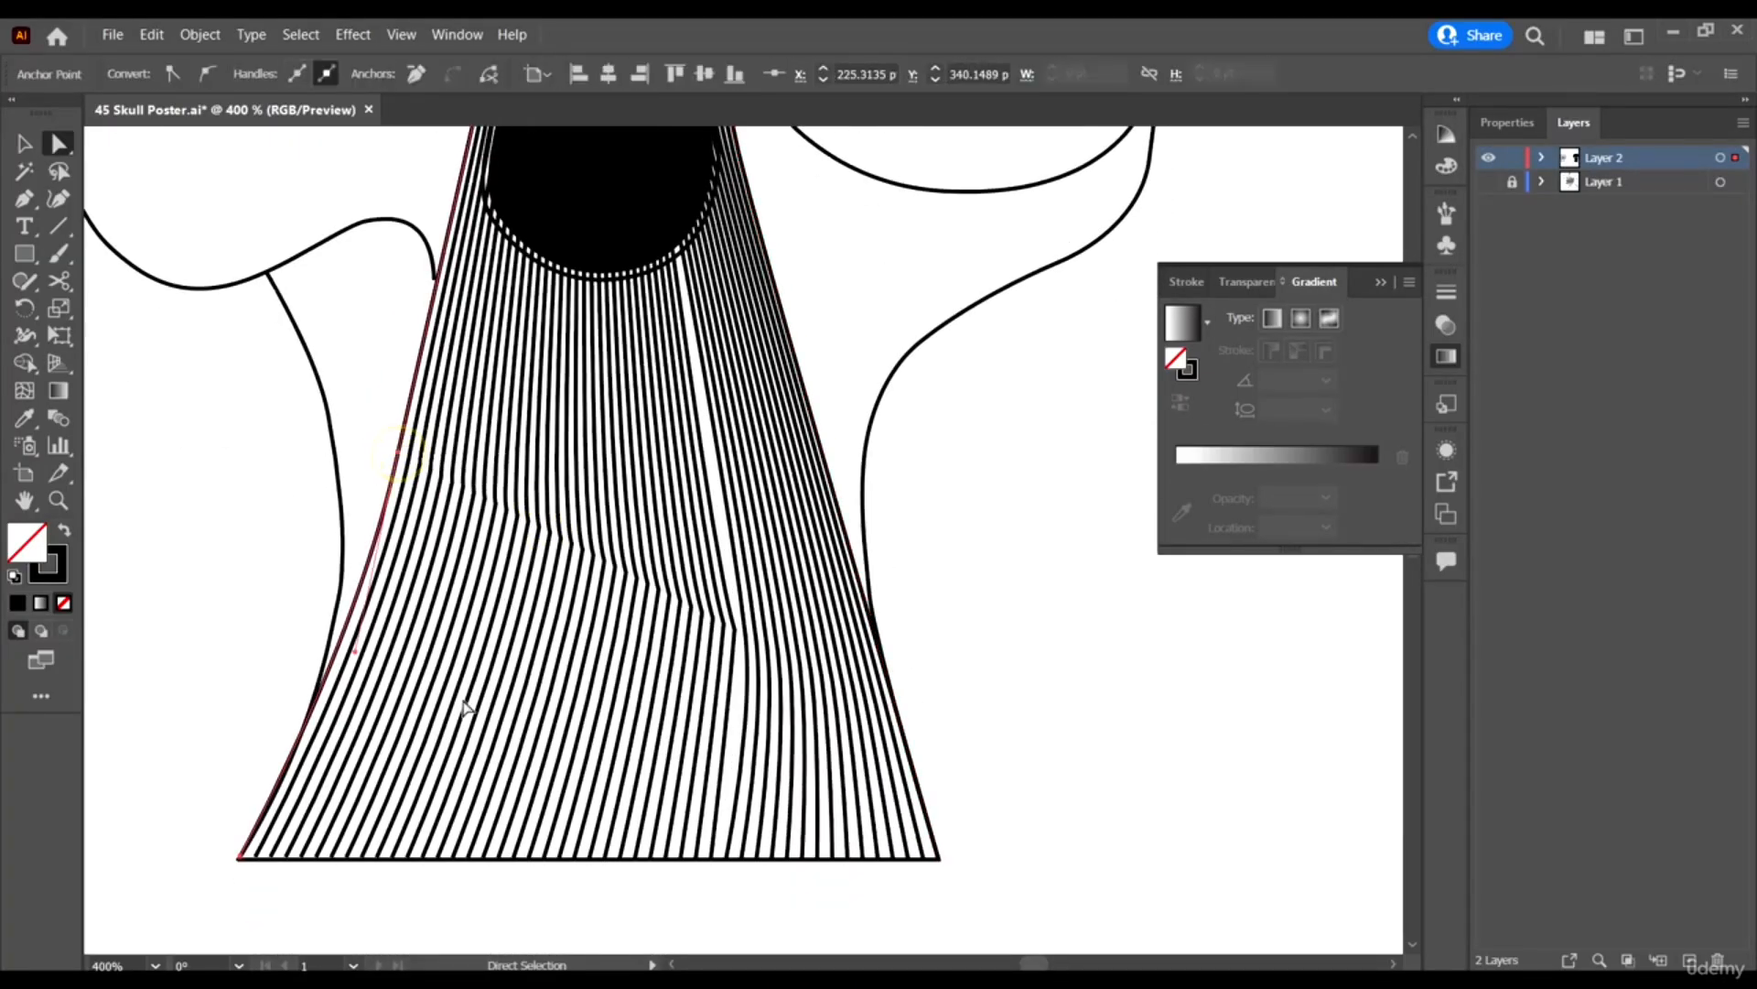
{"action": "left_click_drag", "start_coordinate": [356, 650], "coordinate": [369, 570]}
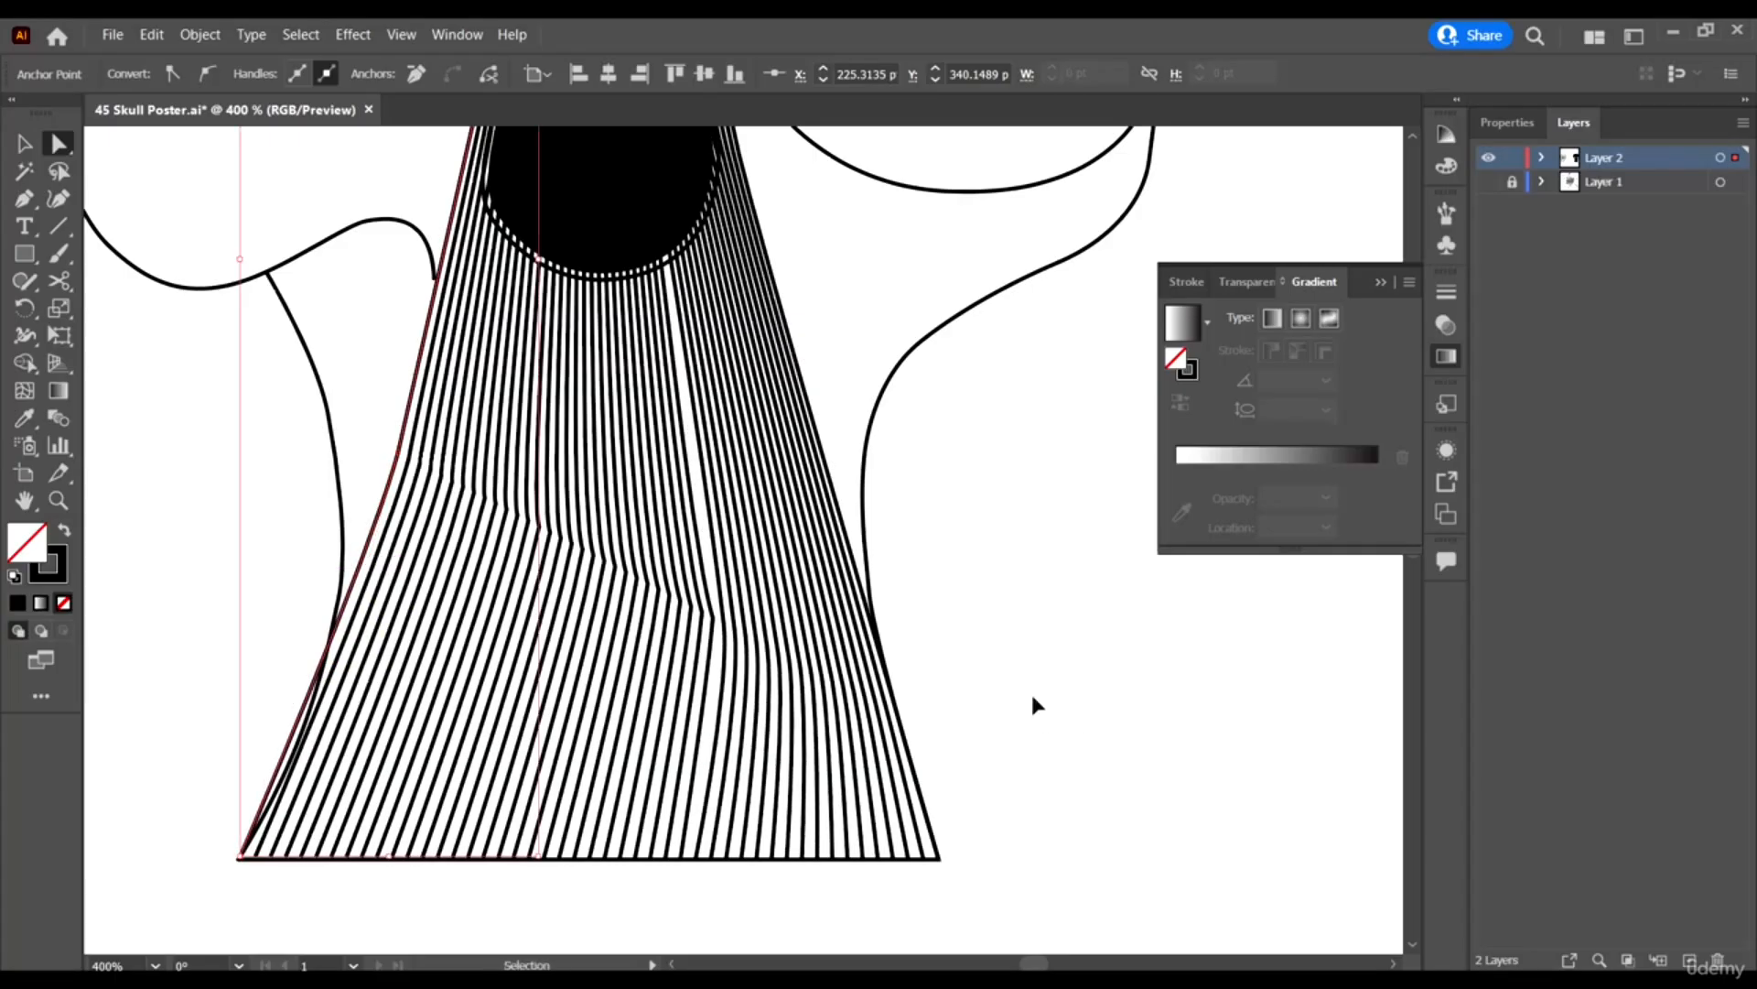
{"action": "key", "text": "ctrl+z"}
{"action": "key", "text": "ctrl+z"}
{"action": "left_click", "coordinate": [891, 756]}
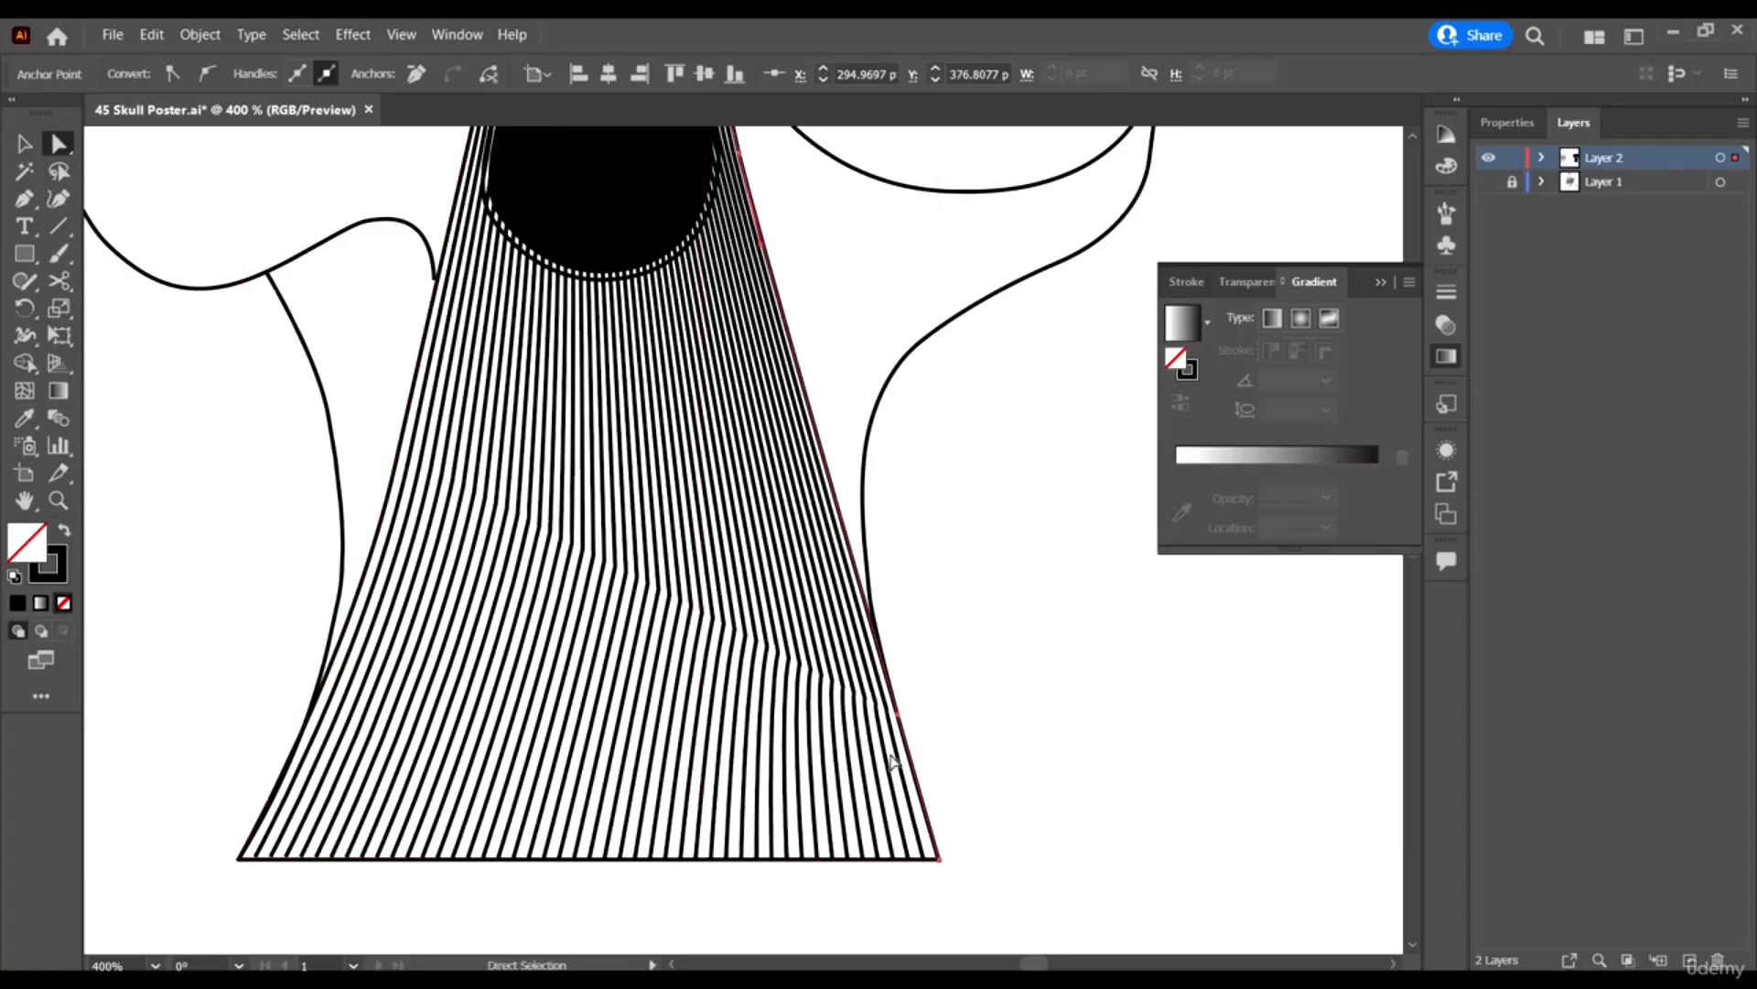
{"action": "scroll", "coordinate": [741, 700], "scroll_direction": "down", "scroll_amount": 2}
{"action": "left_click", "coordinate": [918, 726]}
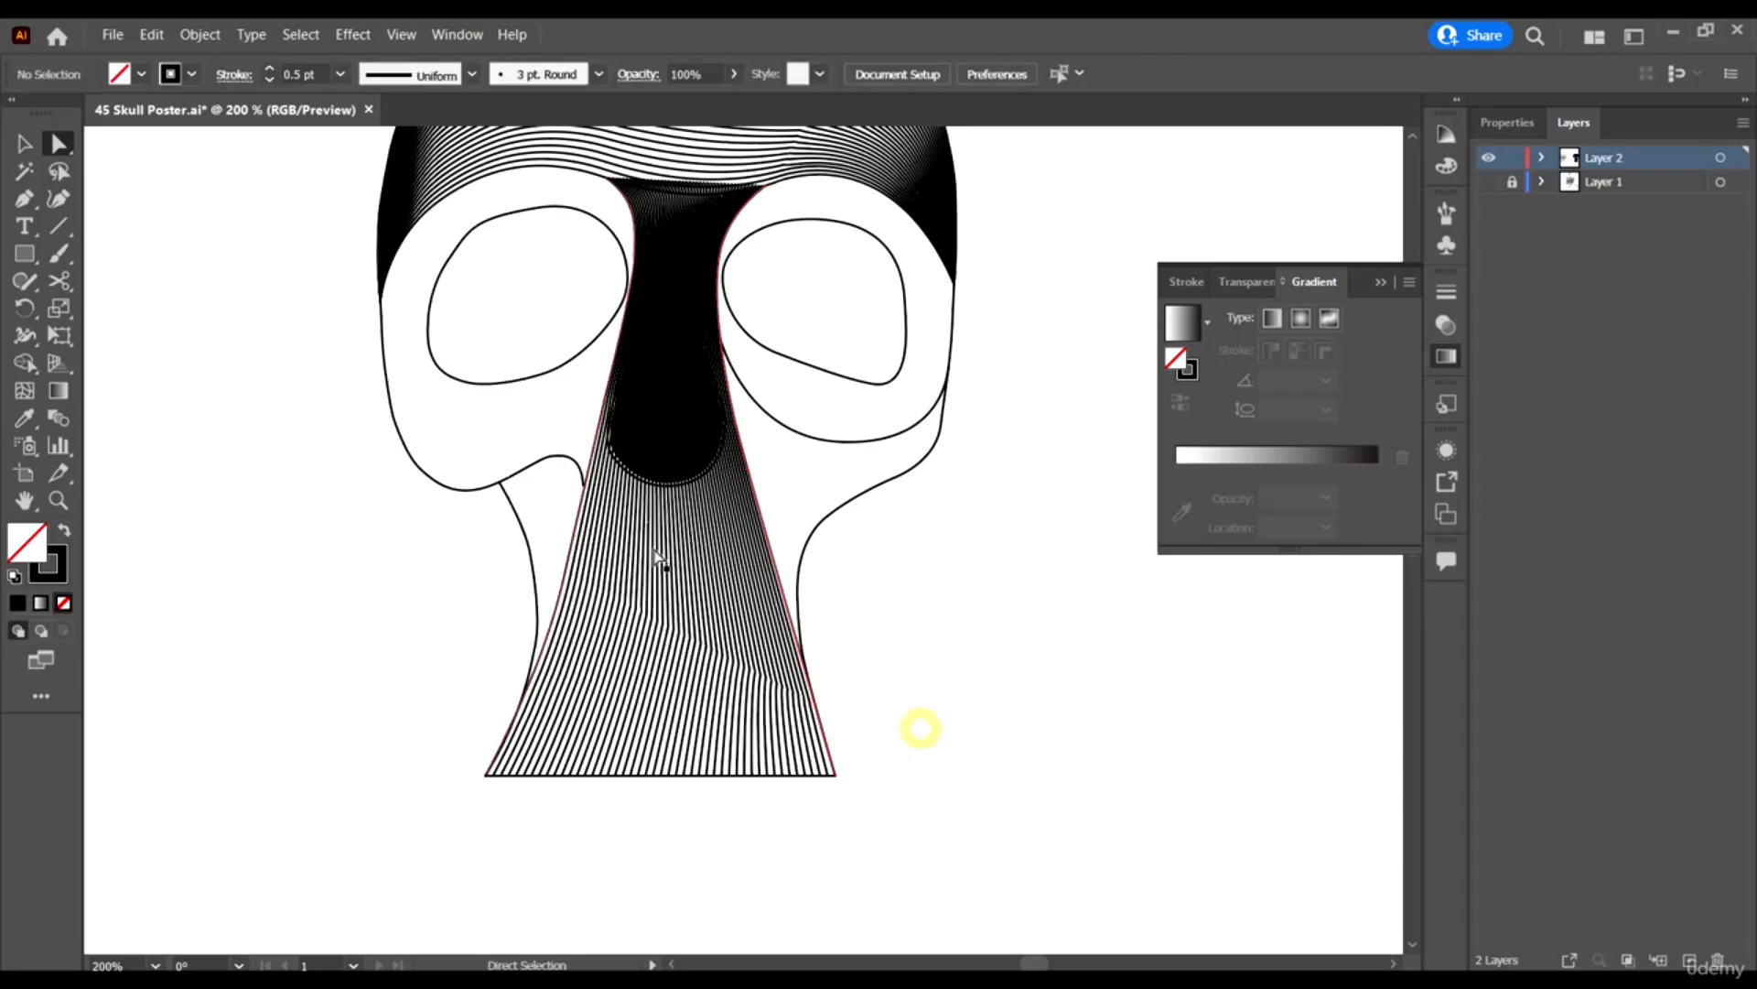
{"action": "scroll", "coordinate": [530, 706], "scroll_direction": "up", "scroll_amount": 2}
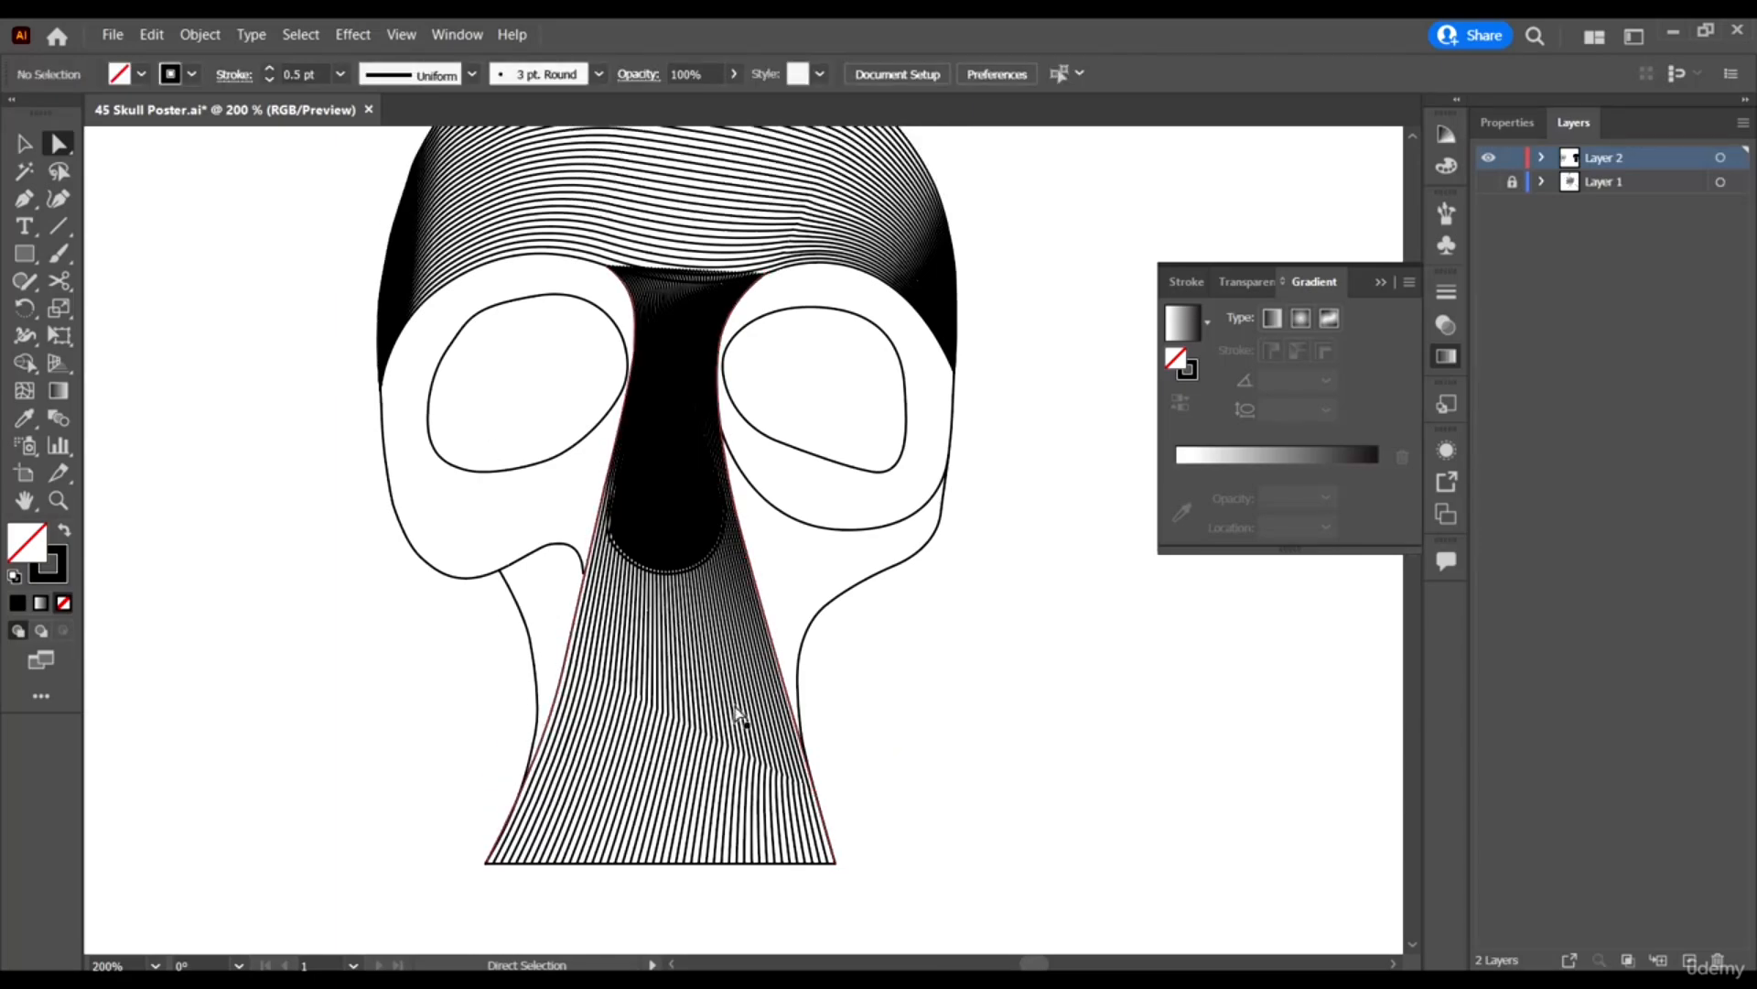
Expand the forehead blend into editable paths with Object, Fill and Stroke included.
{"action": "left_click", "coordinate": [24, 143]}
{"action": "scroll", "coordinate": [619, 247], "scroll_direction": "up", "scroll_amount": 1}
{"action": "left_click", "coordinate": [628, 243]}
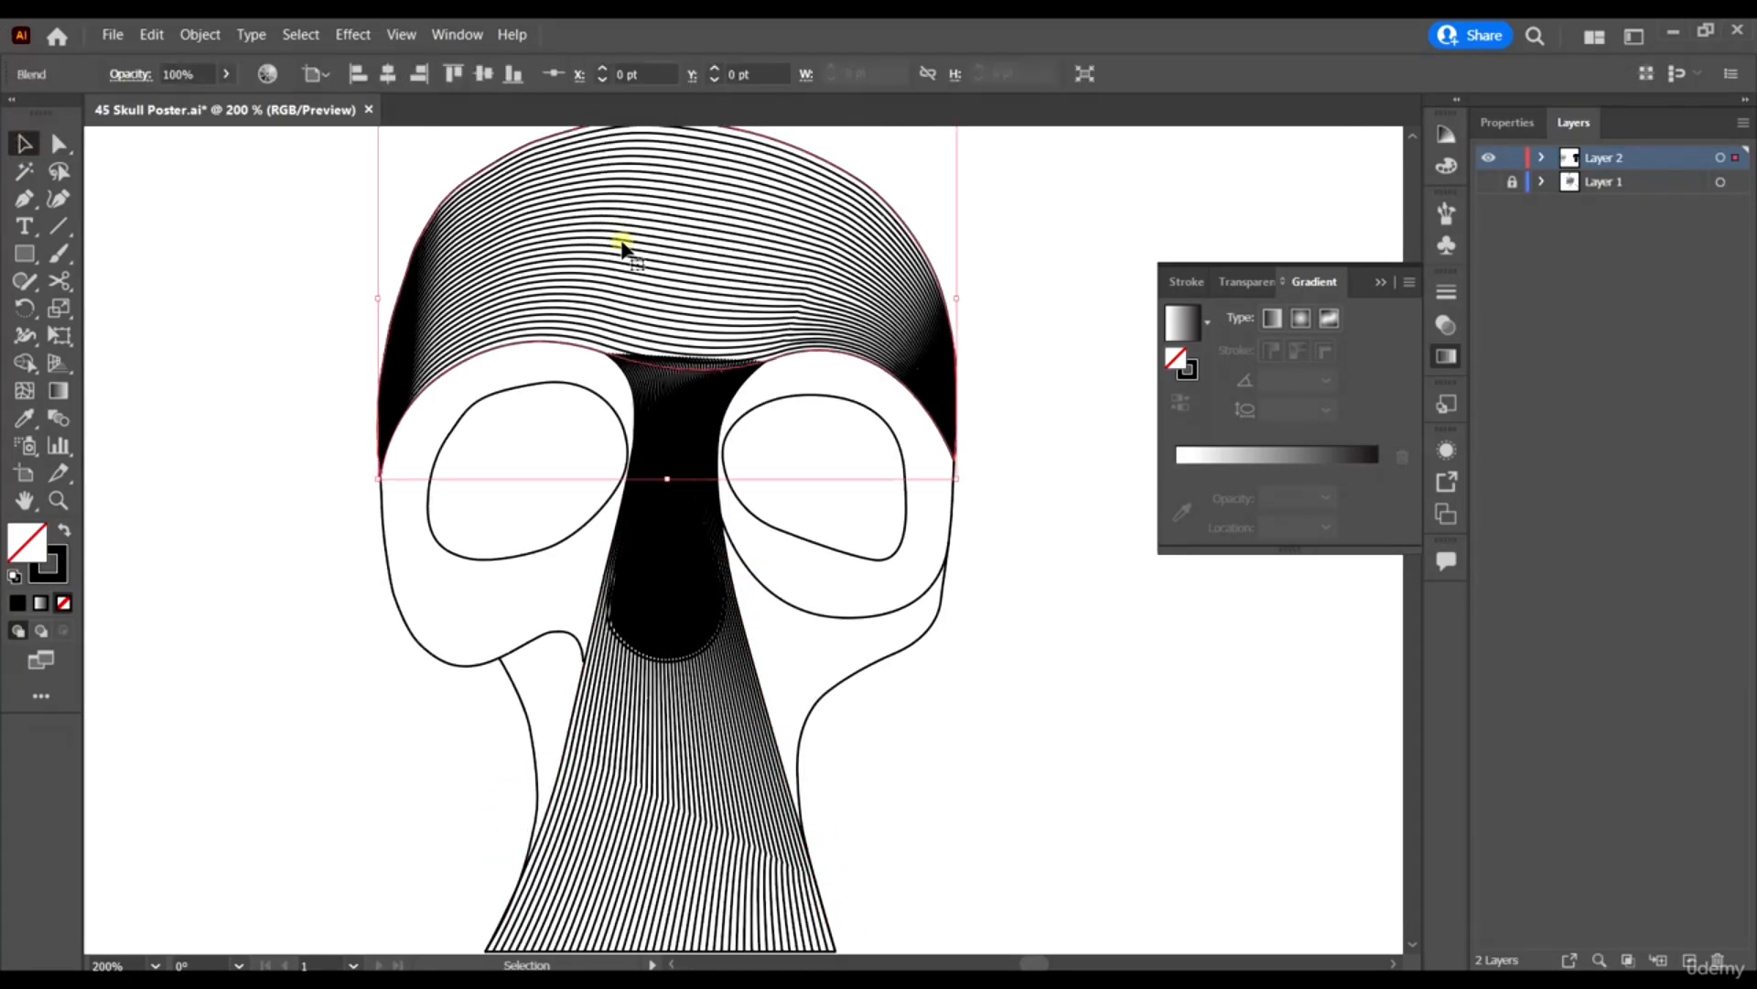
{"action": "left_click", "coordinate": [1503, 123]}
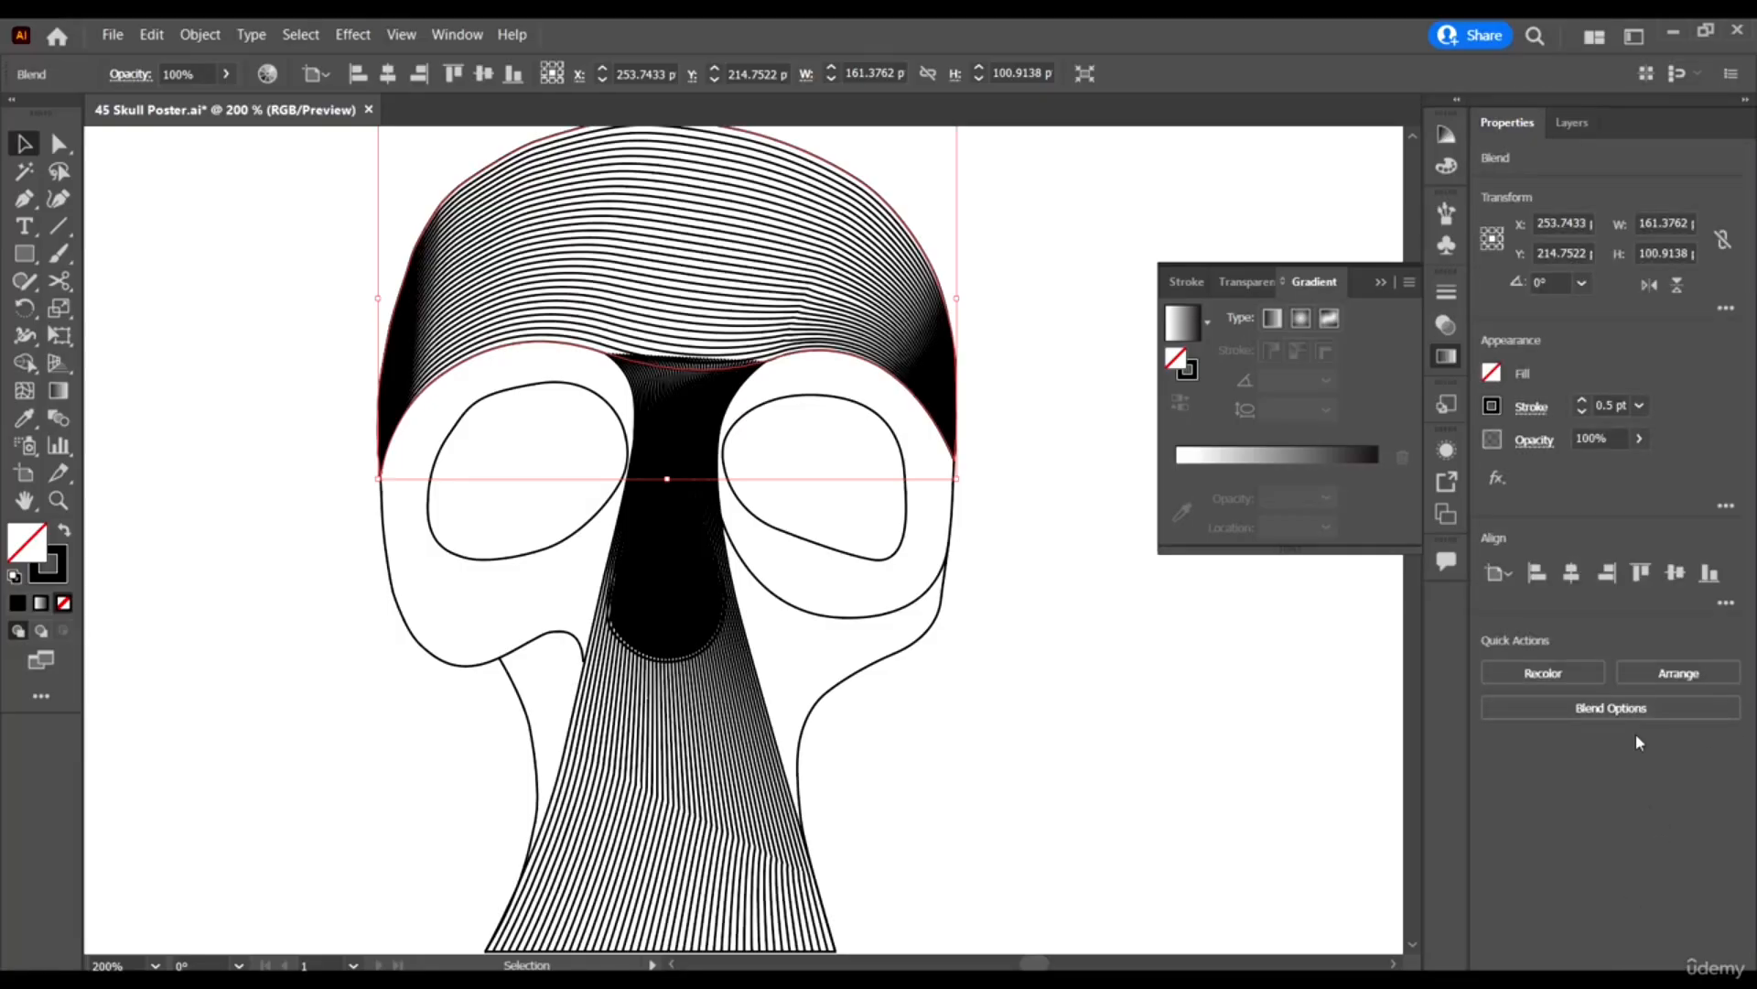
{"action": "left_click", "coordinate": [198, 36]}
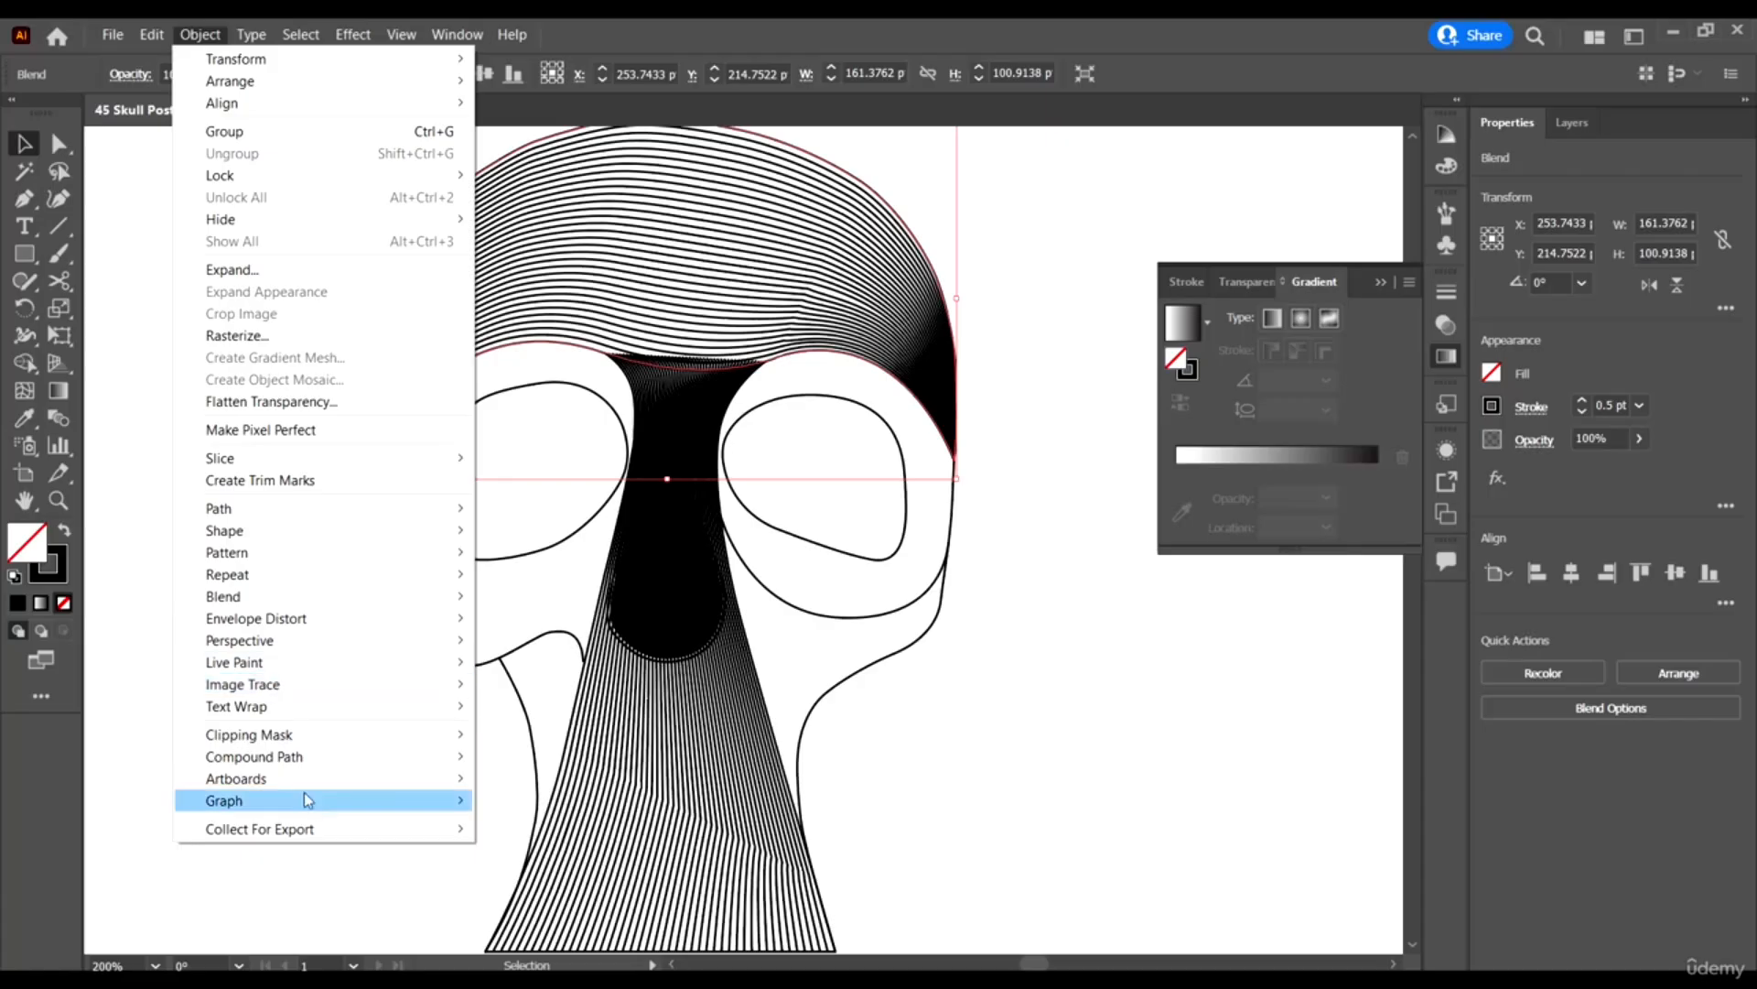
{"action": "left_click", "coordinate": [233, 269]}
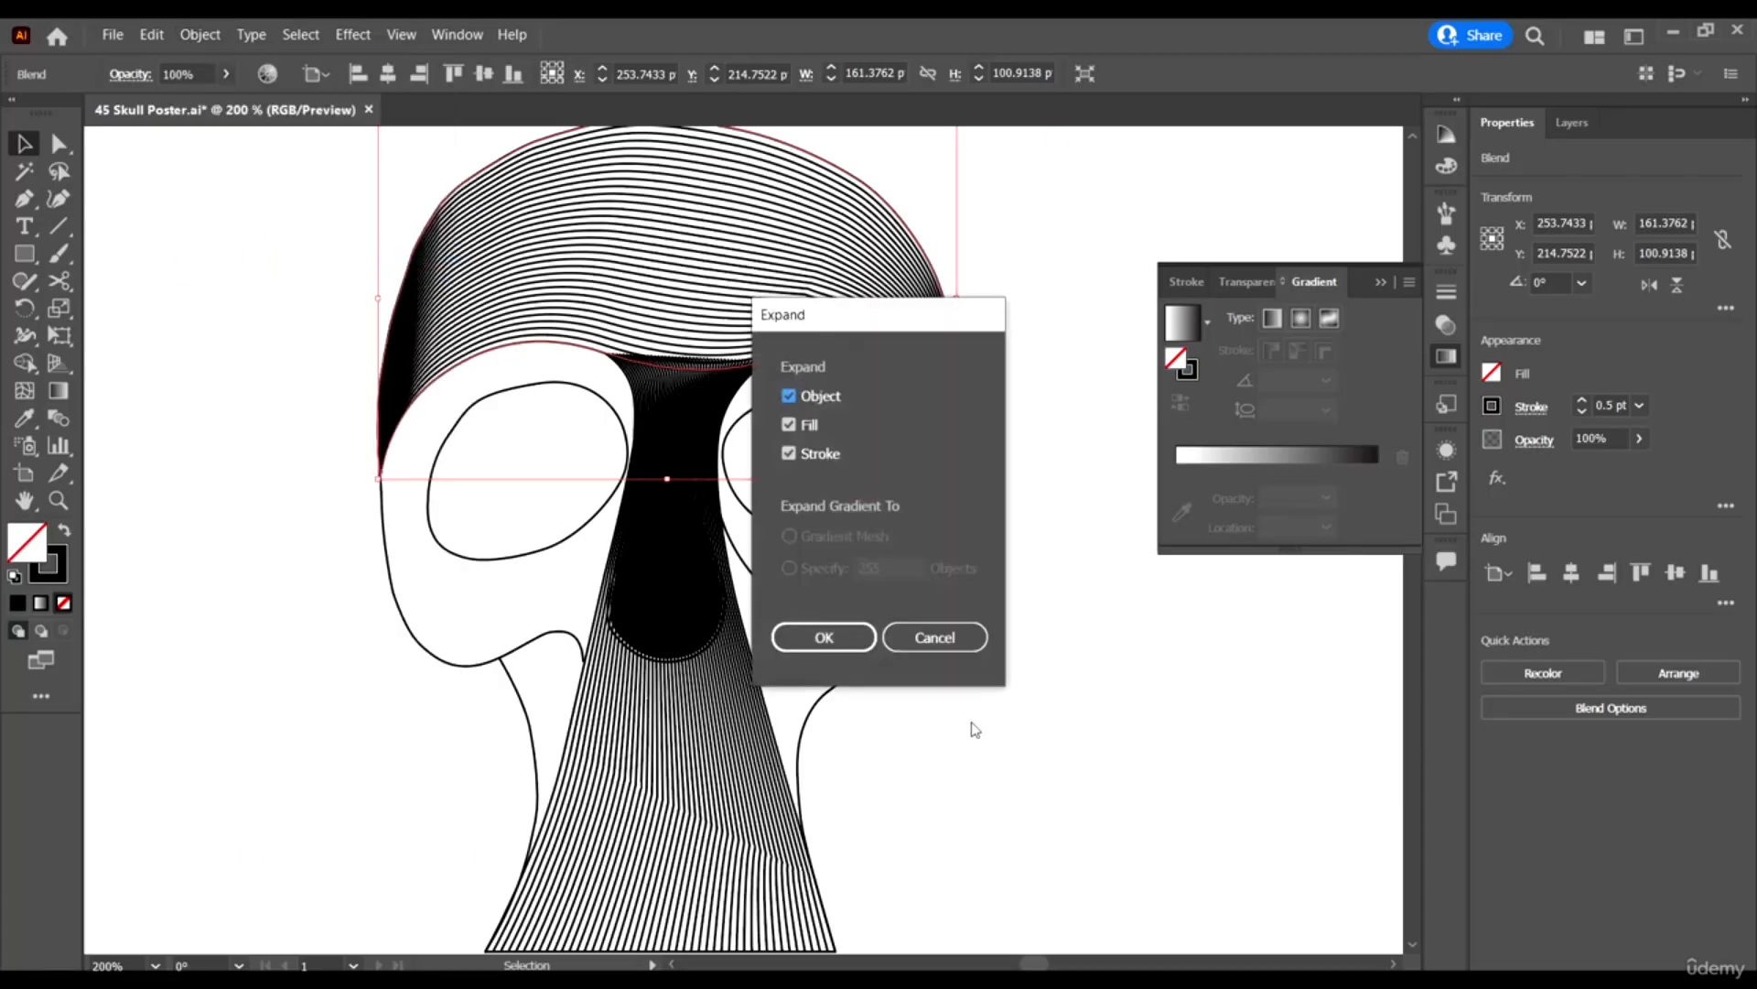
{"action": "left_click", "coordinate": [823, 638]}
{"action": "scroll", "coordinate": [705, 279], "scroll_direction": "up", "scroll_amount": 4}
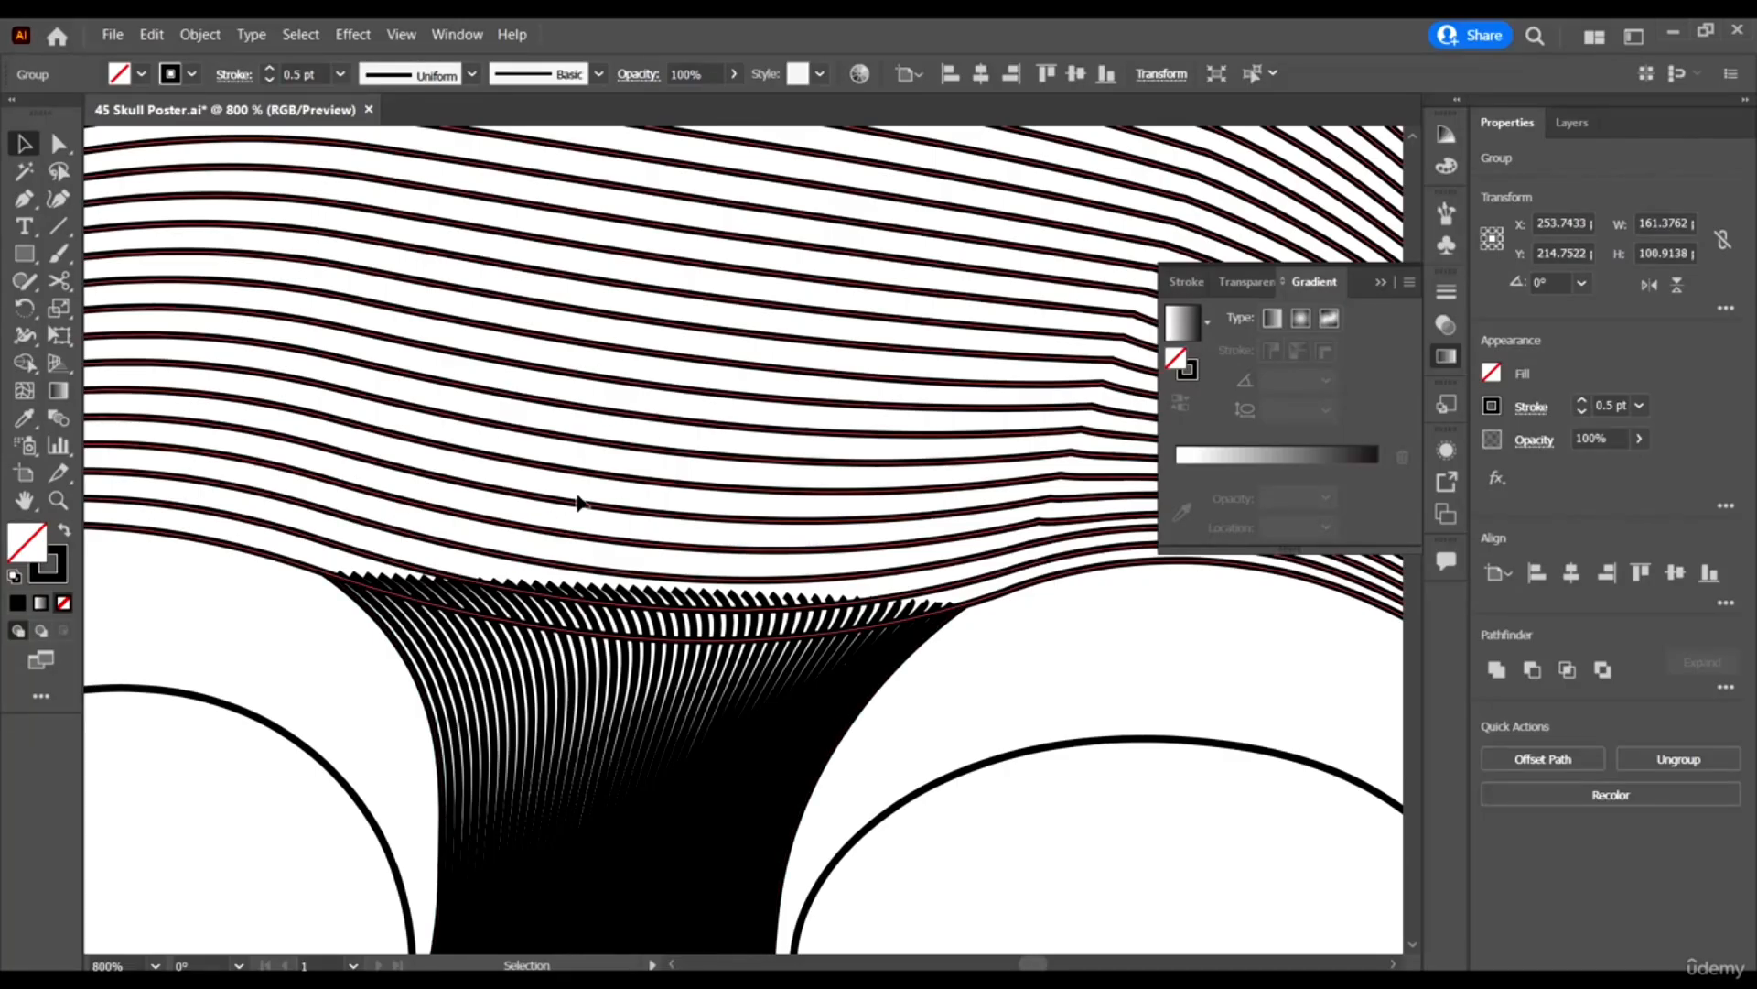
Expand the nose blend into editable paths and deselect everything.
{"action": "scroll", "coordinate": [618, 536], "scroll_direction": "down", "scroll_amount": 2}
{"action": "scroll", "coordinate": [666, 442], "scroll_direction": "down", "scroll_amount": 1}
{"action": "scroll", "coordinate": [897, 419], "scroll_direction": "down", "scroll_amount": 1}
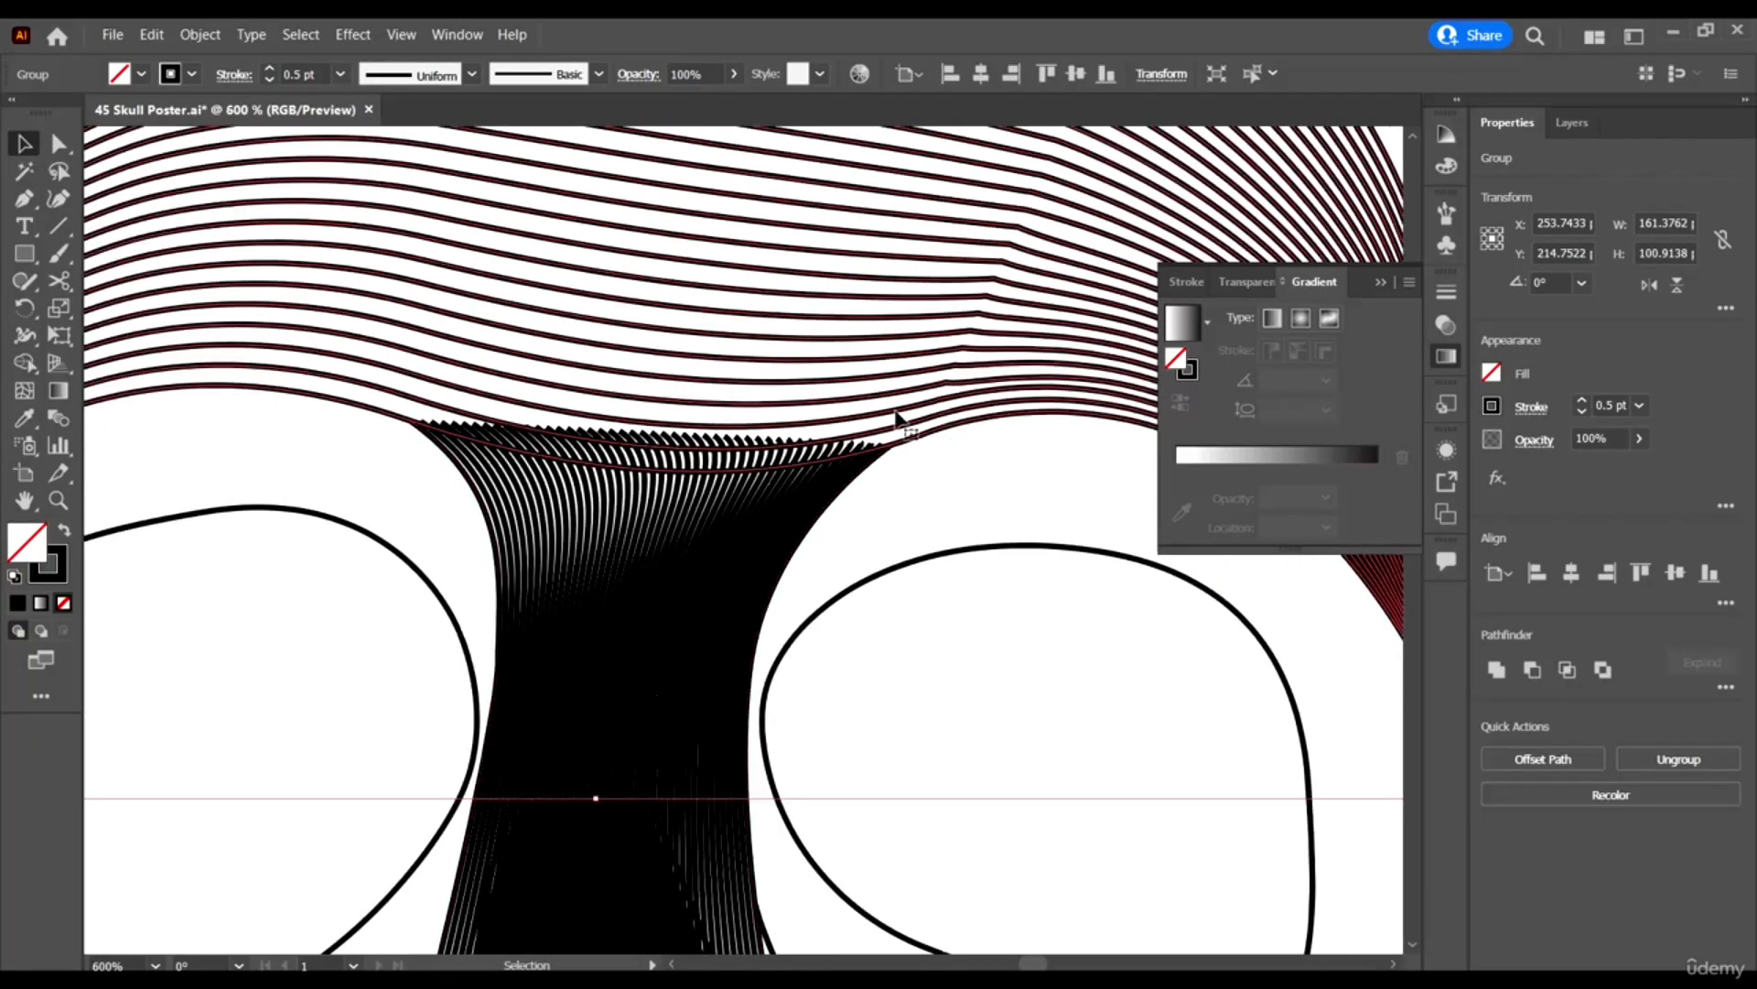
{"action": "scroll", "coordinate": [722, 375], "scroll_direction": "down", "scroll_amount": 3}
{"action": "left_click", "coordinate": [781, 820]}
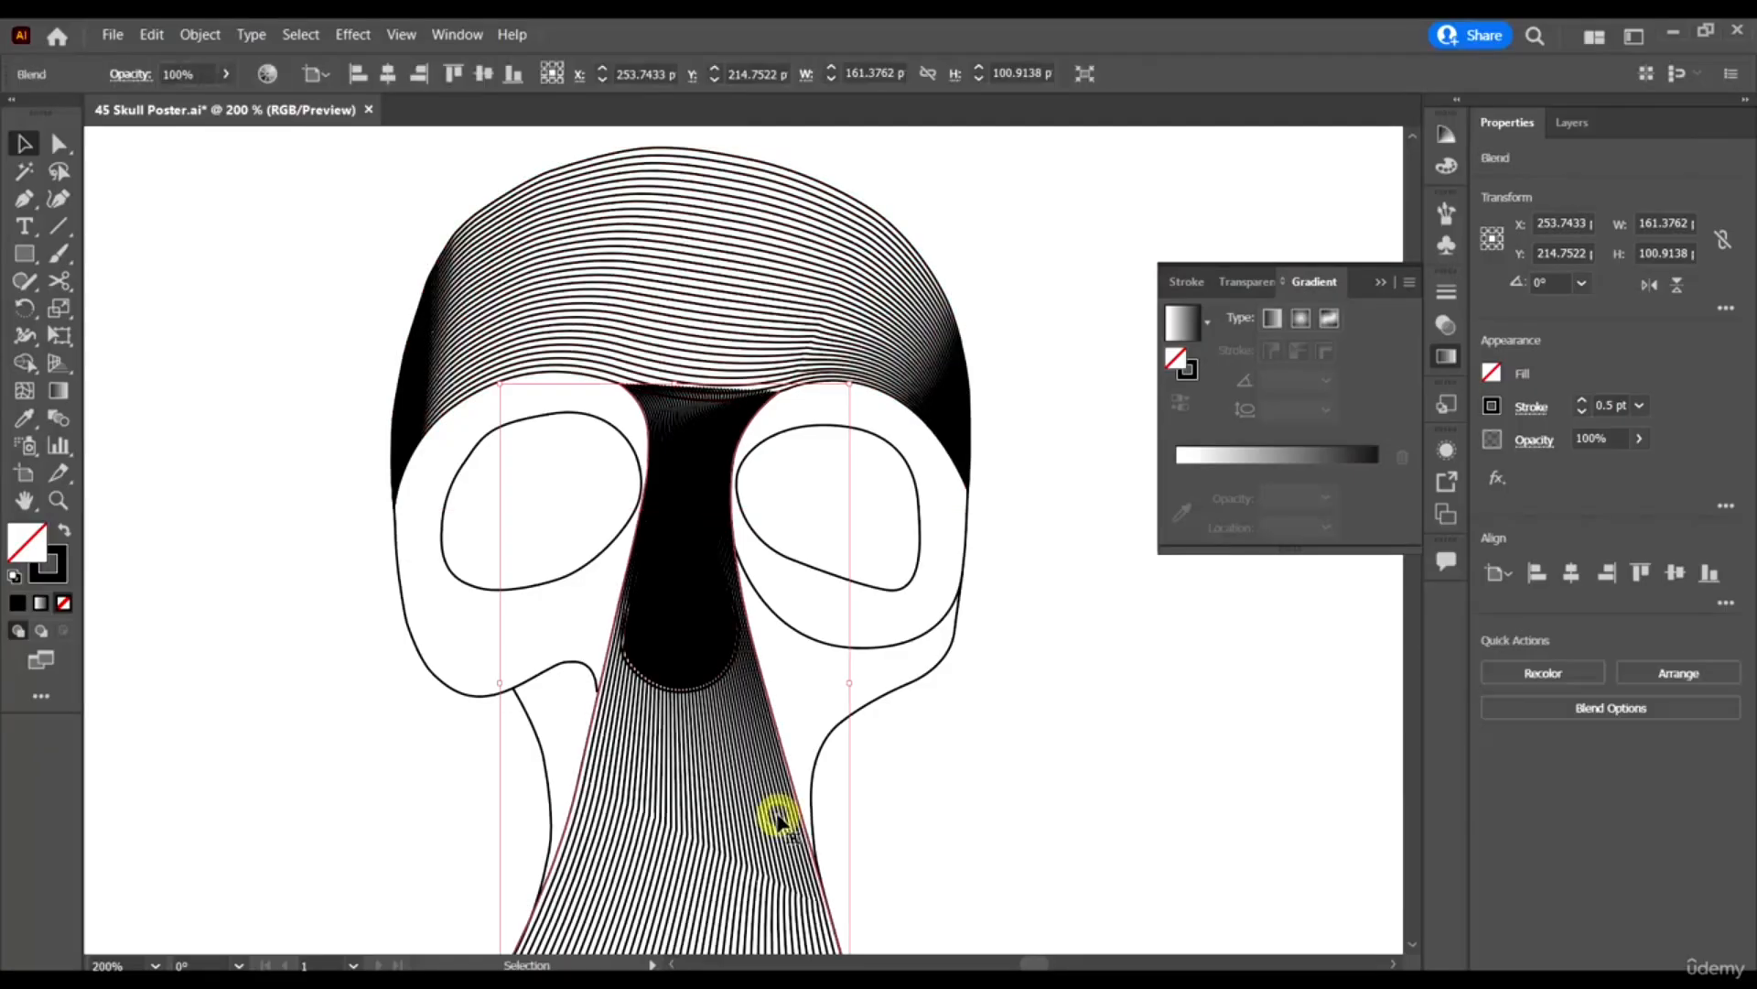
{"action": "scroll", "coordinate": [714, 778], "scroll_direction": "down", "scroll_amount": 1}
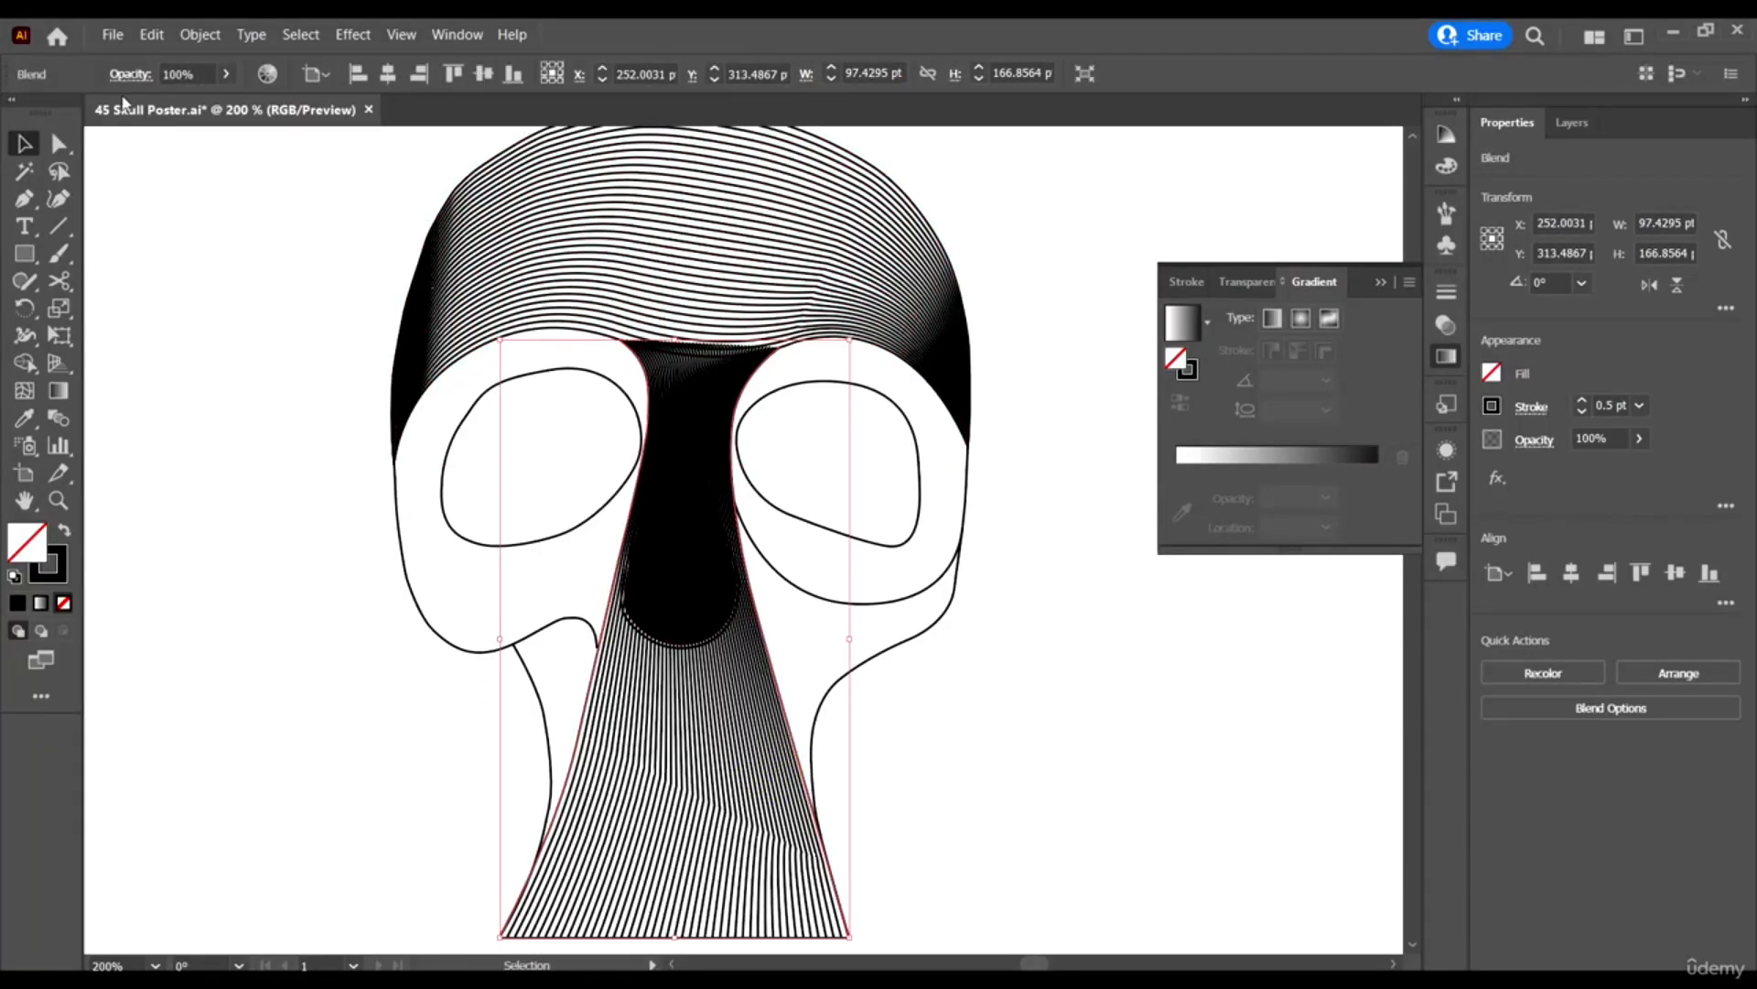
{"action": "left_click", "coordinate": [112, 34]}
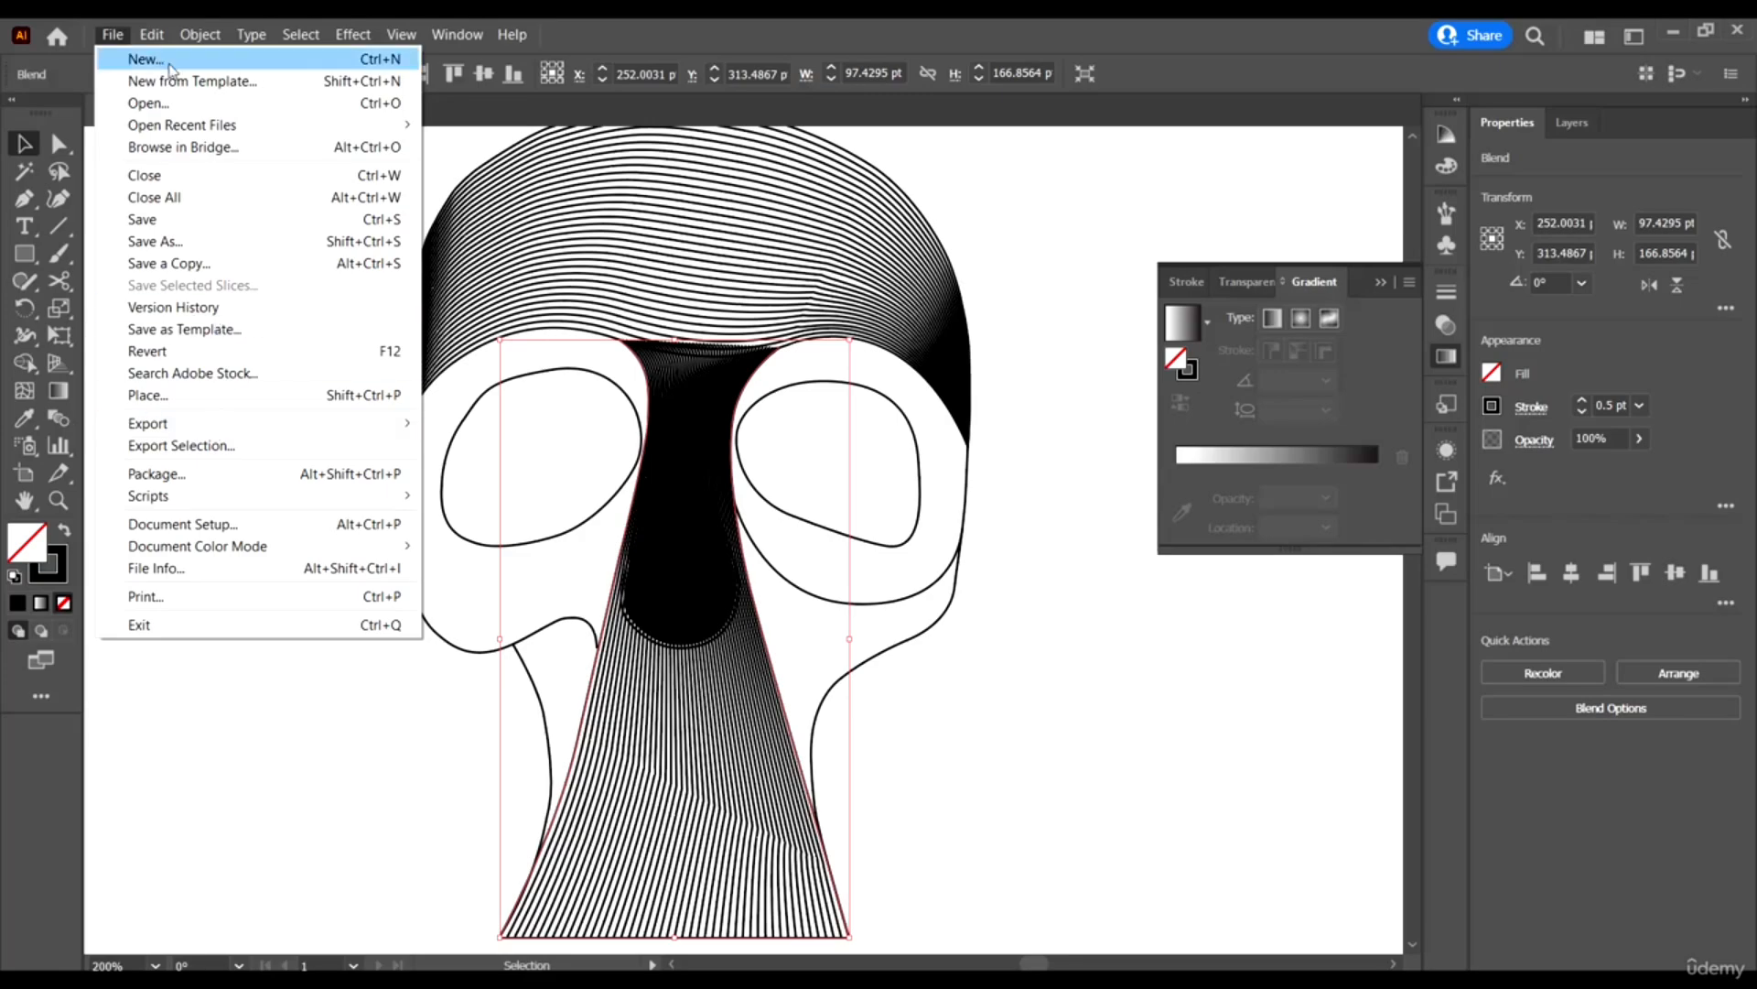
{"action": "mouse_move", "coordinate": [199, 37]}
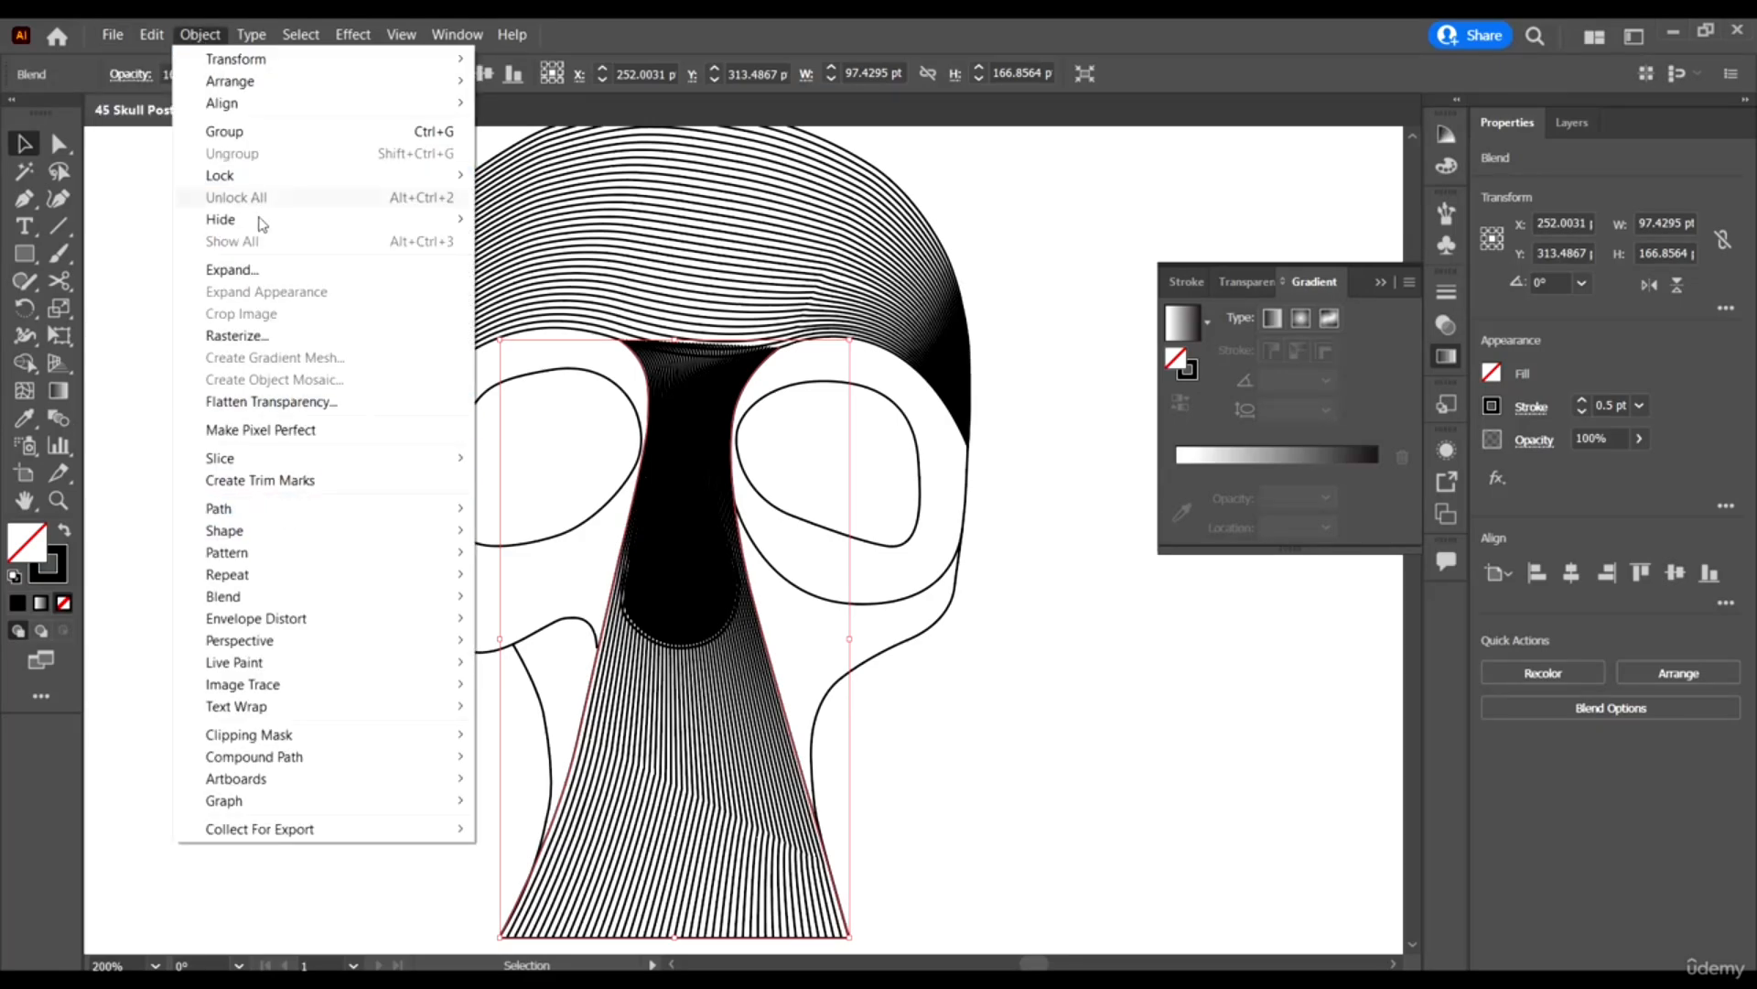
{"action": "left_click", "coordinate": [263, 268]}
{"action": "left_click", "coordinate": [814, 634]}
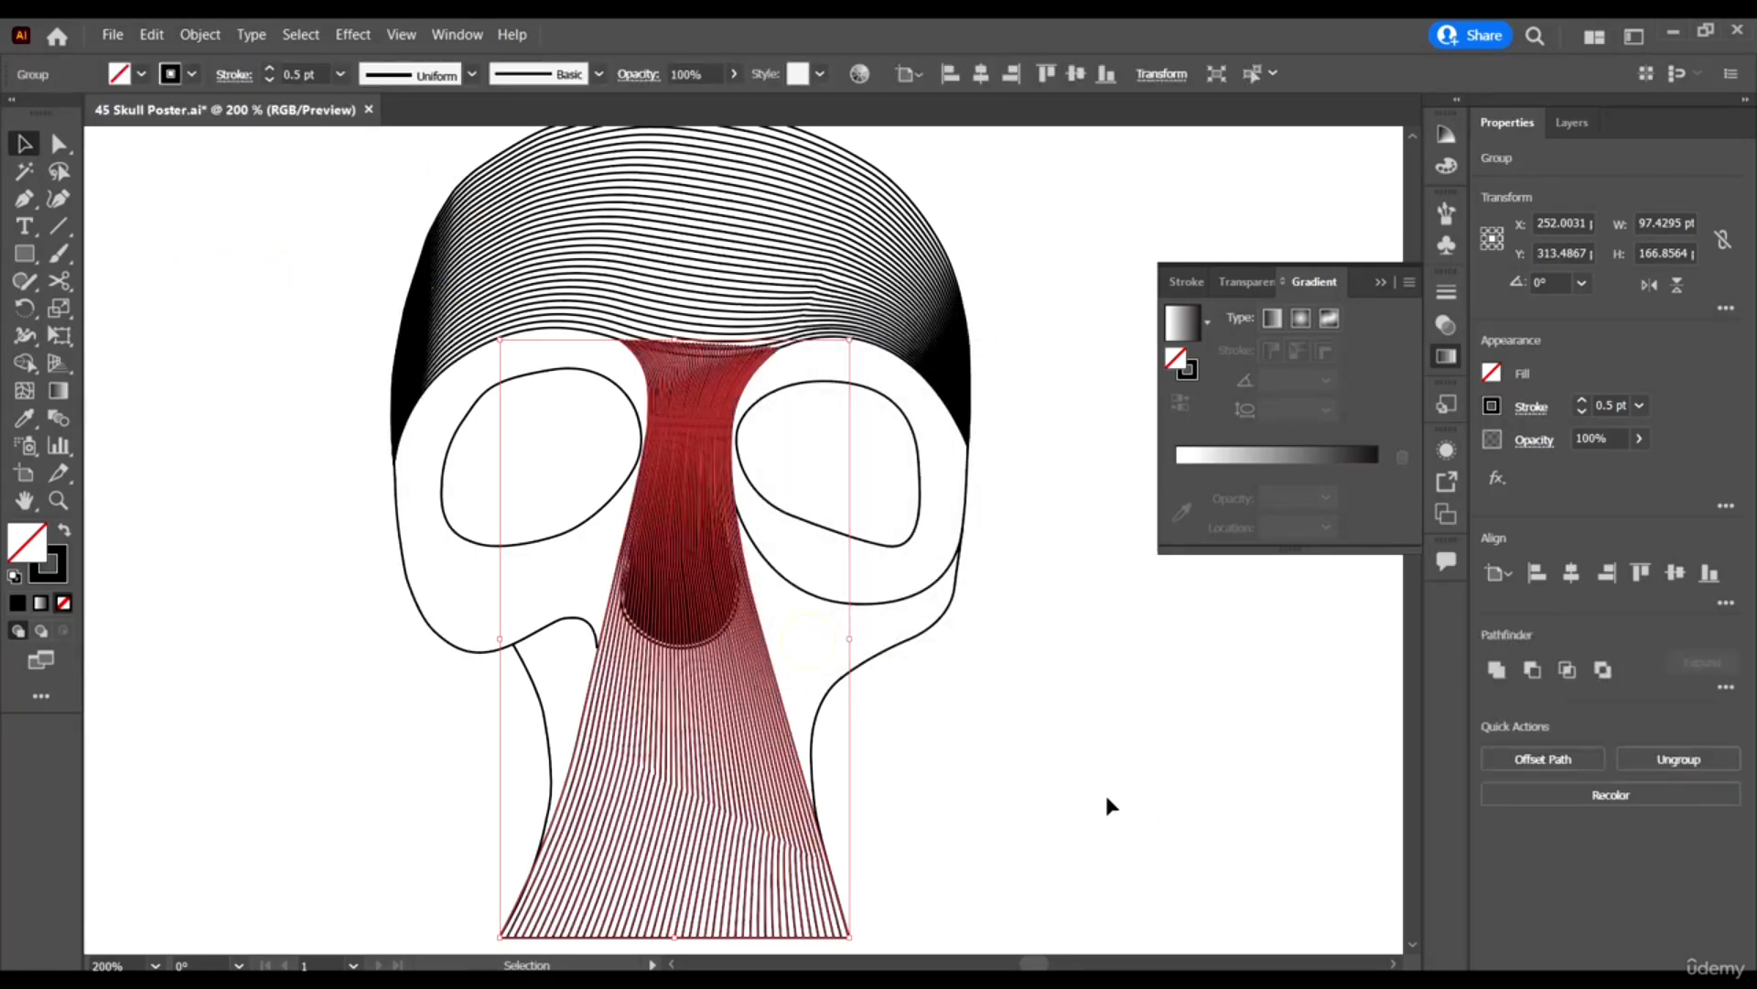
{"action": "left_click", "coordinate": [1104, 778]}
Move the black-filled nose shape off the skull onto the empty area to its right.
{"action": "scroll", "coordinate": [732, 641], "scroll_direction": "up", "scroll_amount": 6}
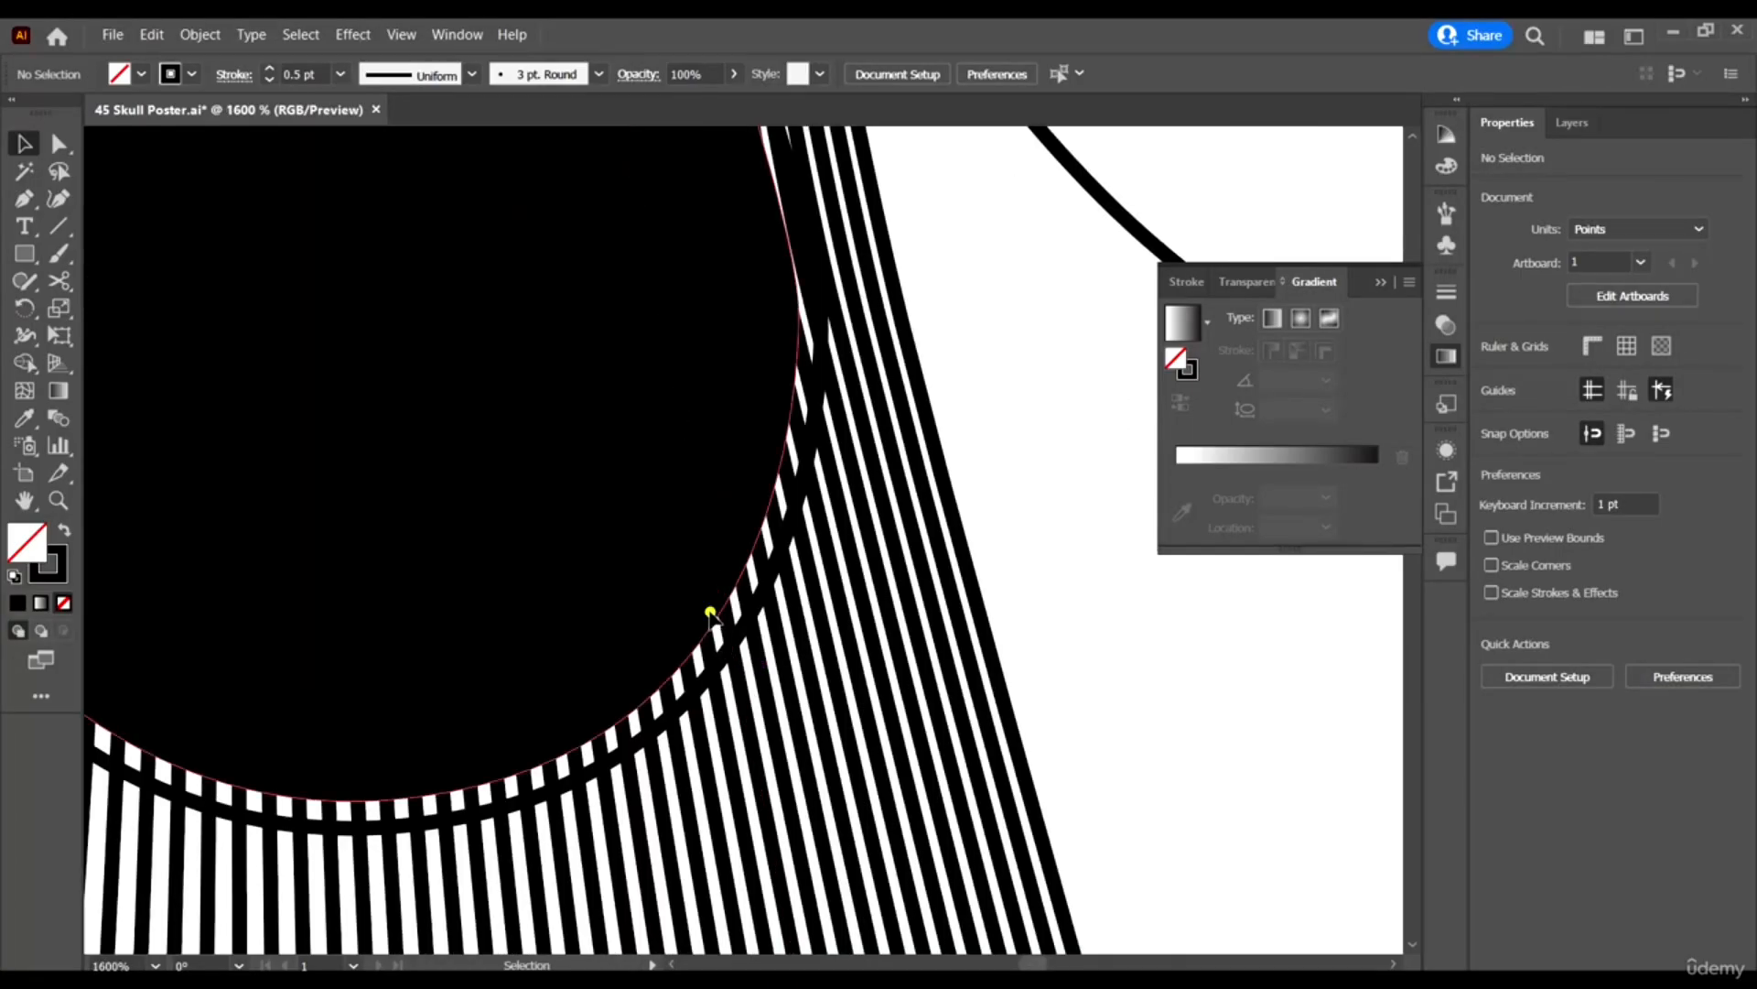
{"action": "left_click", "coordinate": [710, 614]}
{"action": "scroll", "coordinate": [711, 613], "scroll_direction": "down", "scroll_amount": 6}
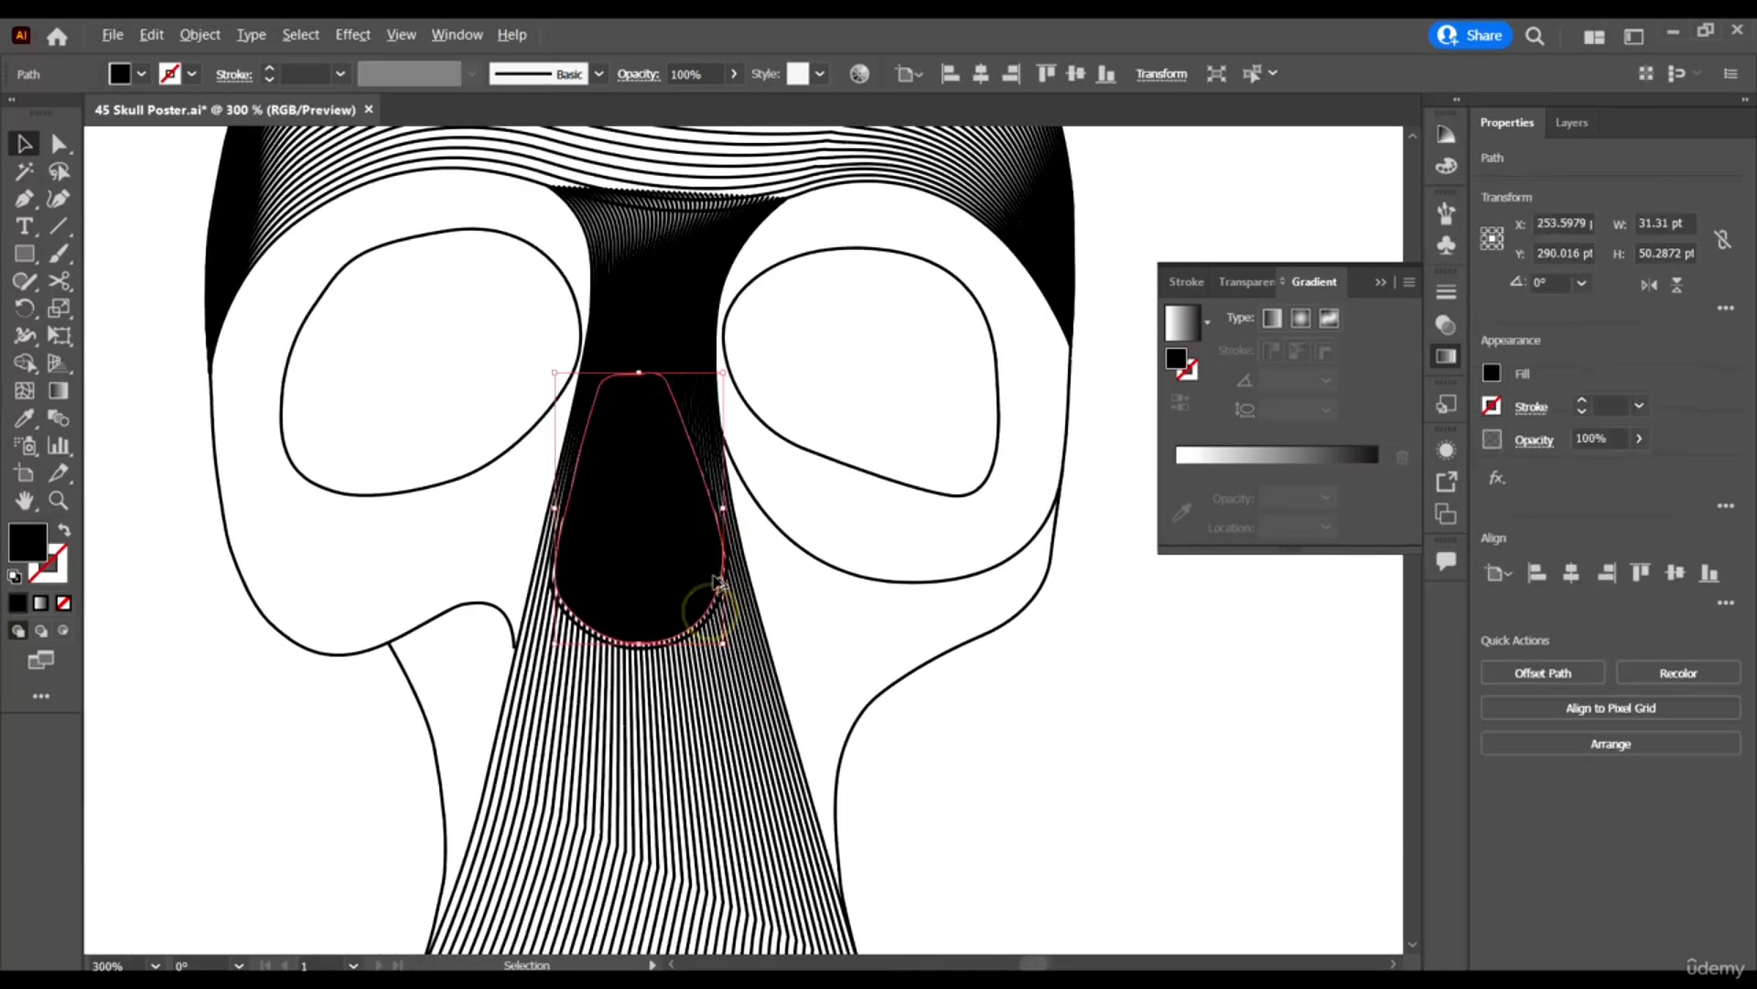
{"action": "left_click_drag", "start_coordinate": [676, 538], "coordinate": [1126, 631]}
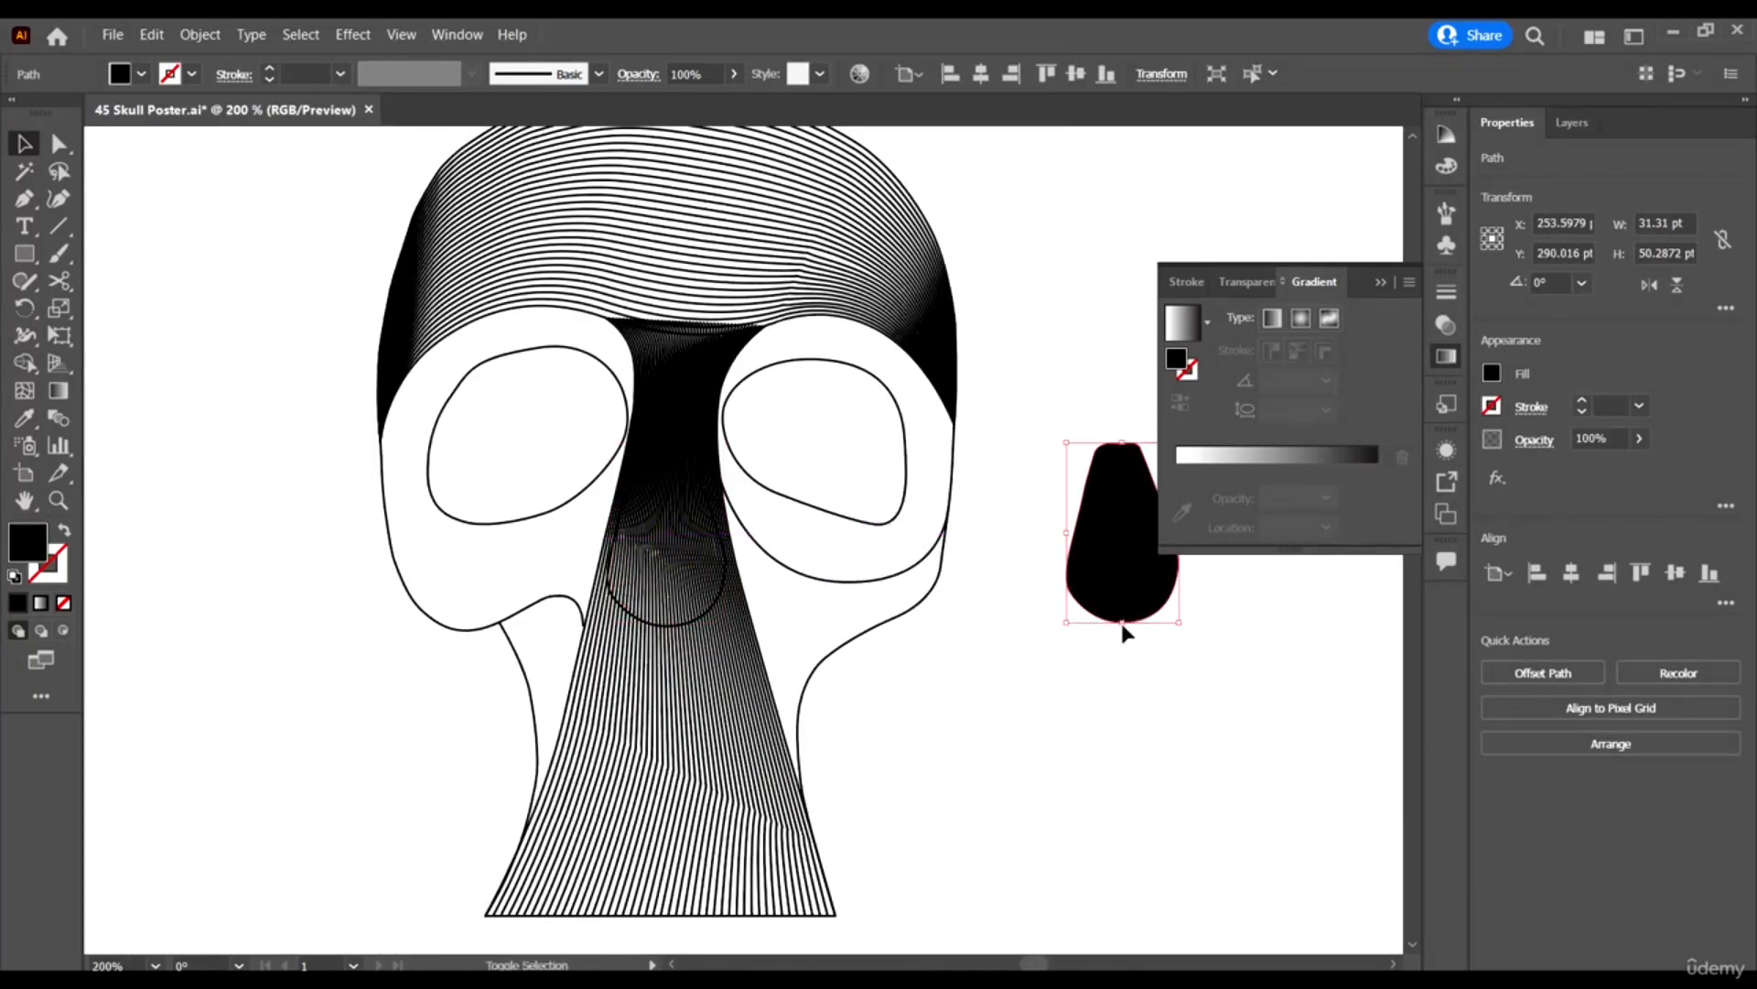
Select the expanded nose lines together with the nose cavity outline and activate the Shape Builder tool.
{"action": "scroll", "coordinate": [713, 564], "scroll_direction": "up", "scroll_amount": 4}
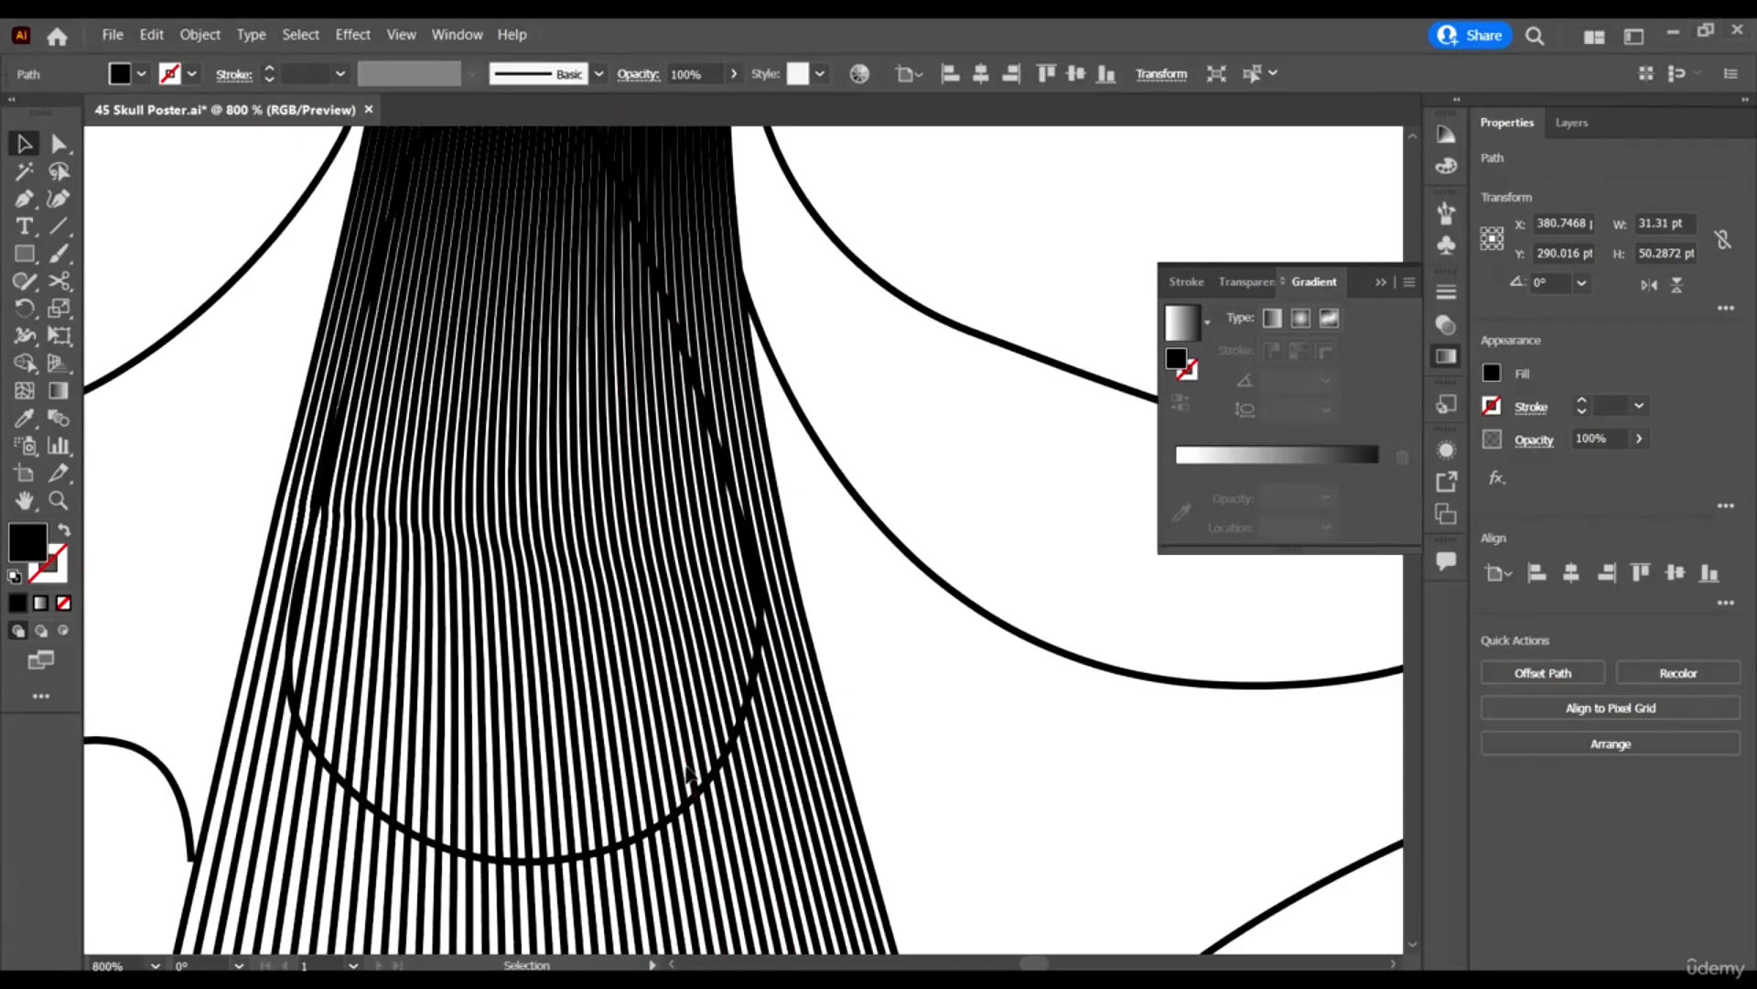
{"action": "left_click", "coordinate": [749, 853]}
{"action": "left_click", "coordinate": [740, 865]}
{"action": "scroll", "coordinate": [732, 843], "scroll_direction": "up", "scroll_amount": 5}
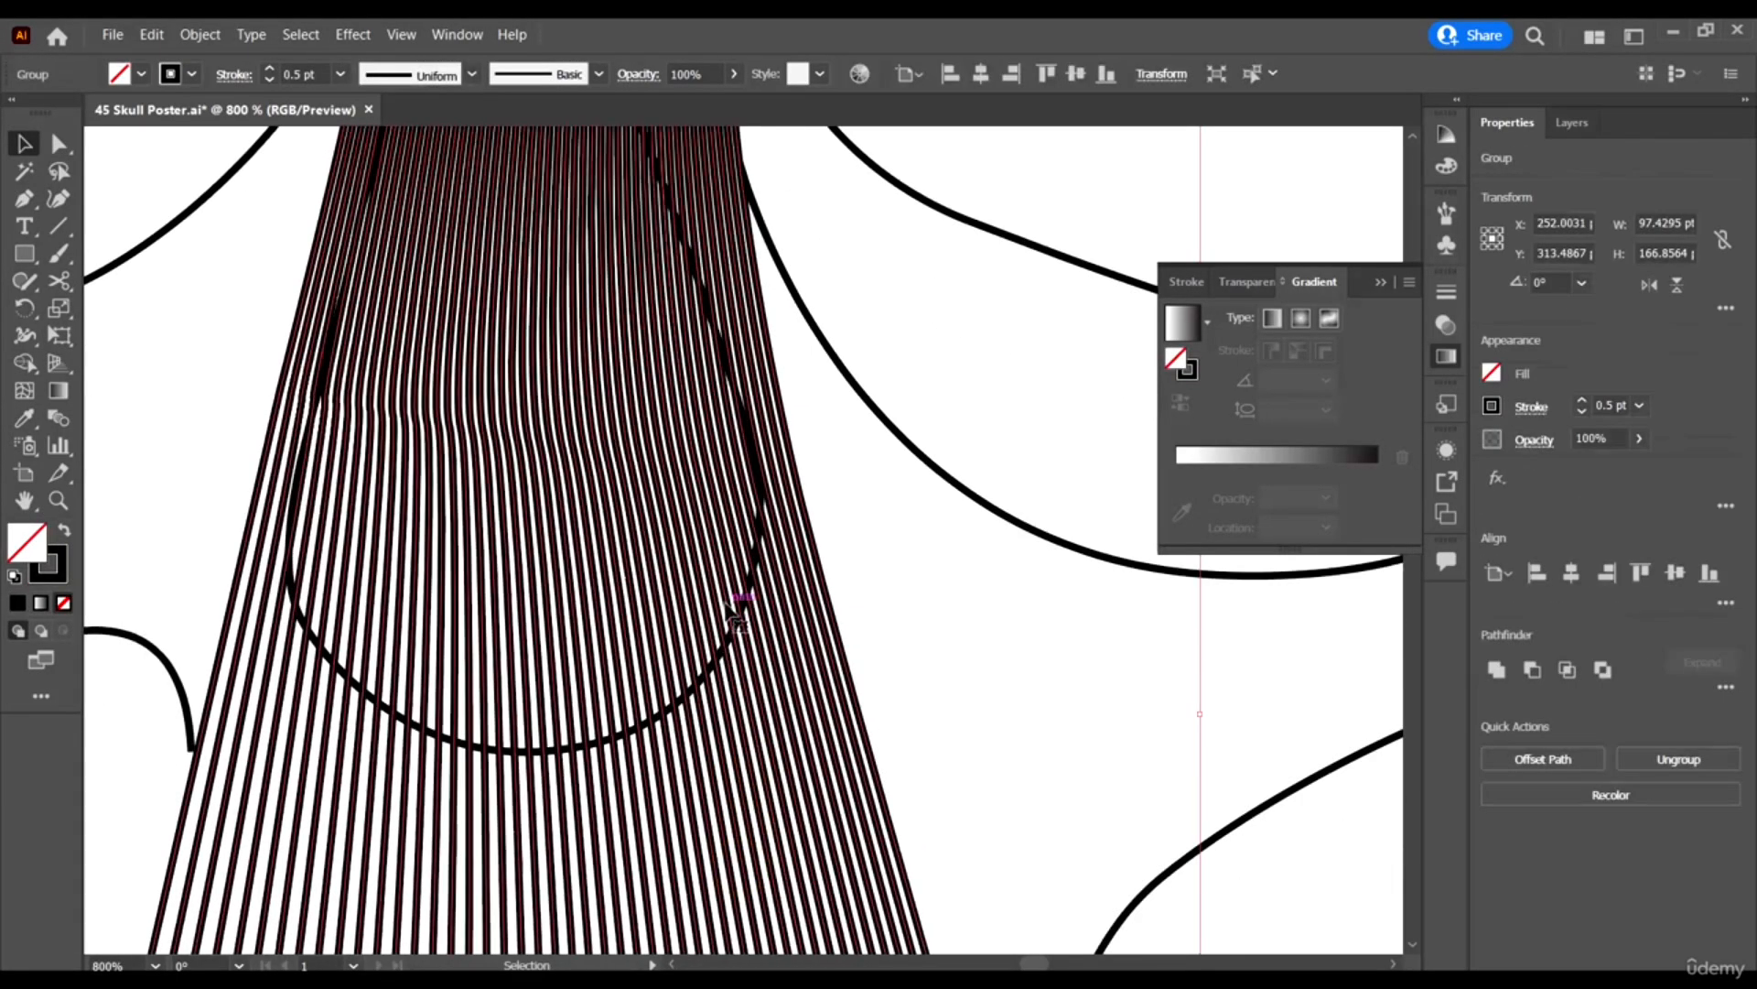
{"action": "scroll", "coordinate": [671, 730], "scroll_direction": "up", "scroll_amount": 2}
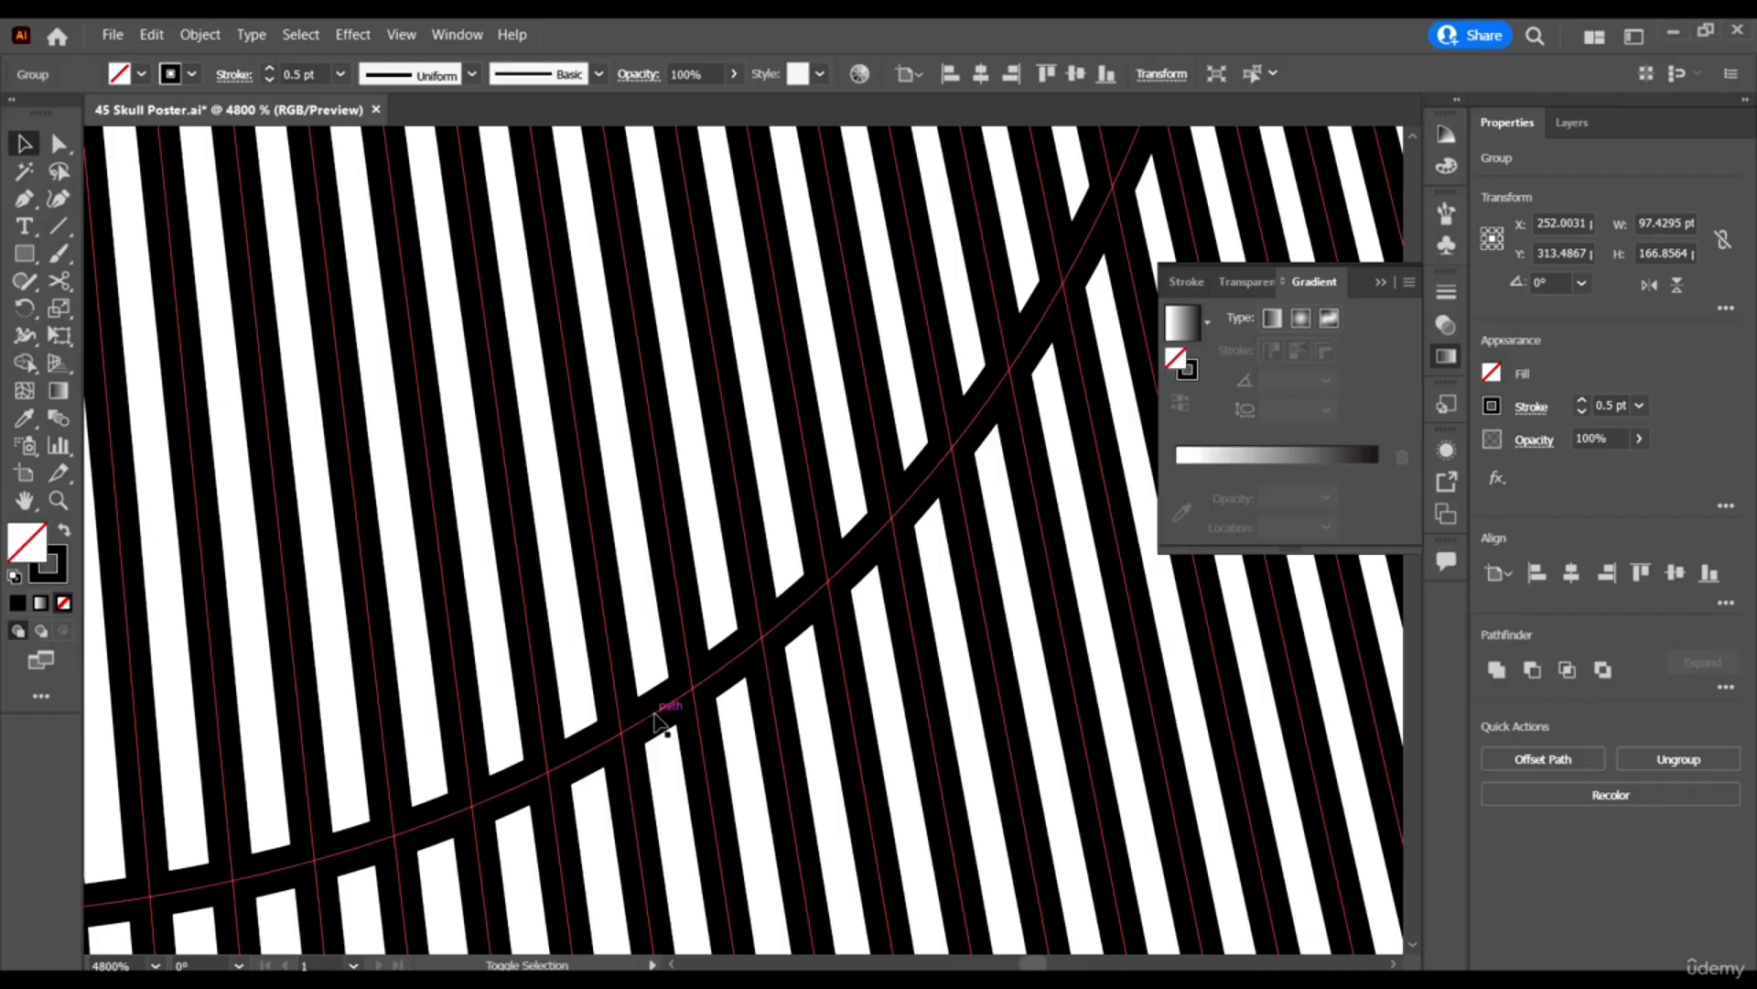
{"action": "left_click", "coordinate": [654, 716], "text": "shift"}
{"action": "scroll", "coordinate": [655, 717], "scroll_direction": "down", "scroll_amount": 7}
{"action": "scroll", "coordinate": [655, 532], "scroll_direction": "up", "scroll_amount": 4}
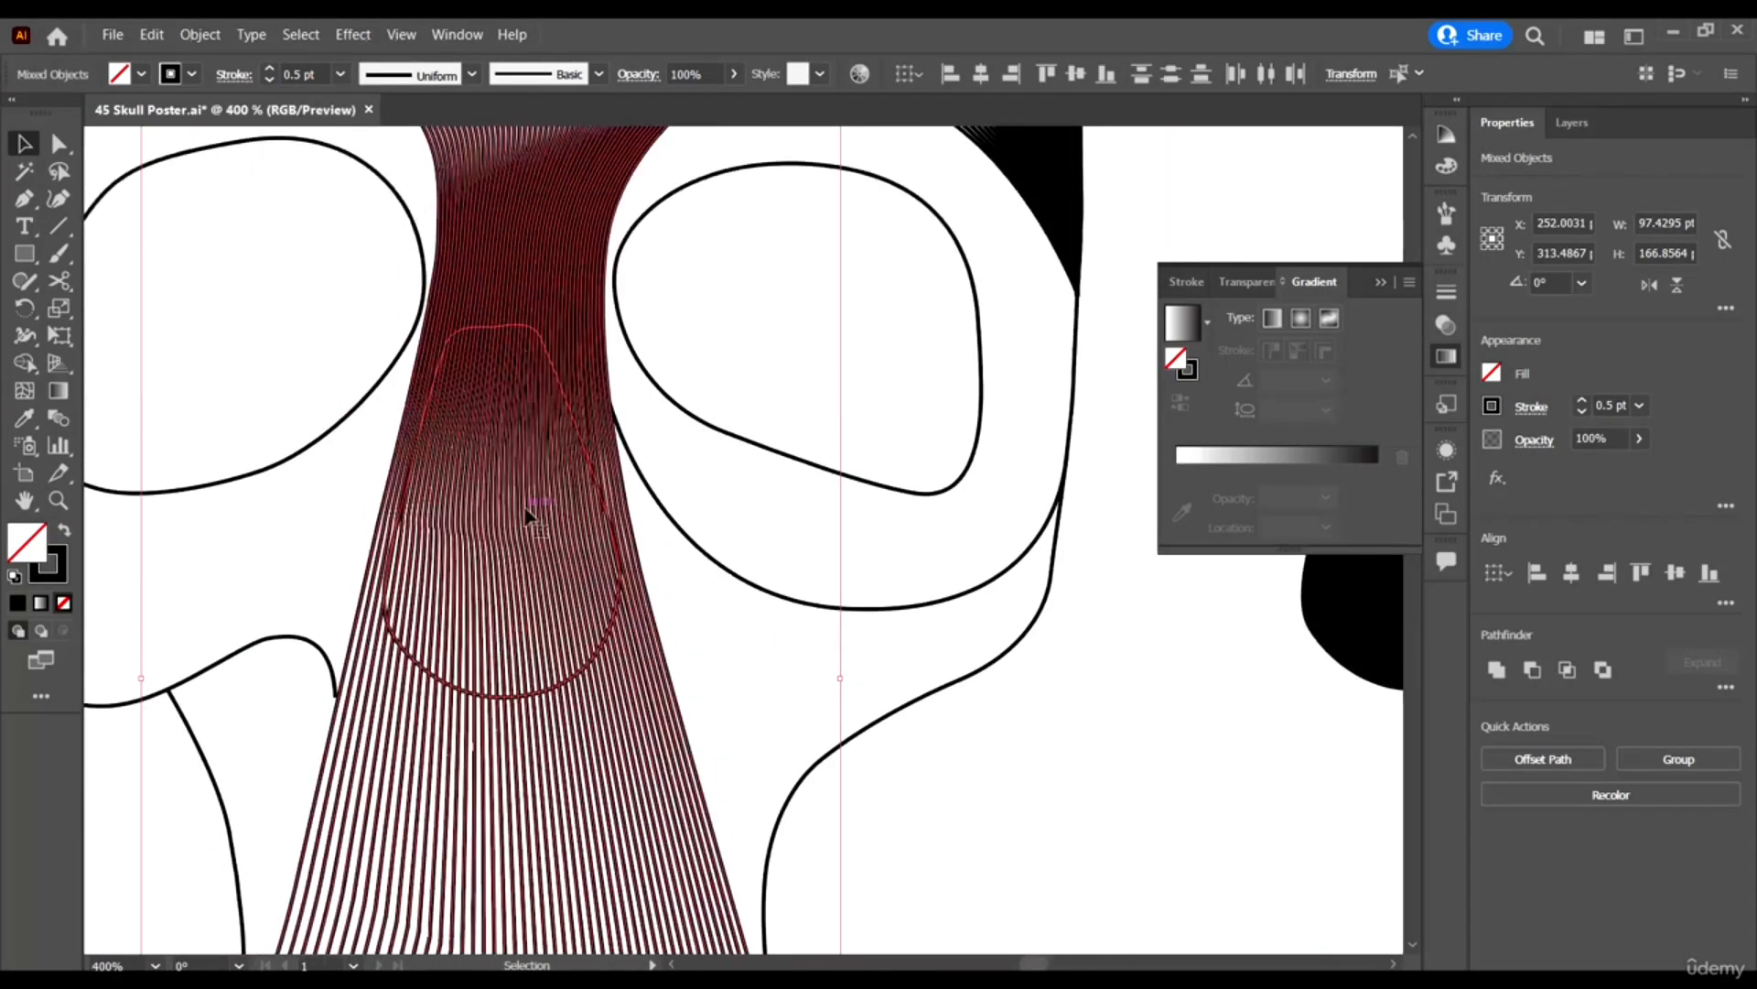
{"action": "left_click", "coordinate": [31, 367]}
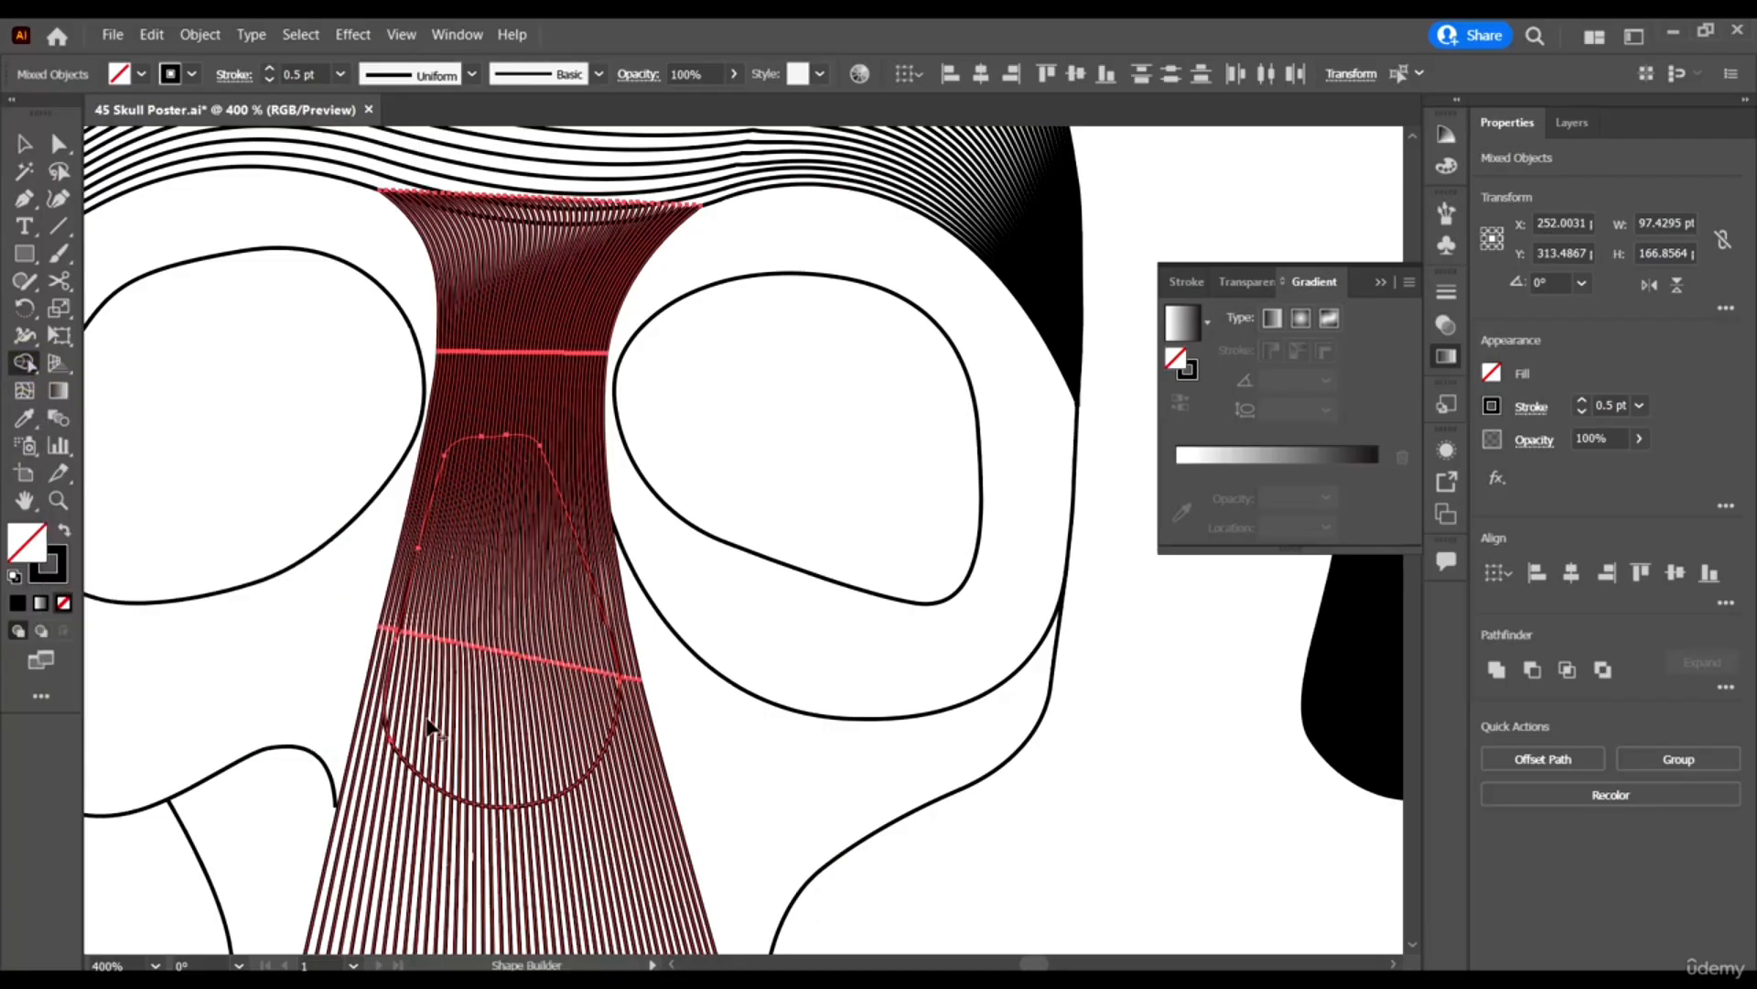
Try erasing the lines across the left half of the nose cavity with Shape Builder in one stroke, and undo it.
{"action": "scroll", "coordinate": [476, 730], "scroll_direction": "up", "scroll_amount": 2}
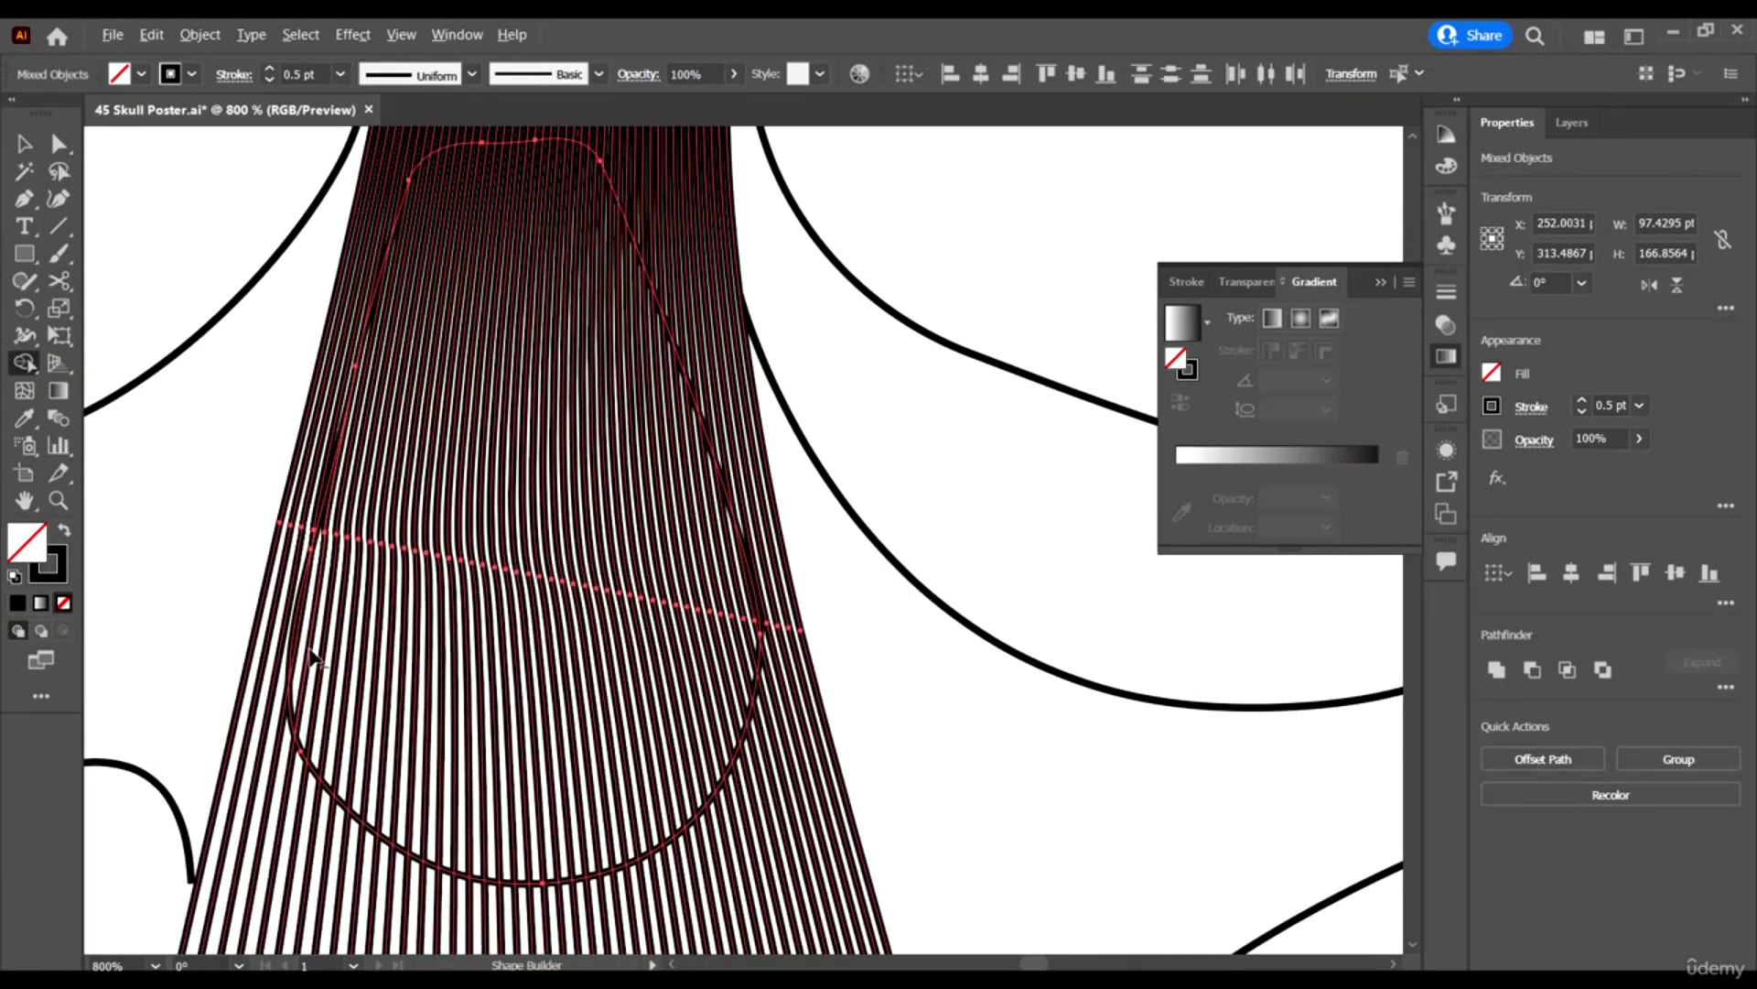
{"action": "mouse_move", "coordinate": [312, 652]}
{"action": "left_mouse_down"}
{"action": "mouse_move", "coordinate": [586, 673]}
{"action": "mouse_move", "coordinate": [599, 695]}
{"action": "left_mouse_up"}
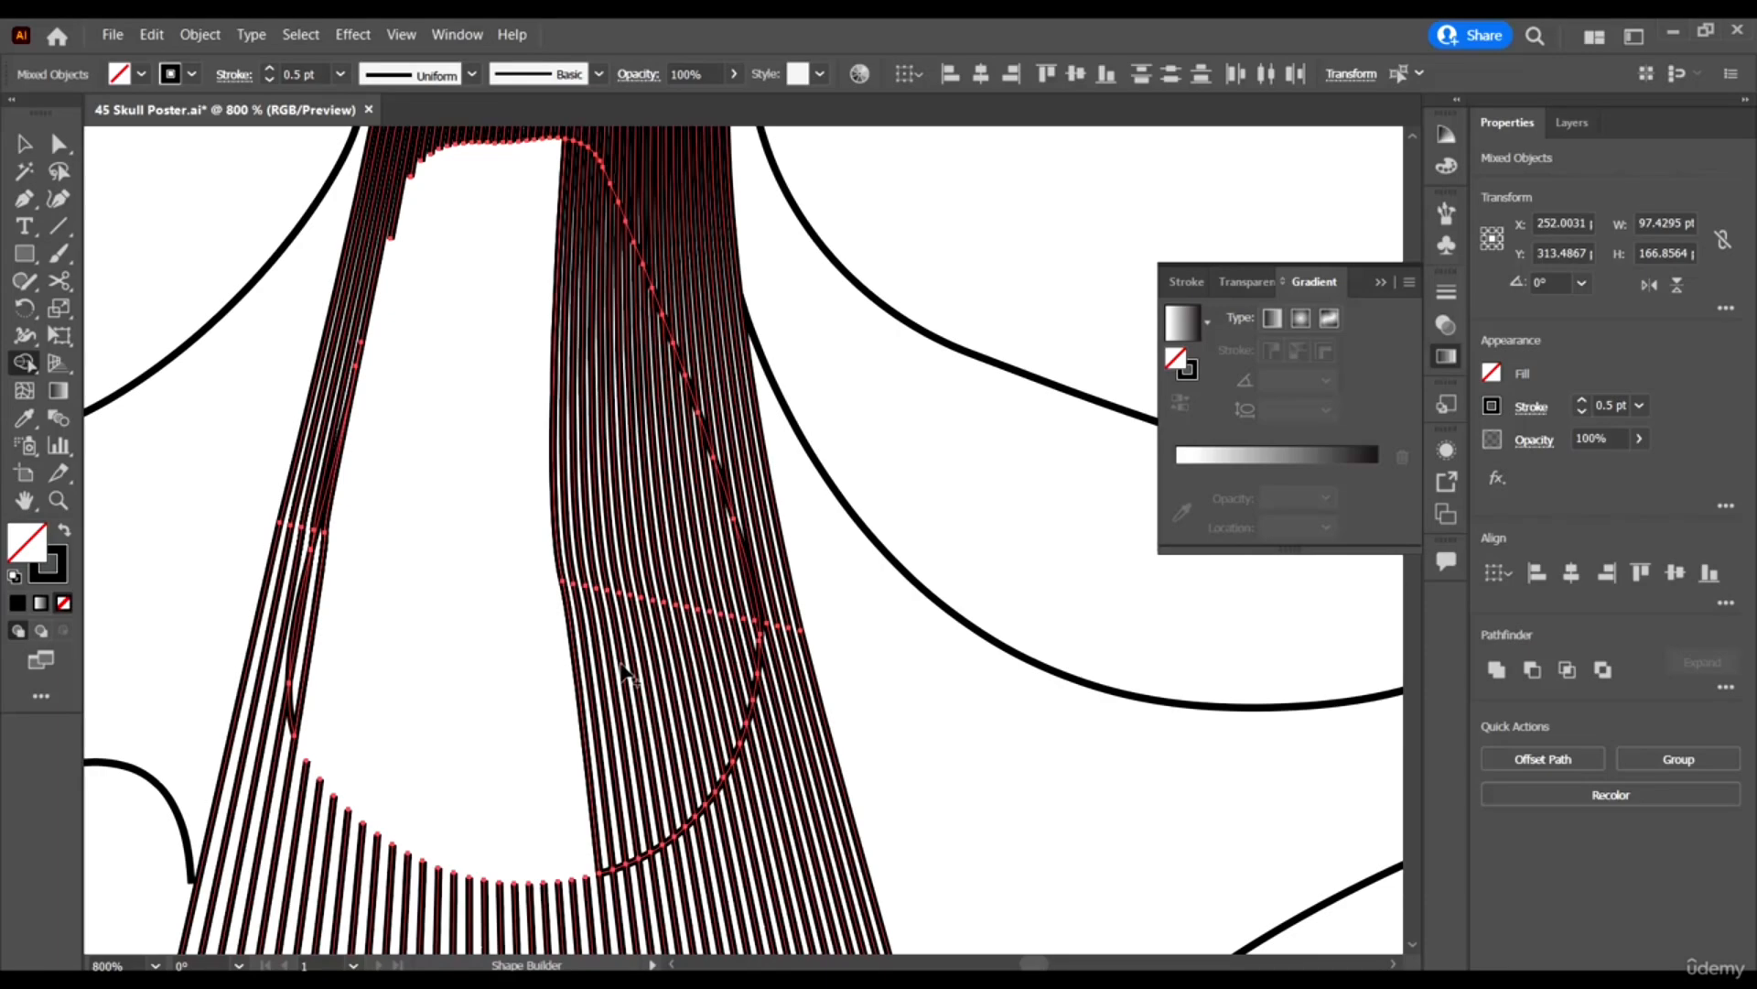
{"action": "key", "text": "ctrl"}
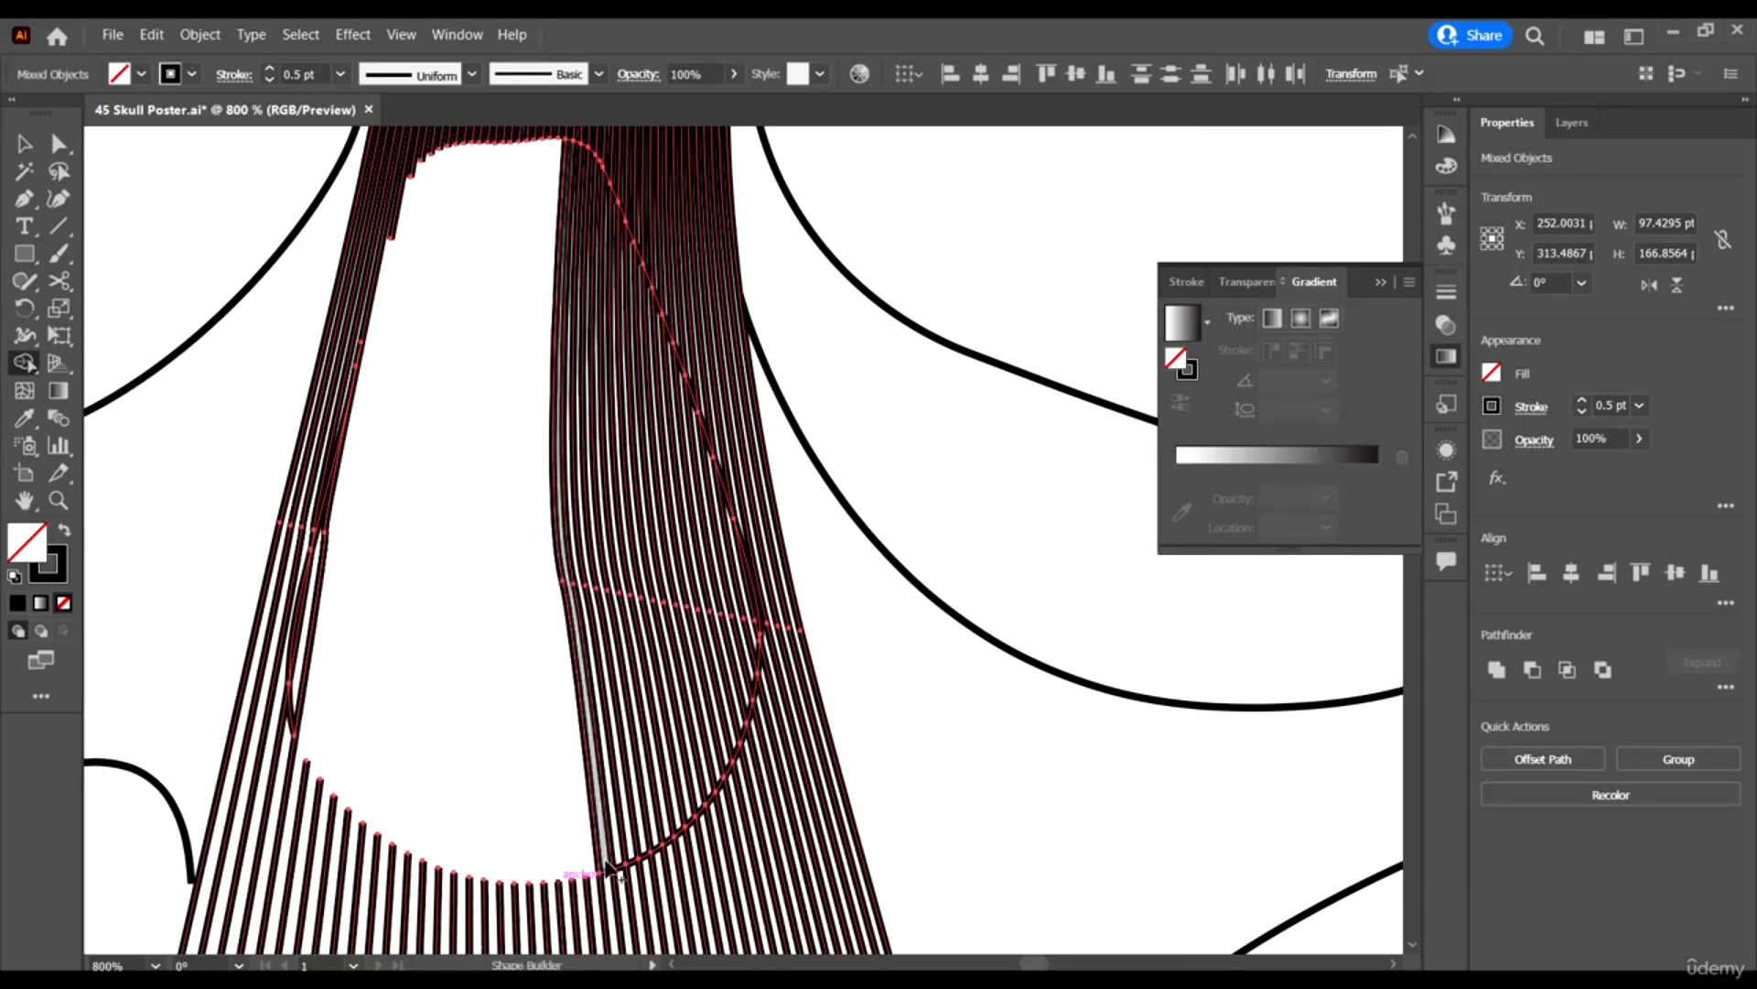
{"action": "key", "text": "ctrl+z"}
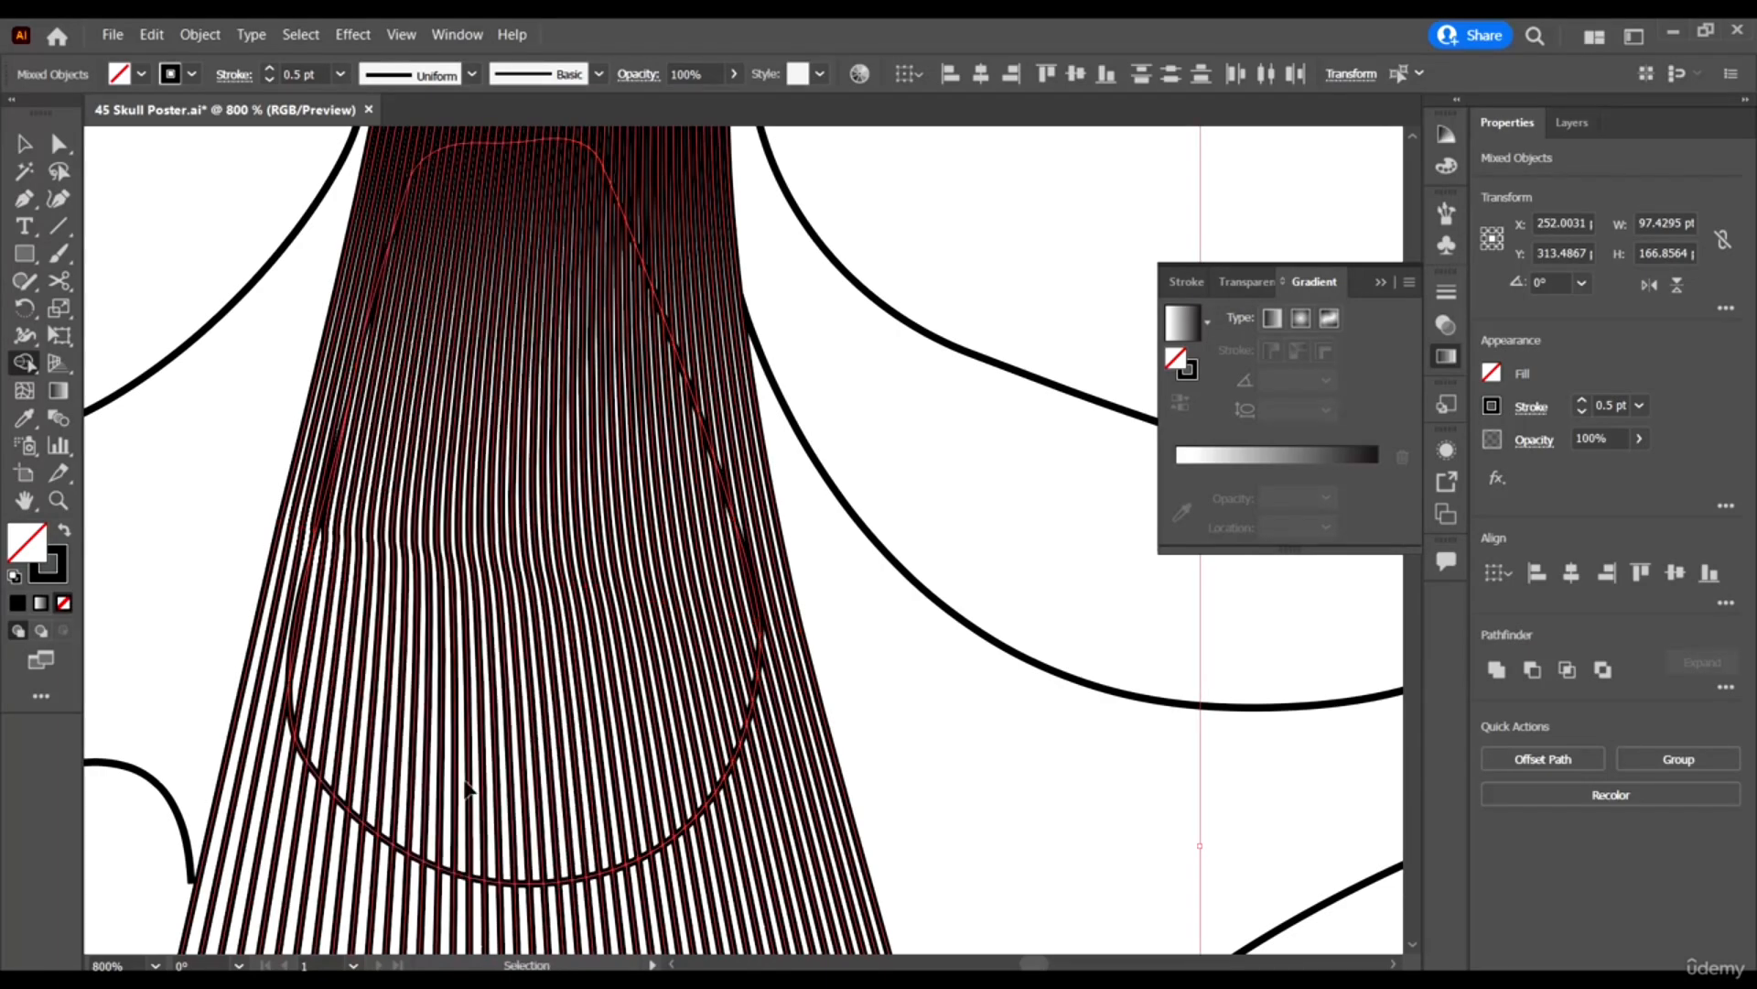
Remove the first line segments inside the nose cavity's left edge one by one with Shape Builder, keeping the outline.
{"action": "scroll", "coordinate": [279, 686], "scroll_direction": "up", "scroll_amount": 3}
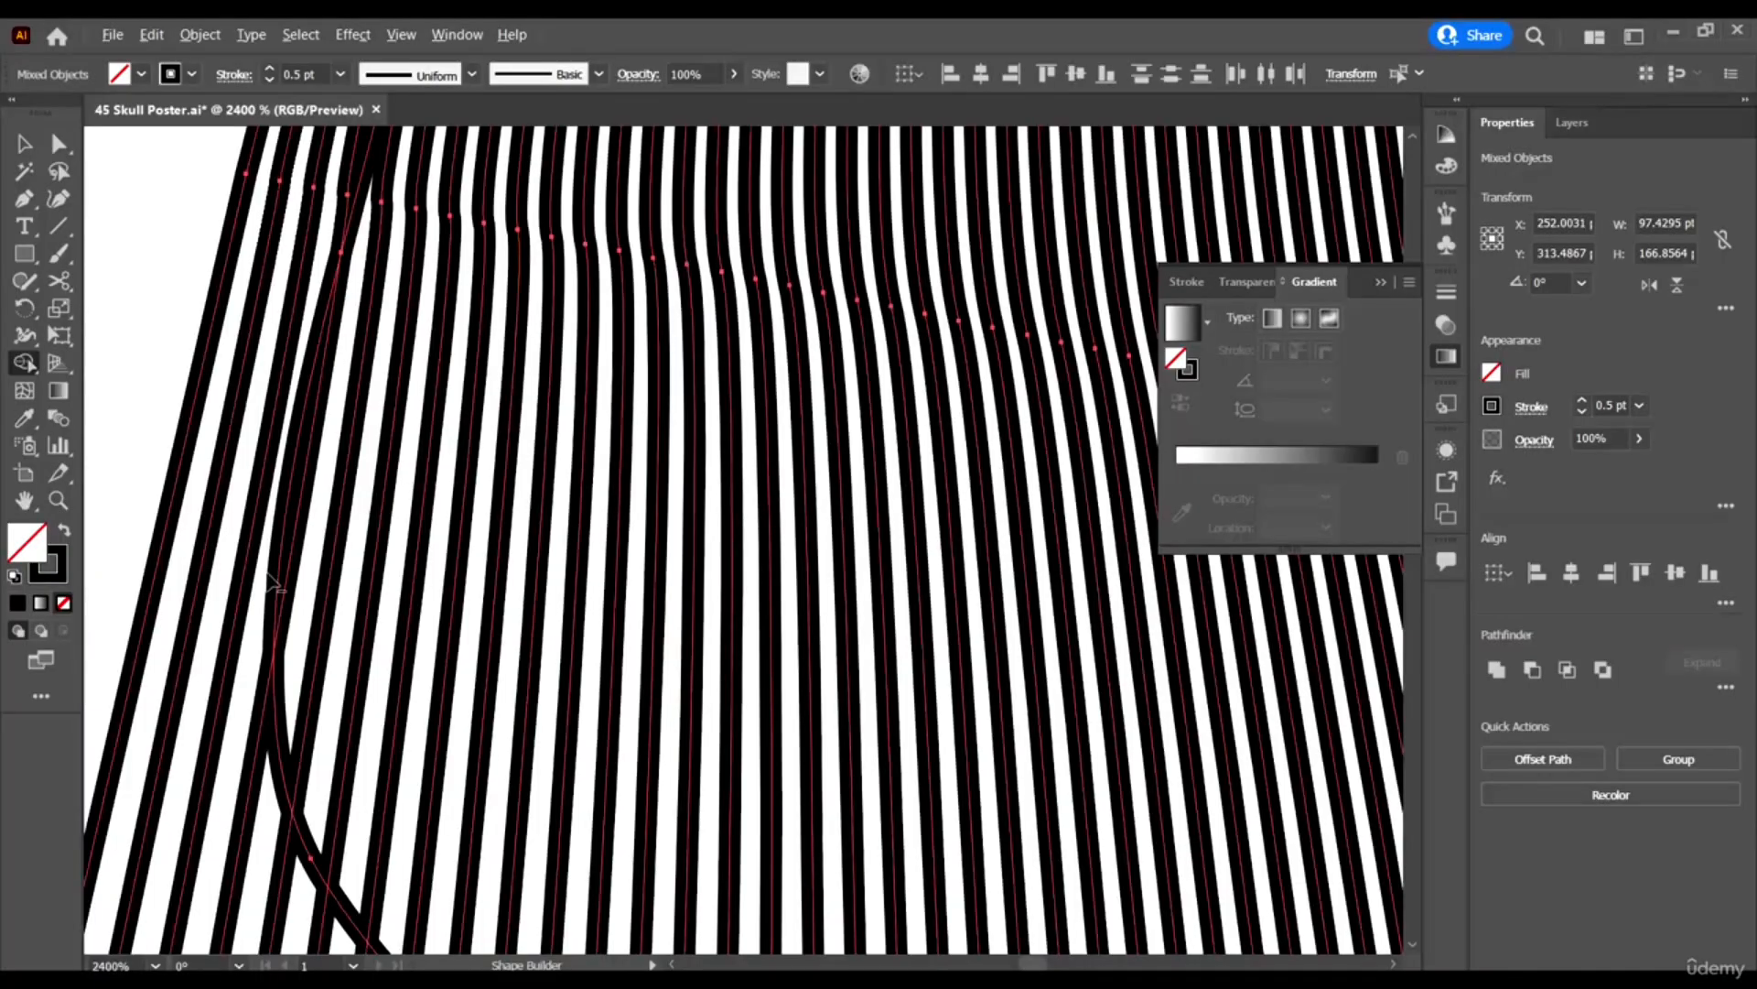
{"action": "left_click", "coordinate": [335, 552], "text": "alt"}
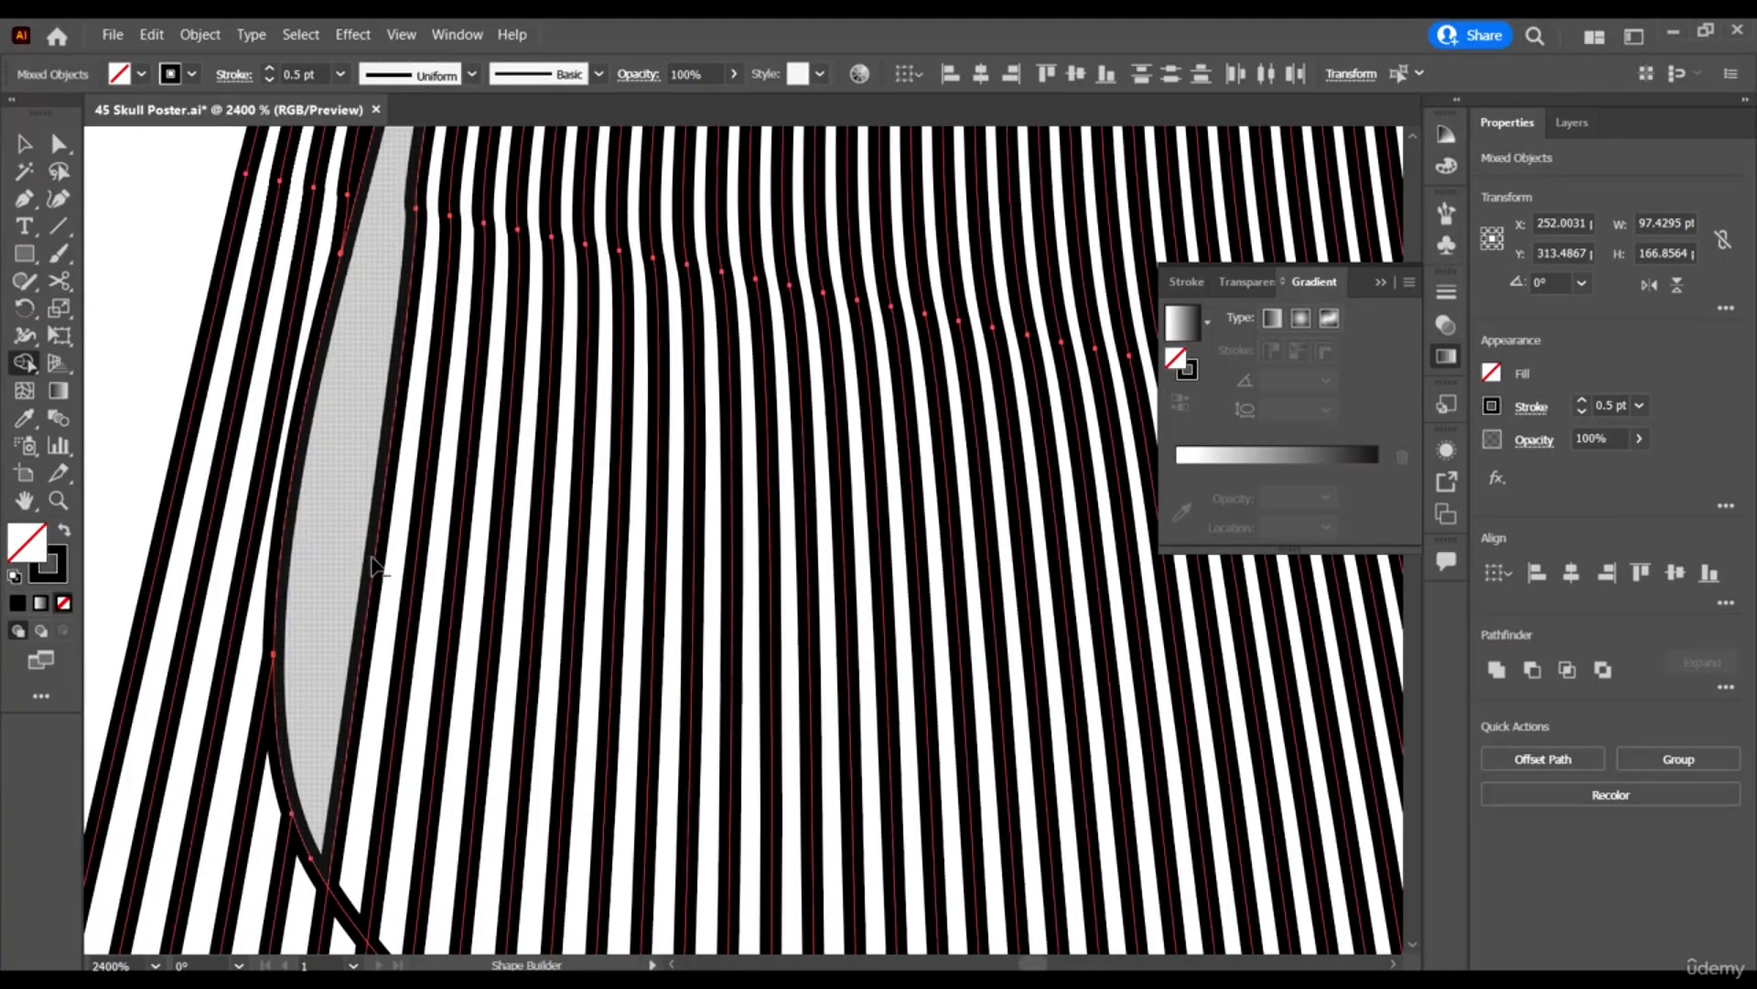
{"action": "left_click", "coordinate": [372, 562], "text": "alt"}
{"action": "left_click", "coordinate": [370, 561], "text": "alt"}
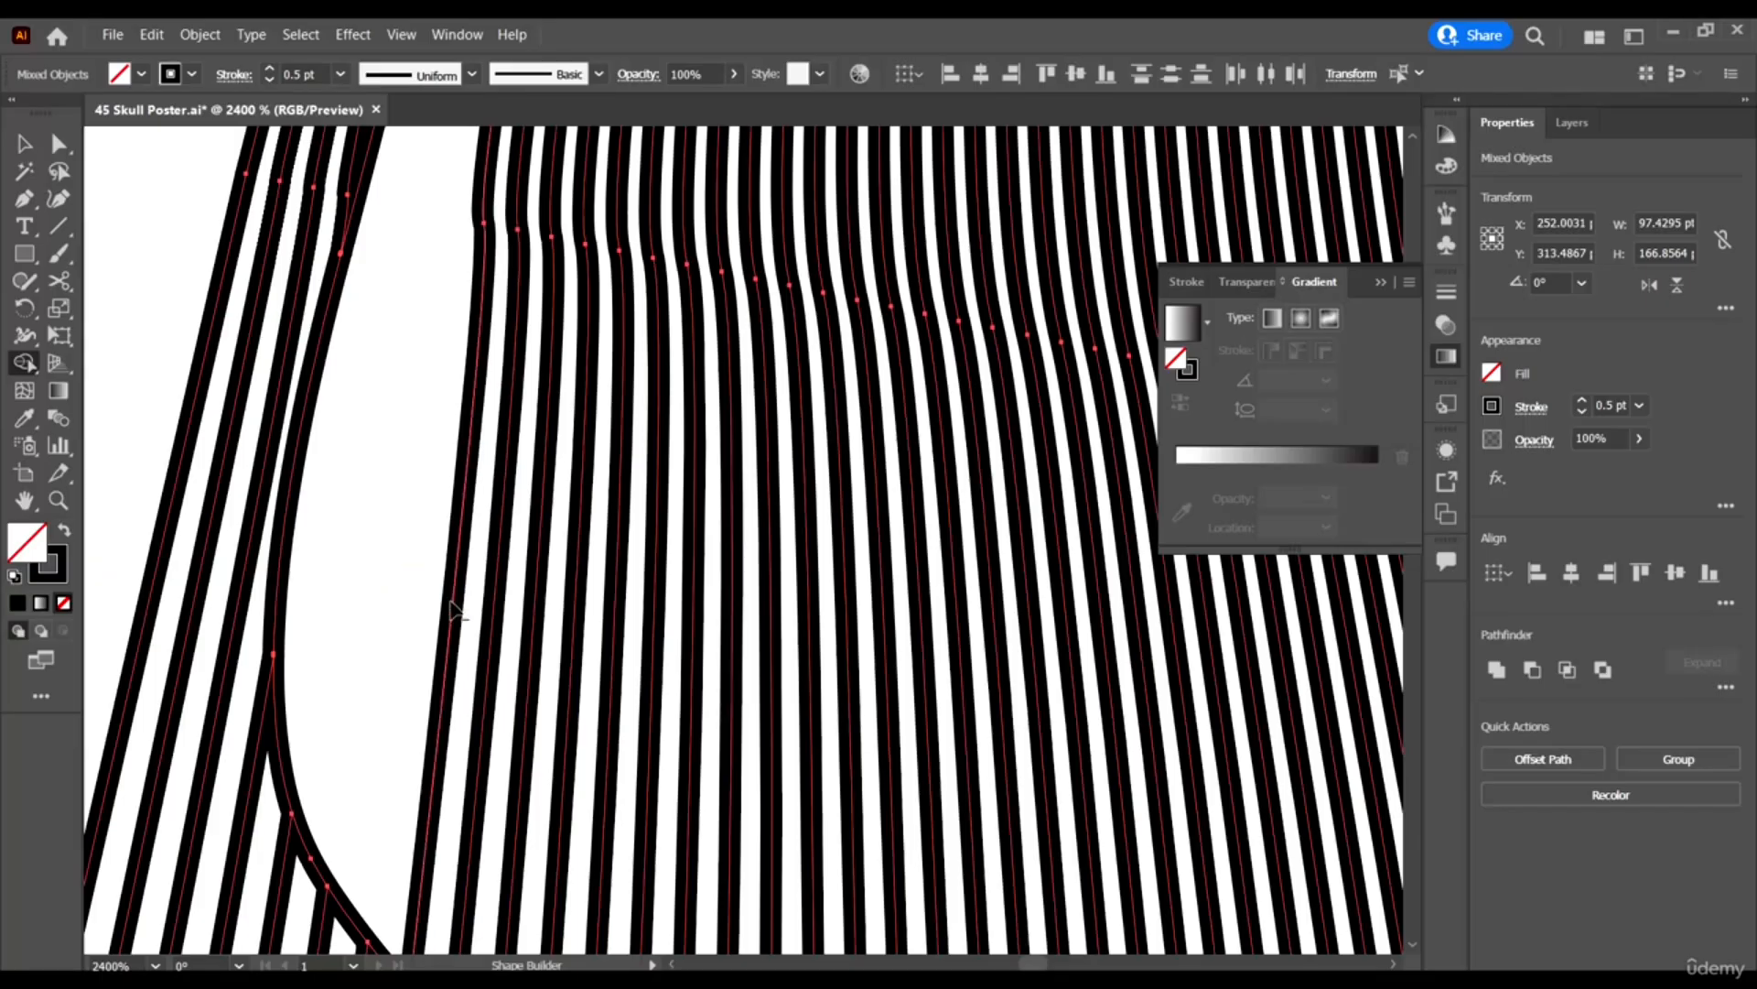
{"action": "left_click", "coordinate": [455, 608], "text": "alt"}
{"action": "left_click", "coordinate": [501, 615], "text": "alt"}
{"action": "left_click", "coordinate": [535, 627], "text": "alt"}
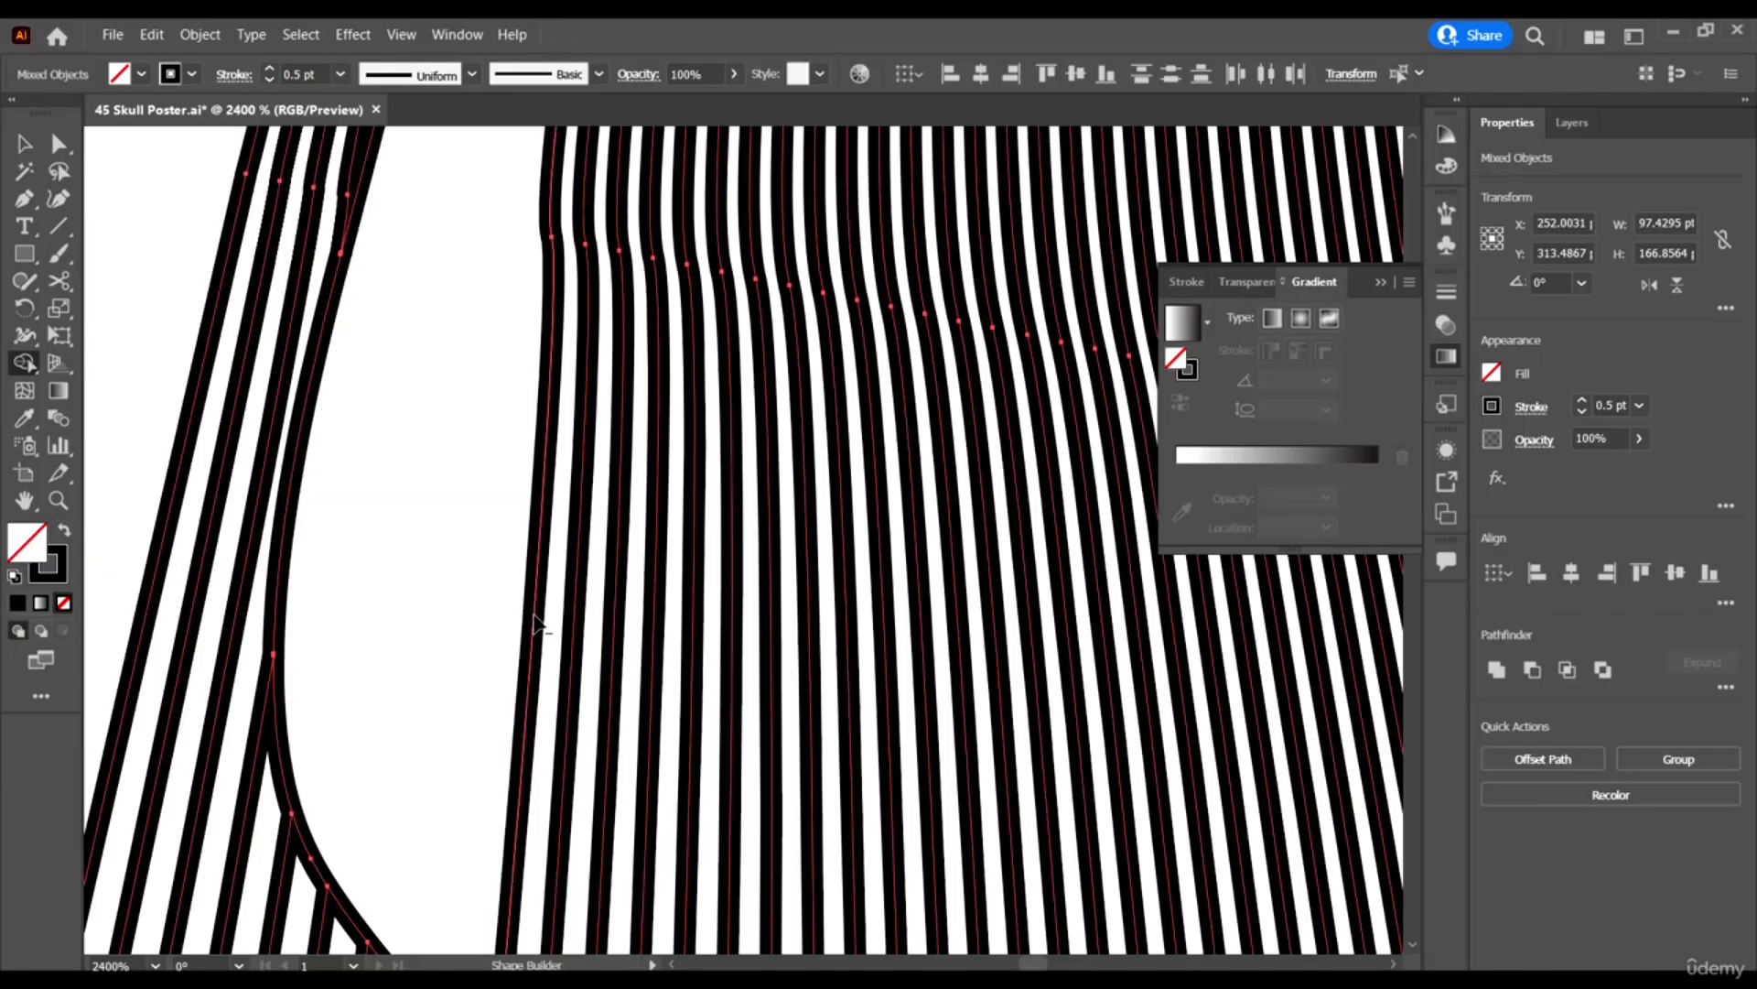
Remove further line segments inside the nose cavity outline with short Shape Builder strokes, working toward its middle.
{"action": "scroll", "coordinate": [397, 573], "scroll_direction": "down", "scroll_amount": 3}
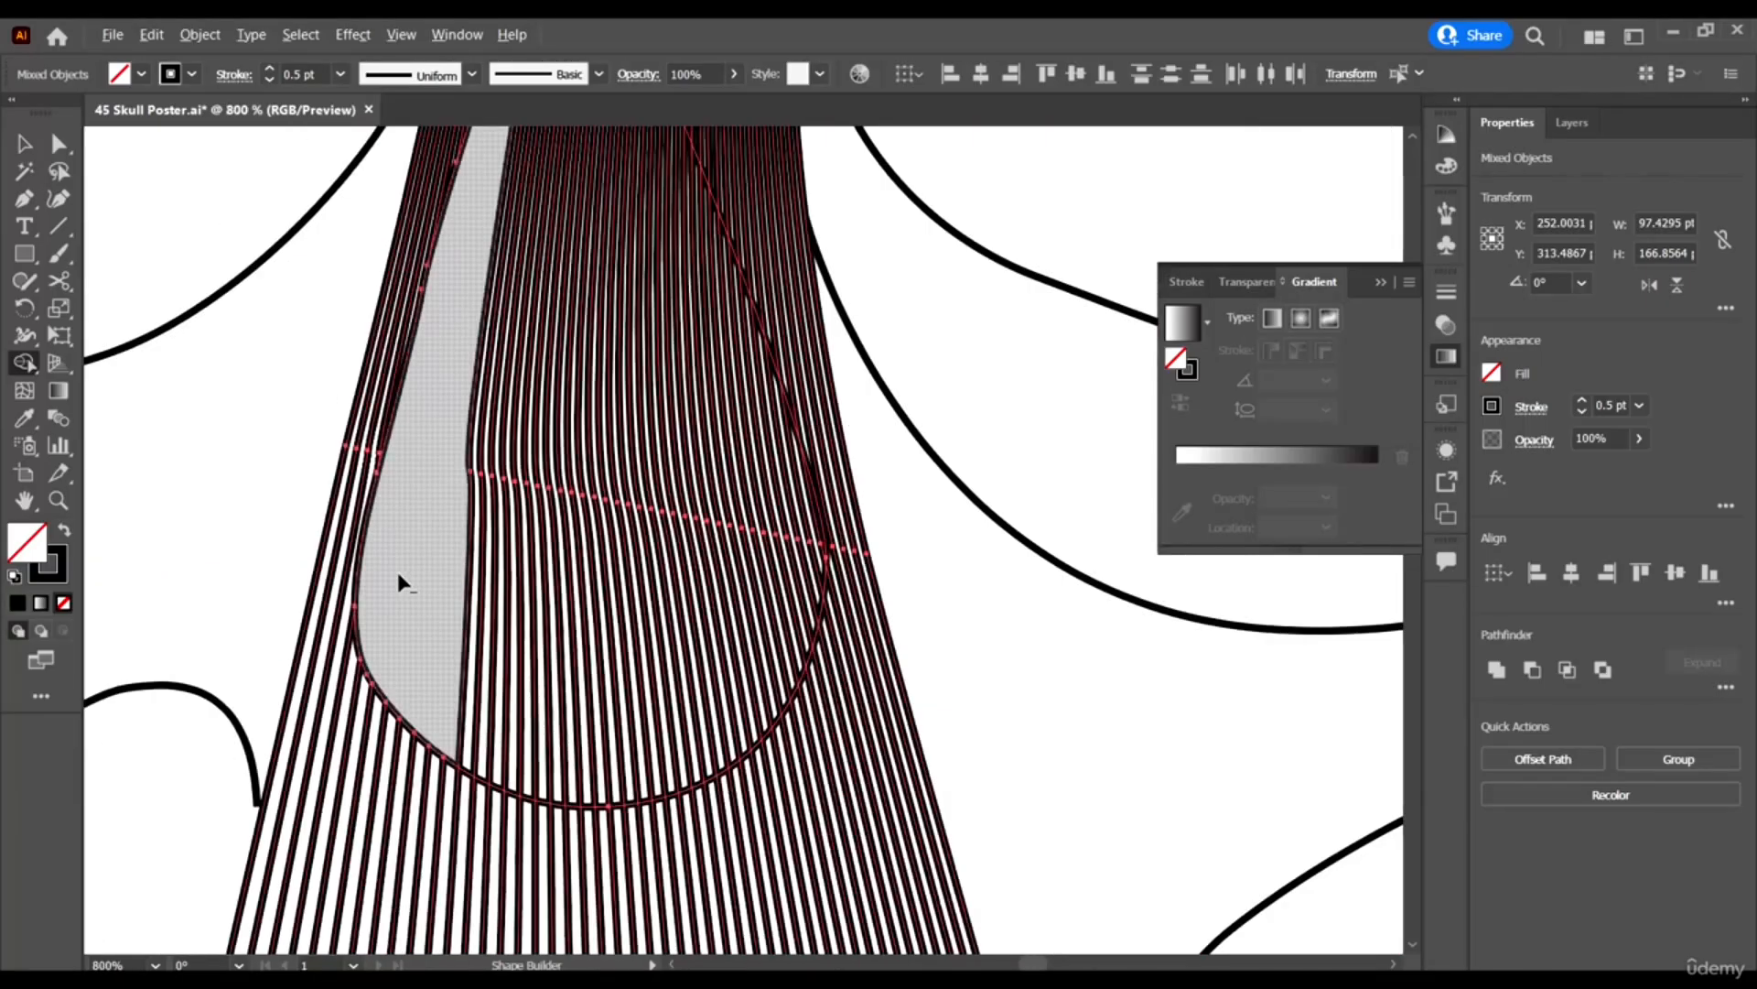
{"action": "scroll", "coordinate": [399, 586], "scroll_direction": "up", "scroll_amount": 1}
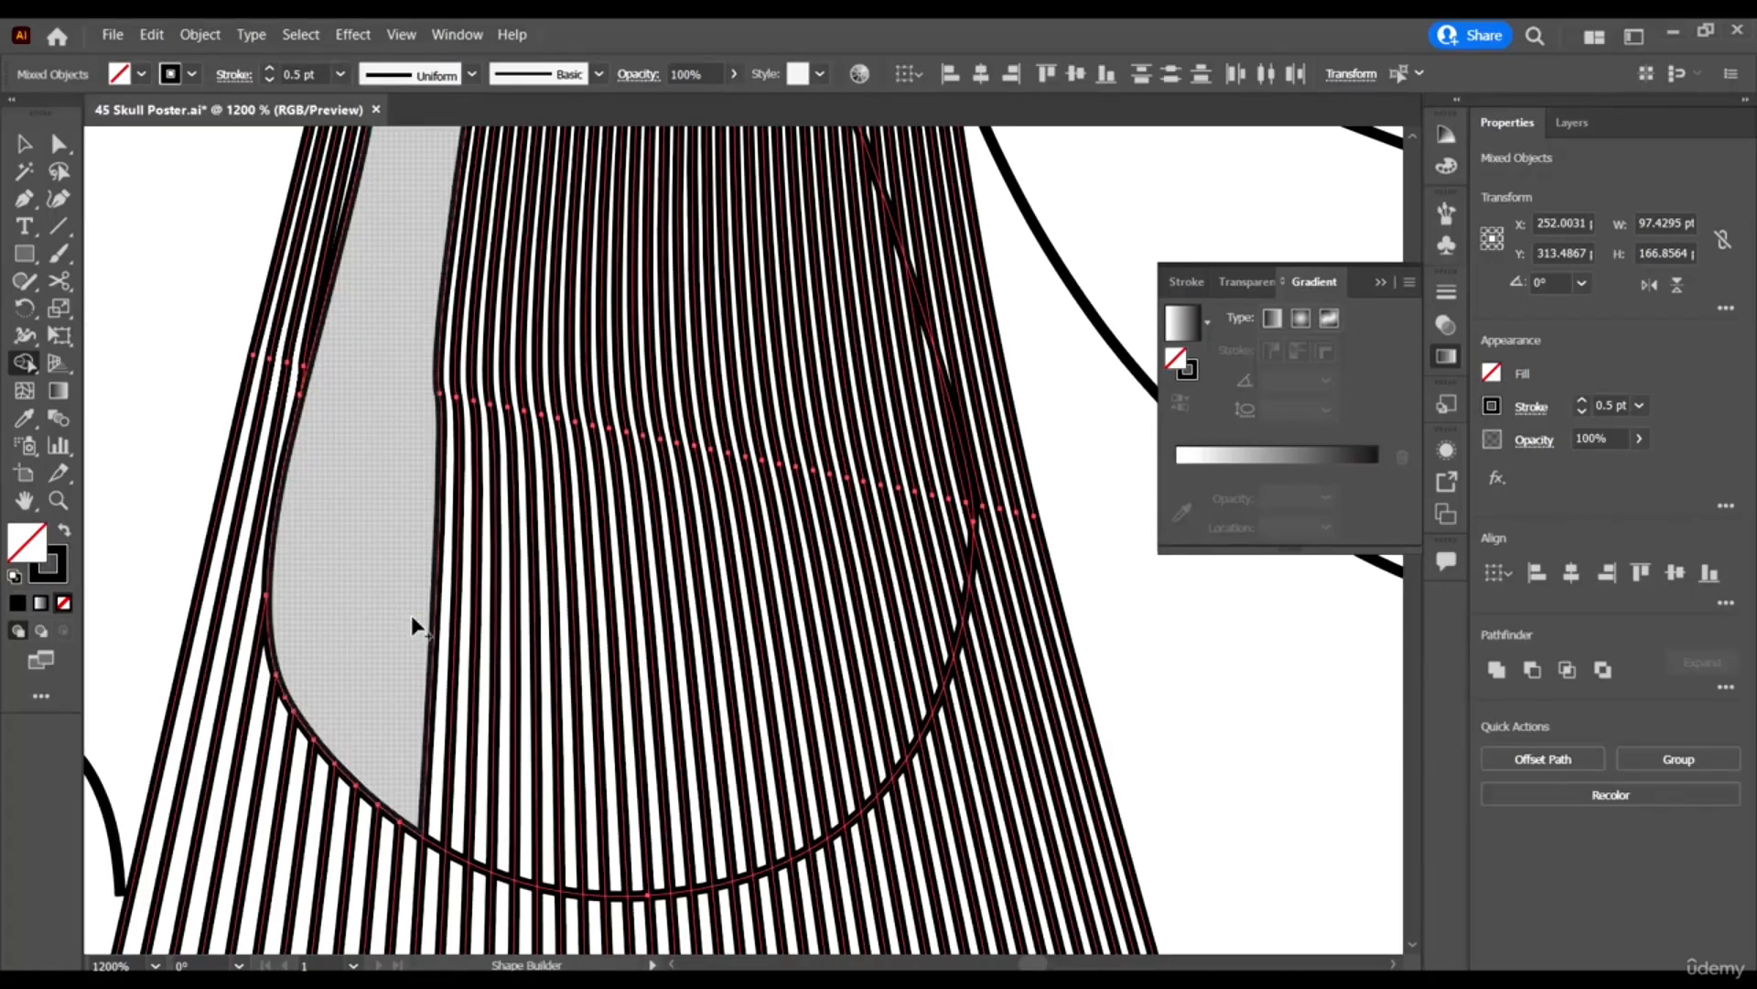
{"action": "left_click_drag", "start_coordinate": [412, 615], "coordinate": [503, 632]}
{"action": "scroll", "coordinate": [561, 643], "scroll_direction": "up", "scroll_amount": 1}
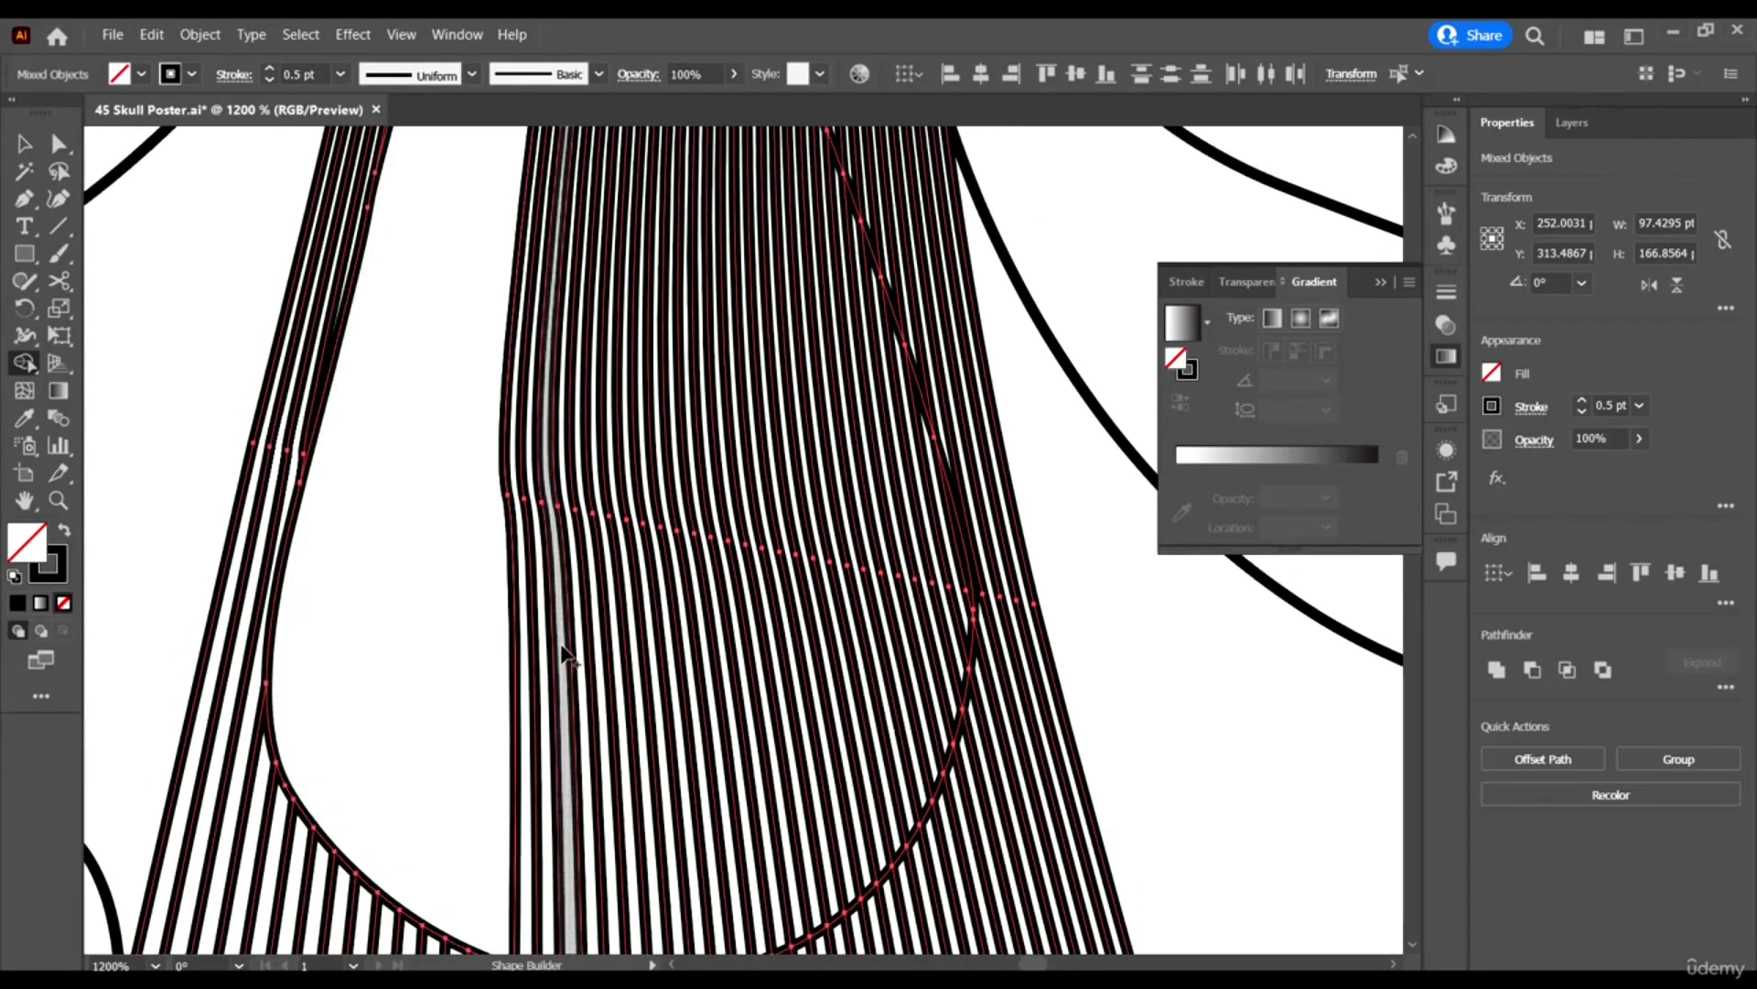
{"action": "scroll", "coordinate": [559, 643], "scroll_direction": "down", "scroll_amount": 5}
{"action": "scroll", "coordinate": [408, 560], "scroll_direction": "up", "scroll_amount": 3}
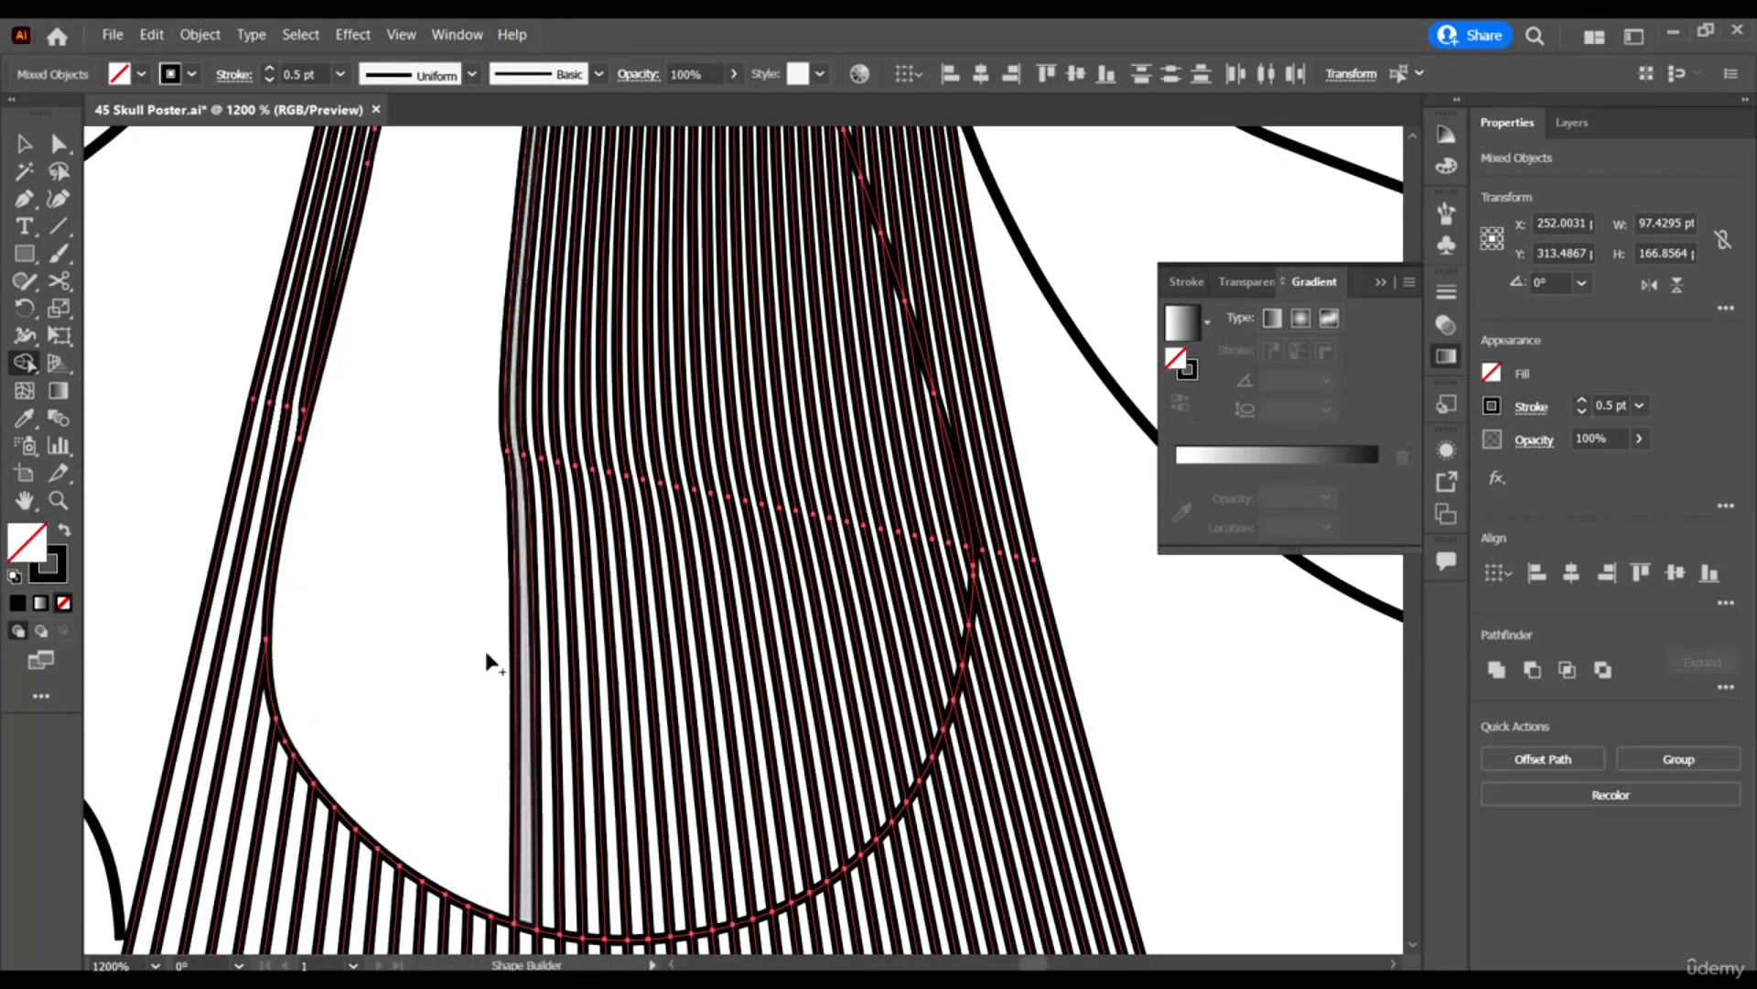
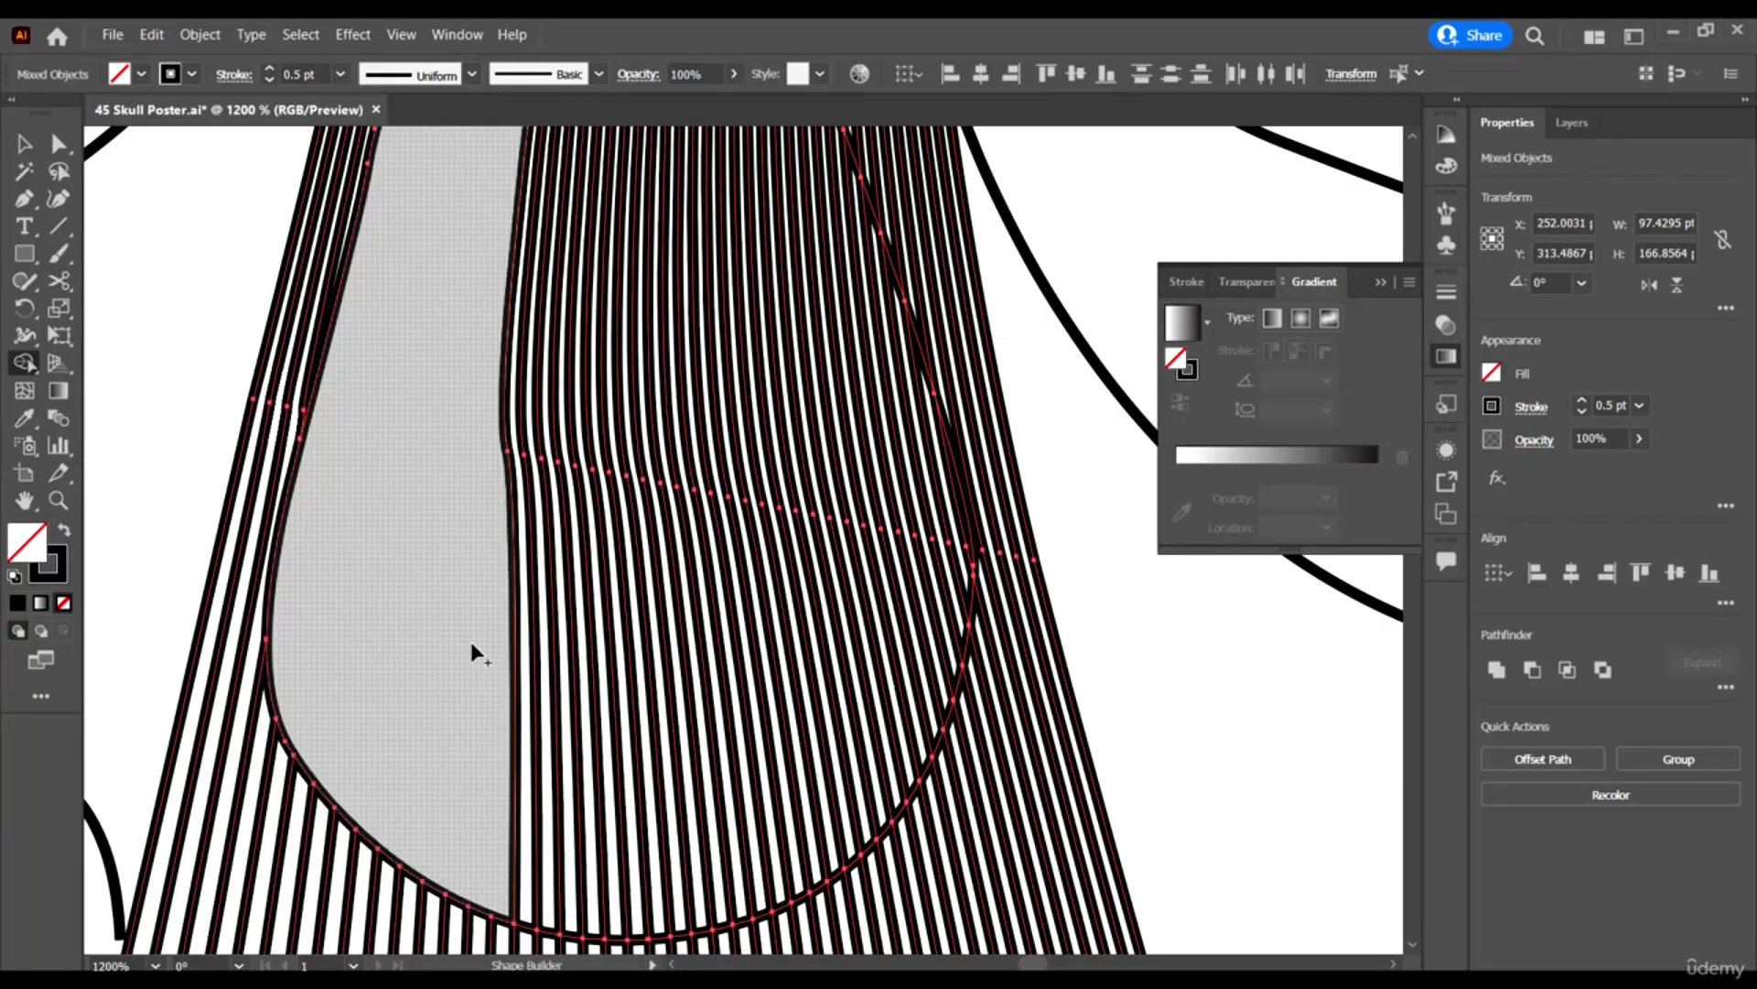
{"action": "left_click_drag", "start_coordinate": [470, 641], "coordinate": [507, 641]}
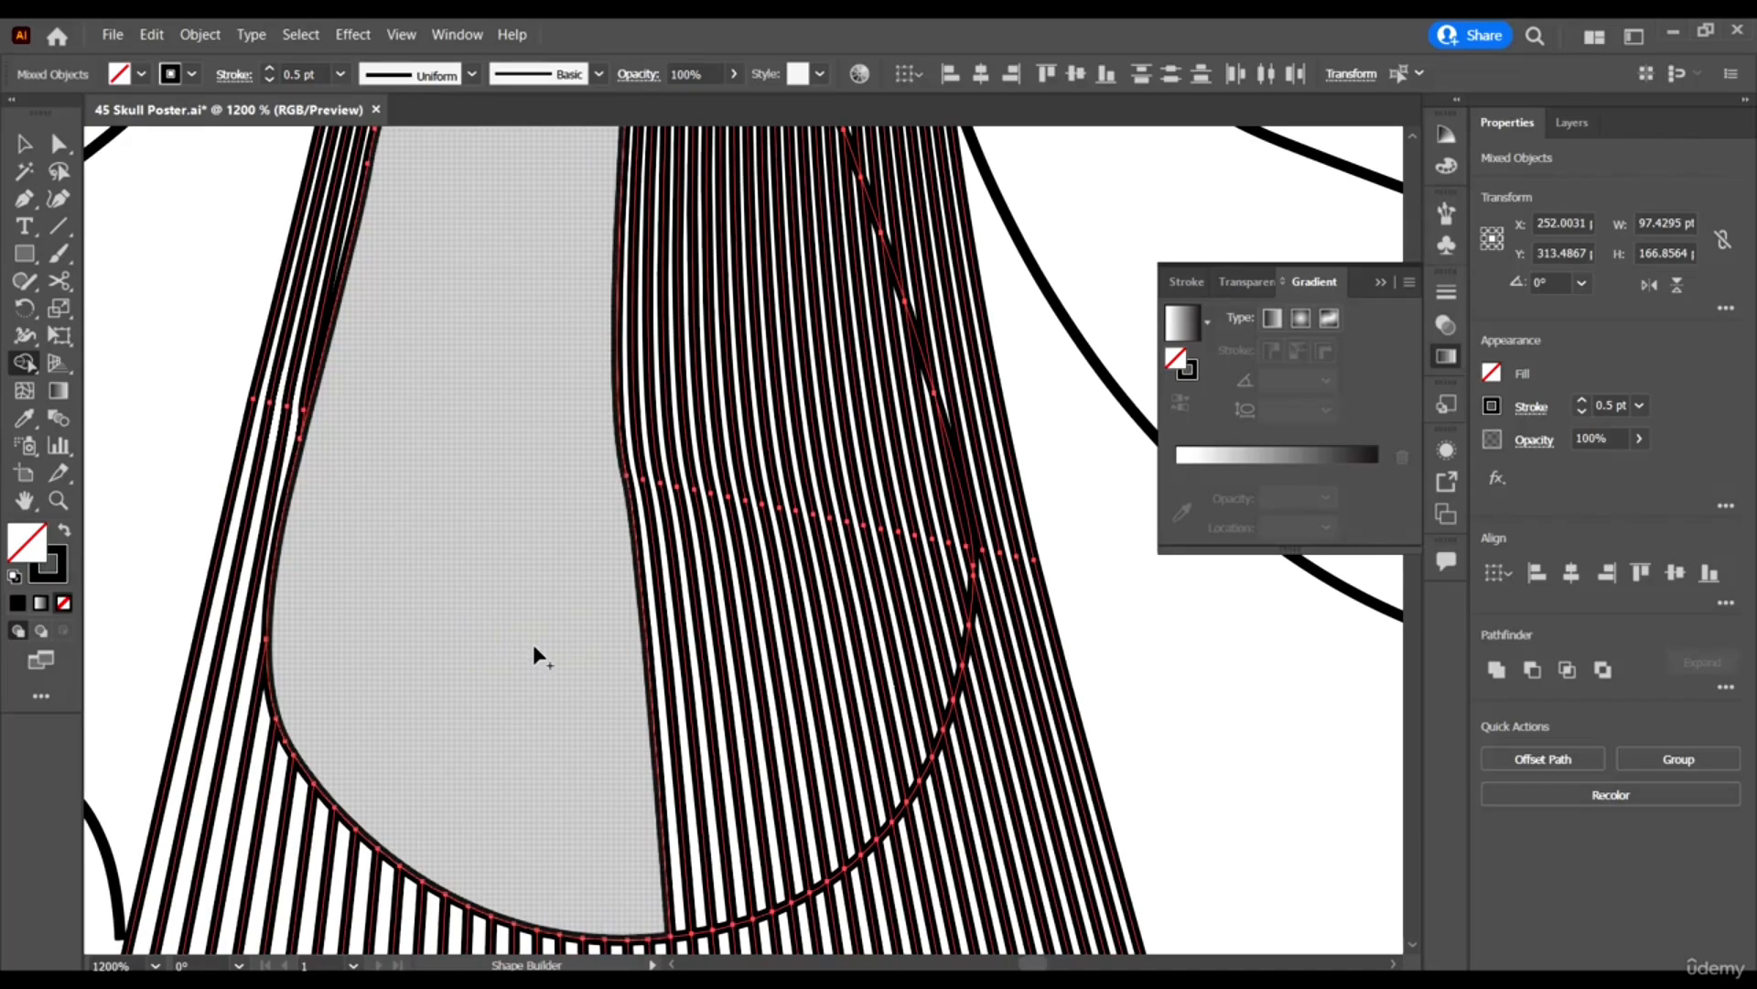
{"action": "scroll", "coordinate": [533, 653], "scroll_direction": "up", "scroll_amount": 2}
{"action": "scroll", "coordinate": [375, 627], "scroll_direction": "right", "scroll_amount": 2}
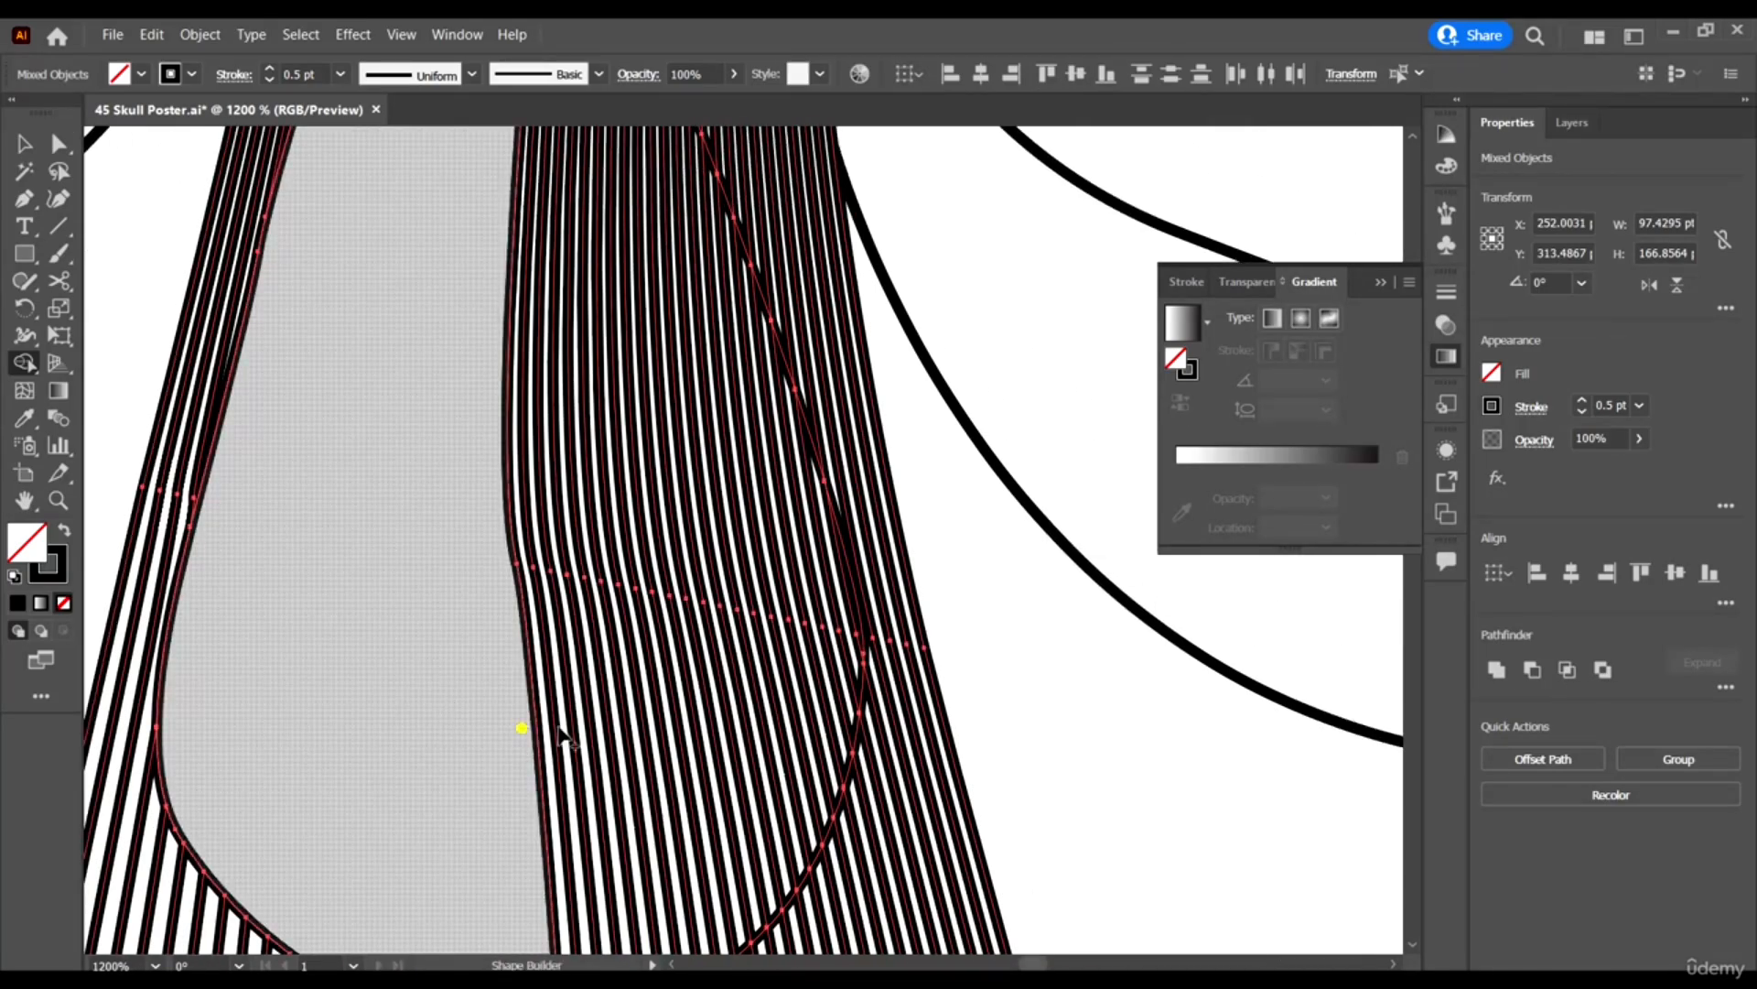
Clear the remaining lines up to the cavity outline's right edge, undoing the stroke that erases the outline, and deselect everything.
{"action": "mouse_move", "coordinate": [522, 730]}
{"action": "left_mouse_down"}
{"action": "mouse_move", "coordinate": [767, 689]}
{"action": "mouse_move", "coordinate": [814, 703]}
{"action": "left_mouse_up"}
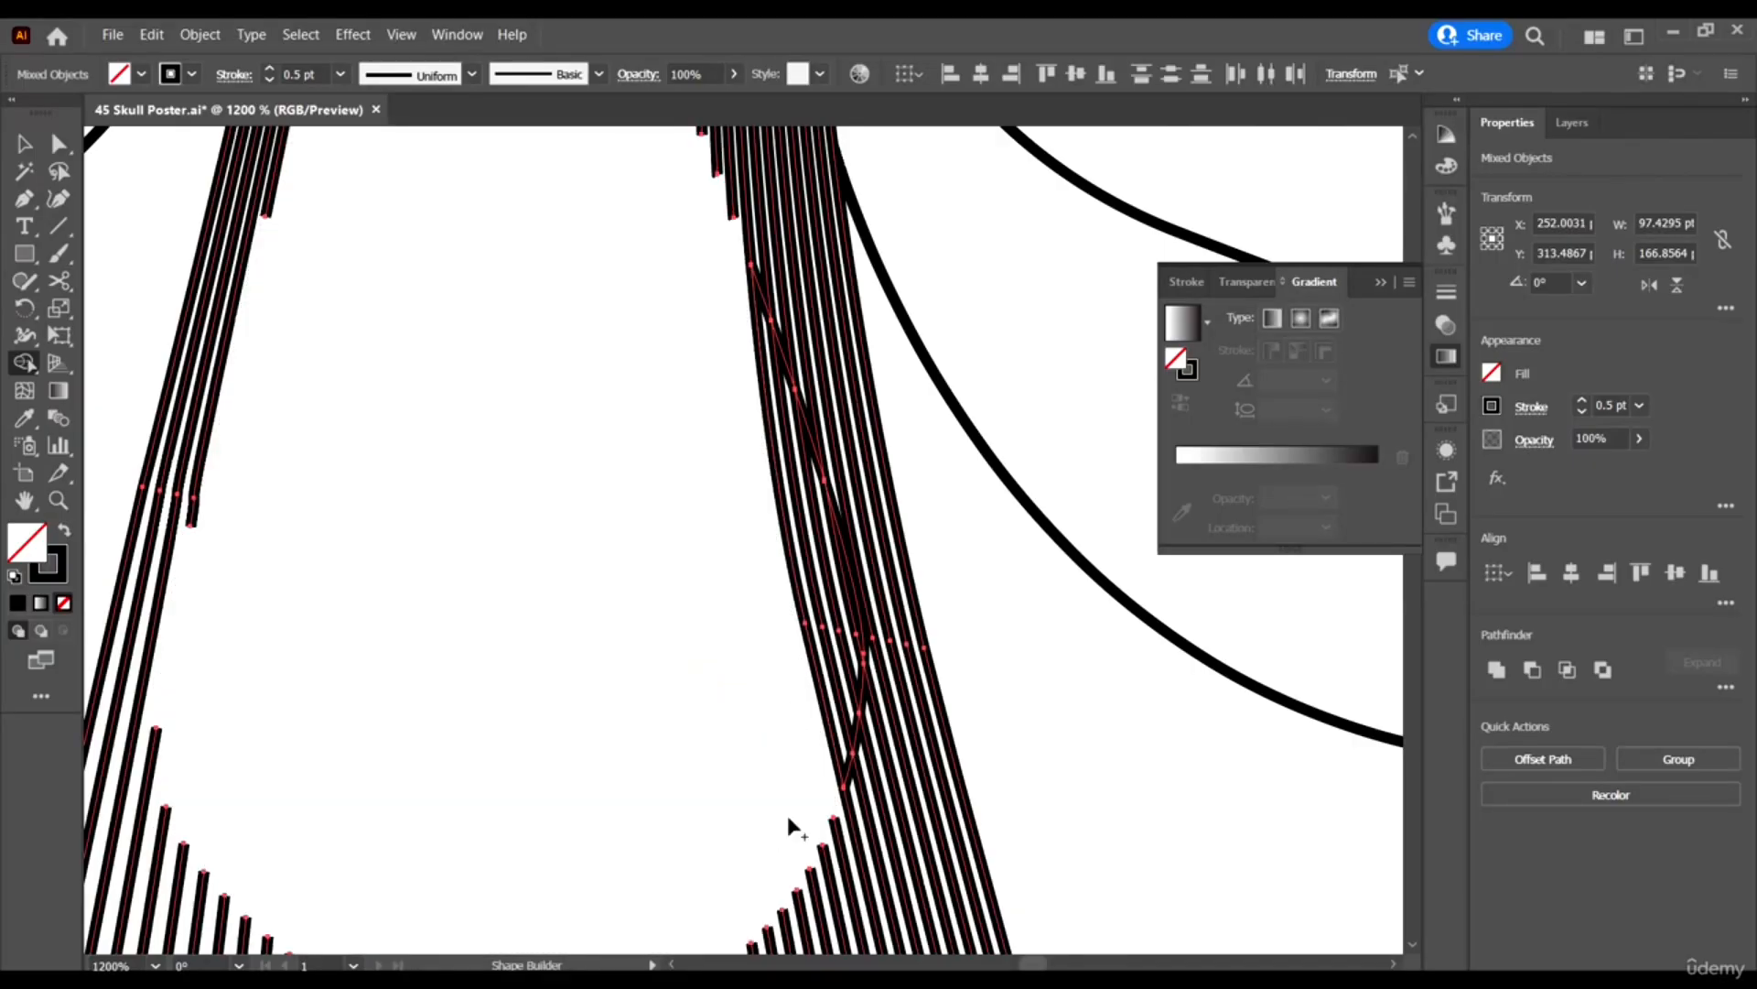
{"action": "key", "text": "ctrl+z"}
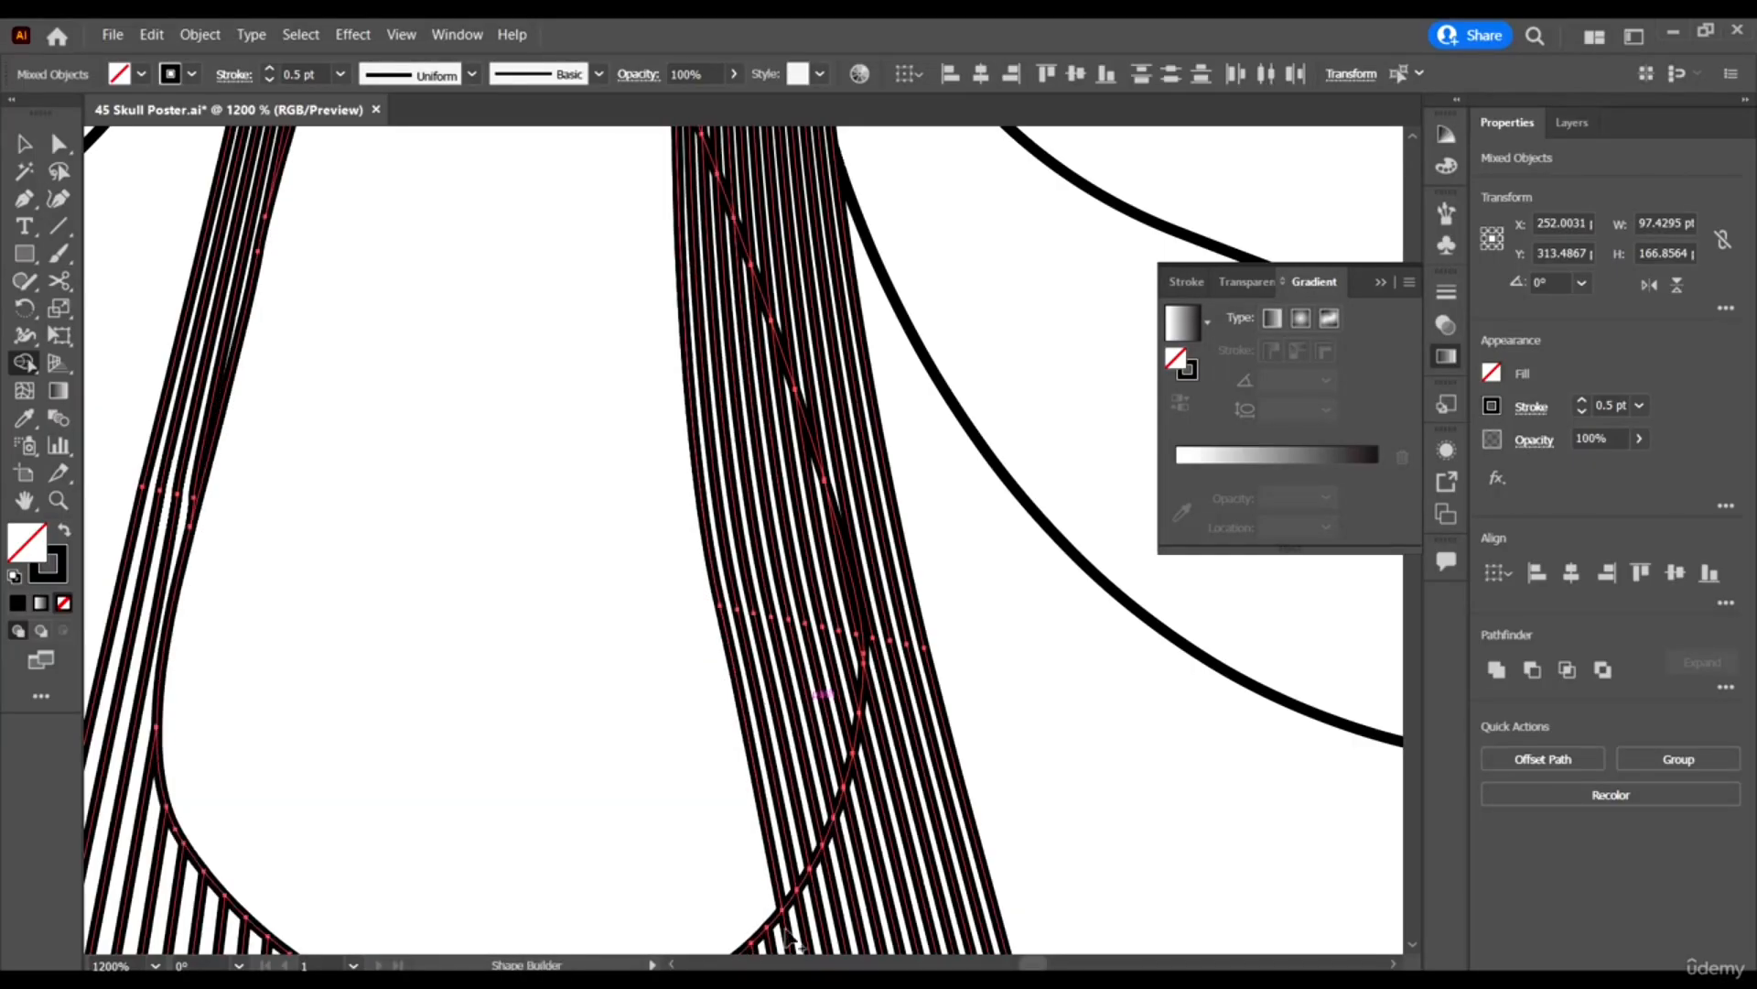
{"action": "scroll", "coordinate": [823, 664], "scroll_direction": "up", "scroll_amount": 3}
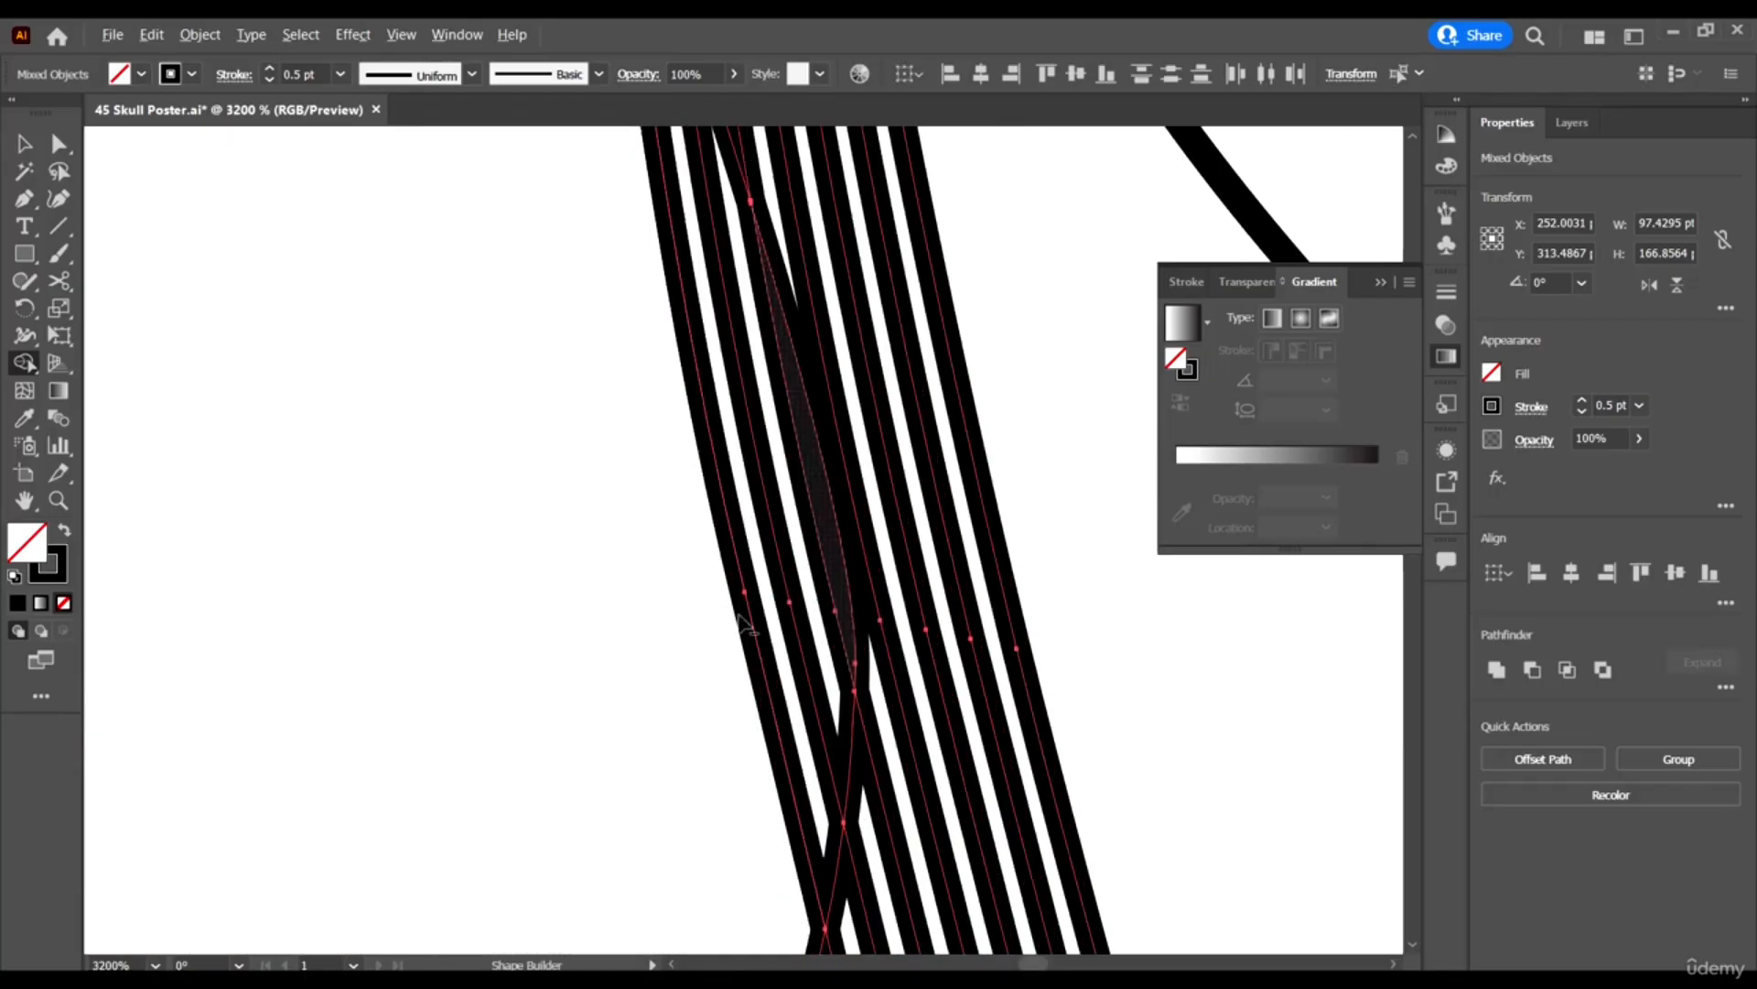
{"action": "left_click_drag", "start_coordinate": [664, 595], "coordinate": [836, 559]}
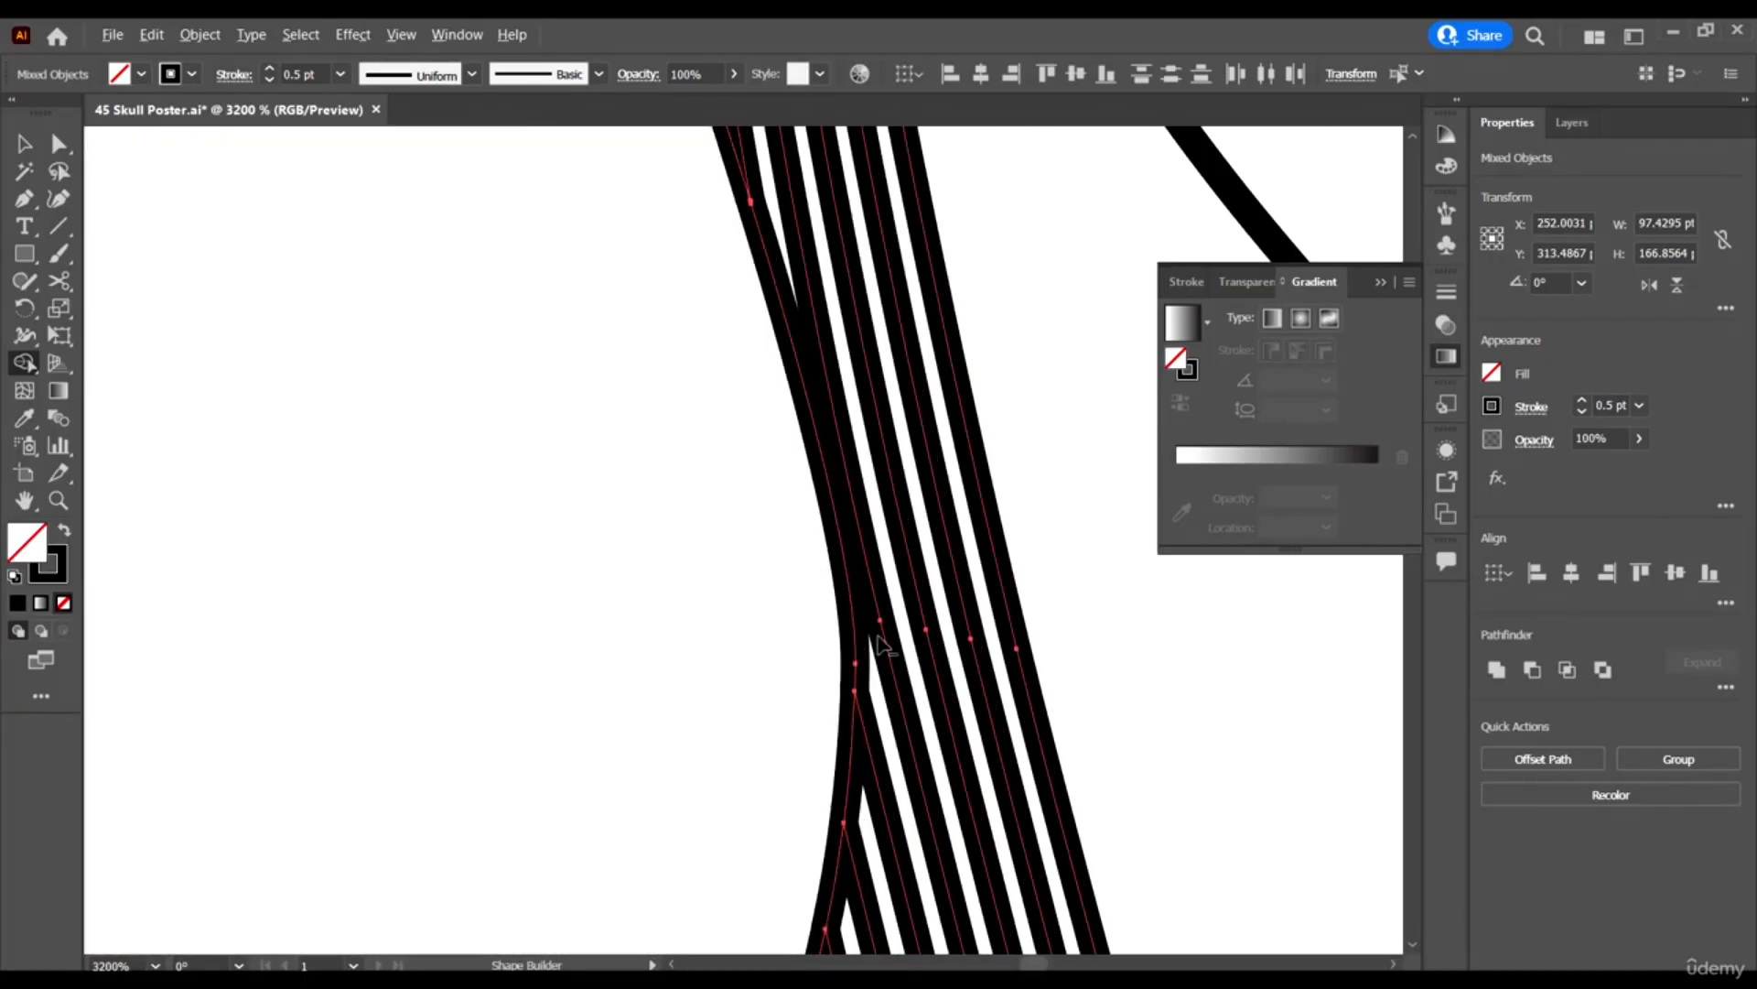
{"action": "scroll", "coordinate": [883, 634], "scroll_direction": "down", "scroll_amount": 4}
{"action": "scroll", "coordinate": [1007, 611], "scroll_direction": "up", "scroll_amount": 1}
{"action": "scroll", "coordinate": [558, 241], "scroll_direction": "up", "scroll_amount": 4}
{"action": "scroll", "coordinate": [572, 438], "scroll_direction": "down", "scroll_amount": 5}
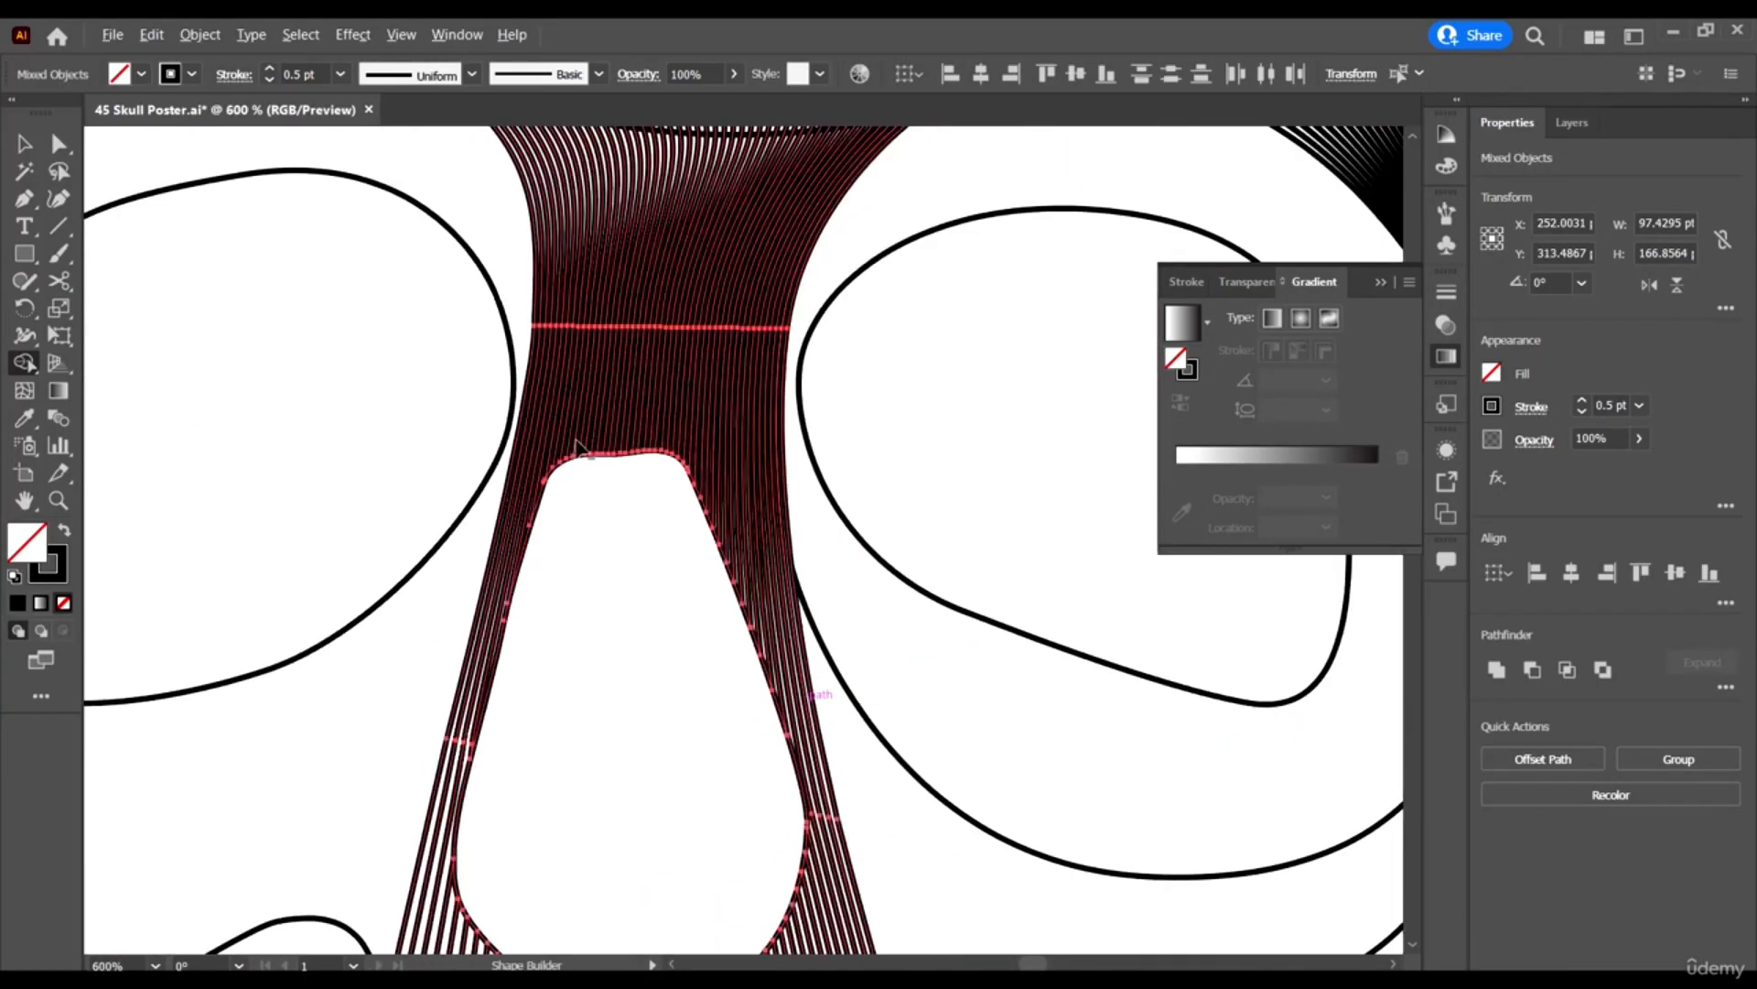
{"action": "scroll", "coordinate": [399, 781], "scroll_direction": "up", "scroll_amount": 4}
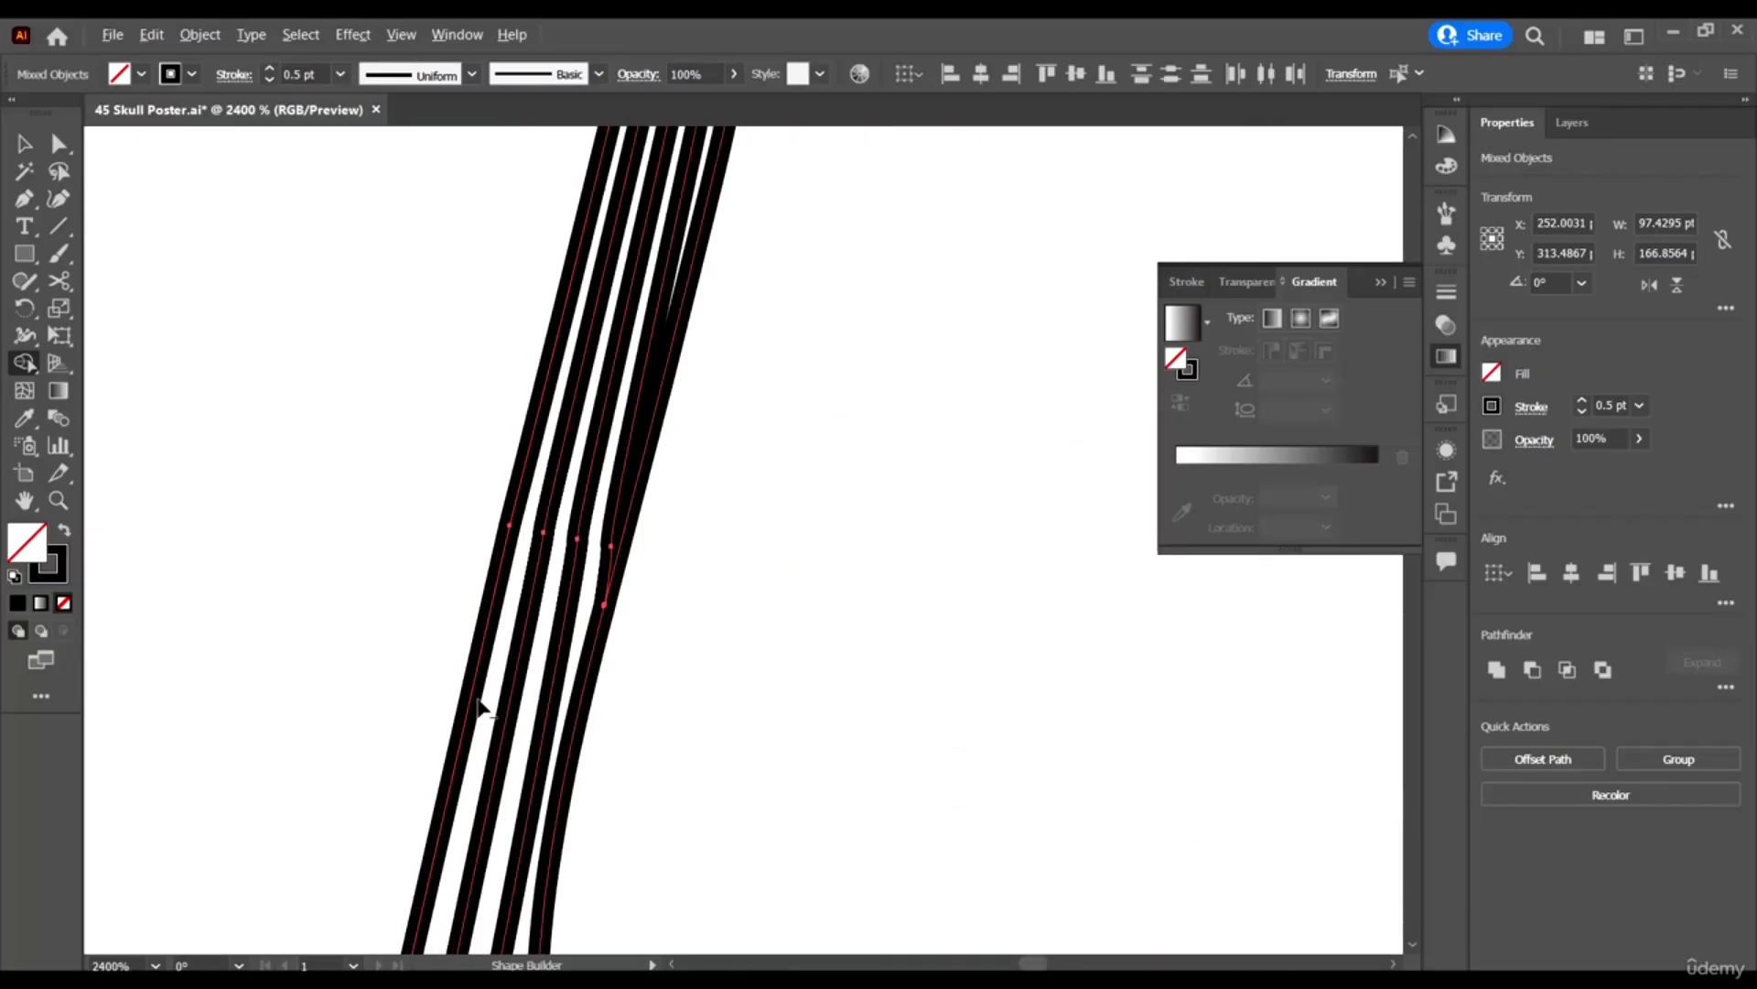
{"action": "left_click", "coordinate": [16, 142]}
{"action": "scroll", "coordinate": [390, 327], "scroll_direction": "down", "scroll_amount": 5}
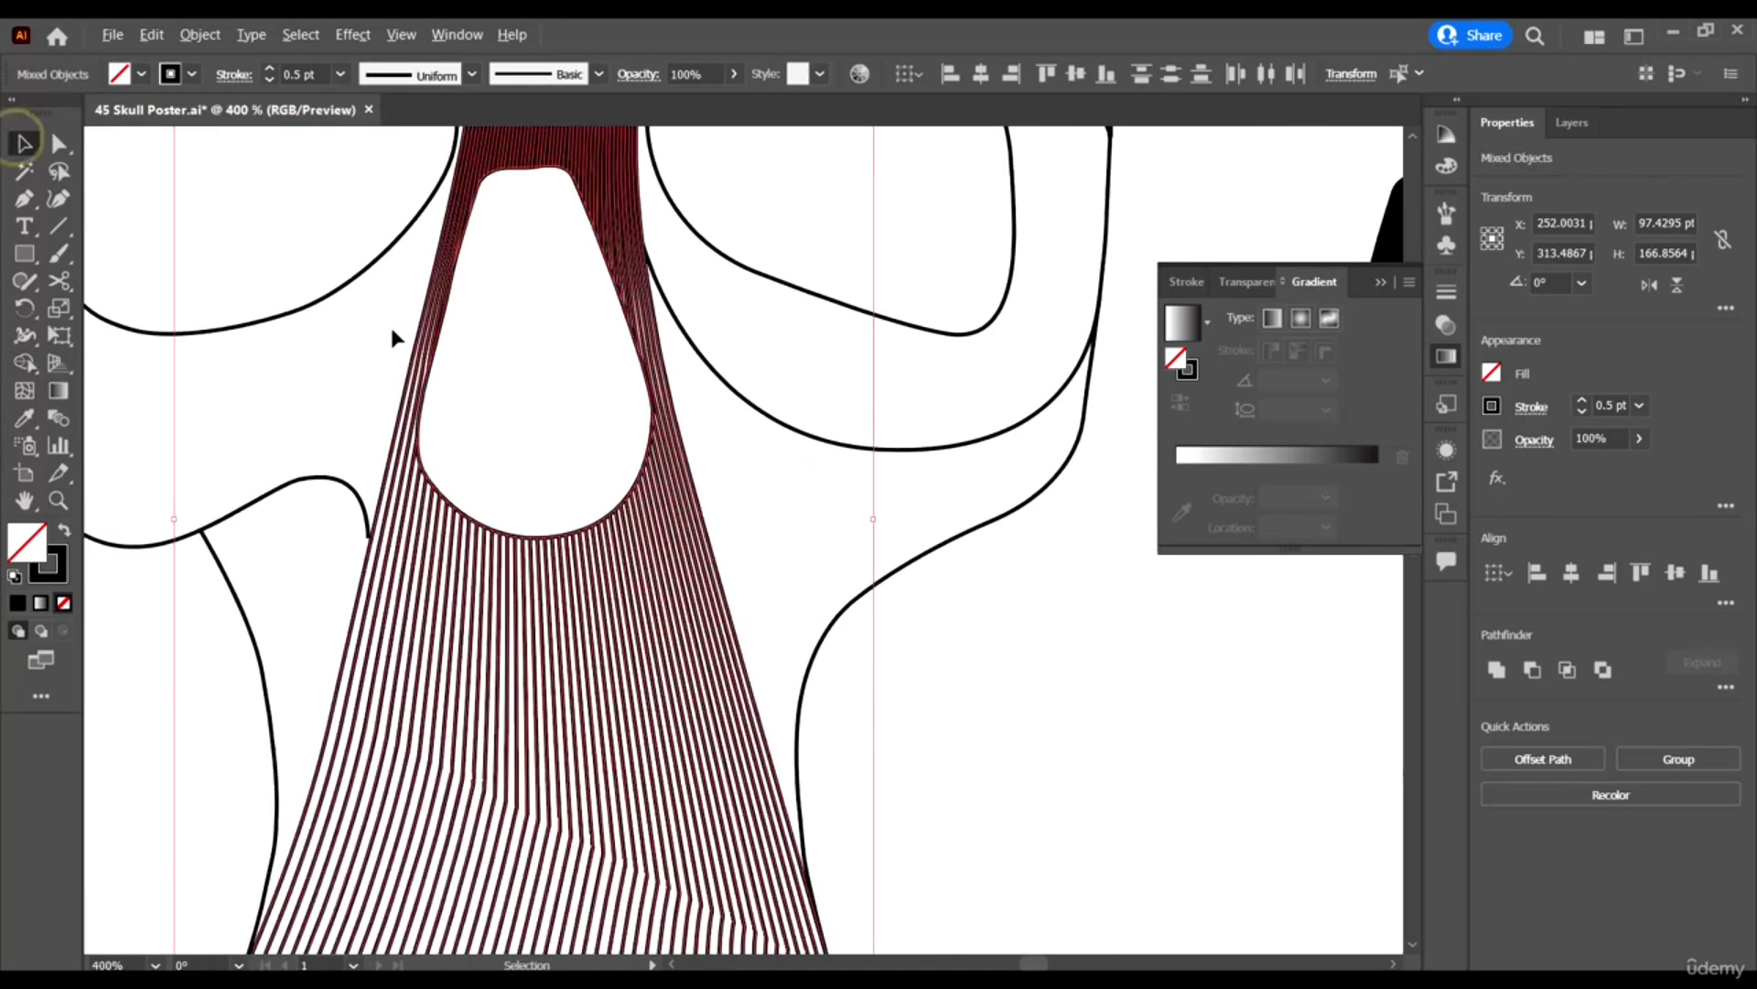
{"action": "left_click", "coordinate": [1144, 671]}
Move the black-filled nose shape back inside the cleared nose cavity and inspect its fit against the outline.
{"action": "scroll", "coordinate": [503, 397], "scroll_direction": "down", "scroll_amount": 2}
{"action": "scroll", "coordinate": [502, 397], "scroll_direction": "up", "scroll_amount": 1}
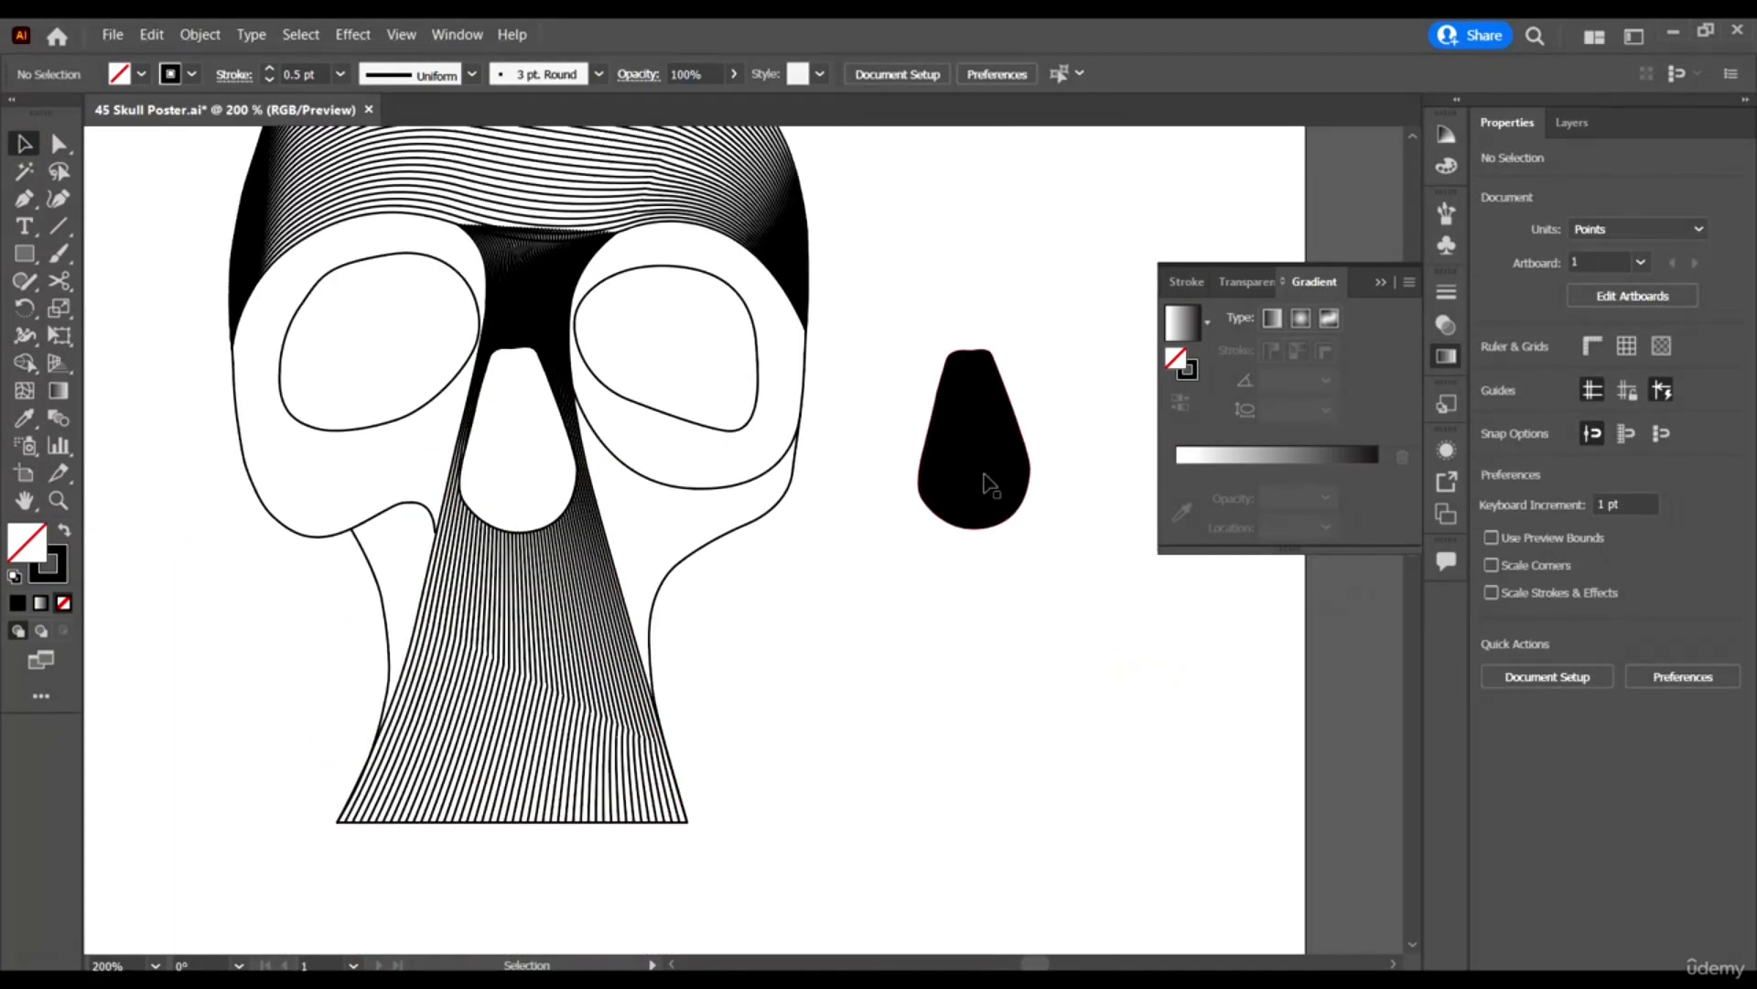
{"action": "left_click_drag", "start_coordinate": [970, 480], "coordinate": [518, 506]}
{"action": "scroll", "coordinate": [502, 458], "scroll_direction": "up", "scroll_amount": 4}
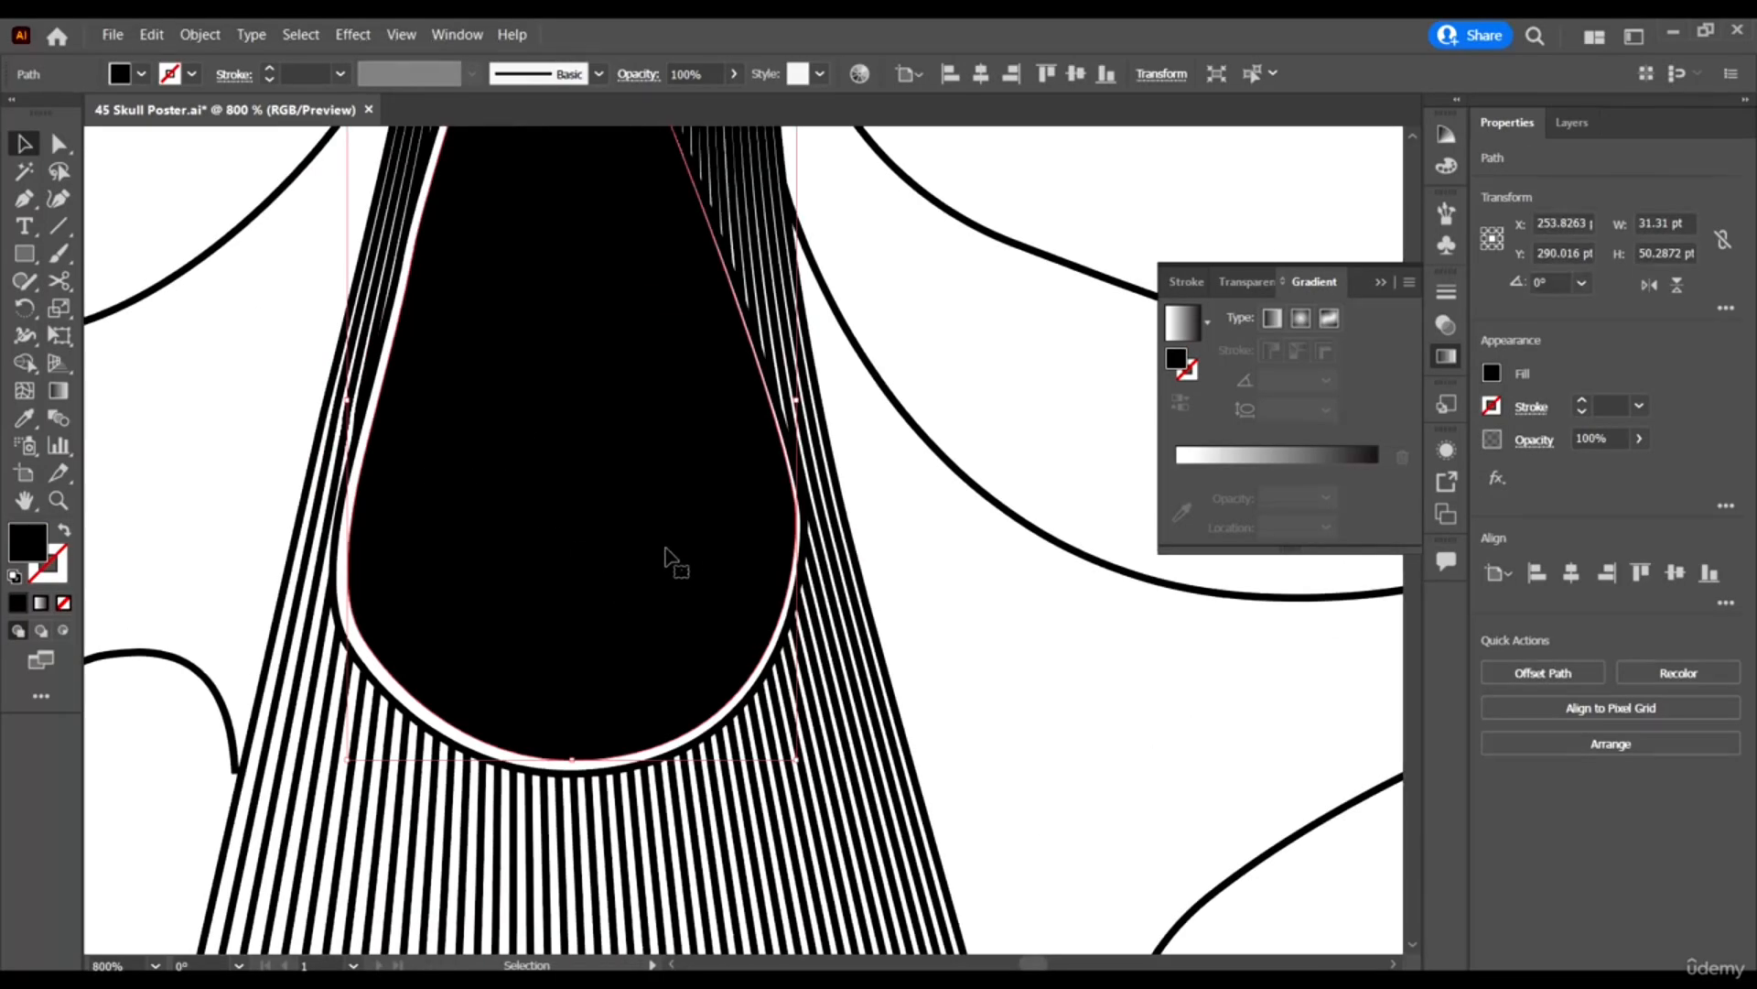
{"action": "scroll", "coordinate": [687, 540], "scroll_direction": "up", "scroll_amount": 2}
{"action": "scroll", "coordinate": [705, 540], "scroll_direction": "up", "scroll_amount": 1}
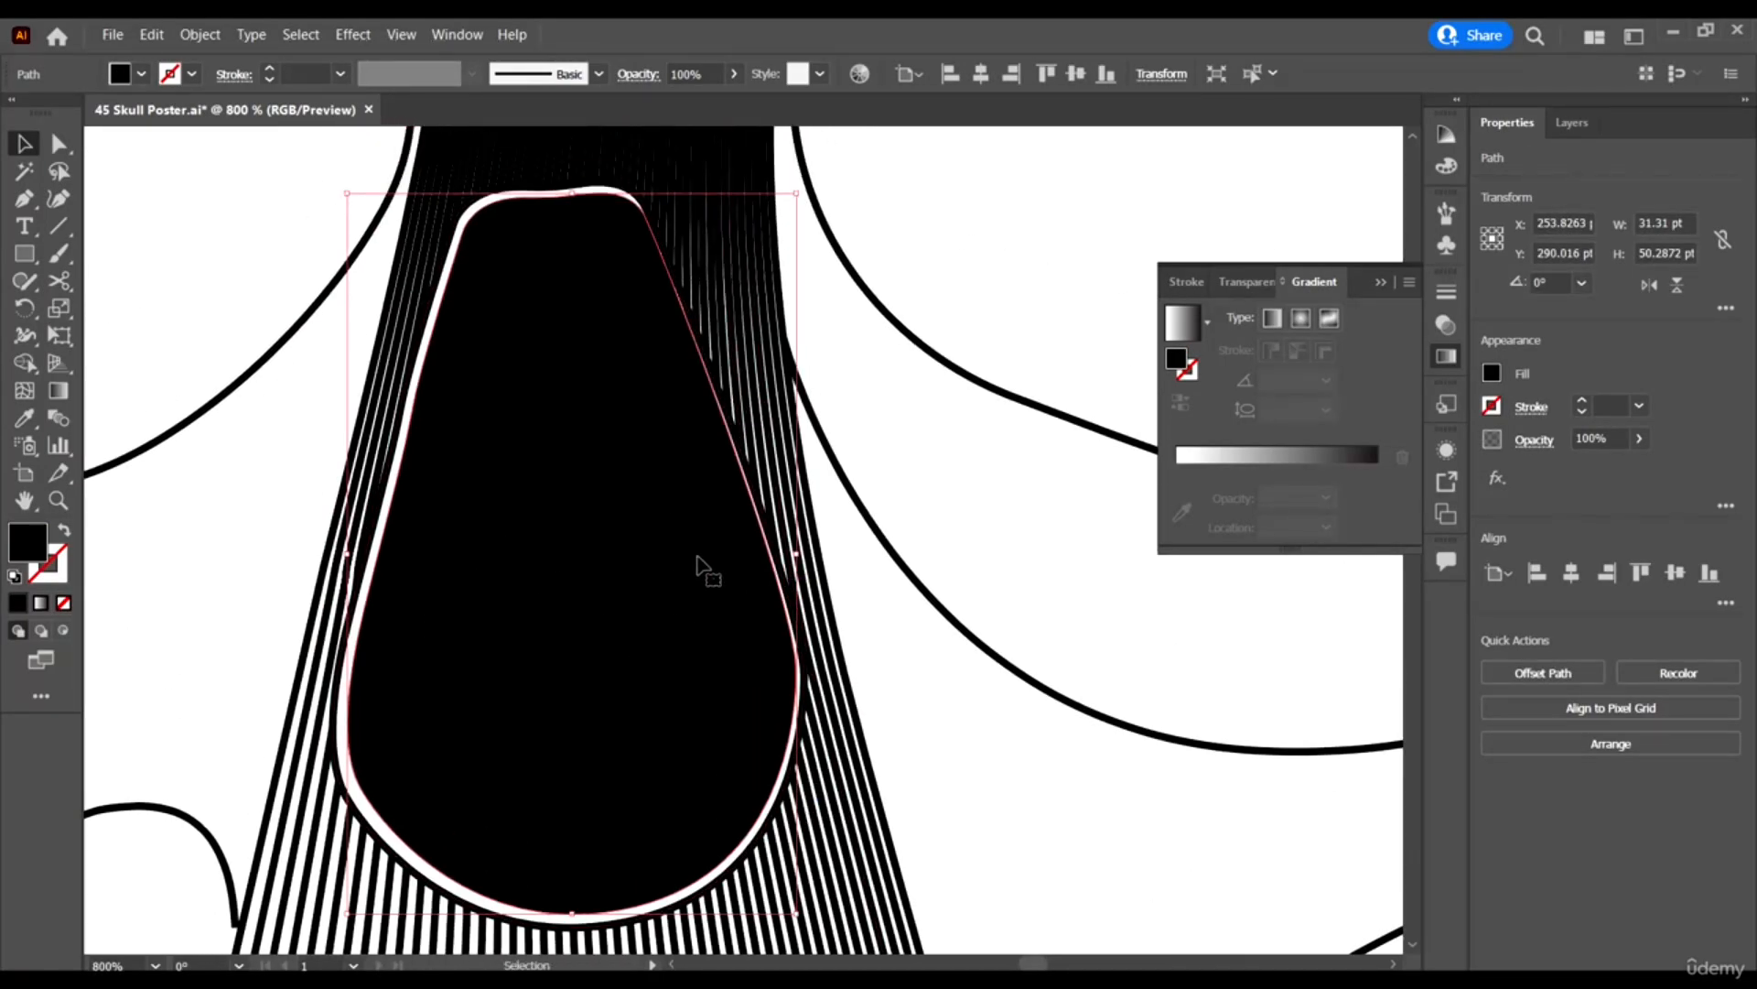
Shift the black nose shape slightly left to centre it within its white border, at about X 253.6 pt.
{"action": "left_click_drag", "start_coordinate": [698, 564], "coordinate": [693, 564]}
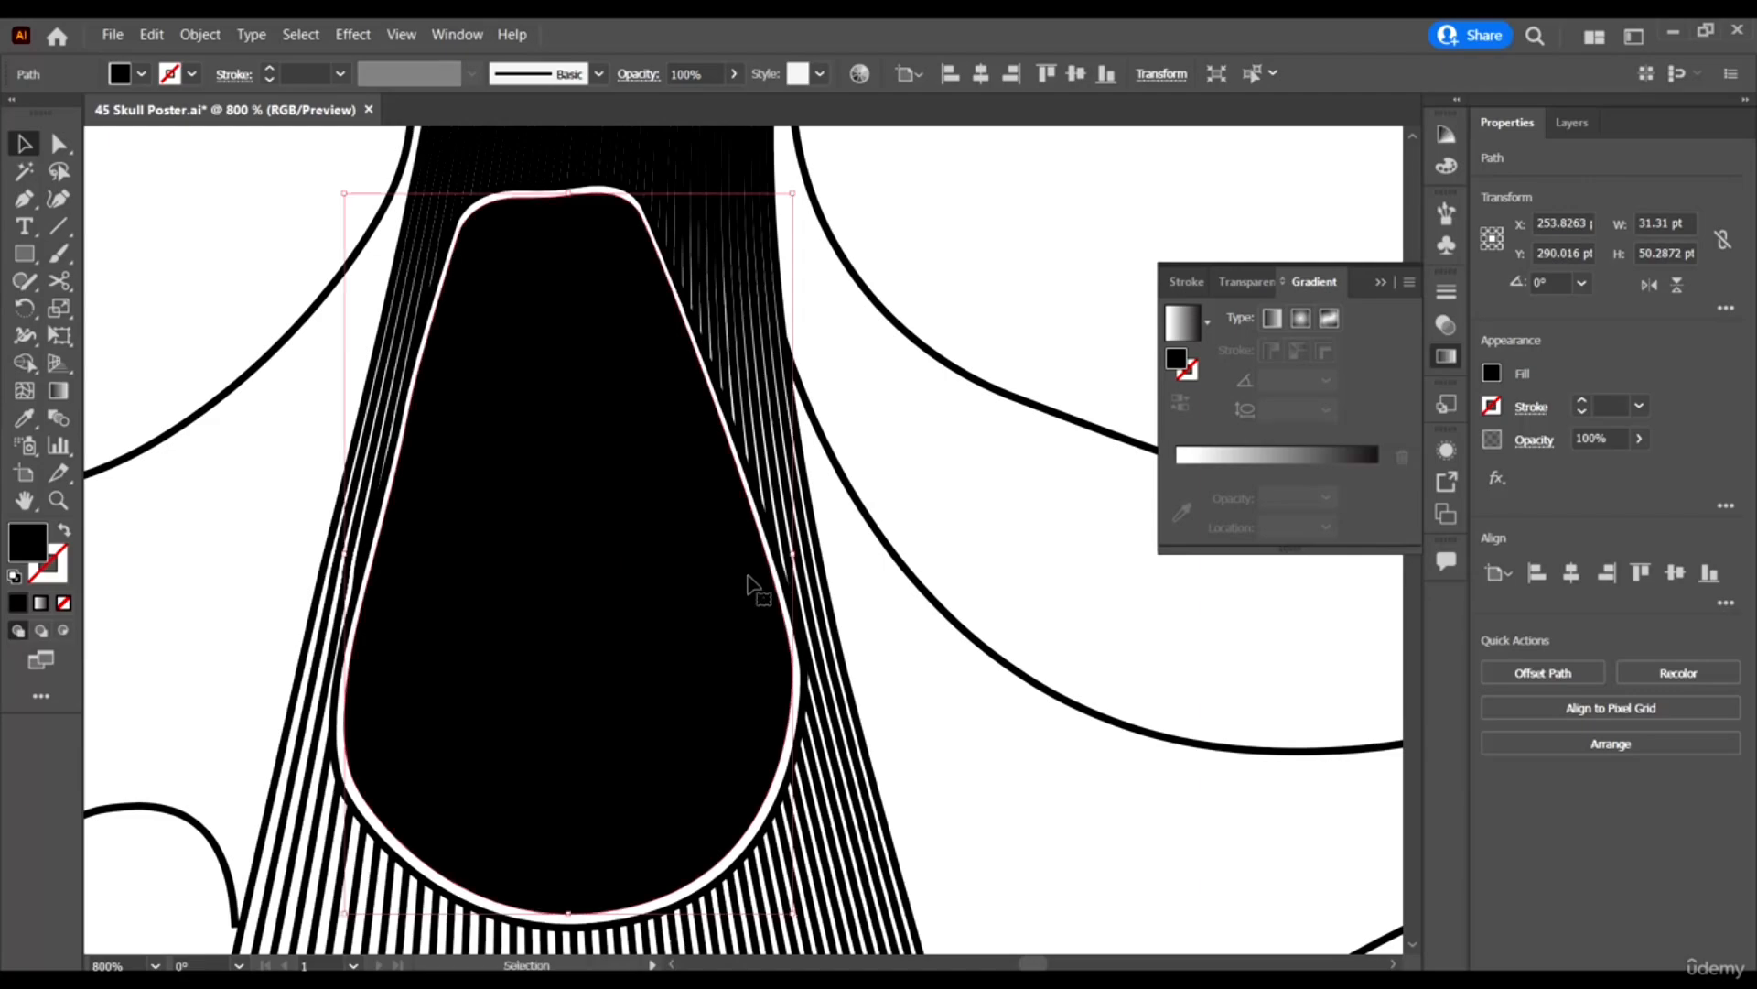
{"action": "scroll", "coordinate": [753, 588], "scroll_direction": "down", "scroll_amount": 3}
{"action": "left_click", "coordinate": [943, 668]}
{"action": "scroll", "coordinate": [828, 490], "scroll_direction": "down", "scroll_amount": 3}
{"action": "scroll", "coordinate": [781, 397], "scroll_direction": "up", "scroll_amount": 3}
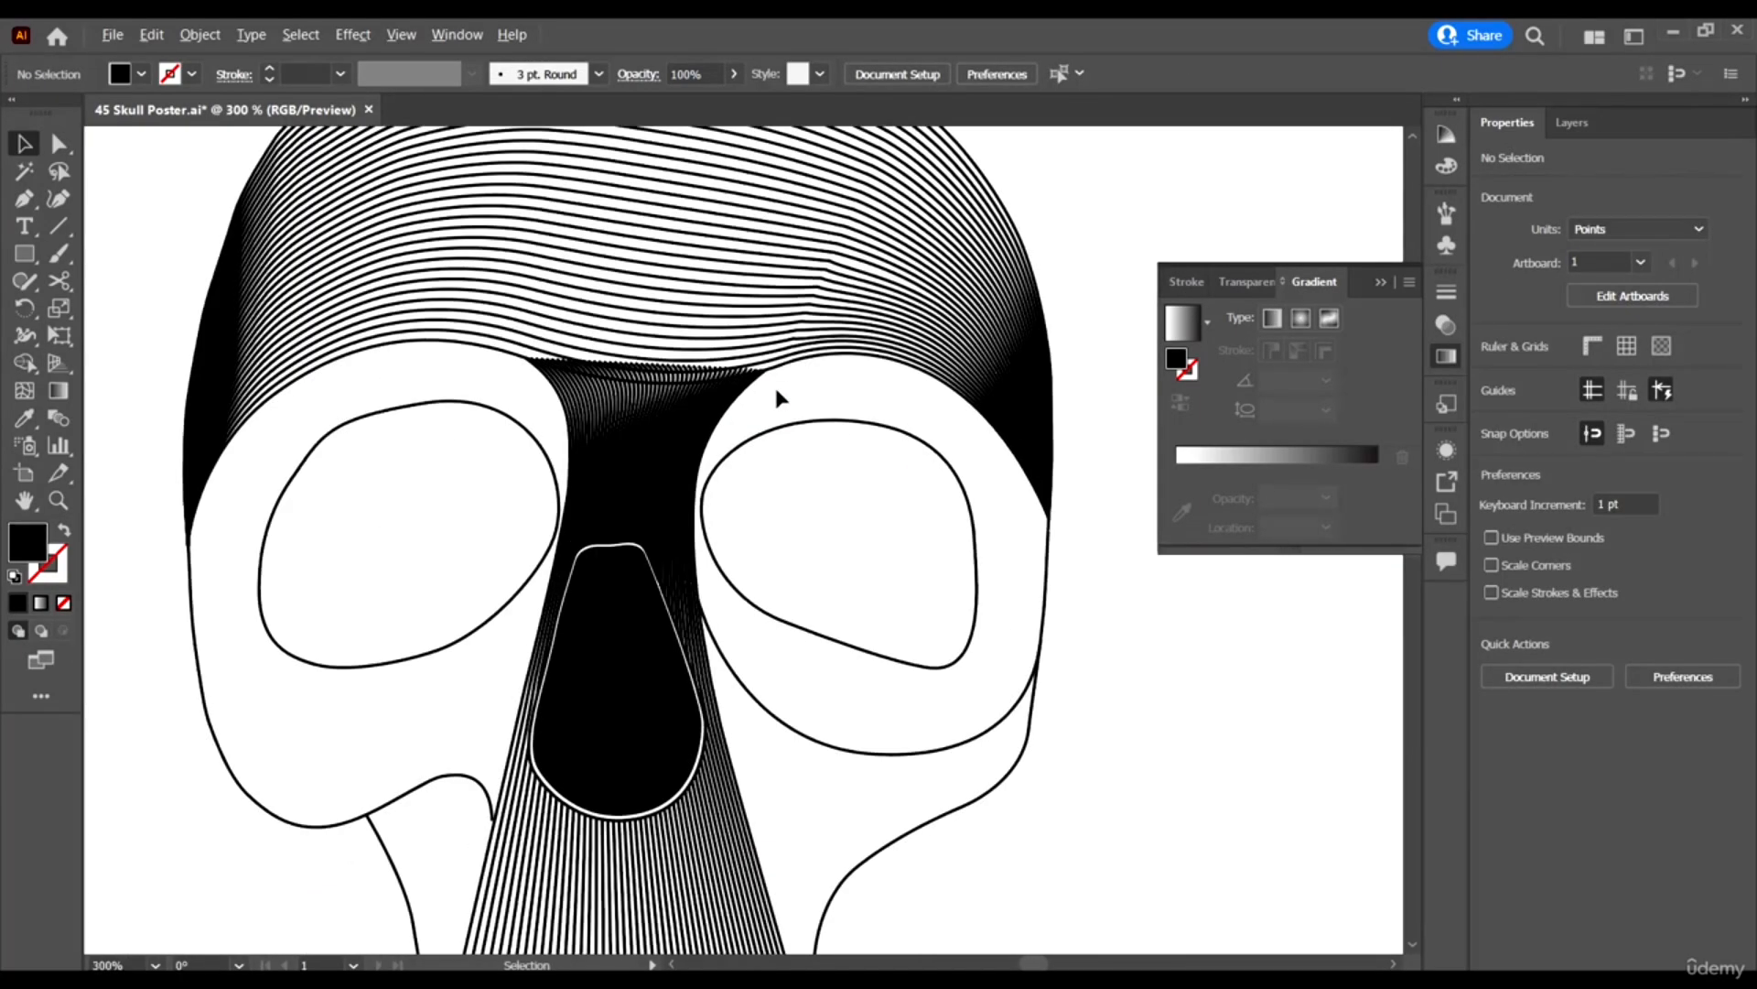
Scale the black nose shape down proportionally about its centre to about 30.25 pt wide and 48.58 pt high.
{"action": "scroll", "coordinate": [647, 718], "scroll_direction": "up", "scroll_amount": 2}
{"action": "left_click", "coordinate": [643, 711]}
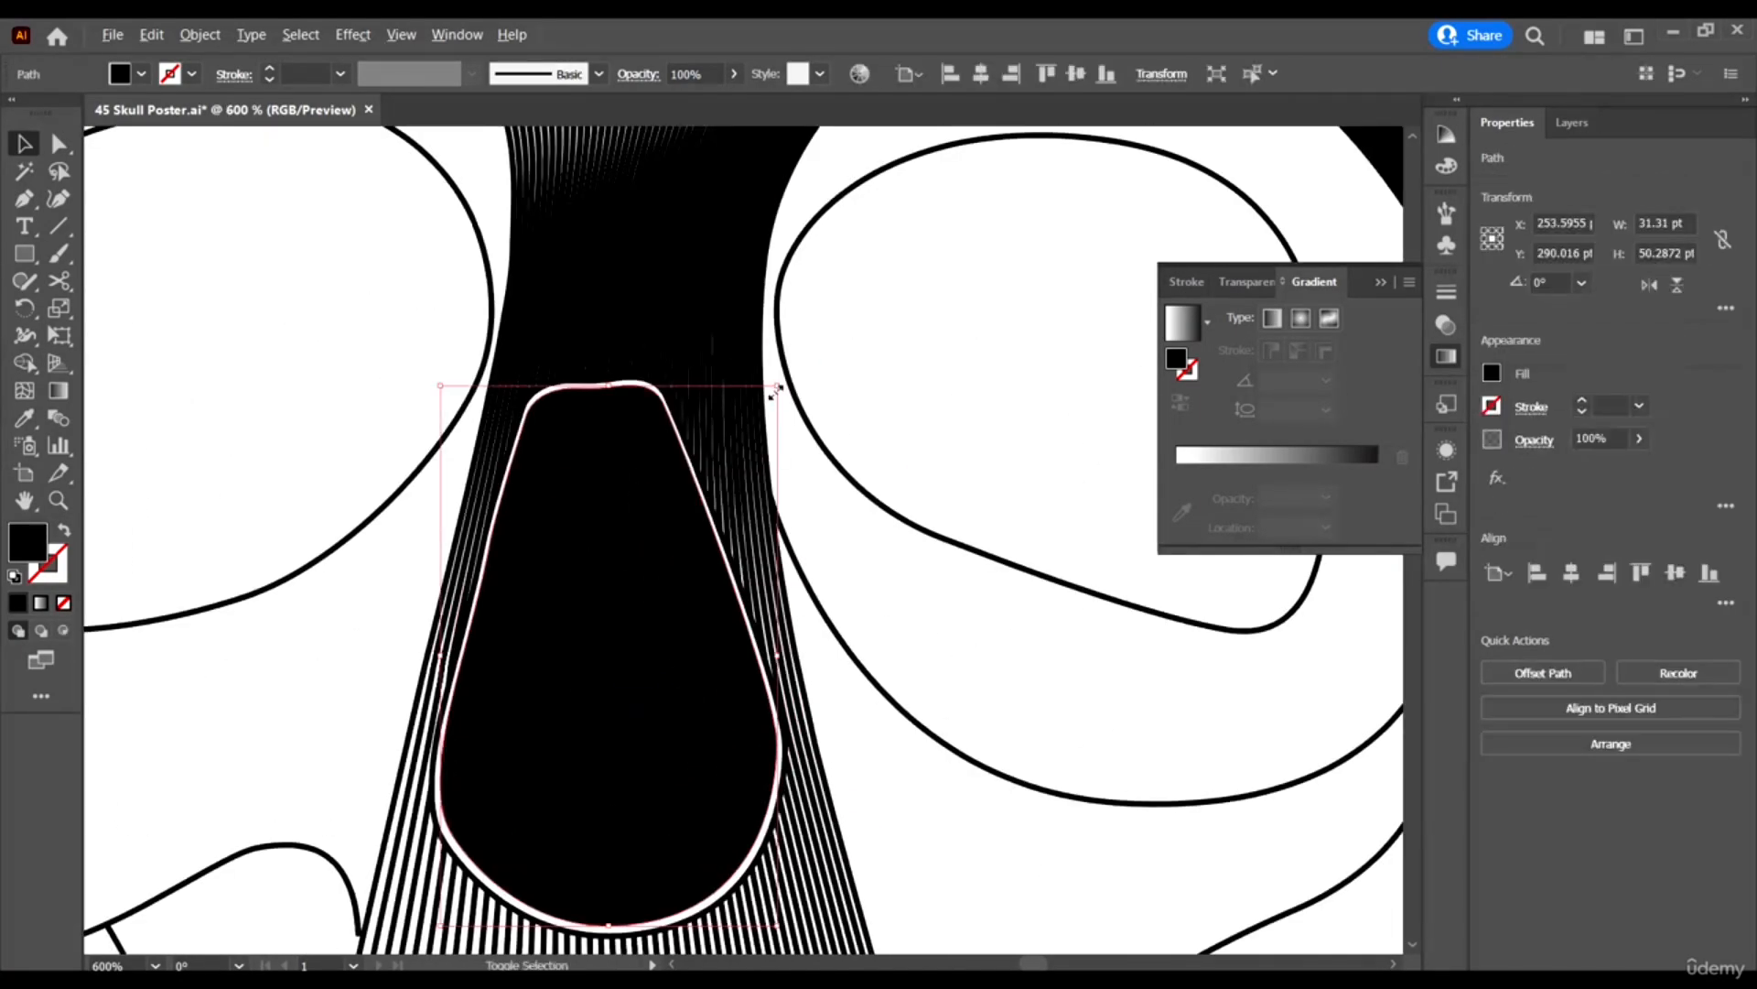
{"action": "left_click_drag", "start_coordinate": [777, 656], "coordinate": [775, 652]}
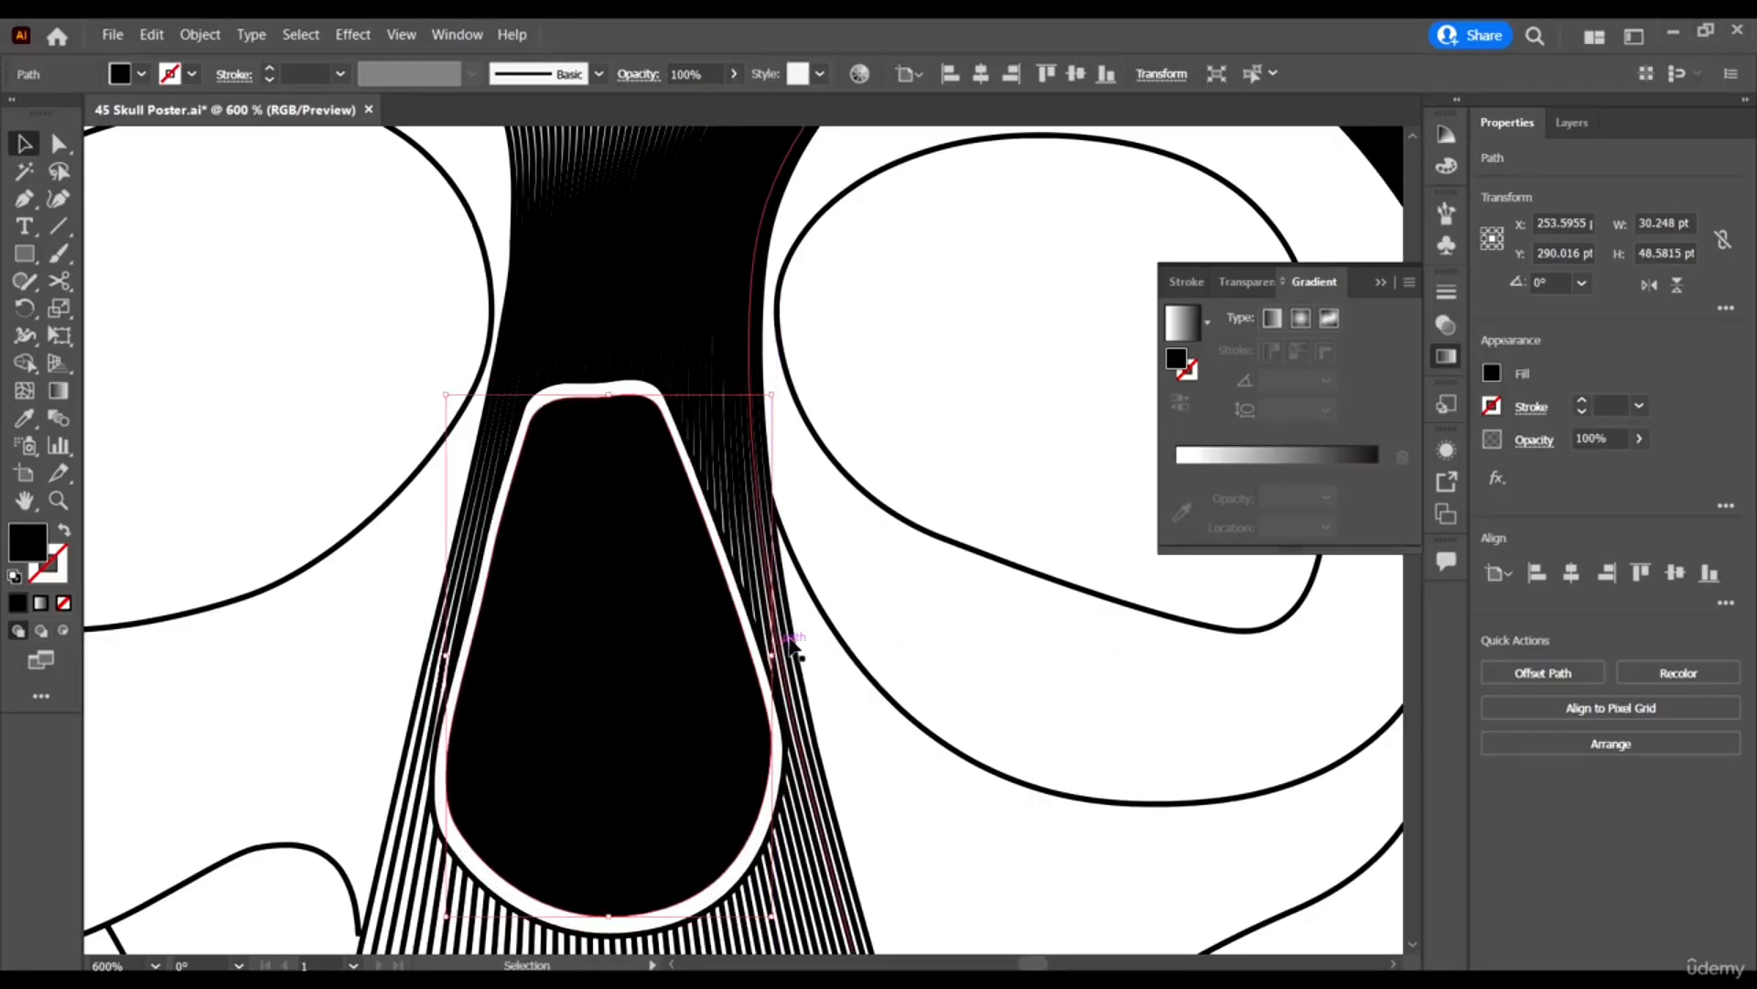
{"action": "left_click", "coordinate": [965, 677]}
{"action": "key", "text": "ctrl+0"}
{"action": "scroll", "coordinate": [755, 558], "scroll_direction": "up", "scroll_amount": 2}
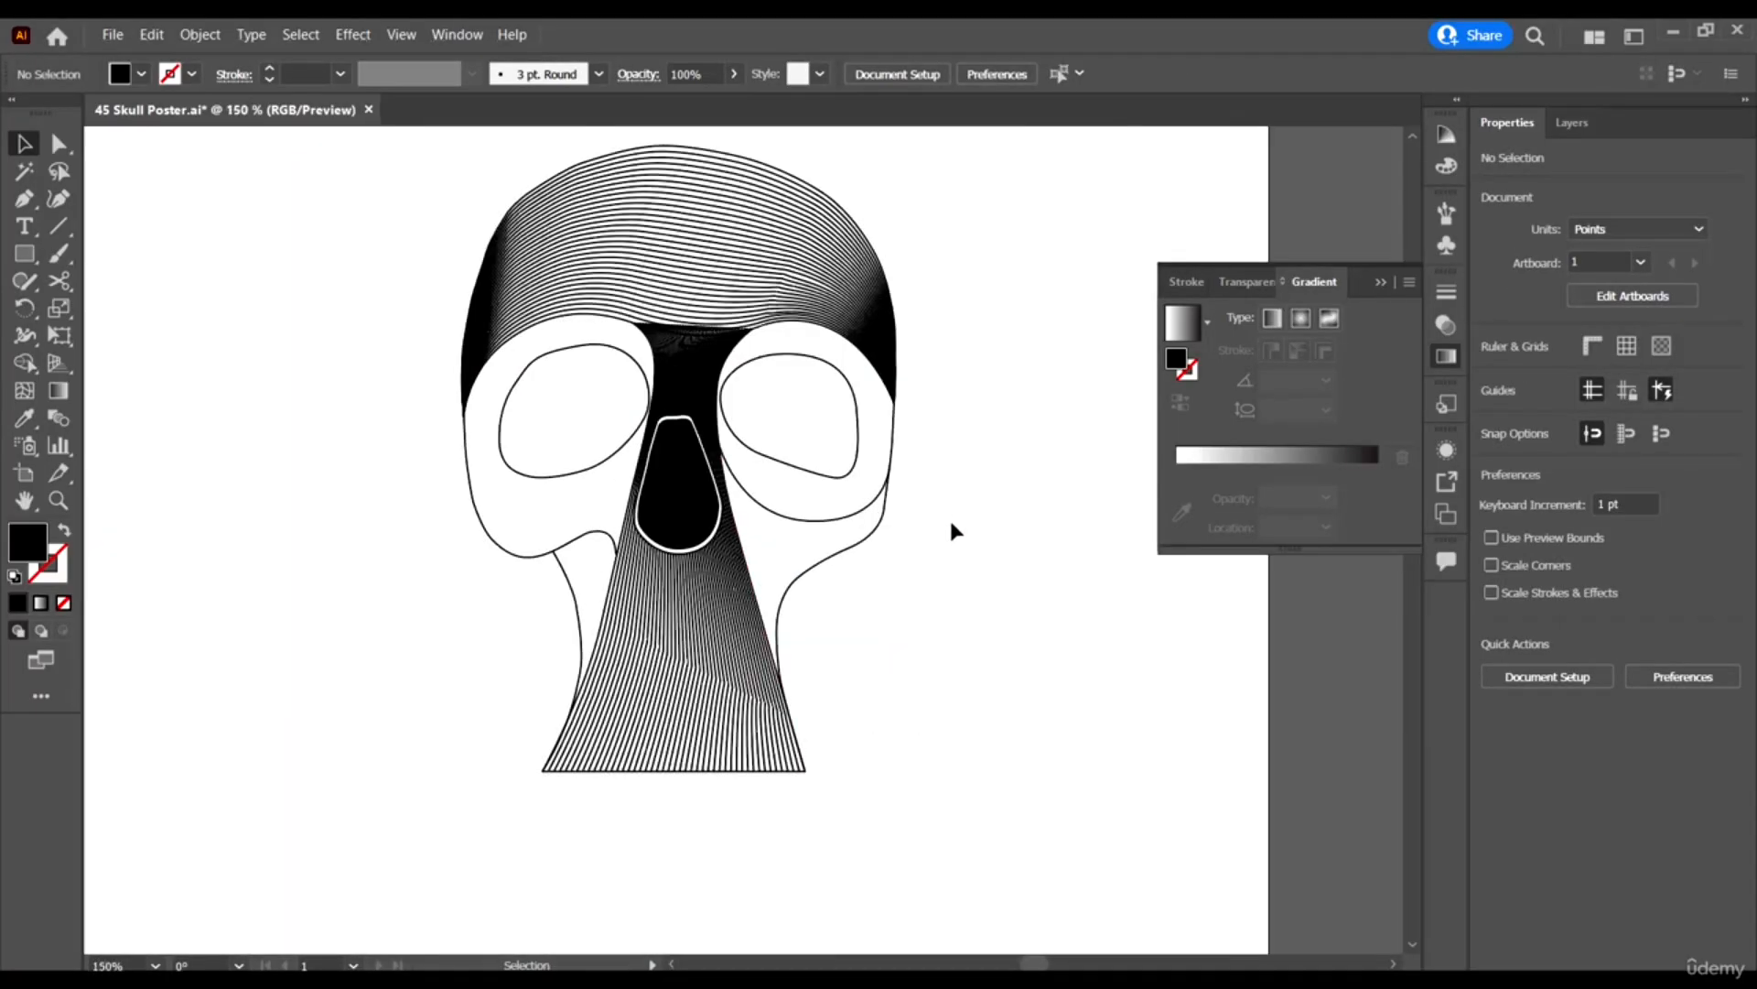
Ungroup the forehead line group so its individual lines can be selected separately from the nose lines.
{"action": "scroll", "coordinate": [734, 374], "scroll_direction": "up", "scroll_amount": 1}
{"action": "scroll", "coordinate": [689, 383], "scroll_direction": "up", "scroll_amount": 3}
{"action": "scroll", "coordinate": [746, 442], "scroll_direction": "up", "scroll_amount": 4}
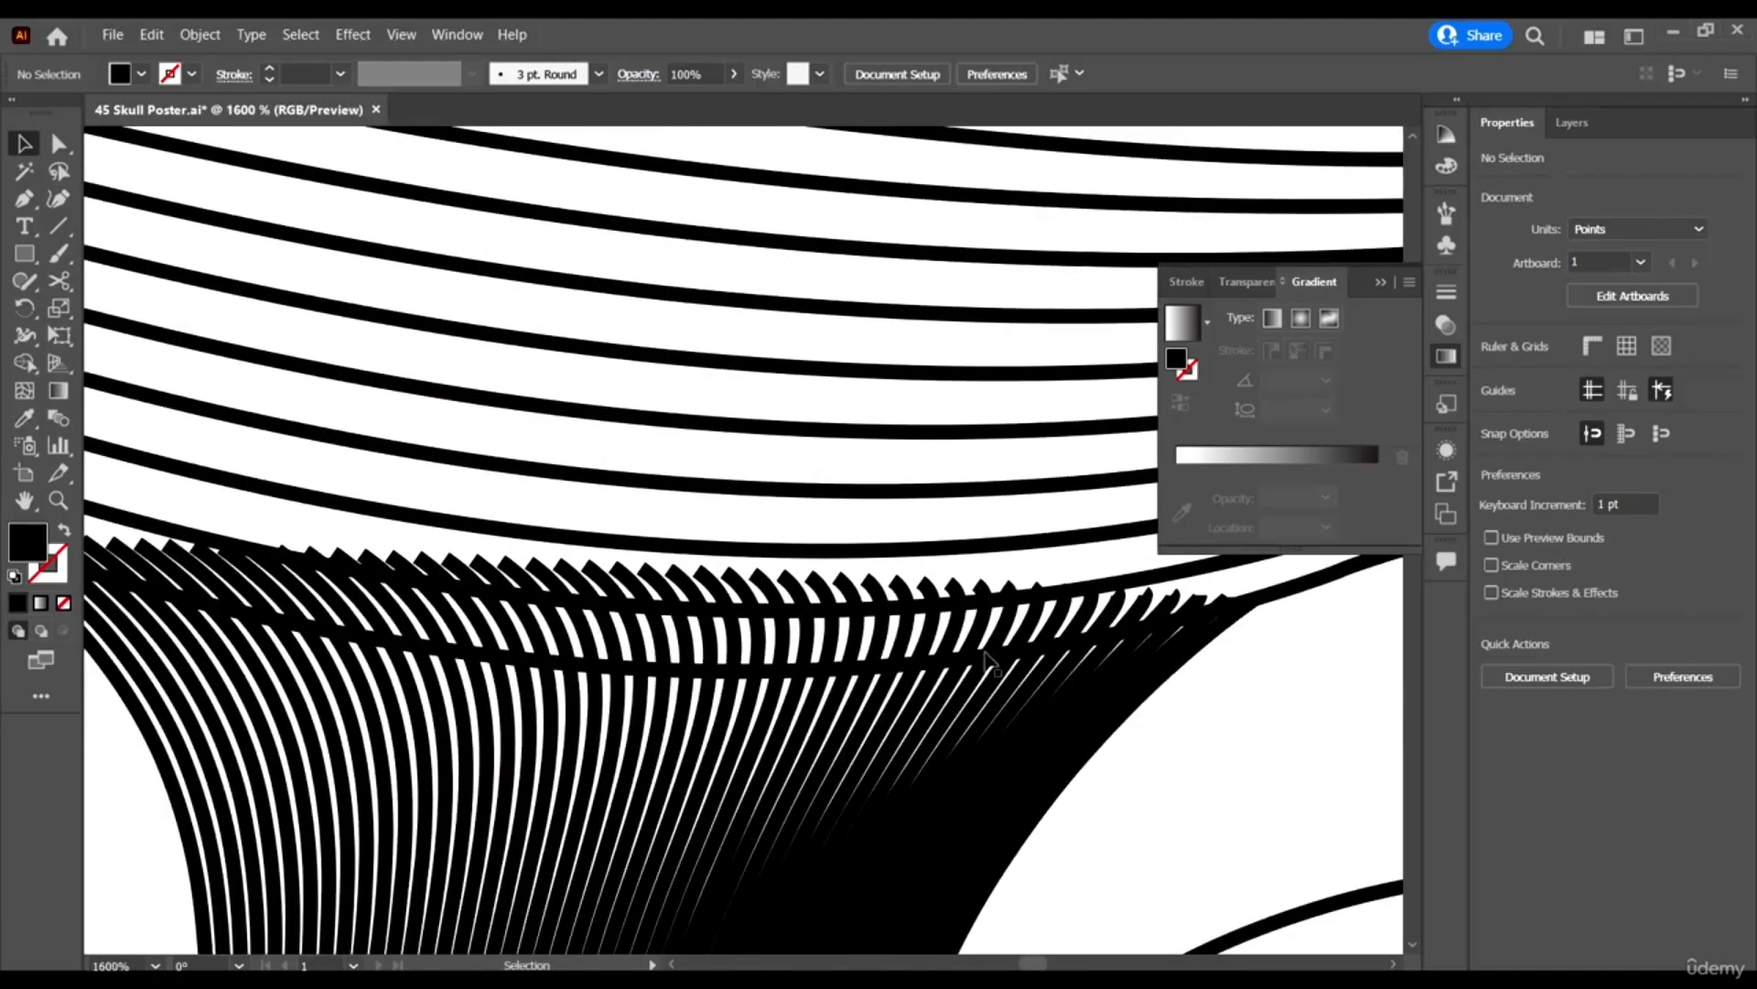
{"action": "left_click", "coordinate": [884, 698]}
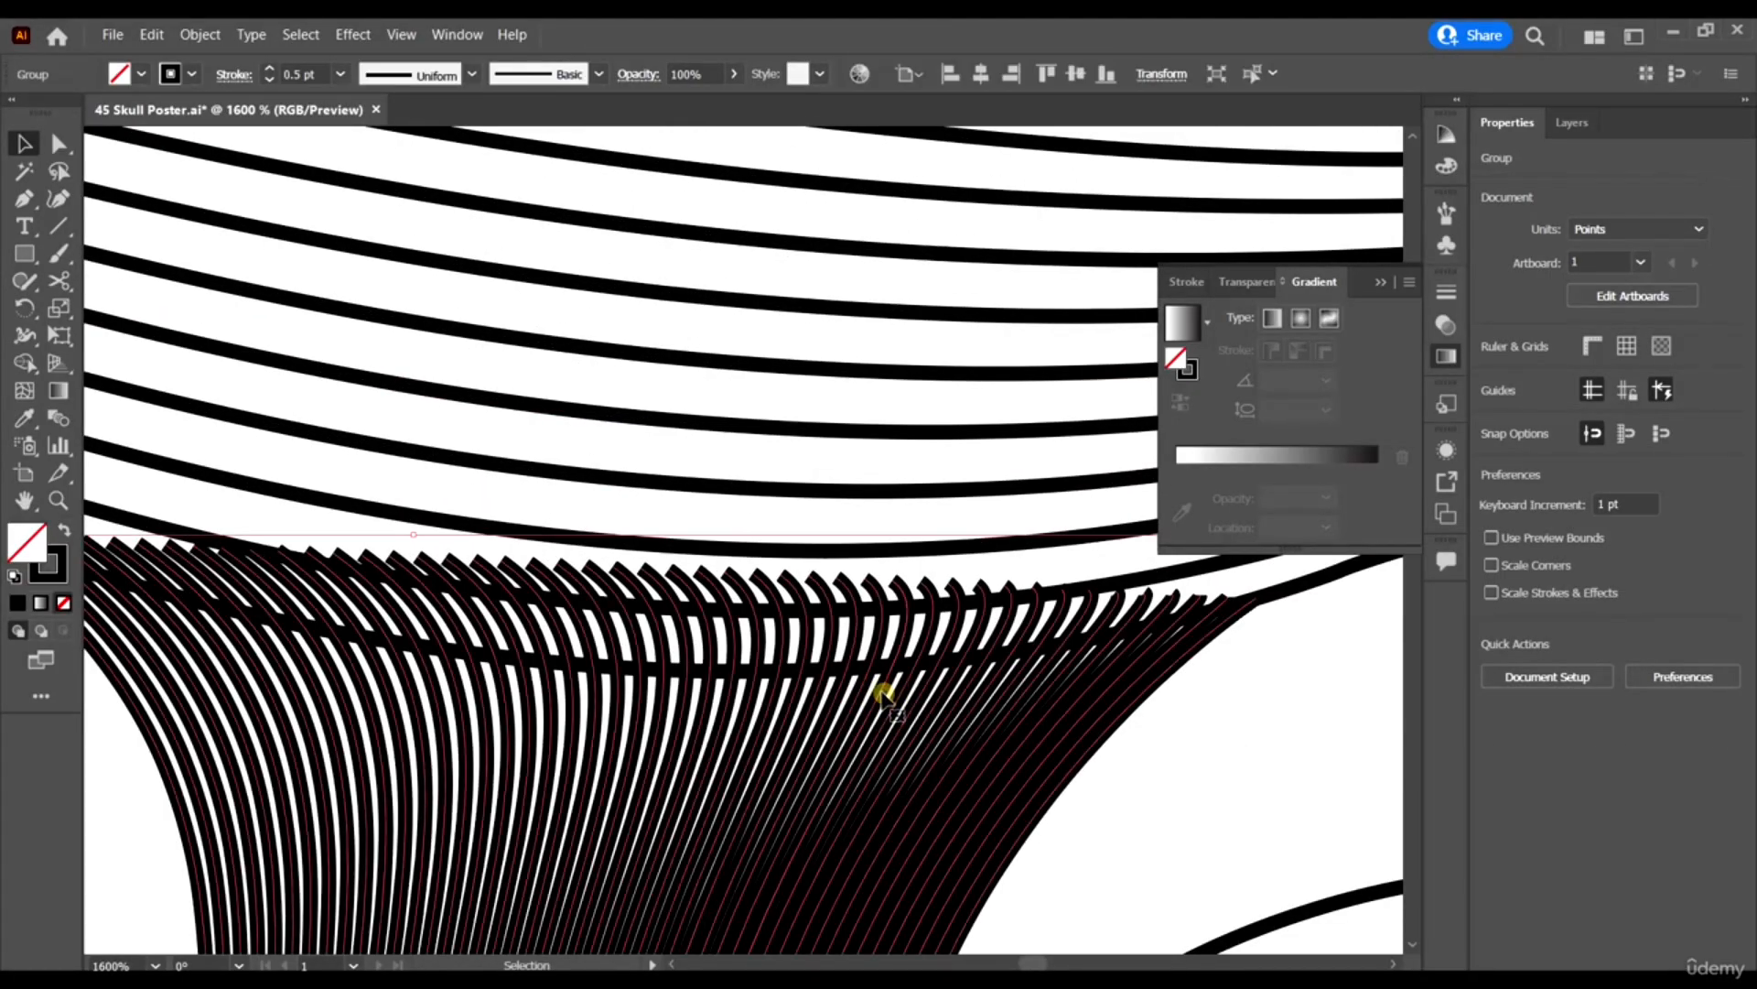
{"action": "left_click", "coordinate": [1279, 599], "text": "shift"}
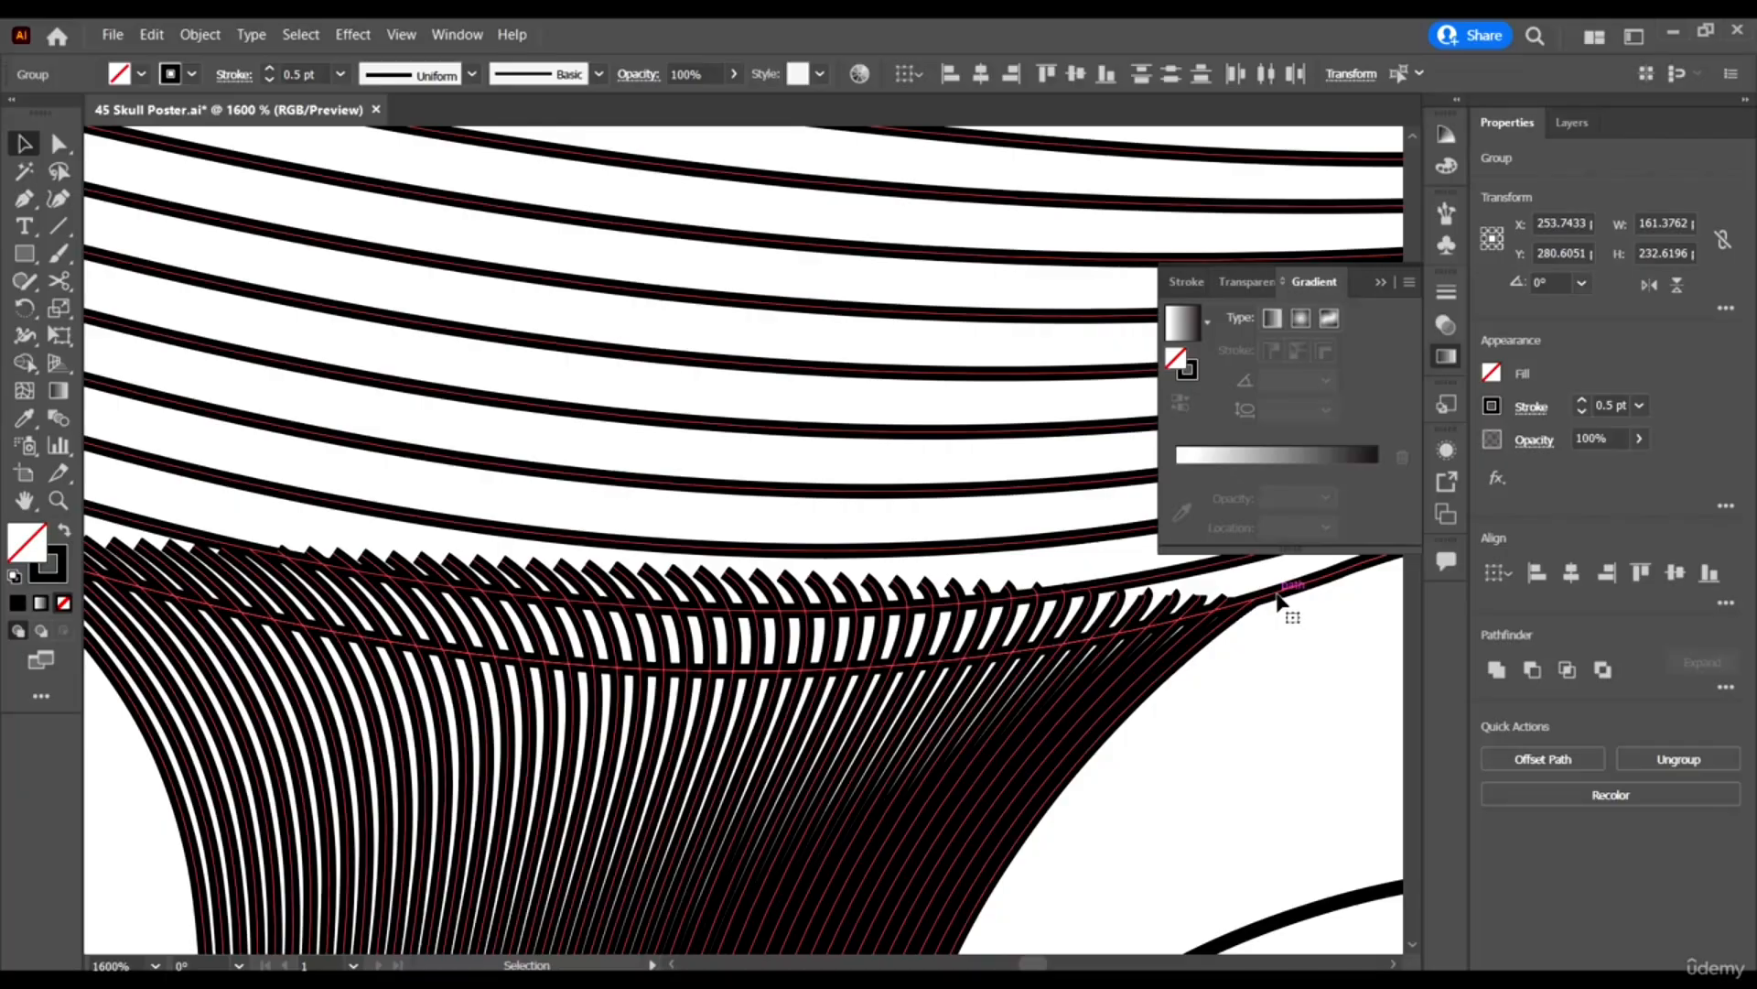
{"action": "left_click", "coordinate": [1287, 616]}
{"action": "left_click", "coordinate": [1287, 587]}
{"action": "right_click", "coordinate": [1293, 593]}
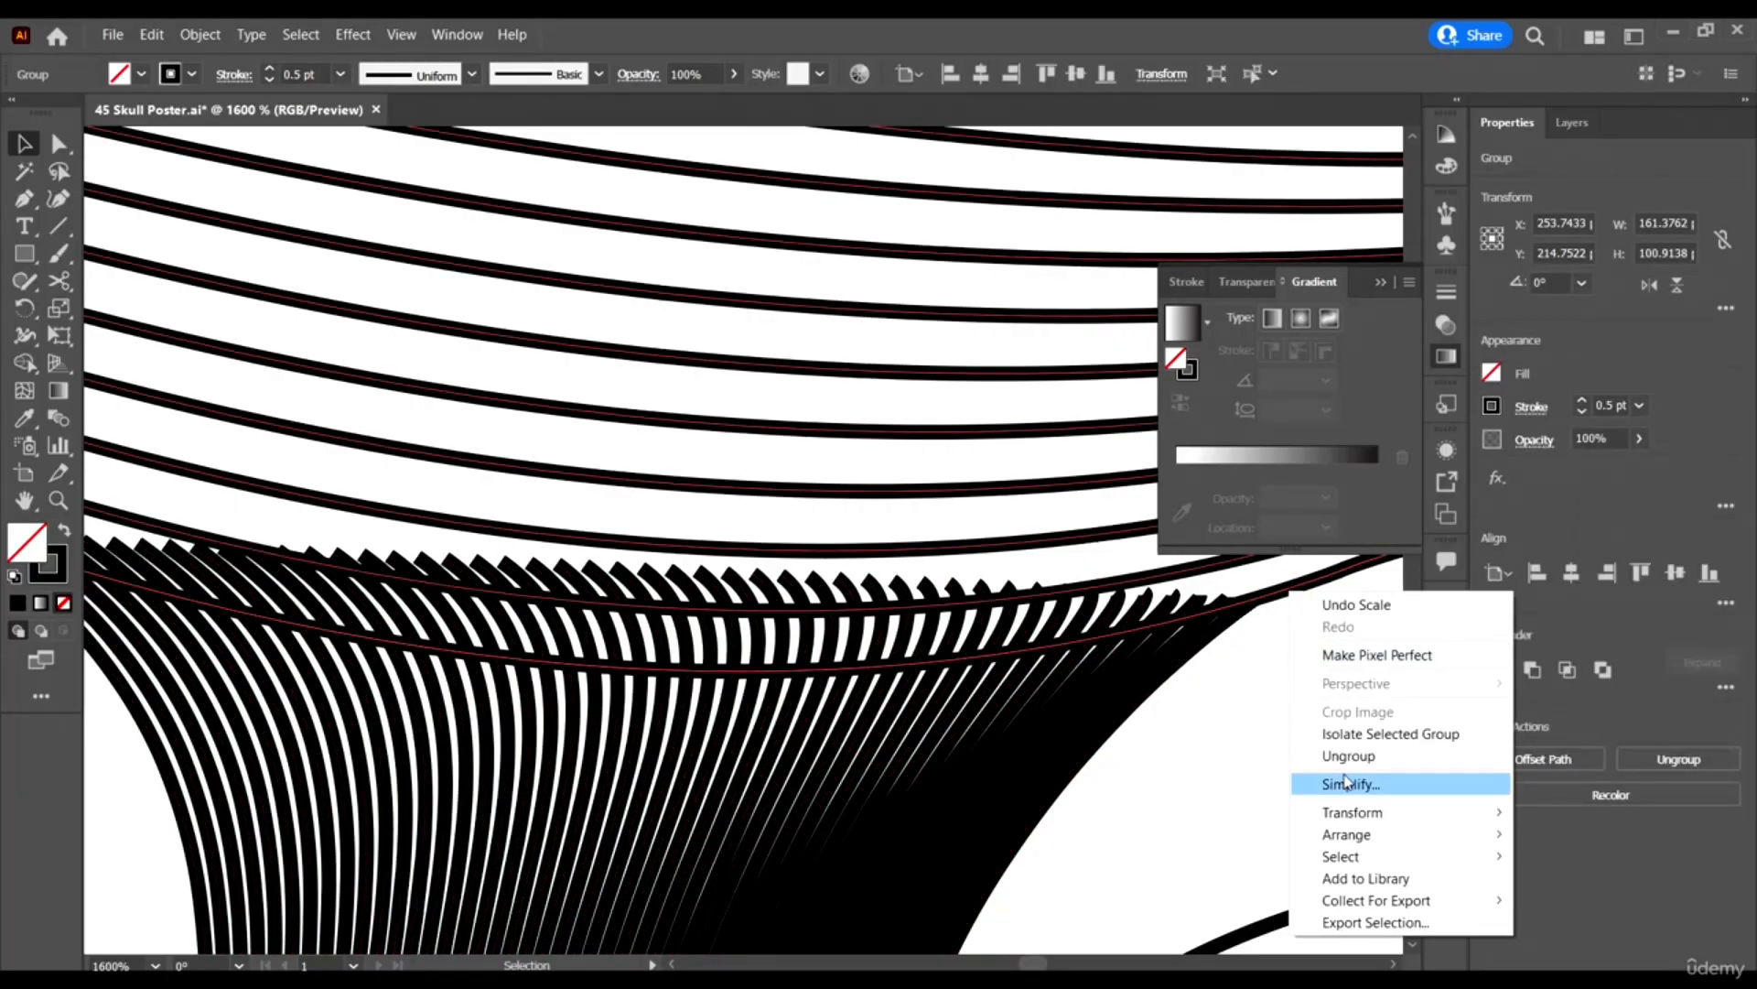
{"action": "left_click", "coordinate": [1339, 759]}
{"action": "scroll", "coordinate": [795, 445], "scroll_direction": "down", "scroll_amount": 5}
{"action": "left_click", "coordinate": [911, 489]}
{"action": "scroll", "coordinate": [855, 510], "scroll_direction": "up", "scroll_amount": 4}
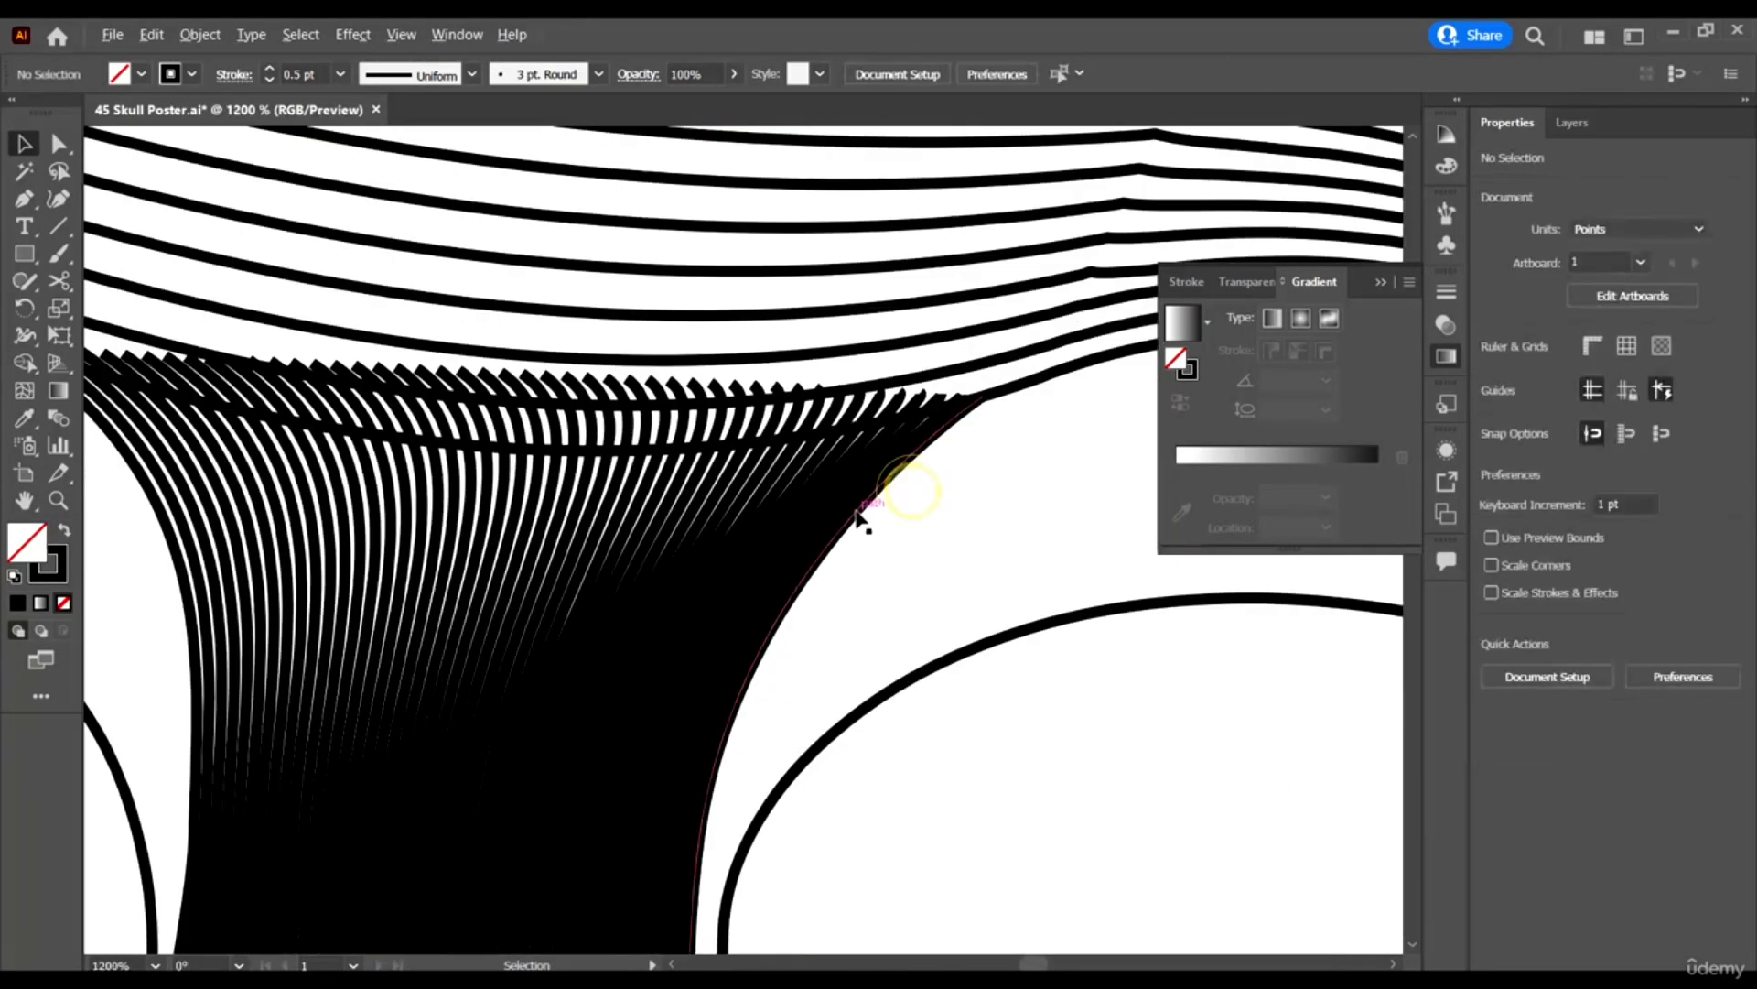
With the lowest forehead line and the nose line group selected, remove the right-hand line ends protruding above the brow using Shape Builder.
{"action": "left_click", "coordinate": [1010, 395]}
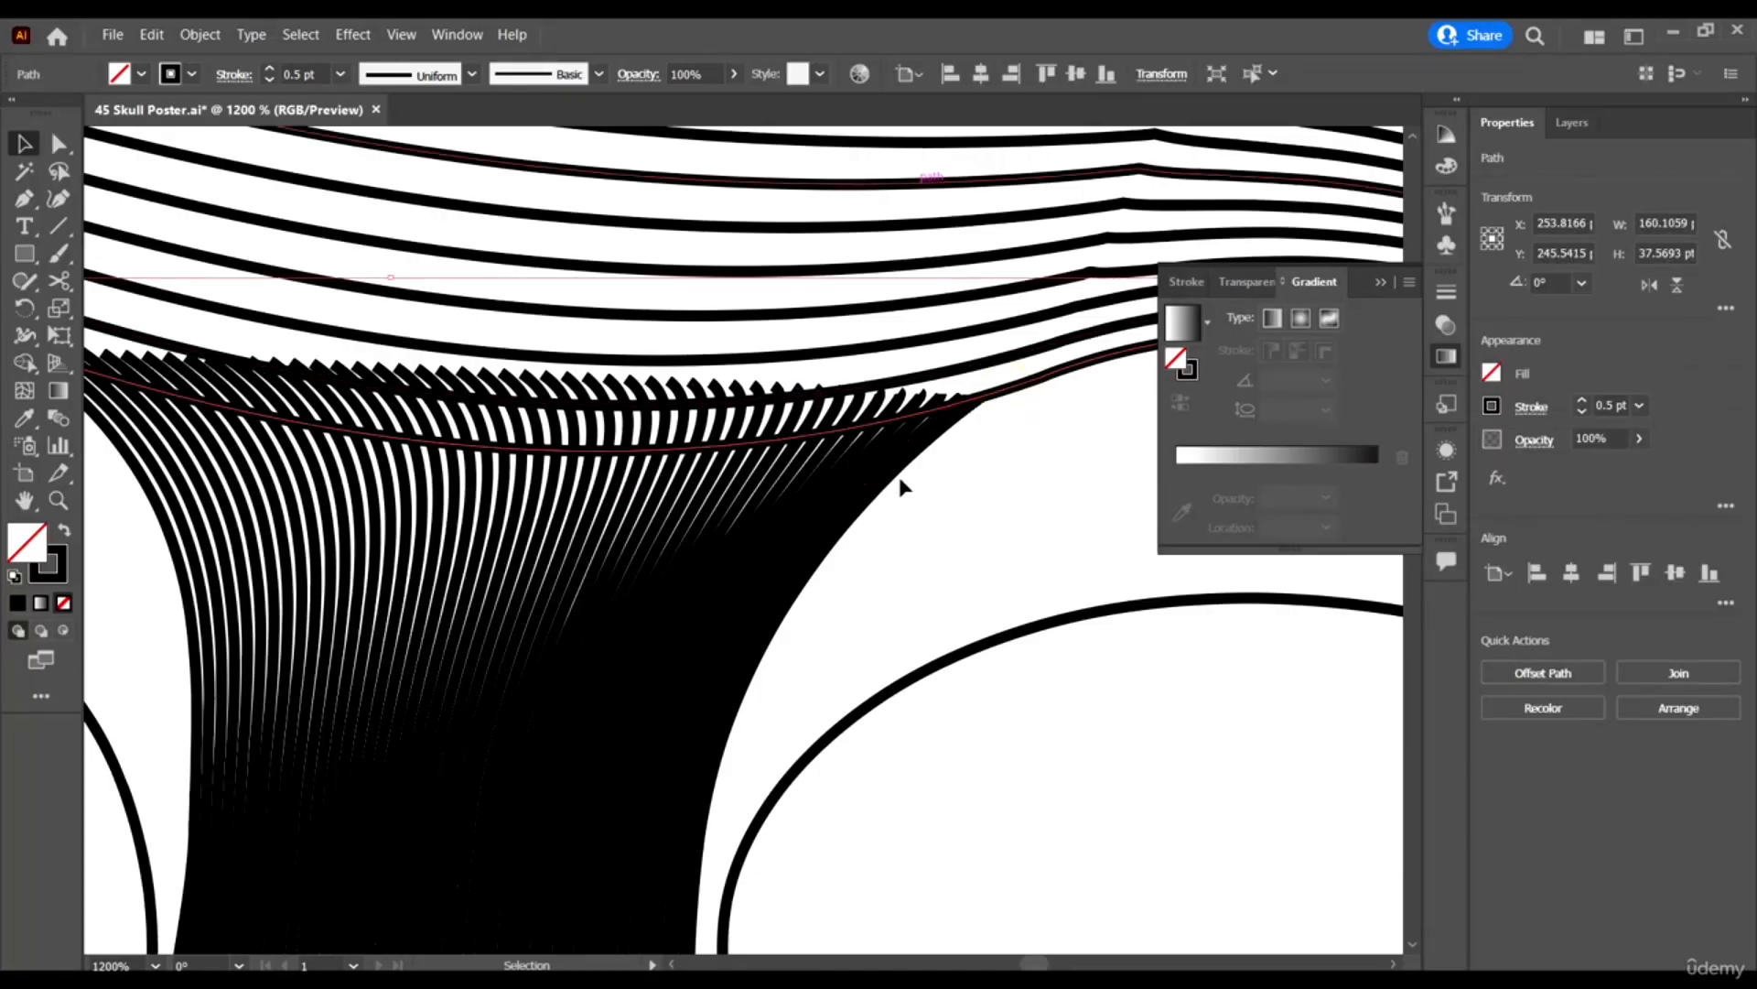
{"action": "scroll", "coordinate": [827, 732], "scroll_direction": "up", "scroll_amount": 3}
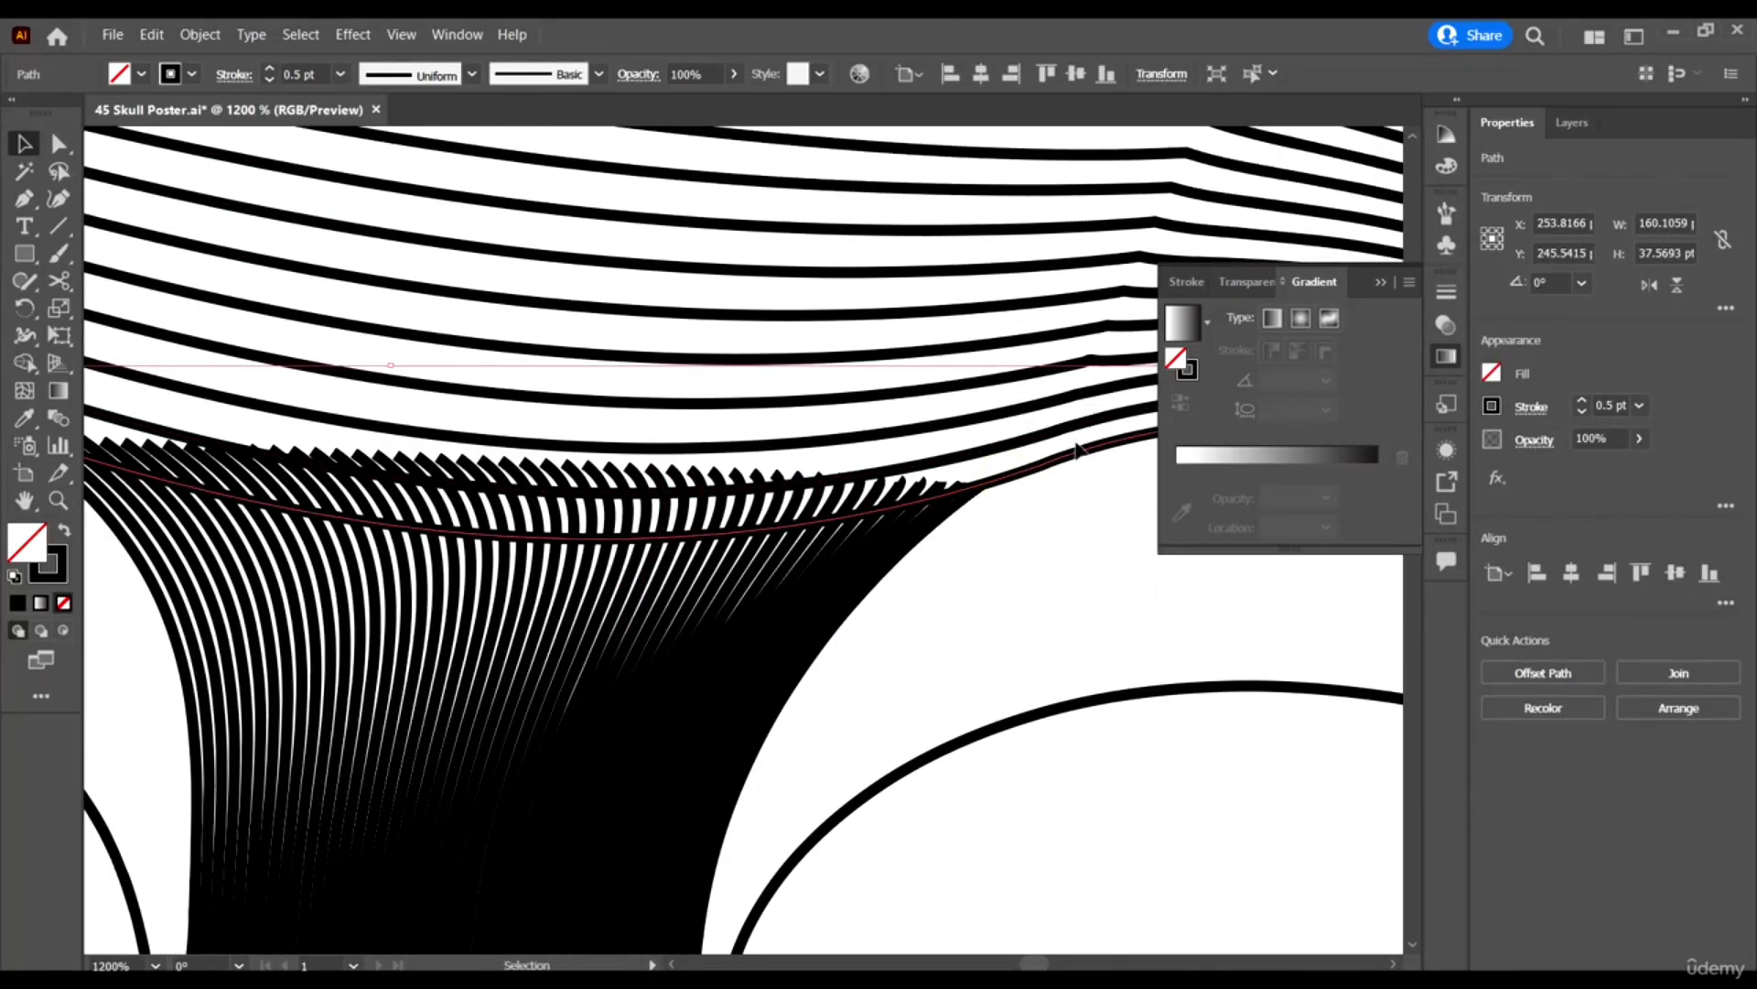
{"action": "left_click", "coordinate": [621, 622], "text": "shift"}
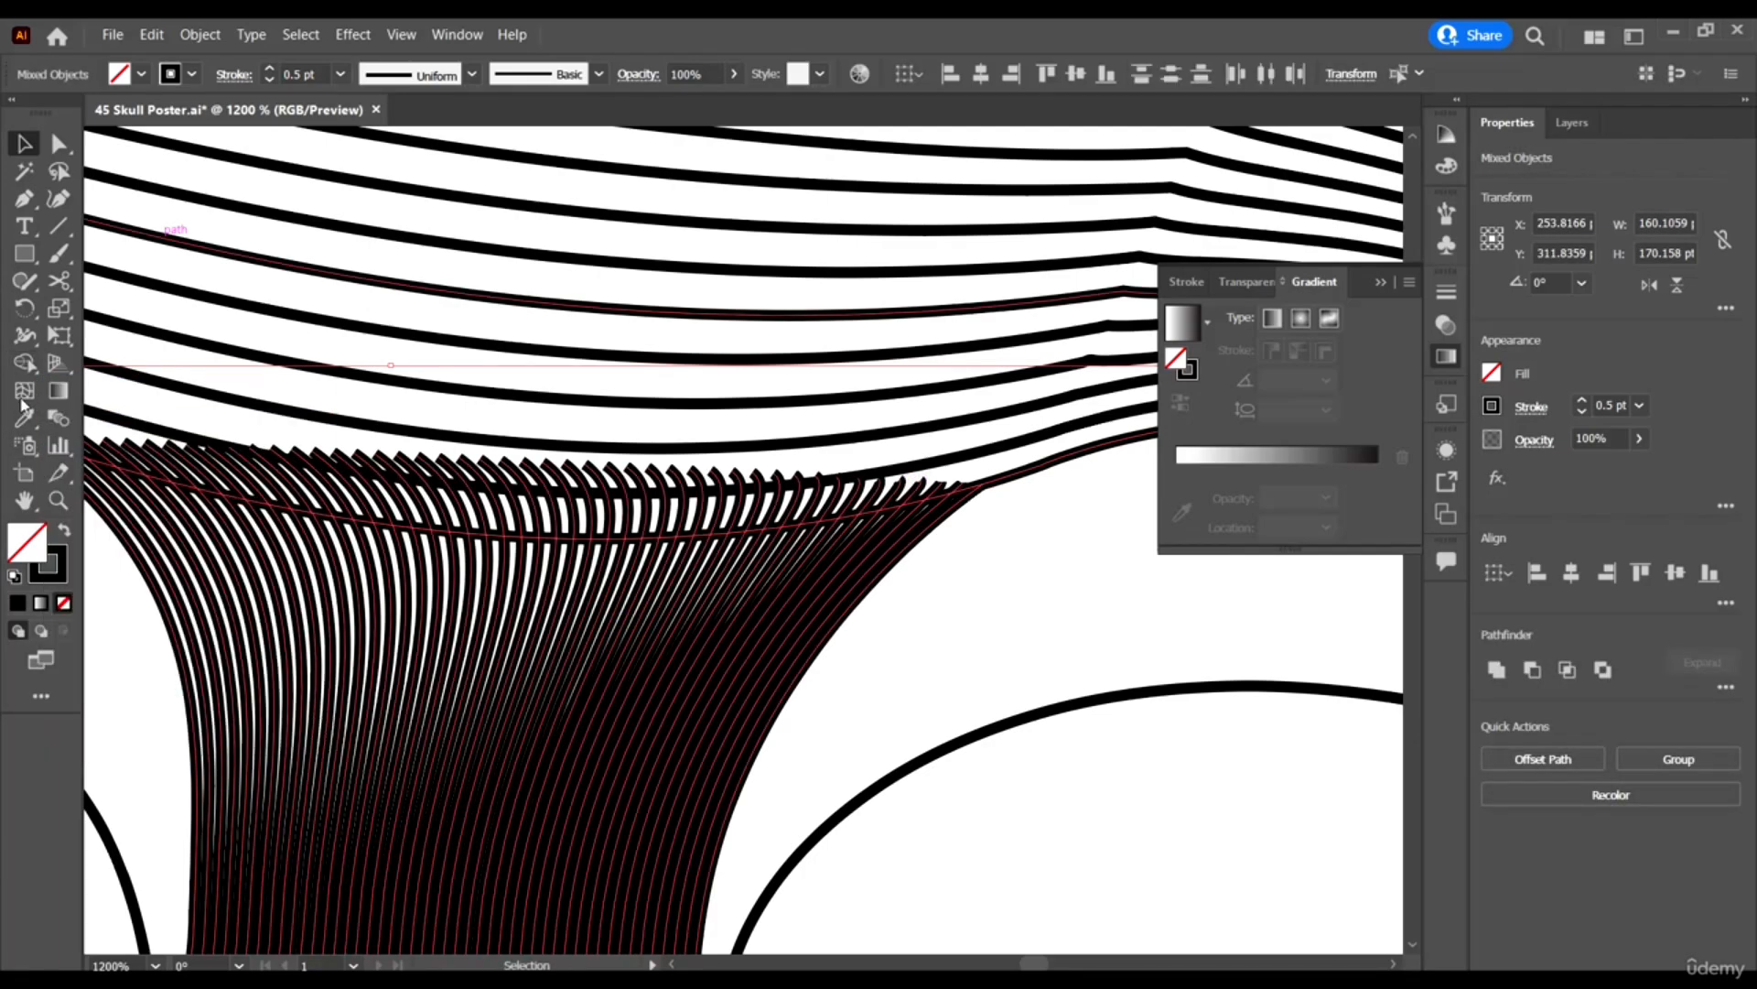
{"action": "left_click", "coordinate": [25, 363]}
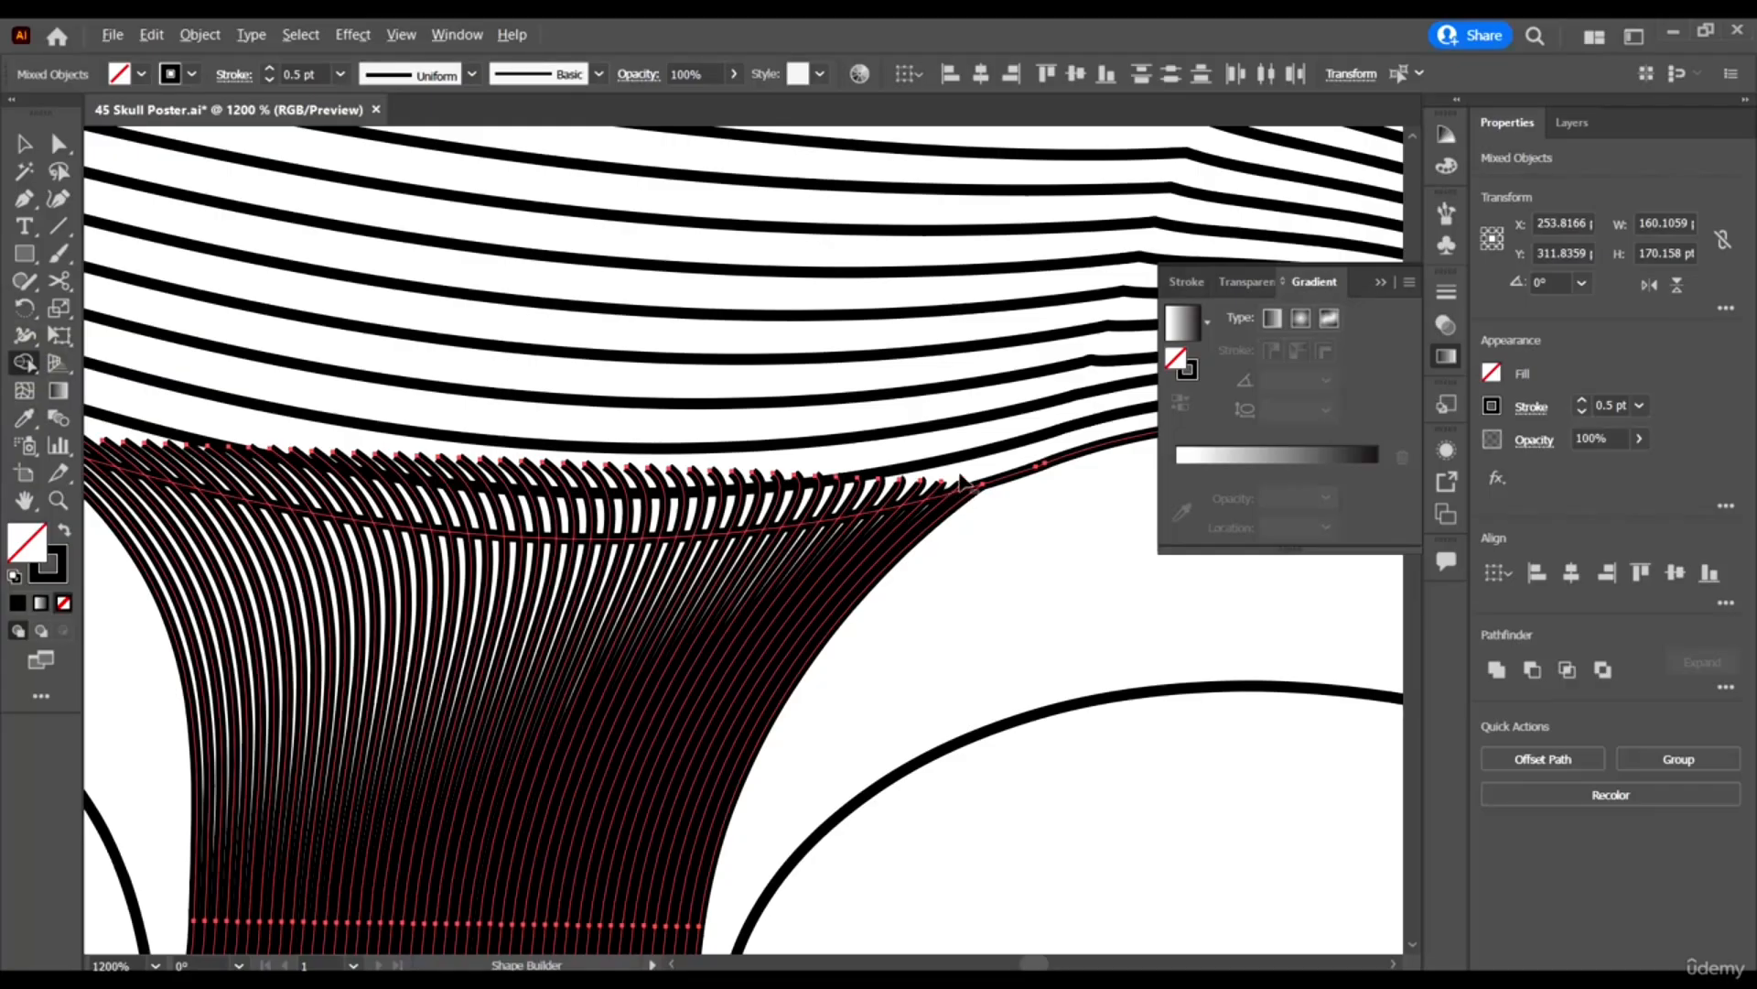
{"action": "left_click_drag", "start_coordinate": [857, 497], "coordinate": [709, 499]}
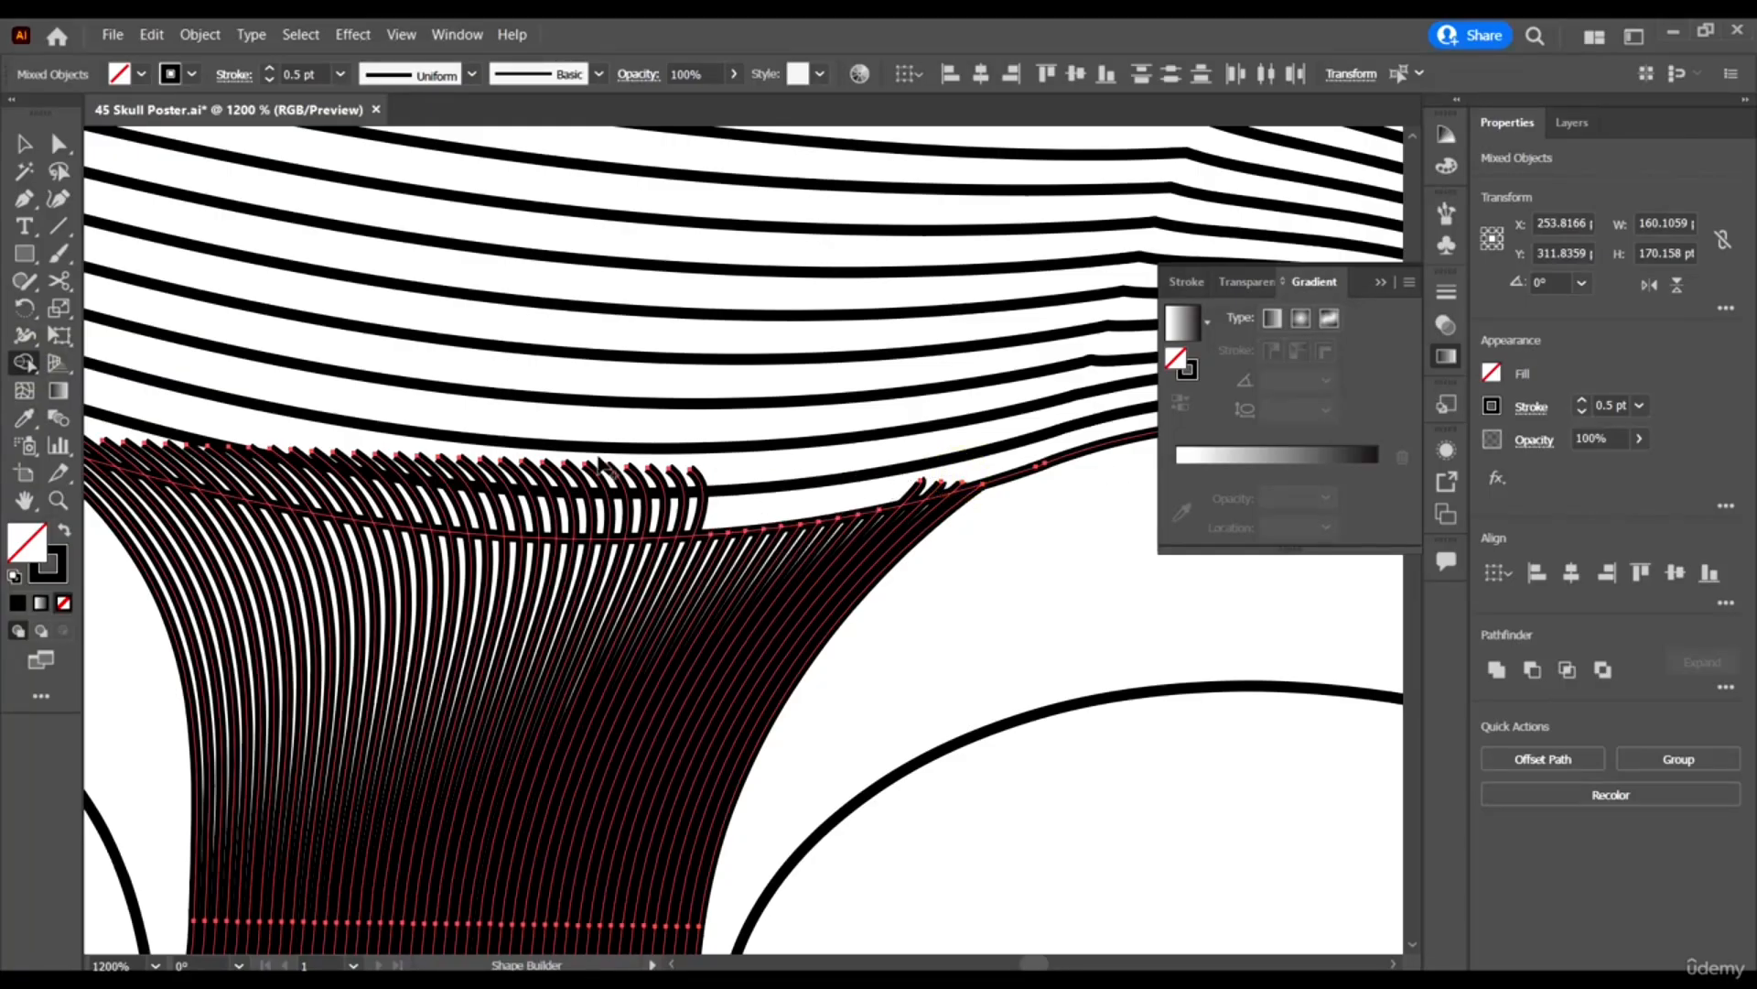
{"action": "scroll", "coordinate": [909, 458], "scroll_direction": "up", "scroll_amount": 4, "text": "alt"}
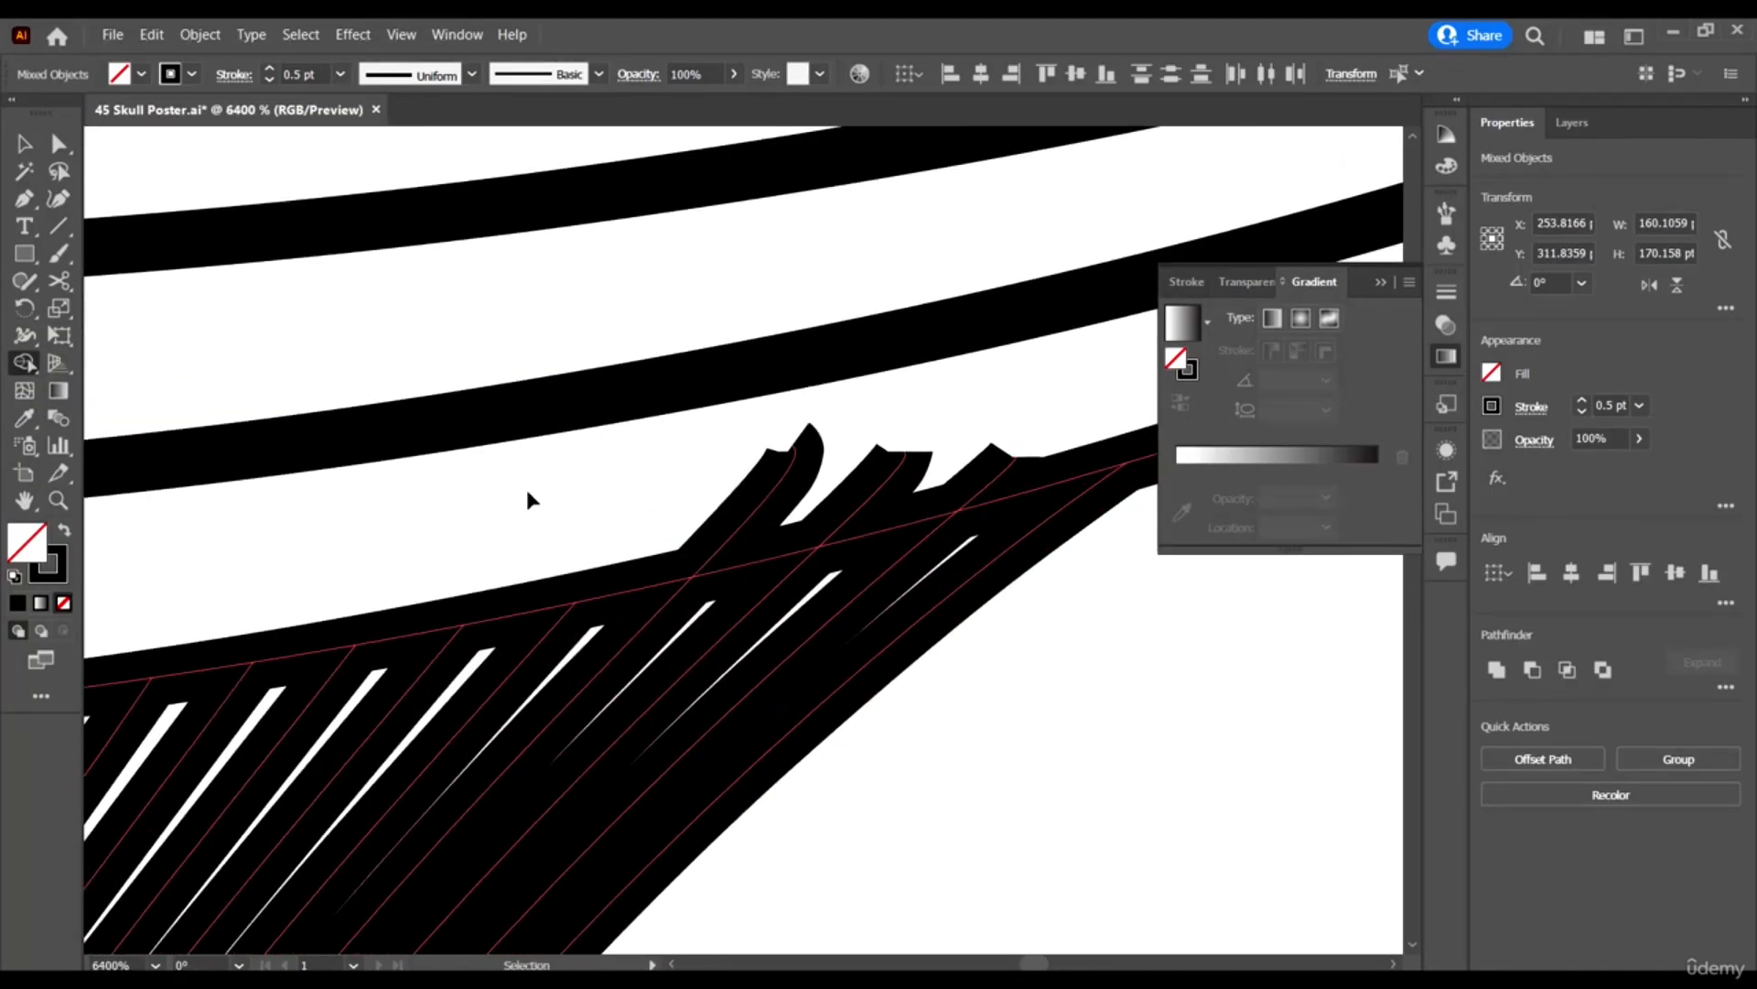
{"action": "scroll", "coordinate": [389, 455], "scroll_direction": "up", "scroll_amount": 1, "text": "alt"}
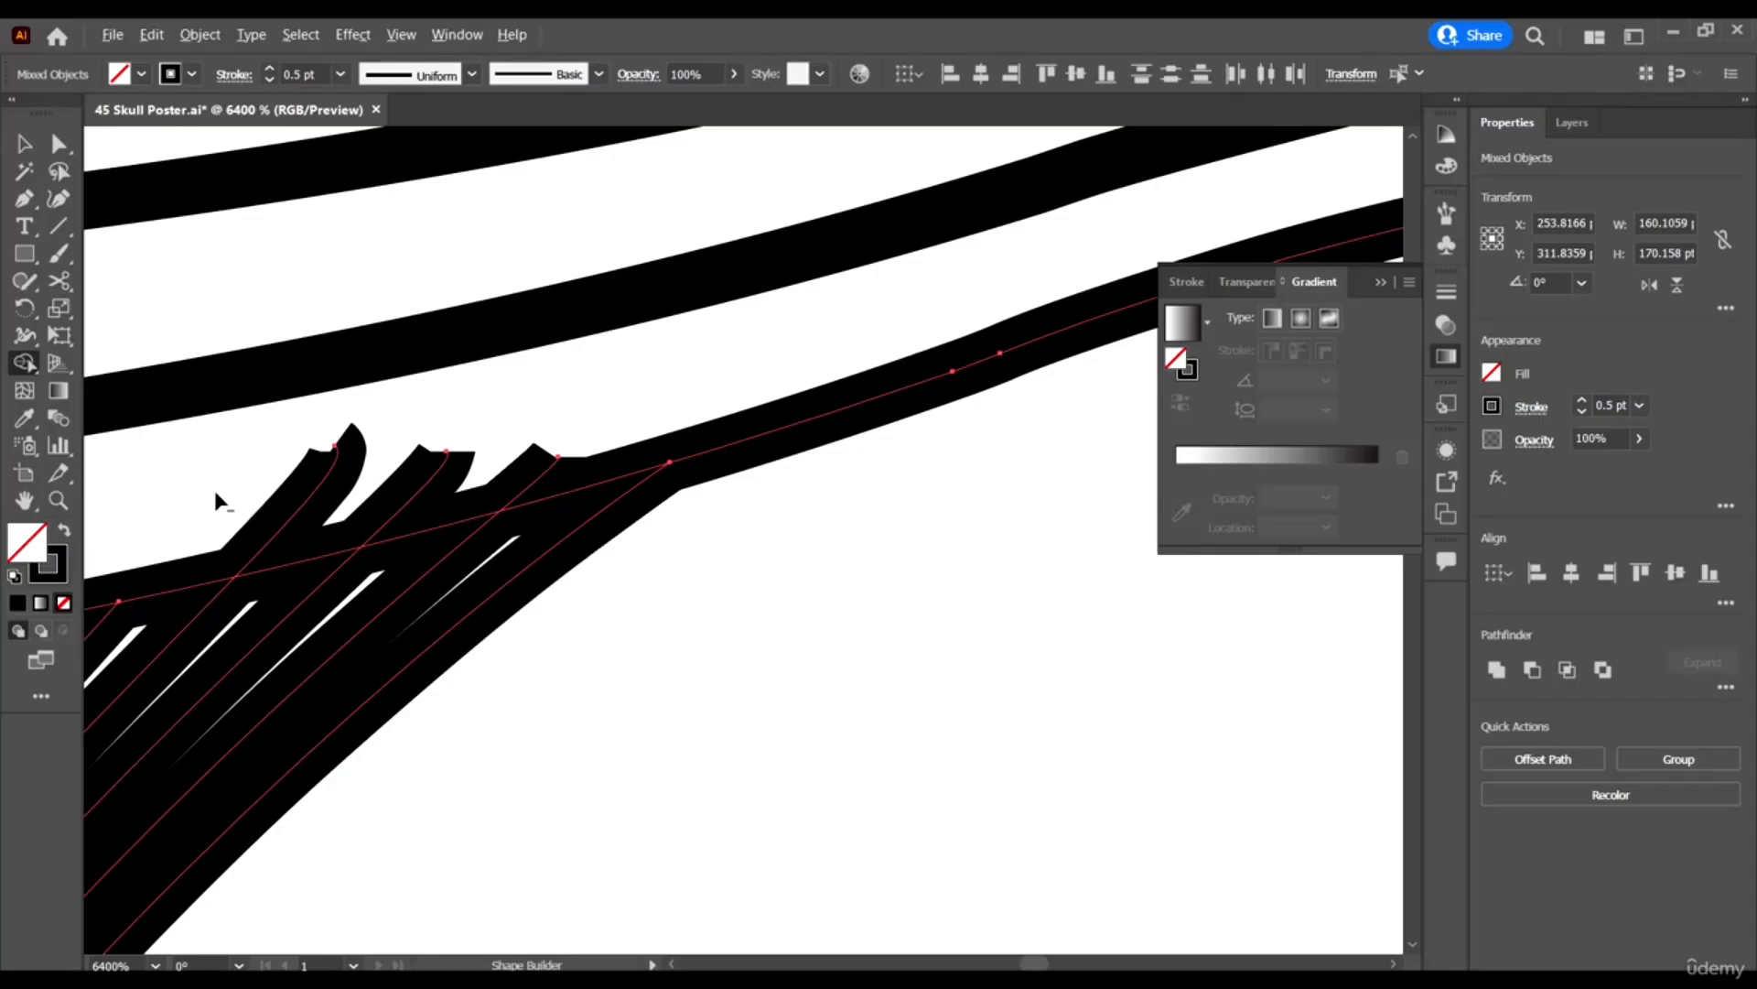
{"action": "left_click_drag", "start_coordinate": [216, 491], "coordinate": [580, 470]}
{"action": "scroll", "coordinate": [873, 321], "scroll_direction": "down", "scroll_amount": 5, "text": "alt"}
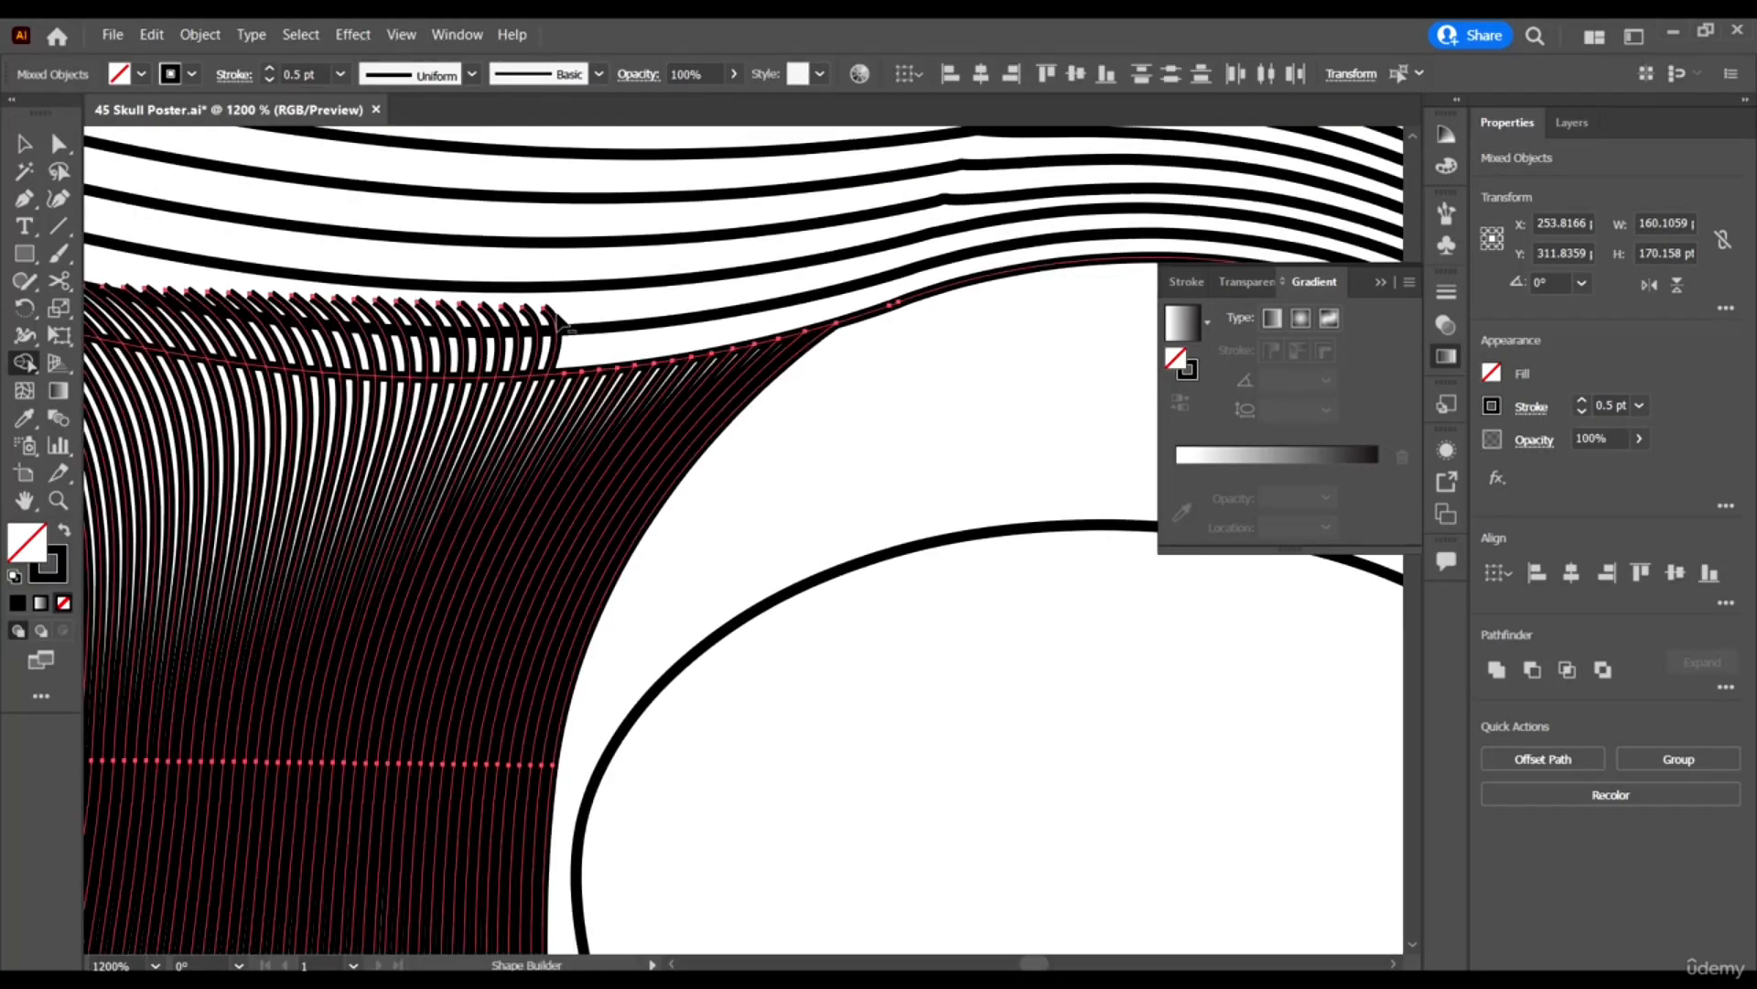
Remove the remaining nose line ends protruding above the lowest forehead line toward the left brow with Shape Builder, then deselect everything.
{"action": "scroll", "coordinate": [635, 345], "scroll_direction": "down", "scroll_amount": 3, "text": "alt"}
{"action": "scroll", "coordinate": [392, 341], "scroll_direction": "up", "scroll_amount": 4, "text": "alt"}
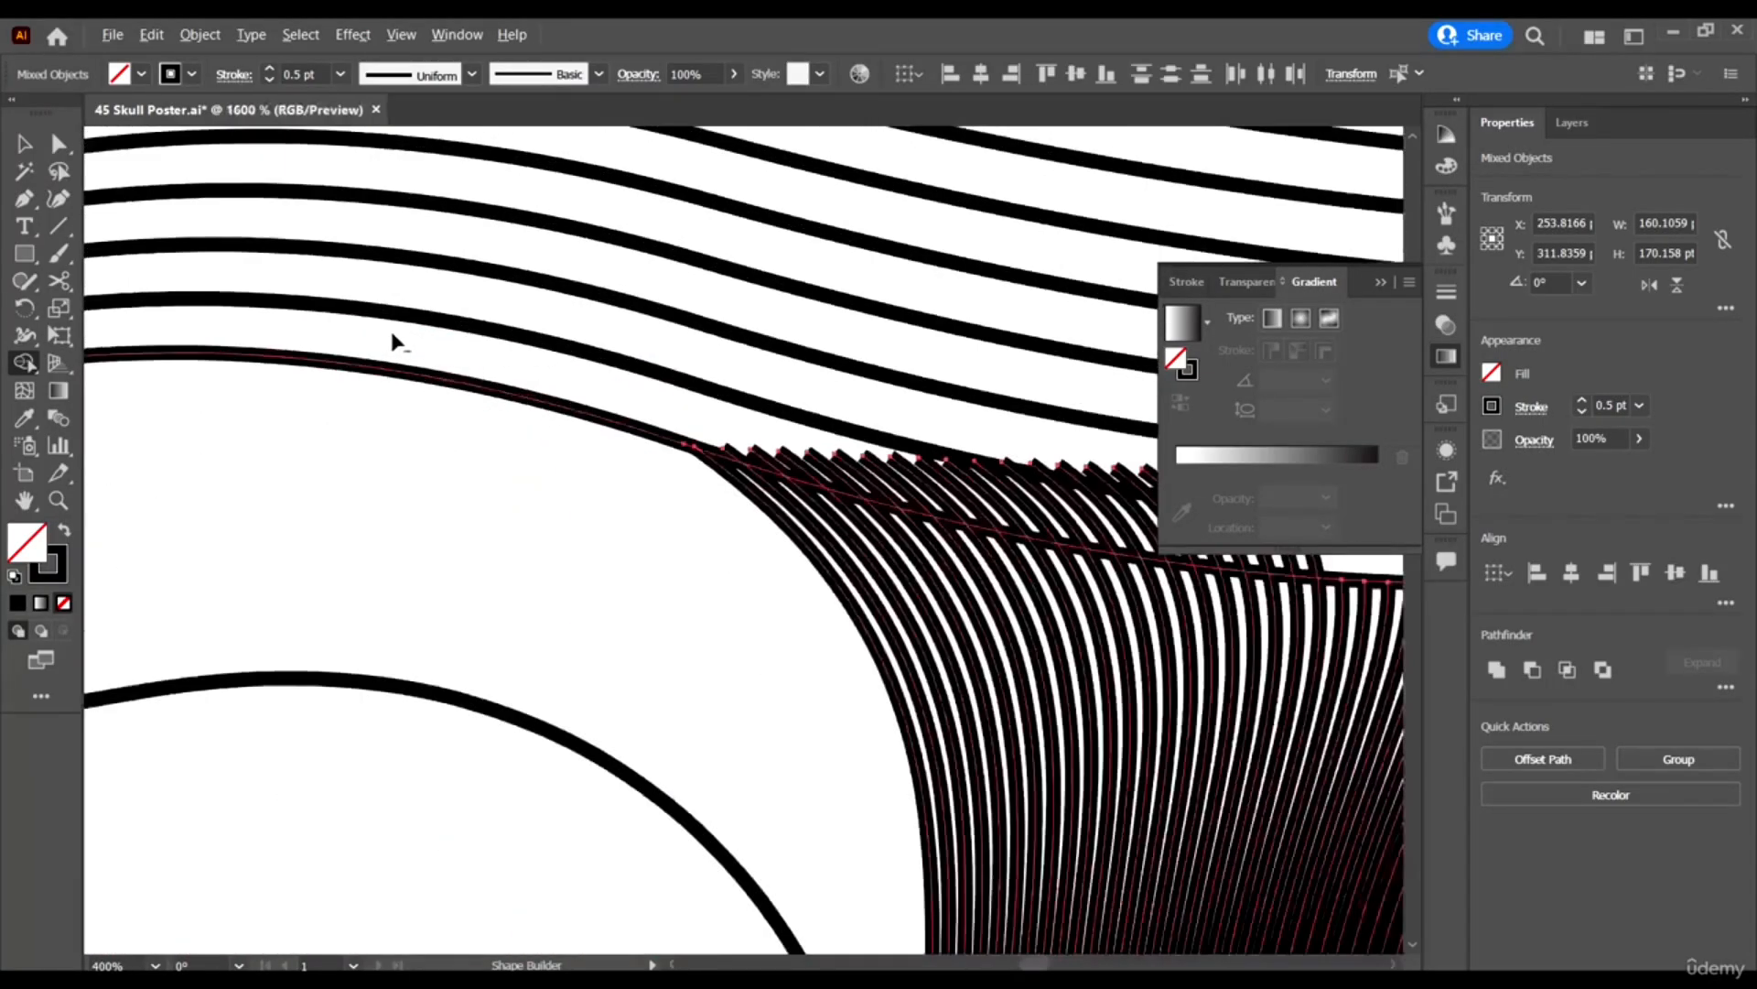
{"action": "scroll", "coordinate": [394, 340], "scroll_direction": "up", "scroll_amount": 2, "text": "alt"}
{"action": "scroll", "coordinate": [443, 507], "scroll_direction": "right", "scroll_amount": 5}
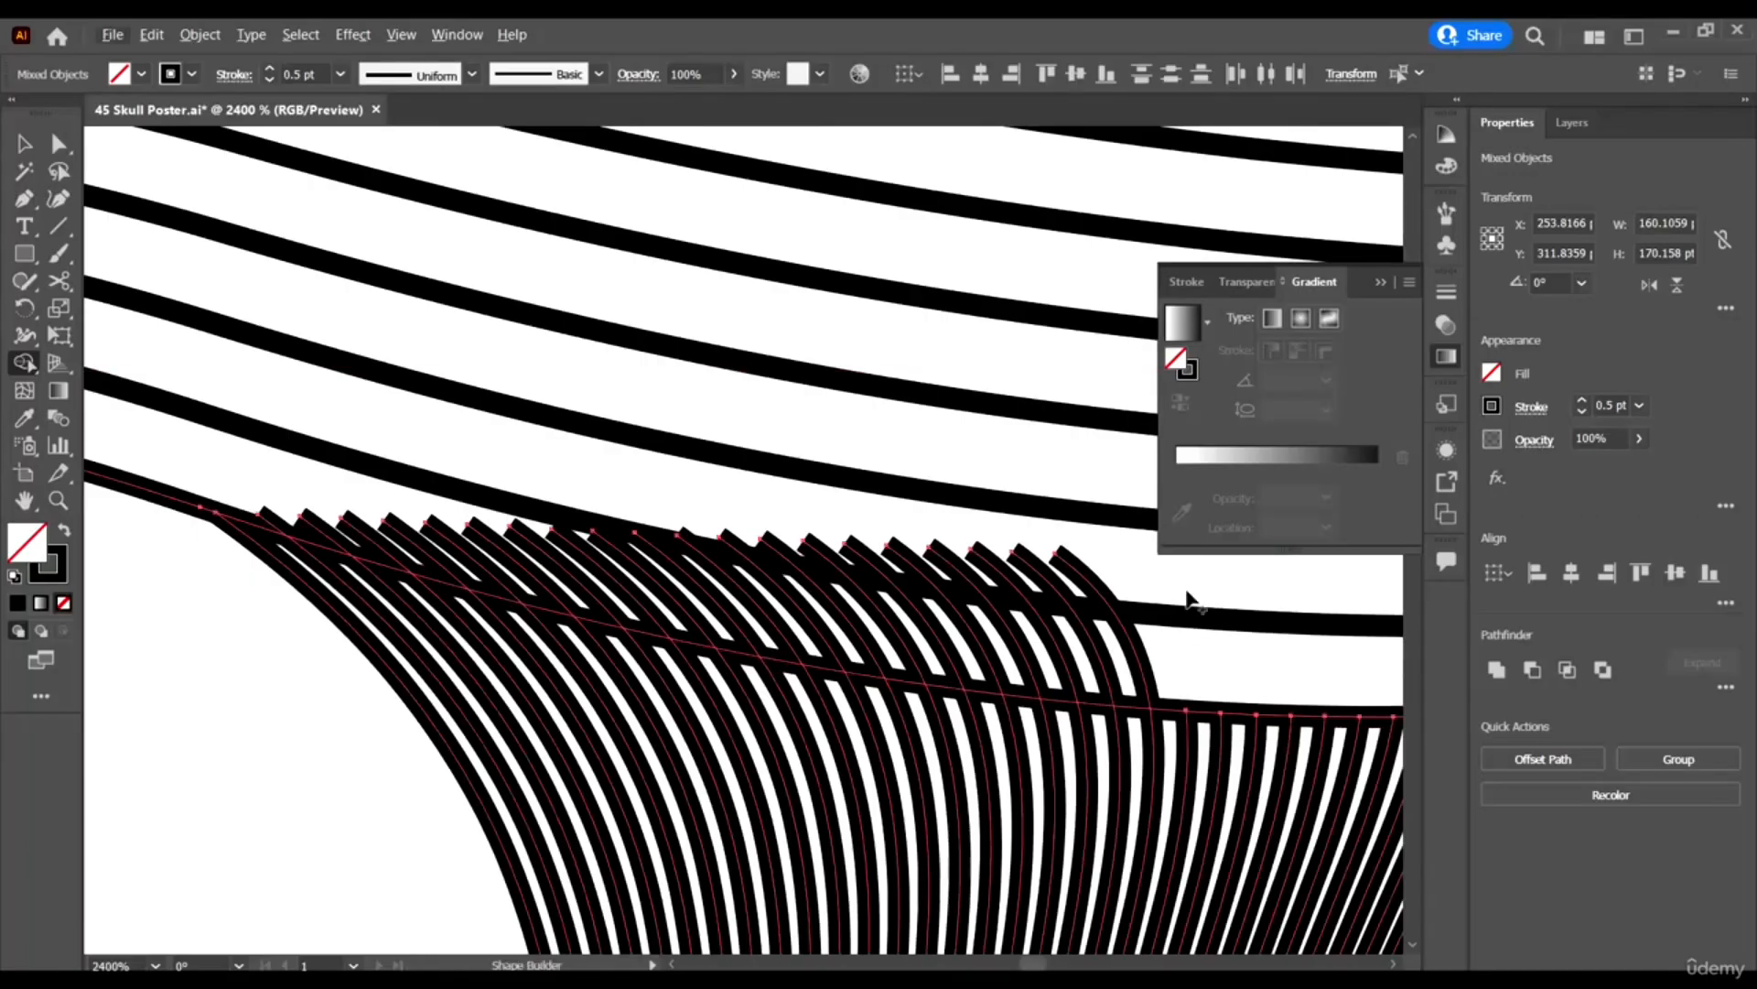
{"action": "left_click_drag", "start_coordinate": [1177, 595], "coordinate": [689, 615], "text": "alt"}
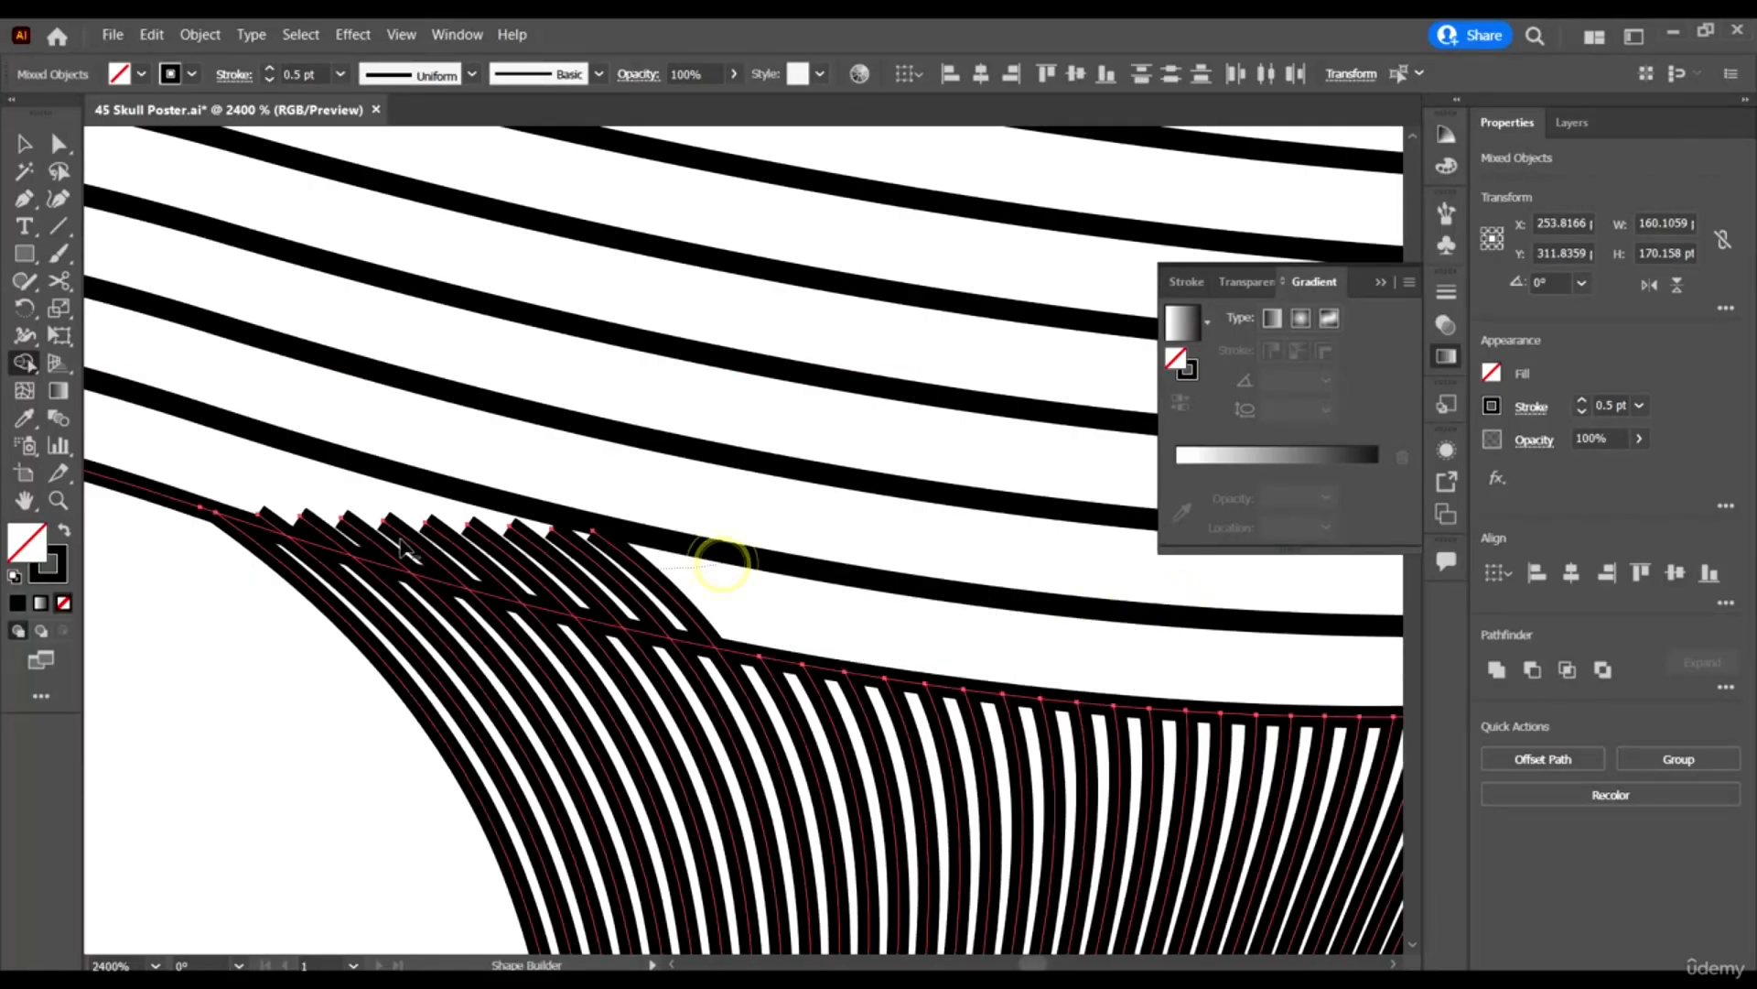
{"action": "scroll", "coordinate": [287, 522], "scroll_direction": "up", "scroll_amount": 3, "text": "alt"}
{"action": "left_click_drag", "start_coordinate": [403, 645], "coordinate": [564, 624], "text": "alt"}
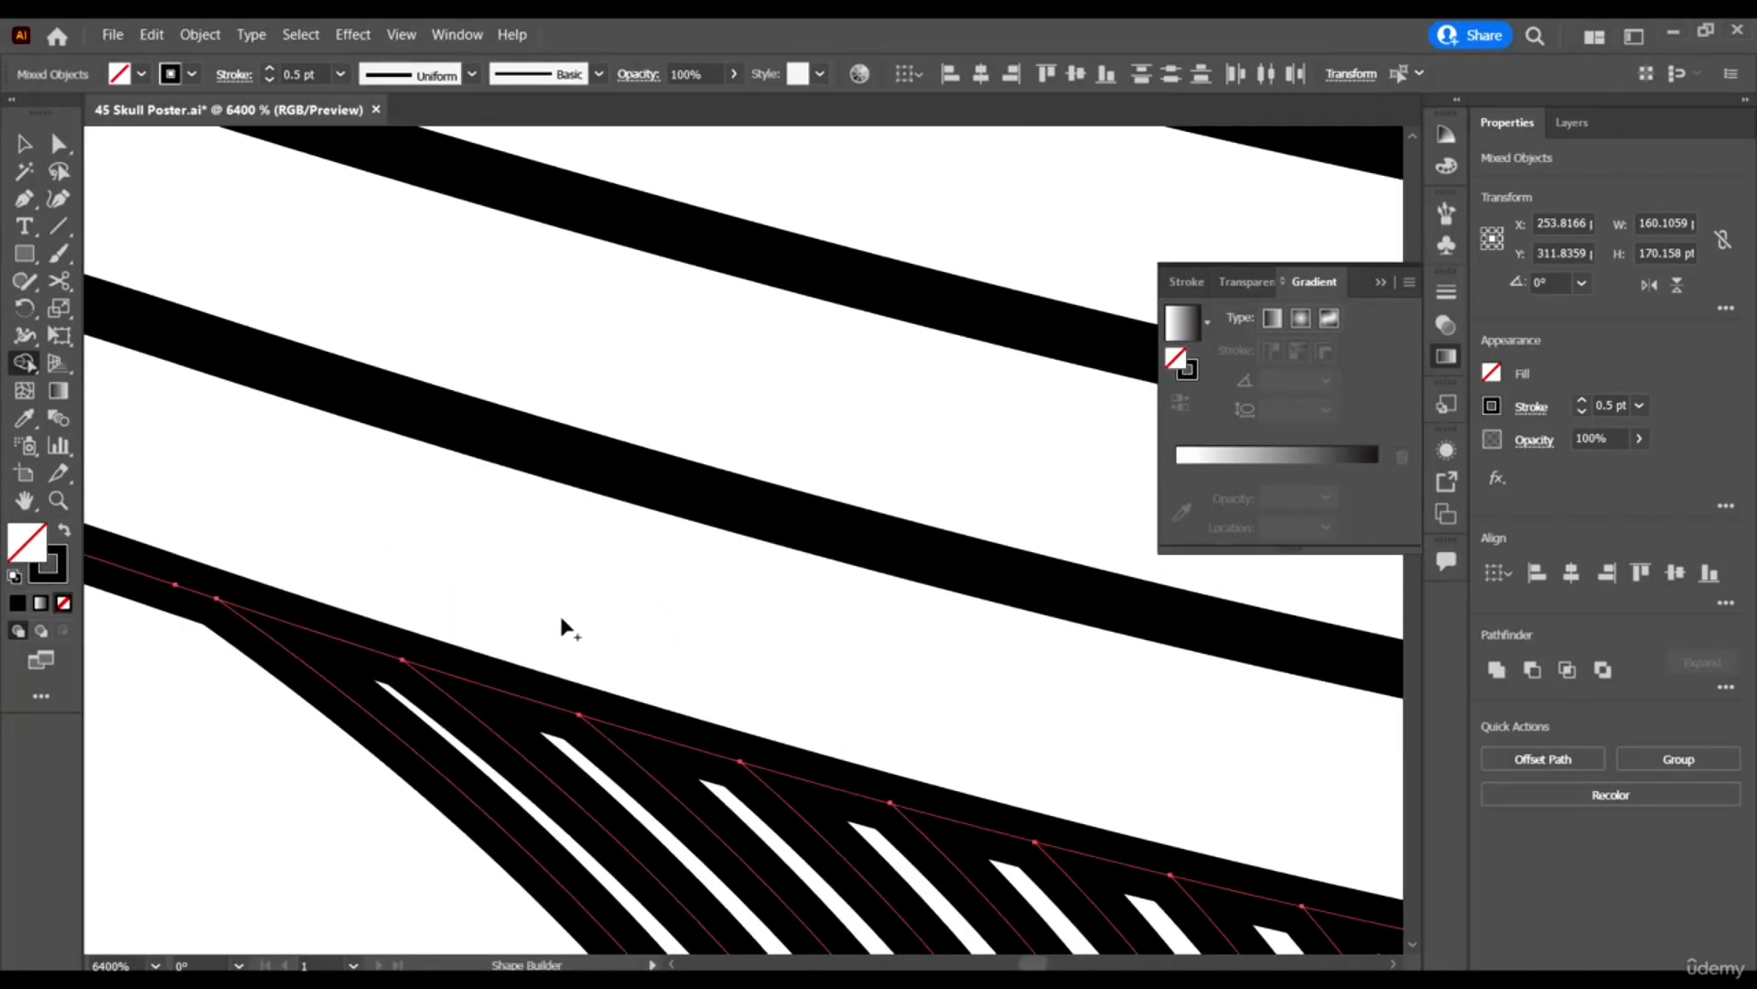
{"action": "scroll", "coordinate": [565, 623], "scroll_direction": "down", "scroll_amount": 13, "text": "alt"}
{"action": "left_click", "coordinate": [23, 144]}
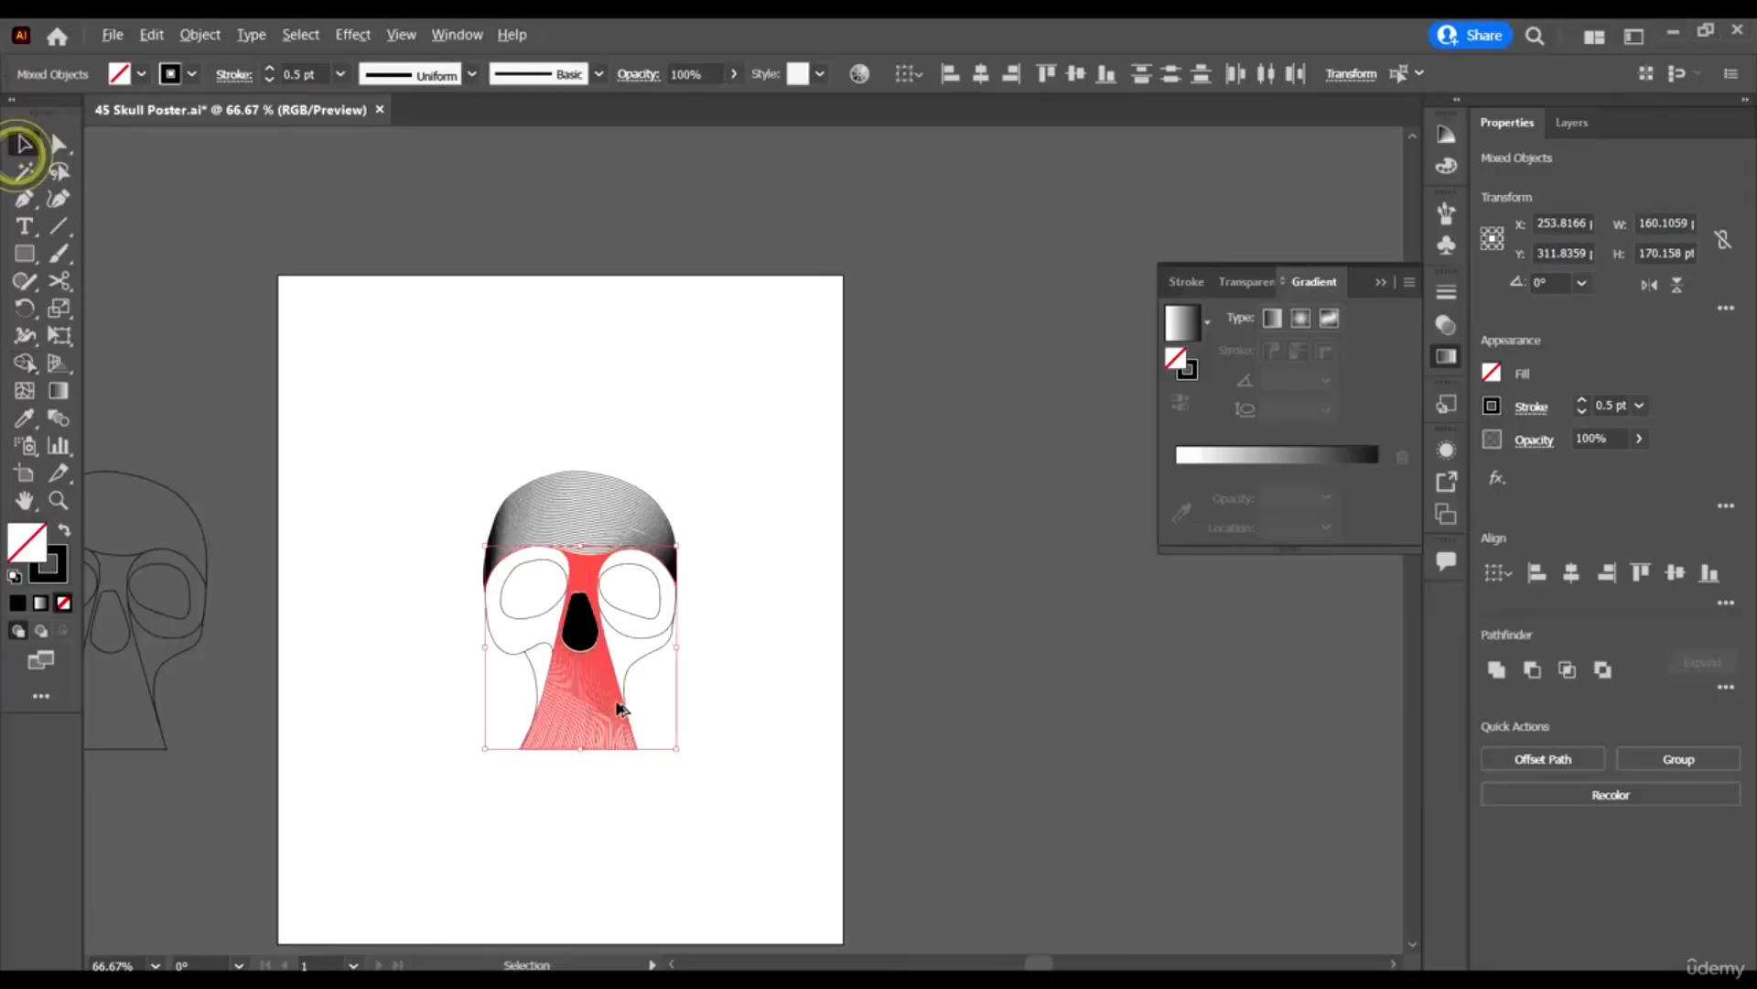
{"action": "scroll", "coordinate": [586, 705], "scroll_direction": "up", "scroll_amount": 2, "text": "alt"}
{"action": "left_click", "coordinate": [859, 688]}
{"action": "scroll", "coordinate": [705, 591], "scroll_direction": "up", "scroll_amount": 1}
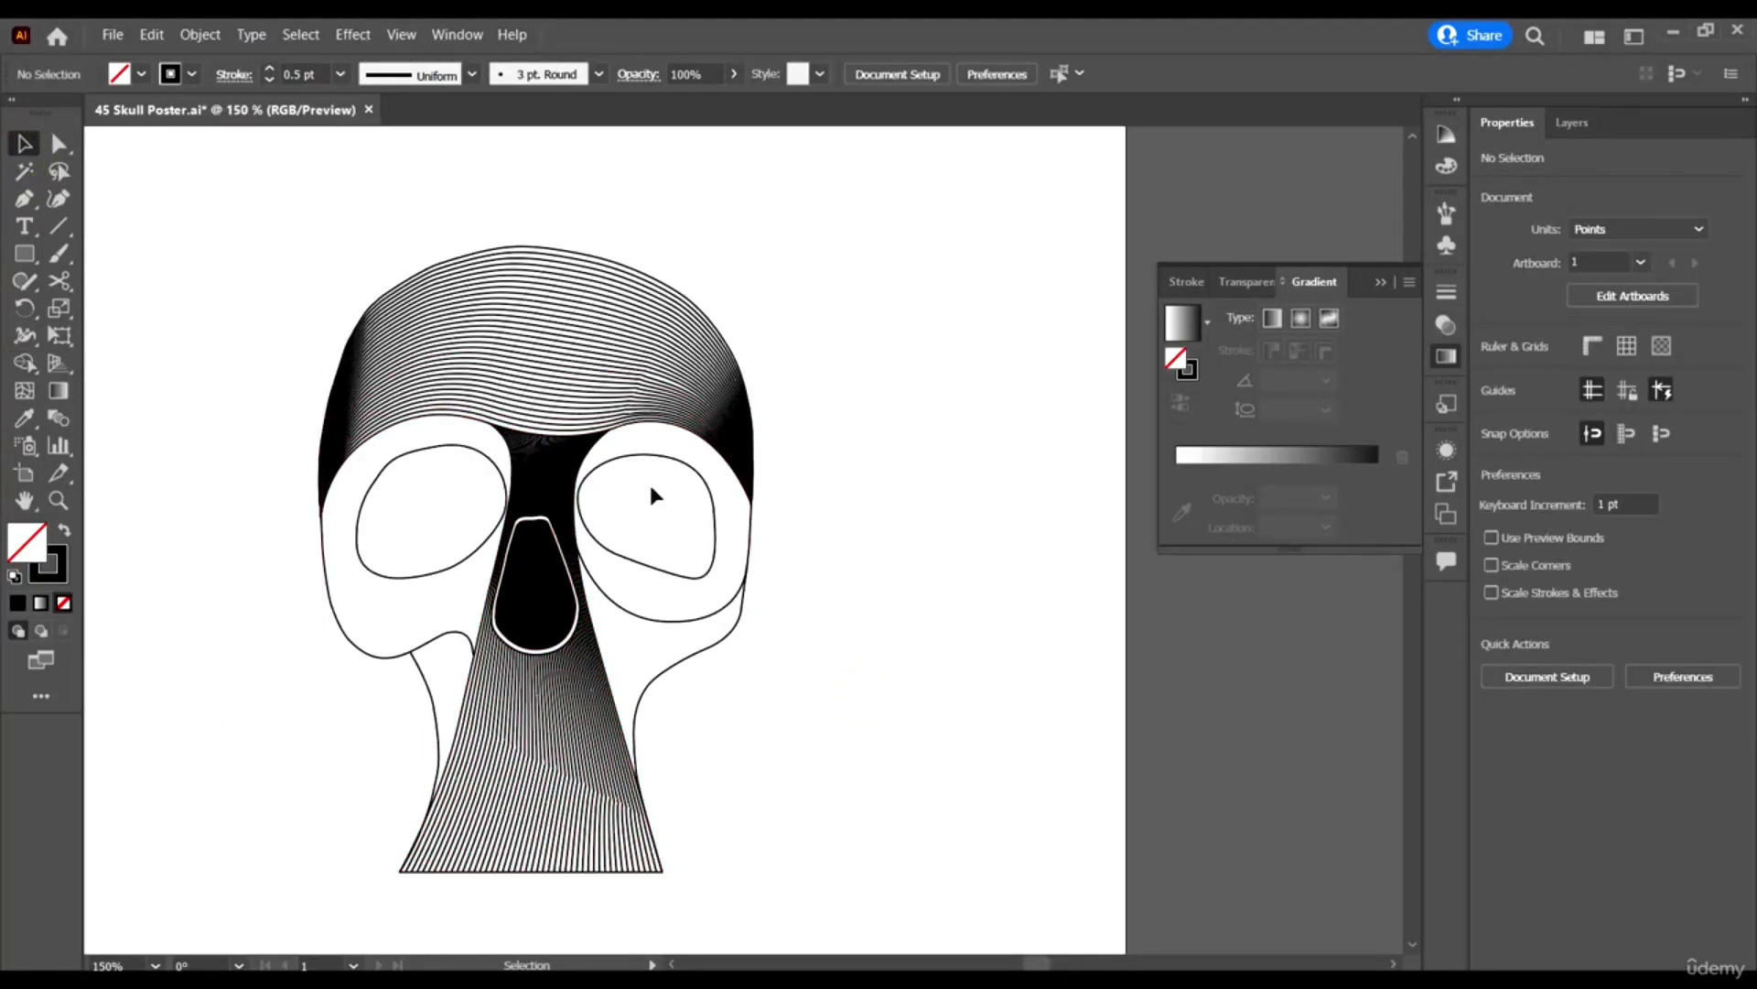
{"action": "scroll", "coordinate": [980, 696], "scroll_direction": "down", "scroll_amount": 2}
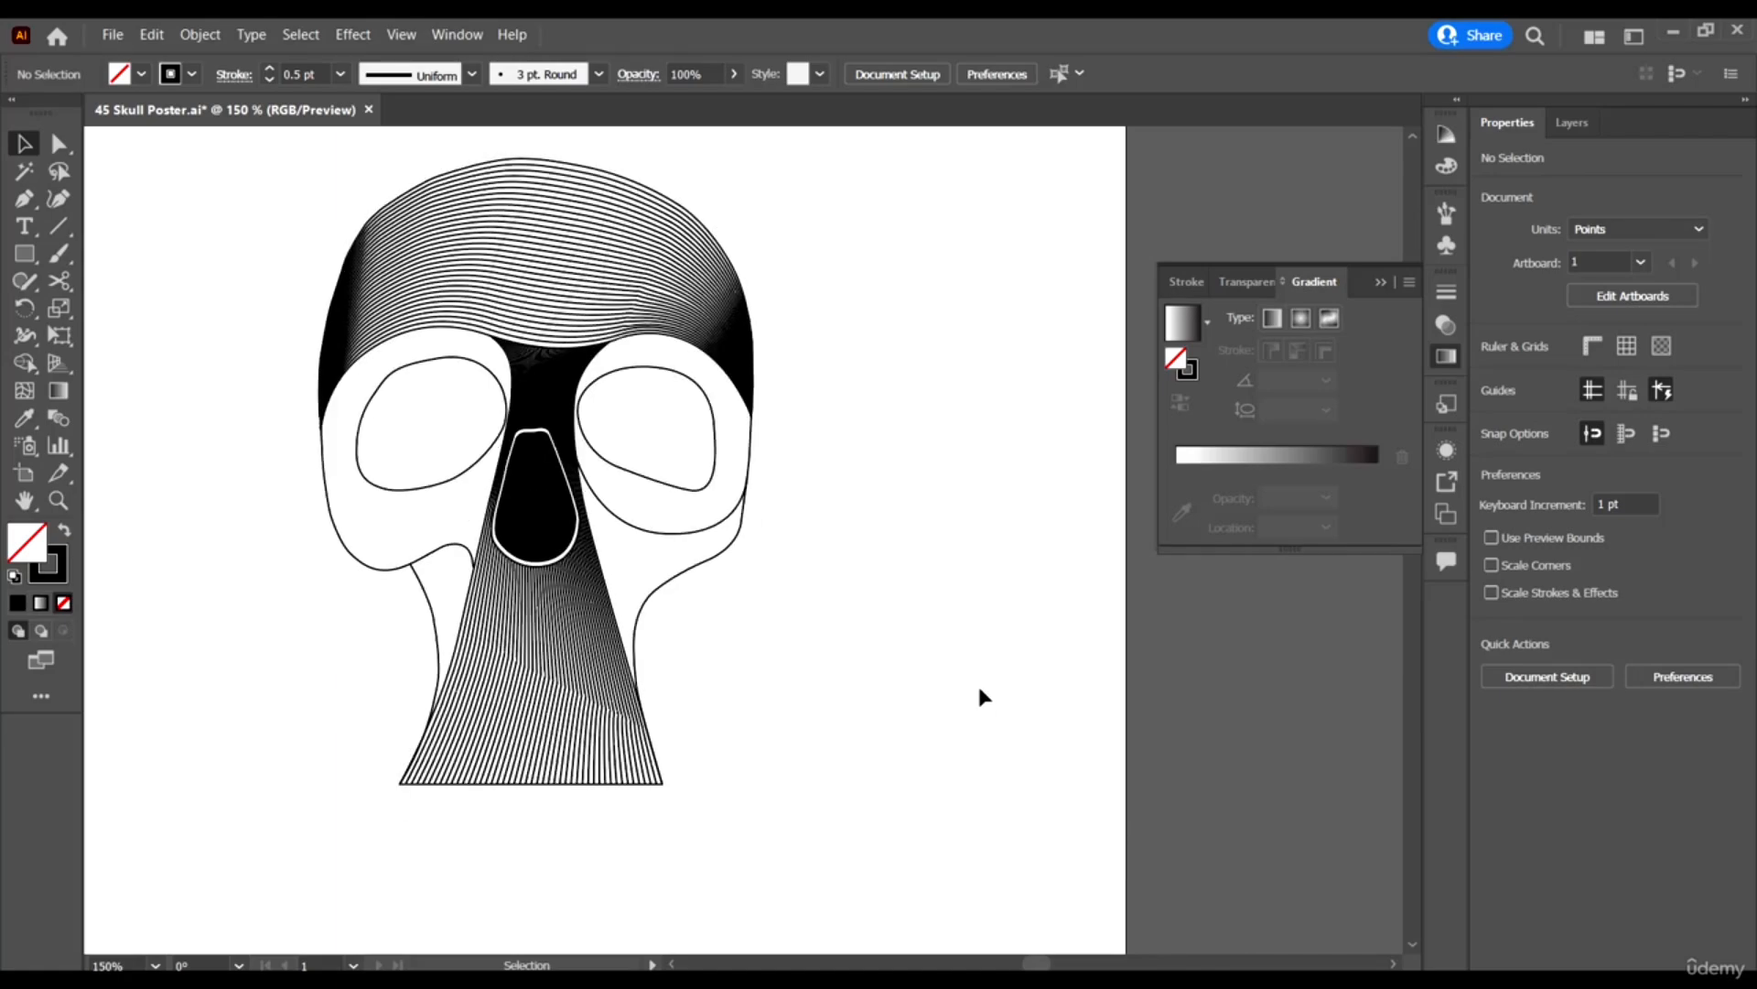
{"action": "scroll", "coordinate": [645, 613], "scroll_direction": "up", "scroll_amount": 2, "text": "alt"}
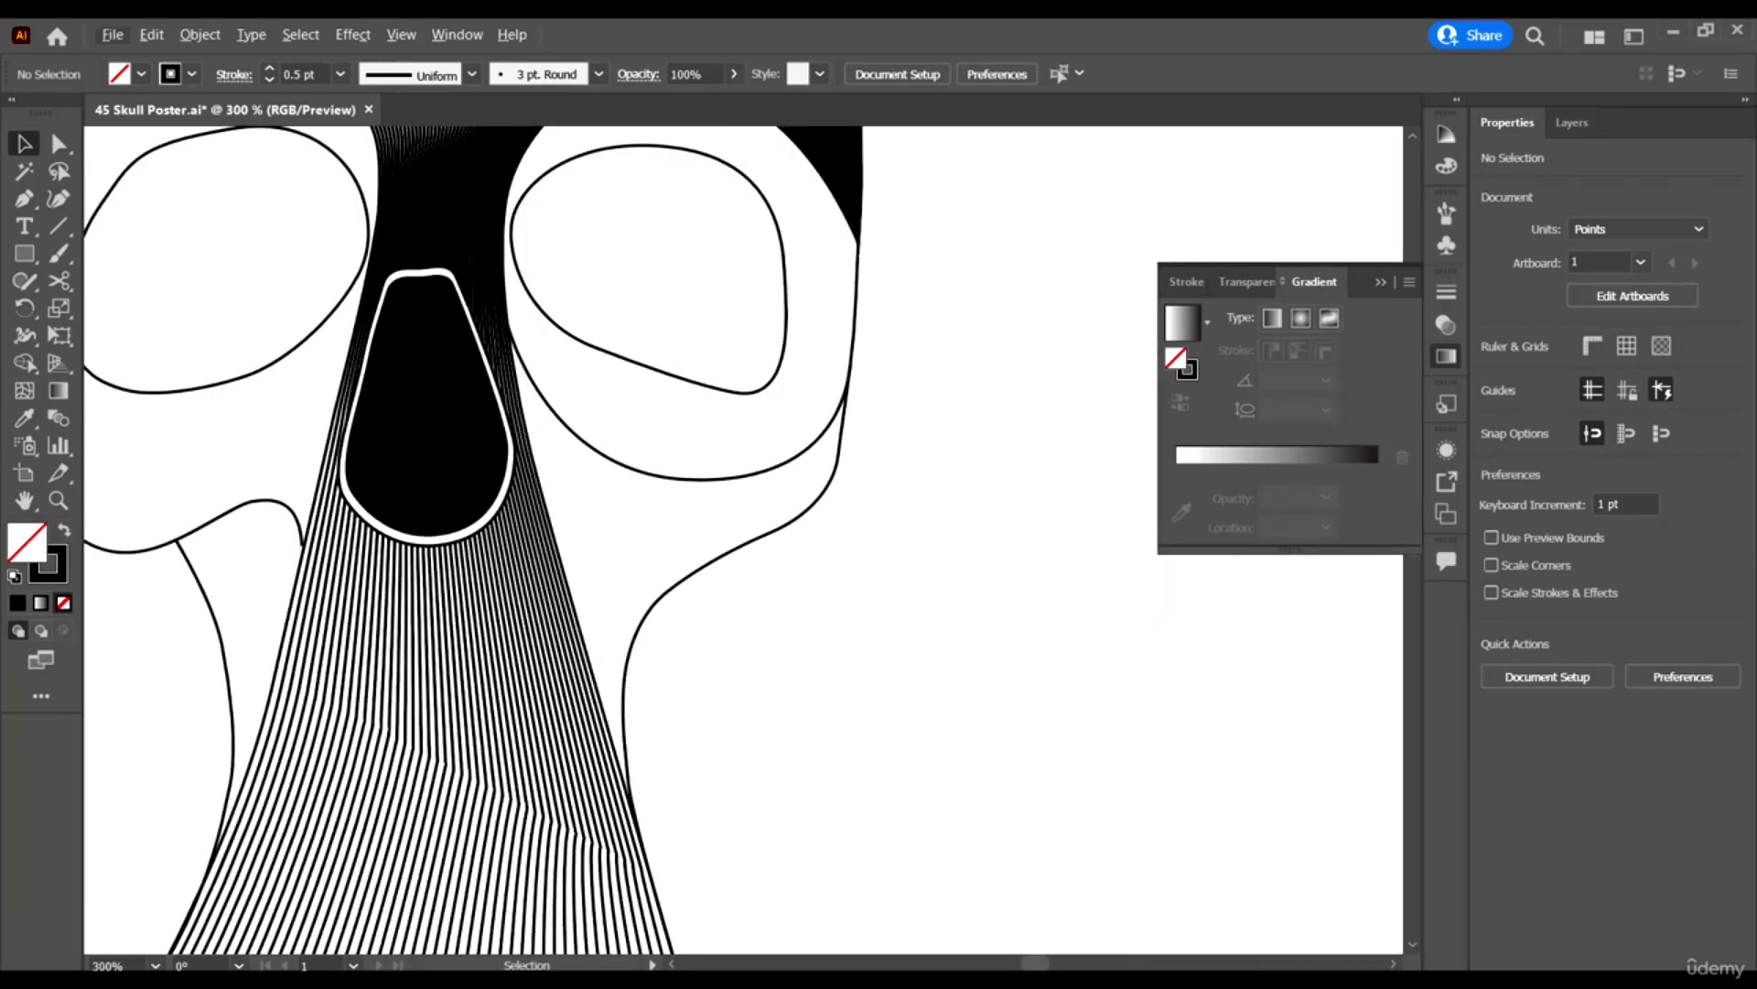
{"action": "left_click", "coordinate": [817, 487]}
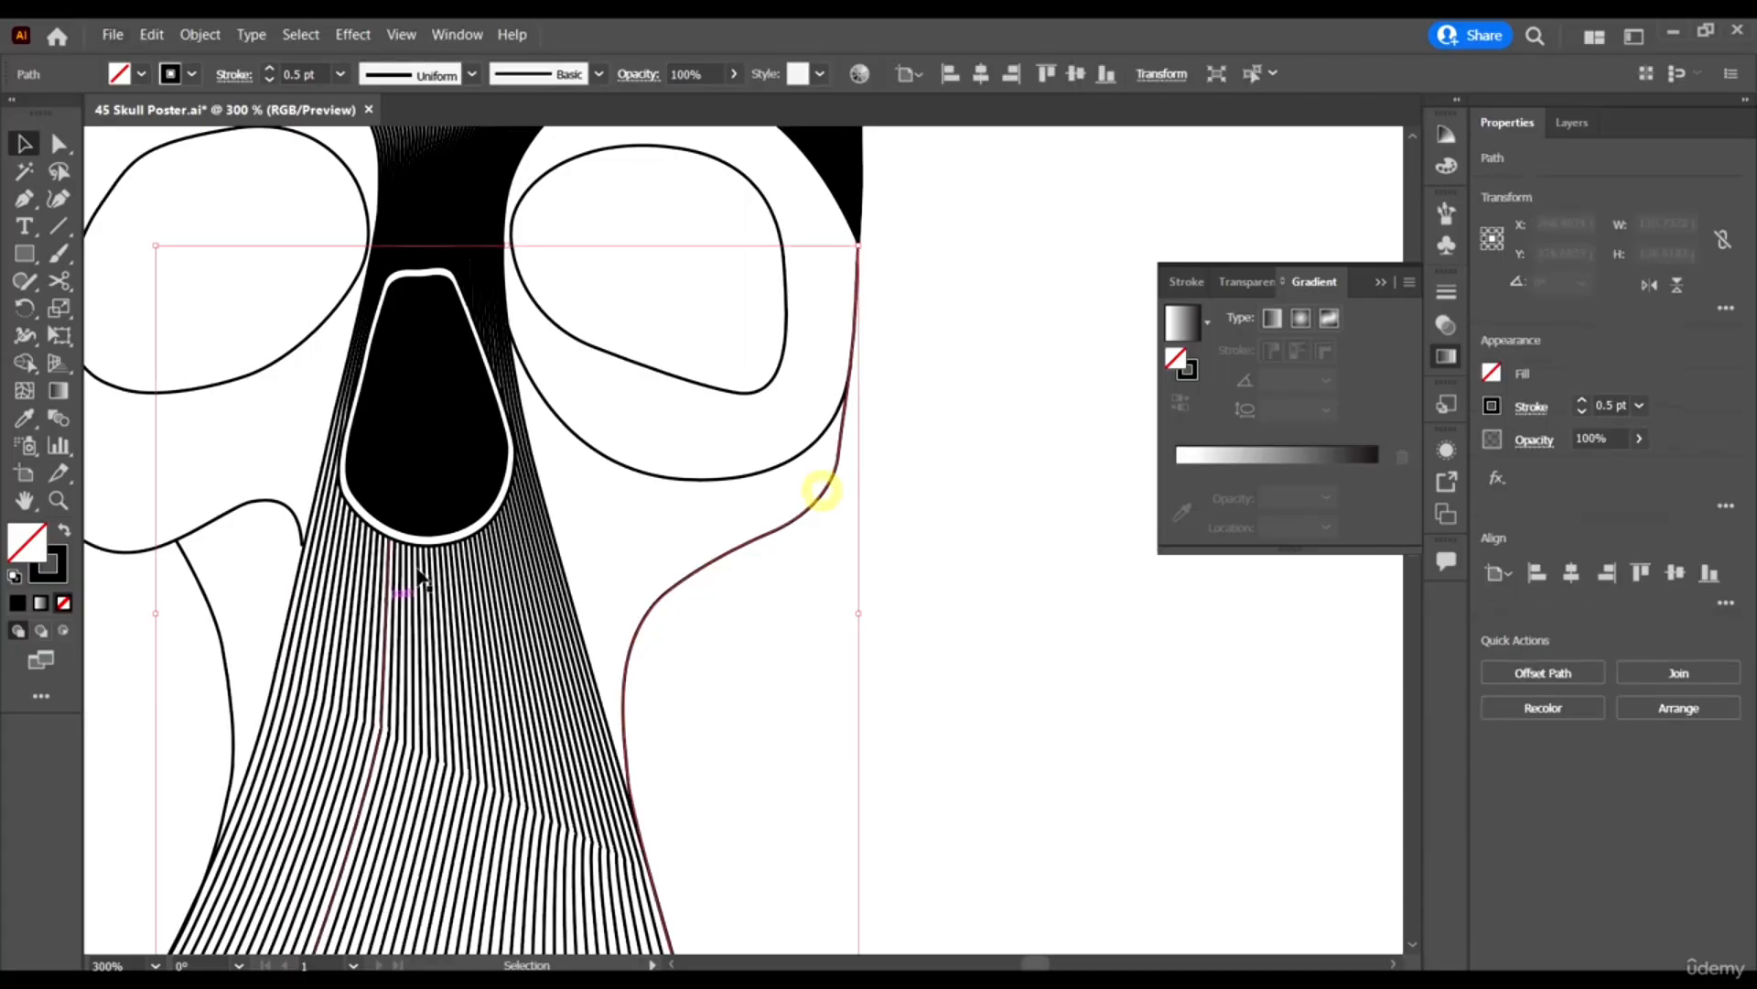
{"action": "left_click", "coordinate": [926, 547]}
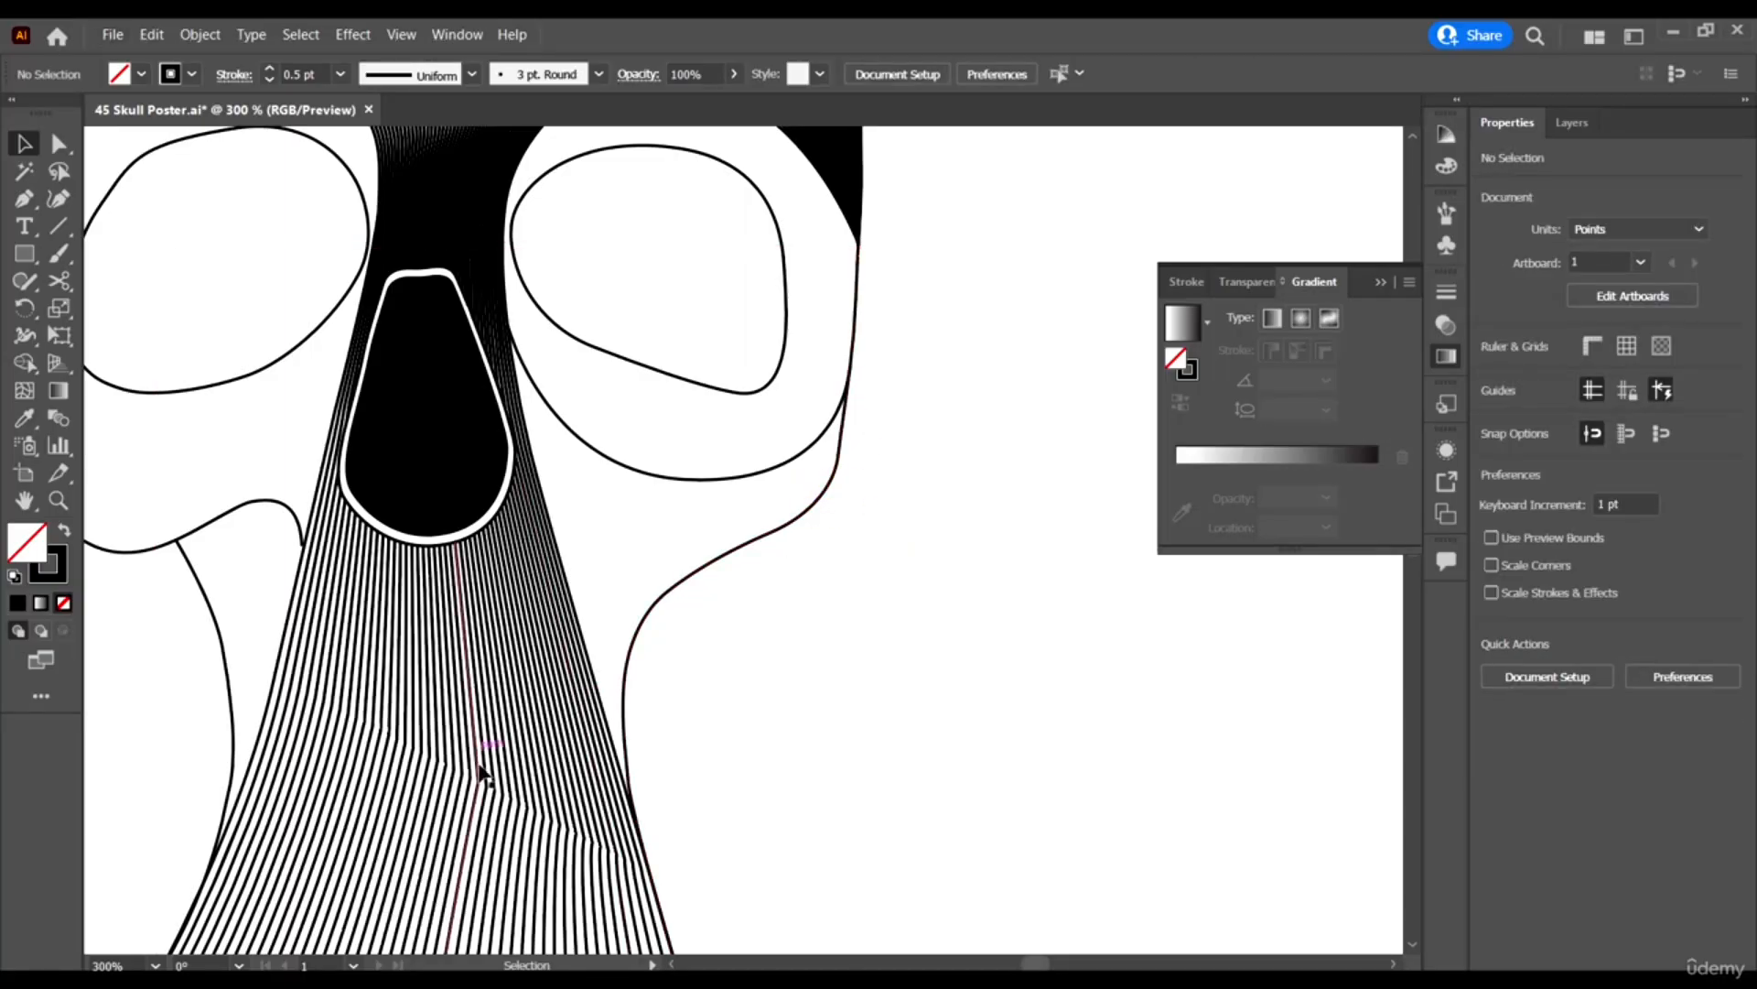
{"action": "scroll", "coordinate": [723, 735], "scroll_direction": "down", "scroll_amount": 2}
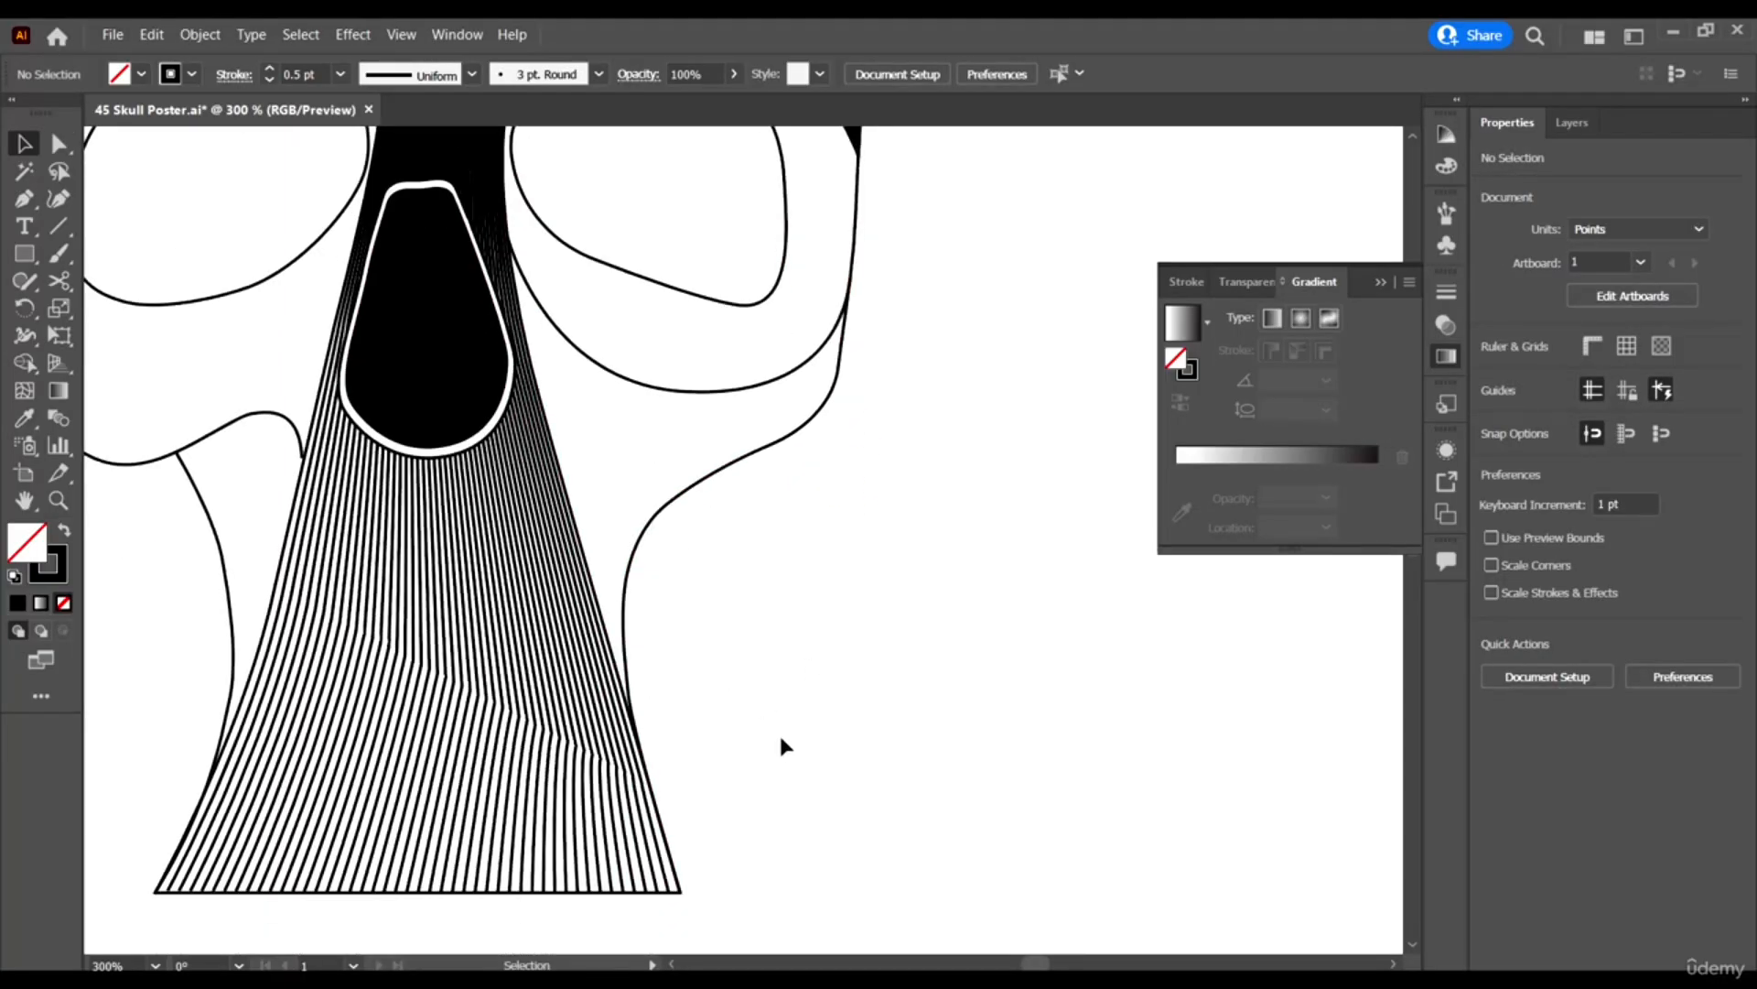
{"action": "left_click", "coordinate": [550, 421]}
{"action": "left_click", "coordinate": [752, 626]}
Ungroup the line group that runs down the nose to the jaw and deselect it.
{"action": "scroll", "coordinate": [512, 270], "scroll_direction": "up", "scroll_amount": 4}
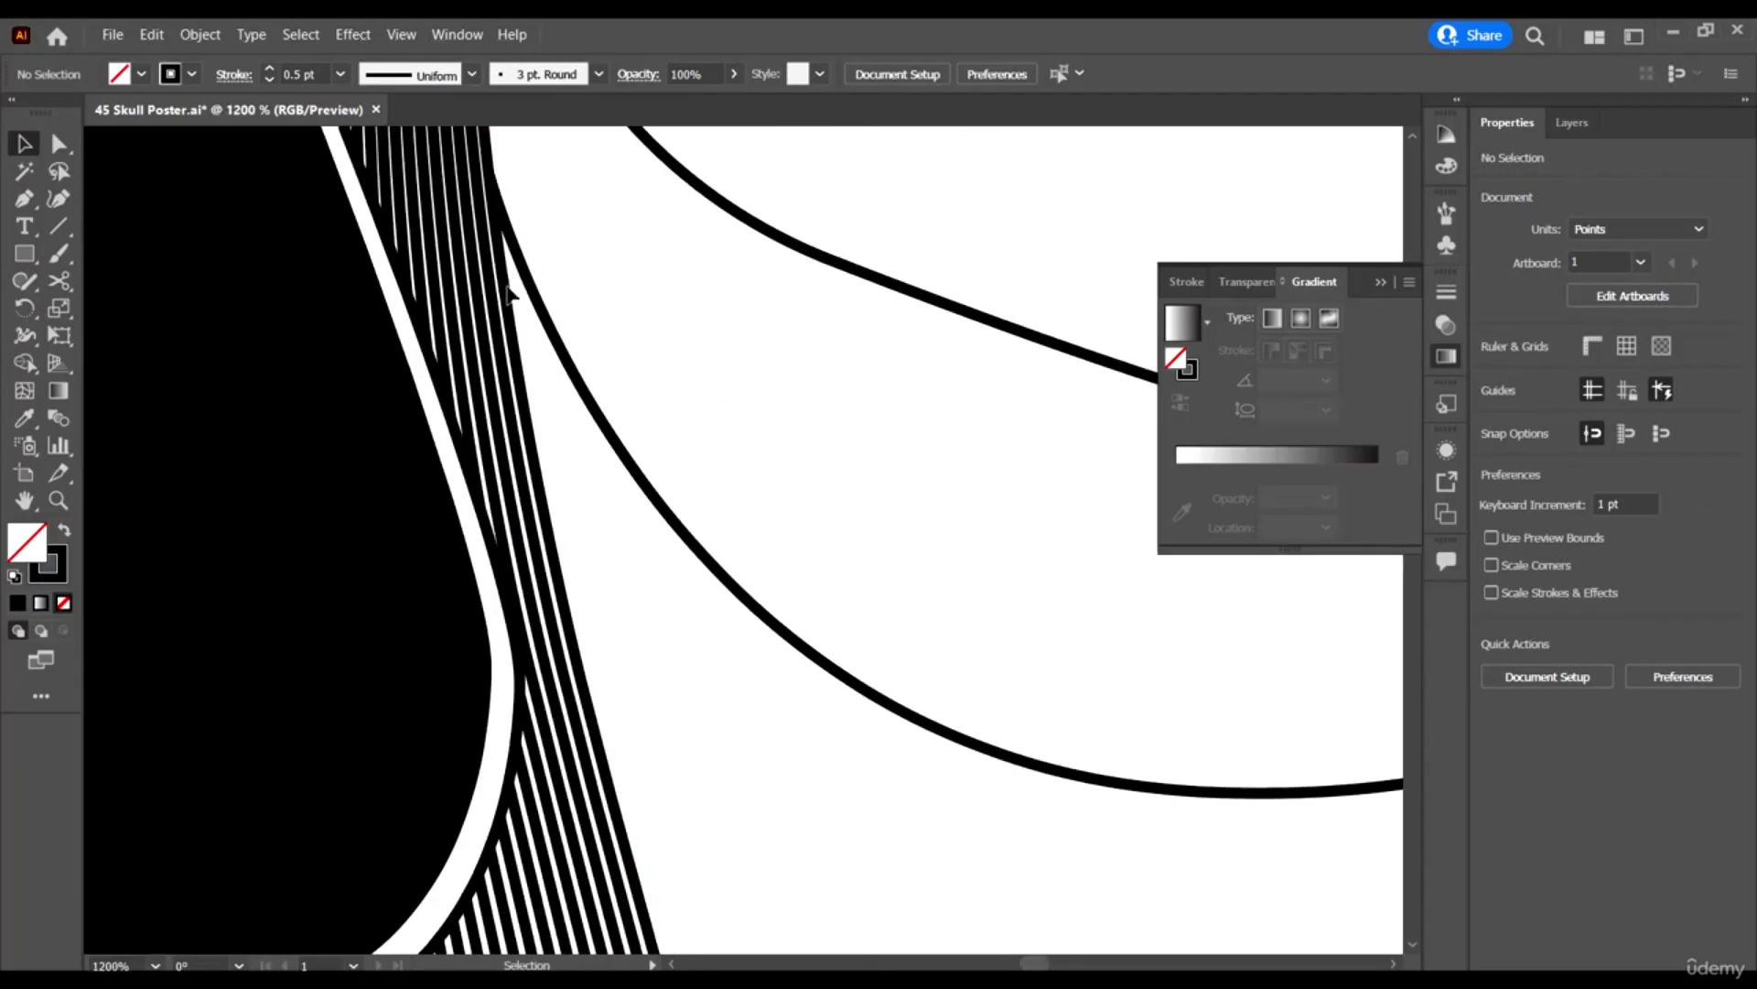
{"action": "left_click", "coordinate": [509, 286]}
{"action": "scroll", "coordinate": [502, 279], "scroll_direction": "down", "scroll_amount": 4}
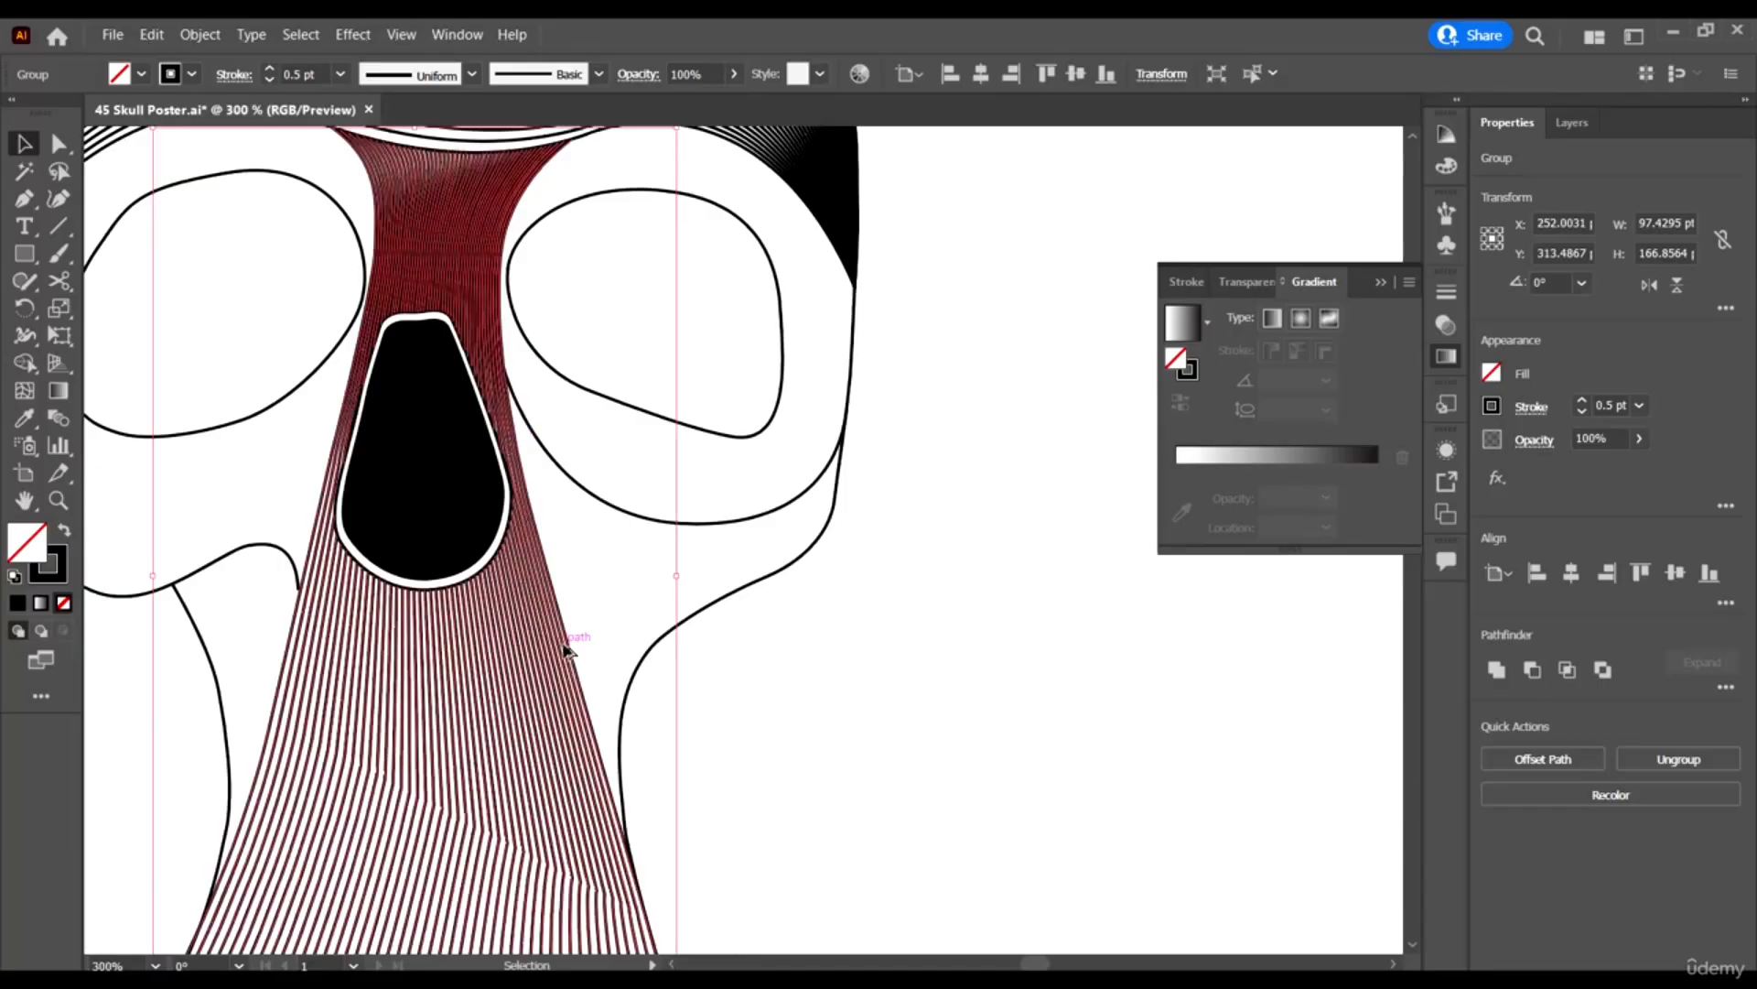
{"action": "scroll", "coordinate": [576, 696], "scroll_direction": "down", "scroll_amount": 2}
{"action": "scroll", "coordinate": [590, 760], "scroll_direction": "up", "scroll_amount": 3}
{"action": "right_click", "coordinate": [509, 542]}
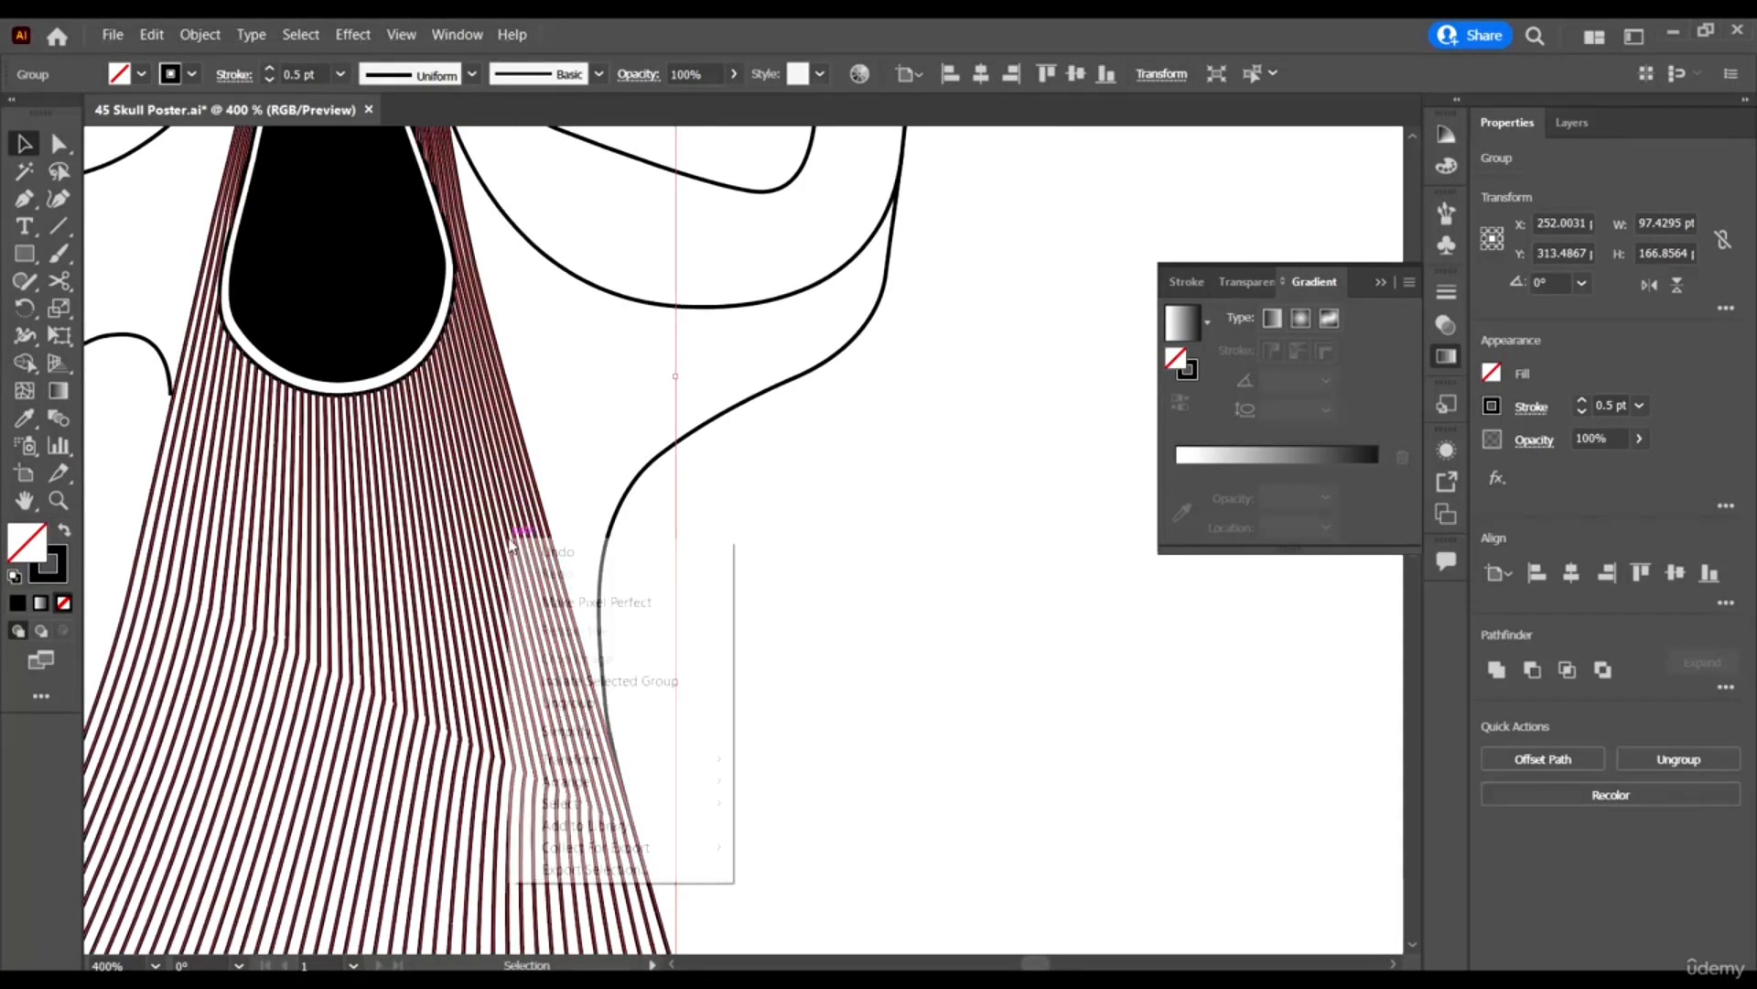
{"action": "left_click", "coordinate": [596, 702]}
{"action": "left_click", "coordinate": [832, 530]}
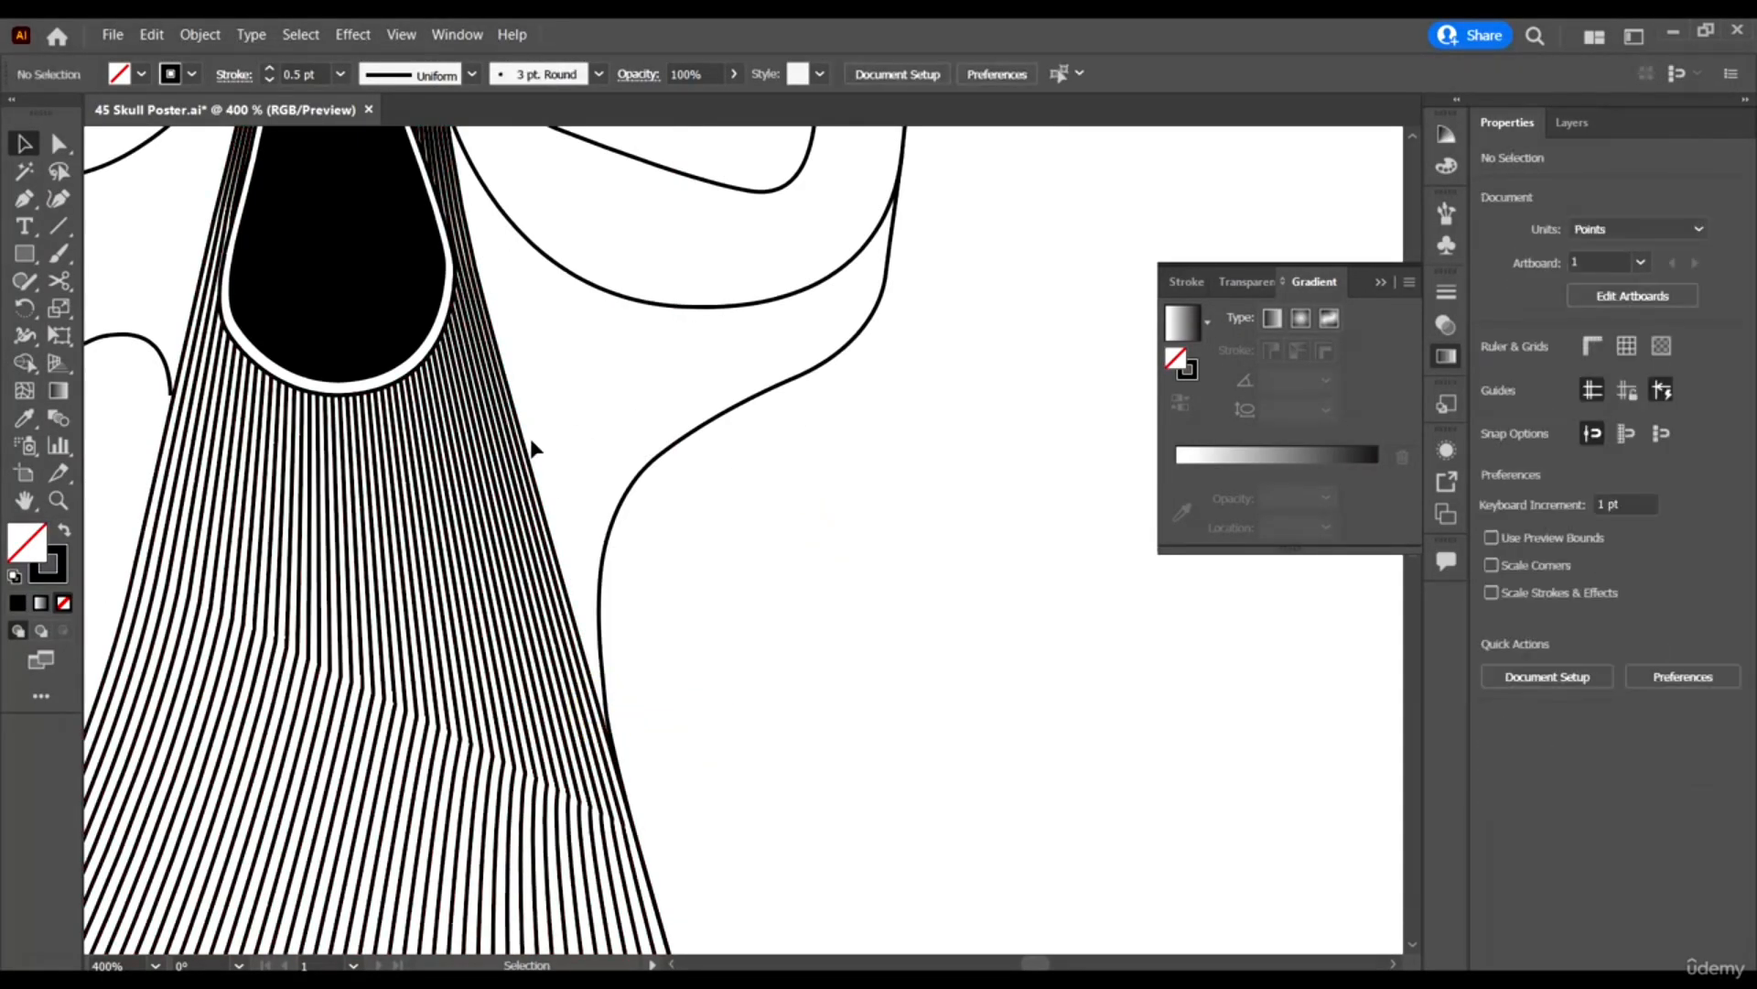
Select the outermost nose line on the right side and isolate that path for editing.
{"action": "scroll", "coordinate": [483, 288], "scroll_direction": "up", "scroll_amount": 1}
{"action": "scroll", "coordinate": [481, 286], "scroll_direction": "up", "scroll_amount": 4}
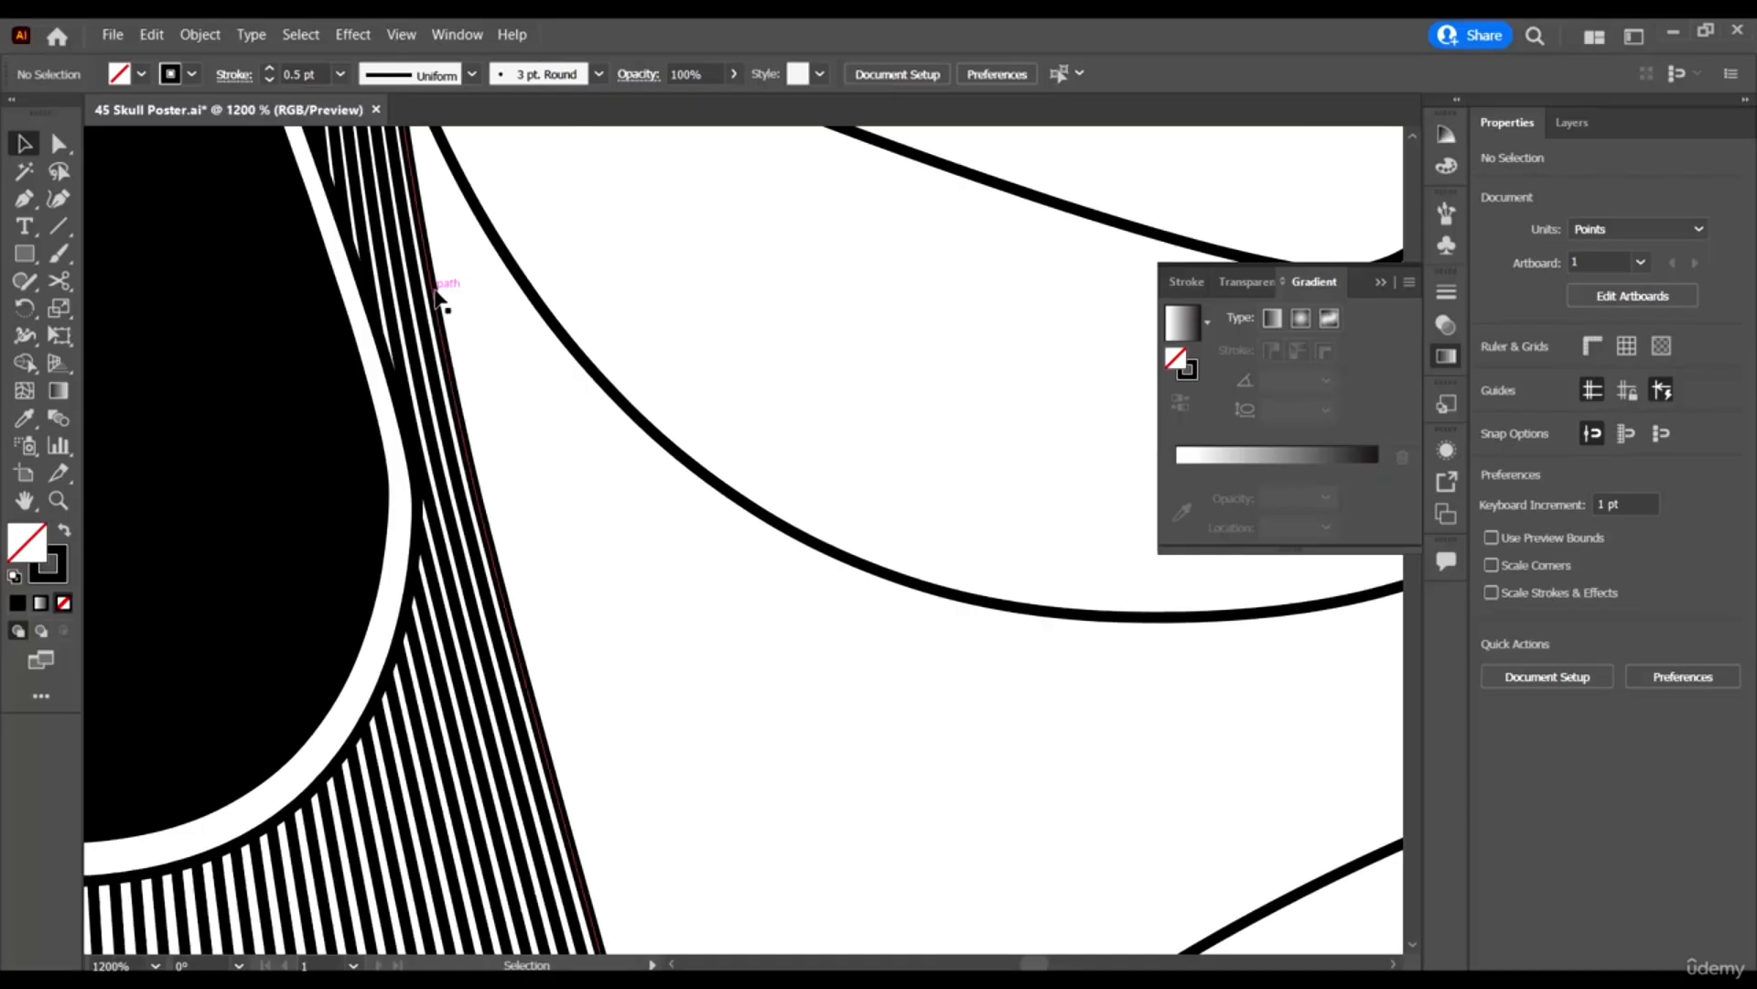
{"action": "left_click", "coordinate": [437, 292]}
{"action": "scroll", "coordinate": [437, 292], "scroll_direction": "down", "scroll_amount": 4}
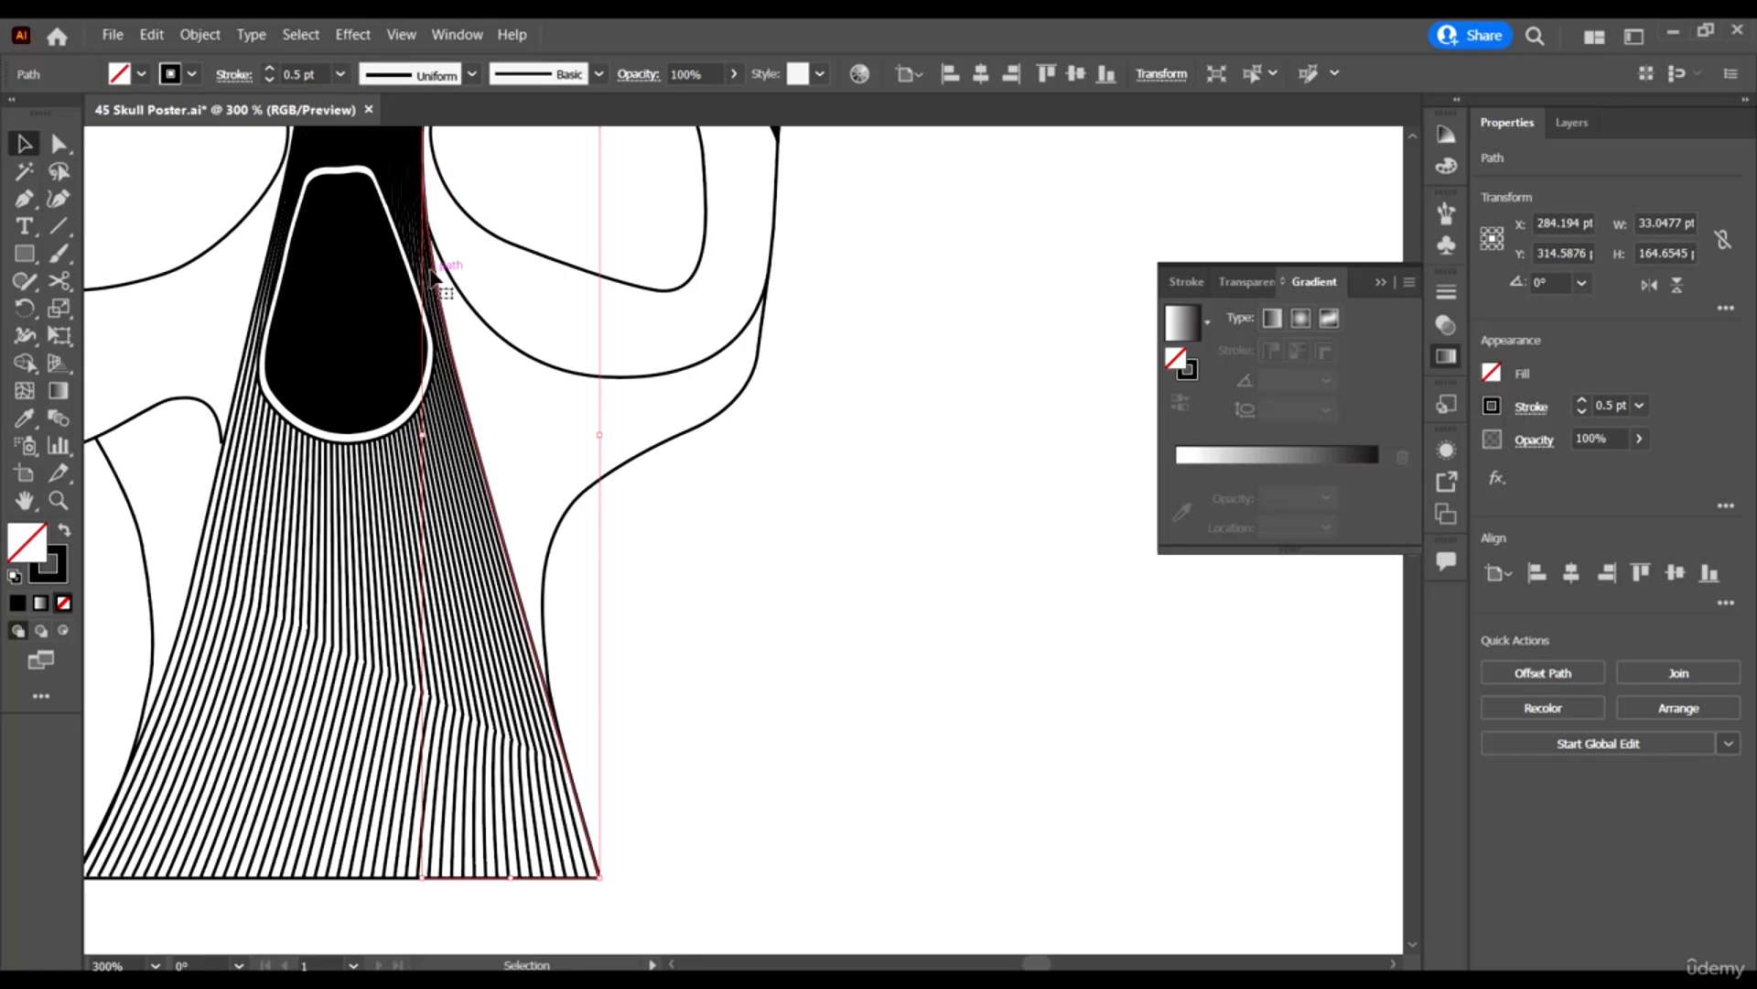
{"action": "scroll", "coordinate": [449, 303], "scroll_direction": "up", "scroll_amount": 5}
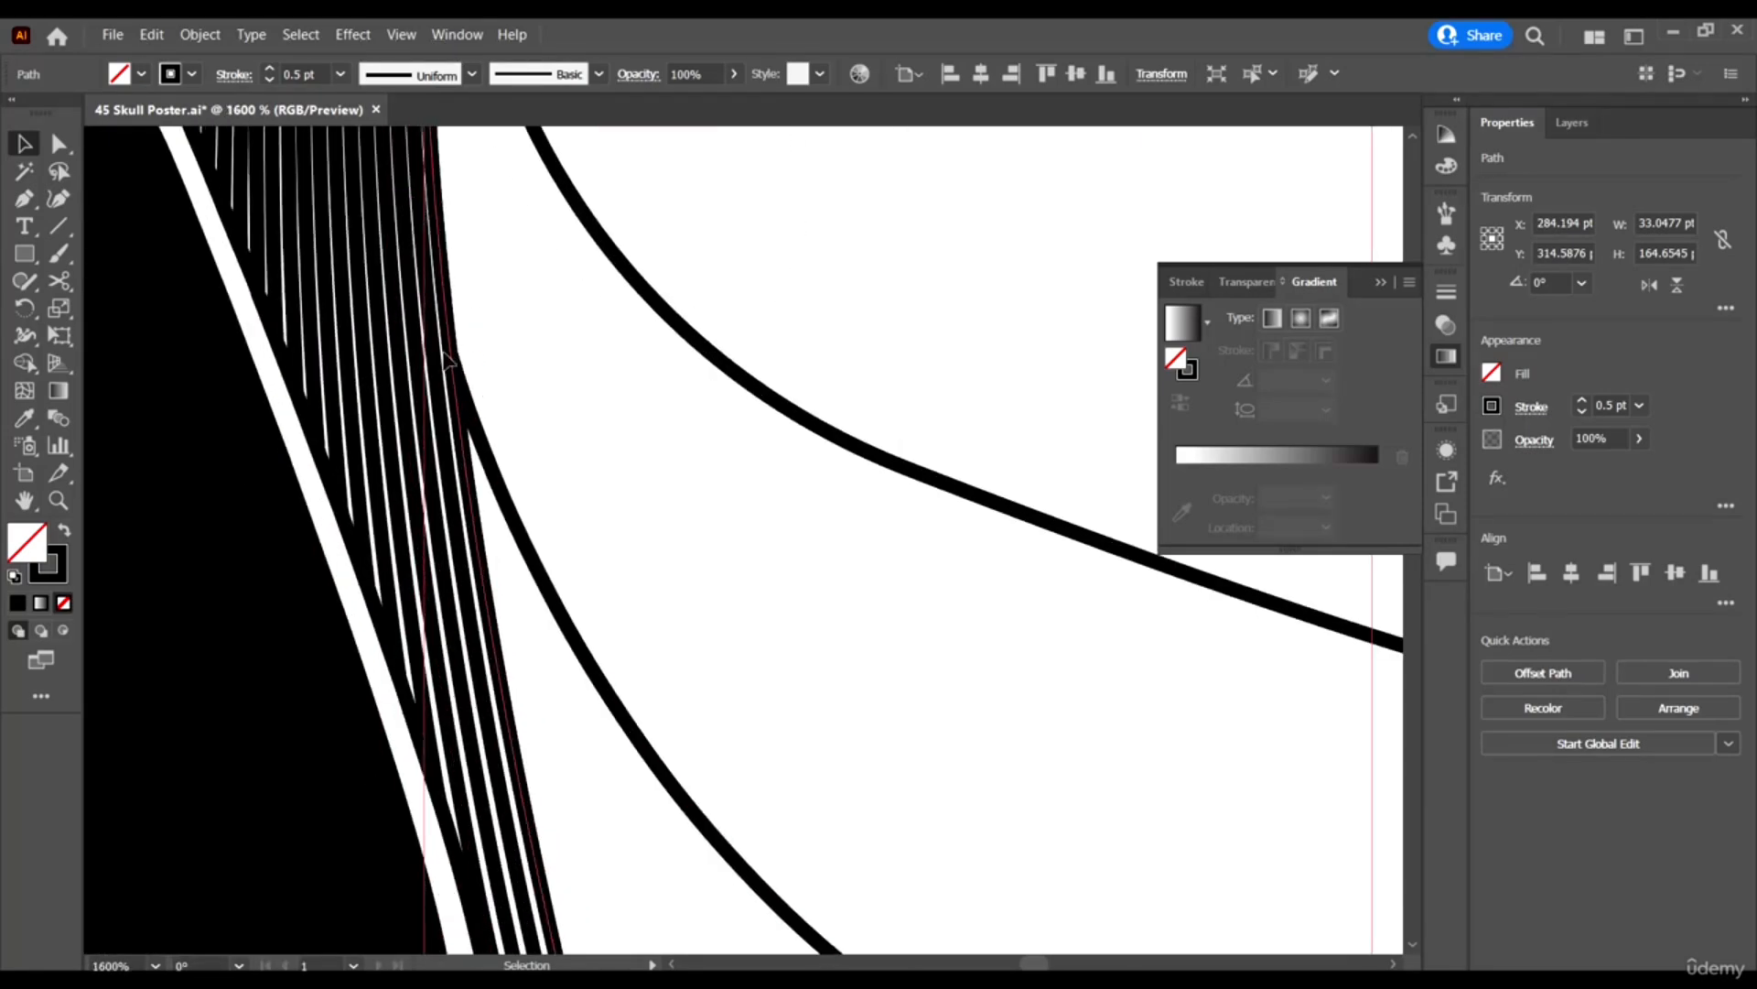
{"action": "scroll", "coordinate": [450, 355], "scroll_direction": "down", "scroll_amount": 5}
{"action": "scroll", "coordinate": [513, 550], "scroll_direction": "down", "scroll_amount": 3}
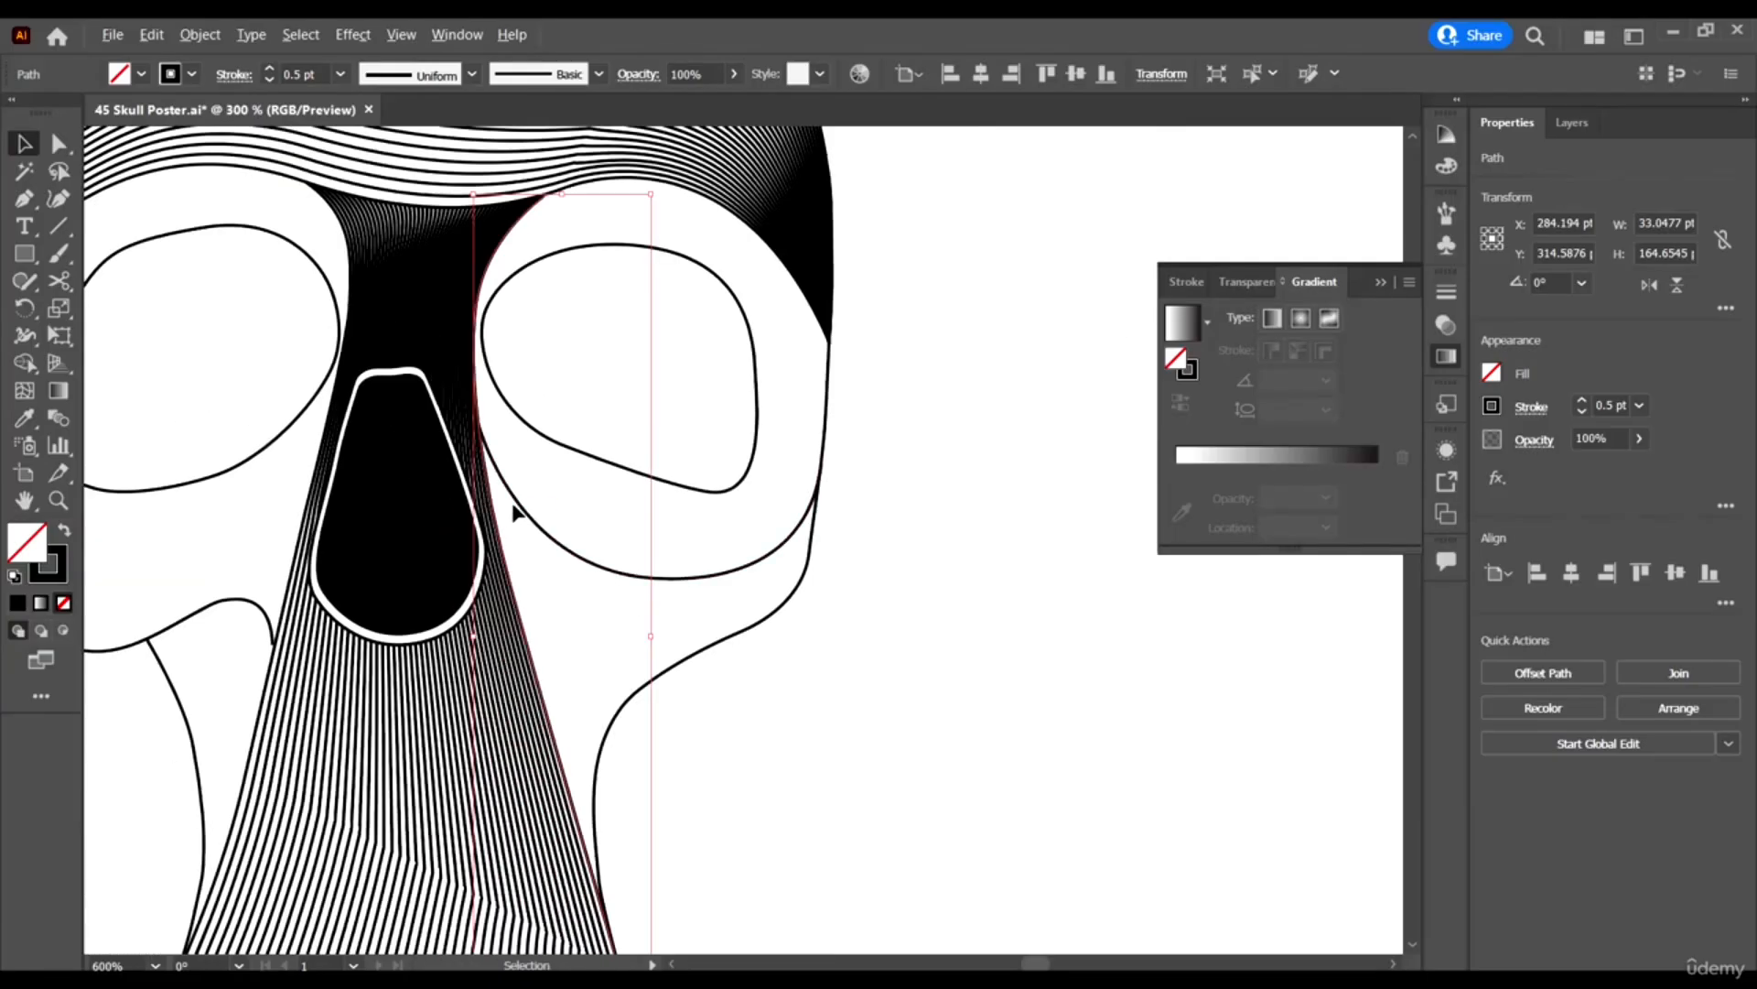
{"action": "scroll", "coordinate": [567, 595], "scroll_direction": "up", "scroll_amount": 1}
{"action": "scroll", "coordinate": [594, 622], "scroll_direction": "down", "scroll_amount": 1}
{"action": "right_click", "coordinate": [530, 518]}
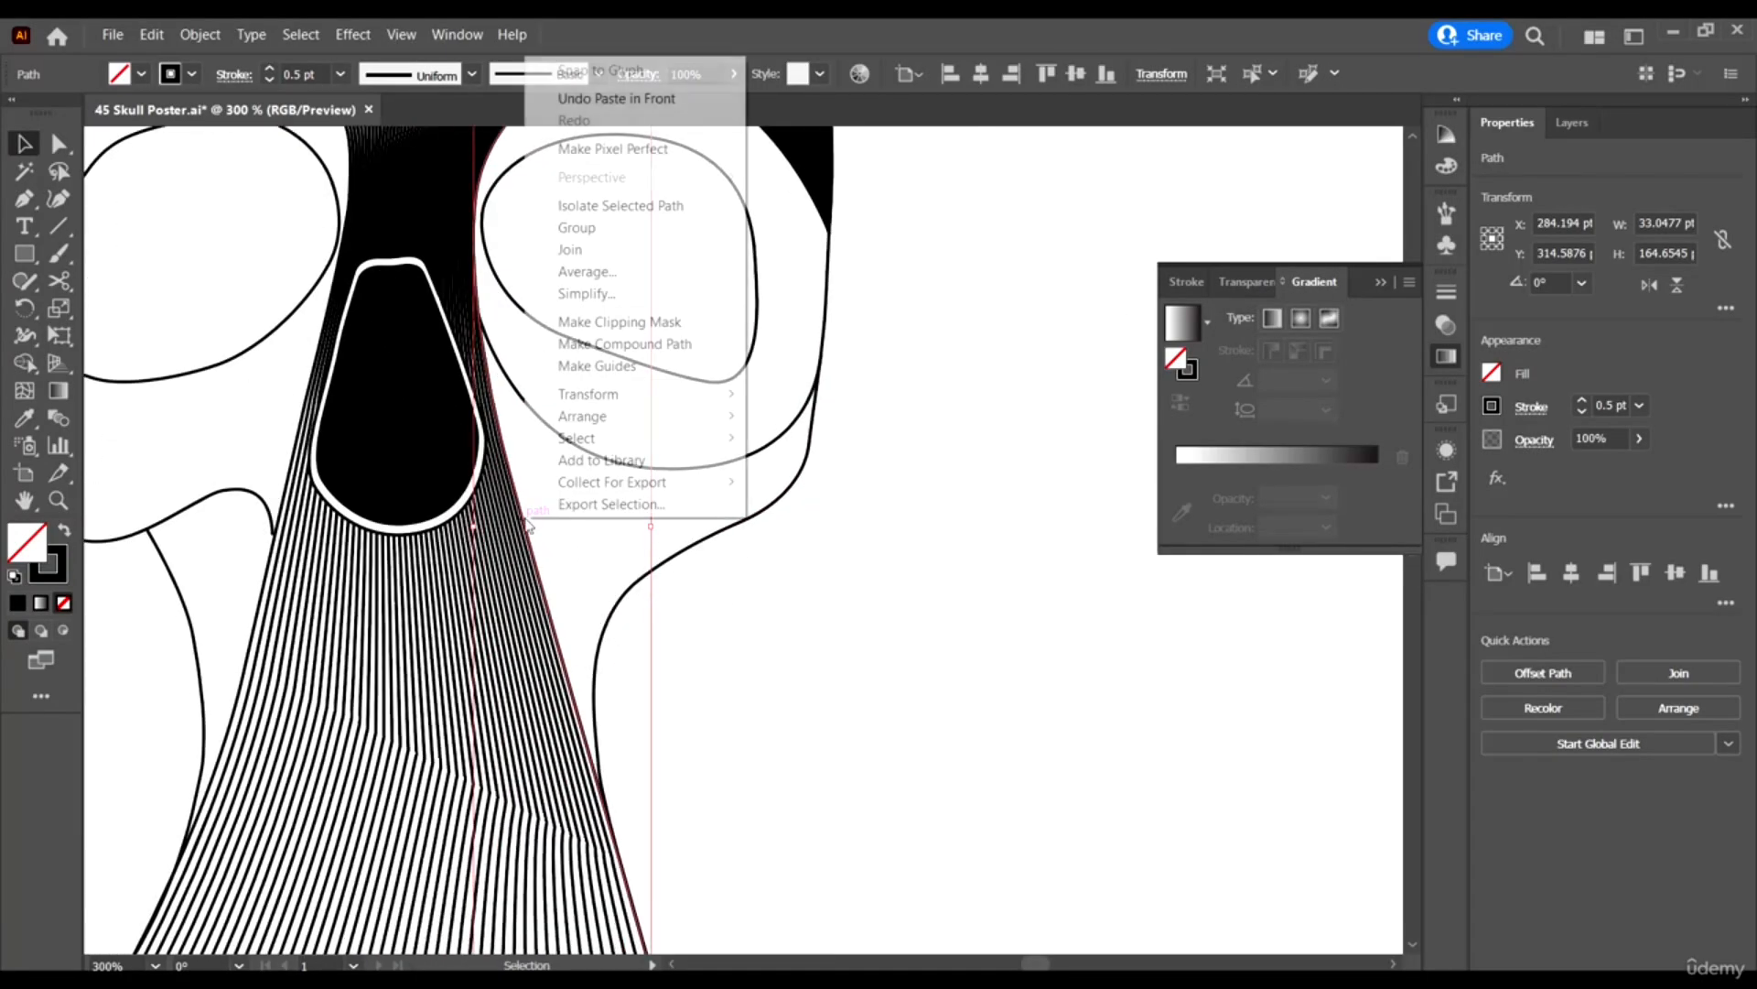
{"action": "left_click", "coordinate": [605, 207]}
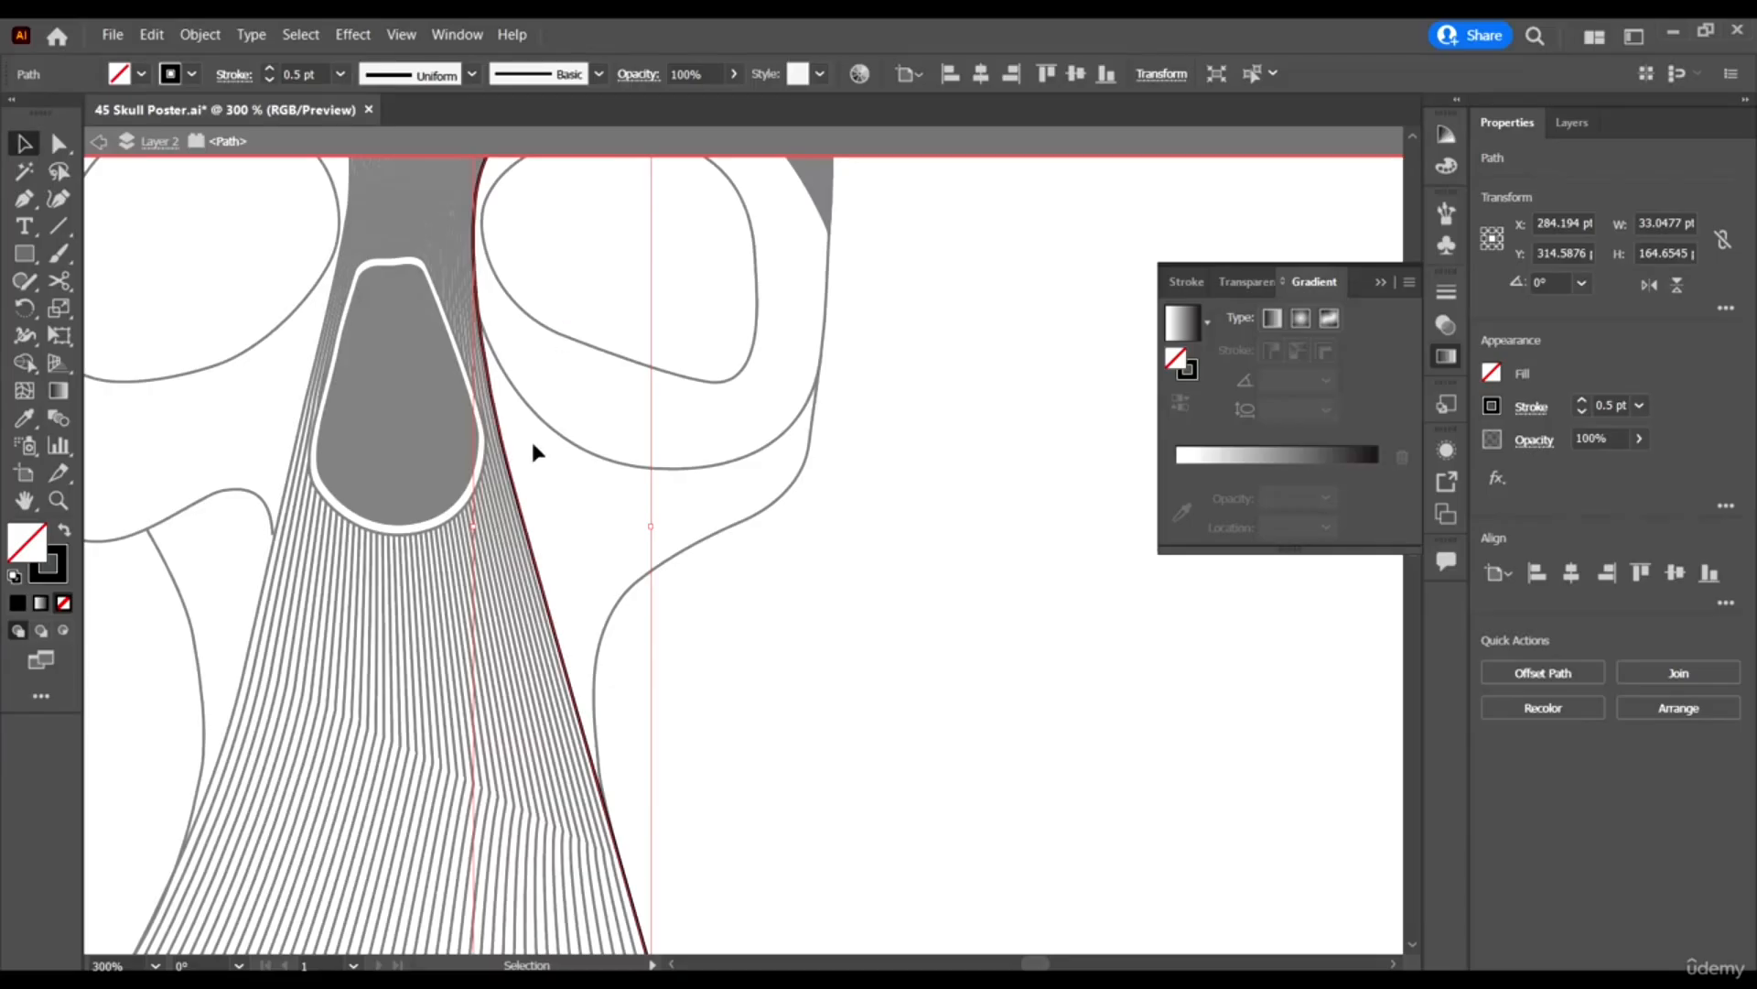
Cut the isolated nose line with Scissors where the right eye socket's lower outline branches off beside the nose cavity.
{"action": "scroll", "coordinate": [533, 444], "scroll_direction": "down", "scroll_amount": 2}
{"action": "scroll", "coordinate": [438, 207], "scroll_direction": "up", "scroll_amount": 4}
{"action": "scroll", "coordinate": [657, 392], "scroll_direction": "up", "scroll_amount": 2}
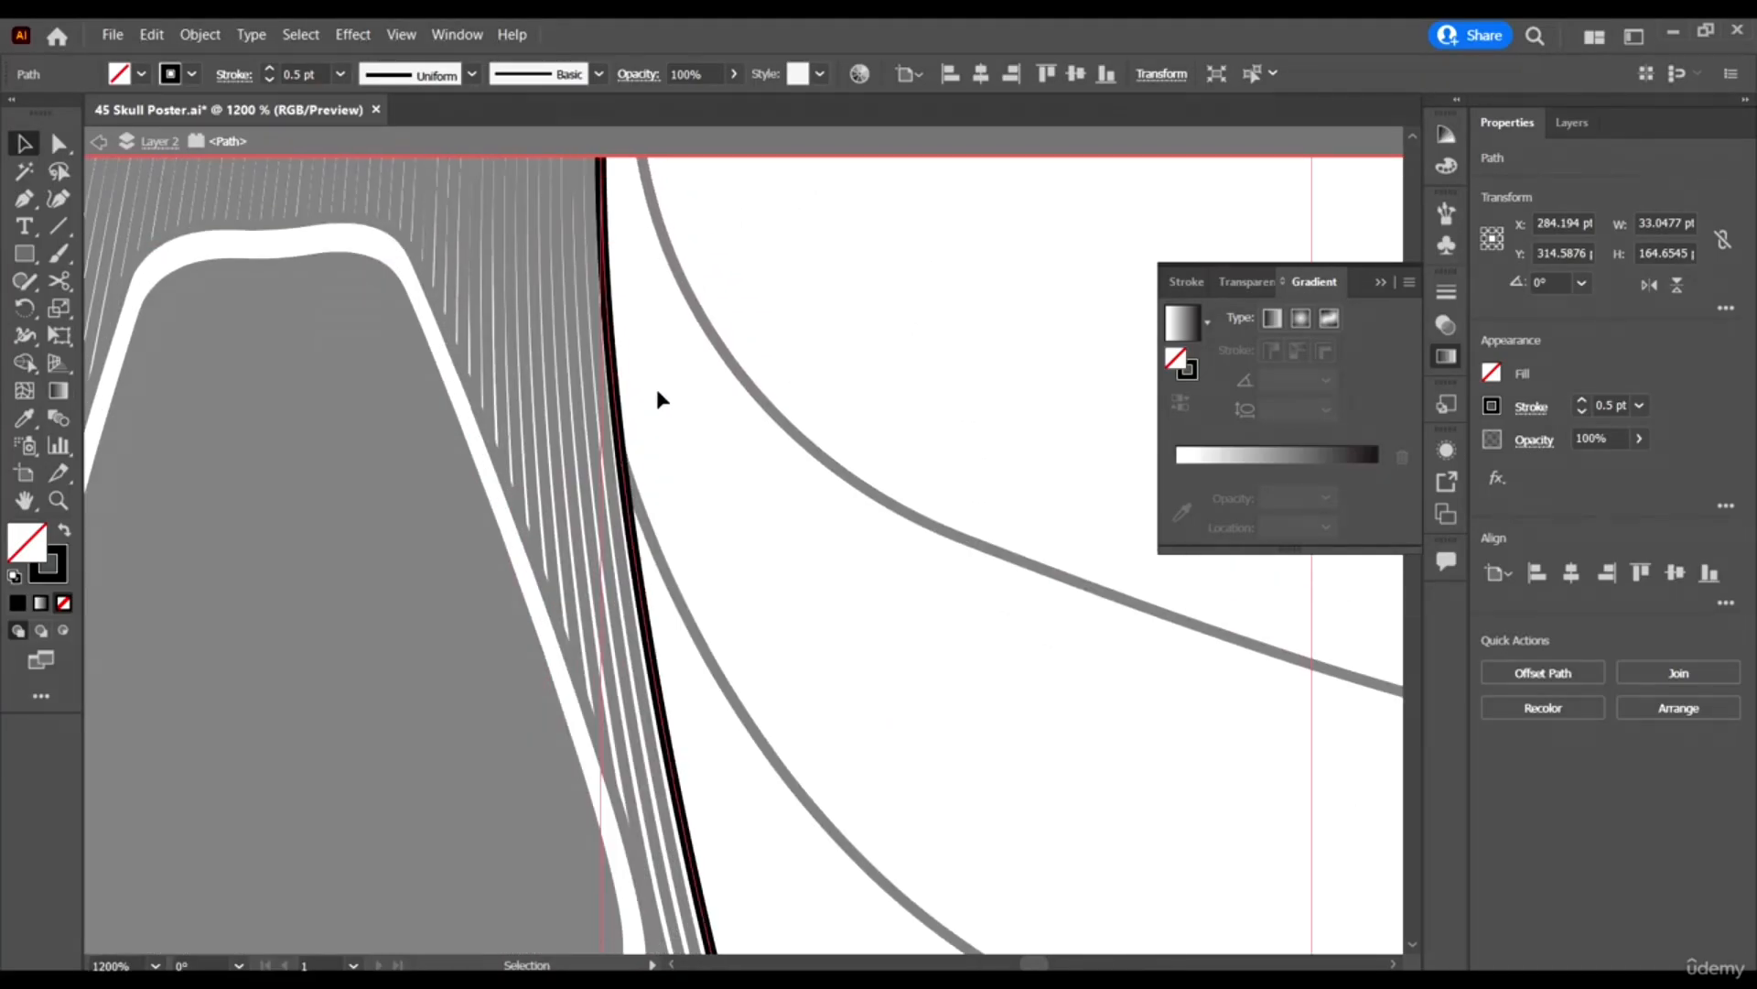
{"action": "scroll", "coordinate": [656, 392], "scroll_direction": "up", "scroll_amount": 2}
{"action": "scroll", "coordinate": [571, 410], "scroll_direction": "up", "scroll_amount": 3}
{"action": "scroll", "coordinate": [568, 404], "scroll_direction": "down", "scroll_amount": 1}
{"action": "scroll", "coordinate": [622, 489], "scroll_direction": "up", "scroll_amount": 1}
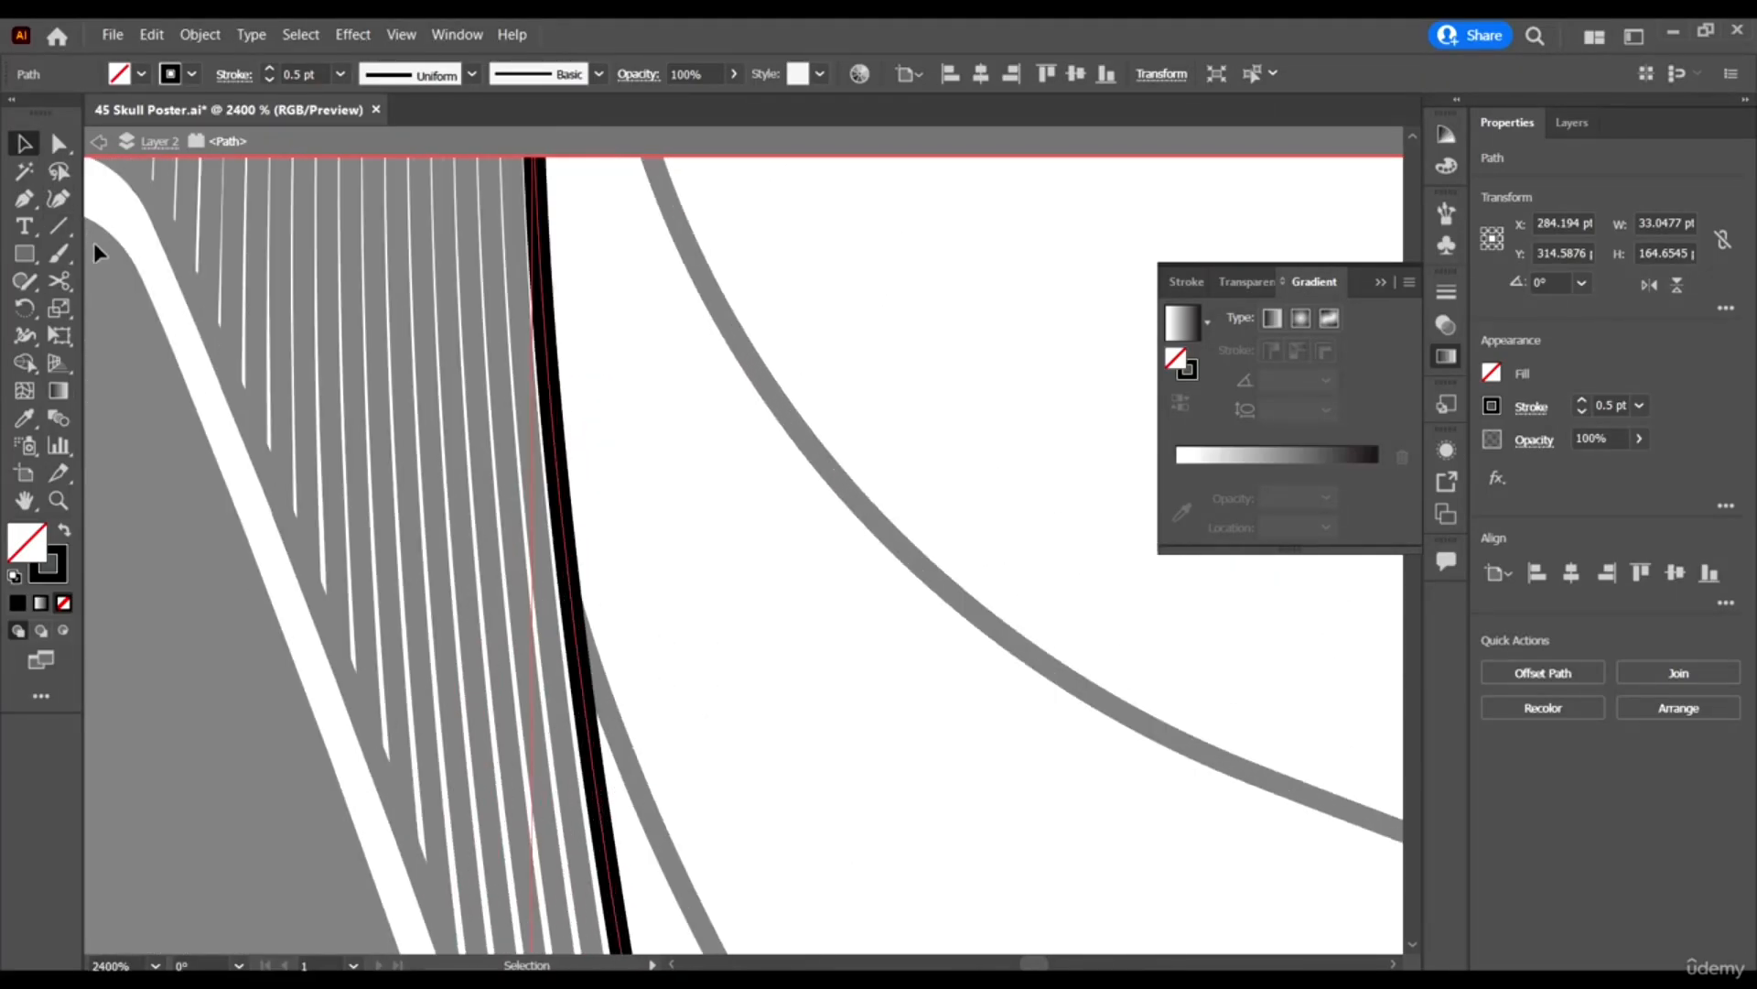
{"action": "left_click", "coordinate": [57, 283]}
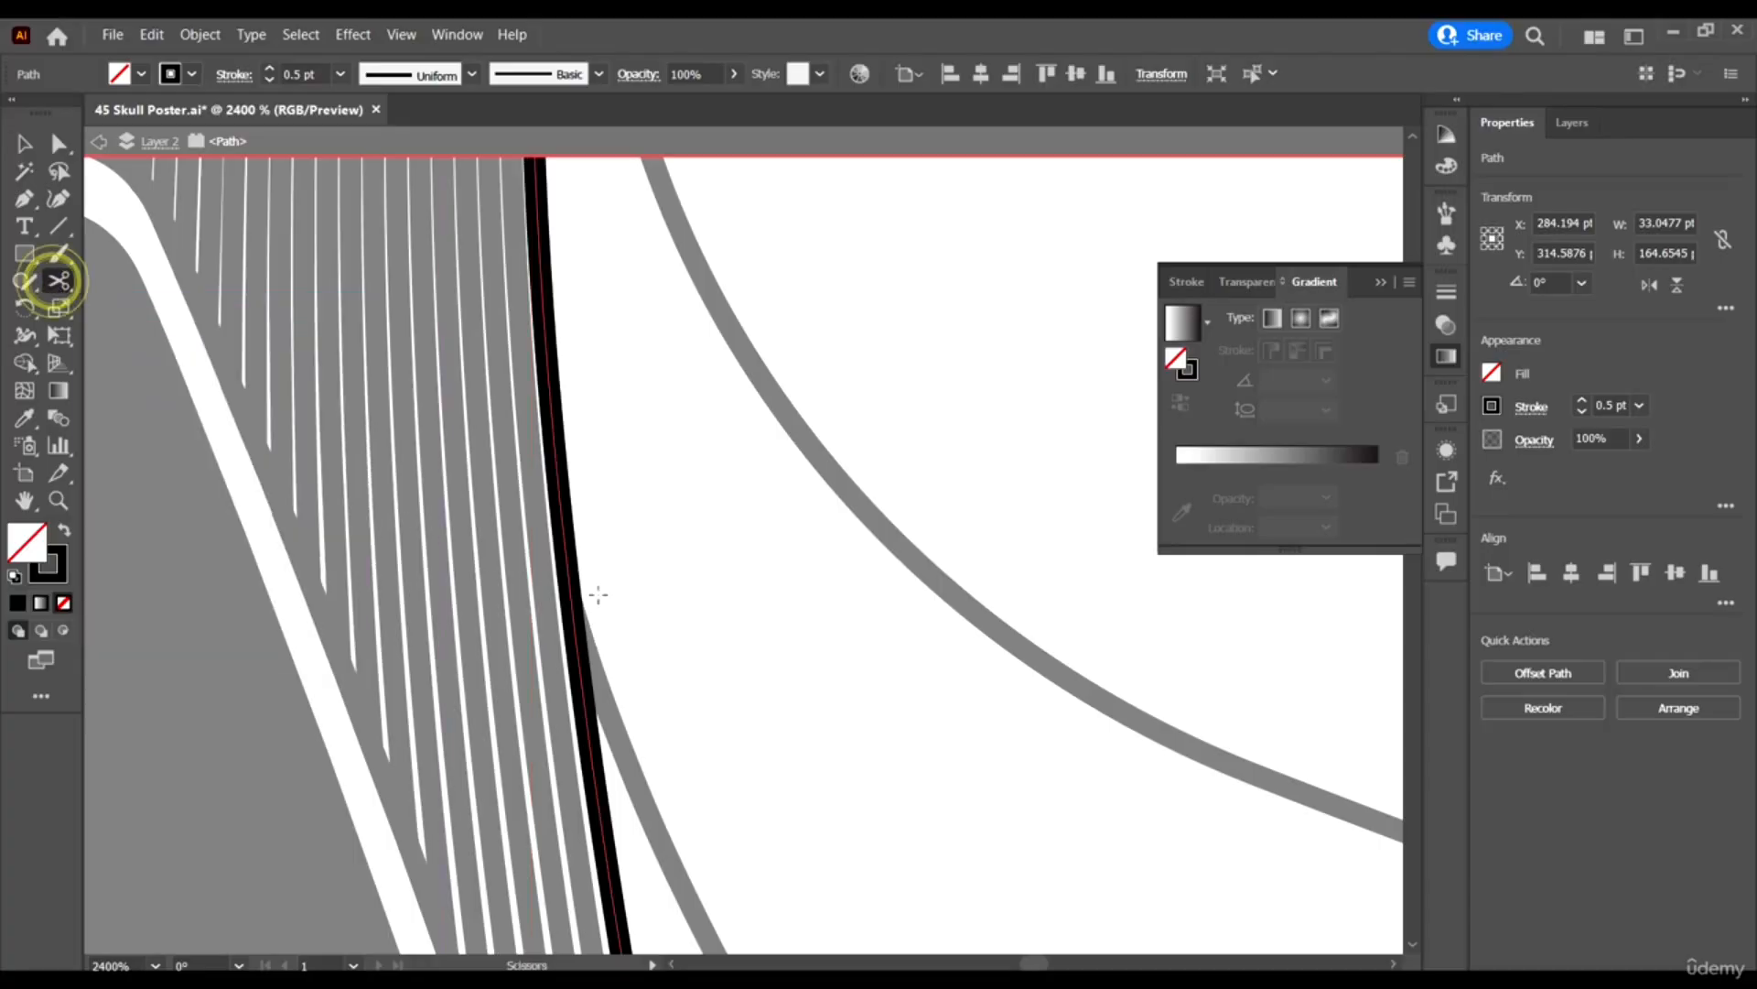
{"action": "scroll", "coordinate": [595, 590], "scroll_direction": "down", "scroll_amount": 3}
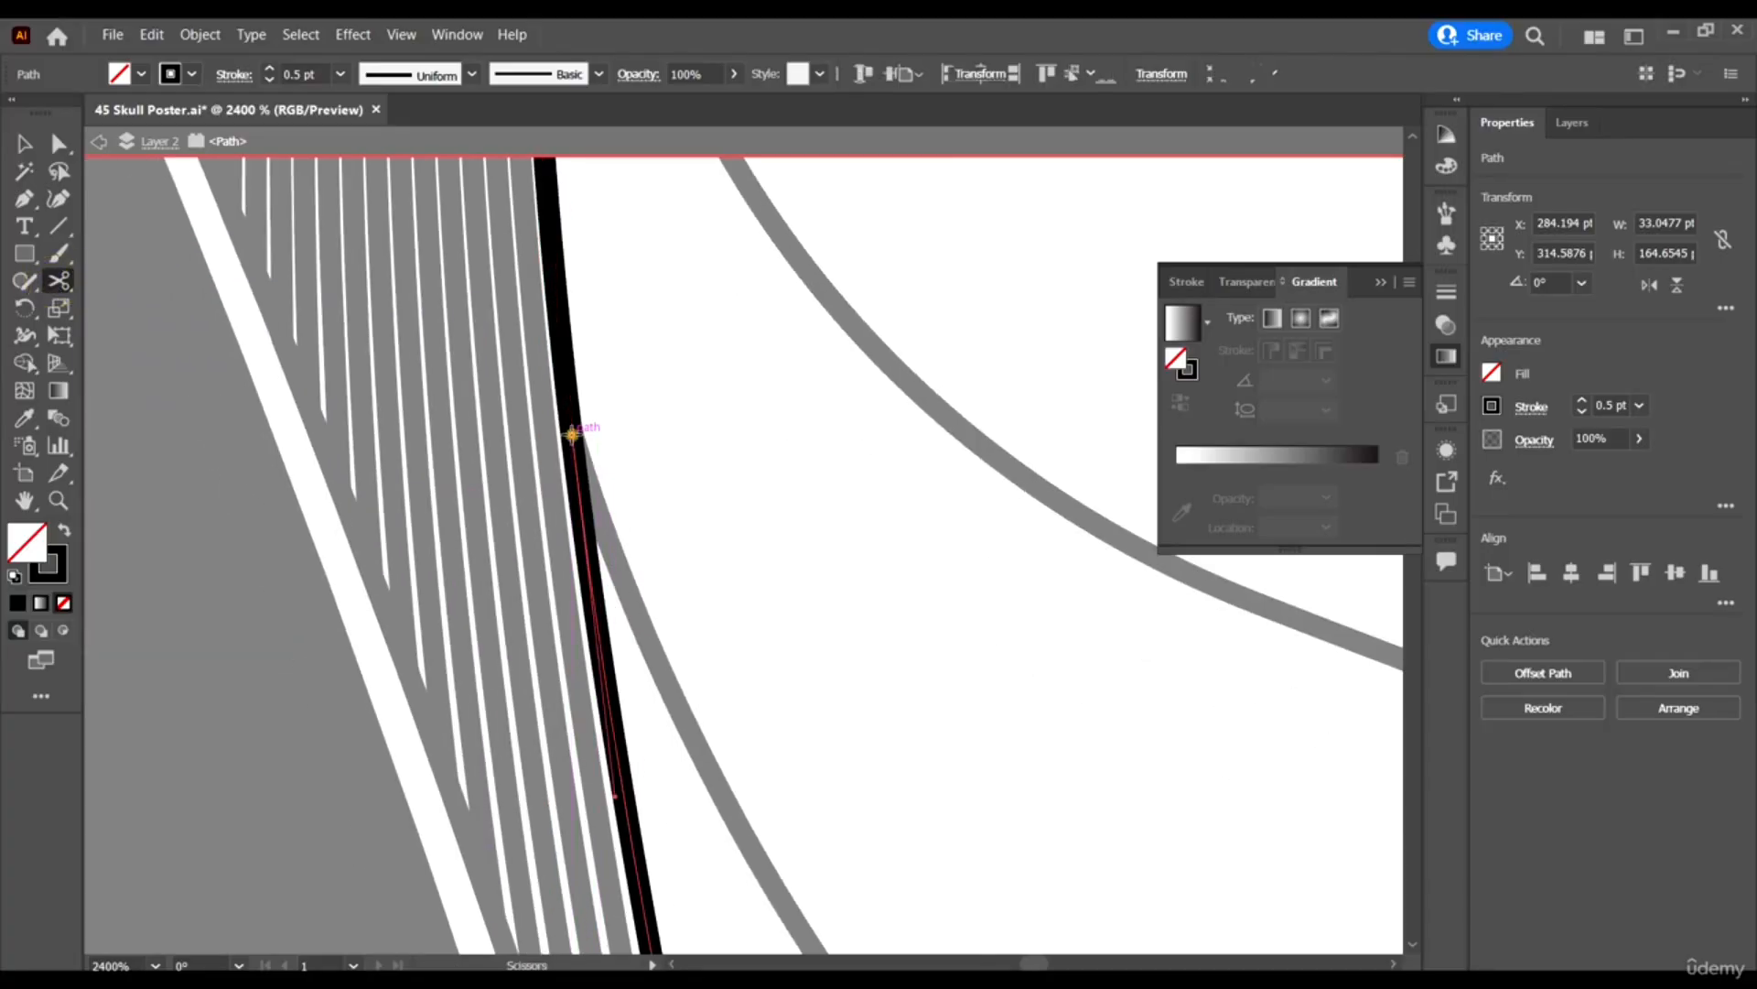
{"action": "left_click", "coordinate": [570, 437]}
Cut the isolated nose line again with Scissors where the right jaw outline meets it near the base.
{"action": "scroll", "coordinate": [573, 437], "scroll_direction": "down", "scroll_amount": 3}
{"action": "scroll", "coordinate": [760, 555], "scroll_direction": "up", "scroll_amount": 4}
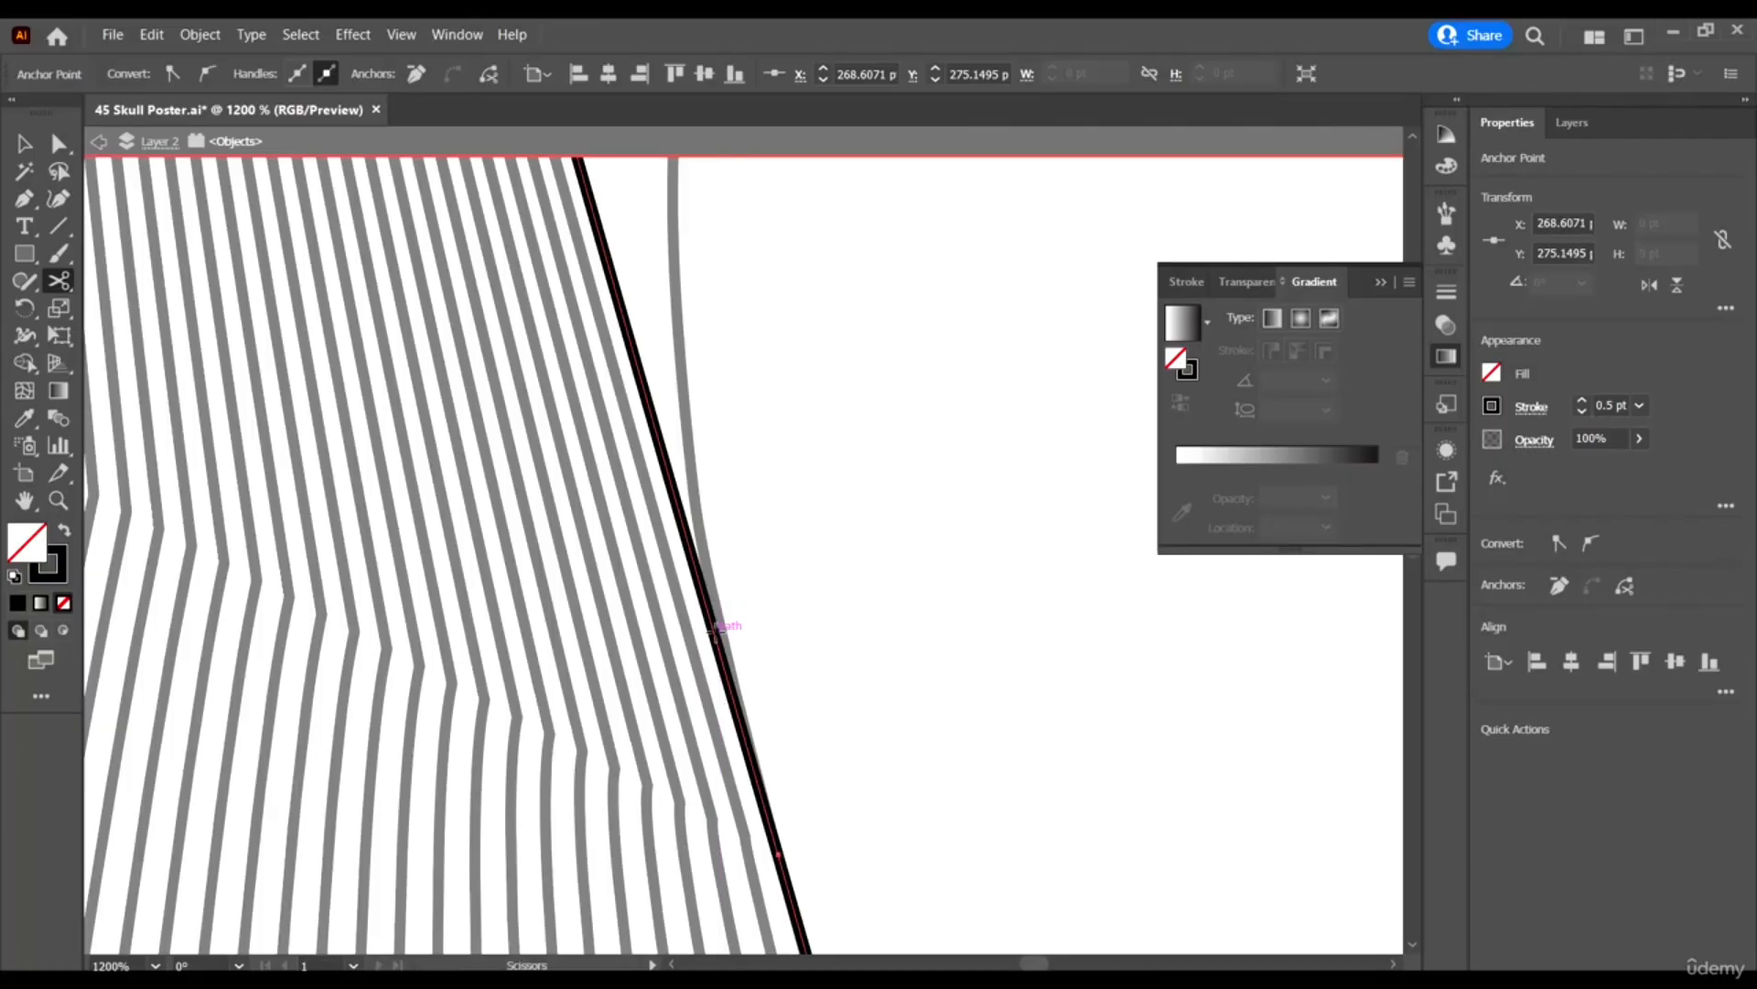
{"action": "left_click", "coordinate": [717, 634]}
{"action": "scroll", "coordinate": [834, 604], "scroll_direction": "down", "scroll_amount": 5}
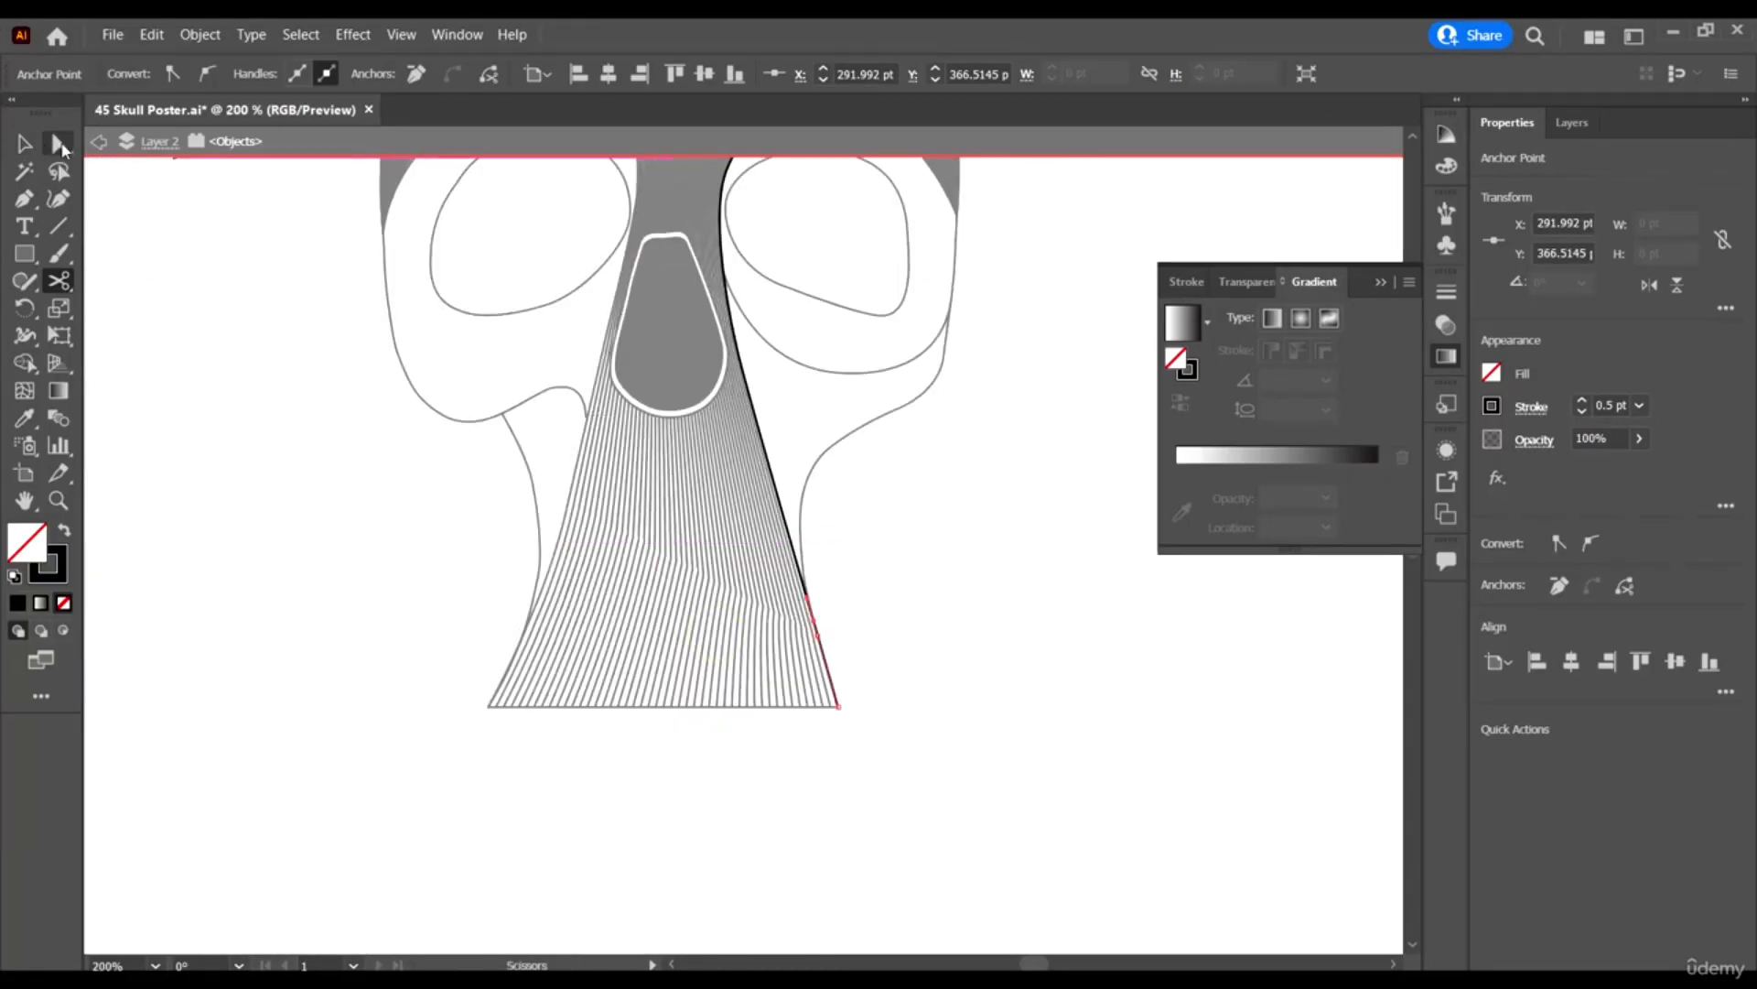
Delete the nose line's pieces below the lower cut and above the upper cut, keeping the middle section, and exit isolation mode.
{"action": "left_click", "coordinate": [58, 144]}
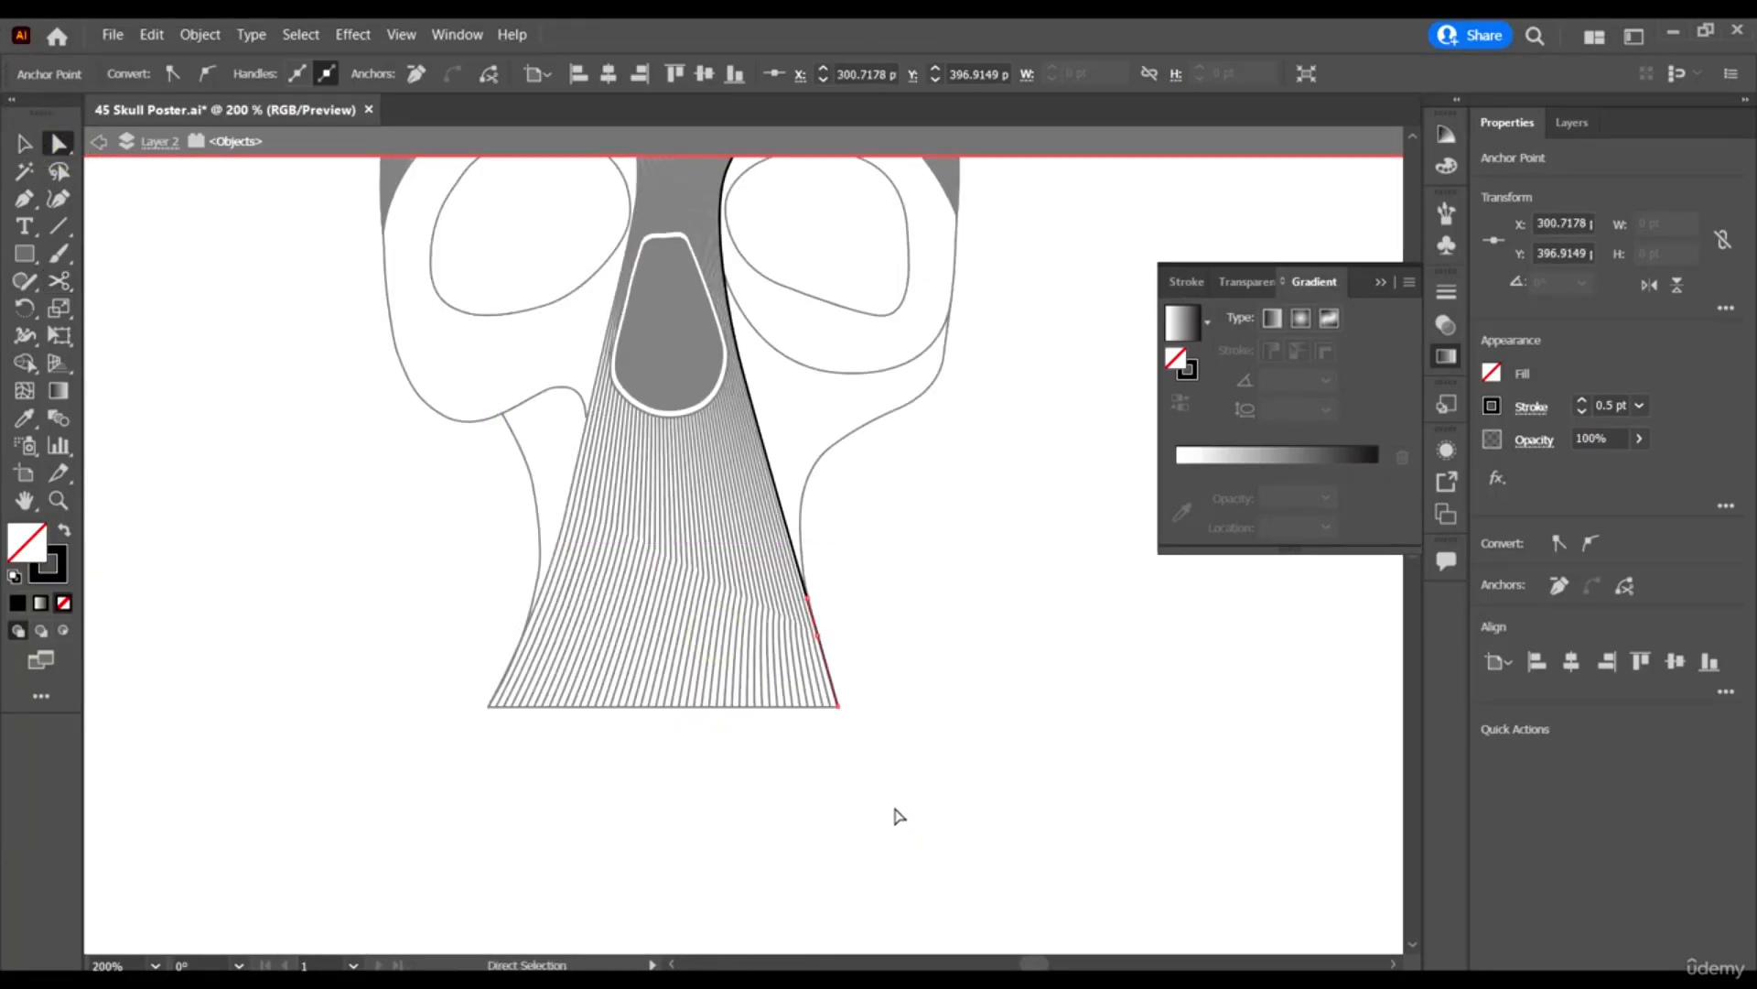
{"action": "left_click", "coordinate": [861, 691]}
{"action": "scroll", "coordinate": [805, 509], "scroll_direction": "up", "scroll_amount": 3}
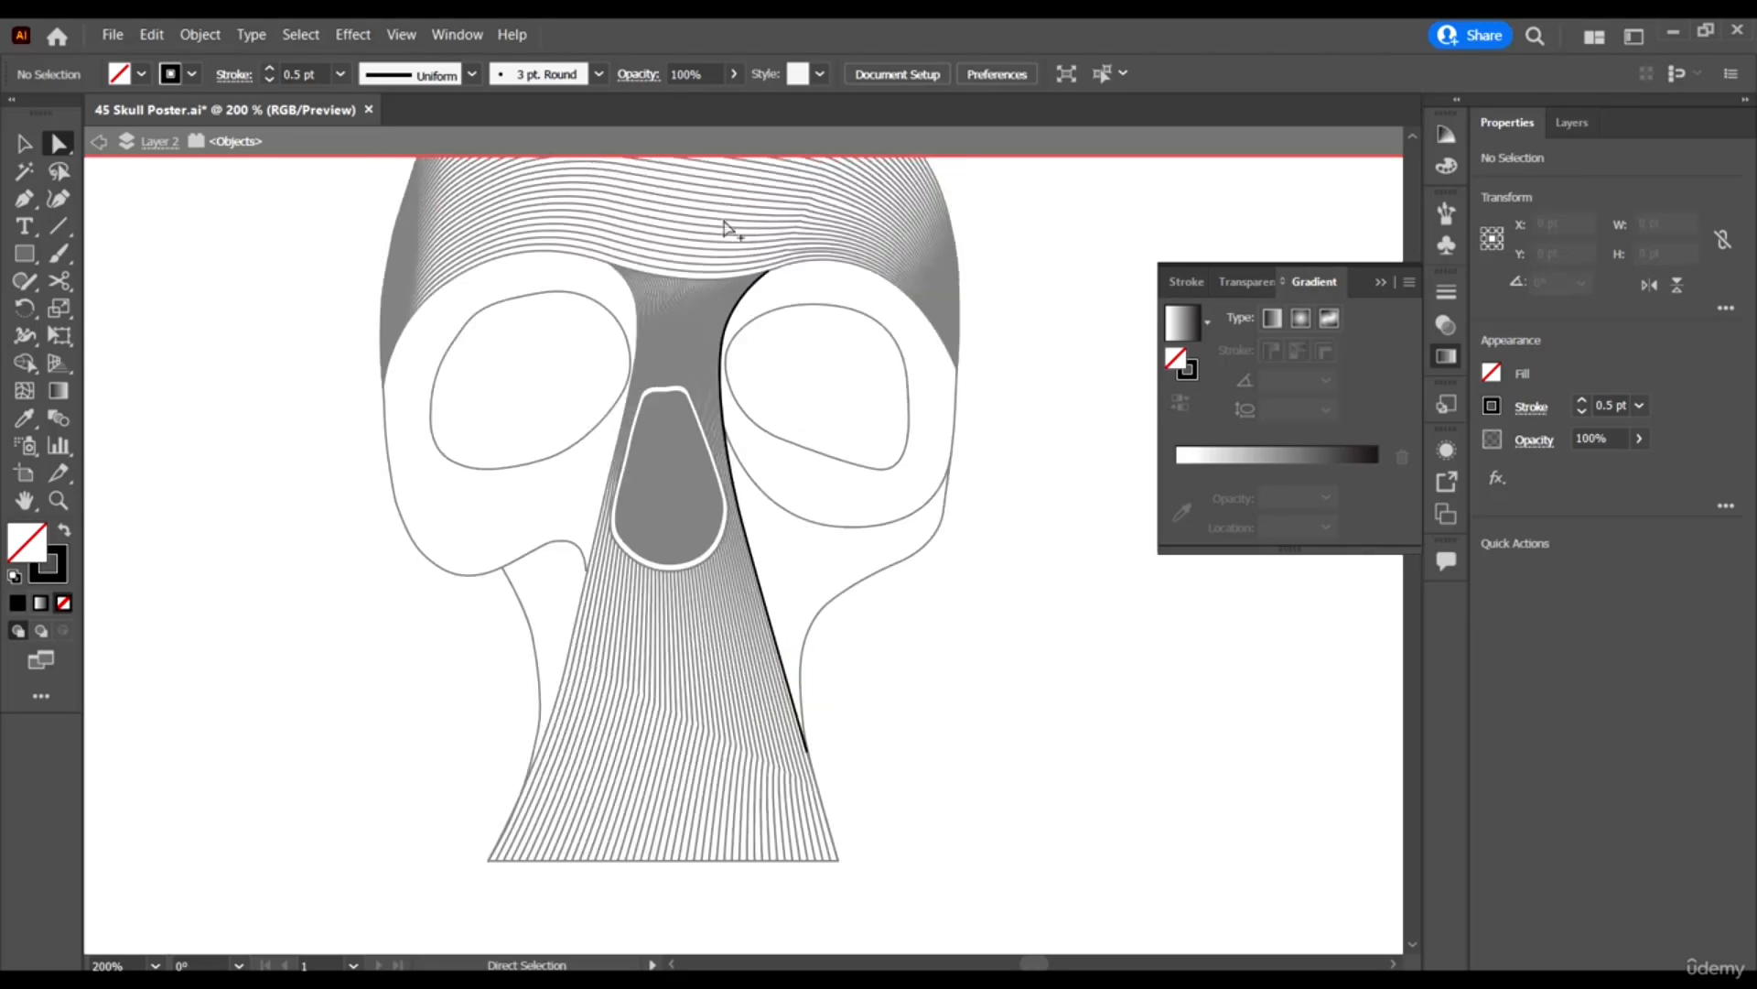
{"action": "scroll", "coordinate": [726, 228], "scroll_direction": "up", "scroll_amount": 2}
{"action": "left_click", "coordinate": [811, 383]}
{"action": "key", "text": "Delete"}
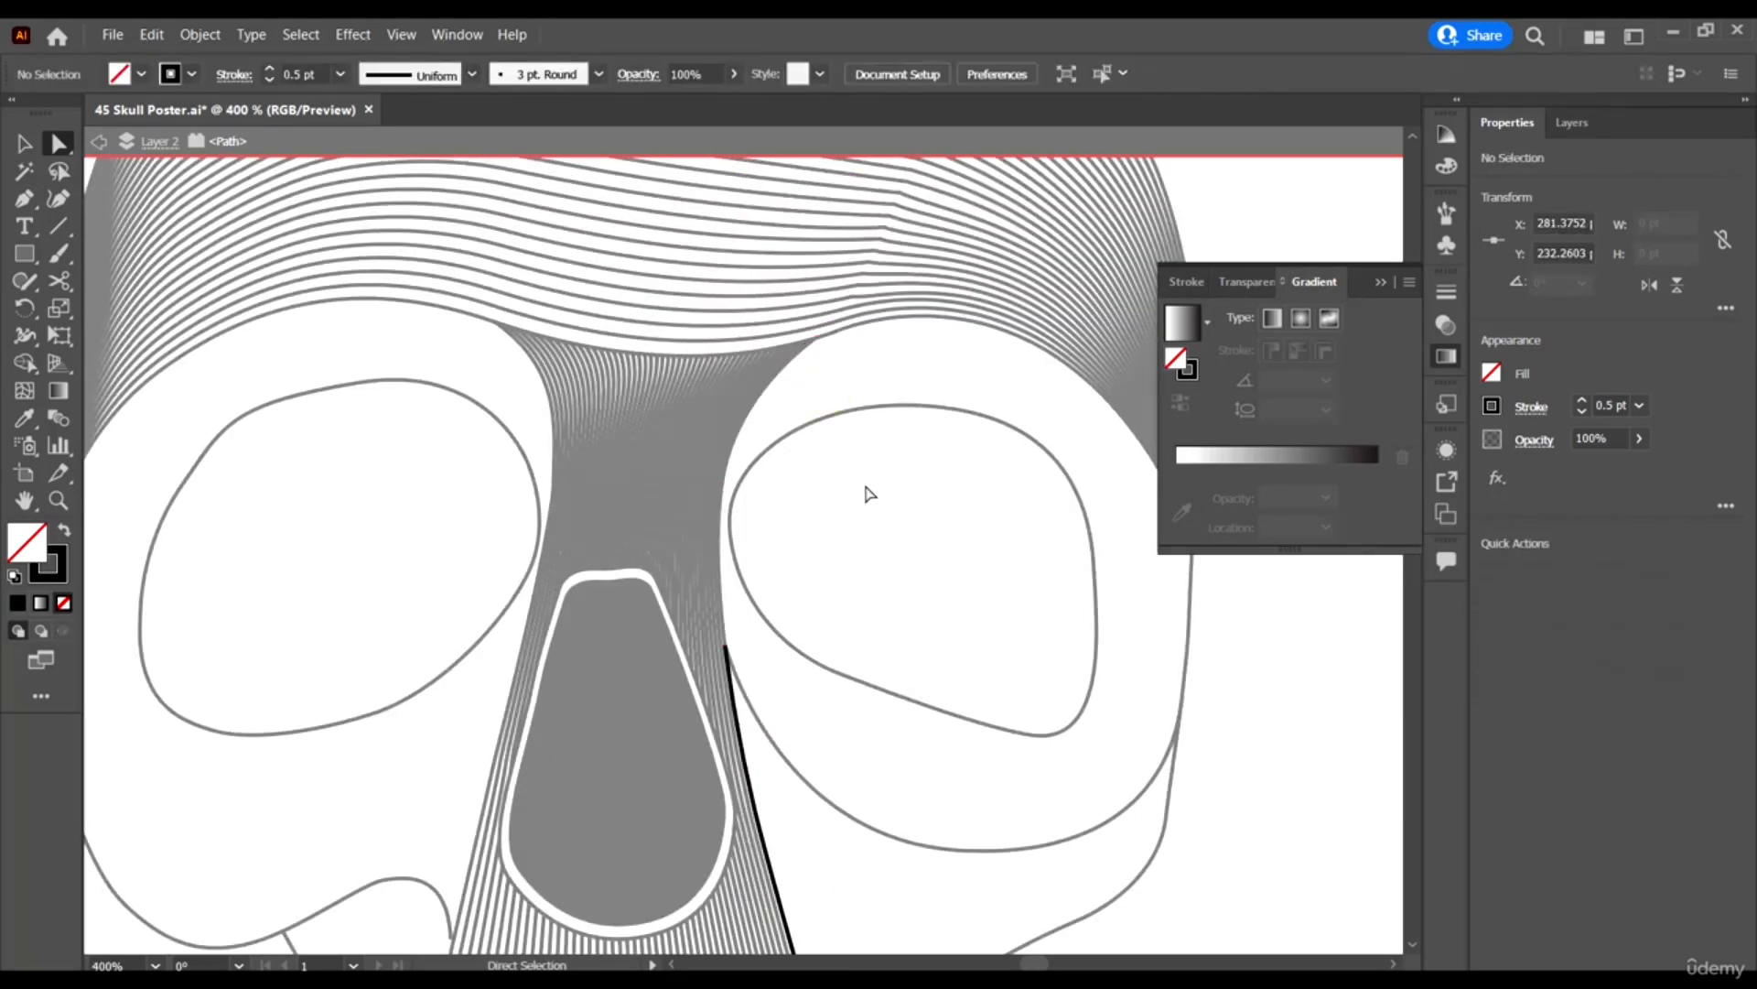
{"action": "scroll", "coordinate": [803, 406], "scroll_direction": "down", "scroll_amount": 3}
{"action": "scroll", "coordinate": [787, 394], "scroll_direction": "down", "scroll_amount": 1}
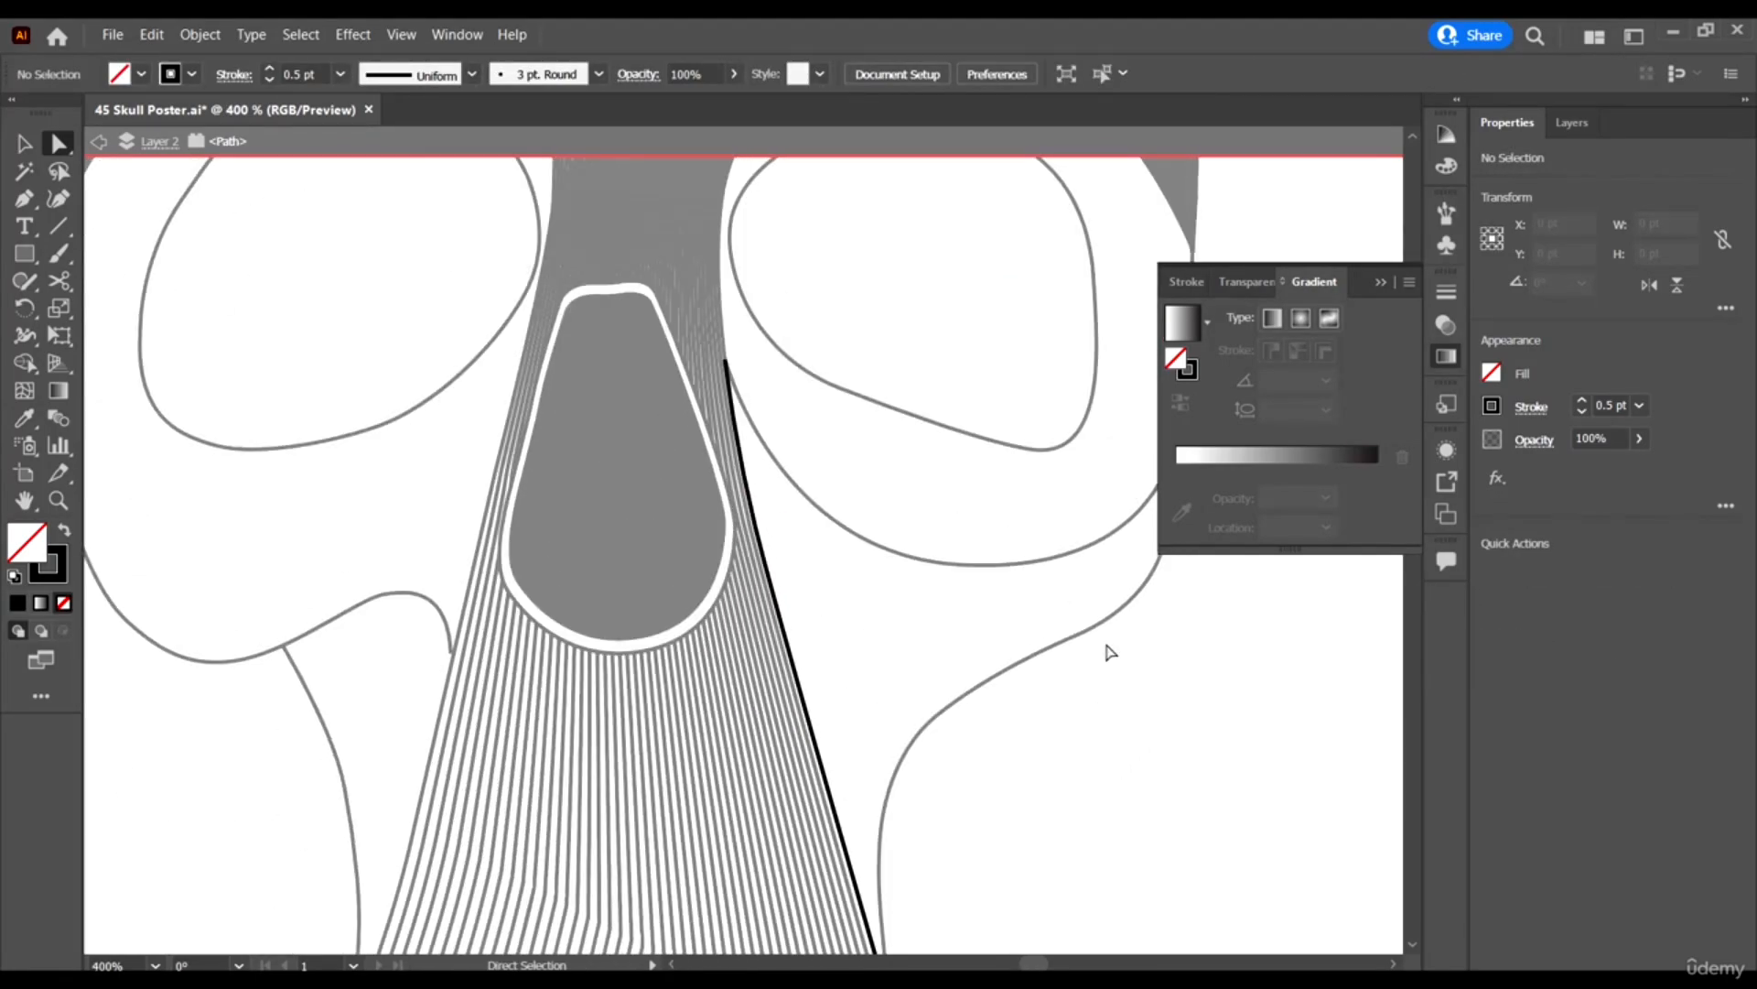
{"action": "left_click", "coordinate": [24, 144]}
{"action": "scroll", "coordinate": [575, 513], "scroll_direction": "down", "scroll_amount": 1}
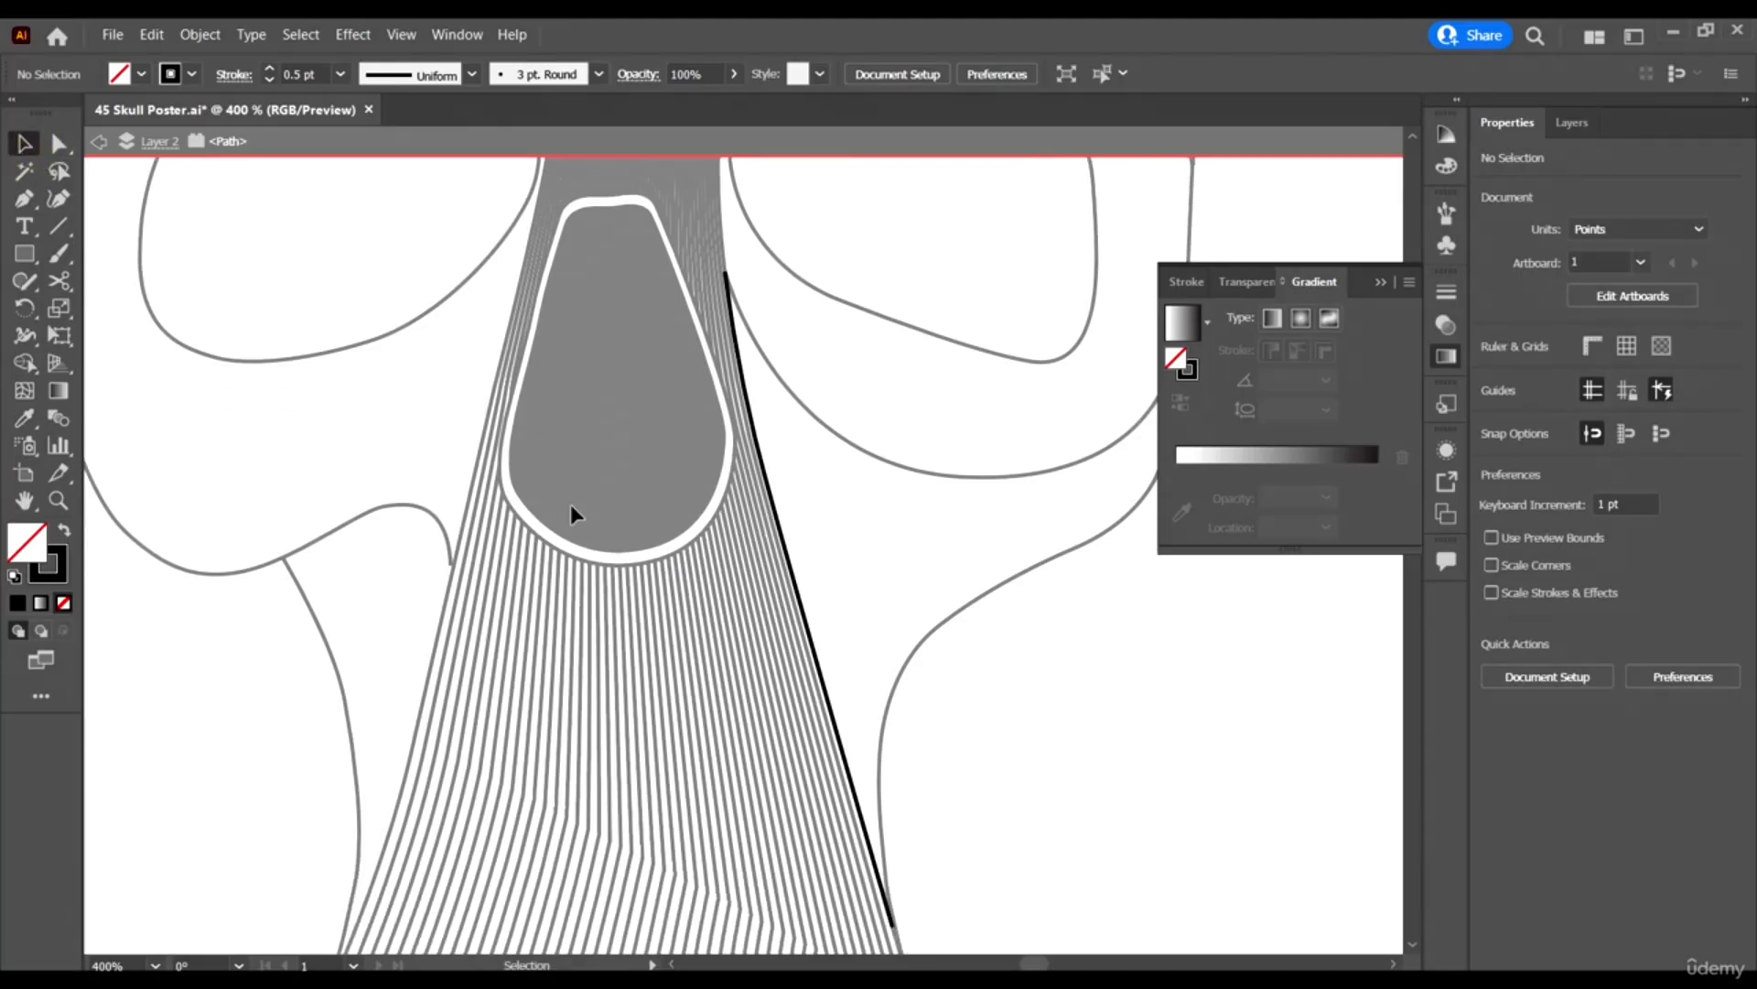
{"action": "double_click", "coordinate": [1067, 696]}
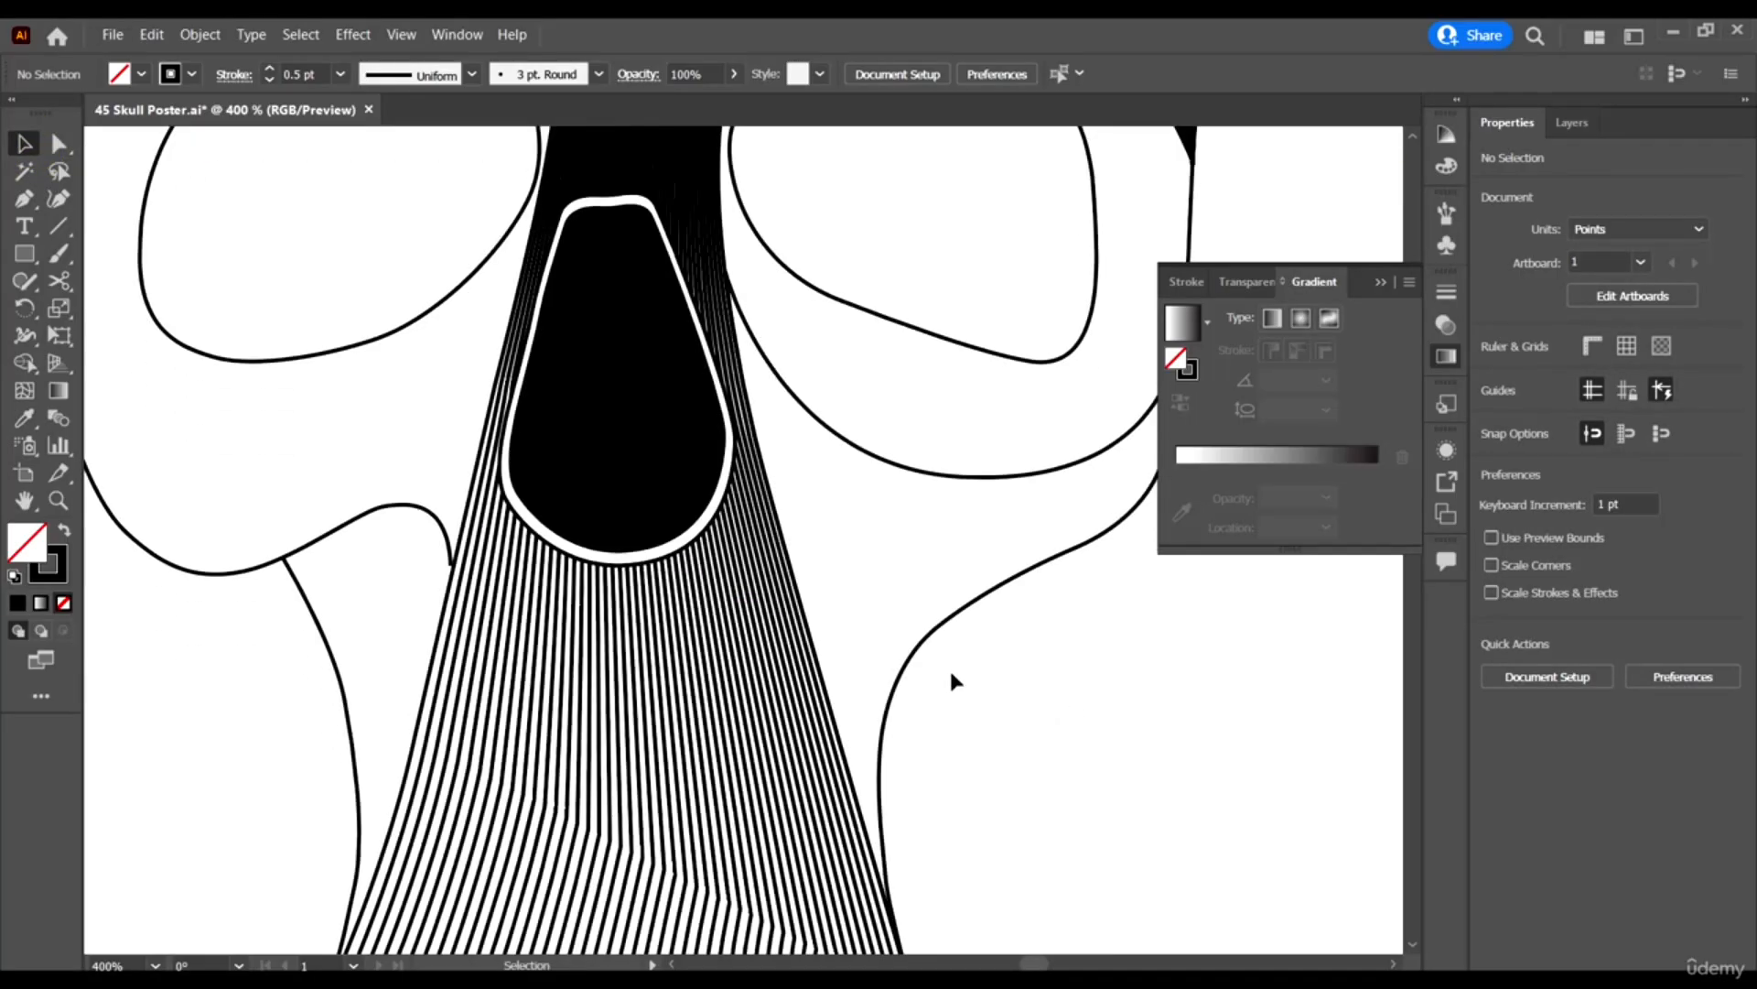
Select the right cheek and jaw outline that continues along the base and isolate that path.
{"action": "scroll", "coordinate": [641, 595], "scroll_direction": "down", "scroll_amount": 2}
{"action": "left_click", "coordinate": [846, 579]}
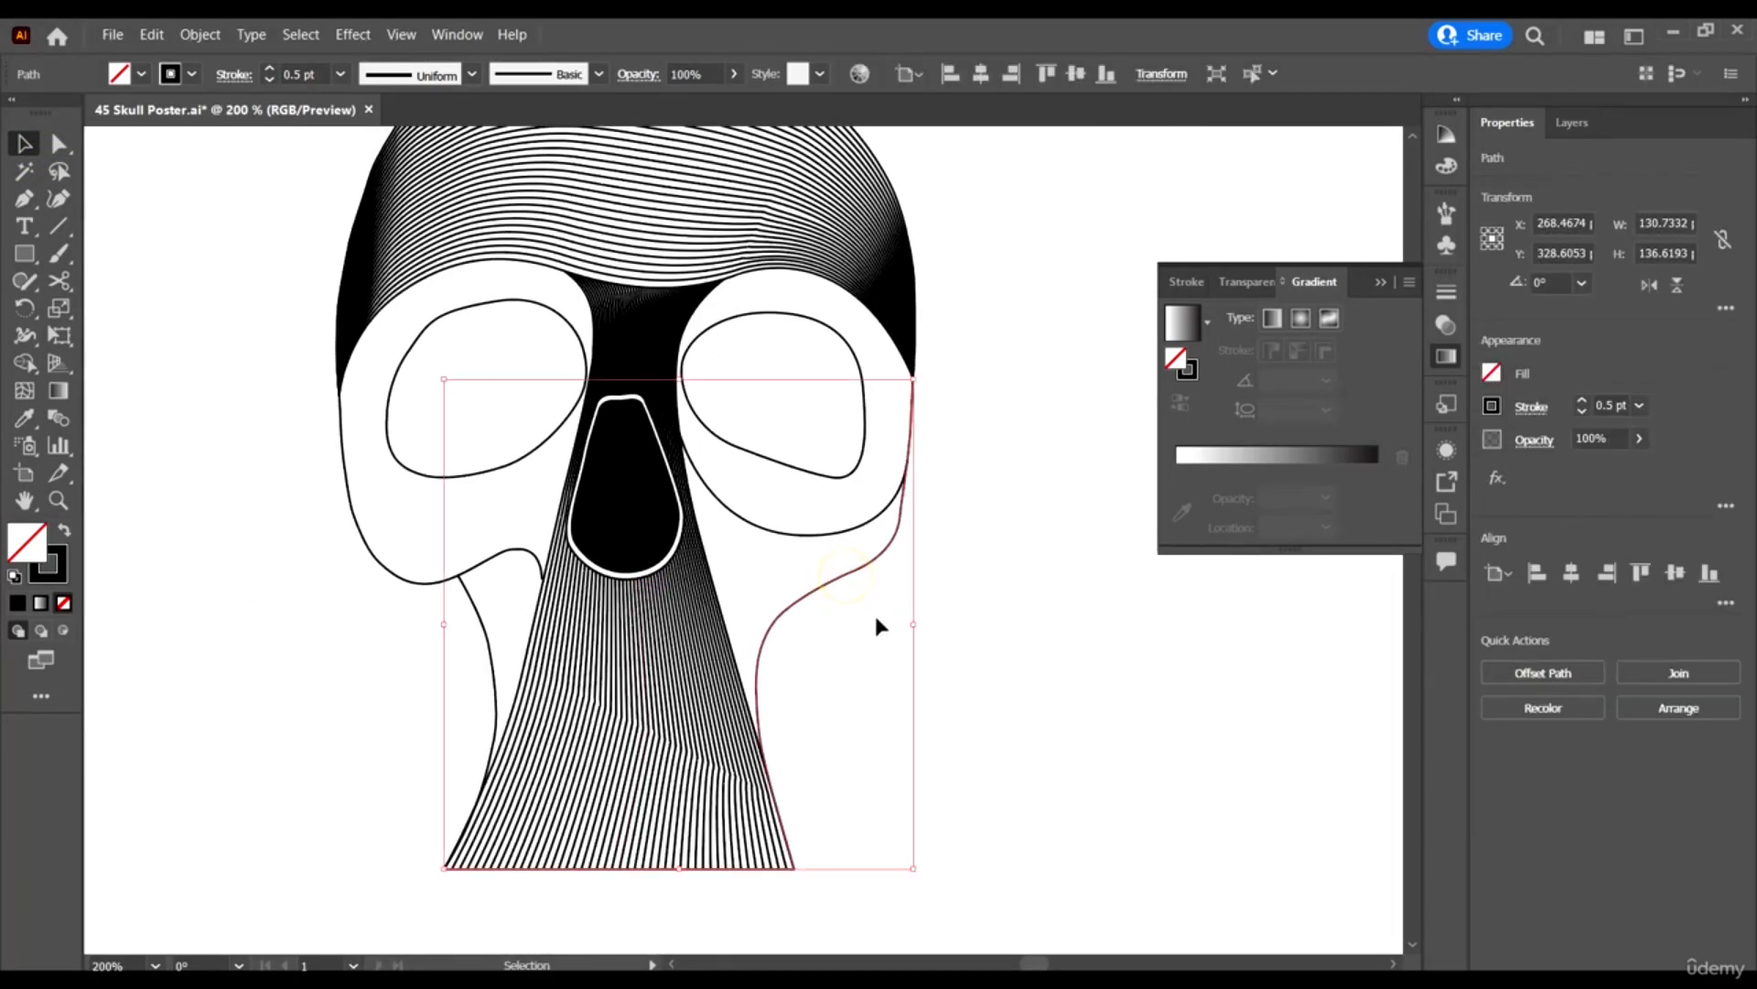
{"action": "scroll", "coordinate": [858, 560], "scroll_direction": "up", "scroll_amount": 2}
{"action": "scroll", "coordinate": [895, 547], "scroll_direction": "down", "scroll_amount": 3}
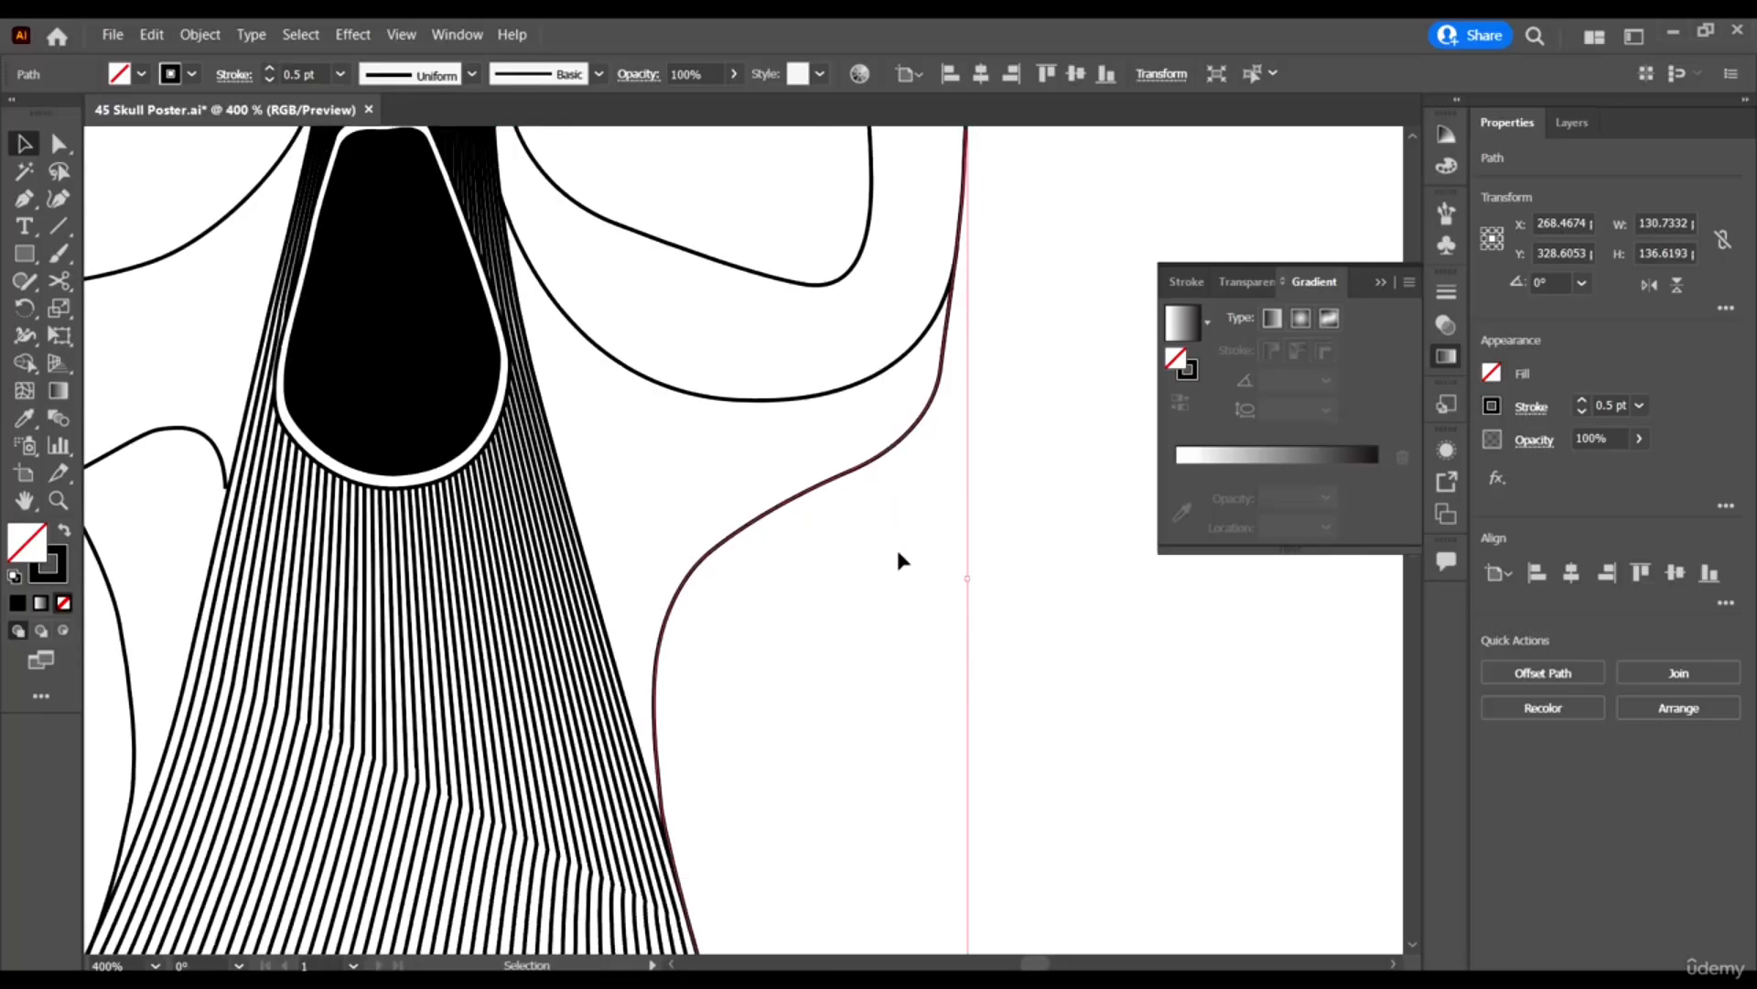
{"action": "scroll", "coordinate": [801, 468], "scroll_direction": "down", "scroll_amount": 2}
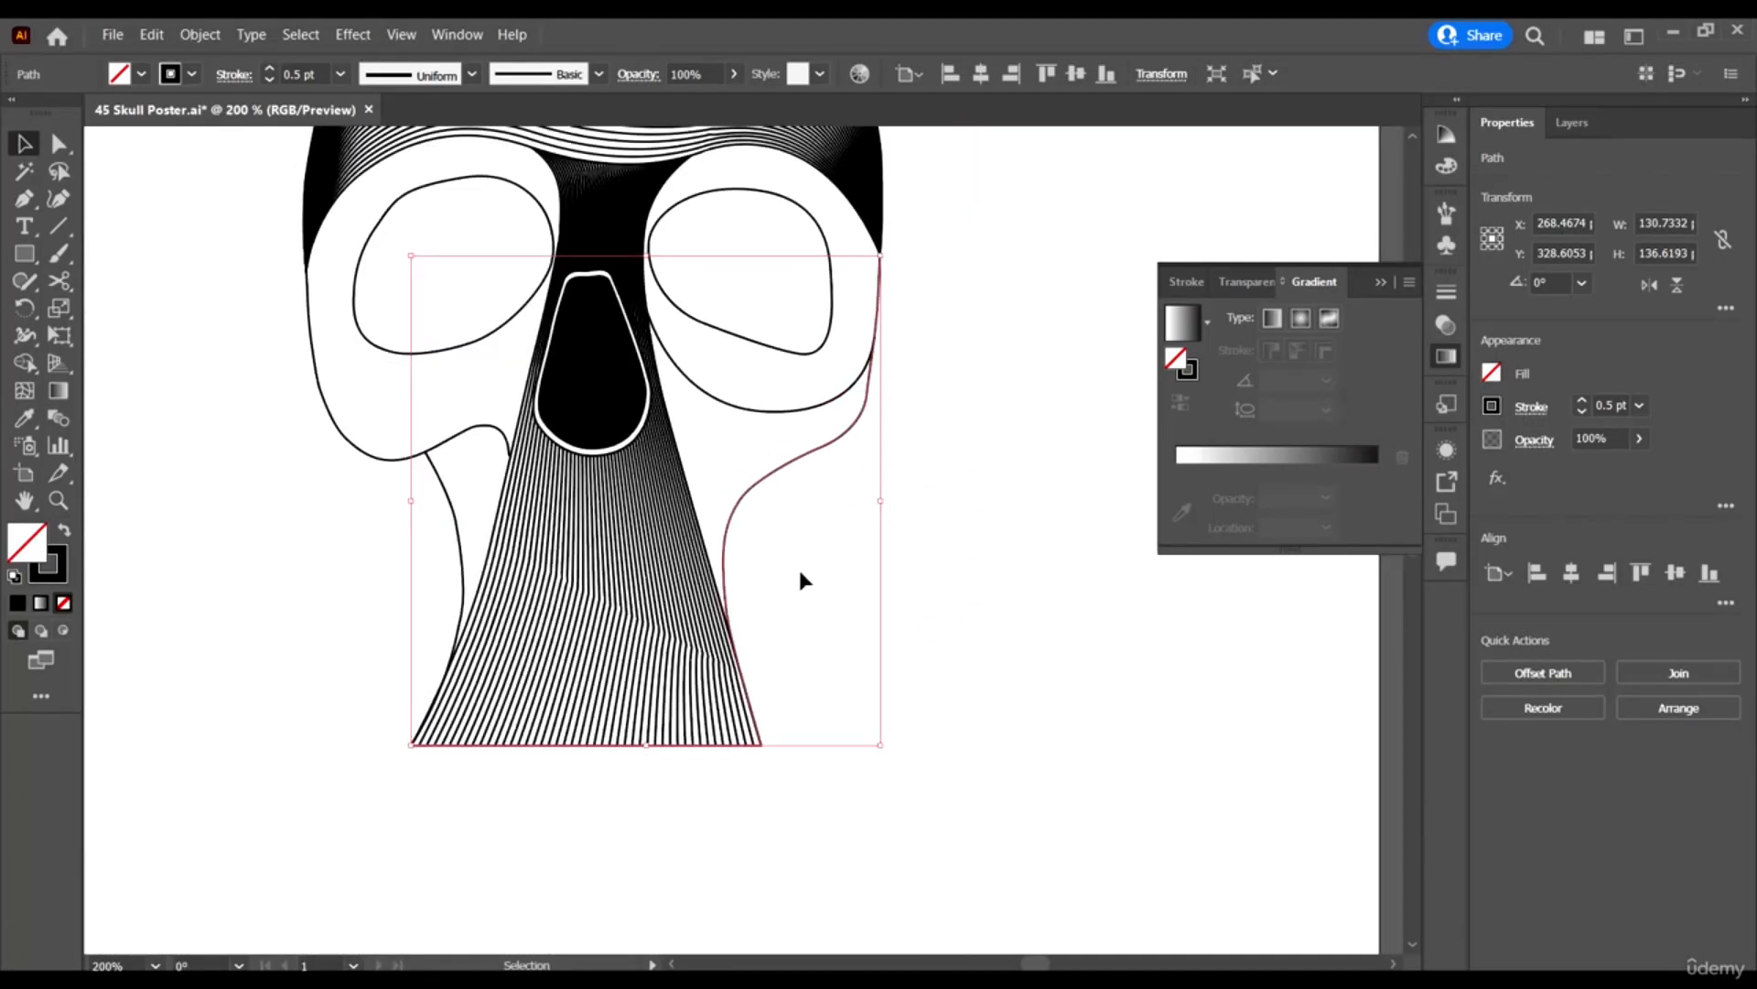
{"action": "key", "text": "a"}
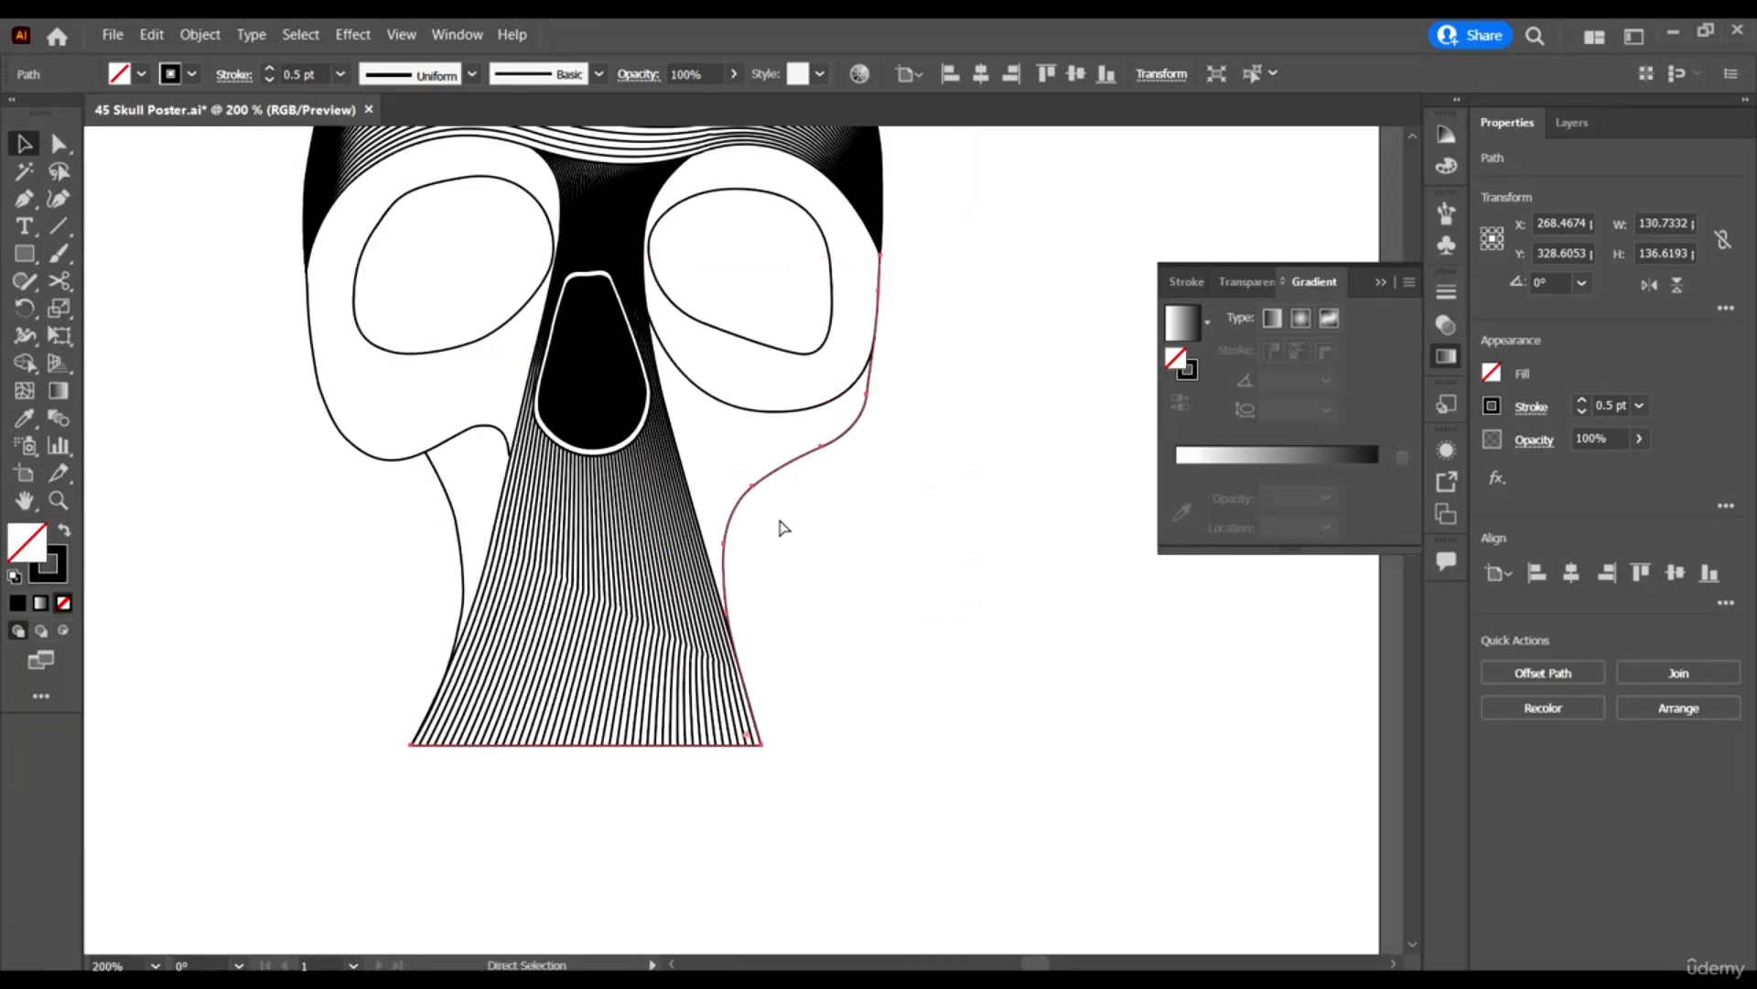
{"action": "key", "text": "v"}
{"action": "scroll", "coordinate": [836, 443], "scroll_direction": "up", "scroll_amount": 1}
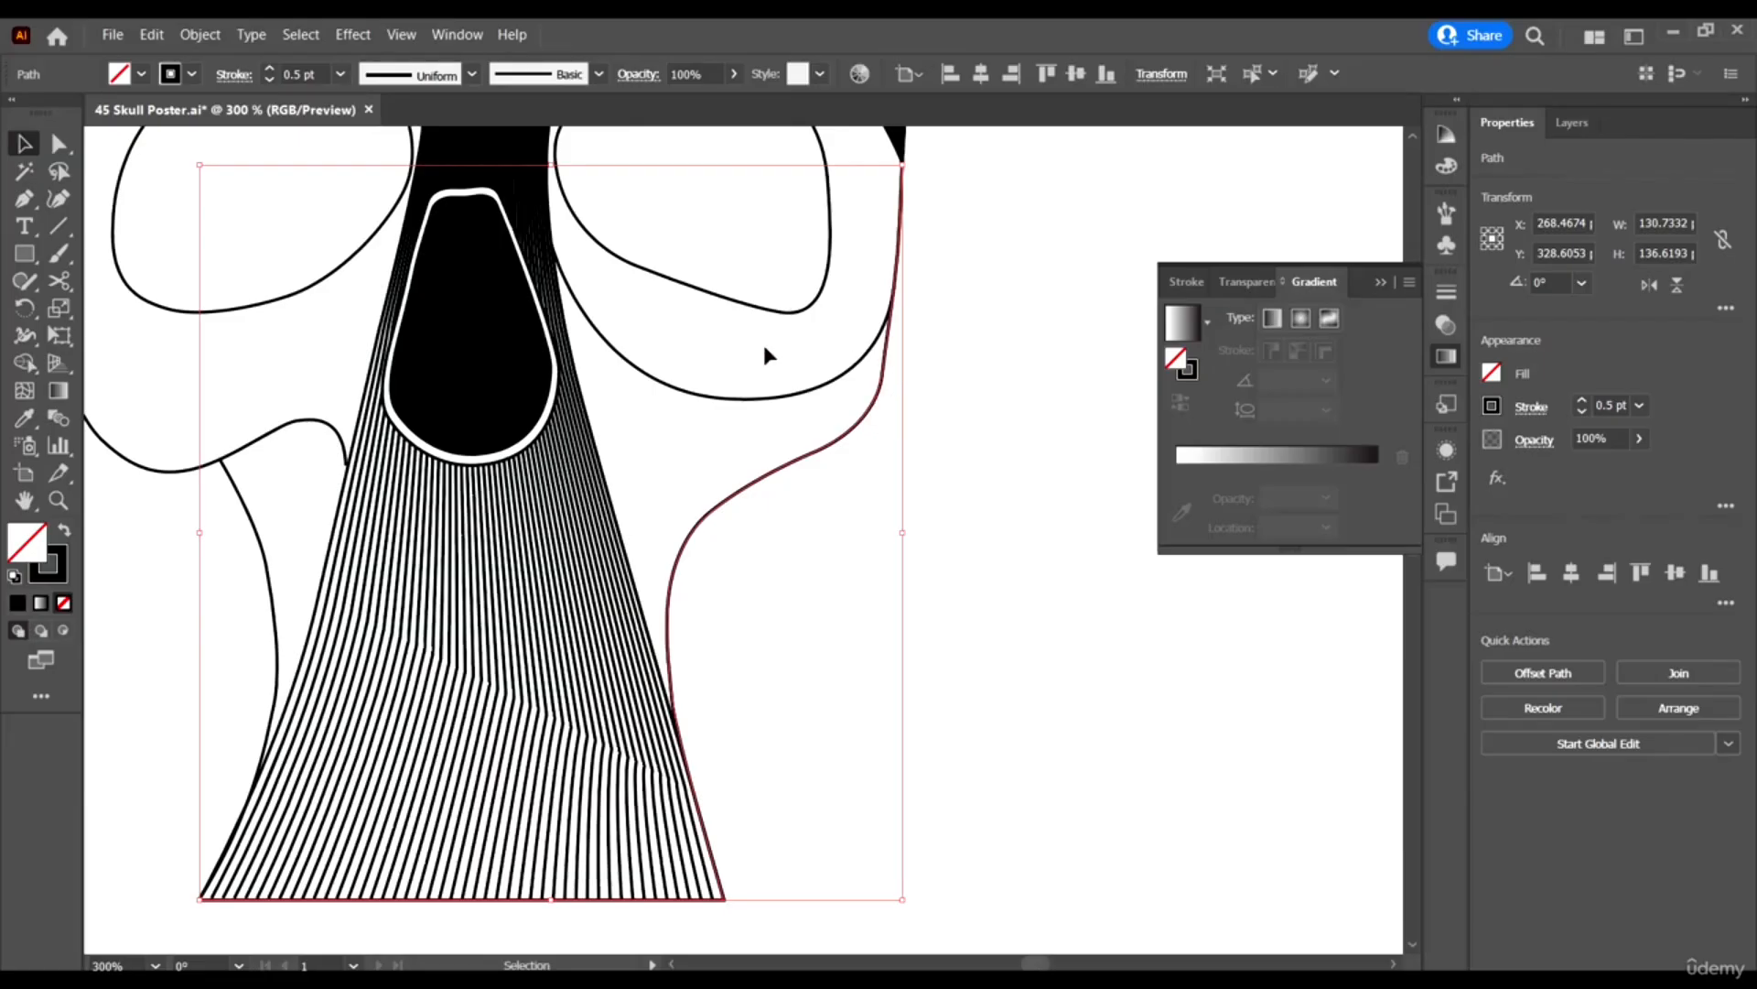
{"action": "right_click", "coordinate": [839, 448]}
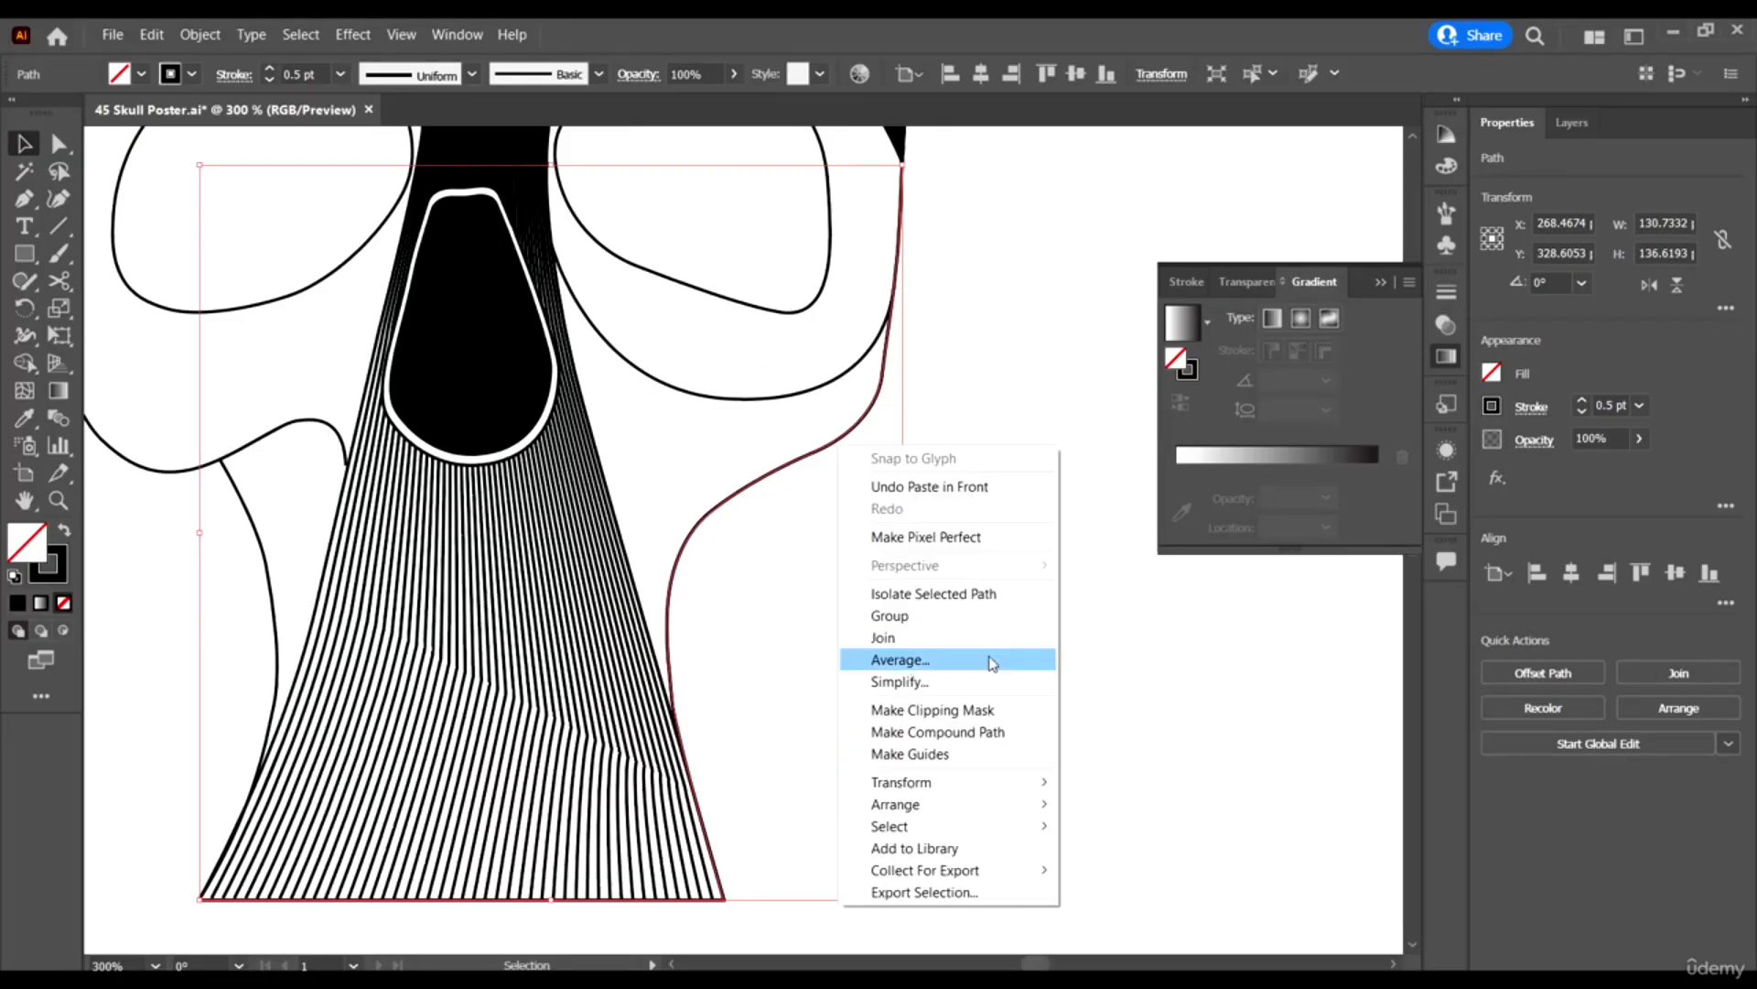
{"action": "left_click", "coordinate": [998, 595]}
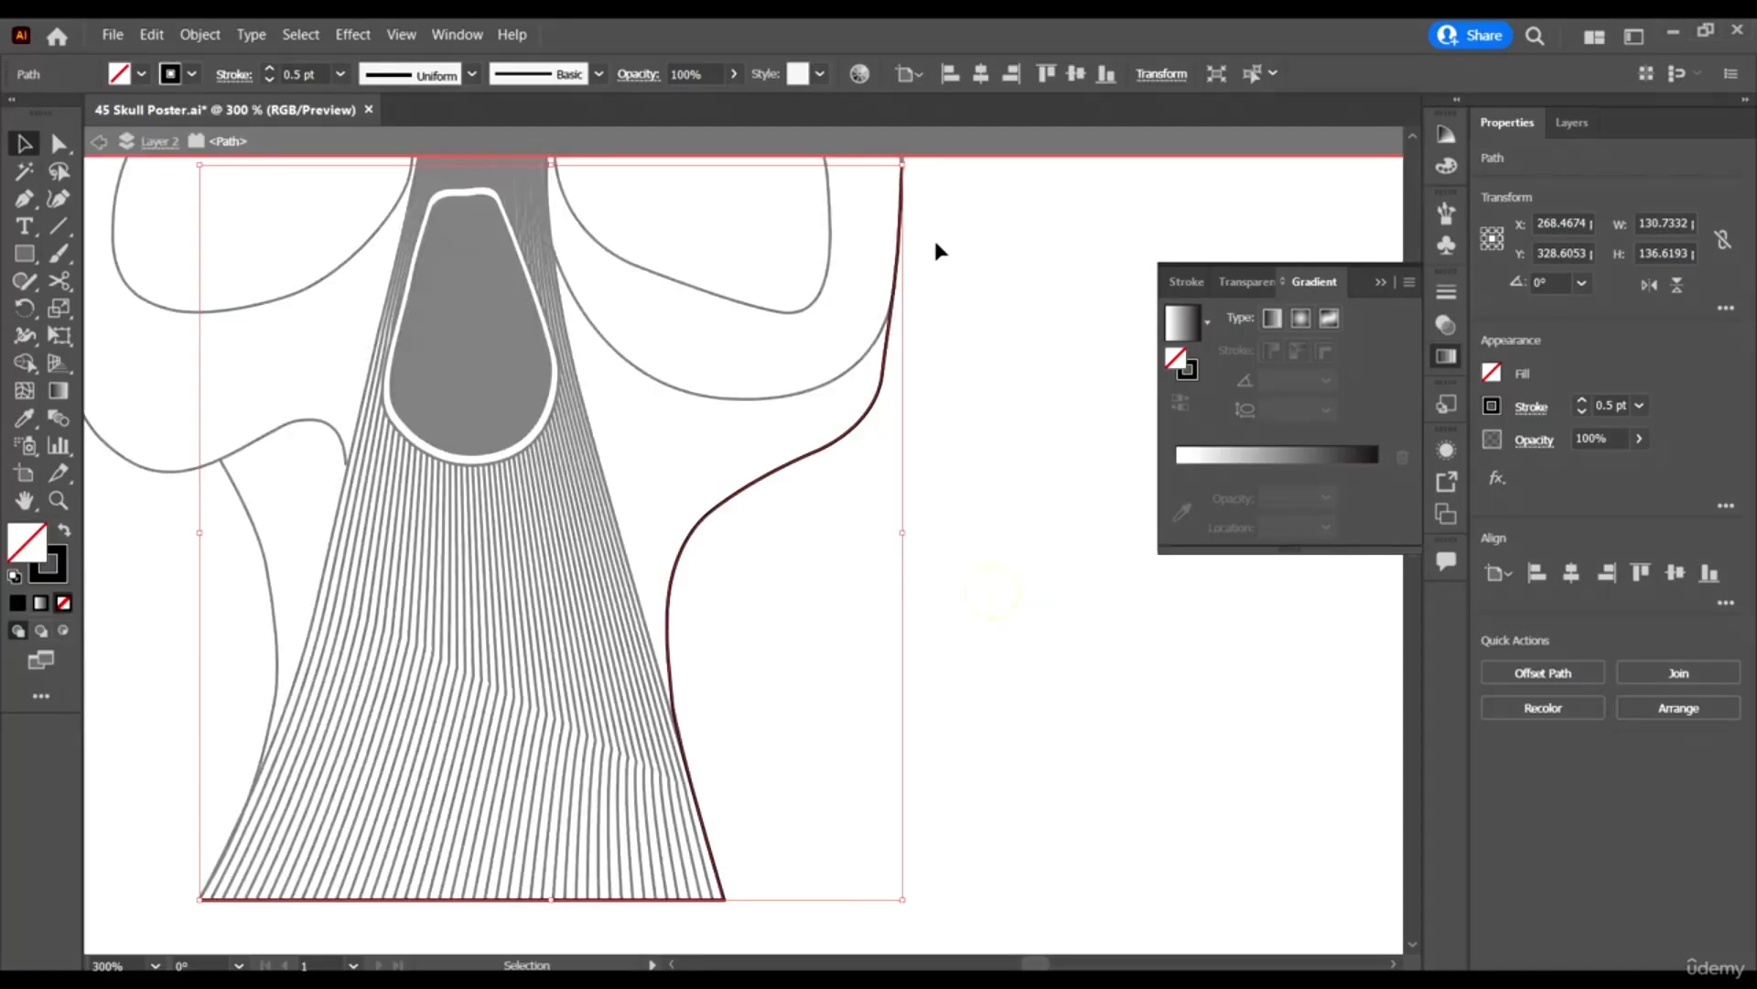
Cut the isolated cheek outline with Scissors where the eye socket's lower curve joins it, and delete the piece above.
{"action": "scroll", "coordinate": [936, 249], "scroll_direction": "up", "scroll_amount": 4}
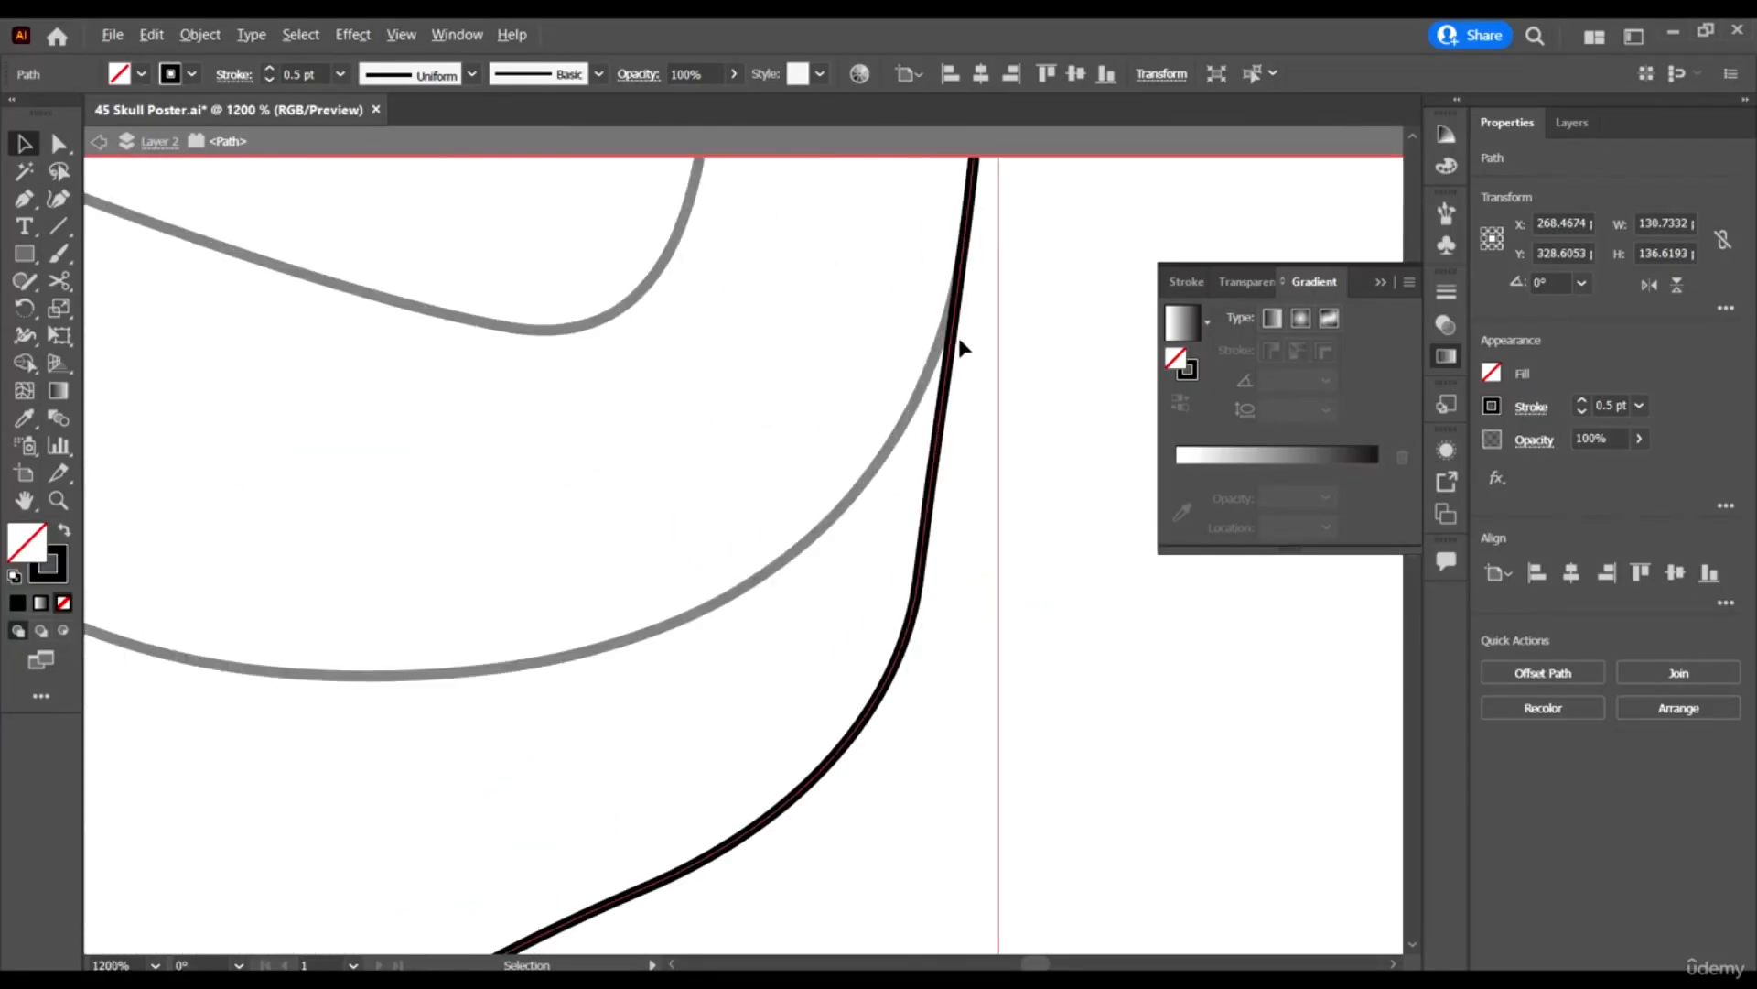
{"action": "left_click", "coordinate": [59, 281]}
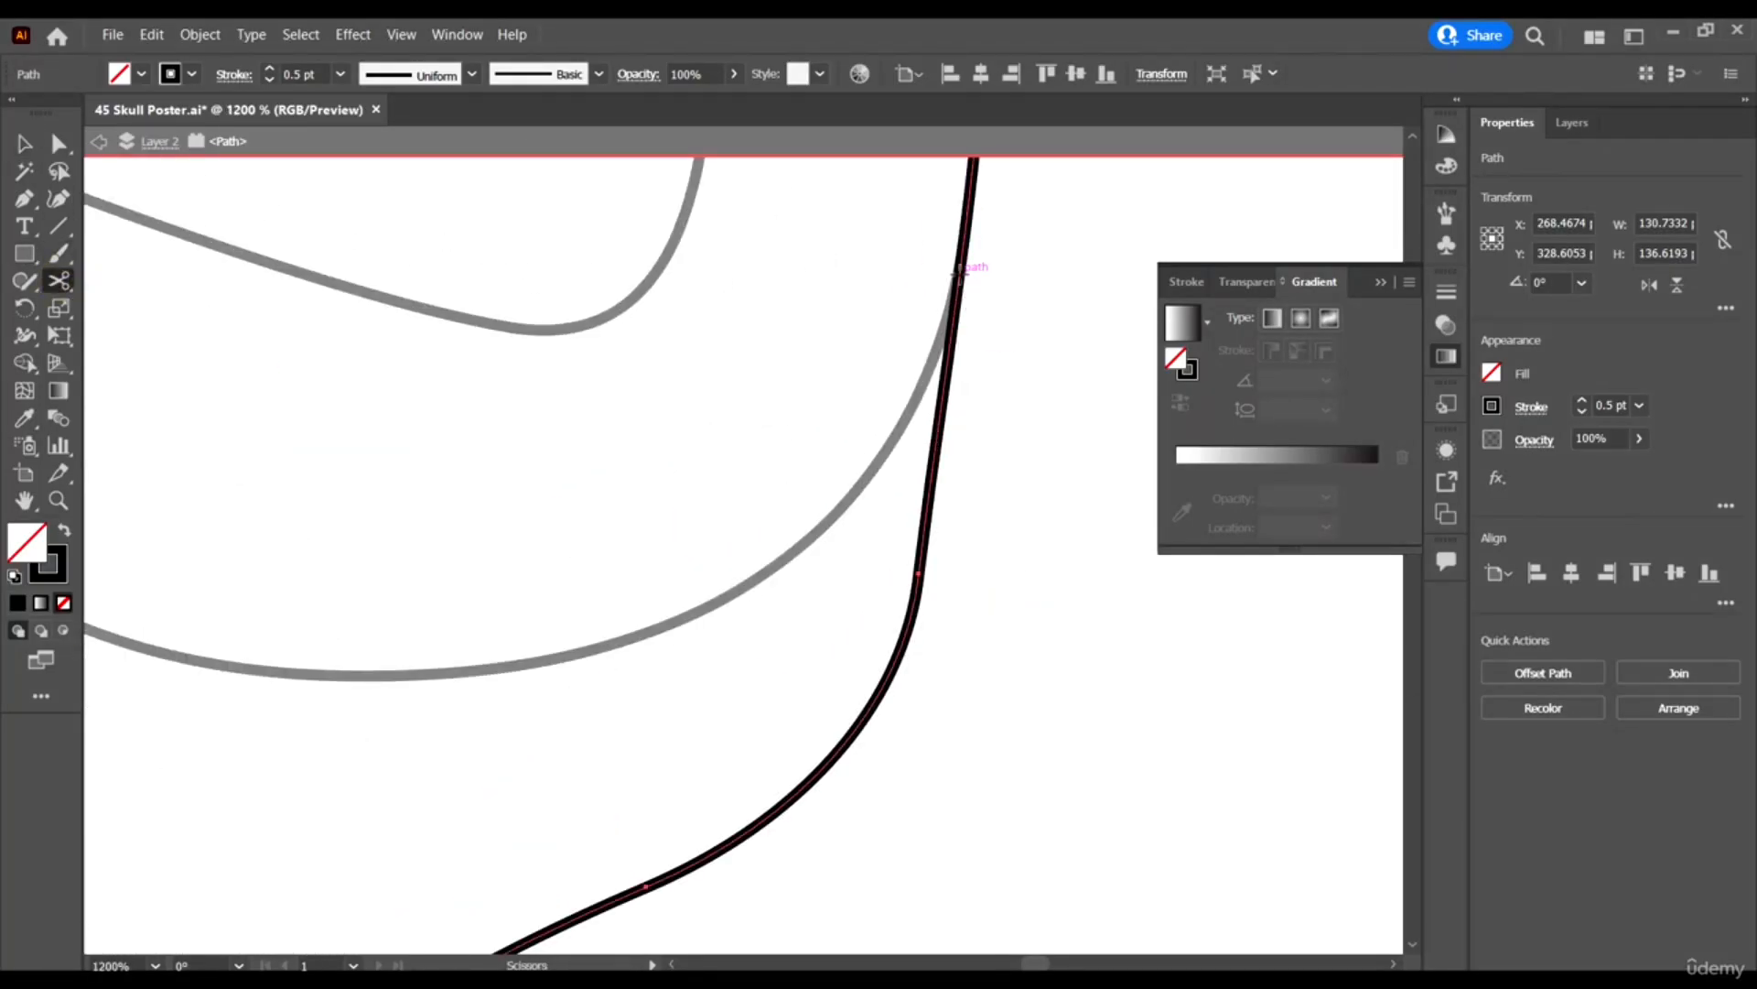
{"action": "left_click", "coordinate": [963, 275]}
{"action": "scroll", "coordinate": [895, 360], "scroll_direction": "down", "scroll_amount": 3}
{"action": "key", "text": "ctrl+shift+a"}
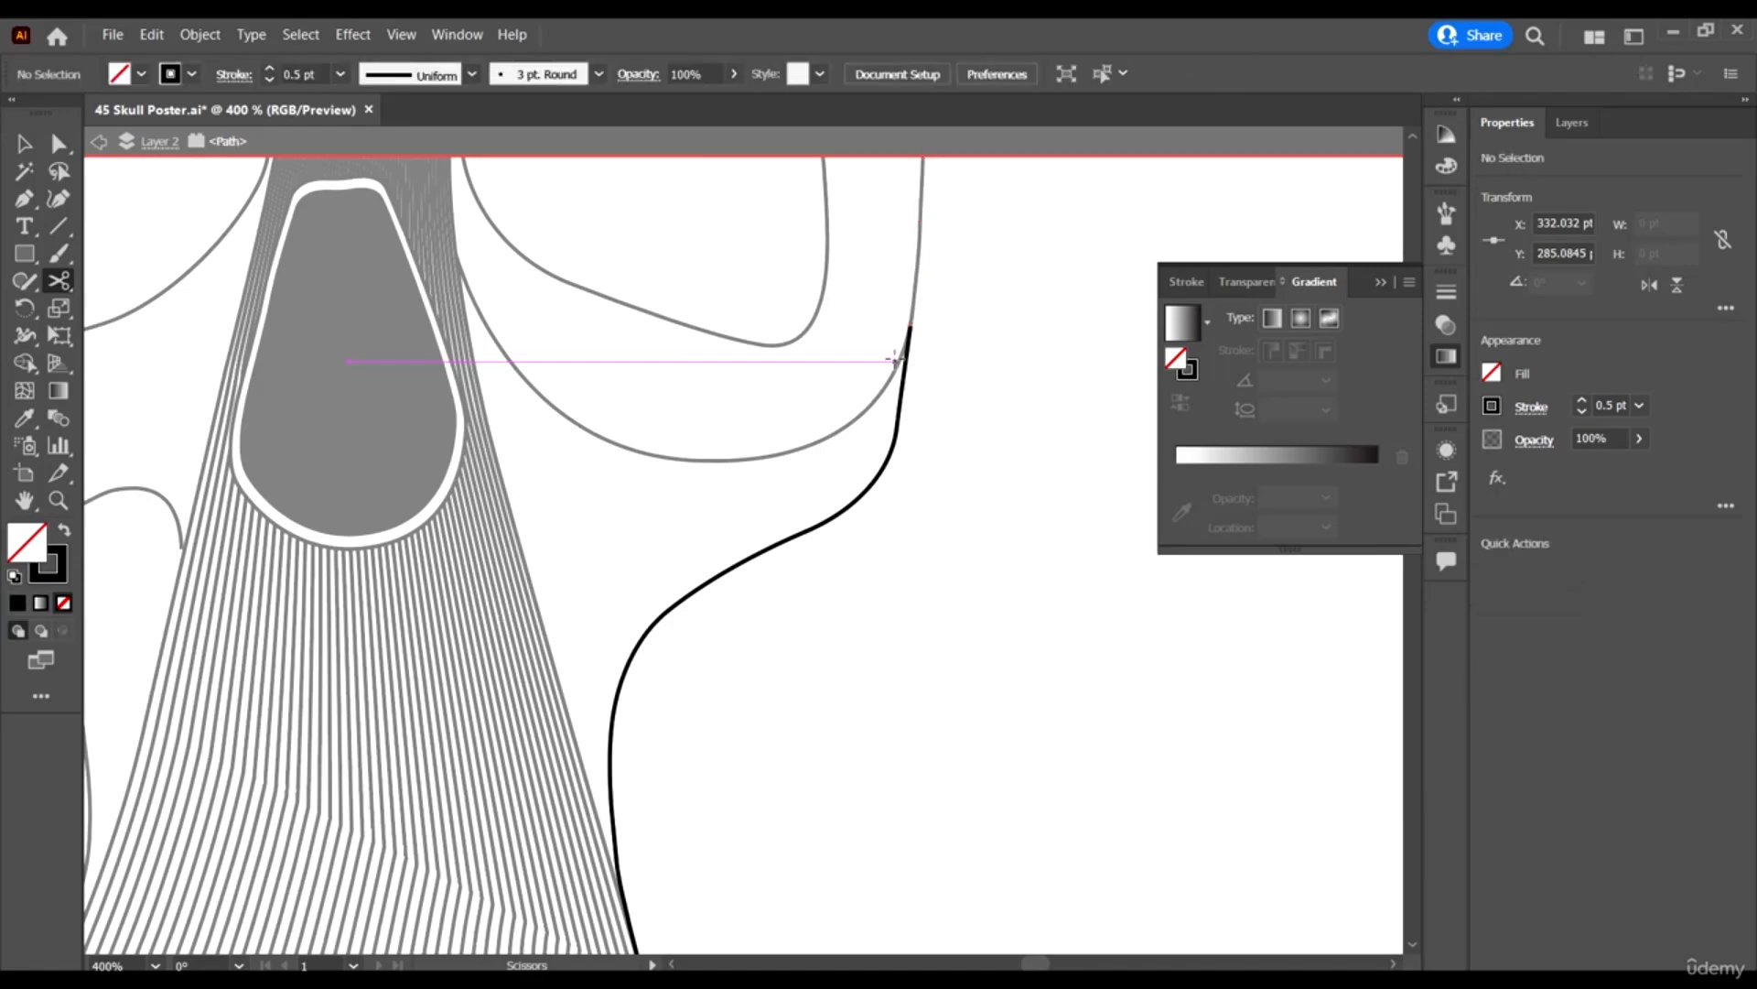
Cut the isolated jaw outline with Scissors where it meets the outermost nose line near the base.
{"action": "scroll", "coordinate": [860, 357], "scroll_direction": "down", "scroll_amount": 5}
{"action": "key", "text": "v"}
{"action": "left_click", "coordinate": [615, 326]}
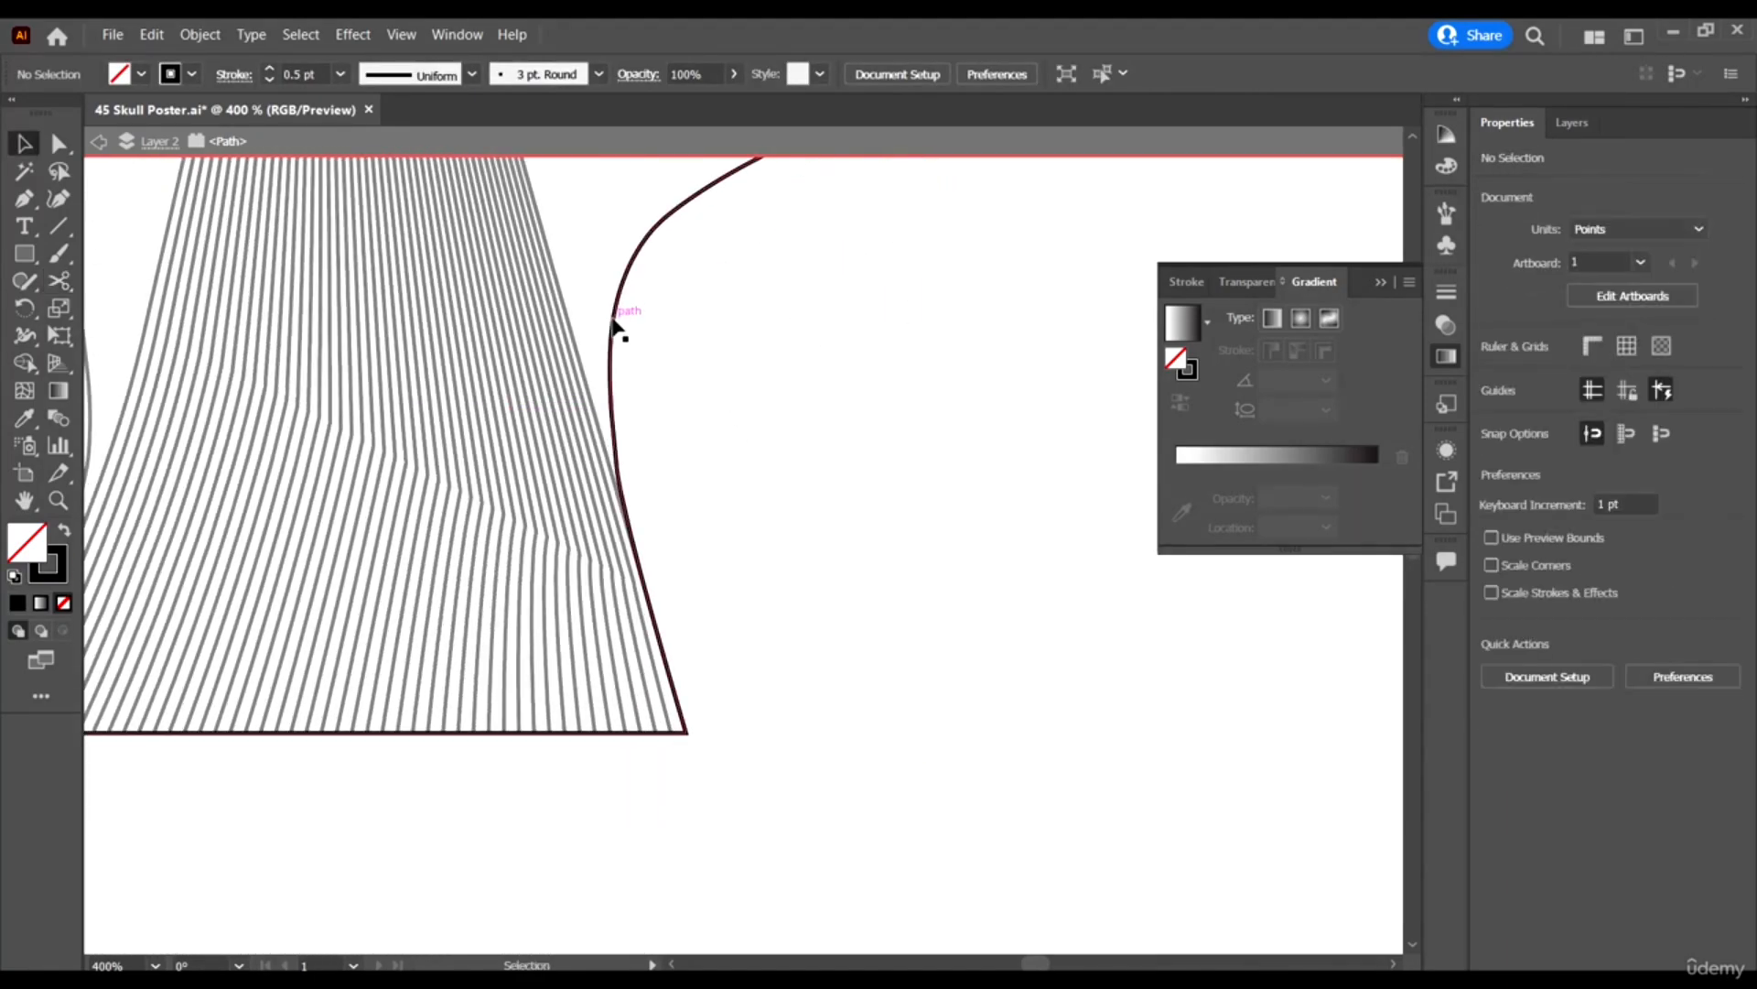
{"action": "scroll", "coordinate": [628, 430], "scroll_direction": "up", "scroll_amount": 3}
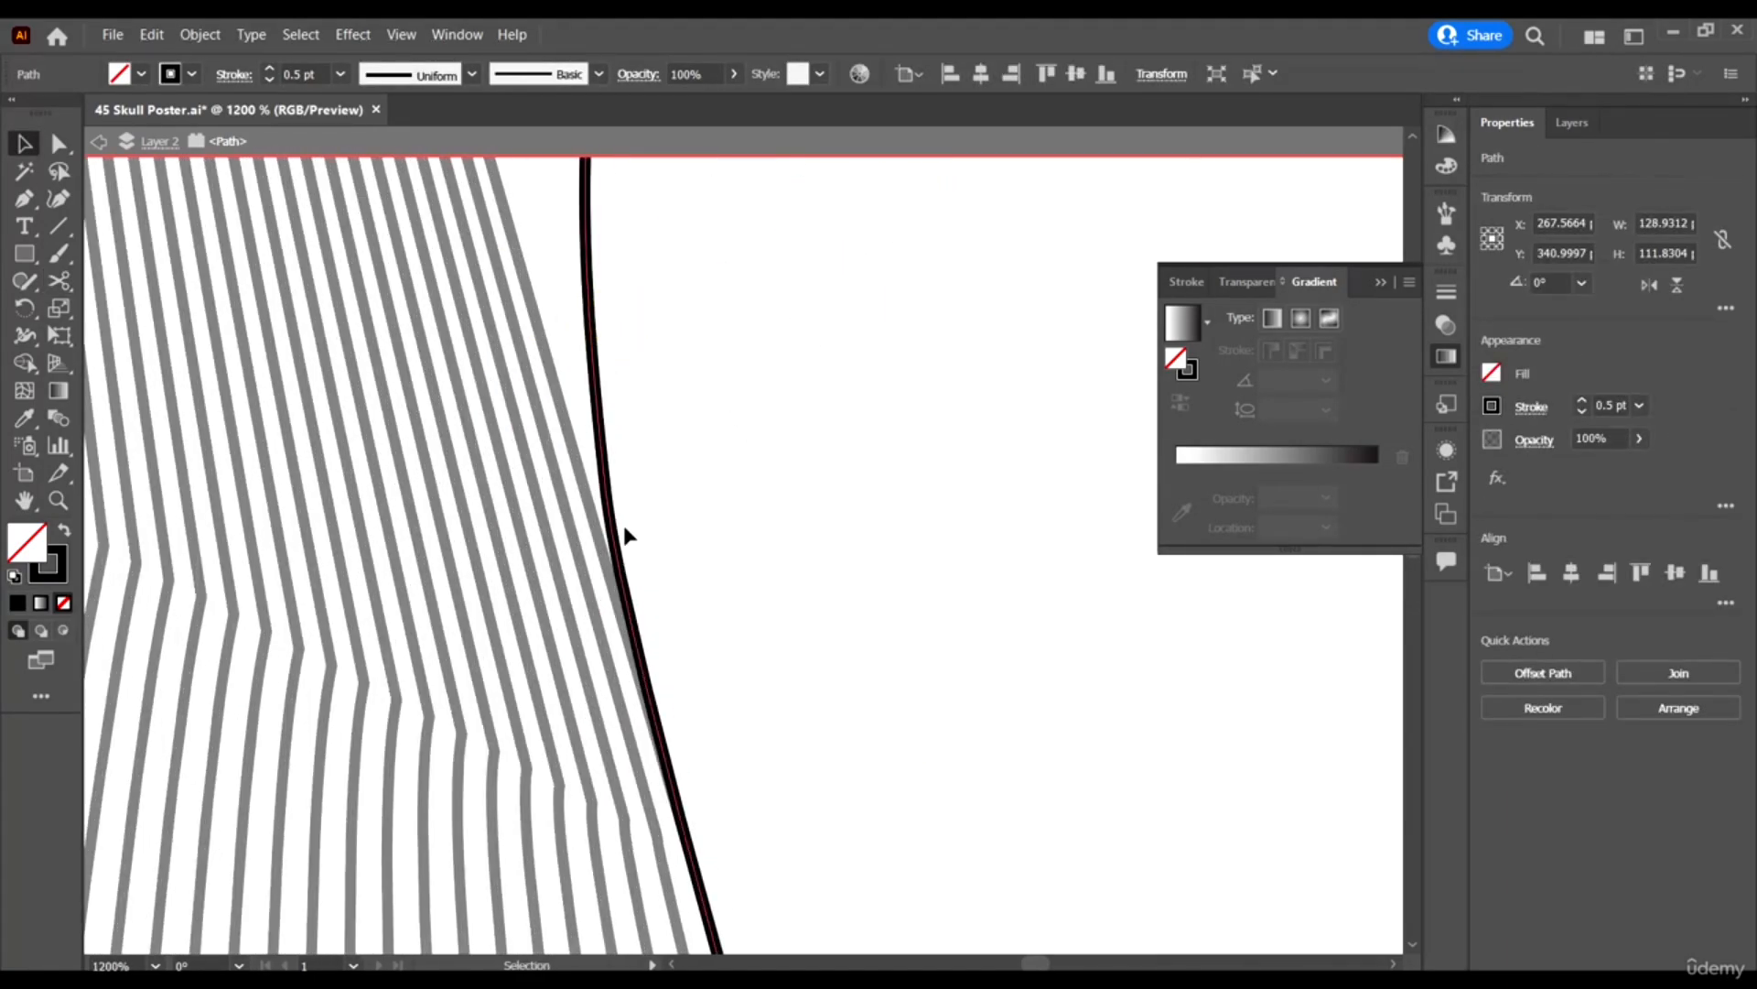
{"action": "key", "text": "c"}
{"action": "left_click", "coordinate": [62, 285]}
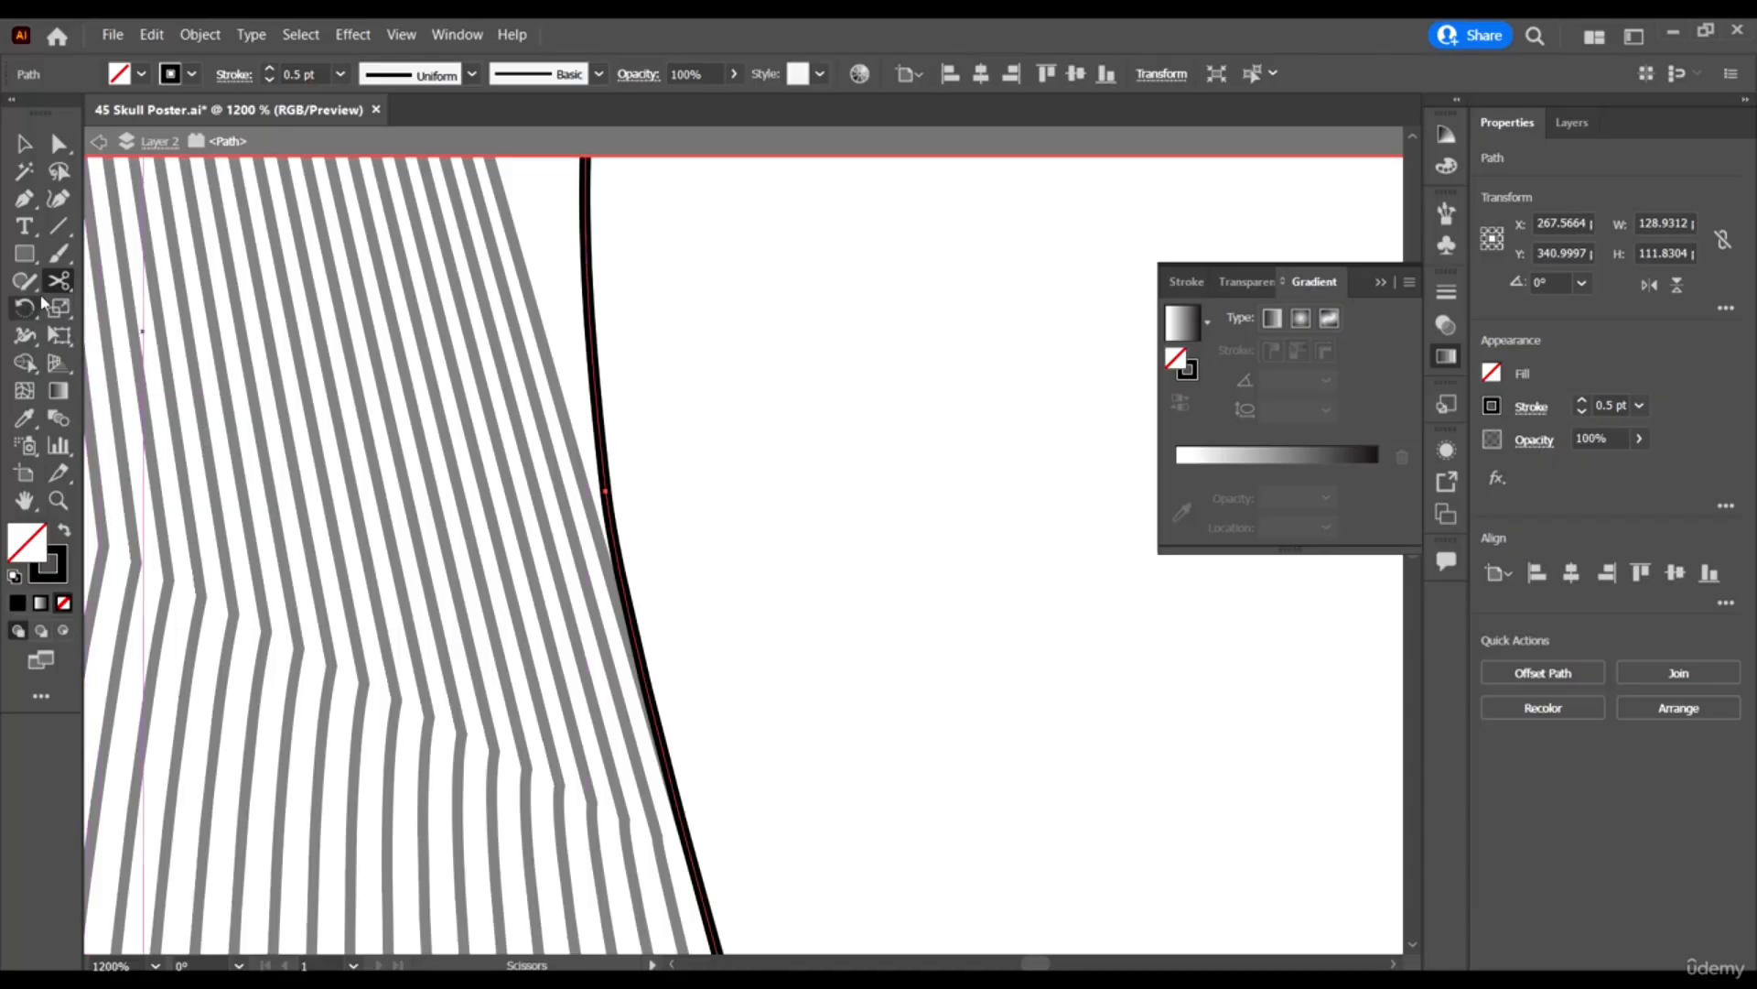
{"action": "scroll", "coordinate": [925, 513], "scroll_direction": "down", "scroll_amount": 2}
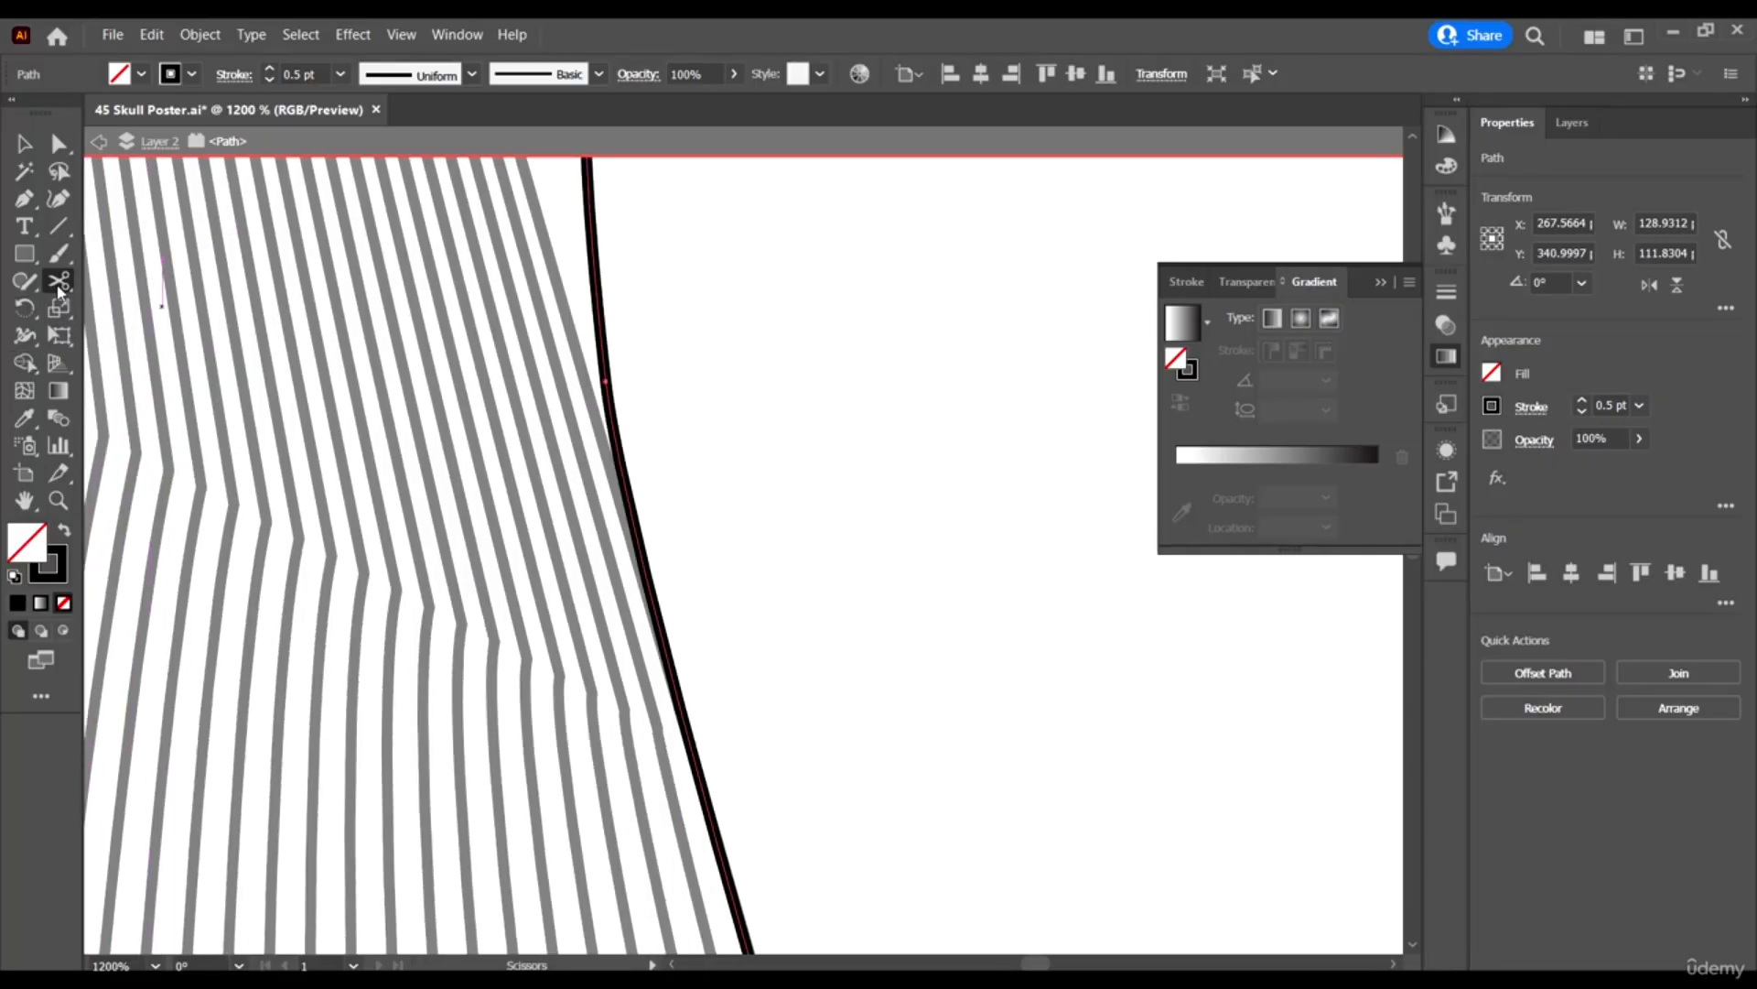
{"action": "left_click", "coordinate": [634, 531]}
{"action": "scroll", "coordinate": [634, 531], "scroll_direction": "down", "scroll_amount": 1}
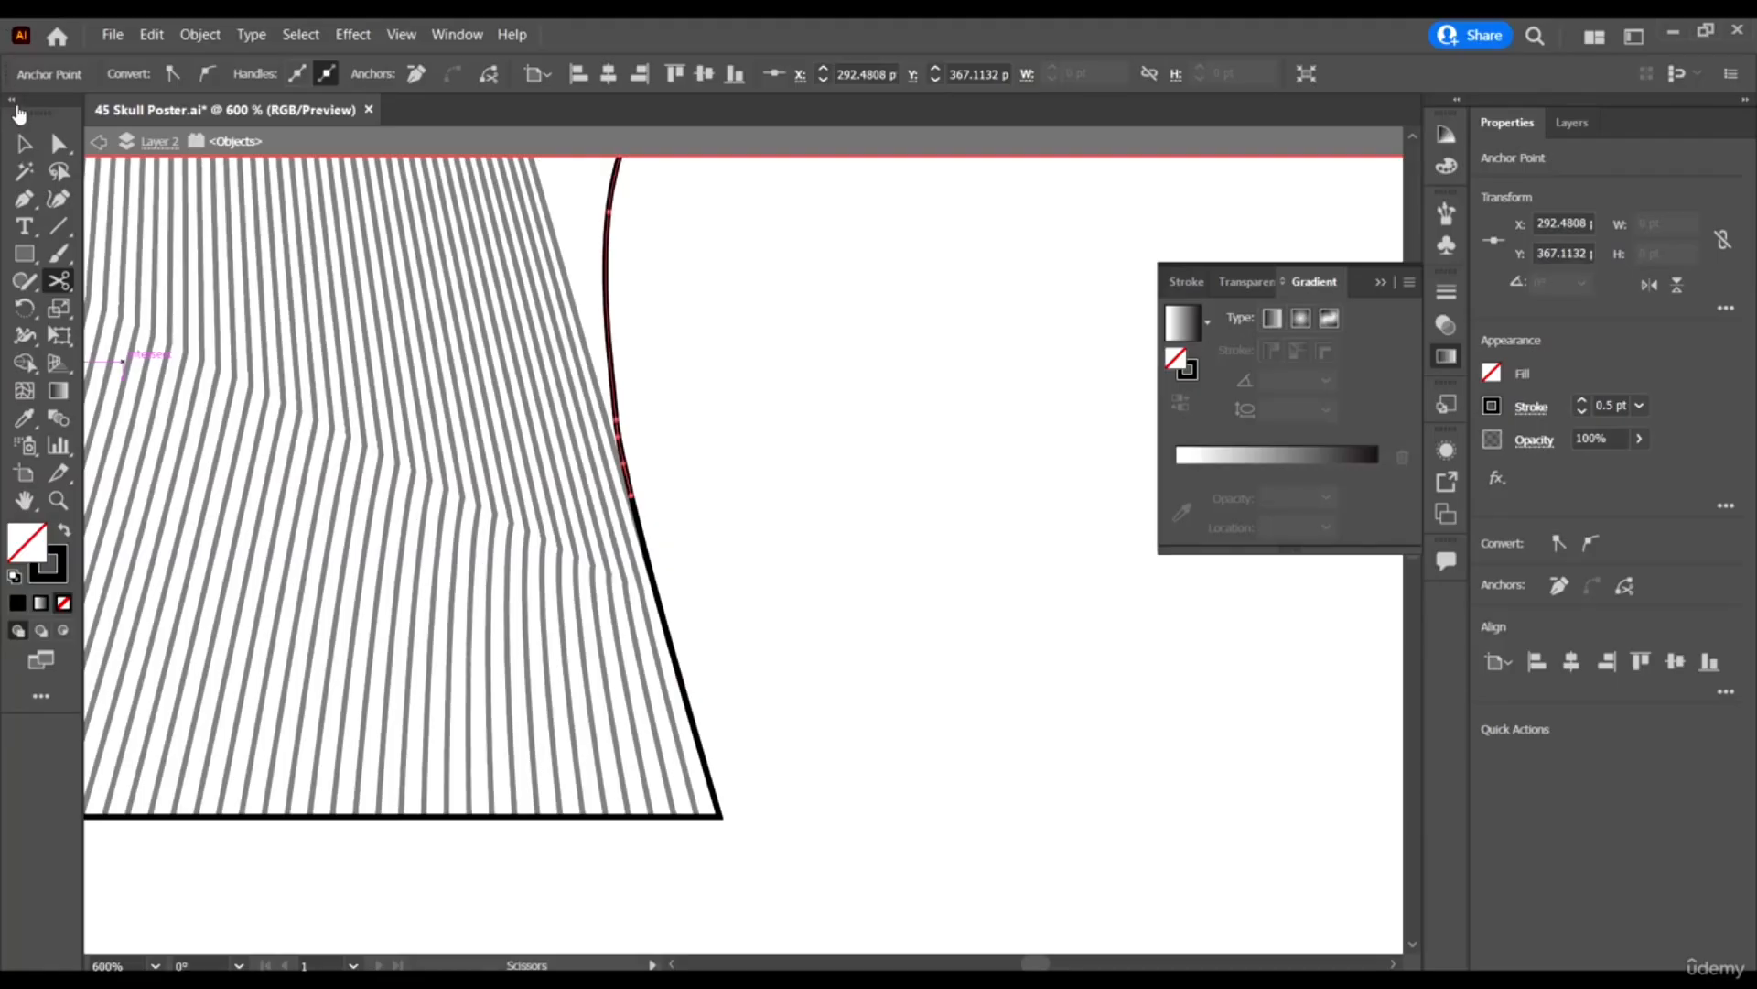
Delete the isolated jaw outline's lower piece, from the cut down to and along the base, and exit isolation mode.
{"action": "key", "text": "v"}
{"action": "left_click", "coordinate": [674, 561]}
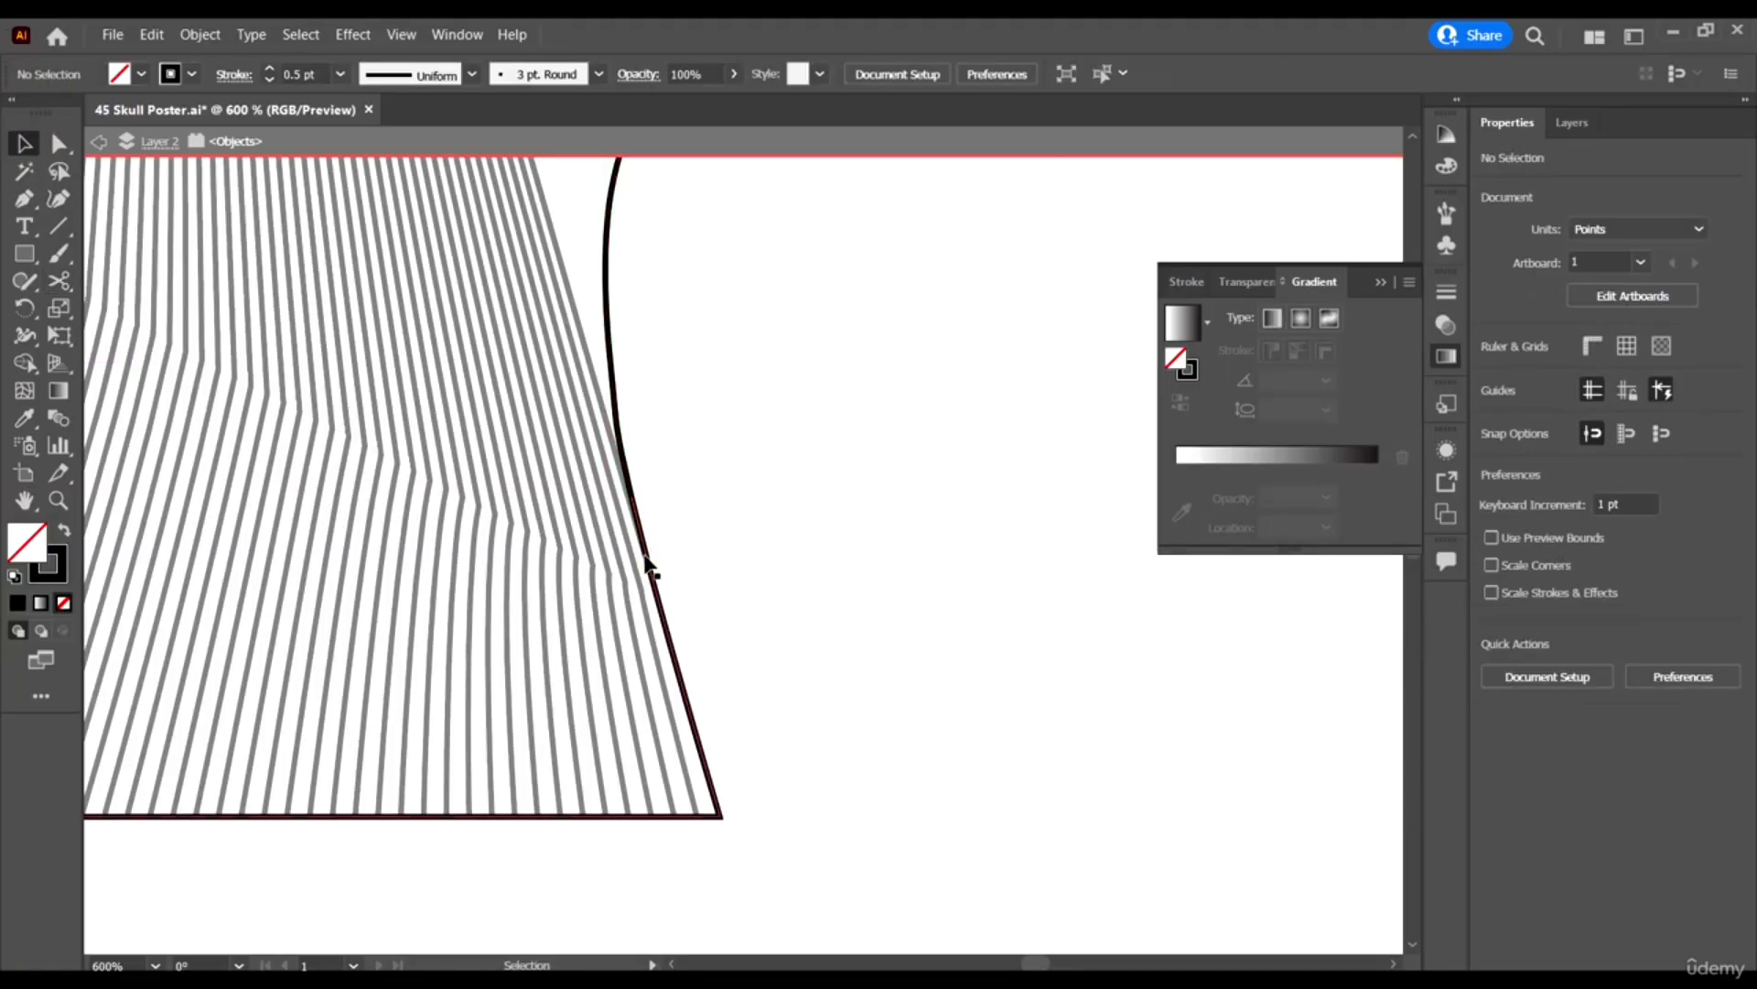
{"action": "left_click", "coordinate": [646, 560]}
{"action": "key", "text": "a"}
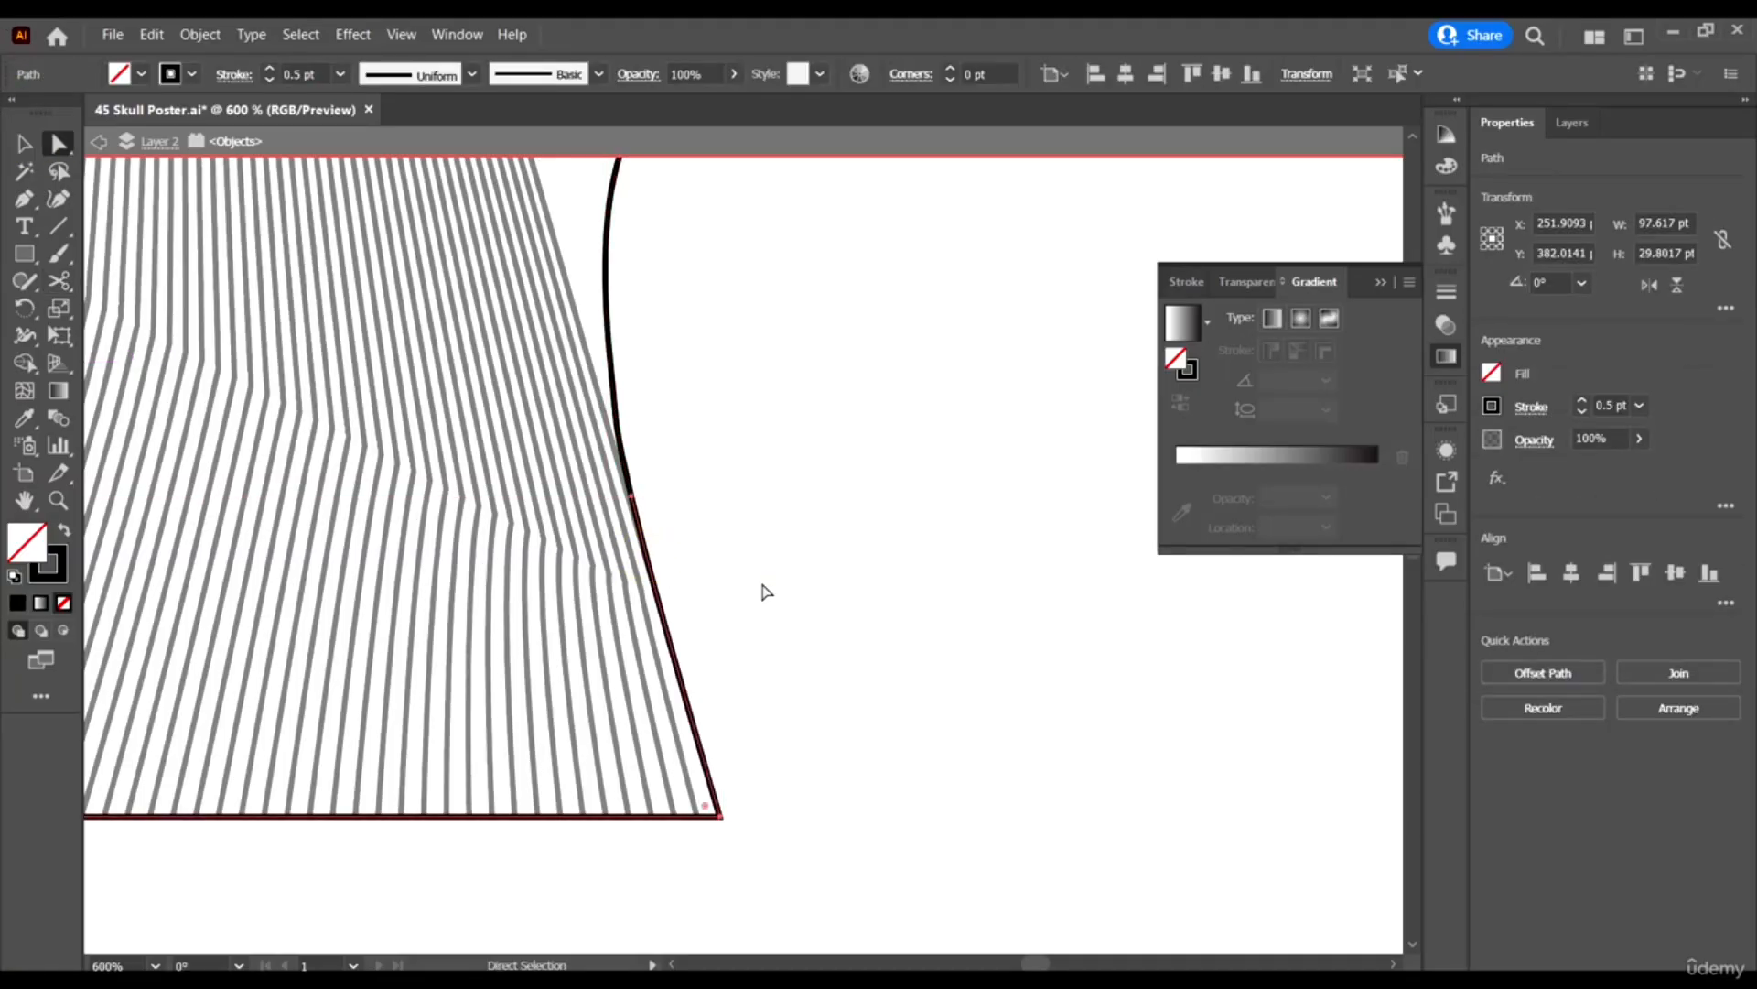
{"action": "scroll", "coordinate": [860, 553], "scroll_direction": "down", "scroll_amount": 3}
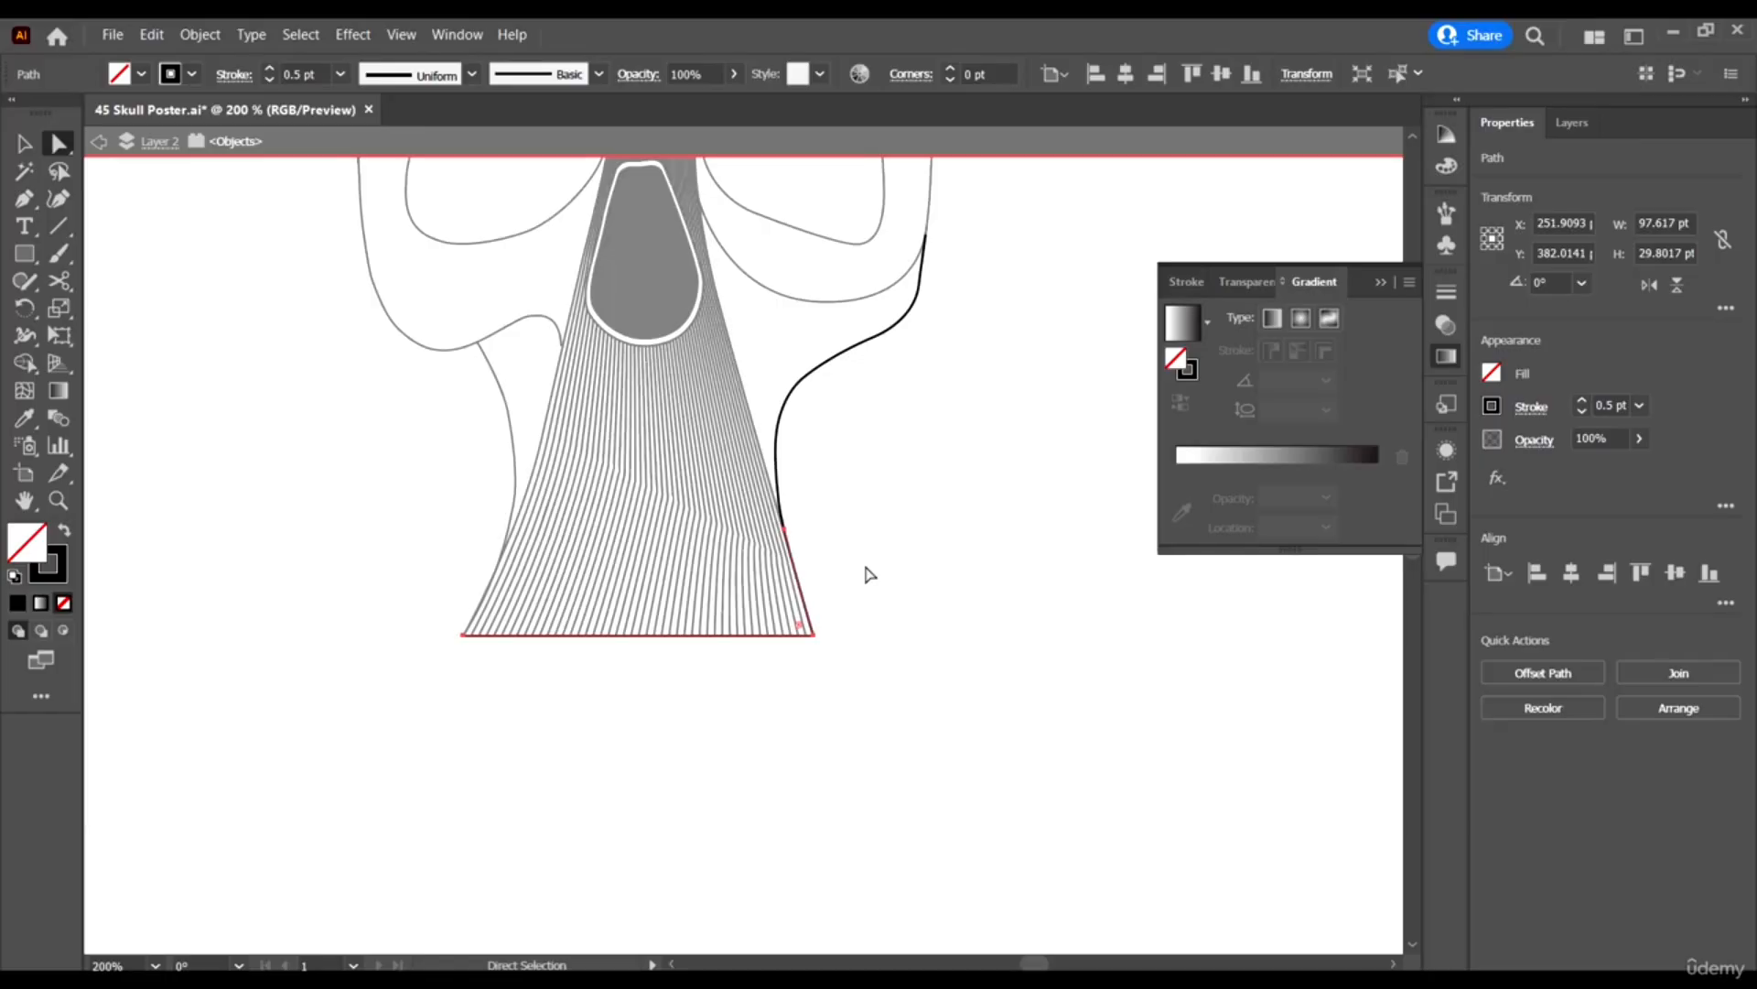
{"action": "left_click", "coordinate": [868, 575]}
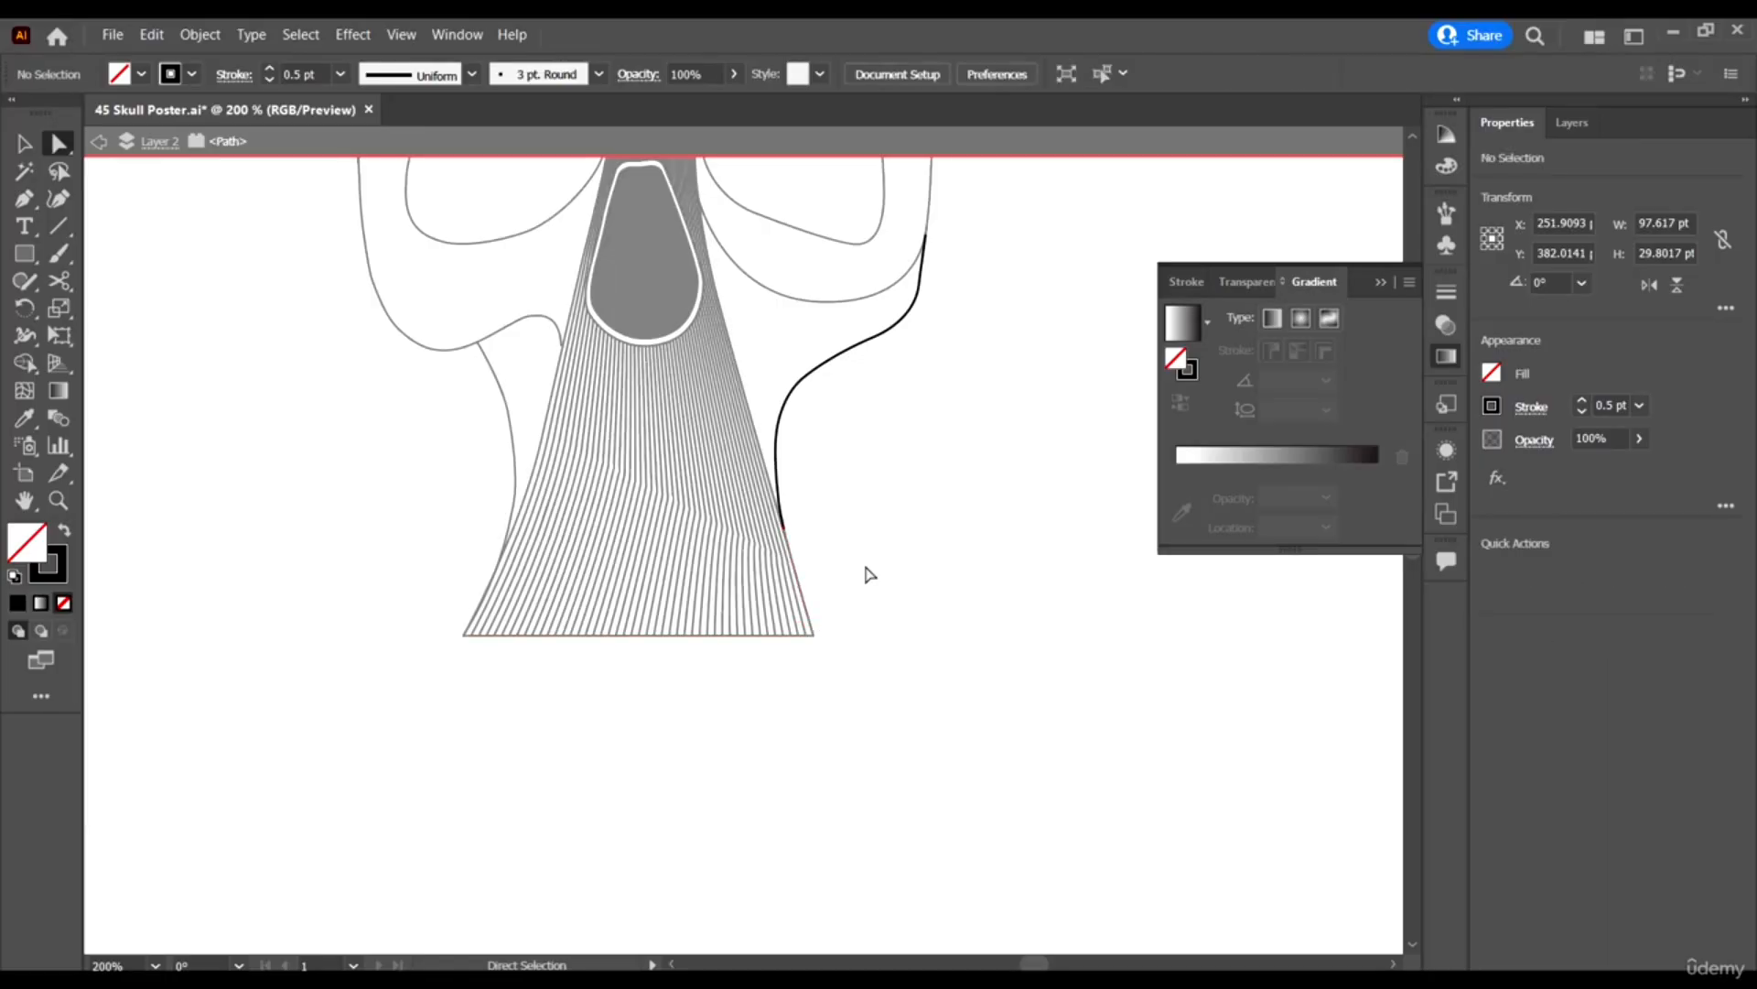
{"action": "left_click", "coordinate": [20, 144]}
{"action": "double_click", "coordinate": [391, 235]}
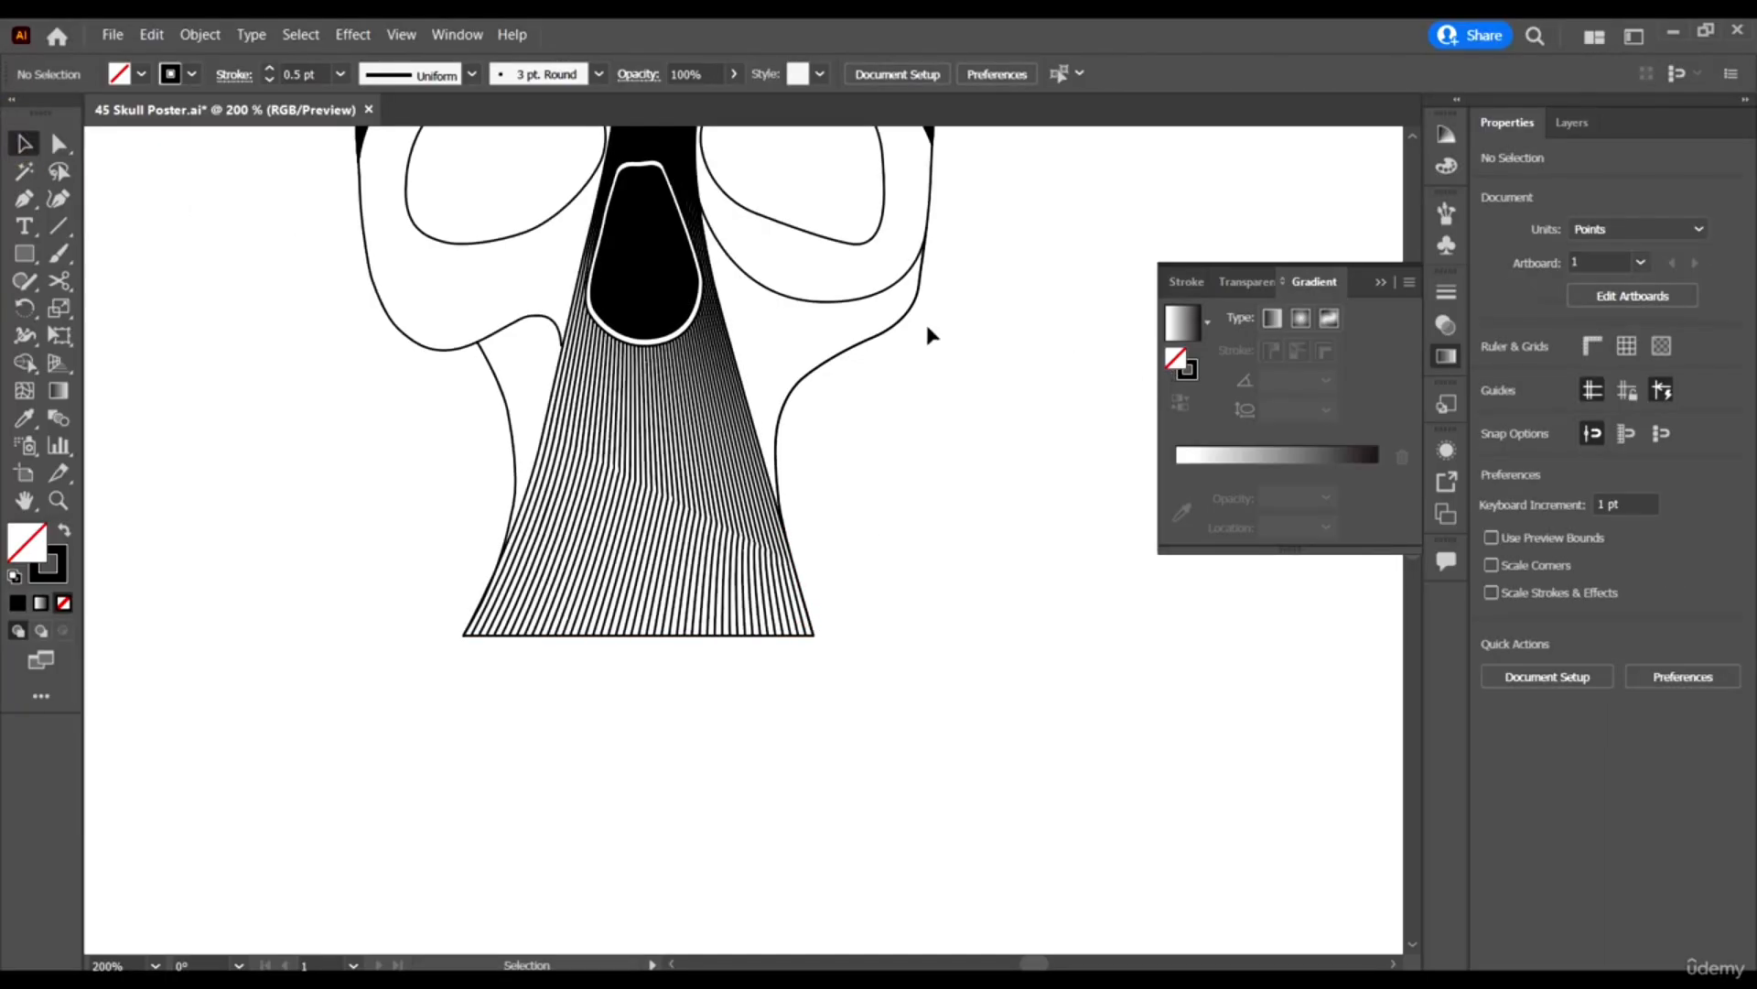
Blend the trimmed right cheek and jaw outline with the trimmed nose line beside it.
{"action": "left_click", "coordinate": [892, 362]}
{"action": "scroll", "coordinate": [744, 380], "scroll_direction": "up", "scroll_amount": 3}
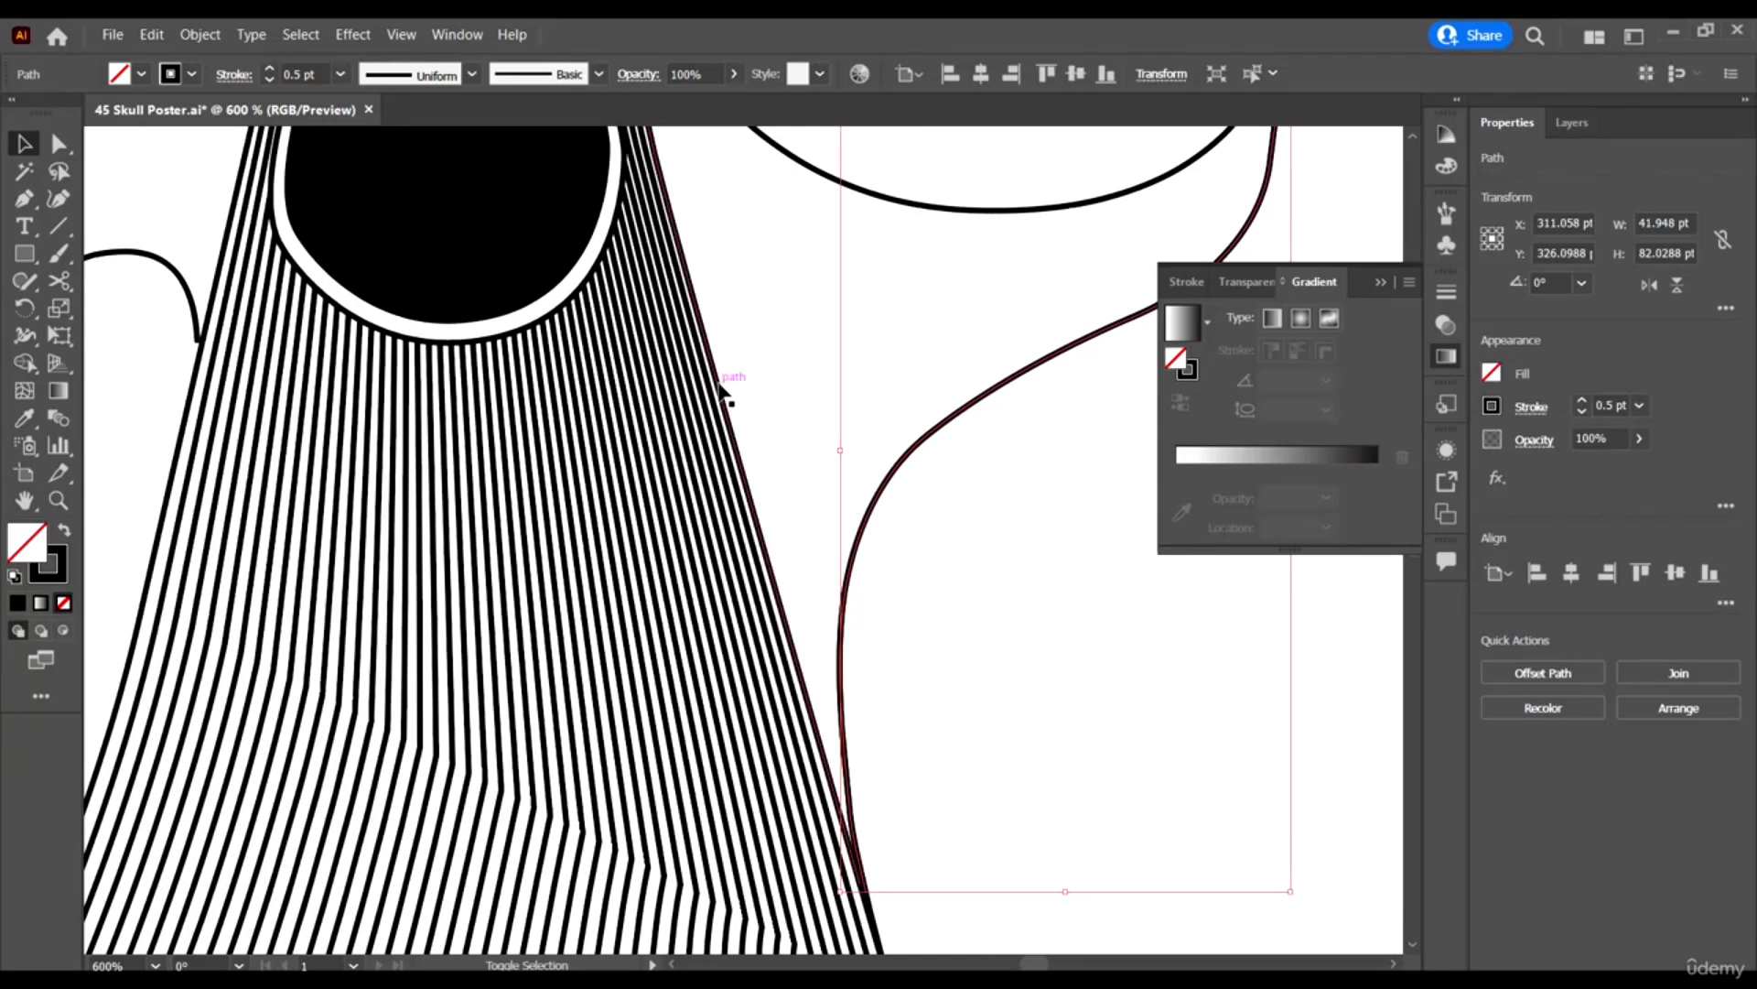
{"action": "left_click", "coordinate": [719, 385], "text": "shift"}
{"action": "scroll", "coordinate": [795, 251], "scroll_direction": "down", "scroll_amount": 3}
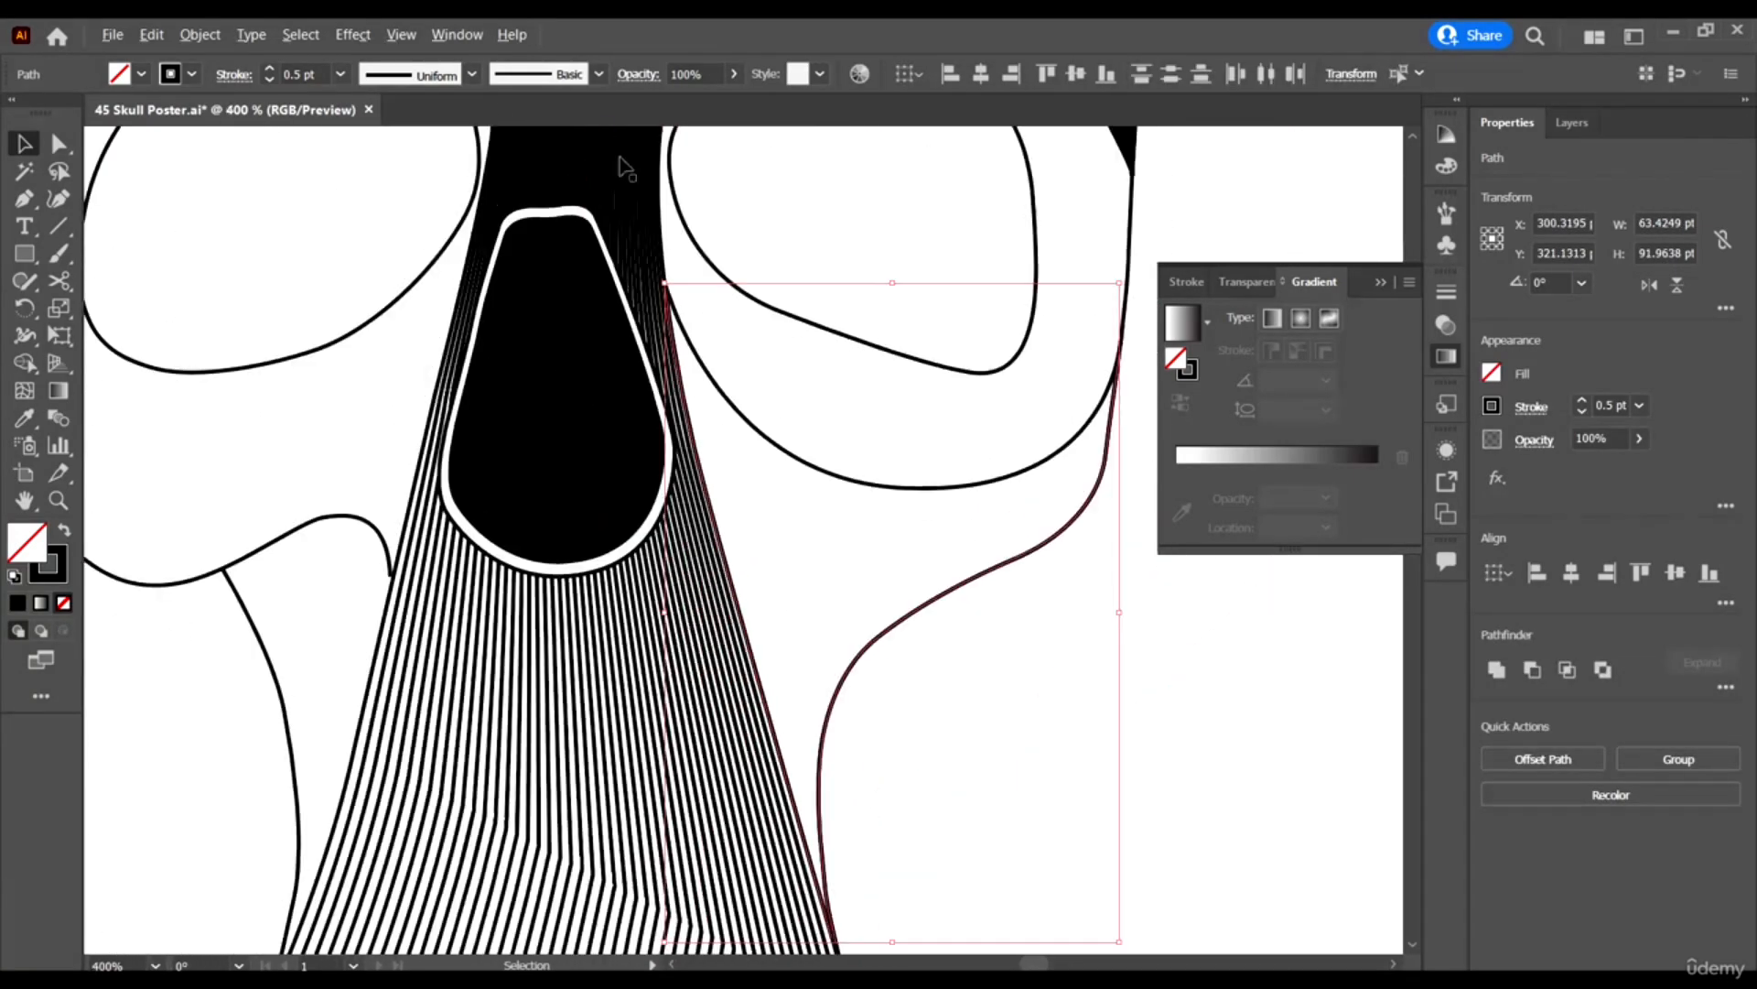
{"action": "left_click", "coordinate": [200, 34]}
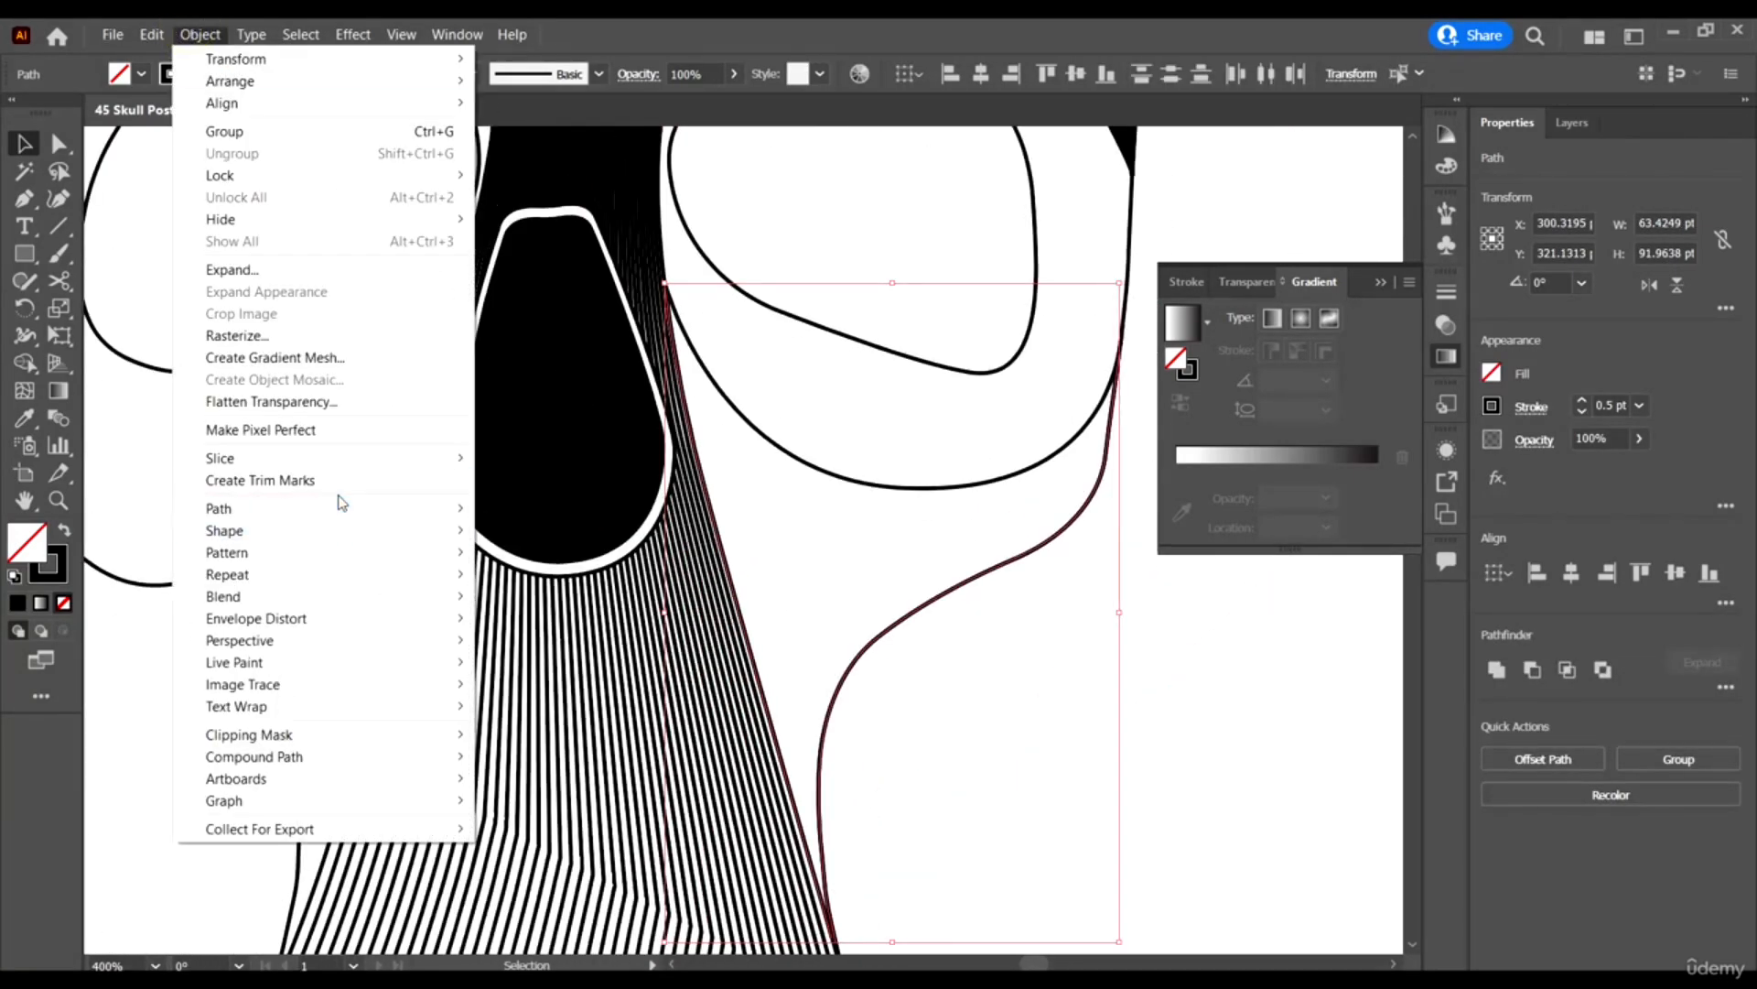
{"action": "mouse_move", "coordinate": [345, 595]}
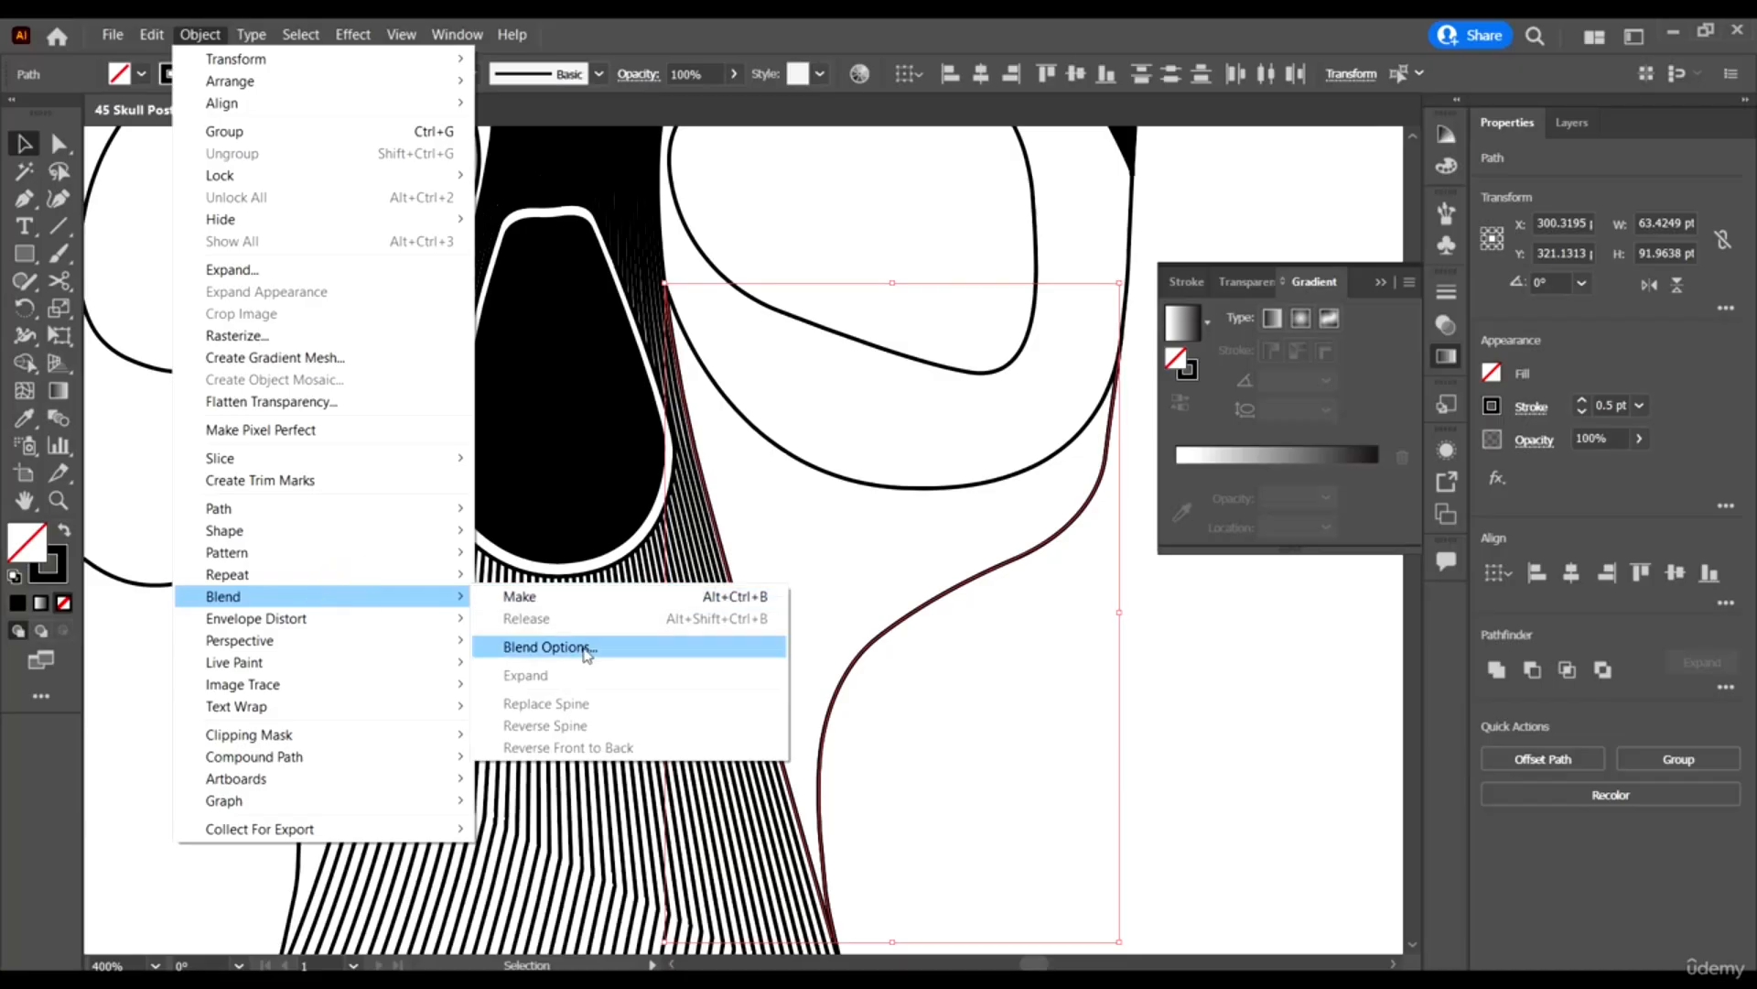
{"action": "left_click", "coordinate": [568, 596]}
Expand the right cheek blend into editable lines and ungroup them.
{"action": "scroll", "coordinate": [1064, 646], "scroll_direction": "down", "scroll_amount": 2}
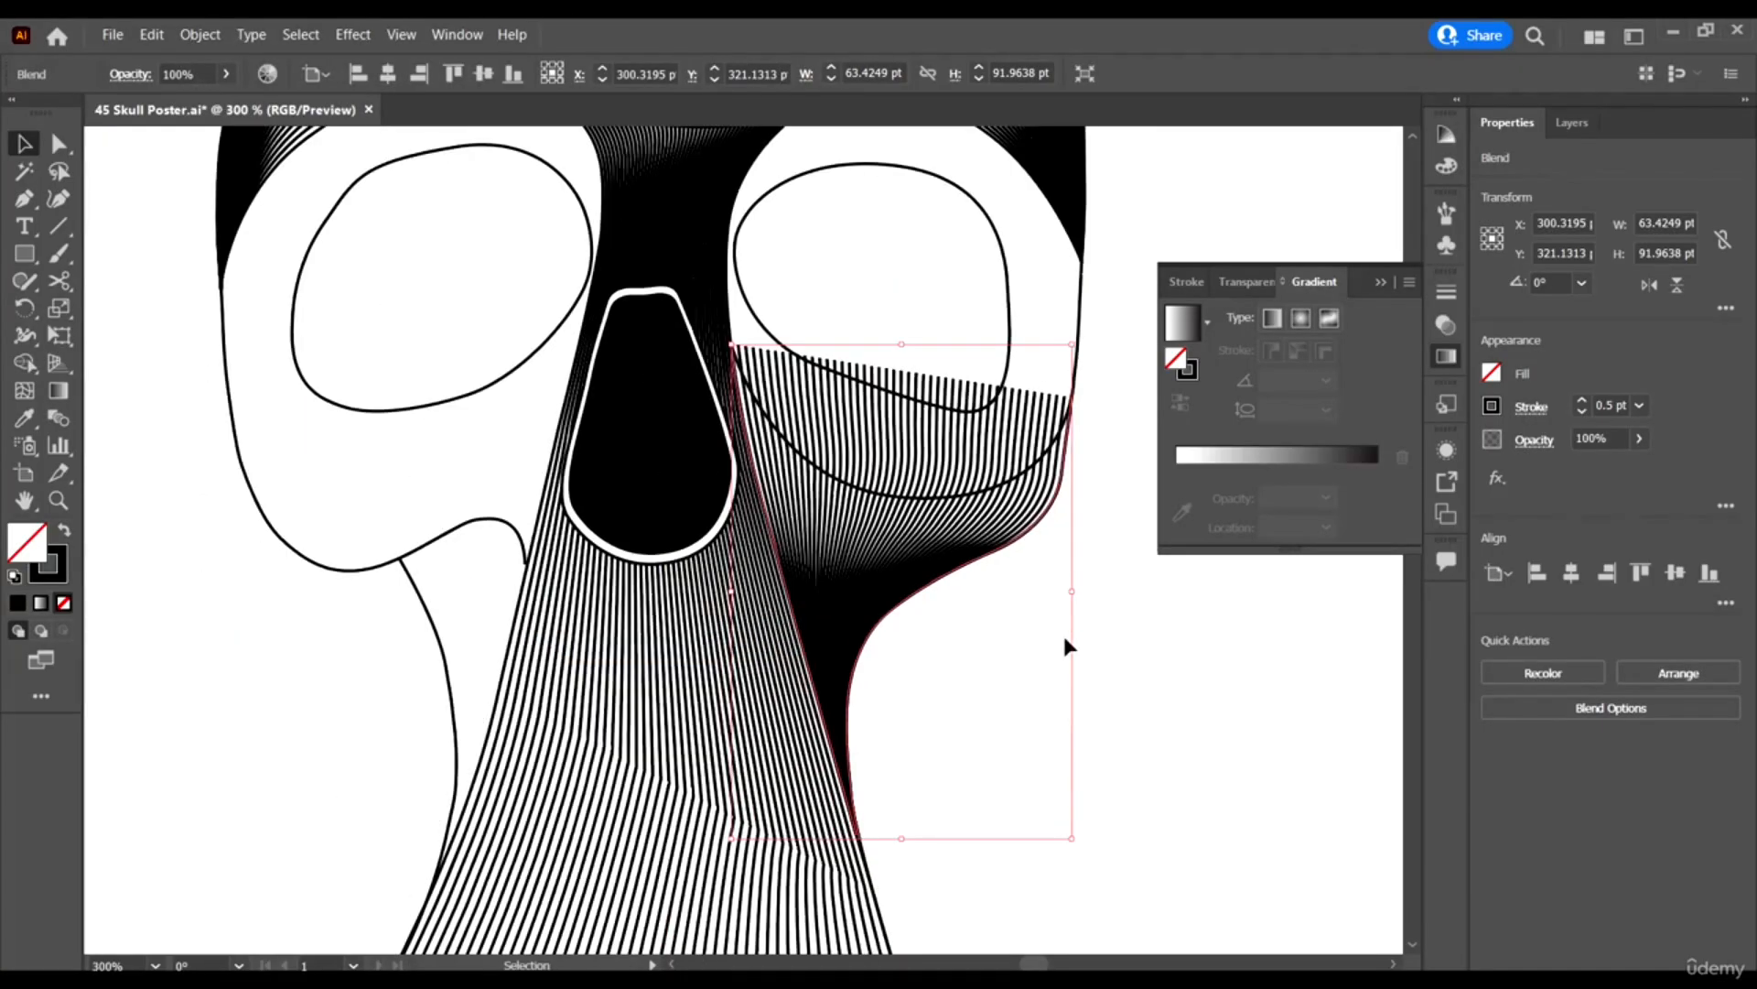
{"action": "scroll", "coordinate": [1065, 646], "scroll_direction": "down", "scroll_amount": 2}
{"action": "scroll", "coordinate": [1046, 602], "scroll_direction": "up", "scroll_amount": 1}
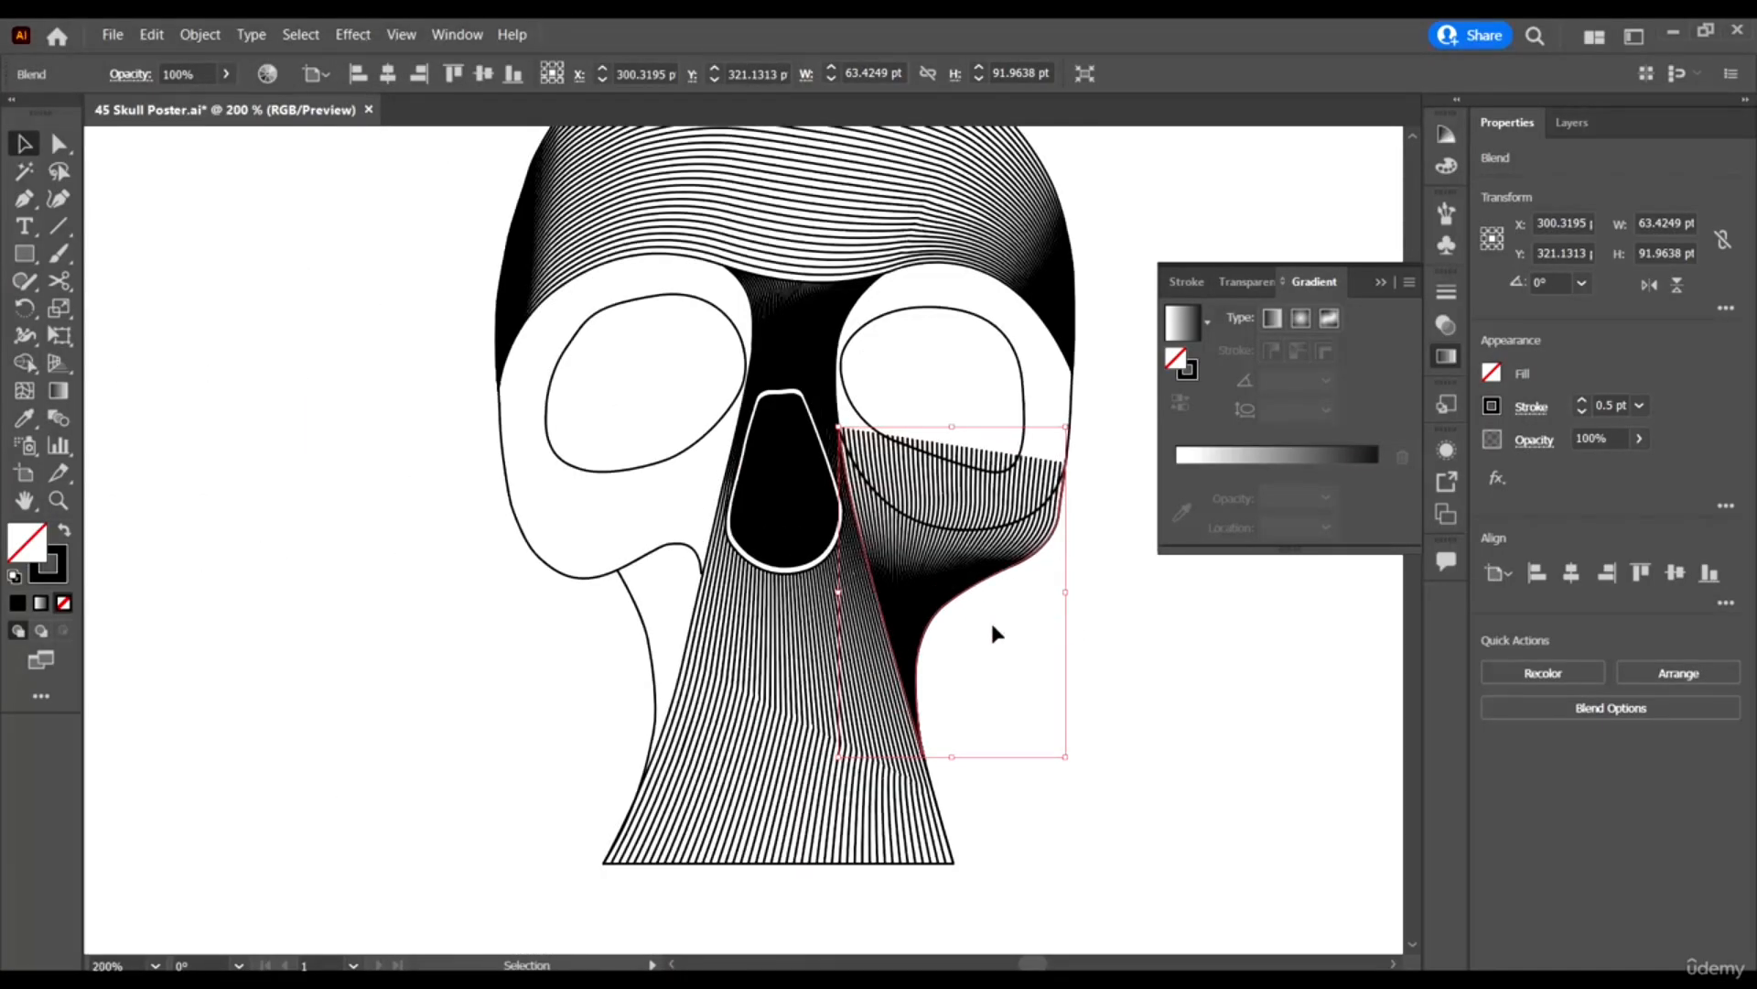
{"action": "scroll", "coordinate": [942, 499], "scroll_direction": "up", "scroll_amount": 3}
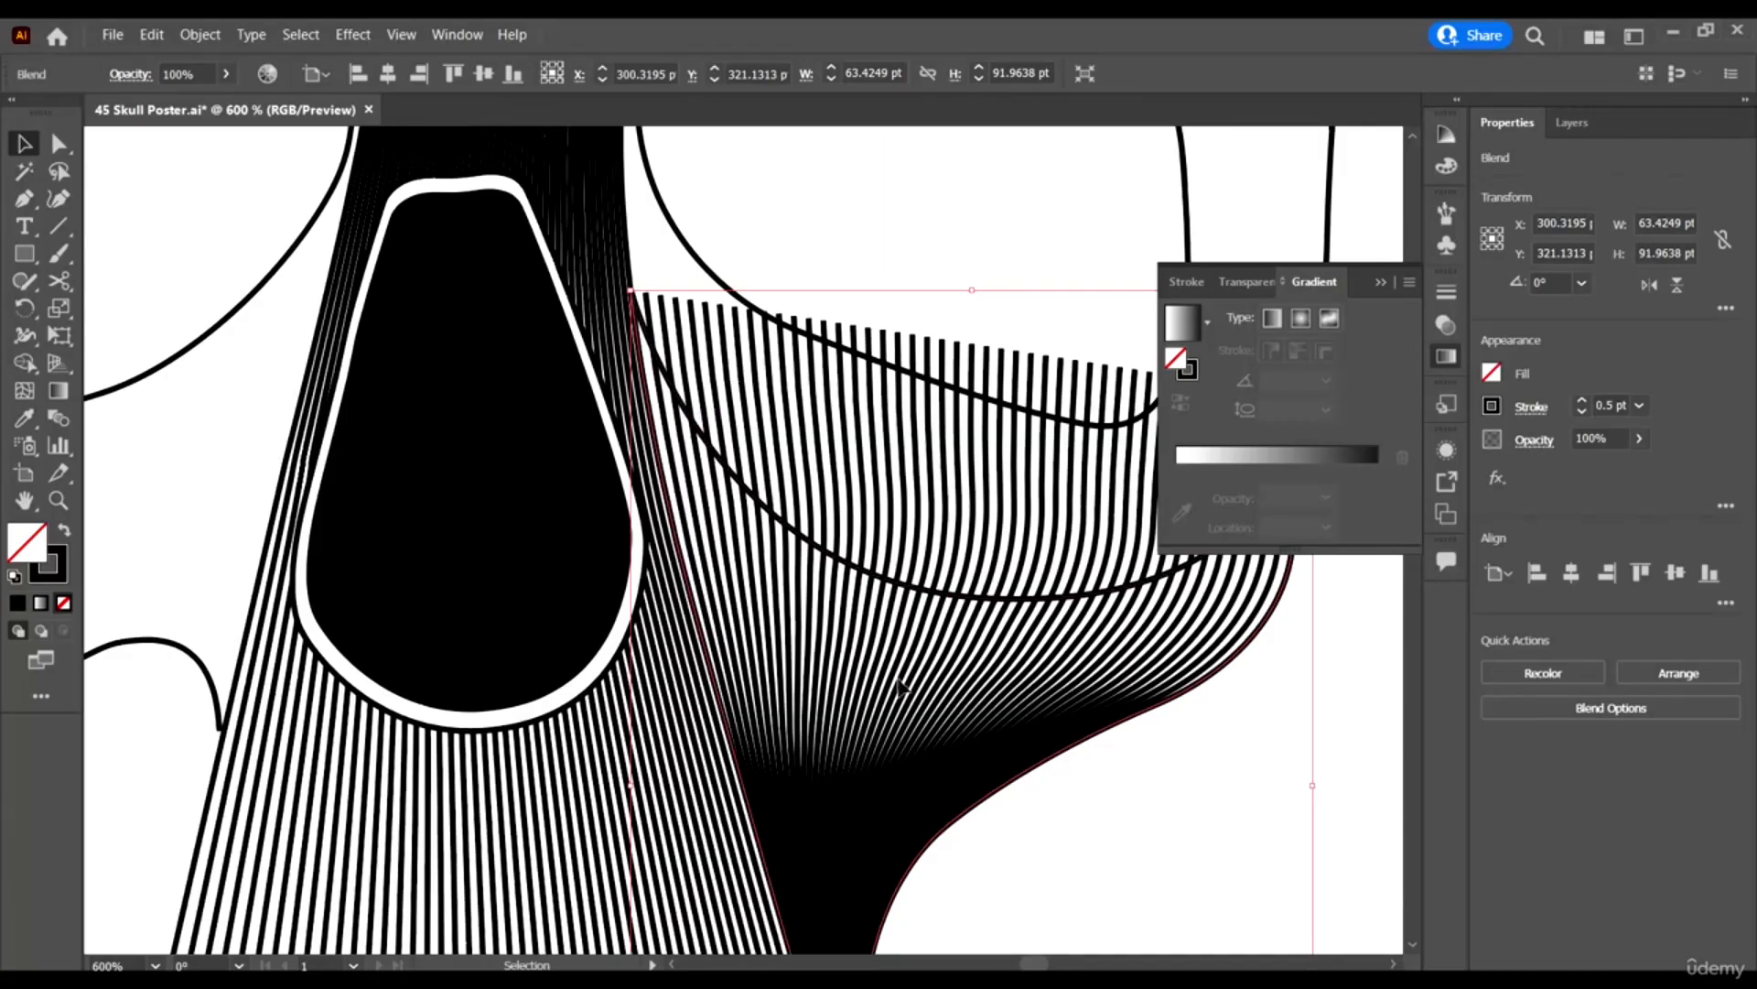
{"action": "scroll", "coordinate": [902, 686], "scroll_direction": "right", "scroll_amount": 4}
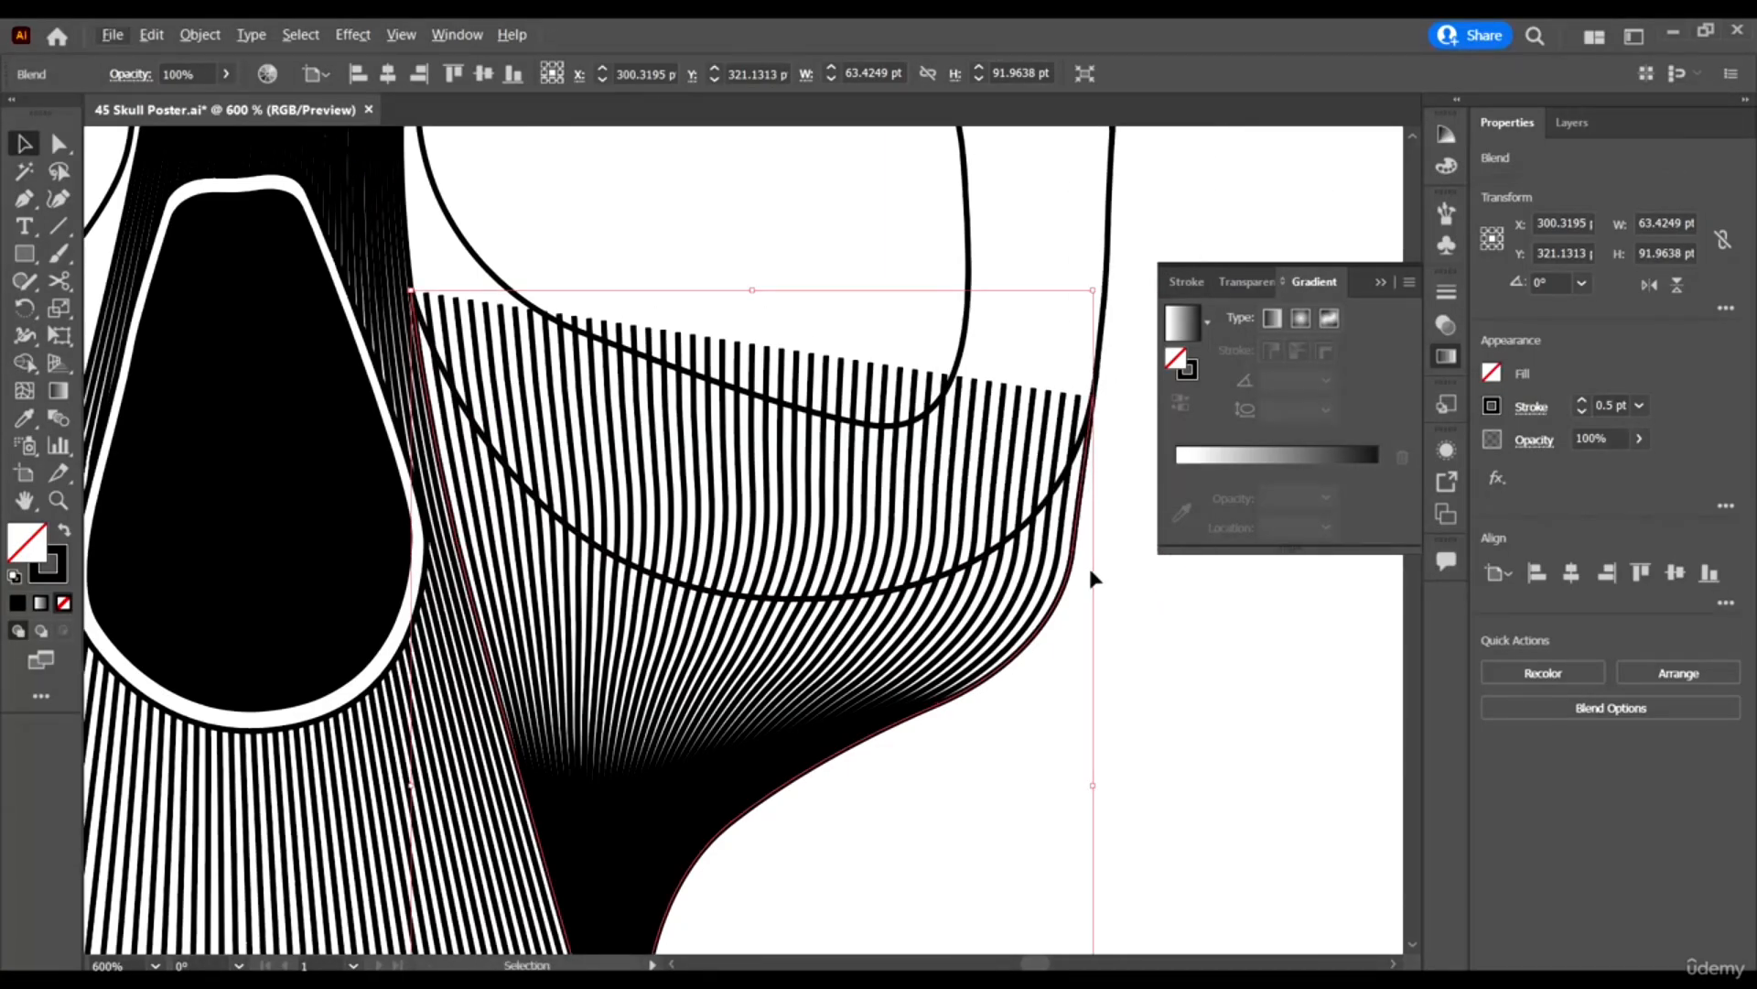
{"action": "left_click", "coordinate": [199, 34]}
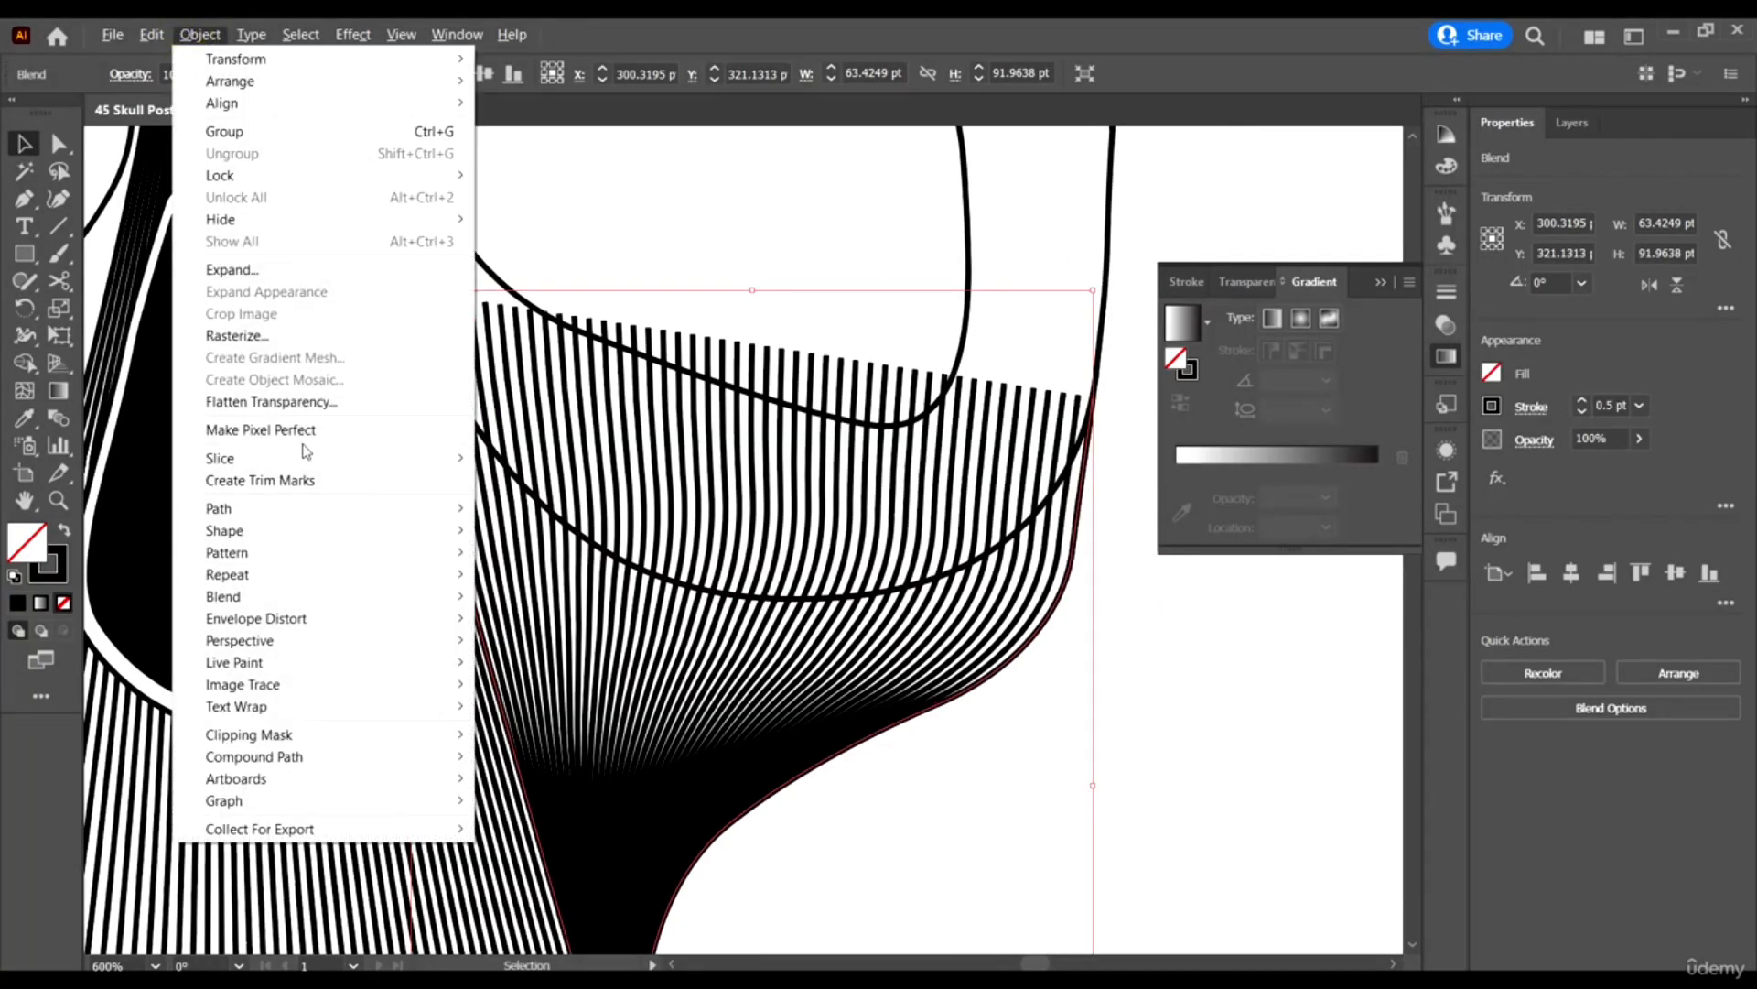
{"action": "left_click", "coordinate": [232, 269]}
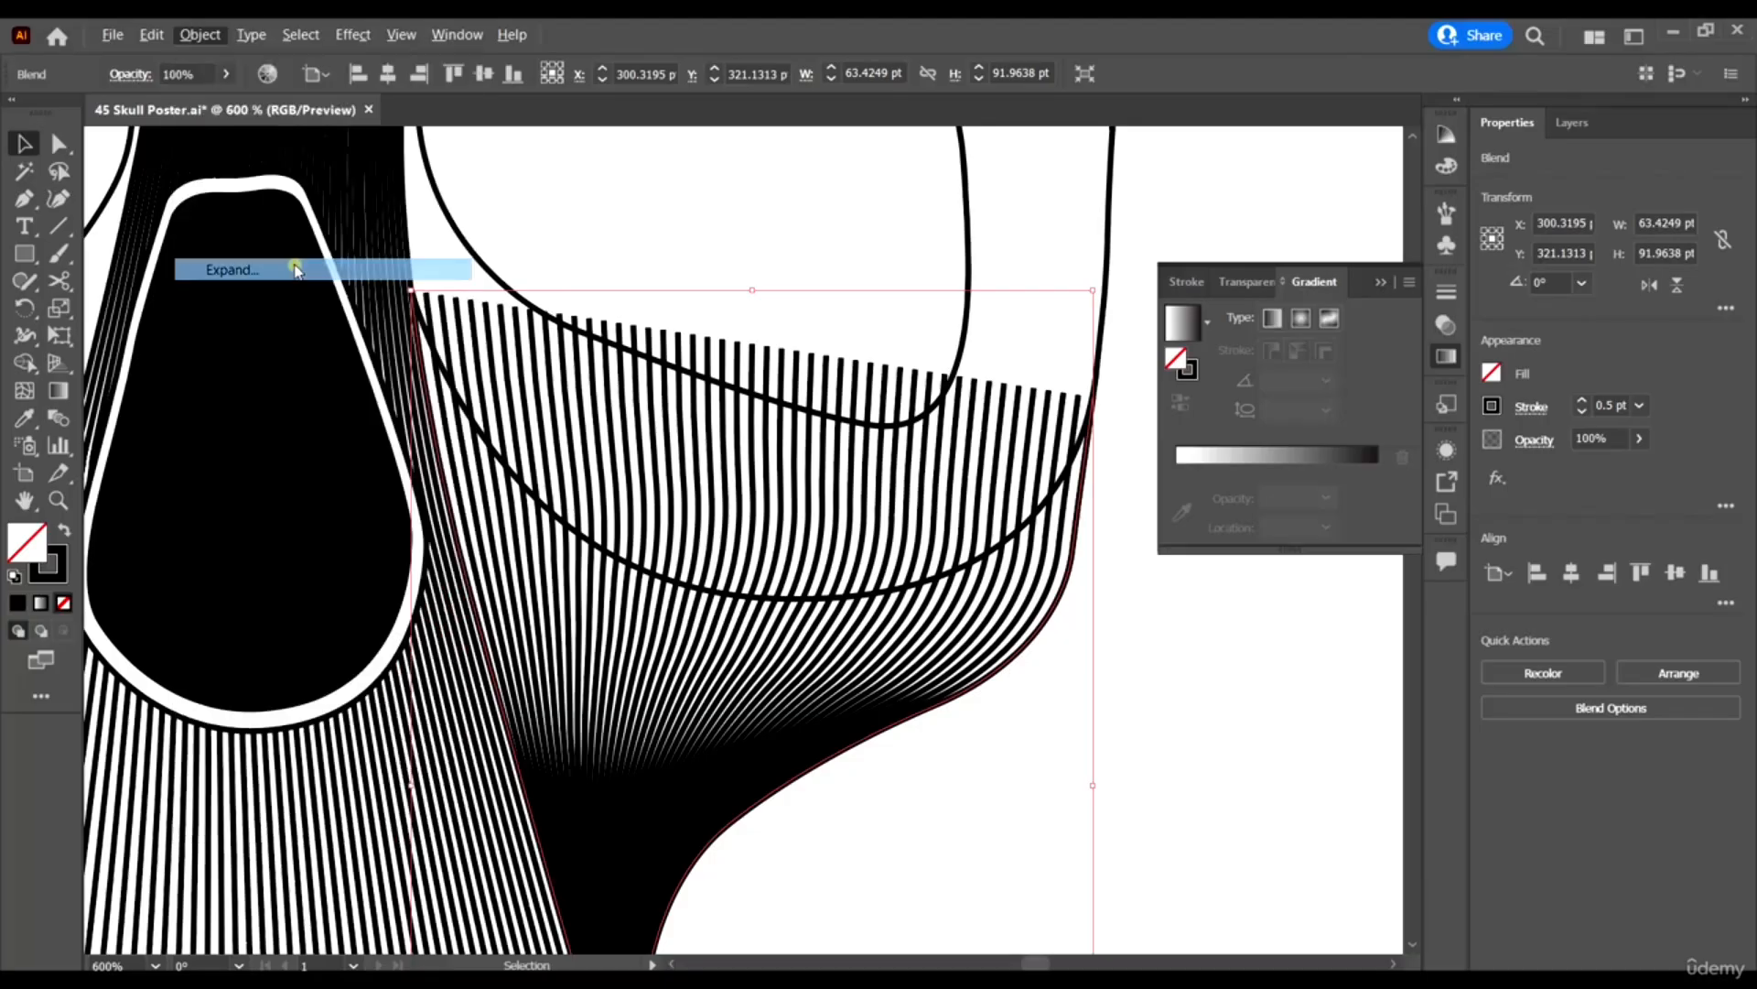
{"action": "left_click", "coordinate": [820, 633]}
{"action": "scroll", "coordinate": [987, 568], "scroll_direction": "up", "scroll_amount": 3}
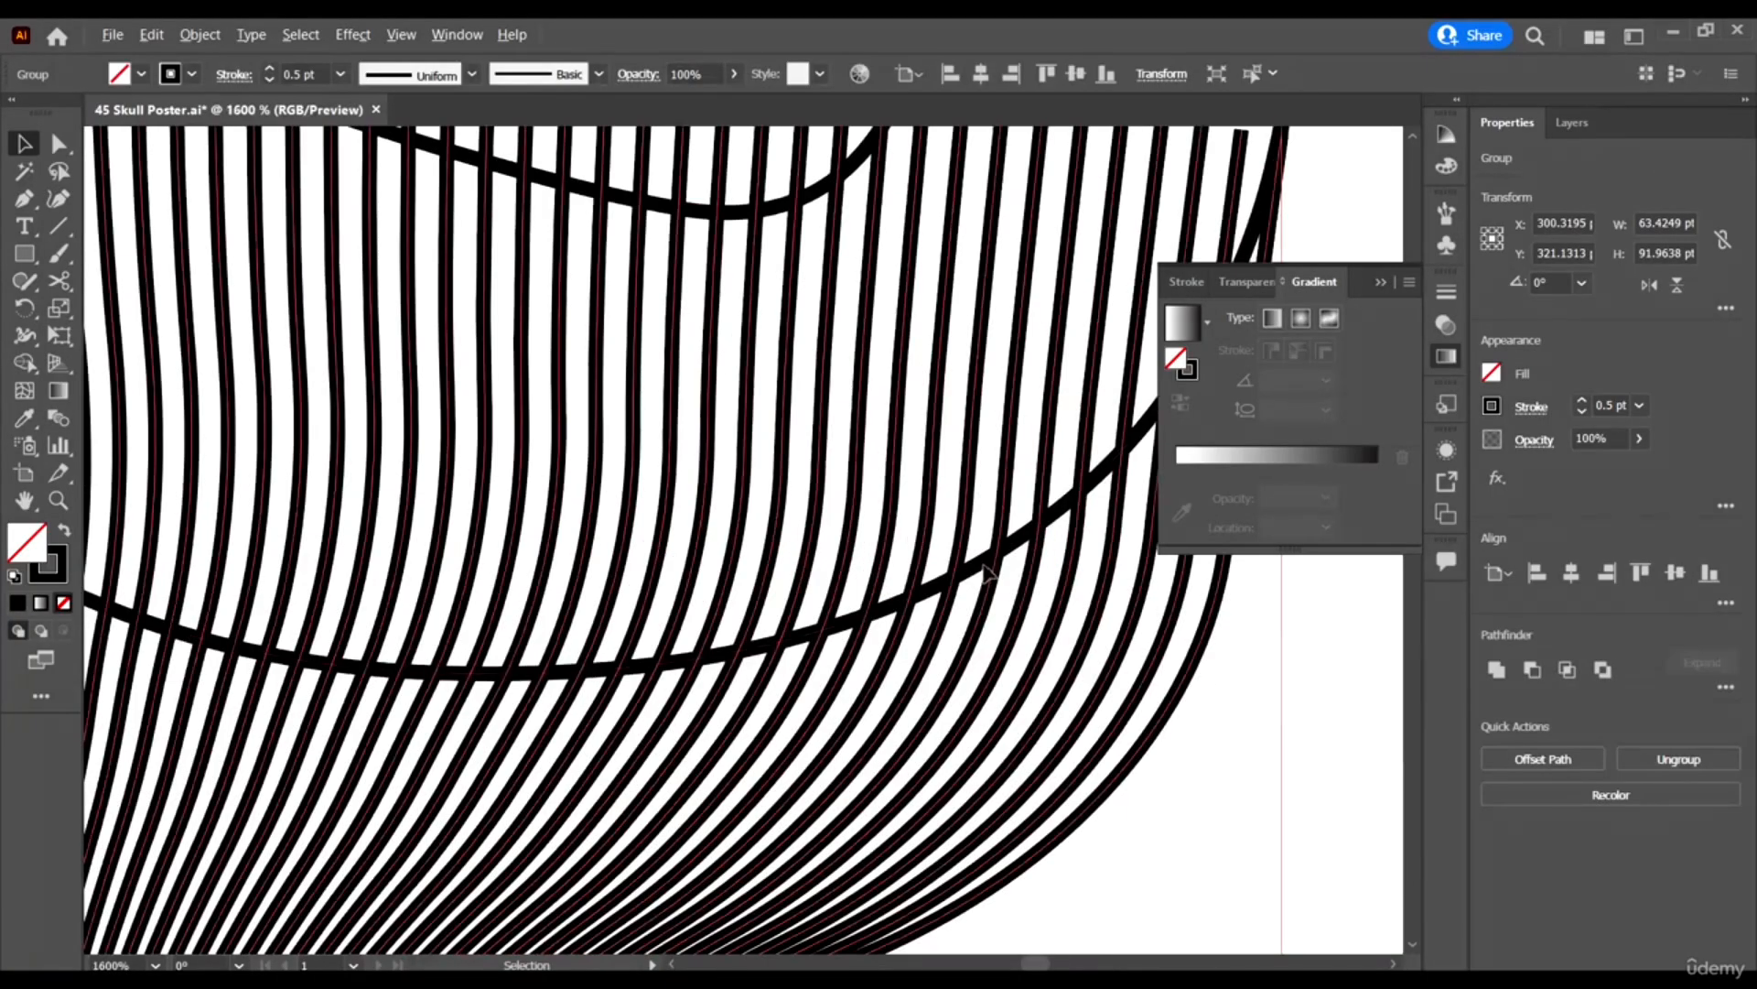
{"action": "key", "text": "ctrl+shift+g"}
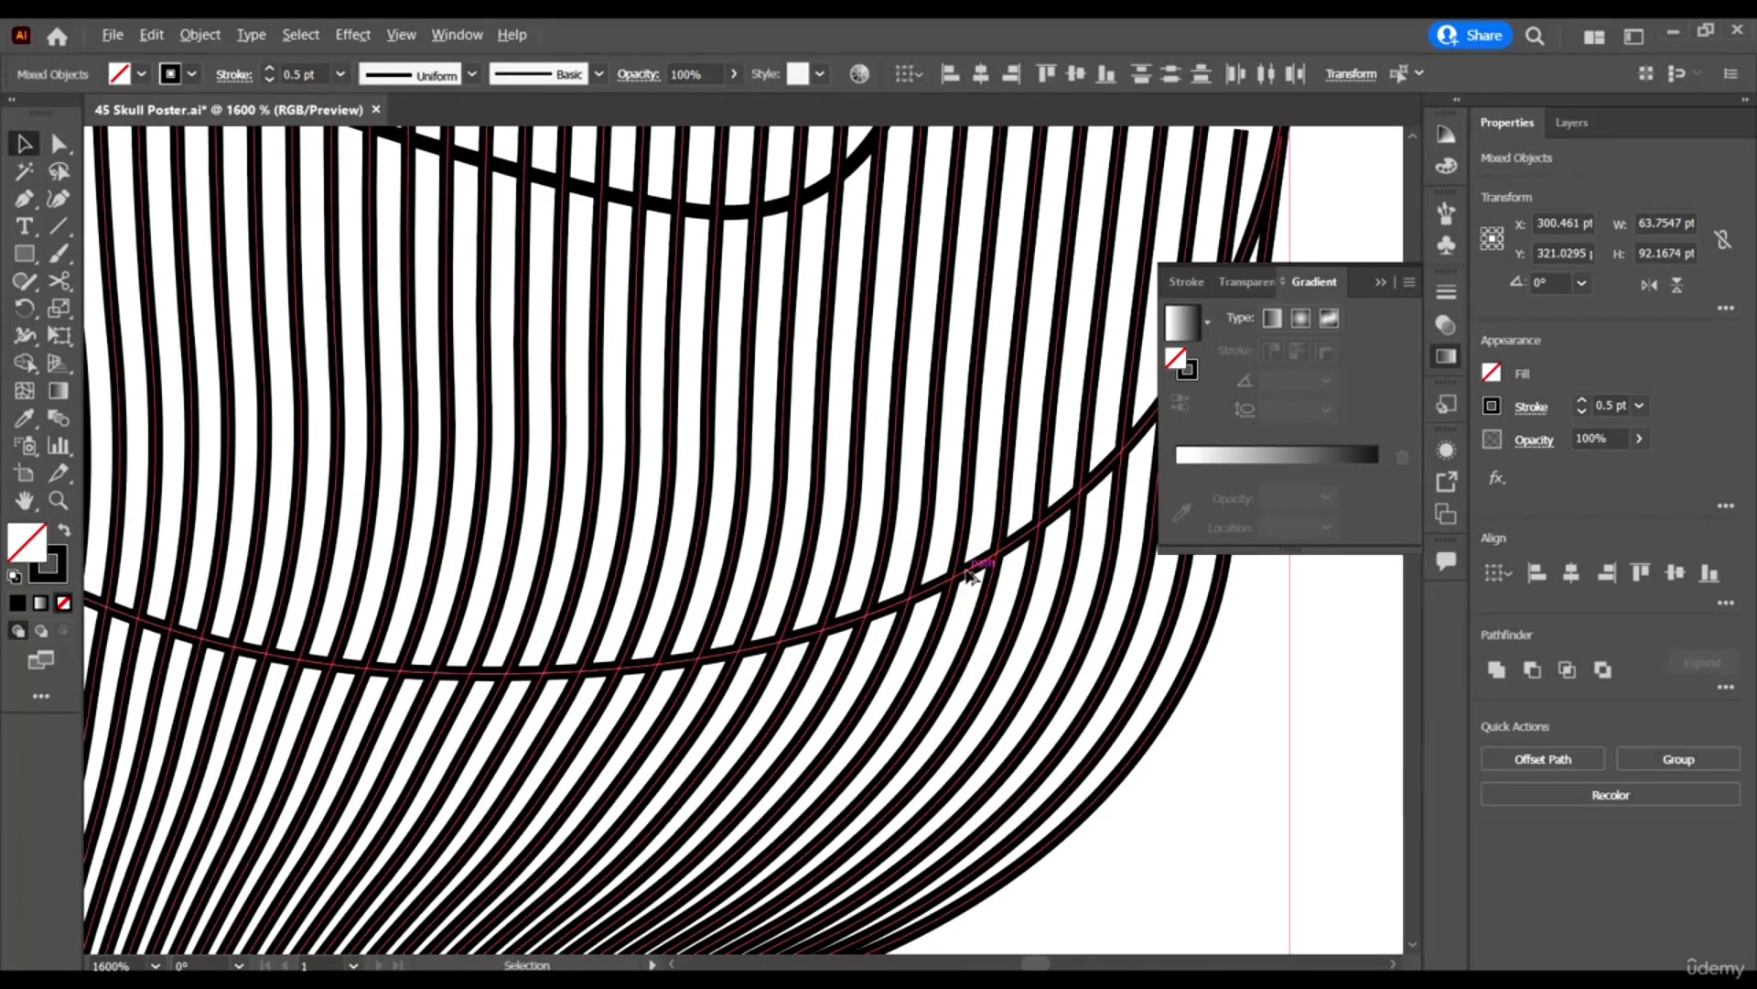
With the right eye socket's lower curve also selected, erase the cheek line pieces above that curve using Shape Builder, and deselect.
{"action": "scroll", "coordinate": [974, 577], "scroll_direction": "down", "scroll_amount": 3}
{"action": "scroll", "coordinate": [1027, 572], "scroll_direction": "up", "scroll_amount": 2}
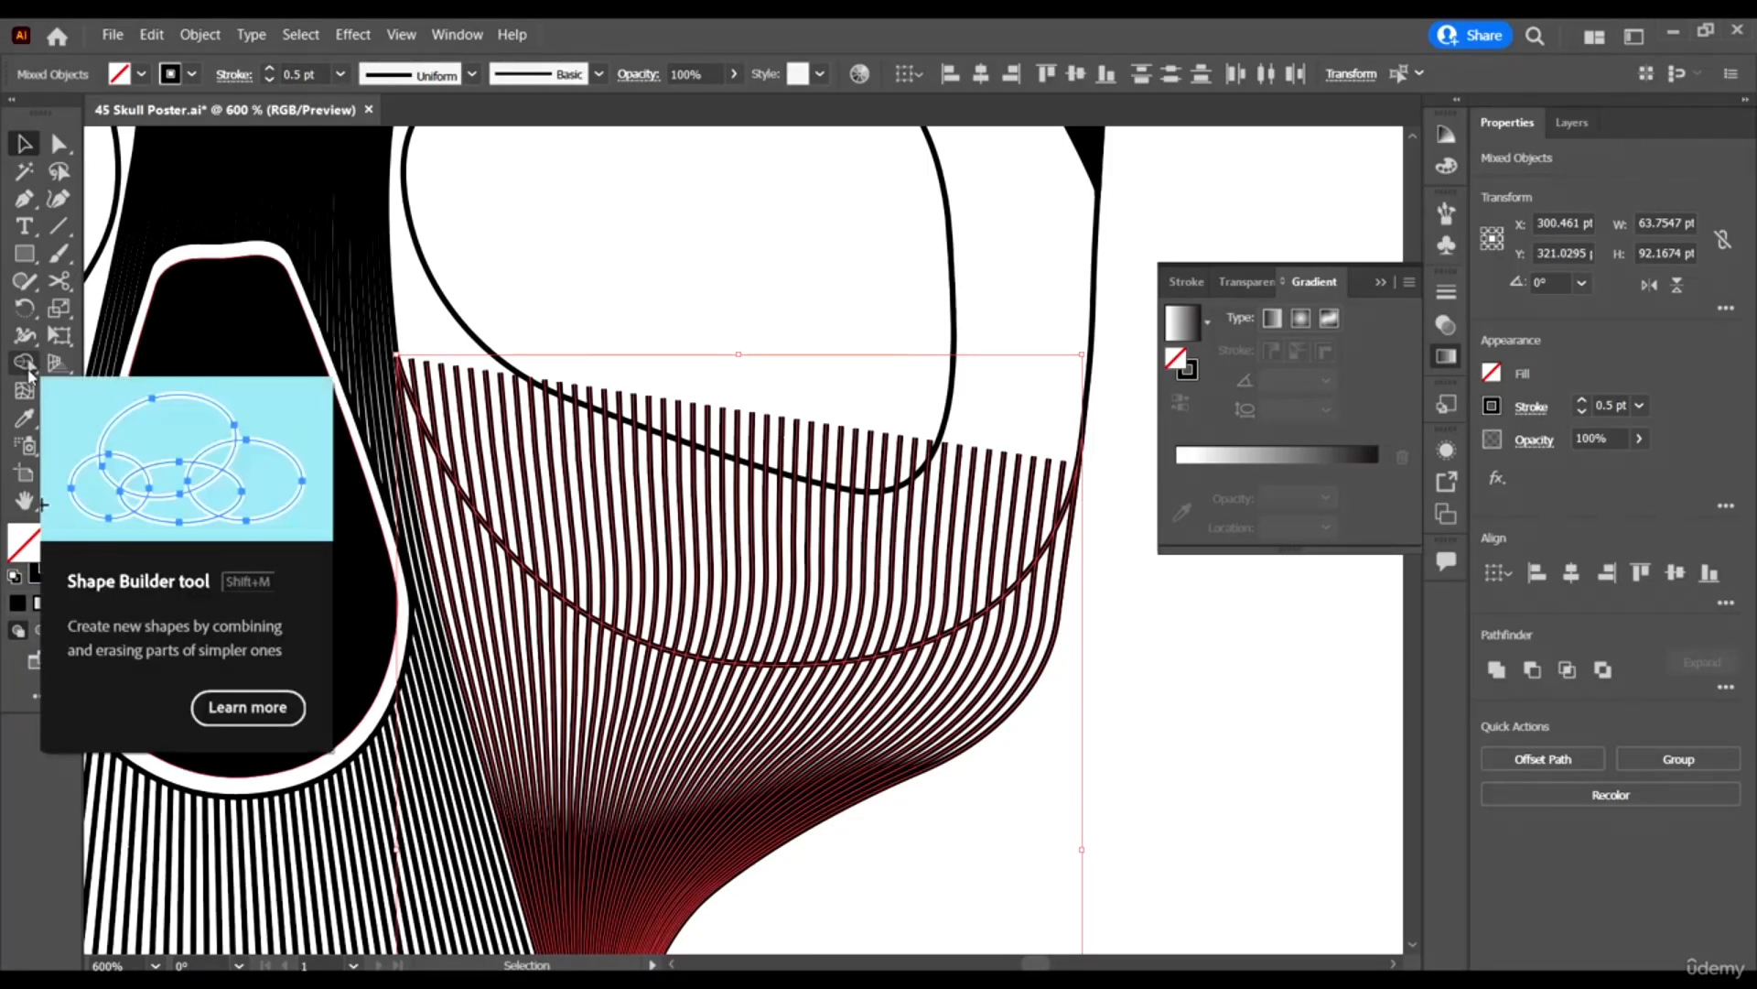
{"action": "left_click", "coordinate": [26, 364]}
{"action": "scroll", "coordinate": [1101, 437], "scroll_direction": "up", "scroll_amount": 3}
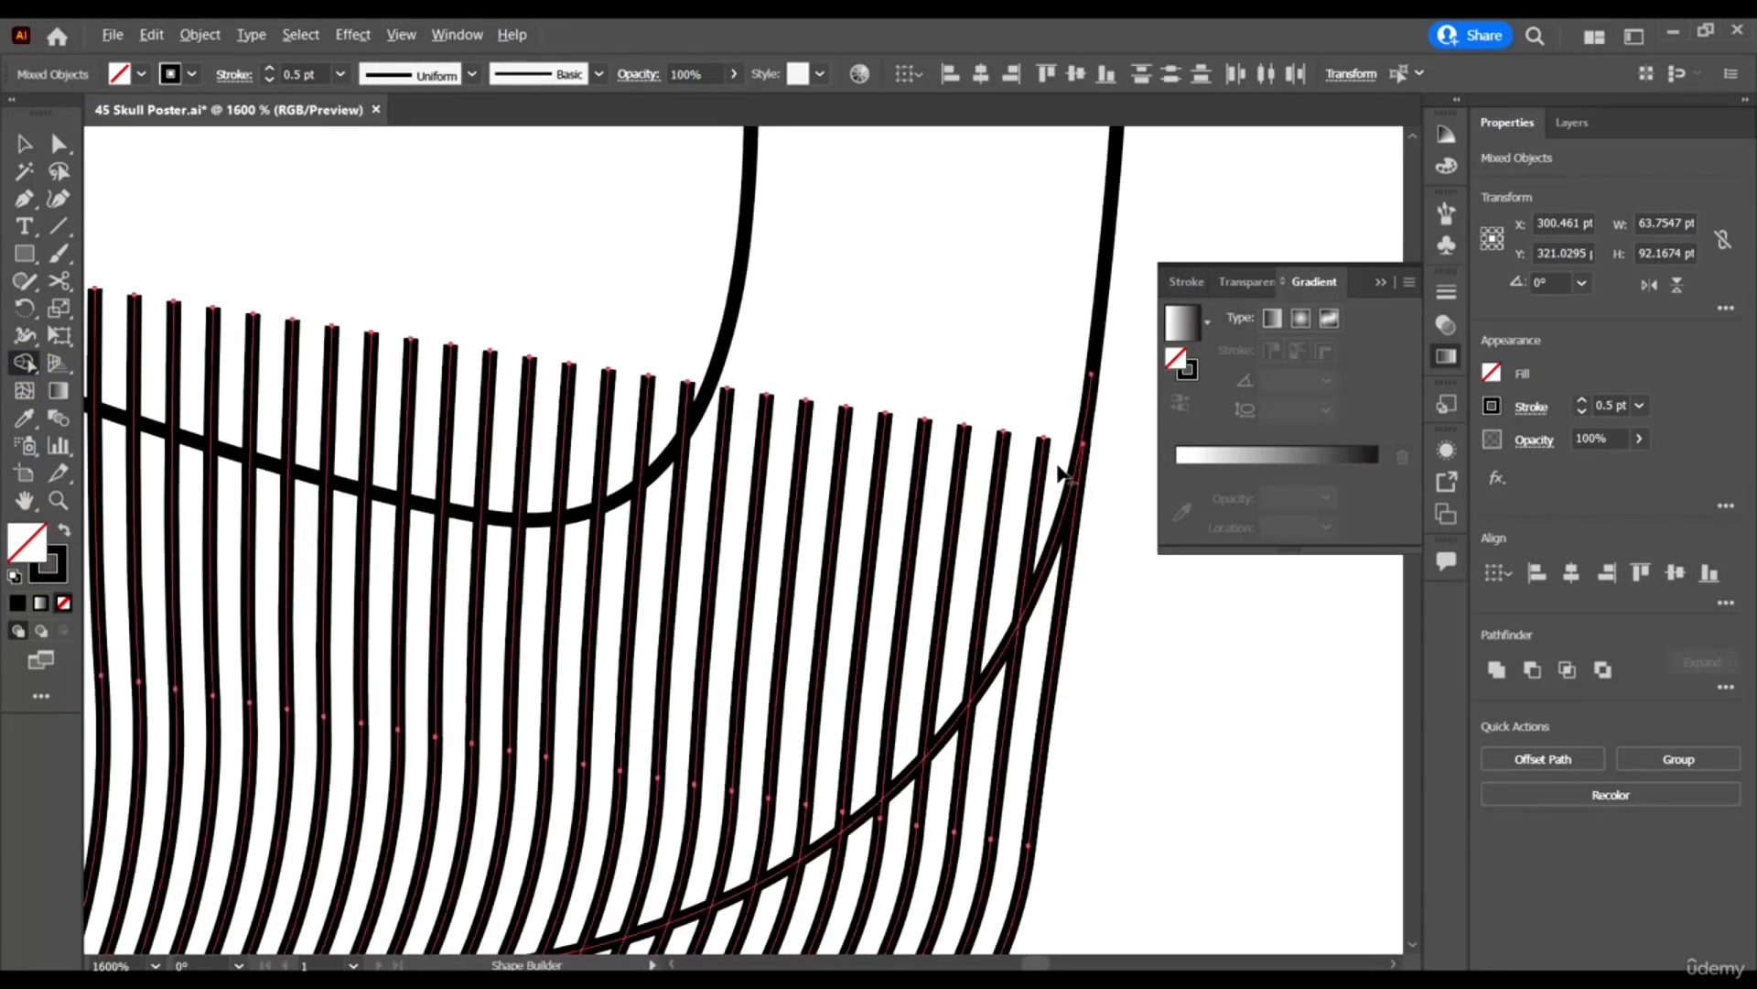
{"action": "scroll", "coordinate": [1059, 471], "scroll_direction": "down", "scroll_amount": 3}
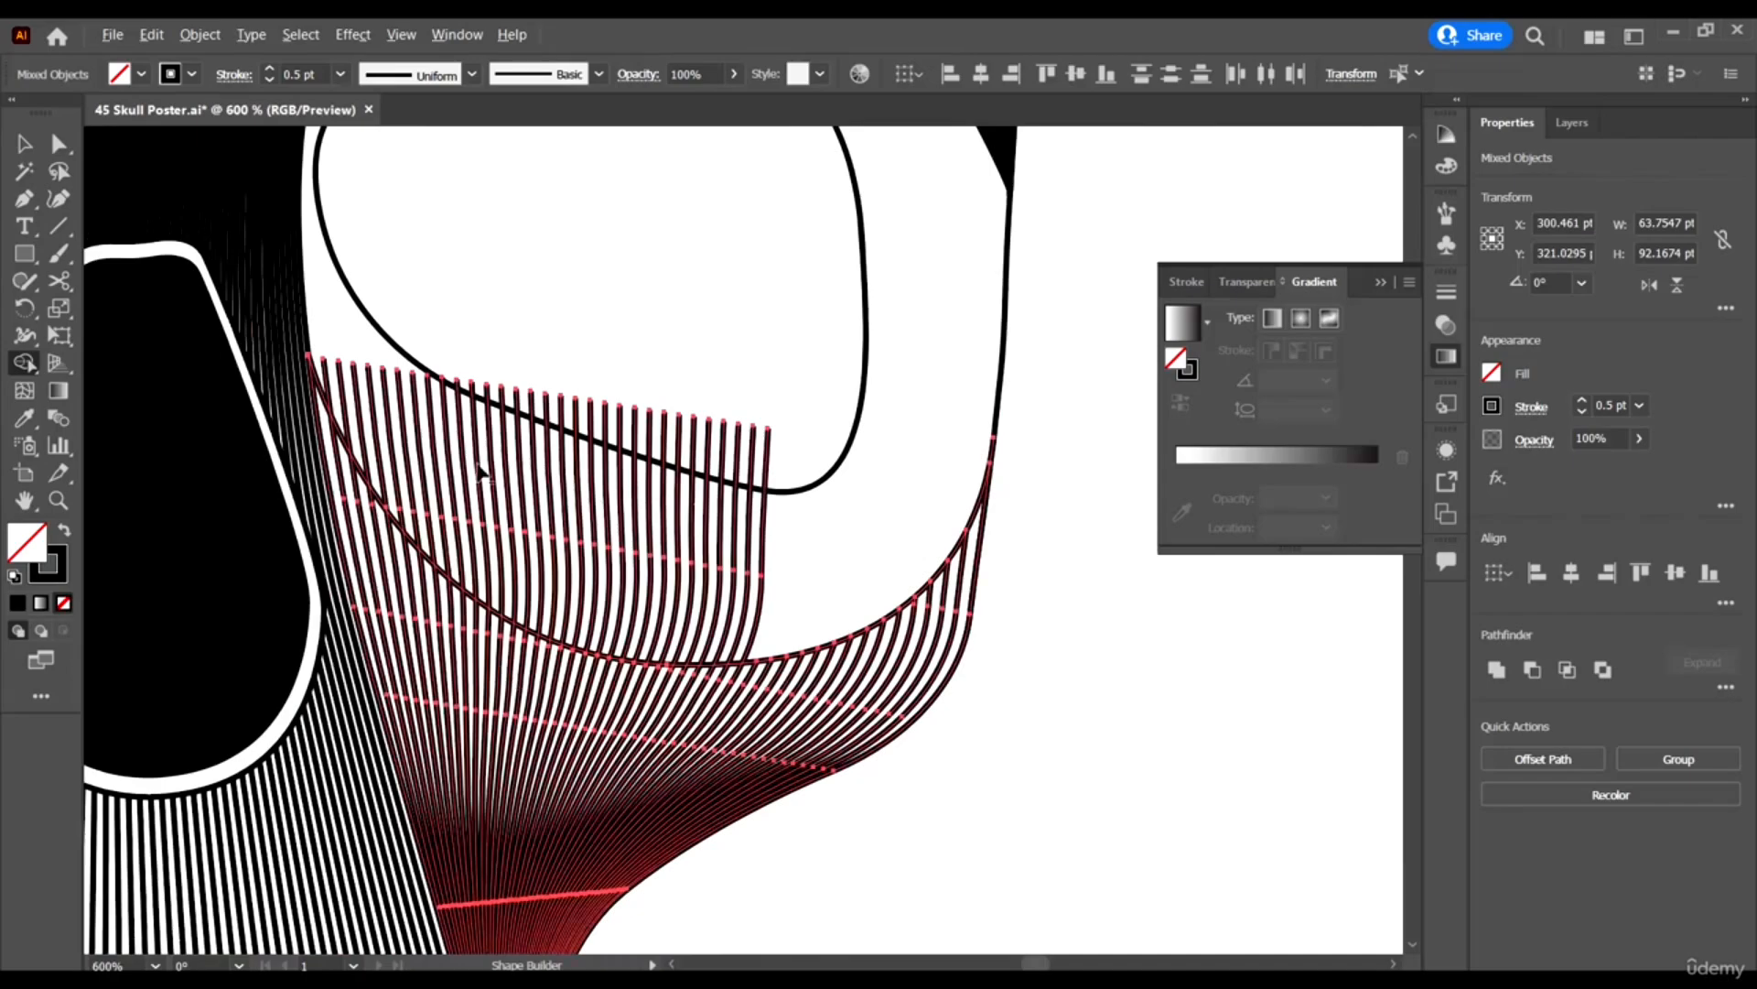
{"action": "scroll", "coordinate": [479, 471], "scroll_direction": "up", "scroll_amount": 1}
{"action": "scroll", "coordinate": [515, 519], "scroll_direction": "up", "scroll_amount": 4}
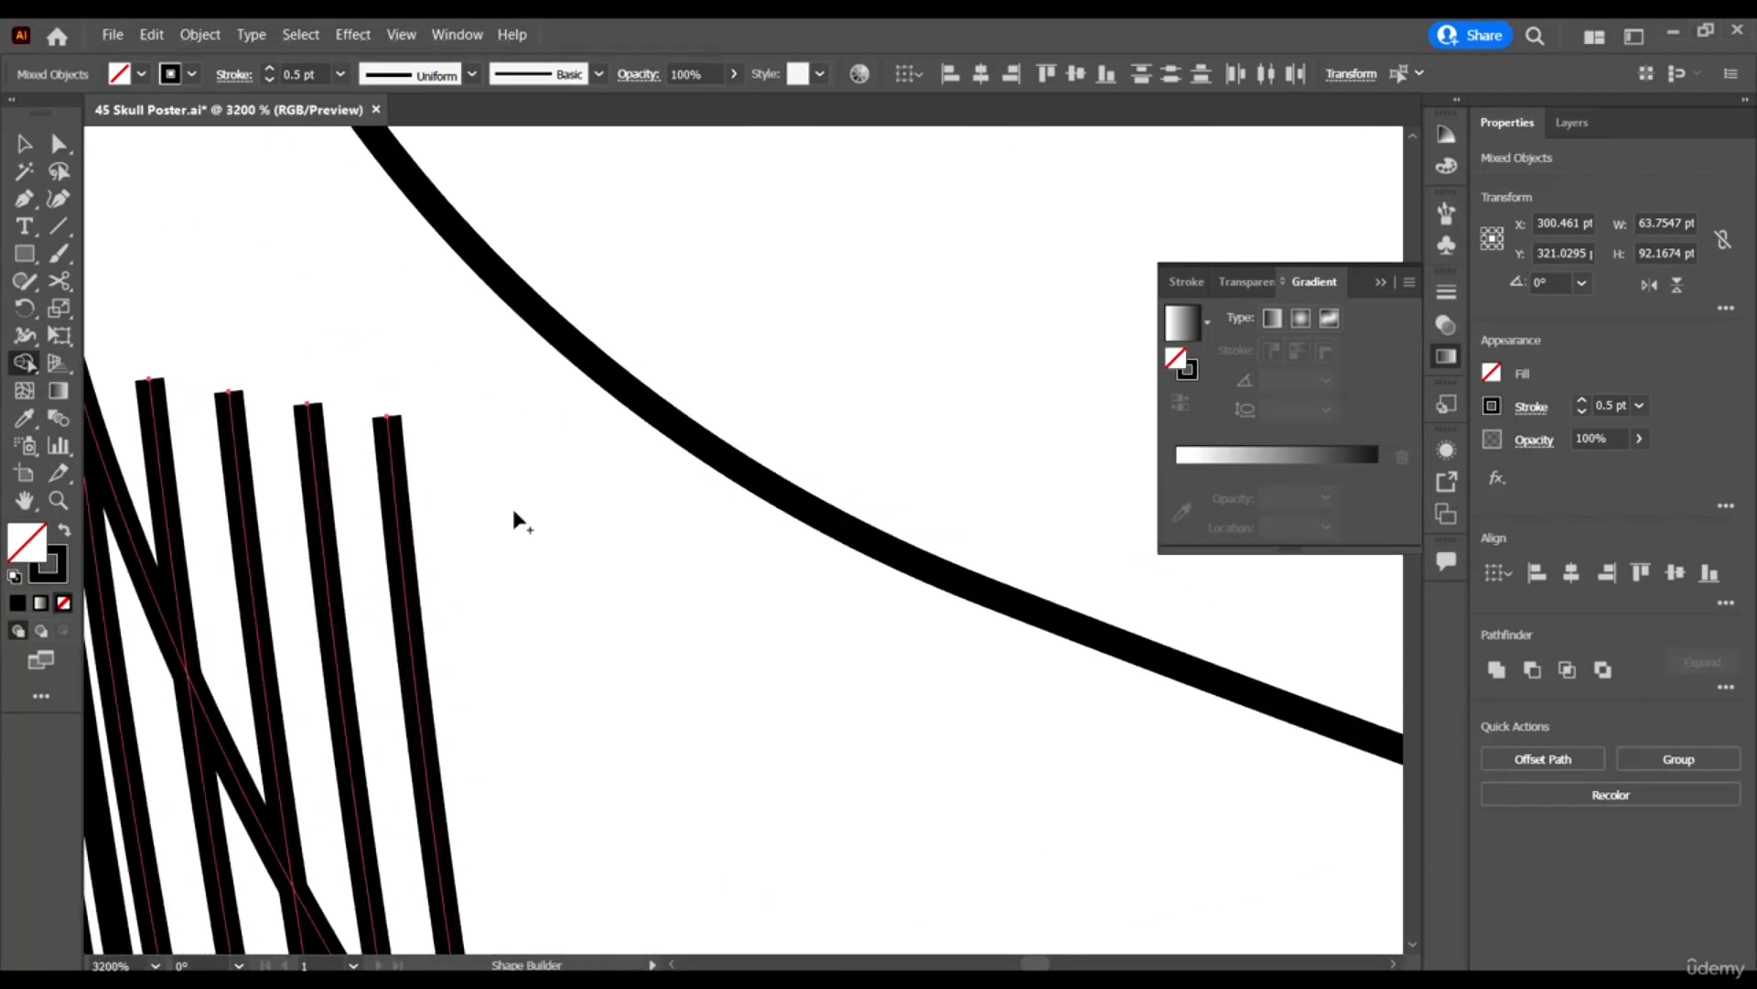
{"action": "scroll", "coordinate": [111, 394], "scroll_direction": "down", "scroll_amount": 2}
{"action": "scroll", "coordinate": [559, 421], "scroll_direction": "down", "scroll_amount": 4}
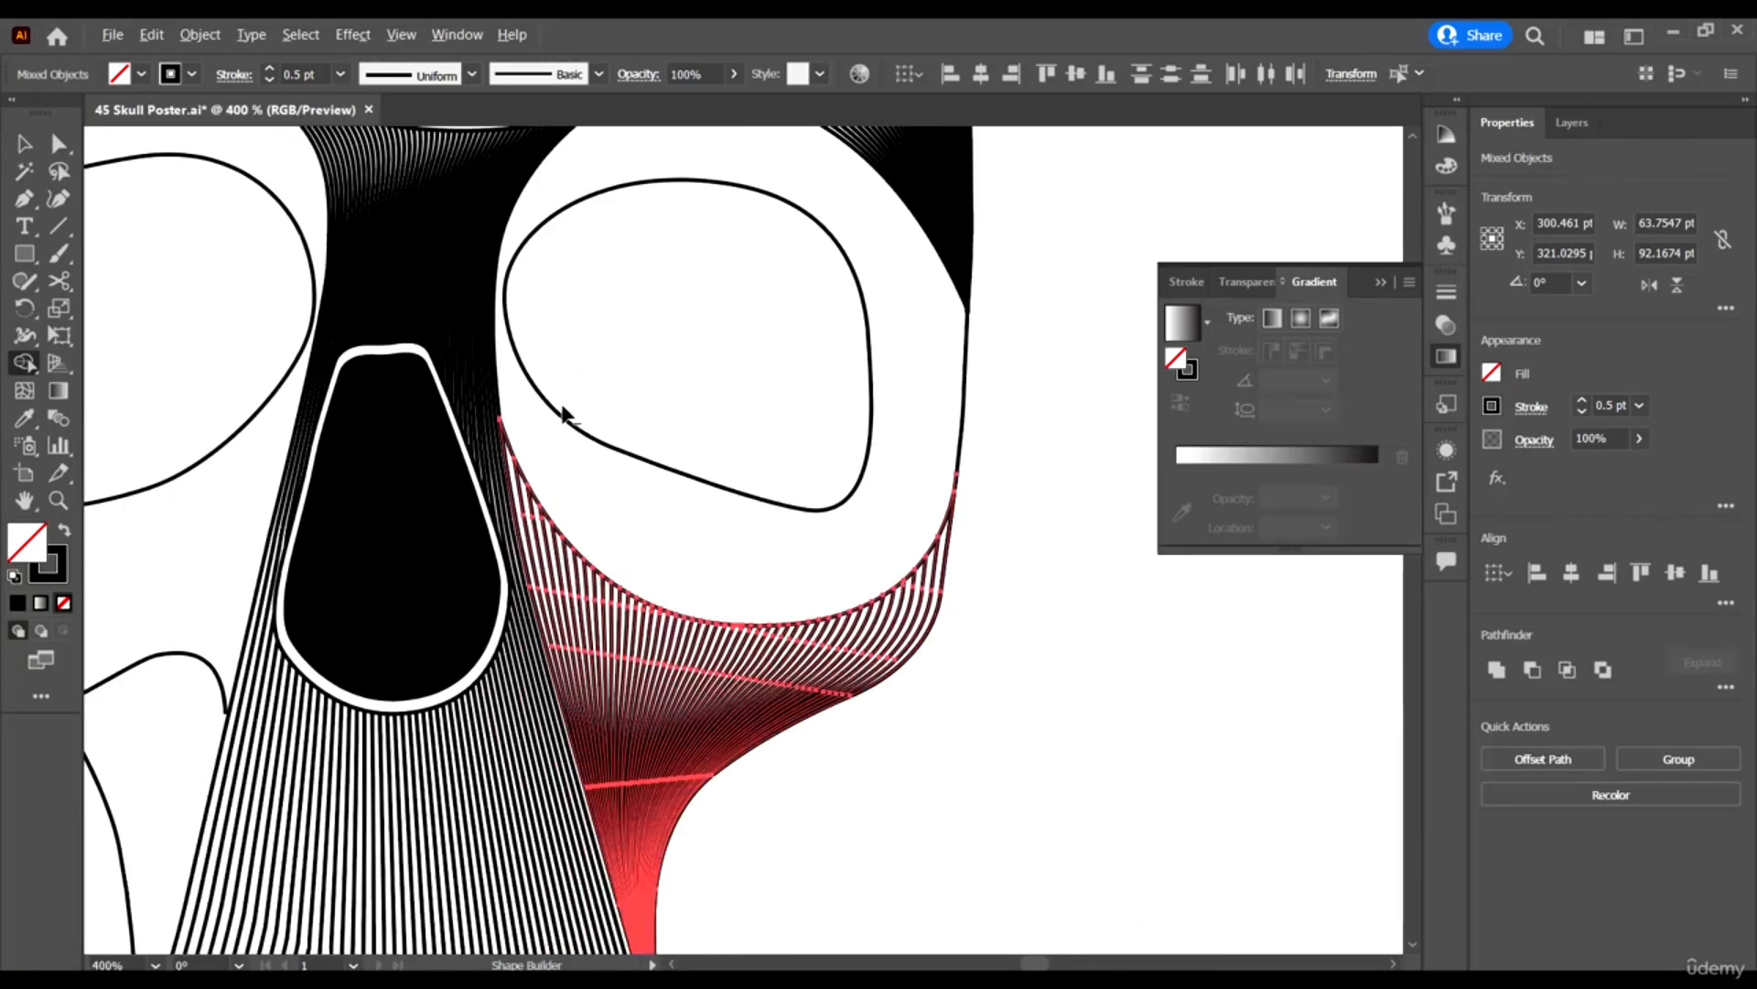
{"action": "left_click", "coordinate": [24, 144]}
{"action": "left_click", "coordinate": [1123, 650]}
Move the left cheek curve's loose end anchor onto the outermost left nose line so the two meet.
{"action": "scroll", "coordinate": [1098, 568], "scroll_direction": "down", "scroll_amount": 4}
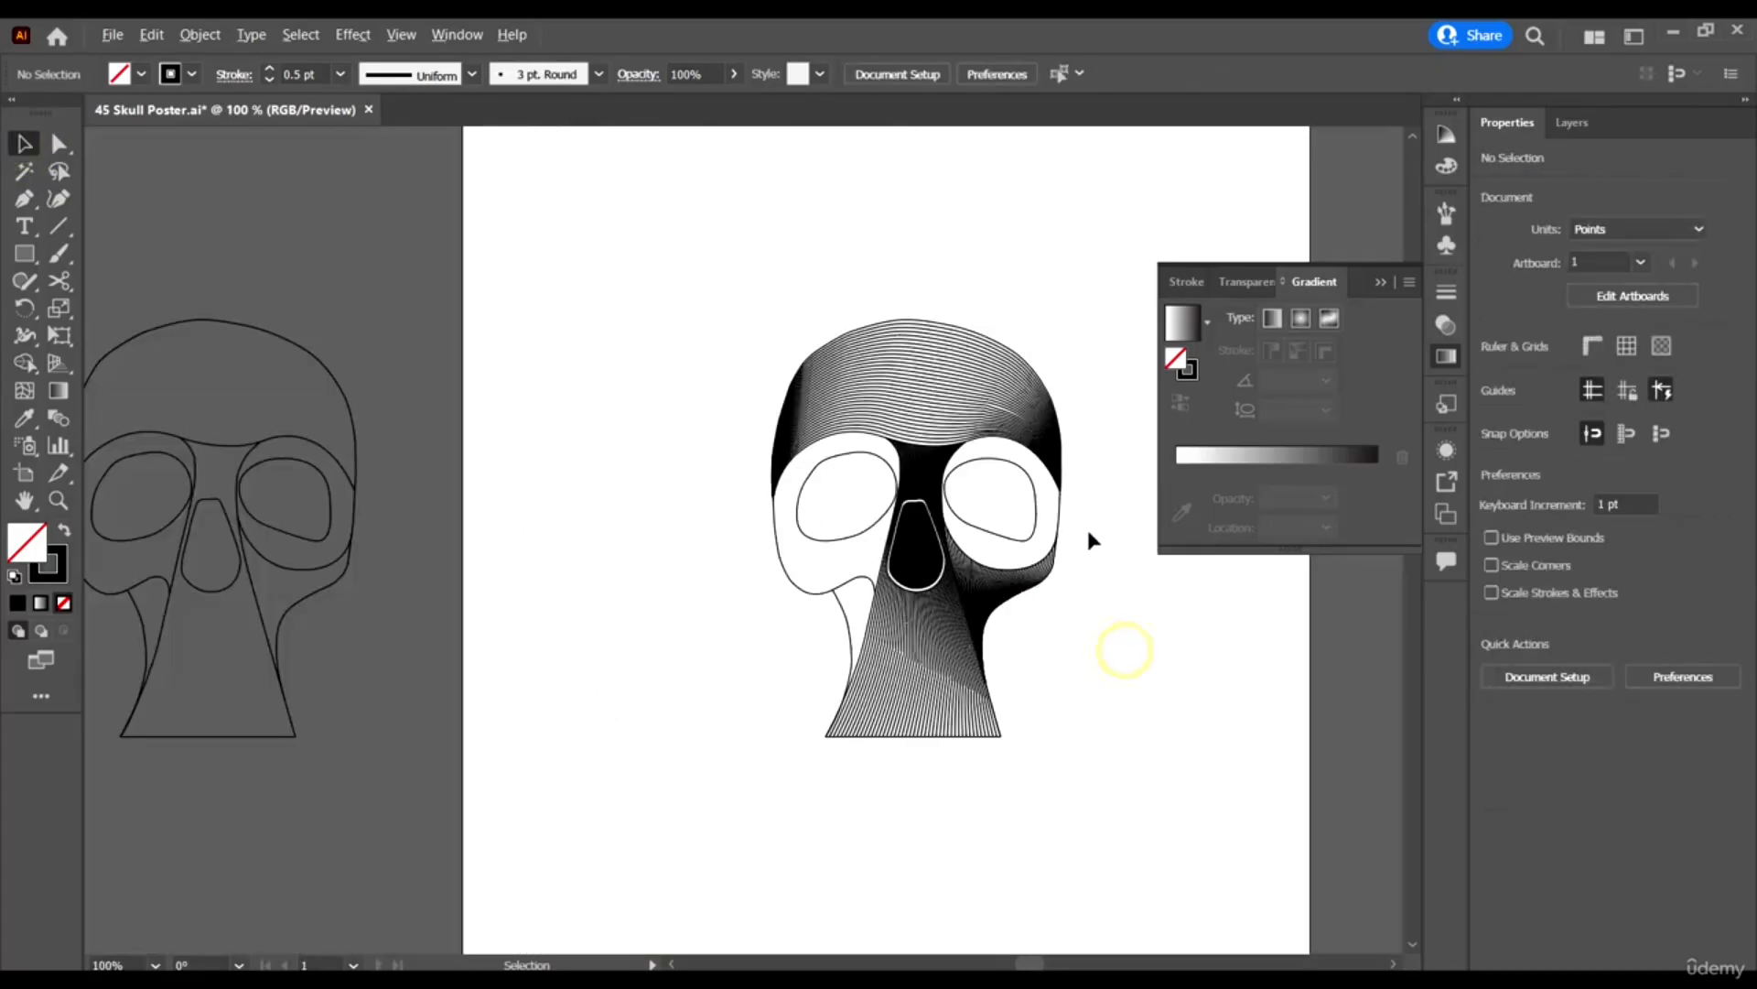
{"action": "scroll", "coordinate": [1085, 562], "scroll_direction": "up", "scroll_amount": 2}
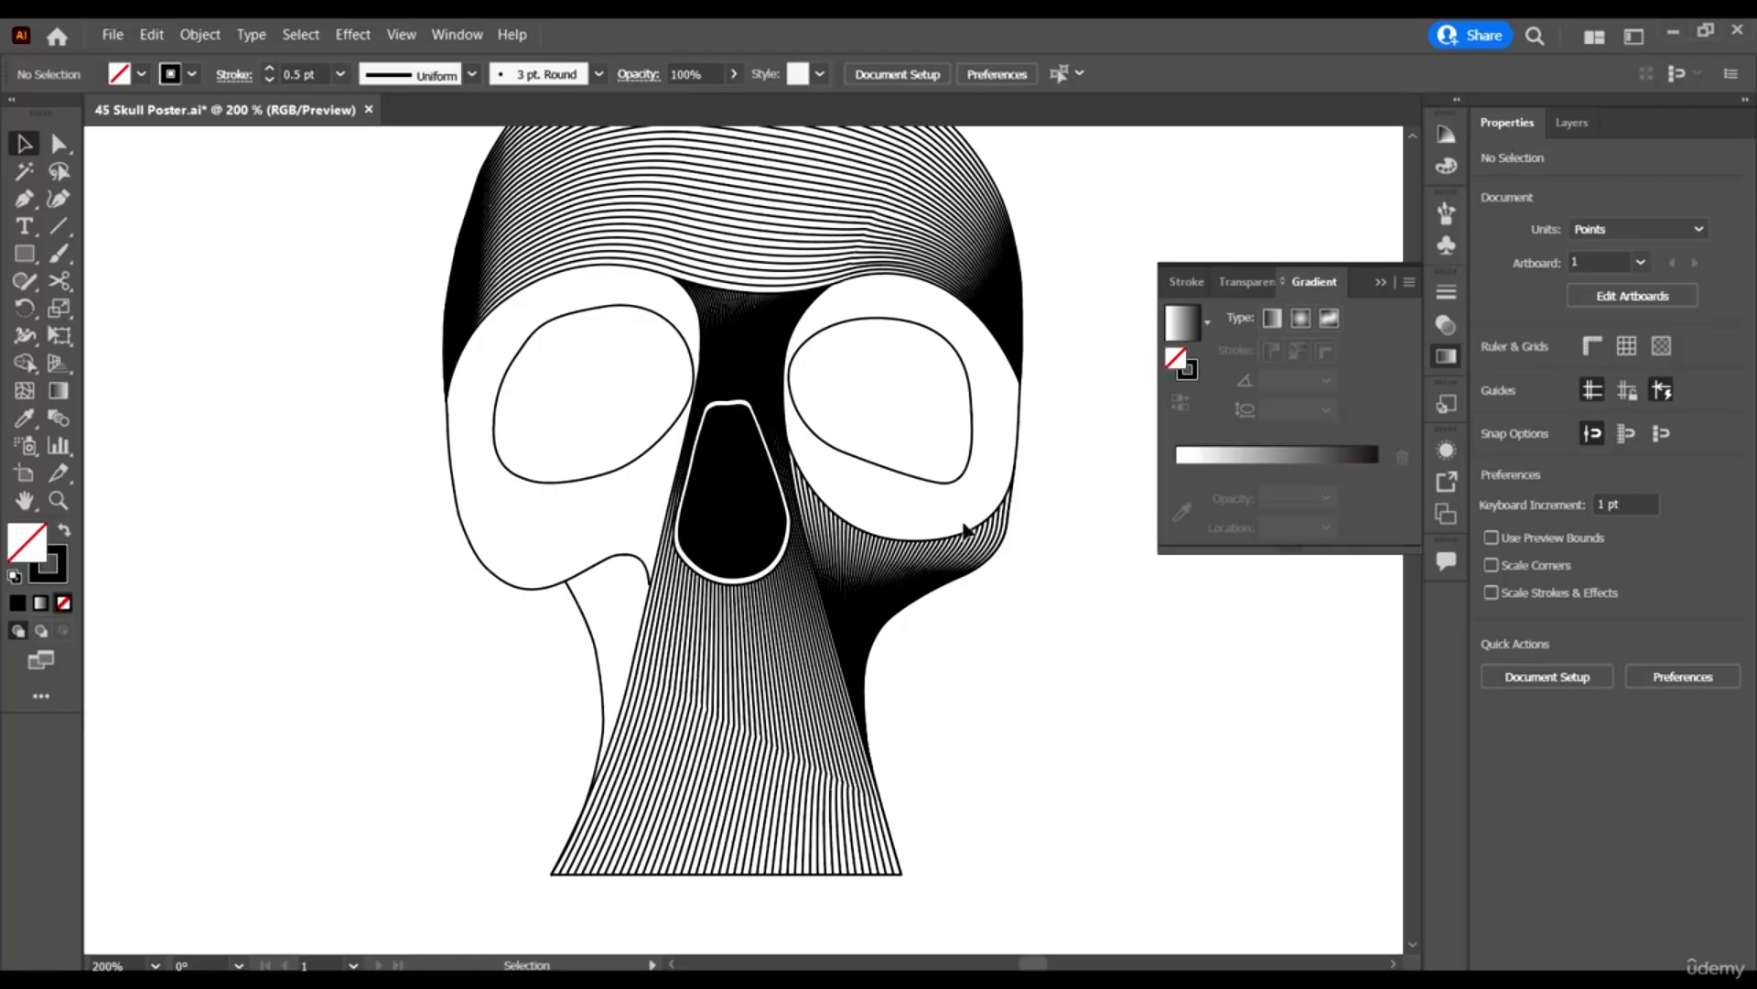
{"action": "scroll", "coordinate": [837, 485], "scroll_direction": "up", "scroll_amount": 1}
{"action": "scroll", "coordinate": [836, 805], "scroll_direction": "down", "scroll_amount": 3}
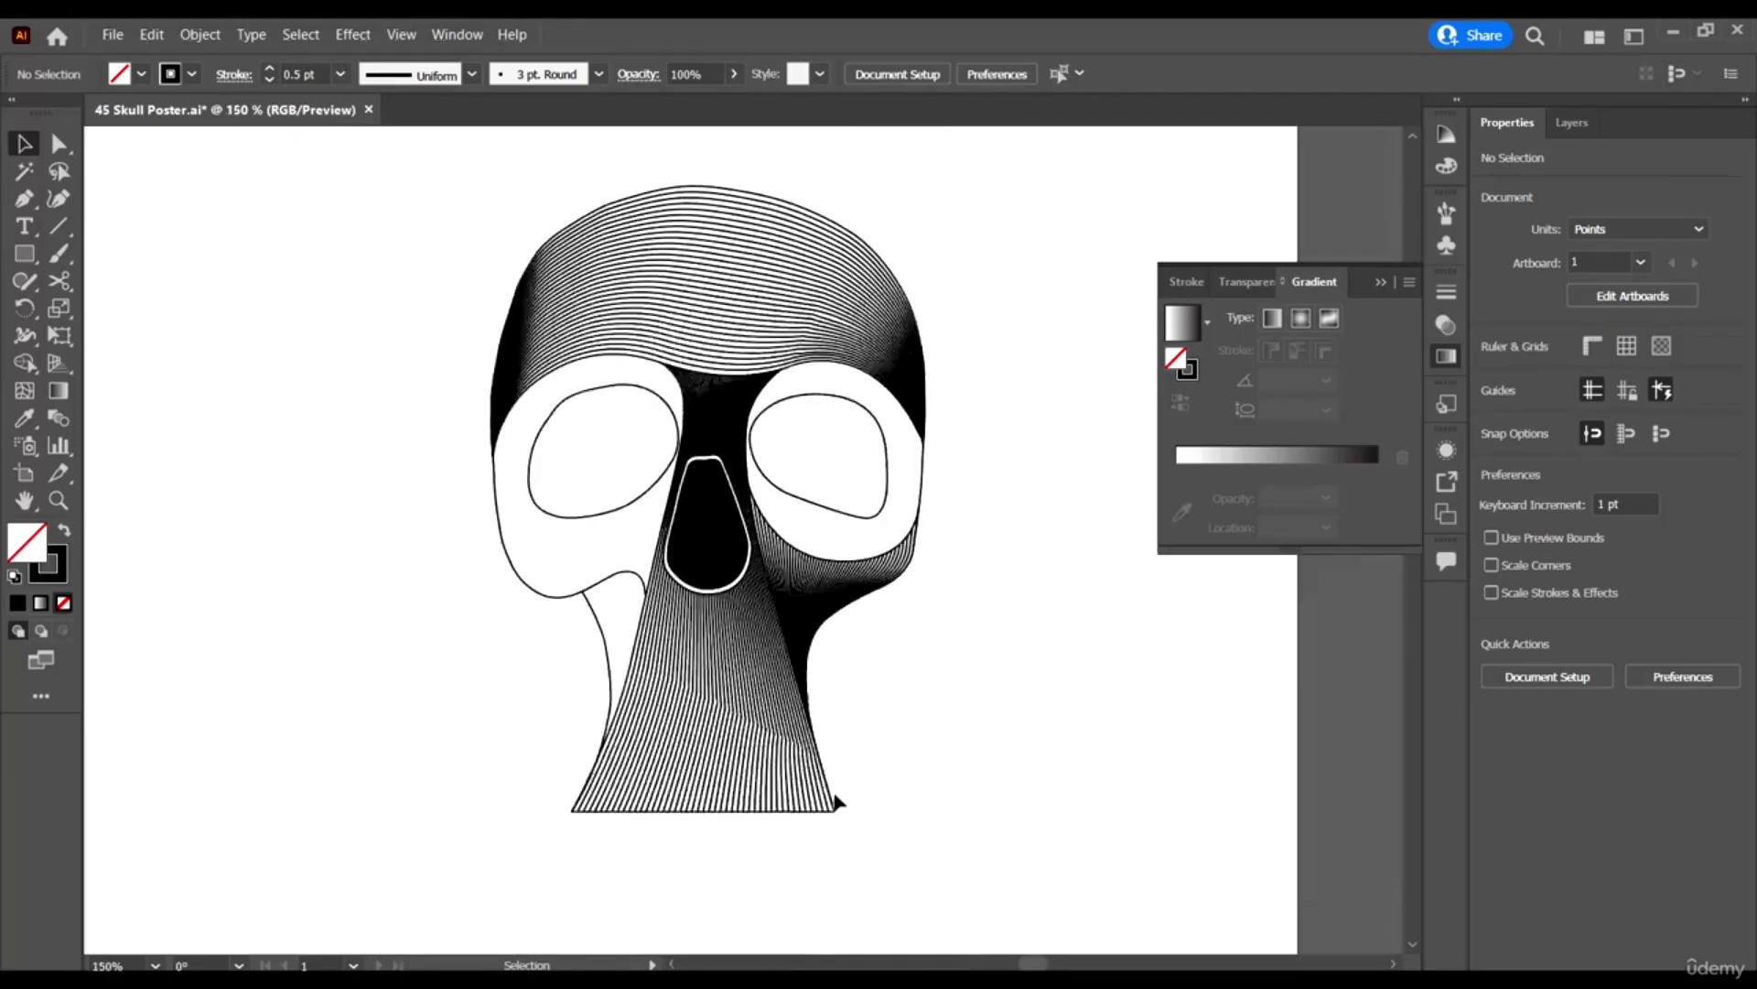
{"action": "scroll", "coordinate": [643, 548], "scroll_direction": "up", "scroll_amount": 3}
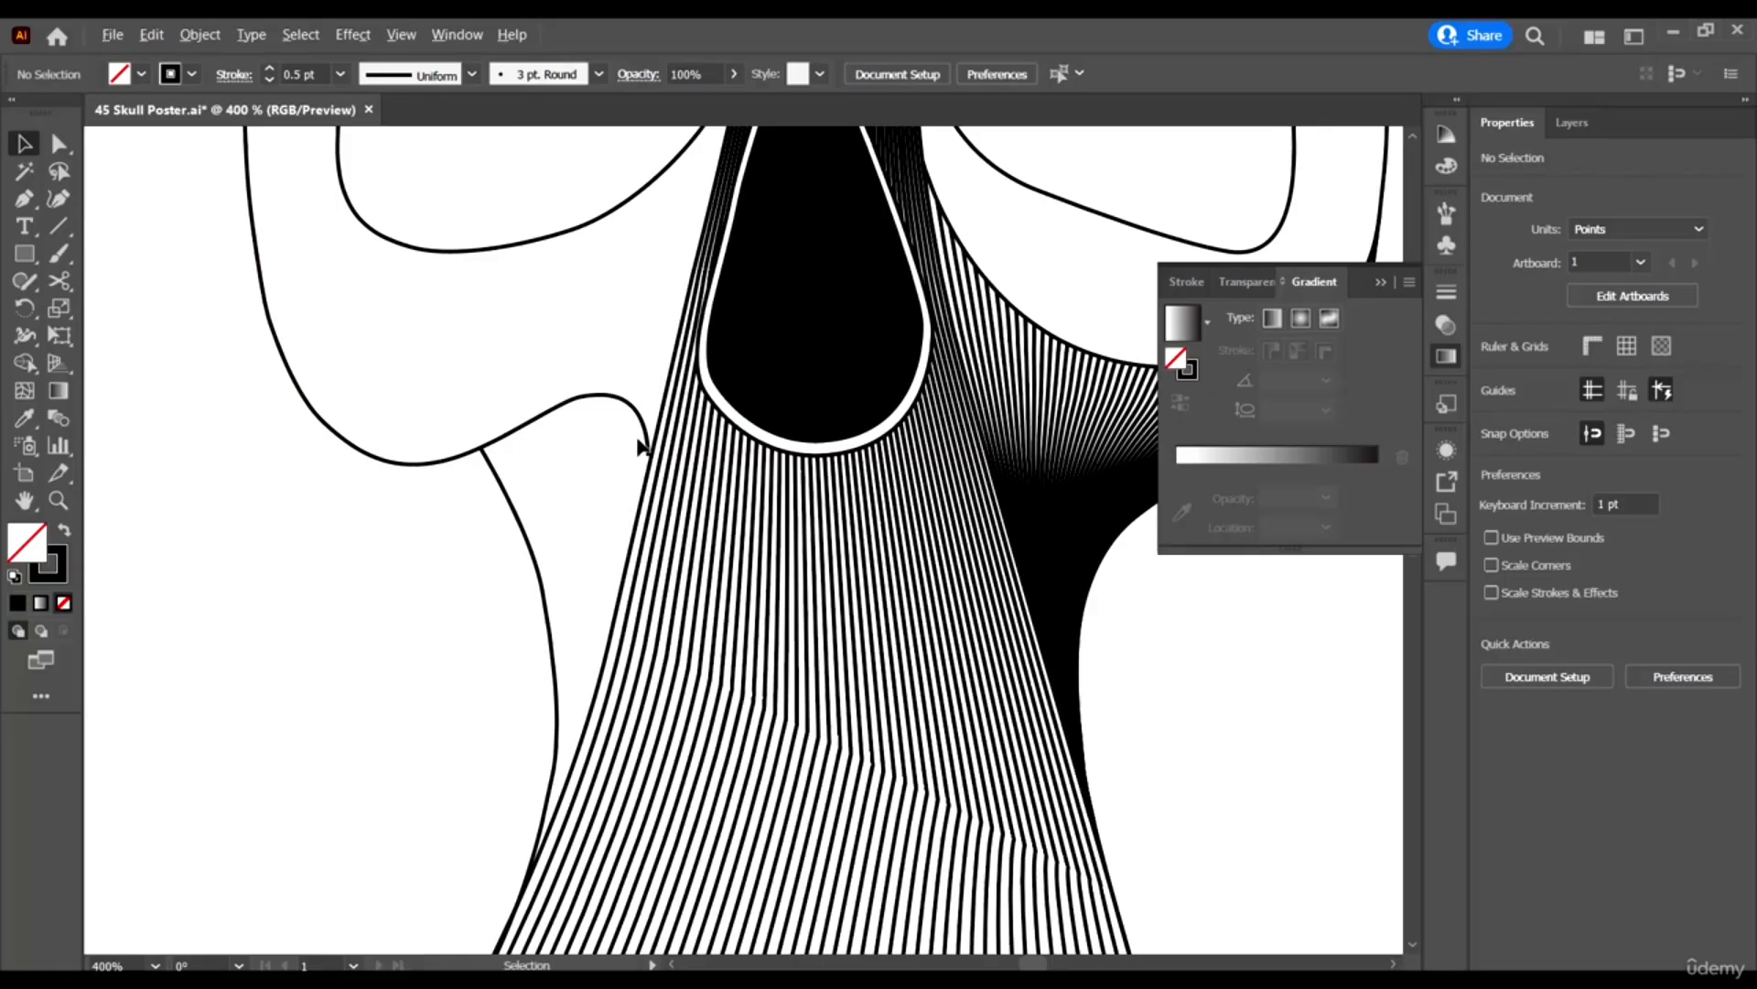
{"action": "scroll", "coordinate": [643, 443], "scroll_direction": "up", "scroll_amount": 3}
{"action": "key", "text": "a"}
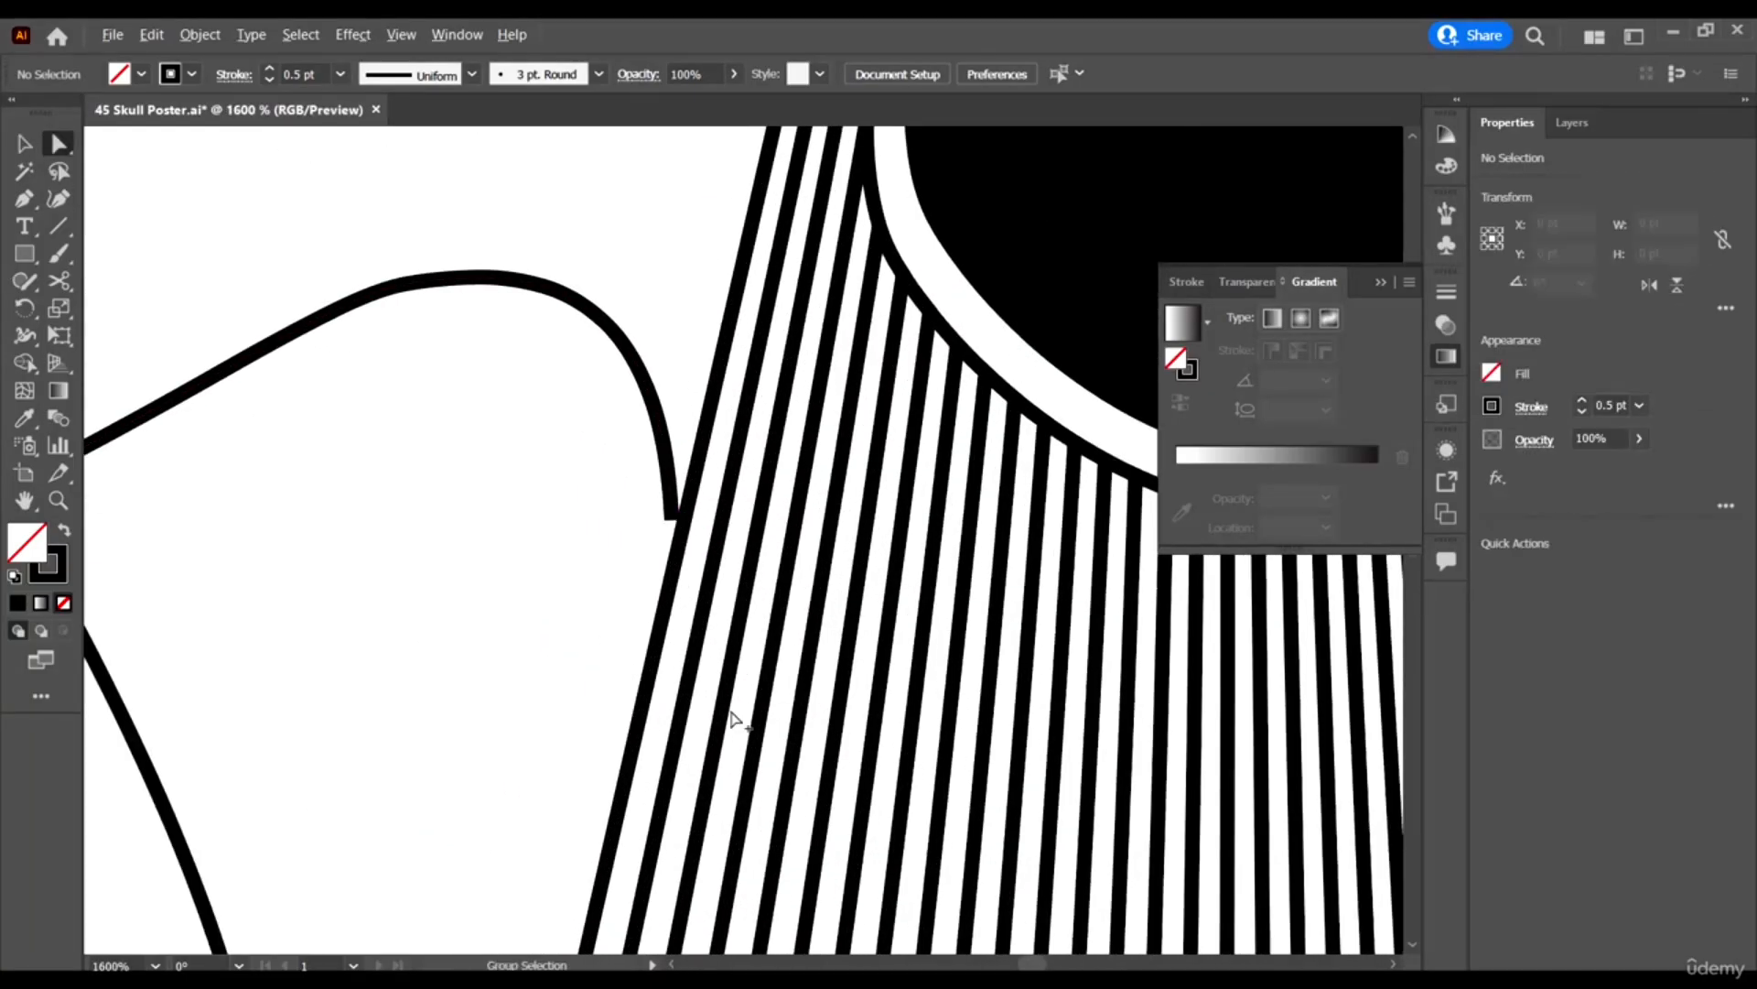
{"action": "scroll", "coordinate": [733, 718], "scroll_direction": "up", "scroll_amount": 1}
{"action": "left_click_drag", "start_coordinate": [630, 431], "coordinate": [653, 437]}
{"action": "left_click", "coordinate": [420, 573]}
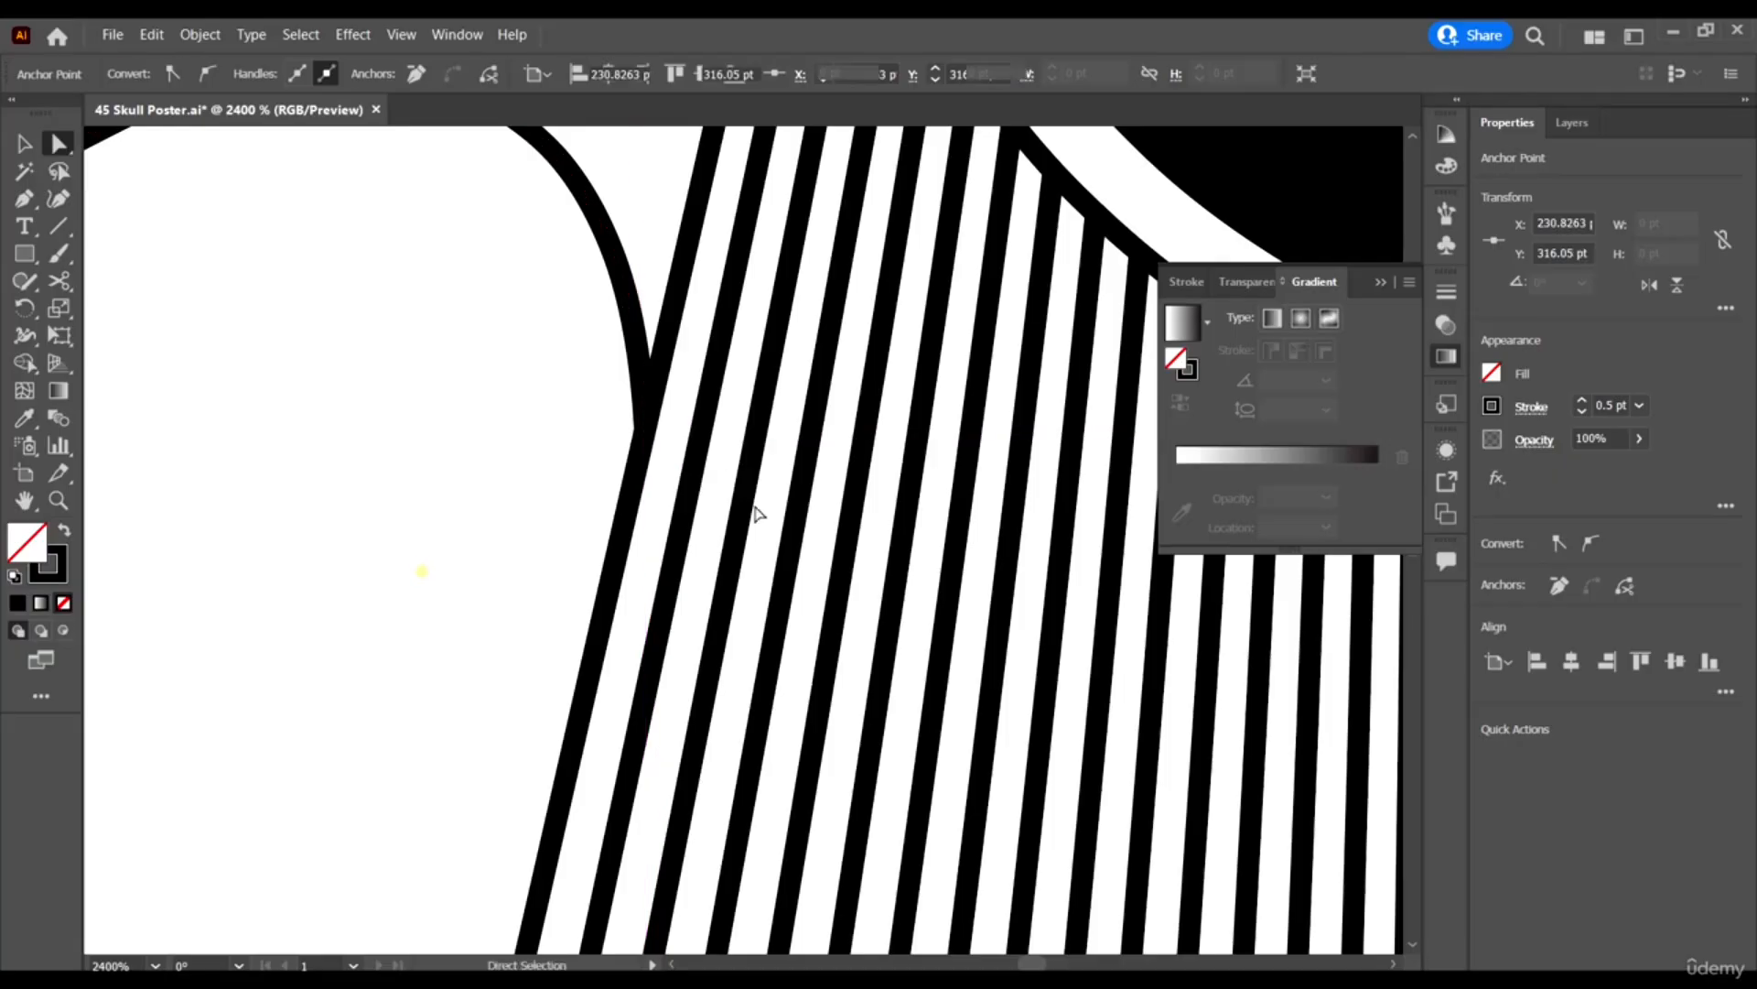
Paste a copy of the outermost left nose line in front and select it together with the left jaw outline.
{"action": "scroll", "coordinate": [669, 430], "scroll_direction": "down", "scroll_amount": 2}
{"action": "scroll", "coordinate": [615, 419], "scroll_direction": "down", "scroll_amount": 4}
{"action": "left_click", "coordinate": [23, 143]}
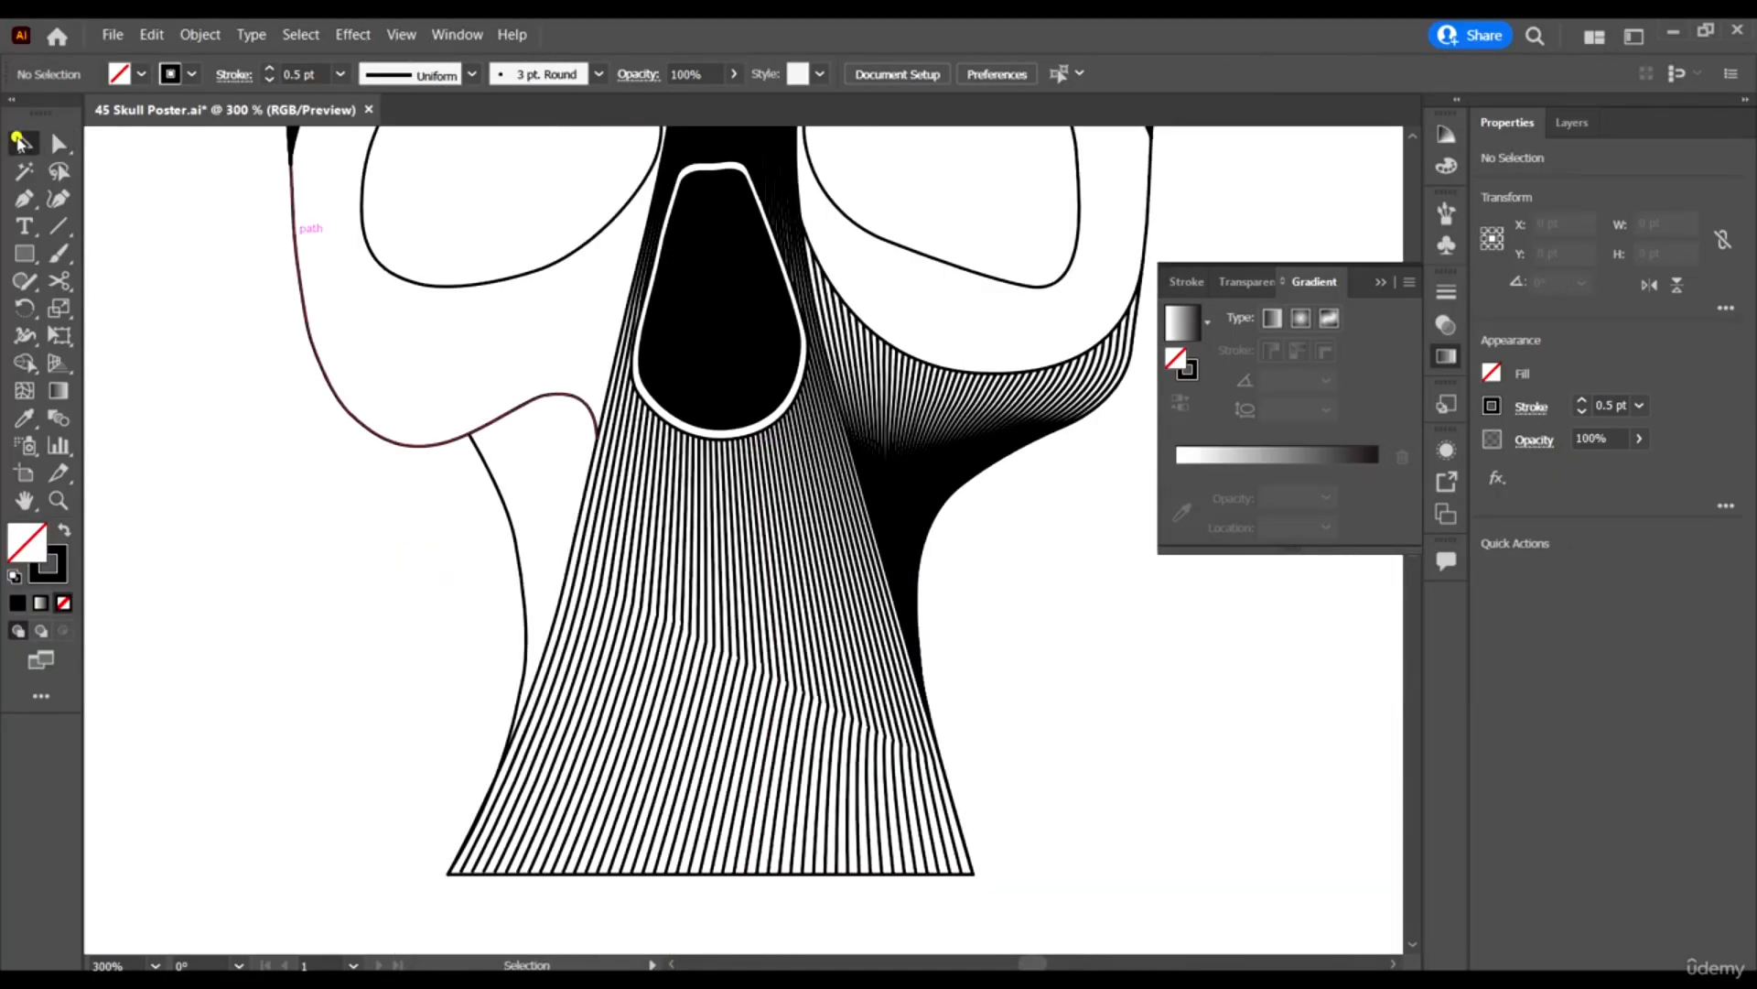
{"action": "scroll", "coordinate": [441, 508], "scroll_direction": "up", "scroll_amount": 1}
{"action": "left_click", "coordinate": [485, 478]}
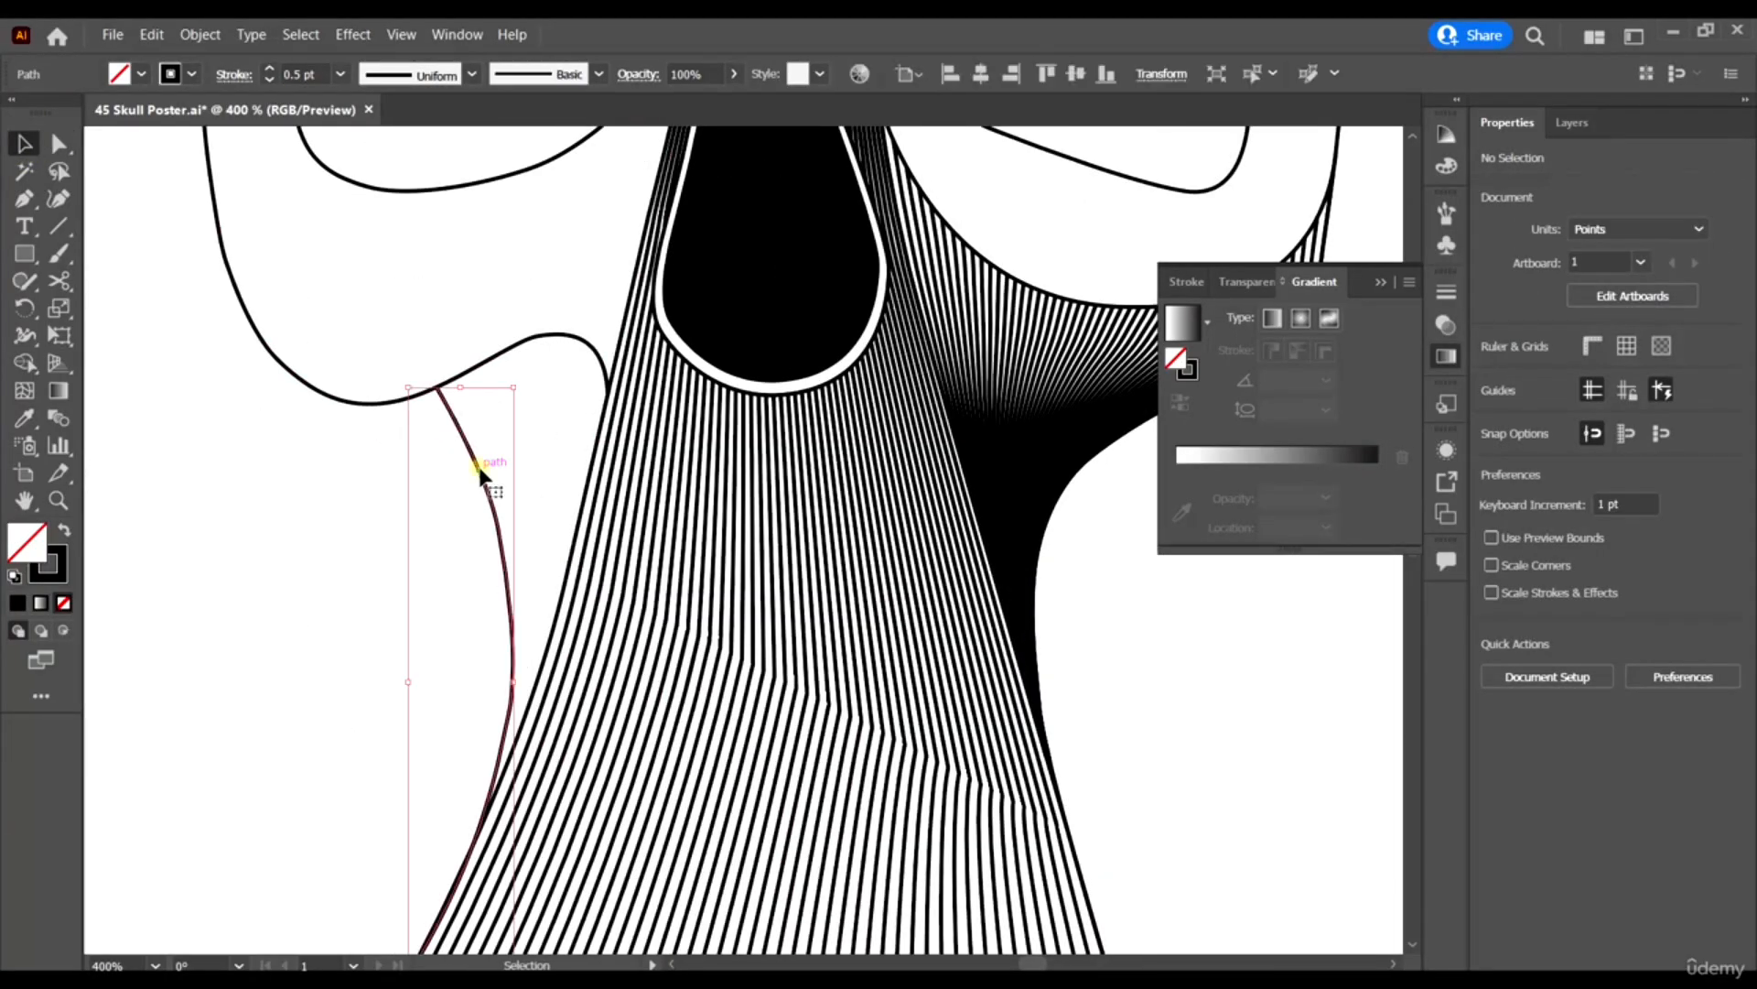
{"action": "left_click", "coordinate": [591, 455], "text": "shift"}
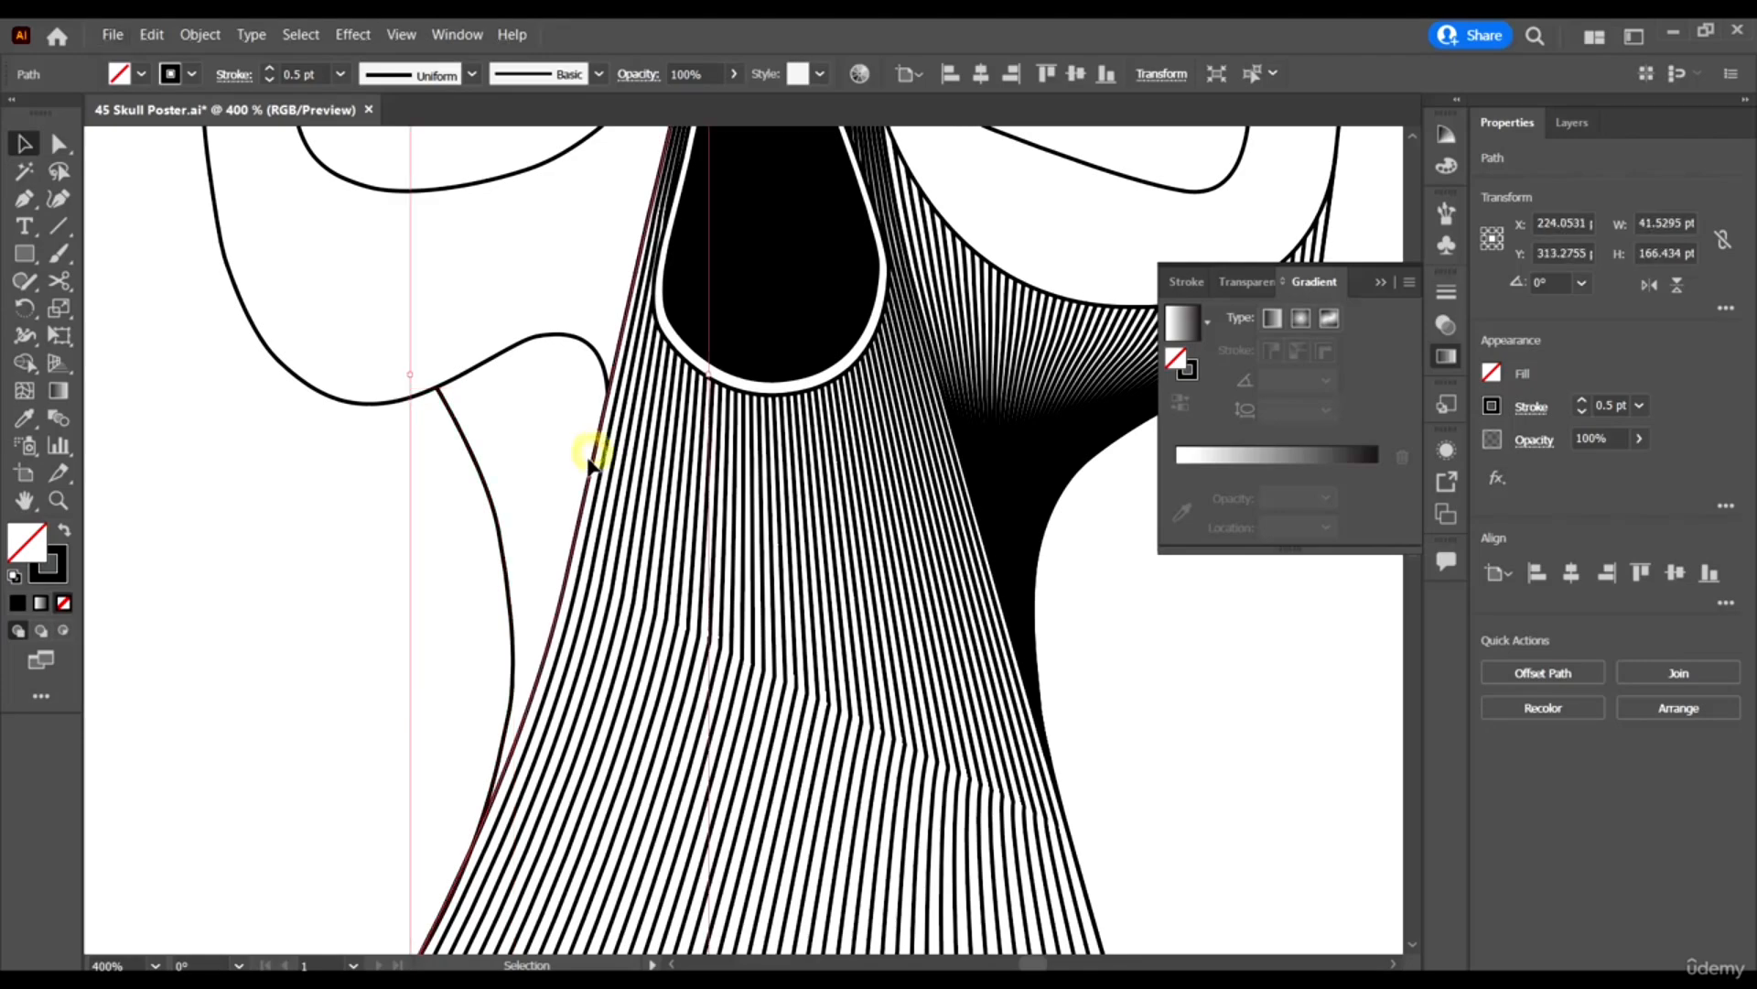
{"action": "left_click", "coordinate": [494, 512], "text": "shift"}
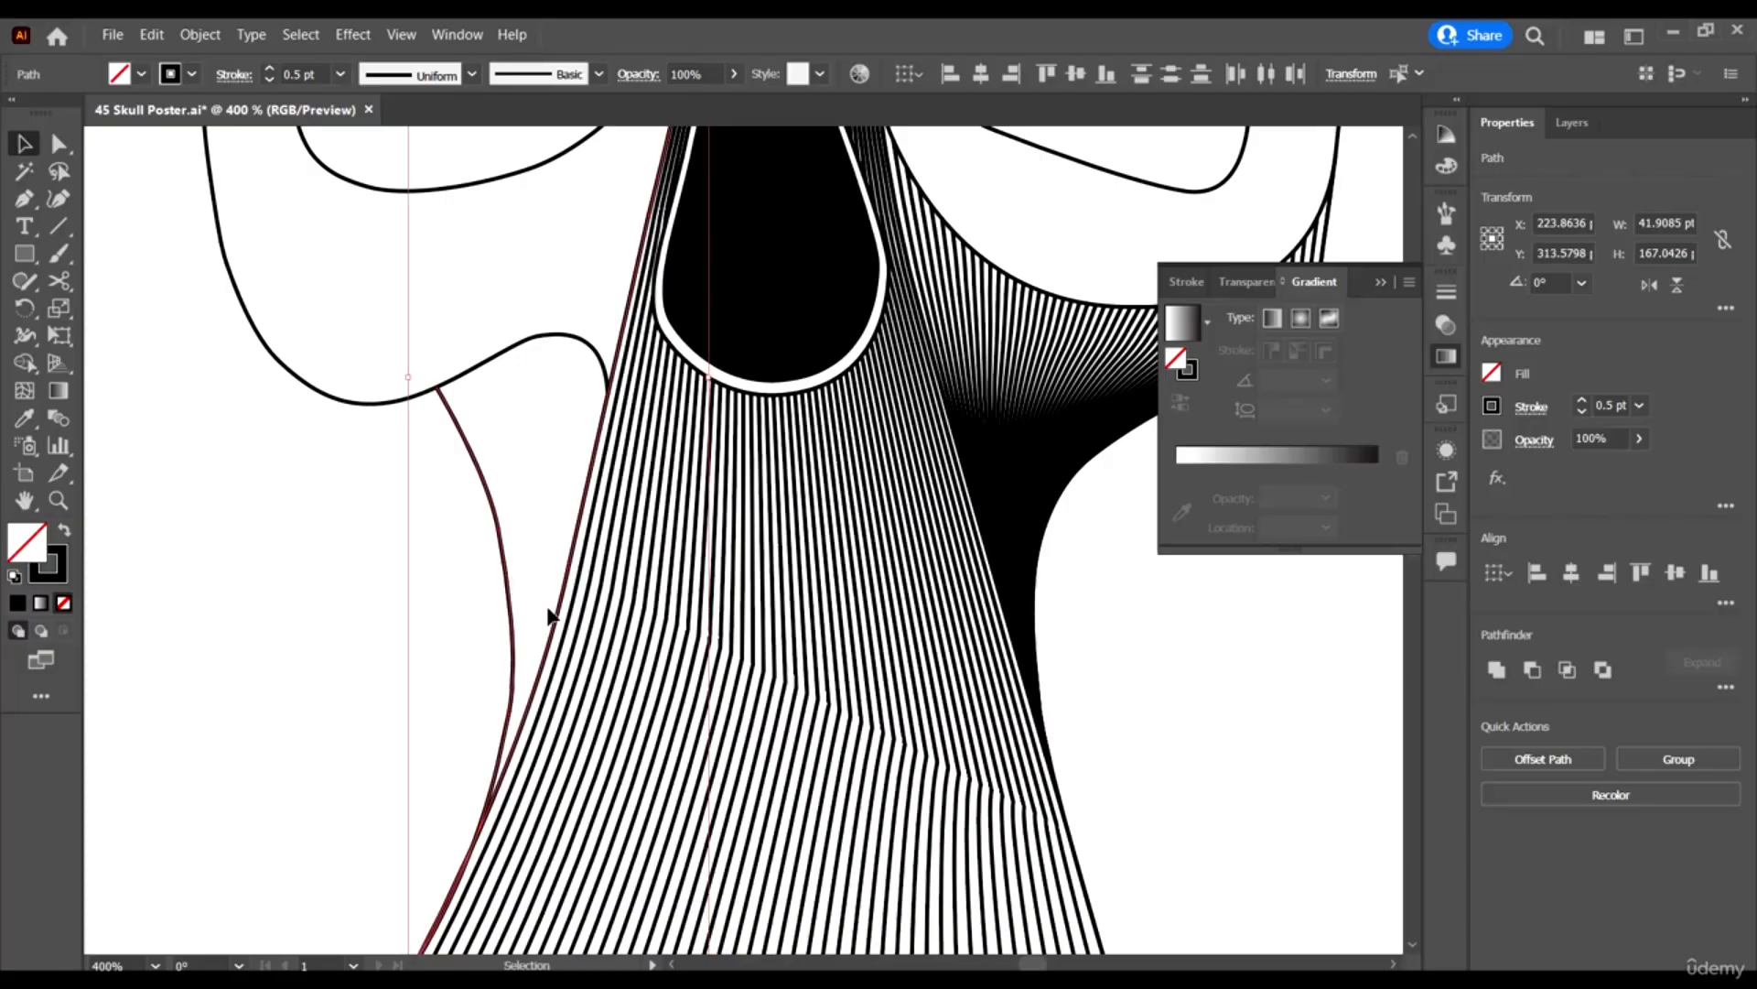
Group the copied nose line with the left jaw outline and isolate the group for editing.
{"action": "scroll", "coordinate": [545, 632], "scroll_direction": "down", "scroll_amount": 2}
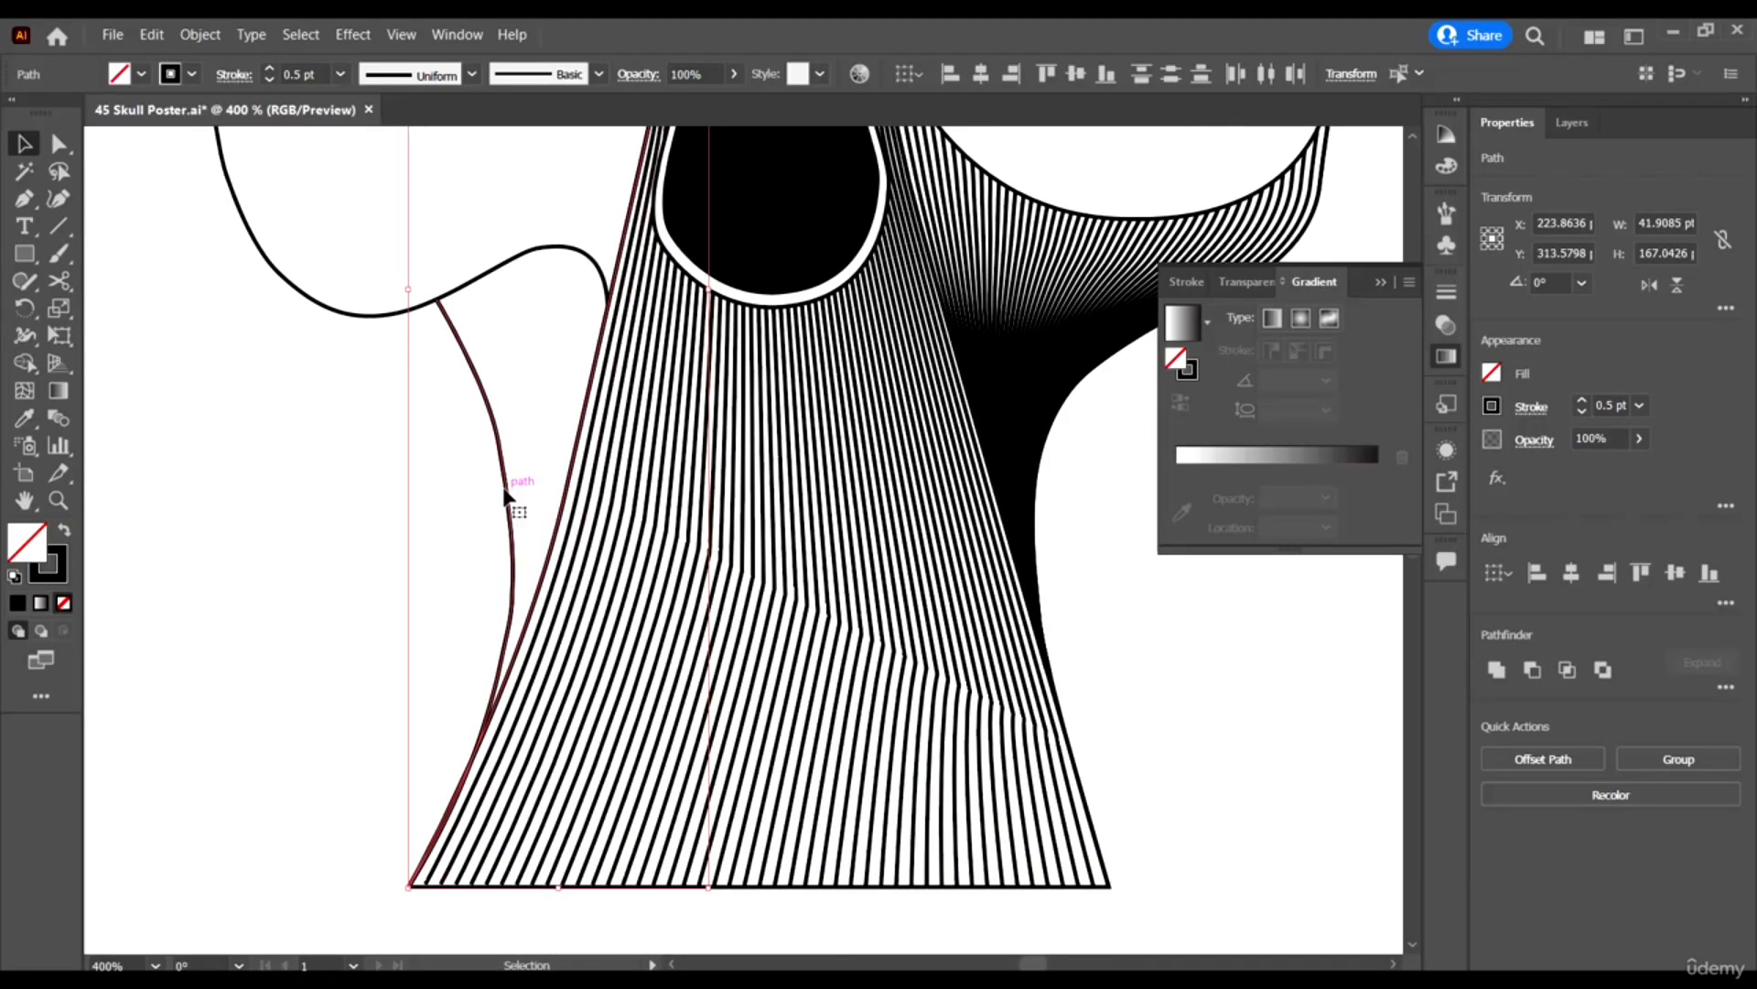
{"action": "right_click", "coordinate": [507, 491]}
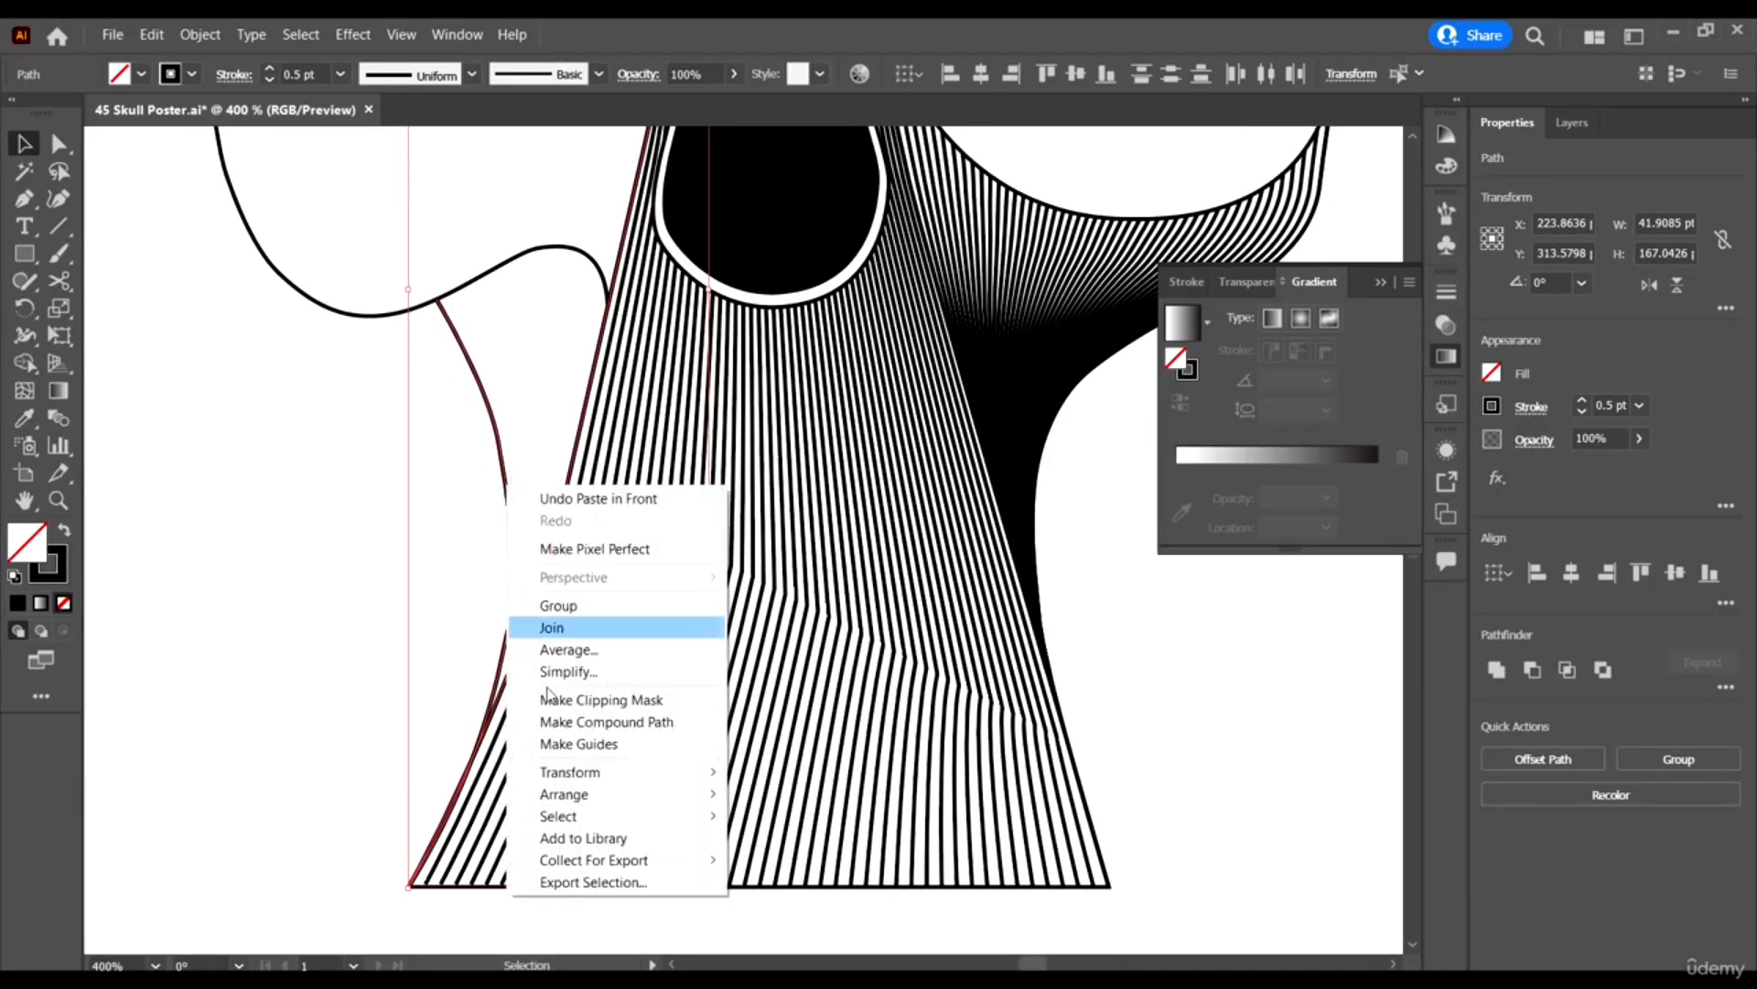
{"action": "left_click", "coordinate": [606, 602]}
{"action": "scroll", "coordinate": [652, 493], "scroll_direction": "up", "scroll_amount": 2}
{"action": "right_click", "coordinate": [550, 560]}
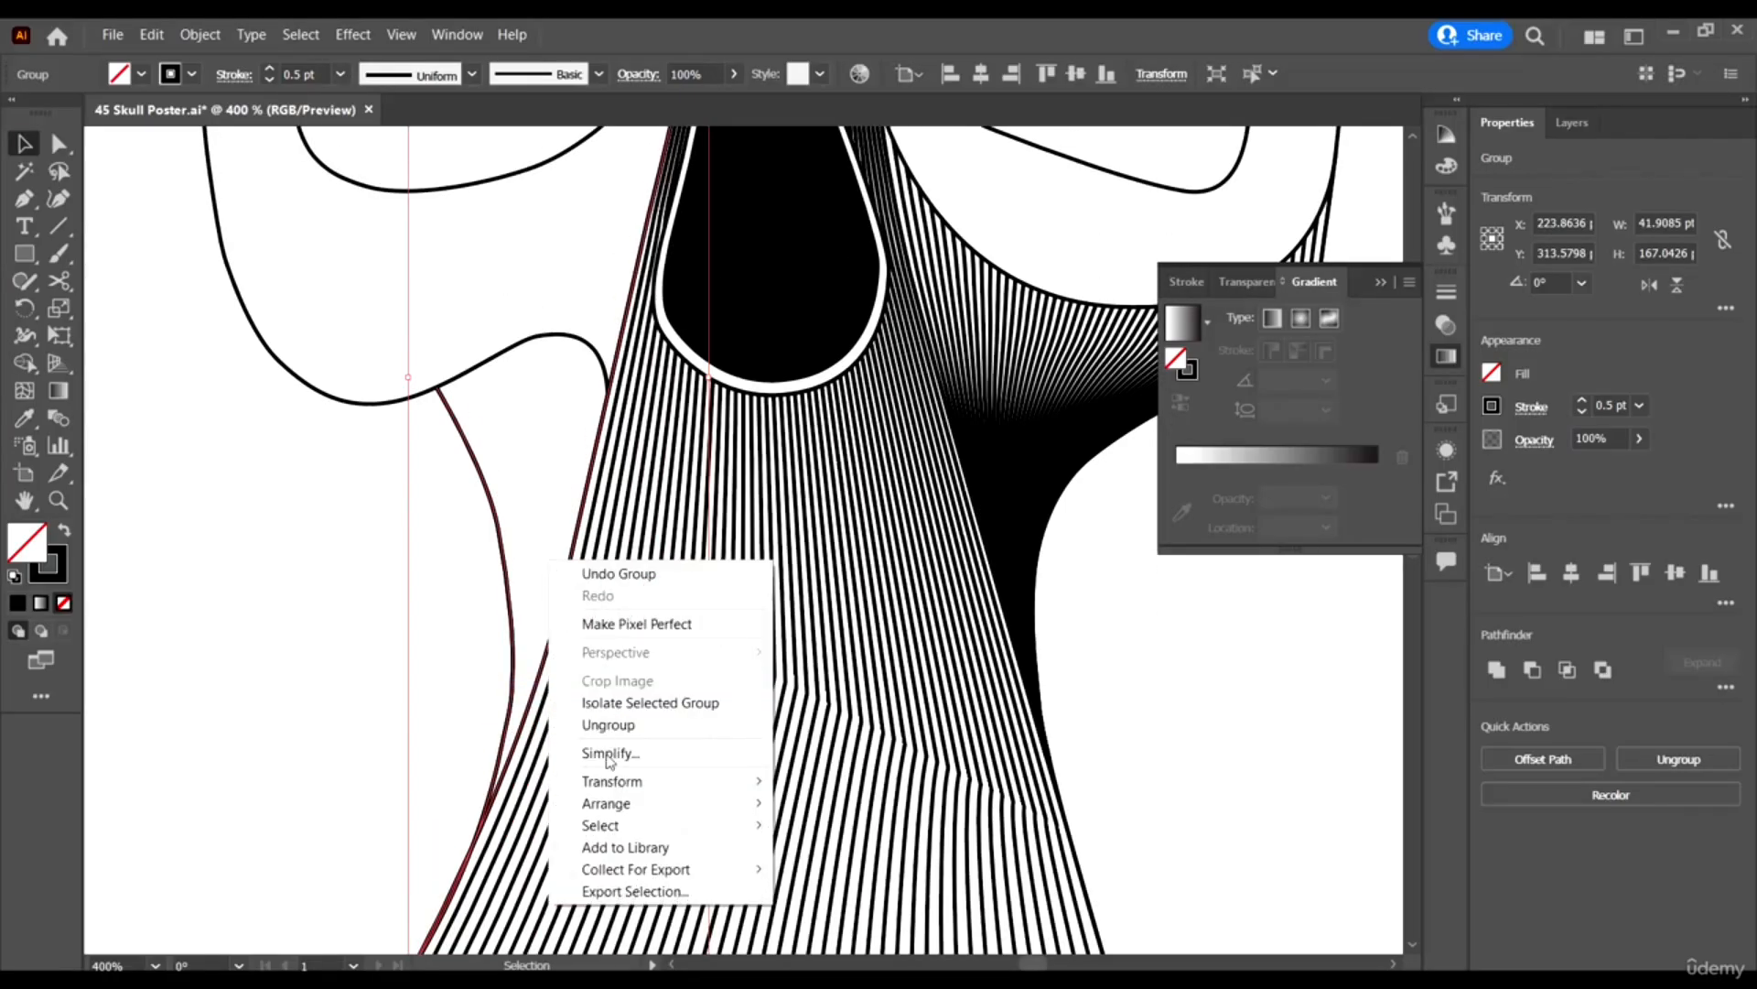
{"action": "left_click", "coordinate": [664, 703]}
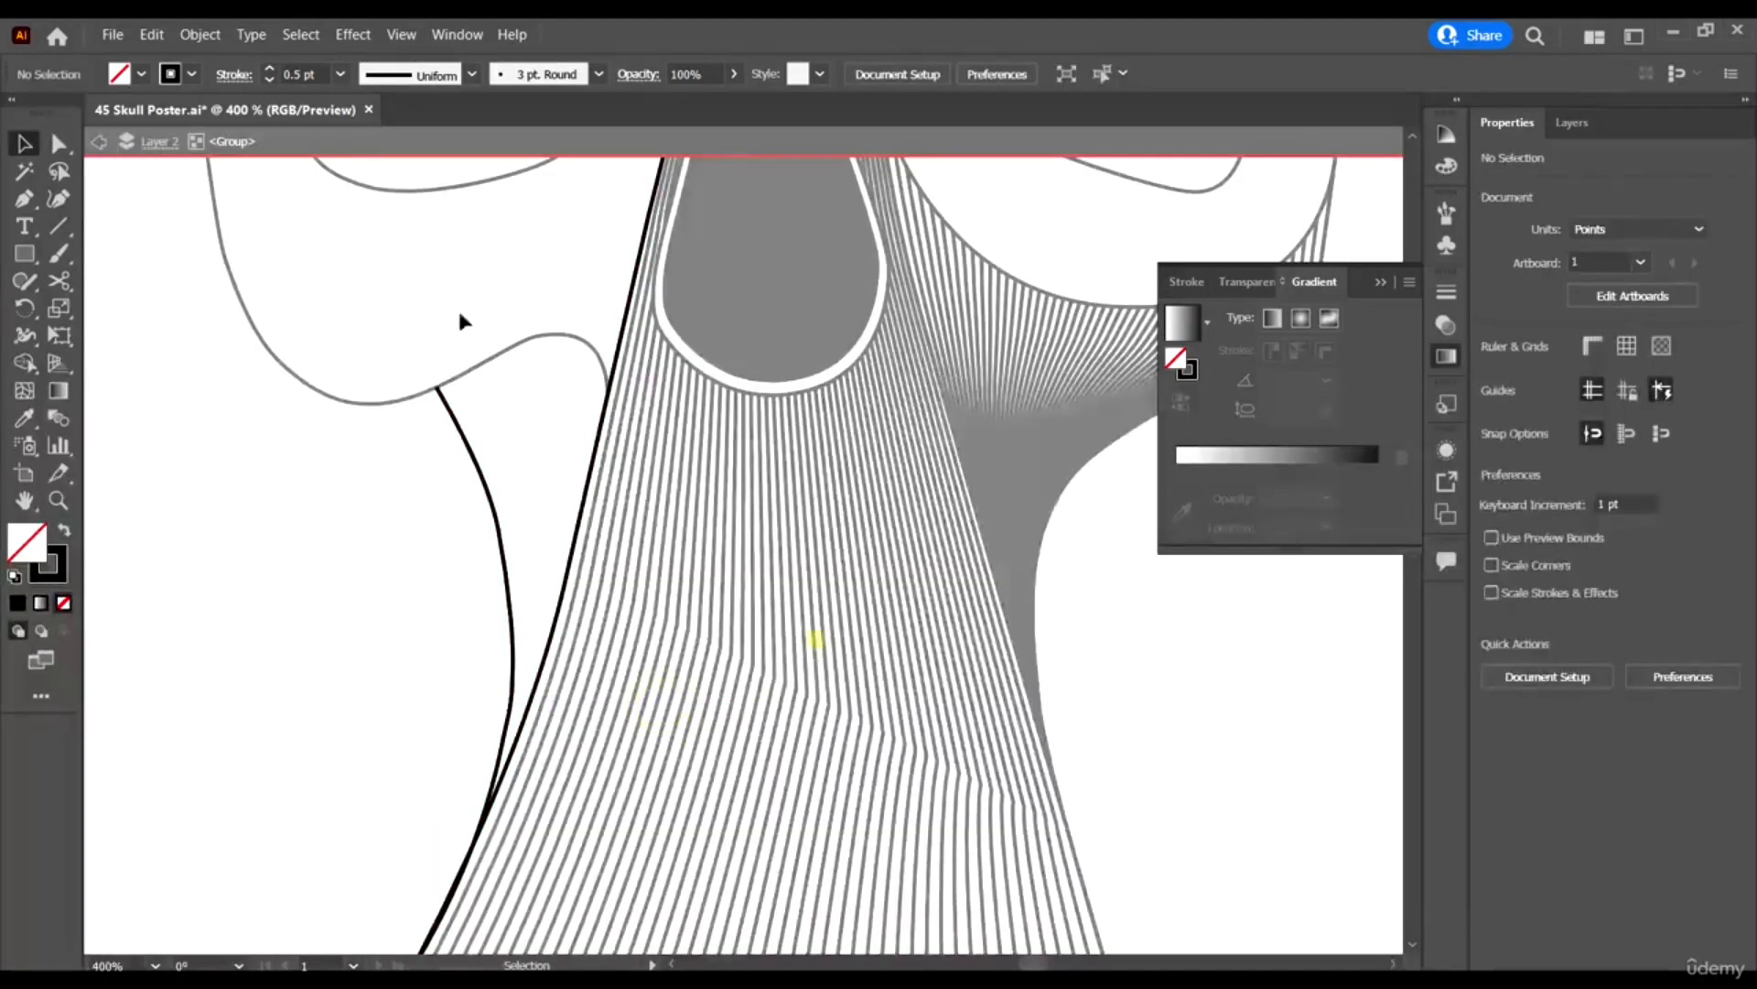
Cut the copied nose line with Scissors slightly above its junction with the left cheek curve and delete the upper piece.
{"action": "scroll", "coordinate": [604, 513], "scroll_direction": "down", "scroll_amount": 4}
{"action": "scroll", "coordinate": [600, 486], "scroll_direction": "up", "scroll_amount": 4}
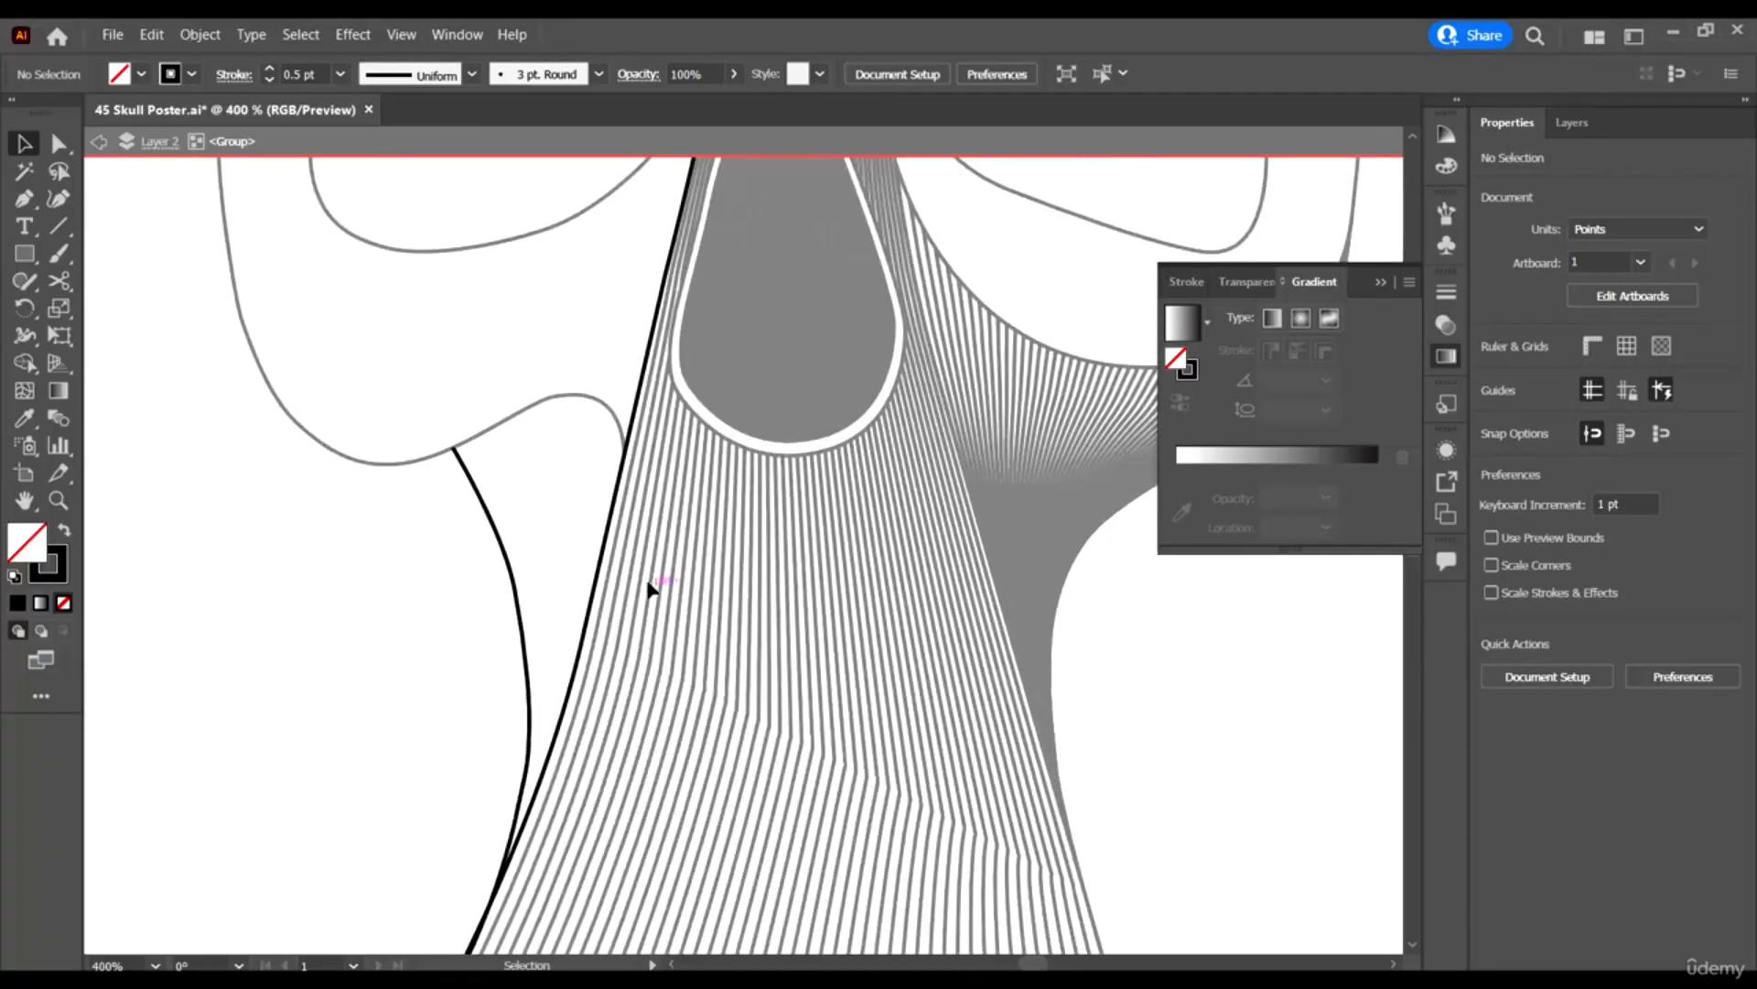
{"action": "left_click", "coordinate": [618, 511]}
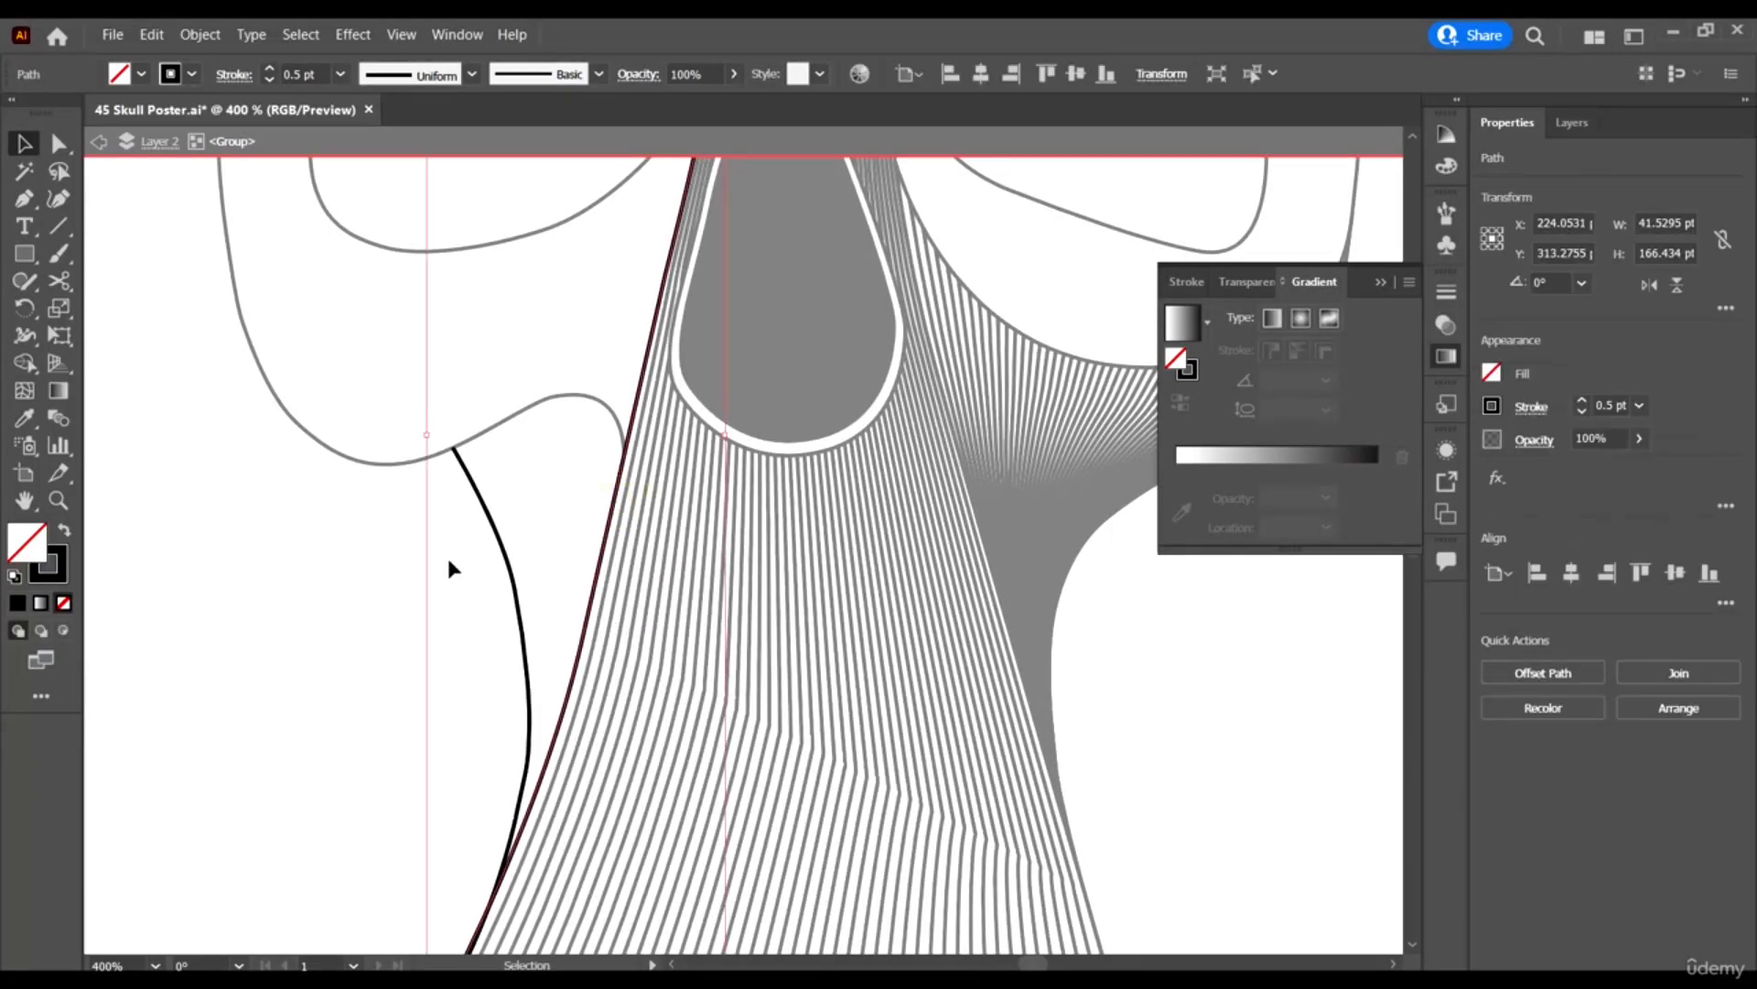
{"action": "left_click", "coordinate": [58, 281]}
{"action": "scroll", "coordinate": [724, 348], "scroll_direction": "up", "scroll_amount": 1}
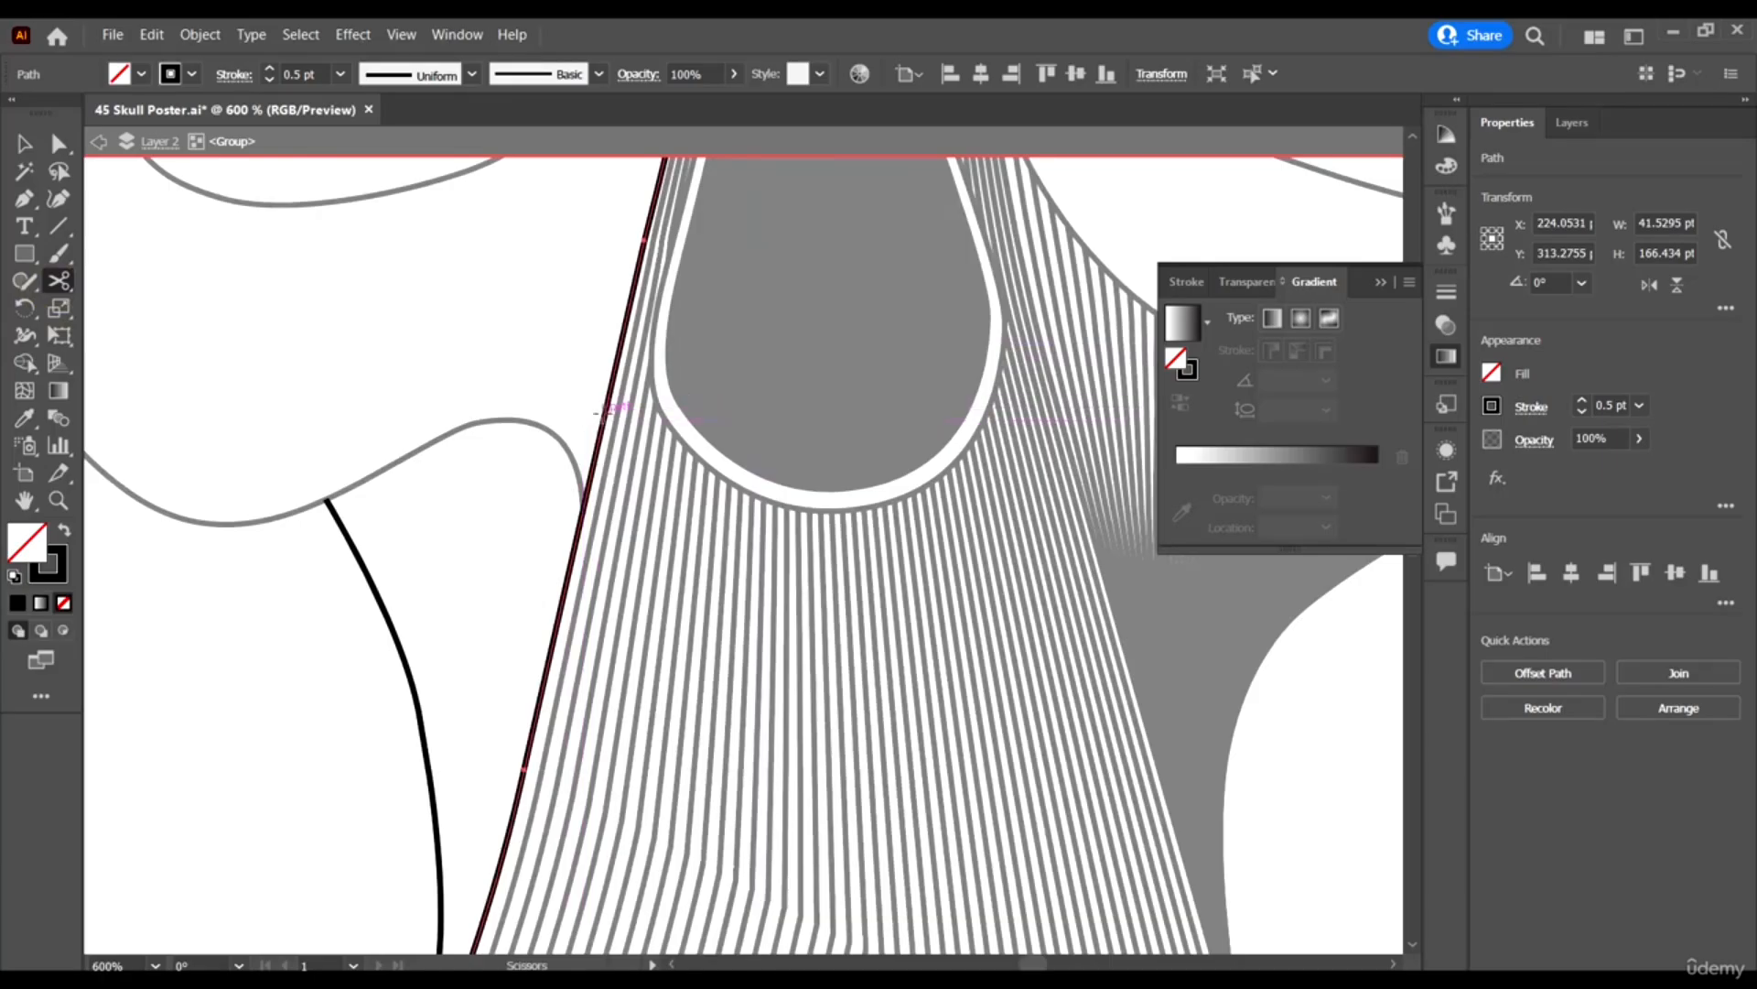
{"action": "left_click", "coordinate": [603, 410]}
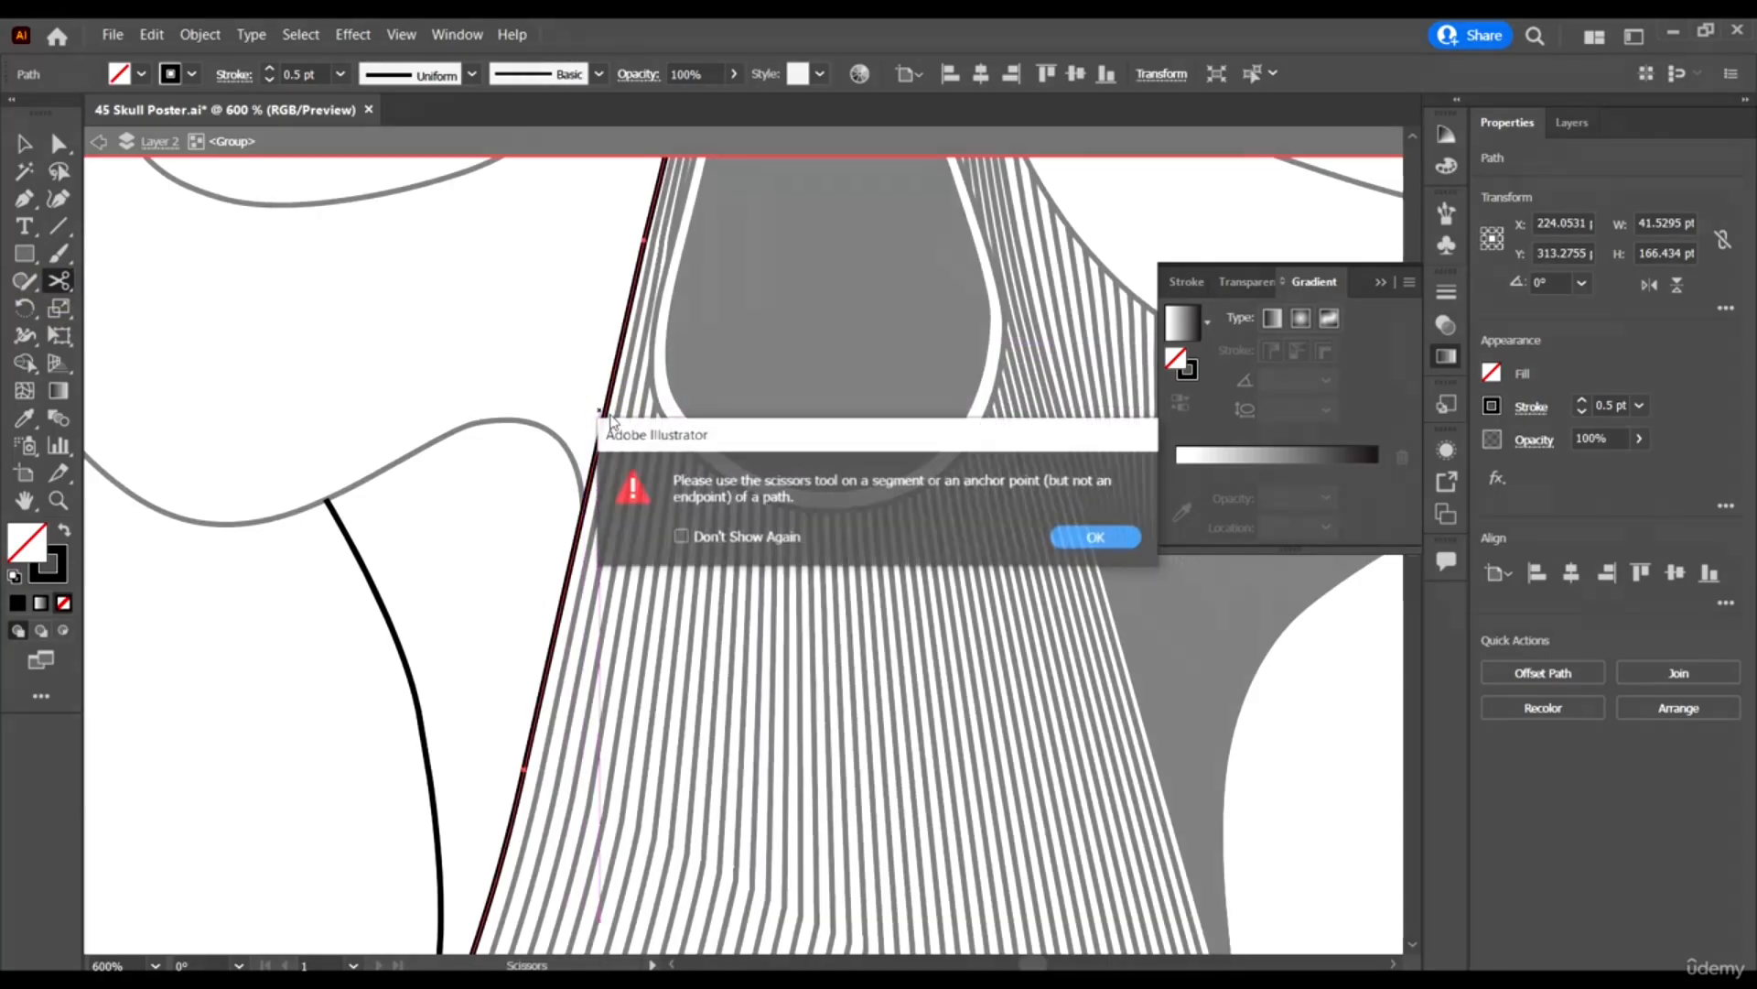
{"action": "left_click", "coordinate": [1119, 531]}
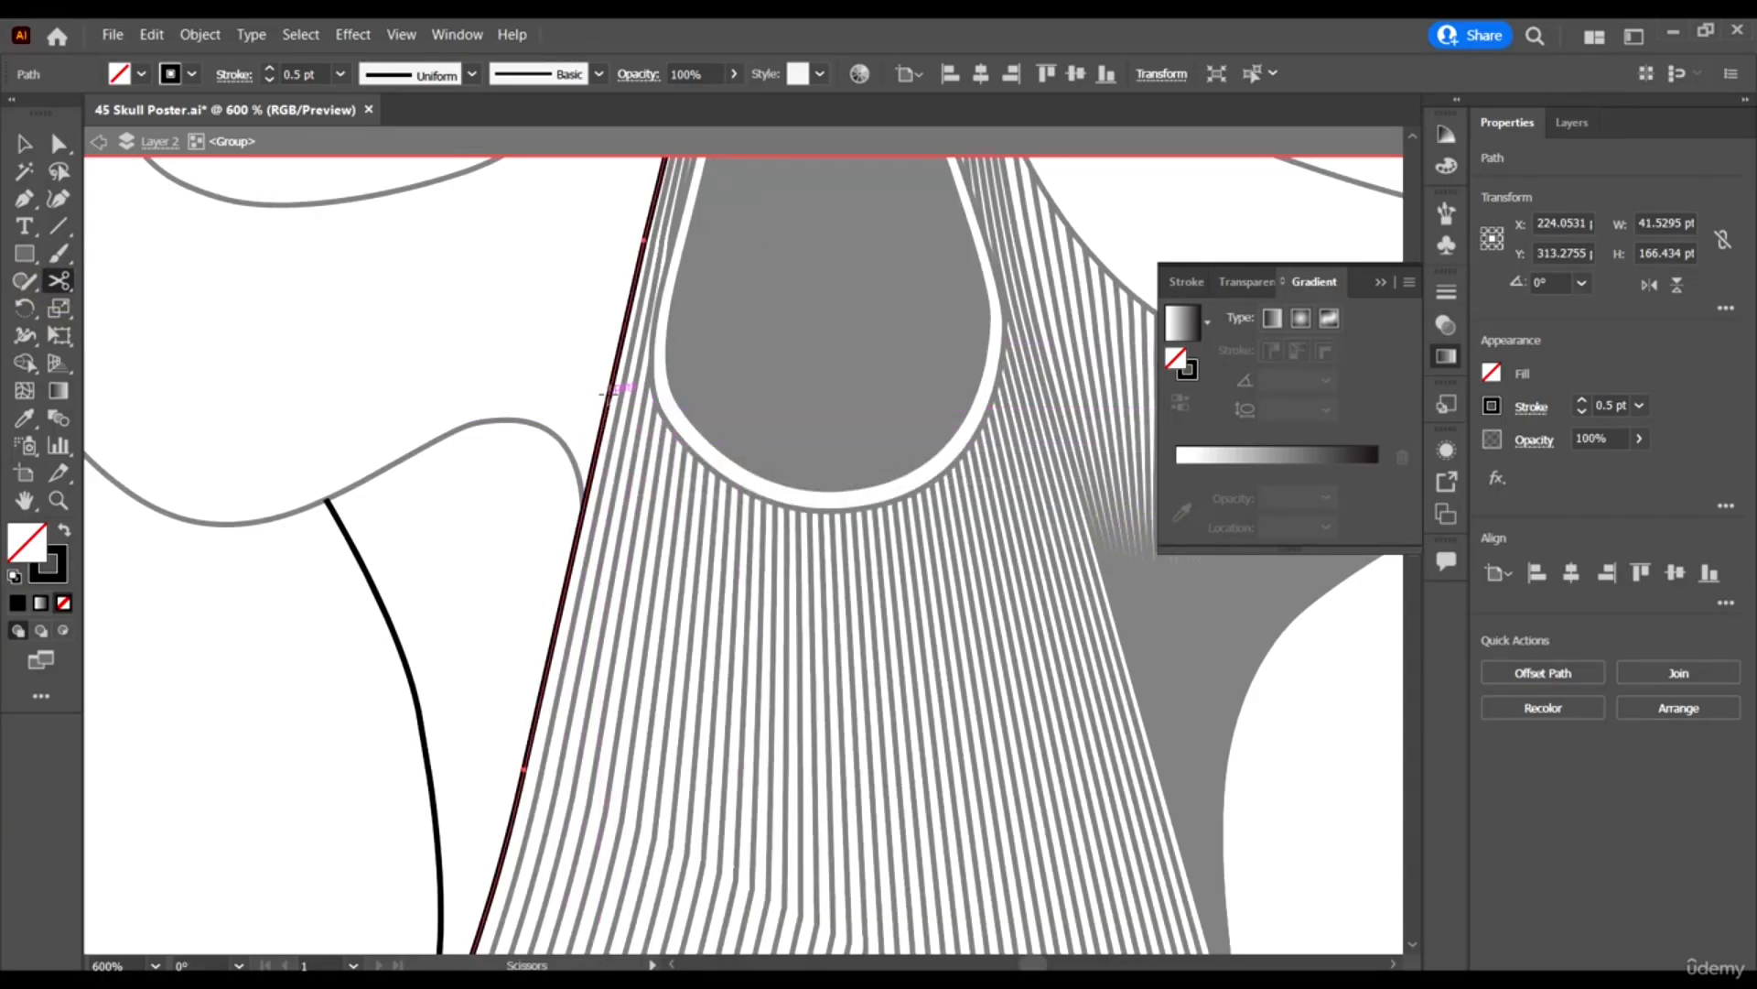
{"action": "left_click", "coordinate": [606, 392]}
{"action": "scroll", "coordinate": [674, 448], "scroll_direction": "down", "scroll_amount": 2}
{"action": "scroll", "coordinate": [679, 421], "scroll_direction": "down", "scroll_amount": 3}
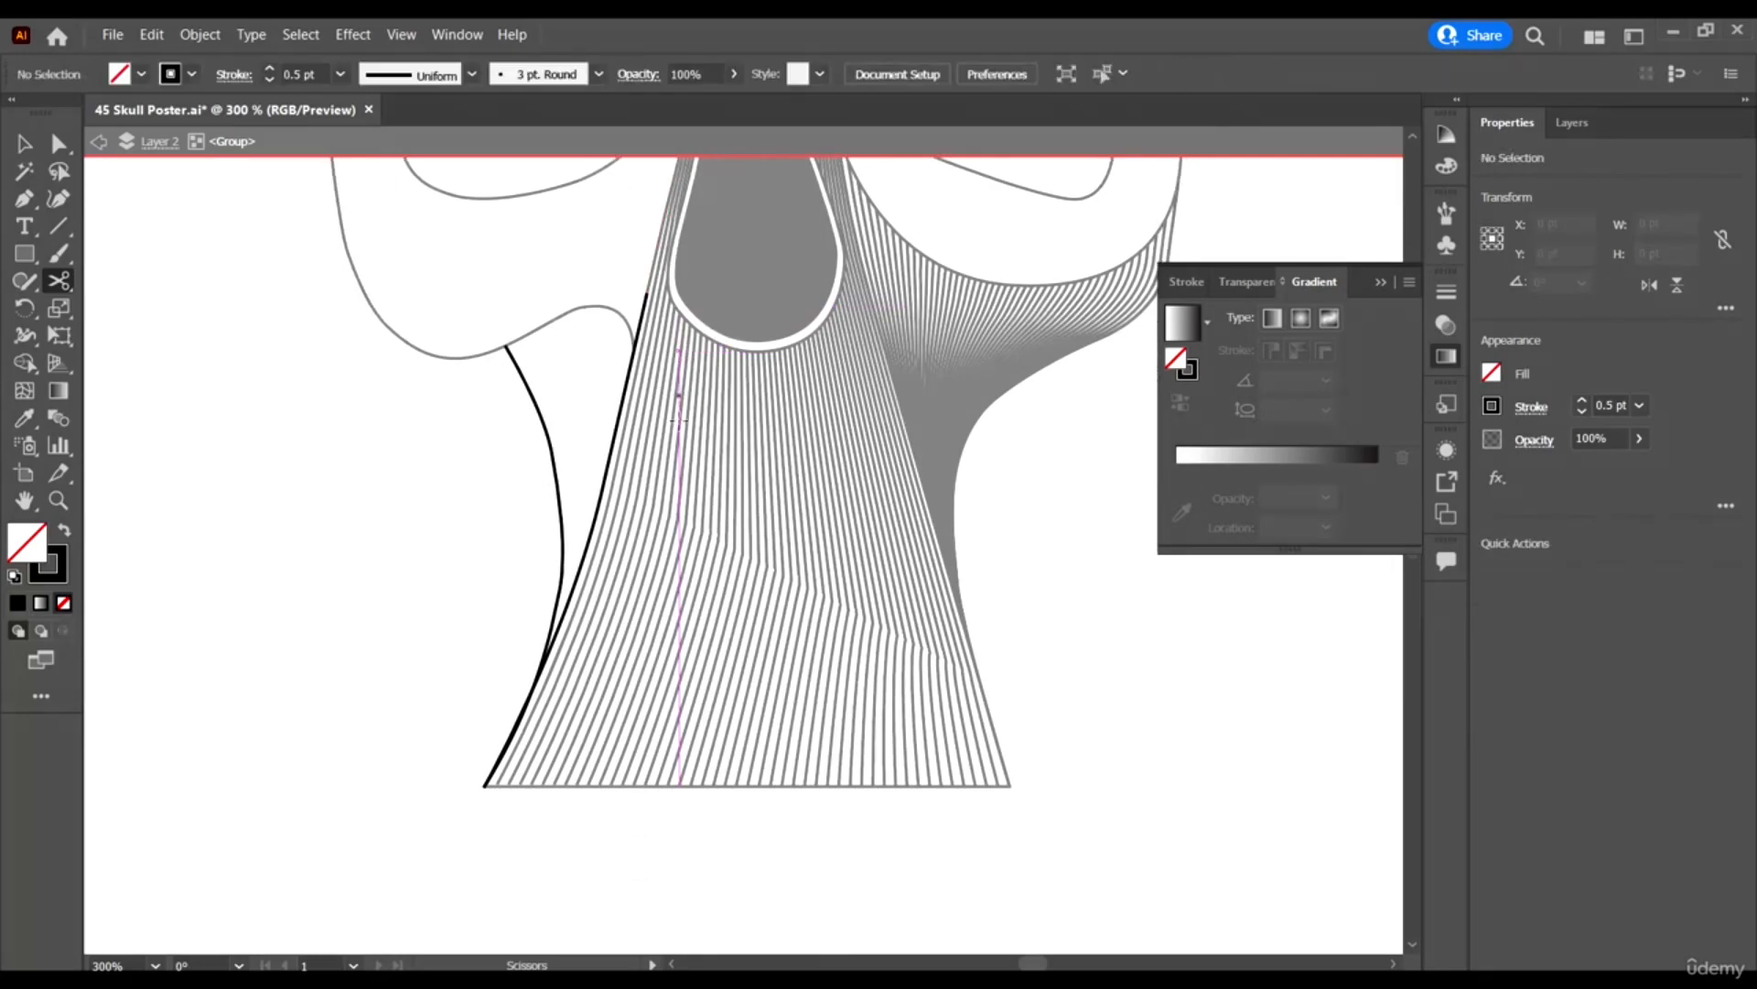
{"action": "scroll", "coordinate": [679, 417], "scroll_direction": "down", "scroll_amount": 1}
Cut the copied nose line where it meets the left jaw outline near the base and delete the piece below.
{"action": "key", "text": "v"}
{"action": "scroll", "coordinate": [568, 621], "scroll_direction": "up", "scroll_amount": 3}
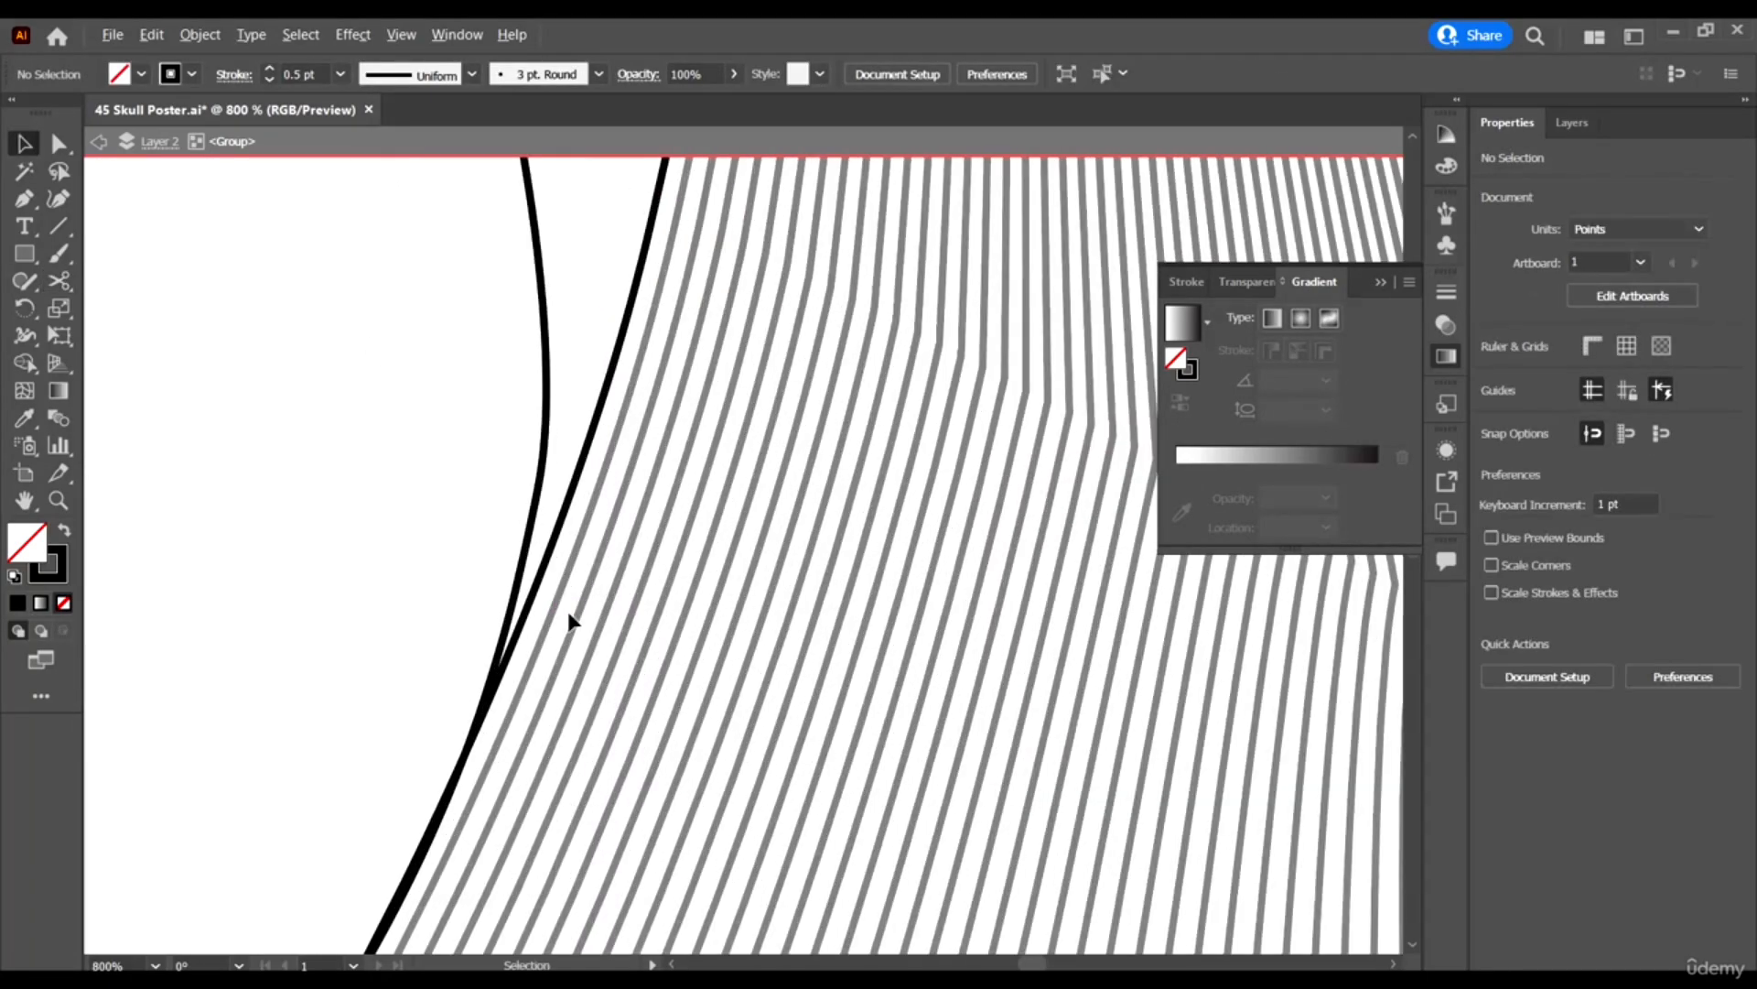
{"action": "left_click", "coordinate": [552, 563]}
{"action": "scroll", "coordinate": [495, 612], "scroll_direction": "down", "scroll_amount": 2}
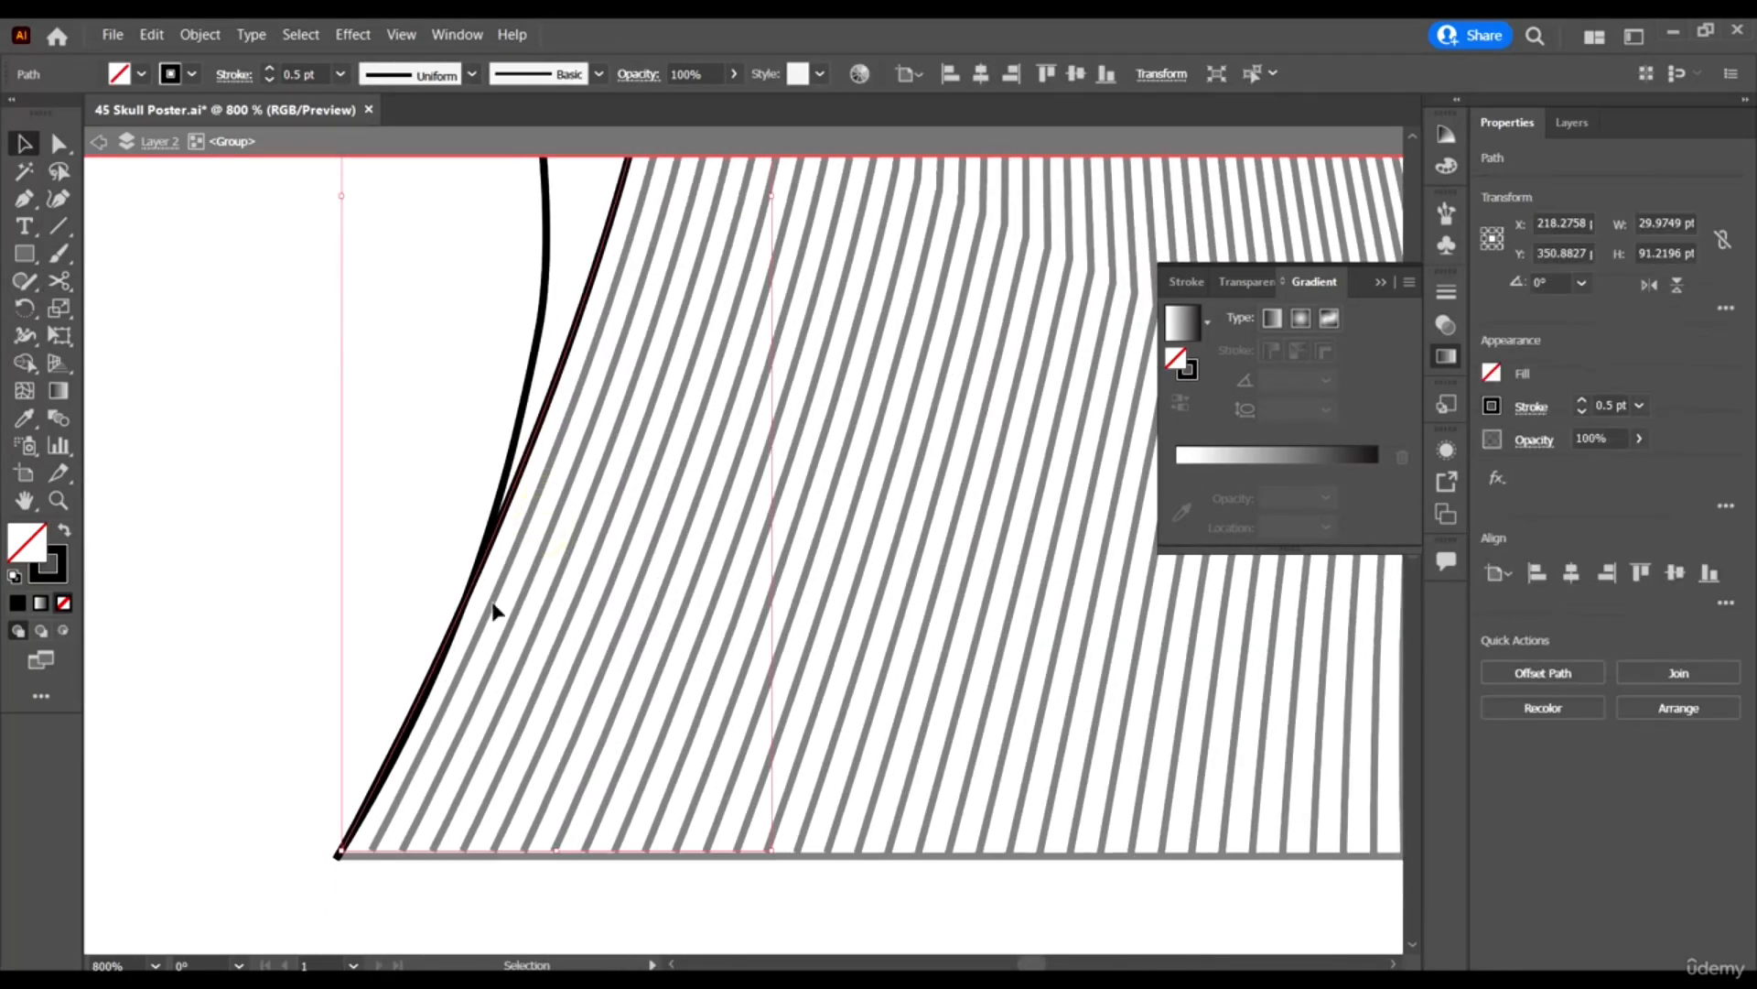
{"action": "left_click", "coordinate": [55, 280]}
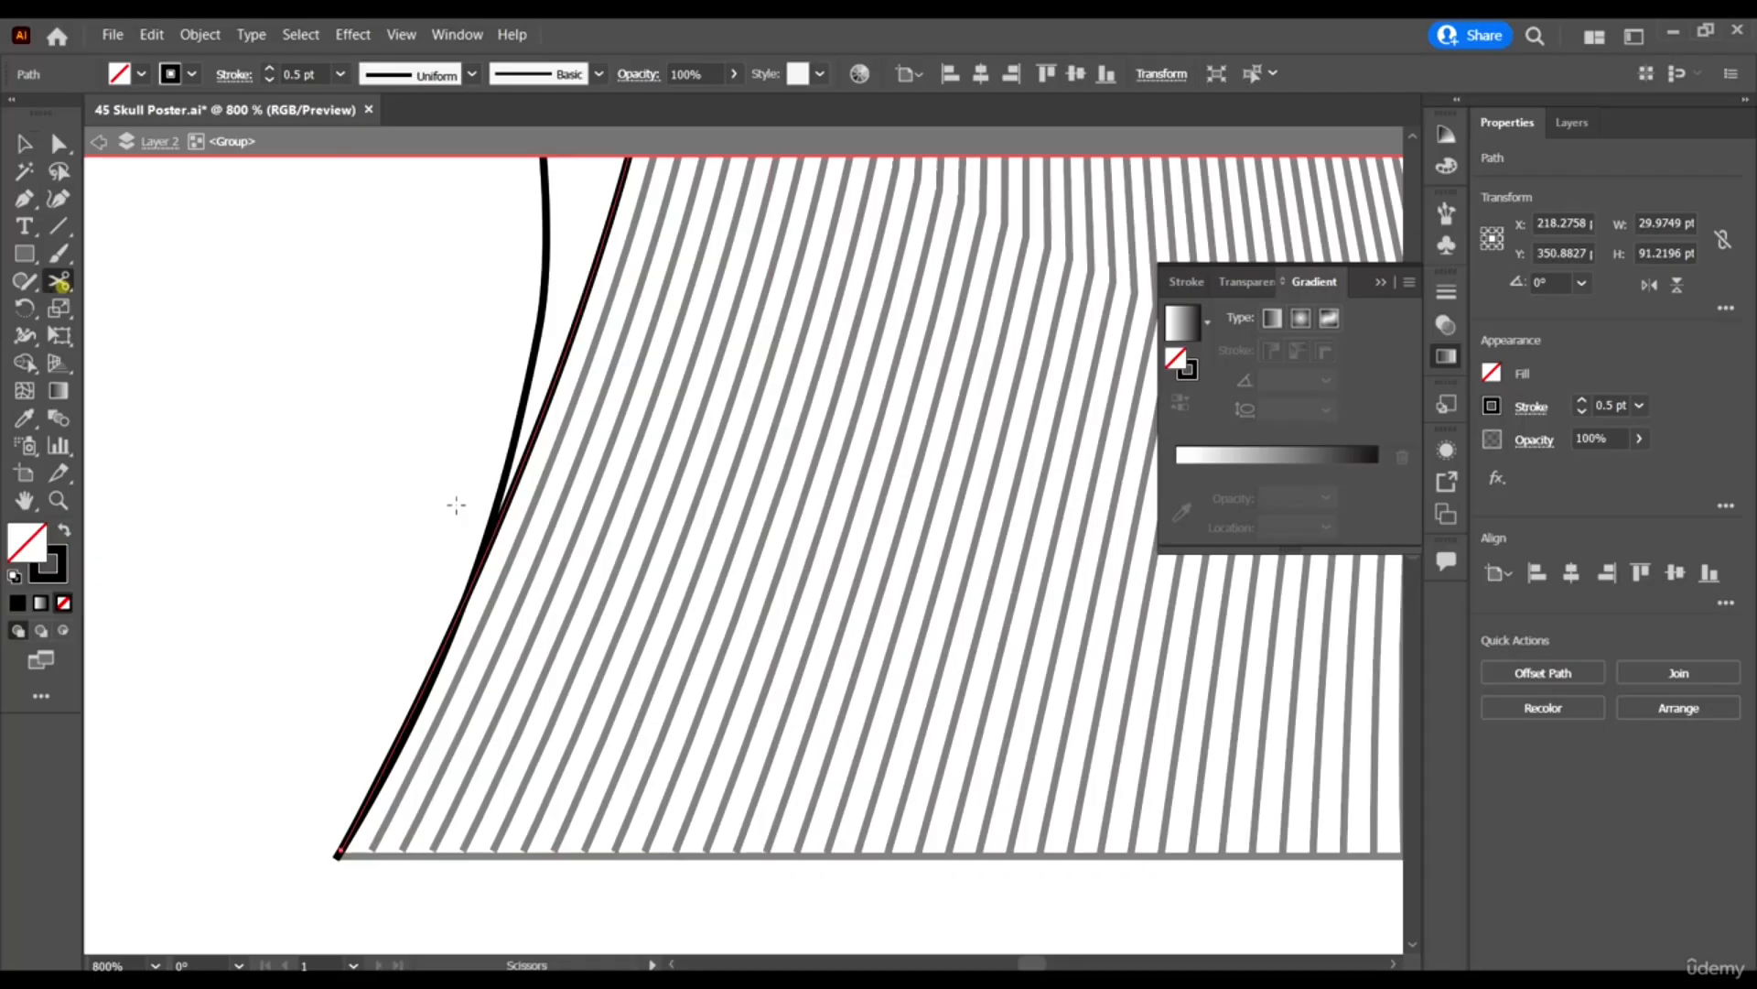
{"action": "left_click", "coordinate": [482, 560]}
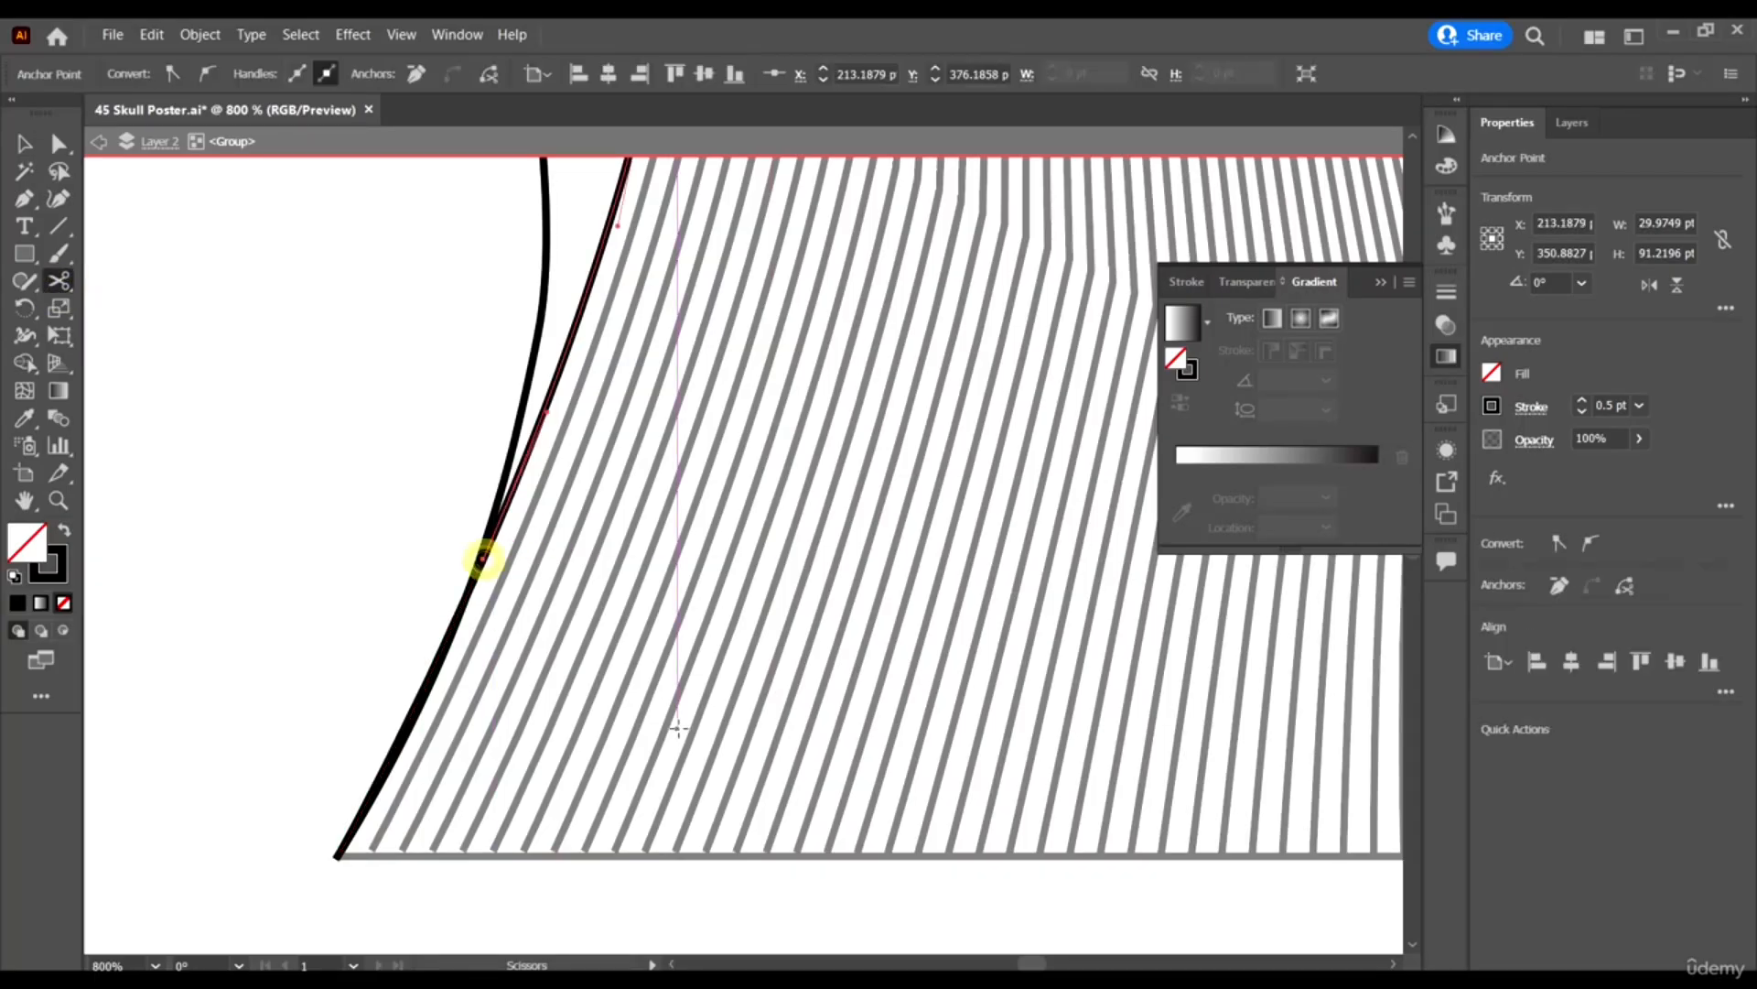
{"action": "key", "text": "a"}
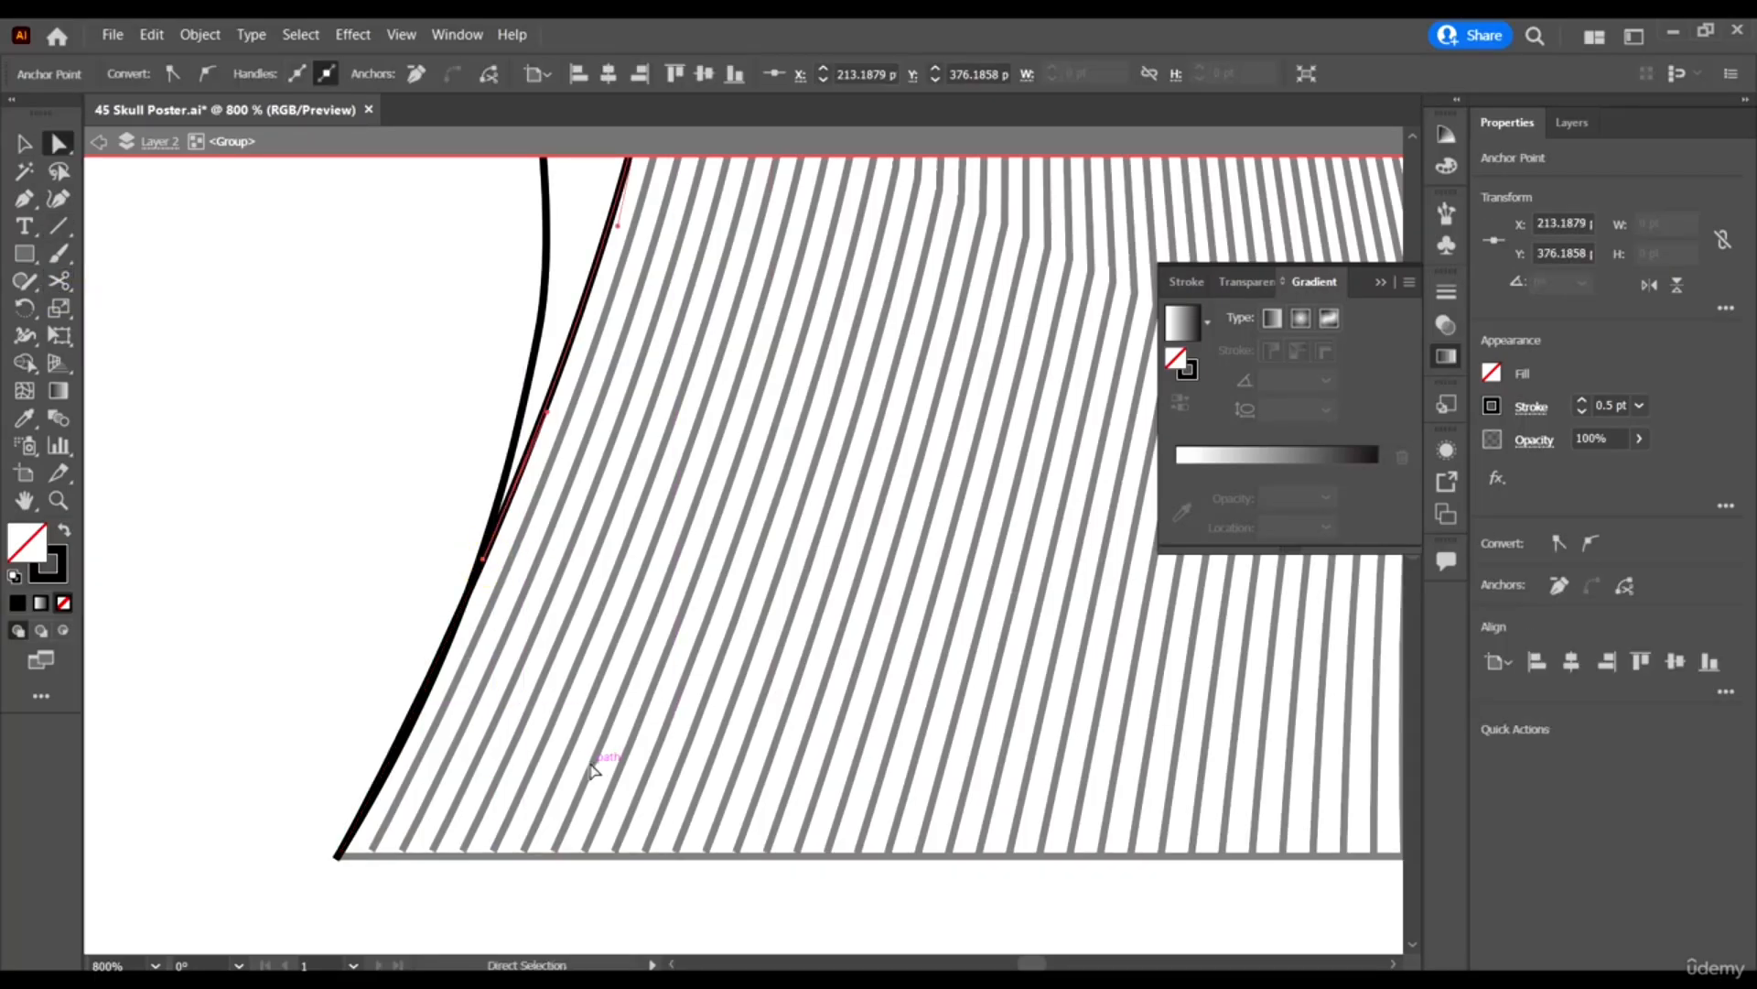
{"action": "left_click", "coordinate": [459, 622]}
{"action": "left_click", "coordinate": [668, 766]}
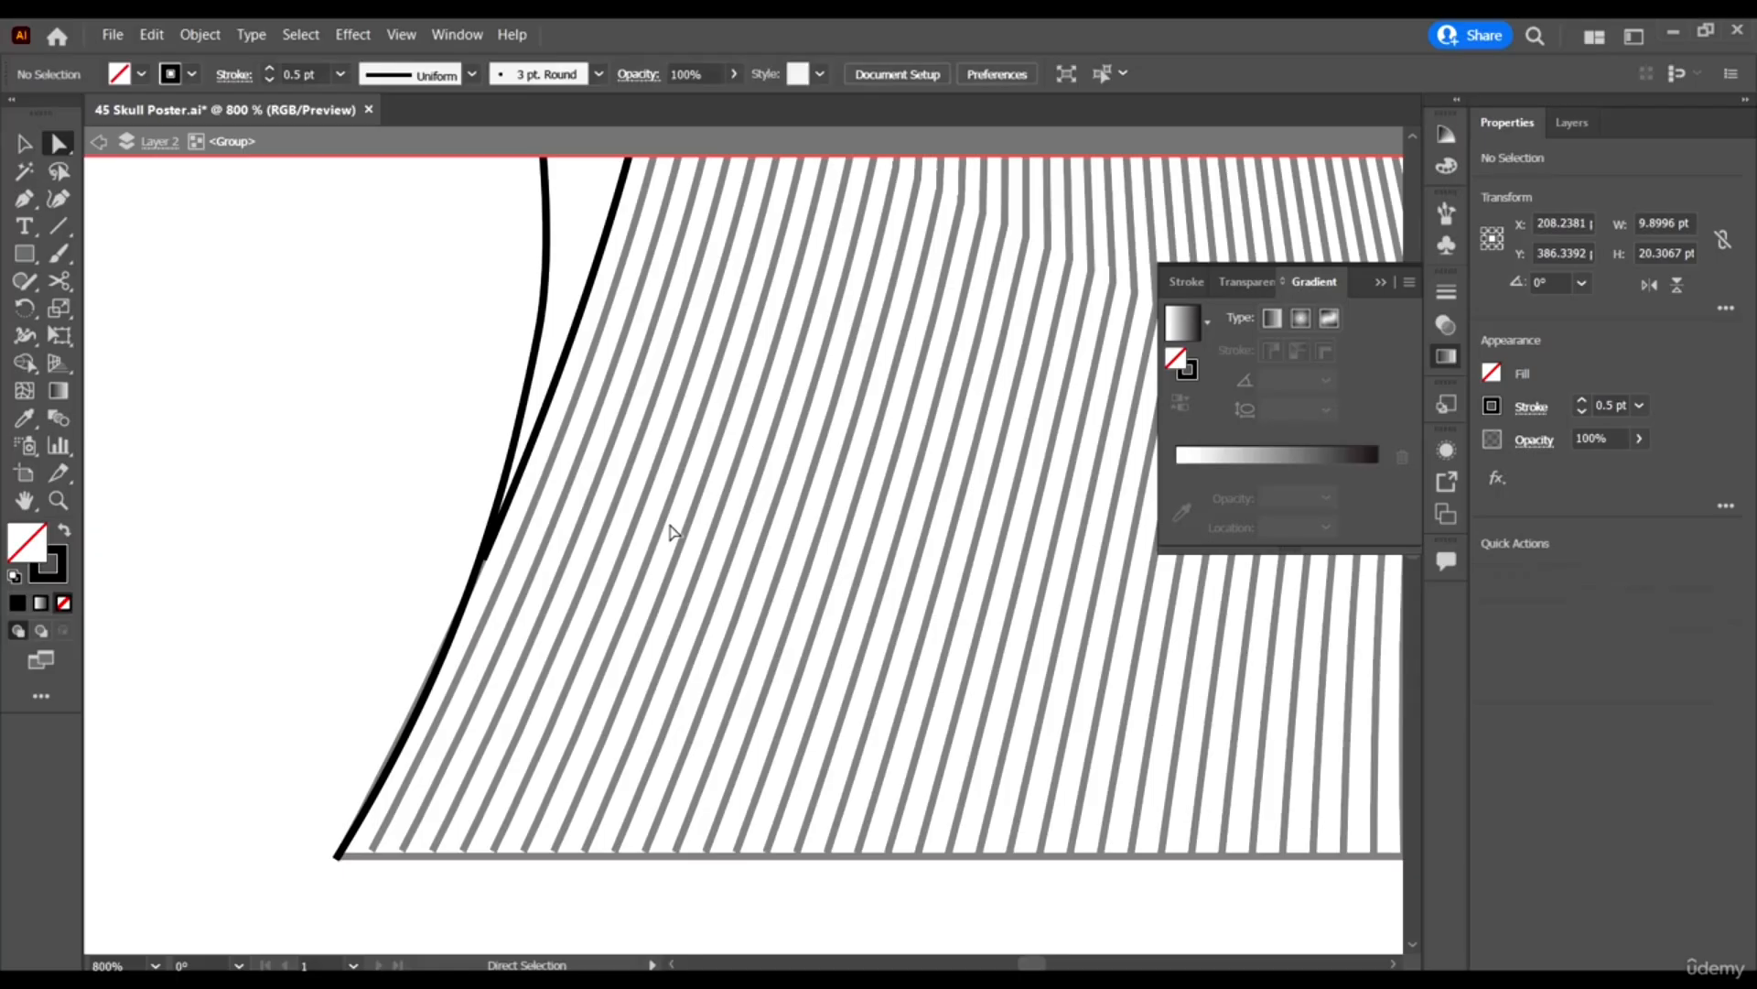
Cut the left jaw outline at its junction with the copied nose line and delete the piece below.
{"action": "left_click", "coordinate": [542, 359]}
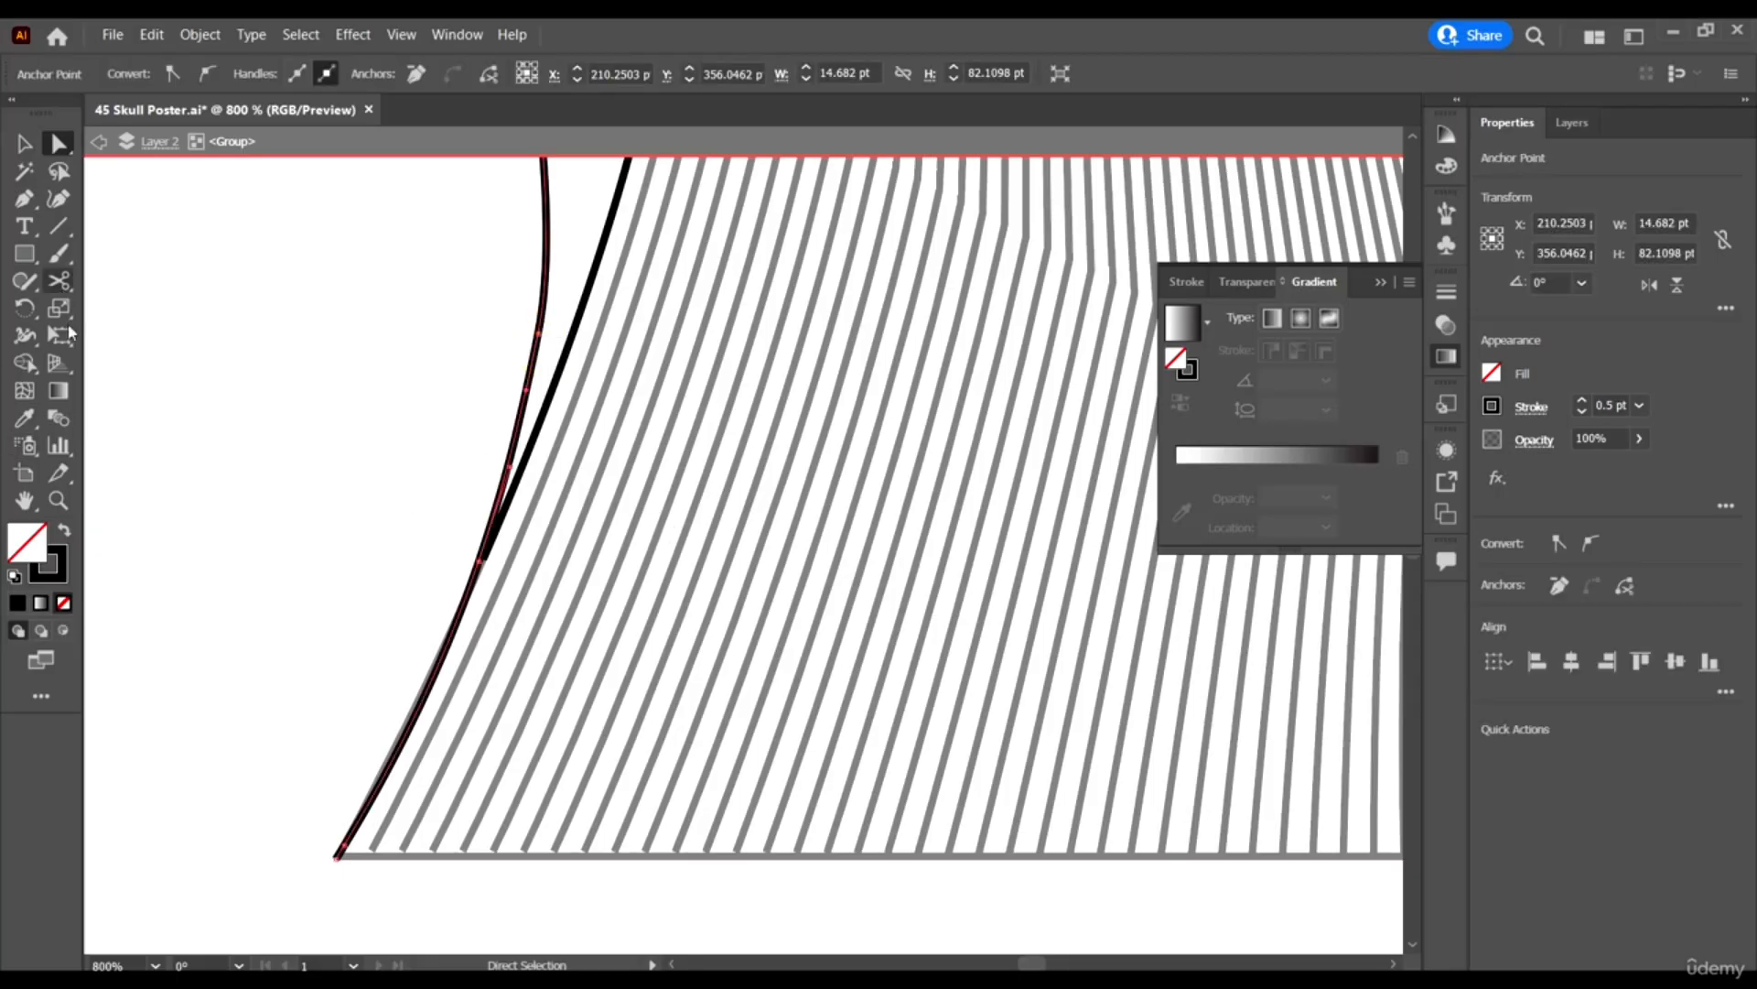
{"action": "left_click", "coordinate": [59, 281]}
{"action": "scroll", "coordinate": [485, 568], "scroll_direction": "up", "scroll_amount": 4}
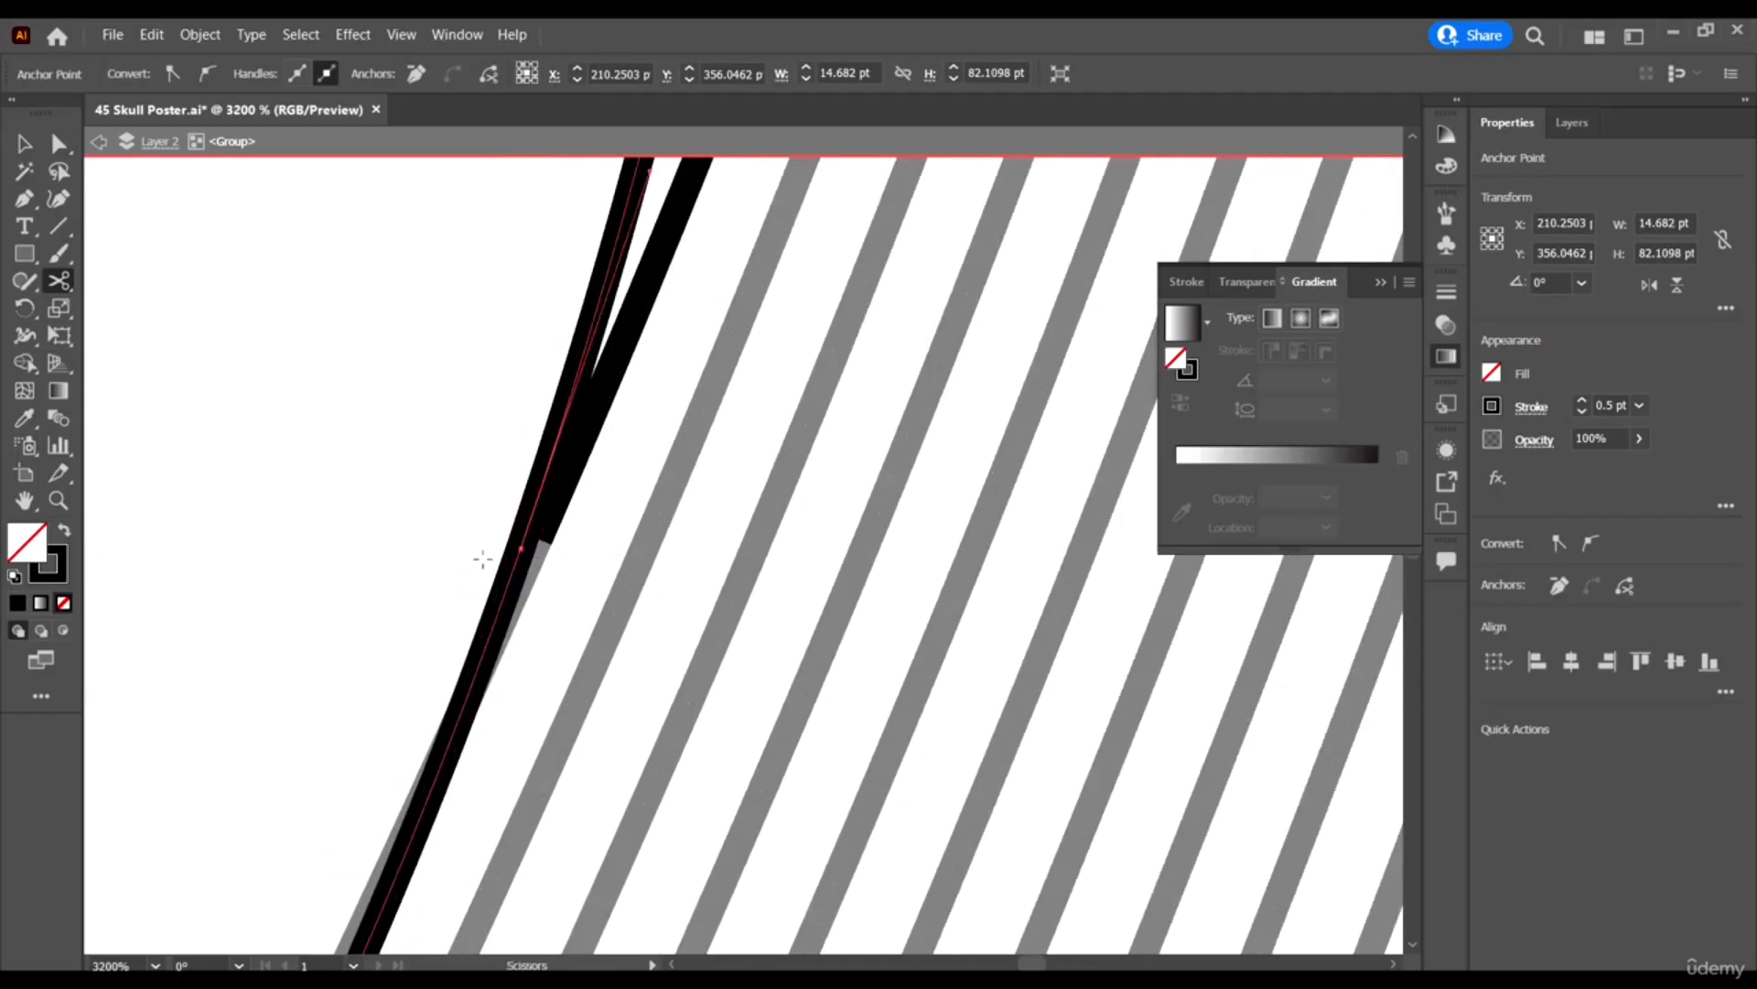
{"action": "left_click", "coordinate": [533, 517]}
{"action": "scroll", "coordinate": [579, 570], "scroll_direction": "down", "scroll_amount": 4}
{"action": "key", "text": "ctrl+shift+a"}
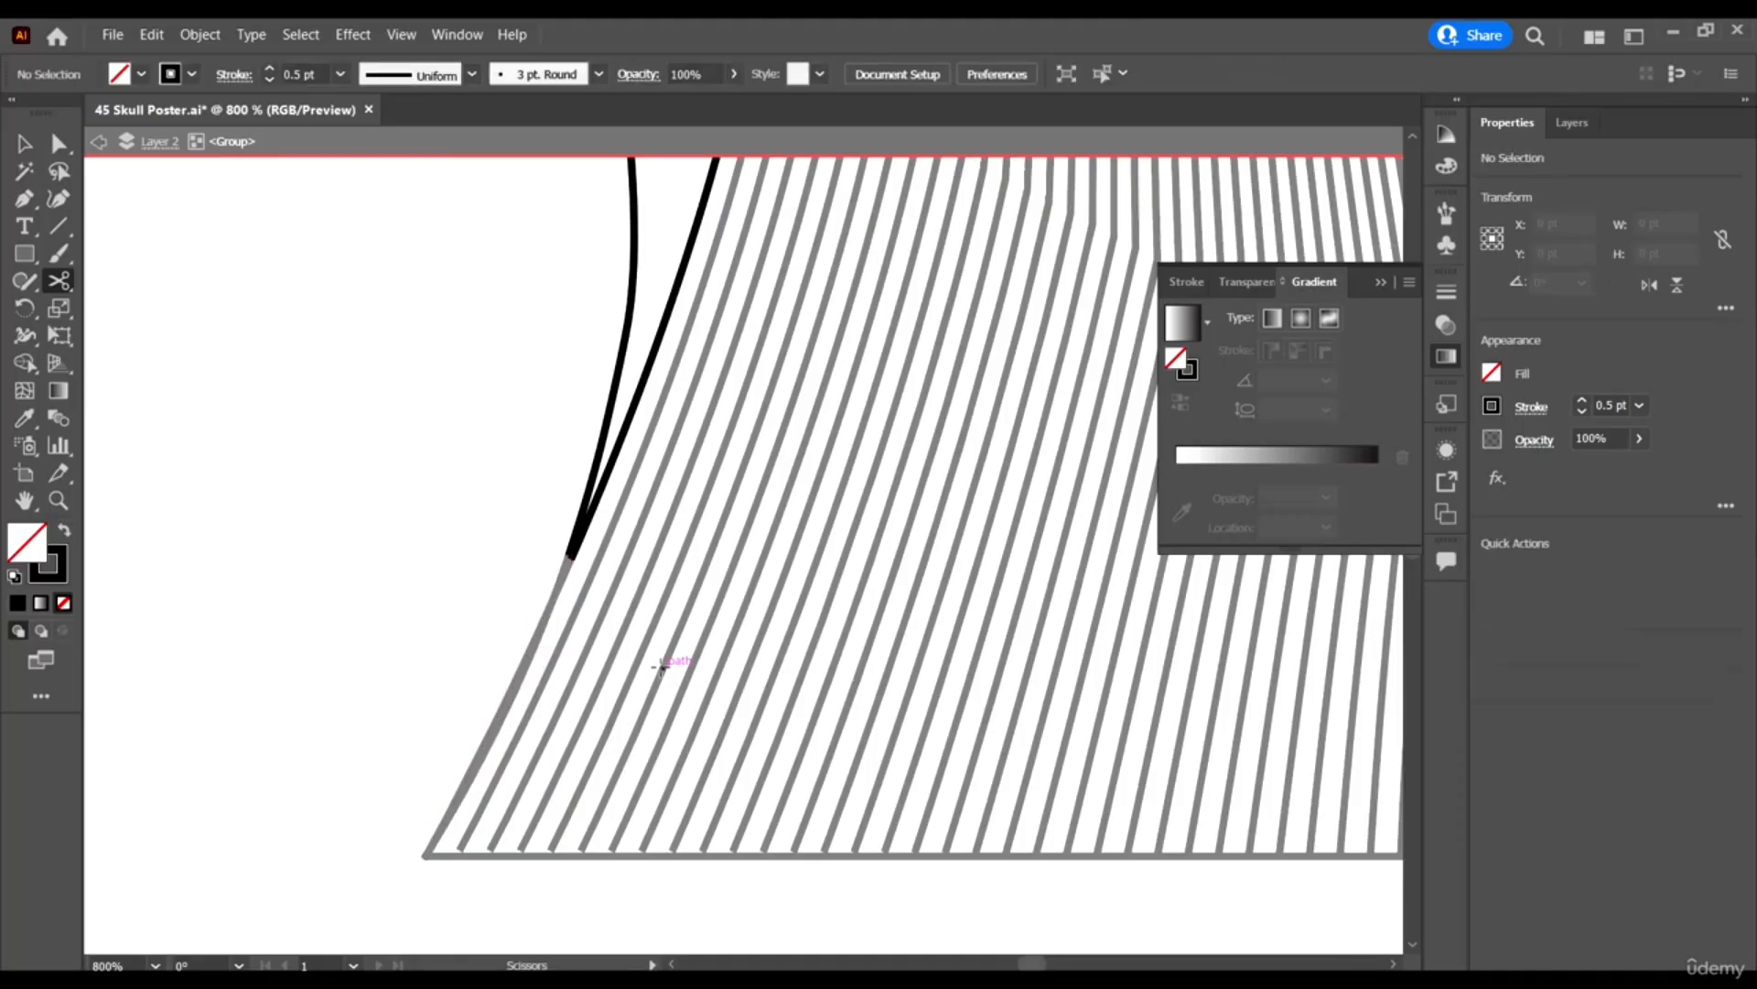
Examine the ends of the two trimmed left jaw lines, both at the cheek curve and at their lower junction.
{"action": "scroll", "coordinate": [677, 549], "scroll_direction": "down", "scroll_amount": 2}
{"action": "scroll", "coordinate": [687, 412], "scroll_direction": "up", "scroll_amount": 3}
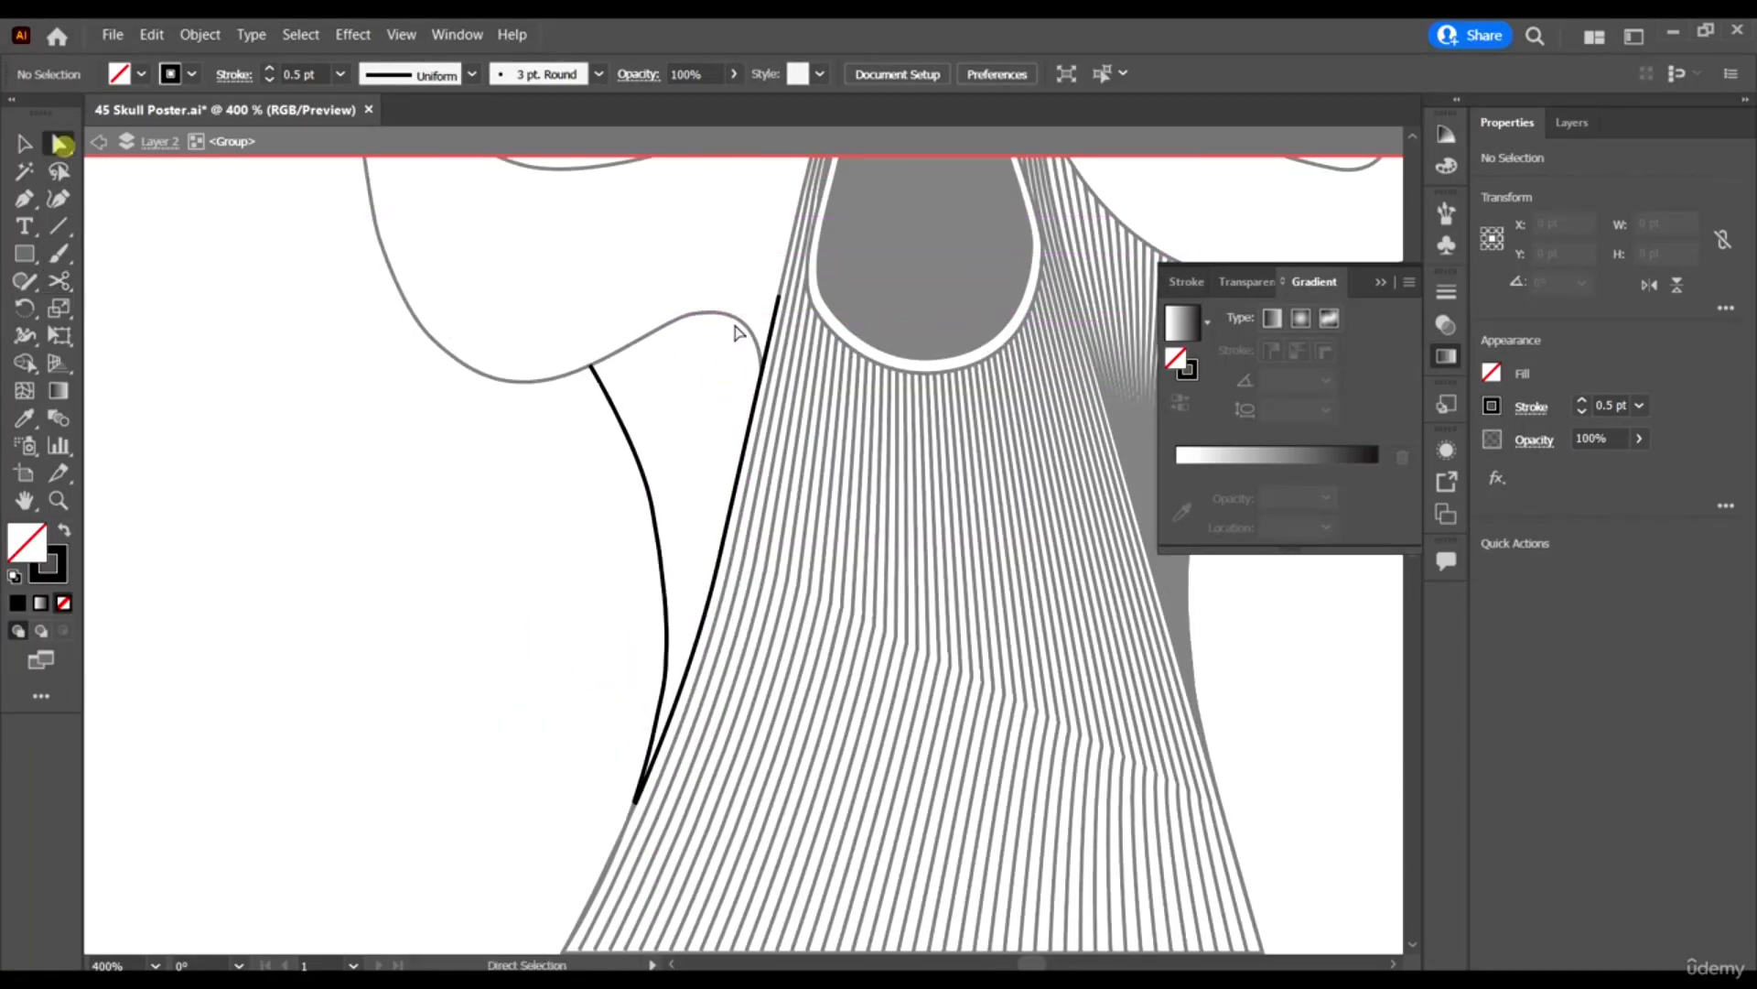
{"action": "left_click", "coordinate": [58, 144]}
{"action": "scroll", "coordinate": [738, 372], "scroll_direction": "up", "scroll_amount": 2}
{"action": "scroll", "coordinate": [693, 400], "scroll_direction": "up", "scroll_amount": 1}
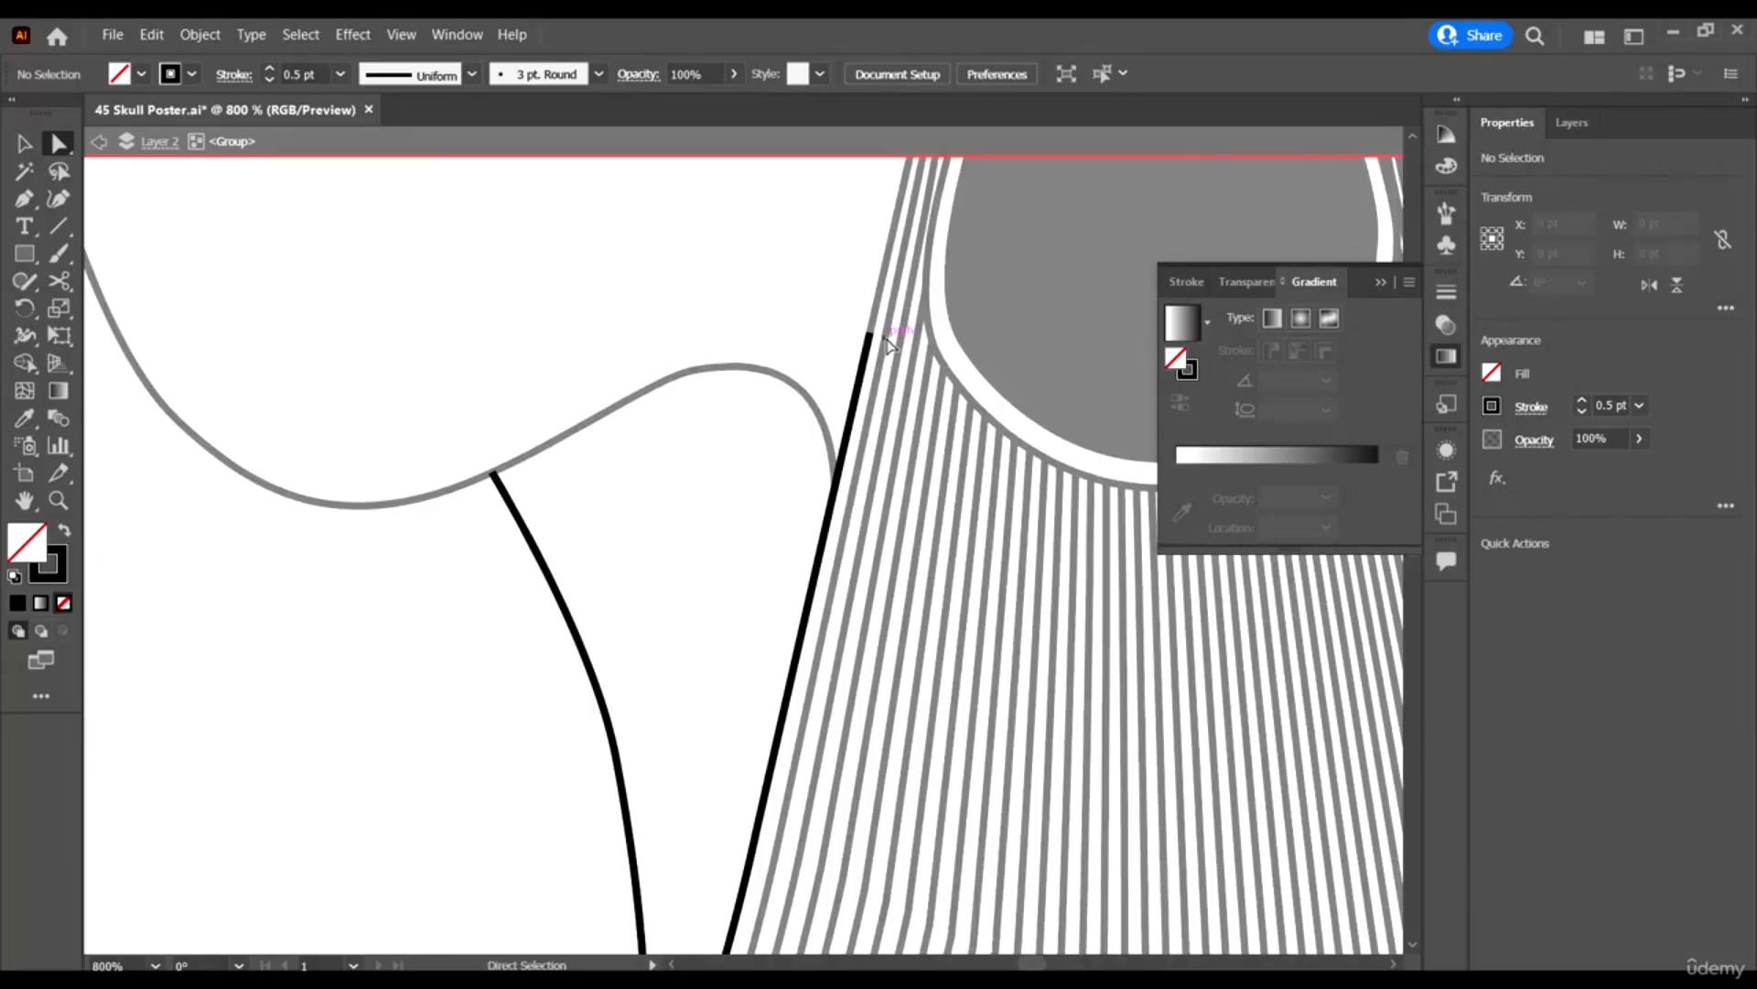
{"action": "scroll", "coordinate": [601, 430], "scroll_direction": "down", "scroll_amount": 2}
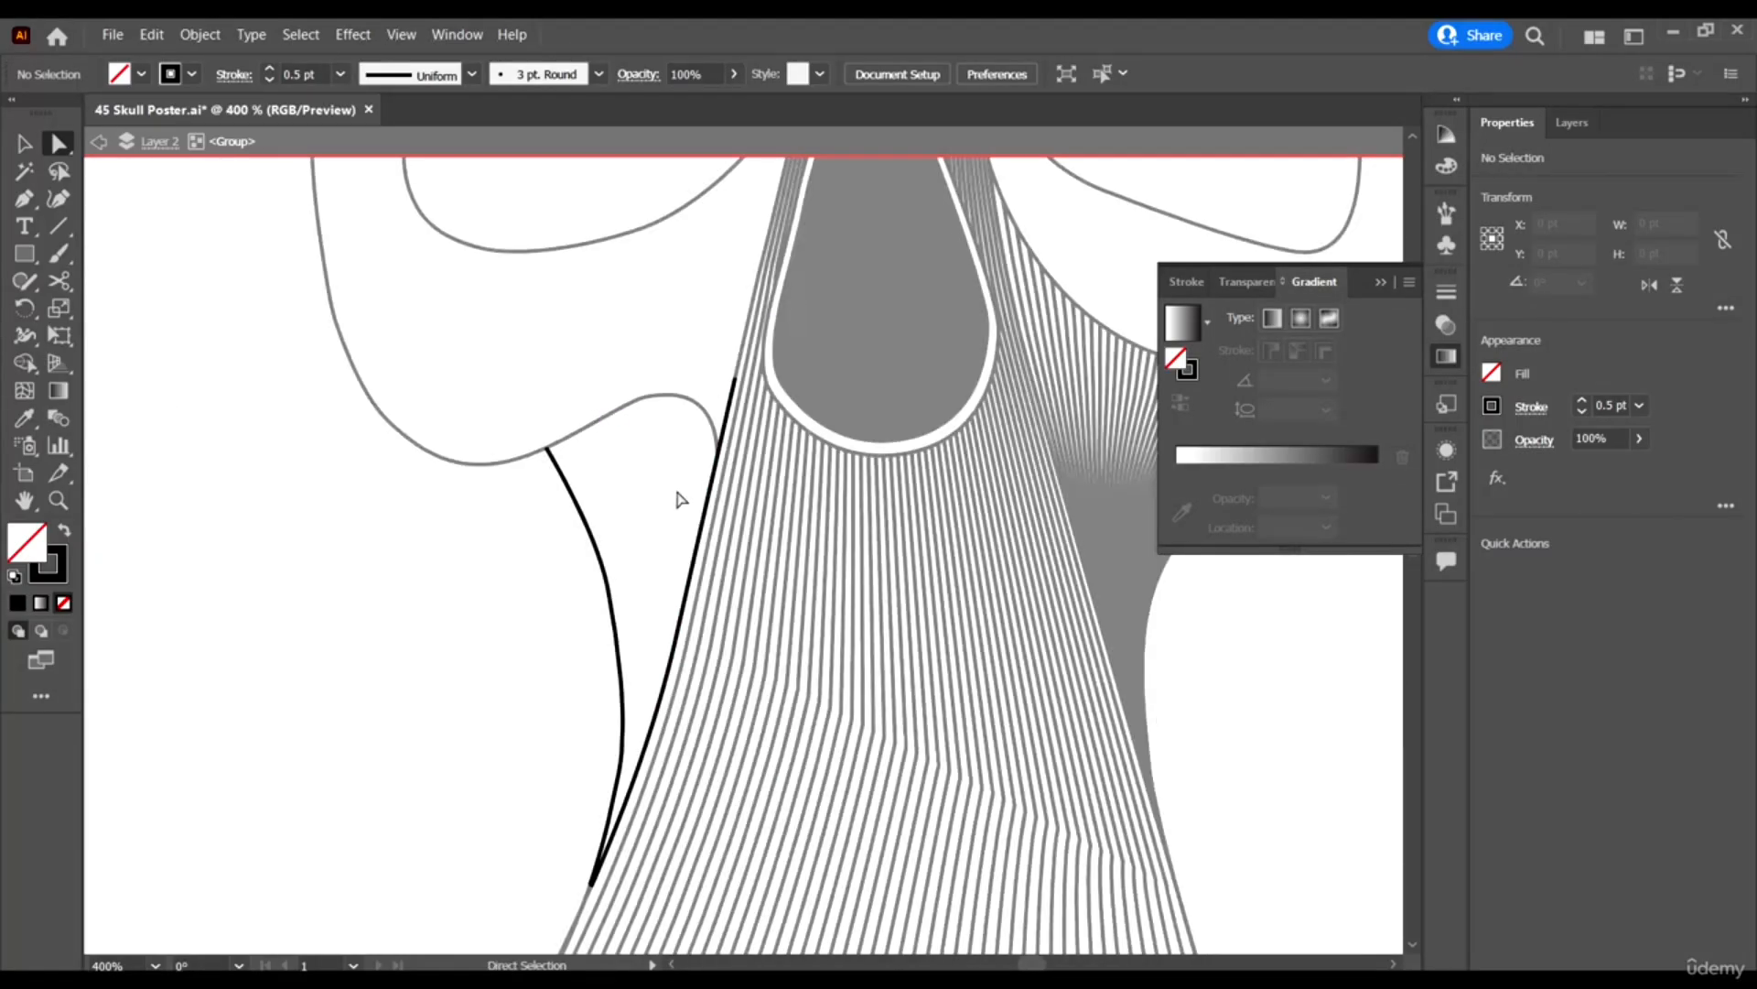
{"action": "scroll", "coordinate": [679, 499], "scroll_direction": "down", "scroll_amount": 2}
{"action": "left_click", "coordinate": [24, 144]}
{"action": "scroll", "coordinate": [685, 424], "scroll_direction": "up", "scroll_amount": 1}
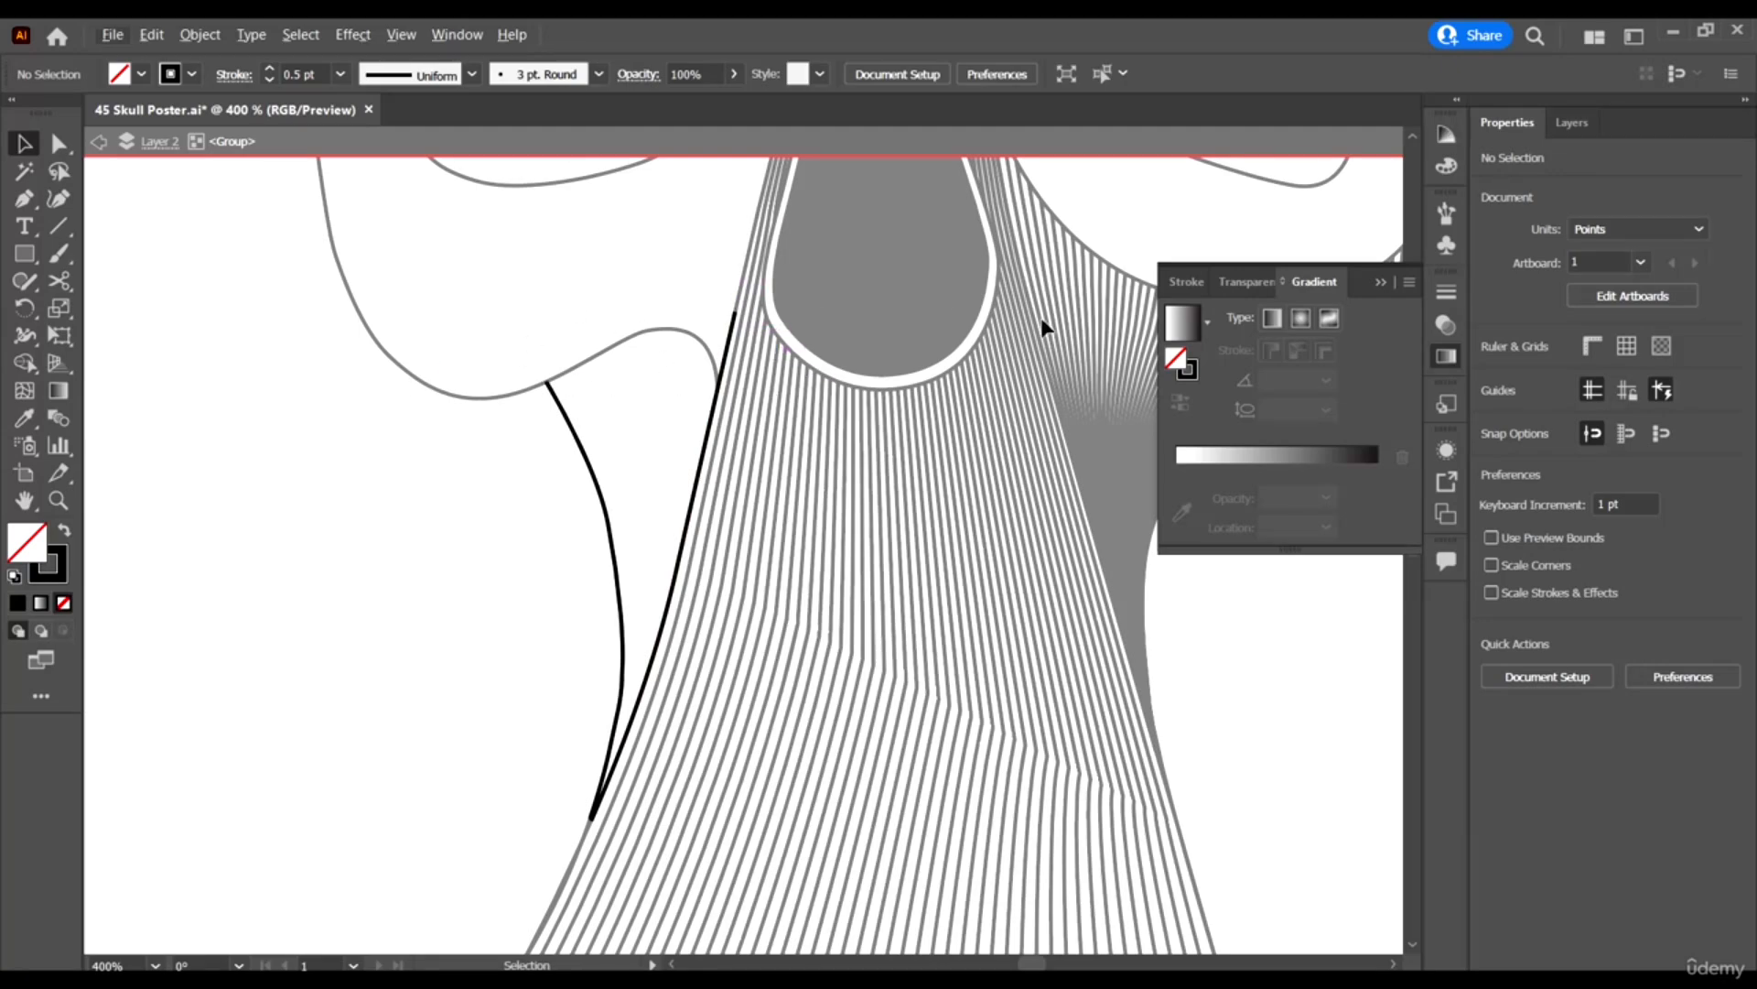
{"action": "scroll", "coordinate": [785, 462], "scroll_direction": "down", "scroll_amount": 2}
{"action": "scroll", "coordinate": [639, 395], "scroll_direction": "up", "scroll_amount": 3}
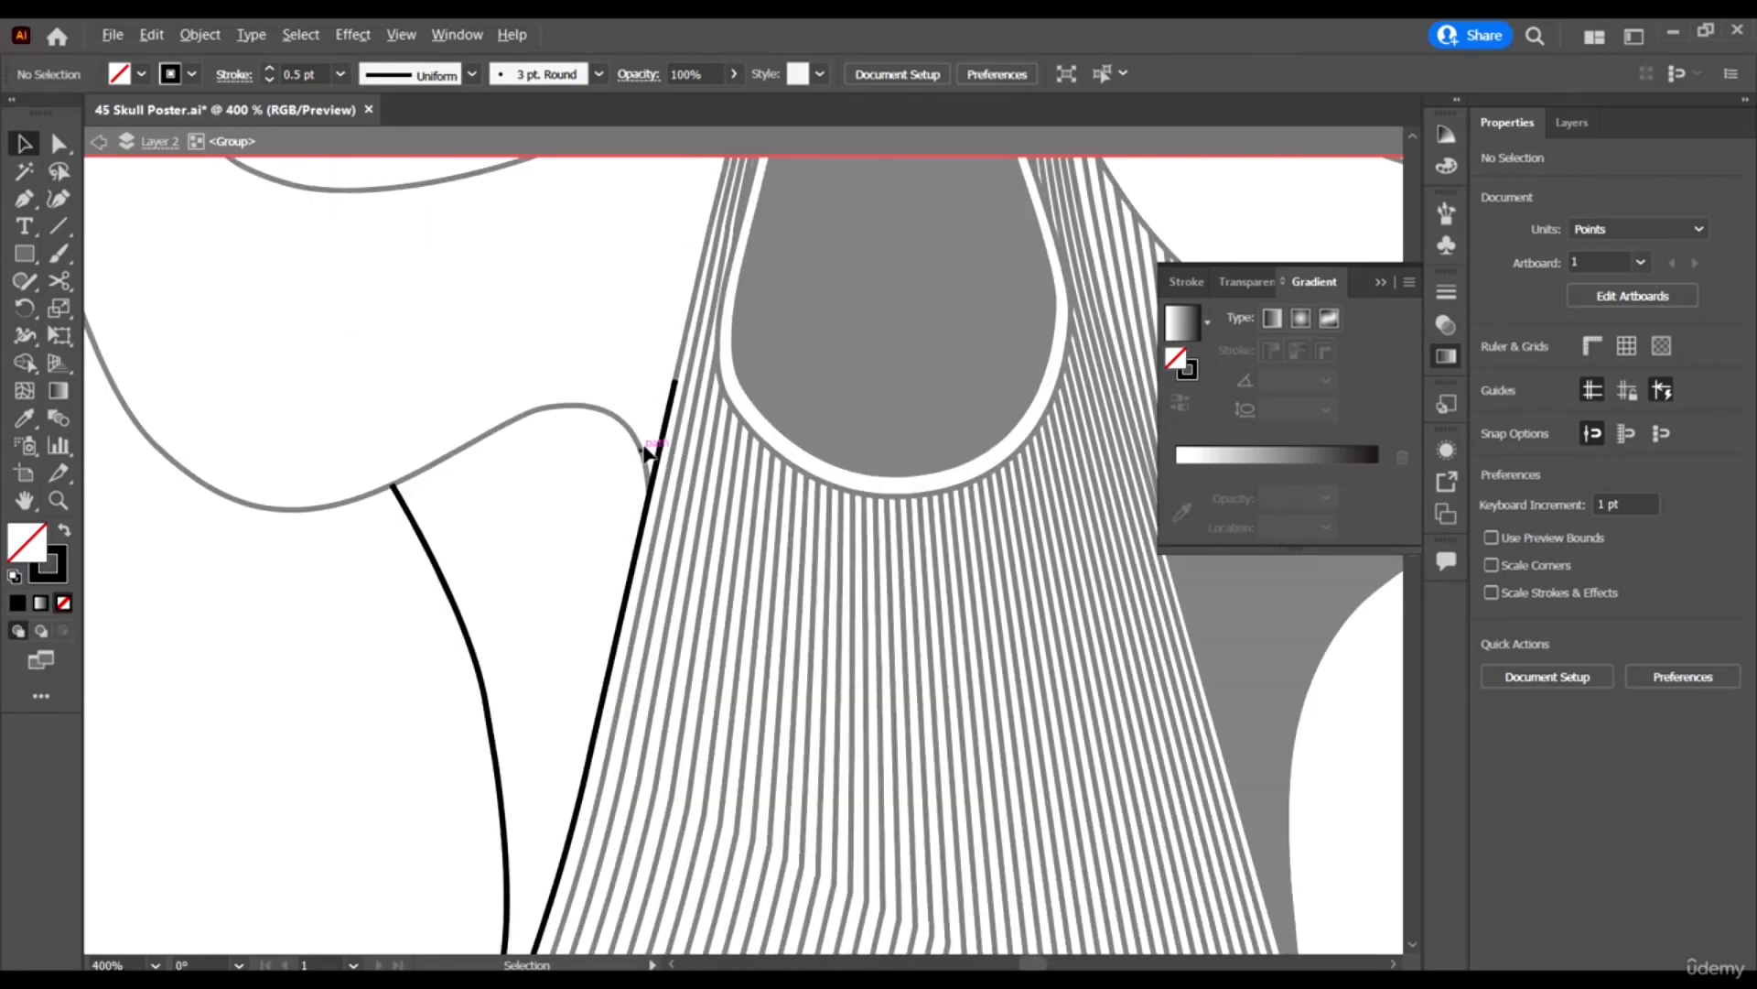
{"action": "scroll", "coordinate": [506, 400], "scroll_direction": "down", "scroll_amount": 2}
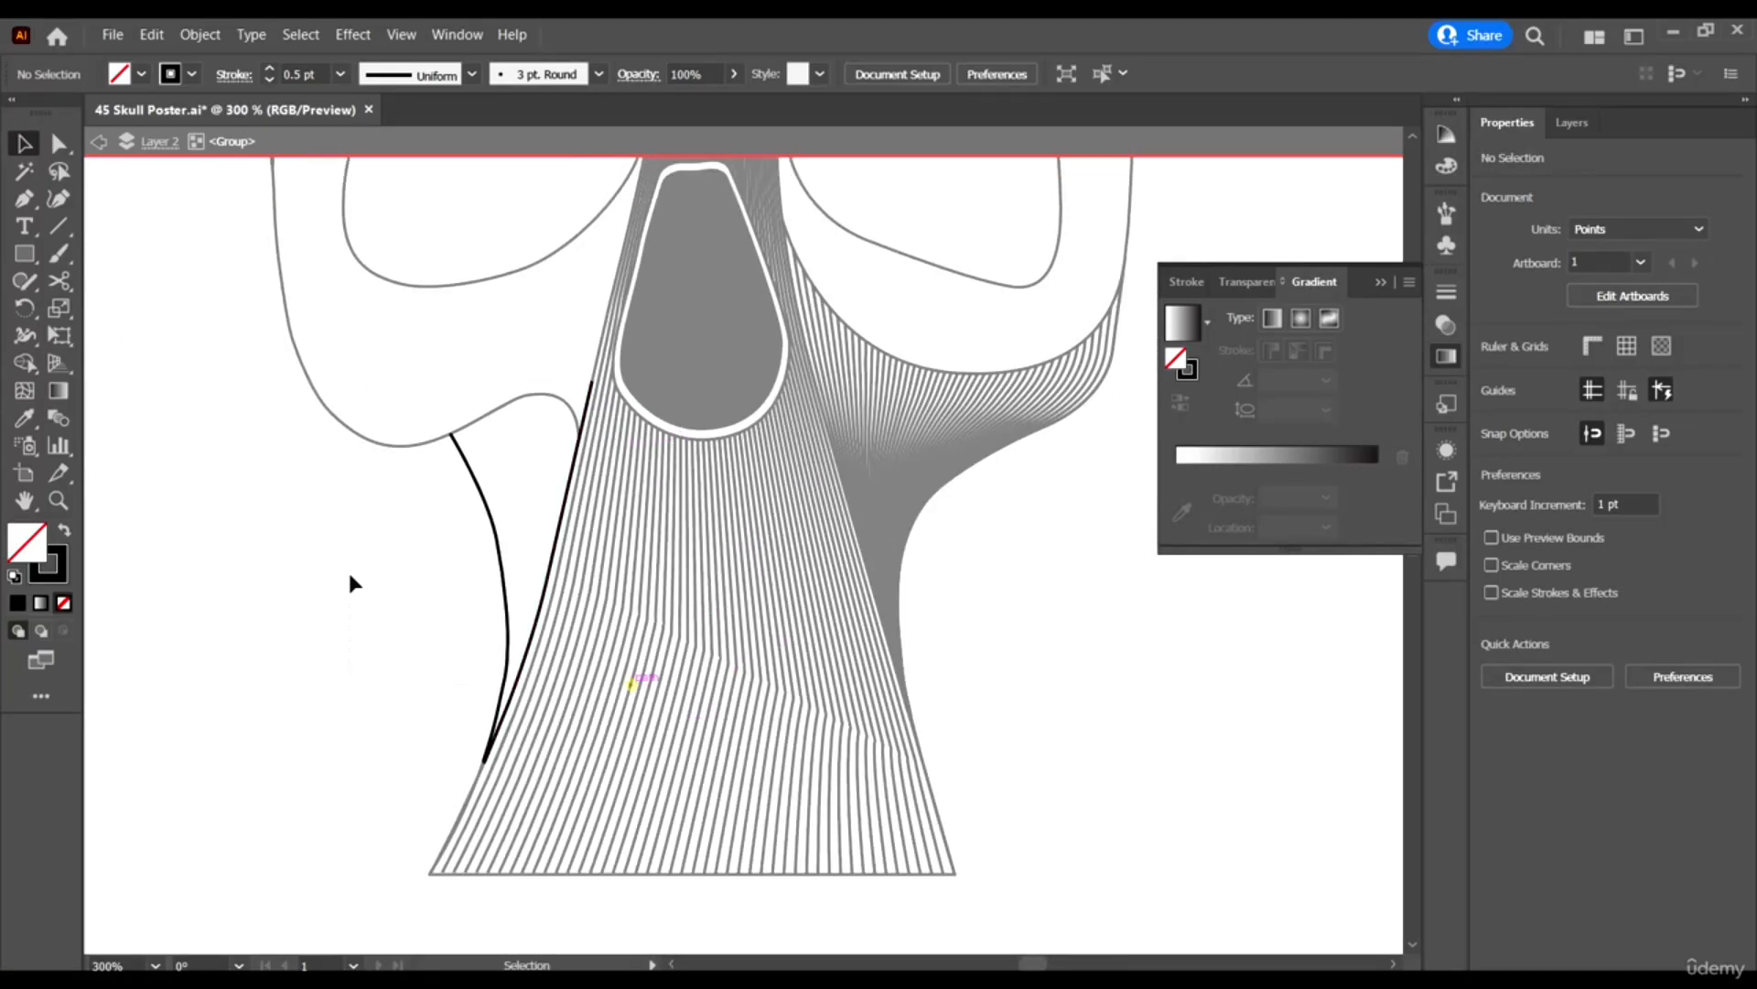
Blend the trimmed nose line copy with the left jaw outline.
{"action": "left_click_drag", "start_coordinate": [632, 684], "coordinate": [349, 574]}
{"action": "left_click", "coordinate": [188, 37]}
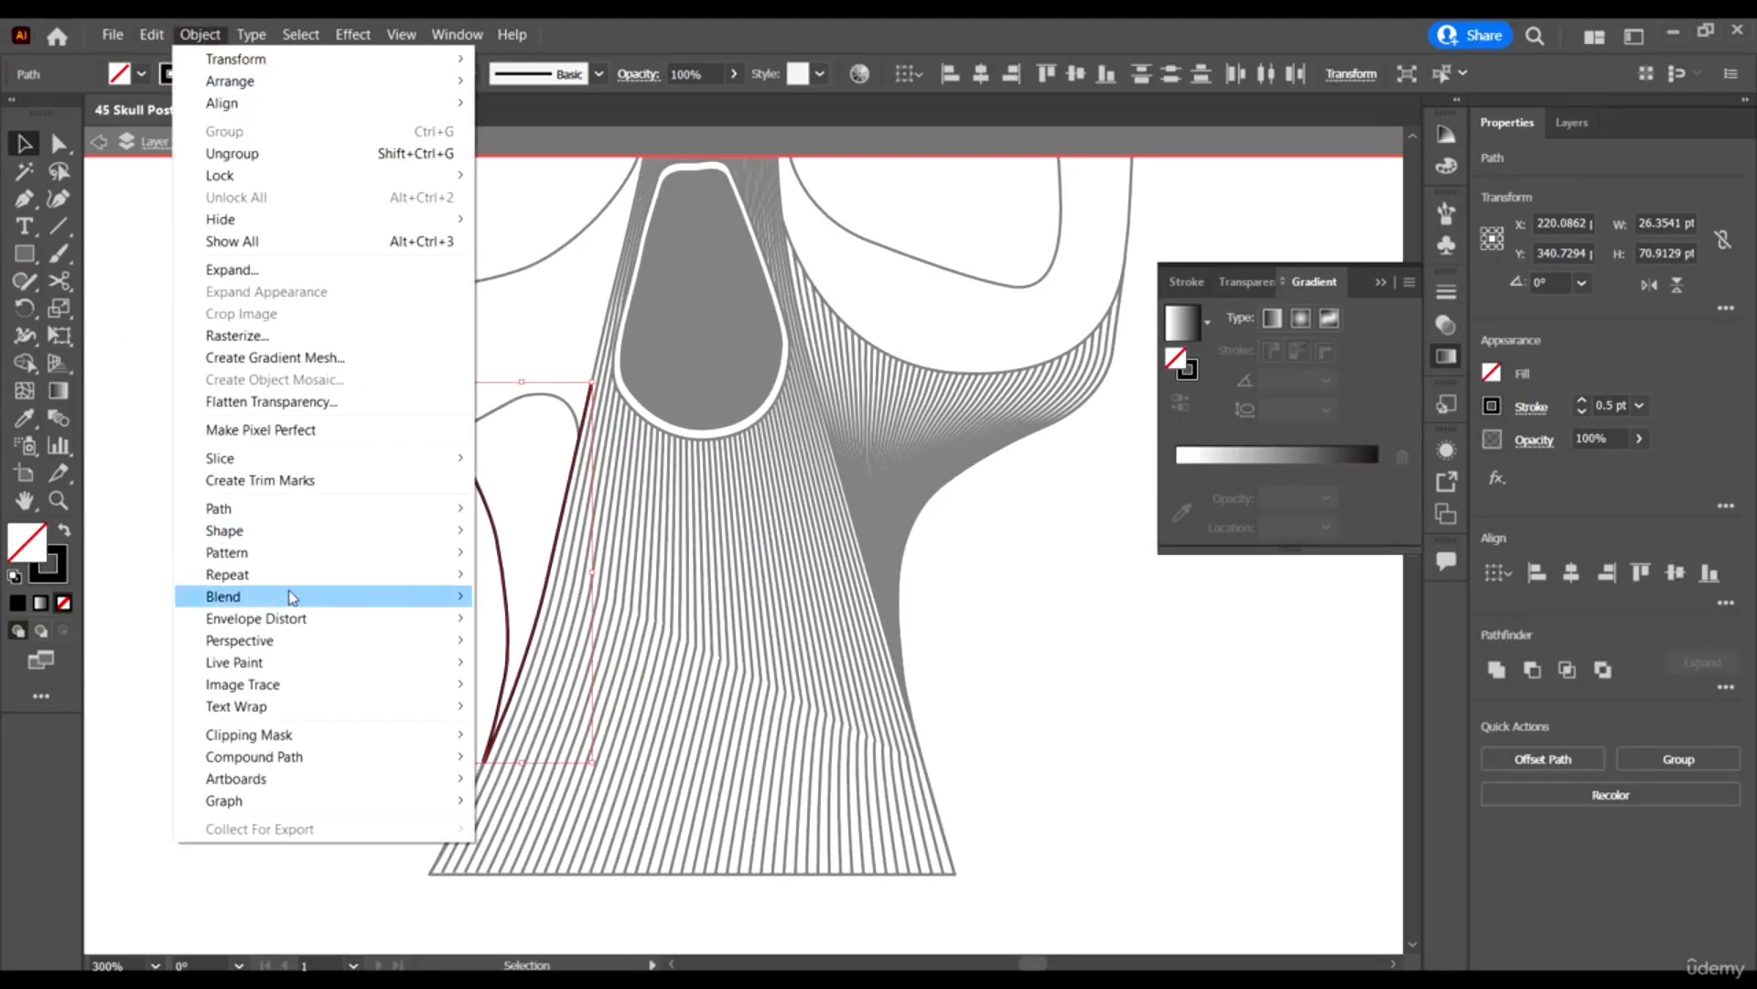
{"action": "mouse_move", "coordinate": [290, 595]}
{"action": "left_click", "coordinate": [530, 606]}
{"action": "left_click", "coordinate": [691, 620]}
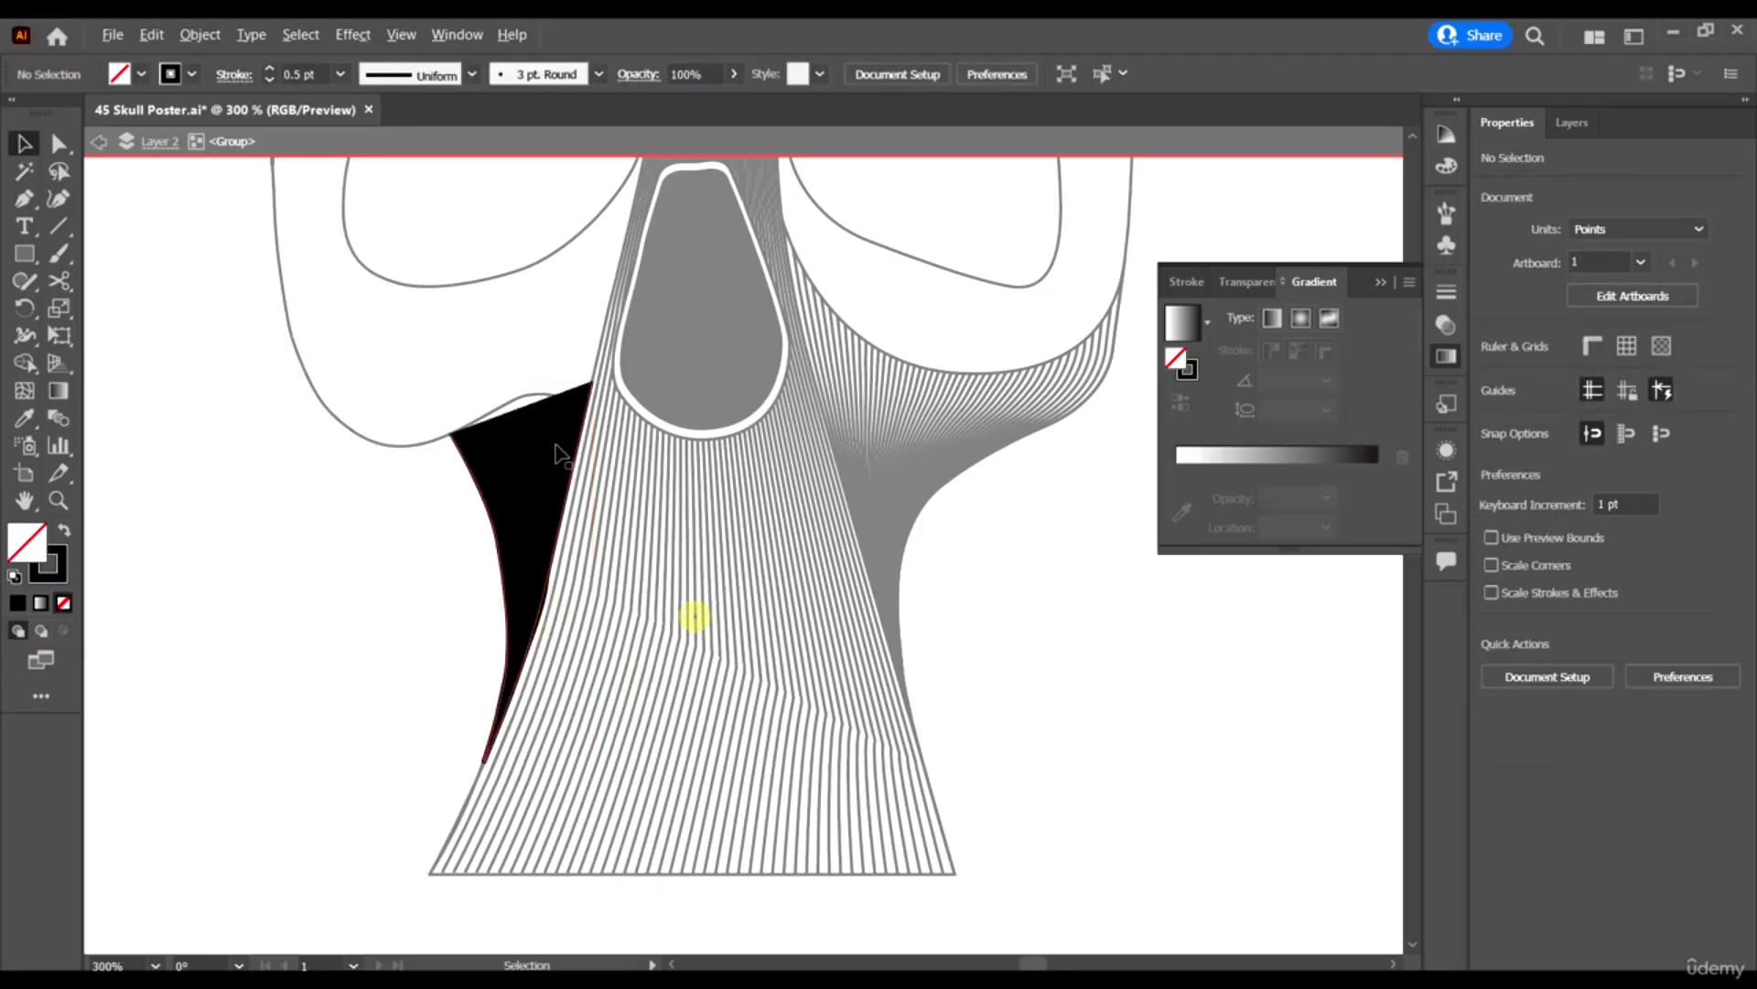
Move the upper end anchor of the blend's nose line farther up along the outermost left nose line.
{"action": "scroll", "coordinate": [538, 440], "scroll_direction": "up", "scroll_amount": 2}
{"action": "scroll", "coordinate": [565, 435], "scroll_direction": "down", "scroll_amount": 2}
{"action": "scroll", "coordinate": [567, 430], "scroll_direction": "up", "scroll_amount": 2}
{"action": "scroll", "coordinate": [455, 392], "scroll_direction": "up", "scroll_amount": 3}
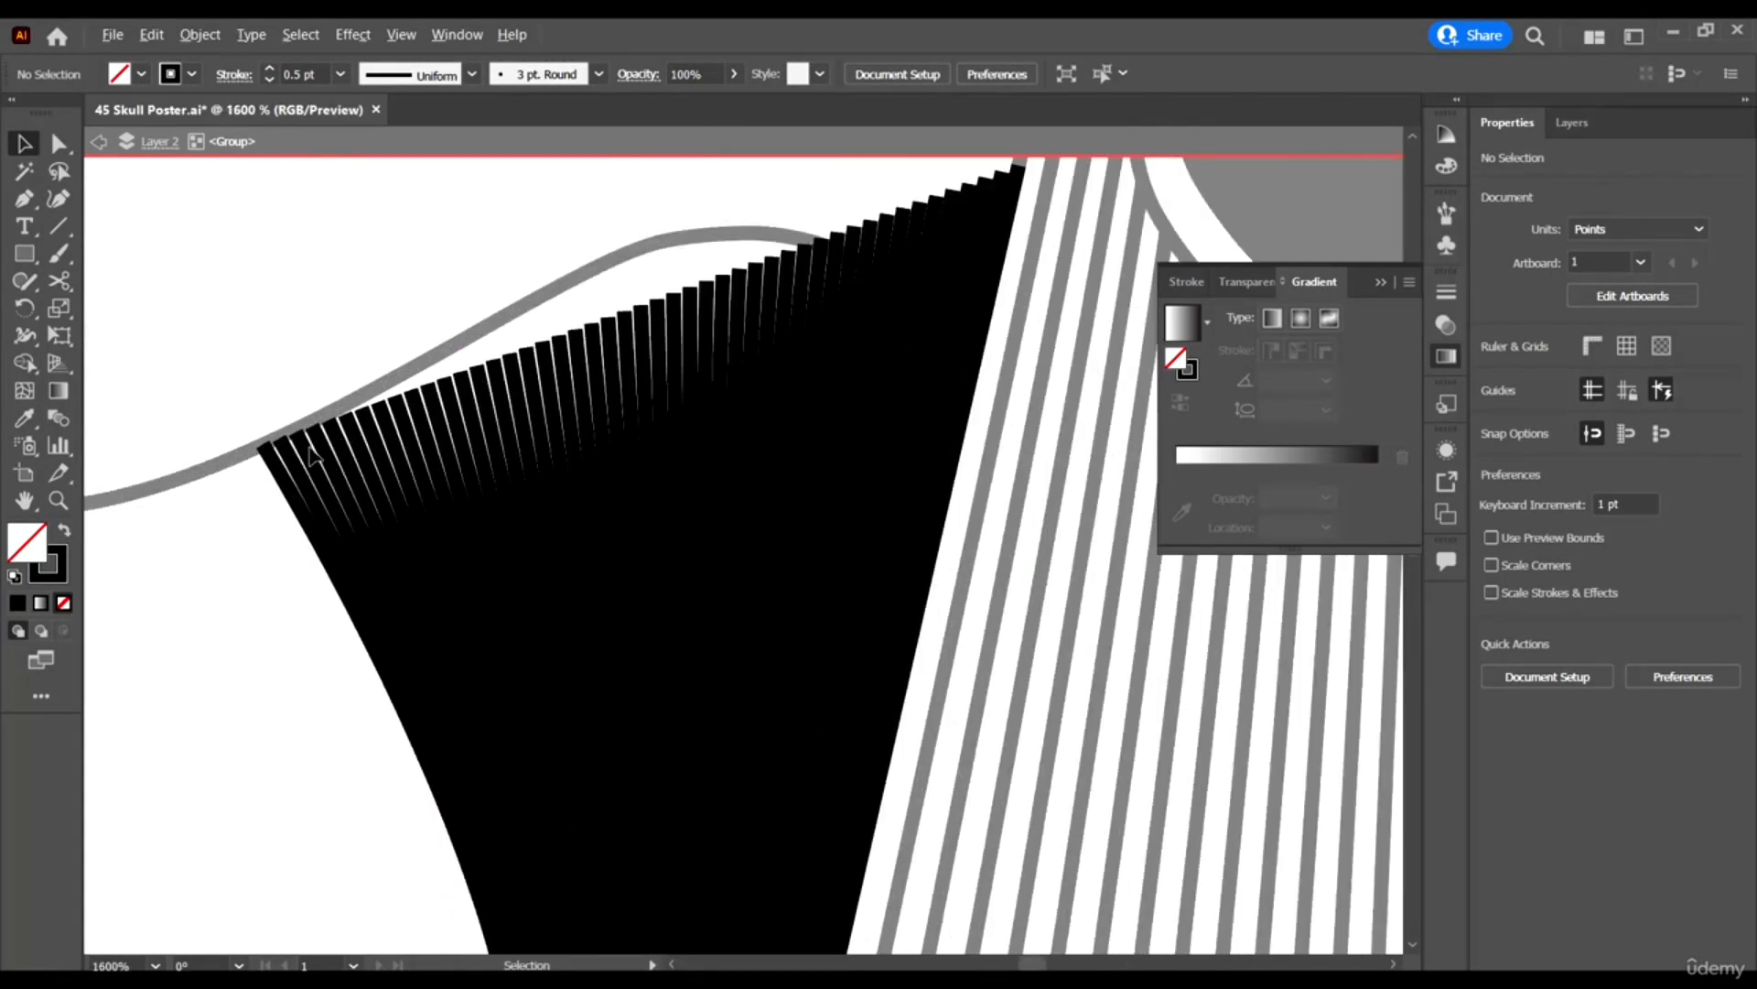
{"action": "scroll", "coordinate": [366, 458], "scroll_direction": "down", "scroll_amount": 2}
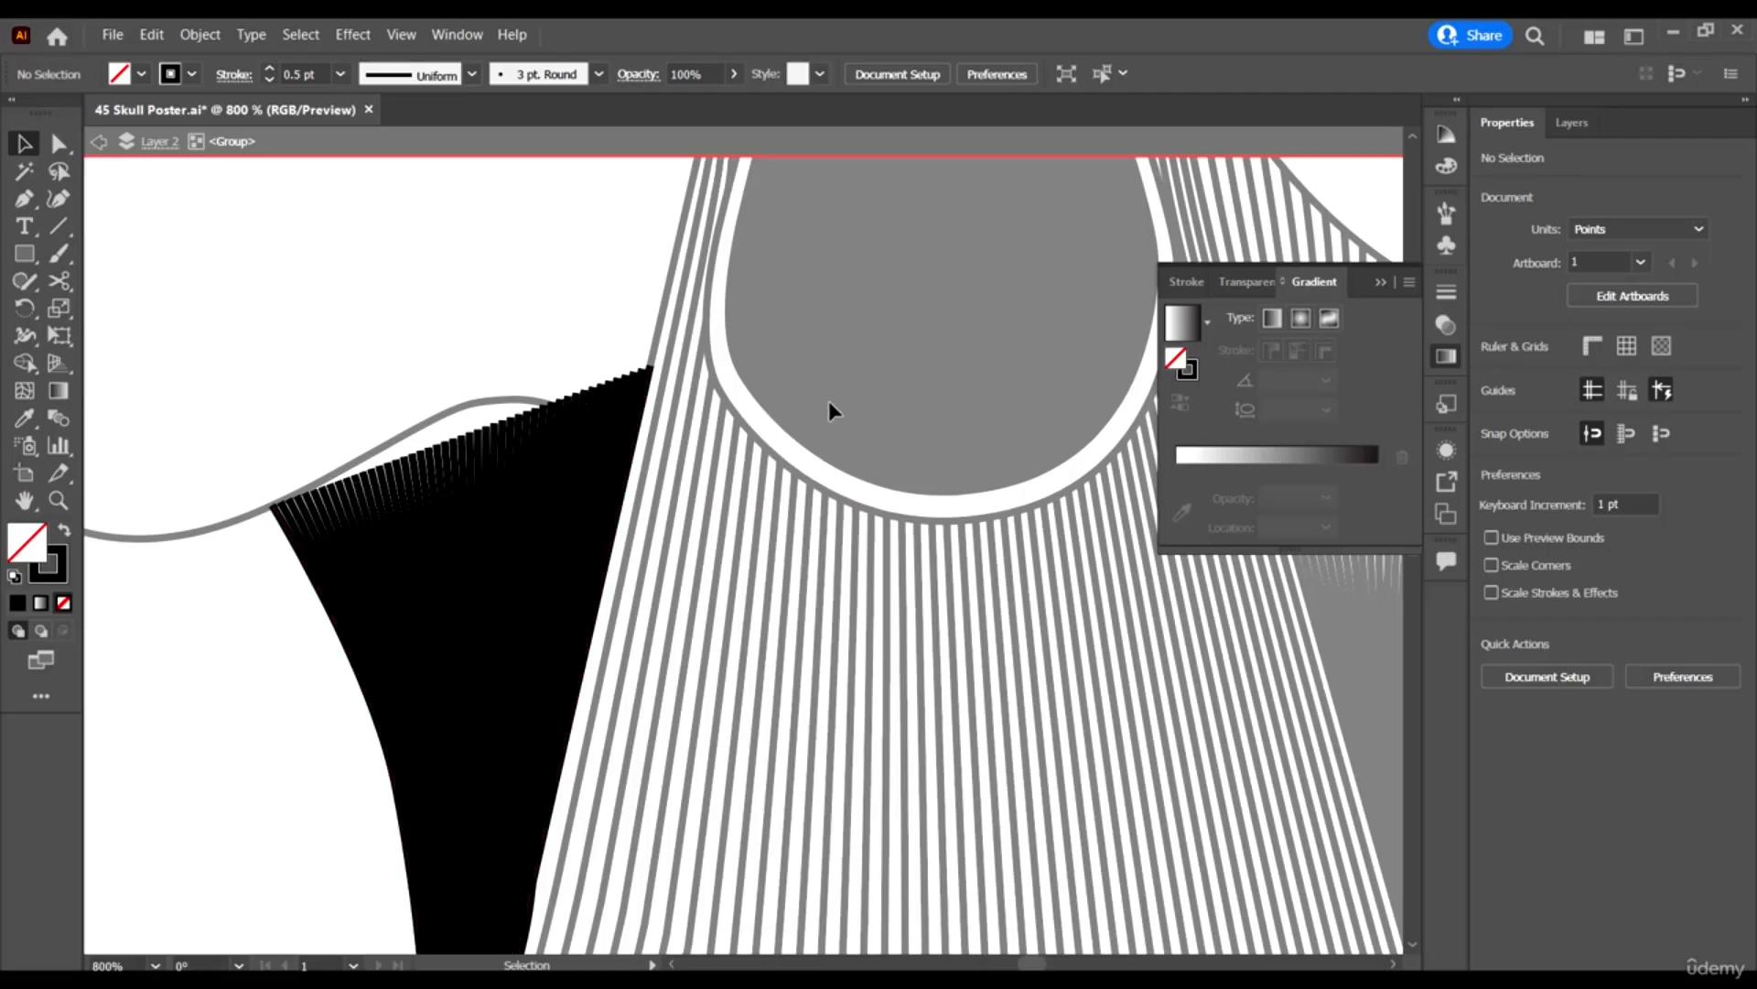
{"action": "left_click", "coordinate": [59, 143]}
{"action": "left_click_drag", "start_coordinate": [609, 314], "coordinate": [682, 235]}
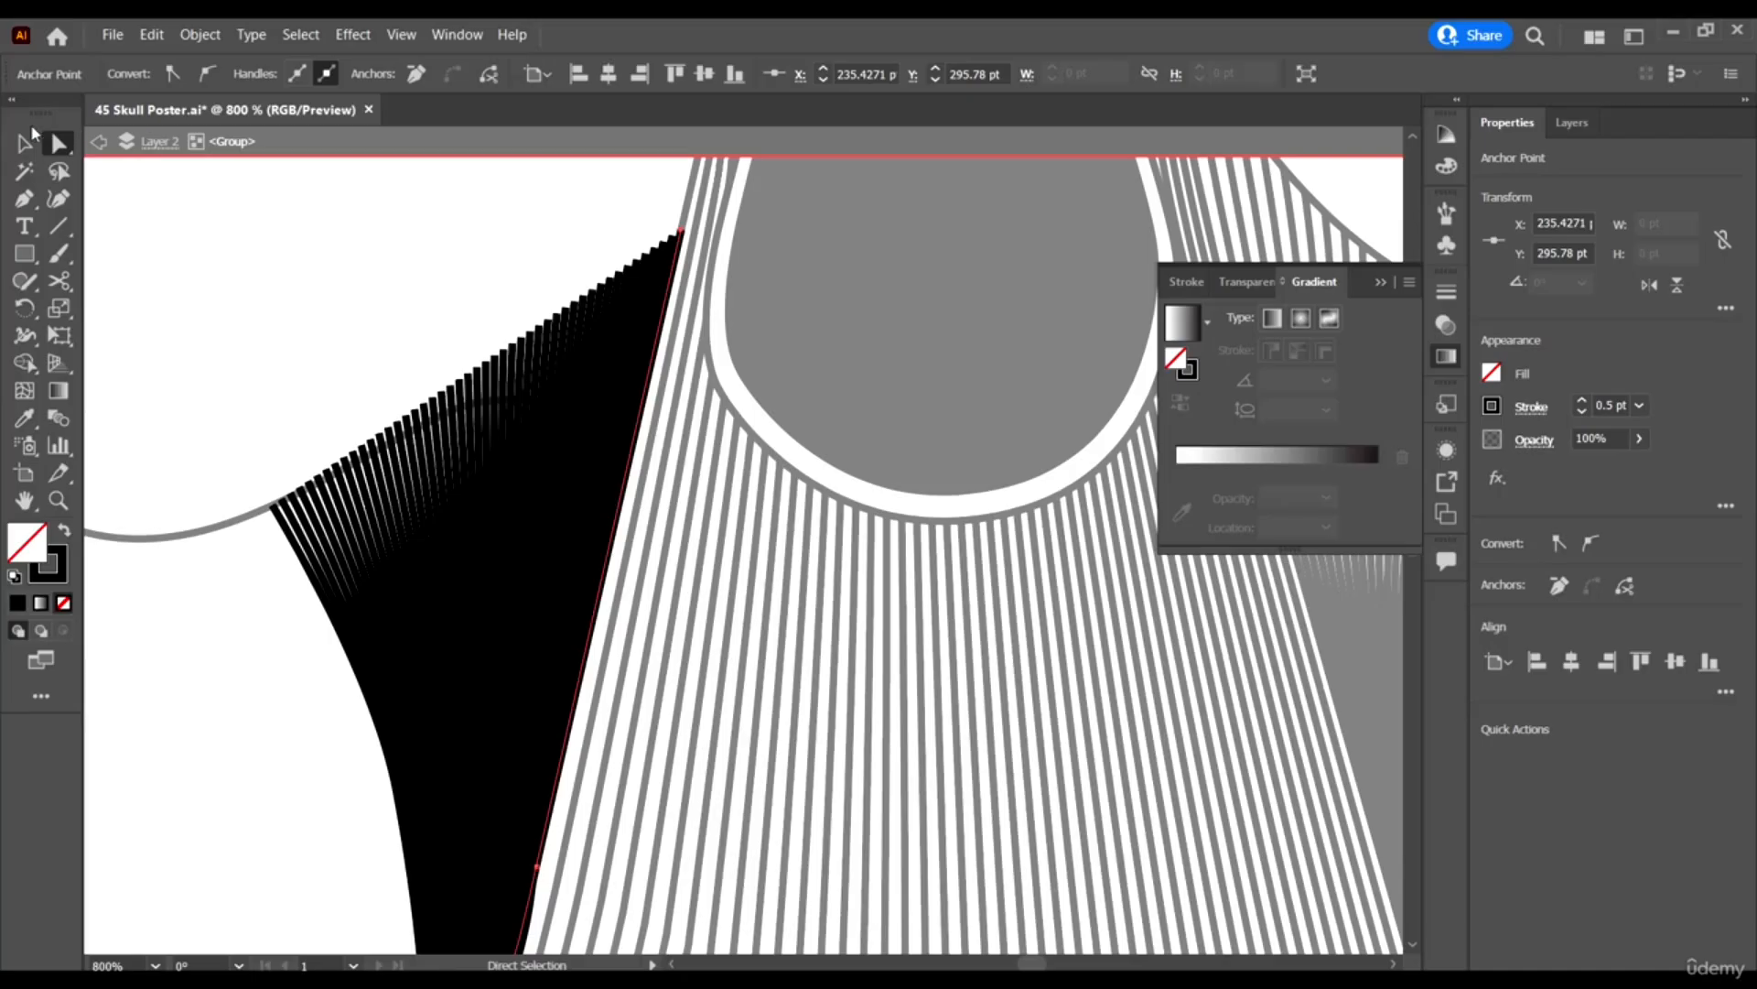
Release the left jaw blend back into its two separate lines.
{"action": "left_click", "coordinate": [25, 143]}
{"action": "scroll", "coordinate": [485, 490], "scroll_direction": "down", "scroll_amount": 2}
{"action": "left_click", "coordinate": [534, 560]}
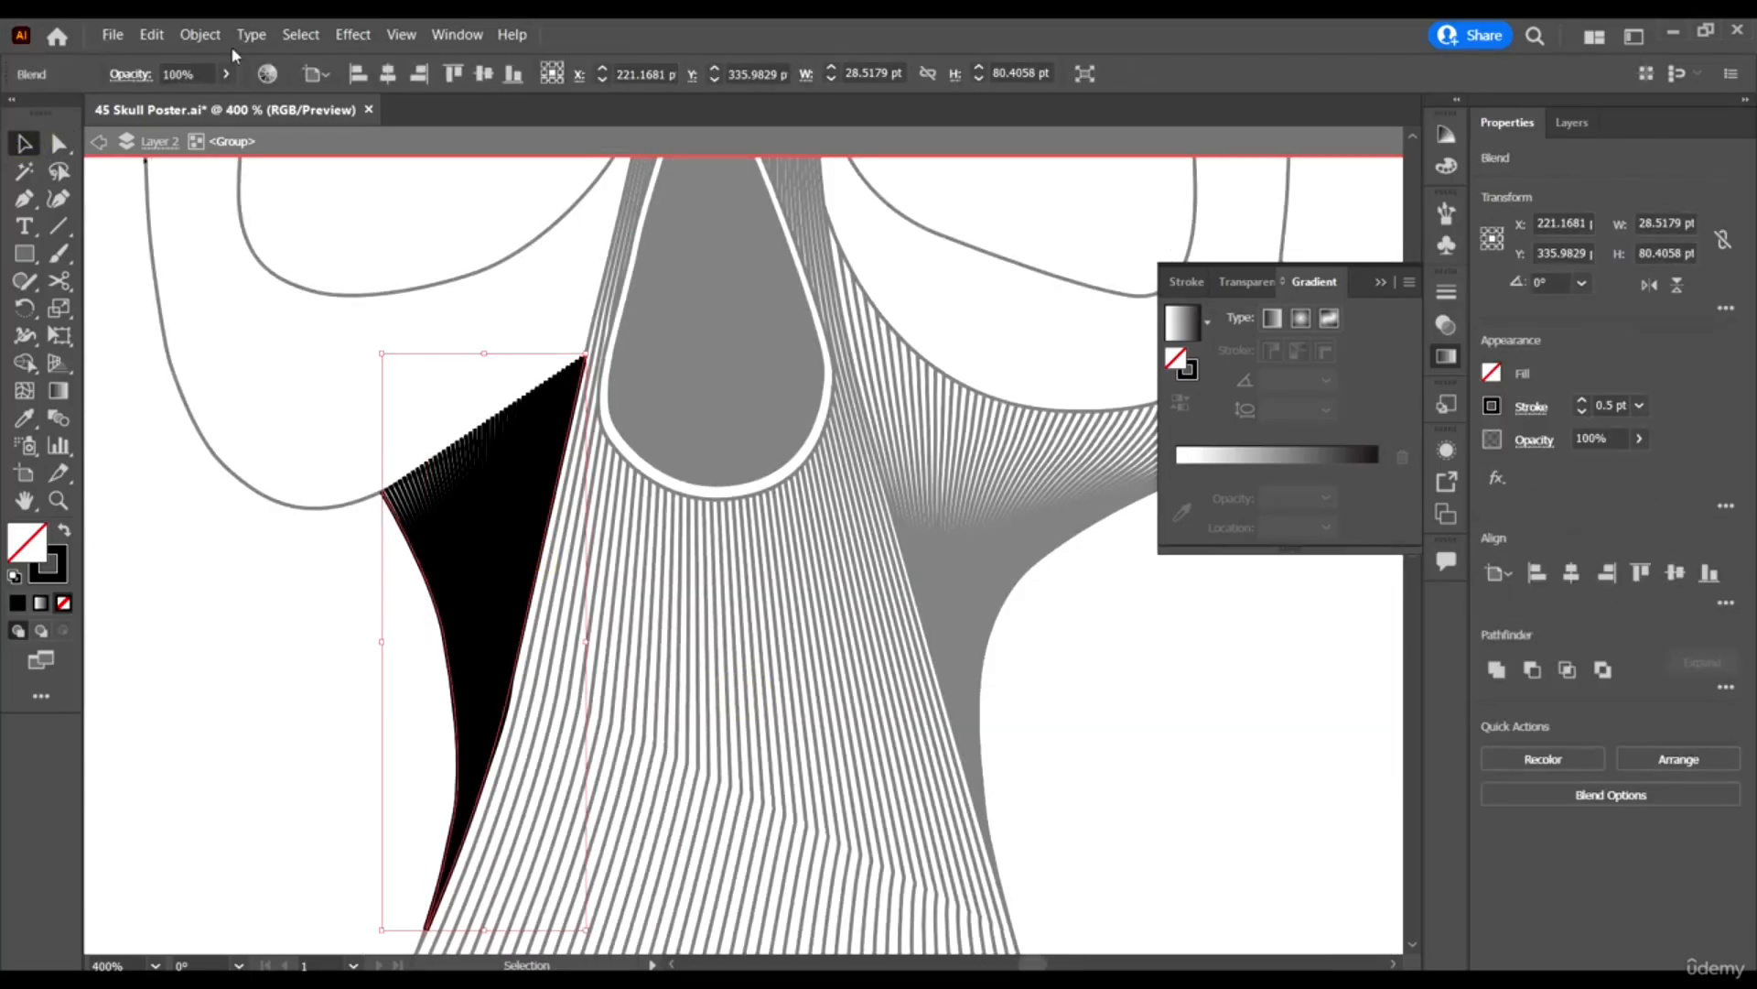
{"action": "left_click", "coordinate": [198, 35]}
{"action": "mouse_move", "coordinate": [321, 595]}
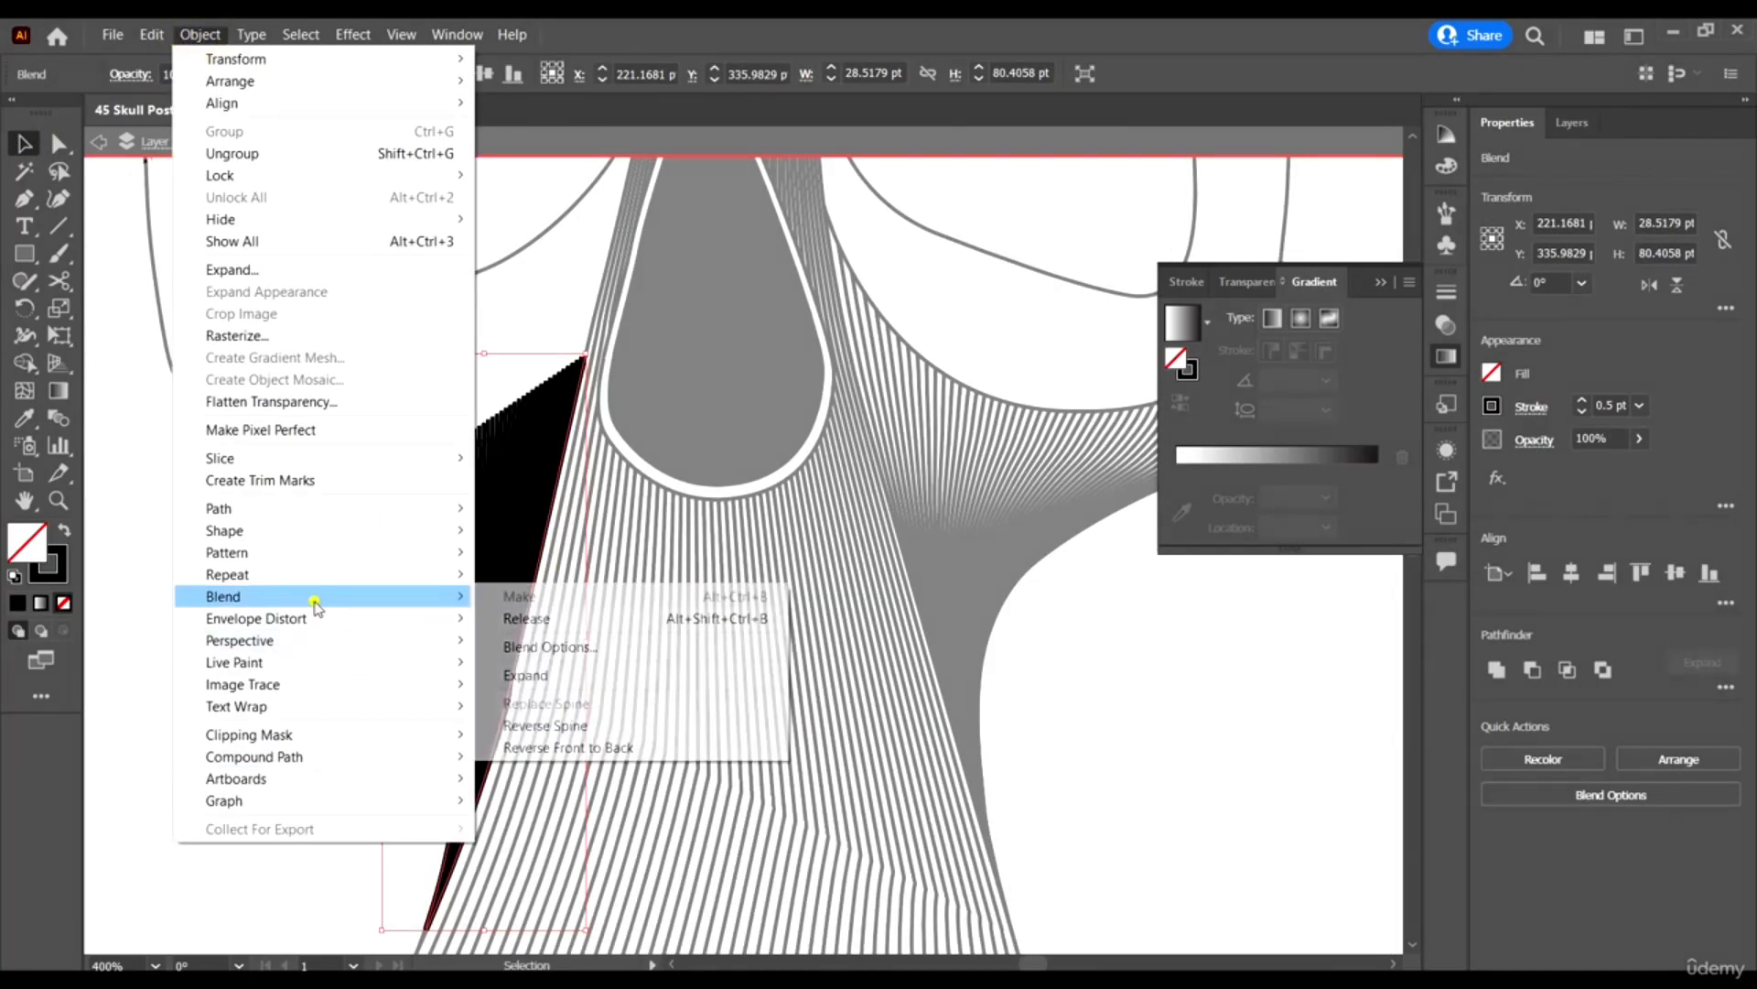
{"action": "left_click", "coordinate": [576, 616]}
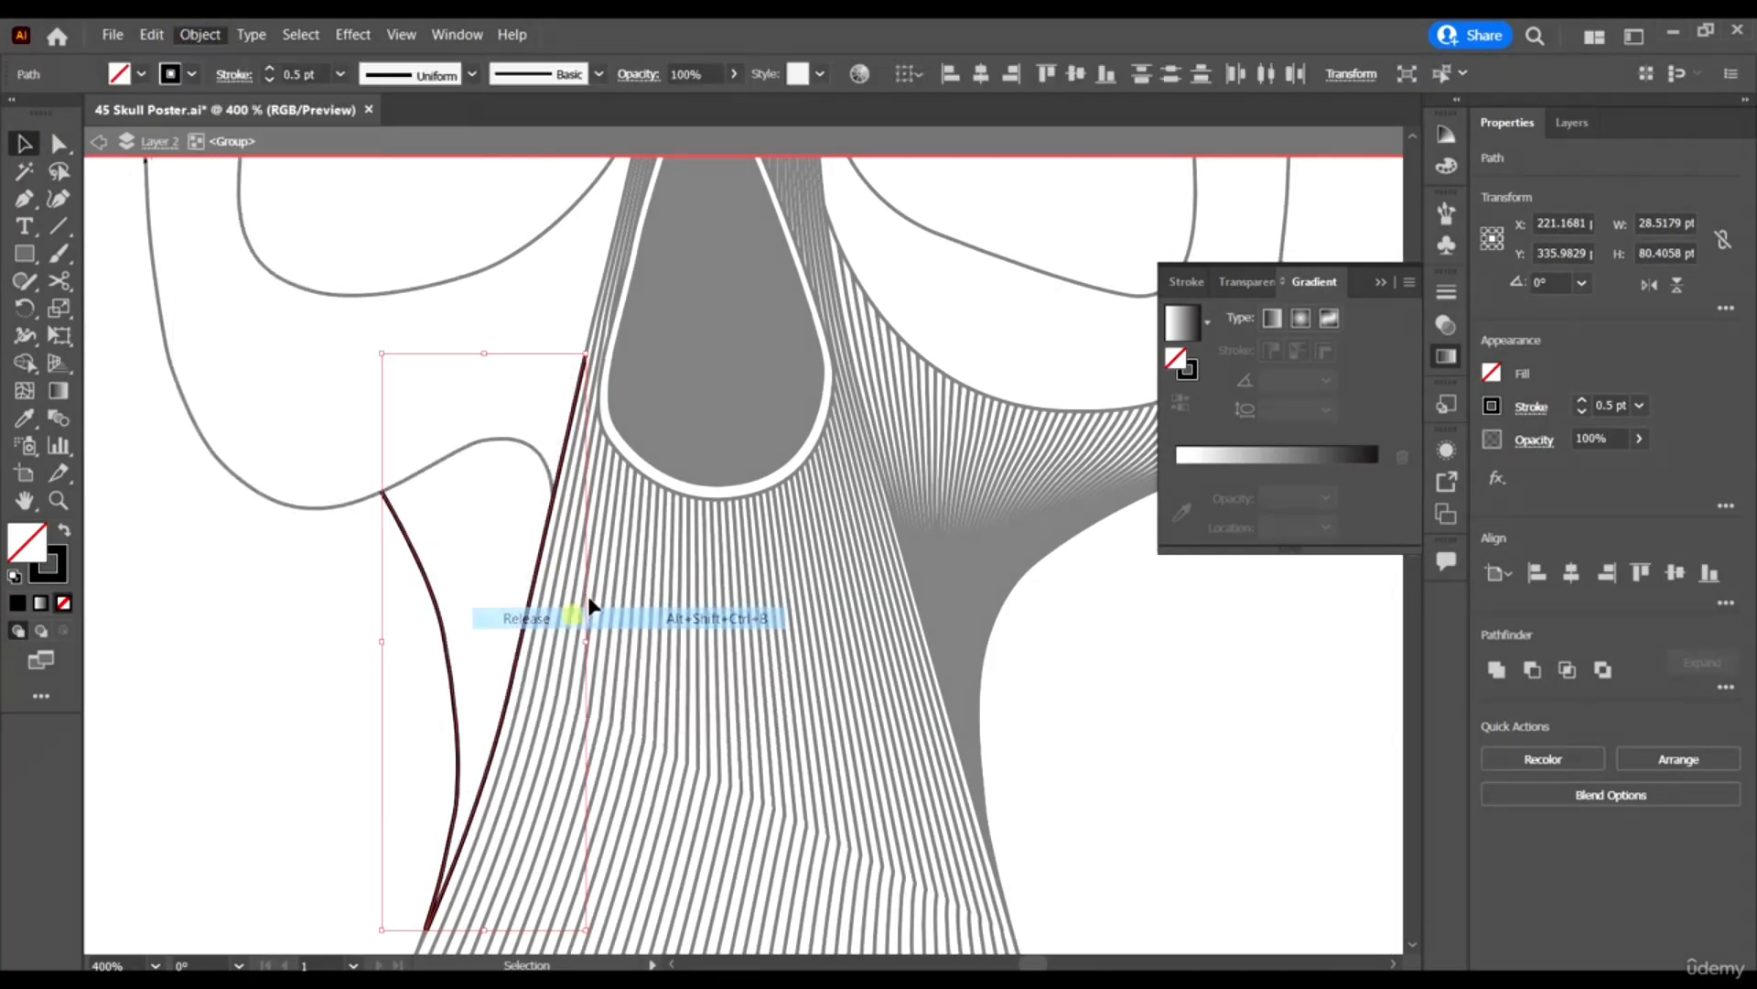
Set the blend spacing to 20 specified steps and blend the two left jaw lines.
{"action": "left_click", "coordinate": [182, 37]}
{"action": "mouse_move", "coordinate": [320, 596]}
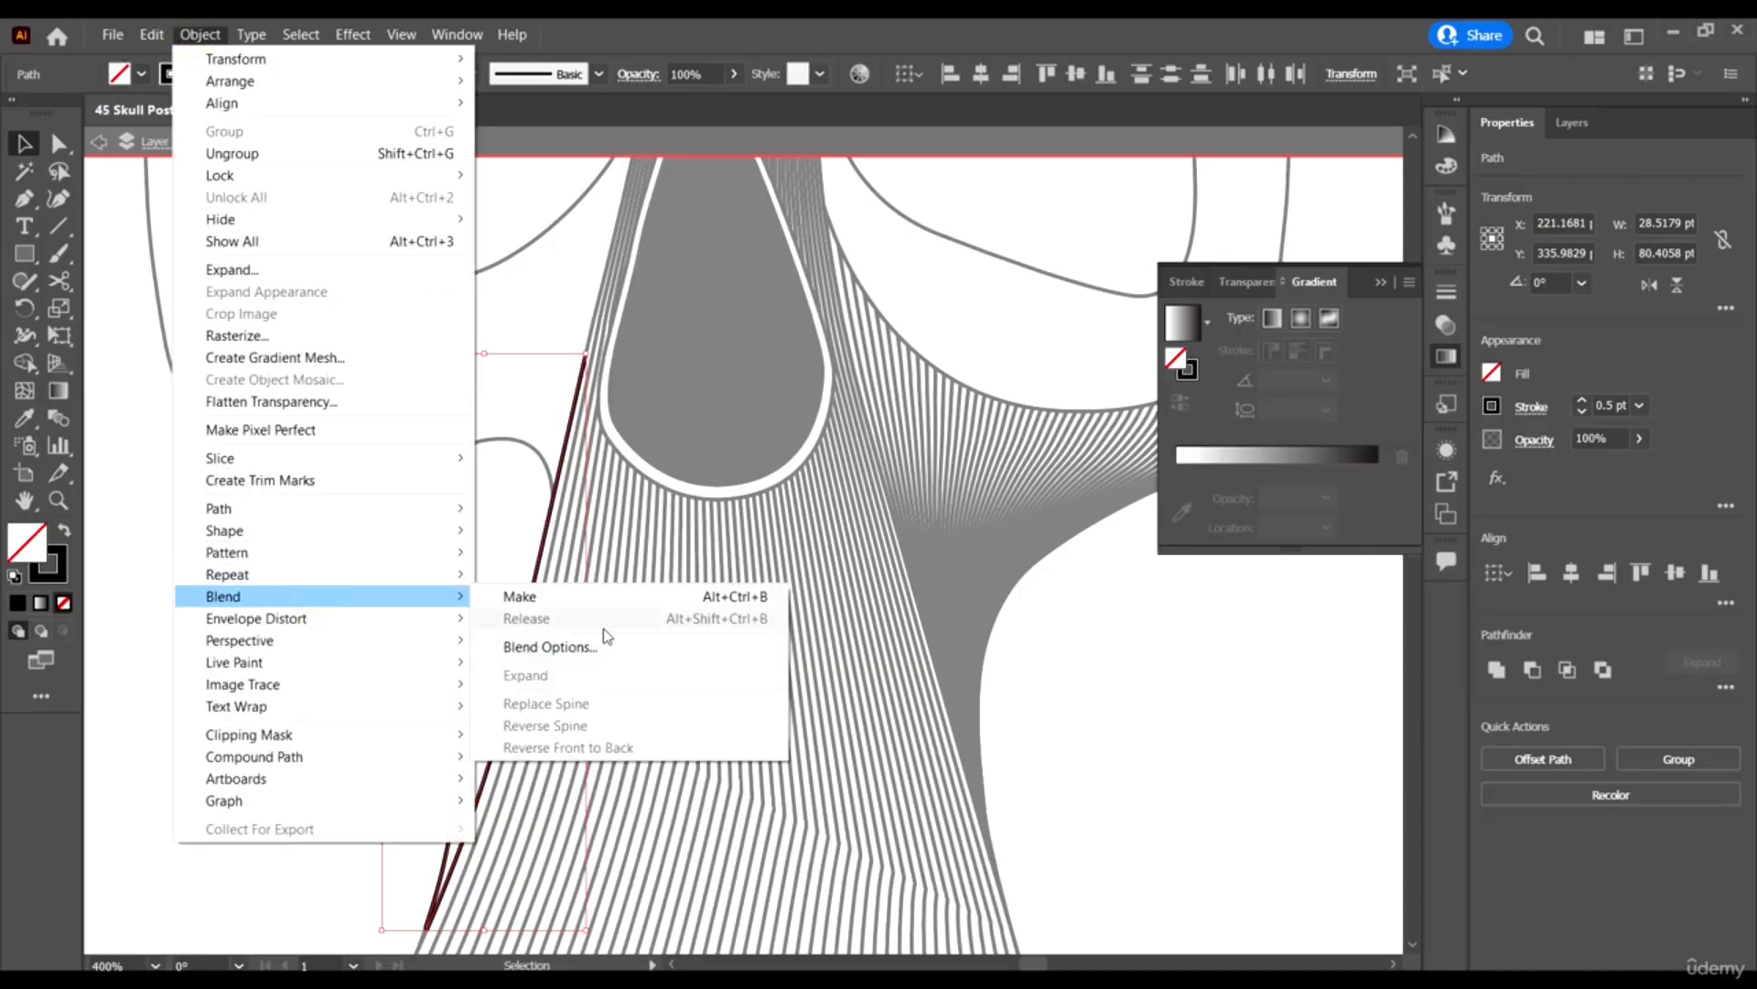
{"action": "left_click", "coordinate": [591, 647]}
{"action": "double_click", "coordinate": [1169, 379]}
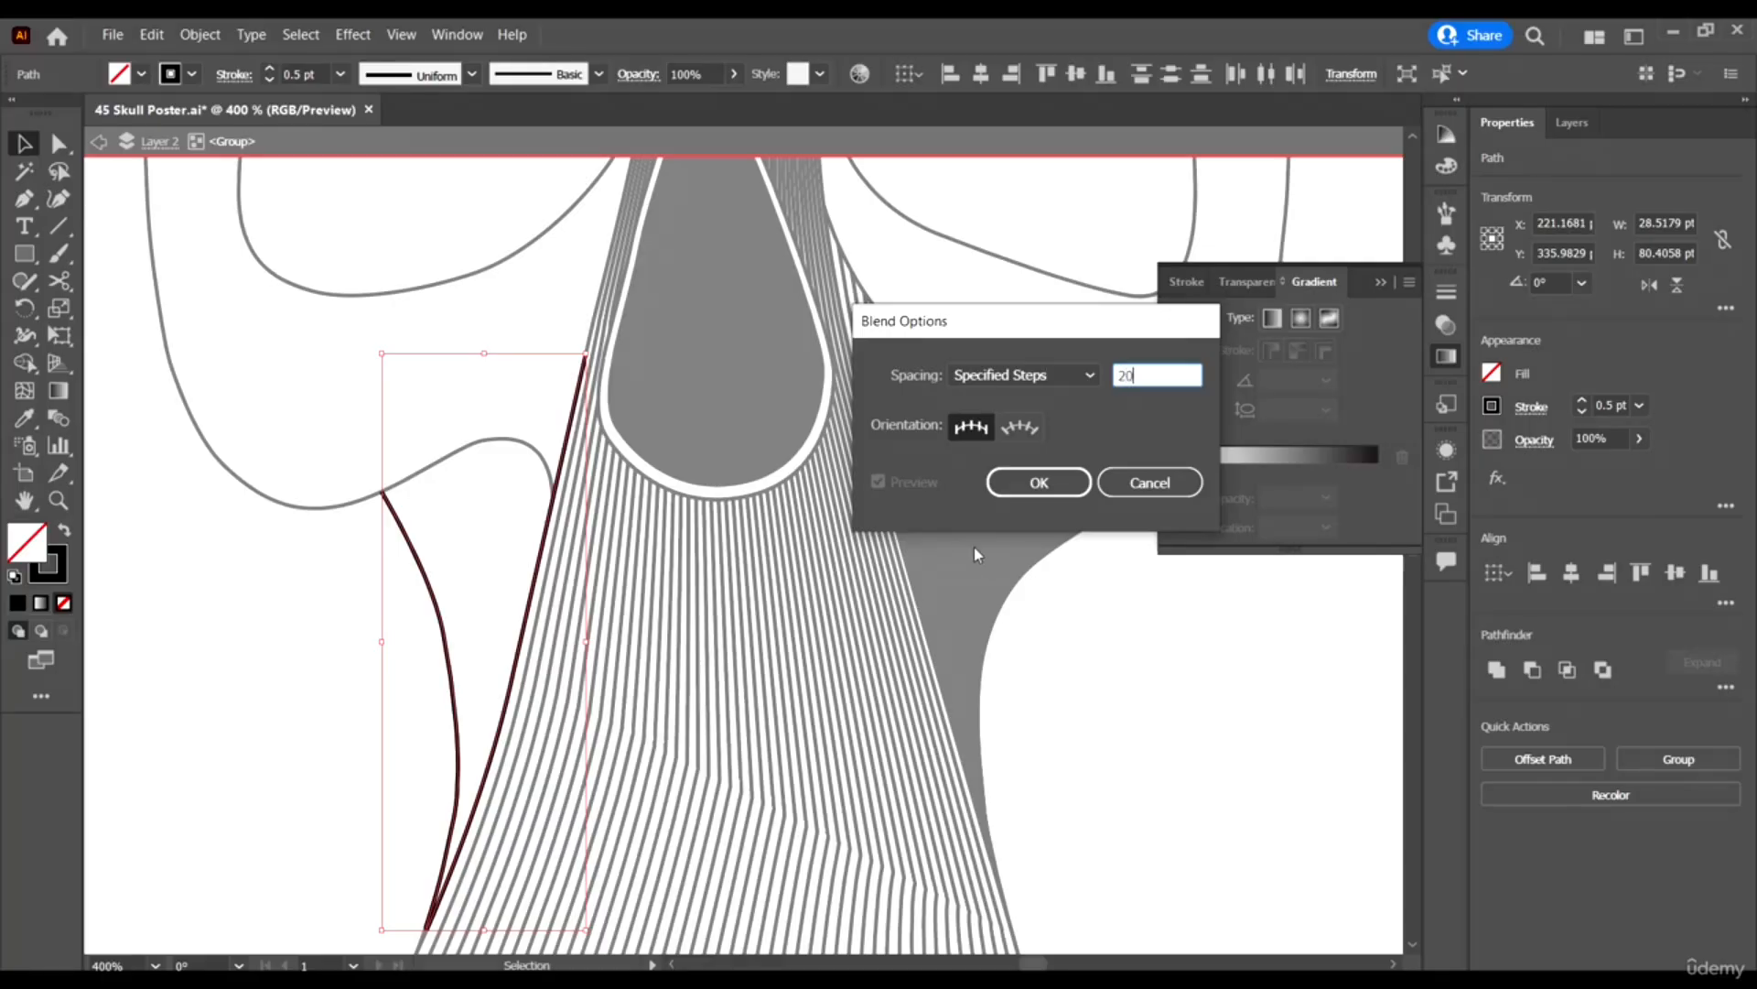
{"action": "left_click", "coordinate": [1022, 481]}
{"action": "left_click", "coordinate": [199, 34]}
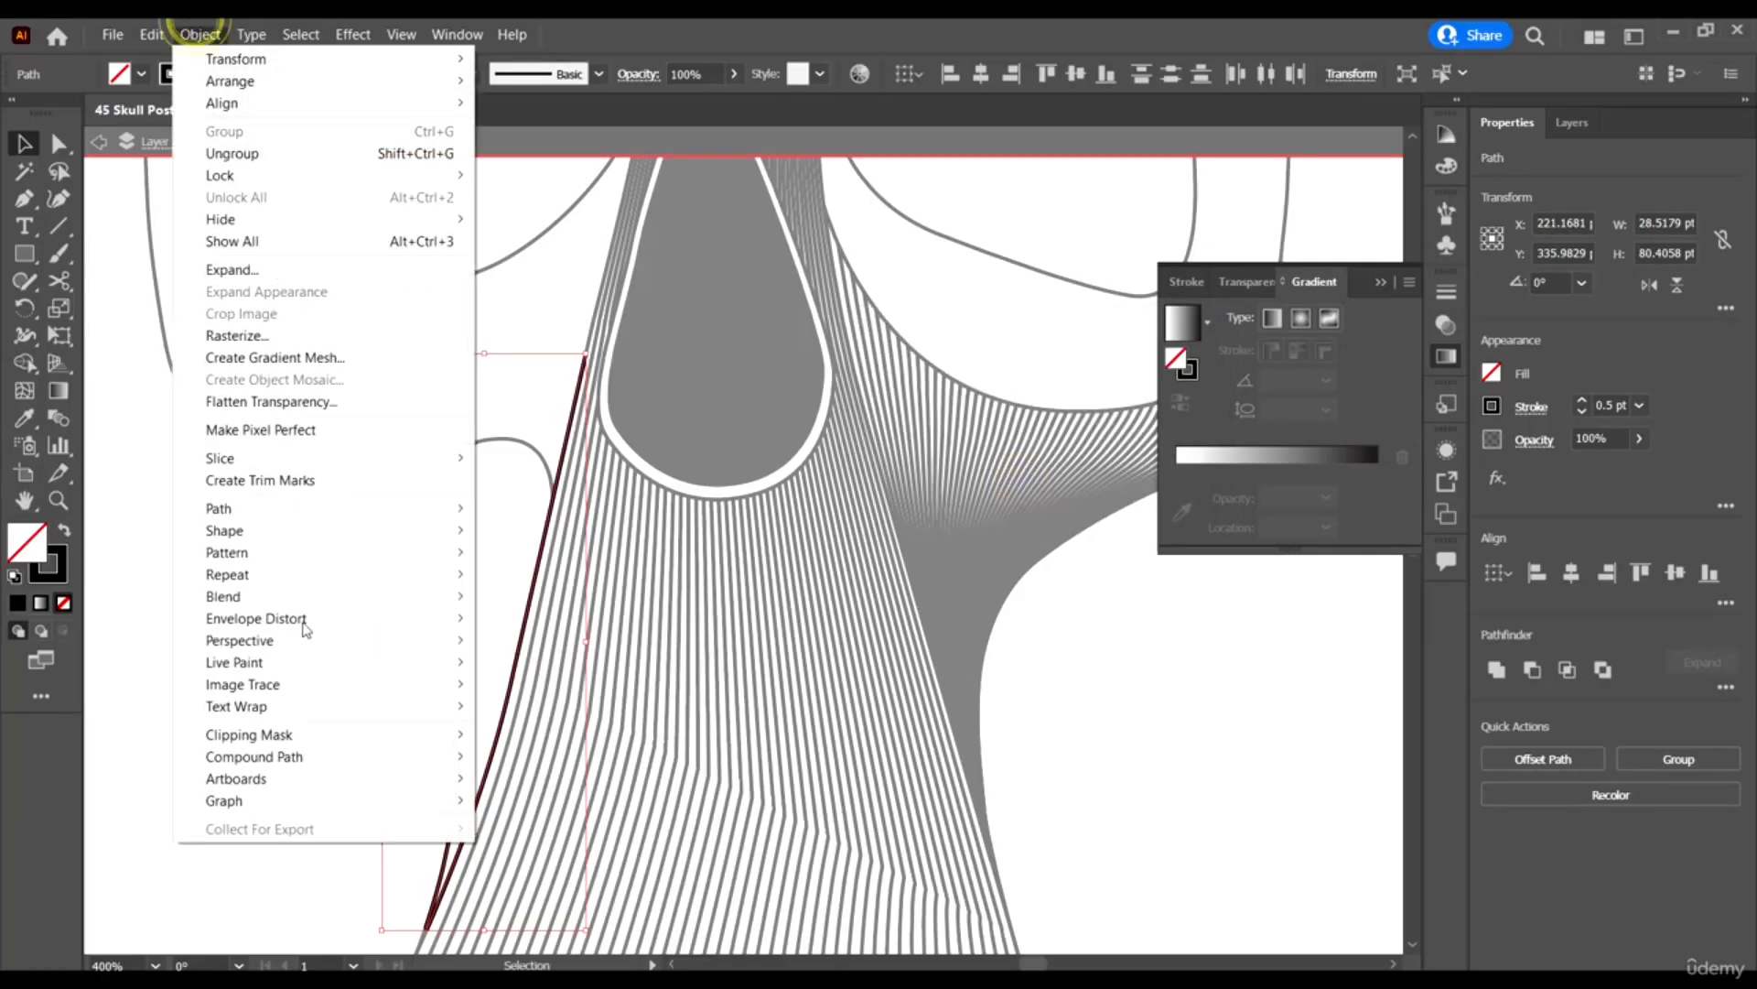
{"action": "mouse_move", "coordinate": [326, 596]}
{"action": "left_click", "coordinate": [569, 595]}
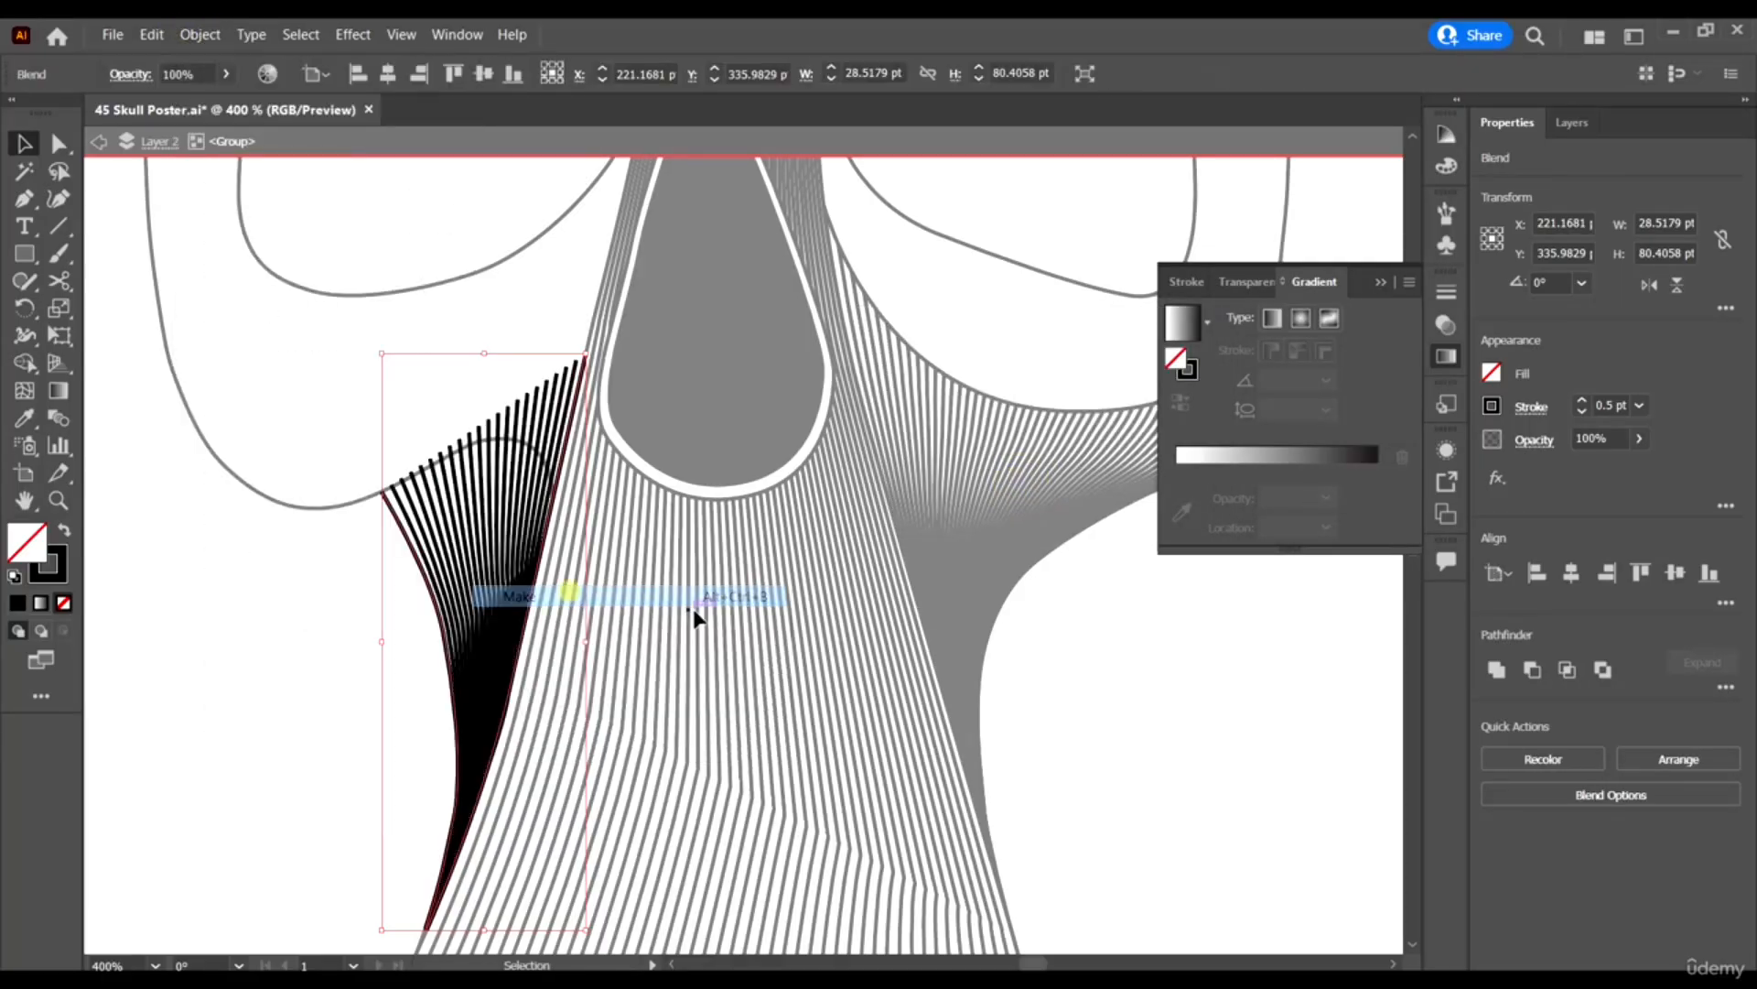
{"action": "scroll", "coordinate": [677, 621], "scroll_direction": "down", "scroll_amount": 2}
{"action": "scroll", "coordinate": [540, 511], "scroll_direction": "up", "scroll_amount": 5}
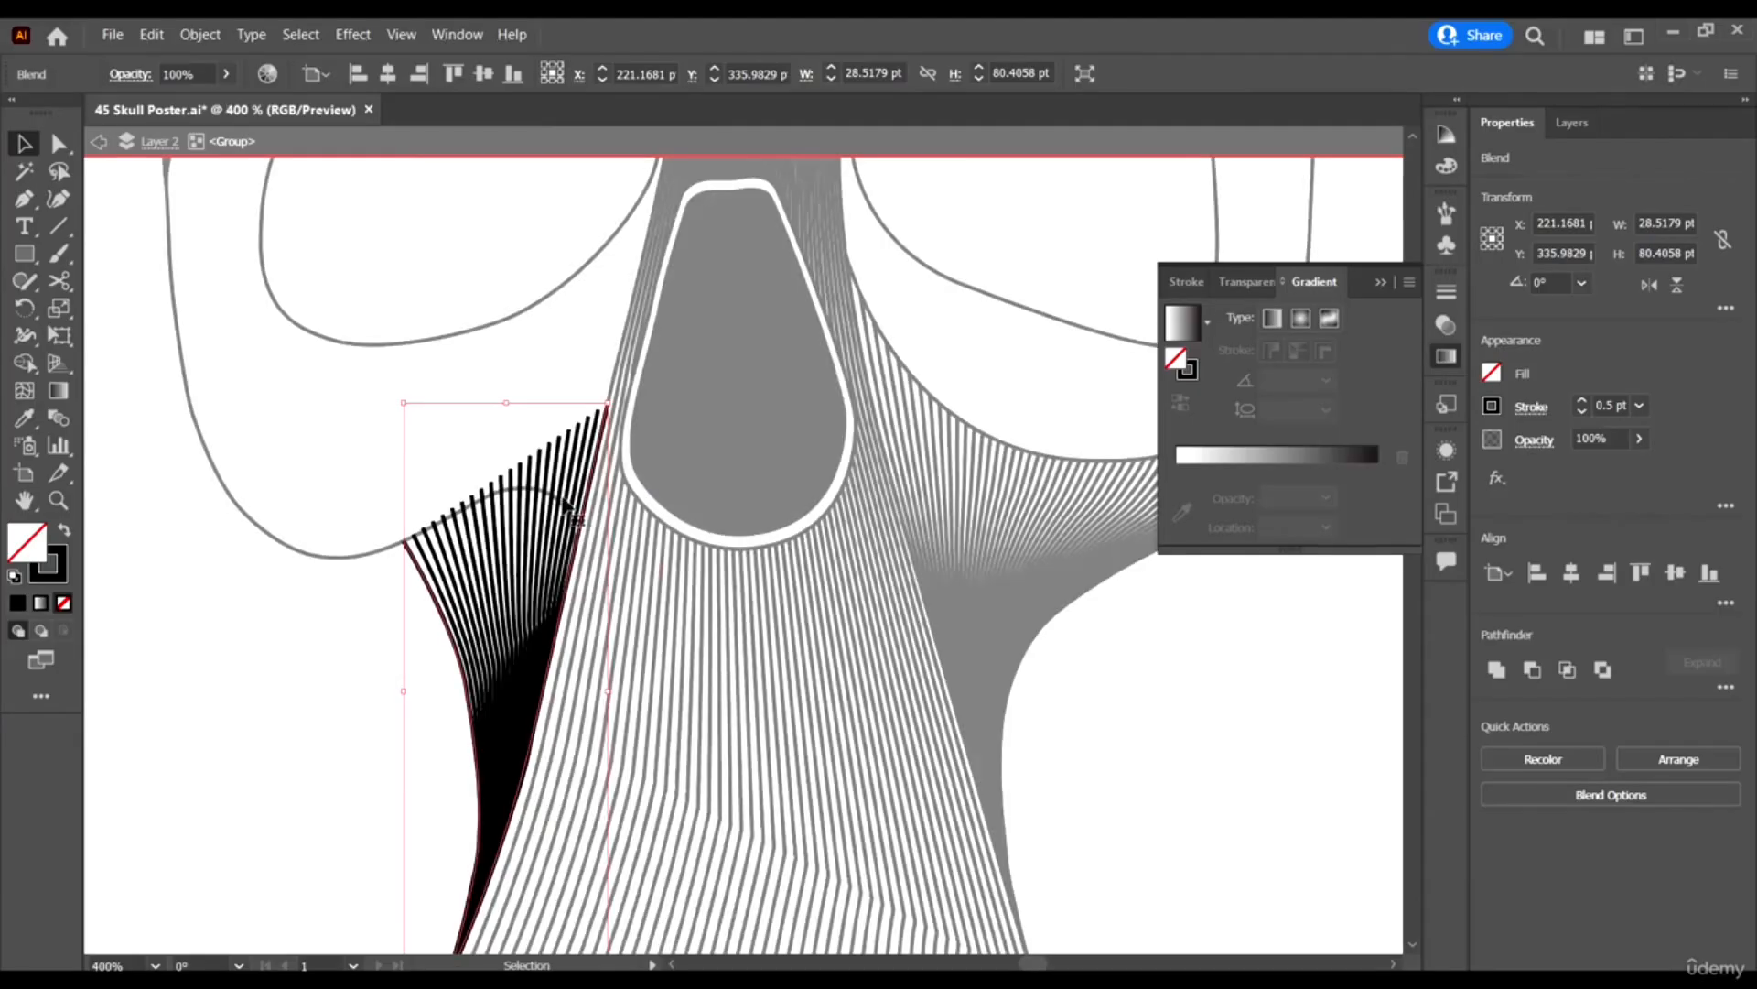
{"action": "left_click", "coordinate": [186, 39]}
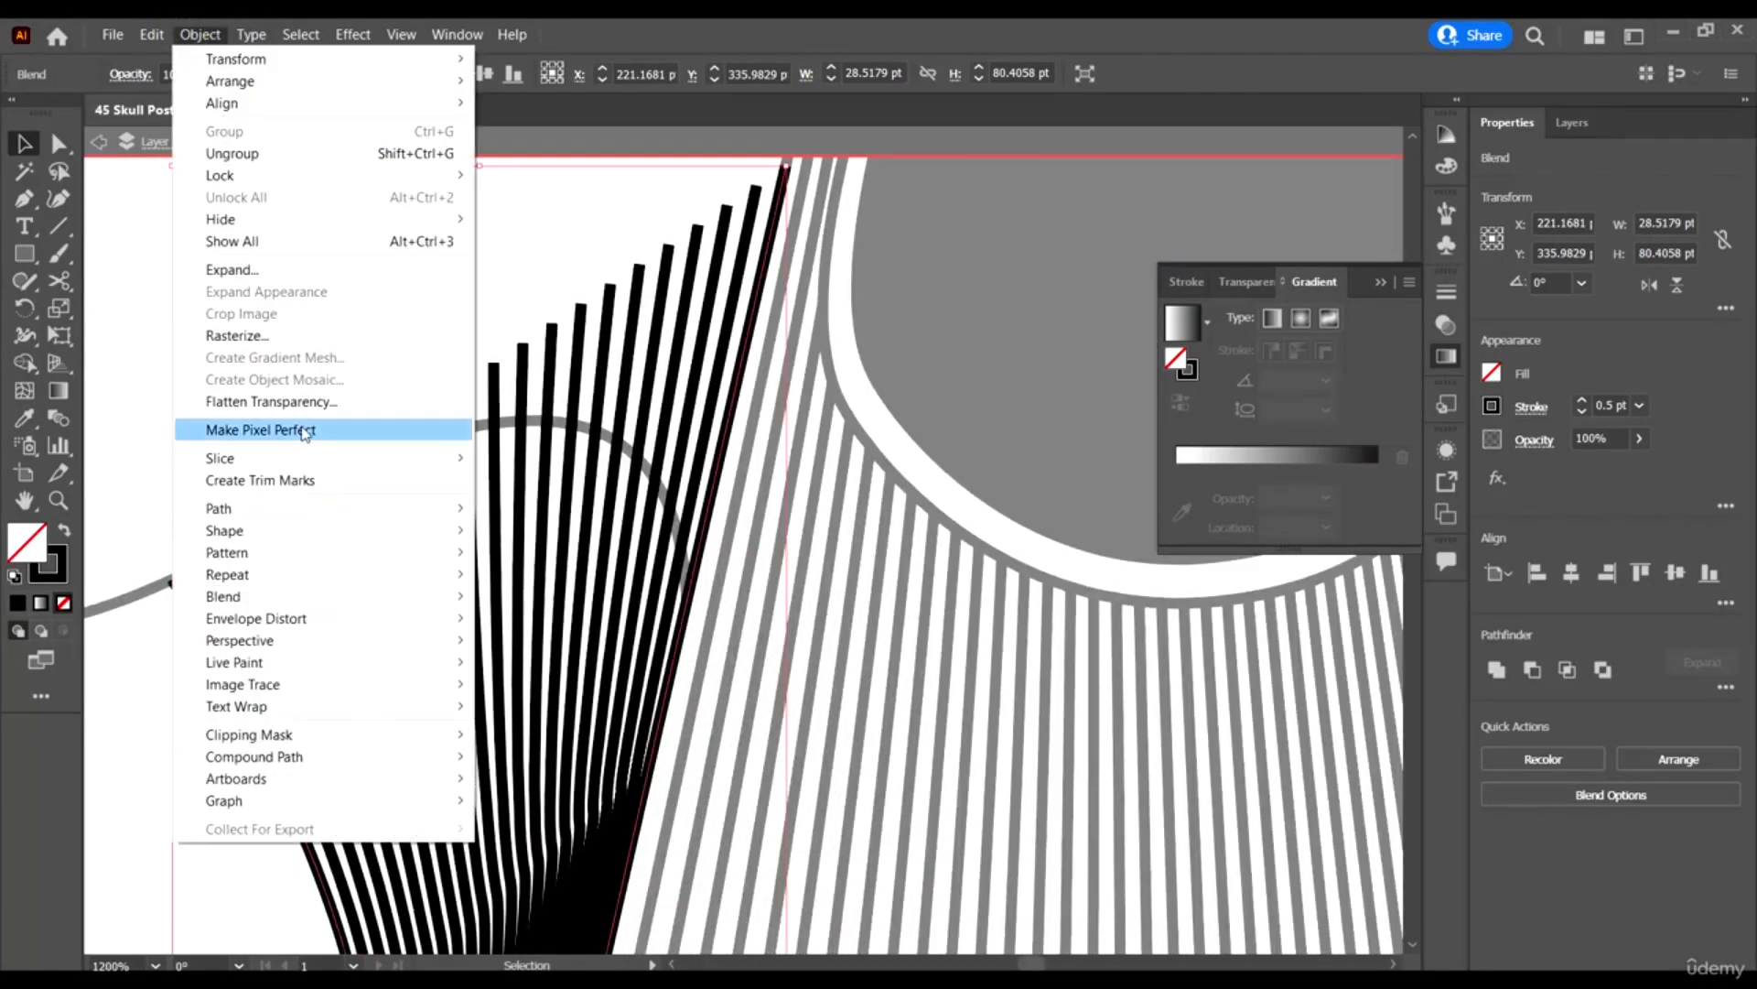
{"action": "left_click", "coordinate": [284, 285]}
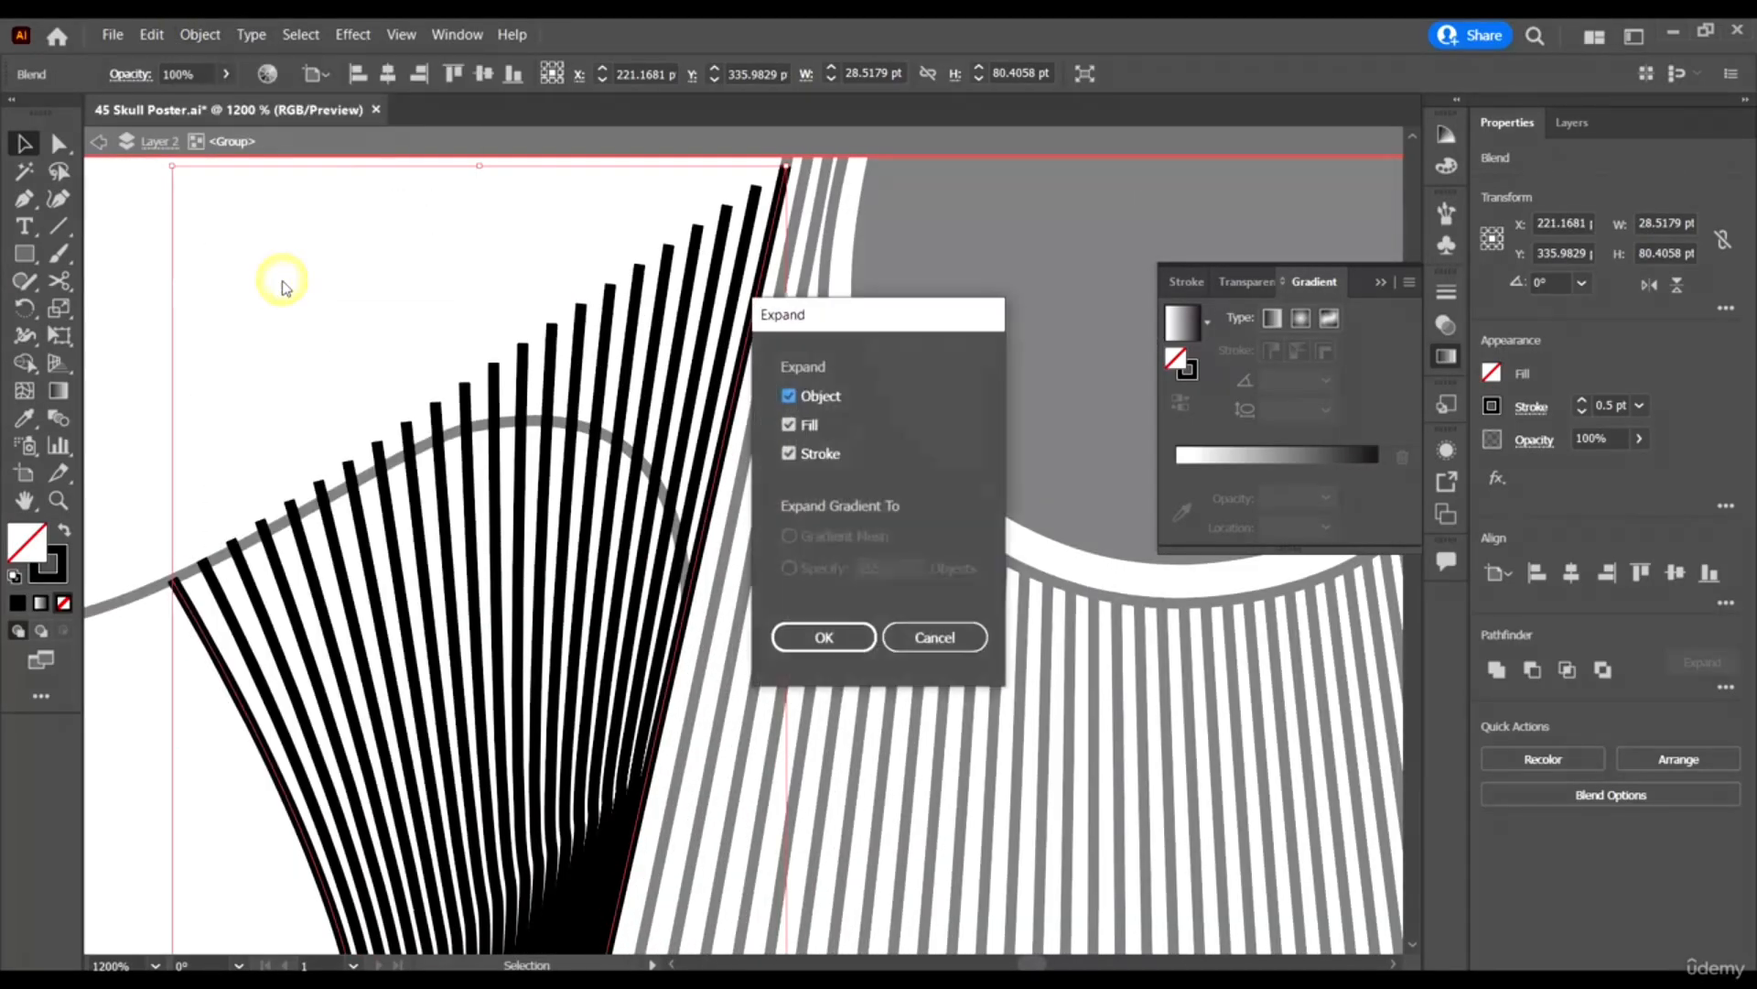
{"action": "left_click", "coordinate": [953, 641]}
Exit isolation mode and expand the left jaw blend with Object, Fill and Stroke included.
{"action": "left_click", "coordinate": [360, 299]}
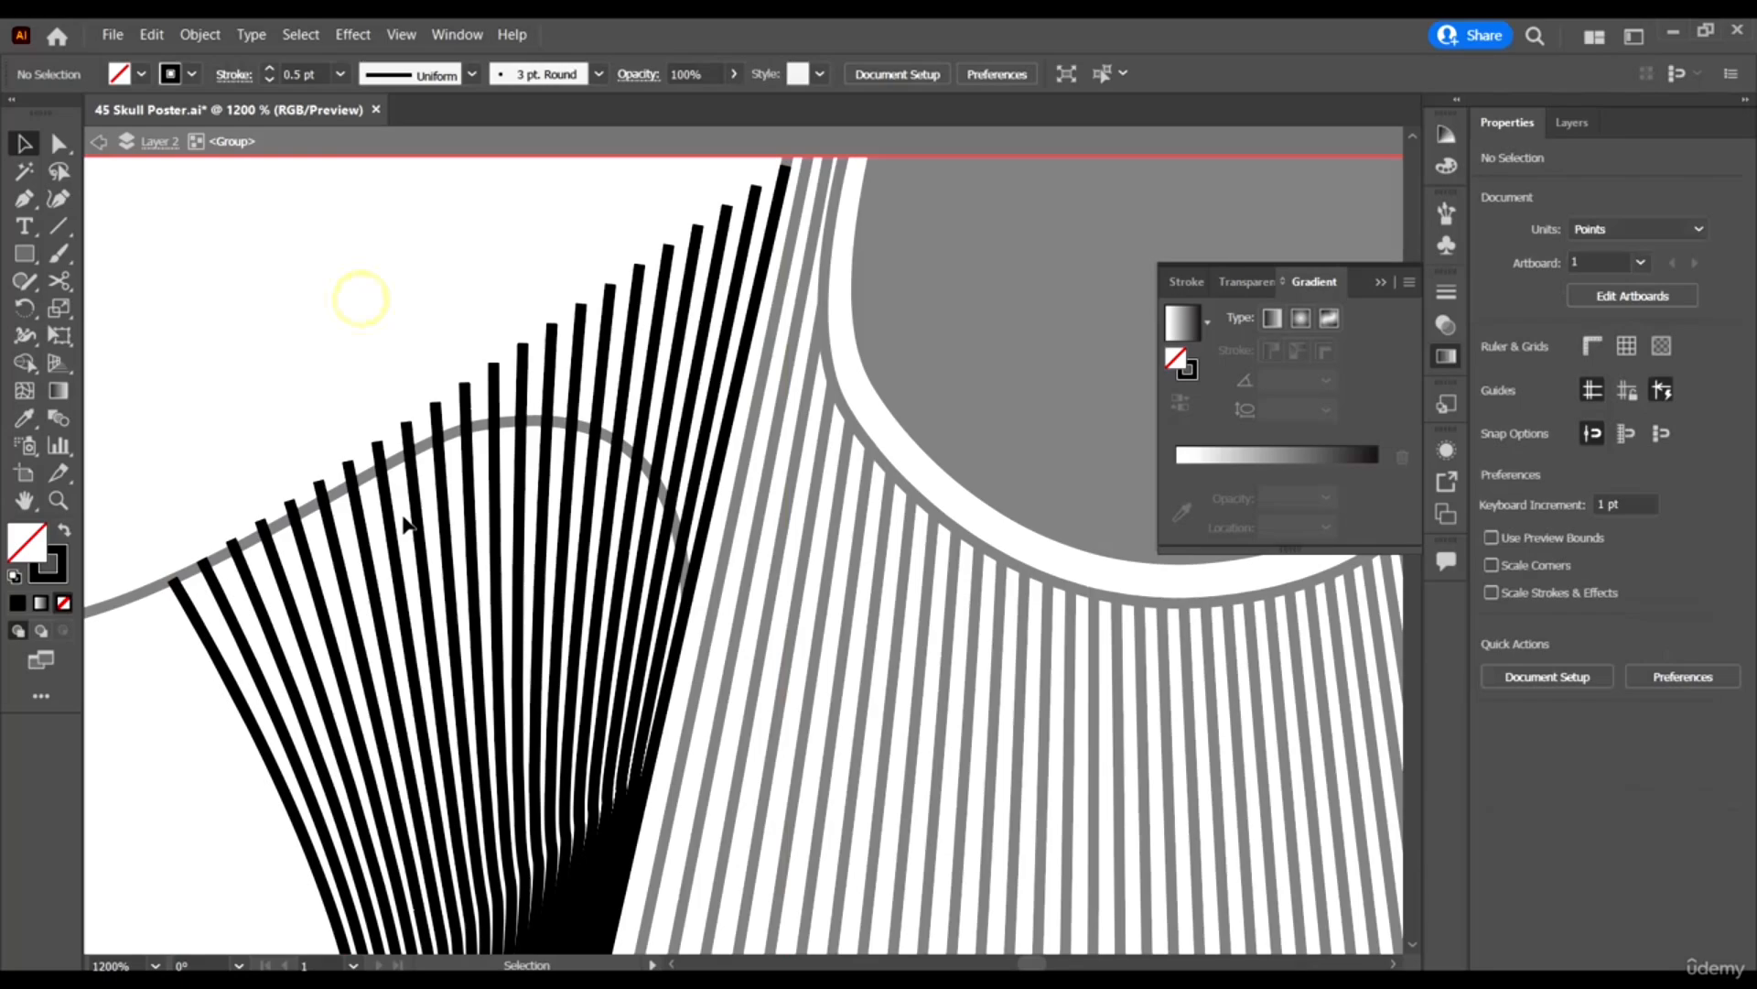
{"action": "double_click", "coordinate": [755, 640]}
{"action": "scroll", "coordinate": [590, 486], "scroll_direction": "down", "scroll_amount": 1}
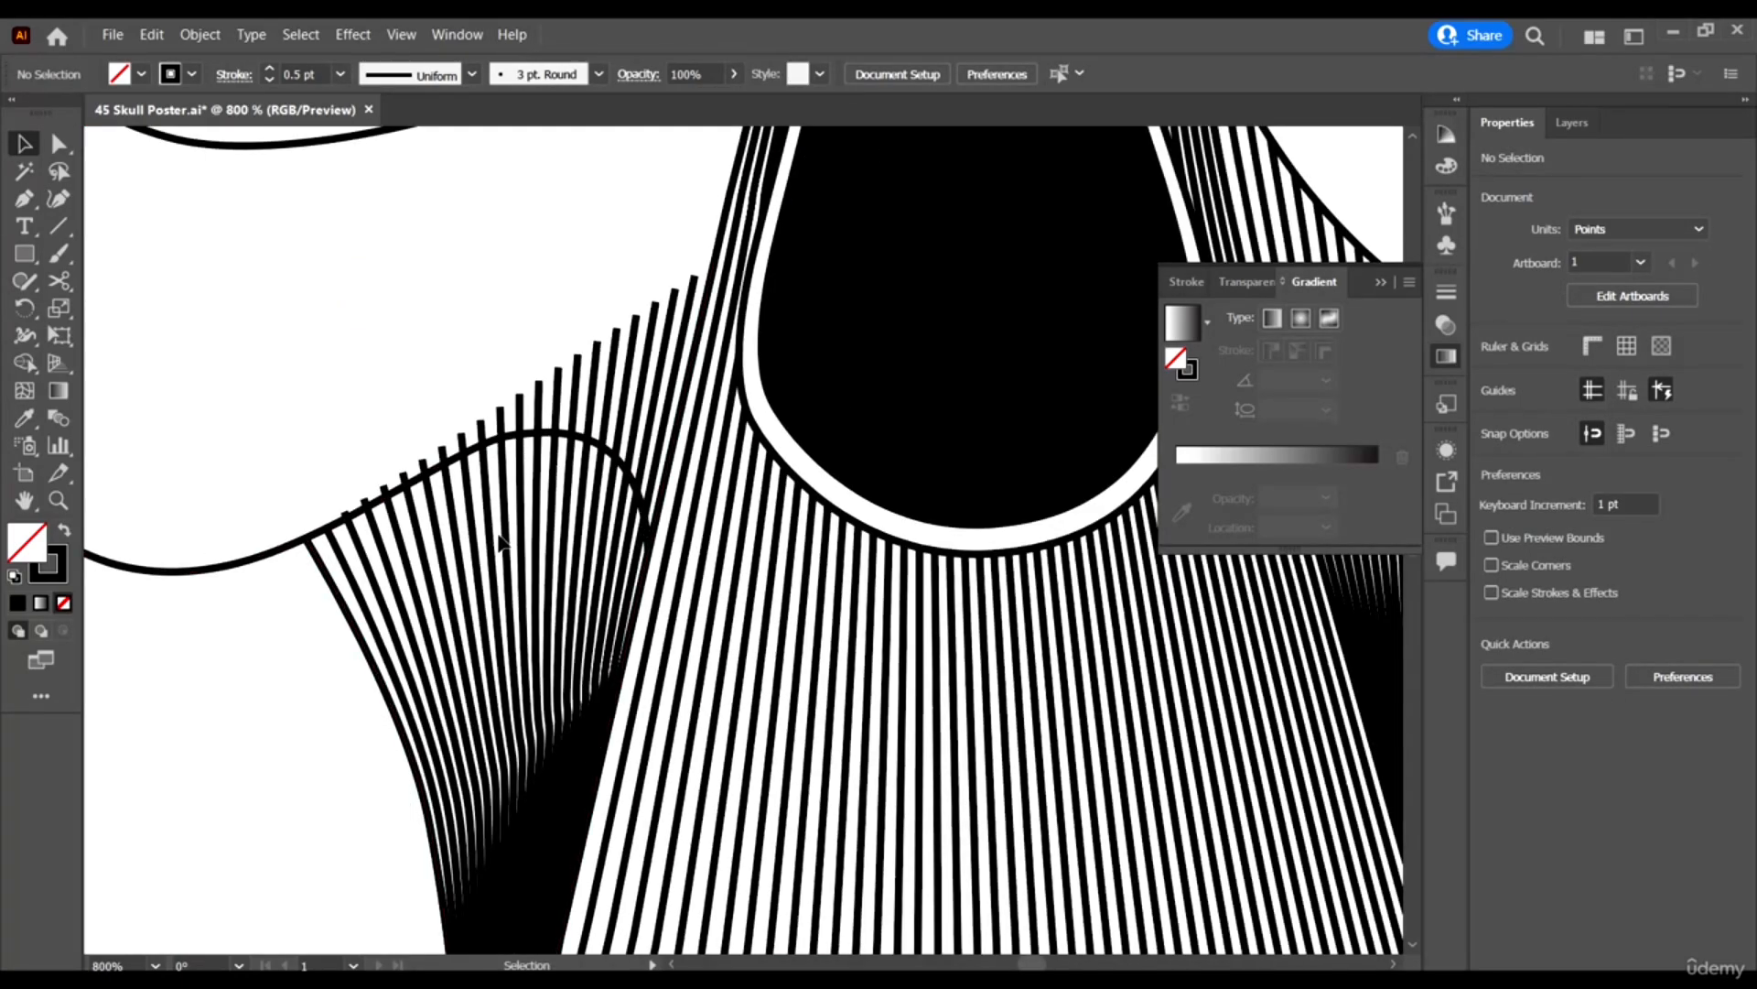
{"action": "left_click", "coordinate": [632, 375]}
{"action": "left_click", "coordinate": [198, 33]}
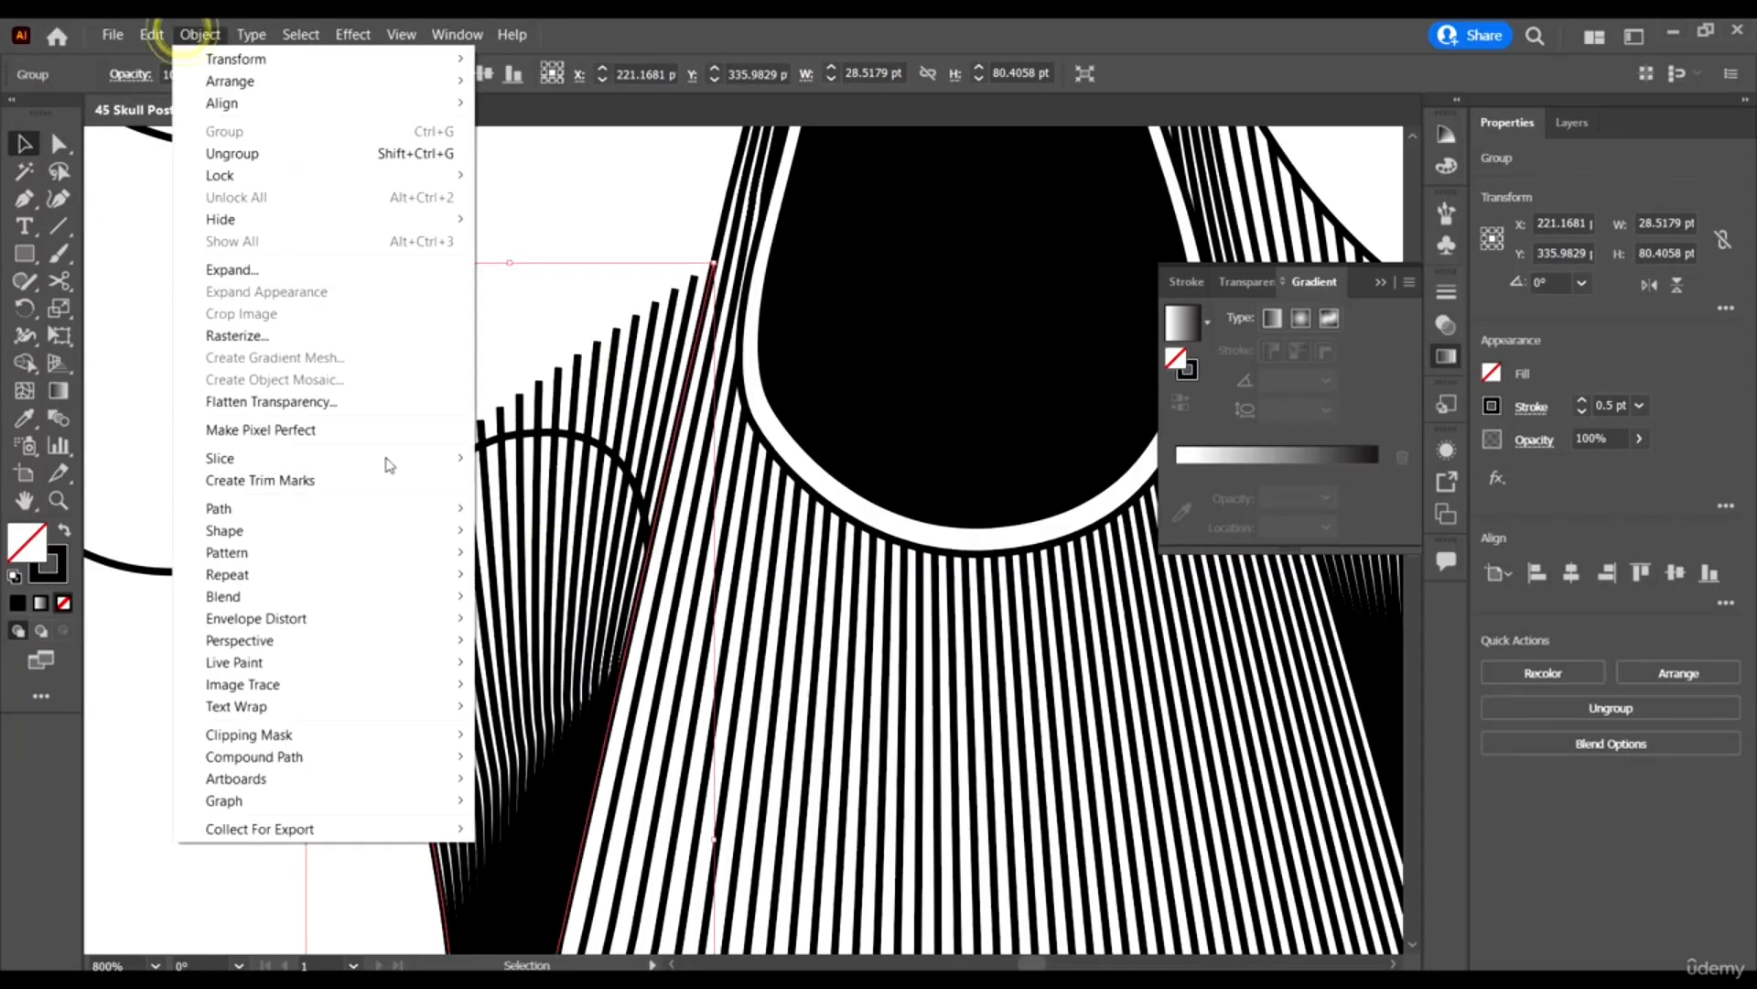
{"action": "left_click", "coordinate": [314, 271]}
{"action": "left_click", "coordinate": [815, 630]}
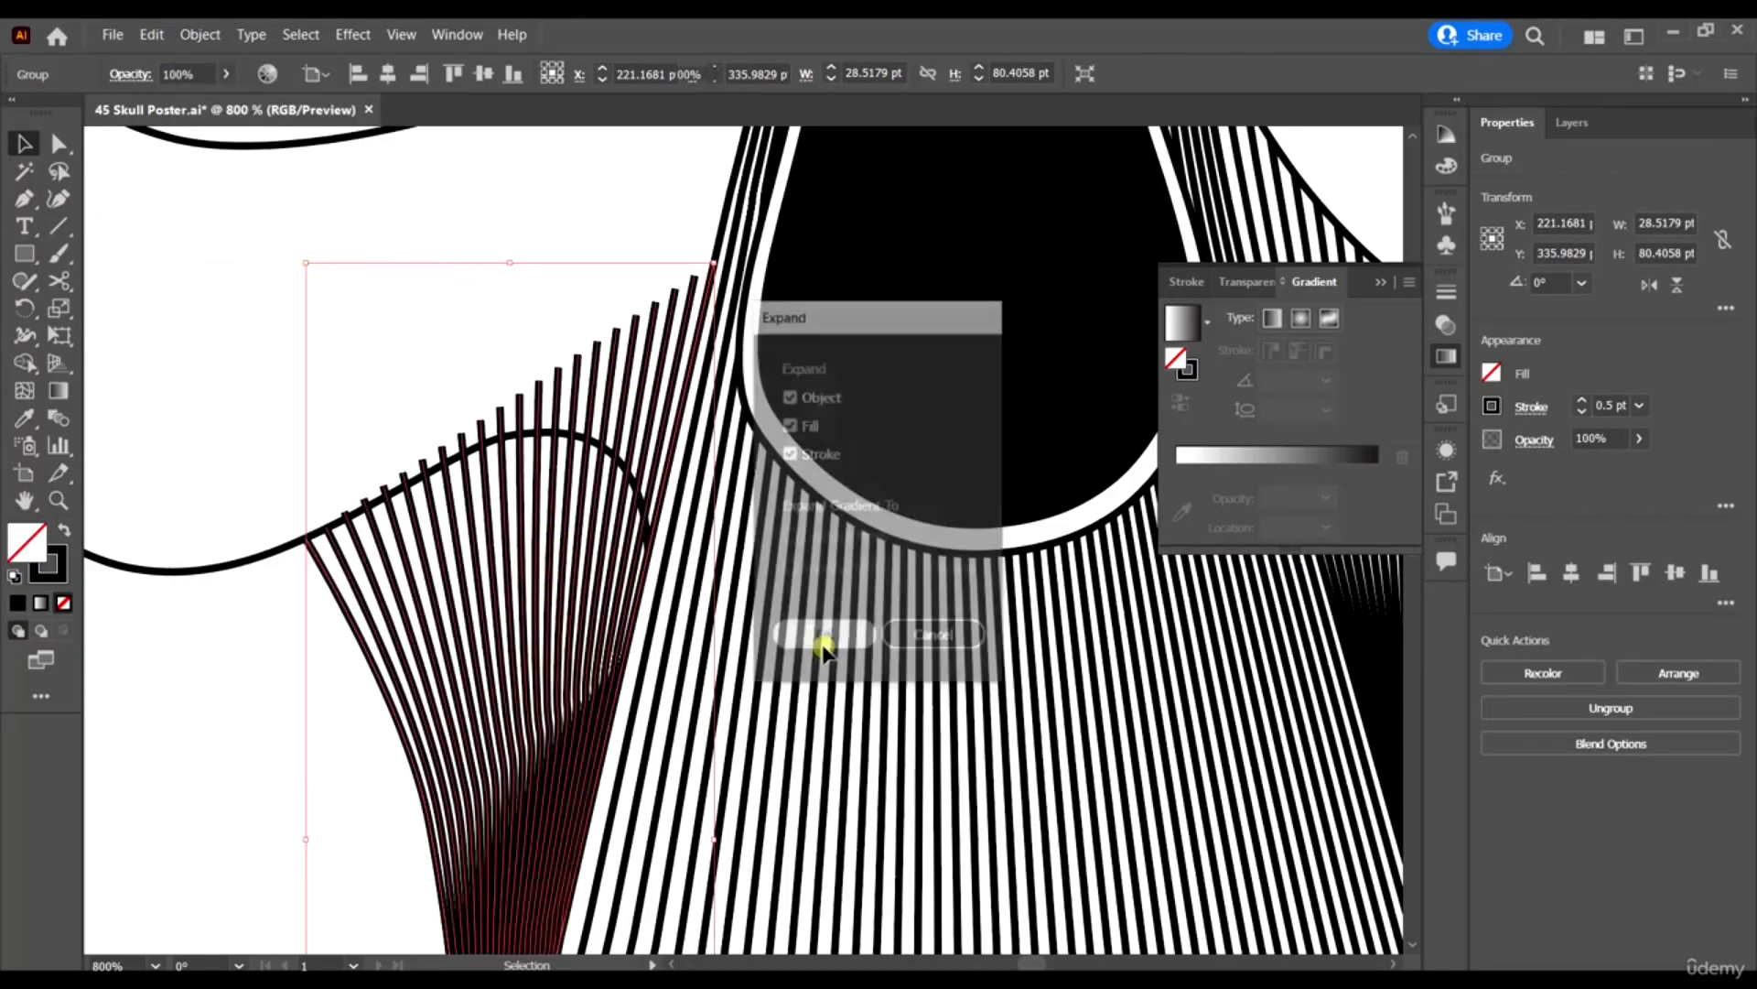
Select the expanded jaw lines with the cheek outline and erase the line ends overhanging the cheek curve using Shape Builder.
{"action": "scroll", "coordinate": [328, 533], "scroll_direction": "up", "scroll_amount": 1}
{"action": "left_click", "coordinate": [283, 547], "text": "shift"}
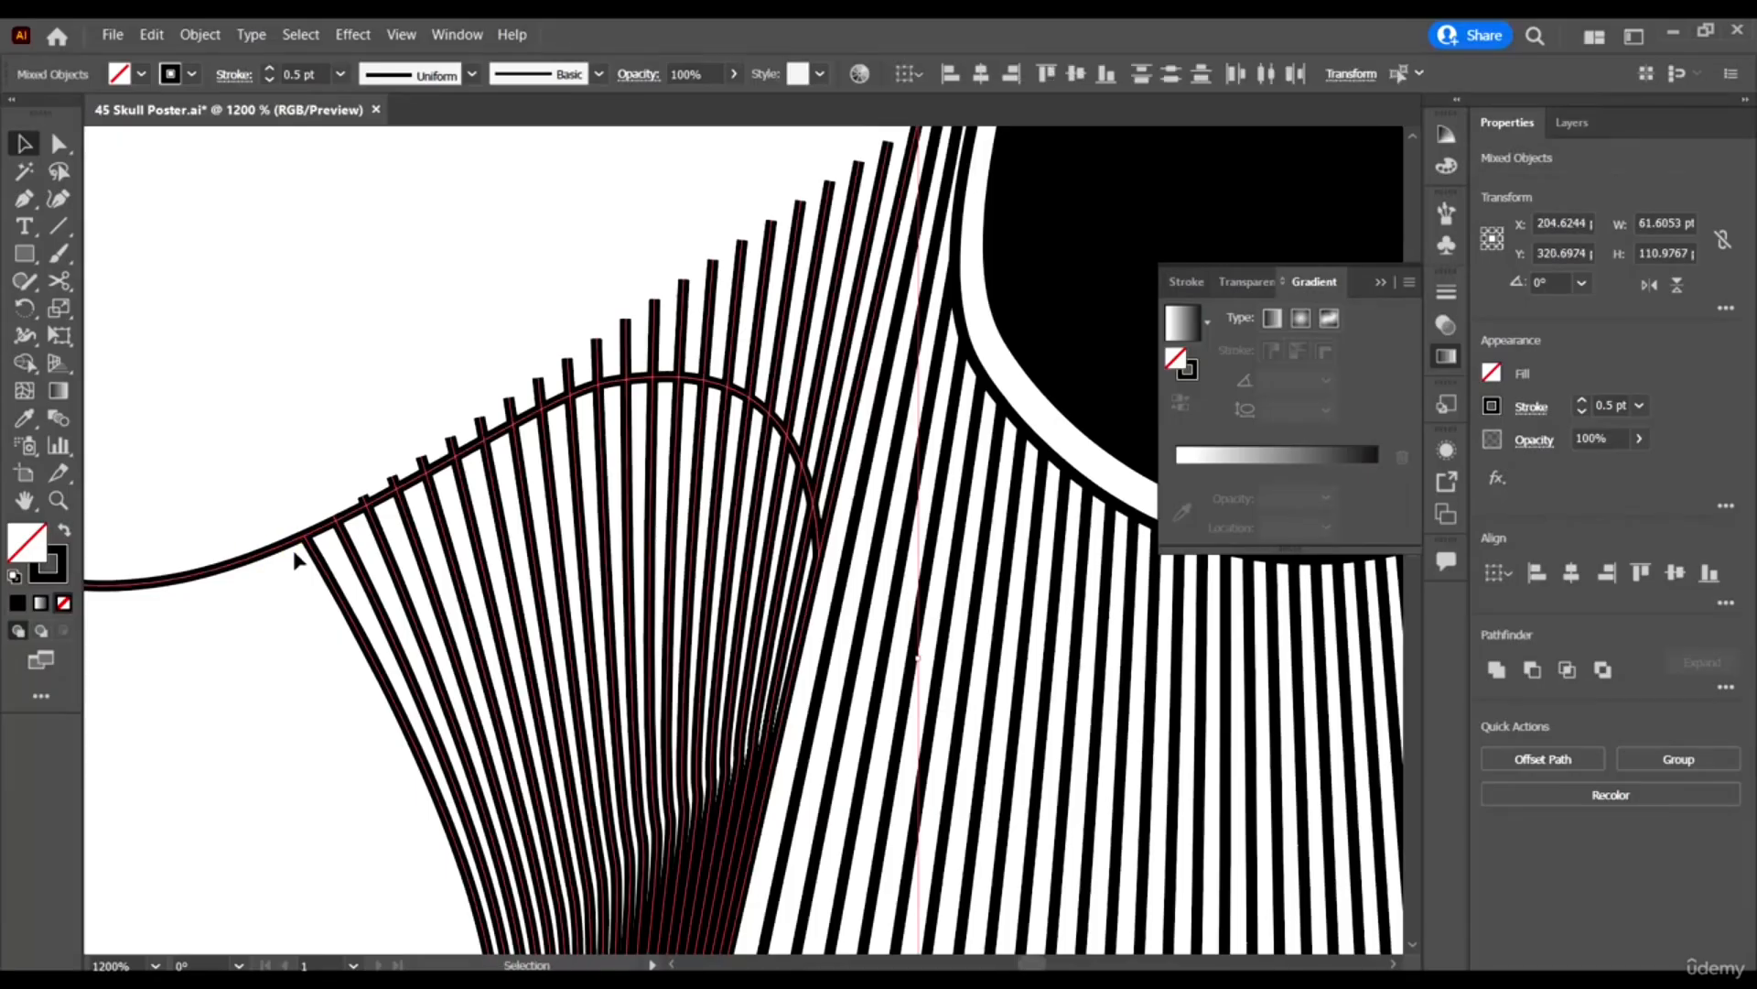
{"action": "key", "text": "ctrl+minus"}
{"action": "key", "text": "ctrl+minus"}
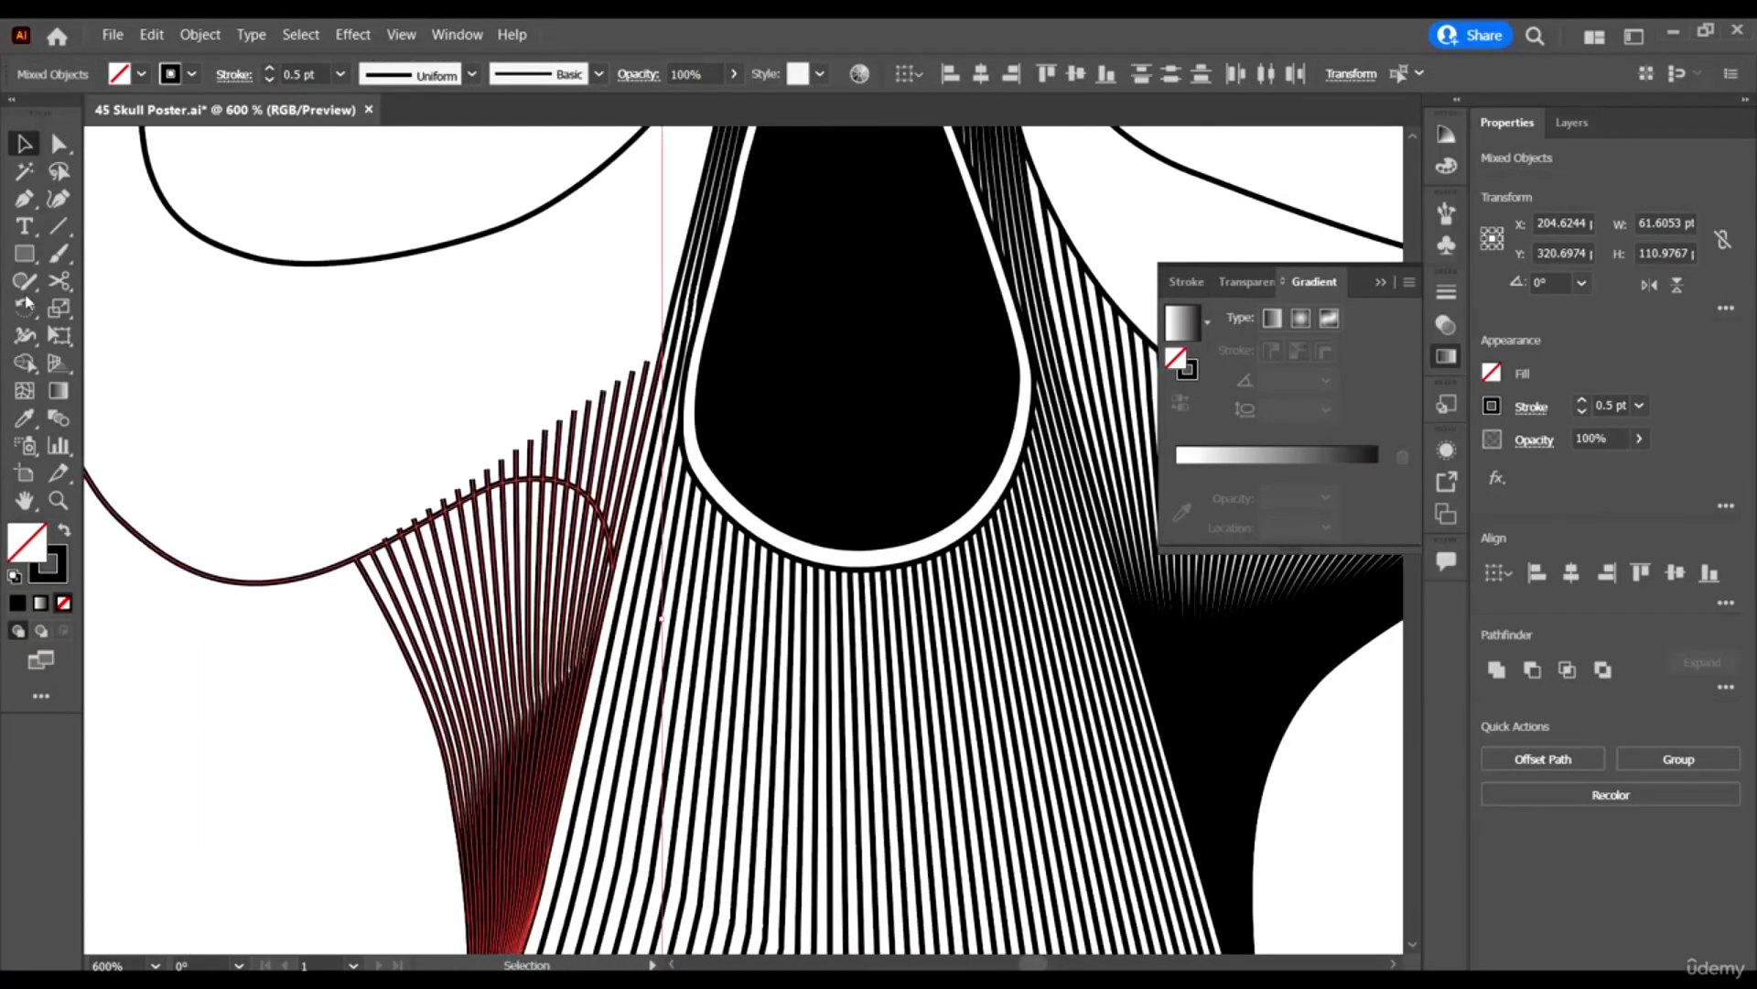
{"action": "left_click", "coordinate": [25, 363]}
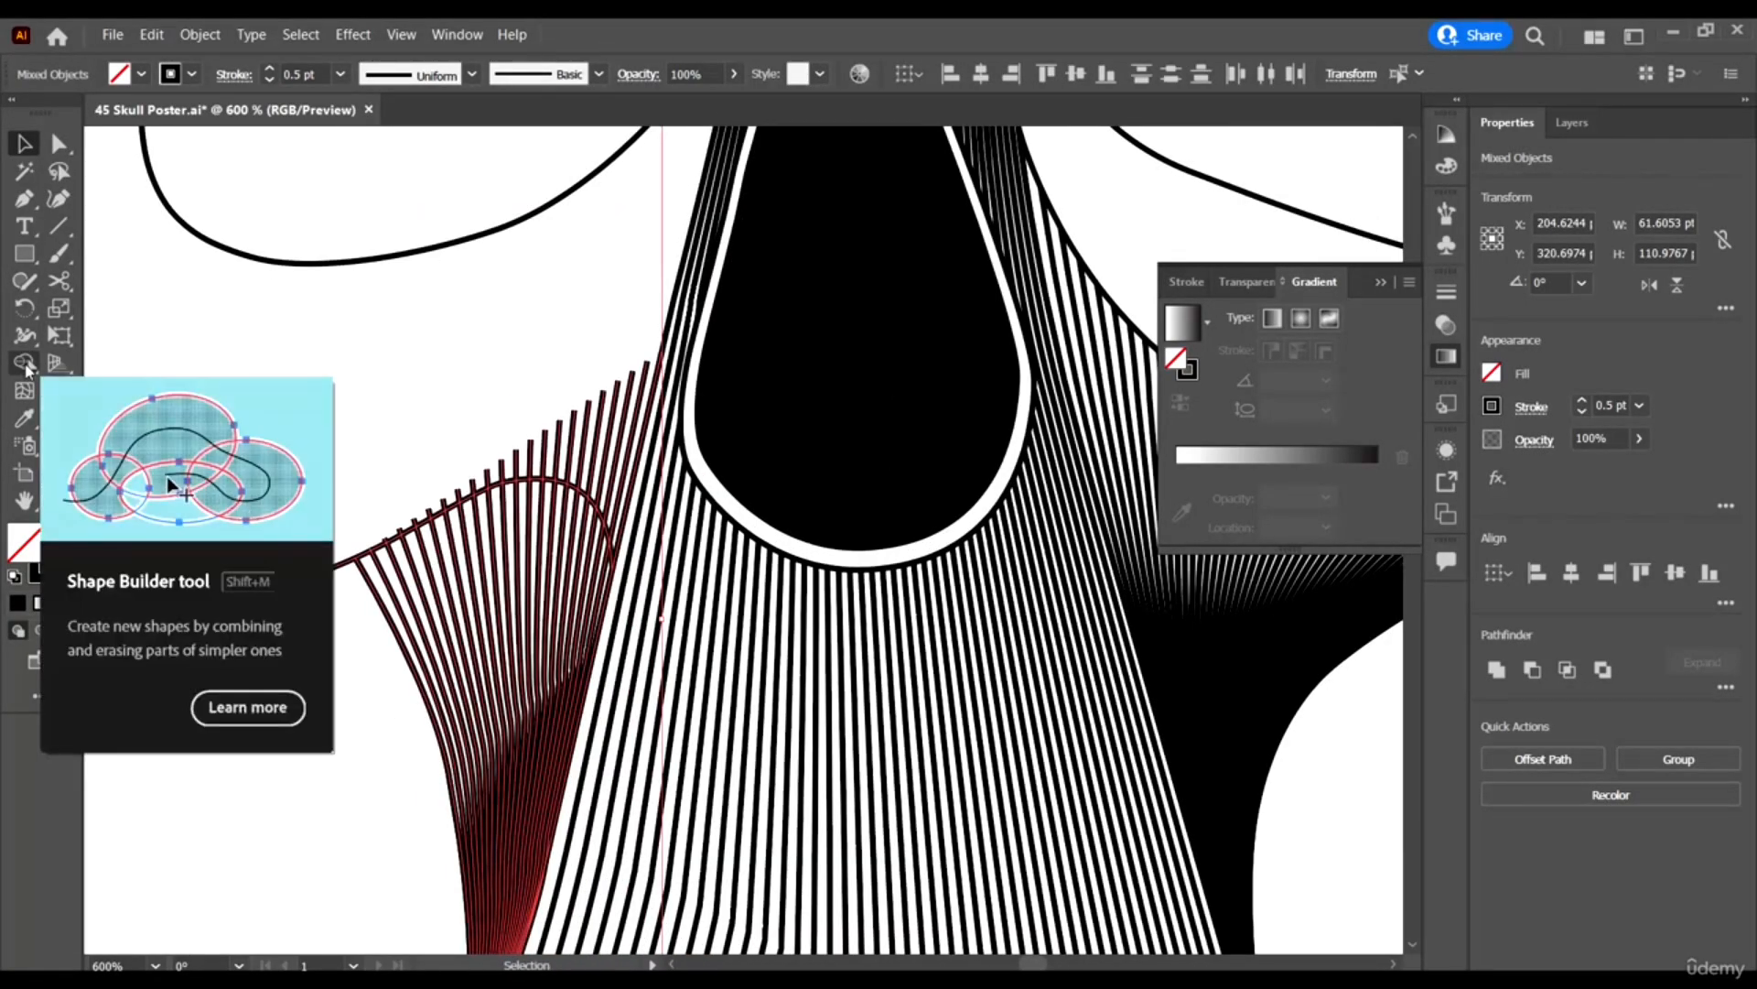
{"action": "scroll", "coordinate": [565, 385], "scroll_direction": "up", "scroll_amount": 2}
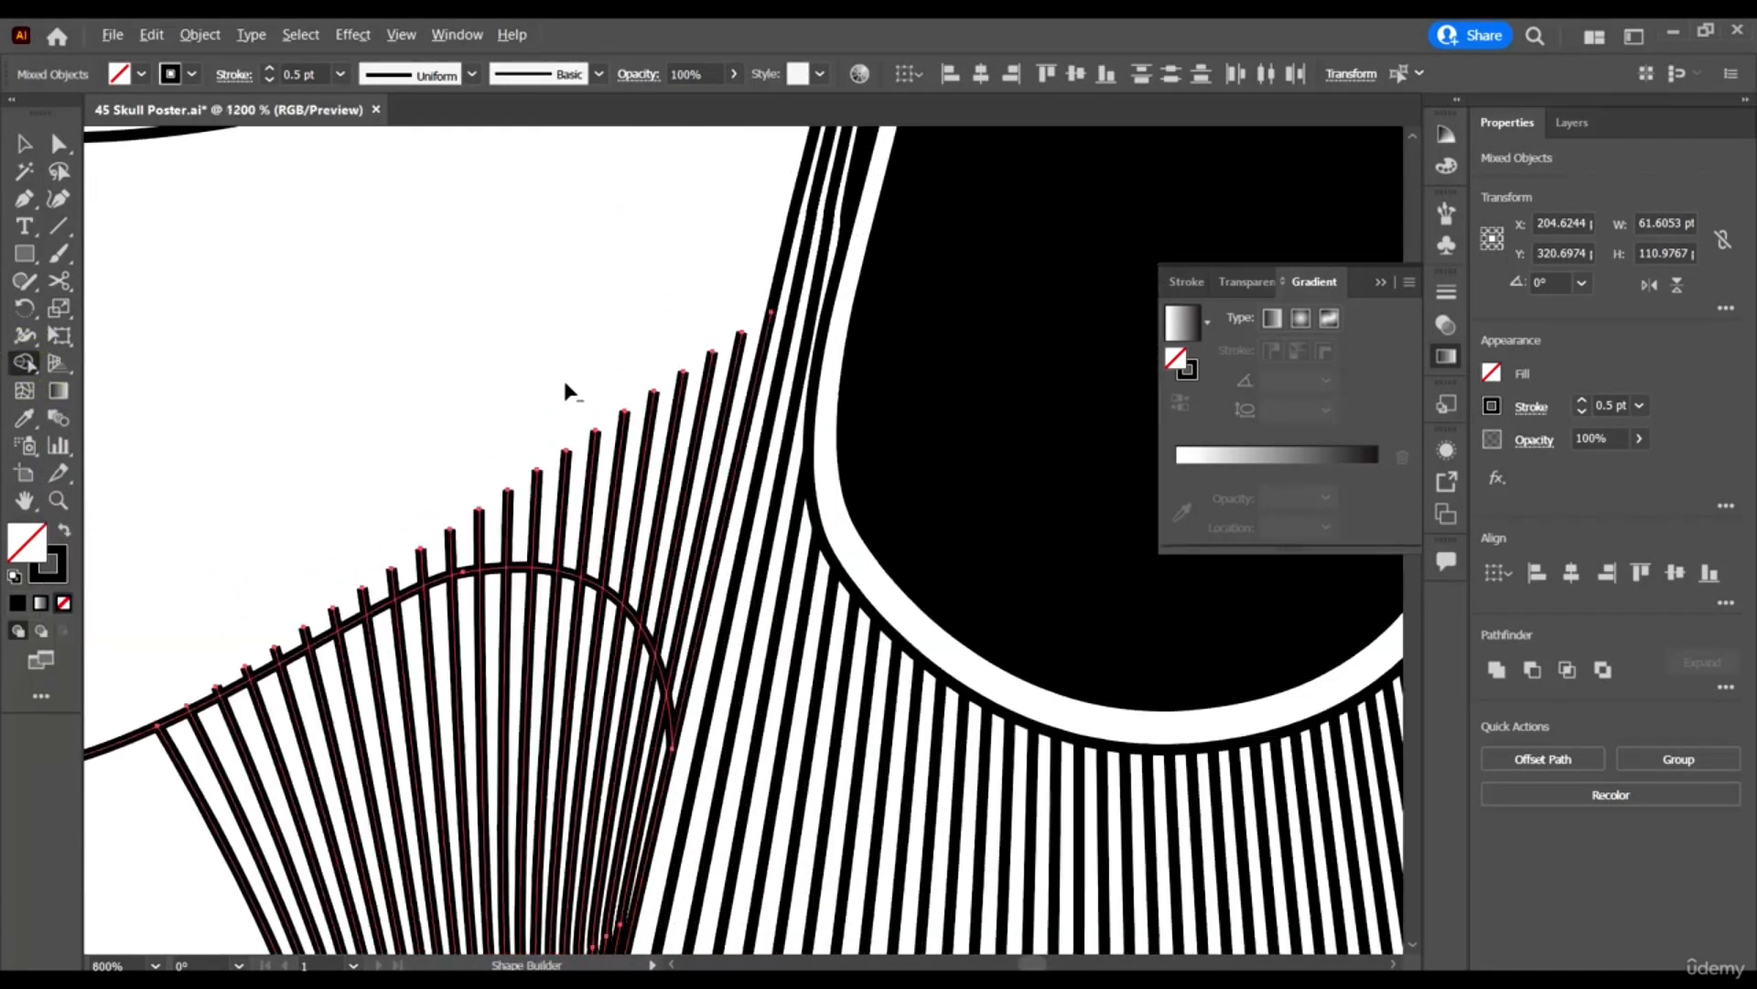
{"action": "left_click", "coordinate": [763, 352], "text": "alt"}
{"action": "left_click_drag", "start_coordinate": [681, 435], "coordinate": [462, 508]}
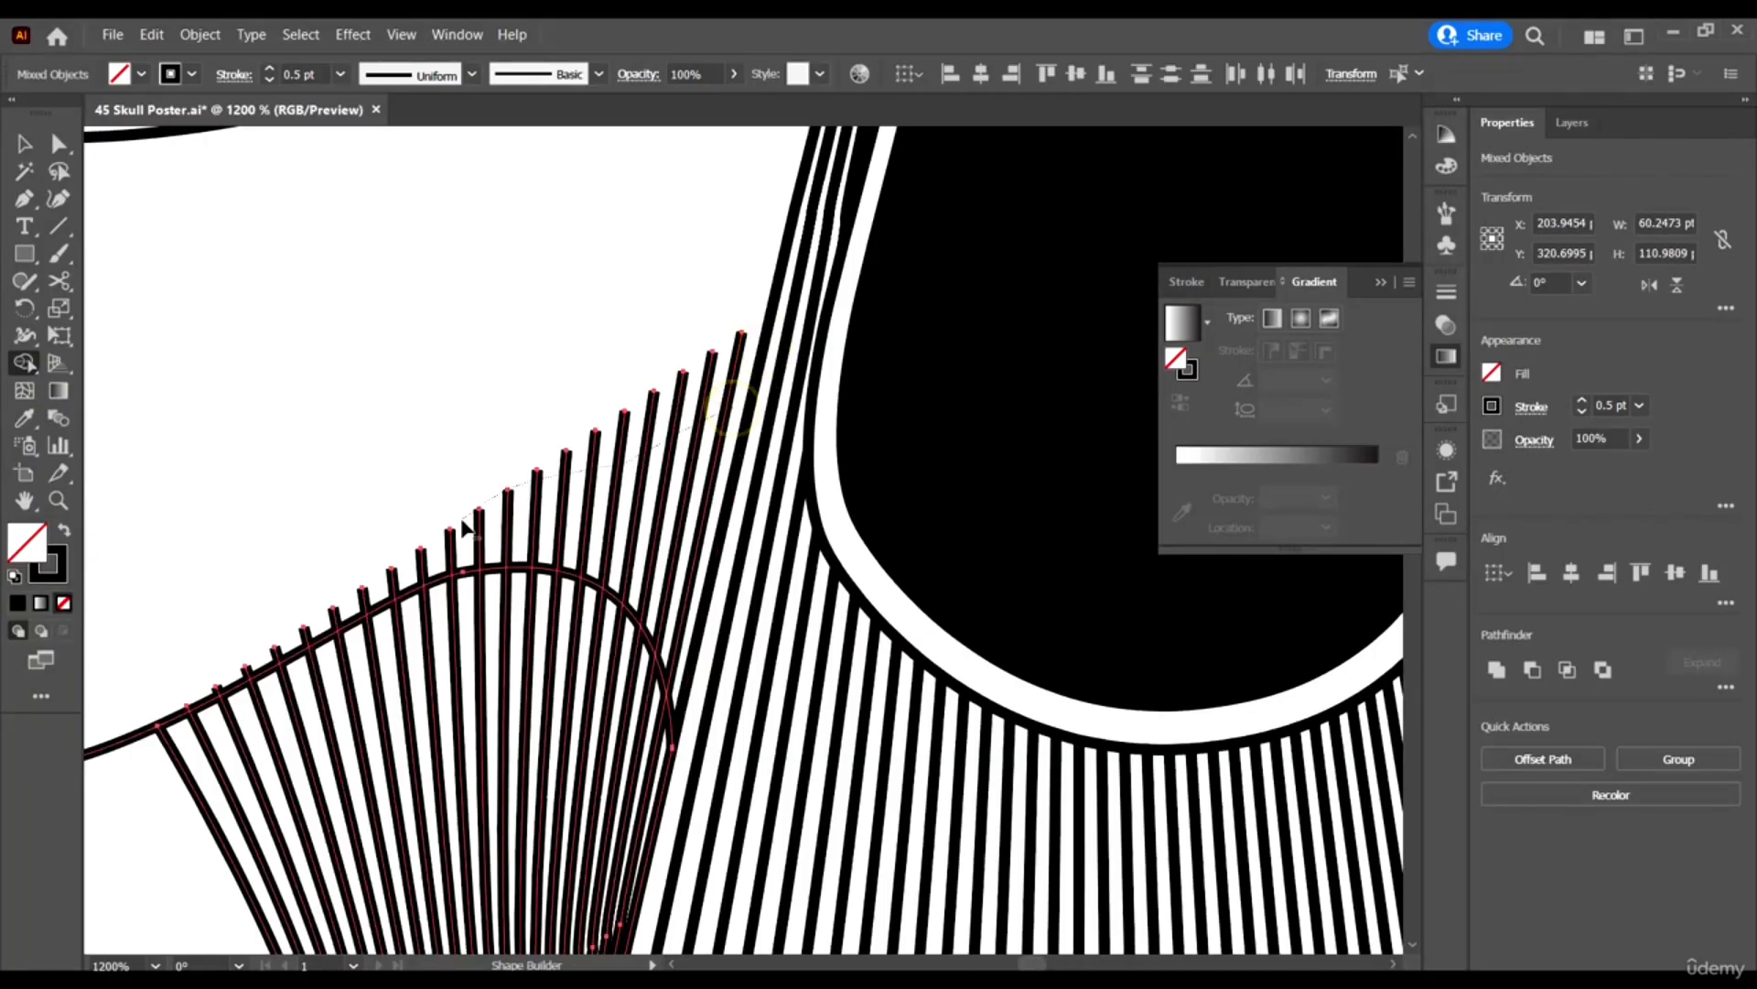
{"action": "scroll", "coordinate": [619, 487], "scroll_direction": "down", "scroll_amount": 4}
{"action": "left_click_drag", "start_coordinate": [533, 431], "coordinate": [366, 517]}
Erase the remaining short line ends along the outer slope of the left cheek curve and deselect the artwork.
{"action": "scroll", "coordinate": [245, 529], "scroll_direction": "left", "scroll_amount": 3}
{"action": "scroll", "coordinate": [330, 668], "scroll_direction": "up", "scroll_amount": 2}
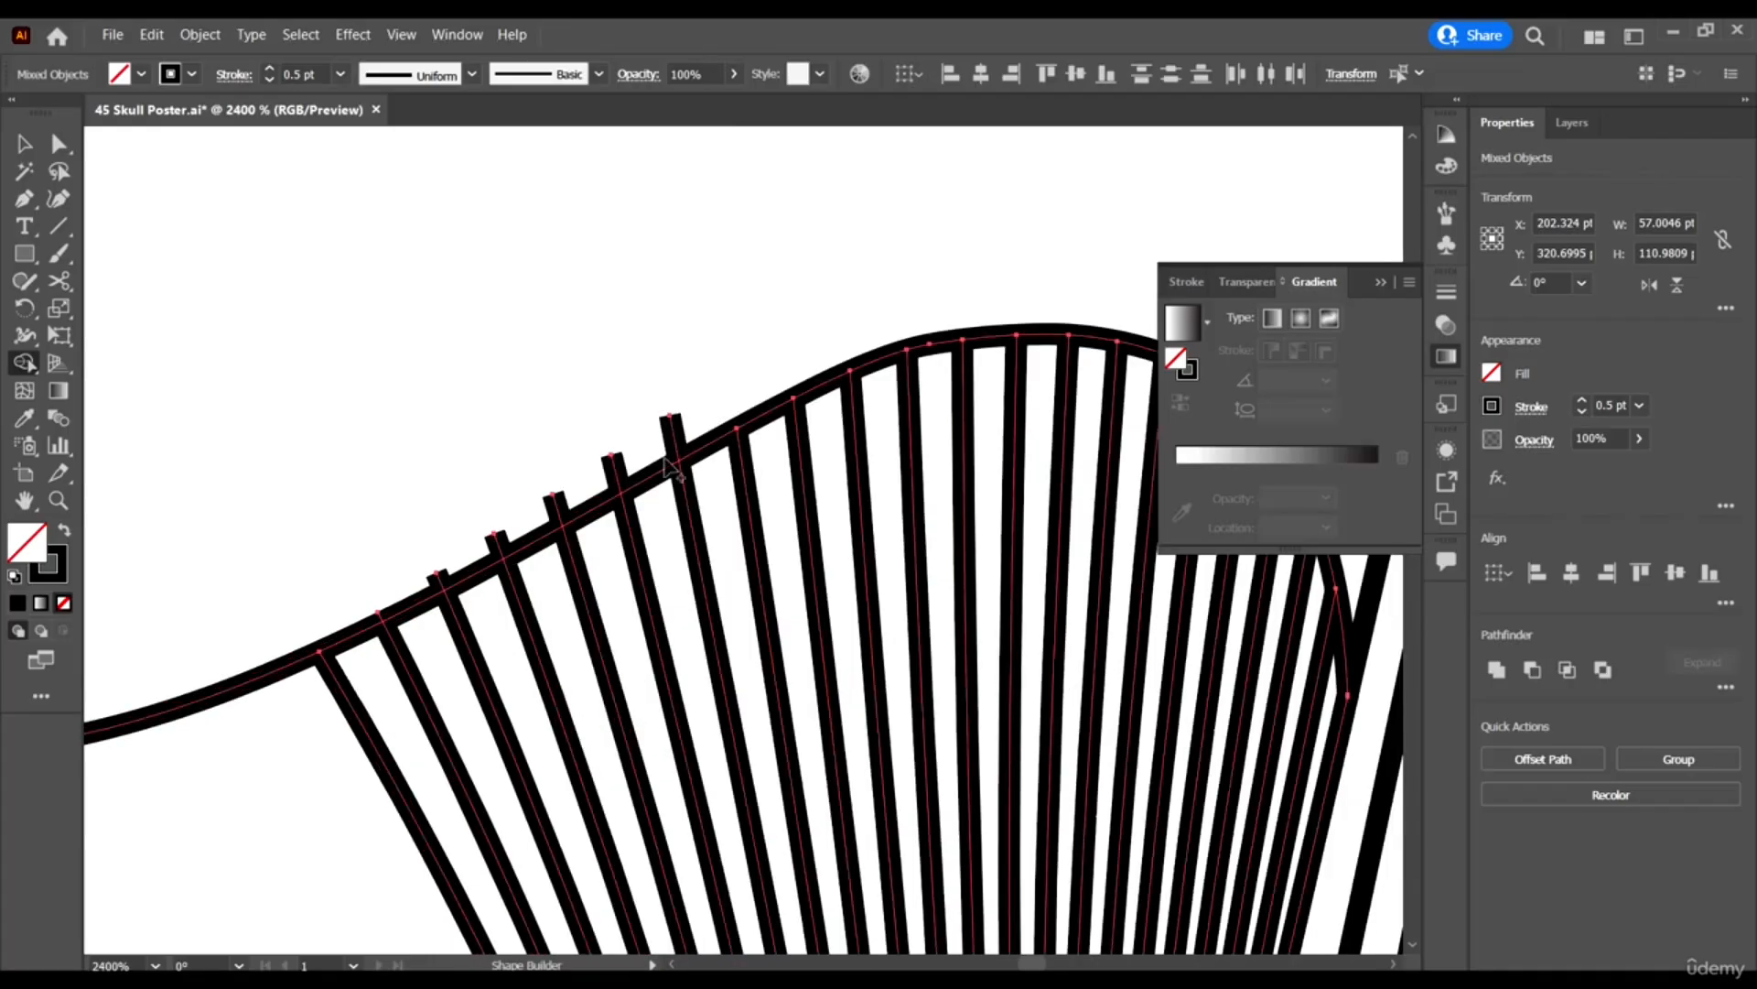
{"action": "left_click_drag", "start_coordinate": [690, 416], "coordinate": [566, 504]}
{"action": "left_click_drag", "start_coordinate": [440, 583], "coordinate": [432, 585]}
{"action": "scroll", "coordinate": [369, 640], "scroll_direction": "up", "scroll_amount": 4}
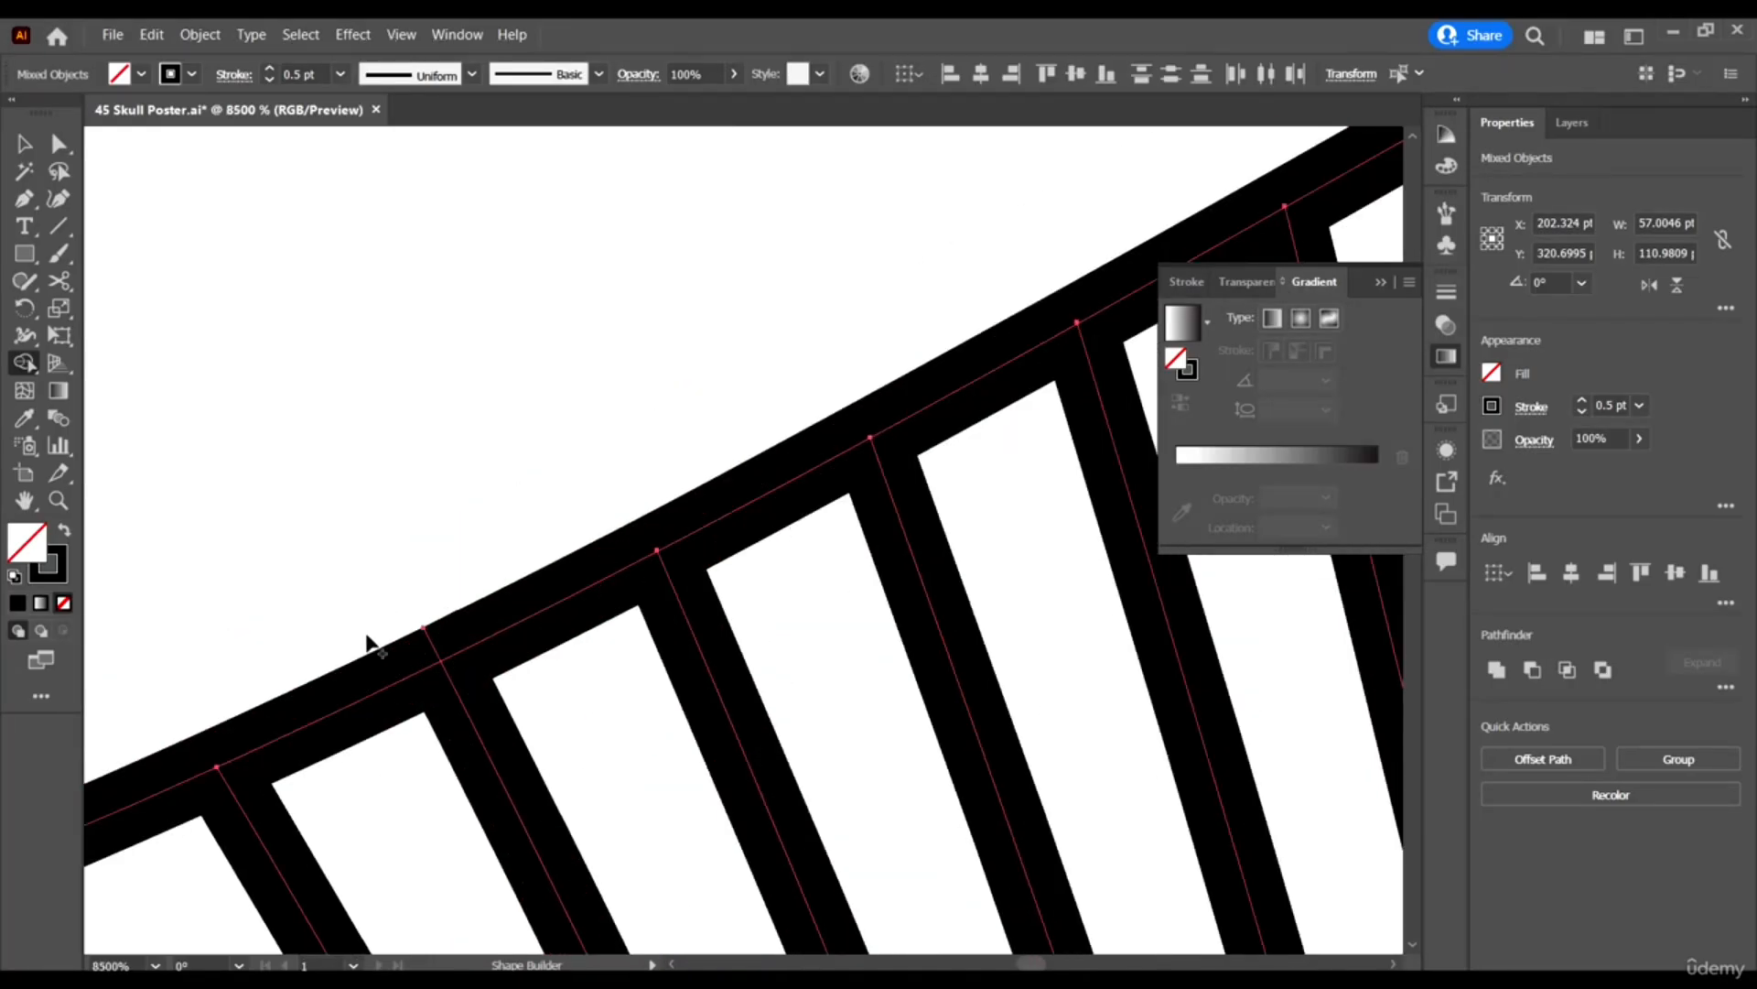
{"action": "scroll", "coordinate": [431, 639], "scroll_direction": "down", "scroll_amount": 8}
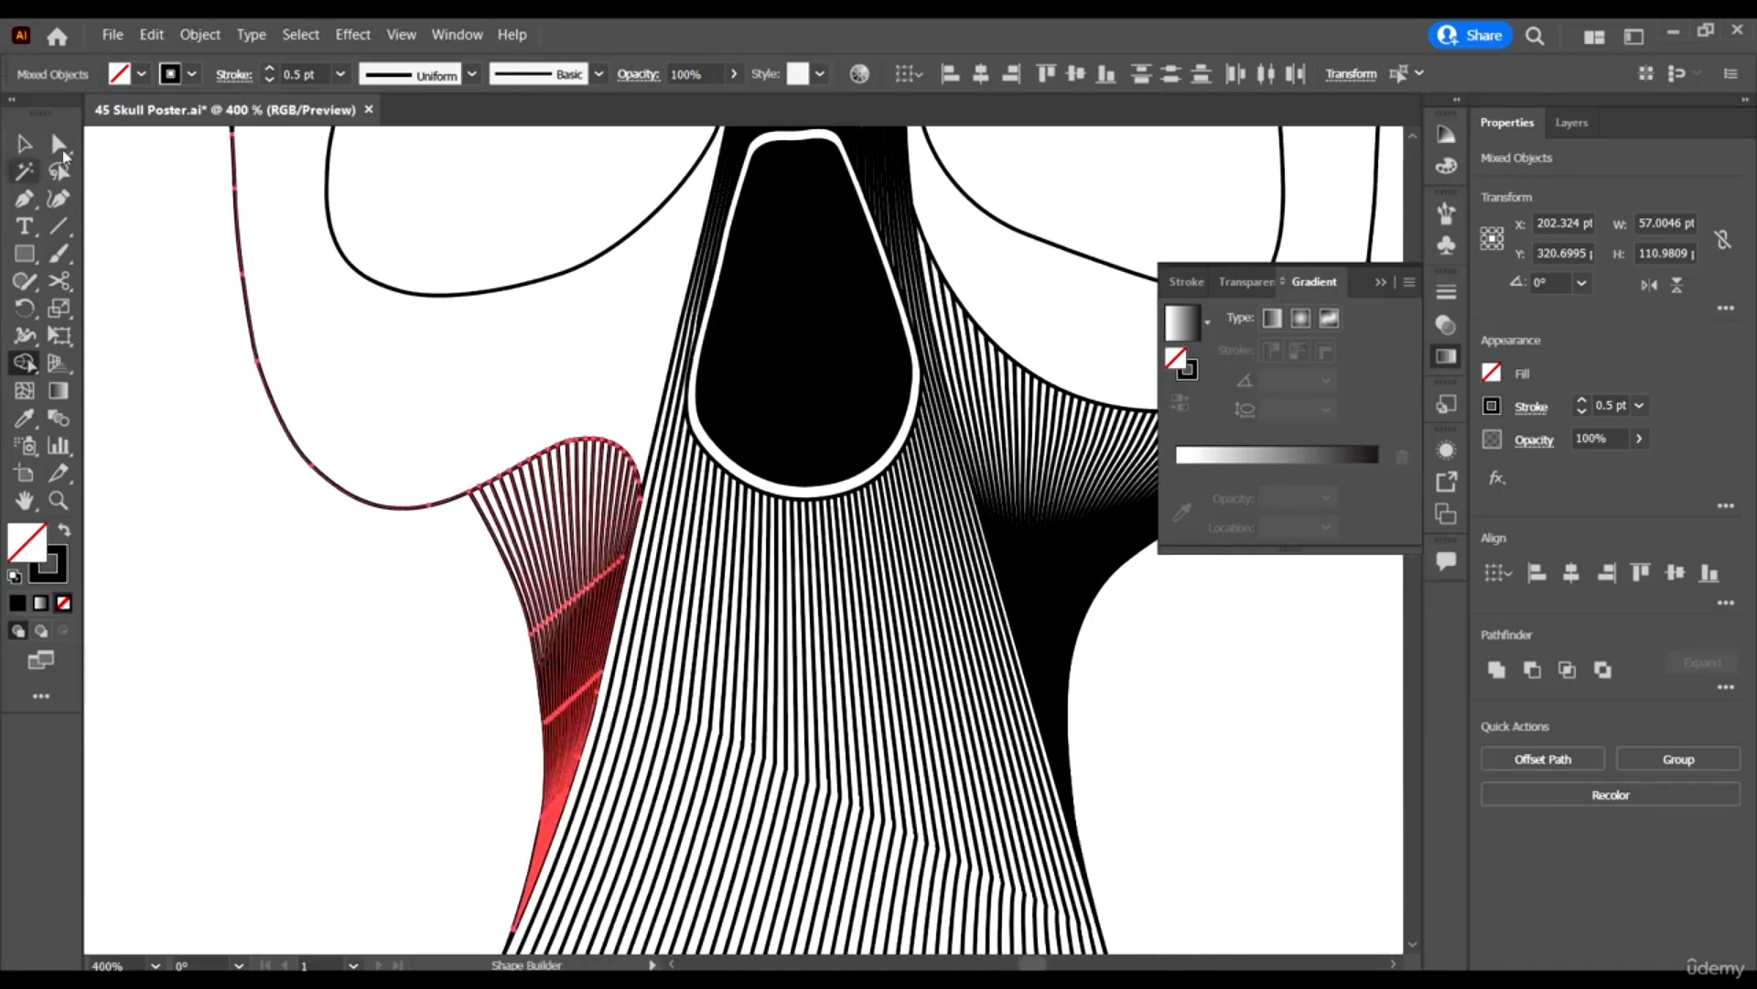
{"action": "left_click", "coordinate": [24, 144]}
{"action": "left_click", "coordinate": [300, 715]}
Show the reference artwork on Layer 1, examine the shading of the left cheek below the eye socket, and hide the layer again.
{"action": "scroll", "coordinate": [330, 595], "scroll_direction": "down", "scroll_amount": 2}
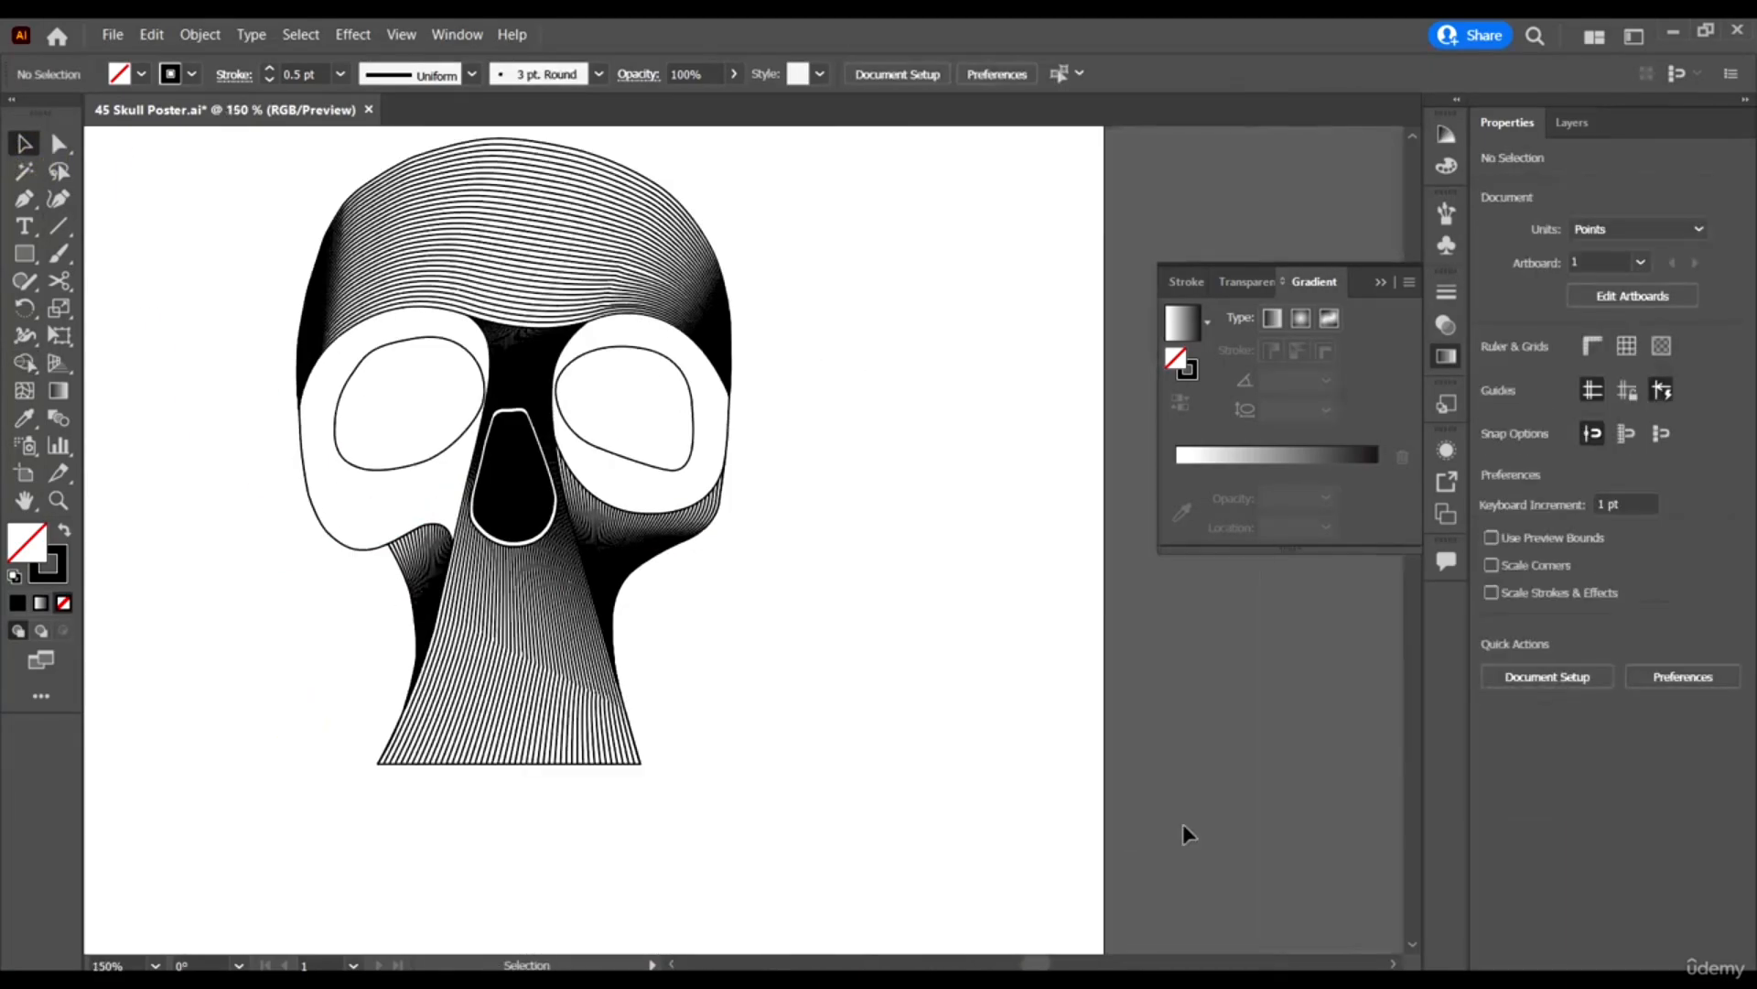
{"action": "scroll", "coordinate": [910, 679], "scroll_direction": "up", "scroll_amount": 2}
{"action": "scroll", "coordinate": [915, 686], "scroll_direction": "left", "scroll_amount": 2}
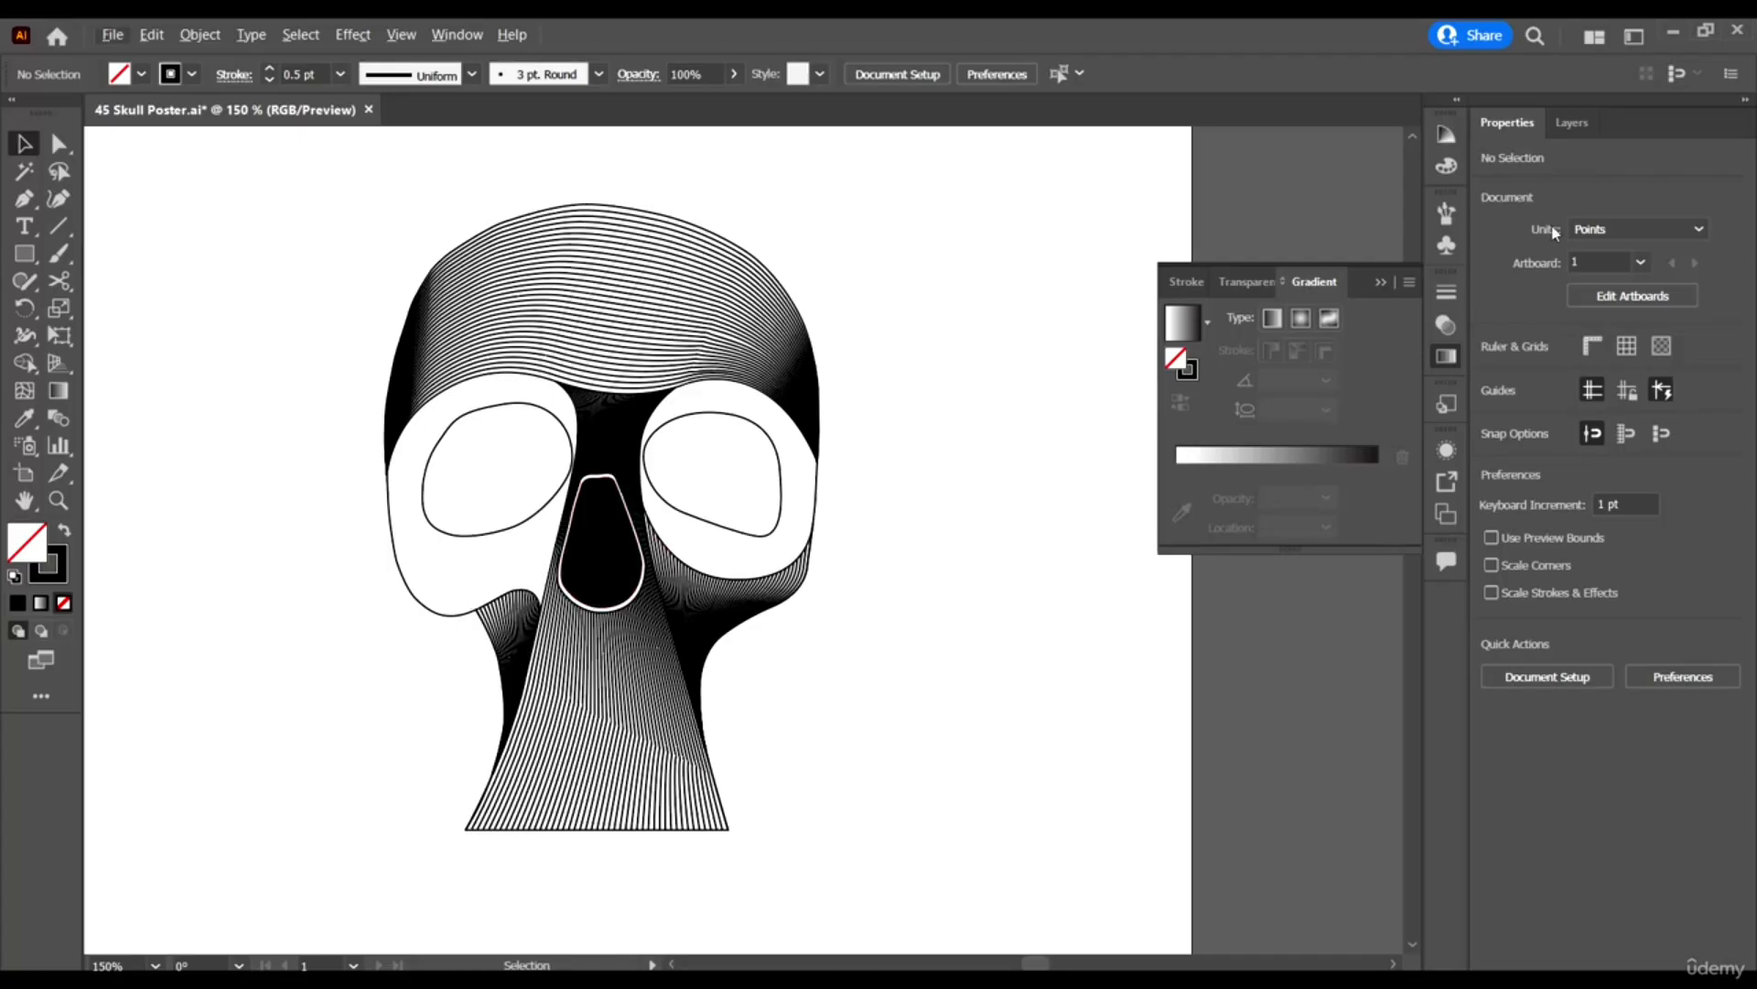
{"action": "left_click", "coordinate": [1570, 124]}
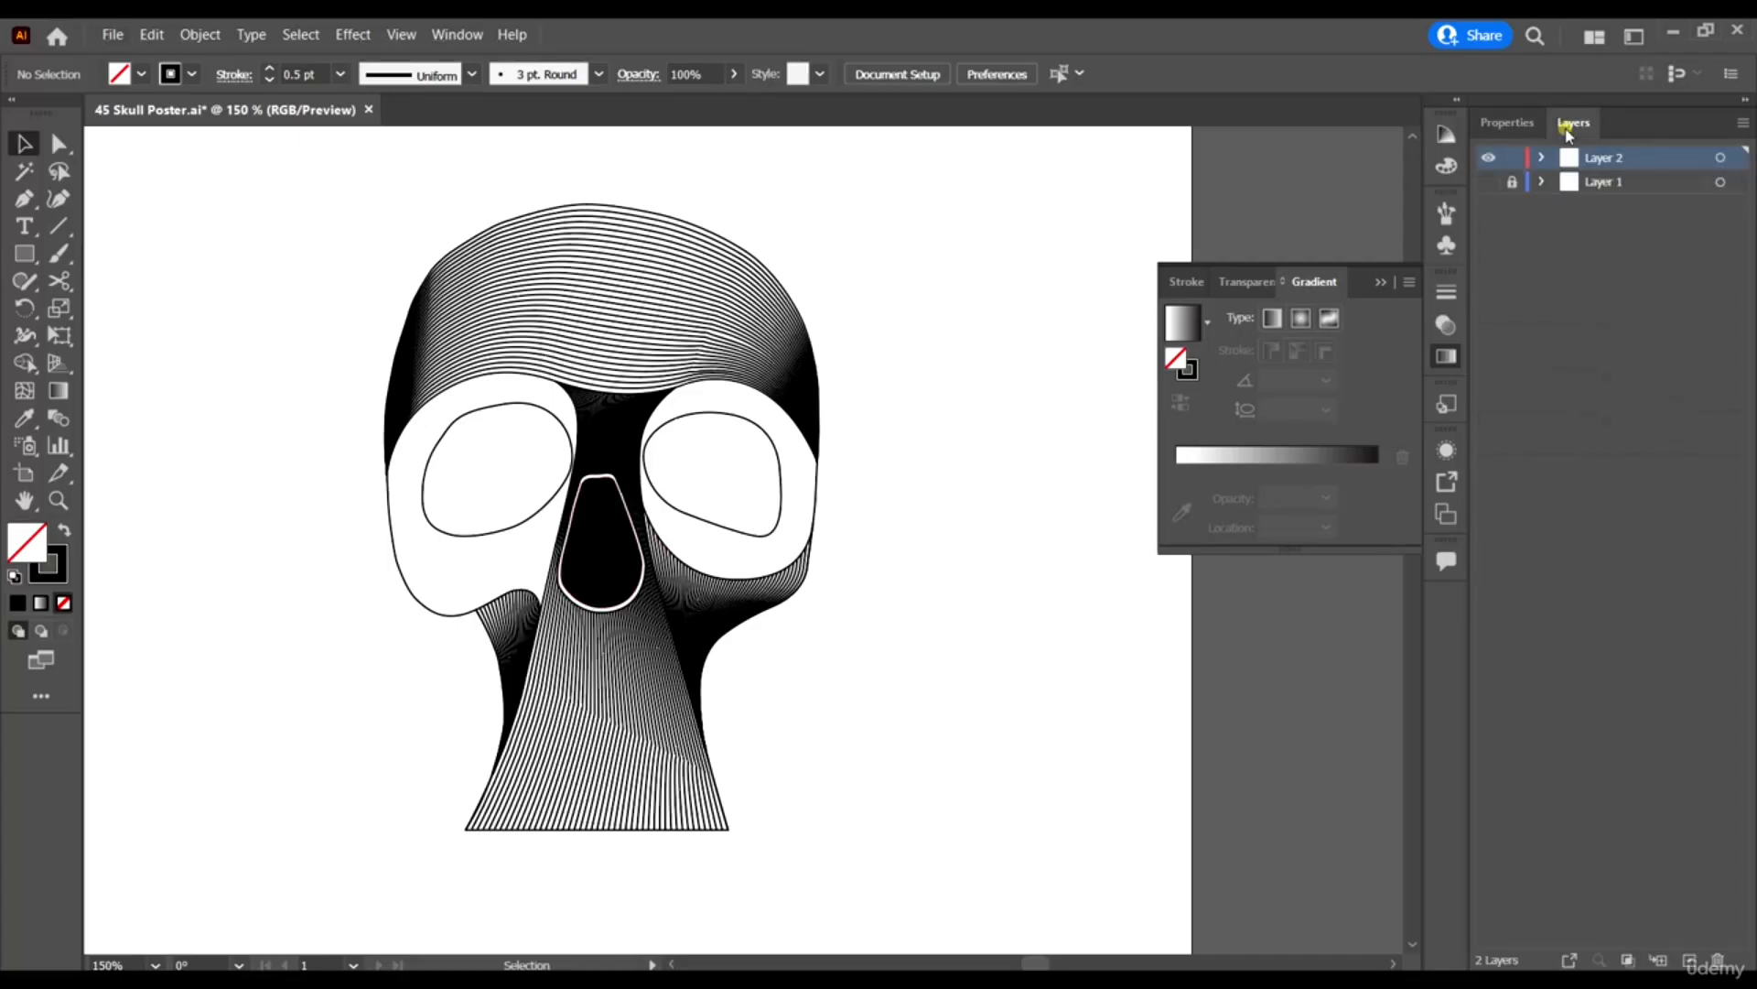
{"action": "left_click", "coordinate": [1488, 183]}
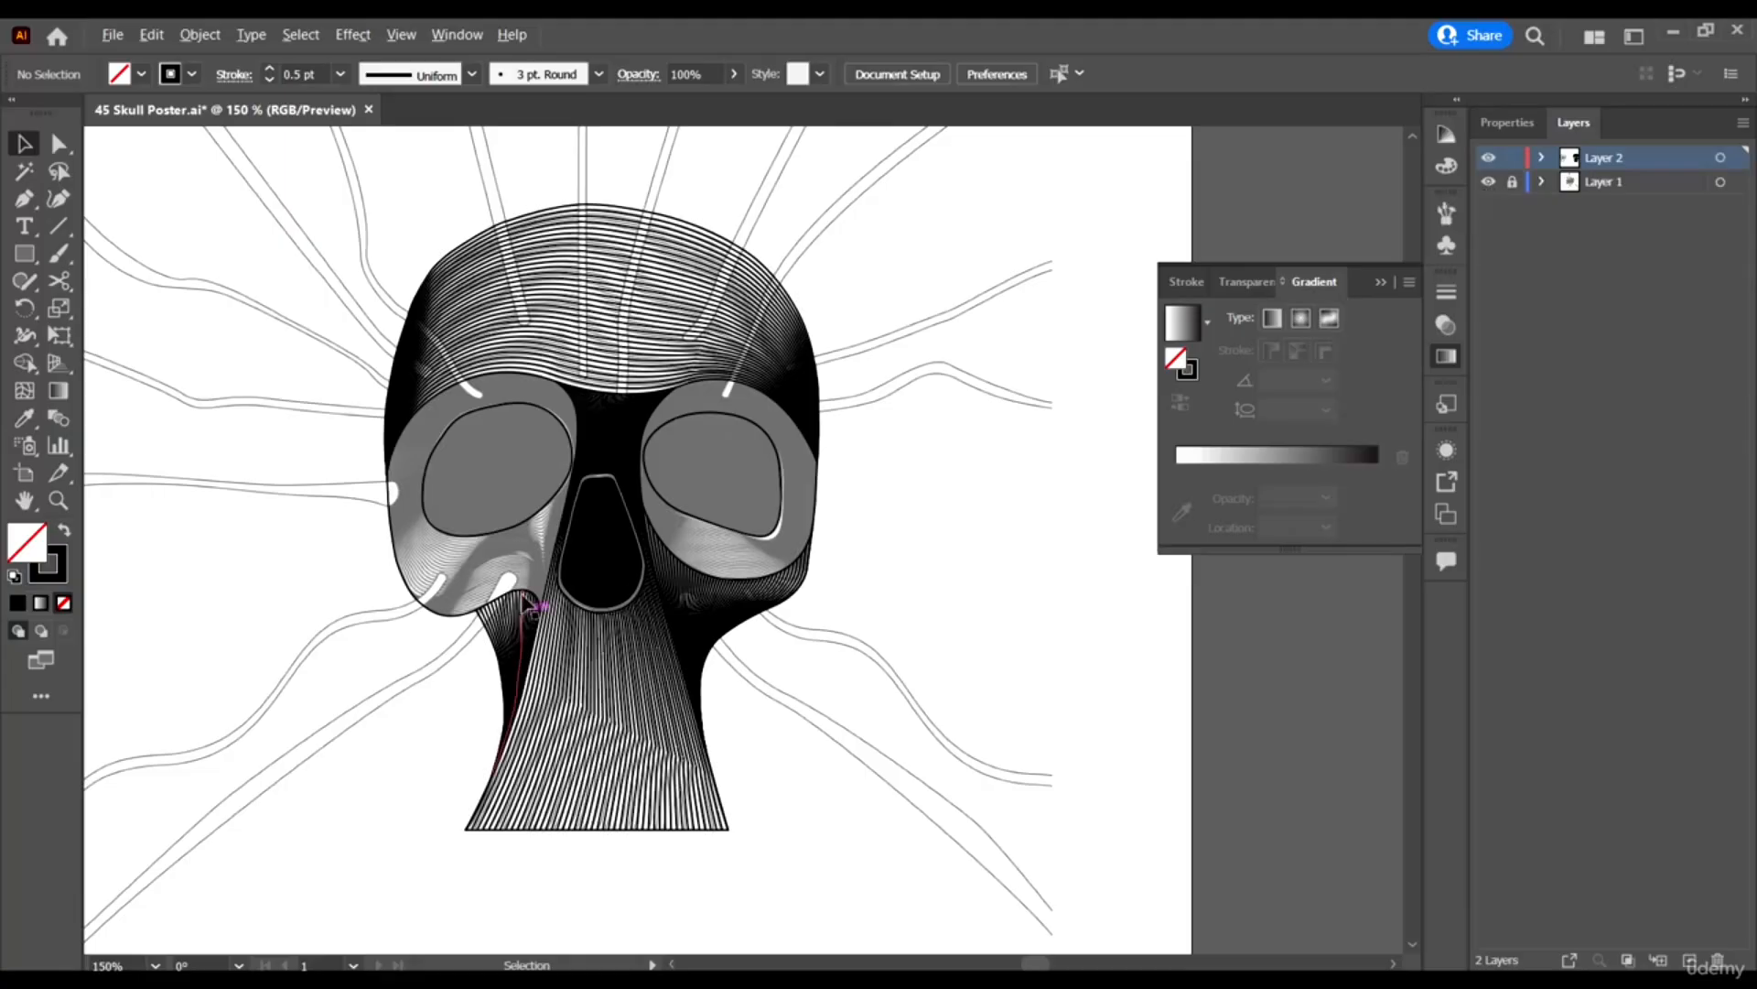
{"action": "scroll", "coordinate": [494, 542], "scroll_direction": "up", "scroll_amount": 2}
{"action": "scroll", "coordinate": [372, 623], "scroll_direction": "up", "scroll_amount": 1}
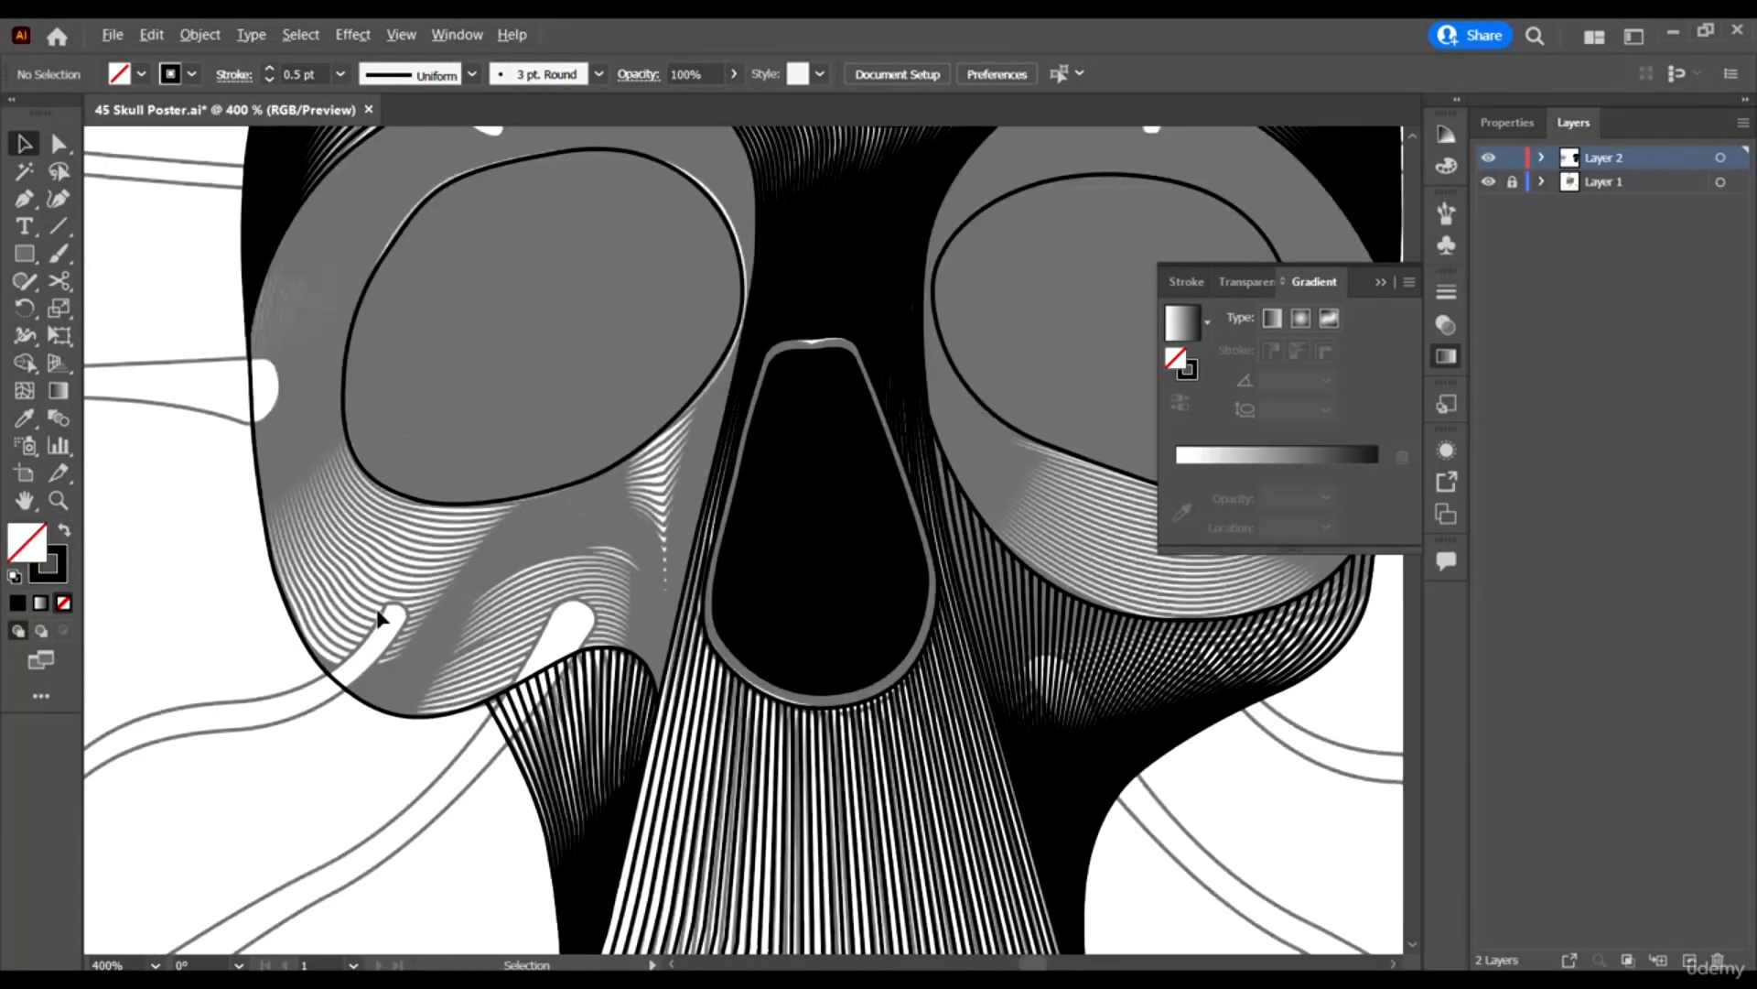
{"action": "scroll", "coordinate": [419, 615], "scroll_direction": "down", "scroll_amount": 2}
{"action": "scroll", "coordinate": [419, 615], "scroll_direction": "down", "scroll_amount": 1}
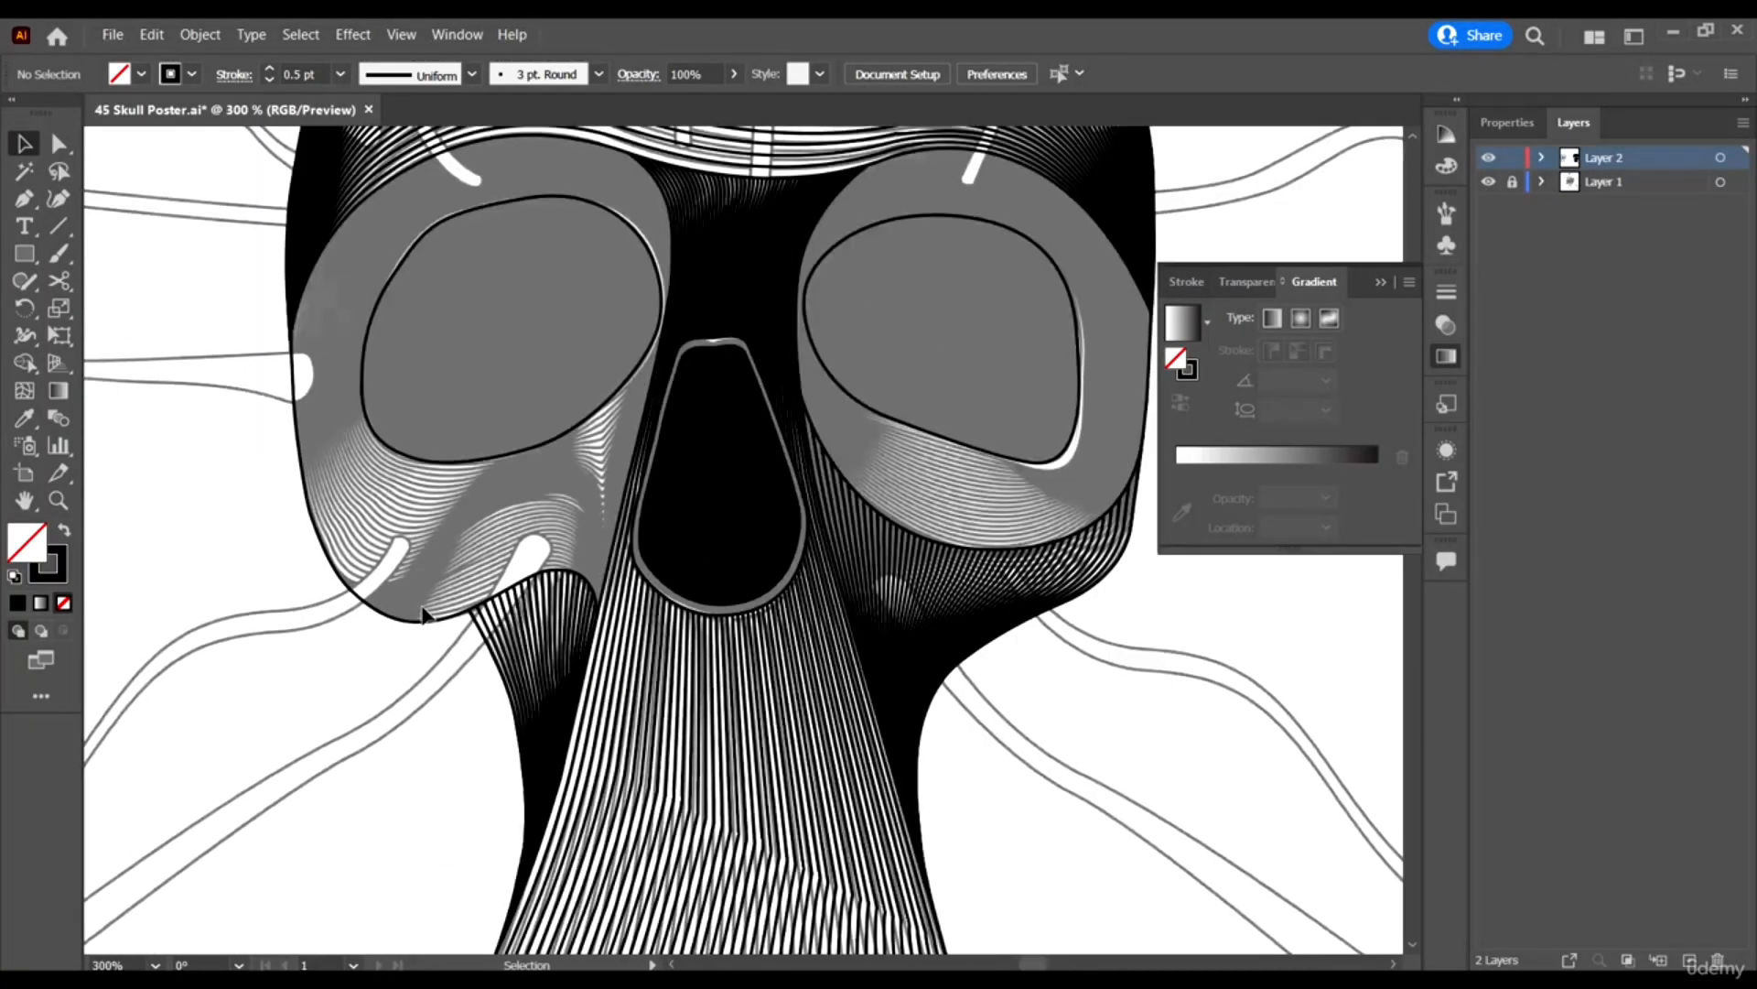
{"action": "scroll", "coordinate": [519, 547], "scroll_direction": "up", "scroll_amount": 1}
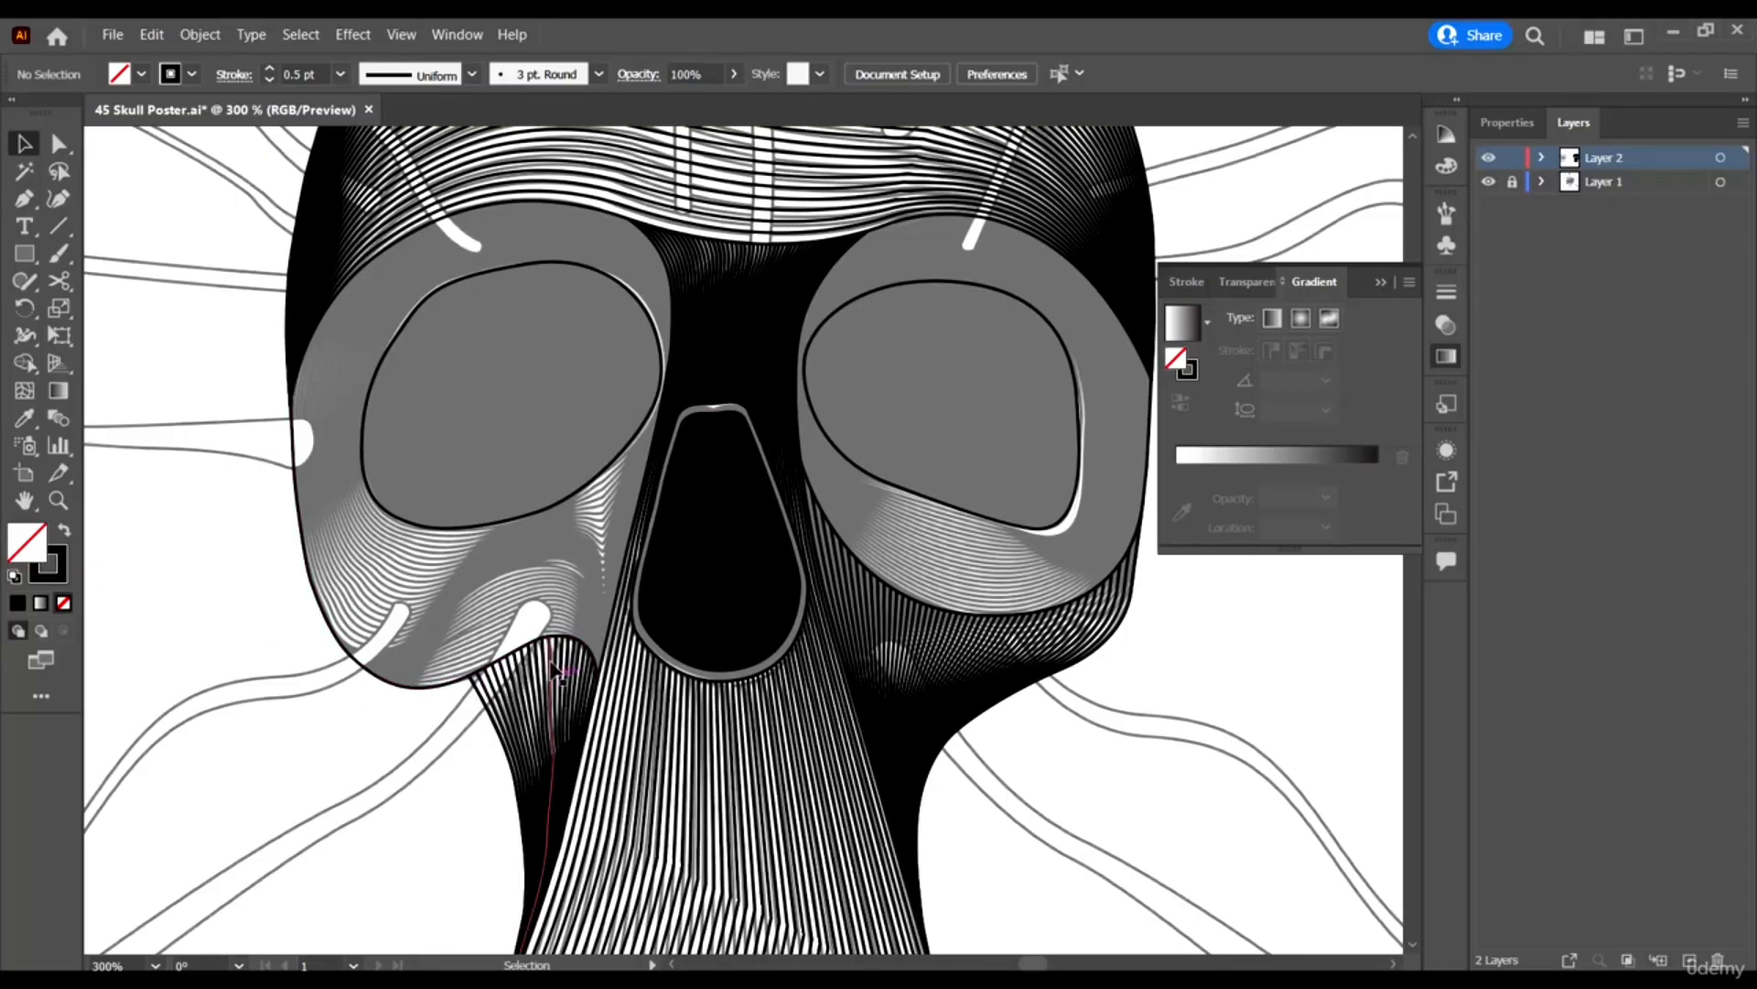
{"action": "scroll", "coordinate": [567, 602], "scroll_direction": "up", "scroll_amount": 1}
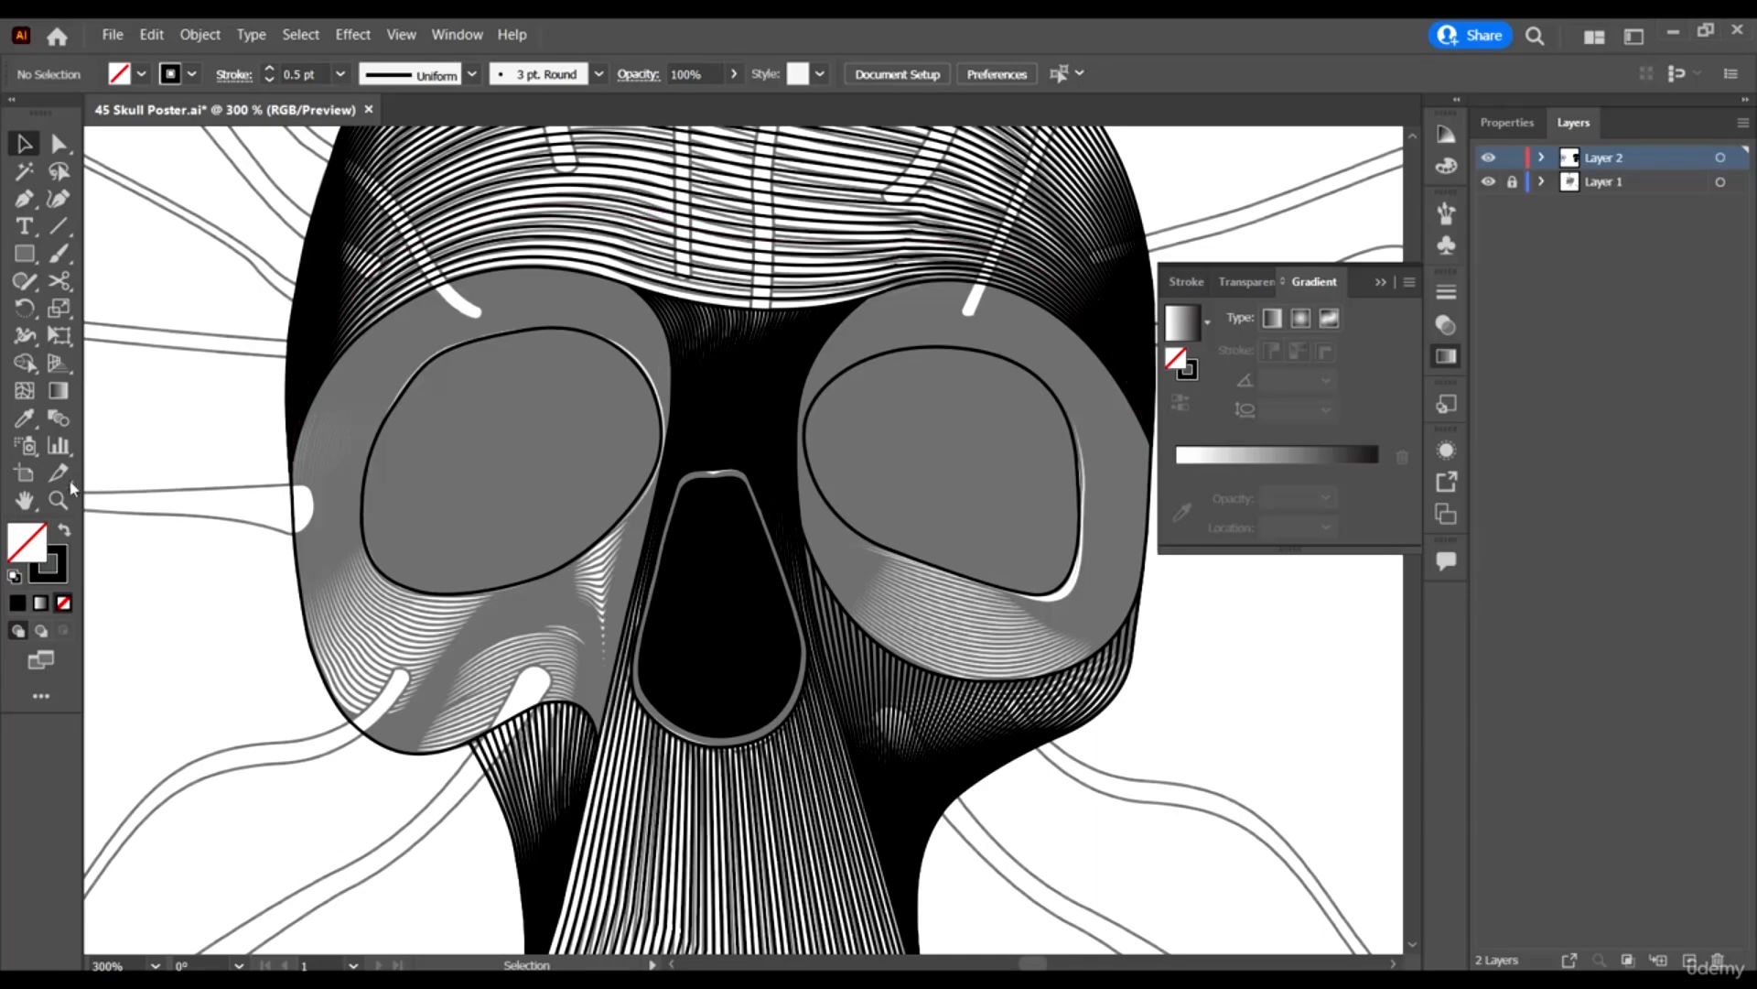
{"action": "left_click", "coordinate": [1490, 183]}
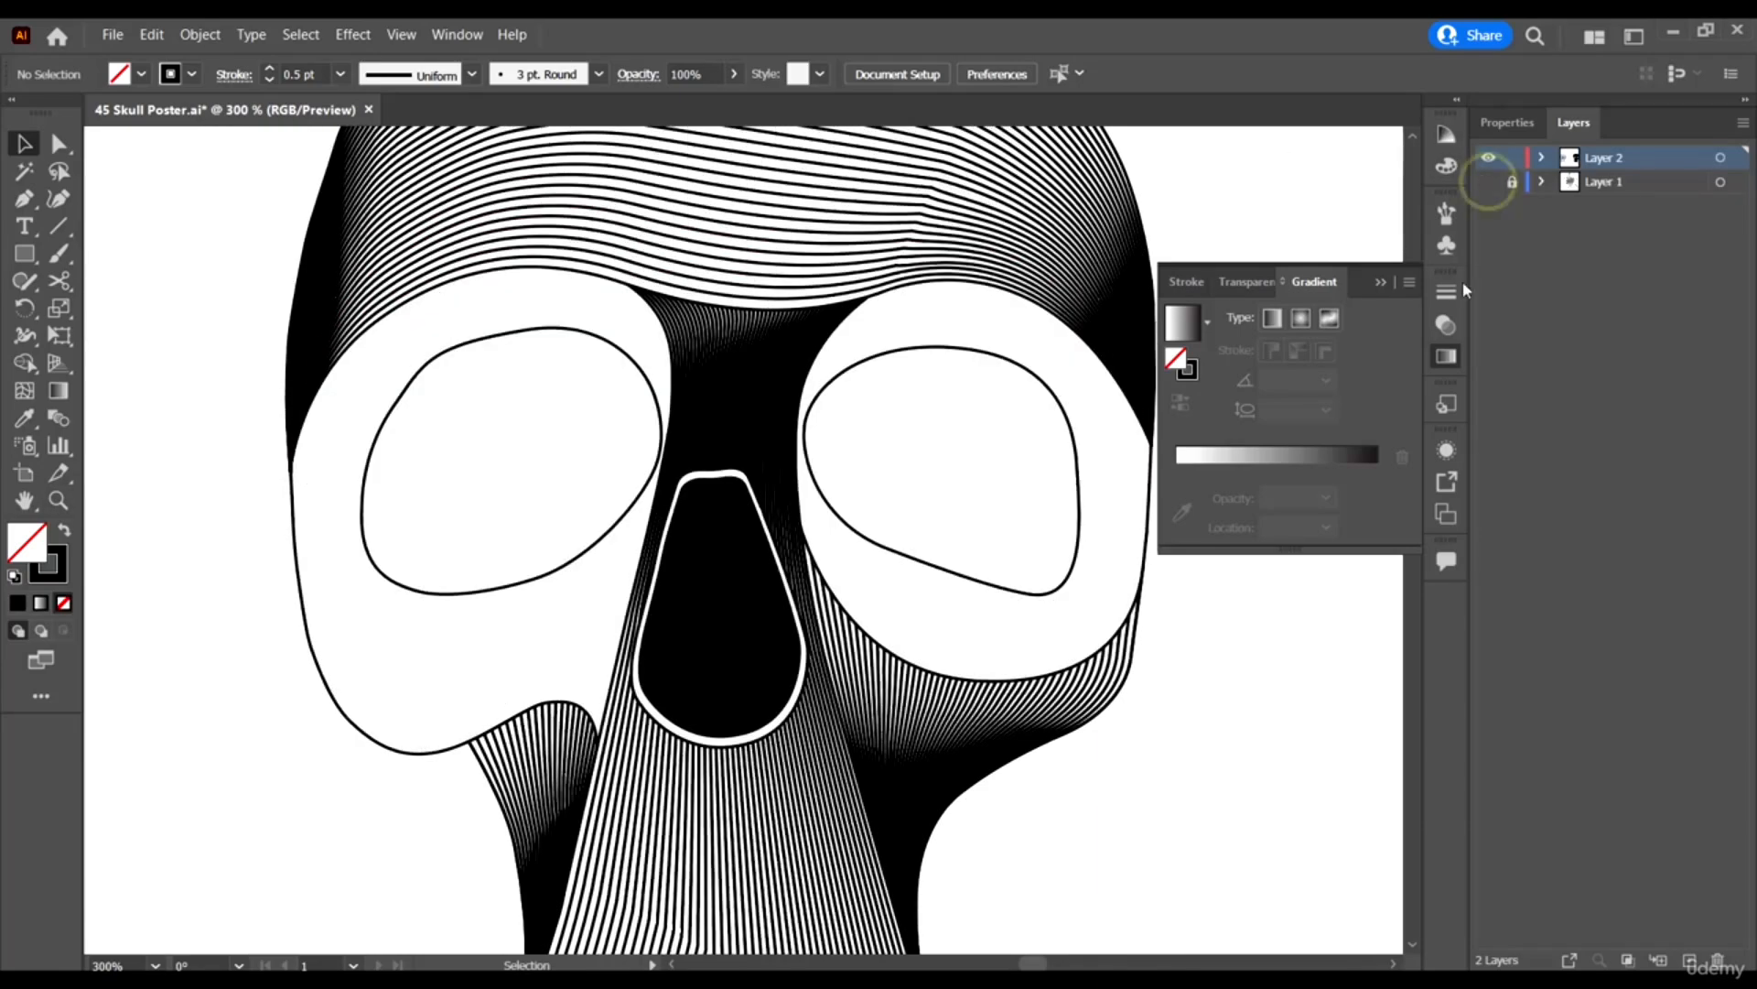
Move the left cheek outline away from the skull, check it in outline view, and undo the move.
{"action": "left_click", "coordinate": [431, 755]}
{"action": "scroll", "coordinate": [548, 626], "scroll_direction": "down", "scroll_amount": 2}
{"action": "scroll", "coordinate": [418, 699], "scroll_direction": "up", "scroll_amount": 2}
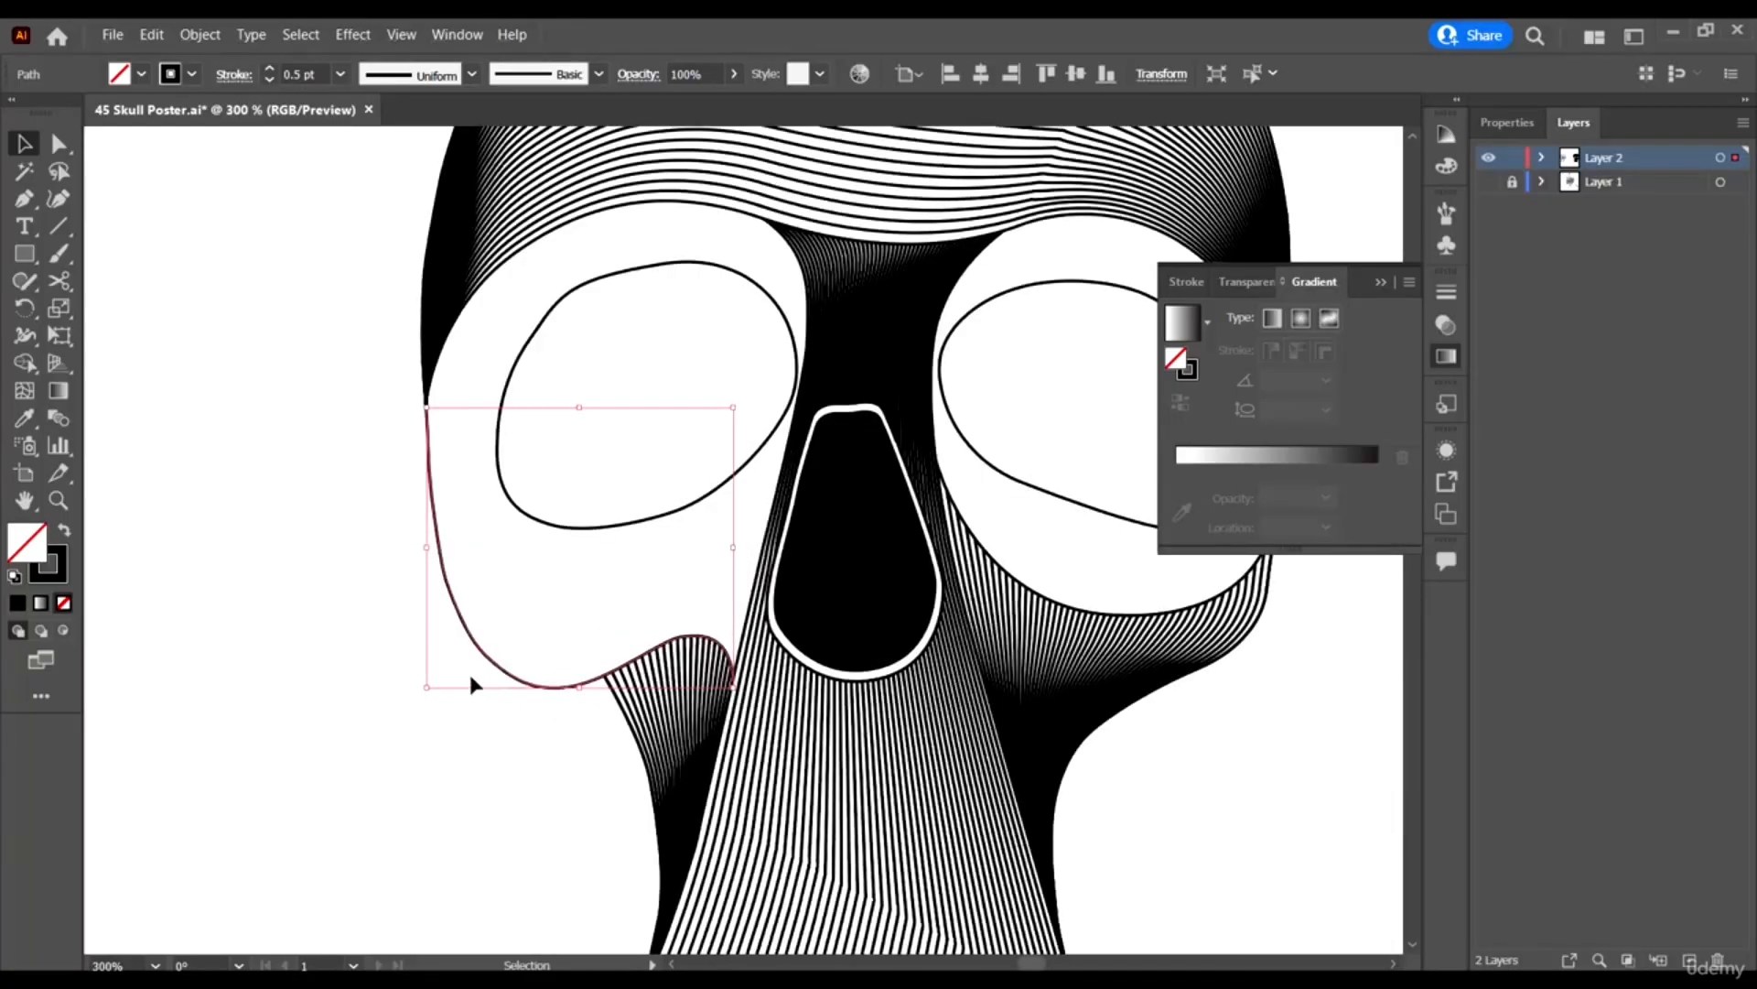
{"action": "left_click_drag", "start_coordinate": [502, 673], "coordinate": [237, 764]}
{"action": "key", "text": "ctrl+y"}
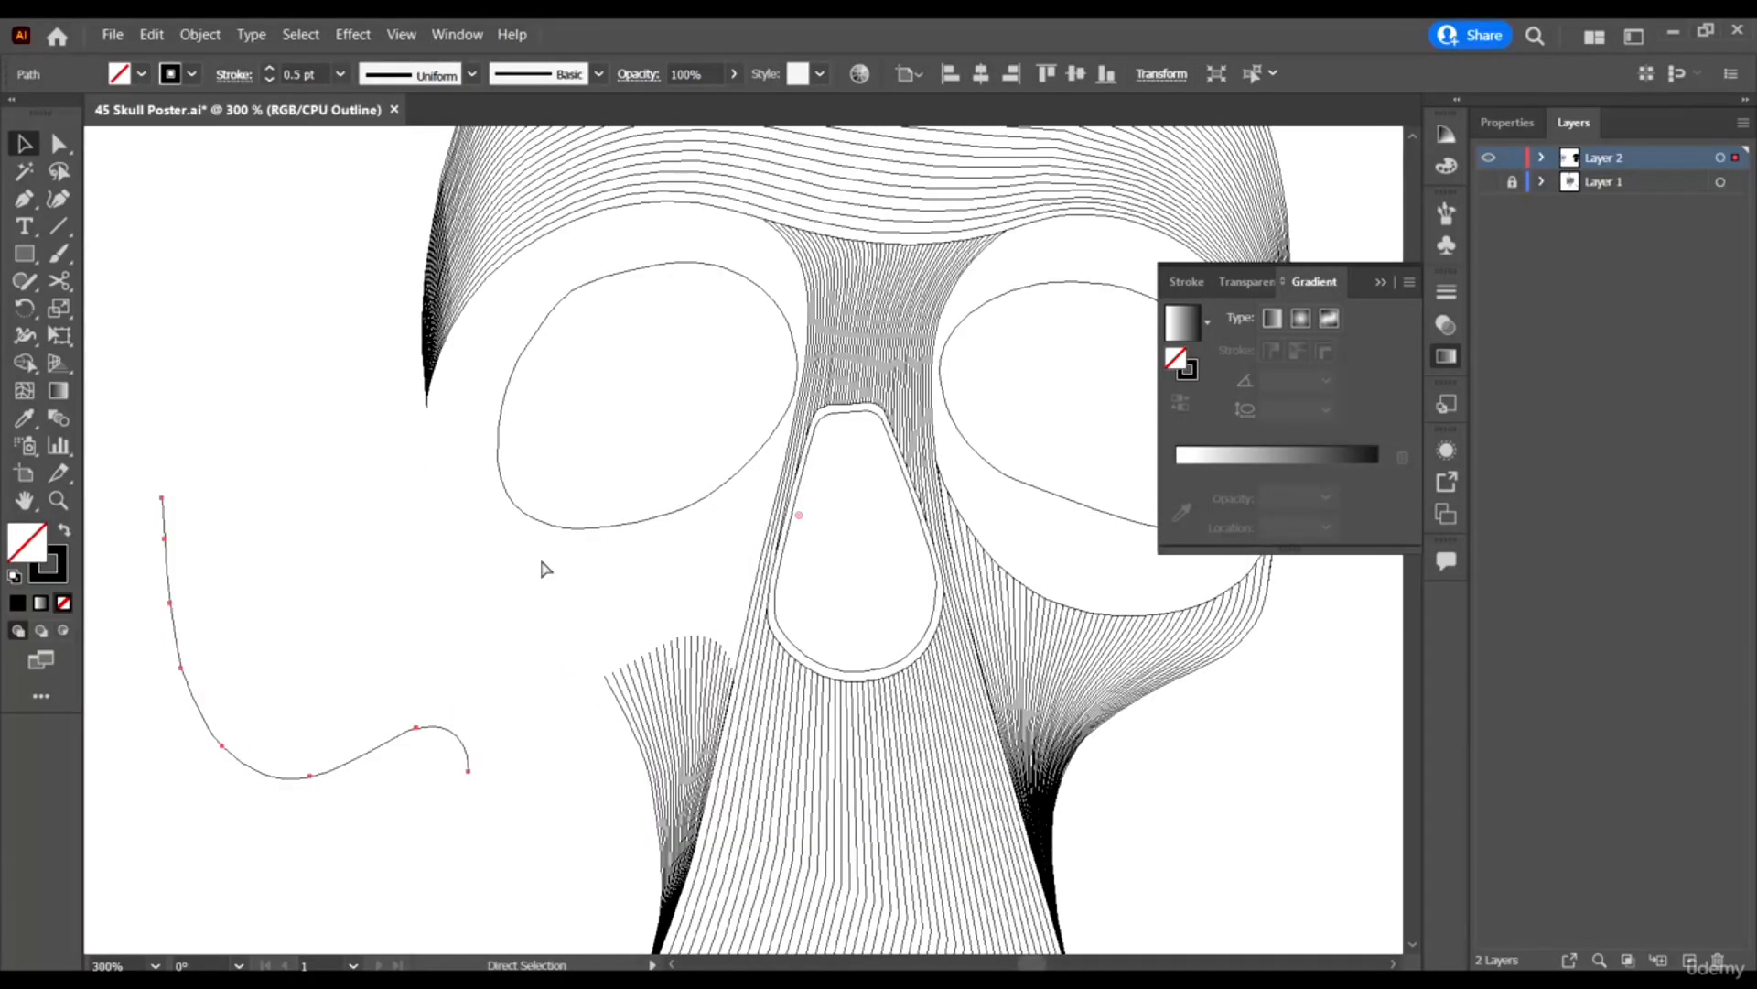
{"action": "key", "text": "ctrl+y"}
{"action": "key", "text": "ctrl+z"}
{"action": "left_click", "coordinate": [416, 654]}
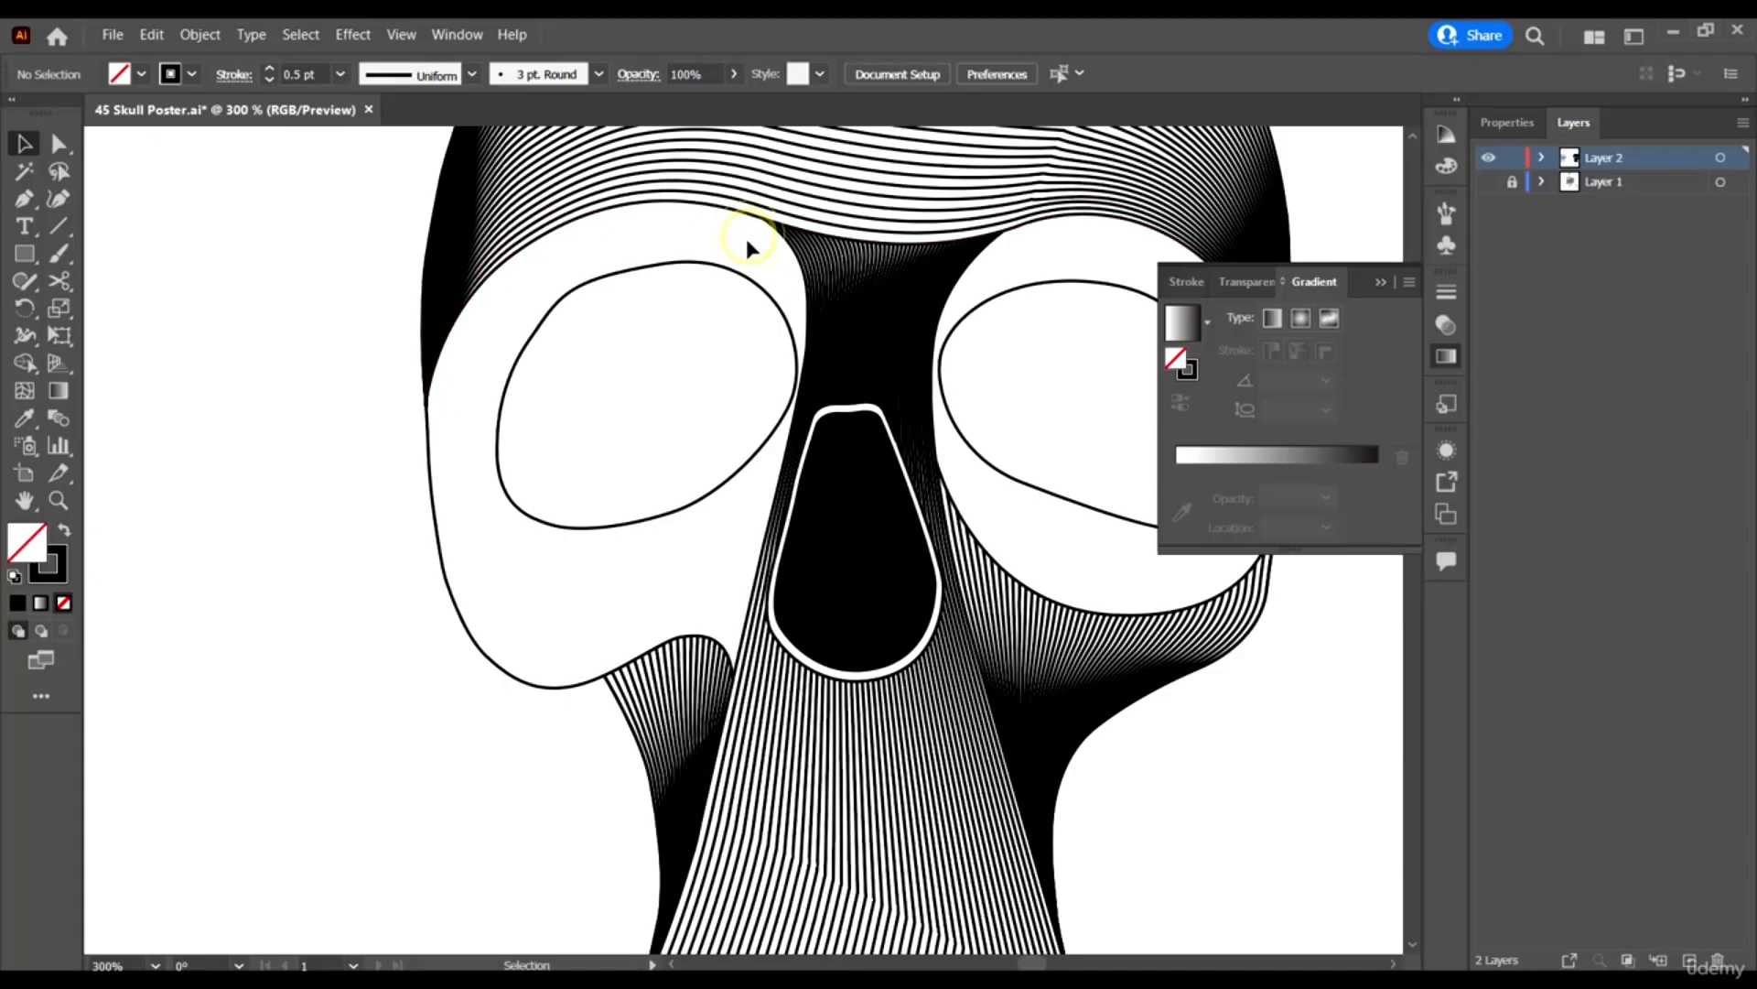
Isolate the left cheek outline path for editing and deselect it.
{"action": "scroll", "coordinate": [746, 244], "scroll_direction": "up", "scroll_amount": 2}
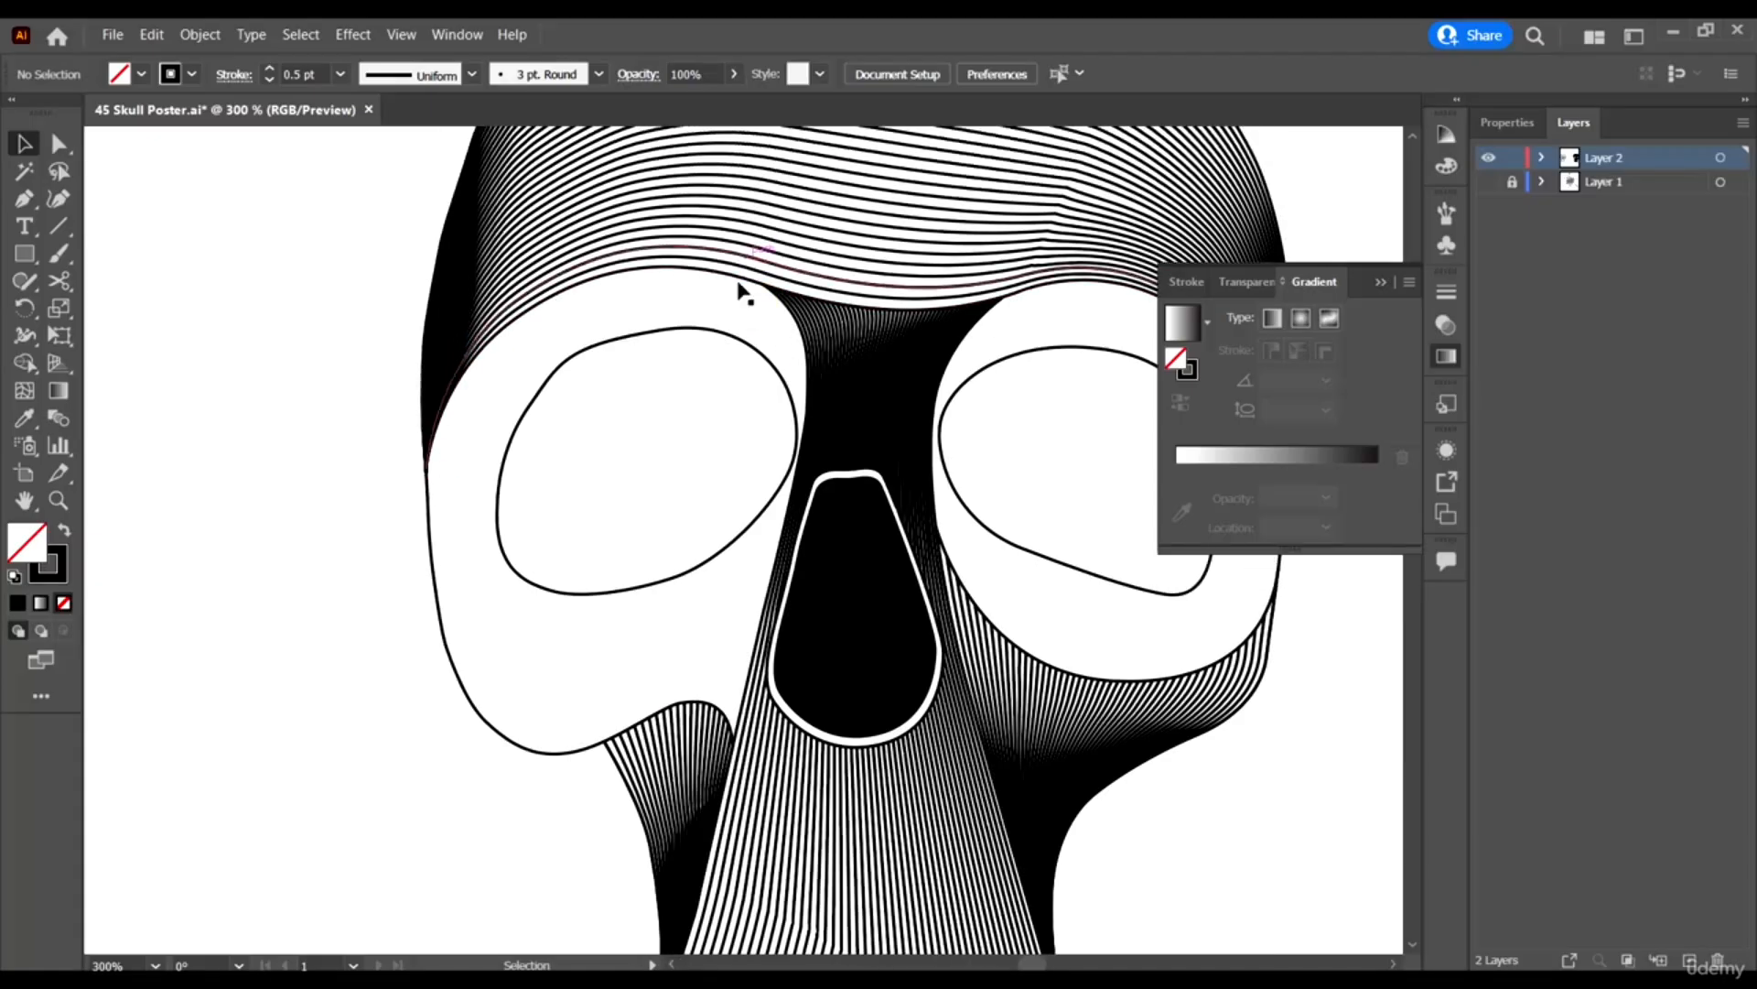
{"action": "left_click", "coordinate": [479, 718]}
{"action": "right_click", "coordinate": [479, 720]}
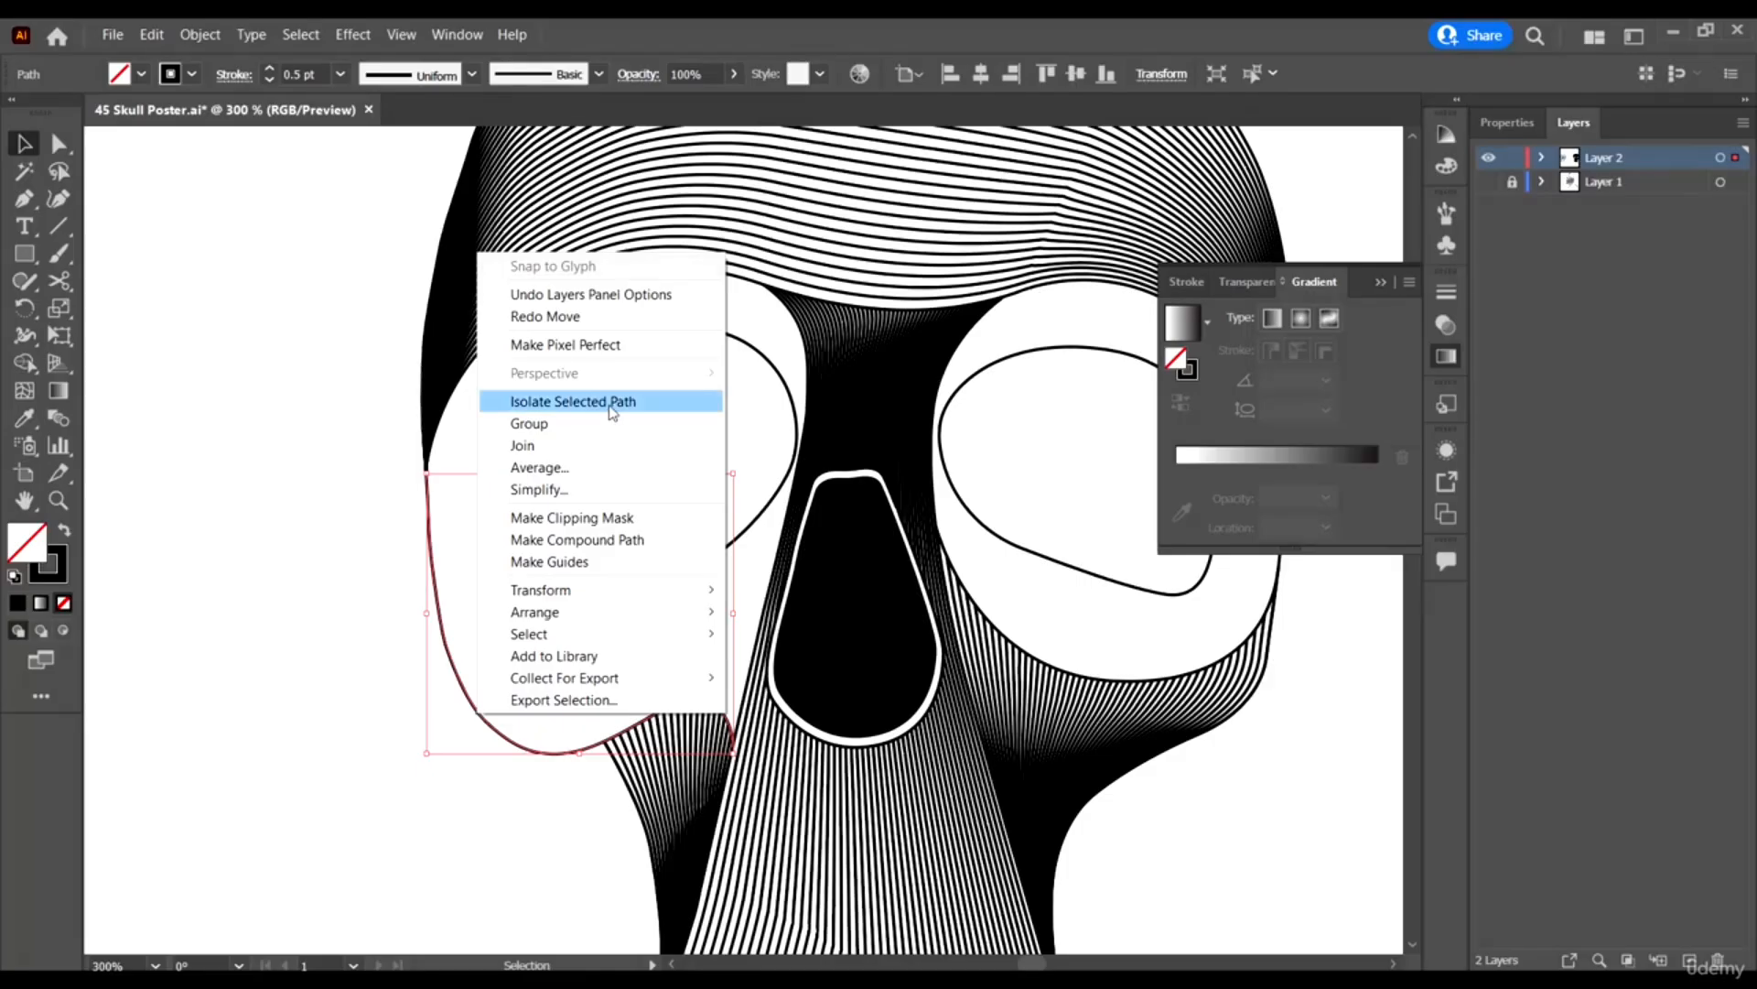
{"action": "left_click", "coordinate": [584, 402]}
{"action": "left_click", "coordinate": [307, 506]}
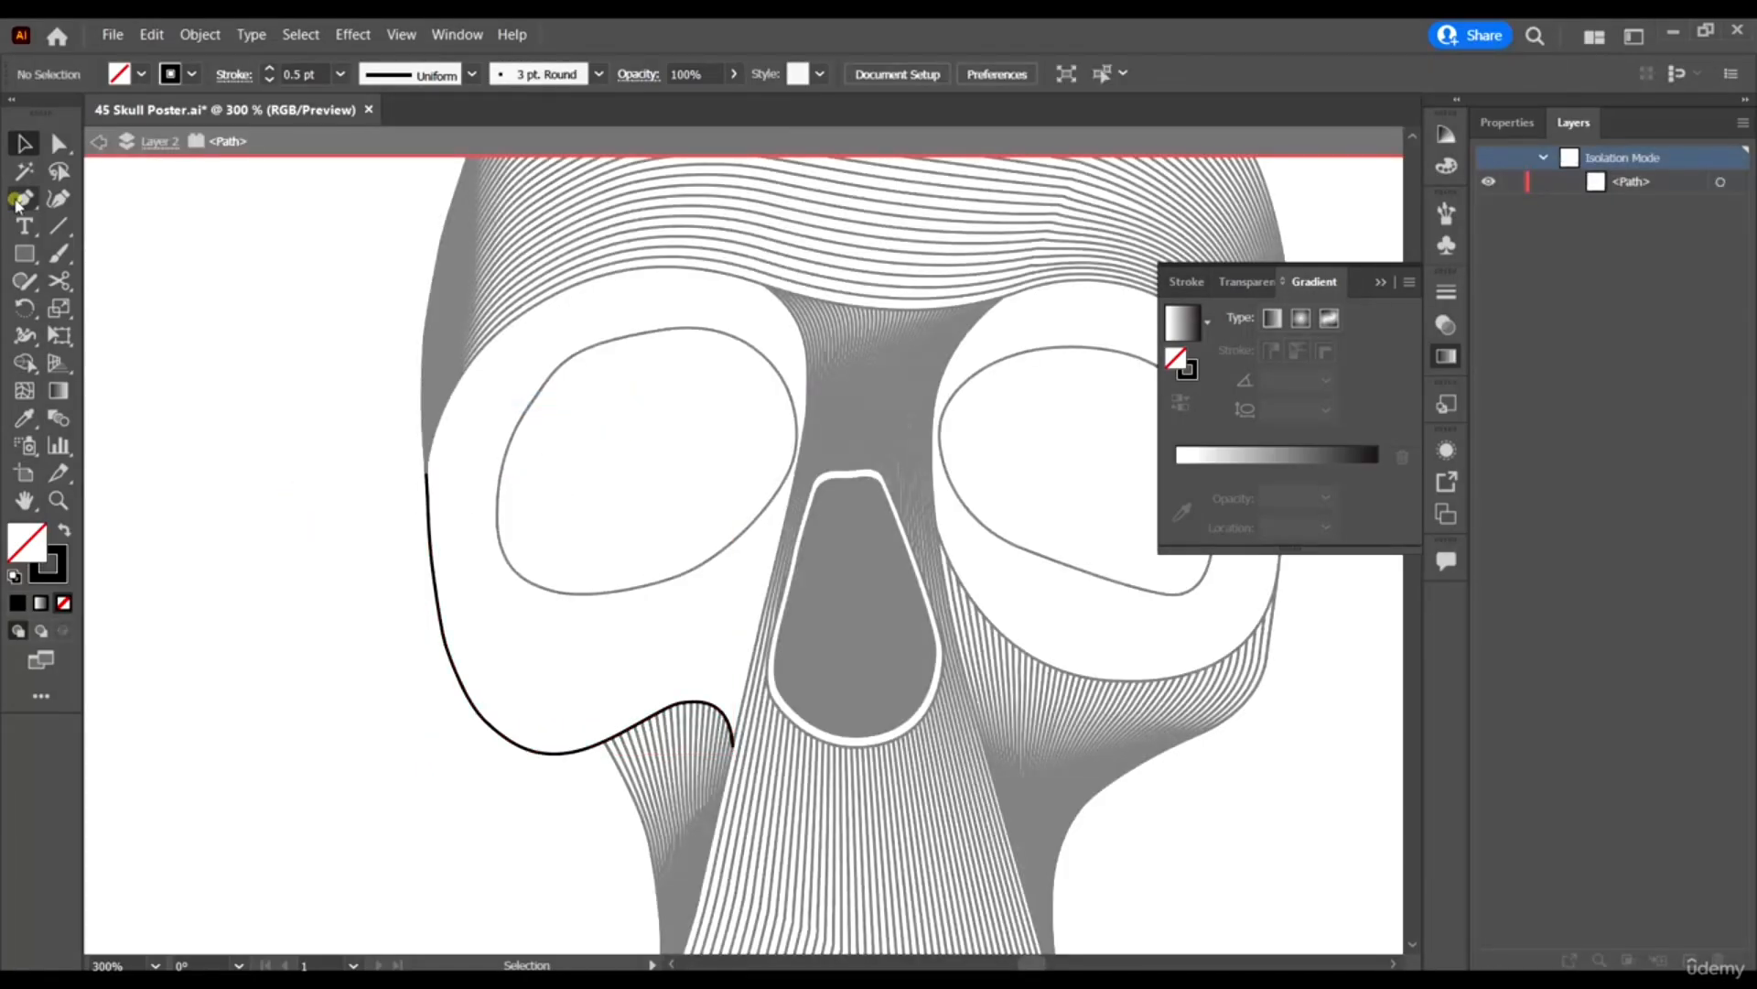
Start a Pen path near the upper end of the left cheek outline and curve it up along the outer edge of the eye area.
{"action": "left_click", "coordinate": [21, 199]}
{"action": "scroll", "coordinate": [426, 458], "scroll_direction": "up", "scroll_amount": 8}
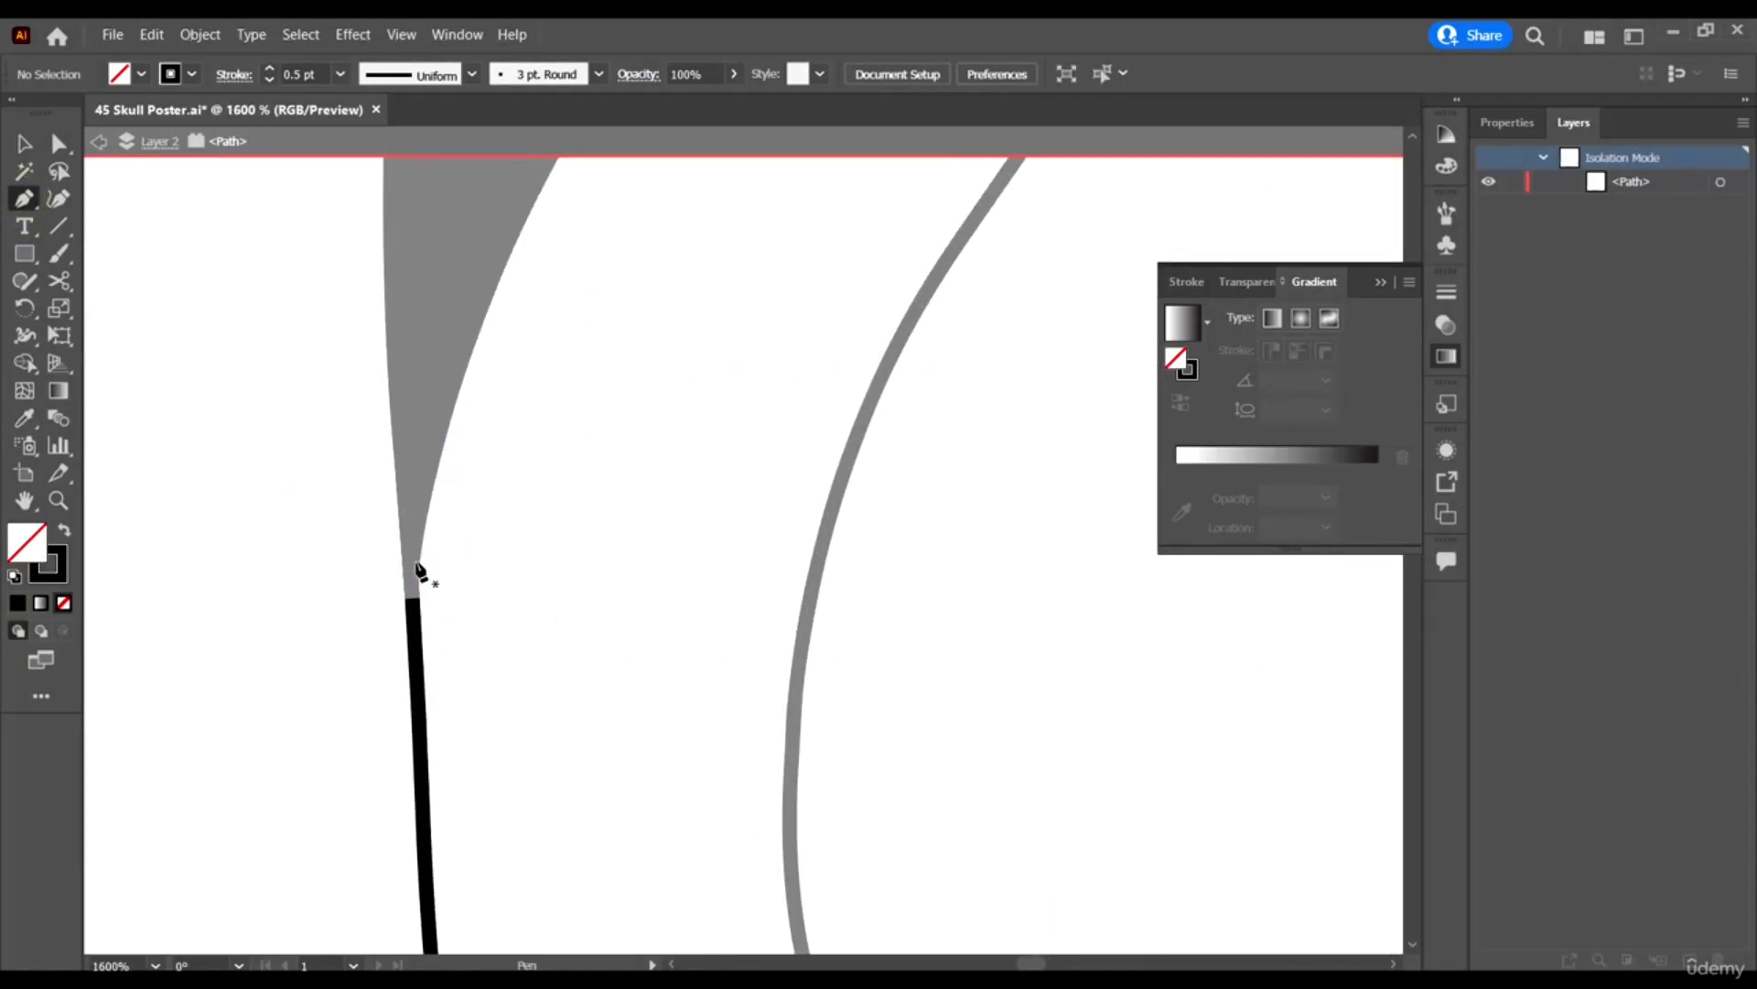
{"action": "left_click", "coordinate": [417, 569]}
{"action": "scroll", "coordinate": [512, 302], "scroll_direction": "down", "scroll_amount": 1}
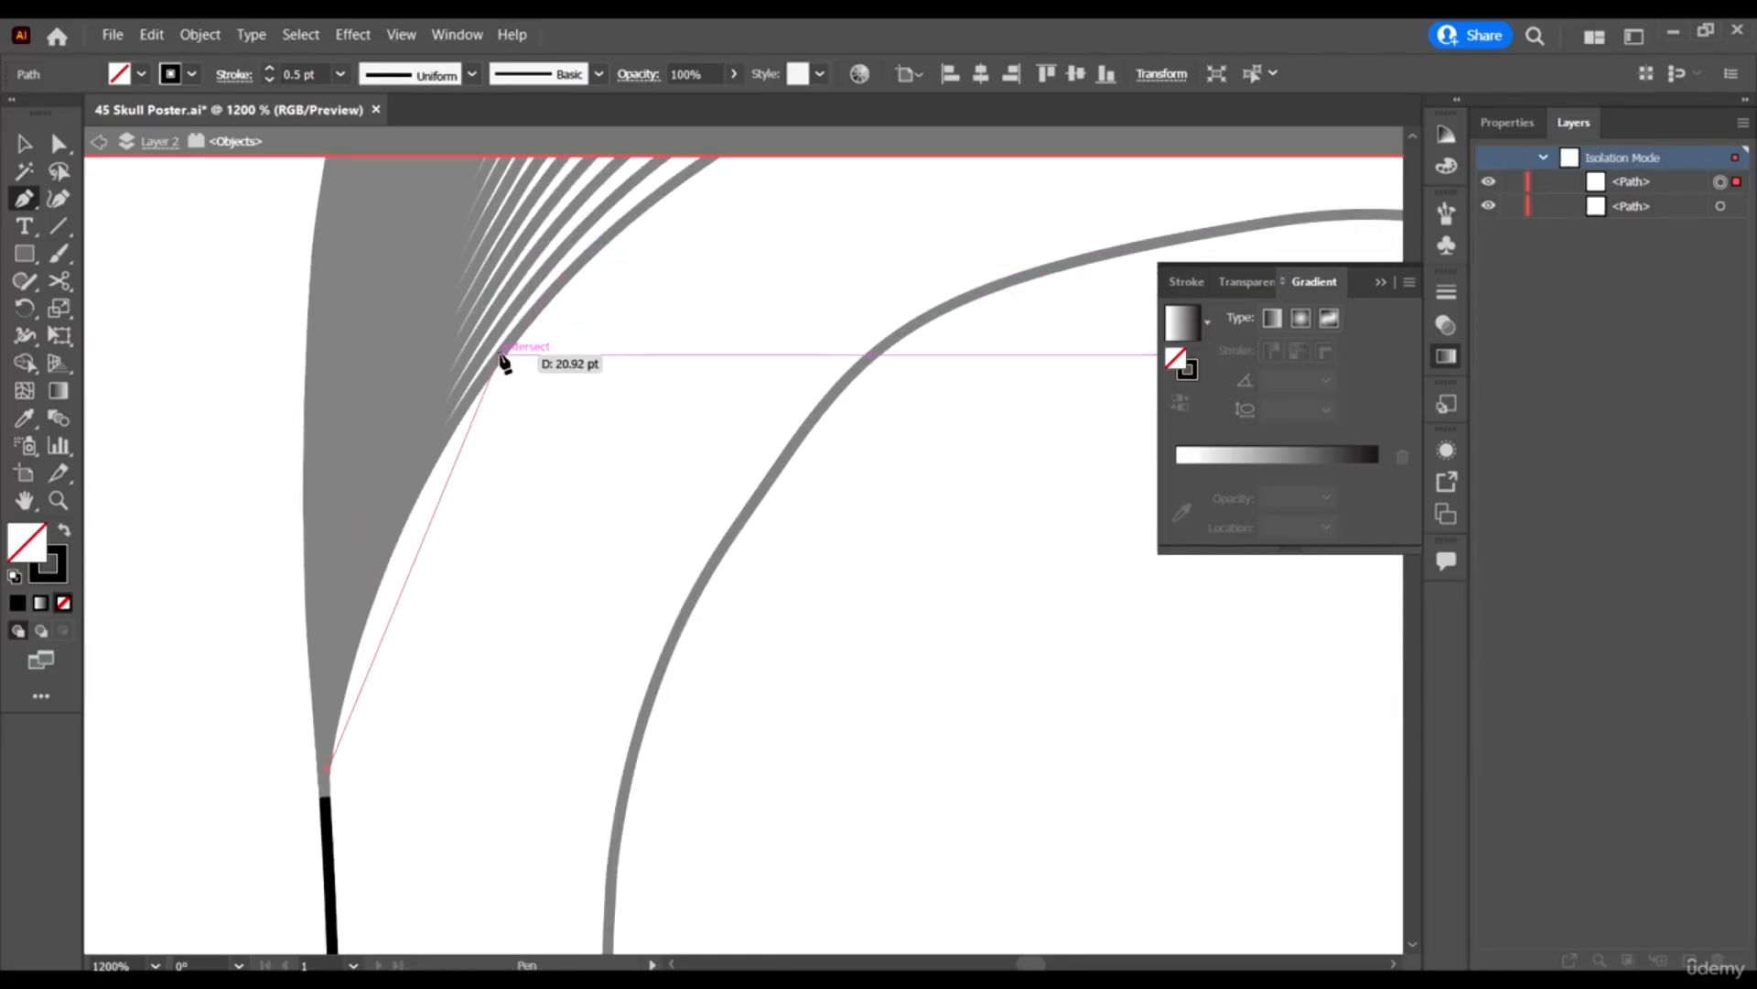
{"action": "left_click_drag", "start_coordinate": [502, 355], "coordinate": [638, 208]}
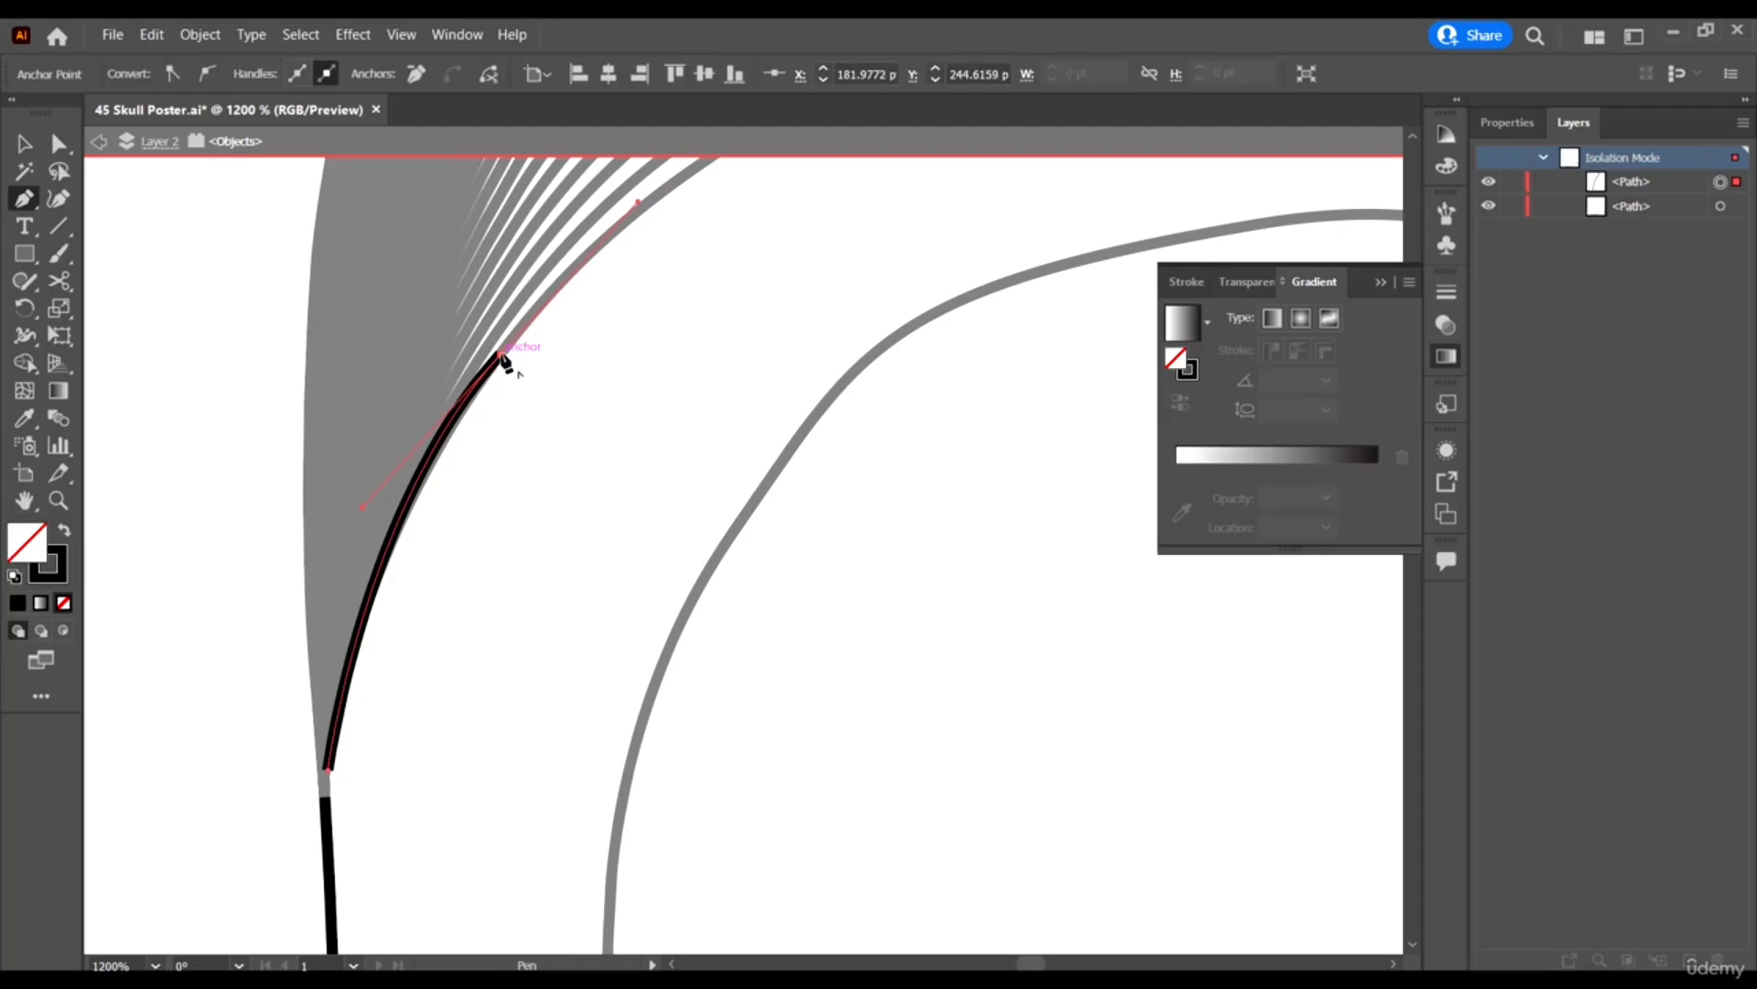
Continue the path over the left brow arch along the lowest forehead line to the upper corner of the nose bridge.
{"action": "scroll", "coordinate": [696, 266], "scroll_direction": "up", "scroll_amount": 3}
{"action": "scroll", "coordinate": [747, 289], "scroll_direction": "up", "scroll_amount": 1}
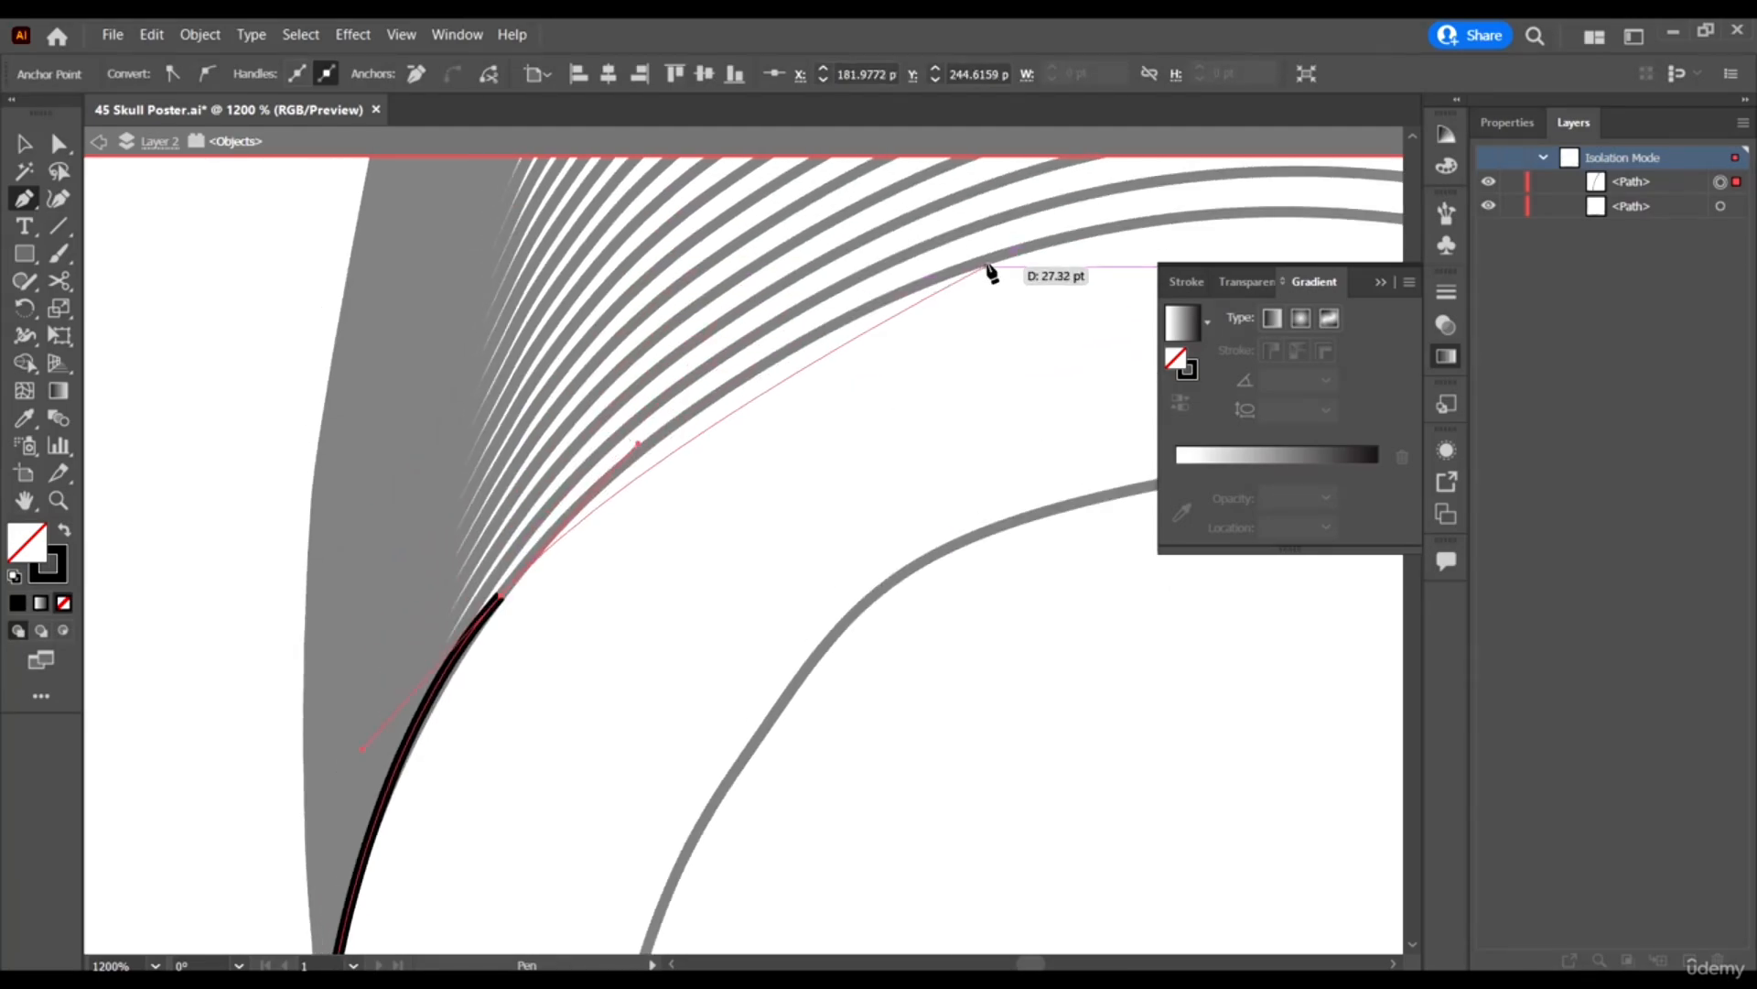
{"action": "left_click_drag", "start_coordinate": [988, 261], "coordinate": [1231, 170]}
{"action": "scroll", "coordinate": [973, 306], "scroll_direction": "right", "scroll_amount": 3}
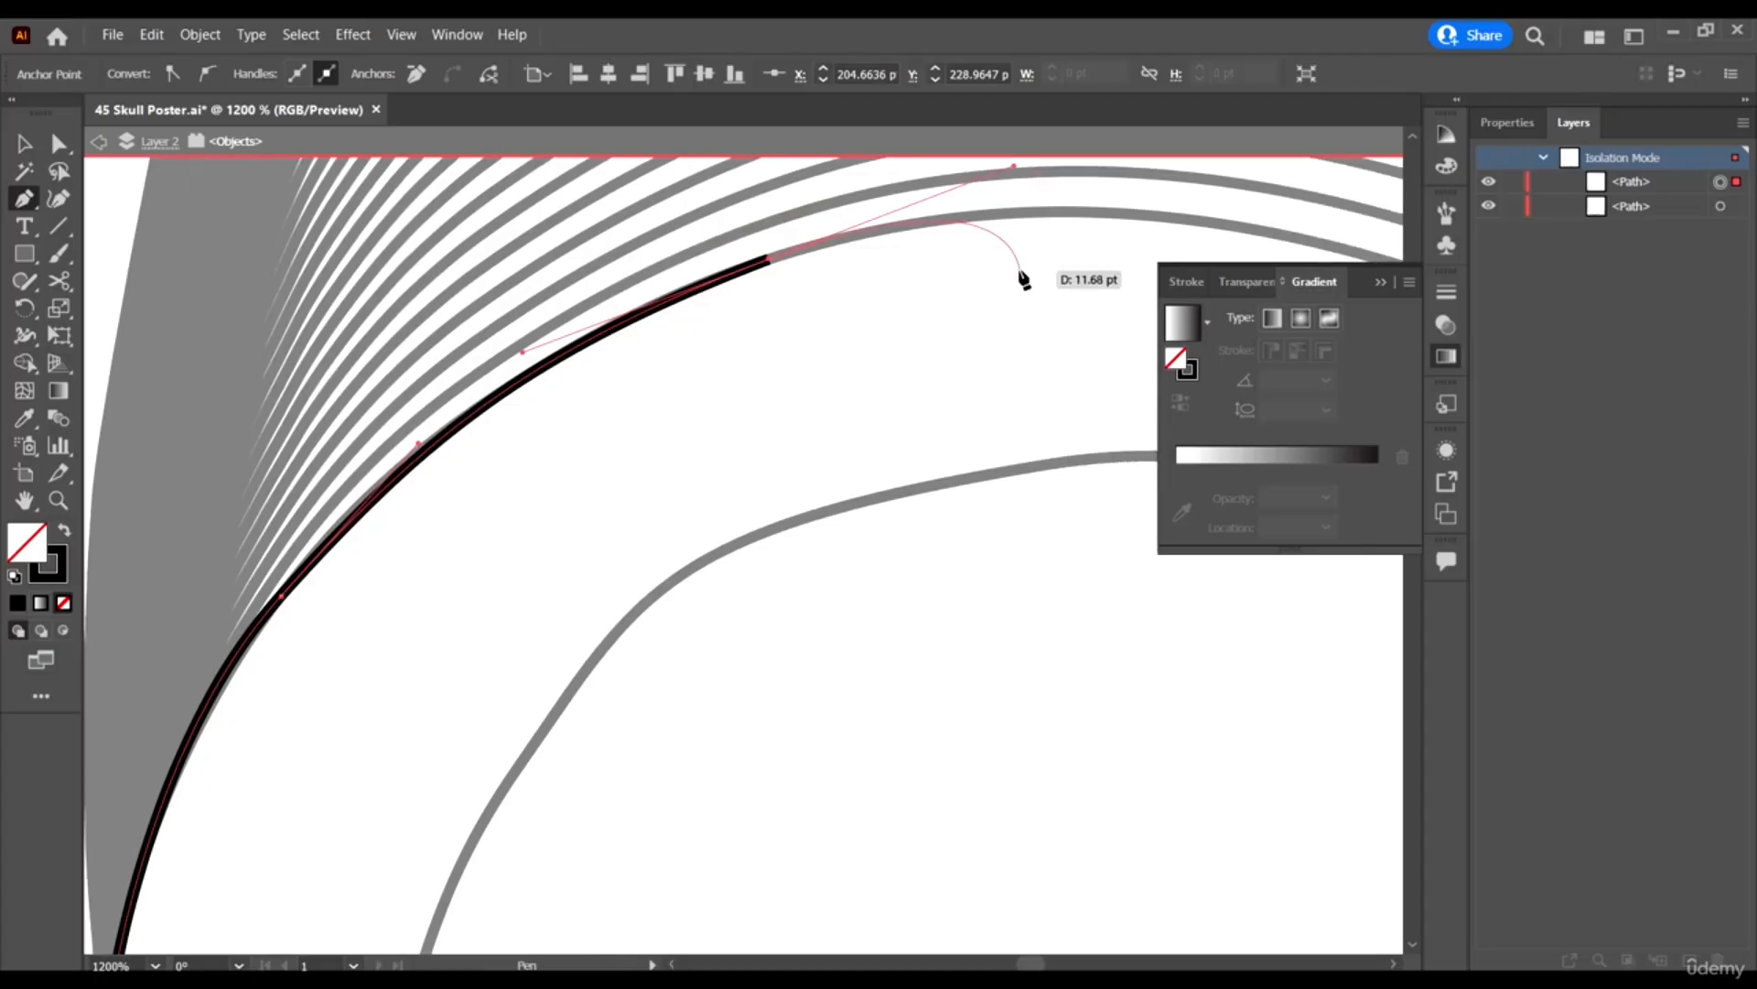
{"action": "scroll", "coordinate": [1023, 279], "scroll_direction": "up", "scroll_amount": 3}
{"action": "scroll", "coordinate": [1023, 279], "scroll_direction": "right", "scroll_amount": 6}
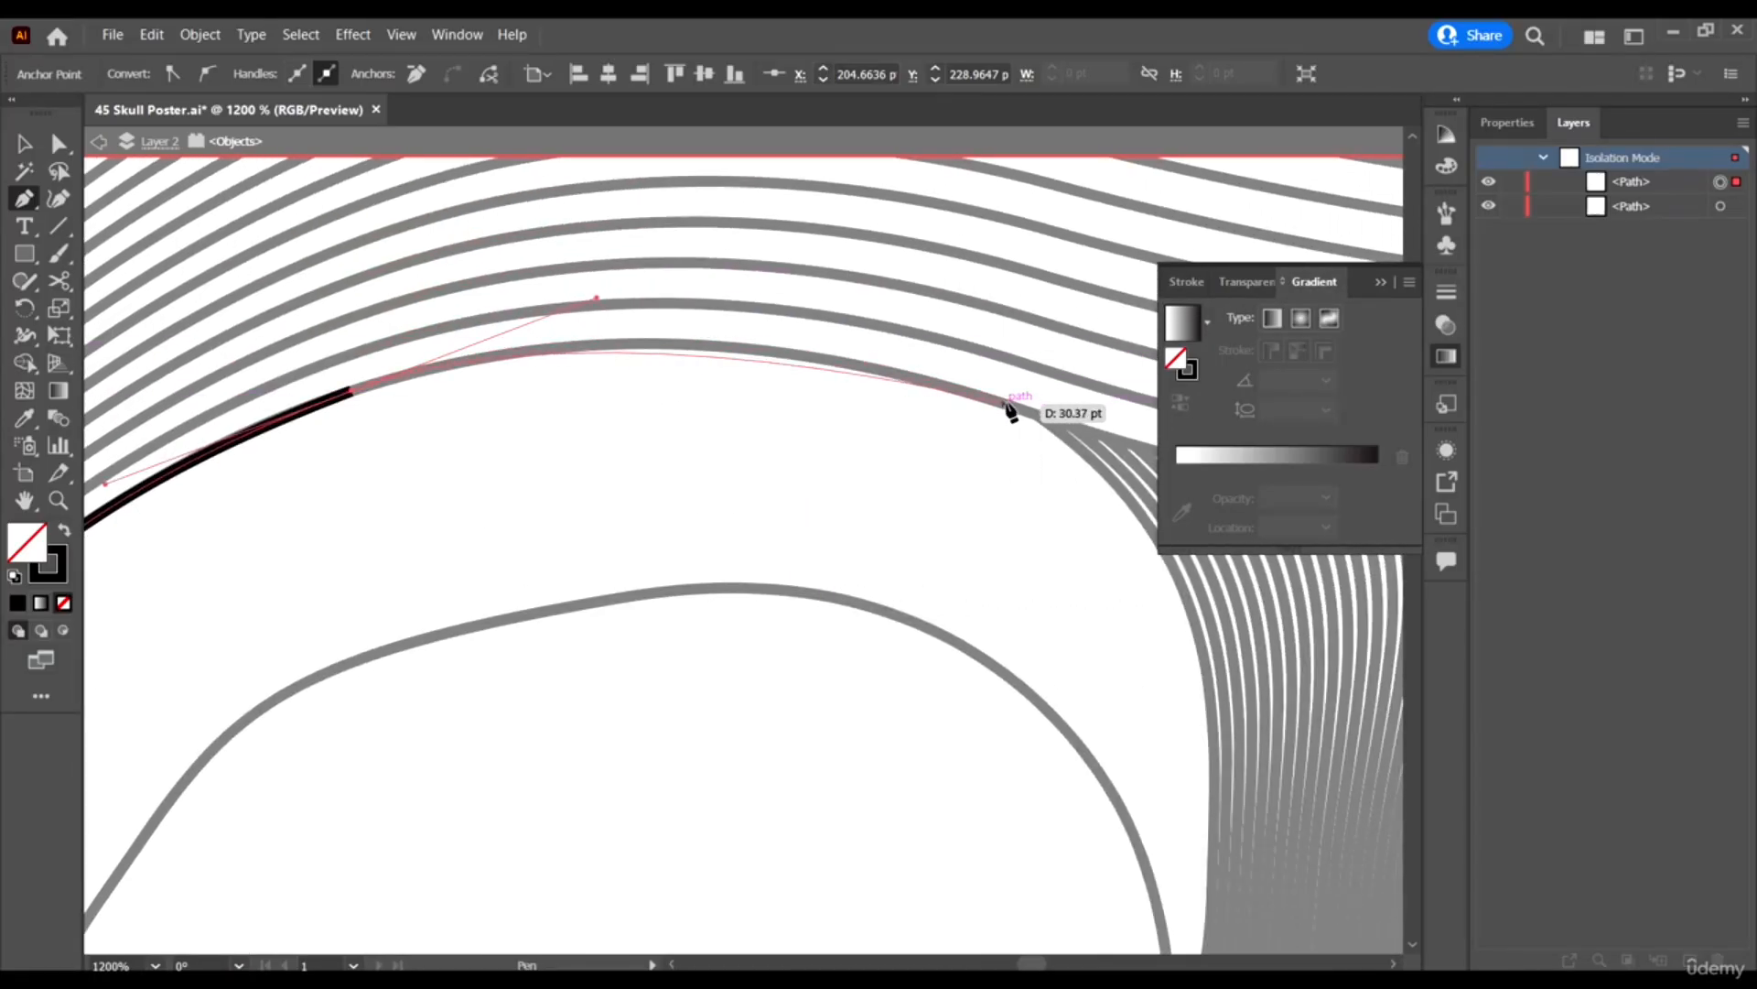
{"action": "left_click_drag", "start_coordinate": [1030, 412], "coordinate": [1105, 458]}
{"action": "key", "text": "ctrl+minus"}
{"action": "key", "text": "ctrl+minus"}
{"action": "key", "text": "ctrl+minus"}
{"action": "key", "text": "ctrl+minus"}
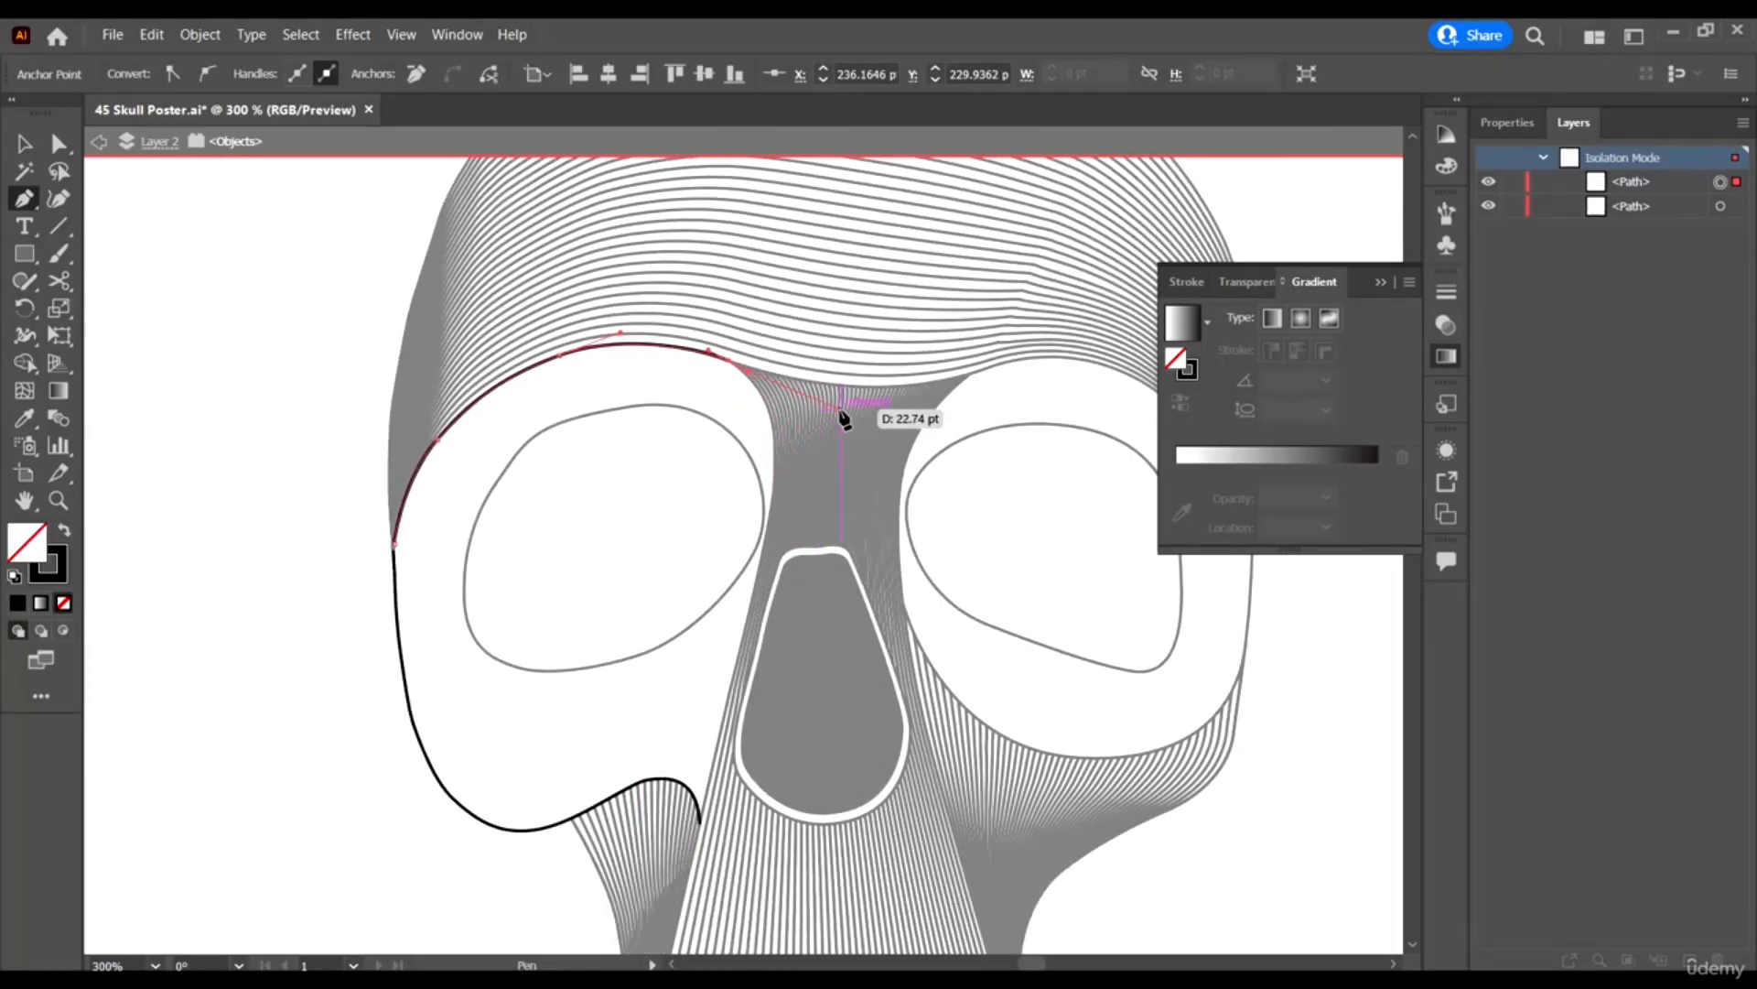
Extend the path down the inner edge of the left eye area and end it inside the nose bridge shading.
{"action": "scroll", "coordinate": [841, 417], "scroll_direction": "up", "scroll_amount": 5}
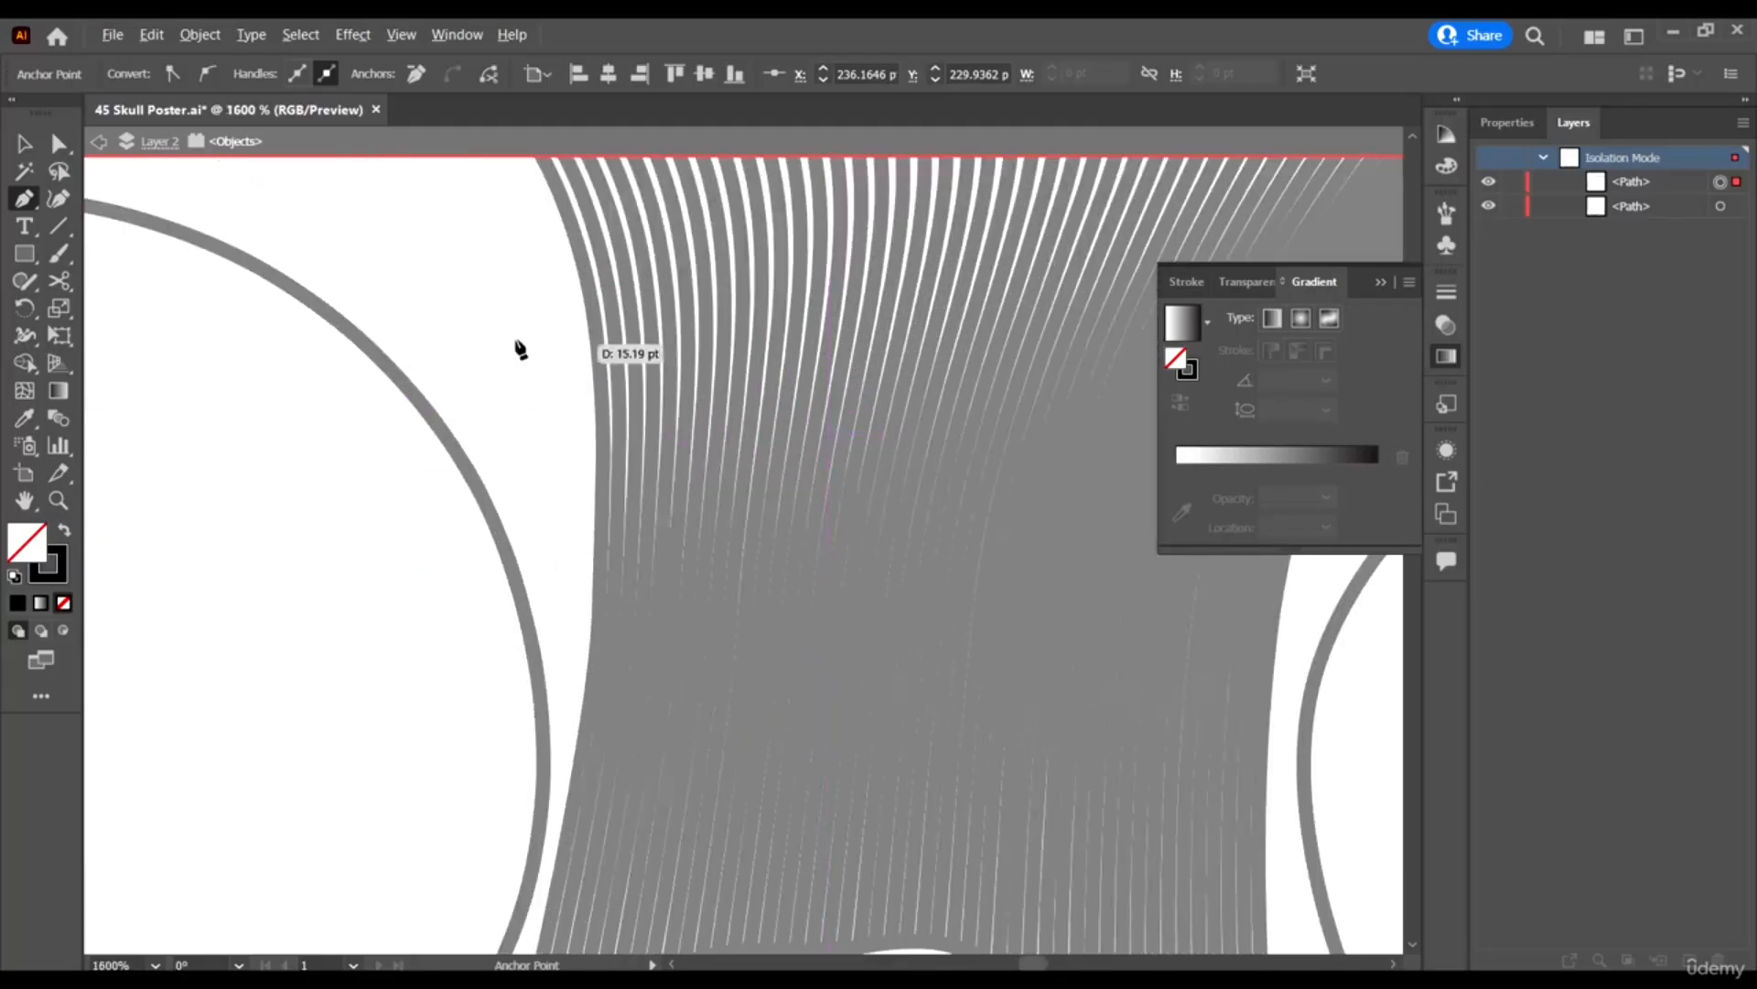
{"action": "scroll", "coordinate": [521, 526], "scroll_direction": "down", "scroll_amount": 1}
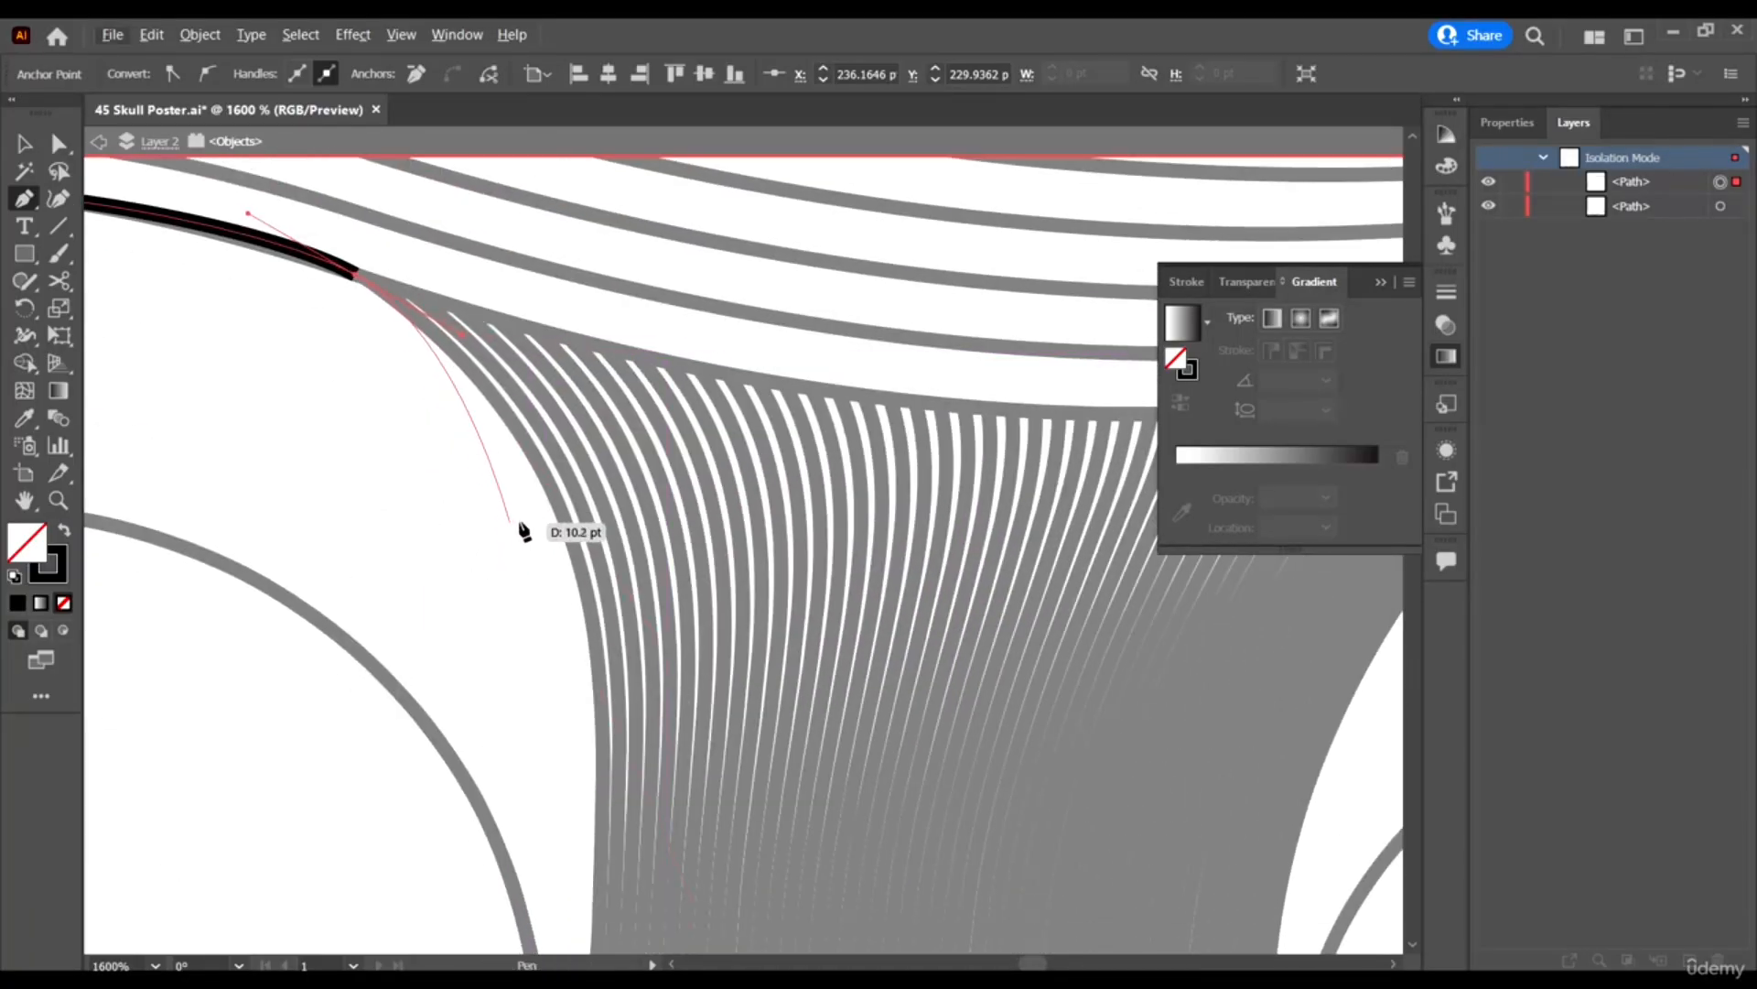
{"action": "left_click_drag", "start_coordinate": [578, 555], "coordinate": [592, 626]}
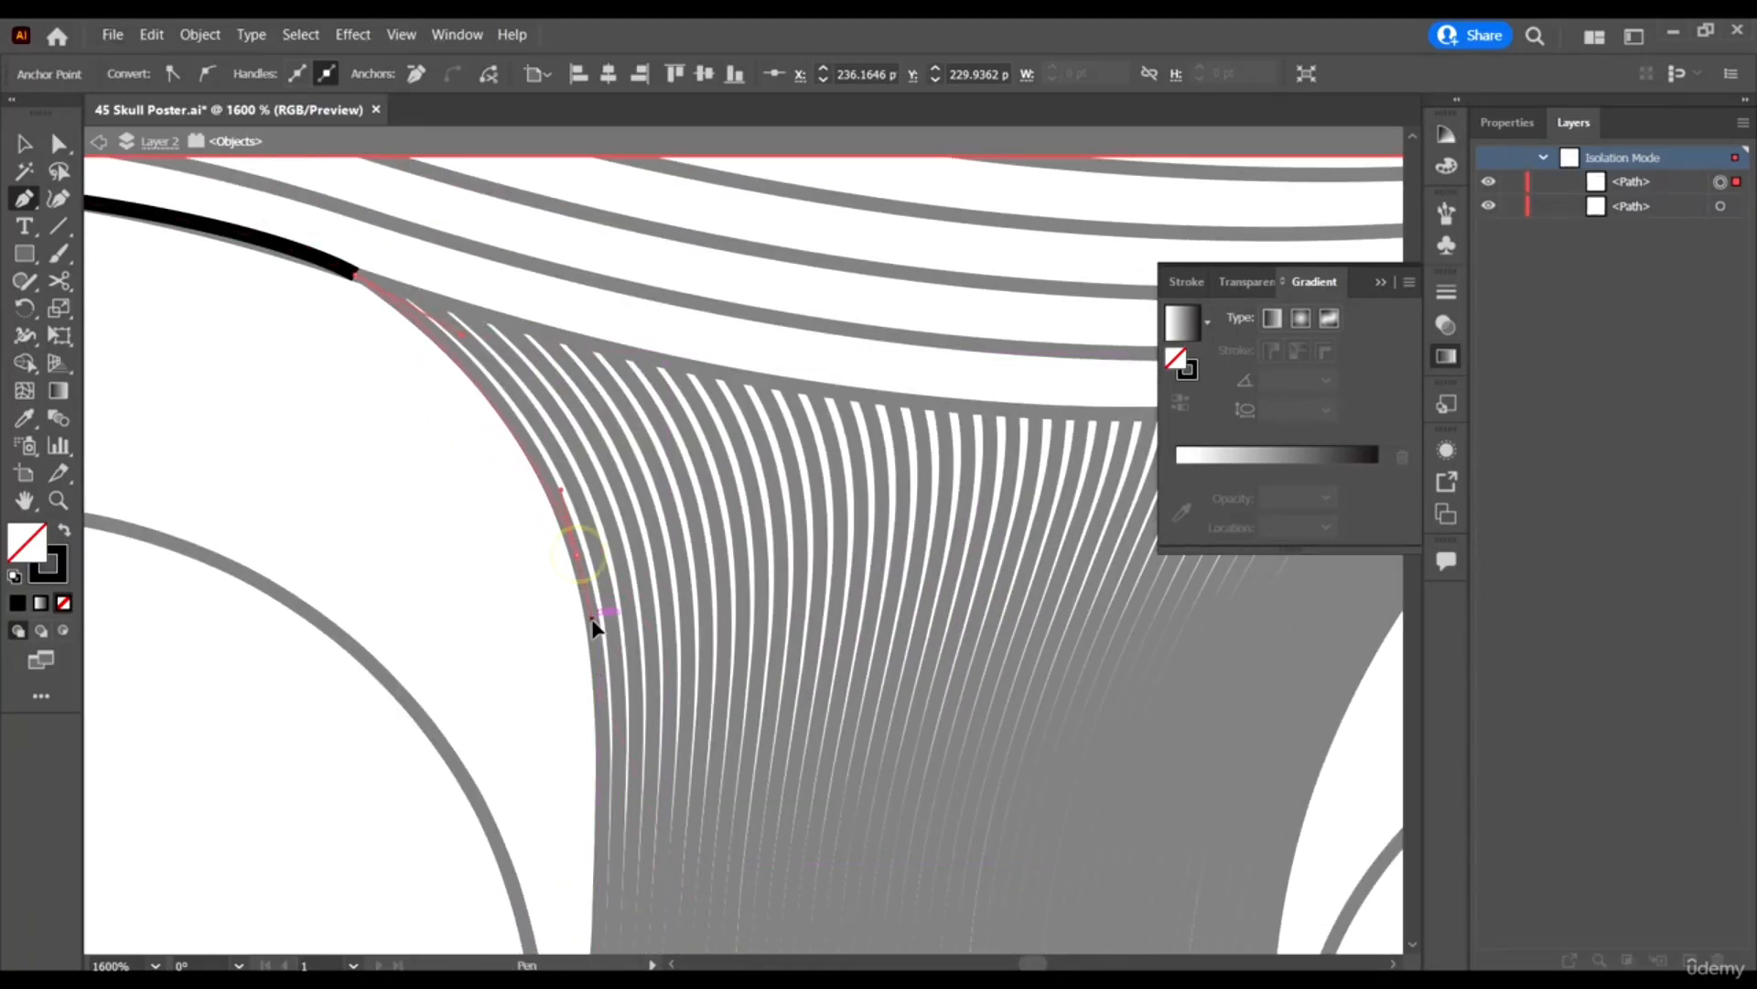
{"action": "scroll", "coordinate": [596, 652], "scroll_direction": "down", "scroll_amount": 10}
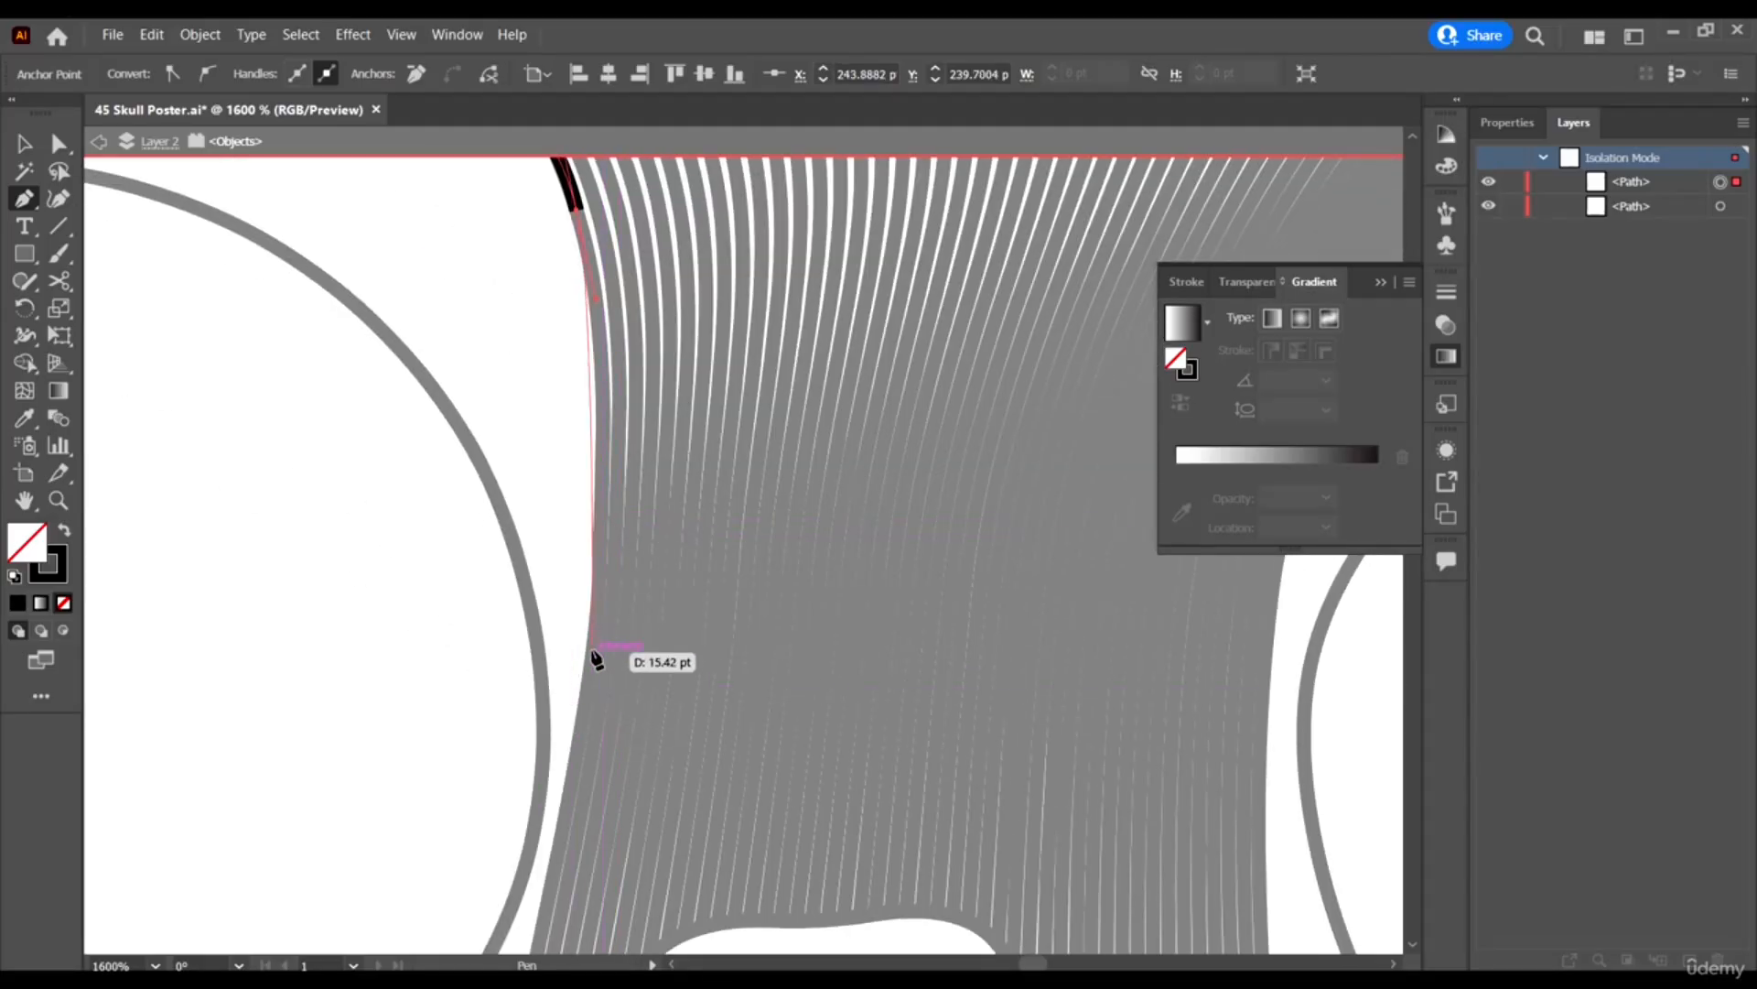
{"action": "left_click", "coordinate": [643, 699]}
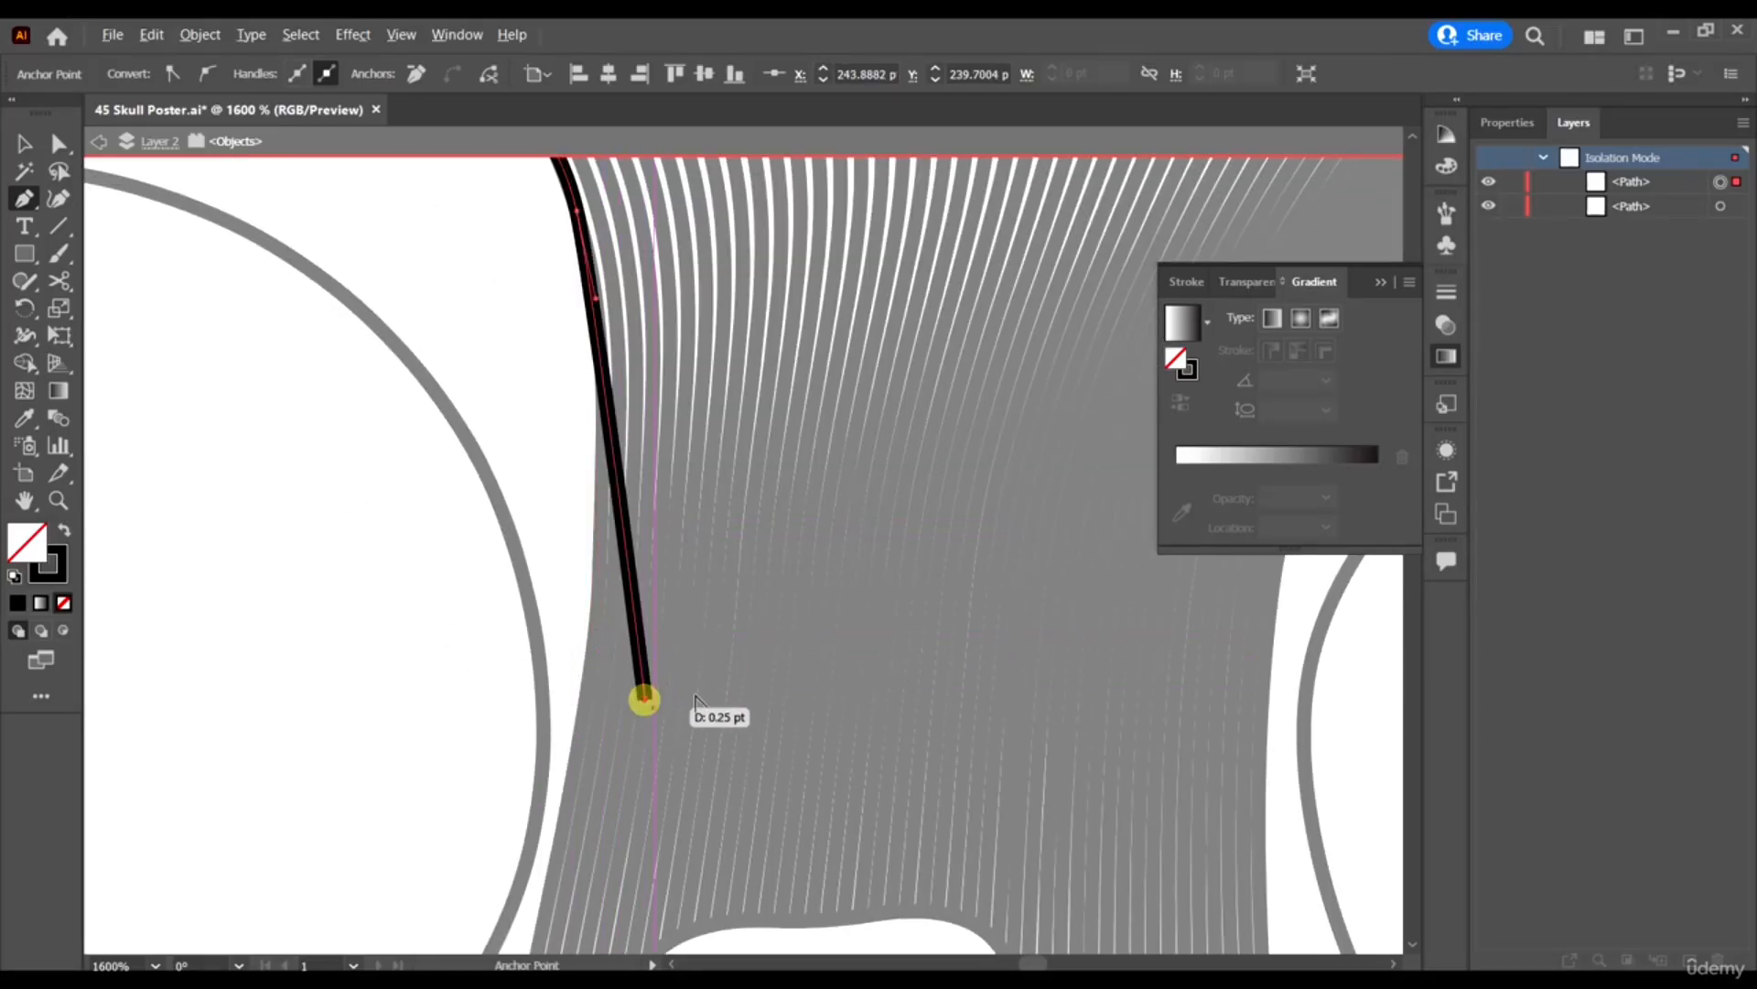
{"action": "key", "text": "ctrl+minus"}
{"action": "key", "text": "ctrl+minus"}
{"action": "key", "text": "ctrl+minus"}
{"action": "key", "text": "ctrl+minus"}
{"action": "key", "text": "ctrl+minus"}
{"action": "key", "text": "ctrl+minus"}
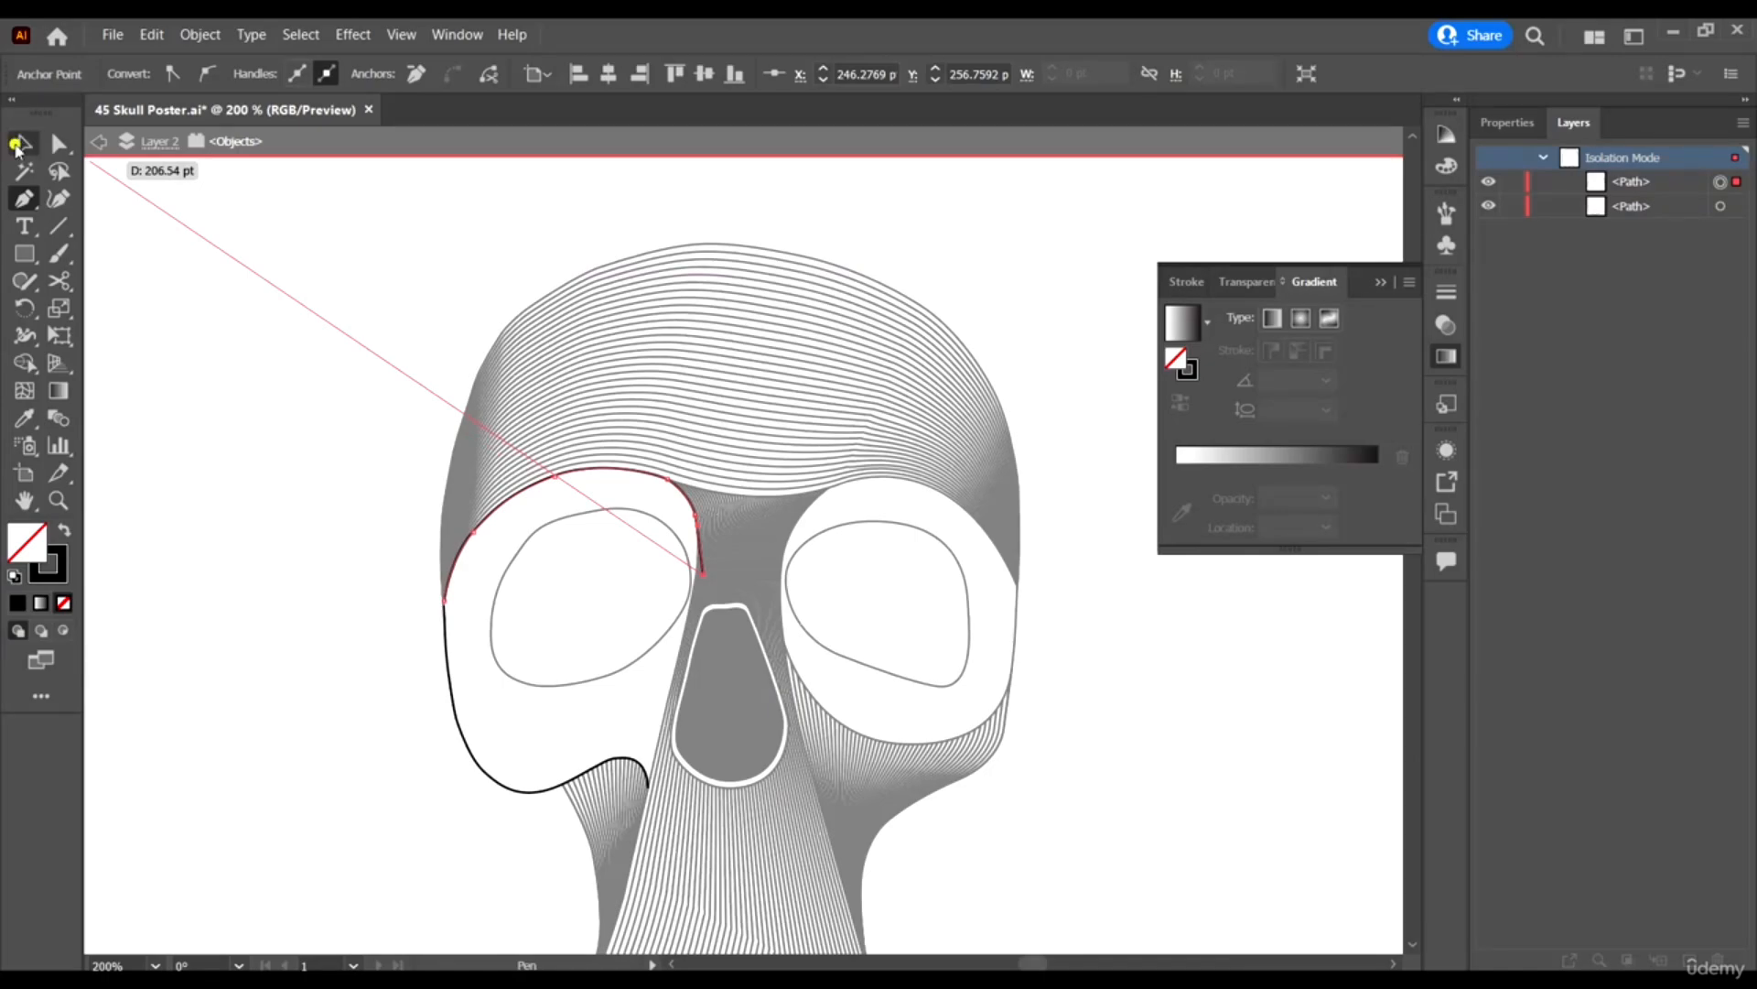
{"action": "left_click", "coordinate": [17, 144]}
Move the inner end anchor of the left cheek outline slightly into the nose lines and adjust the handles there and at the crest.
{"action": "scroll", "coordinate": [698, 824], "scroll_direction": "up", "scroll_amount": 3}
{"action": "scroll", "coordinate": [565, 772], "scroll_direction": "down", "scroll_amount": 1}
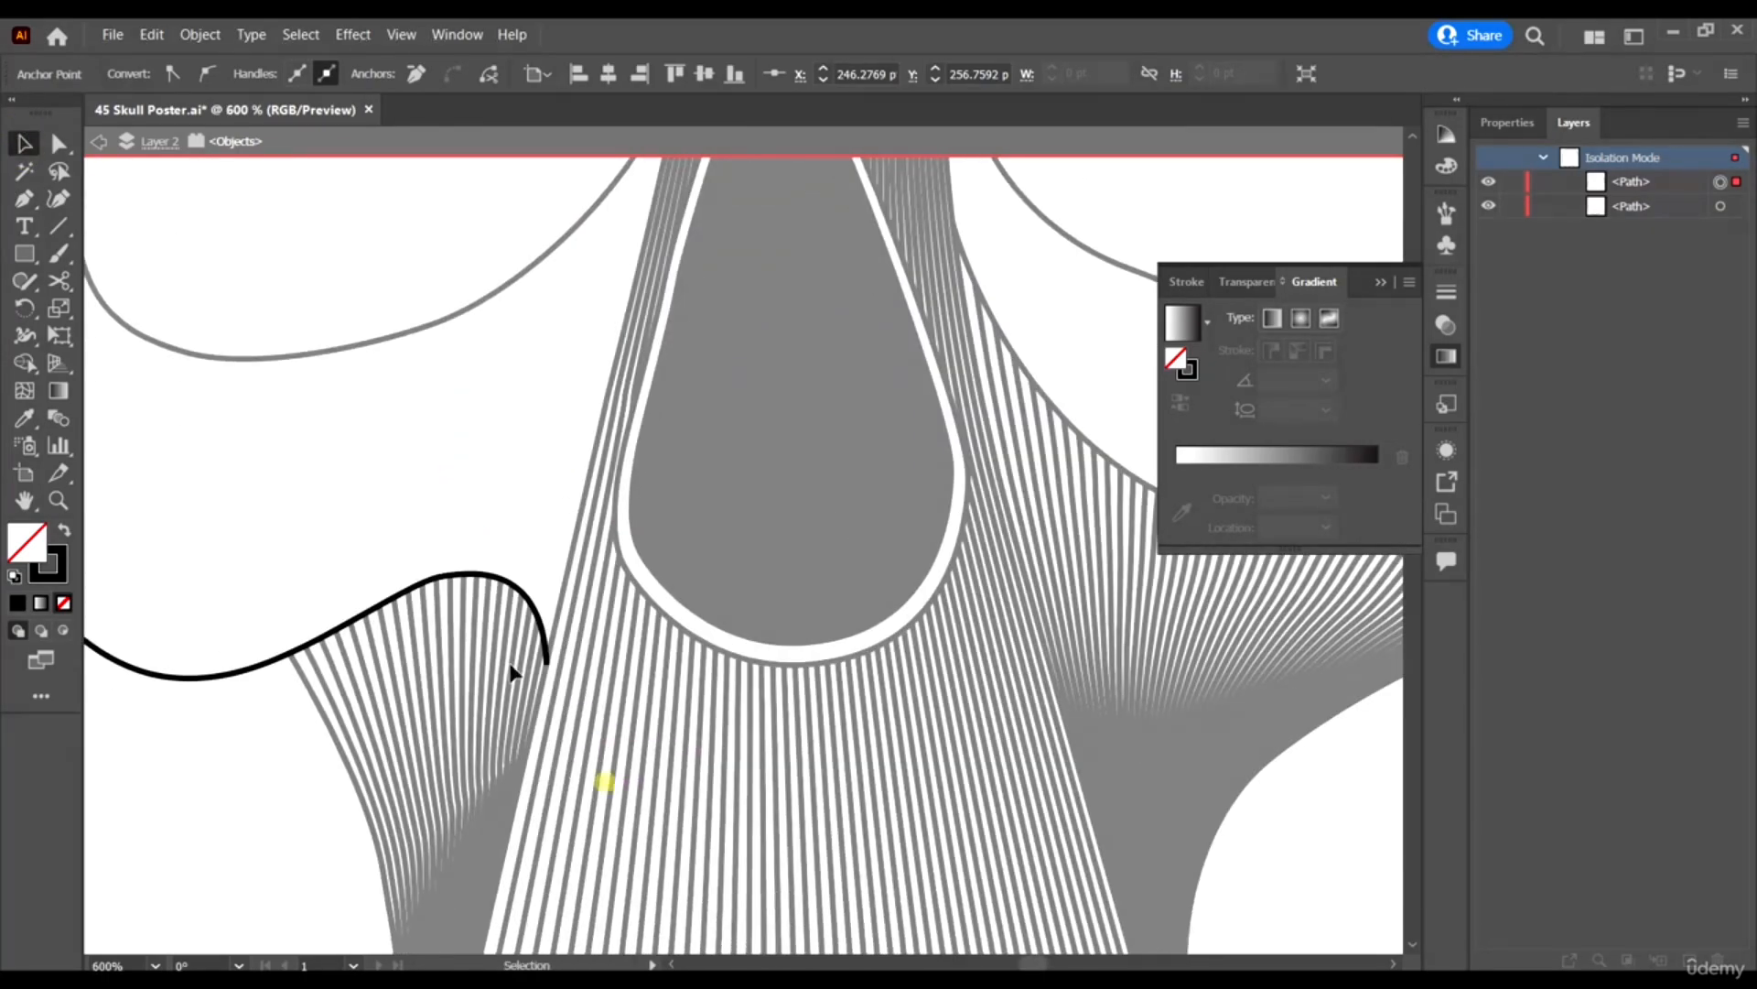
{"action": "left_click", "coordinate": [546, 662]}
{"action": "key", "text": "a"}
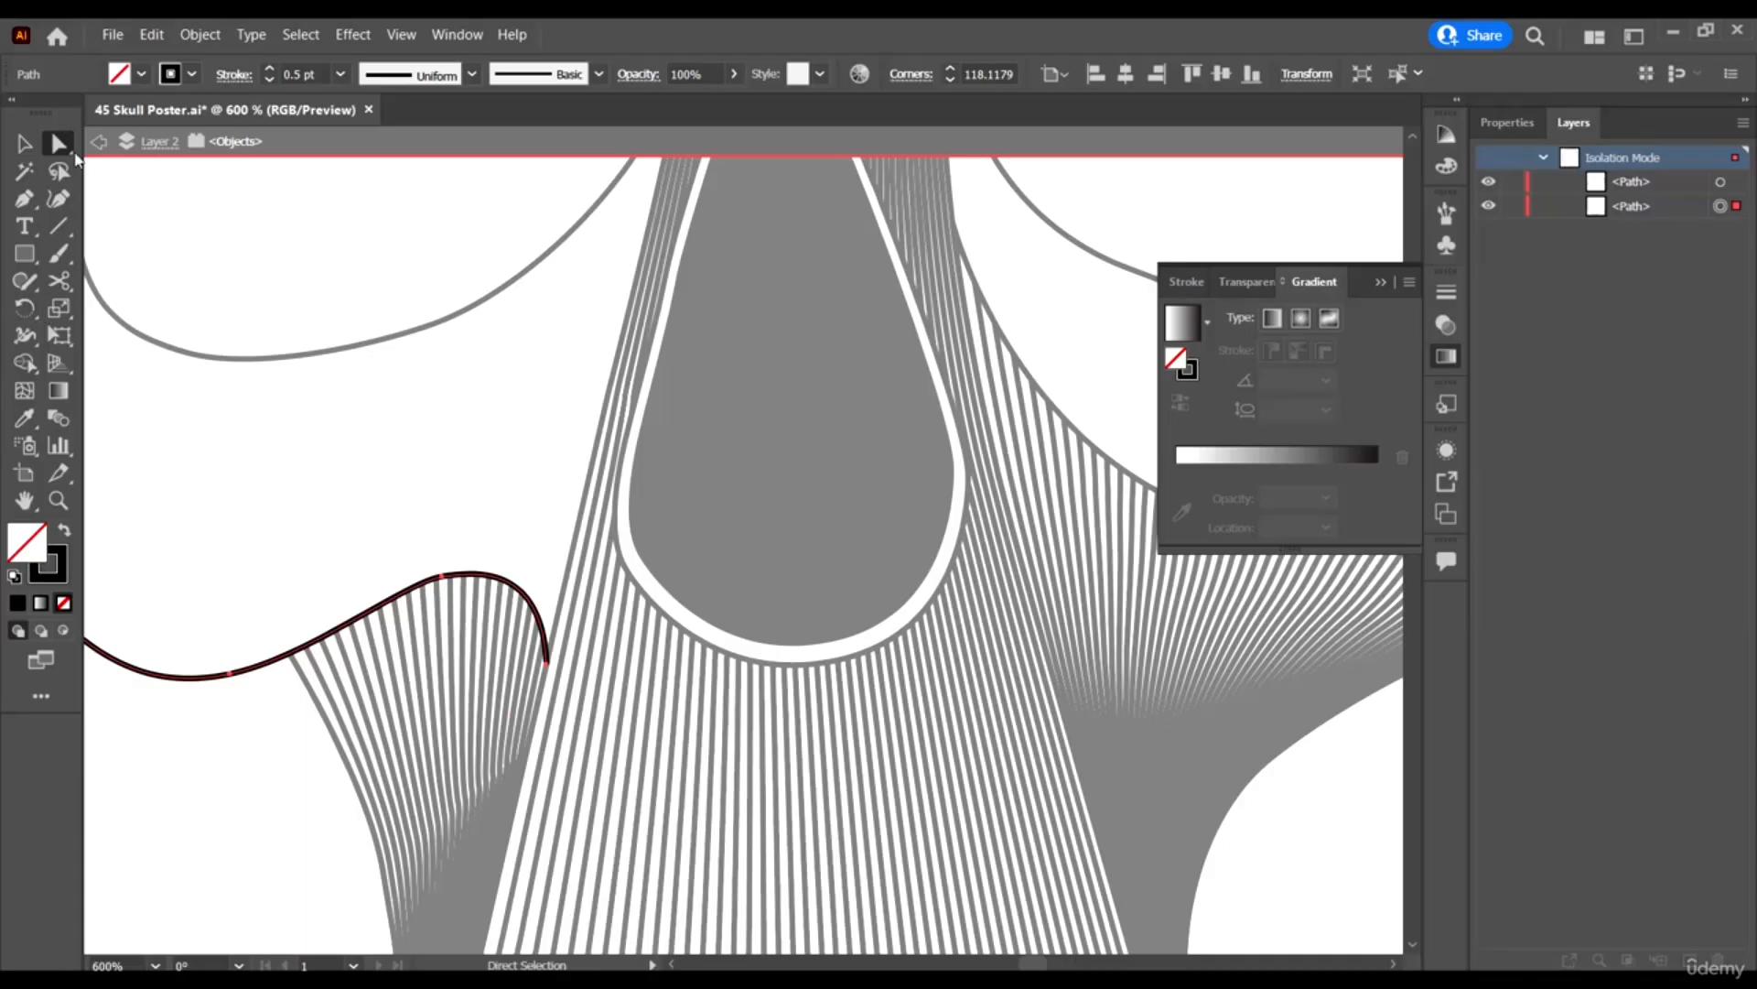
{"action": "left_click", "coordinate": [547, 661]}
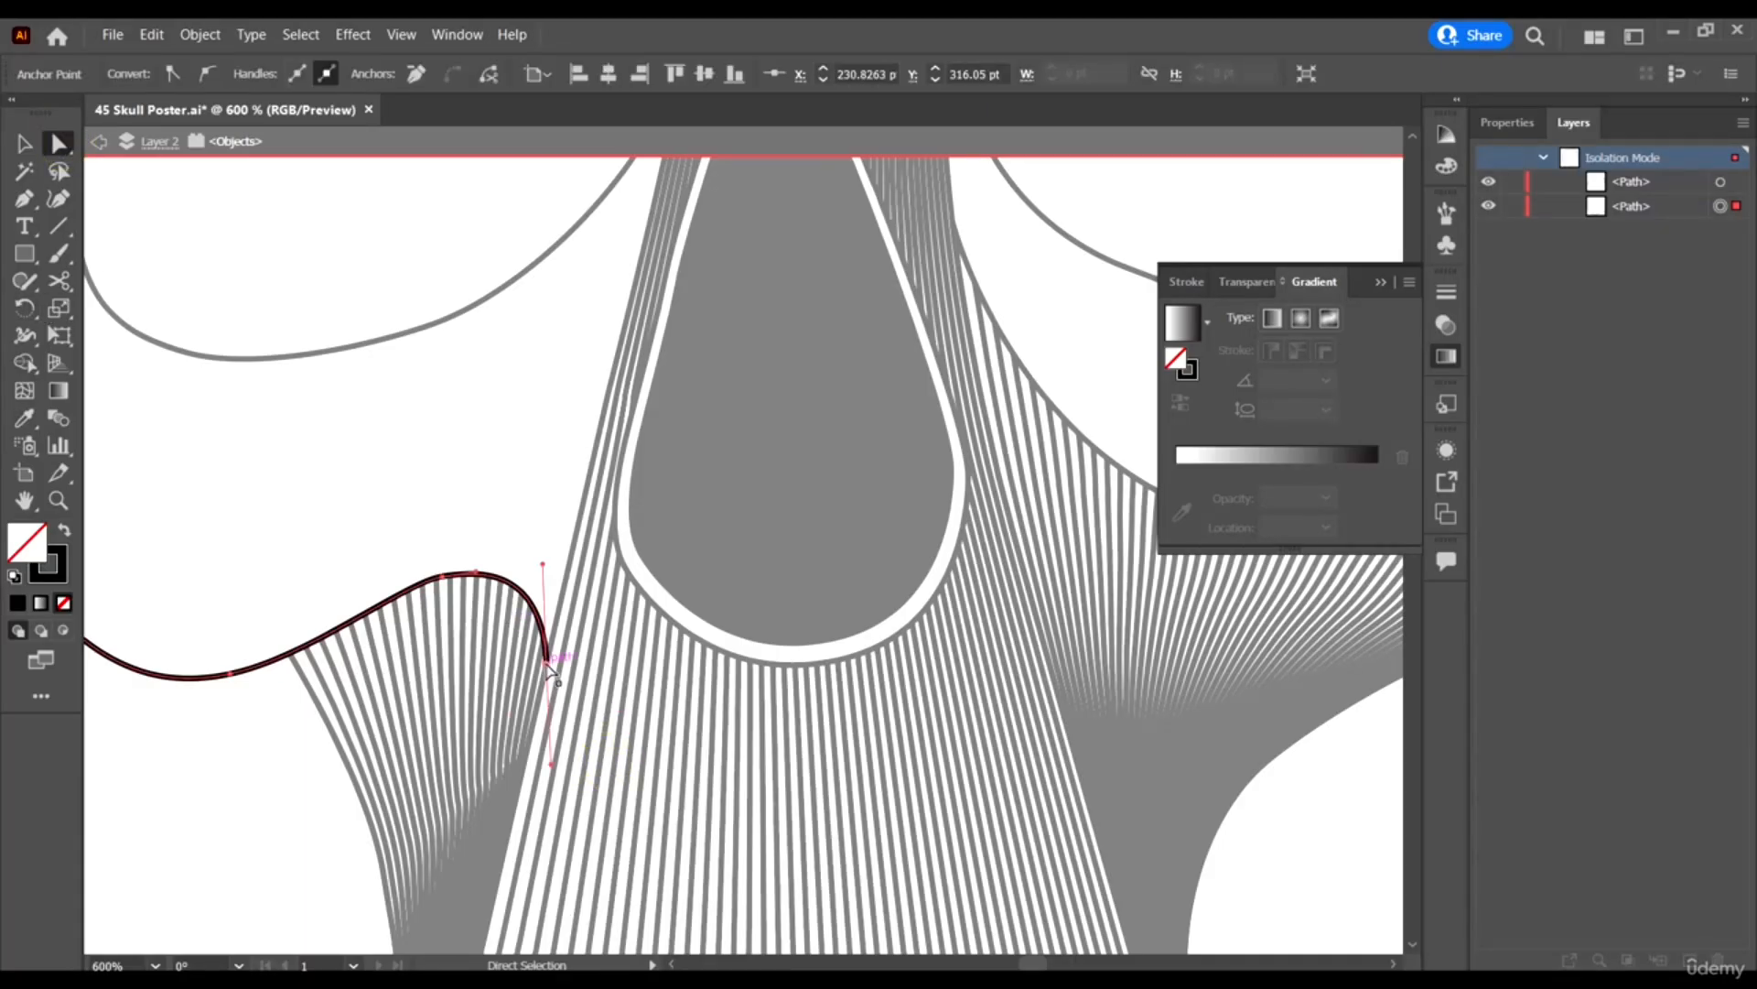
{"action": "scroll", "coordinate": [550, 710], "scroll_direction": "up", "scroll_amount": 1}
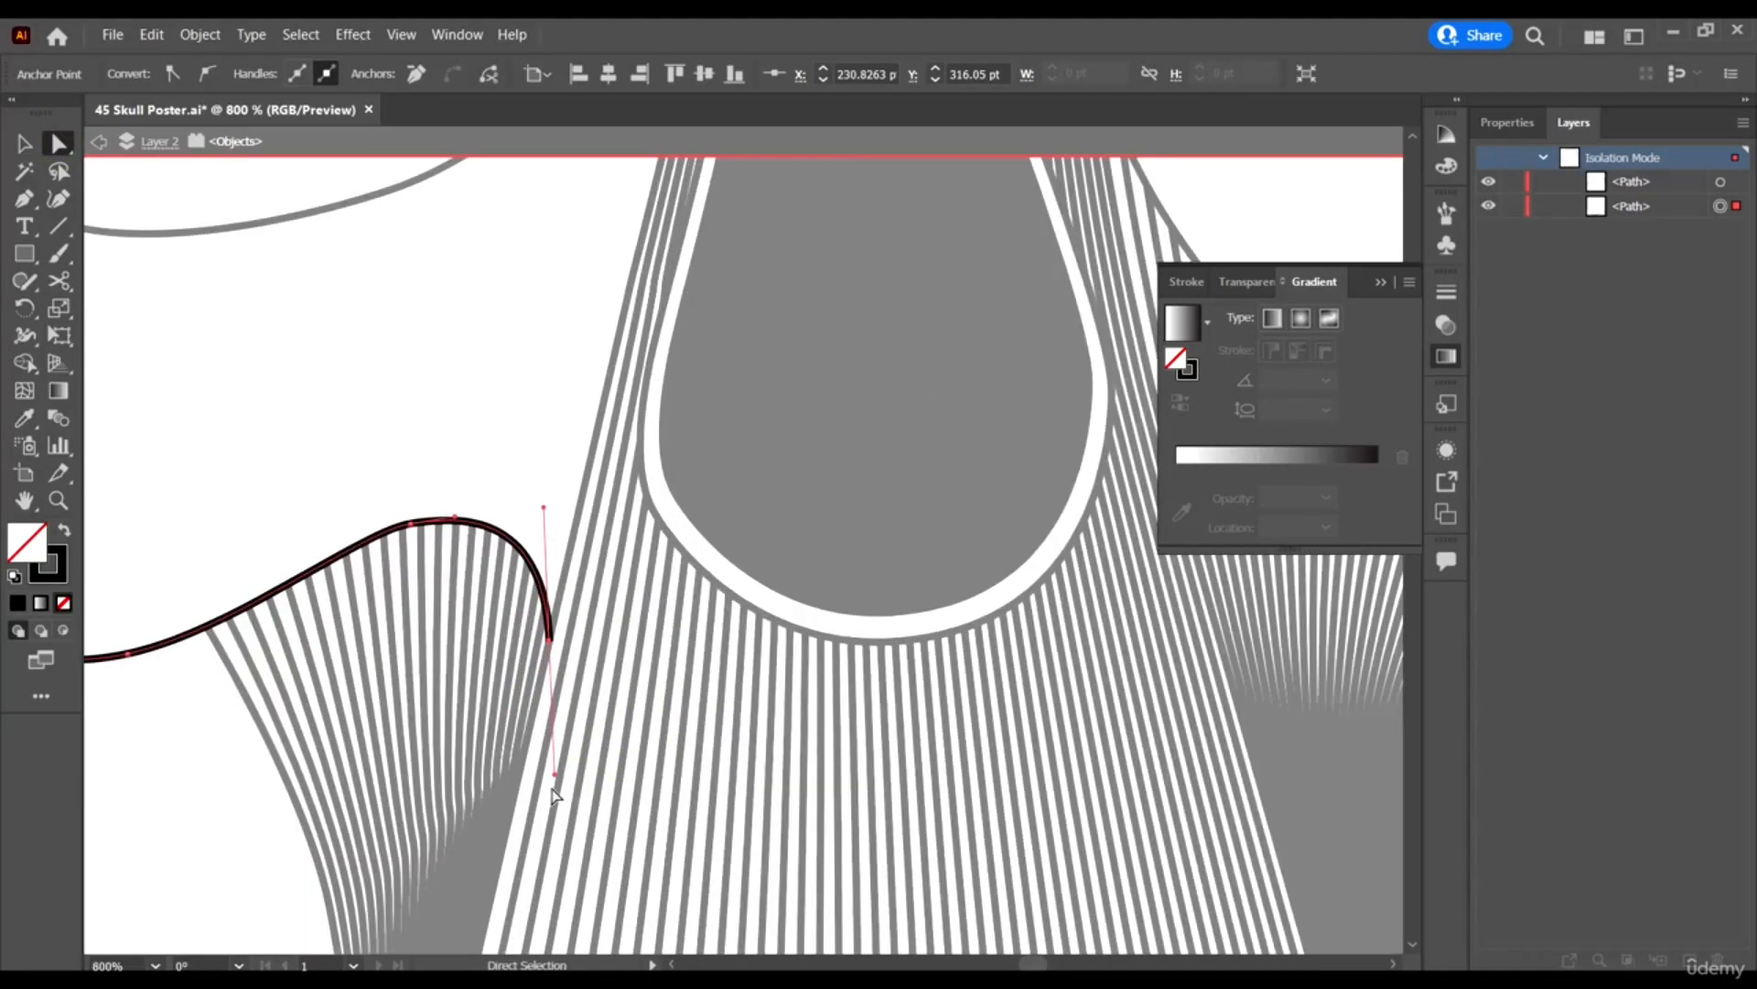
{"action": "left_click_drag", "start_coordinate": [557, 777], "coordinate": [575, 785]}
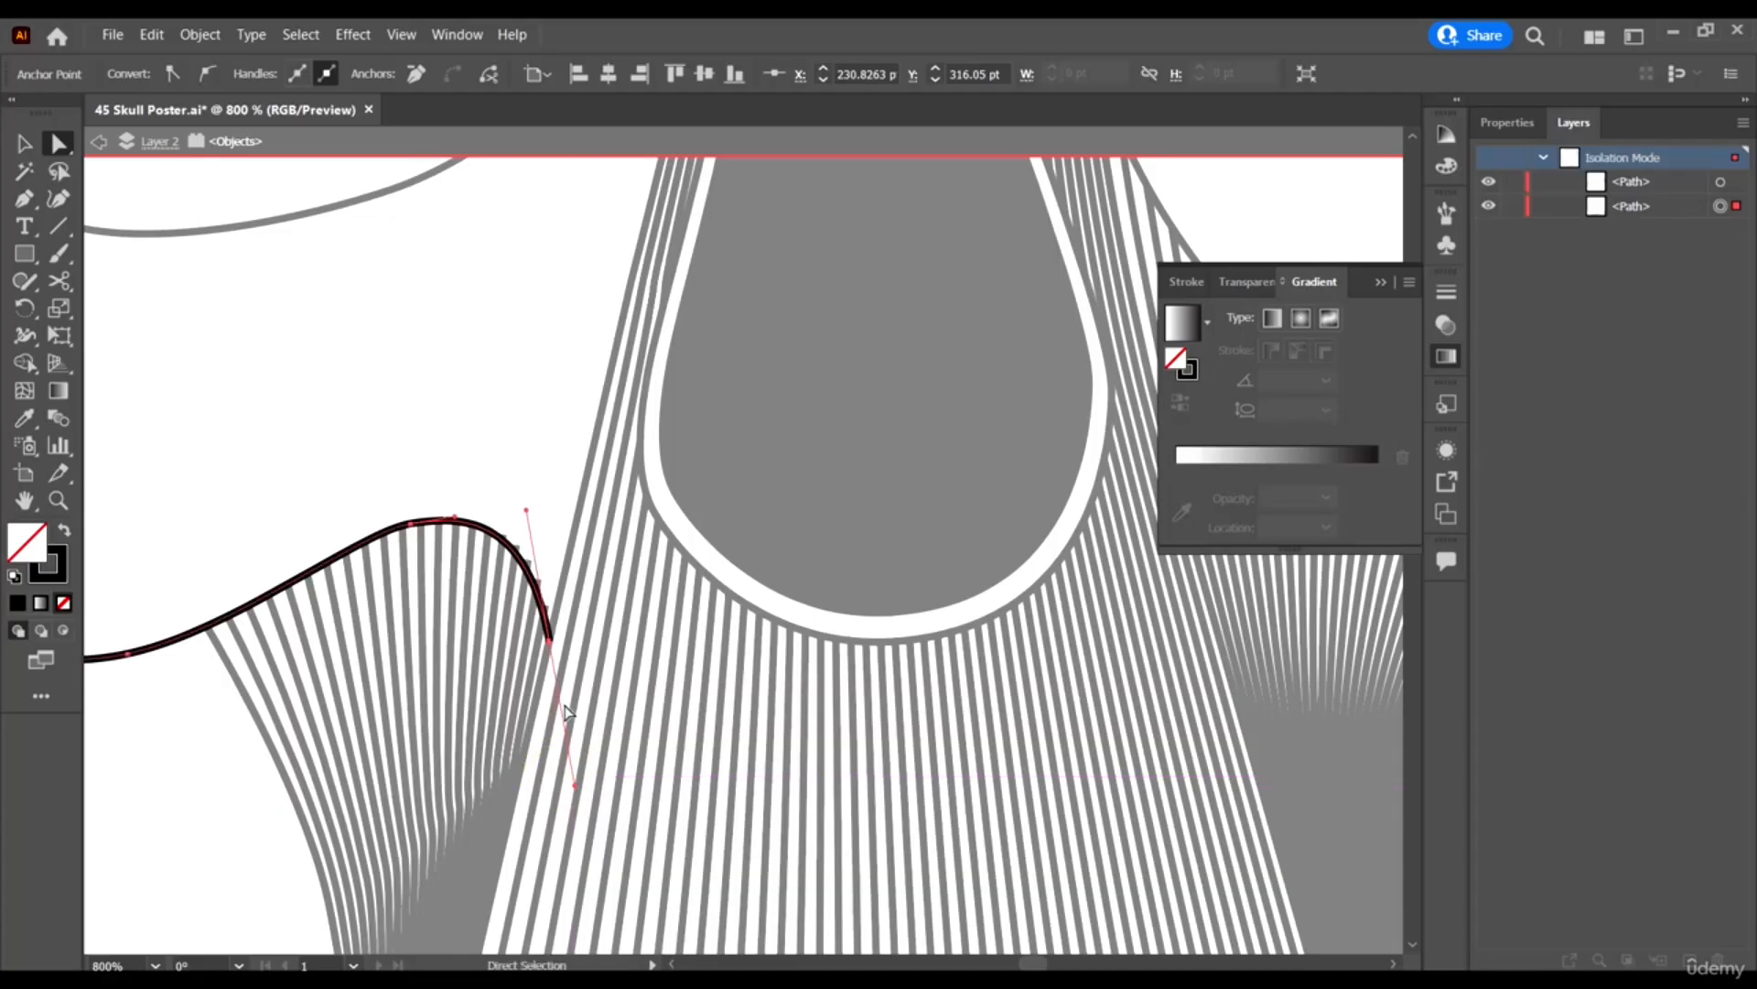
{"action": "left_click_drag", "start_coordinate": [549, 640], "coordinate": [560, 652]}
{"action": "left_click_drag", "start_coordinate": [536, 521], "coordinate": [529, 503]}
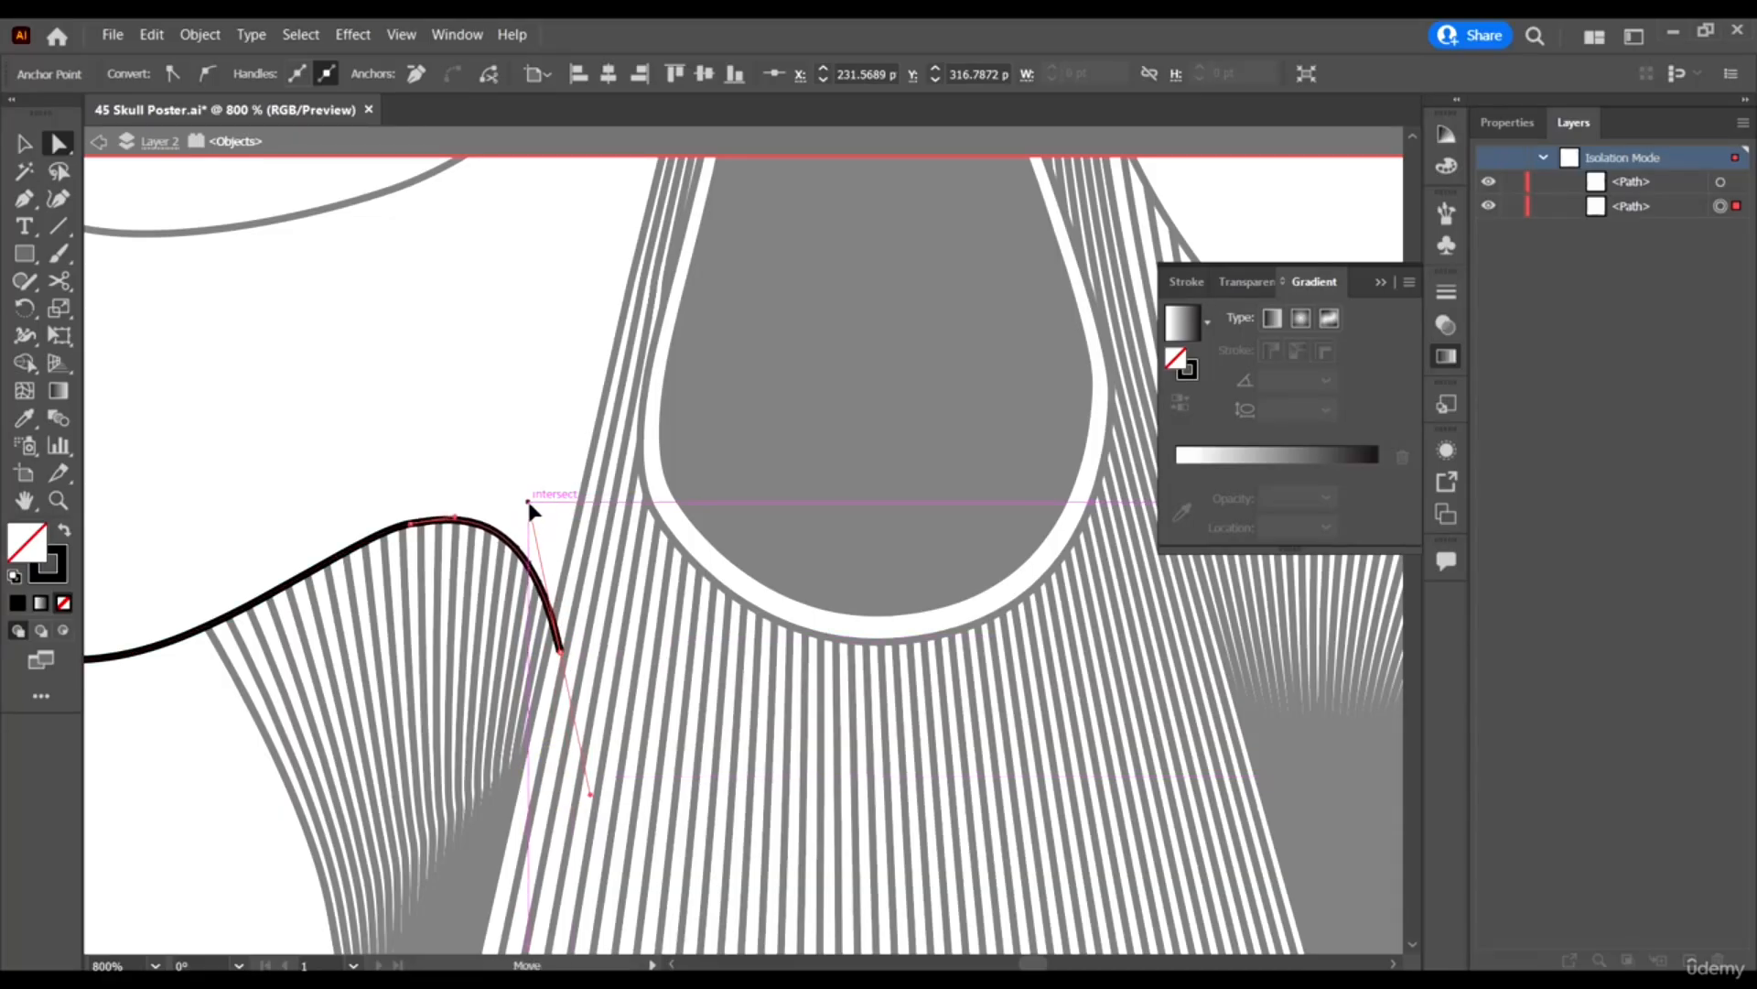
{"action": "left_click", "coordinate": [383, 501]}
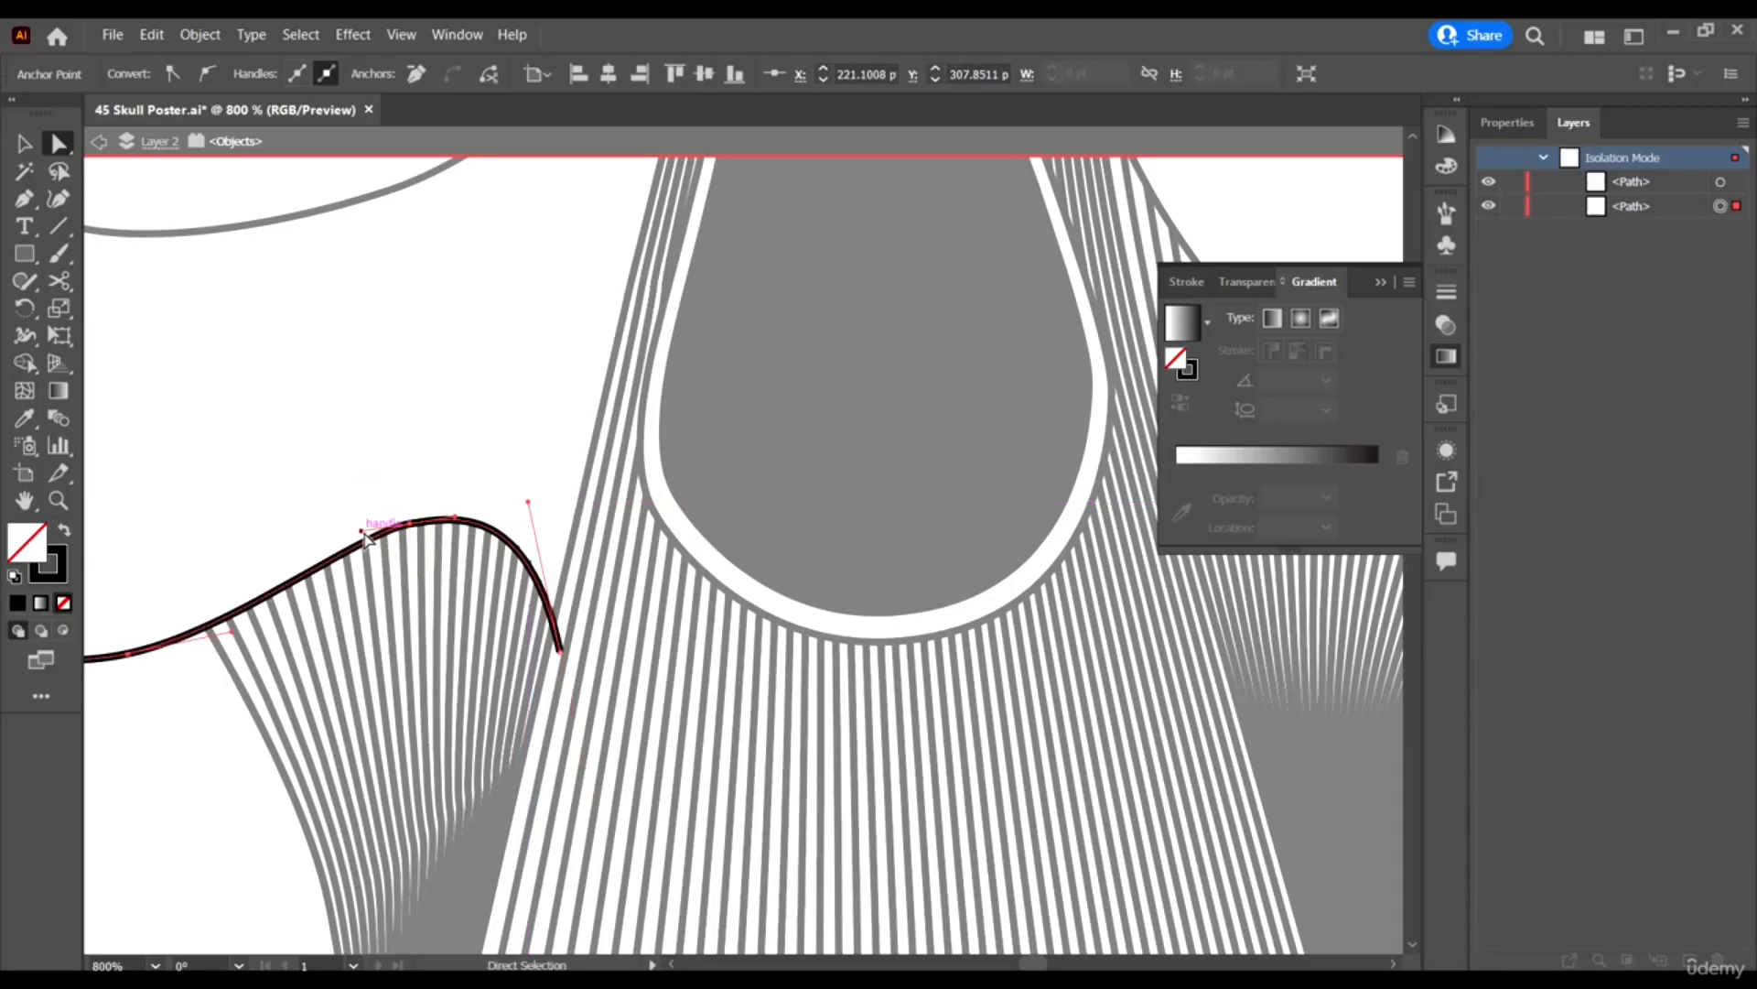
{"action": "left_click_drag", "start_coordinate": [364, 537], "coordinate": [356, 535]}
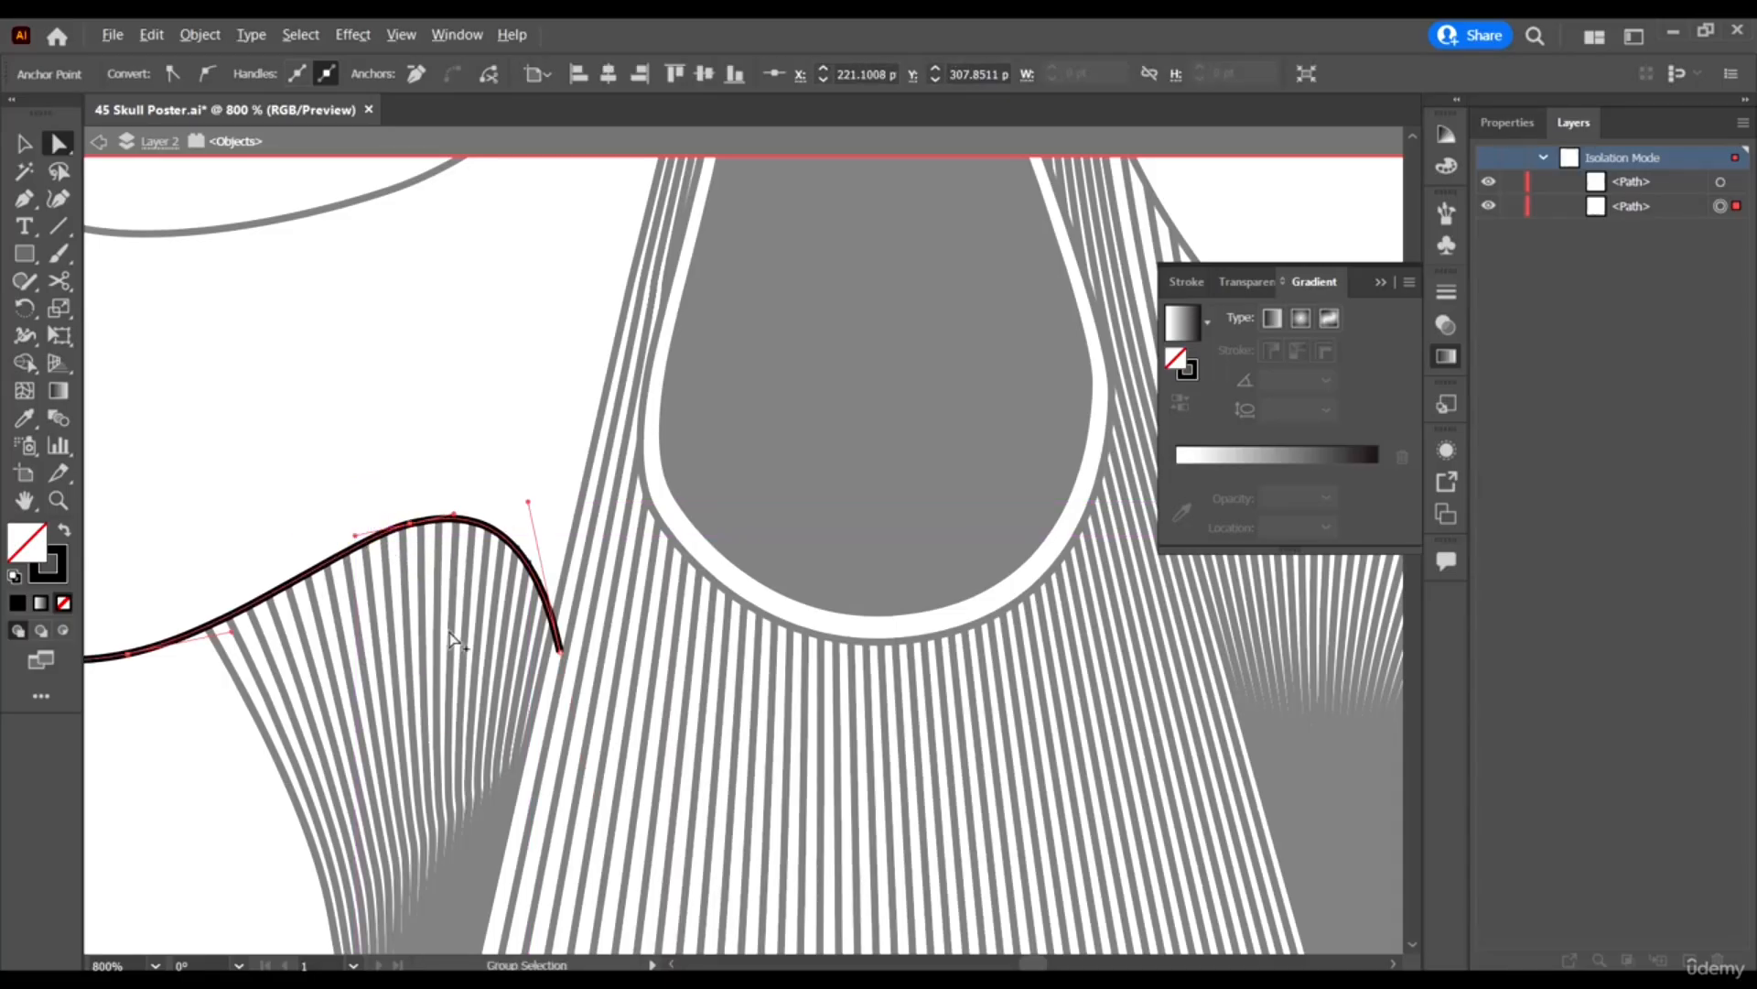
Draw a short Pen segment bridging the gap between the brow path's lower end and the cheek outline, and deselect it.
{"action": "scroll", "coordinate": [451, 638], "scroll_direction": "down", "scroll_amount": 2}
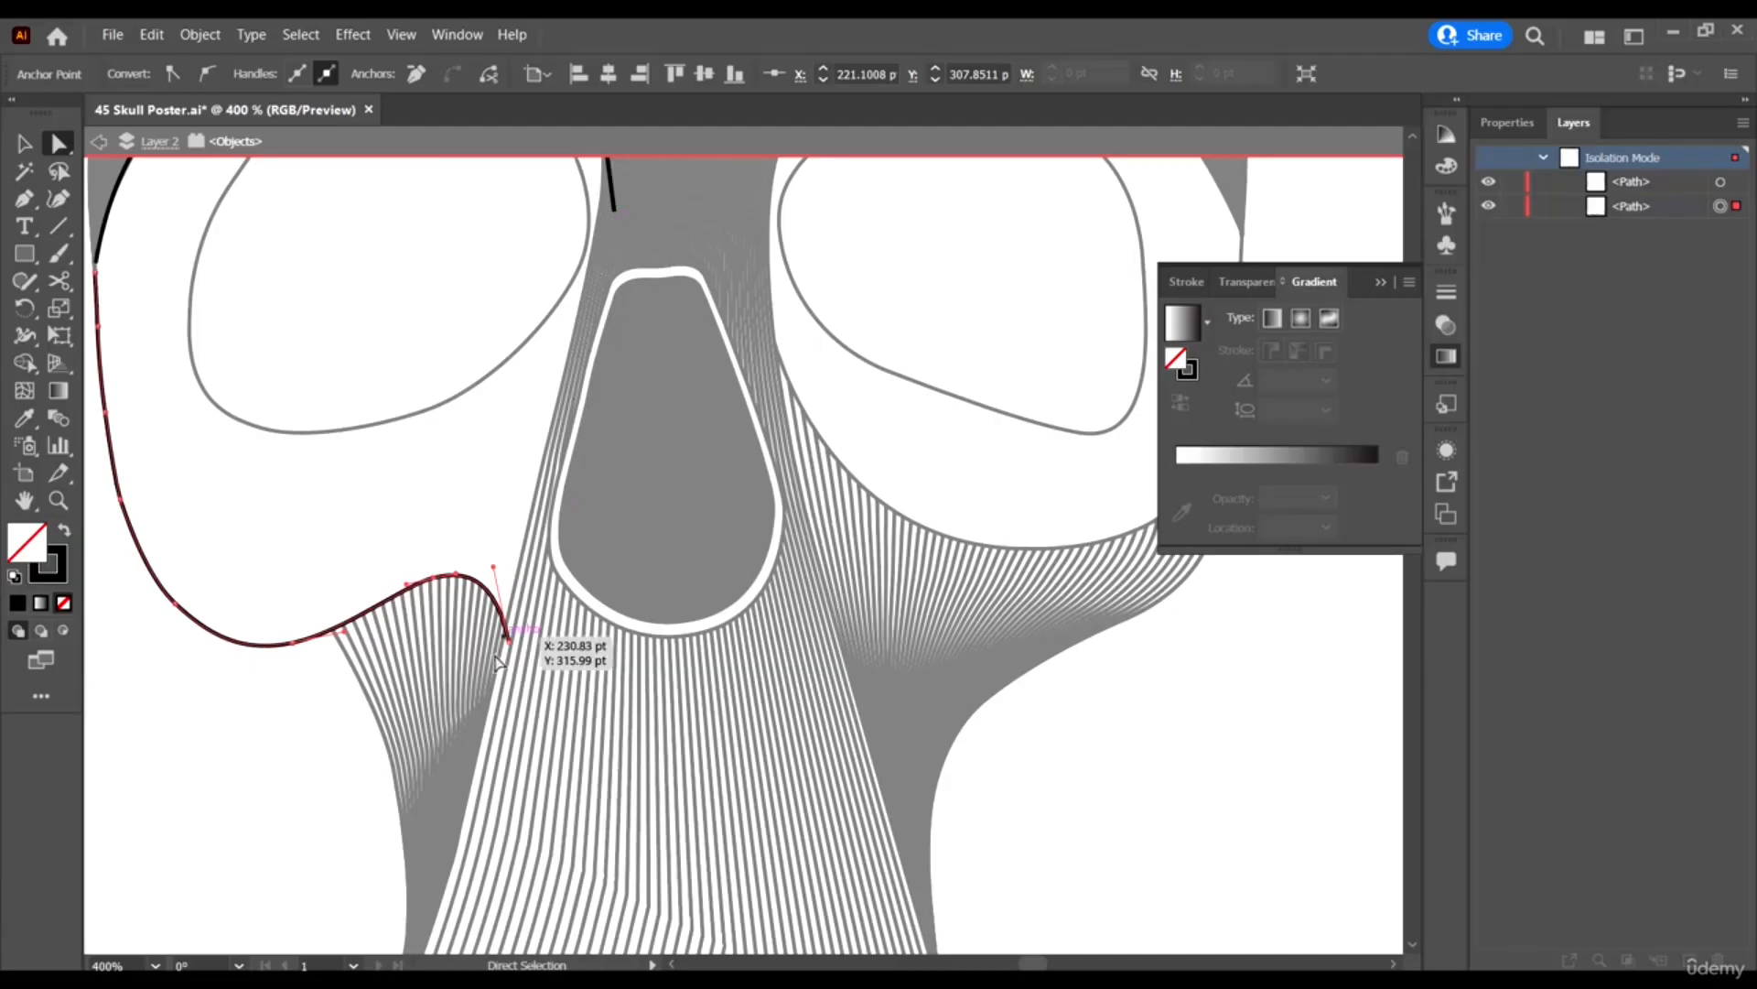
{"action": "scroll", "coordinate": [586, 673], "scroll_direction": "down", "scroll_amount": 2}
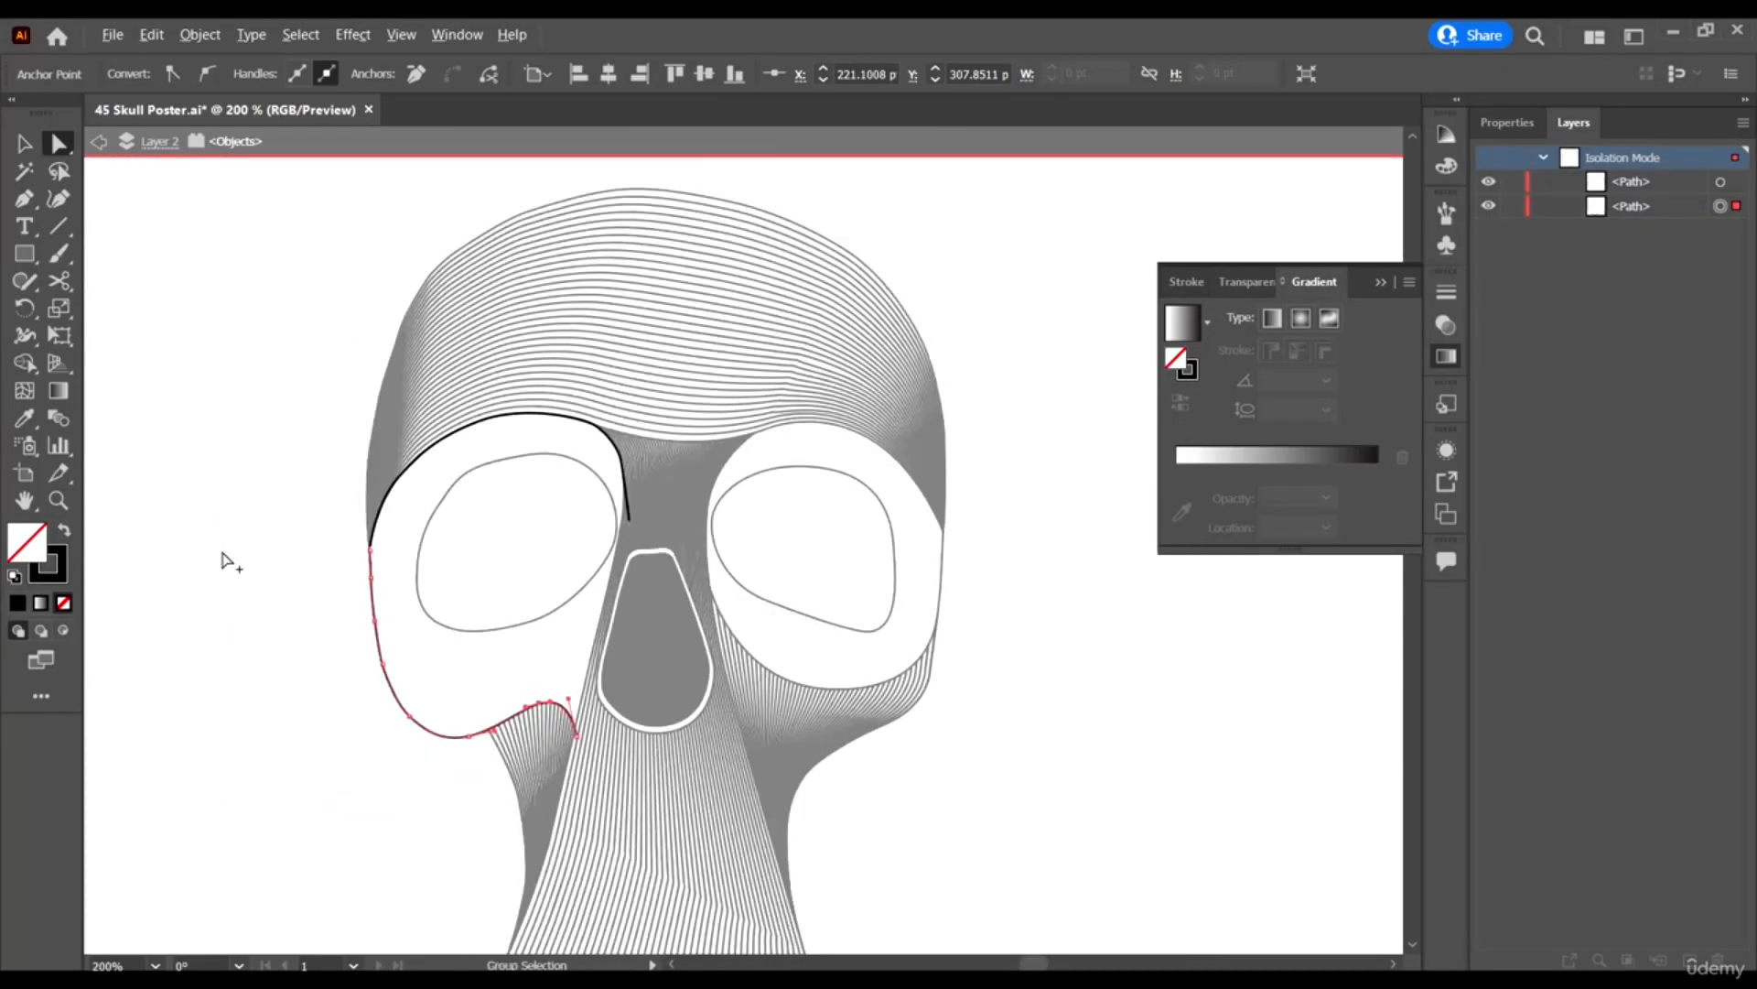
{"action": "scroll", "coordinate": [370, 549], "scroll_direction": "up", "scroll_amount": 9}
{"action": "left_click", "coordinate": [373, 550]}
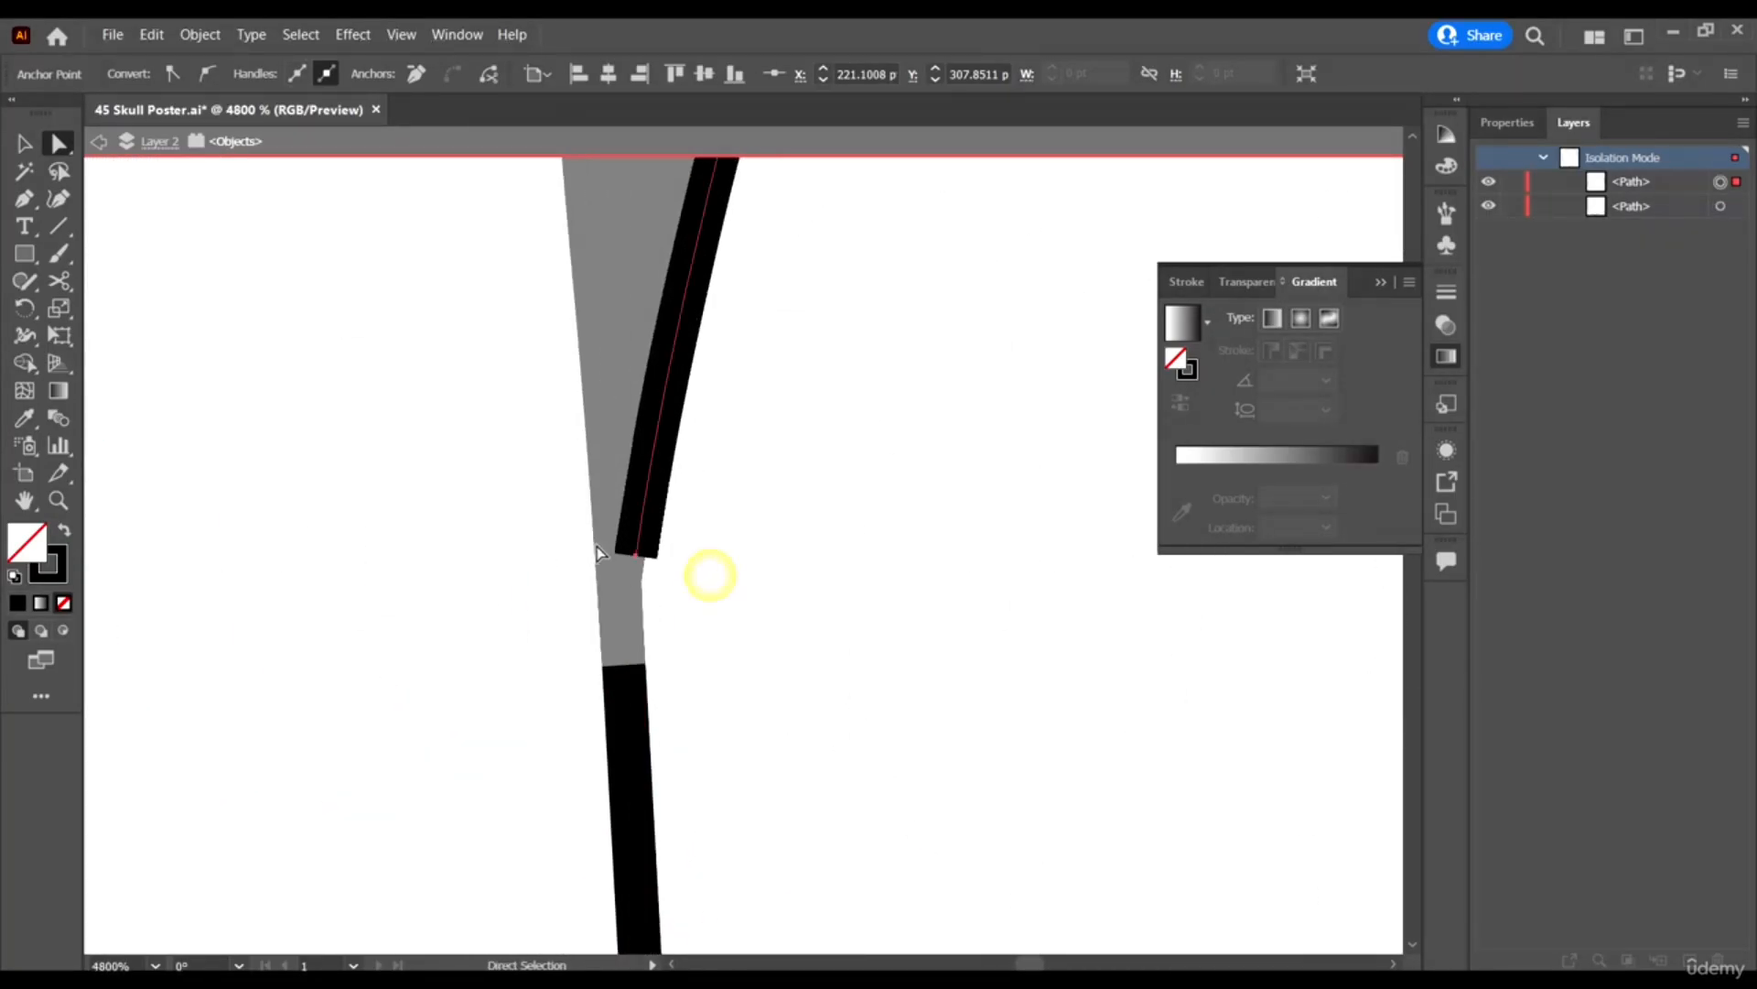
{"action": "left_click", "coordinate": [638, 556]}
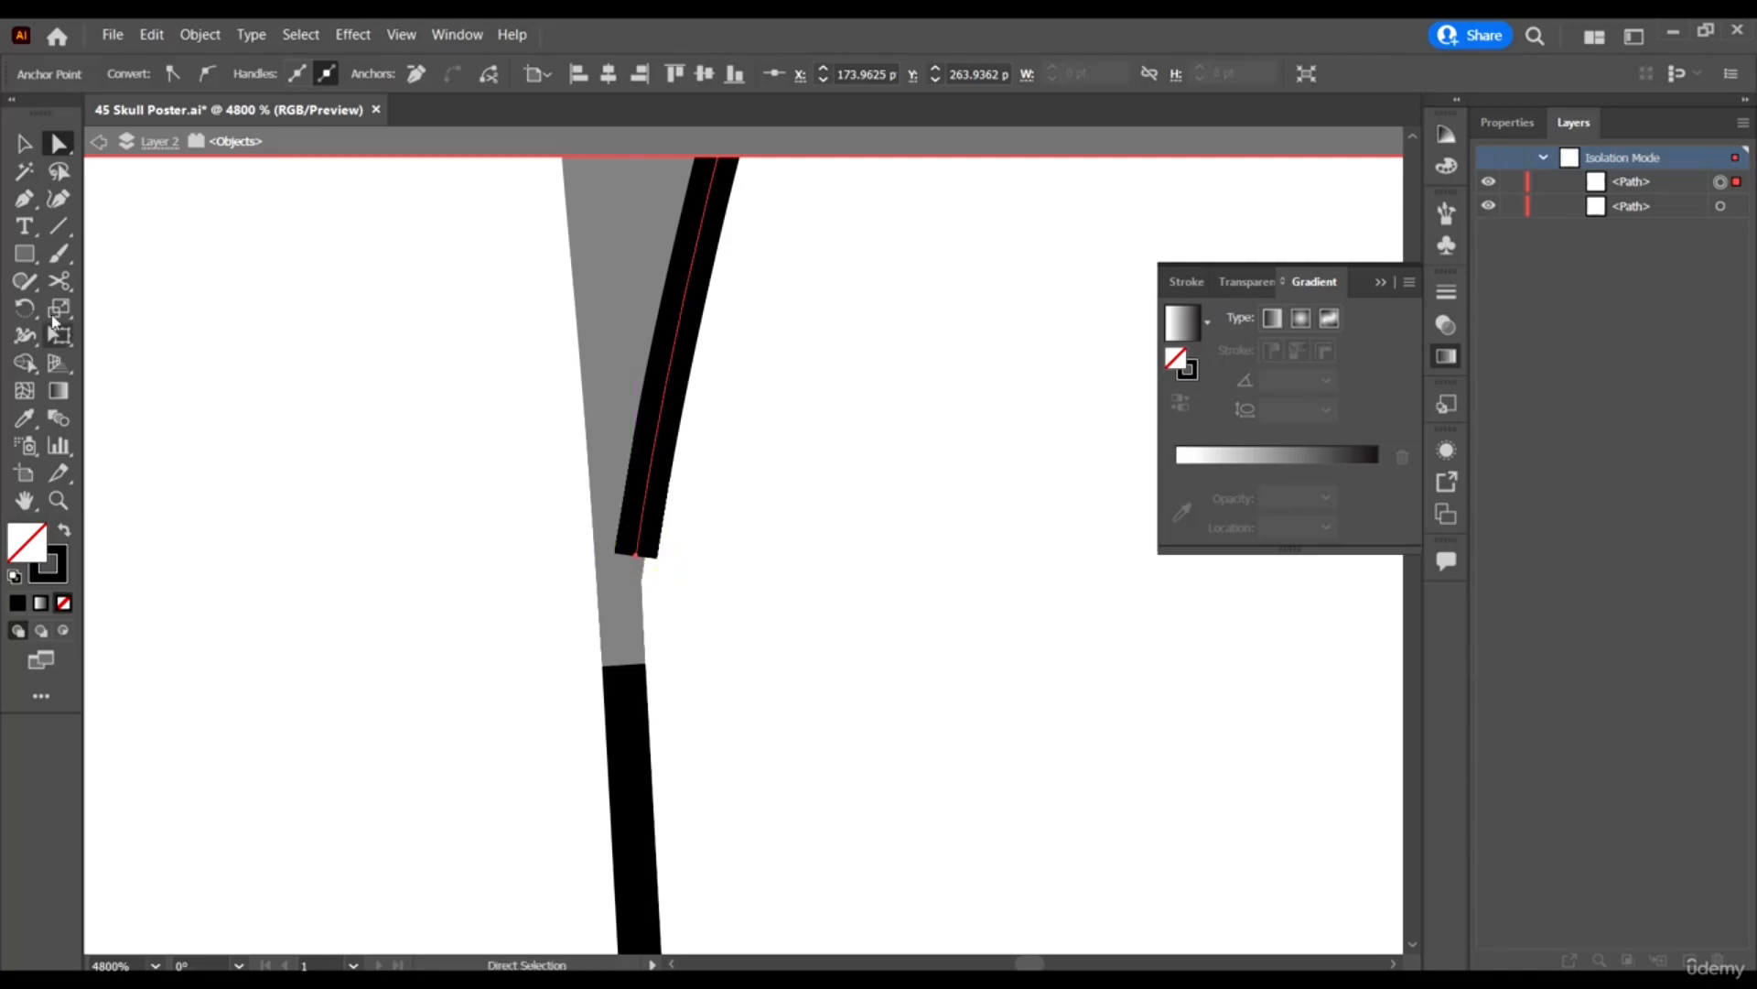
{"action": "left_click", "coordinate": [23, 198]}
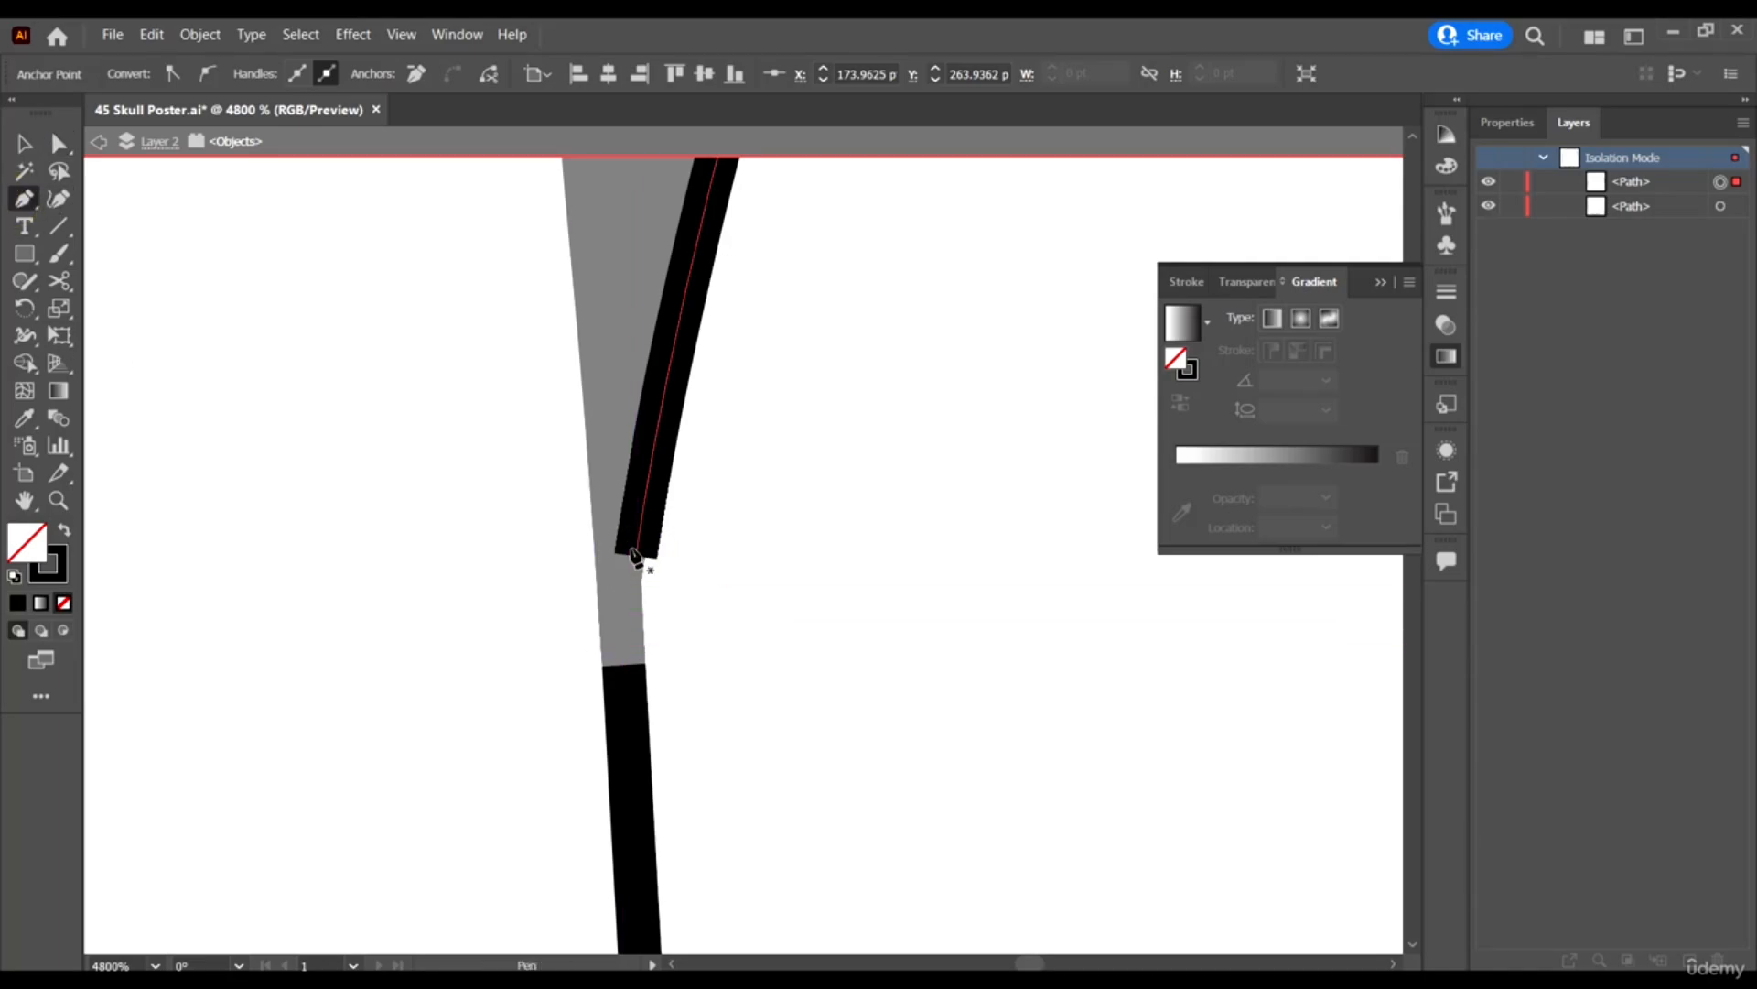
{"action": "left_click", "coordinate": [634, 557]}
{"action": "key", "text": "Escape"}
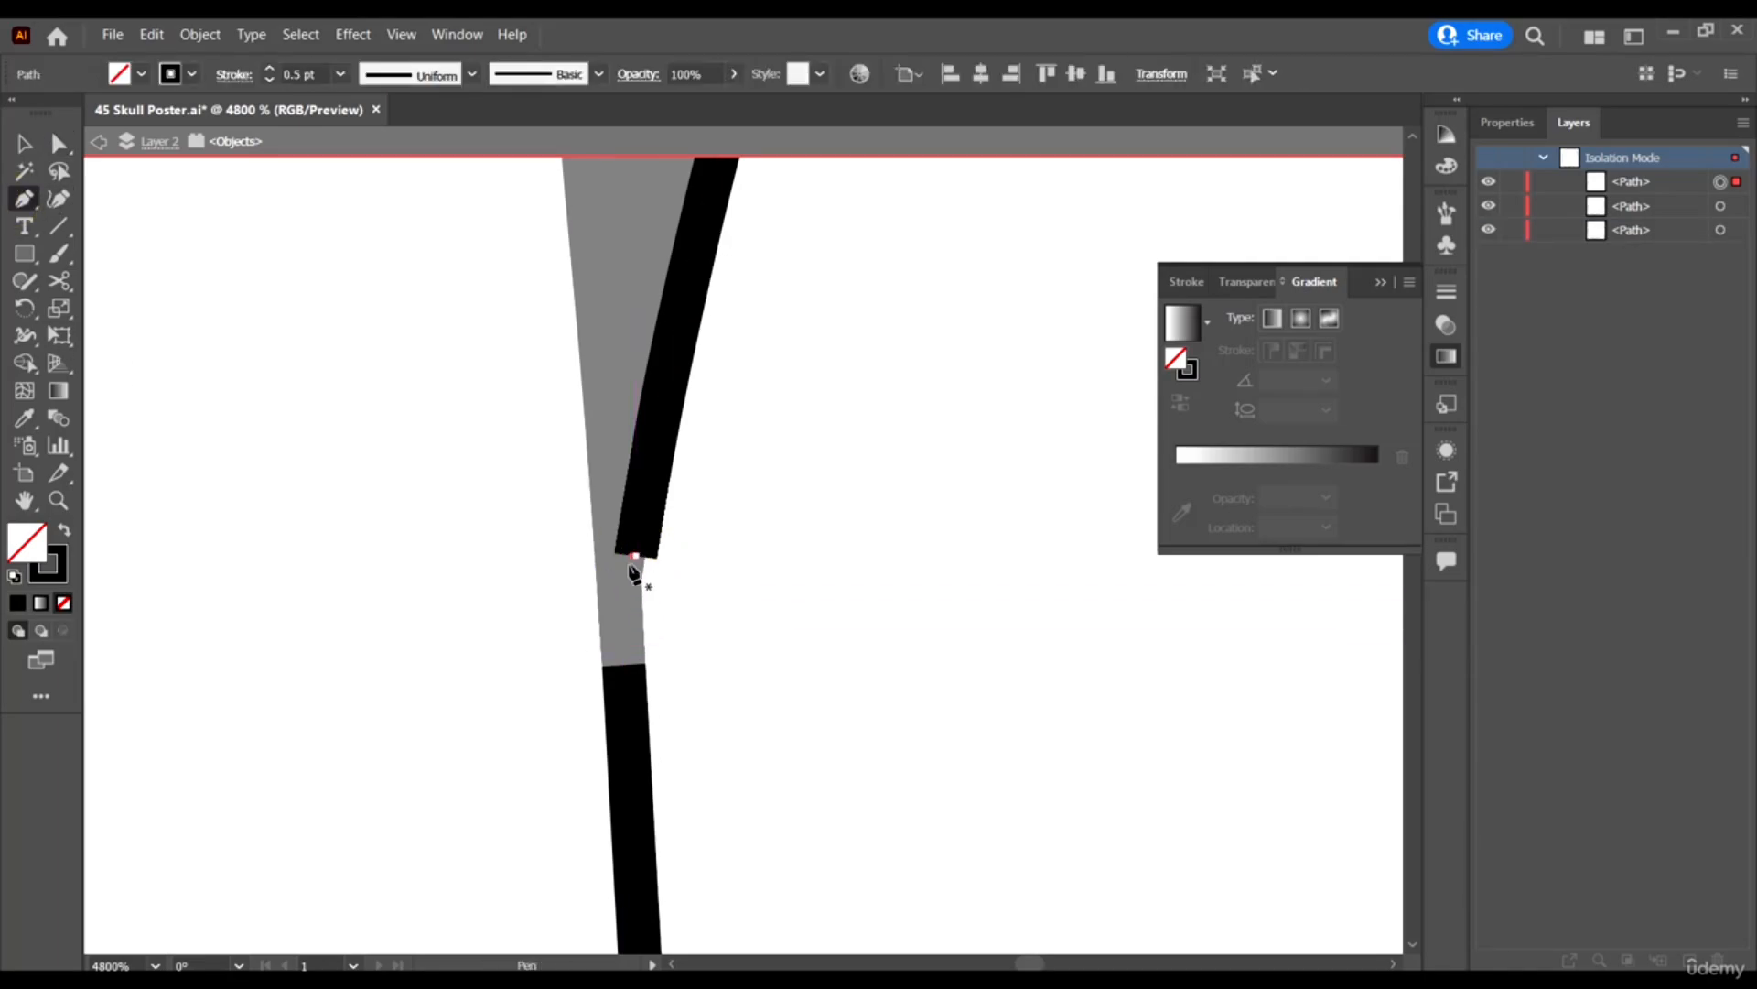
{"action": "left_click", "coordinate": [637, 554]}
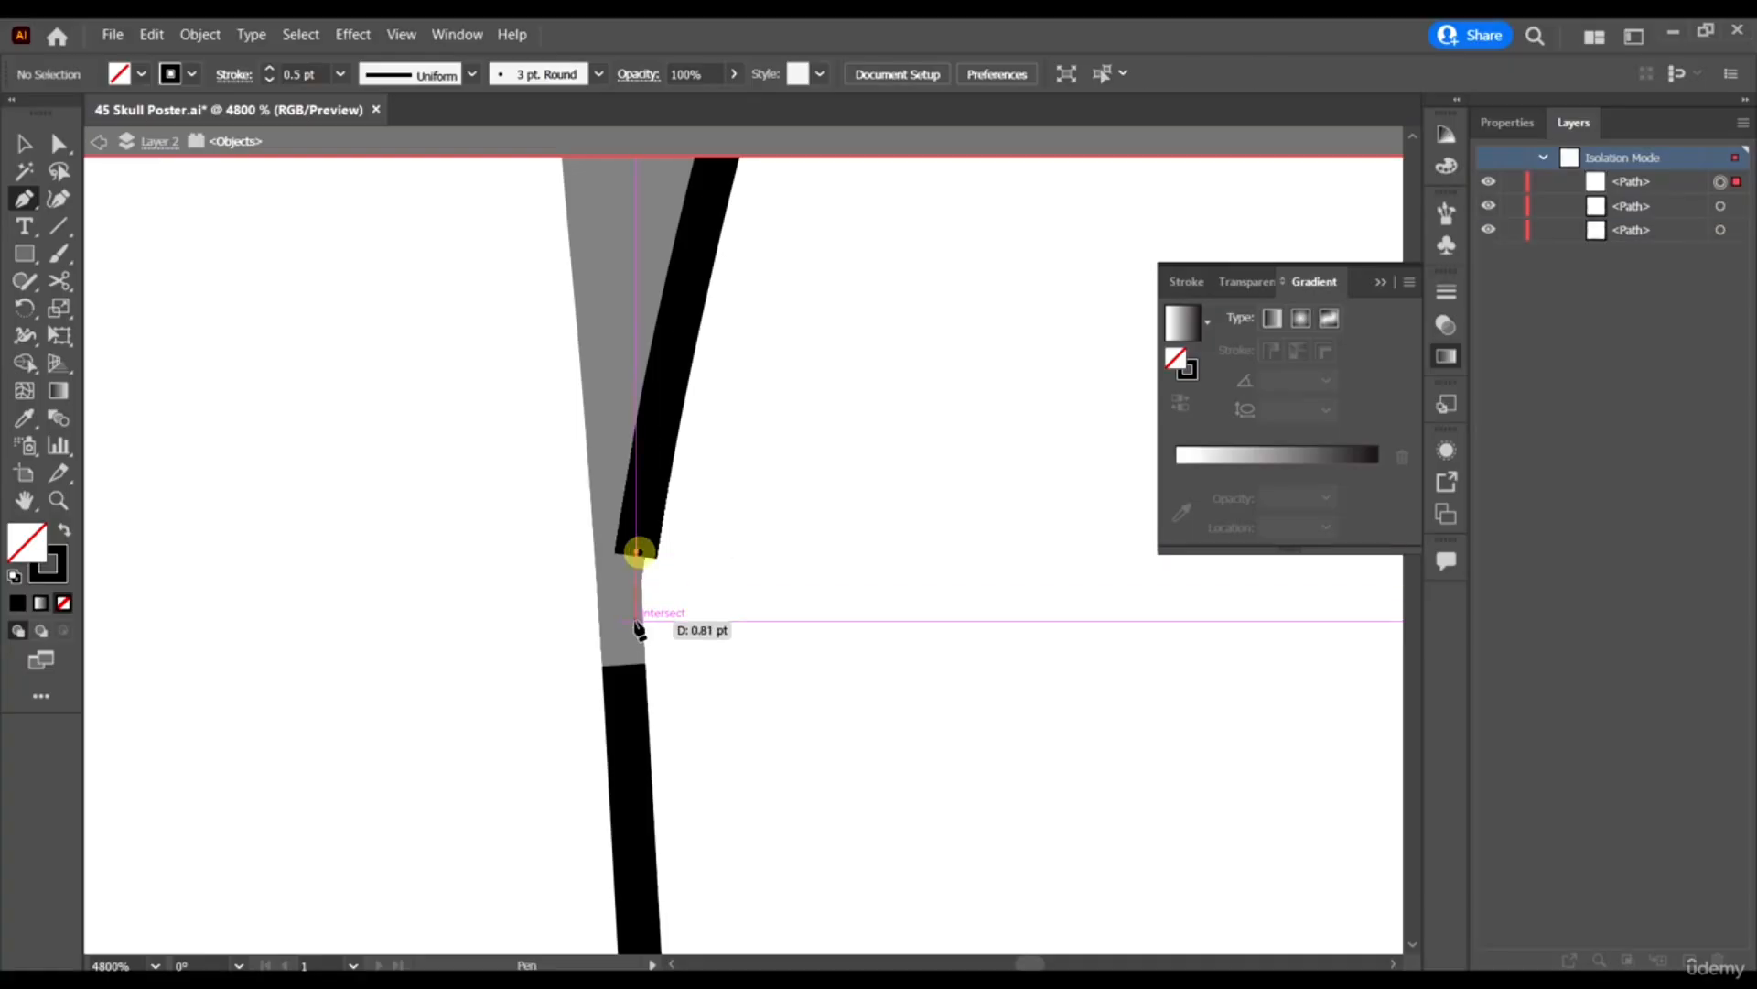
{"action": "left_click", "coordinate": [626, 654]}
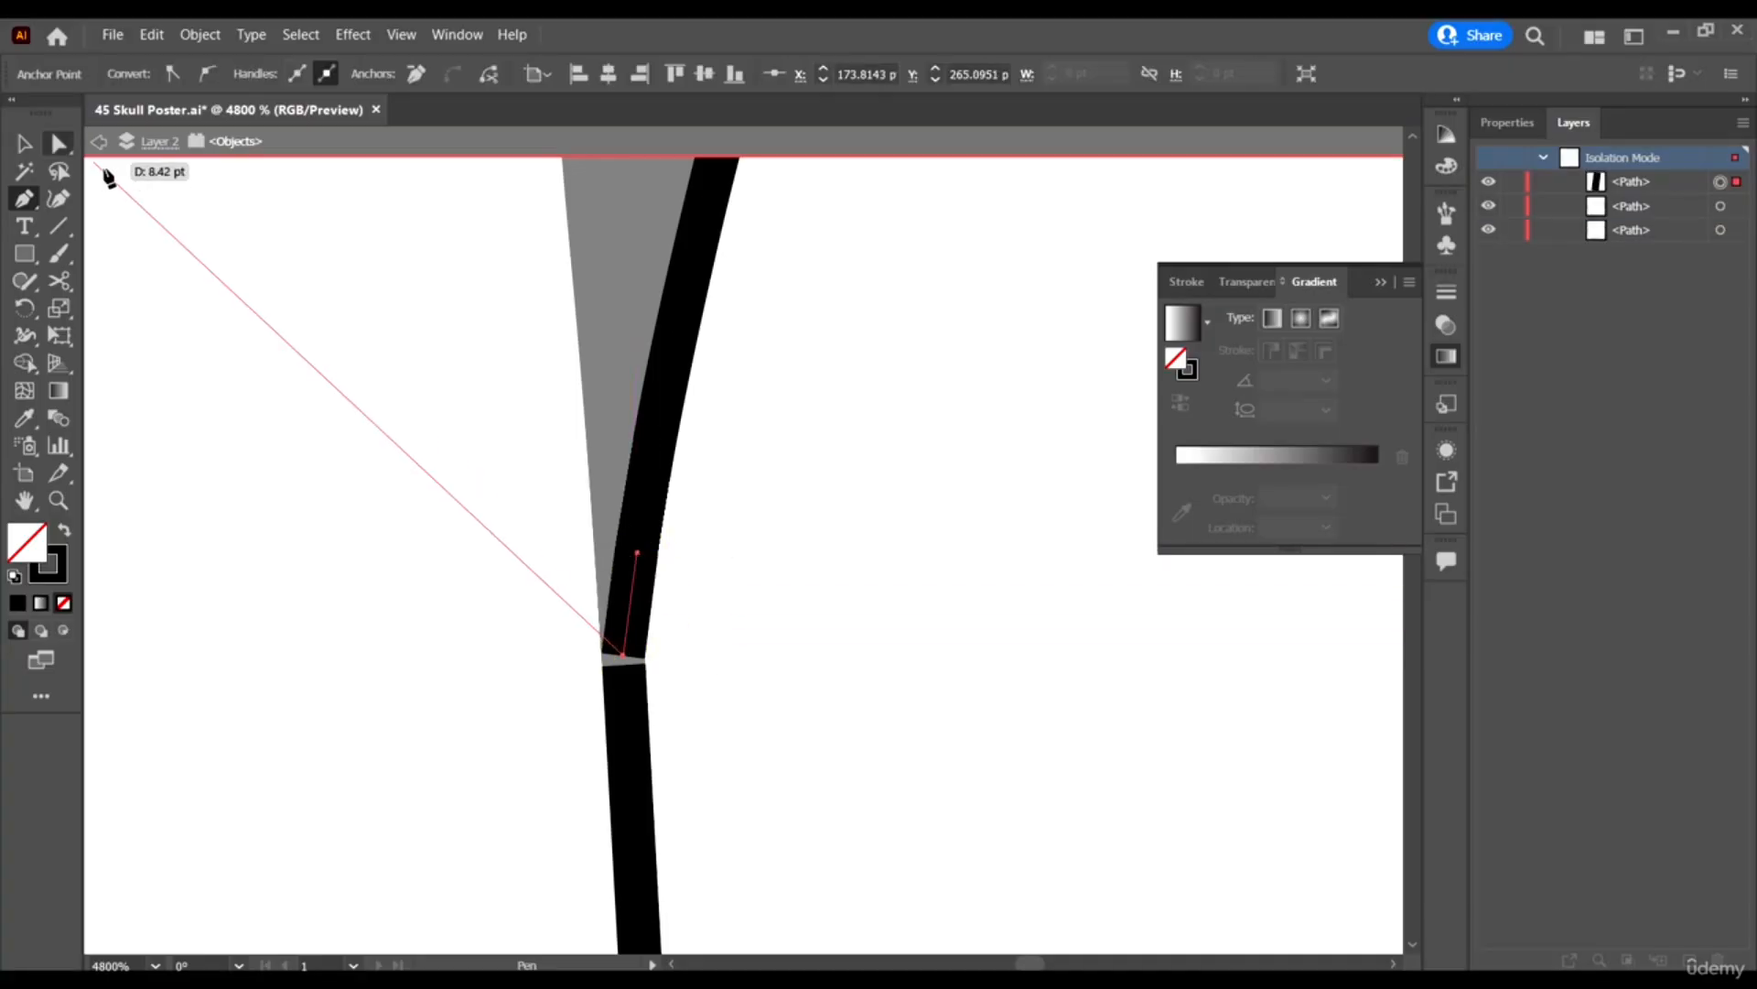
{"action": "left_click", "coordinate": [24, 144]}
{"action": "left_click", "coordinate": [495, 706]}
Delete the short bridging segment between the brow path's lower end and the cheek outline.
{"action": "scroll", "coordinate": [358, 523], "scroll_direction": "down", "scroll_amount": 4}
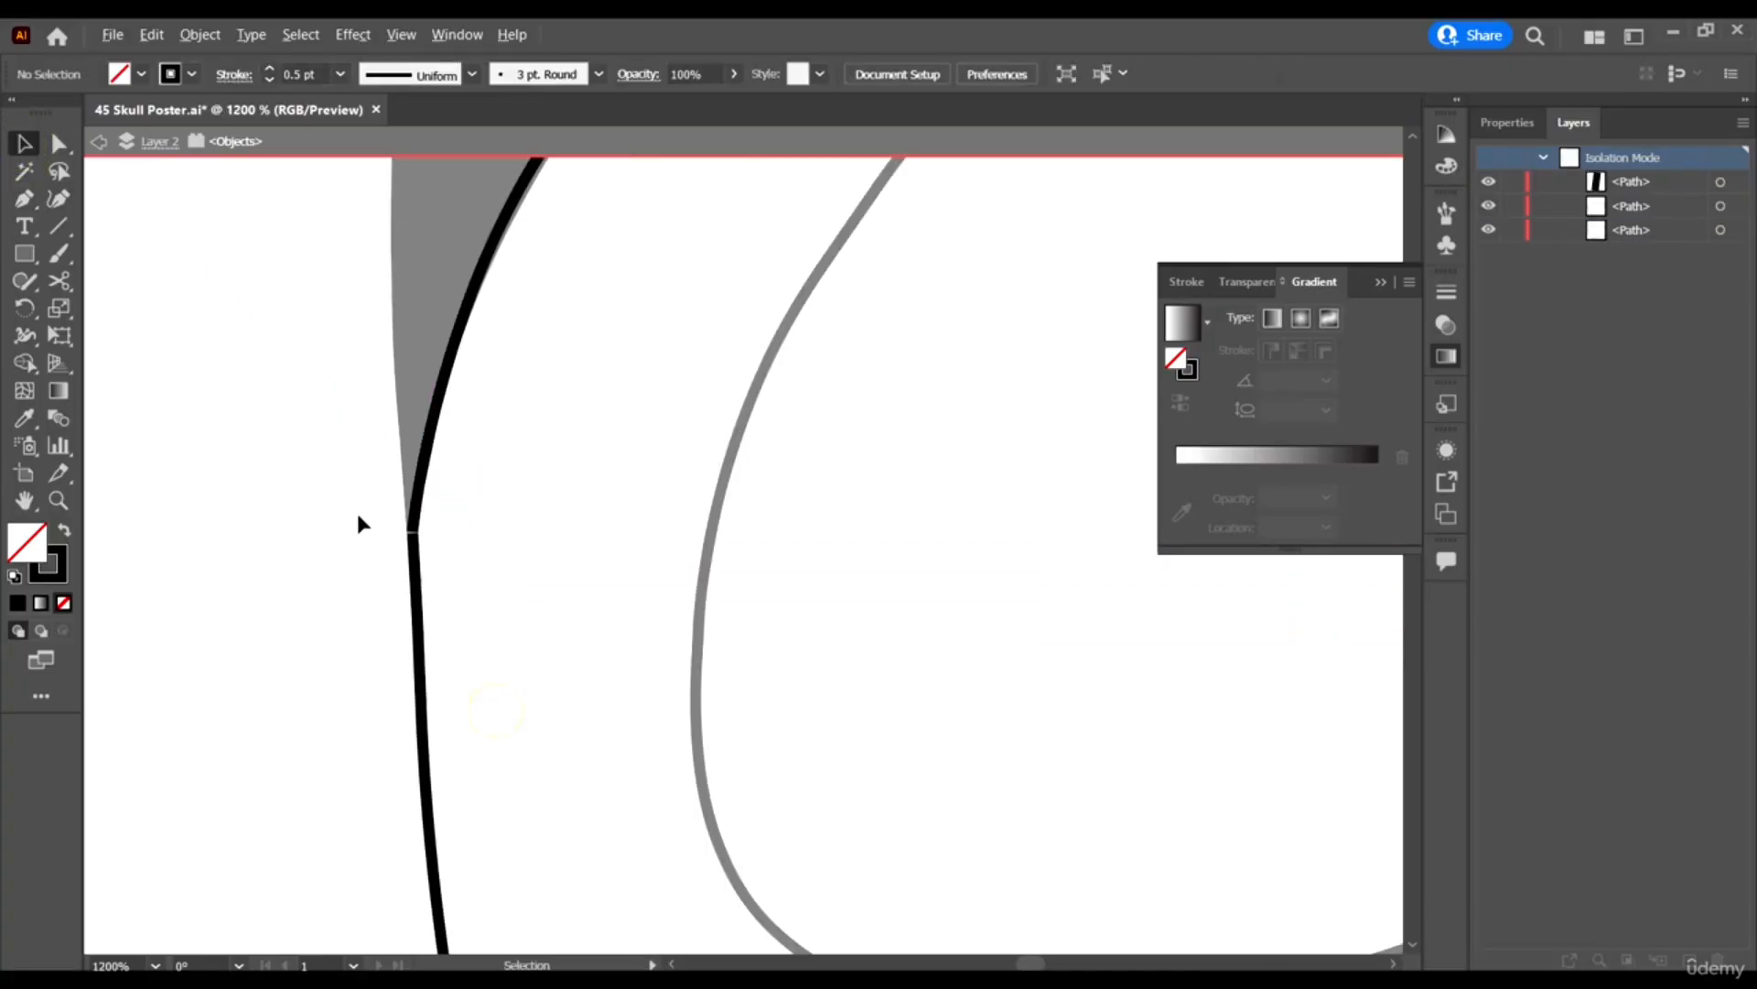
{"action": "left_click", "coordinate": [425, 469]}
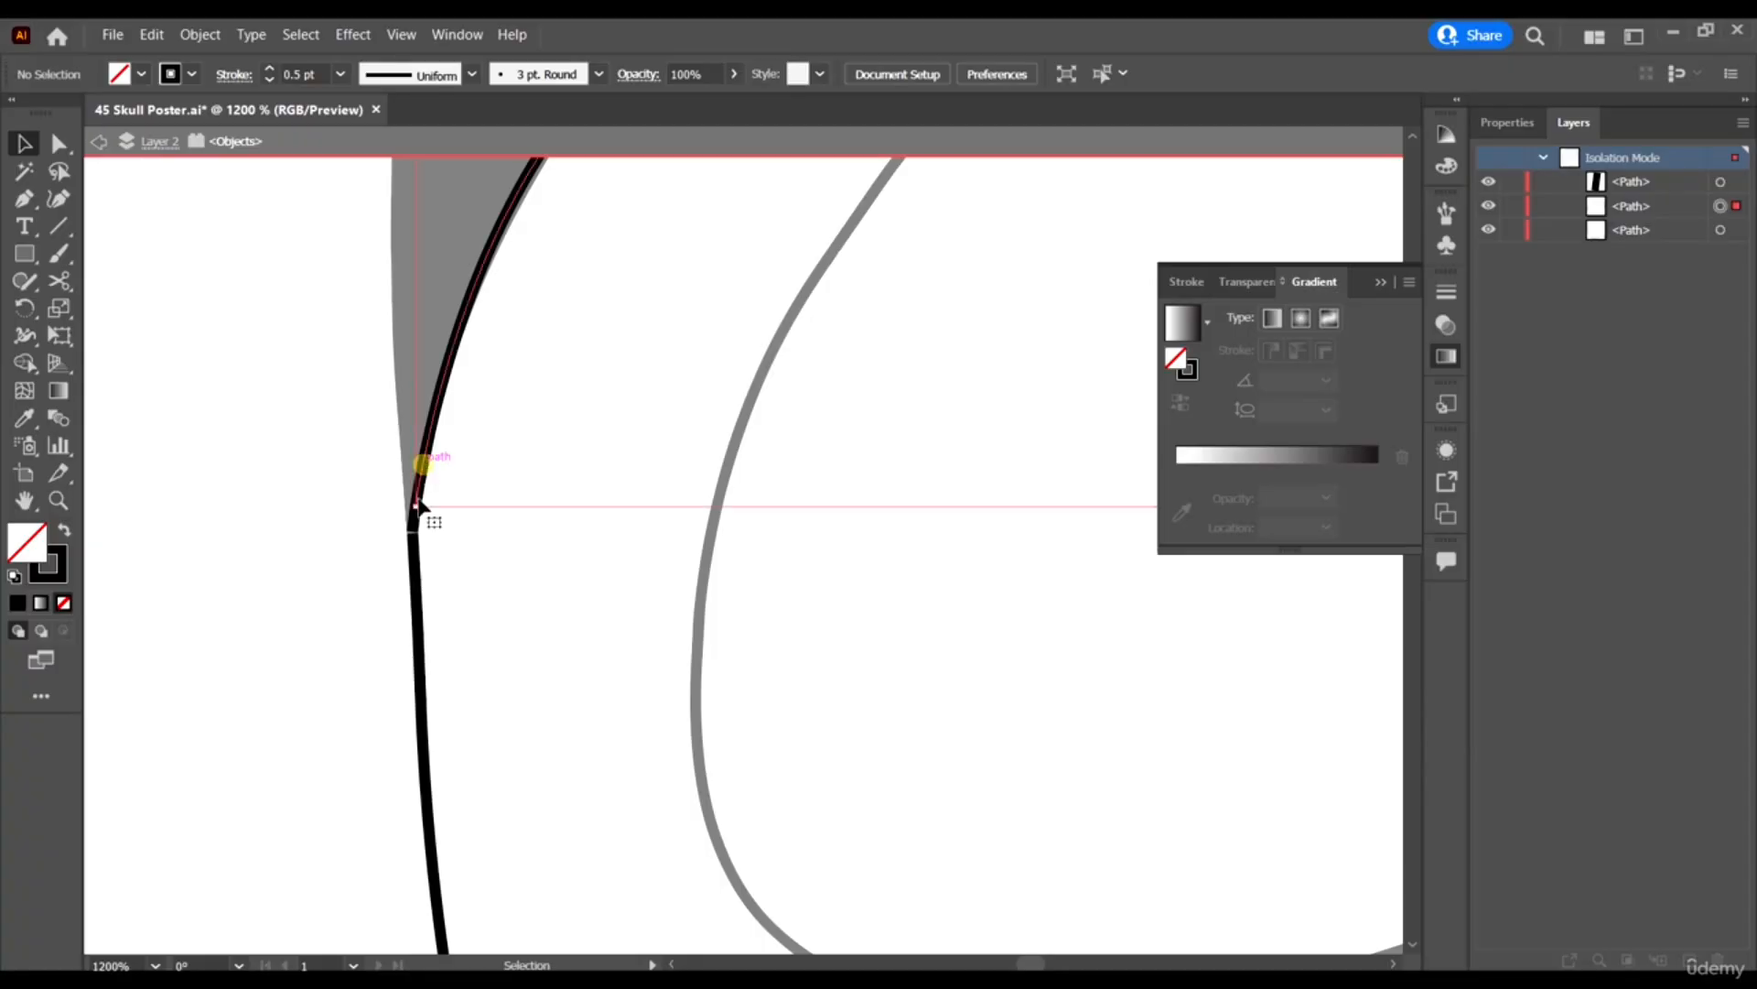
{"action": "scroll", "coordinate": [431, 509], "scroll_direction": "up", "scroll_amount": 4}
{"action": "left_click", "coordinate": [475, 523]}
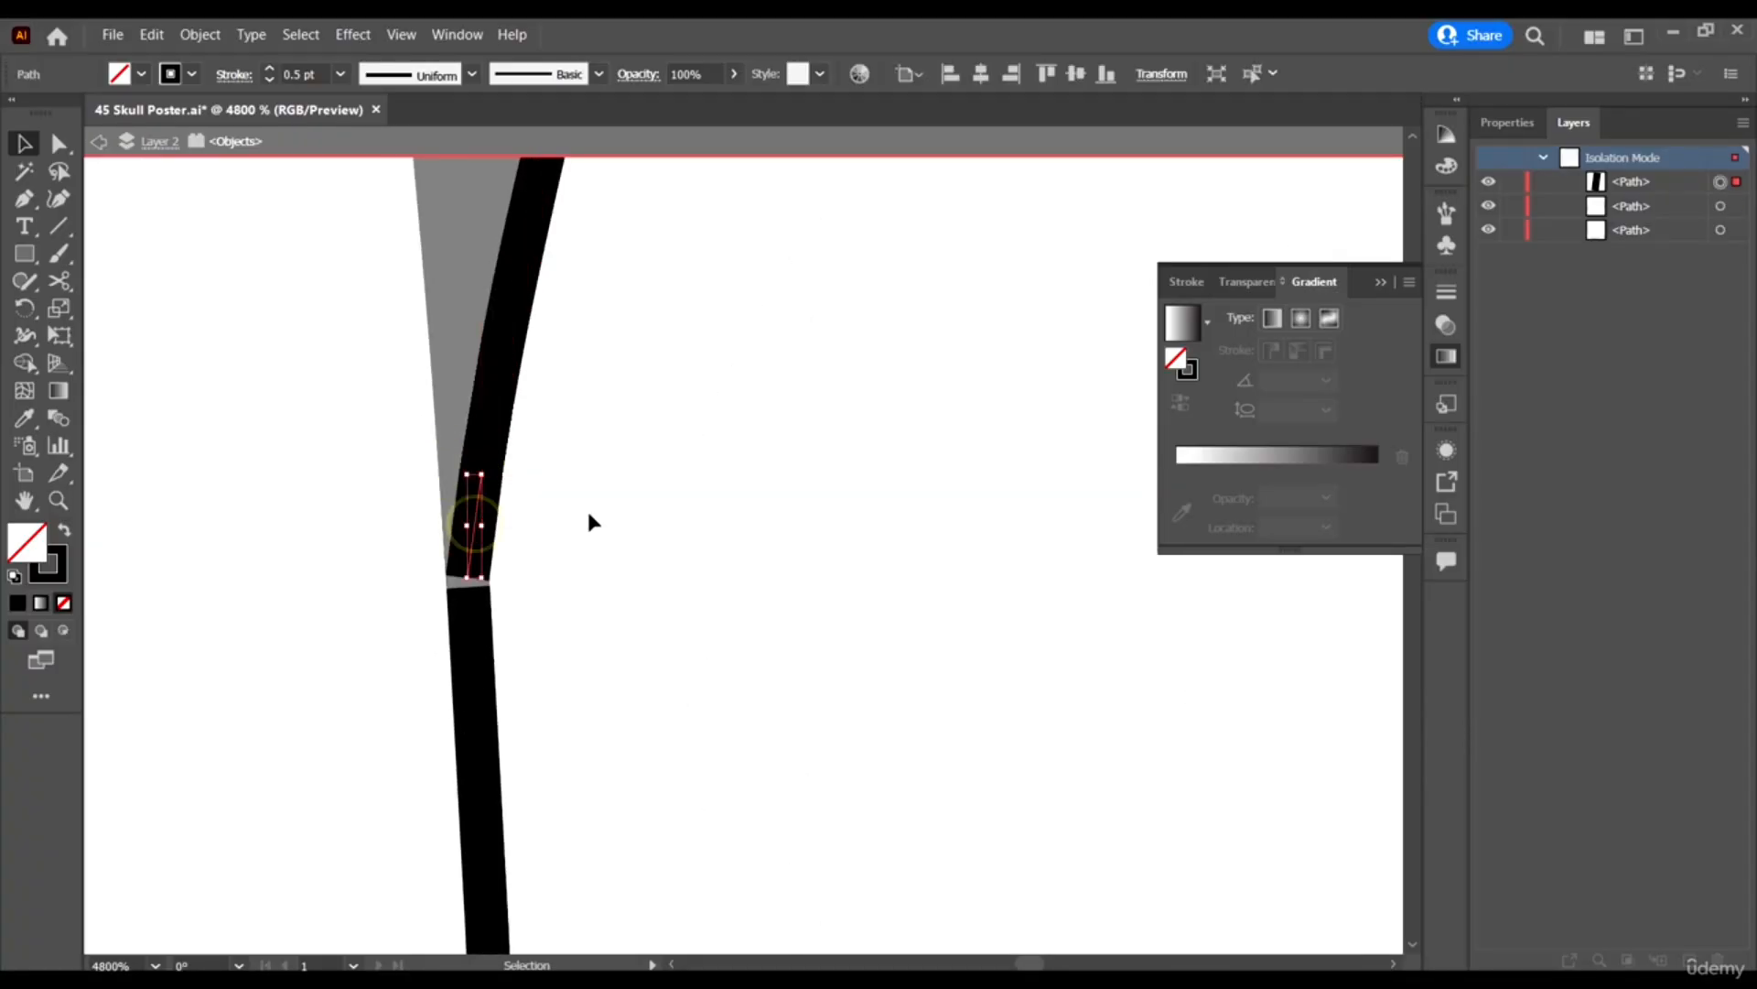
{"action": "key", "text": "Delete"}
Extend the brow path from its lower end to the cheek outline's upper end with the Pen tool, and deselect it.
{"action": "left_click", "coordinate": [24, 200]}
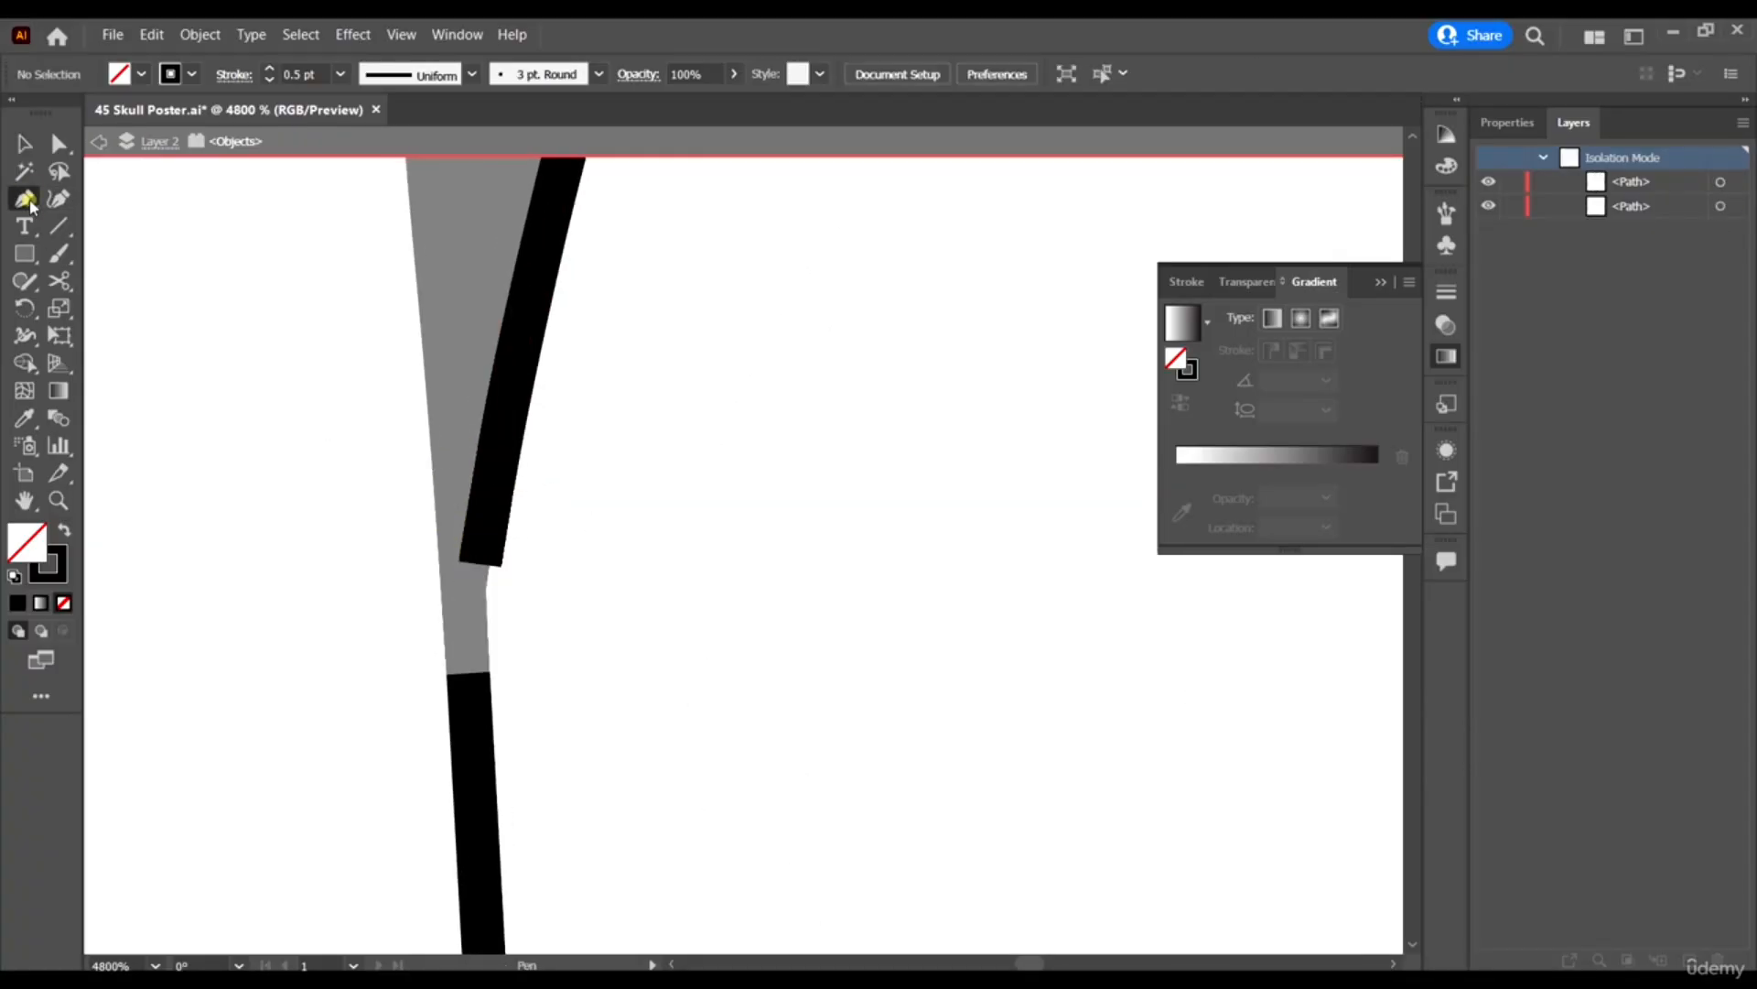
{"action": "left_click", "coordinate": [479, 565]}
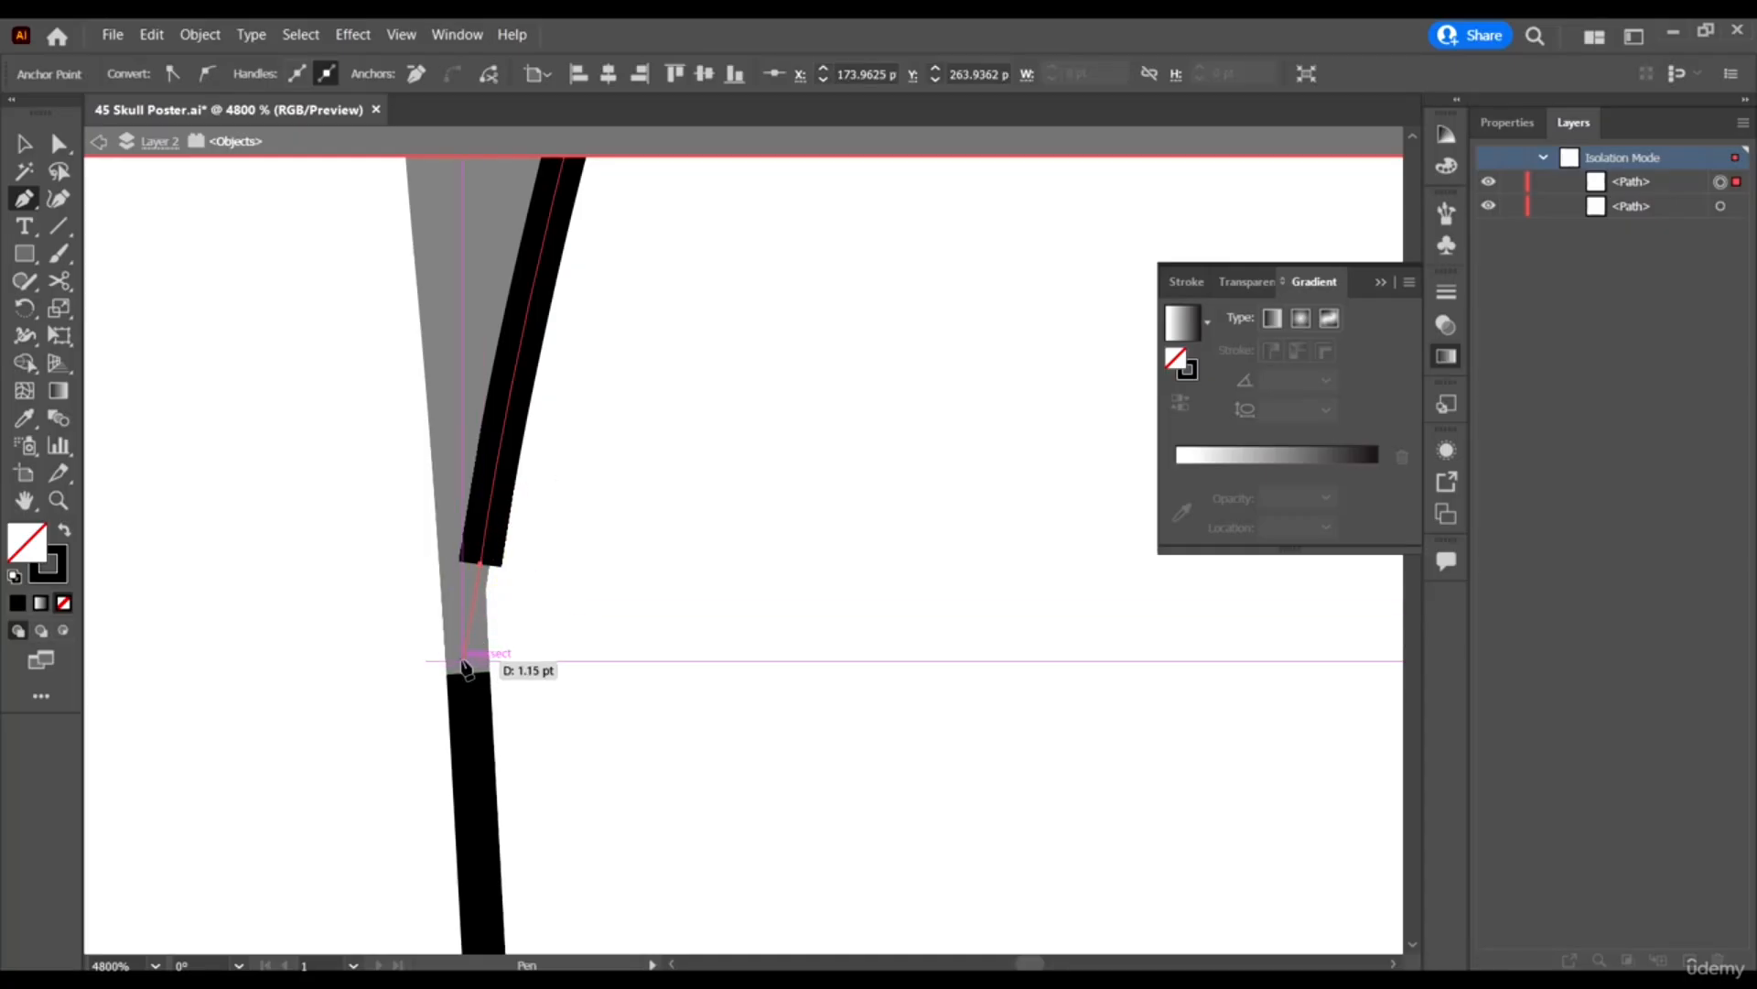
{"action": "left_click_drag", "start_coordinate": [467, 671], "coordinate": [3, 123]}
{"action": "left_click", "coordinate": [26, 145]}
{"action": "scroll", "coordinate": [453, 549], "scroll_direction": "down", "scroll_amount": 9}
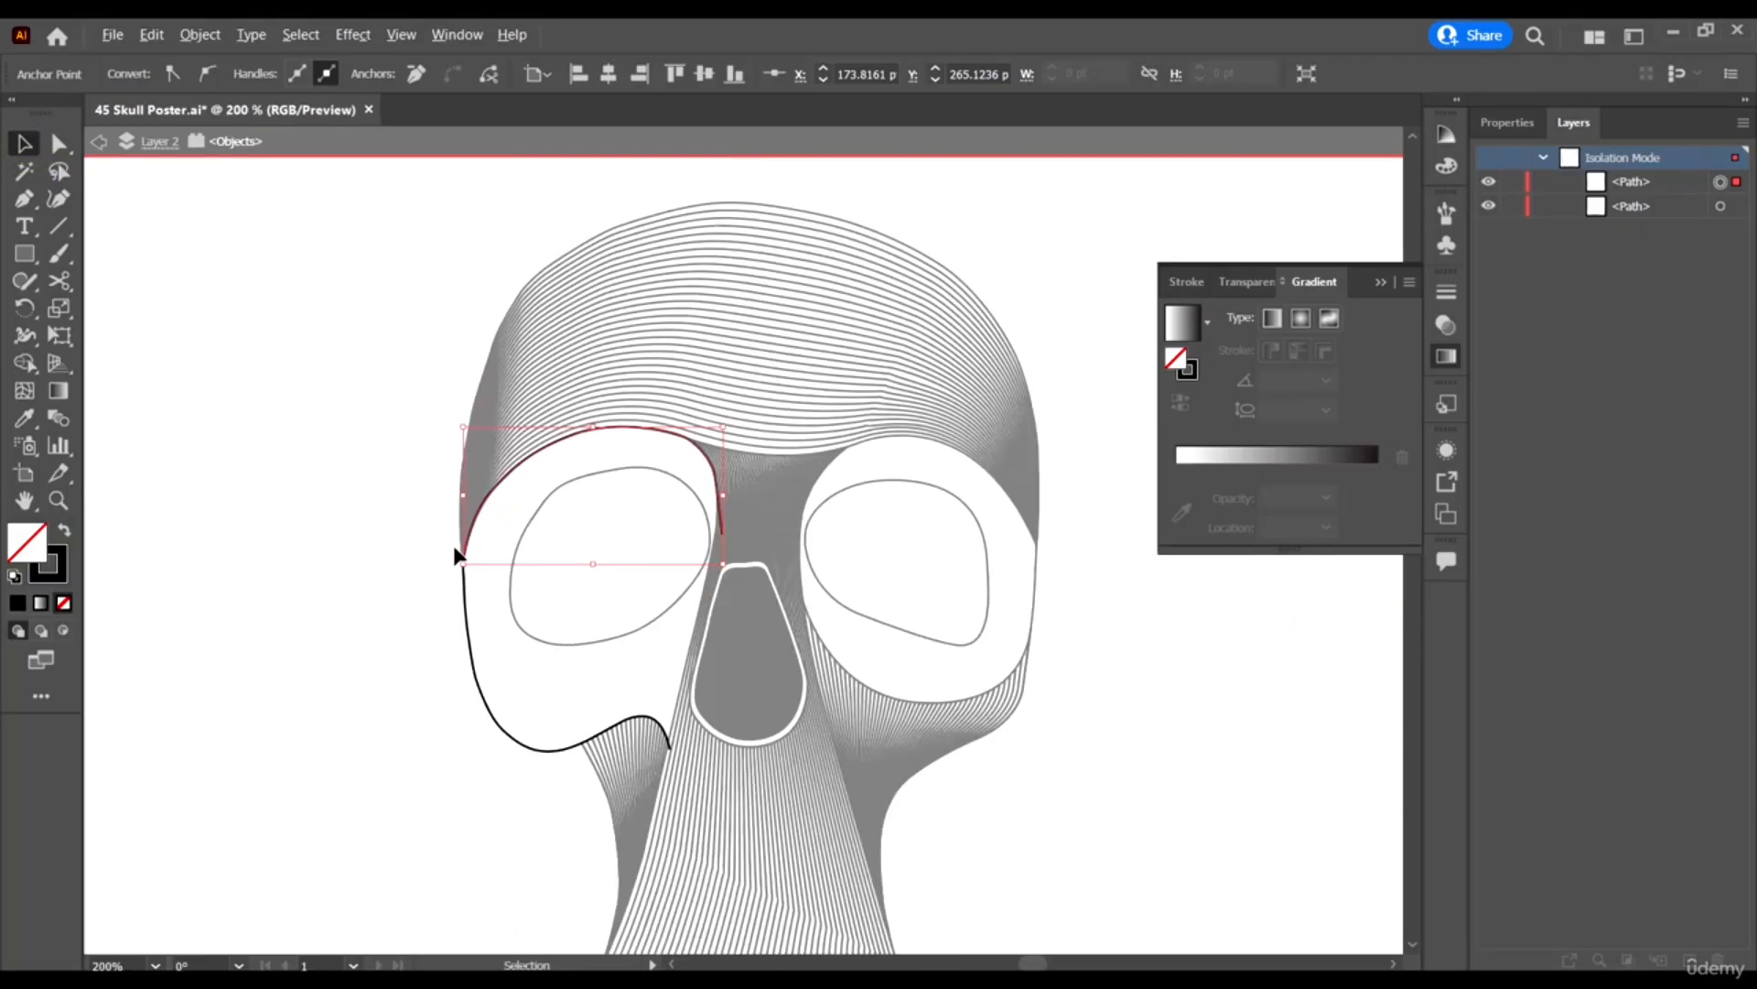
{"action": "left_click", "coordinate": [840, 772]}
Try blending the left cheek outline with the brow path using the existing blend settings, and undo the blend.
{"action": "scroll", "coordinate": [629, 703], "scroll_direction": "up", "scroll_amount": 1}
{"action": "left_click", "coordinate": [544, 767]}
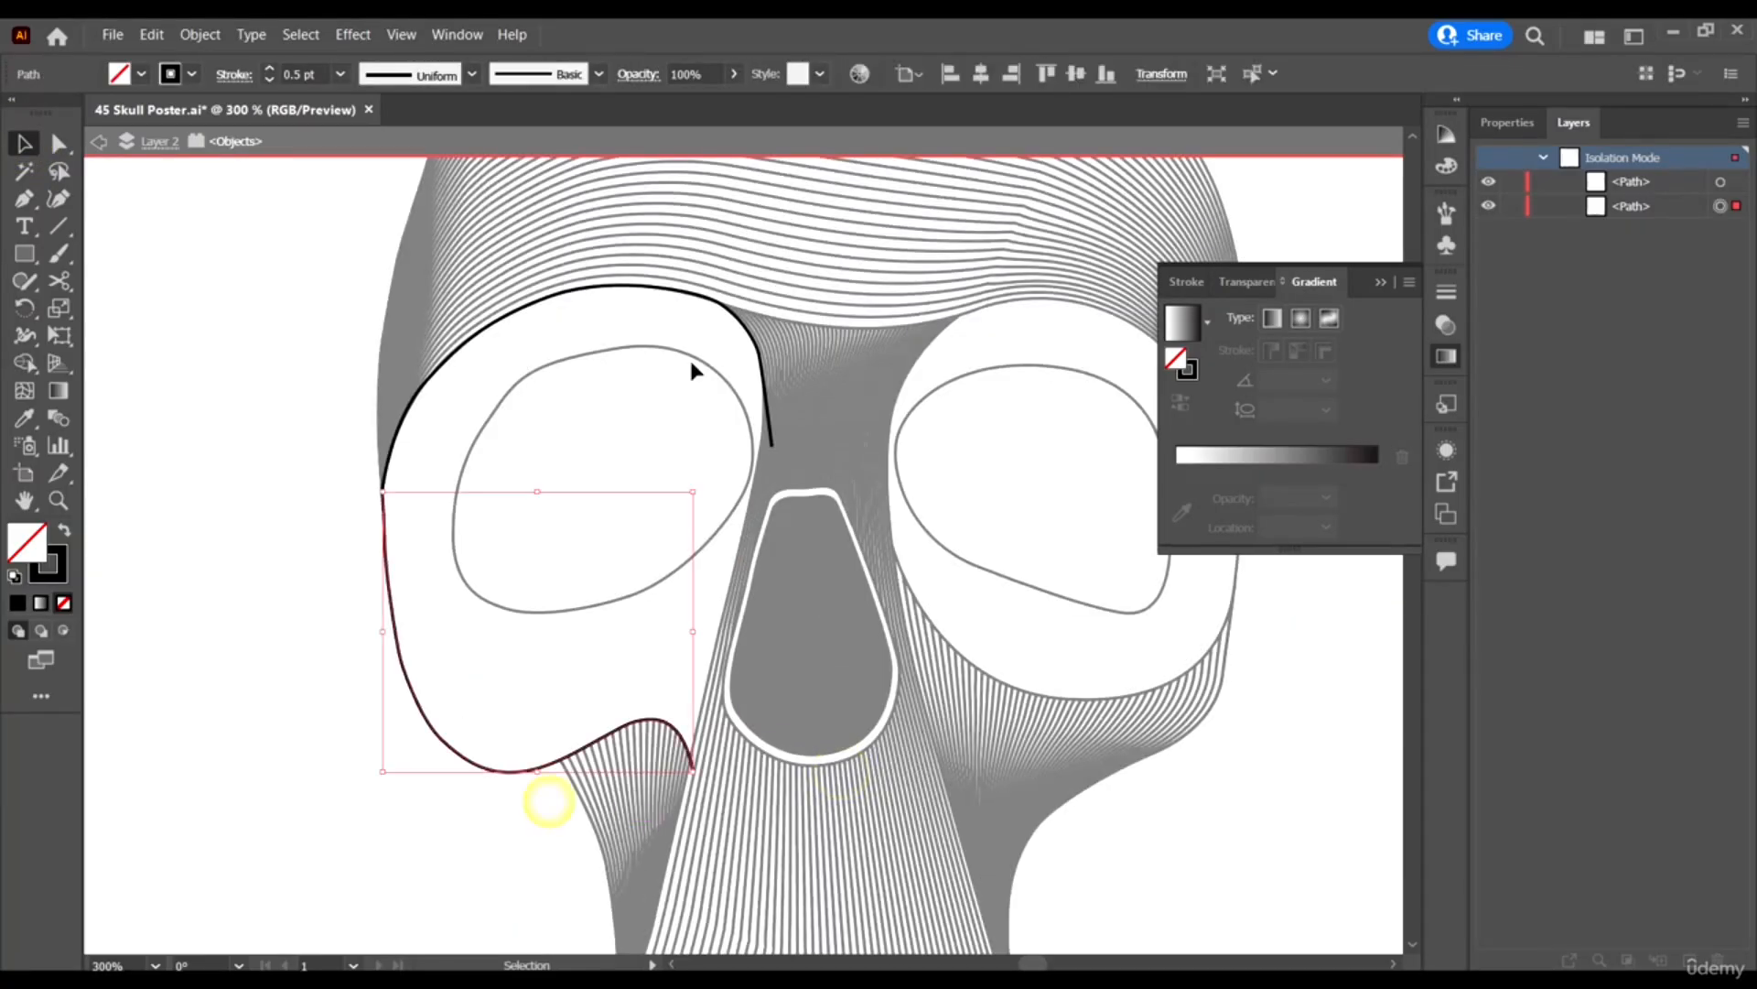
{"action": "left_click", "coordinate": [675, 288], "text": "shift"}
{"action": "left_click", "coordinate": [199, 34]}
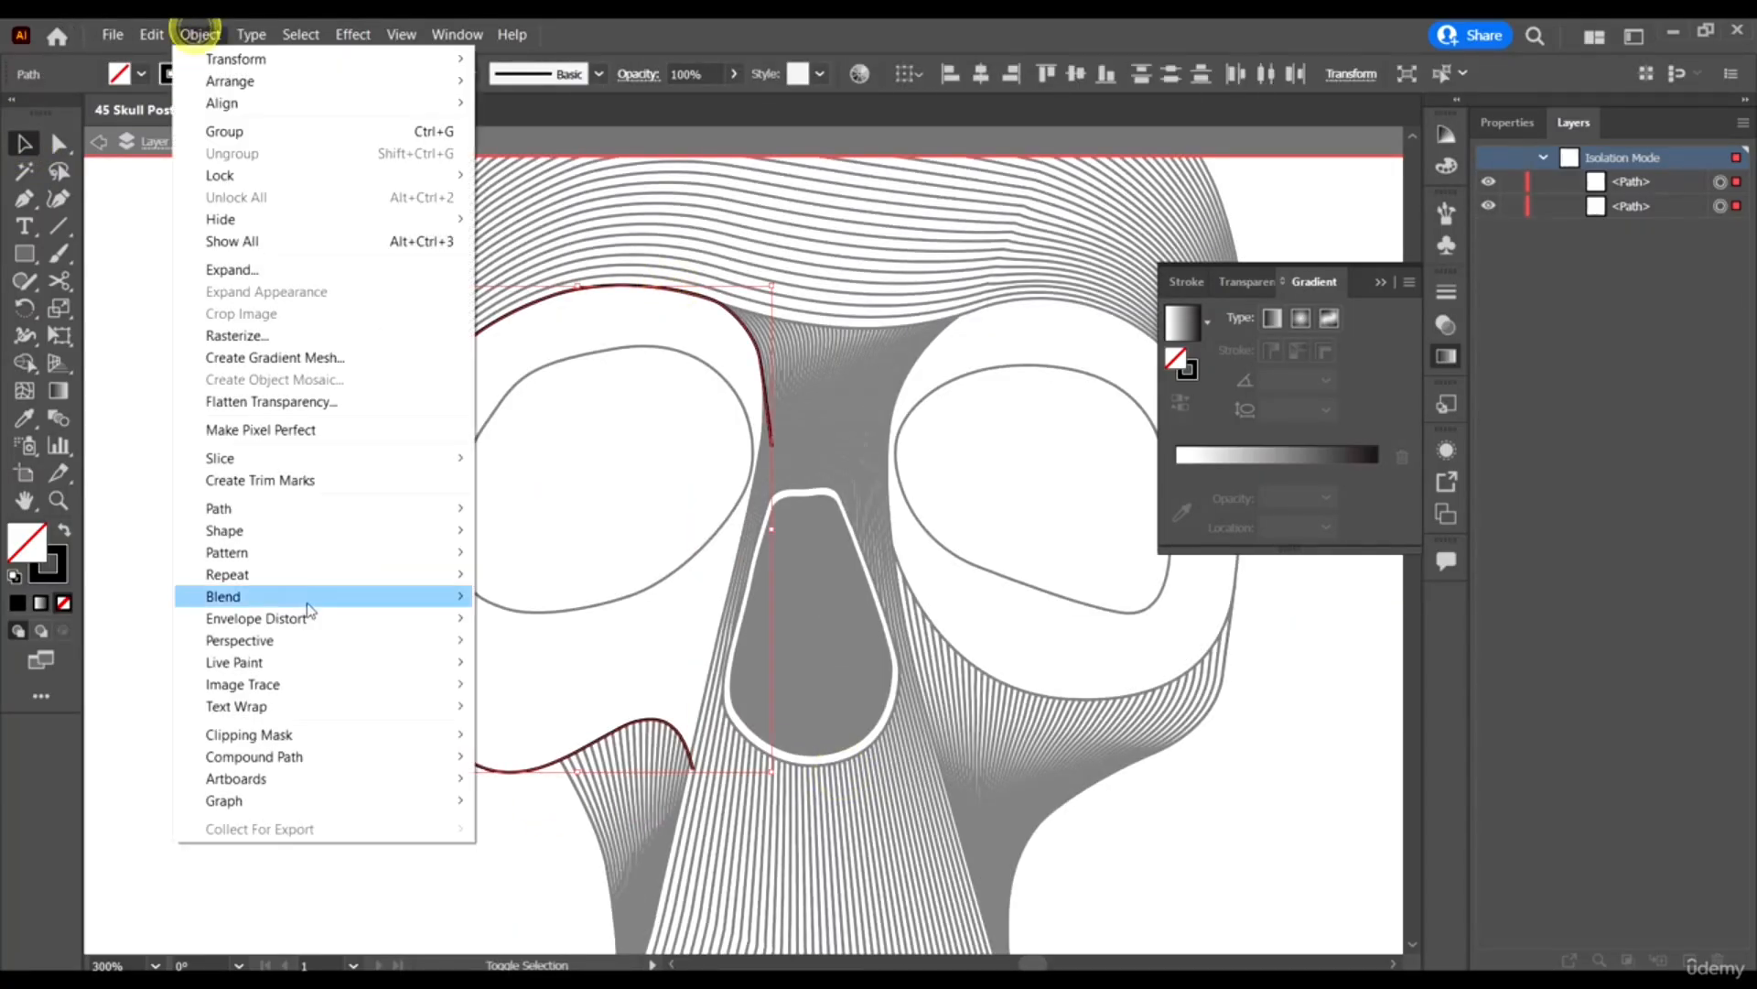
{"action": "mouse_move", "coordinate": [302, 597]}
{"action": "left_click", "coordinate": [626, 593]}
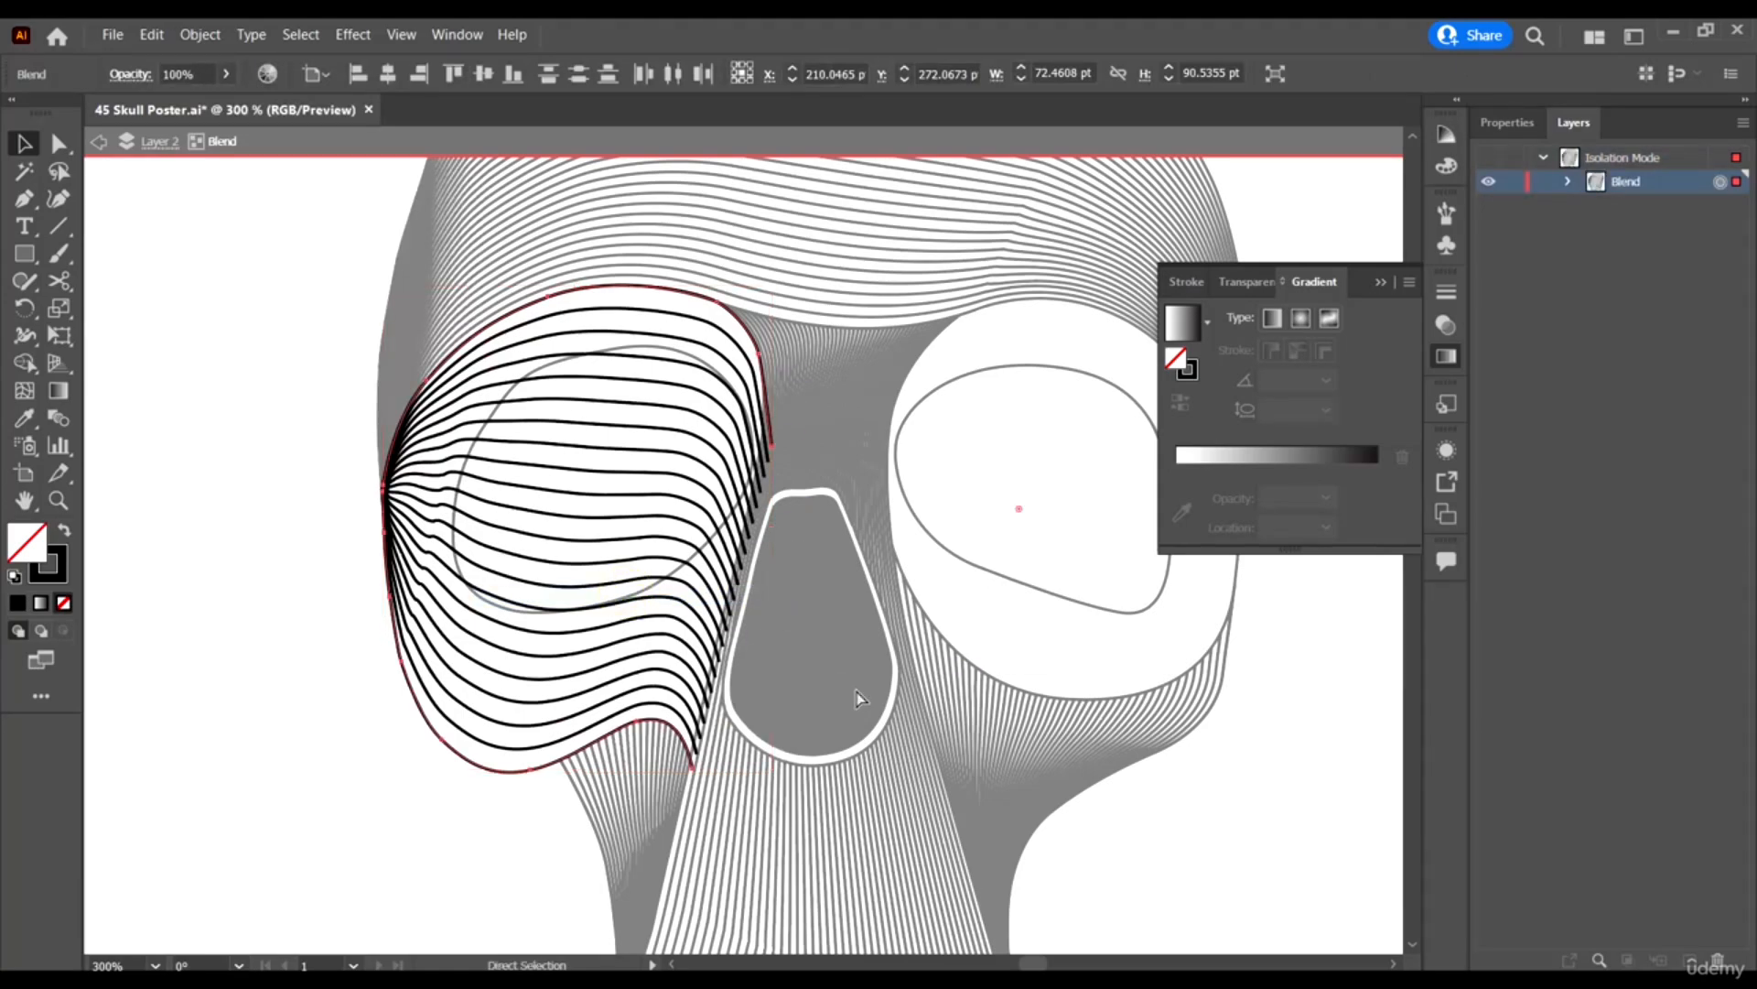
{"action": "key", "text": "ctrl+y"}
{"action": "key", "text": "ctrl+y"}
{"action": "key", "text": "ctrl+z"}
{"action": "key", "text": "v"}
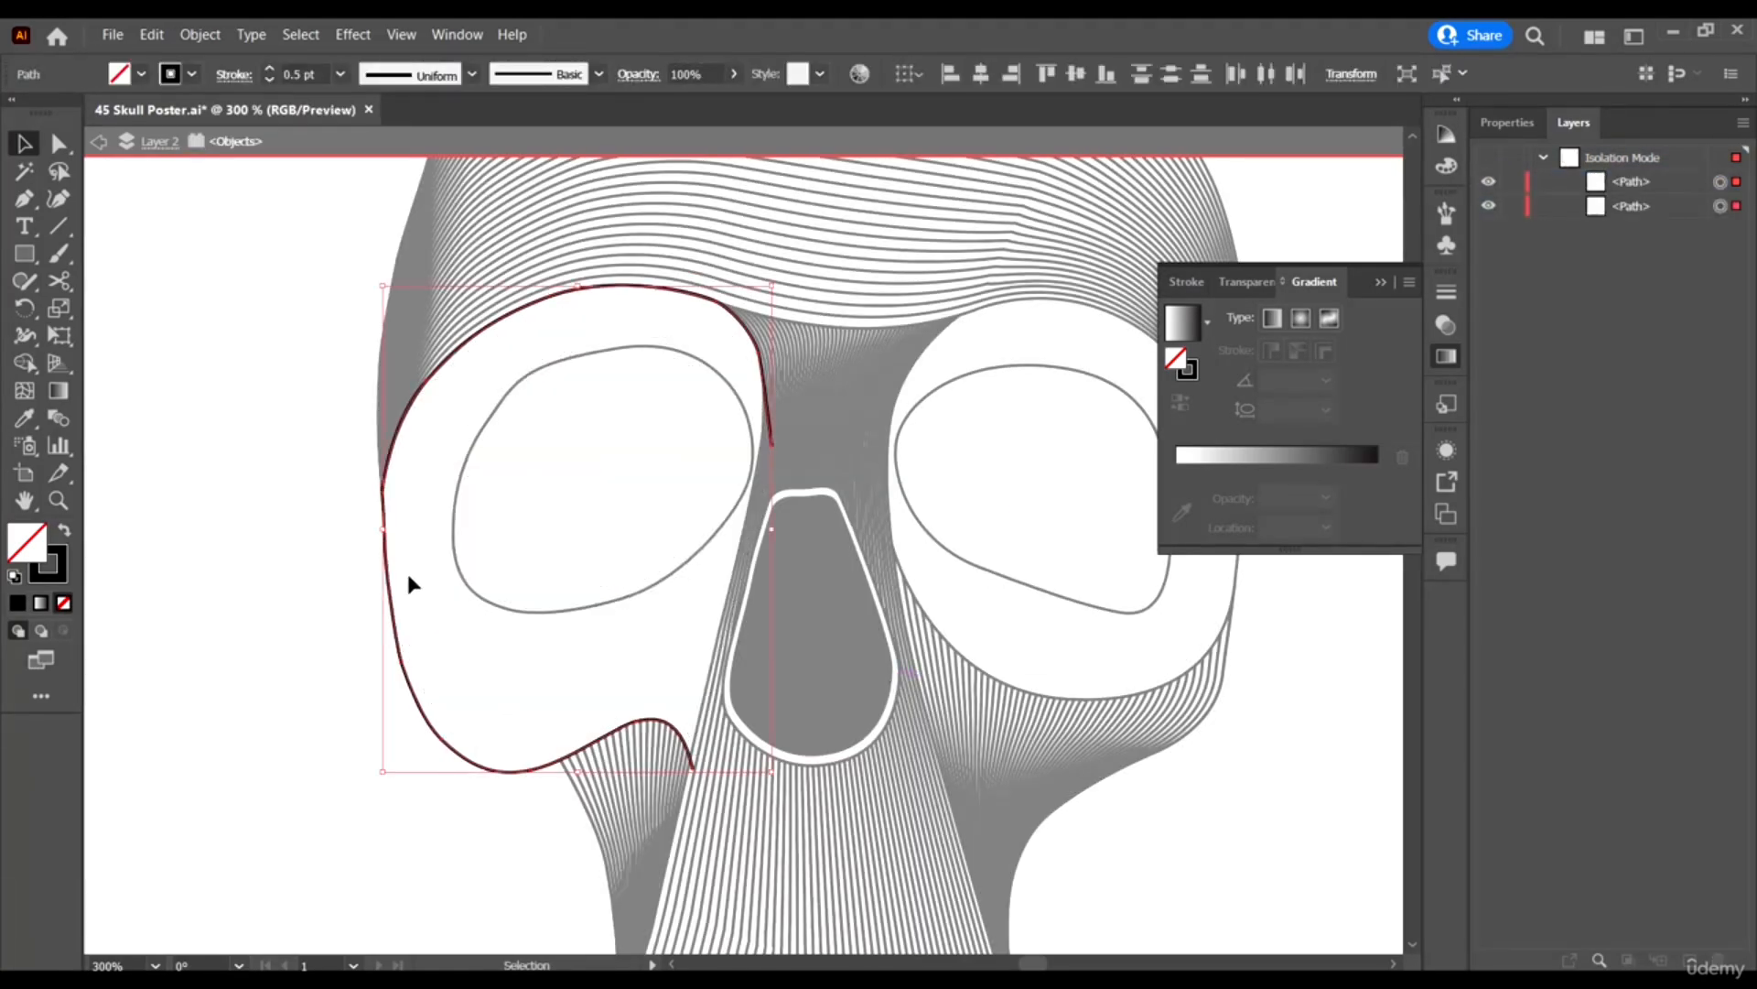
Set the blend spacing to 50 specified steps and blend the cheek outline with the brow path.
{"action": "scroll", "coordinate": [550, 641], "scroll_direction": "up", "scroll_amount": 2}
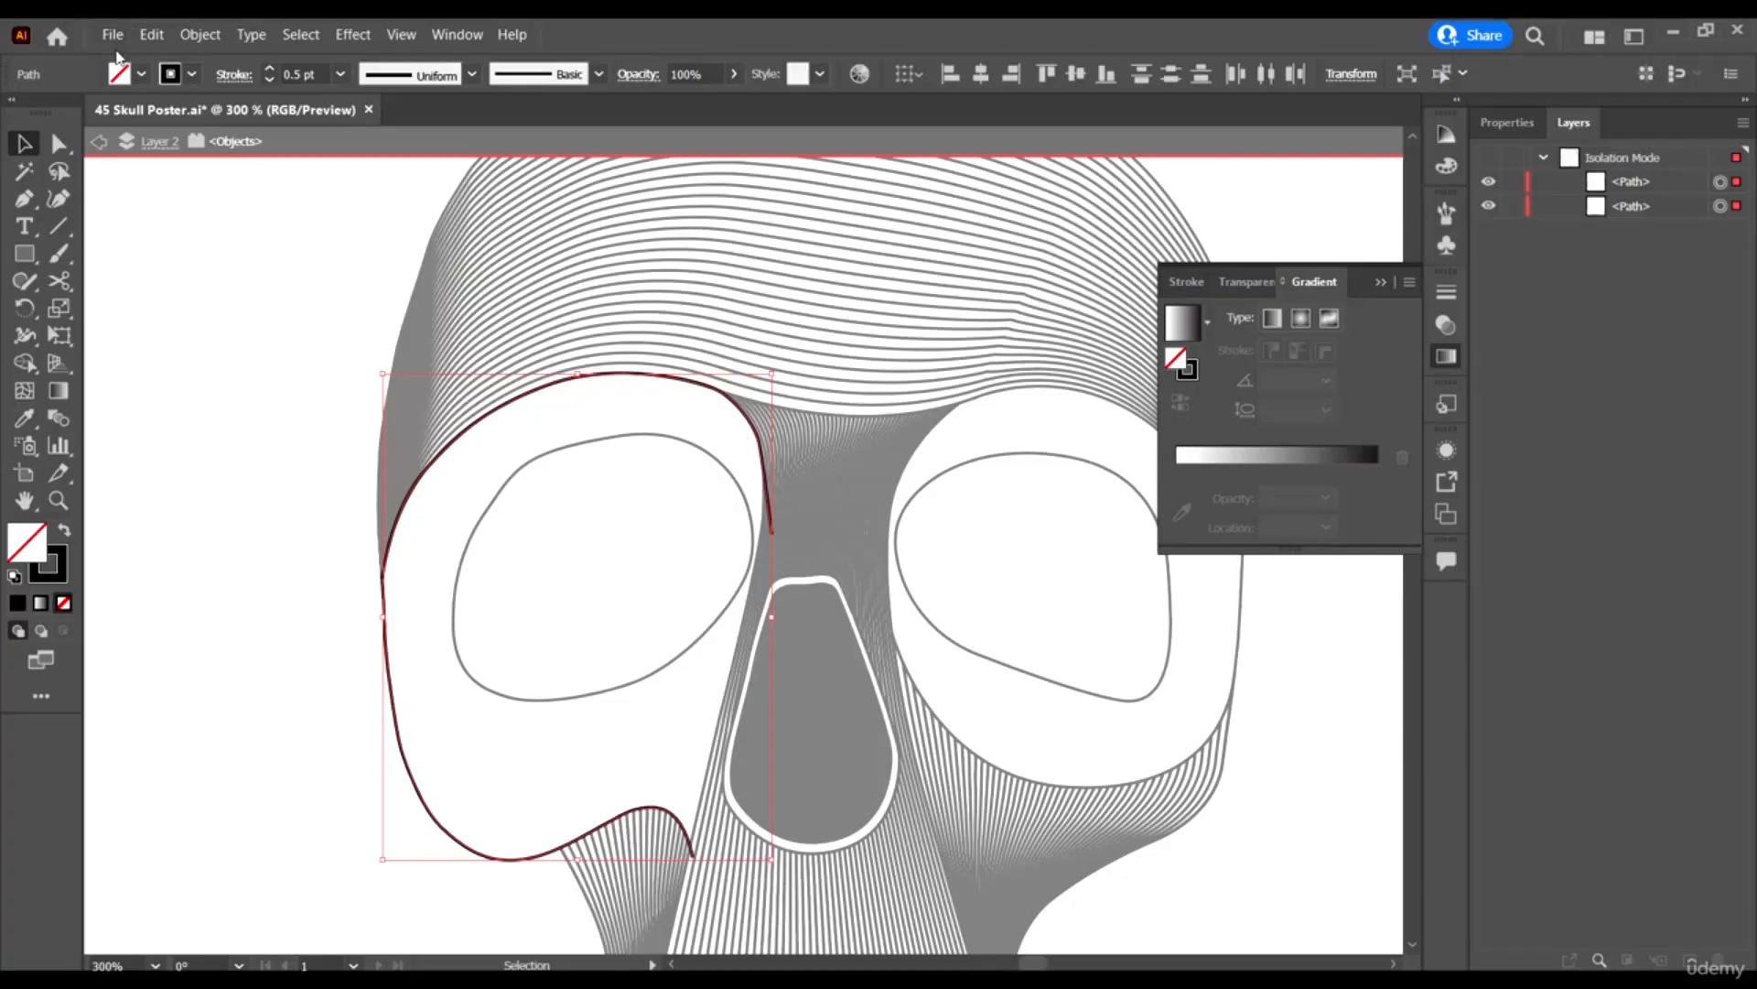
{"action": "left_click", "coordinate": [199, 34]}
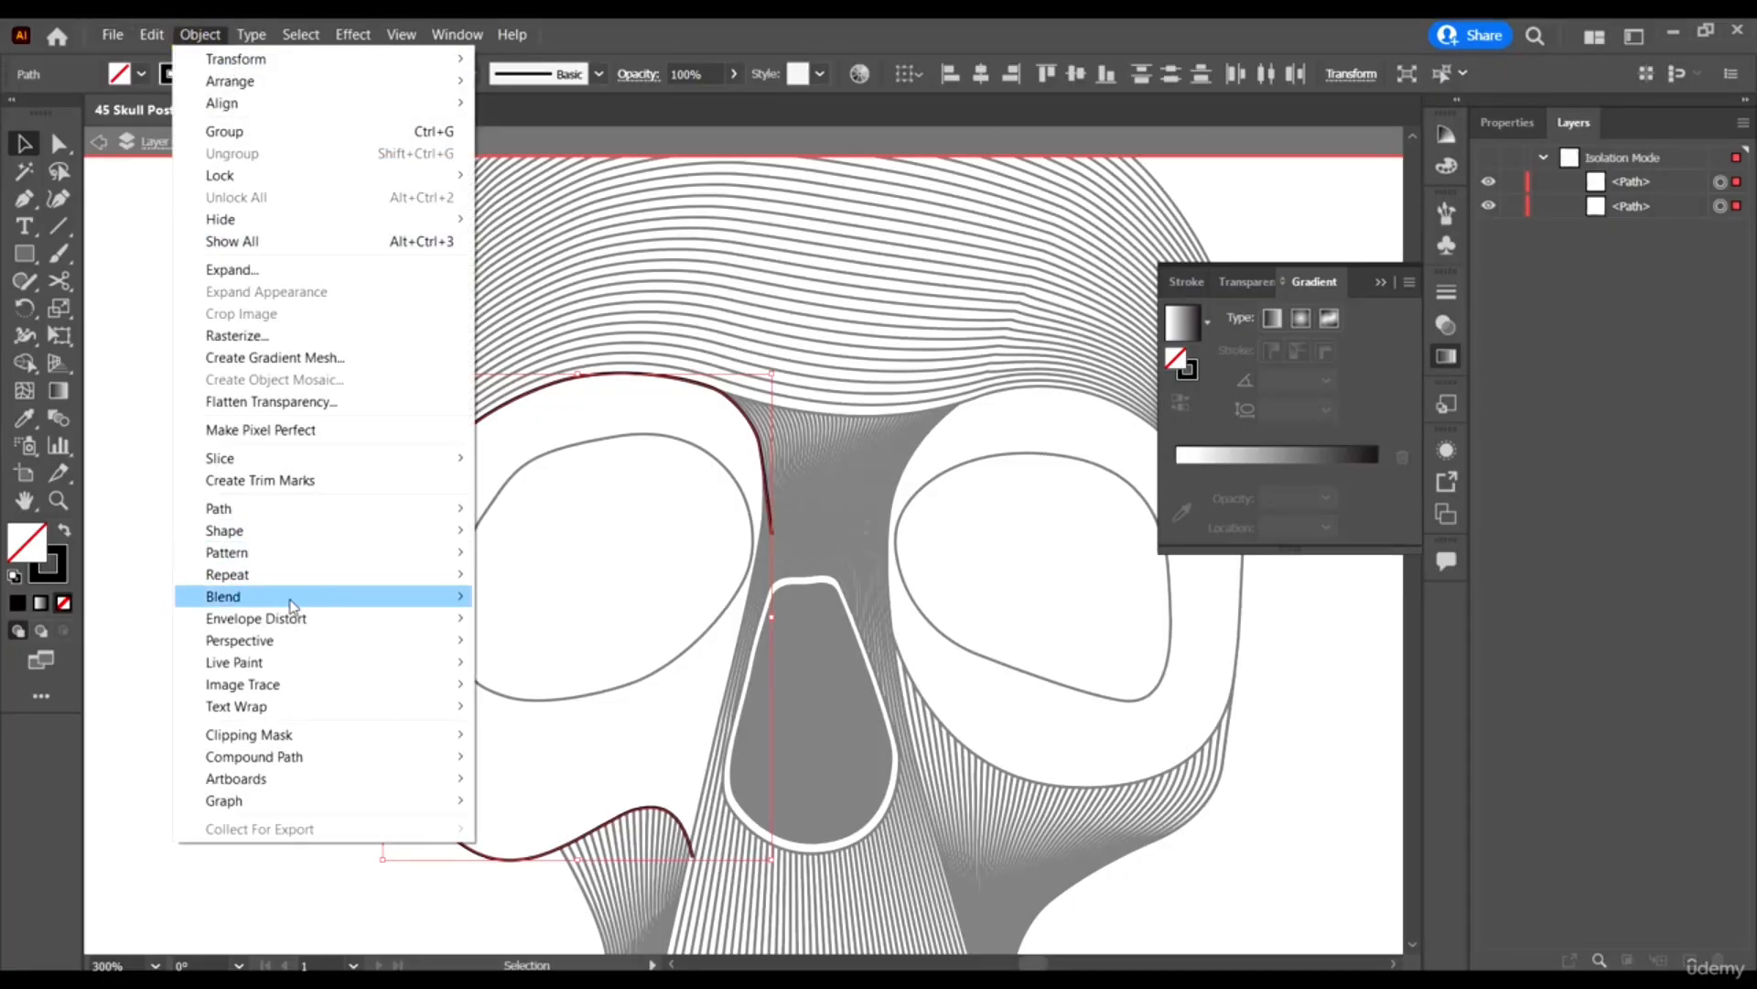
{"action": "left_click", "coordinate": [288, 597]}
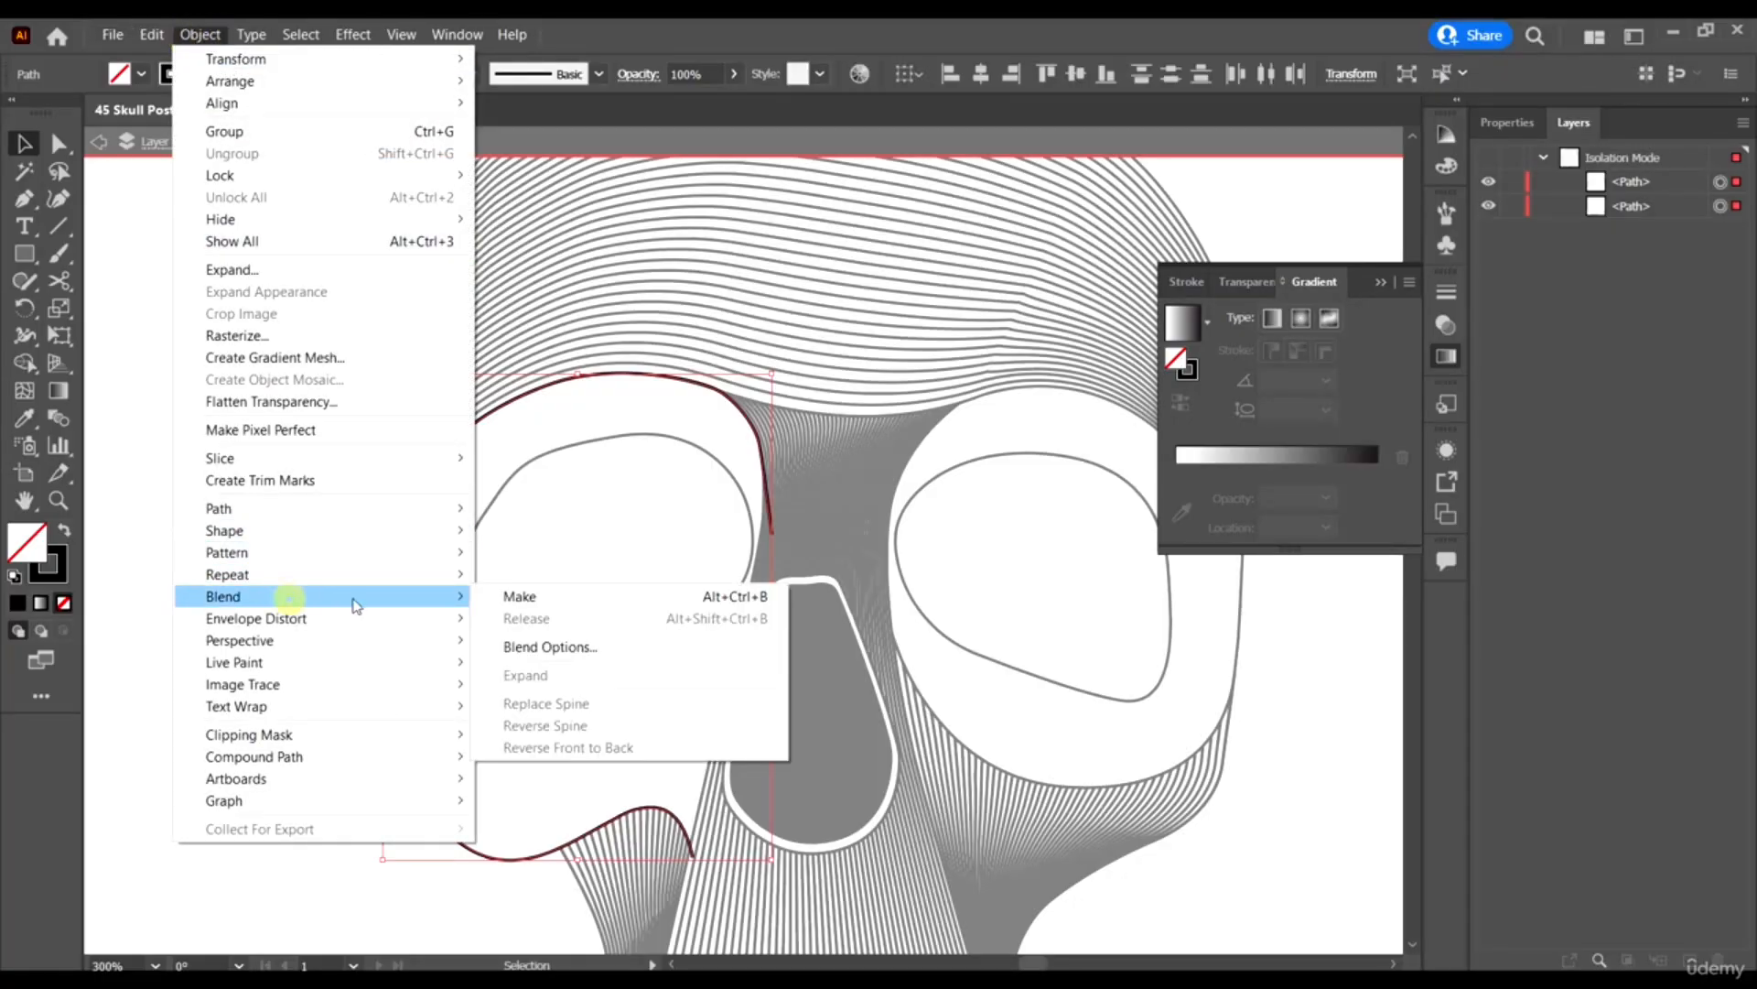
{"action": "left_click", "coordinate": [555, 648]}
{"action": "double_click", "coordinate": [1149, 375]}
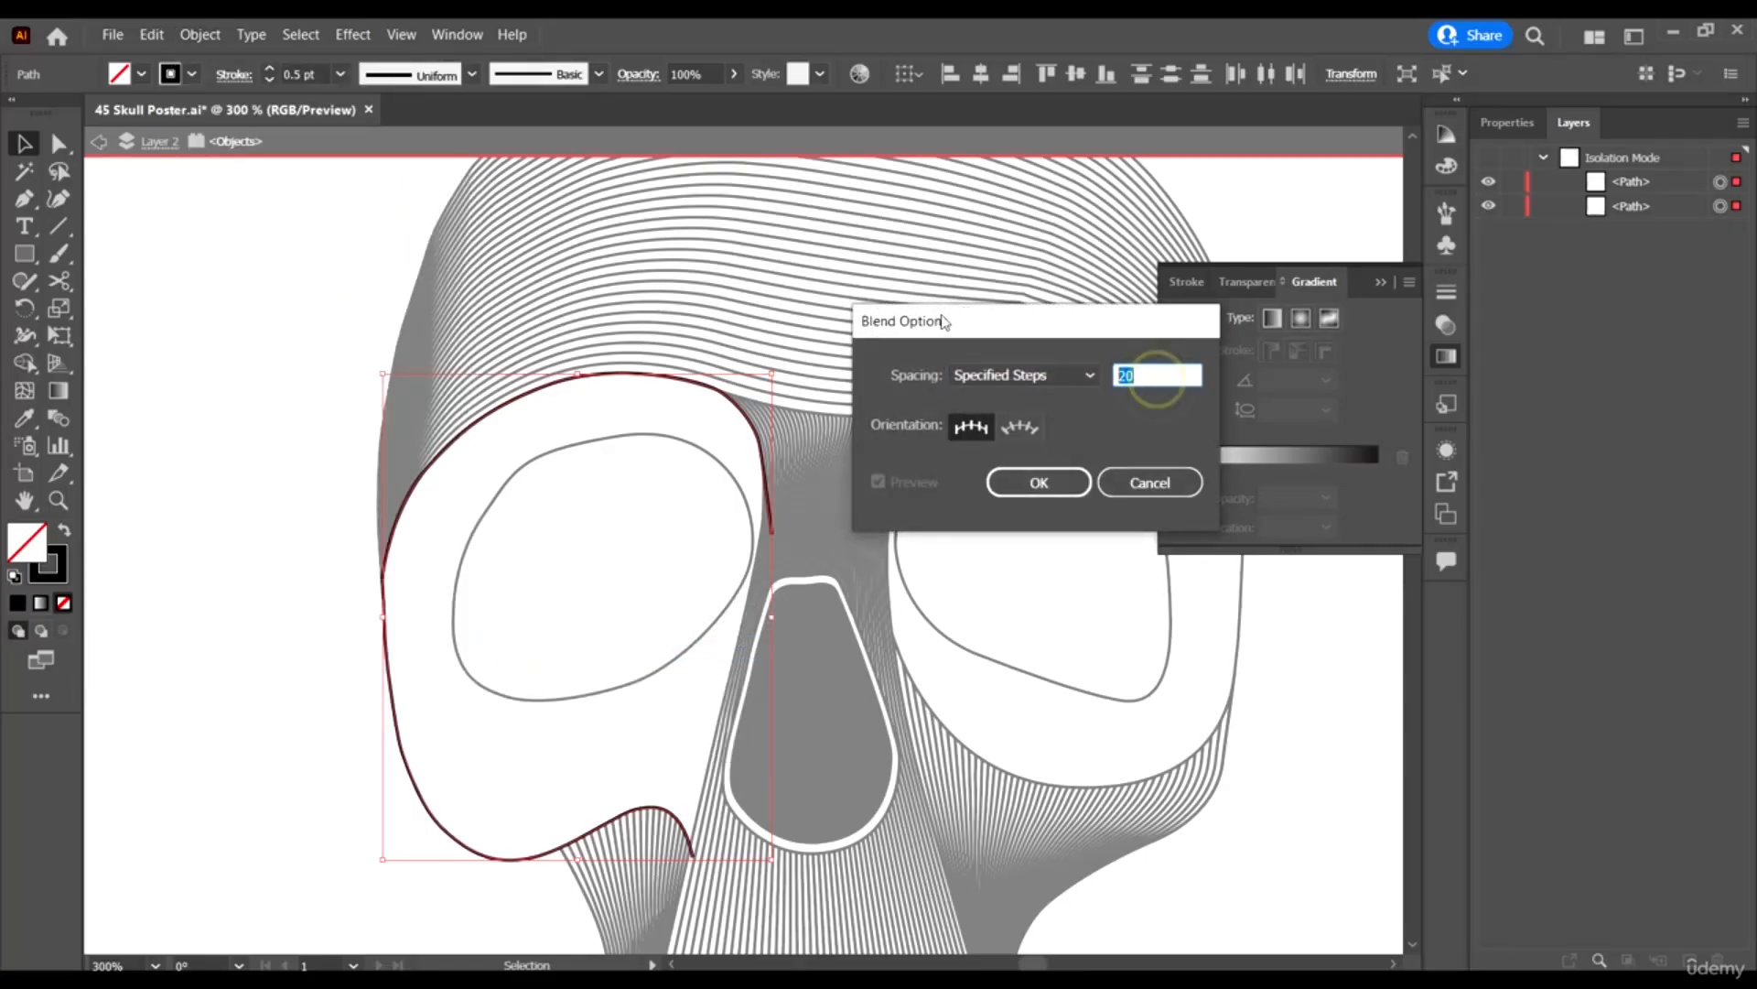
{"action": "type", "text": "50"}
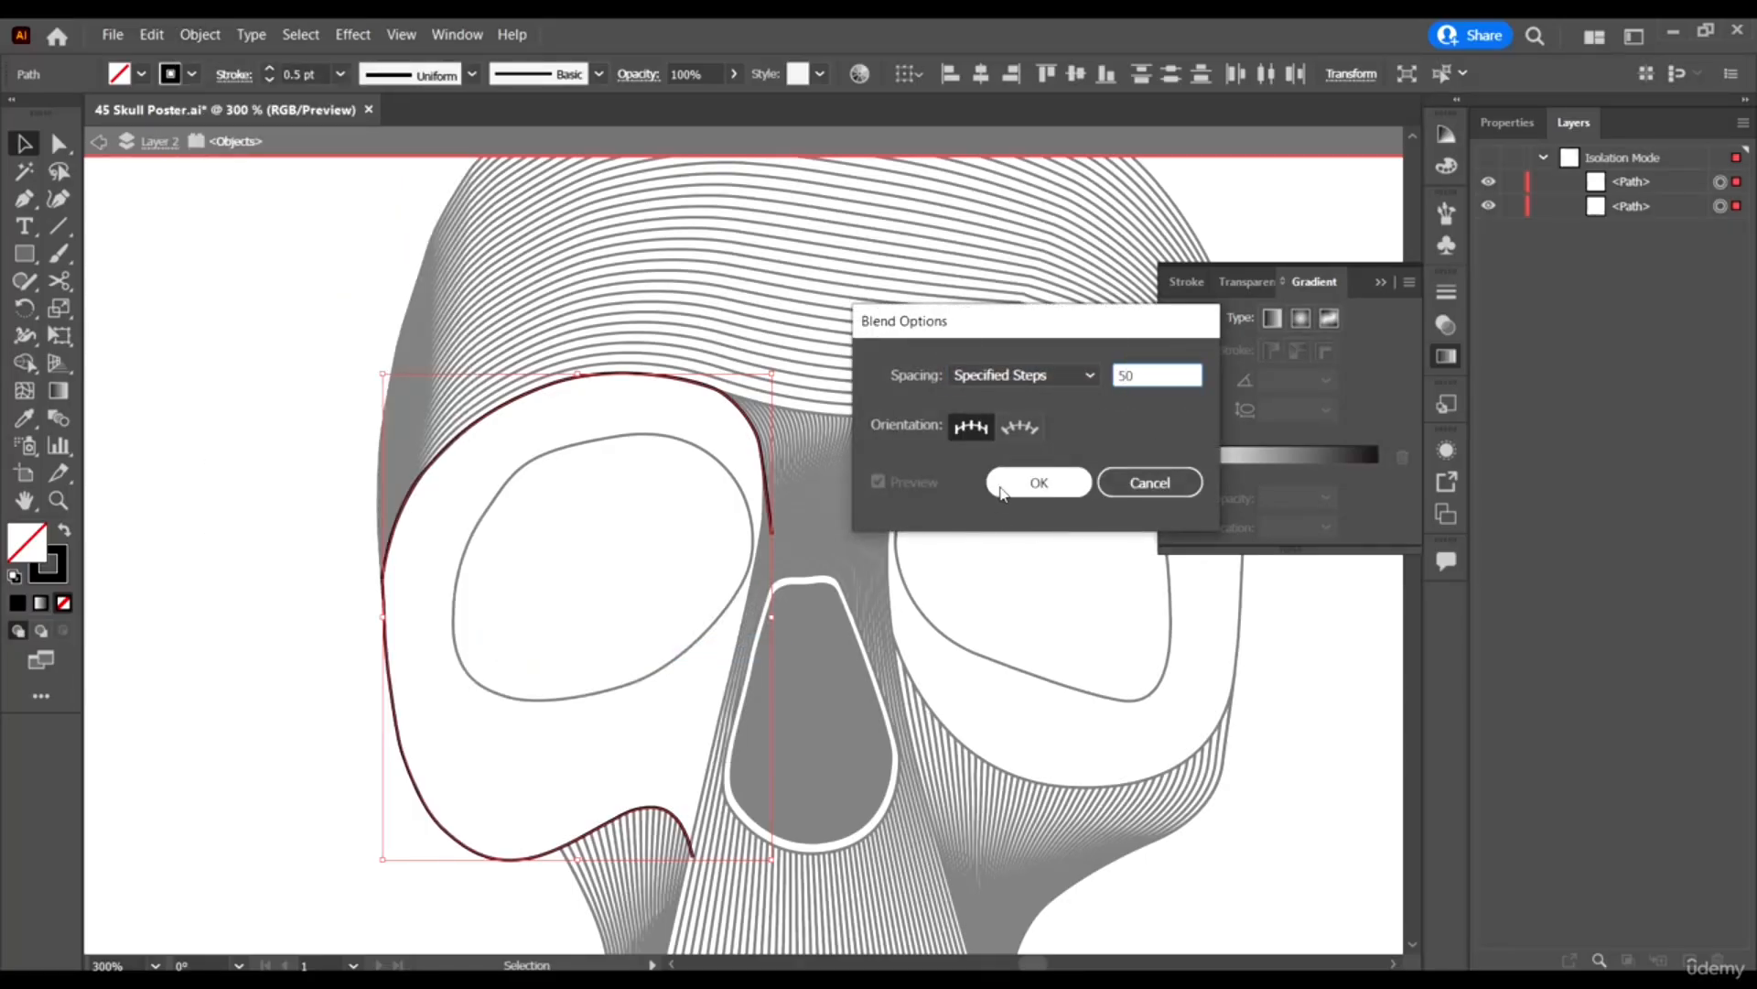
{"action": "left_click", "coordinate": [1002, 483]}
{"action": "left_click", "coordinate": [199, 34]}
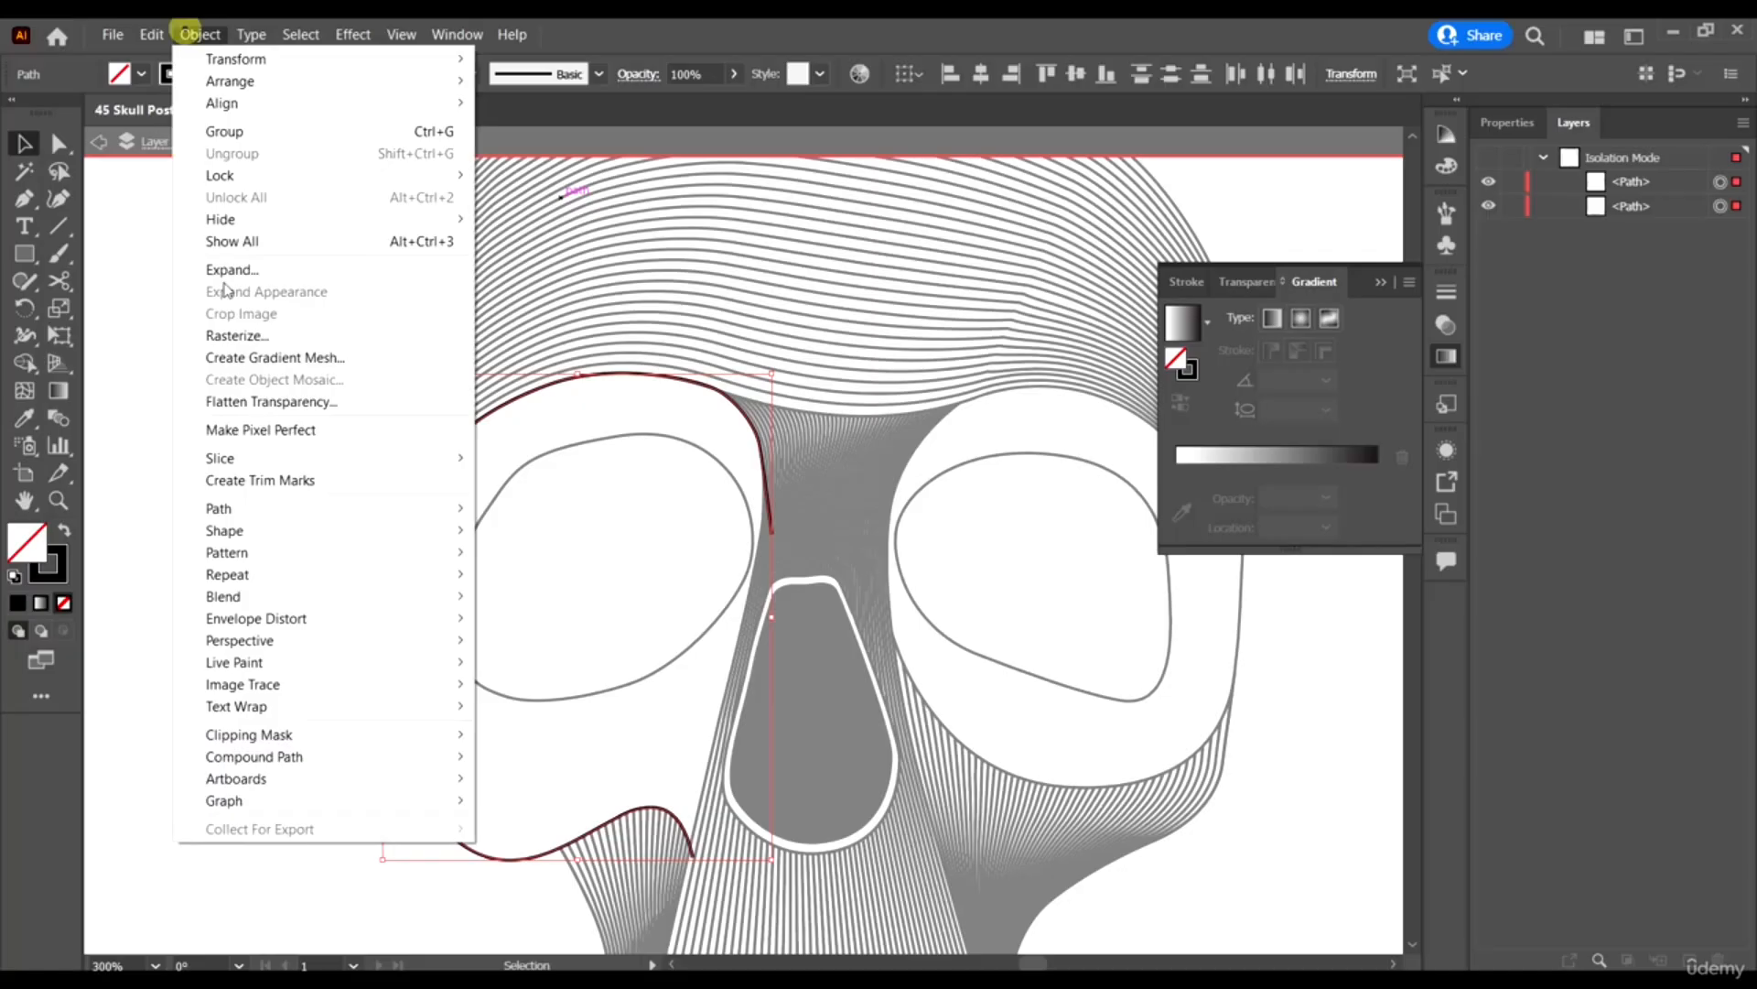
{"action": "left_click", "coordinate": [255, 593]}
{"action": "left_click", "coordinate": [567, 595]}
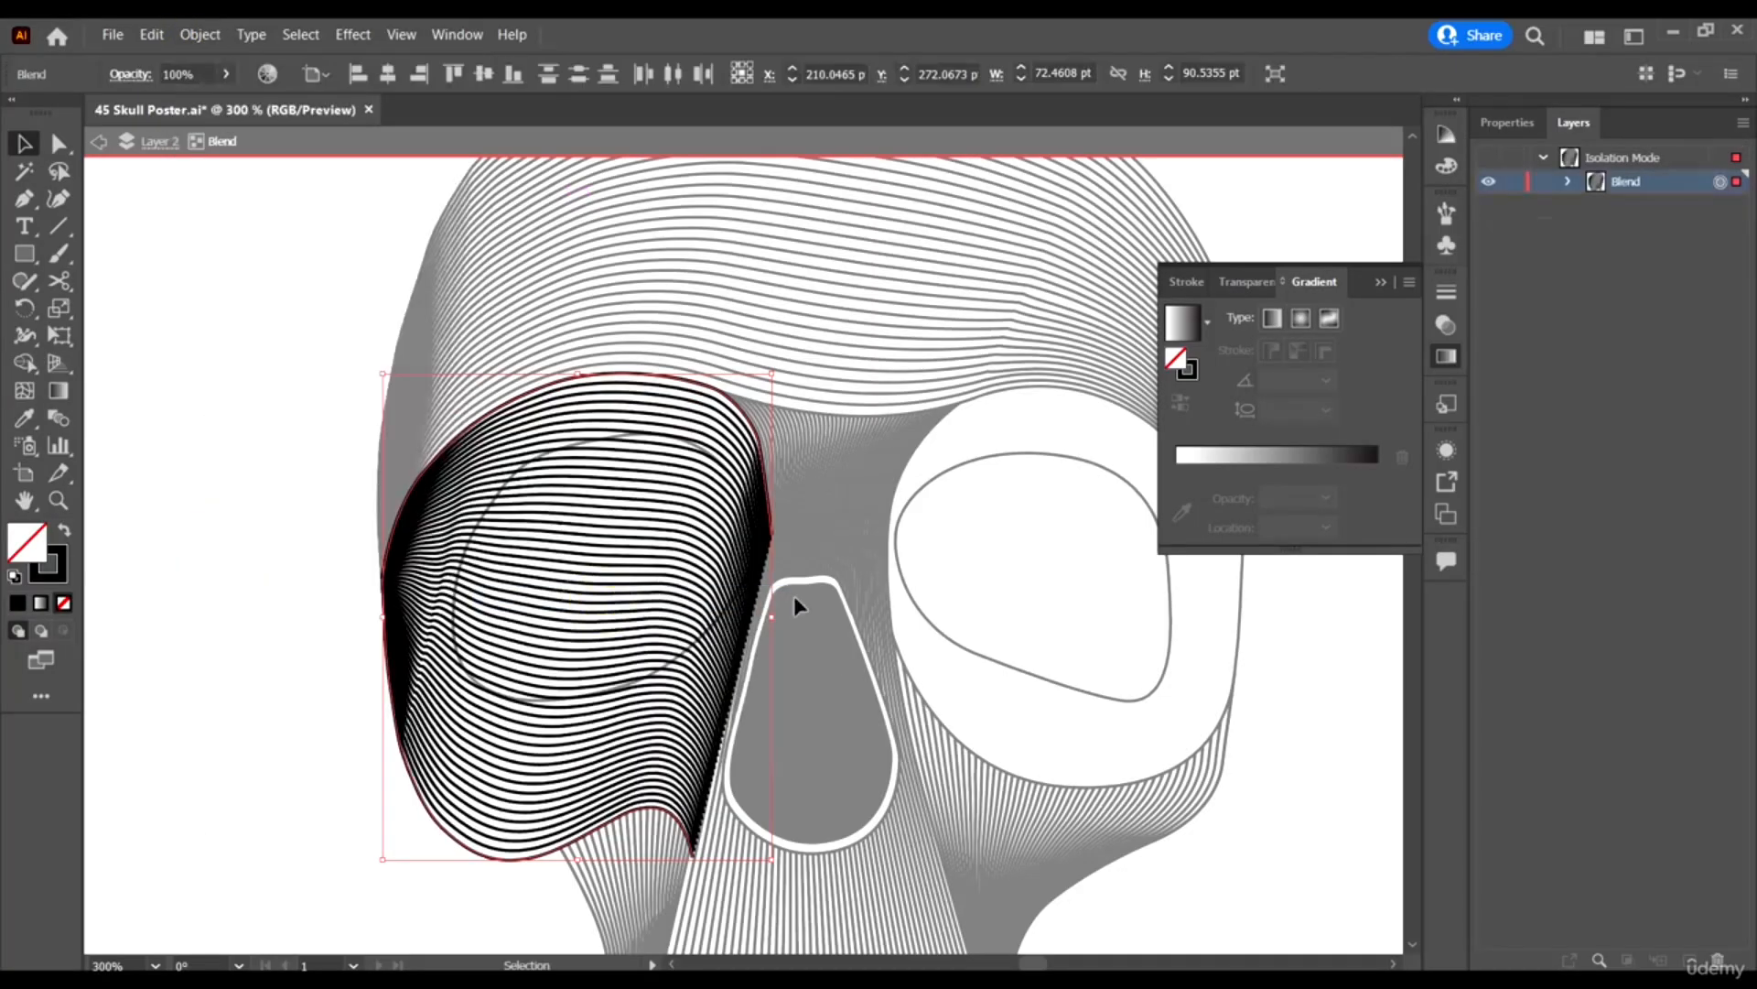
Check the line density of the left cheek blend against the rest of the skull, and release the blend.
{"action": "scroll", "coordinate": [793, 595], "scroll_direction": "down", "scroll_amount": 2}
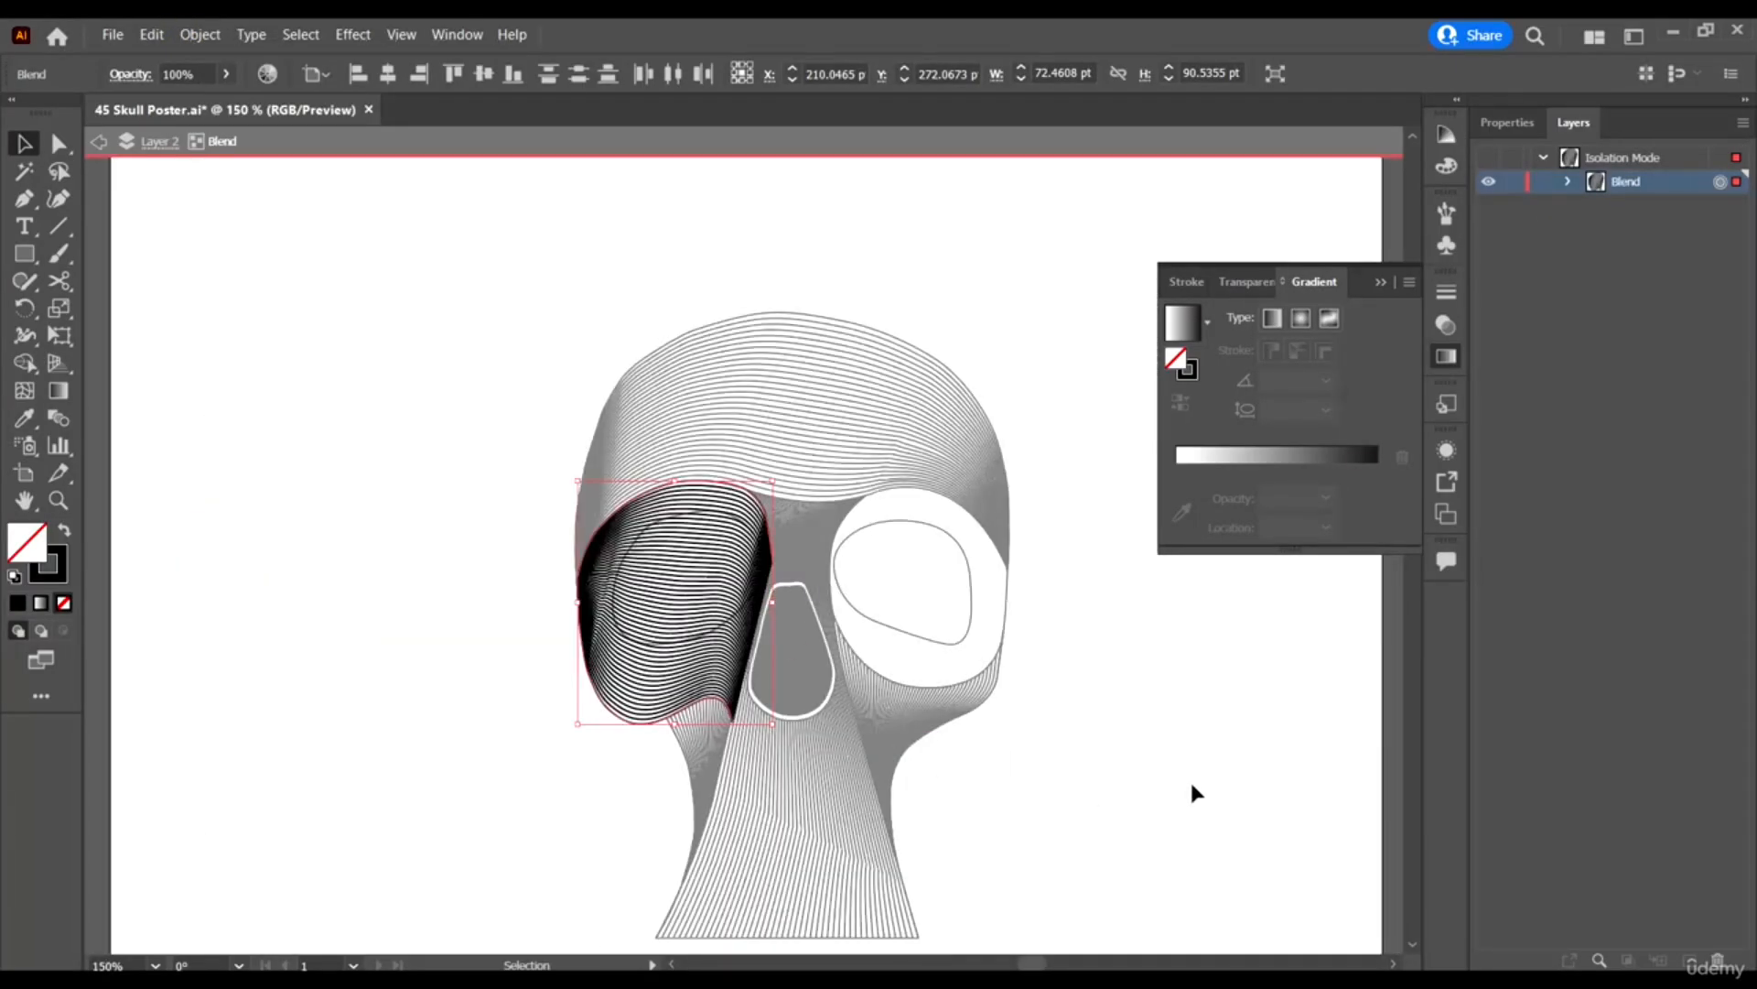
{"action": "scroll", "coordinate": [912, 677], "scroll_direction": "up", "scroll_amount": 2}
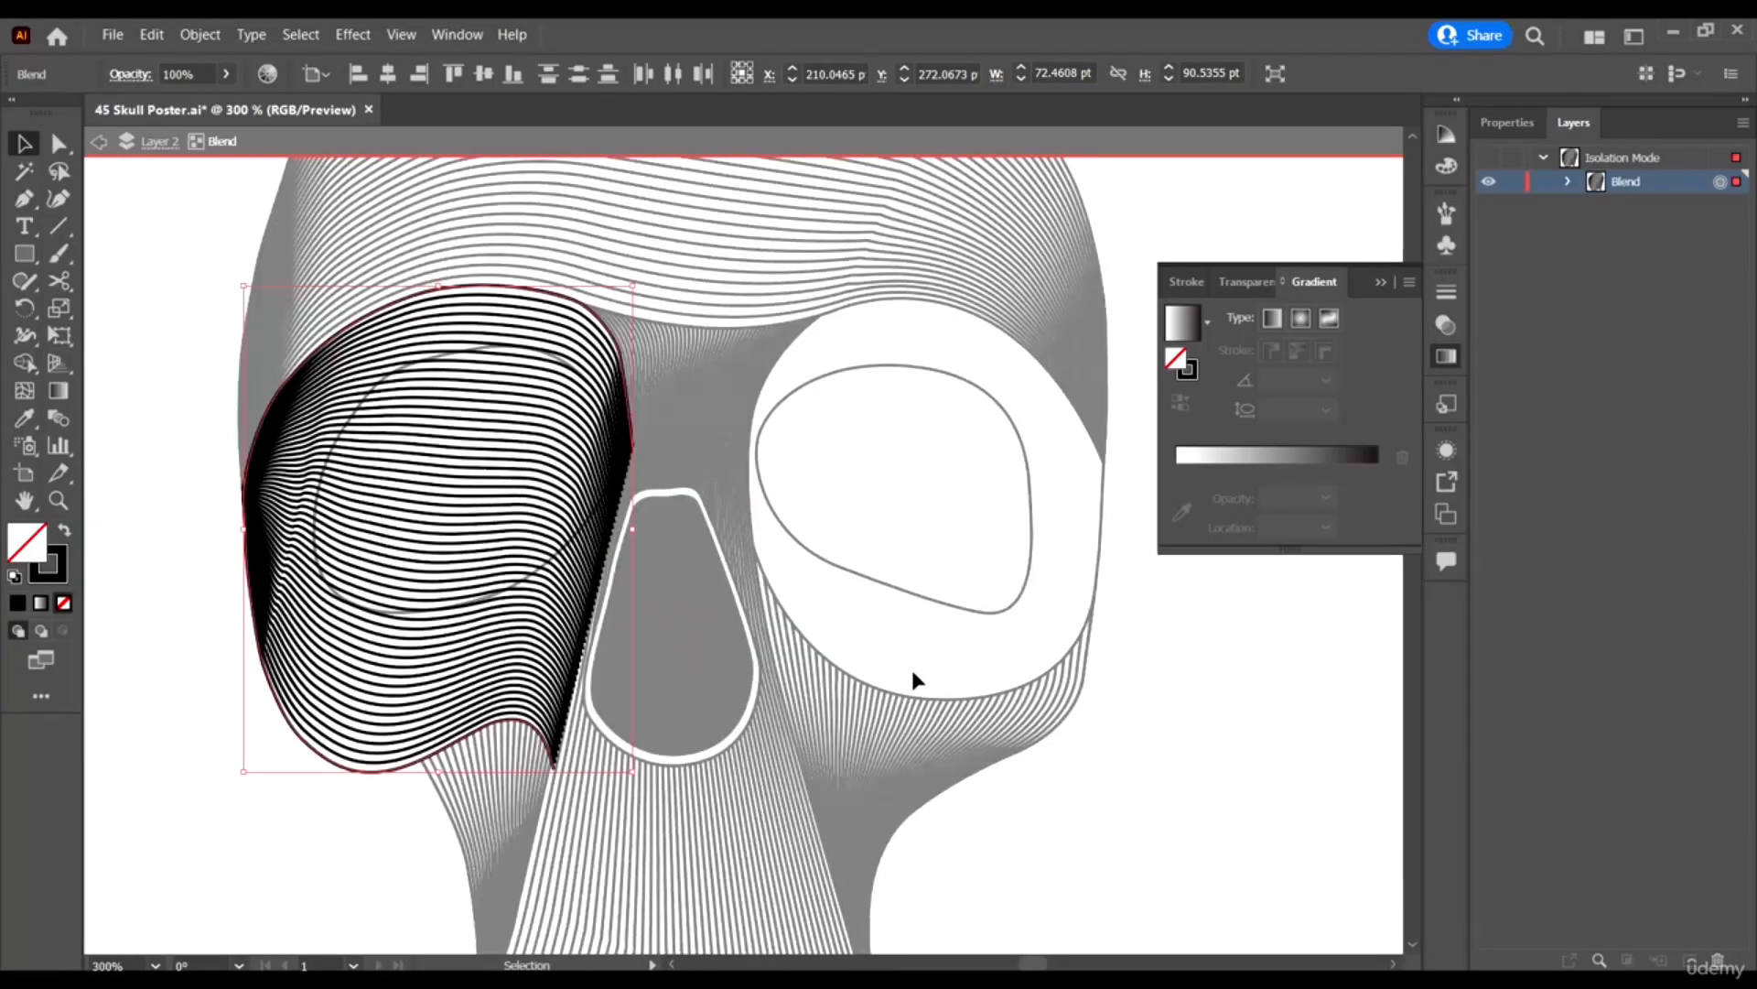
{"action": "scroll", "coordinate": [587, 595], "scroll_direction": "down", "scroll_amount": 1}
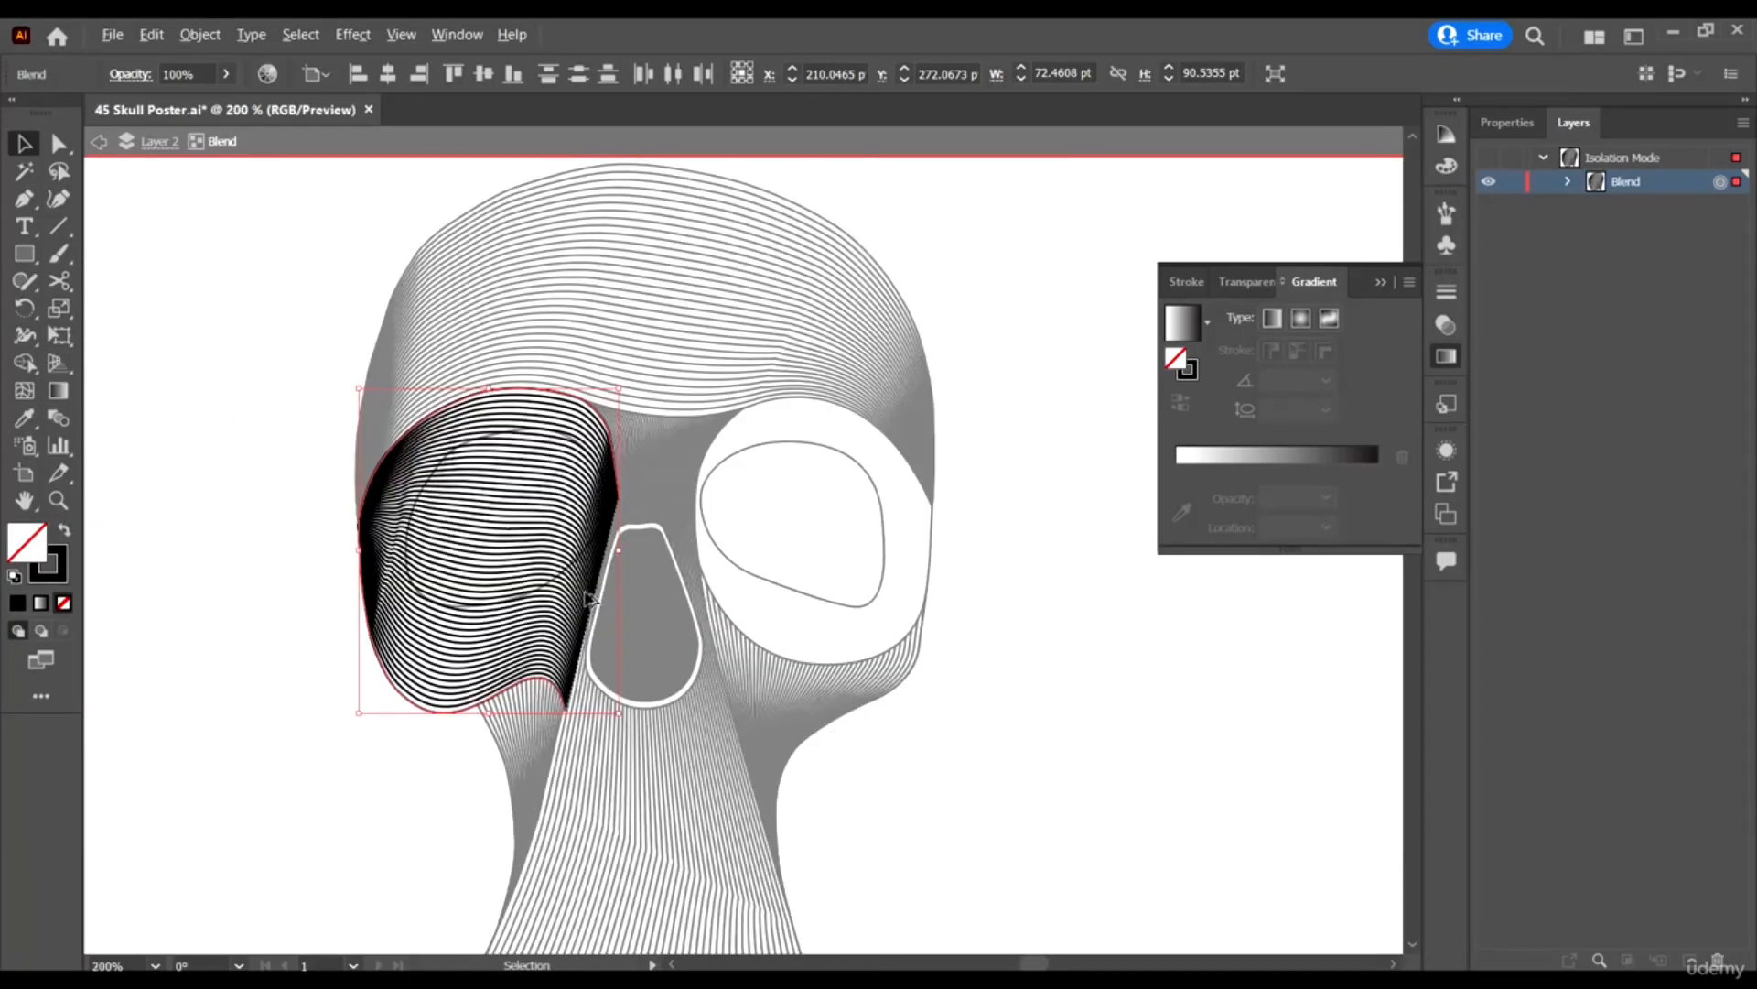
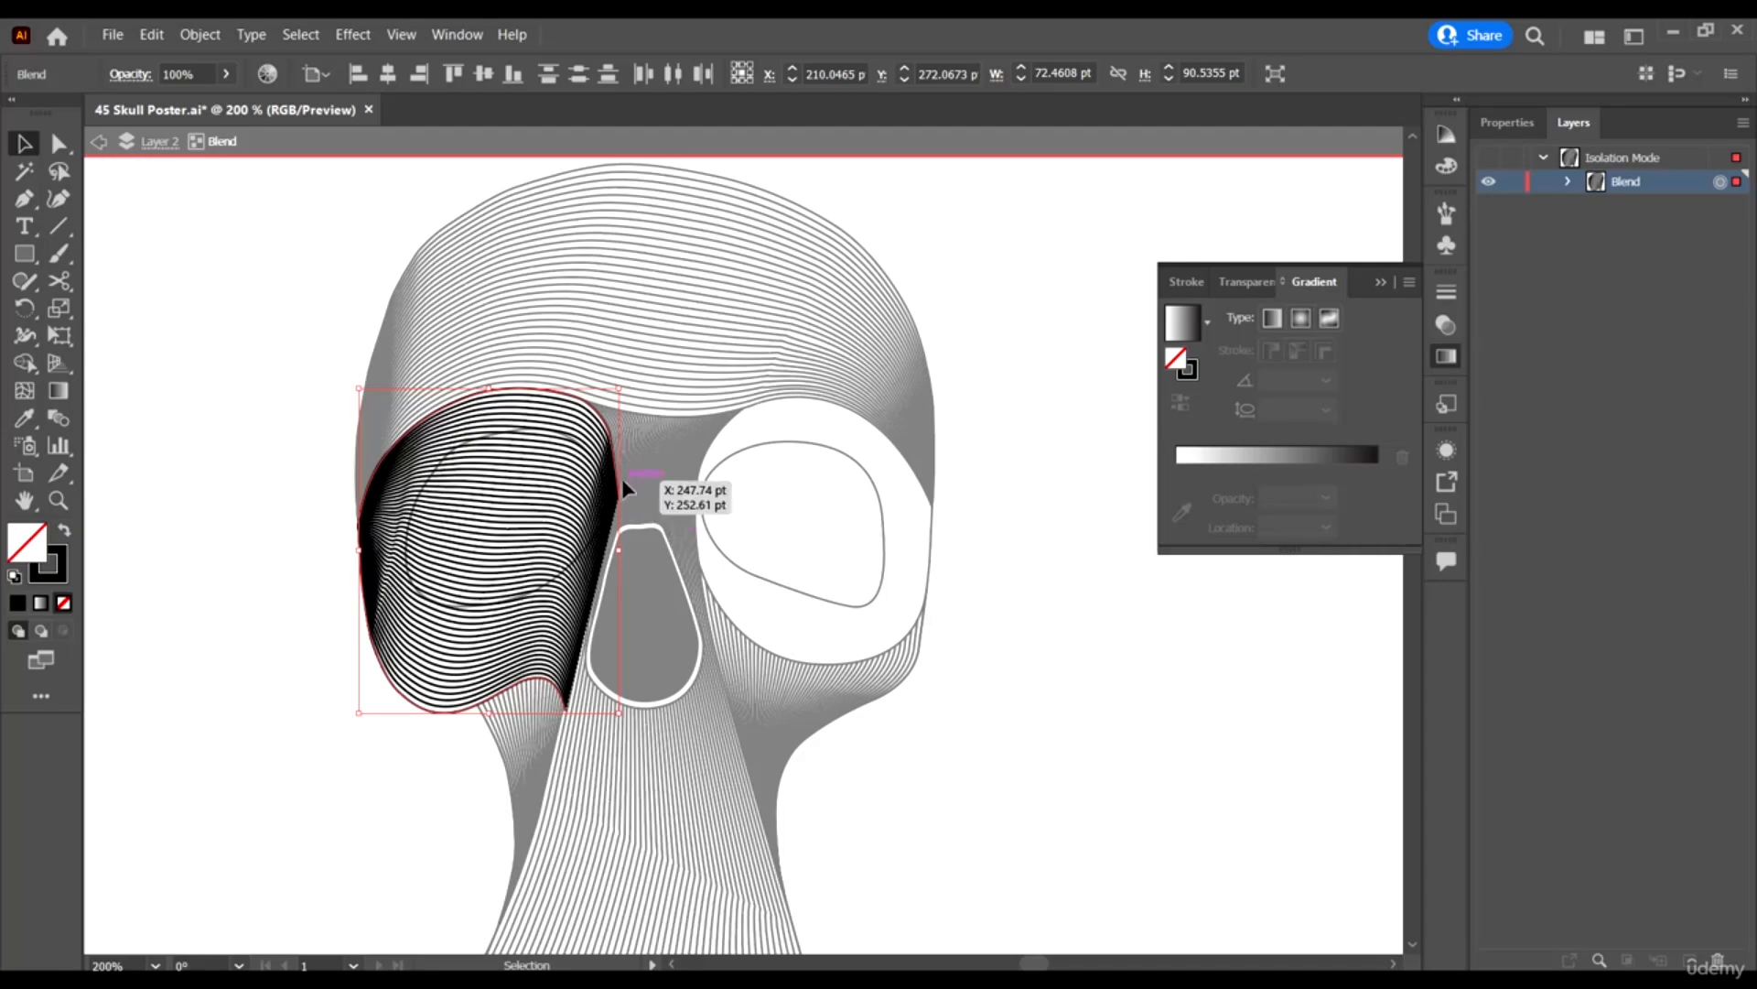
{"action": "scroll", "coordinate": [615, 462], "scroll_direction": "up", "scroll_amount": 1}
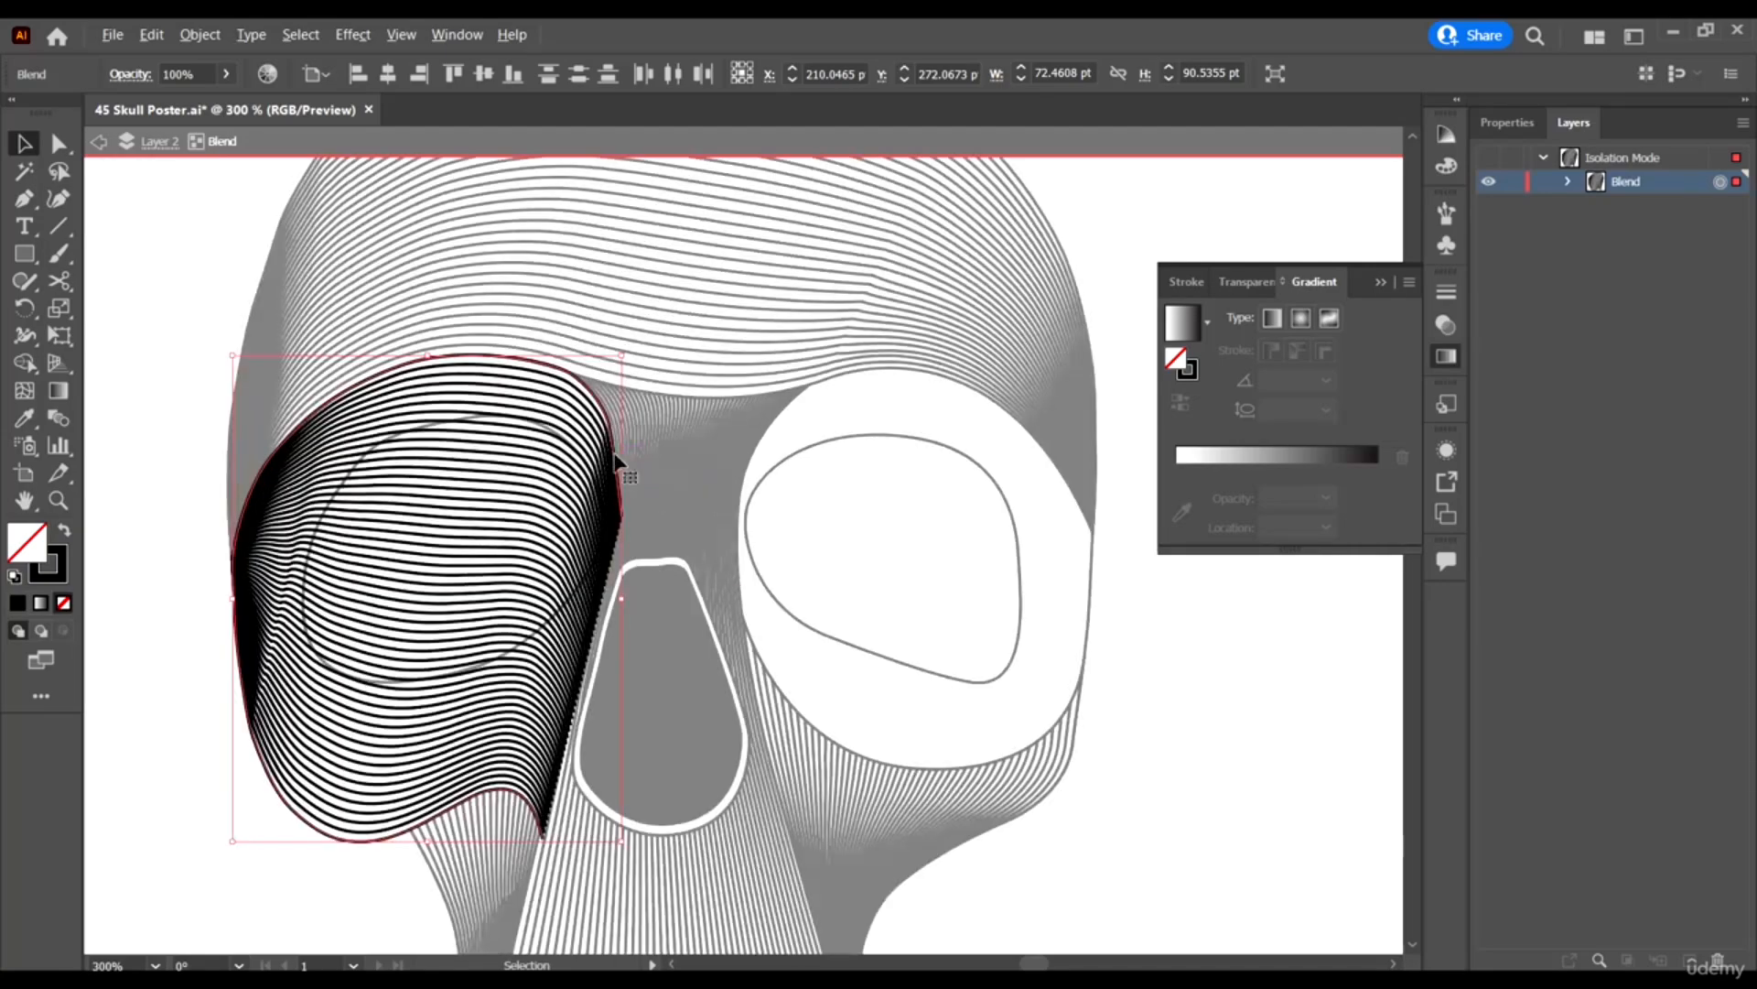
{"action": "left_click", "coordinate": [206, 27]}
{"action": "mouse_move", "coordinate": [329, 600]}
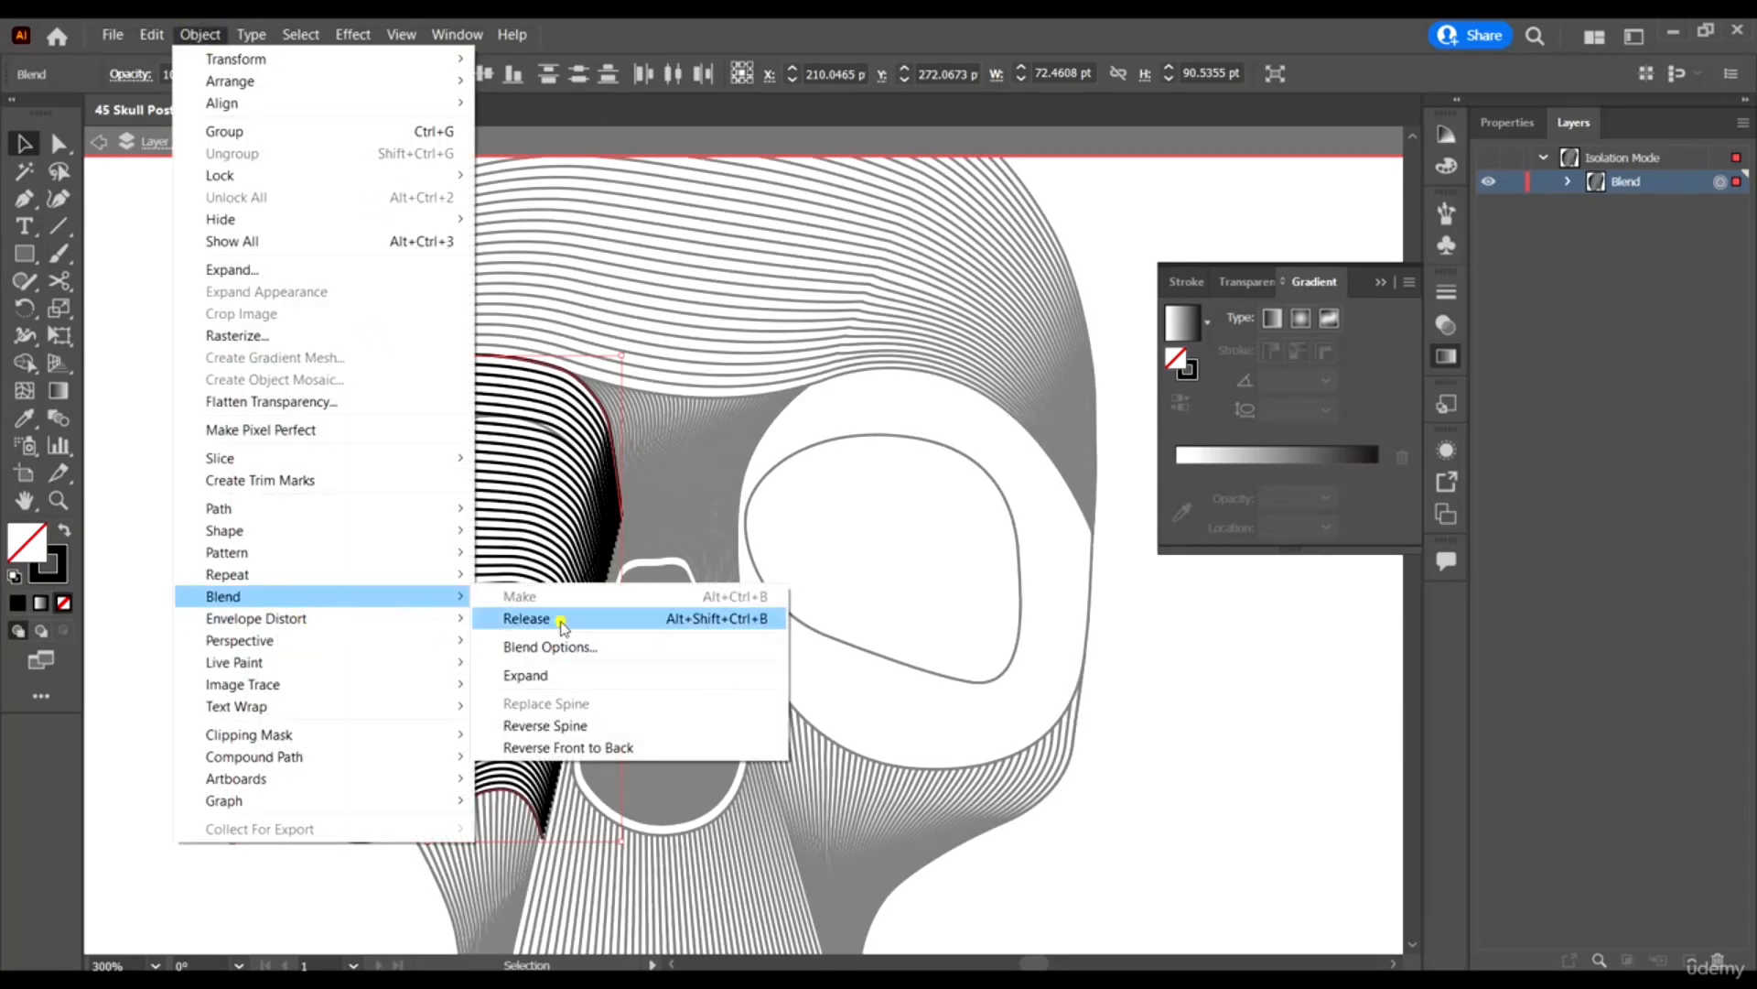
{"action": "left_click", "coordinate": [527, 618]}
Raise the number of specified blend steps and blend the cheek outline with the brow path again for denser lines.
{"action": "left_click", "coordinate": [198, 35]}
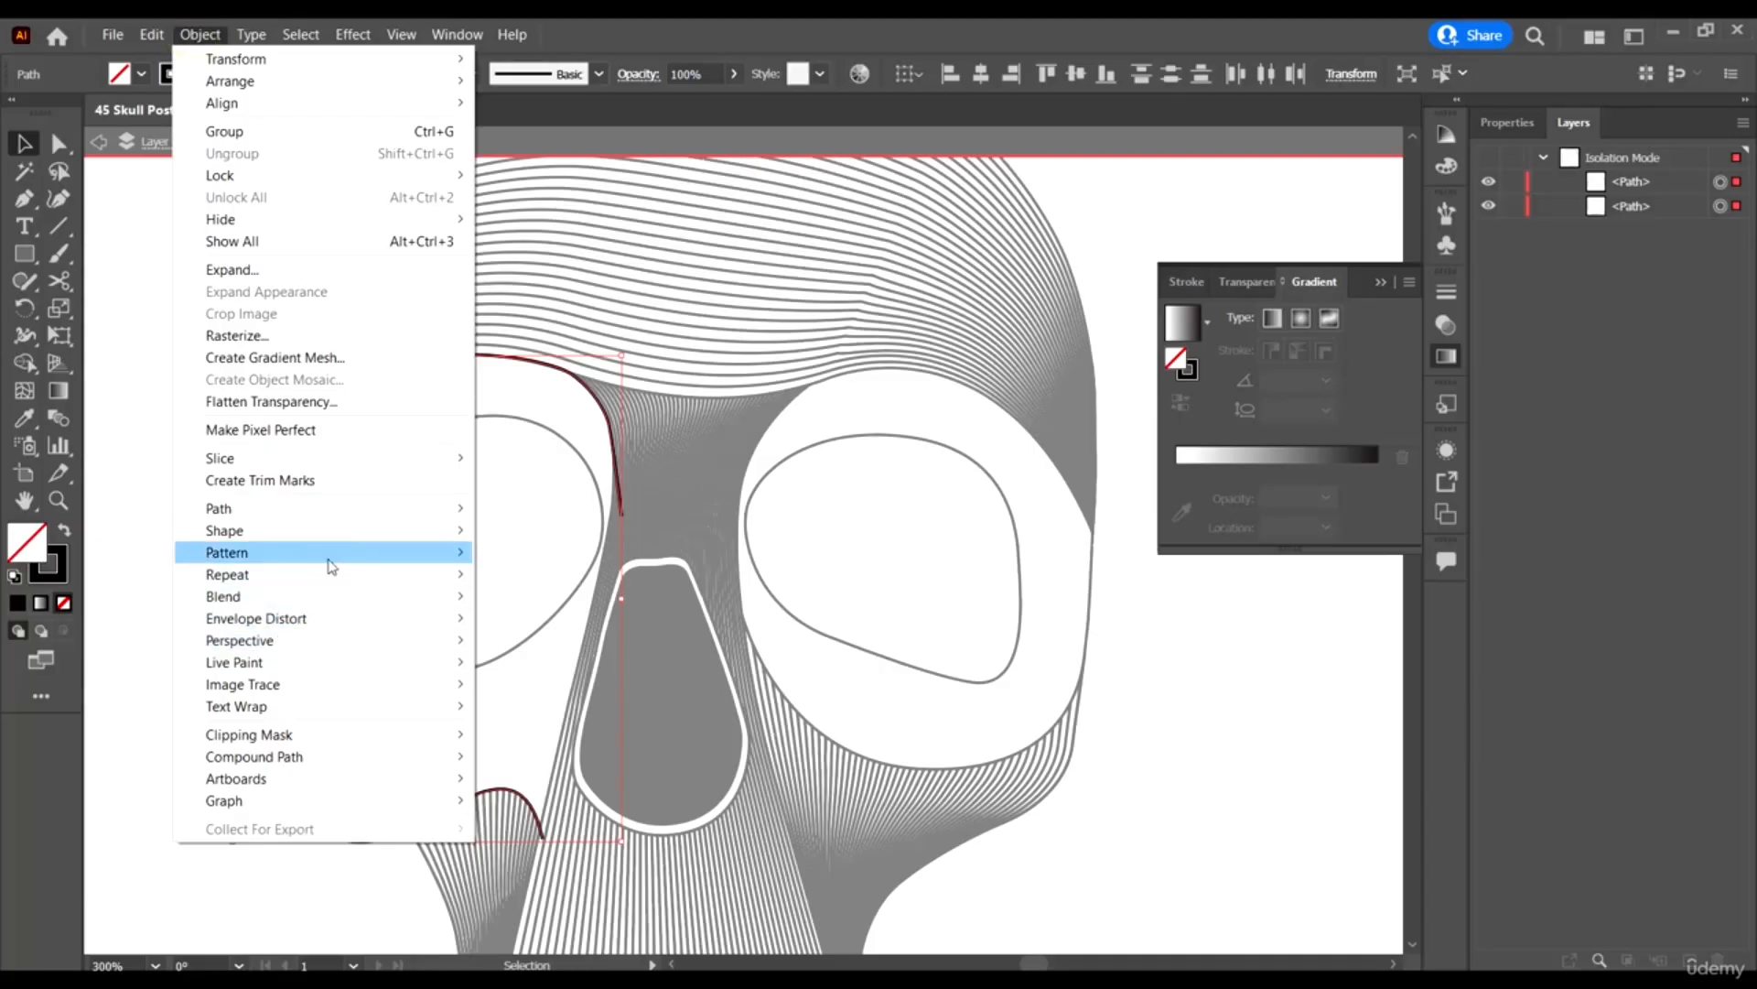
{"action": "mouse_move", "coordinate": [326, 598]}
{"action": "left_click", "coordinate": [549, 649]}
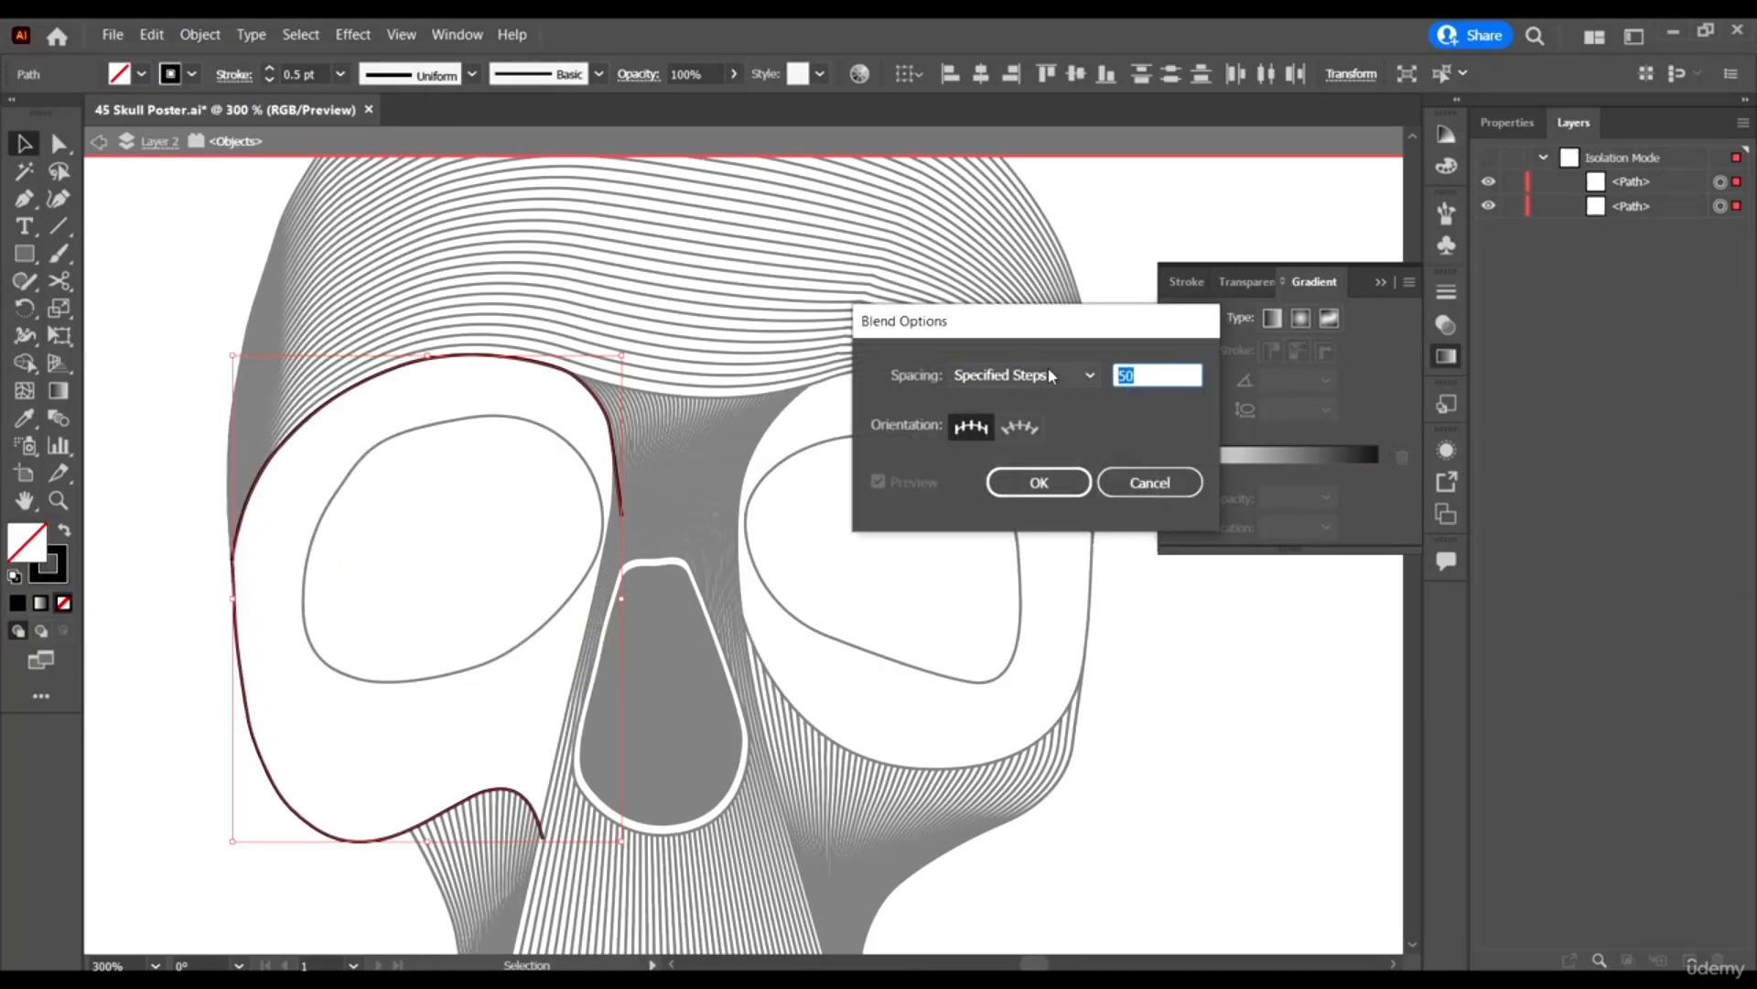
{"action": "type", "text": "10"}
{"action": "left_click", "coordinate": [1045, 478]}
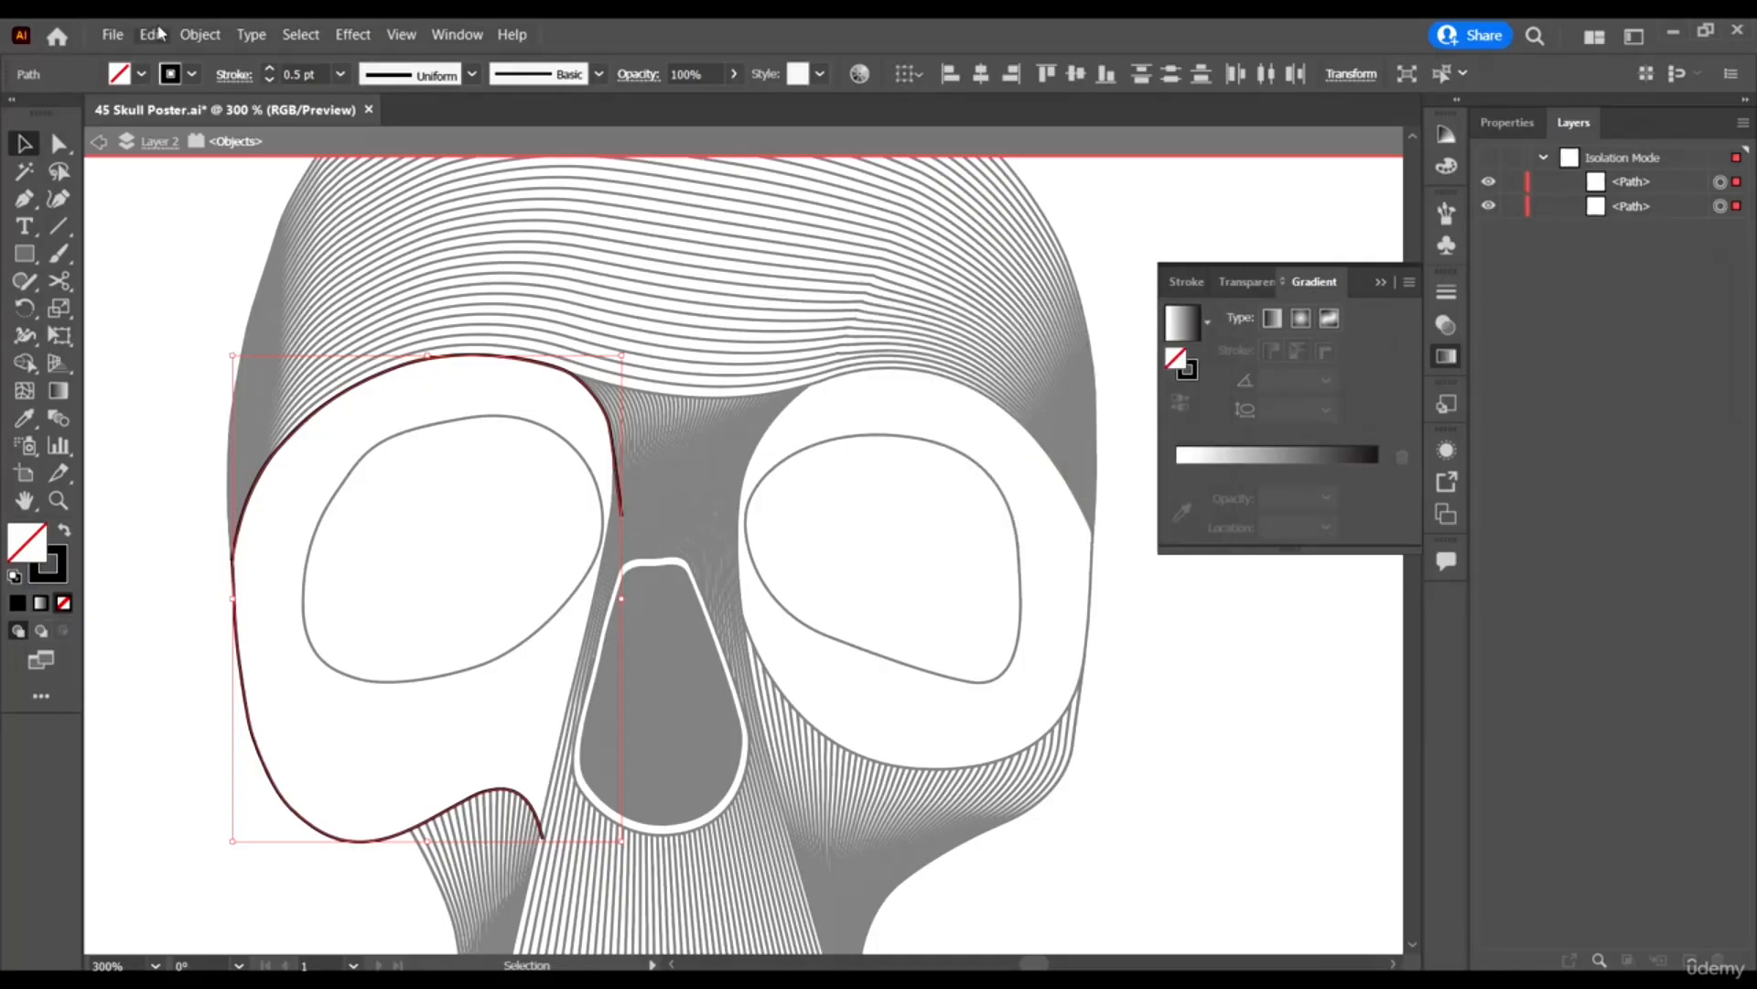
{"action": "left_click", "coordinate": [195, 33]}
{"action": "left_click", "coordinate": [281, 598]}
{"action": "left_click", "coordinate": [538, 601]}
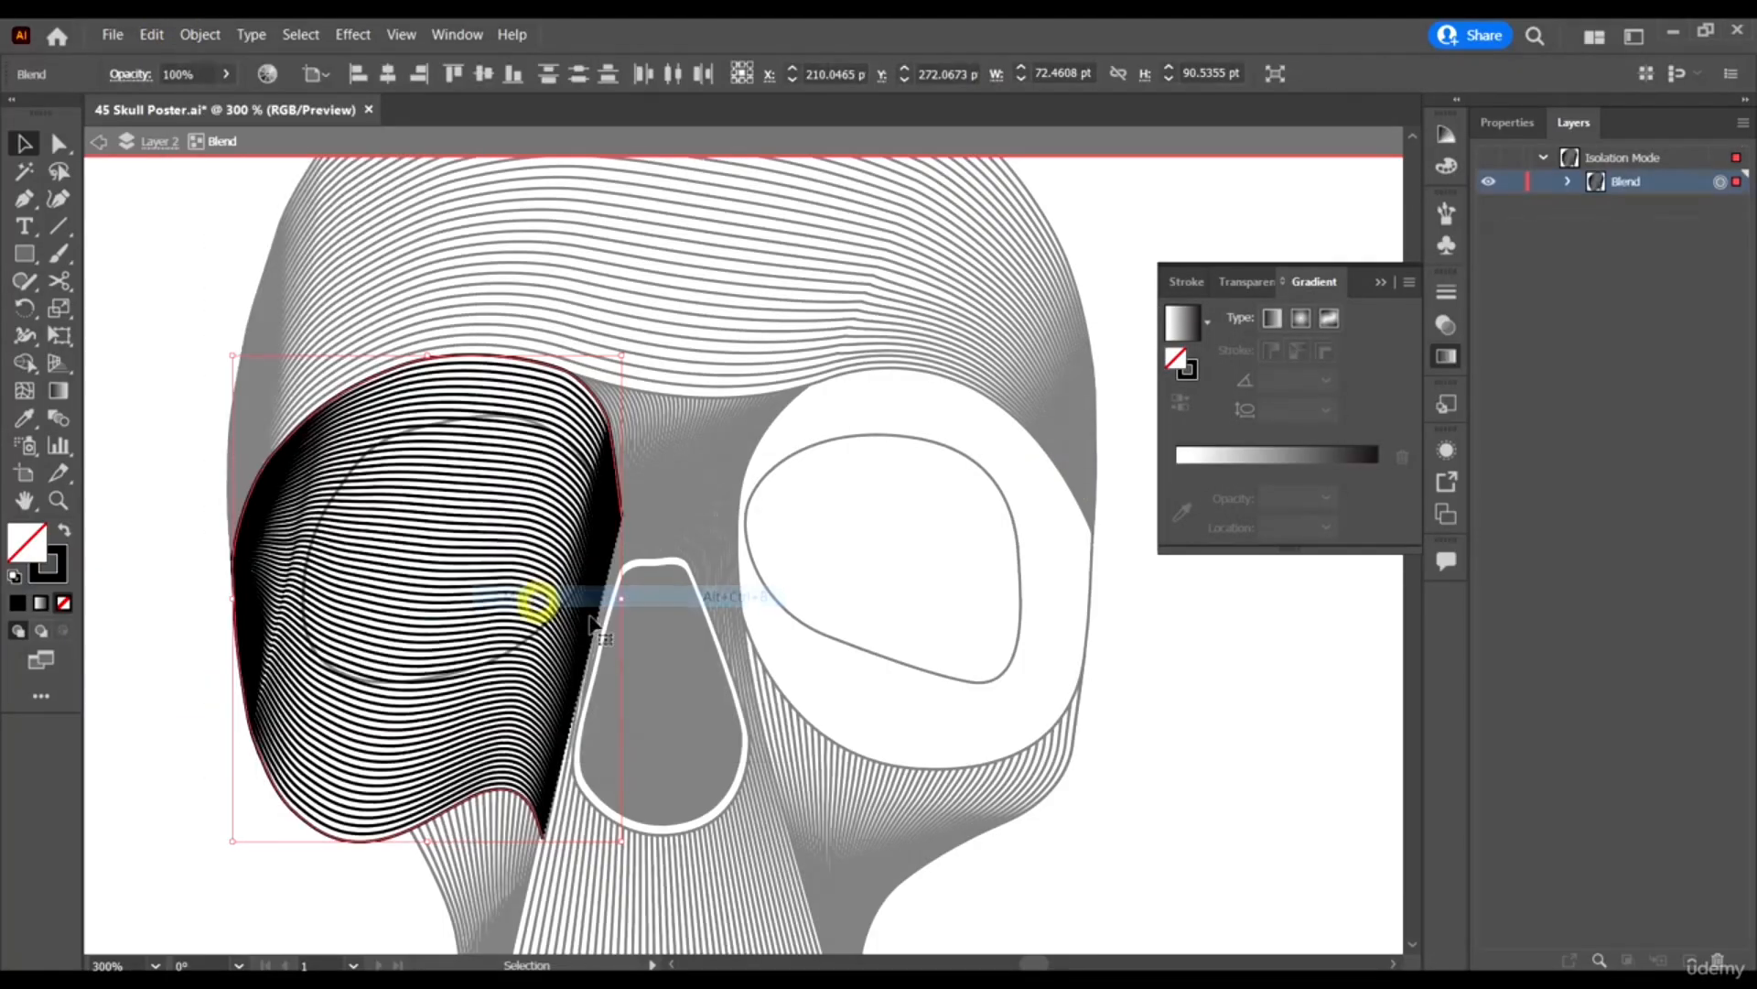
Exit isolation mode and deselect the left cheek blend.
{"action": "scroll", "coordinate": [591, 623], "scroll_direction": "down", "scroll_amount": 2}
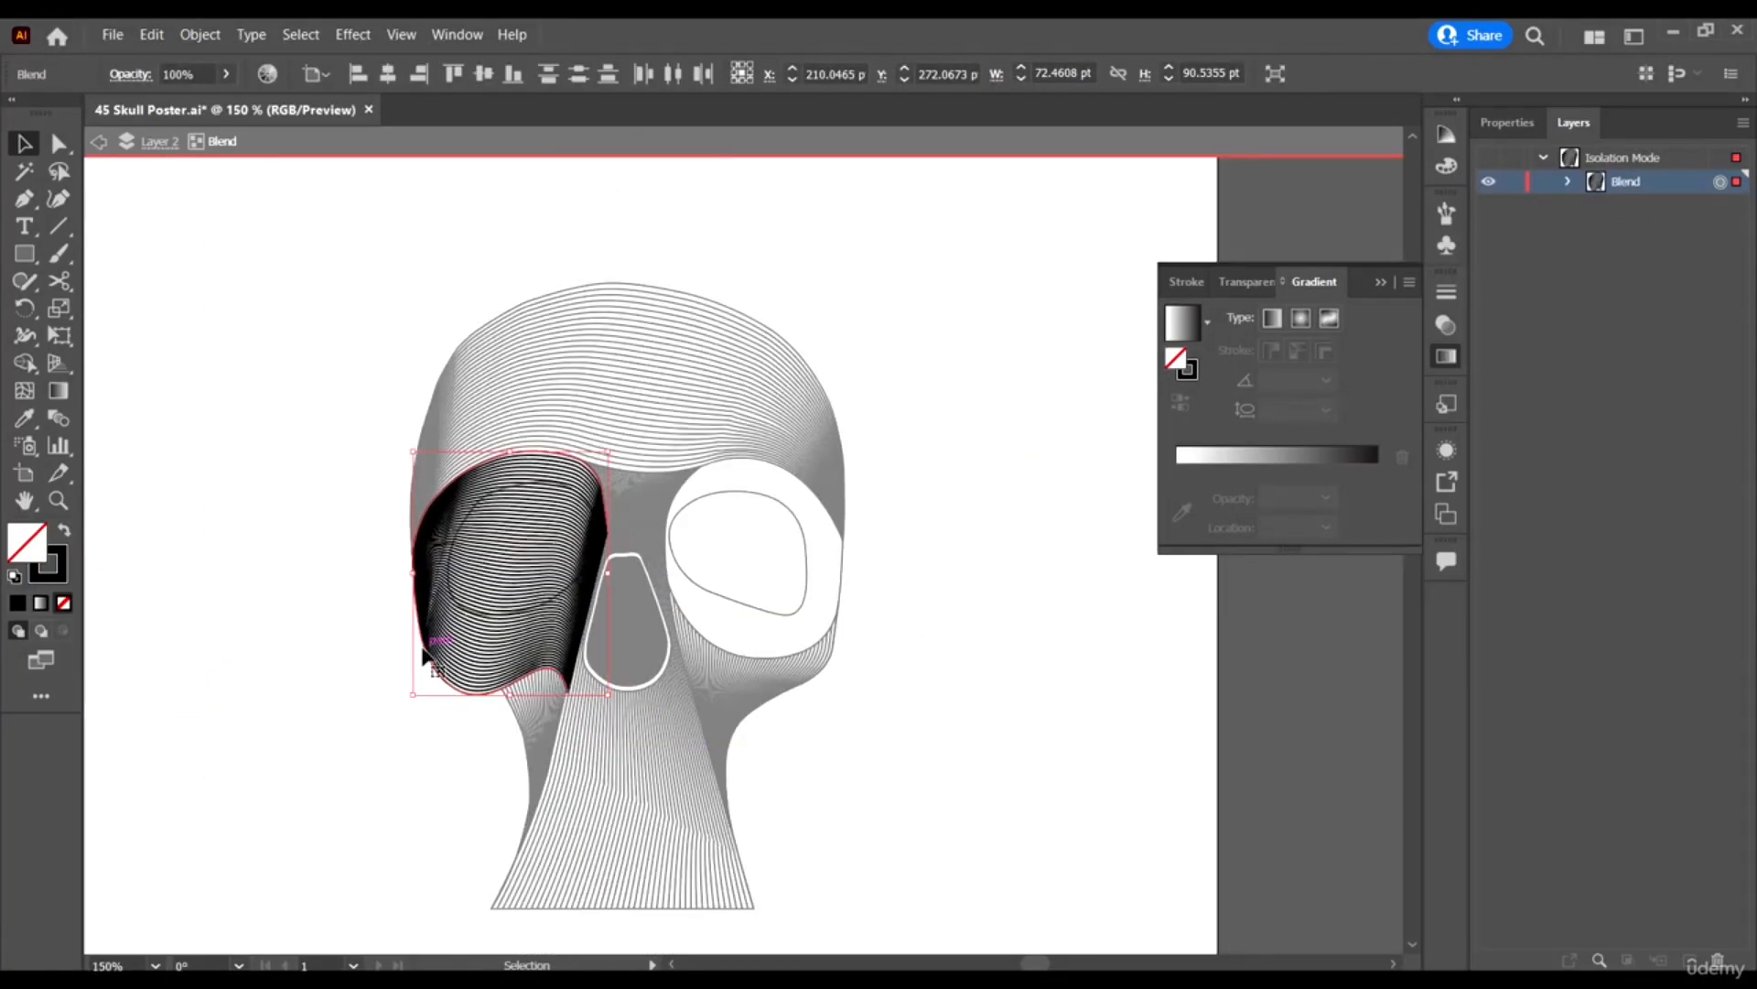
{"action": "double_click", "coordinate": [293, 500]}
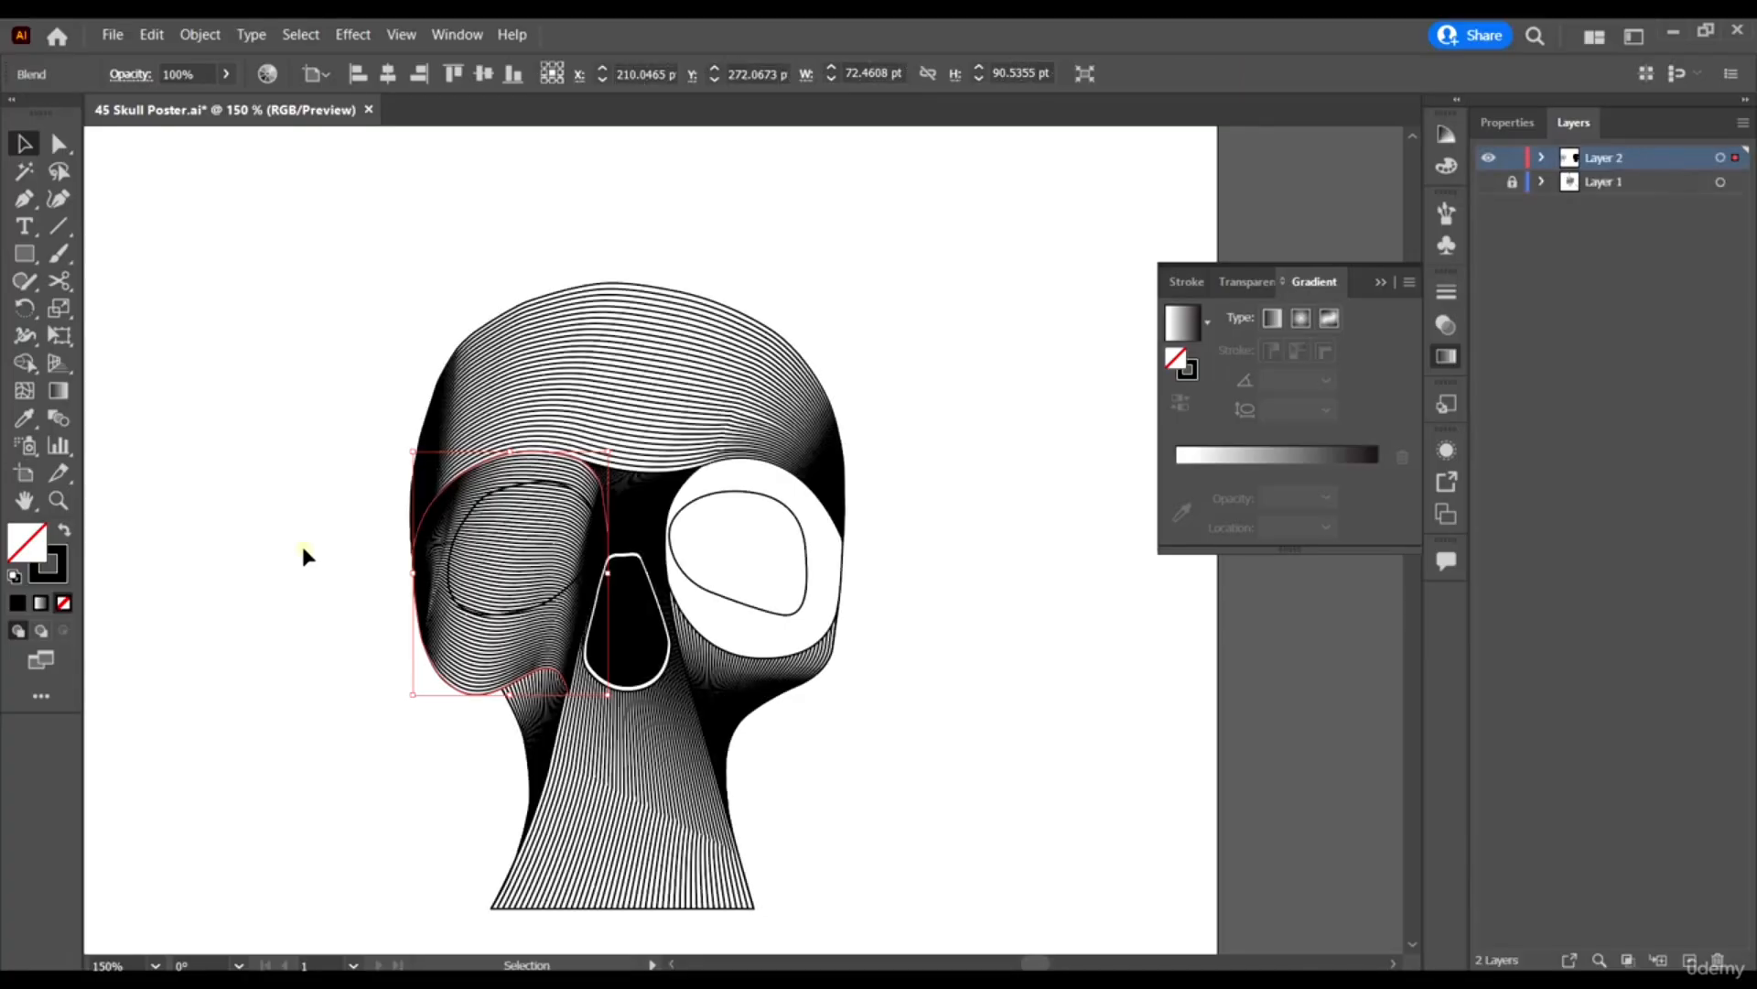
{"action": "left_click", "coordinate": [302, 549]}
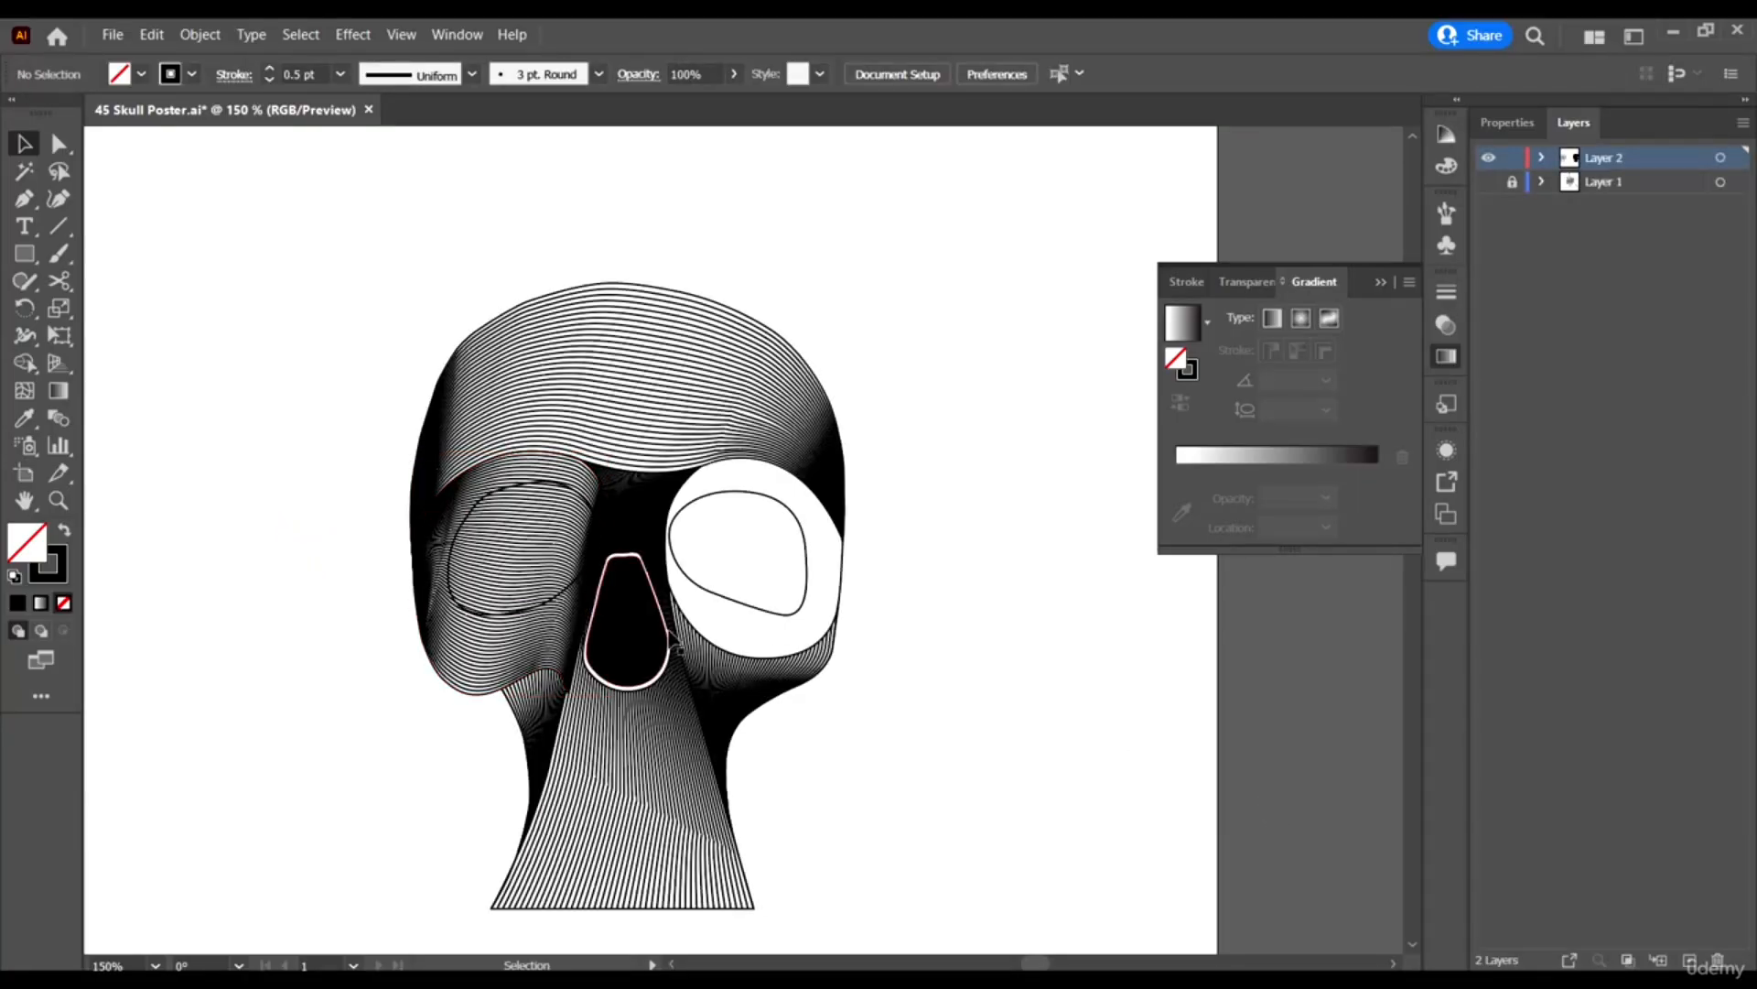
Duplicate the left eye outline in place and scale the copy down slightly inside the original.
{"action": "scroll", "coordinate": [677, 648], "scroll_direction": "up", "scroll_amount": 5}
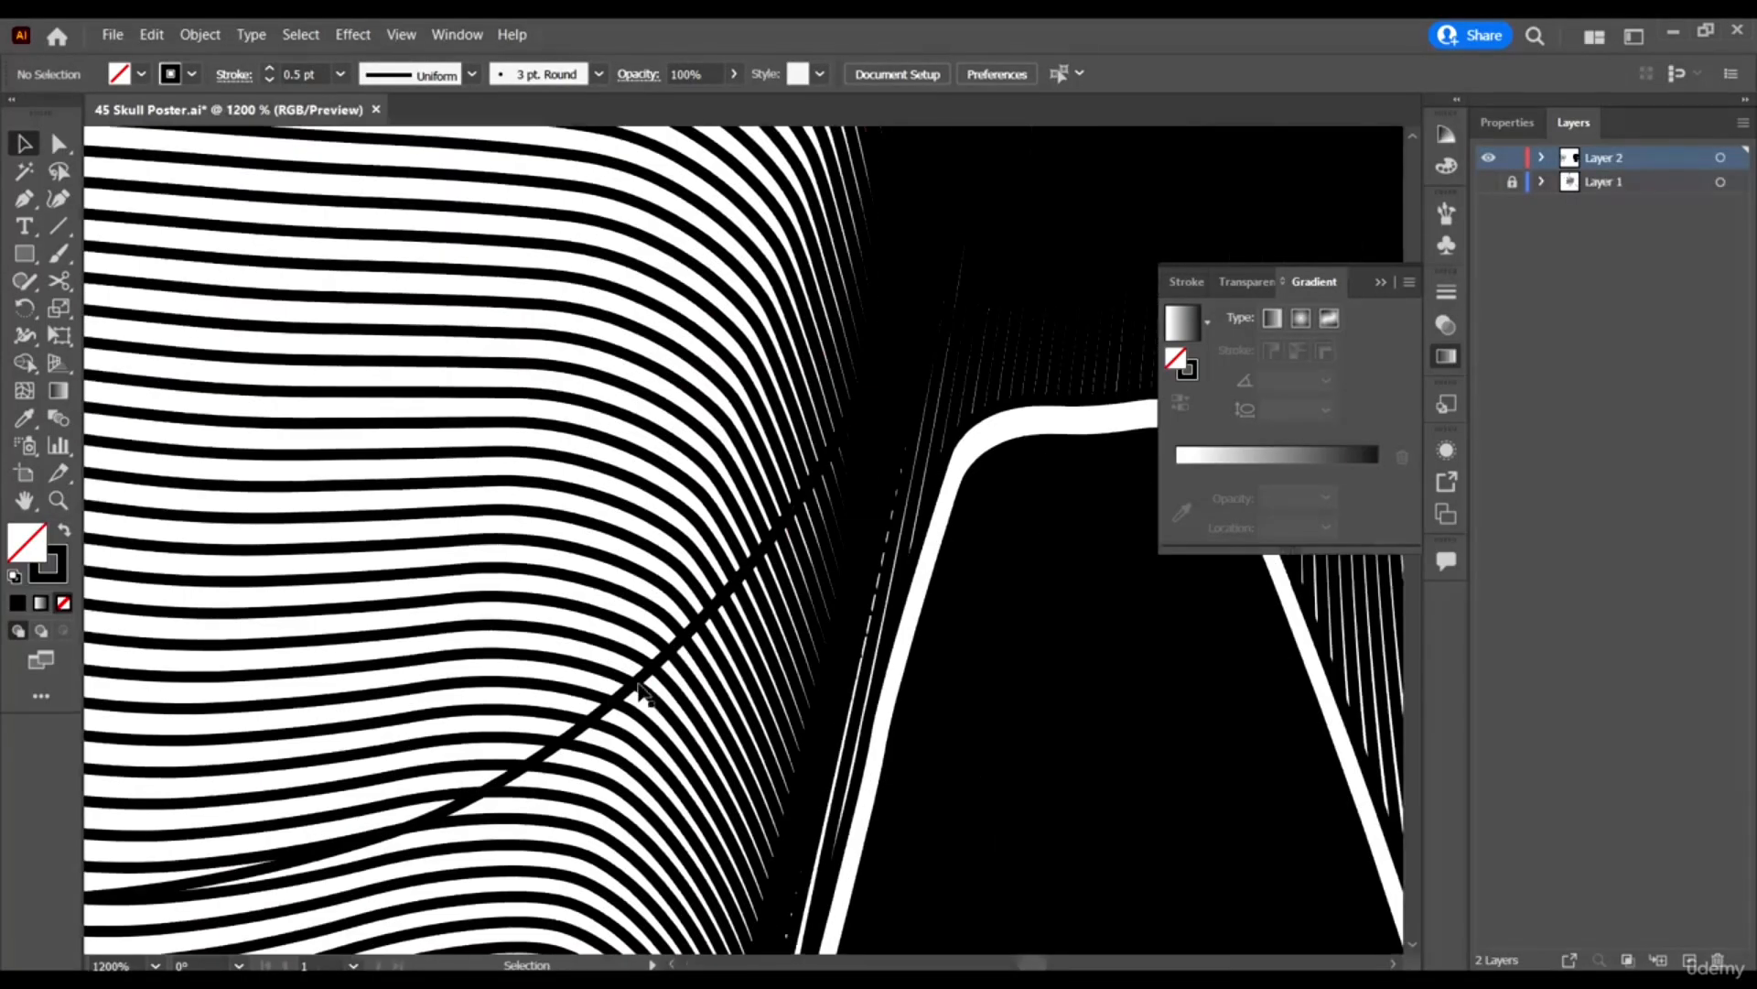
{"action": "left_click", "coordinate": [636, 682]}
{"action": "scroll", "coordinate": [622, 667], "scroll_direction": "down", "scroll_amount": 4}
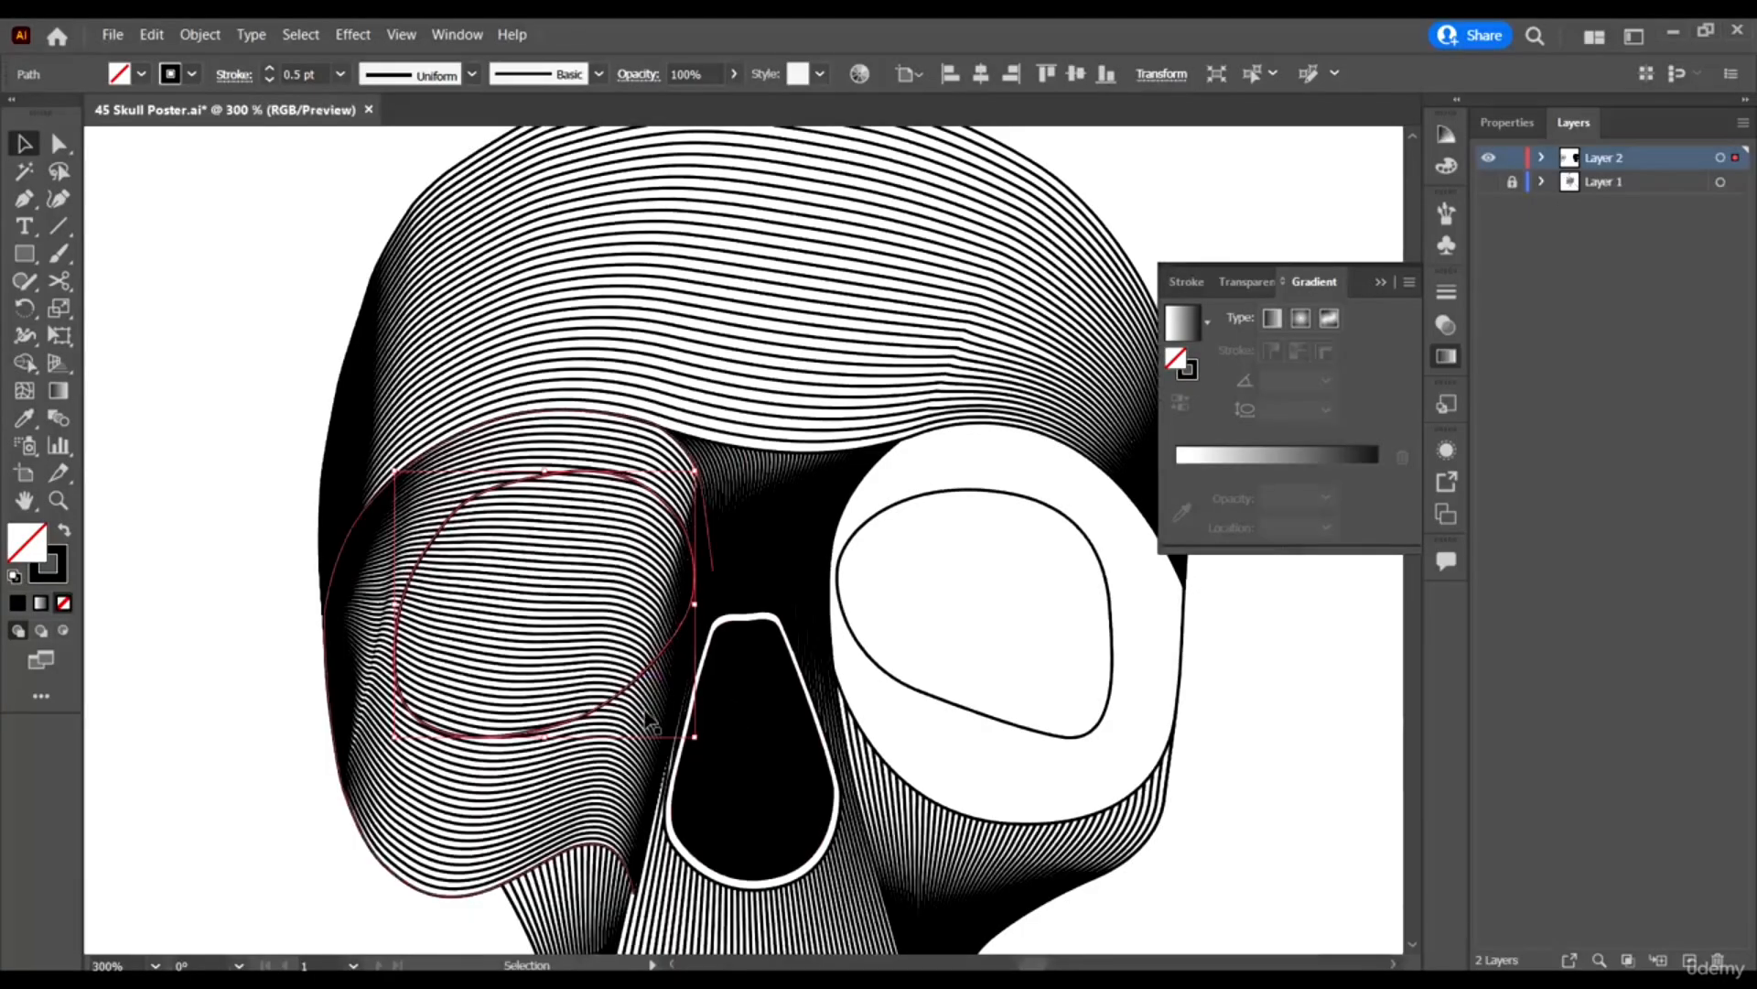
{"action": "scroll", "coordinate": [621, 684], "scroll_direction": "up", "scroll_amount": 2}
{"action": "key", "text": "a"}
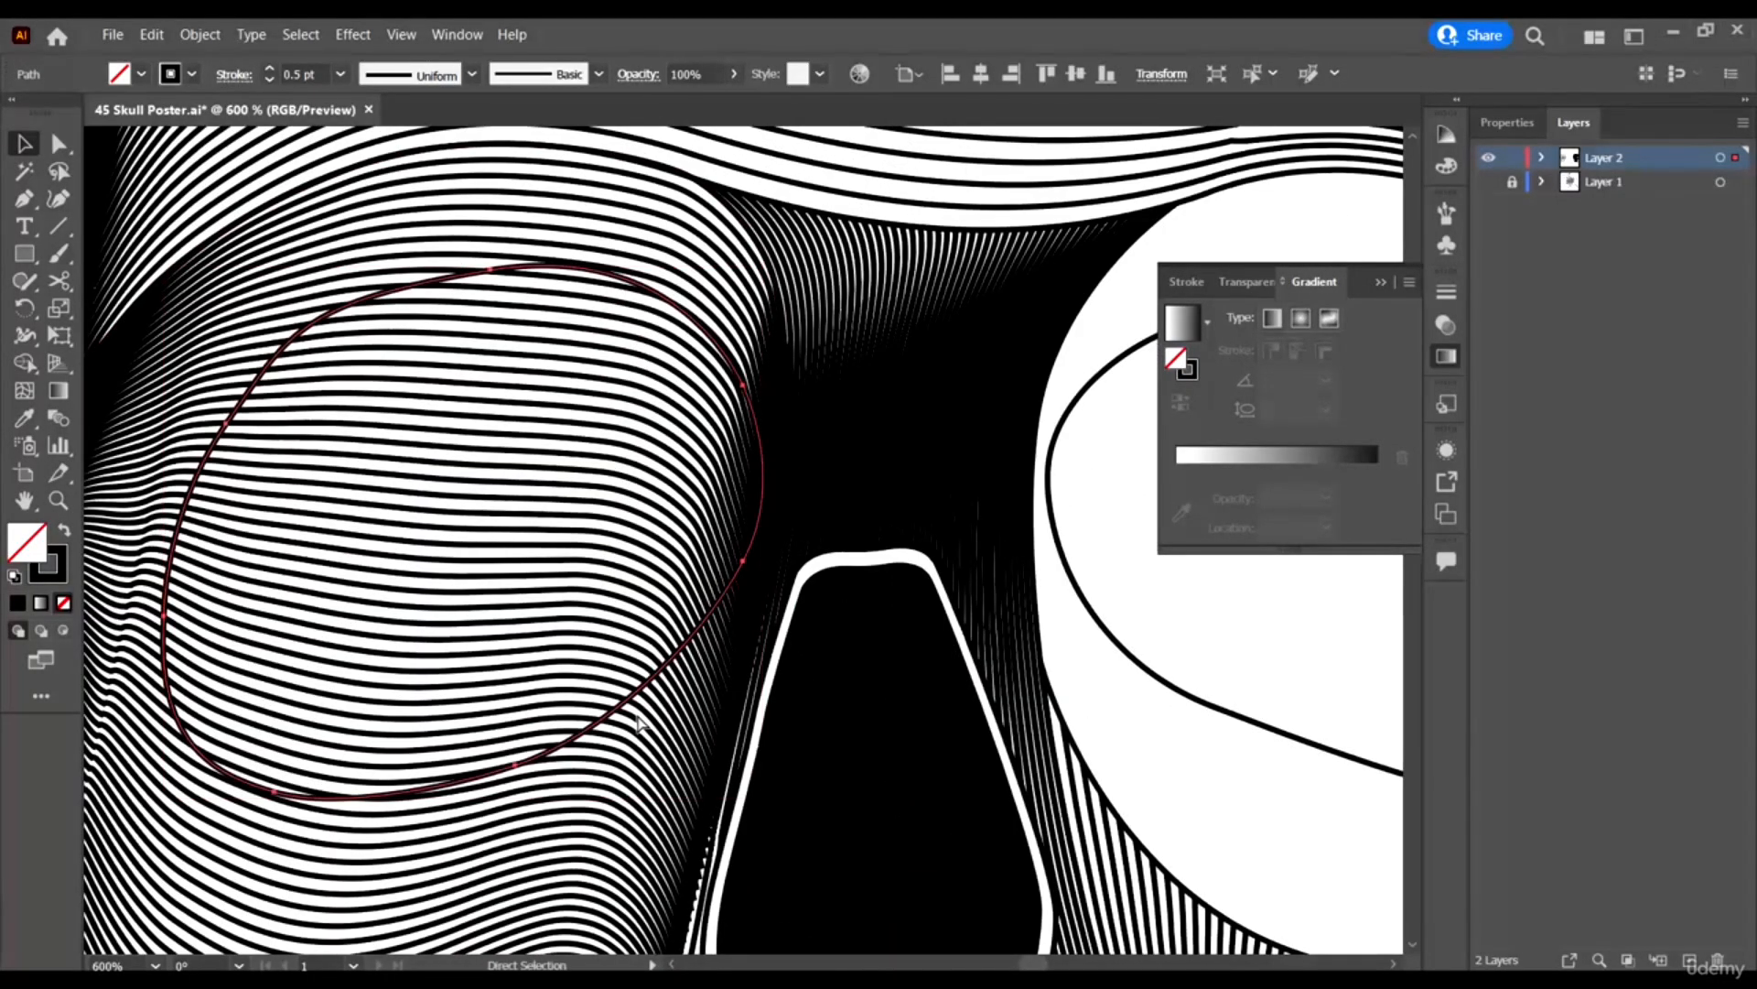
{"action": "key", "text": "v"}
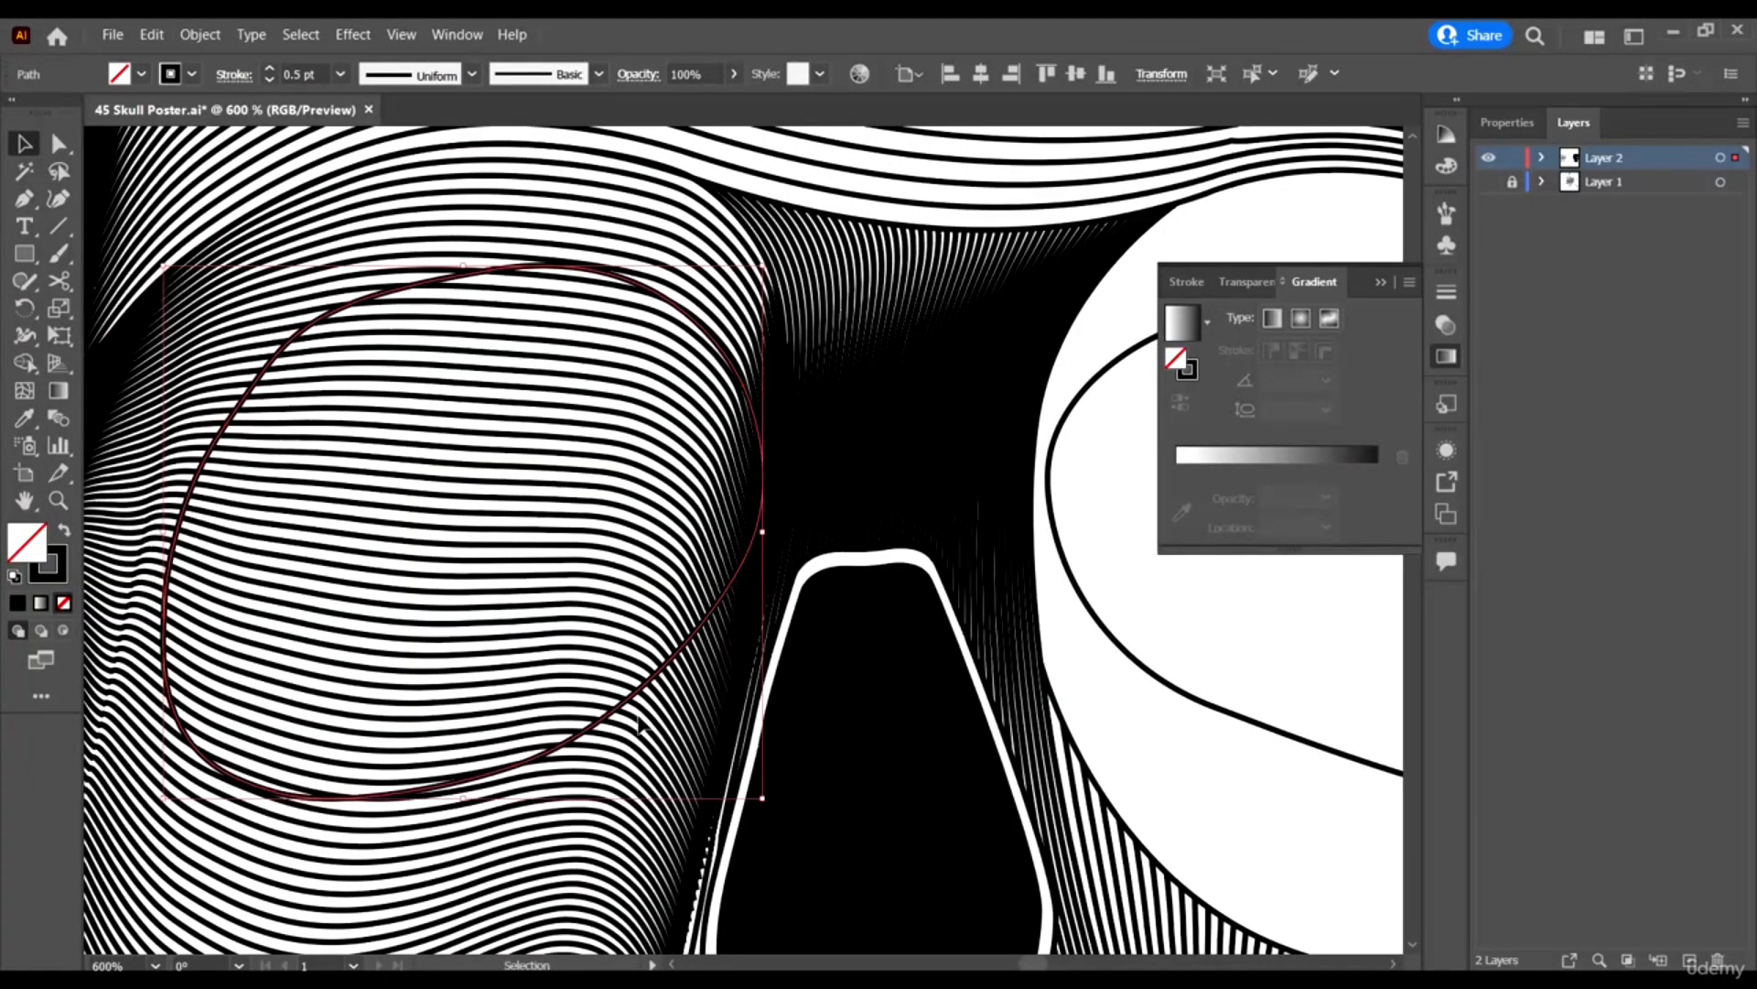
{"action": "scroll", "coordinate": [776, 811], "scroll_direction": "up", "scroll_amount": 1}
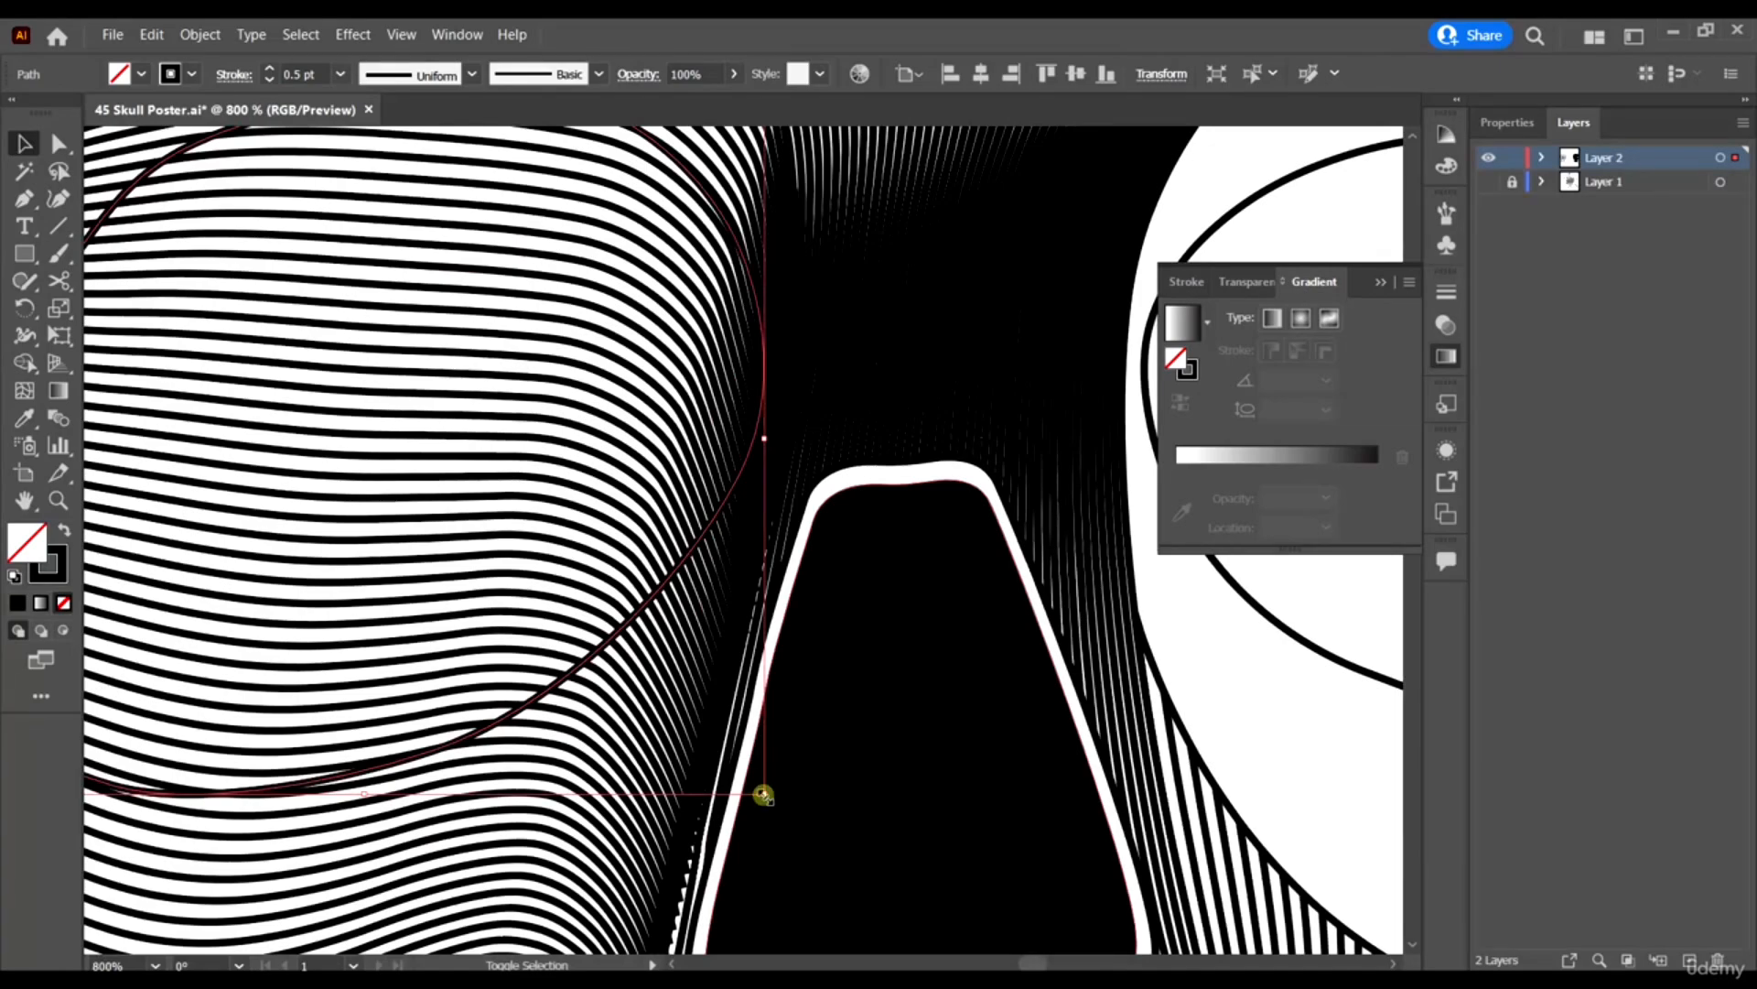
{"action": "left_click_drag", "start_coordinate": [763, 795], "coordinate": [764, 792]}
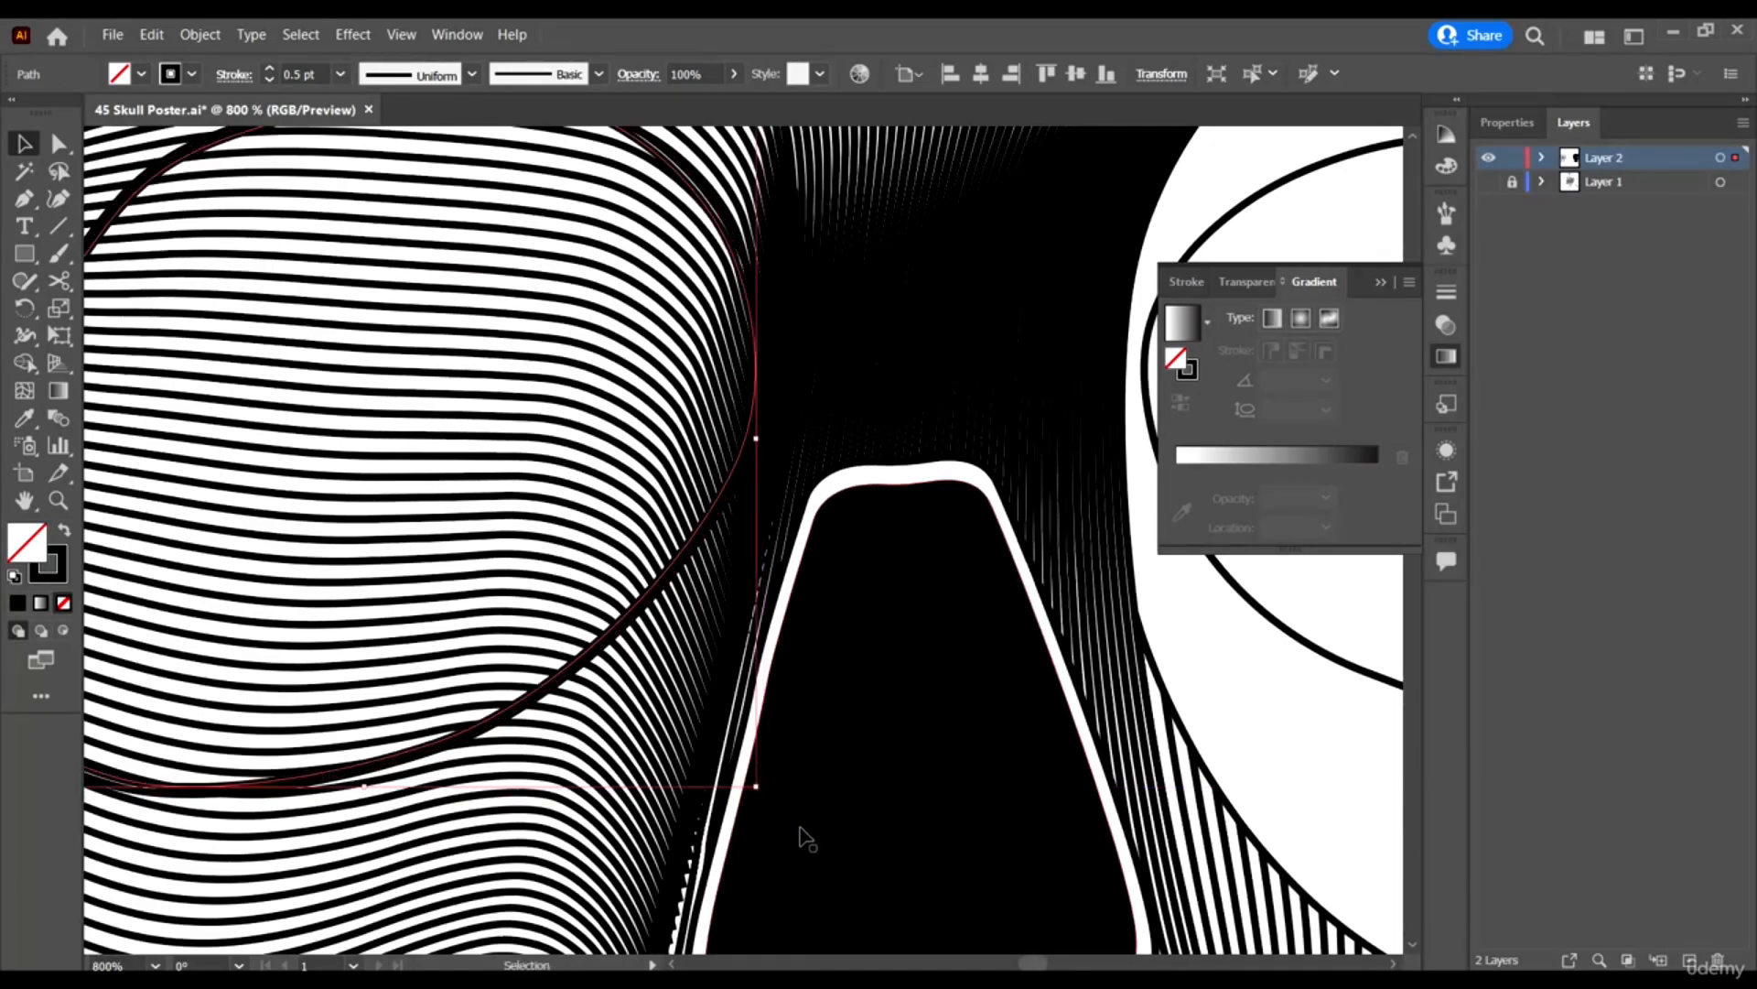
Check the visibility of the reference on Layer 1, leave it hidden, and shrink the copied left eye outline a little more.
{"action": "scroll", "coordinate": [758, 732], "scroll_direction": "down", "scroll_amount": 3}
{"action": "left_click", "coordinate": [1489, 182]}
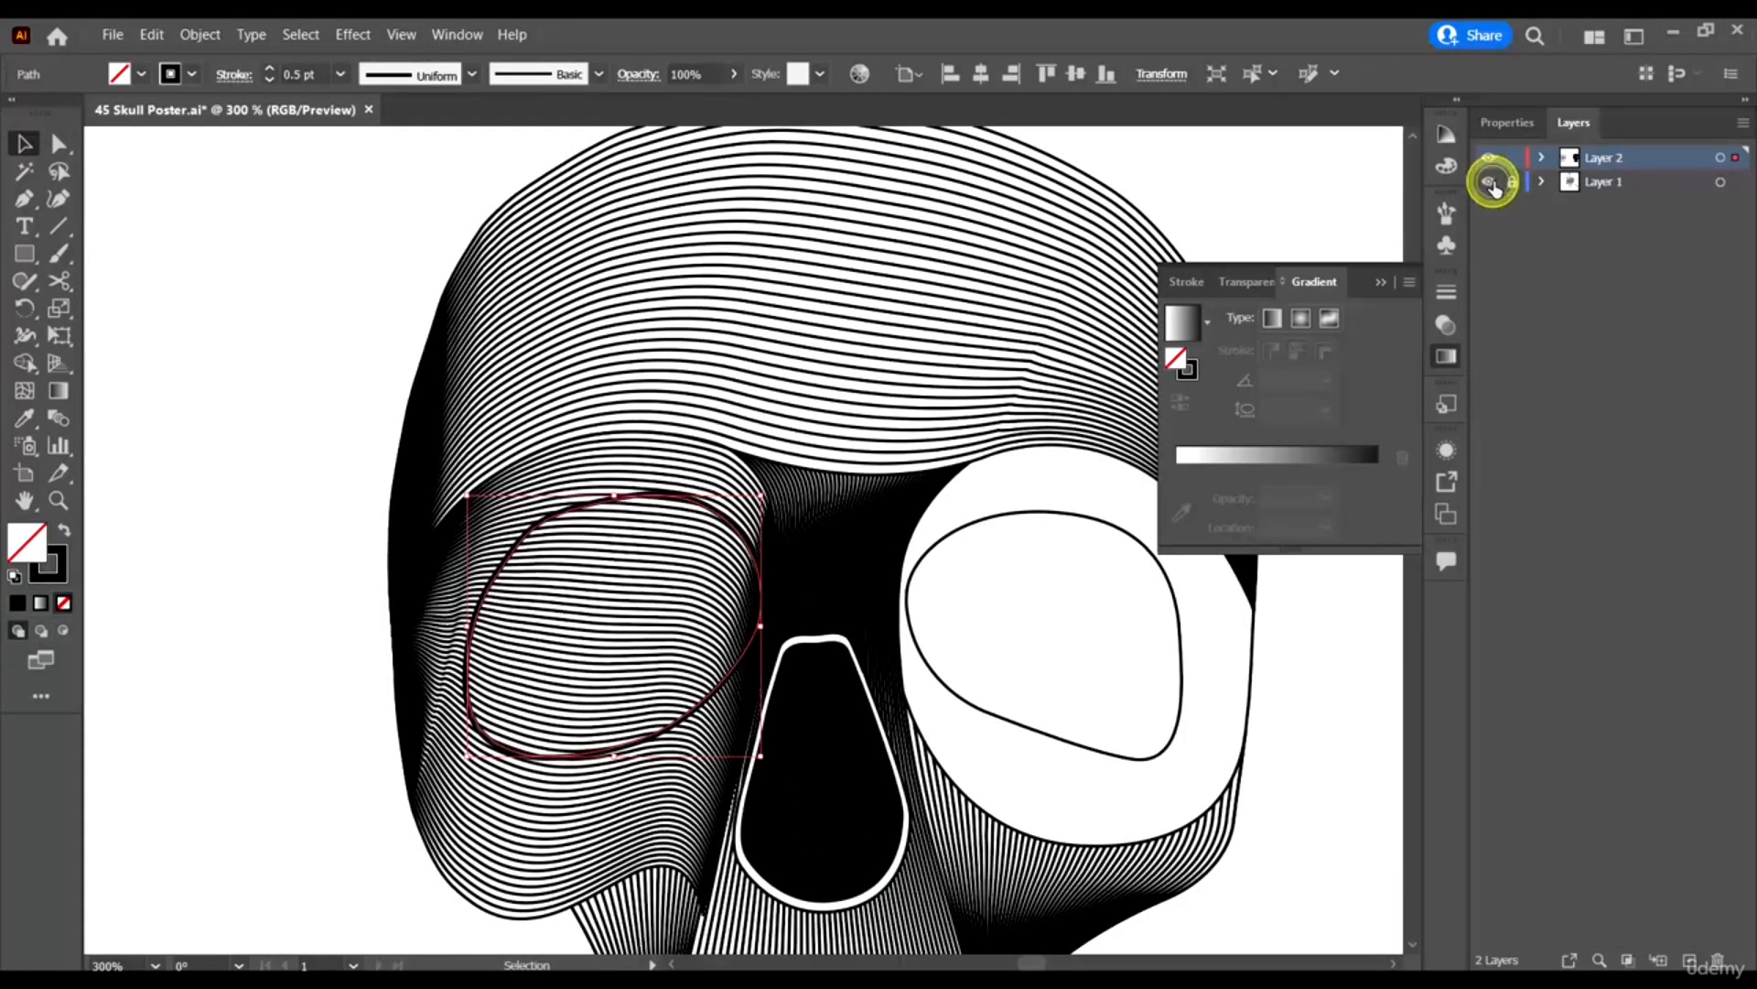
{"action": "left_click", "coordinate": [1489, 182]}
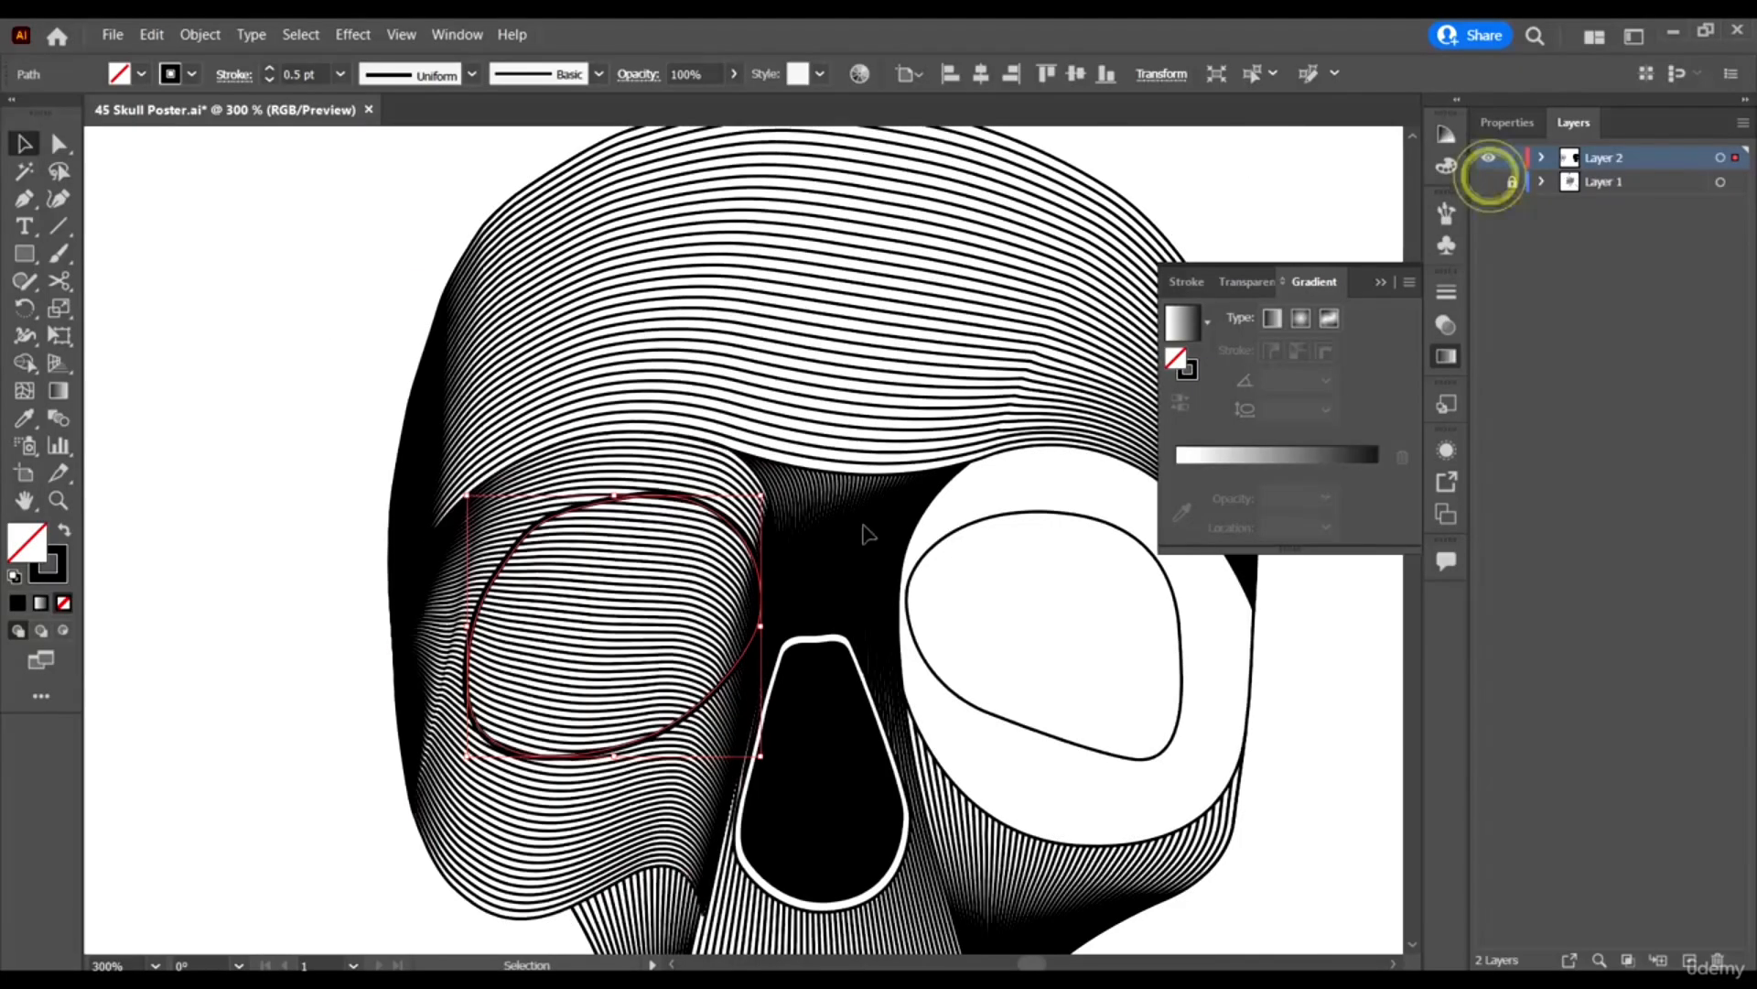
{"action": "scroll", "coordinate": [732, 728], "scroll_direction": "up", "scroll_amount": 2}
{"action": "scroll", "coordinate": [646, 692], "scroll_direction": "down", "scroll_amount": 1}
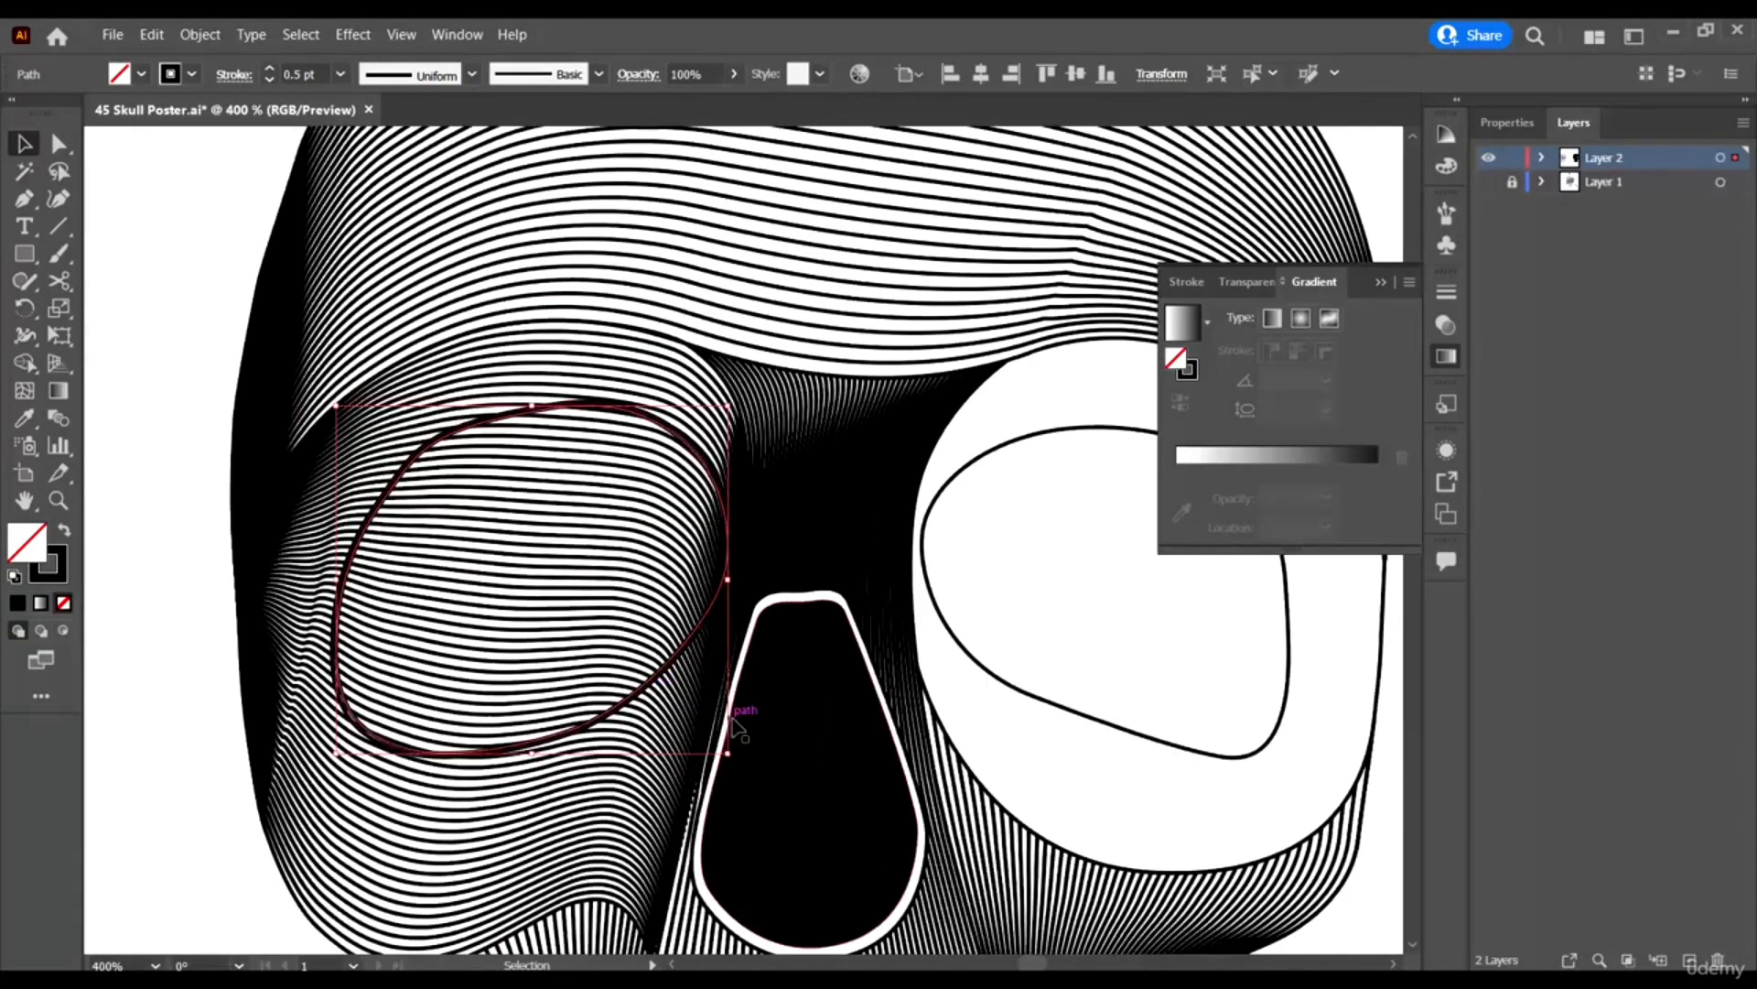
{"action": "scroll", "coordinate": [656, 688], "scroll_direction": "up", "scroll_amount": 2}
{"action": "left_click_drag", "start_coordinate": [800, 819], "coordinate": [796, 815]}
{"action": "scroll", "coordinate": [767, 686], "scroll_direction": "down", "scroll_amount": 2}
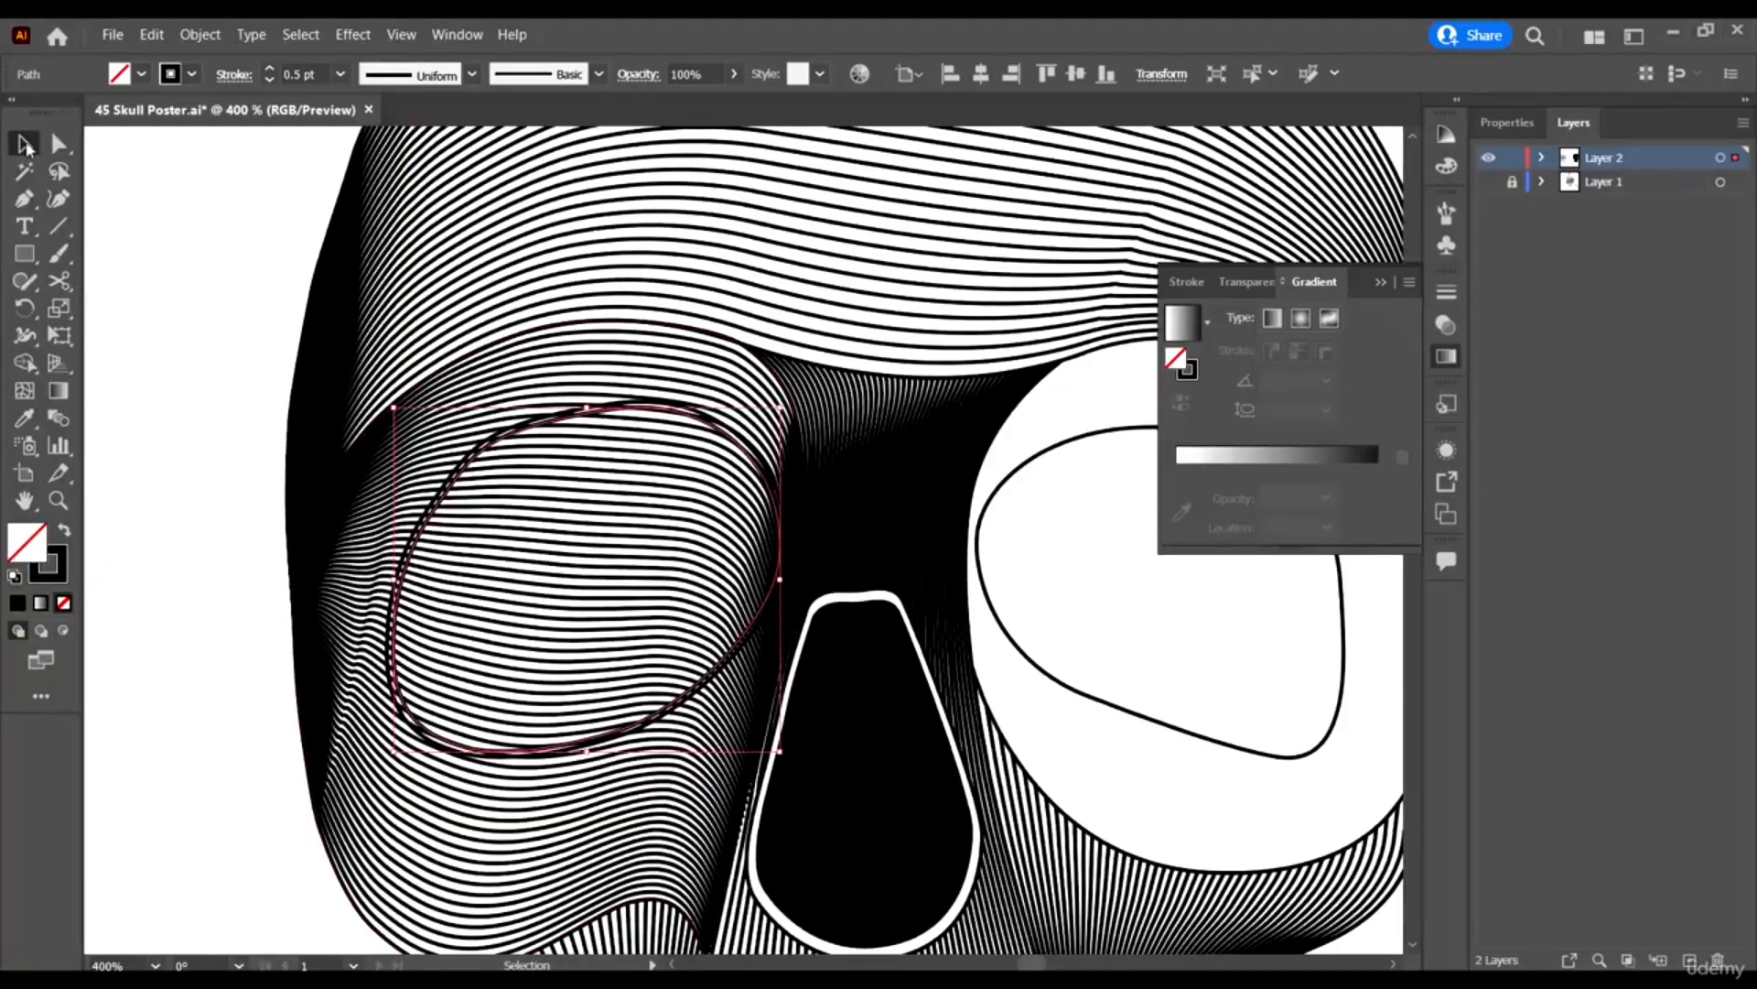
Swap the inner left eye shape to a solid black fill with no stroke and move it outside the skull's left side.
{"action": "left_click", "coordinate": [182, 75]}
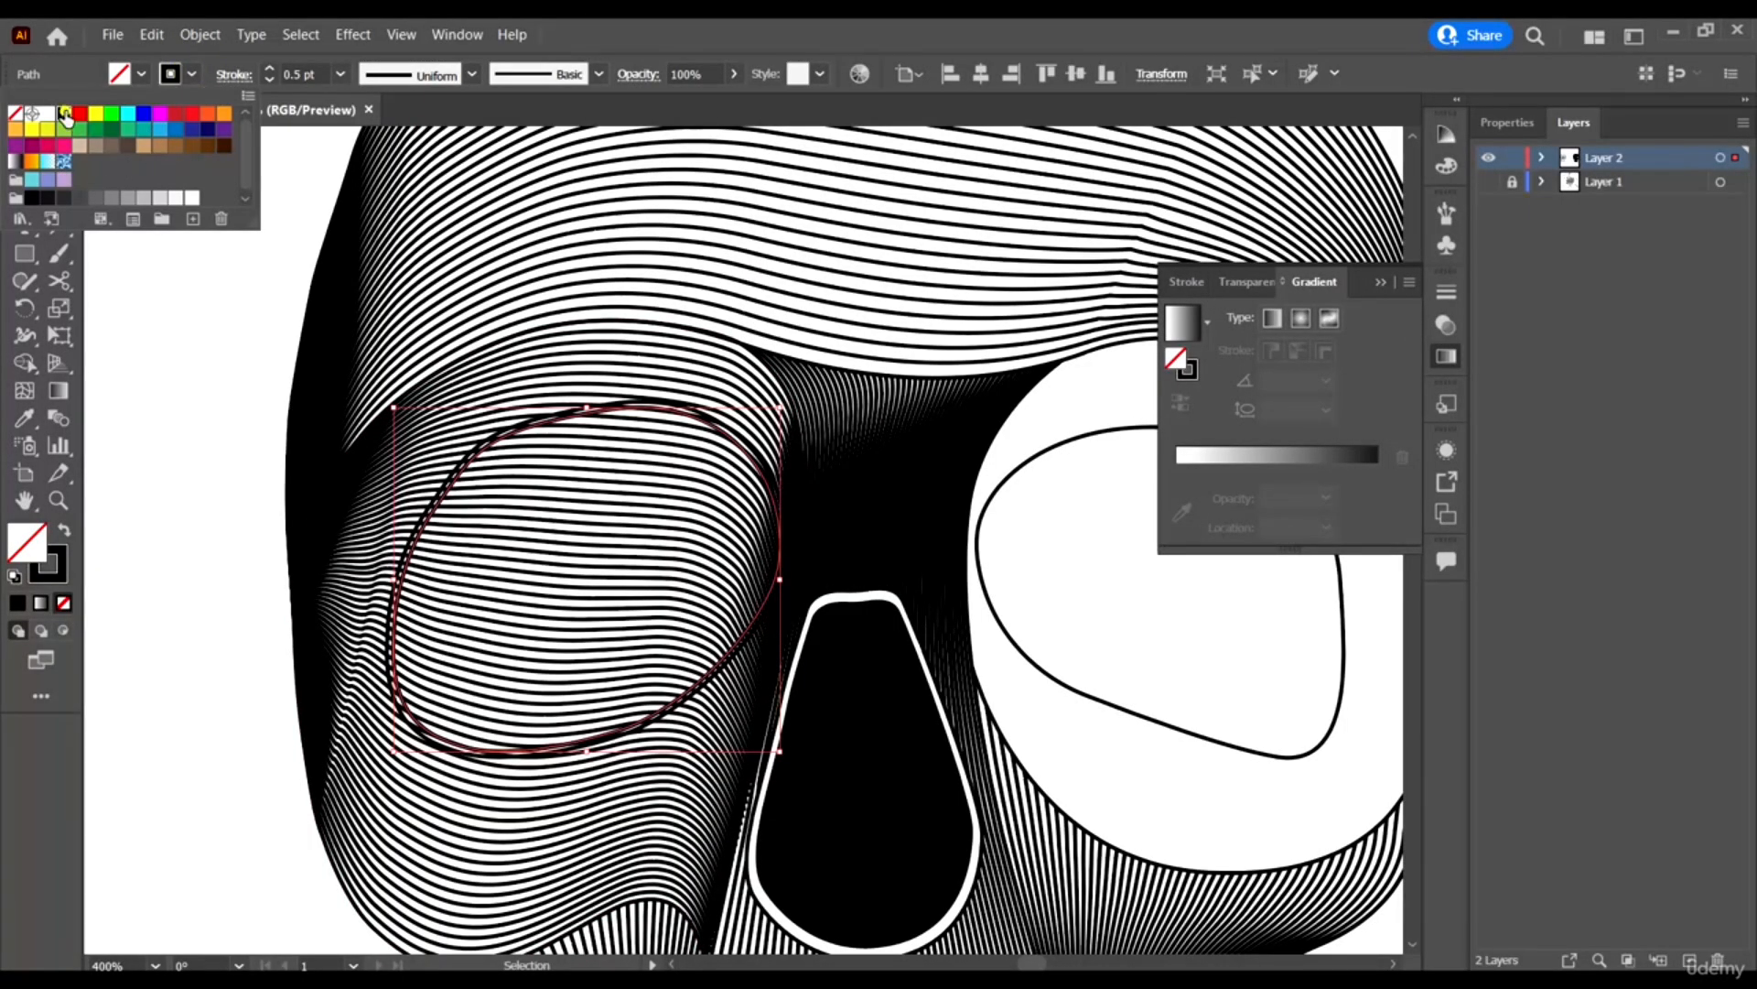
{"action": "left_click", "coordinate": [26, 542]}
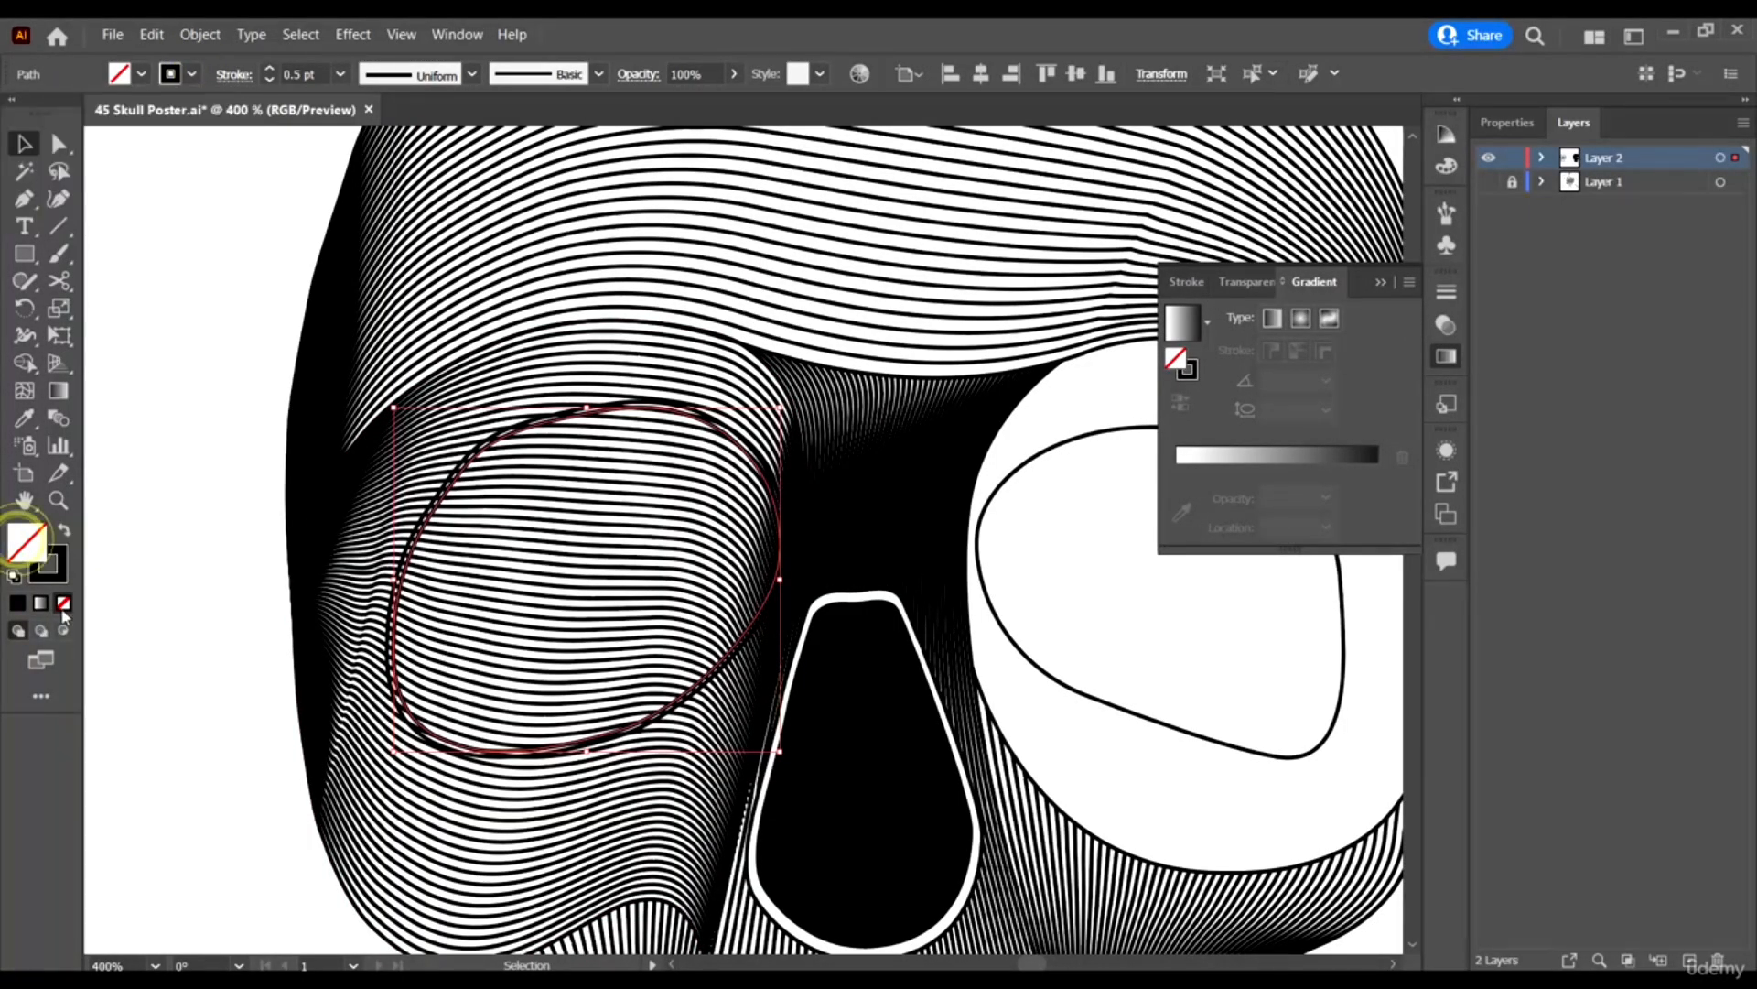
{"action": "left_click", "coordinate": [66, 529]}
{"action": "scroll", "coordinate": [444, 581], "scroll_direction": "down", "scroll_amount": 2}
{"action": "left_click", "coordinate": [245, 729]}
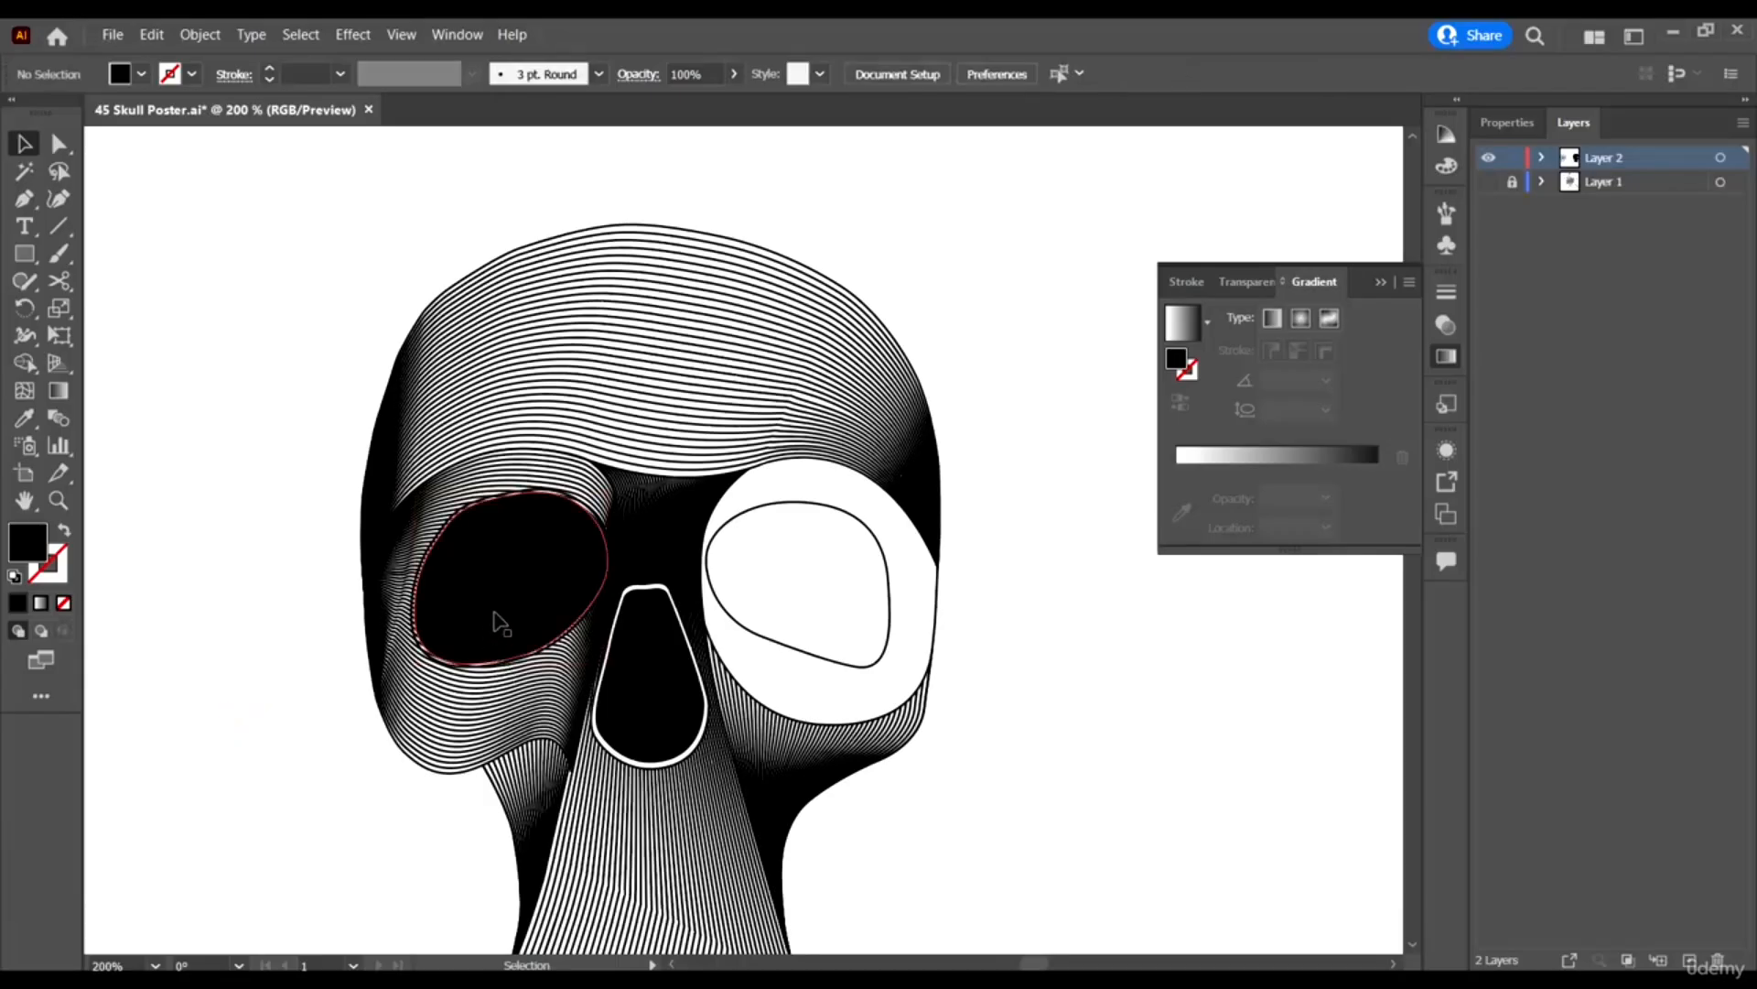
{"action": "left_click_drag", "start_coordinate": [494, 613], "coordinate": [170, 613]}
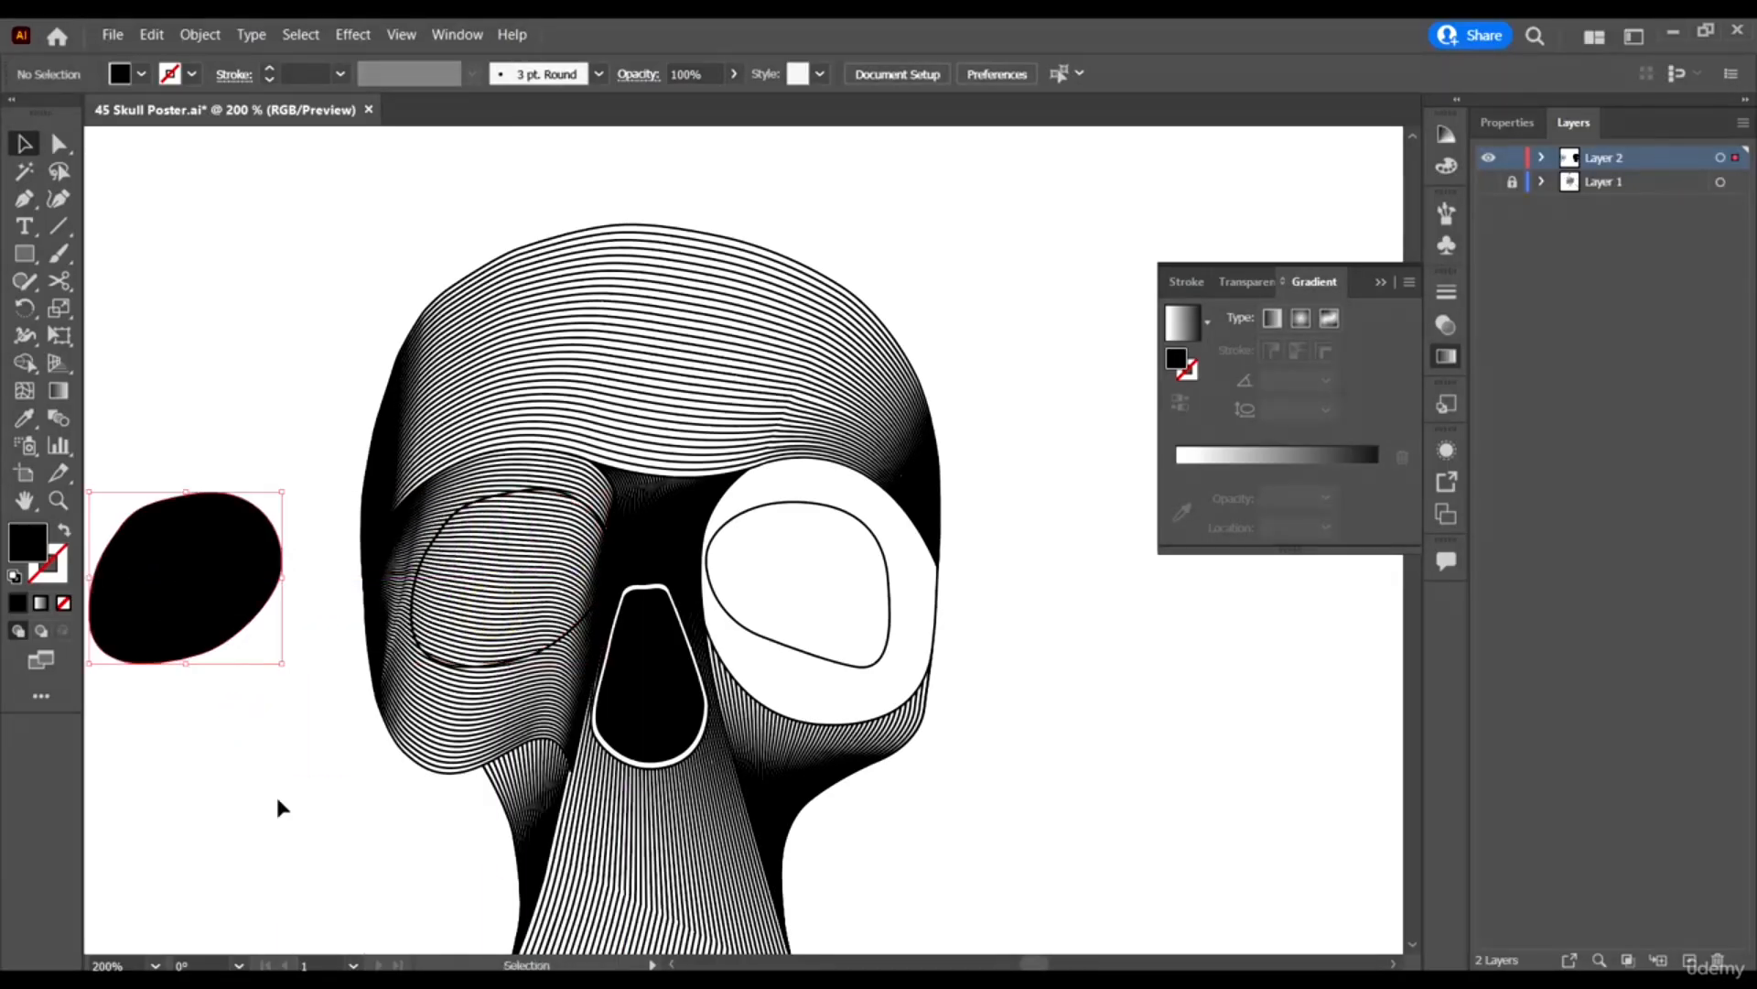
{"action": "left_click", "coordinate": [283, 835]}
Expand the left cheek blend into individual lines and deselect it.
{"action": "scroll", "coordinate": [561, 518], "scroll_direction": "up", "scroll_amount": 2}
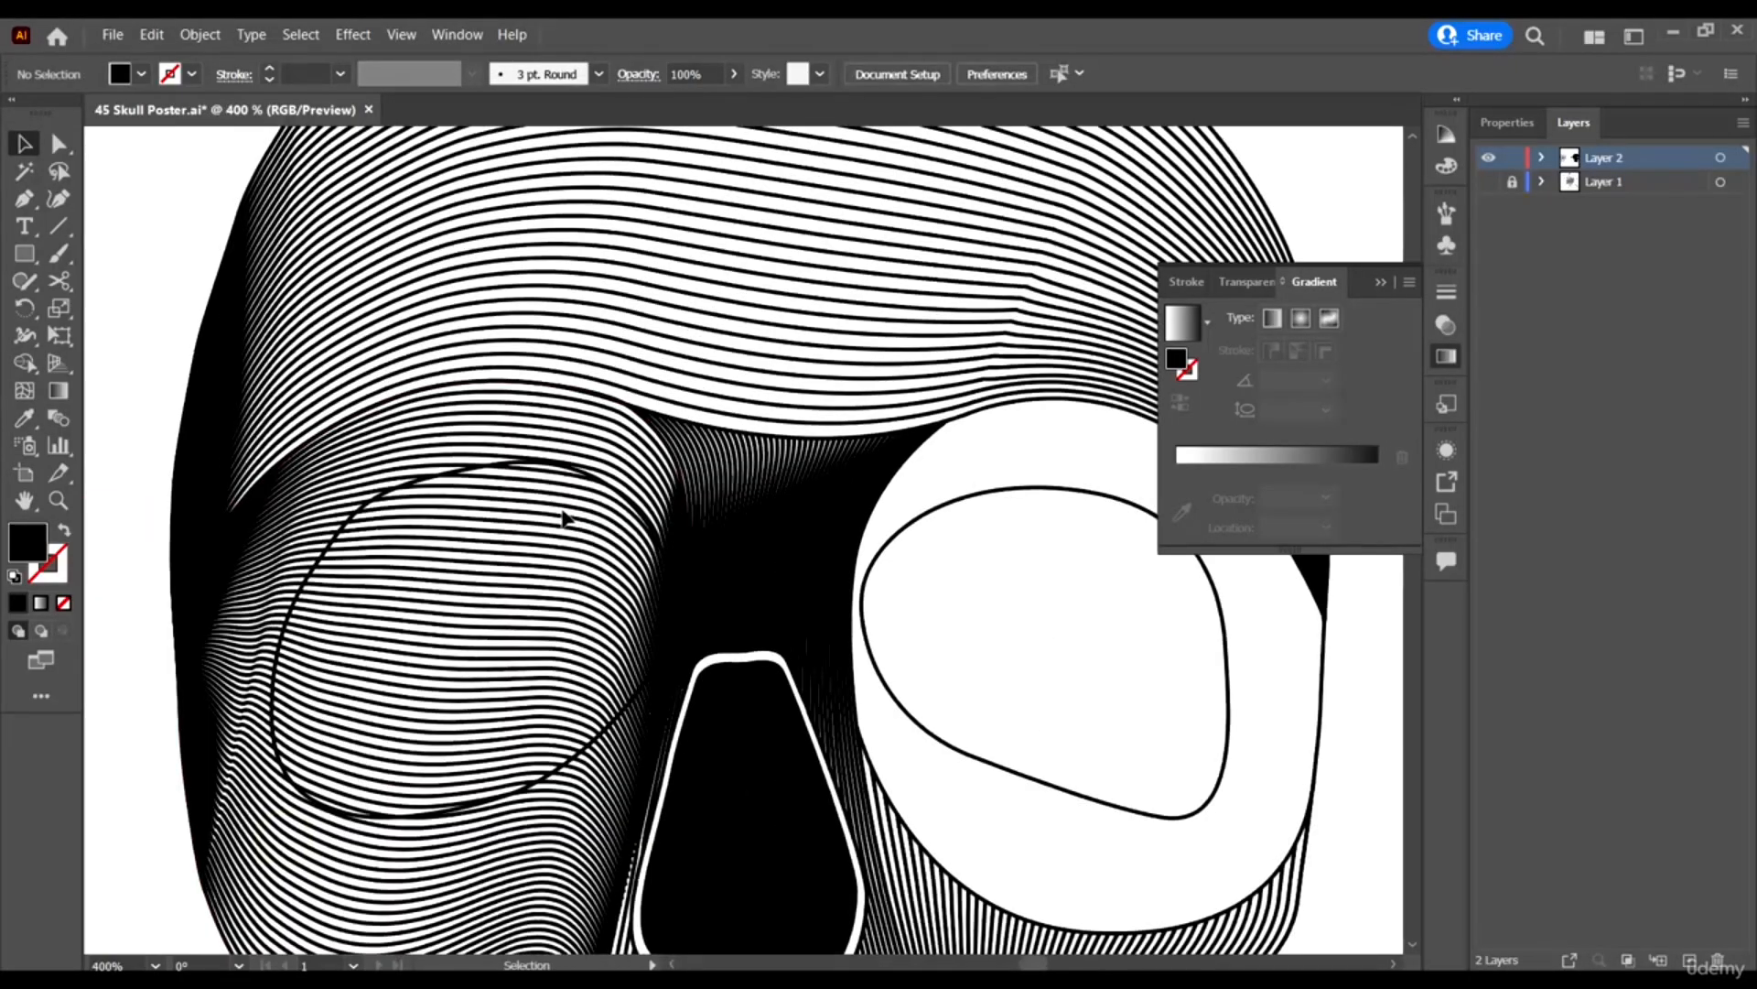
{"action": "left_click", "coordinate": [527, 584]}
{"action": "scroll", "coordinate": [513, 586], "scroll_direction": "down", "scroll_amount": 2}
{"action": "scroll", "coordinate": [641, 628], "scroll_direction": "down", "scroll_amount": 2}
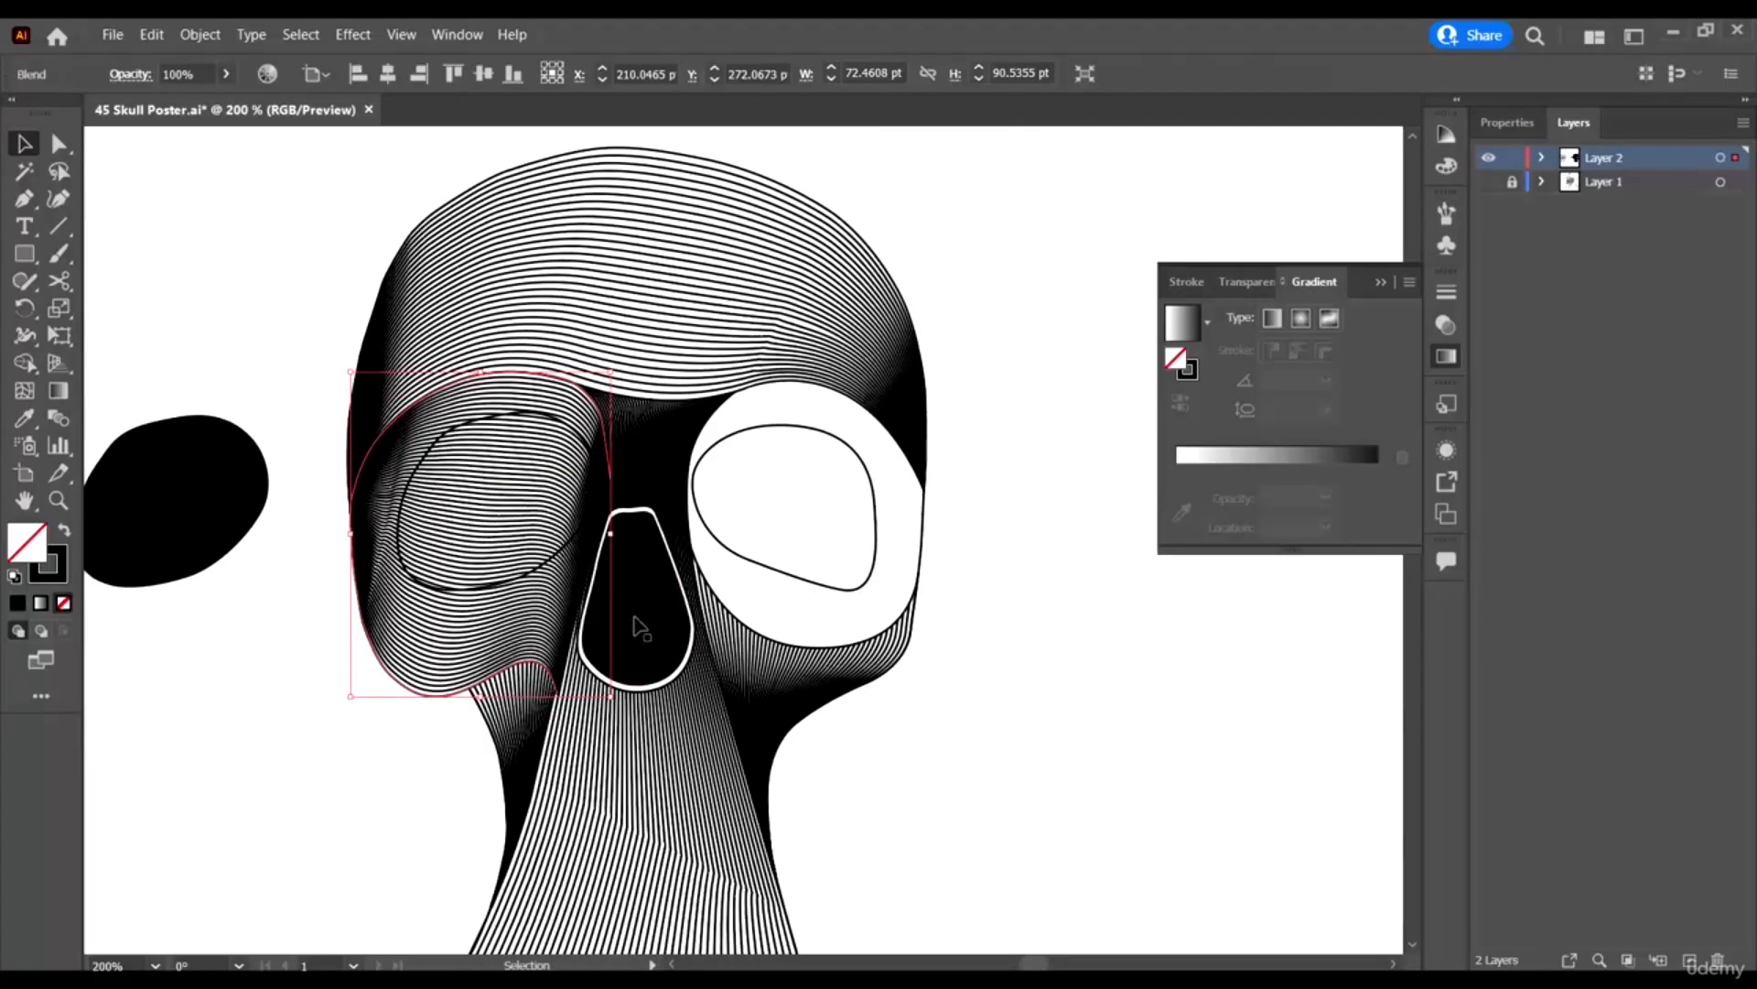
{"action": "left_click", "coordinate": [153, 35]}
{"action": "mouse_move", "coordinate": [214, 37]}
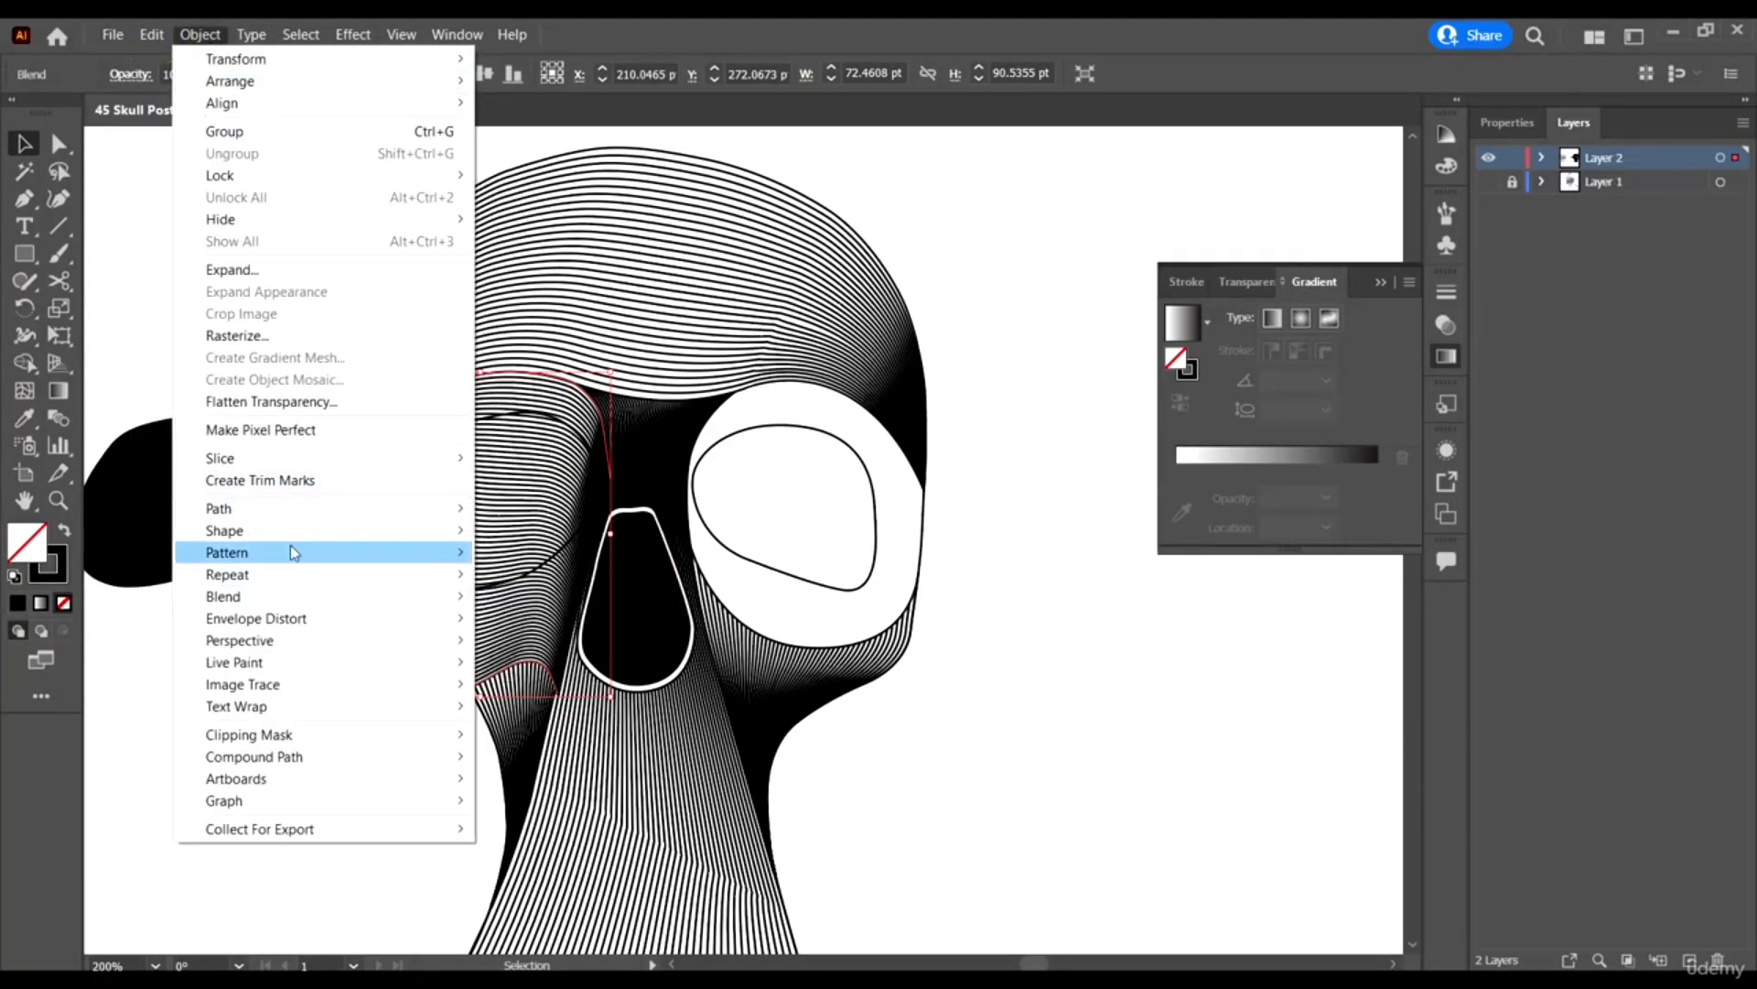
{"action": "left_click", "coordinate": [231, 269]}
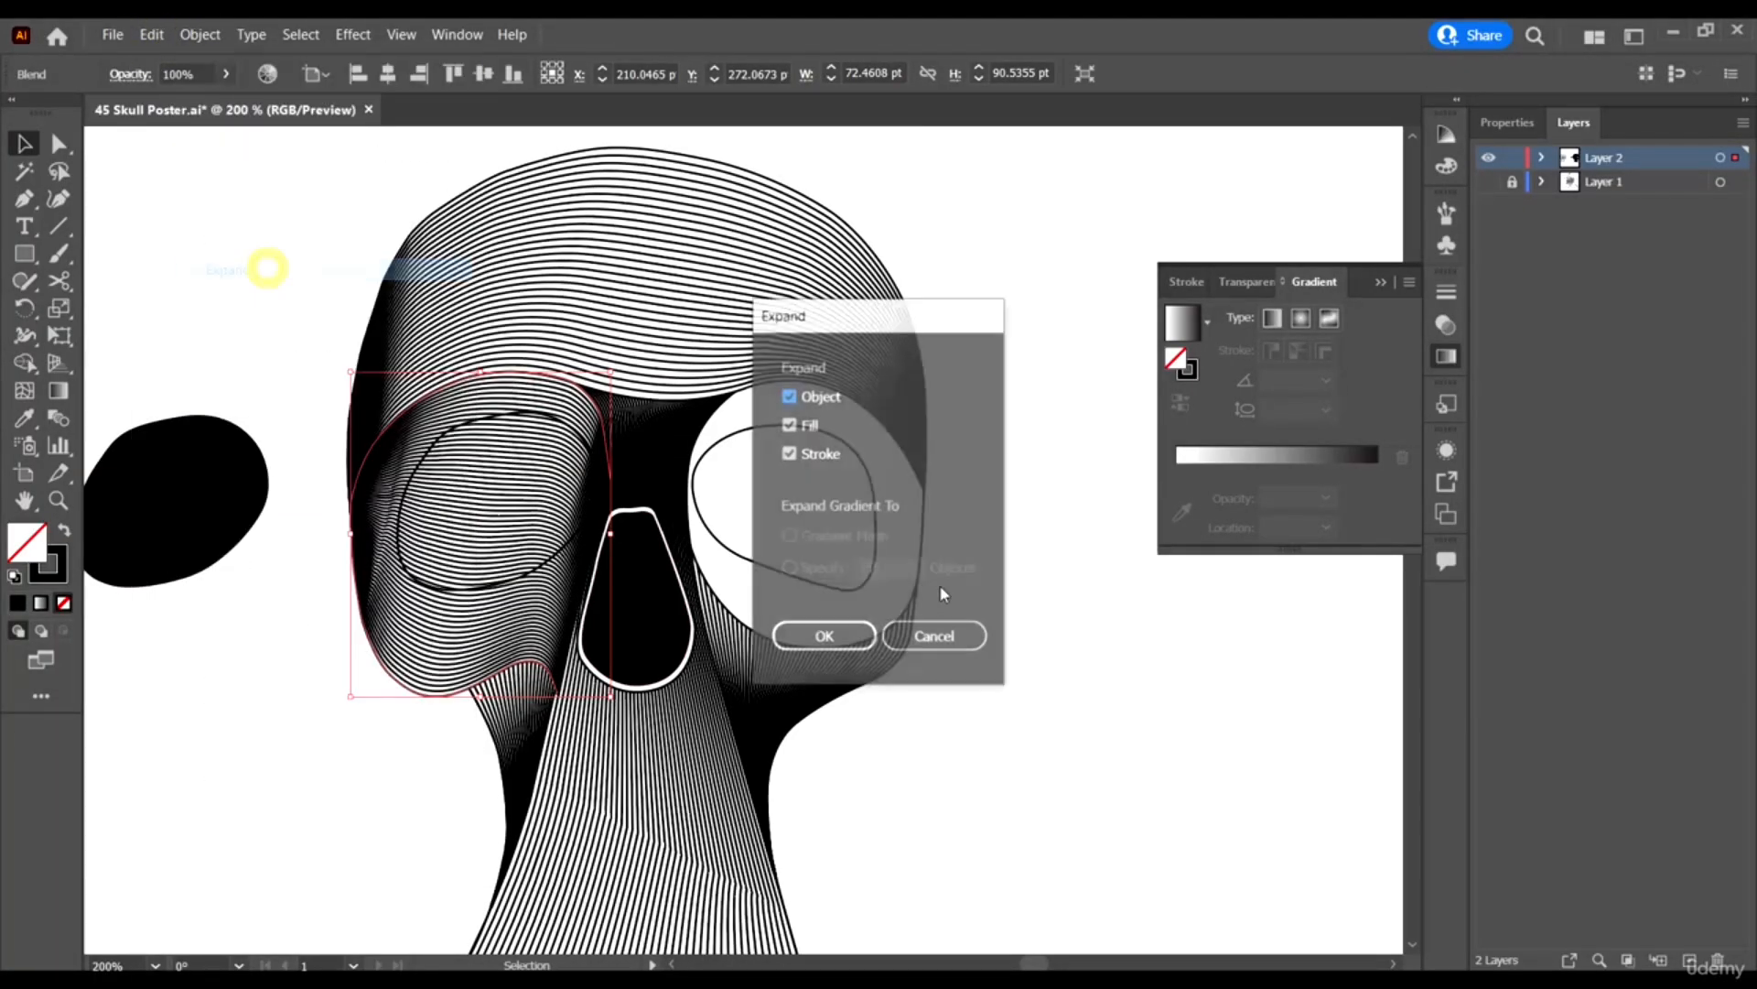
{"action": "left_click", "coordinate": [824, 635]}
{"action": "scroll", "coordinate": [906, 654], "scroll_direction": "down", "scroll_amount": 1}
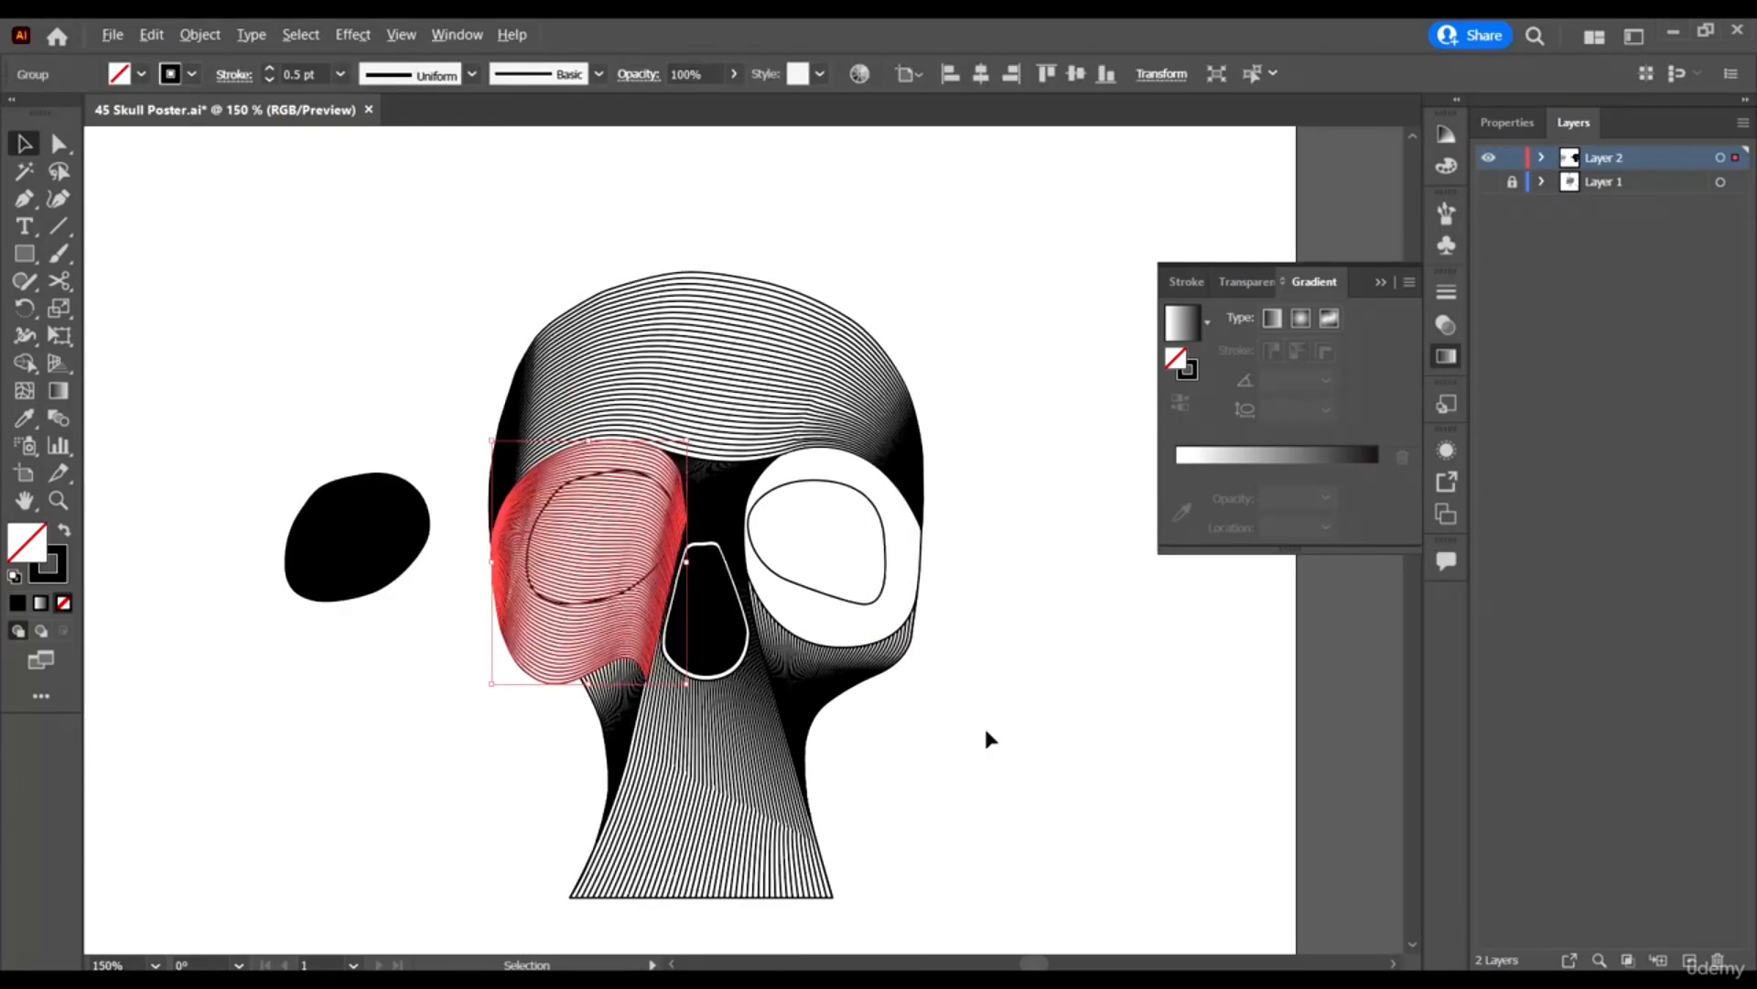
{"action": "left_click", "coordinate": [988, 732]}
Select the expanded cheek lines with the left eye outline and use Shape Builder to erase the lines in the eye's upper part.
{"action": "scroll", "coordinate": [961, 654], "scroll_direction": "down", "scroll_amount": 1}
{"action": "scroll", "coordinate": [696, 510], "scroll_direction": "up", "scroll_amount": 2}
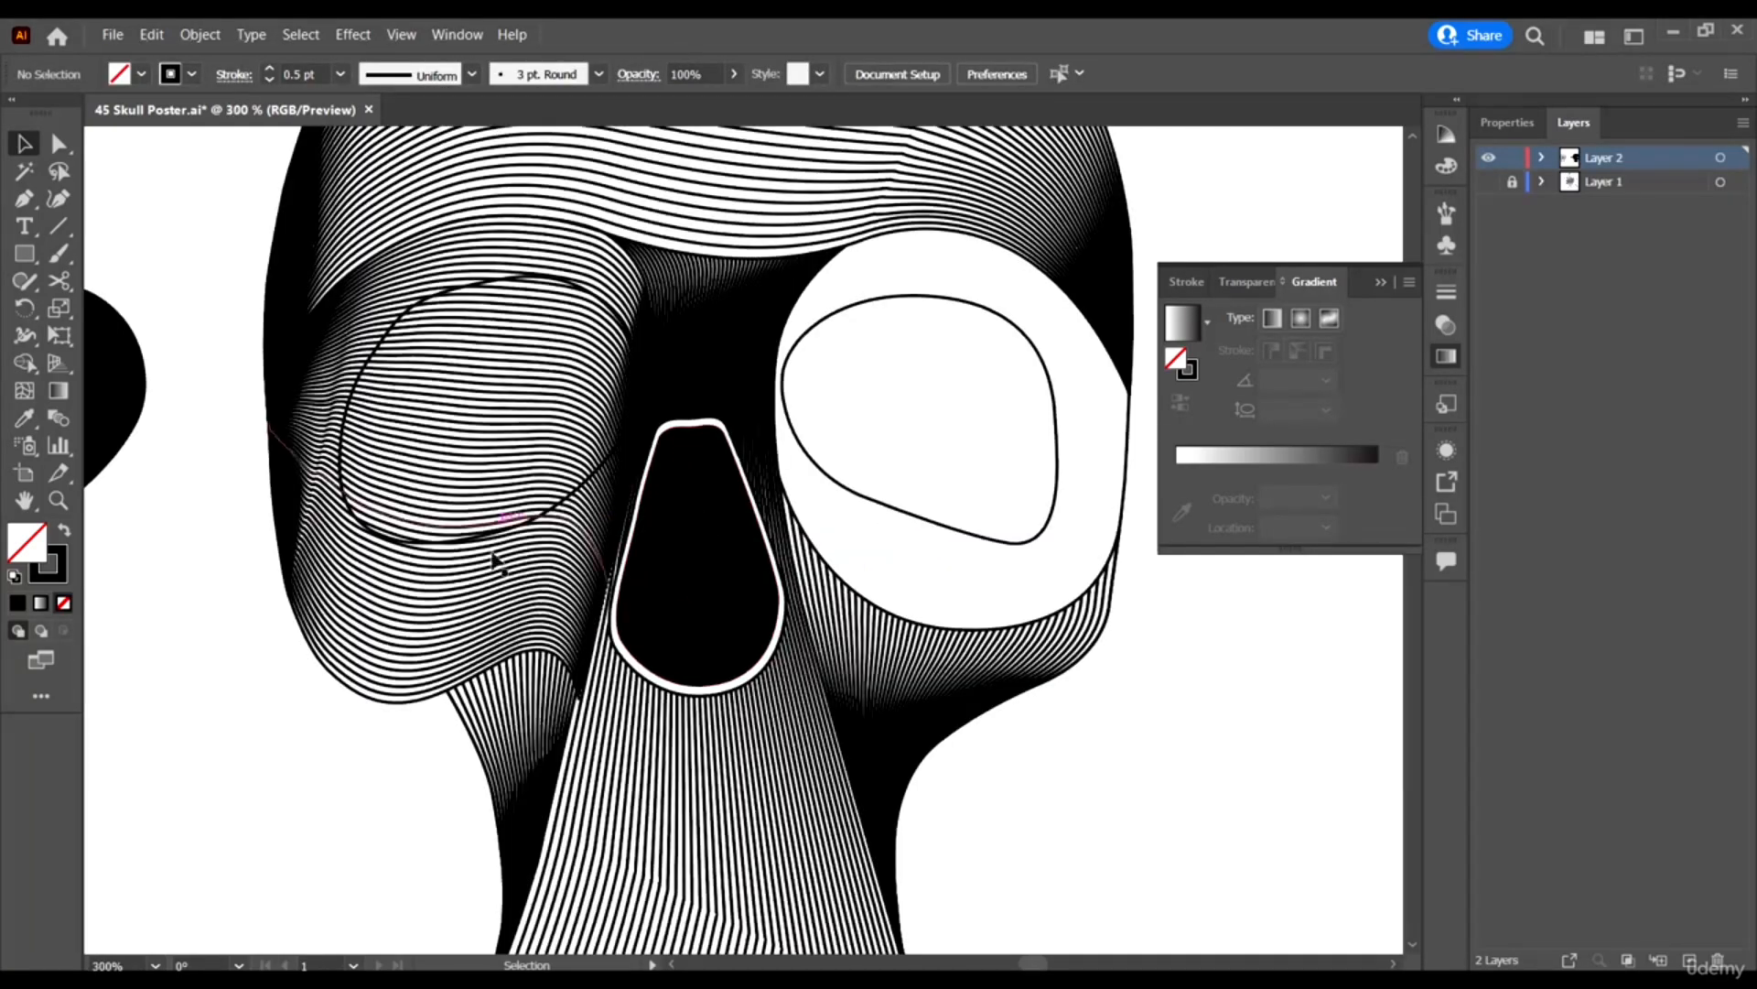
{"action": "left_click", "coordinate": [485, 590]}
{"action": "scroll", "coordinate": [448, 490], "scroll_direction": "up", "scroll_amount": 3}
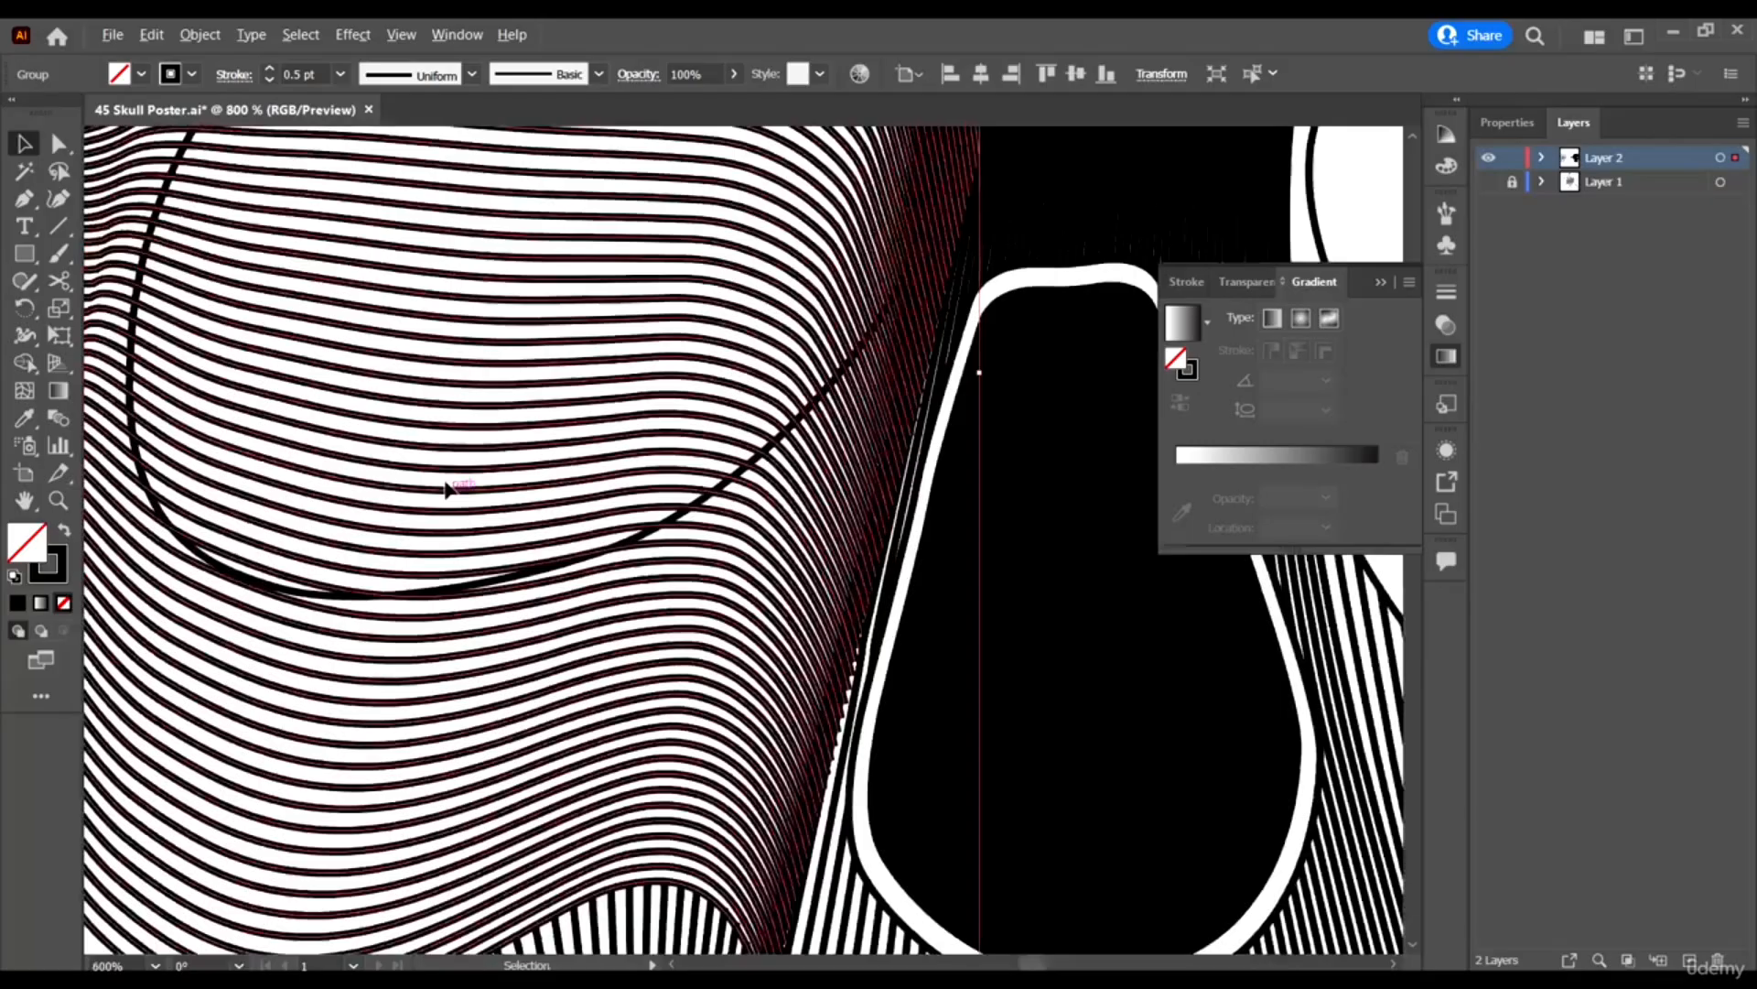
{"action": "left_click", "coordinate": [646, 524], "text": "shift"}
{"action": "scroll", "coordinate": [797, 465], "scroll_direction": "up", "scroll_amount": 2}
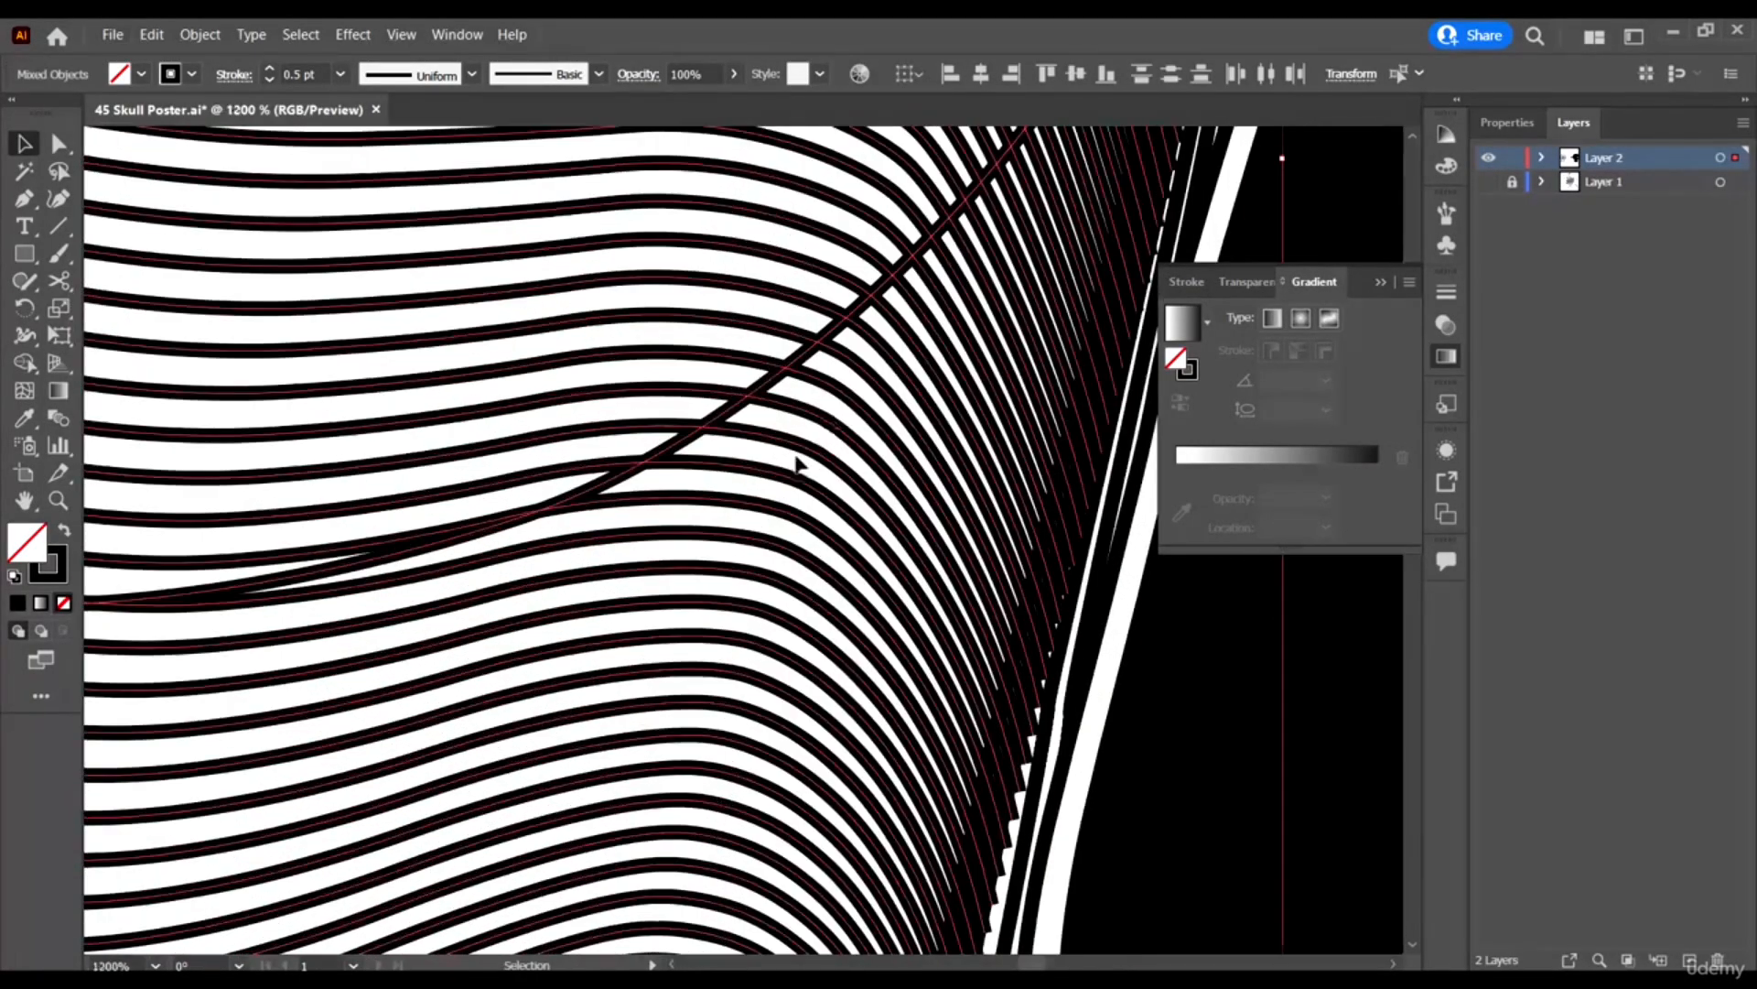
{"action": "scroll", "coordinate": [720, 520], "scroll_direction": "down", "scroll_amount": 4}
{"action": "scroll", "coordinate": [780, 416], "scroll_direction": "up", "scroll_amount": 1}
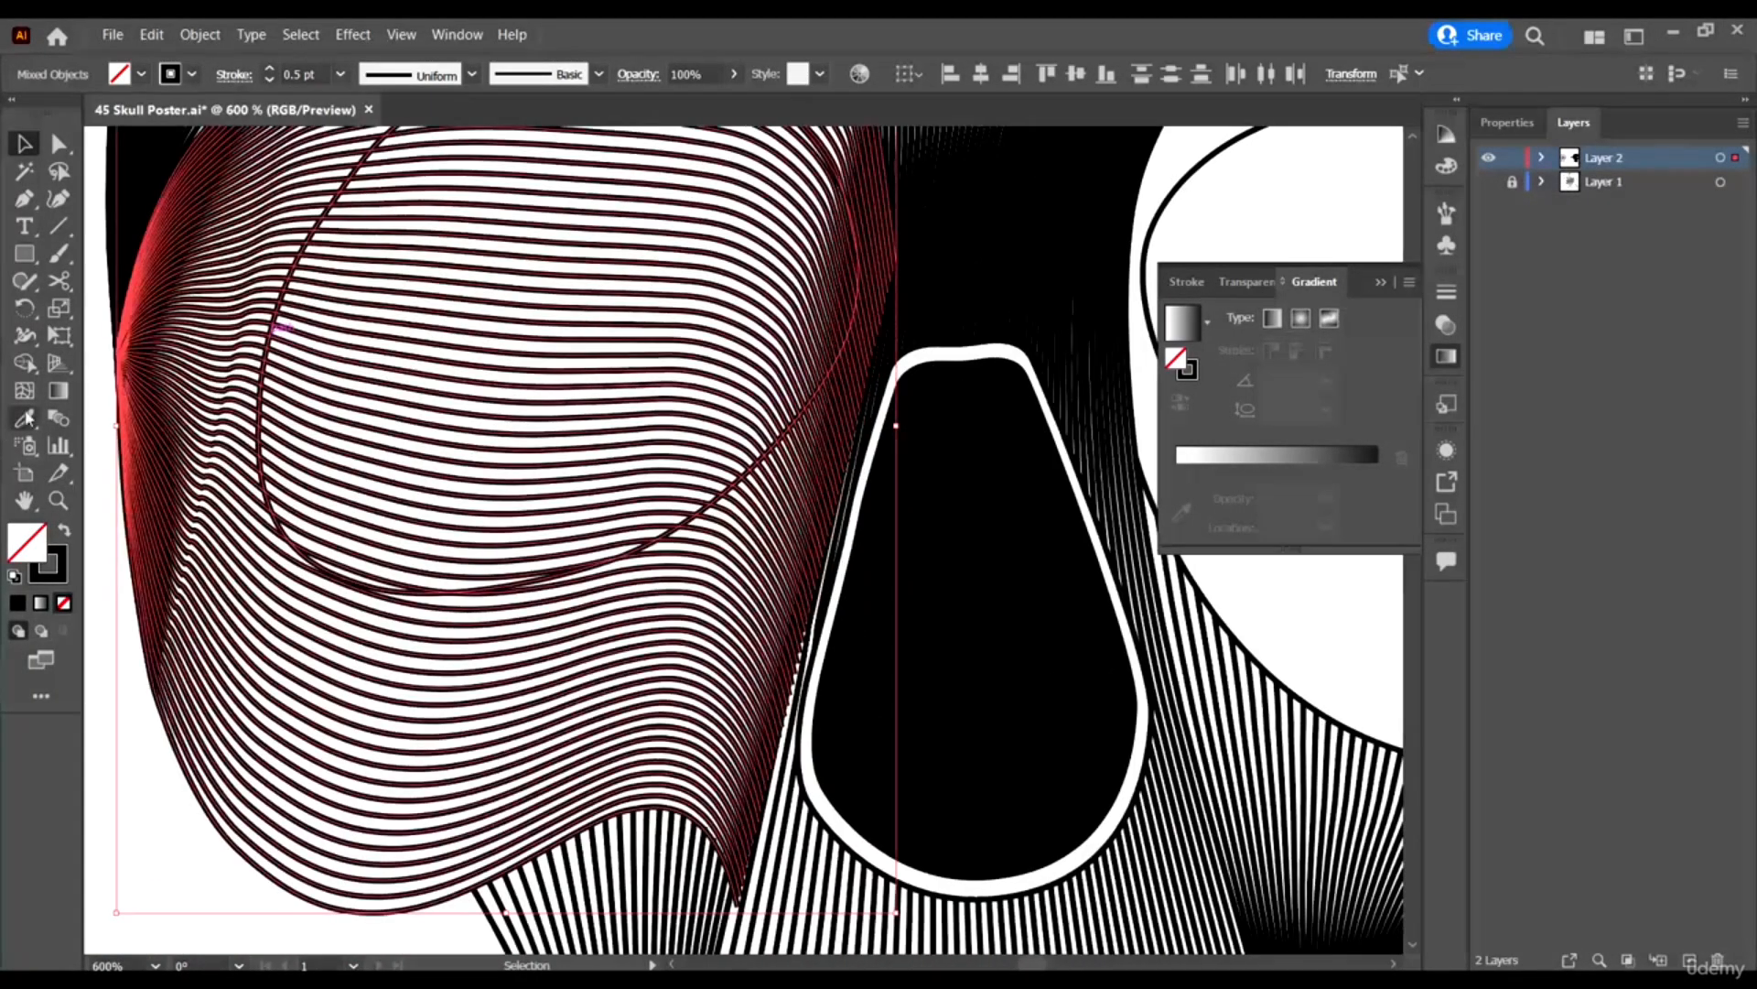
{"action": "left_click", "coordinate": [25, 362]}
{"action": "scroll", "coordinate": [569, 314], "scroll_direction": "up", "scroll_amount": 3}
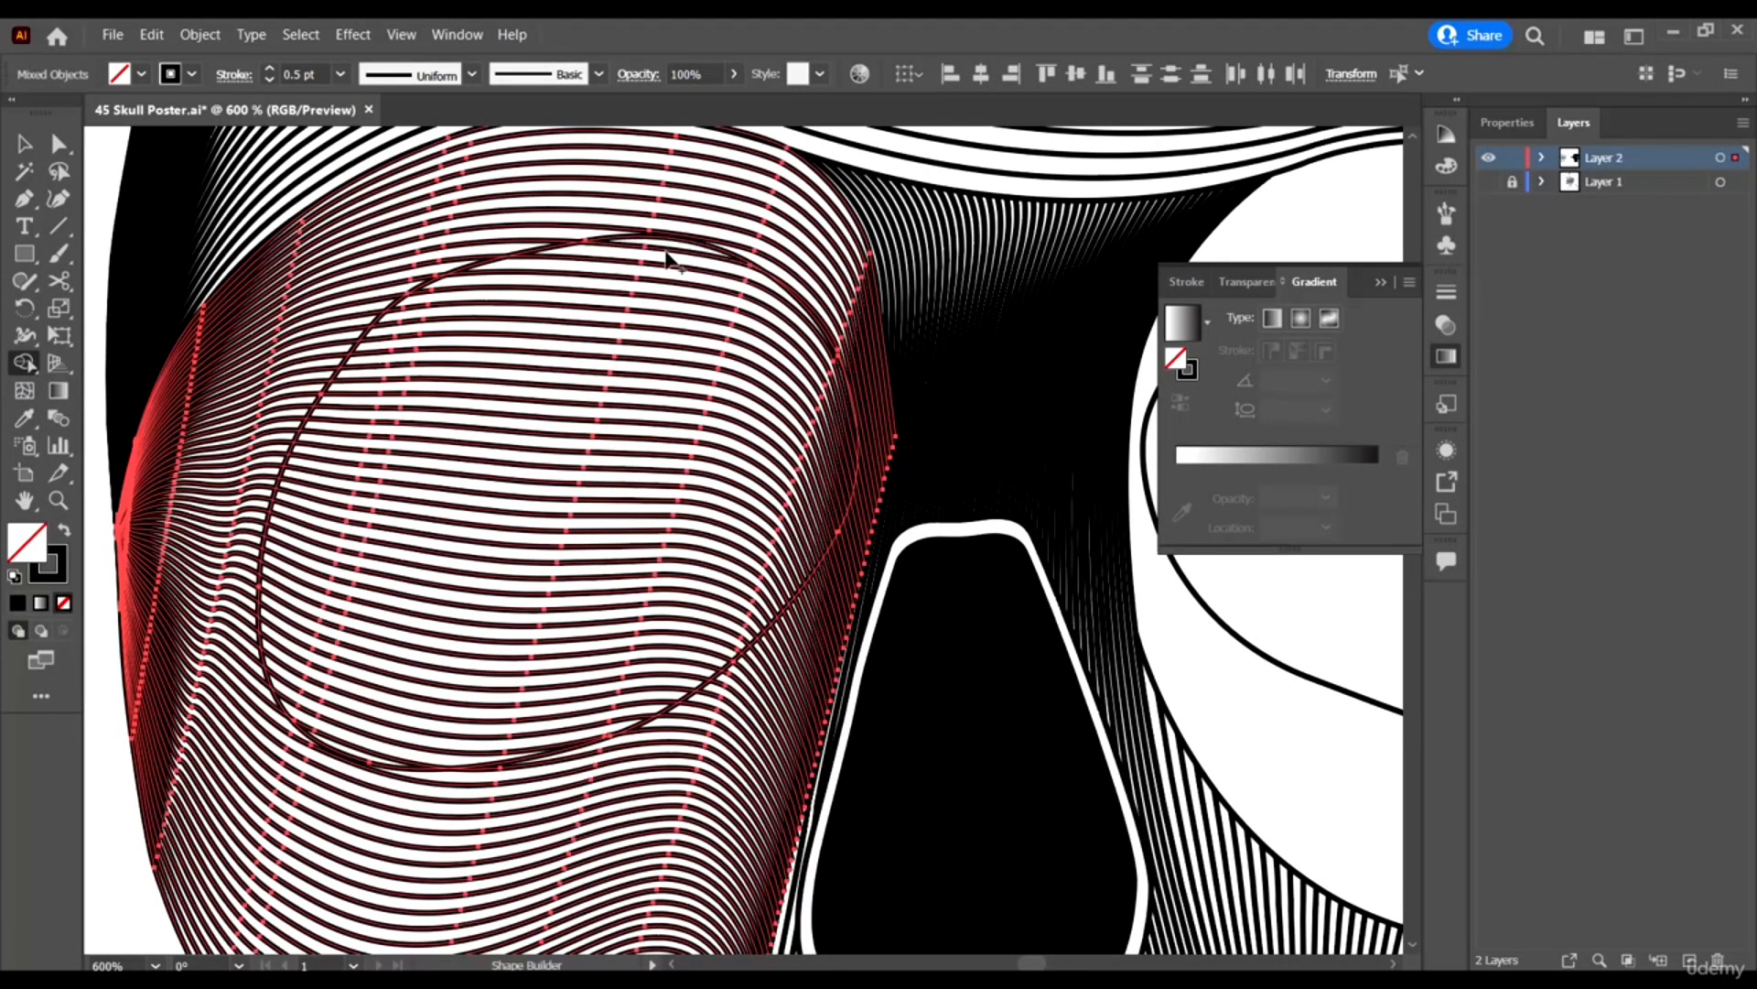
{"action": "left_click", "coordinate": [668, 252], "text": "alt"}
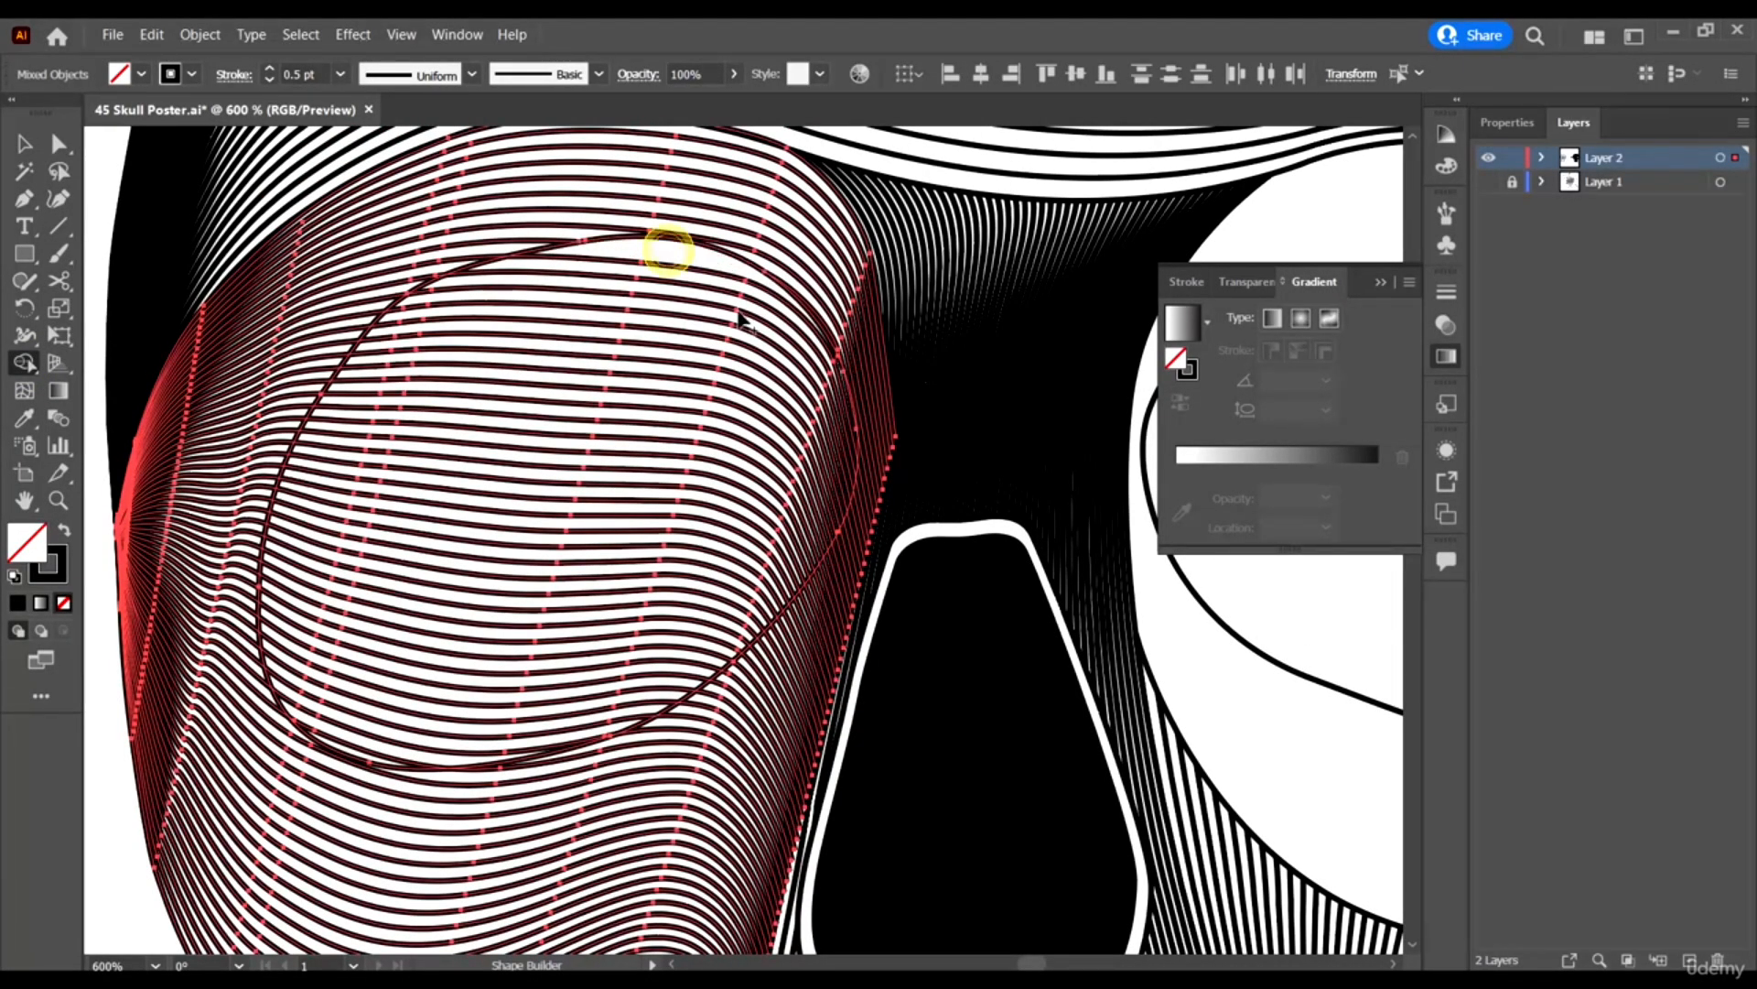
{"action": "left_click", "coordinate": [678, 266]}
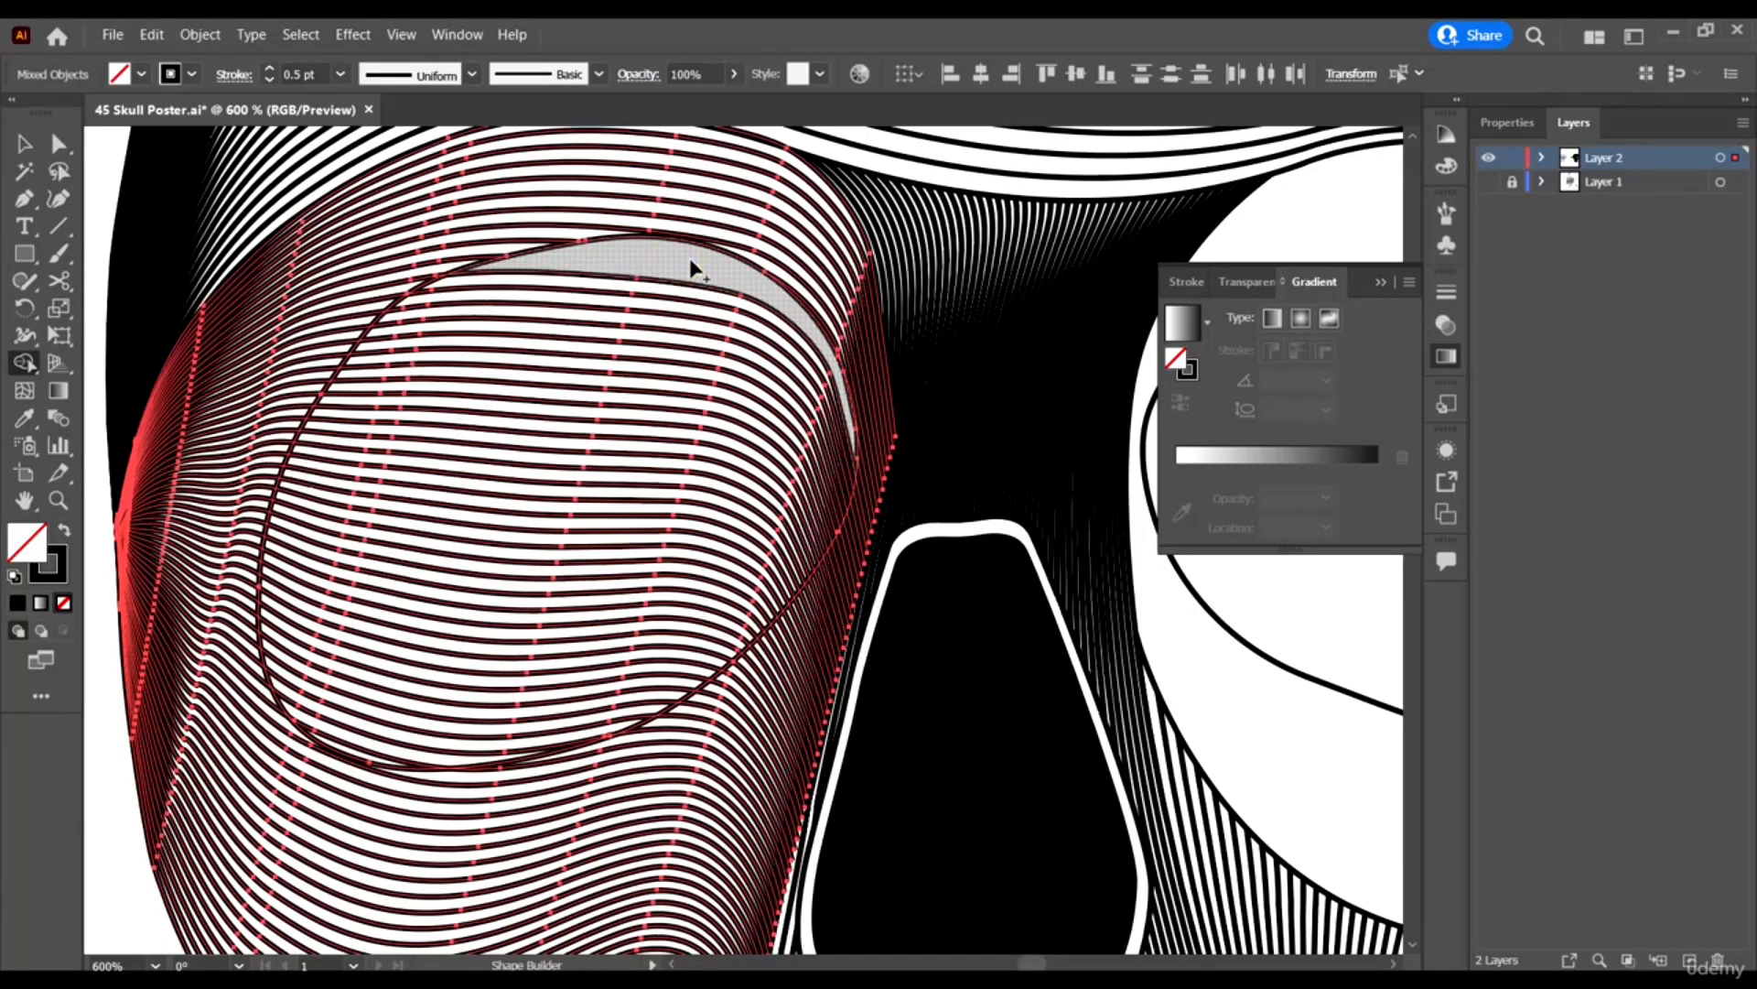
{"action": "mouse_move", "coordinate": [692, 268]}
{"action": "left_mouse_down"}
{"action": "mouse_move", "coordinate": [570, 489]}
{"action": "mouse_move", "coordinate": [556, 568]}
{"action": "left_mouse_up"}
Erase the remaining cheek lines inside the lower part of the left eye outline and deselect the artwork.
{"action": "scroll", "coordinate": [640, 361], "scroll_direction": "down", "scroll_amount": 2}
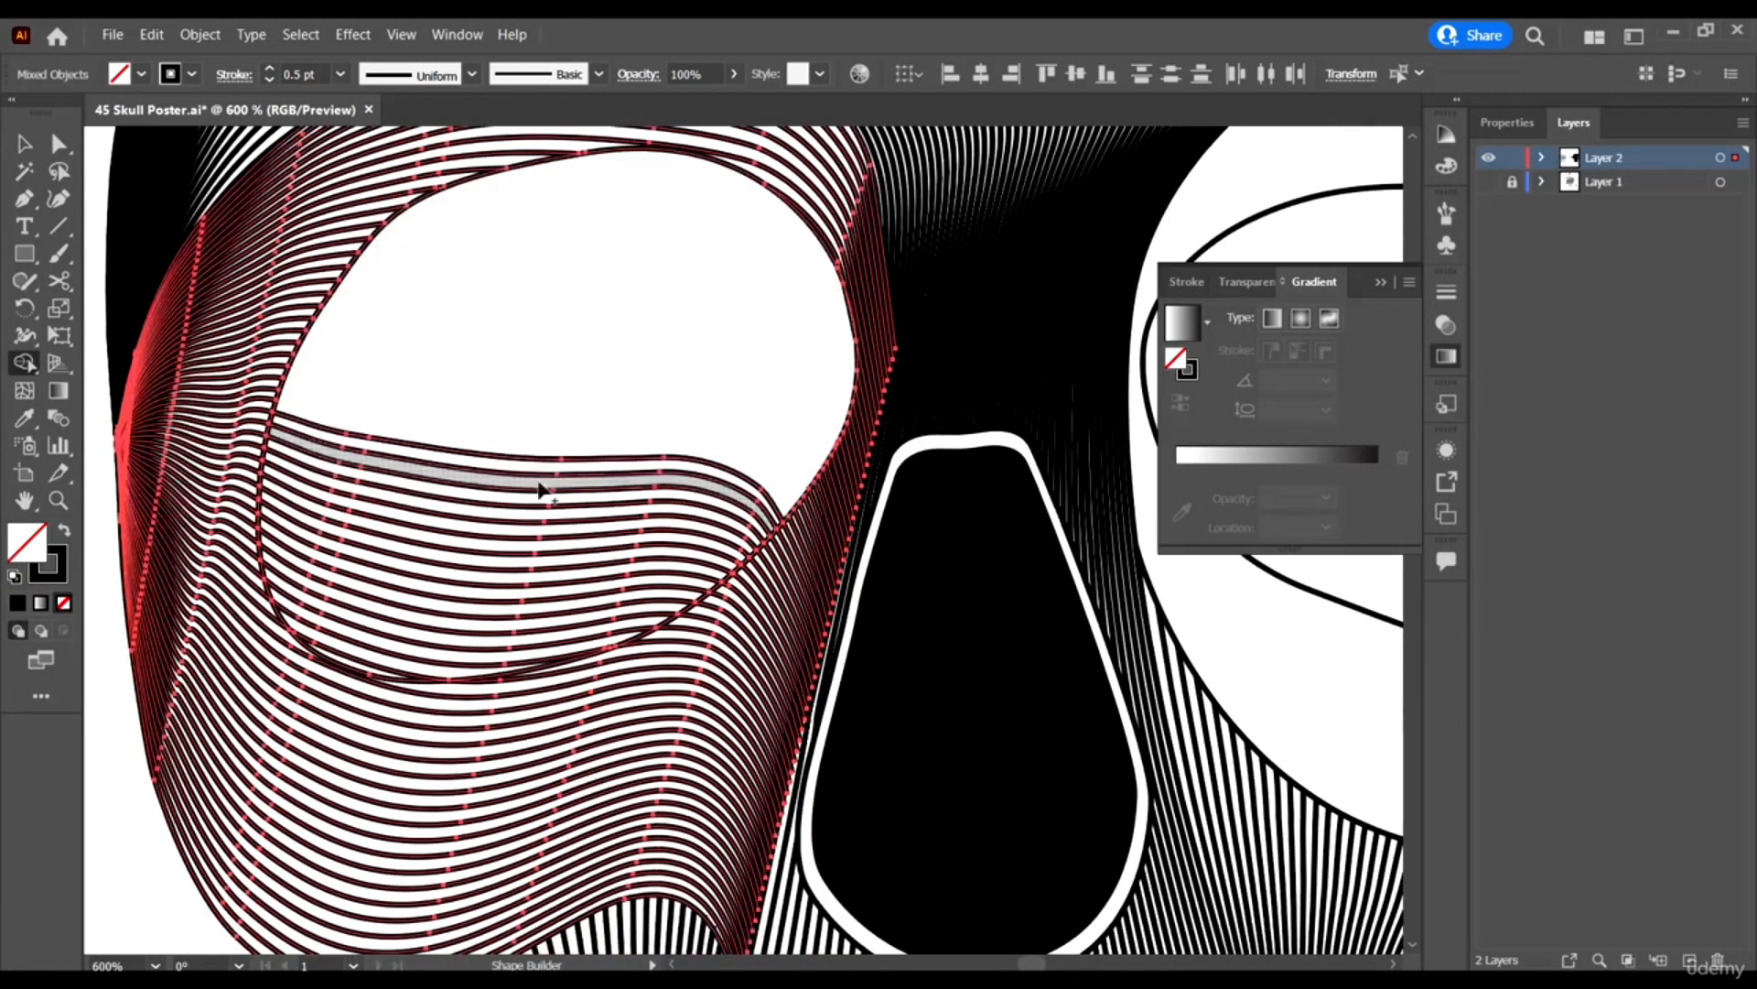
{"action": "mouse_move", "coordinate": [549, 439]}
{"action": "left_mouse_down"}
{"action": "mouse_move", "coordinate": [467, 618]}
{"action": "mouse_move", "coordinate": [415, 615]}
{"action": "left_mouse_up"}
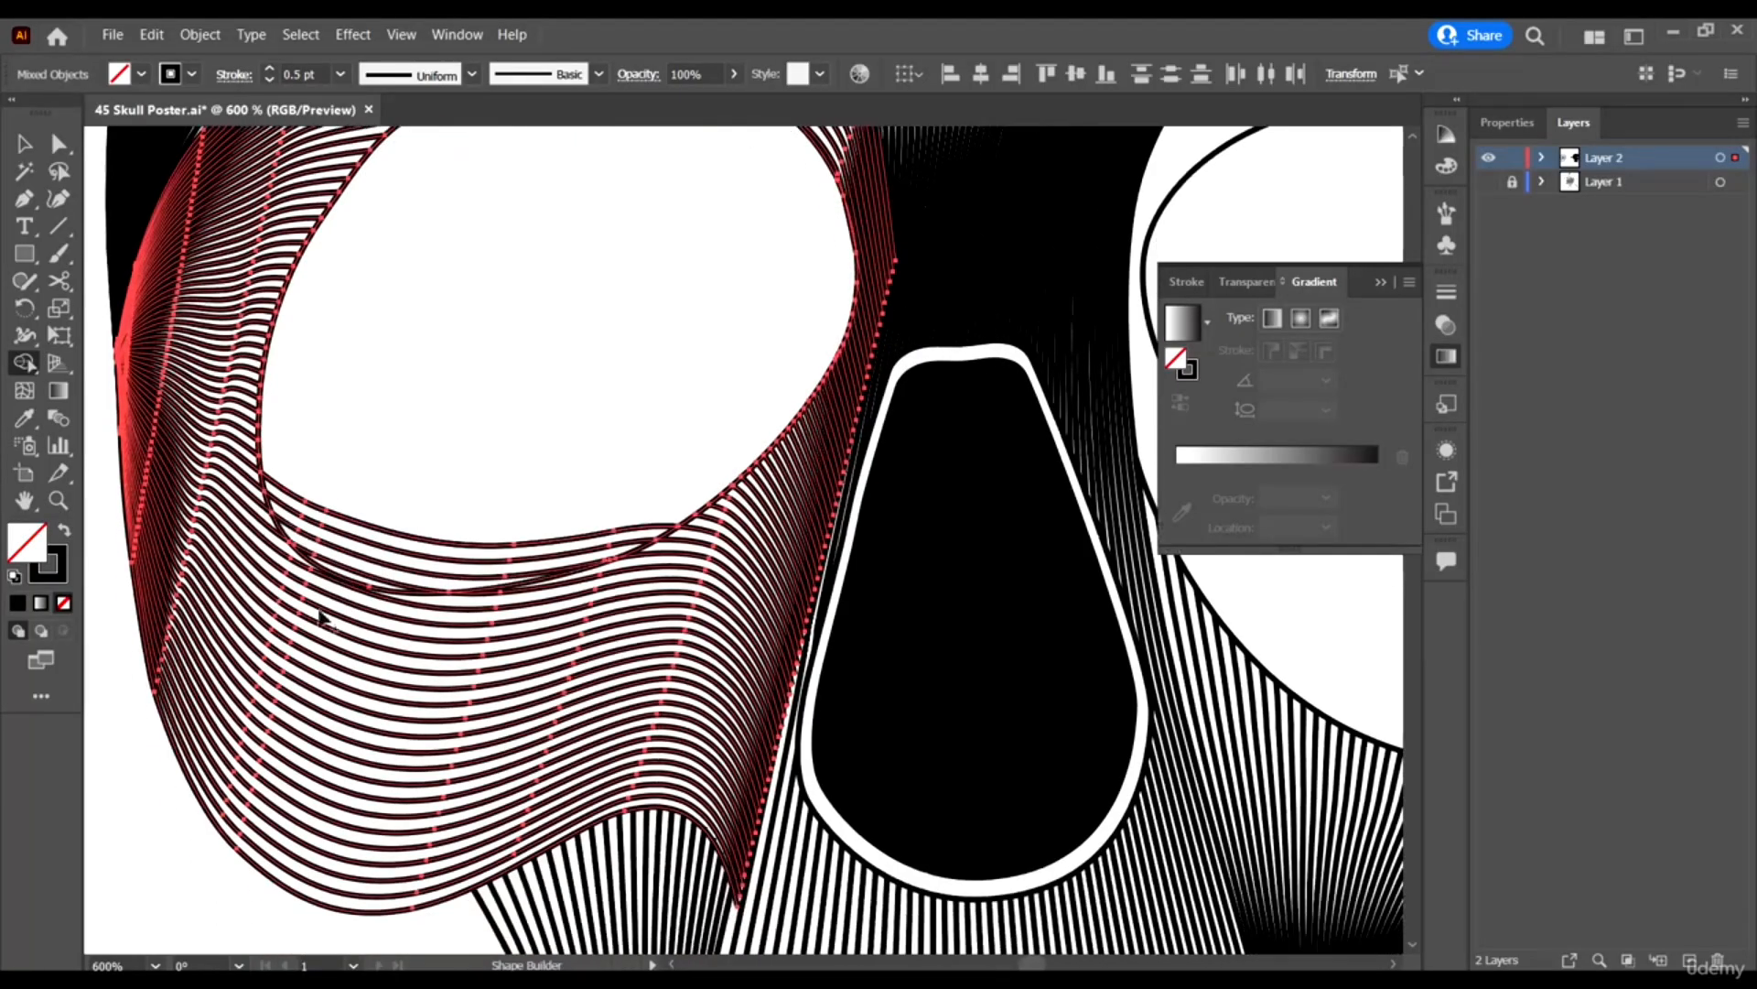
{"action": "scroll", "coordinate": [437, 518], "scroll_direction": "up", "scroll_amount": 3}
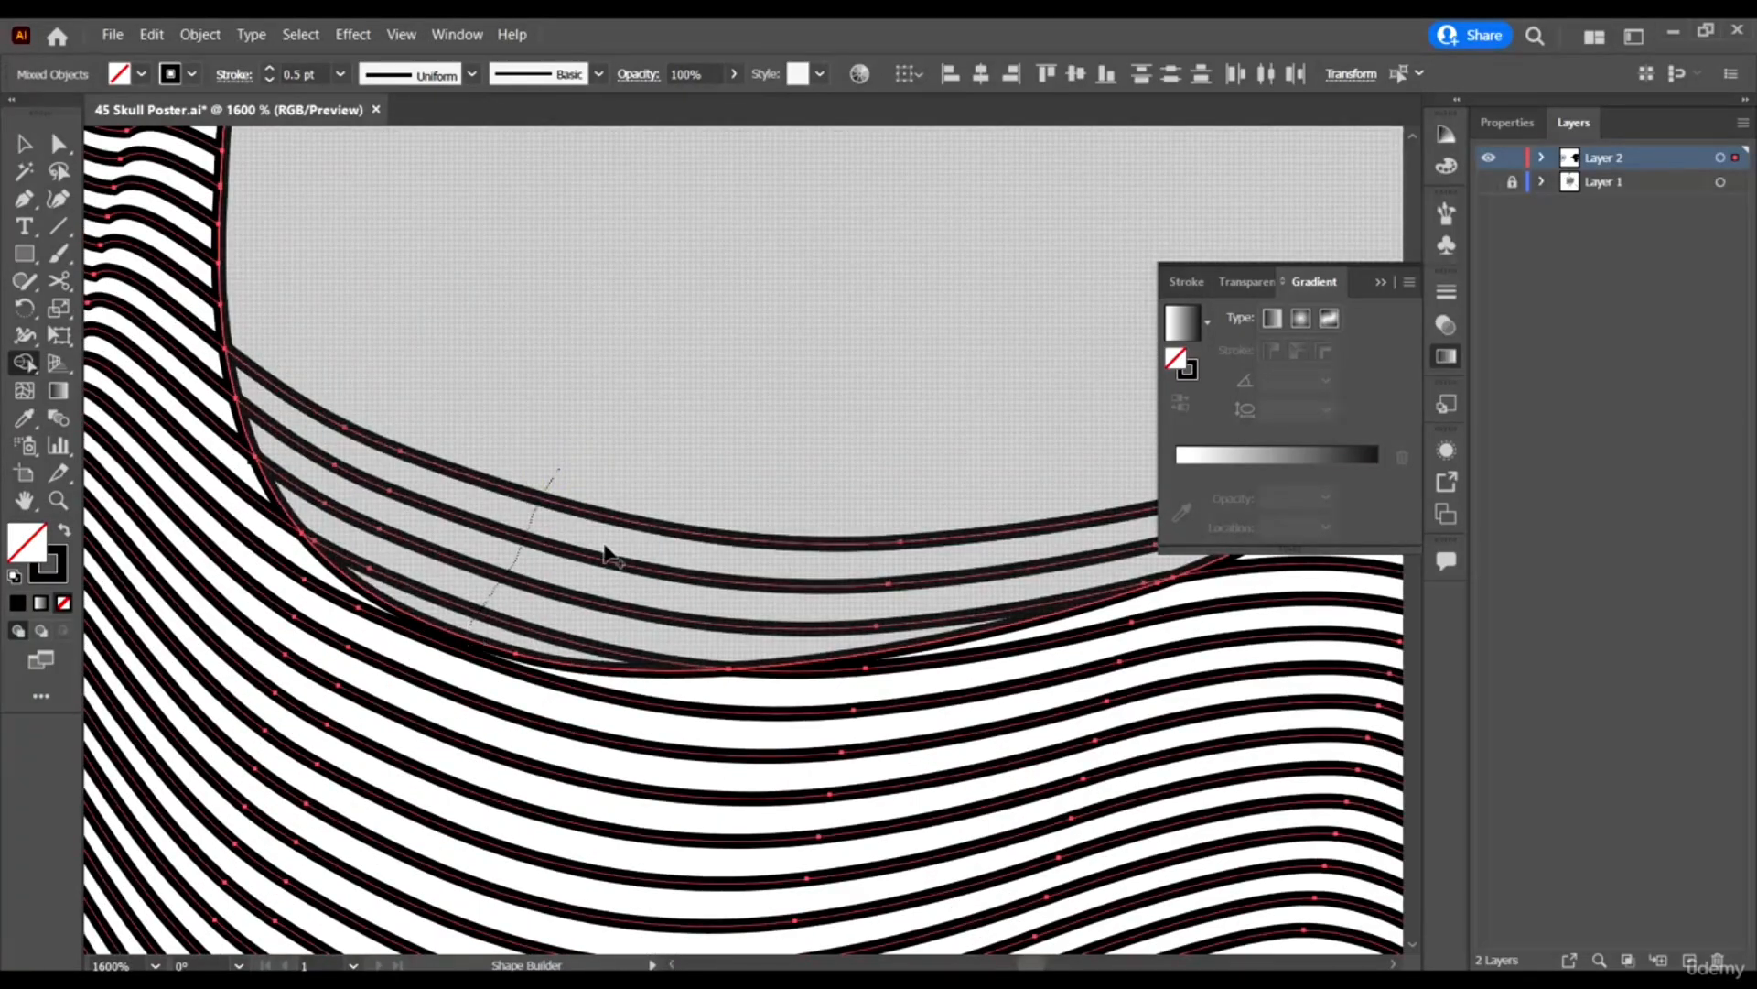
{"action": "scroll", "coordinate": [537, 463], "scroll_direction": "down", "scroll_amount": 4}
{"action": "left_click", "coordinate": [21, 145]}
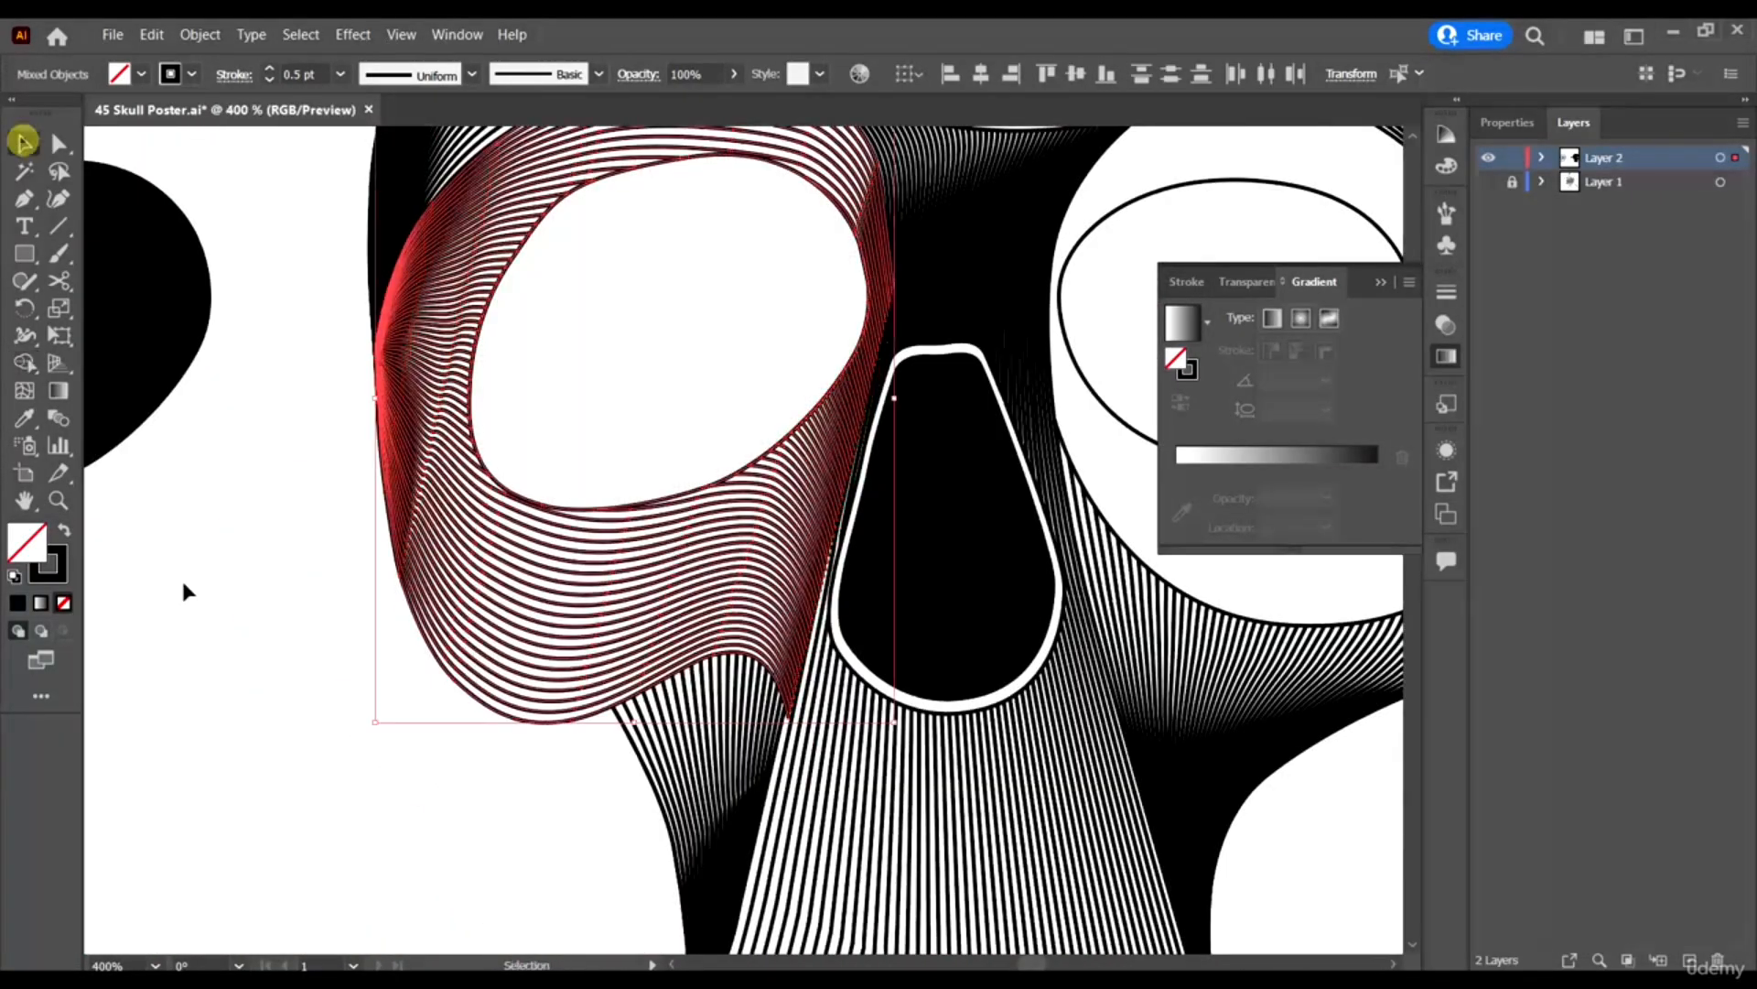
{"action": "left_click", "coordinate": [275, 633]}
Examine where the left cheek lines meet the jaw and nose line blends below the nose opening.
{"action": "scroll", "coordinate": [421, 568], "scroll_direction": "down", "scroll_amount": 1}
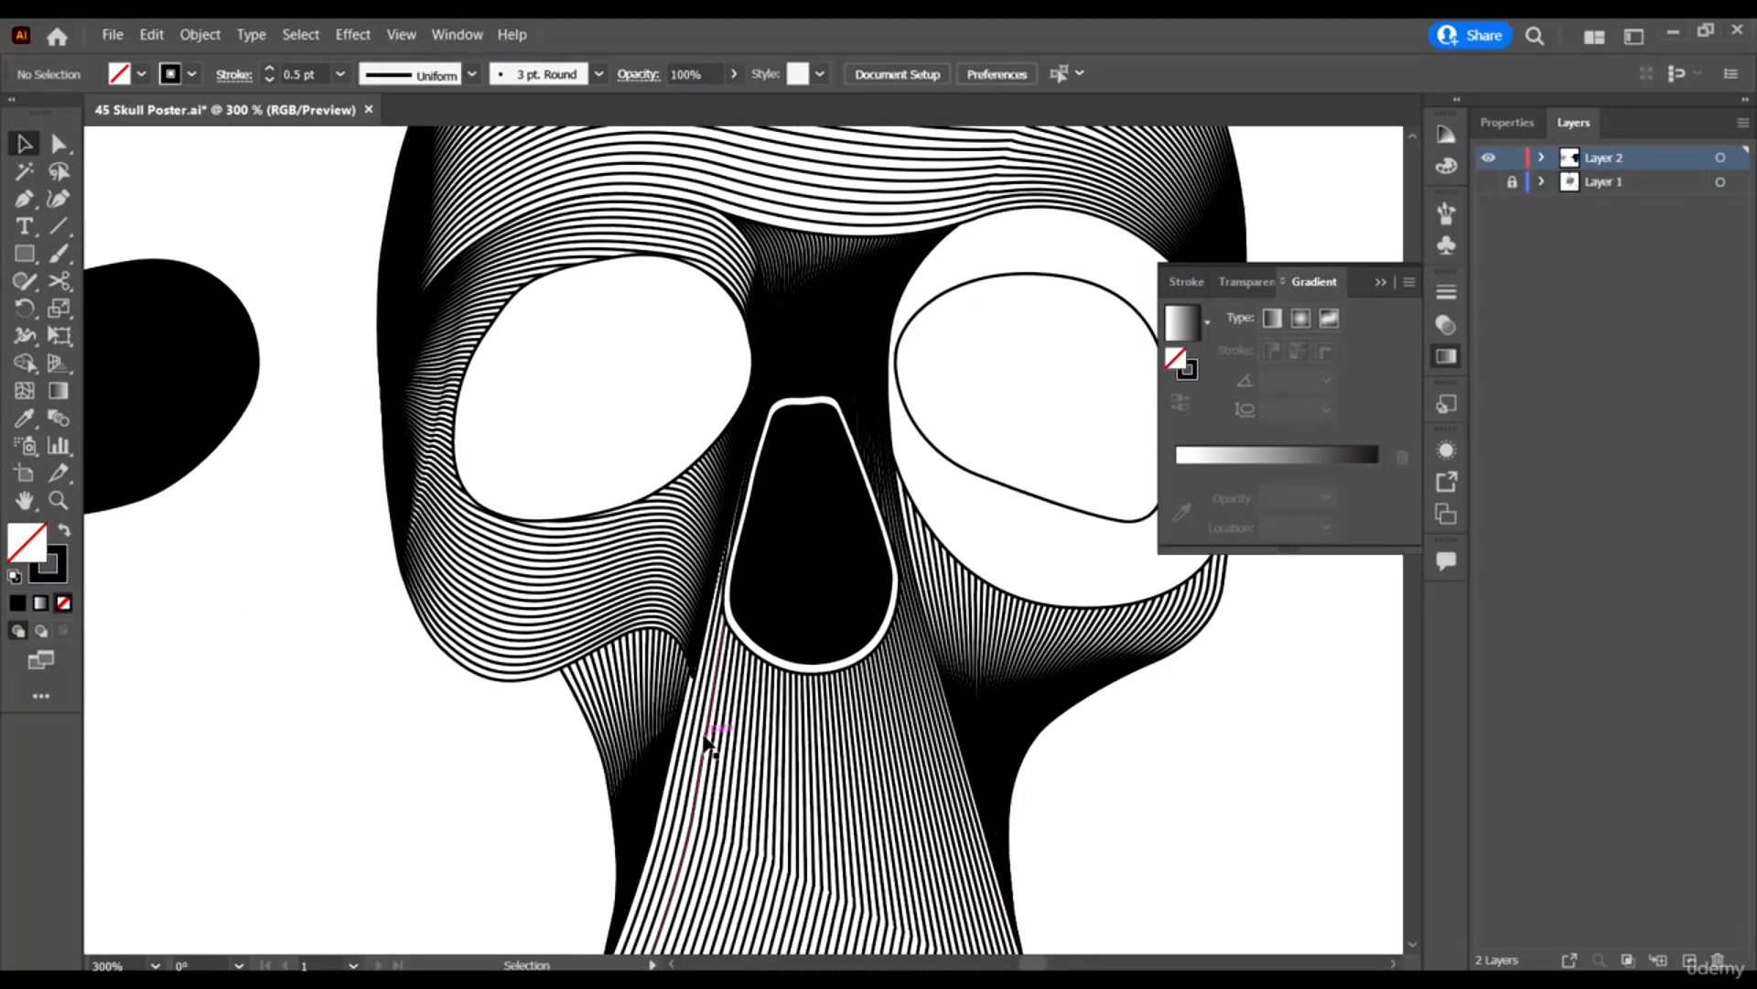
{"action": "scroll", "coordinate": [712, 741], "scroll_direction": "up", "scroll_amount": 4}
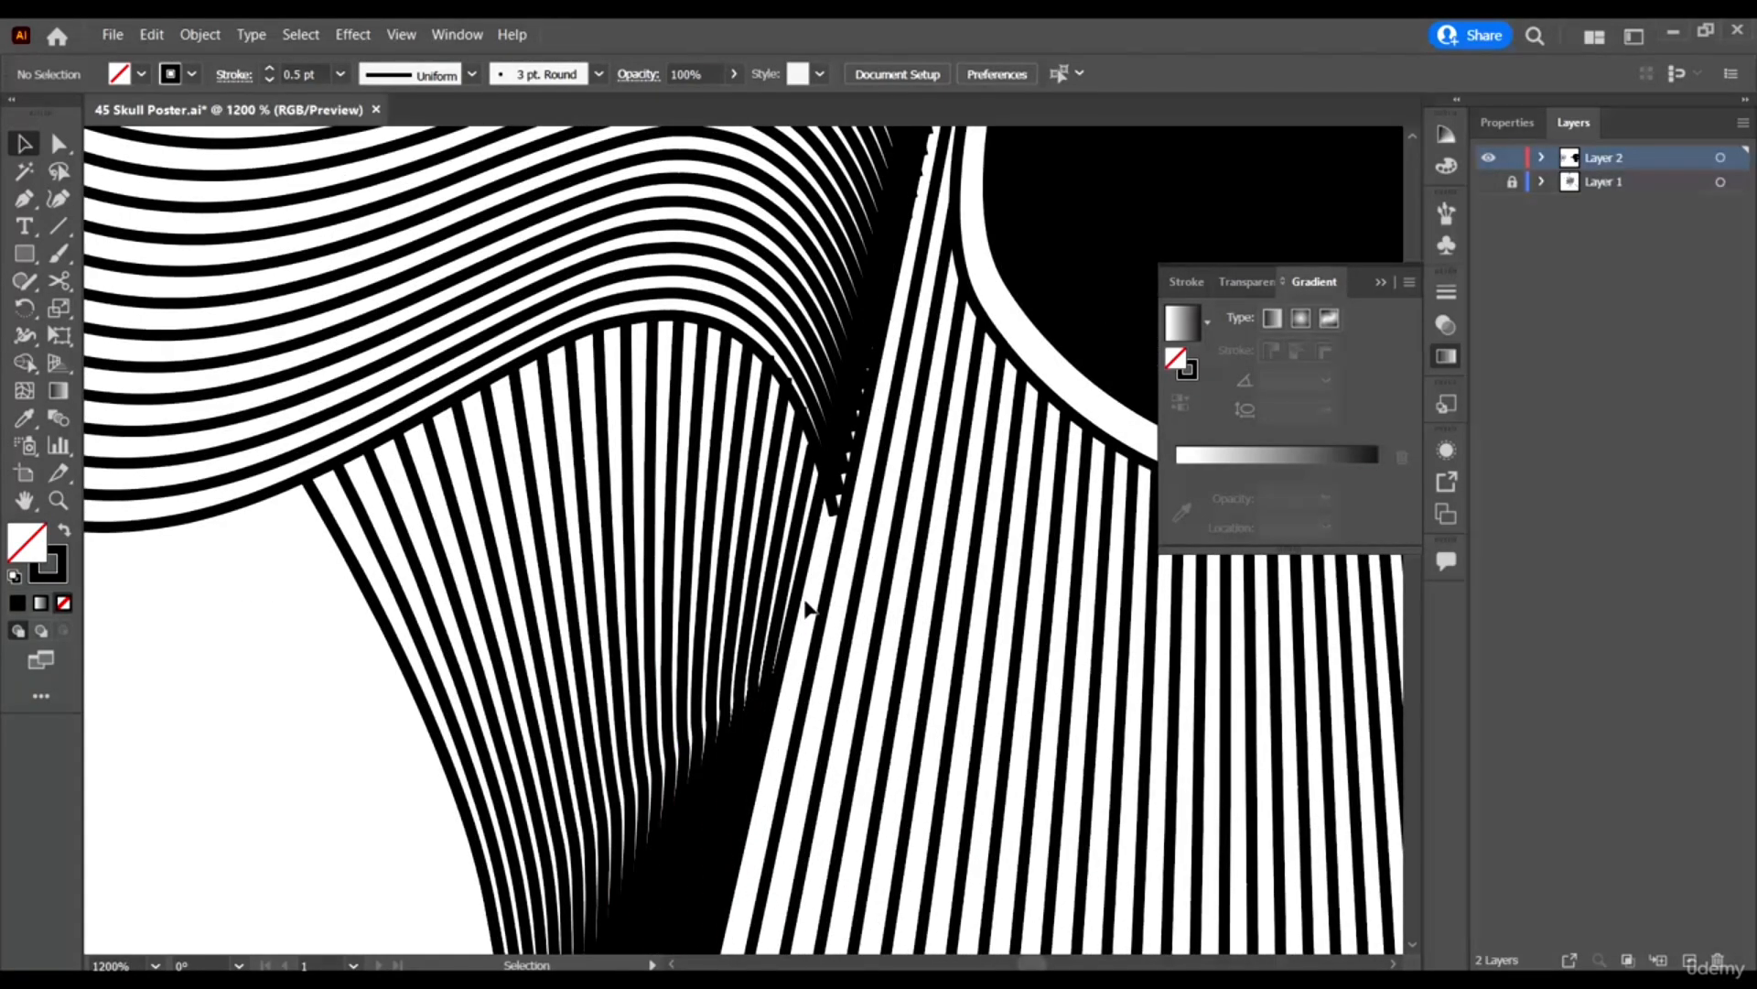
{"action": "left_click", "coordinate": [807, 566]}
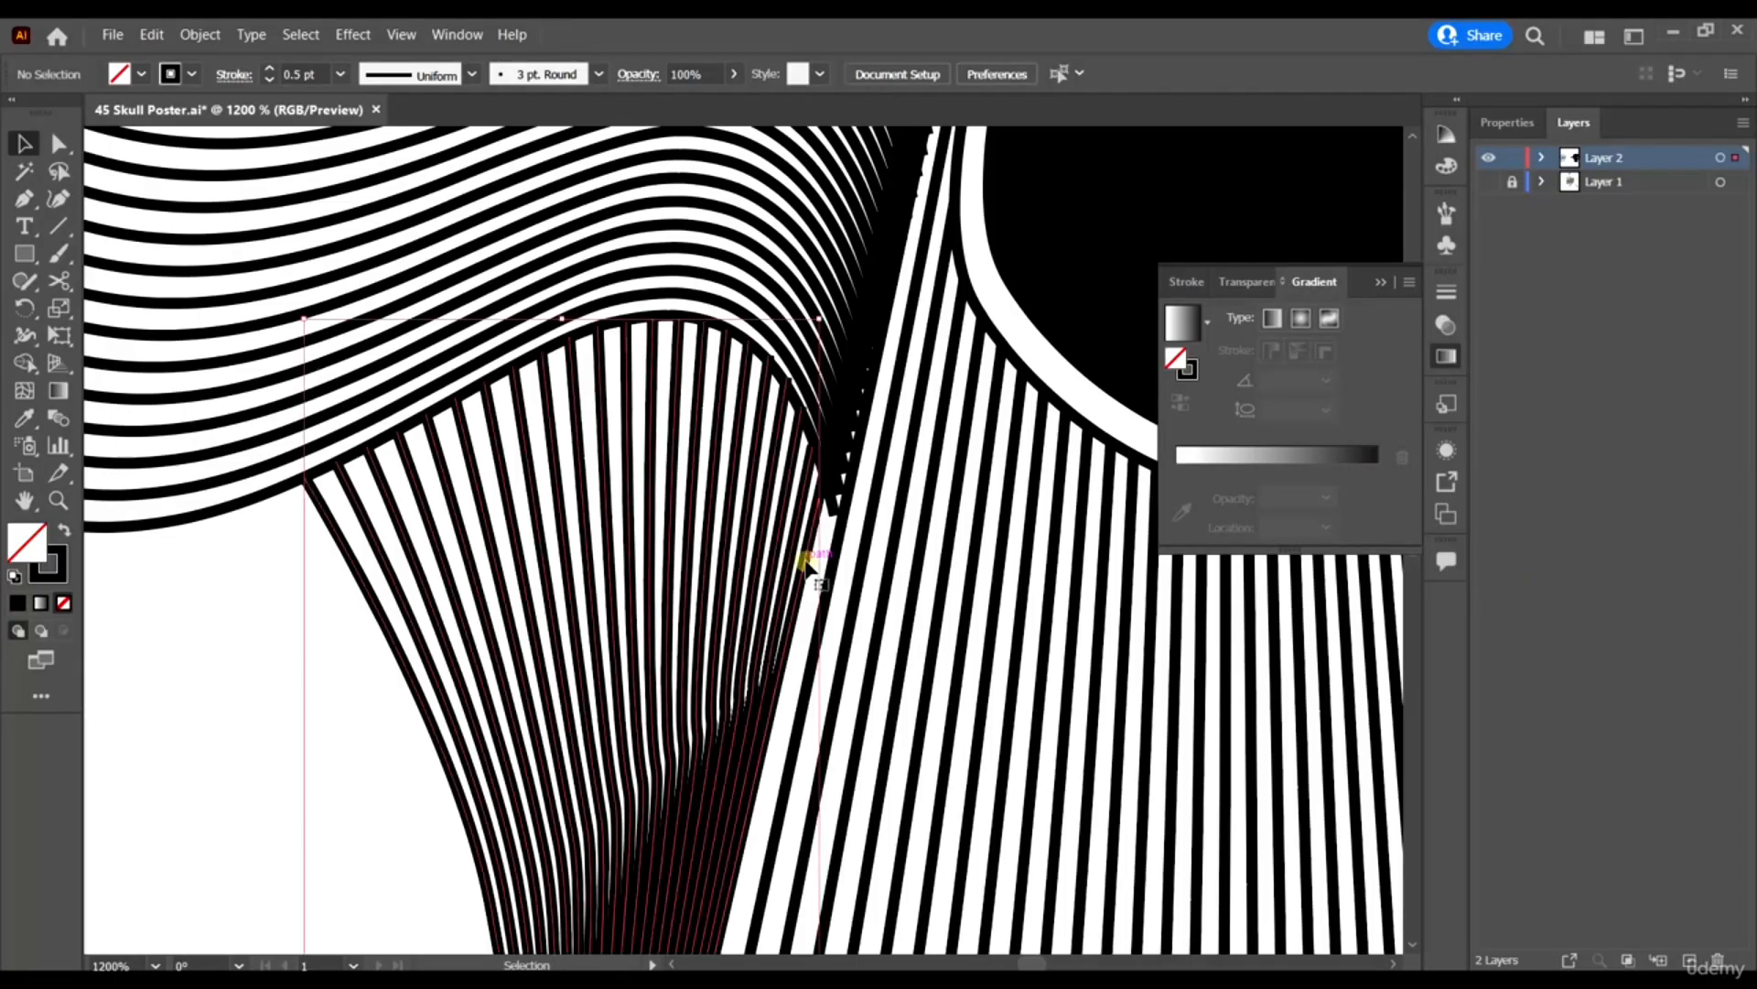
{"action": "scroll", "coordinate": [808, 565], "scroll_direction": "down", "scroll_amount": 2}
{"action": "left_click", "coordinate": [471, 779]}
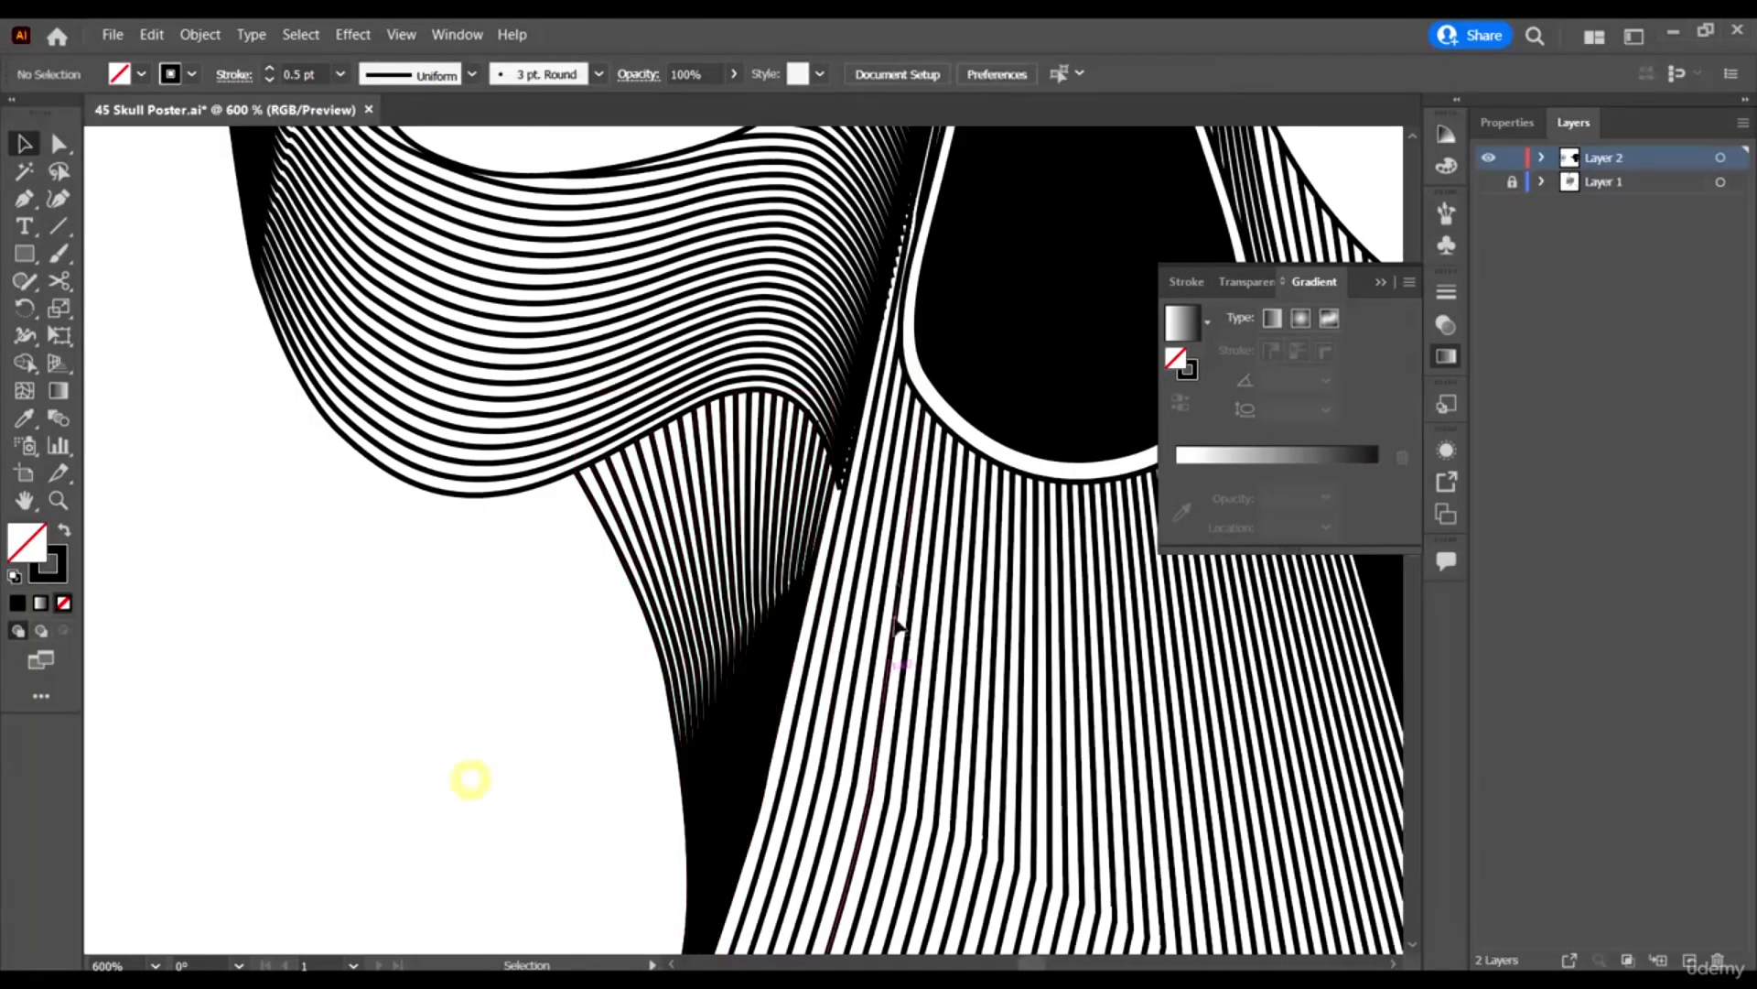
{"action": "scroll", "coordinate": [855, 430], "scroll_direction": "up", "scroll_amount": 1}
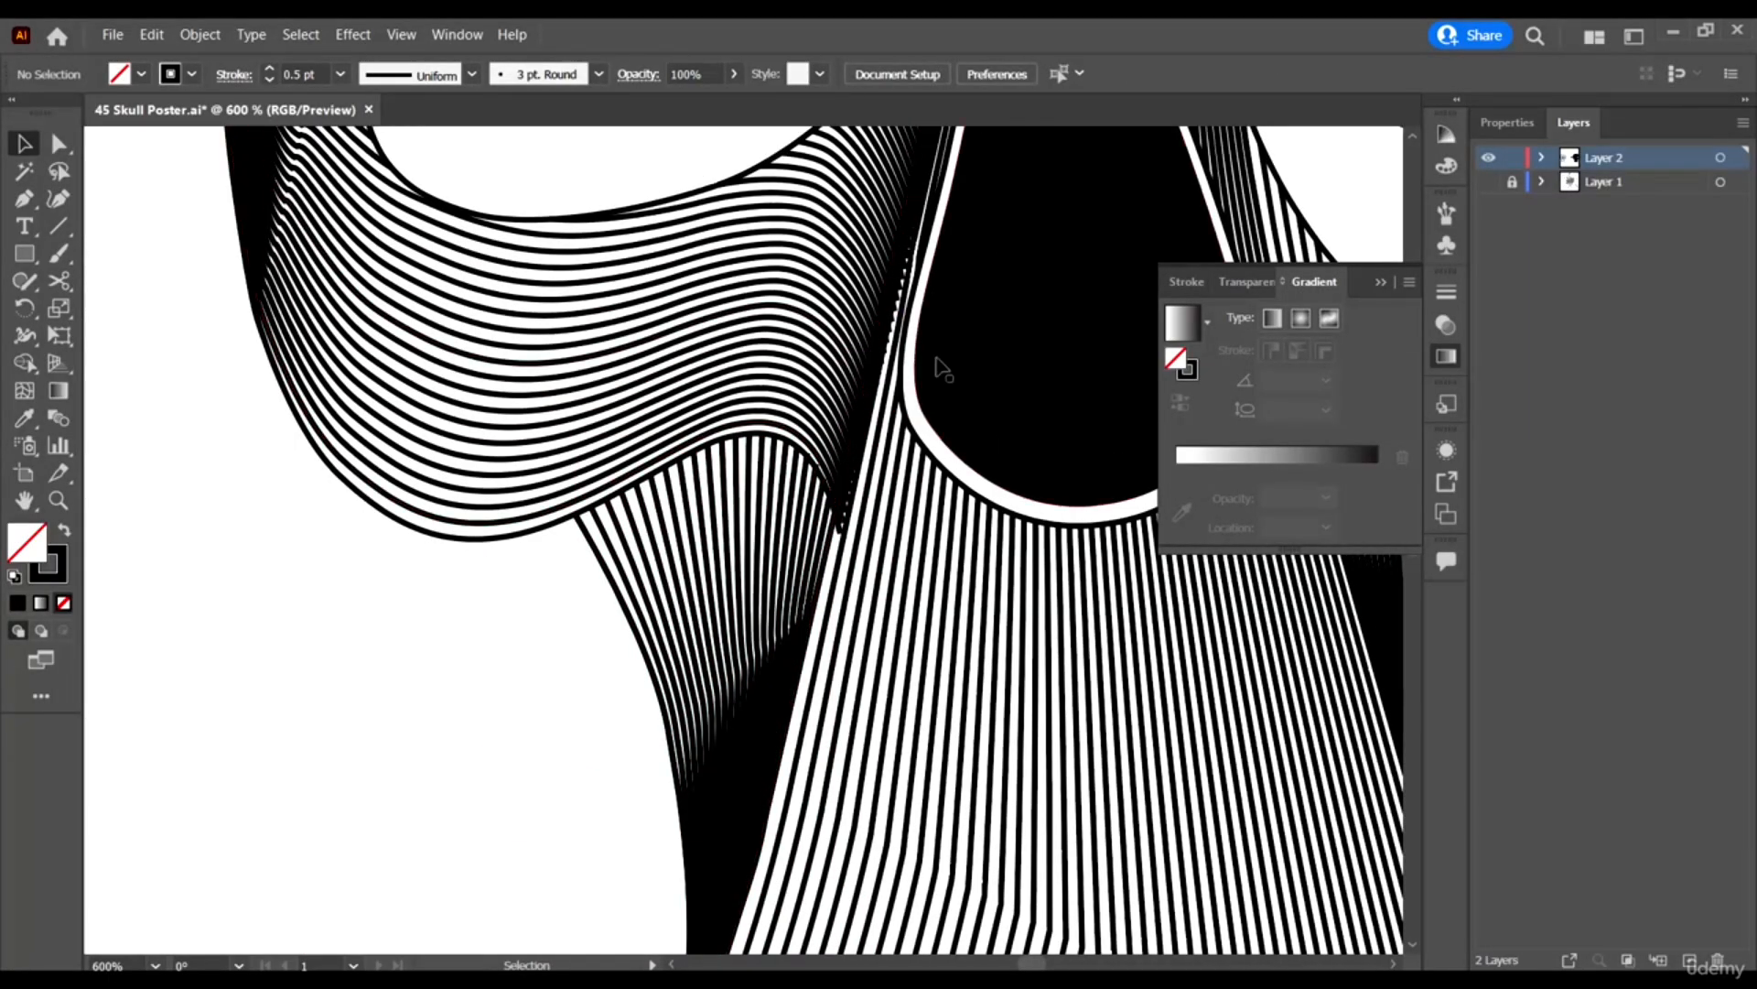
Select the nose's left edge line with the expanded left cheek lines and use Shape Builder to erase the lowest cheek line ends overhanging that edge.
{"action": "scroll", "coordinate": [969, 337], "scroll_direction": "up", "scroll_amount": 2}
{"action": "scroll", "coordinate": [855, 601], "scroll_direction": "up", "scroll_amount": 3}
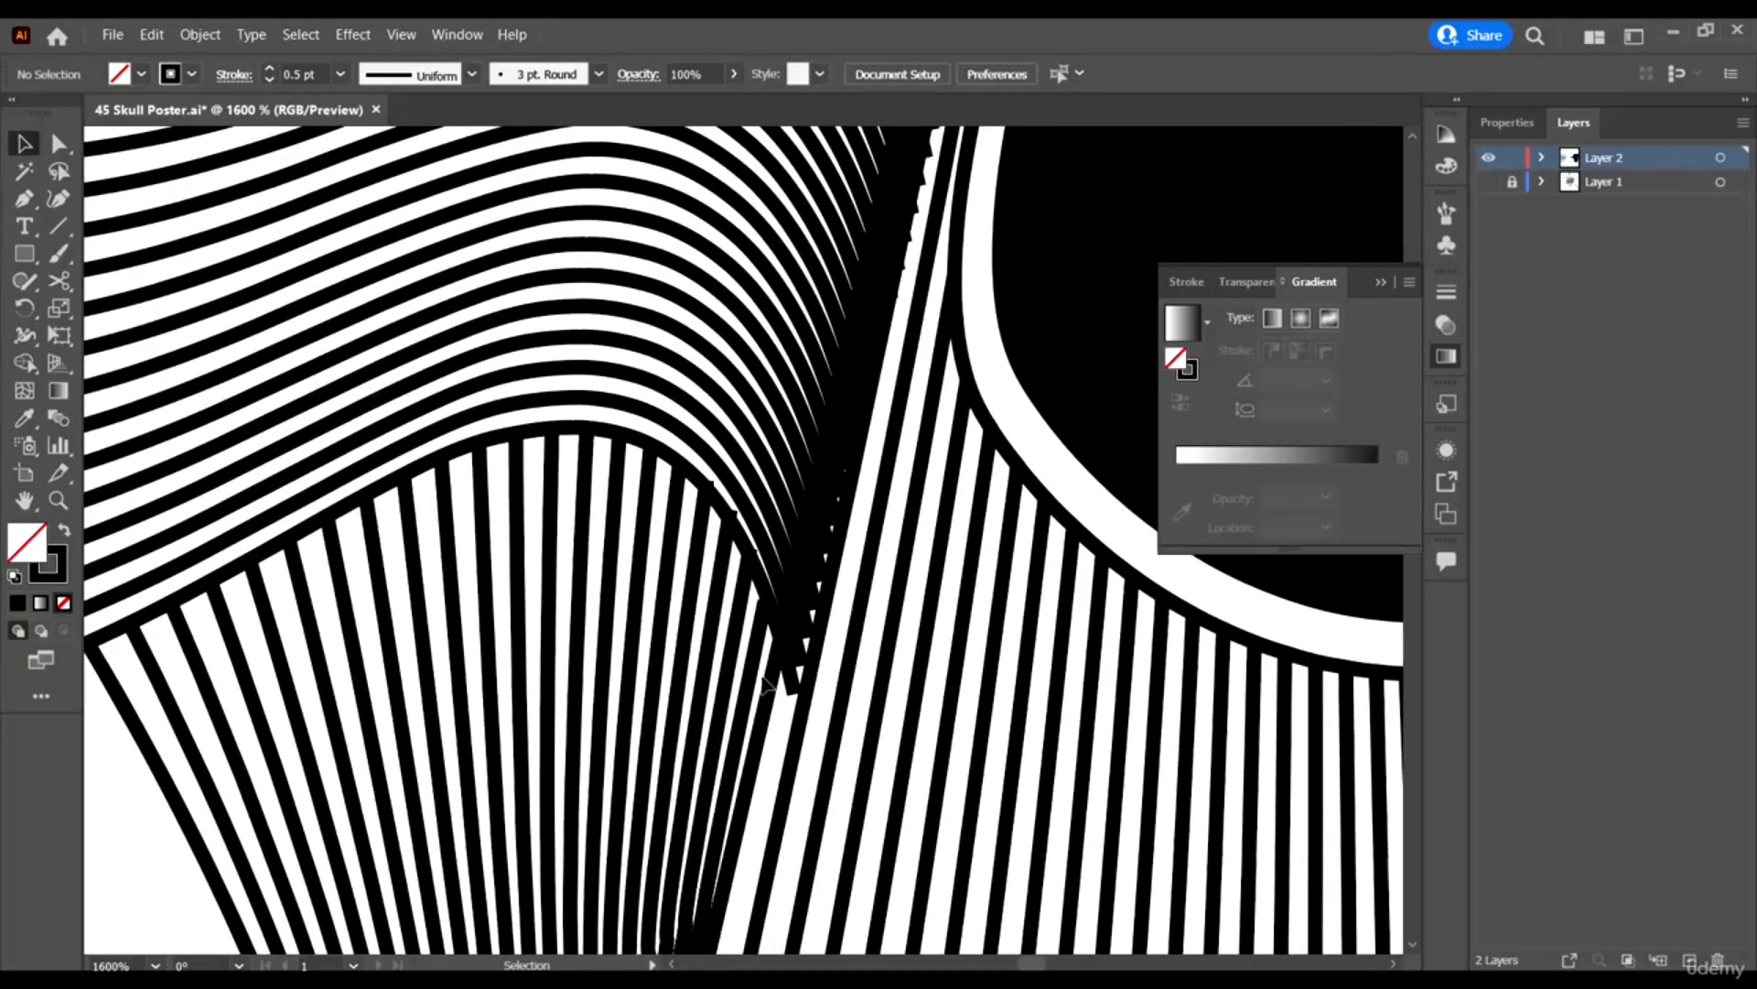
{"action": "left_click", "coordinate": [783, 608]}
{"action": "scroll", "coordinate": [824, 513], "scroll_direction": "down", "scroll_amount": 3}
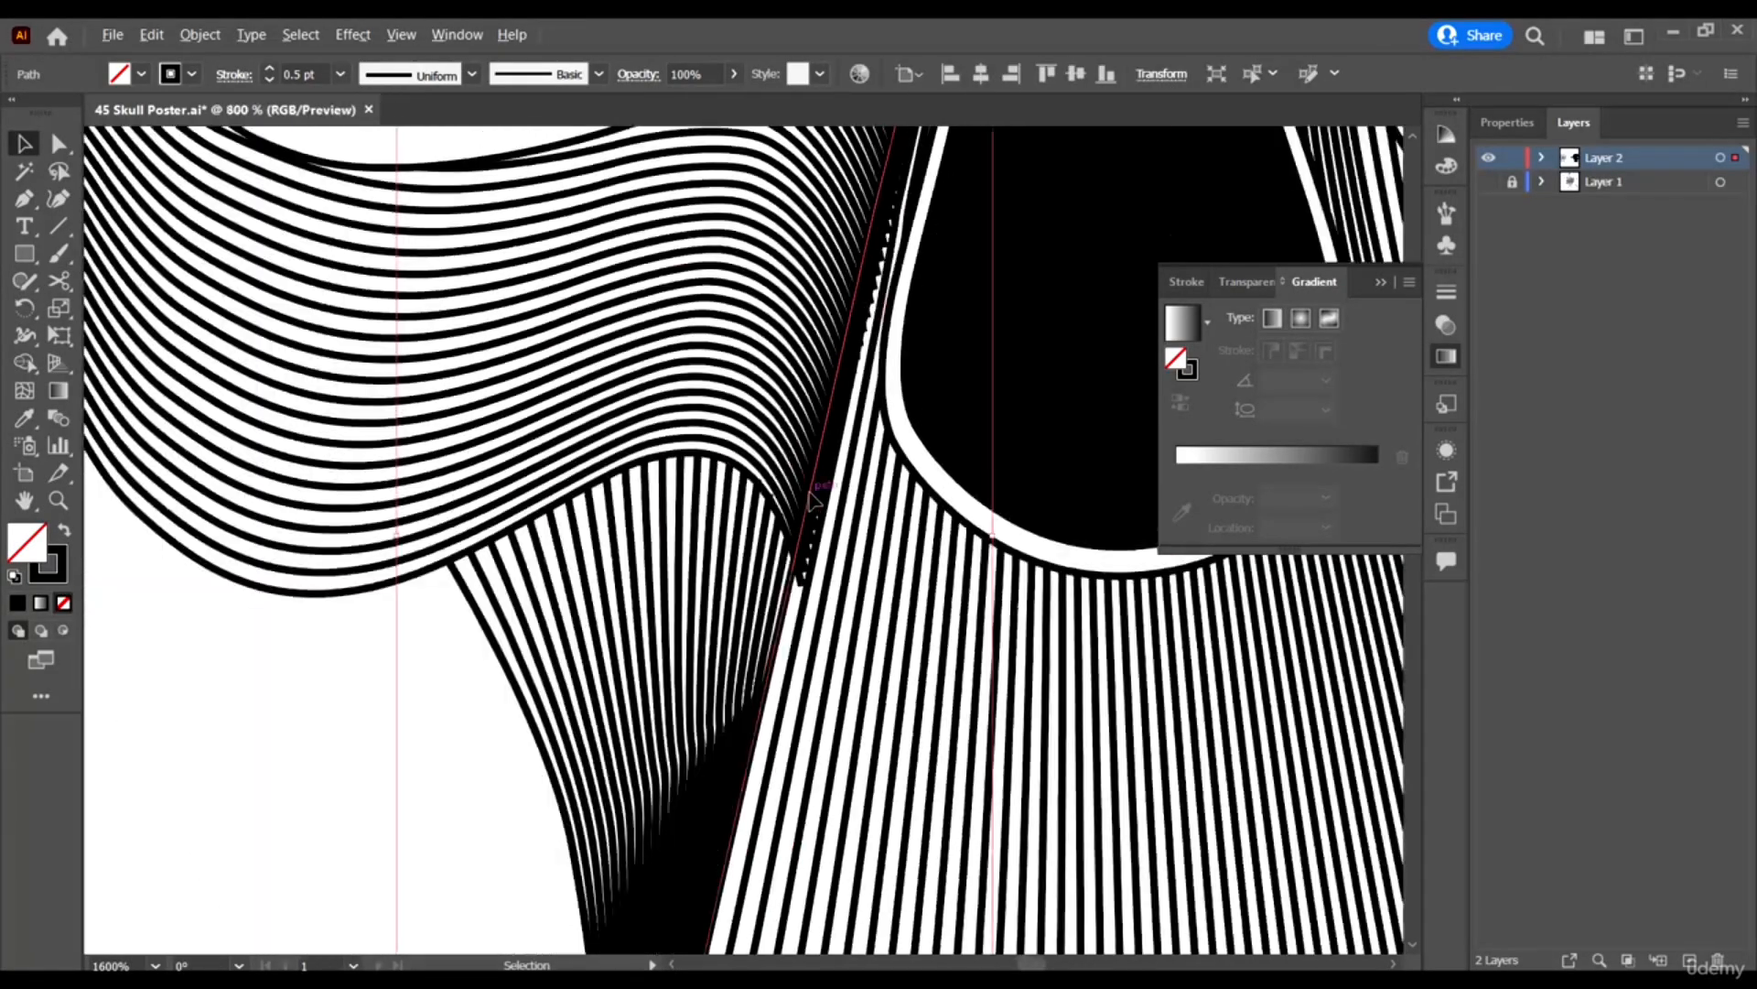
{"action": "scroll", "coordinate": [876, 389], "scroll_direction": "up", "scroll_amount": 2}
{"action": "scroll", "coordinate": [876, 389], "scroll_direction": "down", "scroll_amount": 1}
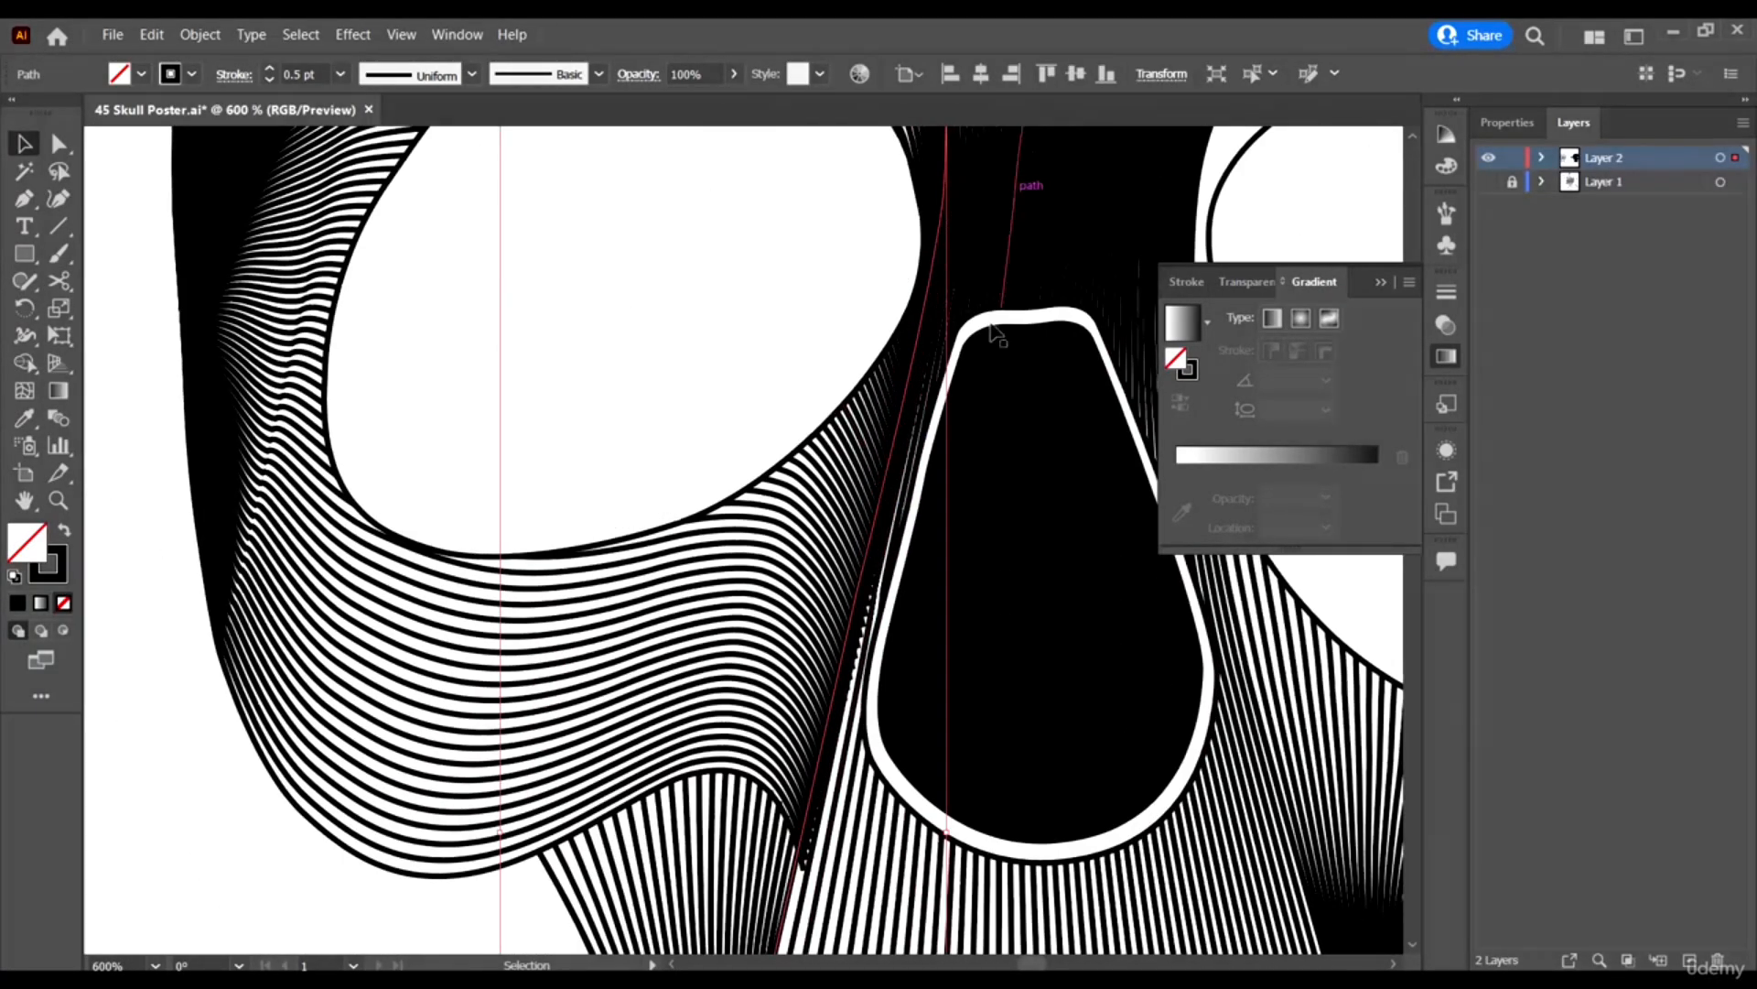
{"action": "scroll", "coordinate": [870, 512], "scroll_direction": "down", "scroll_amount": 2}
{"action": "scroll", "coordinate": [808, 632], "scroll_direction": "up", "scroll_amount": 4}
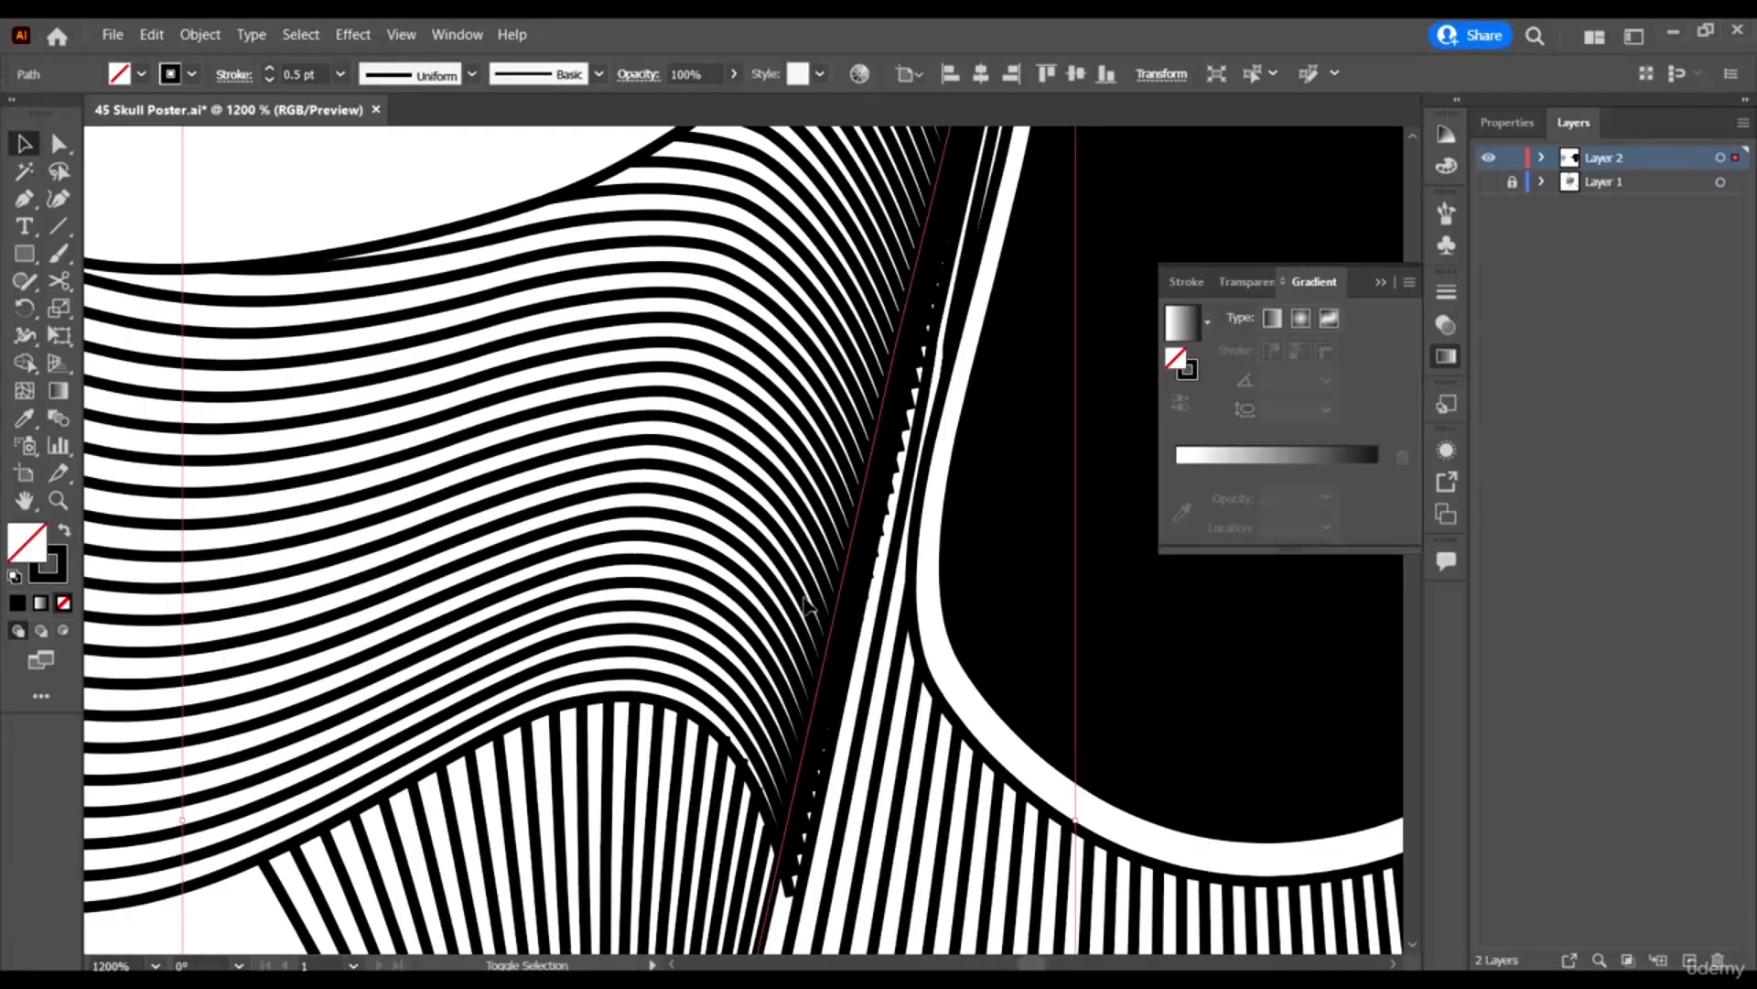
{"action": "left_click", "coordinate": [806, 604], "text": "shift"}
{"action": "left_click", "coordinate": [200, 34]}
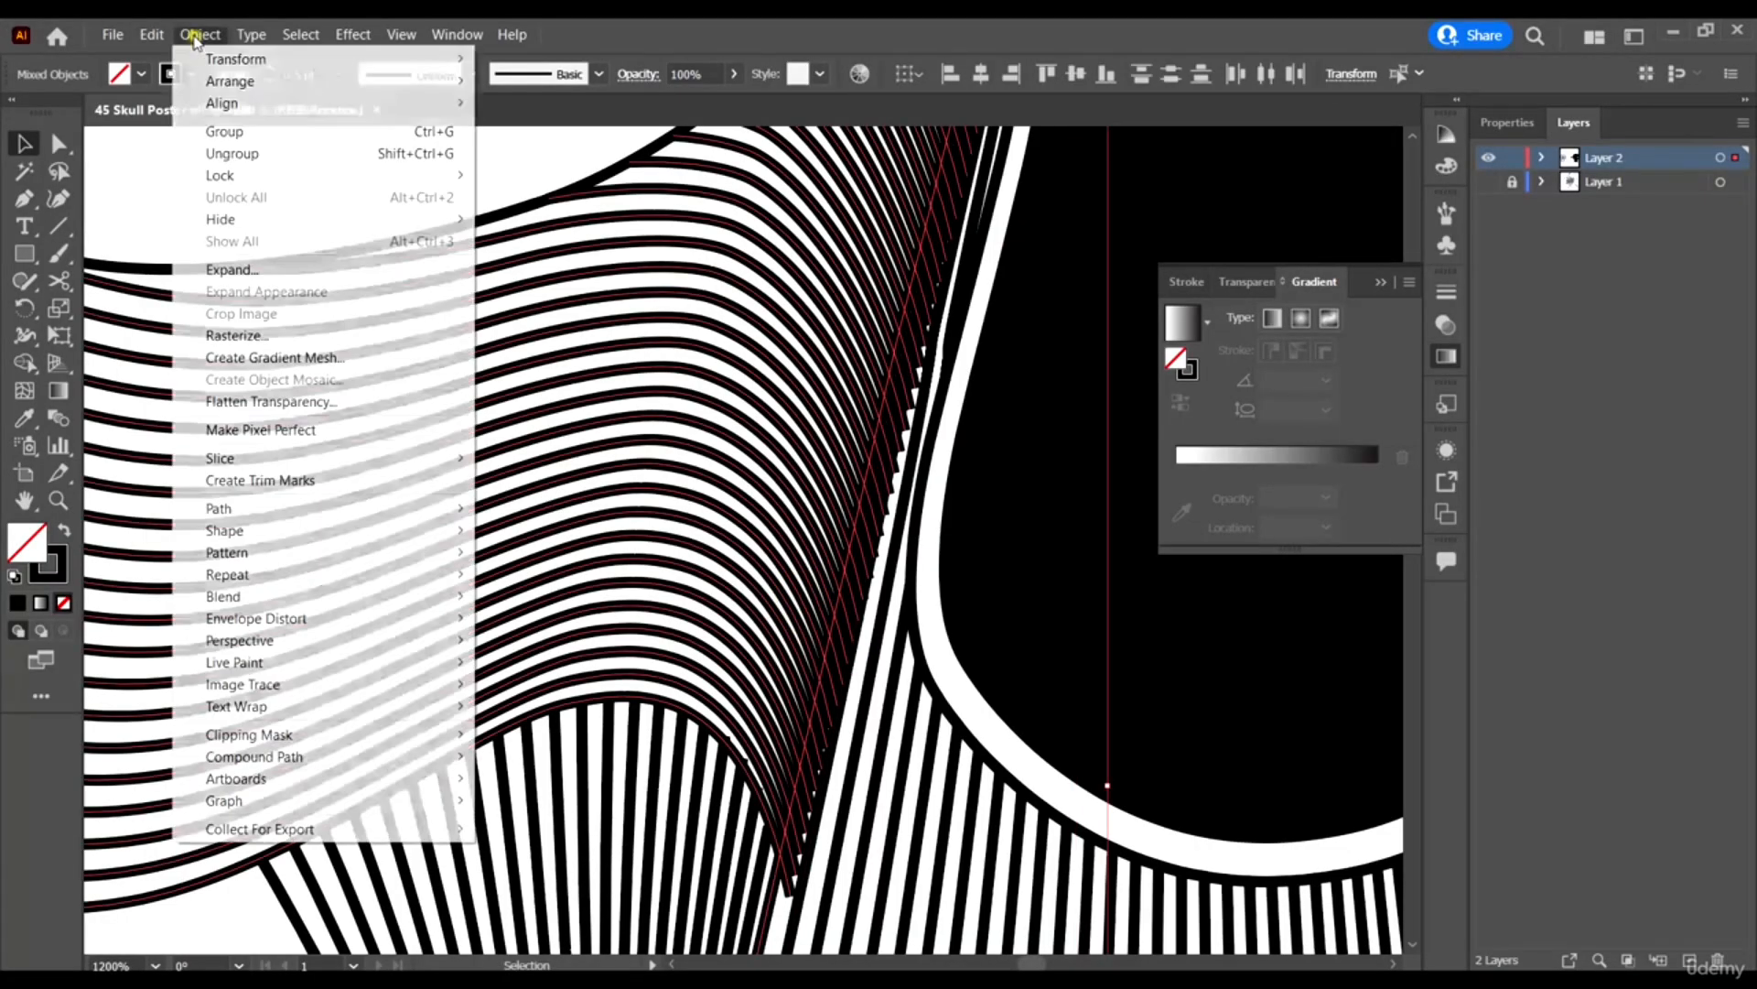
{"action": "key", "text": "Escape"}
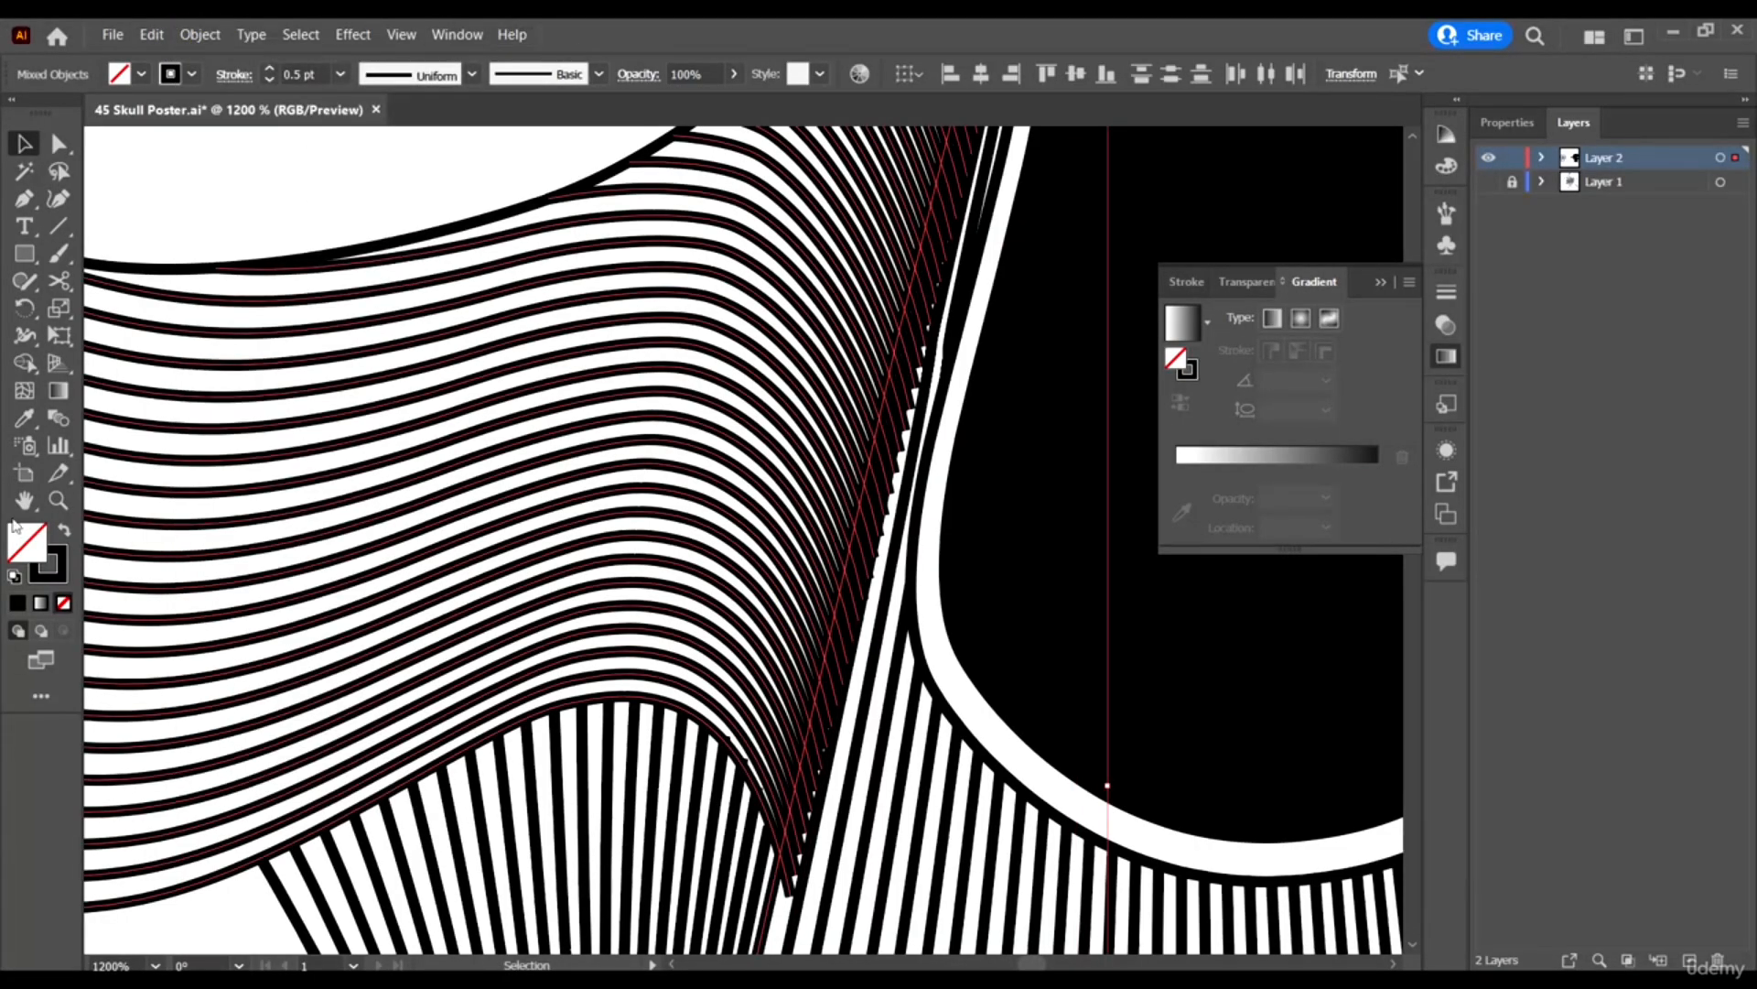
{"action": "left_click", "coordinate": [24, 366]}
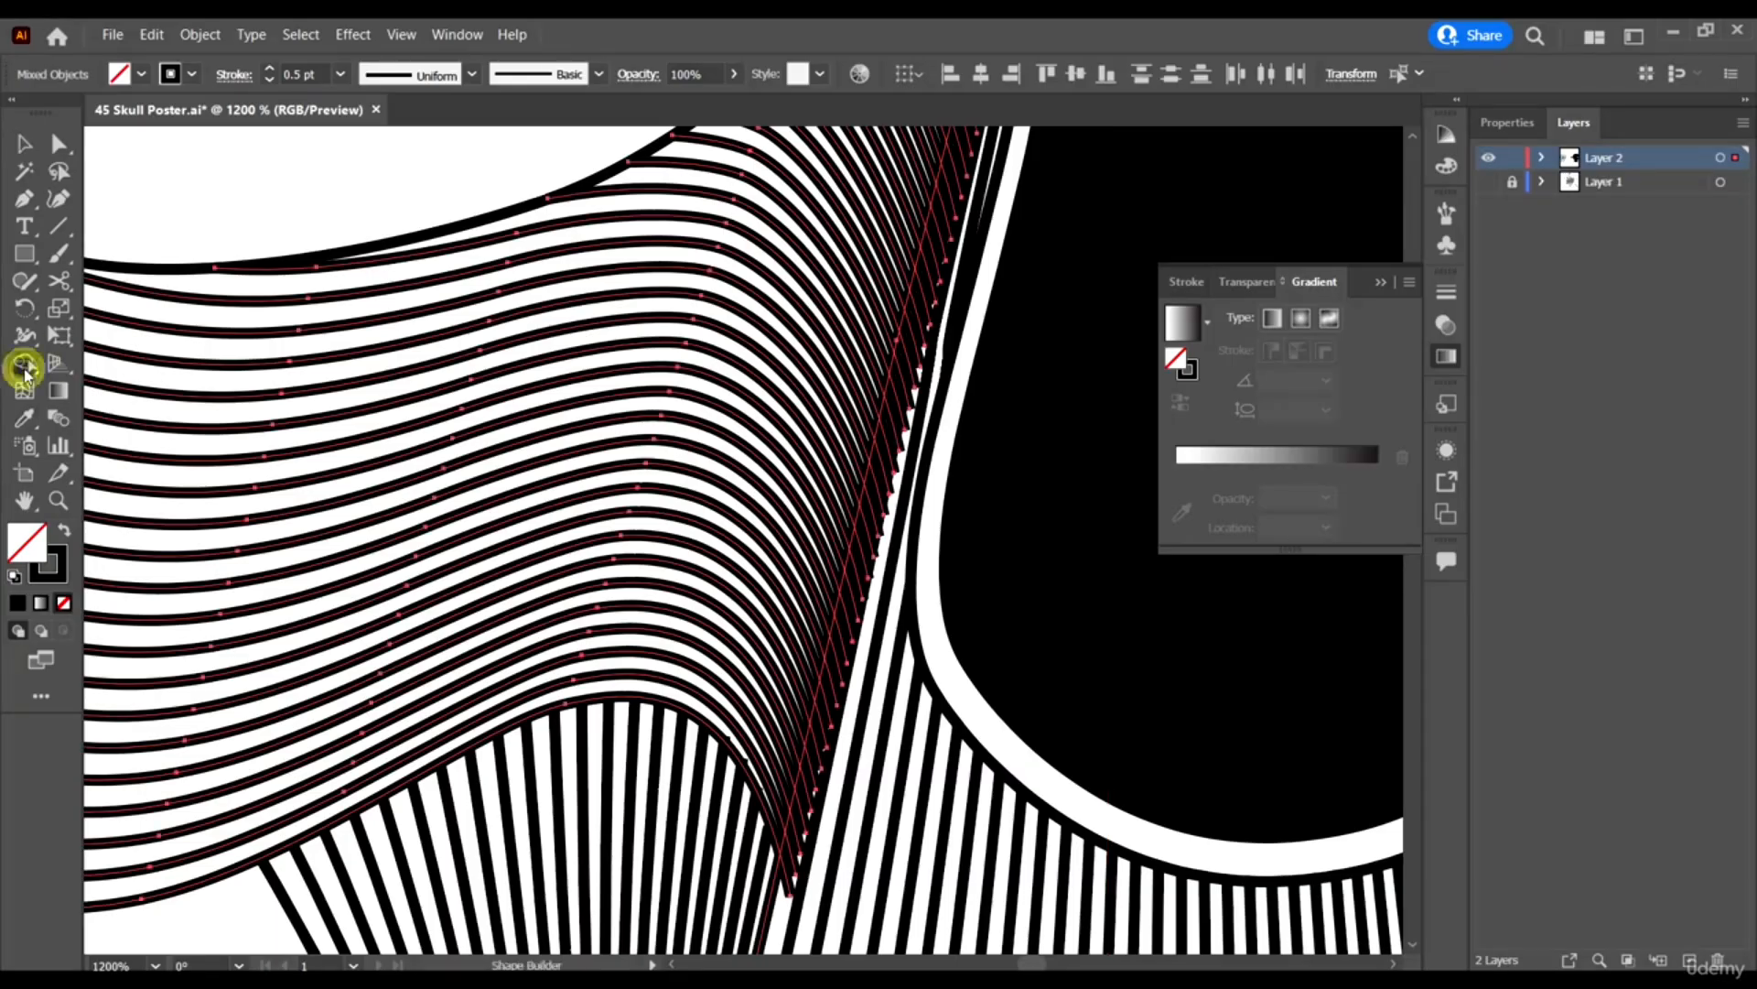
{"action": "scroll", "coordinate": [793, 917], "scroll_direction": "up", "scroll_amount": 2}
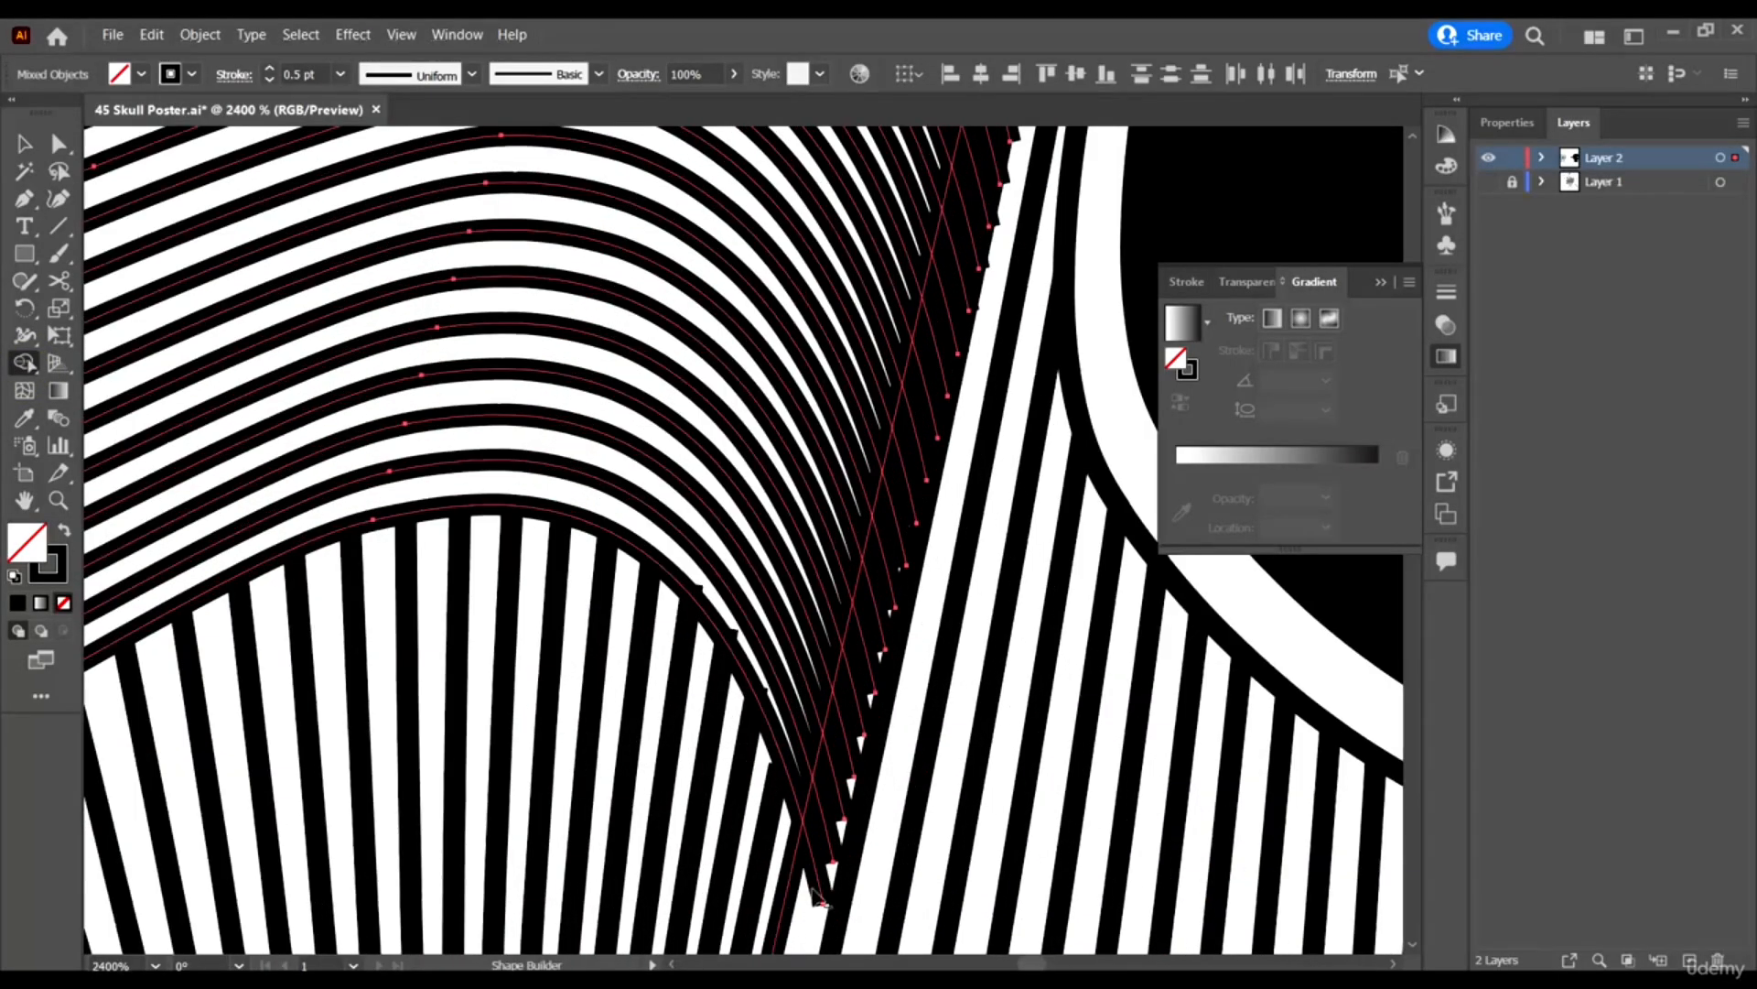
{"action": "left_click_drag", "start_coordinate": [830, 824], "coordinate": [883, 652]}
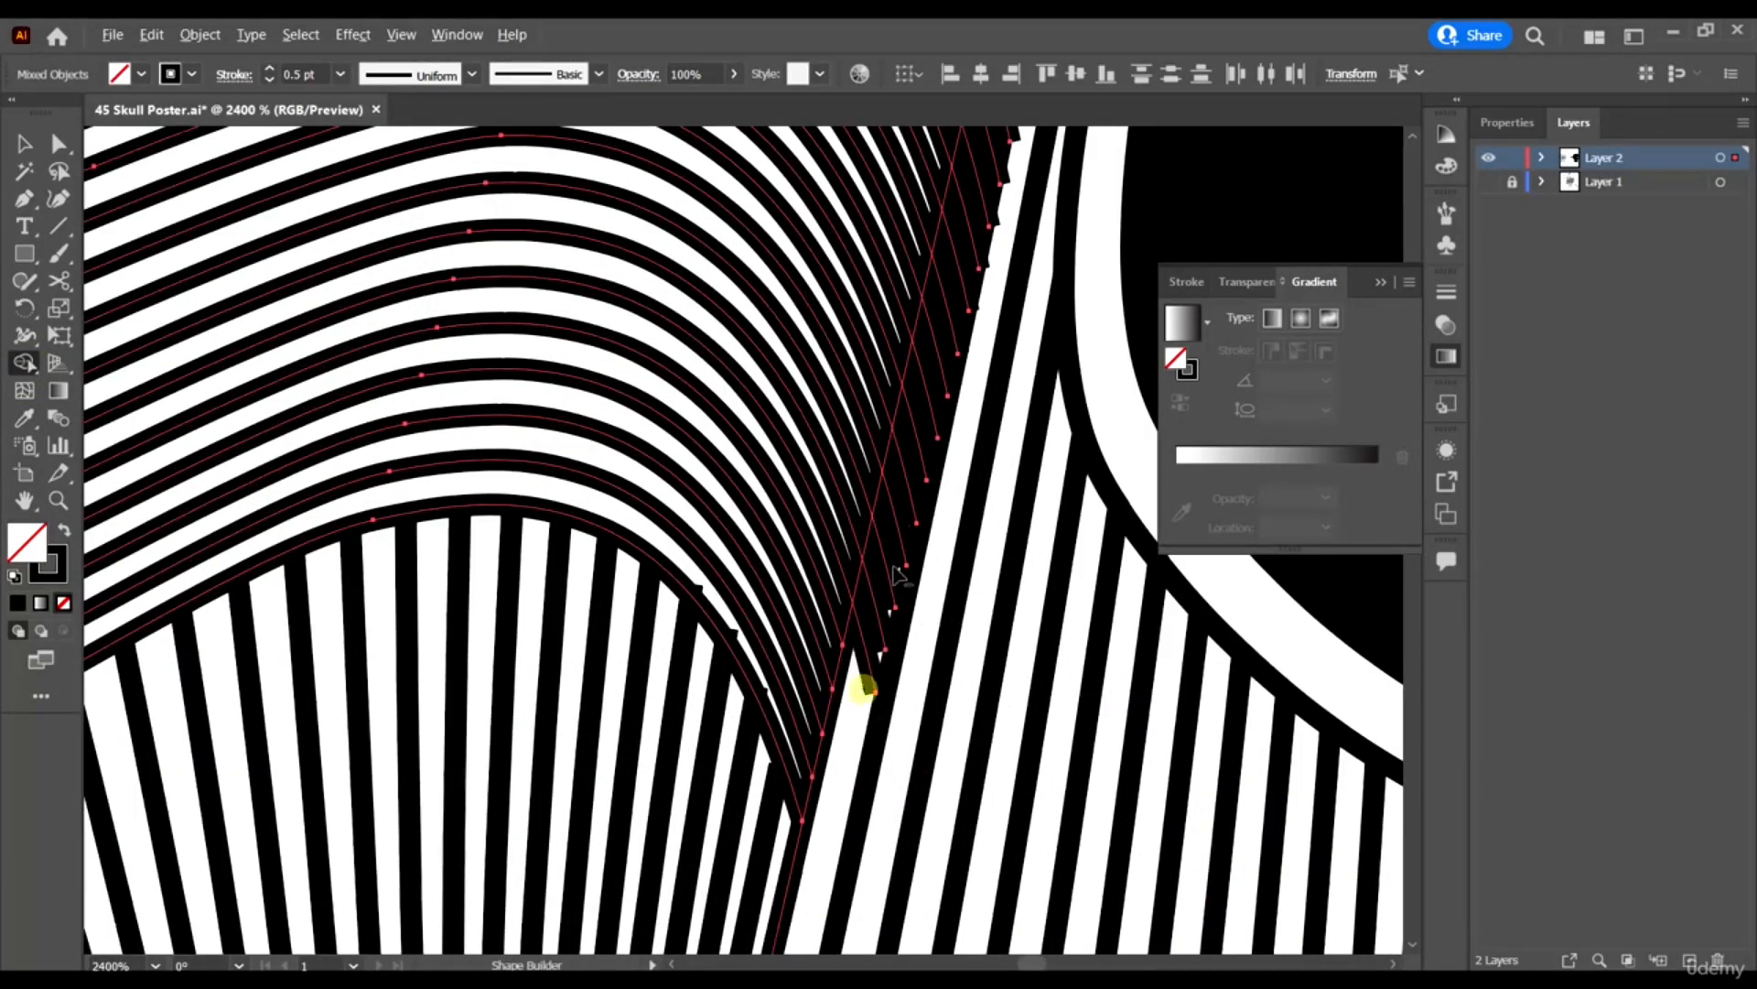
Erase the cheek line ends crossing the nose's left edge alongside the nose opening, working upward.
{"action": "scroll", "coordinate": [960, 469], "scroll_direction": "up", "scroll_amount": 5}
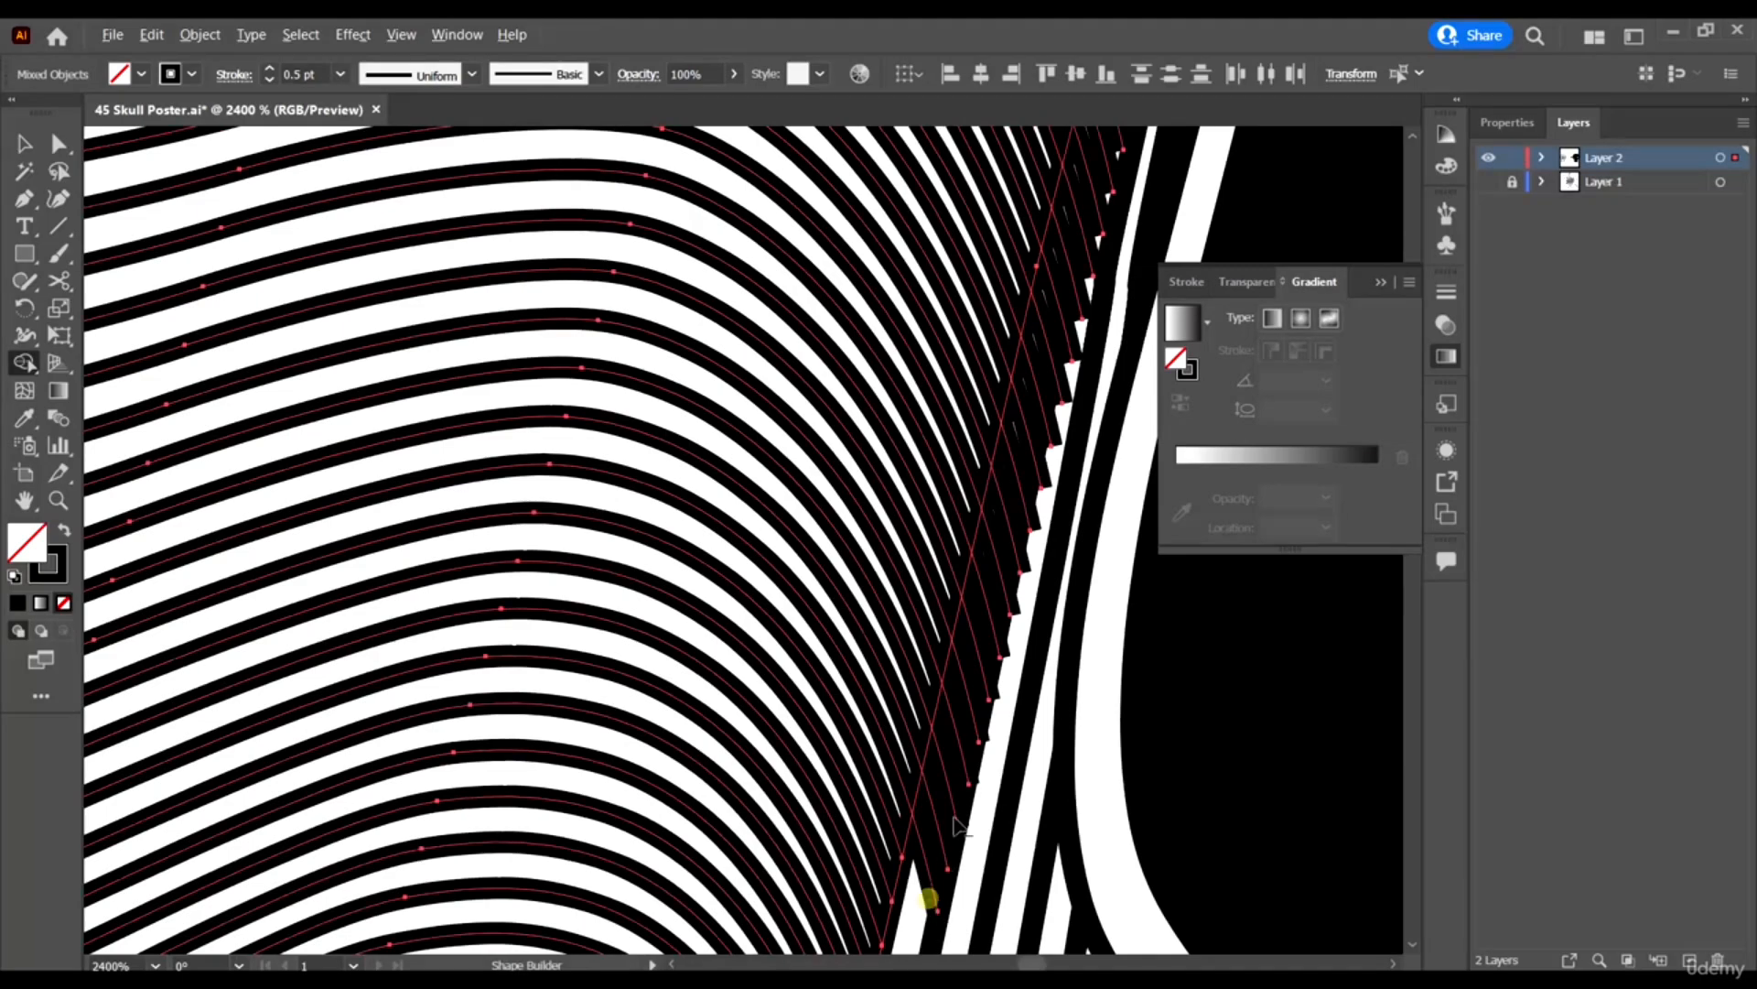
{"action": "scroll", "coordinate": [842, 778], "scroll_direction": "right", "scroll_amount": 5}
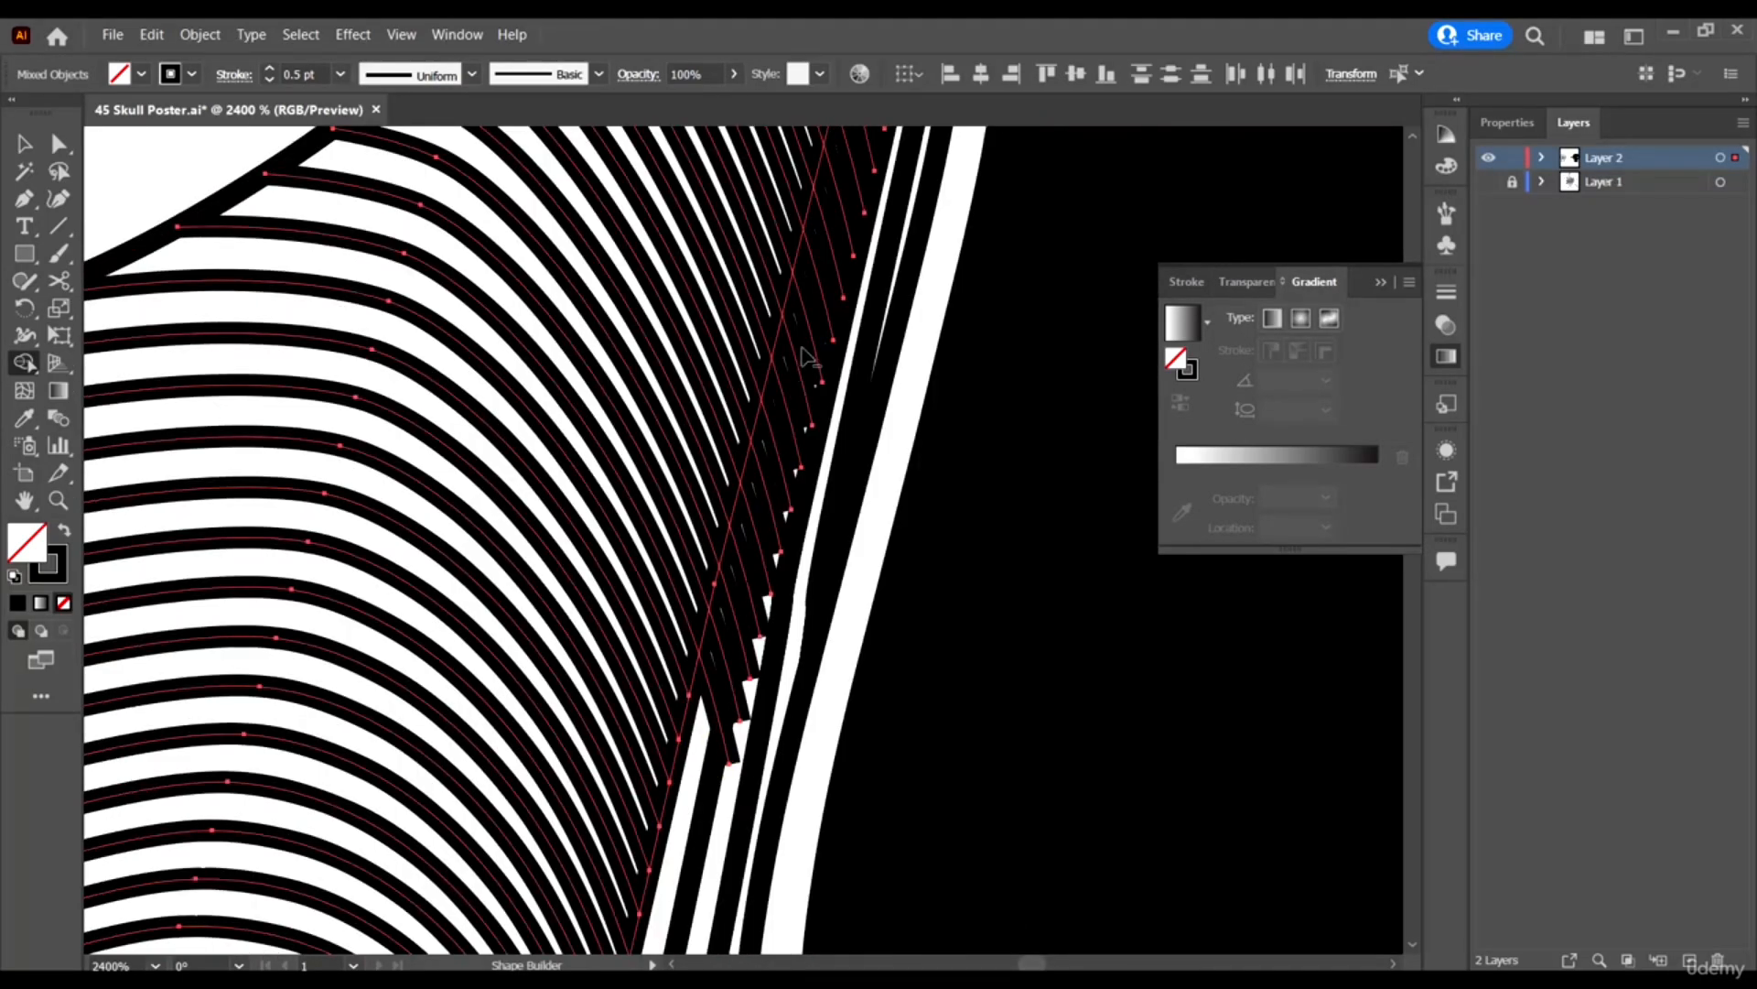
{"action": "scroll", "coordinate": [874, 531], "scroll_direction": "up", "scroll_amount": 3}
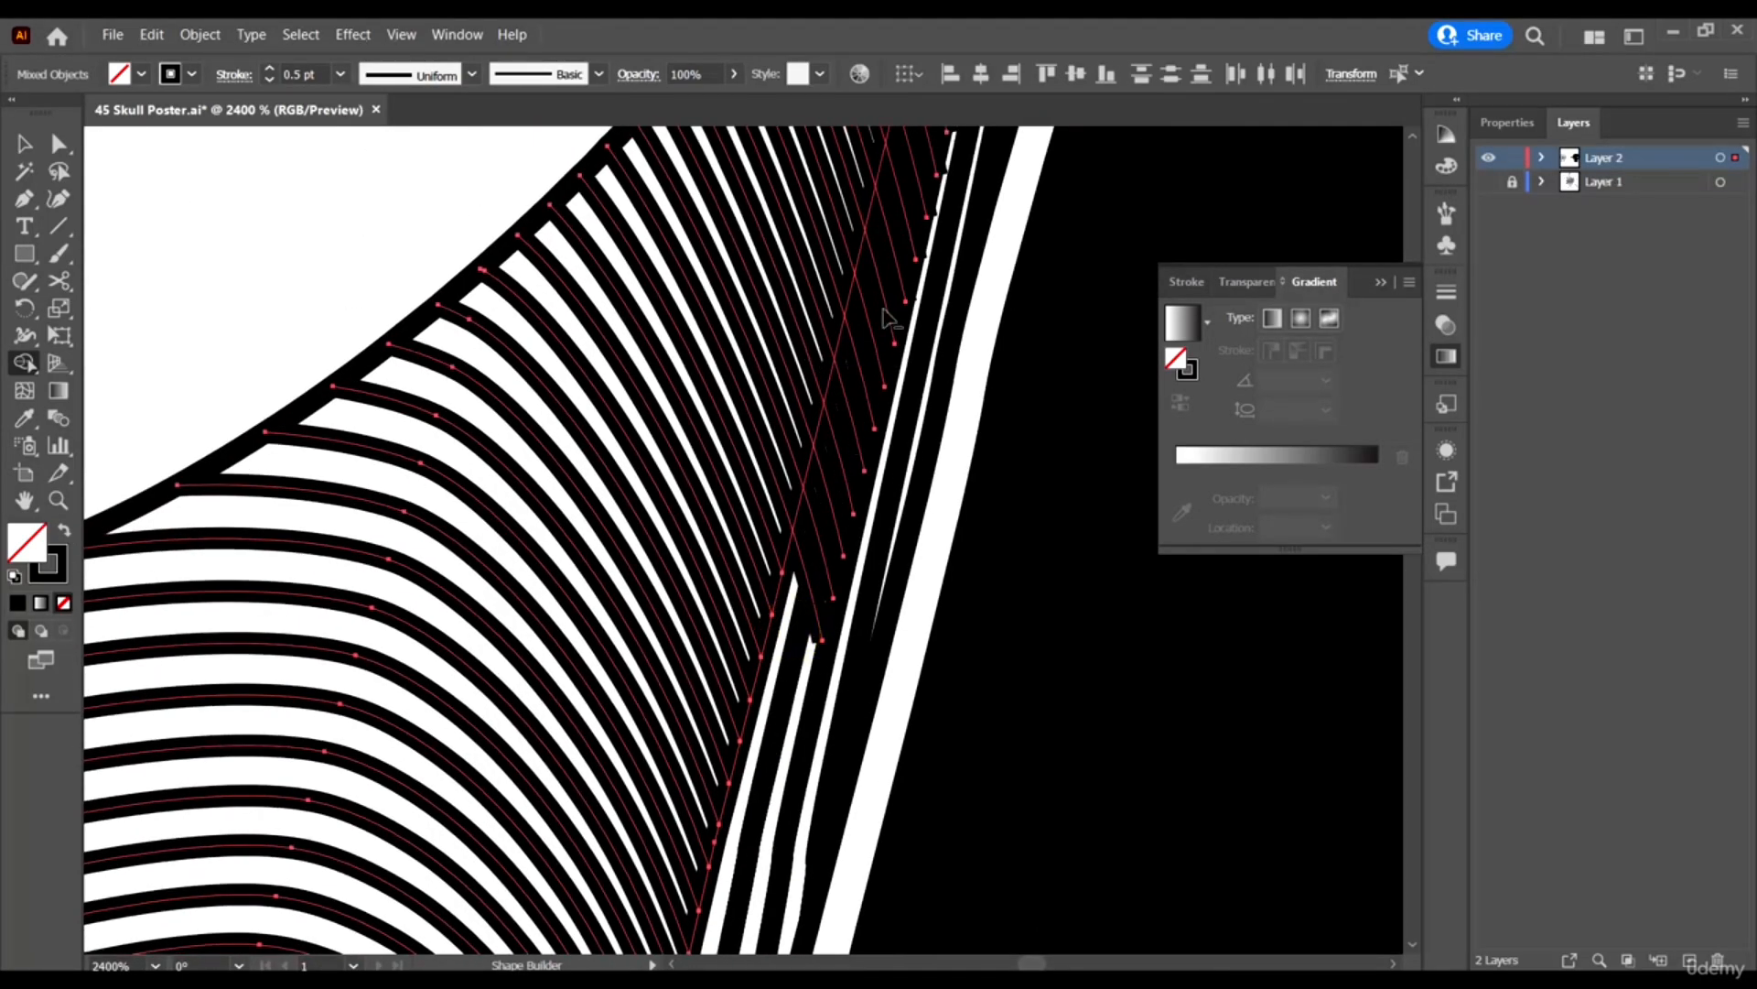
{"action": "scroll", "coordinate": [827, 577], "scroll_direction": "up", "scroll_amount": 5}
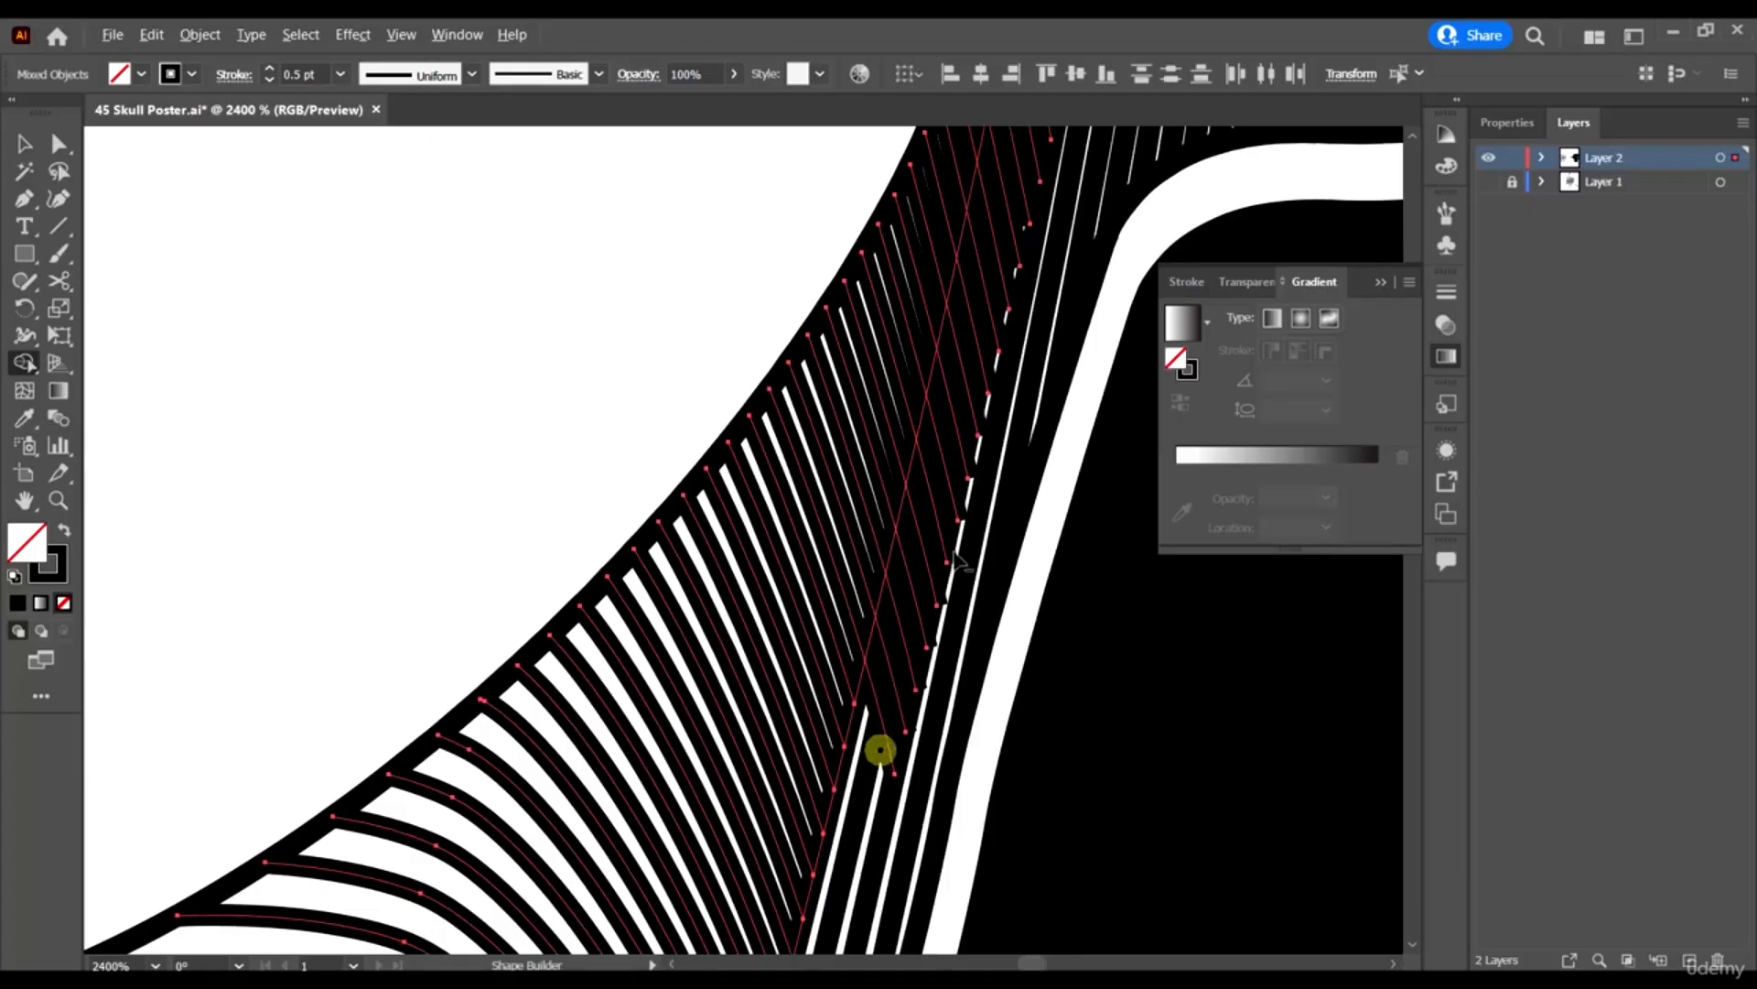
{"action": "left_click_drag", "start_coordinate": [955, 560], "coordinate": [859, 803]}
{"action": "left_click", "coordinate": [932, 608]}
{"action": "scroll", "coordinate": [934, 608], "scroll_direction": "up", "scroll_amount": 1}
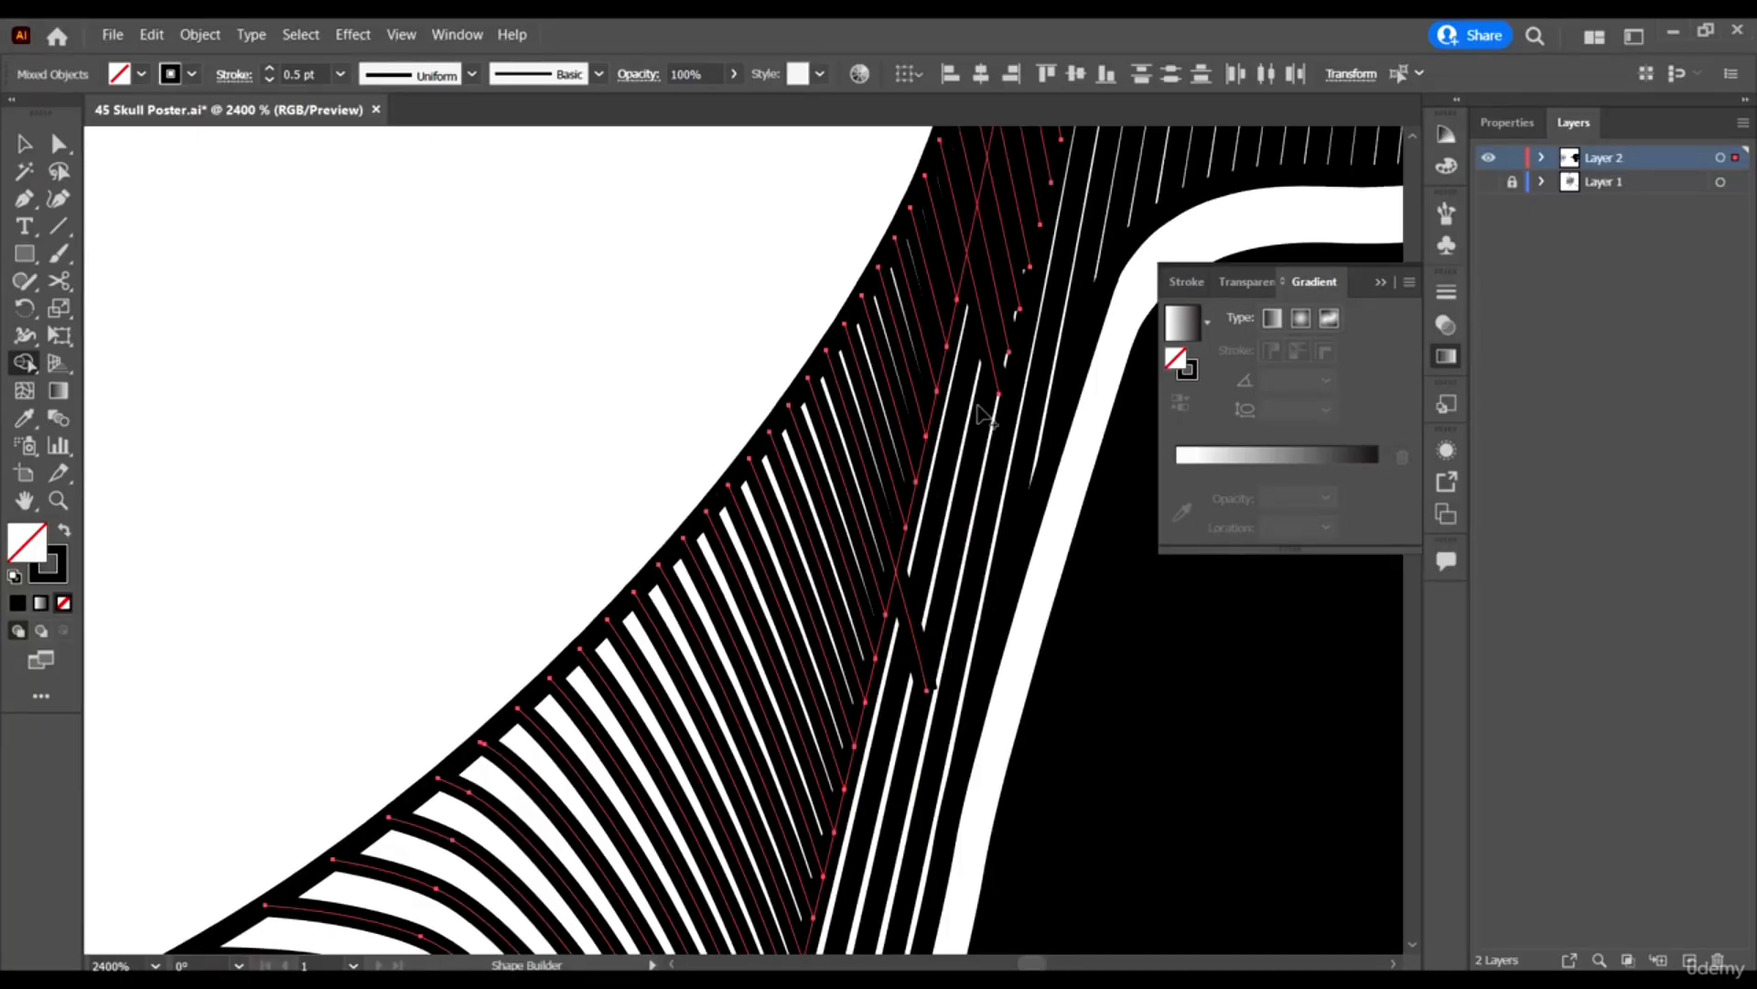
{"action": "left_click_drag", "start_coordinate": [943, 609], "coordinate": [850, 732]}
Erase the overhanging line ends between the left eye opening and the top of the nose opening, and deselect the artwork.
{"action": "scroll", "coordinate": [714, 700], "scroll_direction": "down", "scroll_amount": 3}
{"action": "scroll", "coordinate": [794, 551], "scroll_direction": "up", "scroll_amount": 3}
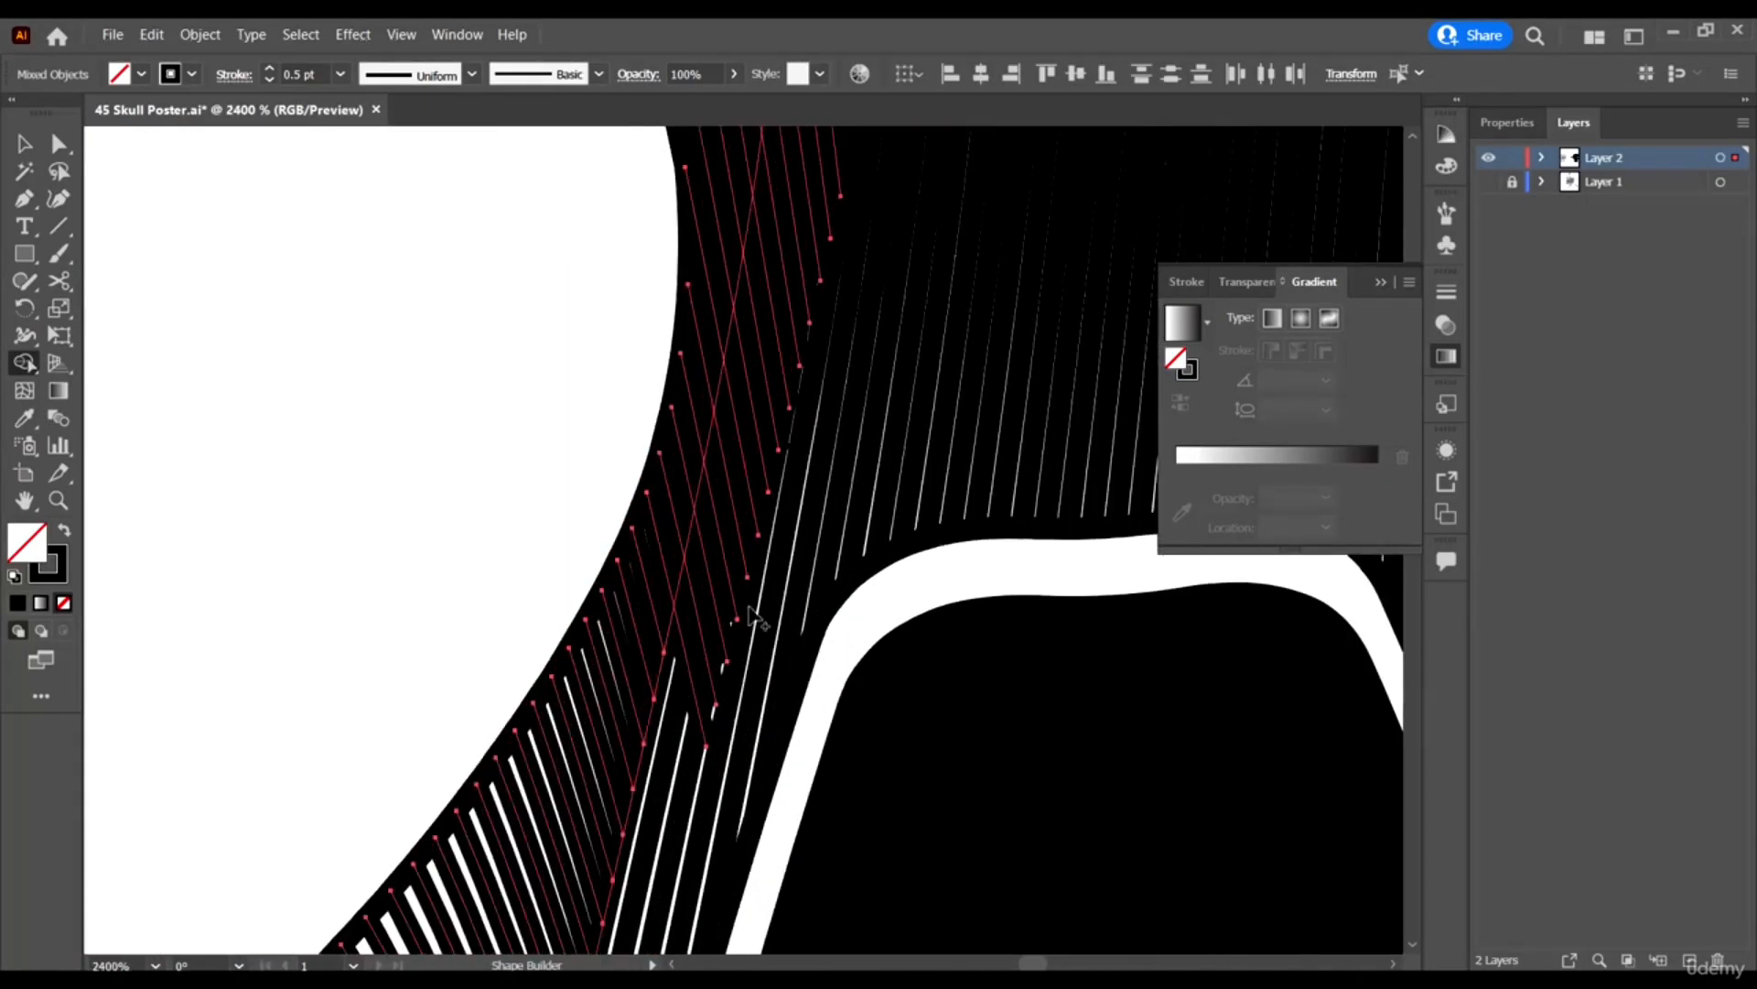
{"action": "scroll", "coordinate": [759, 595], "scroll_direction": "up", "scroll_amount": 2}
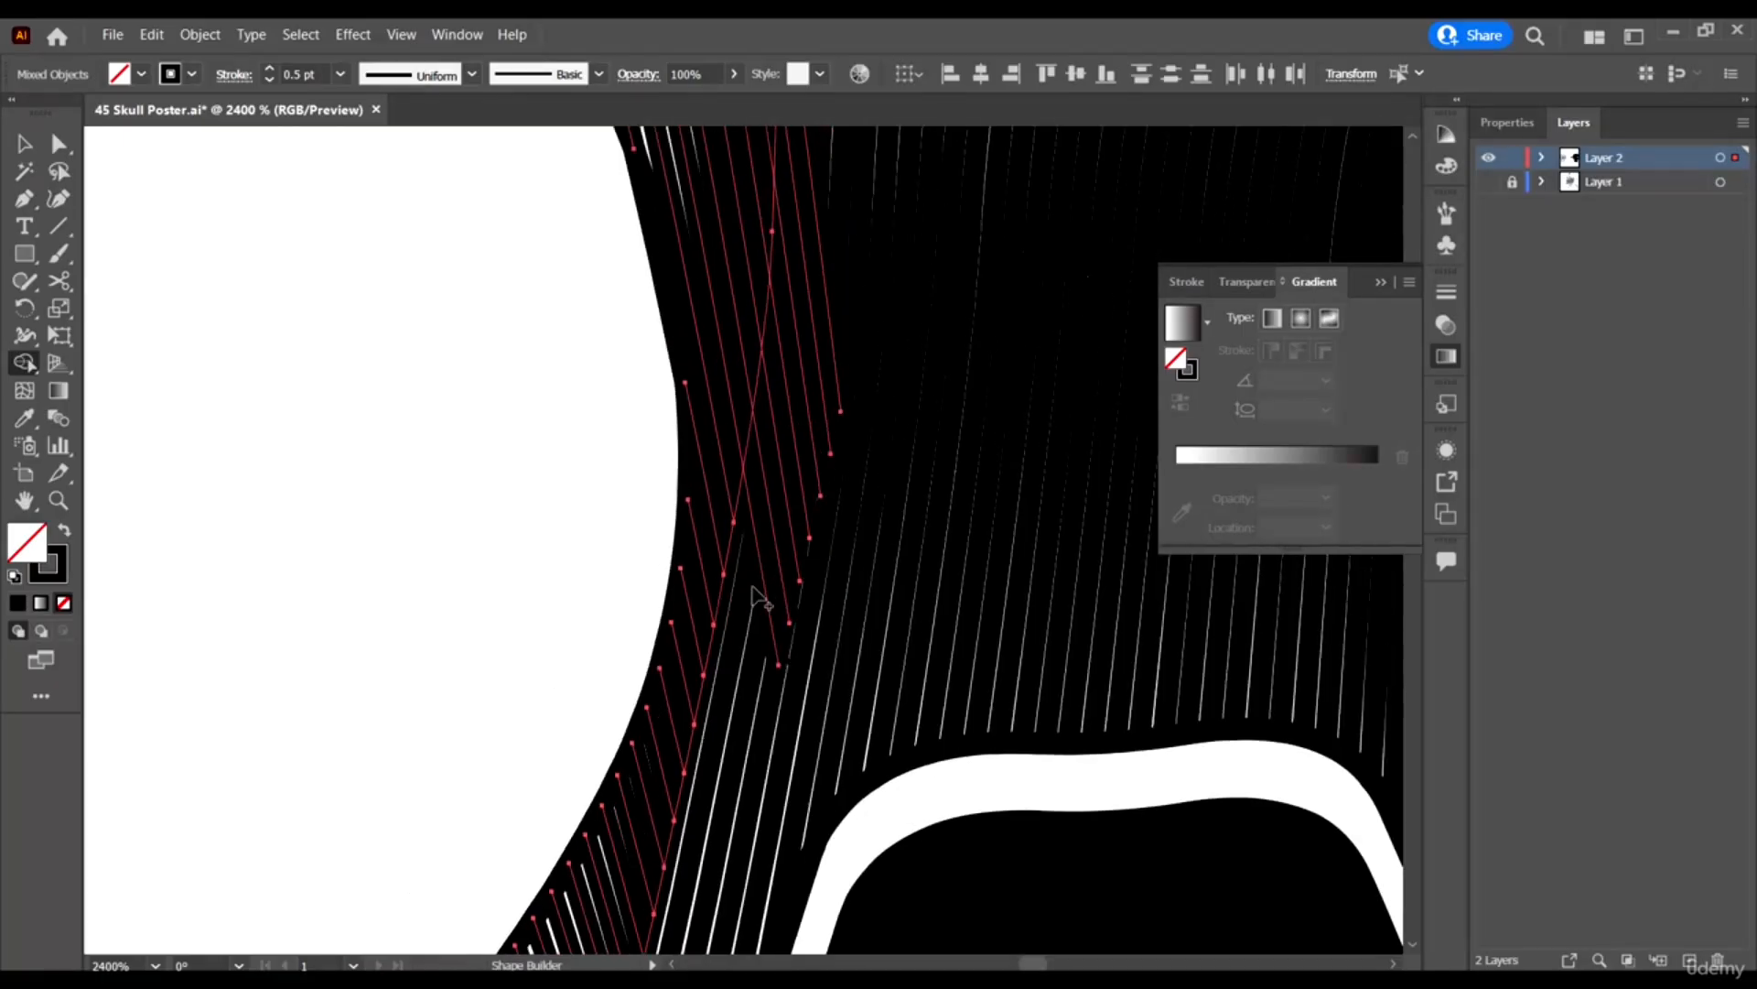
{"action": "scroll", "coordinate": [824, 348], "scroll_direction": "down", "scroll_amount": 7}
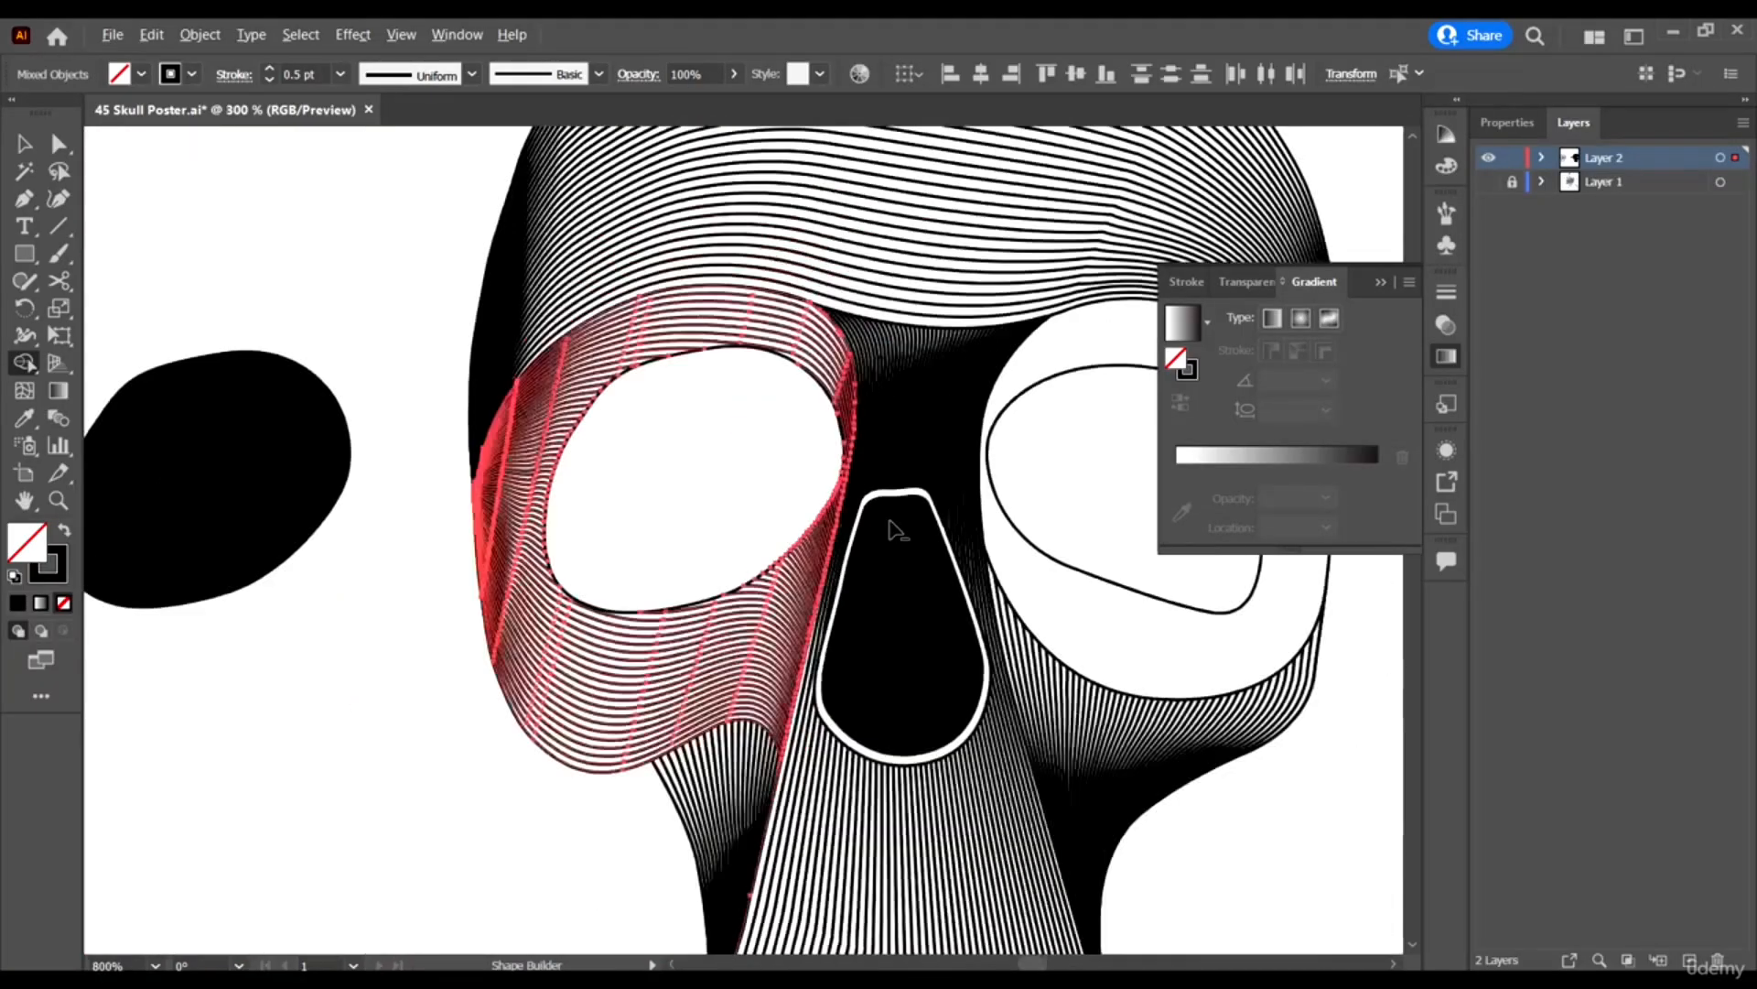
{"action": "left_click", "coordinate": [21, 142]}
{"action": "left_click", "coordinate": [471, 733]}
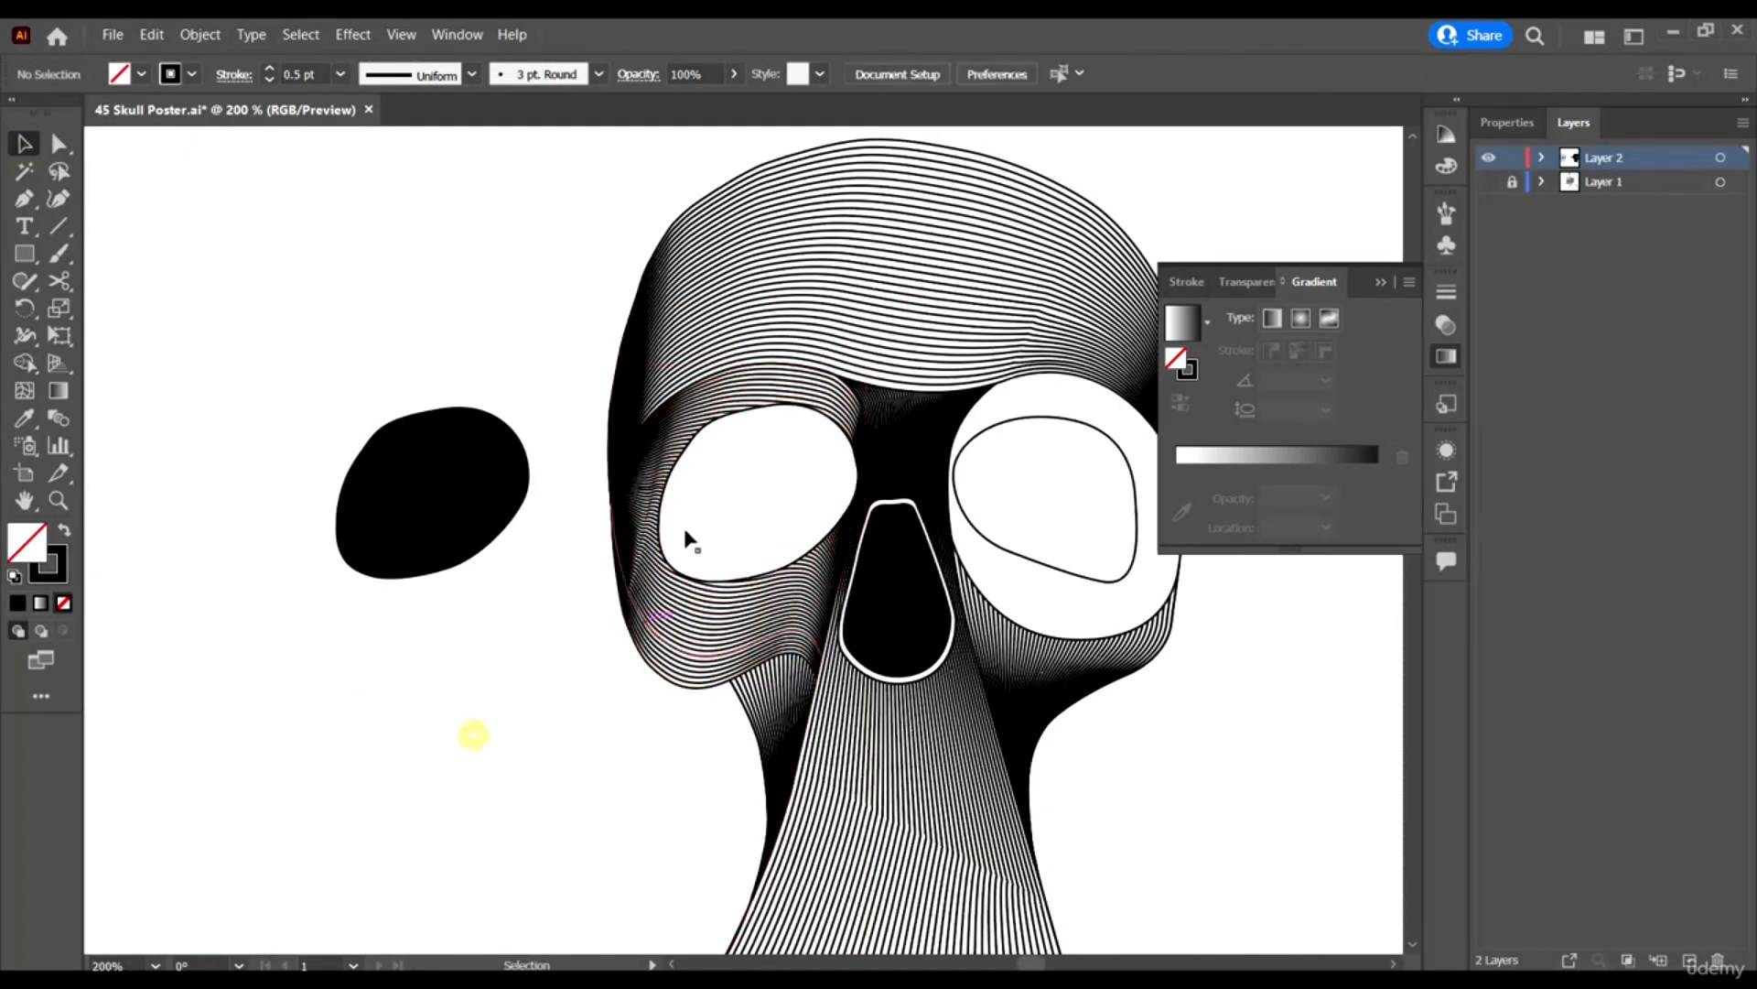
Move the black eye shape into the left eye opening, deselect it and view the skull at 100%.
{"action": "scroll", "coordinate": [1272, 734], "scroll_direction": "down", "scroll_amount": 1}
{"action": "scroll", "coordinate": [1120, 843], "scroll_direction": "right", "scroll_amount": 1}
{"action": "scroll", "coordinate": [659, 348], "scroll_direction": "up", "scroll_amount": 2}
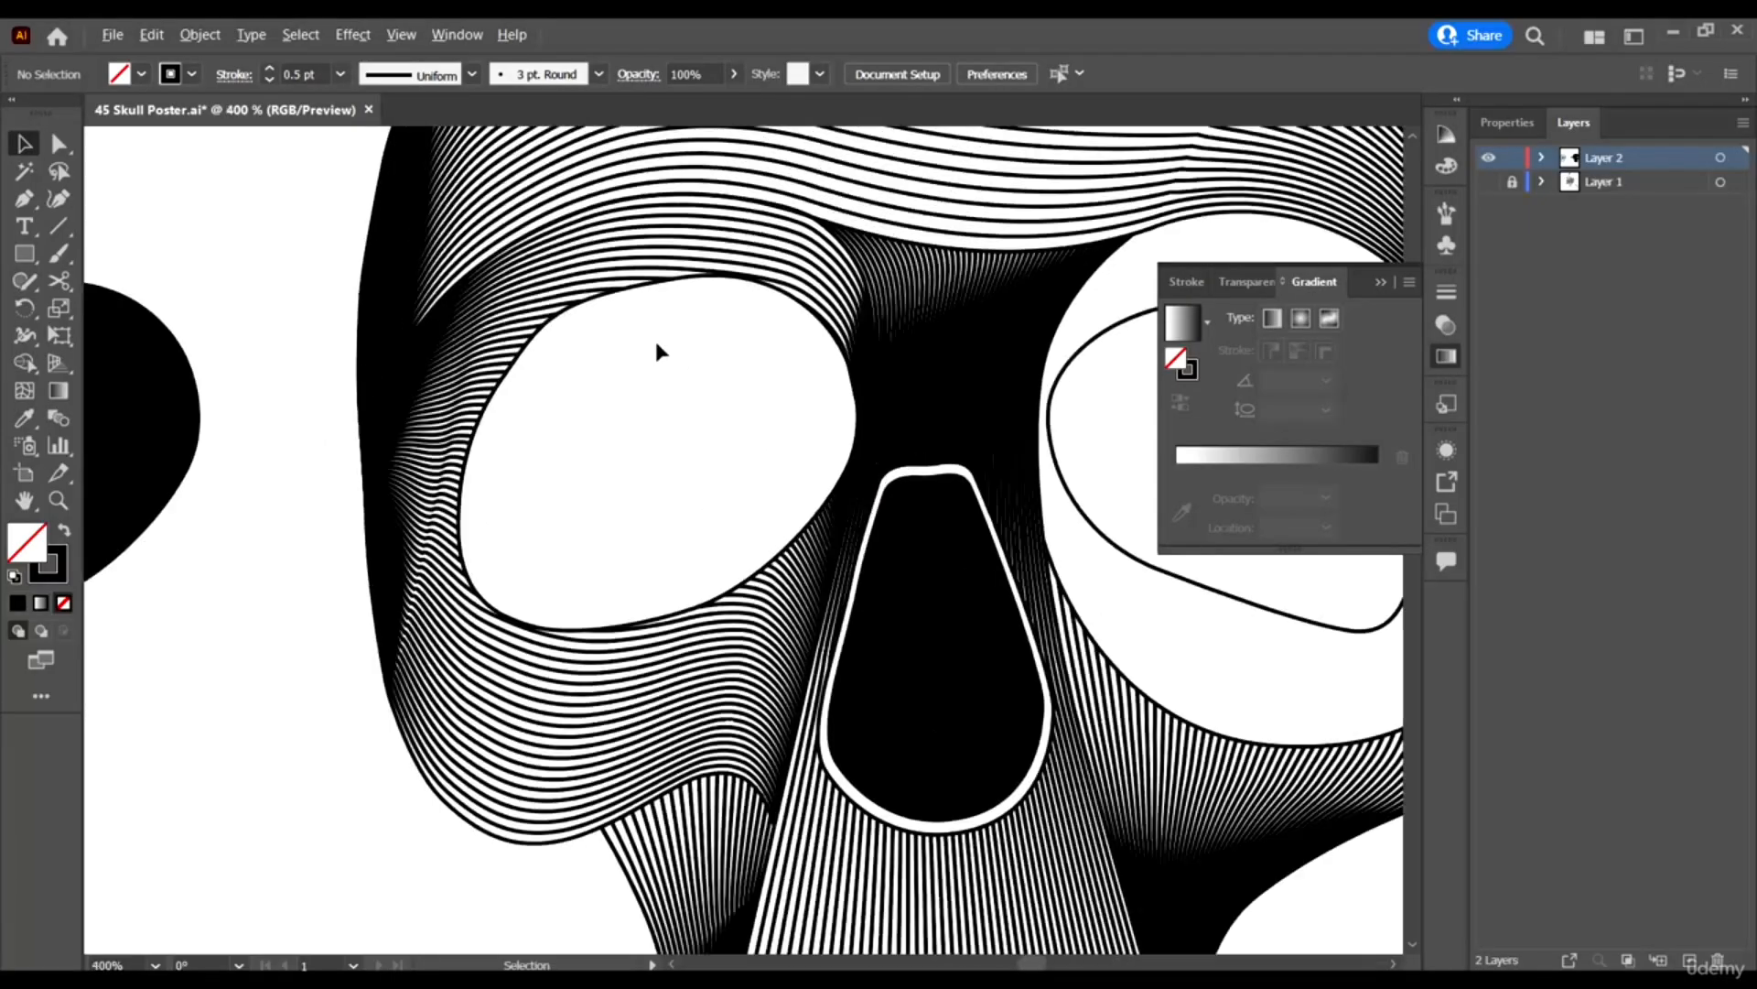
{"action": "left_click_drag", "start_coordinate": [200, 446], "coordinate": [686, 504]}
{"action": "left_click", "coordinate": [294, 545]}
{"action": "key", "text": "ctrl+1"}
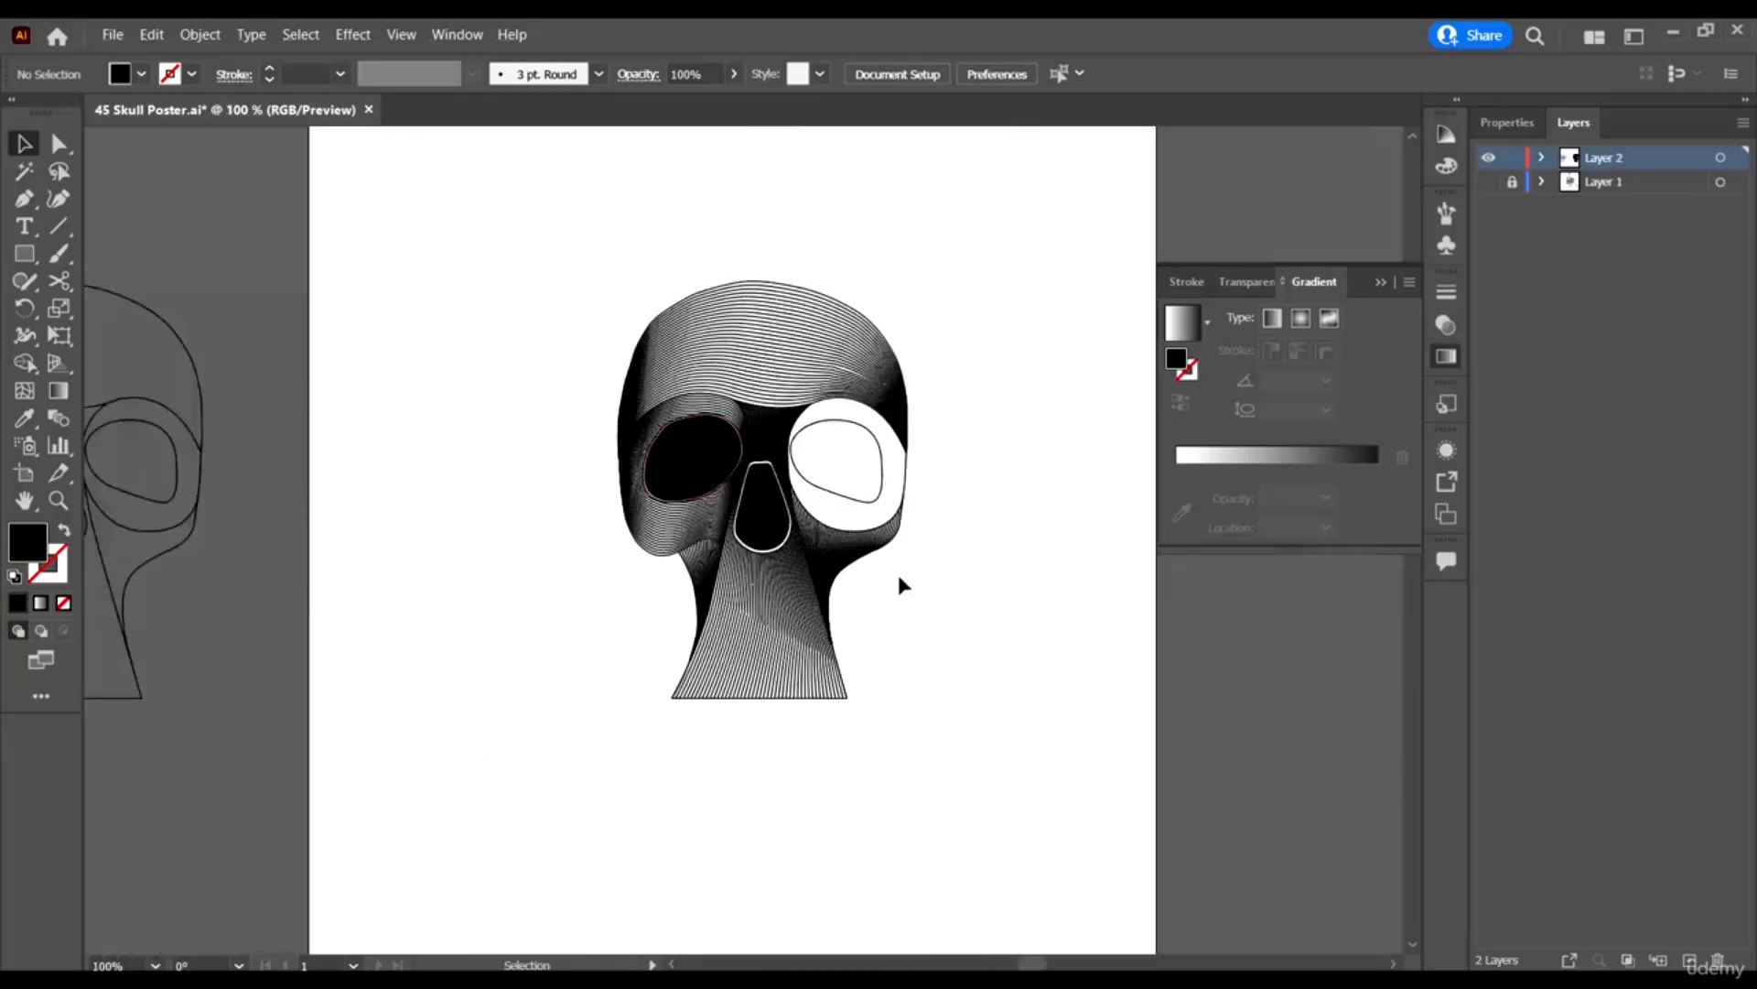
{"action": "scroll", "coordinate": [857, 507], "scroll_direction": "up", "scroll_amount": 1}
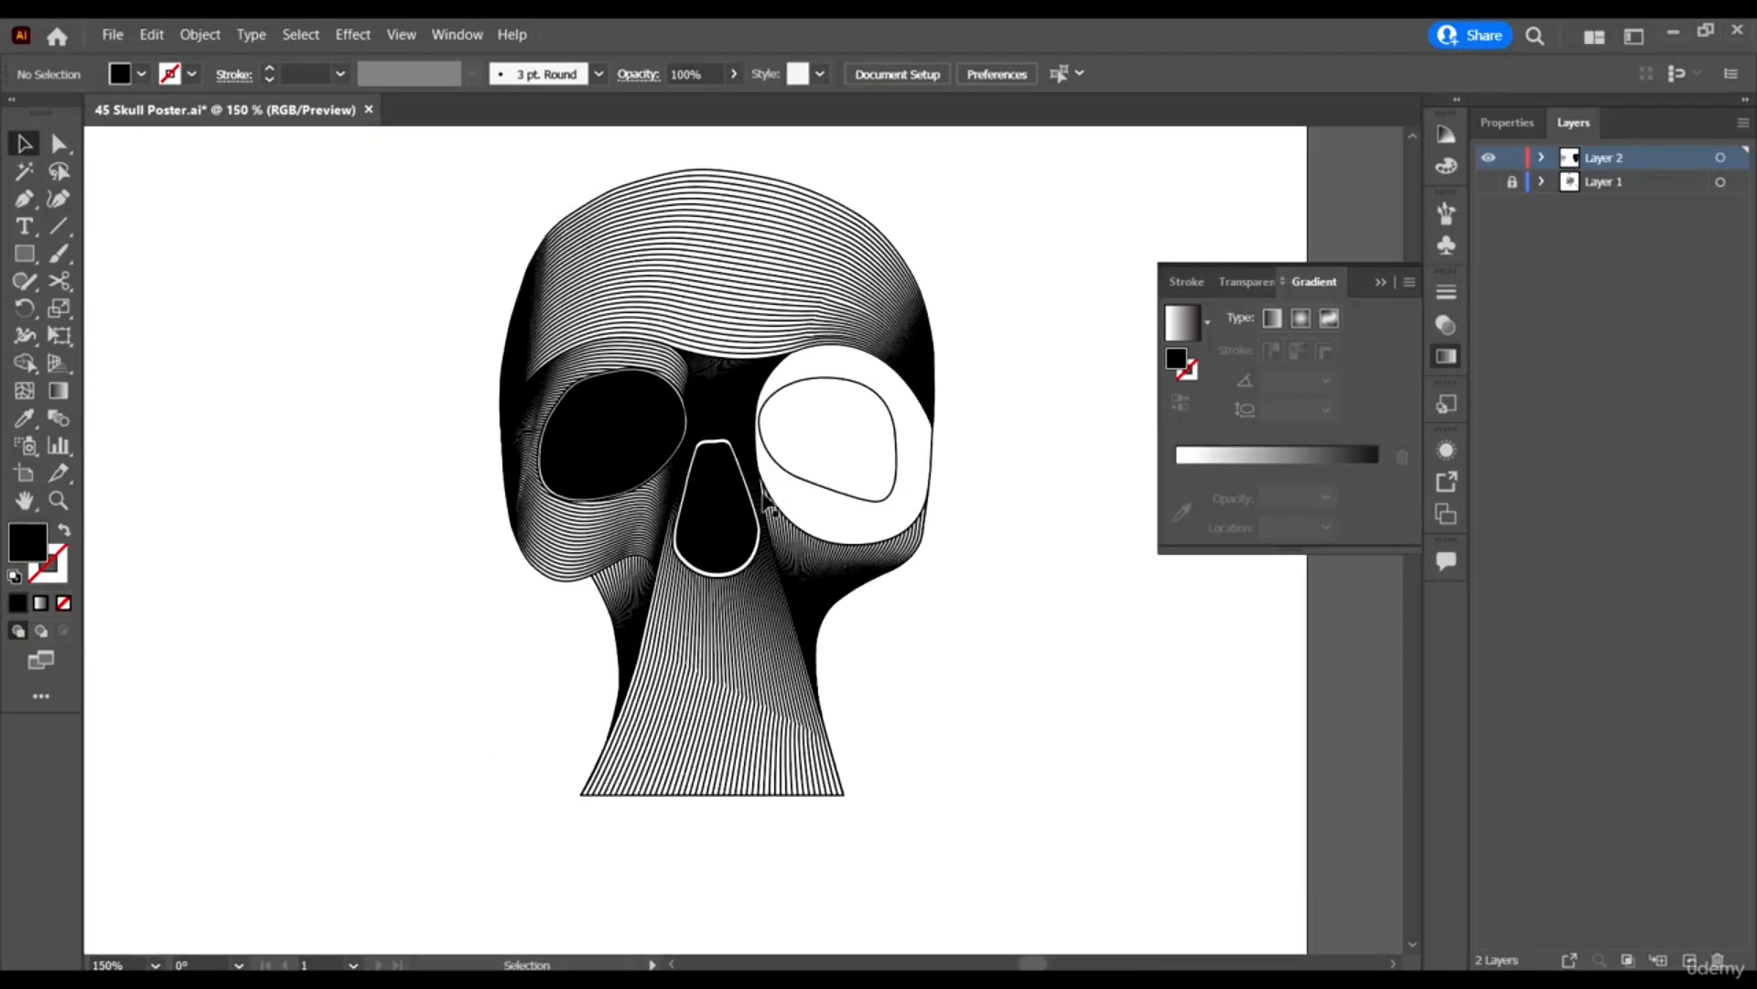
{"action": "scroll", "coordinate": [737, 453], "scroll_direction": "down", "scroll_amount": 2}
{"action": "scroll", "coordinate": [738, 400], "scroll_direction": "up", "scroll_amount": 2}
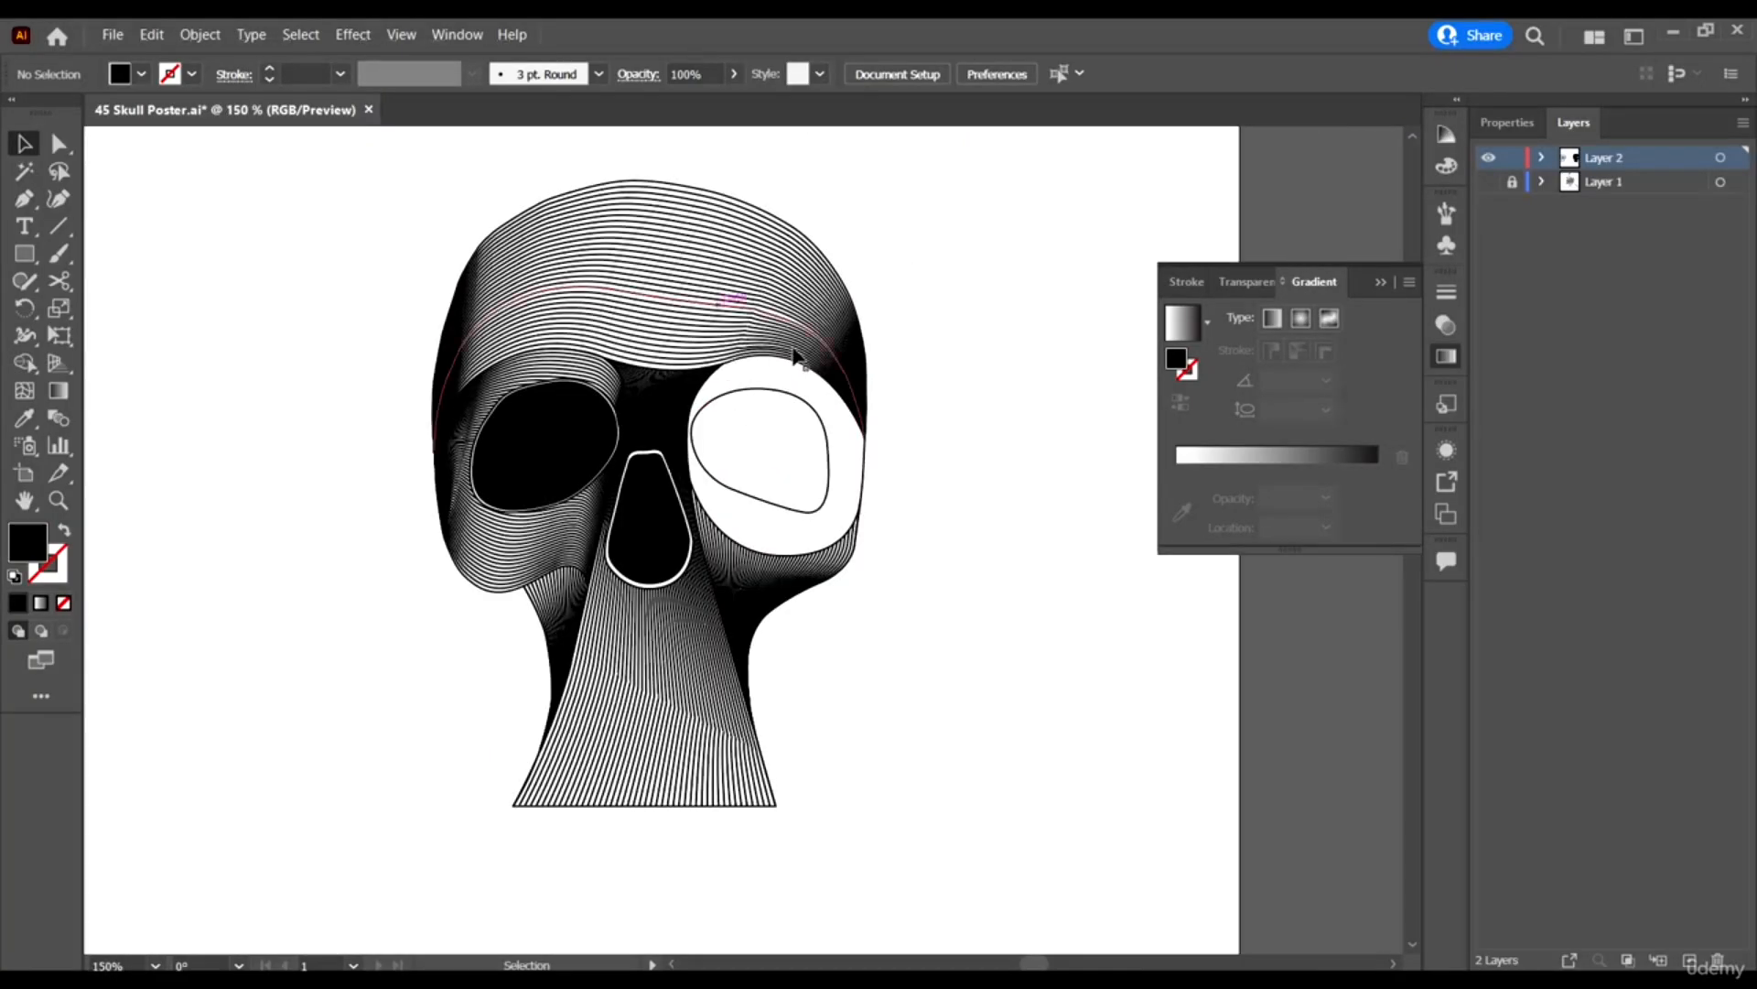
{"action": "scroll", "coordinate": [832, 575], "scroll_direction": "down", "scroll_amount": 2}
{"action": "scroll", "coordinate": [832, 575], "scroll_direction": "down", "scroll_amount": 1}
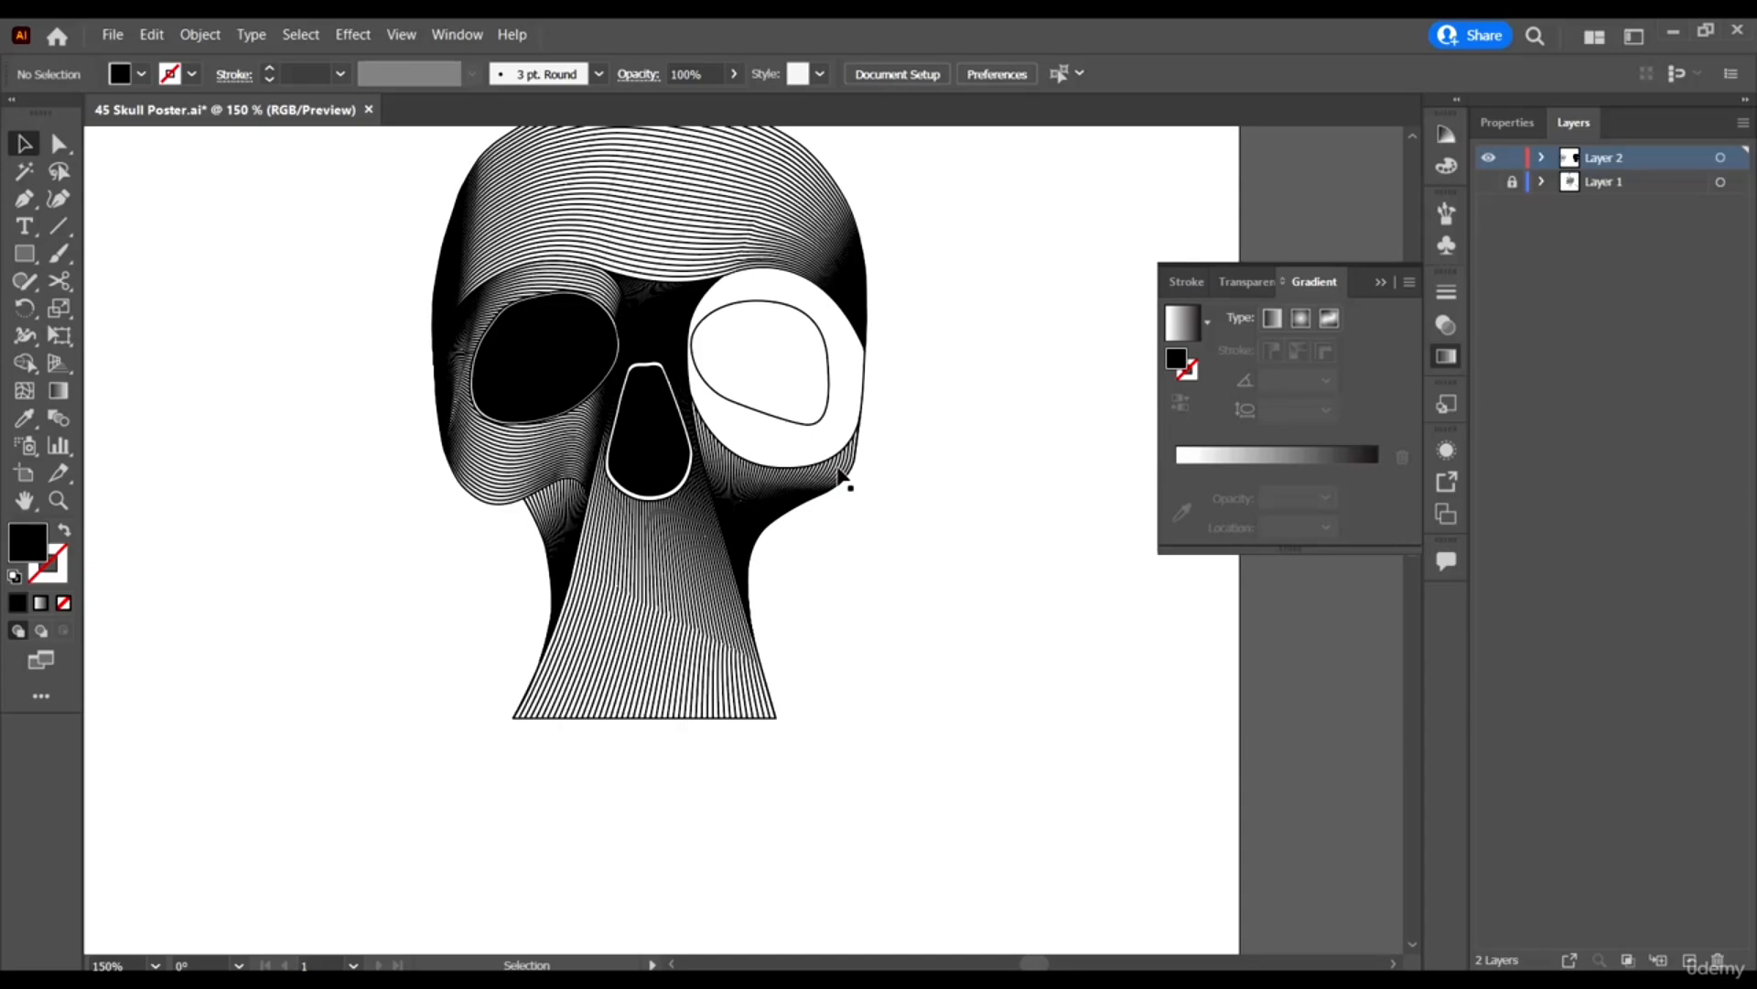
Create a slightly smaller, centred copy of the right eye's inner outline and give it a black fill with no stroke.
{"action": "scroll", "coordinate": [792, 337], "scroll_direction": "up", "scroll_amount": 2}
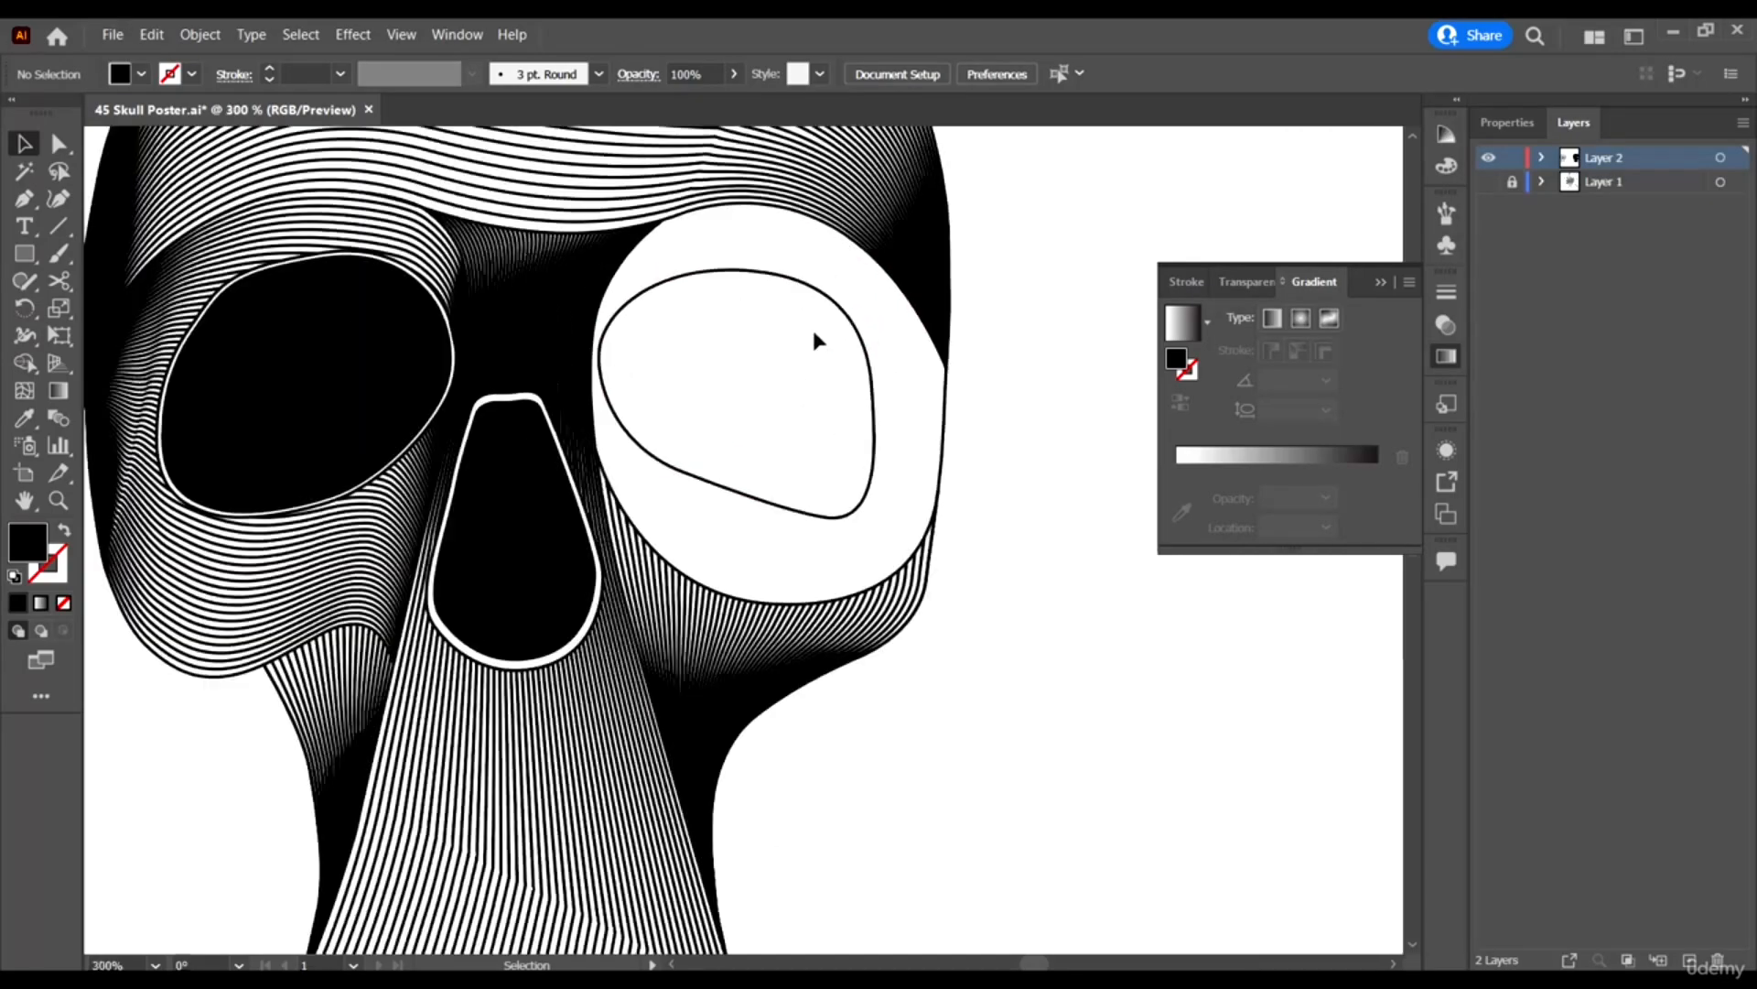
{"action": "scroll", "coordinate": [814, 447], "scroll_direction": "up", "scroll_amount": 2}
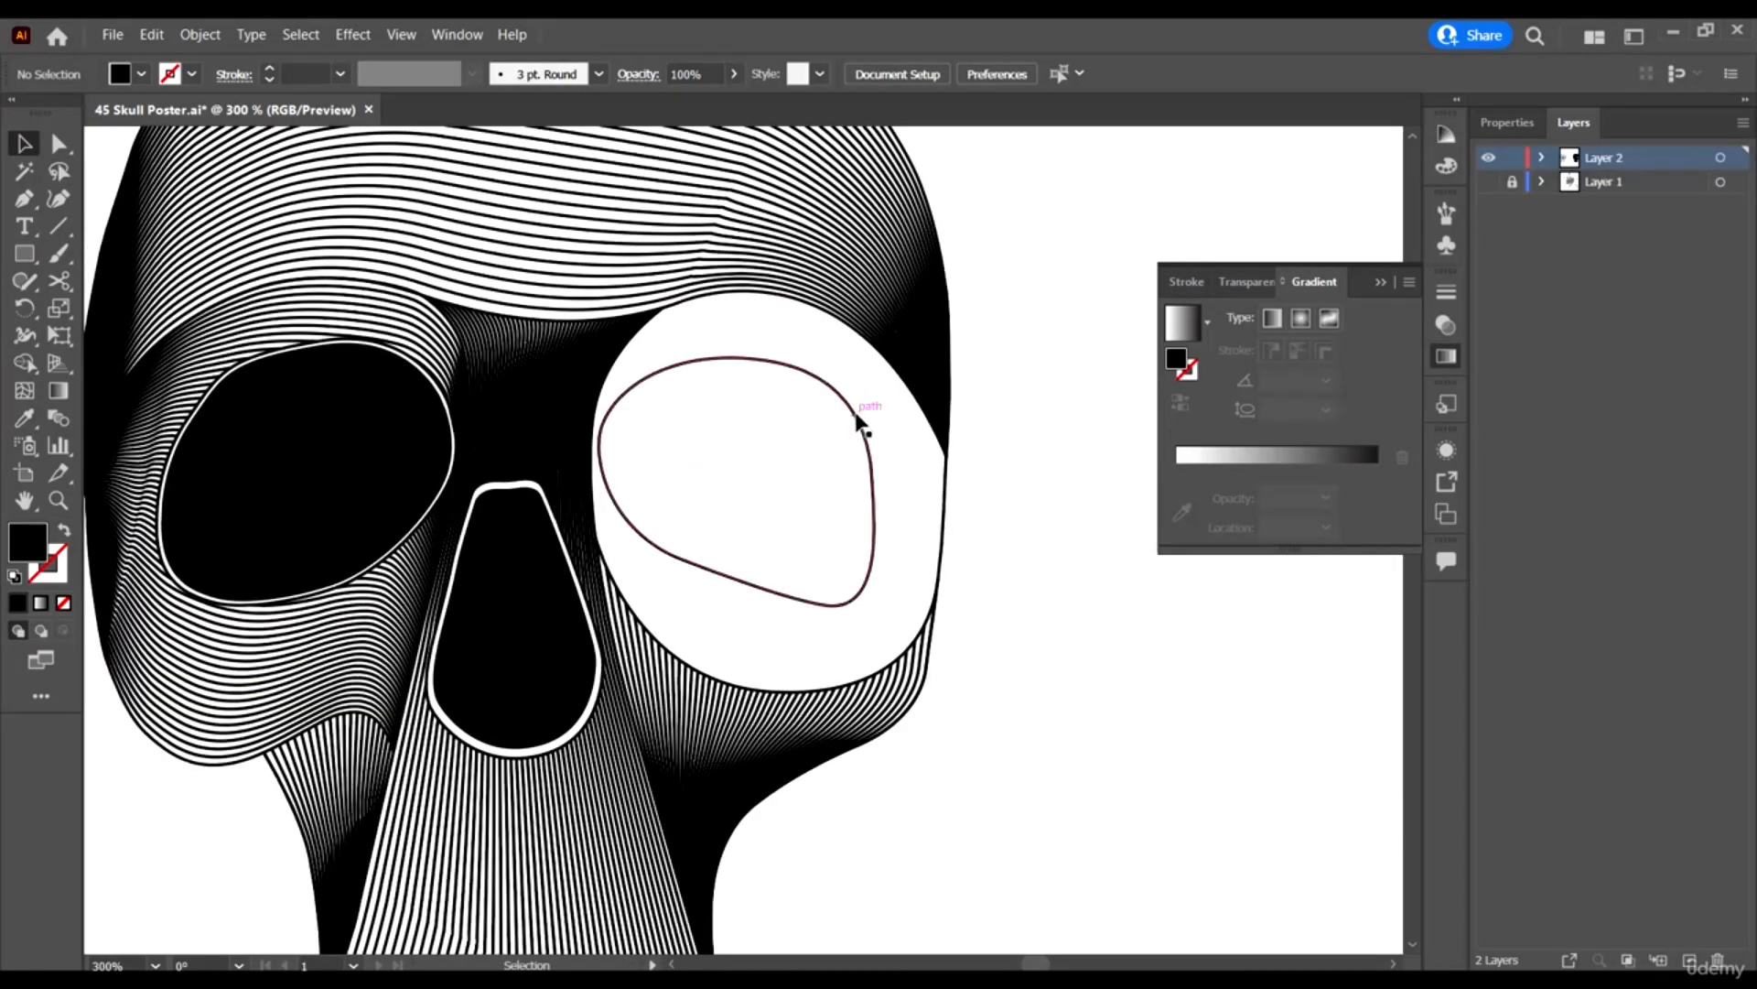
{"action": "left_click", "coordinate": [869, 492]}
{"action": "scroll", "coordinate": [851, 490], "scroll_direction": "up", "scroll_amount": 1}
{"action": "key", "text": "a"}
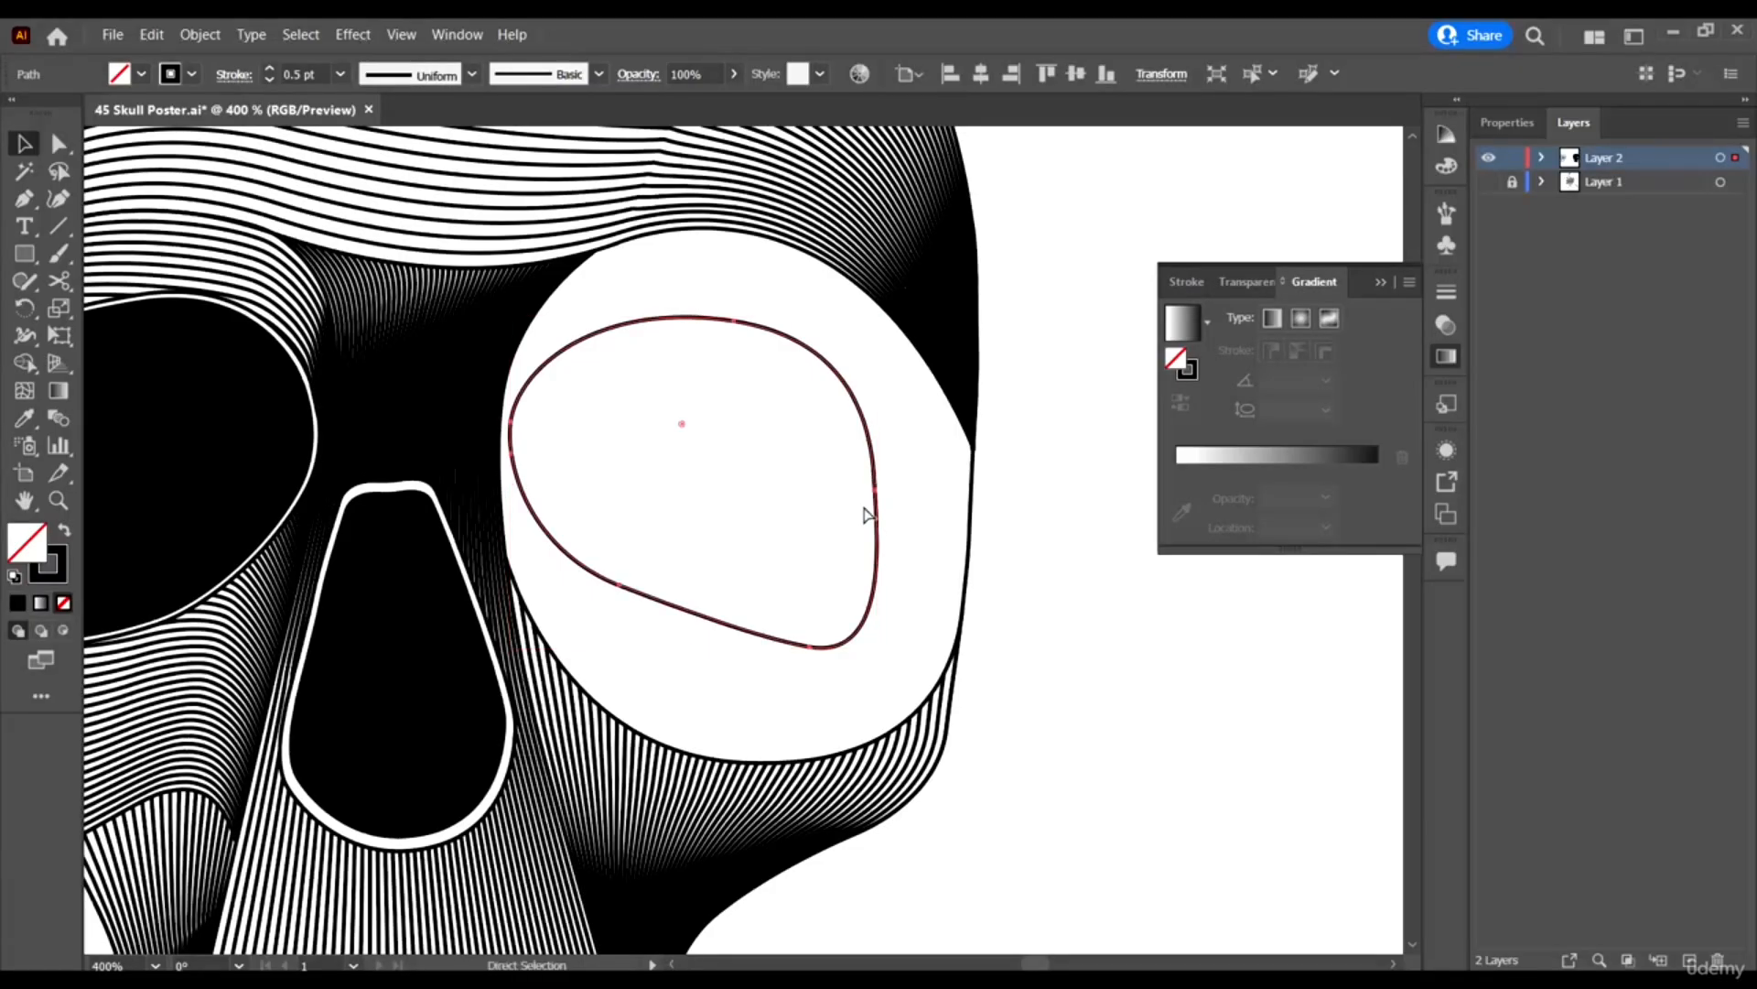
{"action": "key", "text": "v"}
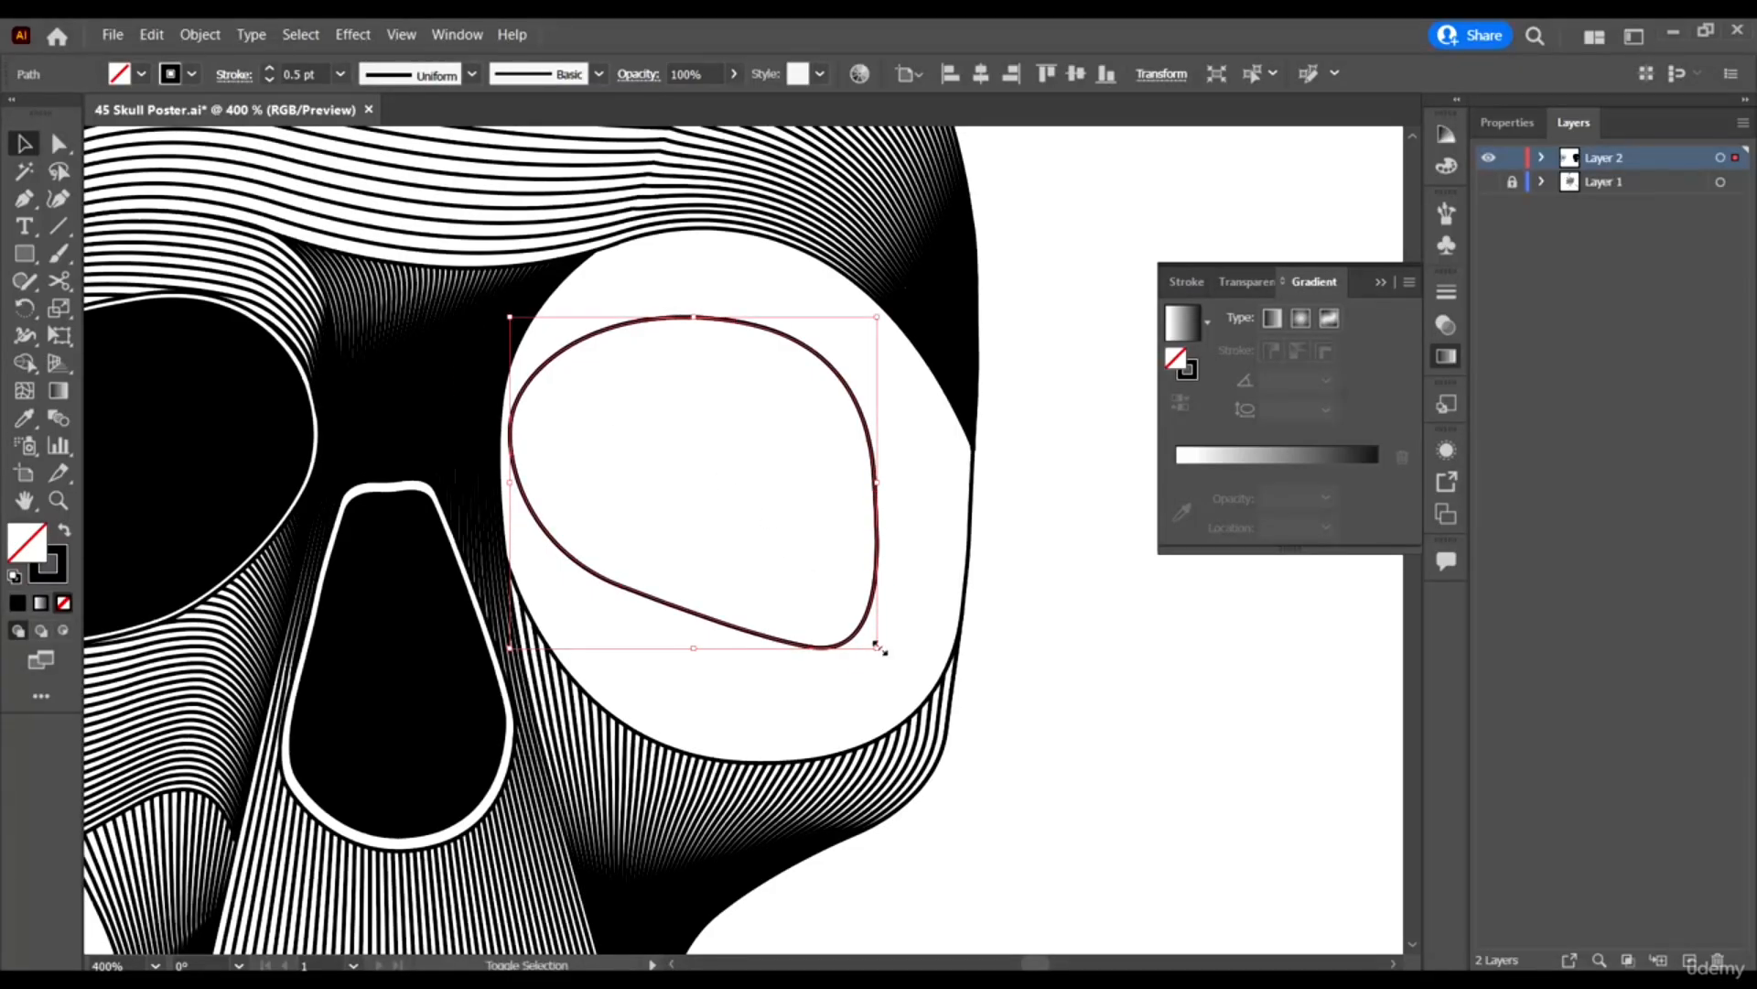
{"action": "left_click_drag", "start_coordinate": [879, 646], "coordinate": [867, 638]}
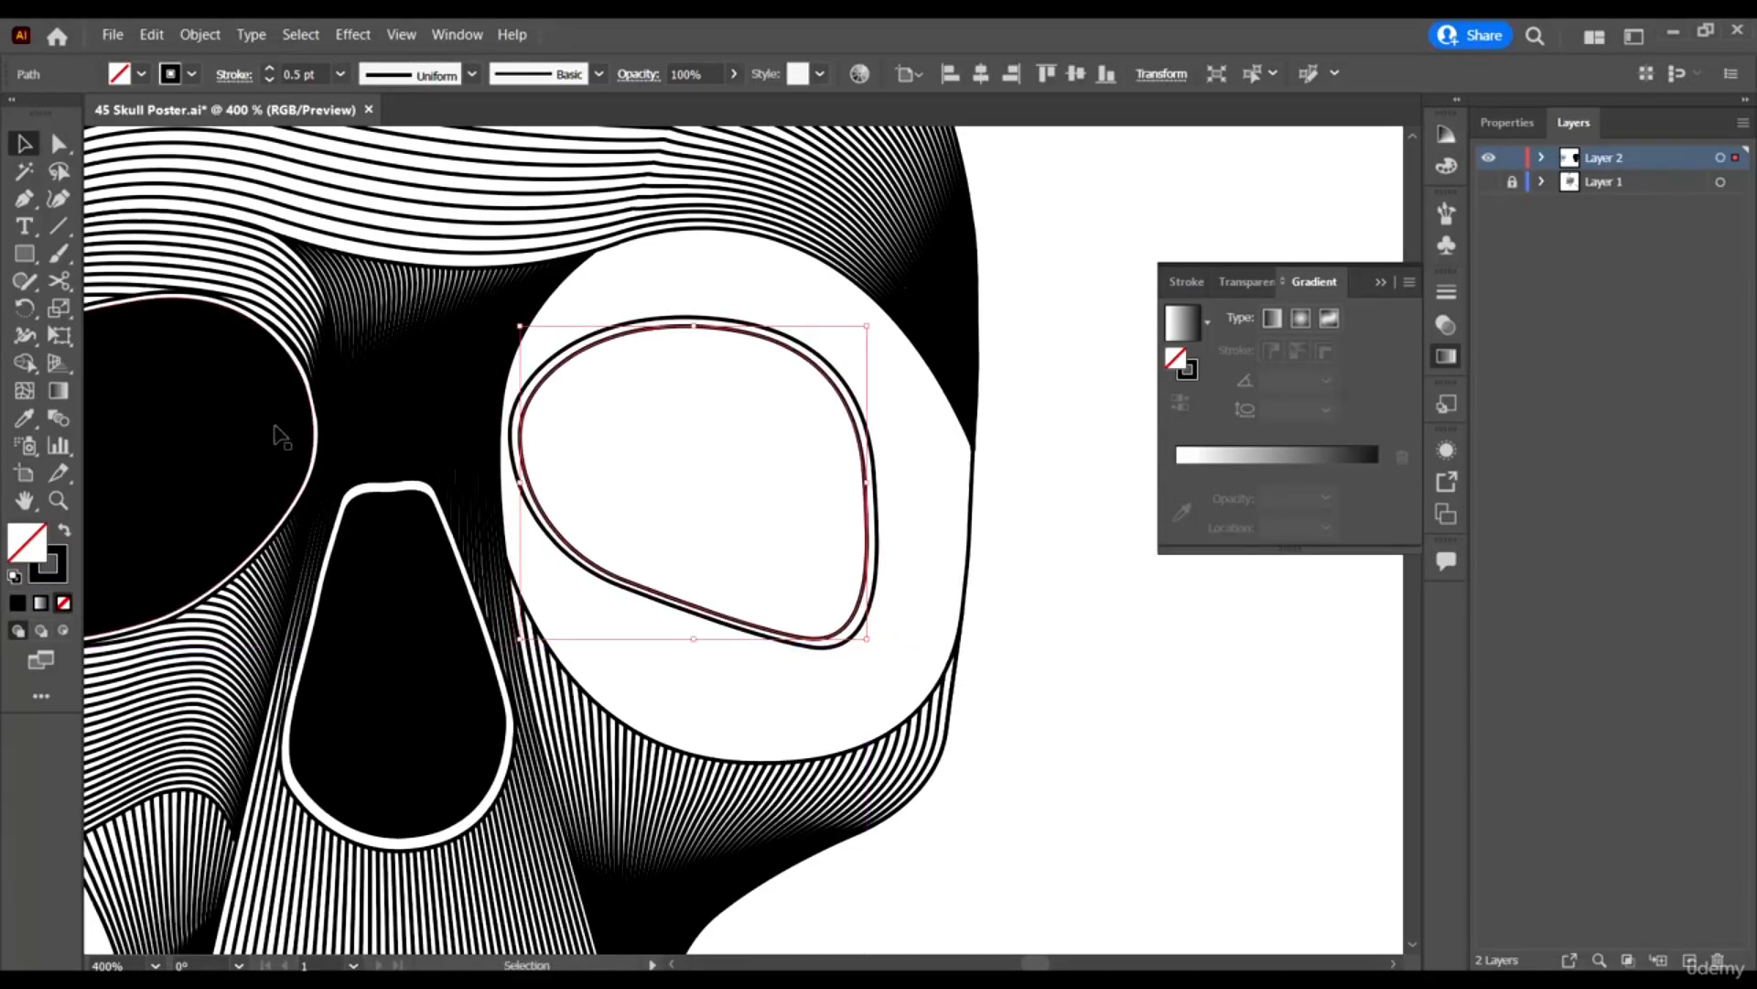
{"action": "left_click", "coordinate": [66, 534]}
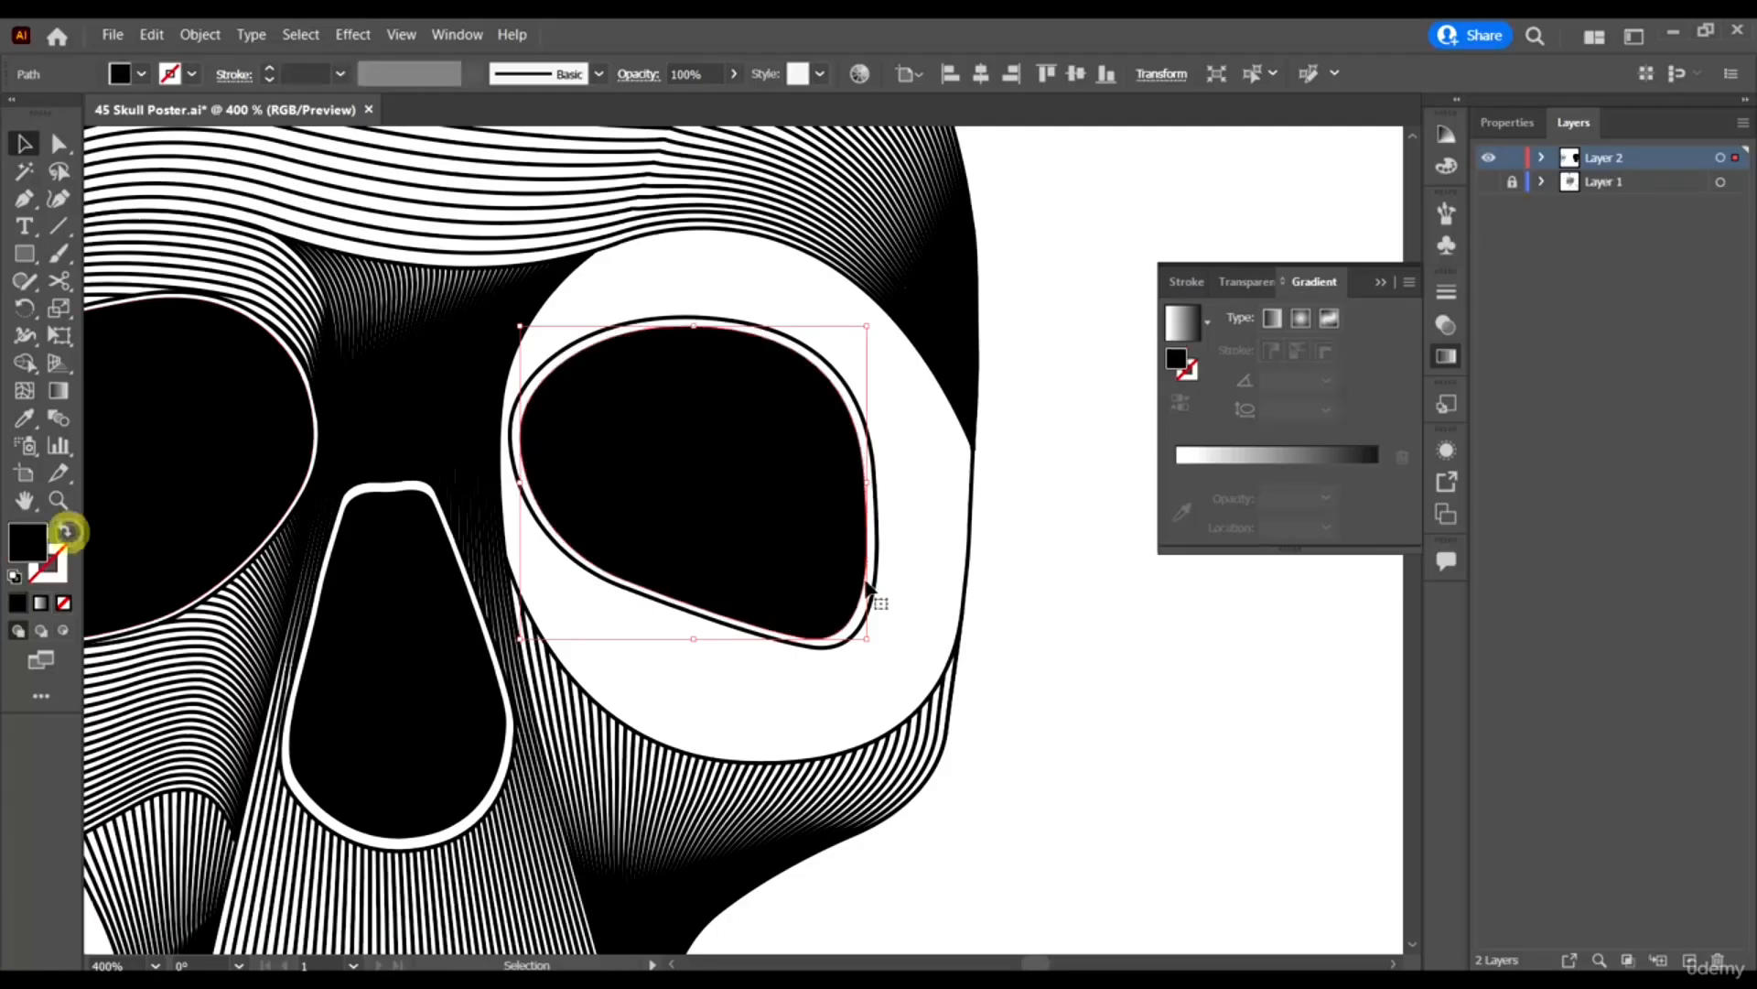
Enlarge the black right eye shape slightly to narrow the white gap to its outline, and deselect it.
{"action": "scroll", "coordinate": [910, 567], "scroll_direction": "down", "scroll_amount": 1}
{"action": "scroll", "coordinate": [859, 645], "scroll_direction": "up", "scroll_amount": 1}
{"action": "scroll", "coordinate": [866, 631], "scroll_direction": "up", "scroll_amount": 4}
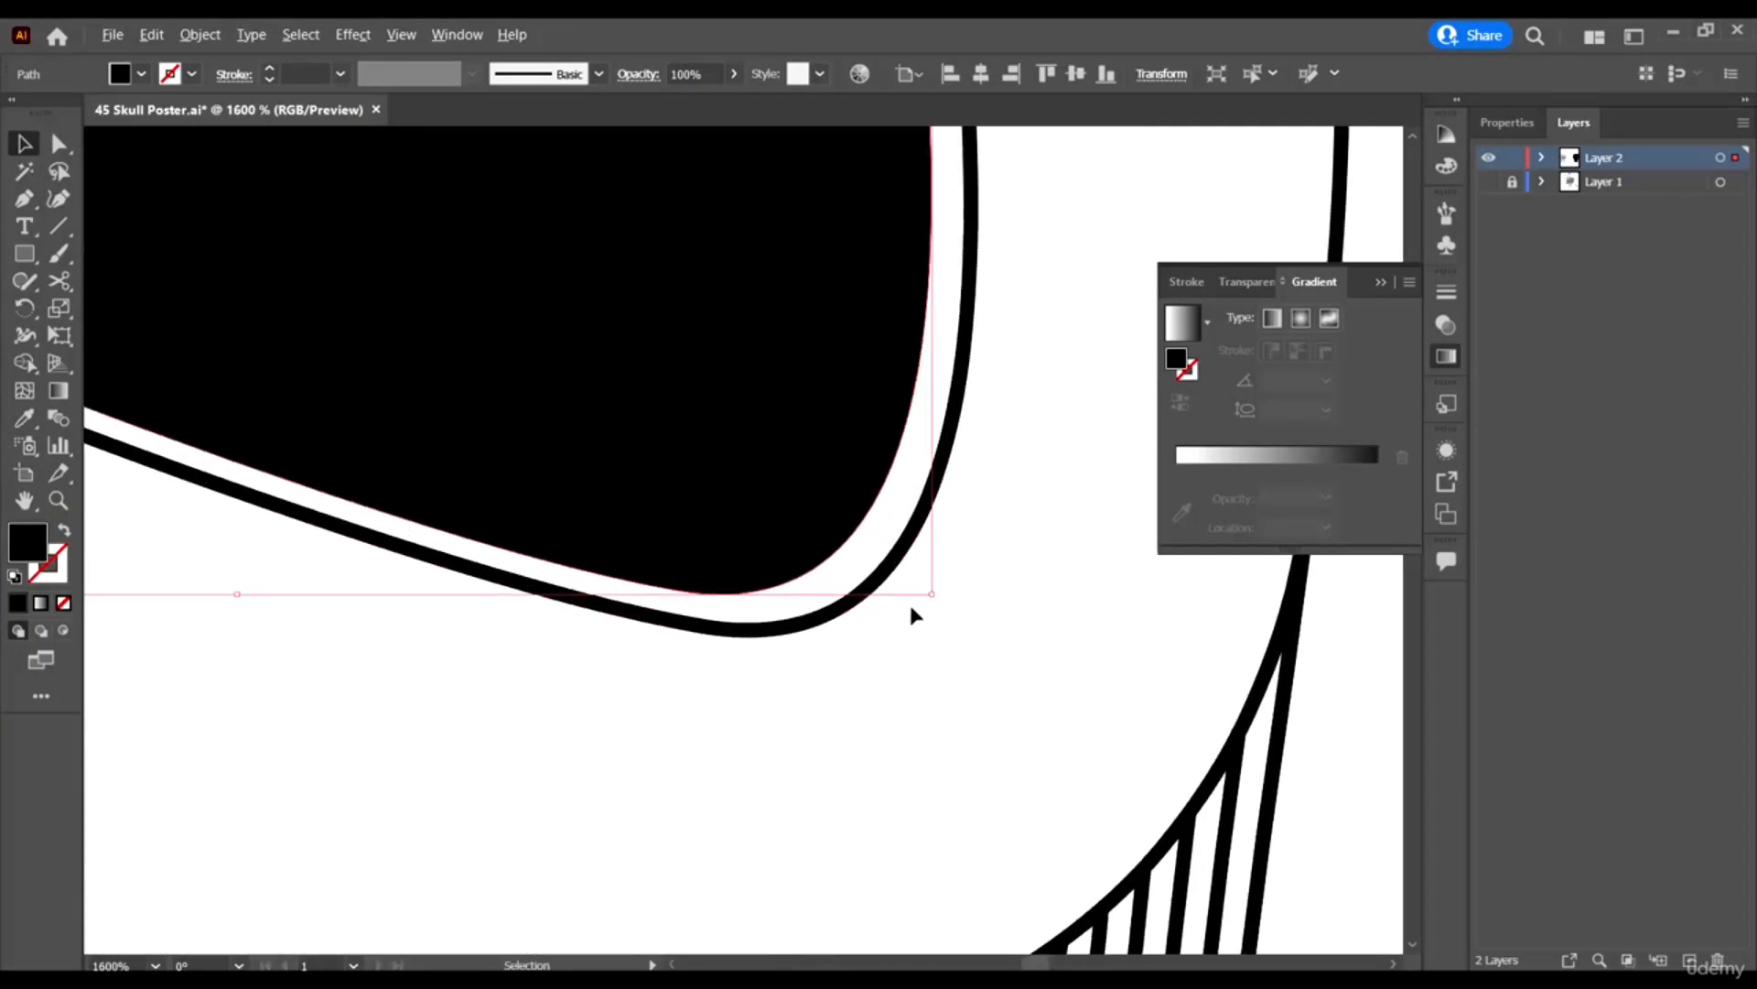
{"action": "left_click_drag", "start_coordinate": [932, 598], "coordinate": [942, 605]}
{"action": "scroll", "coordinate": [726, 643], "scroll_direction": "down", "scroll_amount": 6}
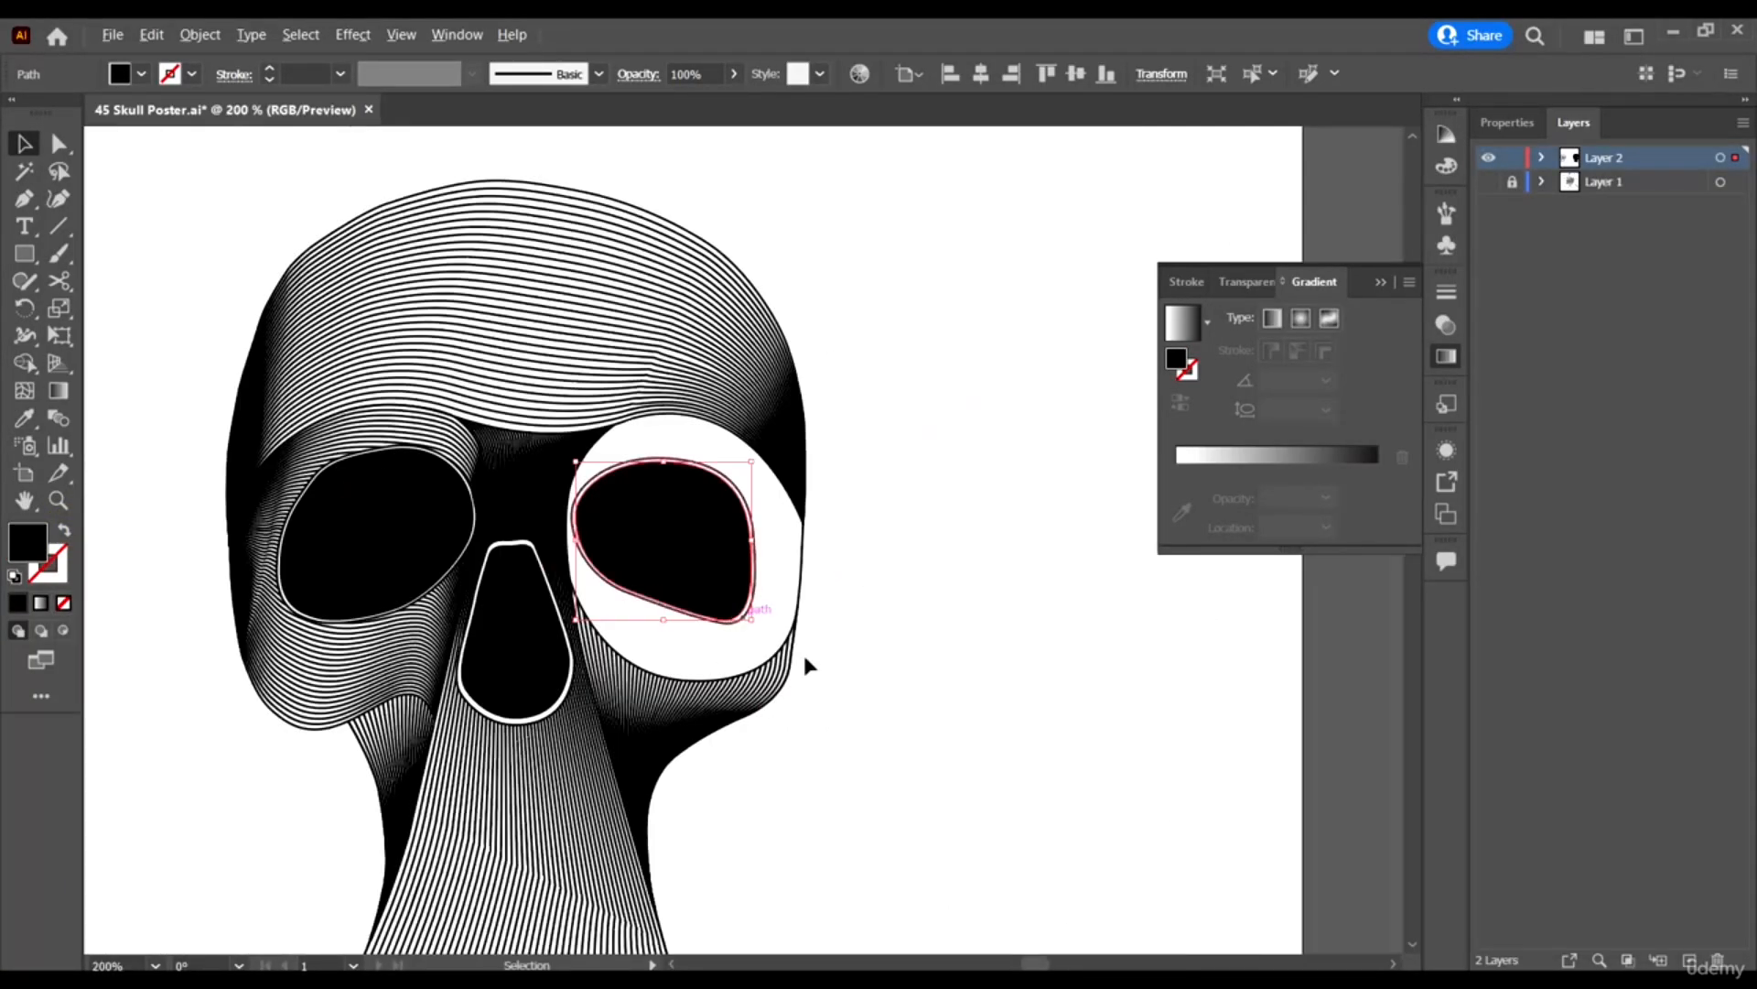
{"action": "left_click", "coordinate": [990, 739]}
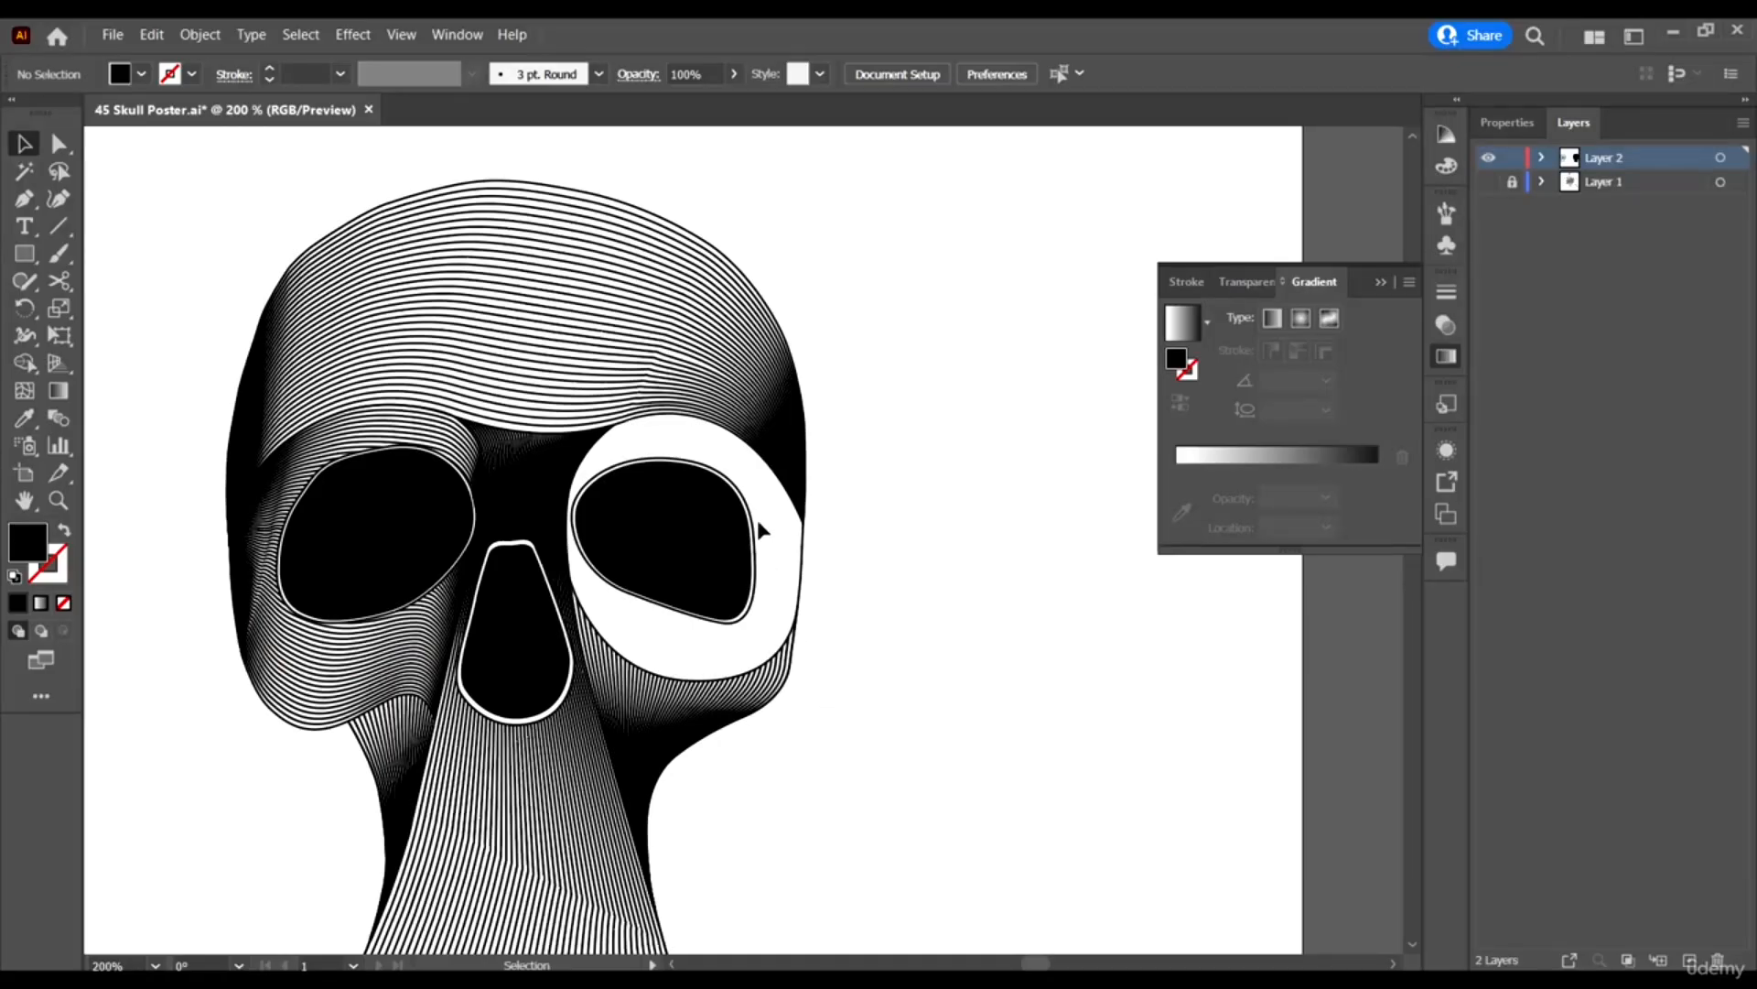
Show Layer 1 briefly to compare the artwork with the reference, hide it again, and check the left cheek lines' selection.
{"action": "left_click", "coordinate": [1489, 182]}
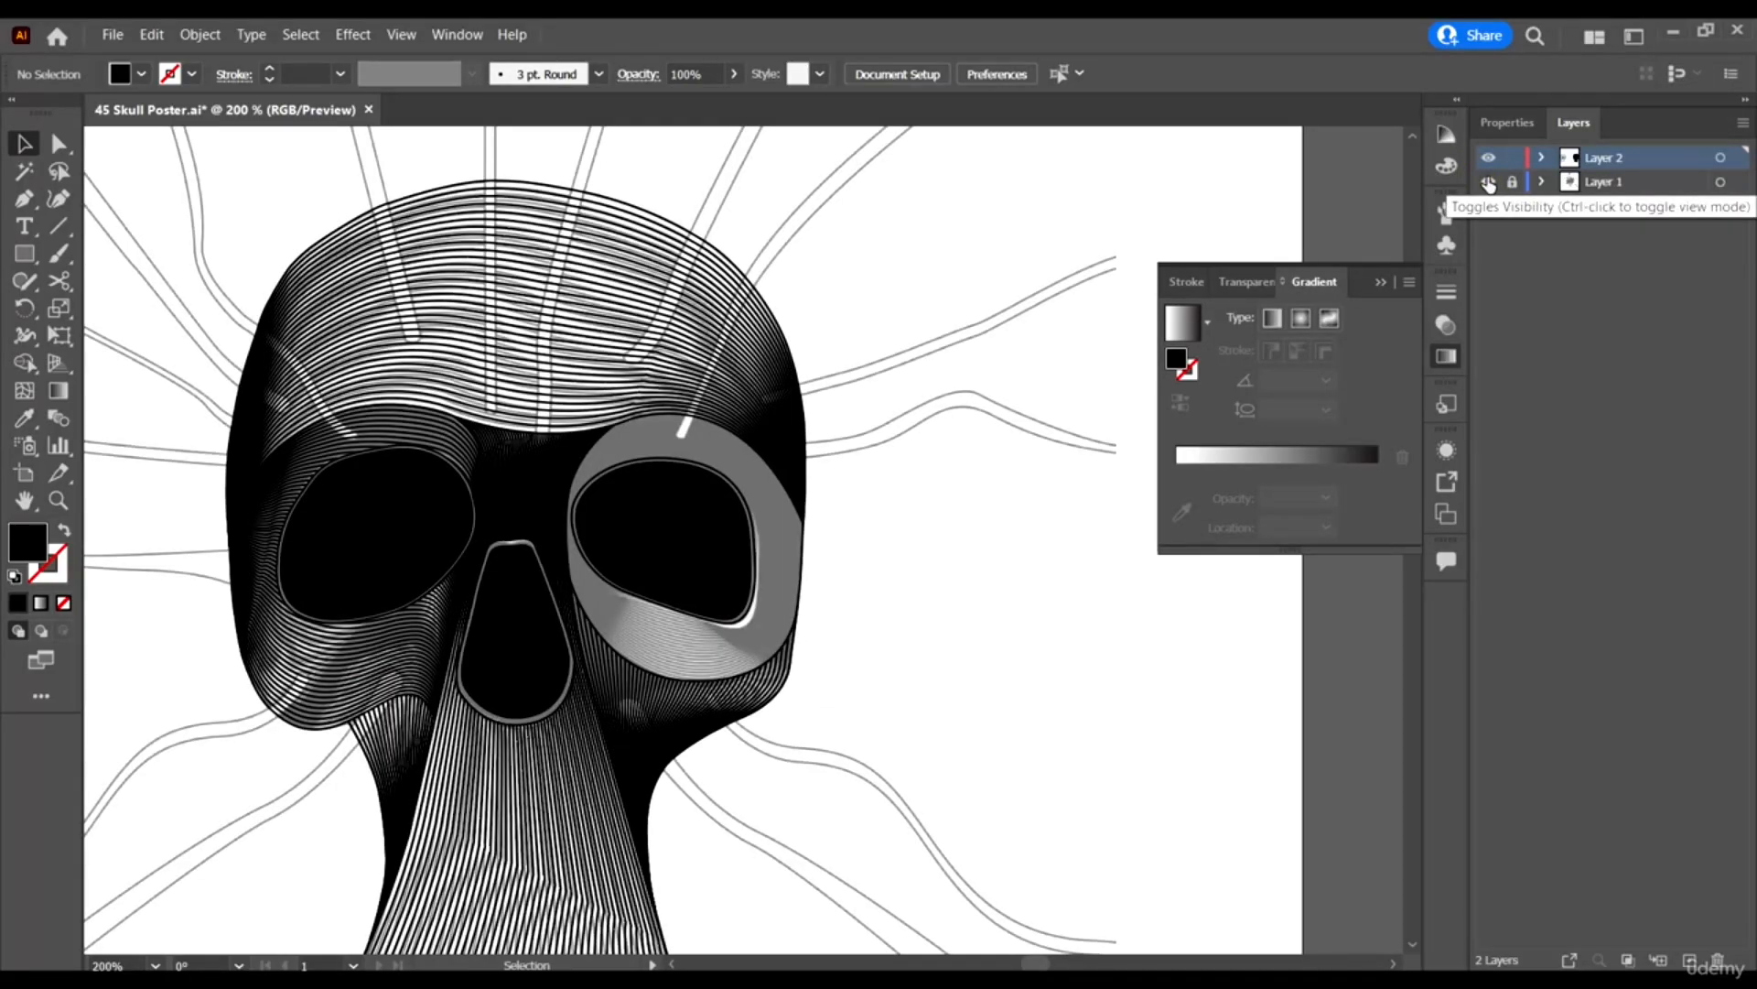
{"action": "left_click", "coordinate": [1489, 182]}
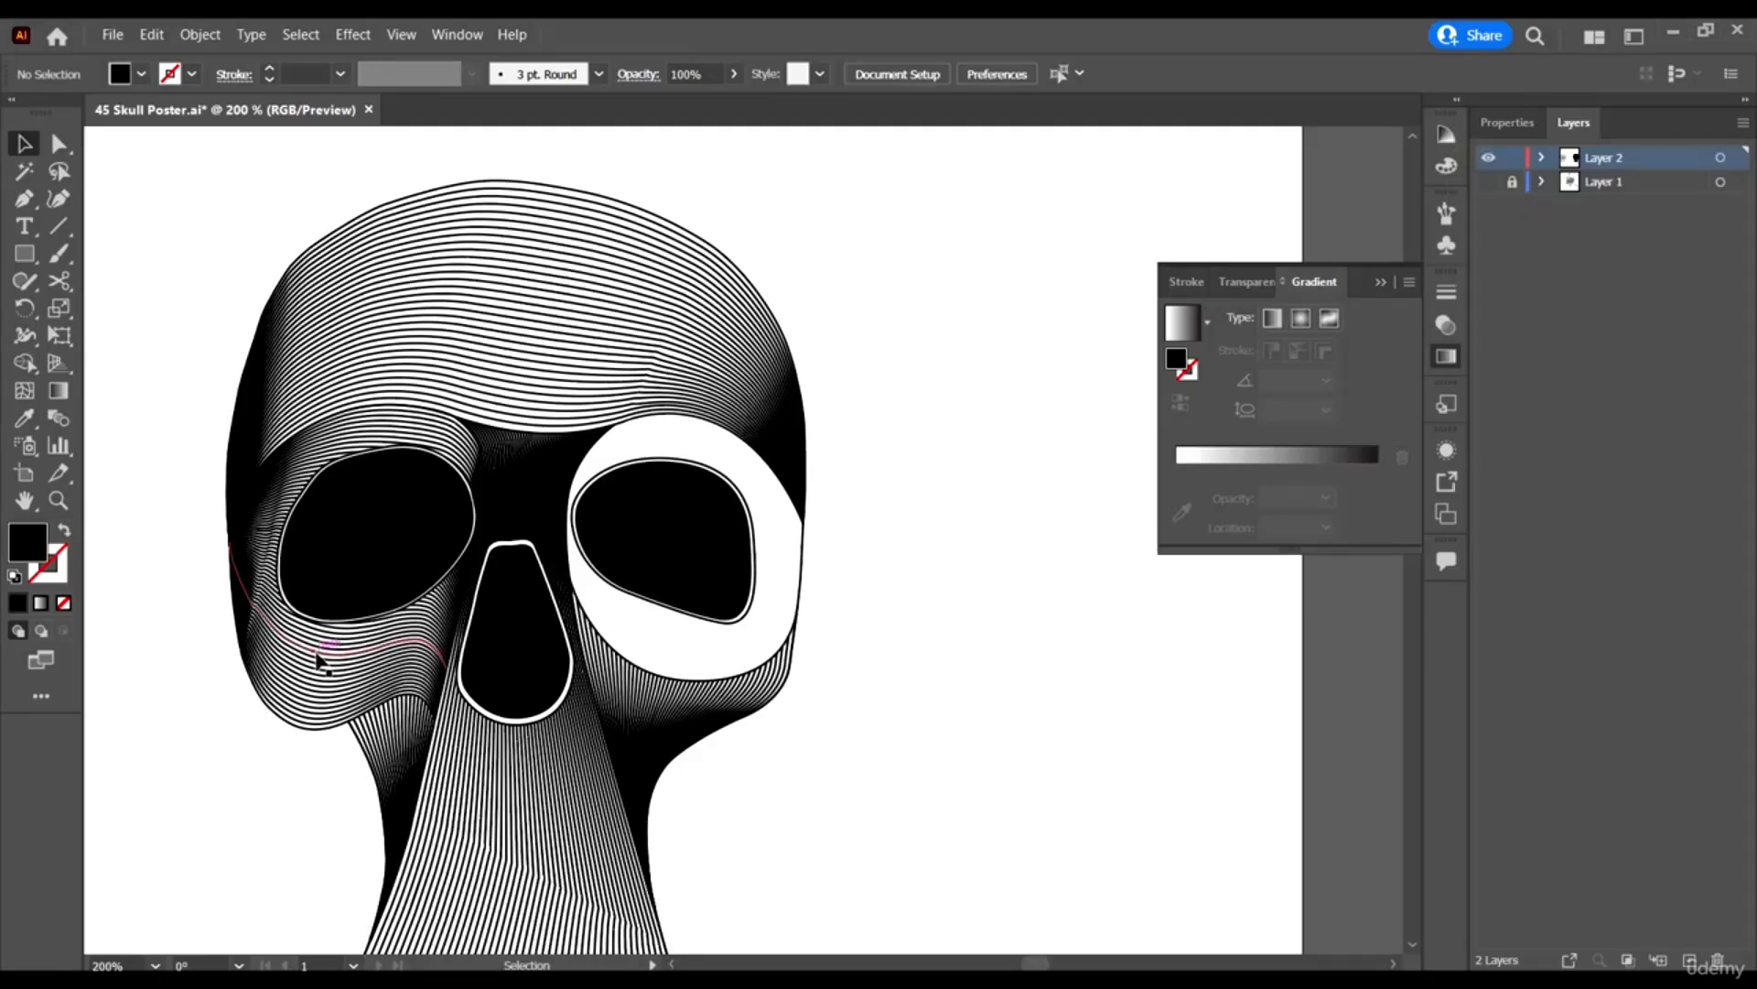
{"action": "left_click", "coordinate": [357, 440]}
{"action": "left_click", "coordinate": [1111, 643]}
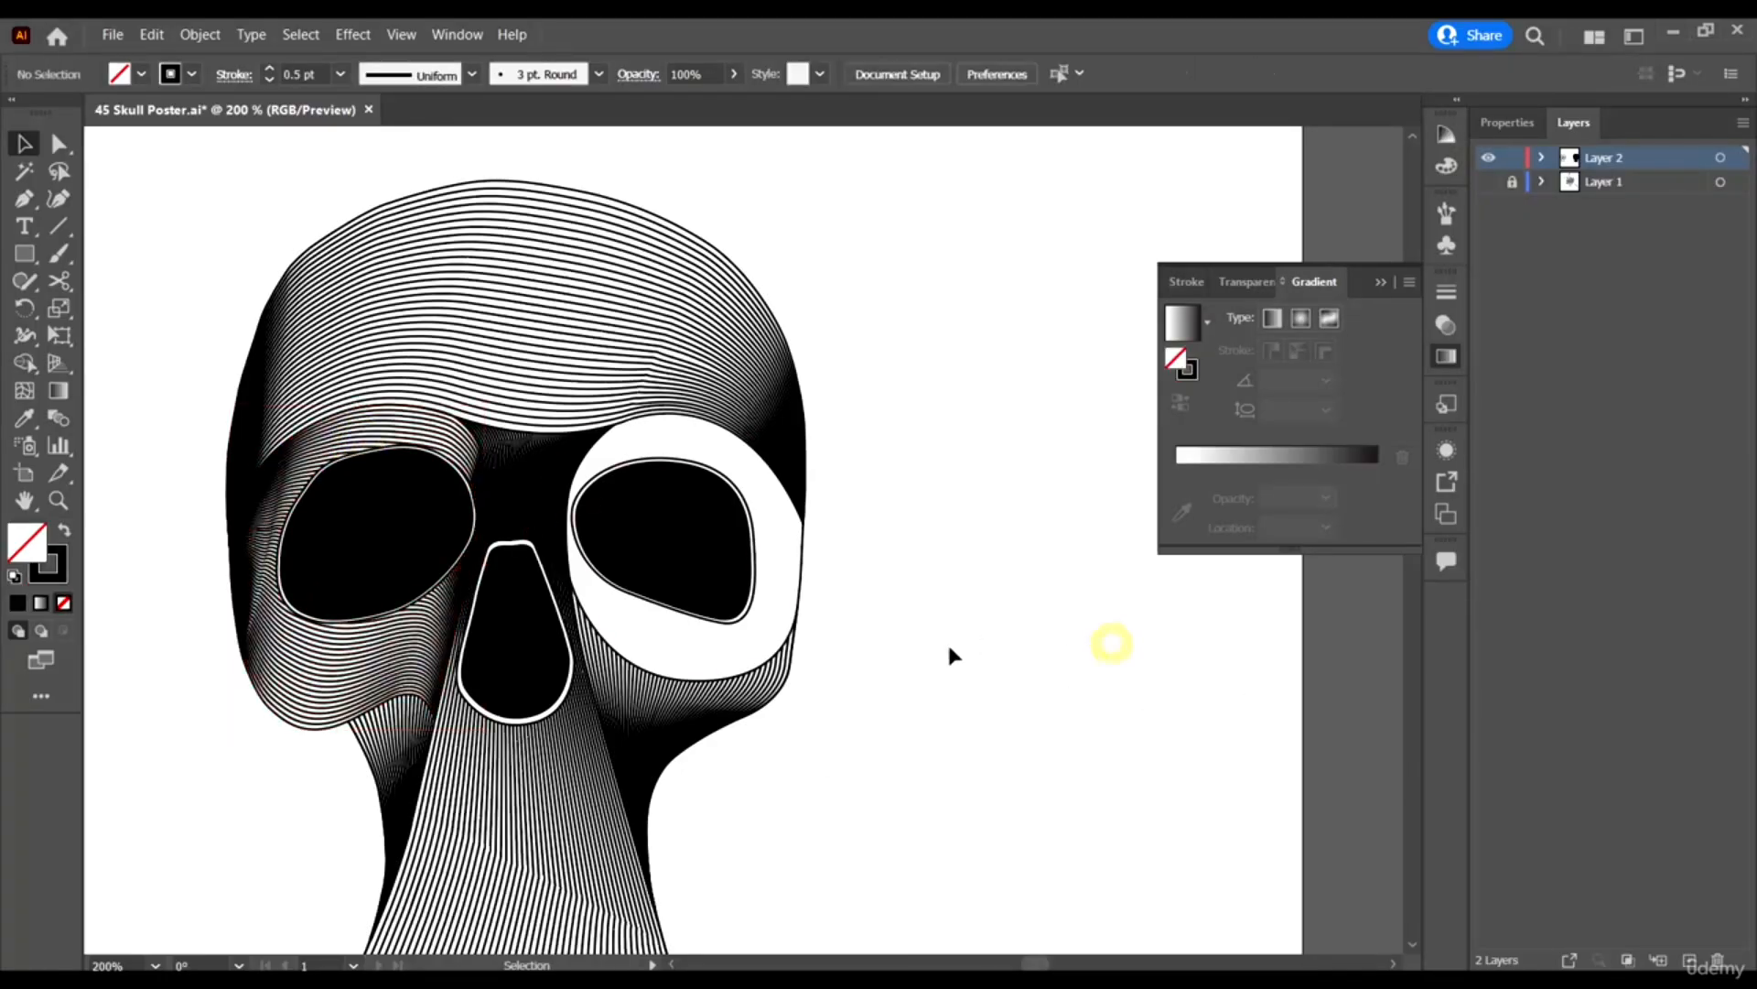
Paste a copy of the curve along the right eye socket's lower edge in front and isolate the copied path.
{"action": "scroll", "coordinate": [814, 544], "scroll_direction": "up", "scroll_amount": 1}
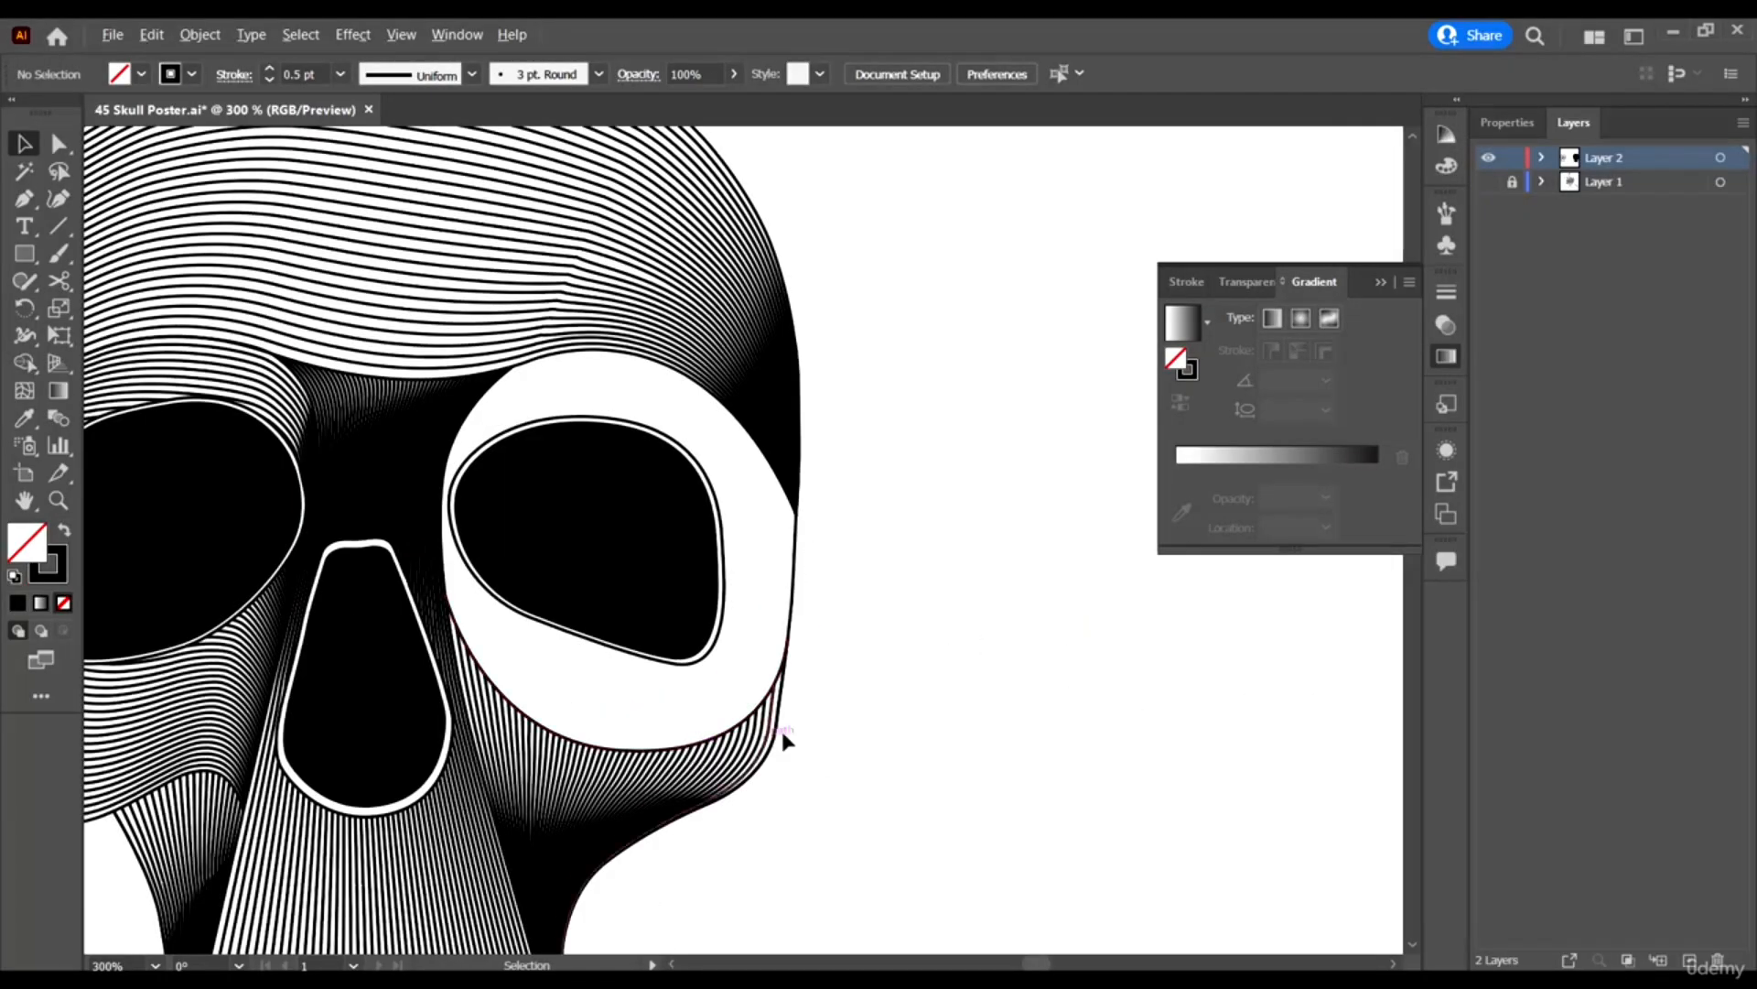
{"action": "scroll", "coordinate": [784, 736], "scroll_direction": "down", "scroll_amount": 1}
{"action": "scroll", "coordinate": [743, 751], "scroll_direction": "up", "scroll_amount": 2}
{"action": "left_click", "coordinate": [671, 742]}
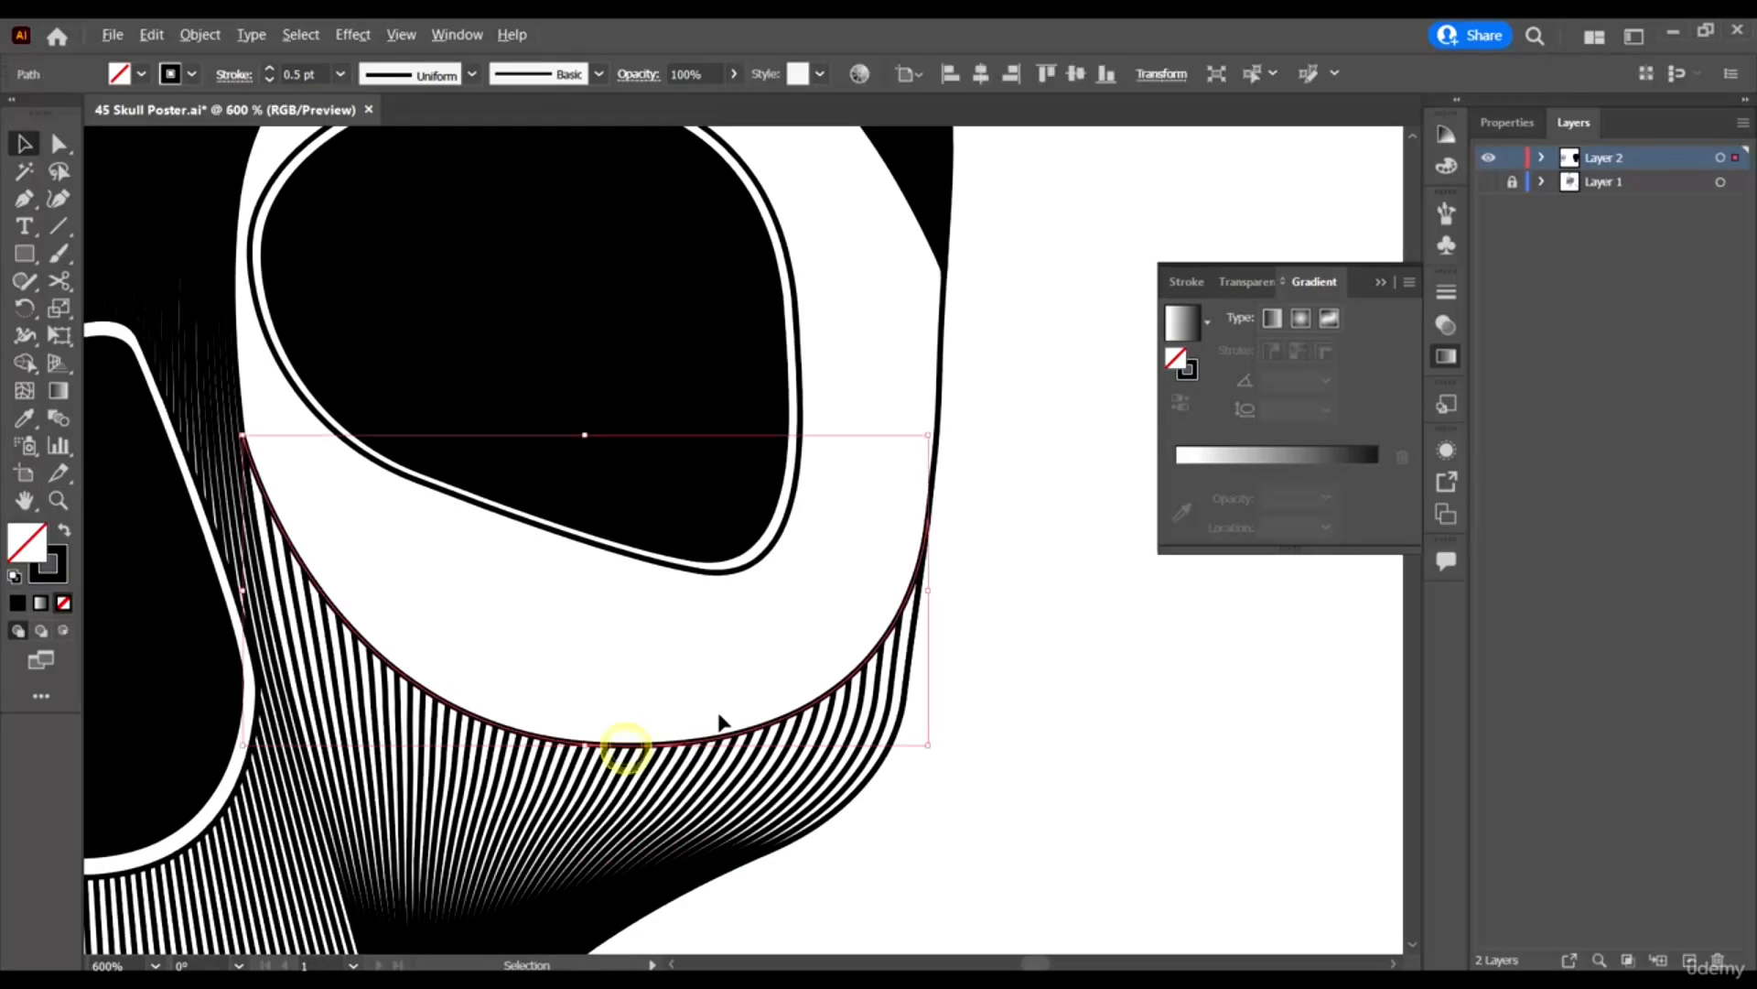
{"action": "scroll", "coordinate": [693, 736], "scroll_direction": "down", "scroll_amount": 2}
{"action": "key", "text": "a"}
{"action": "key", "text": "v"}
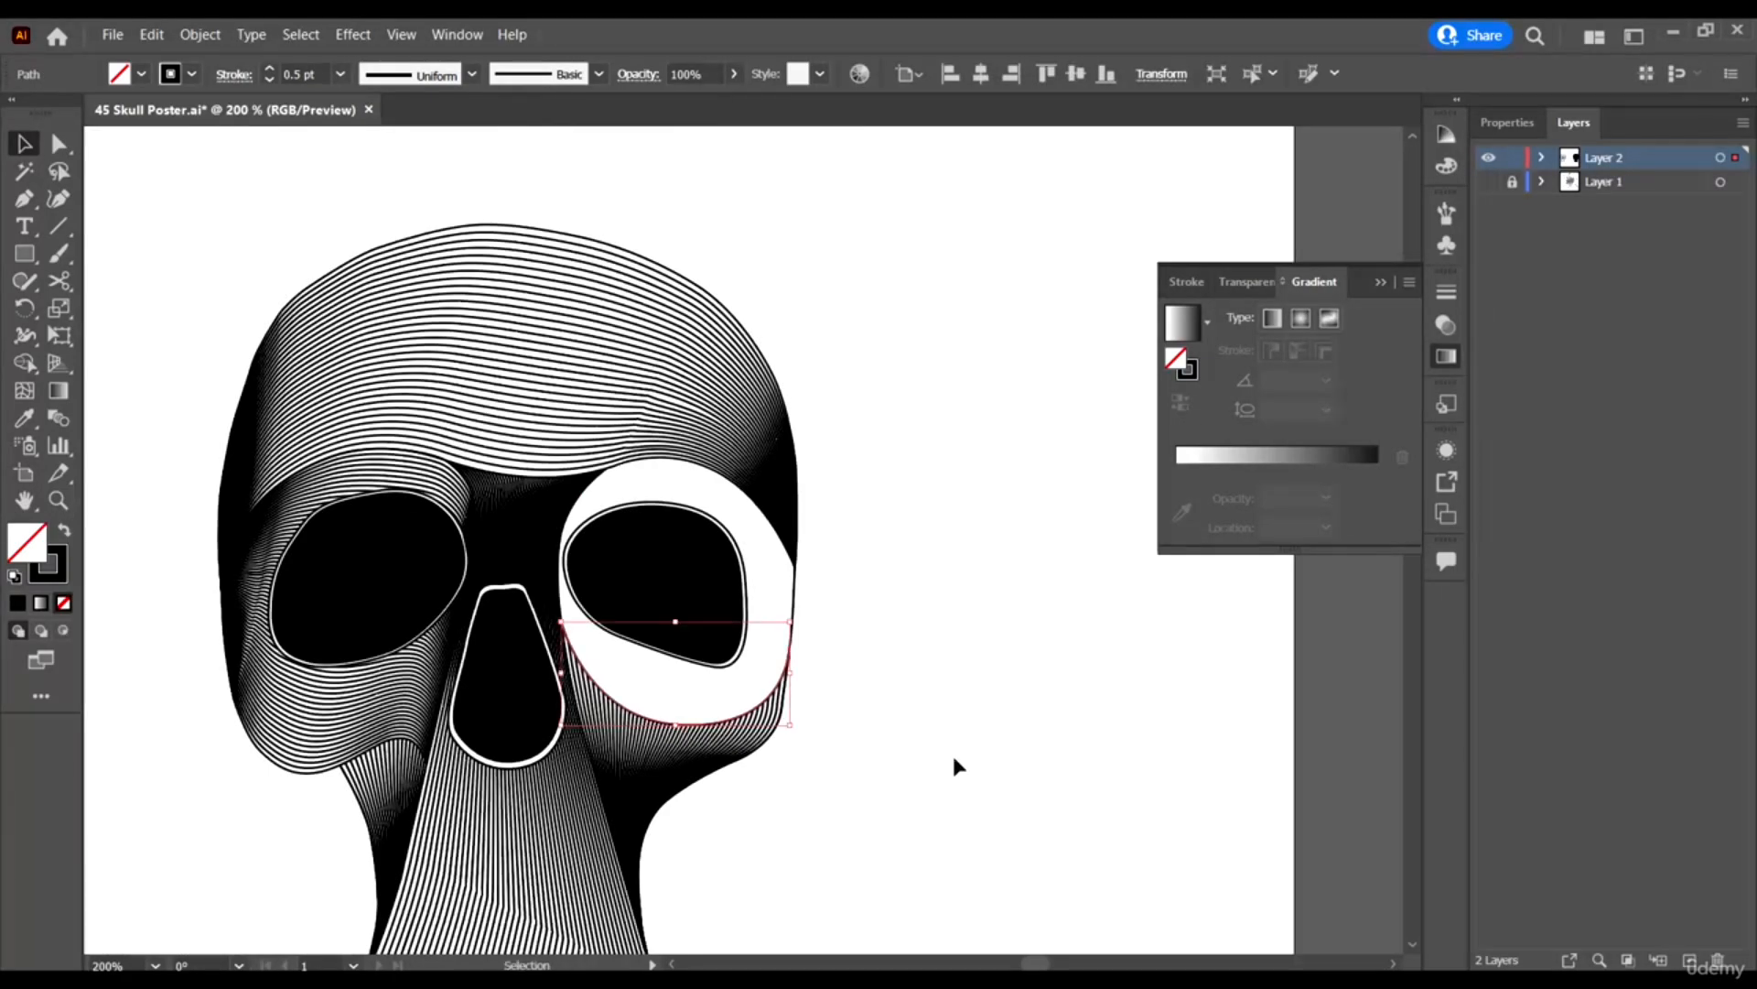
{"action": "right_click", "coordinate": [742, 717]}
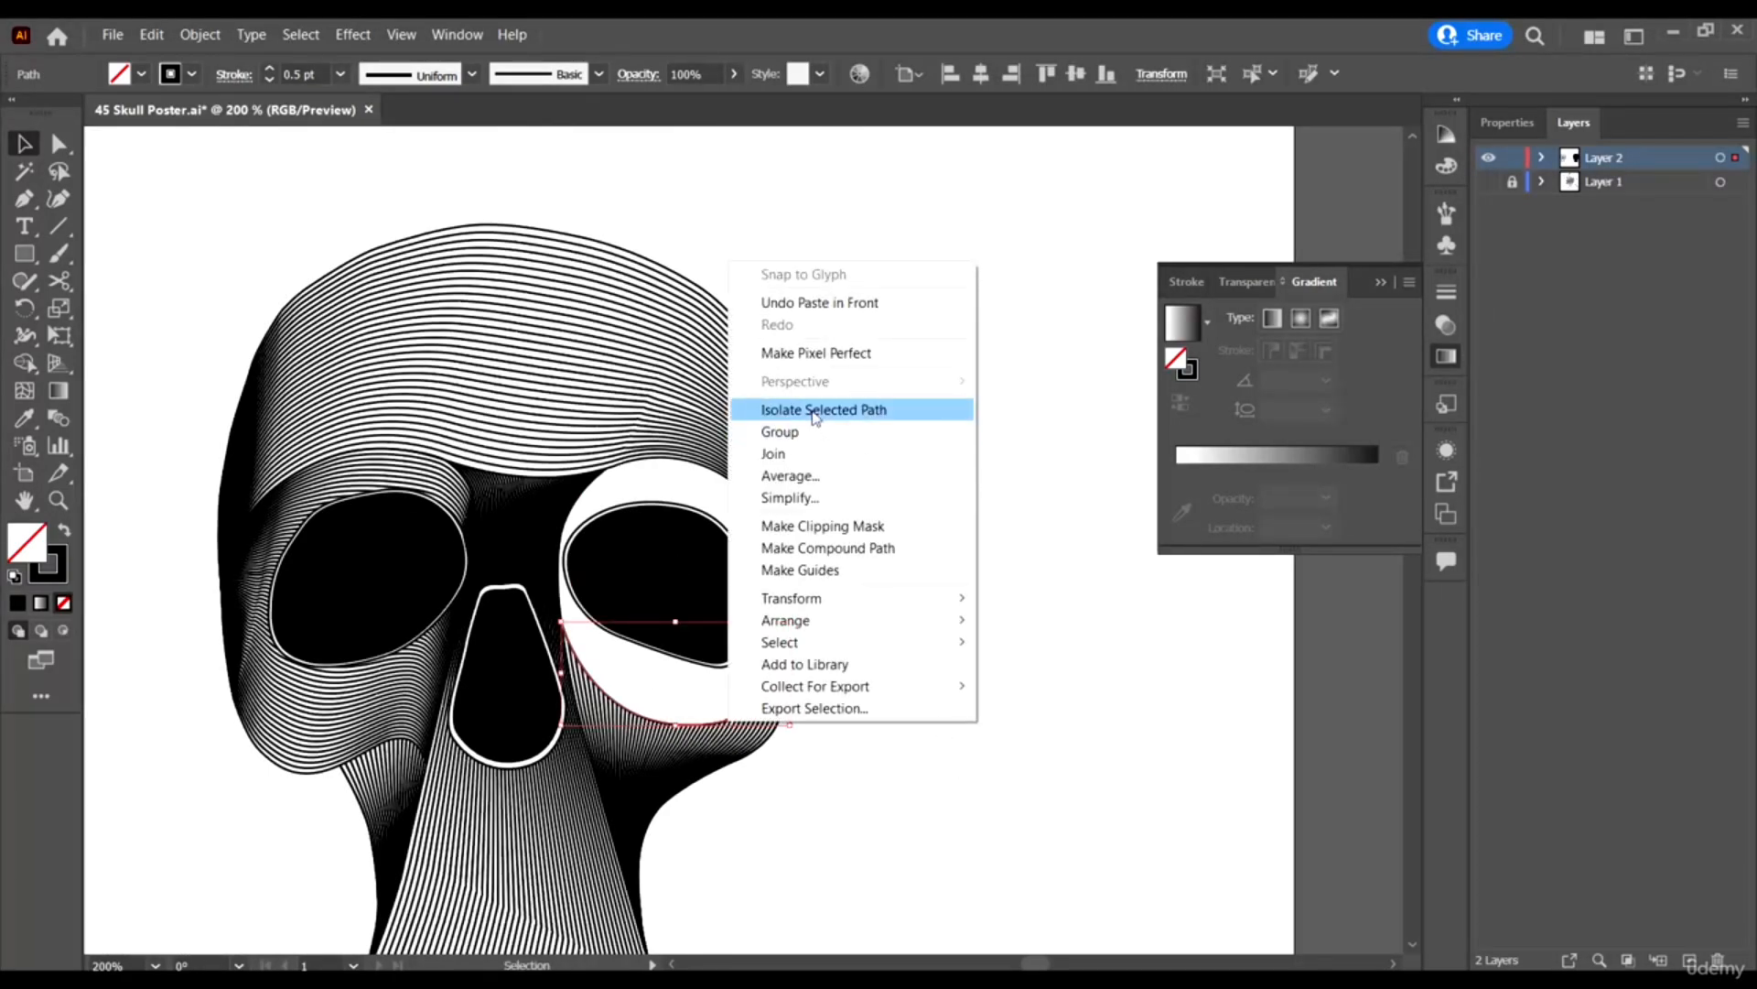
{"action": "left_click", "coordinate": [849, 410]}
{"action": "scroll", "coordinate": [791, 648], "scroll_direction": "up", "scroll_amount": 2}
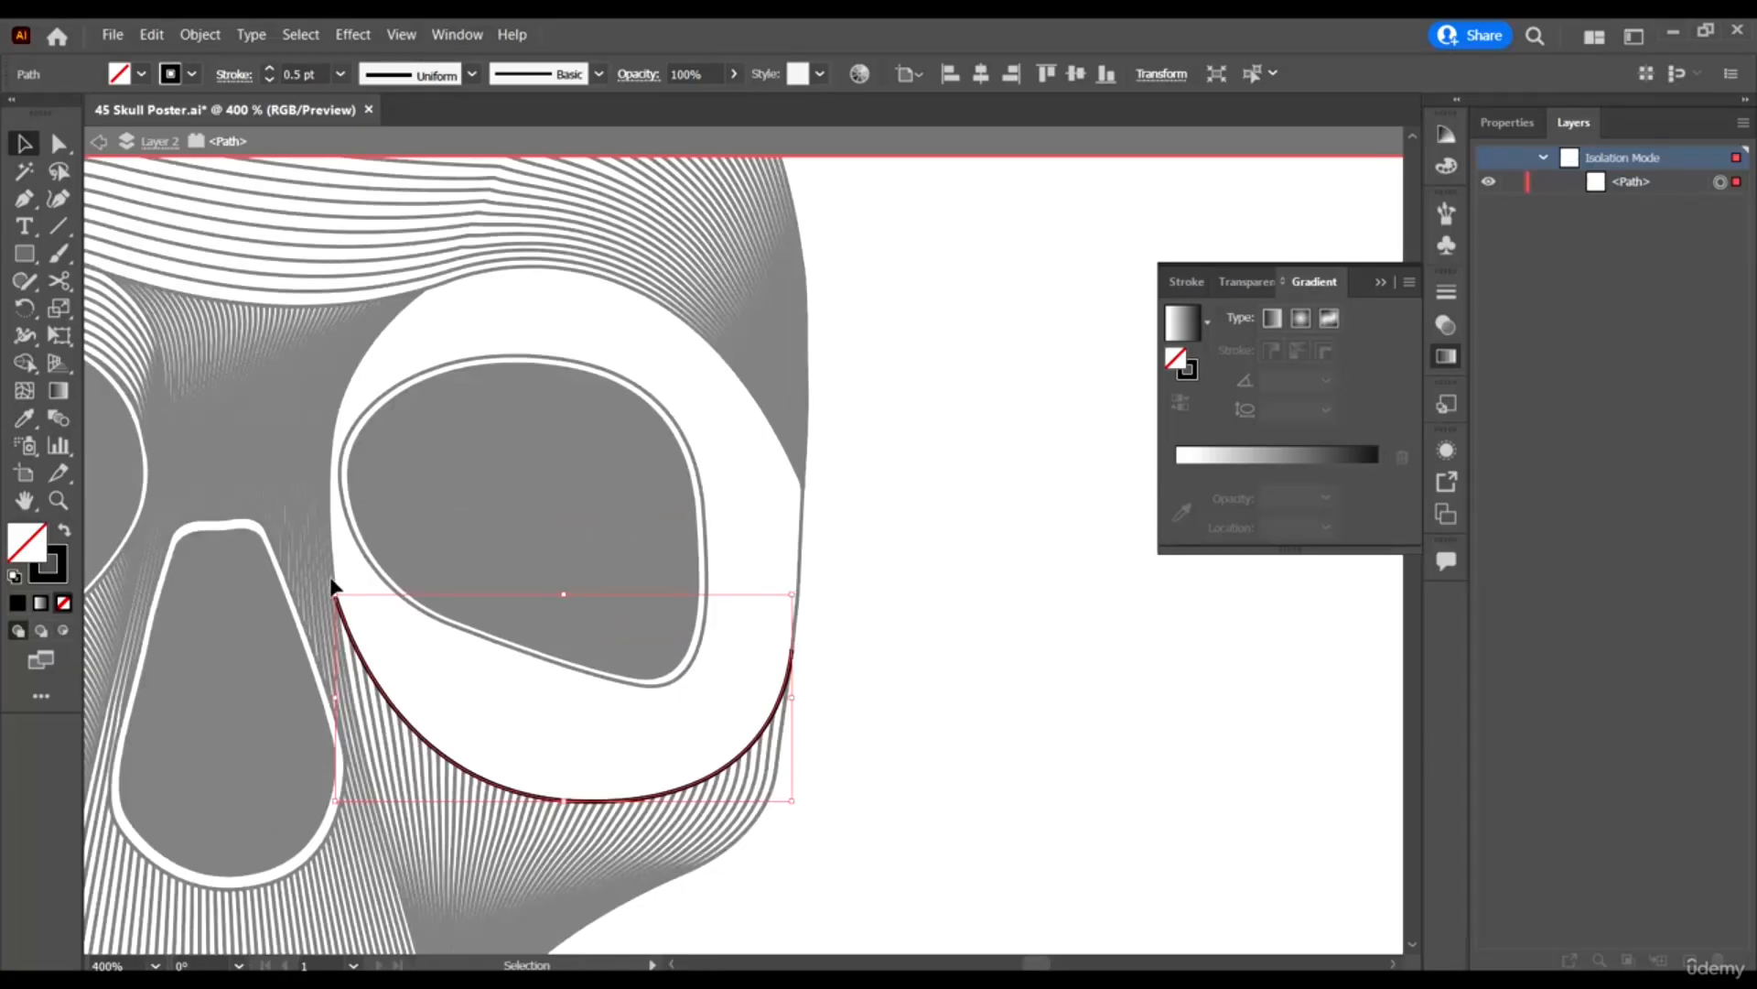
Extend the isolated path from its nose-side end with a short Pen segment running up along the socket's inner edge.
{"action": "scroll", "coordinate": [313, 578], "scroll_direction": "up", "scroll_amount": 2}
{"action": "key", "text": "p"}
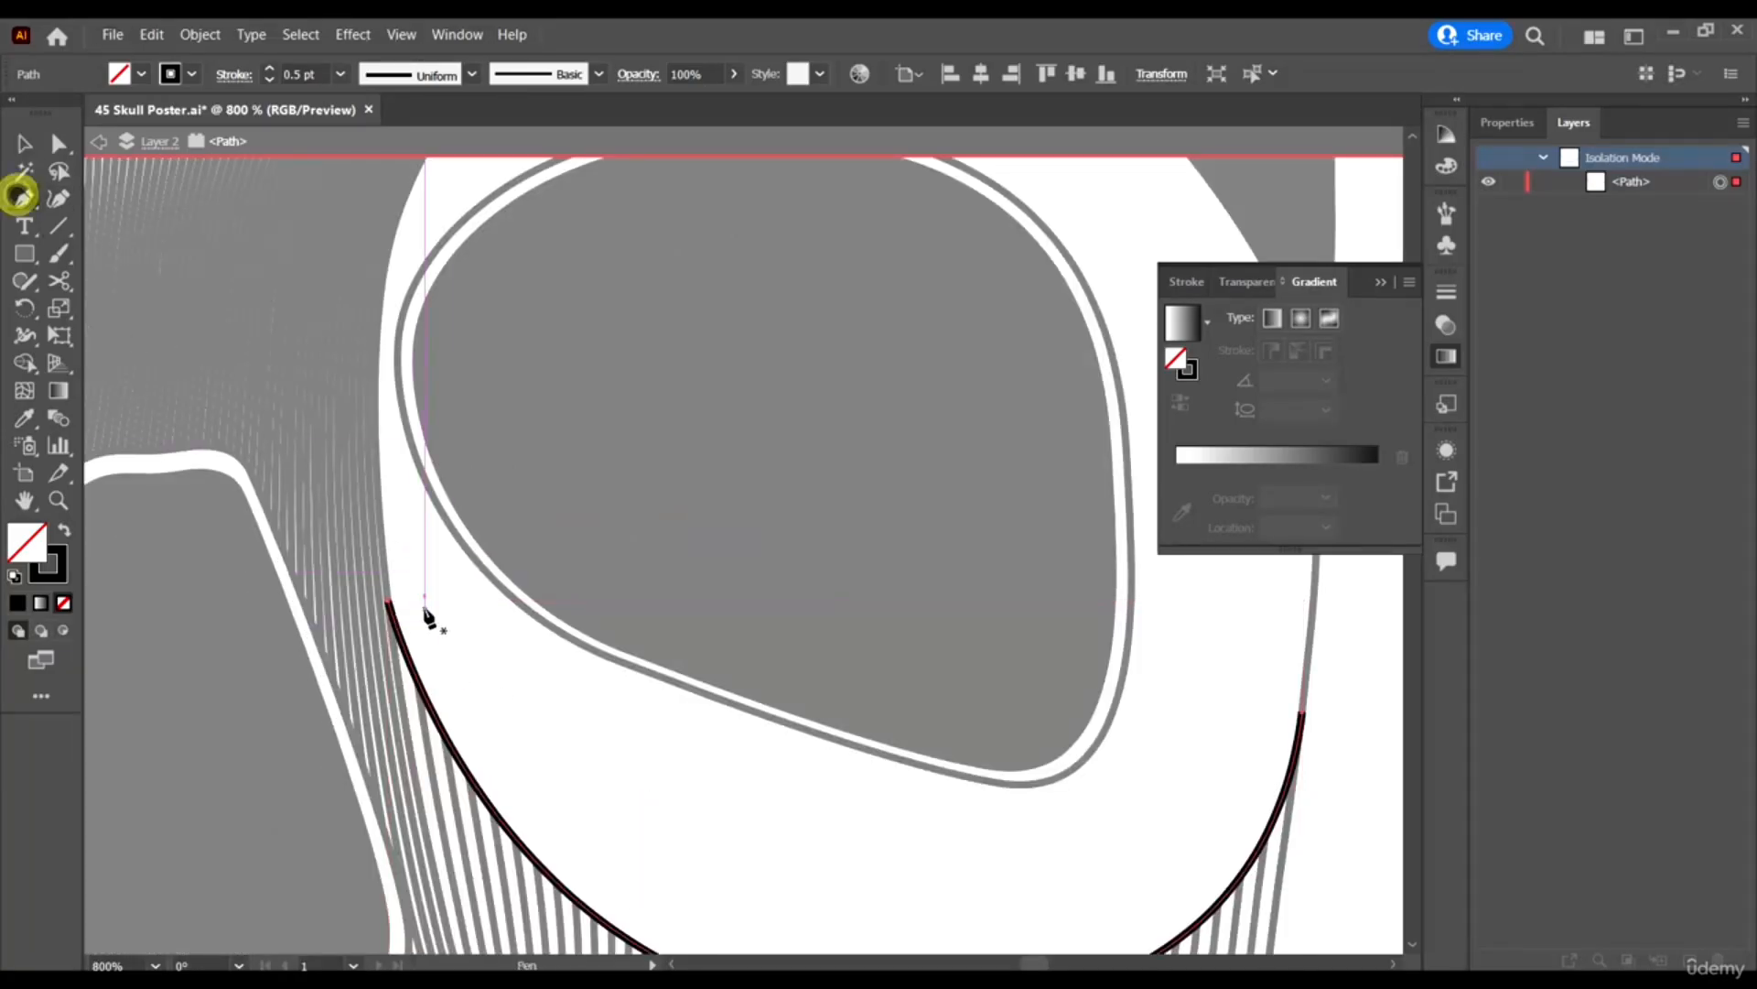
{"action": "left_click_drag", "start_coordinate": [389, 602], "coordinate": [368, 334]}
{"action": "scroll", "coordinate": [376, 404], "scroll_direction": "up", "scroll_amount": 1}
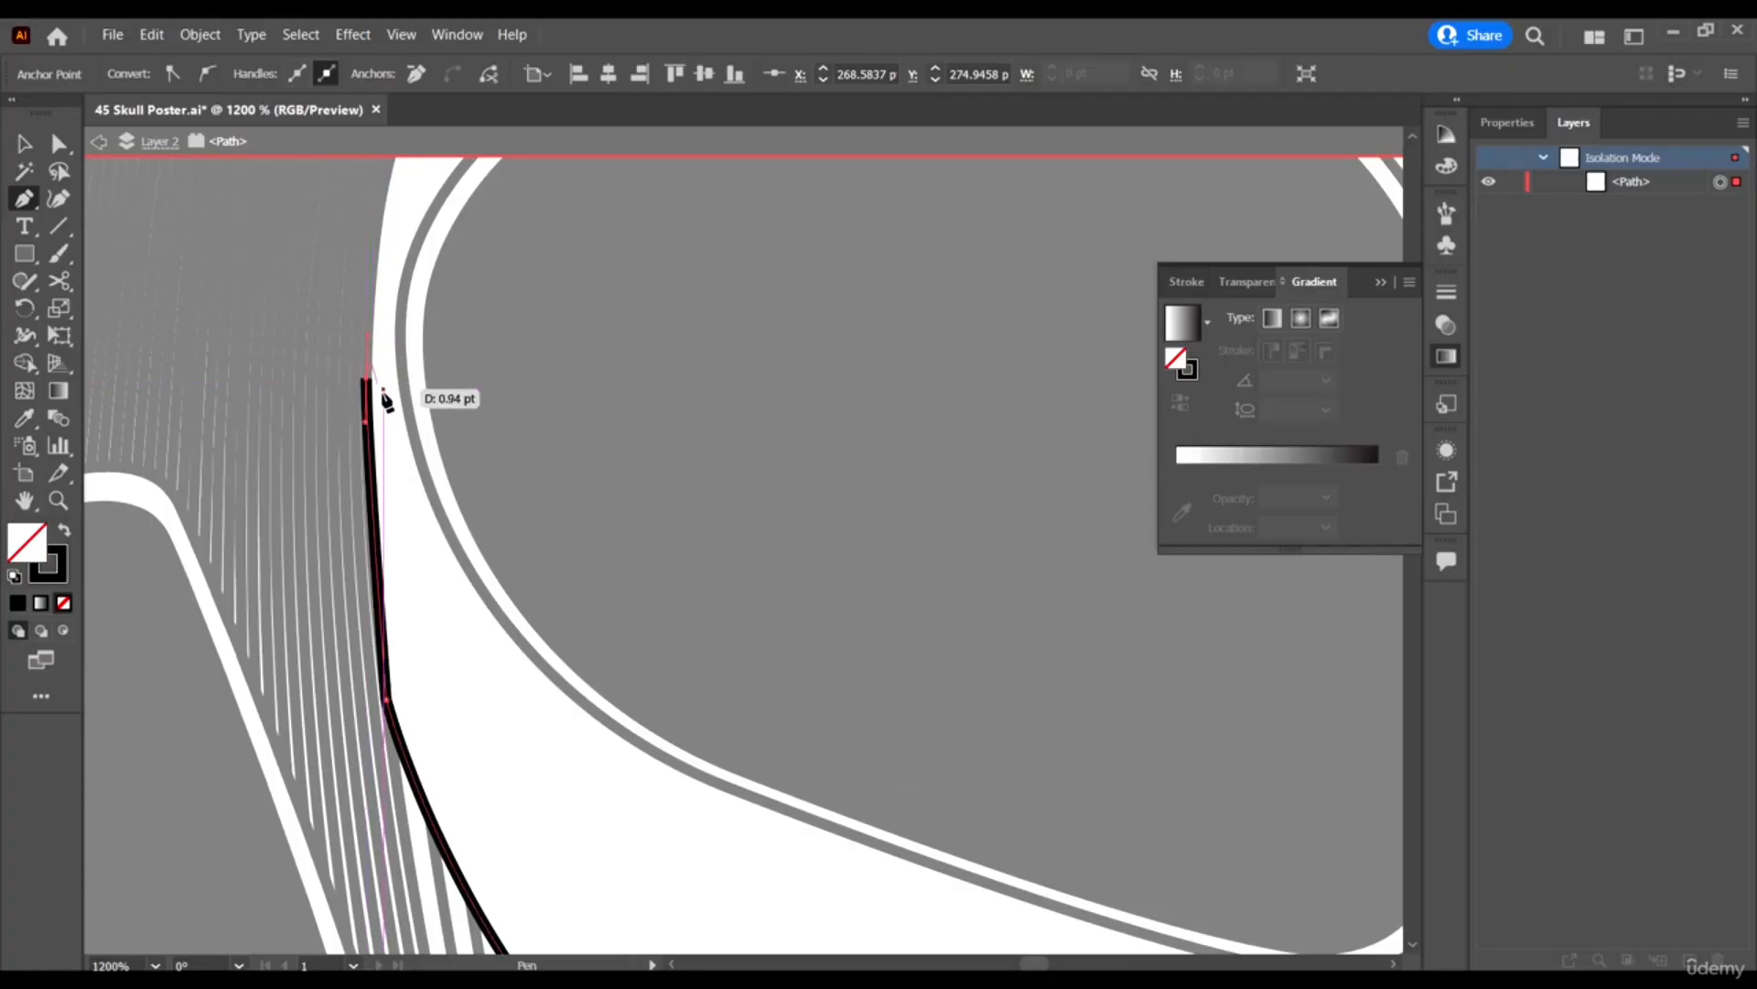
Round the corner where the new segment meets the socket curve so they join smoothly, and deselect the path.
{"action": "key", "text": "a"}
{"action": "left_click", "coordinate": [410, 678]}
{"action": "scroll", "coordinate": [436, 696], "scroll_direction": "down", "scroll_amount": 2}
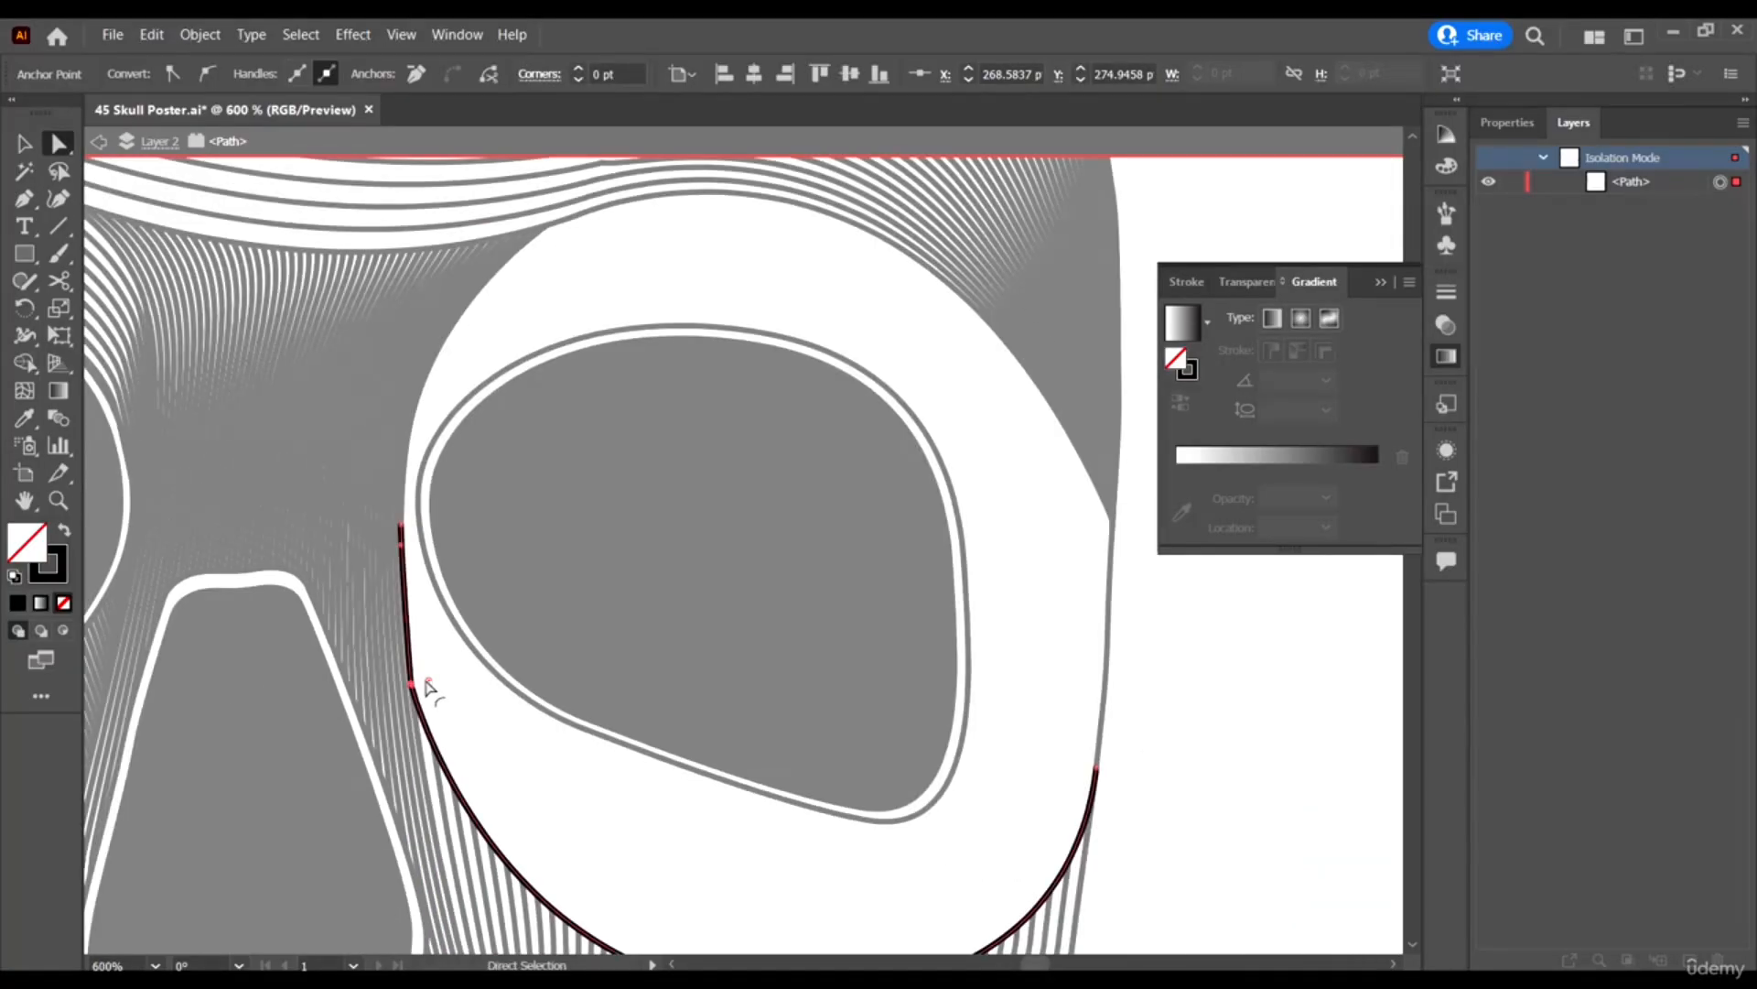
{"action": "left_click_drag", "start_coordinate": [428, 679], "coordinate": [1323, 679]}
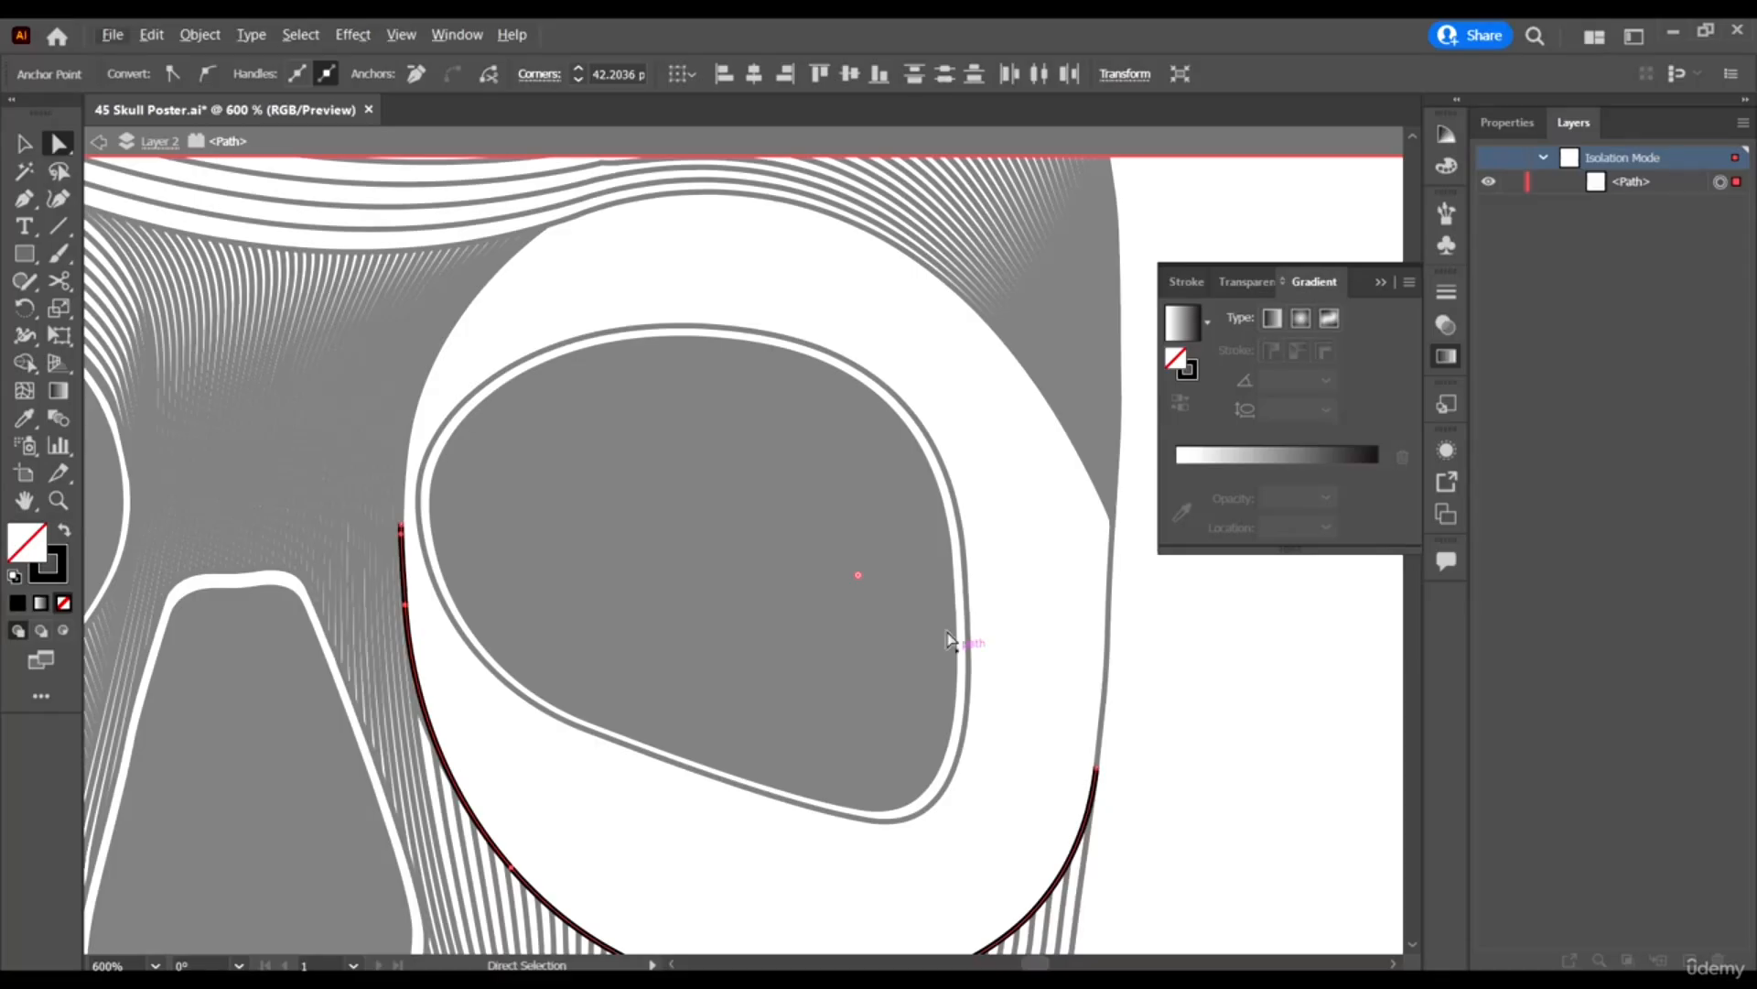
{"action": "left_click_drag", "start_coordinate": [859, 575], "coordinate": [811, 661]}
{"action": "left_click", "coordinate": [1234, 752]}
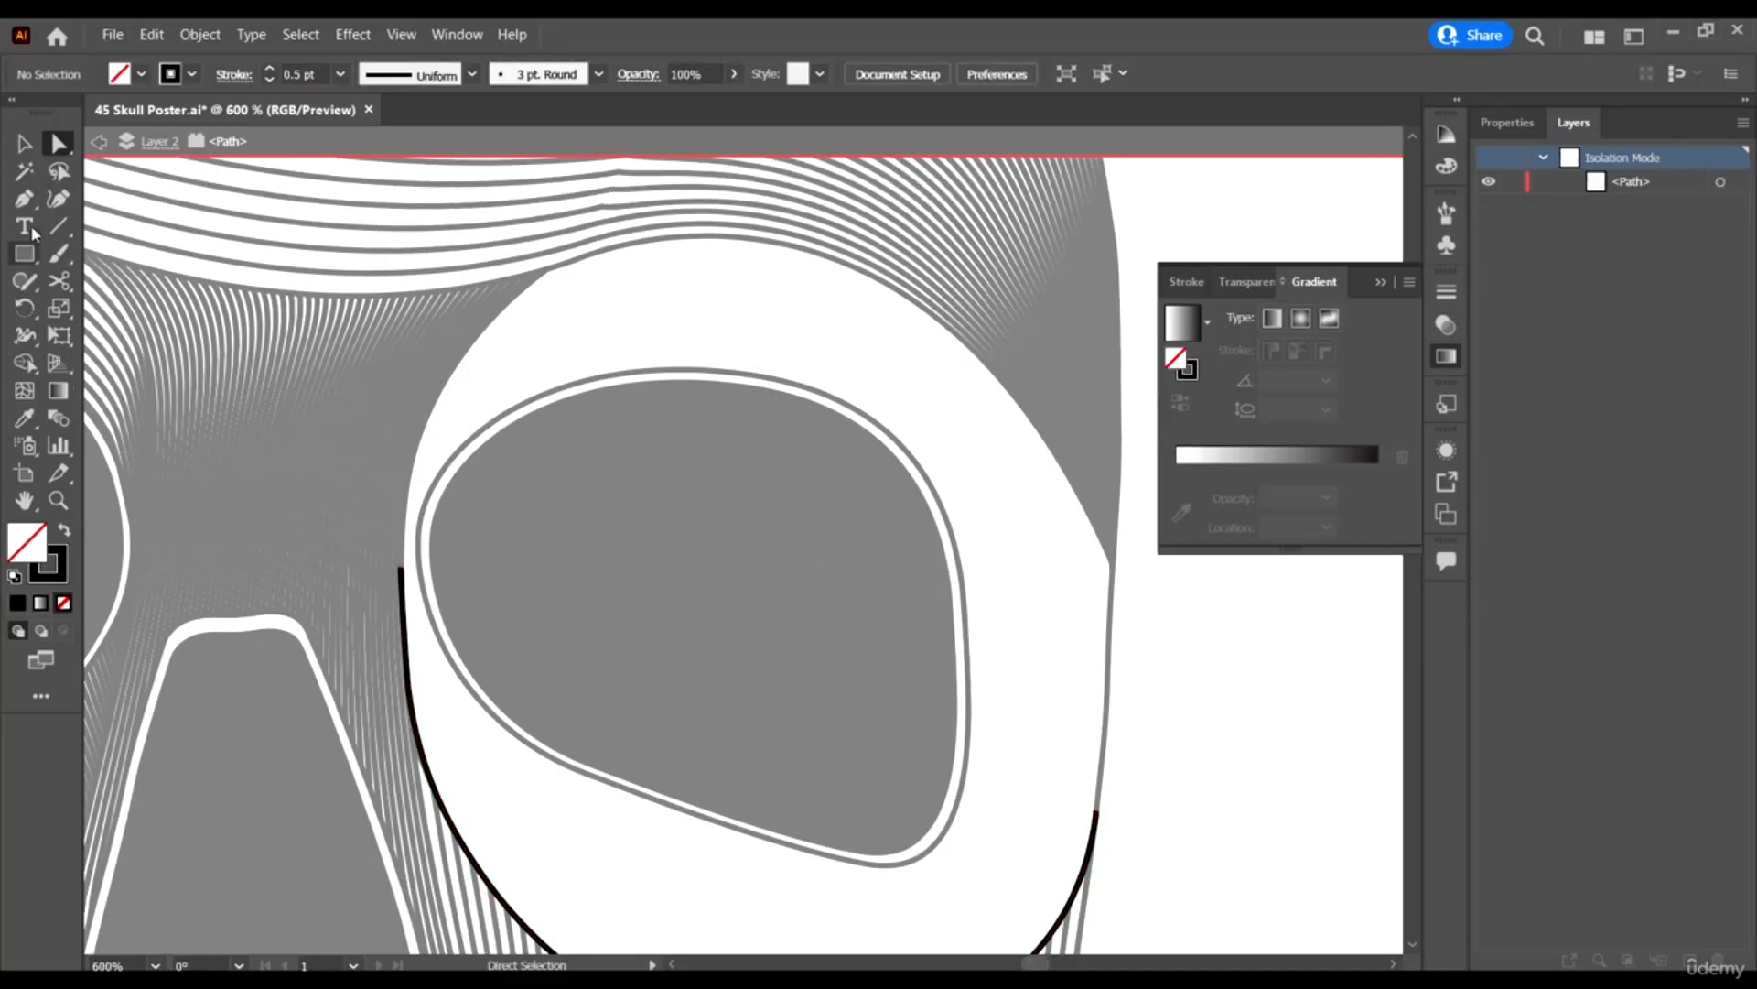
Continue the isolated path with the Pen tool from its upper end beside the nose.
{"action": "left_click", "coordinate": [24, 199]}
{"action": "scroll", "coordinate": [399, 561], "scroll_direction": "up", "scroll_amount": 3}
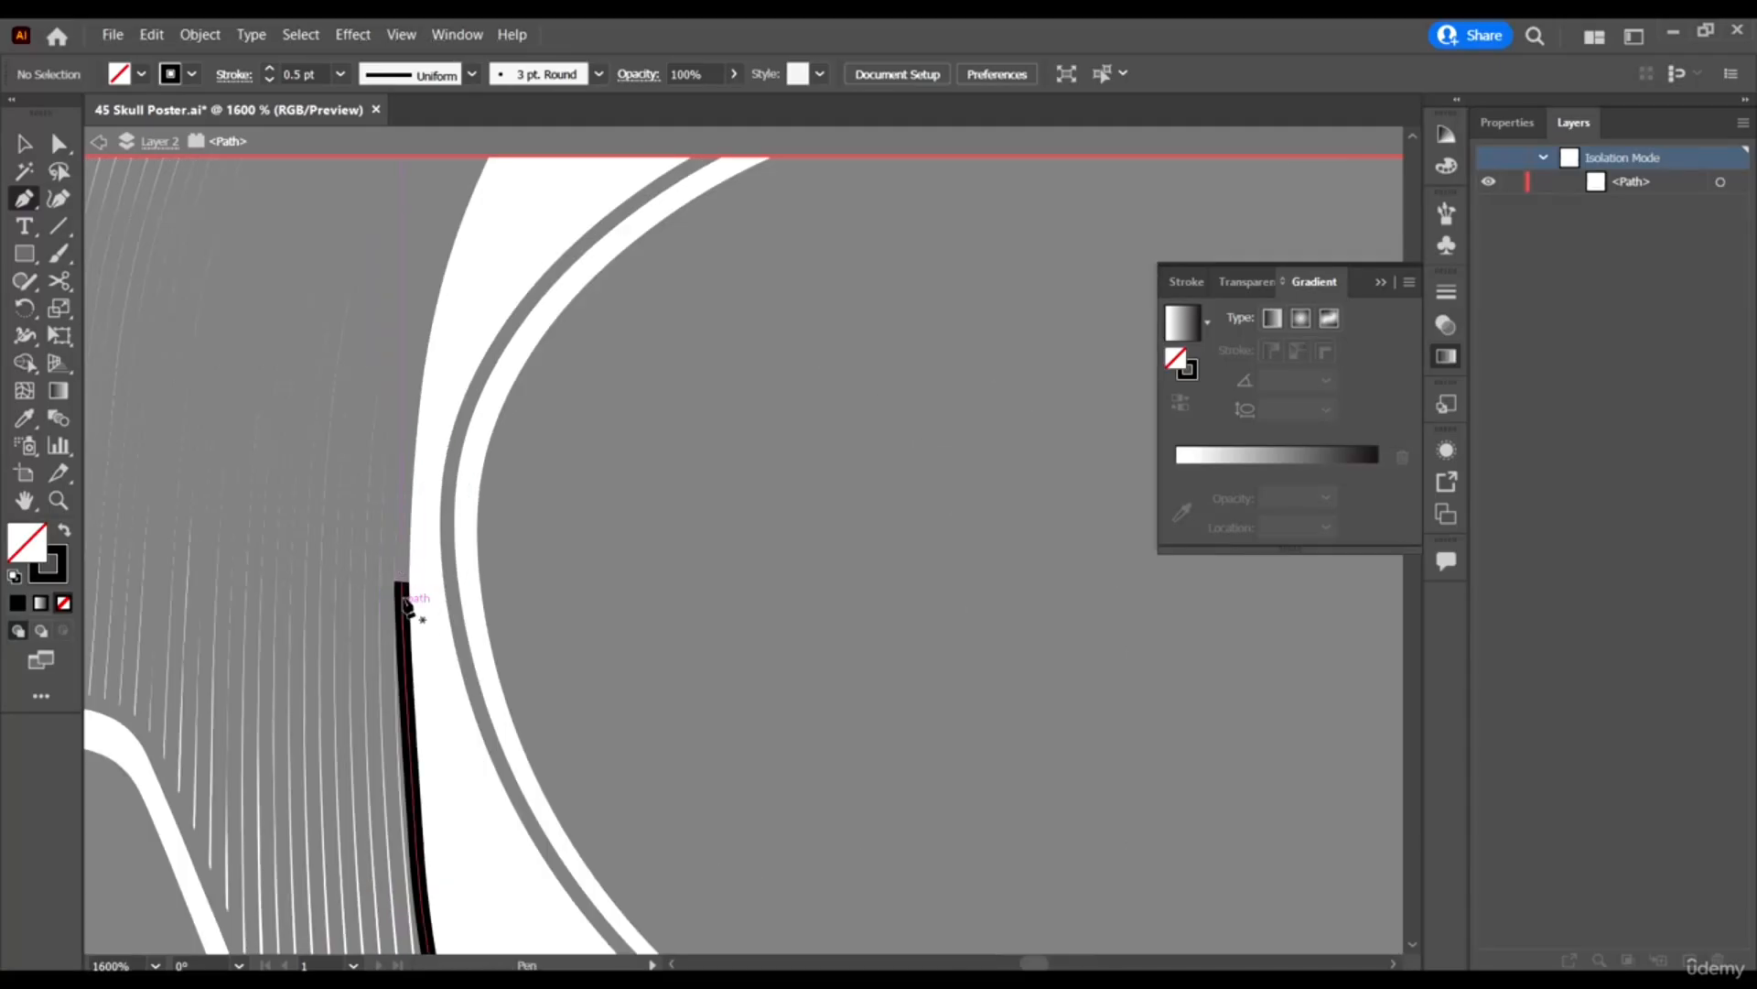
Start a new Pen path at the lower curve's inner end and trace the right eye socket's inner edge up to the brow.
{"action": "scroll", "coordinate": [395, 560], "scroll_direction": "up", "scroll_amount": 3}
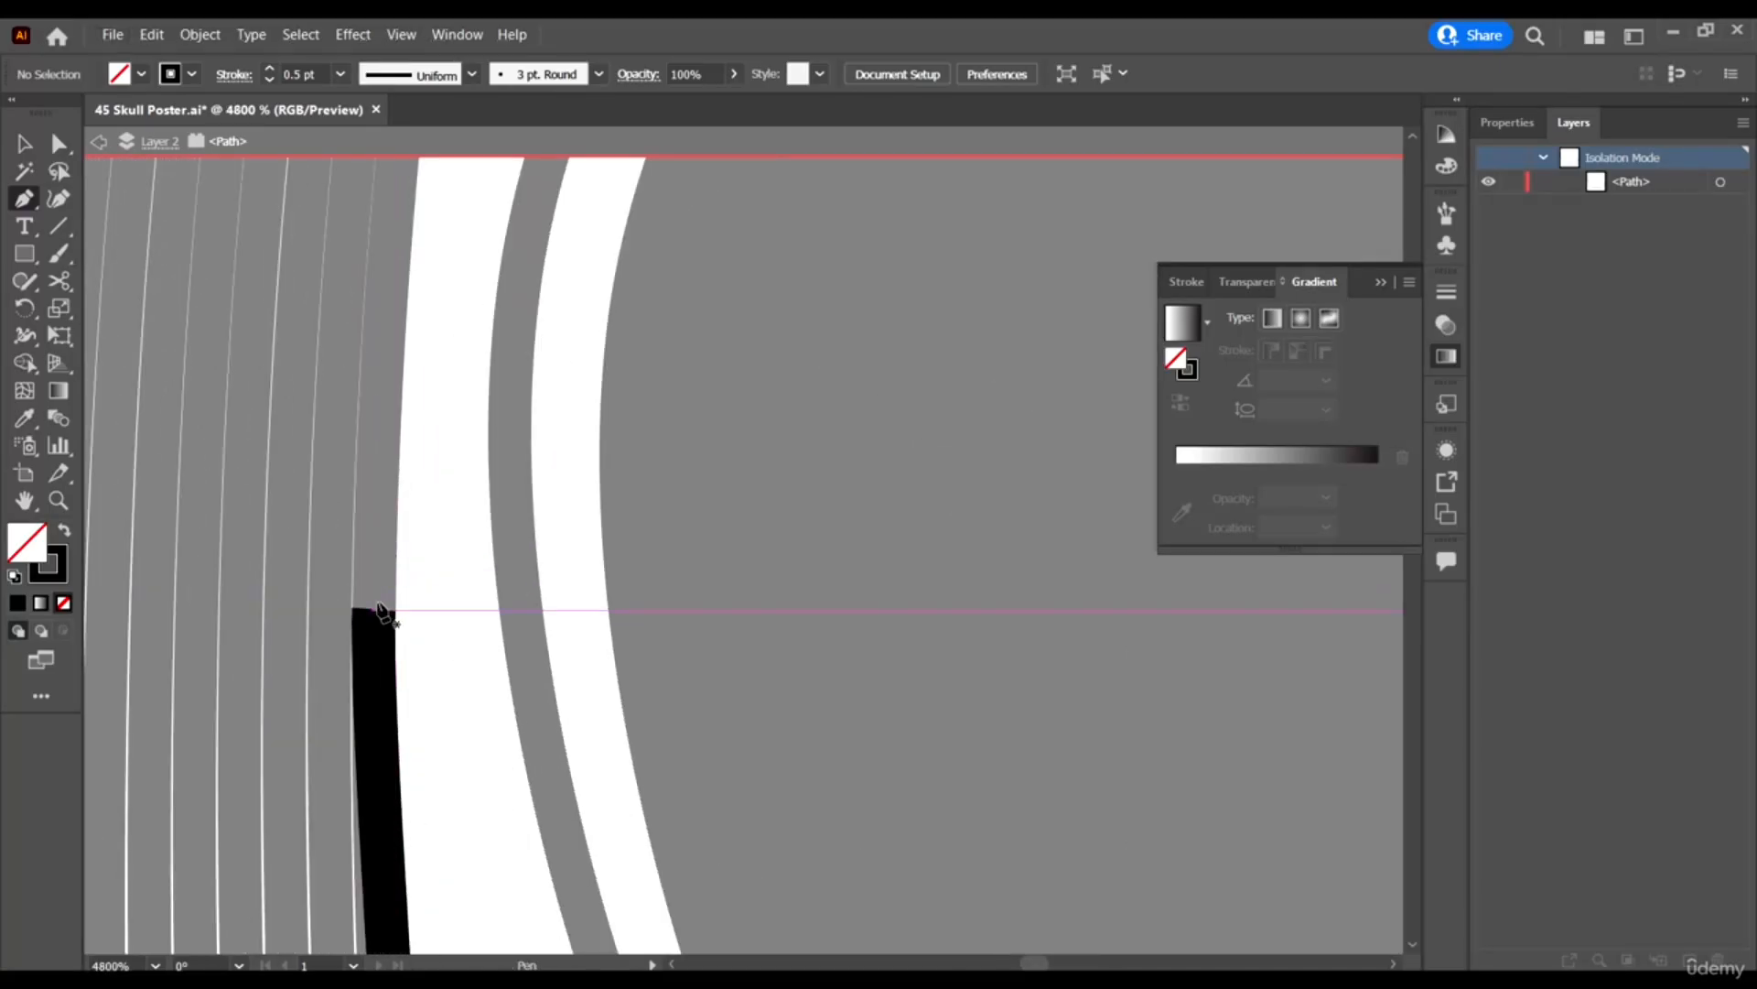
{"action": "left_click", "coordinate": [375, 609]}
{"action": "scroll", "coordinate": [376, 606], "scroll_direction": "down", "scroll_amount": 4}
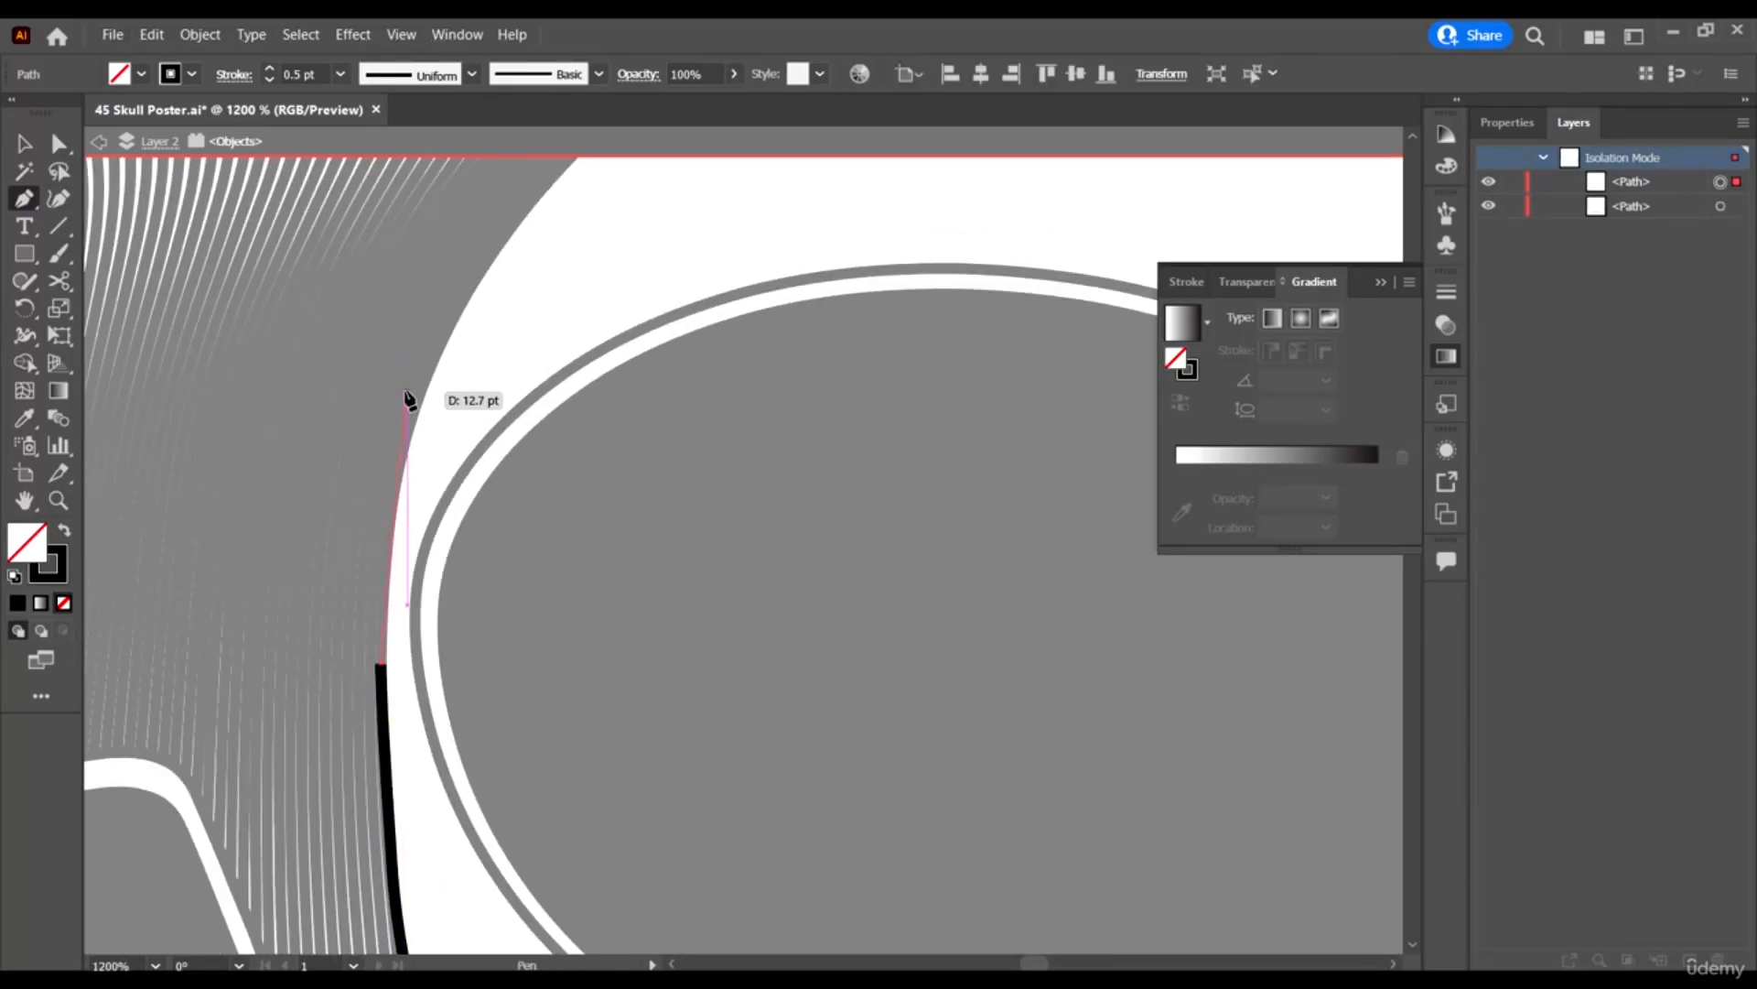
{"action": "scroll", "coordinate": [403, 361], "scroll_direction": "down", "scroll_amount": 2}
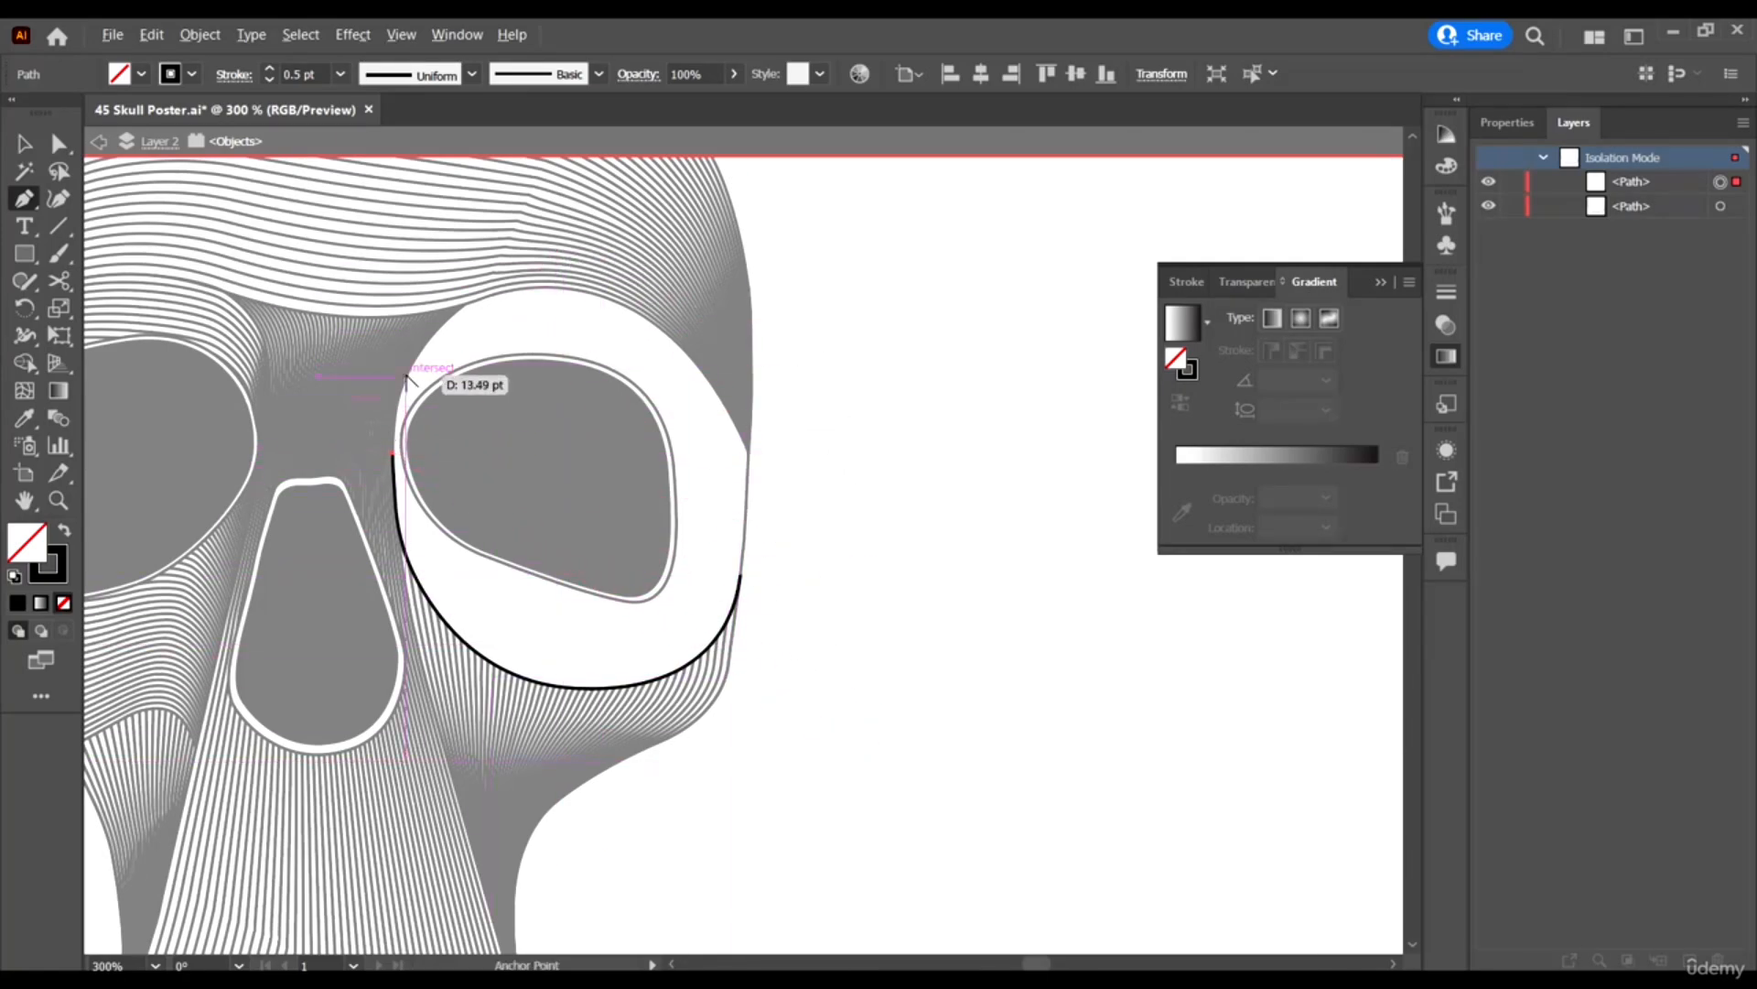
{"action": "scroll", "coordinate": [408, 380], "scroll_direction": "up", "scroll_amount": 3}
{"action": "scroll", "coordinate": [357, 534], "scroll_direction": "up", "scroll_amount": 2}
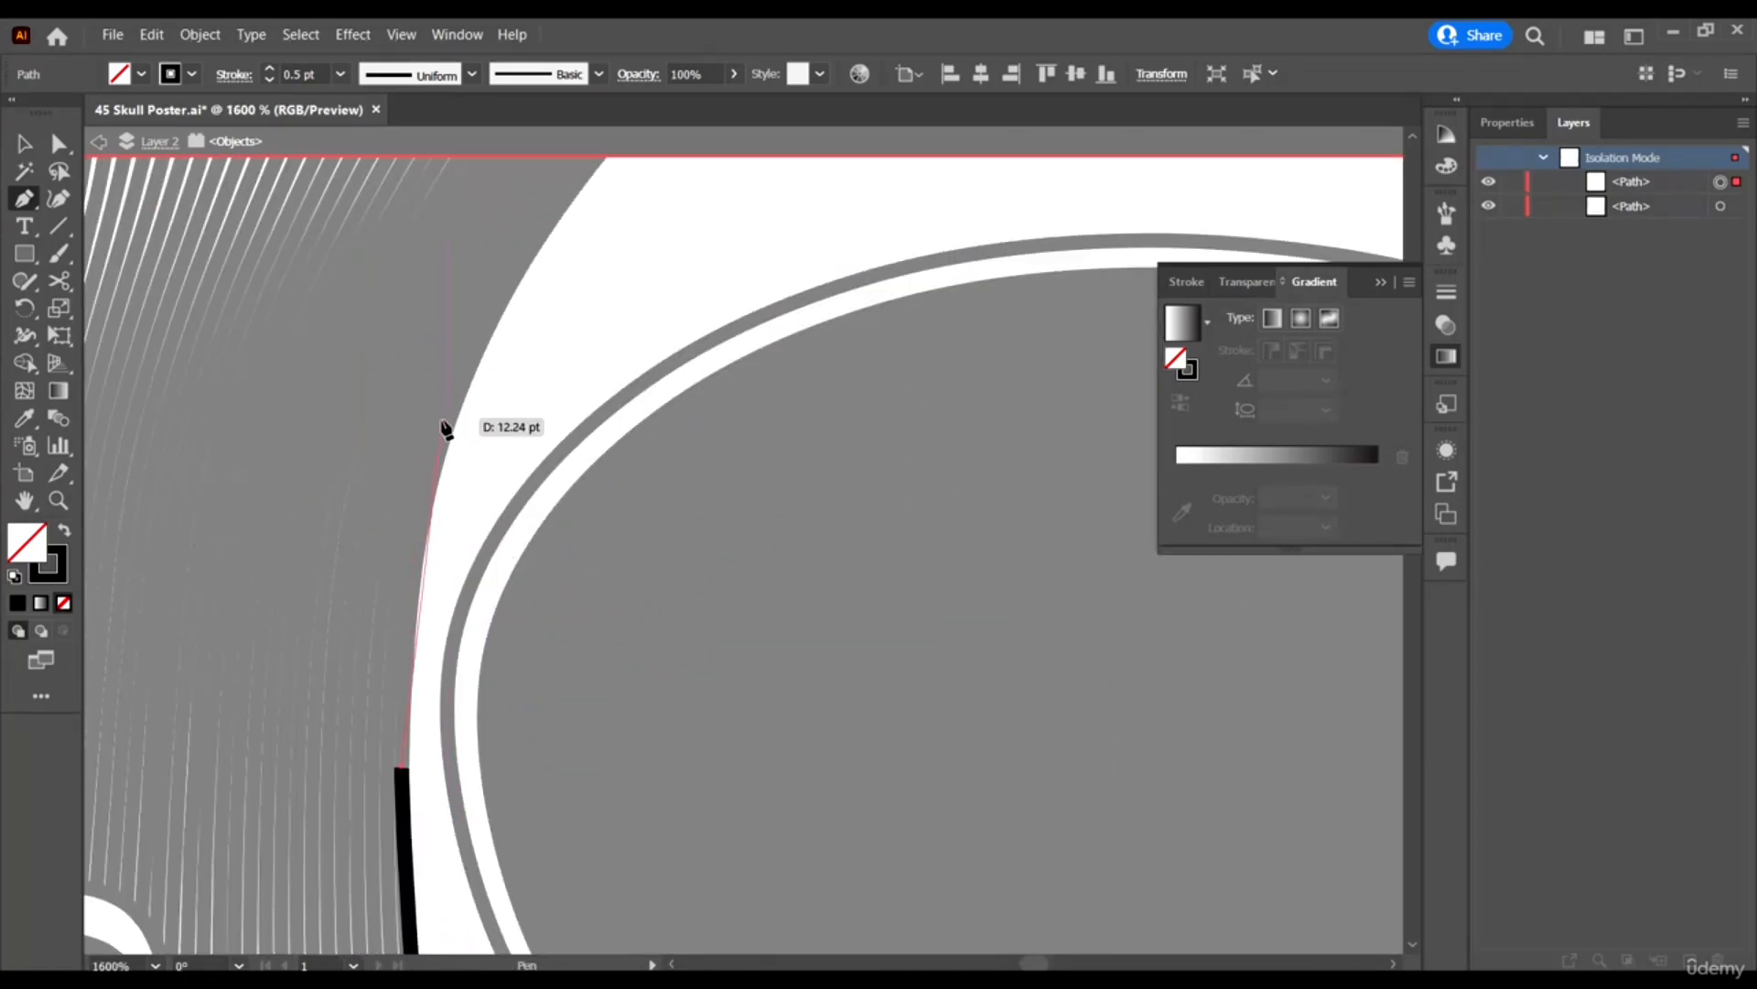
{"action": "left_click_drag", "start_coordinate": [449, 430], "coordinate": [497, 284]}
{"action": "scroll", "coordinate": [527, 291], "scroll_direction": "up", "scroll_amount": 3}
{"action": "scroll", "coordinate": [619, 264], "scroll_direction": "right", "scroll_amount": 2}
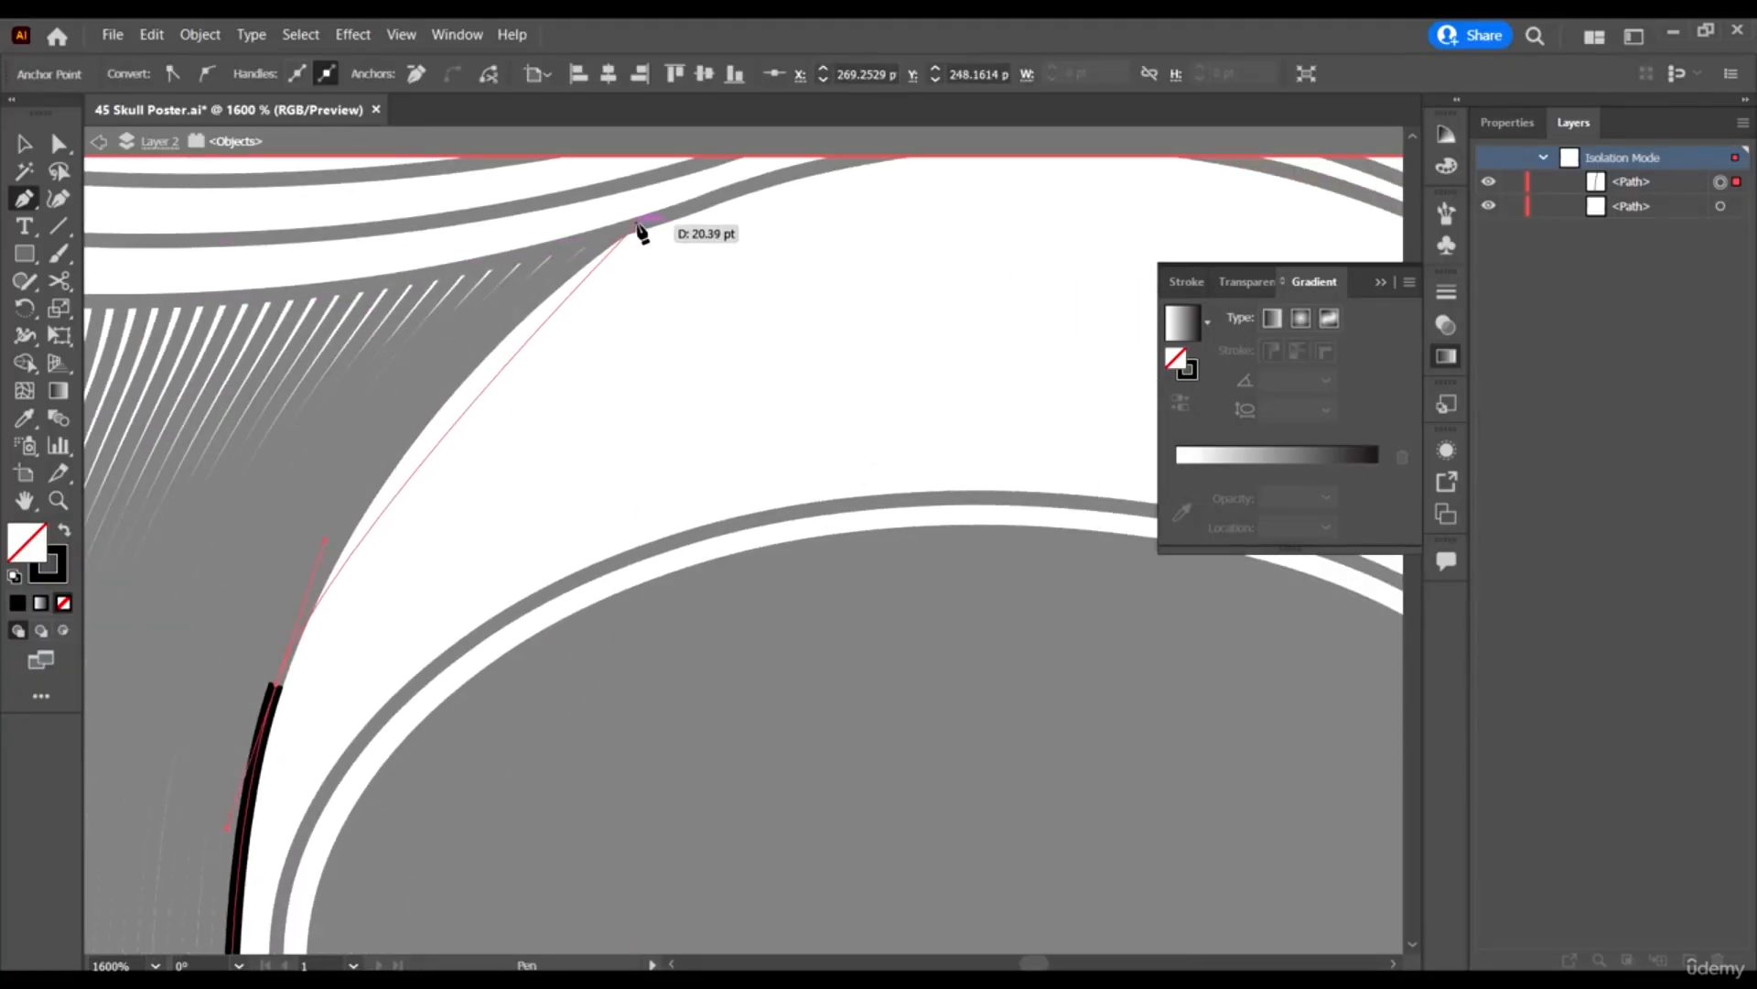
{"action": "left_click_drag", "start_coordinate": [640, 226], "coordinate": [765, 195]}
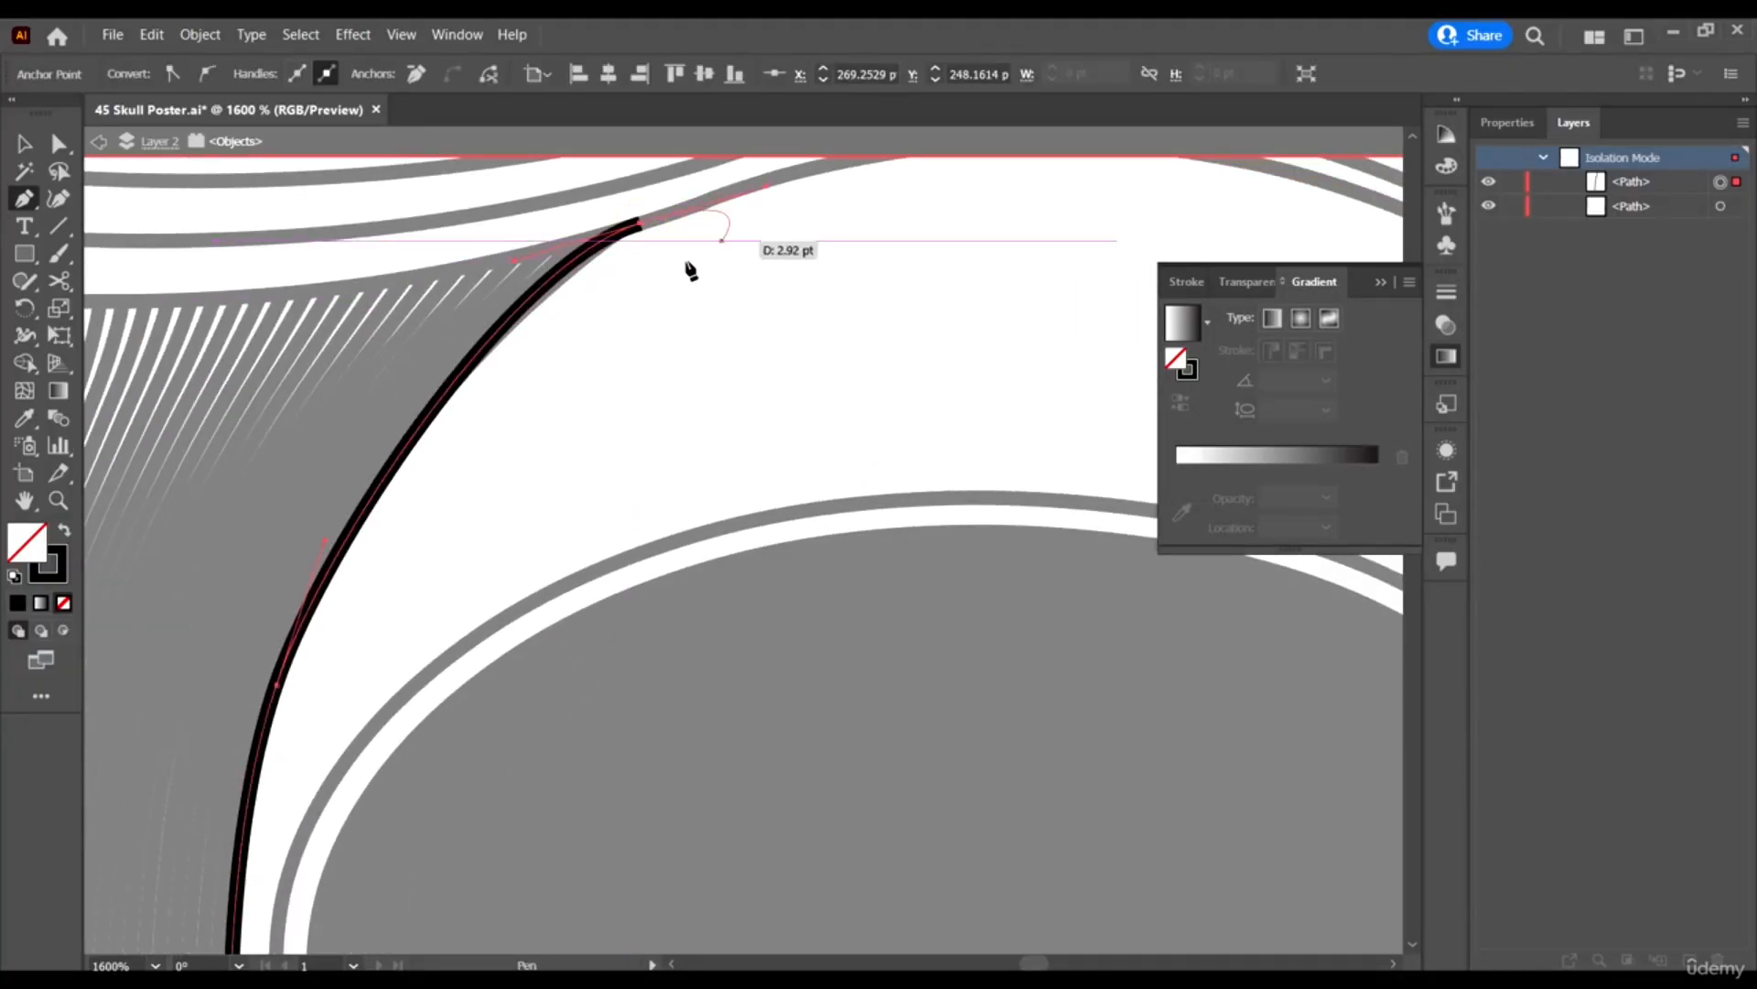
Extend the path with a smooth curve across the top edge of the right eye socket.
{"action": "scroll", "coordinate": [836, 396], "scroll_direction": "up", "scroll_amount": 3}
{"action": "scroll", "coordinate": [824, 317], "scroll_direction": "right", "scroll_amount": 3}
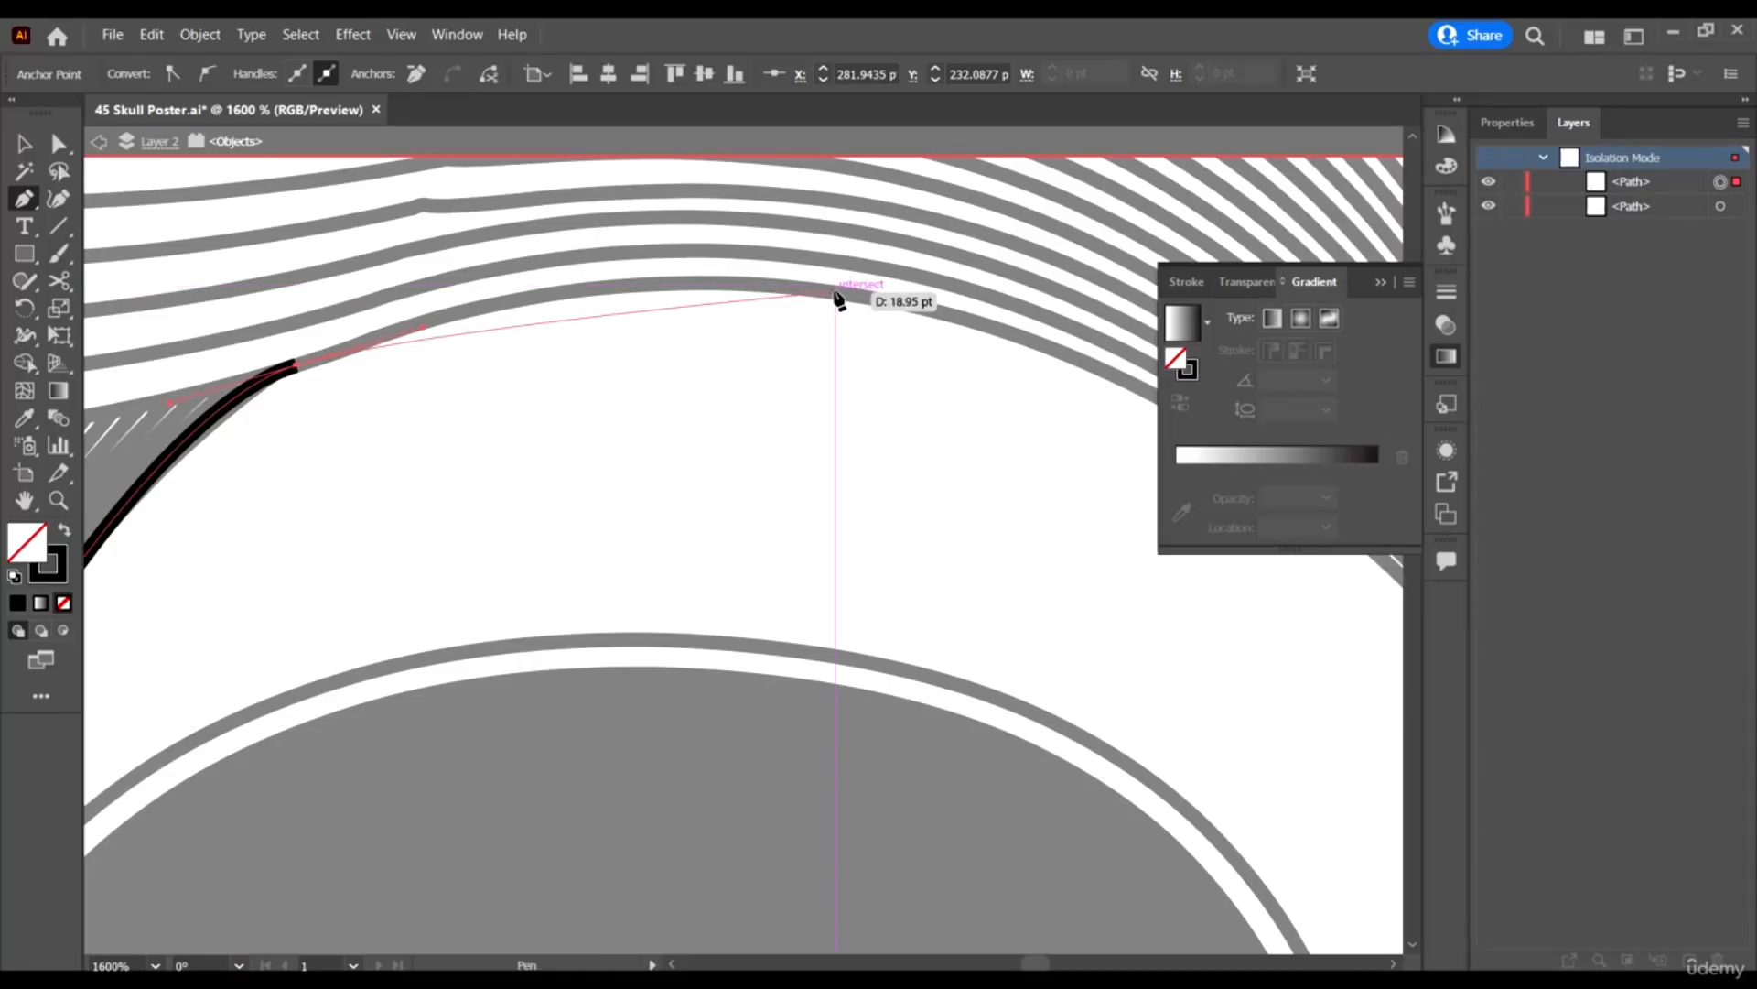
{"action": "left_click_drag", "start_coordinate": [833, 292], "coordinate": [1138, 328]}
{"action": "scroll", "coordinate": [1138, 328], "scroll_direction": "right", "scroll_amount": 6}
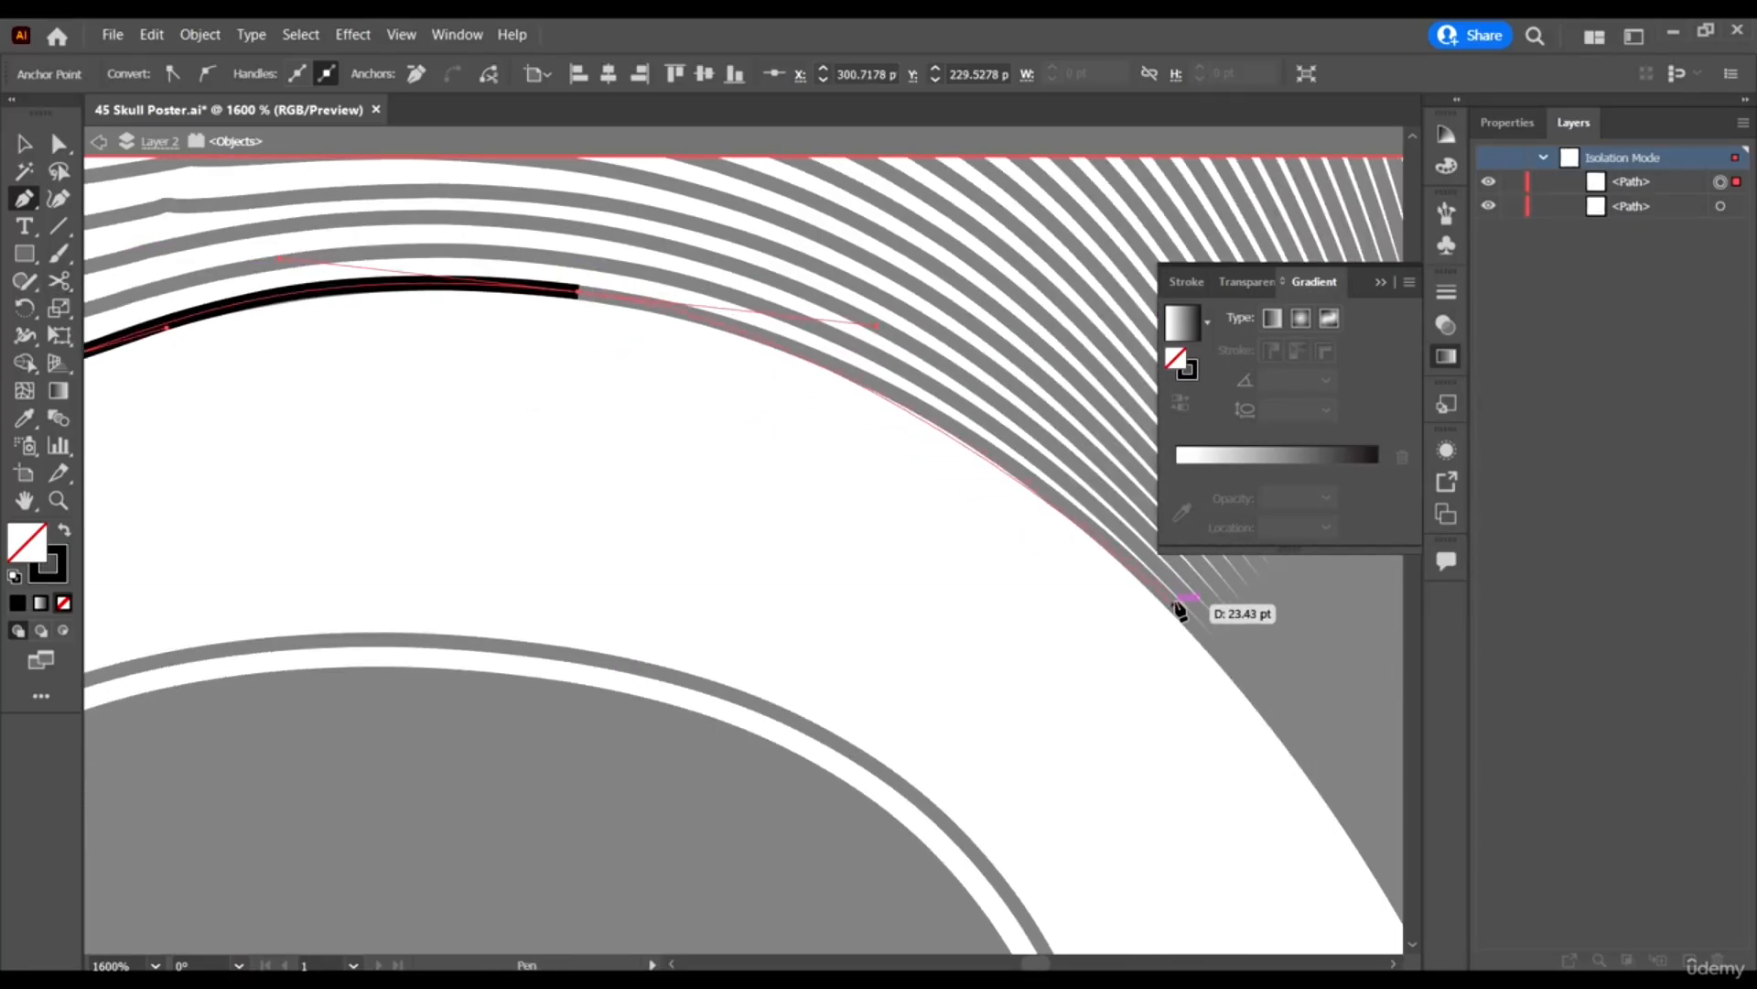
{"action": "left_click", "coordinate": [1174, 602]}
{"action": "scroll", "coordinate": [233, 410], "scroll_direction": "down", "scroll_amount": 5}
{"action": "scroll", "coordinate": [233, 432], "scroll_direction": "up", "scroll_amount": 4}
{"action": "scroll", "coordinate": [751, 517], "scroll_direction": "up", "scroll_amount": 2}
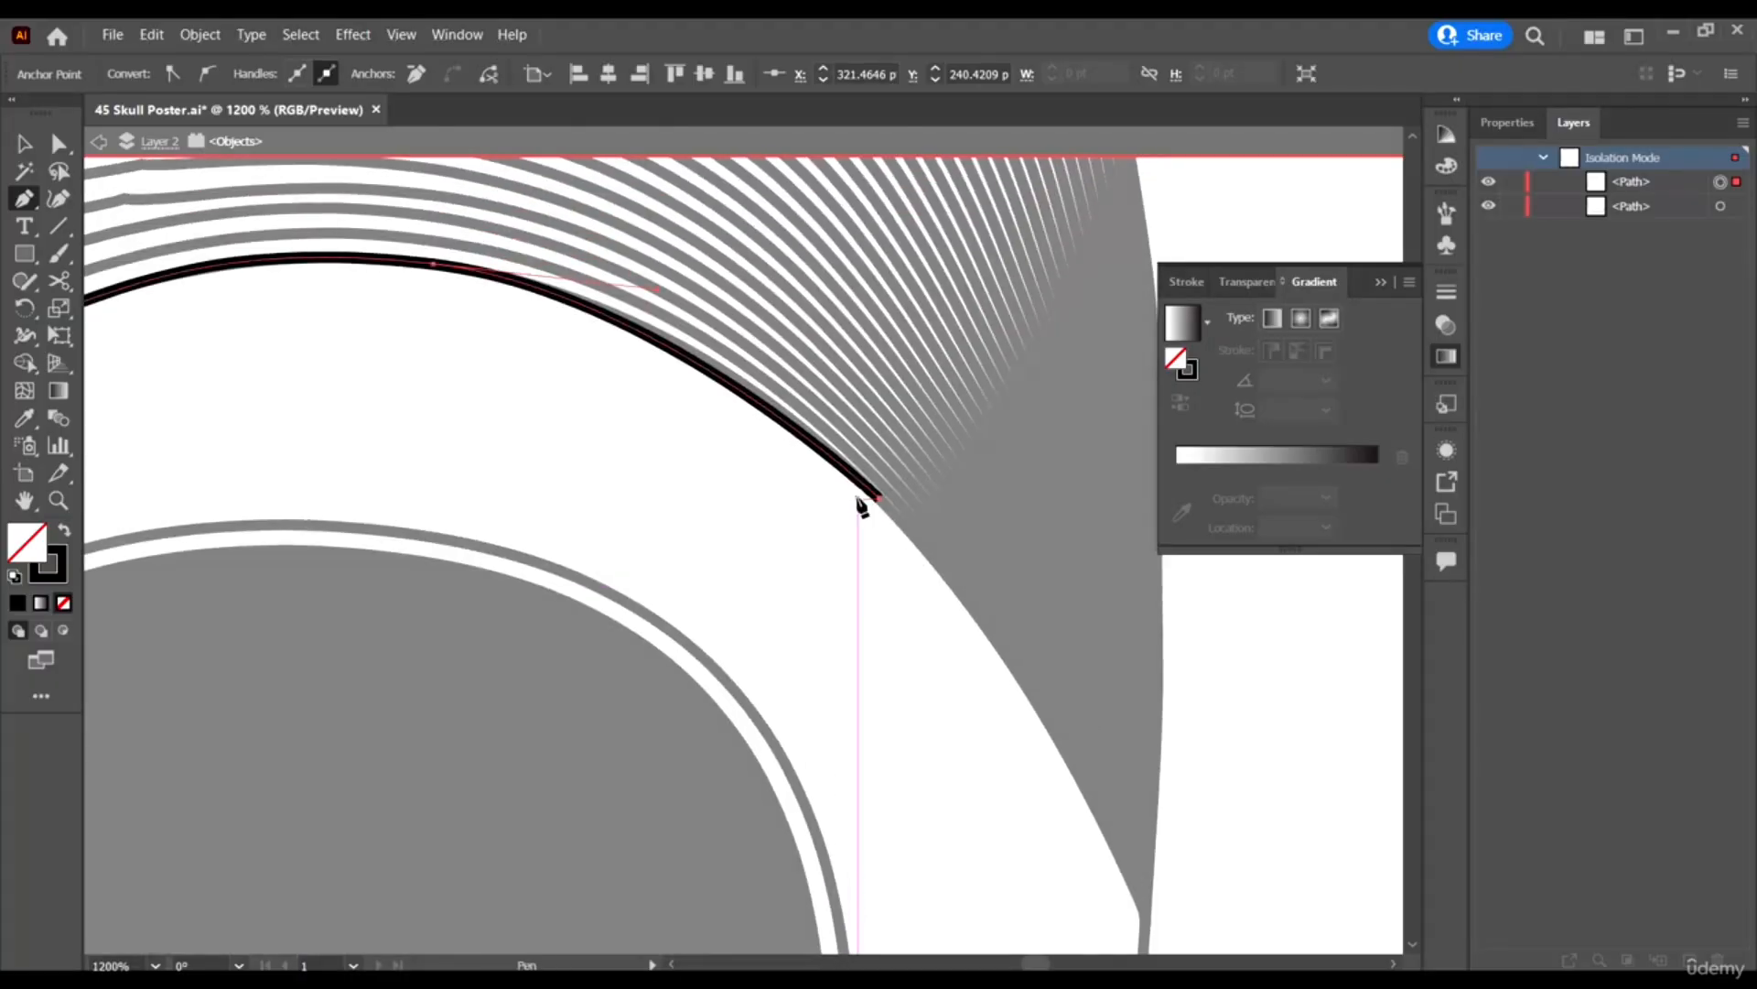
{"action": "key", "text": "ctrl+y"}
{"action": "key", "text": "ctrl+y"}
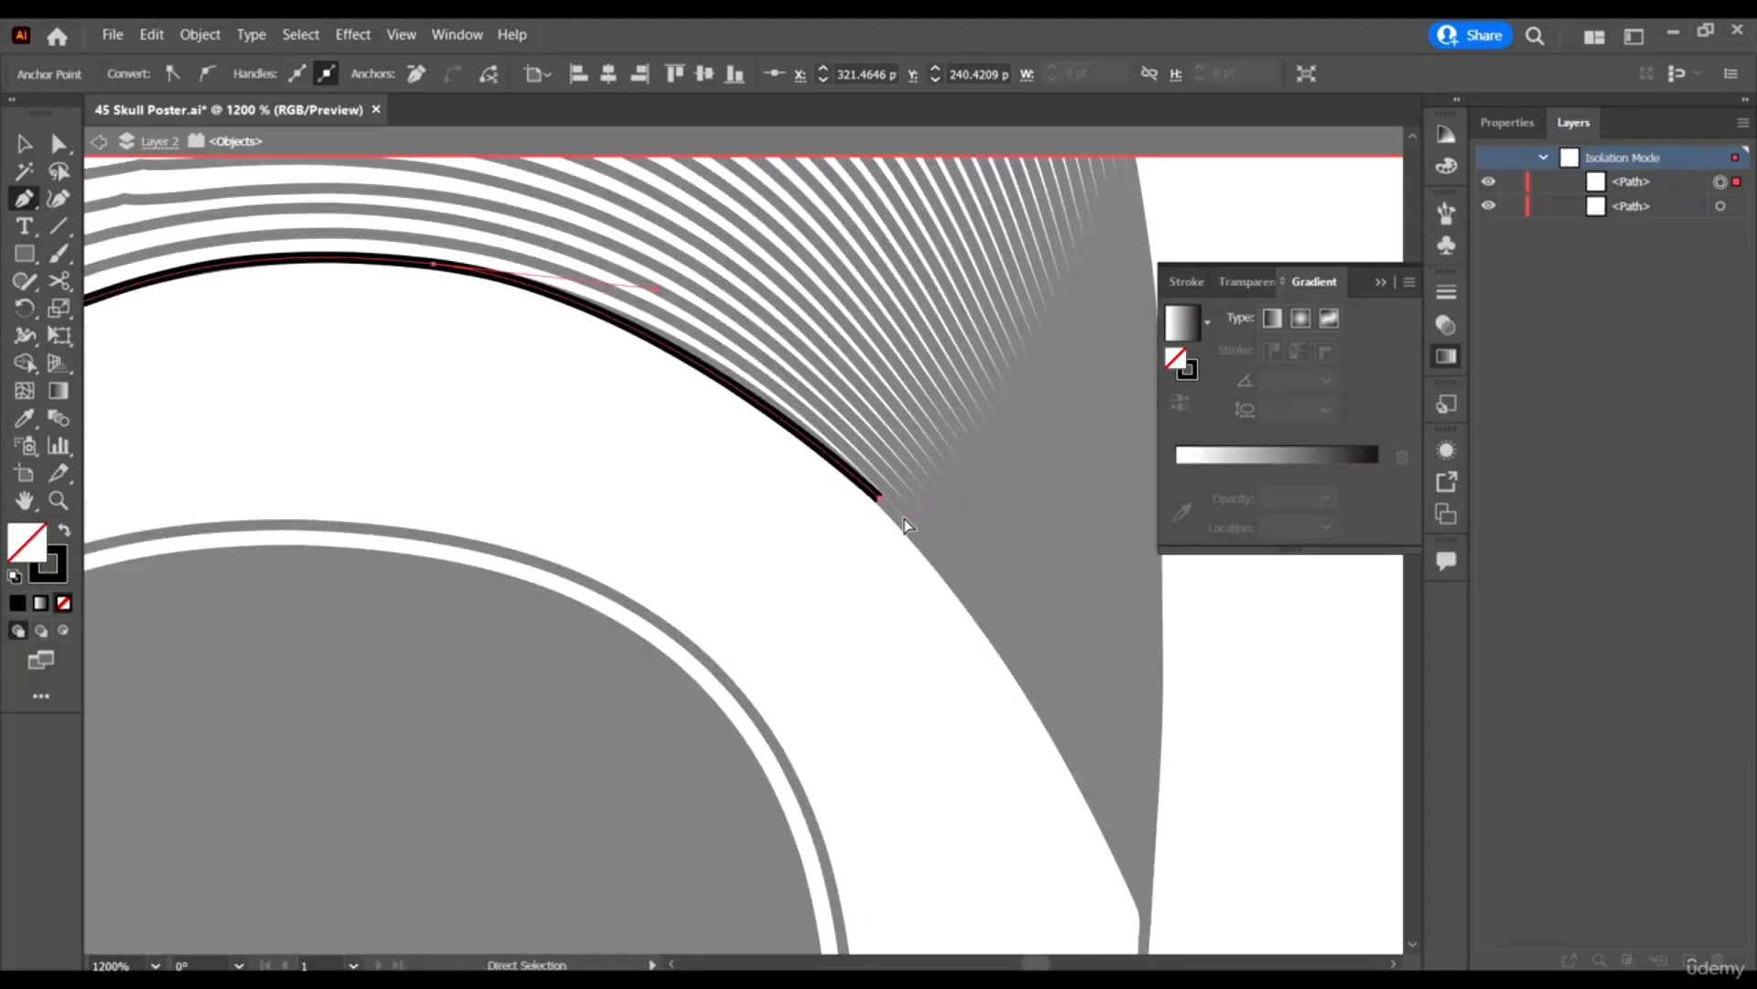
{"action": "key", "text": "ctrl+z"}
Continue the path with two curved segments down the socket's upper outer edge towards the skull's side.
{"action": "left_click", "coordinate": [897, 518]}
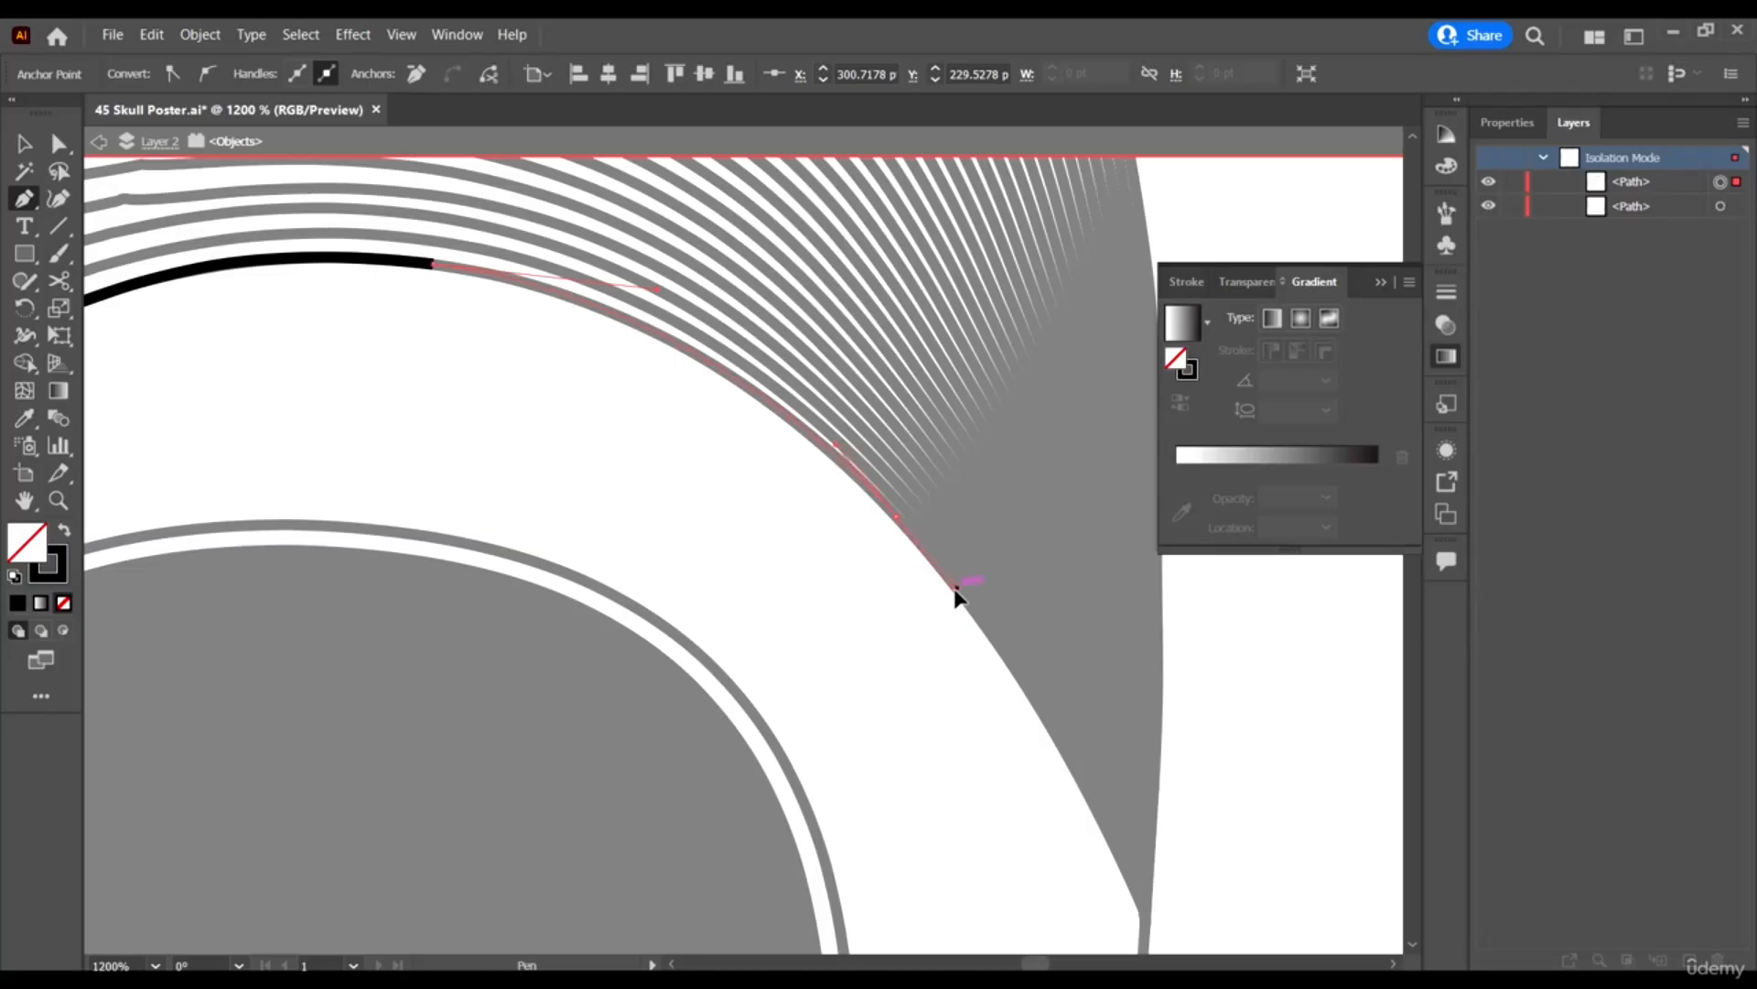
{"action": "left_click_drag", "start_coordinate": [955, 590], "coordinate": [956, 590]}
{"action": "scroll", "coordinate": [1016, 577], "scroll_direction": "down", "scroll_amount": 3}
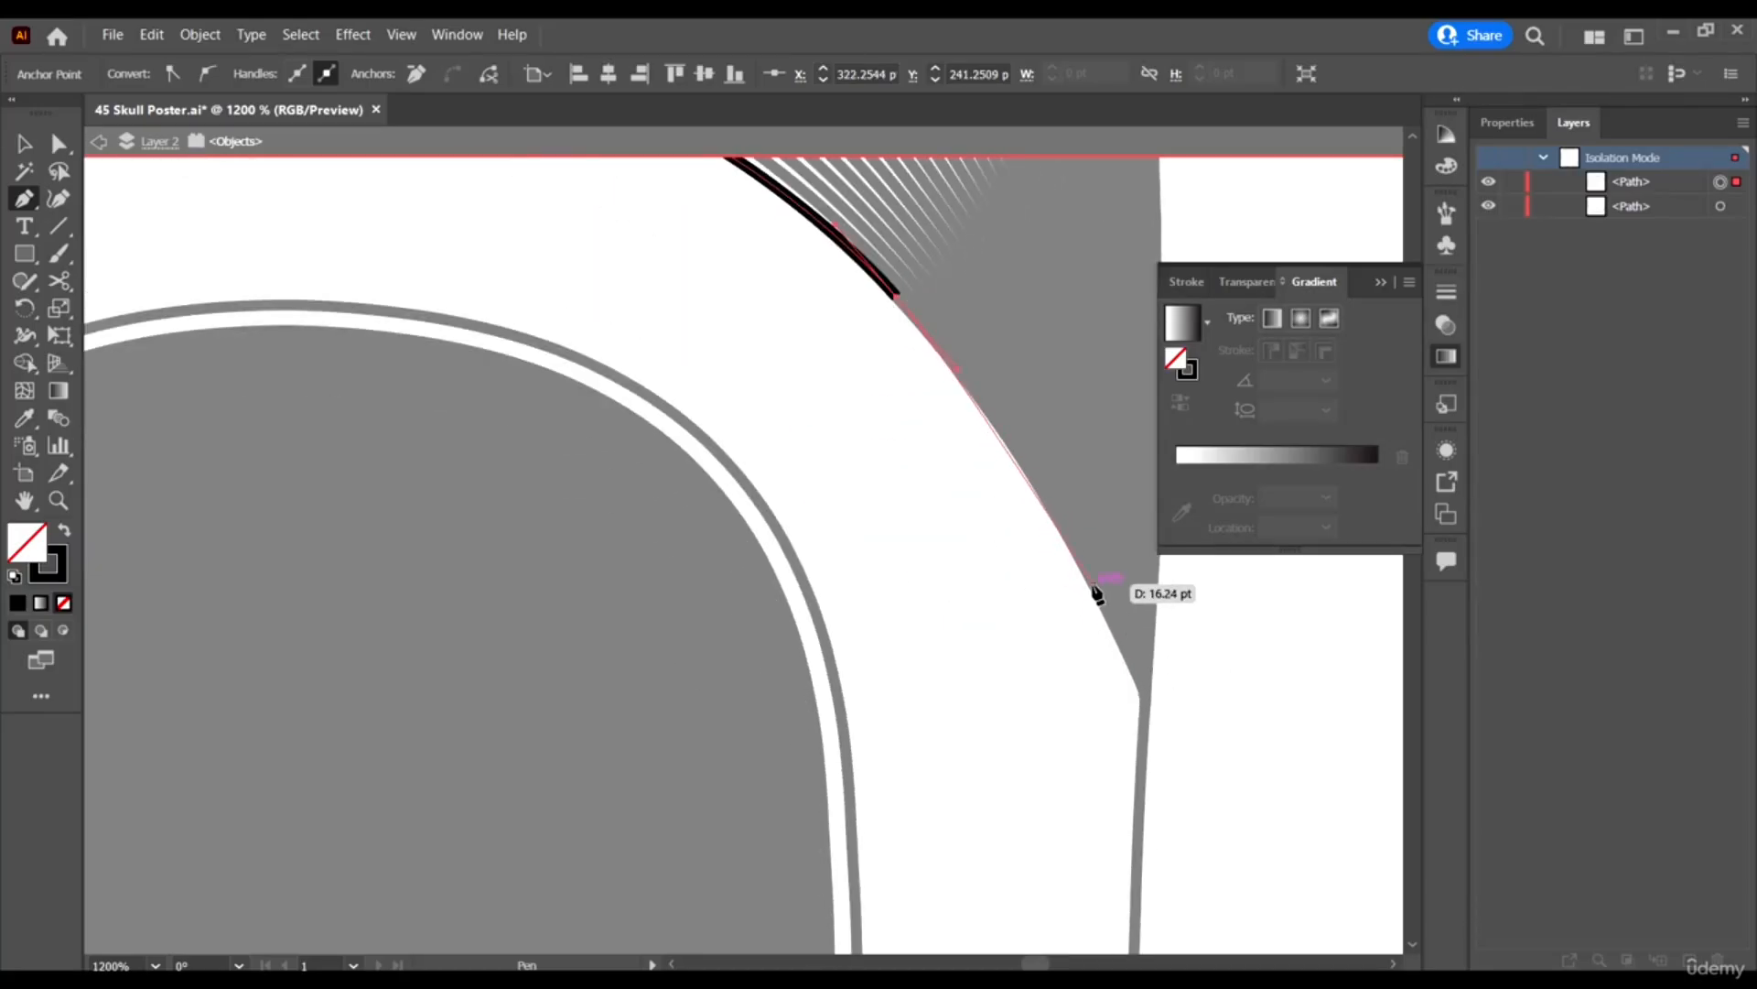
{"action": "left_click_drag", "start_coordinate": [1093, 584], "coordinate": [1115, 630]}
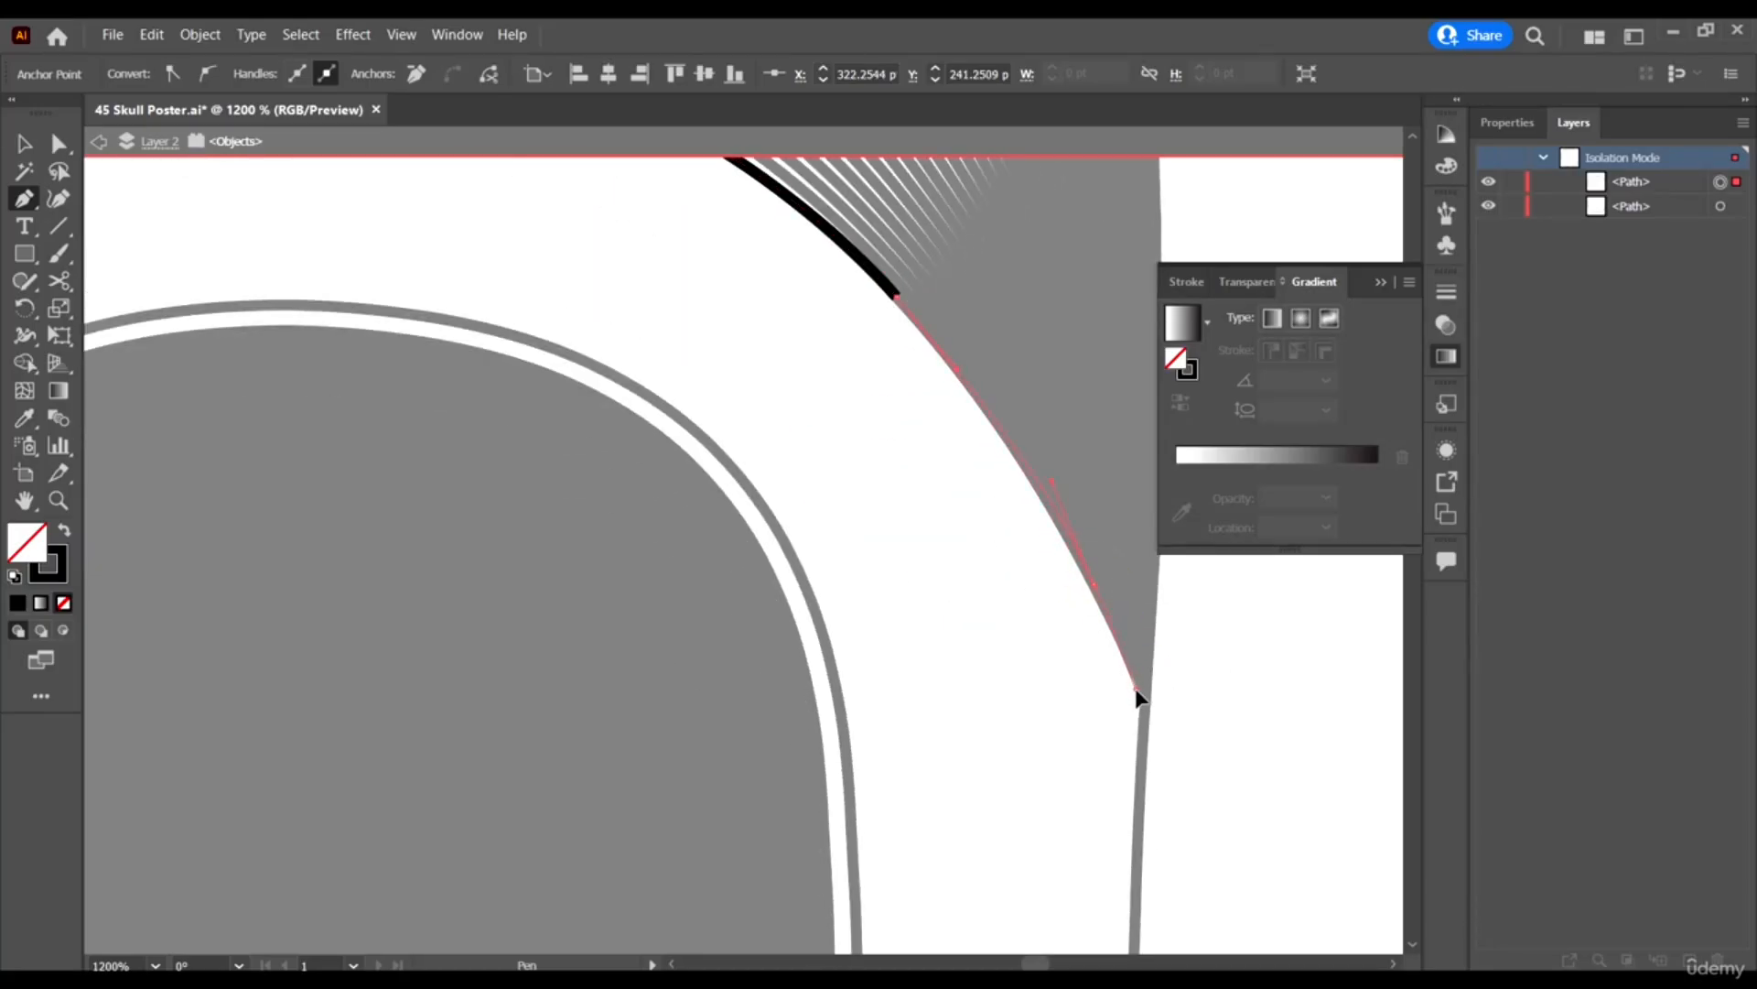
{"action": "scroll", "coordinate": [1139, 688], "scroll_direction": "down", "scroll_amount": 2}
Round the path at the socket's outer corner and continue it down along the skull's outer side, stopping short of the lower curve.
{"action": "left_click_drag", "start_coordinate": [1142, 693], "coordinate": [1147, 748]}
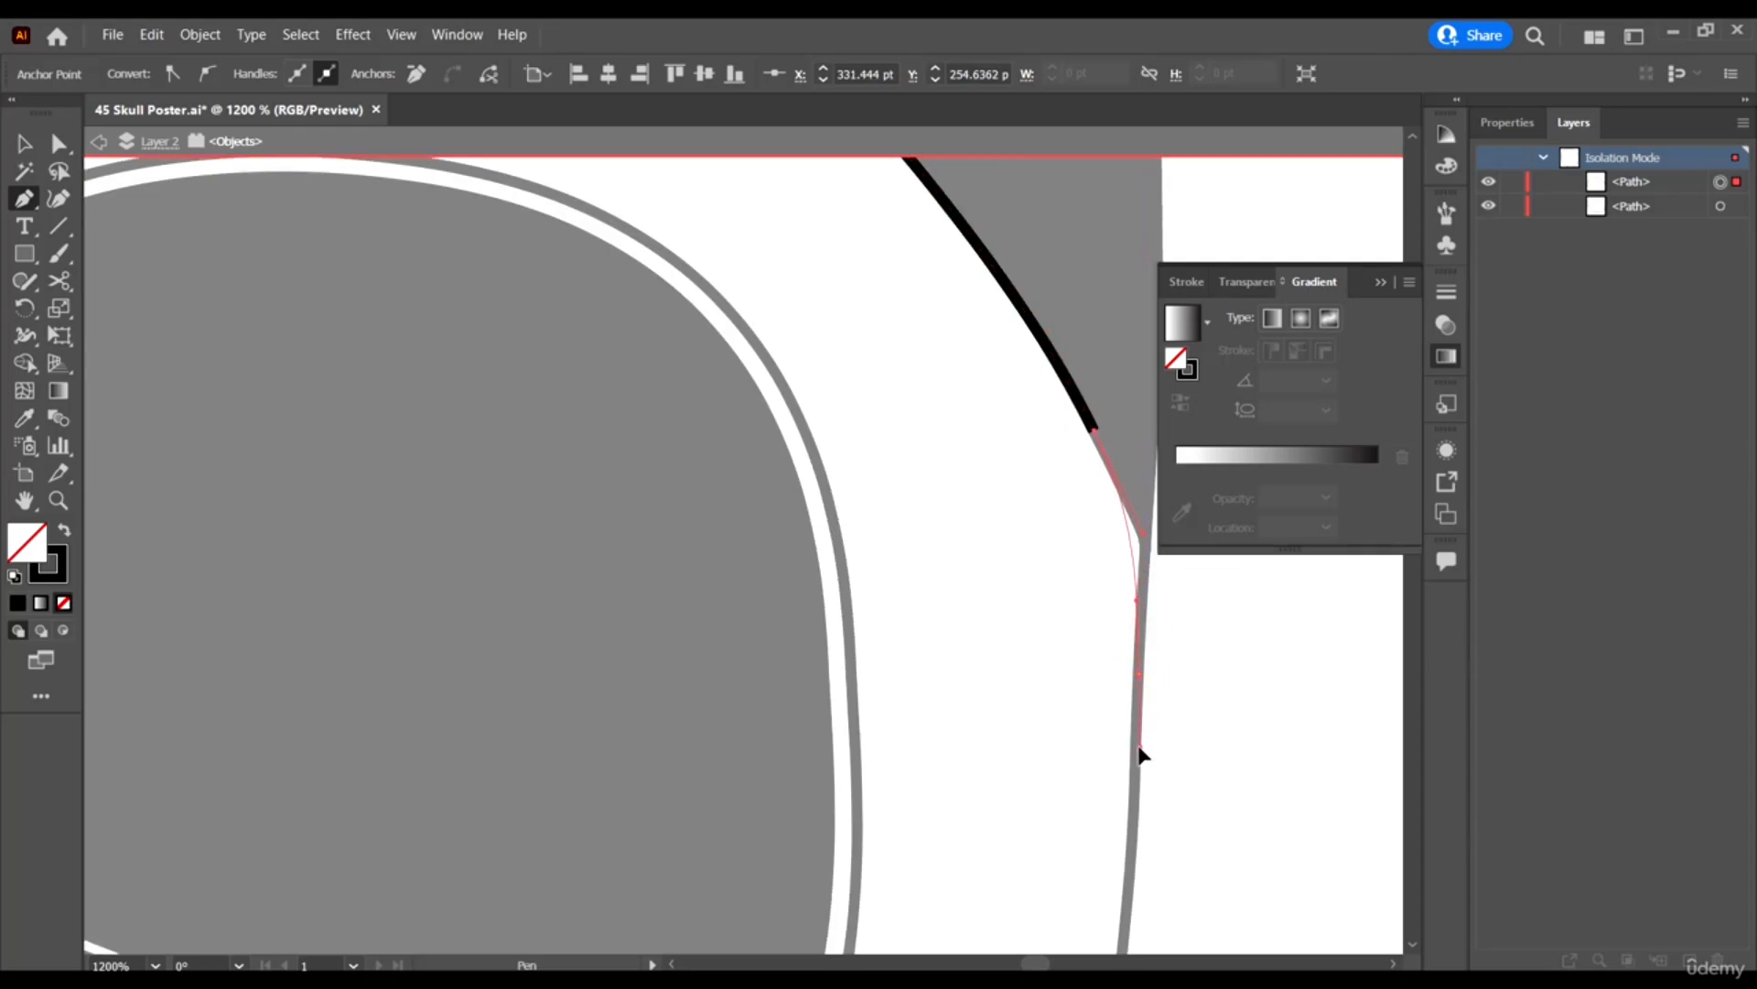
{"action": "left_click_drag", "start_coordinate": [1142, 755], "coordinate": [1143, 753]}
{"action": "scroll", "coordinate": [1135, 656], "scroll_direction": "down", "scroll_amount": 3}
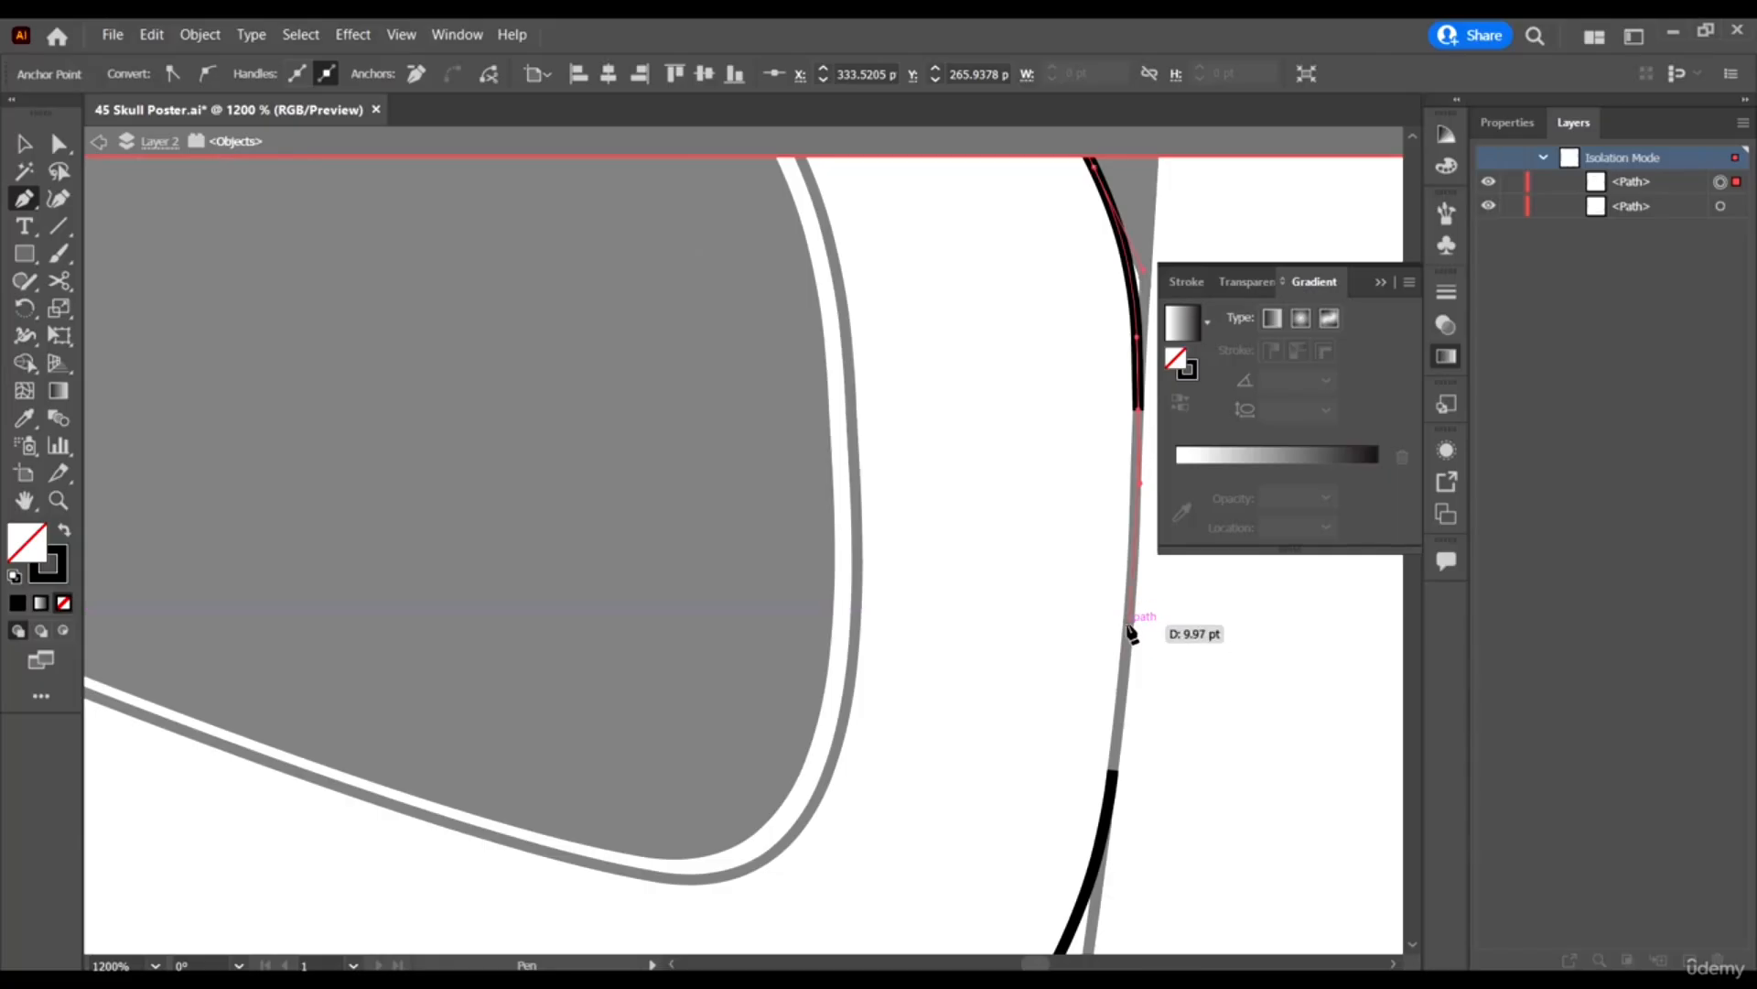
{"action": "left_click", "coordinate": [1132, 631]}
{"action": "scroll", "coordinate": [1126, 622], "scroll_direction": "down", "scroll_amount": 3}
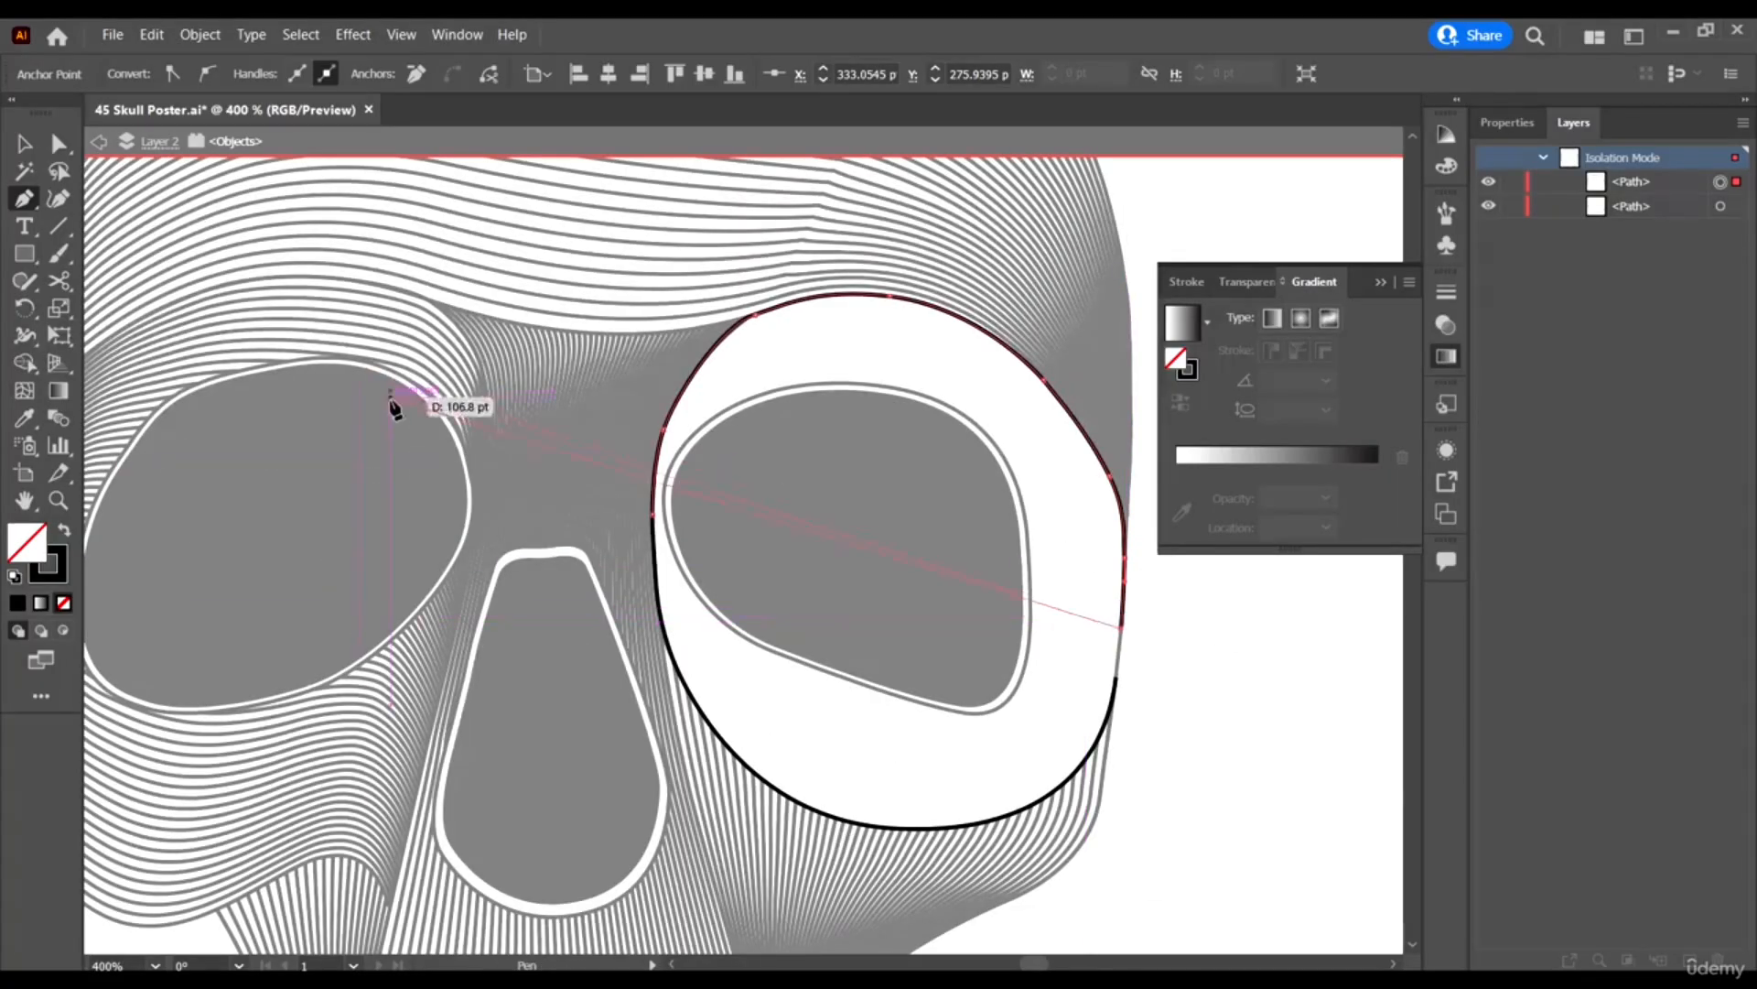
Extend the outer end of the lower socket curve upward along the skull's side to meet the upper path.
{"action": "scroll", "coordinate": [1135, 682], "scroll_direction": "up", "scroll_amount": 2}
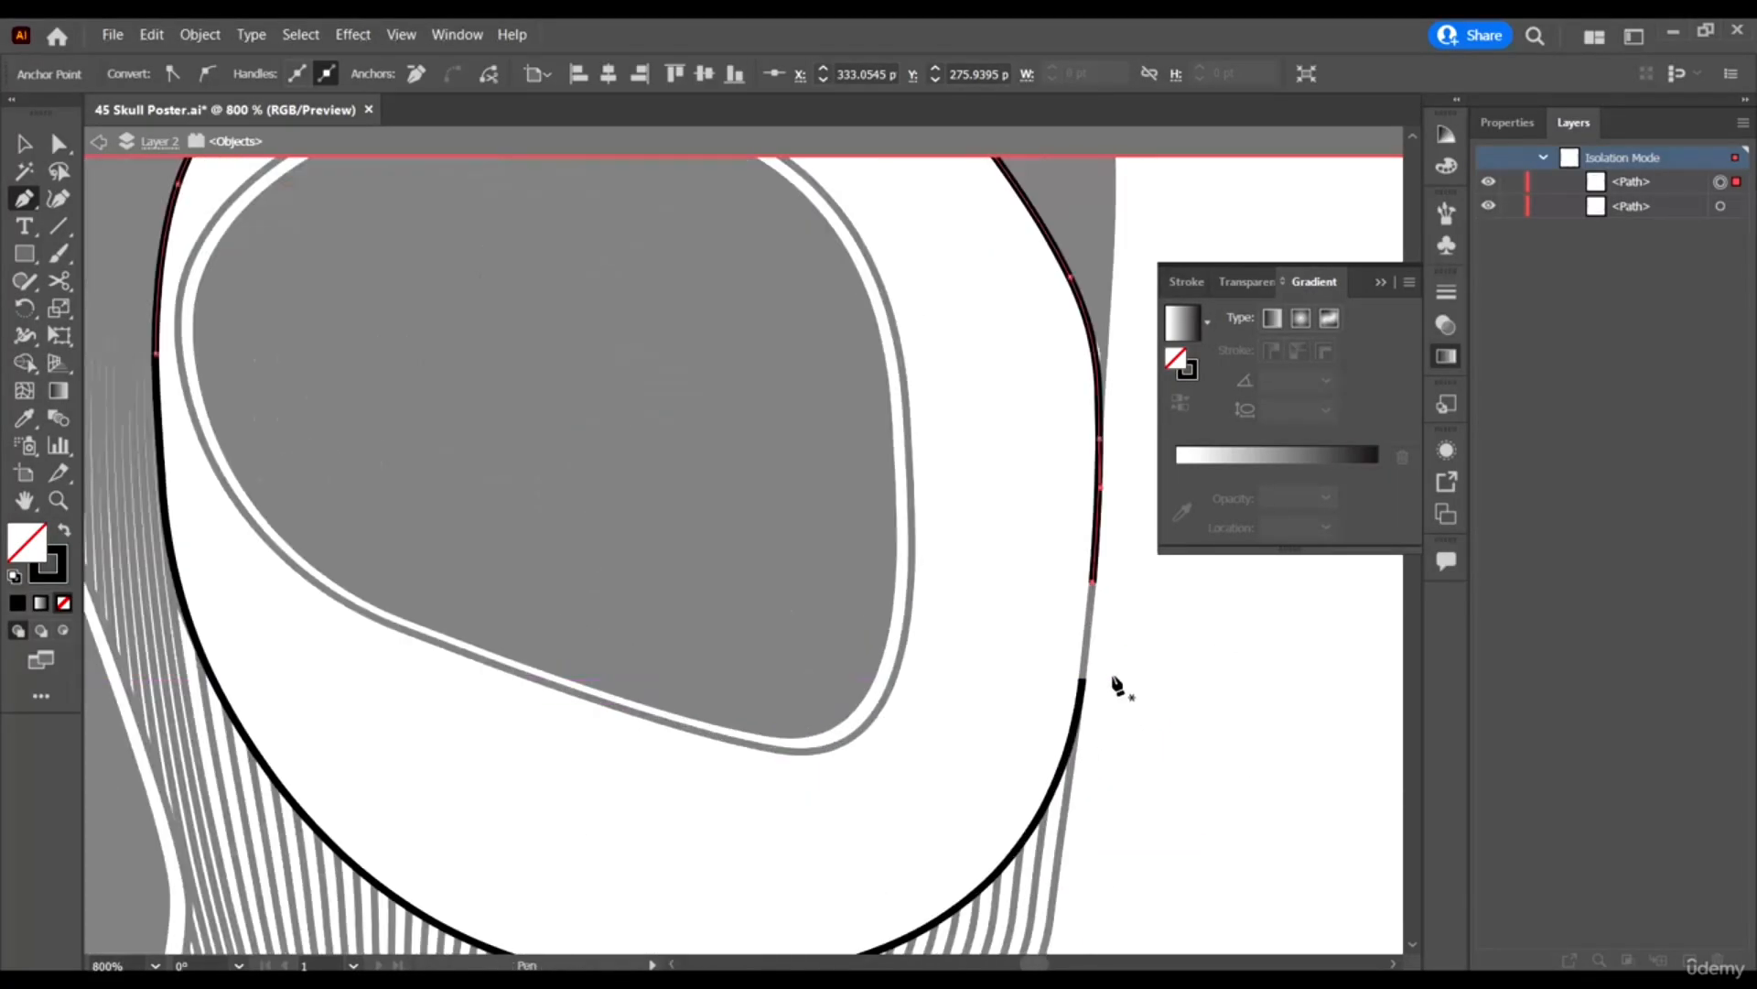
{"action": "left_click", "coordinate": [1088, 685]}
{"action": "scroll", "coordinate": [1087, 684], "scroll_direction": "up", "scroll_amount": 3}
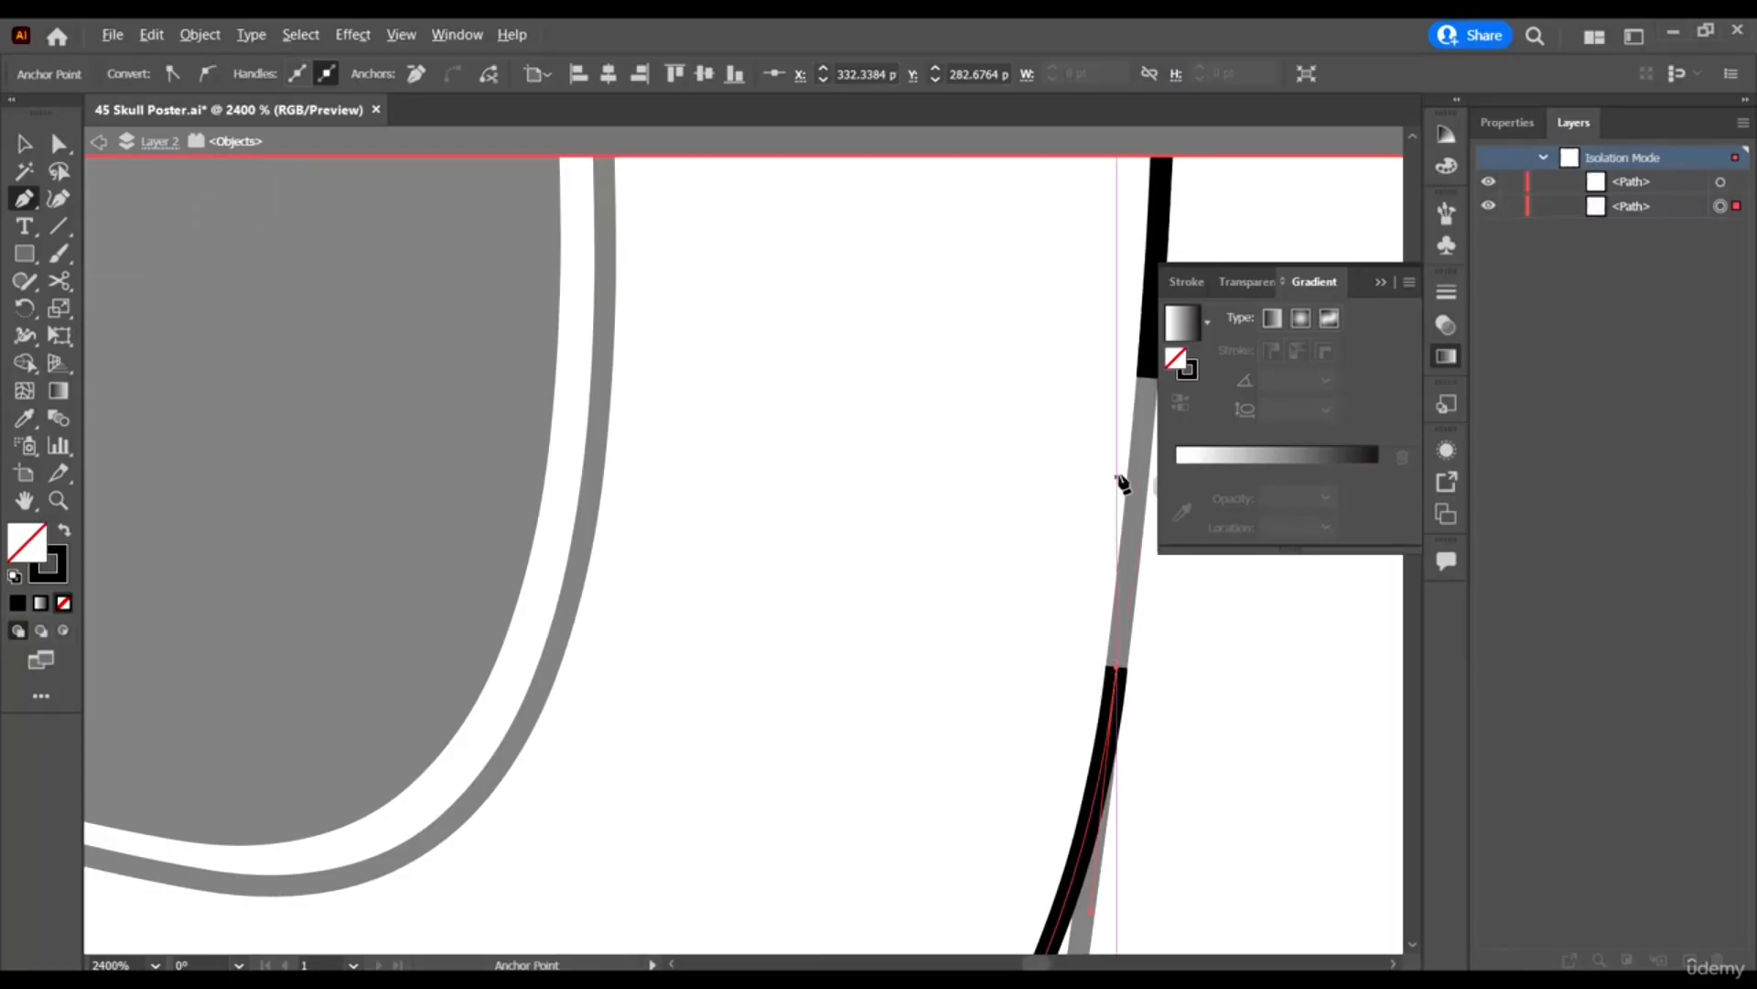
{"action": "left_click", "coordinate": [1151, 412]}
{"action": "scroll", "coordinate": [1146, 407], "scroll_direction": "down", "scroll_amount": 3}
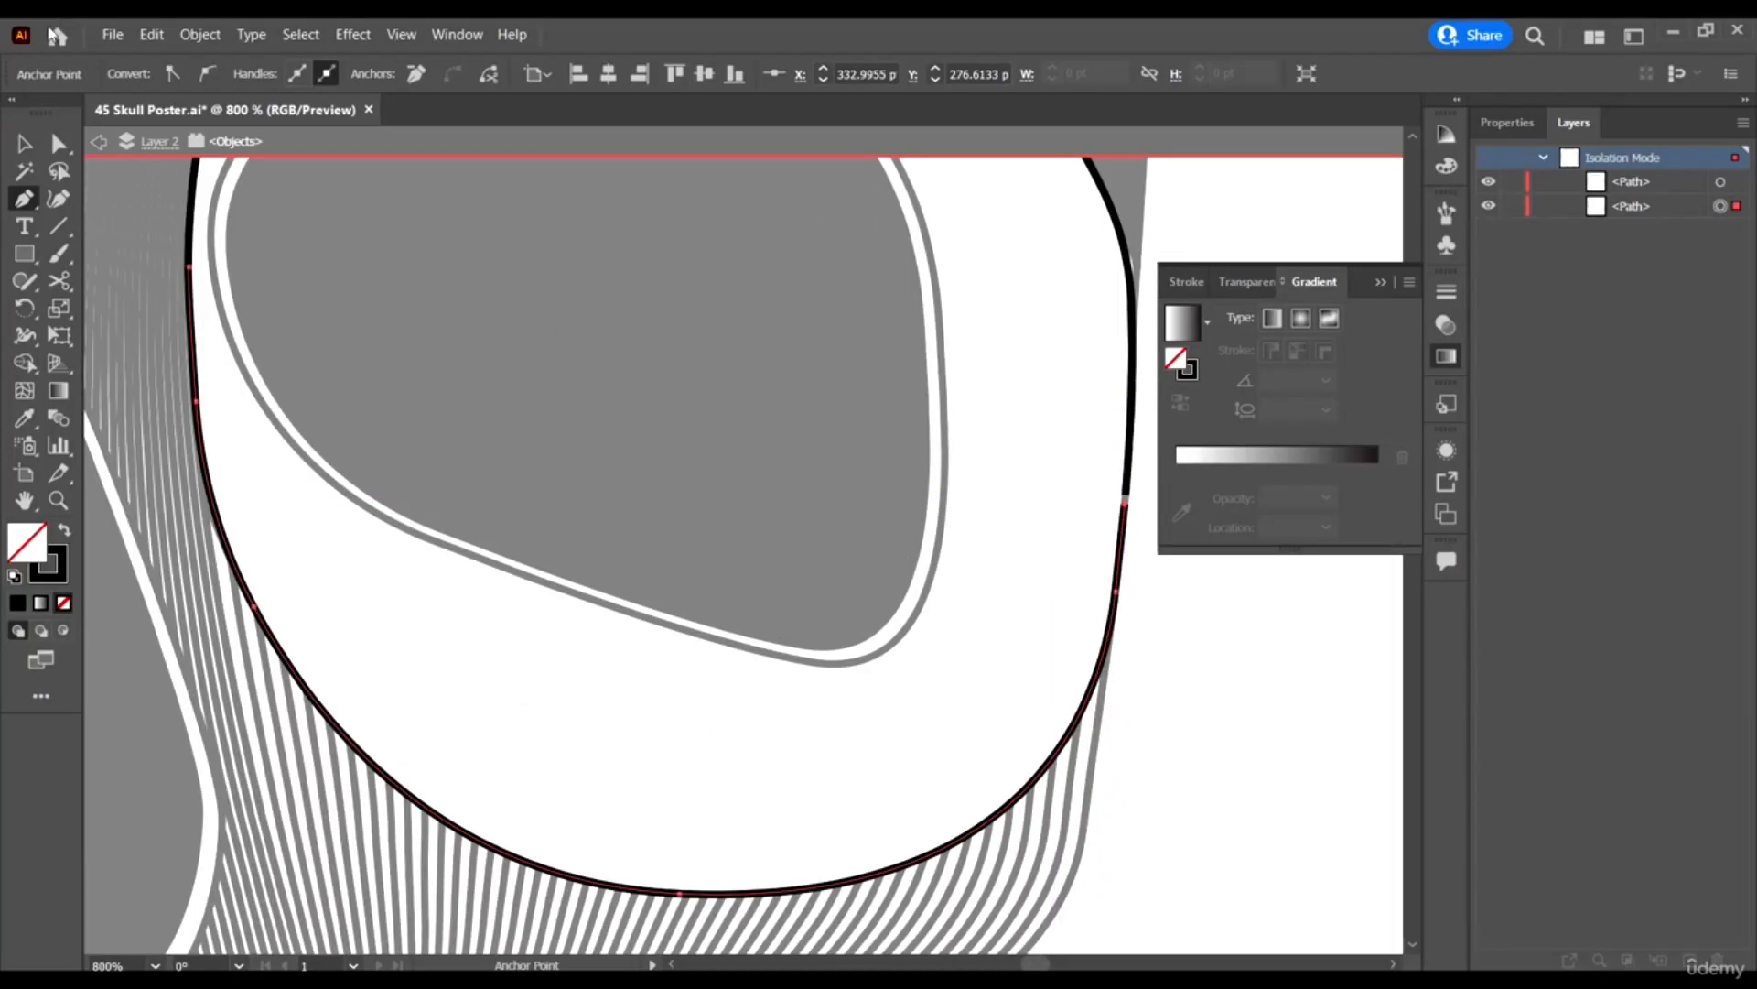
Select the upper and lower eye socket curves and make a blend between them.
{"action": "left_click", "coordinate": [20, 146]}
{"action": "scroll", "coordinate": [626, 565], "scroll_direction": "down", "scroll_amount": 3}
{"action": "left_click", "coordinate": [979, 707]}
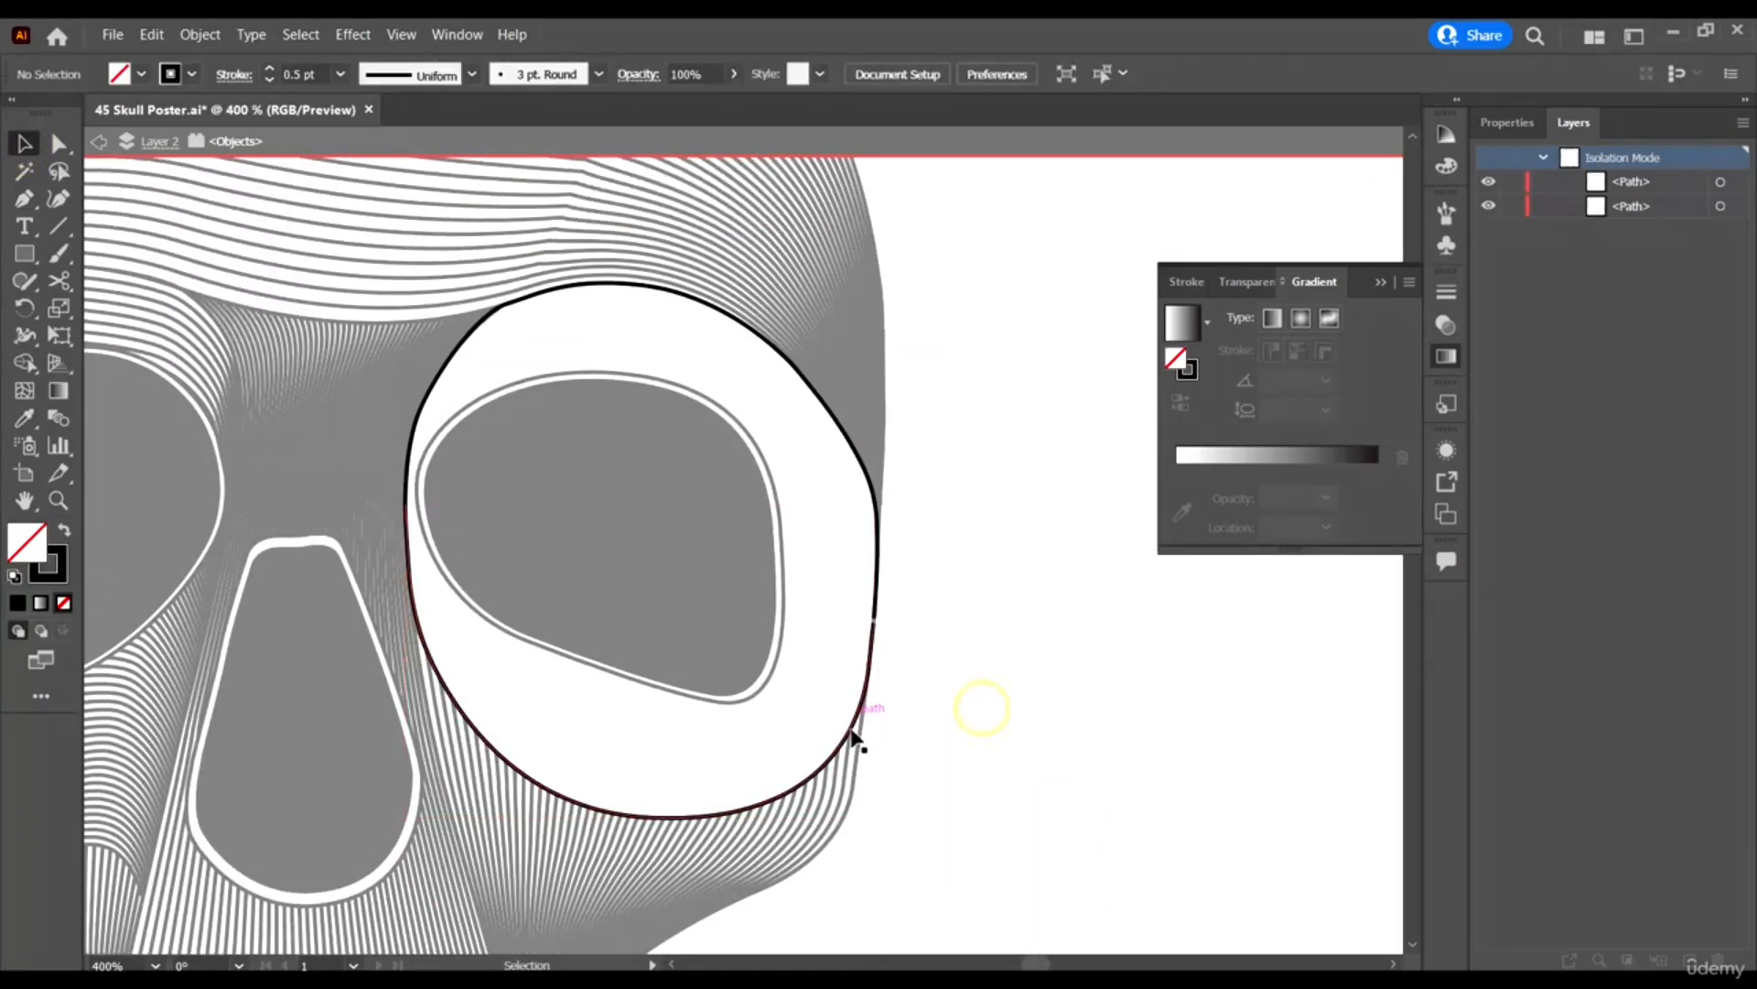
{"action": "left_click", "coordinate": [835, 758]}
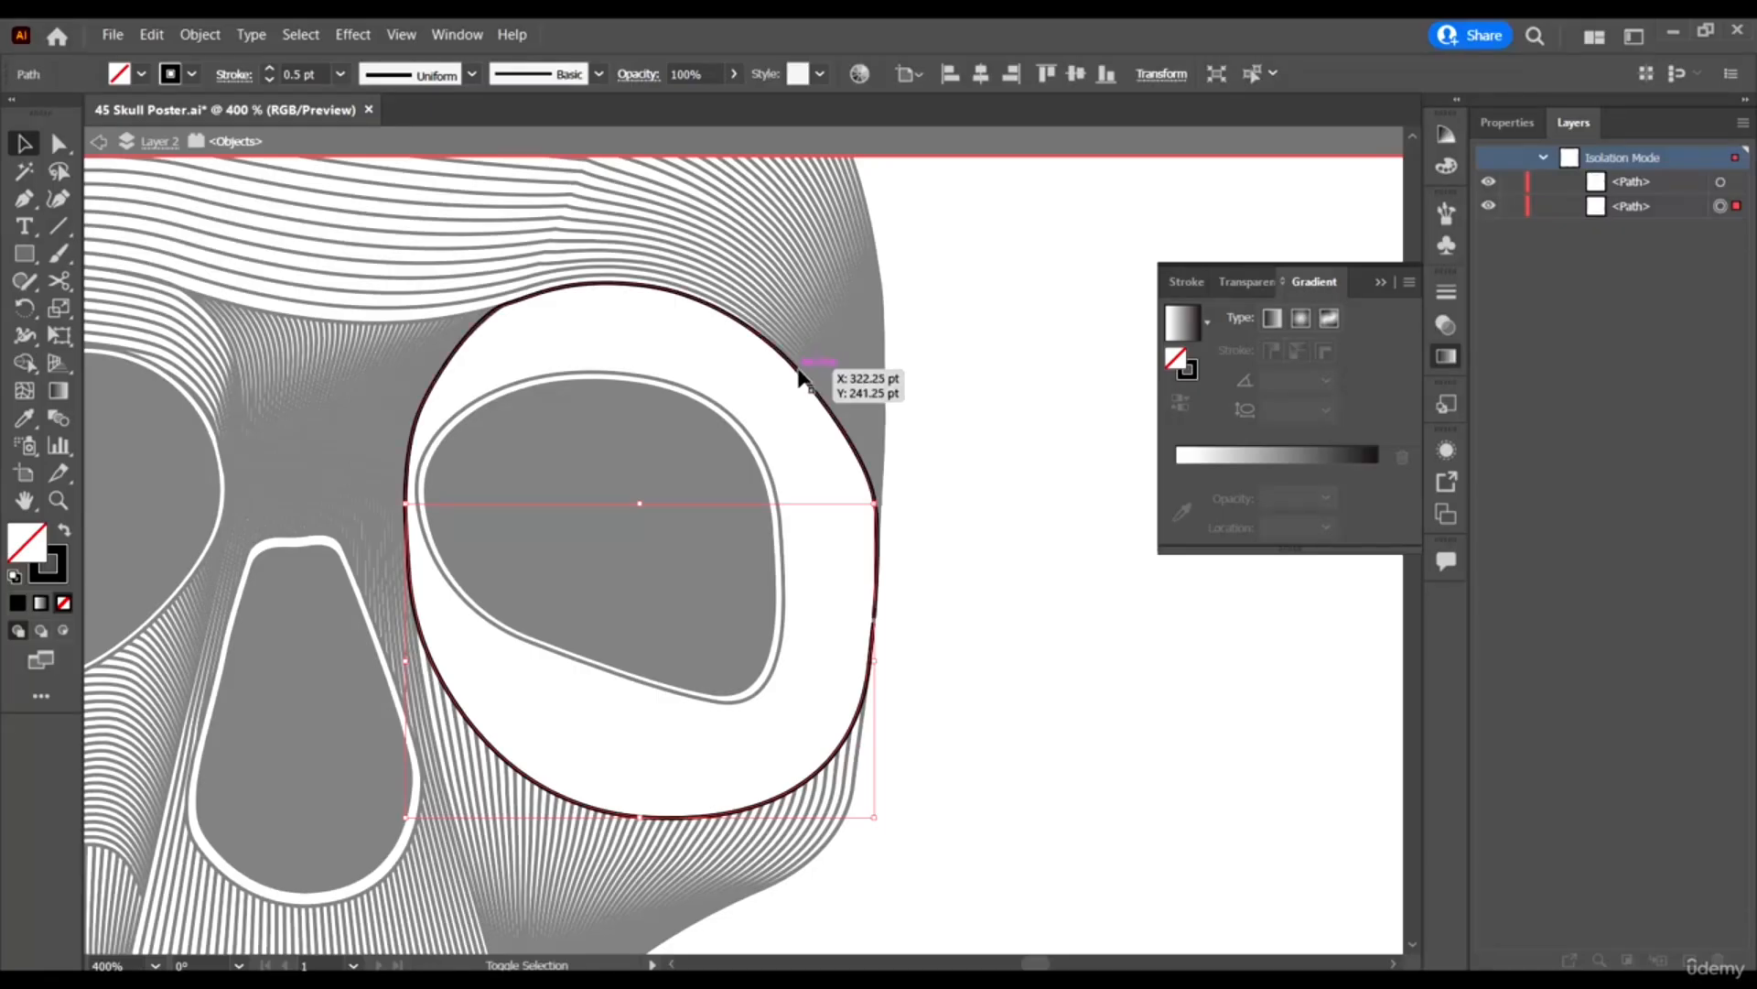
{"action": "left_click", "coordinate": [800, 373], "text": "shift"}
{"action": "left_click", "coordinate": [200, 34]}
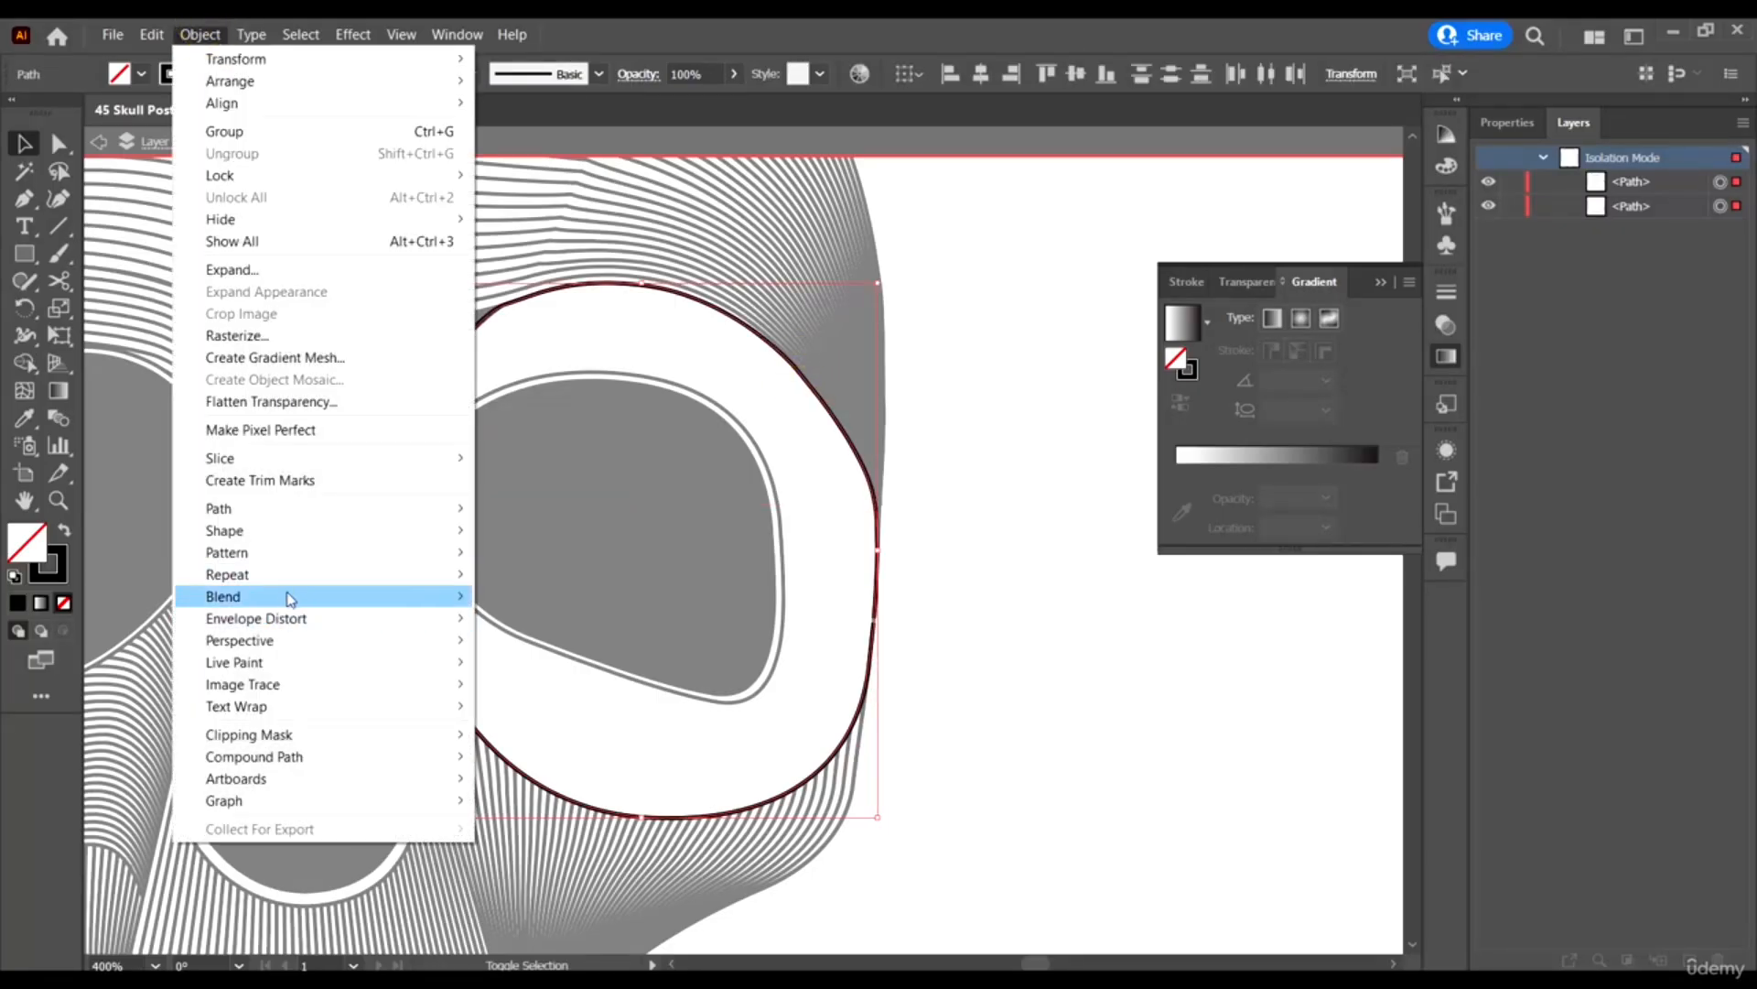
{"action": "left_click", "coordinate": [286, 596]}
{"action": "left_click", "coordinate": [574, 599]}
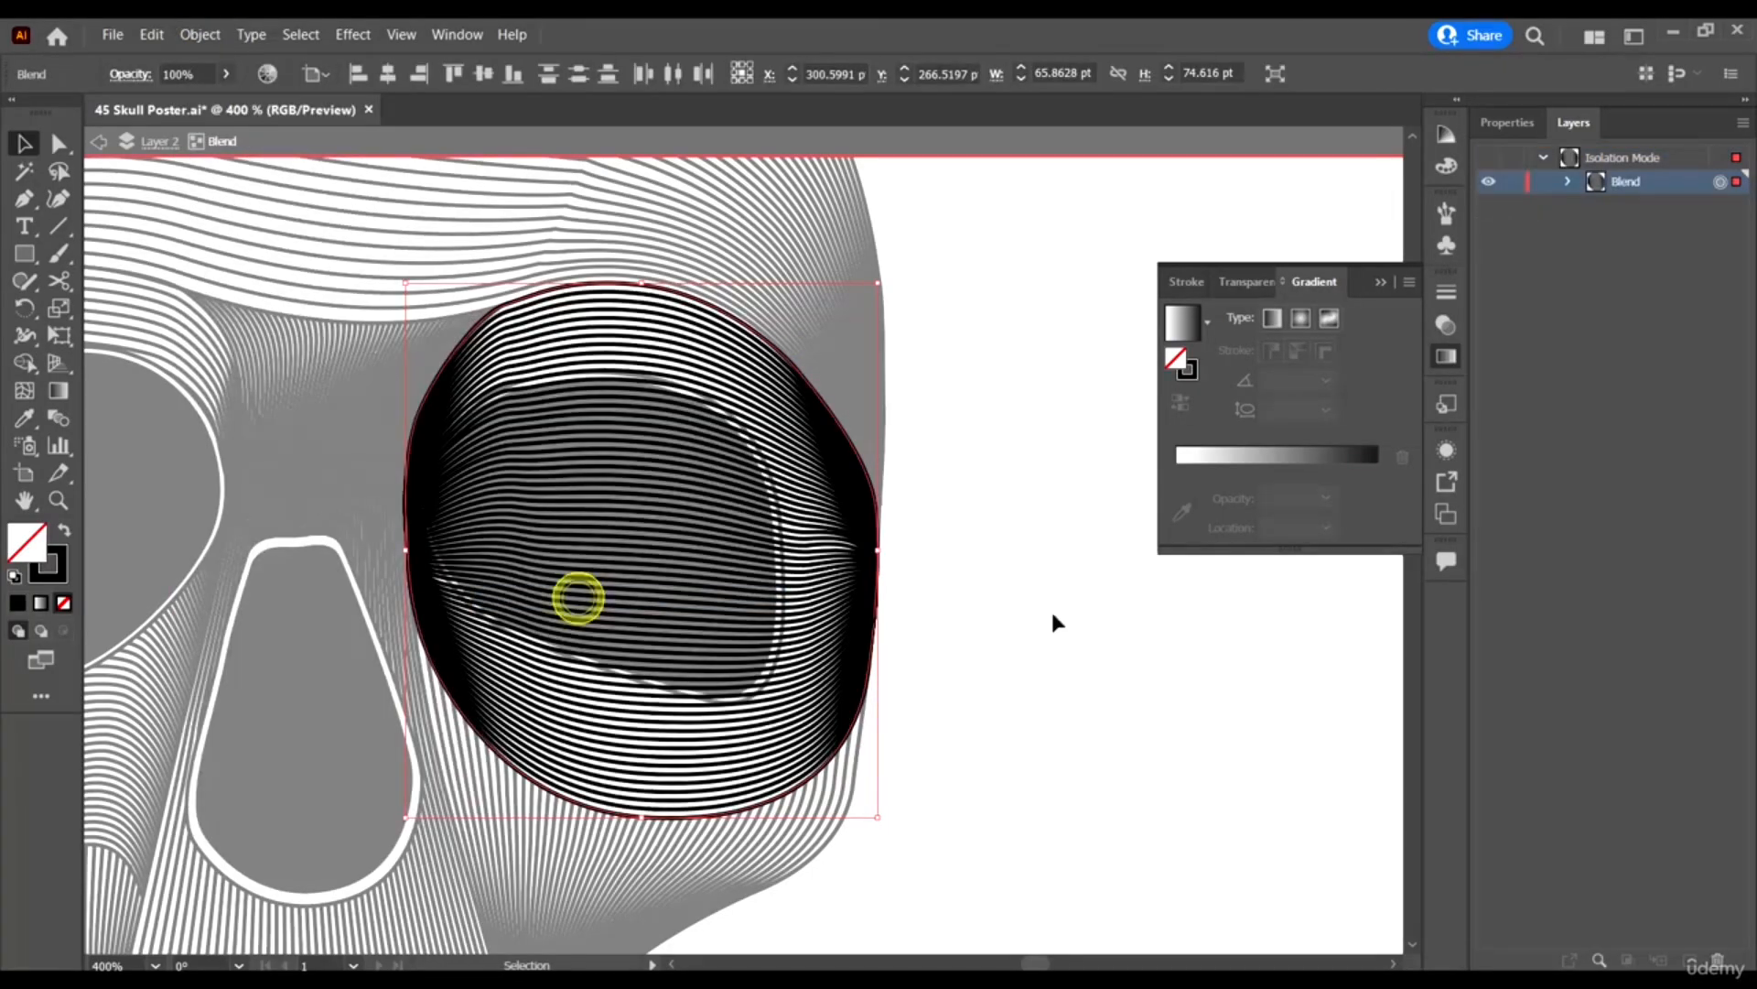
Deselect the blend and exit isolation mode to return to the whole skull artwork.
{"action": "left_click", "coordinate": [1106, 650]}
{"action": "key", "text": "ctrl+minus"}
{"action": "key", "text": "ctrl+minus"}
{"action": "key", "text": "ctrl+minus"}
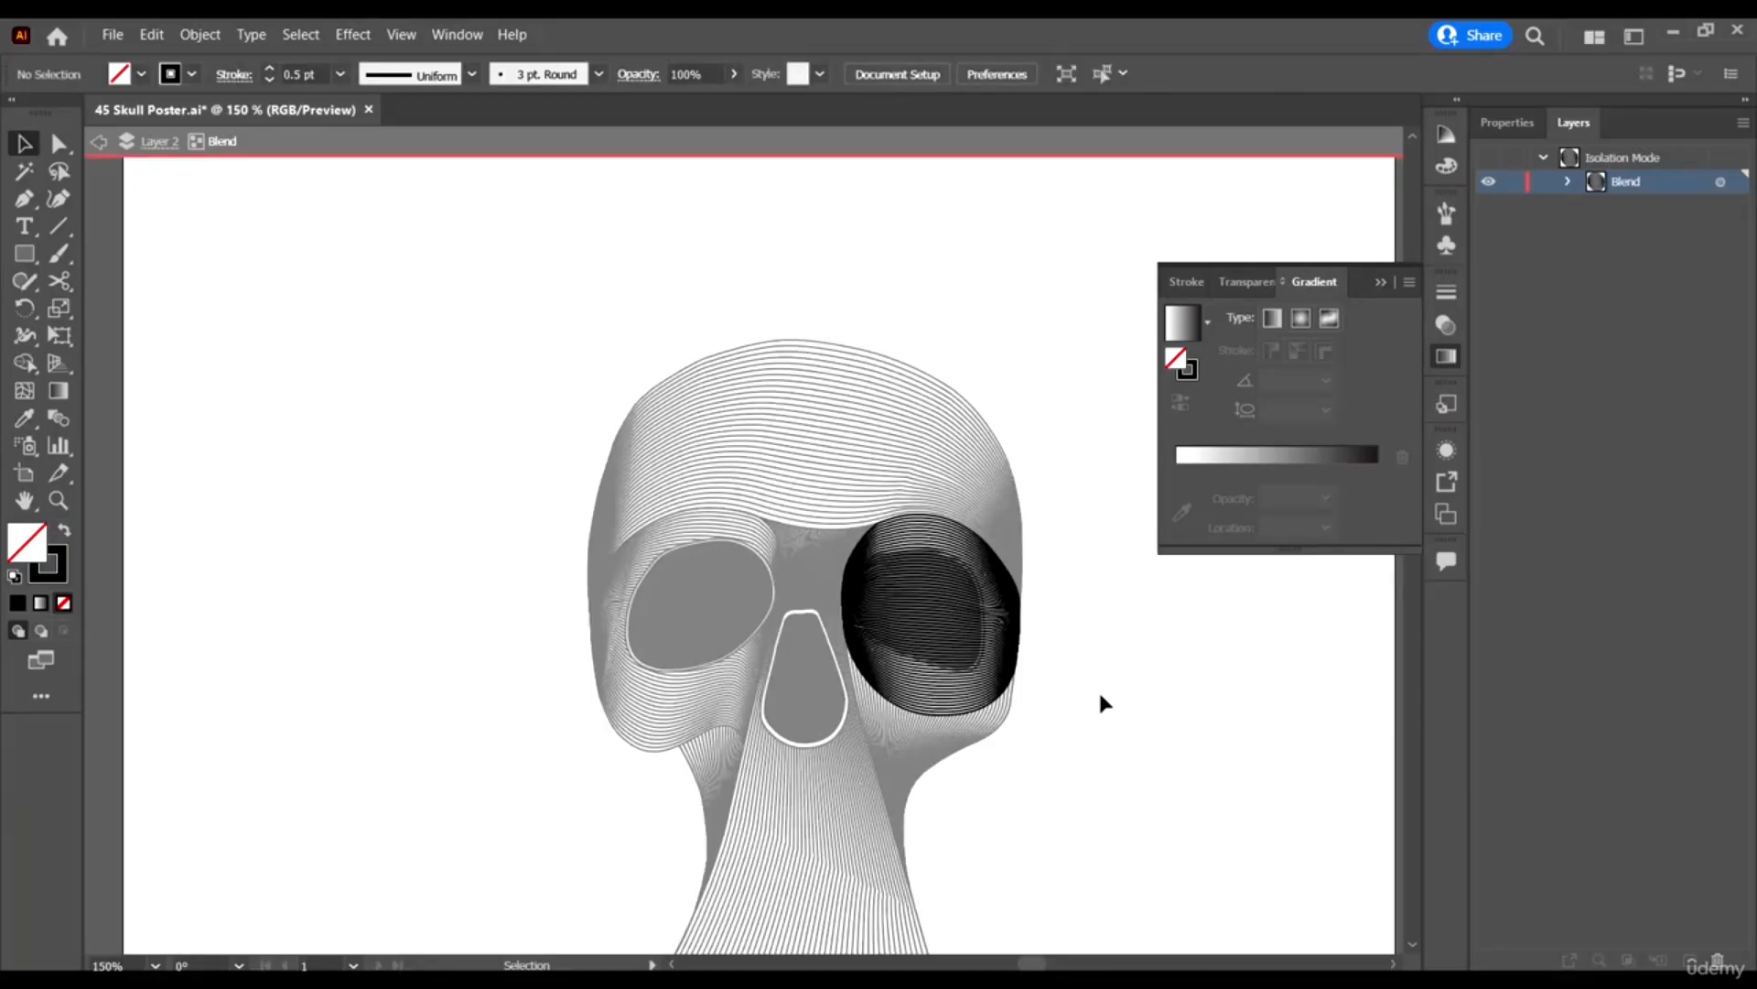
{"action": "key", "text": "Escape"}
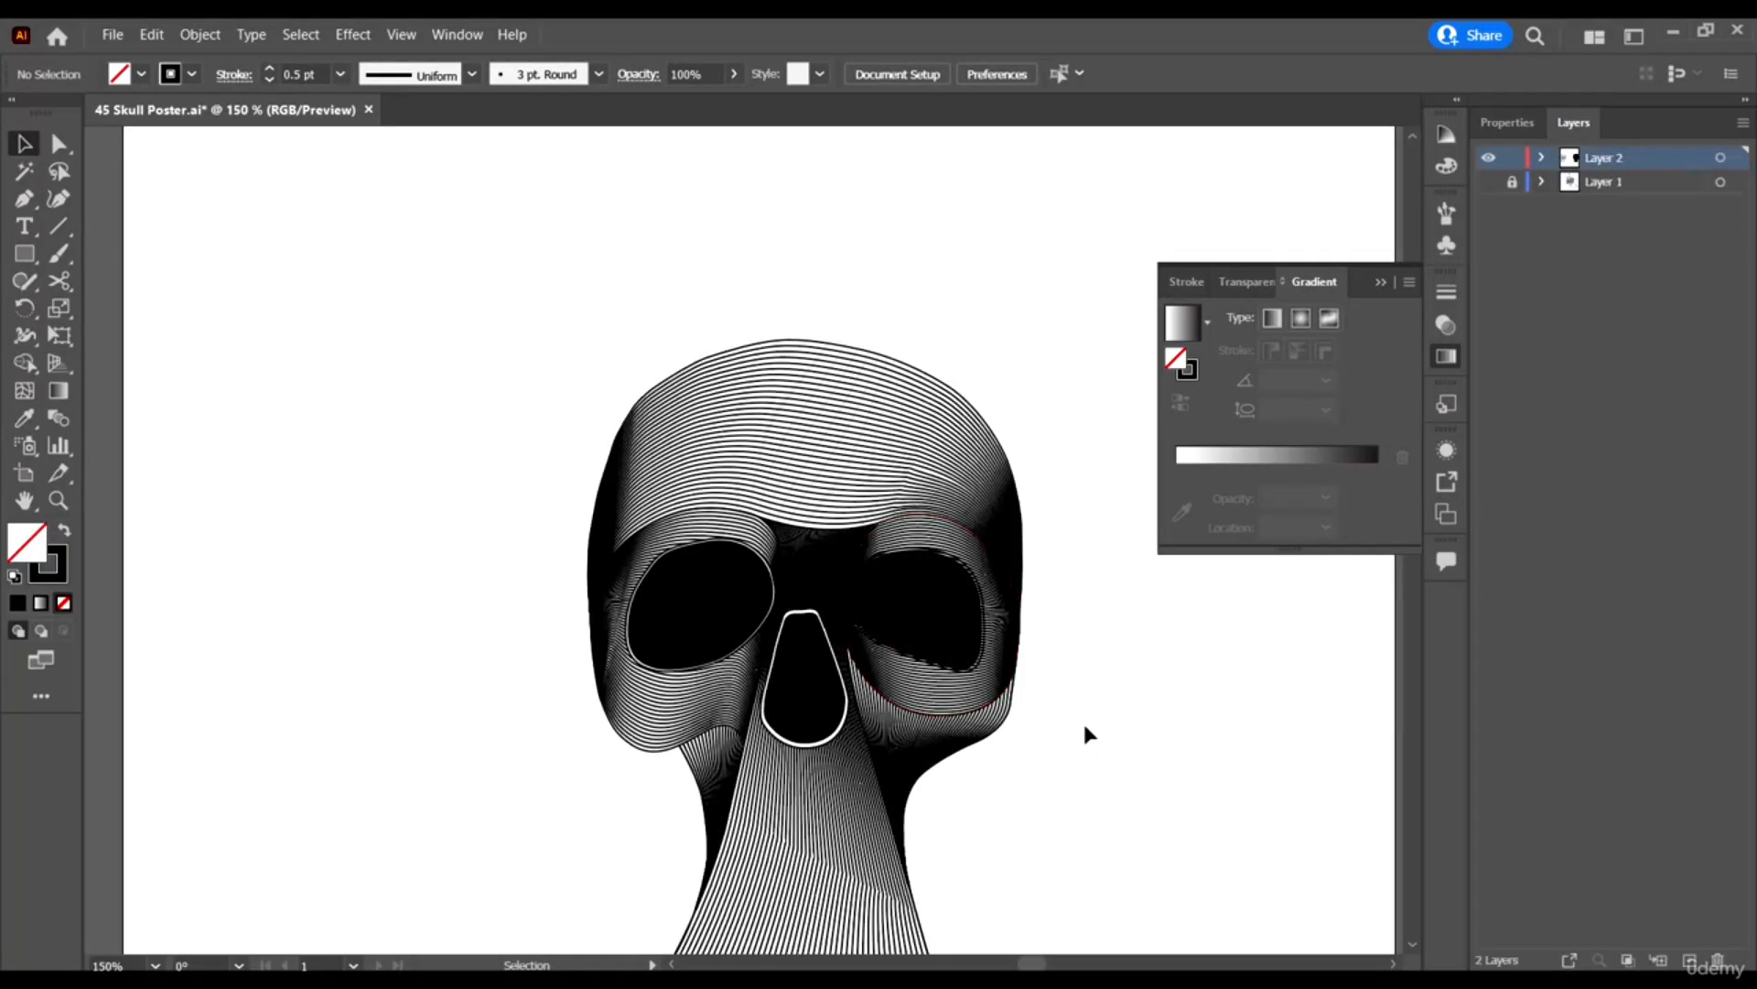
Expand the right eye socket's blend with the Object, Fill and Stroke options enabled, and deselect it.
{"action": "scroll", "coordinate": [1045, 666], "scroll_direction": "up", "scroll_amount": 6}
{"action": "left_click", "coordinate": [1011, 557]}
{"action": "scroll", "coordinate": [1010, 557], "scroll_direction": "down", "scroll_amount": 3}
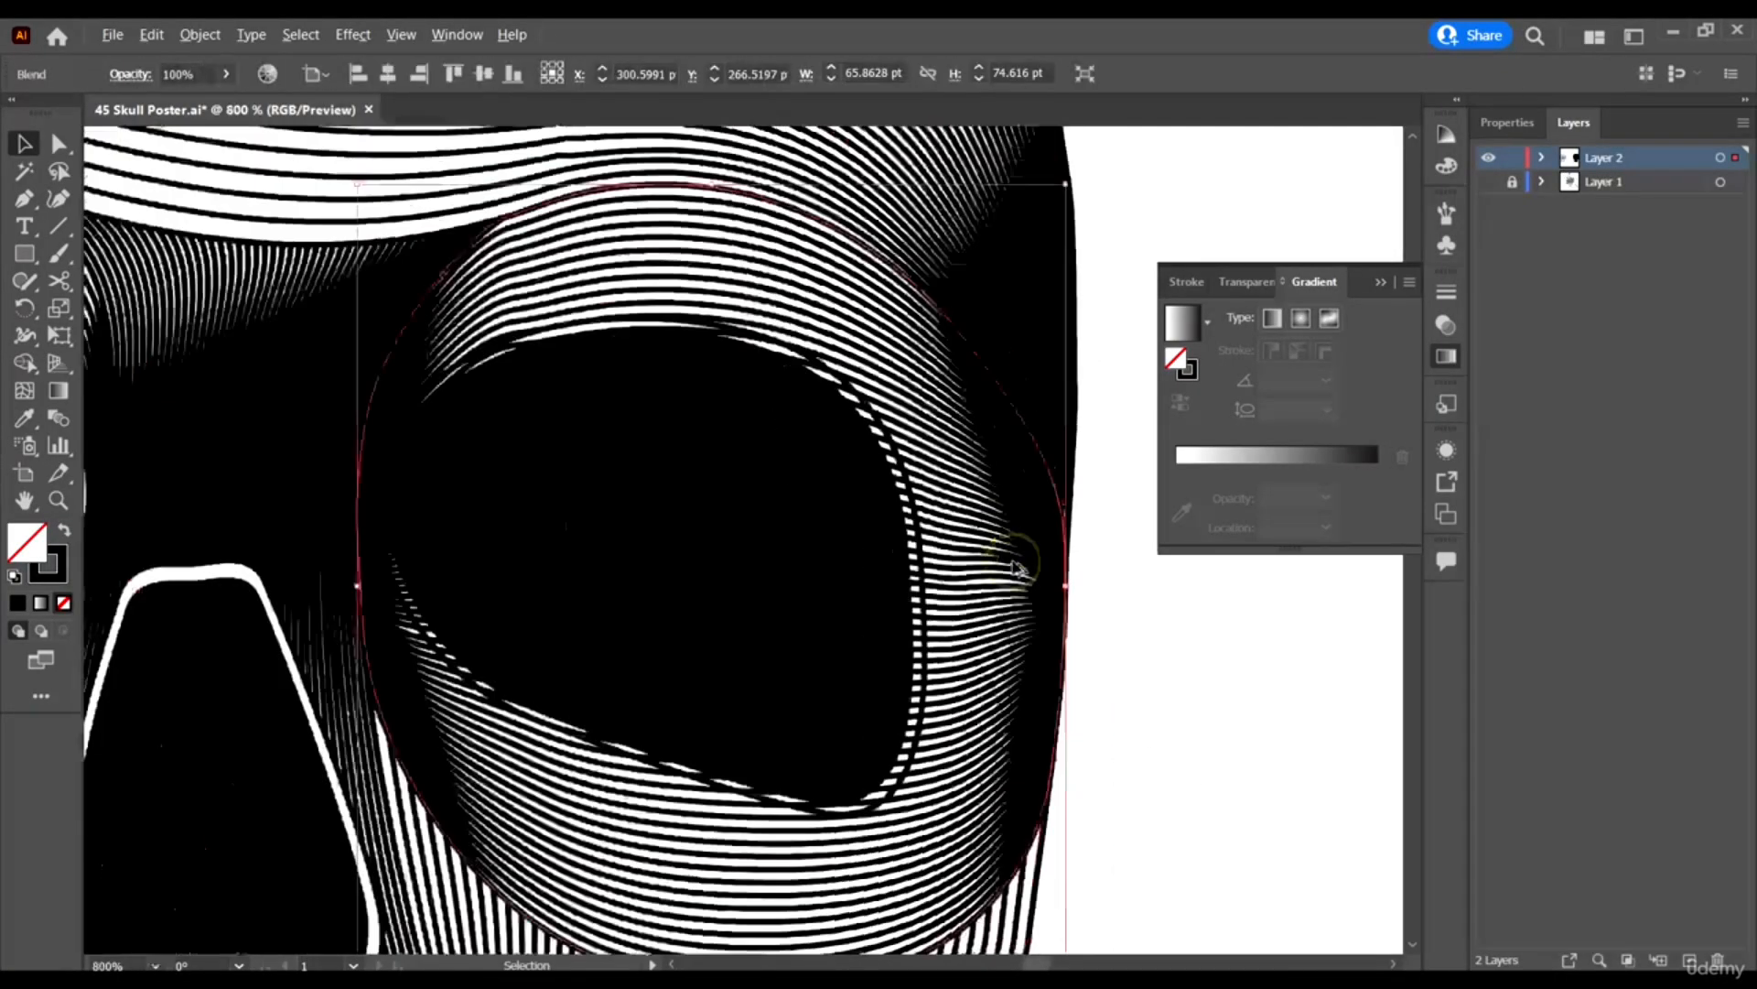
{"action": "scroll", "coordinate": [1098, 599], "scroll_direction": "up", "scroll_amount": 2}
{"action": "left_click", "coordinate": [194, 35]}
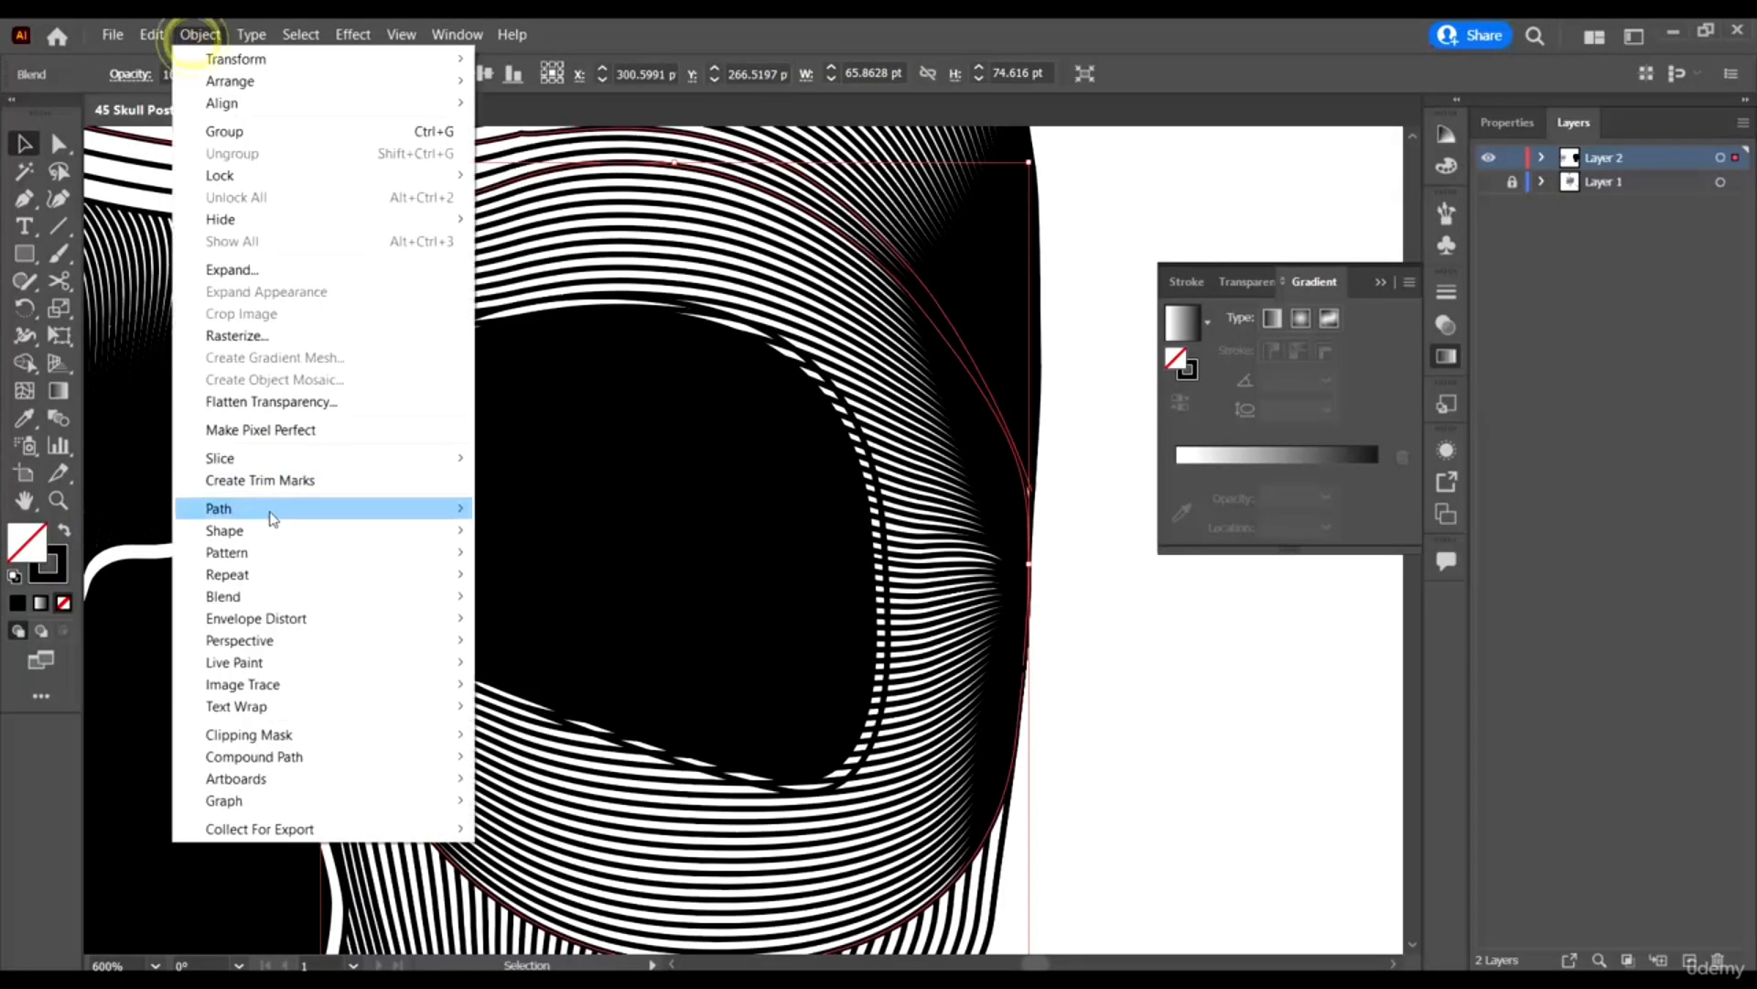
{"action": "left_click", "coordinate": [281, 269]}
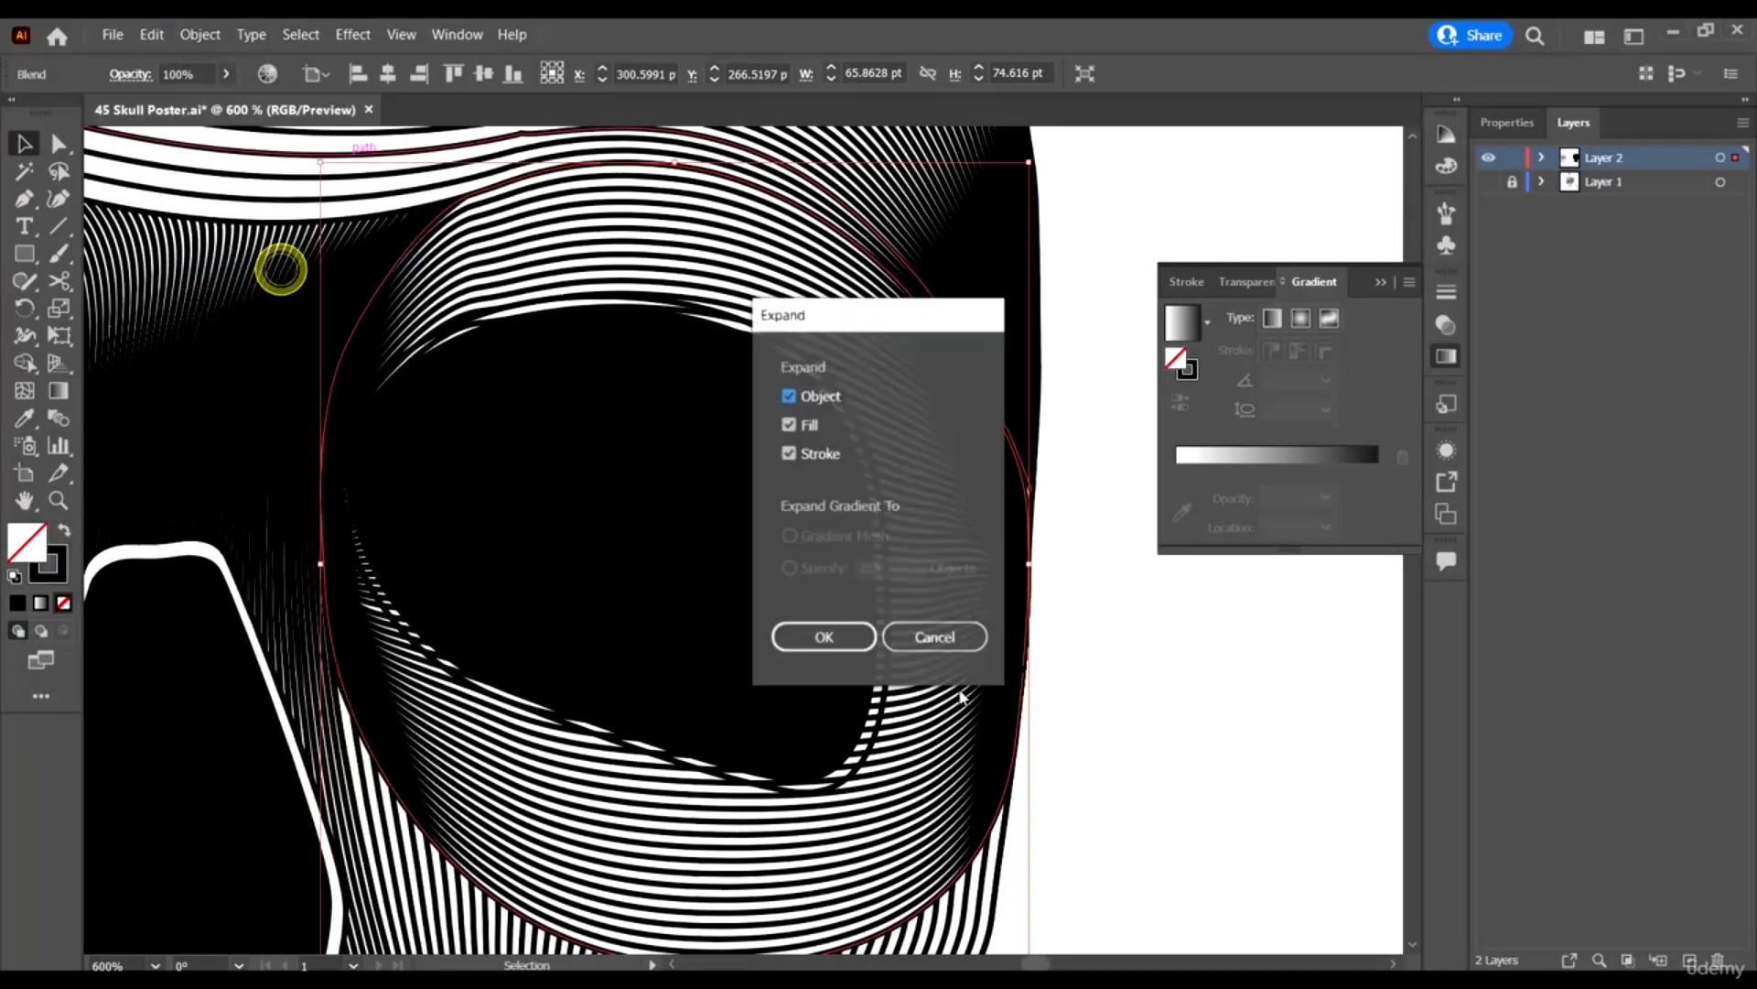
{"action": "left_click", "coordinate": [848, 645]}
{"action": "left_click", "coordinate": [1160, 789]}
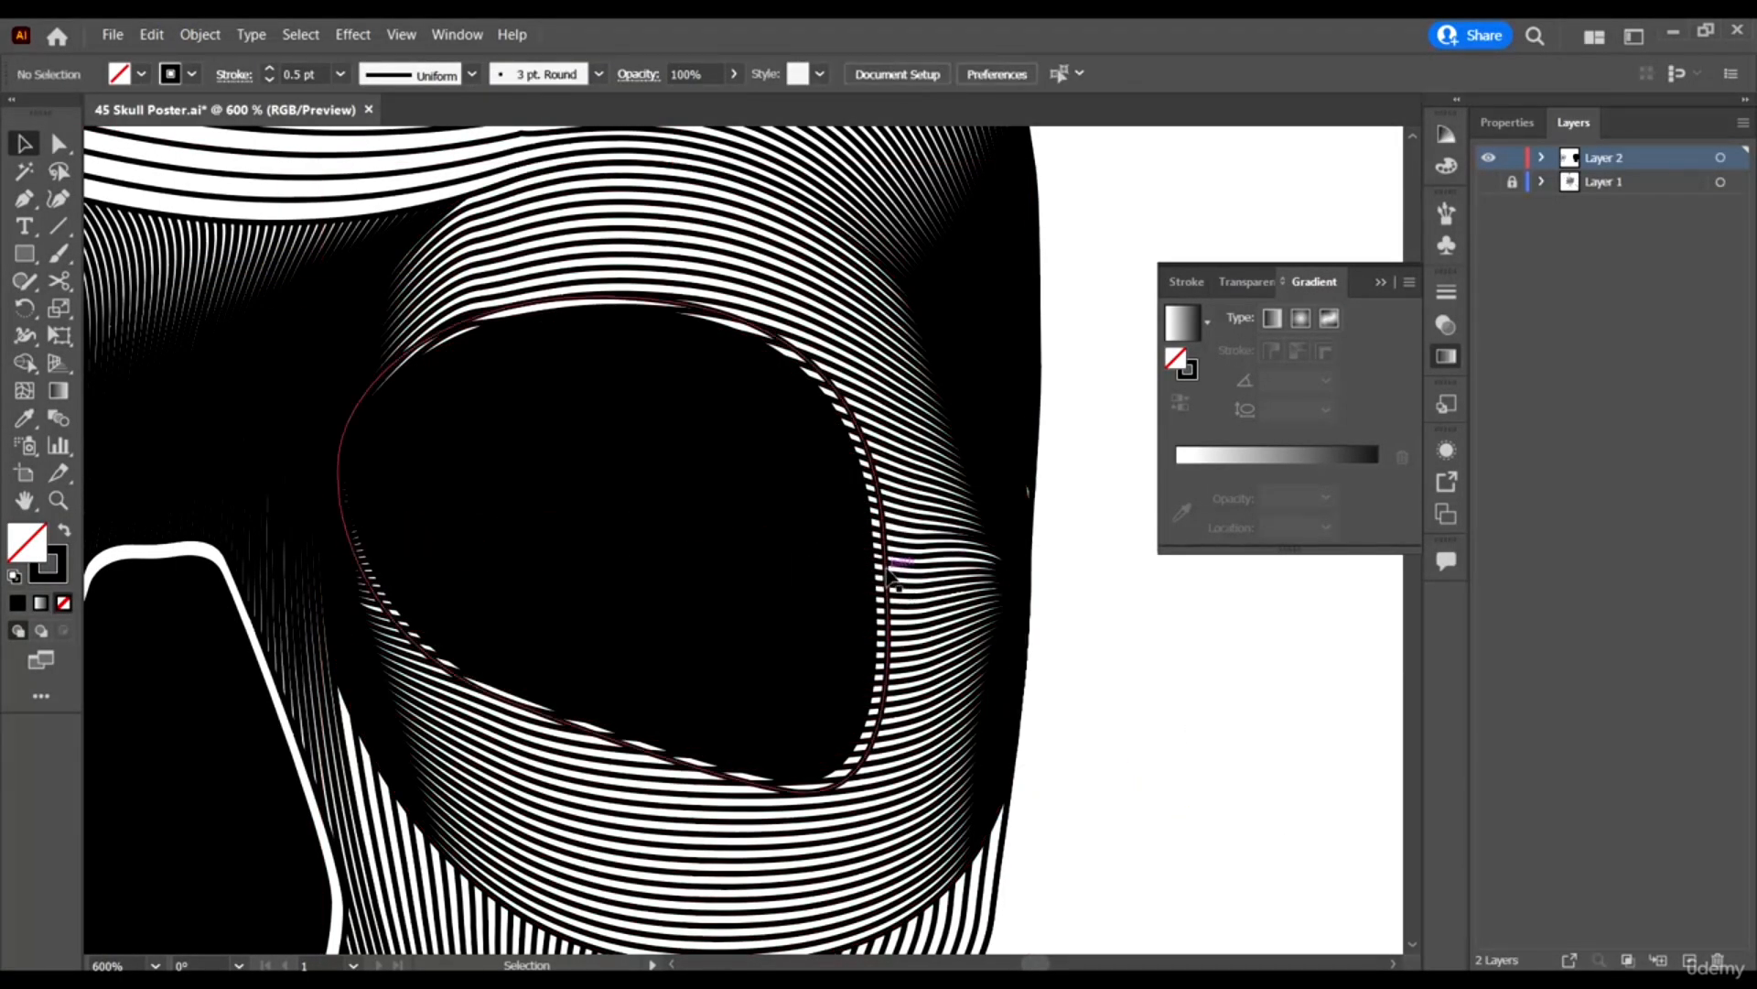
Select the expanded line group around the right eye socket together with the closed outline of the eye opening.
{"action": "scroll", "coordinate": [901, 558], "scroll_direction": "up", "scroll_amount": 1}
{"action": "left_click", "coordinate": [906, 554]}
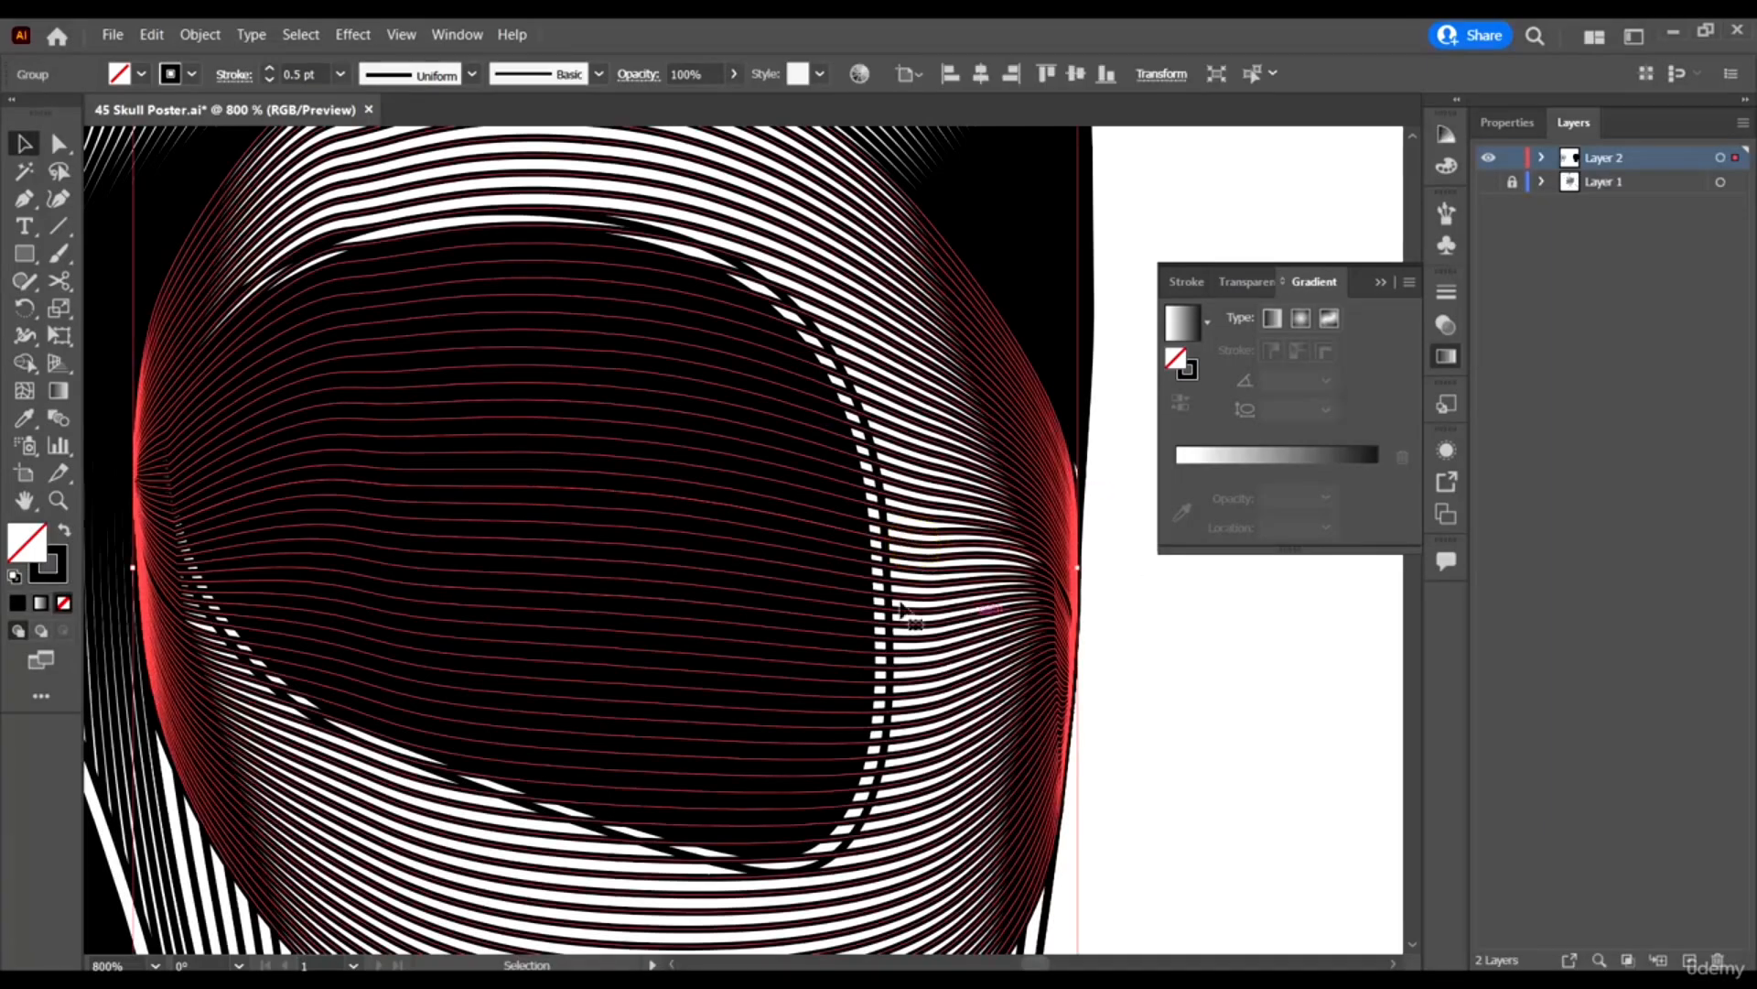
{"action": "scroll", "coordinate": [915, 548], "scroll_direction": "up", "scroll_amount": 3}
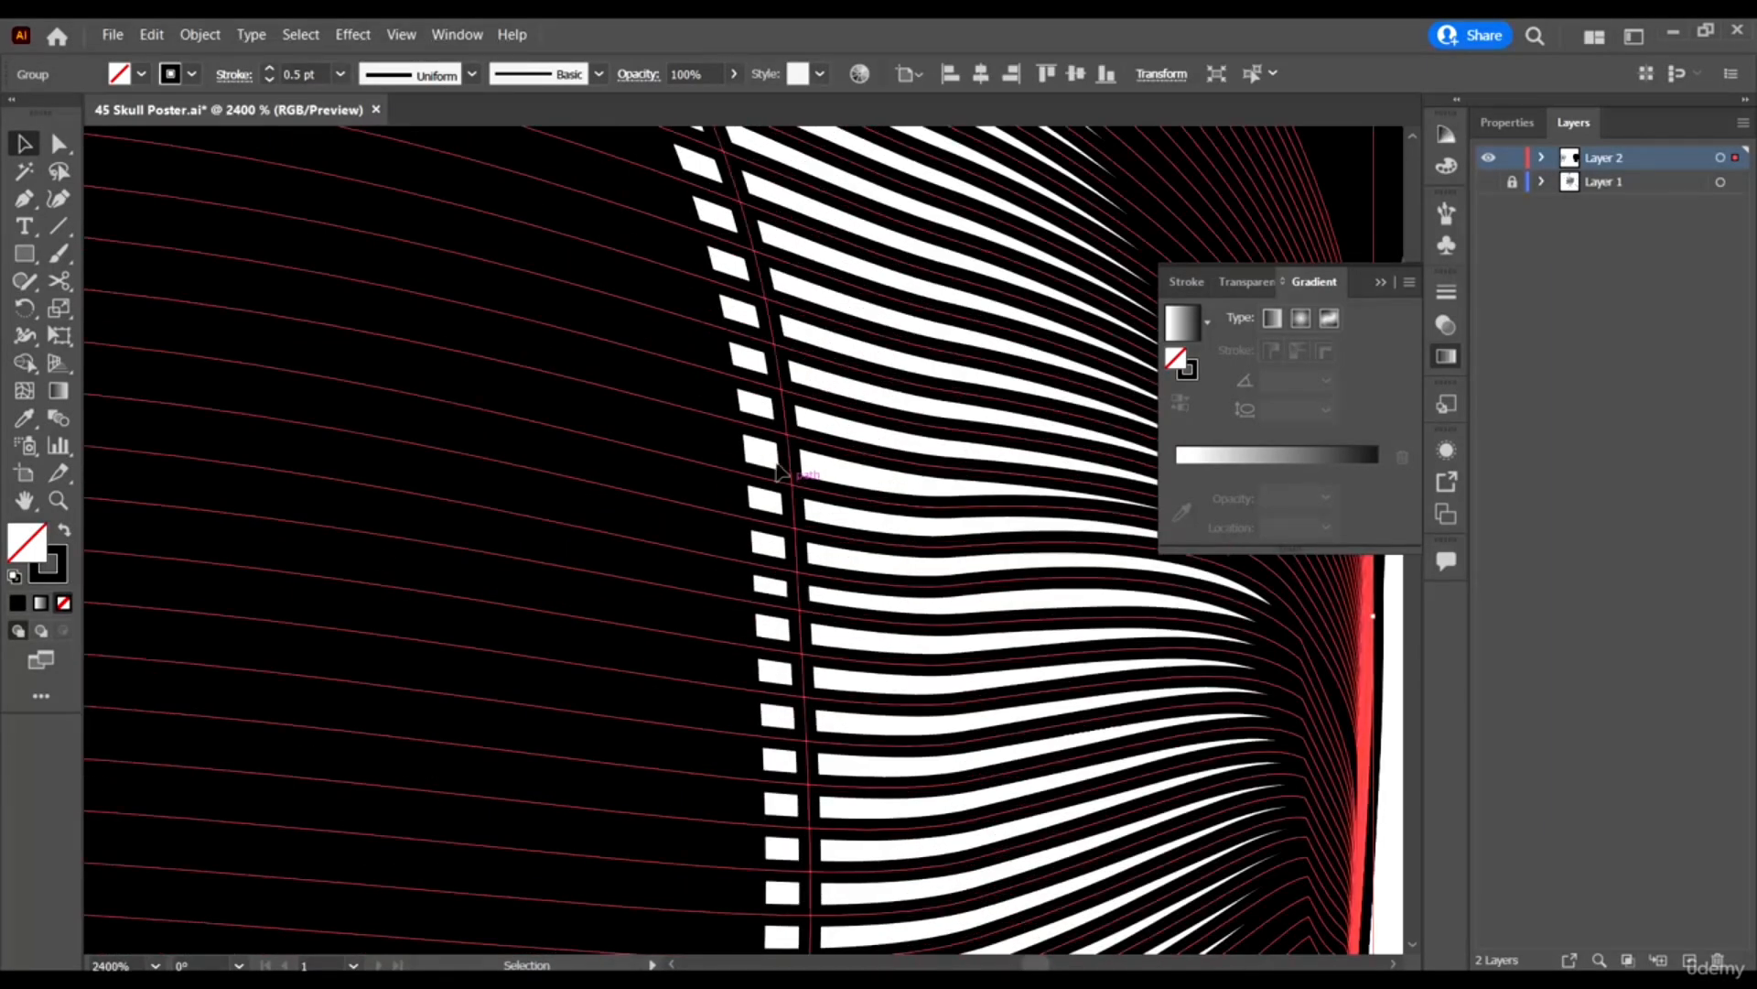
{"action": "left_click", "coordinate": [787, 463], "text": "shift"}
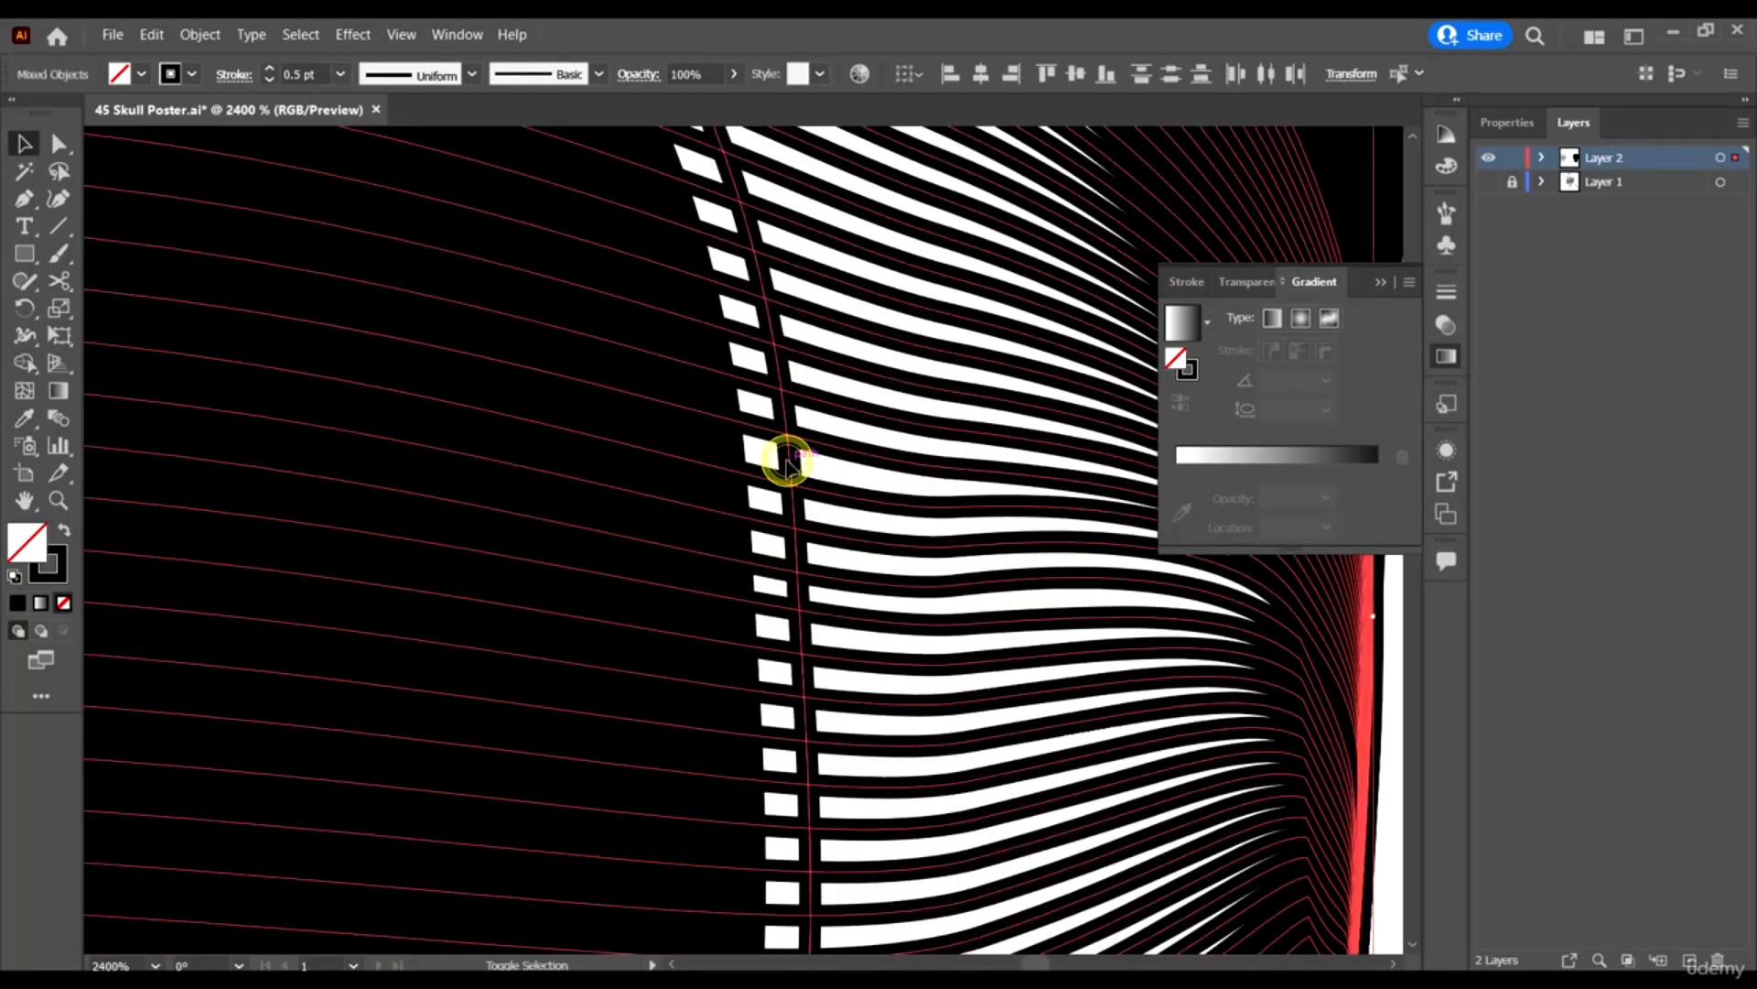
{"action": "scroll", "coordinate": [798, 497], "scroll_direction": "down", "scroll_amount": 3}
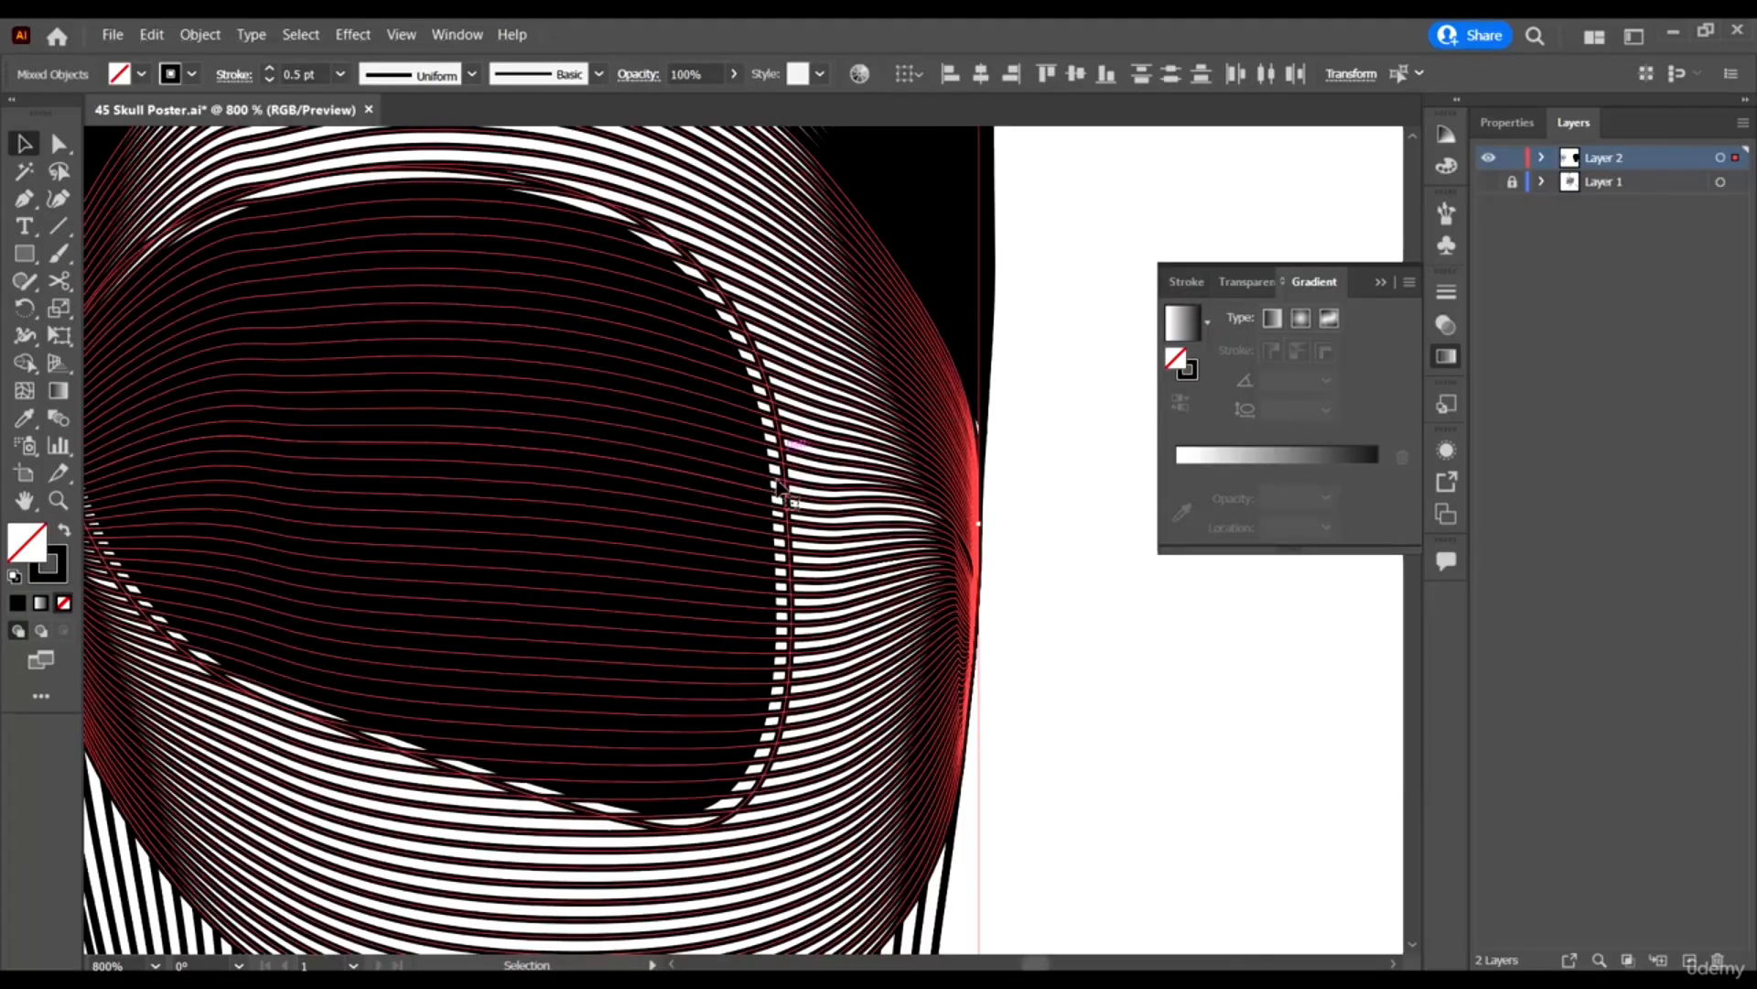
{"action": "scroll", "coordinate": [412, 458], "scroll_direction": "up", "scroll_amount": 2}
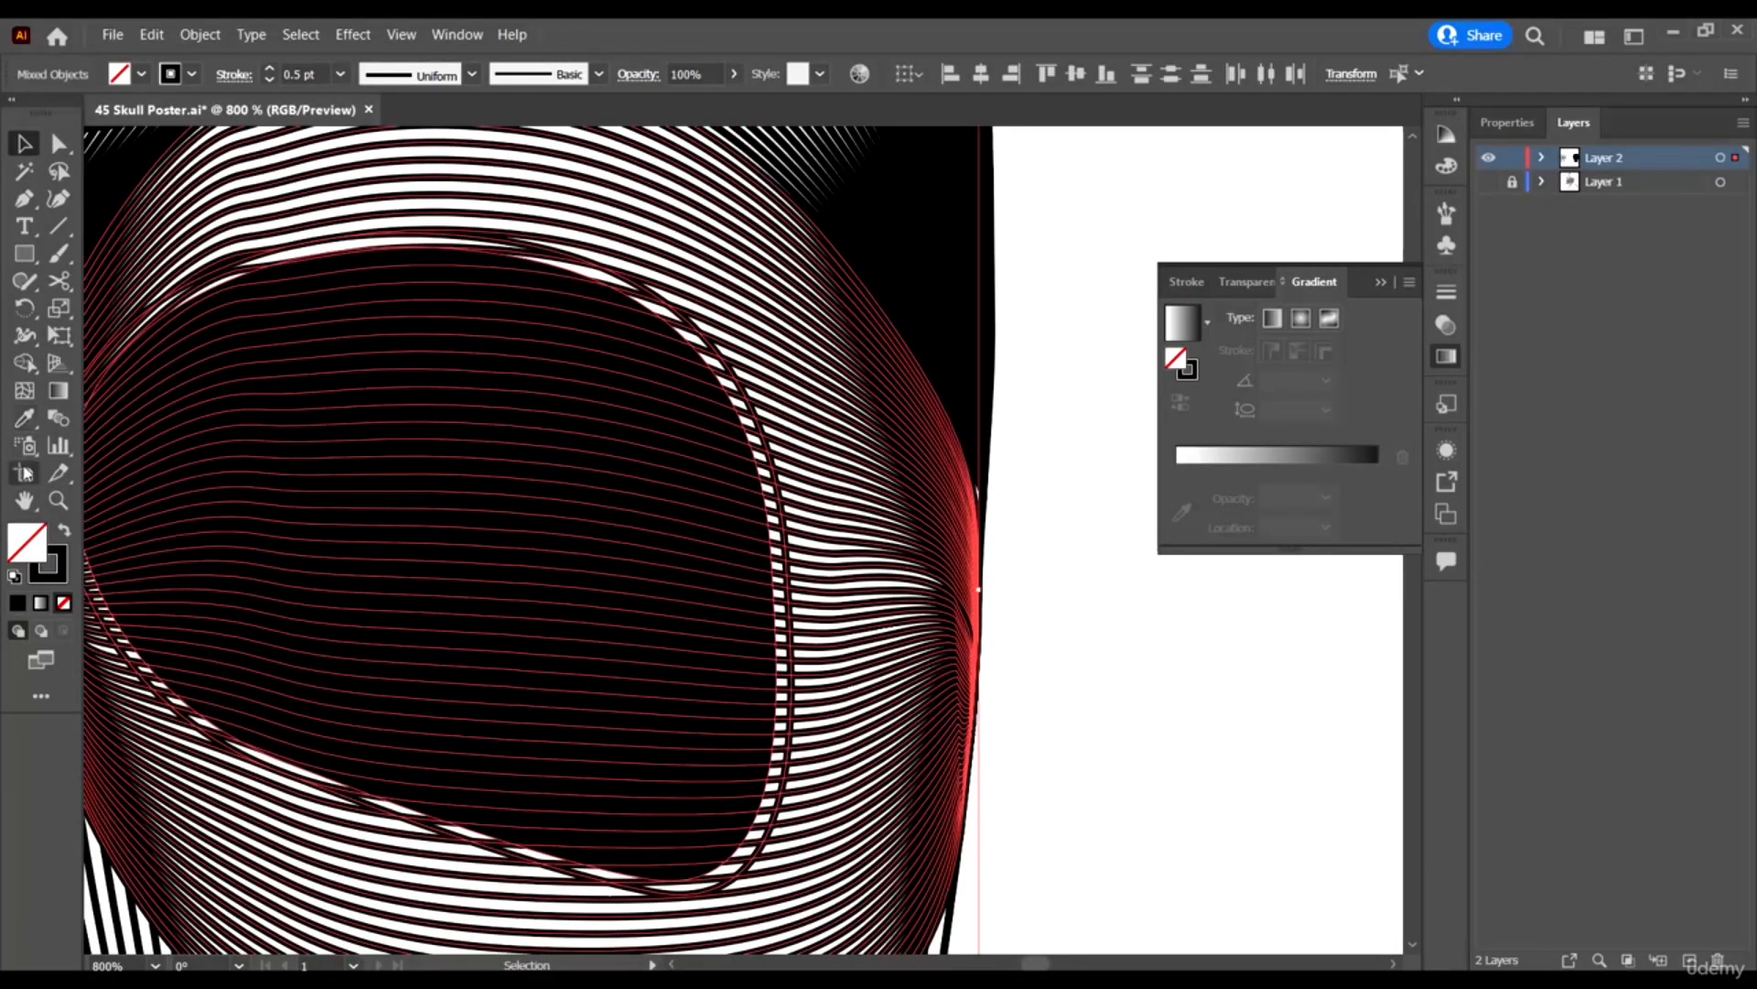
Merge all the line segments inside the right eye opening into one clean shape with the Shape Builder tool.
{"action": "left_click", "coordinate": [25, 362]}
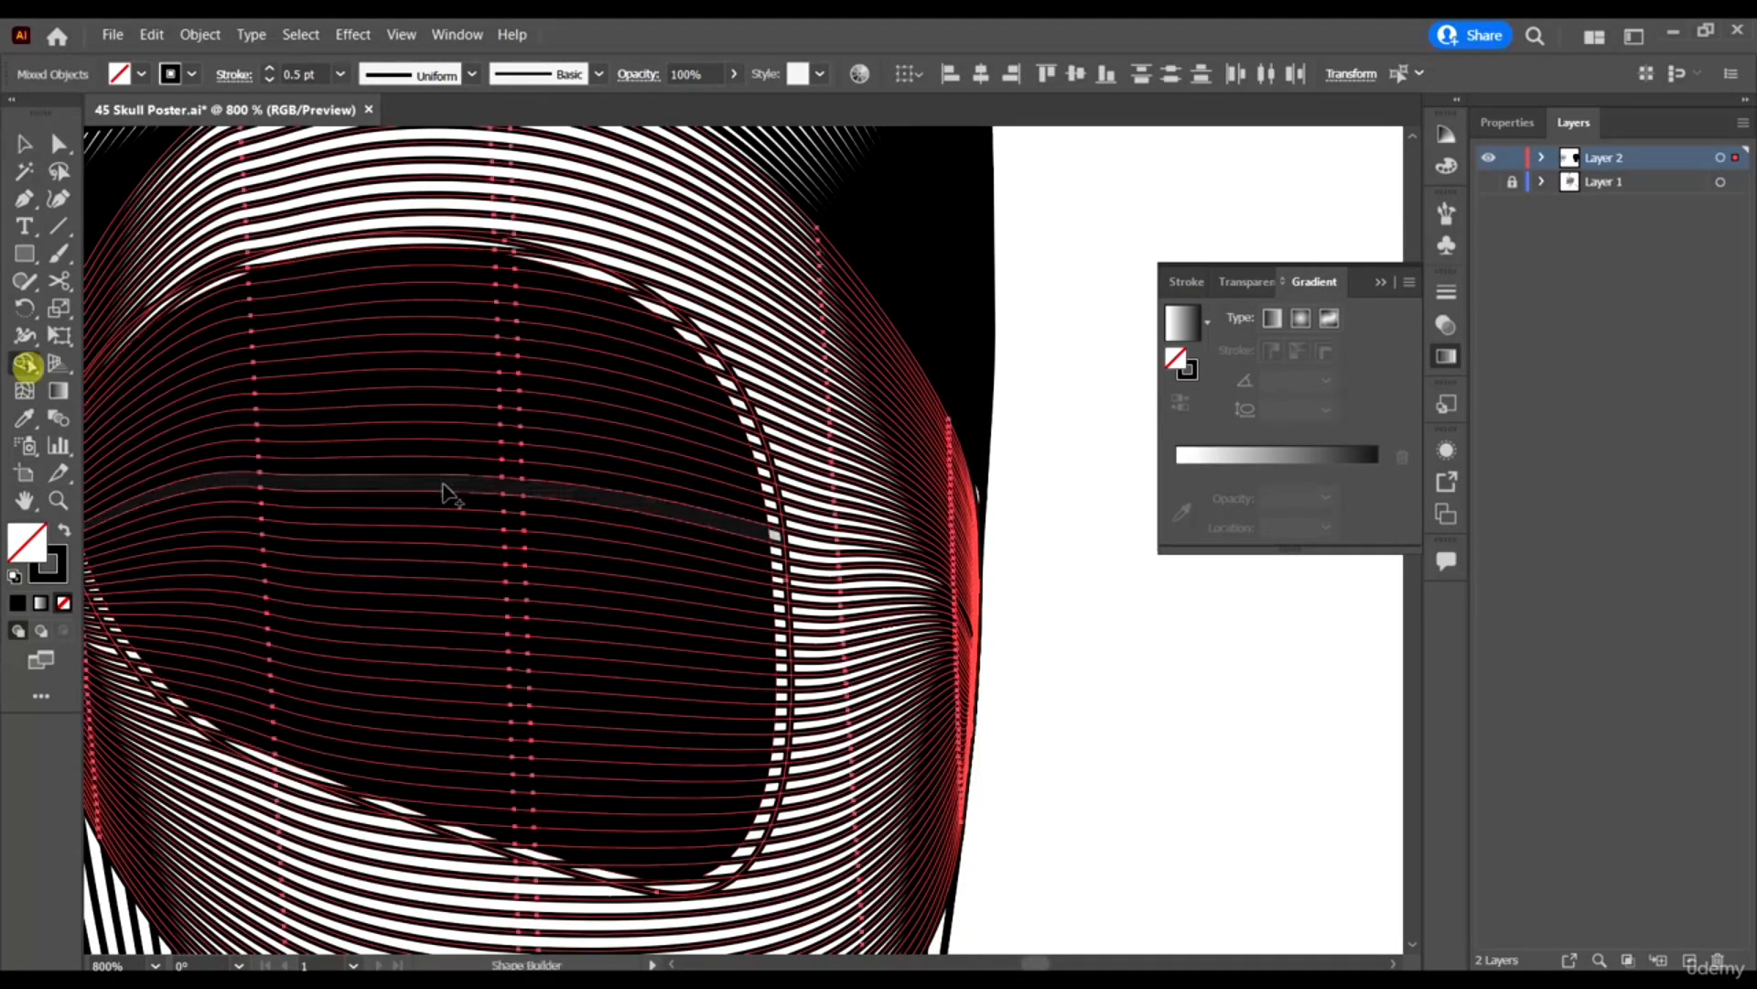
{"action": "scroll", "coordinate": [863, 625], "scroll_direction": "down", "scroll_amount": 2}
{"action": "scroll", "coordinate": [698, 506], "scroll_direction": "up", "scroll_amount": 2}
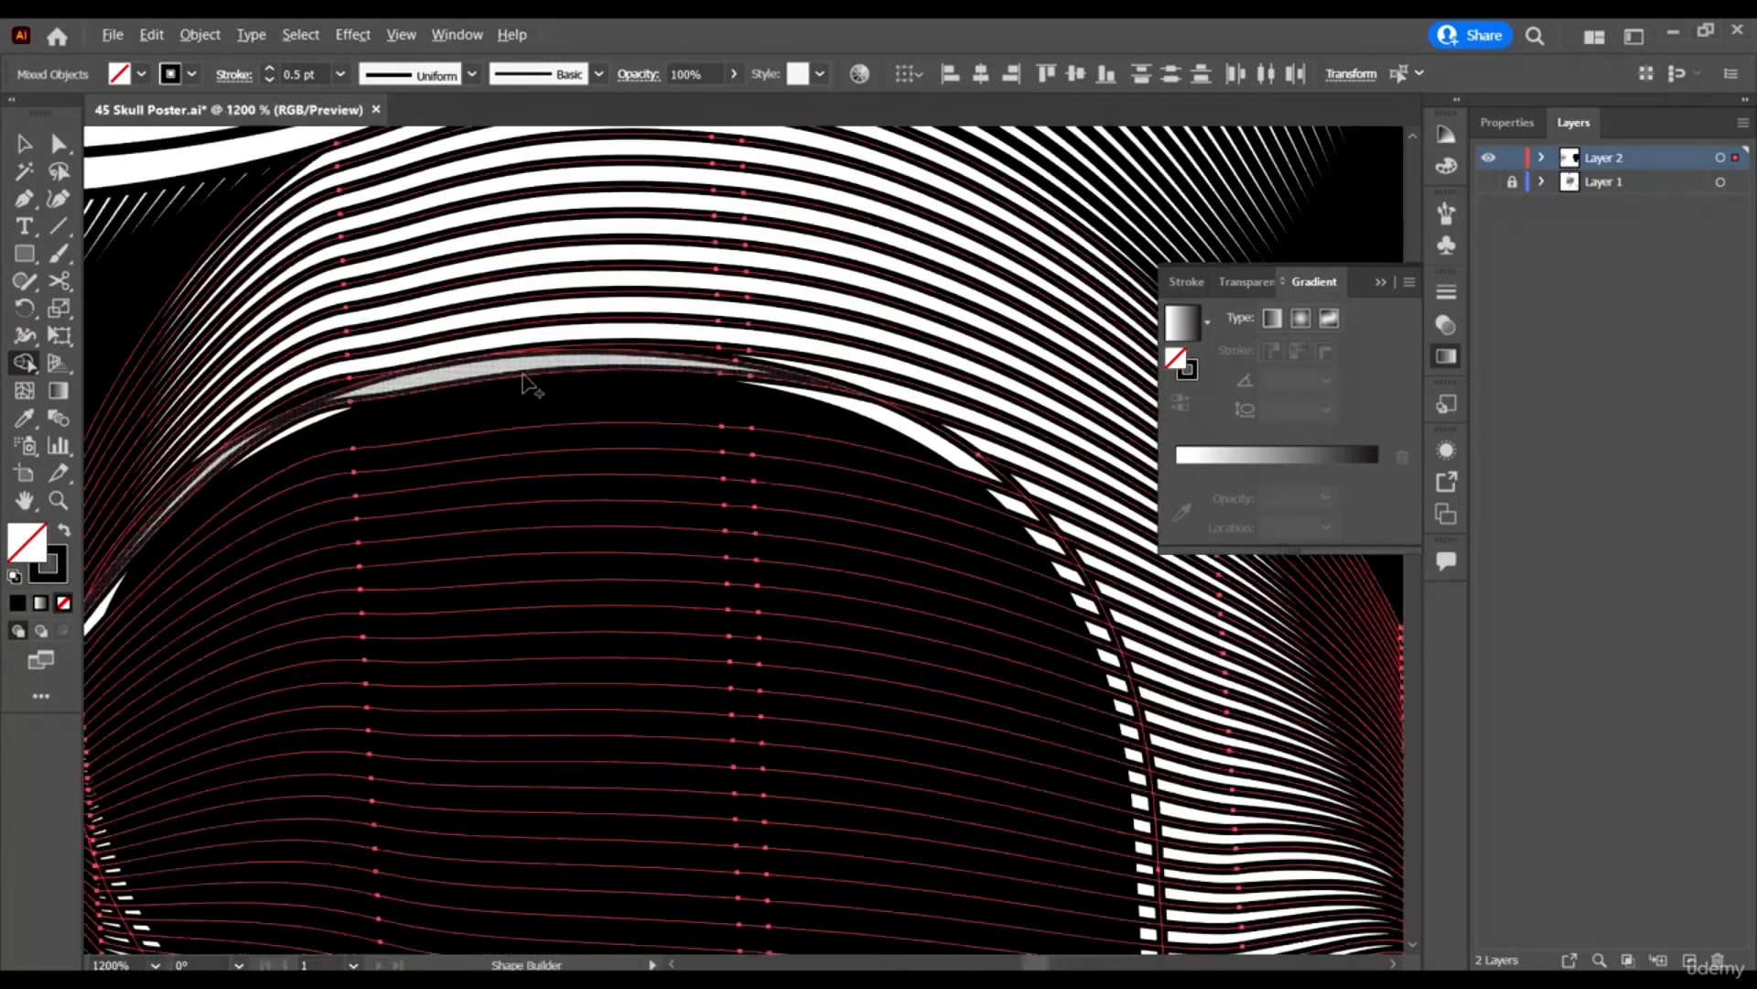
{"action": "scroll", "coordinate": [526, 385], "scroll_direction": "up", "scroll_amount": 1}
{"action": "scroll", "coordinate": [525, 384], "scroll_direction": "down", "scroll_amount": 2}
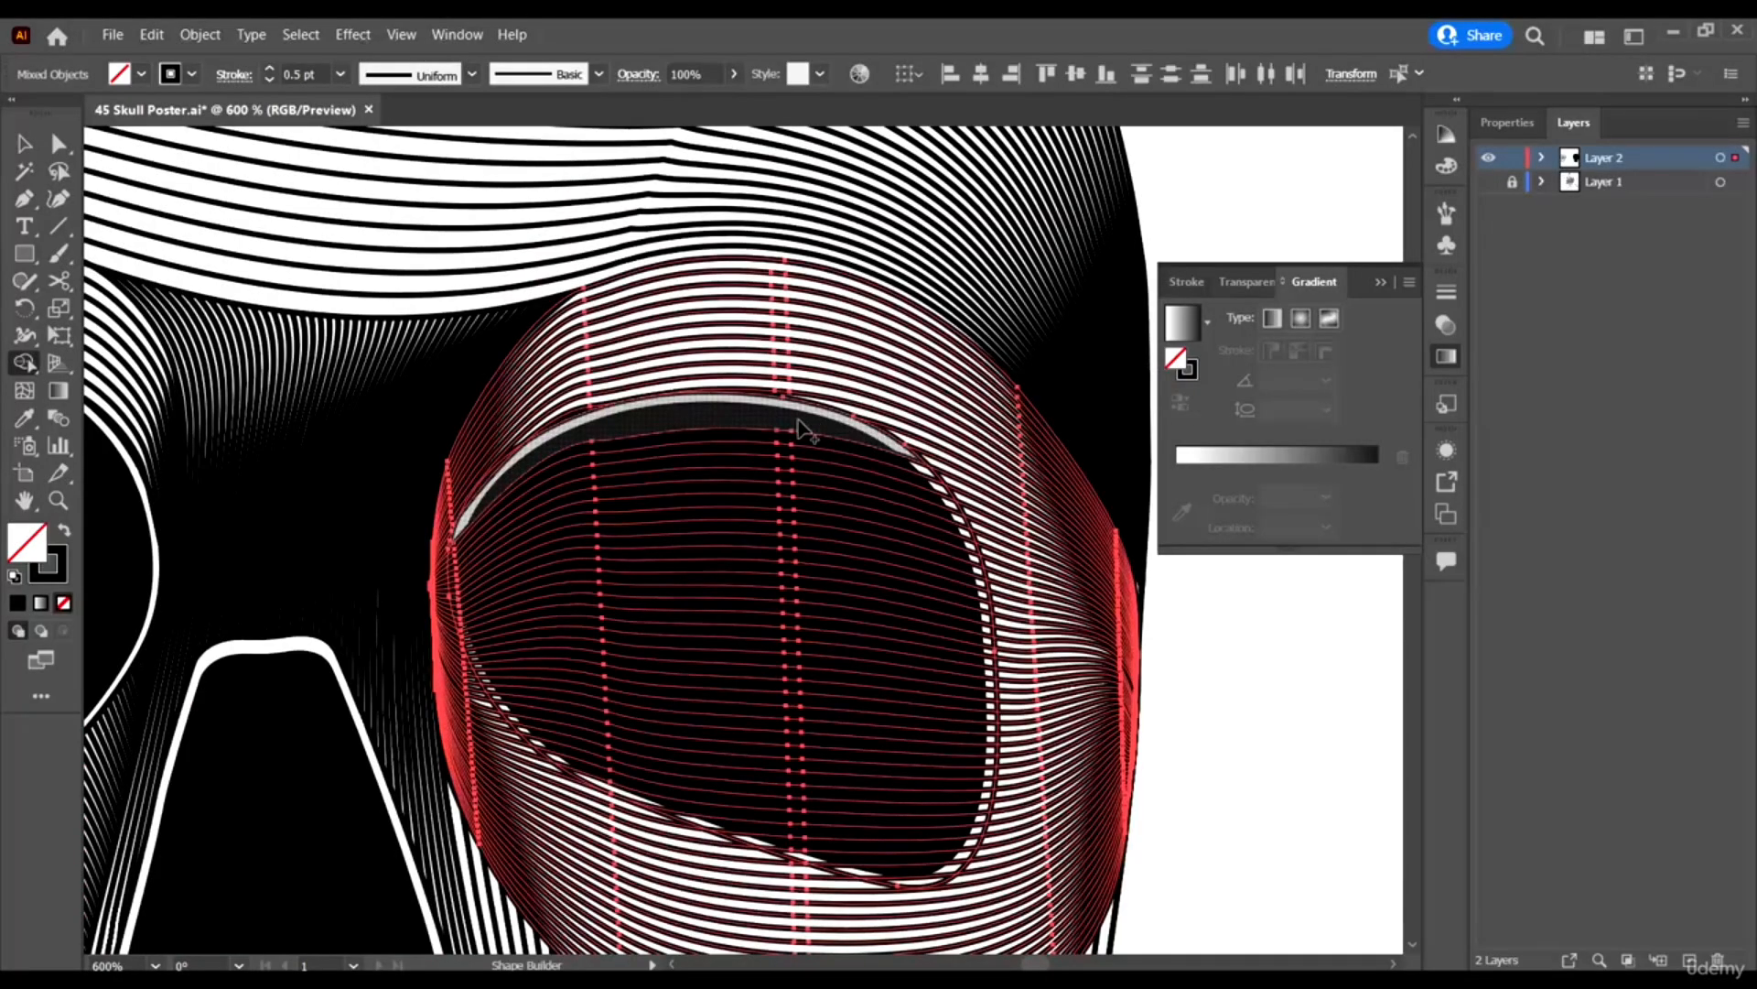
{"action": "left_click_drag", "start_coordinate": [799, 429], "coordinate": [874, 806]}
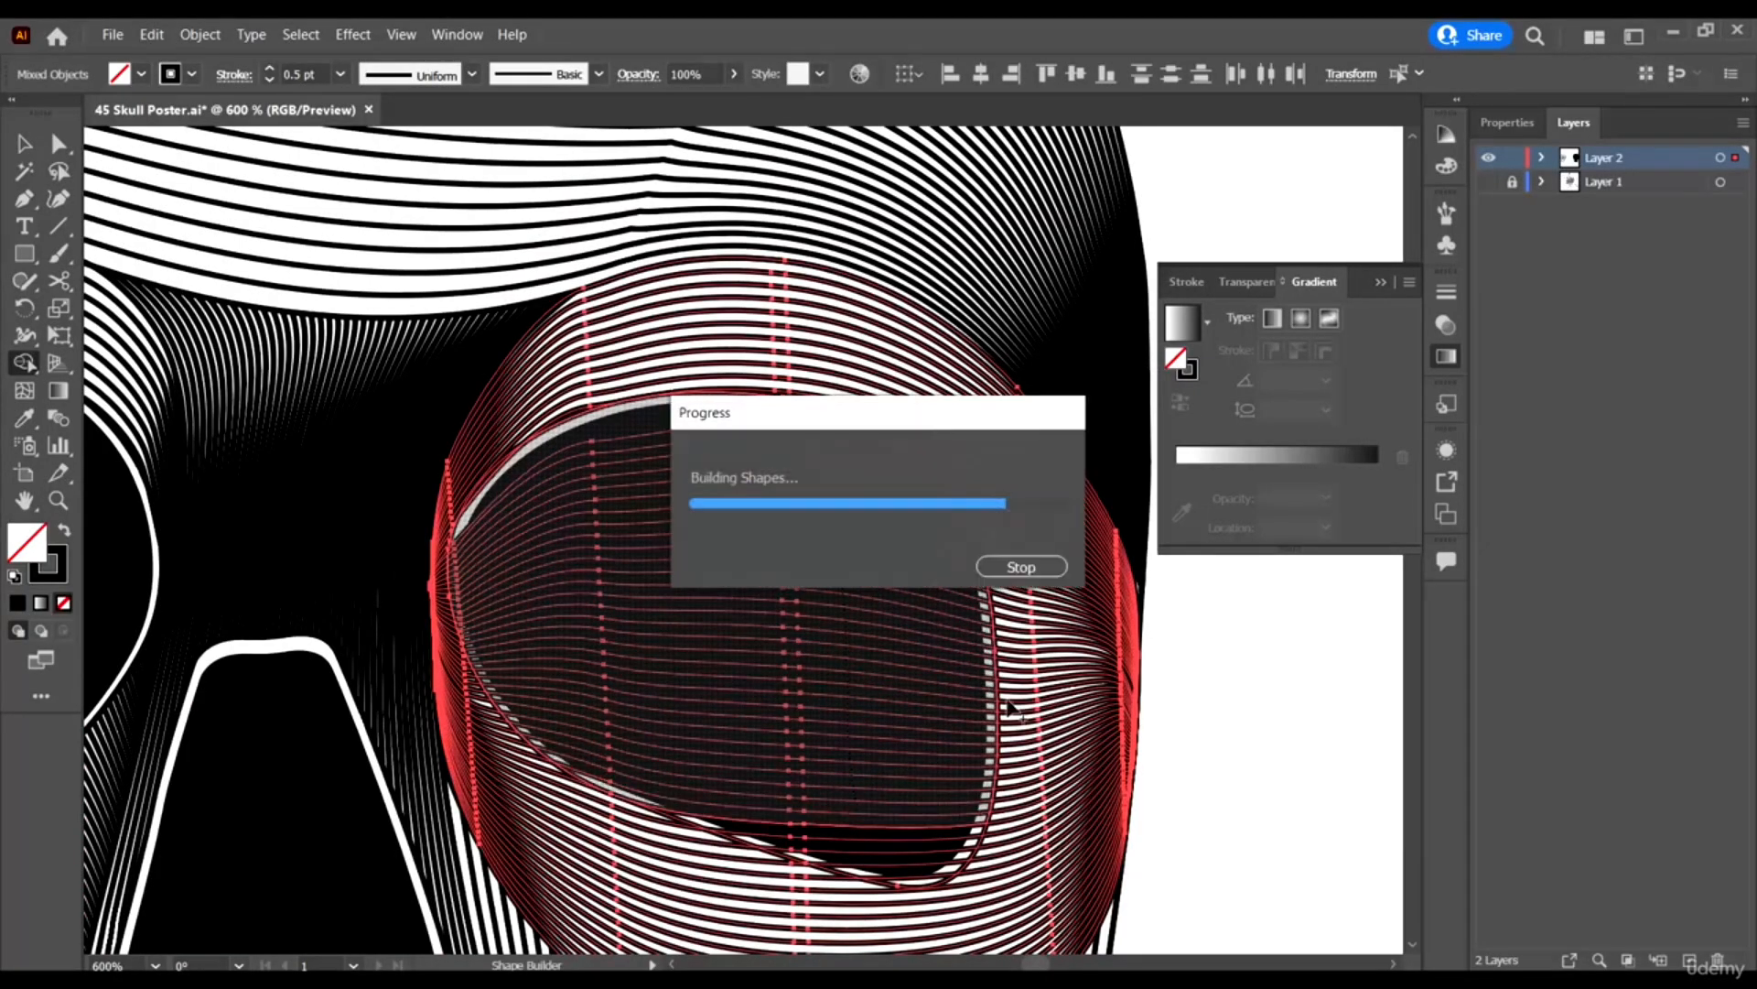
{"action": "scroll", "coordinate": [926, 584], "scroll_direction": "up", "scroll_amount": 3}
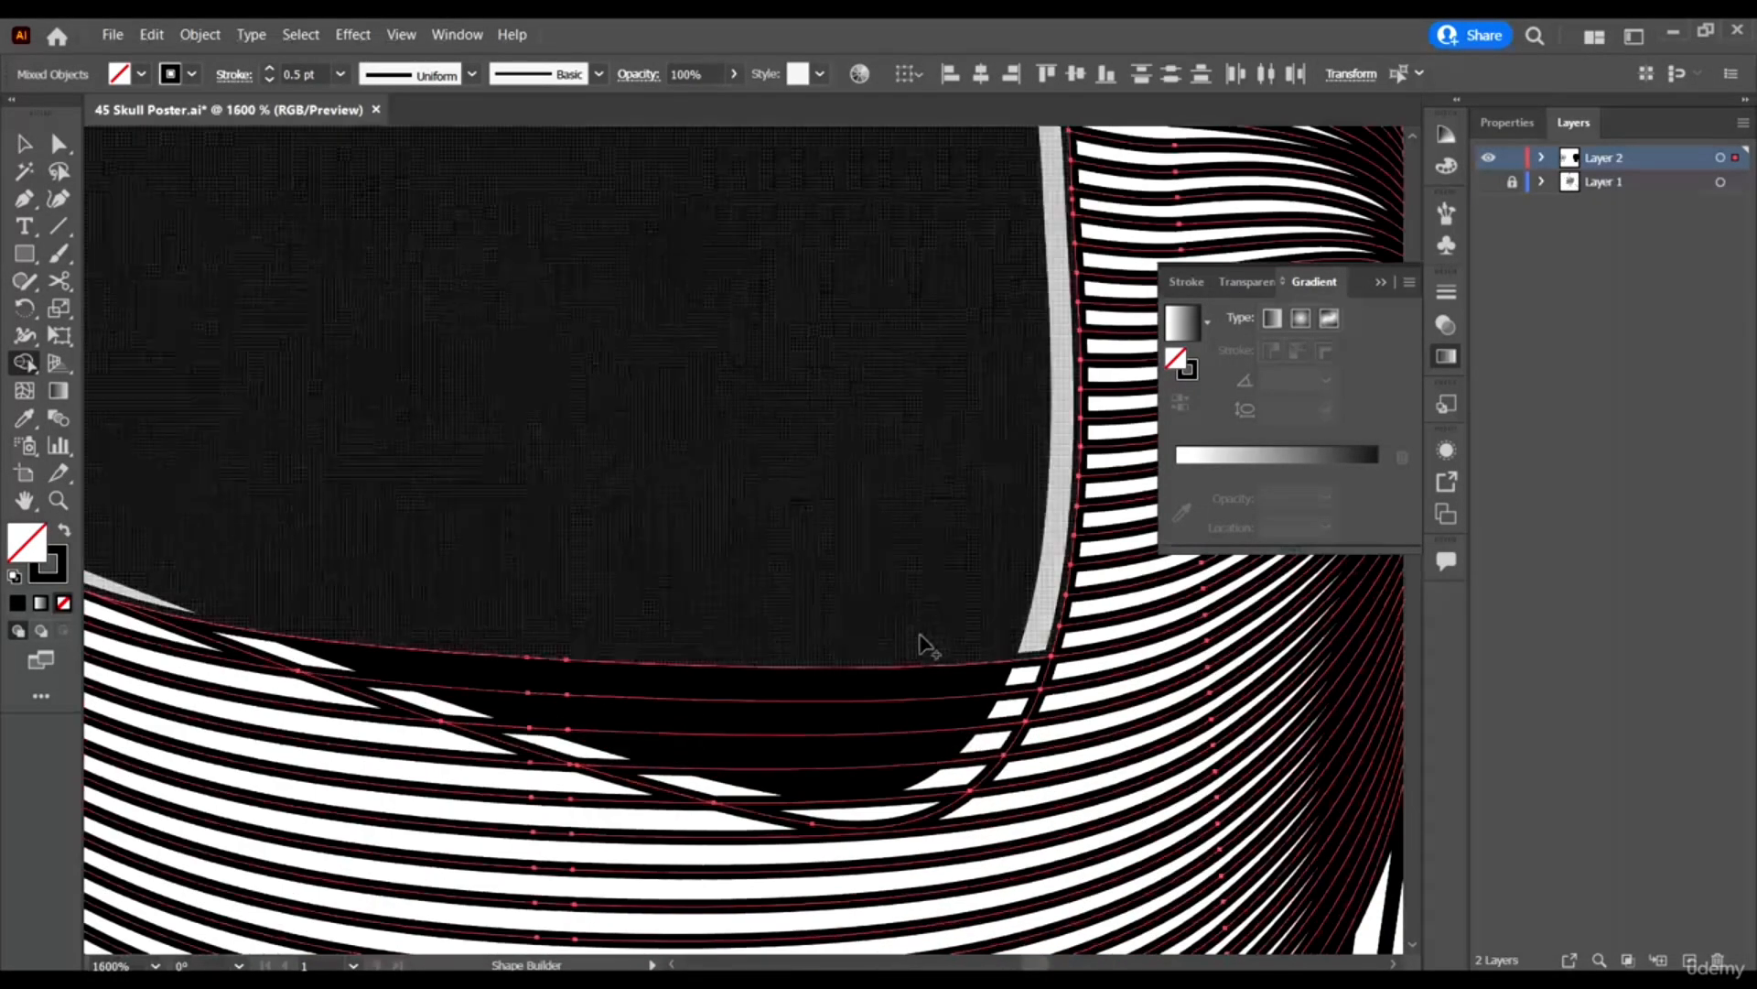
{"action": "left_click_drag", "start_coordinate": [918, 632], "coordinate": [910, 804]}
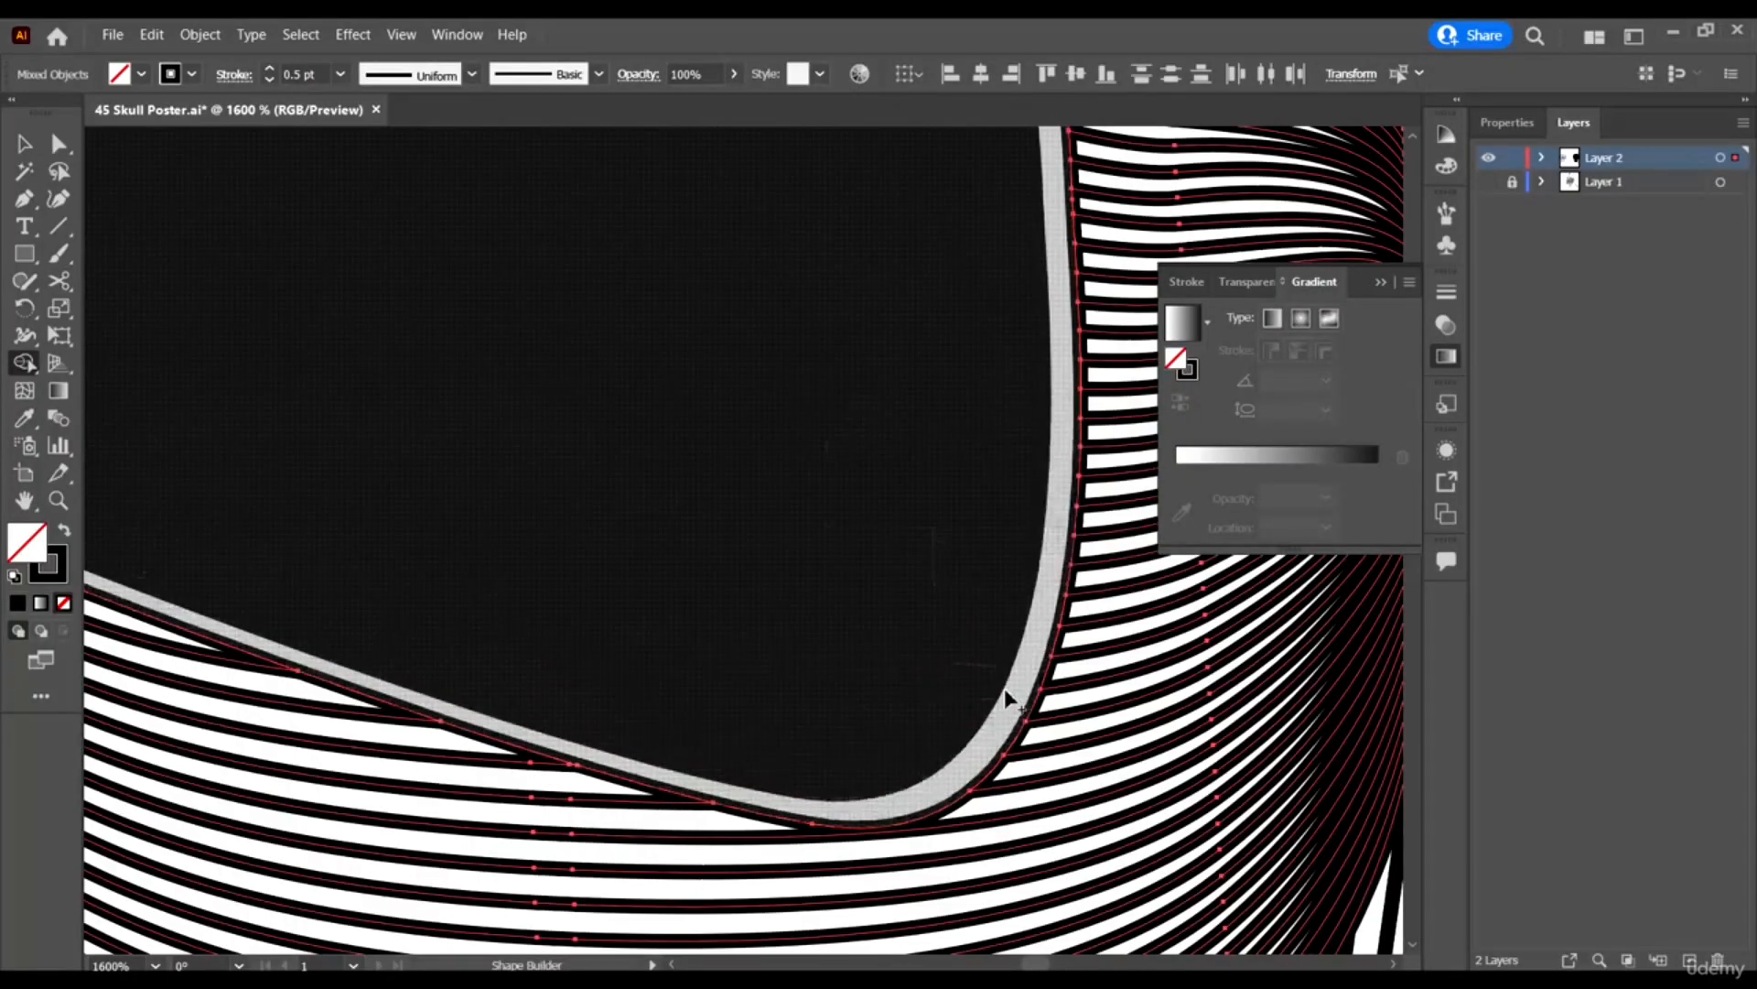
{"action": "scroll", "coordinate": [1007, 698], "scroll_direction": "down", "scroll_amount": 5}
{"action": "scroll", "coordinate": [883, 540], "scroll_direction": "up", "scroll_amount": 3}
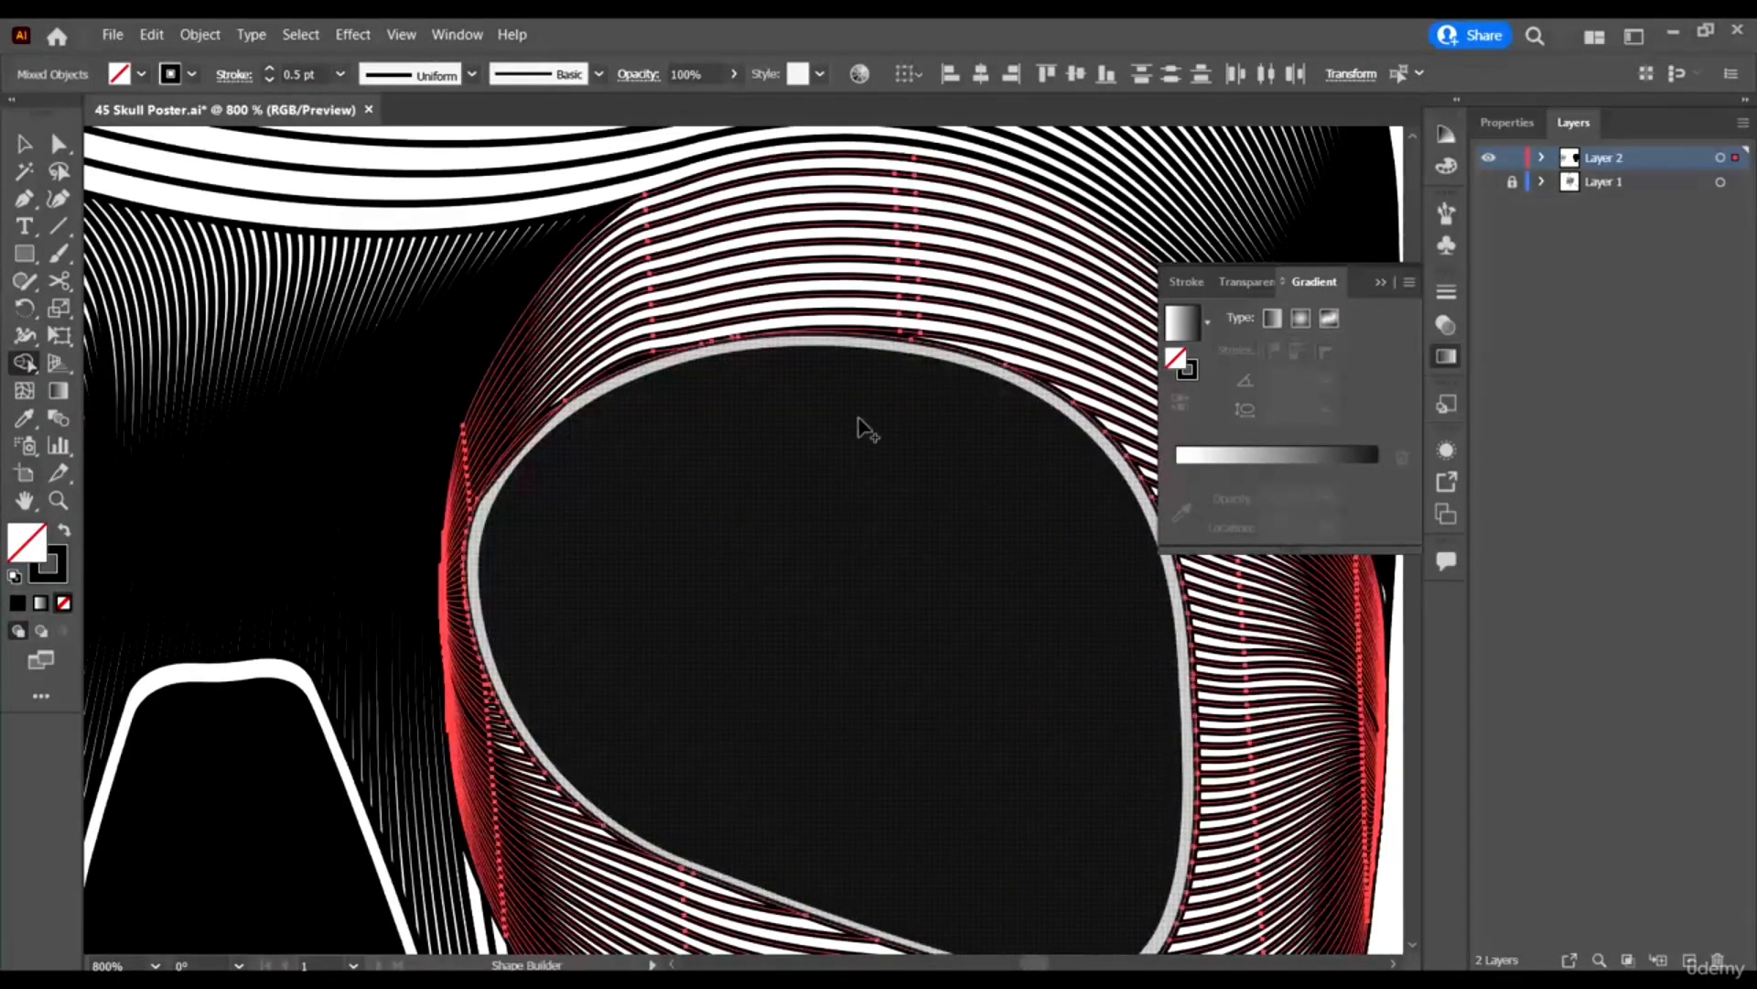
Switch back to the Selection tool and deselect the cleaned-up eye socket artwork.
{"action": "left_click", "coordinate": [27, 146]}
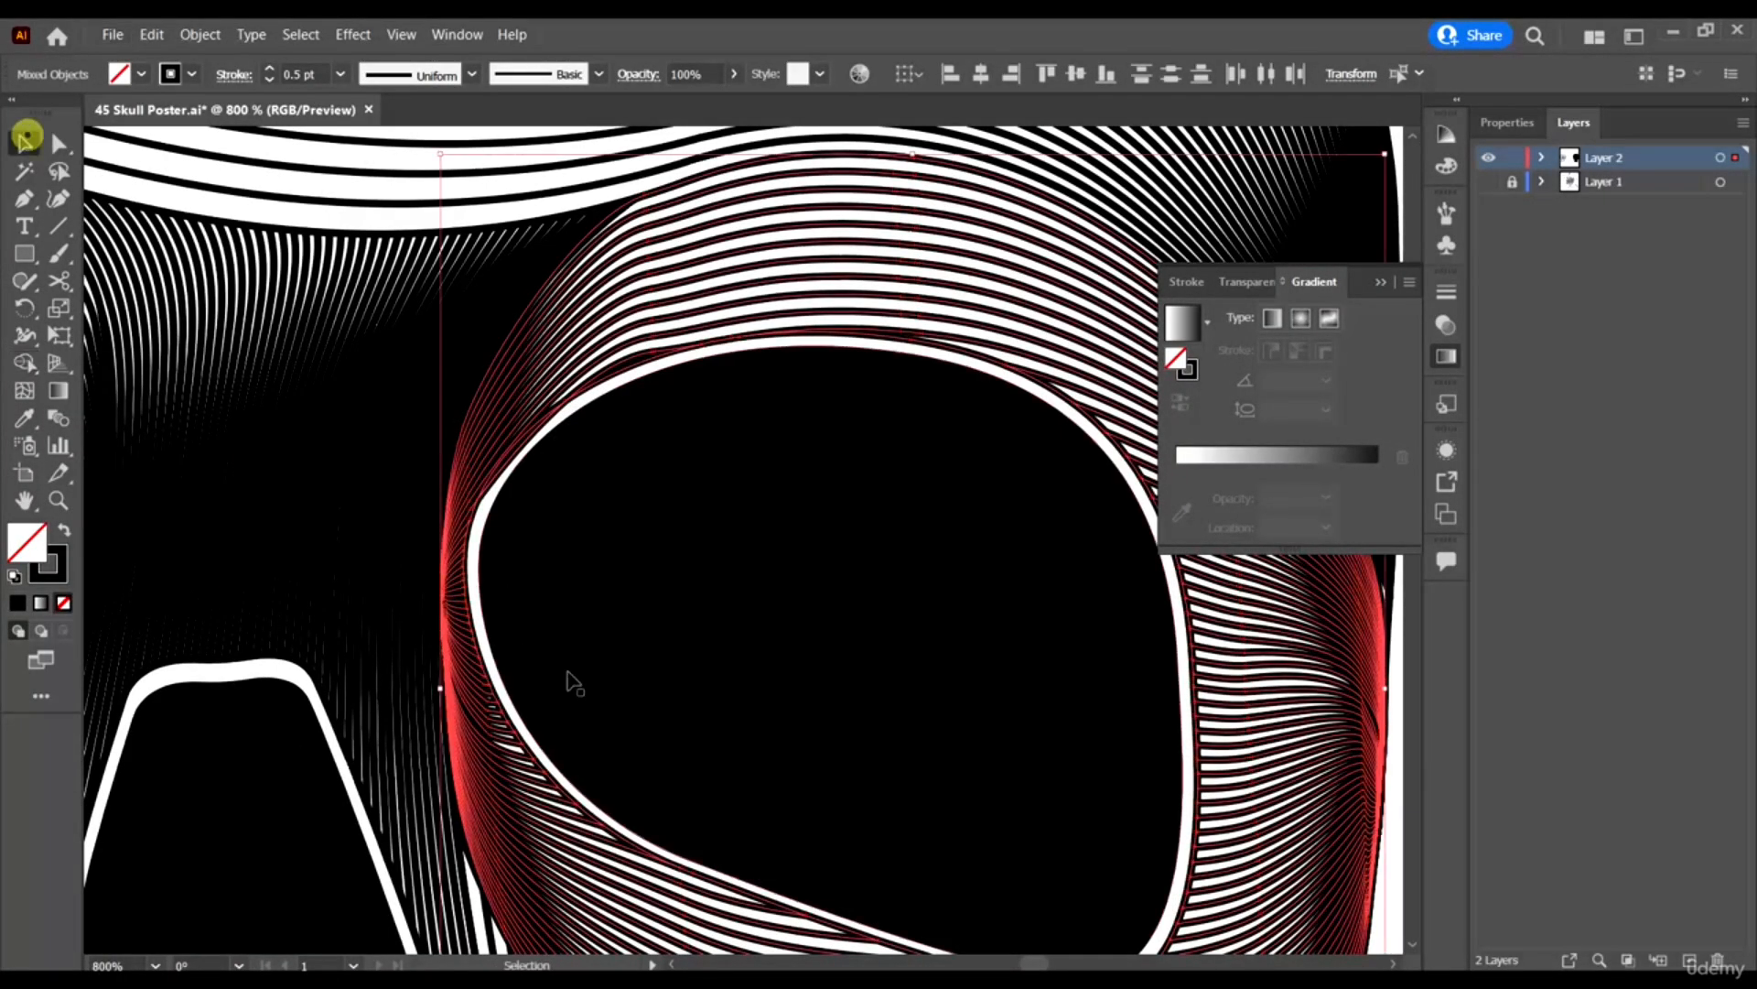
{"action": "scroll", "coordinate": [569, 678], "scroll_direction": "down", "scroll_amount": 4}
{"action": "left_click", "coordinate": [1021, 758]}
{"action": "scroll", "coordinate": [865, 691], "scroll_direction": "down", "scroll_amount": 1}
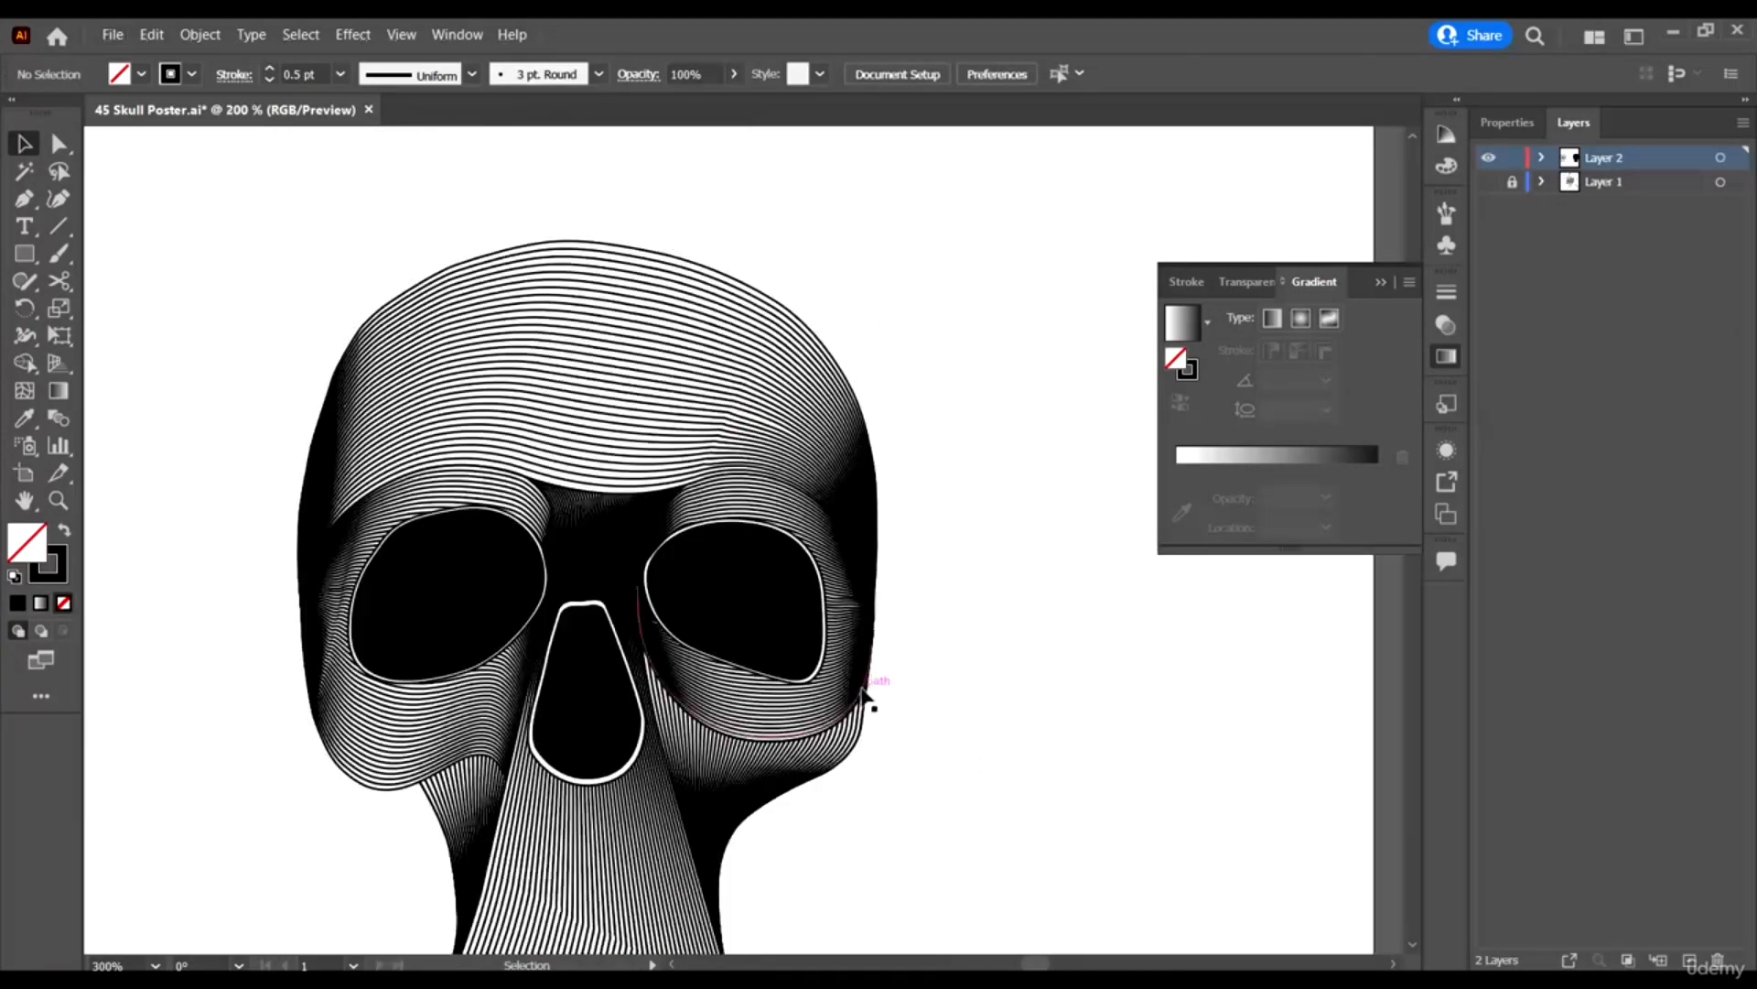
Make Layer 1 visible to compare its reference strands with the line-shaded skull.
{"action": "scroll", "coordinate": [883, 646], "scroll_direction": "down", "scroll_amount": 1}
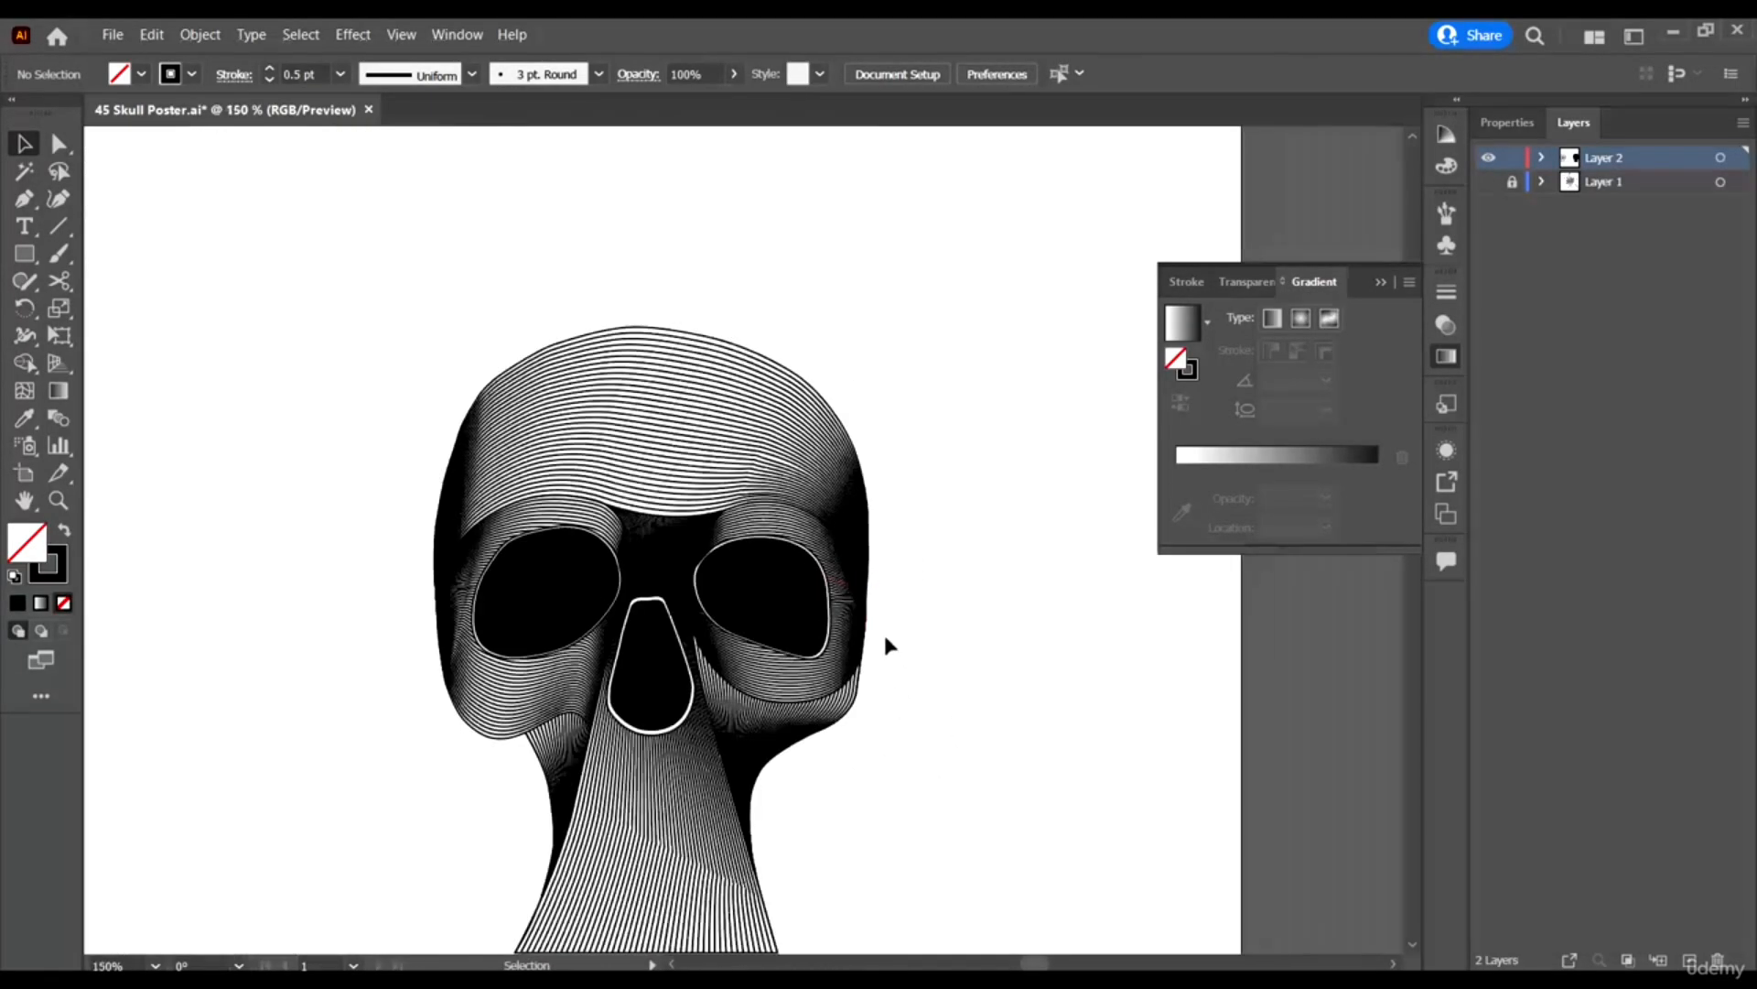
{"action": "scroll", "coordinate": [897, 609], "scroll_direction": "down", "scroll_amount": 2}
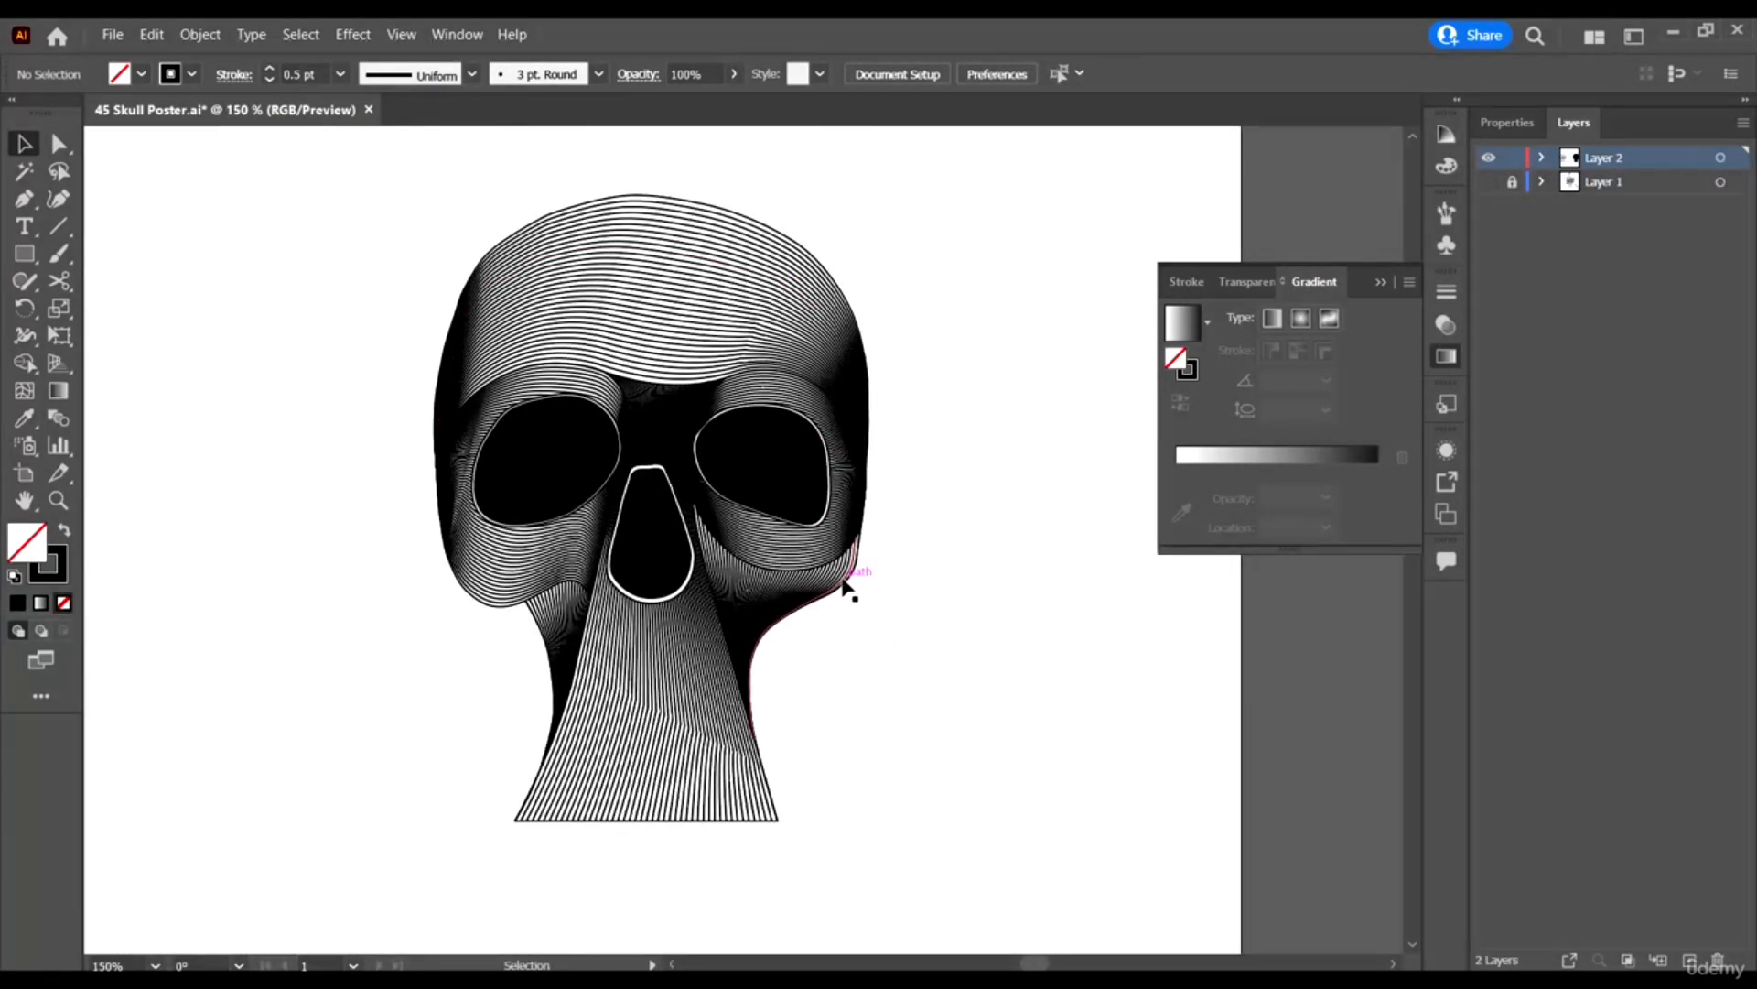
{"action": "scroll", "coordinate": [958, 649], "scroll_direction": "down", "scroll_amount": 2}
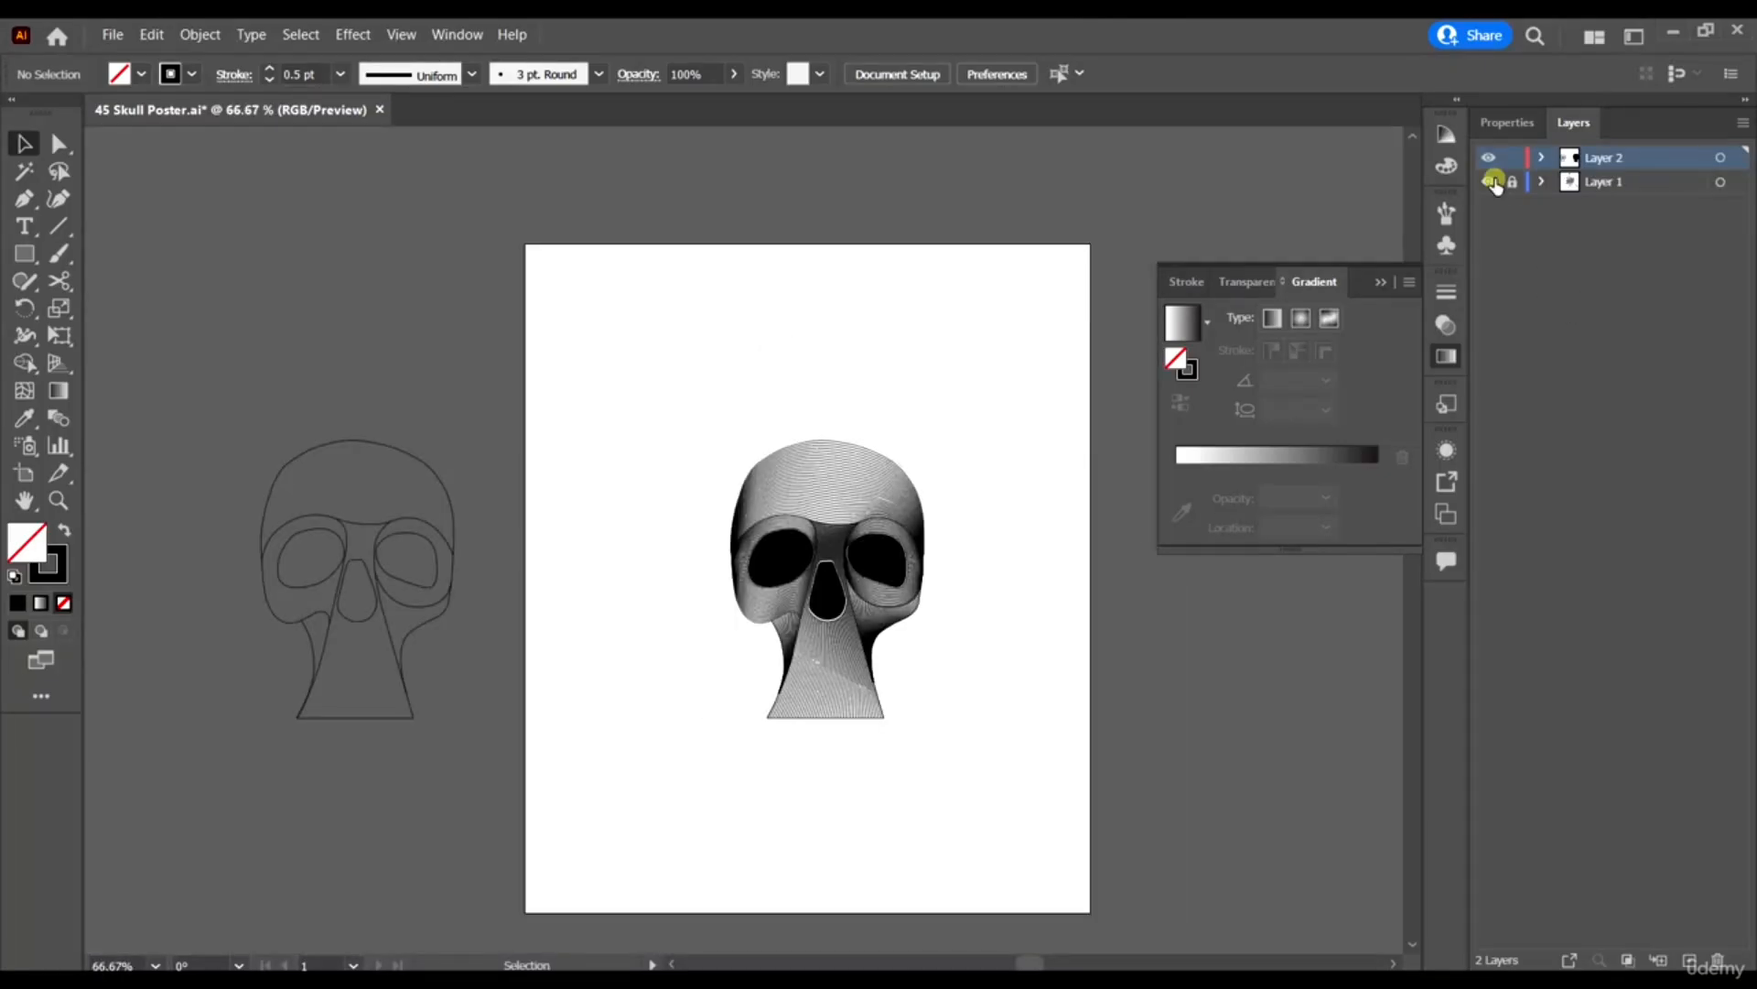
{"action": "left_click", "coordinate": [1490, 181]}
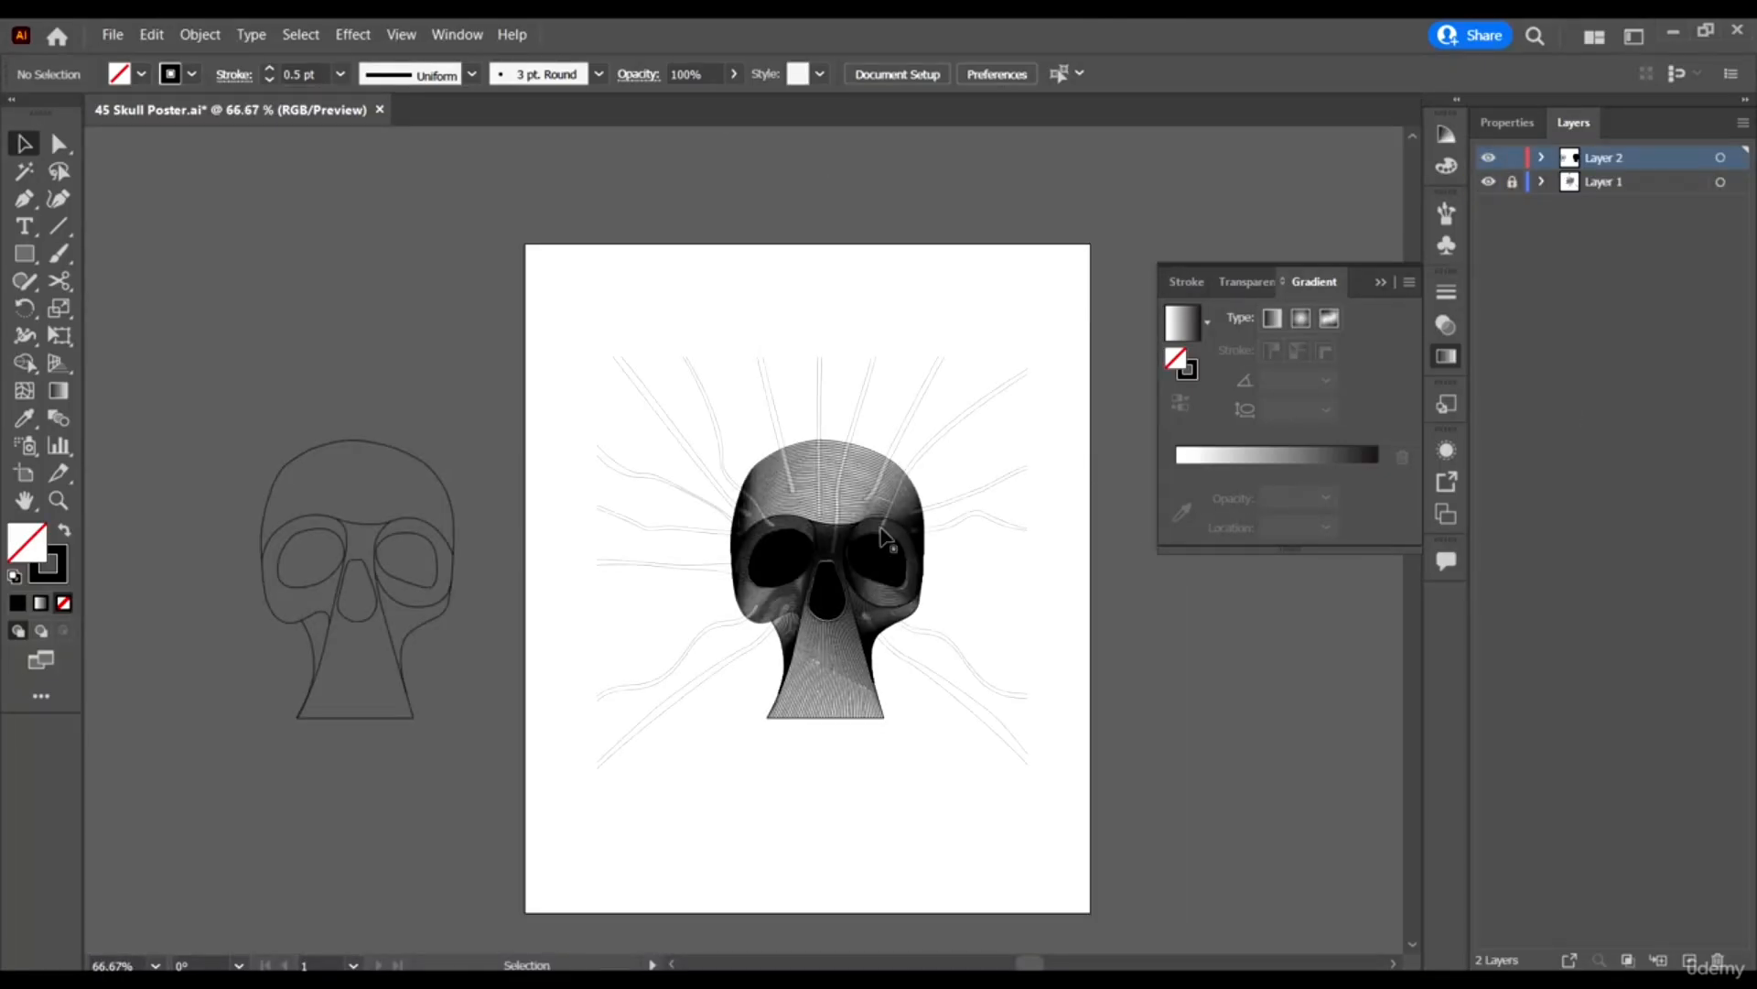
{"action": "left_click", "coordinate": [1489, 181]}
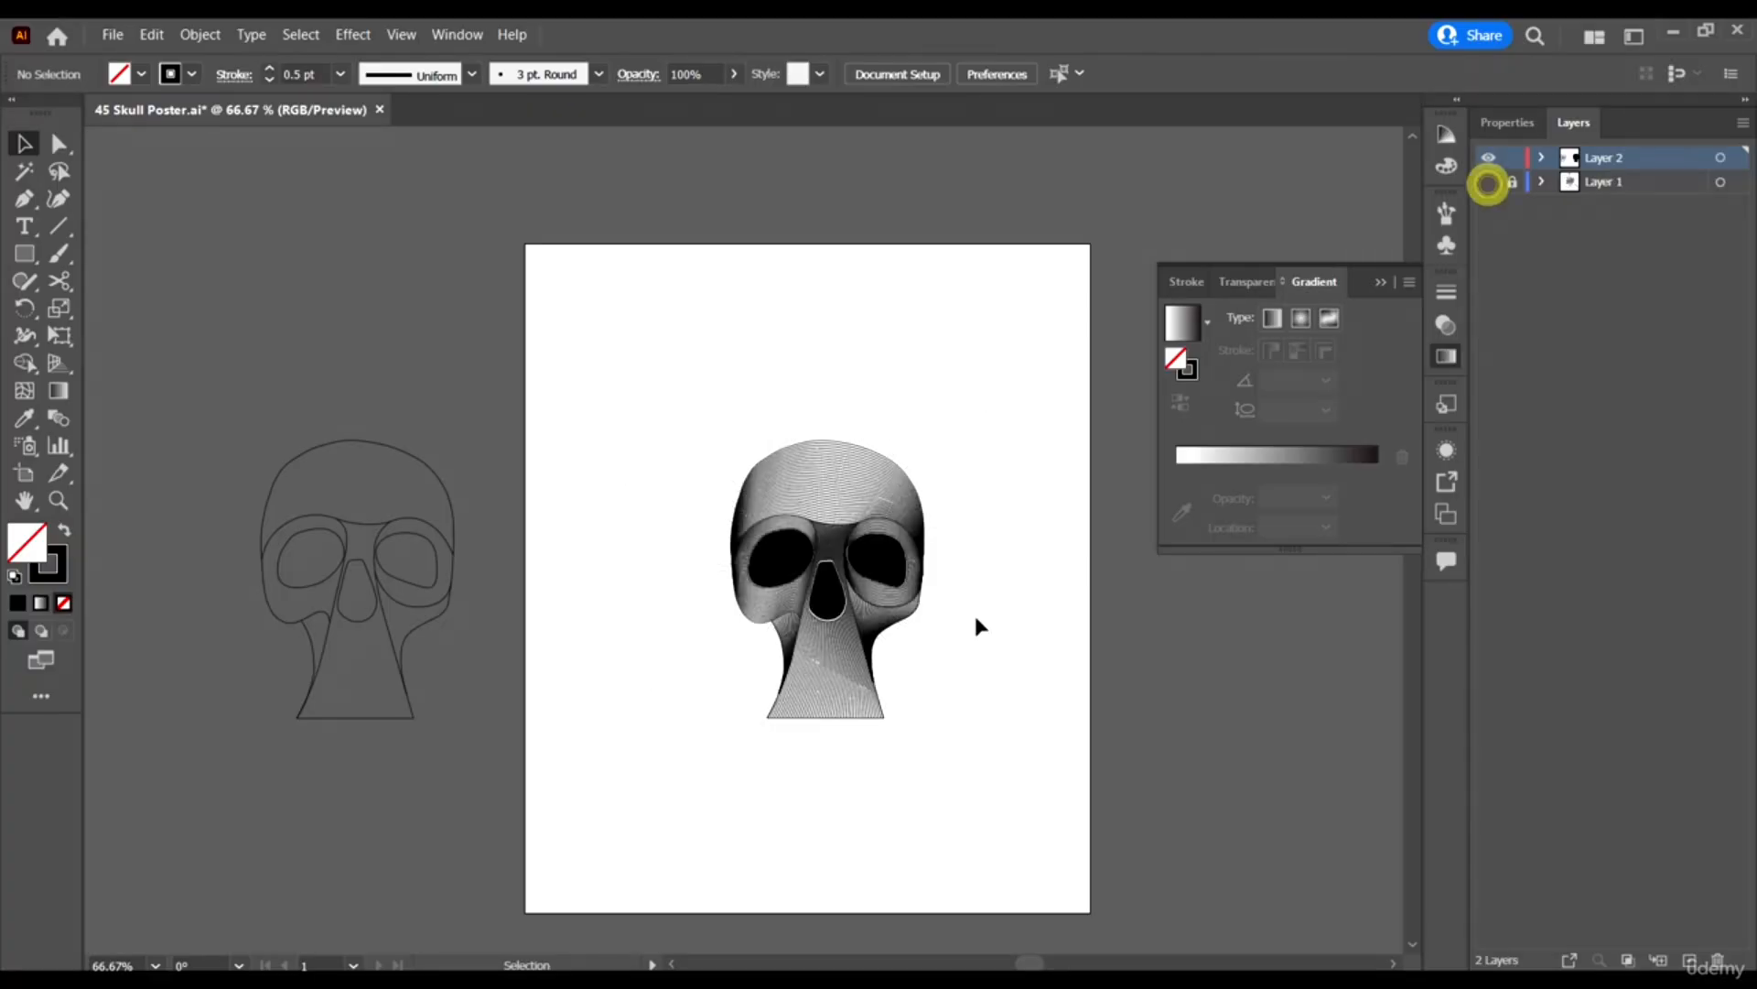
{"action": "scroll", "coordinate": [994, 525], "scroll_direction": "down", "scroll_amount": 2}
{"action": "scroll", "coordinate": [994, 525], "scroll_direction": "up", "scroll_amount": 1}
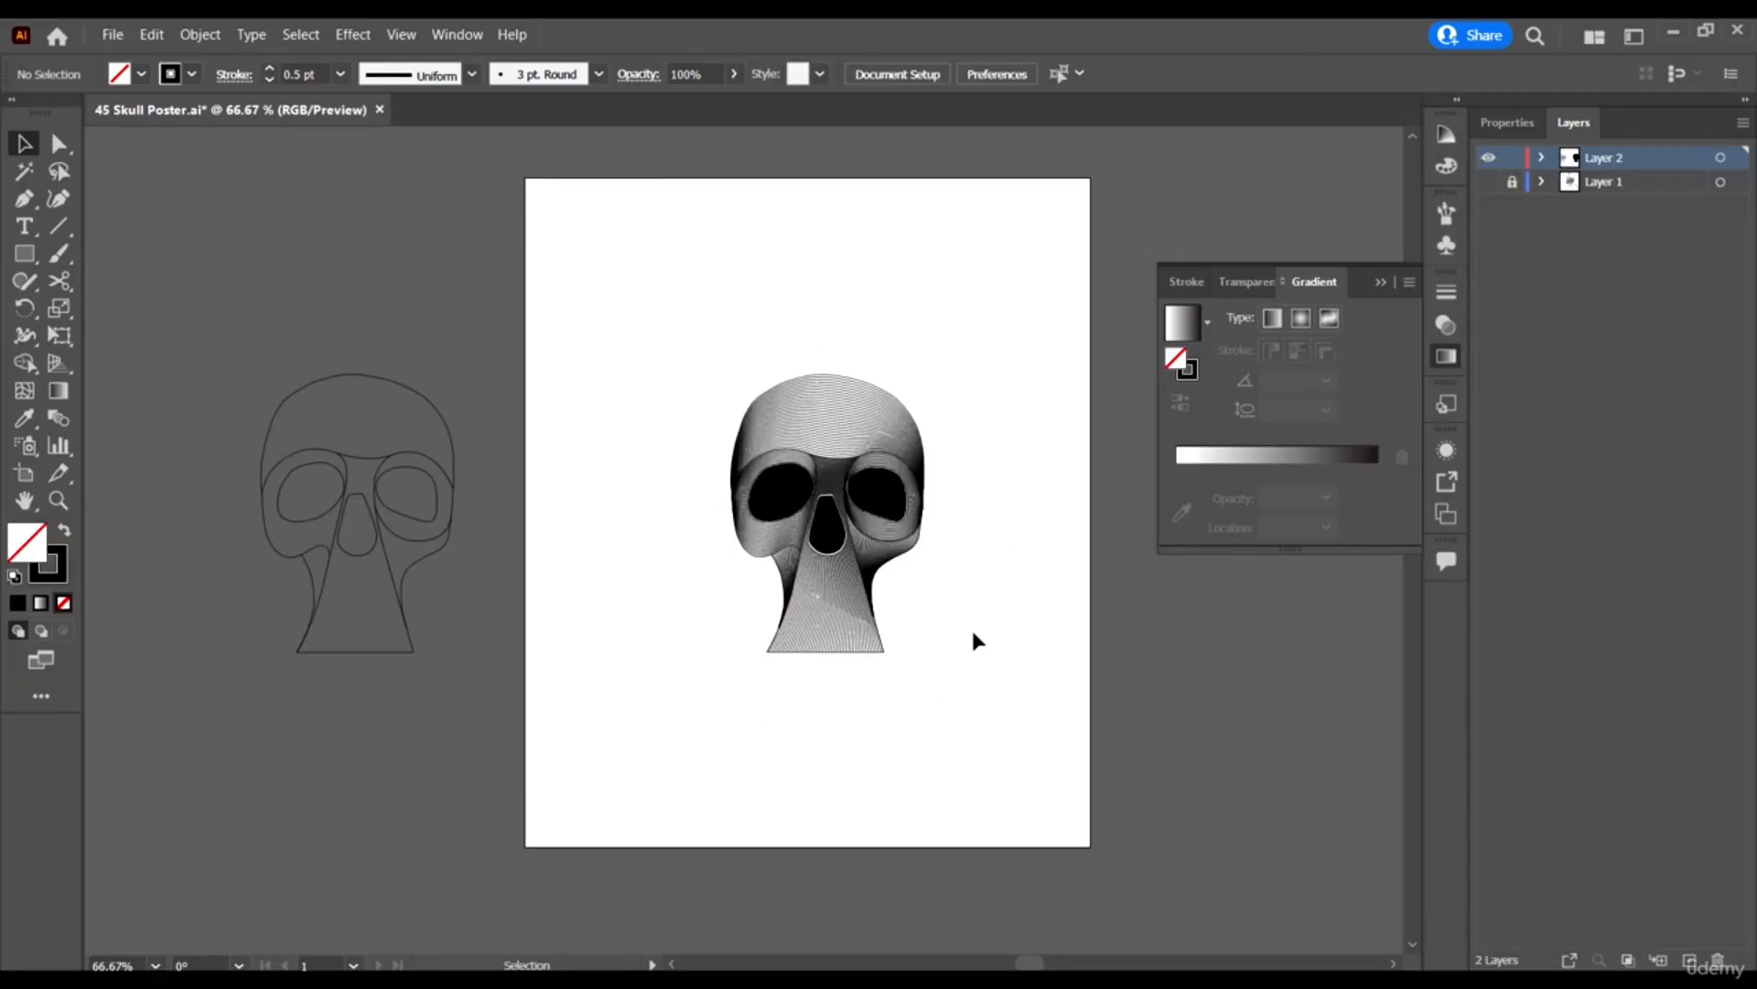
{"action": "left_click", "coordinate": [1489, 182]}
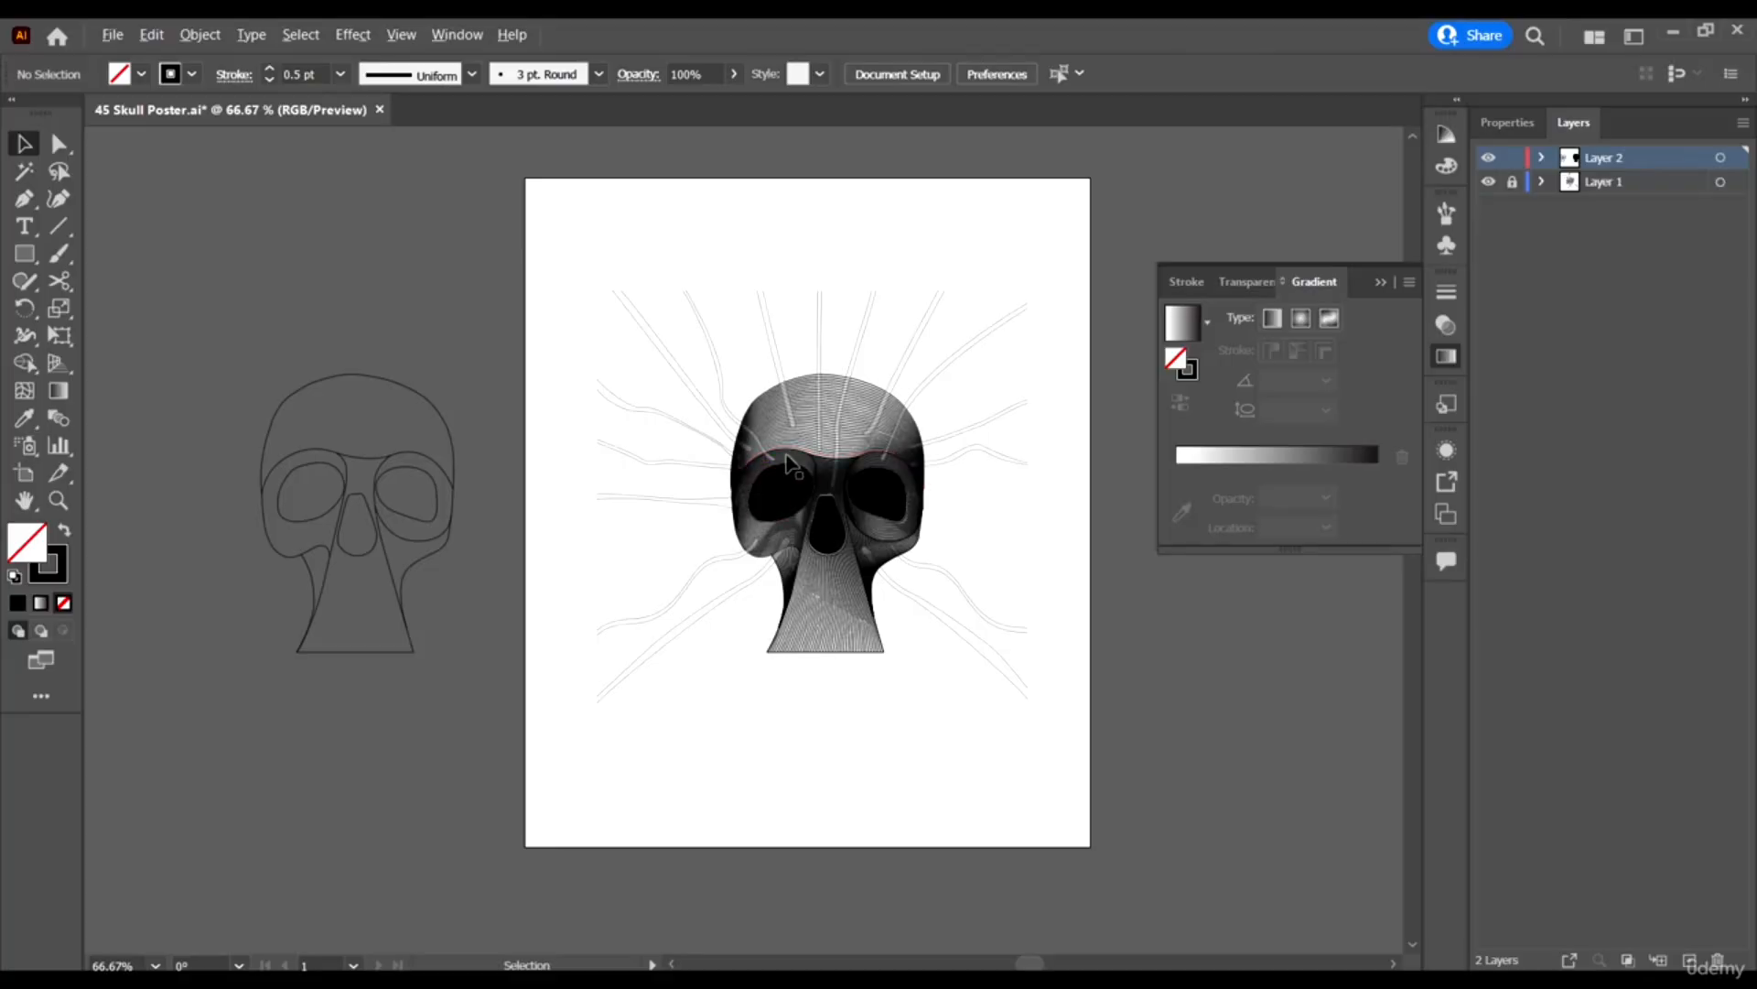
{"action": "scroll", "coordinate": [789, 464], "scroll_direction": "up", "scroll_amount": 1}
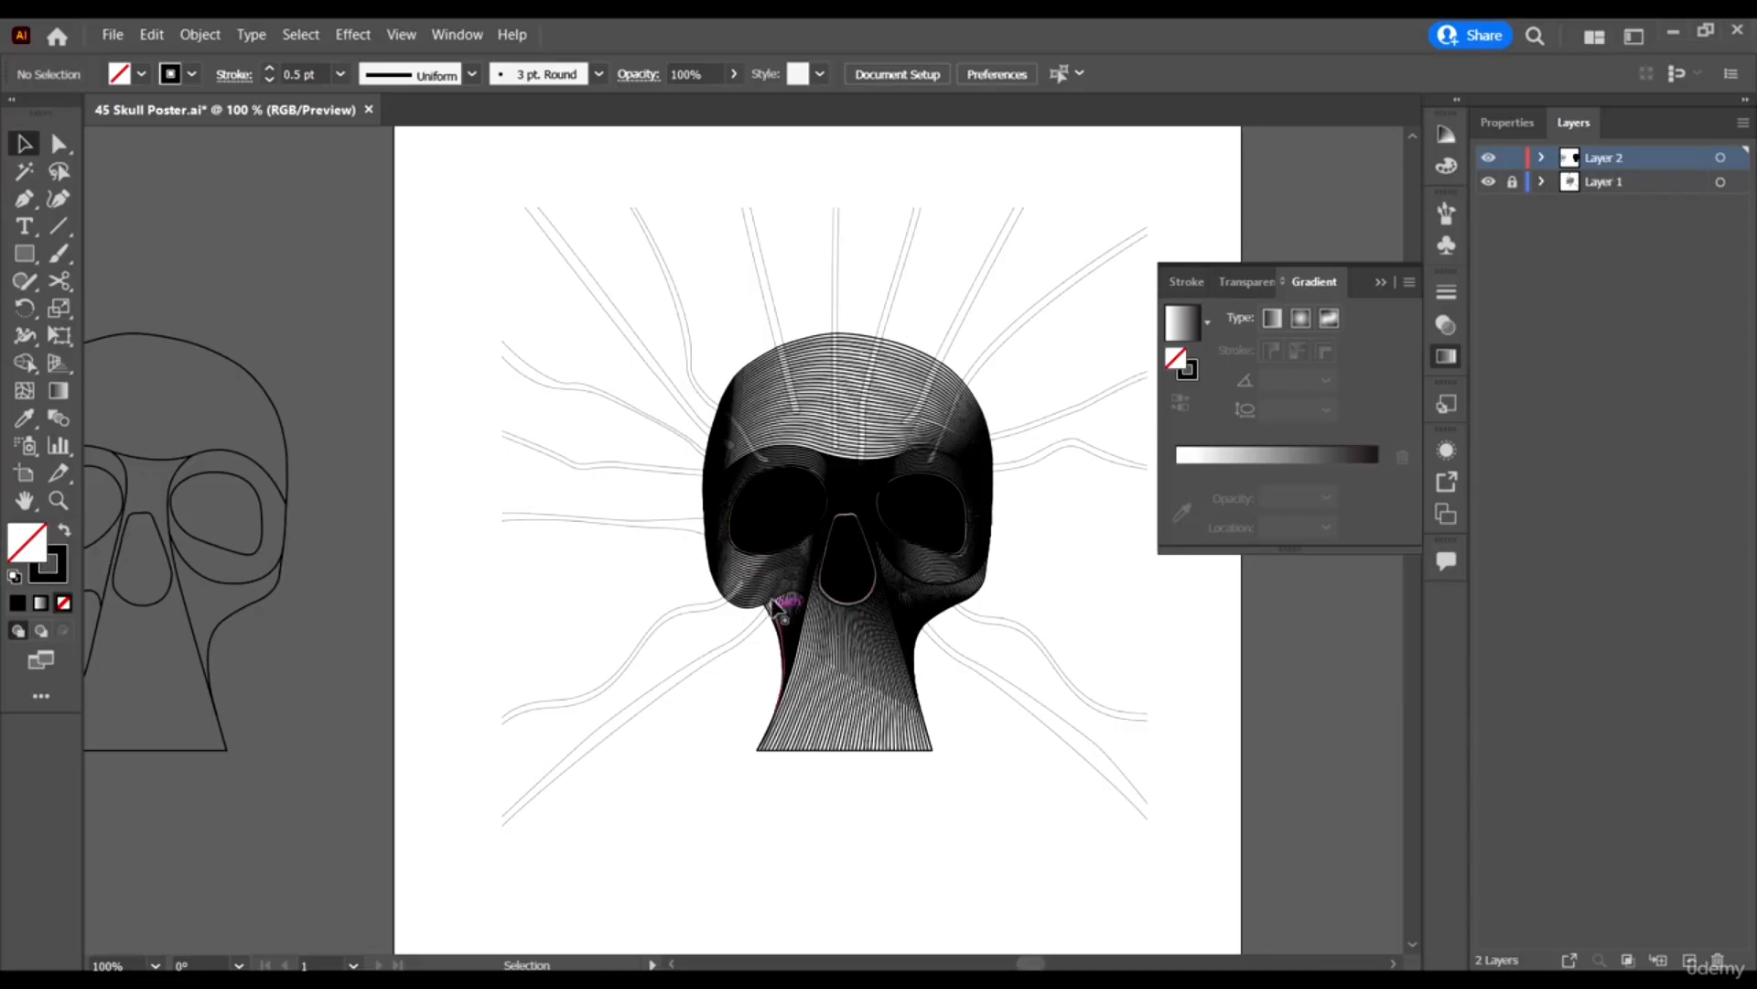
{"action": "scroll", "coordinate": [851, 640], "scroll_direction": "down", "scroll_amount": 2}
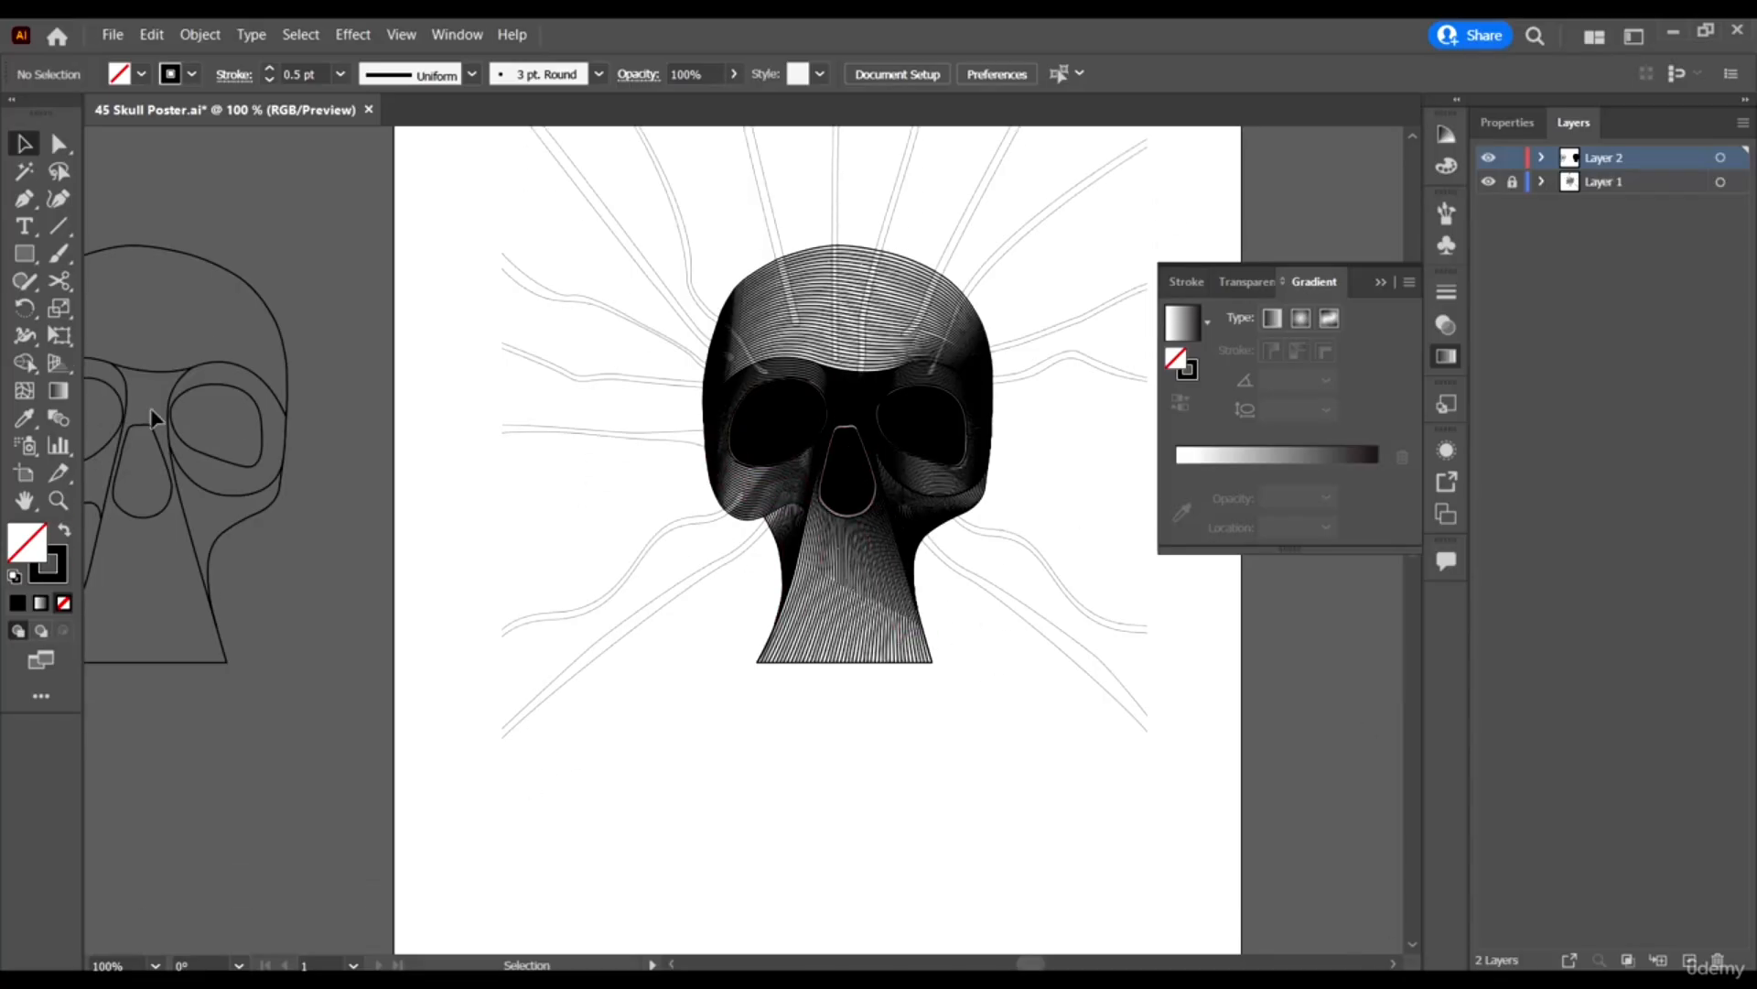
Add a new layer above the skull artwork, and lock and hide Layer 2 to expose the reference.
{"action": "left_click", "coordinate": [25, 202]}
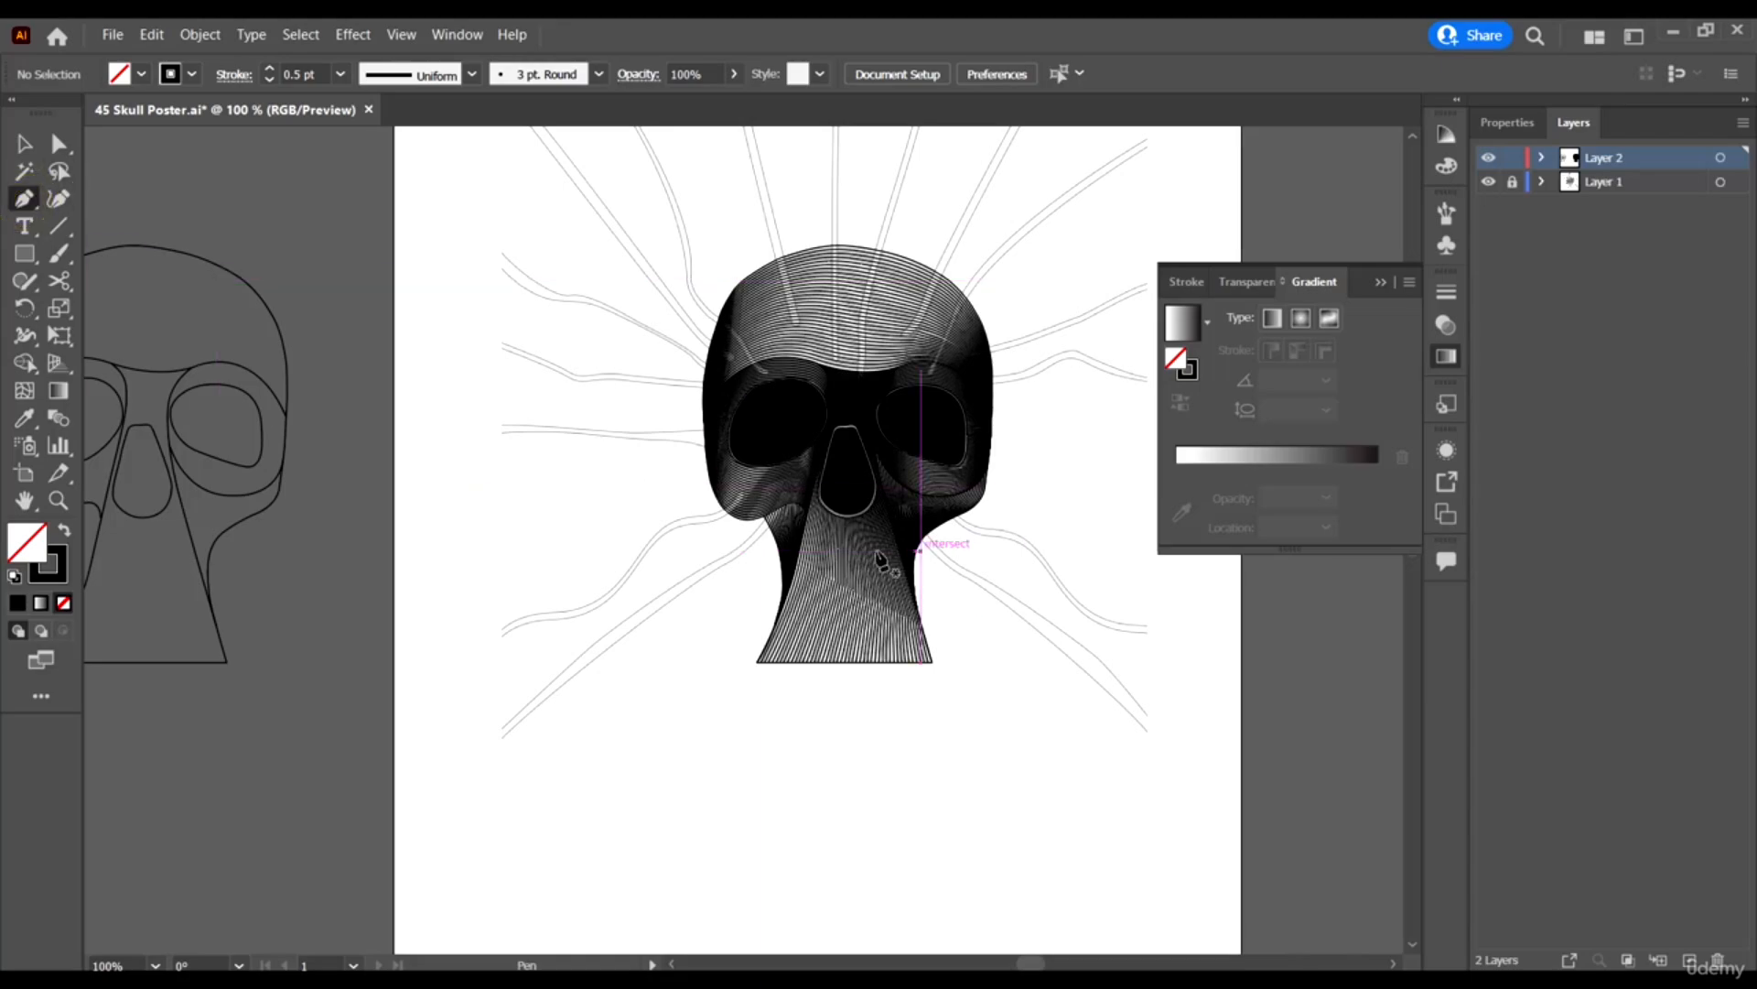
{"action": "key", "text": "ctrl+plus"}
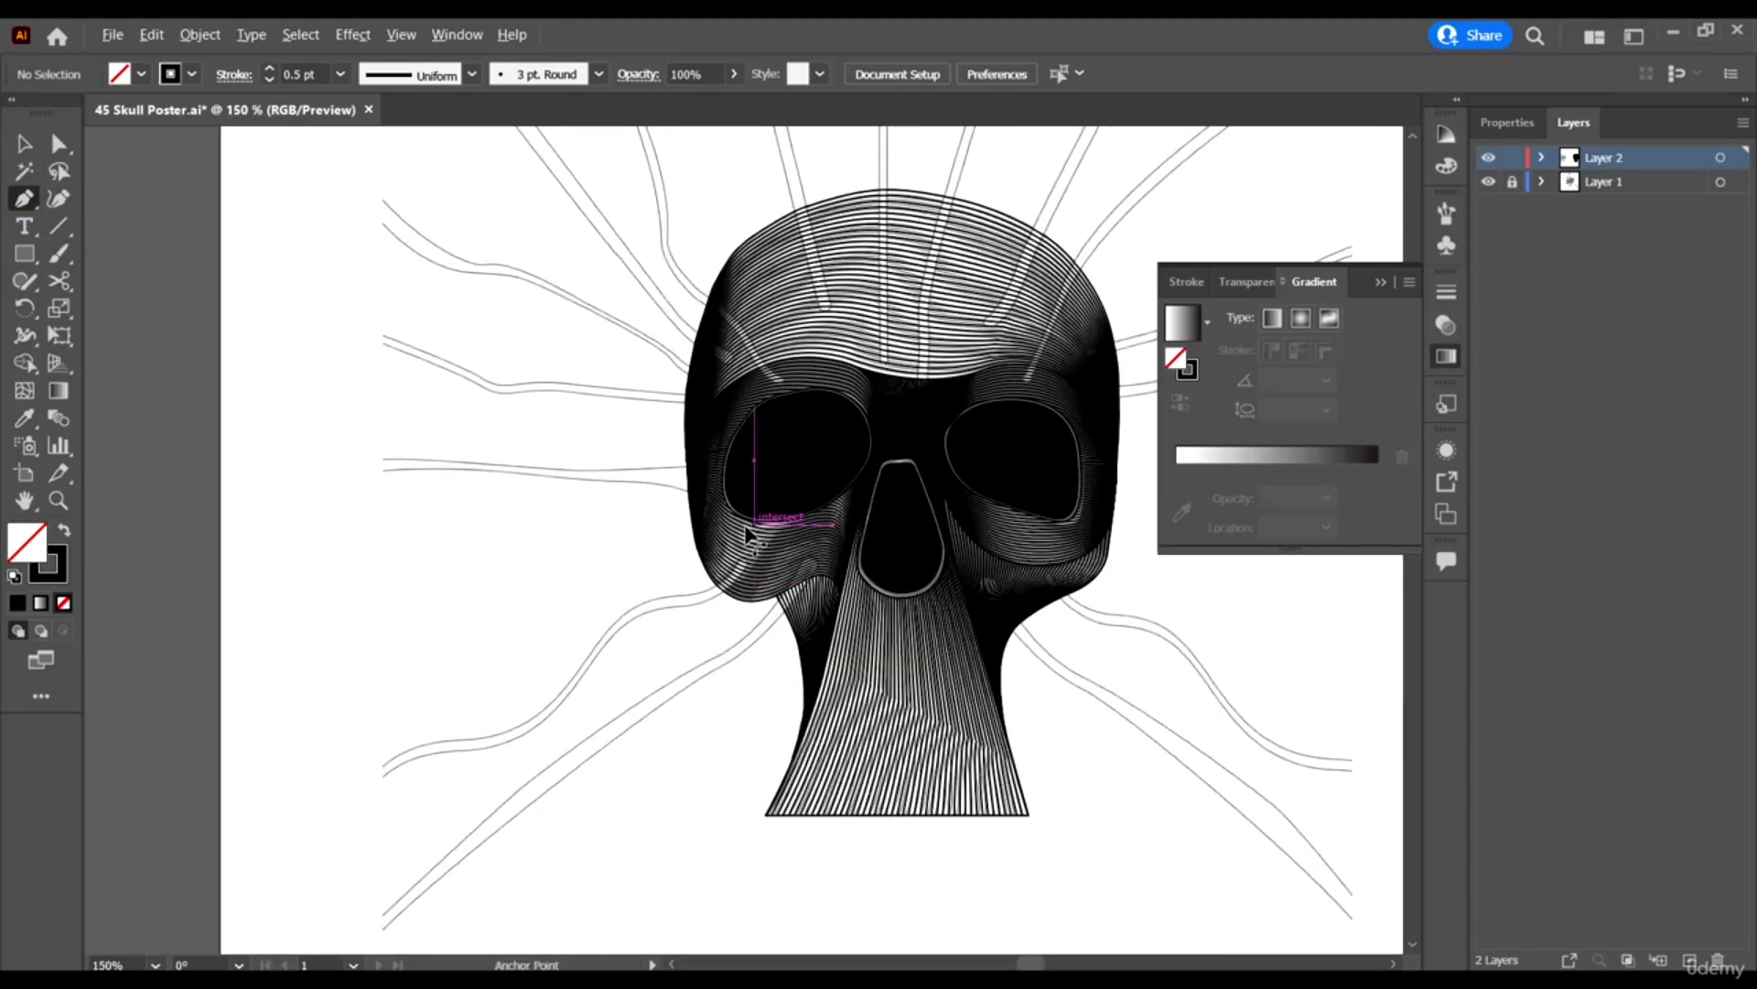
{"action": "scroll", "coordinate": [729, 616], "scroll_direction": "up", "scroll_amount": 2}
{"action": "scroll", "coordinate": [750, 667], "scroll_direction": "down", "scroll_amount": 3}
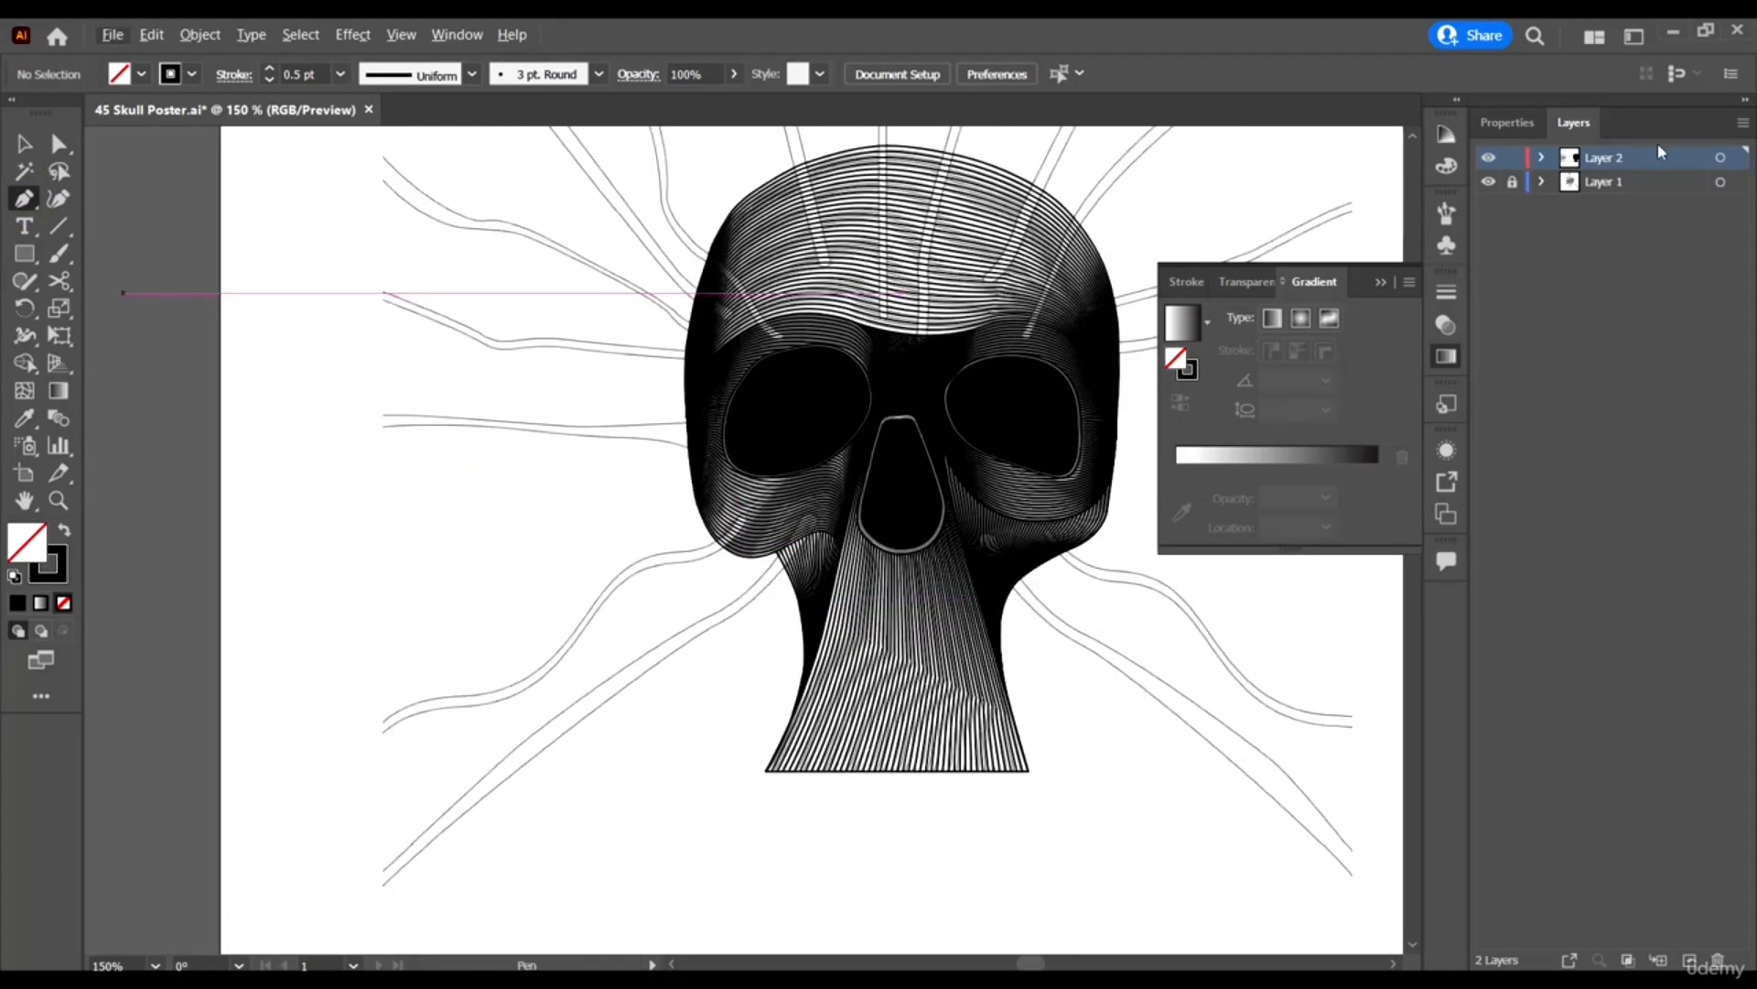
{"action": "left_click", "coordinate": [1691, 961]}
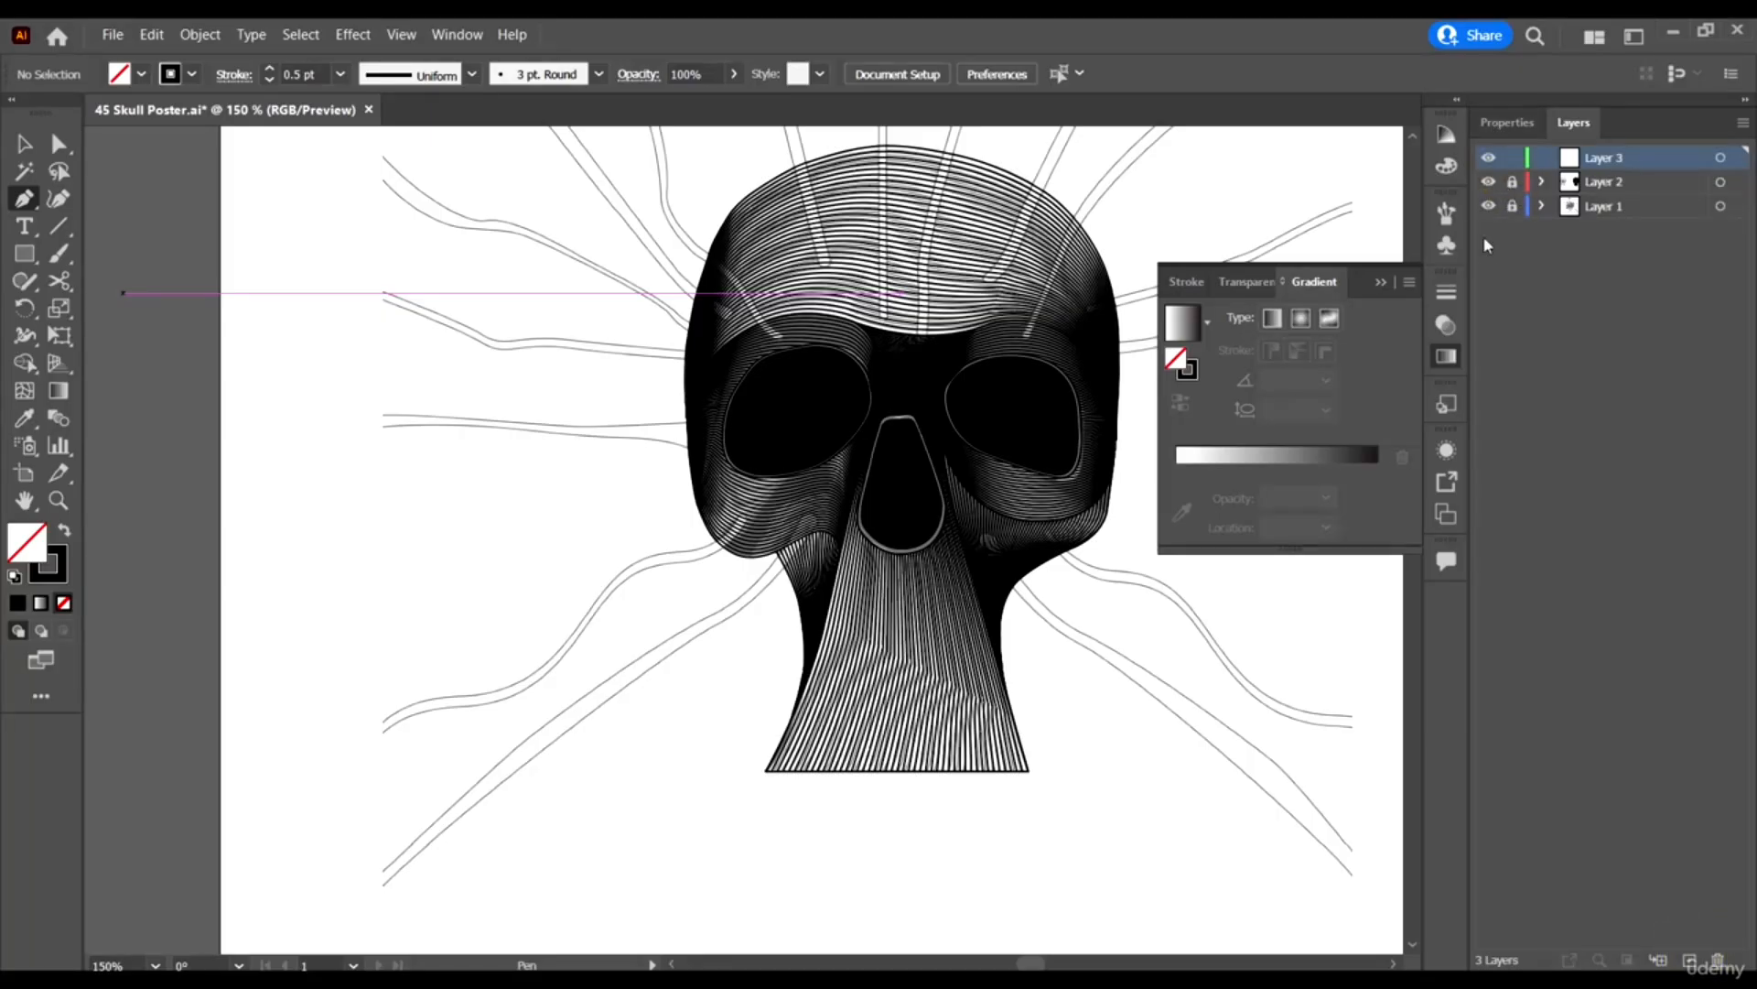
{"action": "left_click", "coordinate": [1490, 182]}
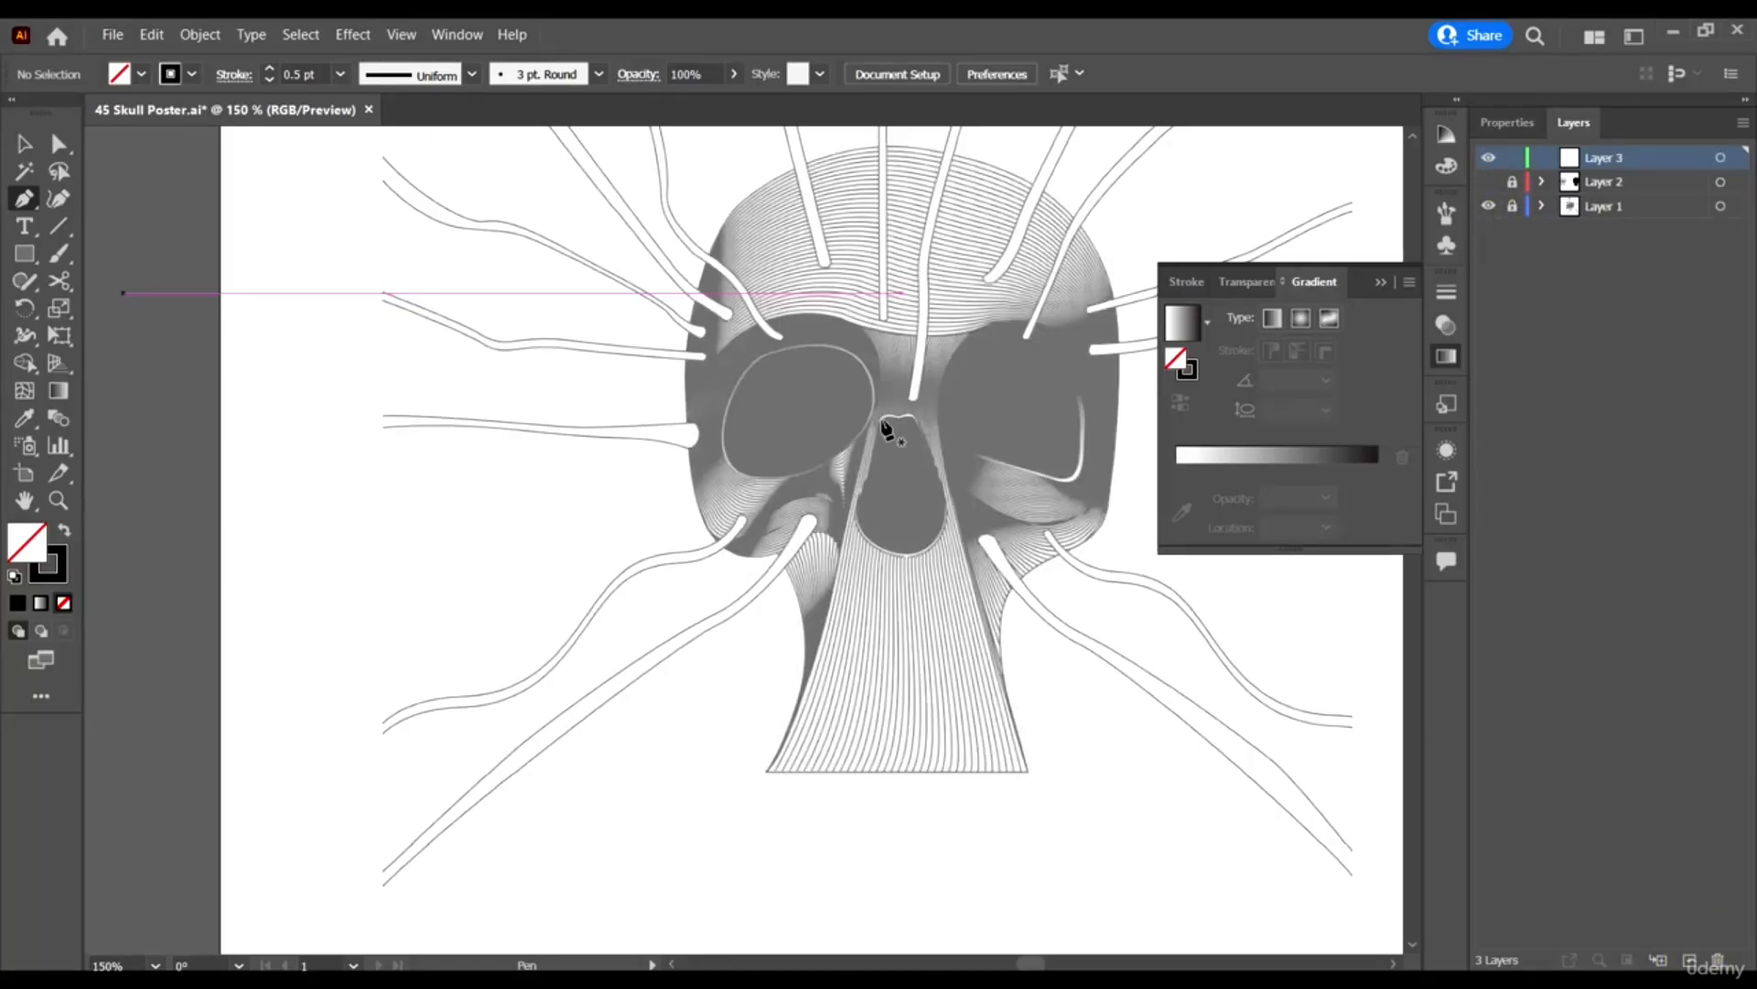
{"action": "left_click", "coordinate": [1664, 180]}
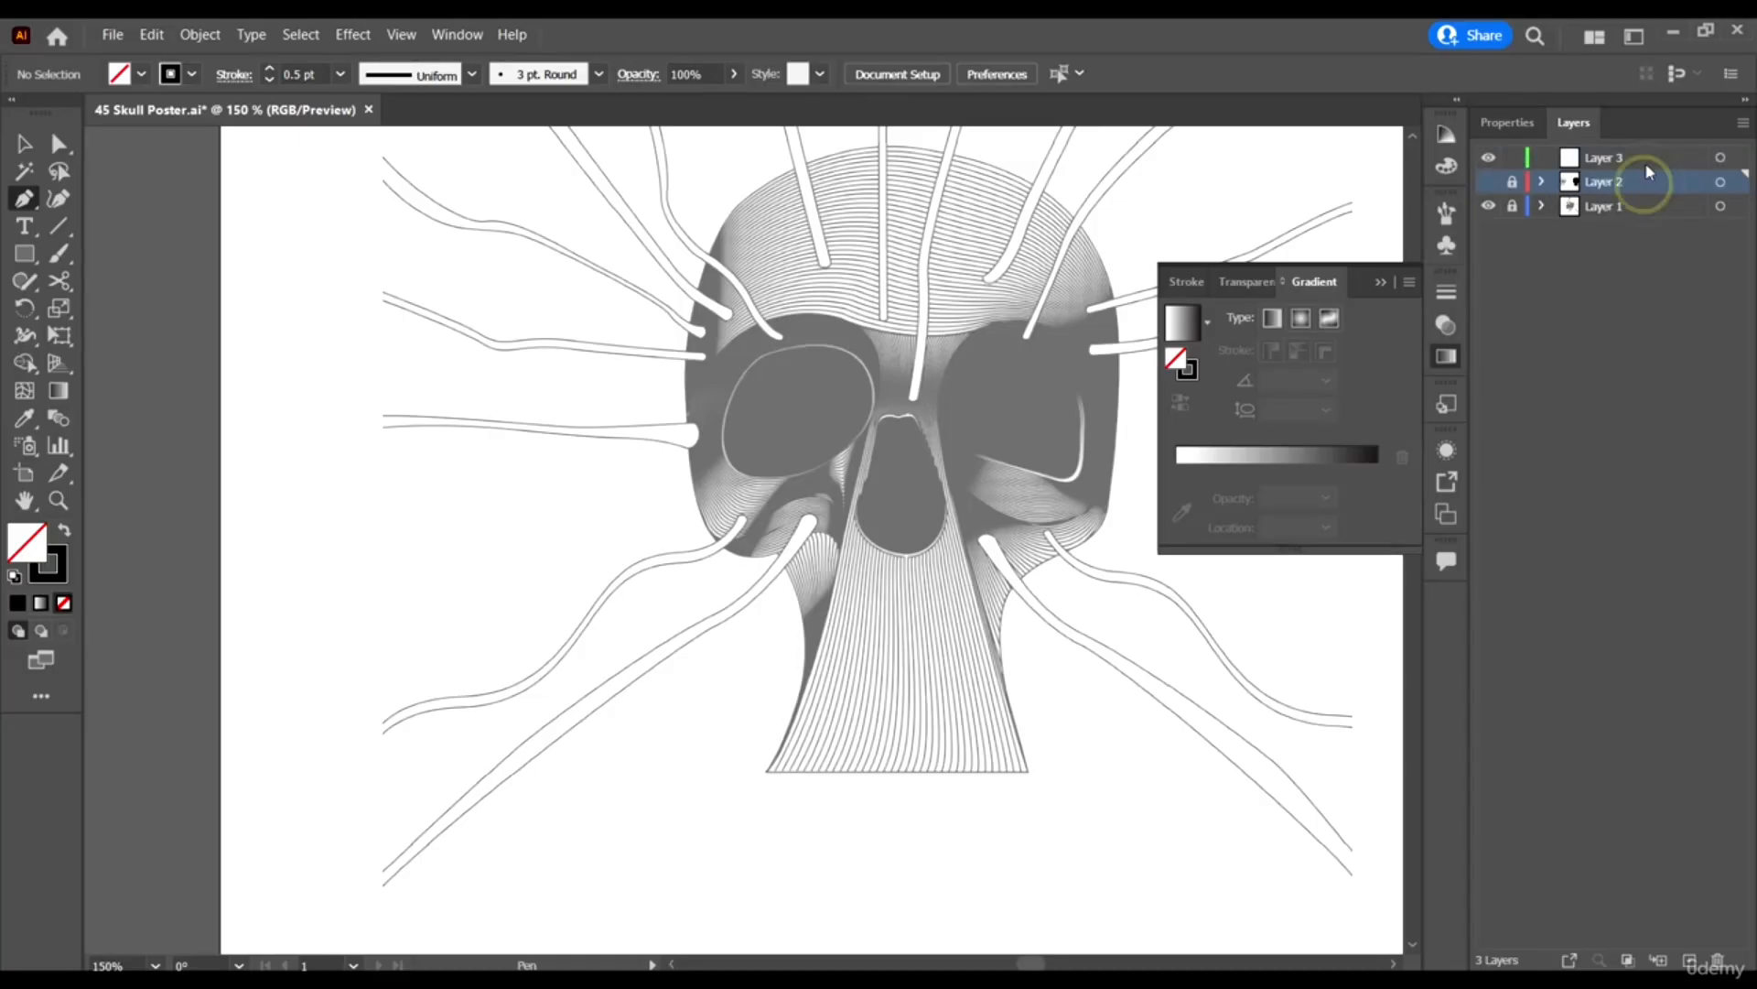
{"action": "left_click", "coordinate": [1645, 161]}
{"action": "left_click", "coordinate": [1598, 205]}
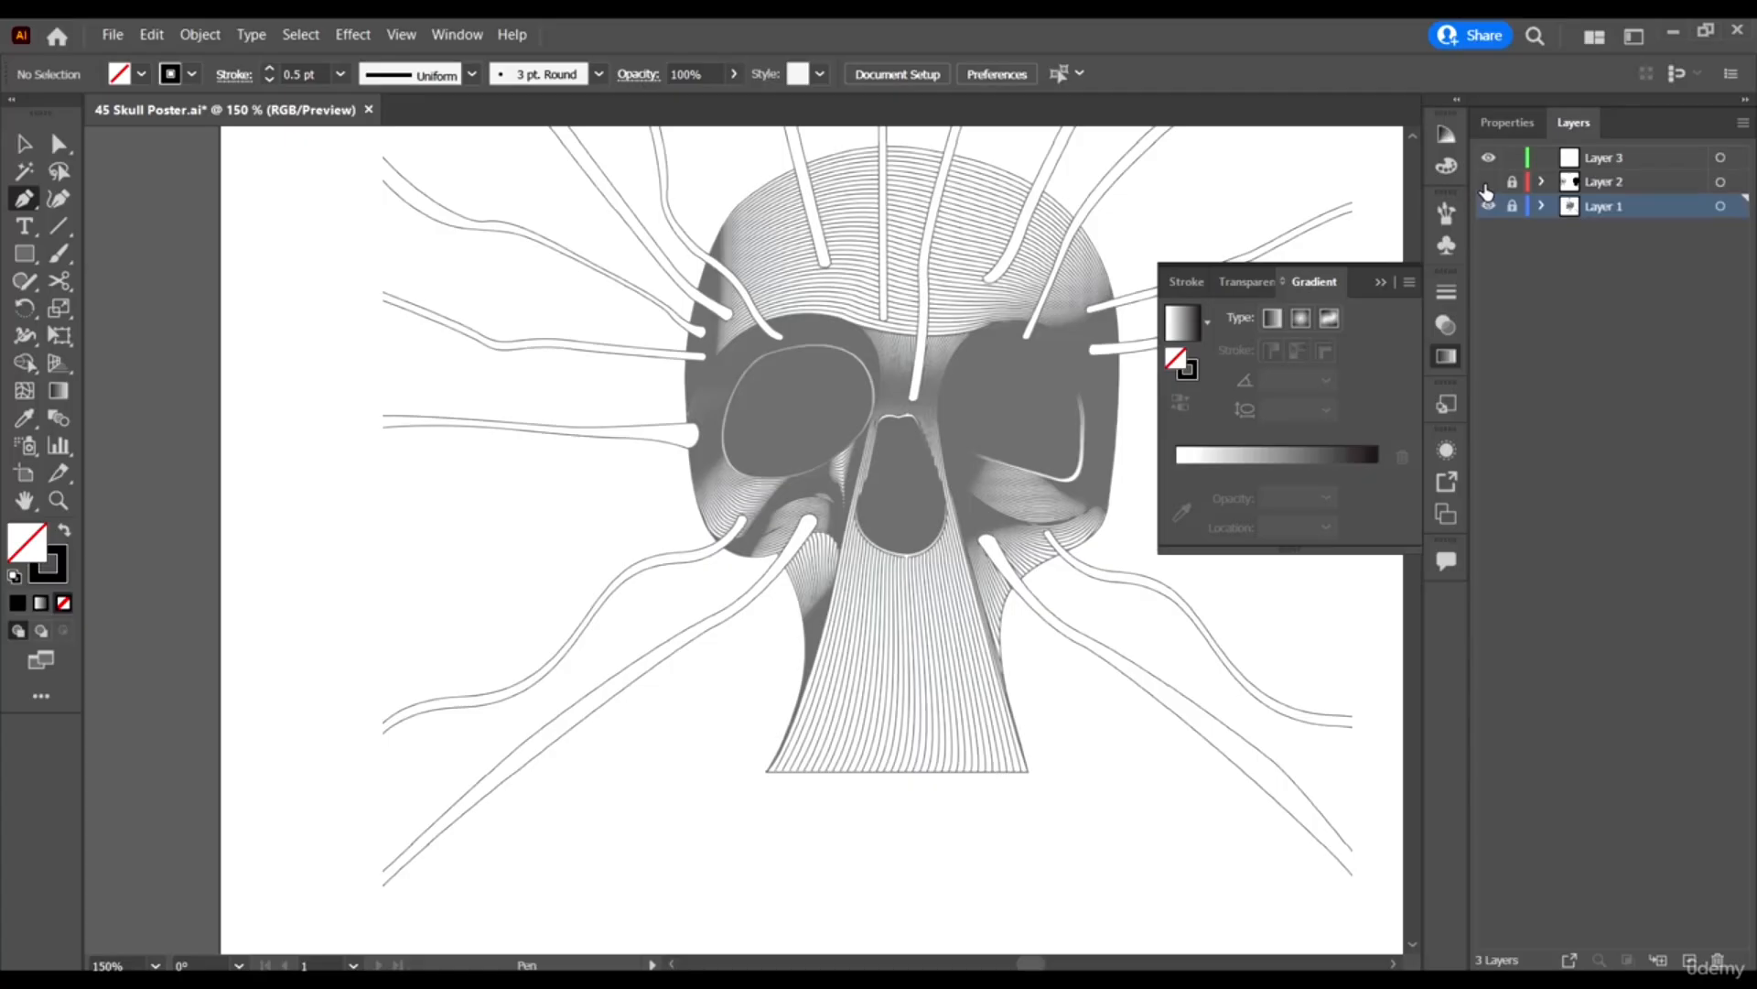
{"action": "left_click", "coordinate": [1644, 183]}
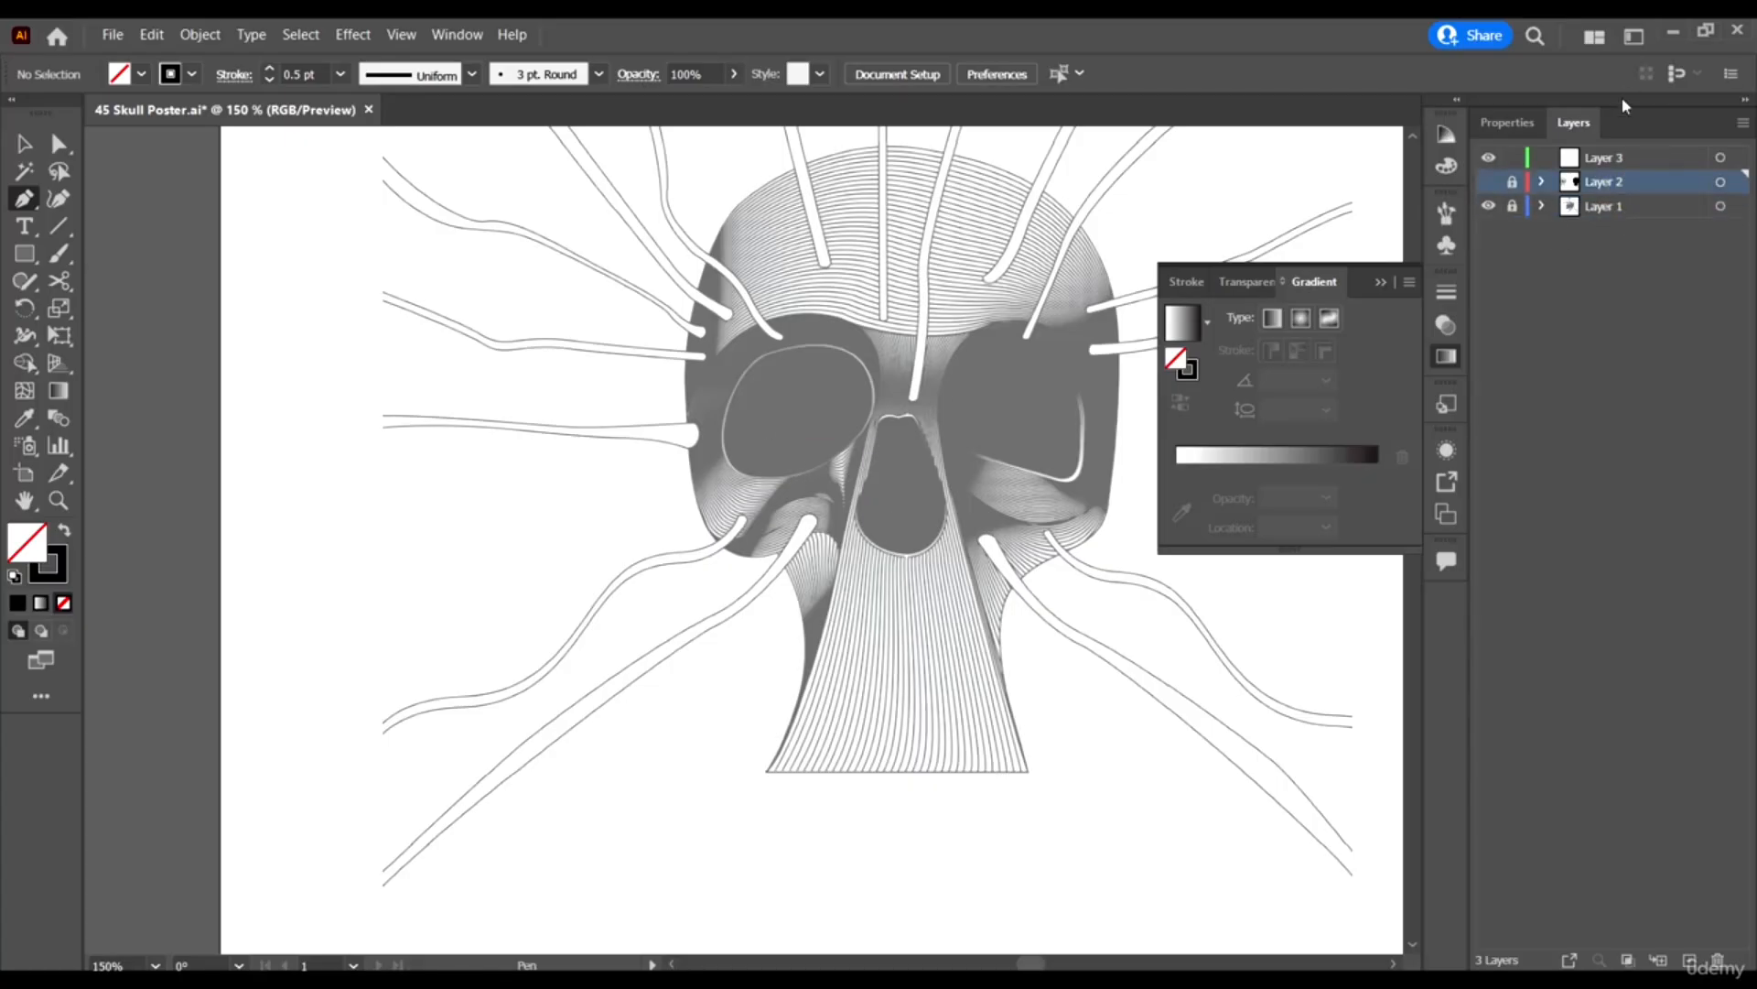
On Layer 3, trace the upper edge of the thick lower-left strand with the Pen tool, from its outer end toward the skull.
{"action": "left_click", "coordinate": [1655, 156]}
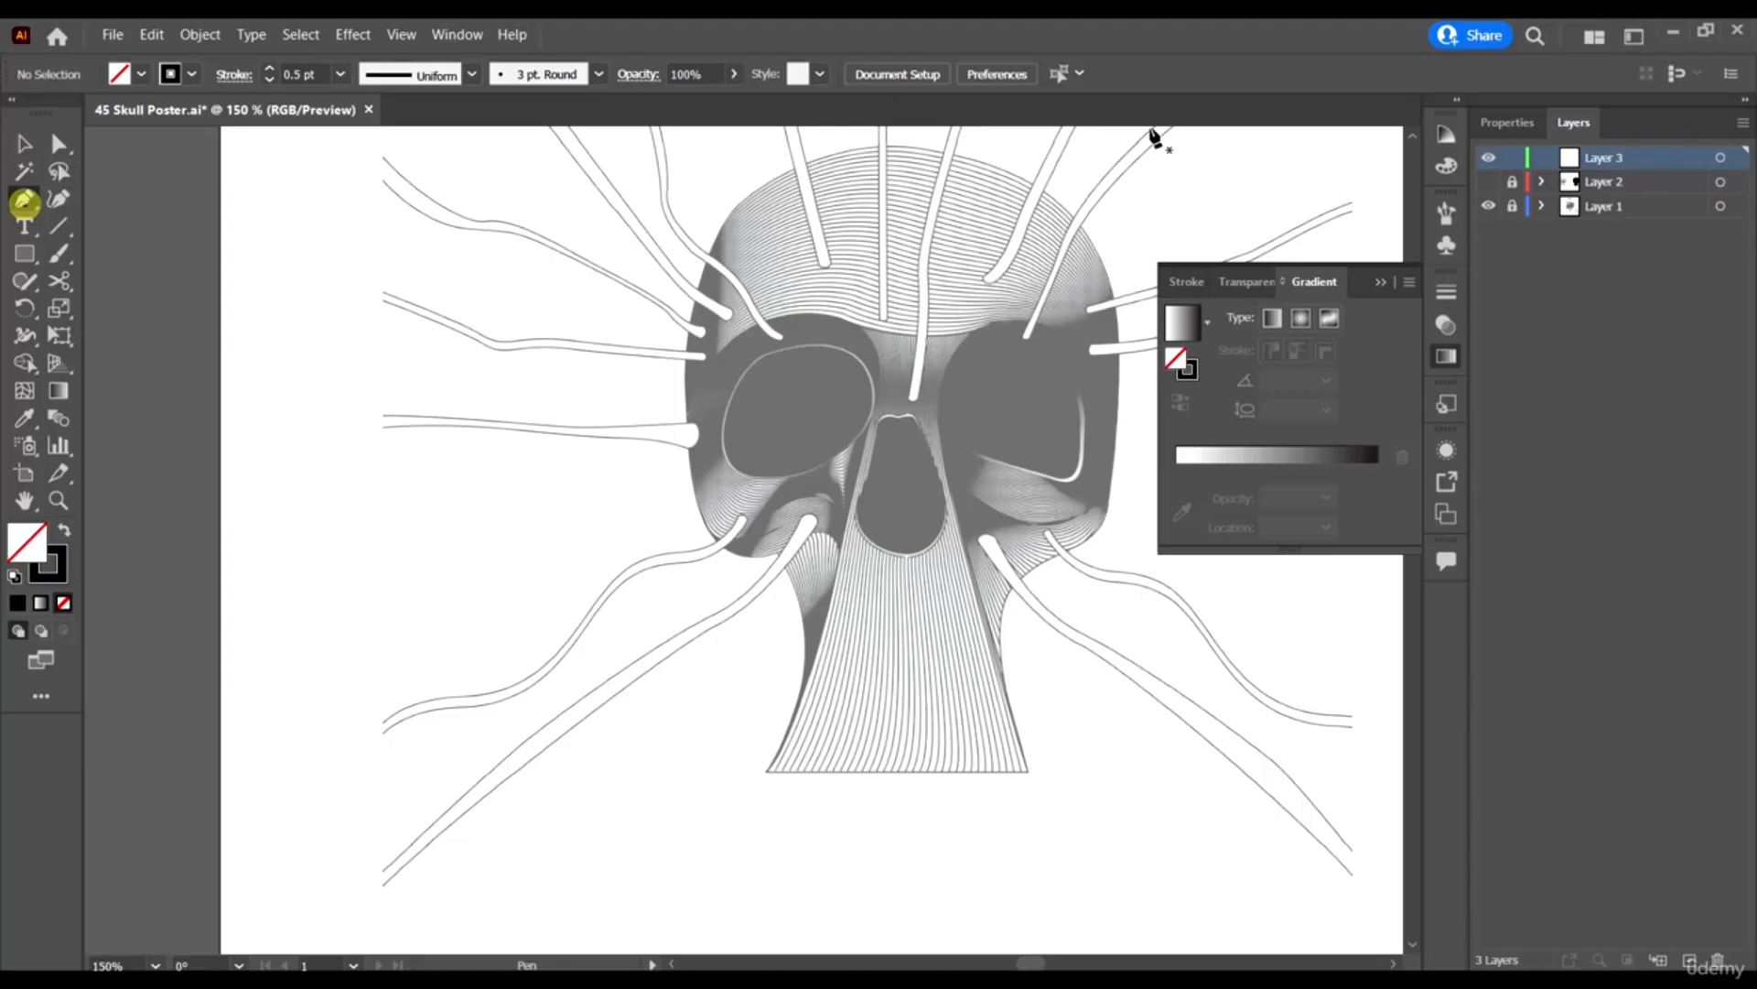
{"action": "scroll", "coordinate": [803, 590], "scroll_direction": "up", "scroll_amount": 5}
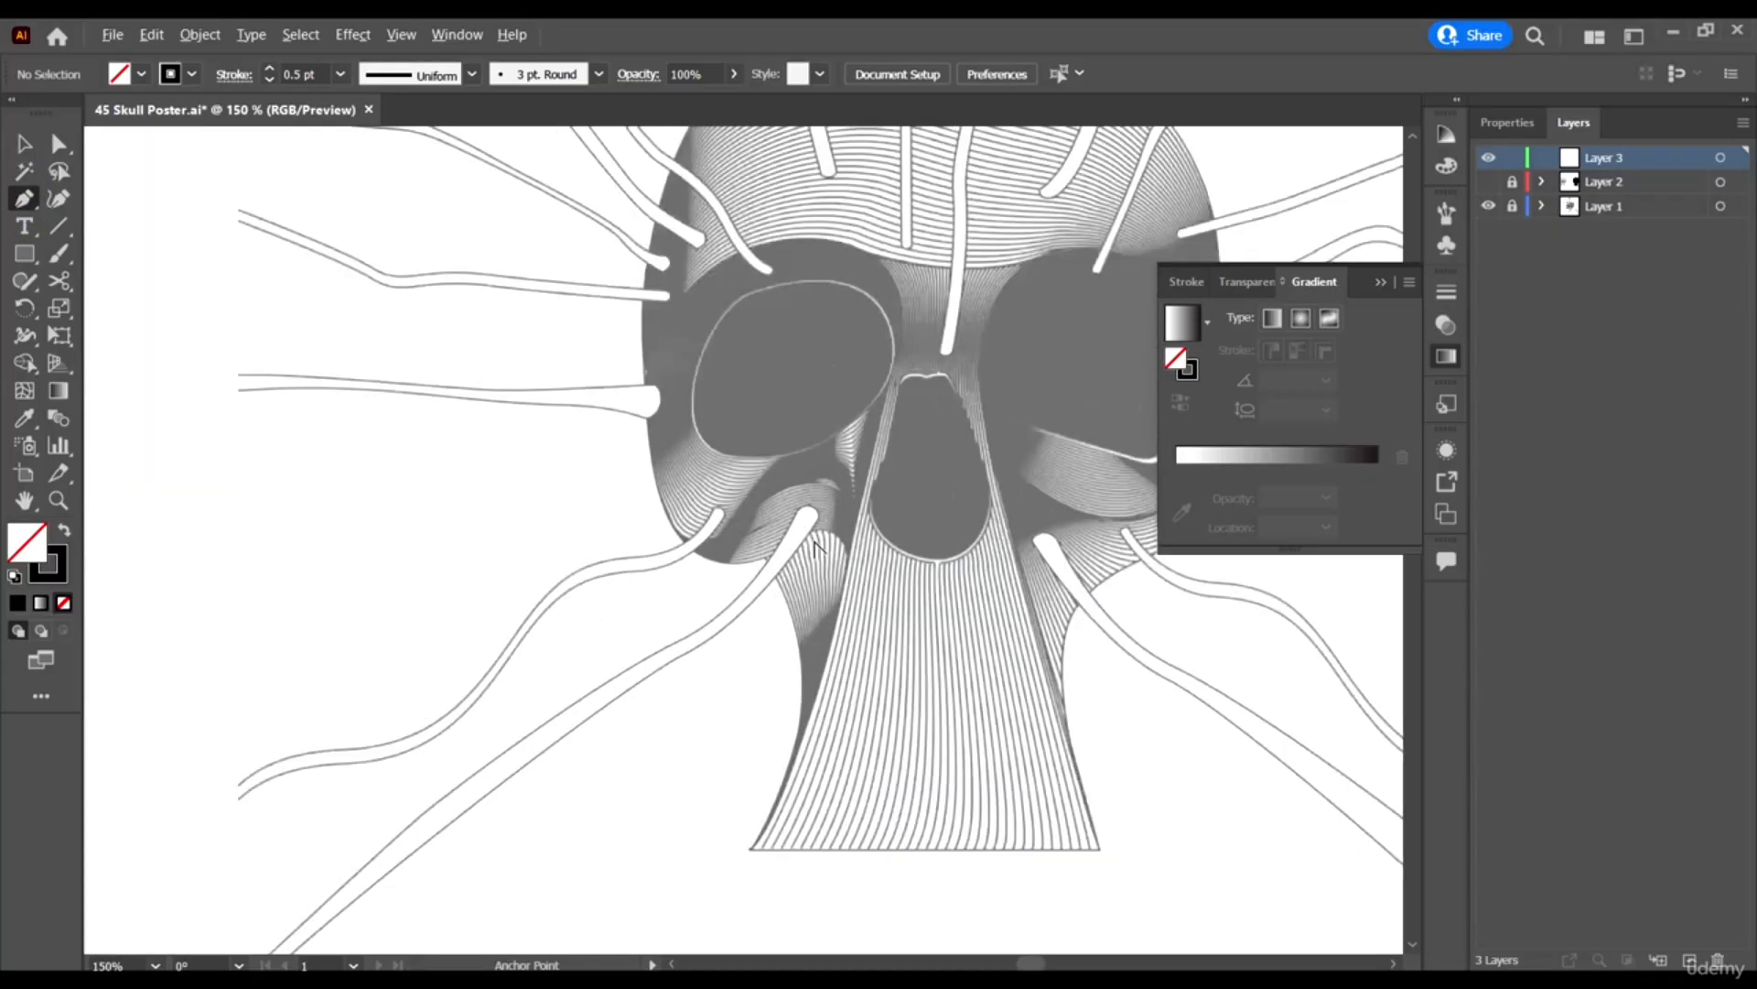
{"action": "scroll", "coordinate": [803, 590], "scroll_direction": "down", "scroll_amount": 3}
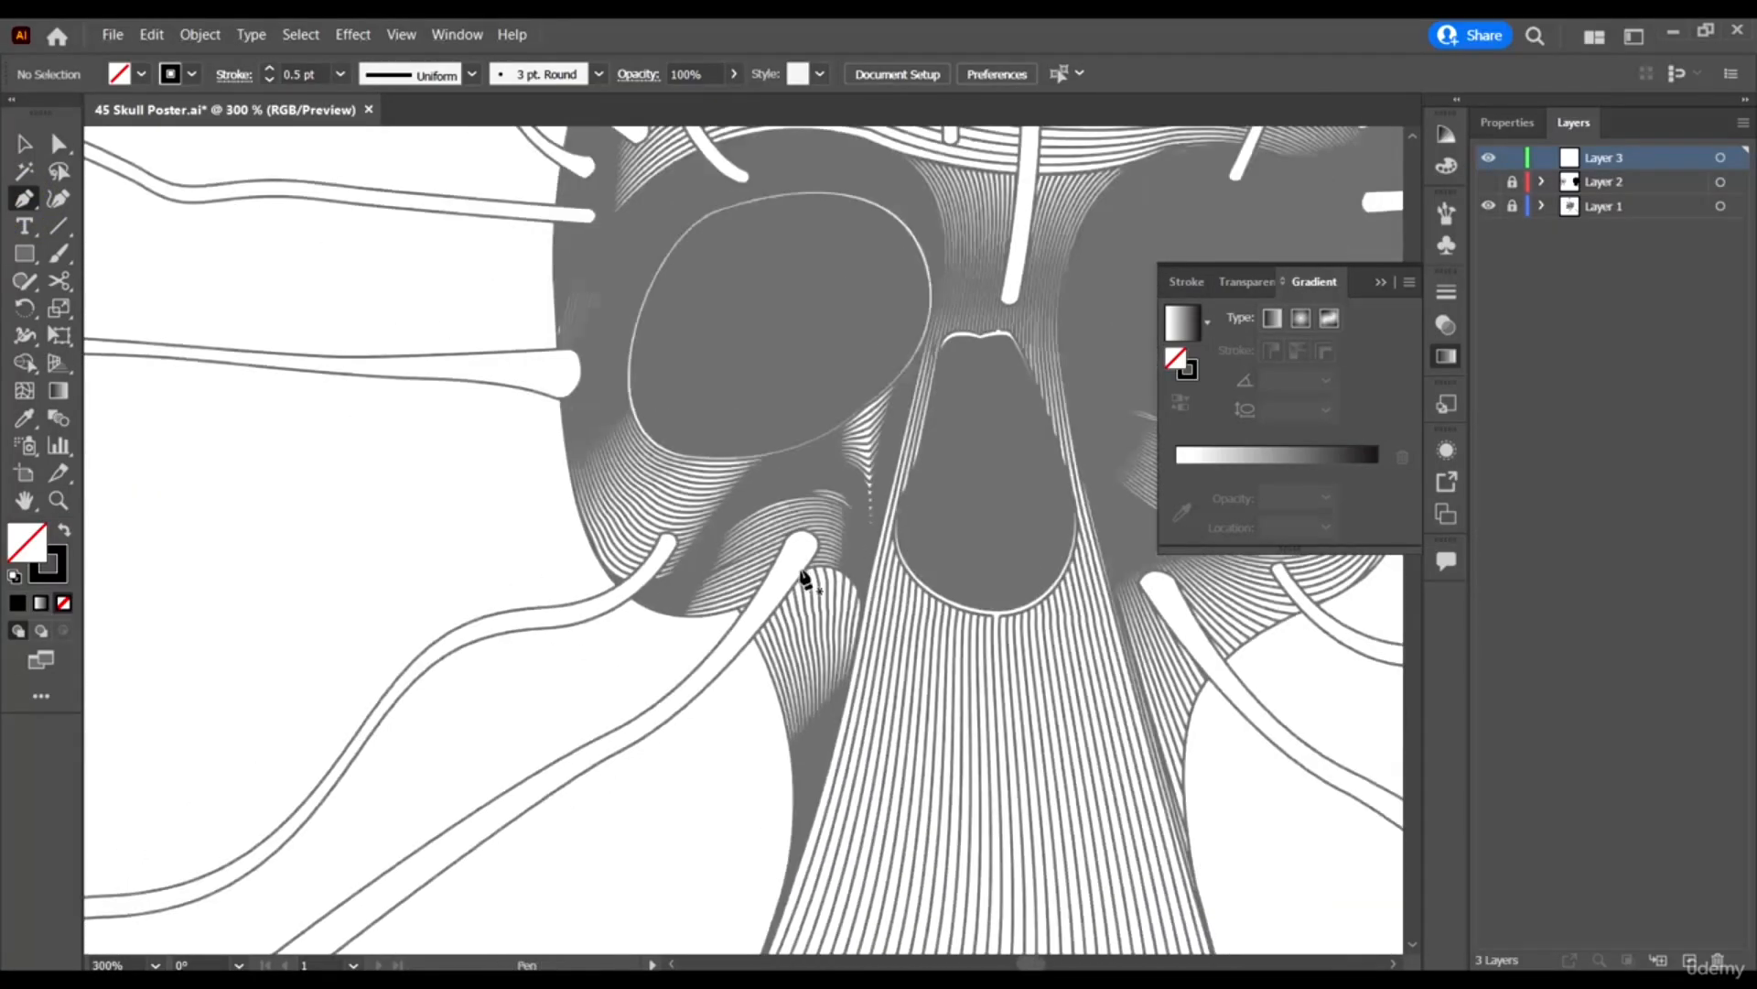
{"action": "scroll", "coordinate": [719, 615], "scroll_direction": "down", "scroll_amount": 1}
{"action": "scroll", "coordinate": [240, 860], "scroll_direction": "down", "scroll_amount": 1}
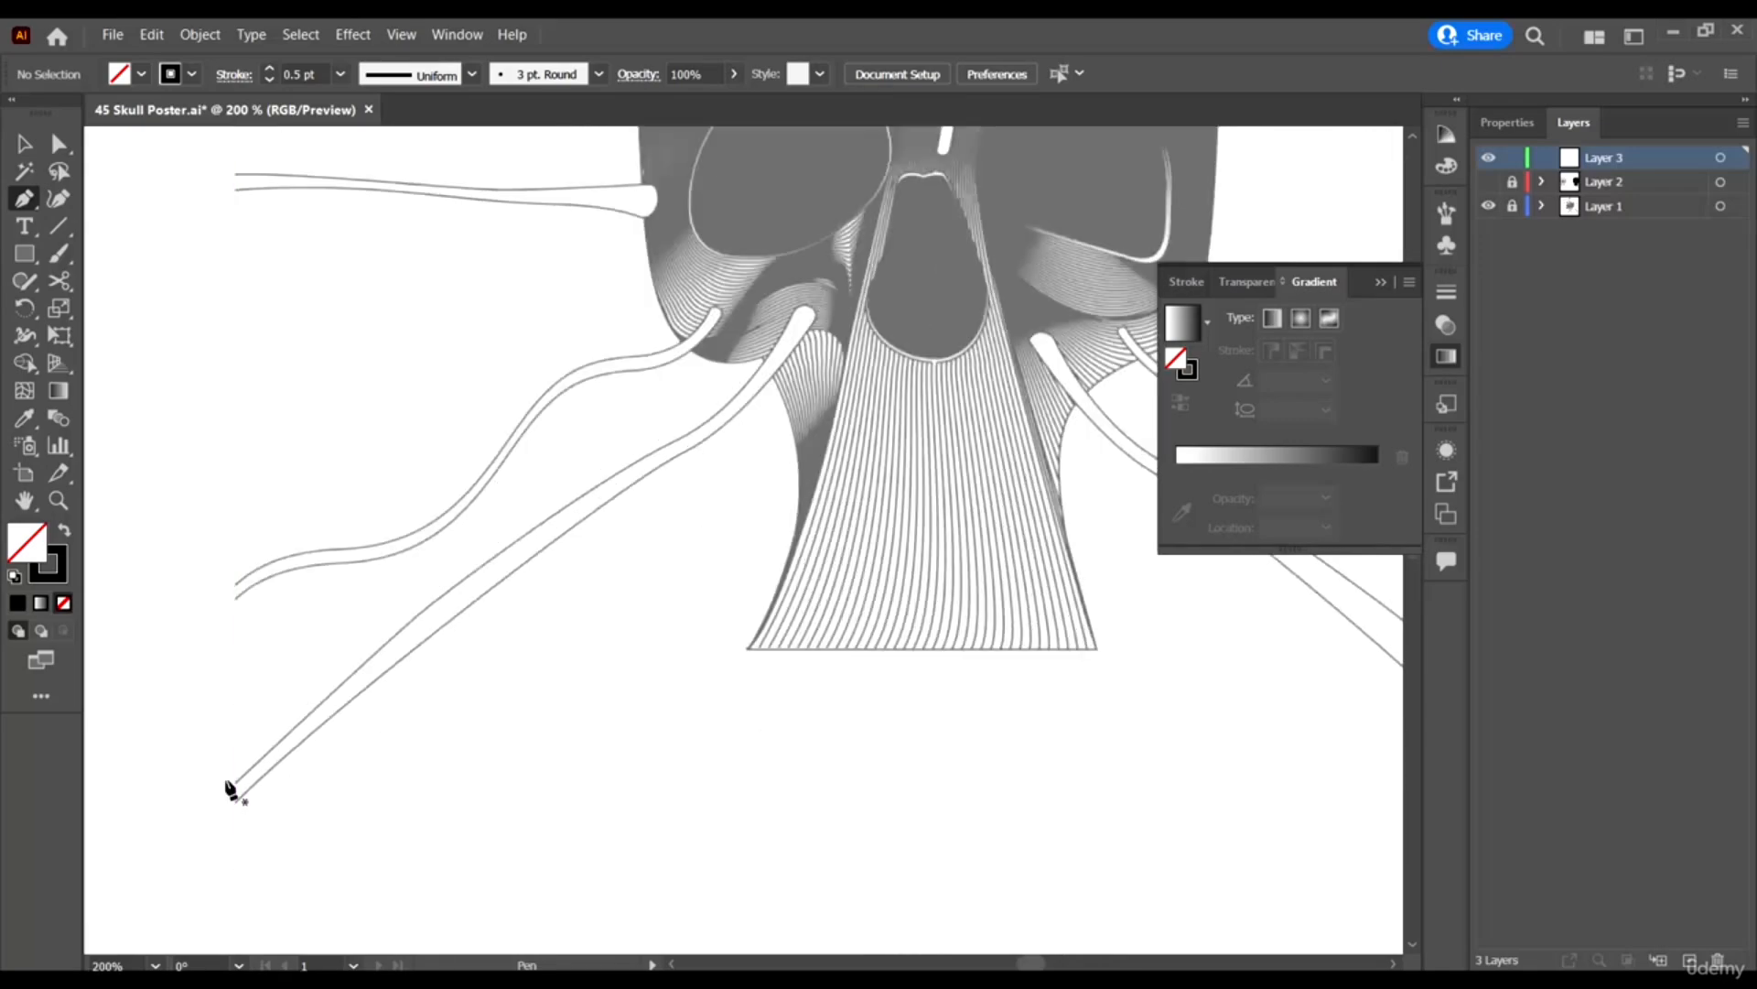
{"action": "left_click", "coordinate": [230, 783]}
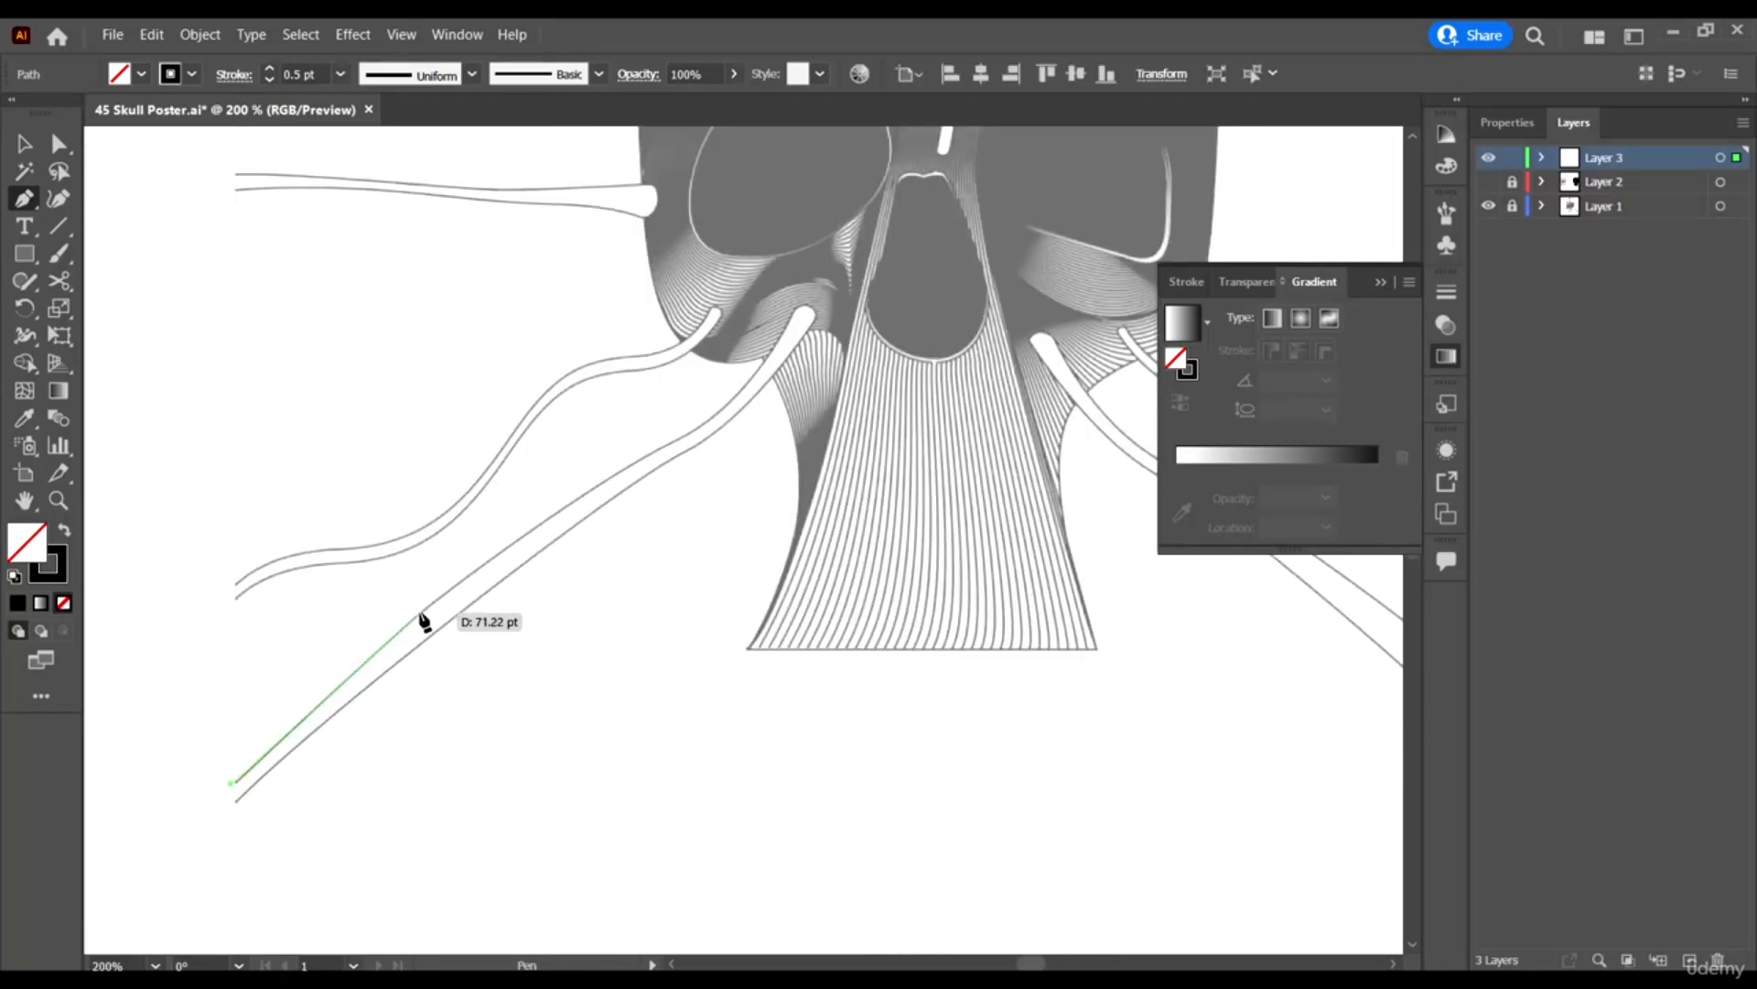
{"action": "left_click_drag", "start_coordinate": [487, 565], "coordinate": [488, 564]}
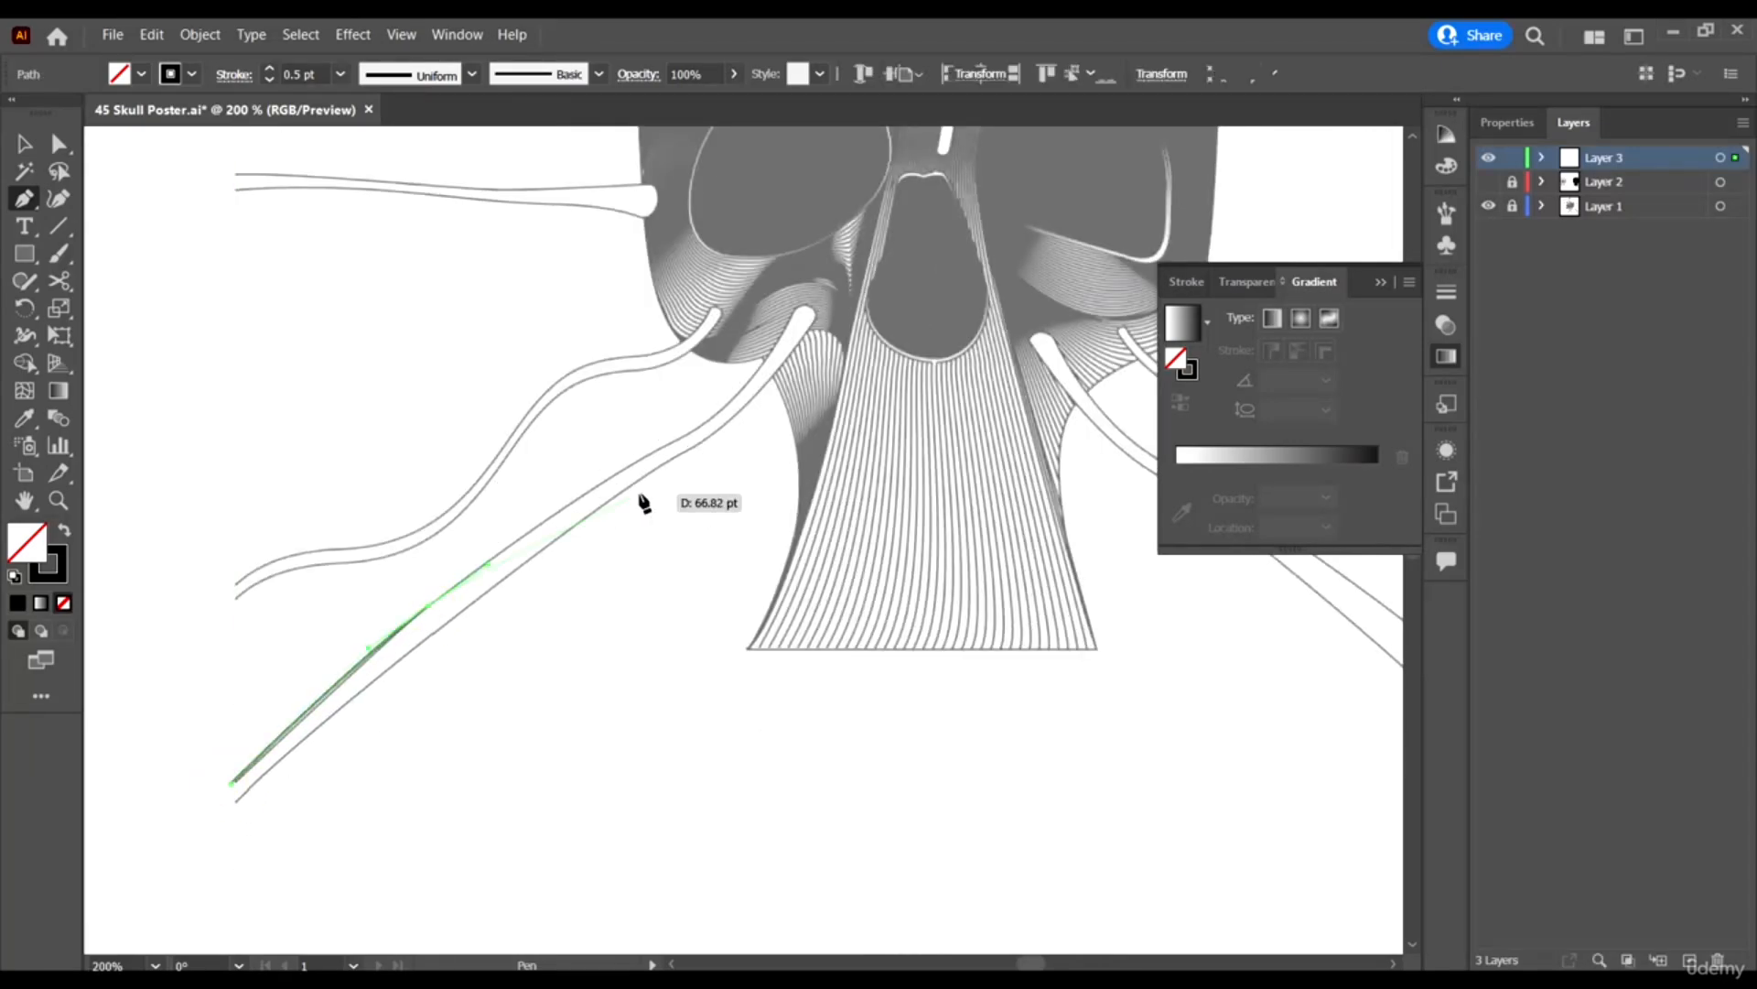
{"action": "left_click_drag", "start_coordinate": [673, 439], "coordinate": [815, 252]}
Continue the path around the strand's rounded tip below the left eye socket.
{"action": "scroll", "coordinate": [793, 346], "scroll_direction": "up", "scroll_amount": 3}
{"action": "scroll", "coordinate": [823, 256], "scroll_direction": "up", "scroll_amount": 2}
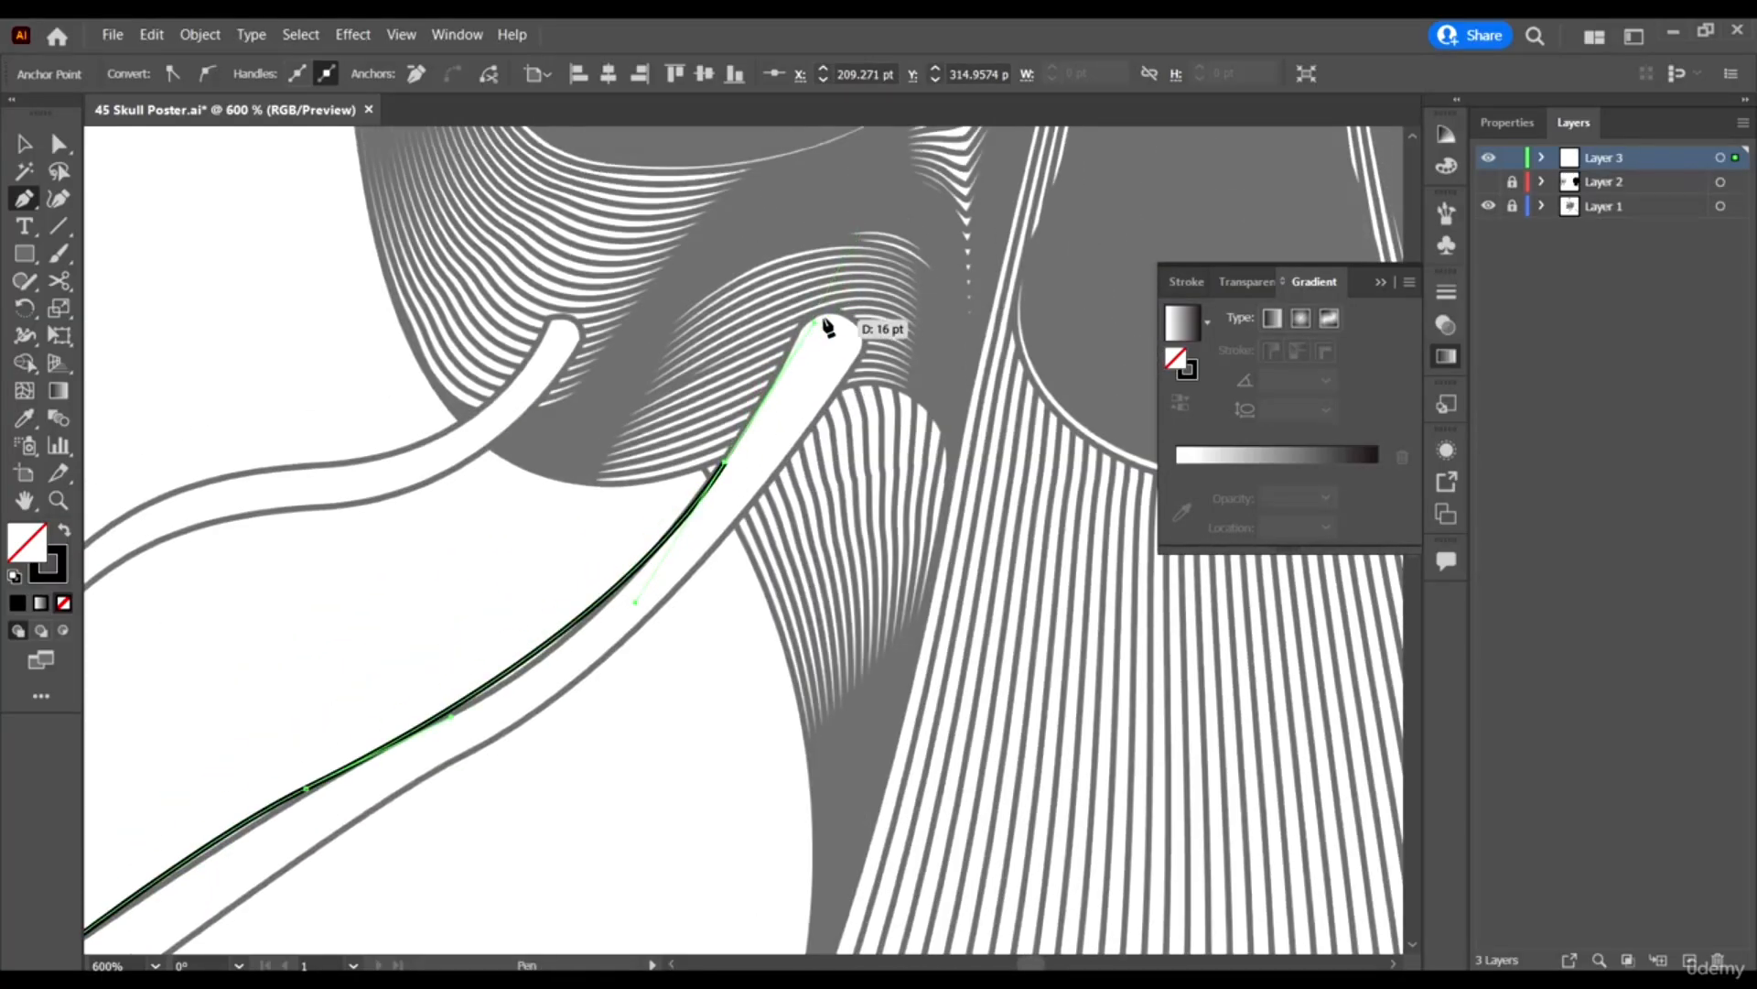
{"action": "left_click", "coordinate": [837, 316]}
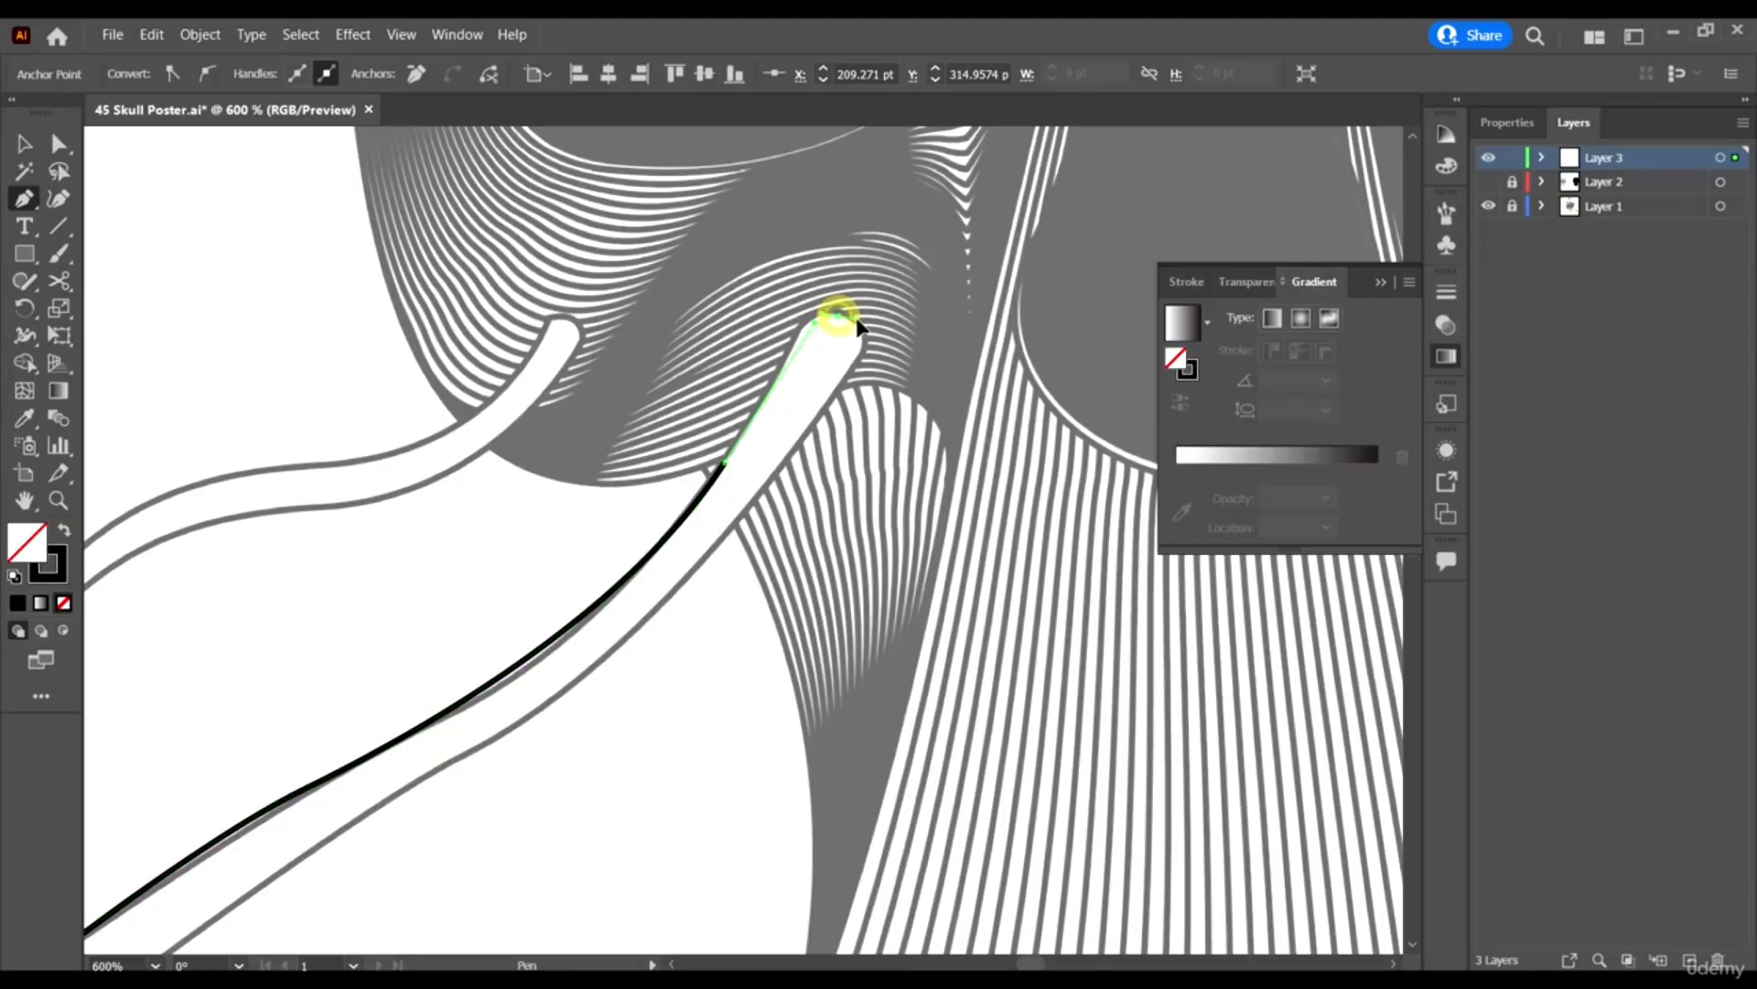
{"action": "left_click", "coordinate": [860, 358]}
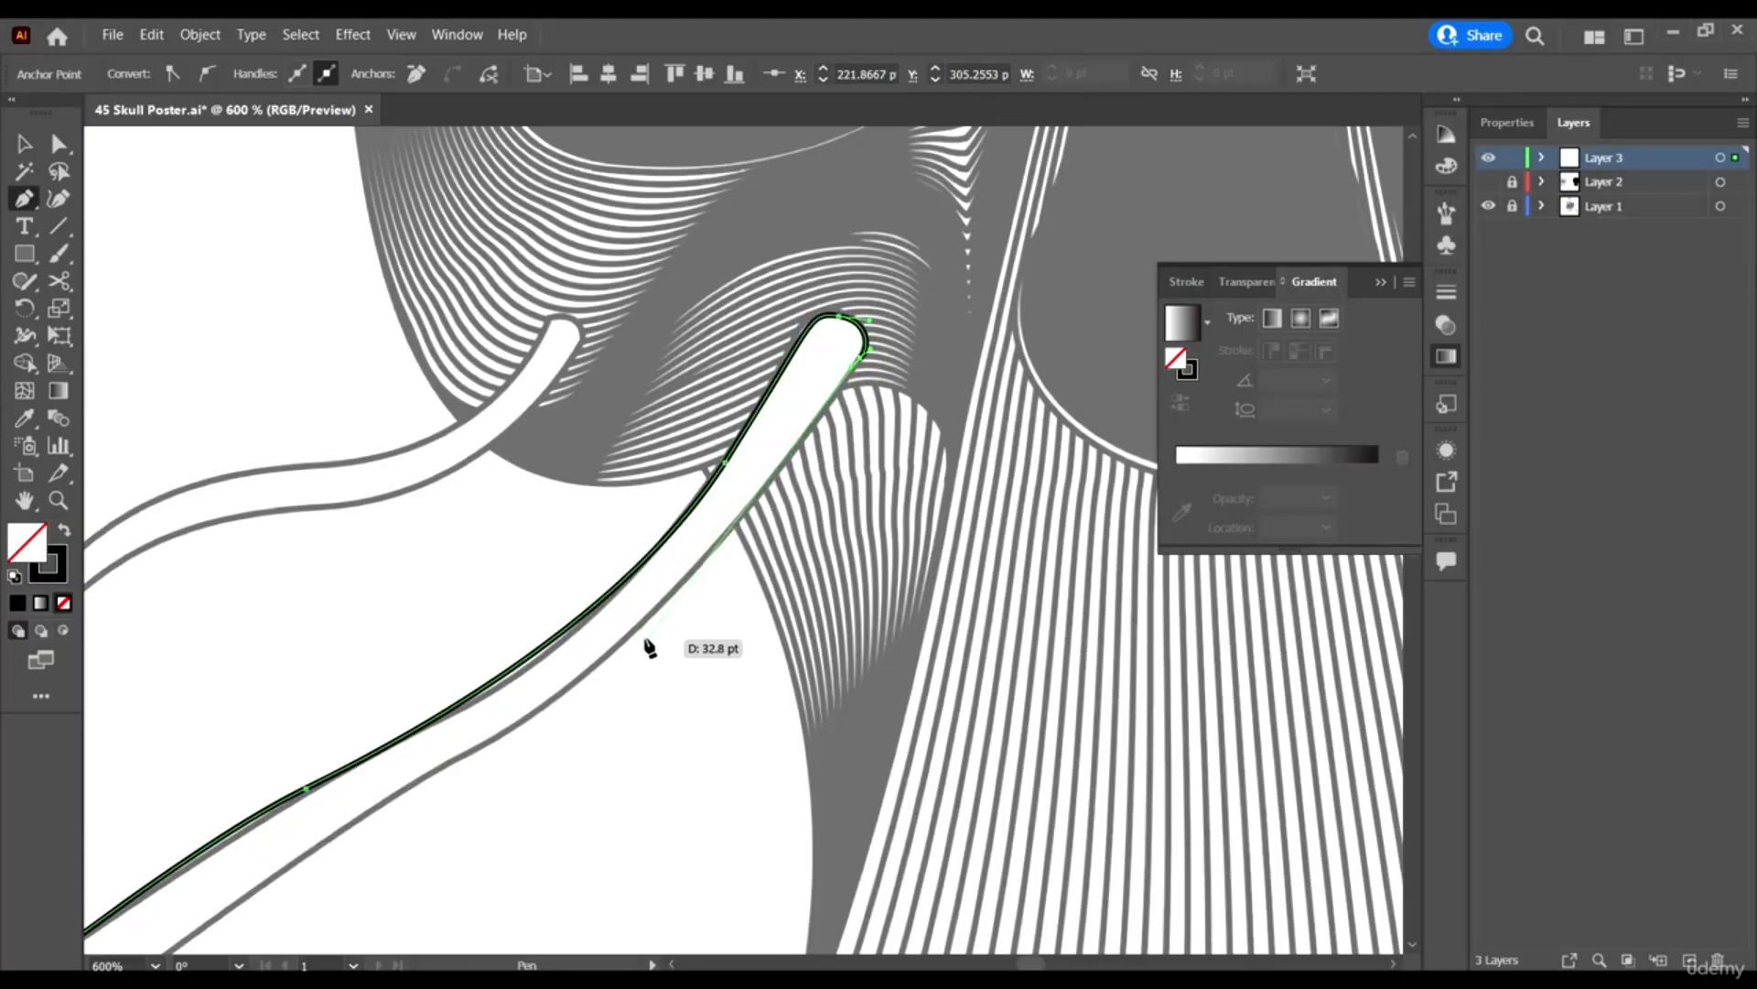
Trace the strand's lower edge back from the tip through the bend, adding curved anchor points along the reference.
{"action": "left_click_drag", "start_coordinate": [640, 625], "coordinate": [511, 707]}
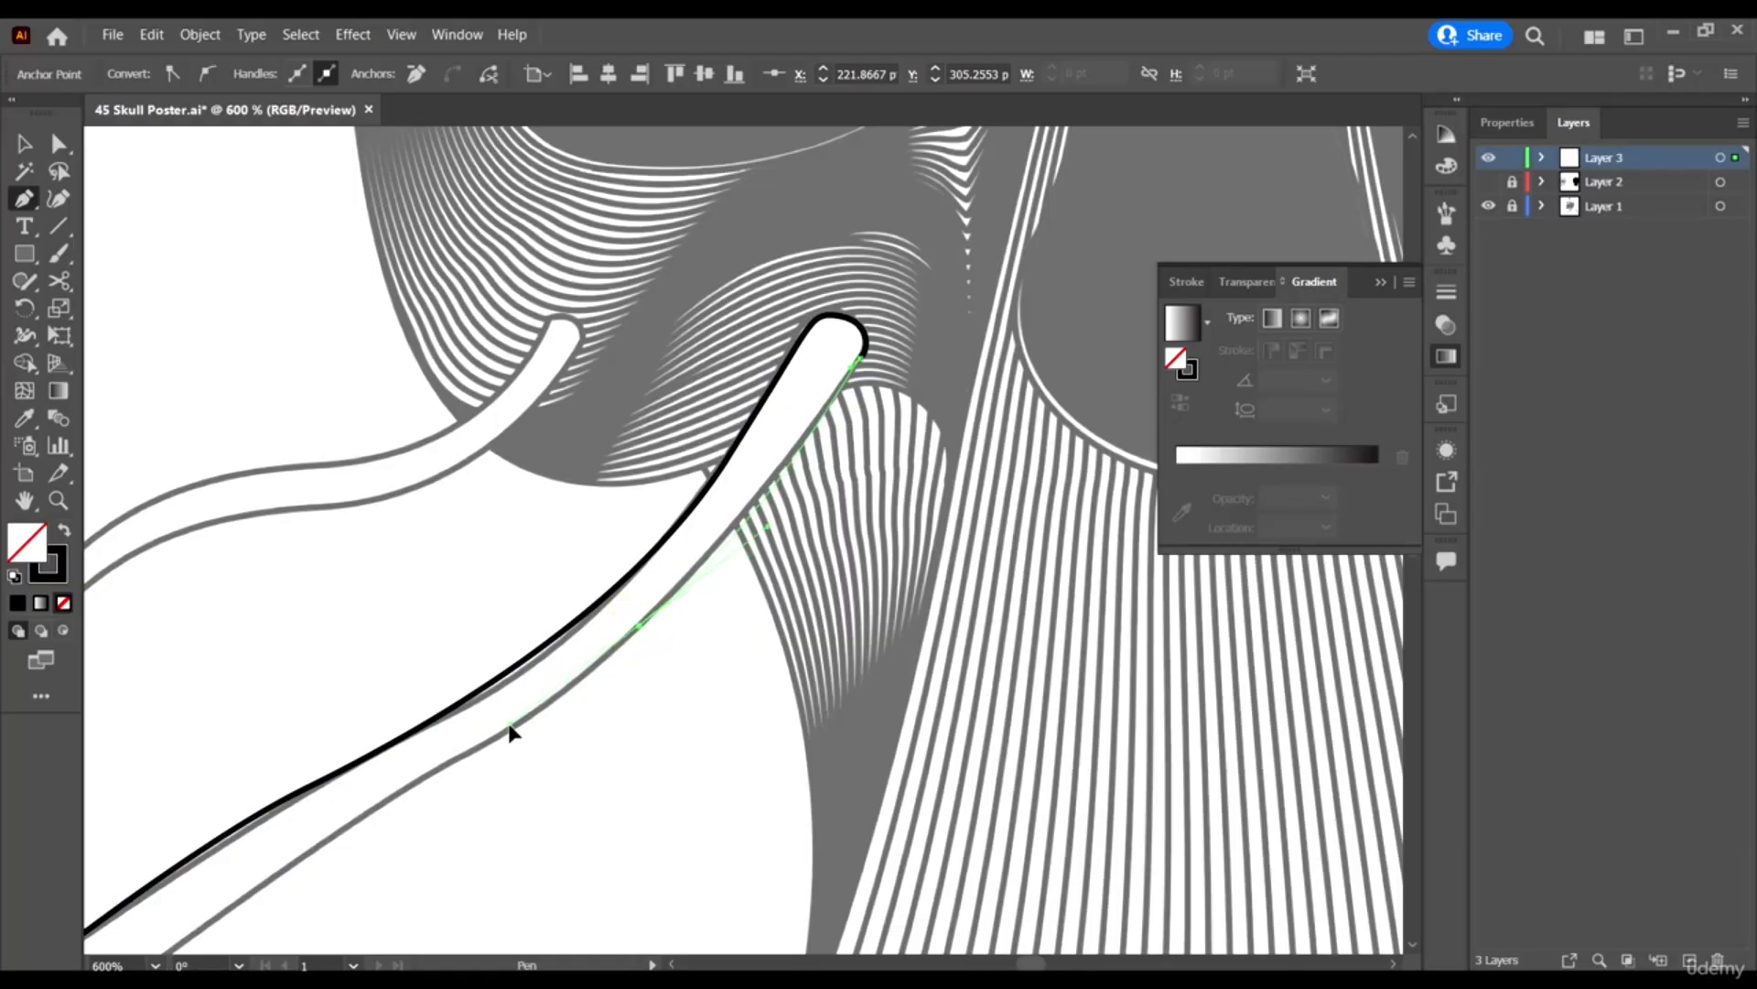
{"action": "scroll", "coordinate": [546, 694], "scroll_direction": "down", "scroll_amount": 3}
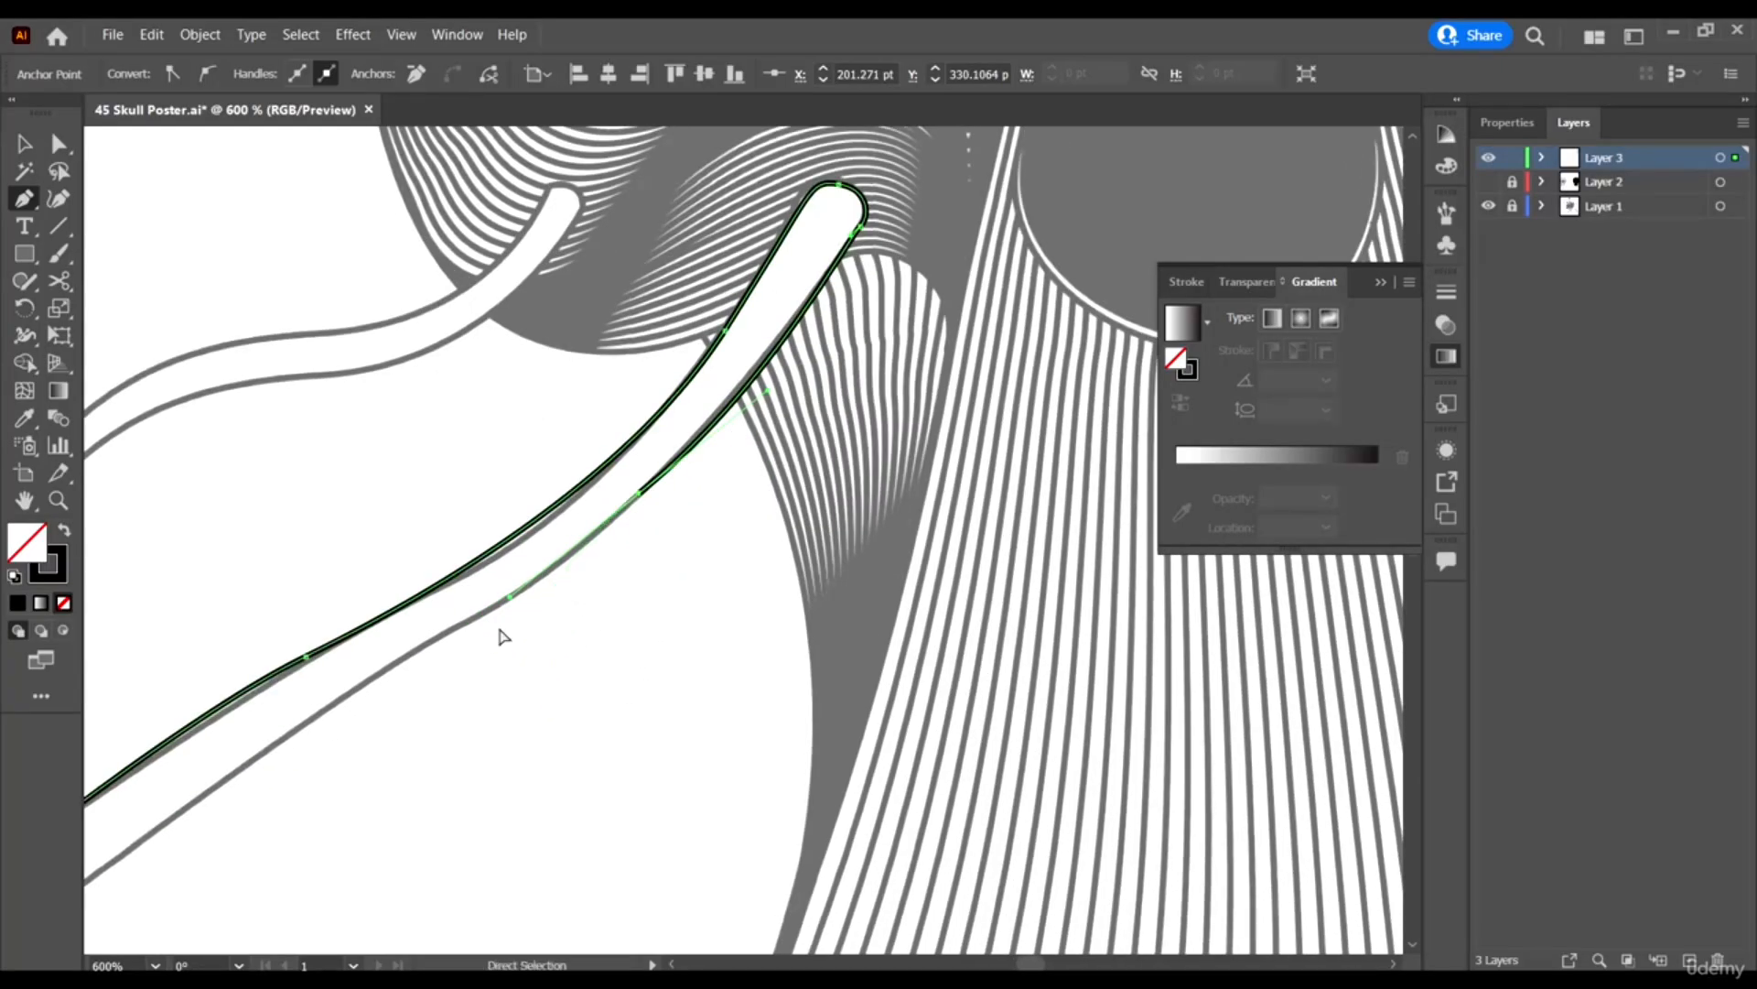
{"action": "scroll", "coordinate": [568, 654], "scroll_direction": "left", "scroll_amount": 3}
{"action": "left_click", "coordinate": [449, 730]}
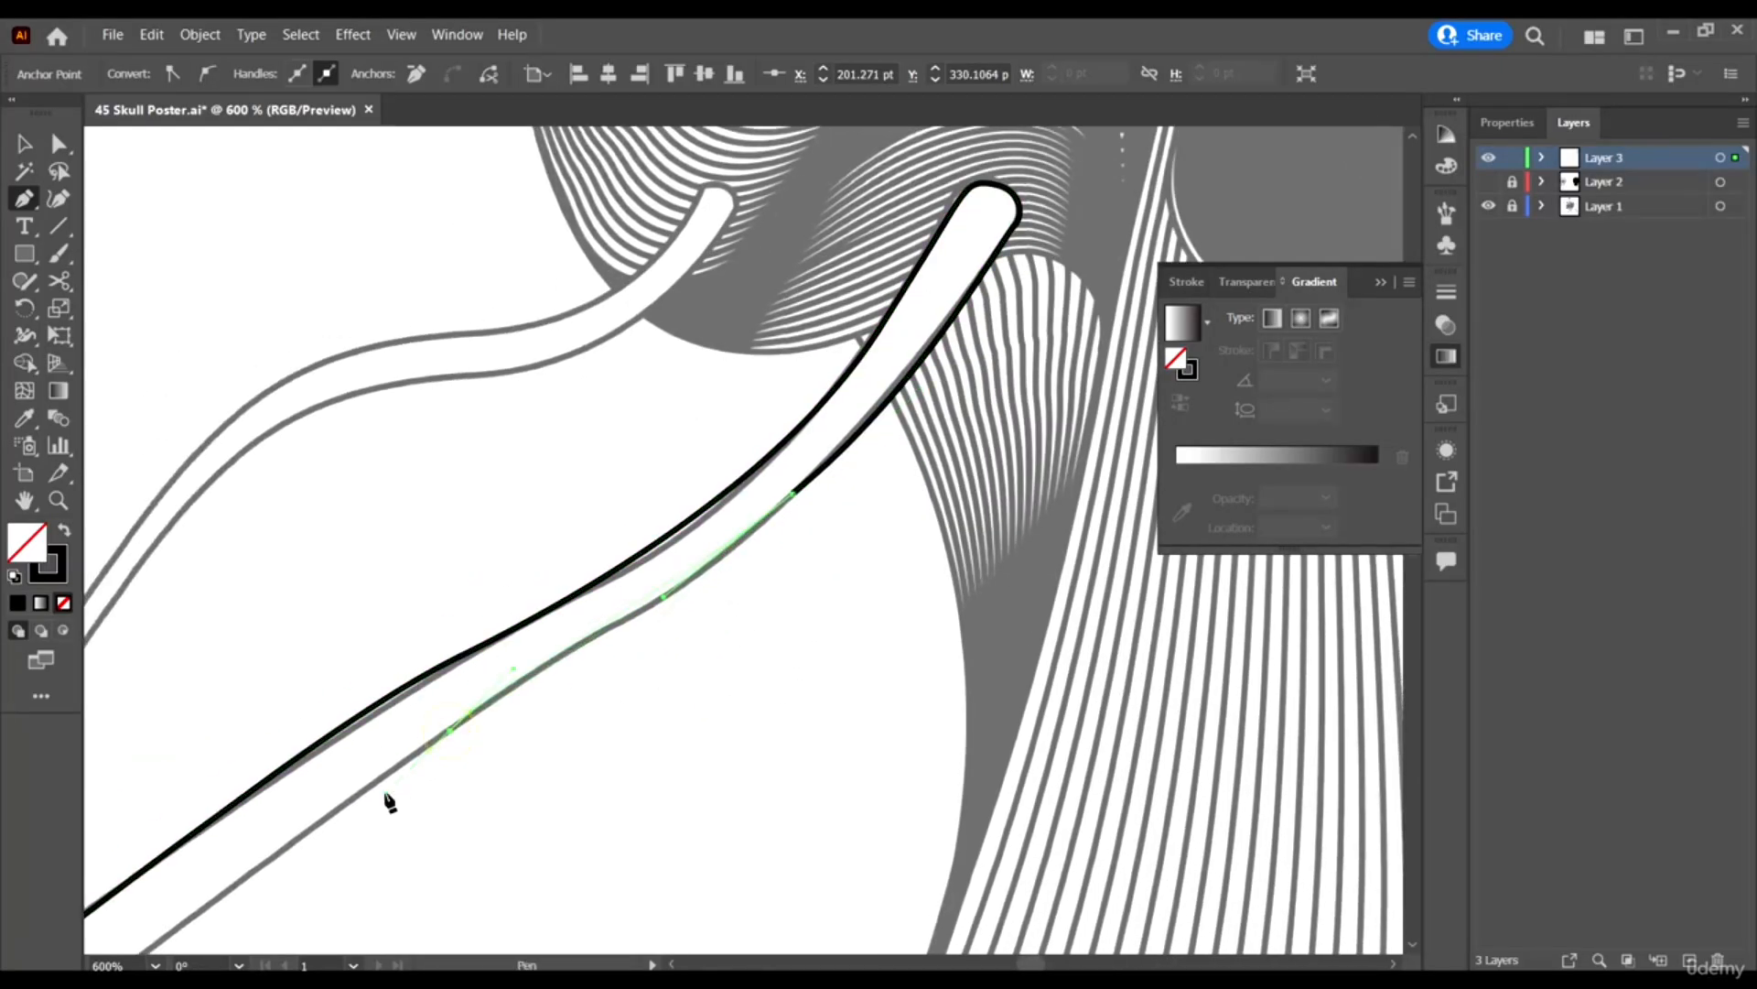
{"action": "scroll", "coordinate": [490, 675], "scroll_direction": "down", "scroll_amount": 5}
{"action": "scroll", "coordinate": [616, 515], "scroll_direction": "left", "scroll_amount": 3}
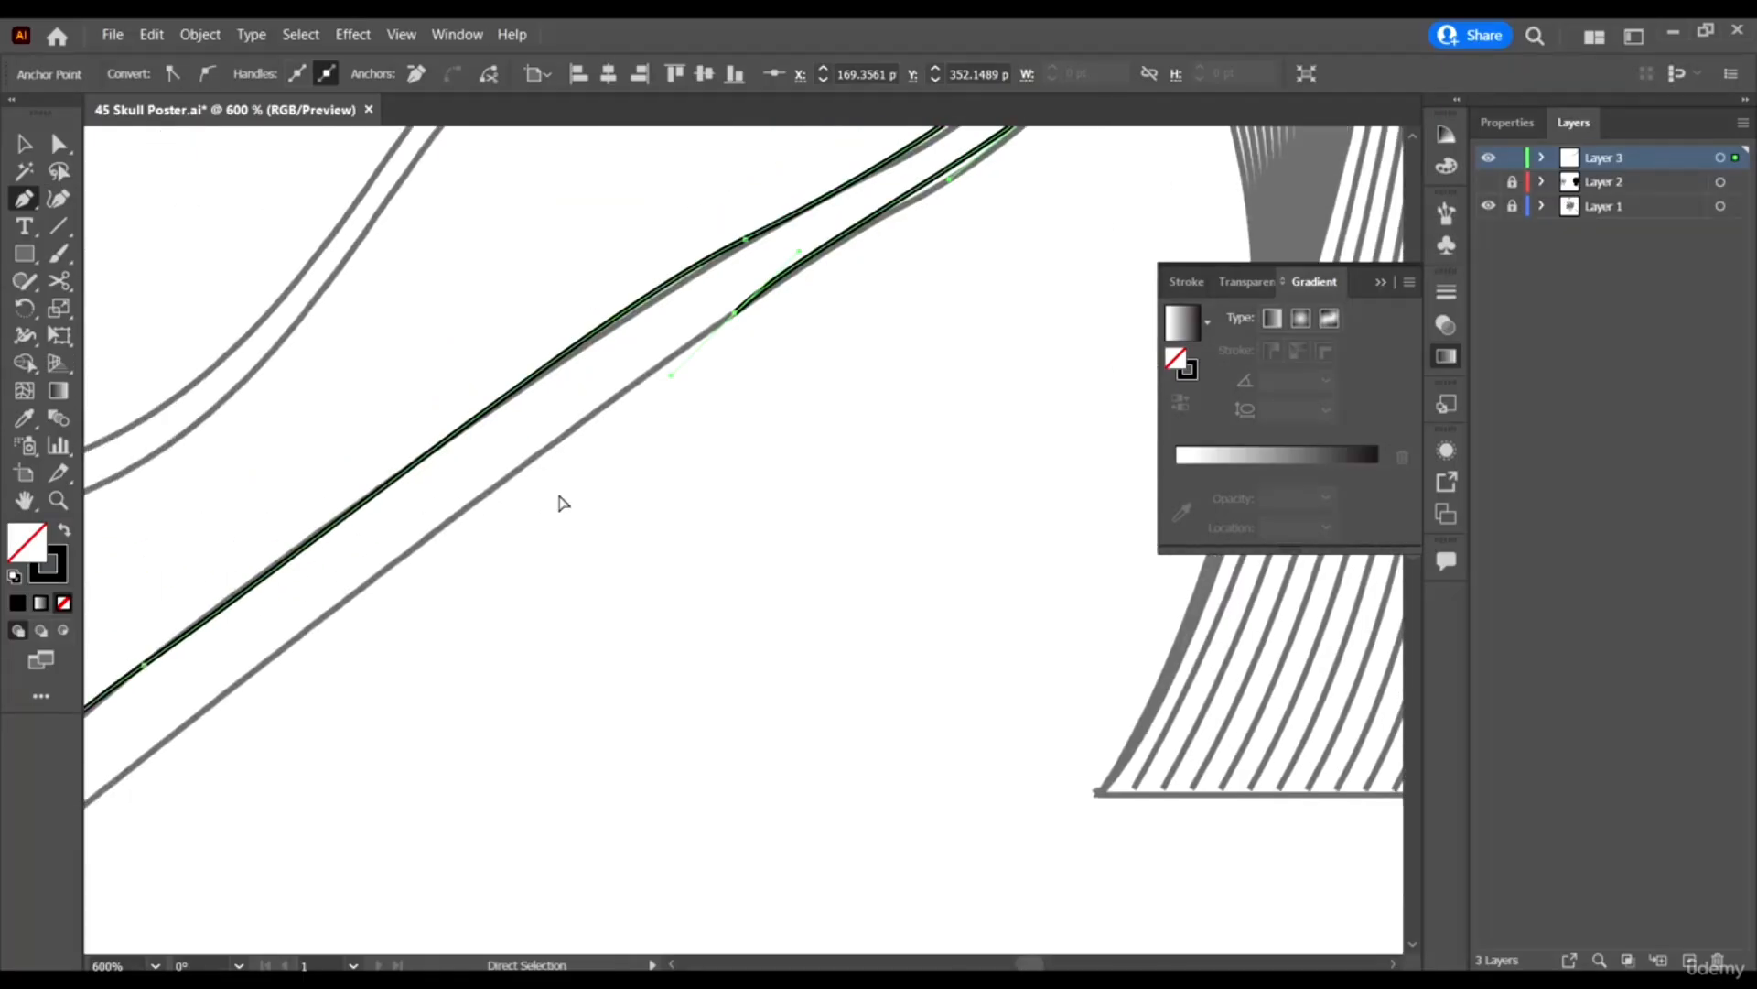
{"action": "scroll", "coordinate": [584, 631], "scroll_direction": "down", "scroll_amount": 2}
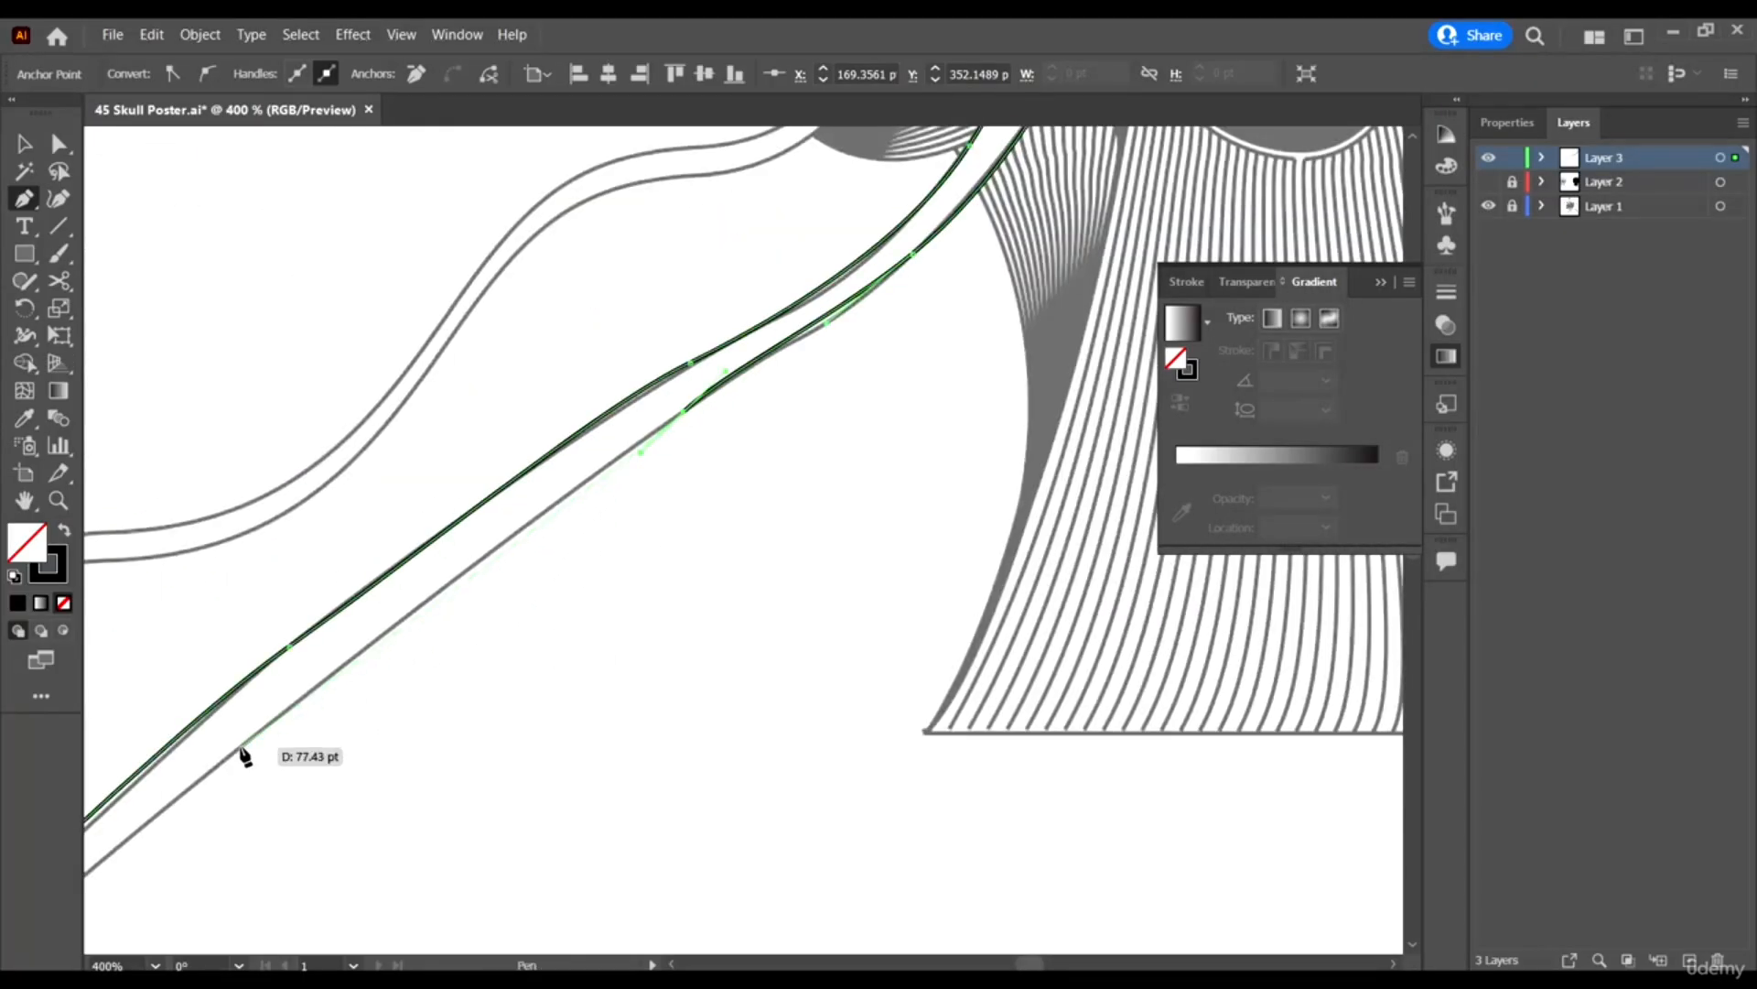
{"action": "left_click_drag", "start_coordinate": [239, 747], "coordinate": [216, 785]}
{"action": "scroll", "coordinate": [734, 616], "scroll_direction": "down", "scroll_amount": 2}
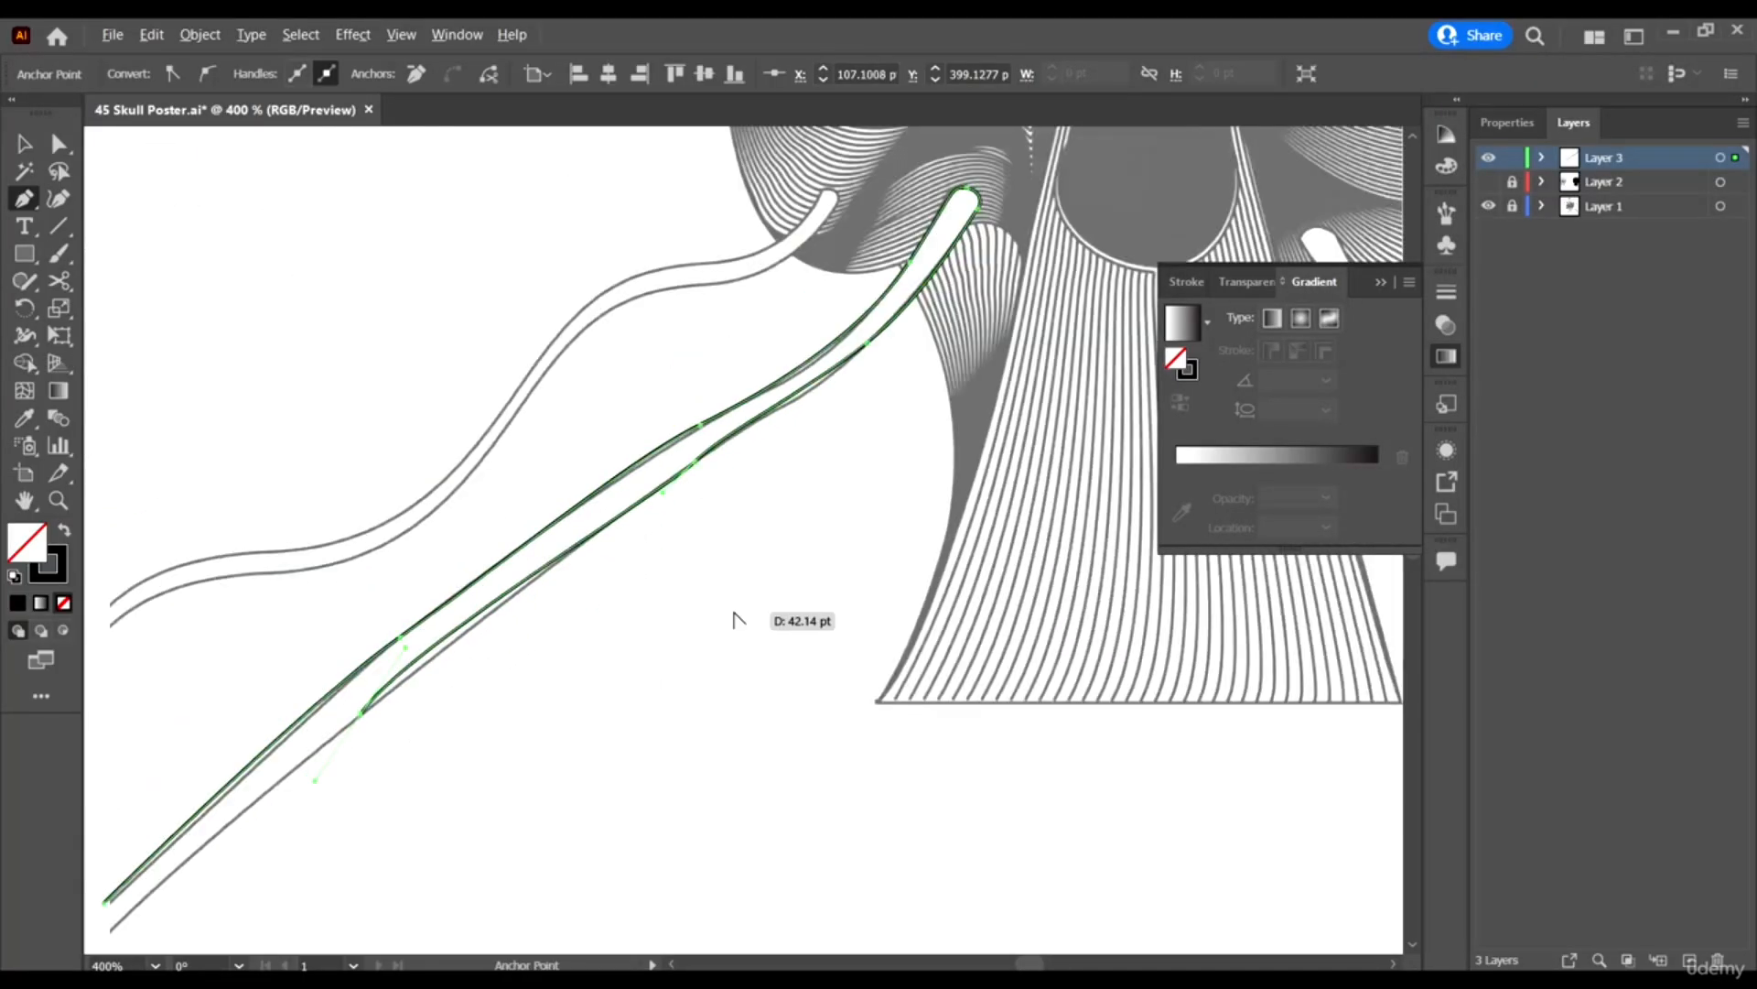
{"action": "key", "text": "ctrl+y"}
{"action": "key", "text": "ctrl+y"}
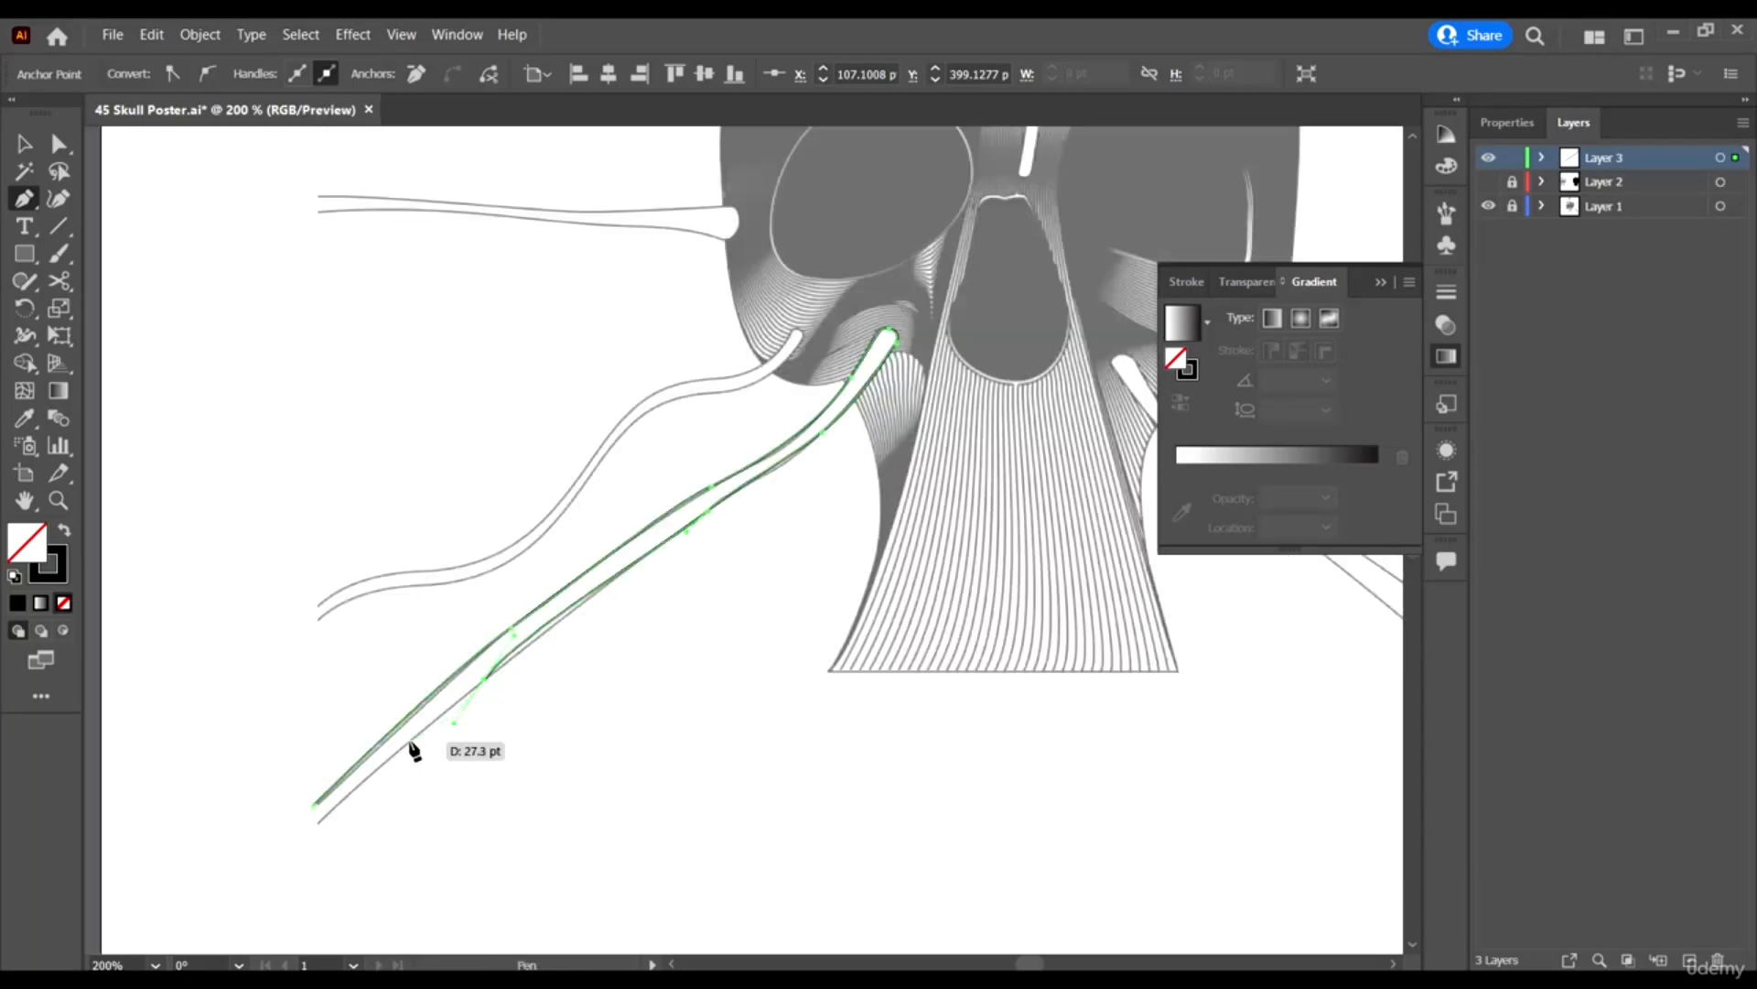
{"action": "key", "text": "ctrl+z"}
Finish tracing the strand's lower edge down to its outer end as an open path, and deselect it.
{"action": "left_click", "coordinate": [476, 697], "text": "ctrl"}
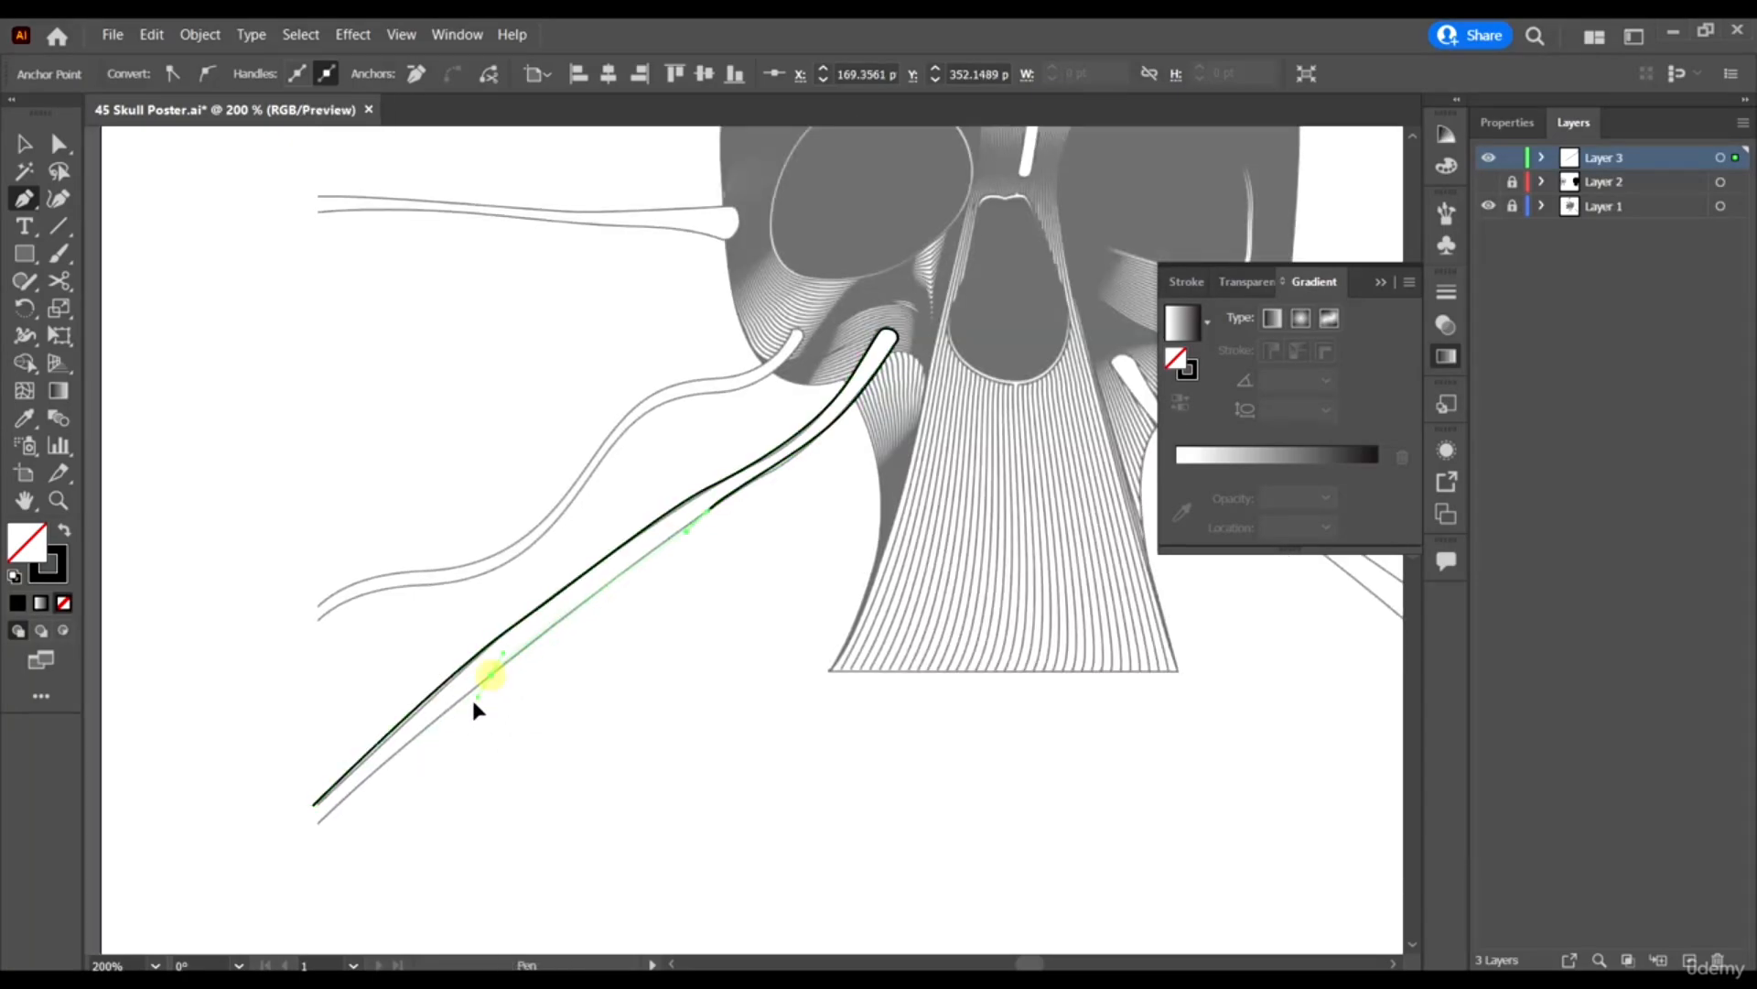
{"action": "left_click_drag", "start_coordinate": [436, 723], "coordinate": [431, 728]}
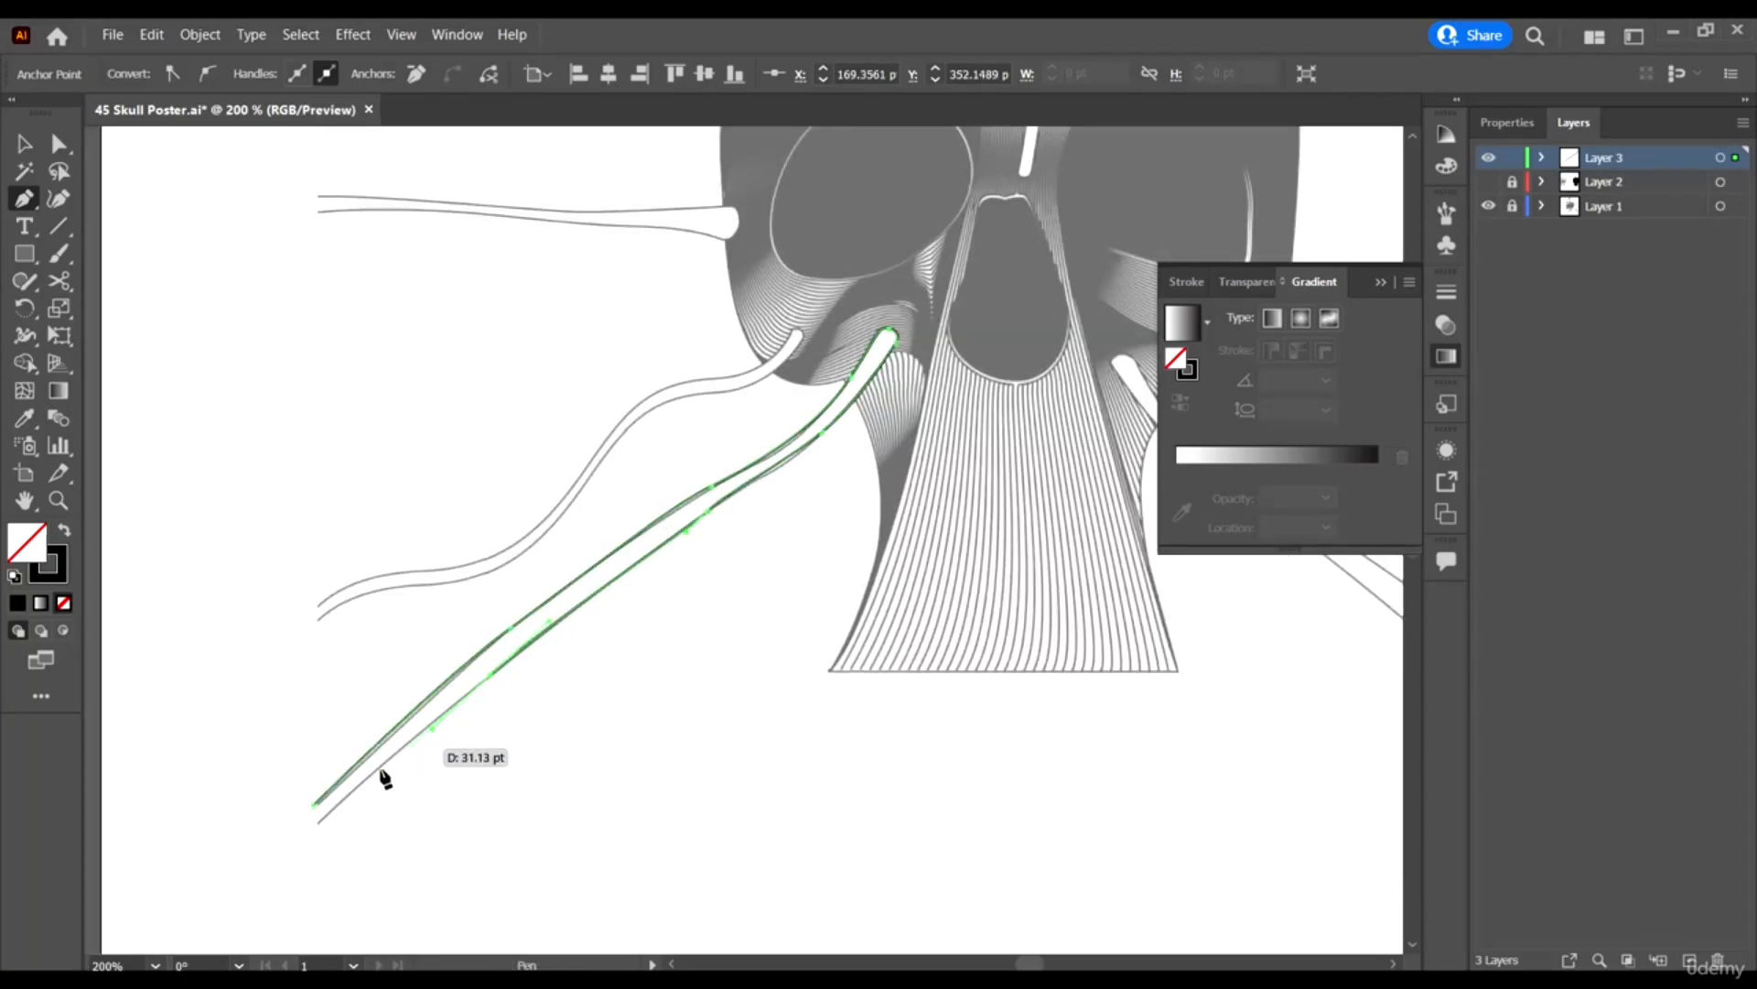
{"action": "left_click", "coordinate": [318, 827]}
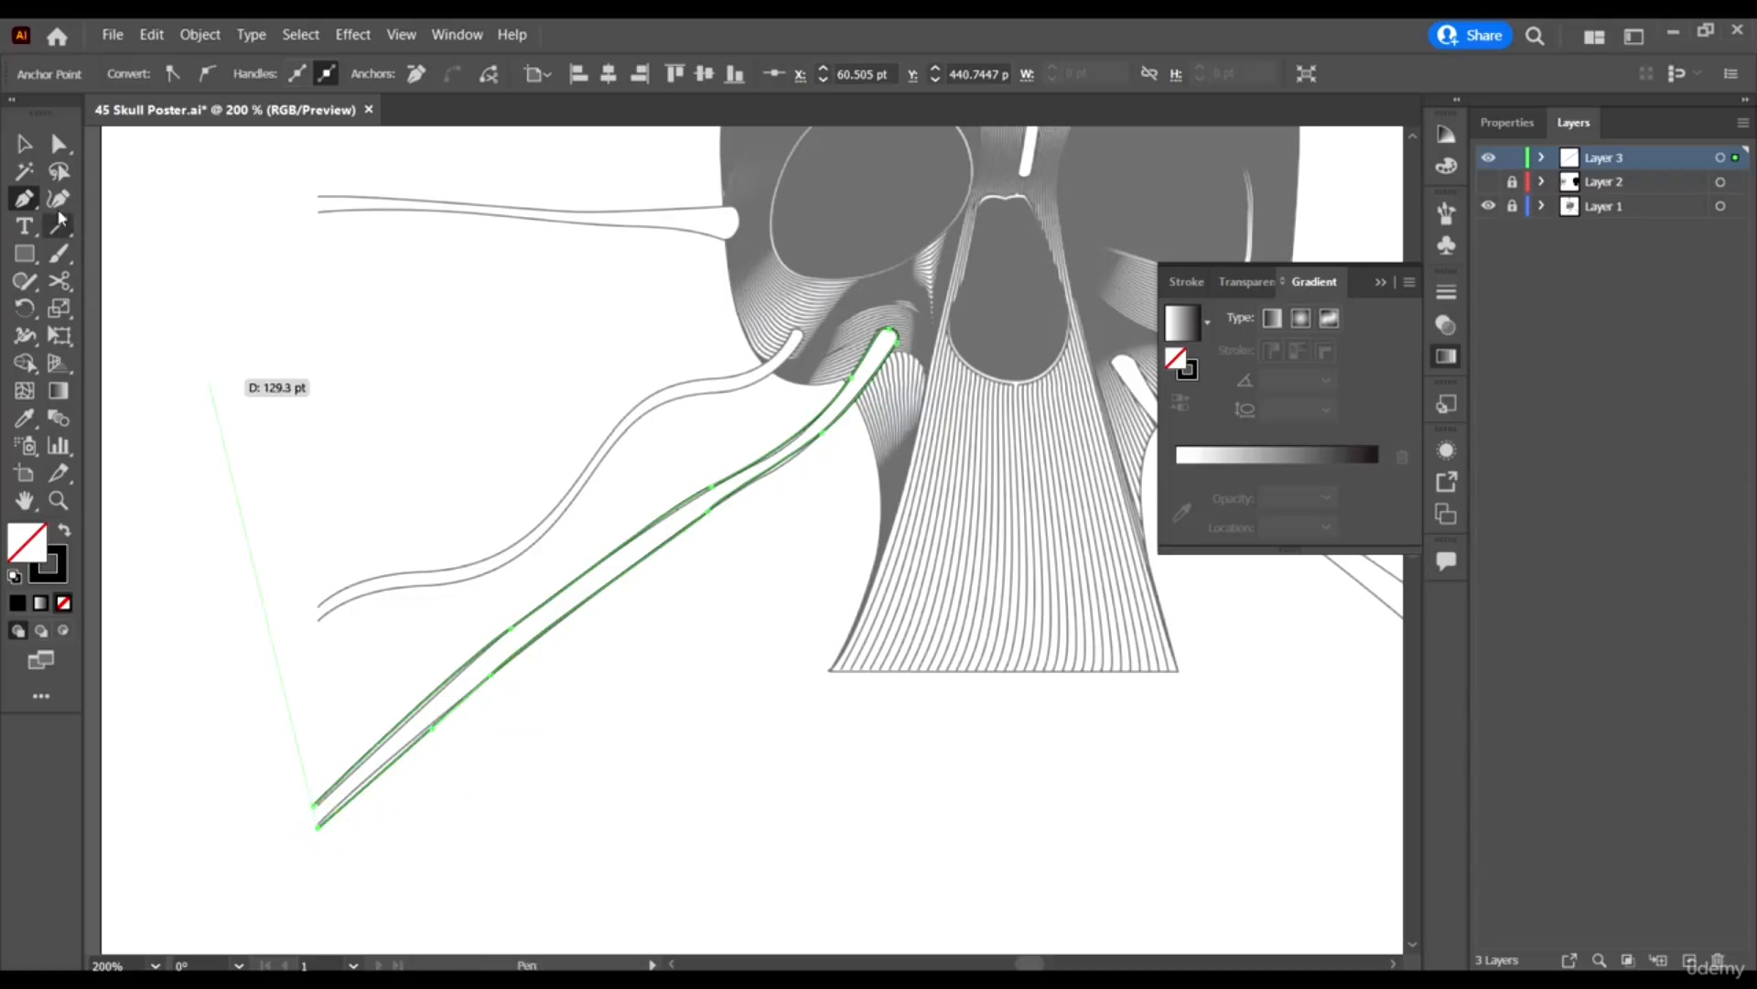
{"action": "left_click", "coordinate": [25, 143]}
{"action": "left_click", "coordinate": [686, 723]}
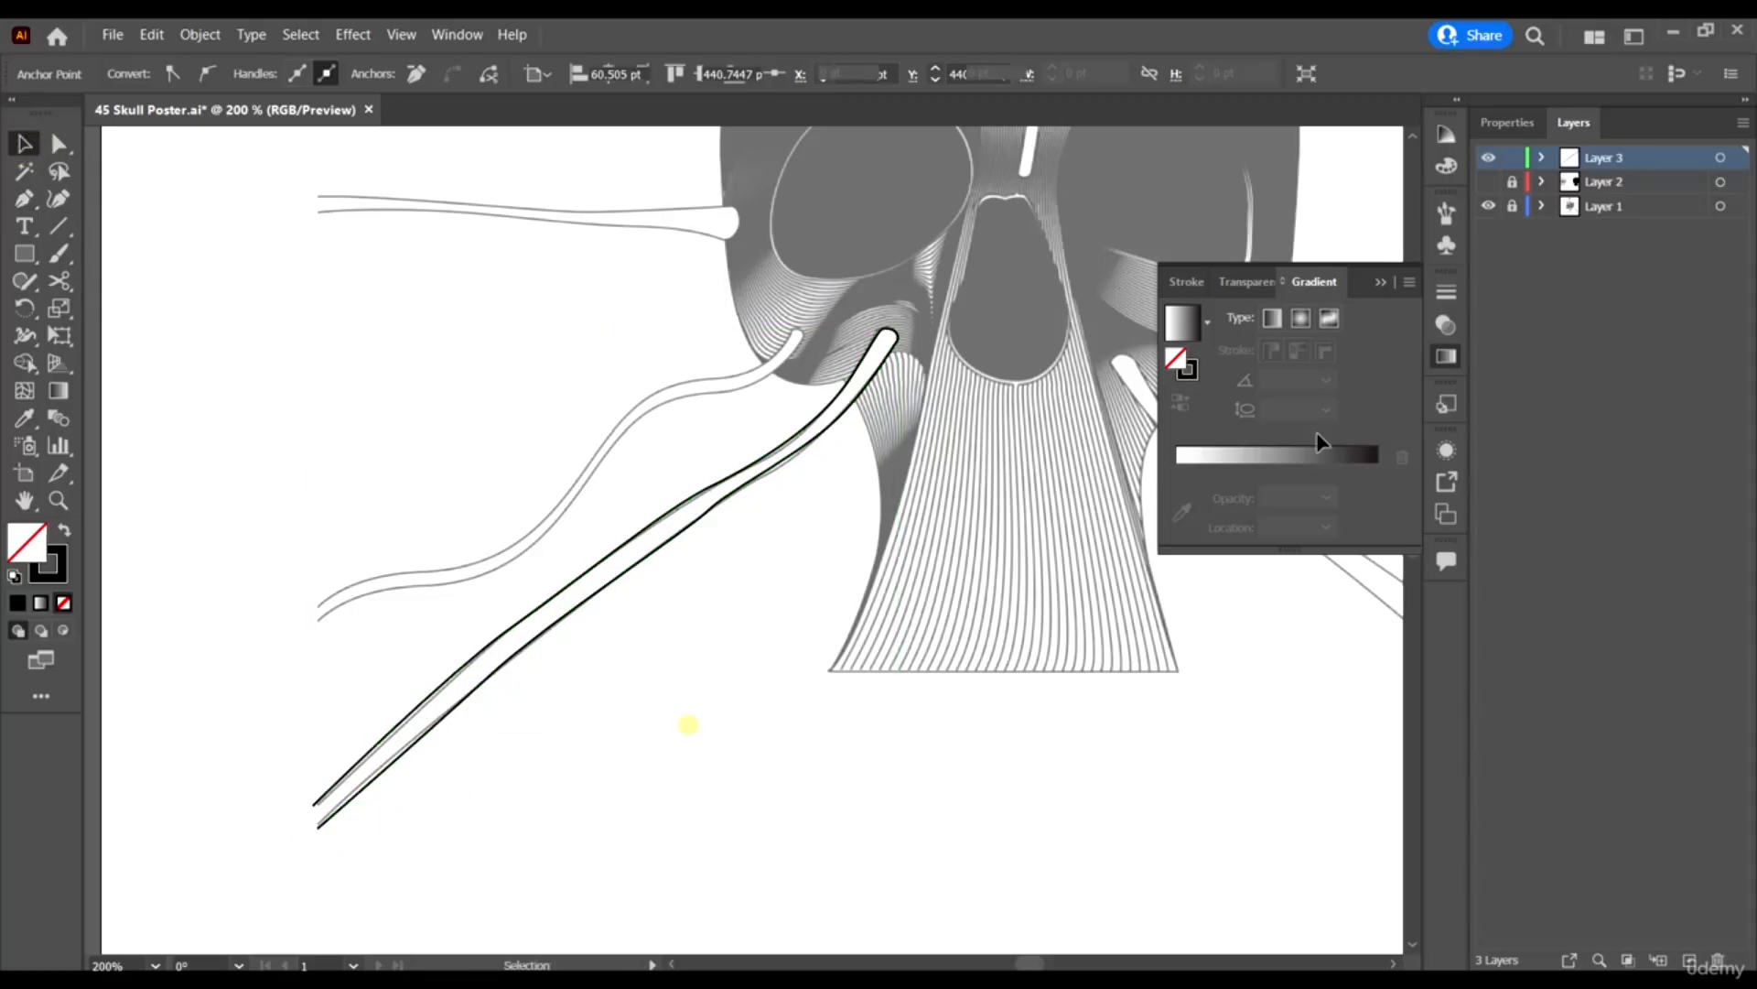
Hide Layer 1 and smooth the strand's middle bend by adjusting the direction handles on both edges with Direct Selection.
{"action": "left_click", "coordinate": [1488, 205]}
{"action": "scroll", "coordinate": [710, 684], "scroll_direction": "down", "scroll_amount": 1}
{"action": "scroll", "coordinate": [728, 608], "scroll_direction": "up", "scroll_amount": 3}
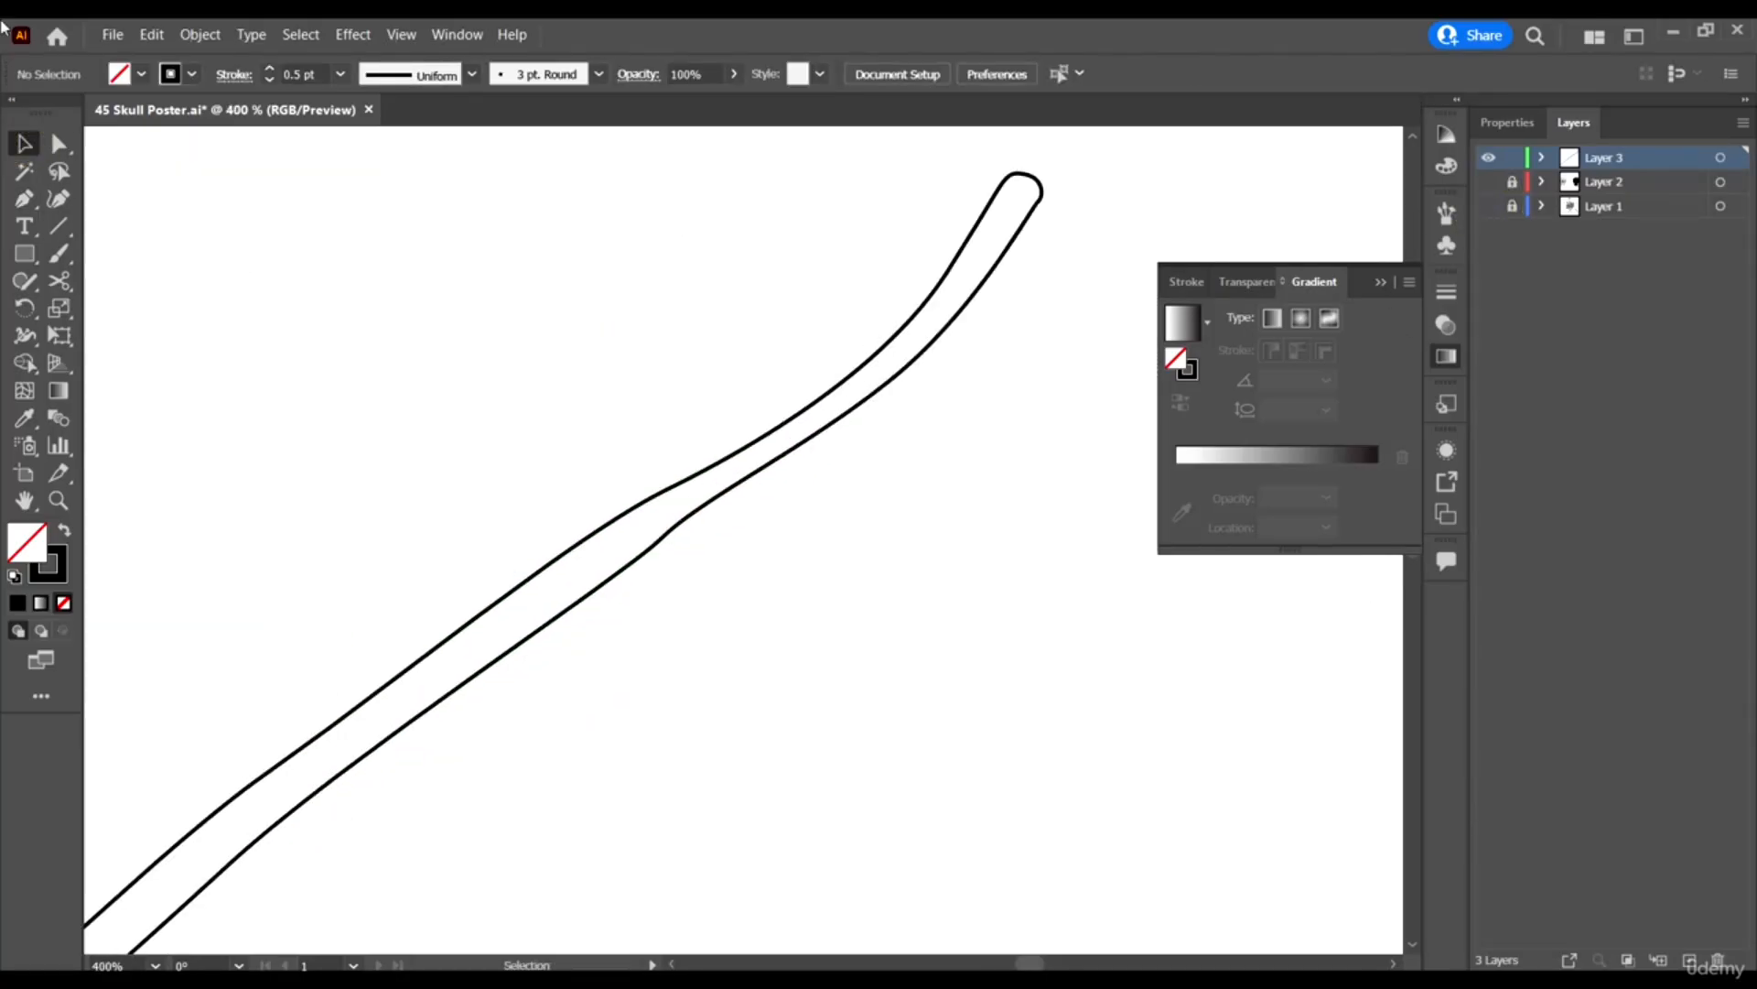
{"action": "scroll", "coordinate": [760, 490], "scroll_direction": "up", "scroll_amount": 2}
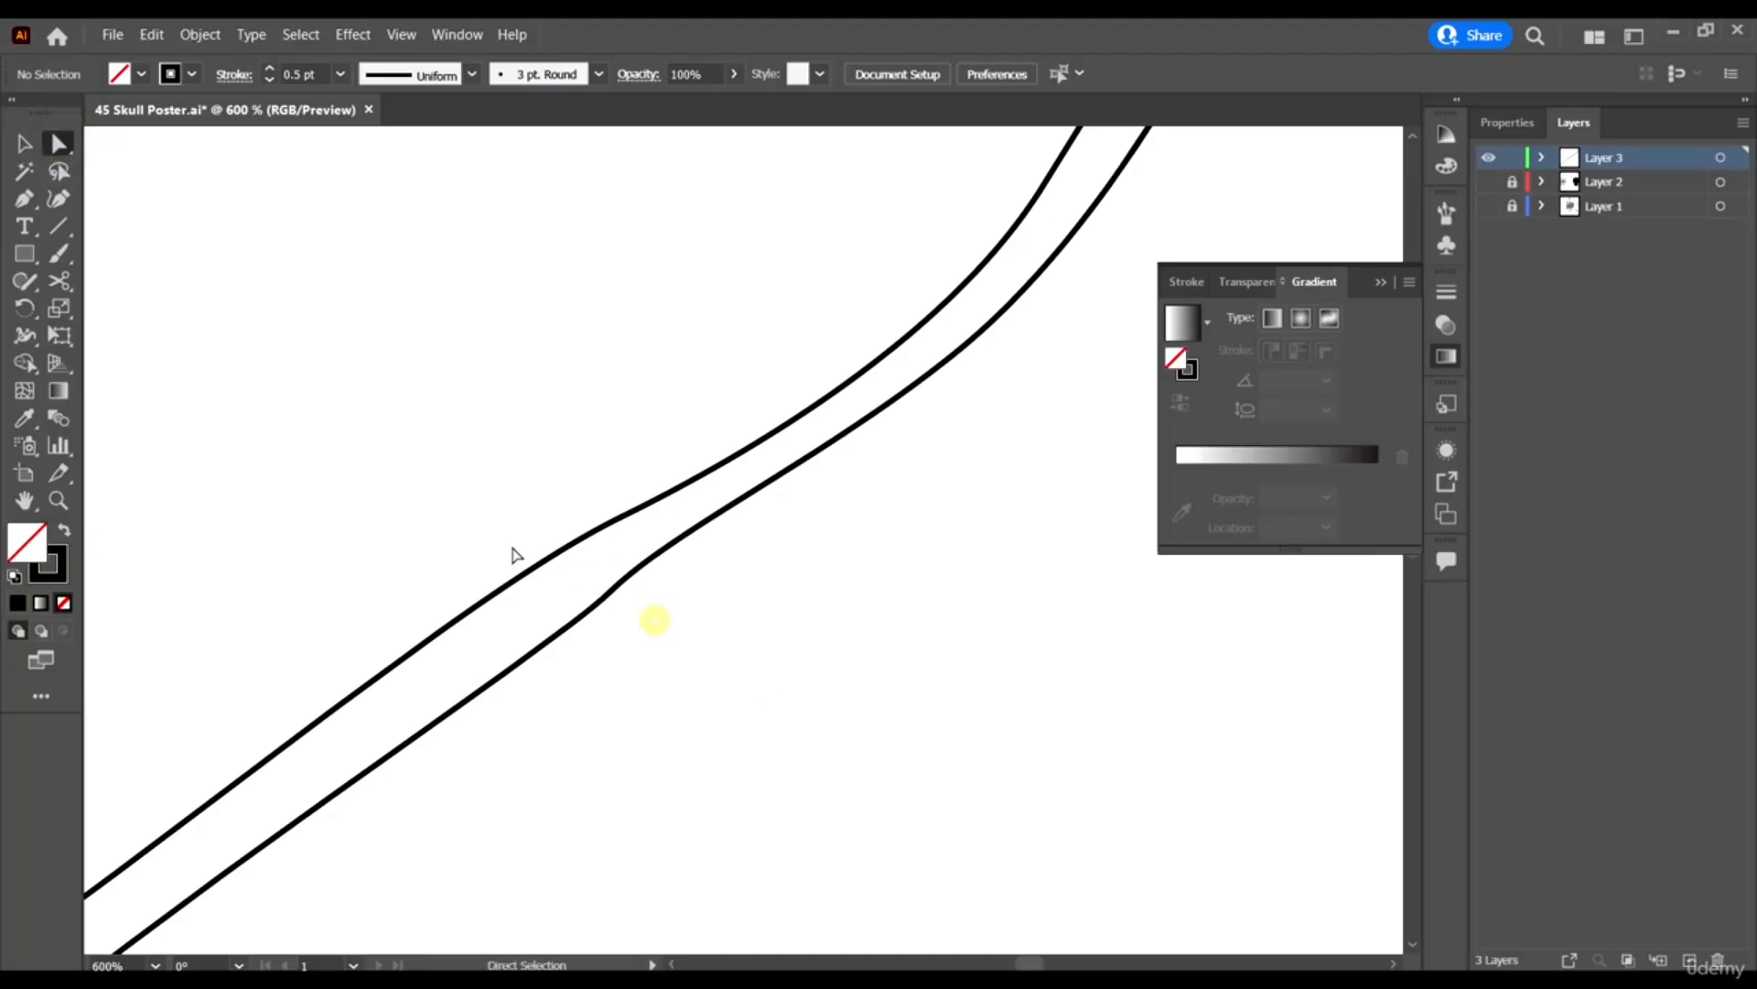
{"action": "left_click_drag", "start_coordinate": [515, 554], "coordinate": [746, 600]}
{"action": "left_click_drag", "start_coordinate": [674, 537], "coordinate": [693, 539]}
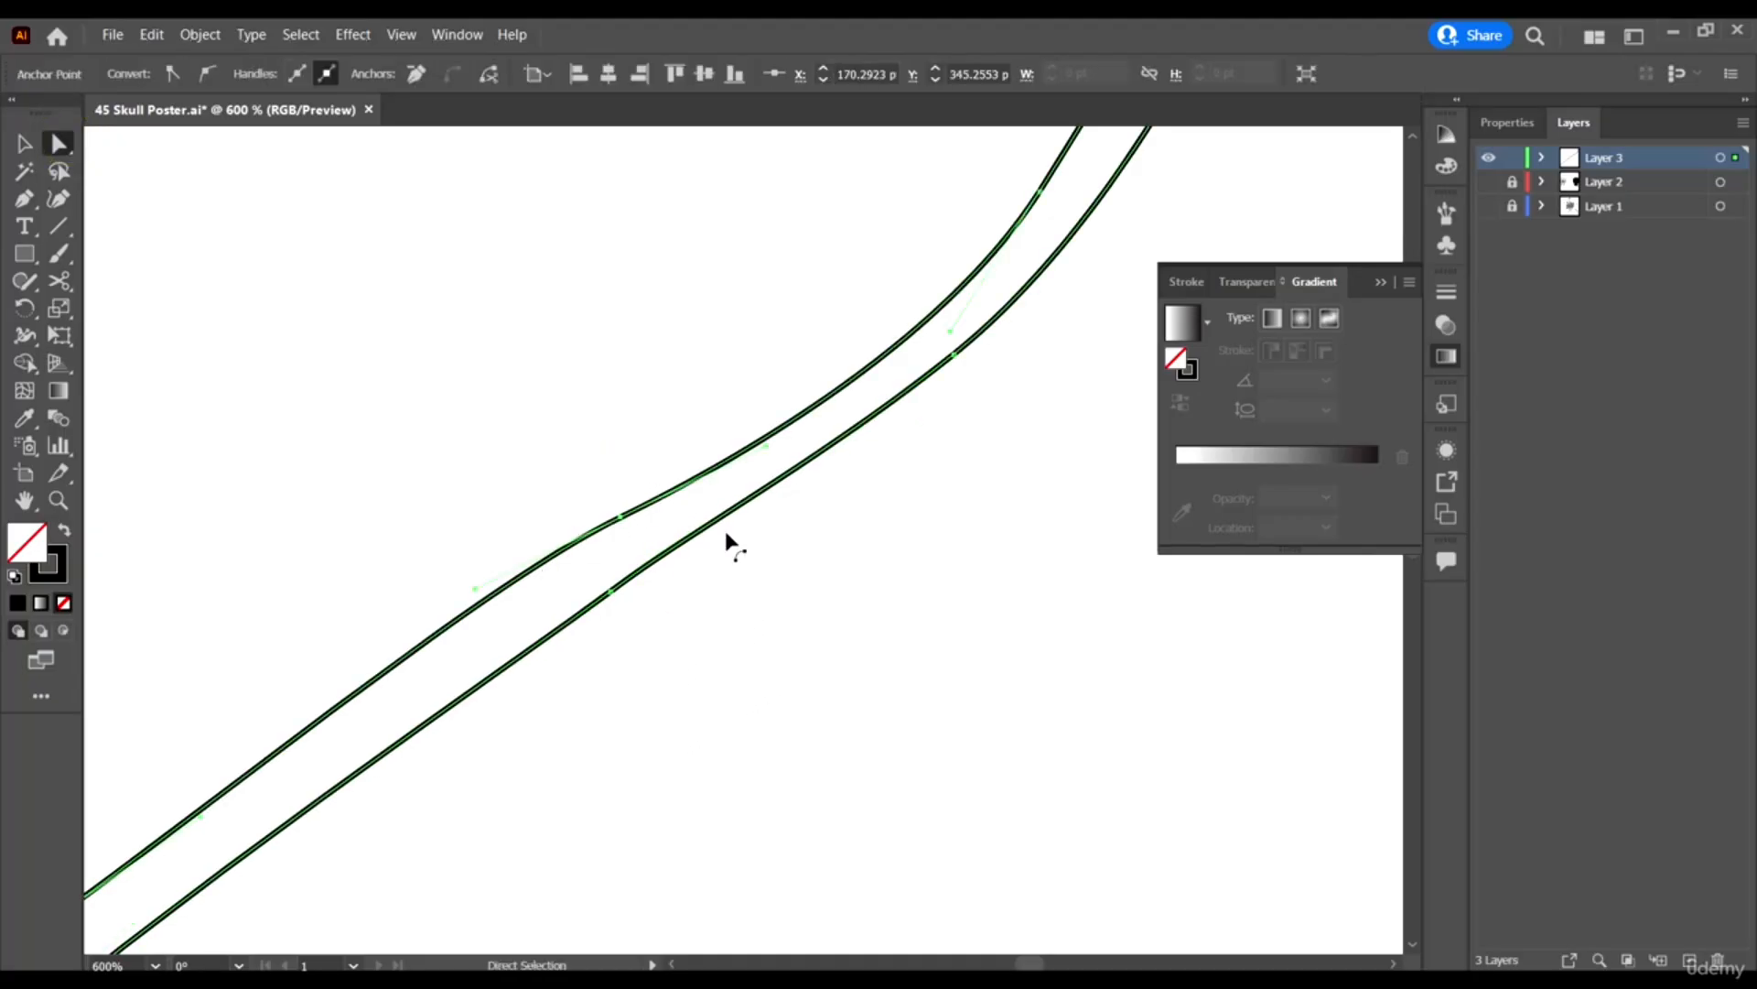
{"action": "left_click_drag", "start_coordinate": [765, 443], "coordinate": [768, 435]}
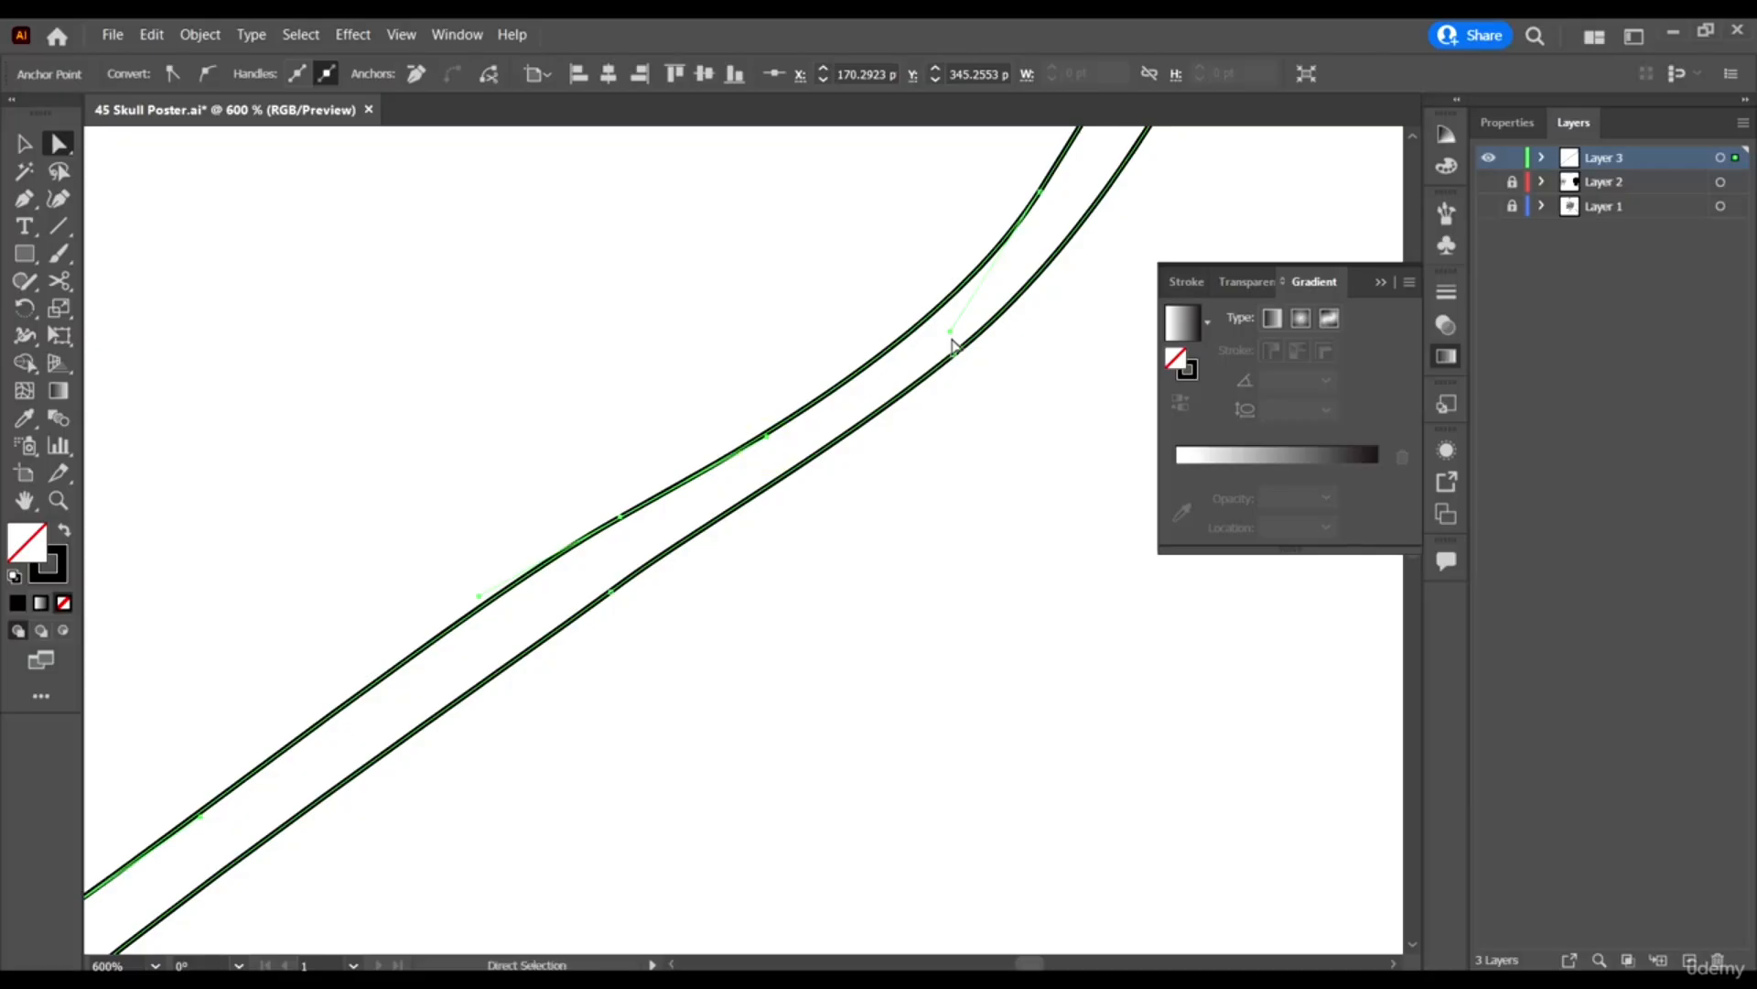
{"action": "left_click_drag", "start_coordinate": [951, 333], "coordinate": [949, 314]}
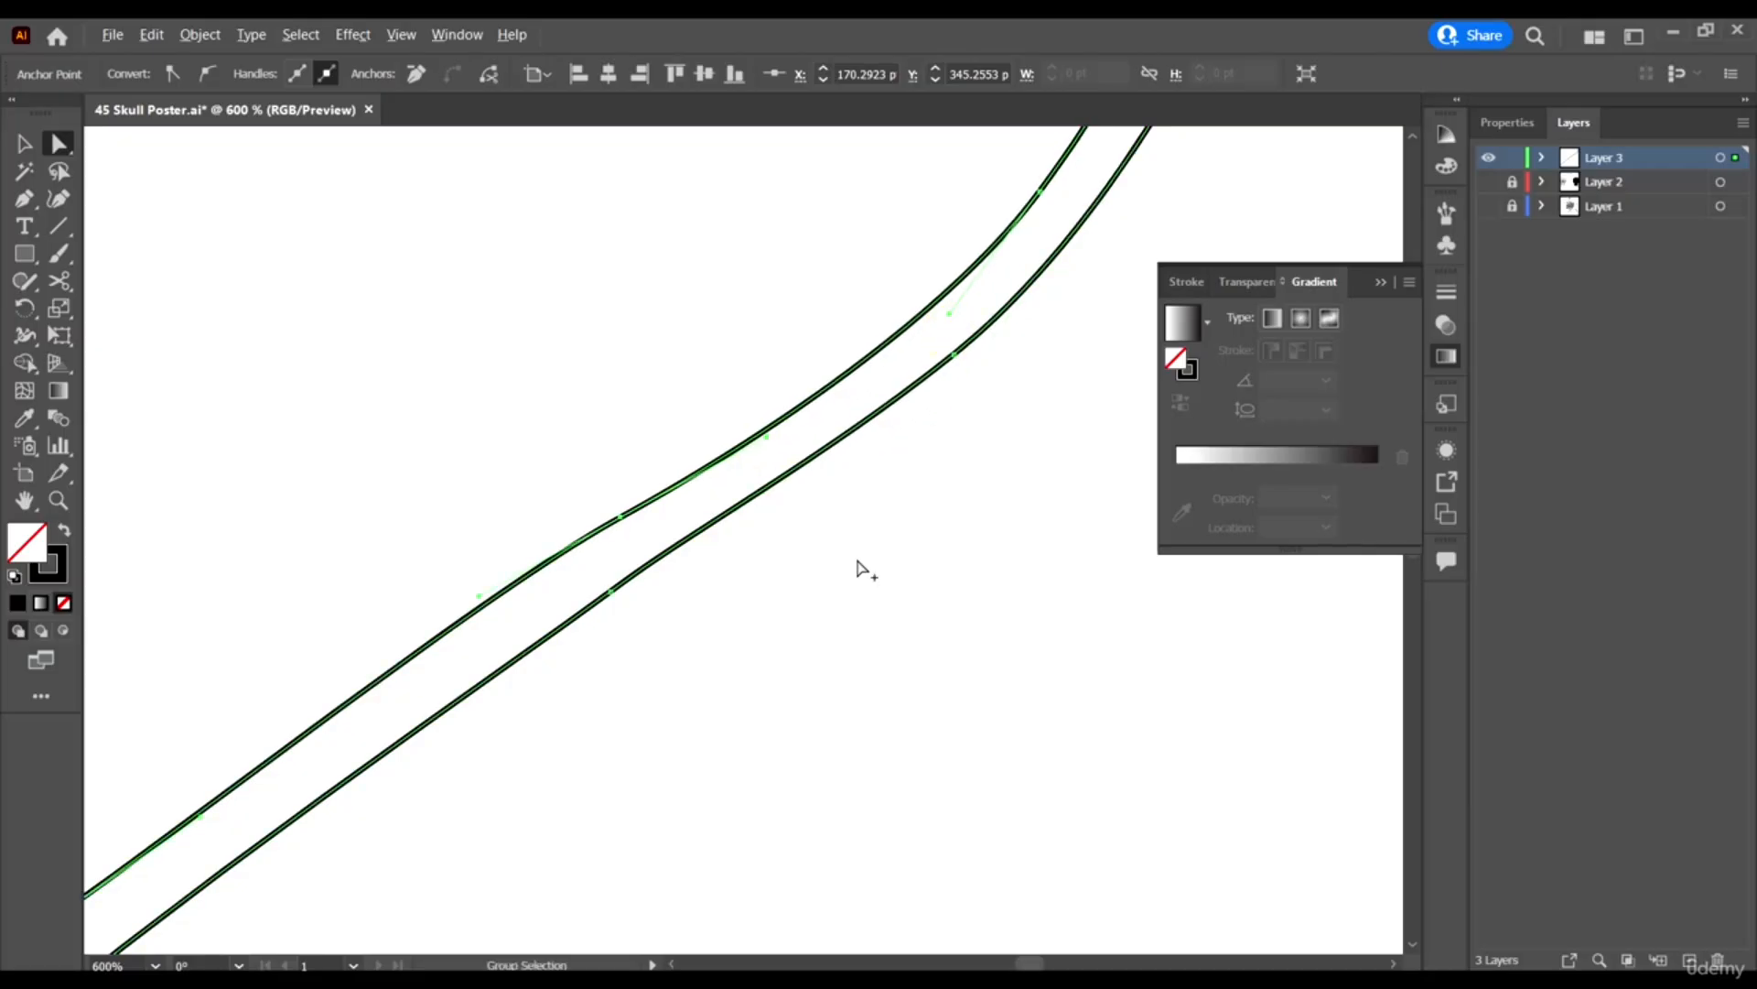
{"action": "scroll", "coordinate": [858, 561], "scroll_direction": "down", "scroll_amount": 1}
{"action": "left_click", "coordinate": [878, 613]}
Check the traced strand's rounded tip and make Layer 1 visible again as reference for the next strand.
{"action": "scroll", "coordinate": [816, 536], "scroll_direction": "down", "scroll_amount": 2}
{"action": "scroll", "coordinate": [953, 395], "scroll_direction": "up", "scroll_amount": 5}
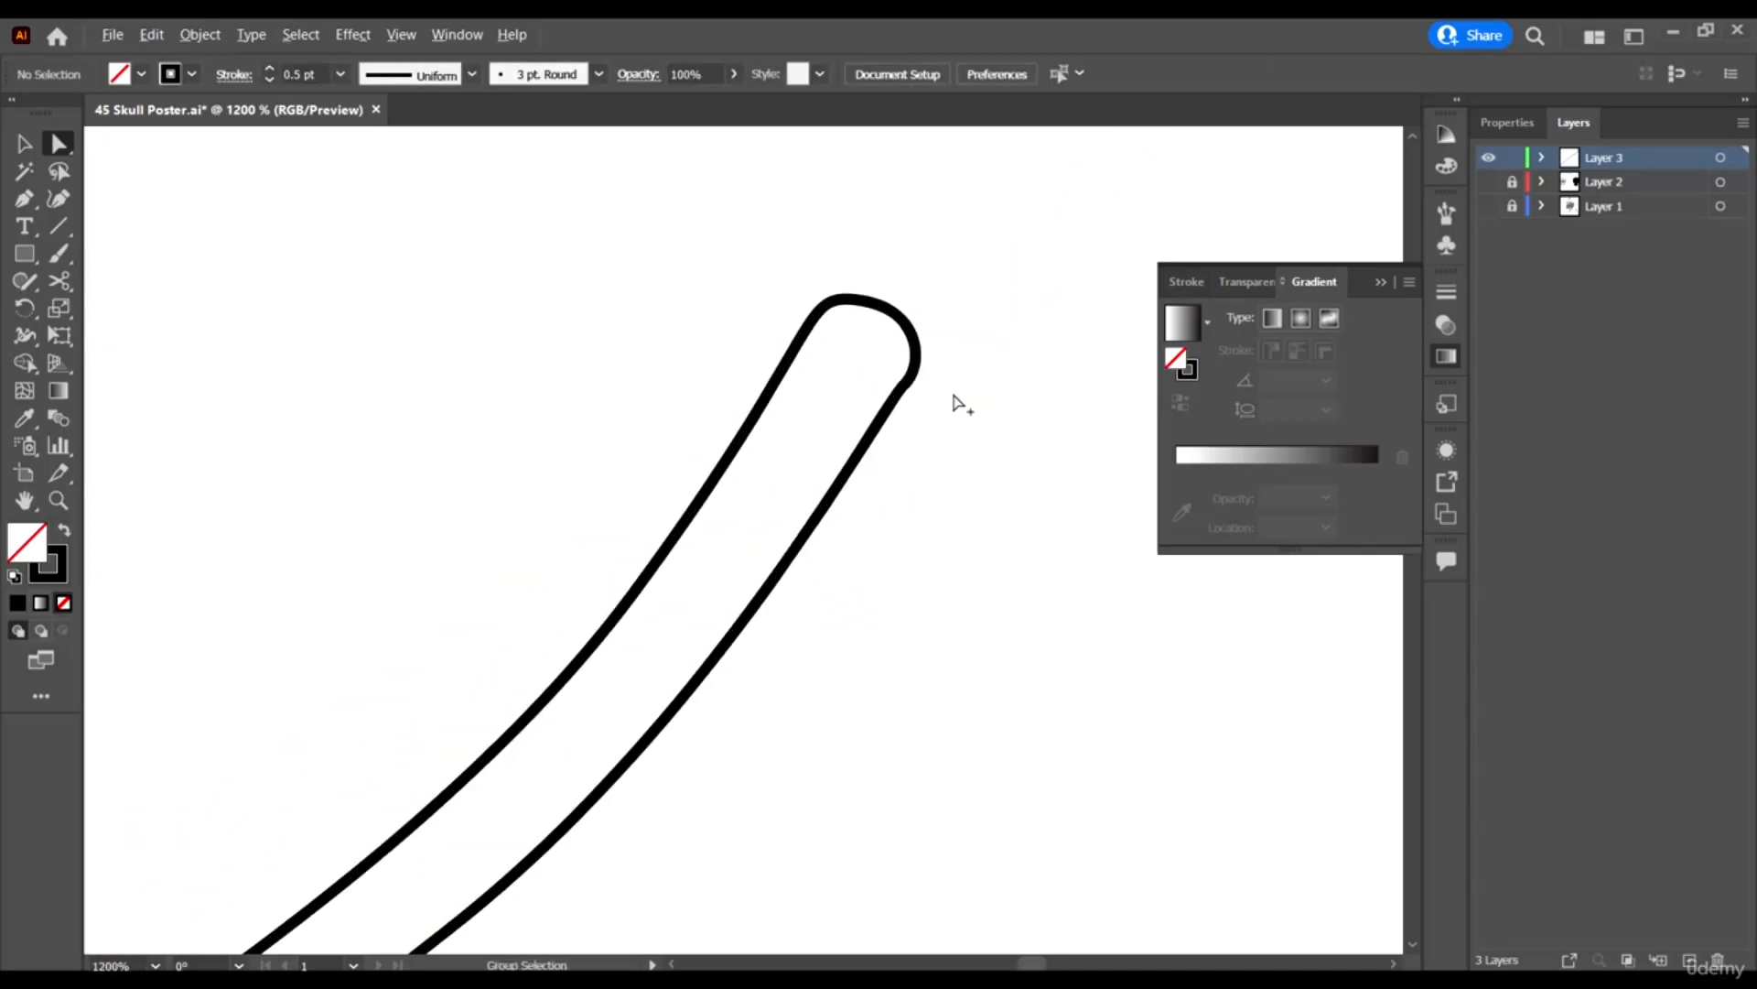
{"action": "scroll", "coordinate": [953, 403], "scroll_direction": "down", "scroll_amount": 3}
{"action": "scroll", "coordinate": [1029, 562], "scroll_direction": "up", "scroll_amount": 2}
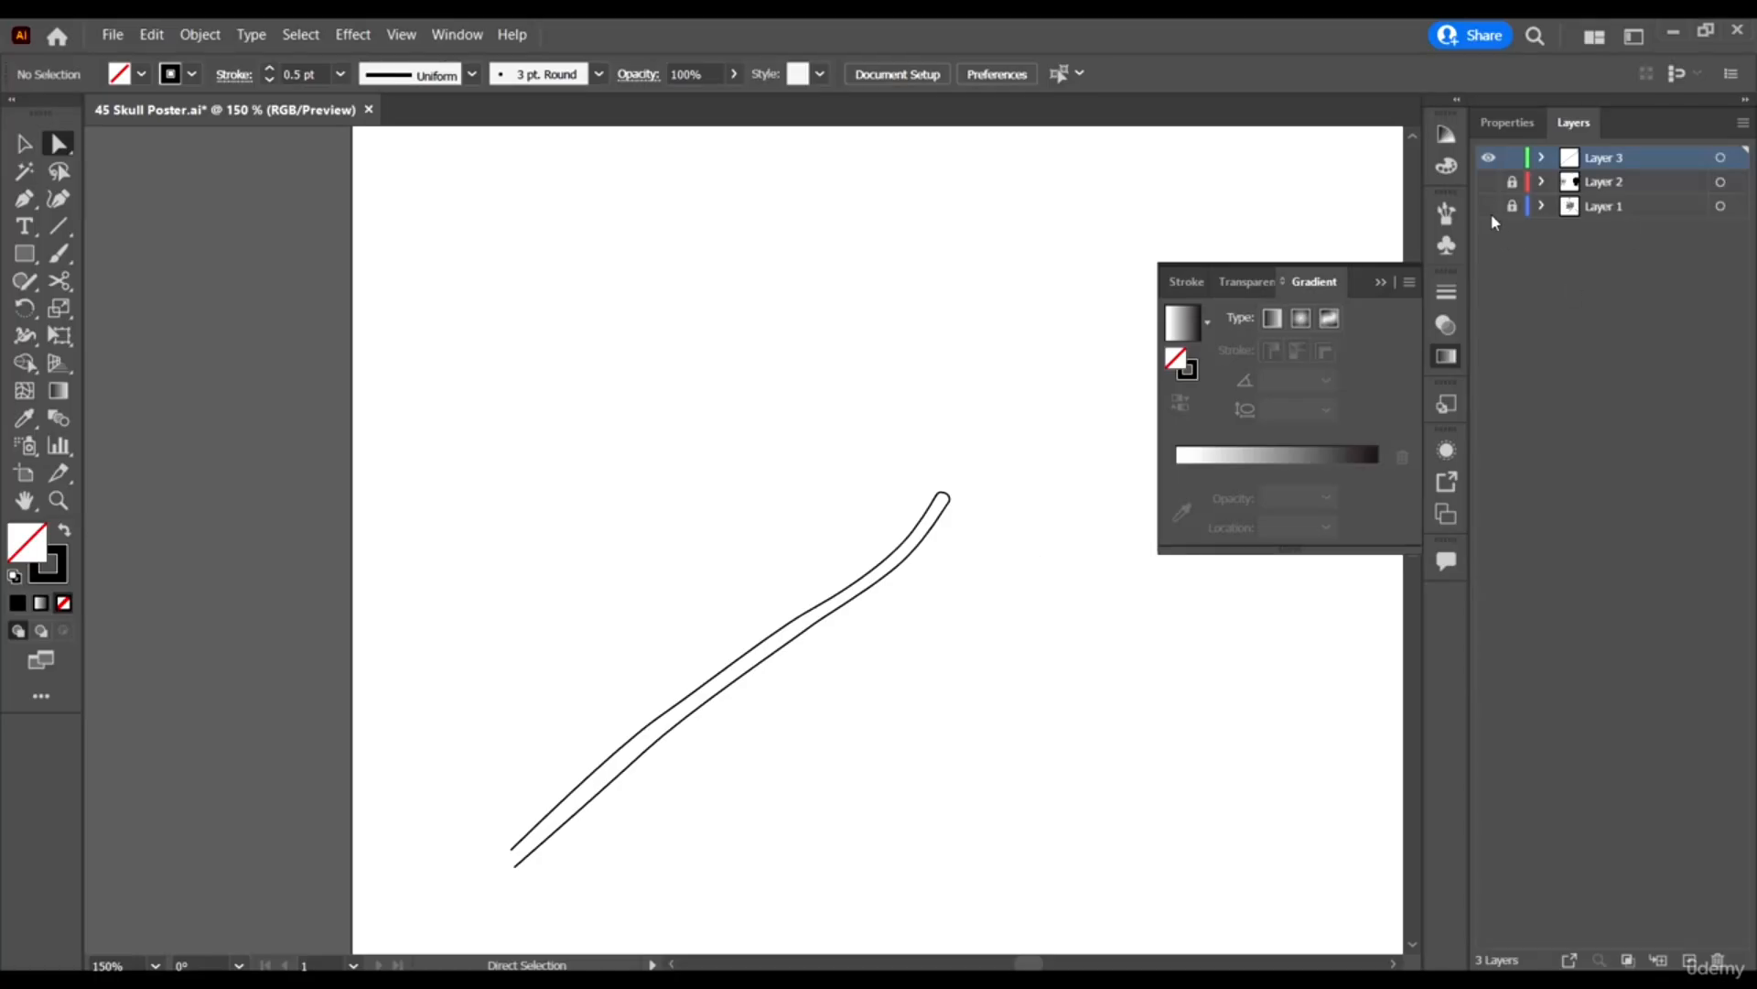
{"action": "scroll", "coordinate": [782, 547], "scroll_direction": "right", "scroll_amount": 1}
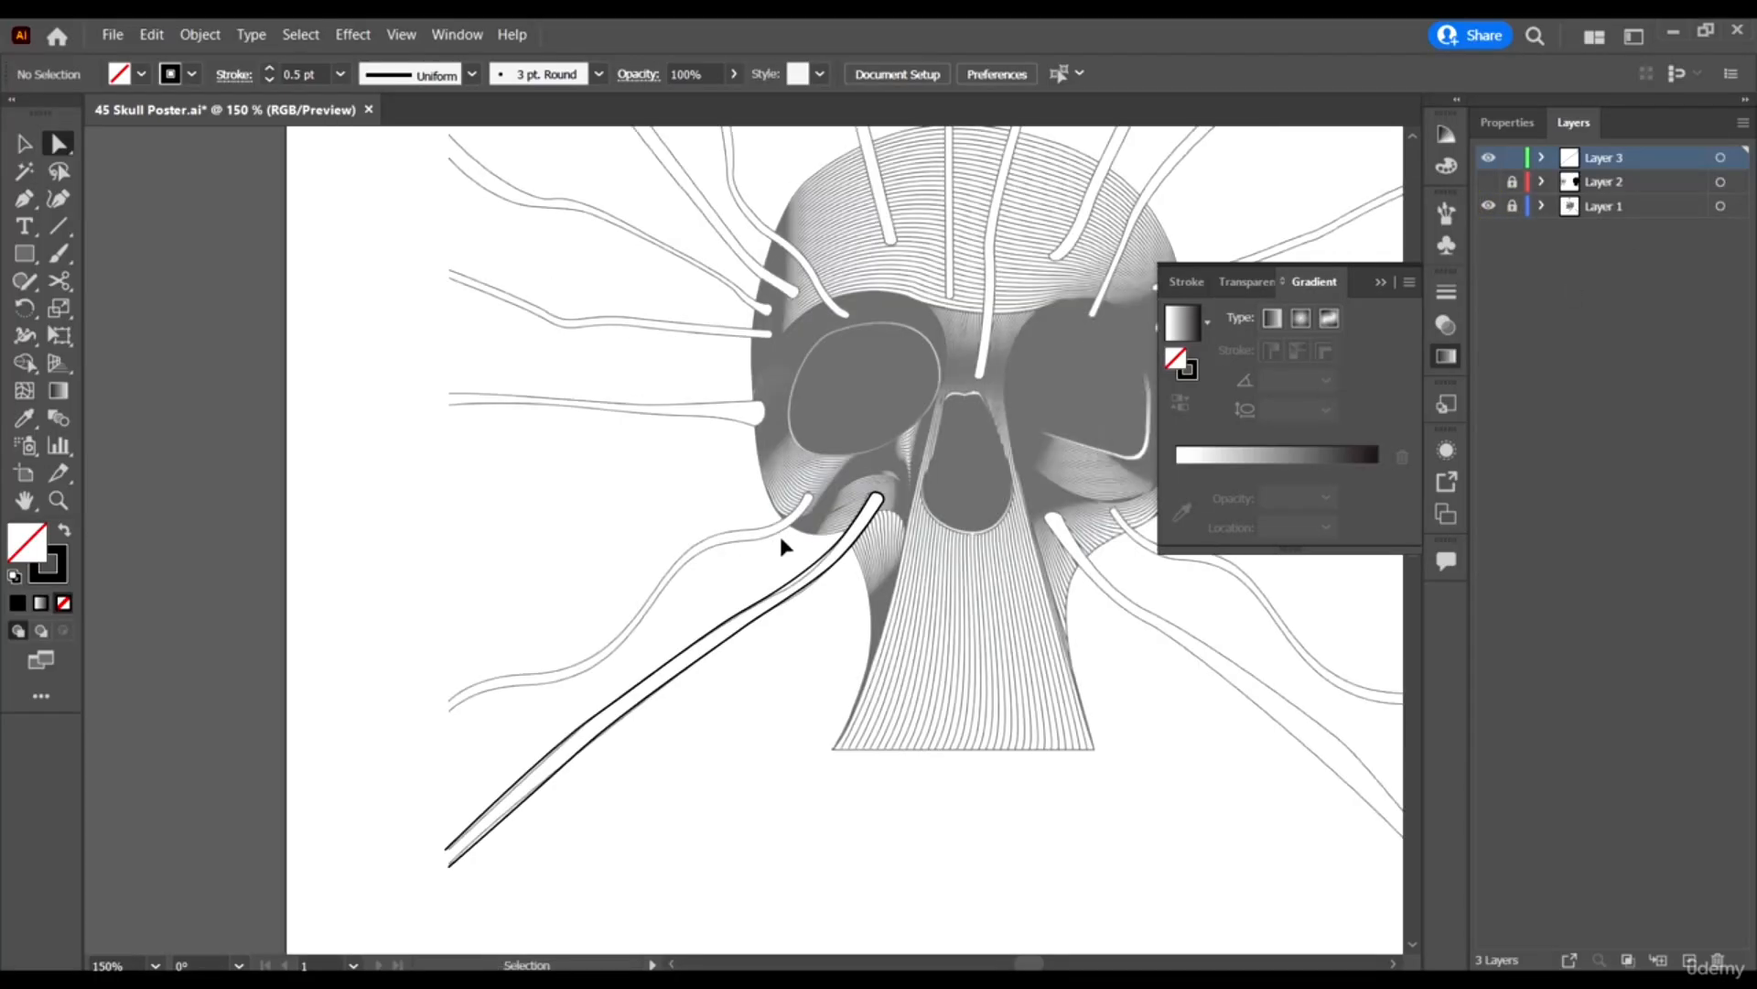
{"action": "scroll", "coordinate": [777, 536], "scroll_direction": "up", "scroll_amount": 1}
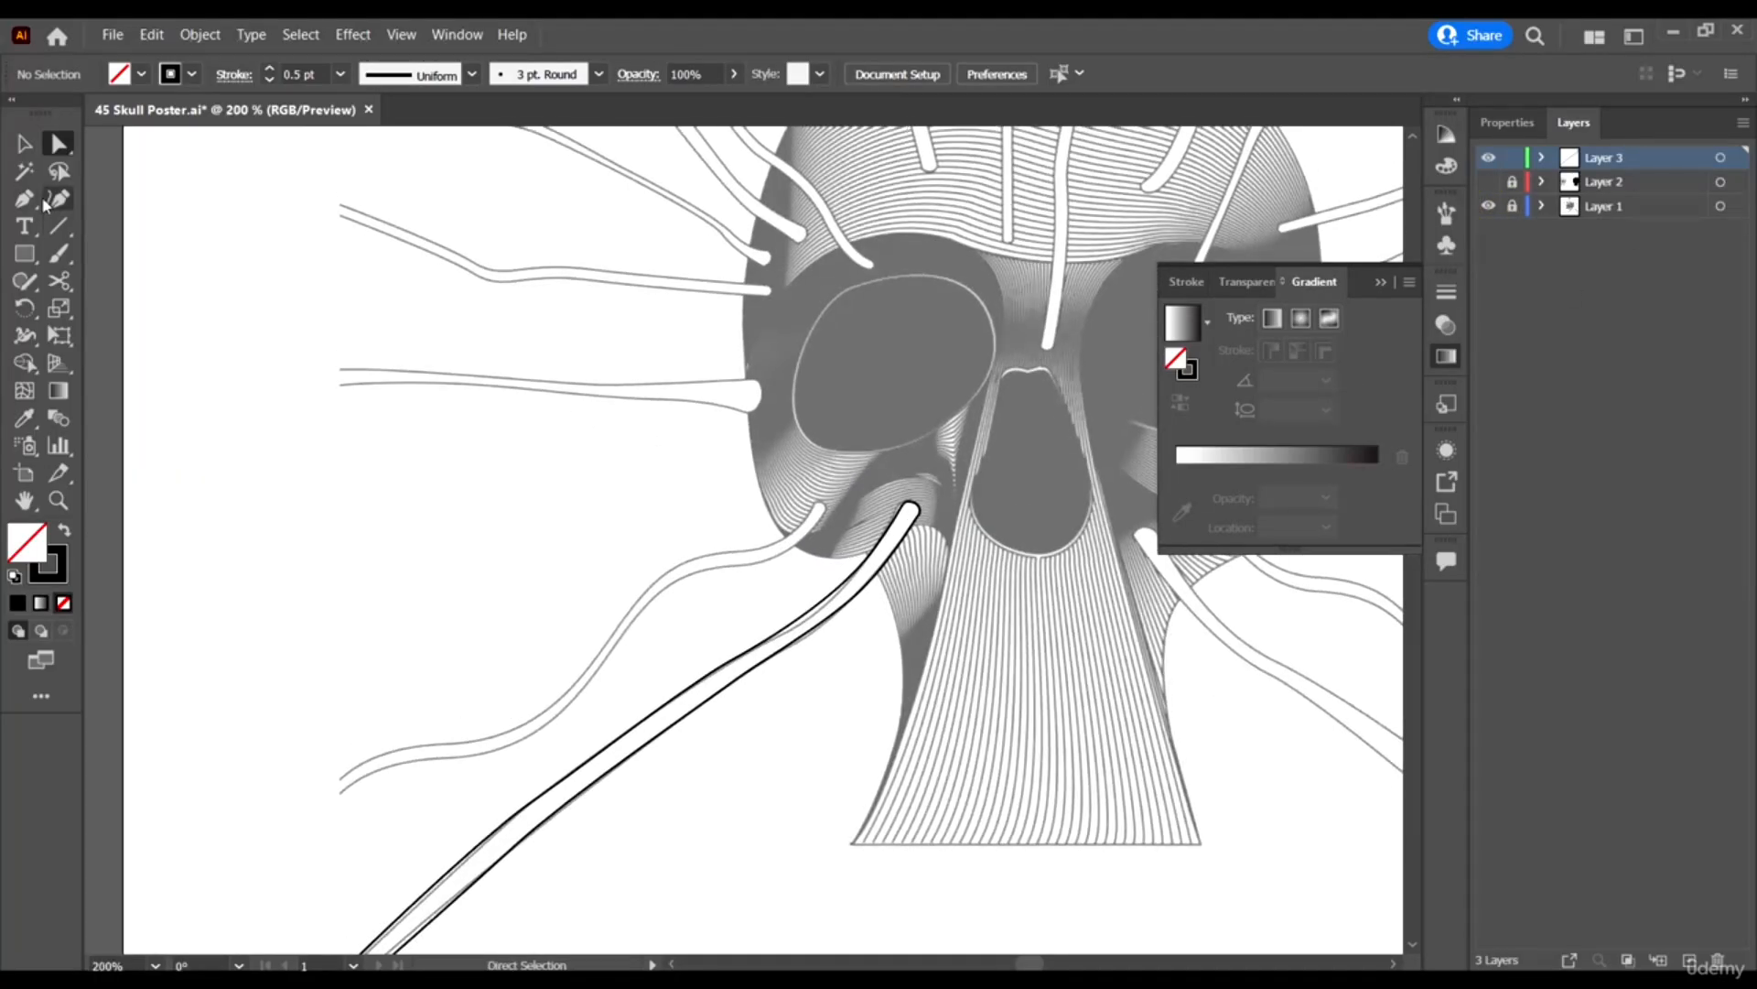
{"action": "scroll", "coordinate": [832, 540], "scroll_direction": "up", "scroll_amount": 5}
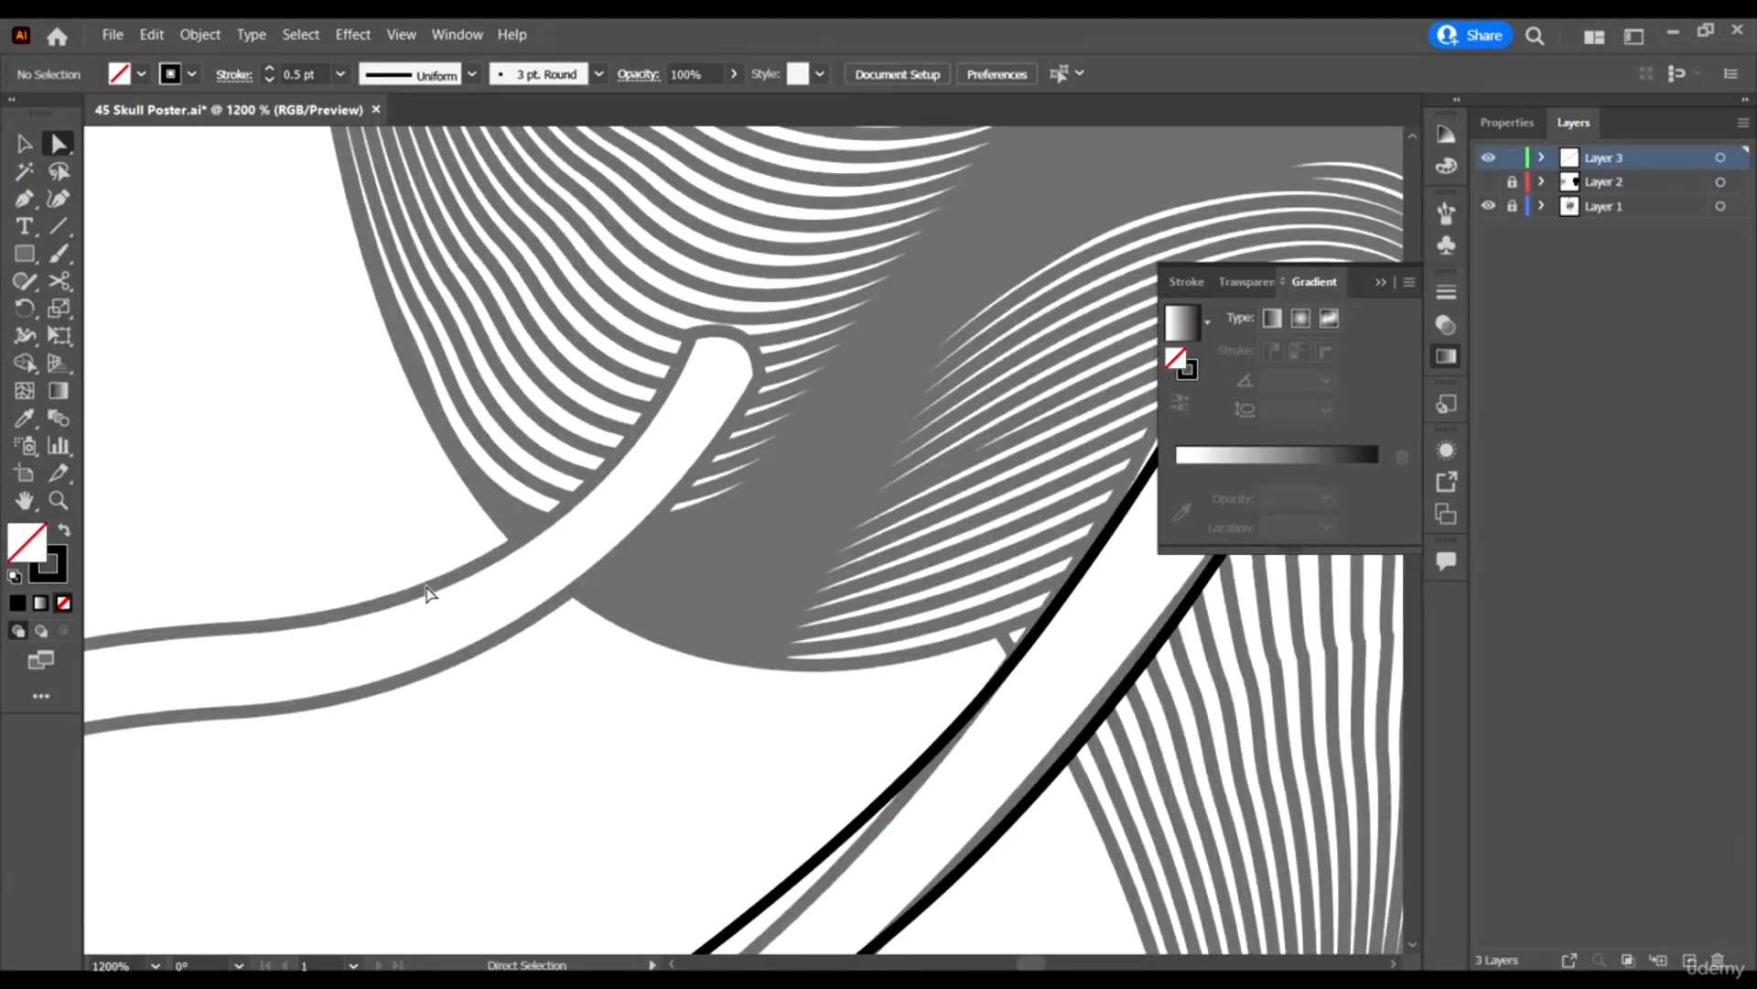
{"action": "scroll", "coordinate": [782, 523], "scroll_direction": "down", "scroll_amount": 5}
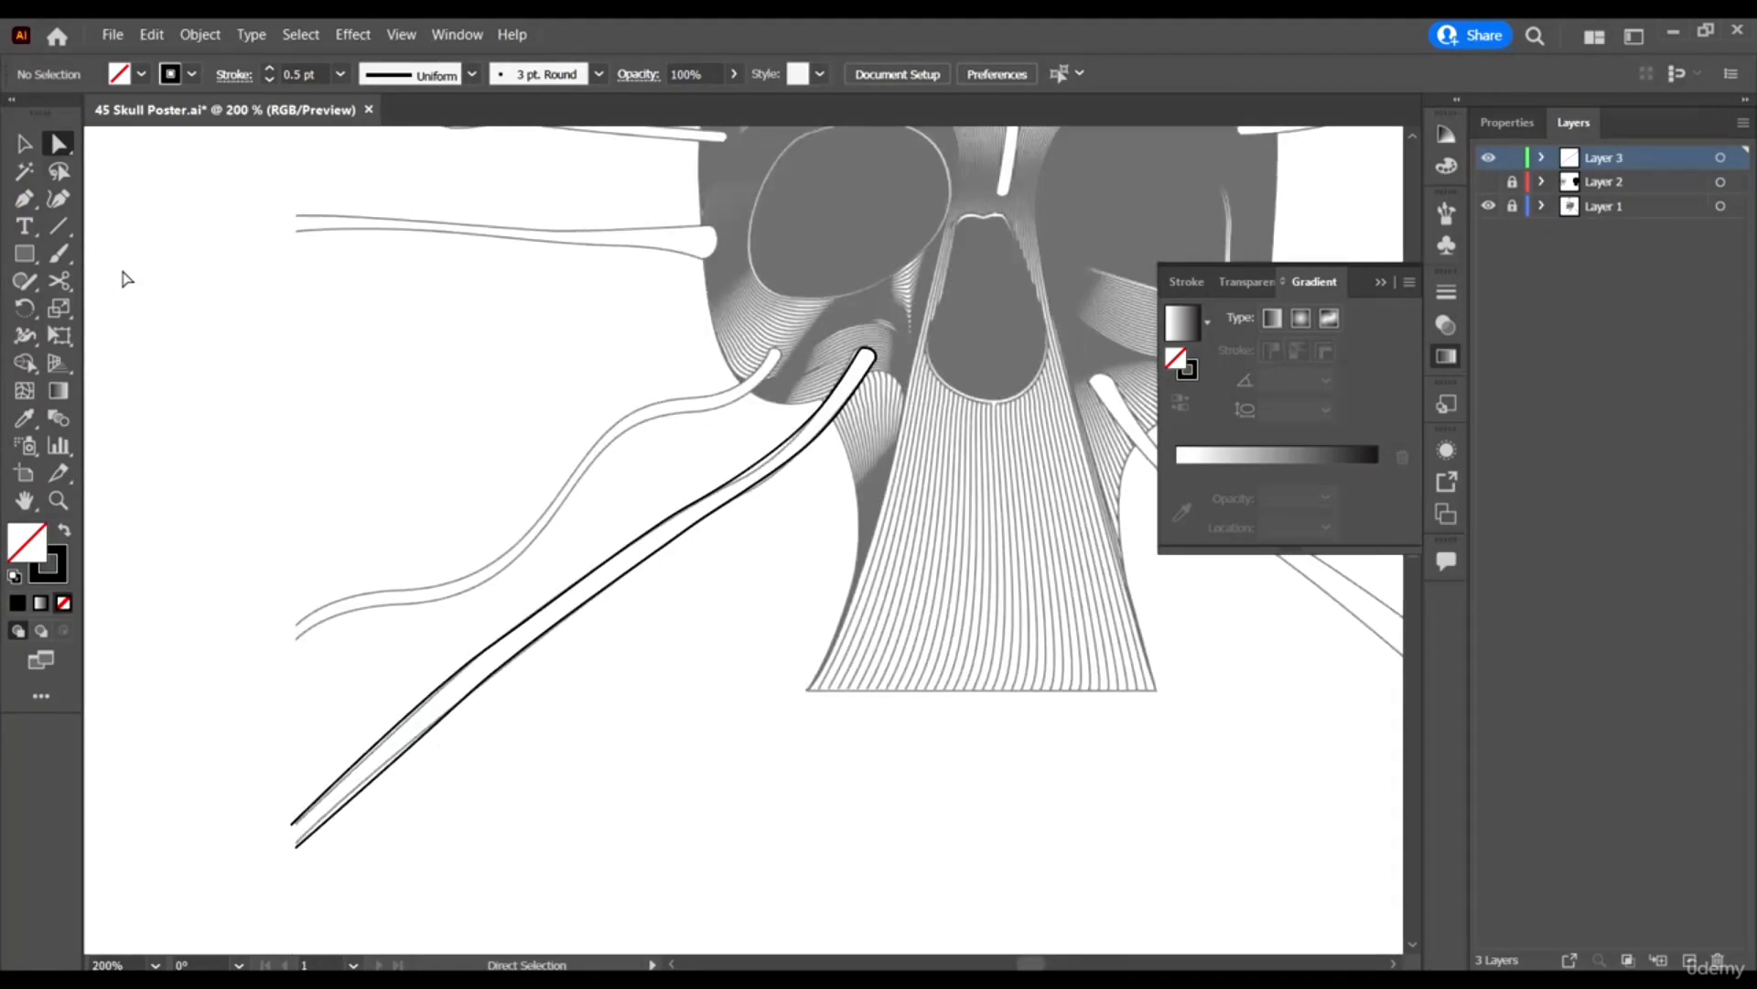
Trace the wavy strand's lower edge with the Pen tool from its outer end up to the tip, using curved anchor points.
{"action": "left_click", "coordinate": [22, 199]}
{"action": "scroll", "coordinate": [436, 594], "scroll_direction": "up", "scroll_amount": 2}
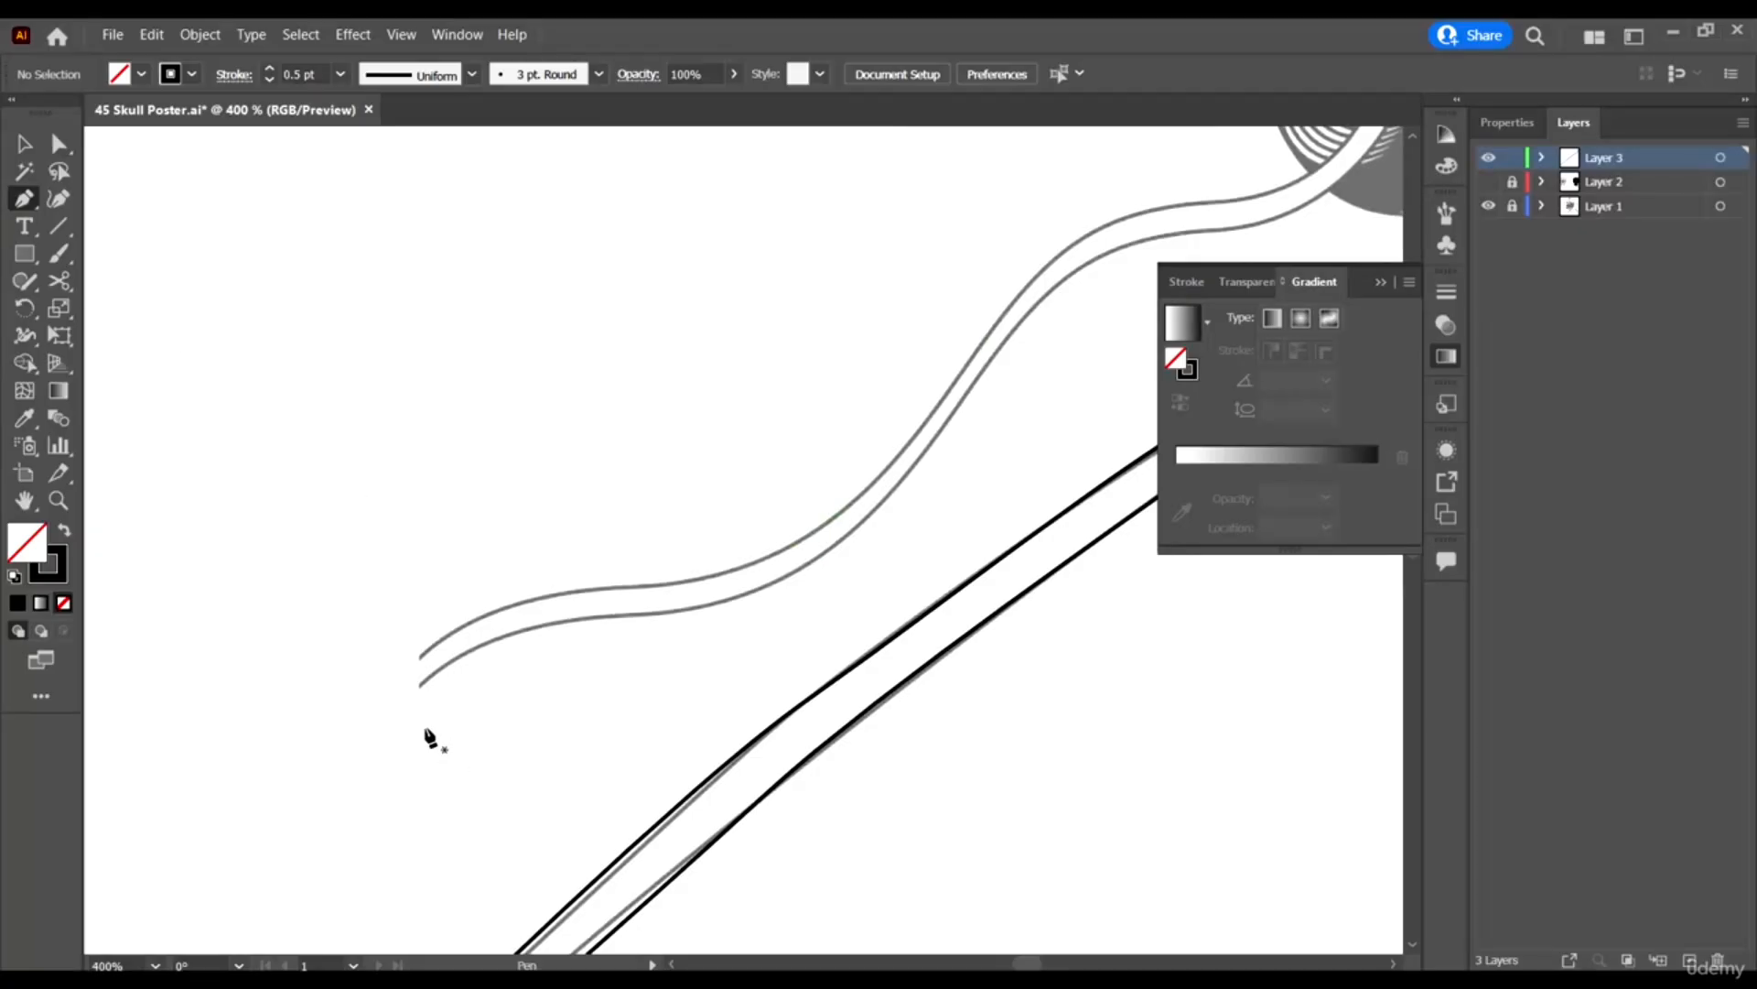
{"action": "left_click", "coordinate": [420, 682]}
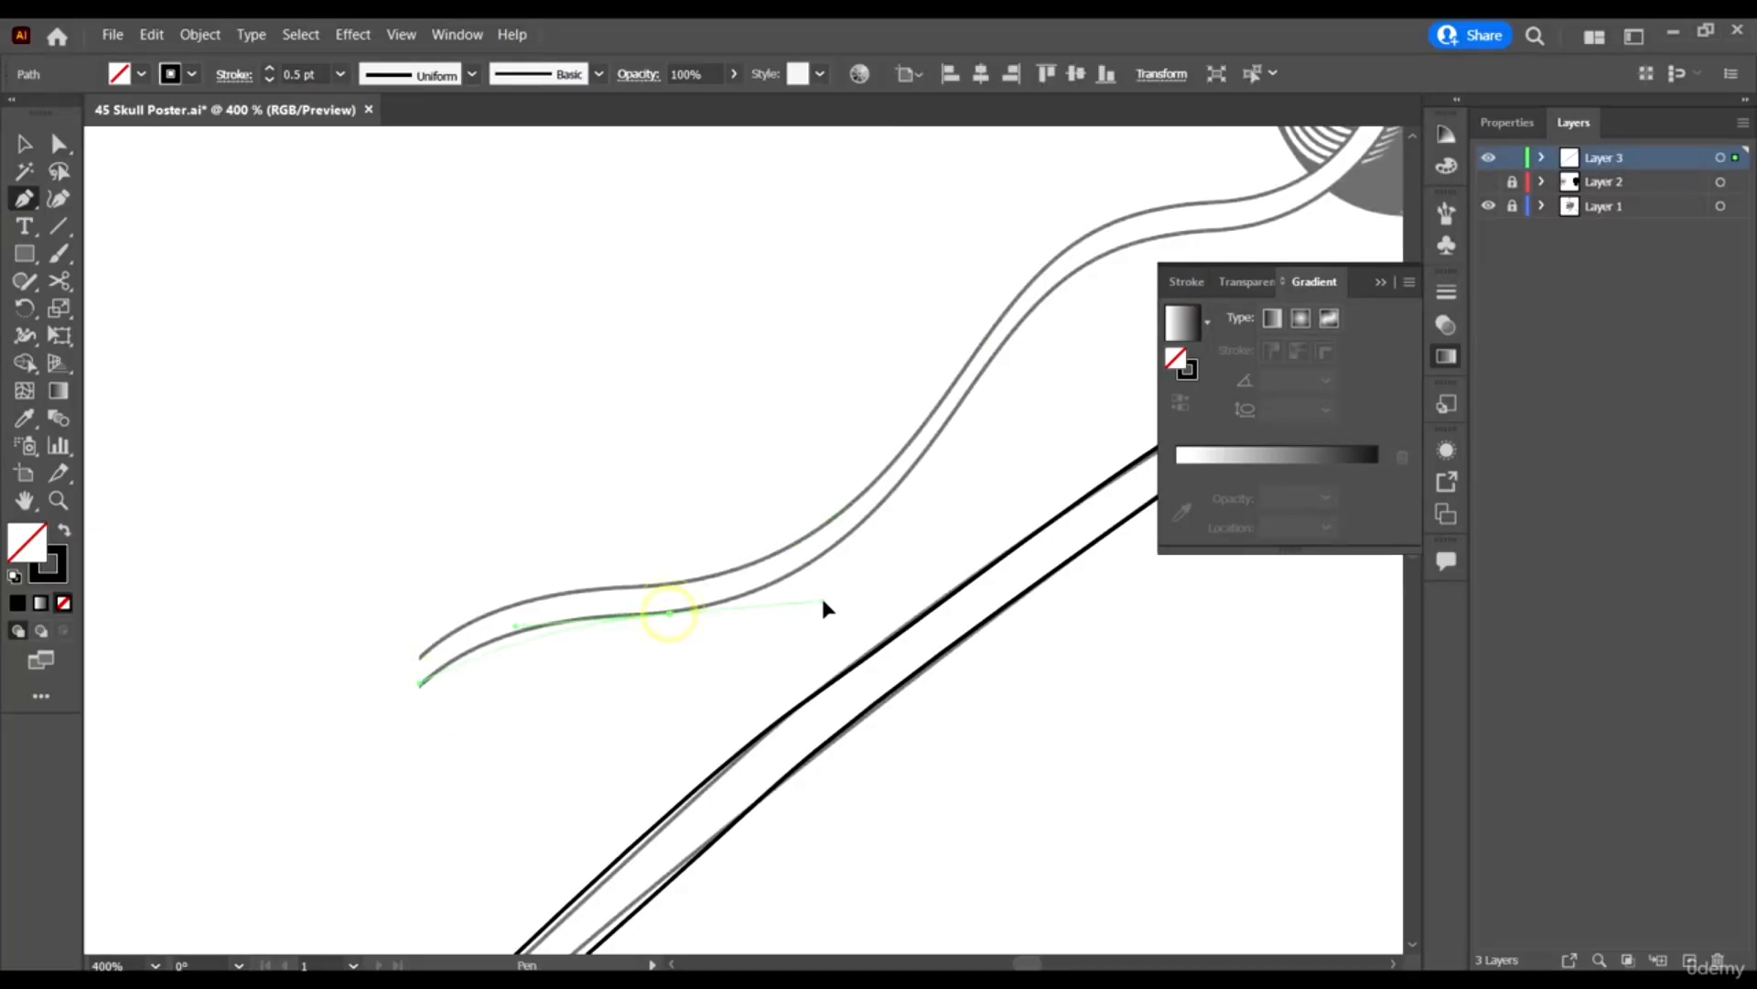
{"action": "left_click_drag", "start_coordinate": [822, 602], "coordinate": [860, 596]}
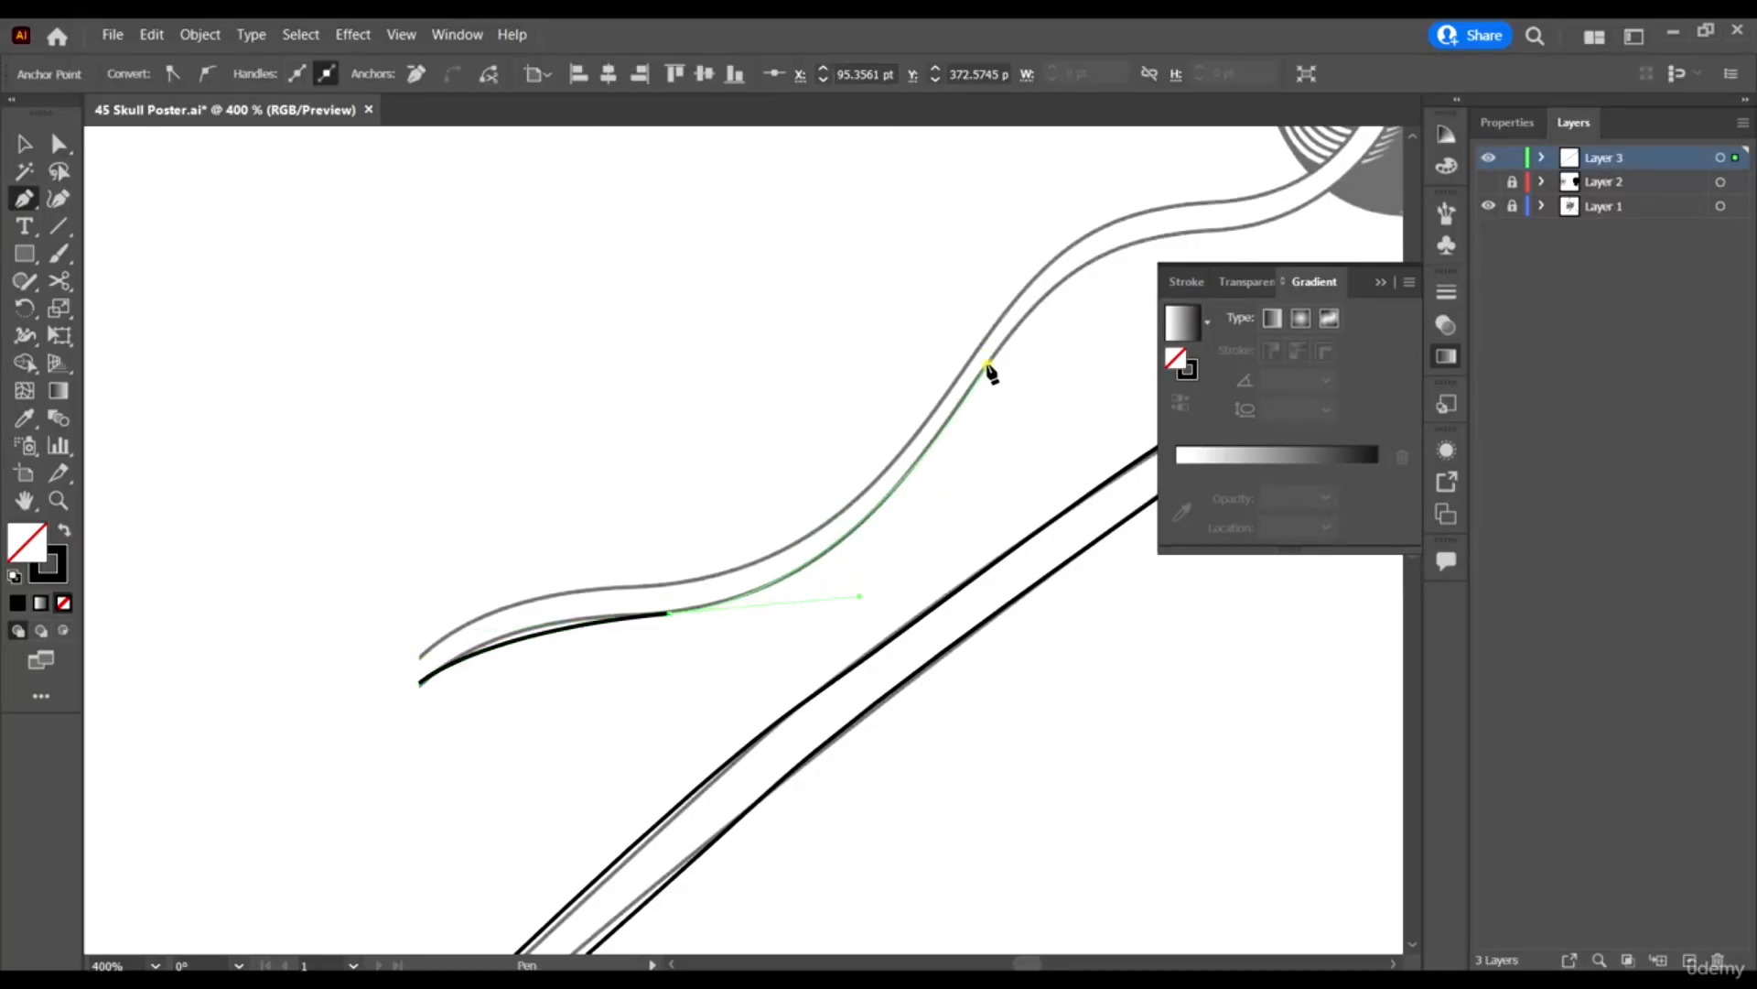
{"action": "left_click_drag", "start_coordinate": [988, 365], "coordinate": [1055, 300]}
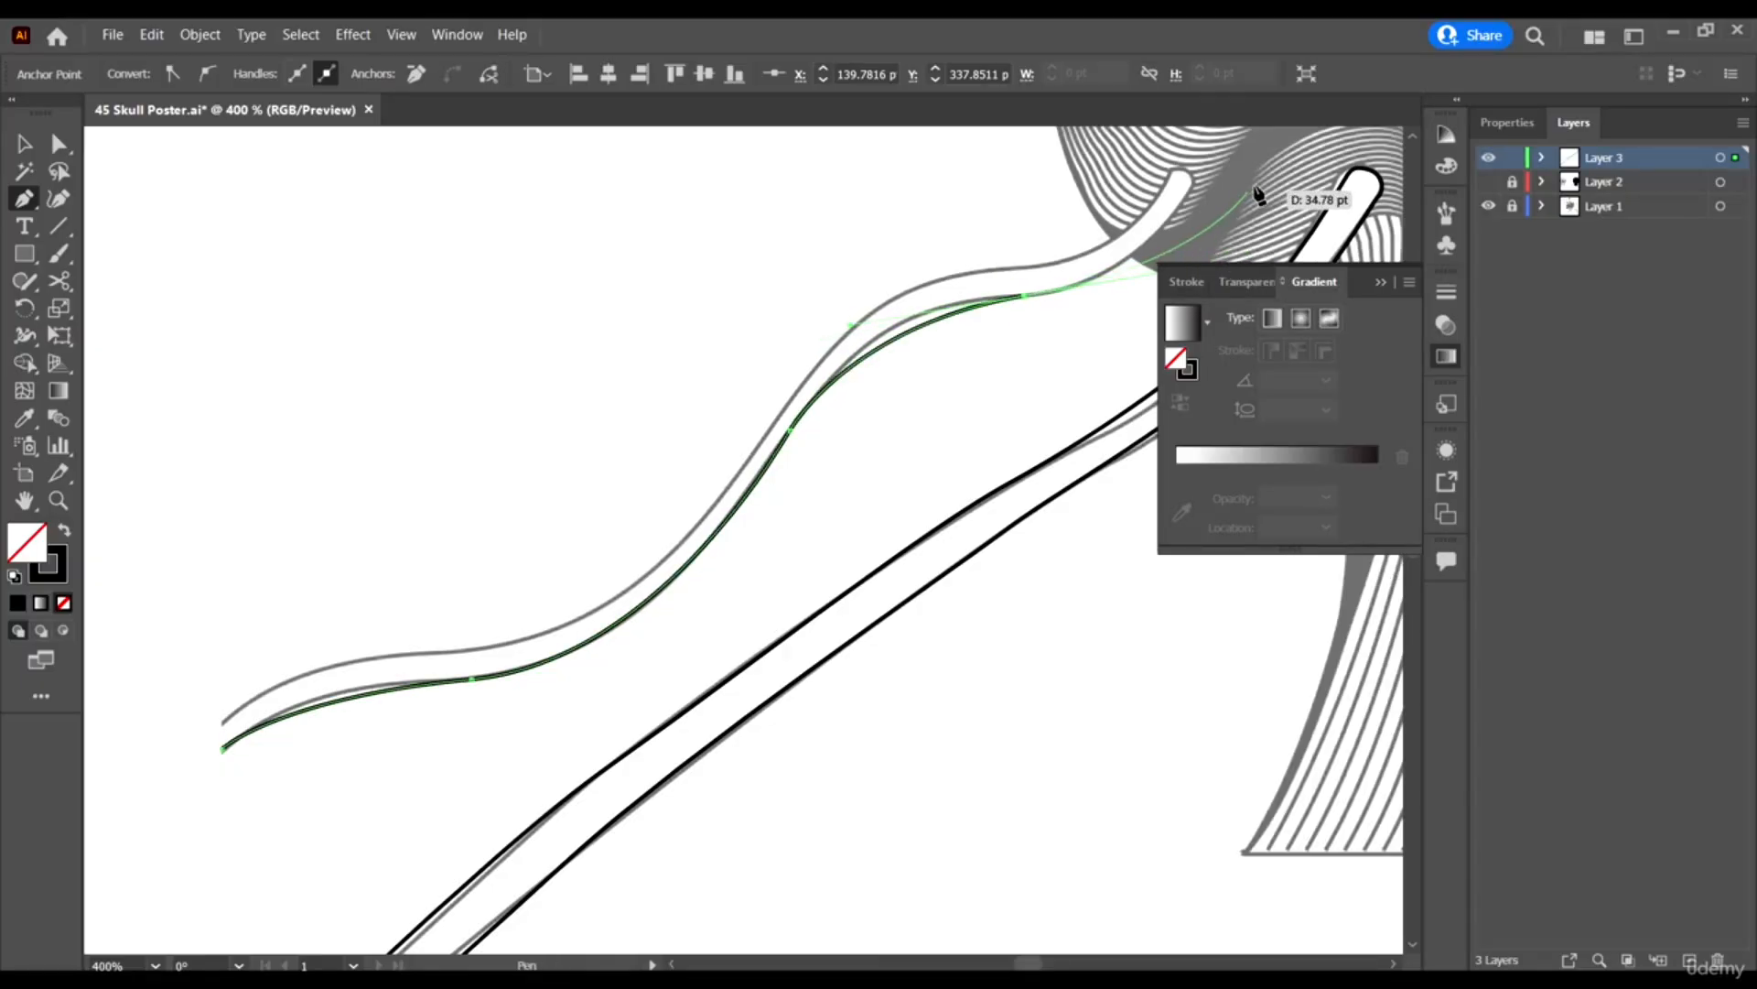
{"action": "scroll", "coordinate": [1268, 183], "scroll_direction": "up", "scroll_amount": 1}
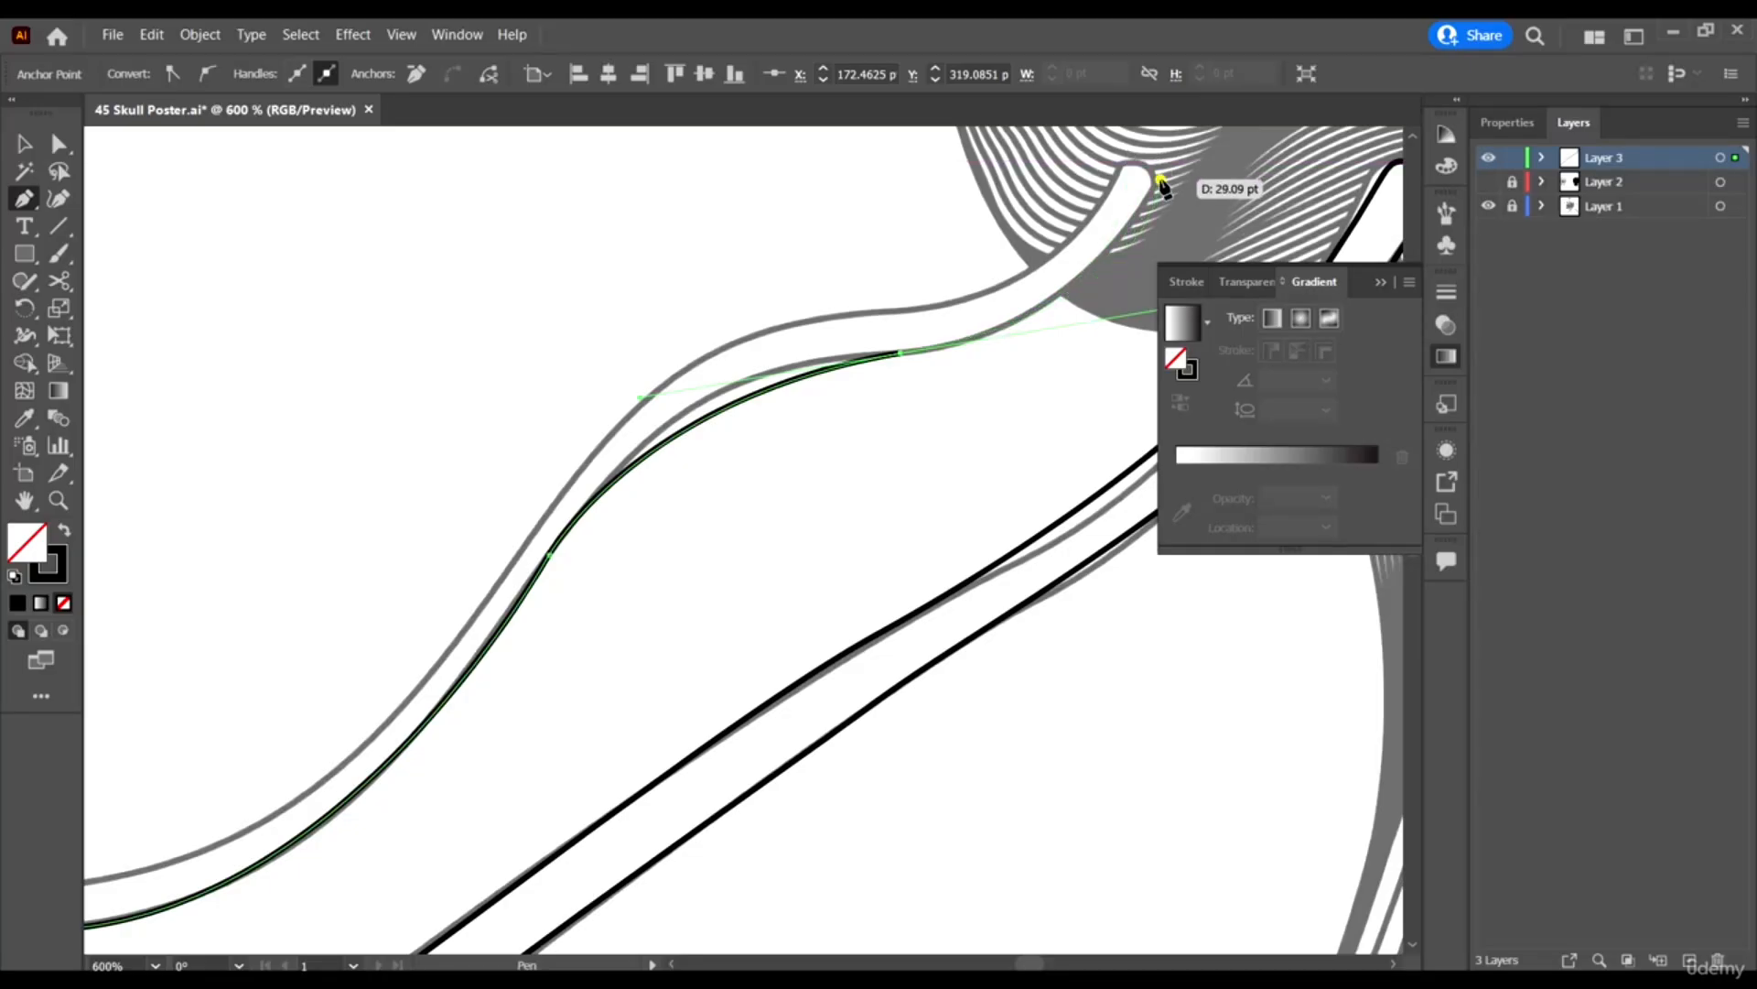
{"action": "scroll", "coordinate": [1161, 185], "scroll_direction": "up", "scroll_amount": 2}
{"action": "scroll", "coordinate": [1040, 393], "scroll_direction": "right", "scroll_amount": 3}
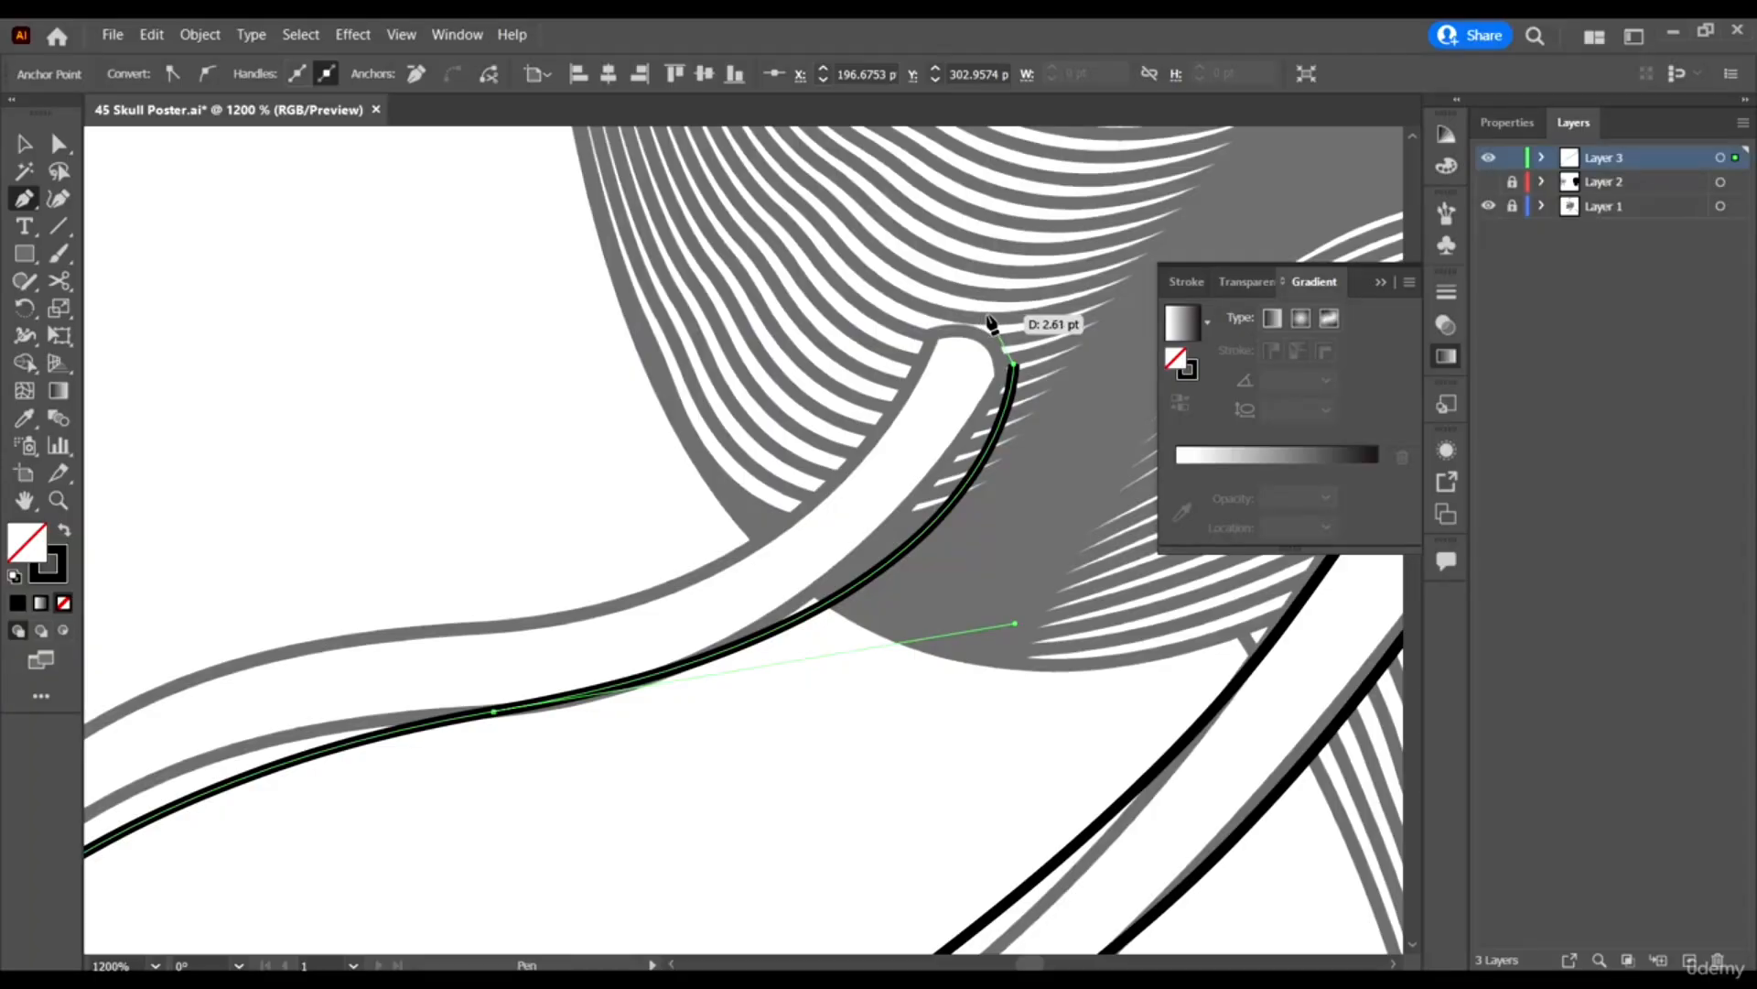
Continue the path around the strand's tip with straight segments and curve it back onto the upper edge.
{"action": "left_click", "coordinate": [1000, 301]}
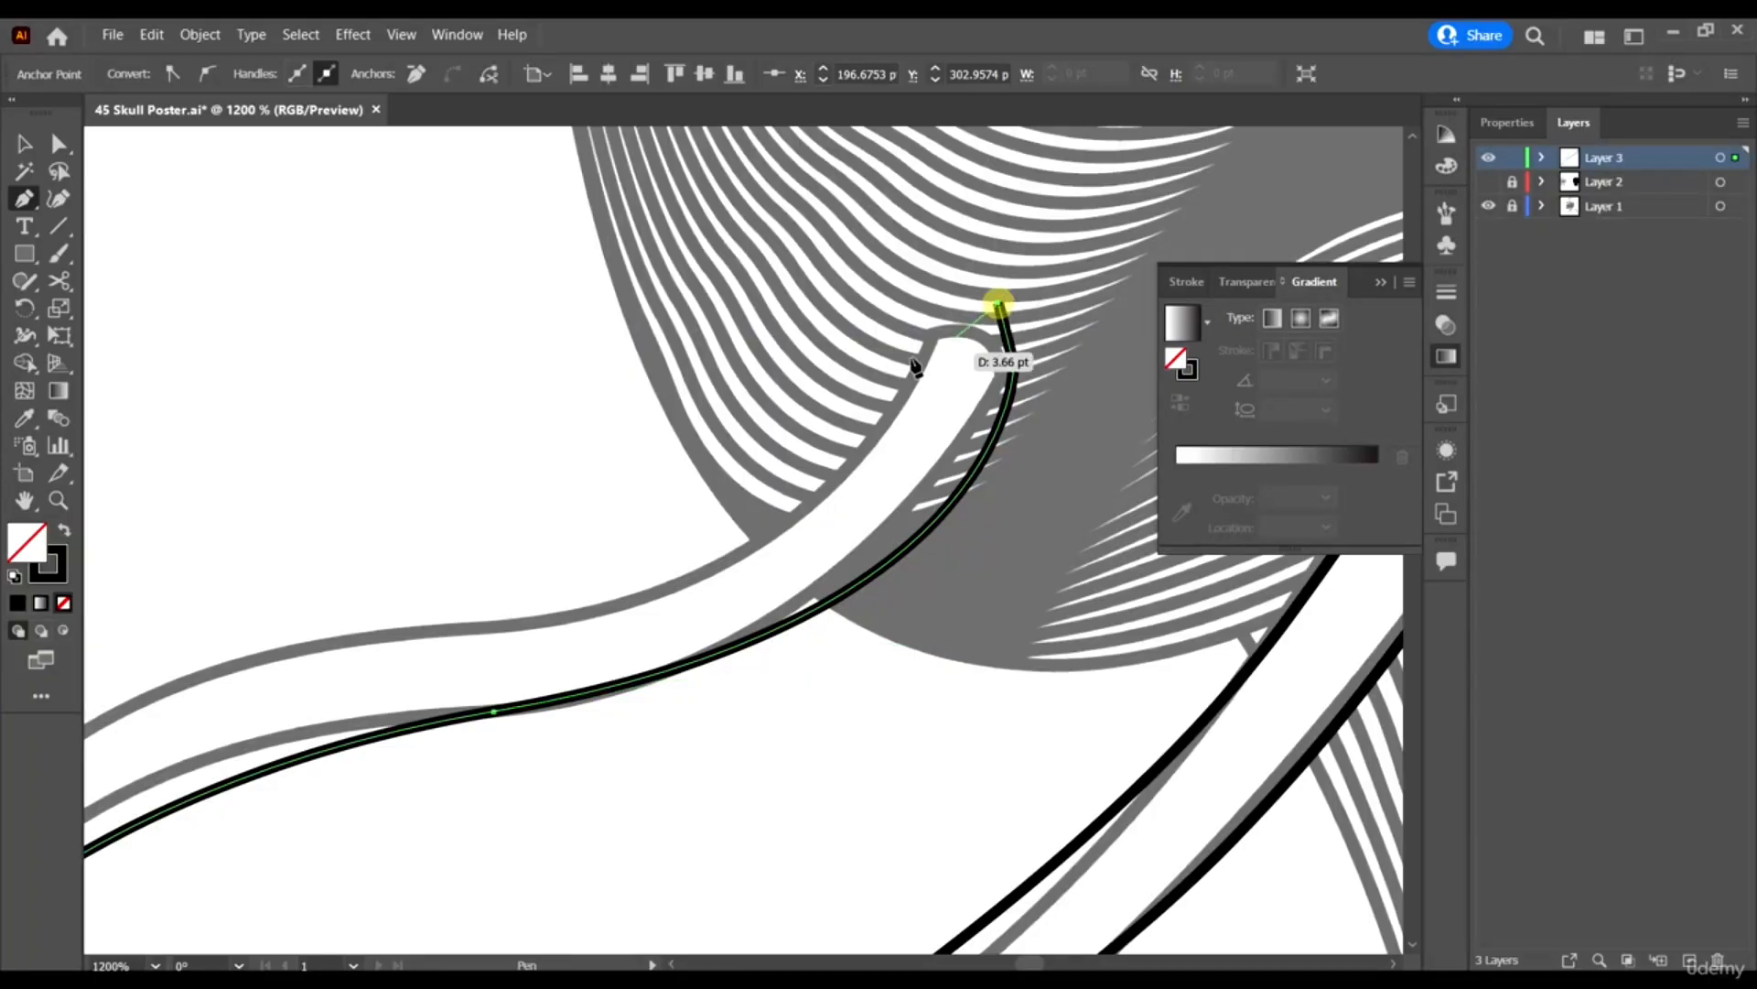
{"action": "left_click", "coordinate": [915, 337]}
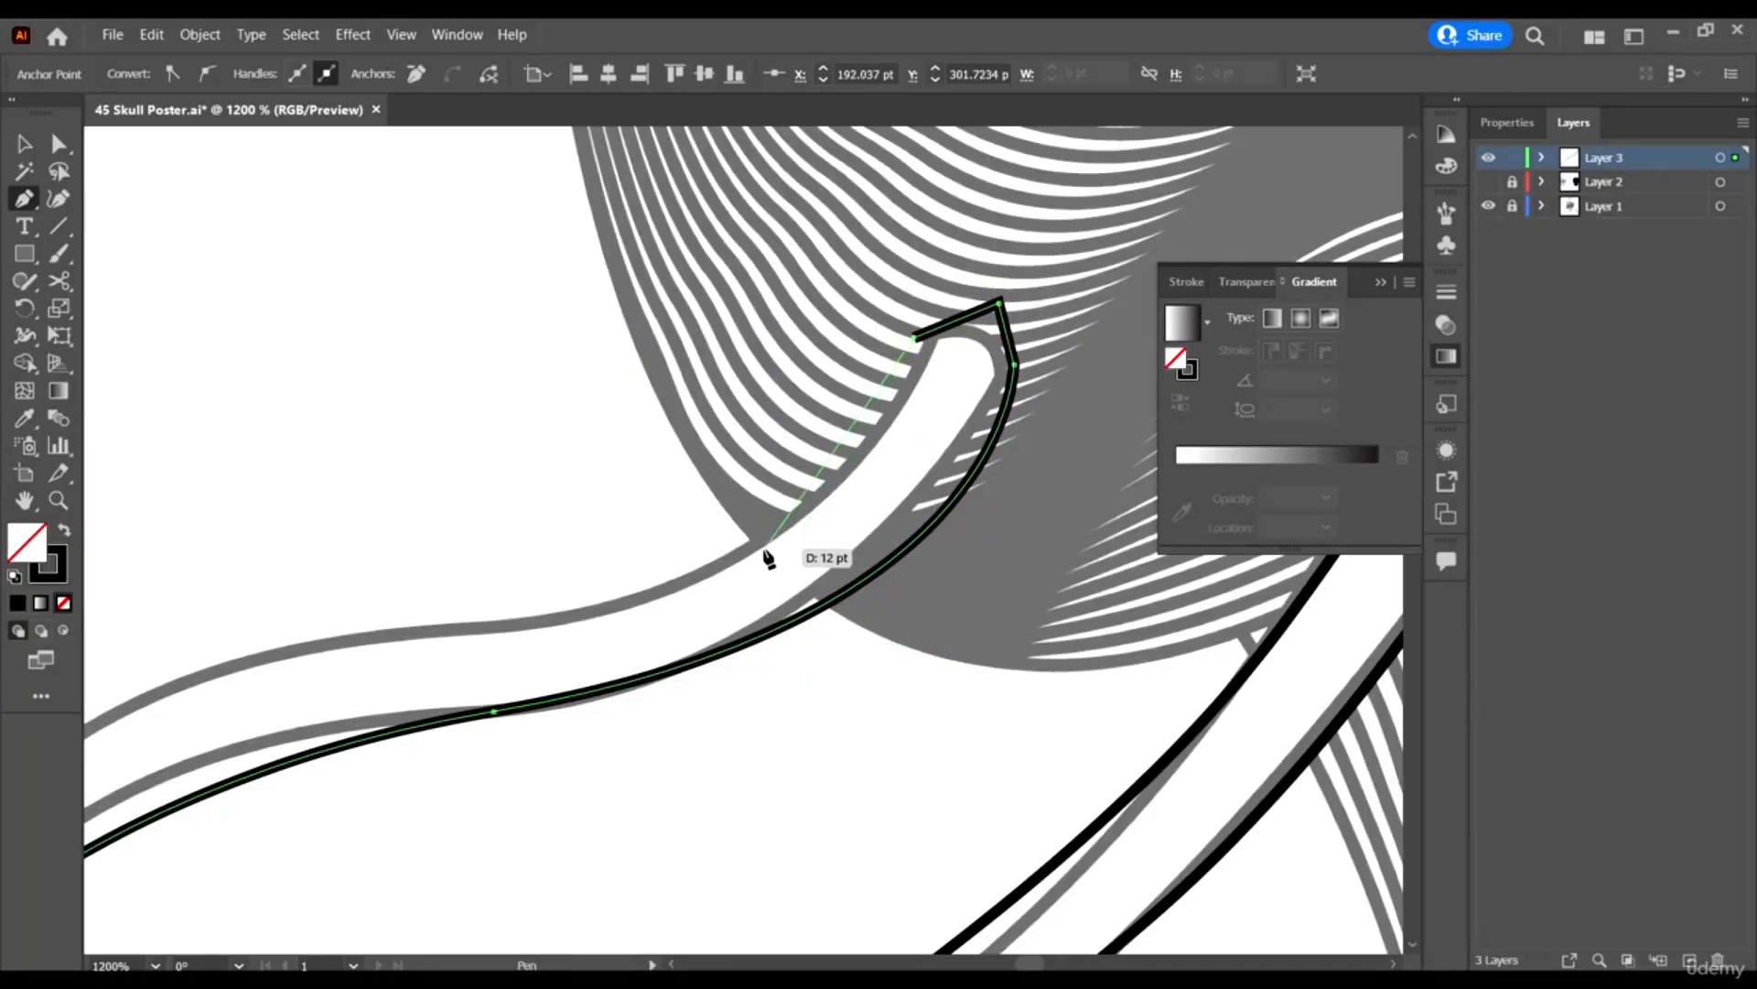
{"action": "left_click_drag", "start_coordinate": [731, 557], "coordinate": [555, 626]}
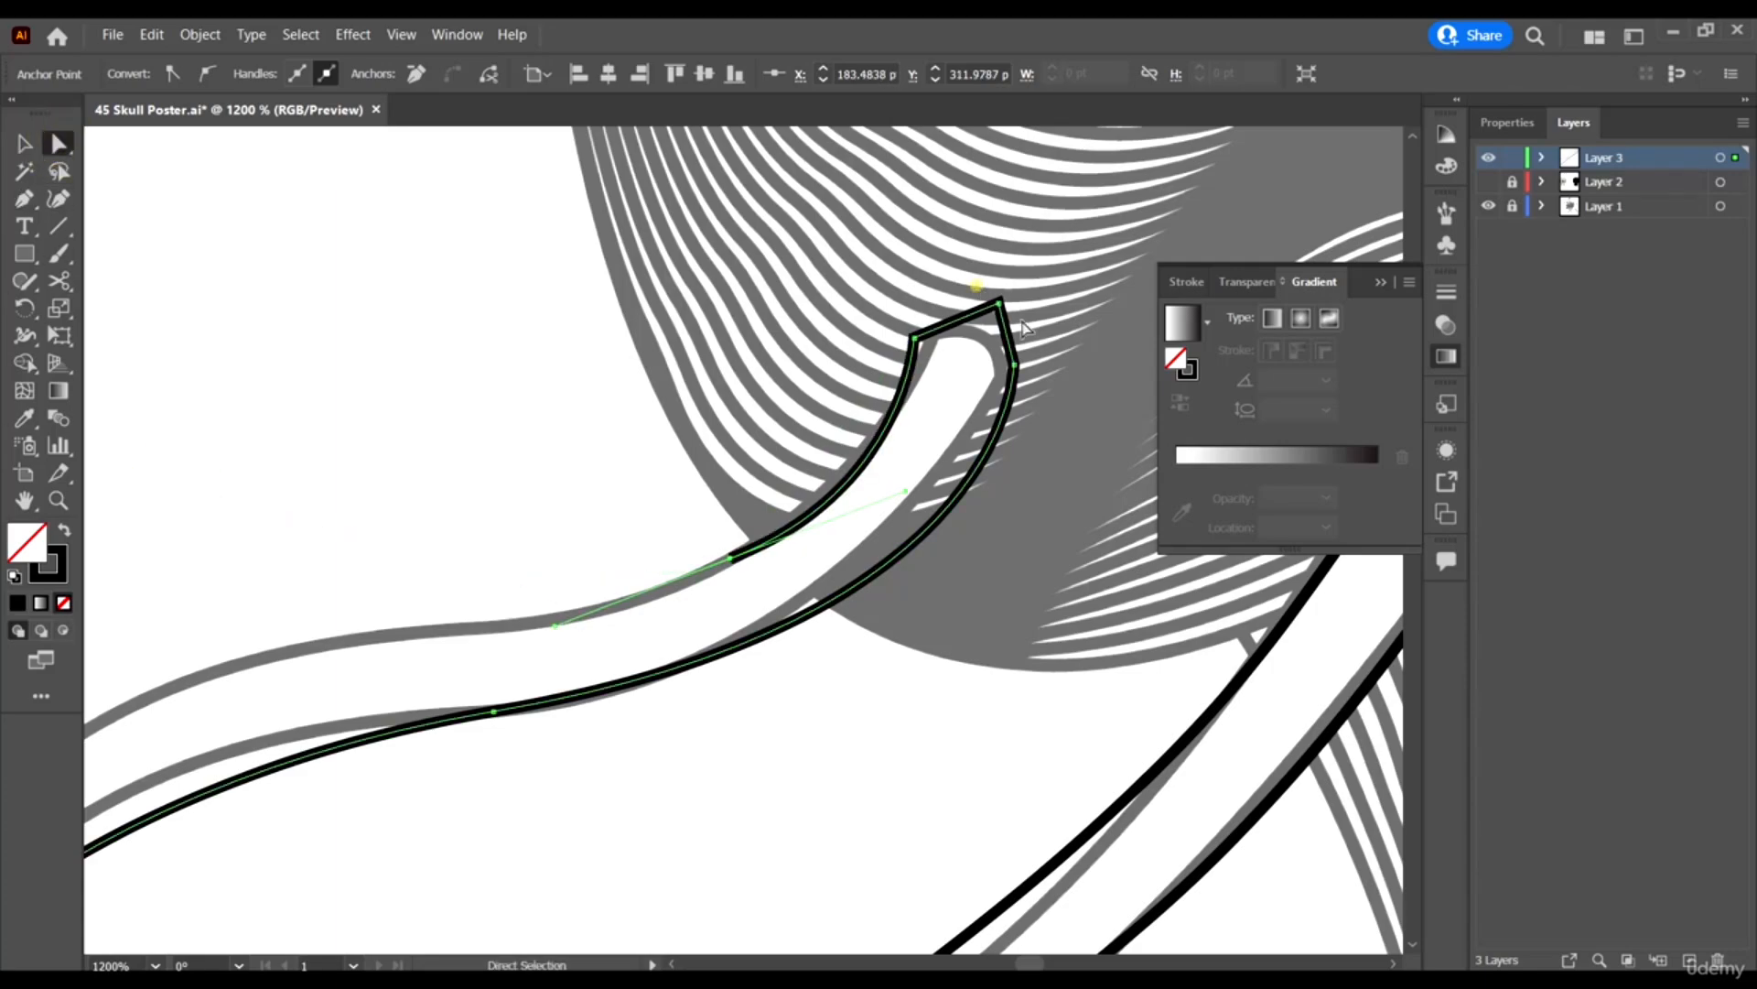
Move the tip's peak anchor slightly outward, round the tip's corners to match the reference, and deselect the path.
{"action": "left_click_drag", "start_coordinate": [1000, 301], "coordinate": [995, 290]}
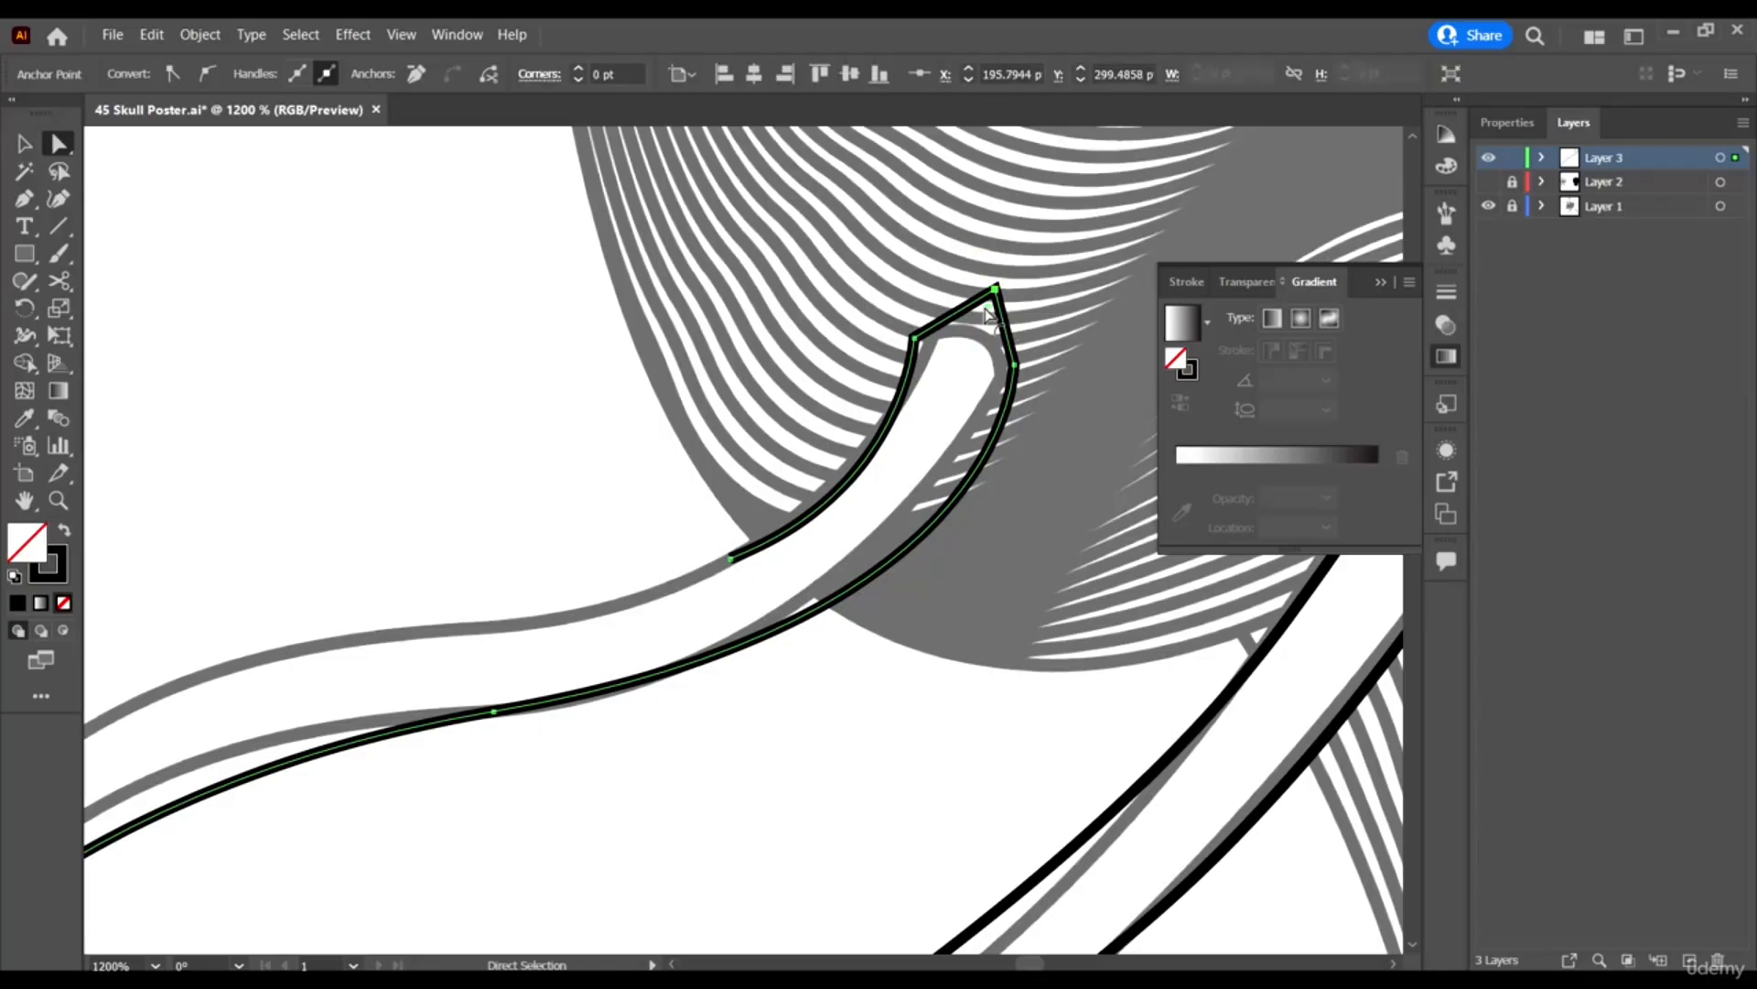
{"action": "left_click_drag", "start_coordinate": [985, 307], "coordinate": [930, 359]}
{"action": "left_click", "coordinate": [1010, 361], "text": "shift"}
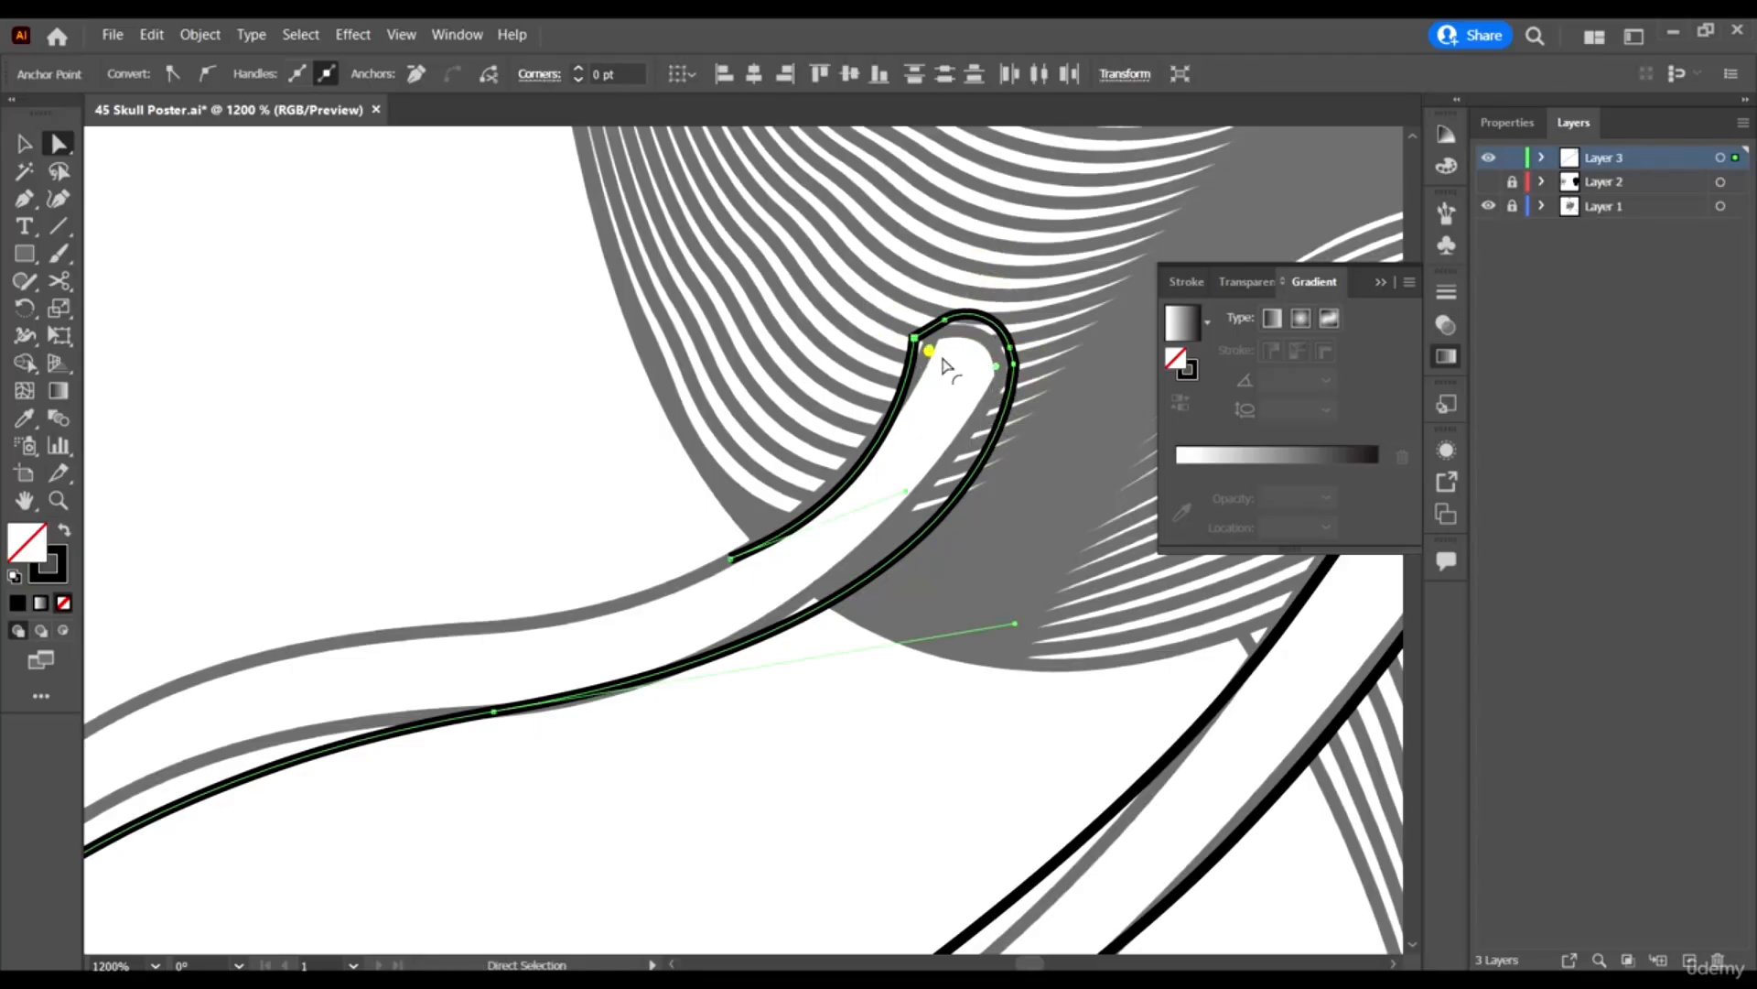
{"action": "left_click", "coordinate": [1030, 529]}
{"action": "scroll", "coordinate": [256, 300], "scroll_direction": "down", "scroll_amount": 2}
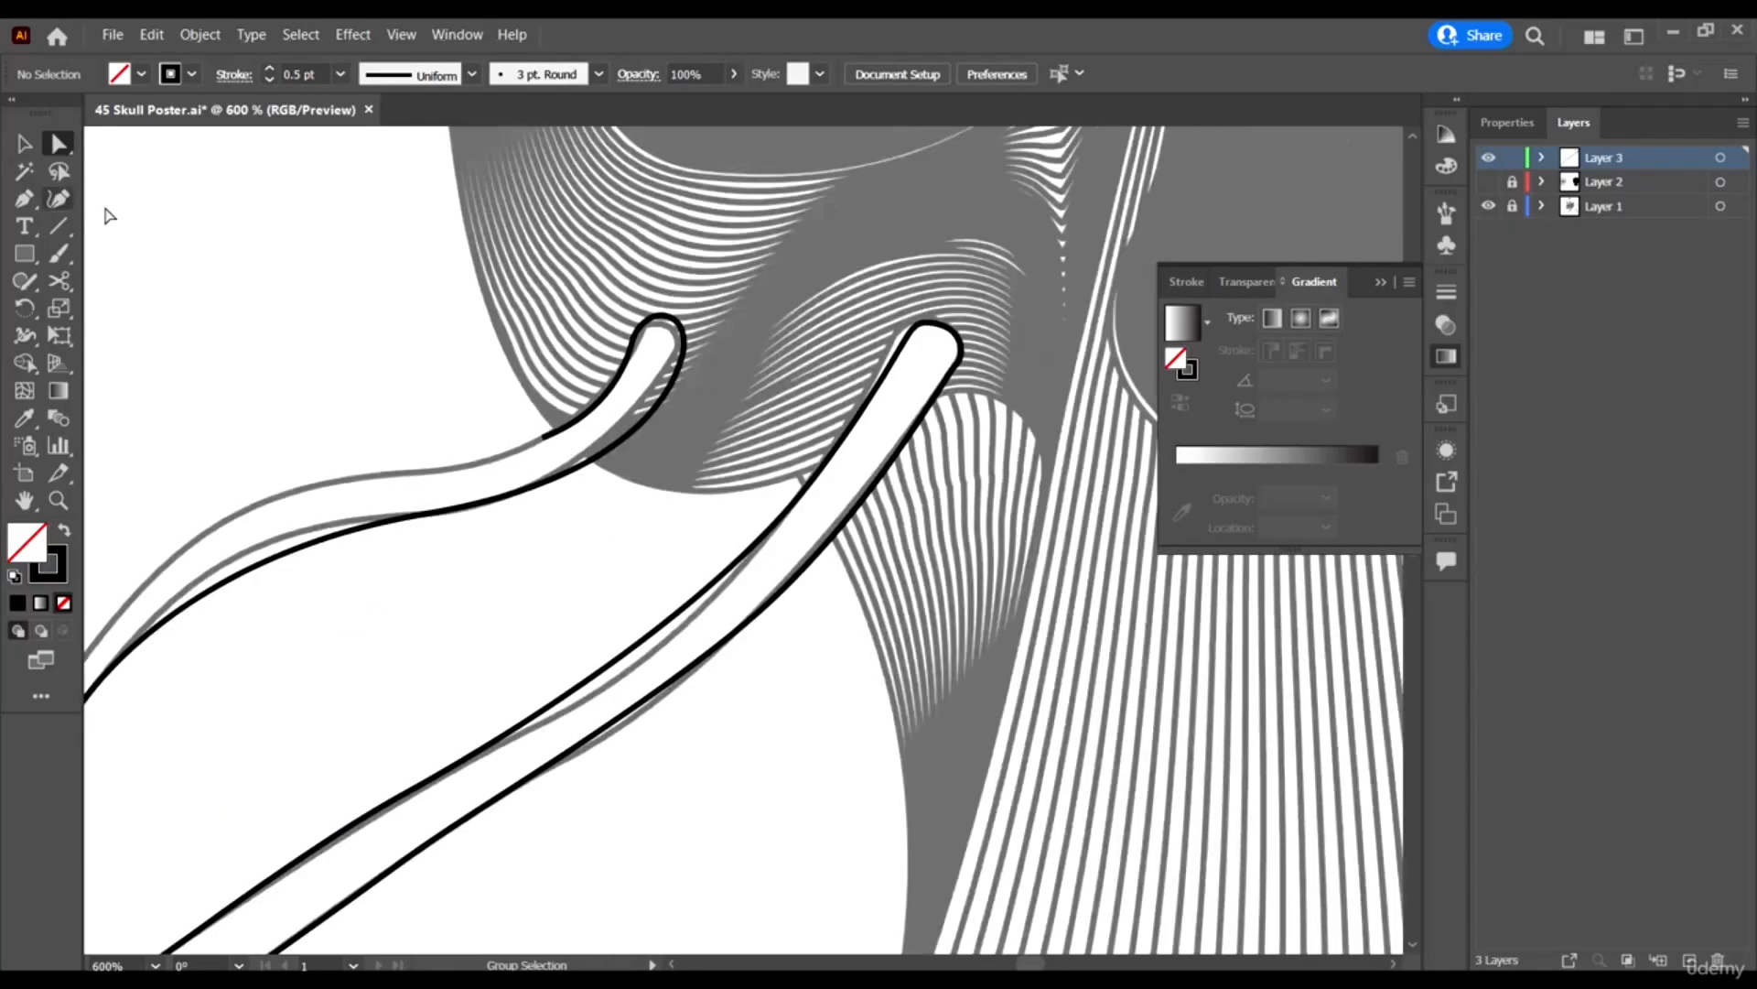
Resume the open path at its upper-edge end and trace the edge through the bend toward the middle of the strand.
{"action": "left_click", "coordinate": [25, 198]}
{"action": "scroll", "coordinate": [715, 497], "scroll_direction": "left", "scroll_amount": 3}
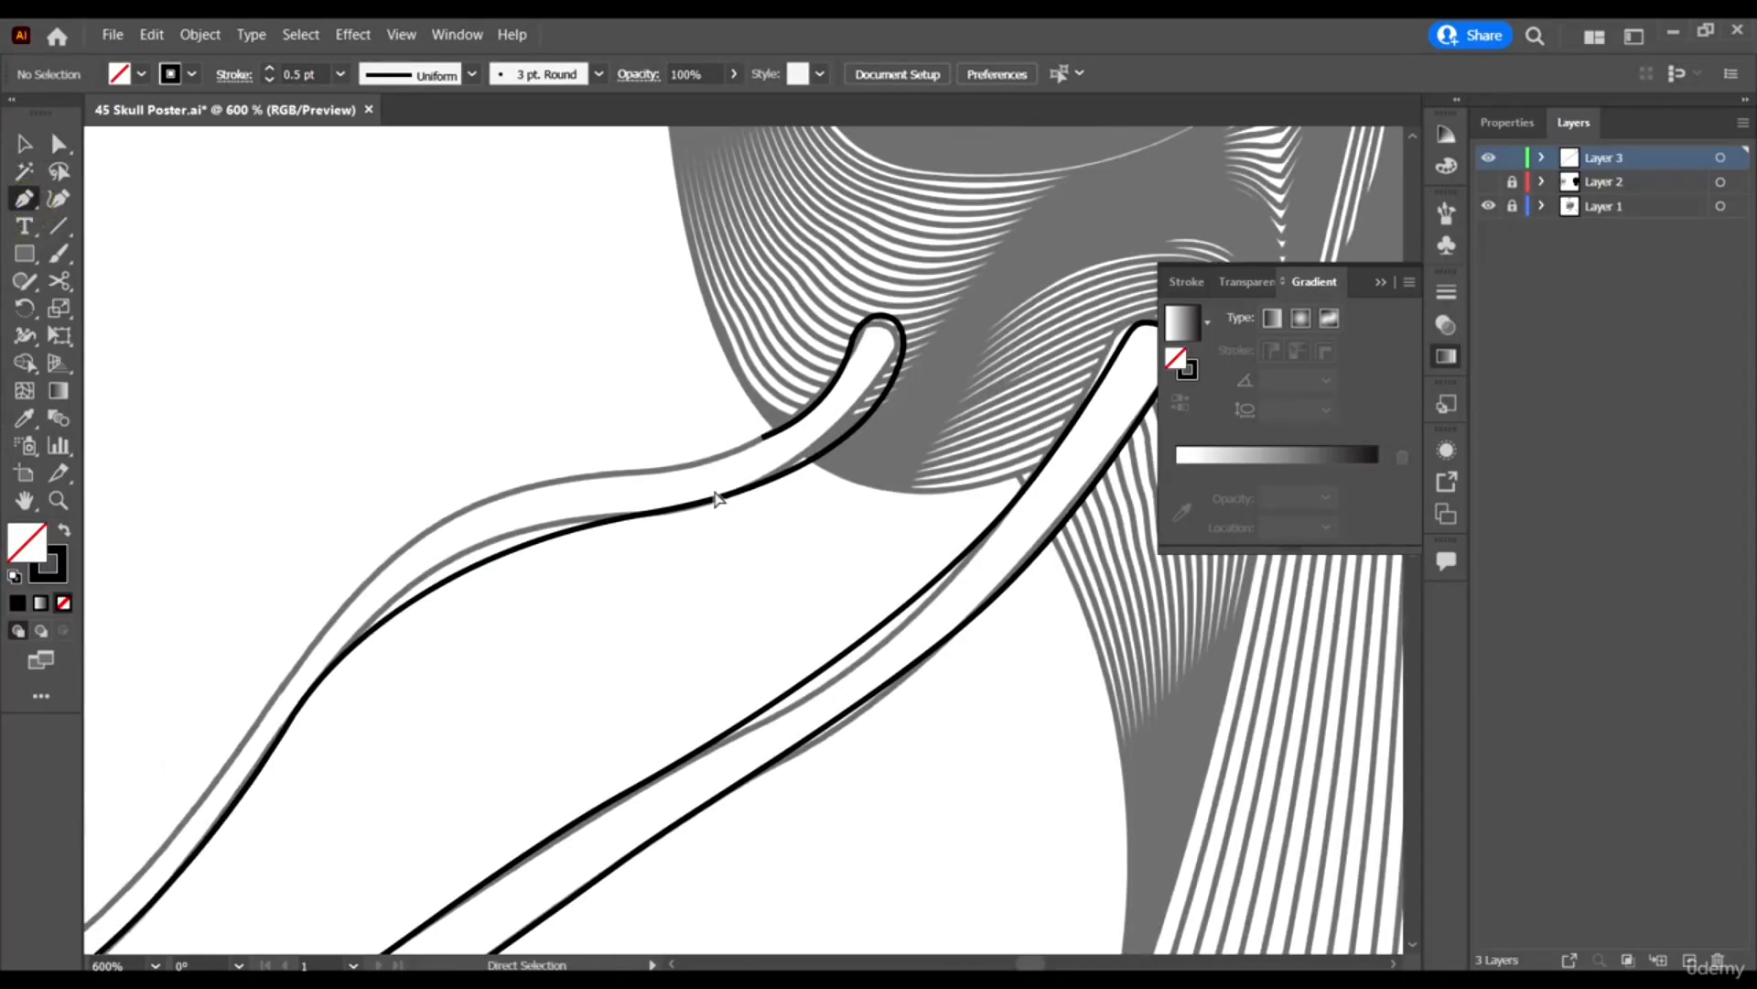
{"action": "left_click", "coordinate": [764, 439]}
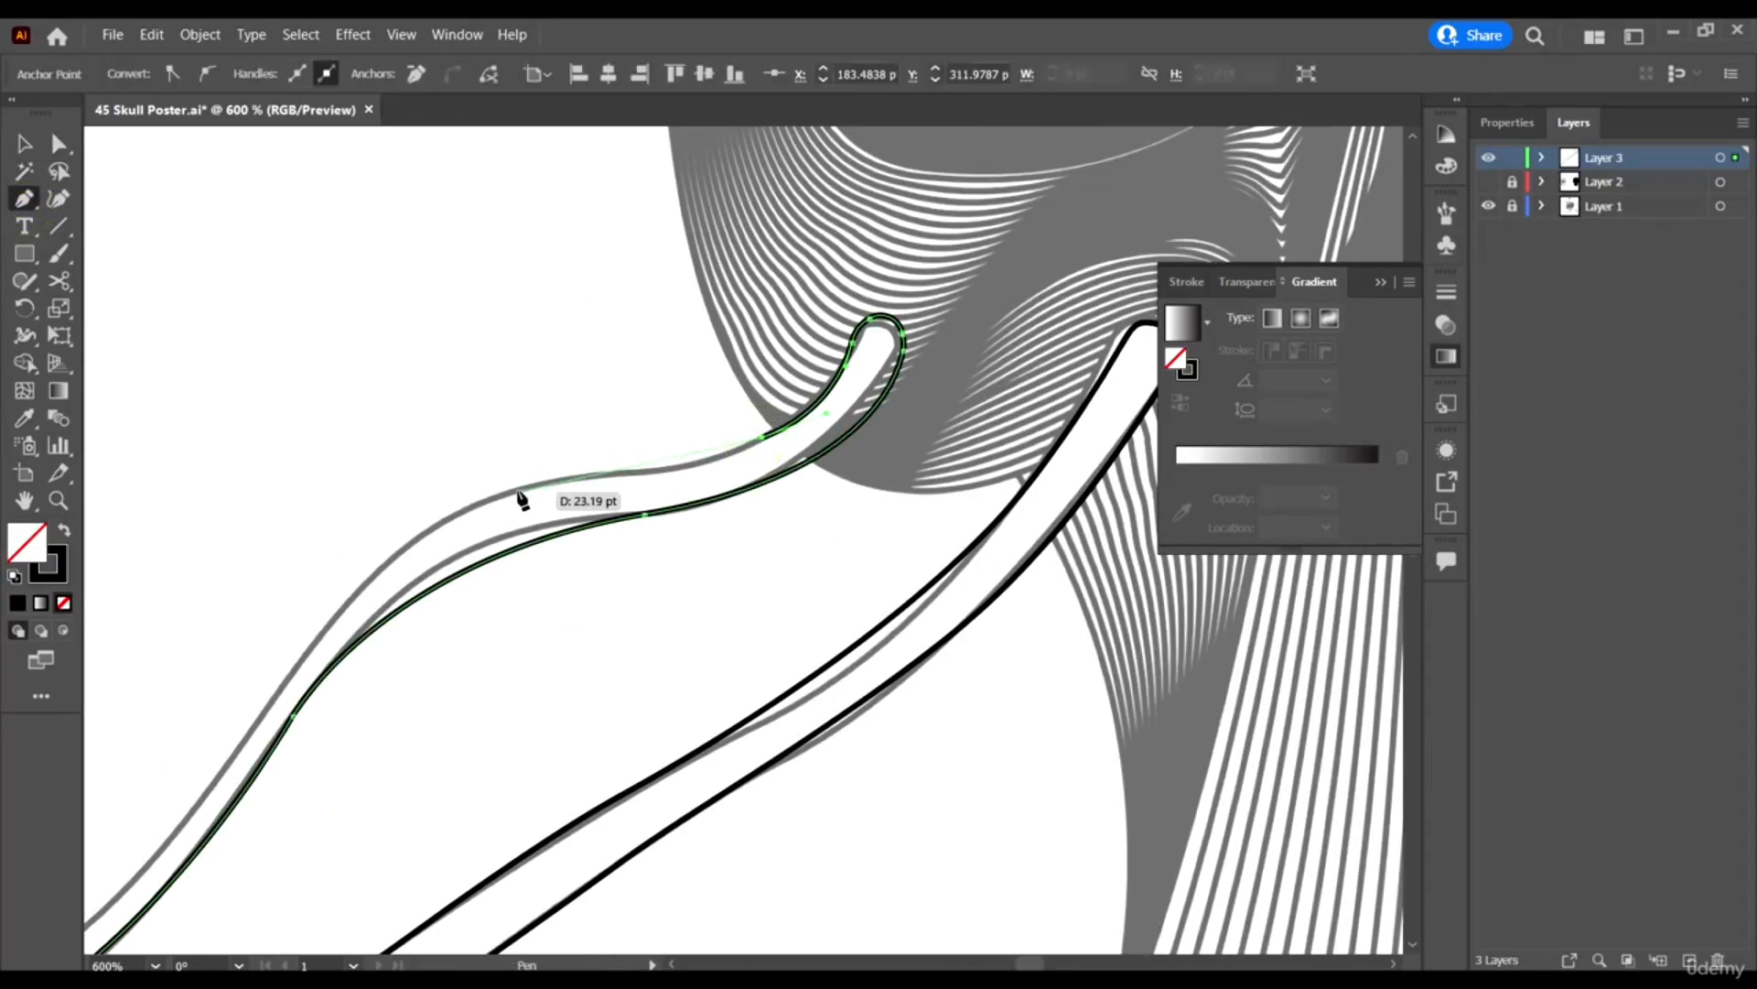
{"action": "mouse_move", "coordinate": [403, 480]}
{"action": "left_mouse_down"}
{"action": "mouse_move", "coordinate": [393, 496]}
{"action": "mouse_move", "coordinate": [409, 494]}
{"action": "left_mouse_up"}
{"action": "scroll", "coordinate": [400, 596], "scroll_direction": "left", "scroll_amount": 2}
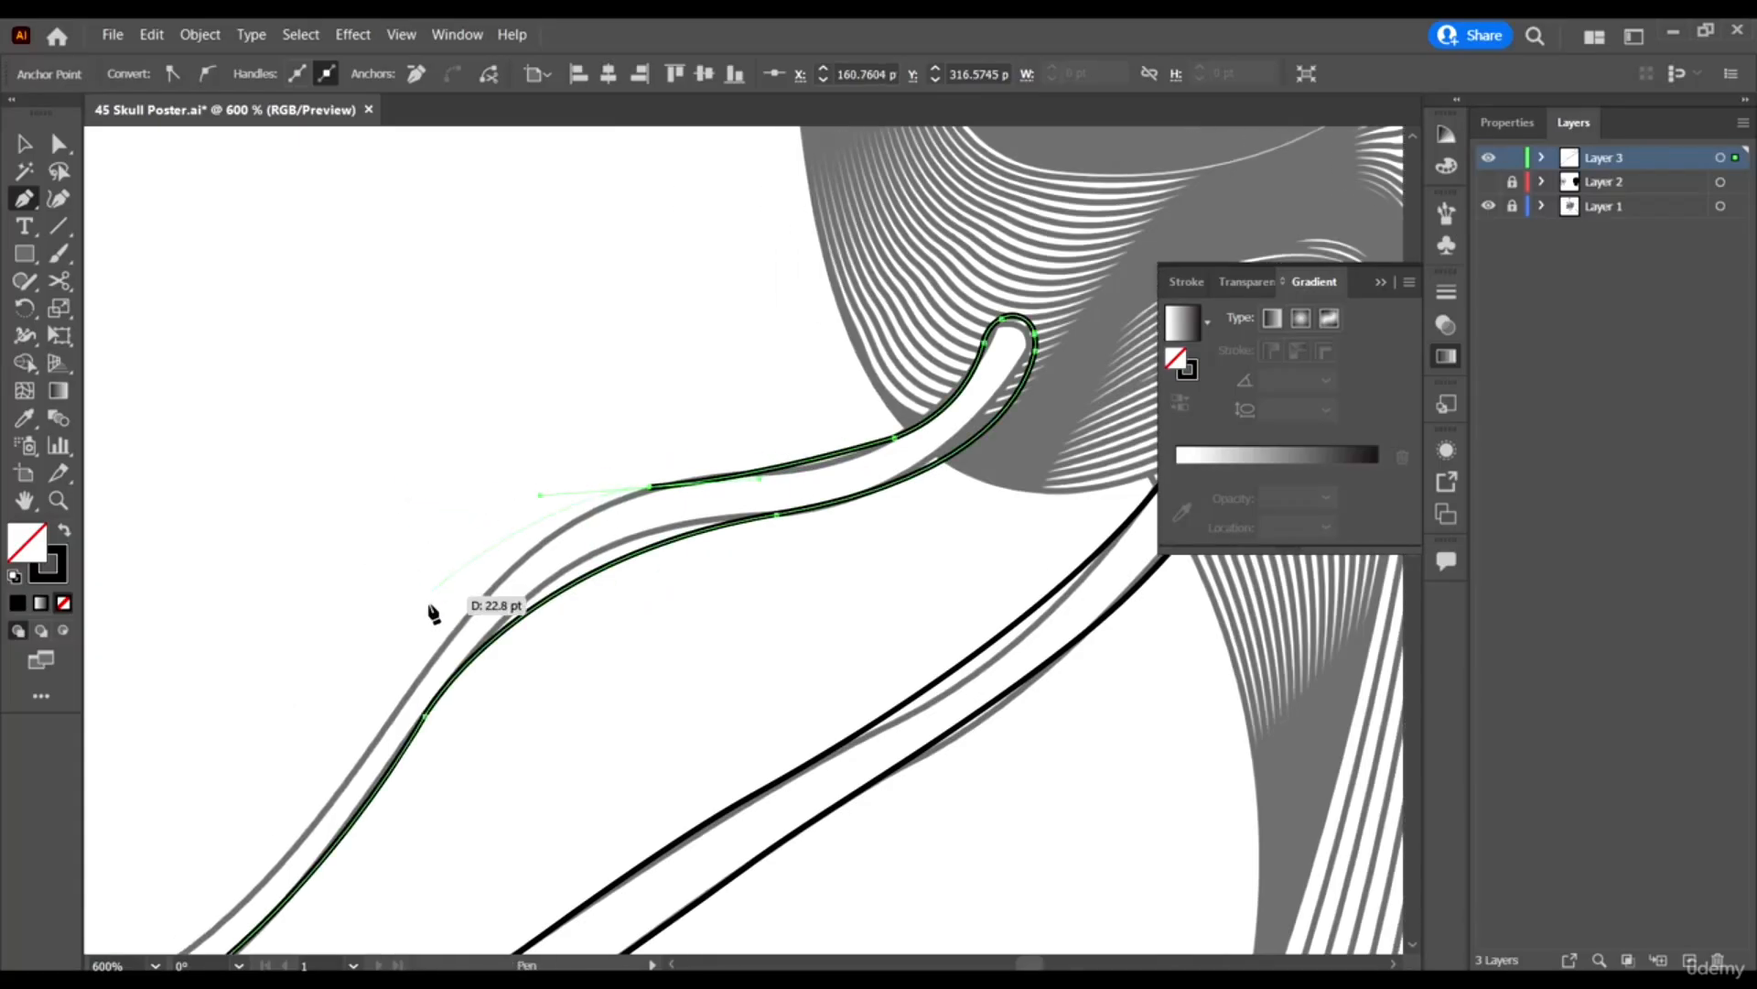
{"action": "left_click_drag", "start_coordinate": [403, 679], "coordinate": [357, 769]}
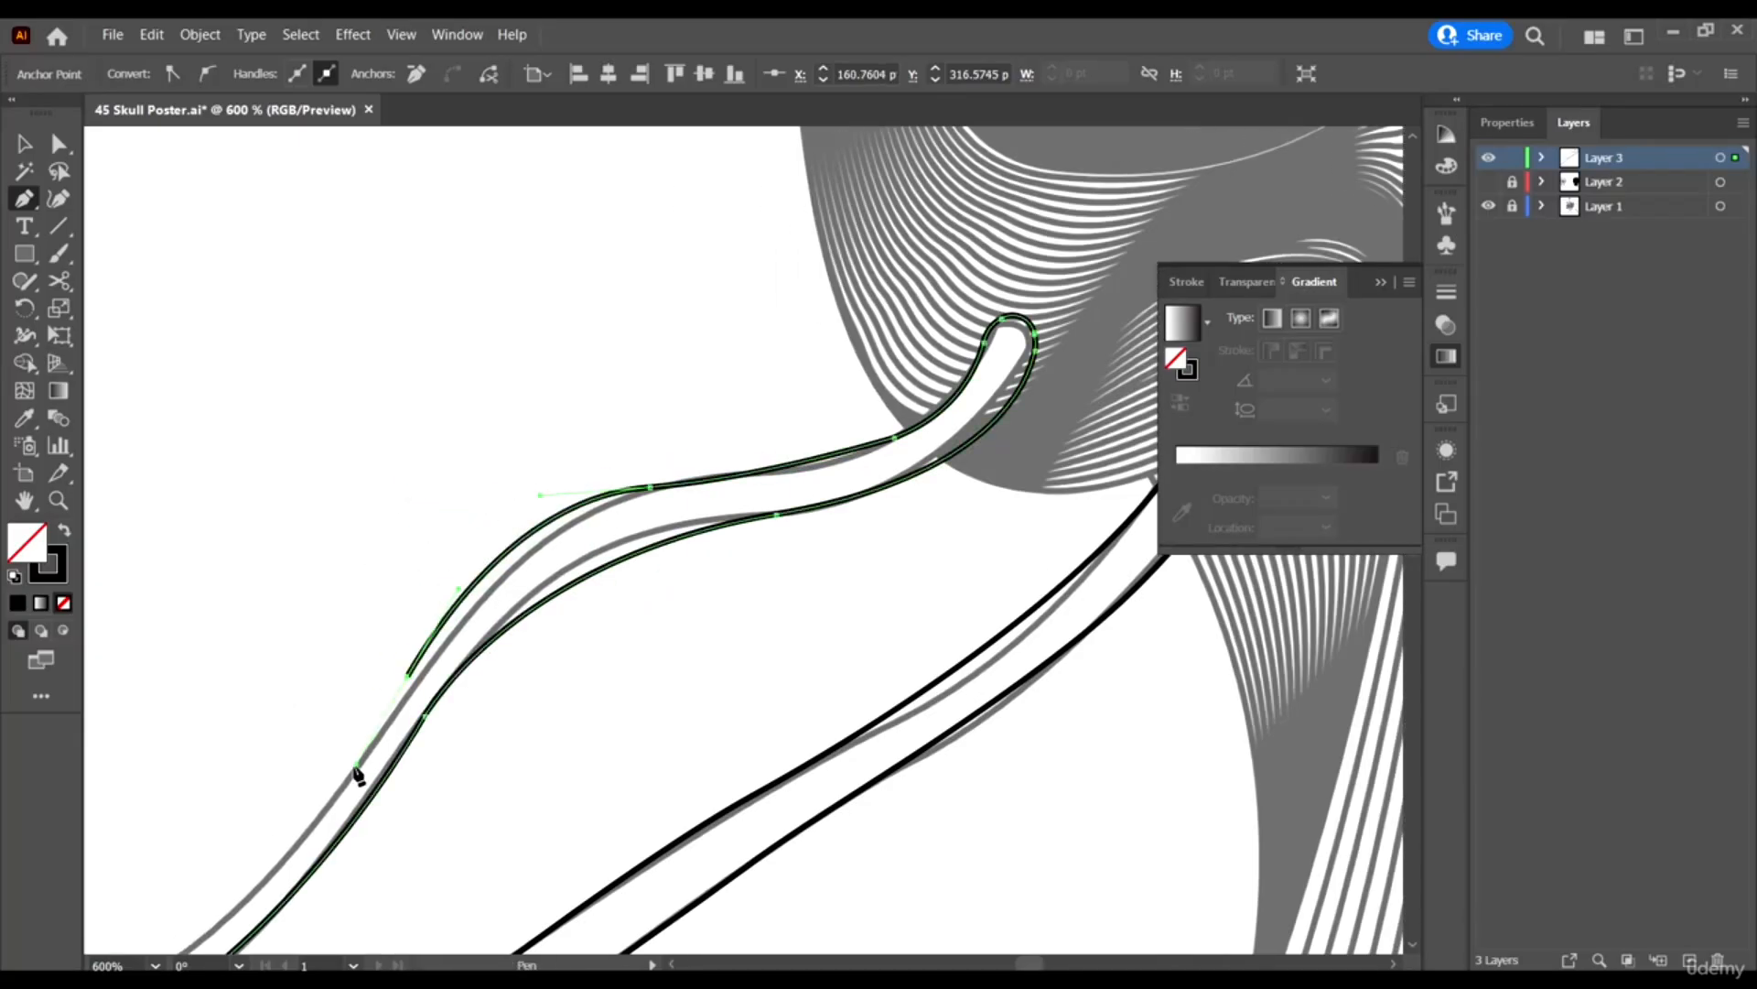
{"action": "scroll", "coordinate": [784, 664], "scroll_direction": "down", "scroll_amount": 3}
{"action": "scroll", "coordinate": [723, 650], "scroll_direction": "down", "scroll_amount": 1}
{"action": "scroll", "coordinate": [596, 628], "scroll_direction": "up", "scroll_amount": 3}
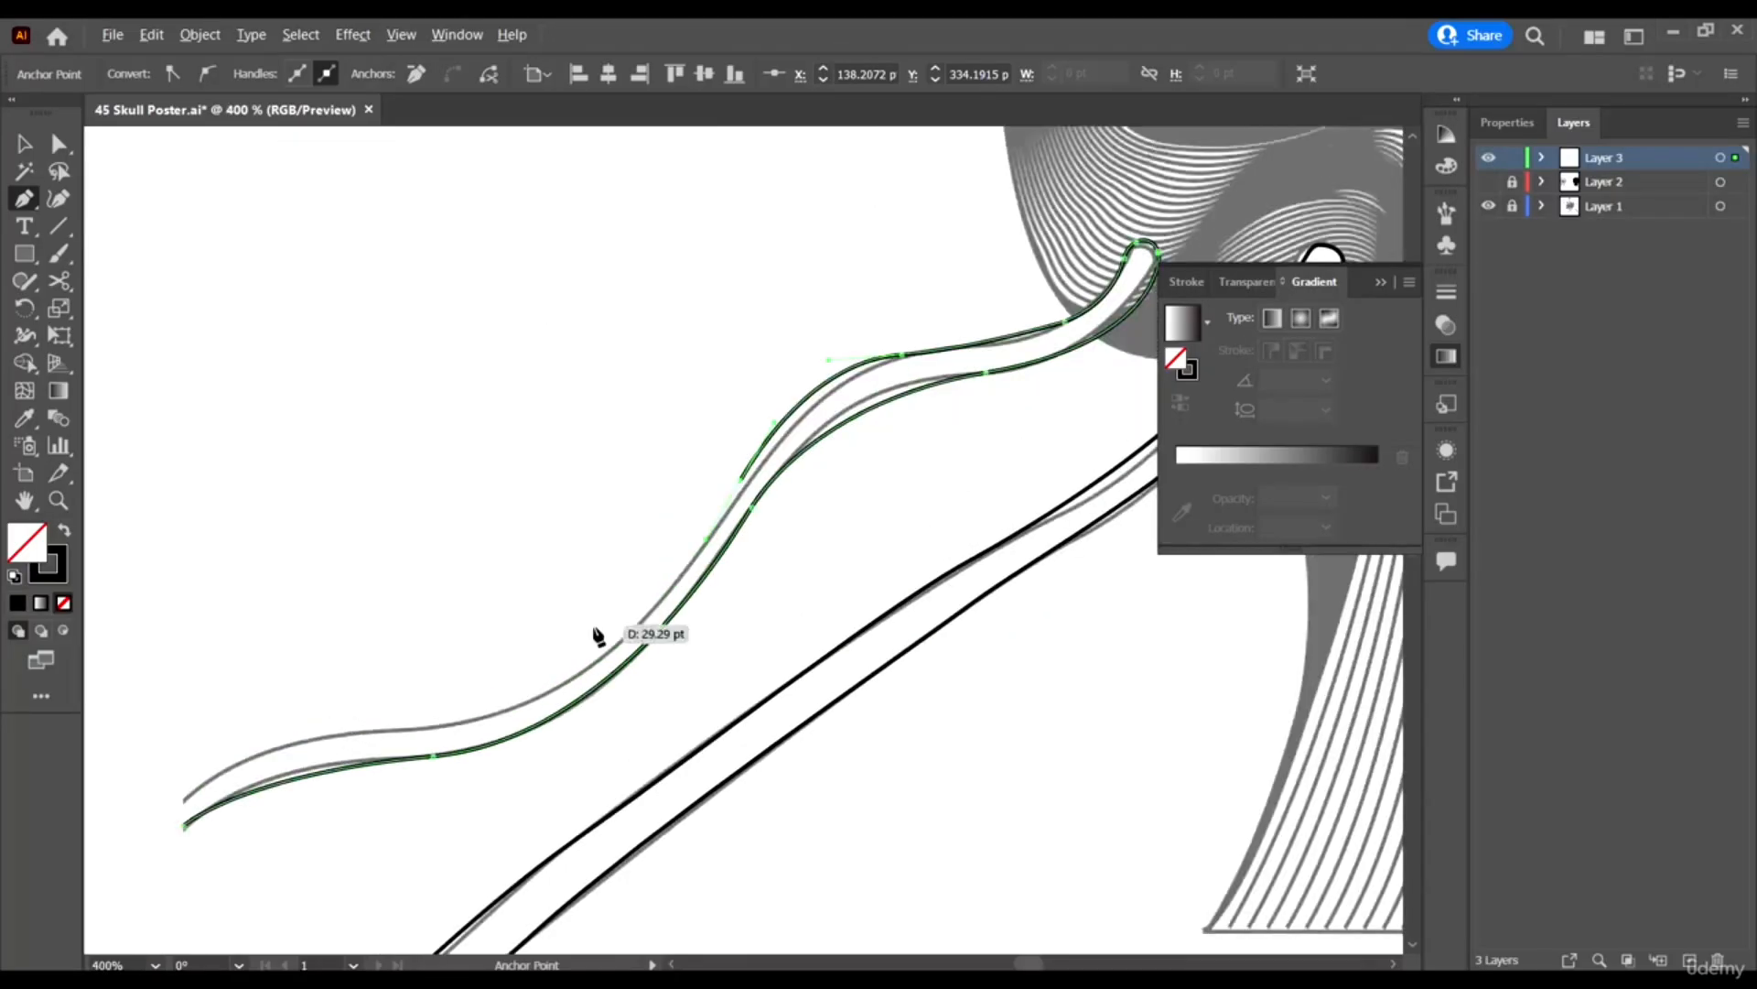
Trace the rest of the strand's upper edge with curved anchor points down to its outer end.
{"action": "left_click", "coordinate": [606, 701]}
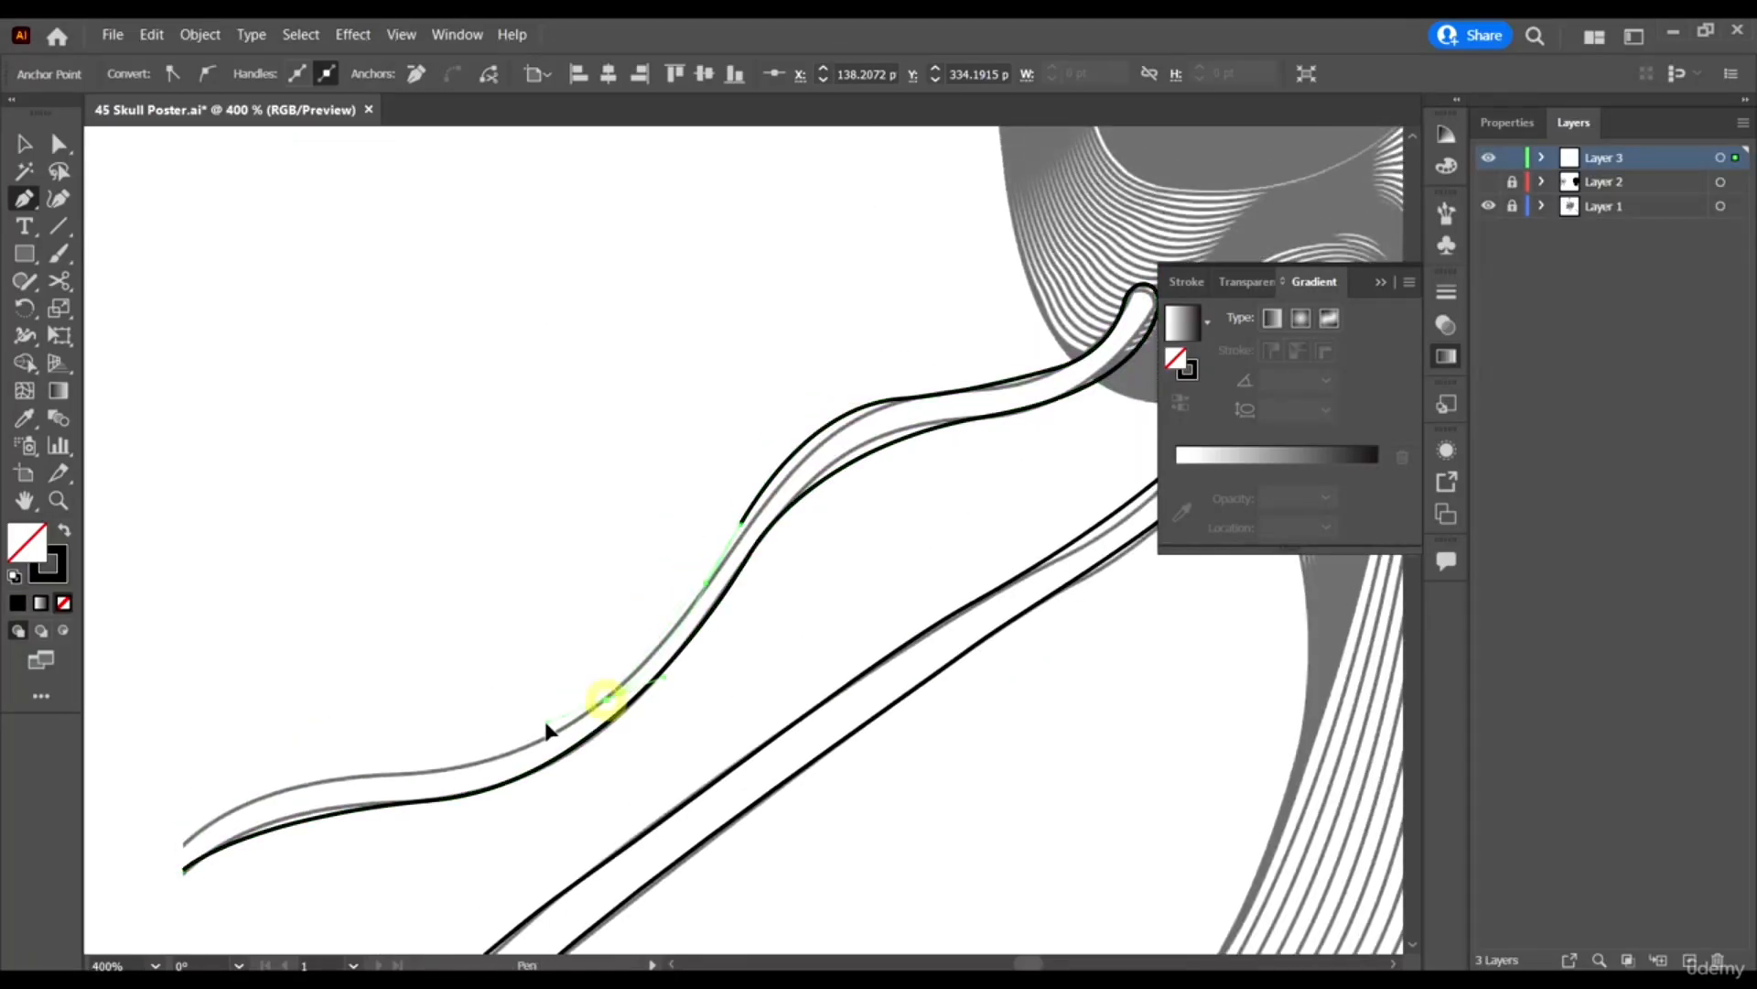
{"action": "left_click_drag", "start_coordinate": [549, 738], "coordinate": [550, 738]}
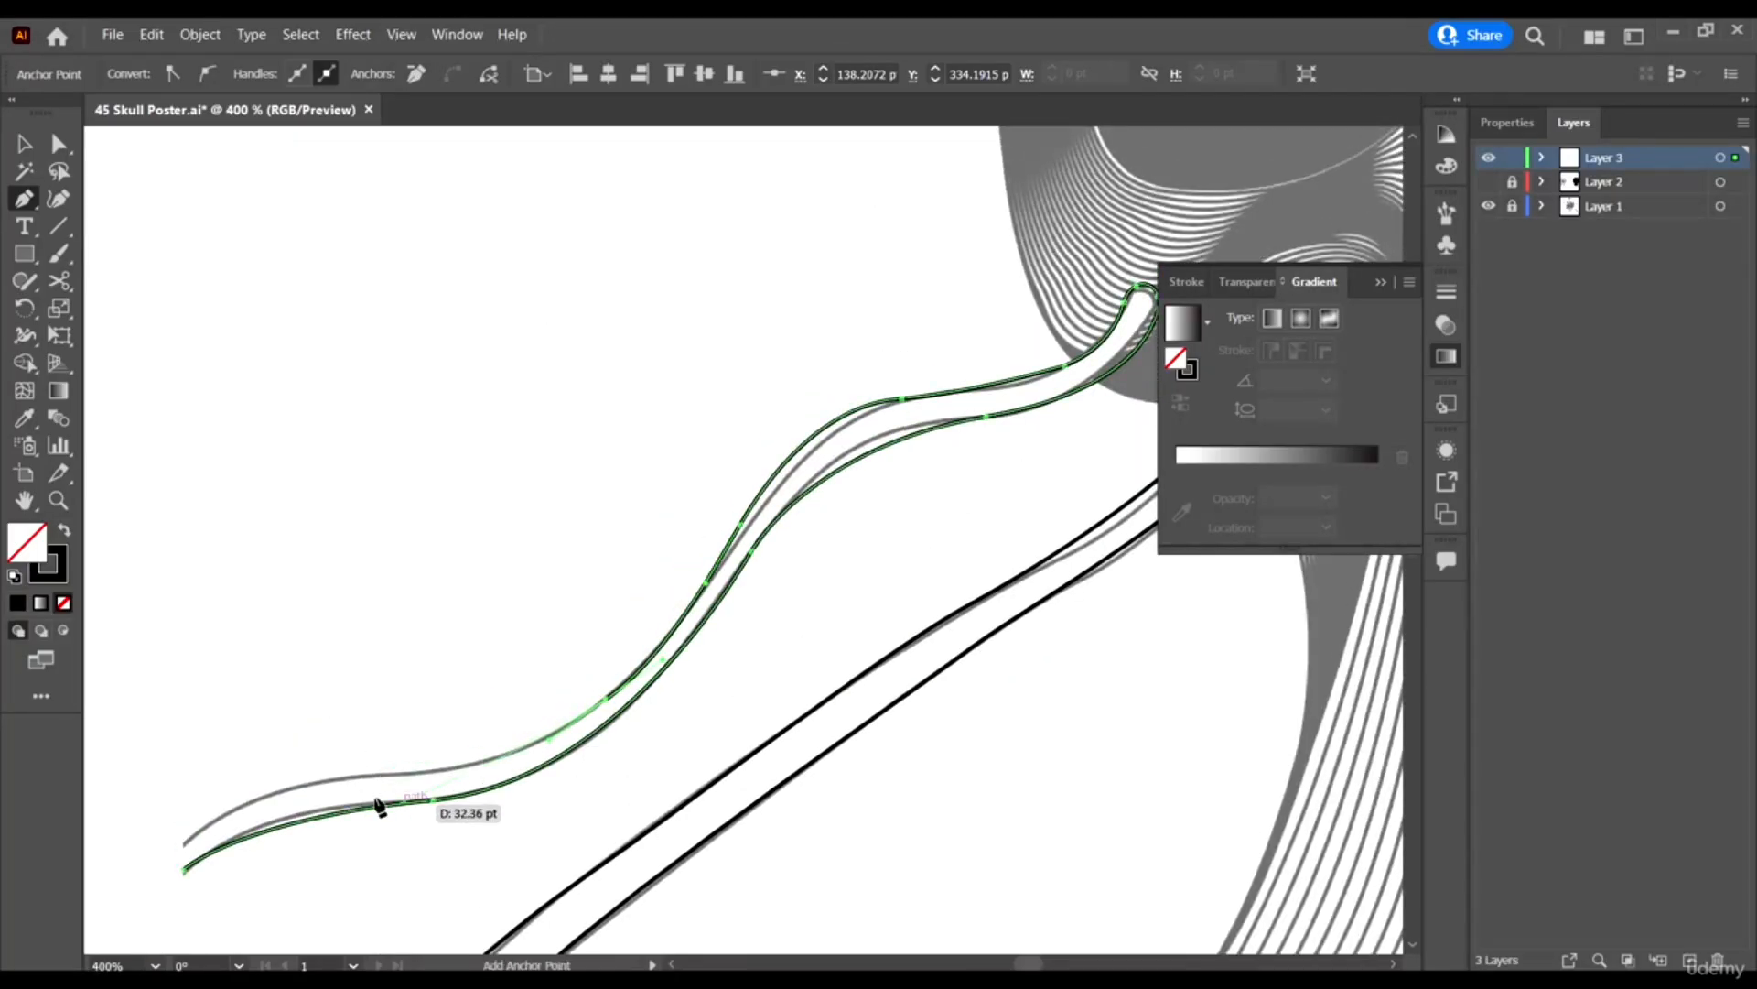
{"action": "left_click", "coordinate": [378, 779]}
{"action": "left_click", "coordinate": [336, 783]}
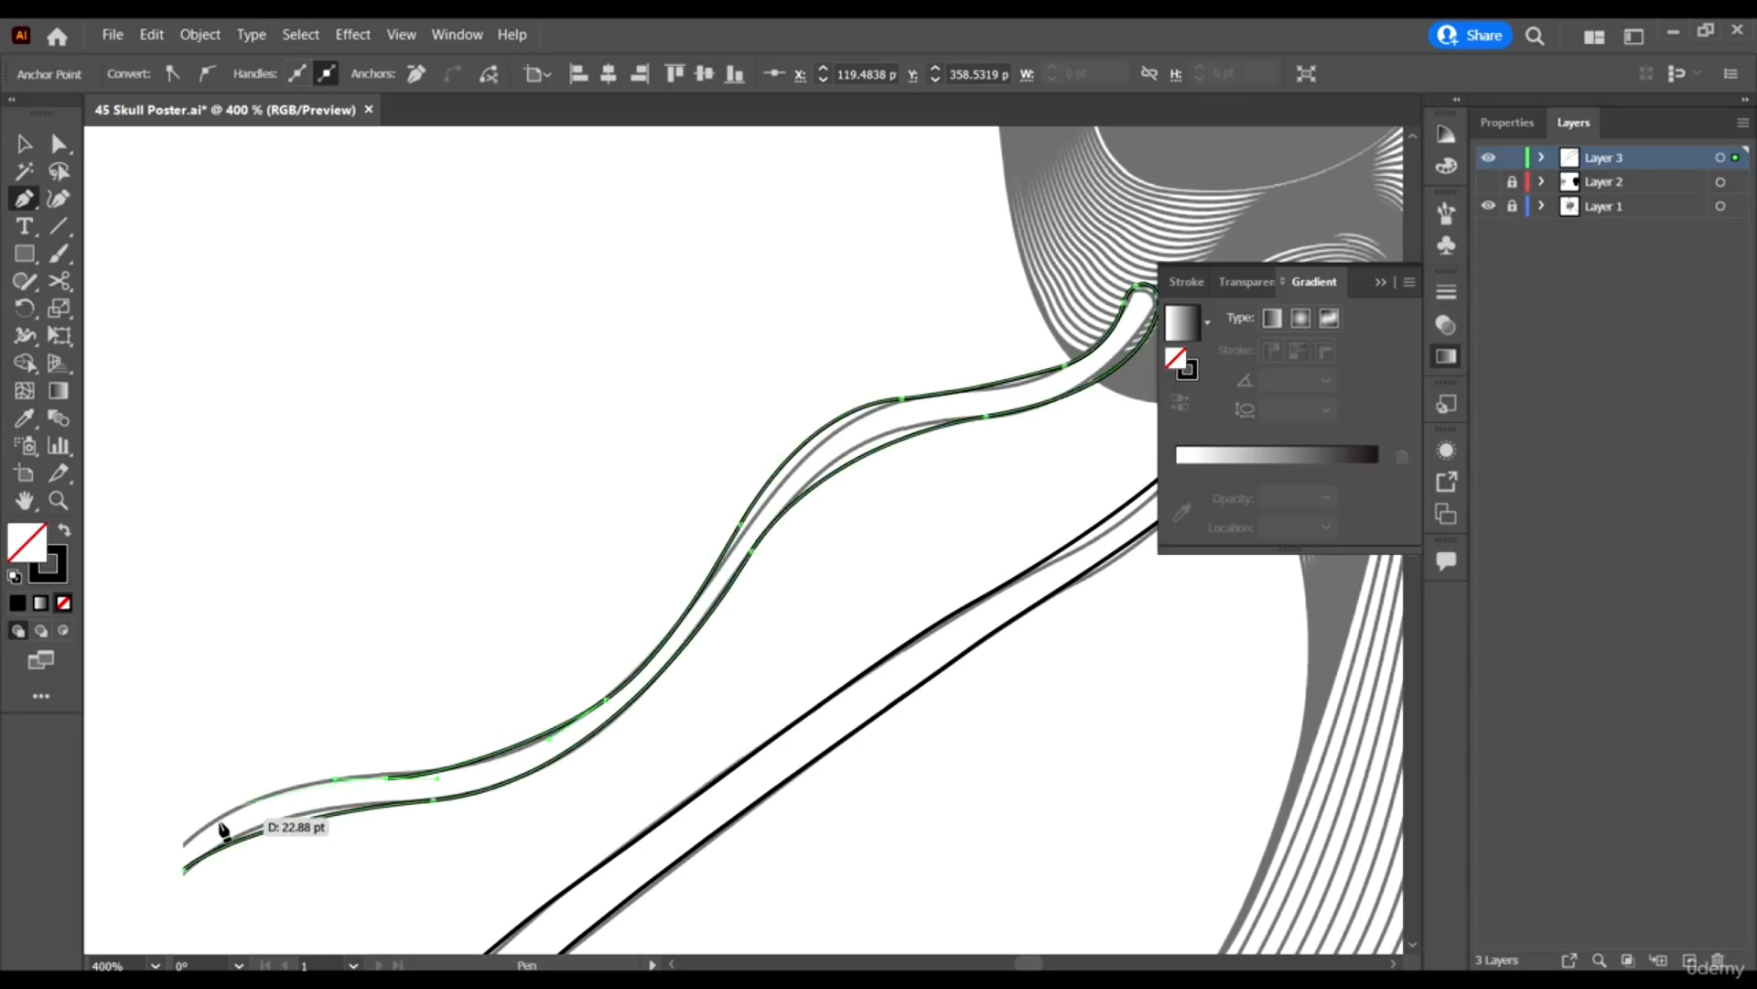
{"action": "left_click", "coordinate": [186, 840]}
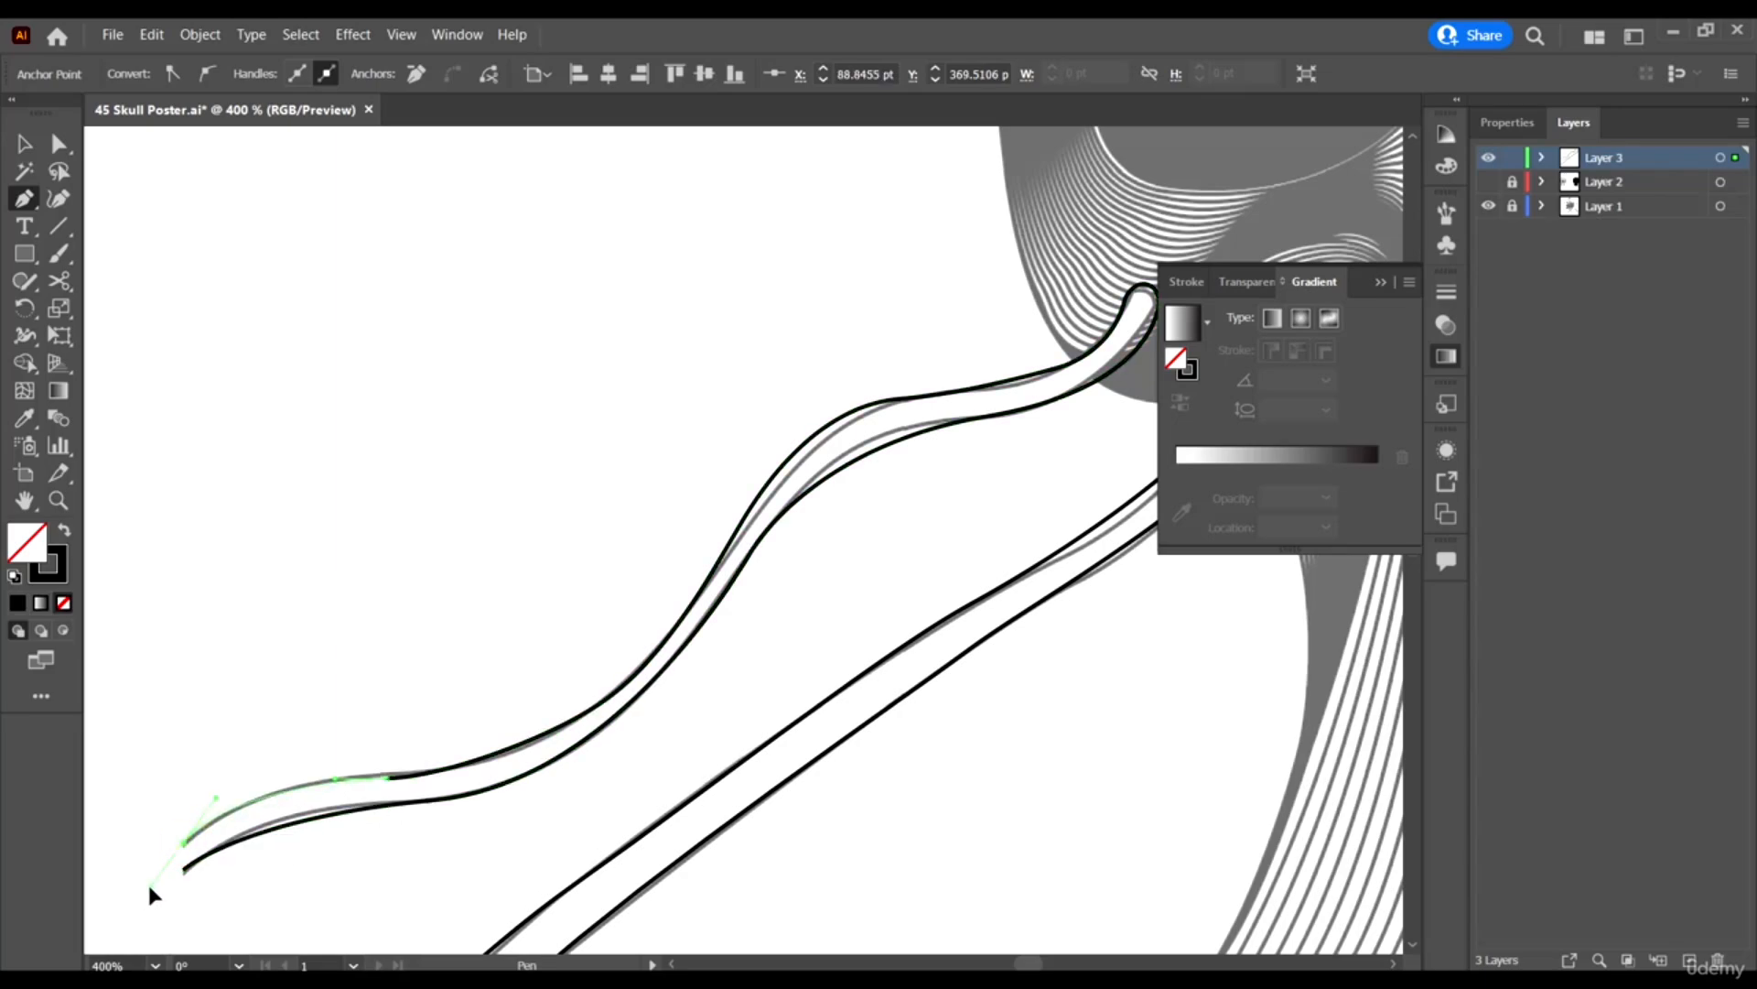
Reshape the upper edge near the outer end by adjusting the direction handles of its last anchors with Direct Selection.
{"action": "key", "text": "a"}
{"action": "left_click", "coordinate": [156, 884]}
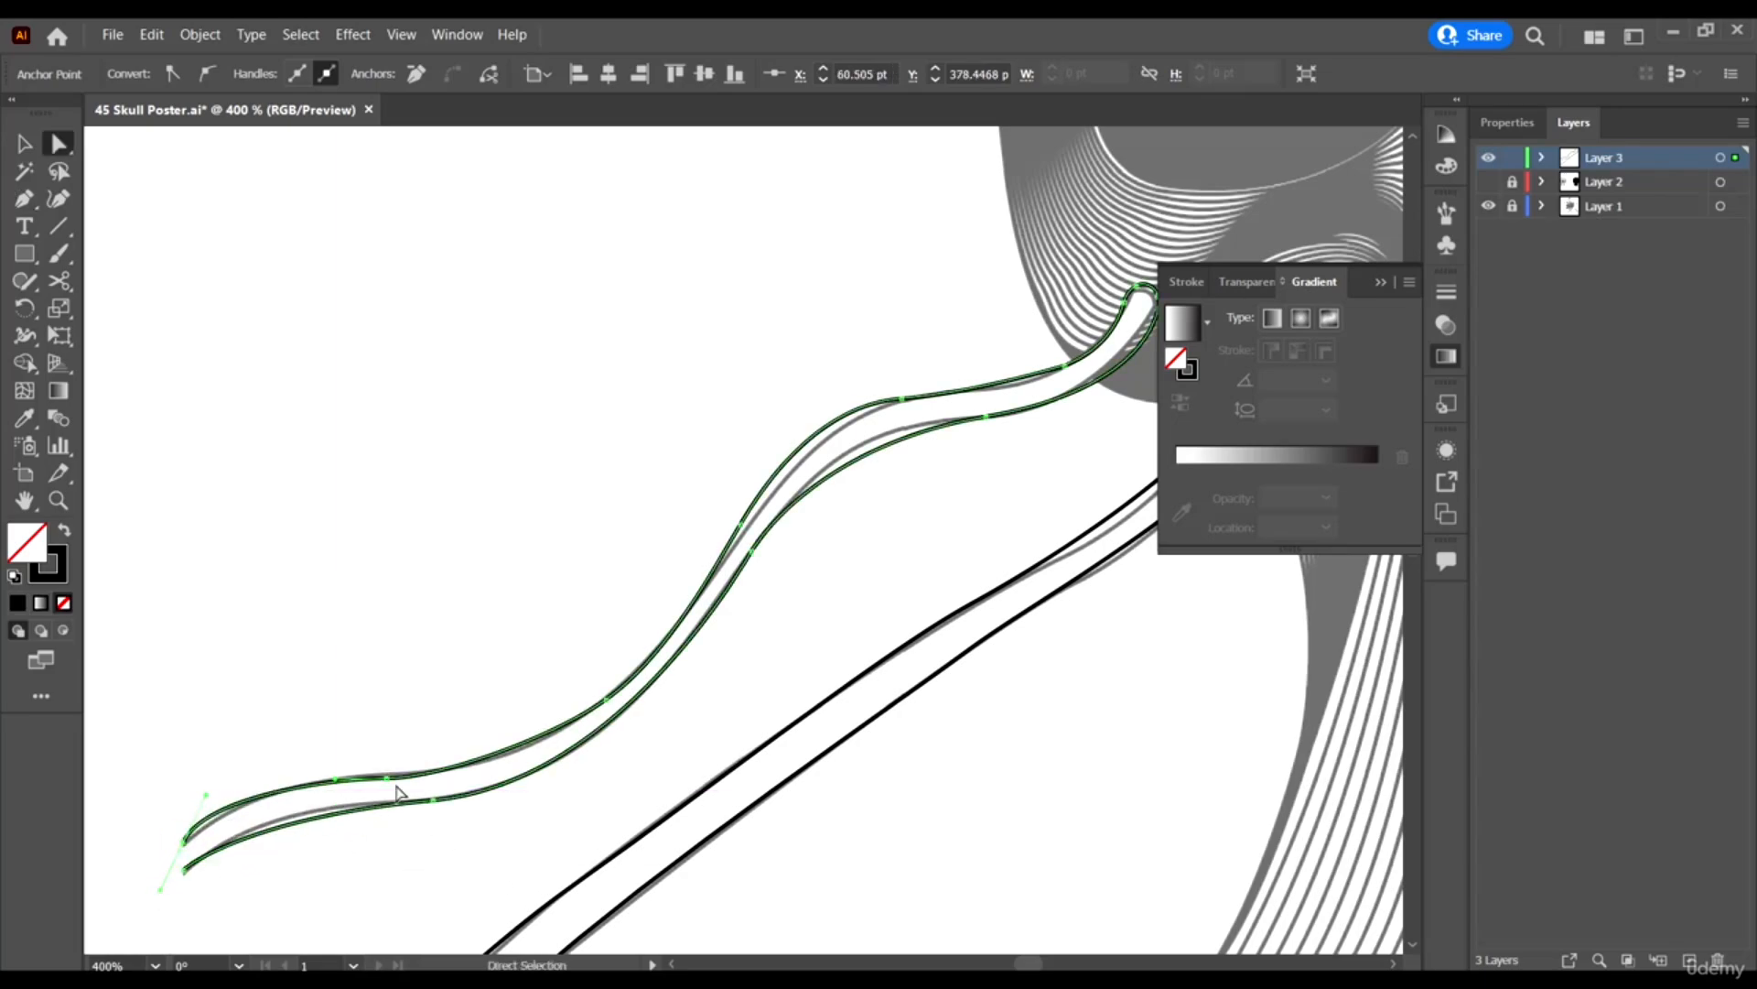
{"action": "scroll", "coordinate": [304, 747], "scroll_direction": "up", "scroll_amount": 3}
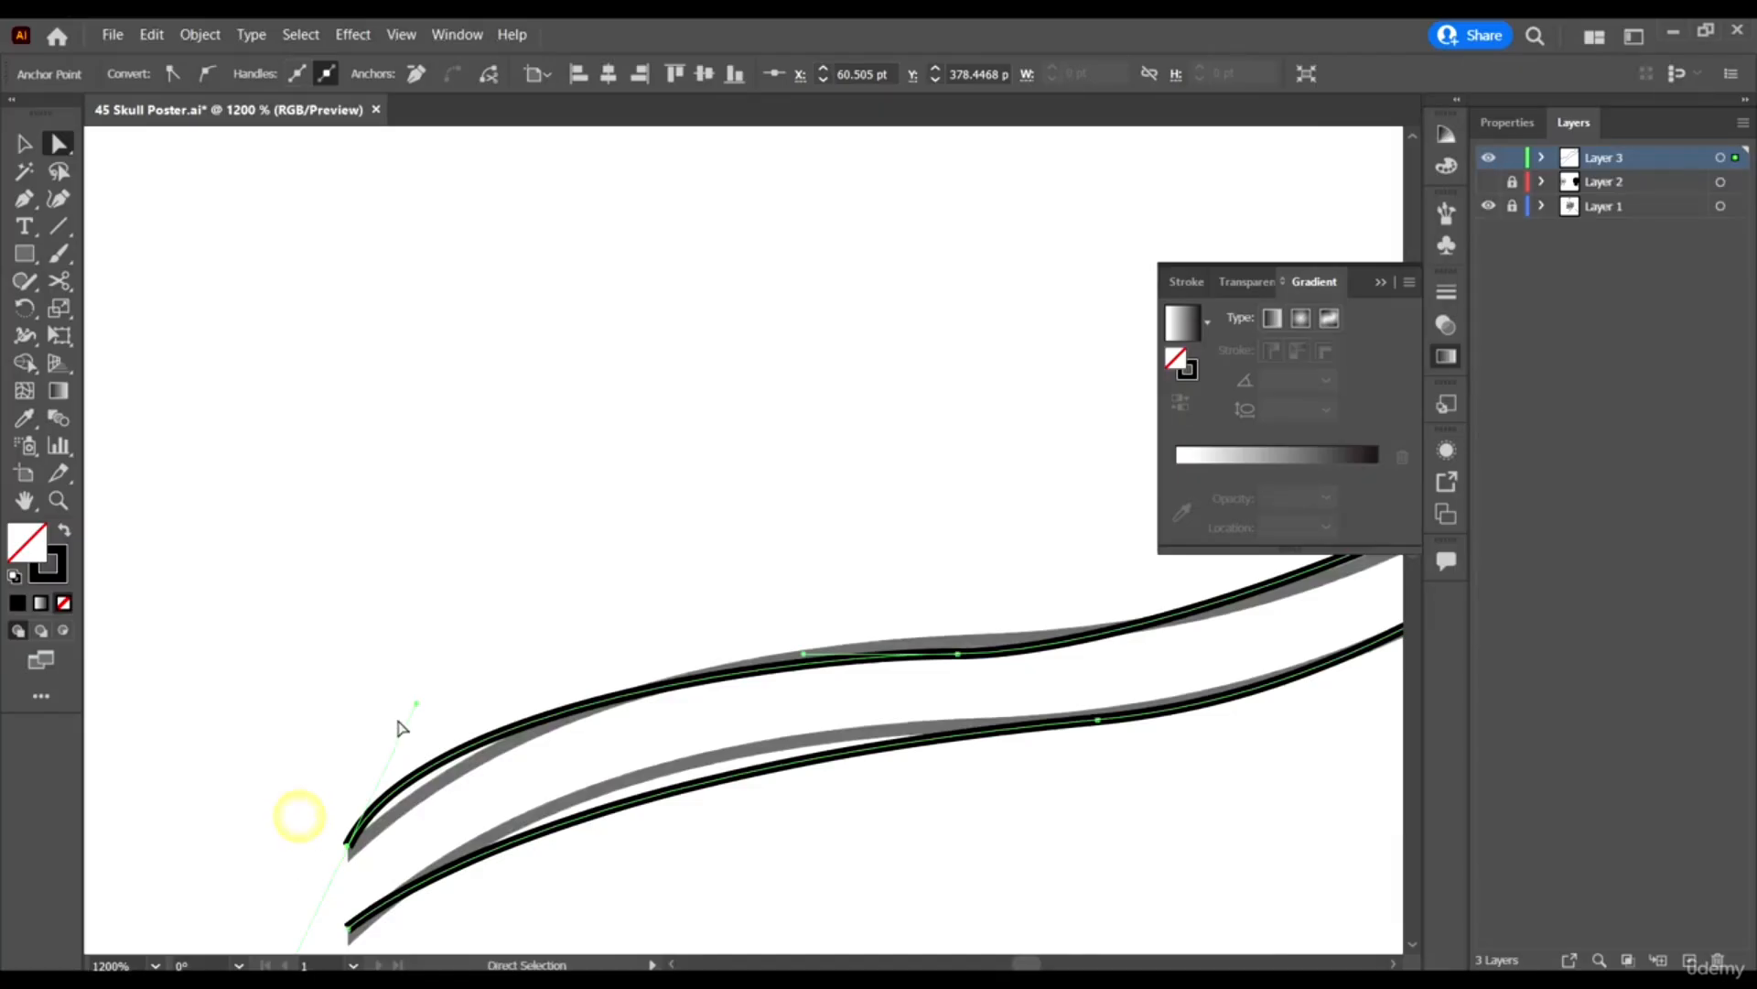
{"action": "left_click_drag", "start_coordinate": [417, 709], "coordinate": [480, 674]}
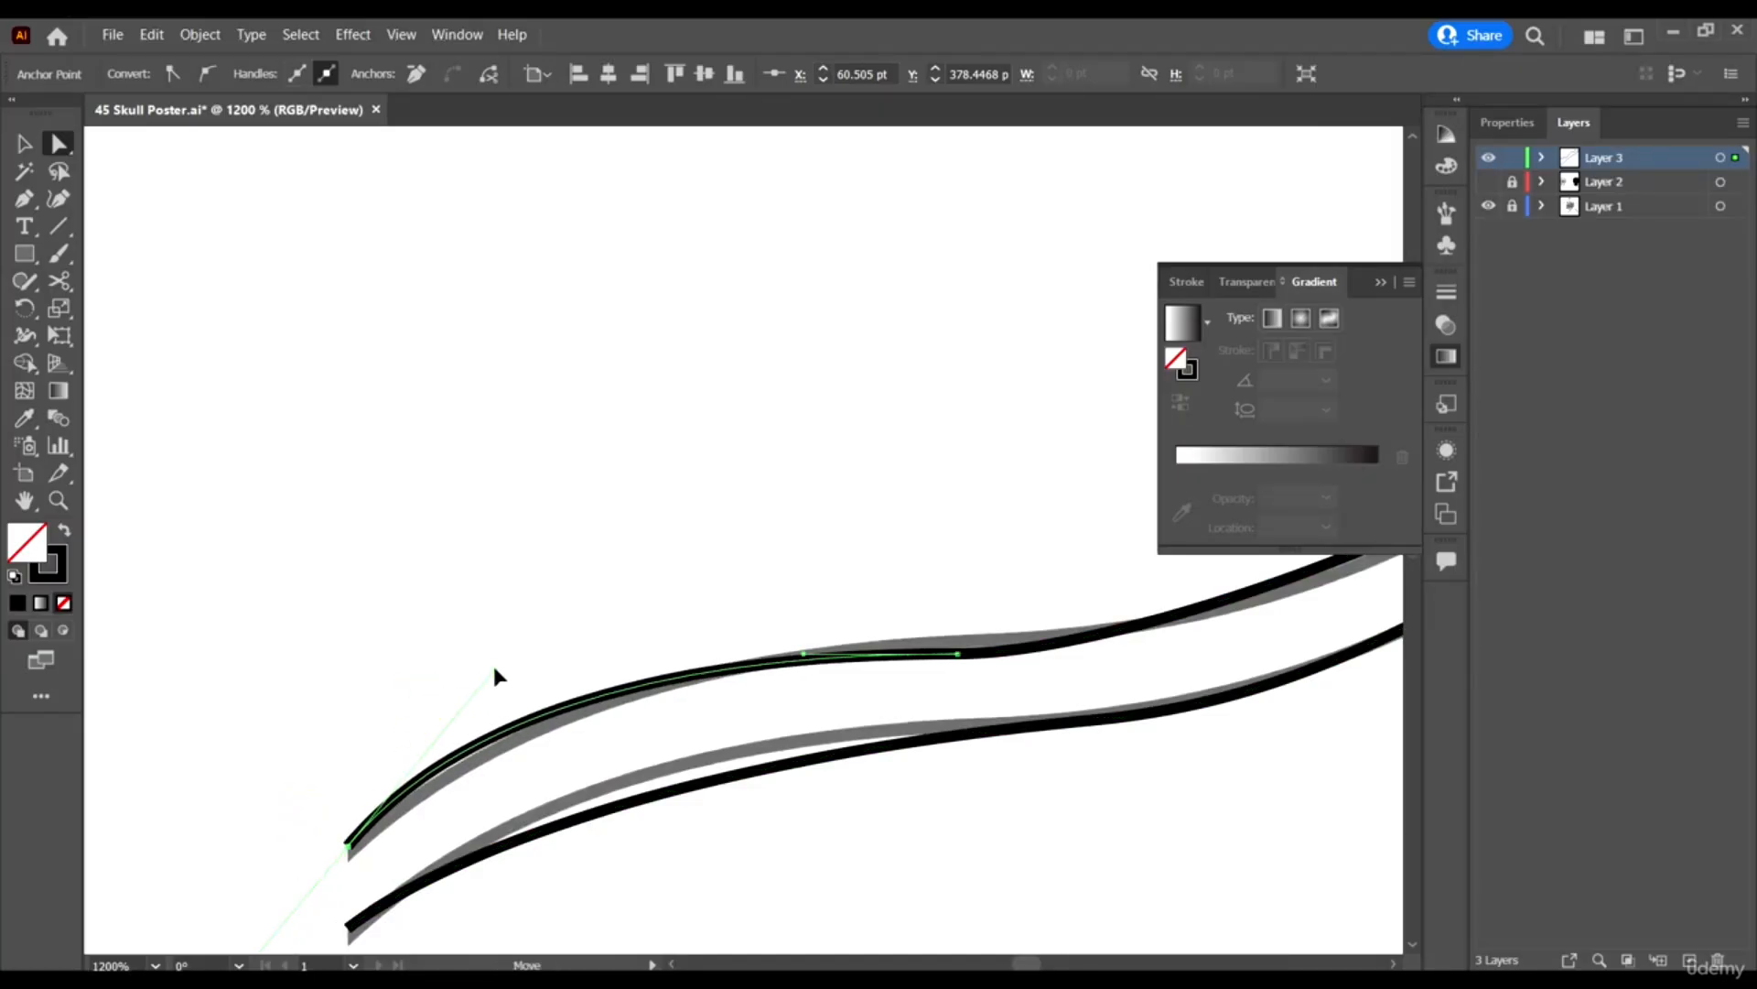
{"action": "scroll", "coordinate": [416, 680], "scroll_direction": "down", "scroll_amount": 1}
{"action": "scroll", "coordinate": [854, 676], "scroll_direction": "up", "scroll_amount": 1}
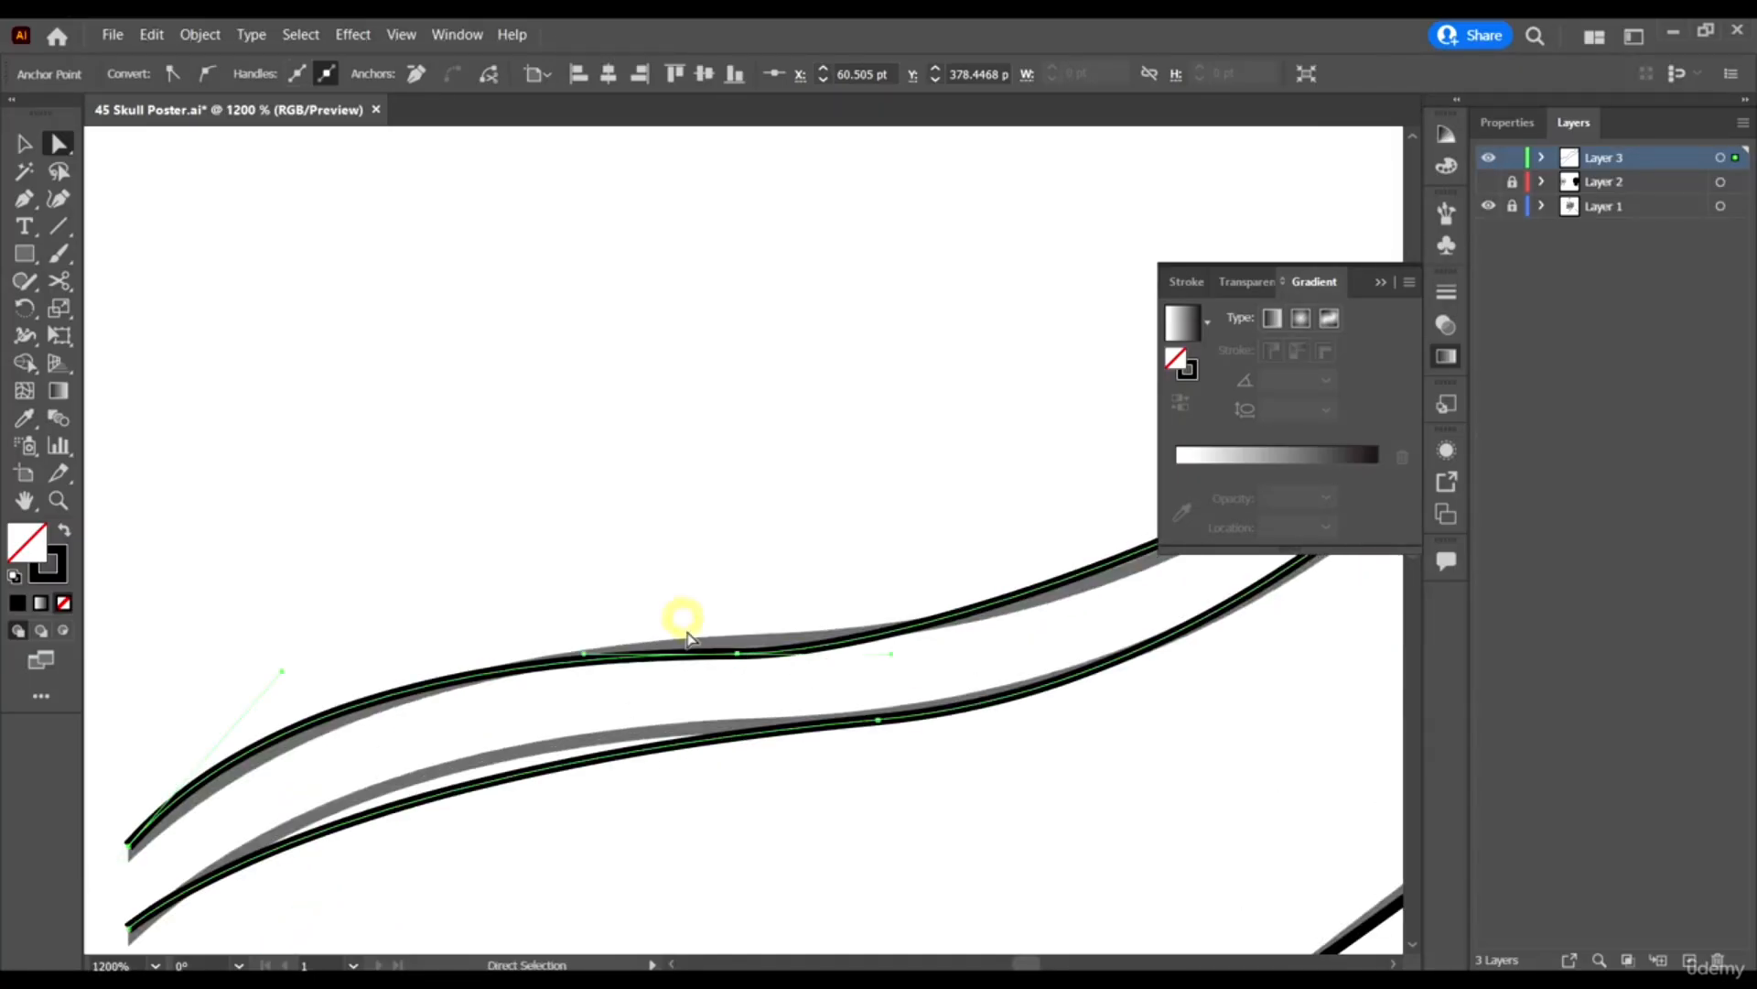
{"action": "left_click_drag", "start_coordinate": [588, 660], "coordinate": [500, 685]}
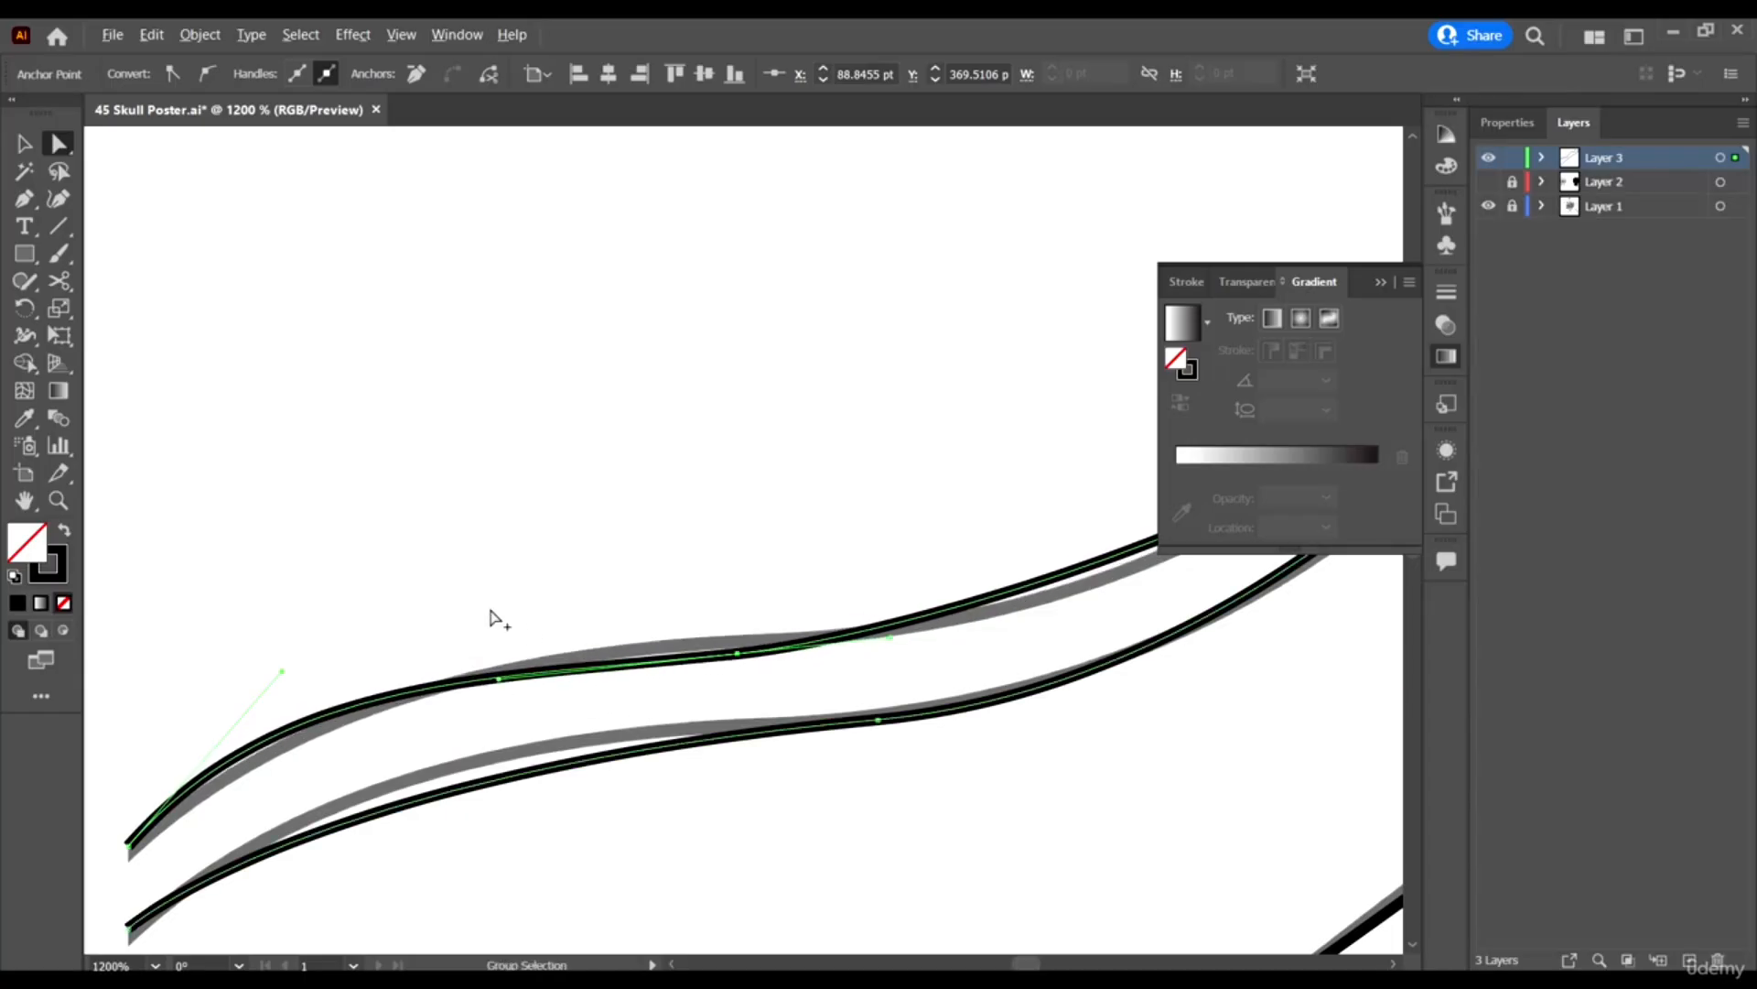
{"action": "left_click", "coordinate": [895, 641]}
{"action": "scroll", "coordinate": [765, 609], "scroll_direction": "down", "scroll_amount": 2}
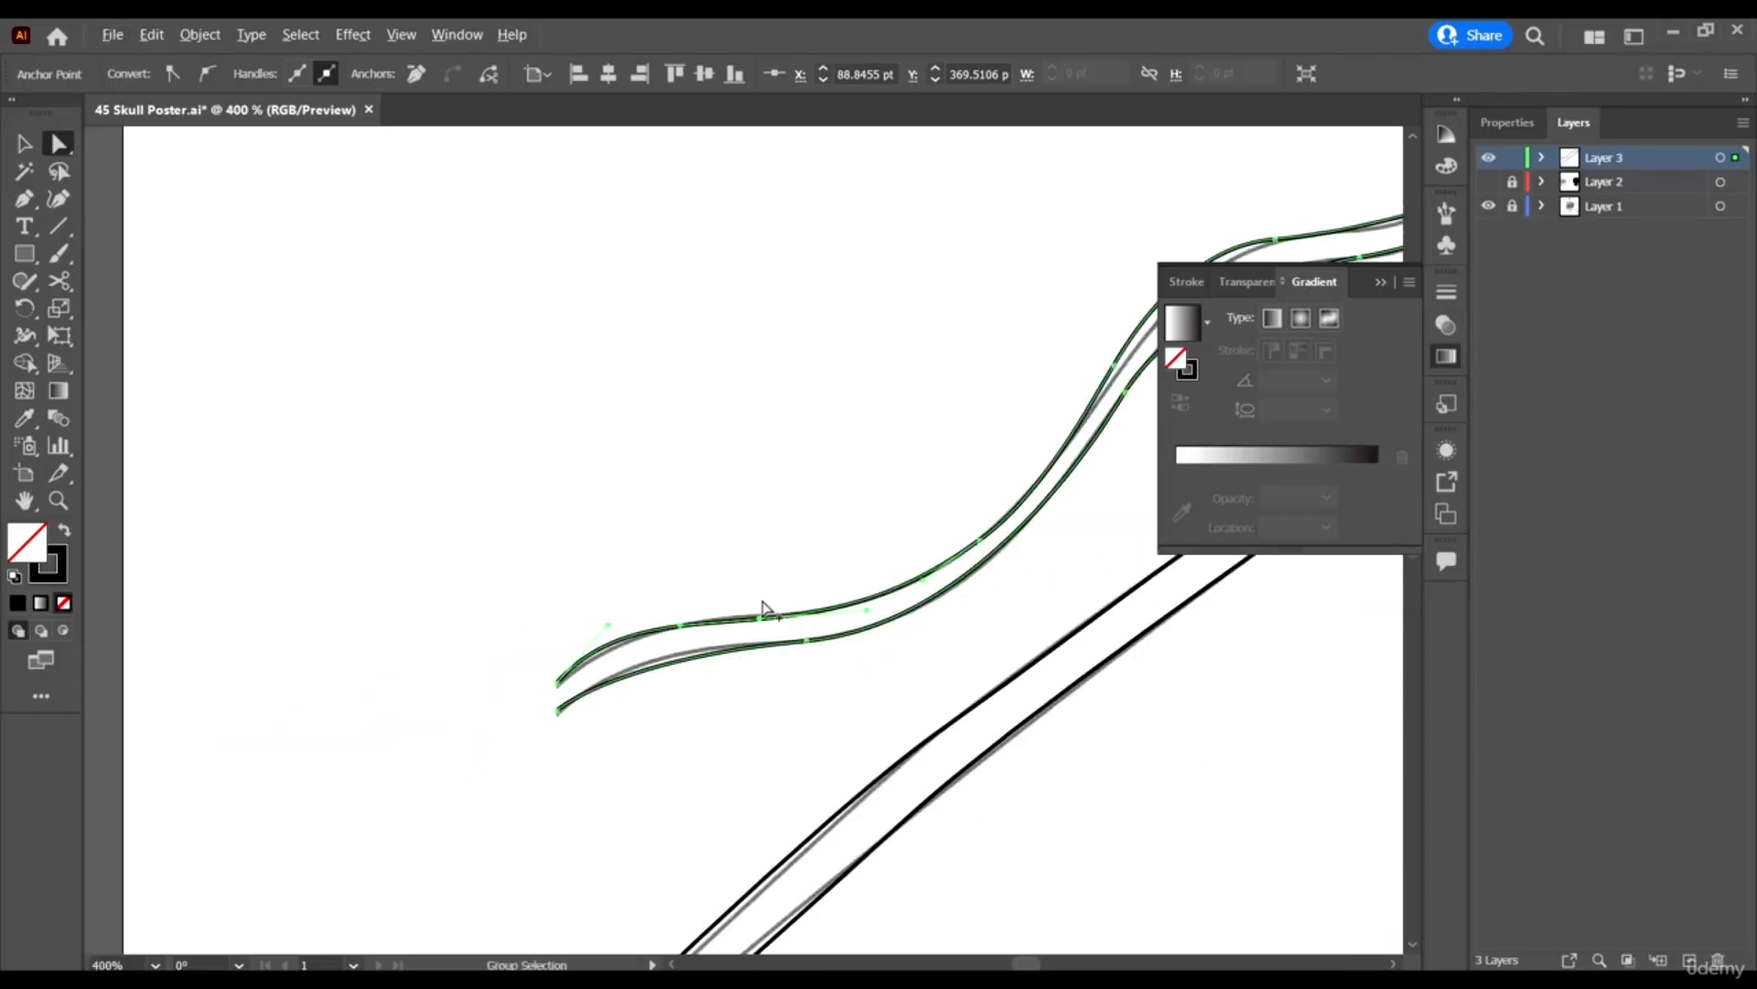
Adjust the direction handles on both edges of the strand's bend near the skull so the curves follow the reference.
{"action": "scroll", "coordinate": [946, 275], "scroll_direction": "up", "scroll_amount": 2}
{"action": "scroll", "coordinate": [651, 499], "scroll_direction": "up", "scroll_amount": 2}
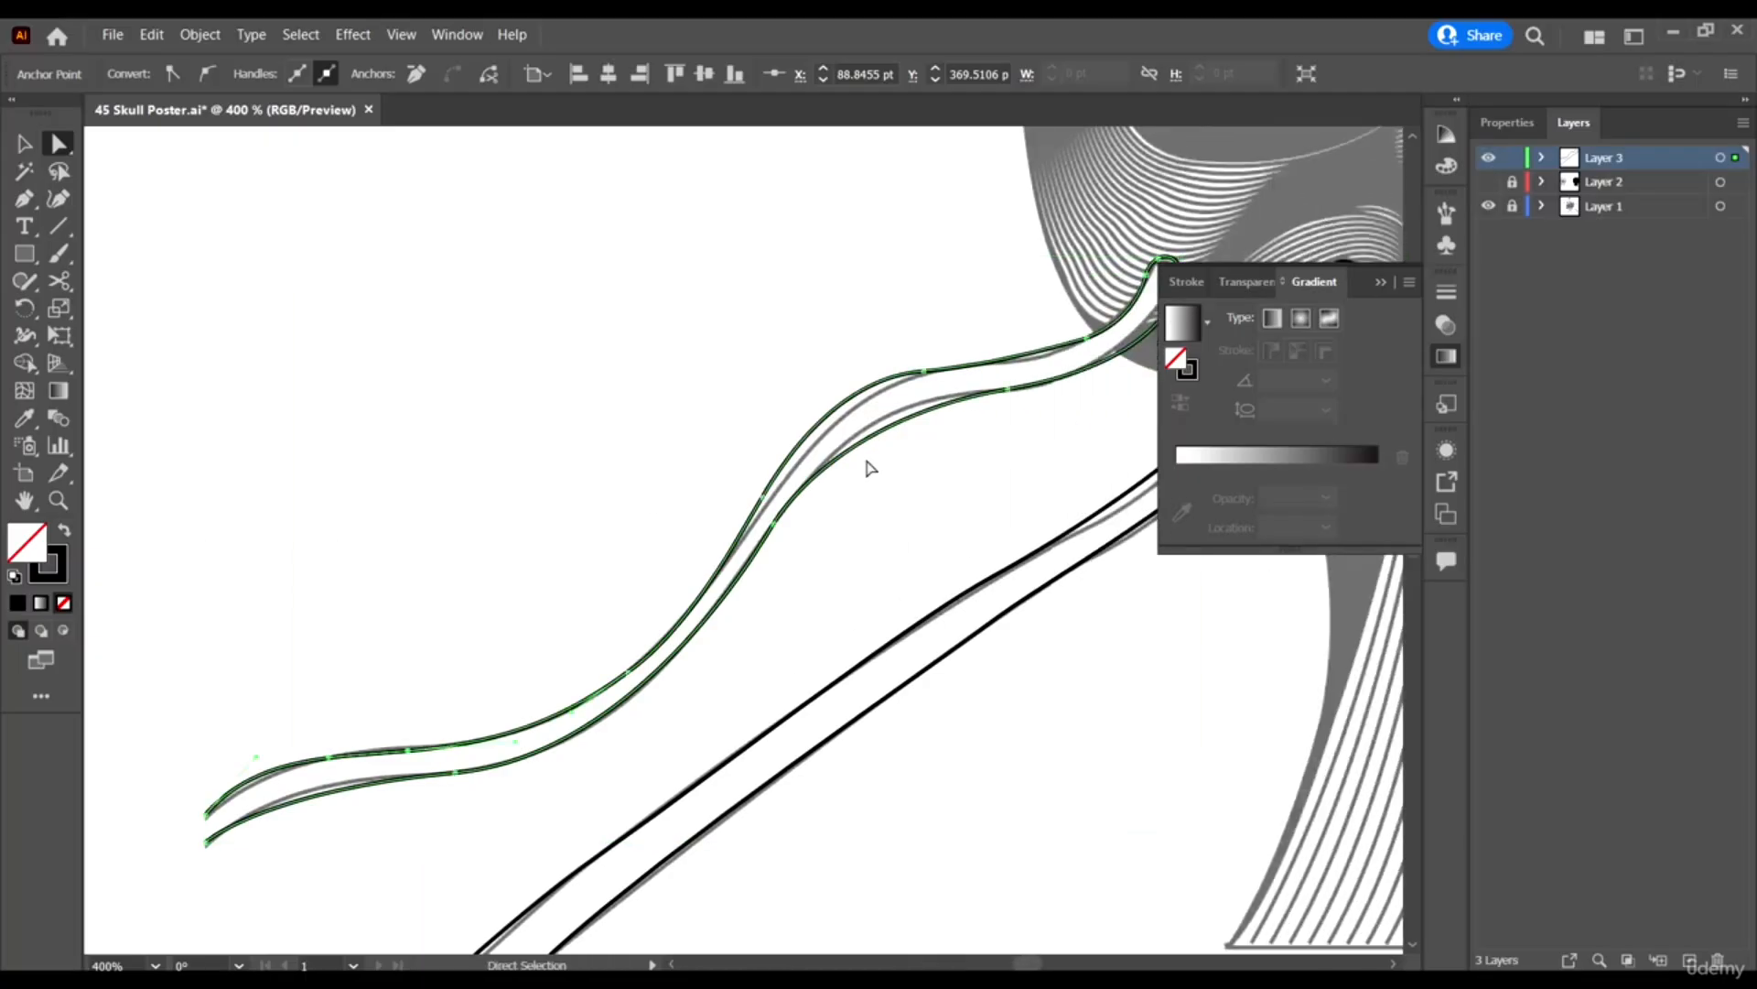
{"action": "key", "text": "ctrl+z"}
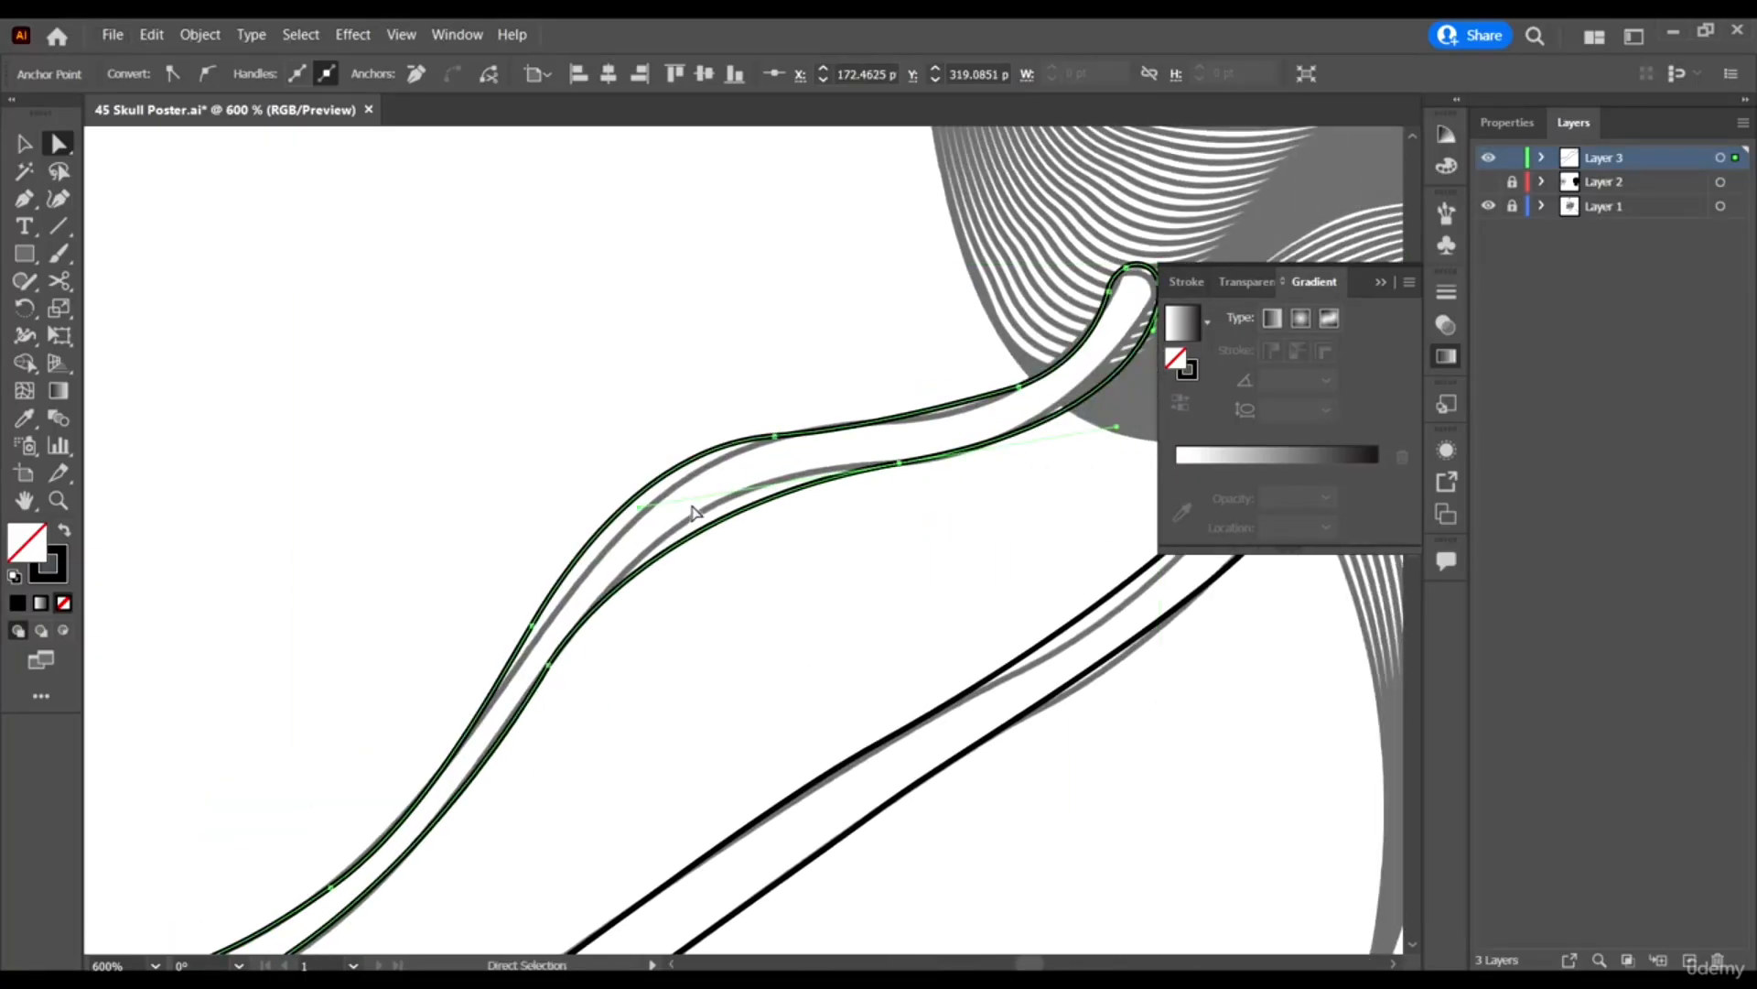
{"action": "left_click_drag", "start_coordinate": [640, 504], "coordinate": [711, 461]}
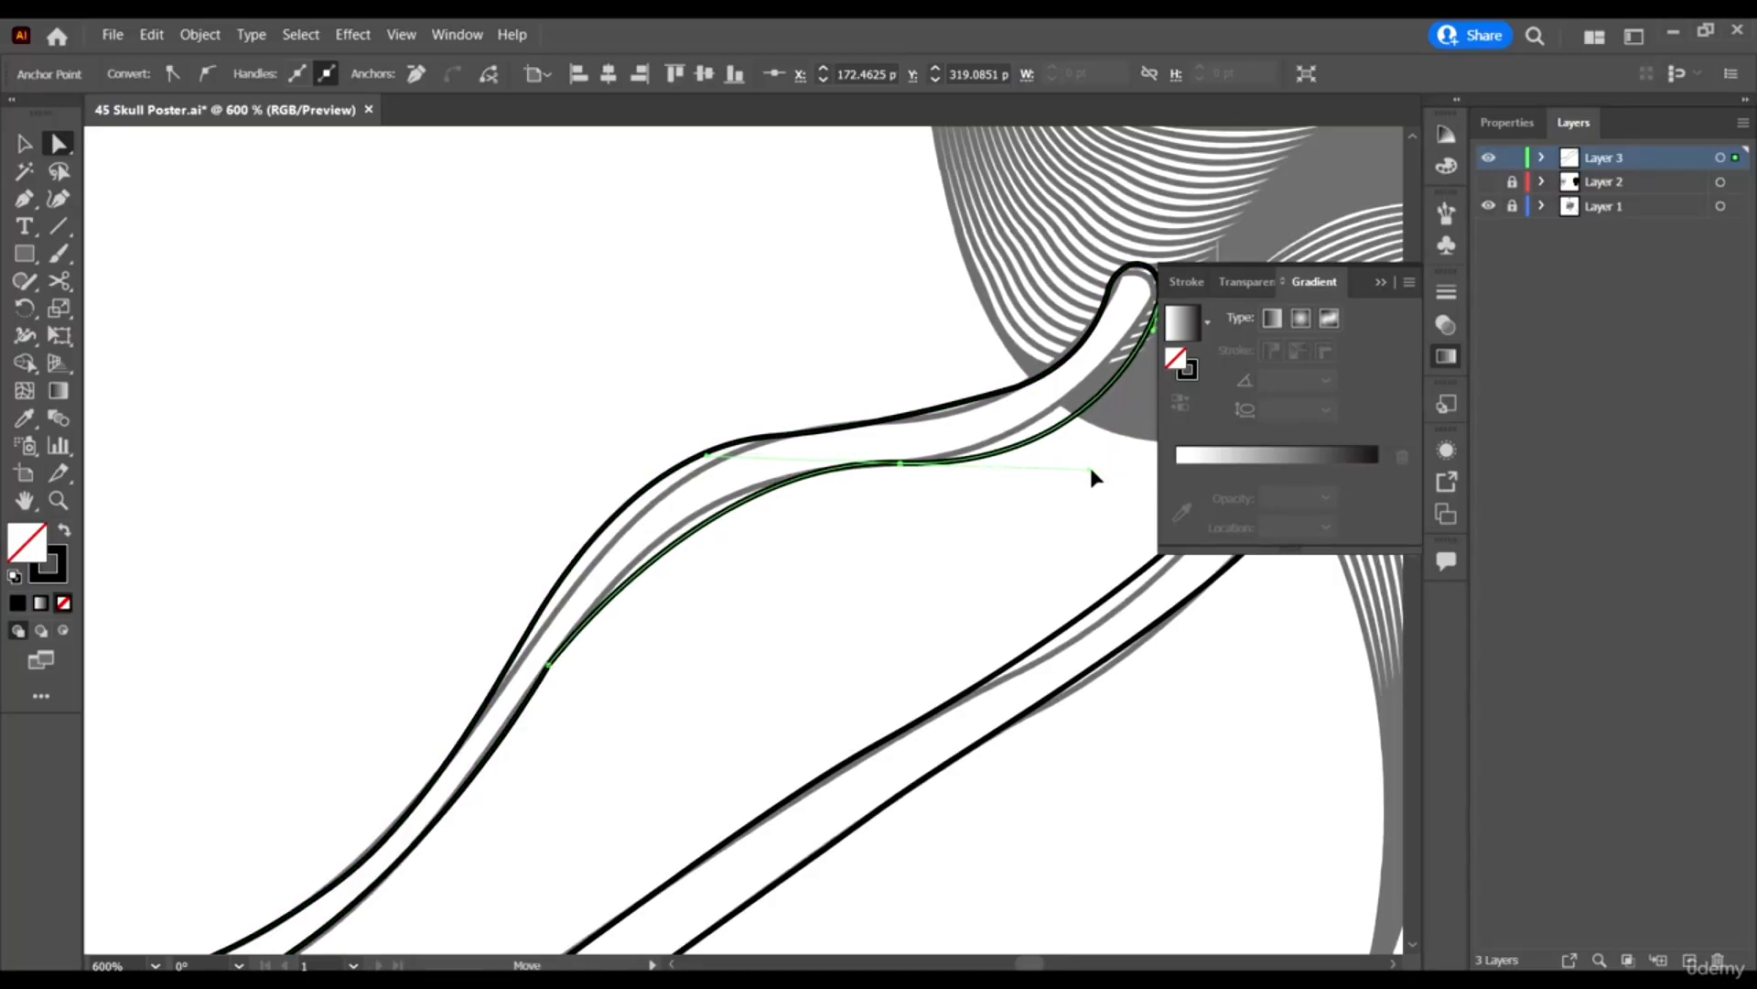
{"action": "key", "text": "ctrl"}
{"action": "scroll", "coordinate": [749, 513], "scroll_direction": "right", "scroll_amount": 2}
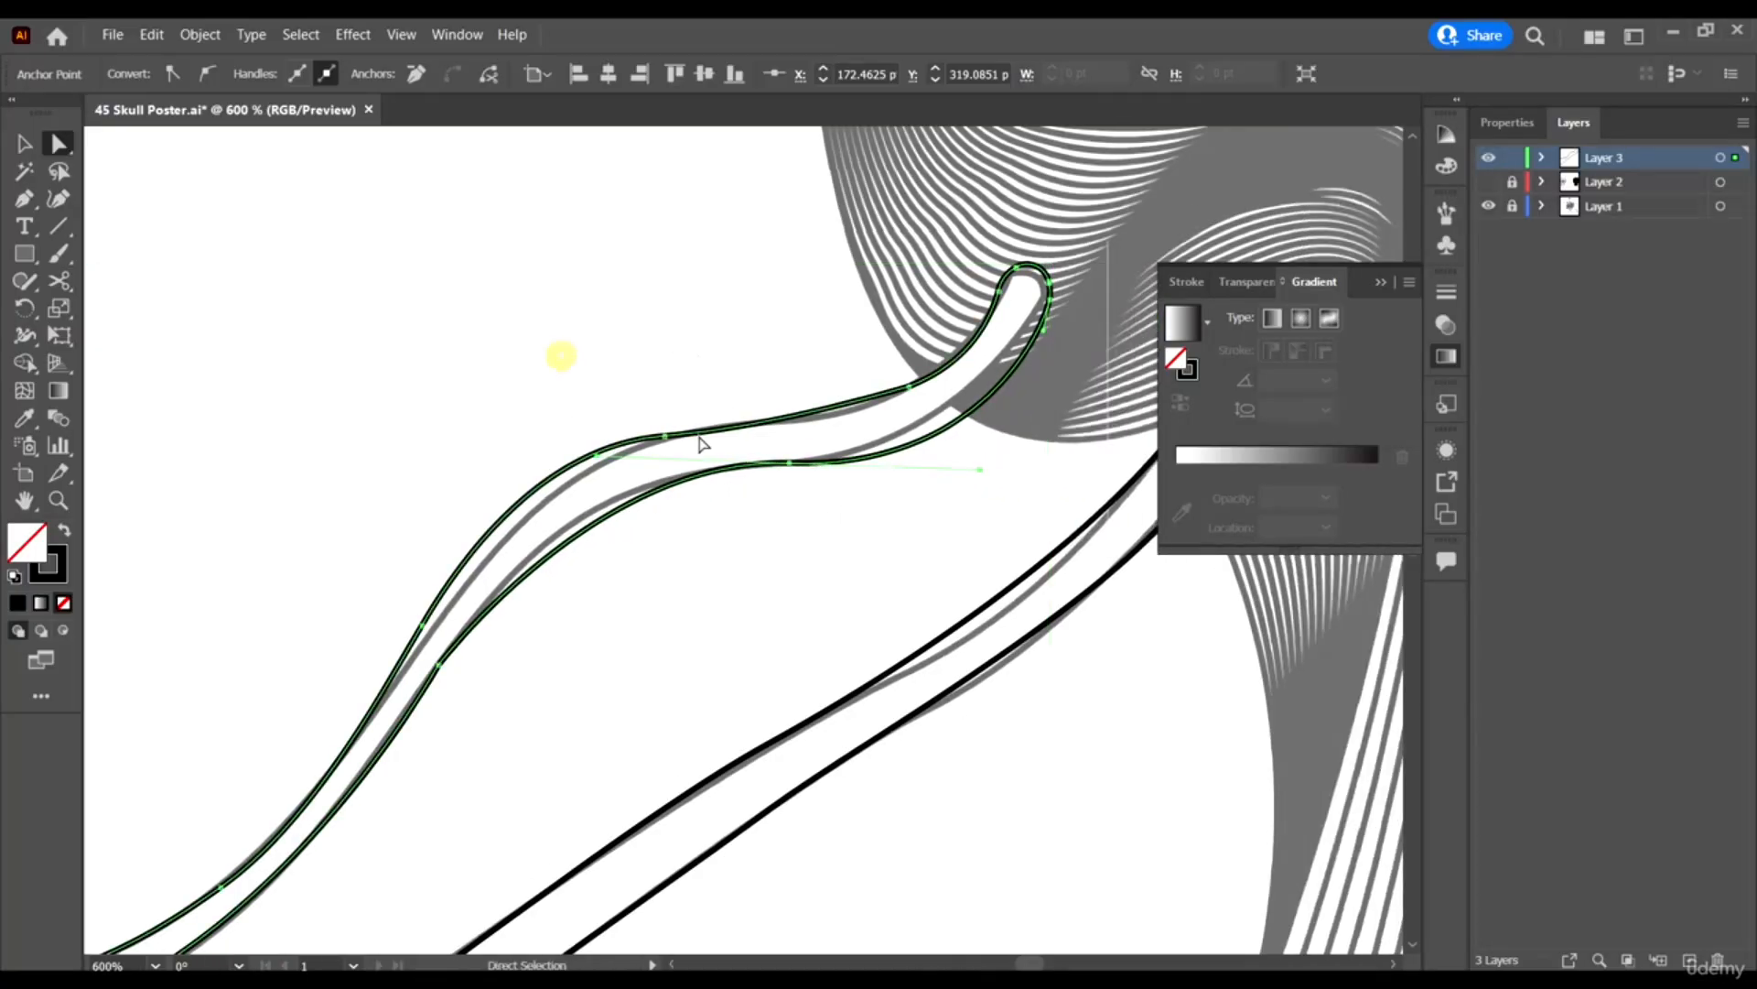
{"action": "mouse_move", "coordinate": [554, 444]}
{"action": "left_mouse_down"}
{"action": "mouse_move", "coordinate": [537, 439]}
{"action": "mouse_move", "coordinate": [552, 432]}
{"action": "left_mouse_up"}
{"action": "key", "text": "ctrl+equal"}
{"action": "key", "text": "ctrl+equal"}
{"action": "left_click_drag", "start_coordinate": [767, 397], "coordinate": [981, 494]}
{"action": "key", "text": "ctrl+minus"}
{"action": "key", "text": "ctrl+minus"}
Hide Layer 1 and adjust the direction handles along the strand's lower edge at the bend.
{"action": "left_click", "coordinate": [1487, 205]}
{"action": "scroll", "coordinate": [718, 330], "scroll_direction": "down", "scroll_amount": 2}
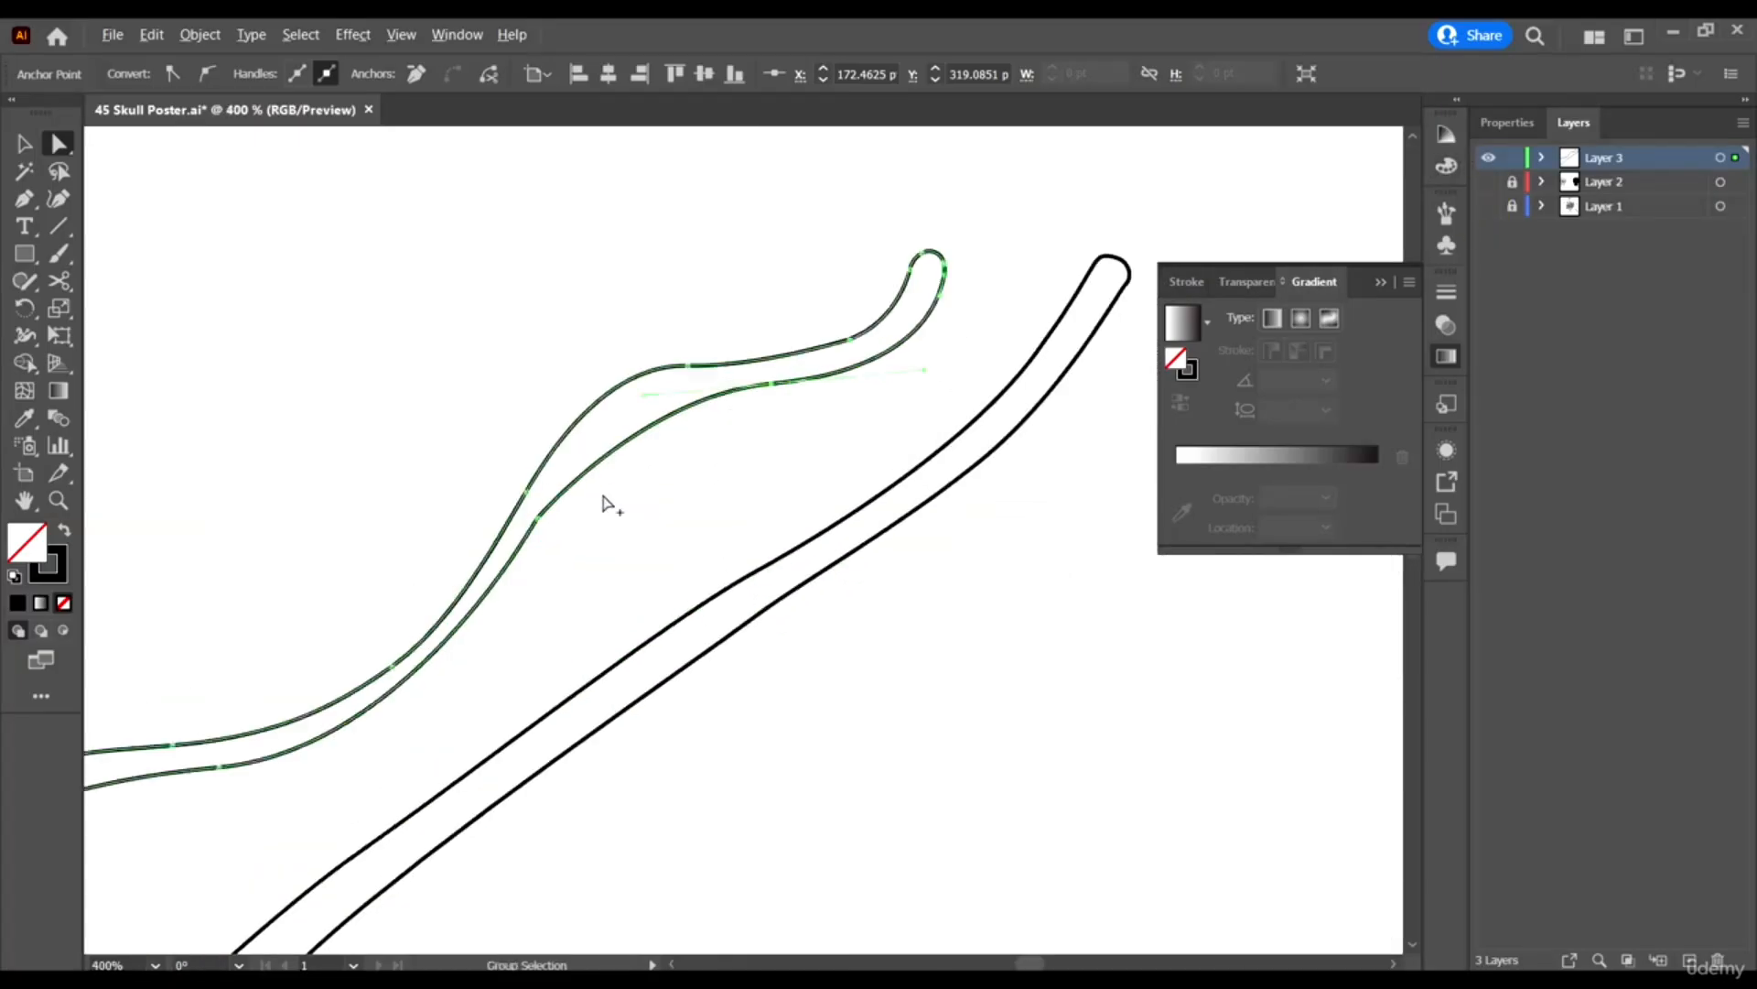
{"action": "scroll", "coordinate": [604, 508], "scroll_direction": "up", "scroll_amount": 1}
{"action": "left_click", "coordinate": [506, 525]}
{"action": "left_click_drag", "start_coordinate": [665, 342], "coordinate": [621, 342]}
{"action": "left_click_drag", "start_coordinate": [857, 324], "coordinate": [848, 335]}
Add an anchor point on the lower edge's bend and shift it to run evenly alongside the upper edge.
{"action": "left_click", "coordinate": [787, 430]}
{"action": "left_click", "coordinate": [644, 399]}
{"action": "left_click", "coordinate": [30, 199]}
{"action": "key", "text": "a"}
{"action": "mouse_move", "coordinate": [652, 395]}
{"action": "left_mouse_down"}
{"action": "mouse_move", "coordinate": [647, 365]}
{"action": "mouse_move", "coordinate": [689, 340]}
{"action": "mouse_move", "coordinate": [645, 378]}
{"action": "left_mouse_up"}
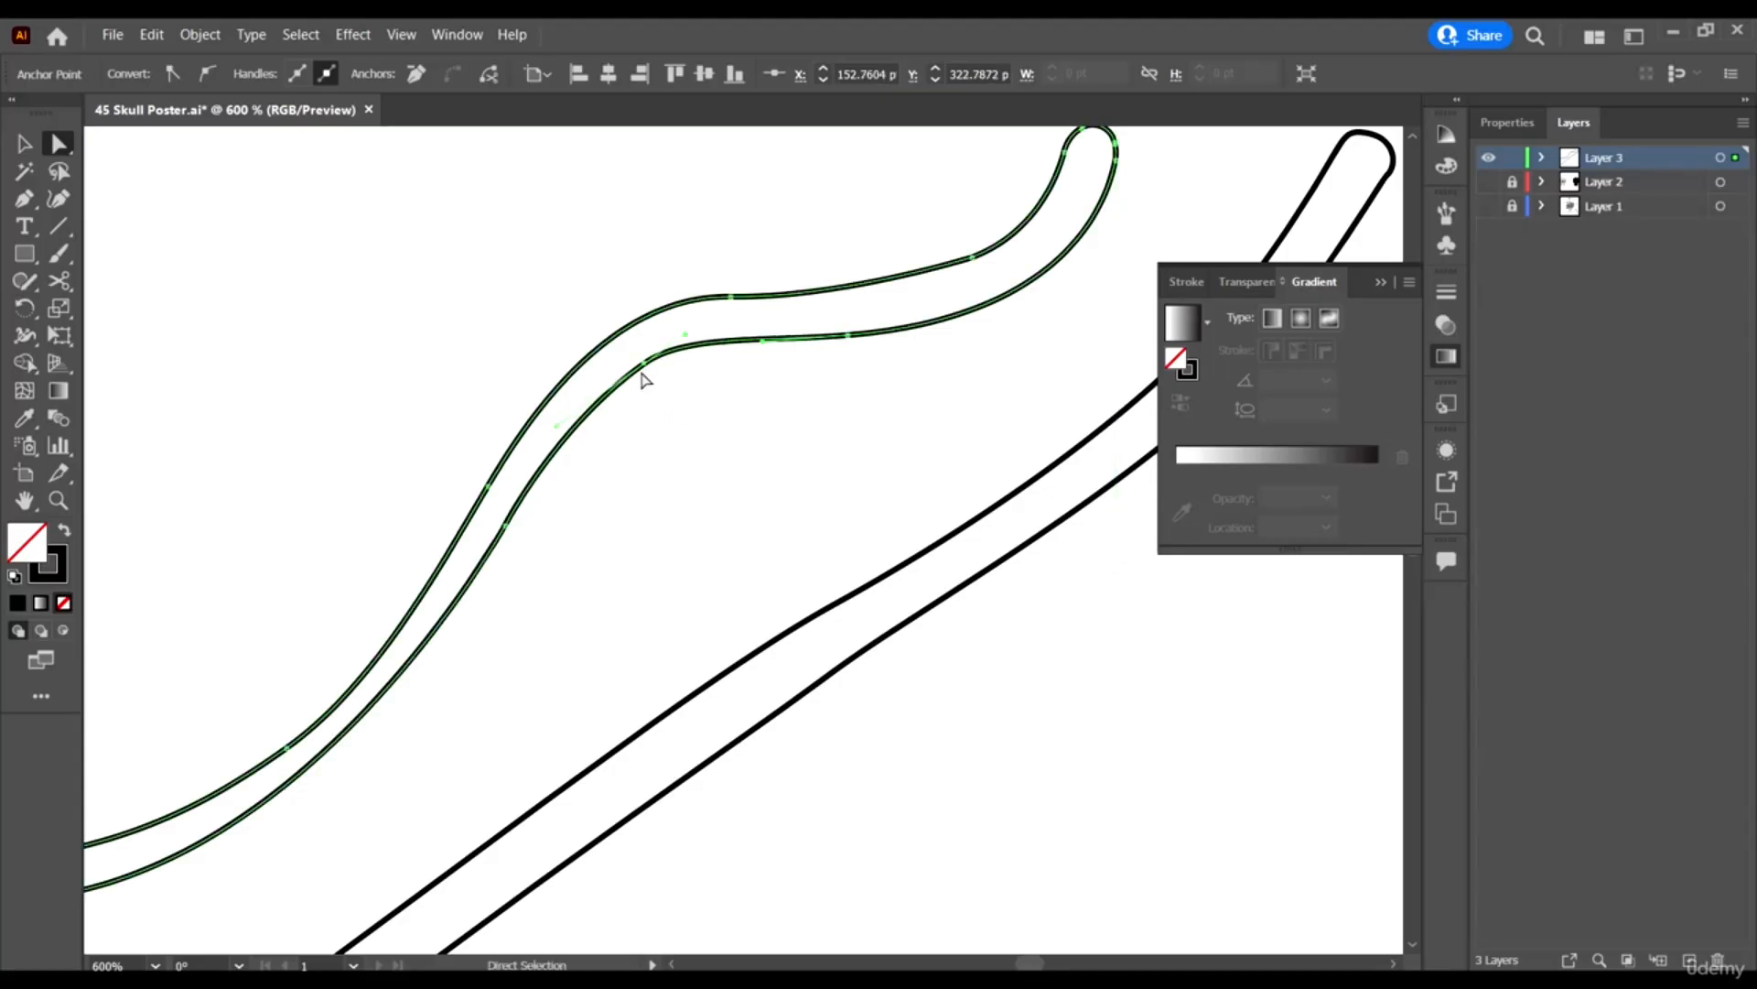
Adjust the direction handles along the strand's bend and on its upper edge near the rounded tip.
{"action": "left_click", "coordinate": [508, 528]}
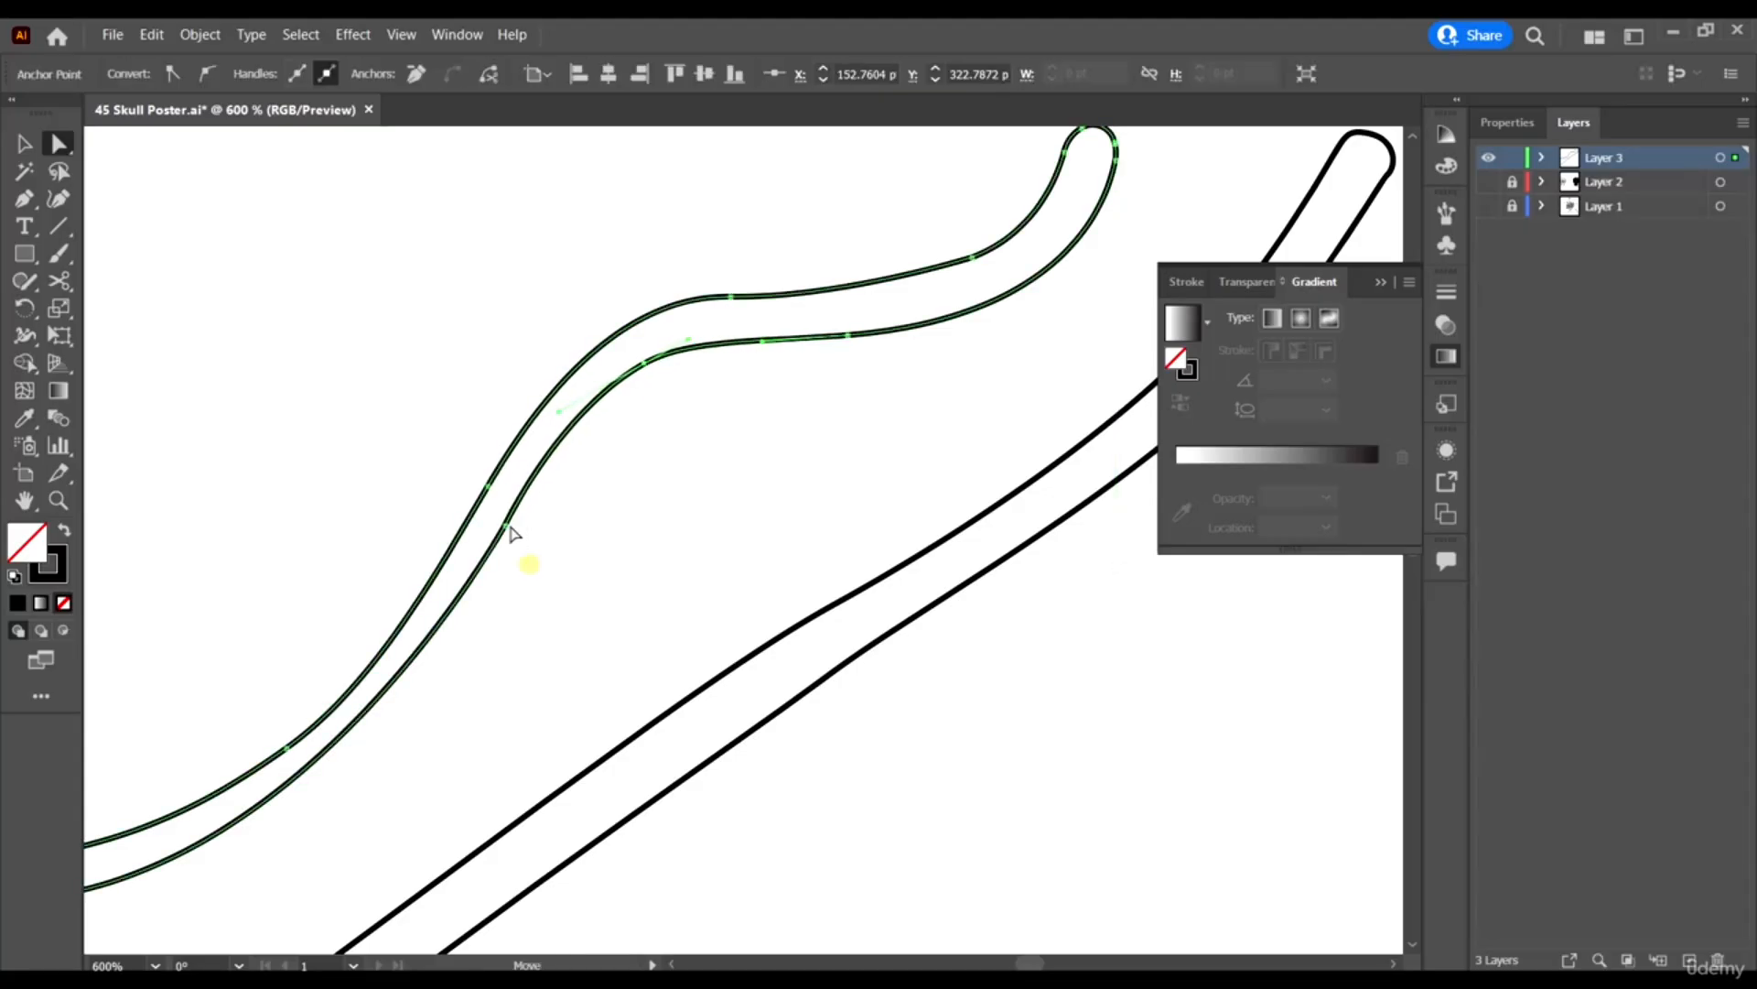
{"action": "left_click", "coordinate": [659, 326]}
{"action": "scroll", "coordinate": [659, 326], "scroll_direction": "up", "scroll_amount": 2}
{"action": "left_click", "coordinate": [620, 384]}
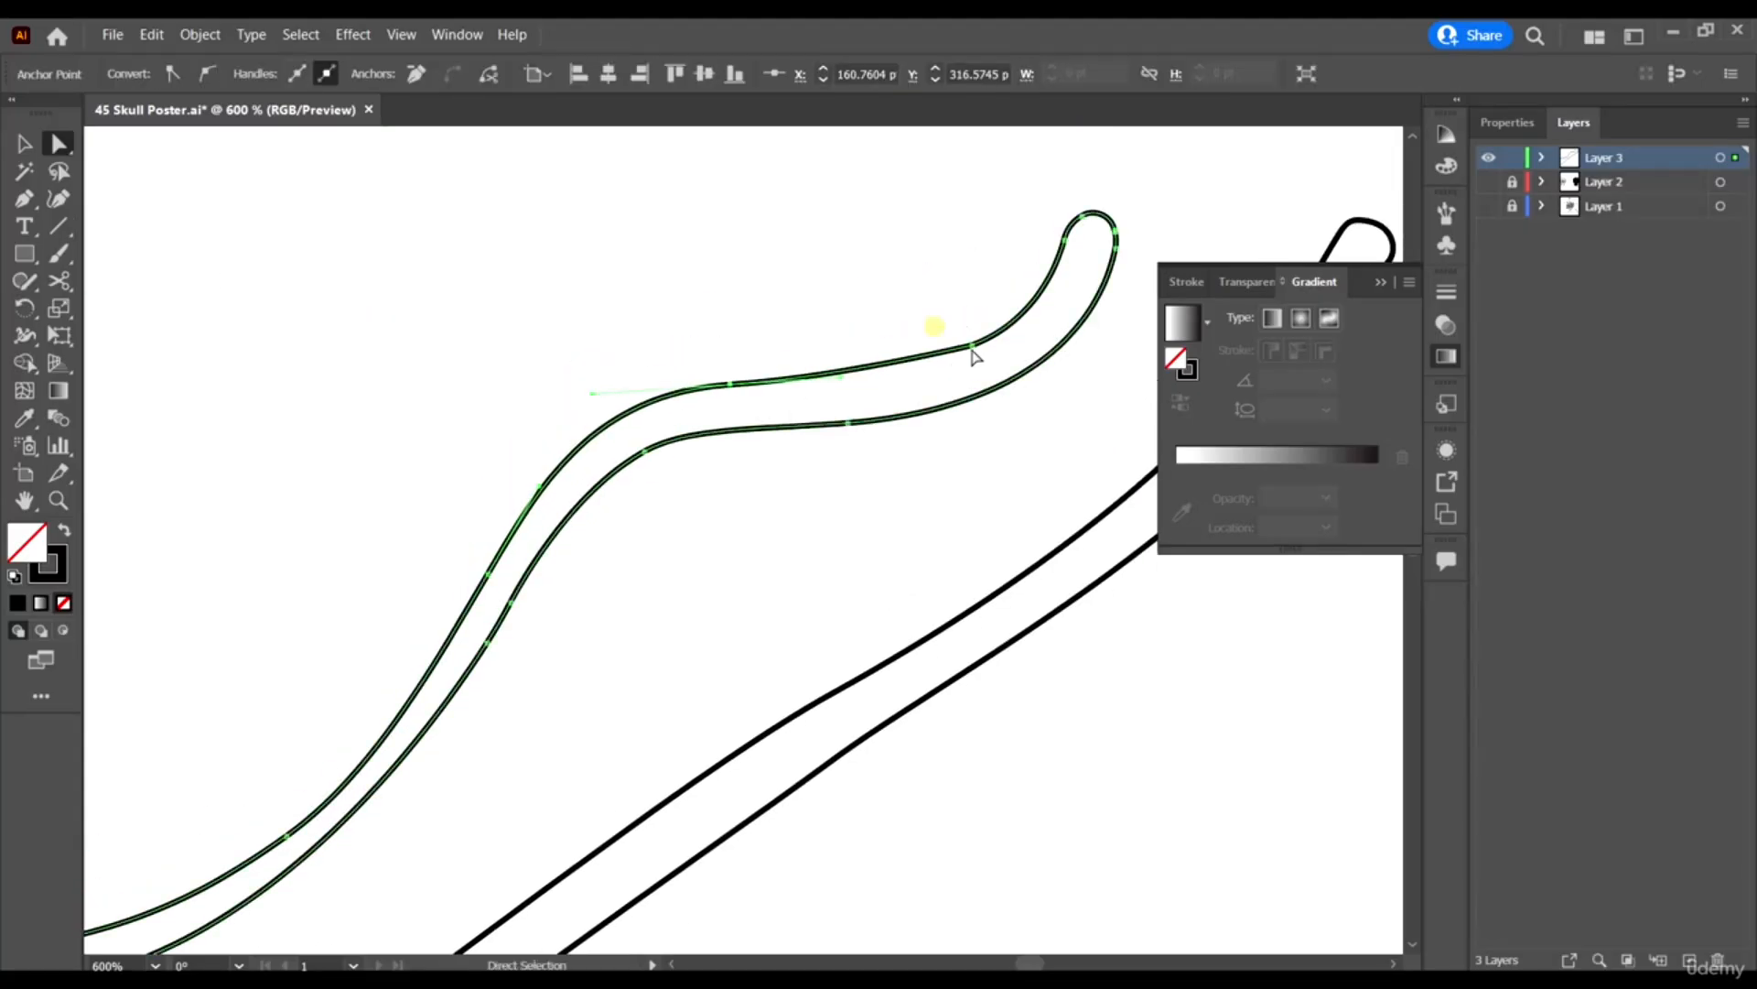
{"action": "left_click_drag", "start_coordinate": [967, 356], "coordinate": [906, 369]}
{"action": "left_click", "coordinate": [877, 471]}
Smooth both edges near the strand's open end by adjusting handles and adding a shifted anchor point on the lower edge.
{"action": "scroll", "coordinate": [874, 485], "scroll_direction": "down", "scroll_amount": 5}
{"action": "scroll", "coordinate": [698, 595], "scroll_direction": "up", "scroll_amount": 4}
{"action": "left_click", "coordinate": [807, 473]}
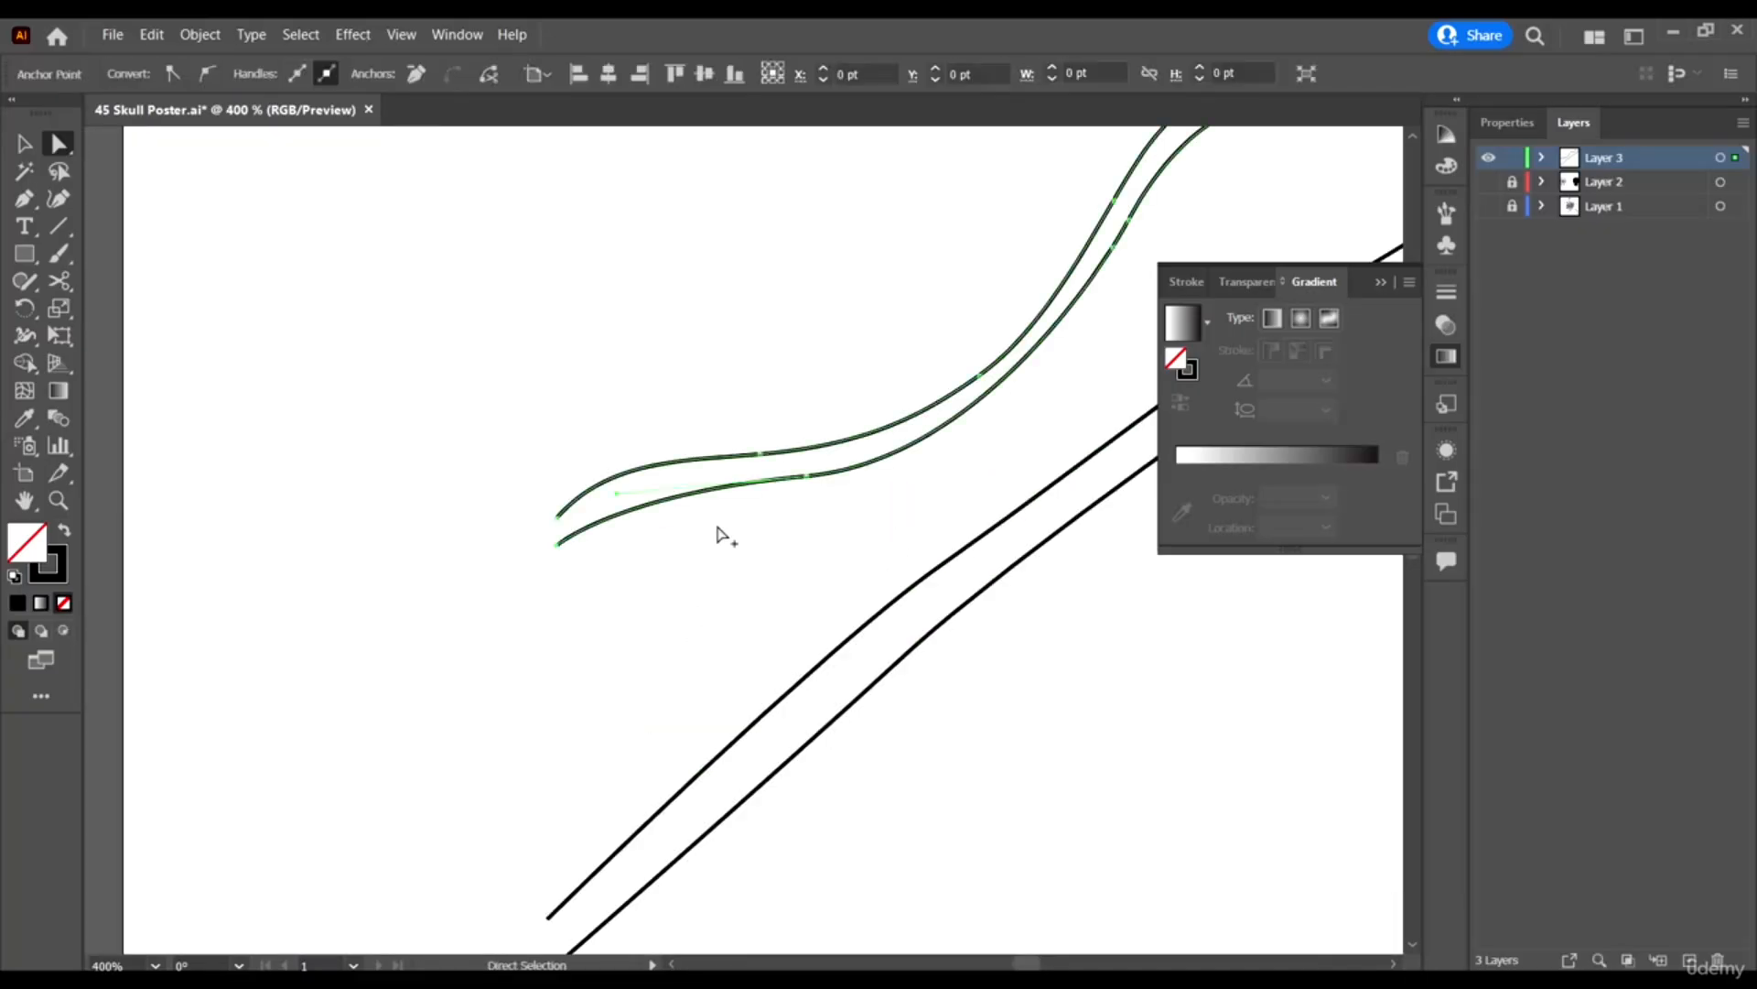
{"action": "scroll", "coordinate": [722, 516], "scroll_direction": "up", "scroll_amount": 1}
{"action": "left_click_drag", "start_coordinate": [631, 461], "coordinate": [580, 453]}
{"action": "key", "text": "ctrl+a"}
{"action": "scroll", "coordinate": [805, 509], "scroll_direction": "right", "scroll_amount": 3}
{"action": "key", "text": "p"}
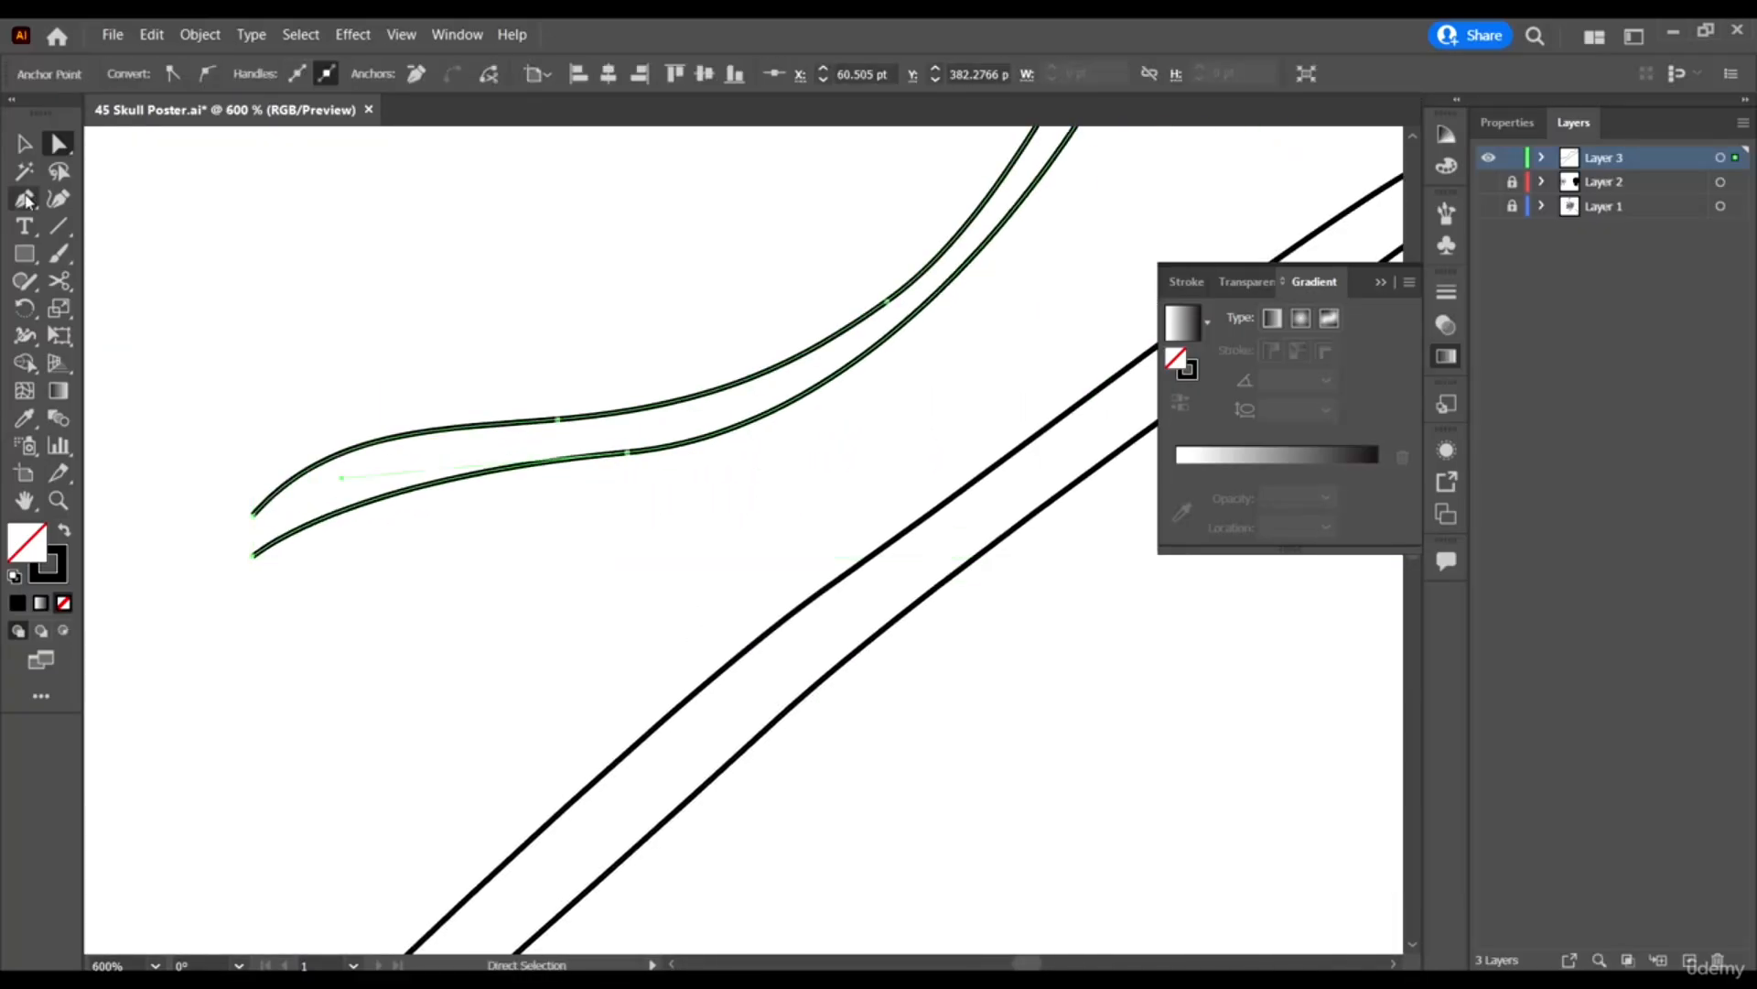
{"action": "left_click", "coordinate": [459, 477]}
{"action": "key", "text": "a"}
{"action": "left_click_drag", "start_coordinate": [451, 472], "coordinate": [449, 465]}
{"action": "left_click", "coordinate": [394, 604]}
Show Layer 1 and place a reflected copy of the wavy cheek strand on the skull's opposite side.
{"action": "scroll", "coordinate": [357, 626], "scroll_direction": "down", "scroll_amount": 4}
{"action": "left_click", "coordinate": [1489, 206]}
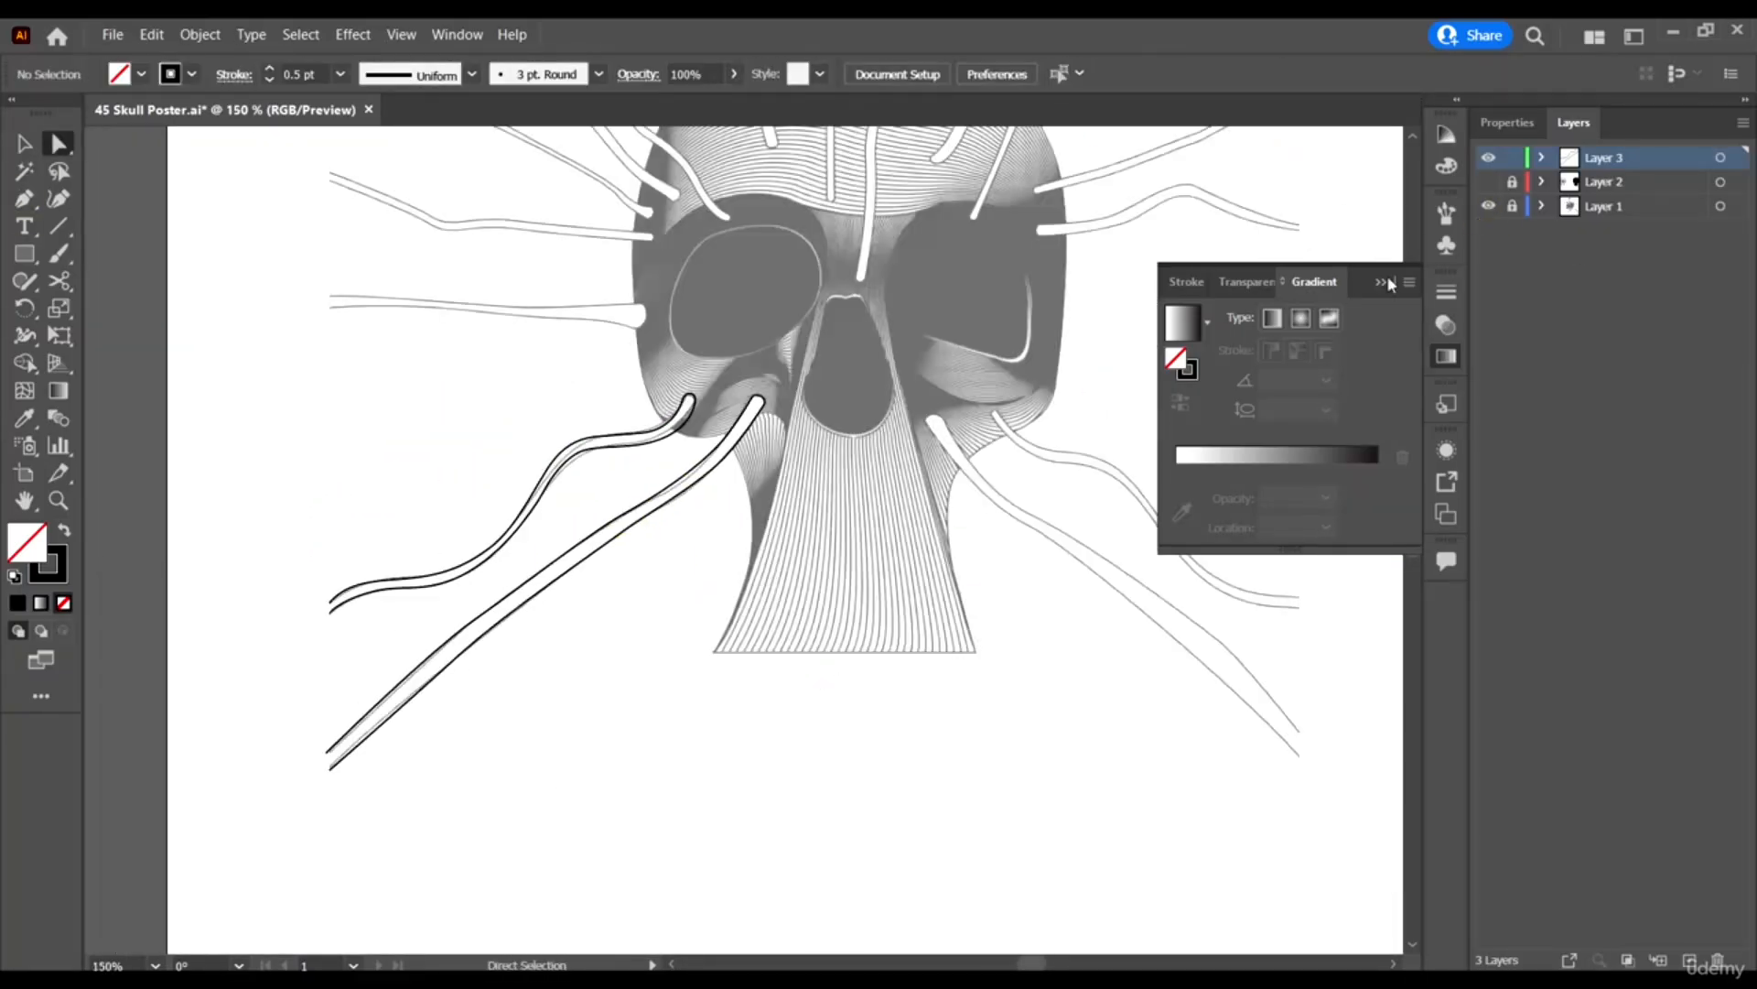
{"action": "scroll", "coordinate": [824, 512], "scroll_direction": "up", "scroll_amount": 1}
{"action": "left_click", "coordinate": [23, 140]}
{"action": "right_click", "coordinate": [657, 484]}
{"action": "mouse_move", "coordinate": [791, 824]}
{"action": "left_click", "coordinate": [956, 720]}
{"action": "left_click", "coordinate": [758, 650]}
{"action": "left_click_drag", "start_coordinate": [407, 489], "coordinate": [1072, 502]}
{"action": "left_click", "coordinate": [1001, 778]}
Reflect a copy of the long diagonal strand and position it below the opposite cheek.
{"action": "scroll", "coordinate": [785, 686], "scroll_direction": "right", "scroll_amount": 2}
{"action": "left_click", "coordinate": [591, 538]}
{"action": "right_click", "coordinate": [591, 539]}
{"action": "mouse_move", "coordinate": [677, 409]}
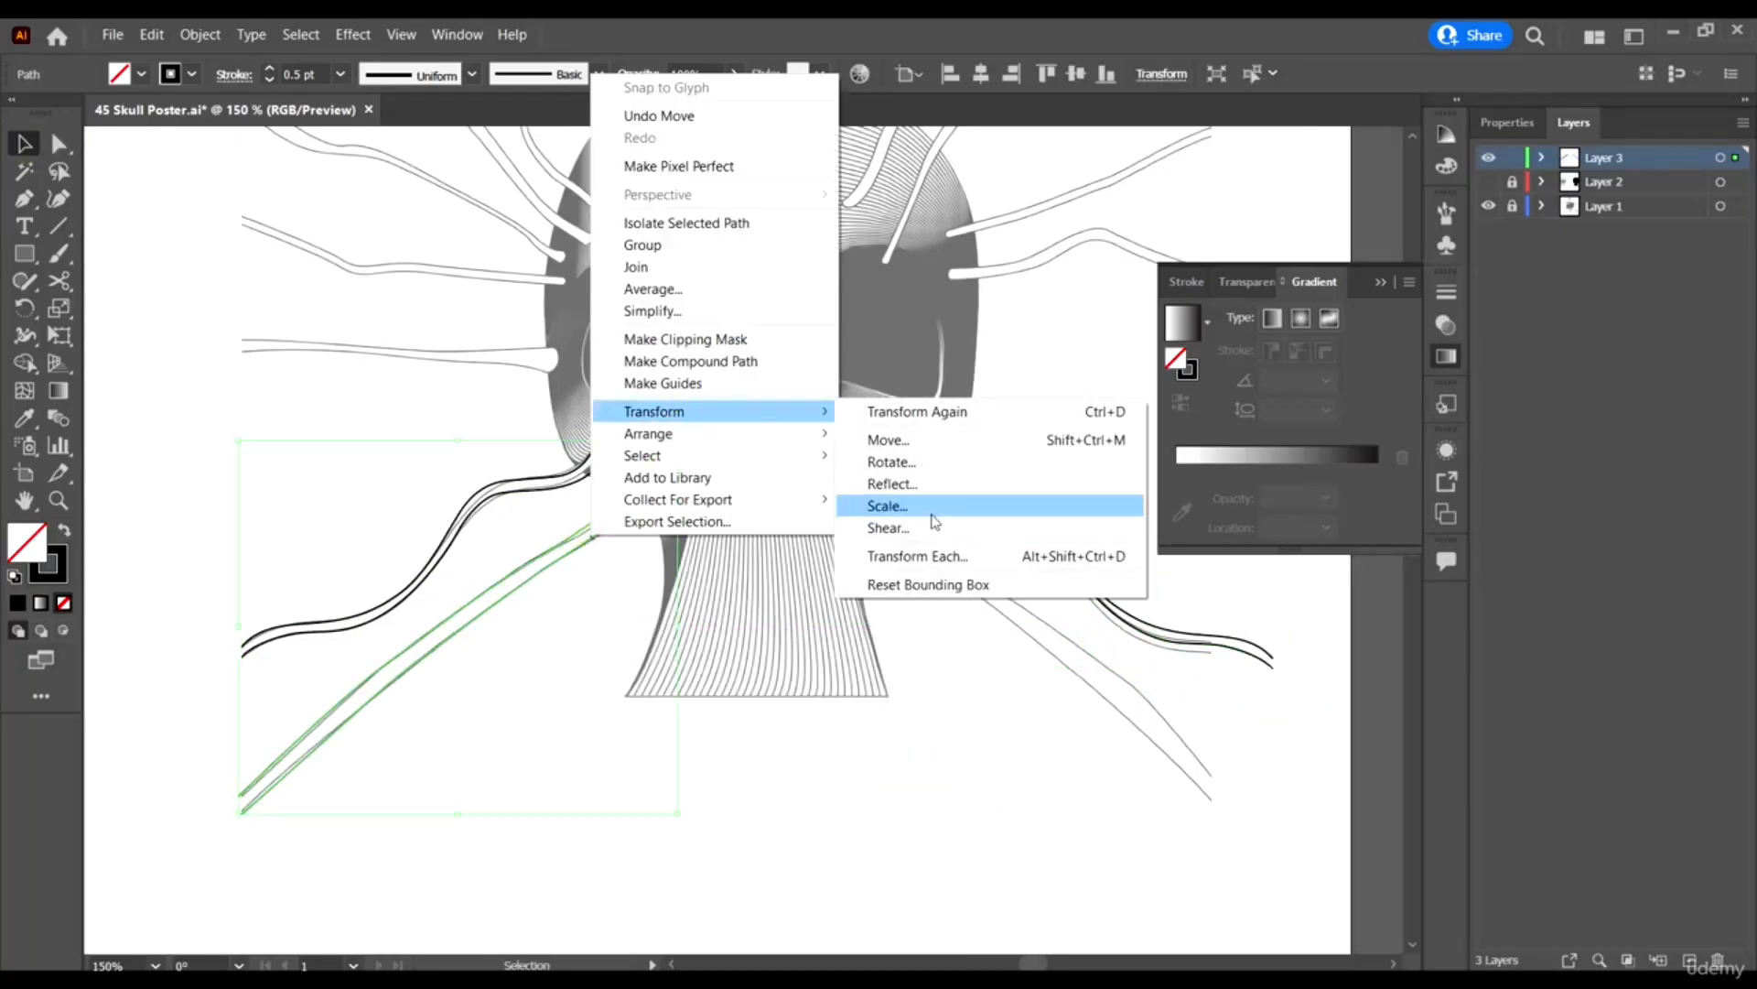
{"action": "left_click", "coordinate": [916, 484]}
{"action": "left_click", "coordinate": [744, 648]}
{"action": "left_click_drag", "start_coordinate": [316, 515], "coordinate": [917, 535]}
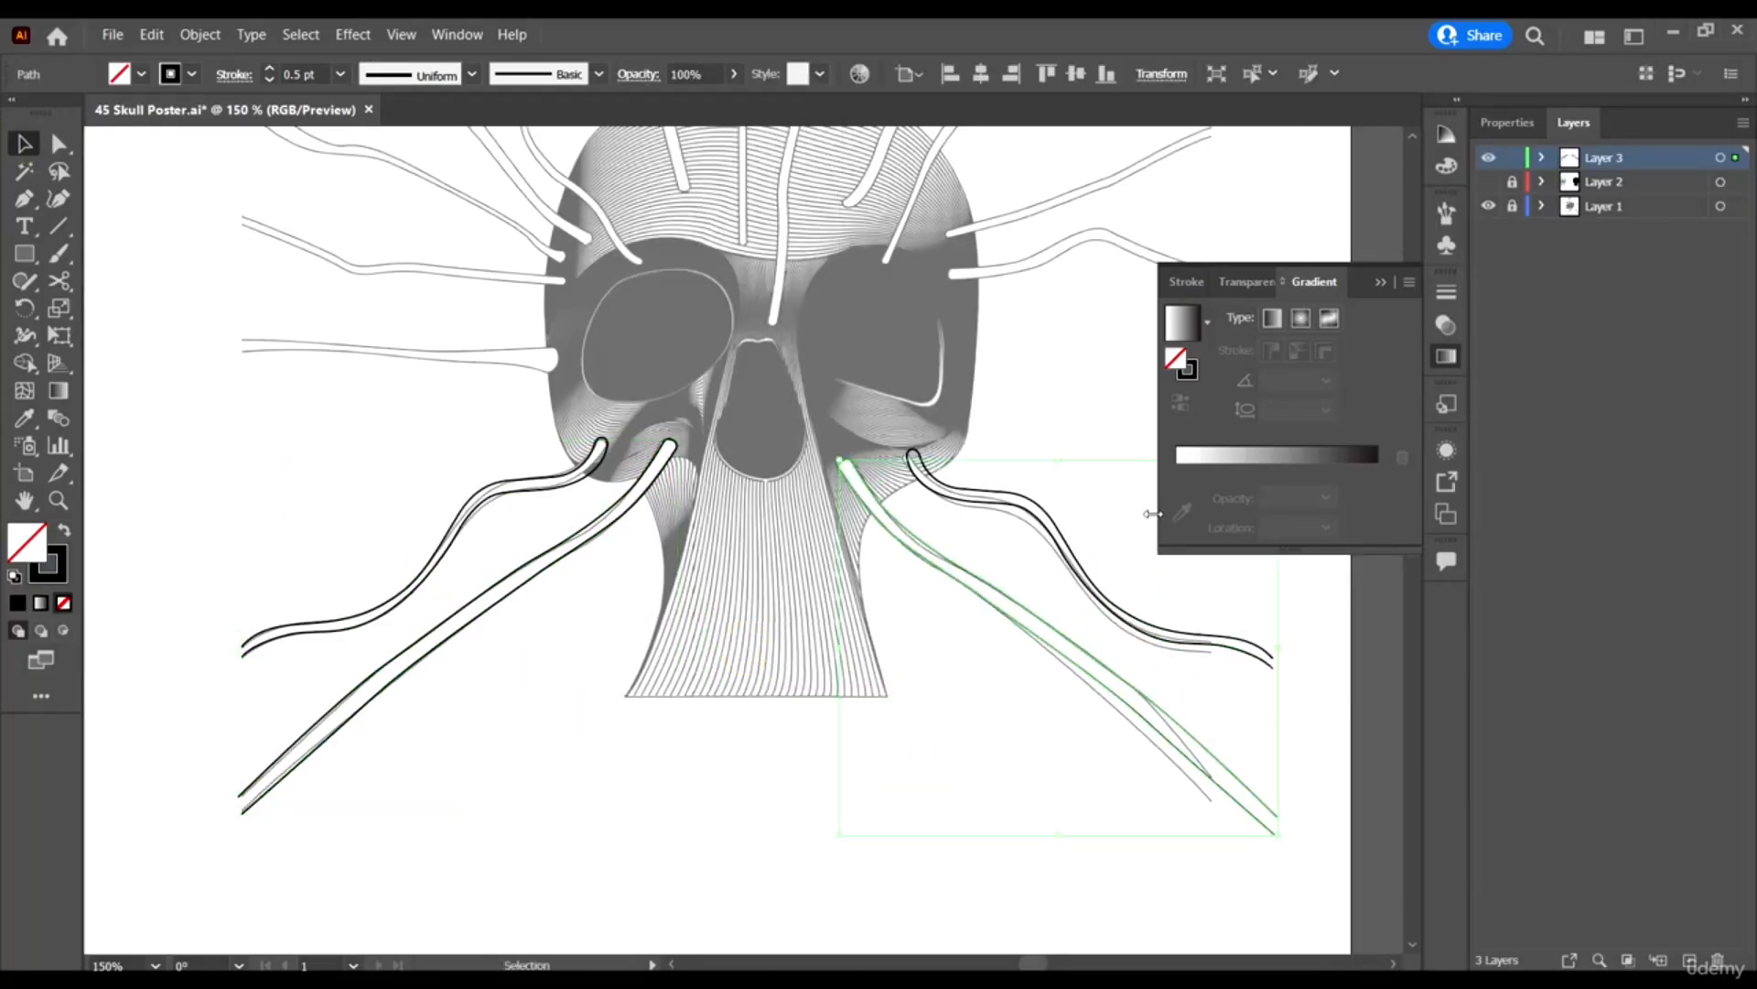
Swap Layer 1 for Layer 2 to check the four strands against the shaded skull, and restore the reference view.
{"action": "left_click", "coordinate": [1291, 216]}
{"action": "left_click", "coordinate": [1484, 208]}
{"action": "left_click", "coordinate": [1488, 181]}
{"action": "key", "text": "ctrl+minus"}
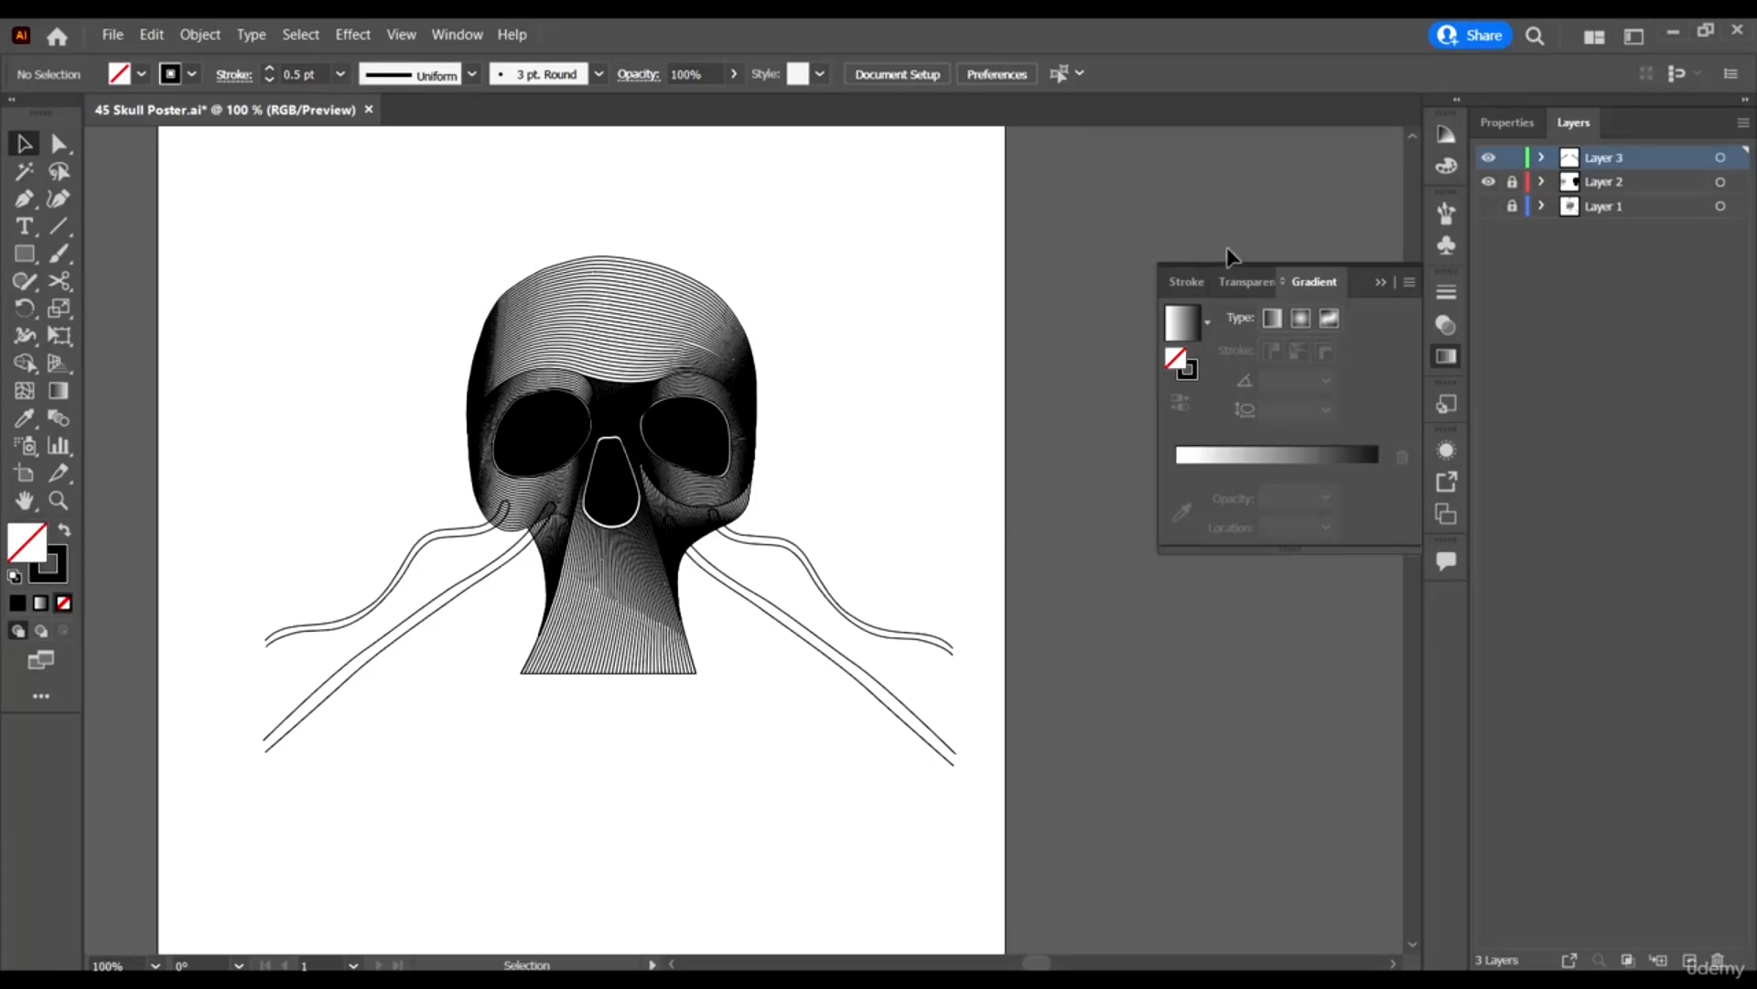
{"action": "left_click", "coordinate": [1488, 207]}
{"action": "left_click", "coordinate": [1490, 182]}
Reshape the mirrored diagonal strand into a wavier form by moving its middle anchors and handles with Direct Selection.
{"action": "scroll", "coordinate": [803, 635], "scroll_direction": "up", "scroll_amount": 1}
{"action": "key", "text": "a"}
{"action": "left_click_drag", "start_coordinate": [1077, 813], "coordinate": [1020, 880]}
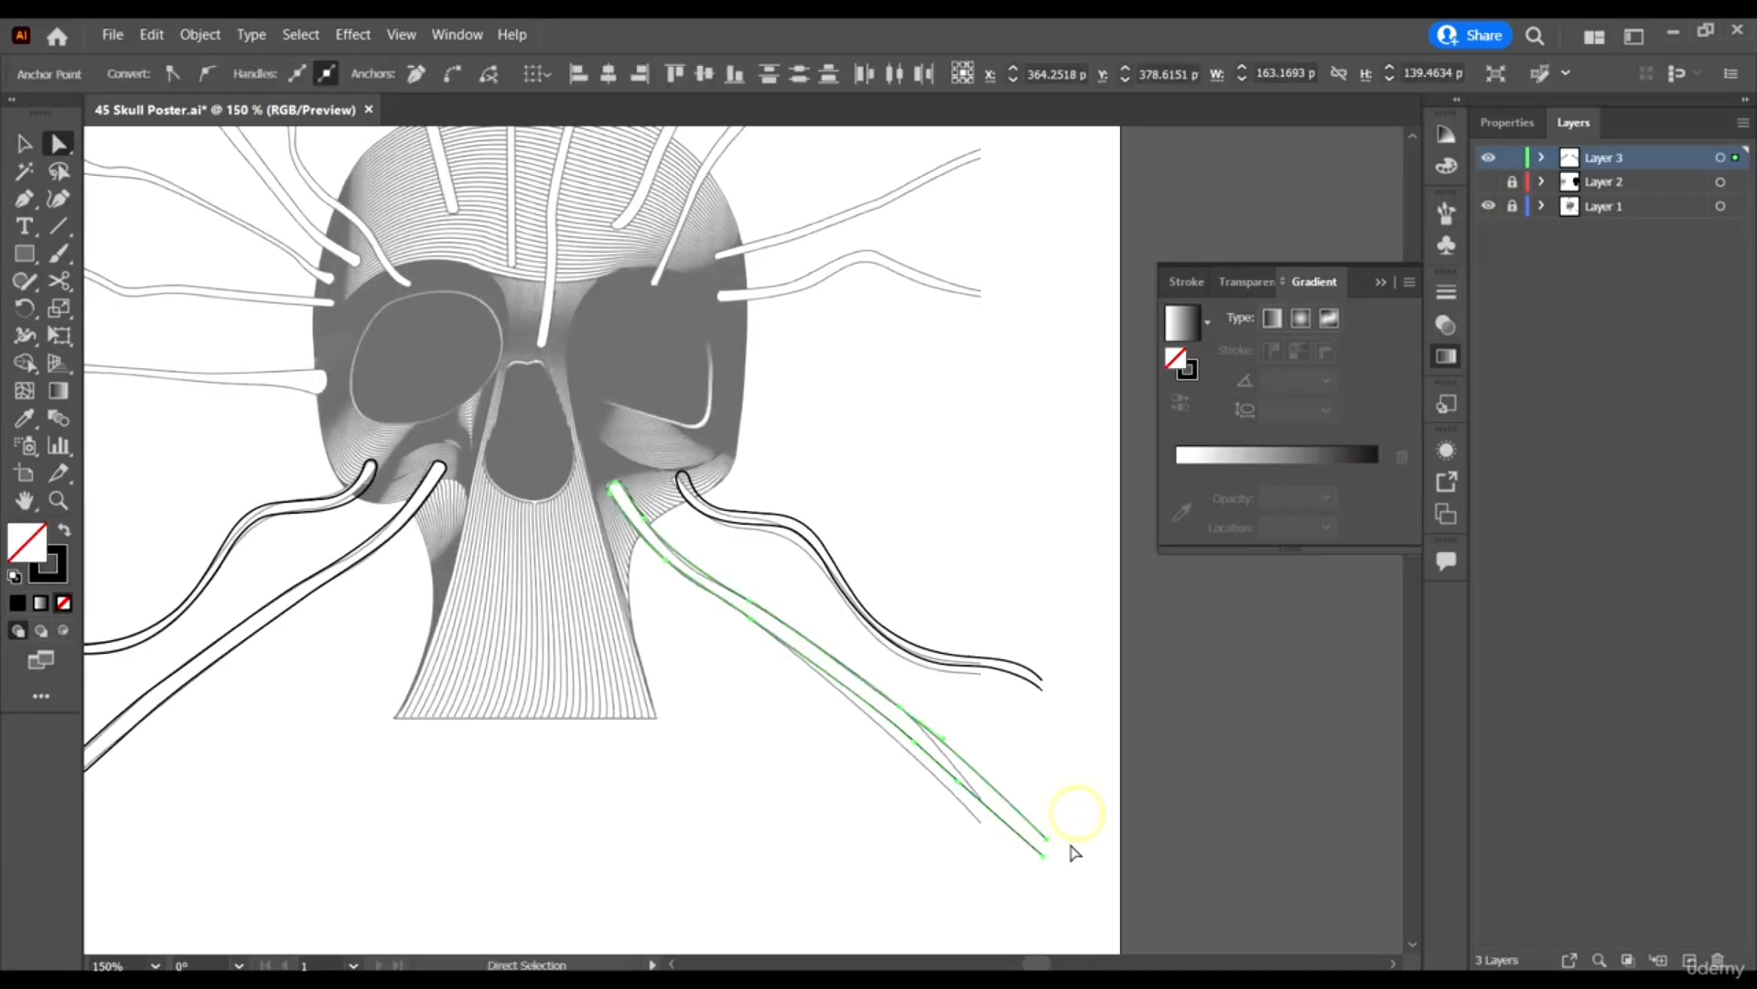
{"action": "left_click", "coordinate": [748, 604]}
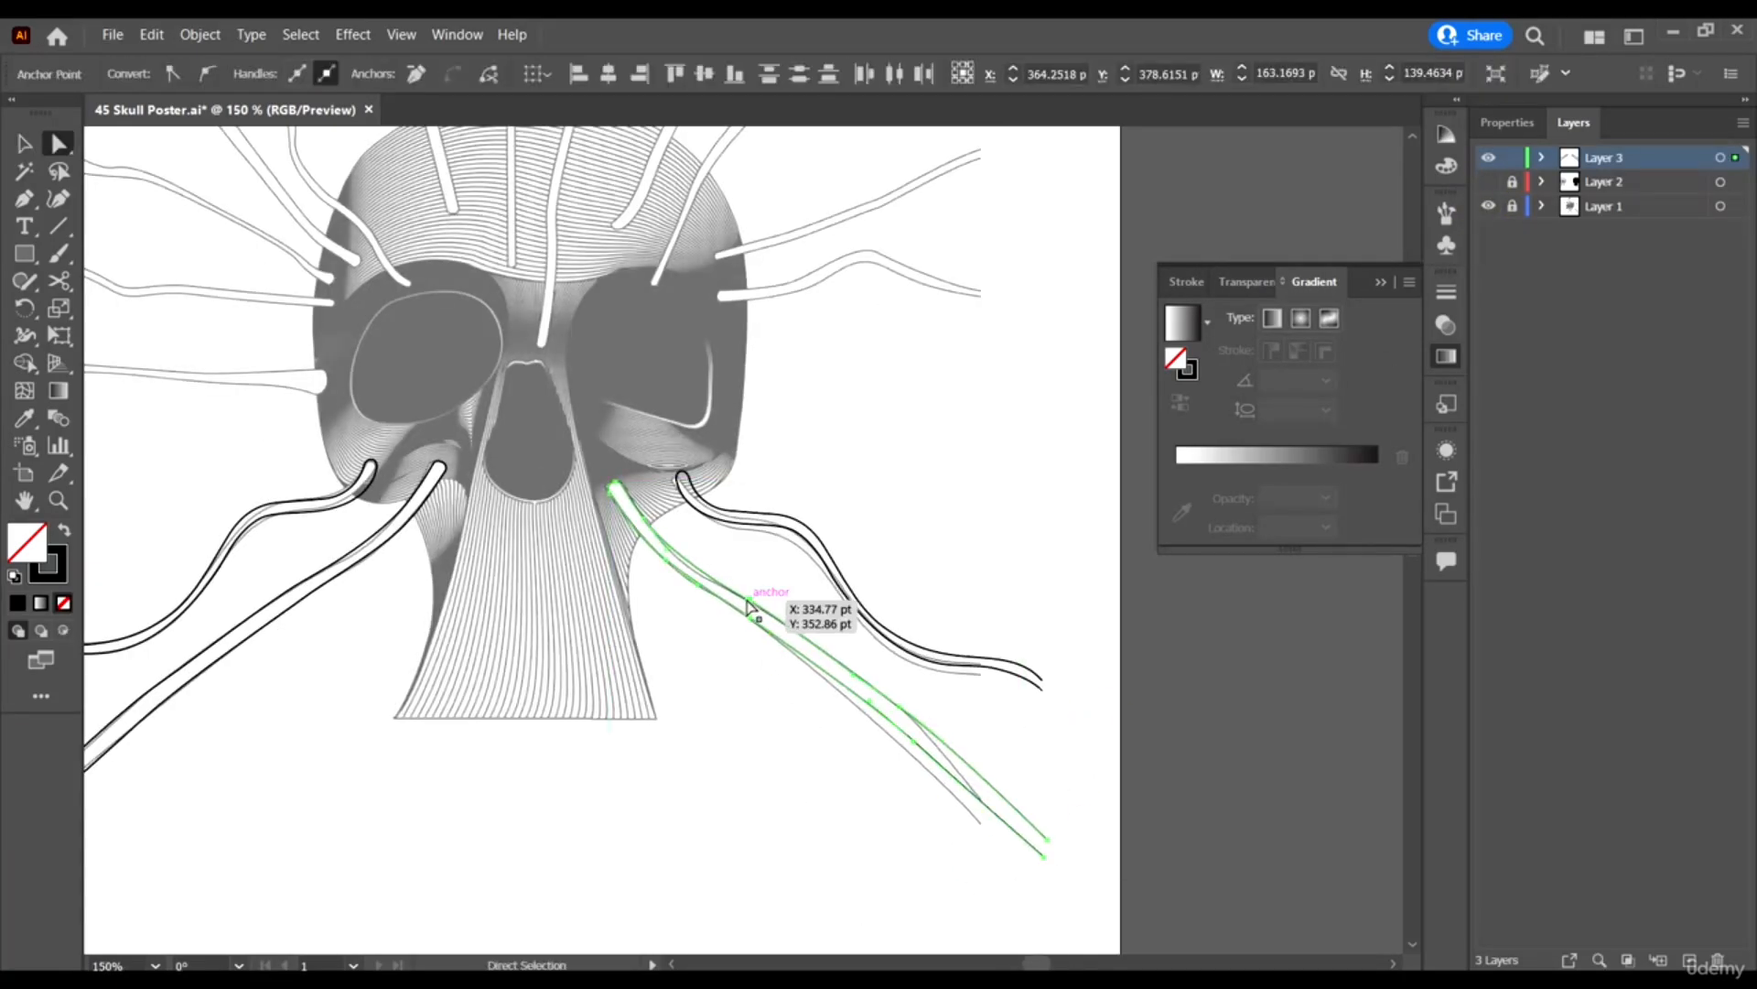
{"action": "left_click_drag", "start_coordinate": [757, 591], "coordinate": [758, 592]}
{"action": "scroll", "coordinate": [808, 586], "scroll_direction": "up", "scroll_amount": 2}
{"action": "scroll", "coordinate": [878, 678], "scroll_direction": "down", "scroll_amount": 1}
{"action": "left_click_drag", "start_coordinate": [1016, 714], "coordinate": [886, 780]}
{"action": "left_click_drag", "start_coordinate": [896, 663], "coordinate": [839, 743]}
{"action": "left_click", "coordinate": [917, 739]}
{"action": "scroll", "coordinate": [1029, 702], "scroll_direction": "right", "scroll_amount": 1}
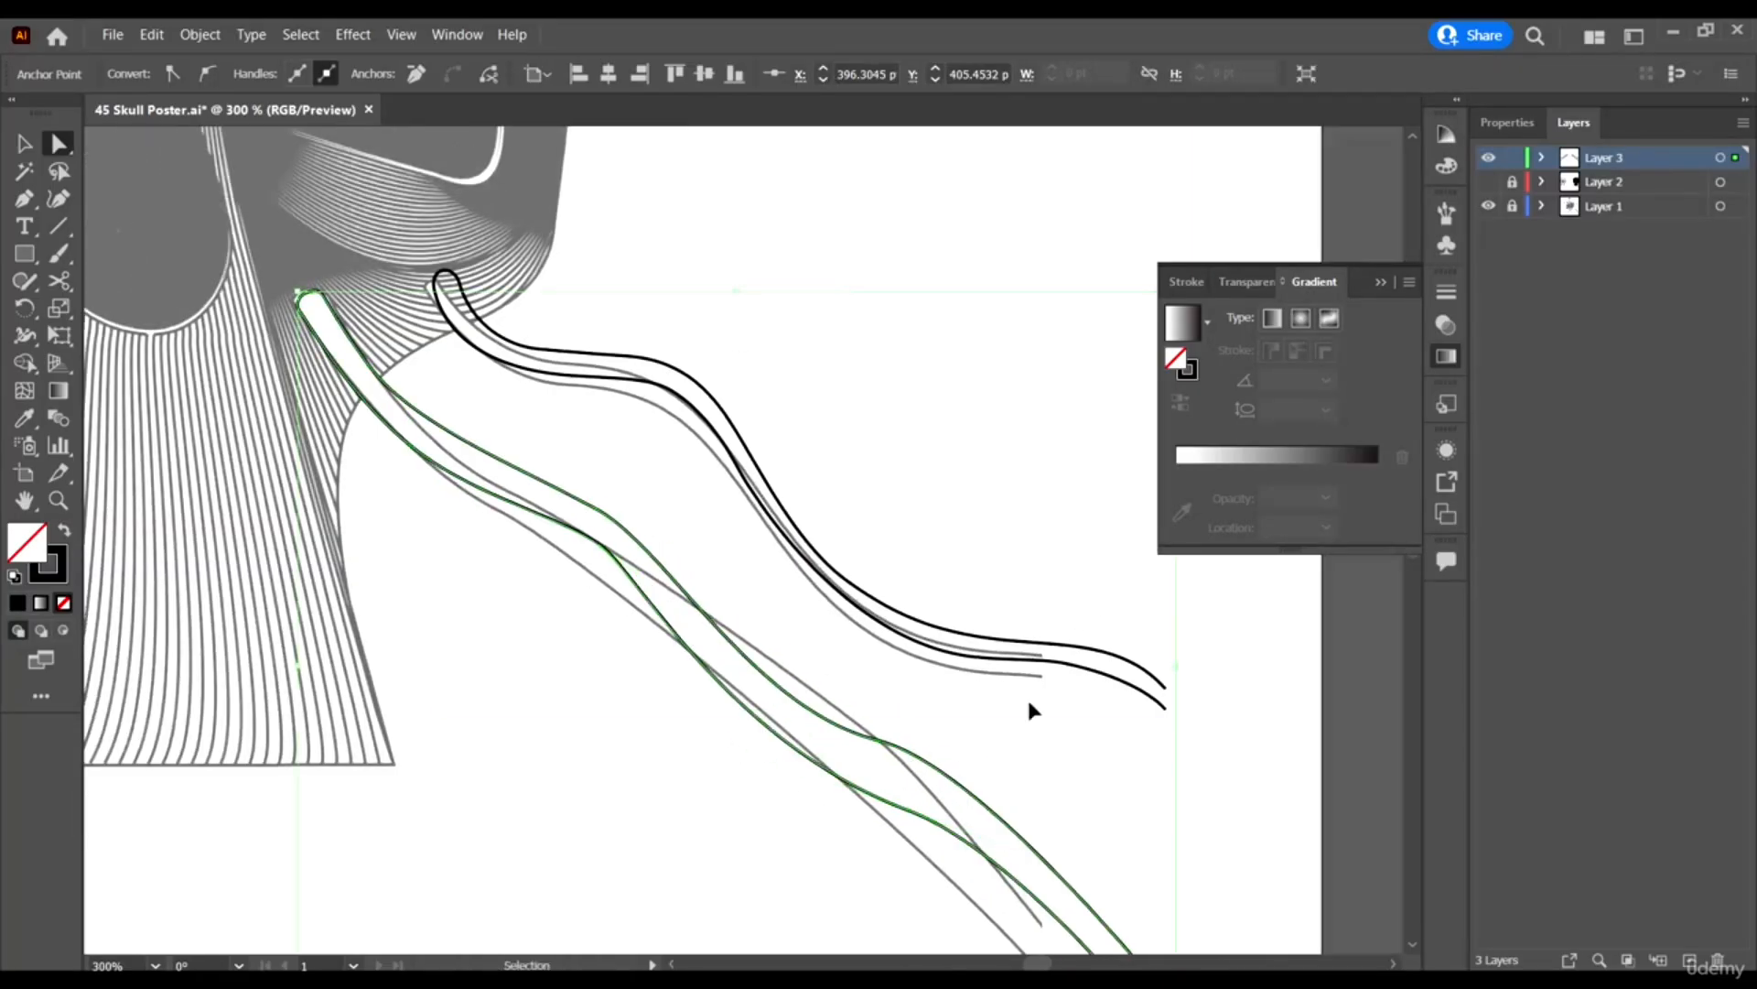
Hide Layer 1 and adjust the mirrored diagonal strand's anchors and handles so both edges run evenly together.
{"action": "left_click", "coordinate": [1489, 208]}
{"action": "scroll", "coordinate": [683, 608], "scroll_direction": "down", "scroll_amount": 2}
{"action": "scroll", "coordinate": [855, 628], "scroll_direction": "up", "scroll_amount": 3}
{"action": "left_click_drag", "start_coordinate": [855, 628], "coordinate": [793, 577]}
{"action": "left_click", "coordinate": [435, 266]}
{"action": "left_click", "coordinate": [800, 525]}
{"action": "scroll", "coordinate": [1099, 685], "scroll_direction": "down", "scroll_amount": 3}
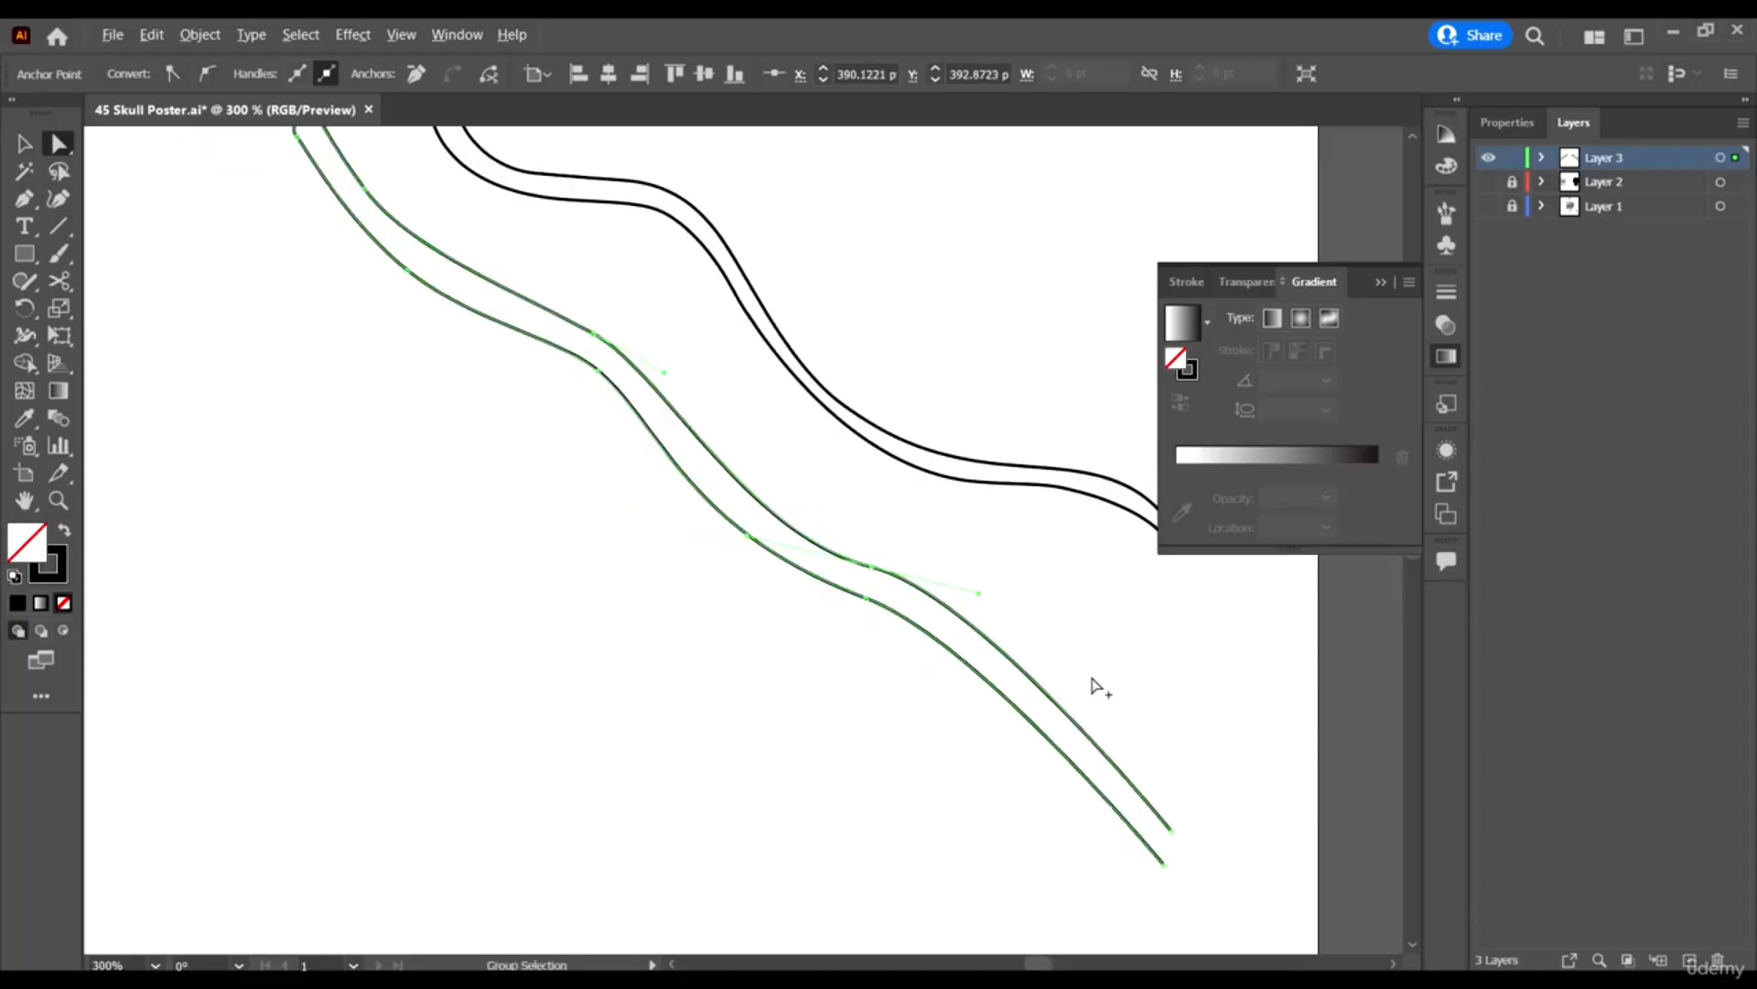
Fine-tune the anchors along the mirrored wavy strand's middle to smooth its spacing.
{"action": "left_click", "coordinate": [1055, 599]}
{"action": "scroll", "coordinate": [1053, 598], "scroll_direction": "up", "scroll_amount": 1}
{"action": "scroll", "coordinate": [1040, 601], "scroll_direction": "up", "scroll_amount": 2}
{"action": "left_click", "coordinate": [1038, 636]}
{"action": "scroll", "coordinate": [932, 557], "scroll_direction": "up", "scroll_amount": 1}
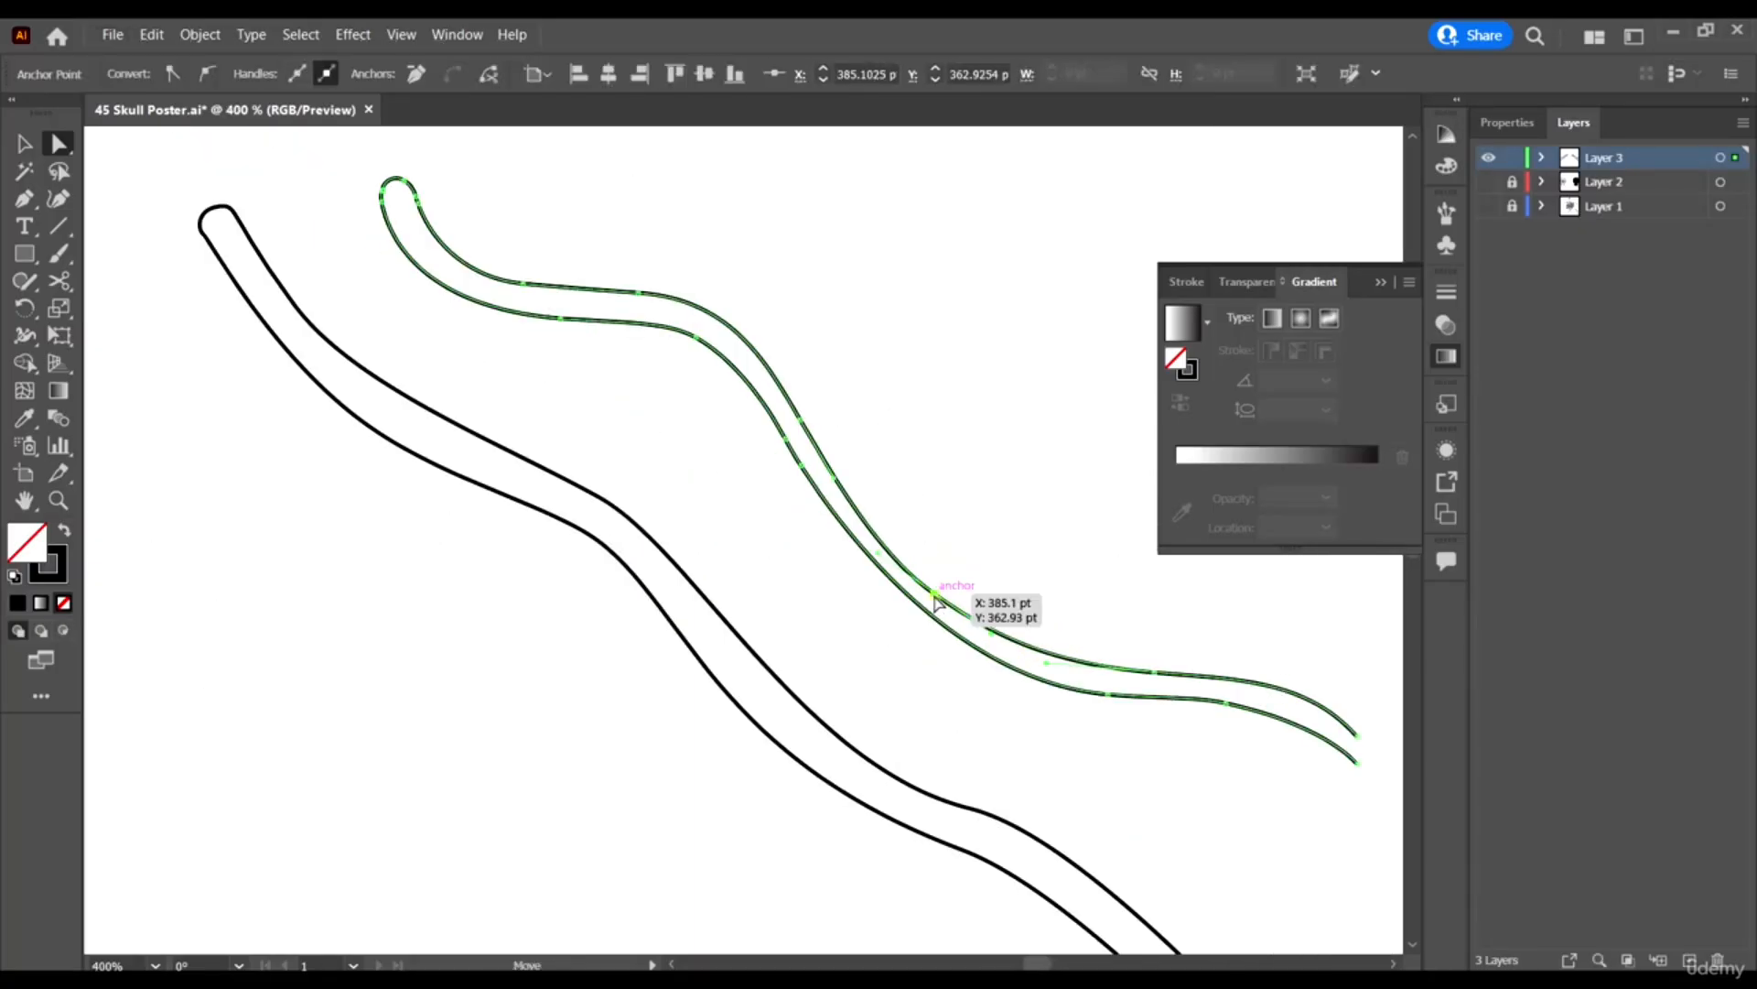
{"action": "left_click_drag", "start_coordinate": [938, 592], "coordinate": [947, 593]}
{"action": "left_click", "coordinate": [966, 525]}
{"action": "scroll", "coordinate": [966, 524], "scroll_direction": "down", "scroll_amount": 3}
Show Layer 1 and trace the upper edge of the humped strand beside the right eye socket with the Pen tool.
{"action": "left_click", "coordinate": [1489, 206]}
{"action": "scroll", "coordinate": [672, 275], "scroll_direction": "up", "scroll_amount": 2}
{"action": "left_click", "coordinate": [25, 199]}
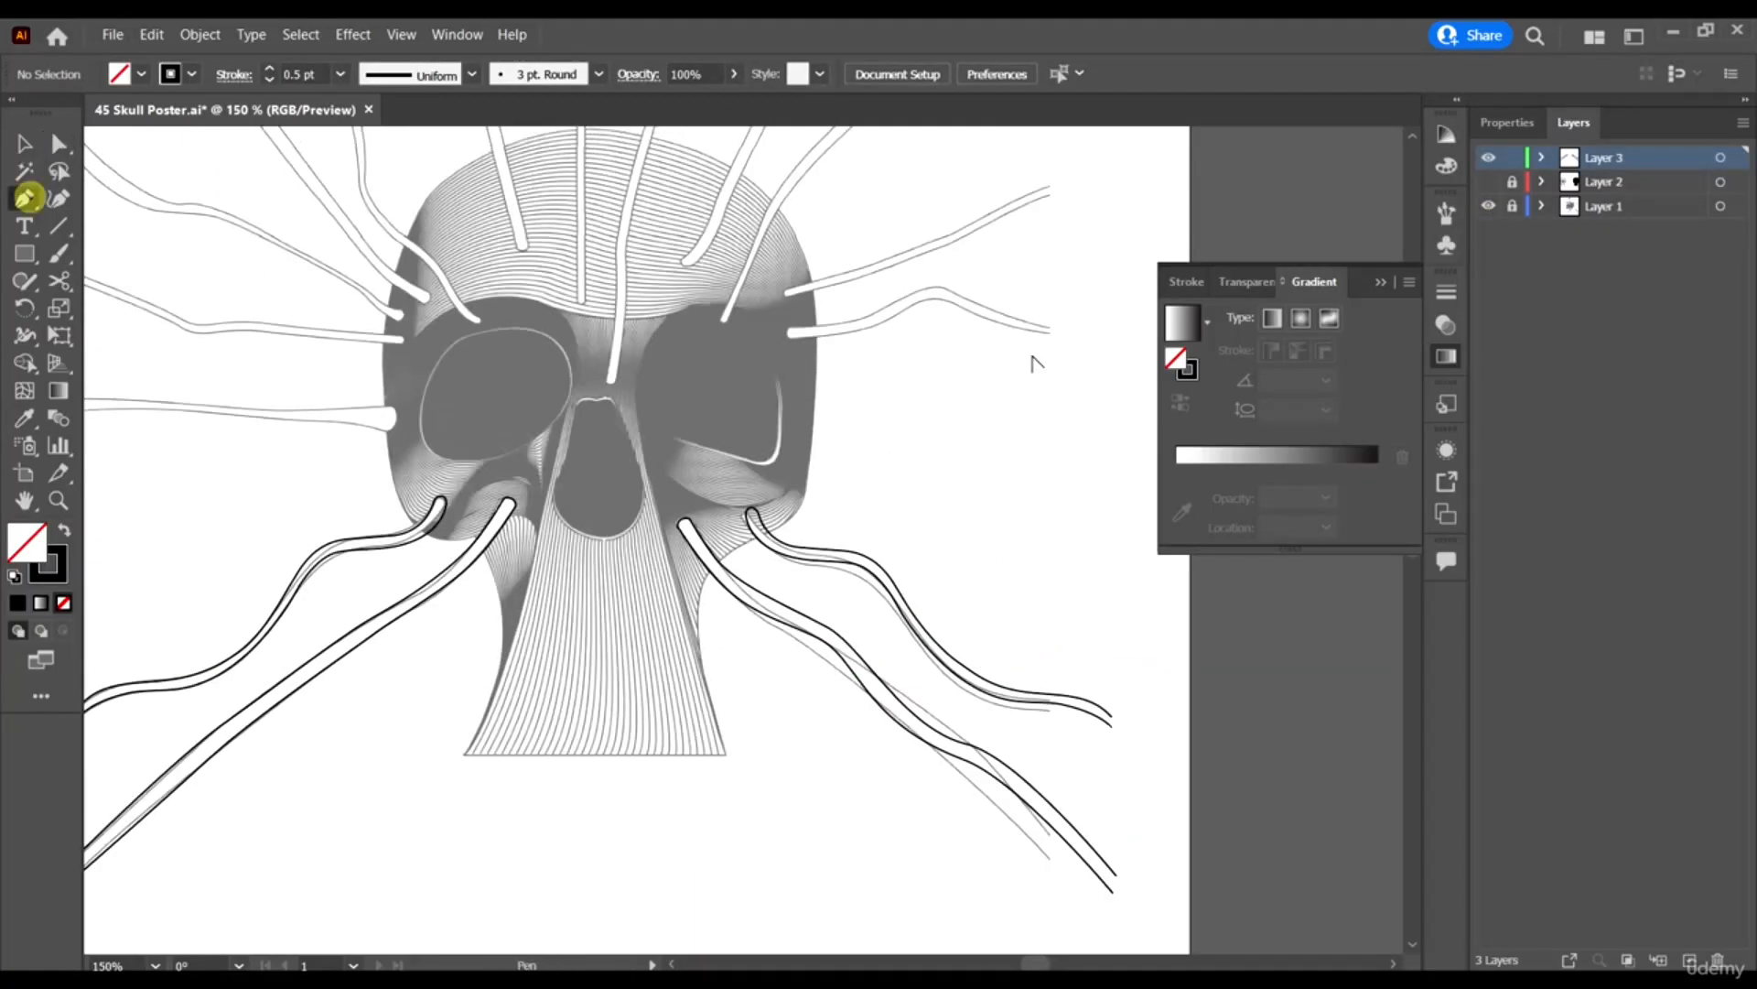
{"action": "scroll", "coordinate": [806, 306], "scroll_direction": "up", "scroll_amount": 6}
{"action": "scroll", "coordinate": [537, 491], "scroll_direction": "down", "scroll_amount": 4}
{"action": "left_click", "coordinate": [874, 459]}
{"action": "left_click_drag", "start_coordinate": [722, 412], "coordinate": [664, 374]}
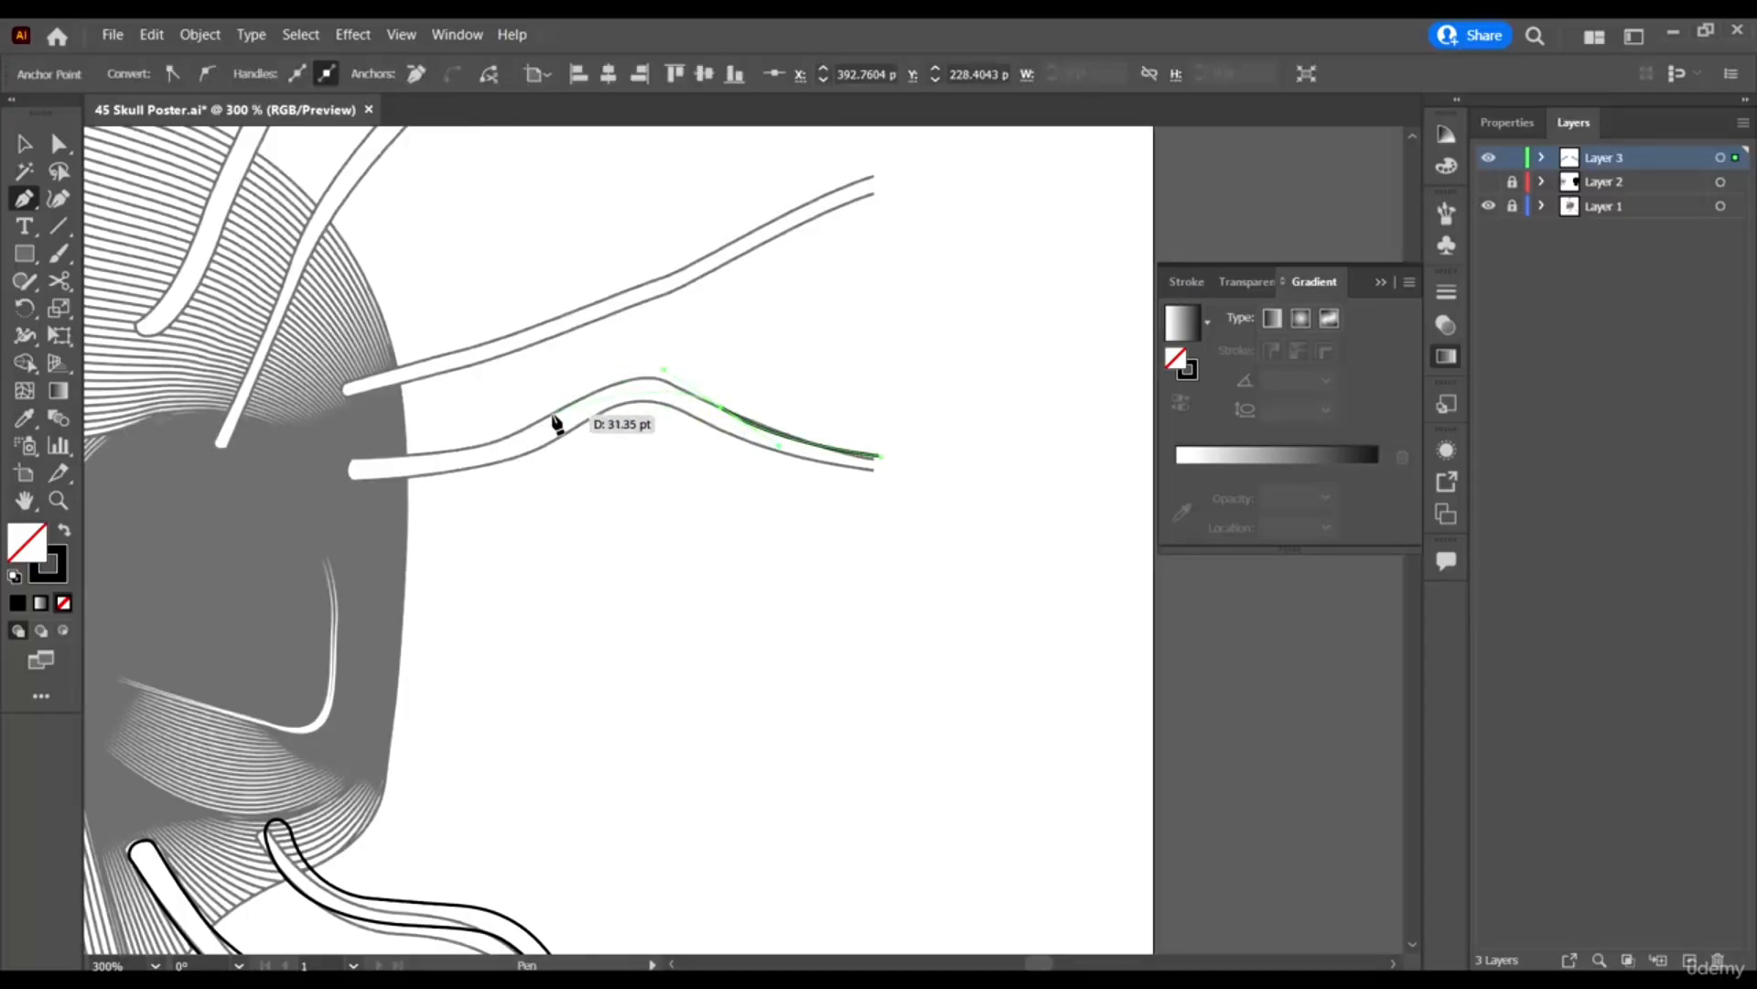
{"action": "left_click_drag", "start_coordinate": [554, 421], "coordinate": [487, 454]}
{"action": "scroll", "coordinate": [357, 467], "scroll_direction": "up", "scroll_amount": 2}
{"action": "left_click_drag", "start_coordinate": [335, 494], "coordinate": [234, 475]}
{"action": "scroll", "coordinate": [219, 482], "scroll_direction": "up", "scroll_amount": 1}
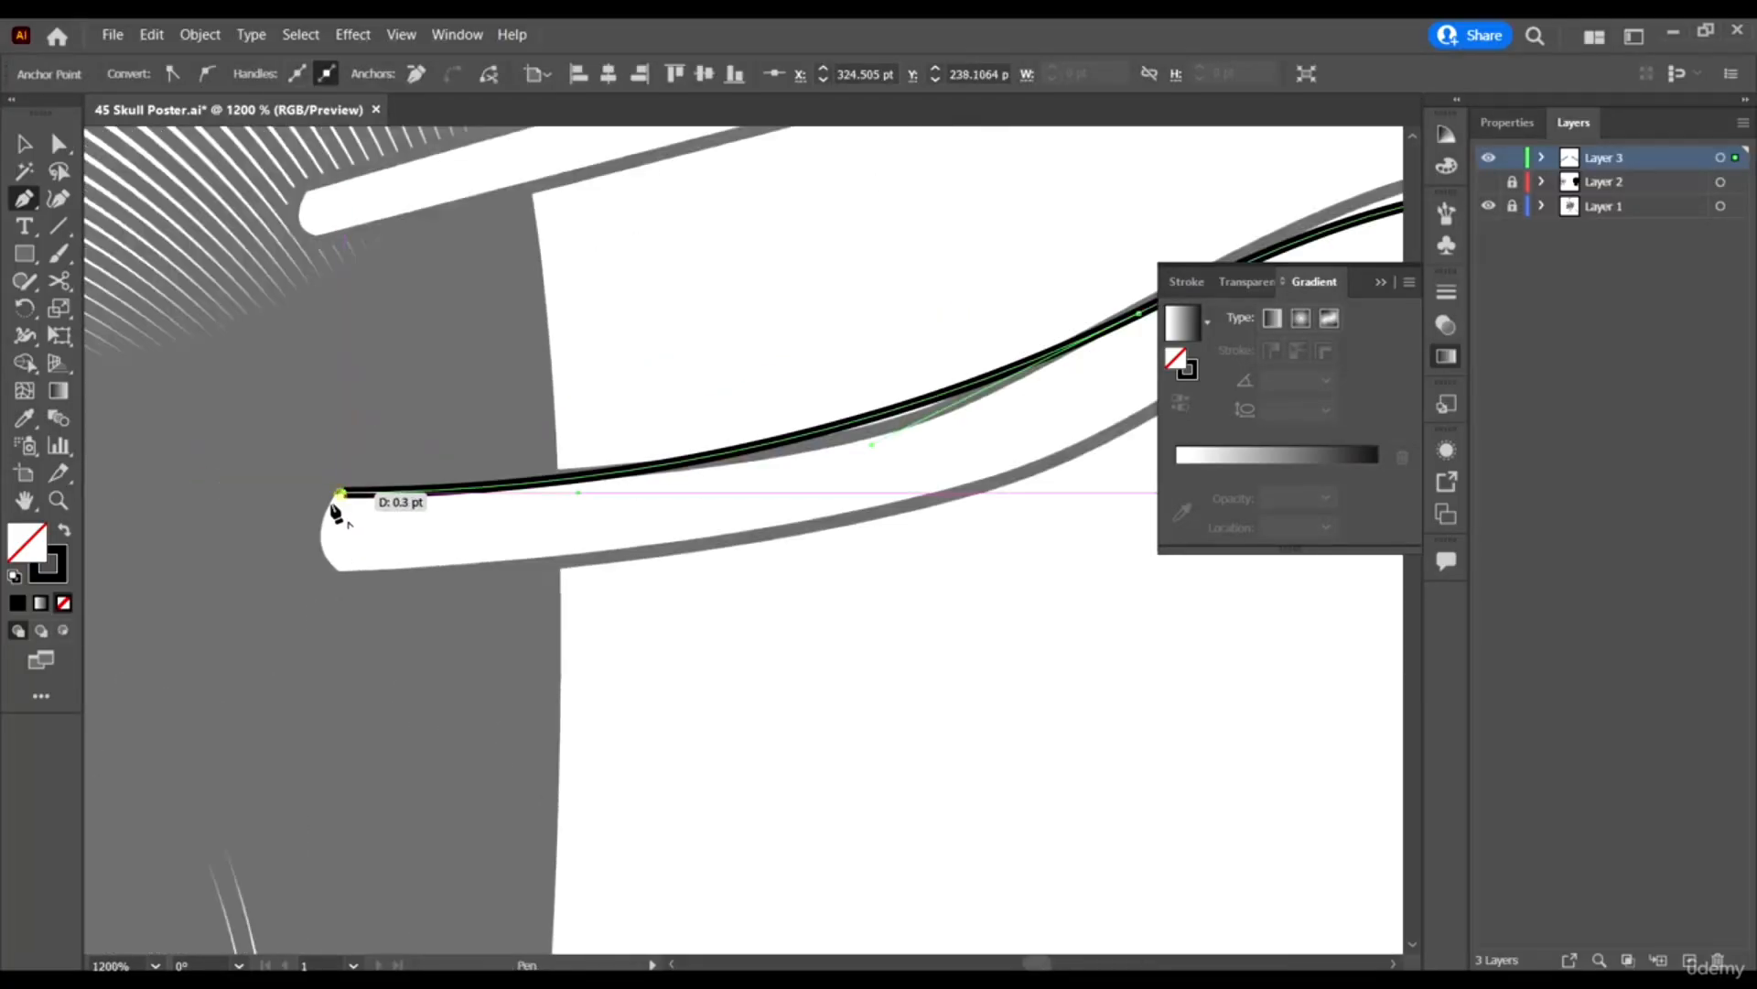
Continue the path around the humped strand's tip and along its lower edge to the open end.
{"action": "left_click", "coordinate": [311, 510]}
{"action": "left_click", "coordinate": [339, 531]}
{"action": "left_click_drag", "start_coordinate": [682, 529], "coordinate": [845, 462]}
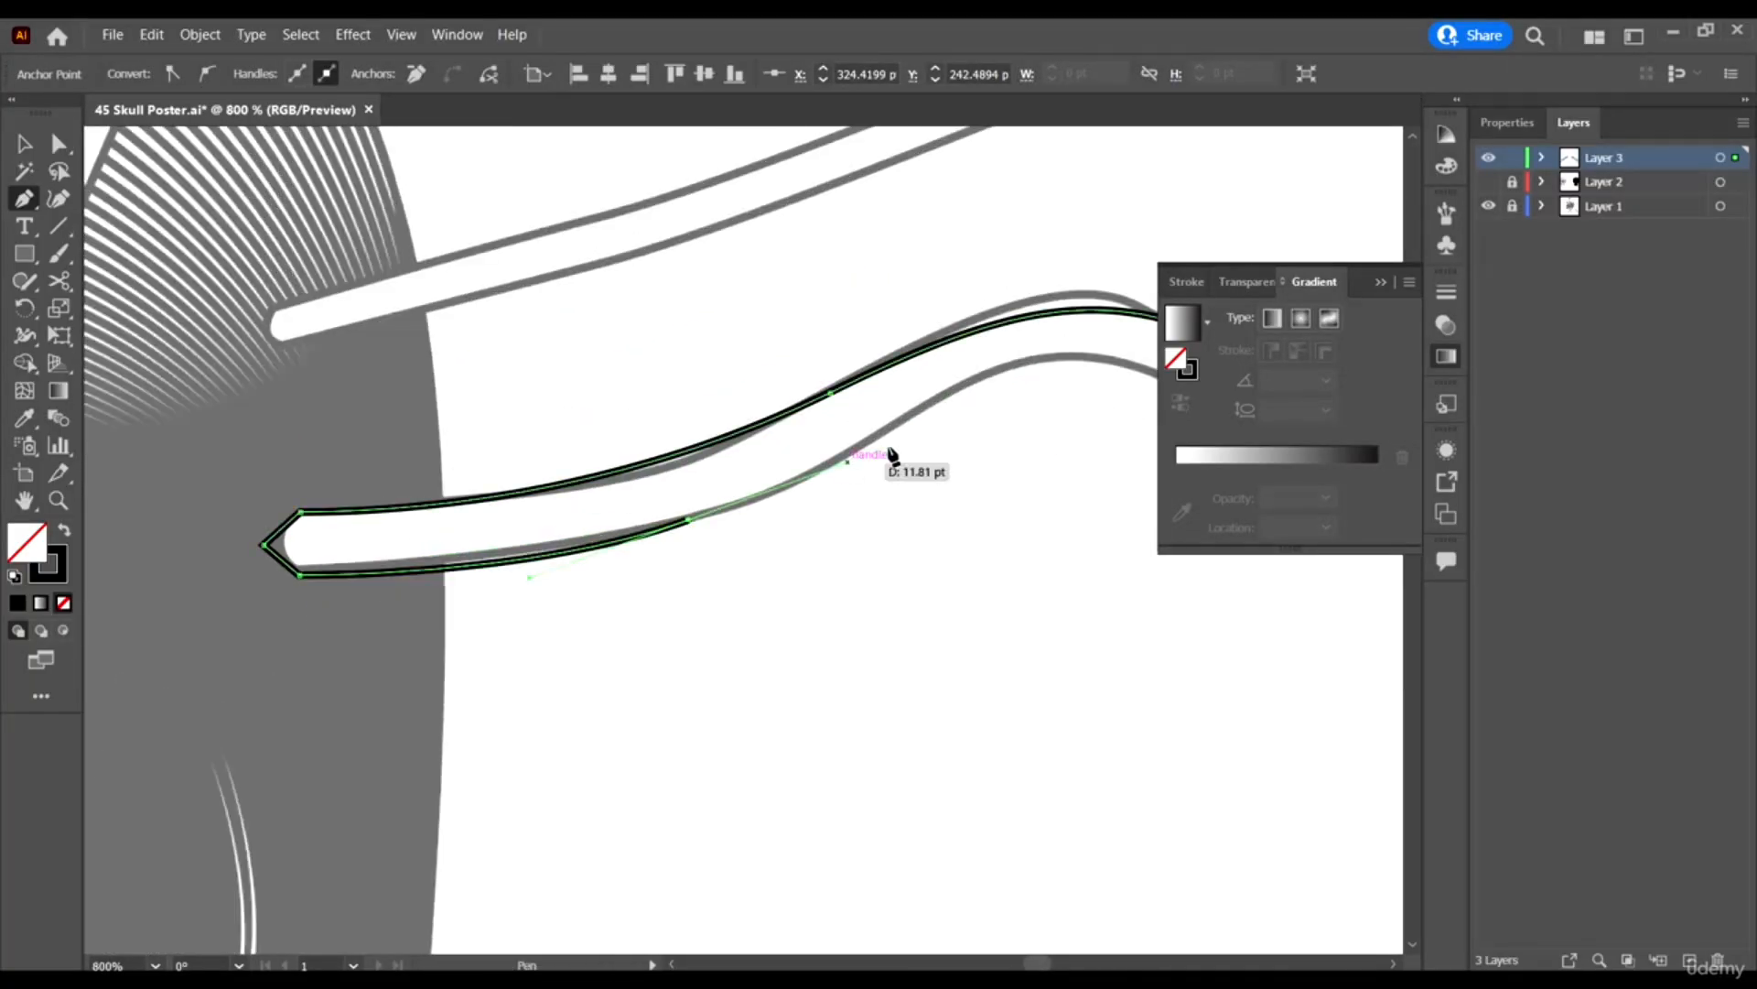
{"action": "scroll", "coordinate": [894, 458], "scroll_direction": "down", "scroll_amount": 1}
{"action": "scroll", "coordinate": [967, 383], "scroll_direction": "right", "scroll_amount": 5}
{"action": "left_click_drag", "start_coordinate": [971, 497], "coordinate": [1186, 472]}
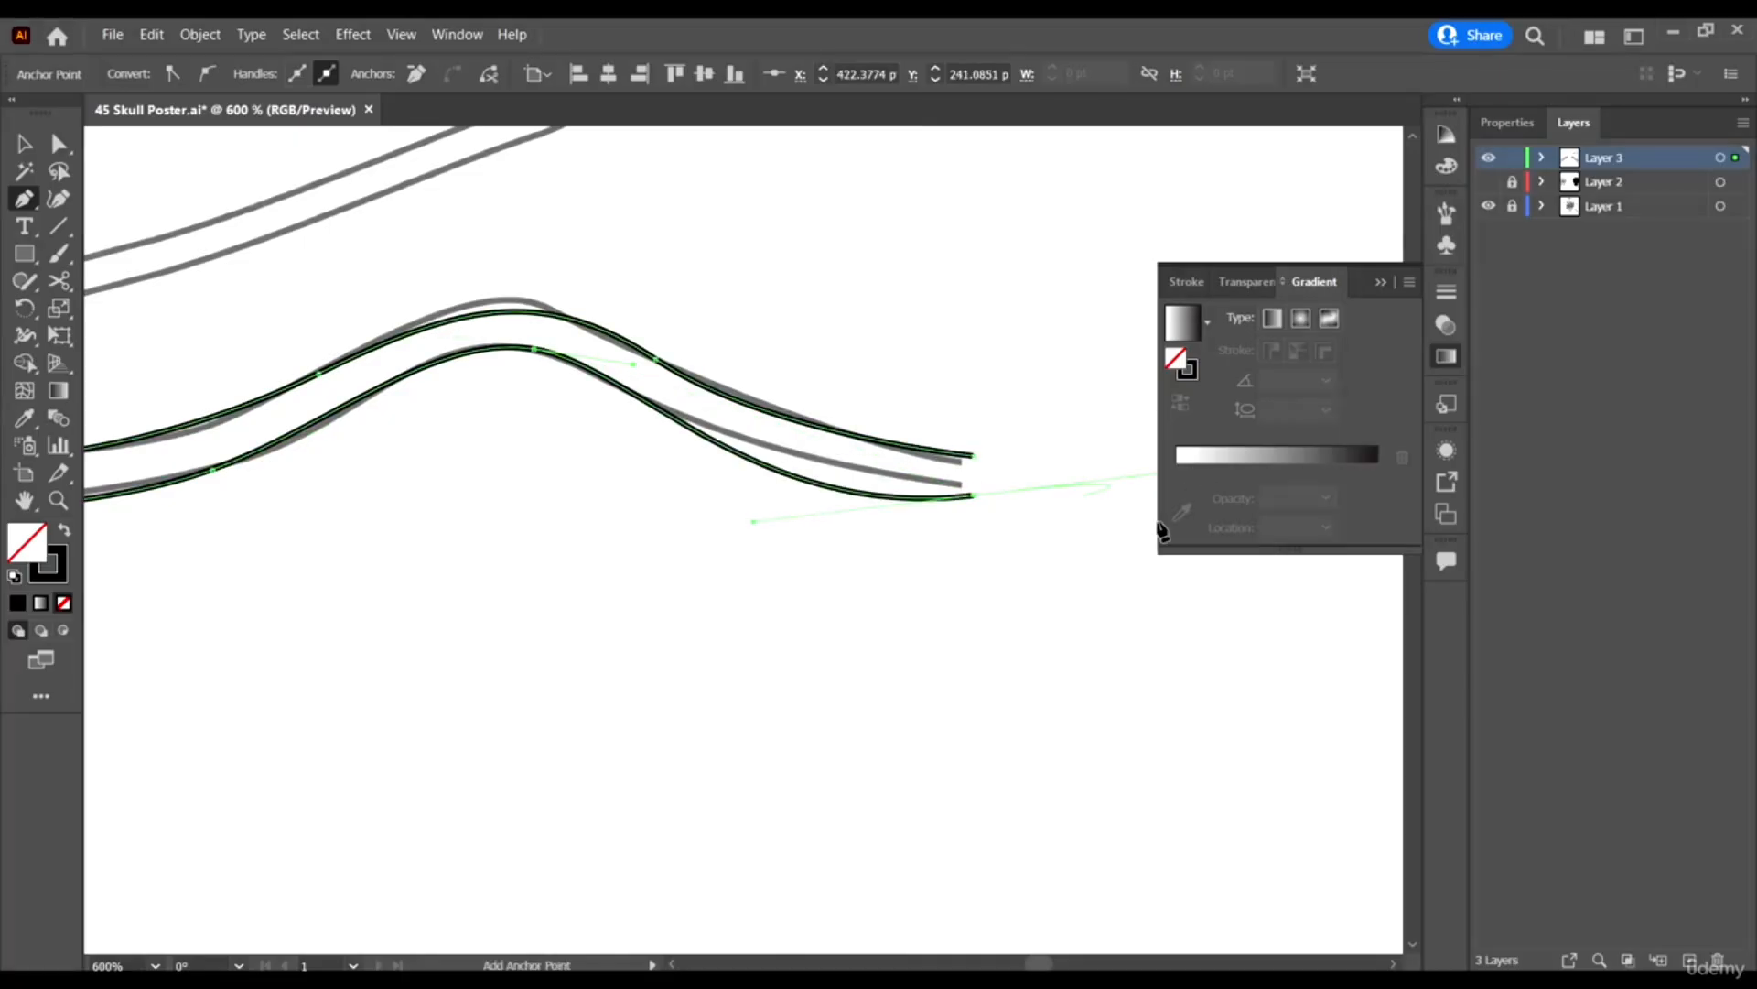
Adjust the lower edge's end handle, round the humped strand's tip corners, and check the outline without Layer 1.
{"action": "key", "text": "a"}
{"action": "left_click_drag", "start_coordinate": [754, 519], "coordinate": [778, 497]}
{"action": "scroll", "coordinate": [542, 435], "scroll_direction": "left", "scroll_amount": 4}
{"action": "left_click_drag", "start_coordinate": [234, 440], "coordinate": [524, 506]}
{"action": "left_click", "coordinate": [639, 557]}
{"action": "scroll", "coordinate": [640, 558], "scroll_direction": "down", "scroll_amount": 1}
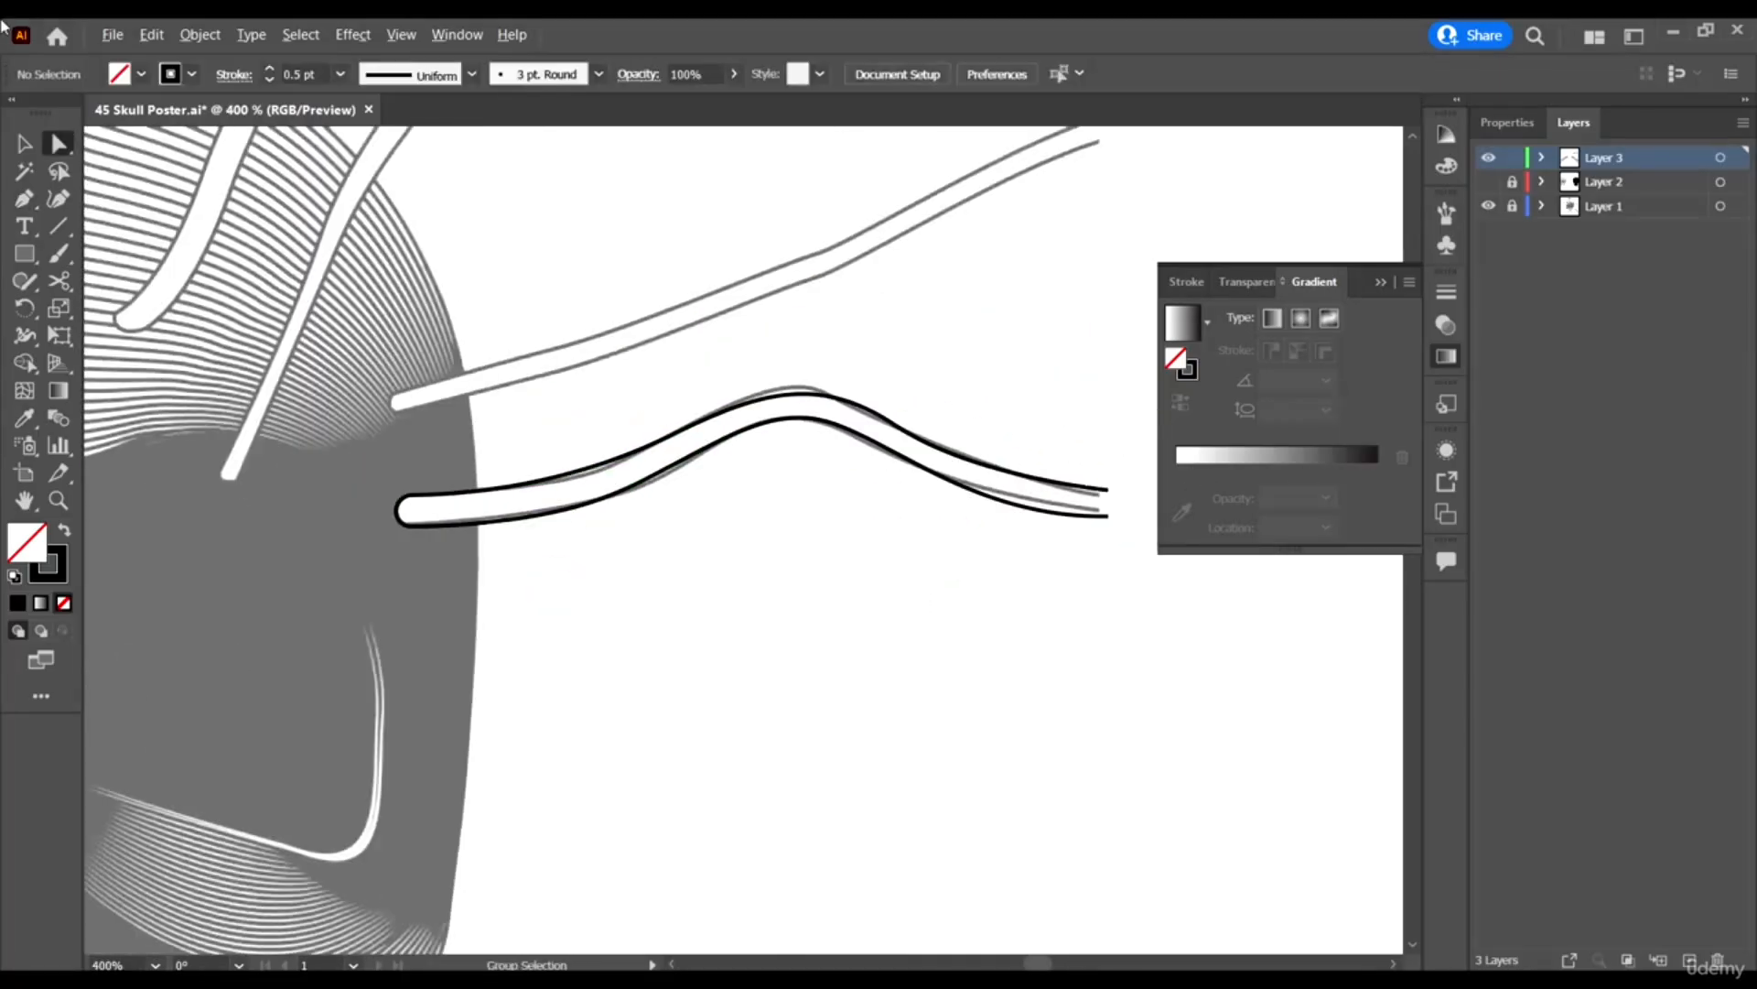
{"action": "key", "text": "v"}
{"action": "left_click", "coordinate": [1488, 207]}
{"action": "left_click", "coordinate": [1488, 207]}
Trace the upper edge of the rising strand above the humped one, from its open end to the skull.
{"action": "scroll", "coordinate": [641, 458], "scroll_direction": "up", "scroll_amount": 2}
{"action": "left_click", "coordinate": [25, 199]}
{"action": "scroll", "coordinate": [392, 551], "scroll_direction": "up", "scroll_amount": 3}
{"action": "scroll", "coordinate": [229, 493], "scroll_direction": "down", "scroll_amount": 3}
{"action": "left_click", "coordinate": [1002, 241]}
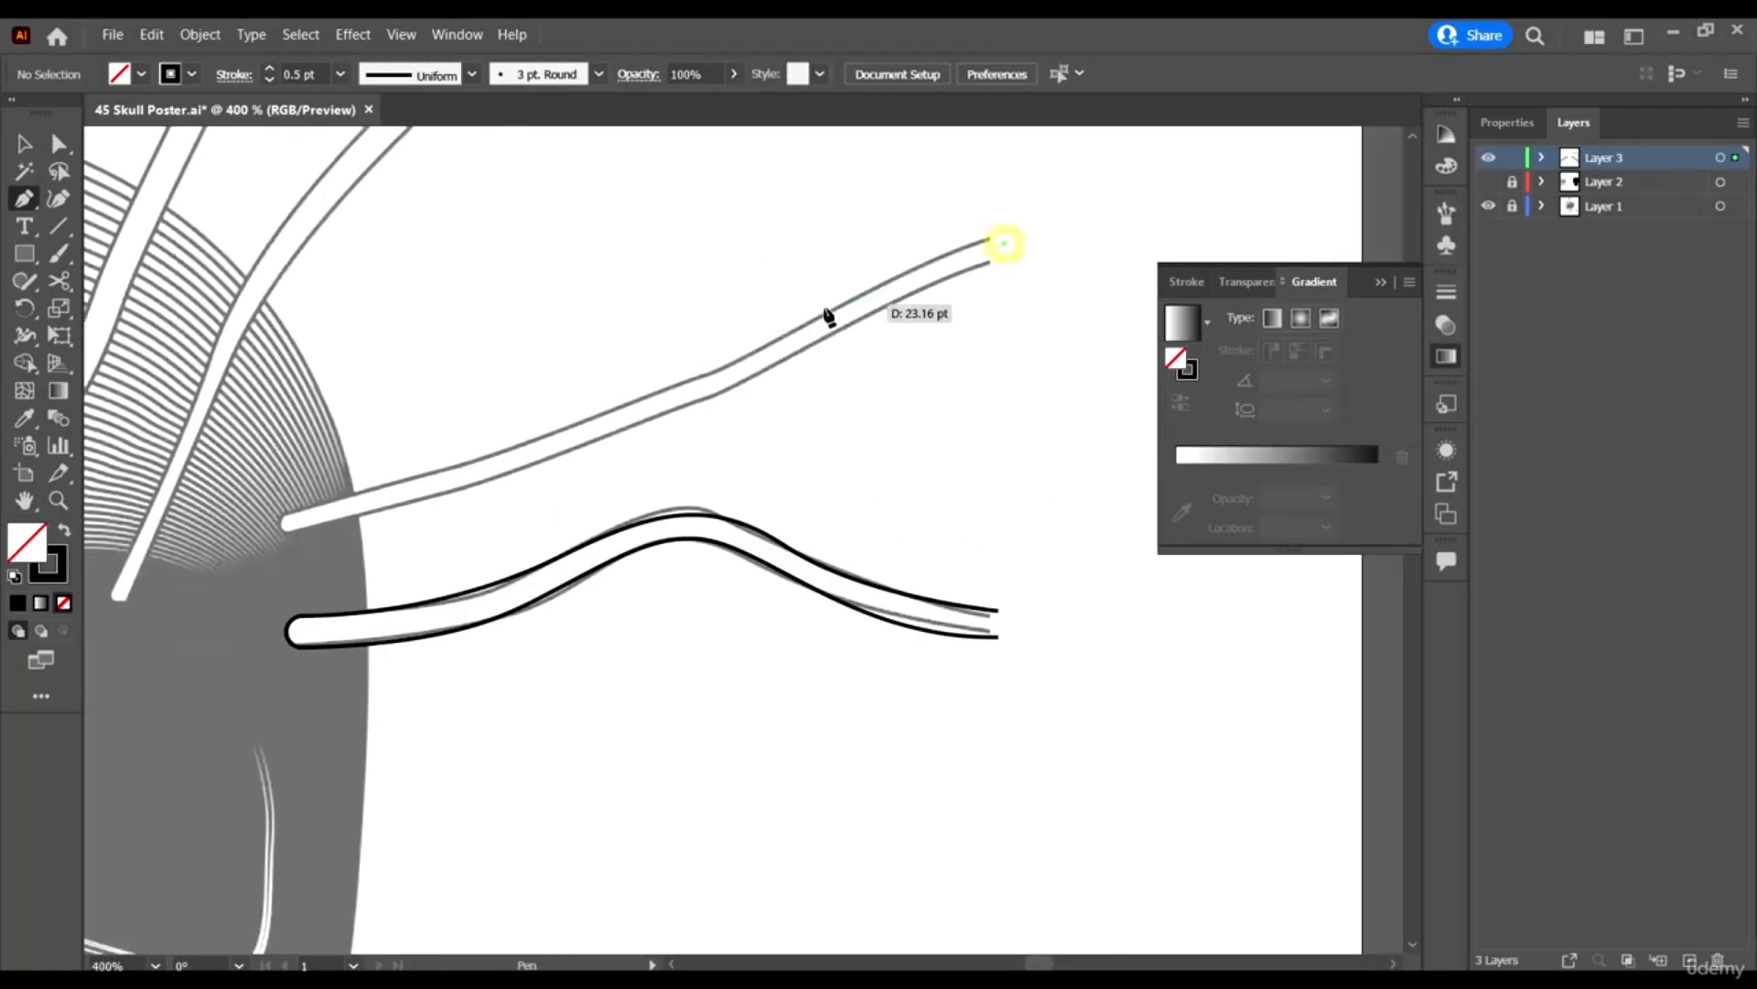
{"action": "left_click_drag", "start_coordinate": [788, 314], "coordinate": [704, 364]}
{"action": "left_click_drag", "start_coordinate": [476, 451], "coordinate": [381, 462]}
{"action": "scroll", "coordinate": [277, 540], "scroll_direction": "up", "scroll_amount": 2}
{"action": "left_click", "coordinate": [272, 485]}
{"action": "scroll", "coordinate": [273, 485], "scroll_direction": "up", "scroll_amount": 3}
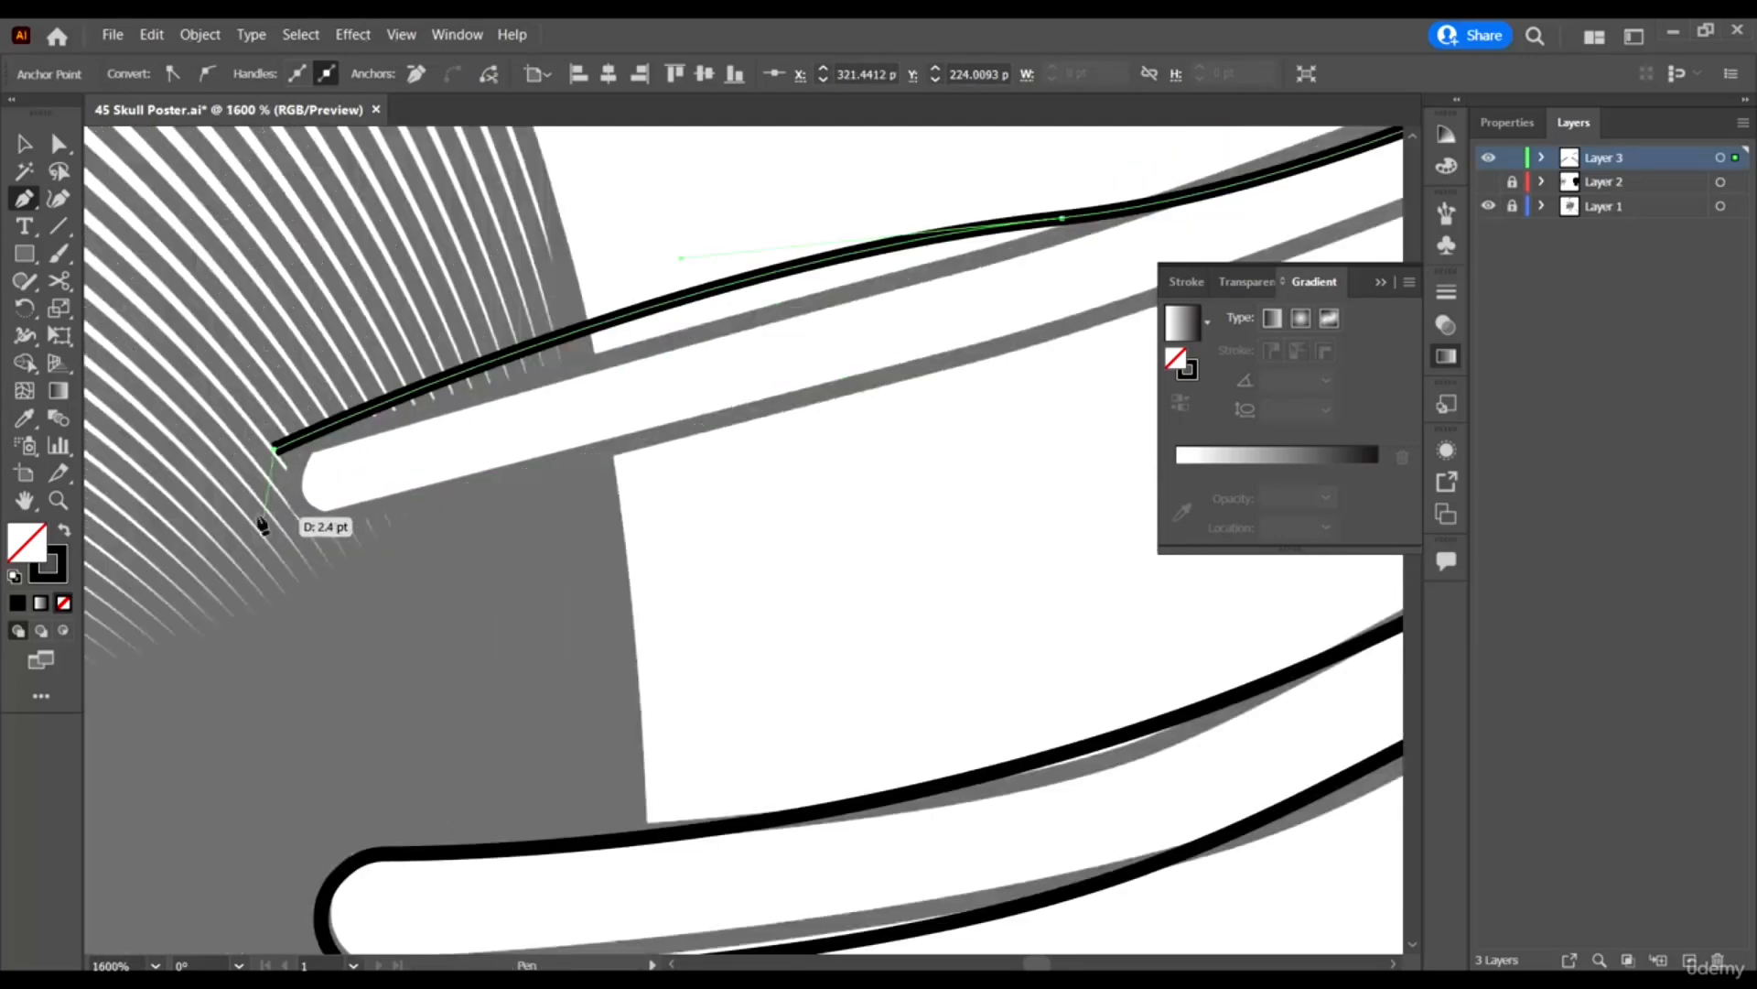
Continue the path around the rising strand's tip and along its lower edge to the open end.
{"action": "left_click", "coordinate": [231, 506]}
{"action": "left_click", "coordinate": [287, 524]}
{"action": "scroll", "coordinate": [632, 380], "scroll_direction": "down", "scroll_amount": 1}
{"action": "left_click_drag", "start_coordinate": [973, 305], "coordinate": [1236, 288]}
{"action": "scroll", "coordinate": [1098, 248], "scroll_direction": "down", "scroll_amount": 2}
{"action": "mouse_move", "coordinate": [1126, 182]}
{"action": "left_mouse_down"}
{"action": "mouse_move", "coordinate": [927, 249]}
{"action": "mouse_move", "coordinate": [1045, 184]}
{"action": "left_mouse_up"}
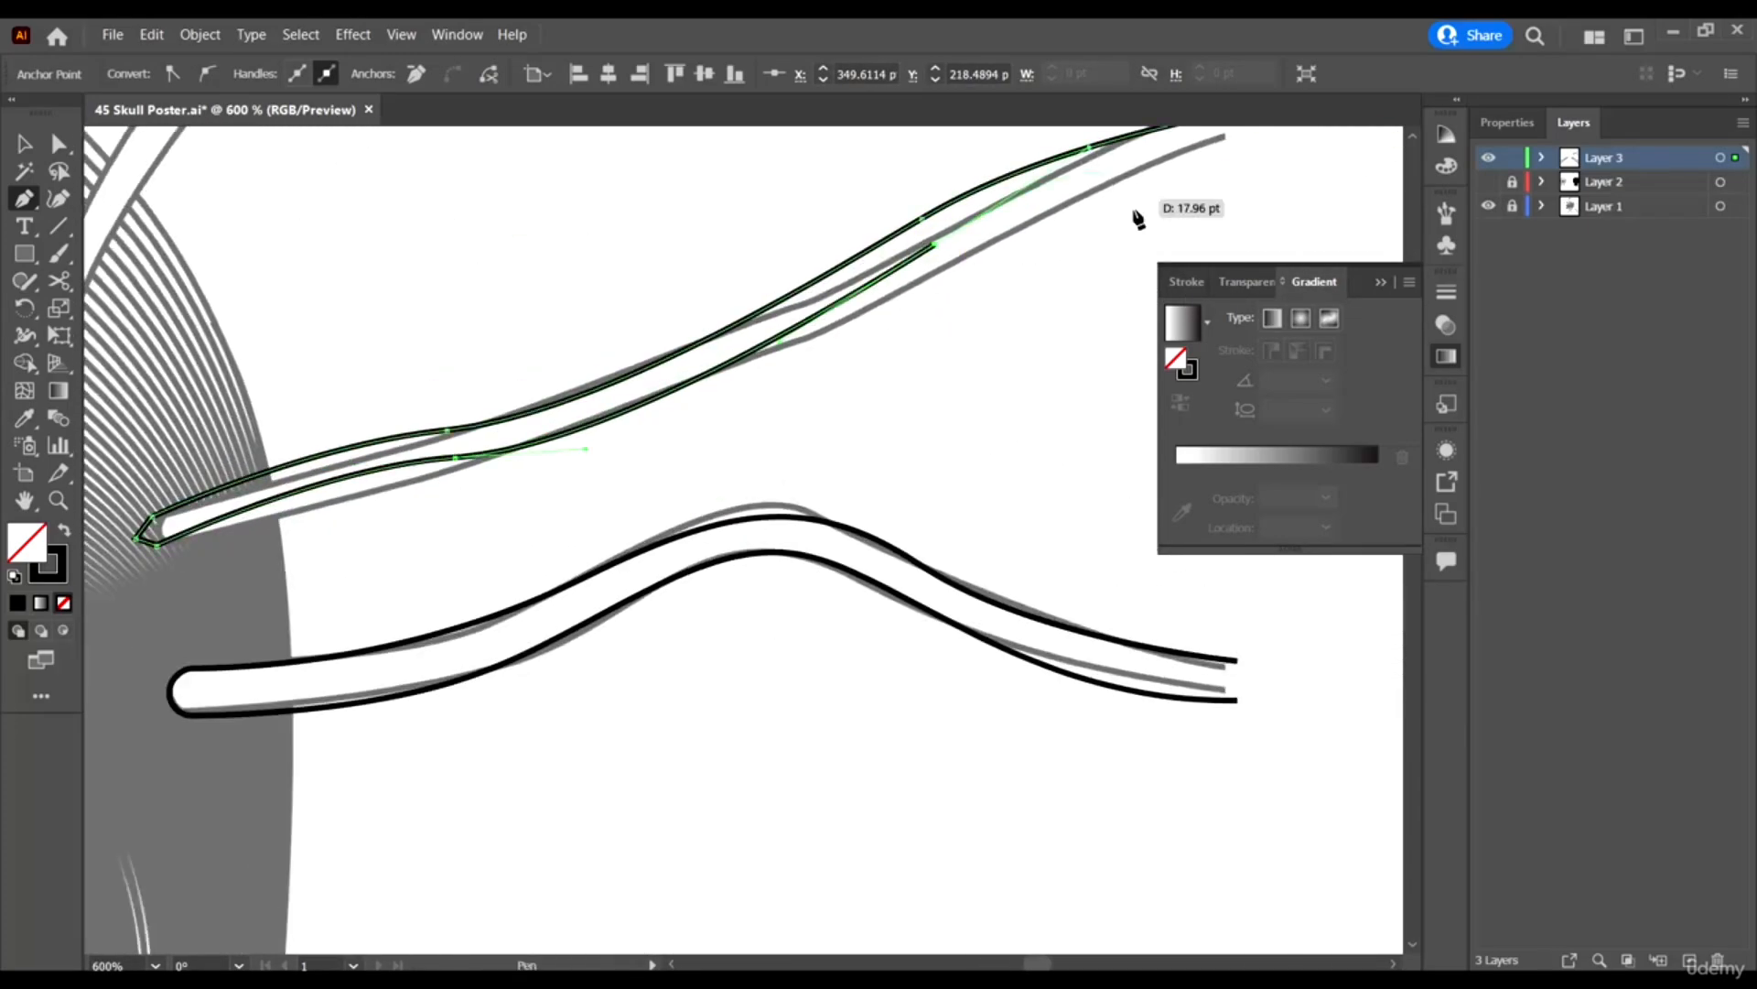
{"action": "scroll", "coordinate": [1138, 216], "scroll_direction": "up", "scroll_amount": 1}
{"action": "scroll", "coordinate": [1142, 229], "scroll_direction": "right", "scroll_amount": 1}
{"action": "left_click", "coordinate": [1152, 248]}
Adjust the rising strand's anchors near the skull with Direct Selection and round its tip corners.
{"action": "key", "text": "a"}
{"action": "left_click", "coordinate": [825, 354]}
{"action": "scroll", "coordinate": [334, 486], "scroll_direction": "down", "scroll_amount": 2}
{"action": "scroll", "coordinate": [334, 486], "scroll_direction": "left", "scroll_amount": 3}
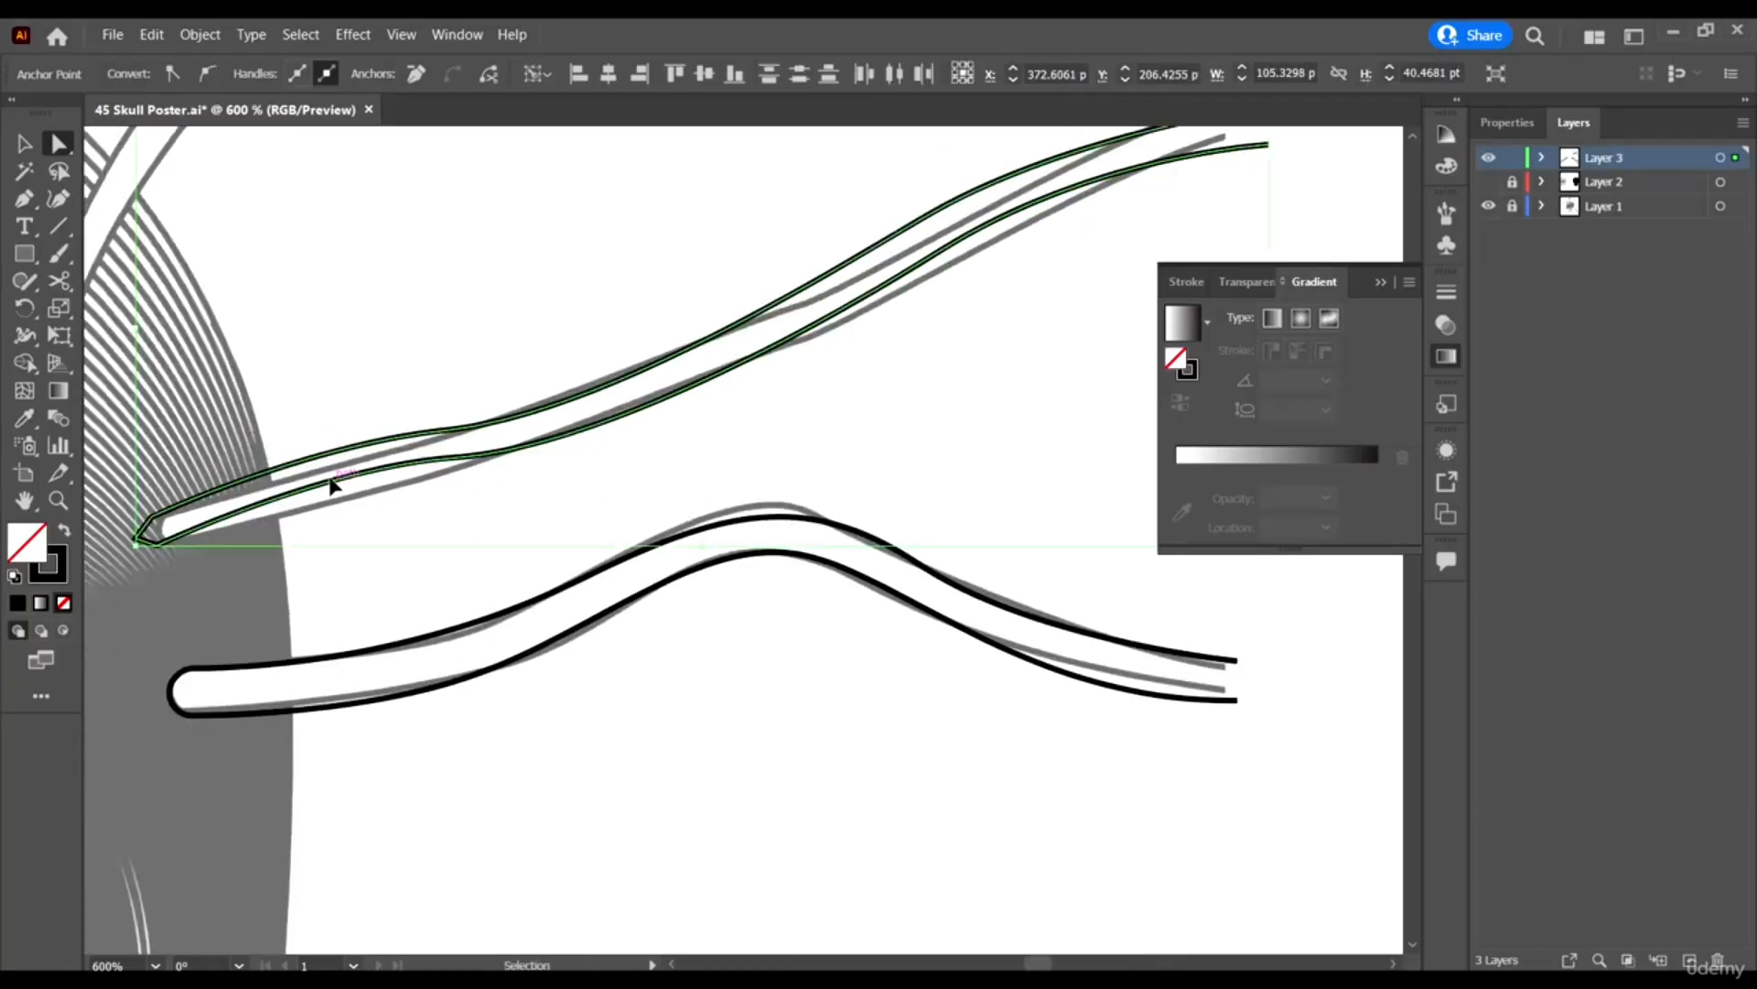
{"action": "scroll", "coordinate": [241, 471], "scroll_direction": "up", "scroll_amount": 2}
{"action": "left_click_drag", "start_coordinate": [215, 613], "coordinate": [221, 614]}
{"action": "left_click_drag", "start_coordinate": [549, 455], "coordinate": [557, 464]}
{"action": "scroll", "coordinate": [440, 512], "scroll_direction": "left", "scroll_amount": 1}
{"action": "left_click_drag", "start_coordinate": [178, 515], "coordinate": [284, 678]}
{"action": "left_click", "coordinate": [361, 527]}
{"action": "scroll", "coordinate": [351, 509], "scroll_direction": "down", "scroll_amount": 3}
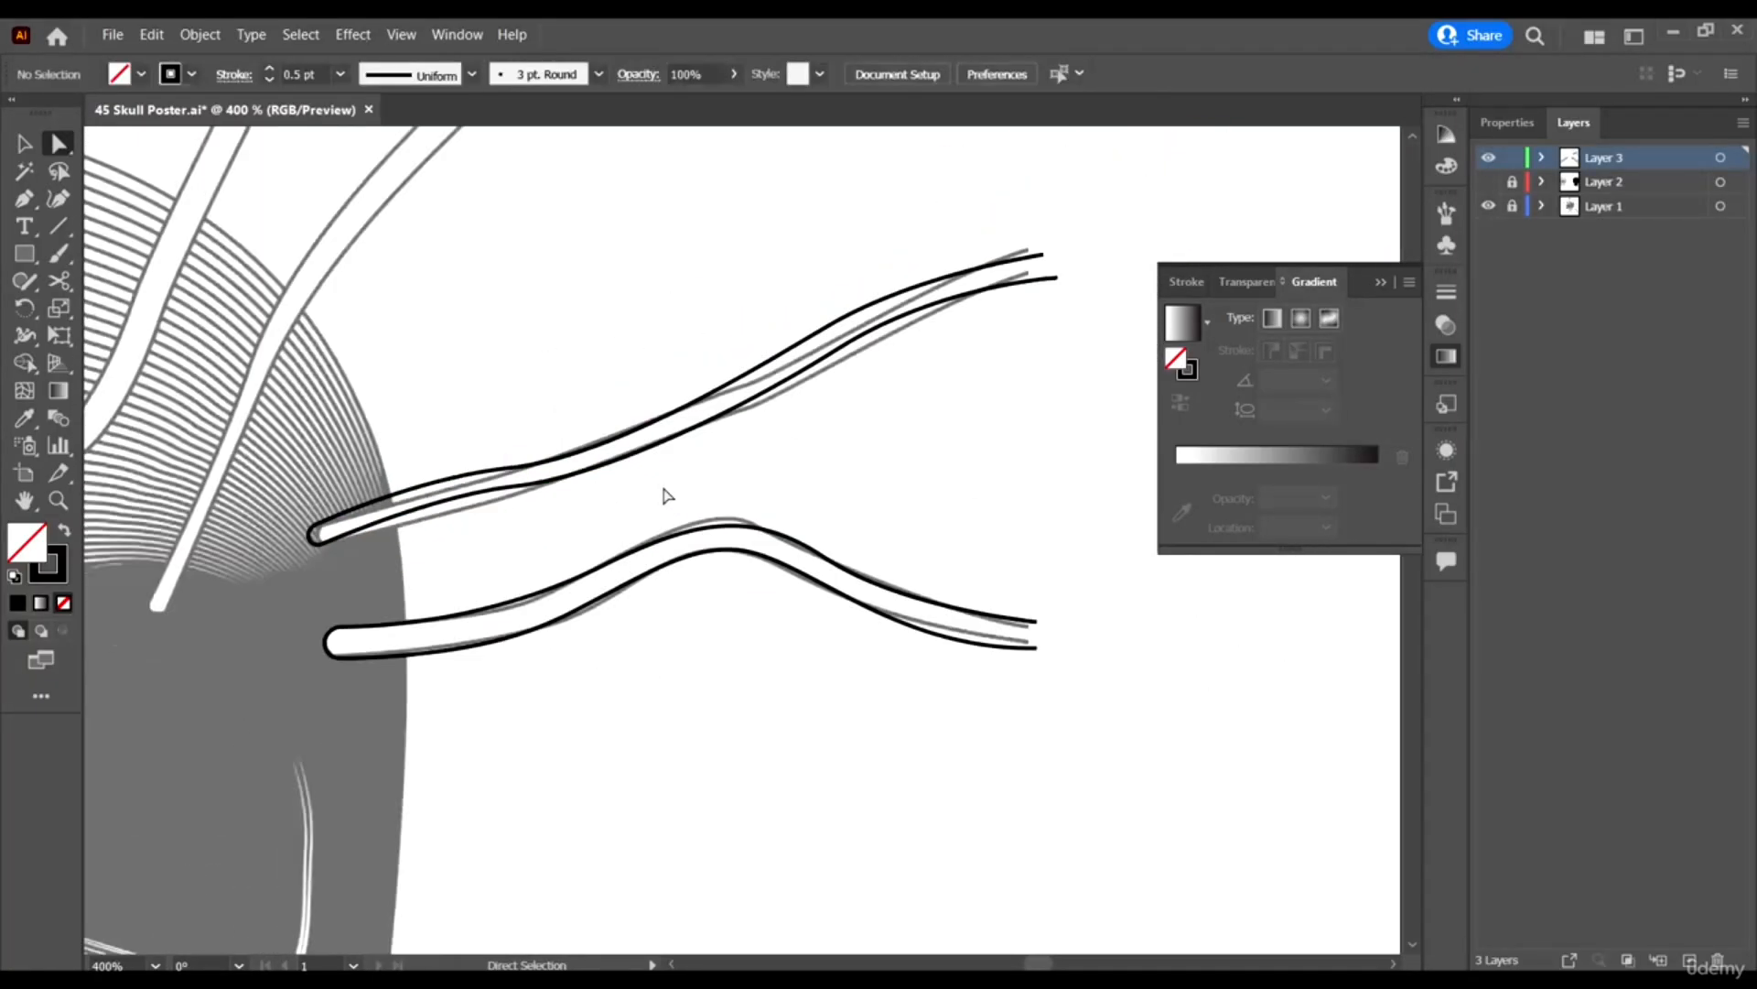
Toggle Layer 1 off and on to check the traced strands against the reference.
{"action": "key", "text": "v"}
{"action": "scroll", "coordinate": [852, 452], "scroll_direction": "down", "scroll_amount": 2}
{"action": "left_click", "coordinate": [1488, 207]}
{"action": "left_click", "coordinate": [1489, 207]}
{"action": "scroll", "coordinate": [1046, 274], "scroll_direction": "down", "scroll_amount": 1}
{"action": "scroll", "coordinate": [641, 444], "scroll_direction": "up", "scroll_amount": 1}
{"action": "scroll", "coordinate": [640, 443], "scroll_direction": "left", "scroll_amount": 2}
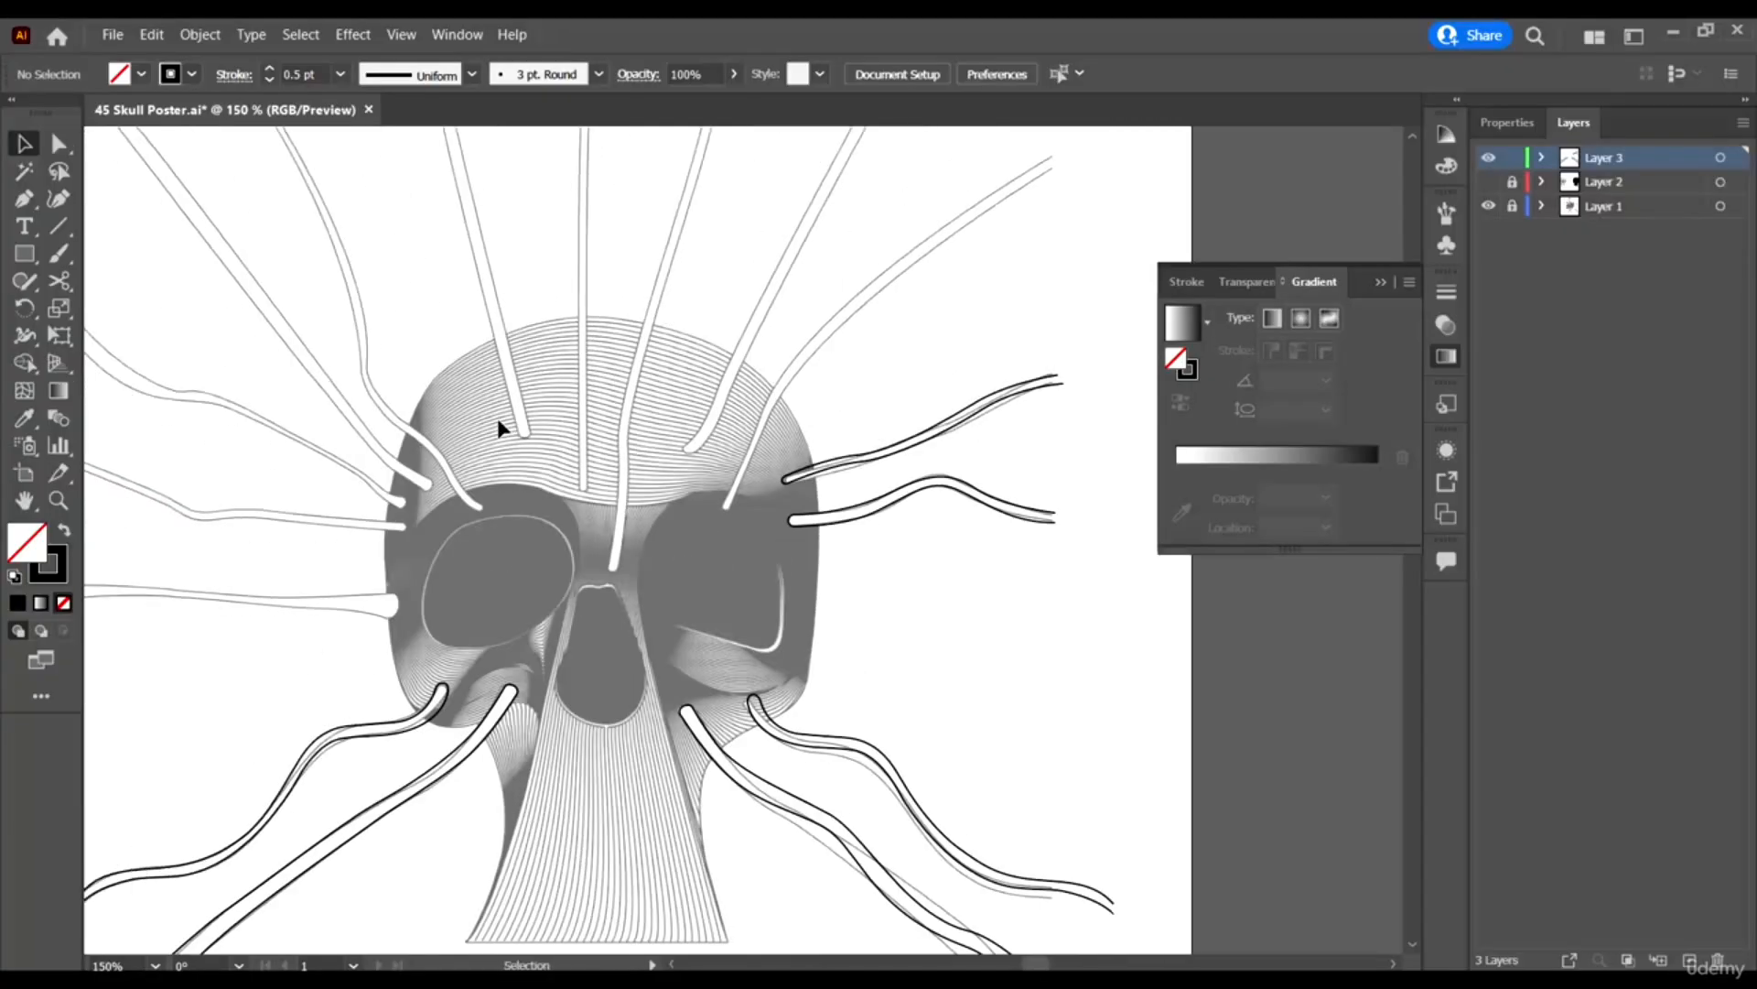
Trace the upper edge of the nearly horizontal strand left of the skull with the Pen tool.
{"action": "scroll", "coordinate": [490, 549], "scroll_direction": "left", "scroll_amount": 5}
{"action": "scroll", "coordinate": [355, 577], "scroll_direction": "up", "scroll_amount": 3}
{"action": "key", "text": "p"}
{"action": "left_click", "coordinate": [263, 610]}
{"action": "left_click_drag", "start_coordinate": [585, 628], "coordinate": [682, 636]}
{"action": "left_click_drag", "start_coordinate": [976, 640], "coordinate": [1050, 634]}
{"action": "scroll", "coordinate": [1093, 638], "scroll_direction": "up", "scroll_amount": 3}
Continue the path around the horizontal strand's bulbous end and onto the first stretch of its lower edge.
{"action": "left_click_drag", "start_coordinate": [910, 570], "coordinate": [936, 593]}
{"action": "left_click_drag", "start_coordinate": [861, 762], "coordinate": [742, 788]}
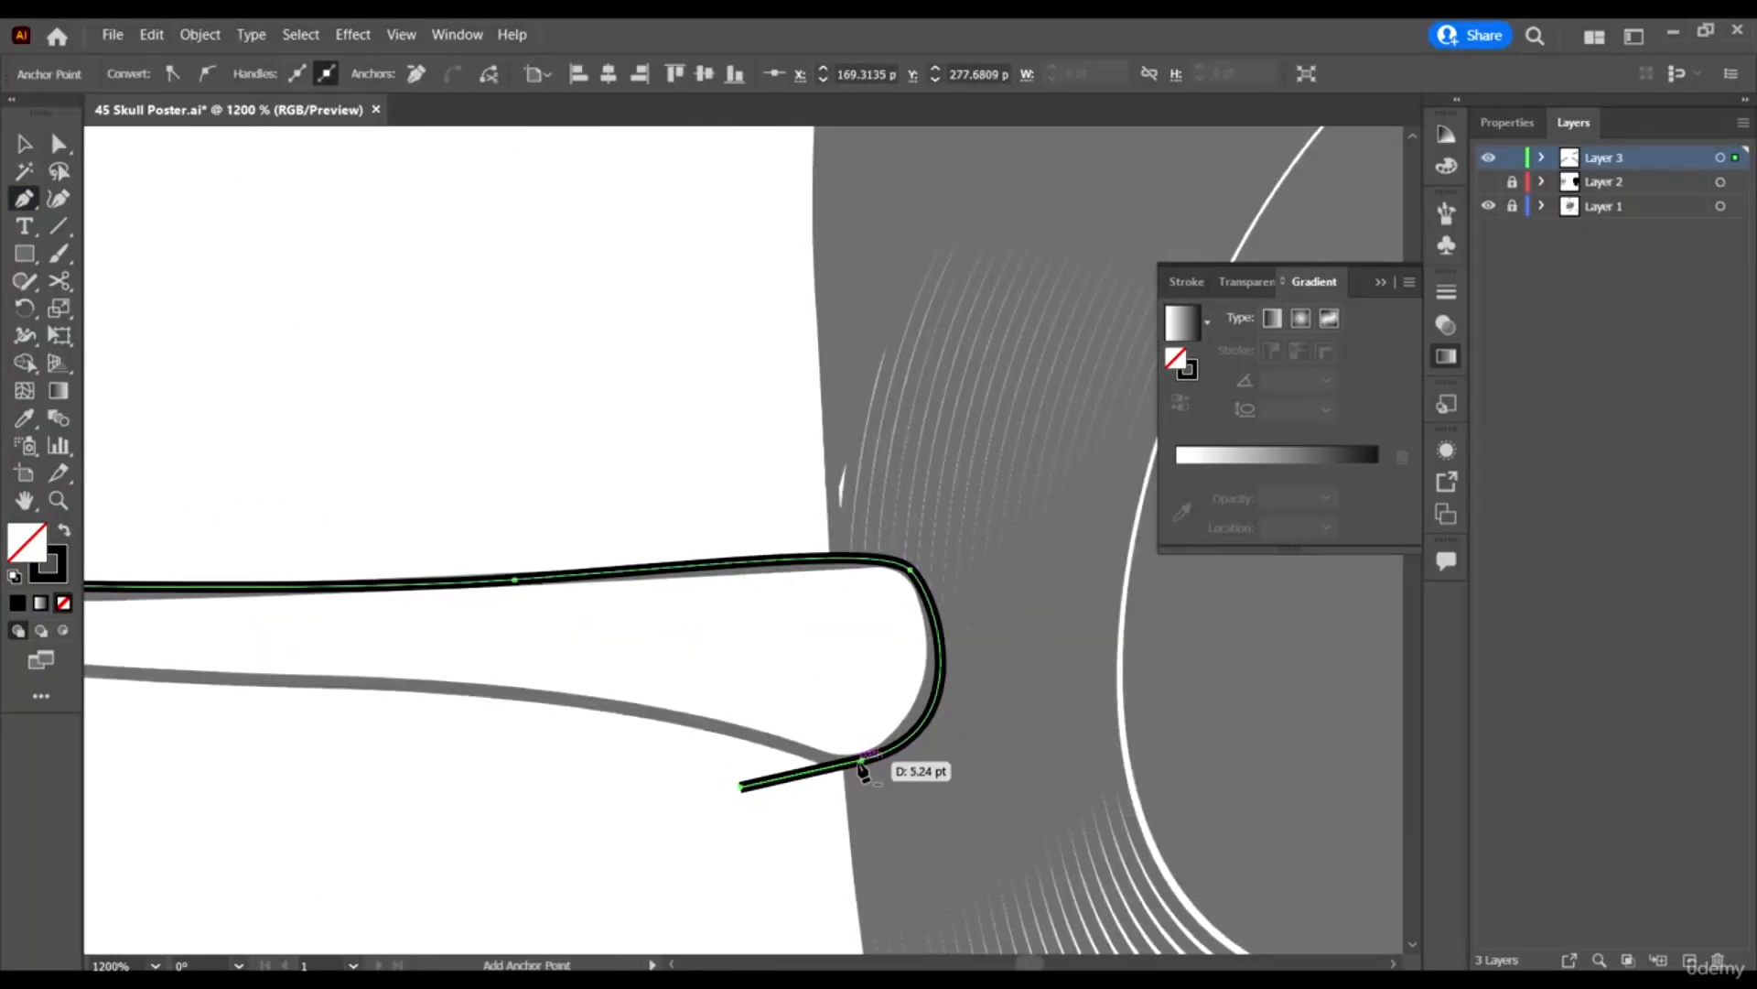
{"action": "left_click", "coordinate": [861, 761]}
{"action": "scroll", "coordinate": [861, 760], "scroll_direction": "down", "scroll_amount": 1}
{"action": "left_click_drag", "start_coordinate": [577, 715], "coordinate": [461, 706]}
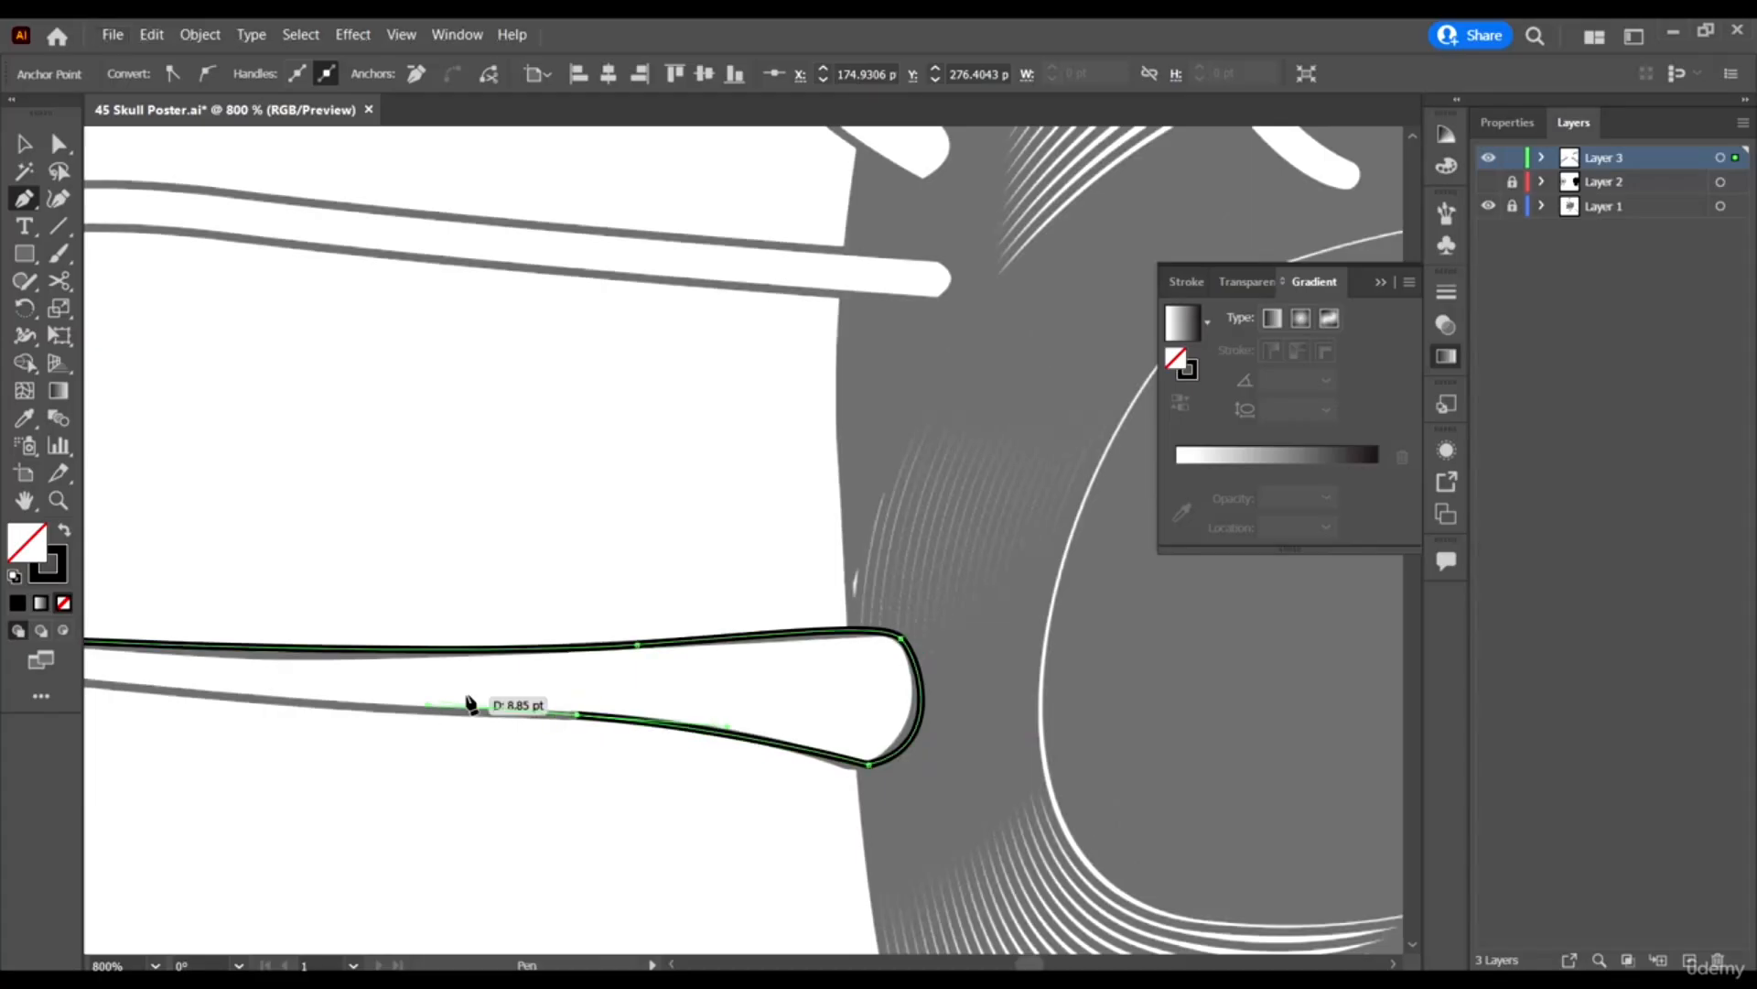
Round the corners of the horizontal strand's bulbous end with Direct Selection.
{"action": "key", "text": "a"}
{"action": "left_click", "coordinate": [862, 761]}
{"action": "left_click_drag", "start_coordinate": [866, 748], "coordinate": [857, 668]}
{"action": "left_click", "coordinate": [903, 580]}
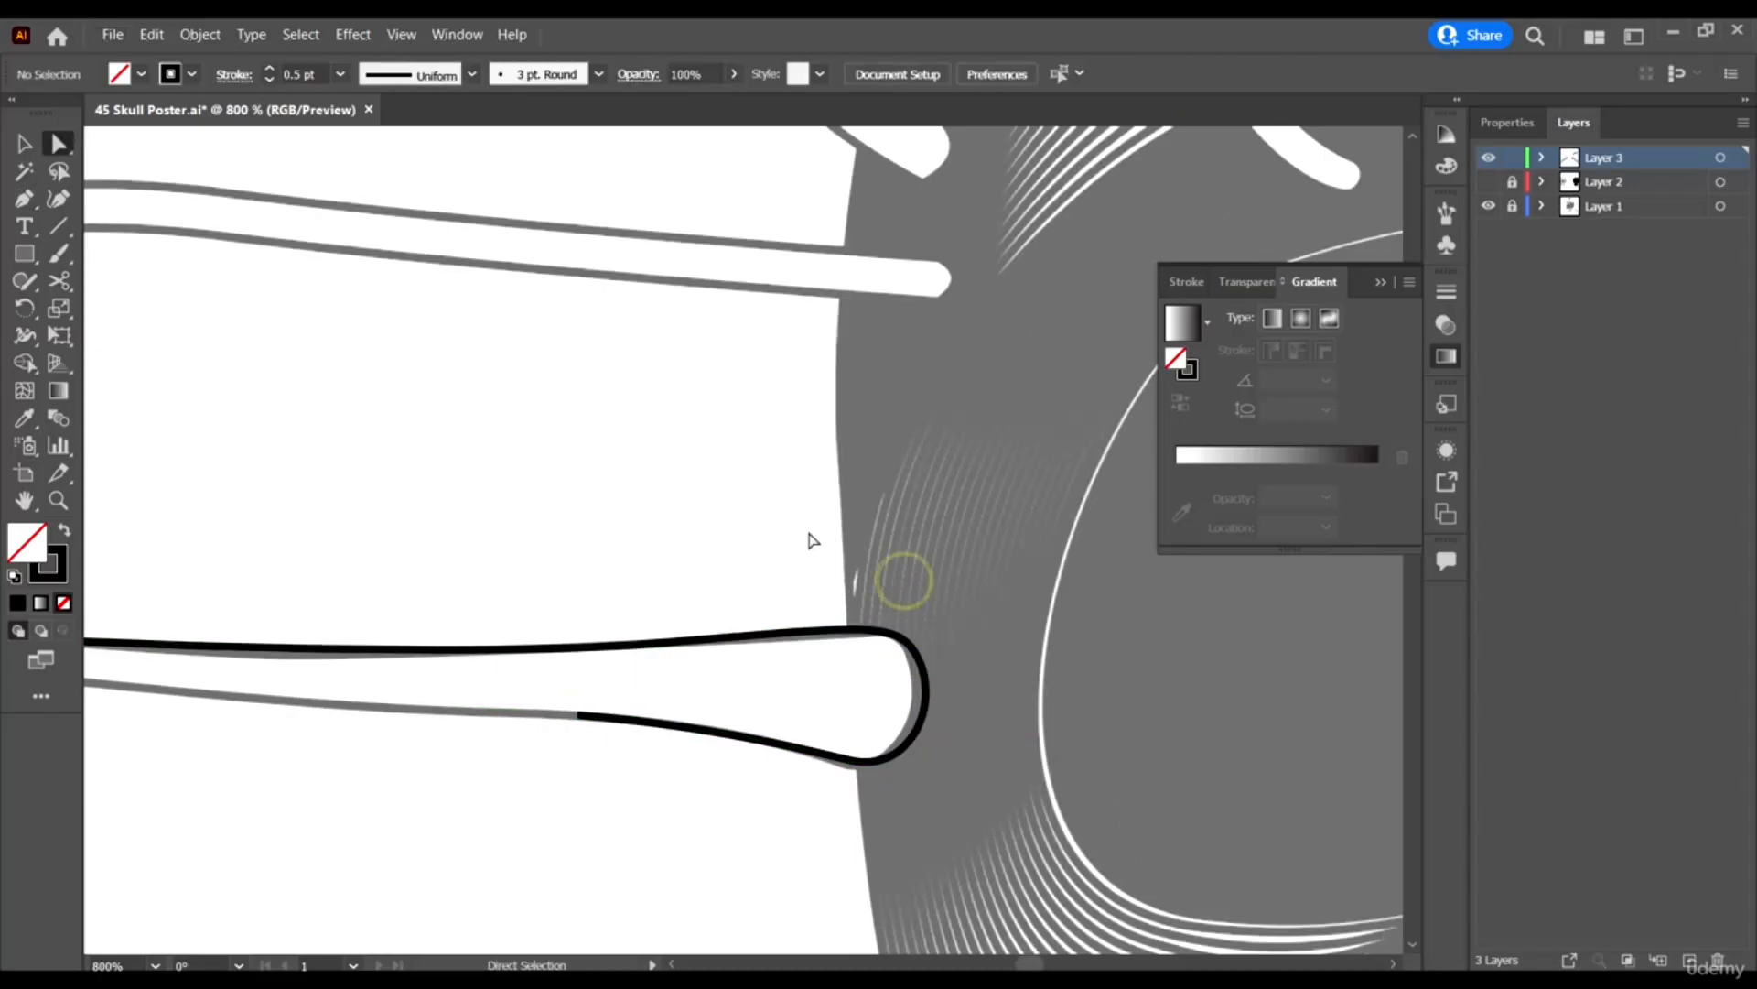
{"action": "scroll", "coordinate": [925, 567], "scroll_direction": "down", "scroll_amount": 1}
Resume the horizontal strand's path with the Pen tool, finish its lower edge to the open end, and deselect it.
{"action": "key", "text": "p"}
{"action": "left_click", "coordinate": [665, 677]}
{"action": "scroll", "coordinate": [666, 677], "scroll_direction": "down", "scroll_amount": 3}
{"action": "scroll", "coordinate": [457, 682], "scroll_direction": "up", "scroll_amount": 3}
{"action": "left_click_drag", "start_coordinate": [580, 628], "coordinate": [381, 639]}
{"action": "scroll", "coordinate": [421, 613], "scroll_direction": "down", "scroll_amount": 2}
{"action": "left_click", "coordinate": [25, 144]}
{"action": "left_click", "coordinate": [503, 568]}
{"action": "scroll", "coordinate": [505, 596], "scroll_direction": "down", "scroll_amount": 2}
{"action": "scroll", "coordinate": [757, 498], "scroll_direction": "up", "scroll_amount": 2}
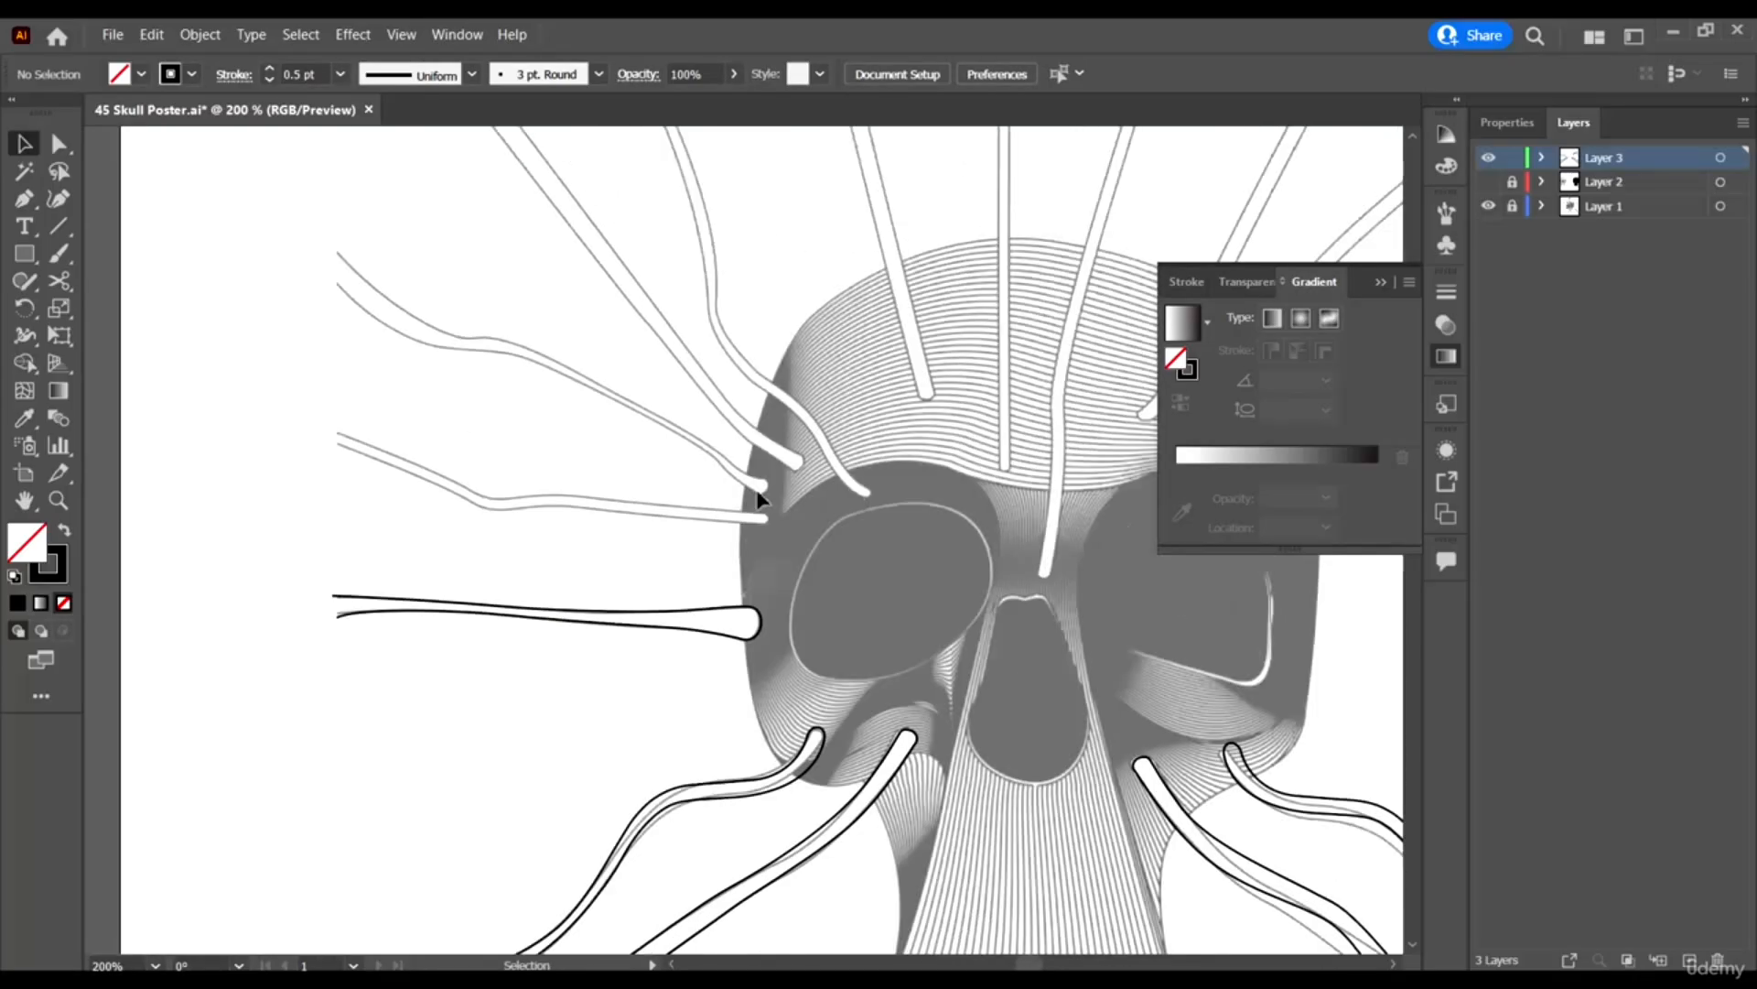
Trace the upper edge and pointed tip of the strand just above the horizontal one left of the skull with the Pen tool.
{"action": "left_click", "coordinate": [29, 195]}
{"action": "scroll", "coordinate": [764, 528], "scroll_direction": "up", "scroll_amount": 3}
{"action": "scroll", "coordinate": [942, 531], "scroll_direction": "down", "scroll_amount": 1}
{"action": "left_click_drag", "start_coordinate": [943, 530], "coordinate": [1370, 607]}
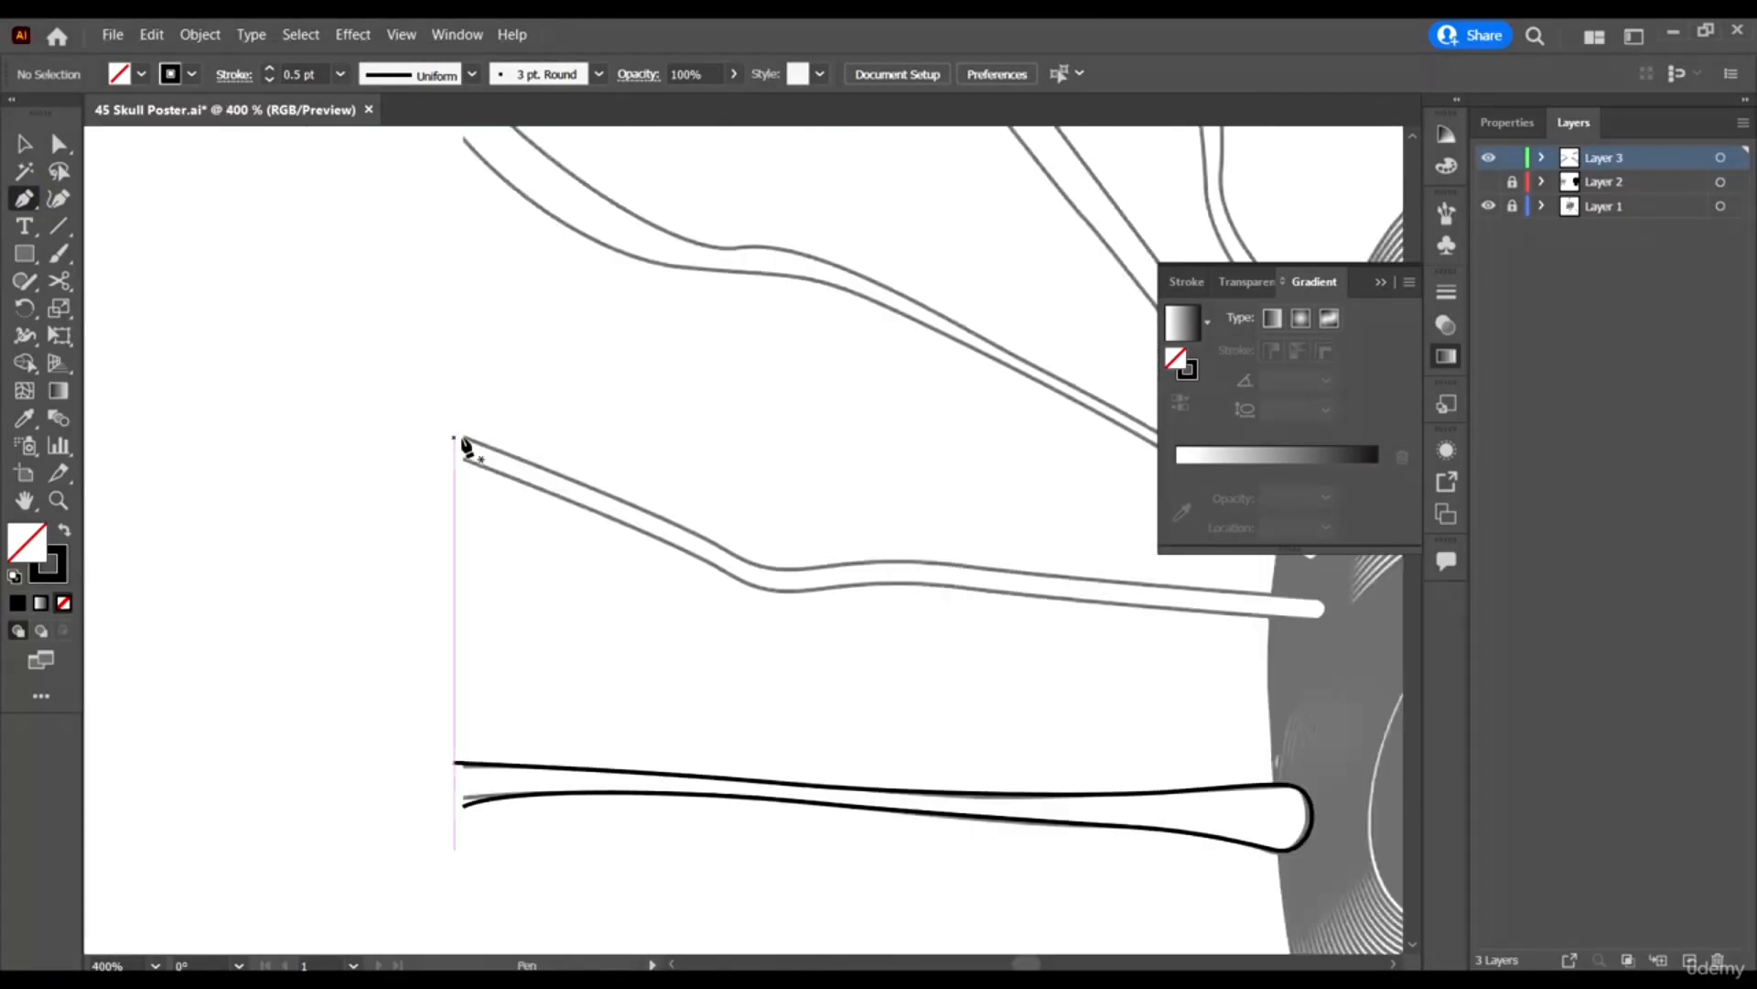
{"action": "left_click", "coordinate": [457, 435]}
{"action": "left_click_drag", "start_coordinate": [751, 556], "coordinate": [824, 574]}
{"action": "scroll", "coordinate": [1259, 610], "scroll_direction": "up", "scroll_amount": 2}
{"action": "left_click_drag", "start_coordinate": [947, 557], "coordinate": [1133, 628]}
{"action": "scroll", "coordinate": [992, 575], "scroll_direction": "right", "scroll_amount": 3}
{"action": "left_click", "coordinate": [1088, 636]}
Continue the path along that strand's lower edge back to its open end.
{"action": "left_click_drag", "start_coordinate": [777, 603], "coordinate": [628, 600]}
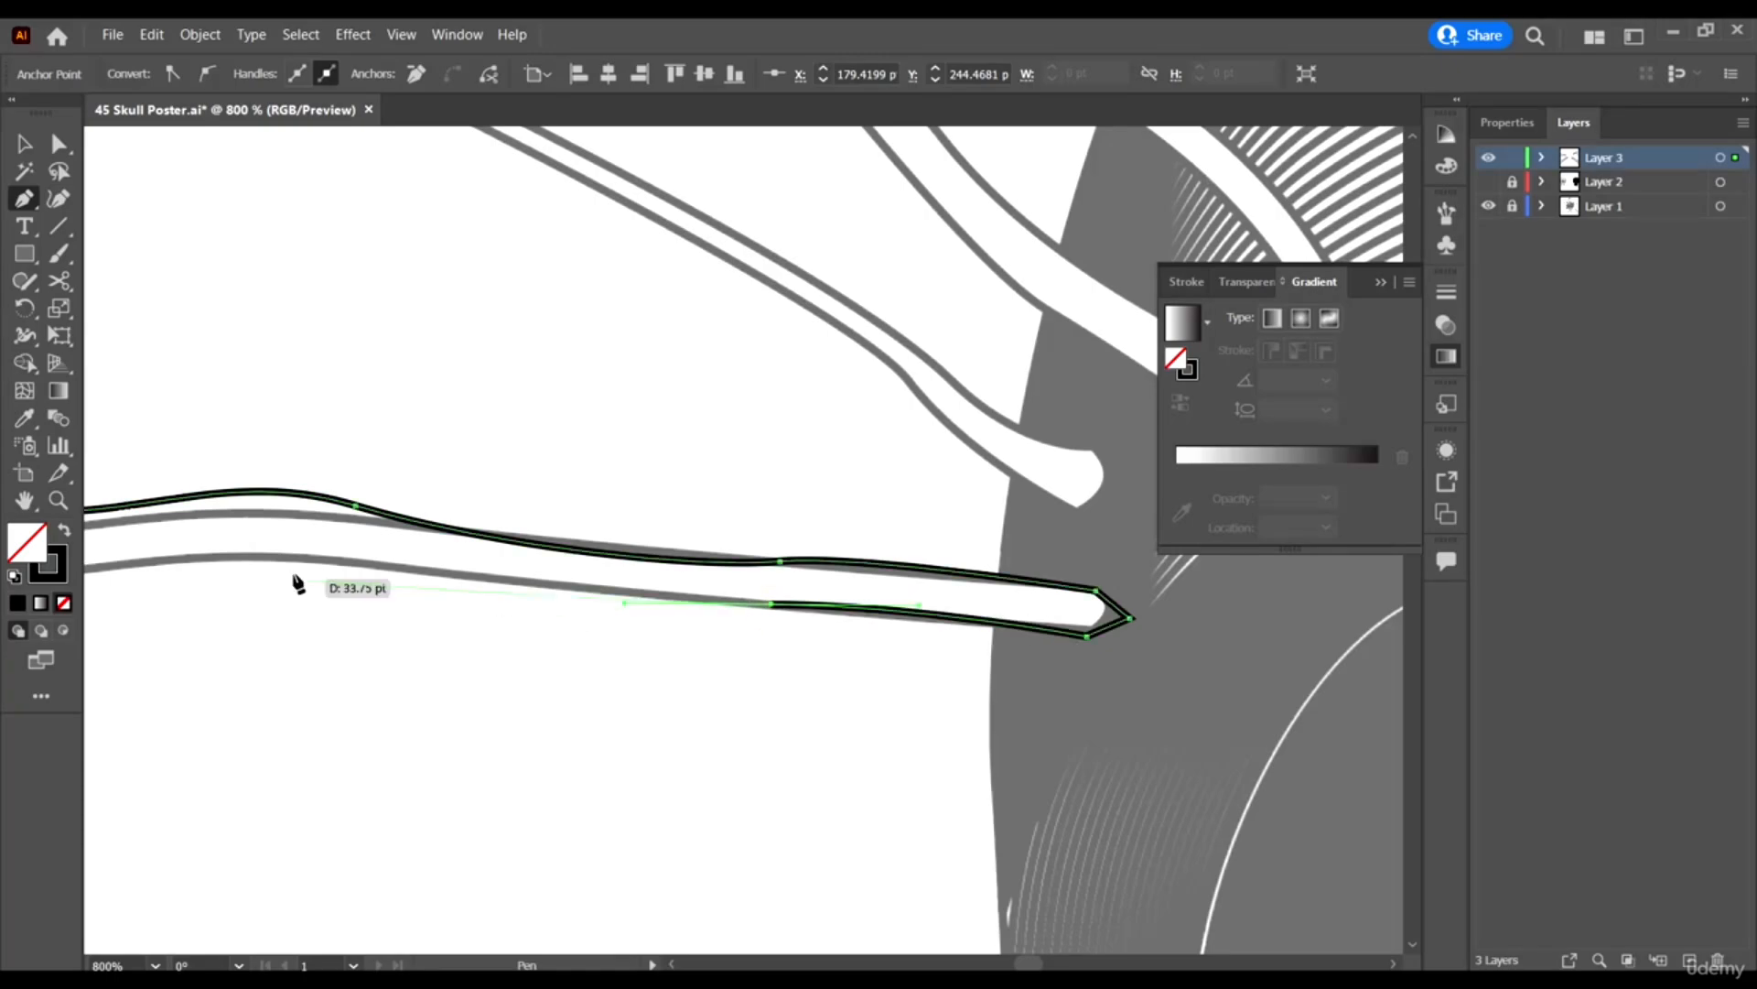
{"action": "left_click_drag", "start_coordinate": [352, 549], "coordinate": [294, 527]}
{"action": "scroll", "coordinate": [294, 551], "scroll_direction": "down", "scroll_amount": 3}
{"action": "scroll", "coordinate": [389, 604], "scroll_direction": "up", "scroll_amount": 3}
{"action": "left_click_drag", "start_coordinate": [391, 702], "coordinate": [324, 670]}
{"action": "scroll", "coordinate": [879, 712], "scroll_direction": "down", "scroll_amount": 1}
{"action": "mouse_move", "coordinate": [270, 583]}
{"action": "left_mouse_down"}
{"action": "mouse_move", "coordinate": [236, 580]}
{"action": "mouse_move", "coordinate": [285, 617]}
{"action": "mouse_move", "coordinate": [284, 600]}
{"action": "left_mouse_up"}
Adjust the anchor points at the strand's bend with Direct Selection to smooth its upper and lower edges.
{"action": "key", "text": "a"}
{"action": "left_click_drag", "start_coordinate": [554, 703], "coordinate": [555, 667]}
{"action": "left_click_drag", "start_coordinate": [523, 695], "coordinate": [597, 710]}
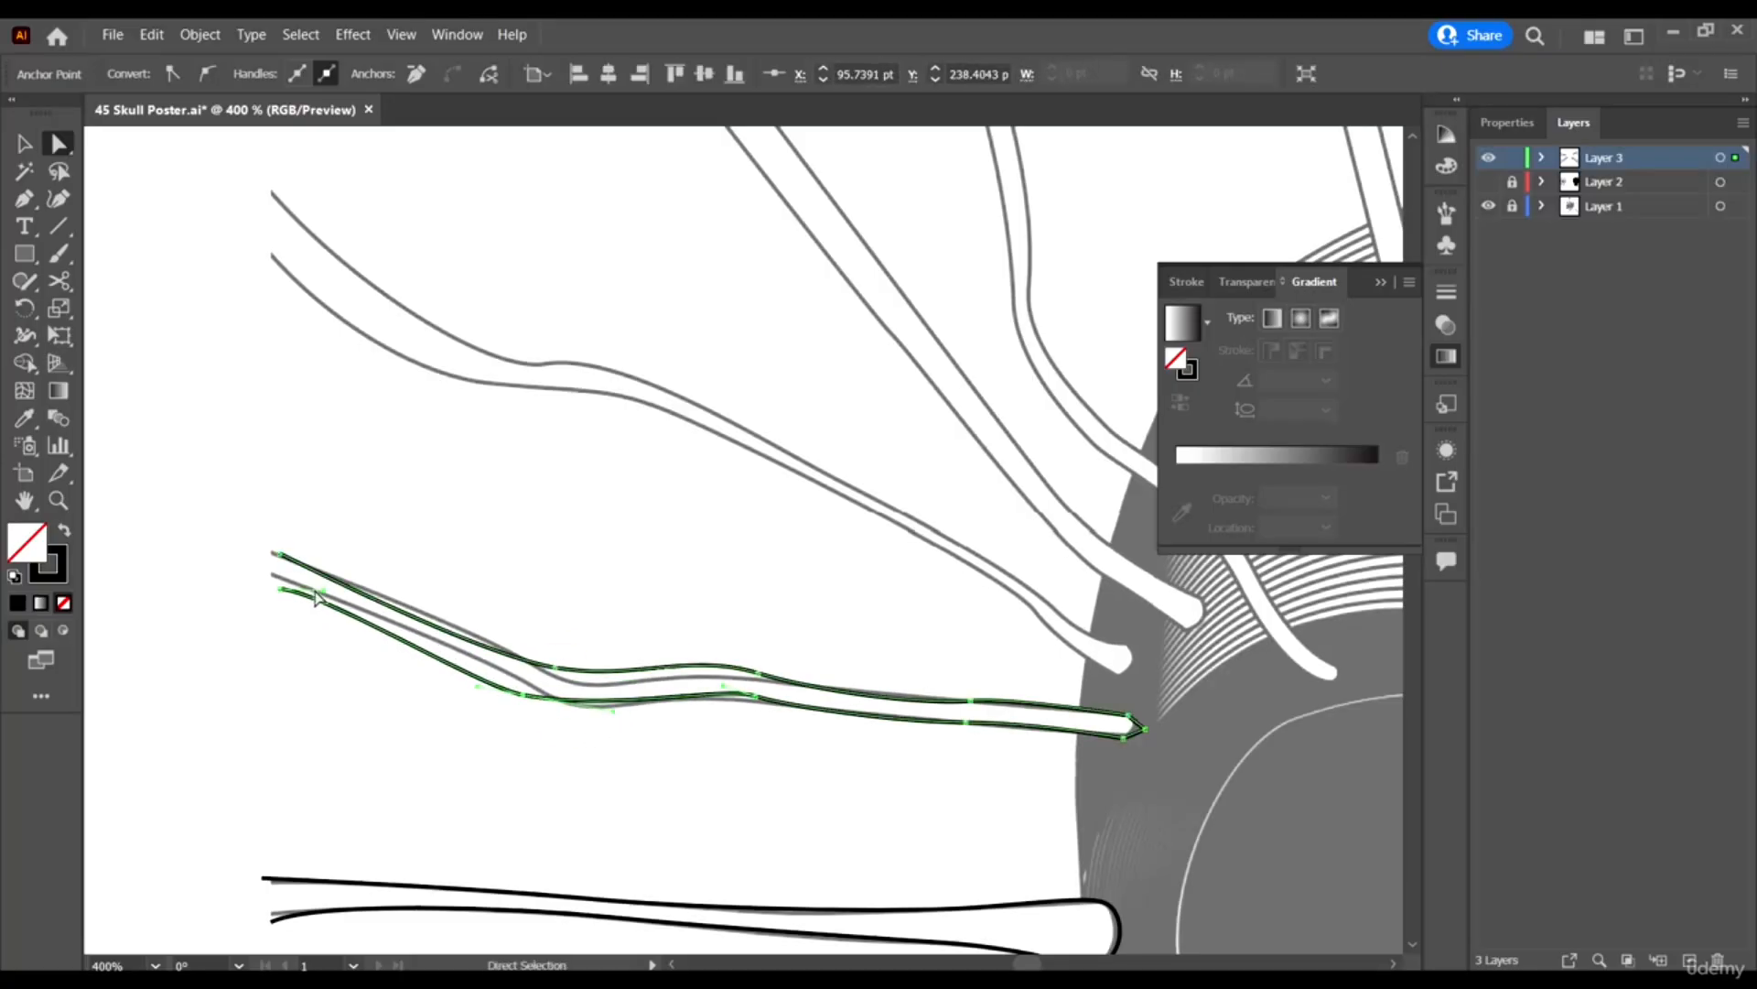
Round the corners of the strand's tip beside the skull and deselect the path.
{"action": "left_click_drag", "start_coordinate": [1085, 672], "coordinate": [1208, 776]}
{"action": "scroll", "coordinate": [1208, 783], "scroll_direction": "up", "scroll_amount": 3}
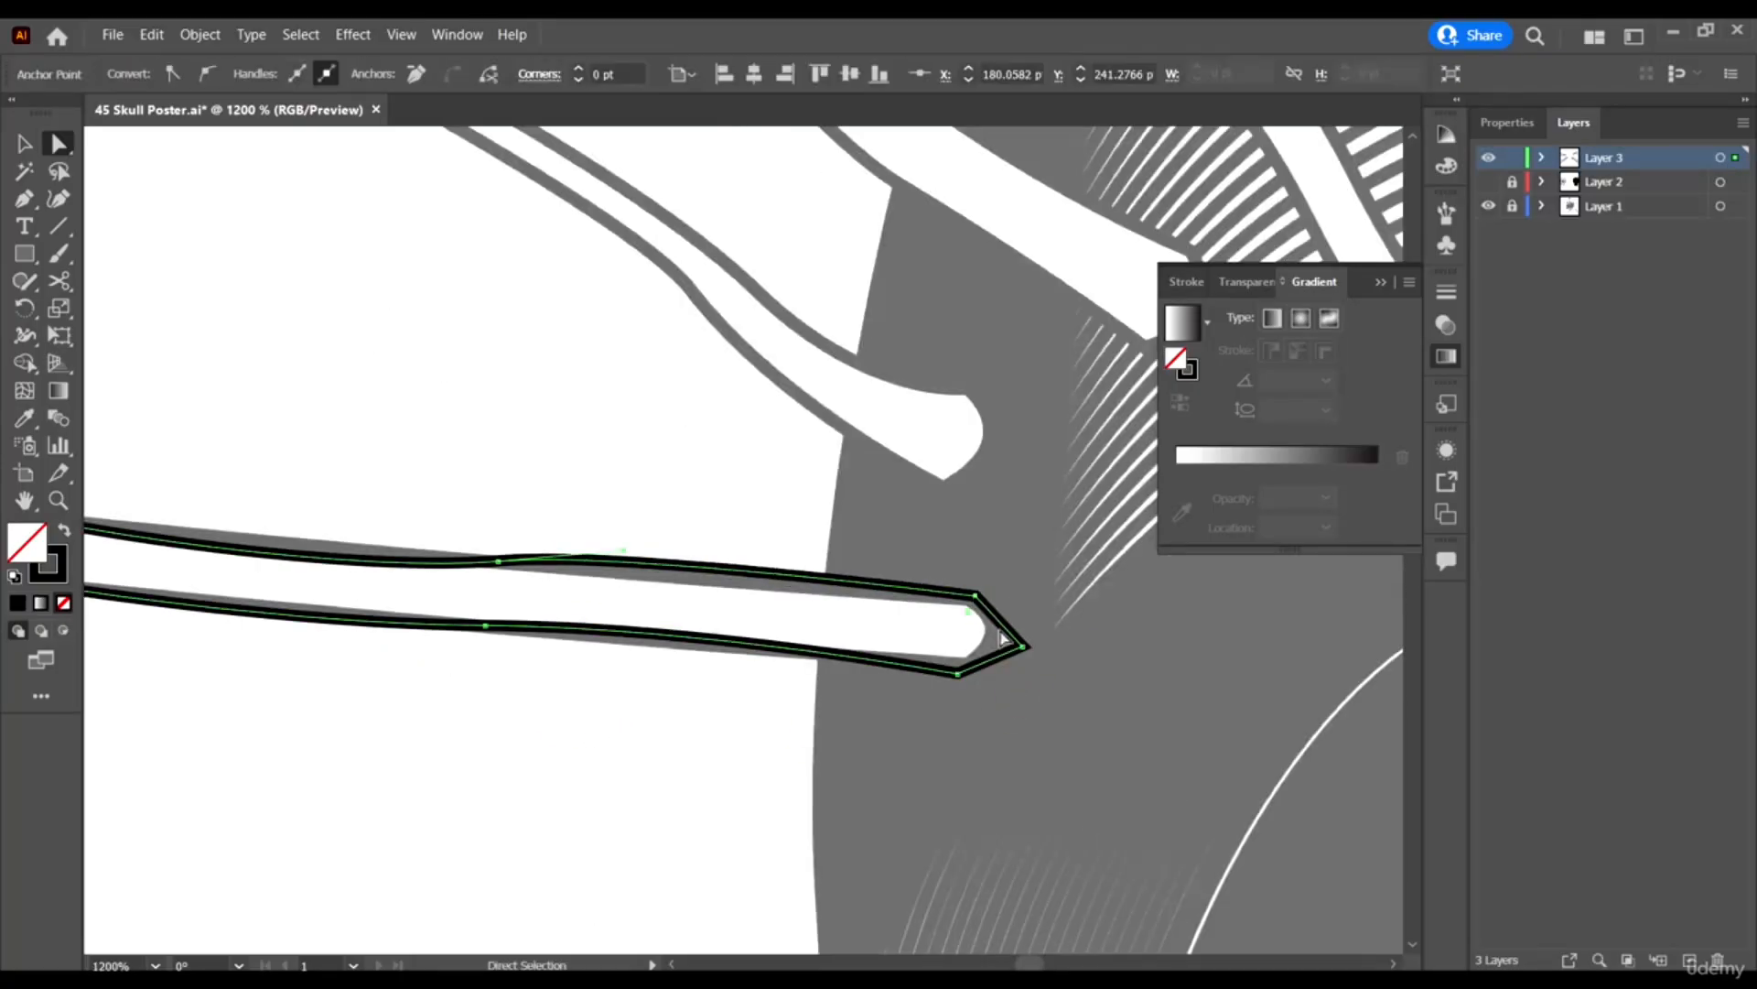
{"action": "left_click_drag", "start_coordinate": [973, 618], "coordinate": [929, 607]}
{"action": "left_click", "coordinate": [349, 424]}
{"action": "scroll", "coordinate": [922, 687], "scroll_direction": "down", "scroll_amount": 6}
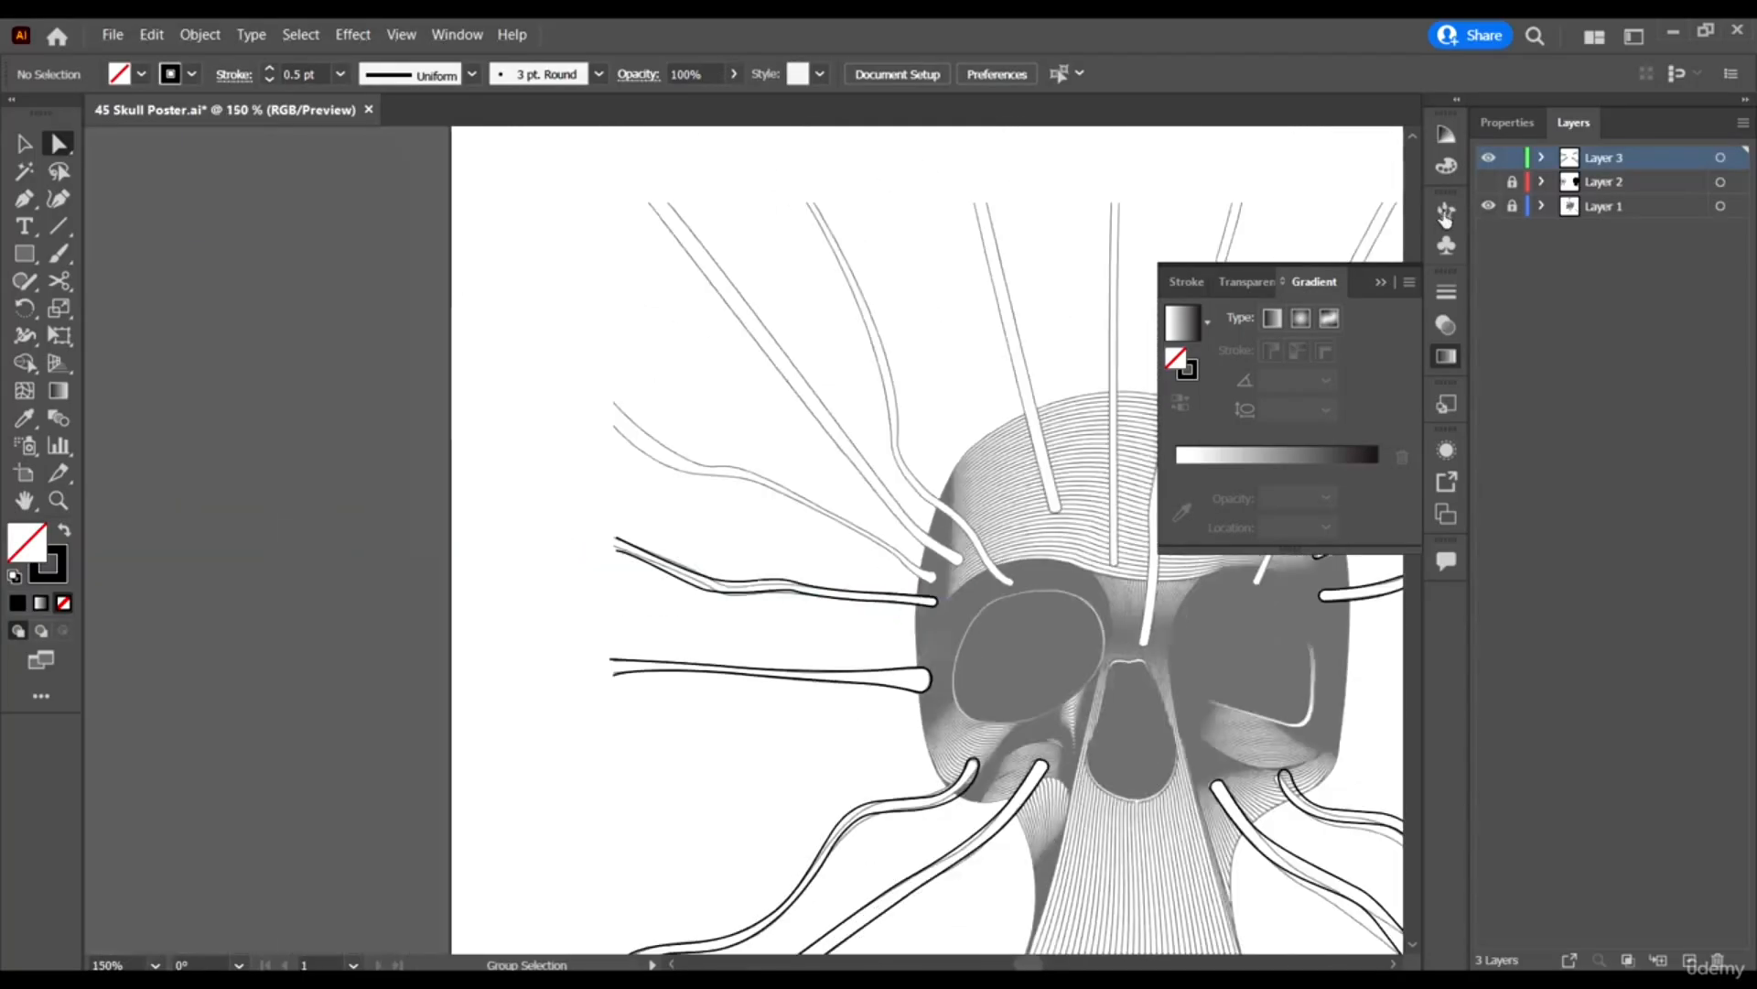
{"action": "left_click", "coordinate": [1489, 207]}
{"action": "left_click", "coordinate": [1488, 207]}
Trace the left edge and pointed tip of the strand running from above the skull down between the eye sockets with the Pen tool.
{"action": "scroll", "coordinate": [789, 618], "scroll_direction": "right", "scroll_amount": 2}
{"action": "scroll", "coordinate": [789, 619], "scroll_direction": "right", "scroll_amount": 5}
{"action": "scroll", "coordinate": [789, 619], "scroll_direction": "down", "scroll_amount": 3}
{"action": "scroll", "coordinate": [25, 210], "scroll_direction": "up", "scroll_amount": 1}
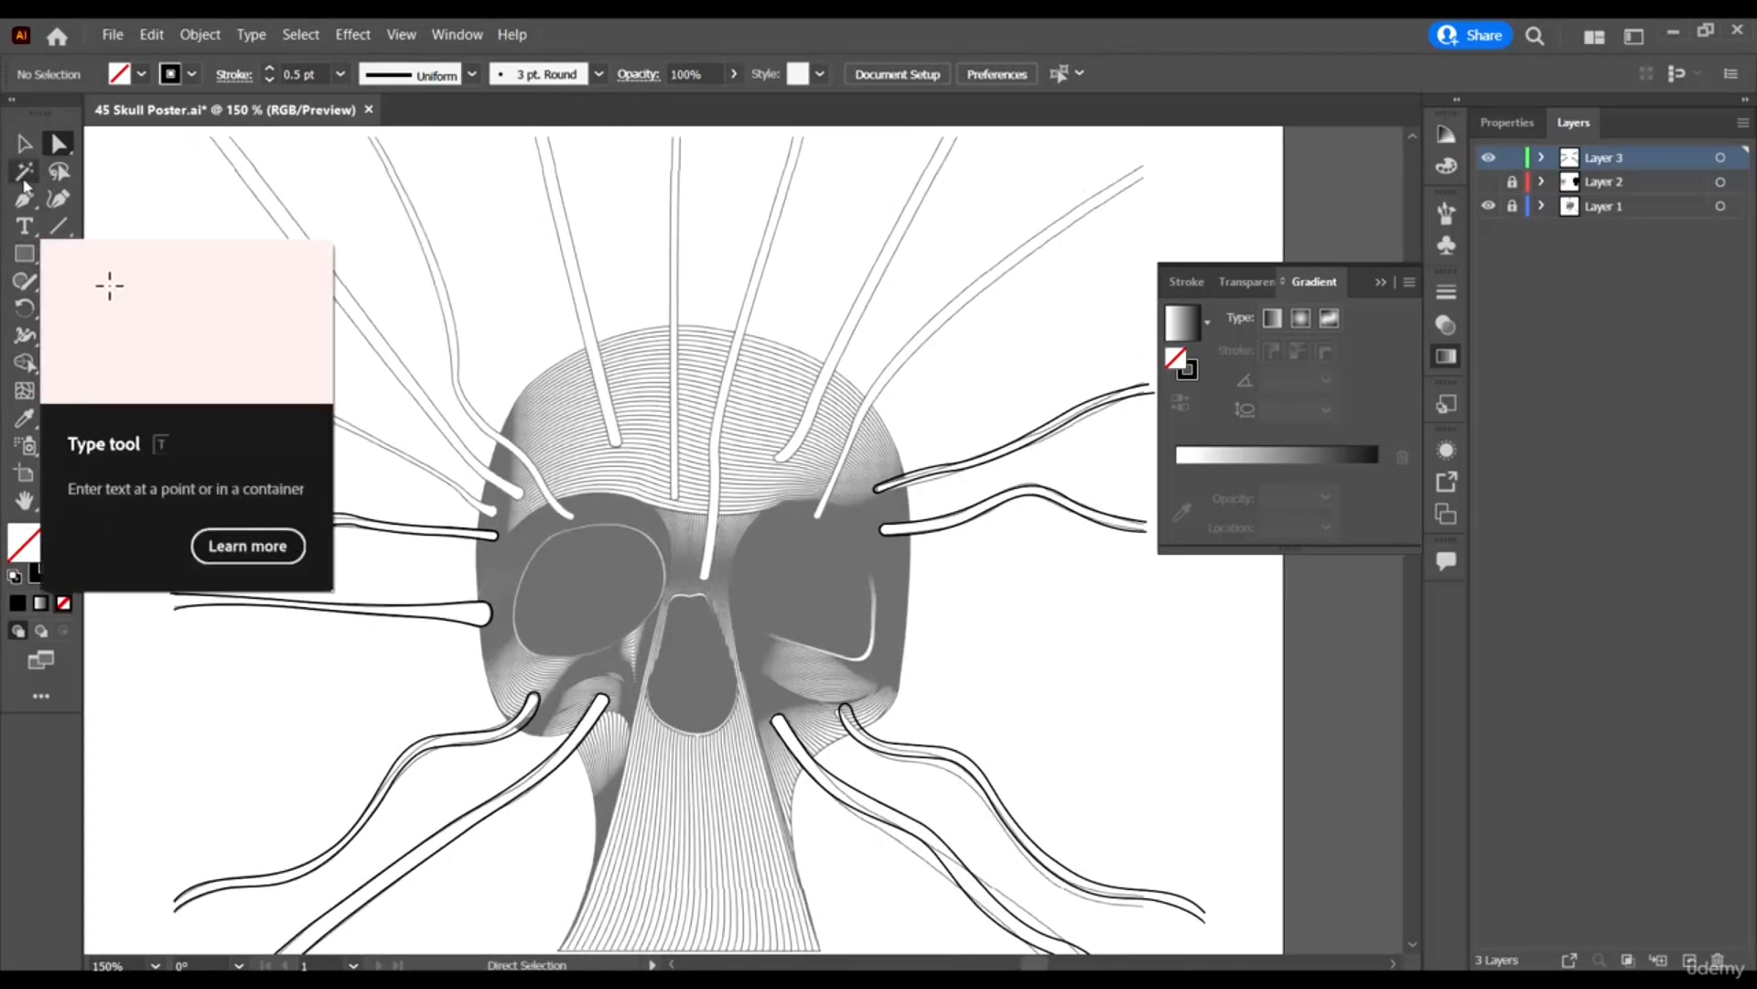
{"action": "left_click", "coordinate": [24, 199]}
{"action": "scroll", "coordinate": [714, 702], "scroll_direction": "up", "scroll_amount": 2}
{"action": "scroll", "coordinate": [725, 311], "scroll_direction": "up", "scroll_amount": 1}
{"action": "scroll", "coordinate": [778, 282], "scroll_direction": "up", "scroll_amount": 1}
{"action": "left_click", "coordinate": [819, 254]}
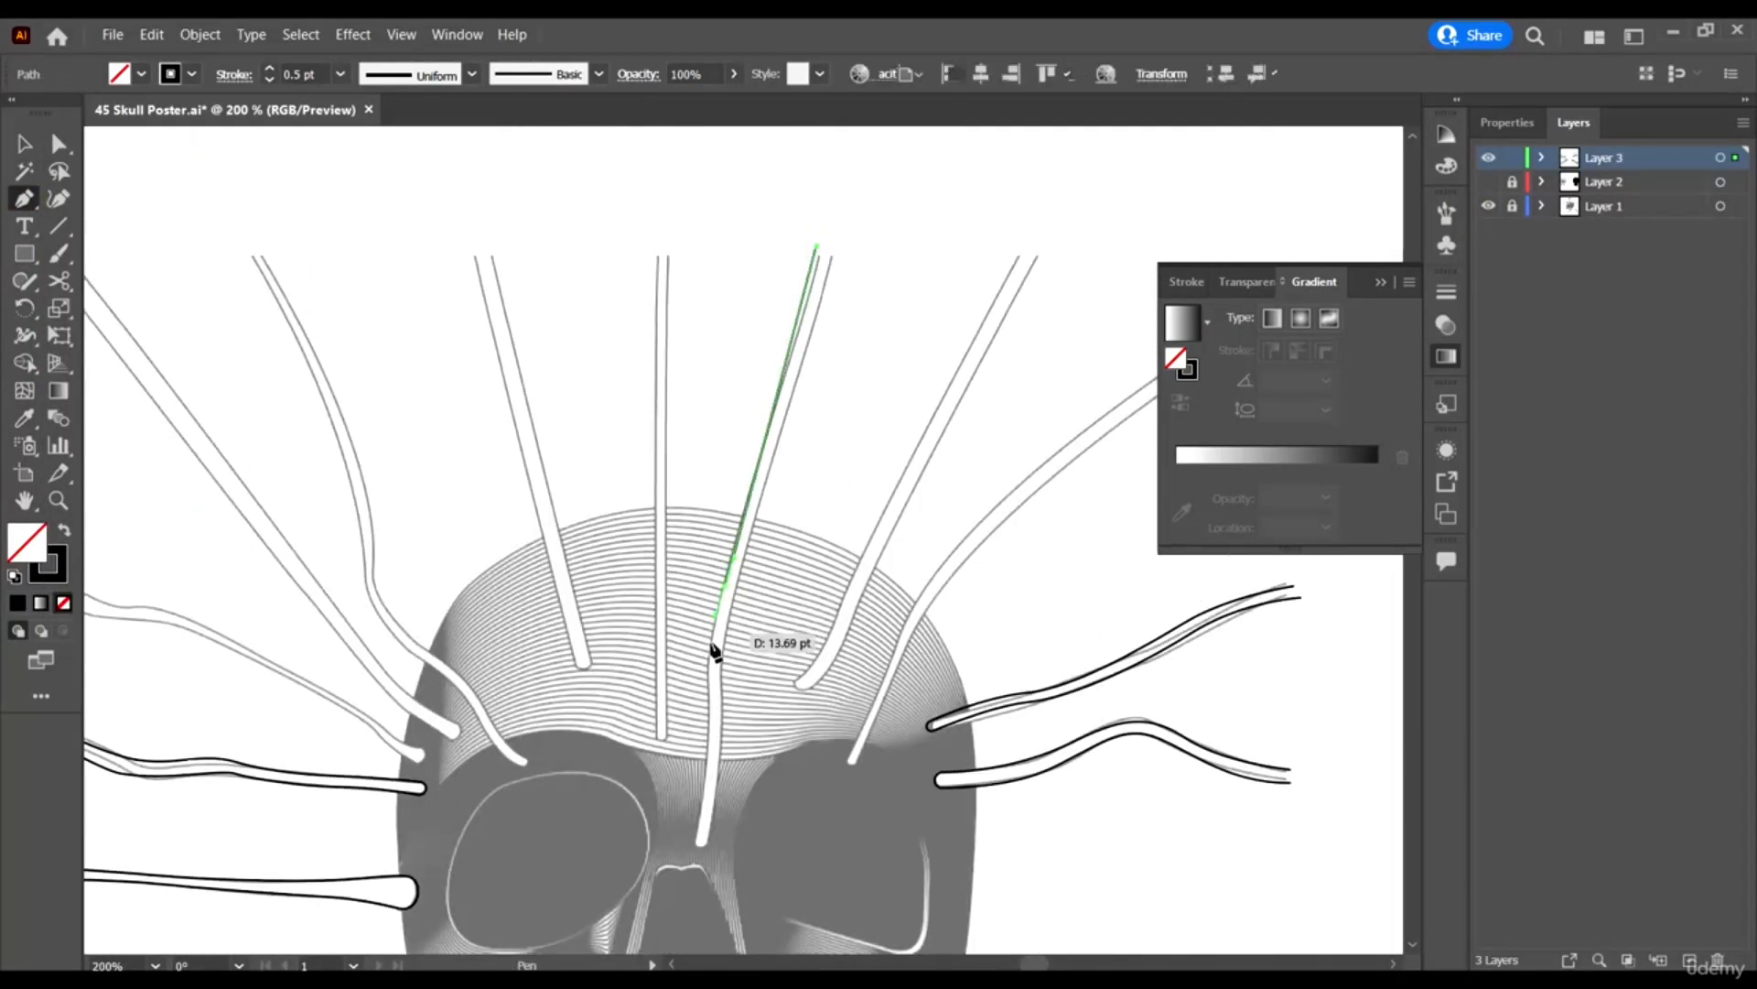
{"action": "left_click_drag", "start_coordinate": [712, 648], "coordinate": [709, 759]}
{"action": "scroll", "coordinate": [706, 870], "scroll_direction": "up", "scroll_amount": 4}
{"action": "left_click", "coordinate": [676, 697]}
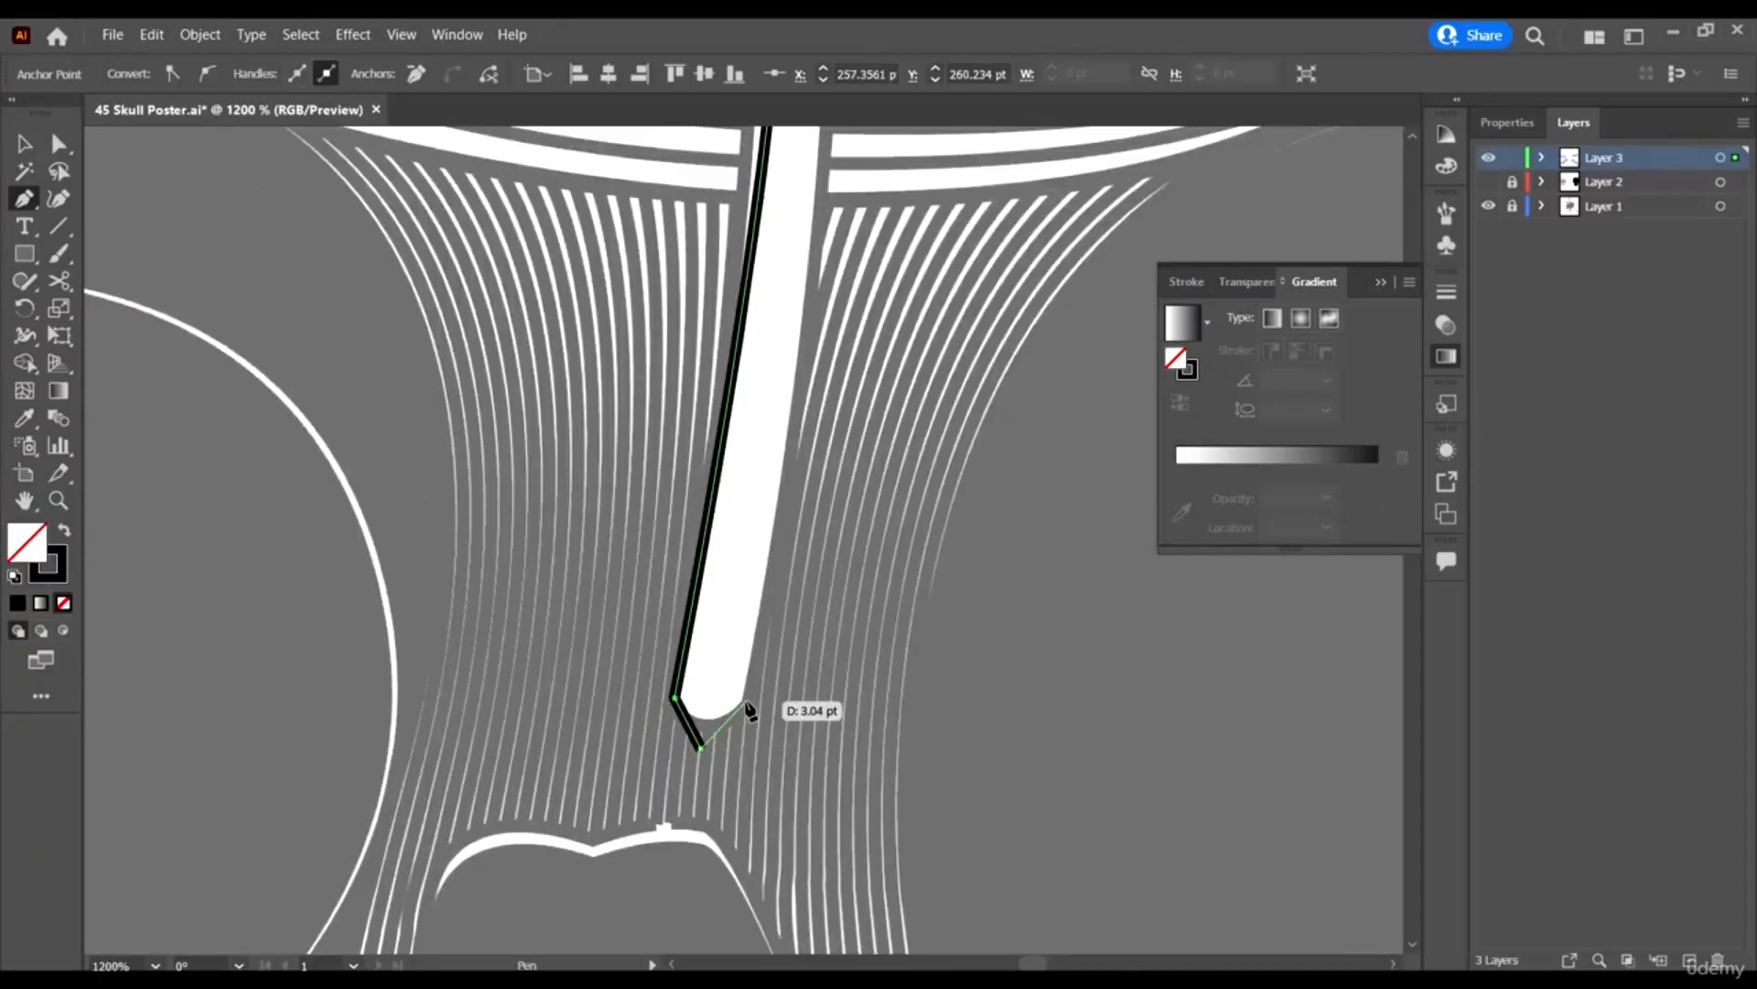
Continue the path up the strand's right edge to its open upper end and deselect it.
{"action": "scroll", "coordinate": [749, 709], "scroll_direction": "down", "scroll_amount": 2}
{"action": "scroll", "coordinate": [777, 396], "scroll_direction": "up", "scroll_amount": 5}
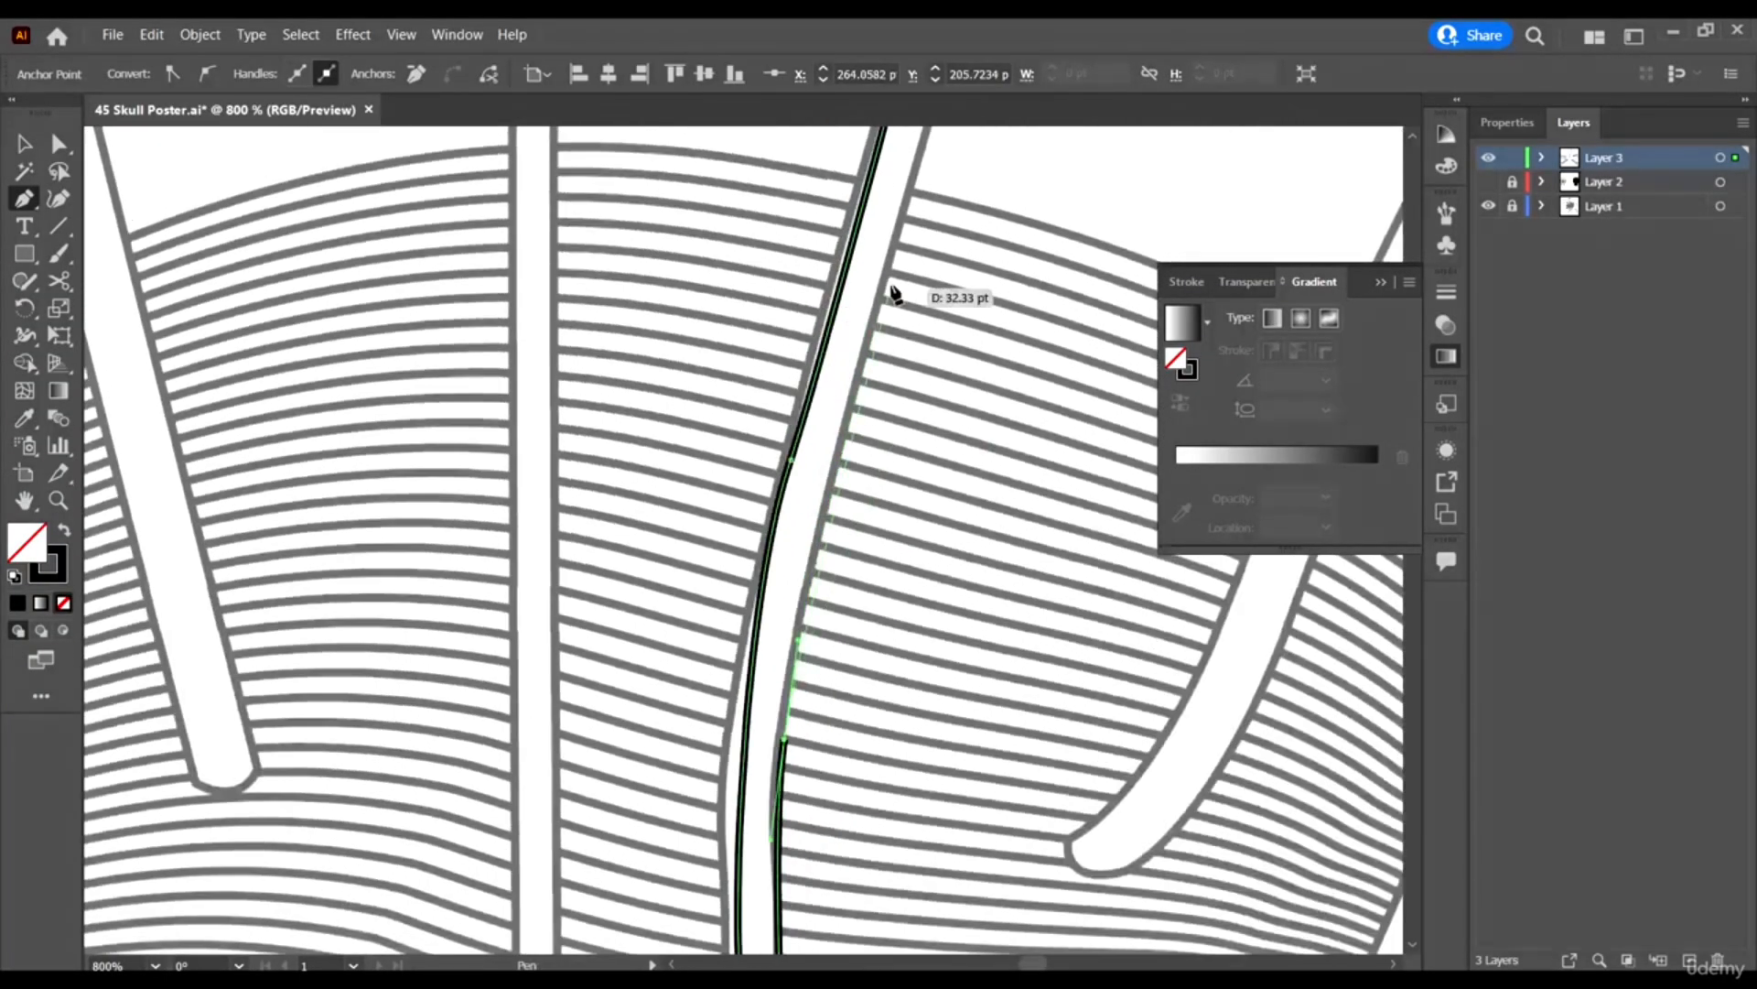
{"action": "scroll", "coordinate": [915, 228], "scroll_direction": "up", "scroll_amount": 2}
{"action": "scroll", "coordinate": [953, 365], "scroll_direction": "down", "scroll_amount": 4}
{"action": "left_click", "coordinate": [1012, 320]}
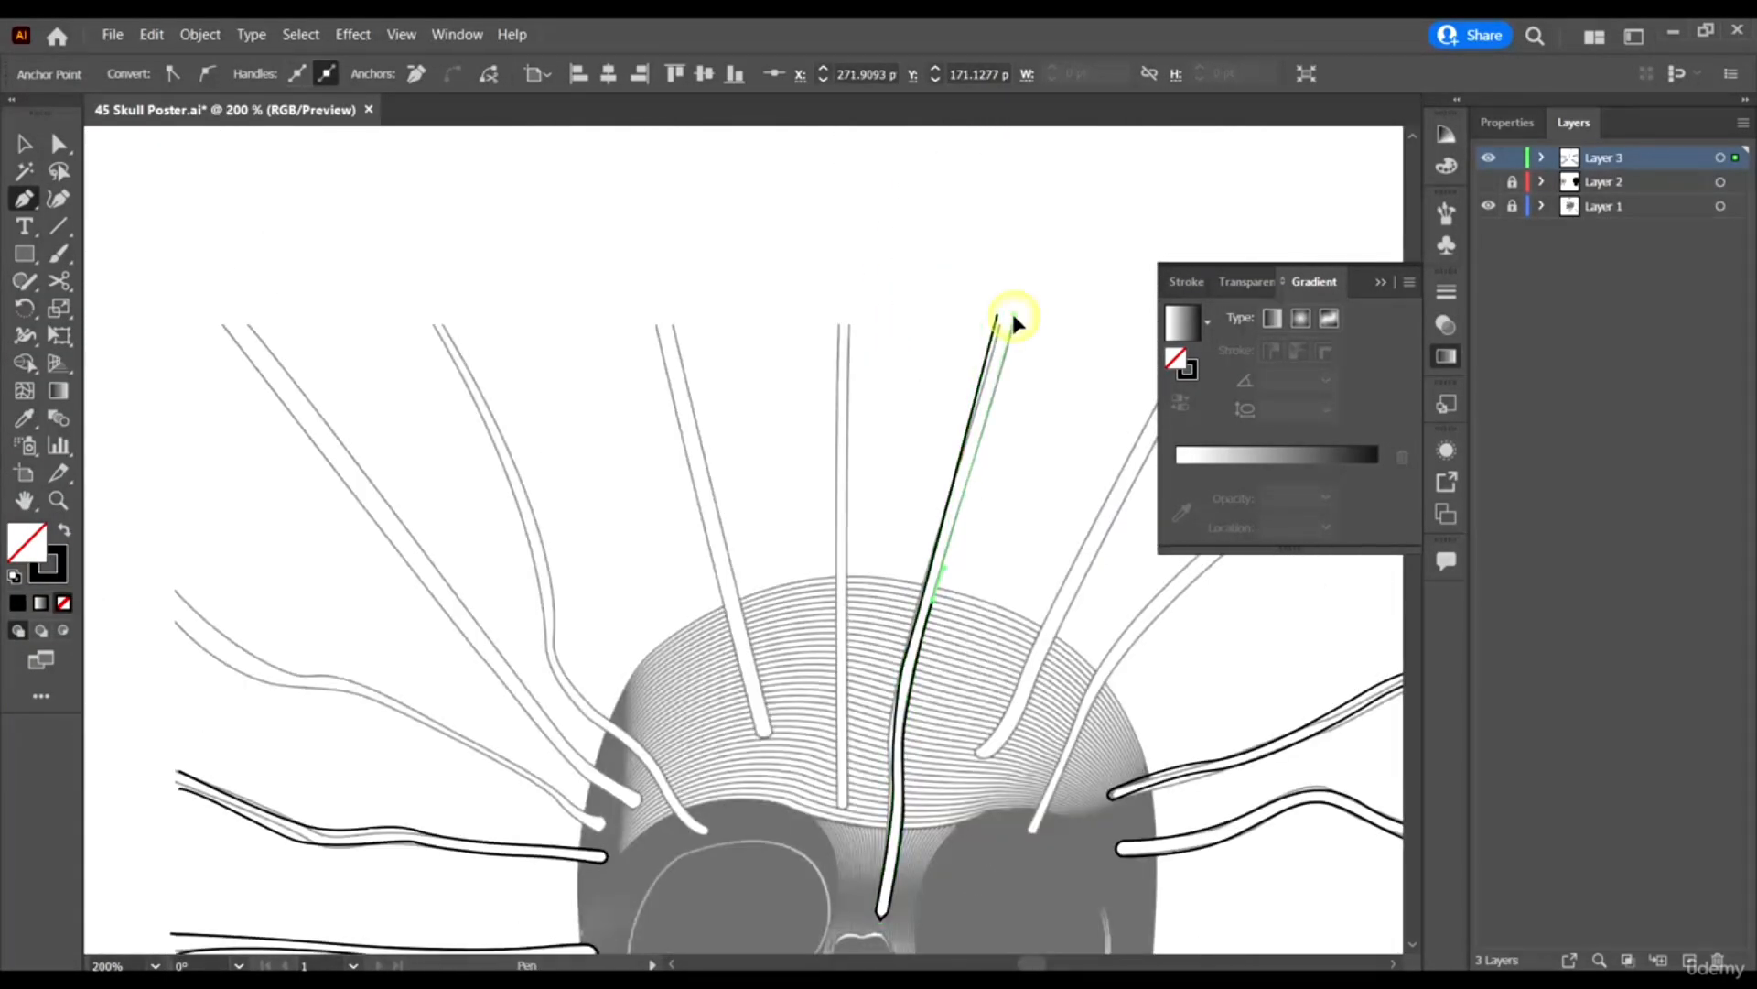
{"action": "scroll", "coordinate": [1016, 316], "scroll_direction": "down", "scroll_amount": 3}
{"action": "key", "text": "v"}
{"action": "left_click", "coordinate": [1047, 244]}
{"action": "left_click", "coordinate": [1488, 206]}
{"action": "left_click", "coordinate": [1488, 206]}
Round the corners of the strand's tip above the nose with Direct Selection.
{"action": "key", "text": "a"}
{"action": "scroll", "coordinate": [897, 769], "scroll_direction": "up", "scroll_amount": 3}
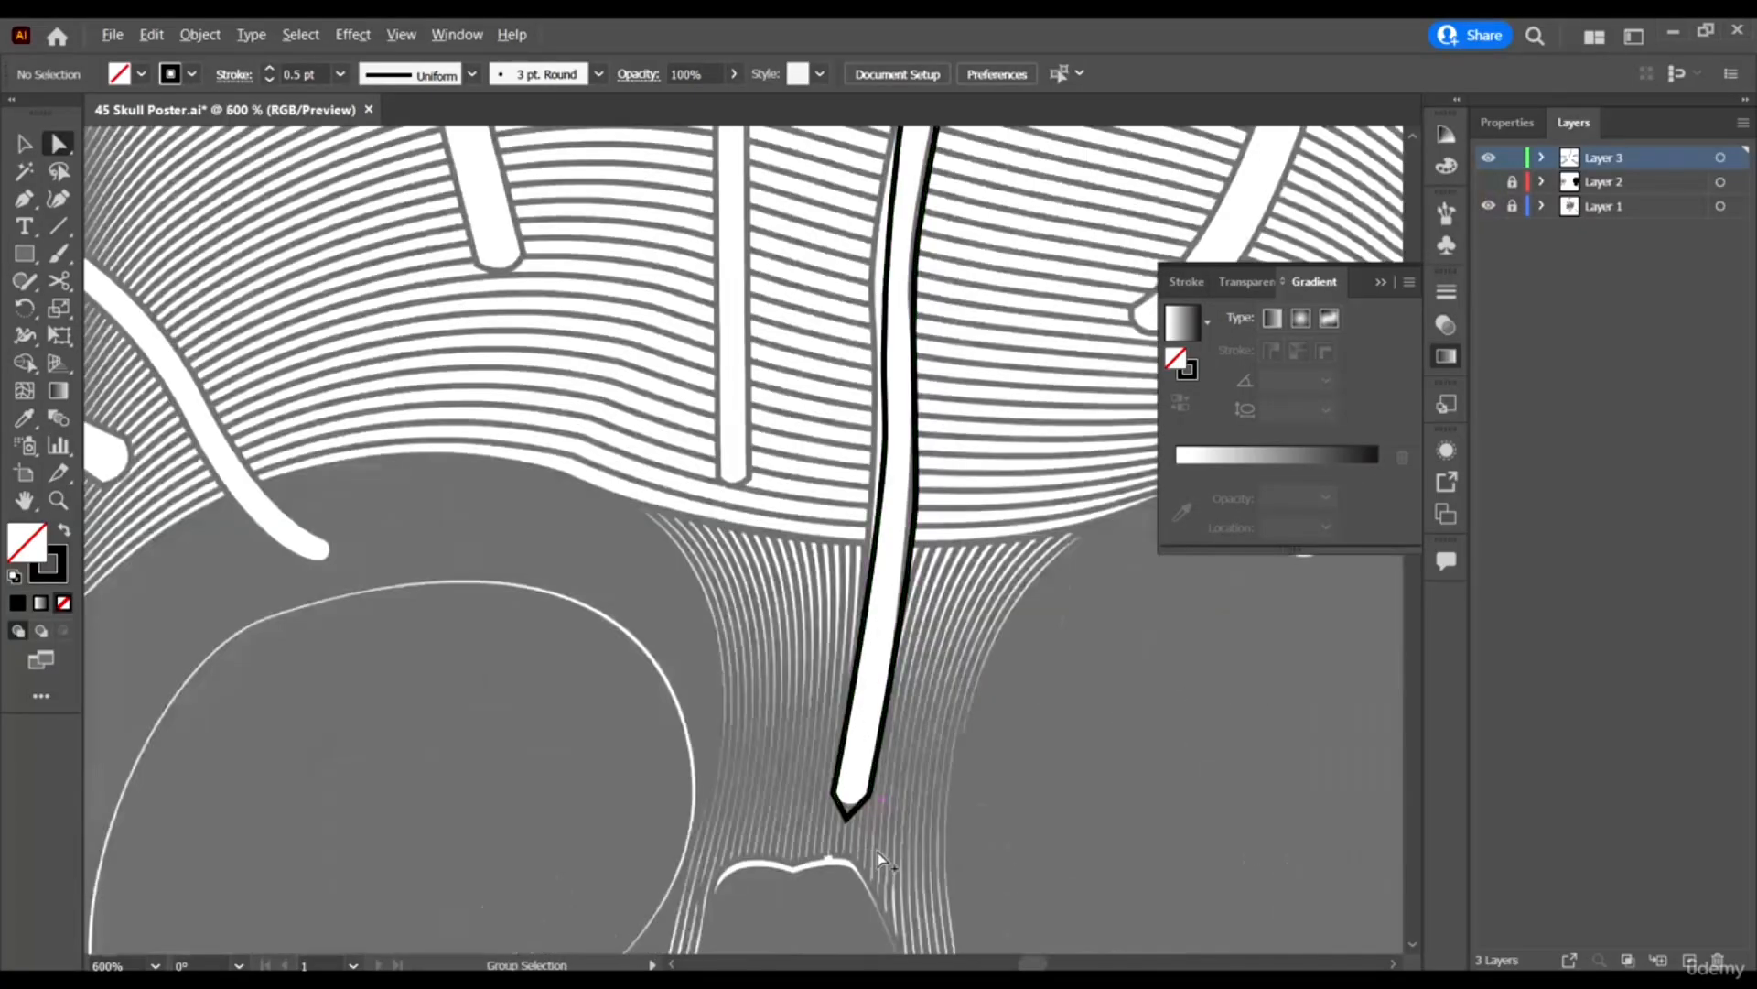
{"action": "scroll", "coordinate": [869, 857], "scroll_direction": "up", "scroll_amount": 2}
{"action": "left_click", "coordinate": [834, 773]}
{"action": "left_click_drag", "start_coordinate": [833, 738], "coordinate": [825, 455]}
{"action": "left_click", "coordinate": [778, 622]}
{"action": "scroll", "coordinate": [811, 631], "scroll_direction": "down", "scroll_amount": 2}
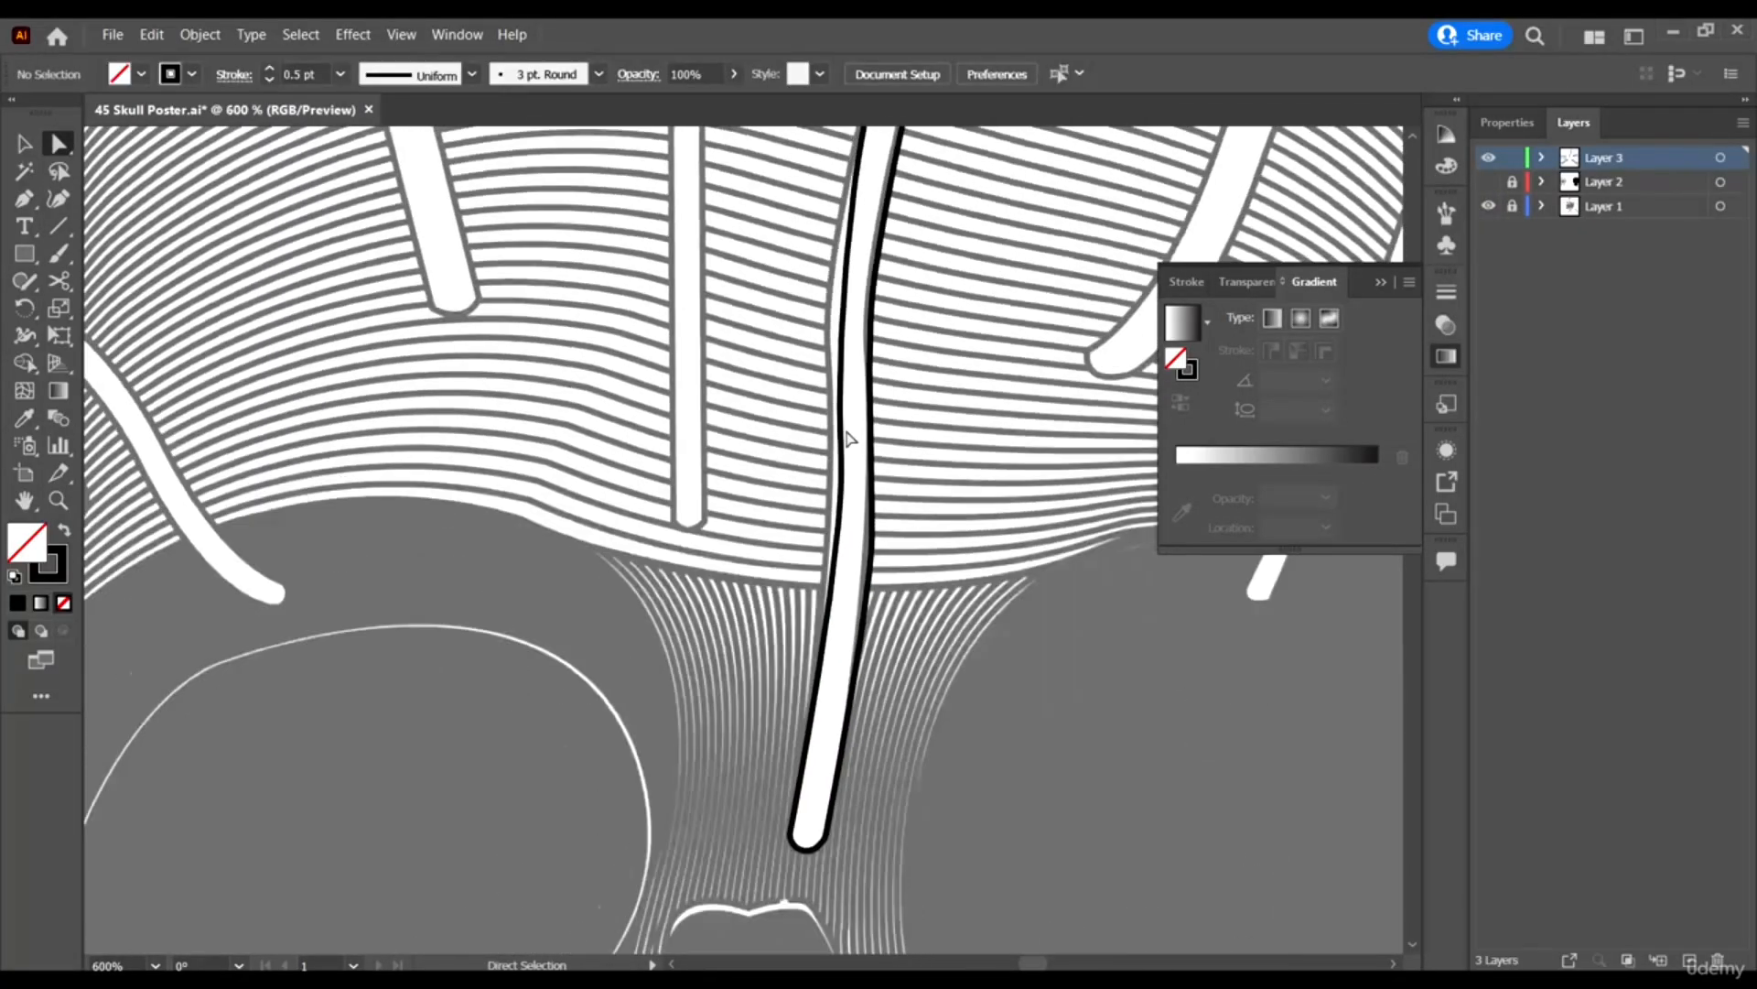
Reposition anchor points along the strand's bend on the forehead to follow the reference more closely.
{"action": "left_click", "coordinate": [869, 427]}
{"action": "scroll", "coordinate": [868, 427], "scroll_direction": "up", "scroll_amount": 3}
{"action": "left_click_drag", "start_coordinate": [841, 602], "coordinate": [832, 600]}
{"action": "scroll", "coordinate": [835, 598], "scroll_direction": "up", "scroll_amount": 3}
{"action": "left_click_drag", "start_coordinate": [855, 509], "coordinate": [840, 499]}
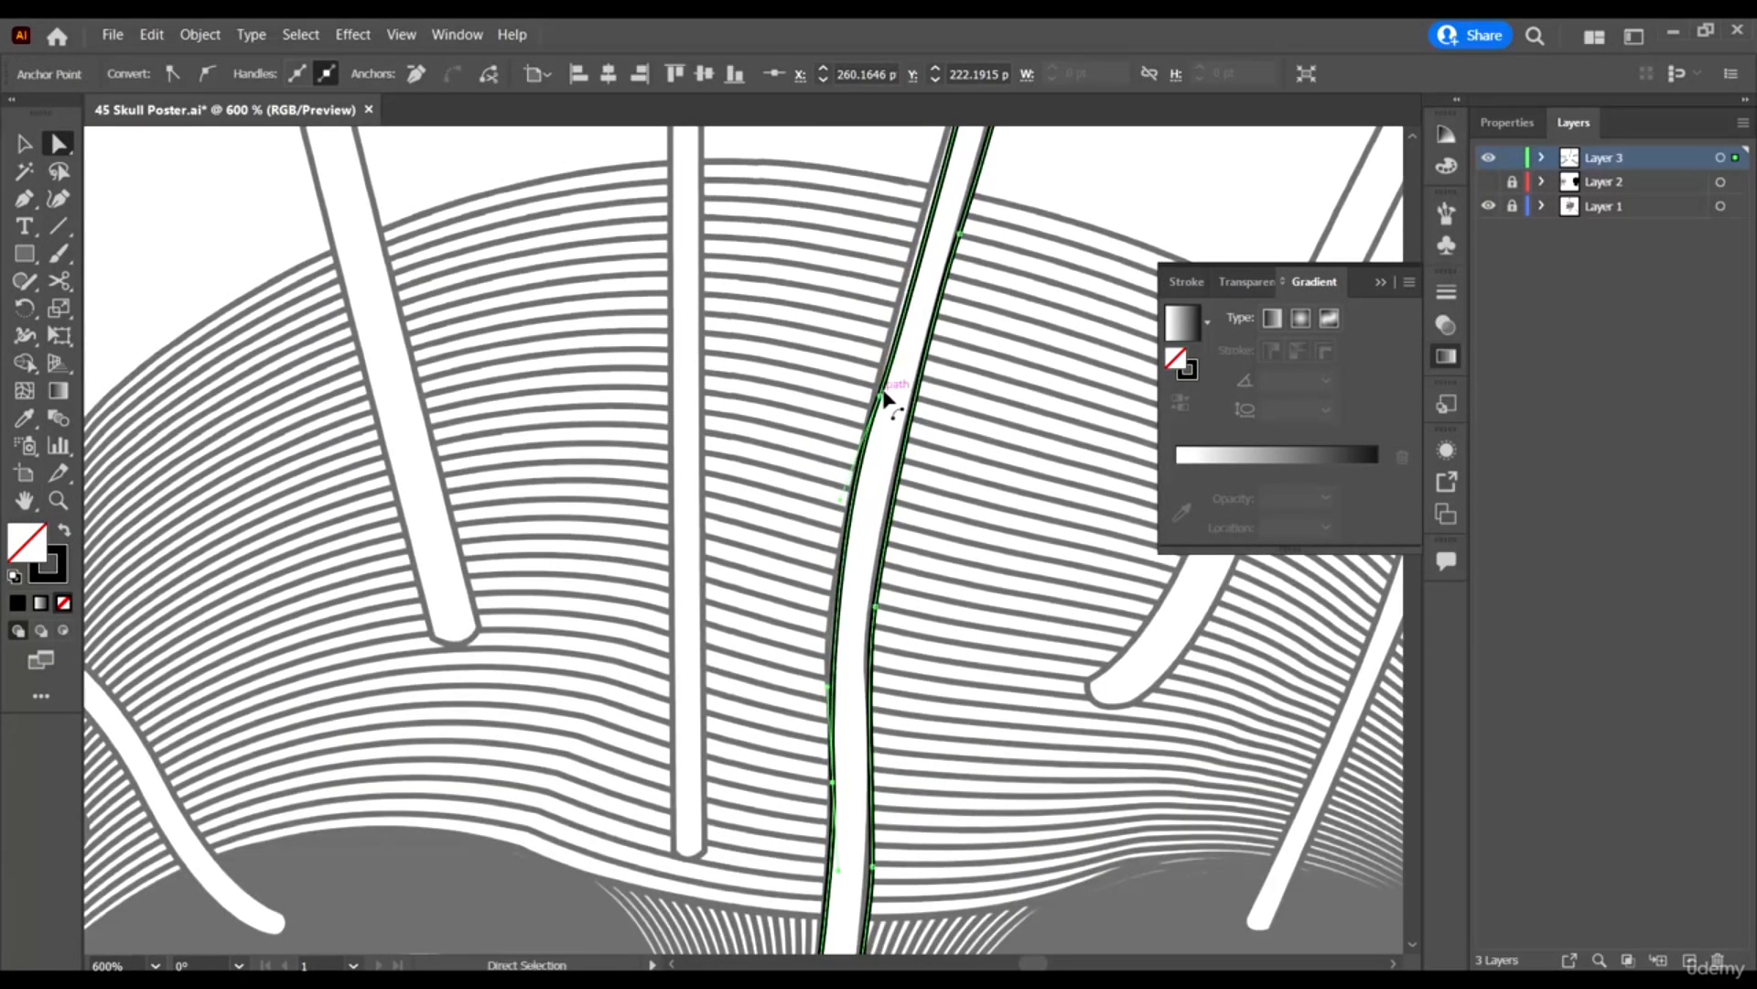
Move the strand's two open end points down level with the ends of the reference strand and deselect the path.
{"action": "scroll", "coordinate": [1004, 353], "scroll_direction": "up", "scroll_amount": 3}
{"action": "scroll", "coordinate": [894, 455], "scroll_direction": "up", "scroll_amount": 4}
{"action": "scroll", "coordinate": [985, 180], "scroll_direction": "down", "scroll_amount": 3}
{"action": "scroll", "coordinate": [1019, 234], "scroll_direction": "up", "scroll_amount": 4}
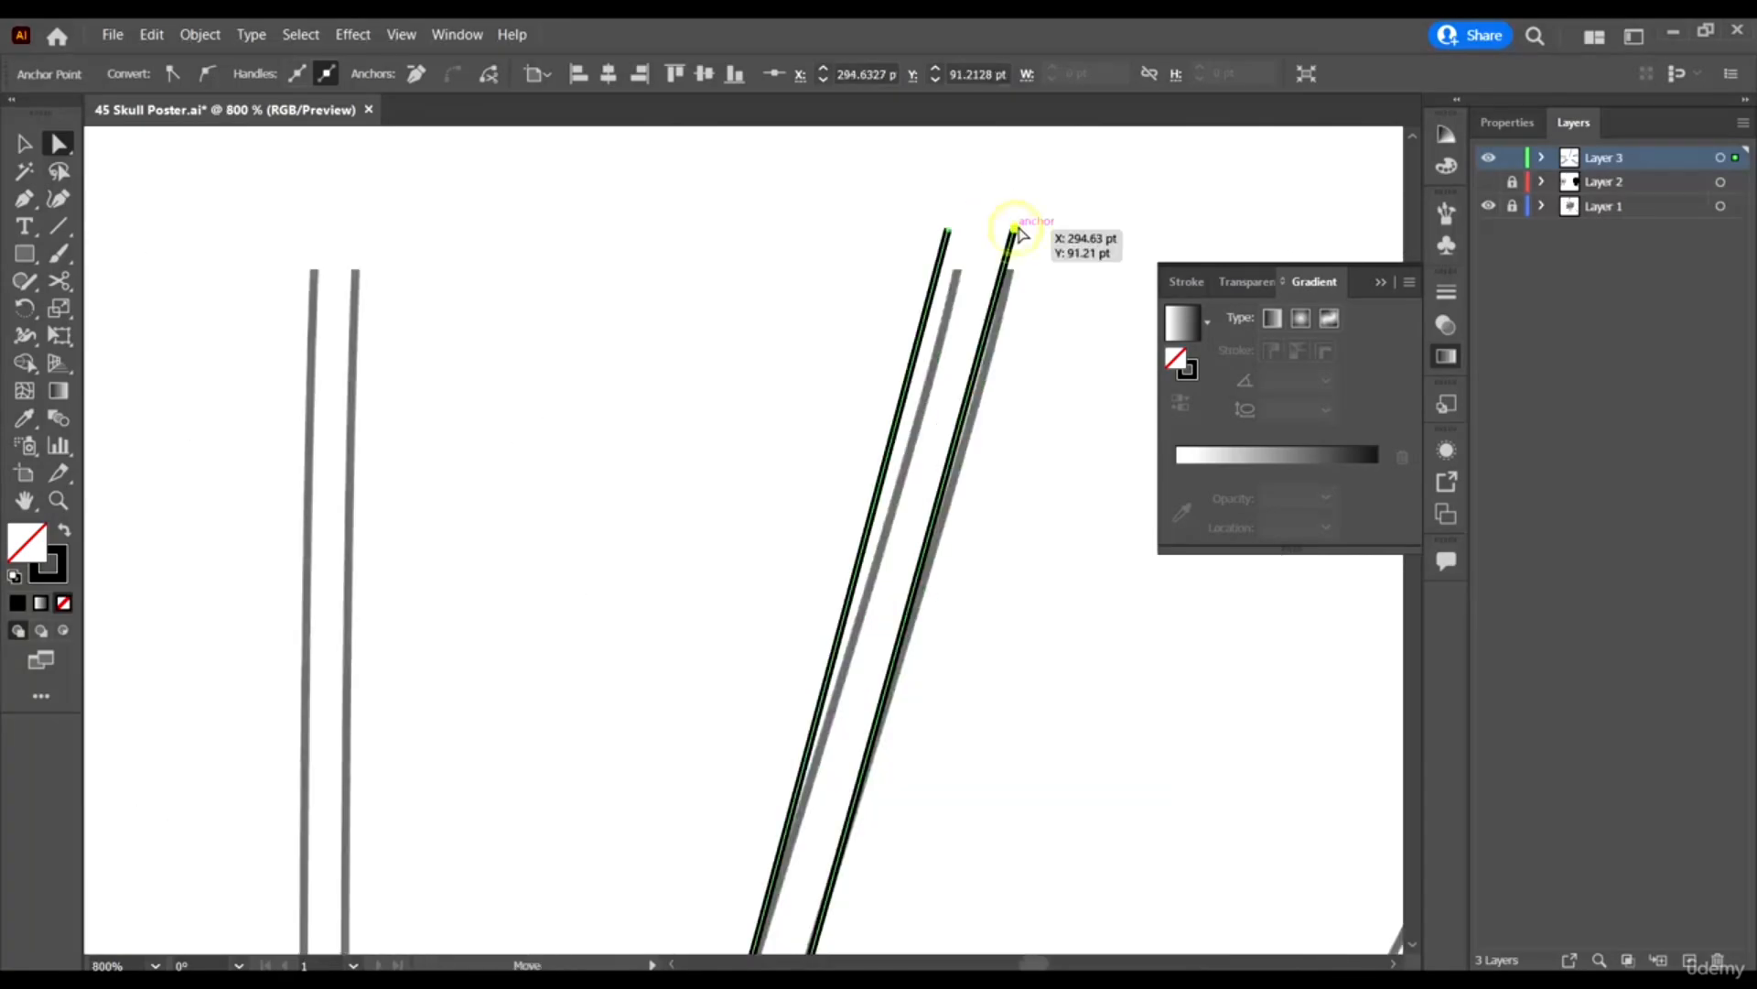
{"action": "left_click_drag", "start_coordinate": [1015, 229], "coordinate": [1012, 271]}
{"action": "left_click_drag", "start_coordinate": [948, 231], "coordinate": [957, 271]}
{"action": "scroll", "coordinate": [943, 302], "scroll_direction": "down", "scroll_amount": 3}
{"action": "scroll", "coordinate": [843, 471], "scroll_direction": "down", "scroll_amount": 5}
{"action": "key", "text": "v"}
{"action": "left_click", "coordinate": [381, 338]}
{"action": "left_click", "coordinate": [1486, 209]}
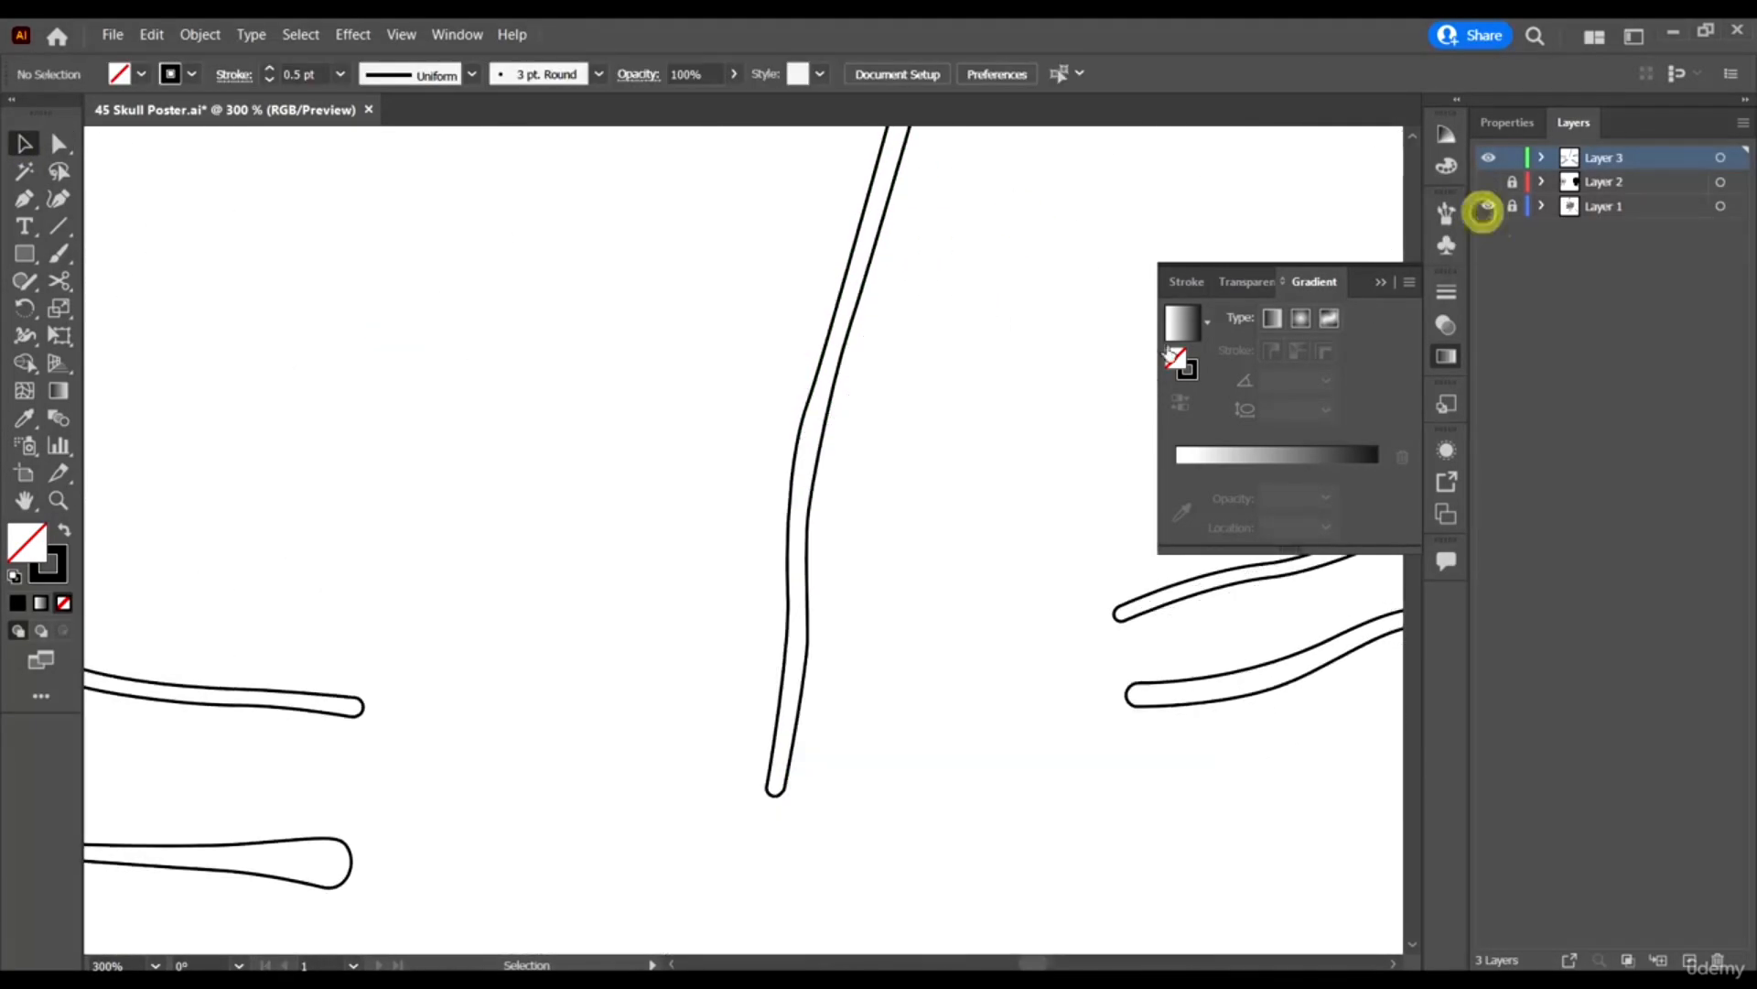
{"action": "left_click", "coordinate": [1486, 209]}
Duplicate the finished strand to the neighbouring strand on its right and rotate the copy to match that strand's slant.
{"action": "left_click", "coordinate": [832, 384]}
{"action": "scroll", "coordinate": [831, 384], "scroll_direction": "down", "scroll_amount": 1}
{"action": "left_click_drag", "start_coordinate": [831, 385], "coordinate": [939, 235]}
{"action": "scroll", "coordinate": [940, 238], "scroll_direction": "up", "scroll_amount": 2}
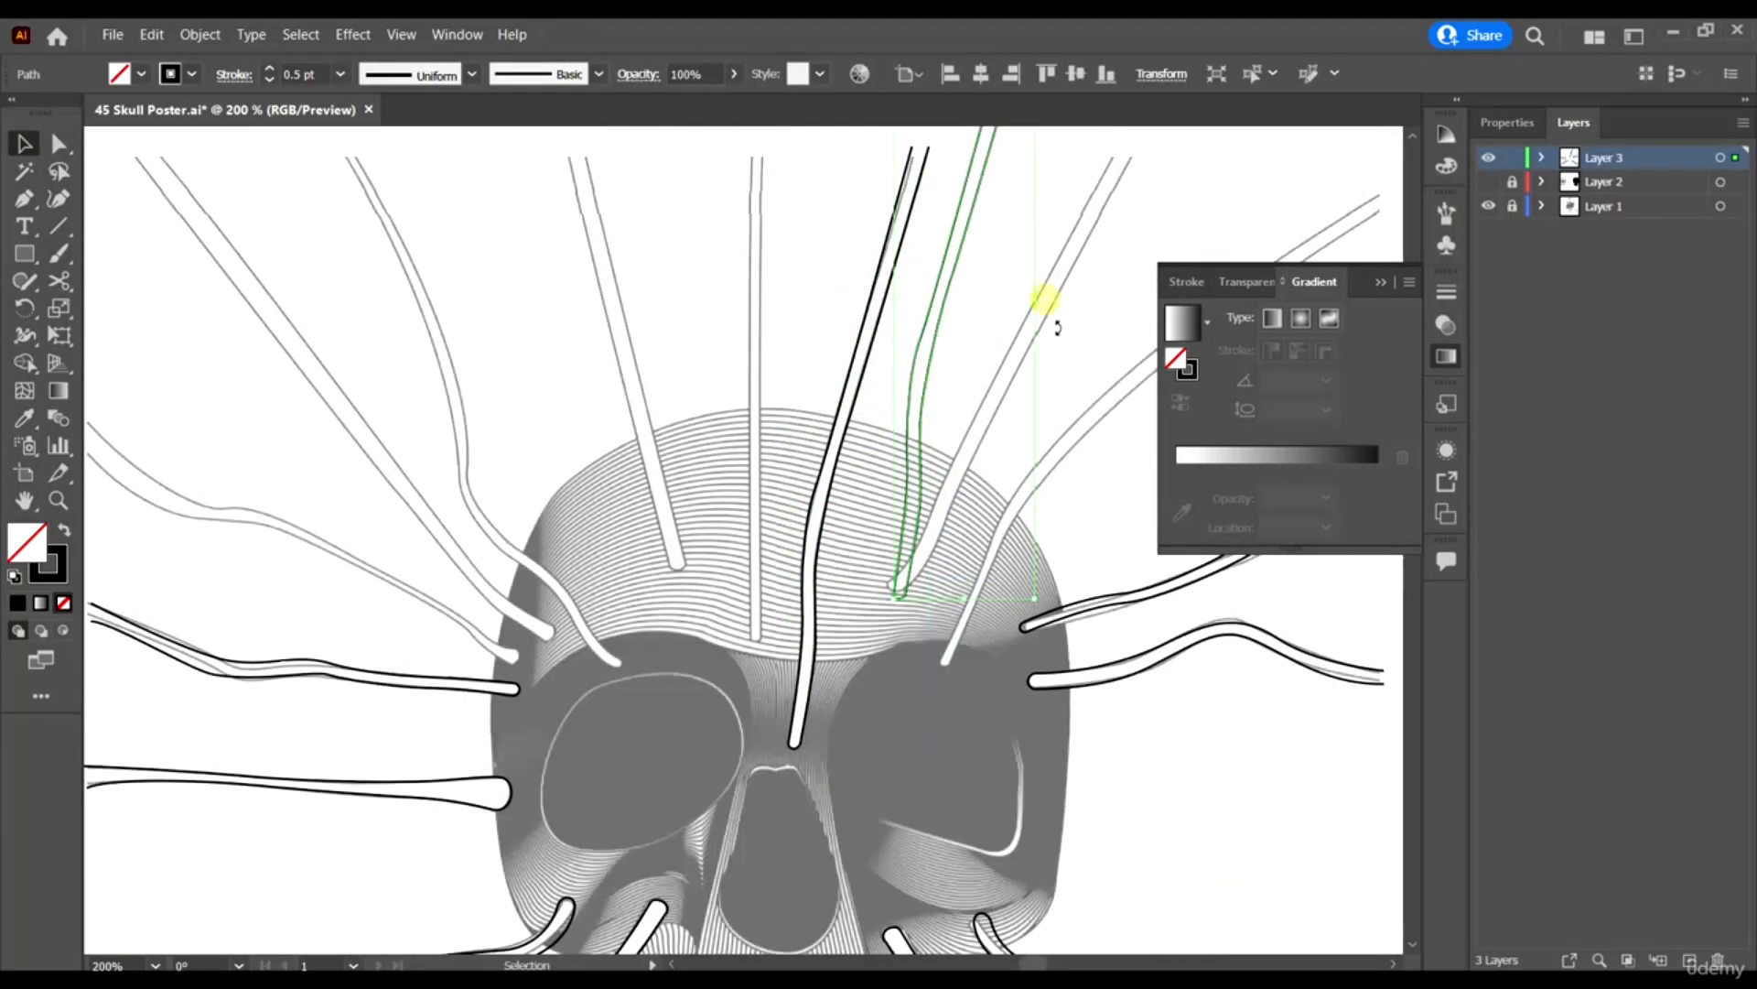
{"action": "left_click_drag", "start_coordinate": [1057, 327], "coordinate": [1042, 488]}
{"action": "scroll", "coordinate": [1042, 488], "scroll_direction": "down", "scroll_amount": 1}
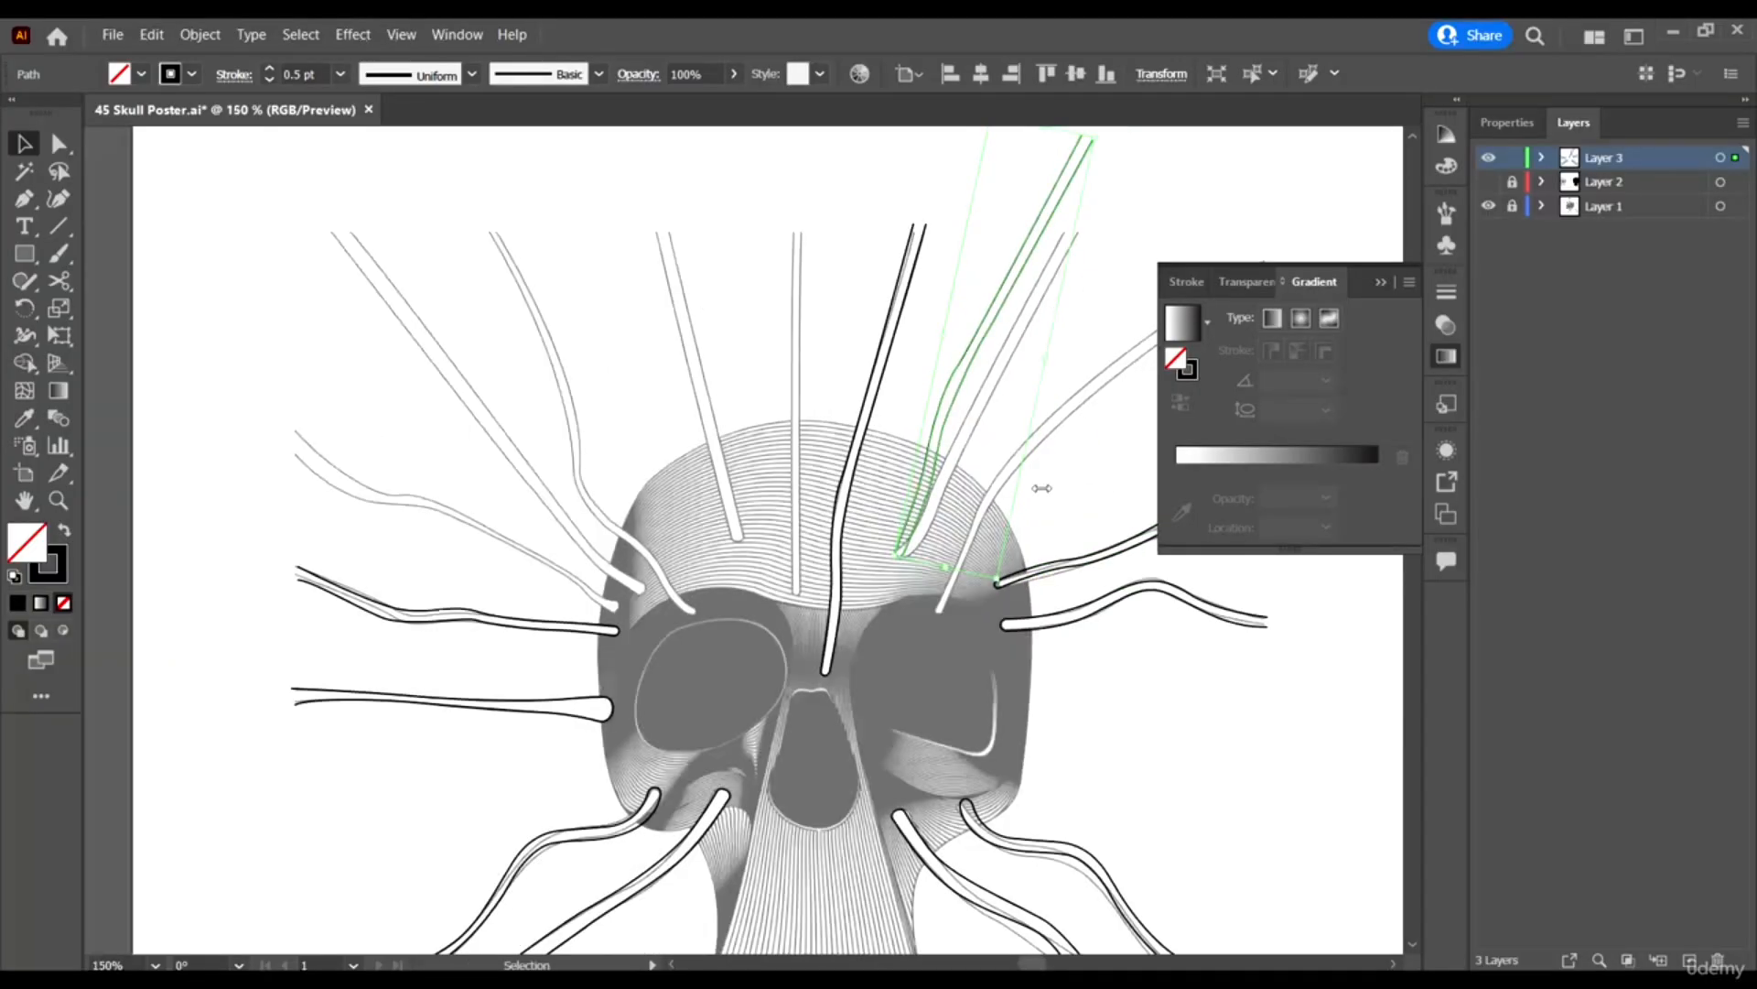
{"action": "left_click", "coordinate": [1100, 534]}
{"action": "left_click", "coordinate": [1487, 207]}
{"action": "left_click", "coordinate": [1487, 207]}
Outline the straight strand at the left of the forehead with the Pen tool, including its pointed tip.
{"action": "scroll", "coordinate": [867, 428], "scroll_direction": "up", "scroll_amount": 1}
{"action": "scroll", "coordinate": [577, 215], "scroll_direction": "up", "scroll_amount": 1}
{"action": "key", "text": "p"}
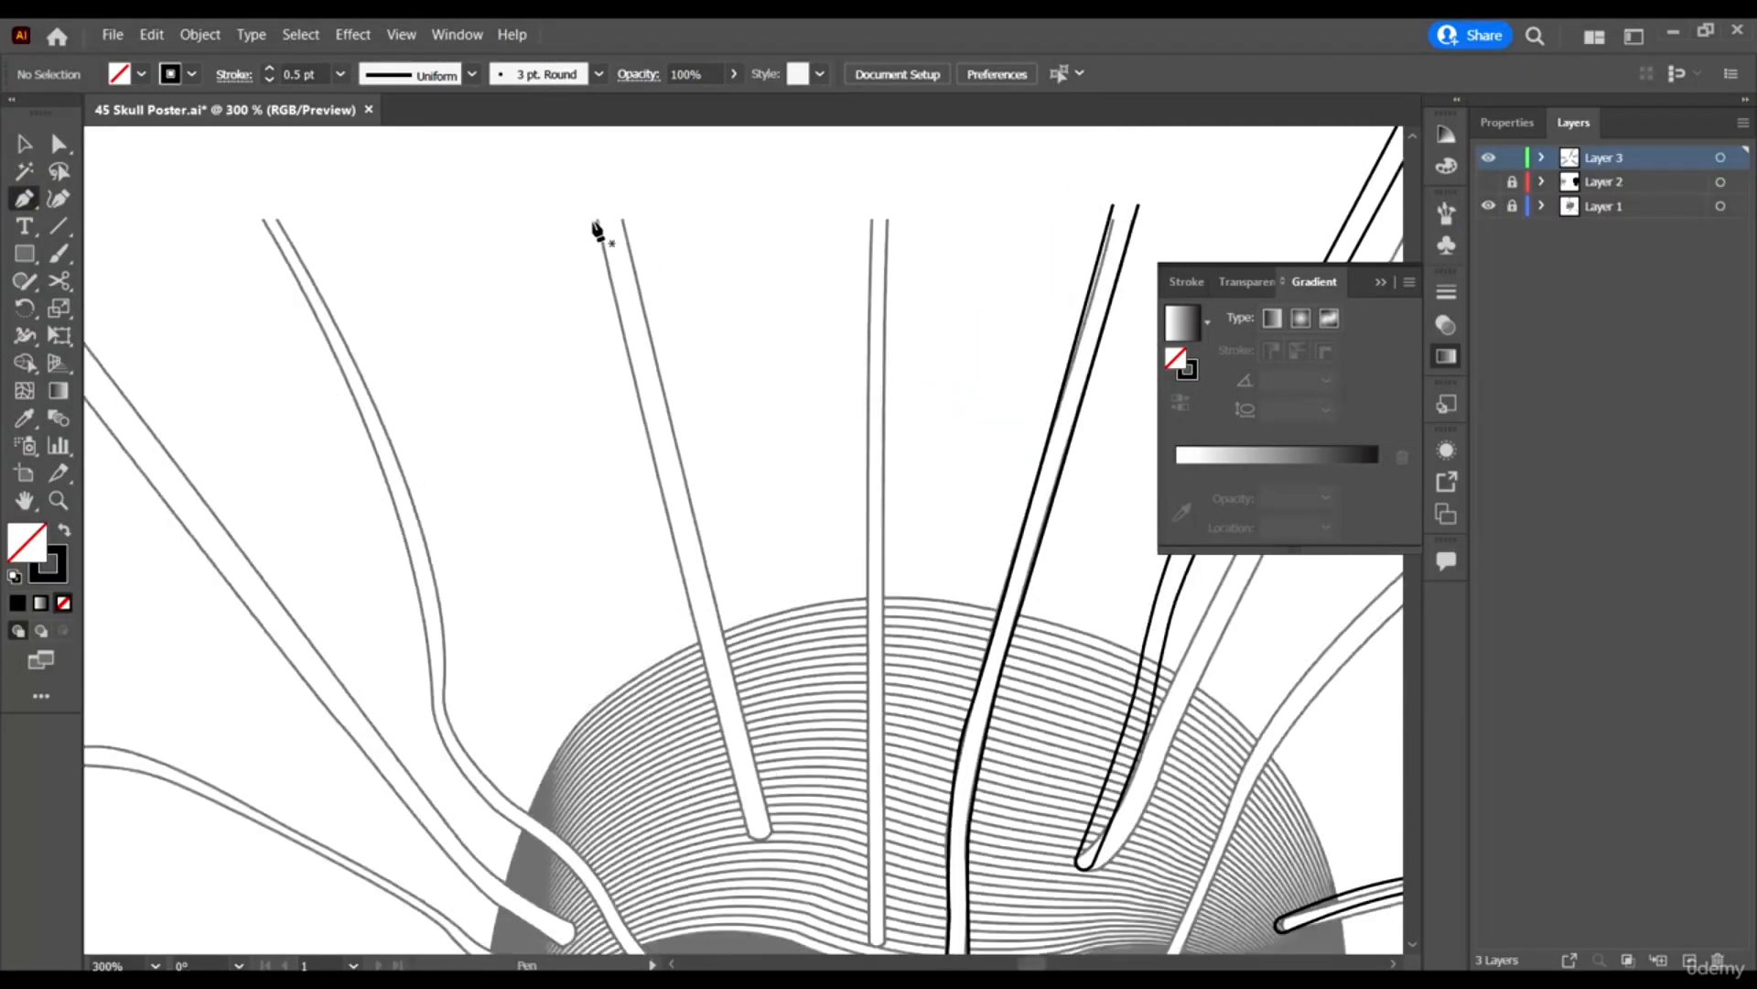
{"action": "left_click", "coordinate": [595, 220]}
{"action": "scroll", "coordinate": [752, 856], "scroll_direction": "up", "scroll_amount": 4}
{"action": "left_click", "coordinate": [733, 746]}
{"action": "left_click", "coordinate": [805, 800]}
{"action": "left_click", "coordinate": [832, 725]}
{"action": "scroll", "coordinate": [833, 746], "scroll_direction": "down", "scroll_amount": 5}
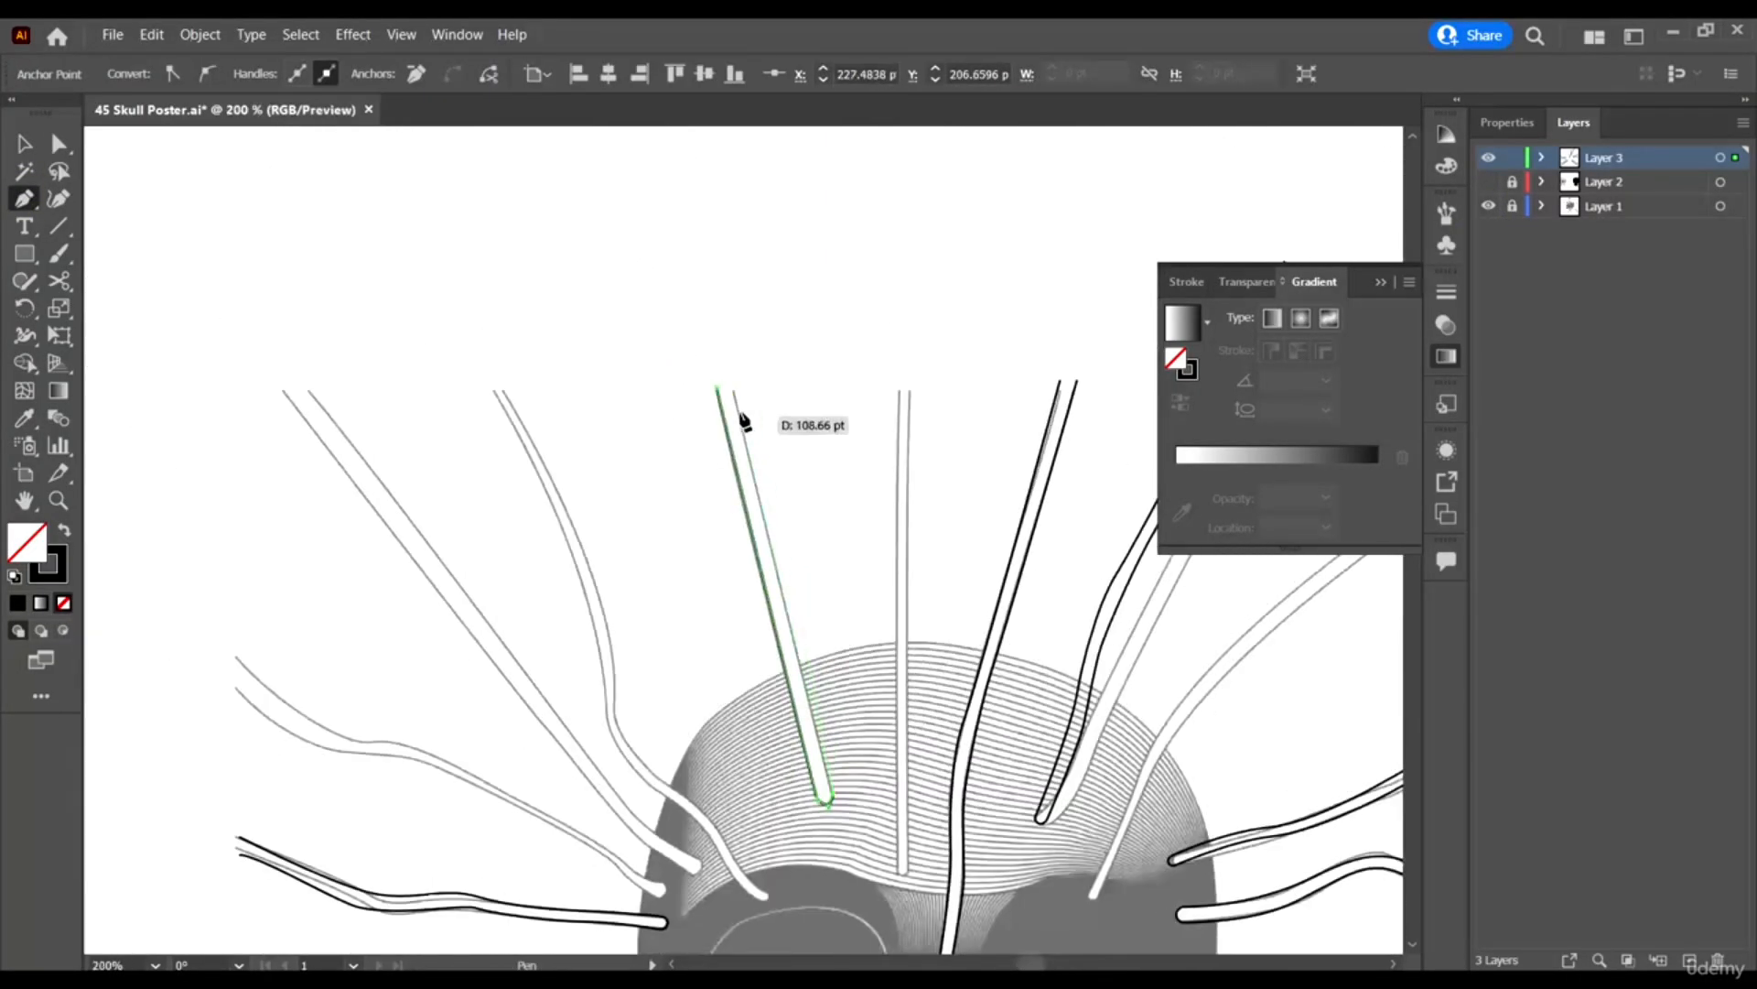
{"action": "left_click_drag", "start_coordinate": [732, 388], "coordinate": [725, 363]}
Round the corners of the straight strand's tip with Direct Selection and deselect it.
{"action": "key", "text": "a"}
{"action": "scroll", "coordinate": [835, 831], "scroll_direction": "up", "scroll_amount": 5}
{"action": "left_click_drag", "start_coordinate": [852, 547], "coordinate": [691, 678]}
{"action": "left_click_drag", "start_coordinate": [787, 626], "coordinate": [513, 353]}
{"action": "left_click", "coordinate": [514, 353]}
{"action": "scroll", "coordinate": [681, 606], "scroll_direction": "down", "scroll_amount": 6}
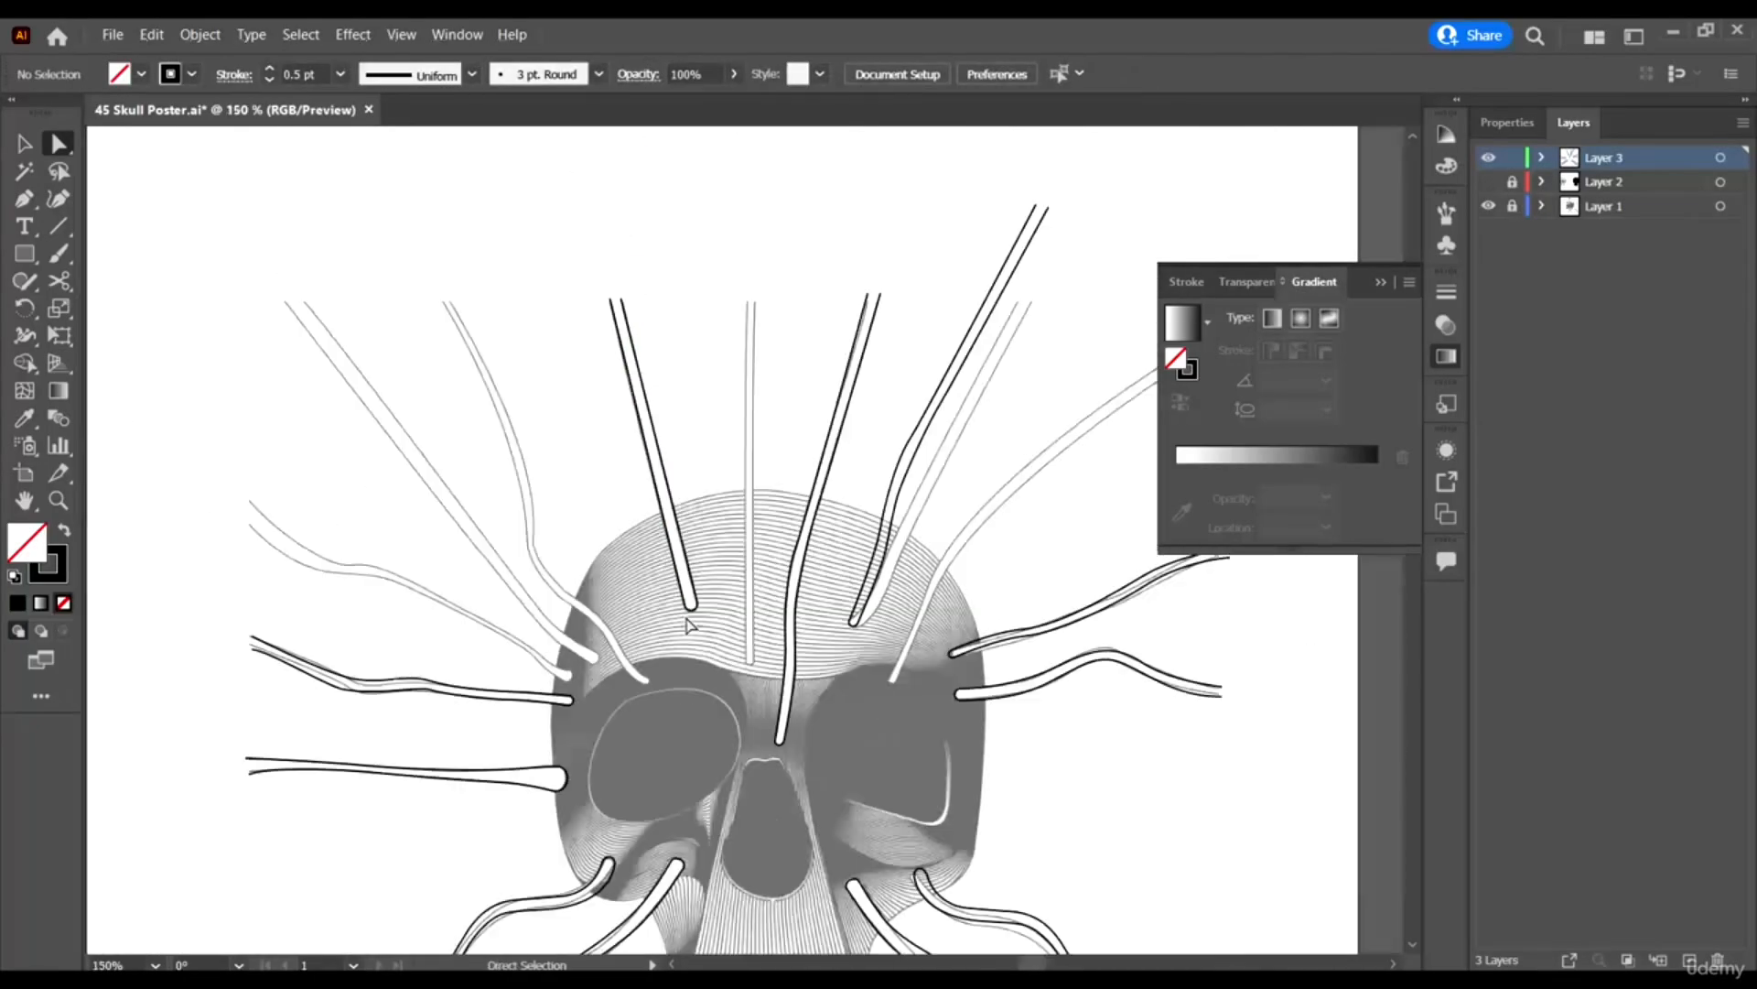
Reflect a copy of the upper strand right of the skull and place it with its tip at the skull's left edge.
{"action": "right_click", "coordinate": [1121, 655]}
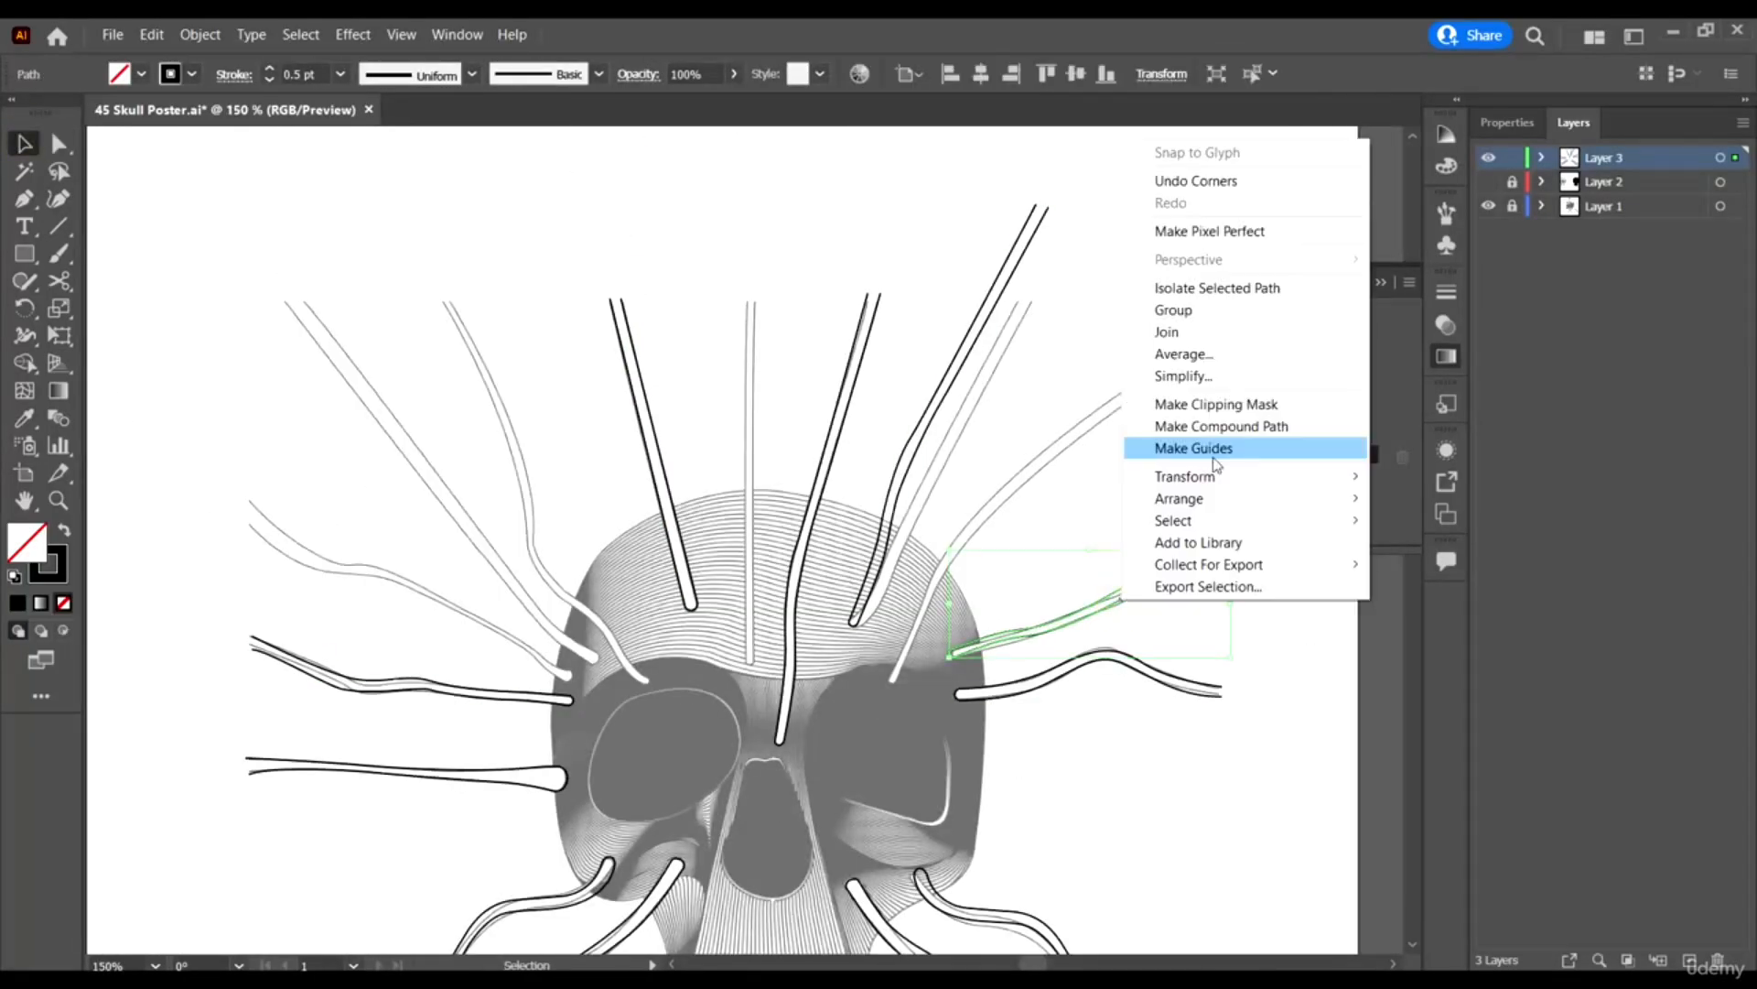
{"action": "left_click", "coordinate": [1491, 549]}
{"action": "left_click", "coordinate": [766, 647]}
{"action": "left_click_drag", "start_coordinate": [1072, 605], "coordinate": [419, 618]}
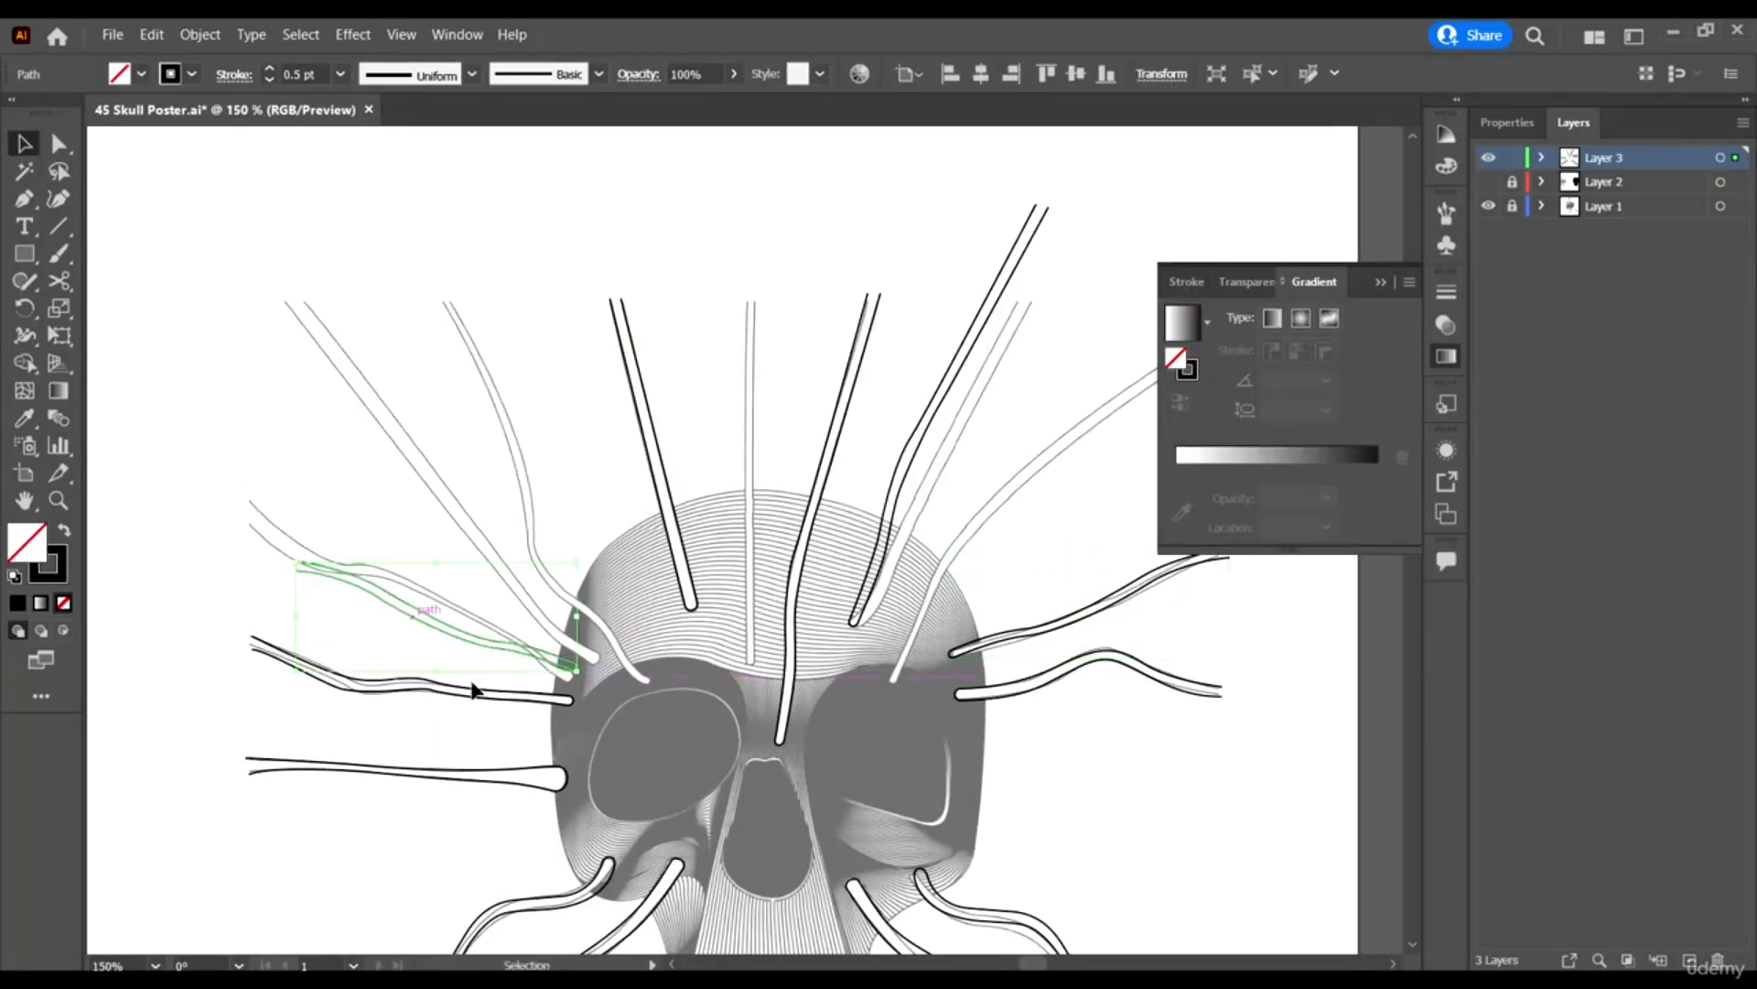
{"action": "scroll", "coordinate": [522, 663], "scroll_direction": "up", "scroll_amount": 3}
{"action": "left_click_drag", "start_coordinate": [644, 669], "coordinate": [636, 688]}
{"action": "scroll", "coordinate": [505, 638], "scroll_direction": "down", "scroll_amount": 3}
{"action": "left_click", "coordinate": [567, 200]}
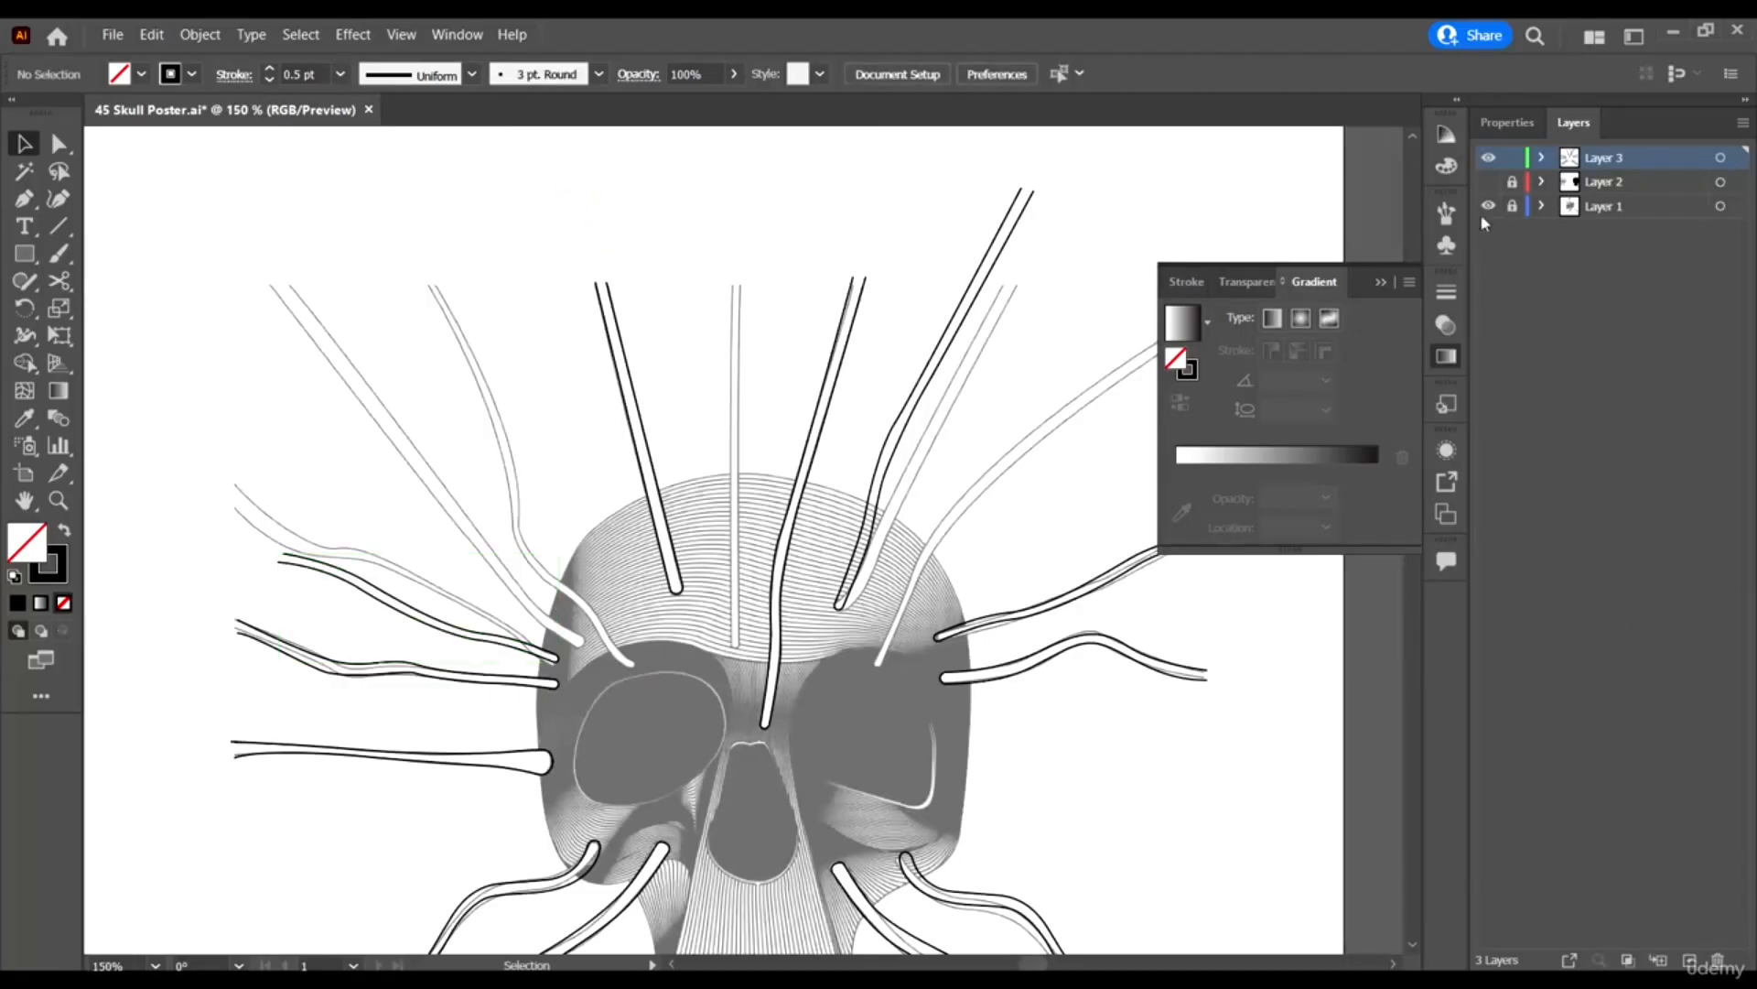
{"action": "left_click", "coordinate": [1489, 203]}
{"action": "left_click", "coordinate": [1489, 204]}
Duplicate the inner lower-right strand to the skull's upper left, angled with its tip toward the left eye socket.
{"action": "scroll", "coordinate": [934, 436], "scroll_direction": "down", "scroll_amount": 5}
{"action": "scroll", "coordinate": [934, 440], "scroll_direction": "up", "scroll_amount": 3}
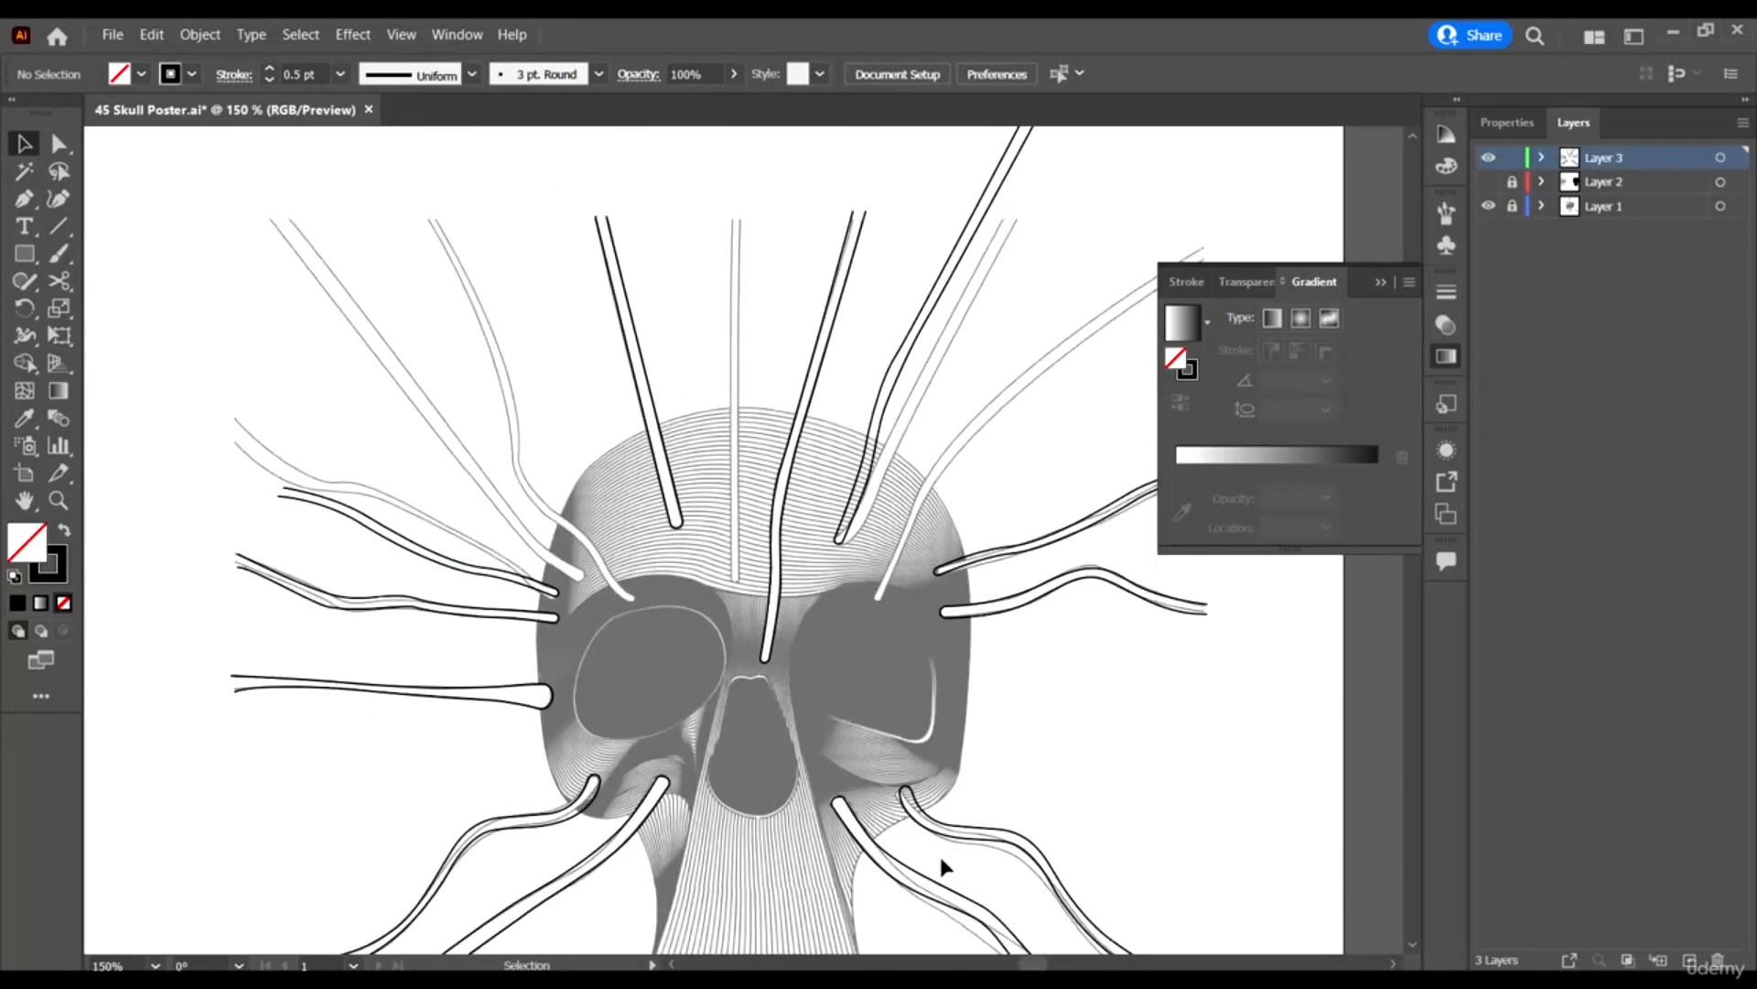
{"action": "left_click", "coordinate": [939, 886]}
{"action": "left_click_drag", "start_coordinate": [940, 890], "coordinate": [454, 244]}
{"action": "scroll", "coordinate": [782, 527], "scroll_direction": "up", "scroll_amount": 5}
{"action": "left_click_drag", "start_coordinate": [793, 765], "coordinate": [682, 838]}
{"action": "scroll", "coordinate": [682, 824], "scroll_direction": "down", "scroll_amount": 2}
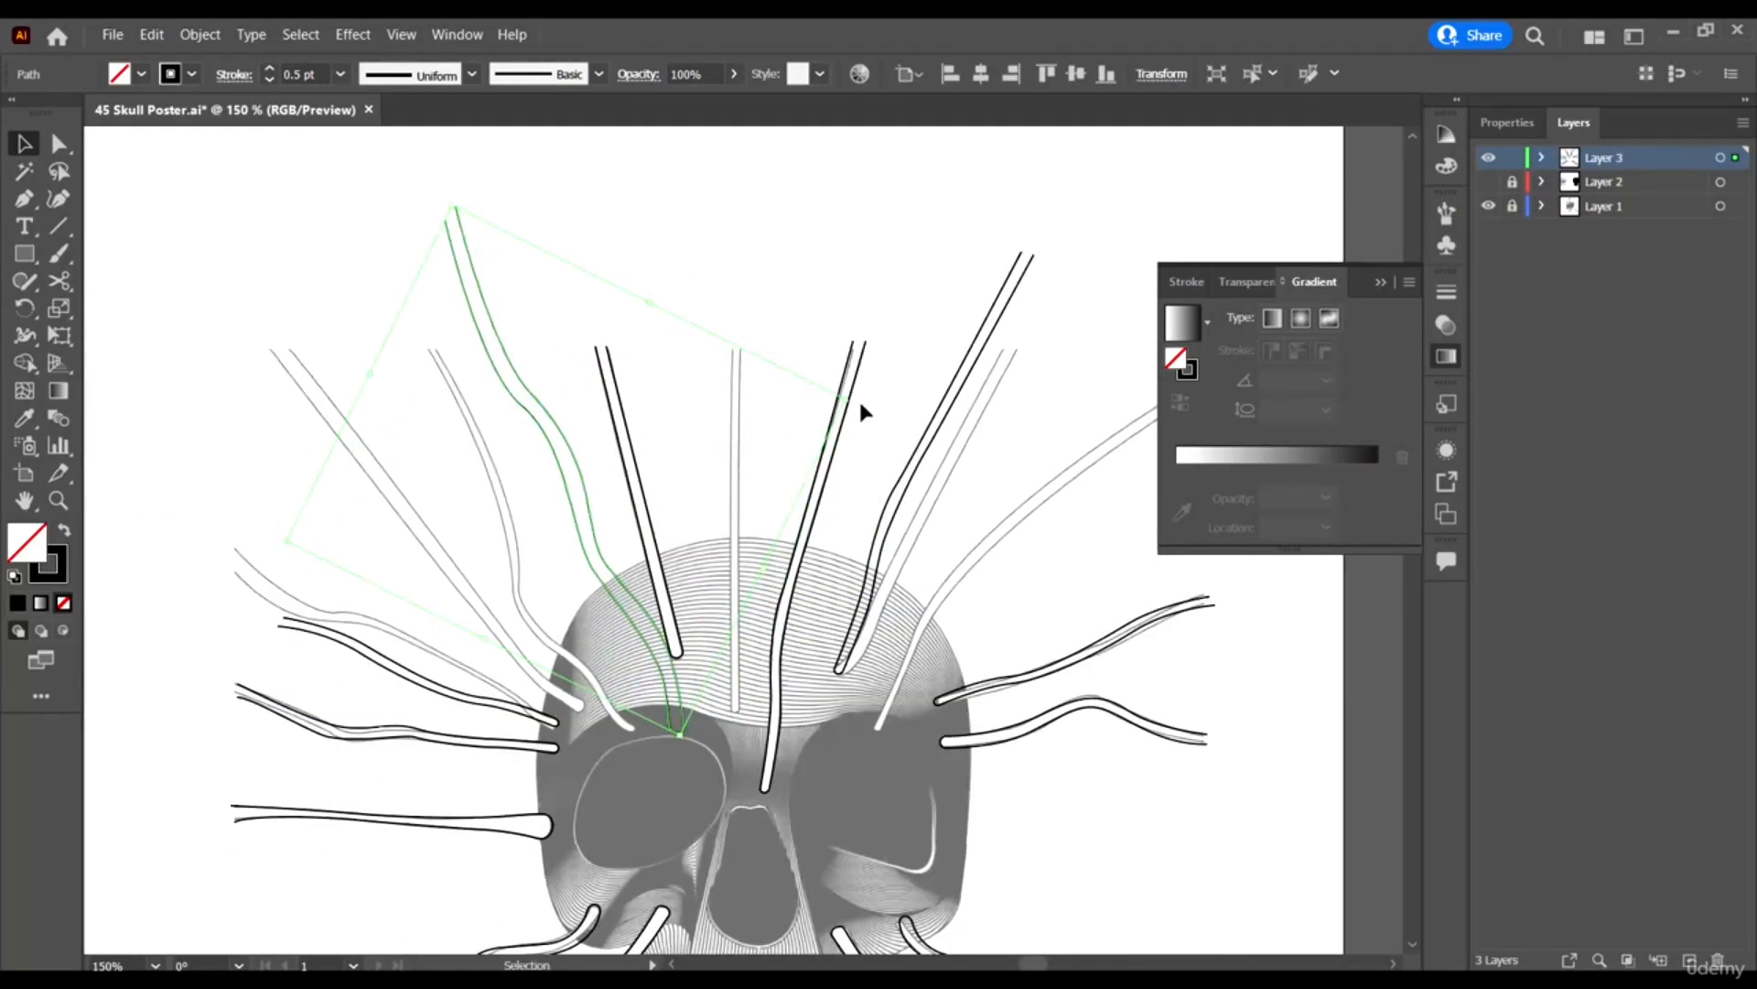
Rotate the copied strand further outward and set its tip at the left eye socket's upper edge.
{"action": "left_click_drag", "start_coordinate": [862, 401], "coordinate": [849, 368]}
{"action": "scroll", "coordinate": [680, 785], "scroll_direction": "up", "scroll_amount": 2}
{"action": "mouse_move", "coordinate": [679, 786]}
{"action": "left_mouse_down"}
{"action": "mouse_move", "coordinate": [545, 677]}
{"action": "mouse_move", "coordinate": [679, 767]}
{"action": "left_mouse_up"}
{"action": "scroll", "coordinate": [678, 767], "scroll_direction": "down", "scroll_amount": 2}
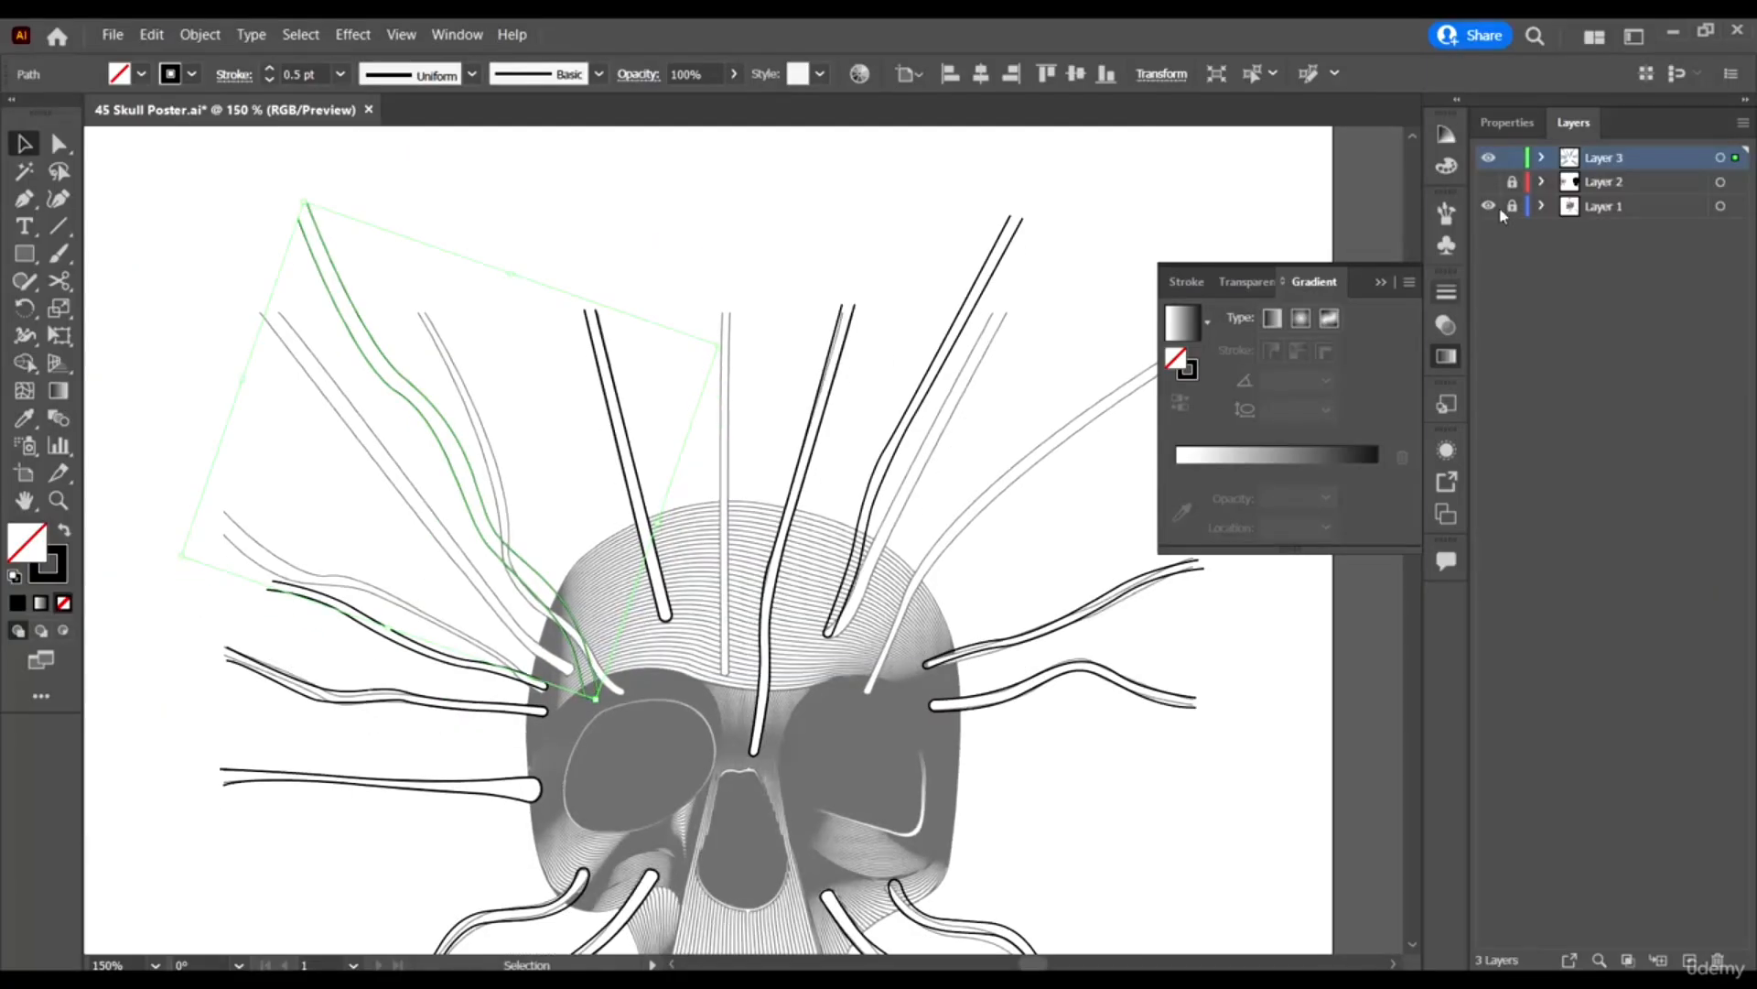
{"action": "scroll", "coordinate": [597, 677], "scroll_direction": "down", "scroll_amount": 3}
Move the outer lower-left strand to the skull's upper right and rotate it so its tip meets the right eye socket.
{"action": "left_click", "coordinate": [490, 778]}
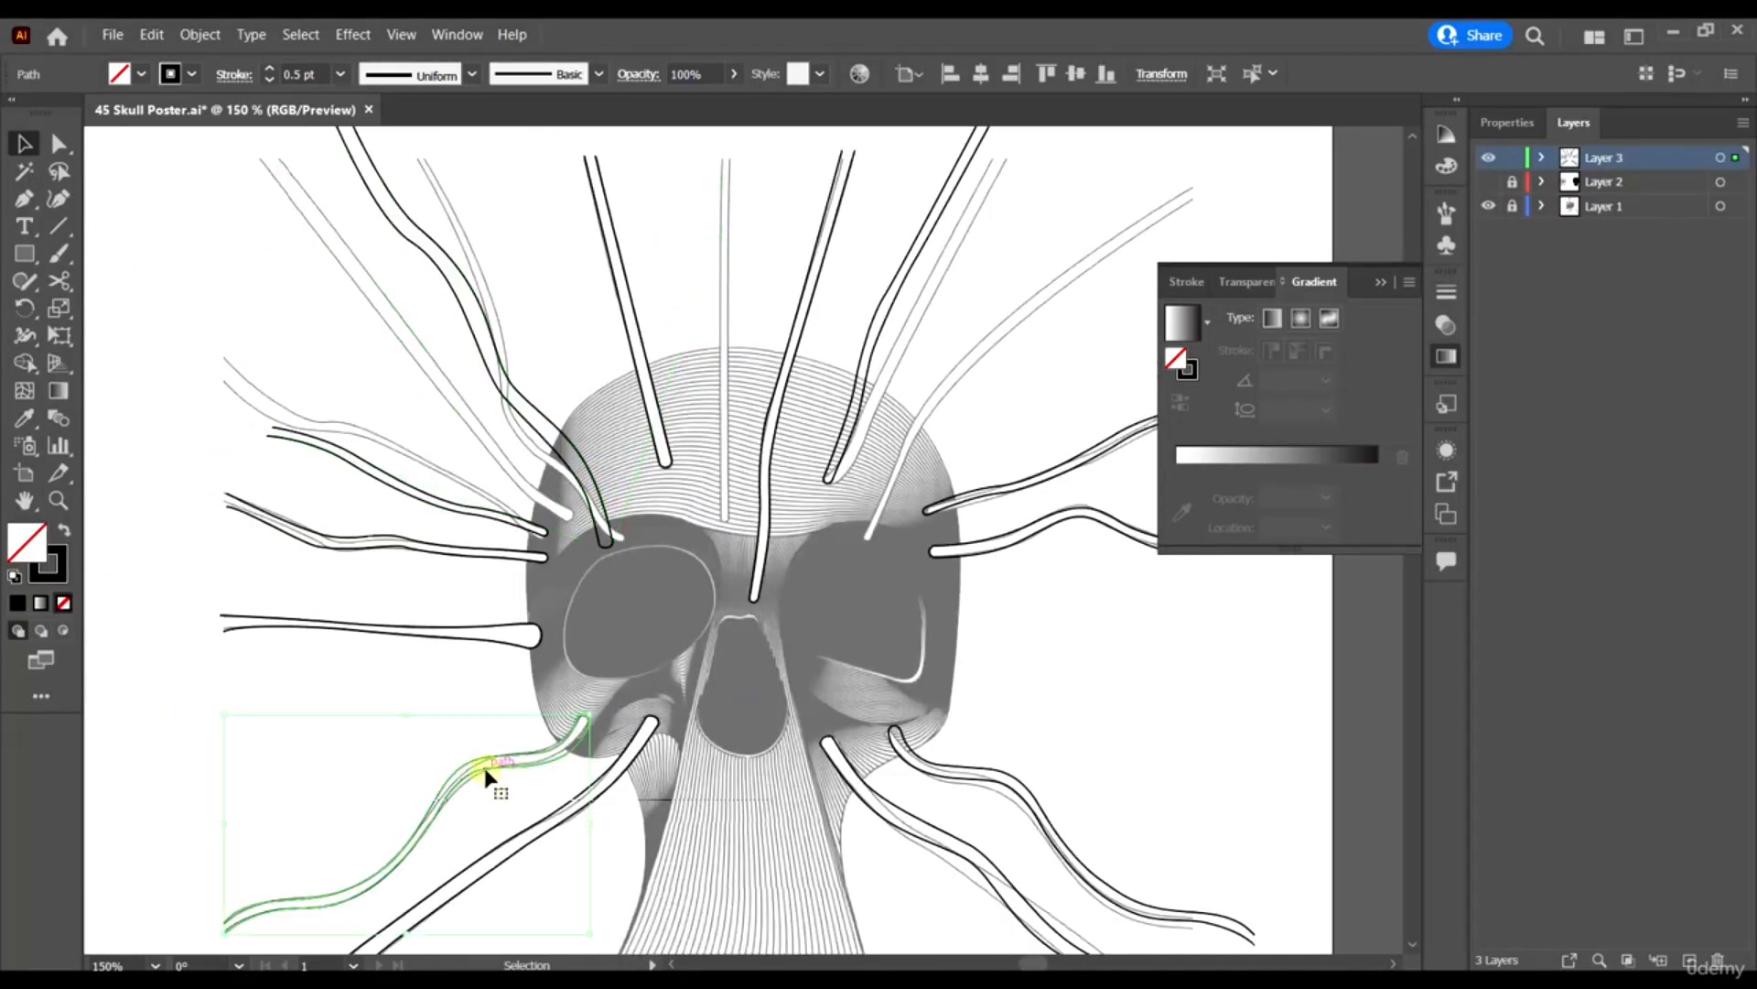
{"action": "left_click_drag", "start_coordinate": [490, 778], "coordinate": [1039, 672]}
{"action": "left_click_drag", "start_coordinate": [1173, 612], "coordinate": [879, 868]}
{"action": "left_click_drag", "start_coordinate": [915, 787], "coordinate": [952, 463]}
{"action": "left_click", "coordinate": [730, 573]}
Check the strand outlines against the reference and the skull artwork by switching the visibility of Layers 1 and 2.
{"action": "scroll", "coordinate": [730, 573], "scroll_direction": "up", "scroll_amount": 1}
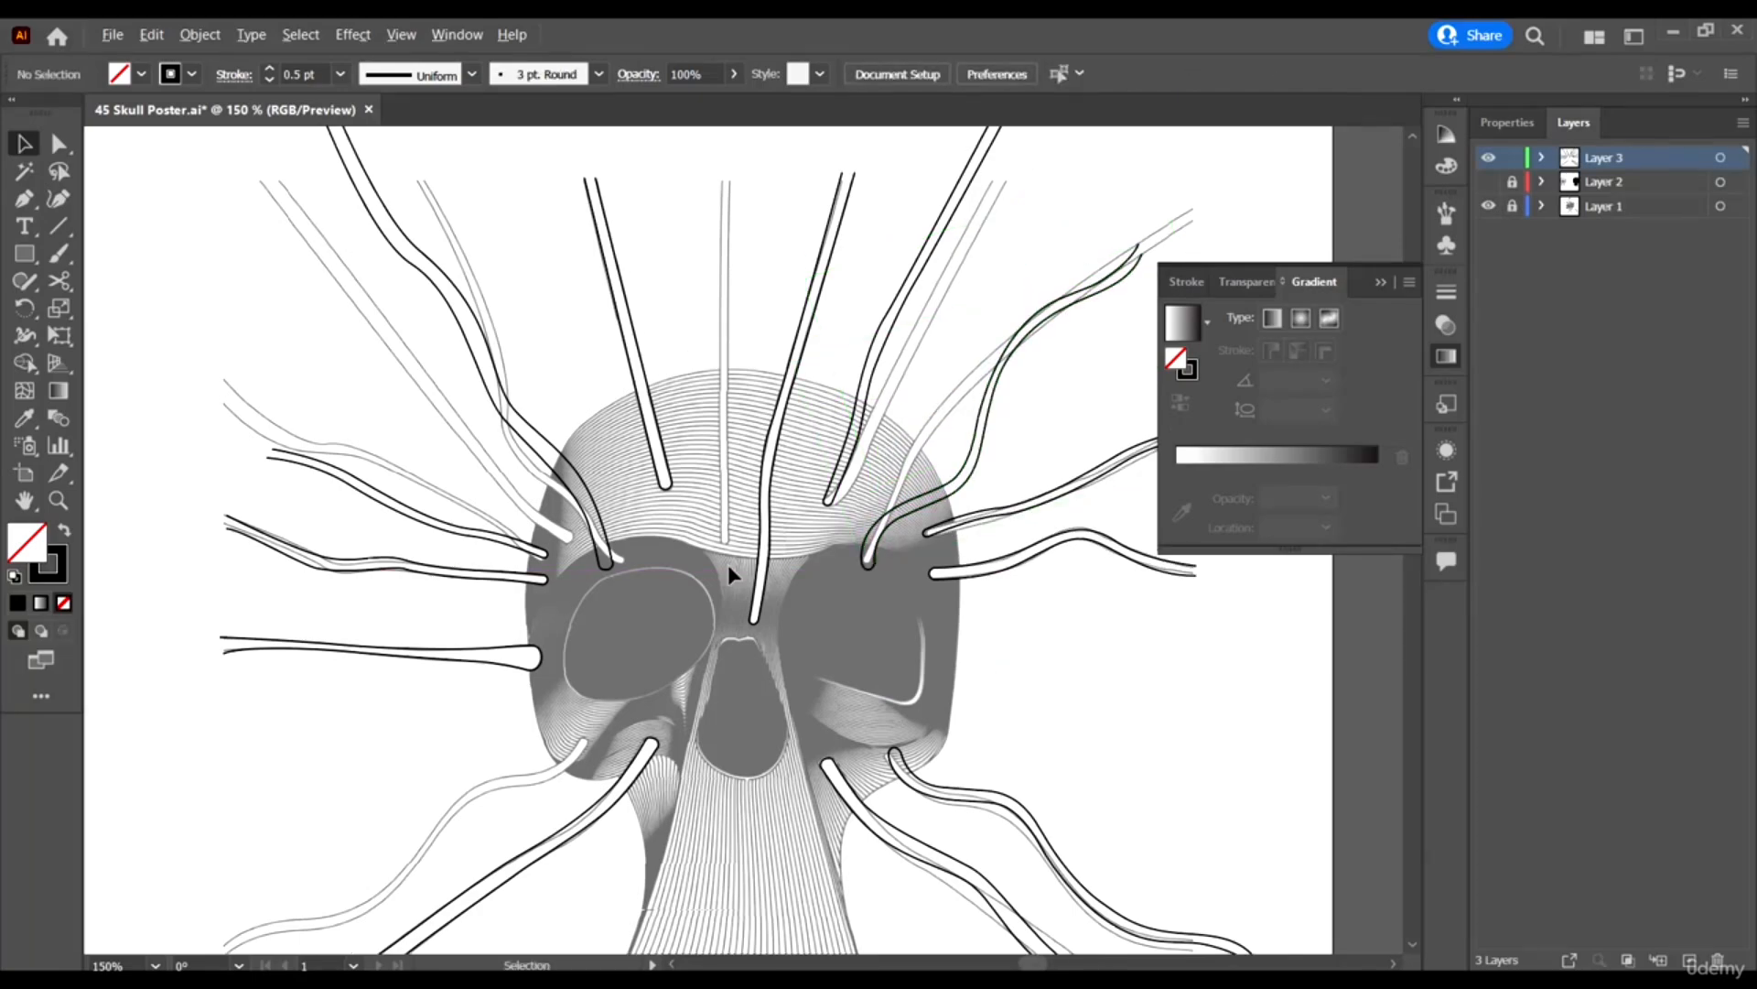
{"action": "scroll", "coordinate": [730, 573], "scroll_direction": "down", "scroll_amount": 1}
{"action": "left_click", "coordinate": [910, 470]}
{"action": "left_click", "coordinate": [1052, 597]}
{"action": "left_click", "coordinate": [1488, 206]}
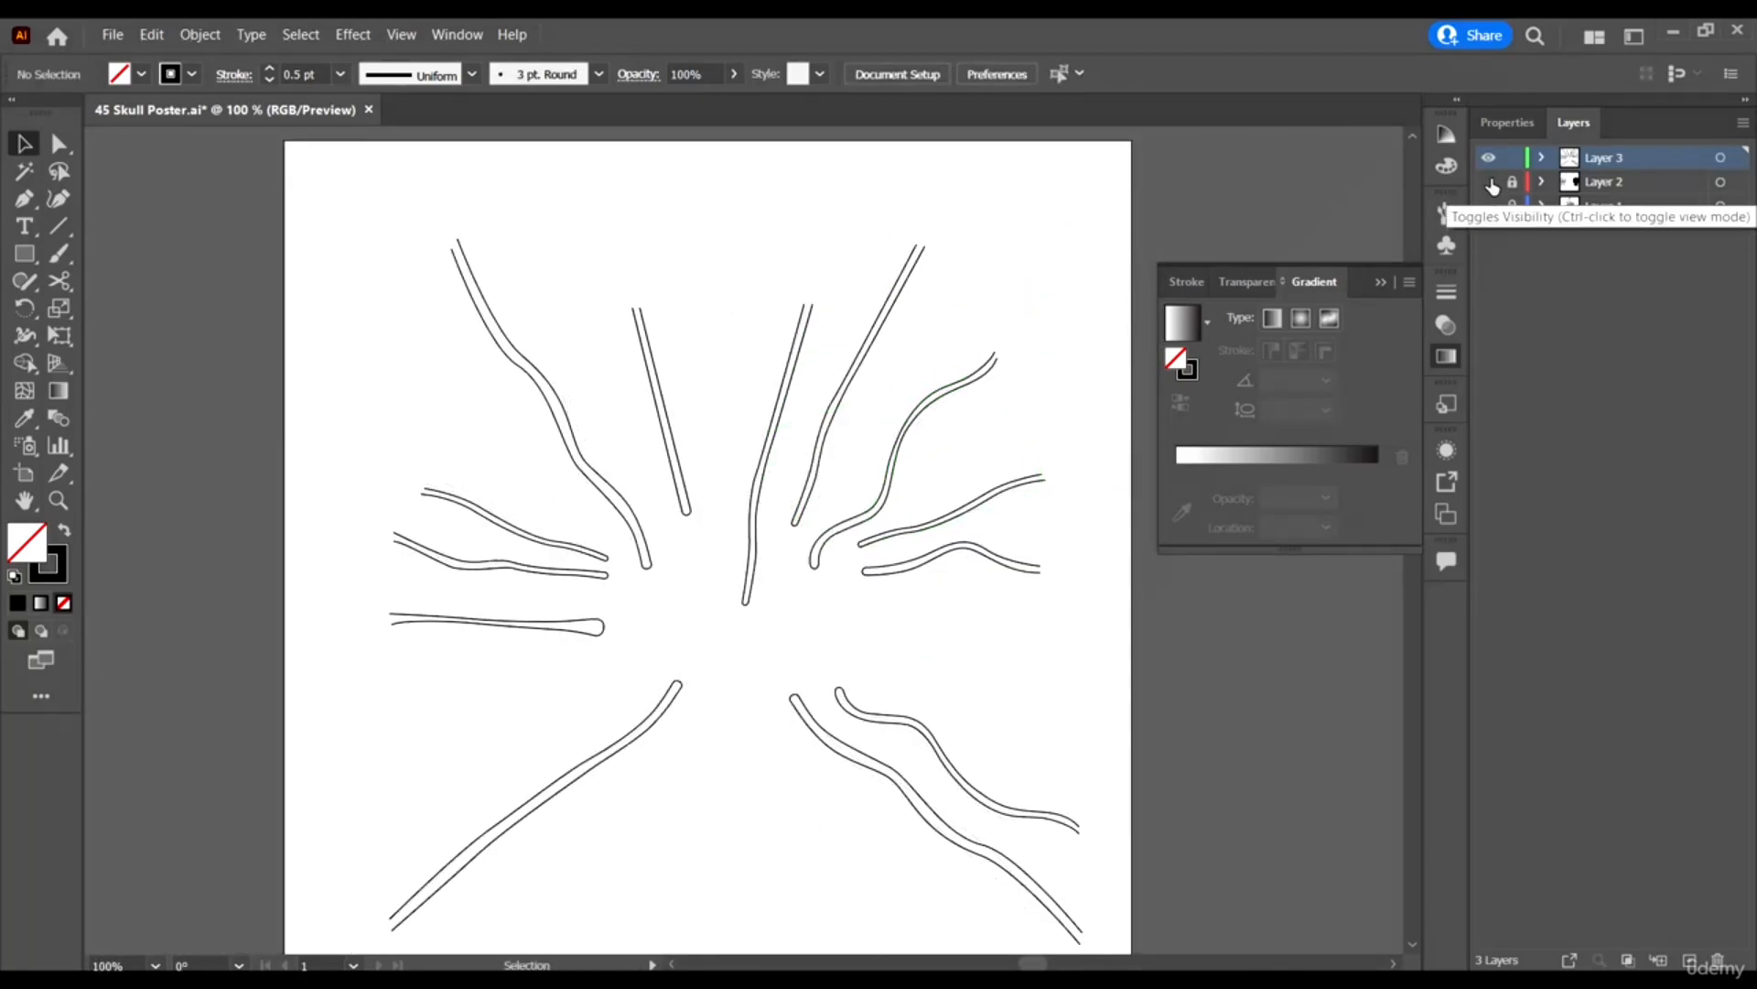
{"action": "left_click", "coordinate": [1490, 182]}
{"action": "left_click", "coordinate": [1490, 182]}
{"action": "left_click", "coordinate": [1489, 206]}
Extend the straight forehead strand's open end upward and add anchor points along its edges.
{"action": "key", "text": "a"}
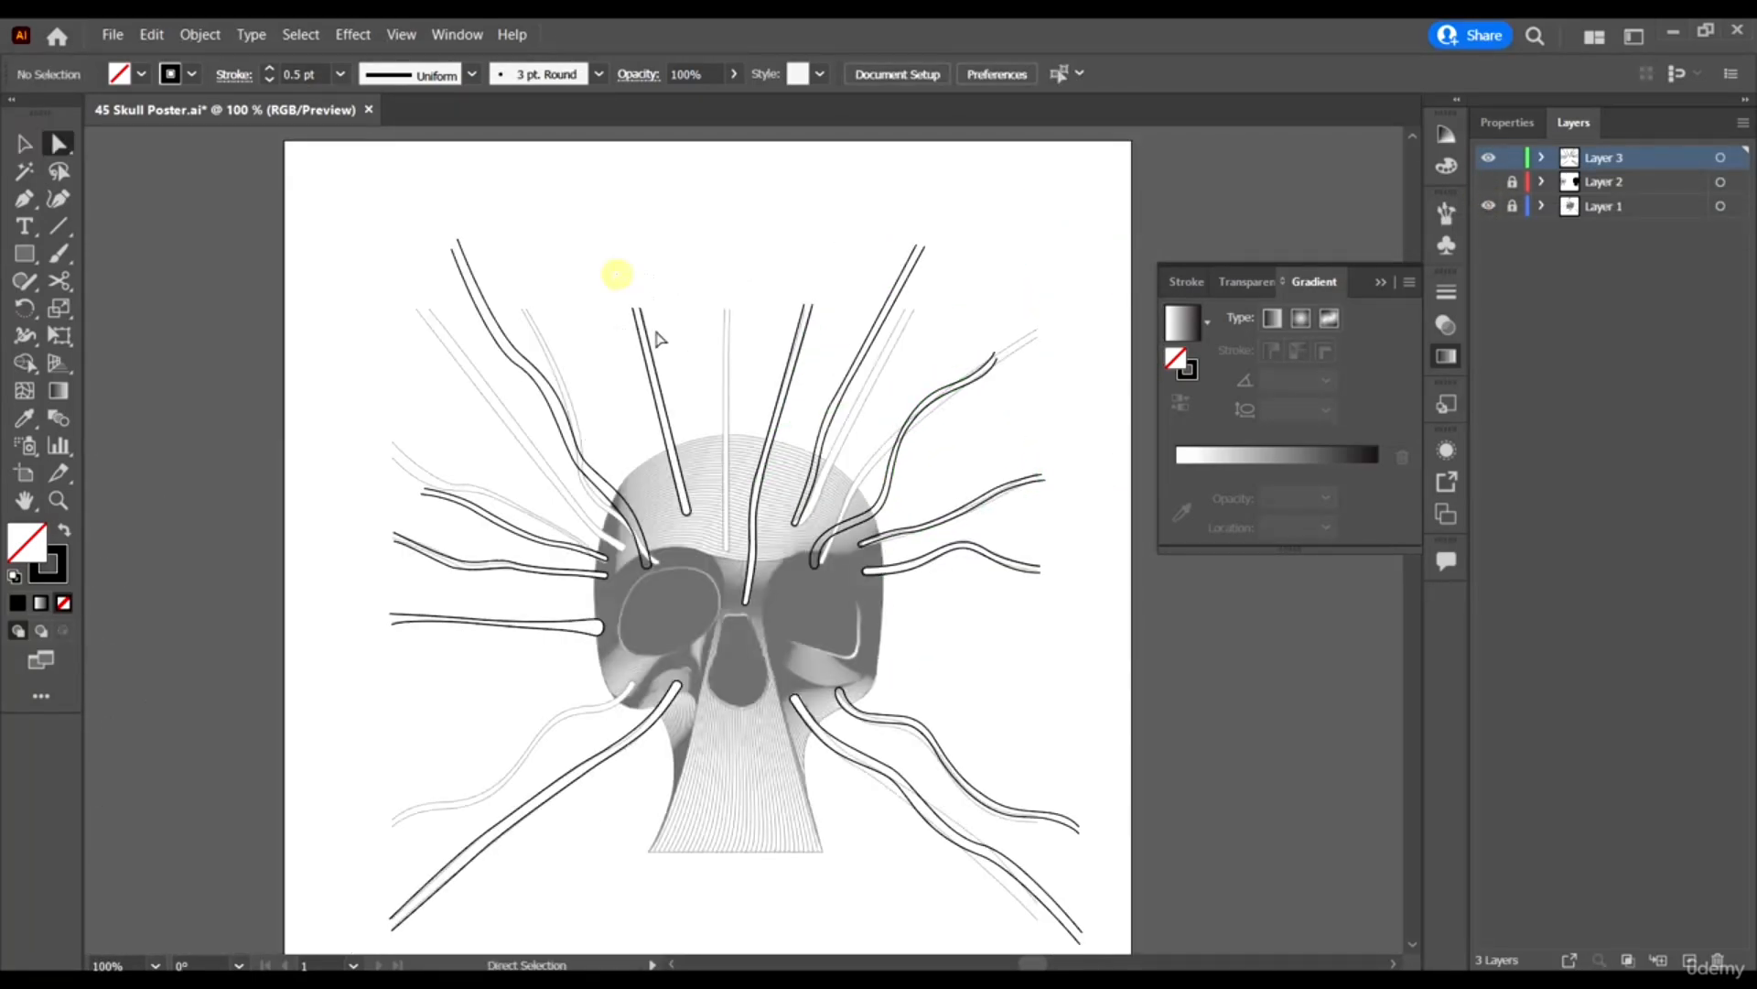
{"action": "left_click_drag", "start_coordinate": [635, 310], "coordinate": [627, 242]}
{"action": "scroll", "coordinate": [632, 257], "scroll_direction": "up", "scroll_amount": 1}
{"action": "key", "text": "p"}
{"action": "key", "text": "a"}
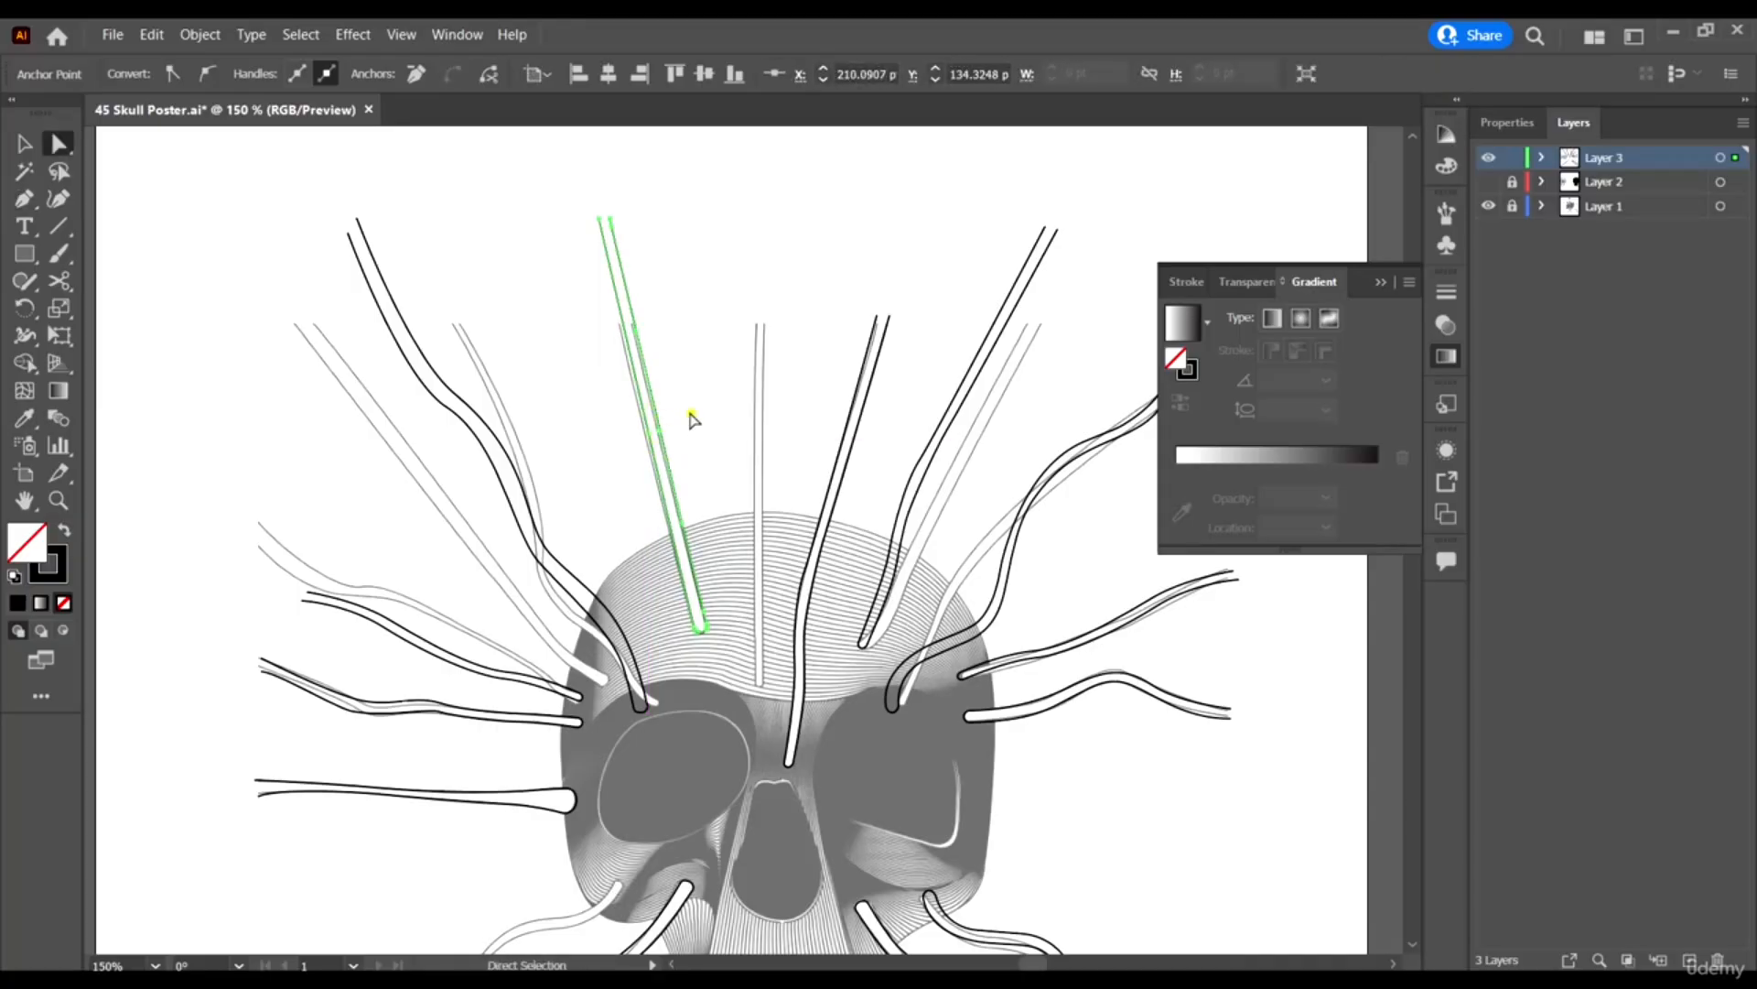
Bend the straight strand's middle outward to the left, round the bend into smooth curves and deselect it.
{"action": "scroll", "coordinate": [674, 417], "scroll_direction": "up", "scroll_amount": 2}
{"action": "scroll", "coordinate": [599, 412], "scroll_direction": "down", "scroll_amount": 3}
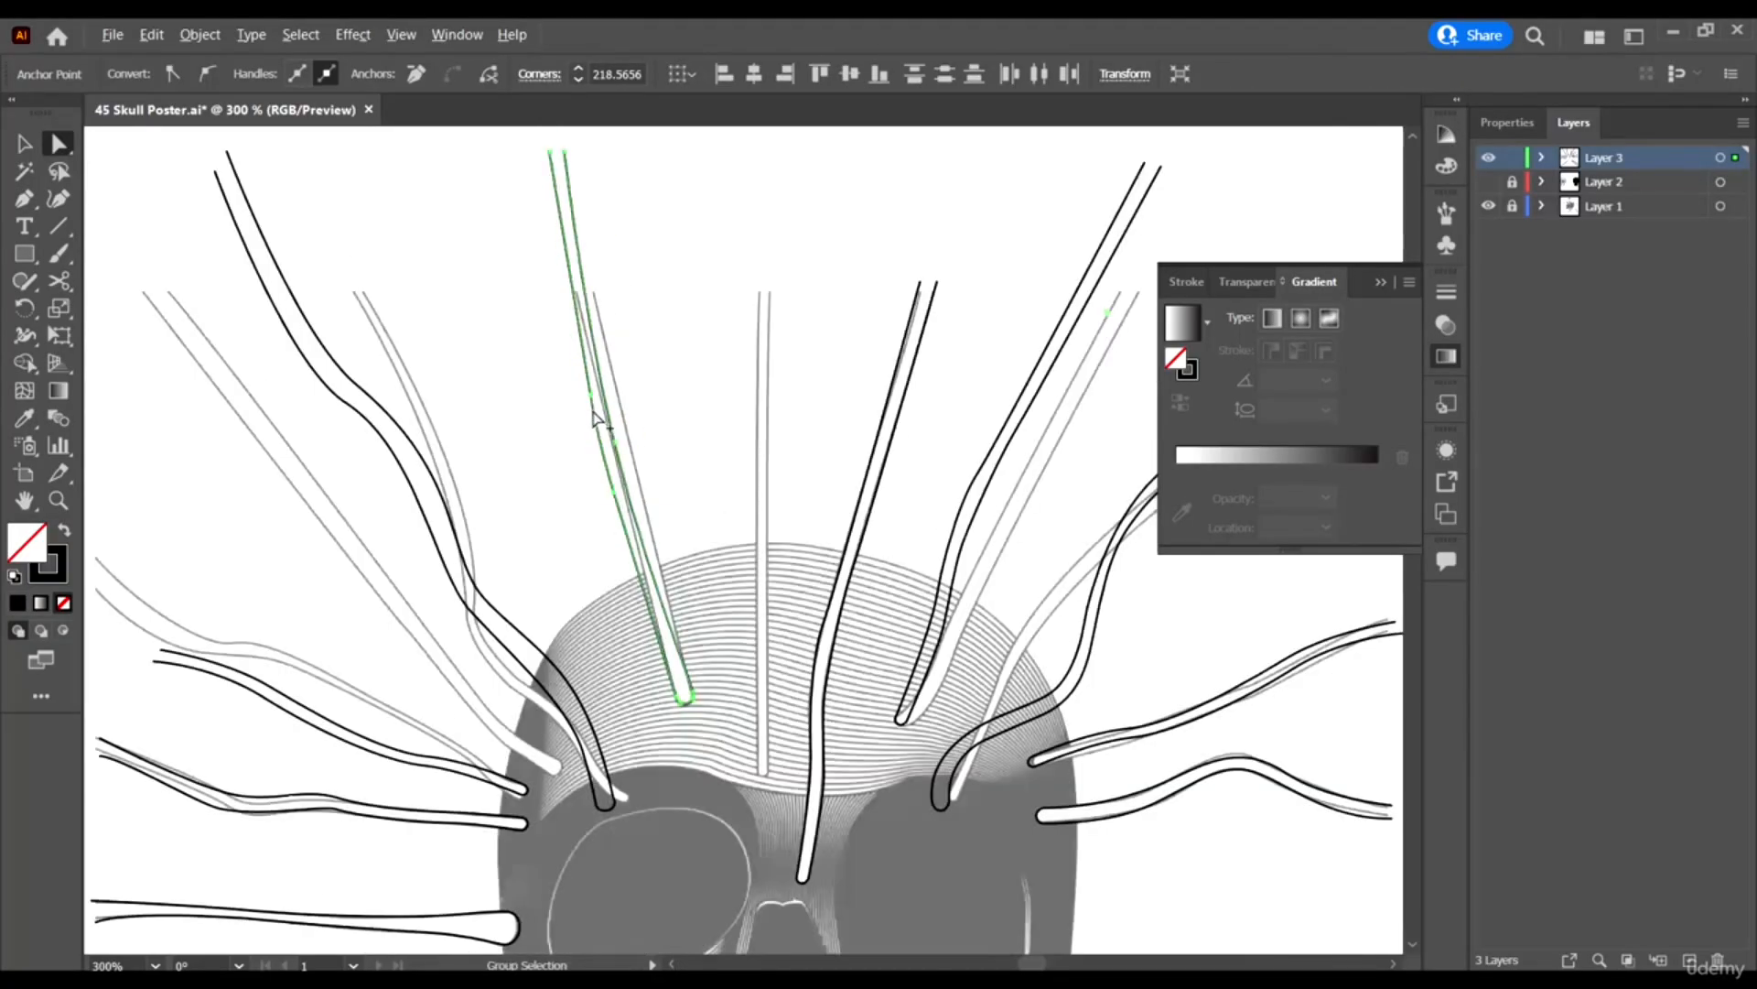
{"action": "left_click", "coordinate": [610, 463]}
{"action": "scroll", "coordinate": [634, 474], "scroll_direction": "up", "scroll_amount": 4}
{"action": "key", "text": "ctrl+shift+a"}
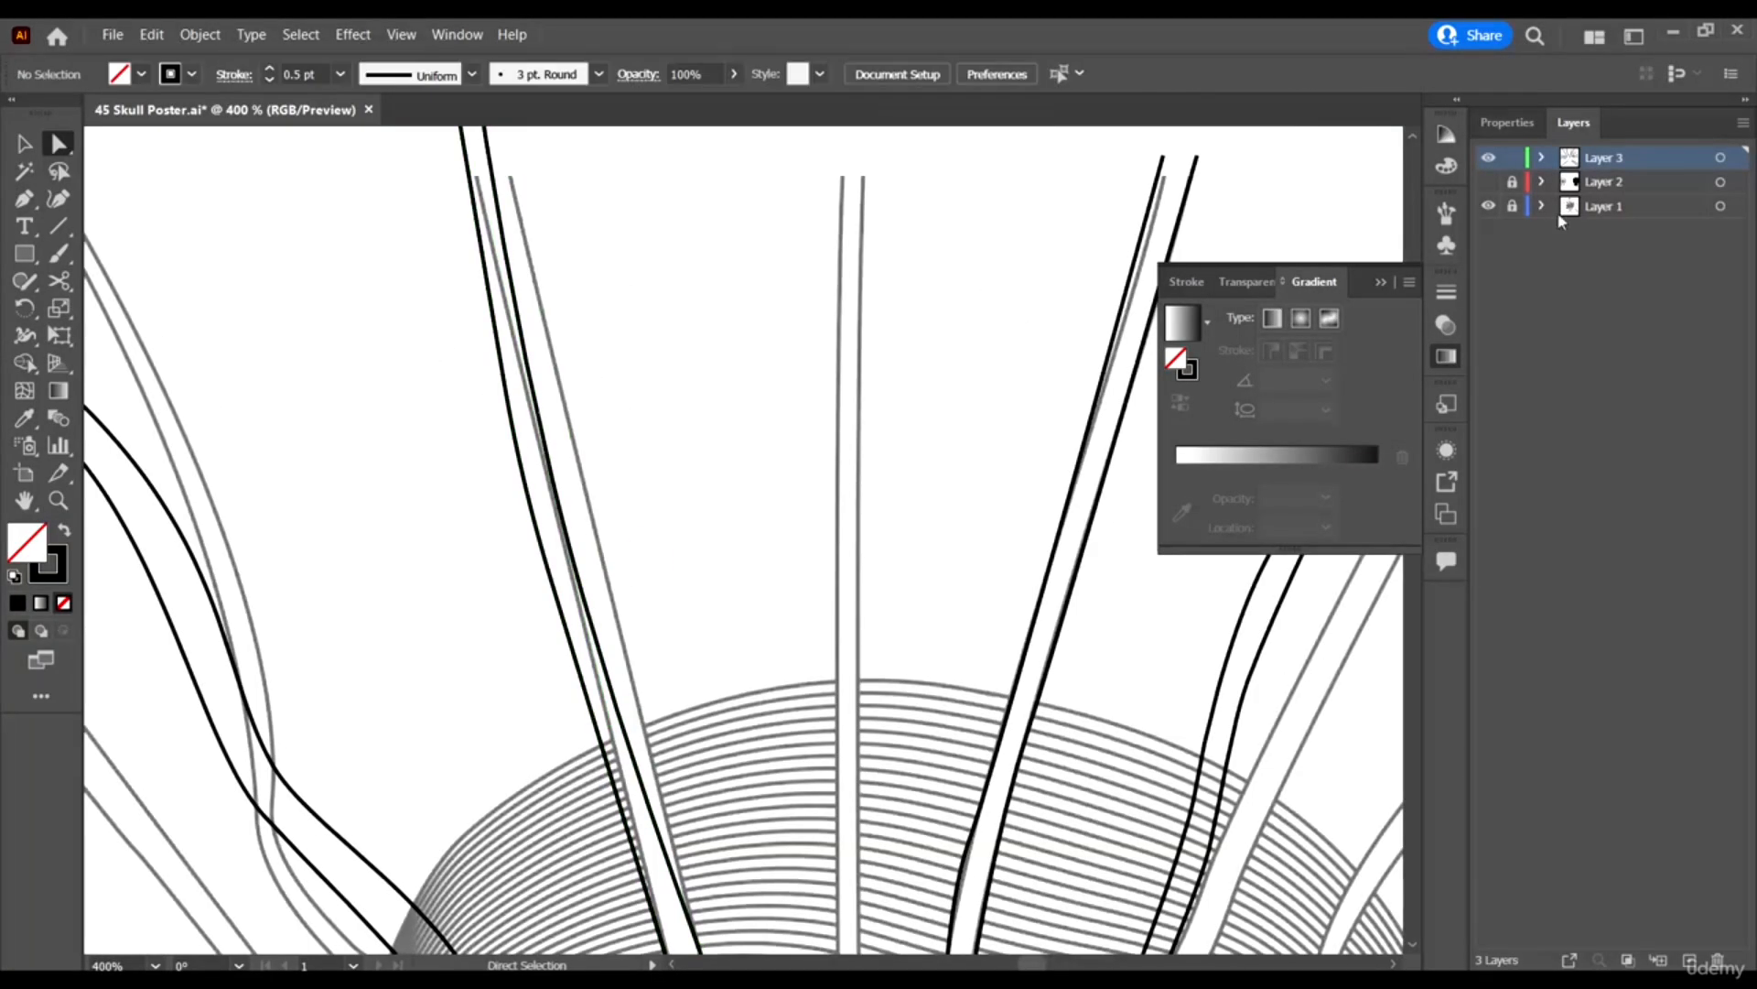
Review the strands with and without the skull artwork by switching the visibility of Layers 1, 2 and 3.
{"action": "left_click", "coordinate": [1489, 206]}
{"action": "key", "text": "ctrl+0"}
{"action": "key", "text": "v"}
{"action": "key", "text": "ctrl+1"}
{"action": "left_click", "coordinate": [1489, 182]}
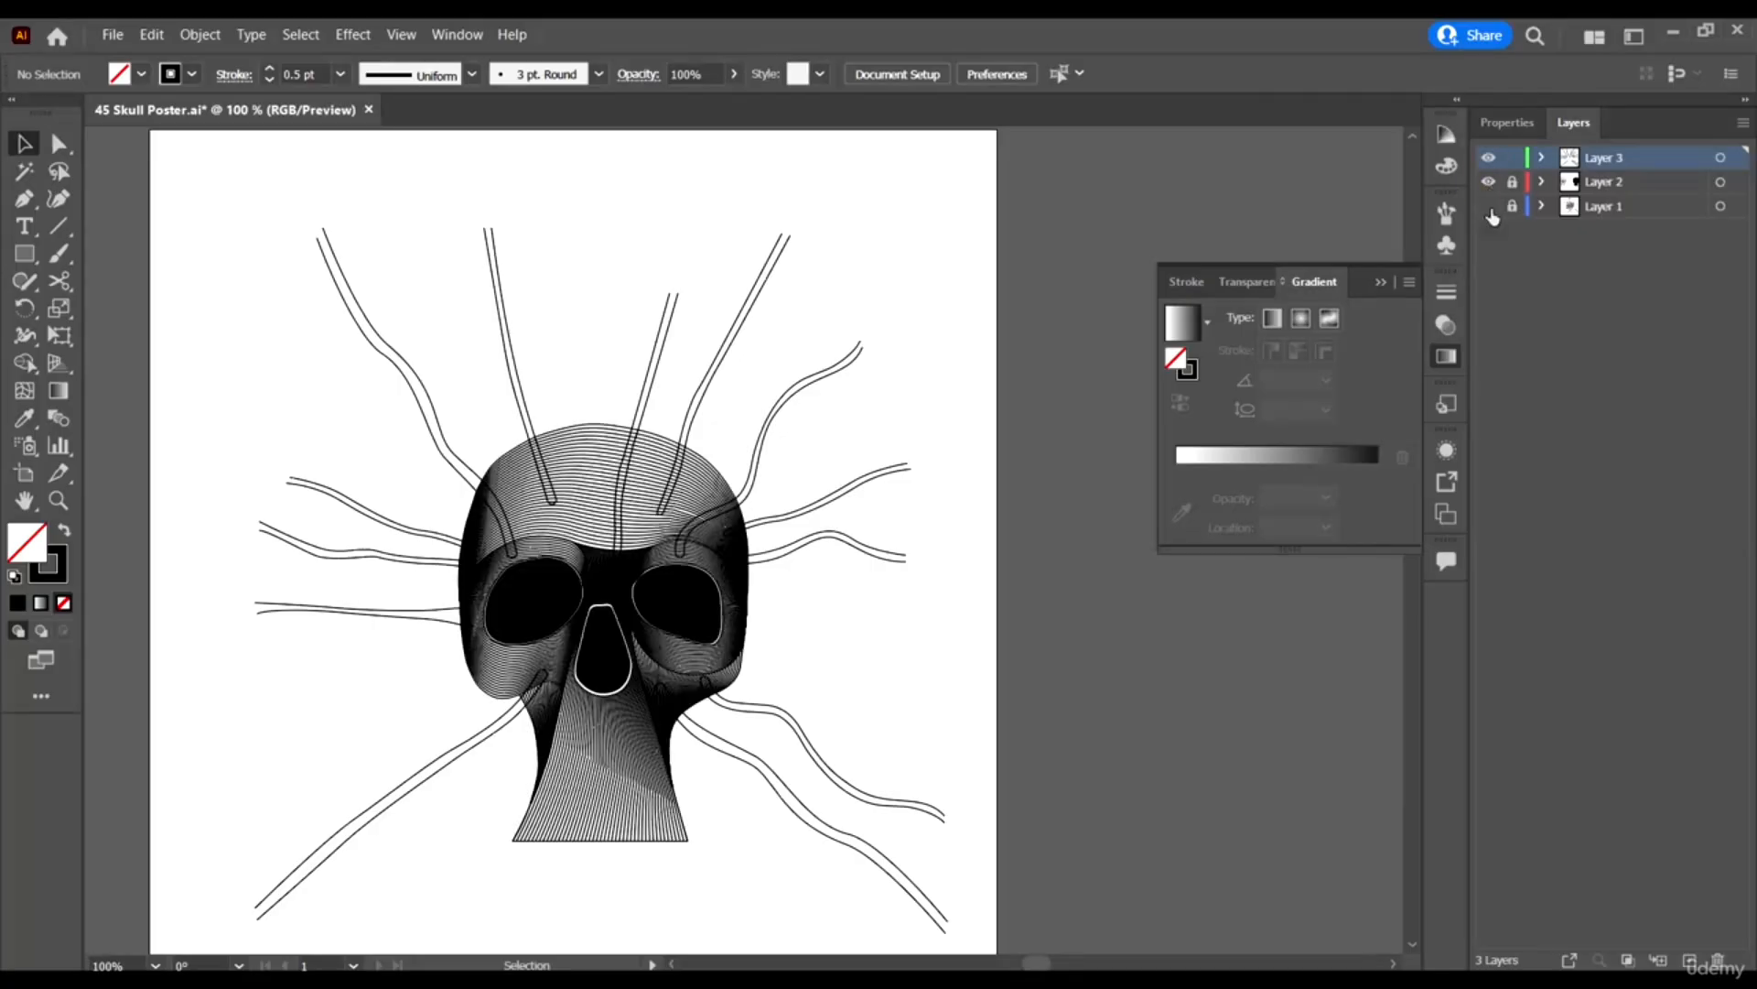
{"action": "left_click", "coordinate": [1488, 205]}
{"action": "left_click", "coordinate": [1489, 206]}
{"action": "left_click", "coordinate": [1488, 206]}
{"action": "left_click", "coordinate": [1488, 206]}
{"action": "left_click", "coordinate": [1489, 160]}
{"action": "left_click", "coordinate": [1490, 159]}
{"action": "left_click", "coordinate": [1490, 181]}
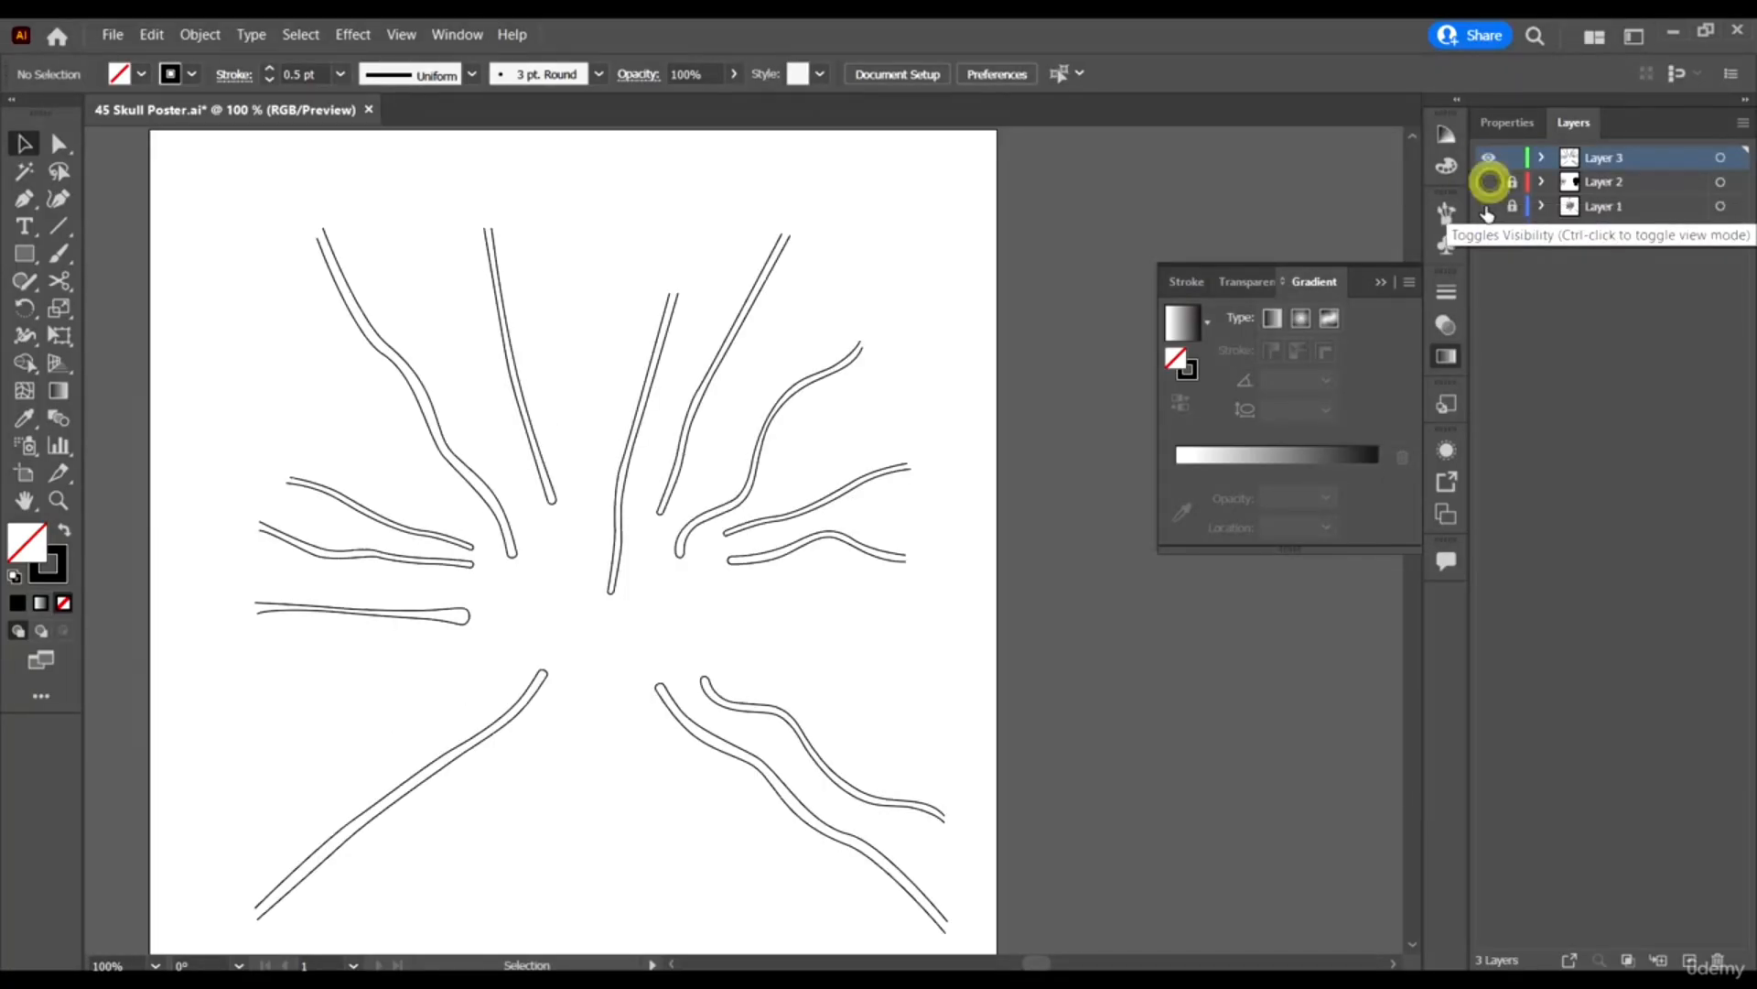
Show Layer 1, reflect a copy of the upper strand at the skull's right cheek and place it over the matching left-cheek reference strand.
{"action": "left_click", "coordinate": [1489, 206]}
{"action": "scroll", "coordinate": [469, 573], "scroll_direction": "down", "scroll_amount": 2}
{"action": "scroll", "coordinate": [469, 573], "scroll_direction": "up", "scroll_amount": 1}
{"action": "right_click", "coordinate": [889, 635]}
{"action": "left_click", "coordinate": [1011, 513]}
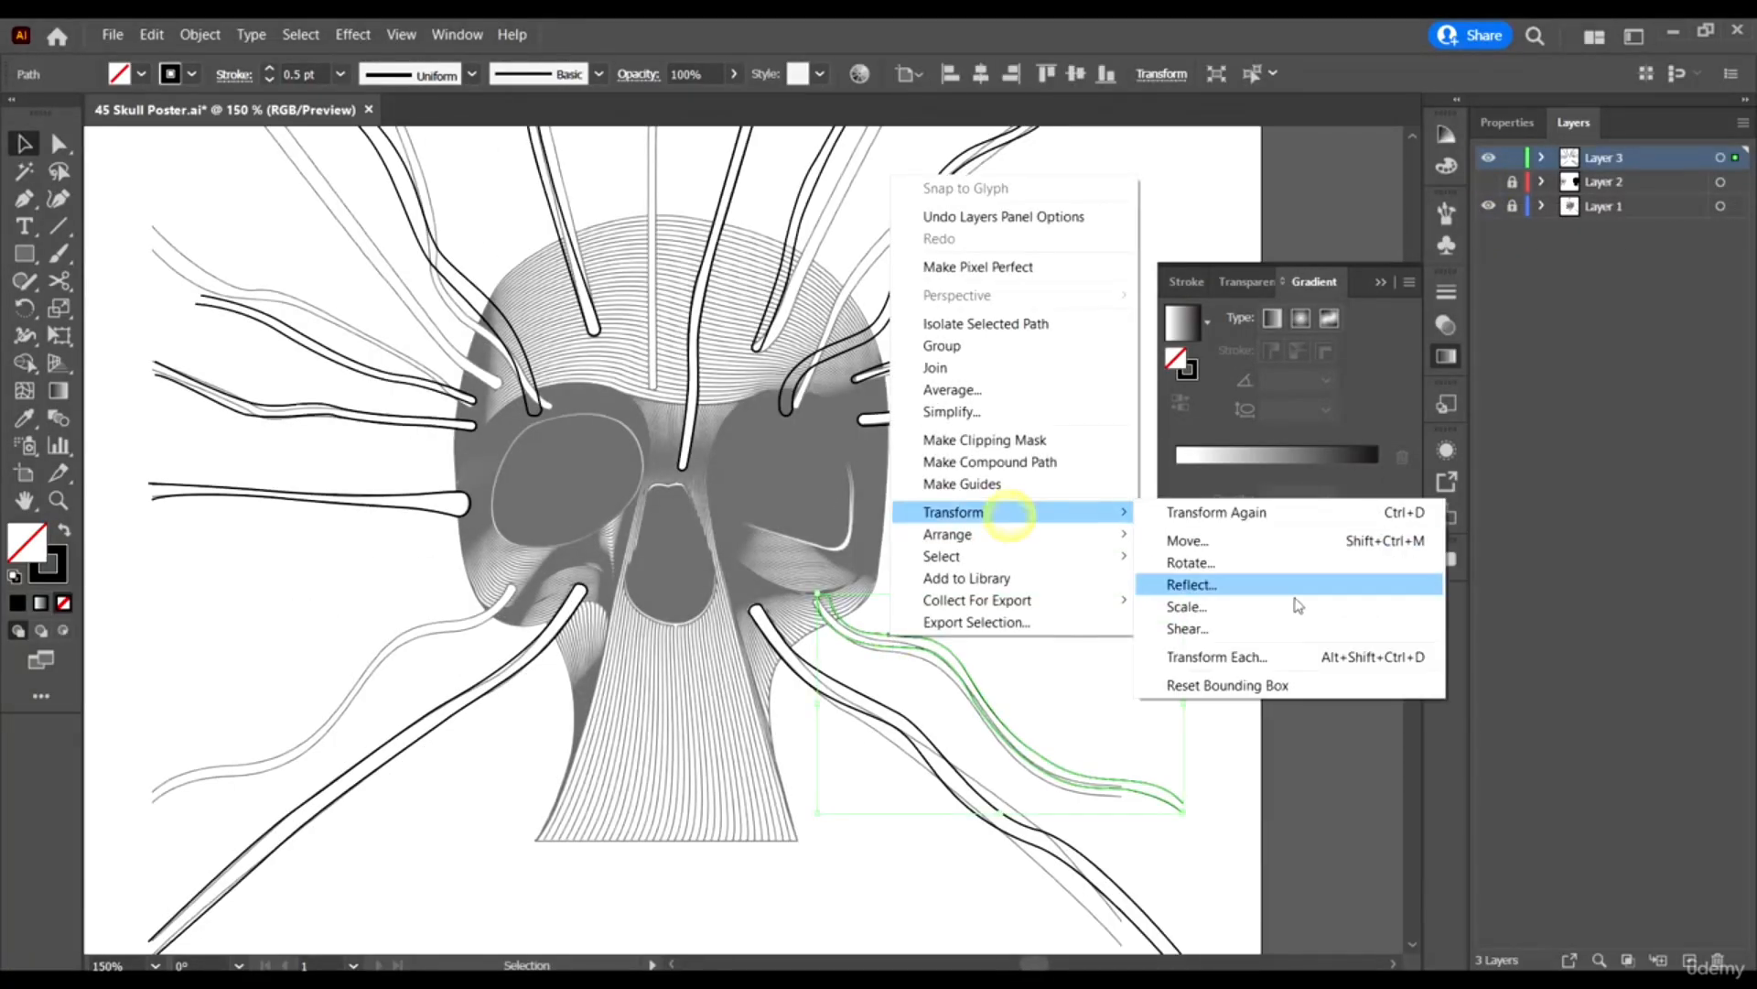
{"action": "left_click", "coordinate": [1296, 589]}
{"action": "left_click", "coordinate": [742, 648]}
{"action": "left_click_drag", "start_coordinate": [1179, 615], "coordinate": [529, 594]}
{"action": "left_click_drag", "start_coordinate": [381, 655], "coordinate": [384, 646]}
{"action": "left_click", "coordinate": [592, 710]}
{"action": "scroll", "coordinate": [517, 462], "scroll_direction": "down", "scroll_amount": 1}
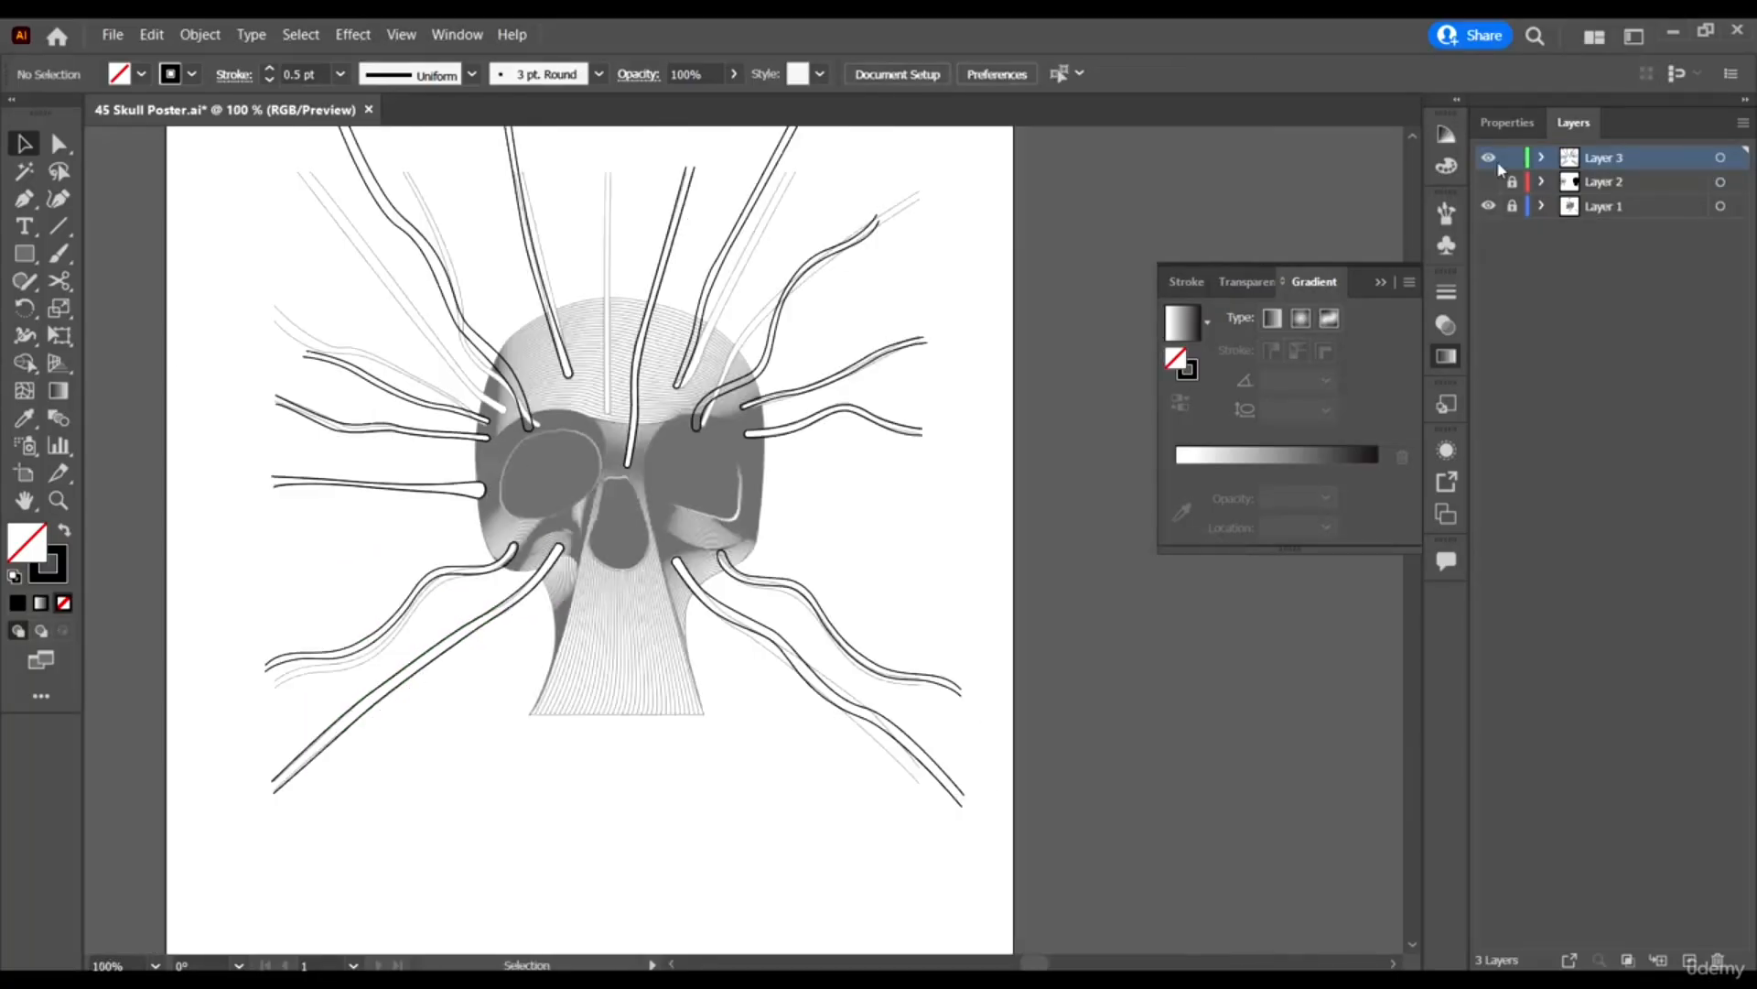
Hide Layer 1, show Layer 2 and review all the strands against the line-shaded skull.
{"action": "left_click", "coordinate": [1490, 206]}
{"action": "left_click", "coordinate": [1489, 182]}
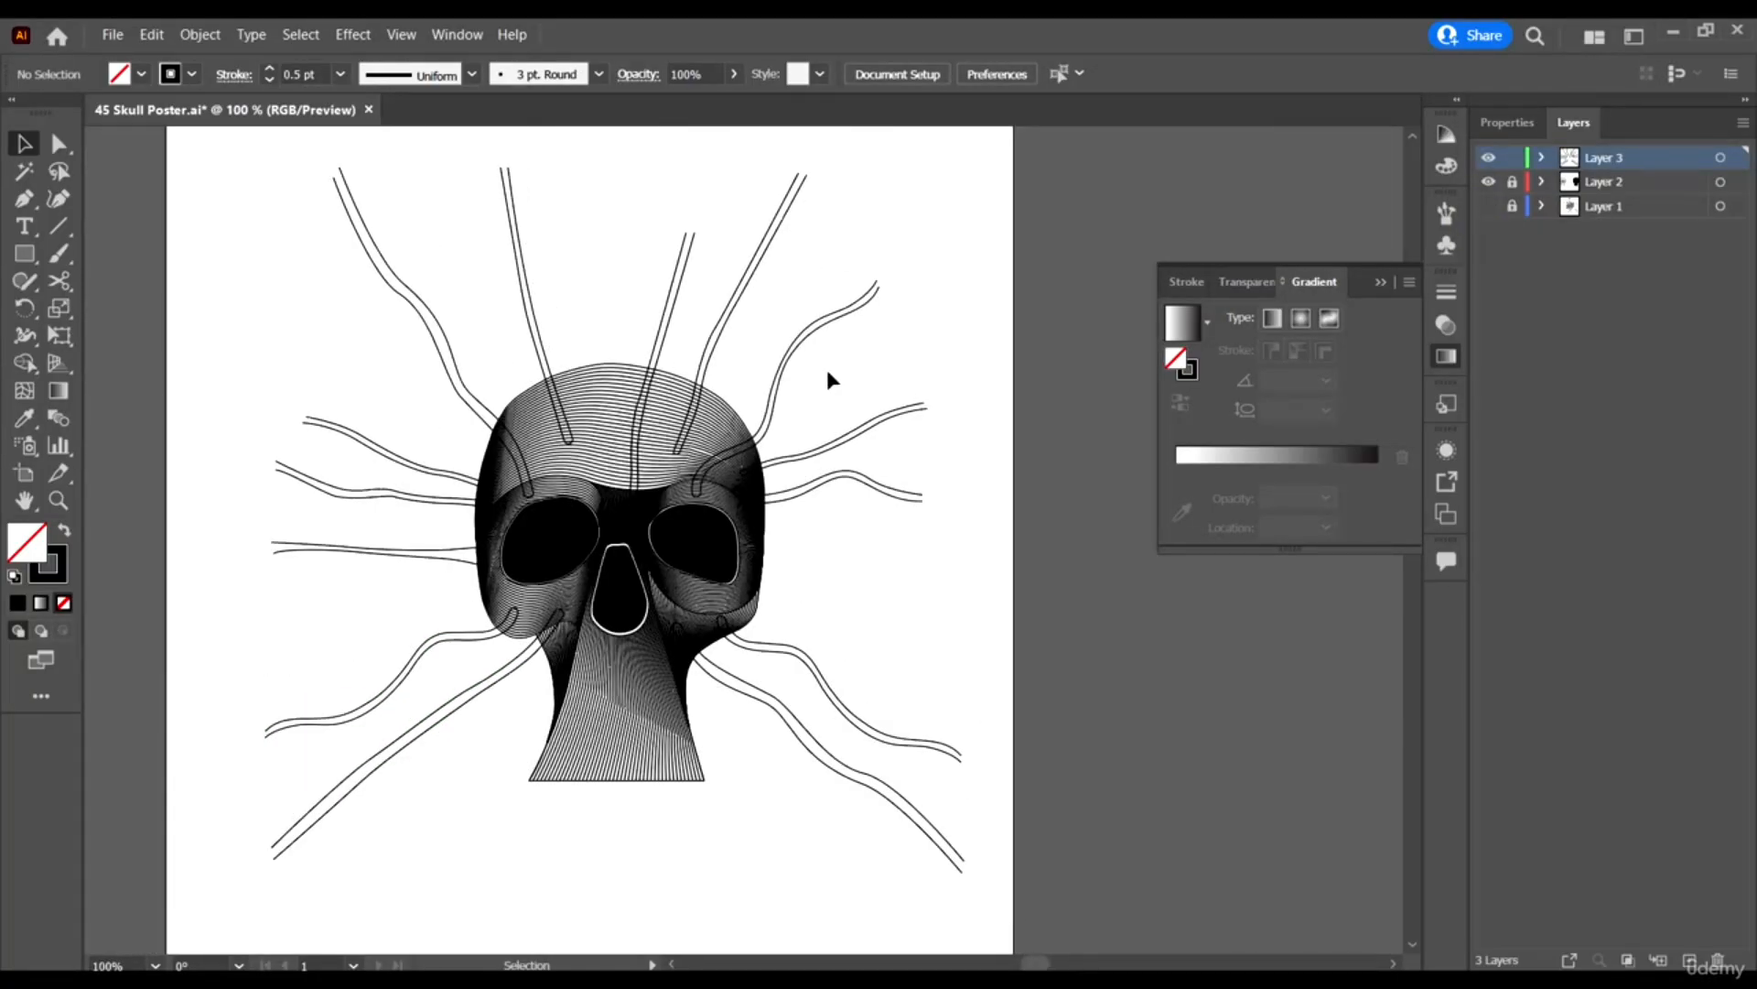
{"action": "scroll", "coordinate": [615, 523], "scroll_direction": "down", "scroll_amount": 1}
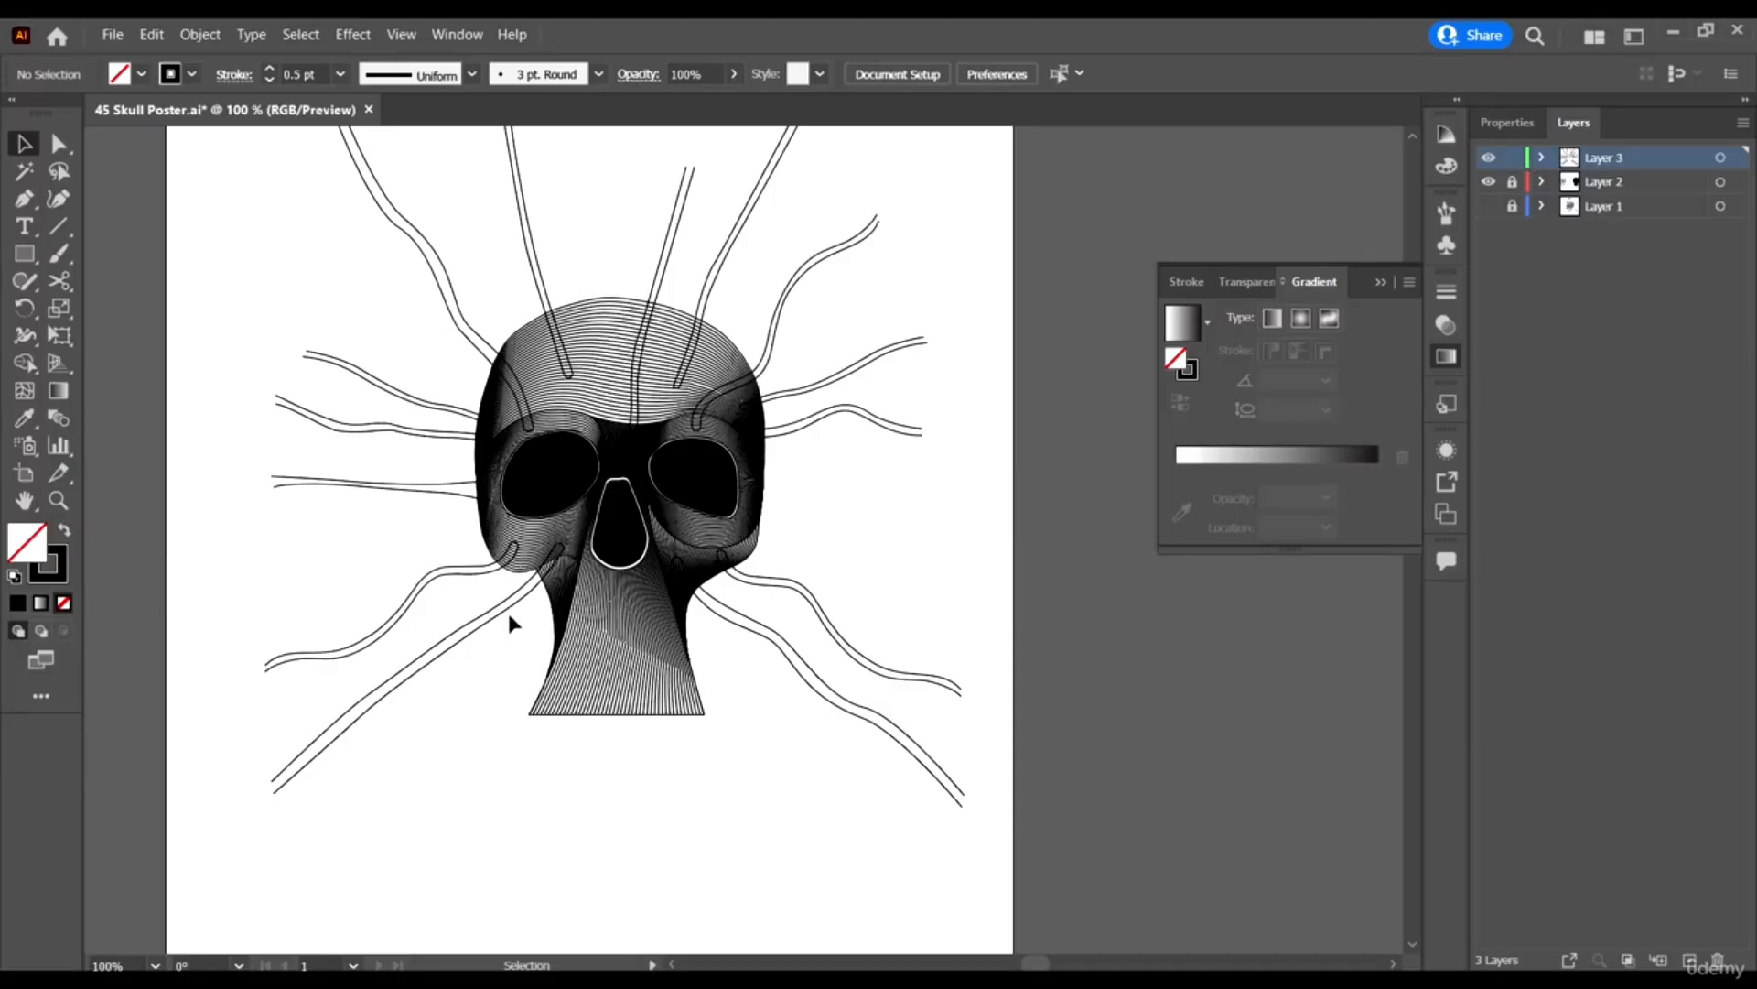
{"action": "scroll", "coordinate": [606, 611], "scroll_direction": "up", "scroll_amount": 1}
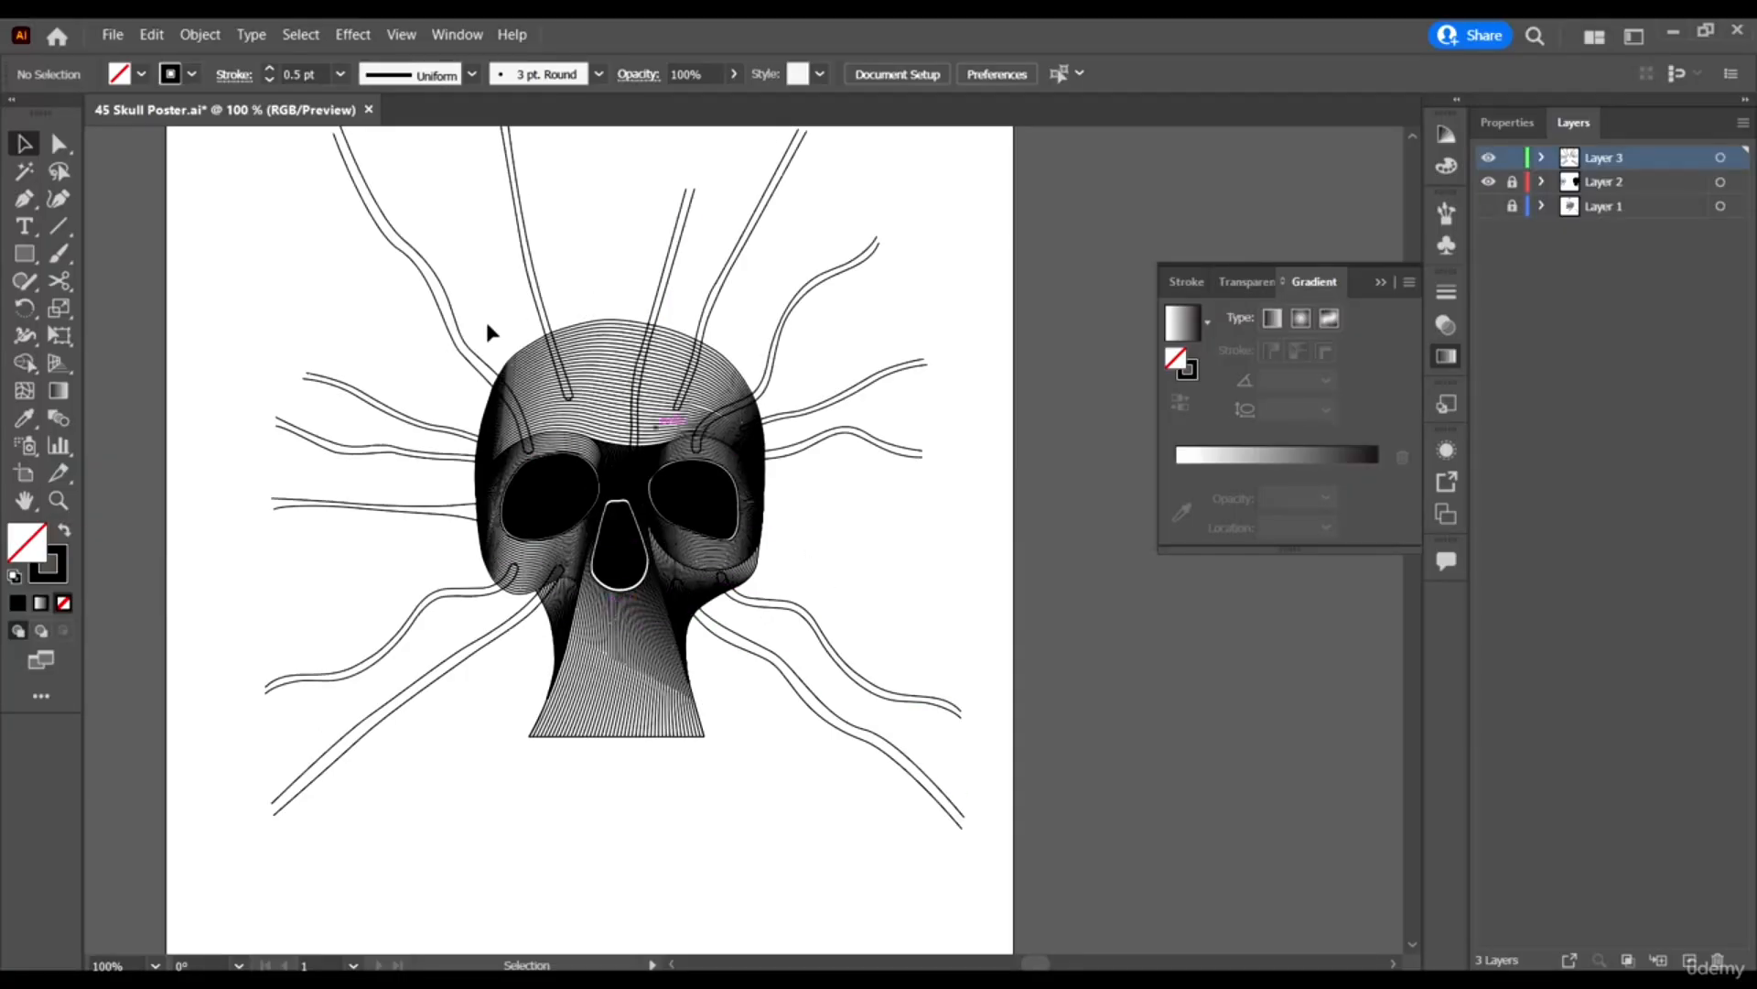
{"action": "scroll", "coordinate": [630, 241], "scroll_direction": "up", "scroll_amount": 1}
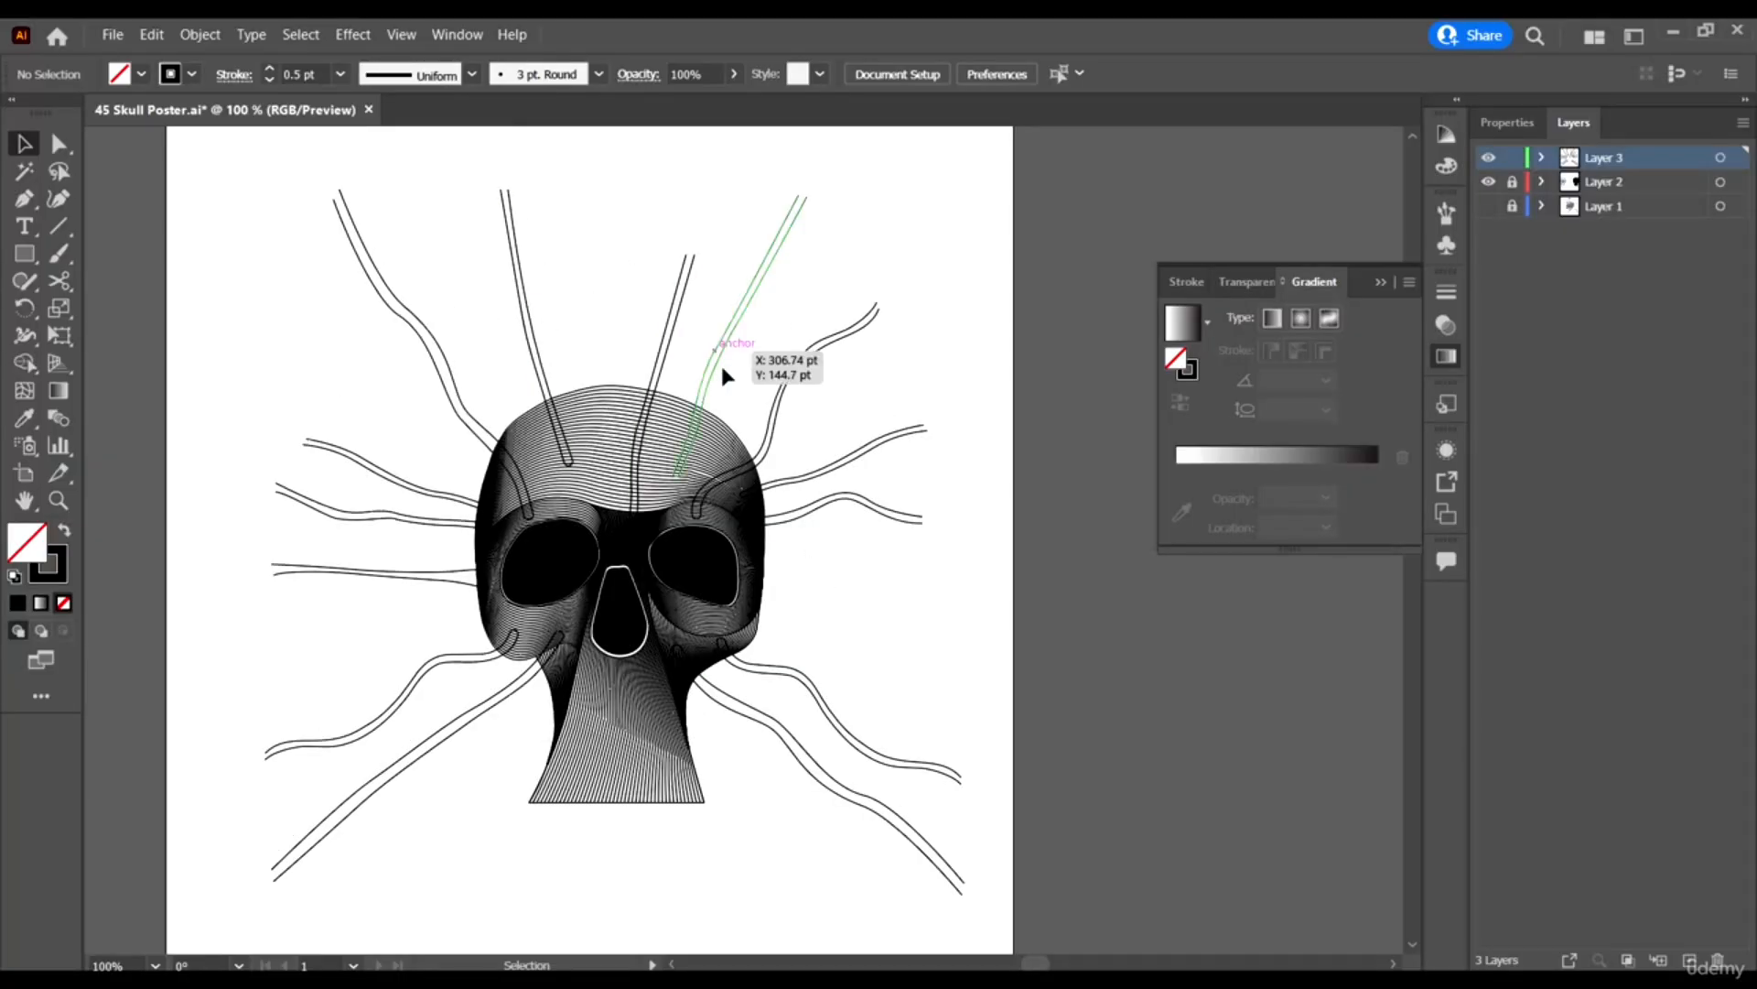
{"action": "left_click", "coordinate": [817, 690]}
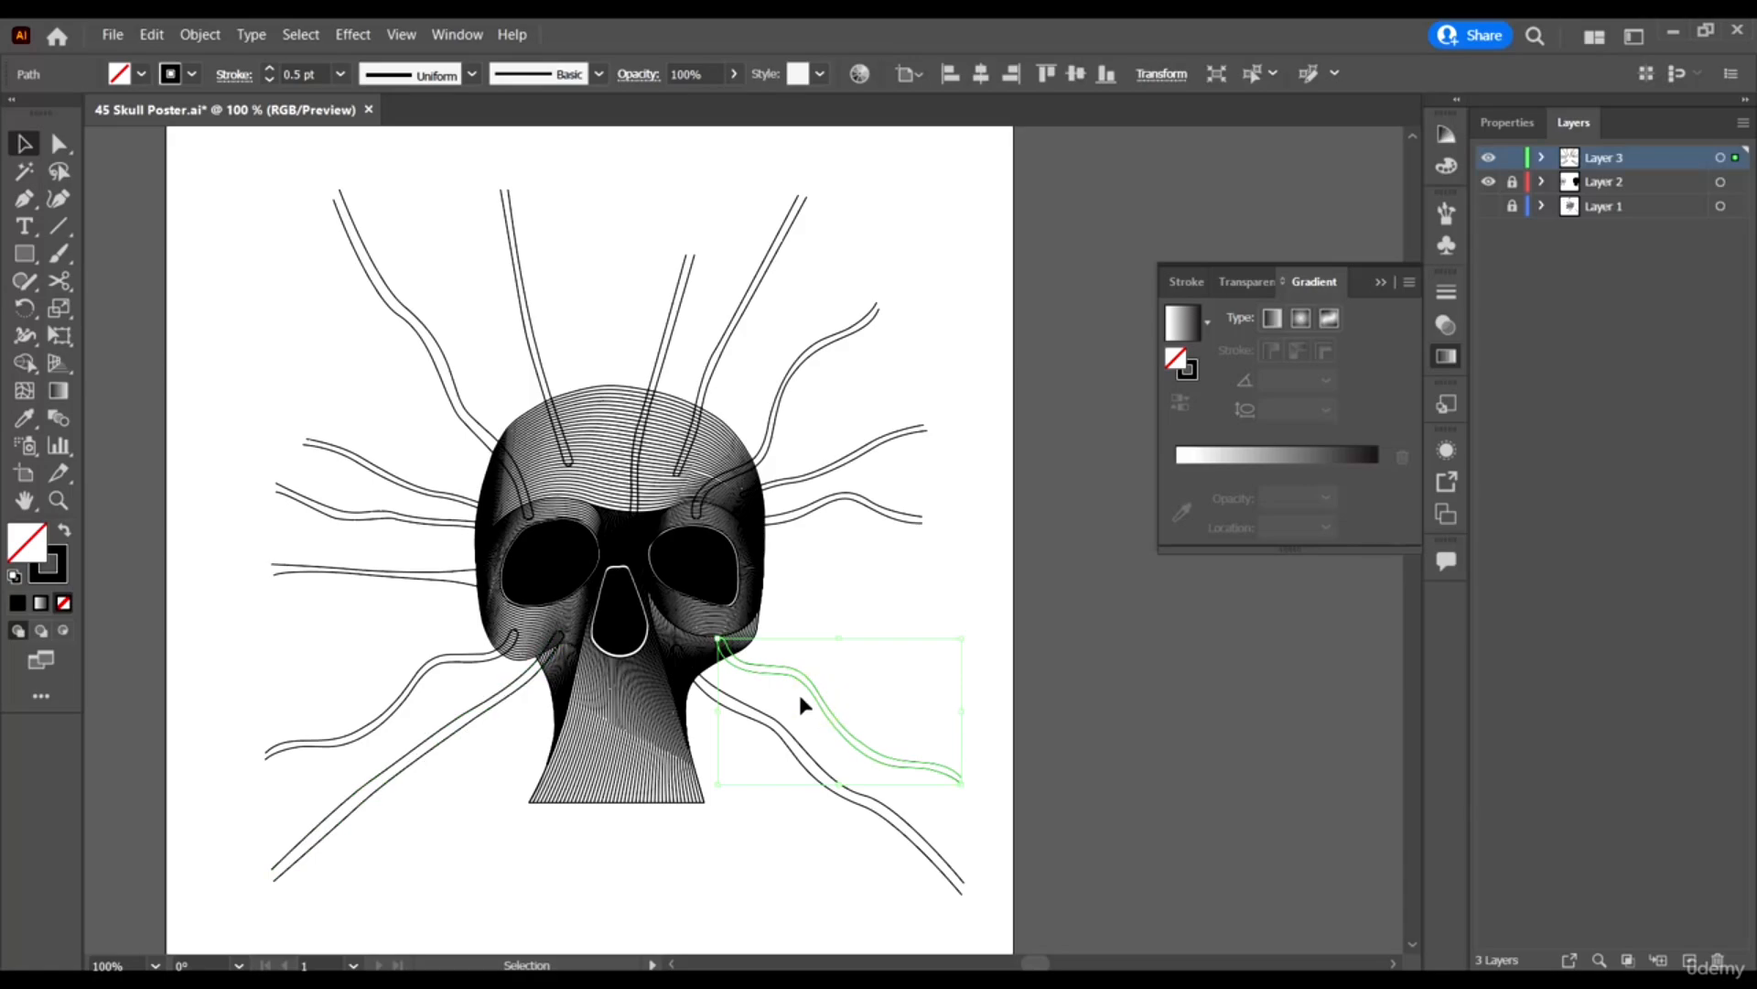
{"action": "left_click", "coordinate": [811, 761]}
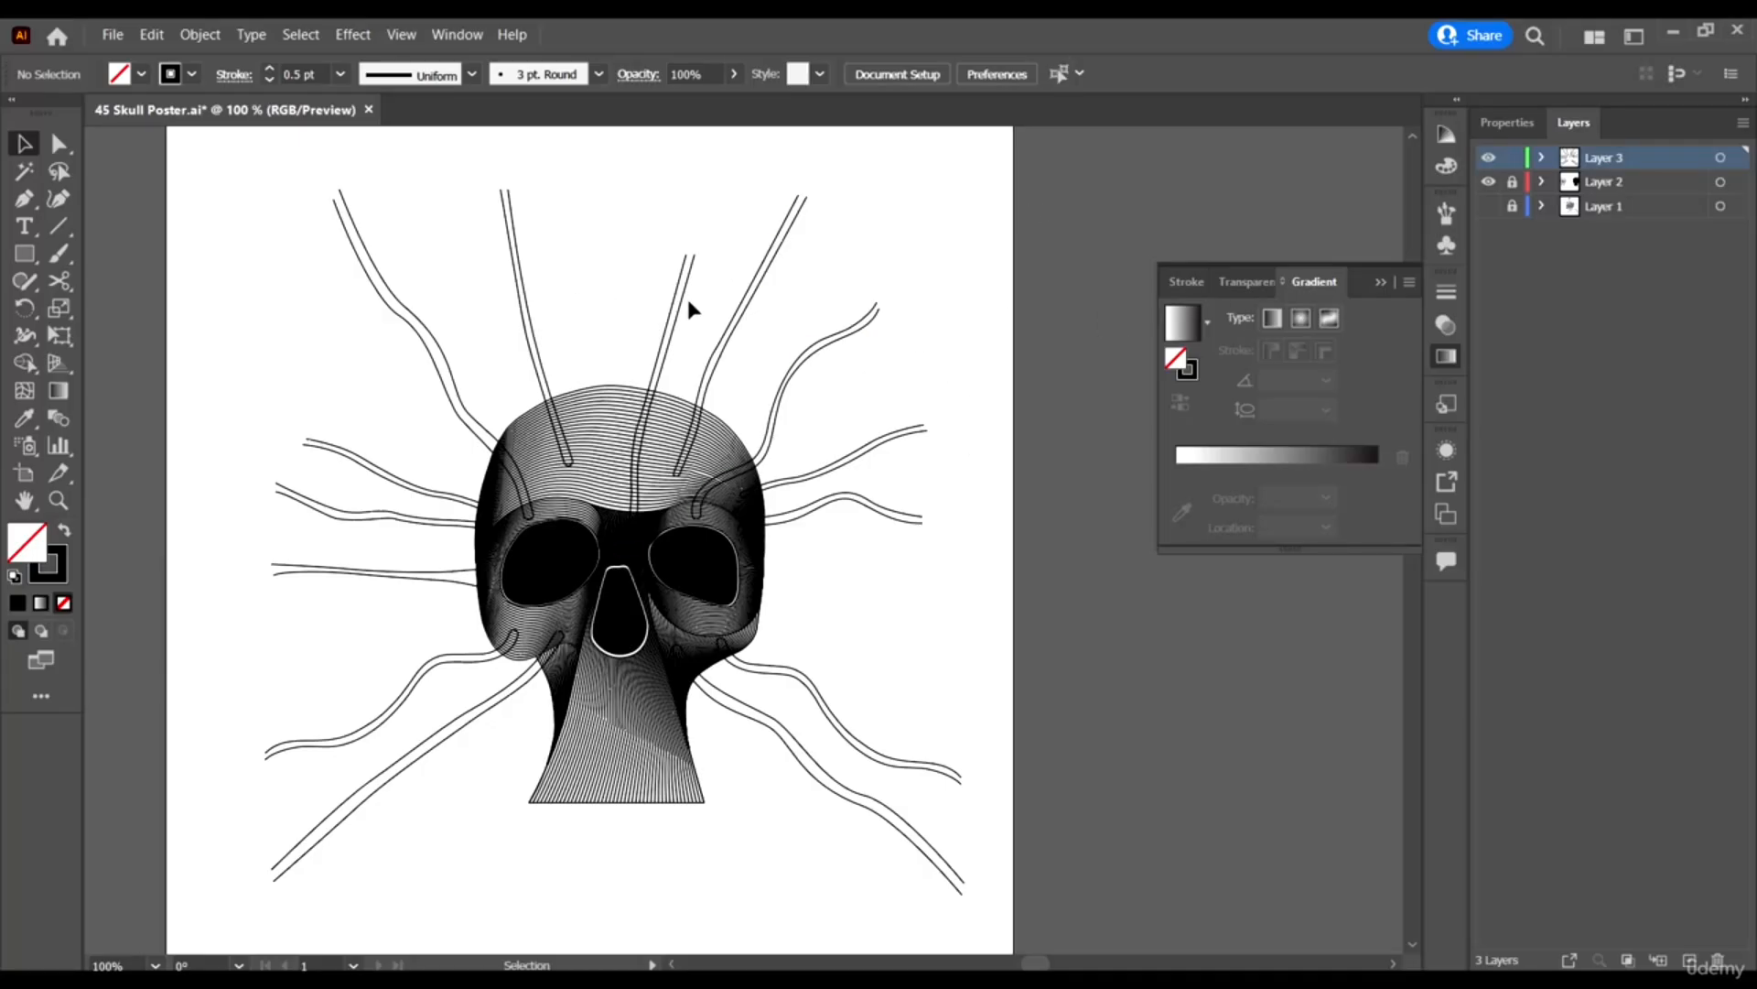
{"action": "scroll", "coordinate": [824, 463], "scroll_direction": "down", "scroll_amount": 3}
{"action": "scroll", "coordinate": [655, 378], "scroll_direction": "down", "scroll_amount": 2}
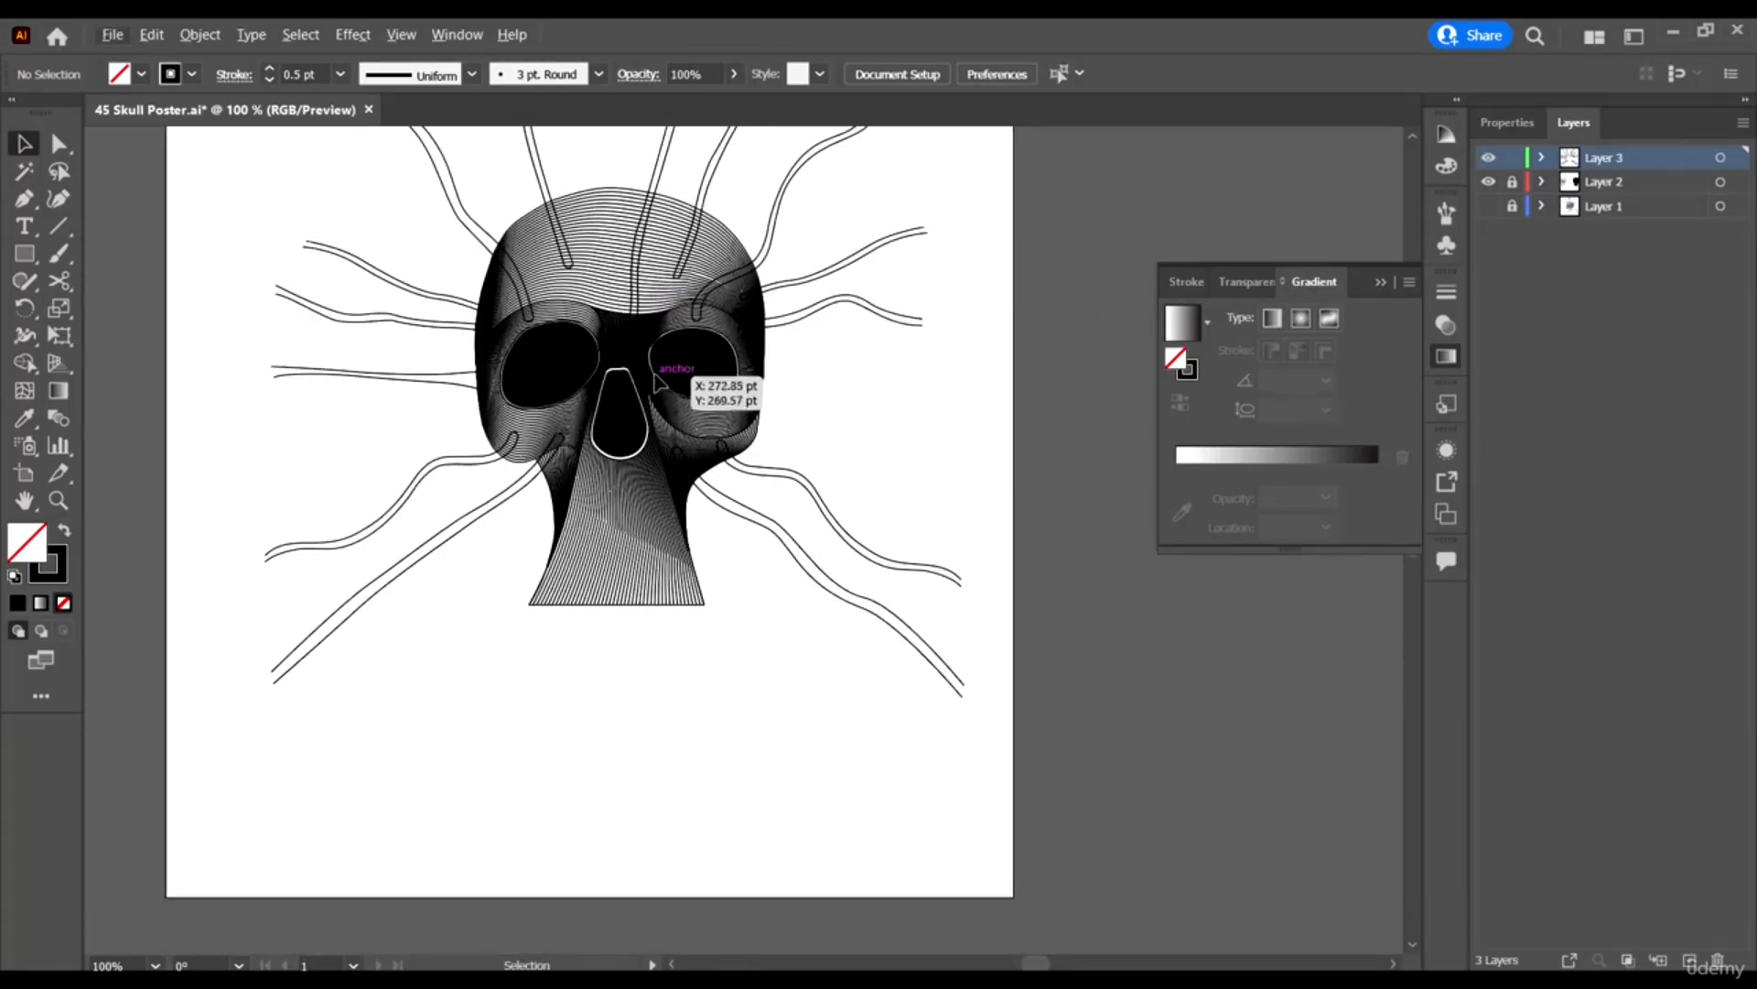
{"action": "scroll", "coordinate": [655, 378], "scroll_direction": "up", "scroll_amount": 3}
{"action": "scroll", "coordinate": [724, 439], "scroll_direction": "up", "scroll_amount": 1}
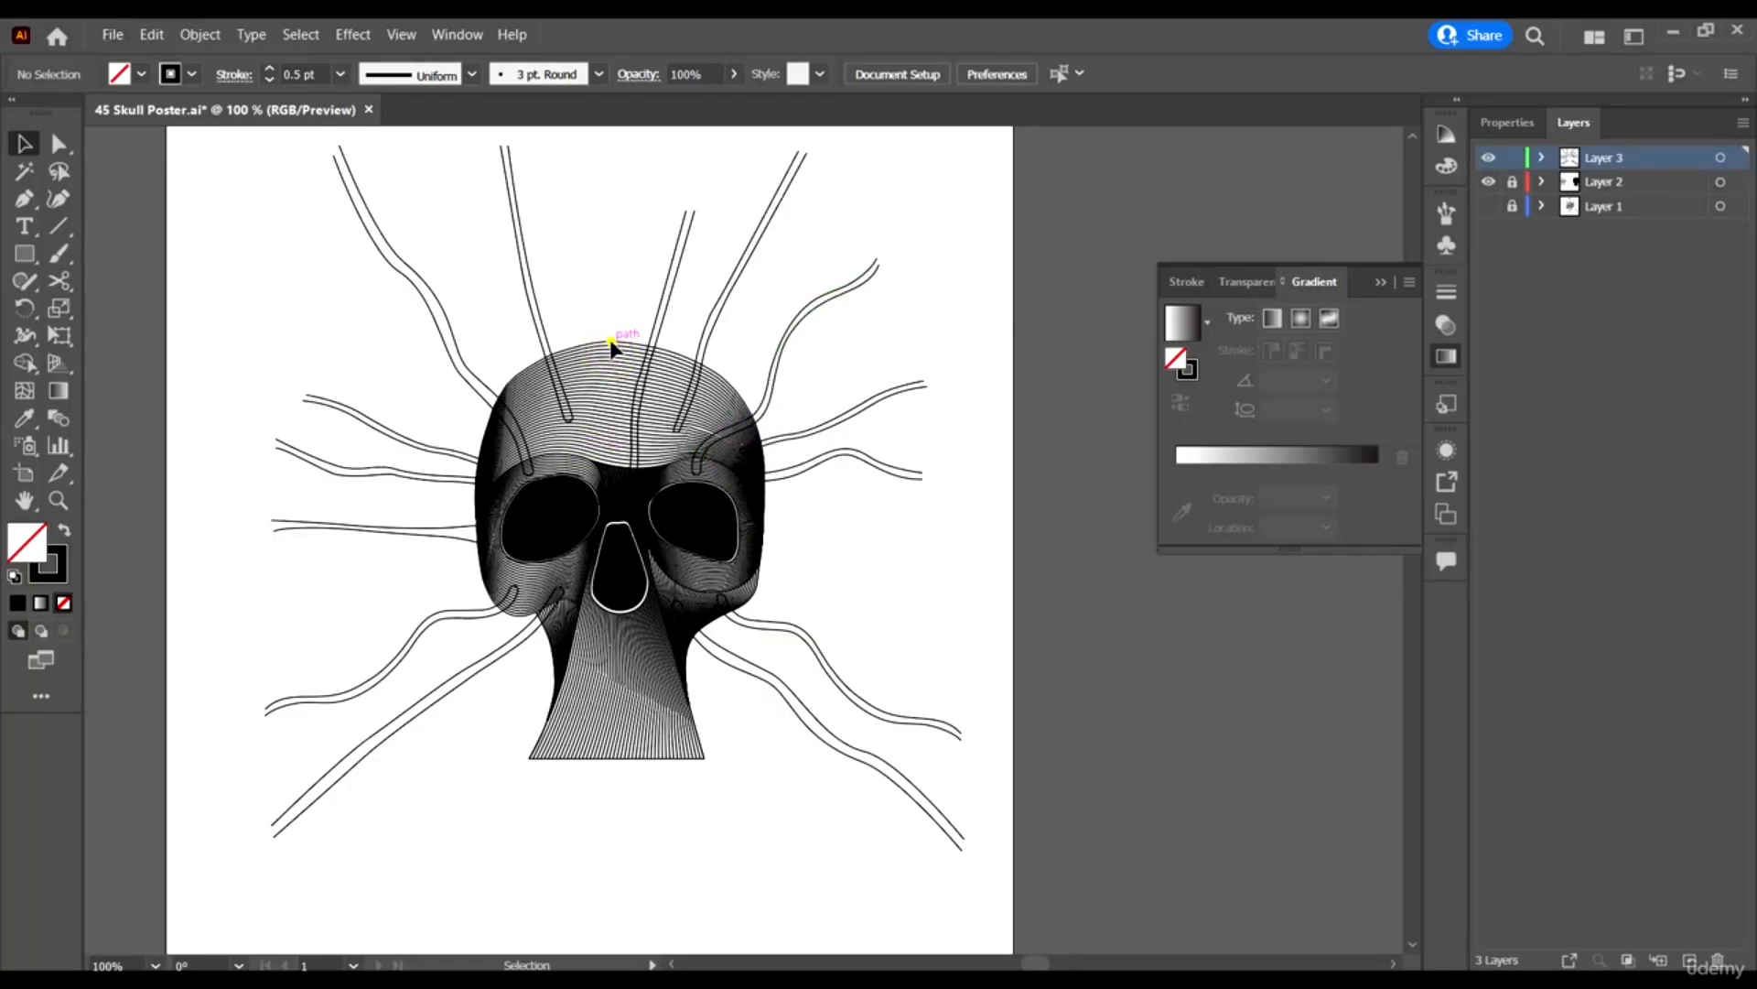
{"action": "scroll", "coordinate": [612, 347], "scroll_direction": "down", "scroll_amount": 4}
{"action": "scroll", "coordinate": [656, 329], "scroll_direction": "up", "scroll_amount": 3}
Unlock Layer 2, select the skull's line groups one after another and inspect where the strands overlap the right cheek.
{"action": "left_click", "coordinate": [1530, 183]}
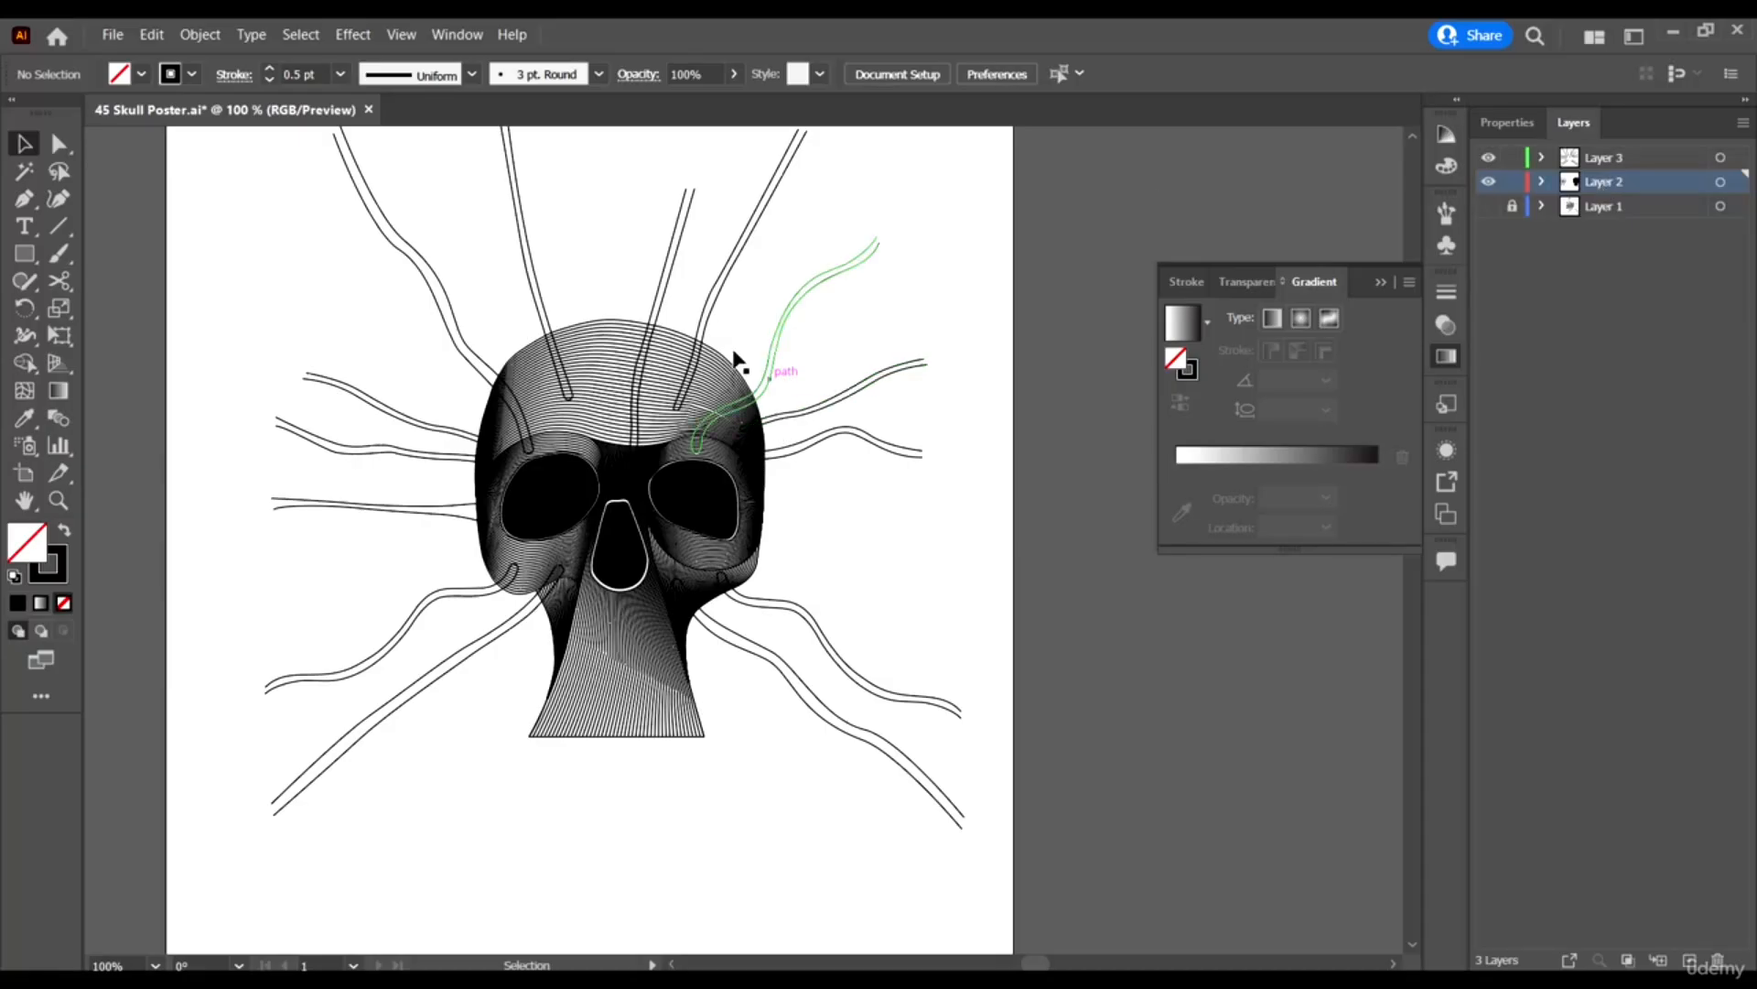
{"action": "left_click", "coordinate": [618, 331]}
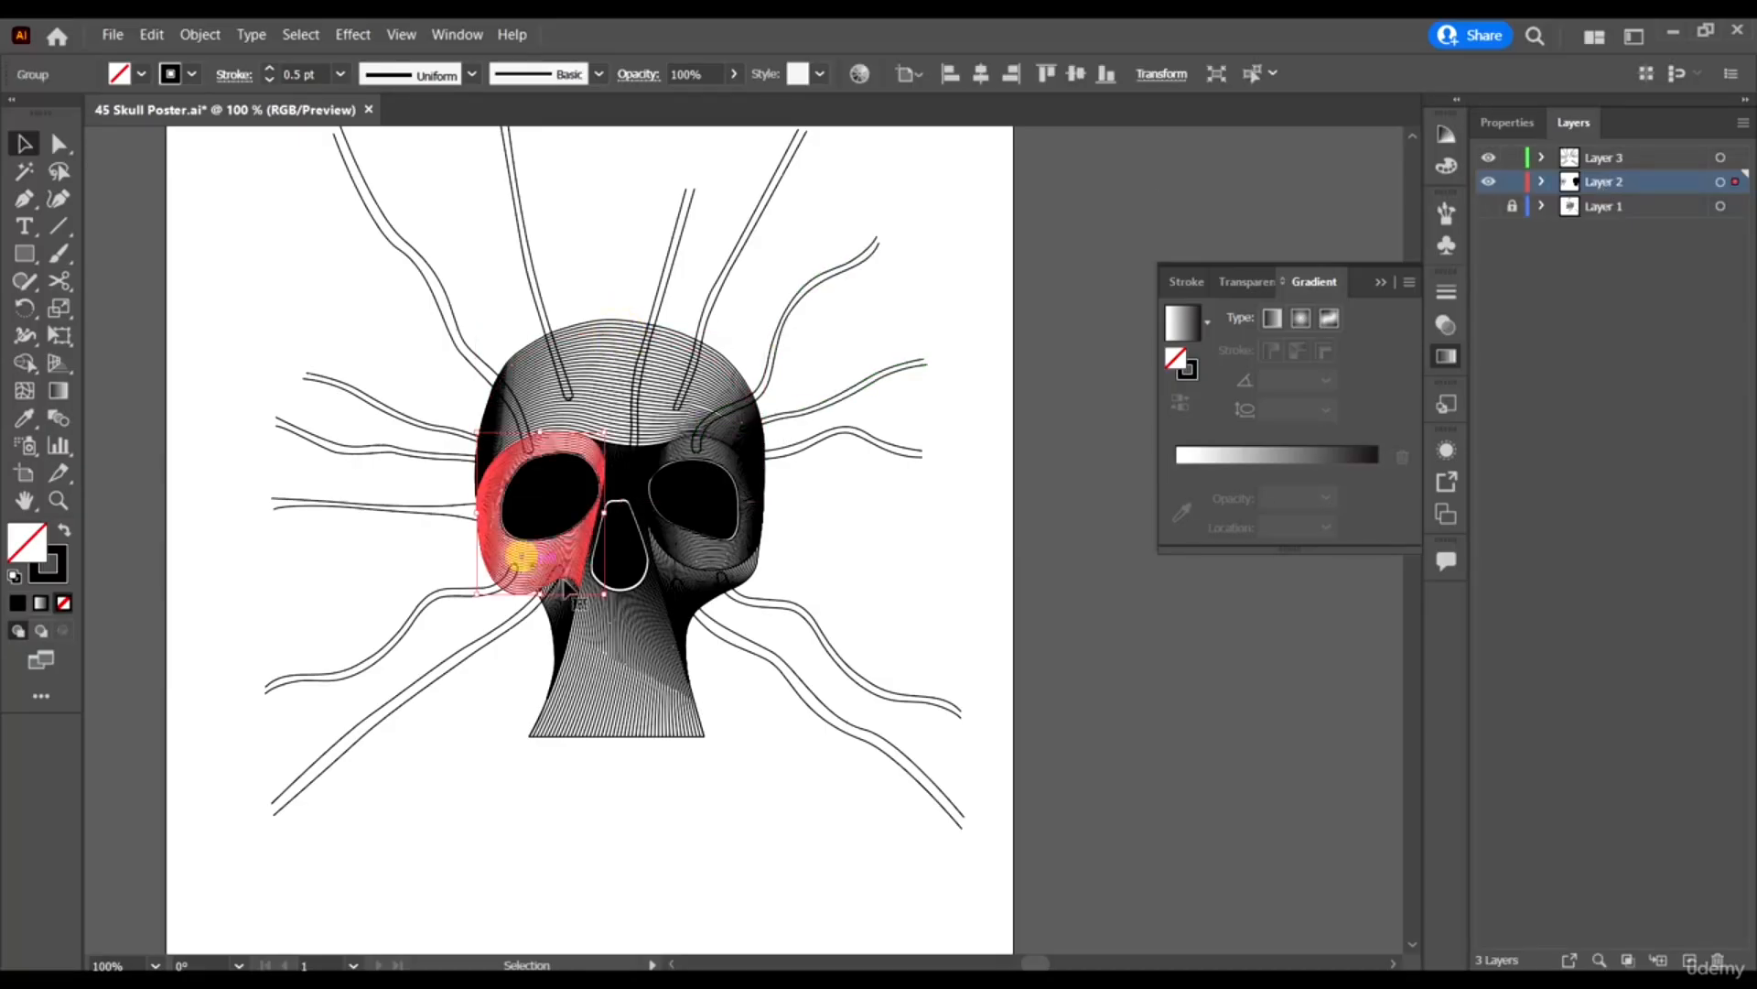
{"action": "left_click", "coordinate": [606, 699]}
{"action": "left_click", "coordinate": [554, 610]}
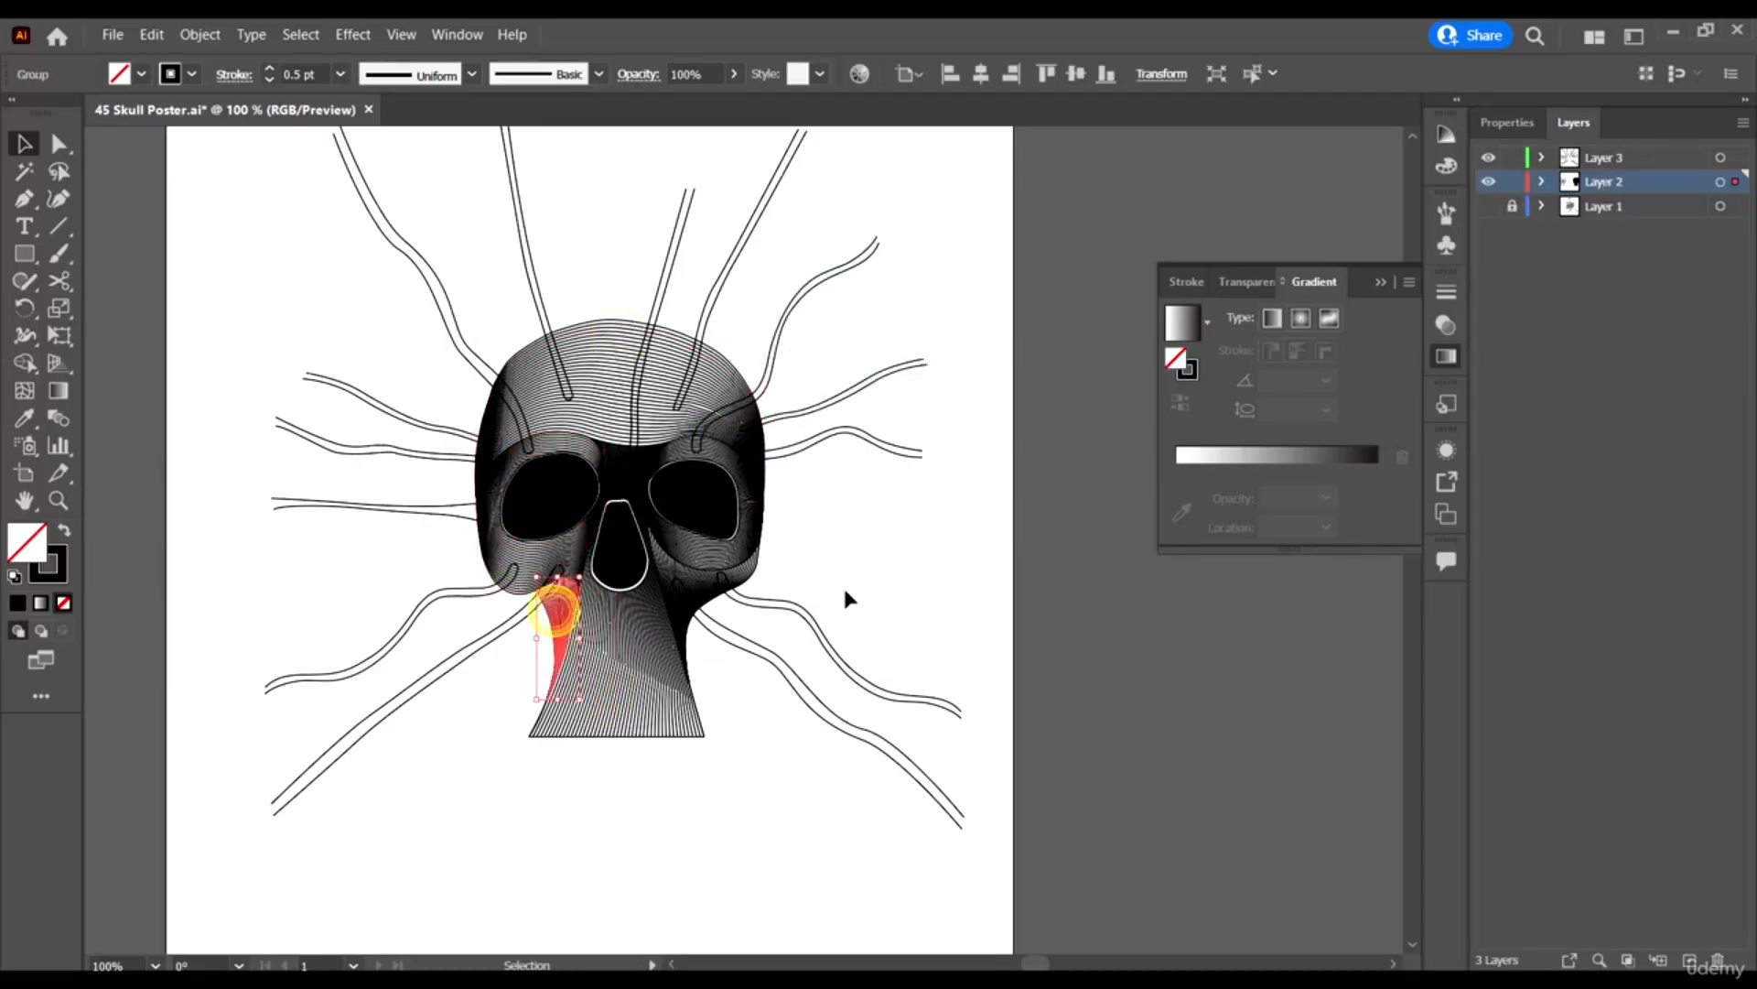
{"action": "left_click", "coordinate": [747, 570]}
{"action": "scroll", "coordinate": [876, 678], "scroll_direction": "up", "scroll_amount": 5}
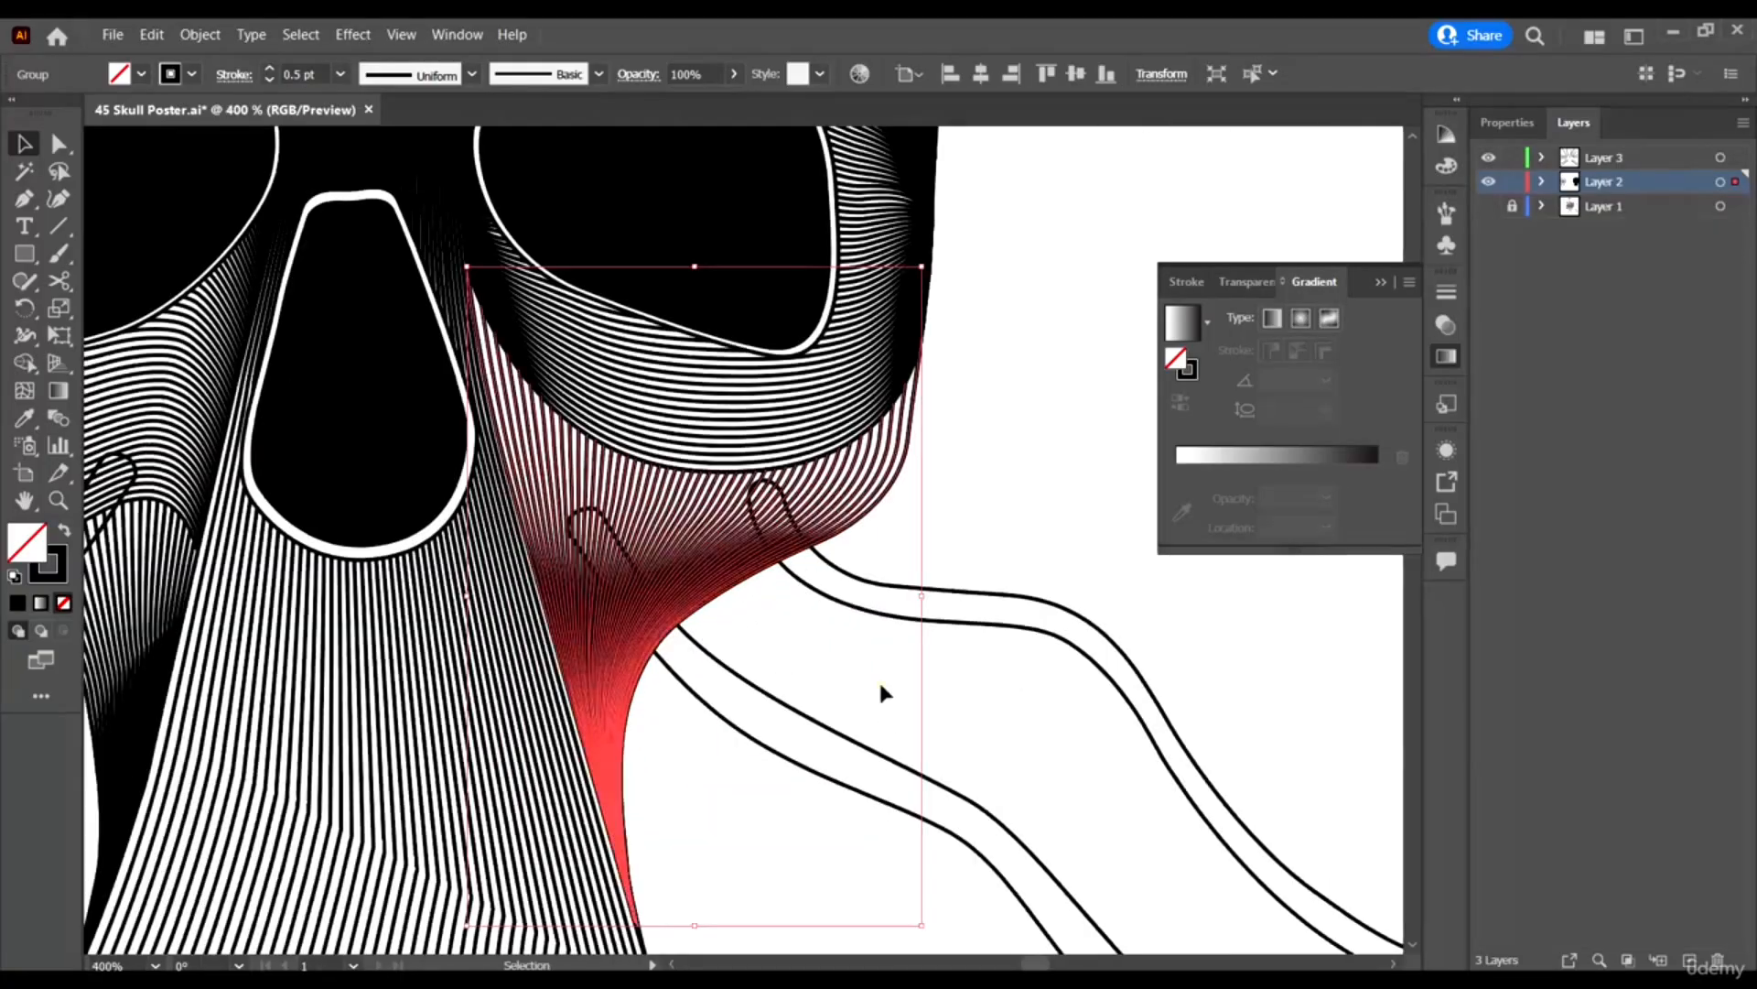
{"action": "scroll", "coordinate": [669, 646], "scroll_direction": "up", "scroll_amount": 1}
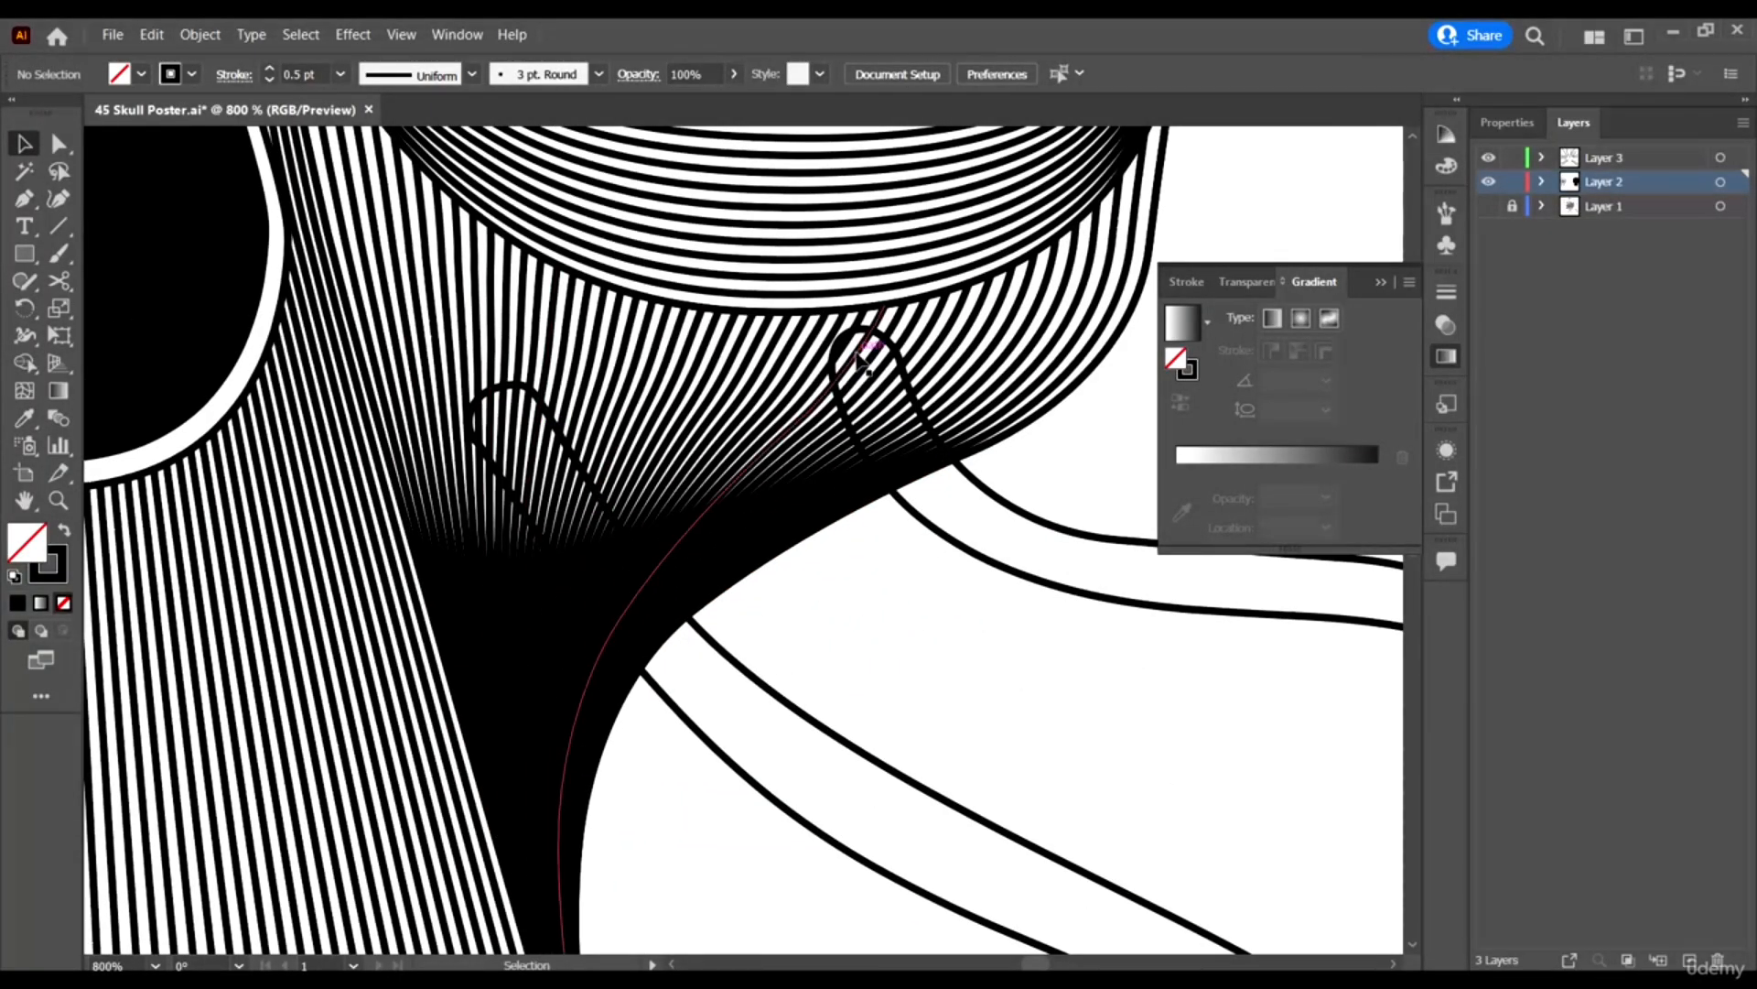
{"action": "scroll", "coordinate": [860, 359], "scroll_direction": "down", "scroll_amount": 4}
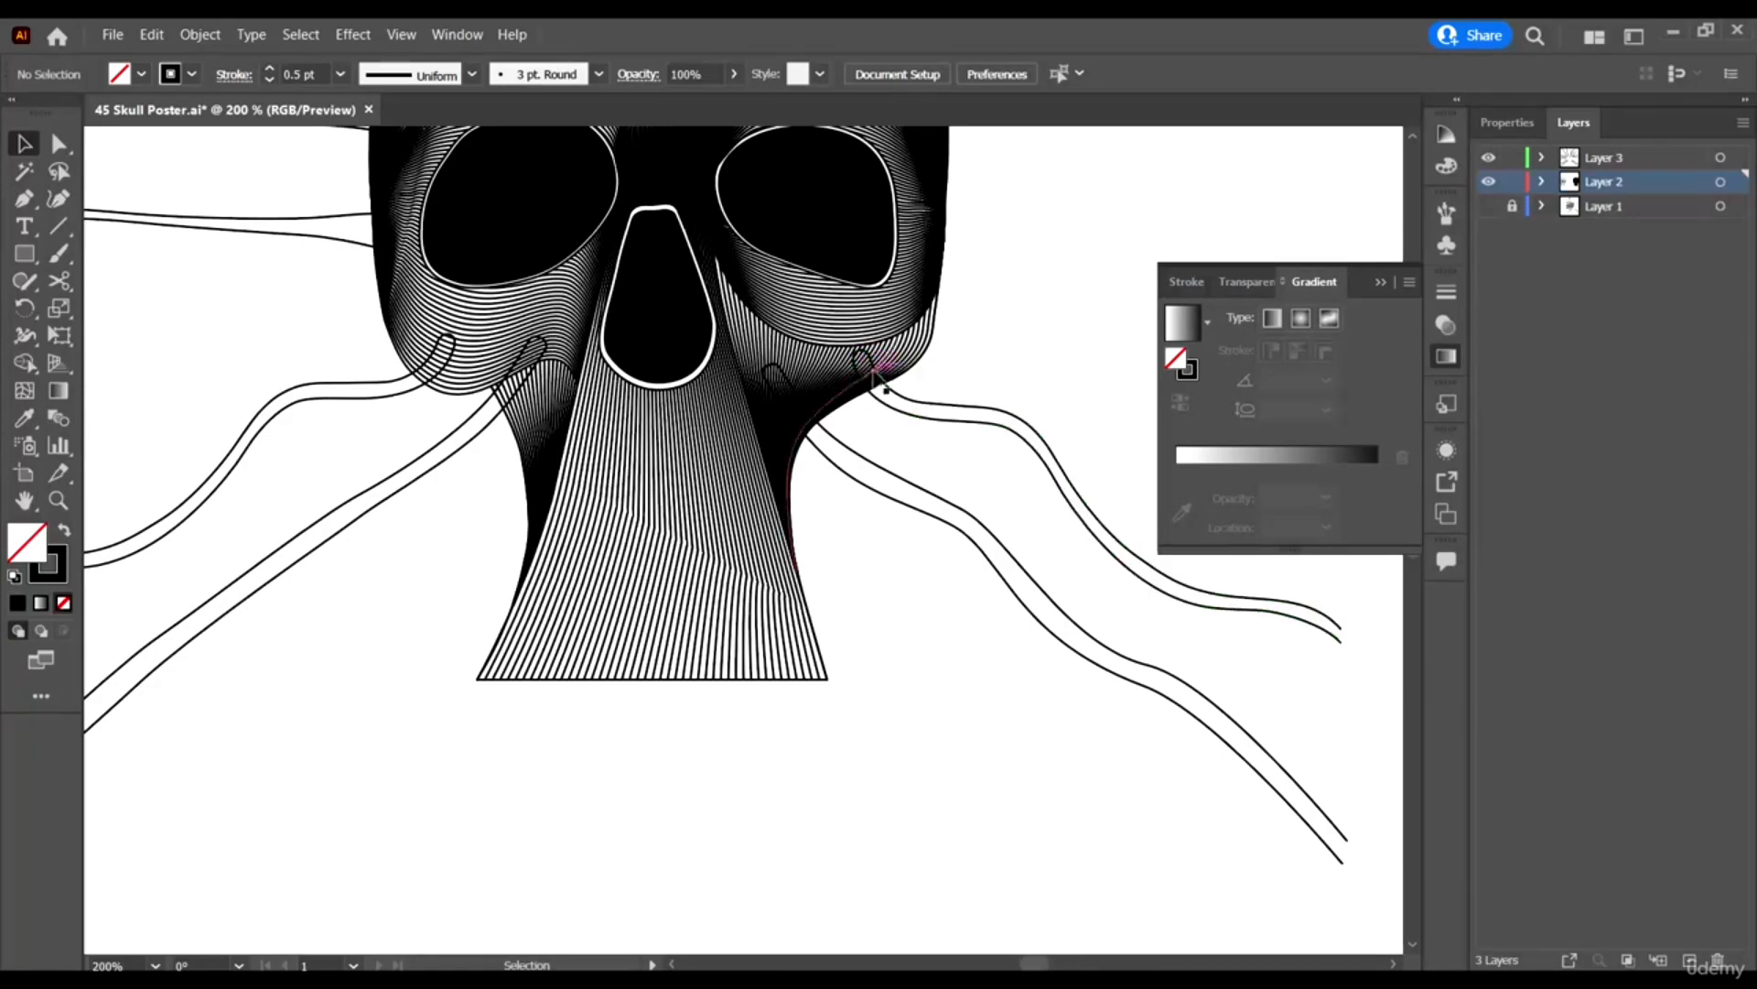
{"action": "scroll", "coordinate": [865, 362], "scroll_direction": "up", "scroll_amount": 4}
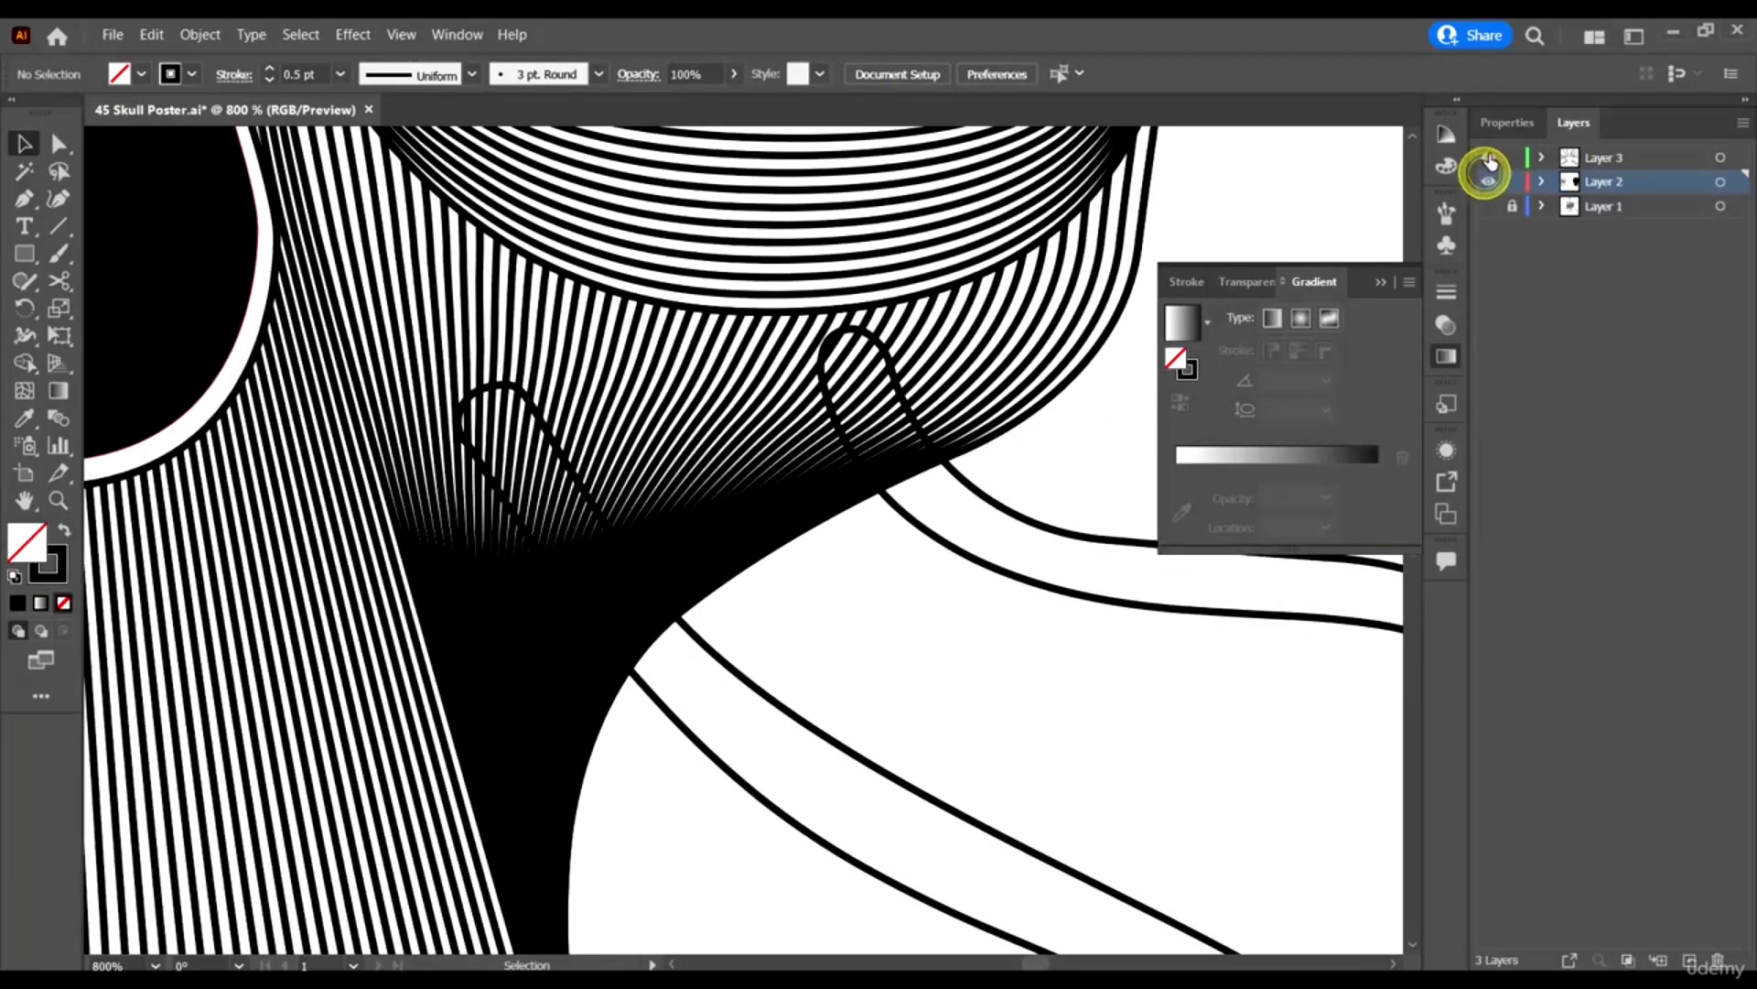
Examine how the strands interrupt the skull lines in the Layer 1 reference alone, then restore the view of Layers 2 and 3.
{"action": "left_click", "coordinate": [1488, 160]}
{"action": "left_click", "coordinate": [1488, 181]}
{"action": "left_click", "coordinate": [1491, 207]}
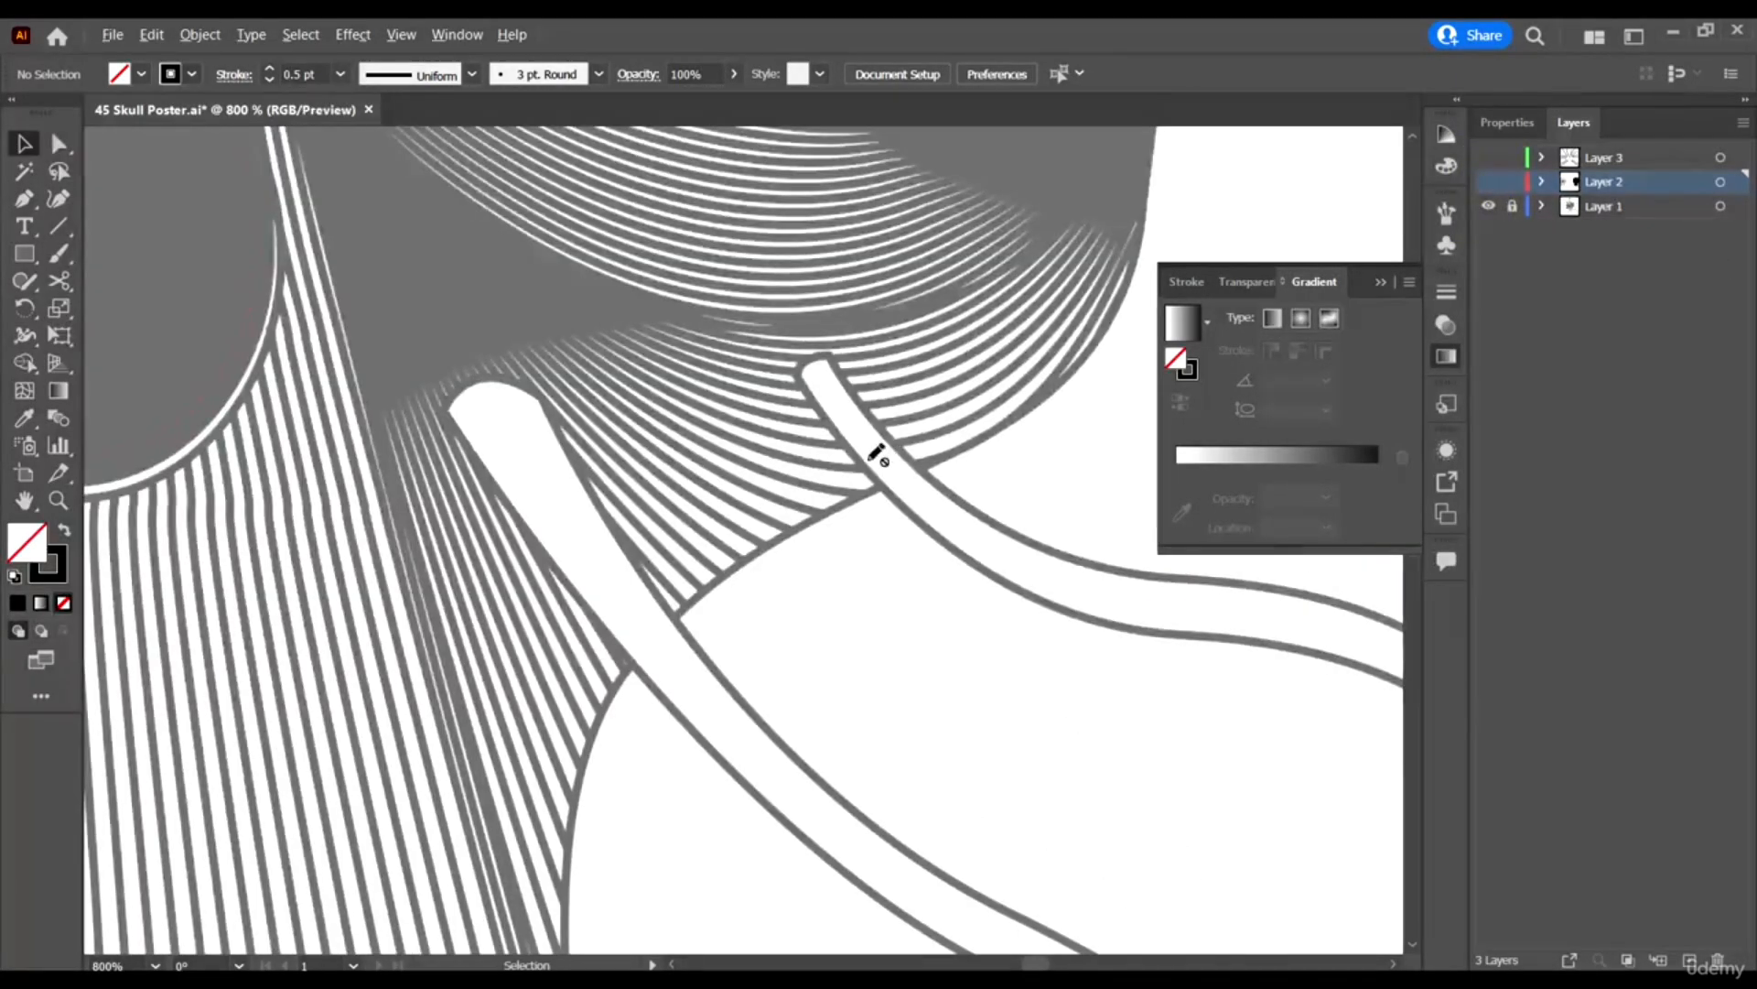
{"action": "scroll", "coordinate": [876, 452], "scroll_direction": "down", "scroll_amount": 3}
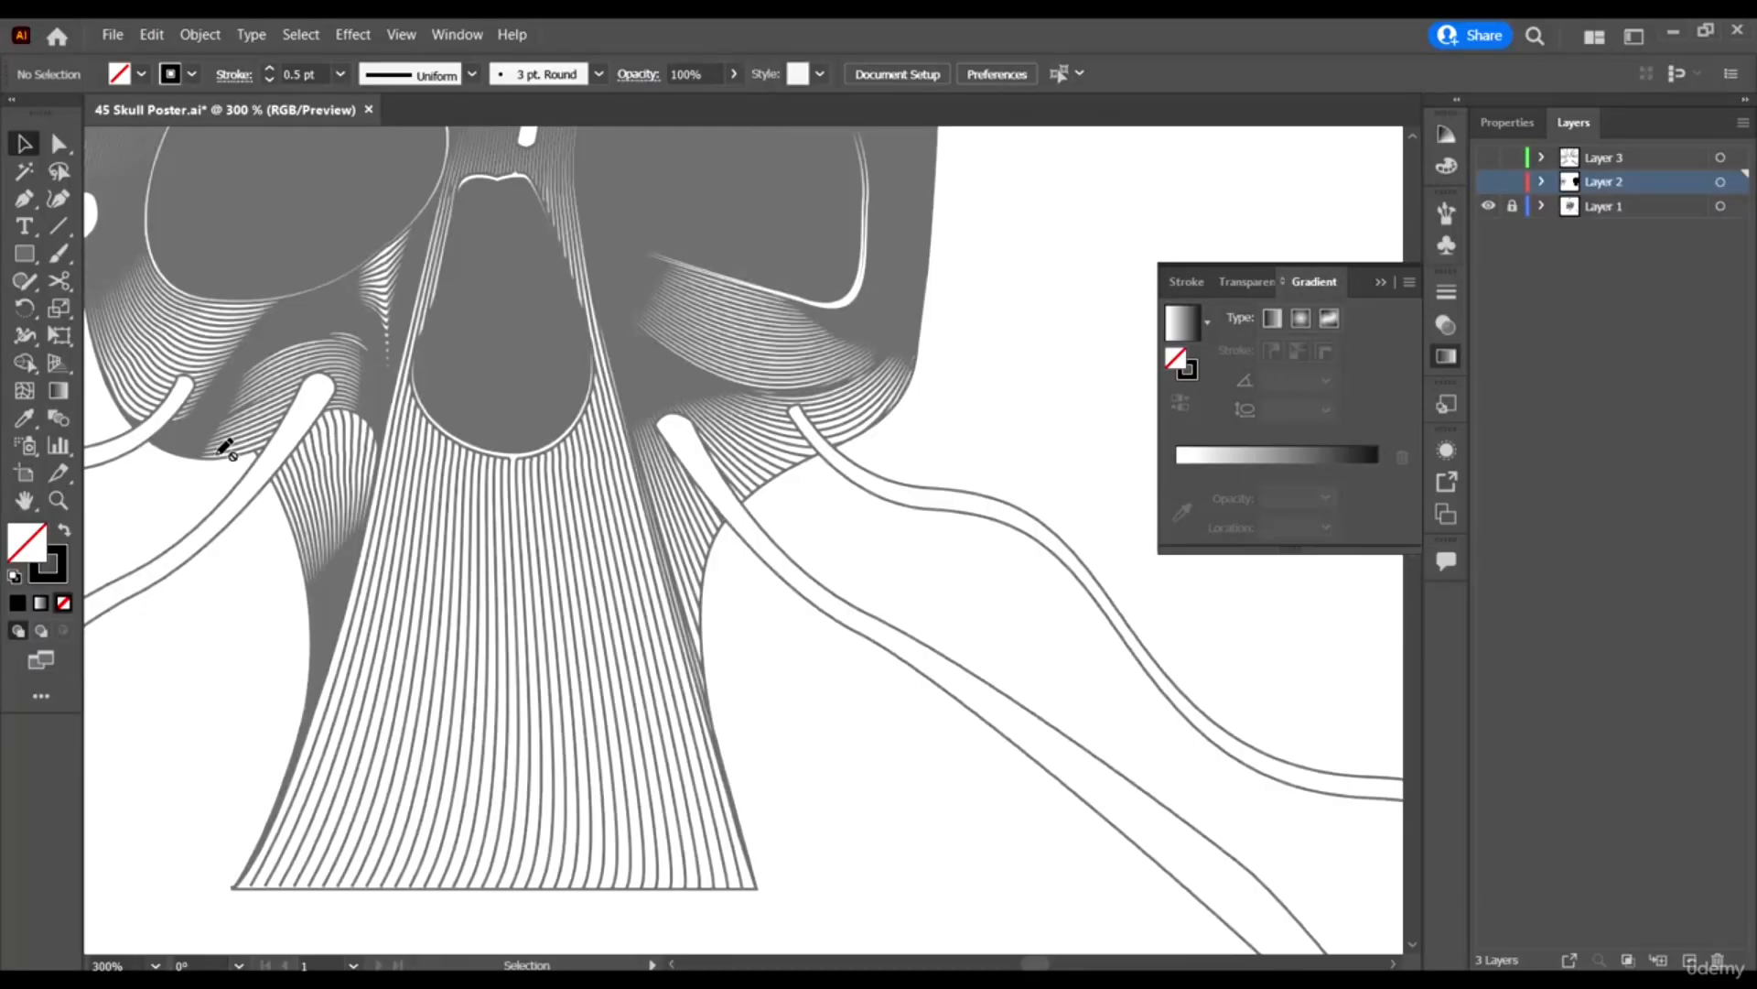
{"action": "scroll", "coordinate": [226, 448], "scroll_direction": "left", "scroll_amount": 5}
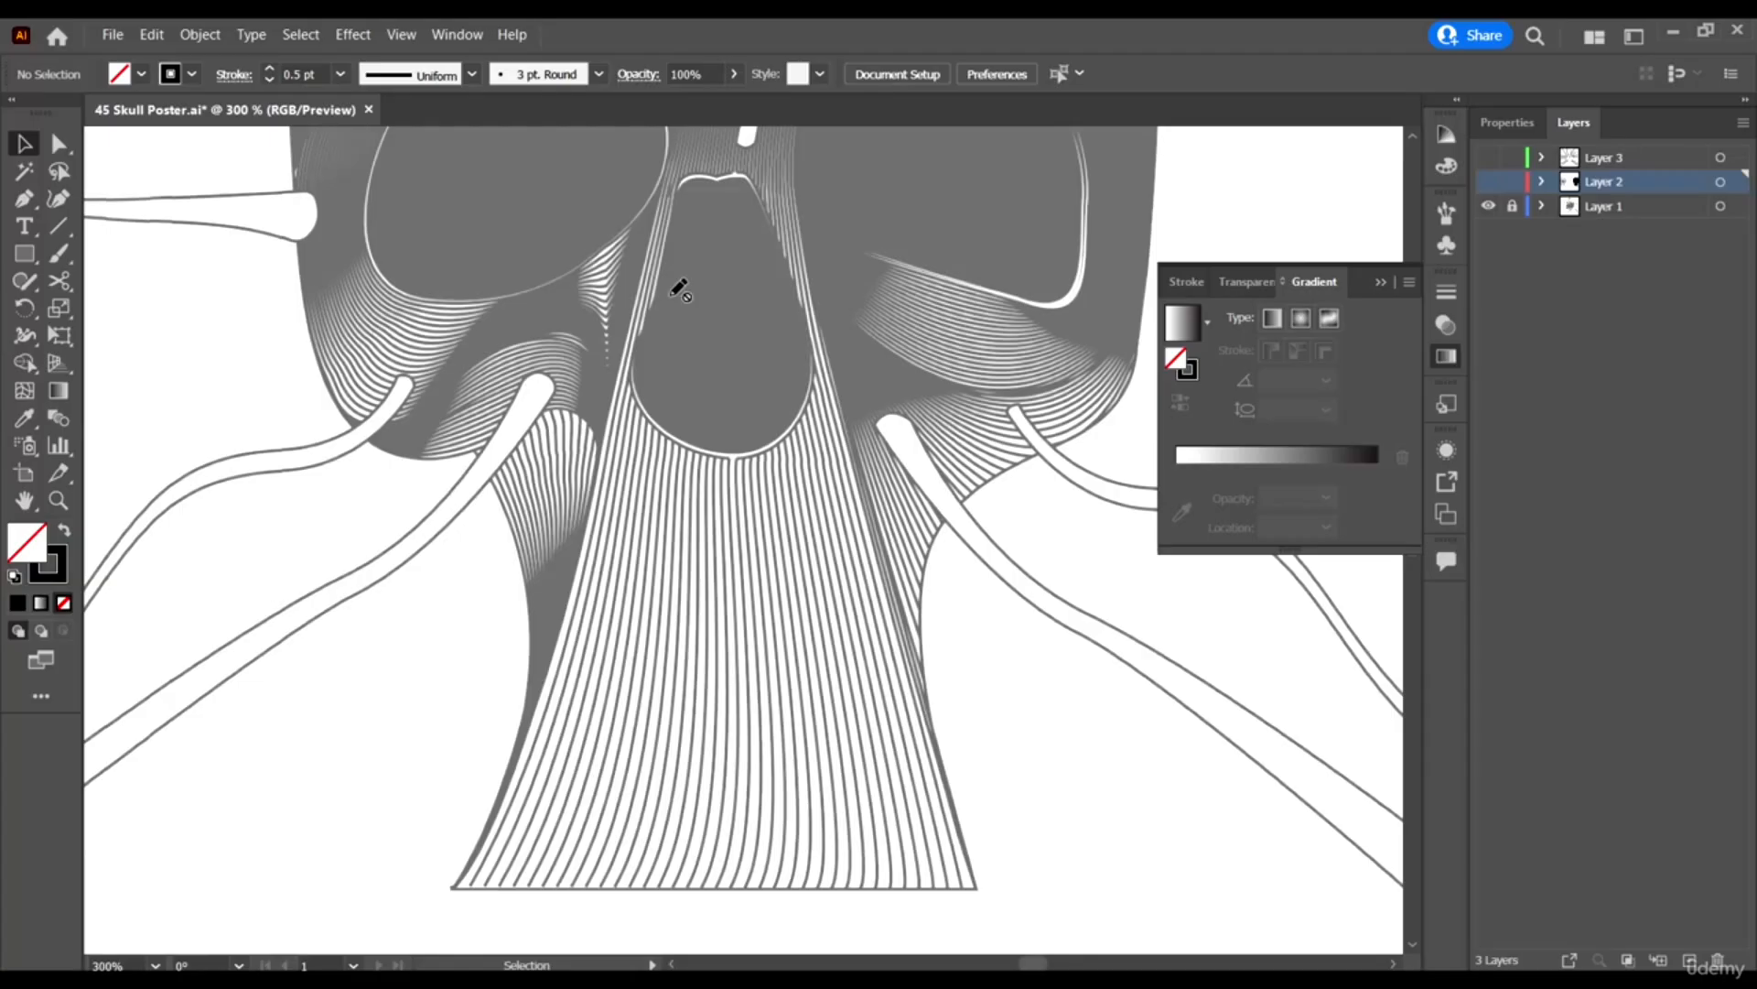
{"action": "scroll", "coordinate": [606, 788], "scroll_direction": "down", "scroll_amount": 1}
{"action": "scroll", "coordinate": [980, 354], "scroll_direction": "up", "scroll_amount": 2}
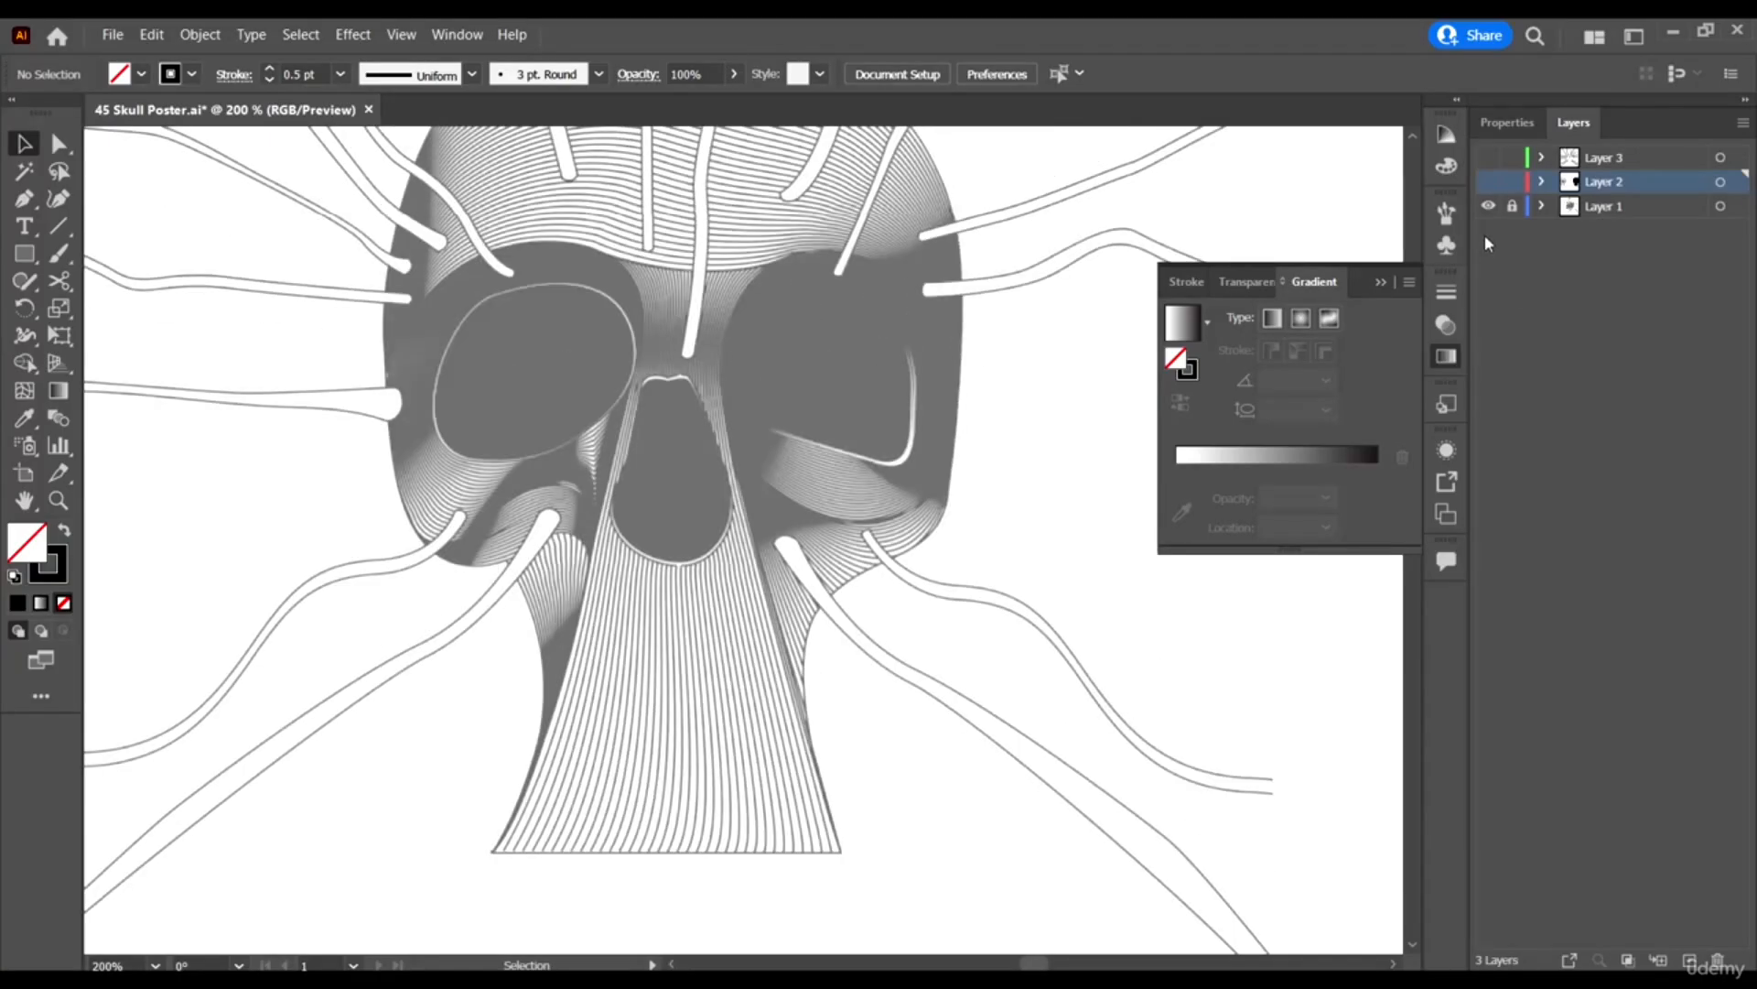
{"action": "left_click", "coordinate": [1489, 206]}
{"action": "left_click", "coordinate": [1492, 158]}
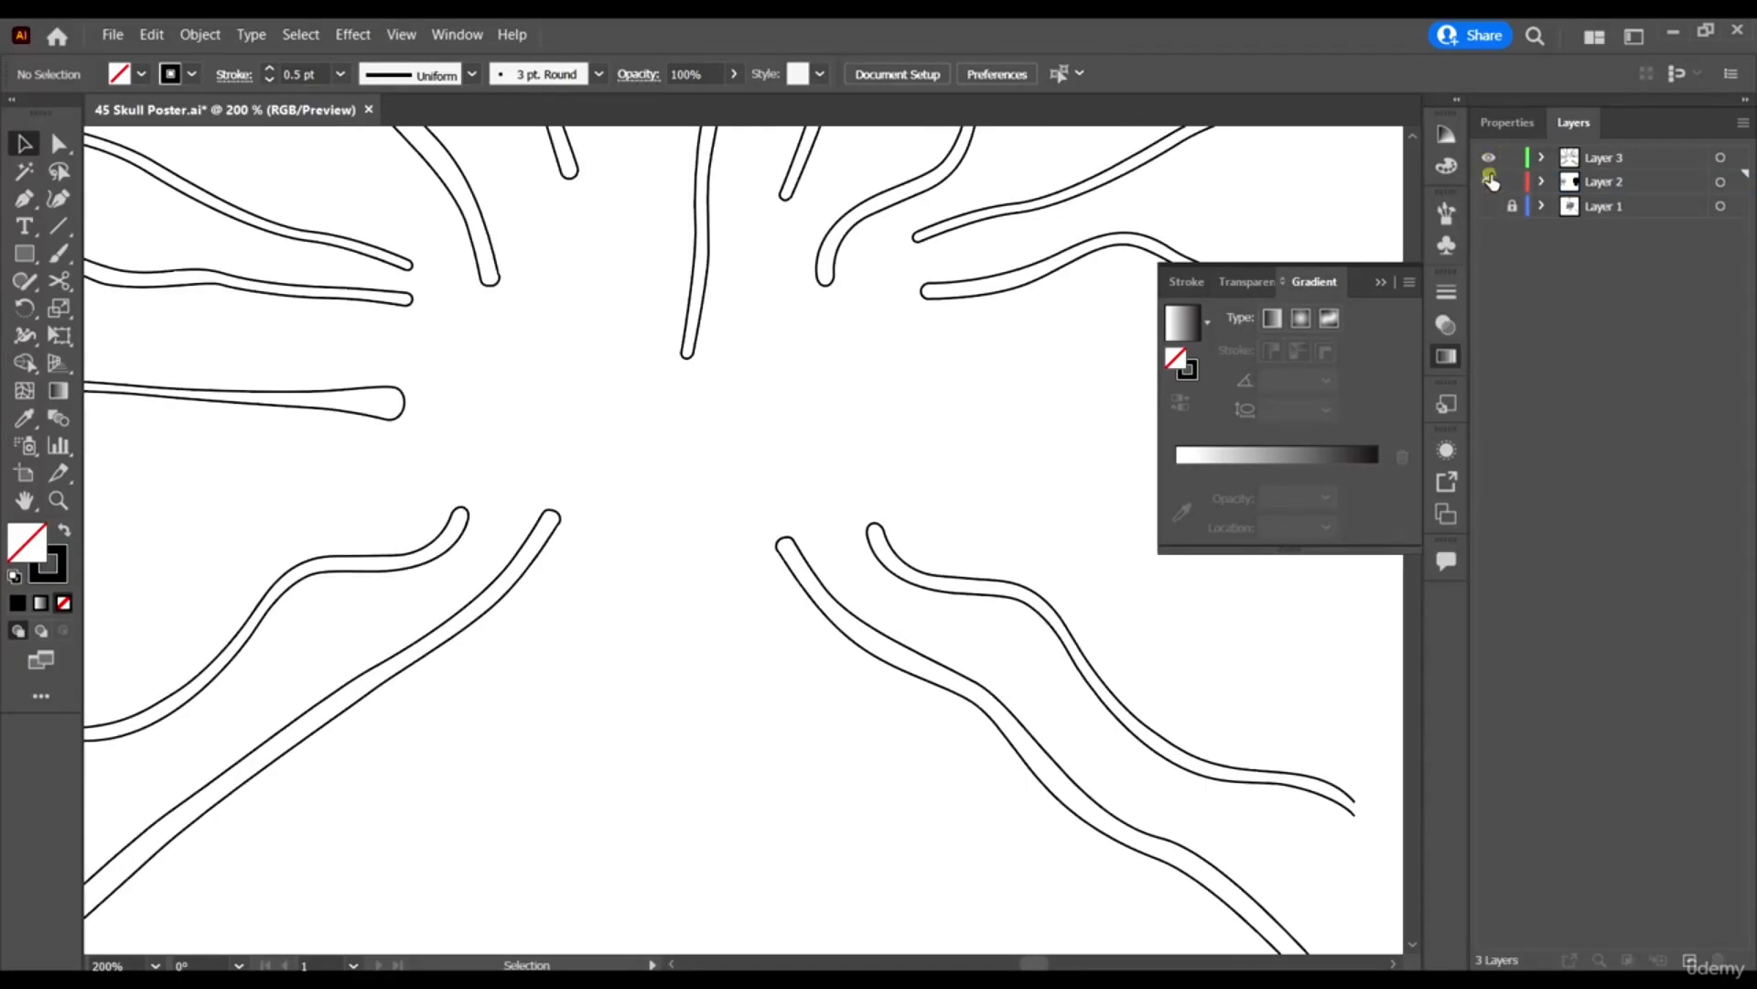
{"action": "left_click", "coordinate": [1489, 181]}
{"action": "scroll", "coordinate": [792, 385], "scroll_direction": "down", "scroll_amount": 1}
{"action": "scroll", "coordinate": [1093, 565], "scroll_direction": "up", "scroll_amount": 1}
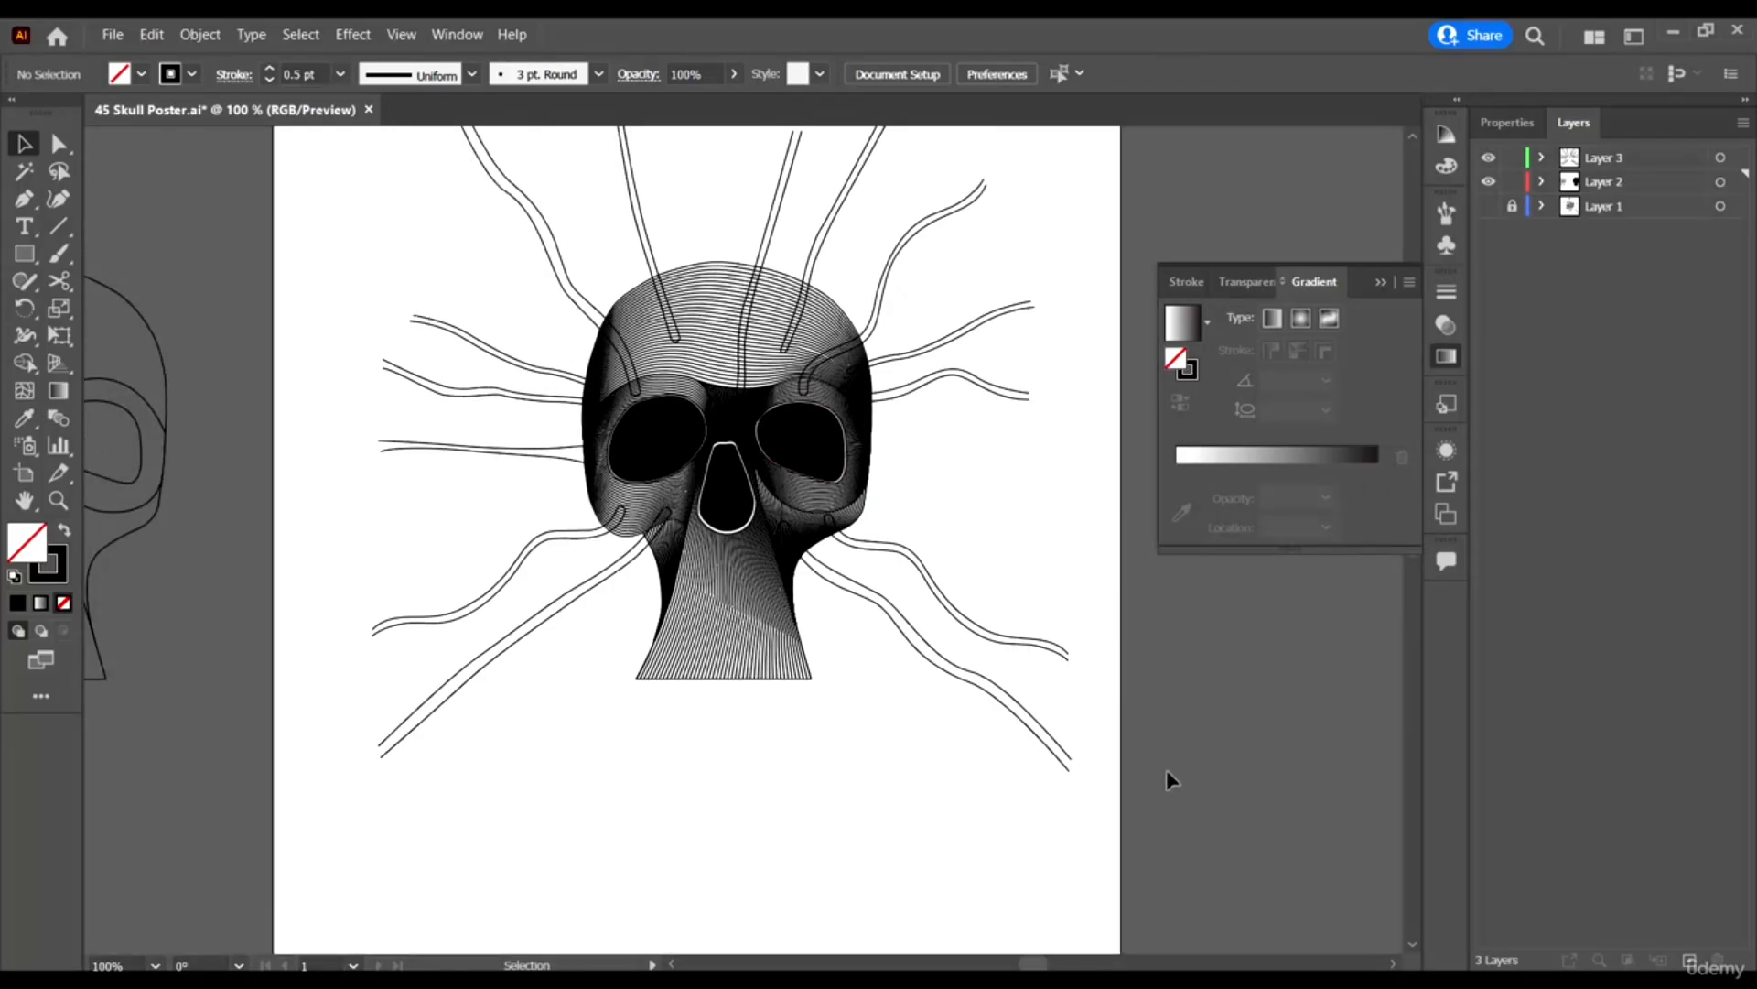
Select all skull and strand artwork and use Shape Builder to clear the skull lines inside the lower part of the strand between the eyes.
{"action": "key", "text": "ctrl+a"}
{"action": "scroll", "coordinate": [715, 405], "scroll_direction": "up", "scroll_amount": 1}
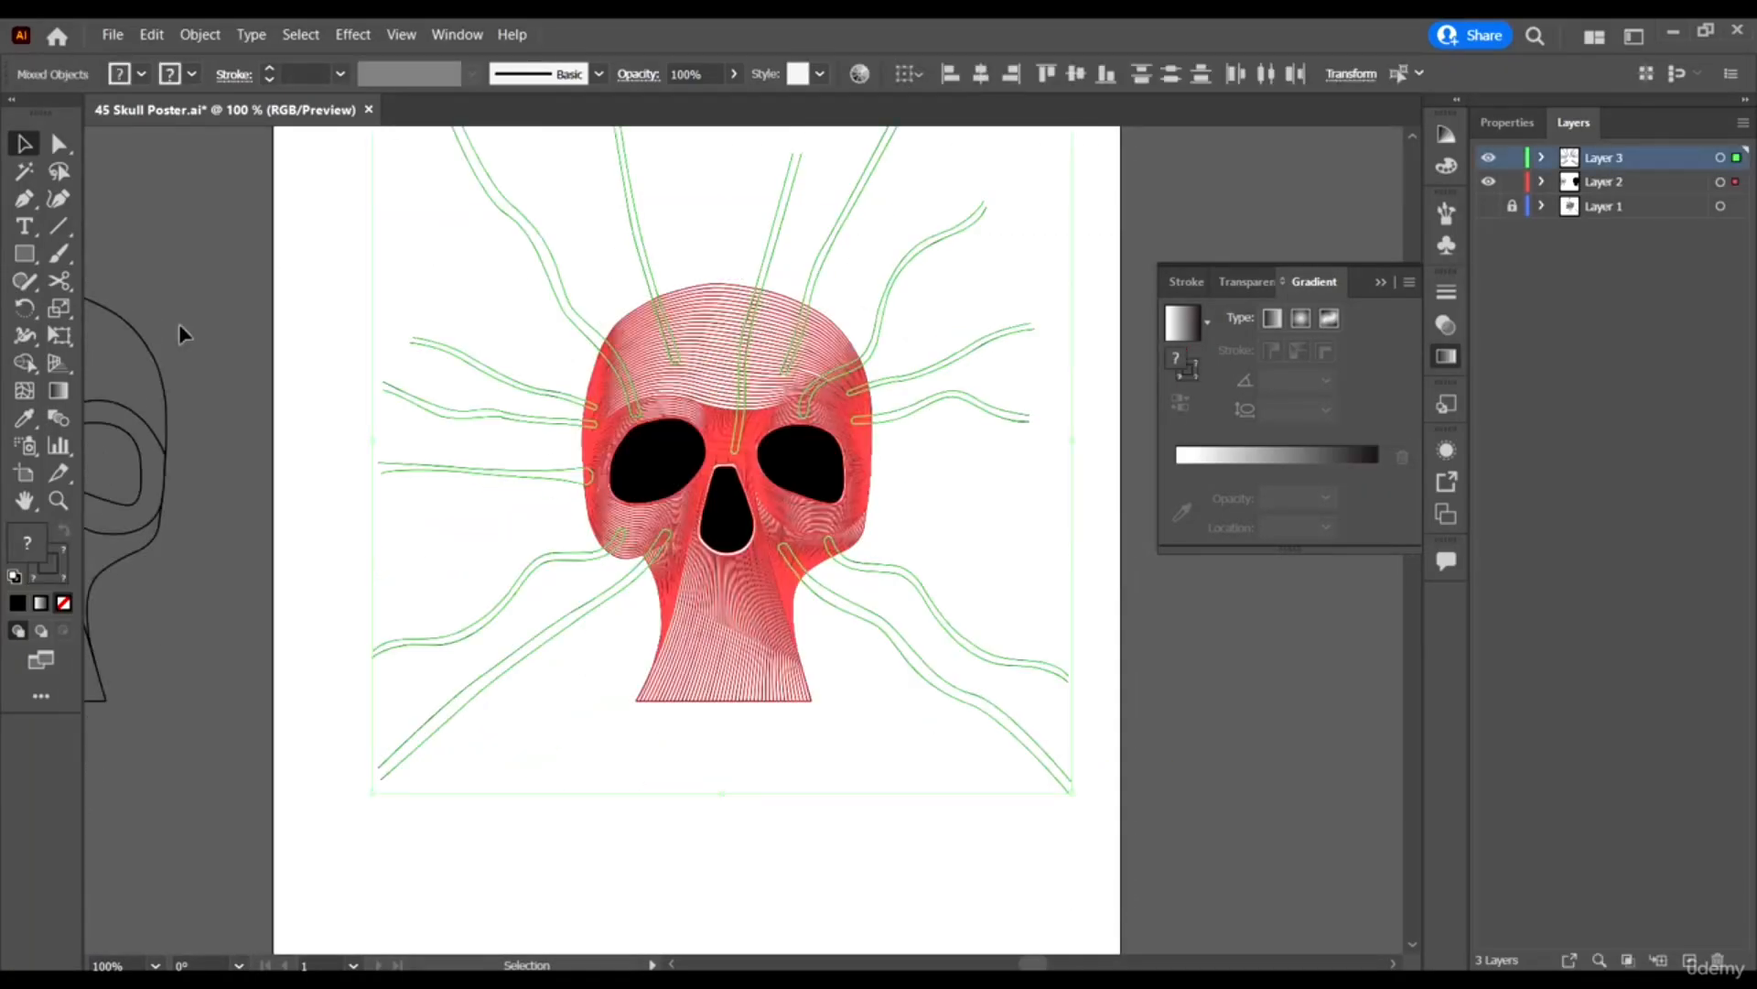
{"action": "left_click", "coordinate": [25, 363]}
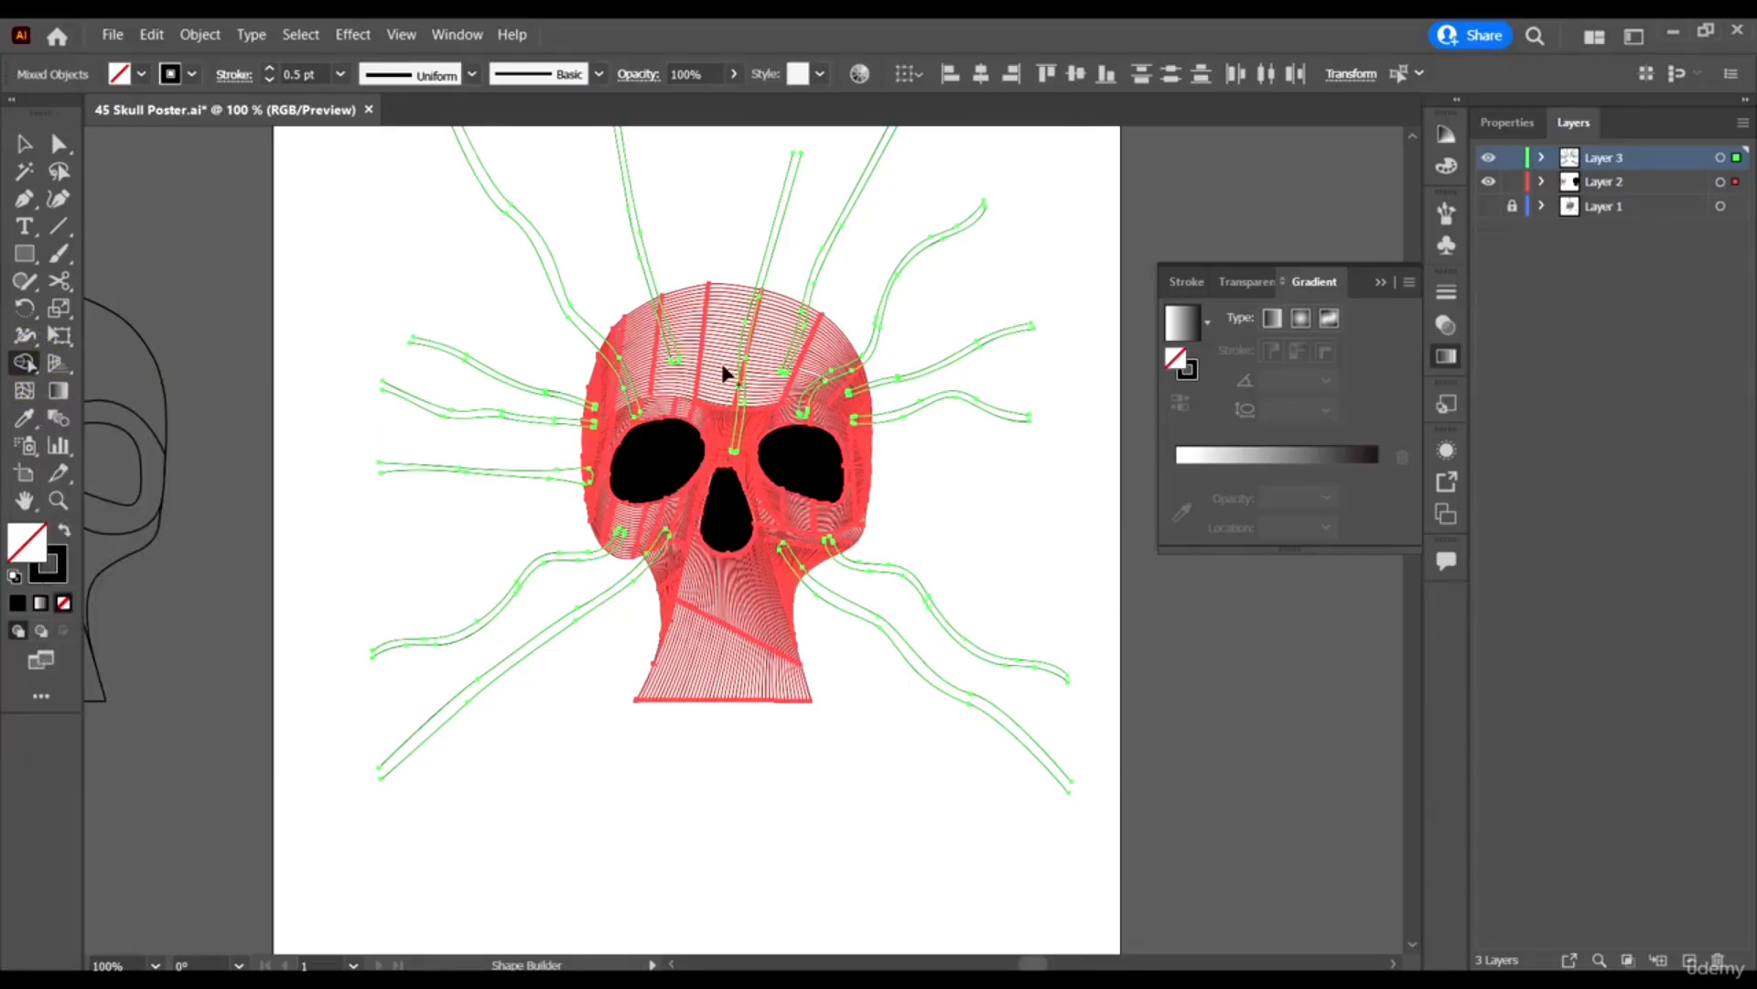
{"action": "scroll", "coordinate": [723, 372], "scroll_direction": "up", "scroll_amount": 5}
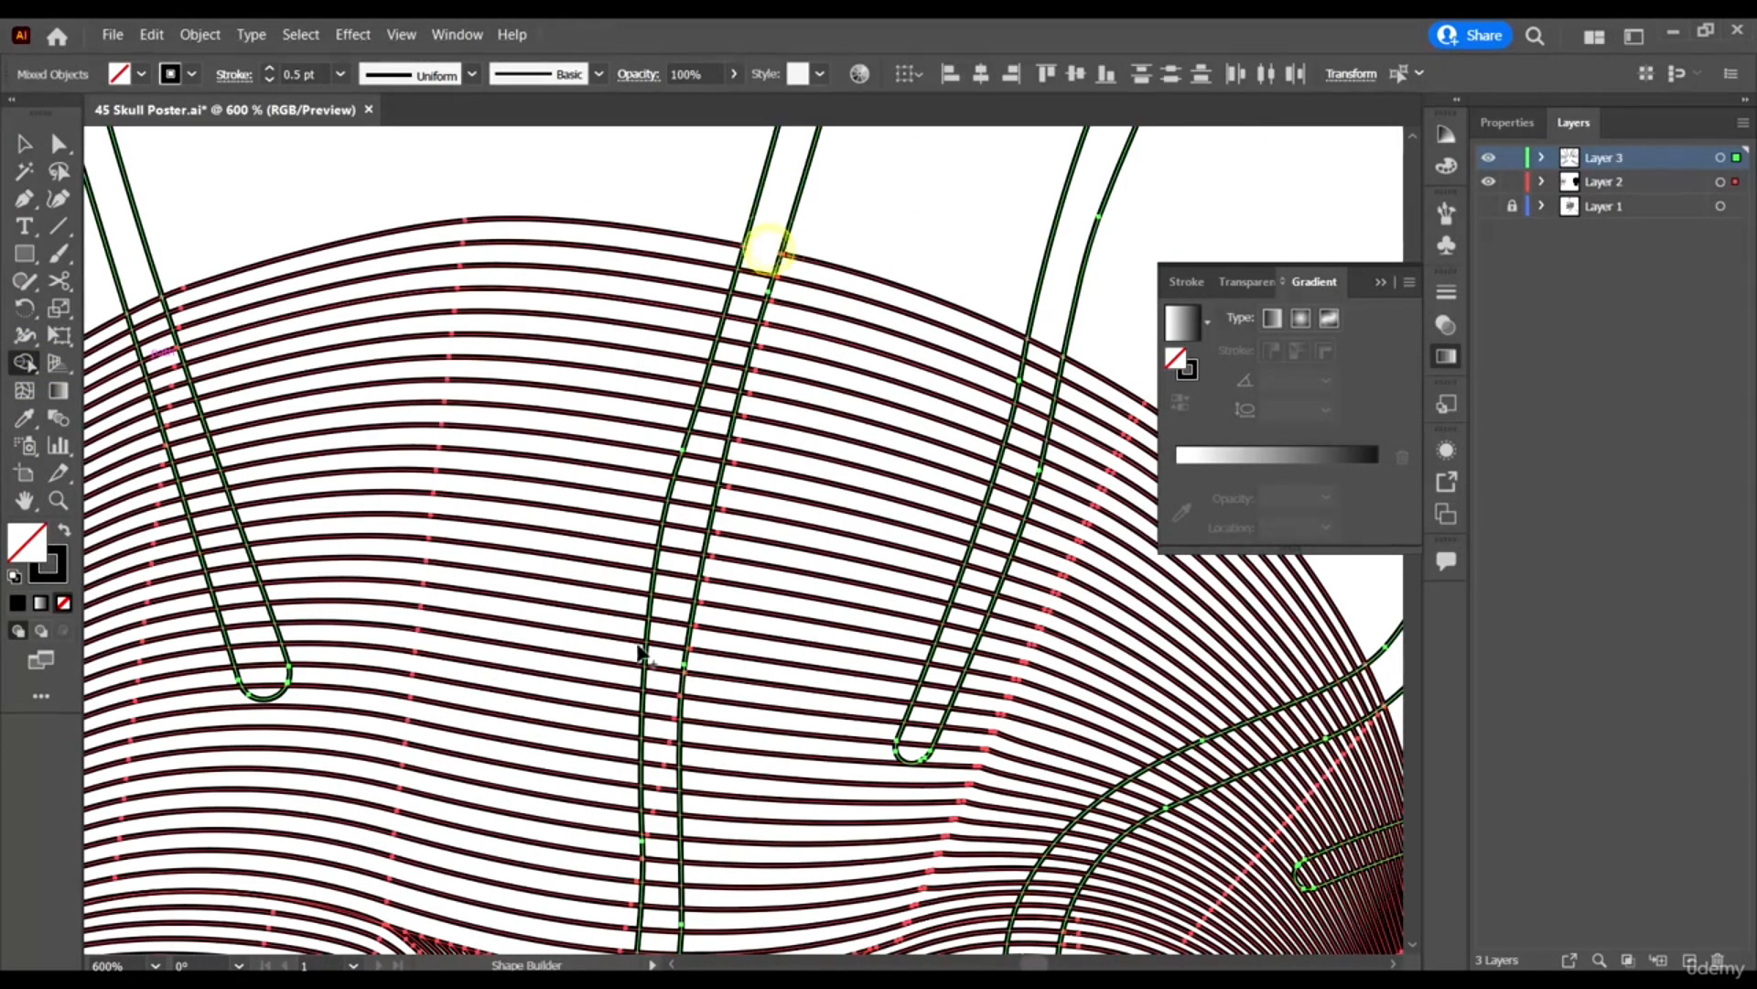
{"action": "scroll", "coordinate": [639, 652], "scroll_direction": "down", "scroll_amount": 10}
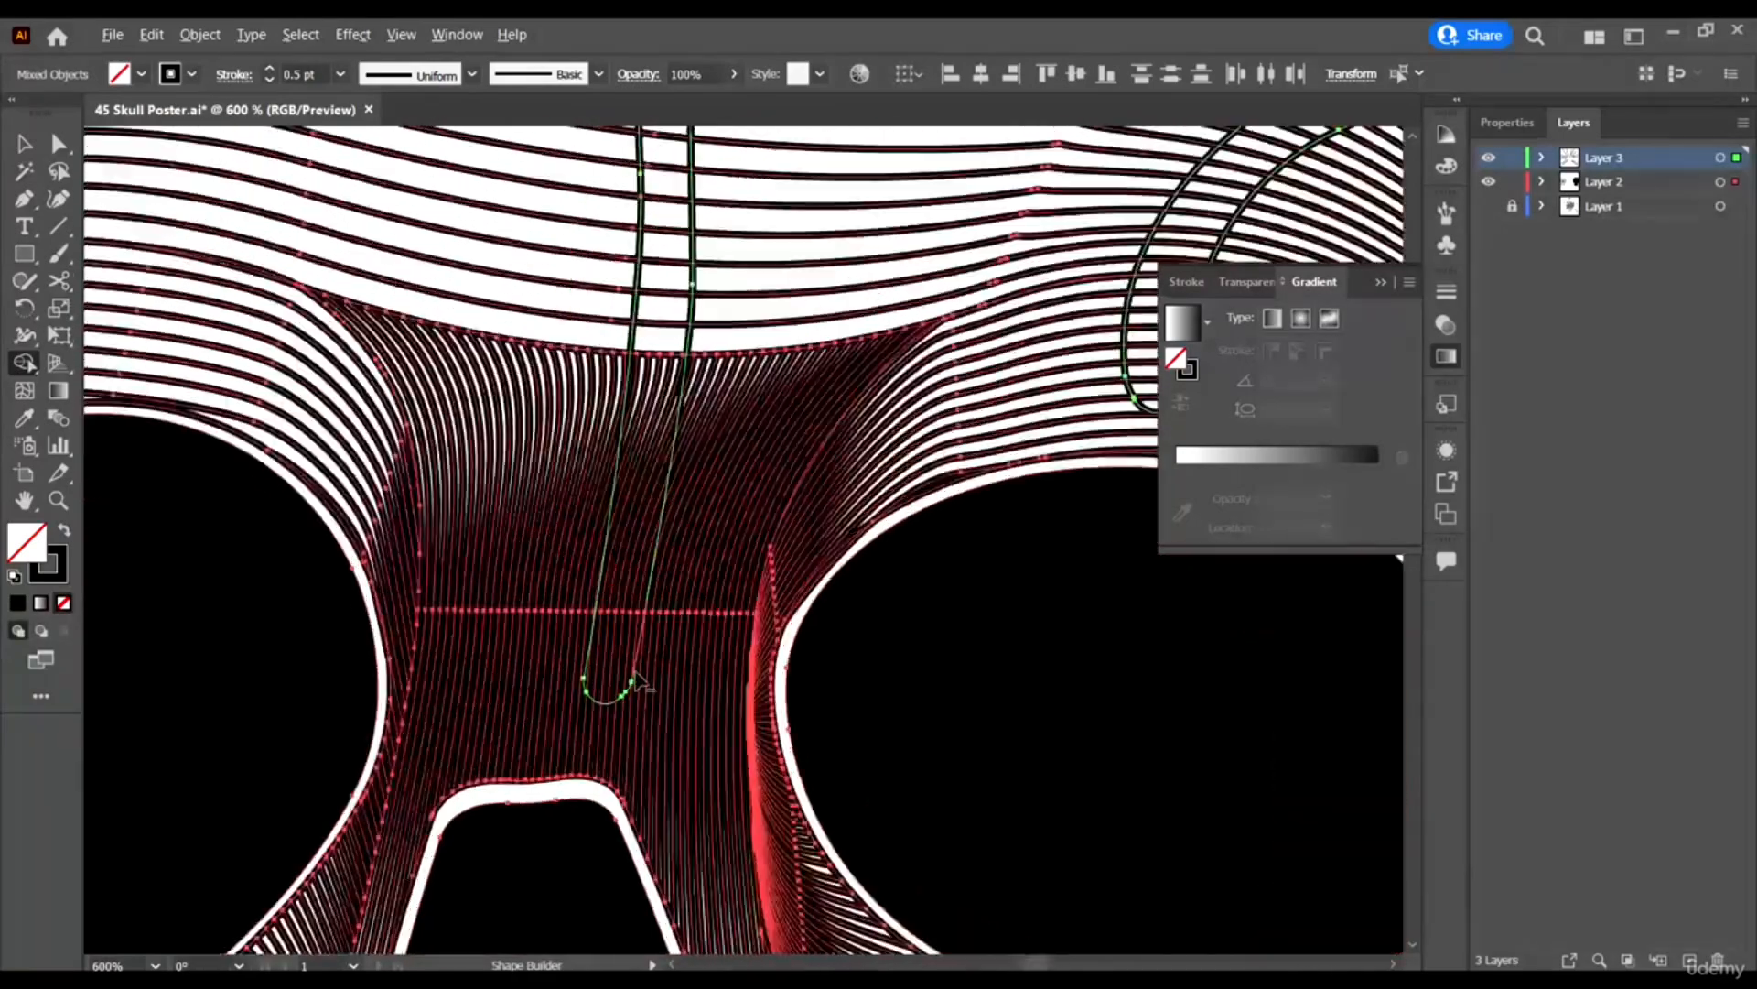
{"action": "scroll", "coordinate": [638, 679], "scroll_direction": "up", "scroll_amount": 4}
{"action": "mouse_move", "coordinate": [682, 133]}
{"action": "left_mouse_down"}
{"action": "mouse_move", "coordinate": [586, 682]}
{"action": "mouse_move", "coordinate": [482, 648]}
{"action": "left_mouse_up"}
{"action": "left_click", "coordinate": [553, 661], "text": "alt"}
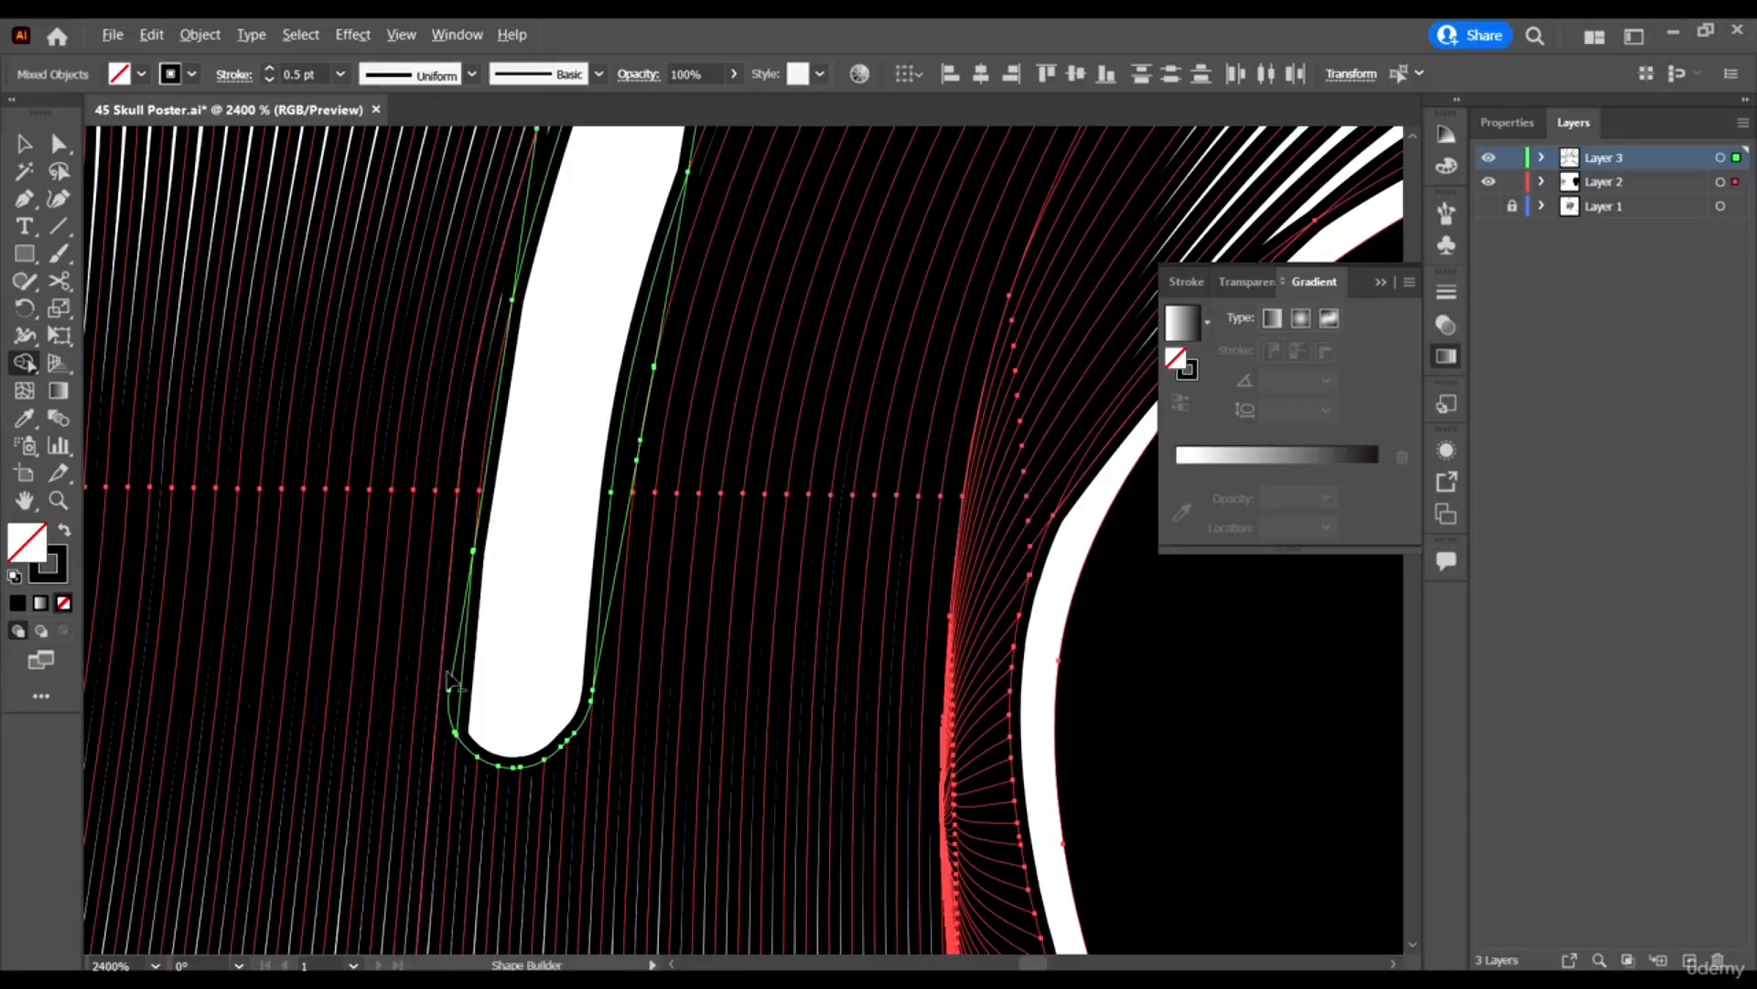
Clear the leftover line slivers along the left side of the between-eyes strand, just below the forehead lines, with Shape Builder.
{"action": "scroll", "coordinate": [449, 682], "scroll_direction": "up", "scroll_amount": 2}
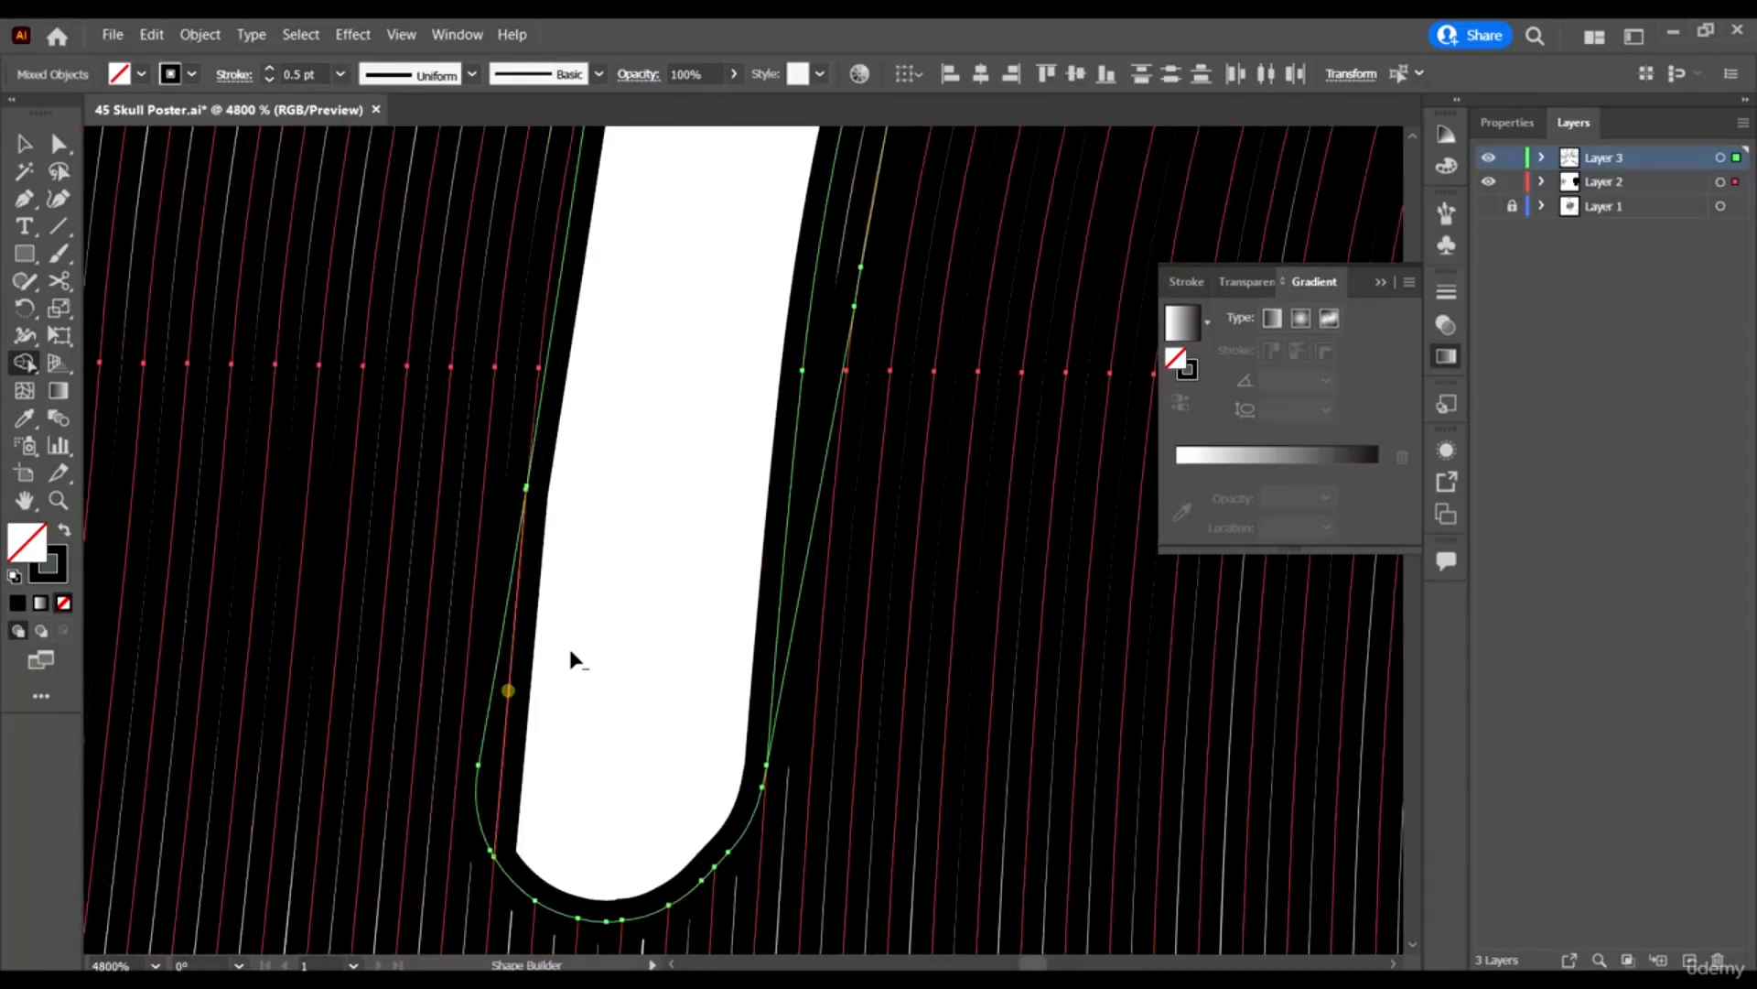
{"action": "scroll", "coordinate": [586, 431], "scroll_direction": "up", "scroll_amount": 3}
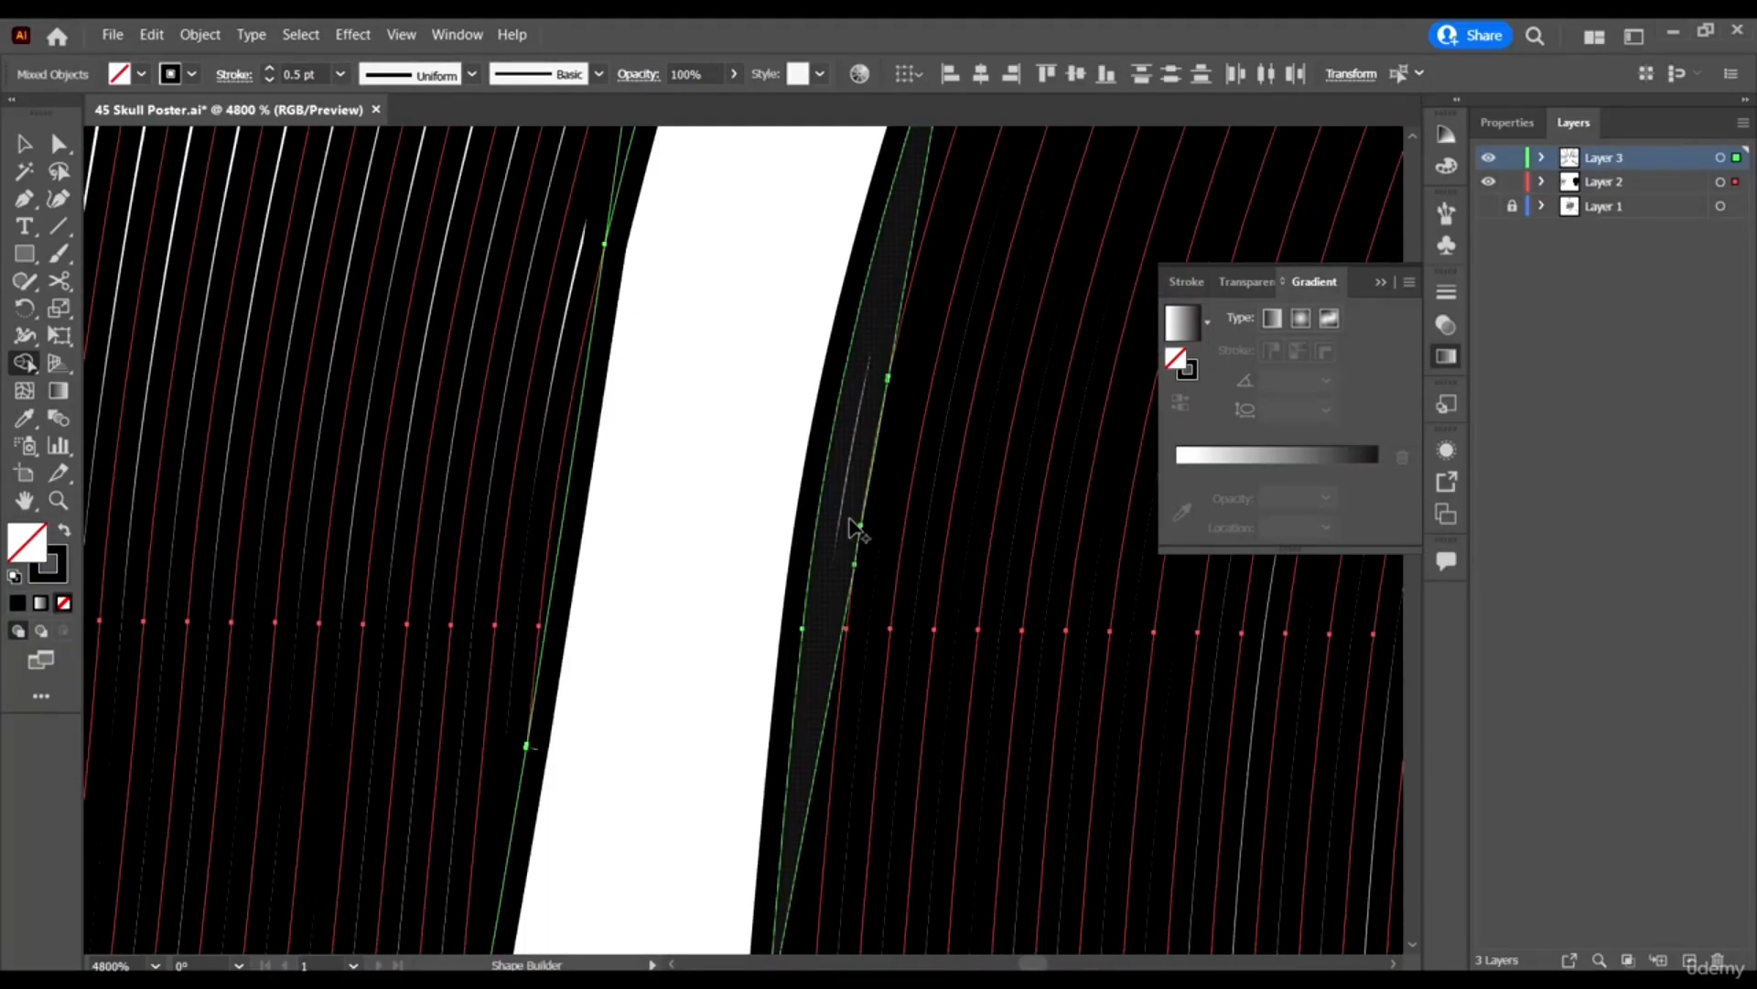
{"action": "scroll", "coordinate": [853, 261], "scroll_direction": "down", "scroll_amount": 2}
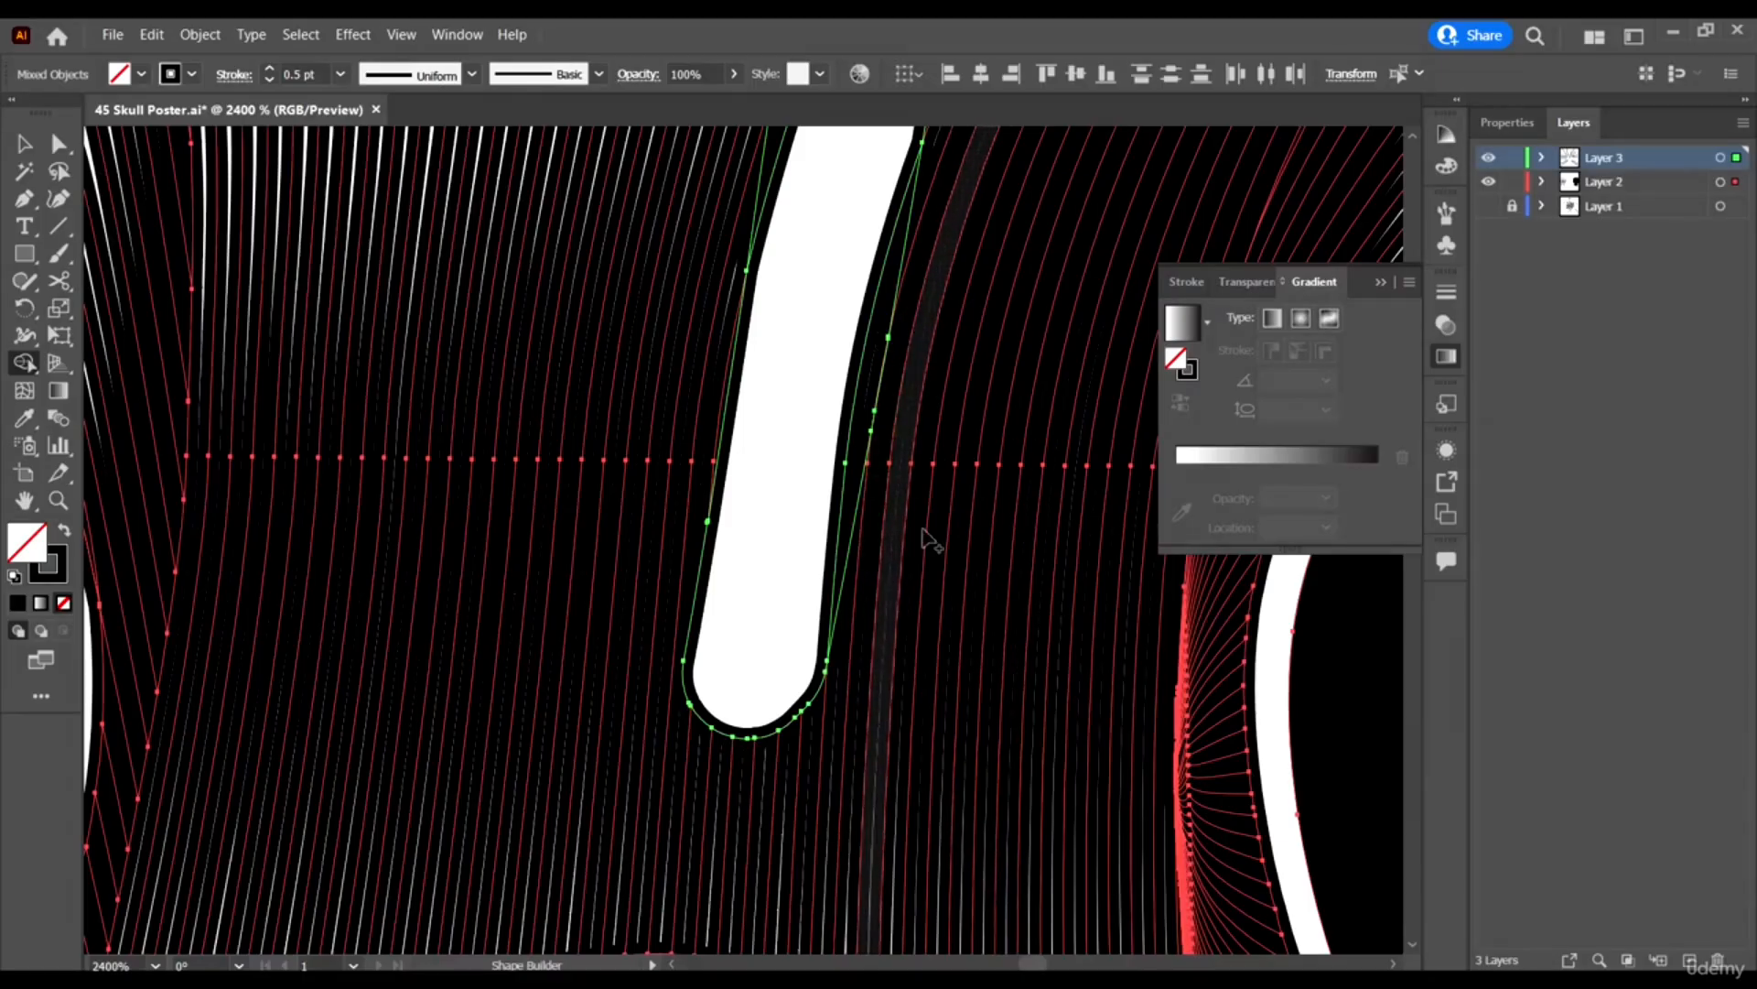
{"action": "scroll", "coordinate": [924, 535], "scroll_direction": "up", "scroll_amount": 3}
{"action": "scroll", "coordinate": [906, 615], "scroll_direction": "up", "scroll_amount": 1}
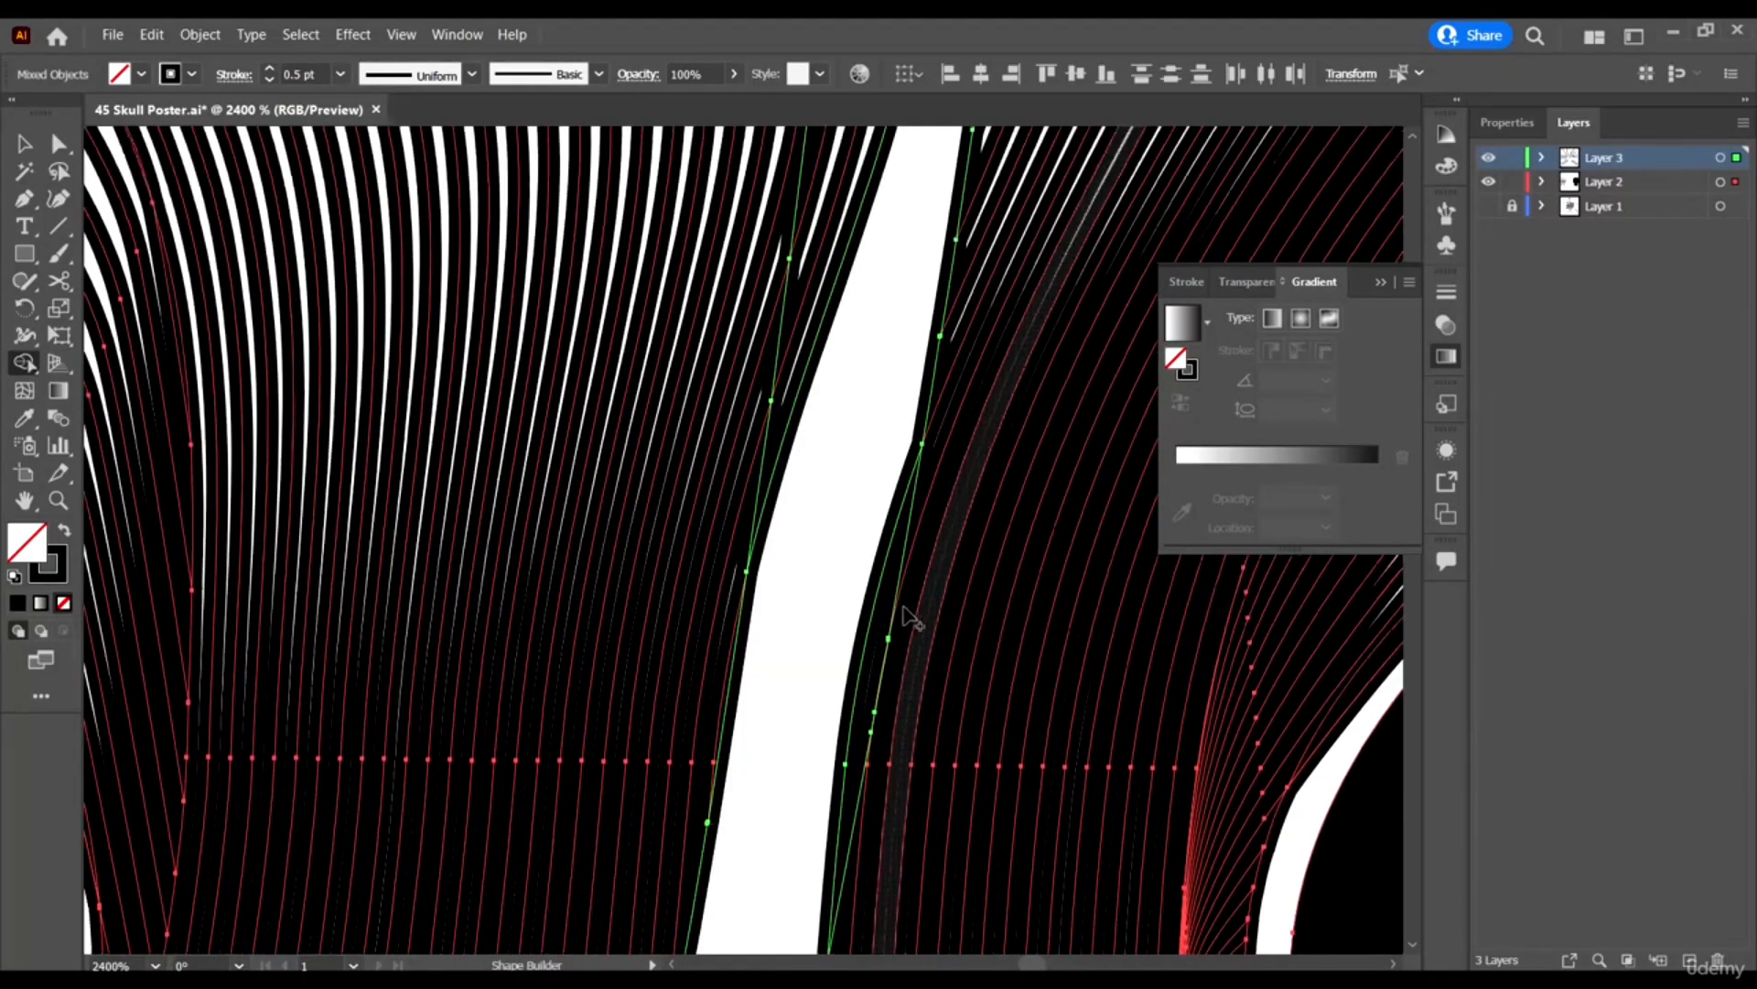
{"action": "scroll", "coordinate": [934, 412], "scroll_direction": "up", "scroll_amount": 1}
{"action": "scroll", "coordinate": [915, 357], "scroll_direction": "up", "scroll_amount": 4}
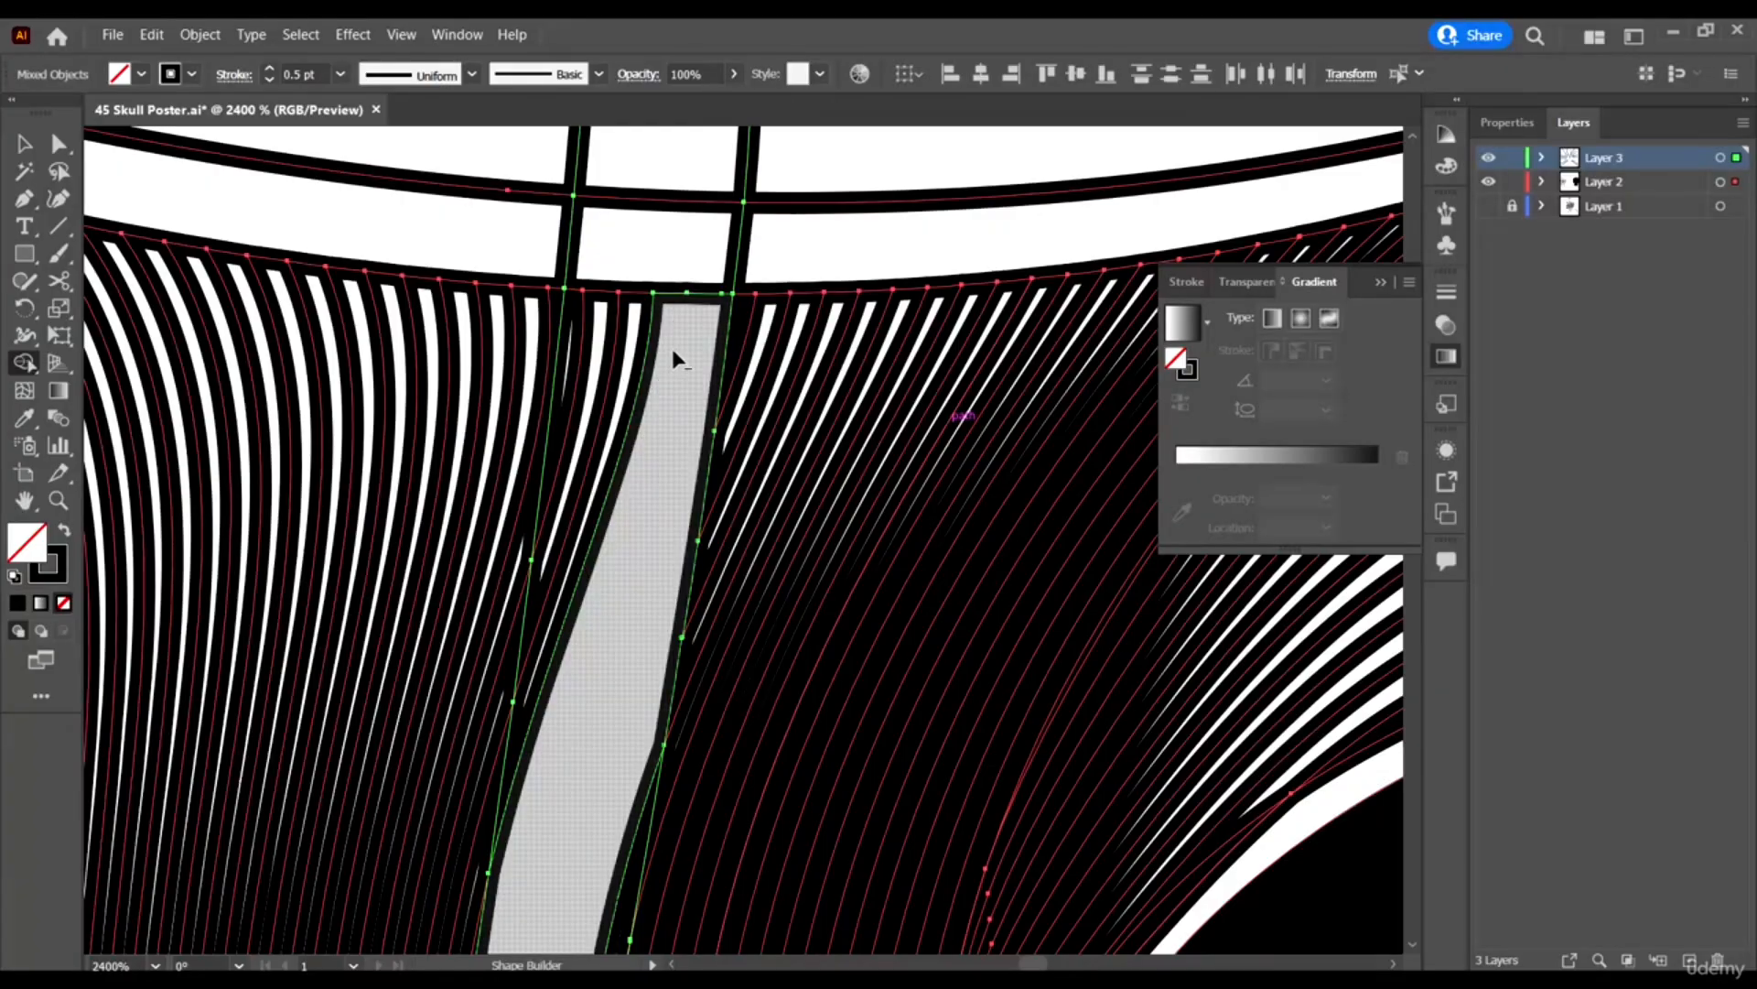
{"action": "left_click_drag", "start_coordinate": [671, 356], "coordinate": [579, 359]}
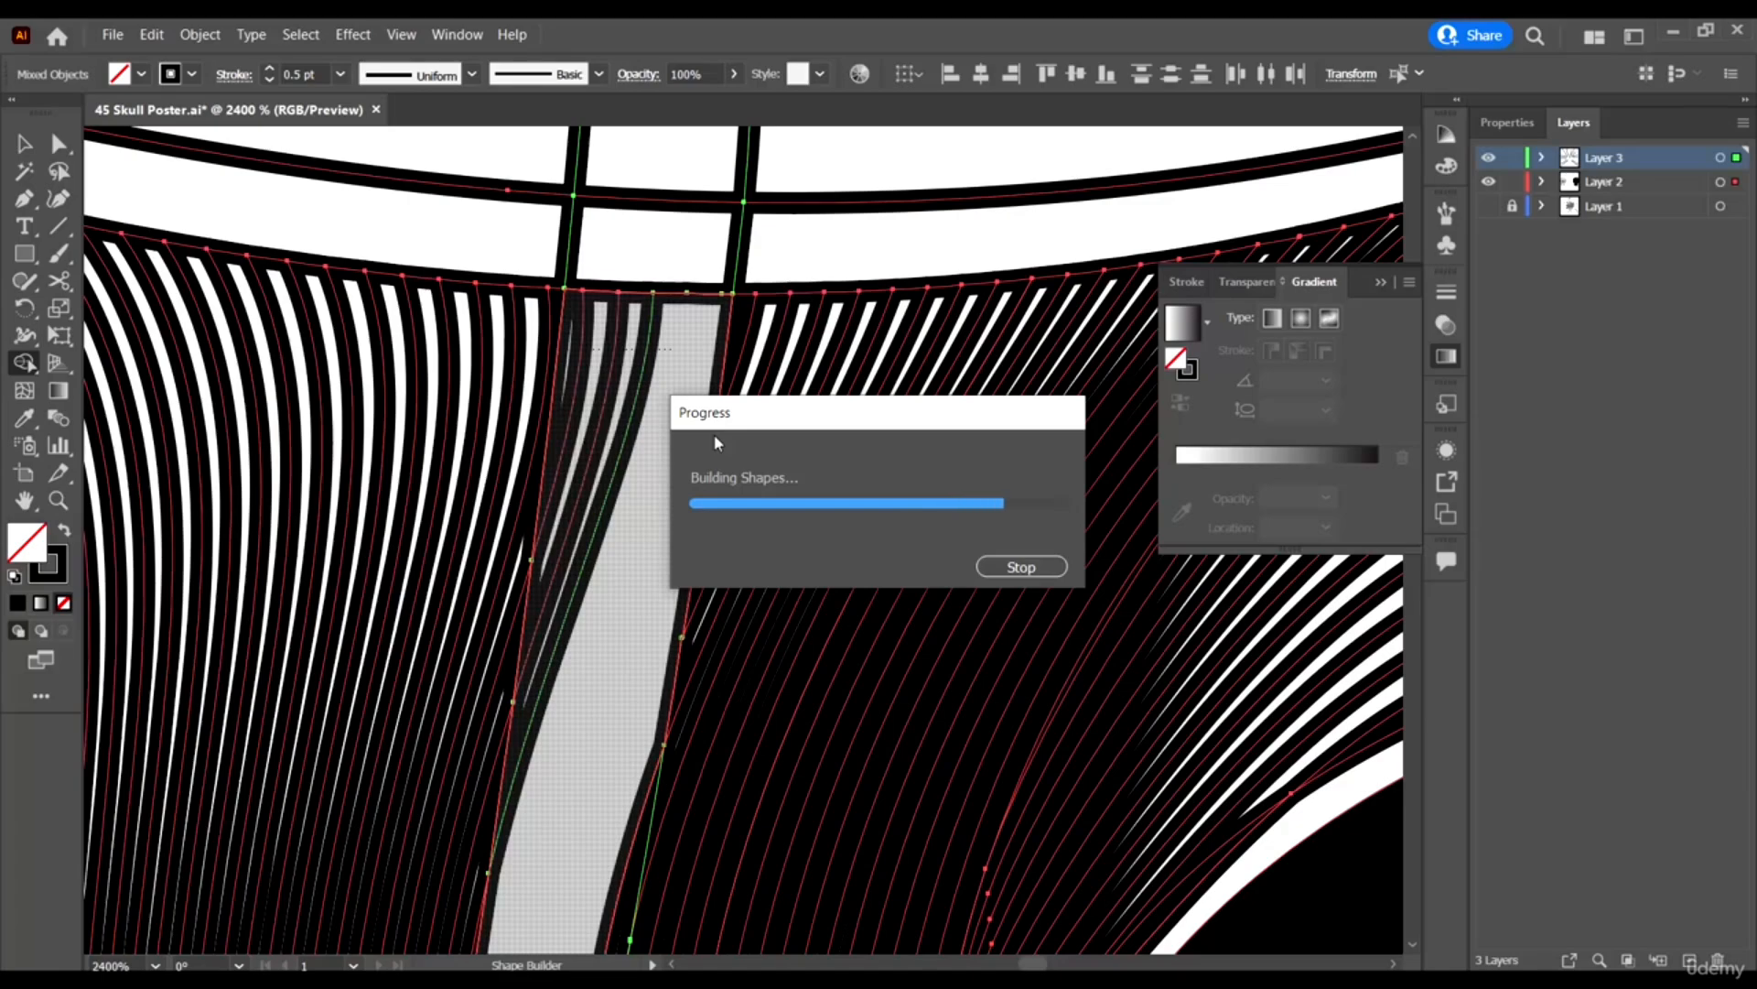
{"action": "scroll", "coordinate": [628, 390], "scroll_direction": "down", "scroll_amount": 3}
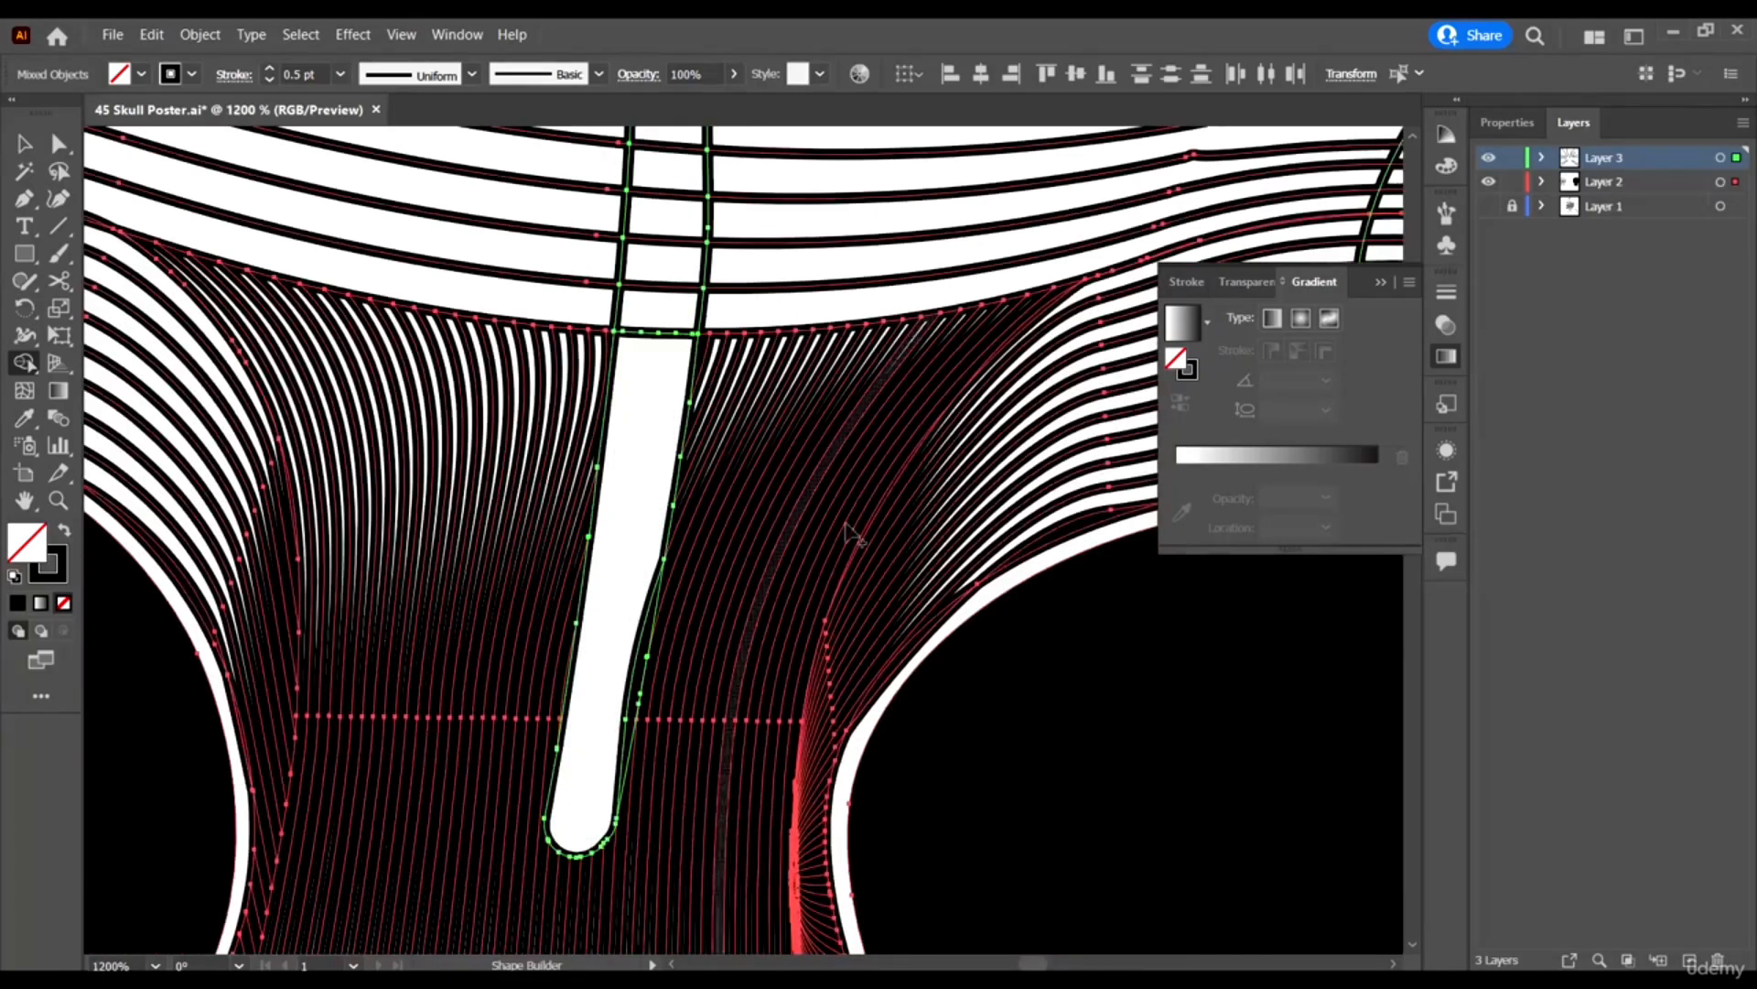
Clear the leftover sliver along the right side of the between-eyes strand, just below the forehead lines, with Shape Builder.
{"action": "scroll", "coordinate": [653, 609], "scroll_direction": "up", "scroll_amount": 3}
{"action": "left_click", "coordinate": [603, 681]}
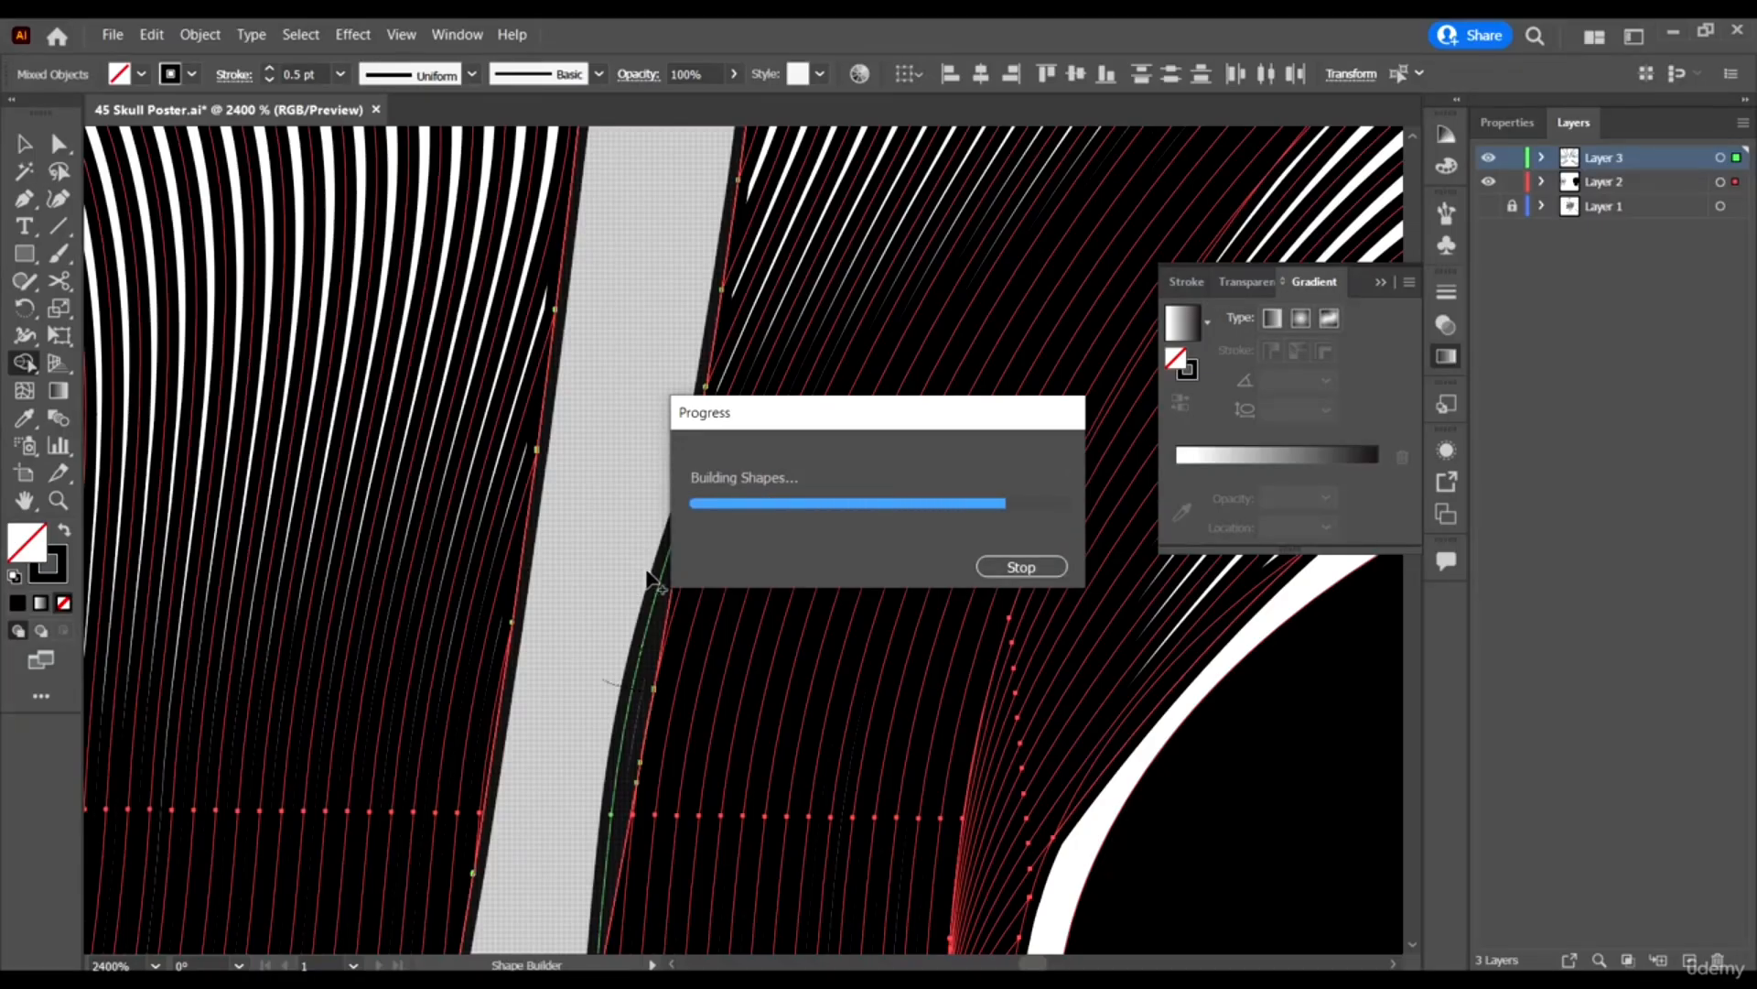
{"action": "scroll", "coordinate": [673, 563], "scroll_direction": "down", "scroll_amount": 2}
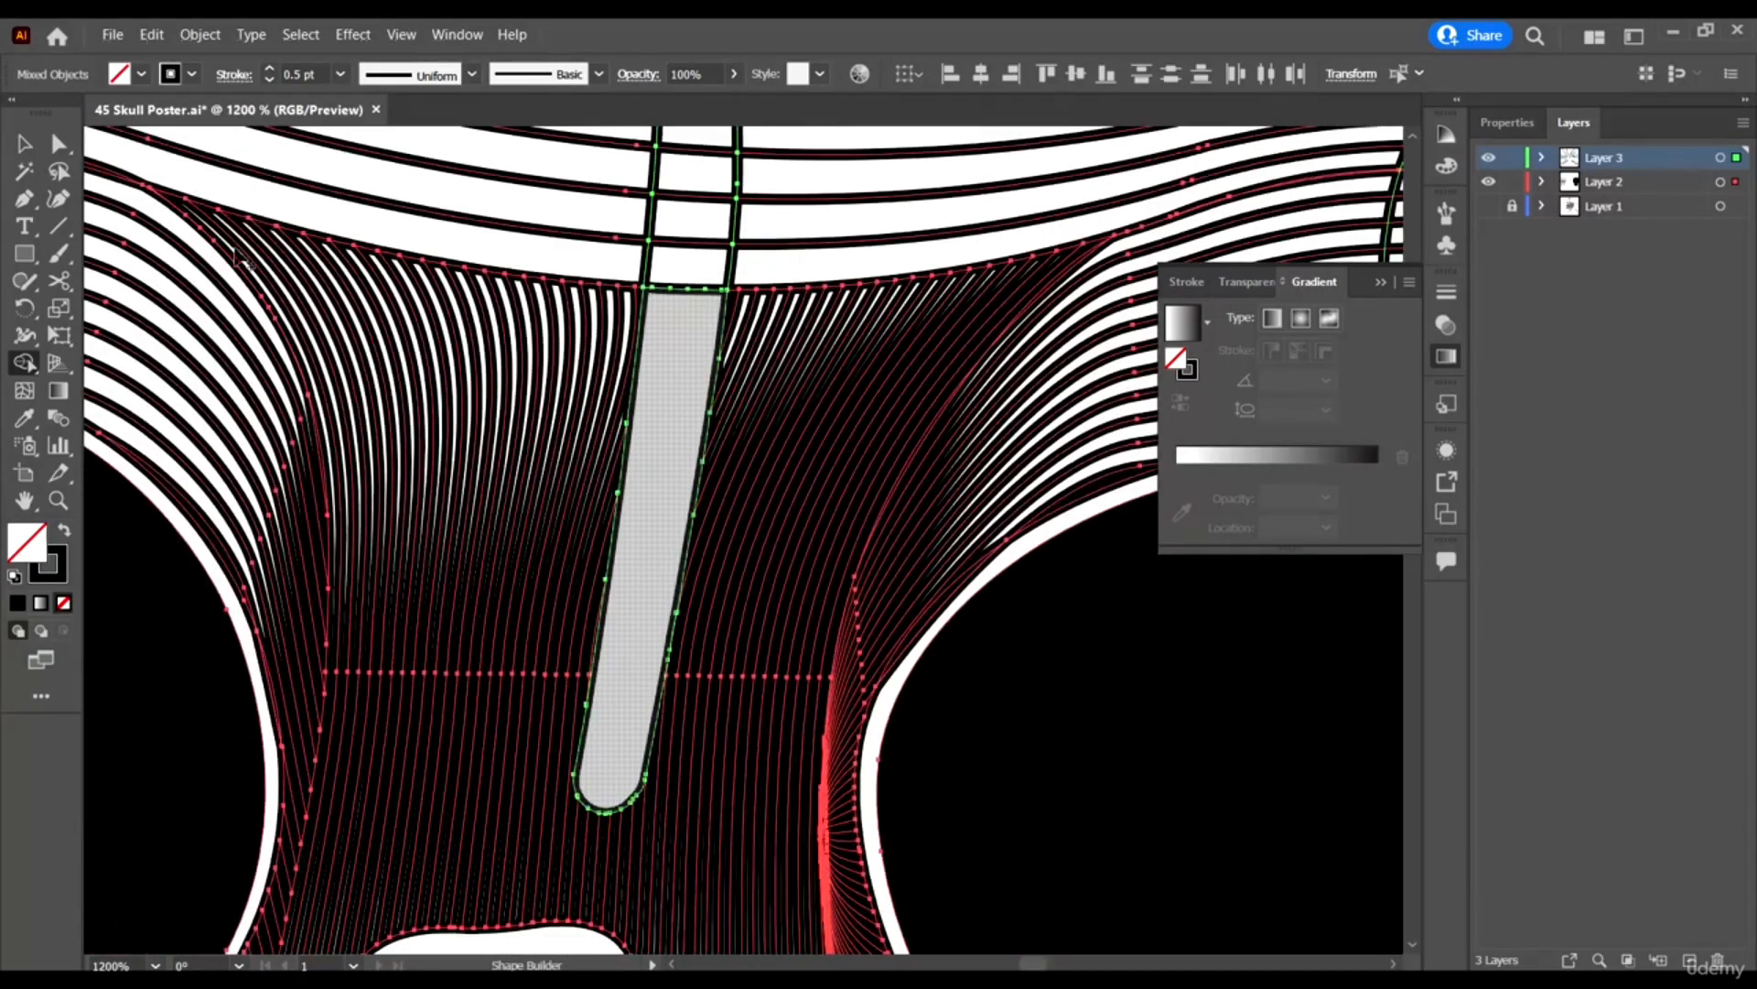
Merge the between-eyes strand with its sections across the lowest forehead lines, removing the skull lines inside them.
{"action": "scroll", "coordinate": [595, 411], "scroll_direction": "up", "scroll_amount": 5}
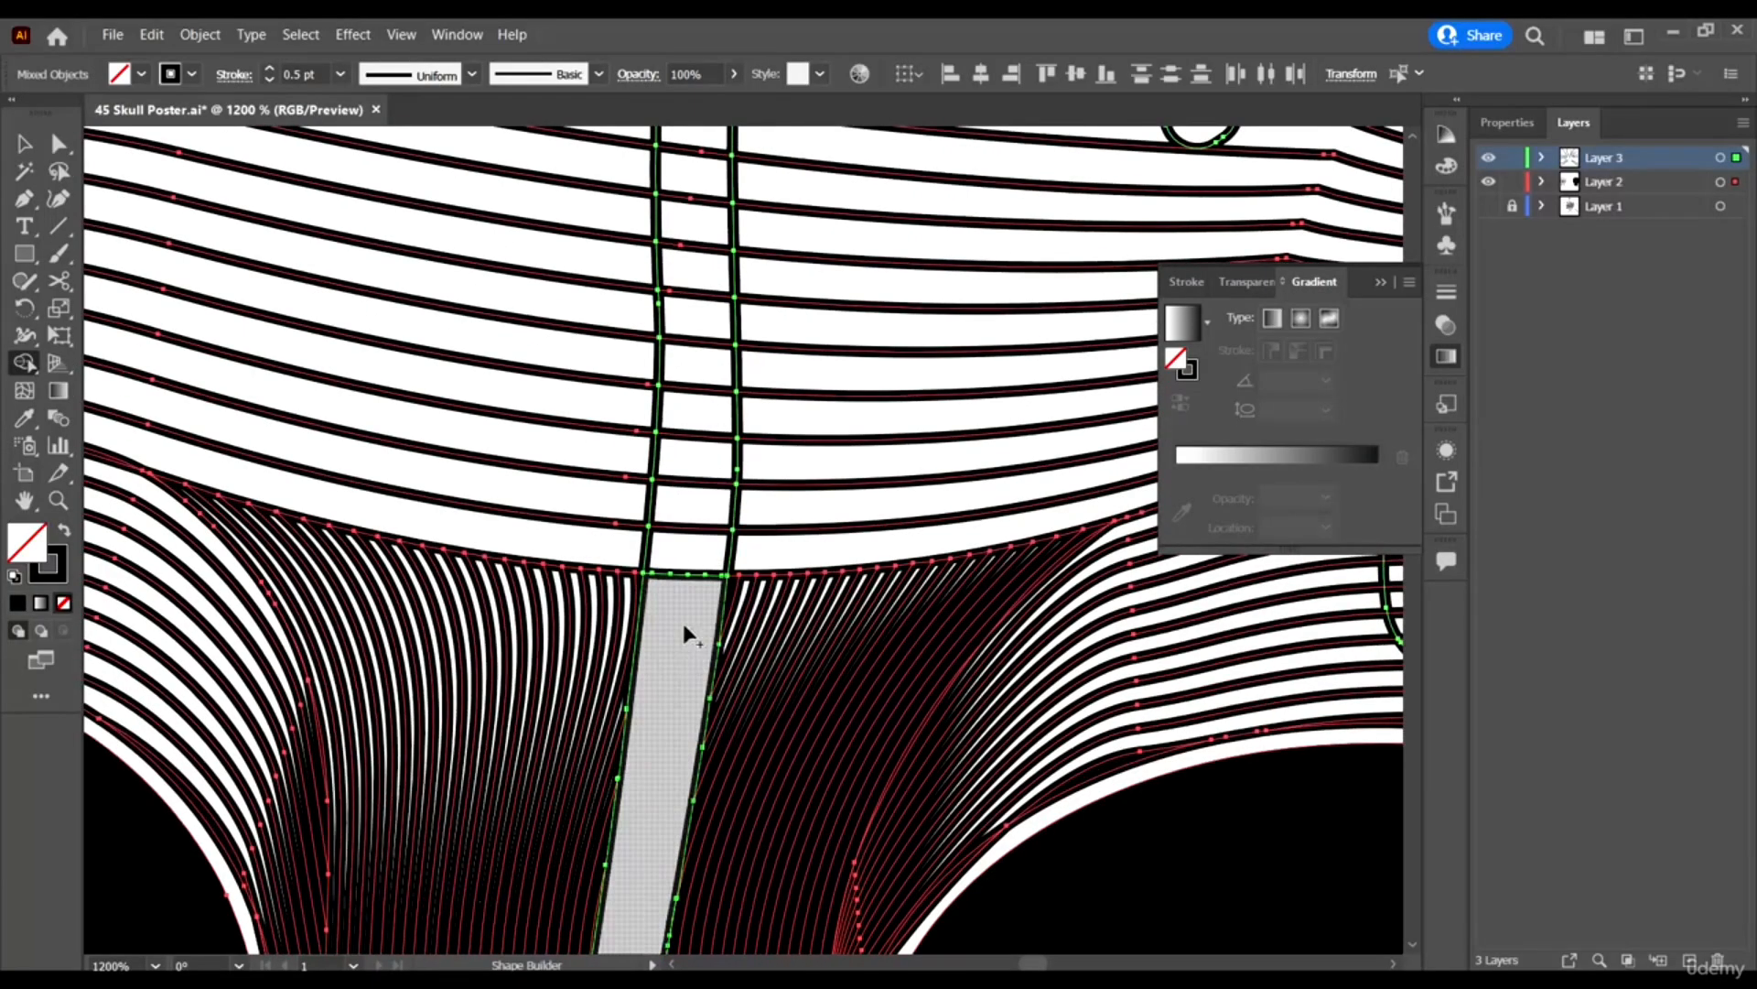
{"action": "left_click_drag", "start_coordinate": [678, 651], "coordinate": [691, 271]}
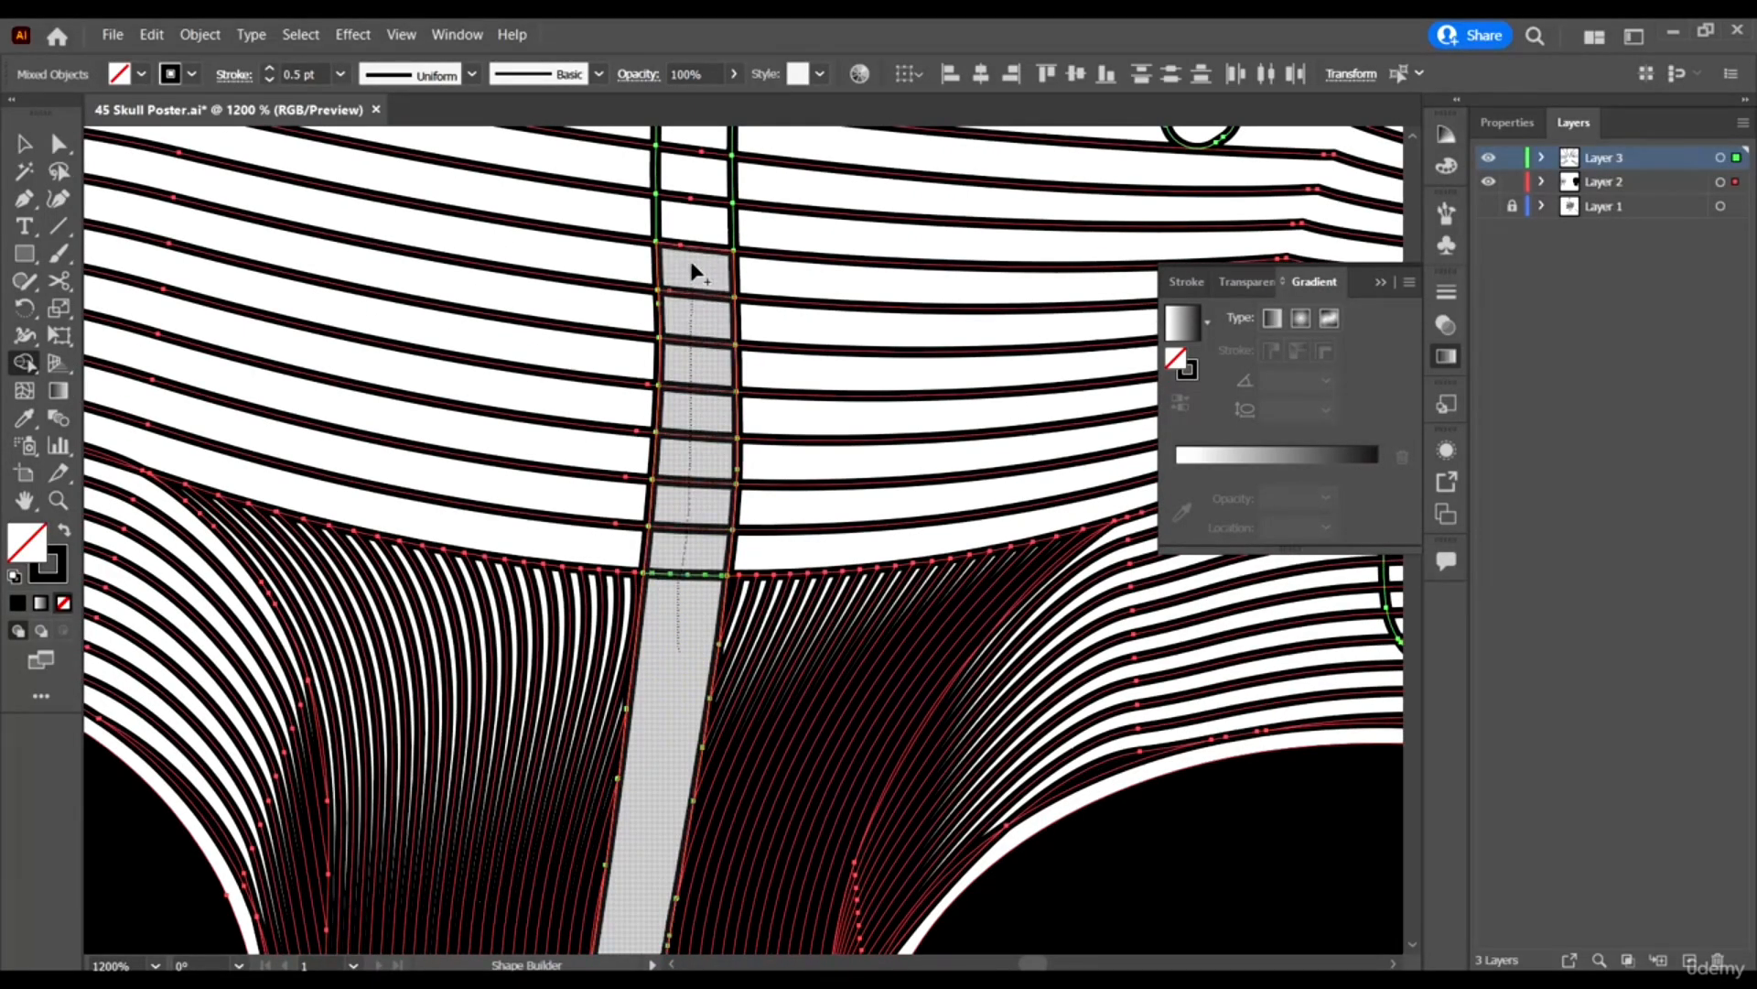
{"action": "left_click_drag", "start_coordinate": [696, 167], "coordinate": [696, 170]}
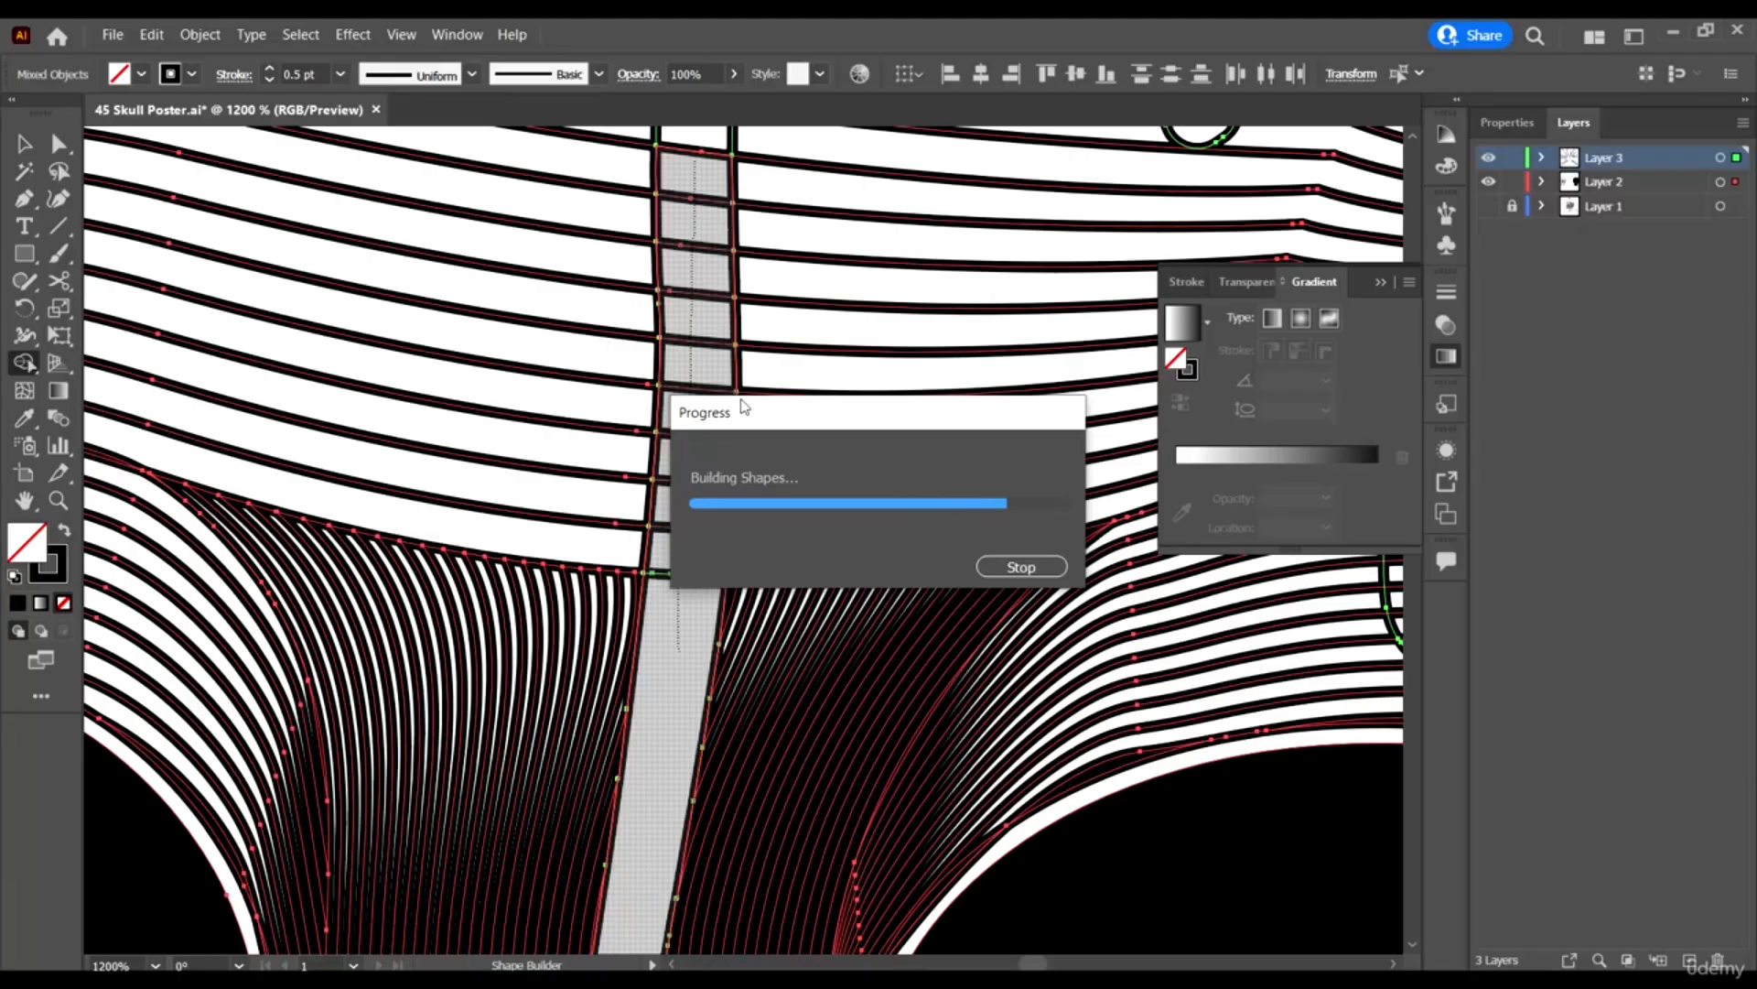
{"action": "scroll", "coordinate": [774, 482], "scroll_direction": "down", "scroll_amount": 3}
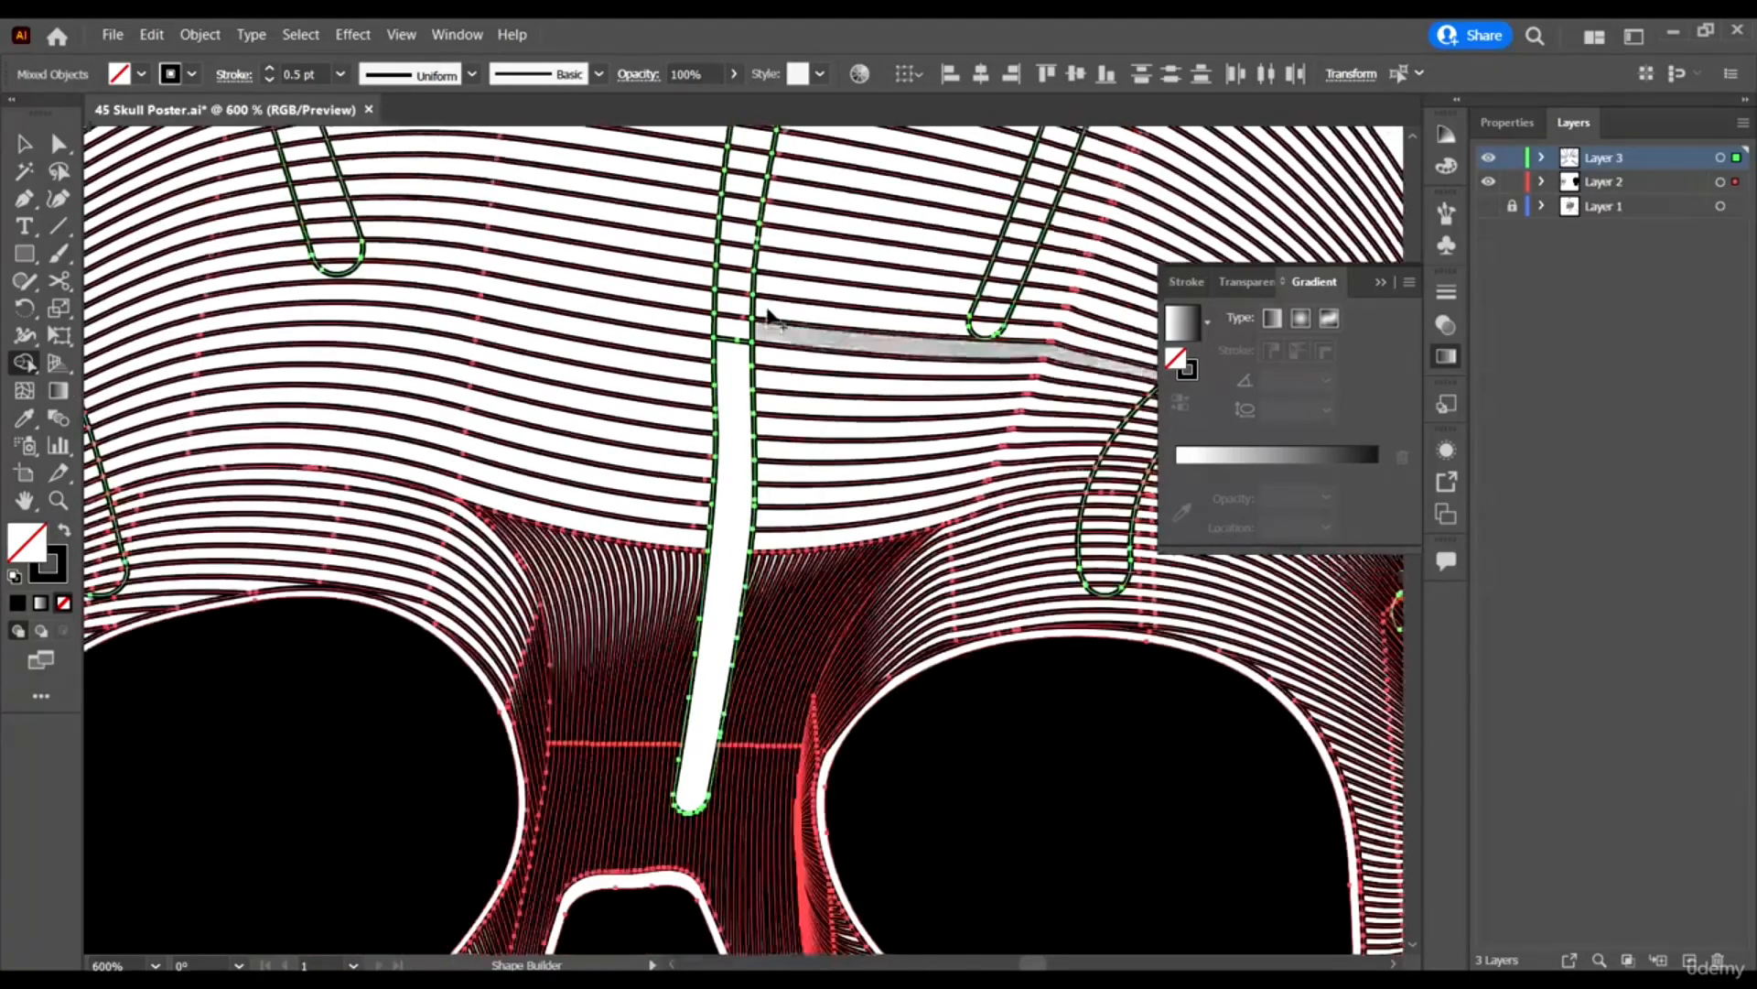
Clear the remaining forehead lines inside the central strand up to the top edge of the skull.
{"action": "scroll", "coordinate": [773, 482], "scroll_direction": "up", "scroll_amount": 2}
{"action": "mouse_move", "coordinate": [726, 666]}
{"action": "left_mouse_down"}
{"action": "mouse_move", "coordinate": [753, 440]}
{"action": "mouse_move", "coordinate": [831, 138]}
{"action": "left_mouse_up"}
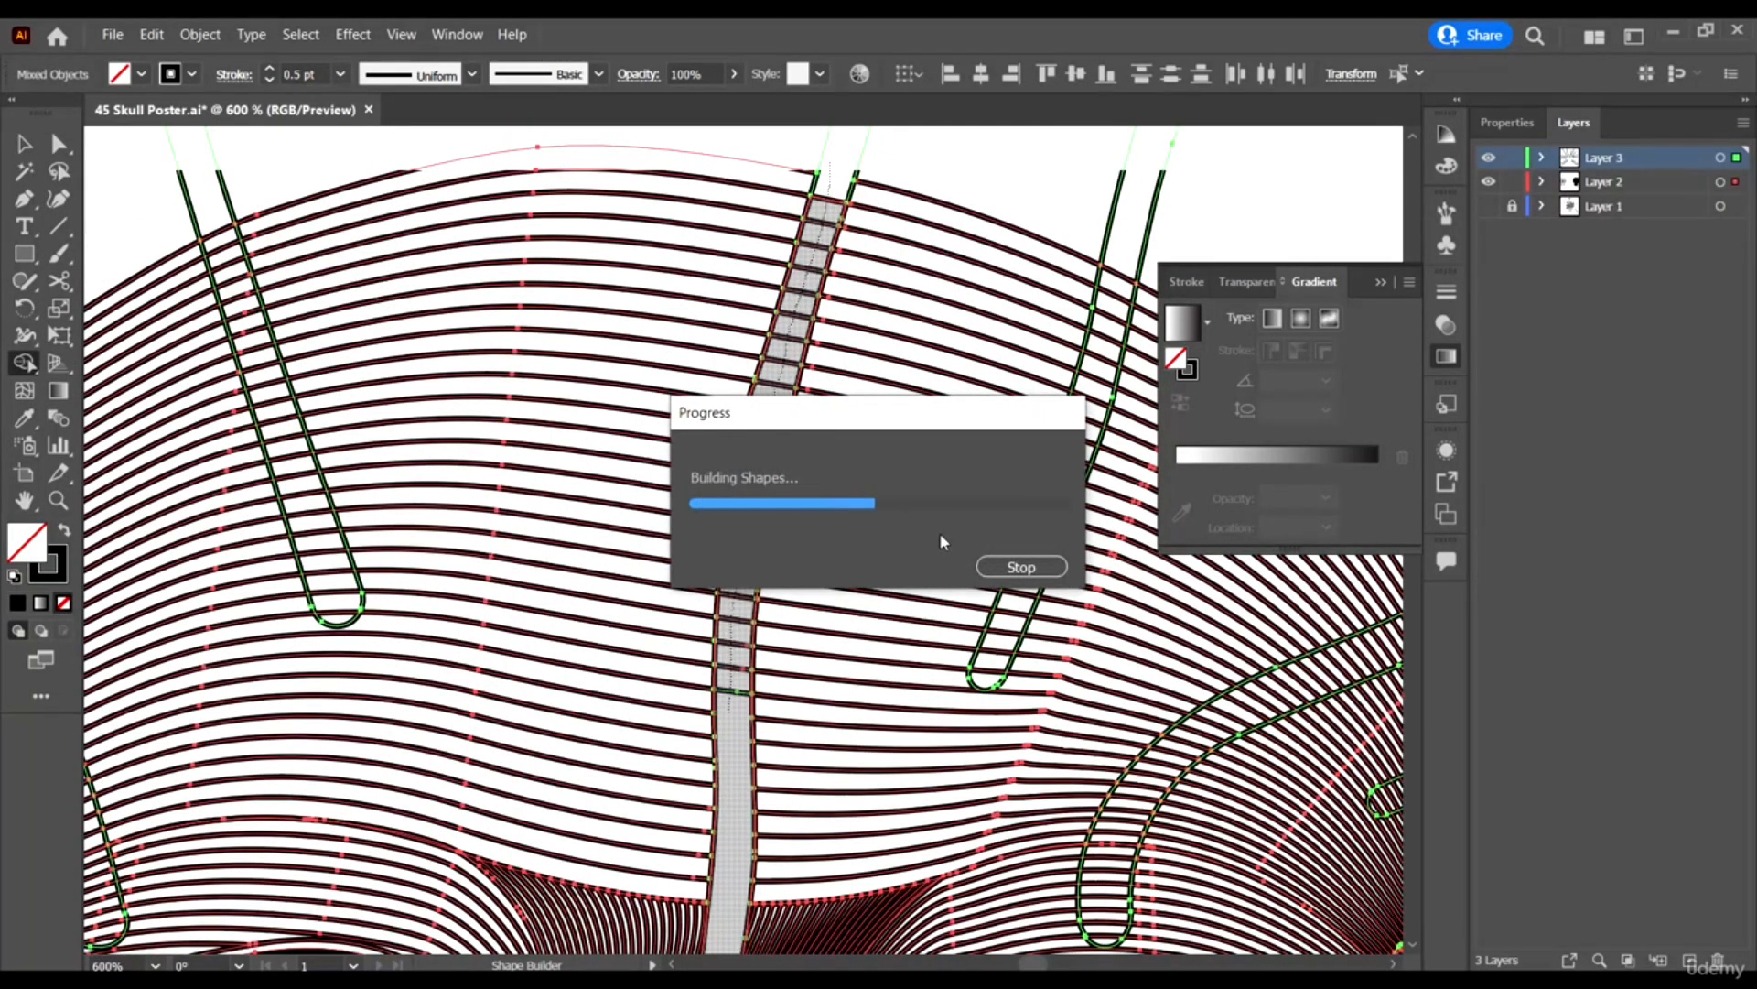
{"action": "scroll", "coordinate": [860, 412], "scroll_direction": "down", "scroll_amount": 3}
{"action": "scroll", "coordinate": [856, 381], "scroll_direction": "up", "scroll_amount": 5}
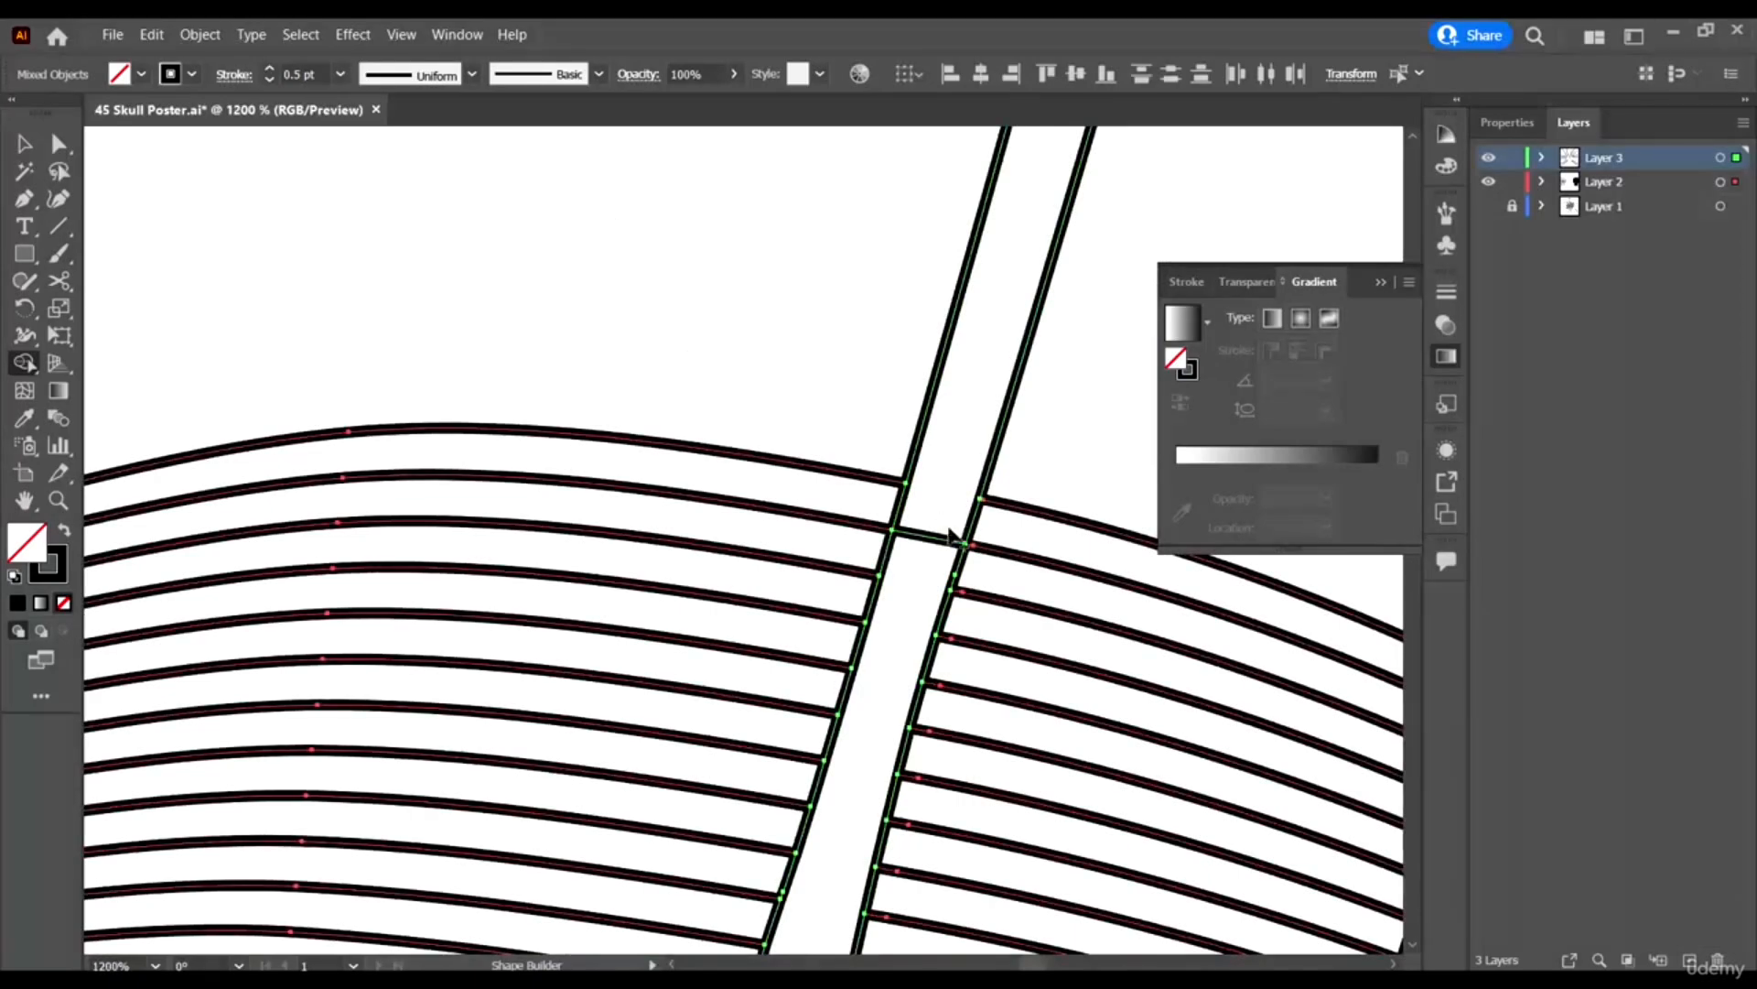
{"action": "scroll", "coordinate": [928, 541], "scroll_direction": "down", "scroll_amount": 4}
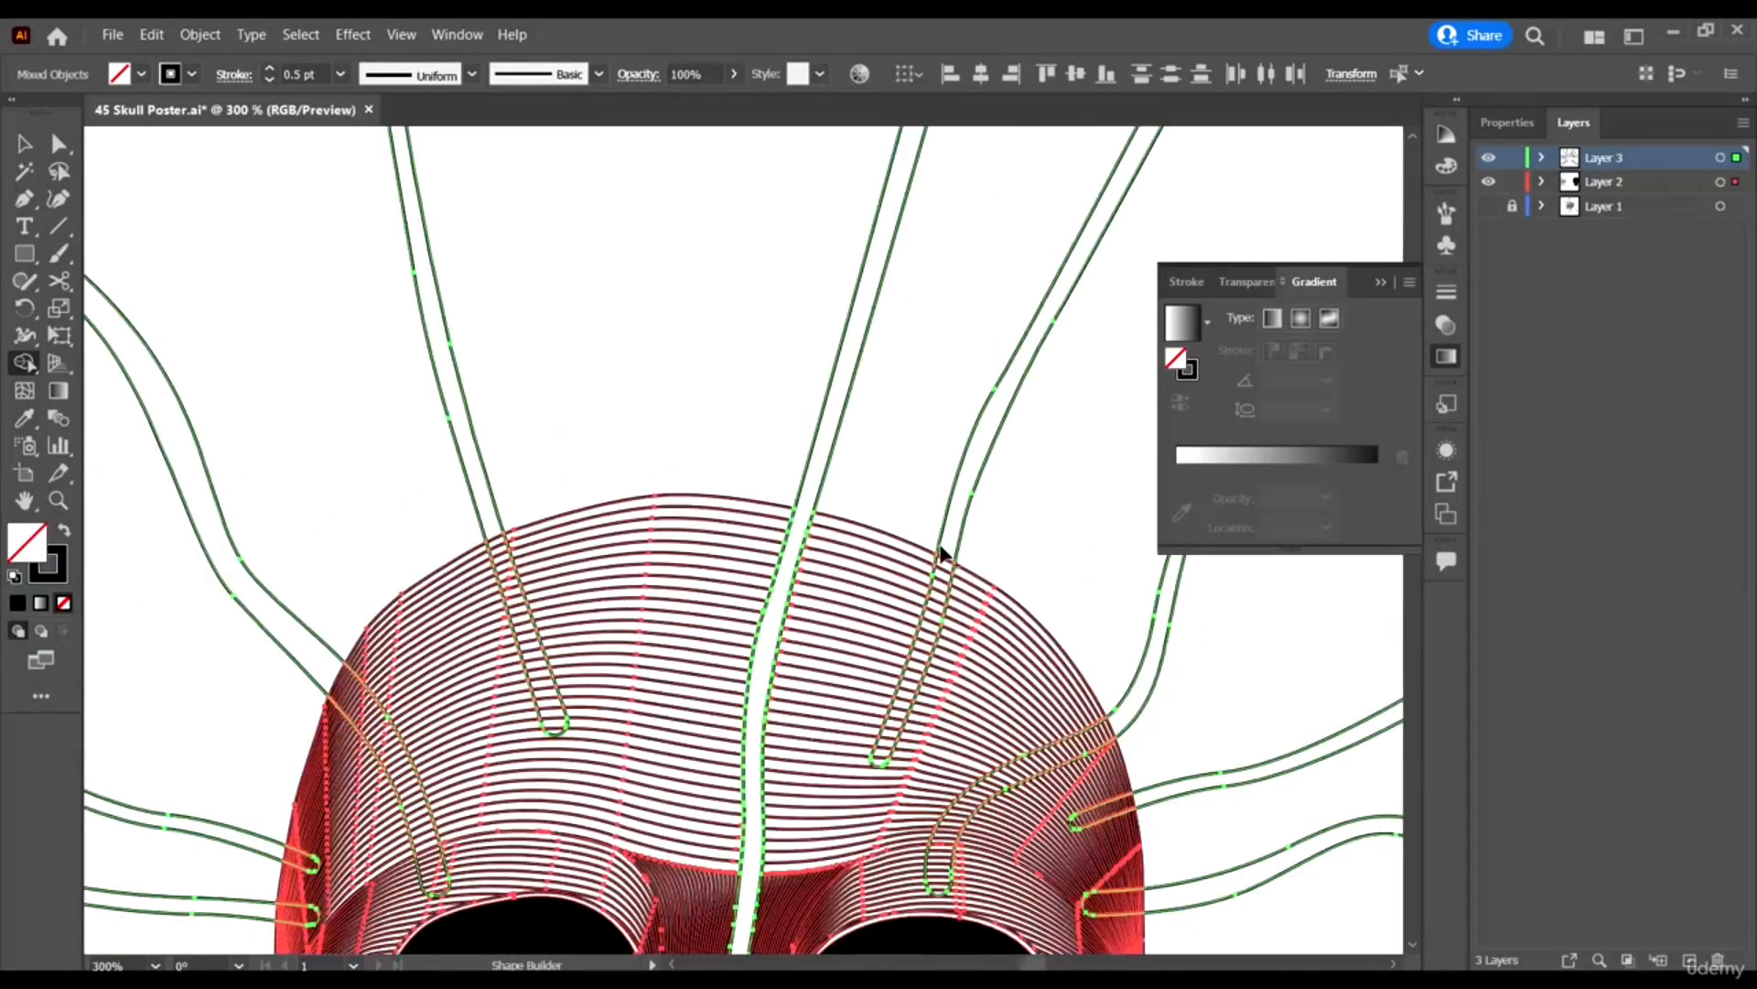
Deselect everything and examine the cleared central strand from the top of the skull down to the nose.
{"action": "scroll", "coordinate": [915, 540], "scroll_direction": "down", "scroll_amount": 2}
{"action": "left_click", "coordinate": [25, 142]}
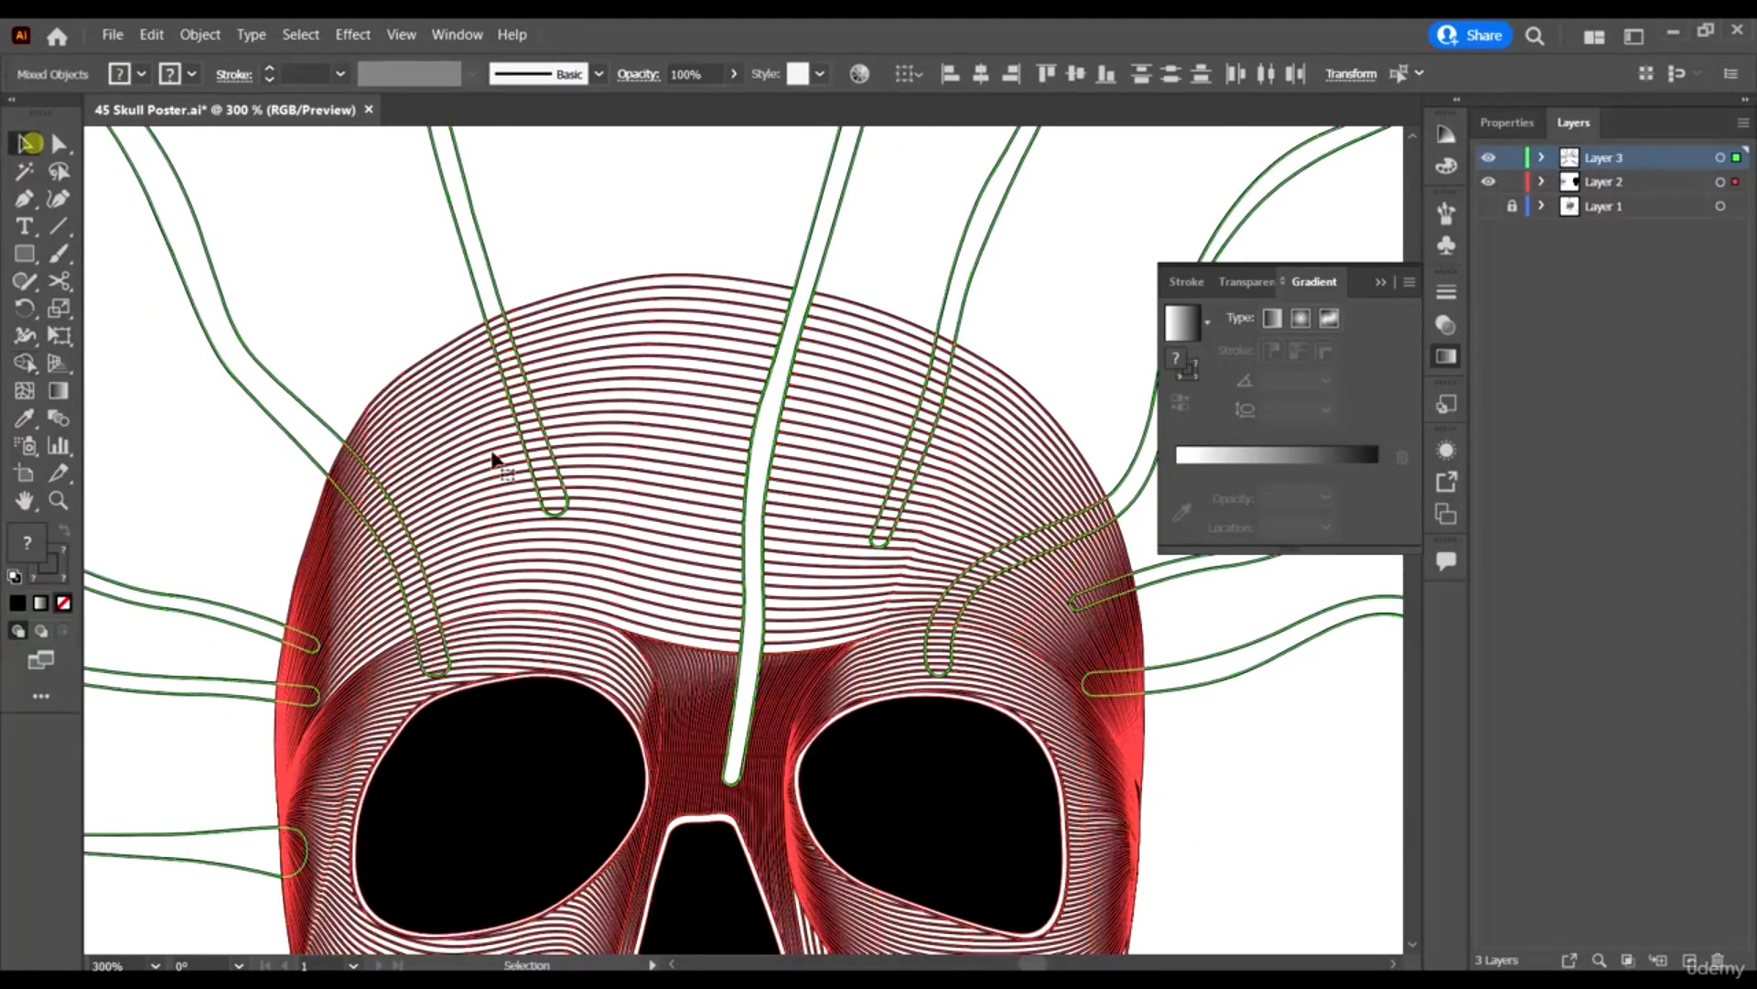
{"action": "scroll", "coordinate": [964, 371], "scroll_direction": "down", "scroll_amount": 2}
{"action": "left_click", "coordinate": [870, 172]}
{"action": "scroll", "coordinate": [816, 577], "scroll_direction": "down", "scroll_amount": 3}
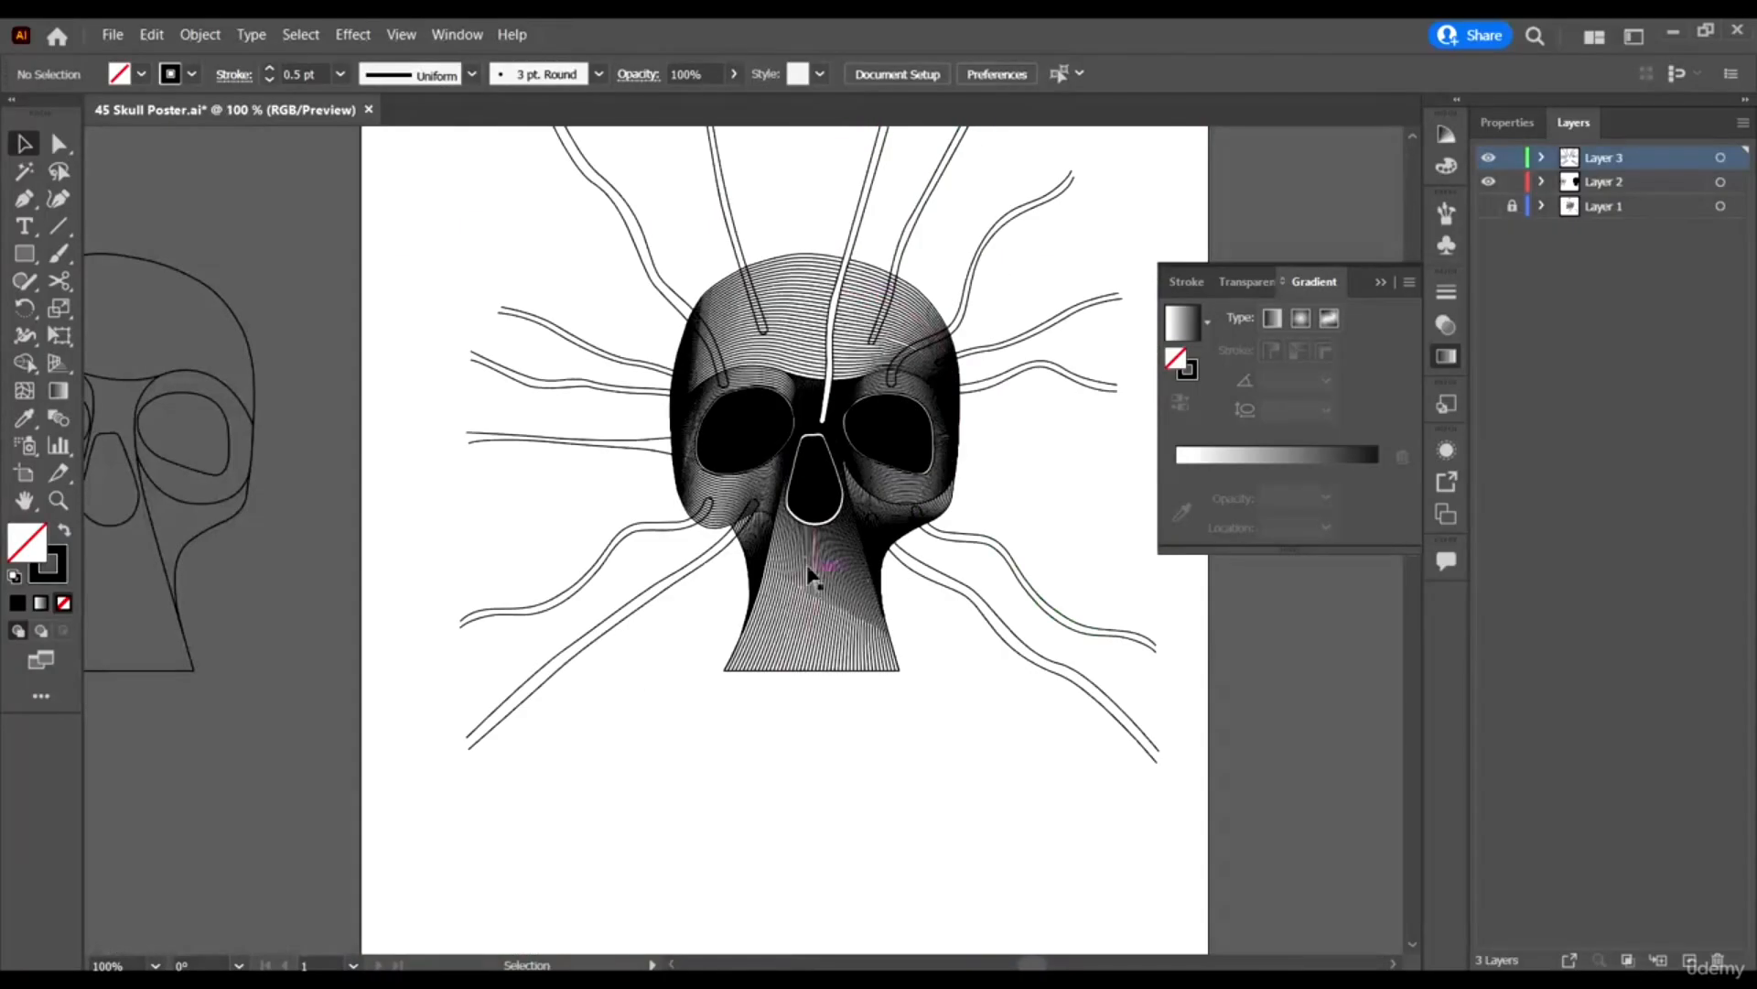
{"action": "scroll", "coordinate": [805, 476], "scroll_direction": "up", "scroll_amount": 5}
{"action": "scroll", "coordinate": [730, 661], "scroll_direction": "down", "scroll_amount": 1}
{"action": "scroll", "coordinate": [729, 661], "scroll_direction": "down", "scroll_amount": 4}
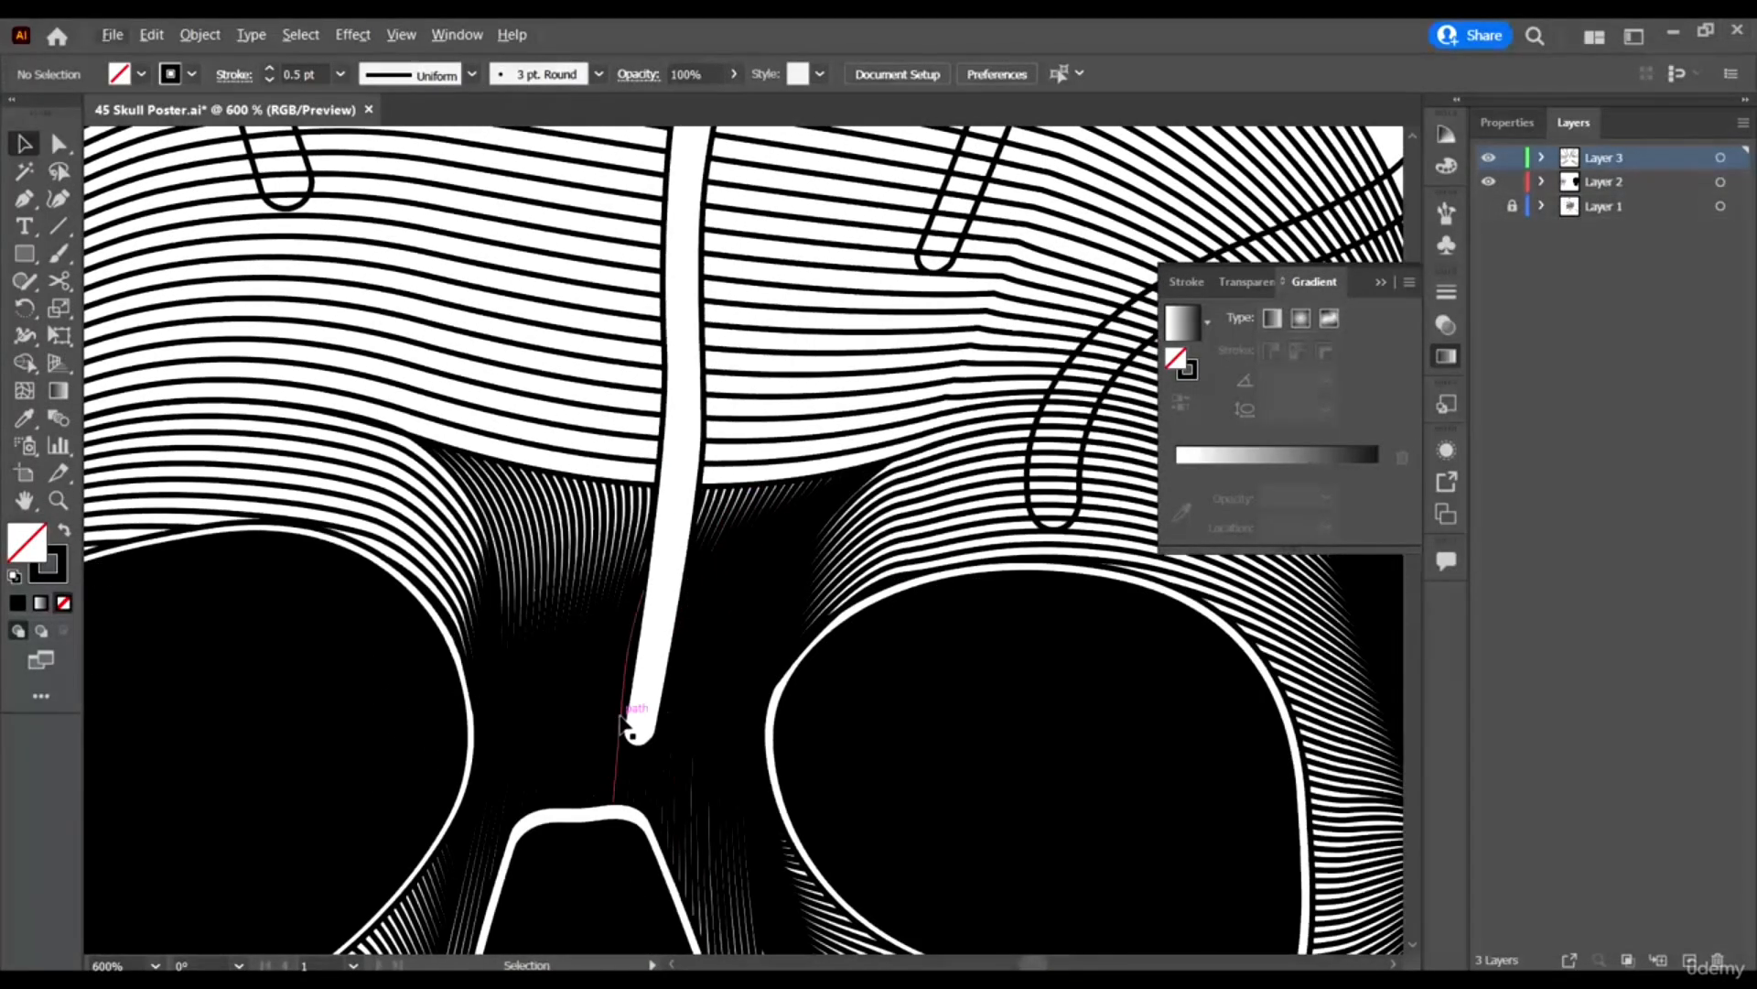
{"action": "scroll", "coordinate": [641, 705], "scroll_direction": "up", "scroll_amount": 3}
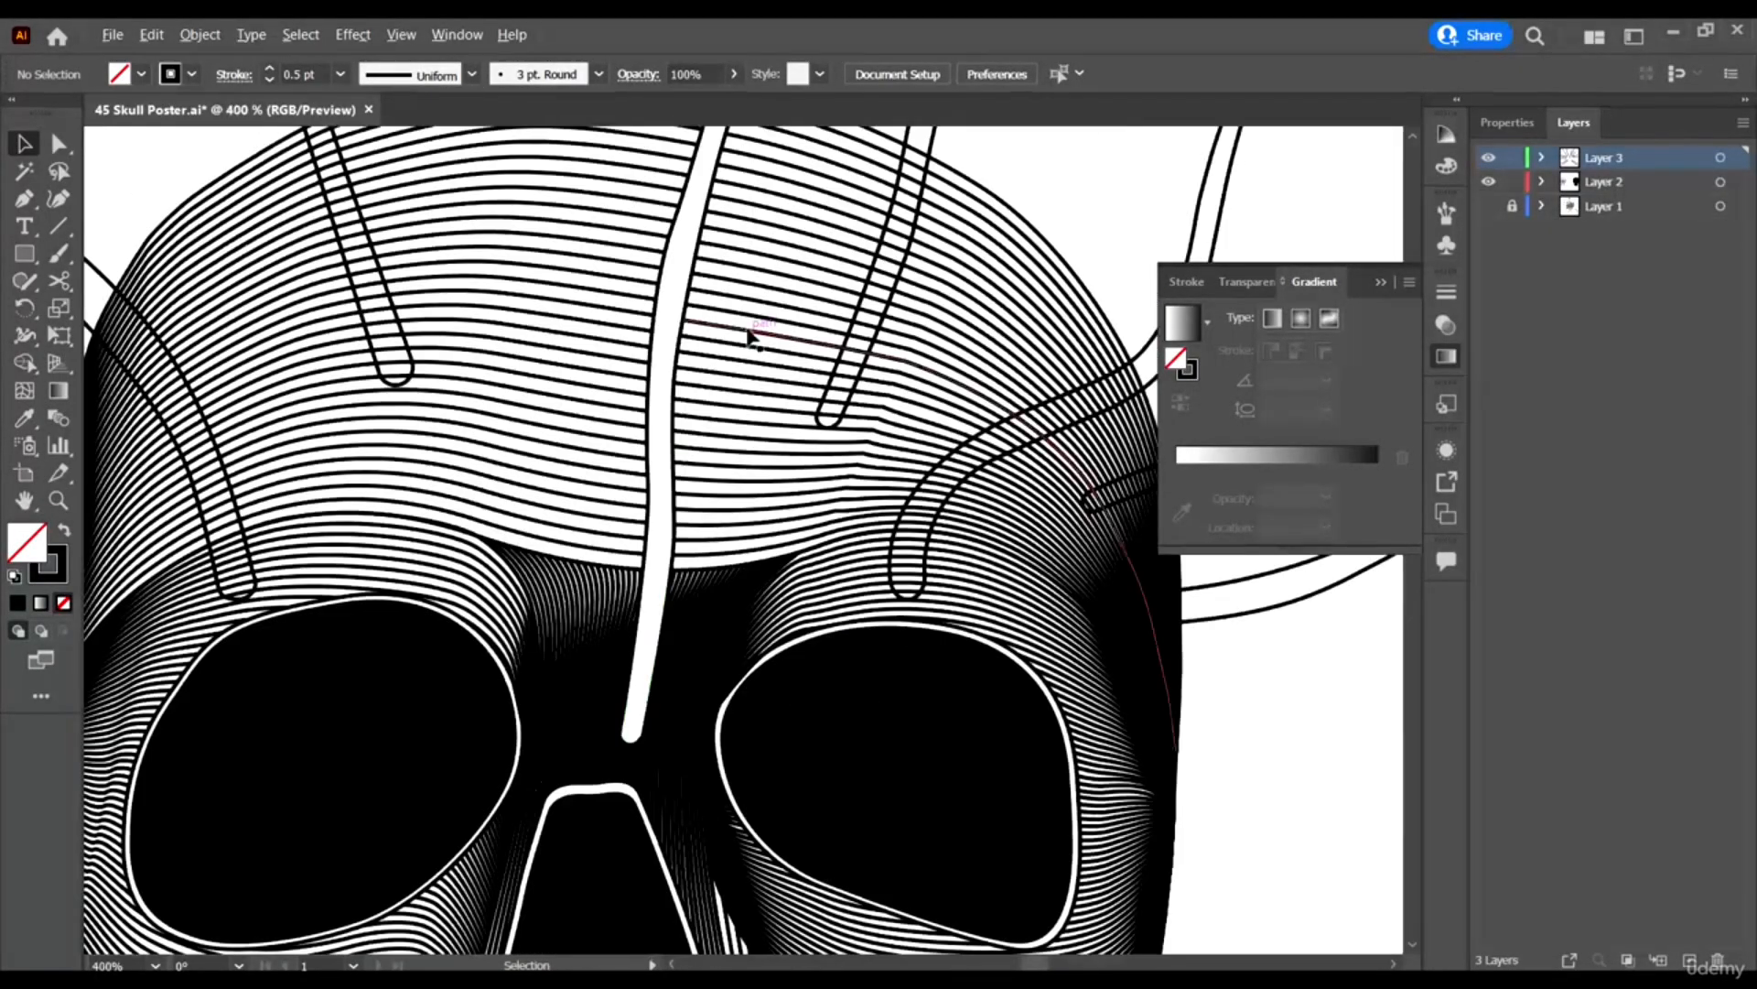
Select all artwork and use Shape Builder to clear the skull lines inside the rounded end of the strand beside the nose on the right cheek.
{"action": "scroll", "coordinate": [750, 336], "scroll_direction": "down", "scroll_amount": 6}
{"action": "left_click_drag", "start_coordinate": [1046, 781], "coordinate": [438, 209]}
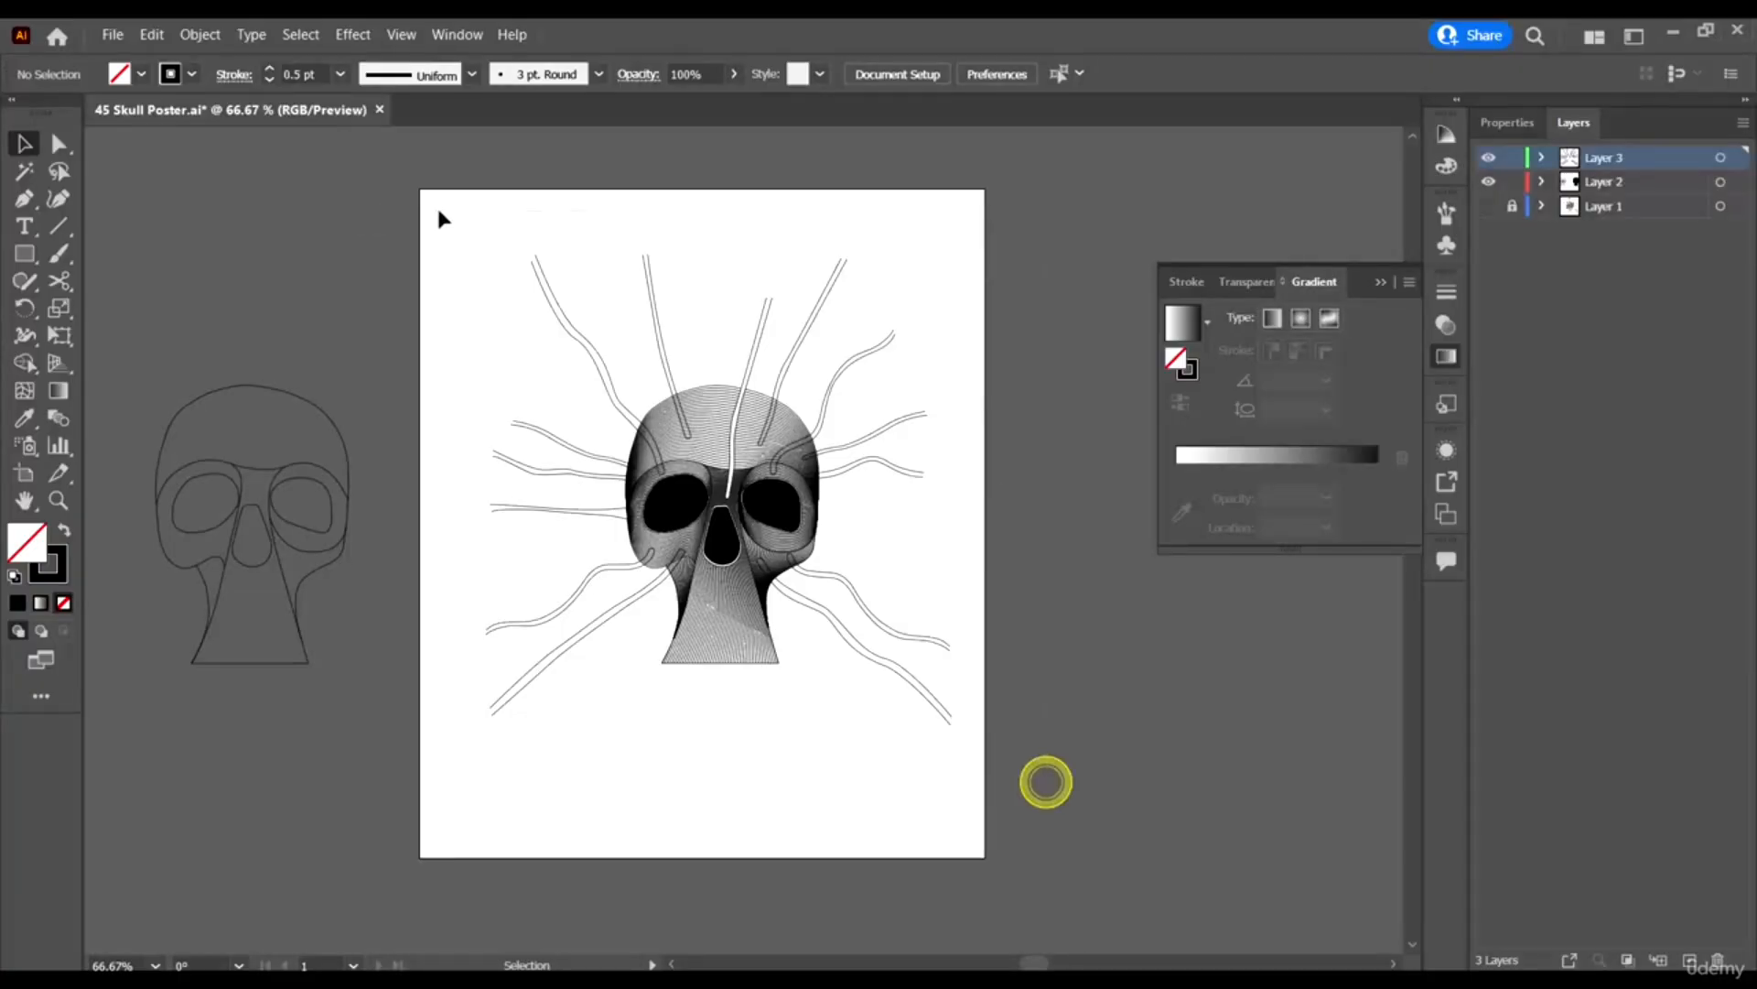
{"action": "scroll", "coordinate": [723, 606], "scroll_direction": "up", "scroll_amount": 1}
{"action": "scroll", "coordinate": [730, 606], "scroll_direction": "up", "scroll_amount": 3}
{"action": "scroll", "coordinate": [803, 497], "scroll_direction": "up", "scroll_amount": 1}
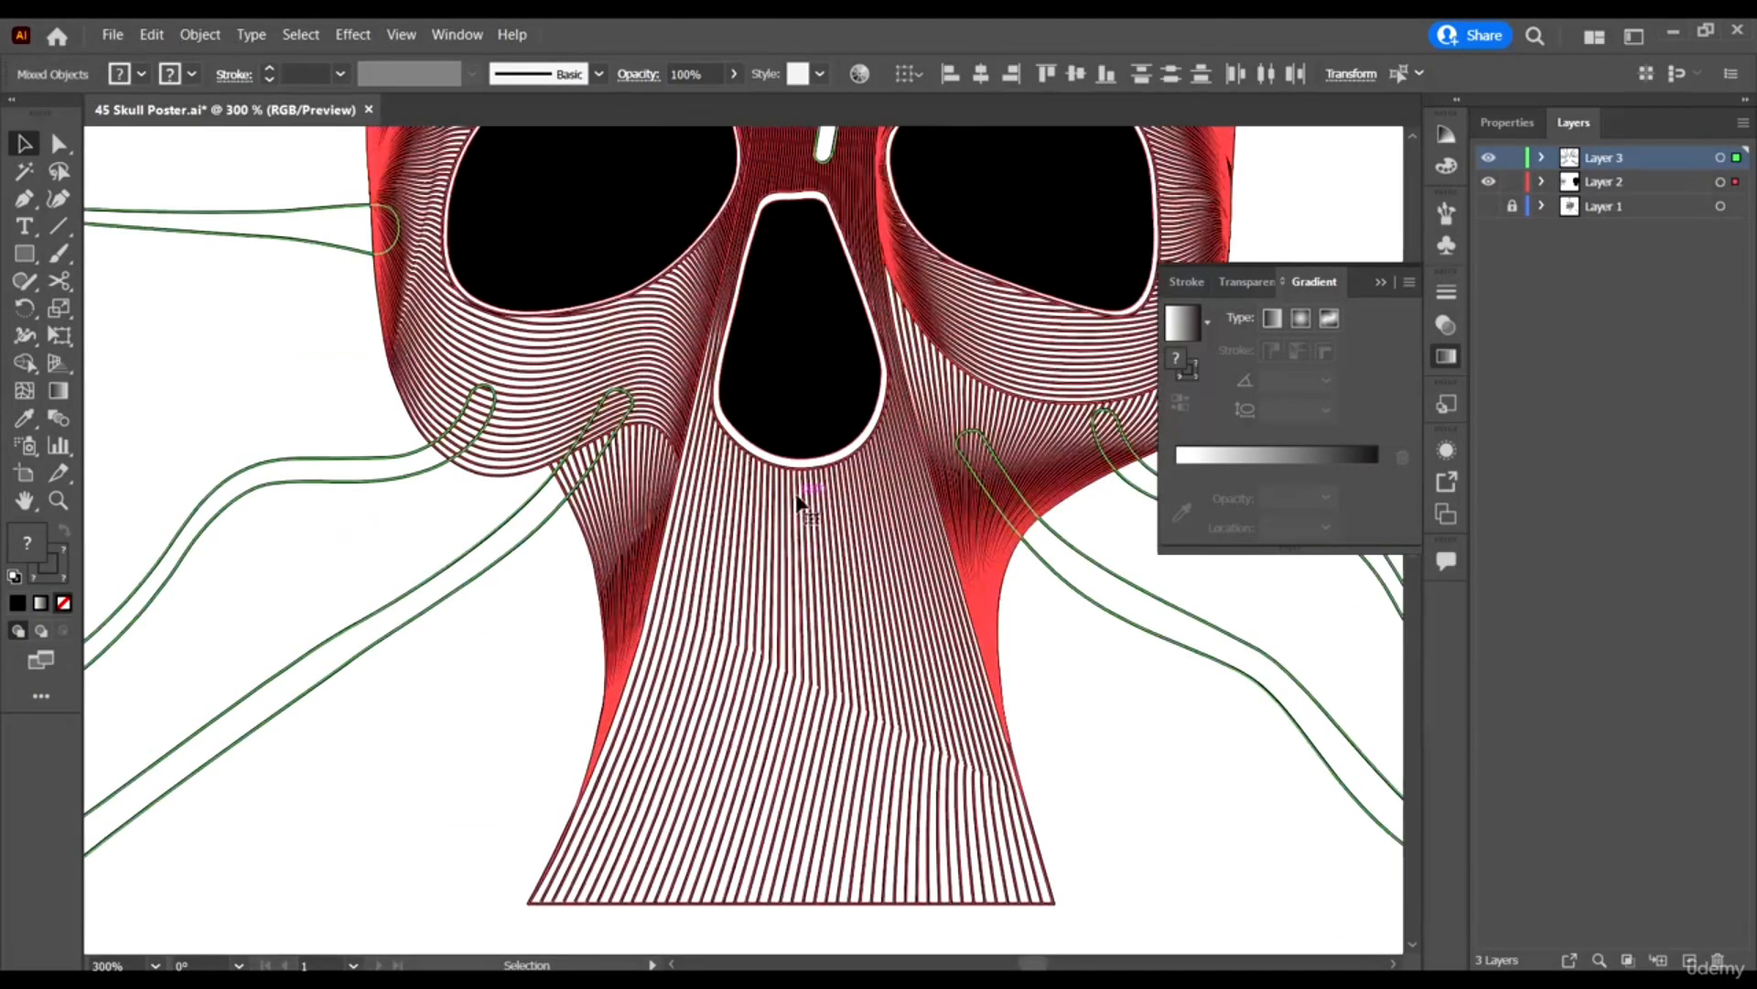
{"action": "scroll", "coordinate": [1059, 592], "scroll_direction": "up", "scroll_amount": 1}
{"action": "scroll", "coordinate": [945, 495], "scroll_direction": "up", "scroll_amount": 2}
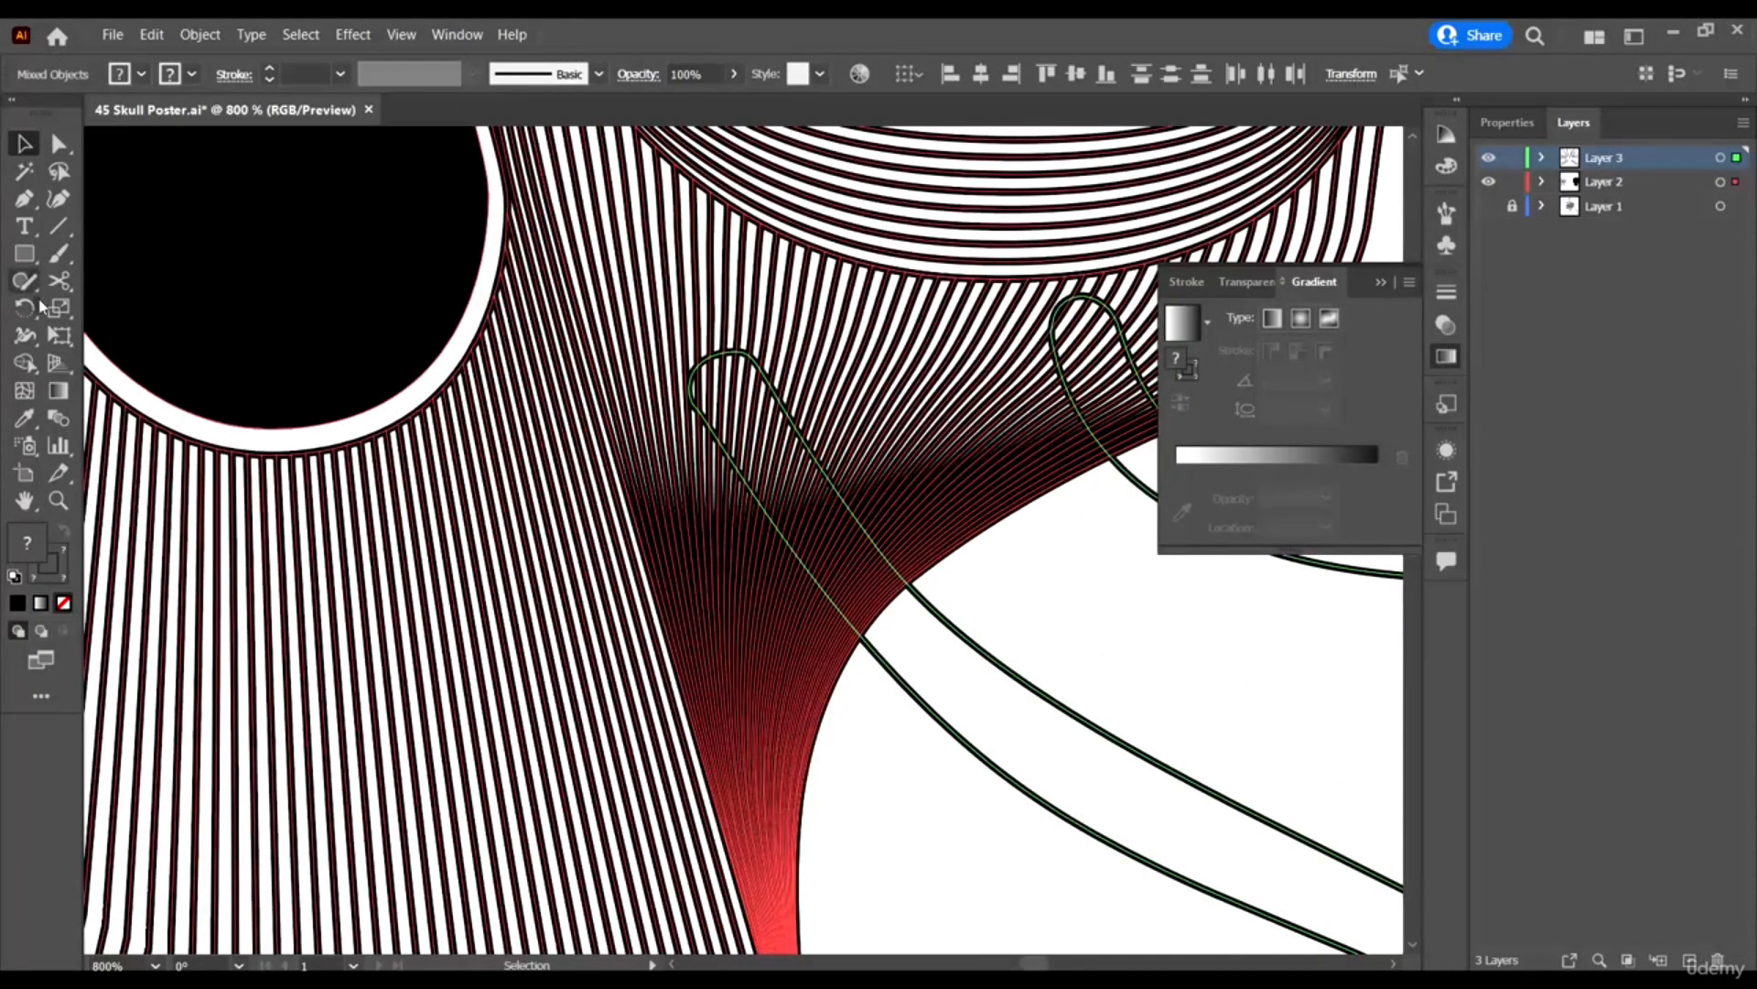
{"action": "left_click", "coordinate": [24, 363]}
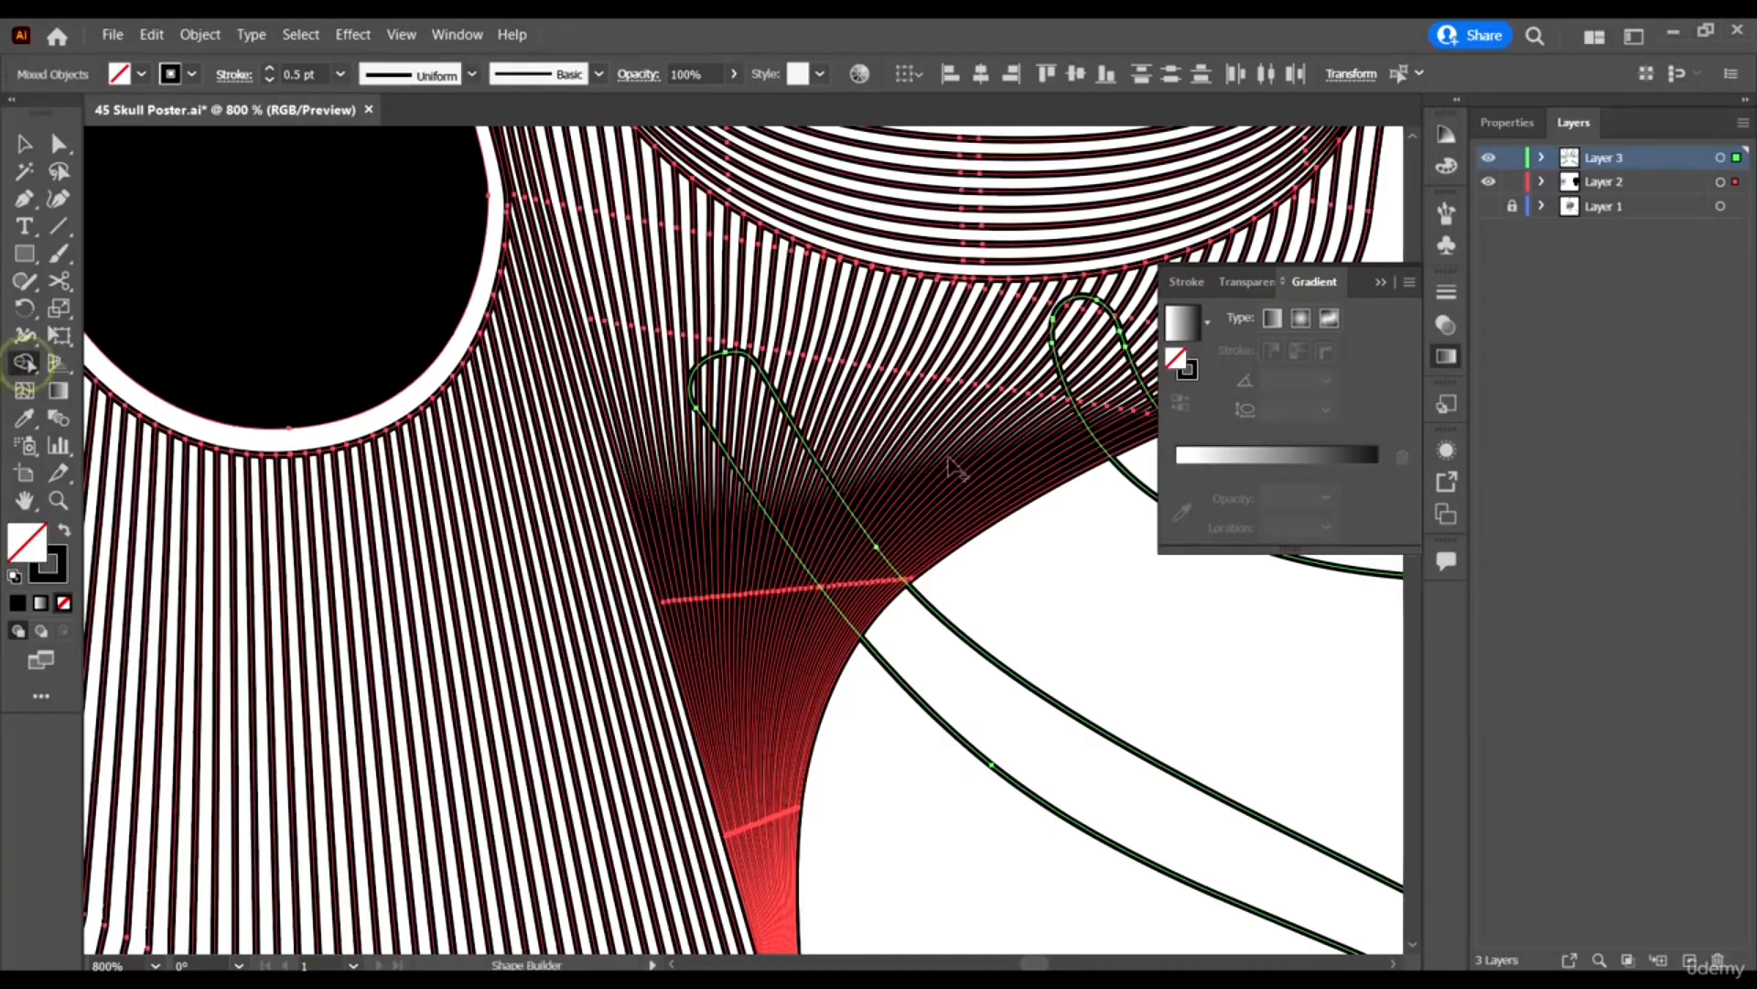
{"action": "scroll", "coordinate": [830, 546], "scroll_direction": "up", "scroll_amount": 3}
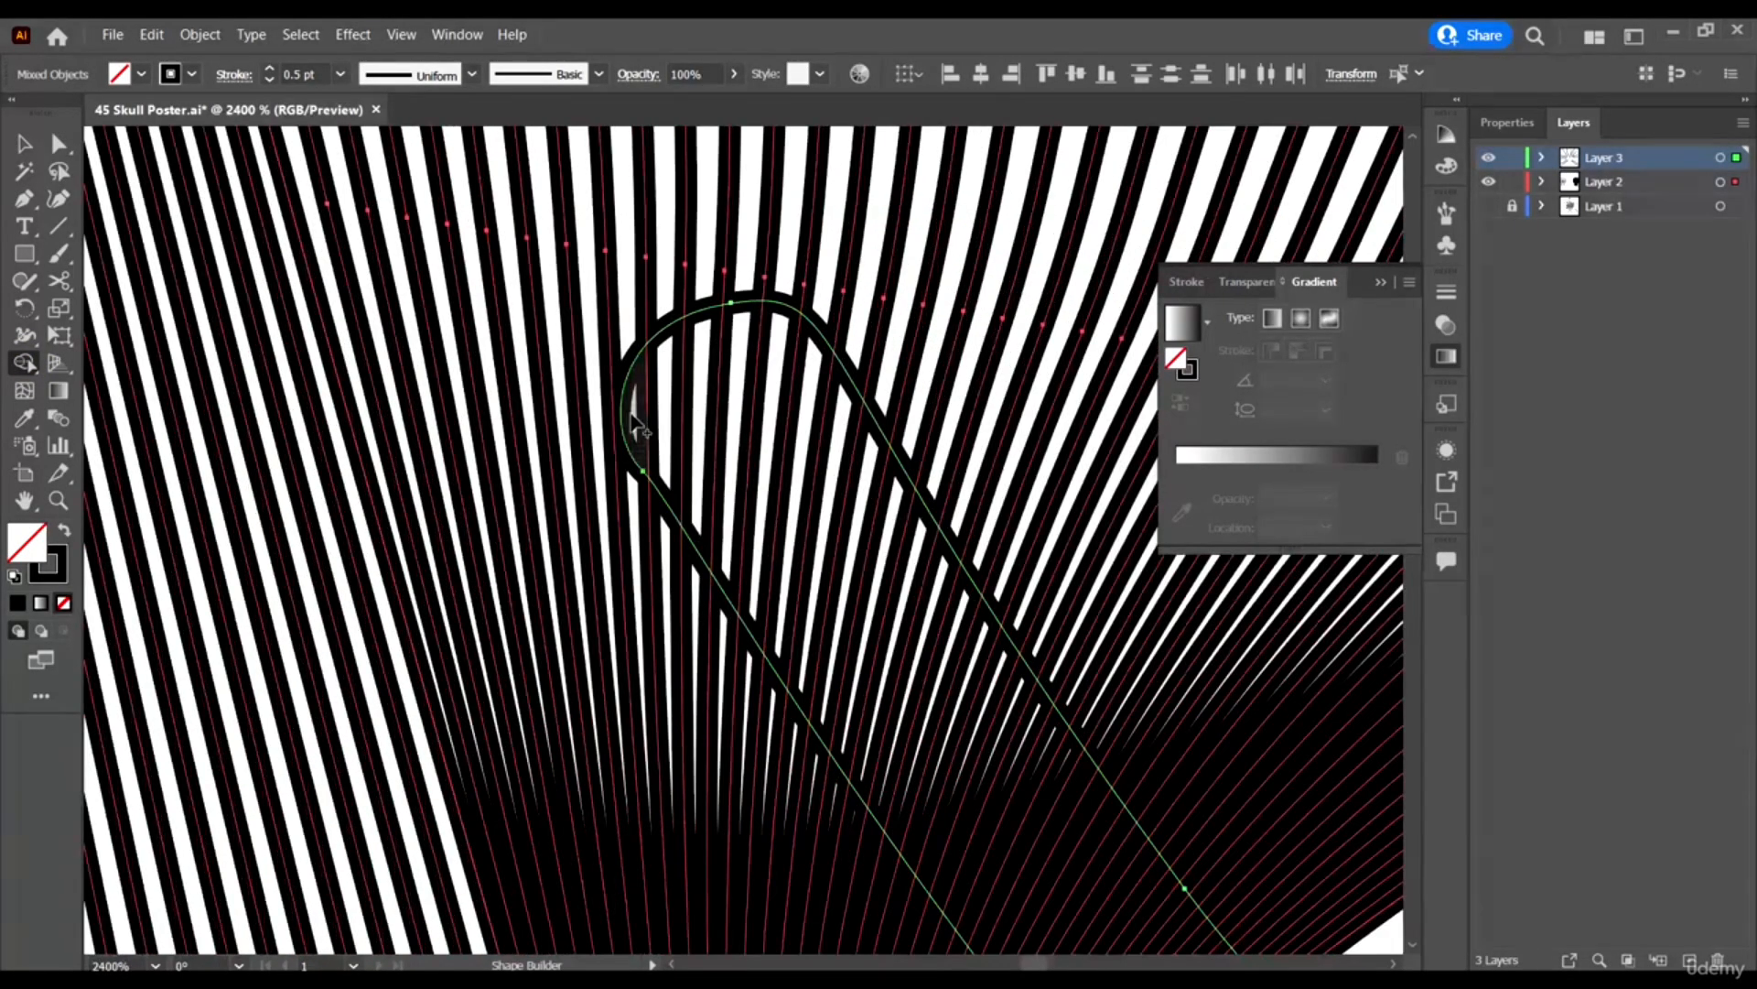
{"action": "left_click", "coordinate": [1002, 769]}
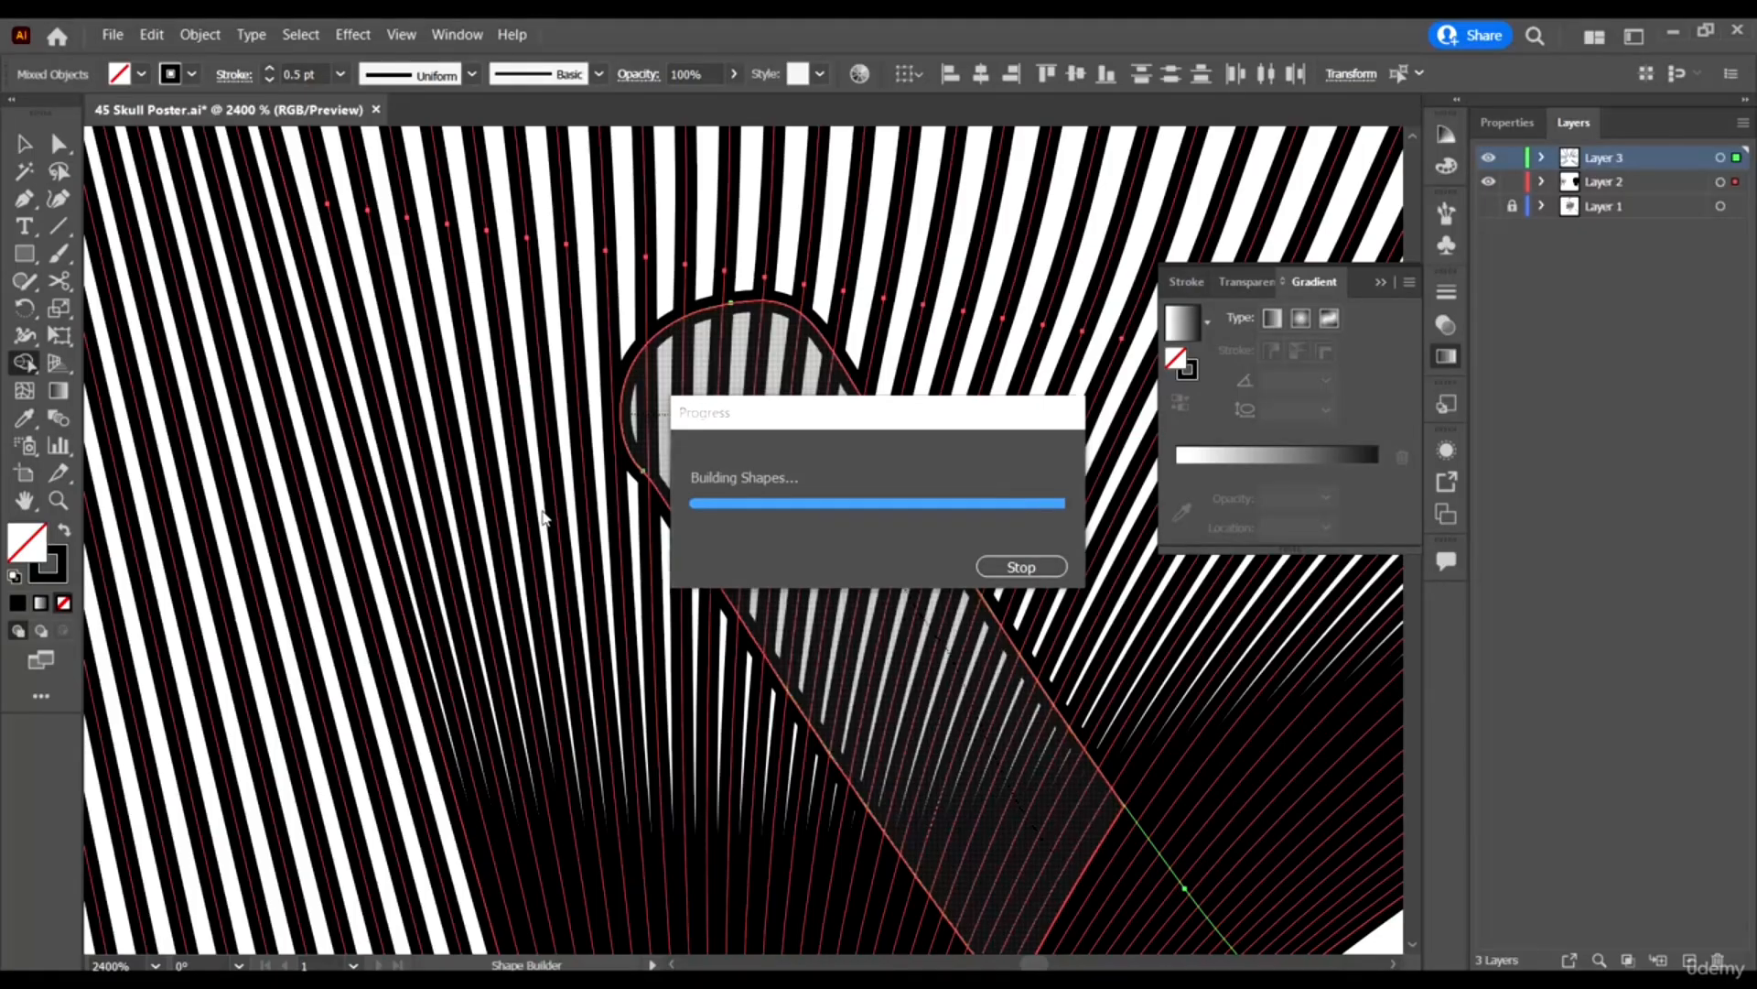
Extend the cleared area of the inner right-cheek strand through the dense lines to the skull's outer edge.
{"action": "scroll", "coordinate": [778, 485], "scroll_direction": "down", "scroll_amount": 4}
{"action": "scroll", "coordinate": [844, 540], "scroll_direction": "down", "scroll_amount": 2}
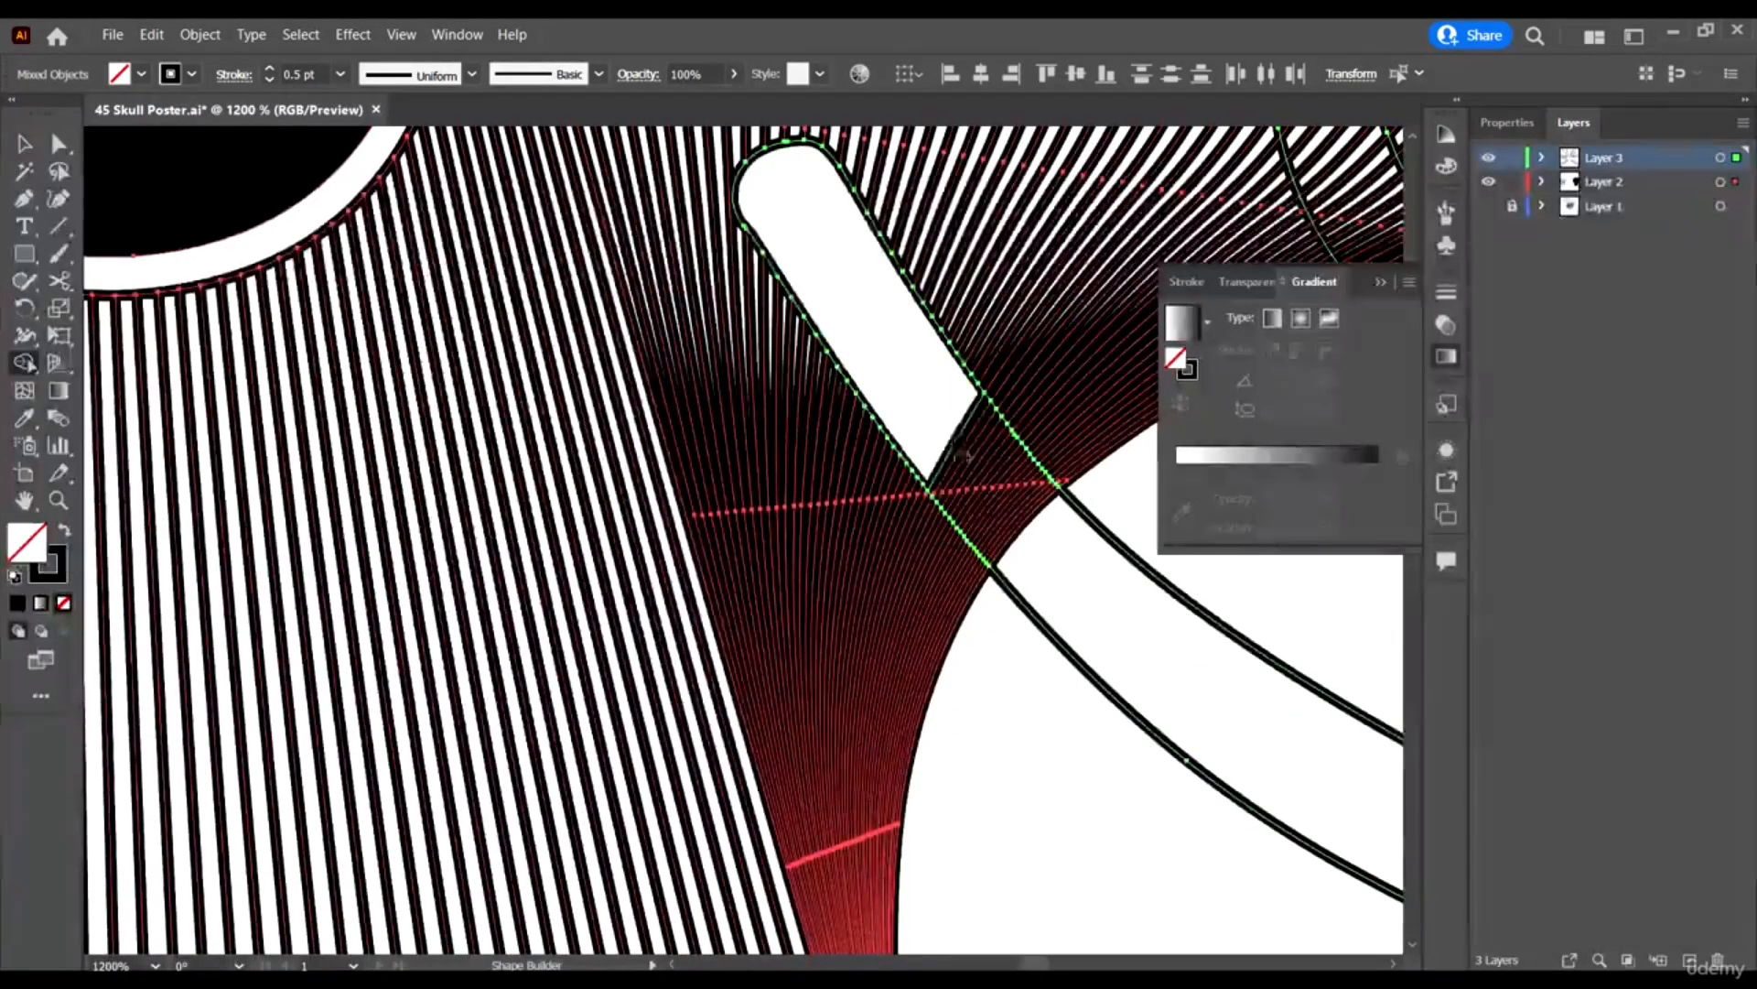
{"action": "mouse_move", "coordinate": [952, 435]}
{"action": "left_mouse_down"}
{"action": "mouse_move", "coordinate": [1047, 551]}
{"action": "mouse_move", "coordinate": [1108, 575]}
{"action": "left_mouse_up"}
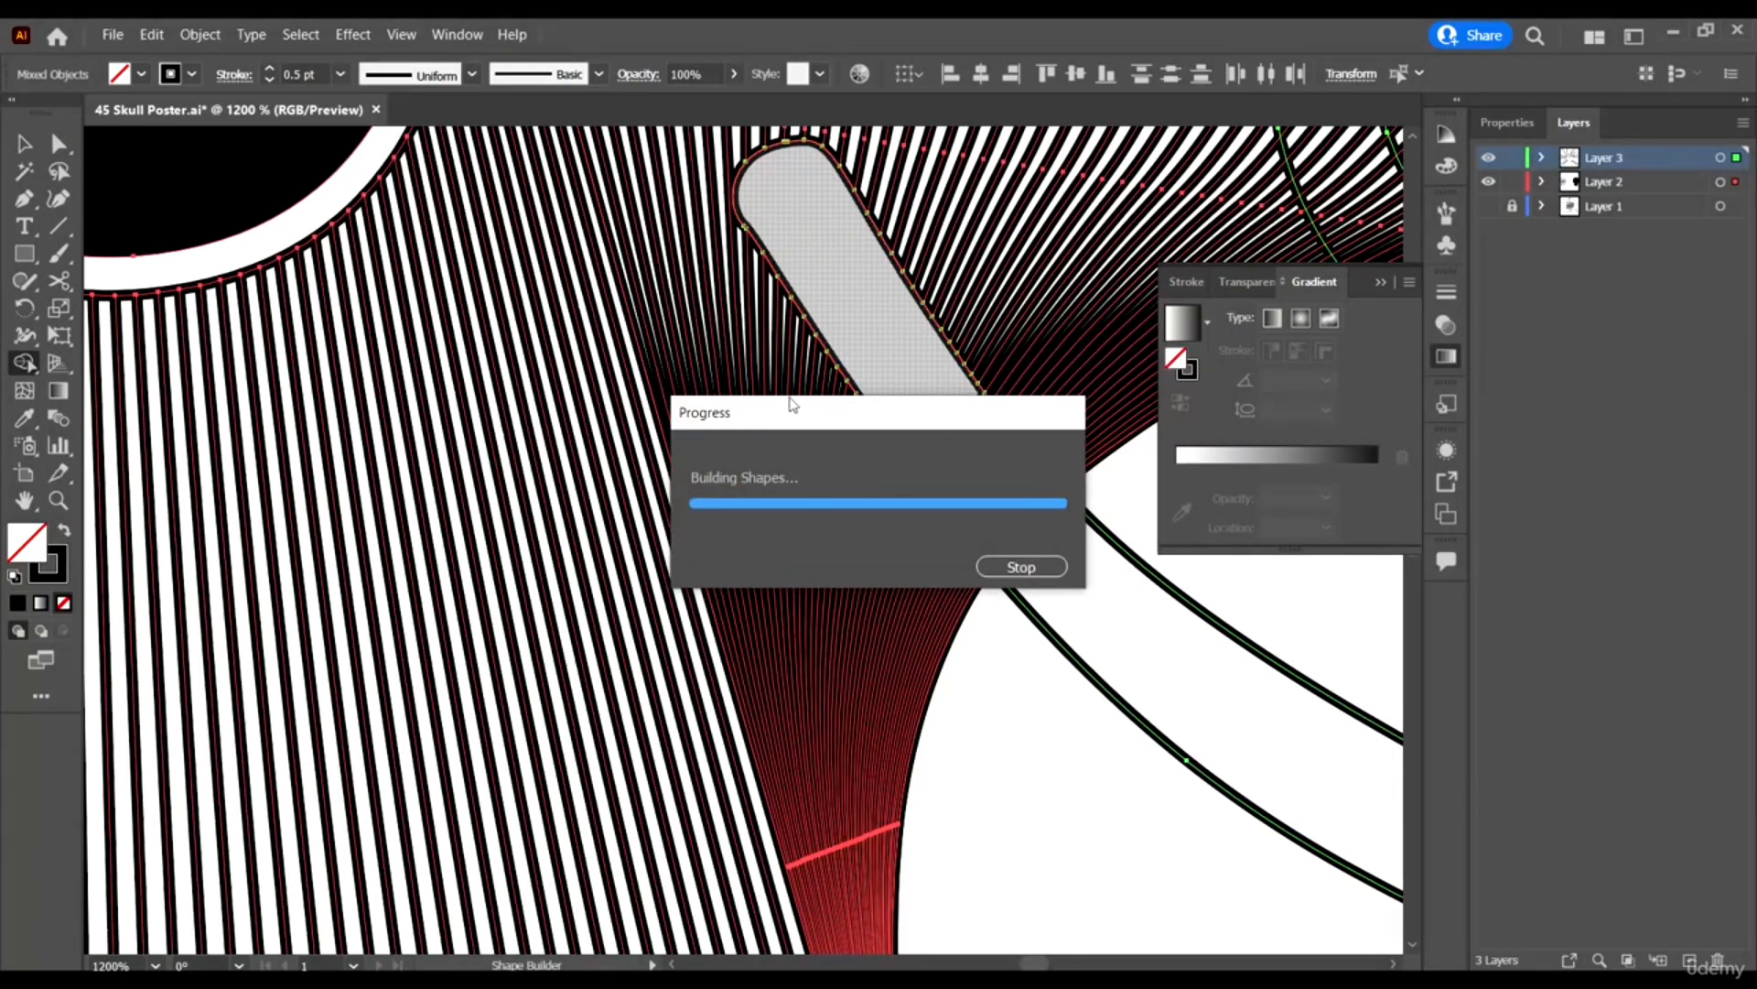
{"action": "scroll", "coordinate": [1156, 778], "scroll_direction": "up", "scroll_amount": 2}
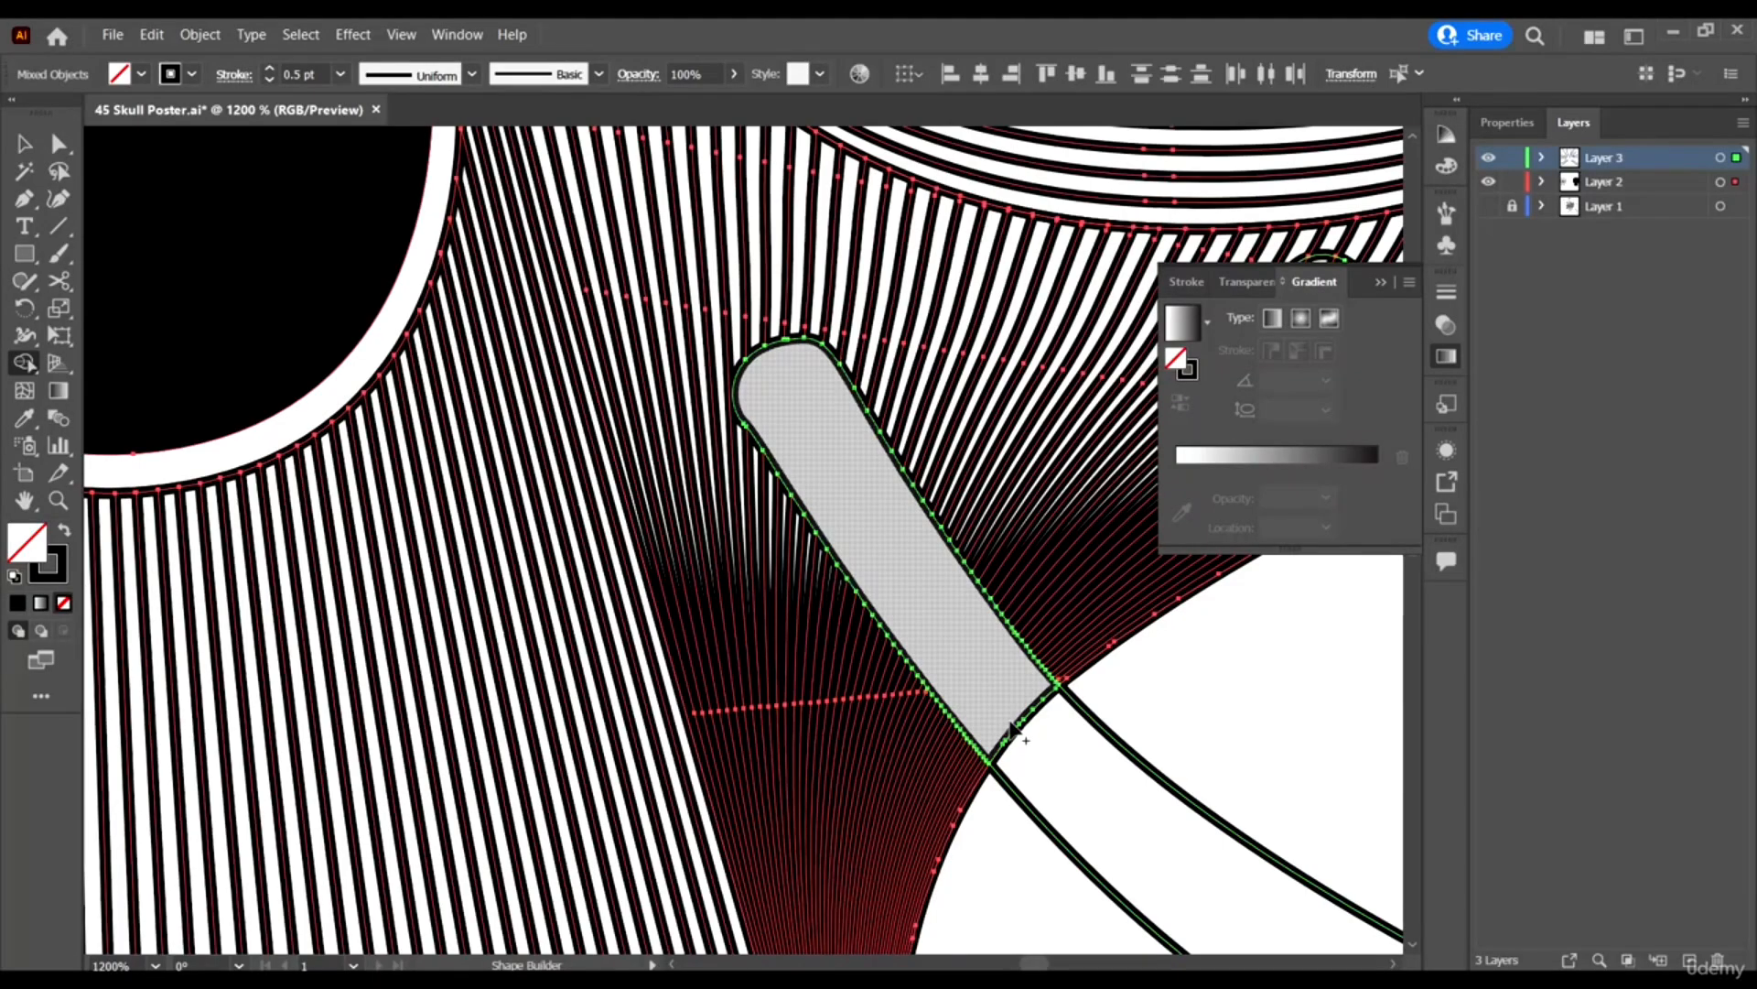
Erase the upper segments of the skull outline crossing the inner right-cheek strand where it leaves the skull.
{"action": "left_click", "coordinate": [1120, 765]}
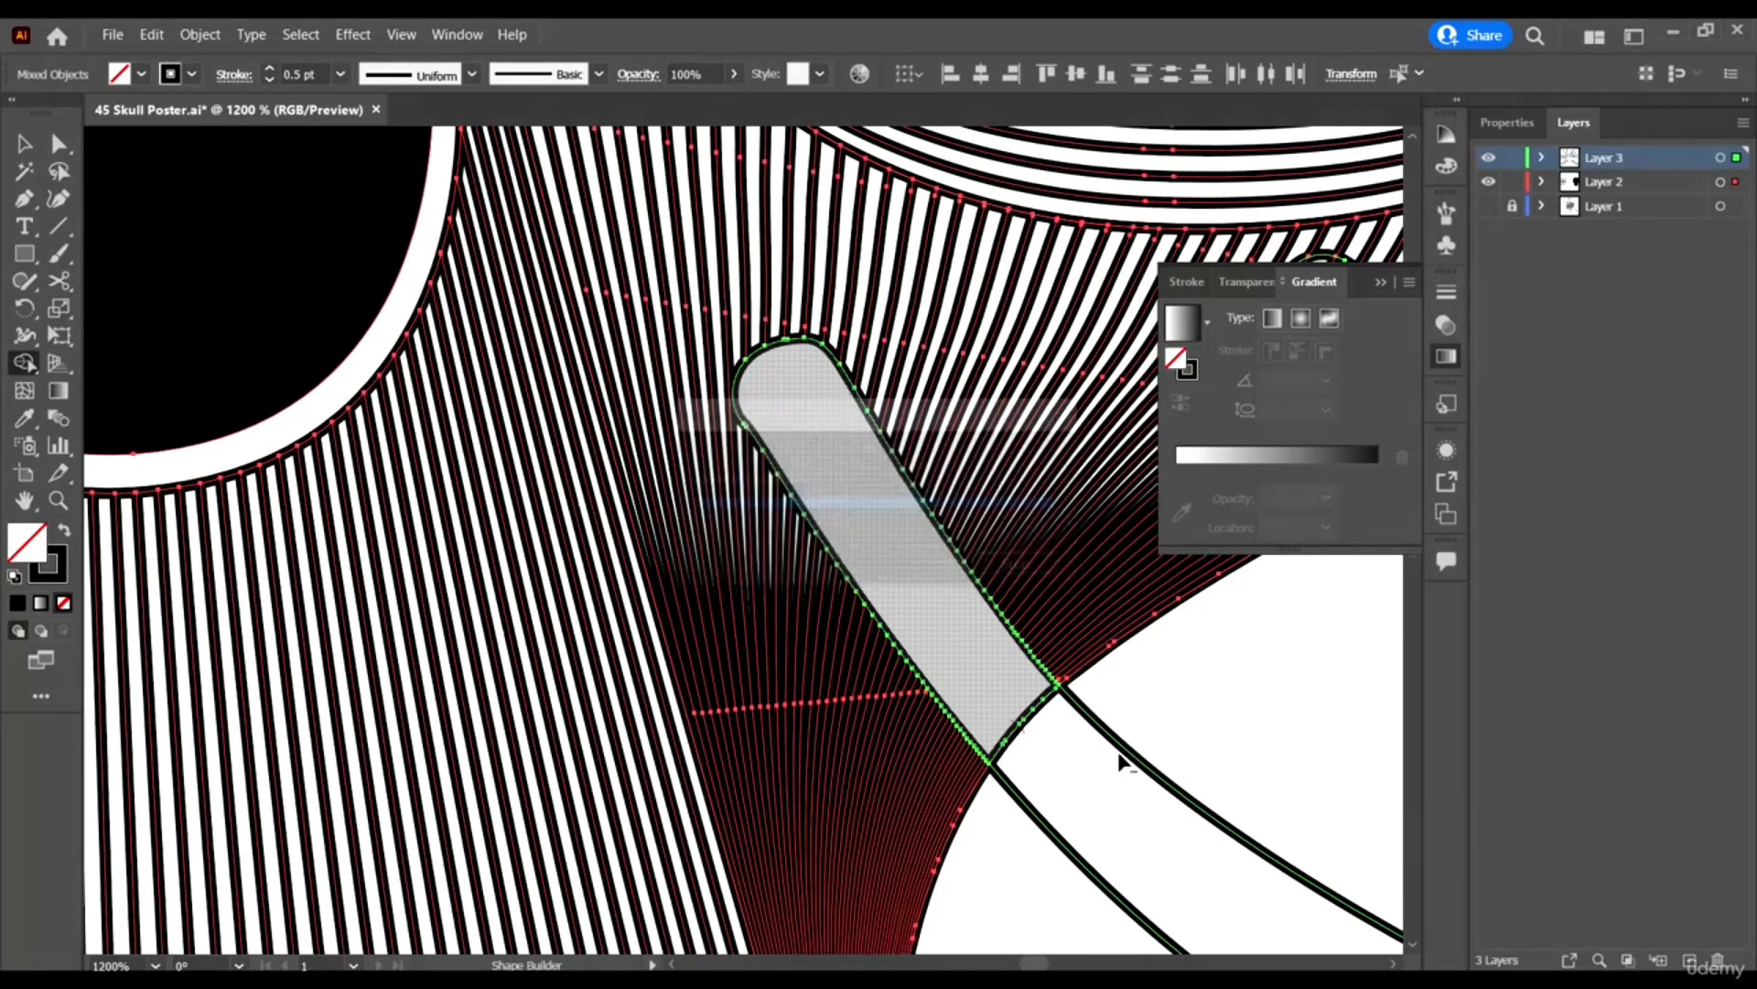
{"action": "scroll", "coordinate": [1117, 750], "scroll_direction": "up", "scroll_amount": 3}
{"action": "left_click", "coordinate": [918, 630], "text": "alt"}
{"action": "left_click", "coordinate": [933, 610], "text": "alt"}
{"action": "left_click", "coordinate": [931, 611], "text": "alt"}
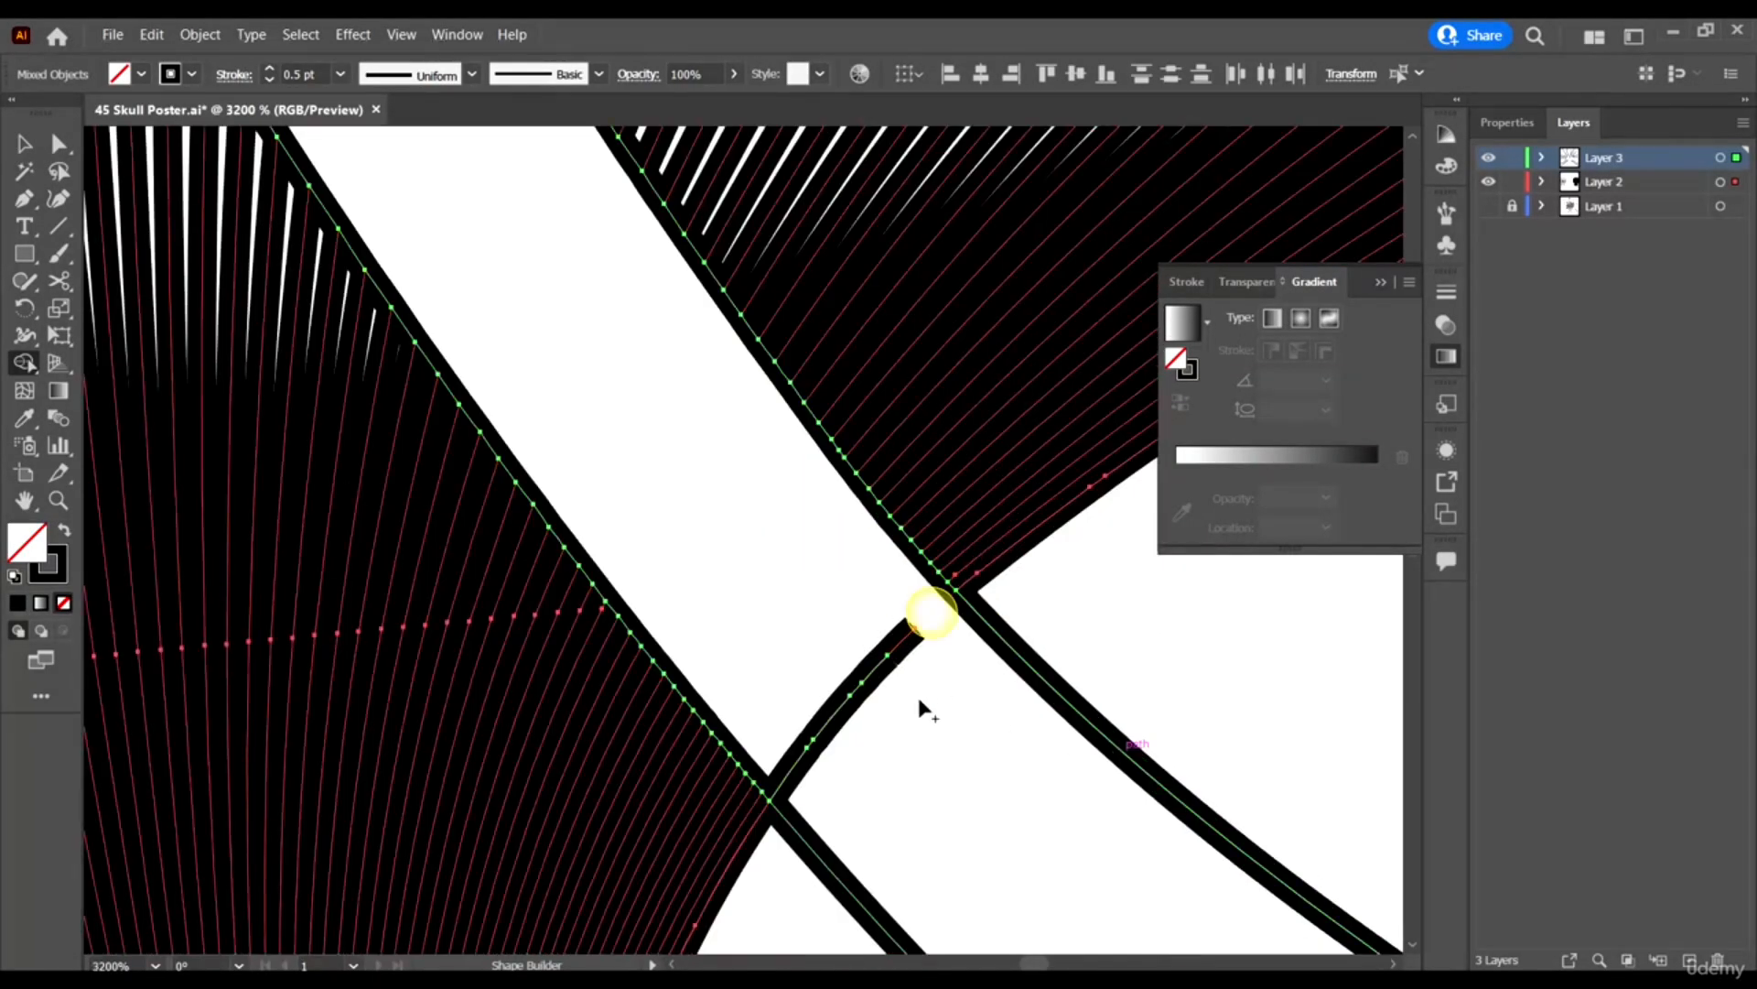
{"action": "scroll", "coordinate": [918, 694], "scroll_direction": "up", "scroll_amount": 3}
{"action": "left_click", "coordinate": [855, 561], "text": "alt"}
{"action": "left_click", "coordinate": [787, 628], "text": "alt"}
{"action": "left_click", "coordinate": [739, 683], "text": "alt"}
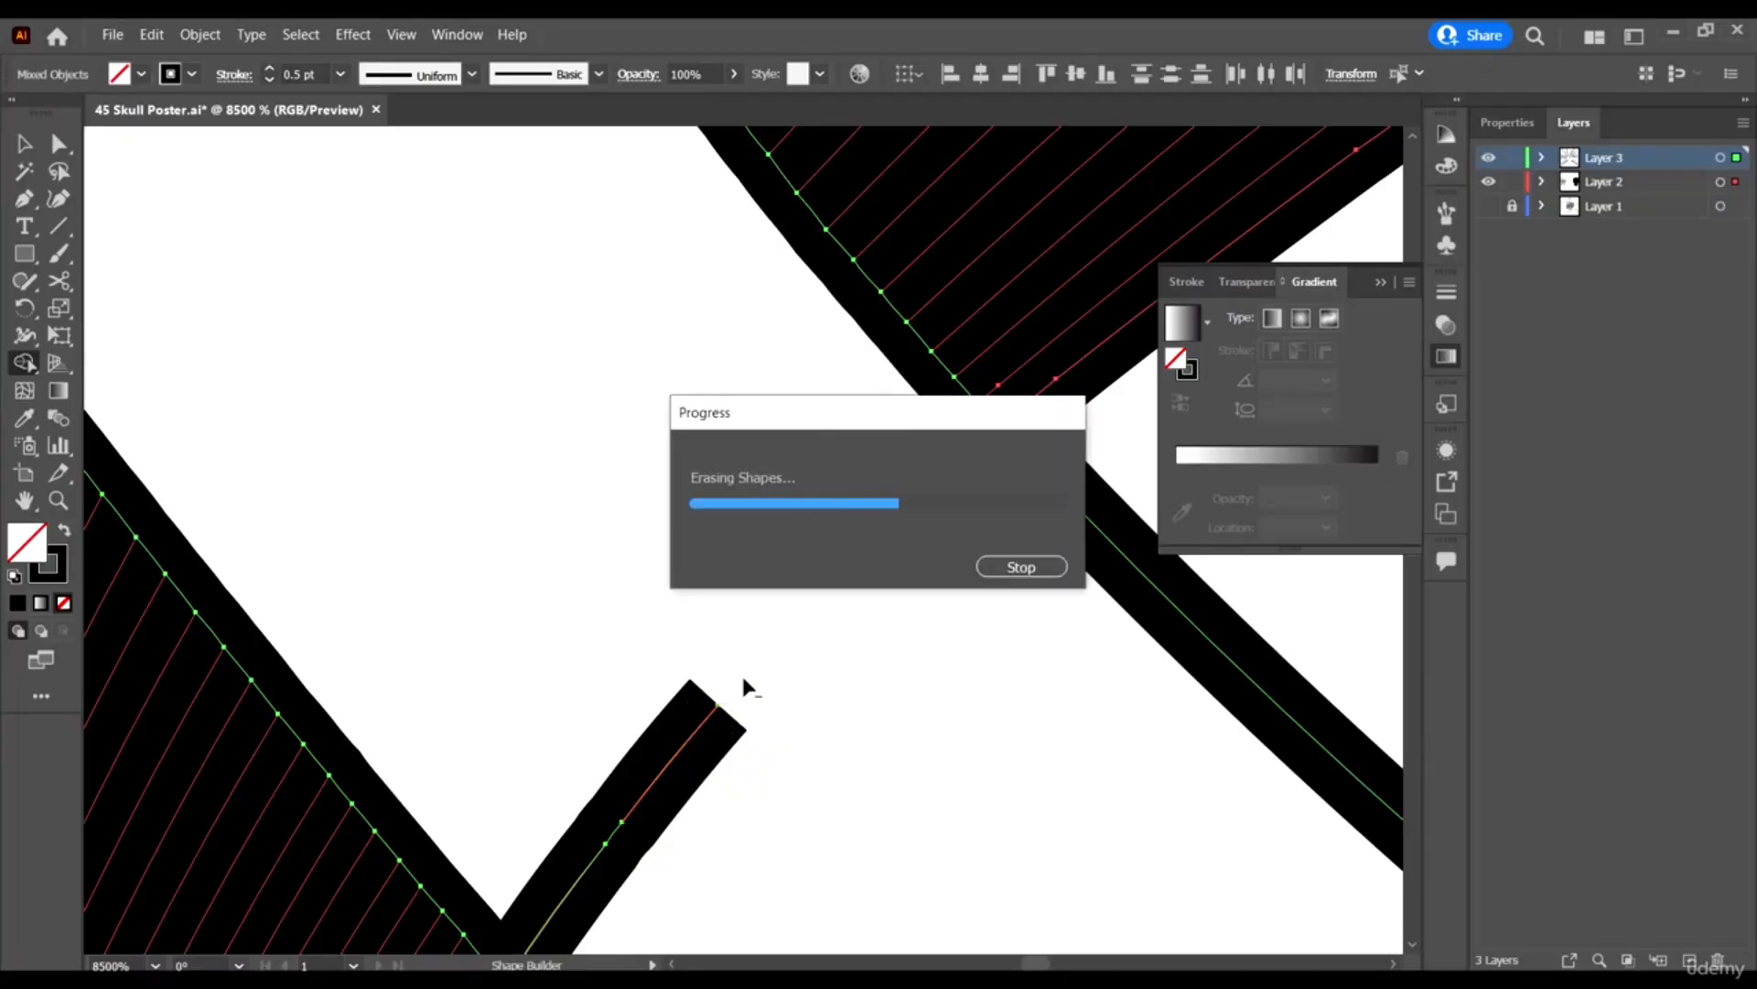
Erase the last outline pieces across the inner right-cheek strand's opening, down to its lower edge.
{"action": "scroll", "coordinate": [743, 671], "scroll_direction": "down", "scroll_amount": 3}
{"action": "scroll", "coordinate": [705, 347], "scroll_direction": "up", "scroll_amount": 2}
{"action": "left_click", "coordinate": [851, 262], "text": "alt"}
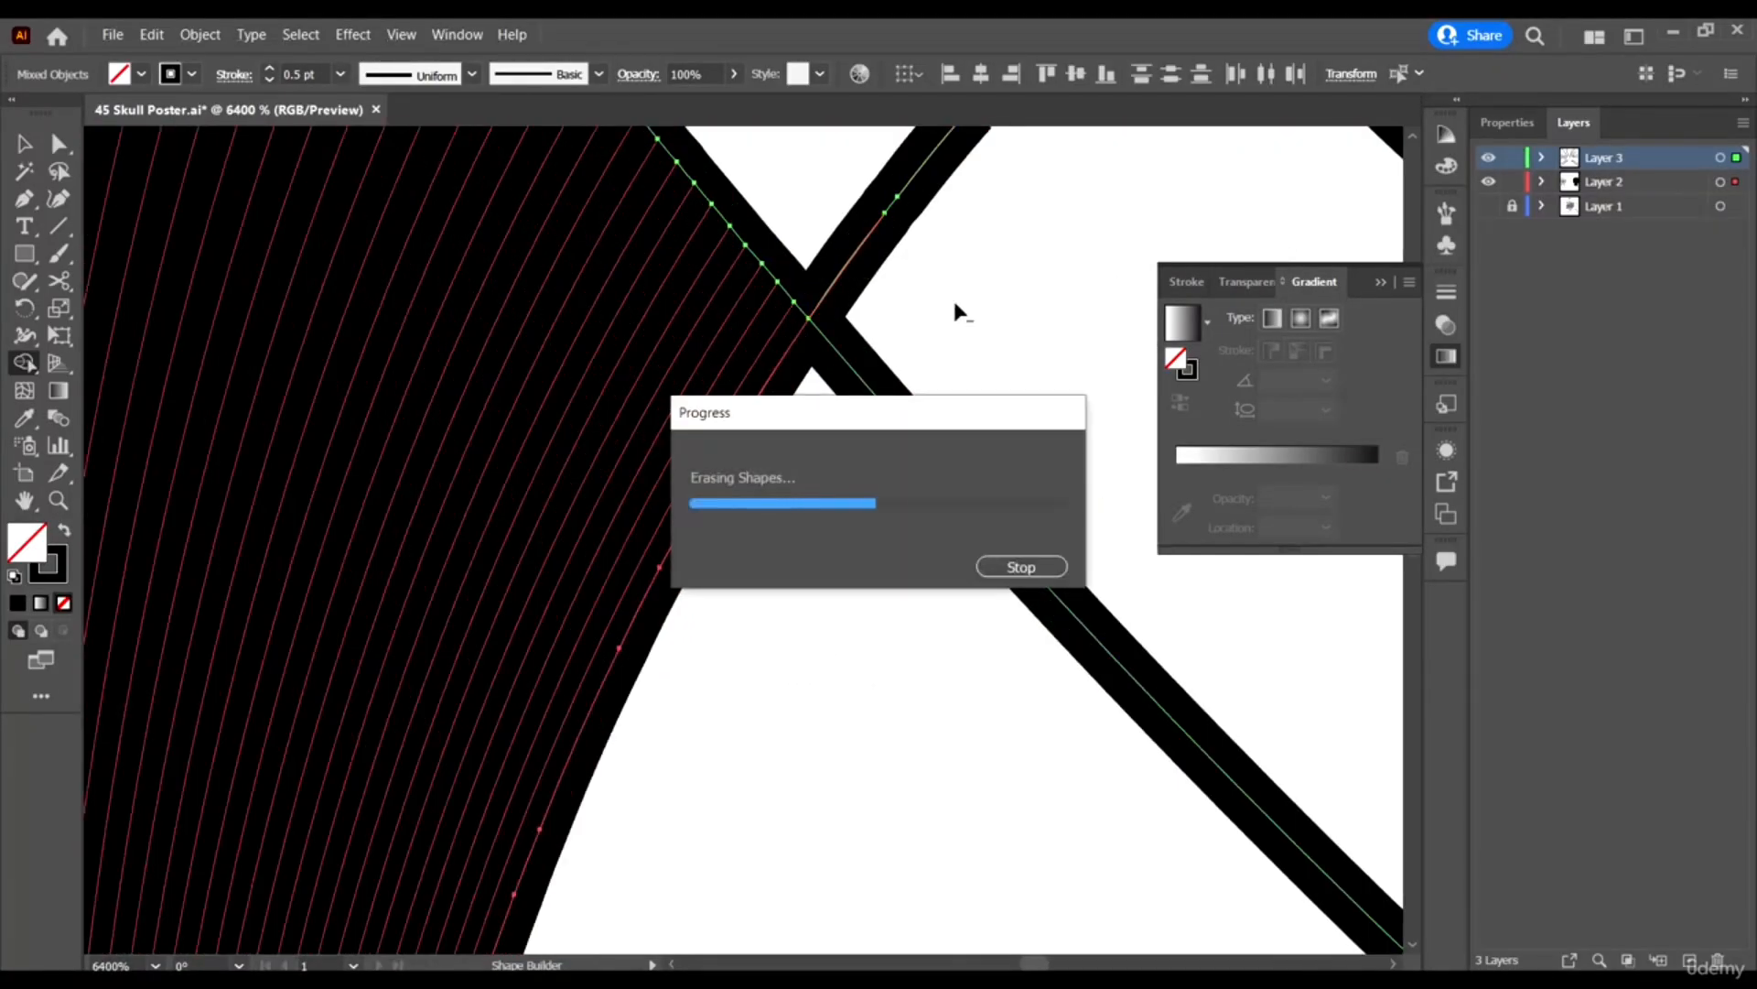
{"action": "scroll", "coordinate": [952, 297], "scroll_direction": "down", "scroll_amount": 2}
{"action": "scroll", "coordinate": [943, 366], "scroll_direction": "up", "scroll_amount": 2}
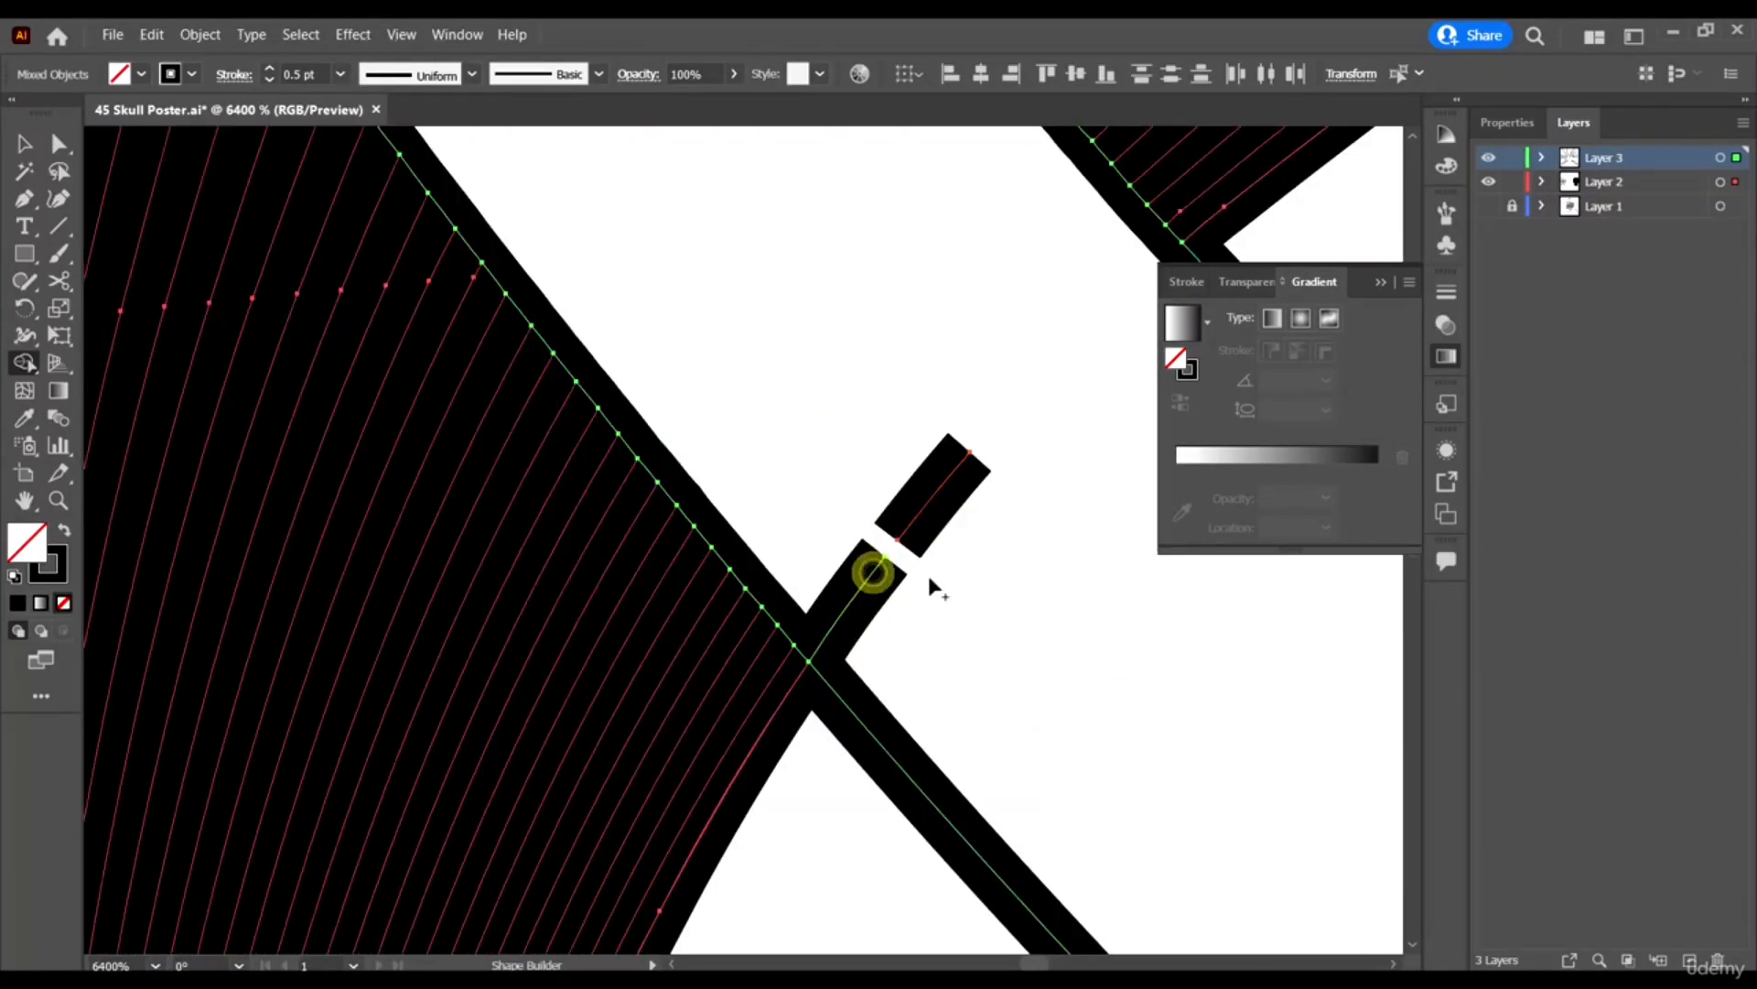
{"action": "left_click", "coordinate": [941, 488], "text": "alt"}
{"action": "left_click", "coordinate": [862, 599], "text": "alt"}
Clear the skull lines inside the outer strand on the right cheek with Shape Builder.
{"action": "scroll", "coordinate": [807, 570], "scroll_direction": "down", "scroll_amount": 5}
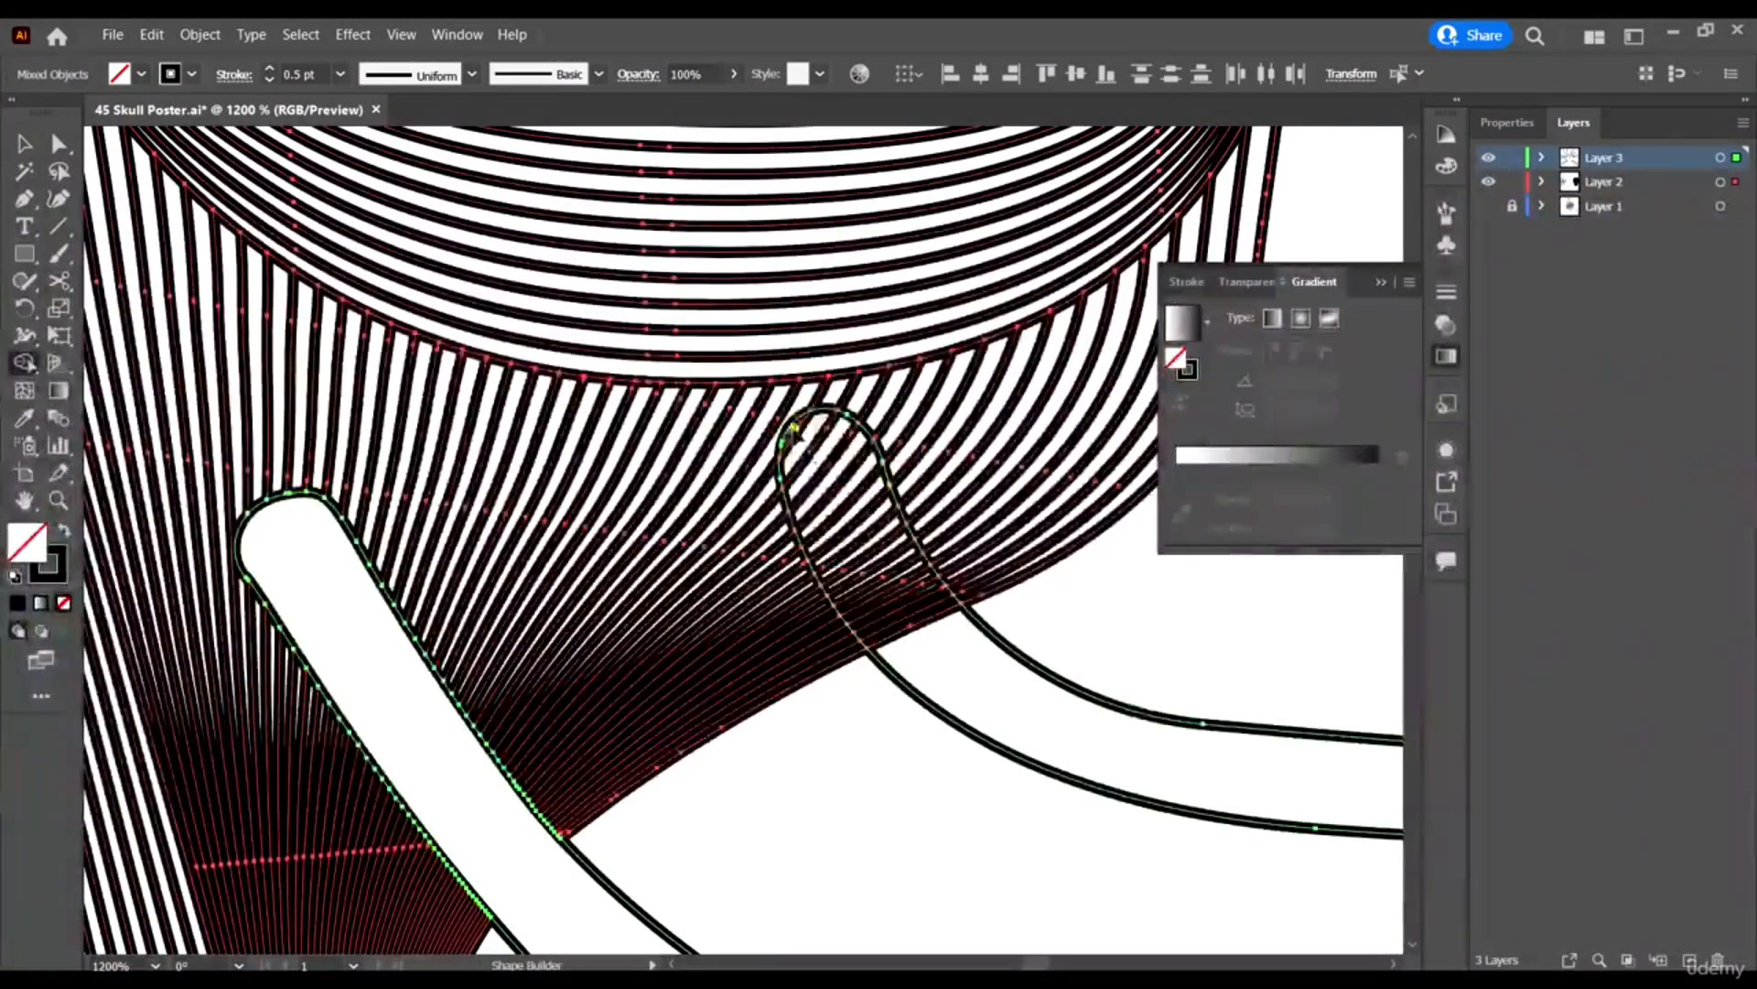
{"action": "left_click", "coordinate": [795, 426], "text": "alt"}
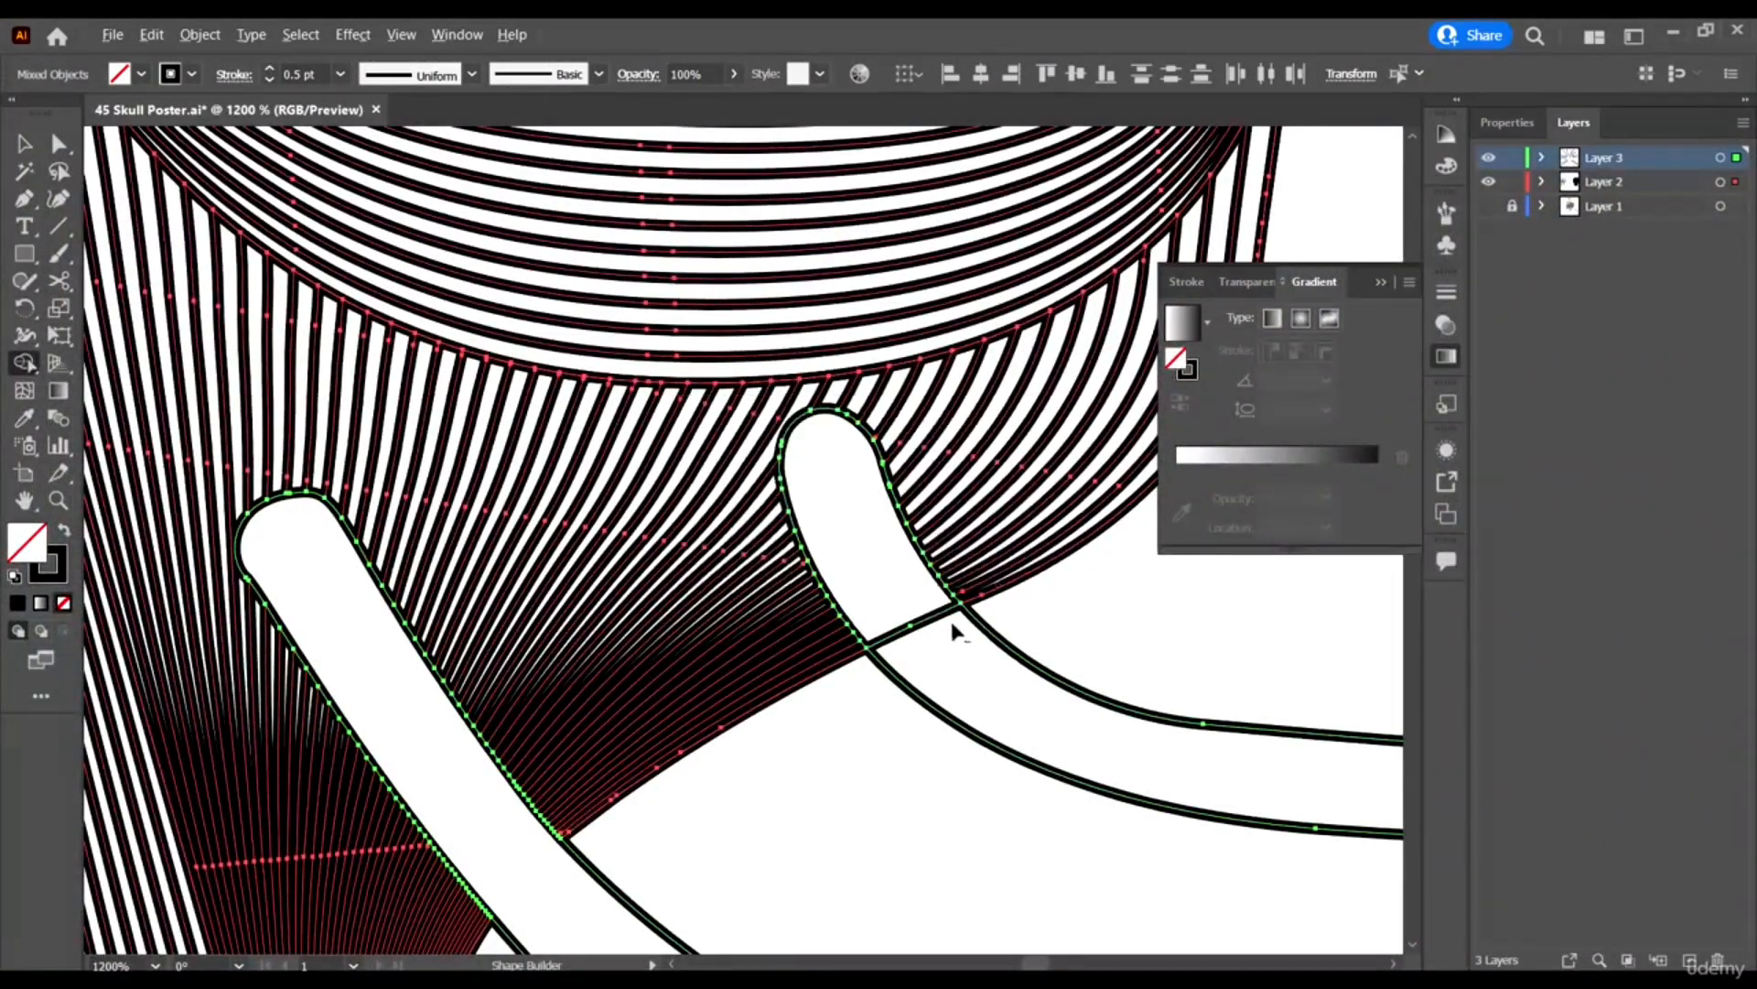
{"action": "scroll", "coordinate": [953, 628], "scroll_direction": "up", "scroll_amount": 5}
Merge the sections of the inner left-cheek strand into one clear shape and remove the stray line bits inside it.
{"action": "key", "text": "ctrl+0"}
{"action": "scroll", "coordinate": [769, 616], "scroll_direction": "up", "scroll_amount": 8}
{"action": "left_click_drag", "start_coordinate": [788, 389], "coordinate": [585, 778]}
{"action": "scroll", "coordinate": [738, 555], "scroll_direction": "up", "scroll_amount": 2}
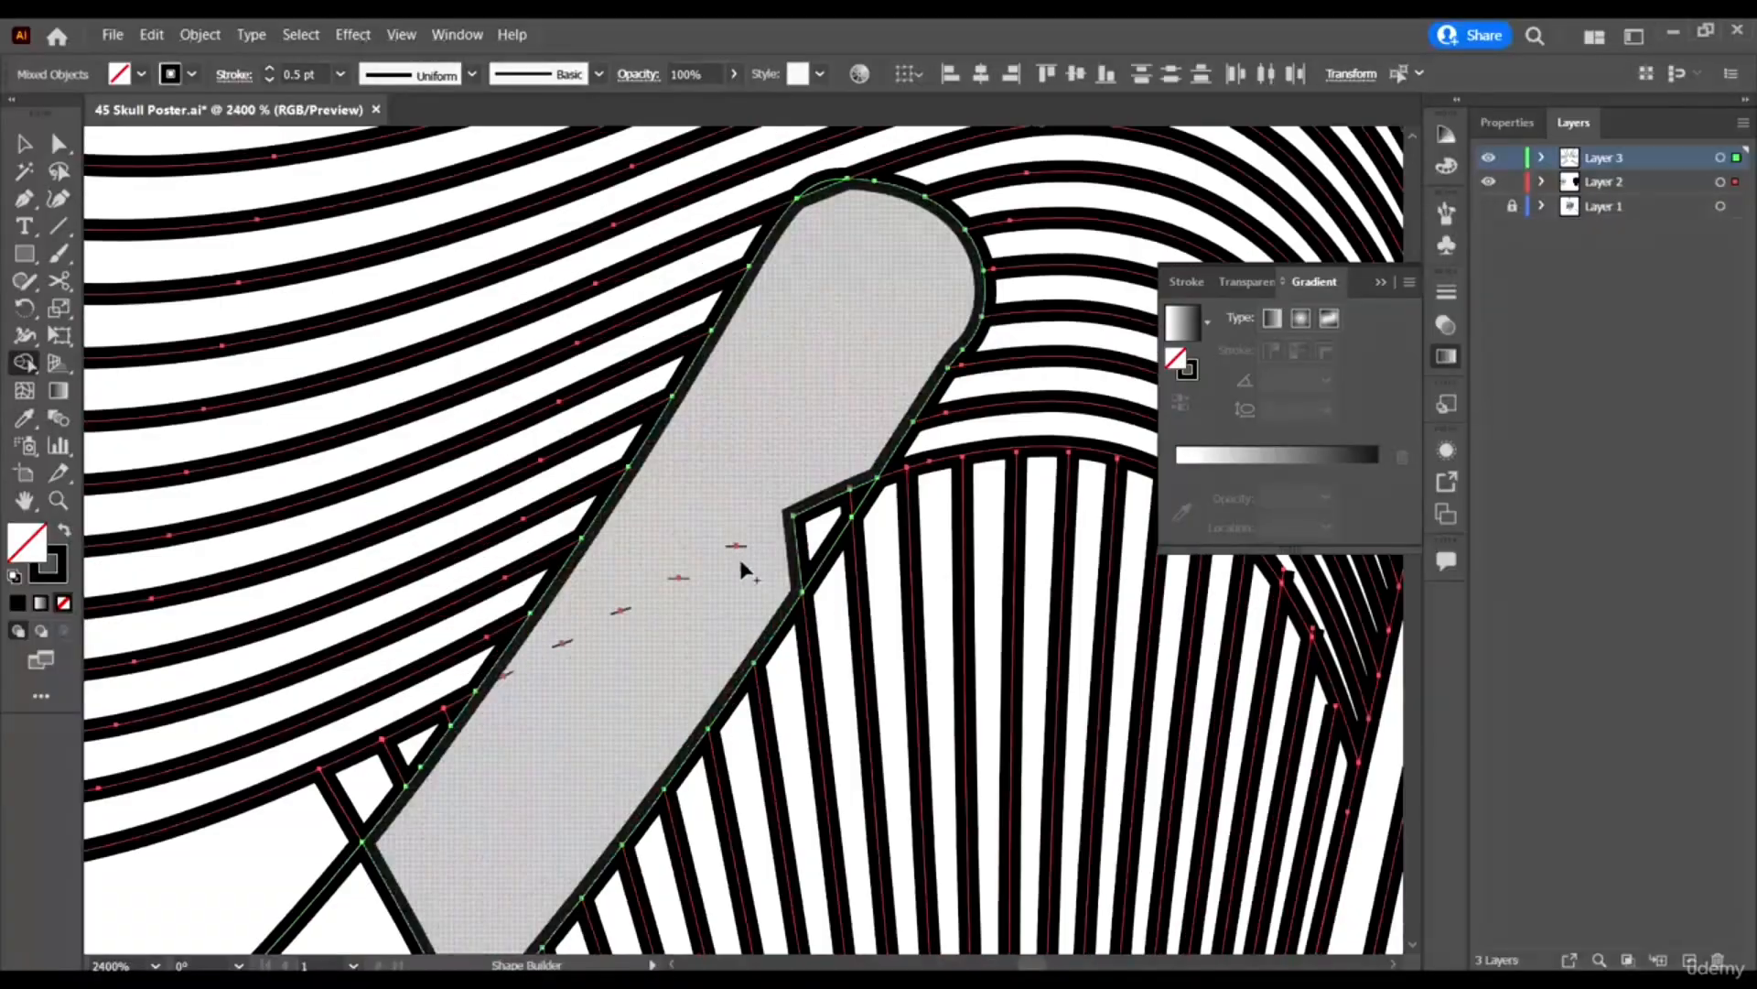
{"action": "left_click", "coordinate": [620, 610]}
{"action": "scroll", "coordinate": [592, 639], "scroll_direction": "down", "scroll_amount": 1}
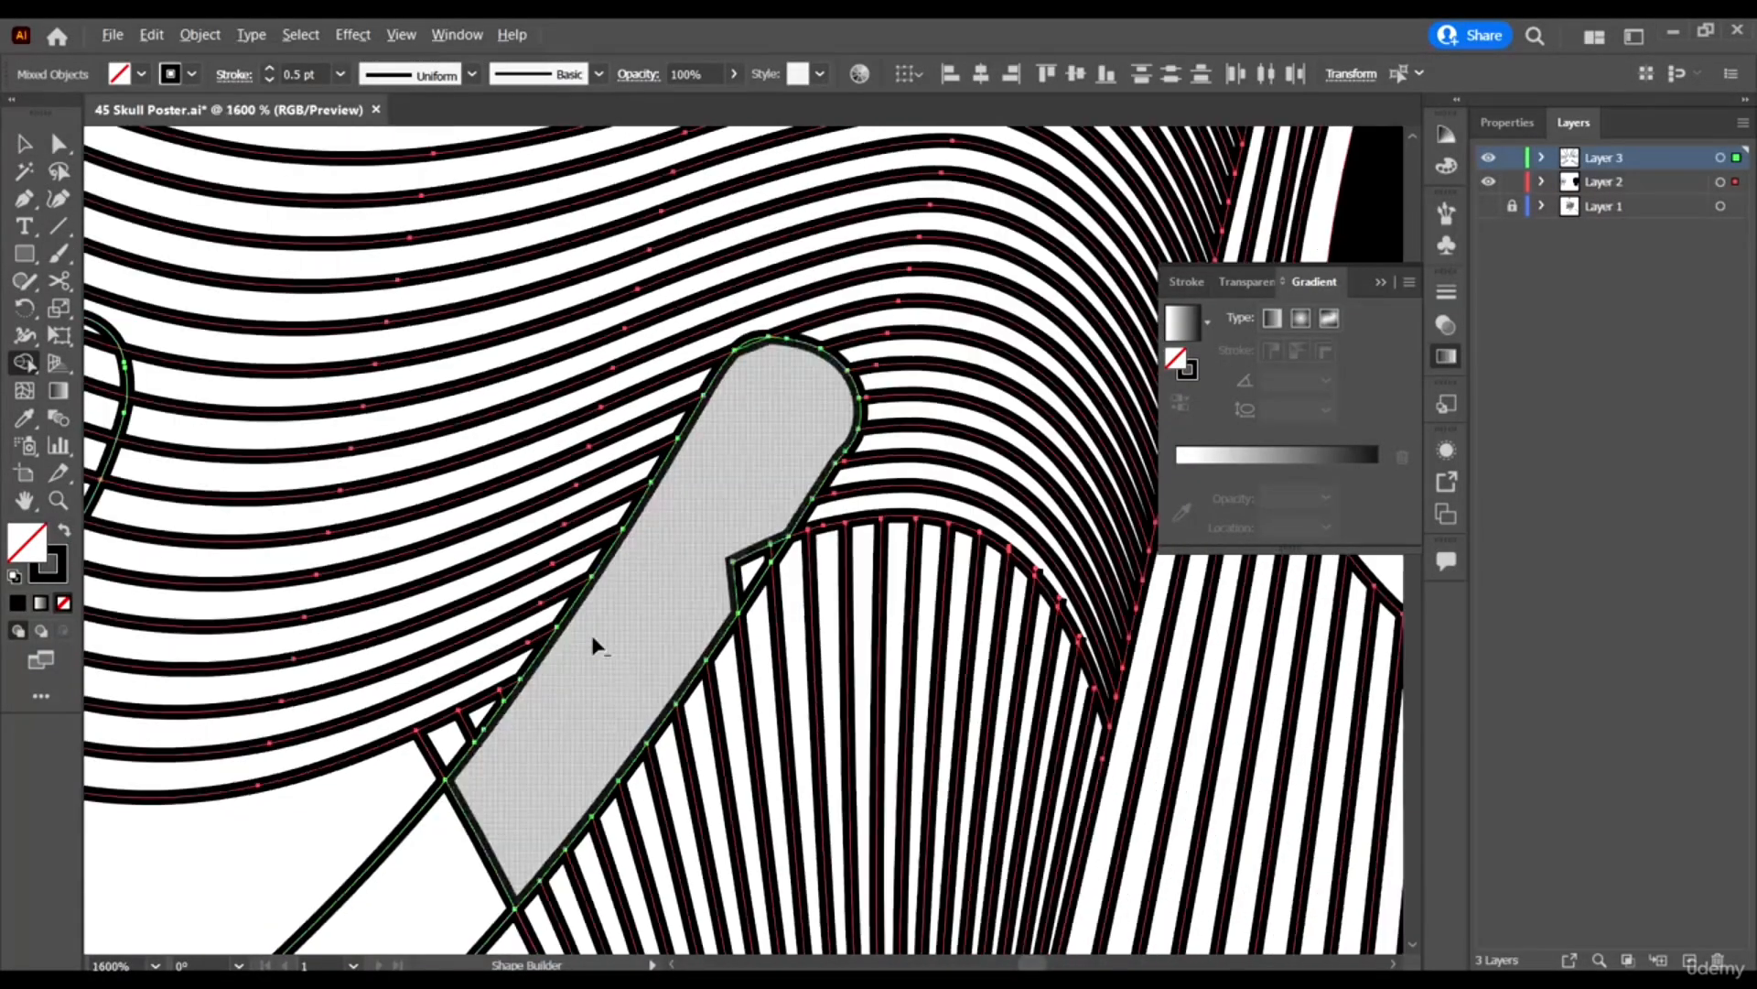
Clean up the notch and leftover line stubs on the right edge of the inner left-cheek strand.
{"action": "left_click", "coordinate": [745, 551]}
{"action": "scroll", "coordinate": [696, 595], "scroll_direction": "up", "scroll_amount": 3}
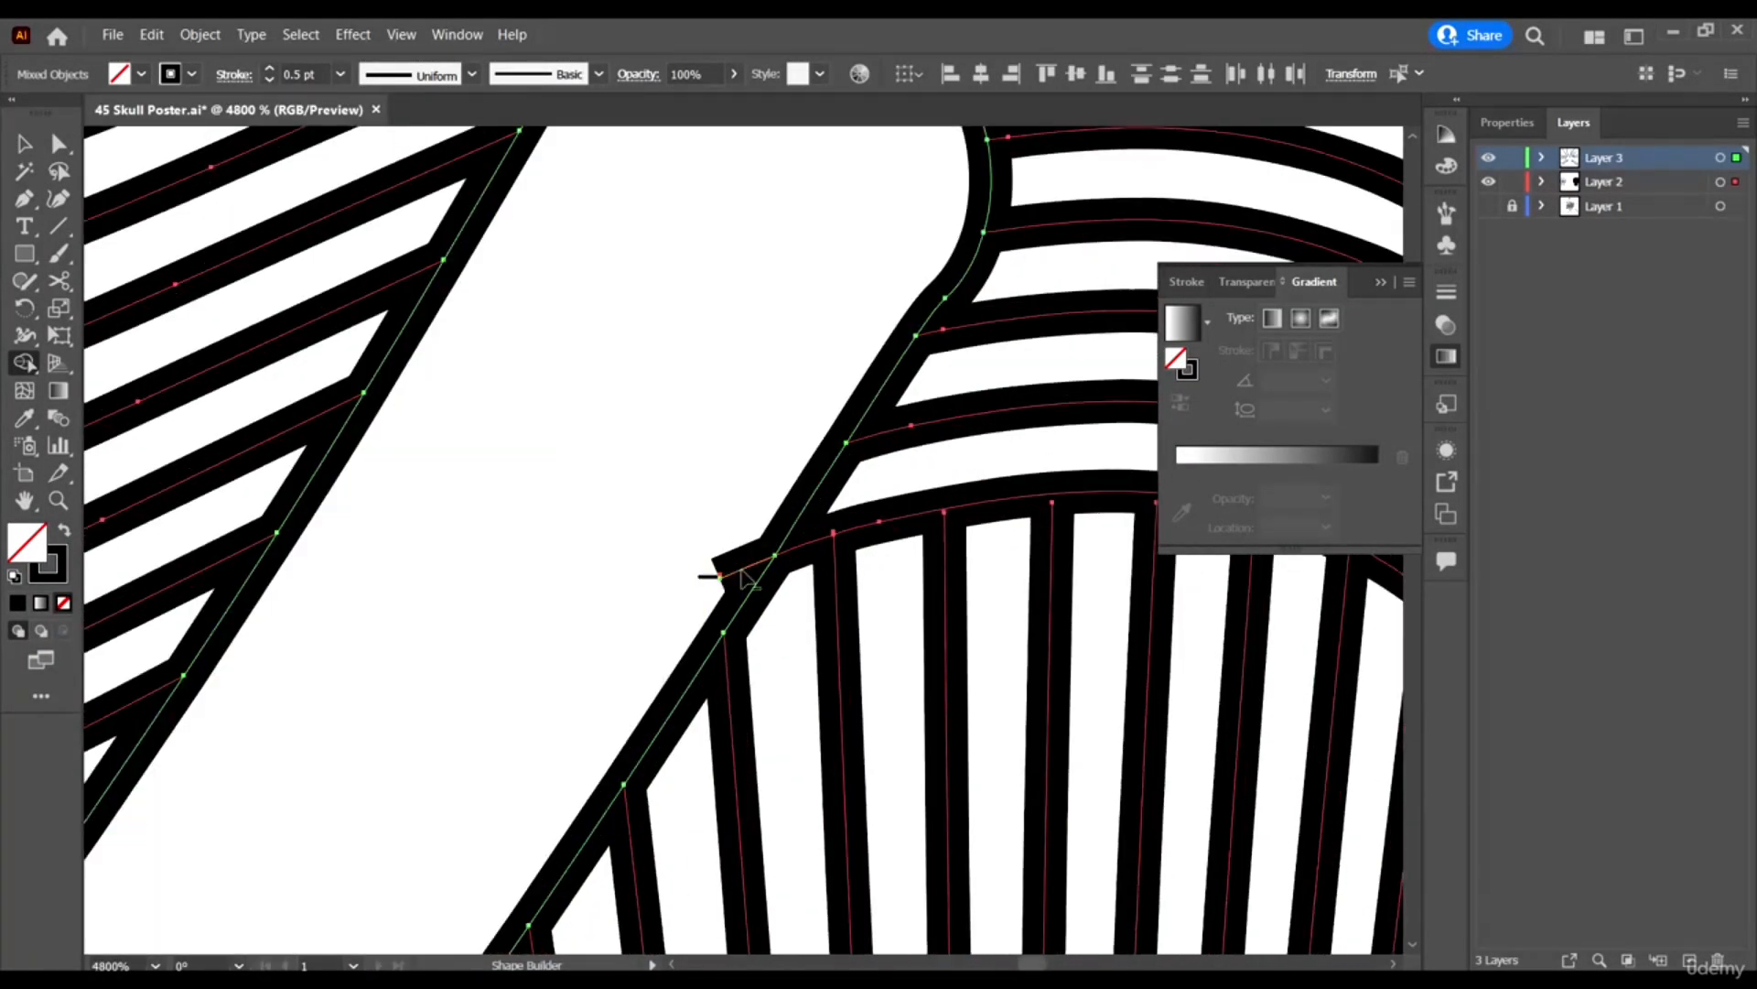
{"action": "scroll", "coordinate": [947, 408], "scroll_direction": "down", "scroll_amount": 1}
{"action": "scroll", "coordinate": [752, 400], "scroll_direction": "up", "scroll_amount": 3}
{"action": "scroll", "coordinate": [752, 400], "scroll_direction": "down", "scroll_amount": 3}
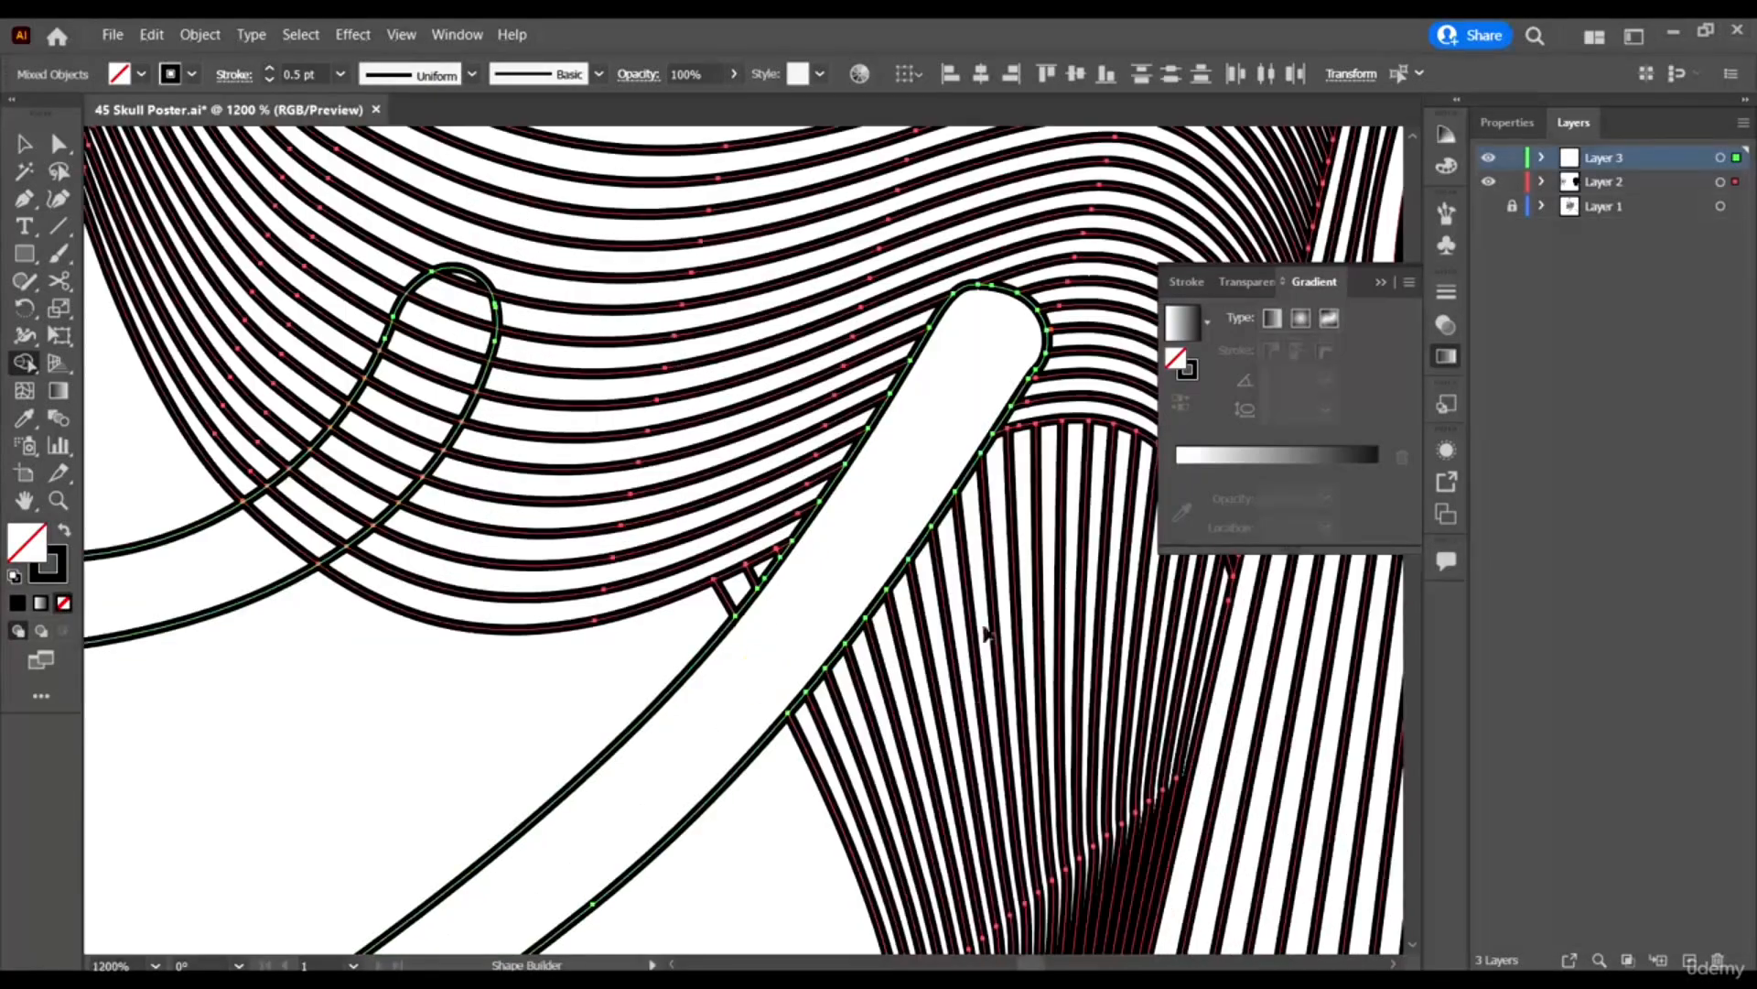
Clear the skull lines inside the outer strand on the left cheek down to the skull edge with Shape Builder.
{"action": "scroll", "coordinate": [745, 691], "scroll_direction": "up", "scroll_amount": 2}
{"action": "left_click_drag", "start_coordinate": [746, 691], "coordinate": [748, 693]}
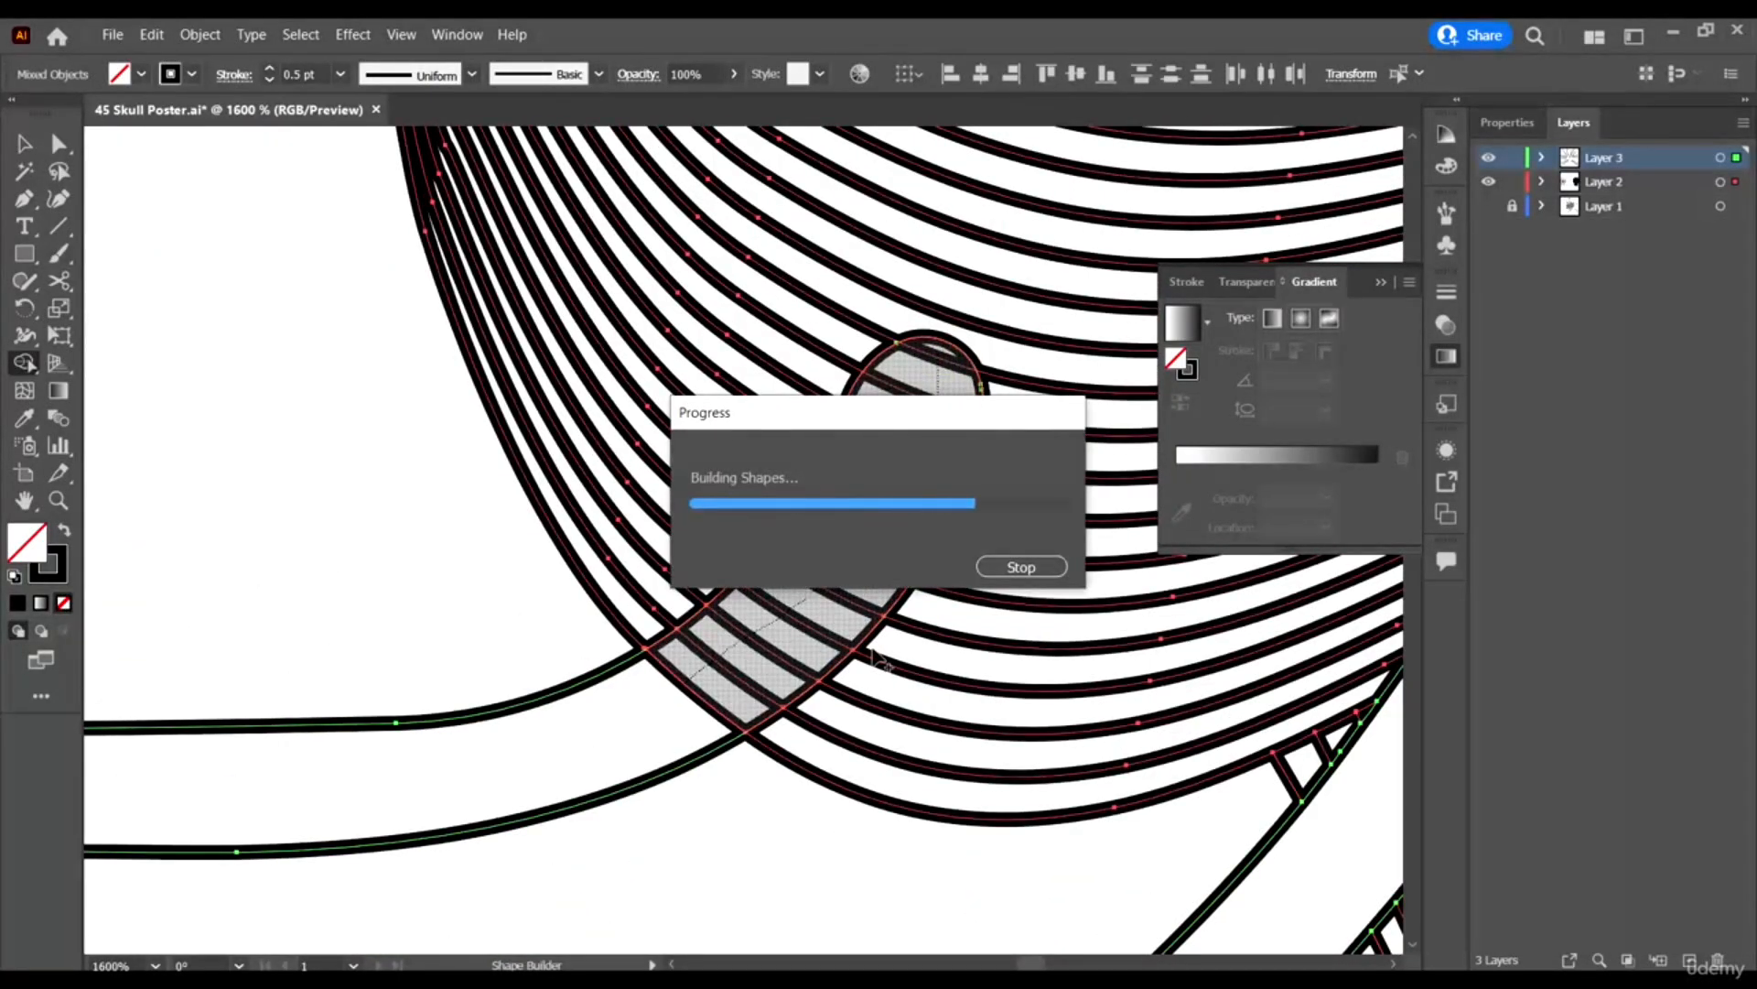
{"action": "scroll", "coordinate": [705, 531], "scroll_direction": "down", "scroll_amount": 2}
{"action": "scroll", "coordinate": [717, 353], "scroll_direction": "up", "scroll_amount": 4}
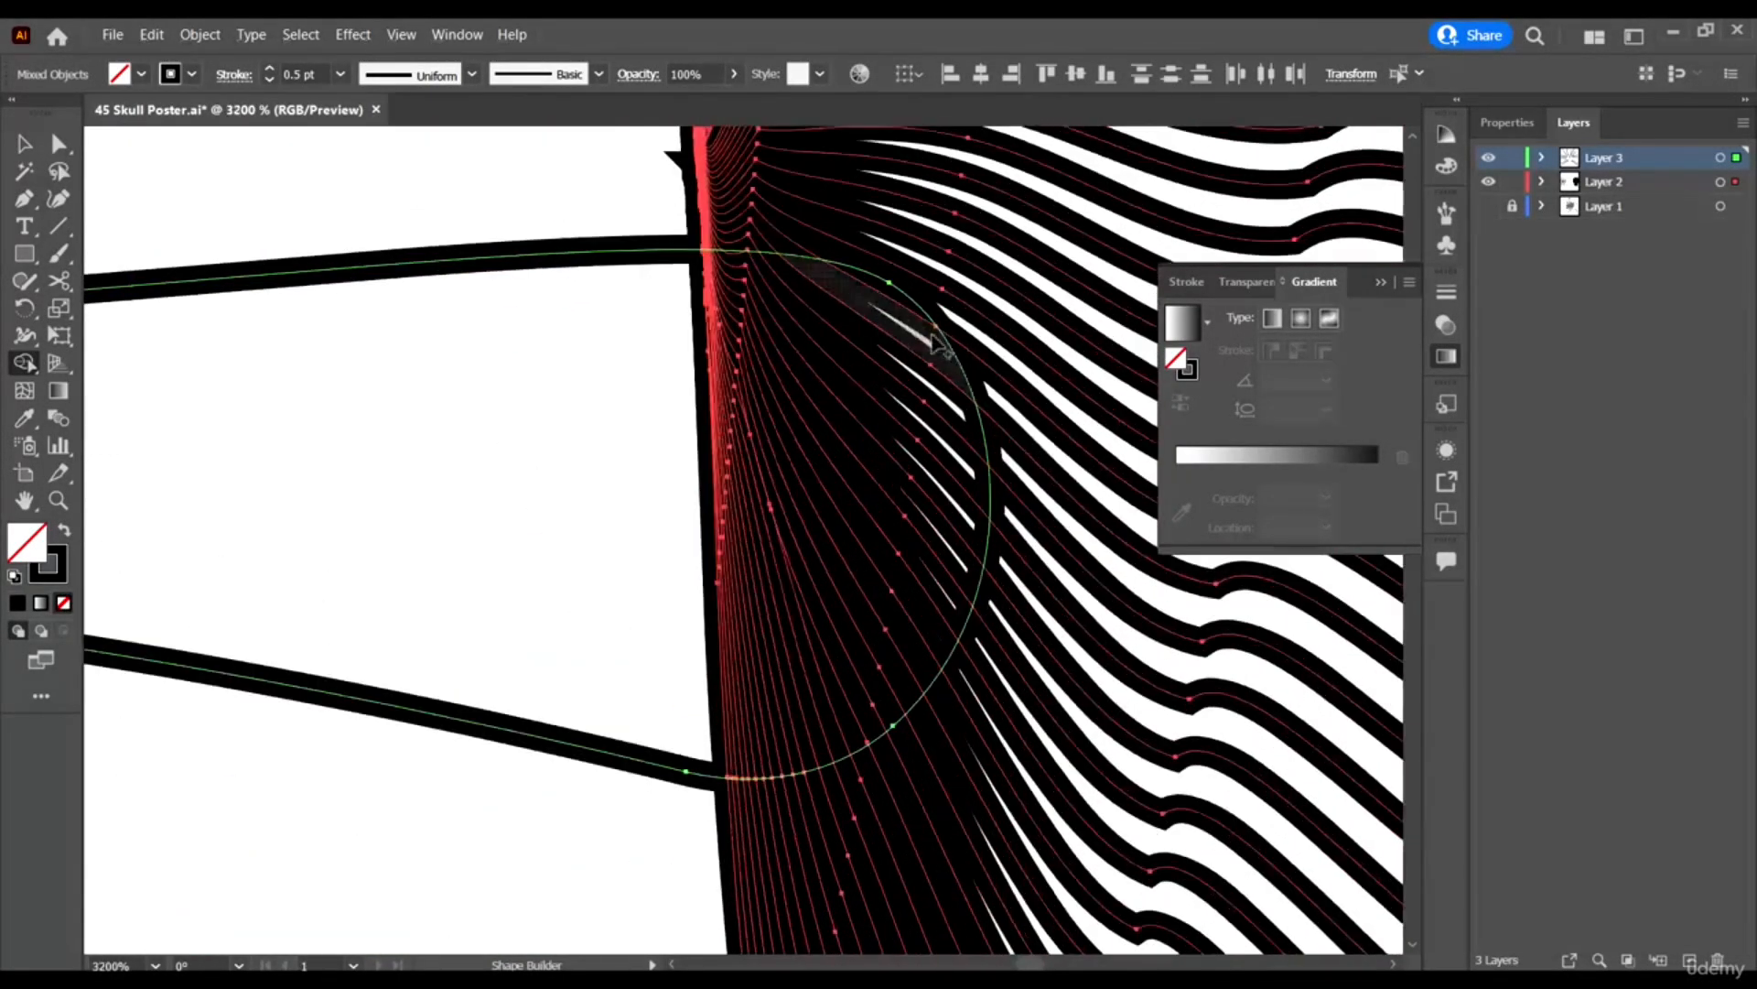
Clear the skull lines inside the rounded end of the lowest left-side strand beside the eye socket with Shape Builder.
{"action": "left_click", "coordinate": [972, 631]}
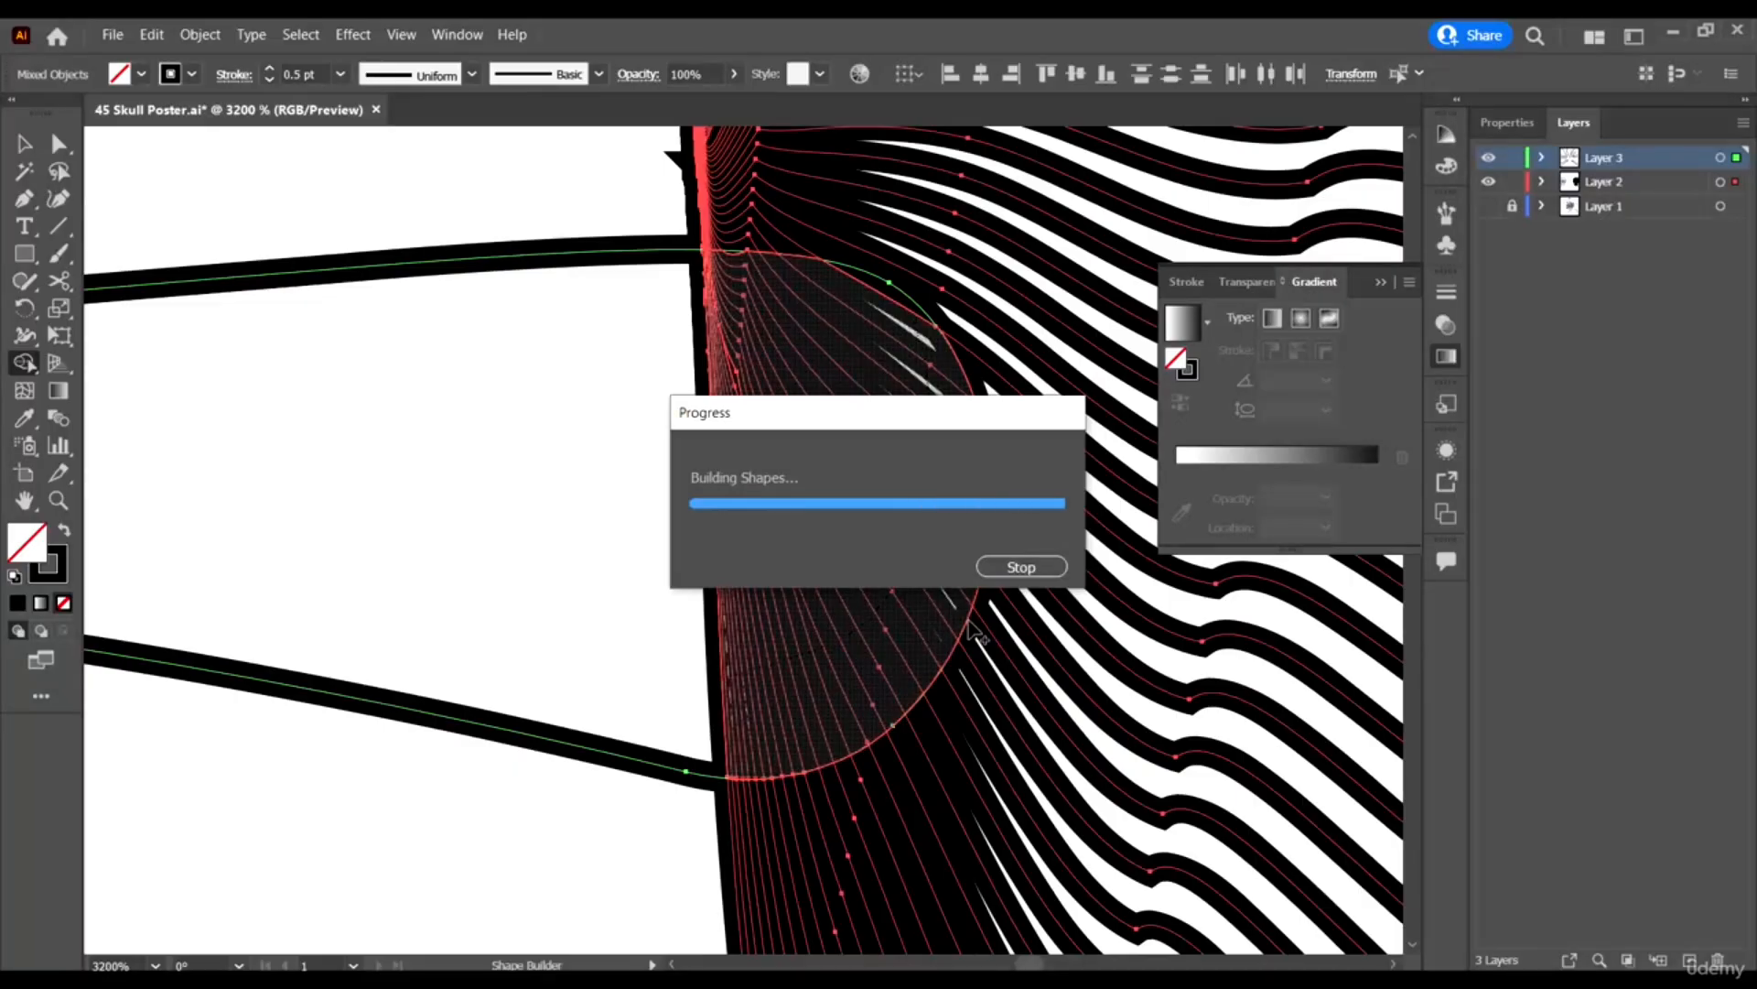
{"action": "left_click", "coordinate": [737, 380]}
{"action": "left_click", "coordinate": [712, 284]}
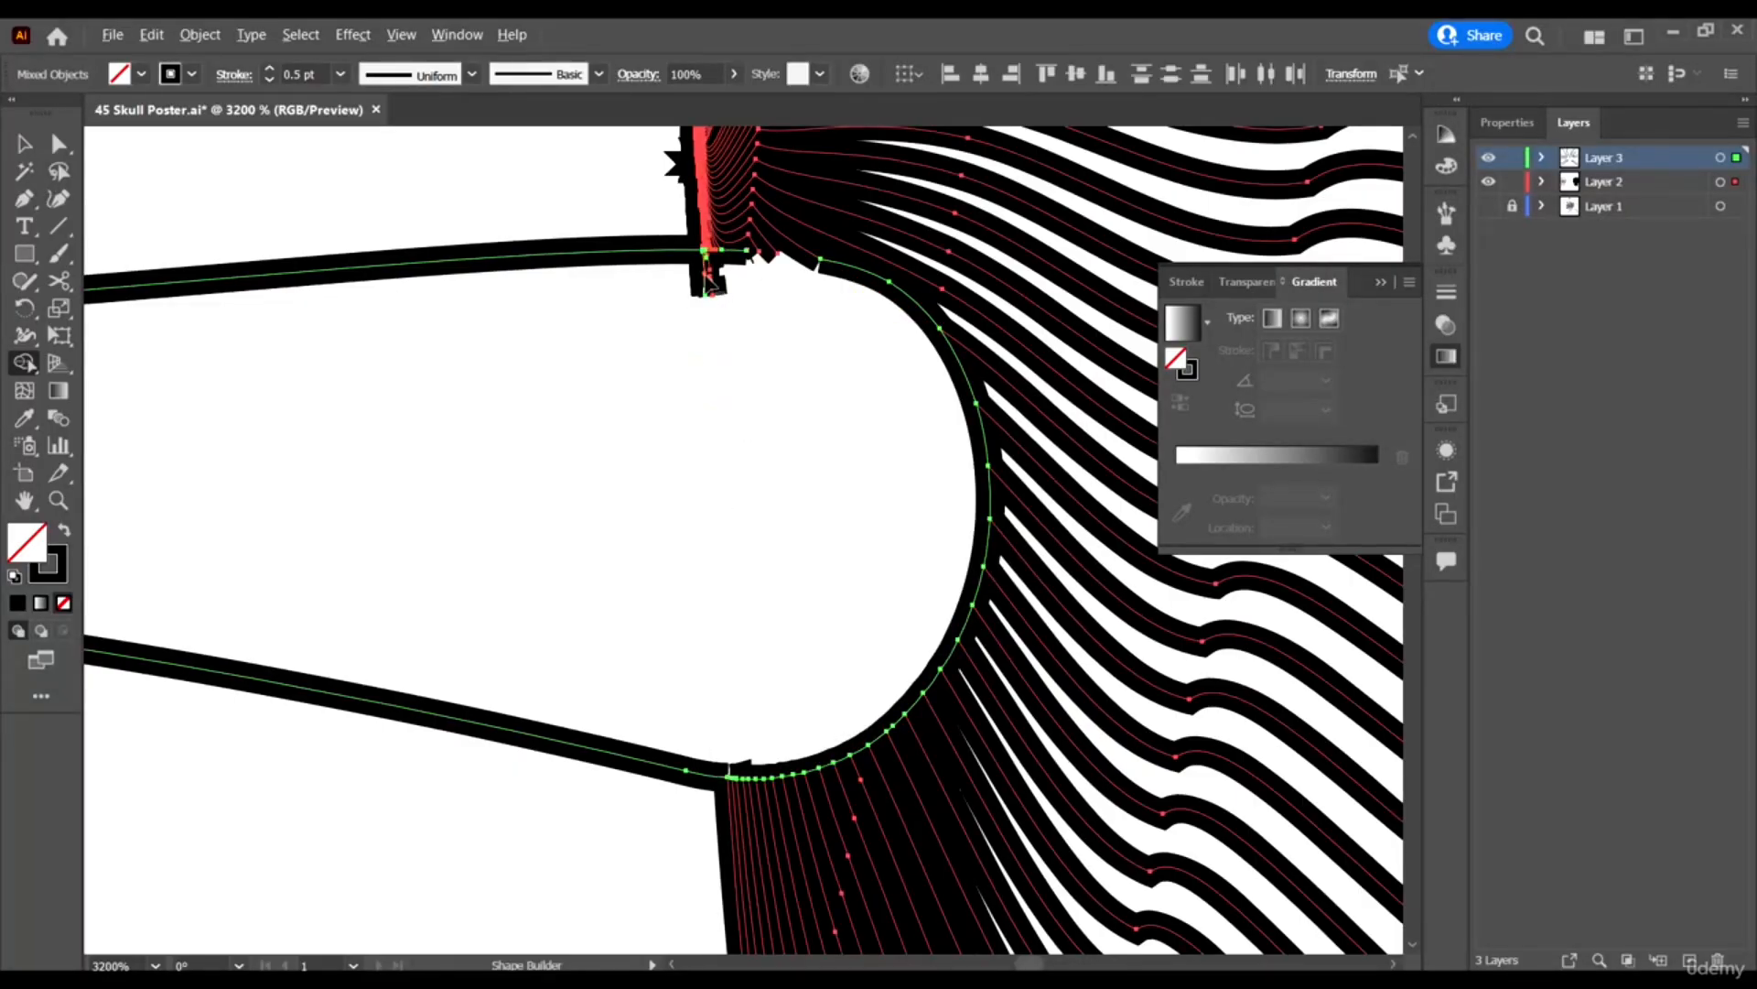
{"action": "left_click", "coordinate": [749, 756], "text": "alt"}
Remove the skull line stubs hanging below the upper edge of the lowest left-side strand with Shape Builder.
{"action": "scroll", "coordinate": [822, 595], "scroll_direction": "up", "scroll_amount": 4}
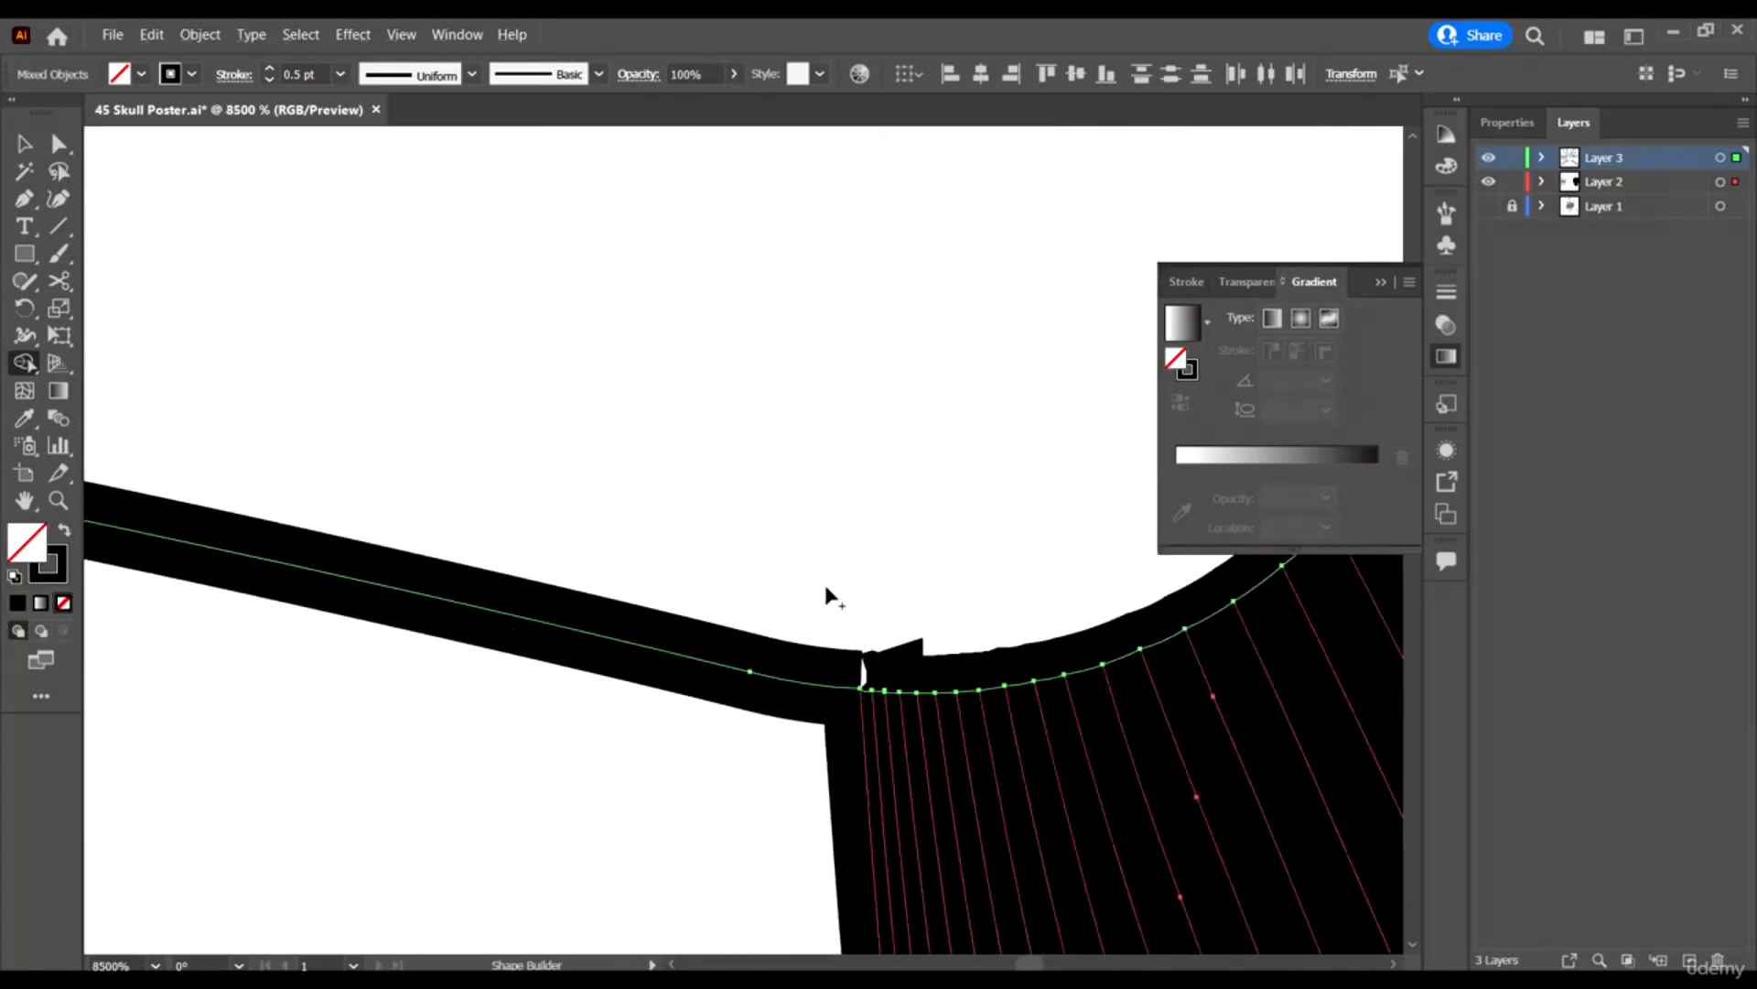
{"action": "scroll", "coordinate": [897, 696], "scroll_direction": "down", "scroll_amount": 1}
{"action": "scroll", "coordinate": [856, 460], "scroll_direction": "up", "scroll_amount": 3}
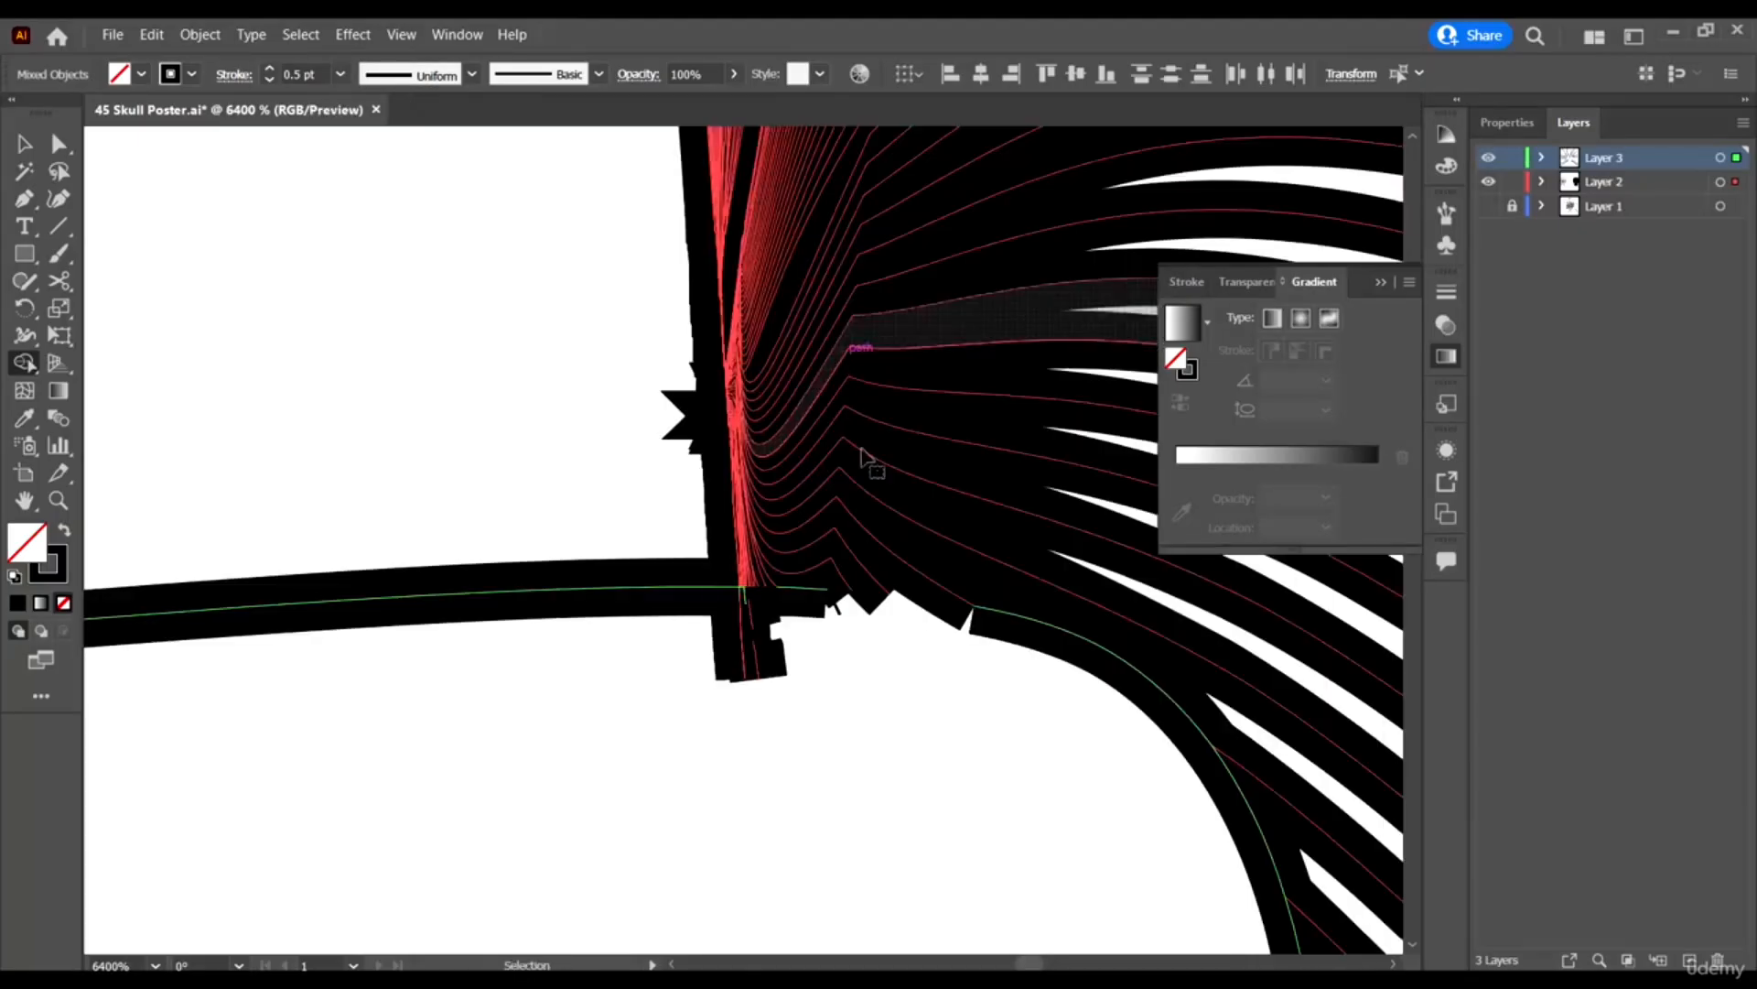
{"action": "left_click", "coordinate": [1089, 746], "text": "alt"}
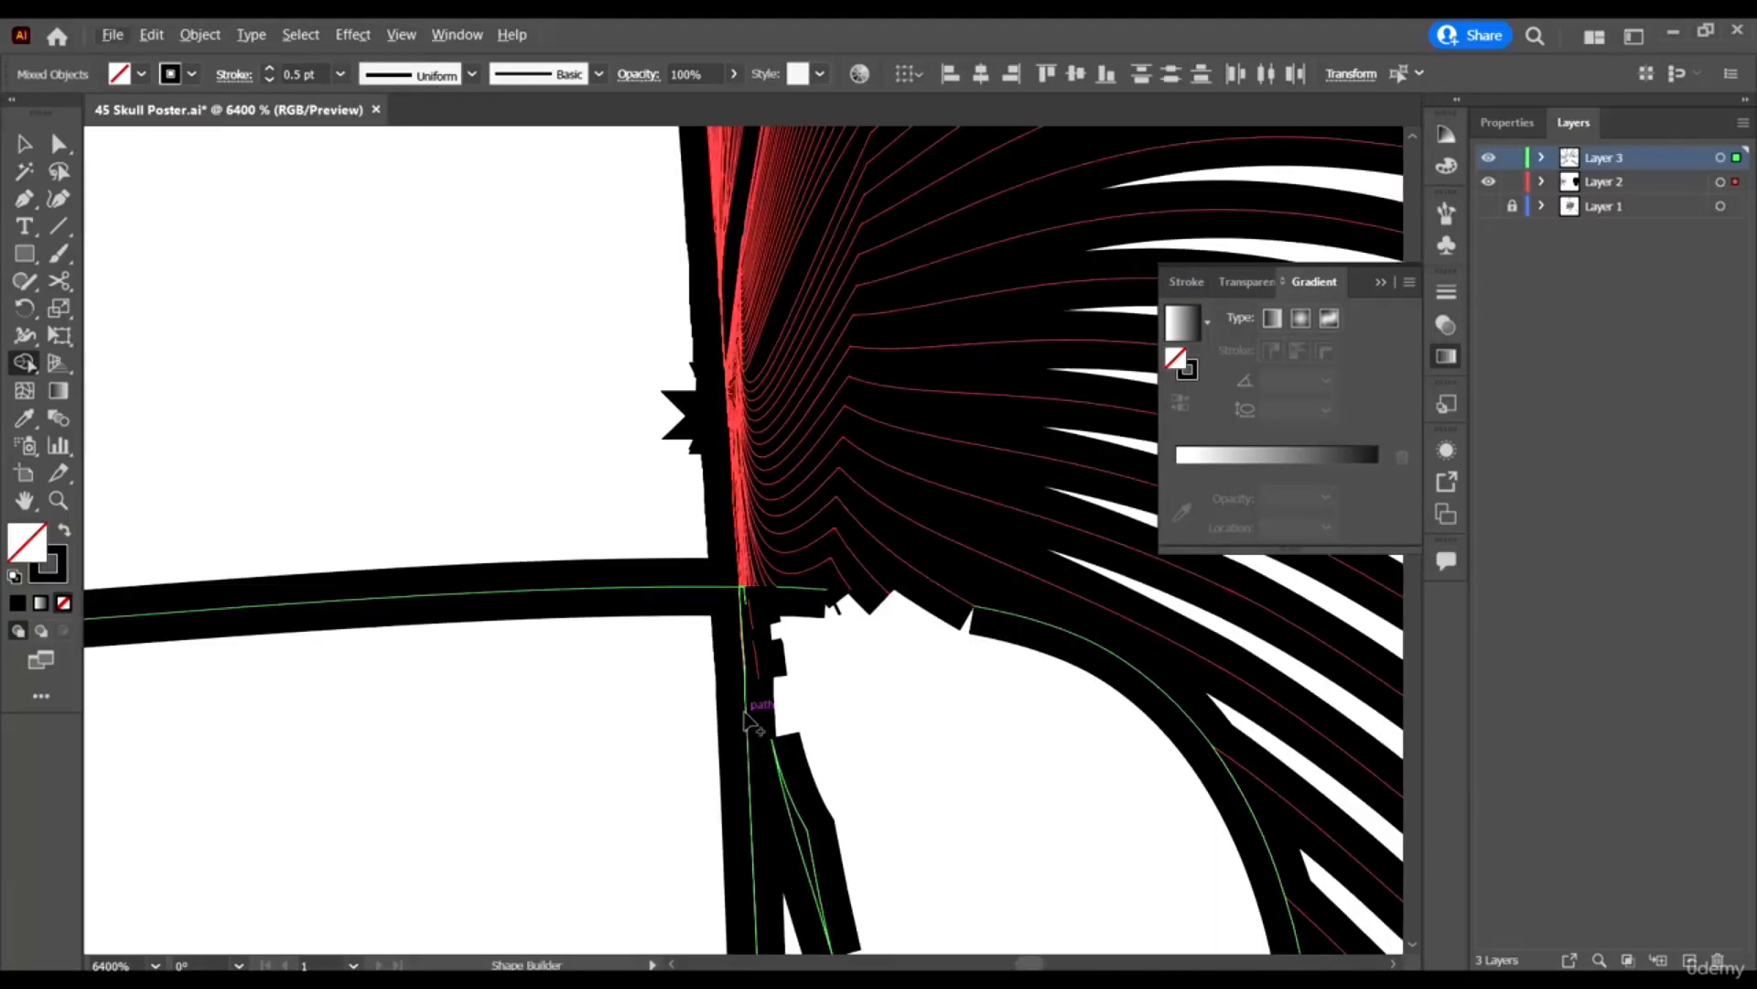
{"action": "left_click", "coordinate": [746, 719], "text": "alt"}
{"action": "left_click", "coordinate": [785, 786], "text": "alt"}
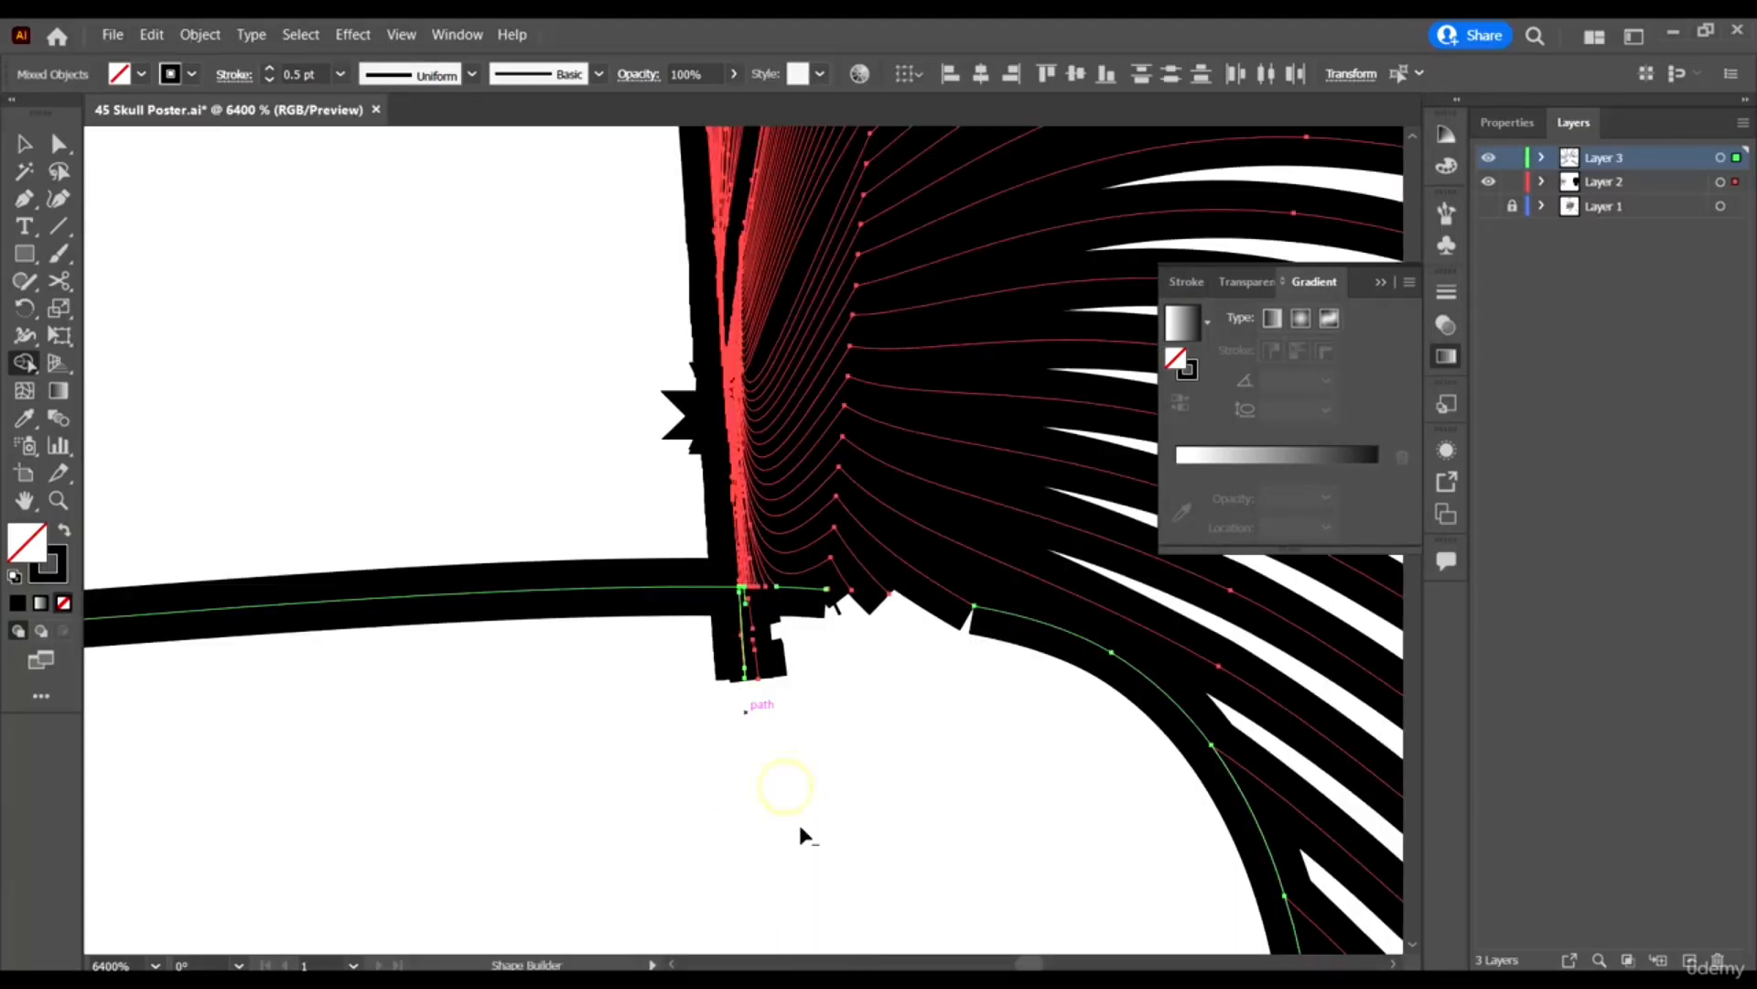
{"action": "left_click", "coordinate": [751, 651], "text": "alt"}
Delete the short stray path pieces on the upper edge of the lowest left-side strand.
{"action": "scroll", "coordinate": [742, 646], "scroll_direction": "up", "scroll_amount": 3}
{"action": "left_click", "coordinate": [23, 196]}
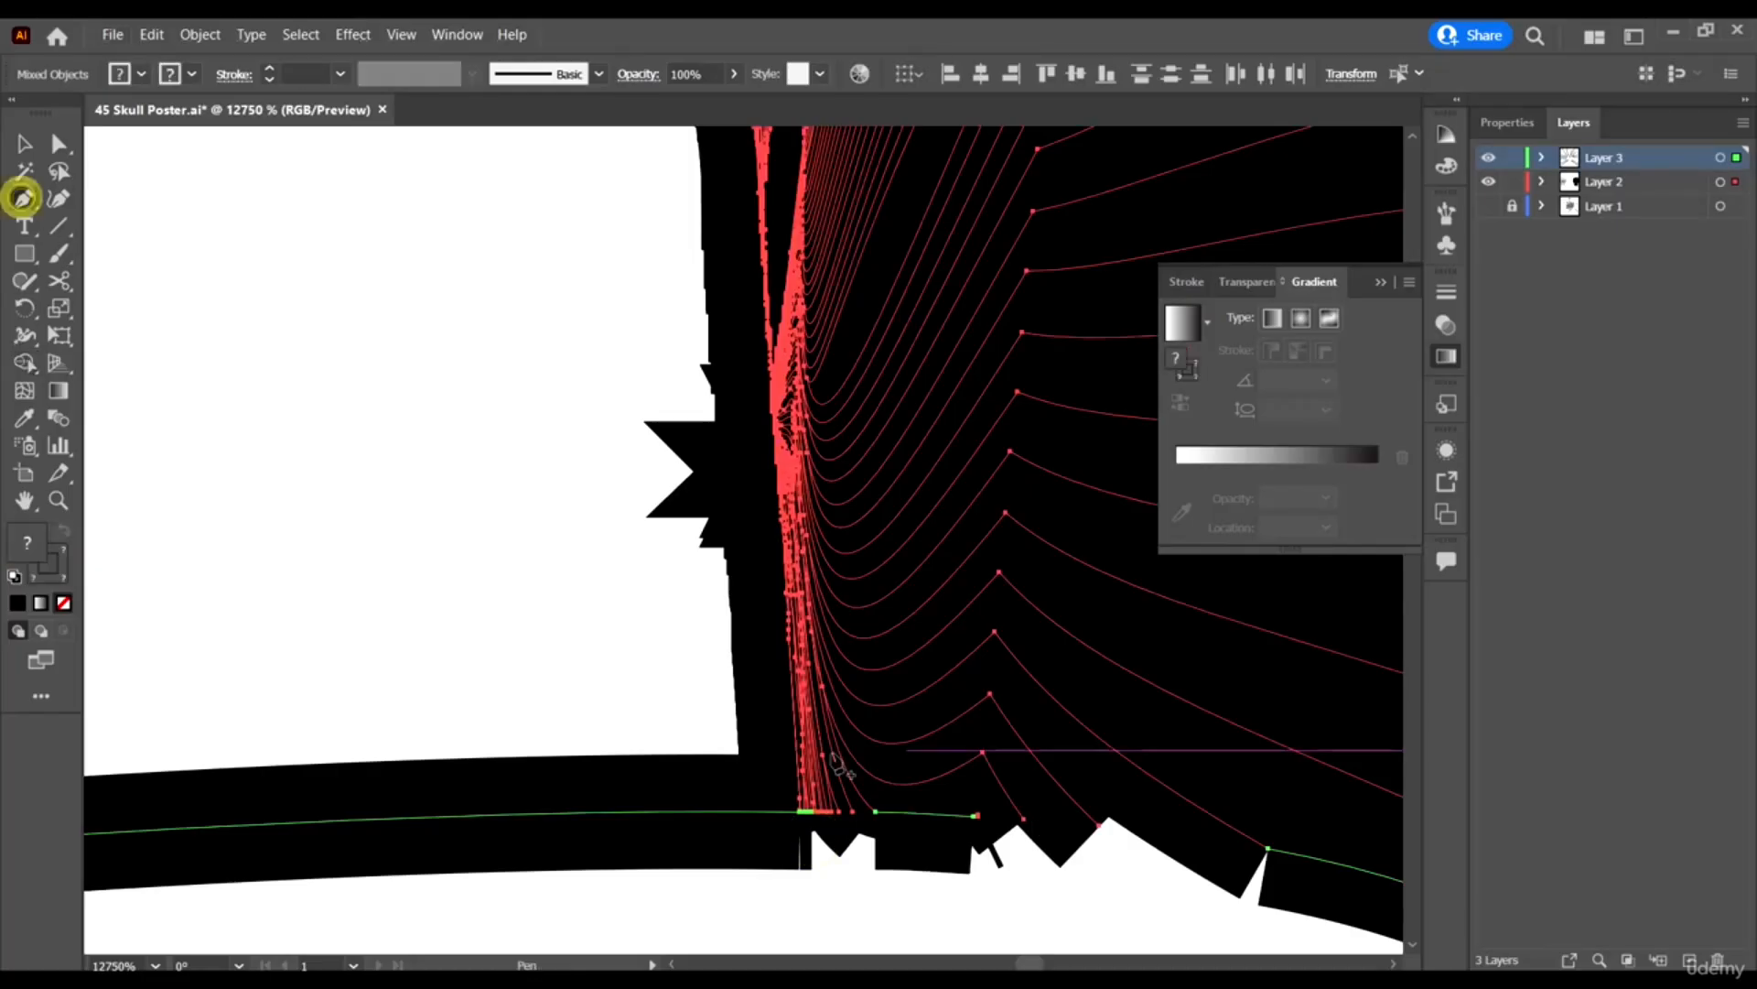
{"action": "left_click", "coordinate": [870, 811], "text": "ctrl"}
{"action": "scroll", "coordinate": [871, 812], "scroll_direction": "up", "scroll_amount": 3}
{"action": "key", "text": "a"}
{"action": "left_click", "coordinate": [244, 546]}
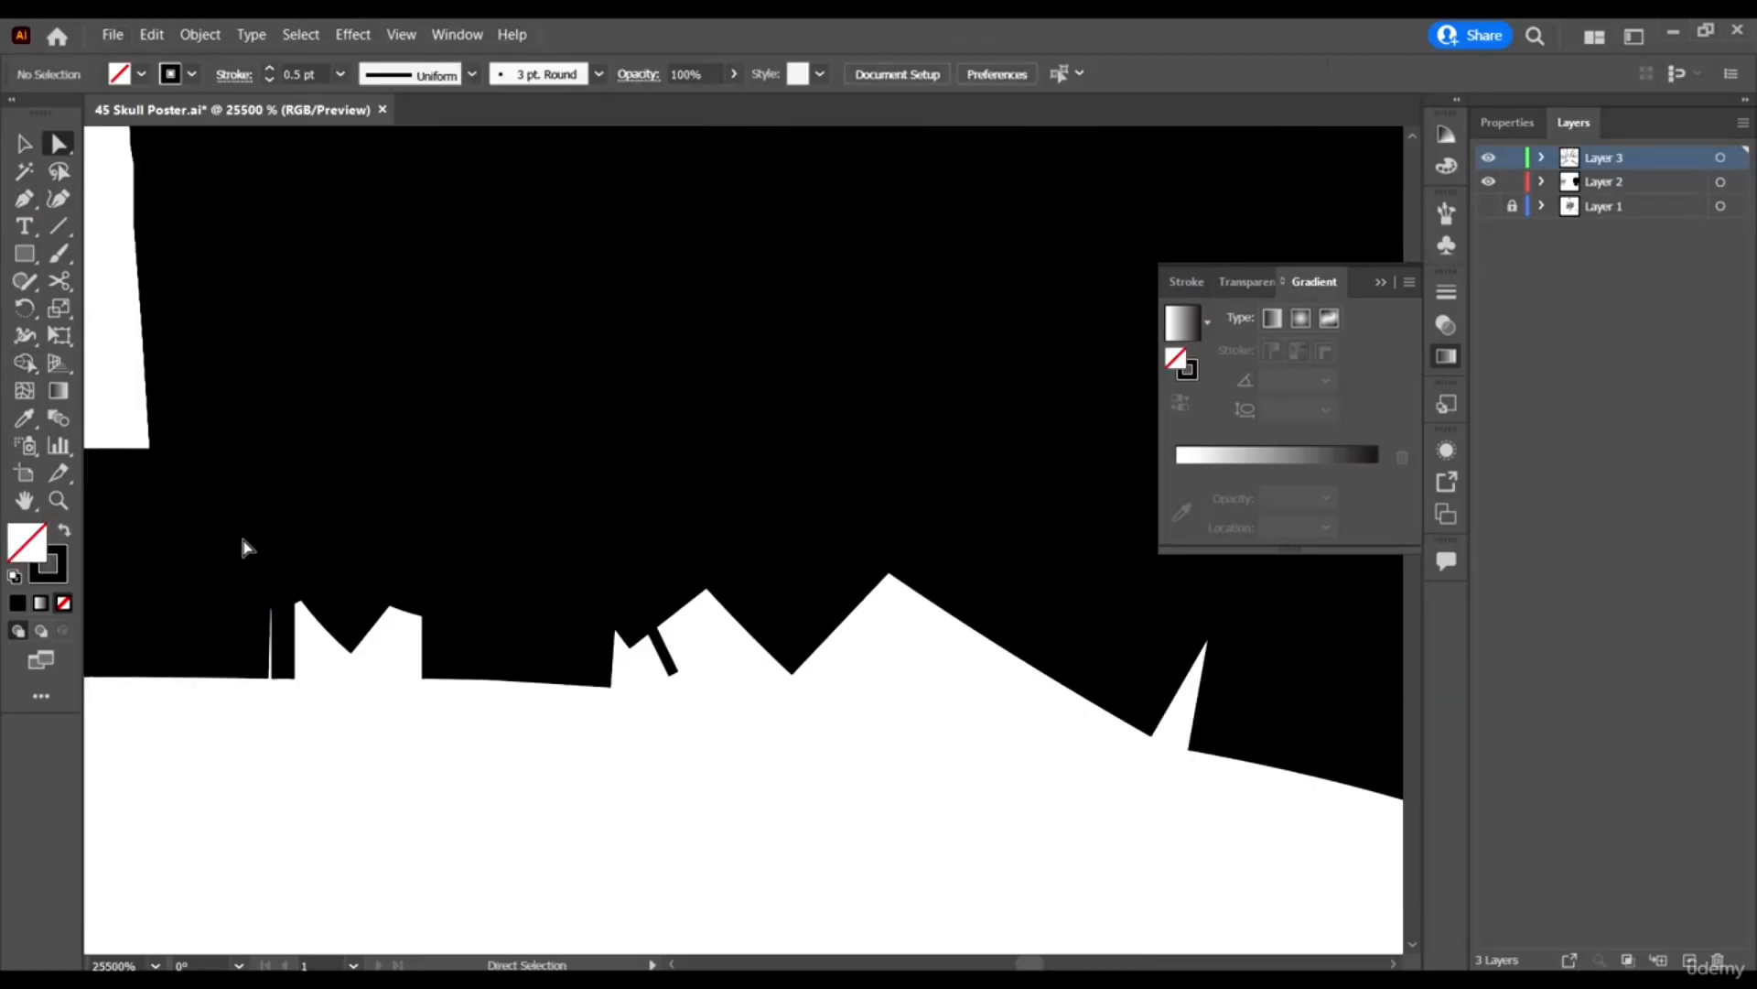
{"action": "left_click", "coordinate": [284, 565]}
{"action": "key", "text": "Delete"}
{"action": "left_click", "coordinate": [291, 593]}
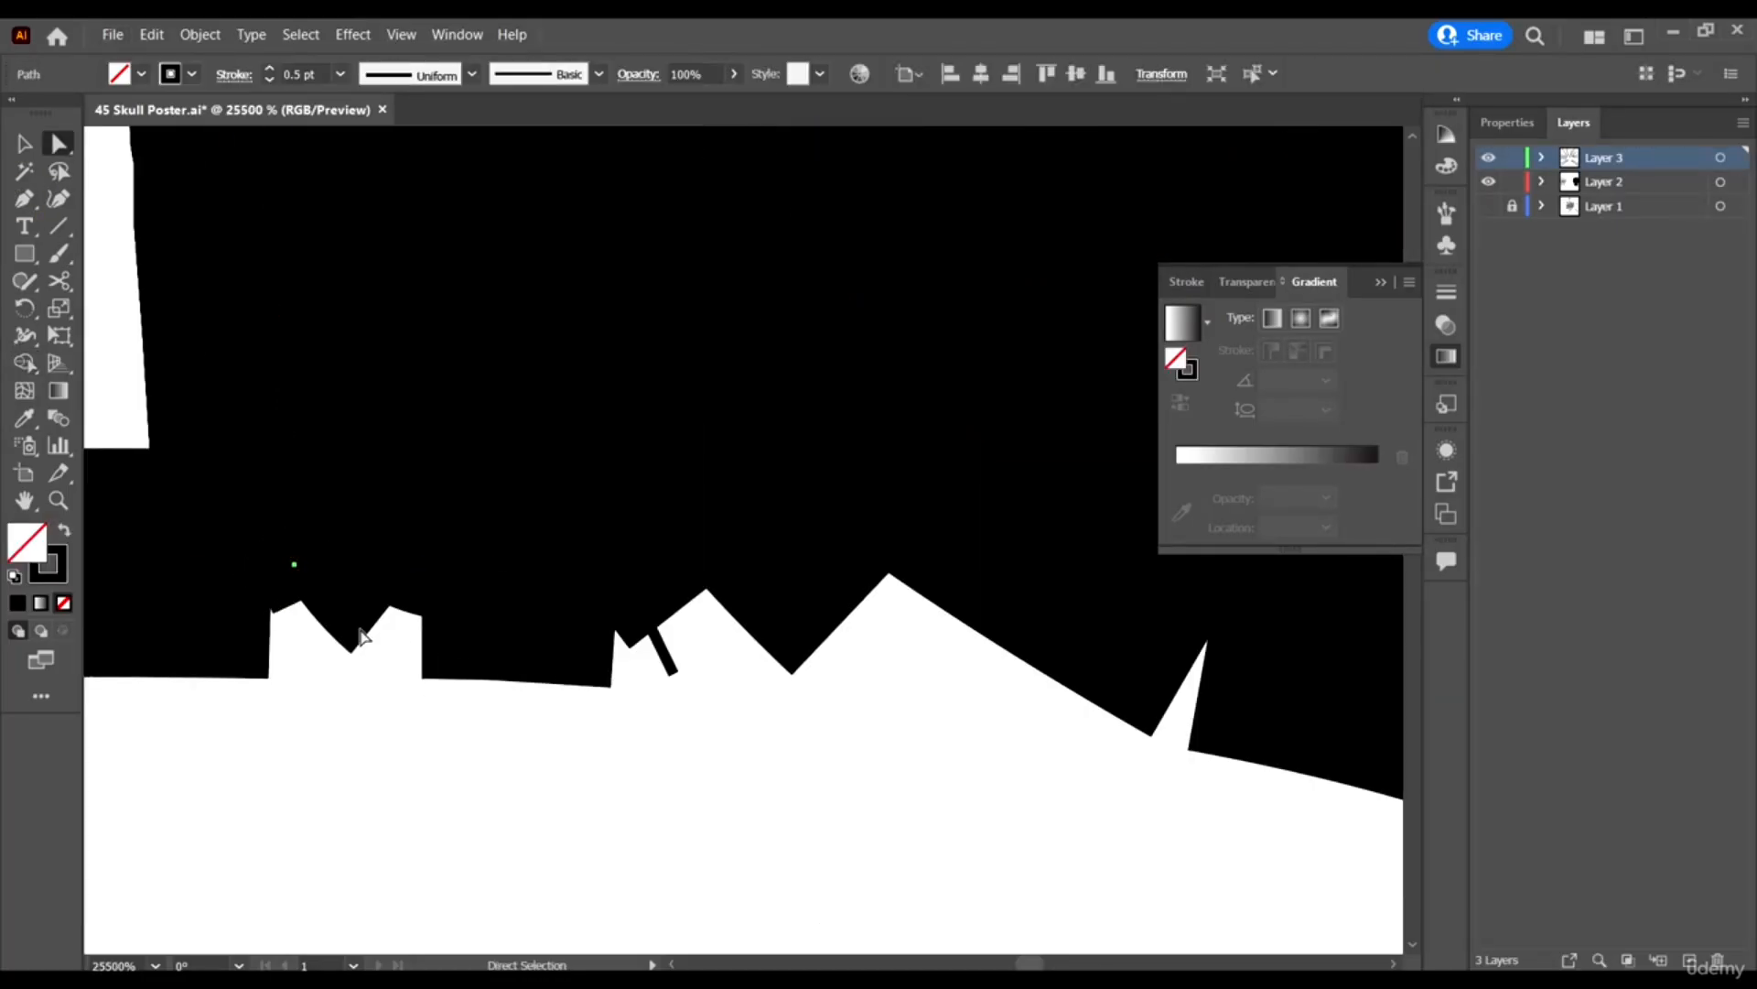
{"action": "key", "text": "Delete"}
Bridge the gaps in the upper edge of the lowest left-side strand with the Pen tool, up to its rounded end.
{"action": "left_click", "coordinate": [420, 567]}
{"action": "key", "text": "p"}
{"action": "left_click", "coordinate": [269, 565]}
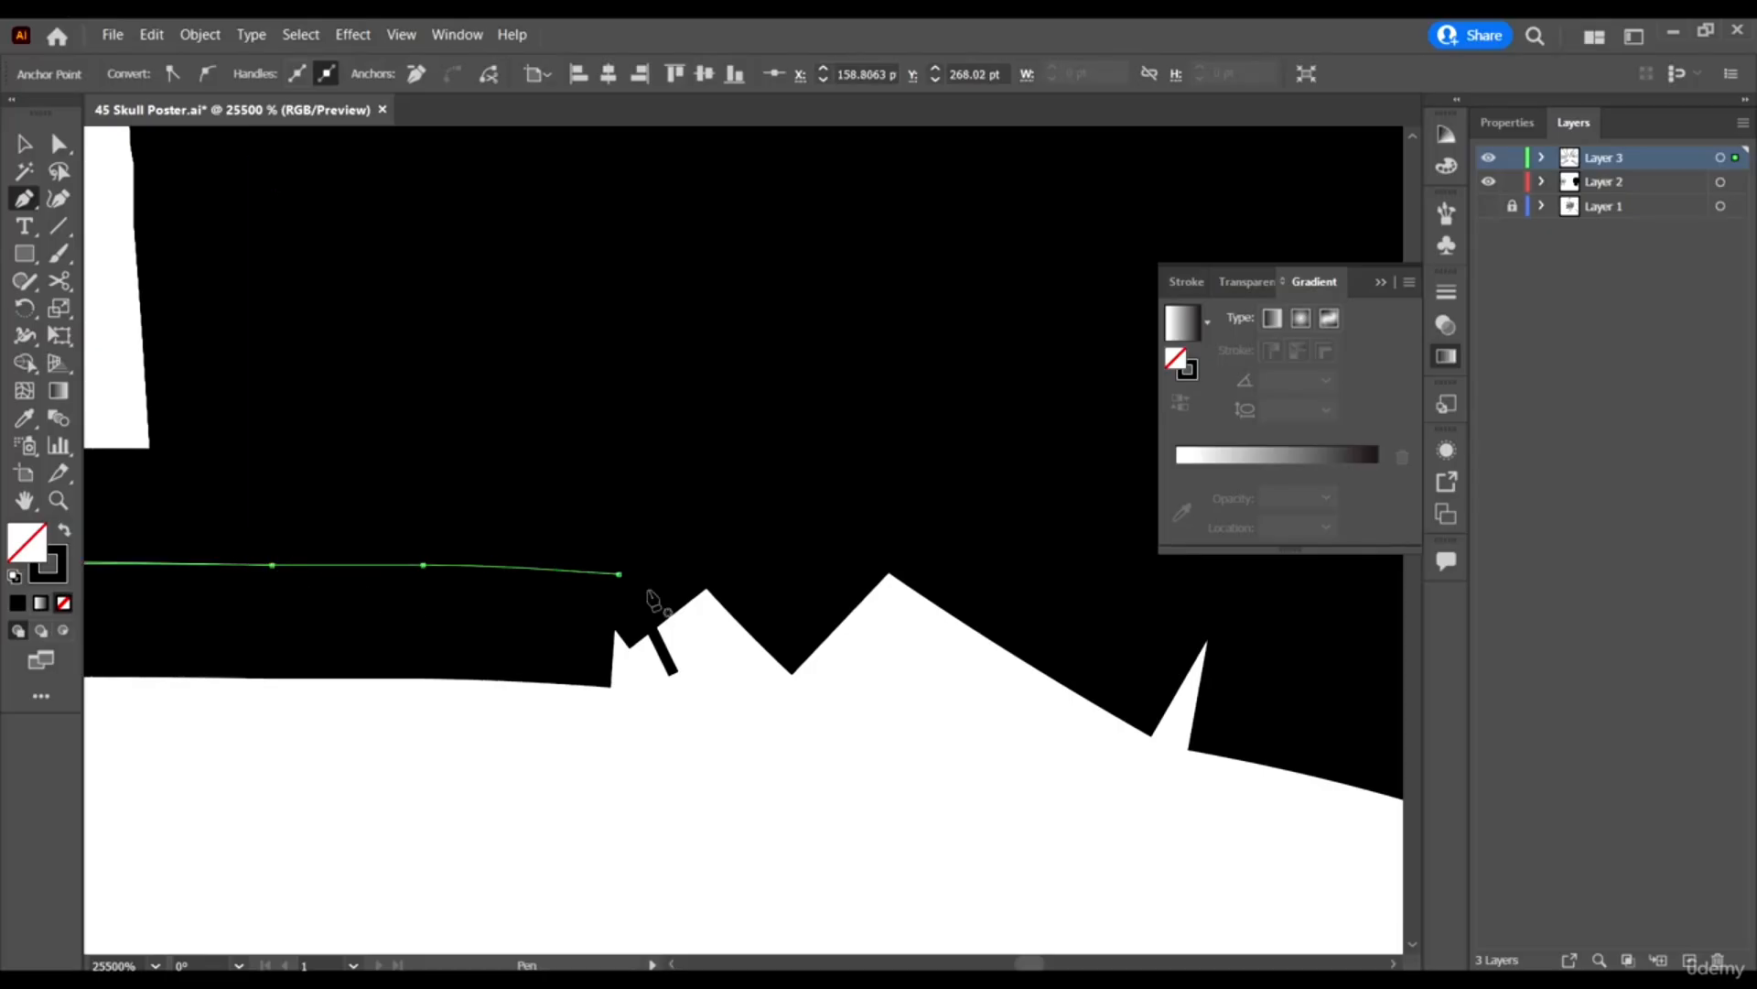
{"action": "left_click", "coordinate": [619, 573]}
{"action": "scroll", "coordinate": [1012, 878], "scroll_direction": "down", "scroll_amount": 2}
{"action": "left_click", "coordinate": [1035, 909], "text": "ctrl"}
{"action": "scroll", "coordinate": [852, 903], "scroll_direction": "up", "scroll_amount": 1}
{"action": "left_click", "coordinate": [803, 787]}
{"action": "scroll", "coordinate": [860, 886], "scroll_direction": "down", "scroll_amount": 1}
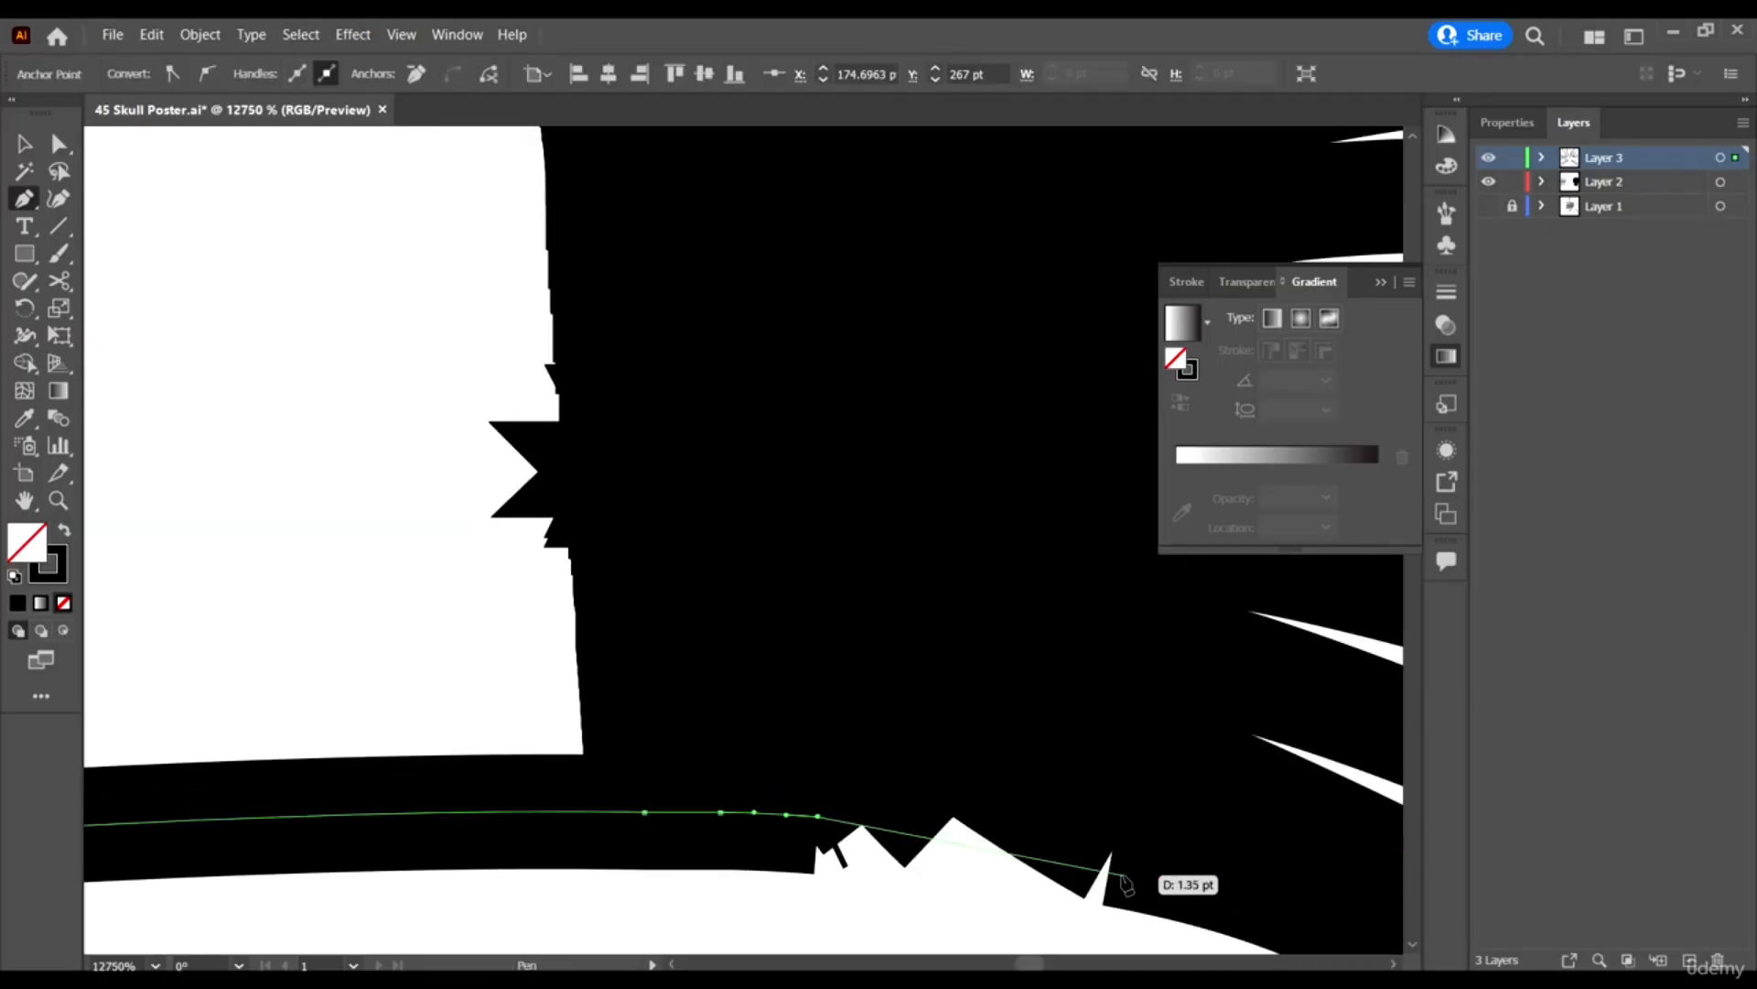
{"action": "left_click", "coordinate": [1116, 850]}
Extend the strand's lower edge with the Pen tool to close the small gap at its rounded end, and deselect the path.
{"action": "scroll", "coordinate": [626, 373], "scroll_direction": "down", "scroll_amount": 5}
{"action": "scroll", "coordinate": [656, 837], "scroll_direction": "up", "scroll_amount": 3}
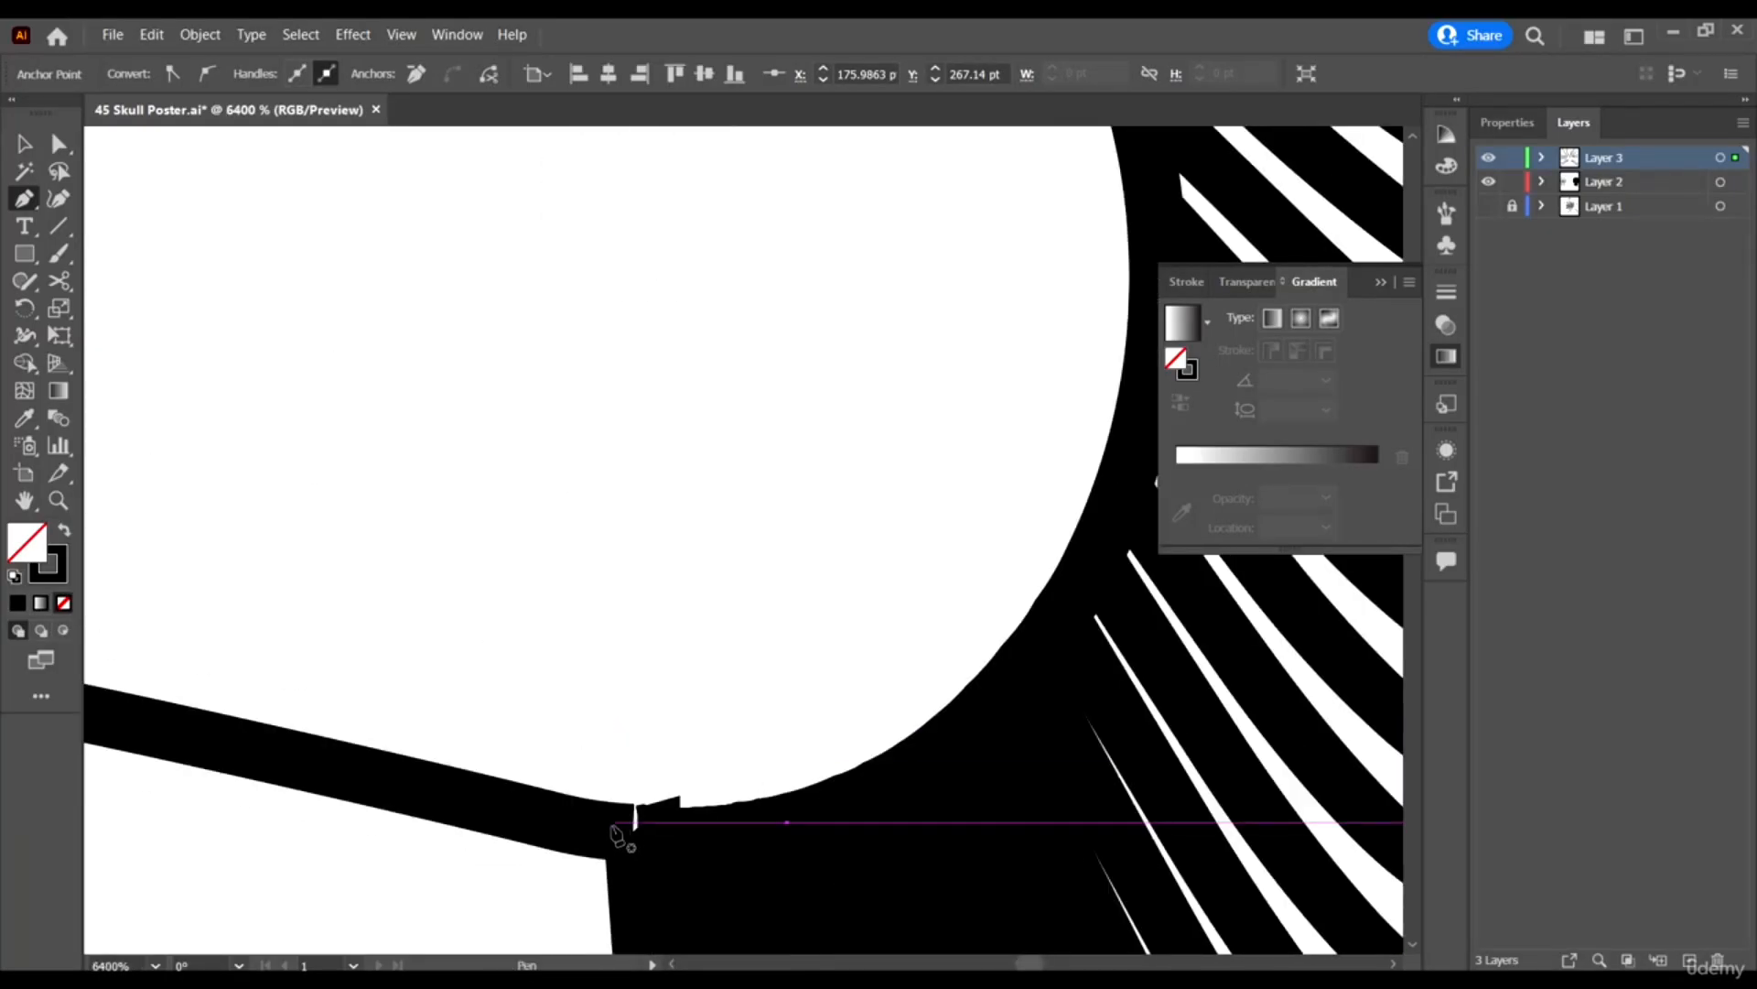
{"action": "left_click", "coordinate": [634, 833]}
{"action": "left_click", "coordinate": [666, 830]}
{"action": "key", "text": "a"}
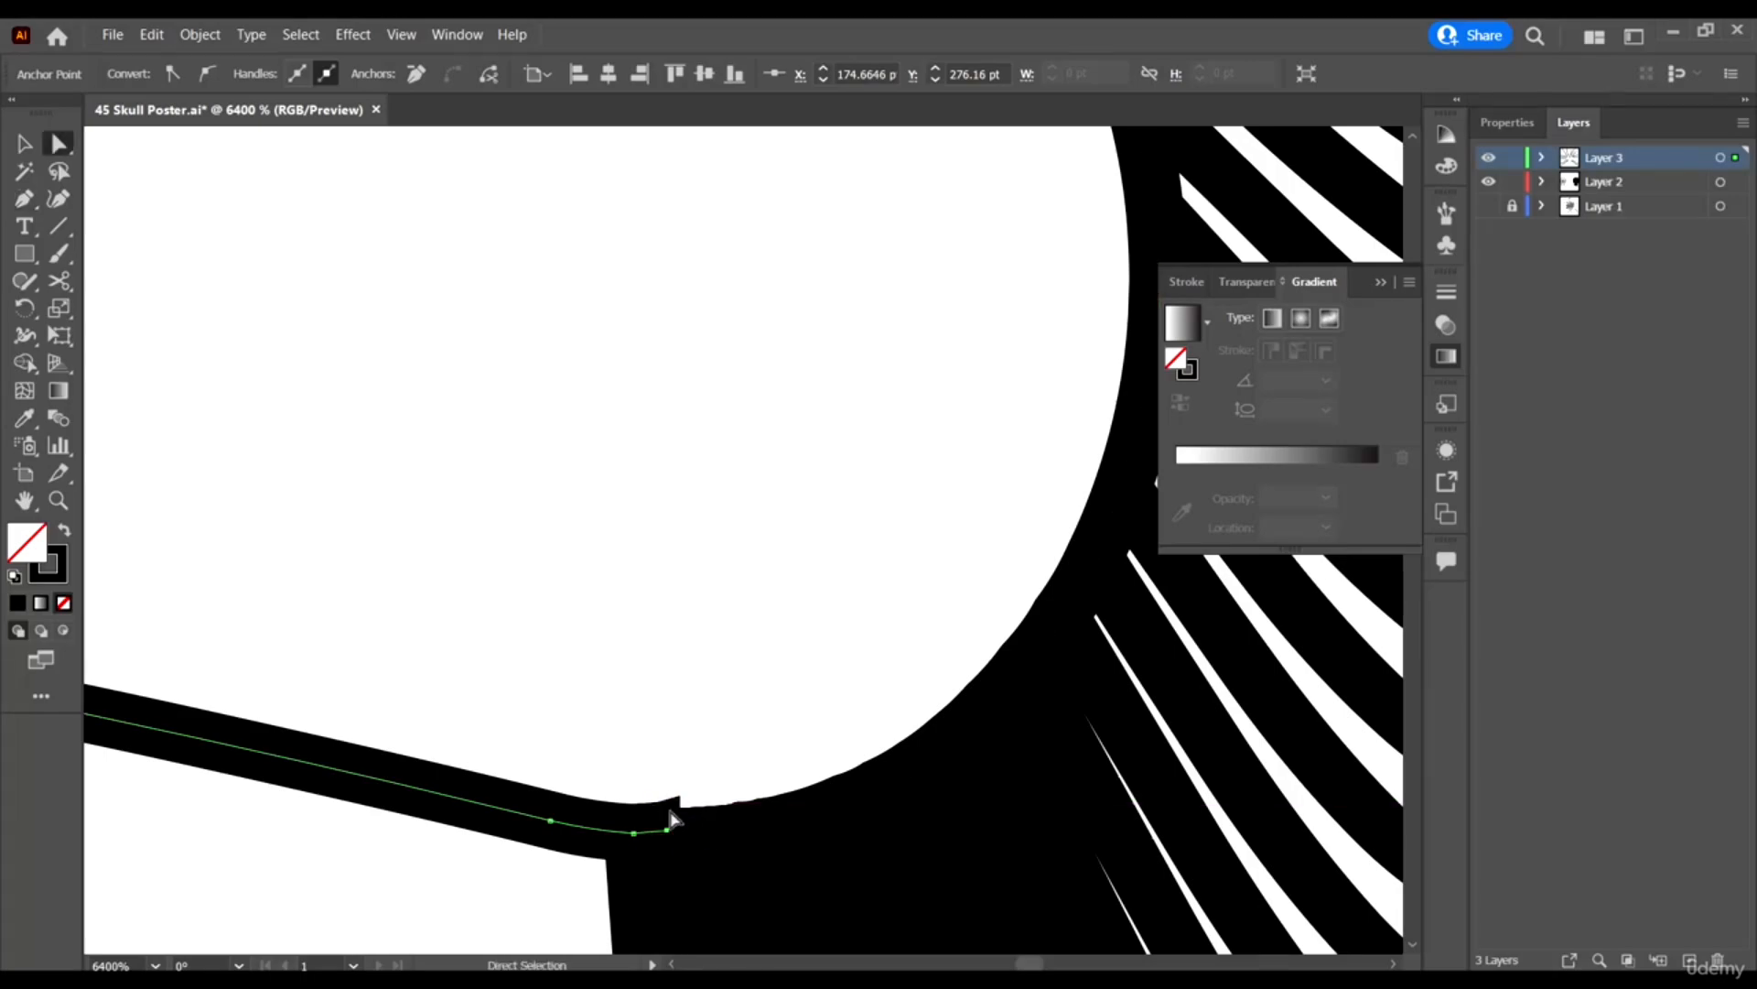
{"action": "left_click", "coordinate": [700, 759]}
{"action": "scroll", "coordinate": [701, 760], "scroll_direction": "down", "scroll_amount": 3}
{"action": "scroll", "coordinate": [812, 549], "scroll_direction": "up", "scroll_amount": 3}
{"action": "left_click", "coordinate": [752, 548]}
{"action": "left_click", "coordinate": [577, 546]}
{"action": "scroll", "coordinate": [412, 588], "scroll_direction": "down", "scroll_amount": 5}
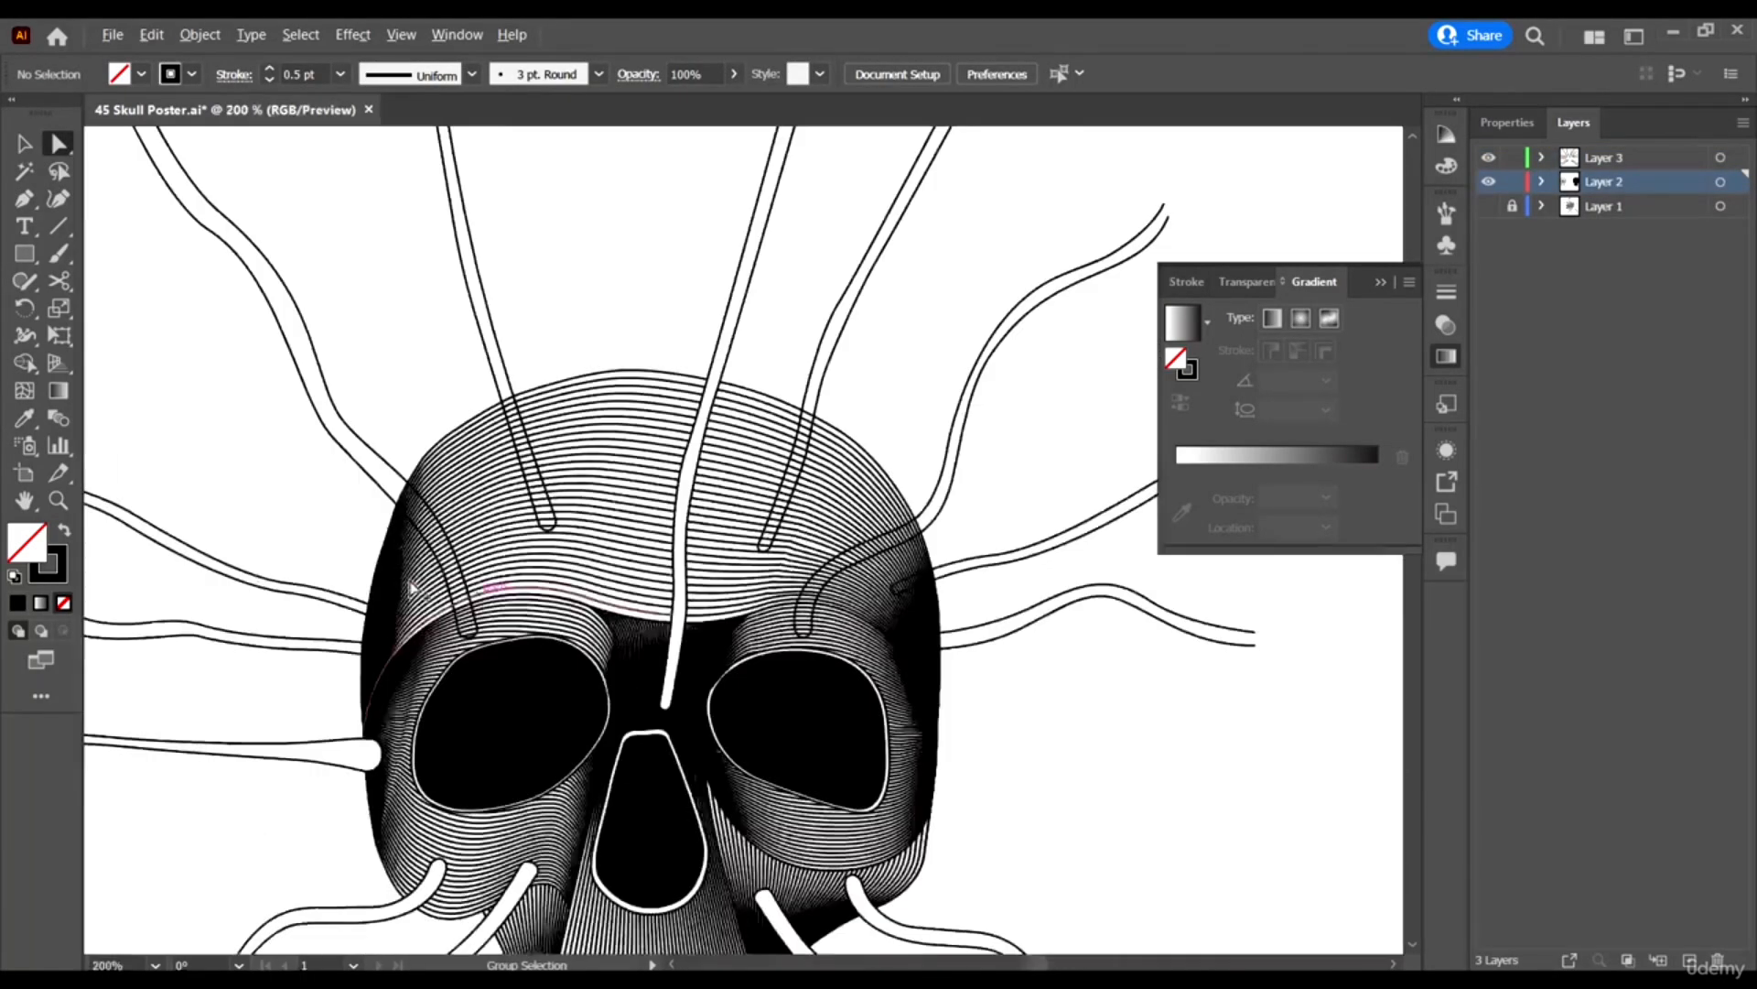
Select all the artwork and clear the skull lines inside the lower right-side temple strand with Shape Builder.
{"action": "scroll", "coordinate": [412, 588], "scroll_direction": "up", "scroll_amount": 3}
{"action": "left_click", "coordinate": [25, 144]}
{"action": "scroll", "coordinate": [567, 273], "scroll_direction": "down", "scroll_amount": 4}
{"action": "key", "text": "ctrl+a"}
{"action": "scroll", "coordinate": [803, 480], "scroll_direction": "up", "scroll_amount": 8}
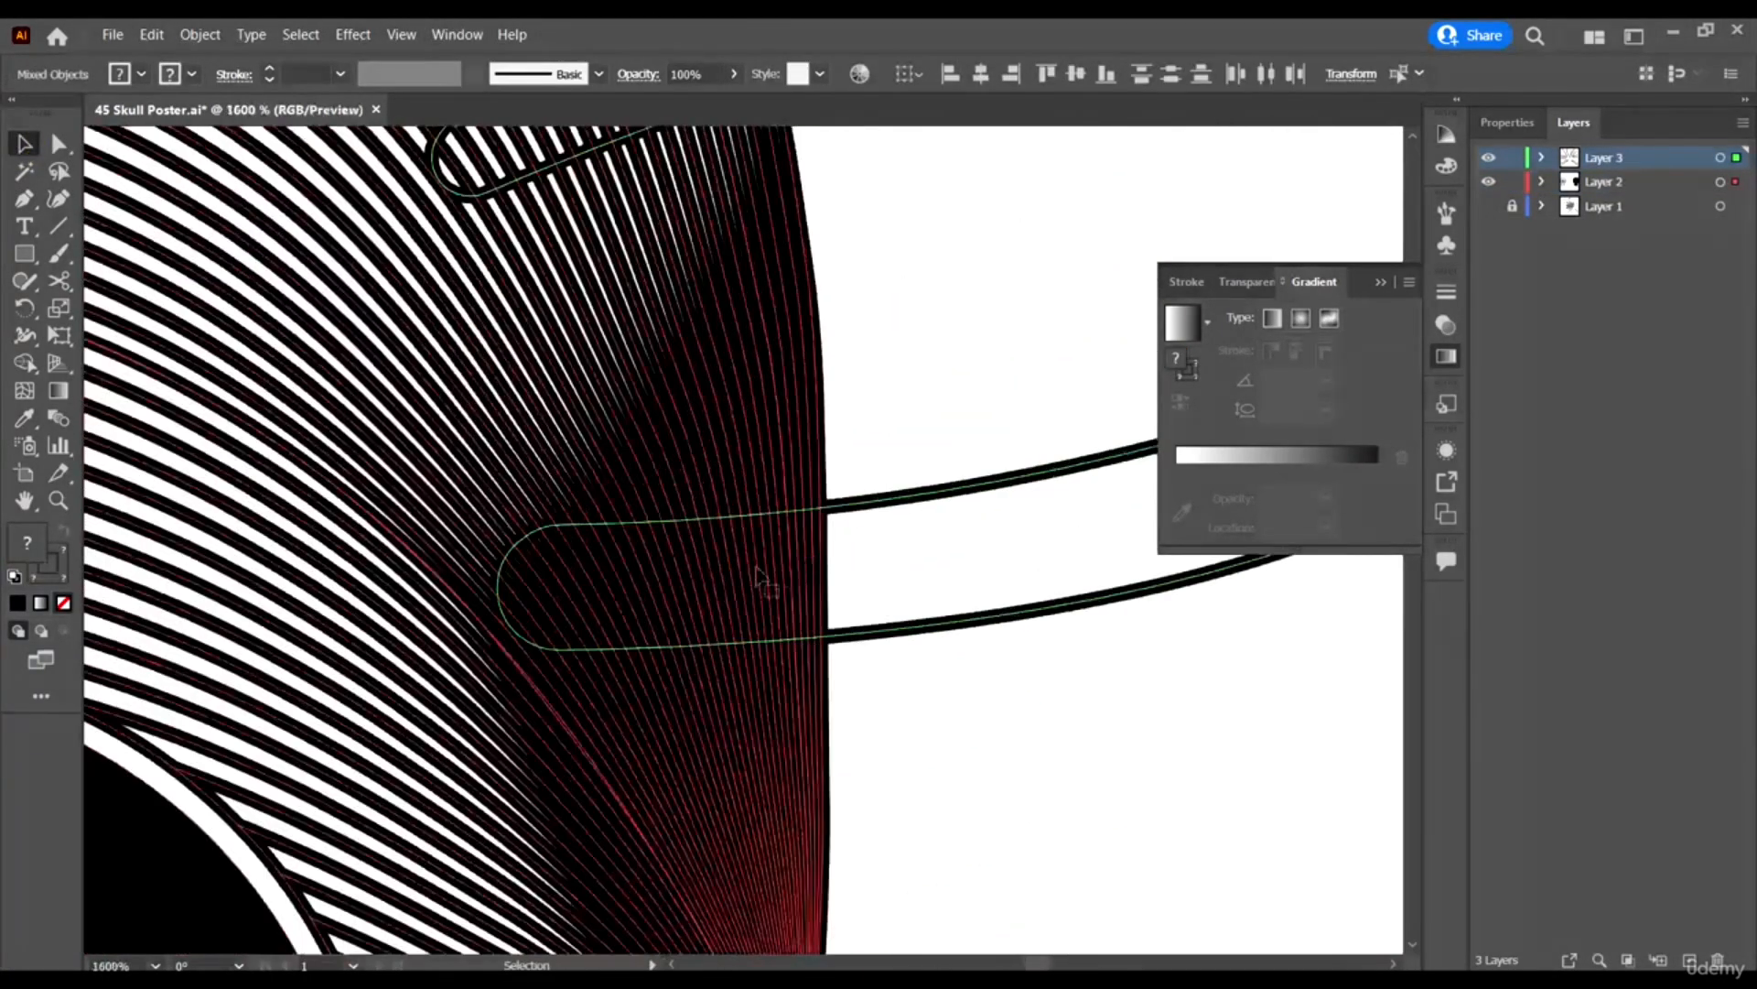
{"action": "key", "text": "shift+m"}
{"action": "scroll", "coordinate": [563, 586], "scroll_direction": "up", "scroll_amount": 2}
{"action": "left_click_drag", "start_coordinate": [1027, 561], "coordinate": [1112, 559]}
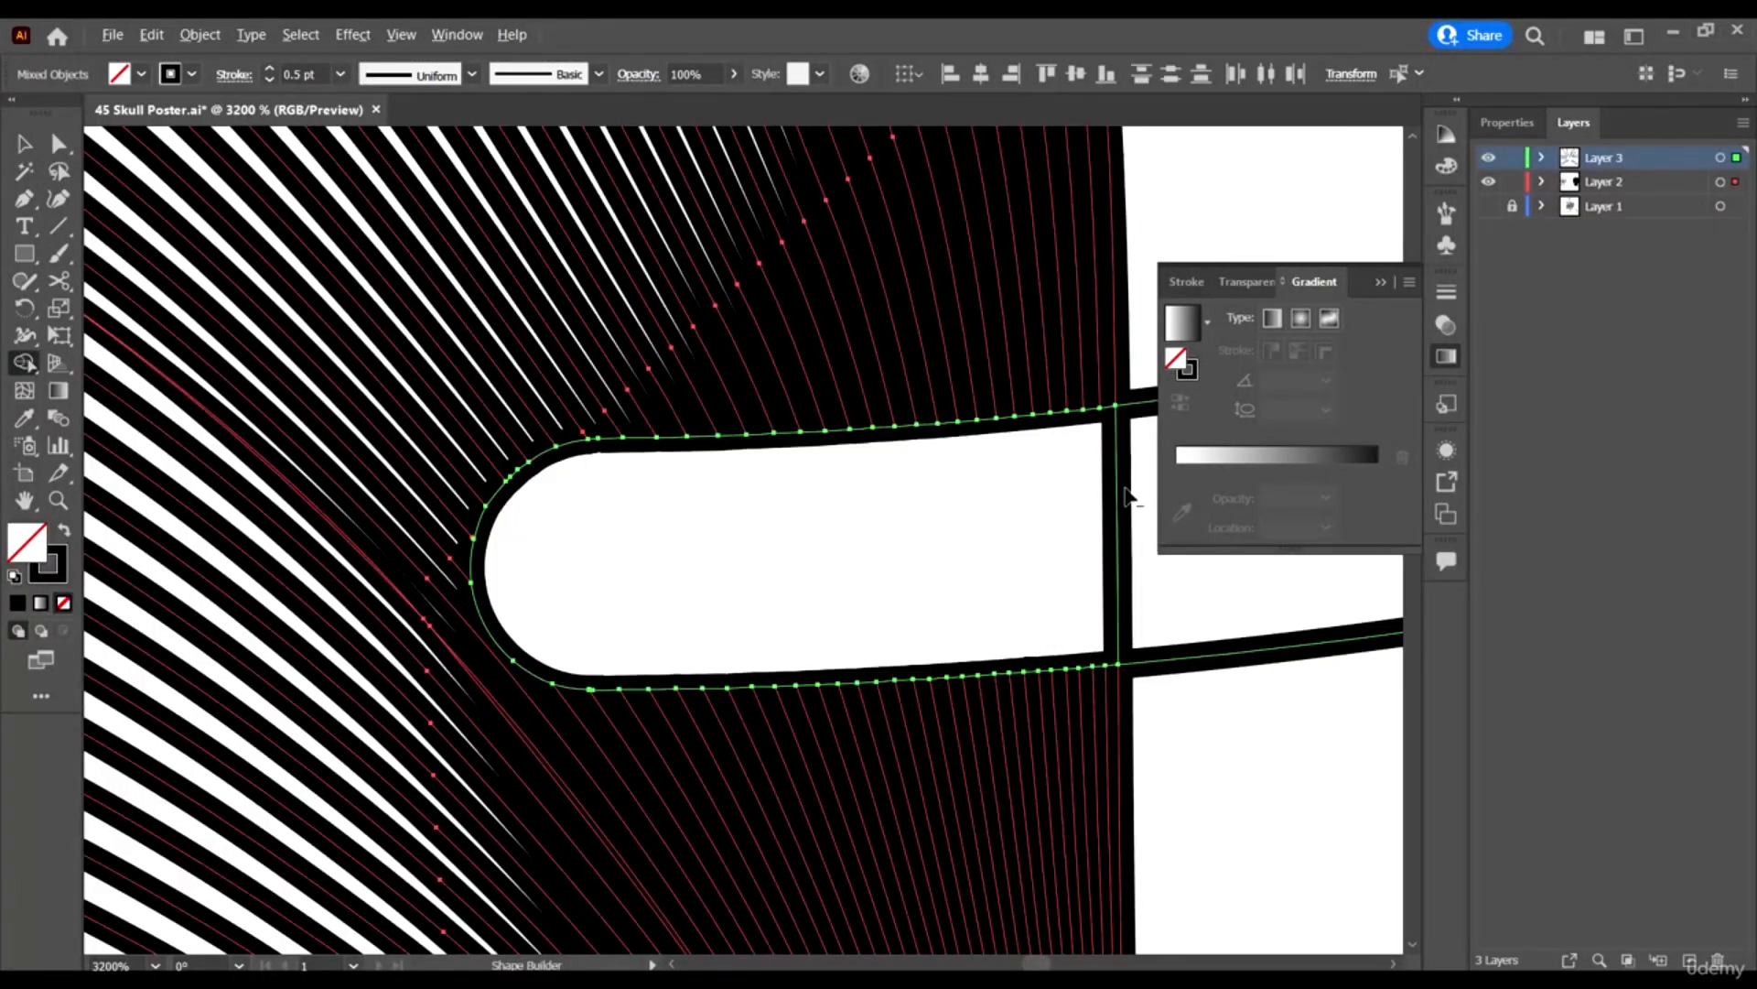
Clear the skull lines inside the upper right-side temple strand and the strand above the right eye socket with Shape Builder.
{"action": "scroll", "coordinate": [1126, 498], "scroll_direction": "down", "scroll_amount": 4}
{"action": "scroll", "coordinate": [887, 521], "scroll_direction": "up", "scroll_amount": 3}
{"action": "left_click_drag", "start_coordinate": [501, 668], "coordinate": [911, 552]}
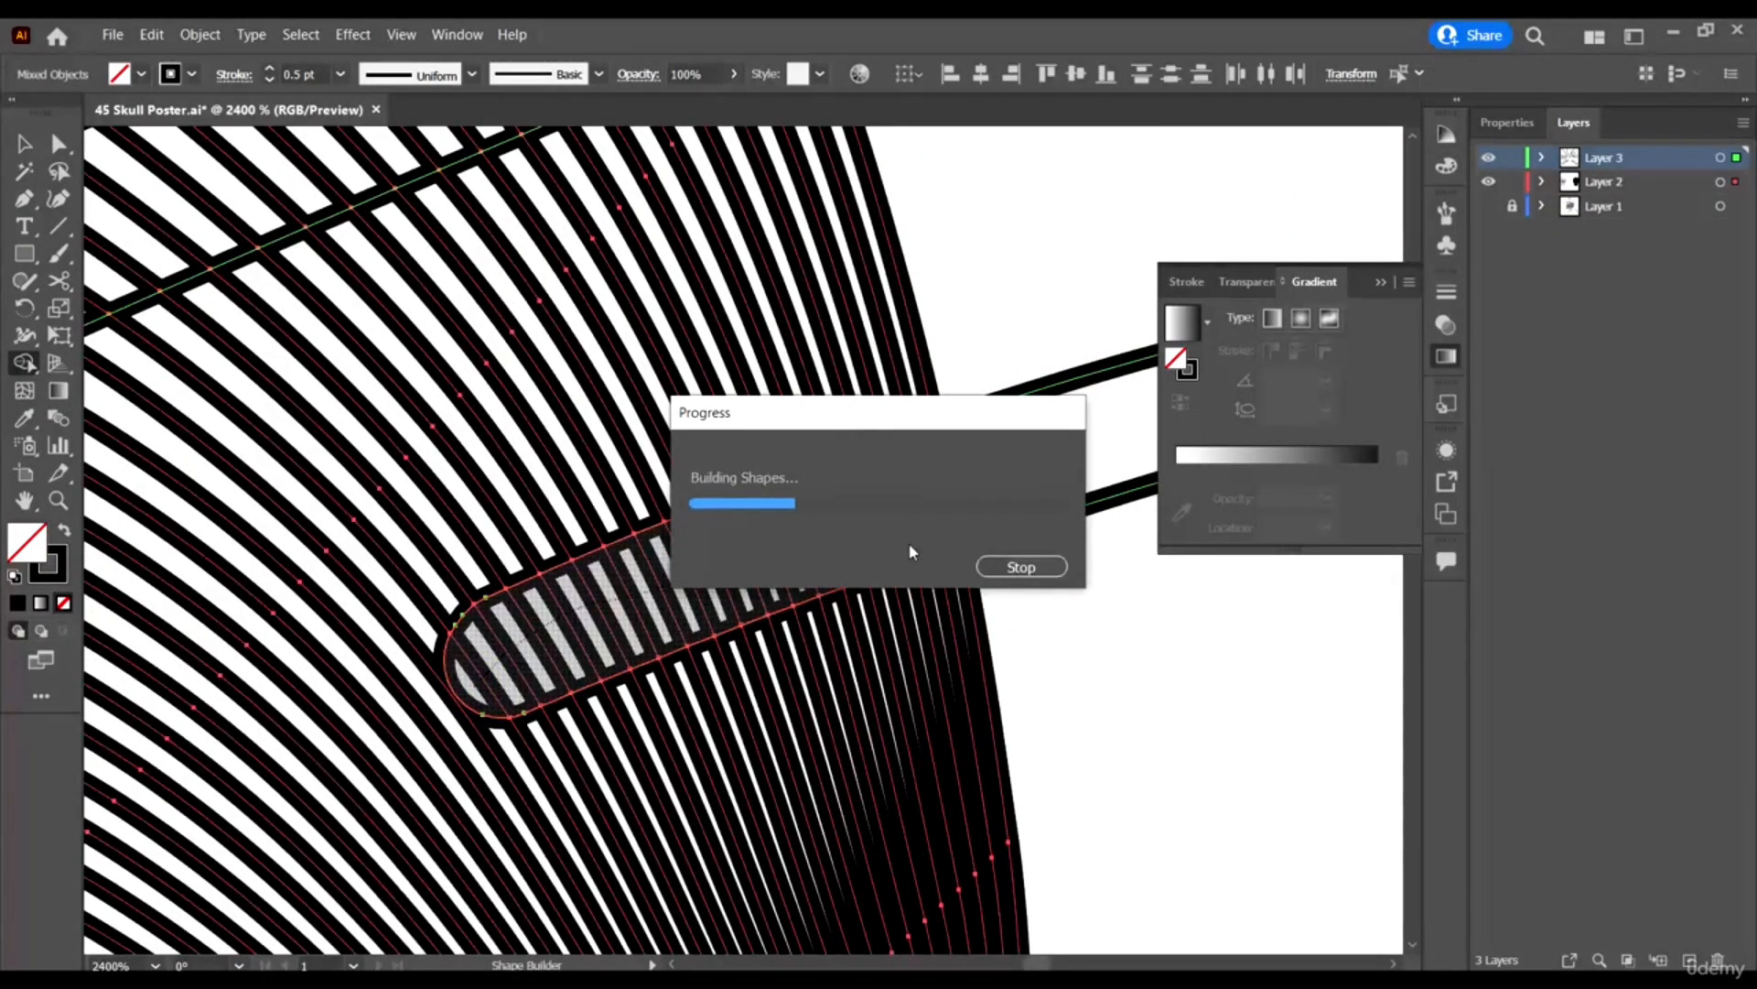
{"action": "scroll", "coordinate": [1010, 488], "scroll_direction": "down", "scroll_amount": 2}
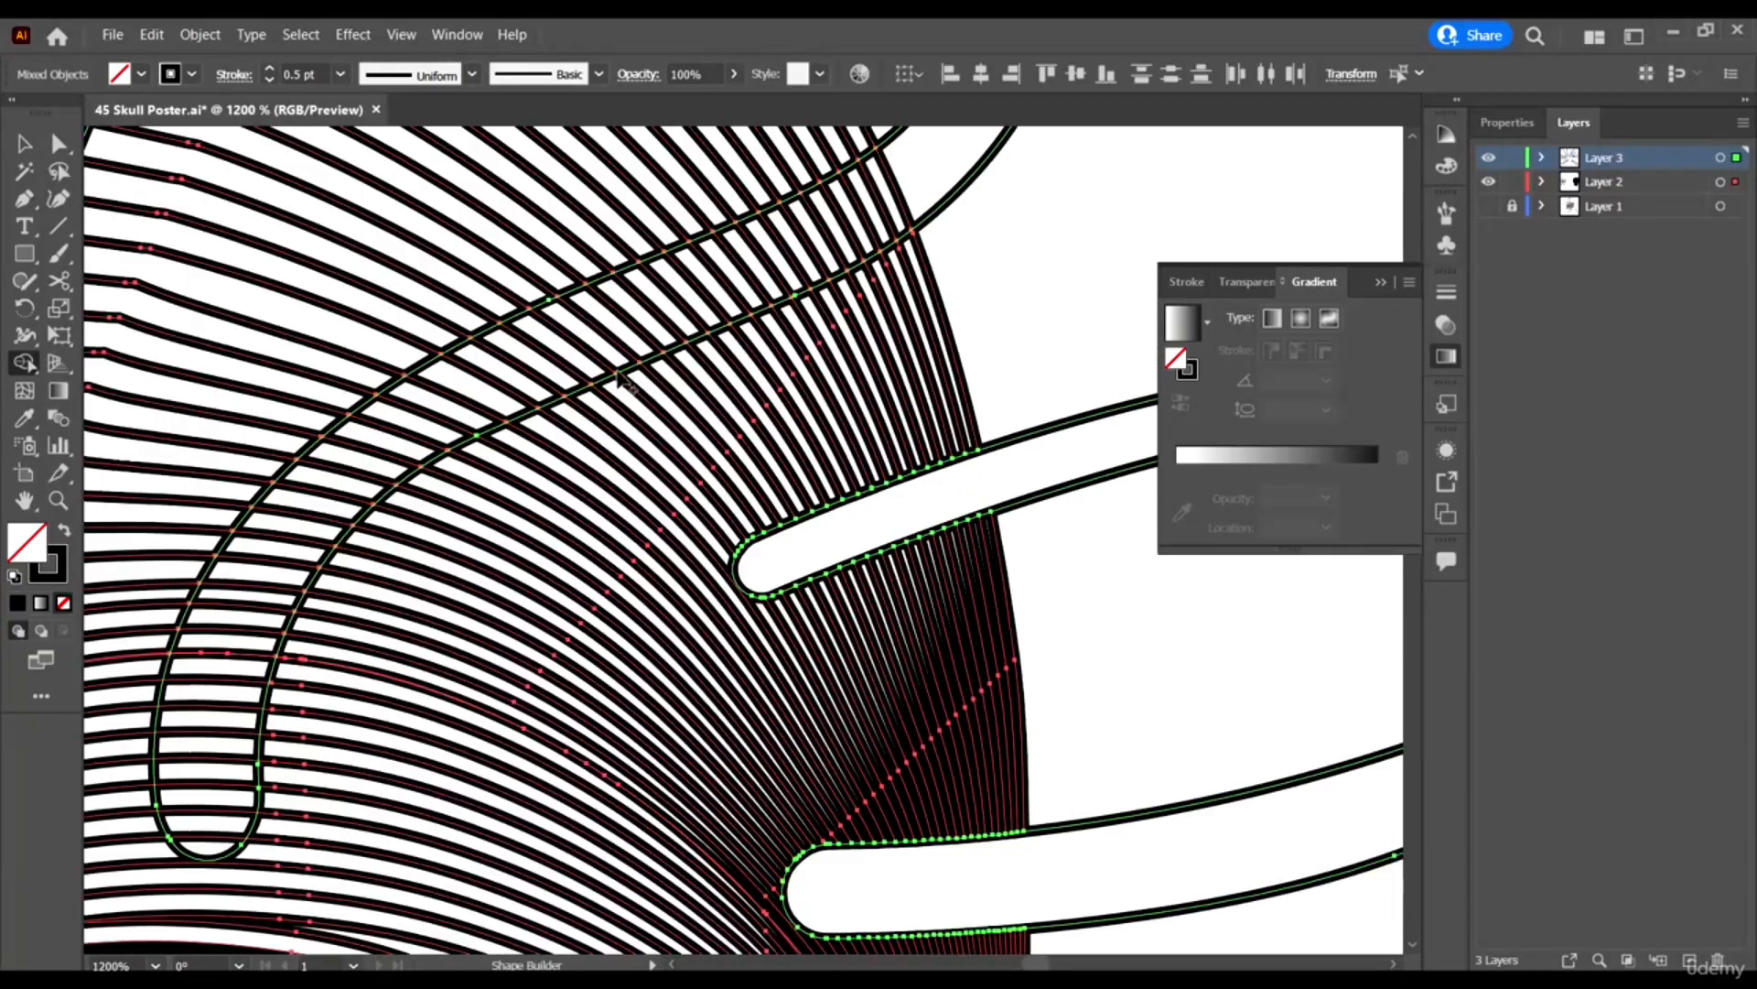
{"action": "mouse_move", "coordinate": [217, 799]}
{"action": "left_mouse_down"}
{"action": "mouse_move", "coordinate": [723, 274]}
{"action": "mouse_move", "coordinate": [892, 307]}
{"action": "left_mouse_up"}
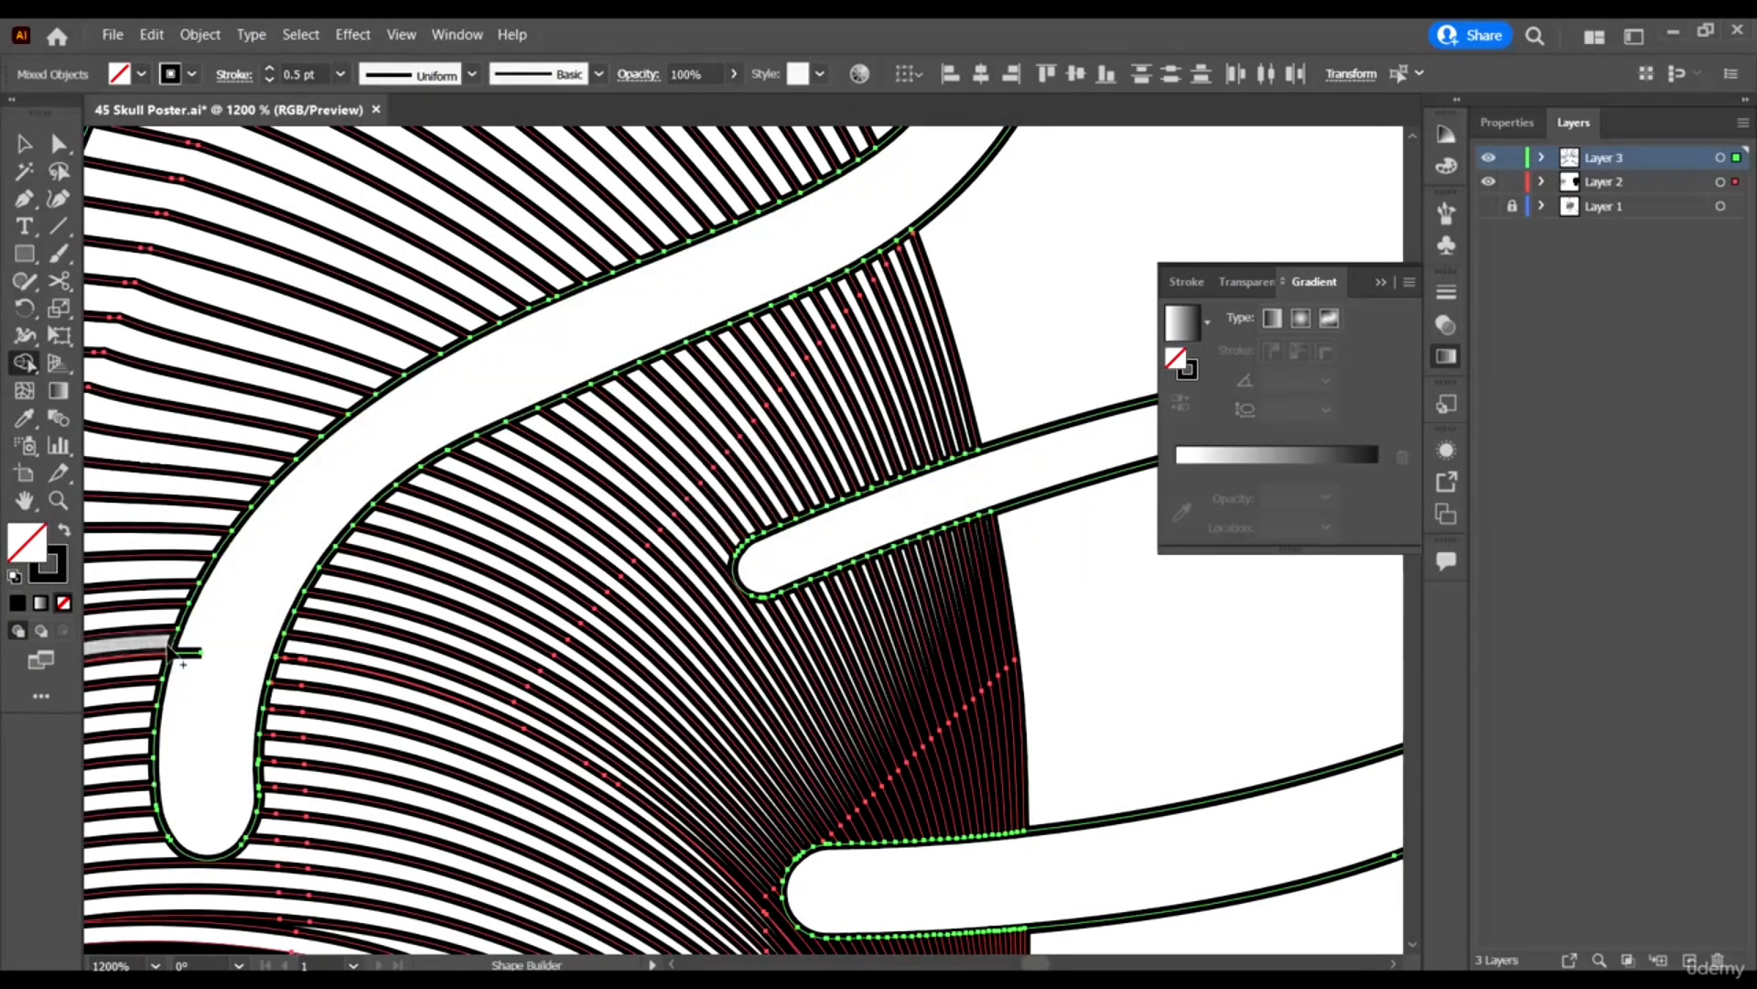
Clear the skull lines inside the right forehead strand up to the top skull edge with Shape Builder.
{"action": "scroll", "coordinate": [595, 549], "scroll_direction": "down", "scroll_amount": 3}
{"action": "scroll", "coordinate": [443, 634], "scroll_direction": "up", "scroll_amount": 3}
{"action": "left_click_drag", "start_coordinate": [442, 634], "coordinate": [651, 314]}
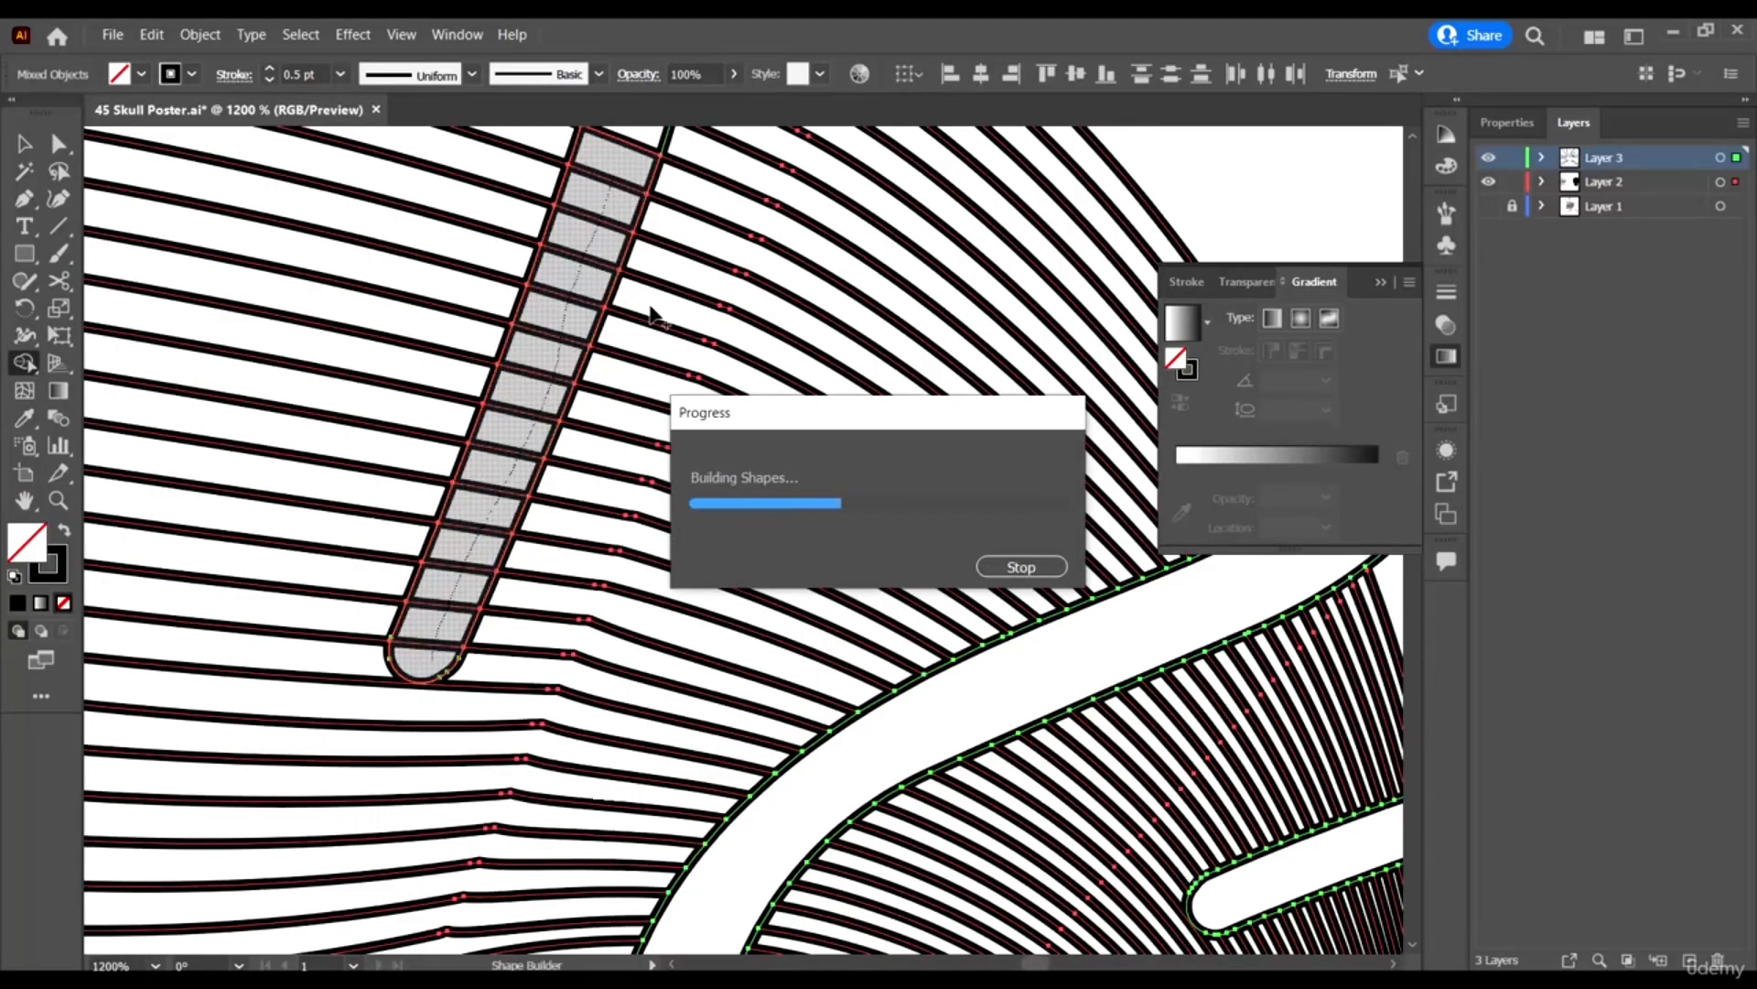
{"action": "scroll", "coordinate": [652, 316], "scroll_direction": "up", "scroll_amount": 5}
{"action": "left_click_drag", "start_coordinate": [618, 548], "coordinate": [680, 265]}
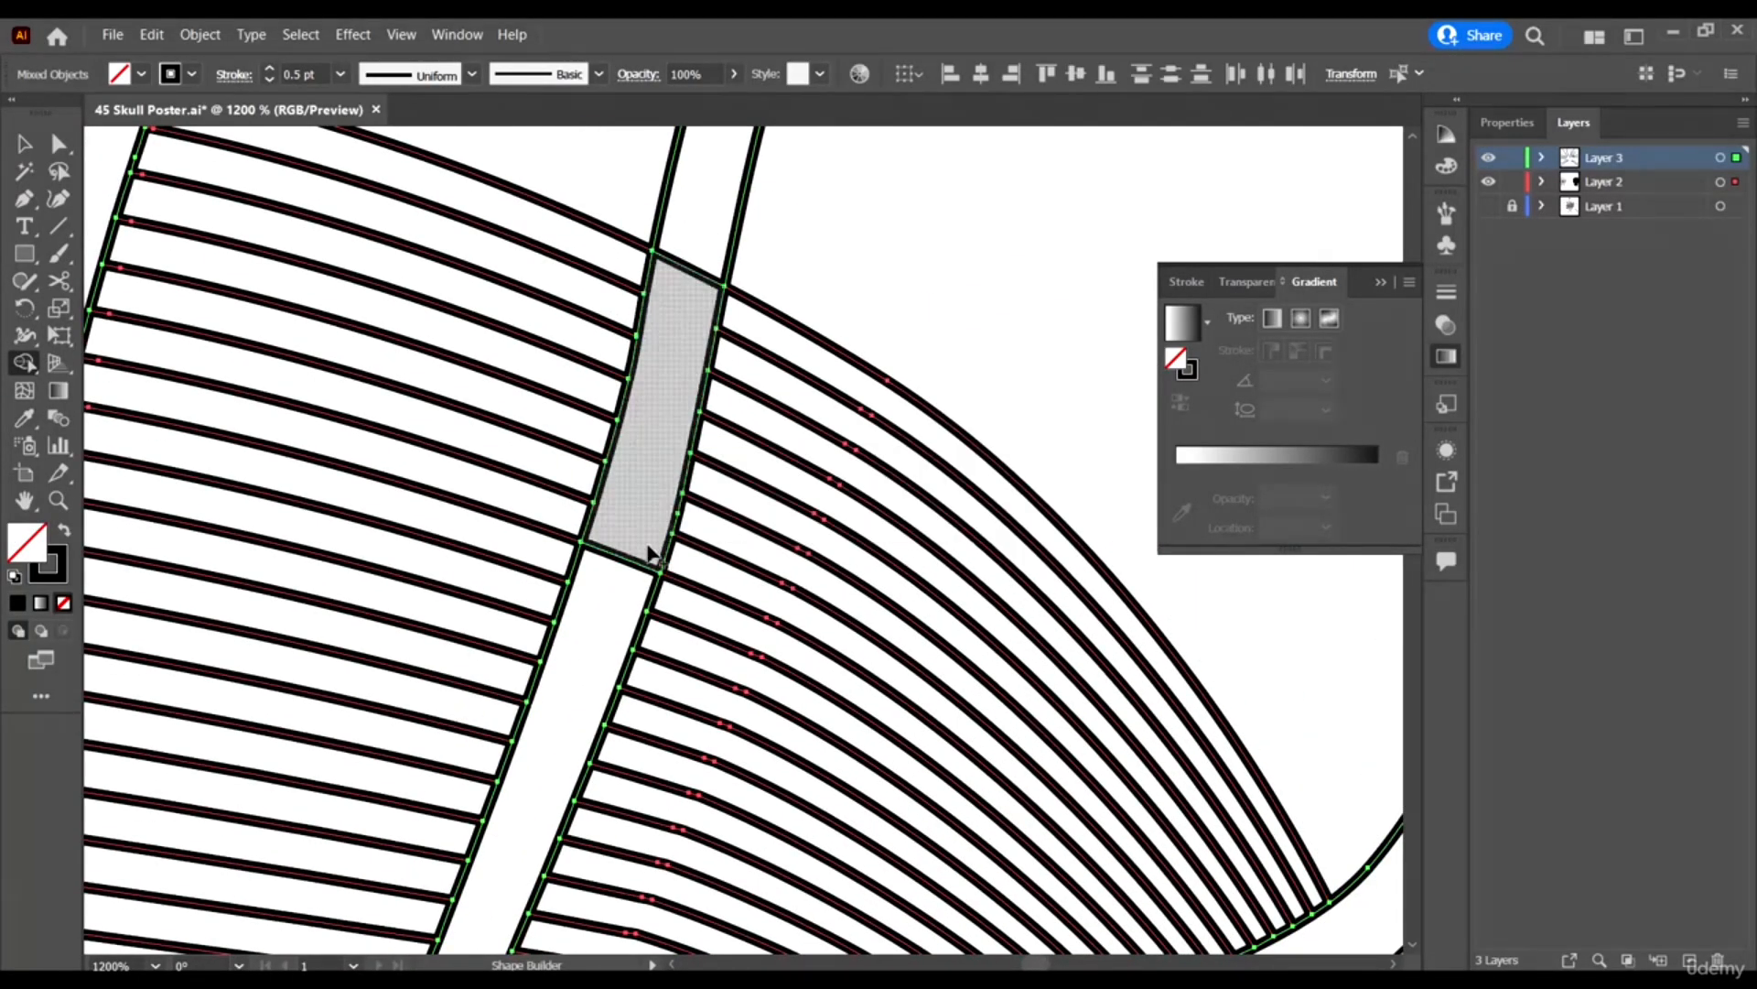
Clear the skull lines inside the left forehead strand up to the top skull edge with Shape Builder.
{"action": "scroll", "coordinate": [915, 274], "scroll_direction": "down", "scroll_amount": 3}
{"action": "scroll", "coordinate": [165, 494], "scroll_direction": "up", "scroll_amount": 2}
{"action": "scroll", "coordinate": [560, 531], "scroll_direction": "up", "scroll_amount": 2}
{"action": "left_click_drag", "start_coordinate": [618, 678], "coordinate": [462, 174]}
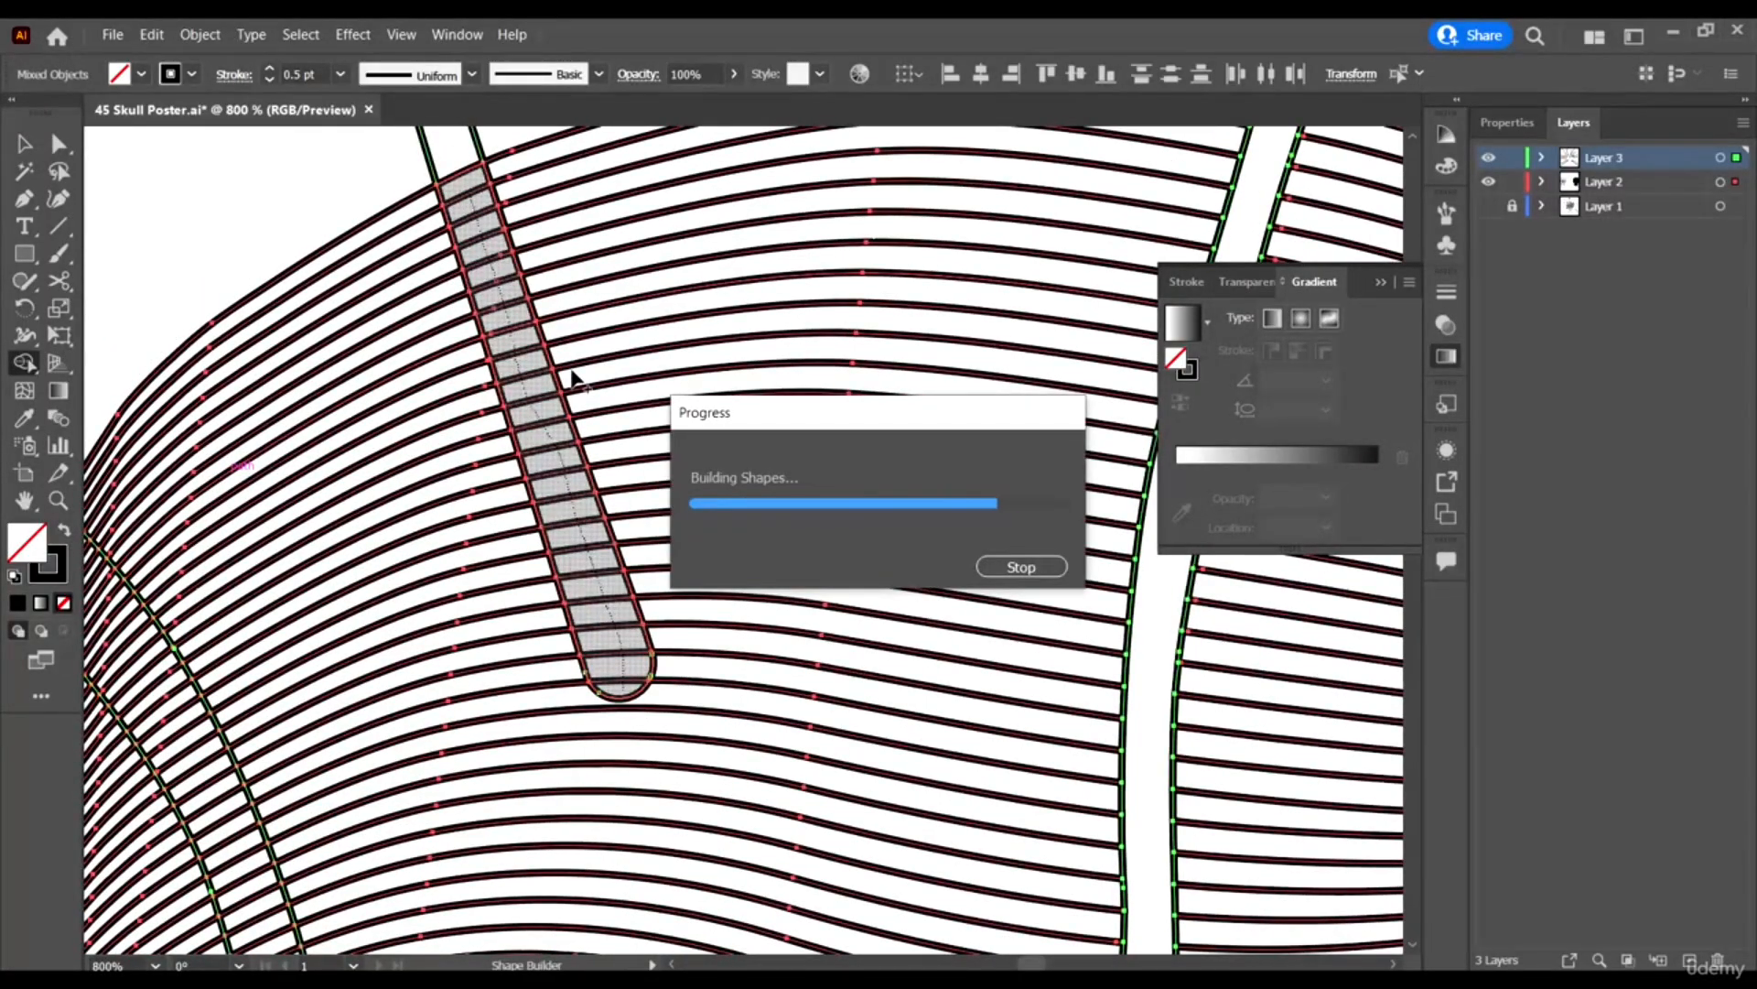
Clear the skull lines inside the strand above the left eye socket out to the skull edge with Shape Builder.
{"action": "scroll", "coordinate": [738, 407], "scroll_direction": "down", "scroll_amount": 2}
{"action": "scroll", "coordinate": [576, 714], "scroll_direction": "up", "scroll_amount": 3}
{"action": "mouse_move", "coordinate": [397, 851]}
{"action": "left_mouse_down"}
{"action": "mouse_move", "coordinate": [249, 333]}
{"action": "mouse_move", "coordinate": [106, 138]}
{"action": "left_mouse_up"}
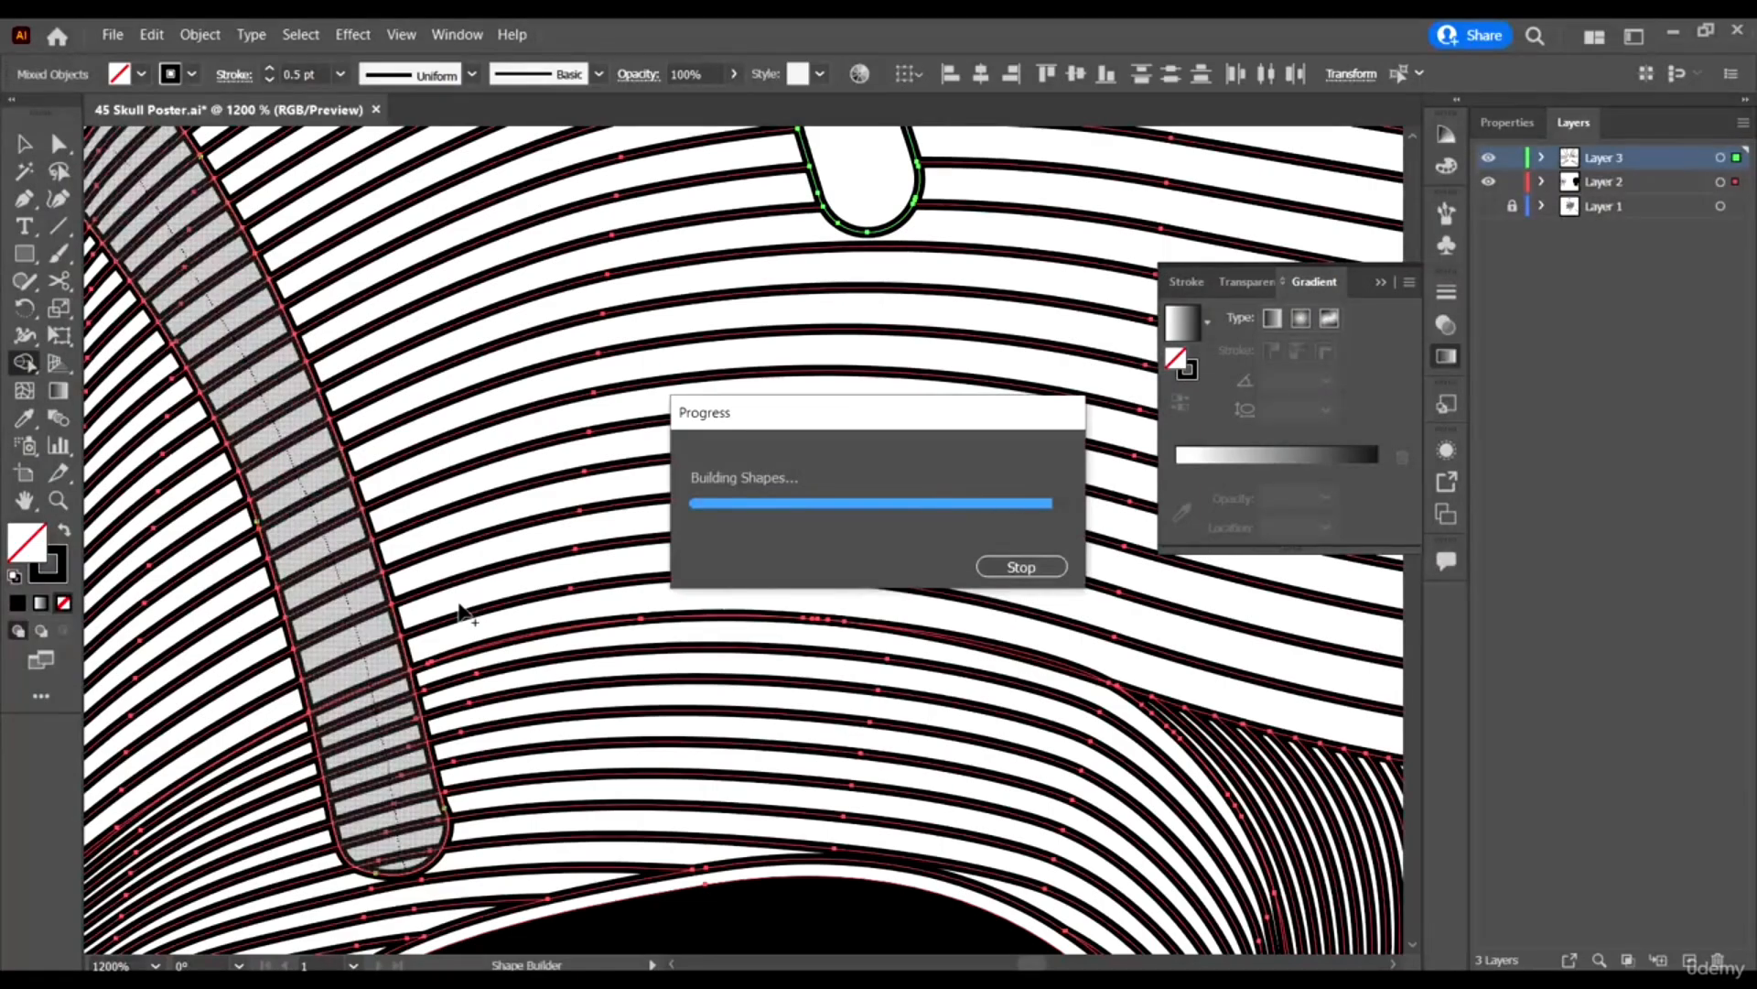
{"action": "scroll", "coordinate": [623, 578], "scroll_direction": "down", "scroll_amount": 3}
{"action": "scroll", "coordinate": [435, 380], "scroll_direction": "up", "scroll_amount": 4}
{"action": "left_click_drag", "start_coordinate": [542, 584], "coordinate": [399, 460]}
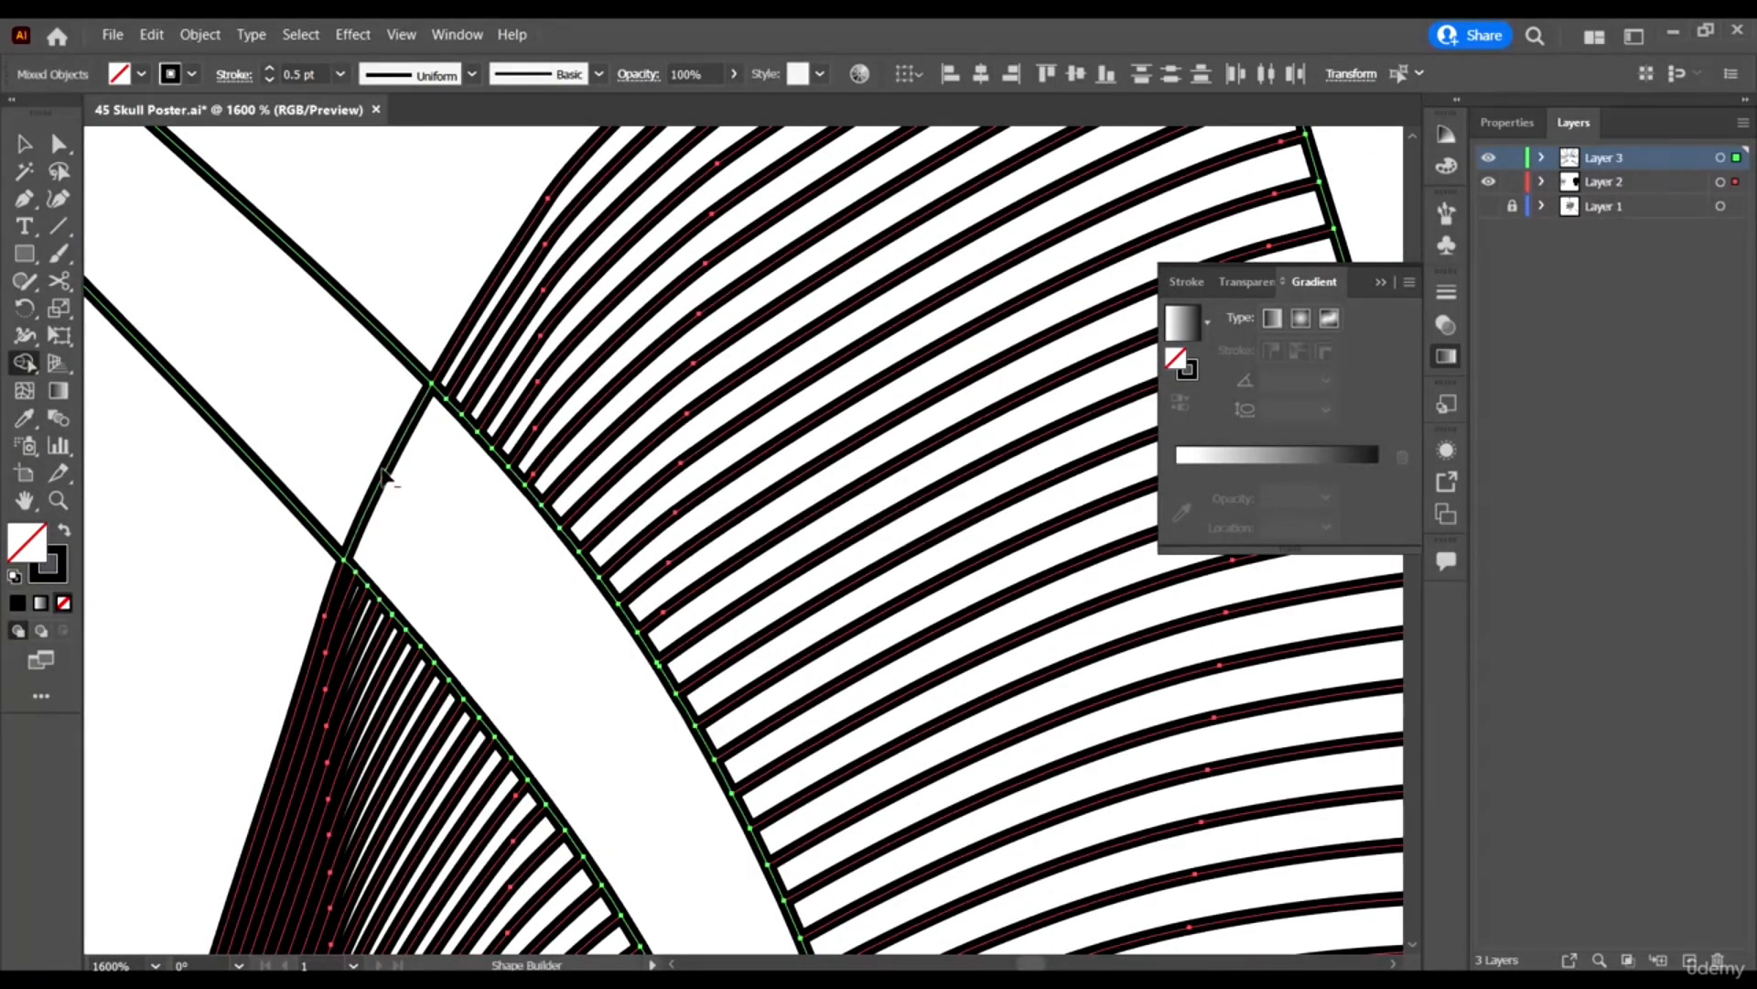
Clear the skull lines inside the upper left-side temple strand with Shape Builder.
{"action": "scroll", "coordinate": [792, 519], "scroll_direction": "down", "scroll_amount": 5}
{"action": "scroll", "coordinate": [769, 560], "scroll_direction": "up", "scroll_amount": 5}
{"action": "left_click_drag", "start_coordinate": [746, 668], "coordinate": [600, 648]}
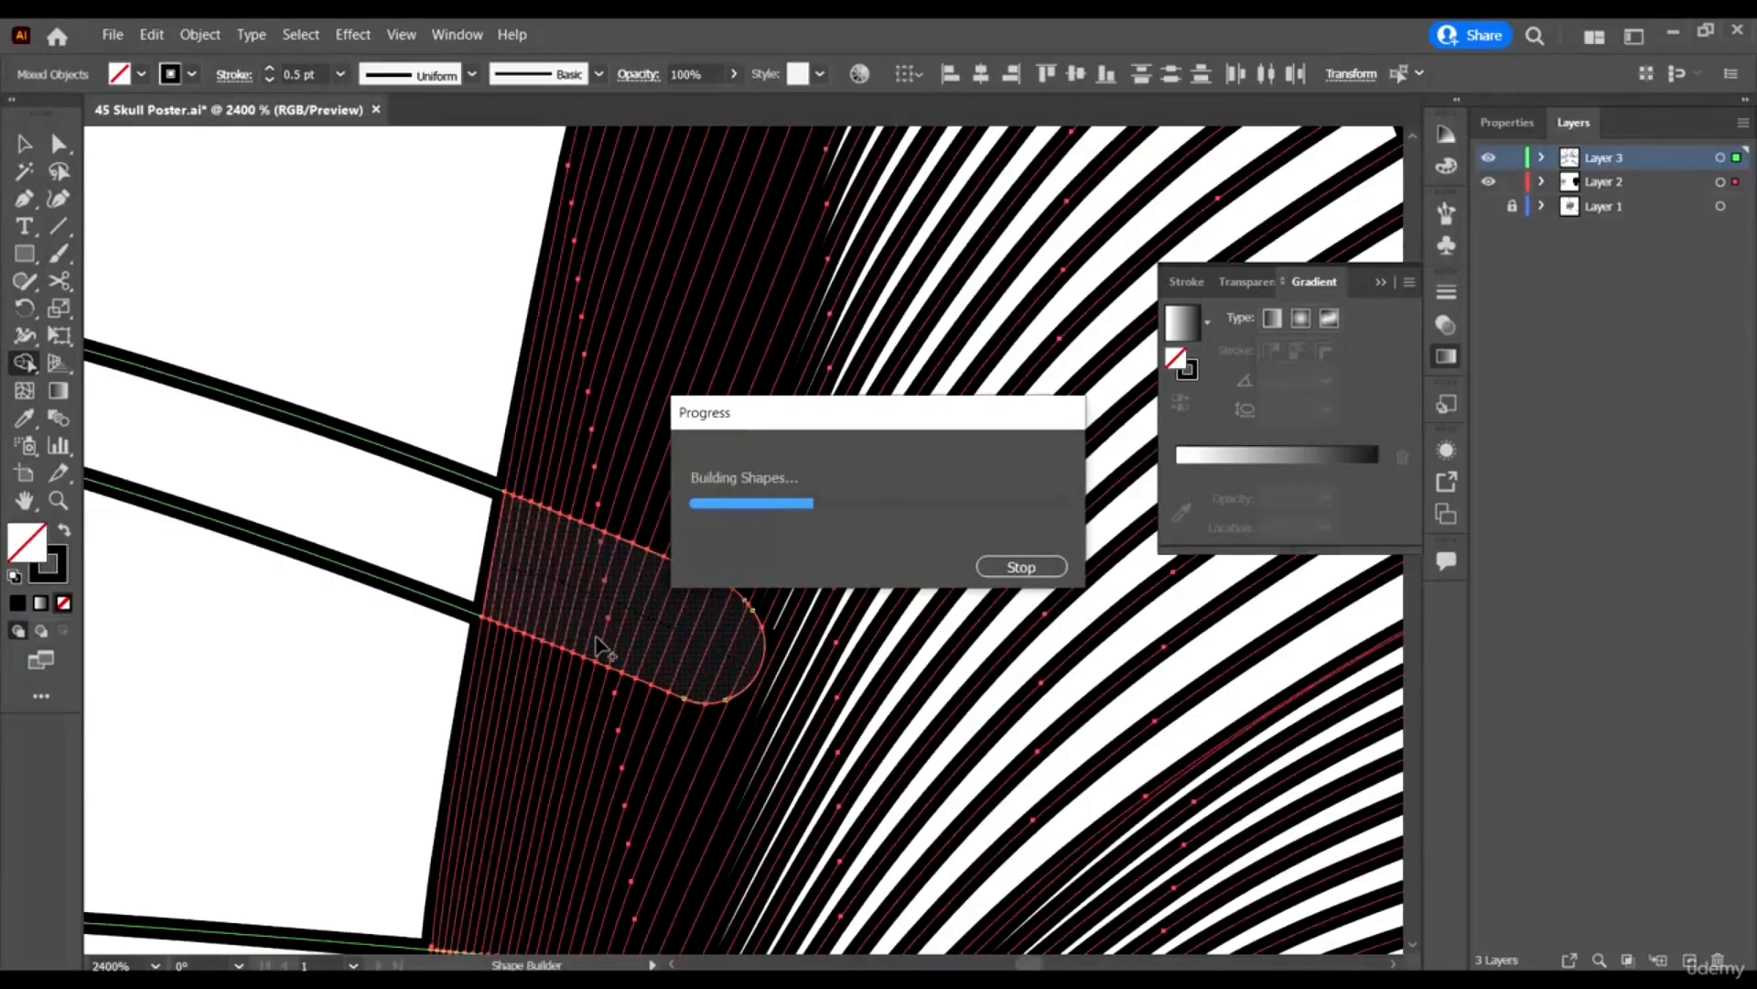
Clear the skull lines inside the middle left-side strand and remove the skull edge segment crossing it with Shape Builder.
{"action": "scroll", "coordinate": [611, 575], "scroll_direction": "down", "scroll_amount": 4}
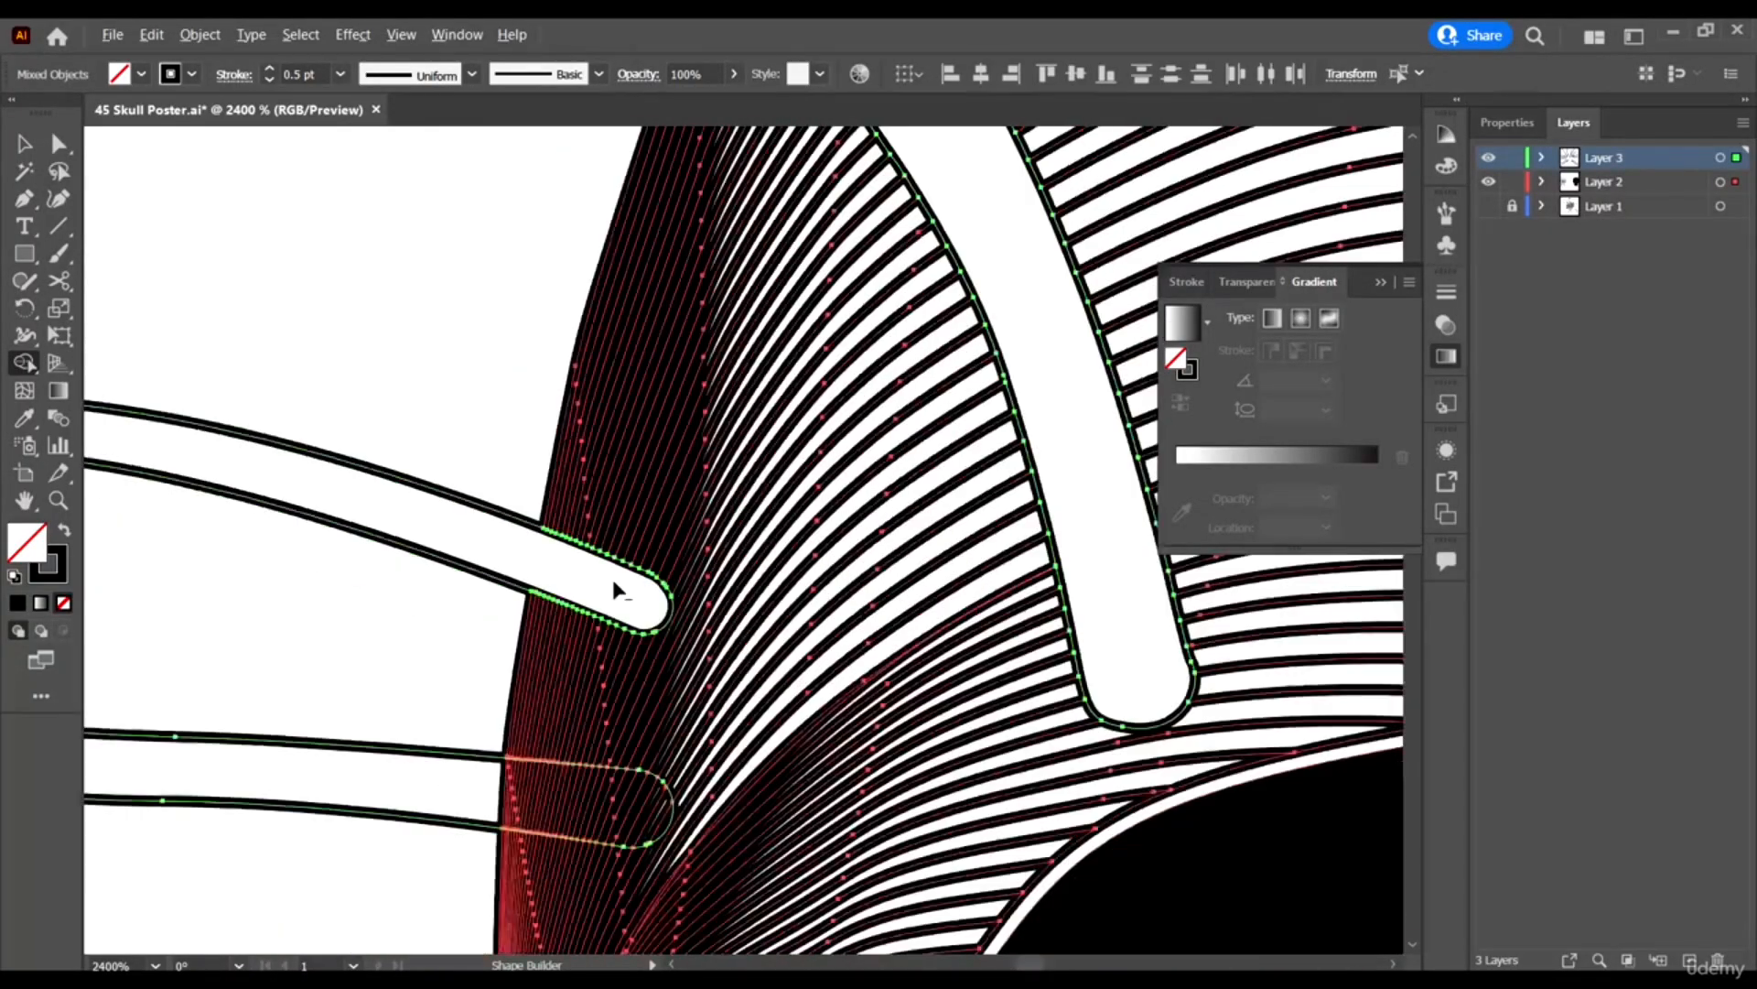
{"action": "left_click_drag", "start_coordinate": [723, 668], "coordinate": [555, 698]}
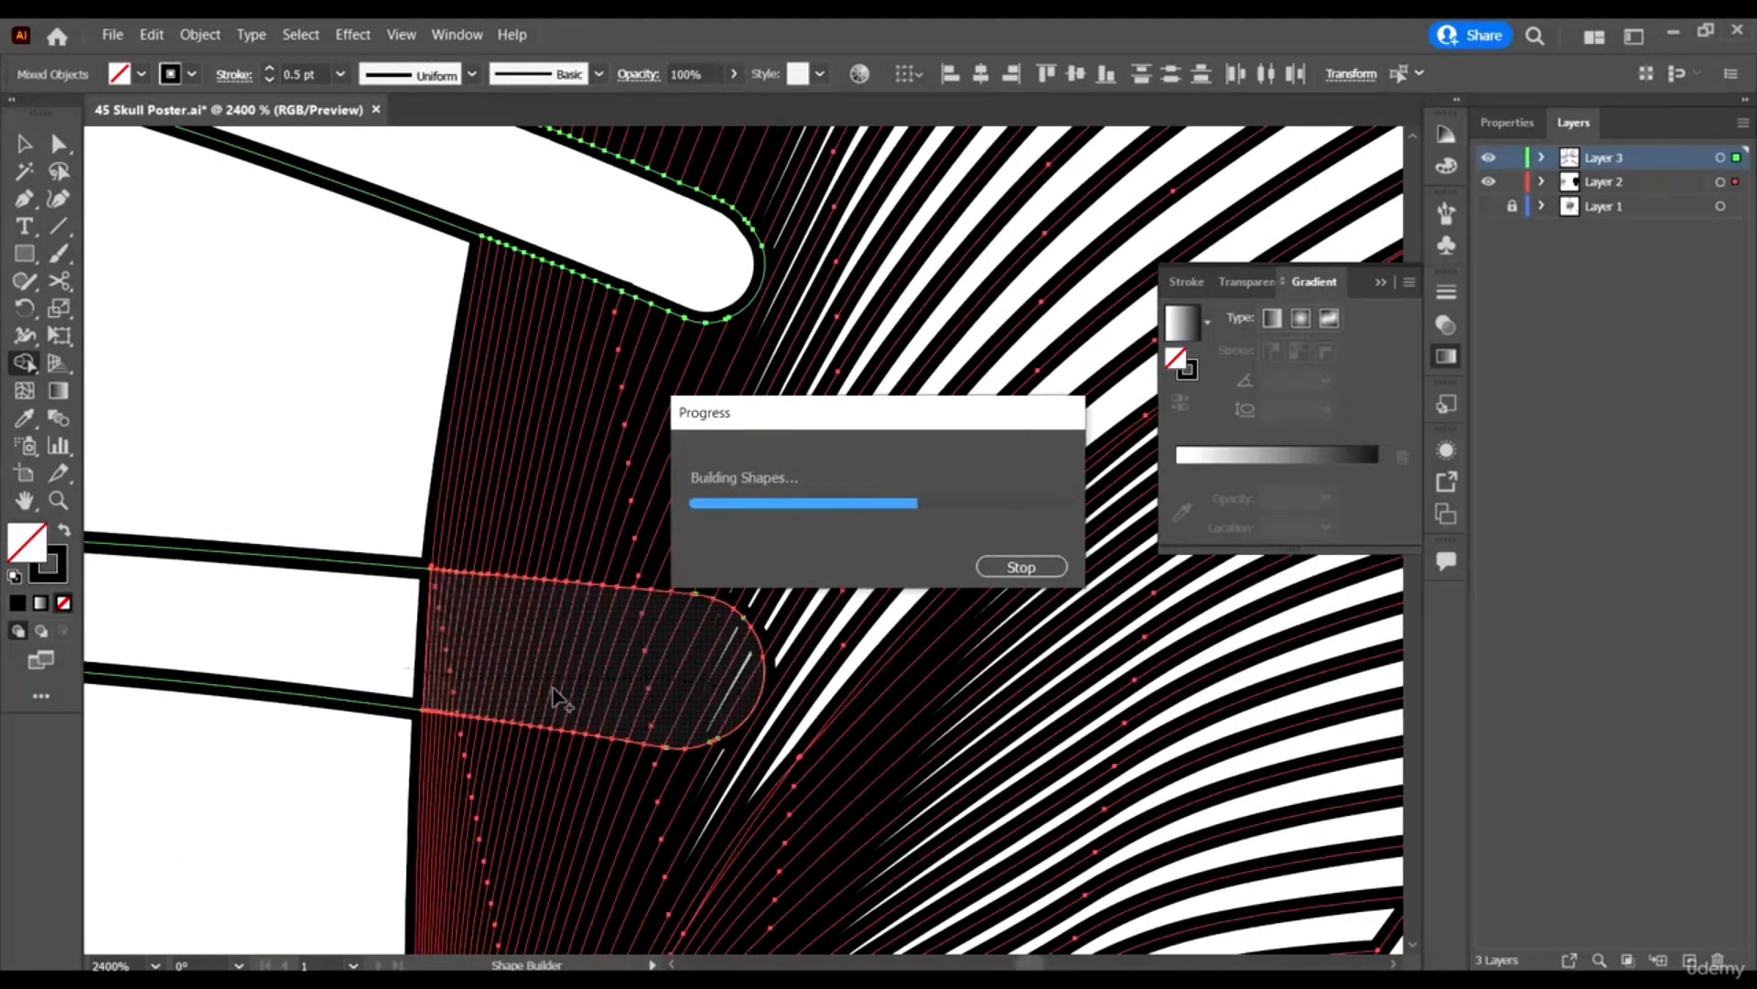
{"action": "left_click", "coordinate": [433, 628], "text": "alt"}
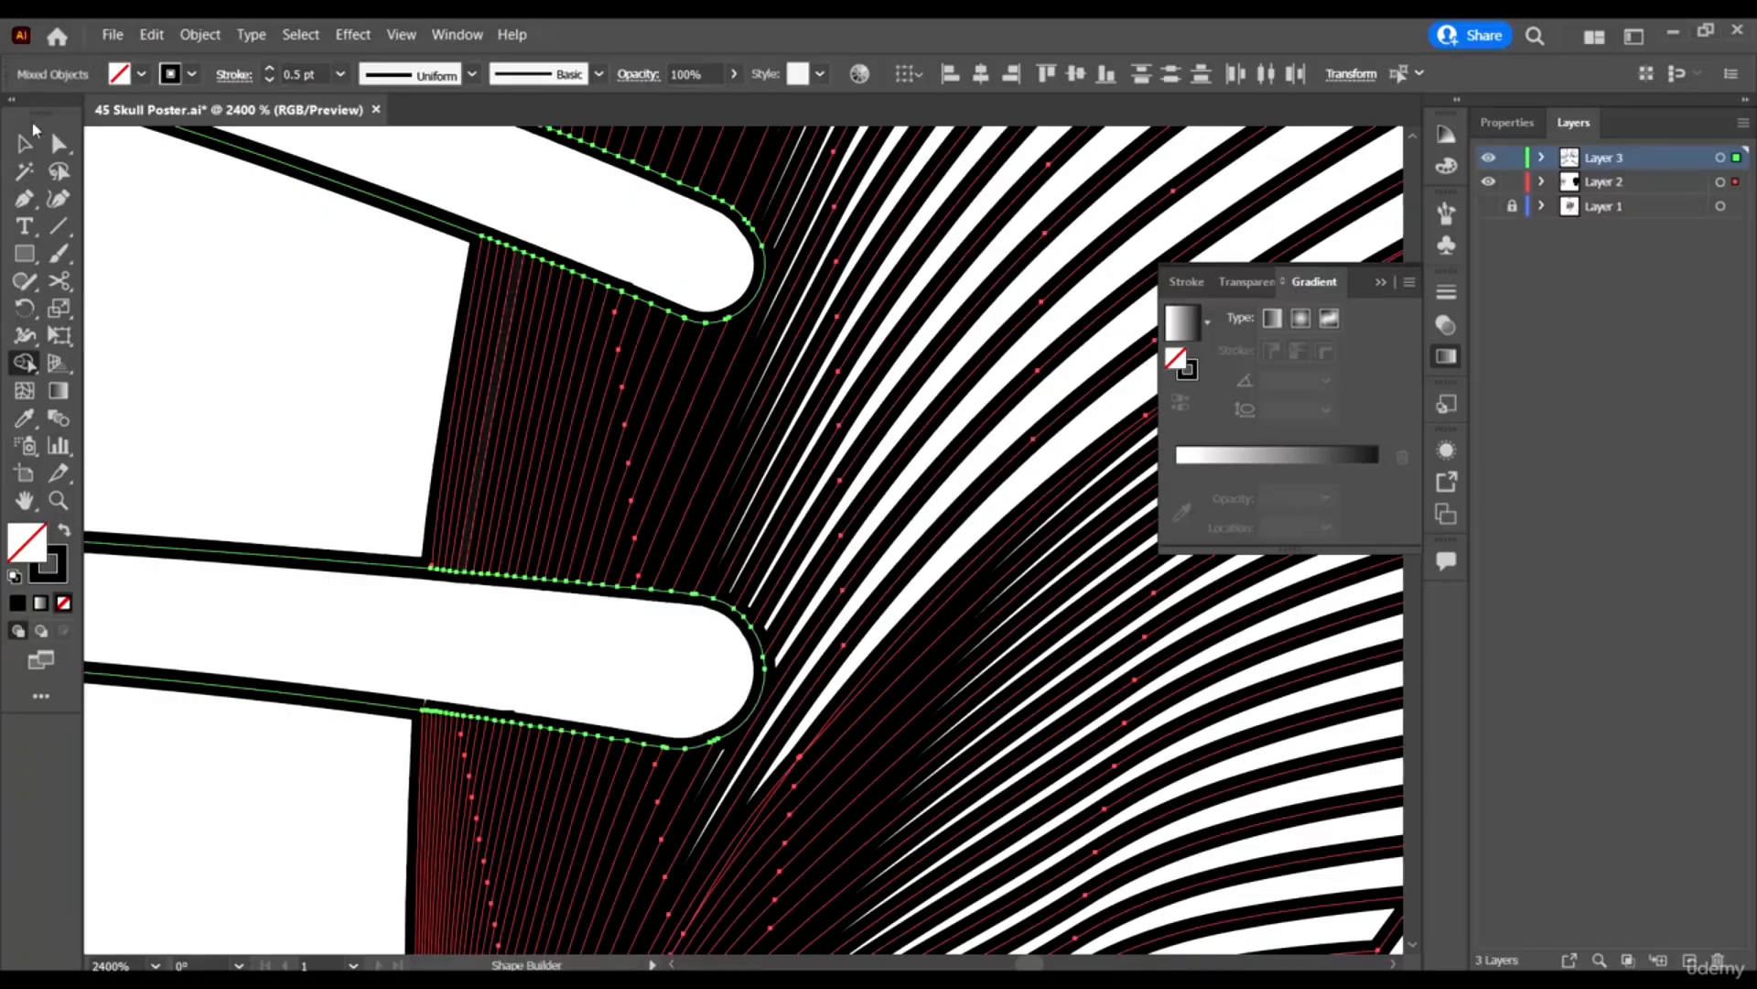
Deselect the artwork and examine the whole skull and its strands for leftover lines inside the strands.
{"action": "scroll", "coordinate": [566, 531], "scroll_direction": "down", "scroll_amount": 10}
{"action": "key", "text": "v"}
{"action": "scroll", "coordinate": [859, 600], "scroll_direction": "down", "scroll_amount": 1}
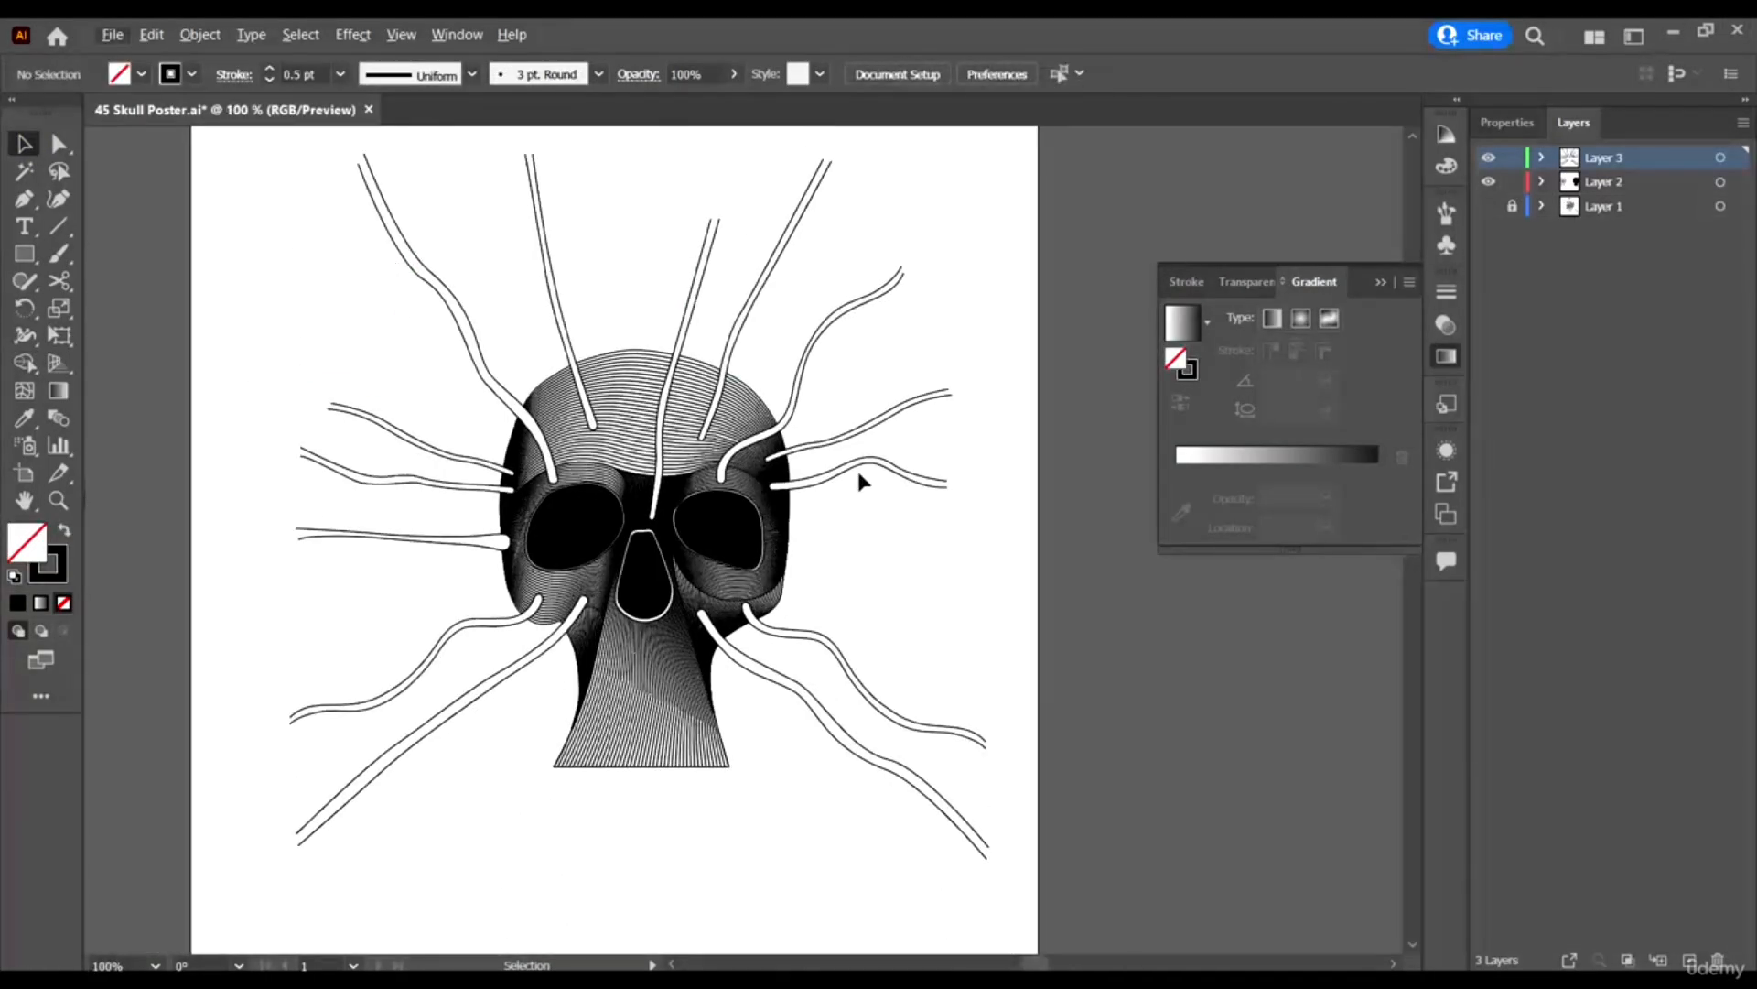
{"action": "scroll", "coordinate": [697, 665], "scroll_direction": "down", "scroll_amount": 1}
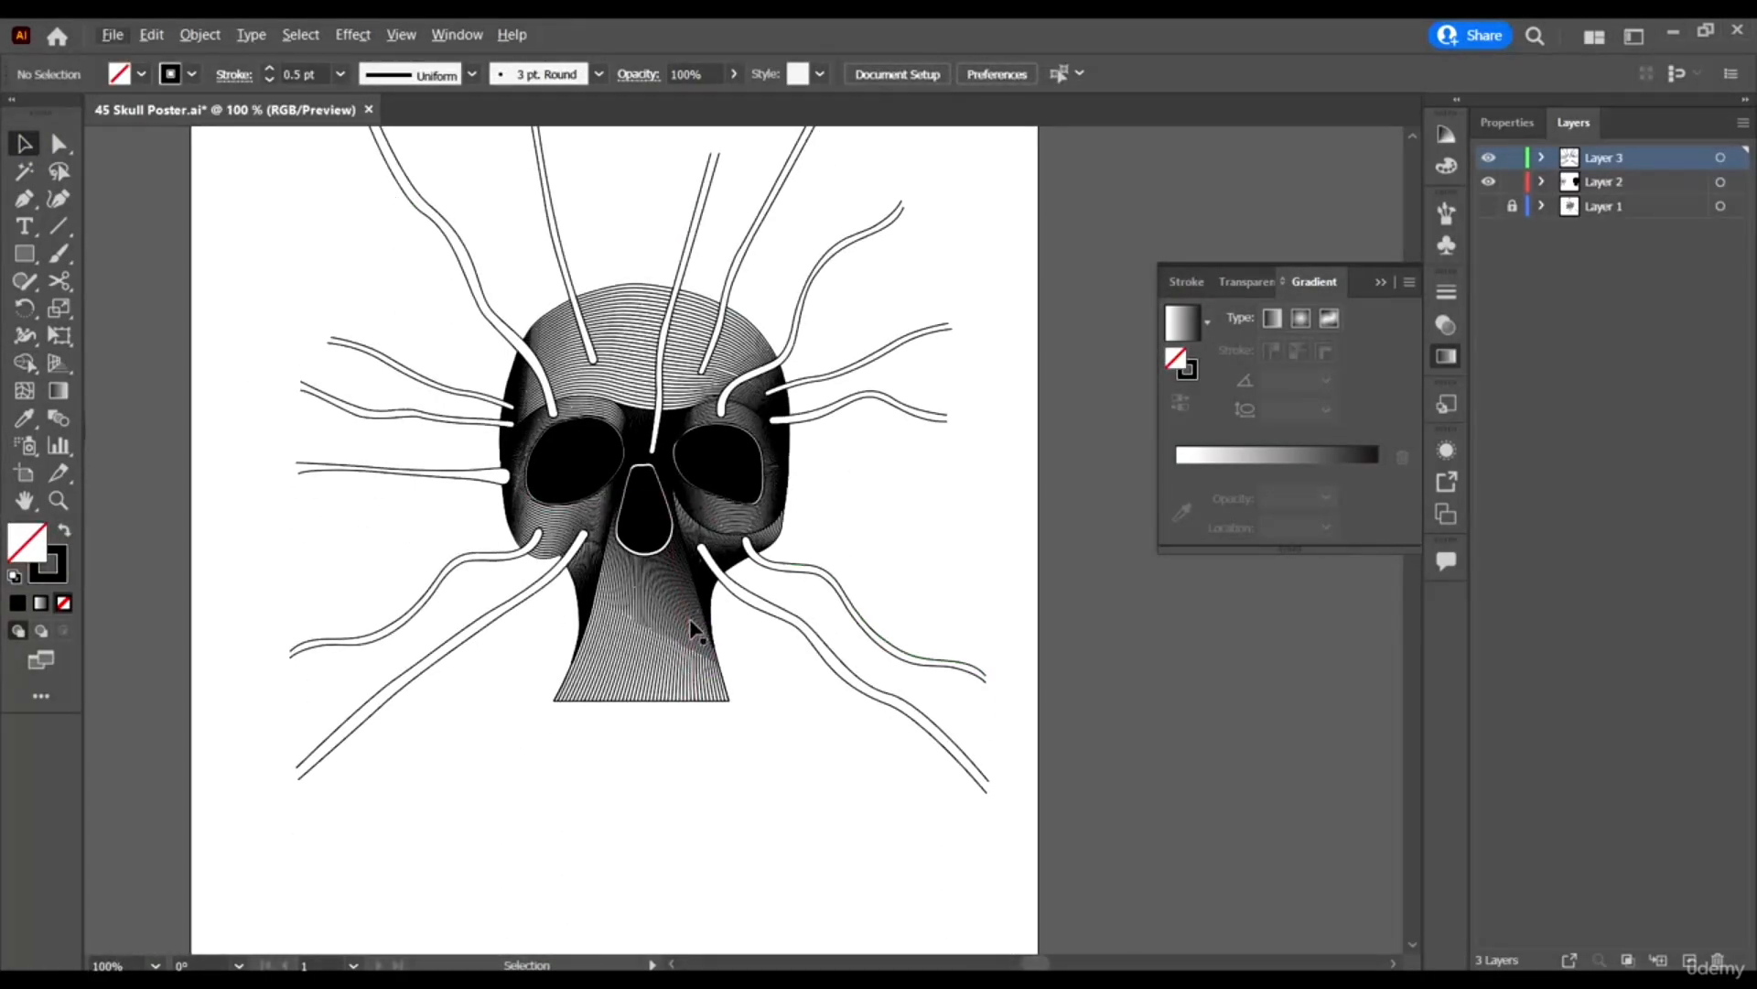
{"action": "scroll", "coordinate": [721, 559], "scroll_direction": "up", "scroll_amount": 2}
{"action": "scroll", "coordinate": [721, 559], "scroll_direction": "down", "scroll_amount": 3}
{"action": "scroll", "coordinate": [736, 564], "scroll_direction": "up", "scroll_amount": 1}
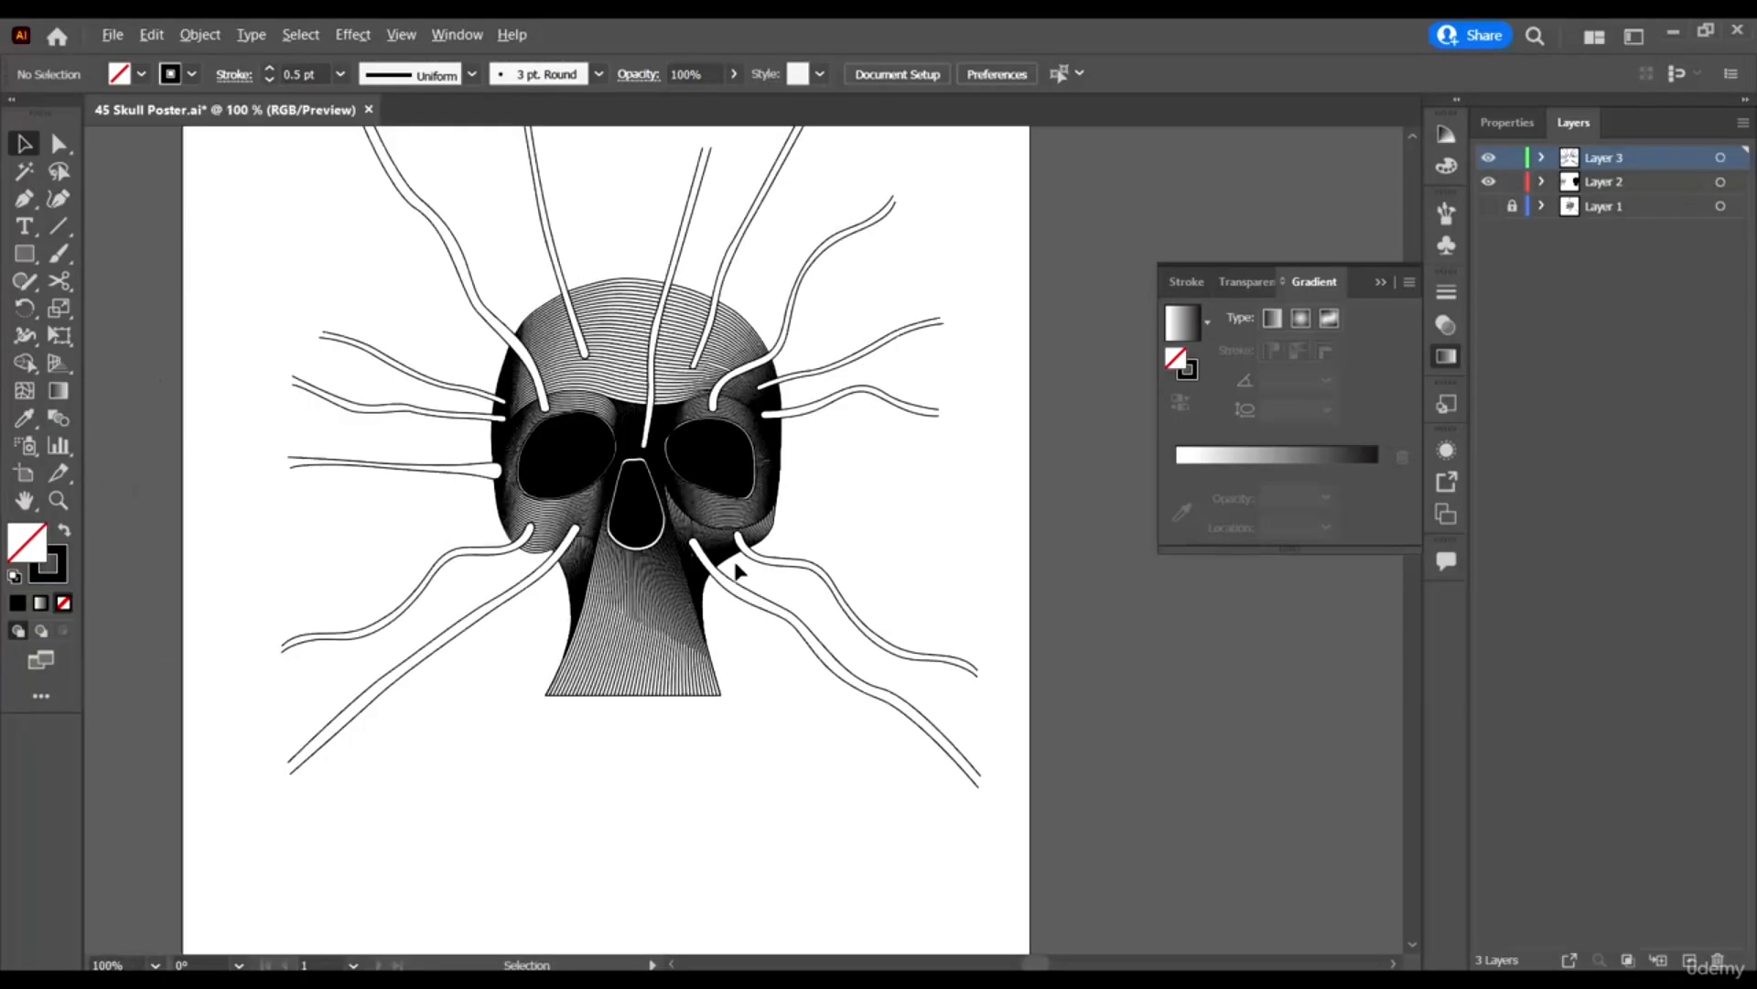
{"action": "scroll", "coordinate": [807, 655], "scroll_direction": "down", "scroll_amount": 1}
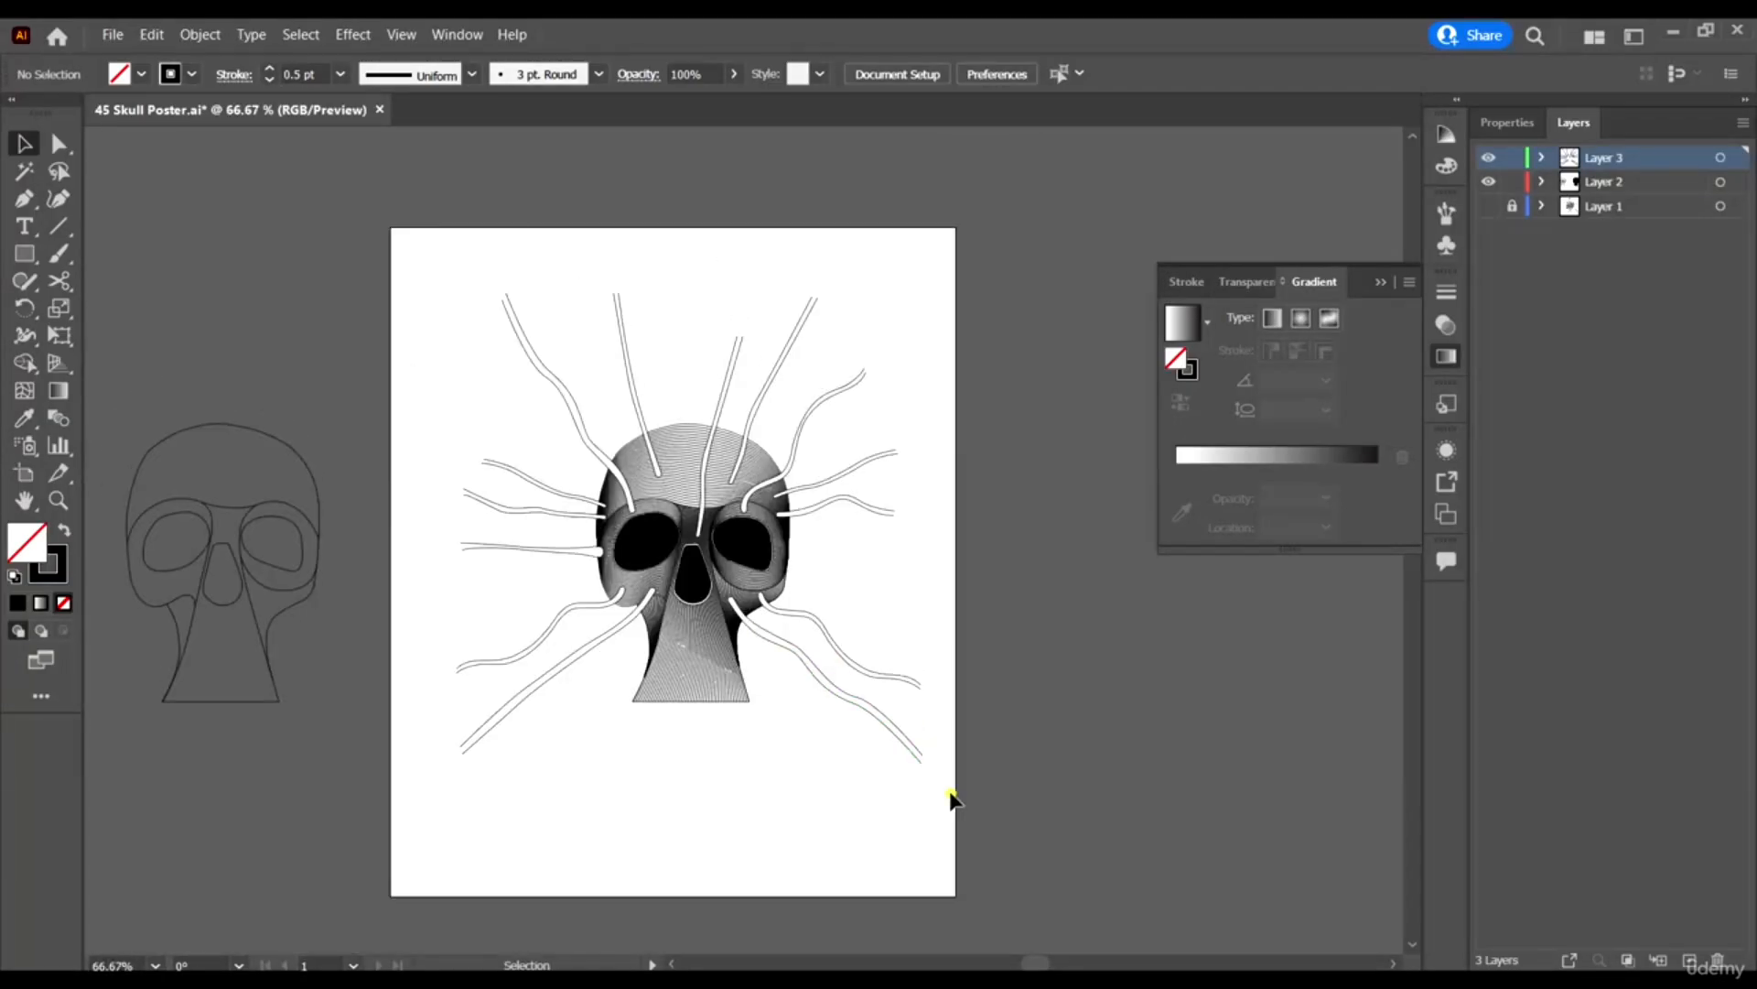
Select the skull with all its strands and move it slightly down and to the left, nearer the artboard's centre.
{"action": "key", "text": "ctrl+a"}
{"action": "scroll", "coordinate": [698, 574], "scroll_direction": "up", "scroll_amount": 1}
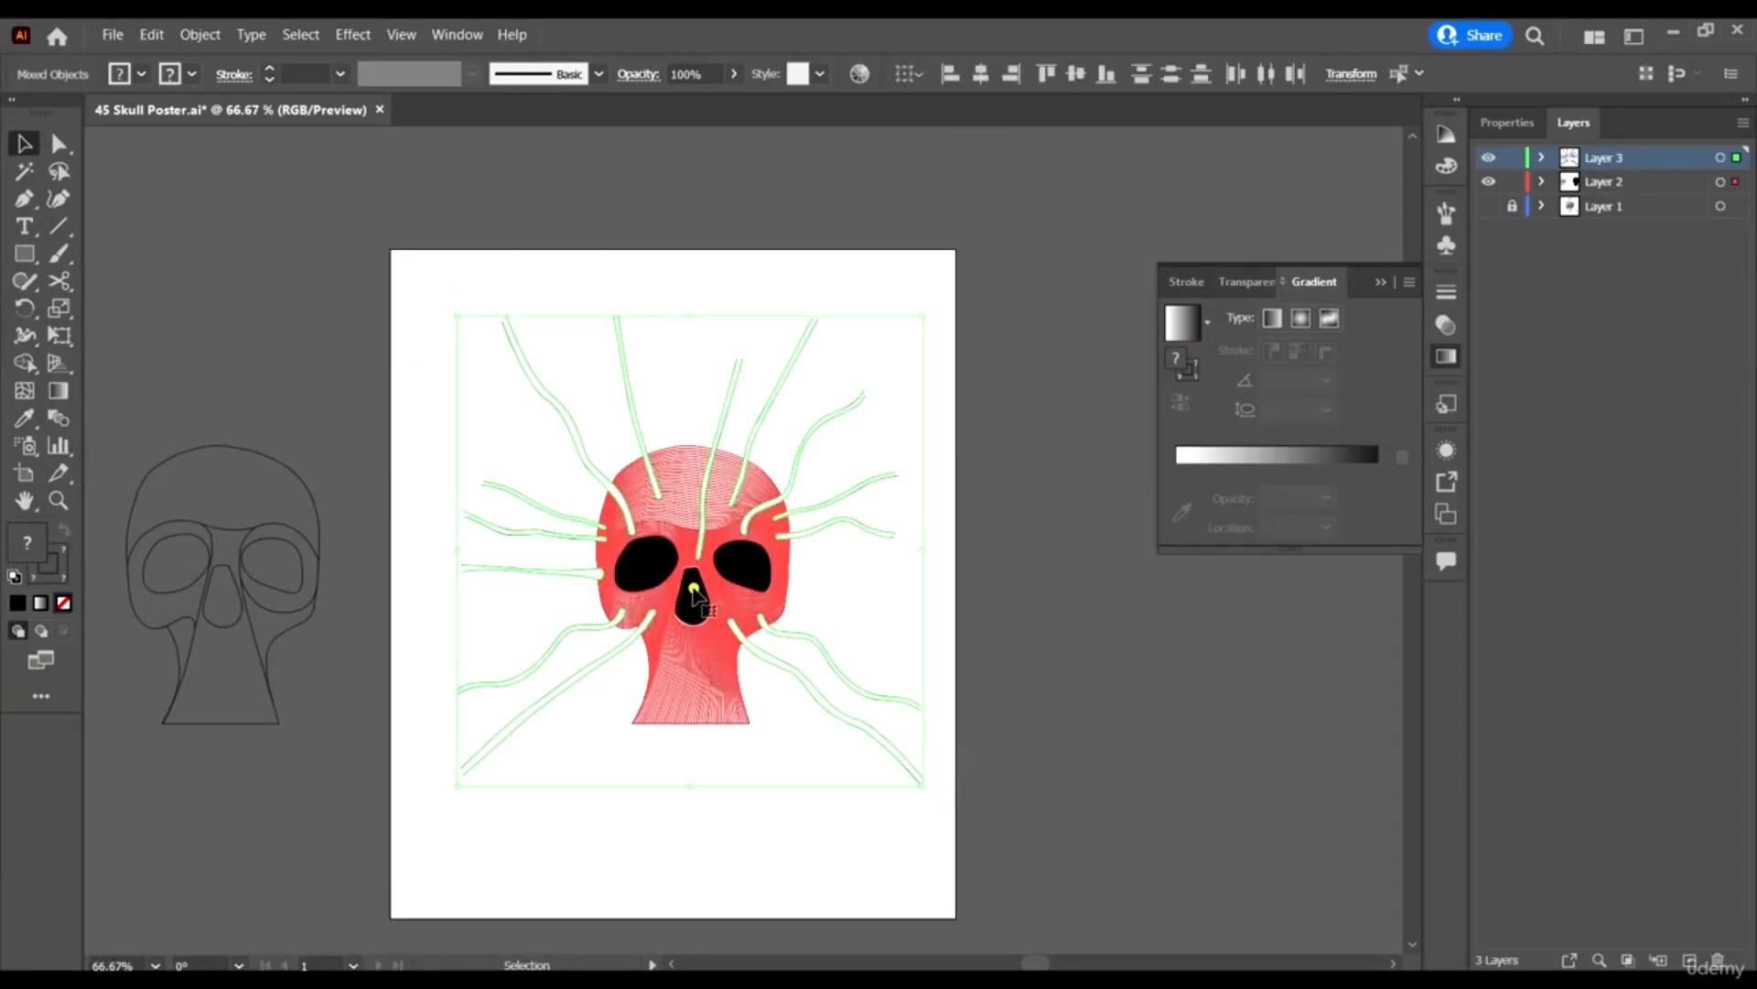
{"action": "left_click_drag", "start_coordinate": [694, 595], "coordinate": [680, 609]}
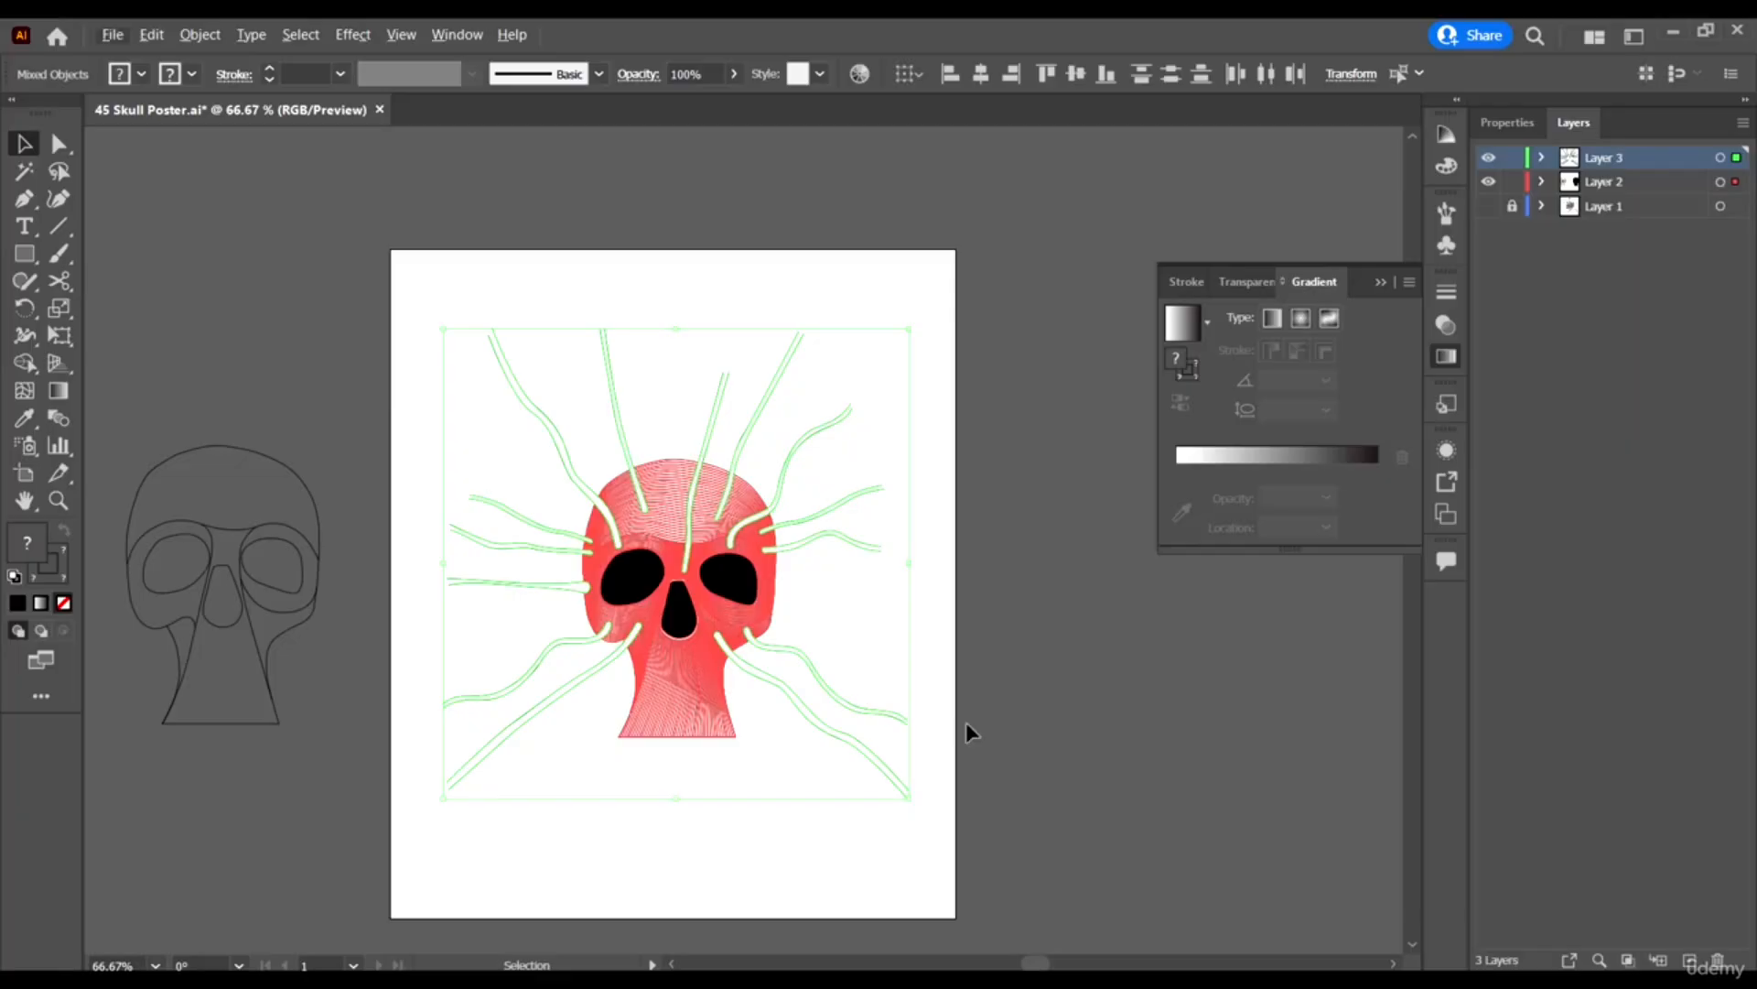
{"action": "scroll", "coordinate": [902, 597], "scroll_direction": "up", "scroll_amount": 1}
{"action": "scroll", "coordinate": [902, 597], "scroll_direction": "down", "scroll_amount": 2}
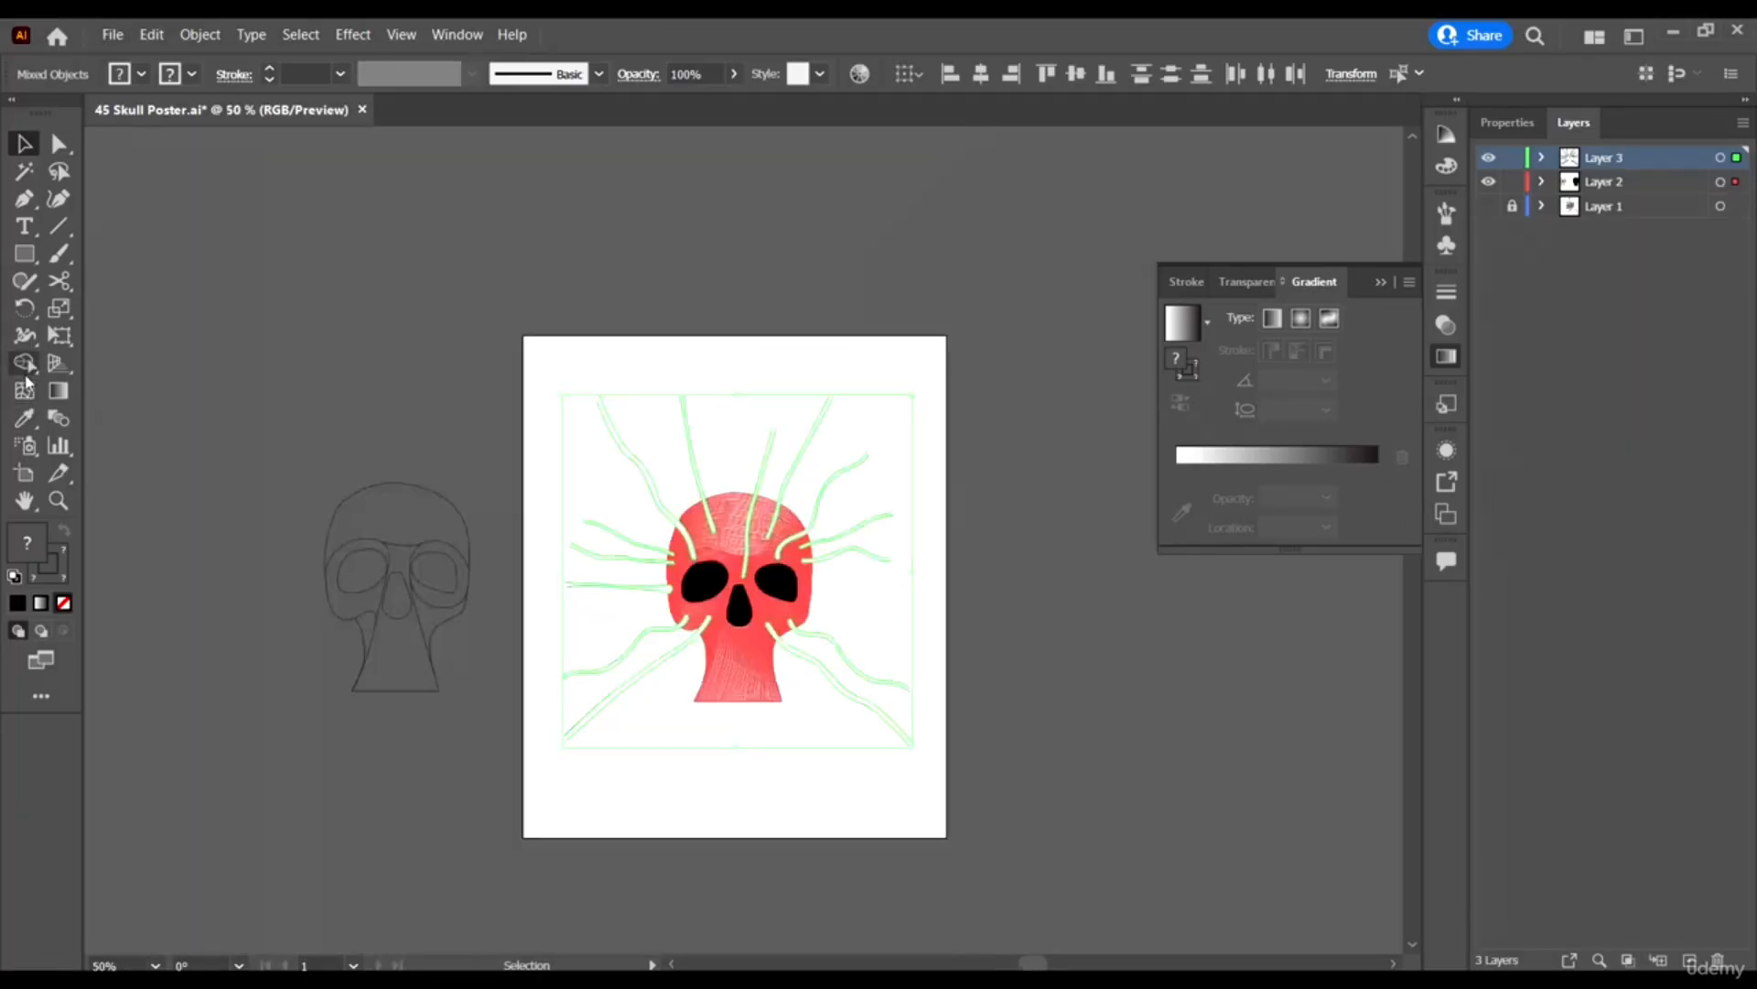
Shrink the artboard on all four sides to fit closely around the skull and its strands, about 407 by 421 pt.
{"action": "key", "text": "shift+o"}
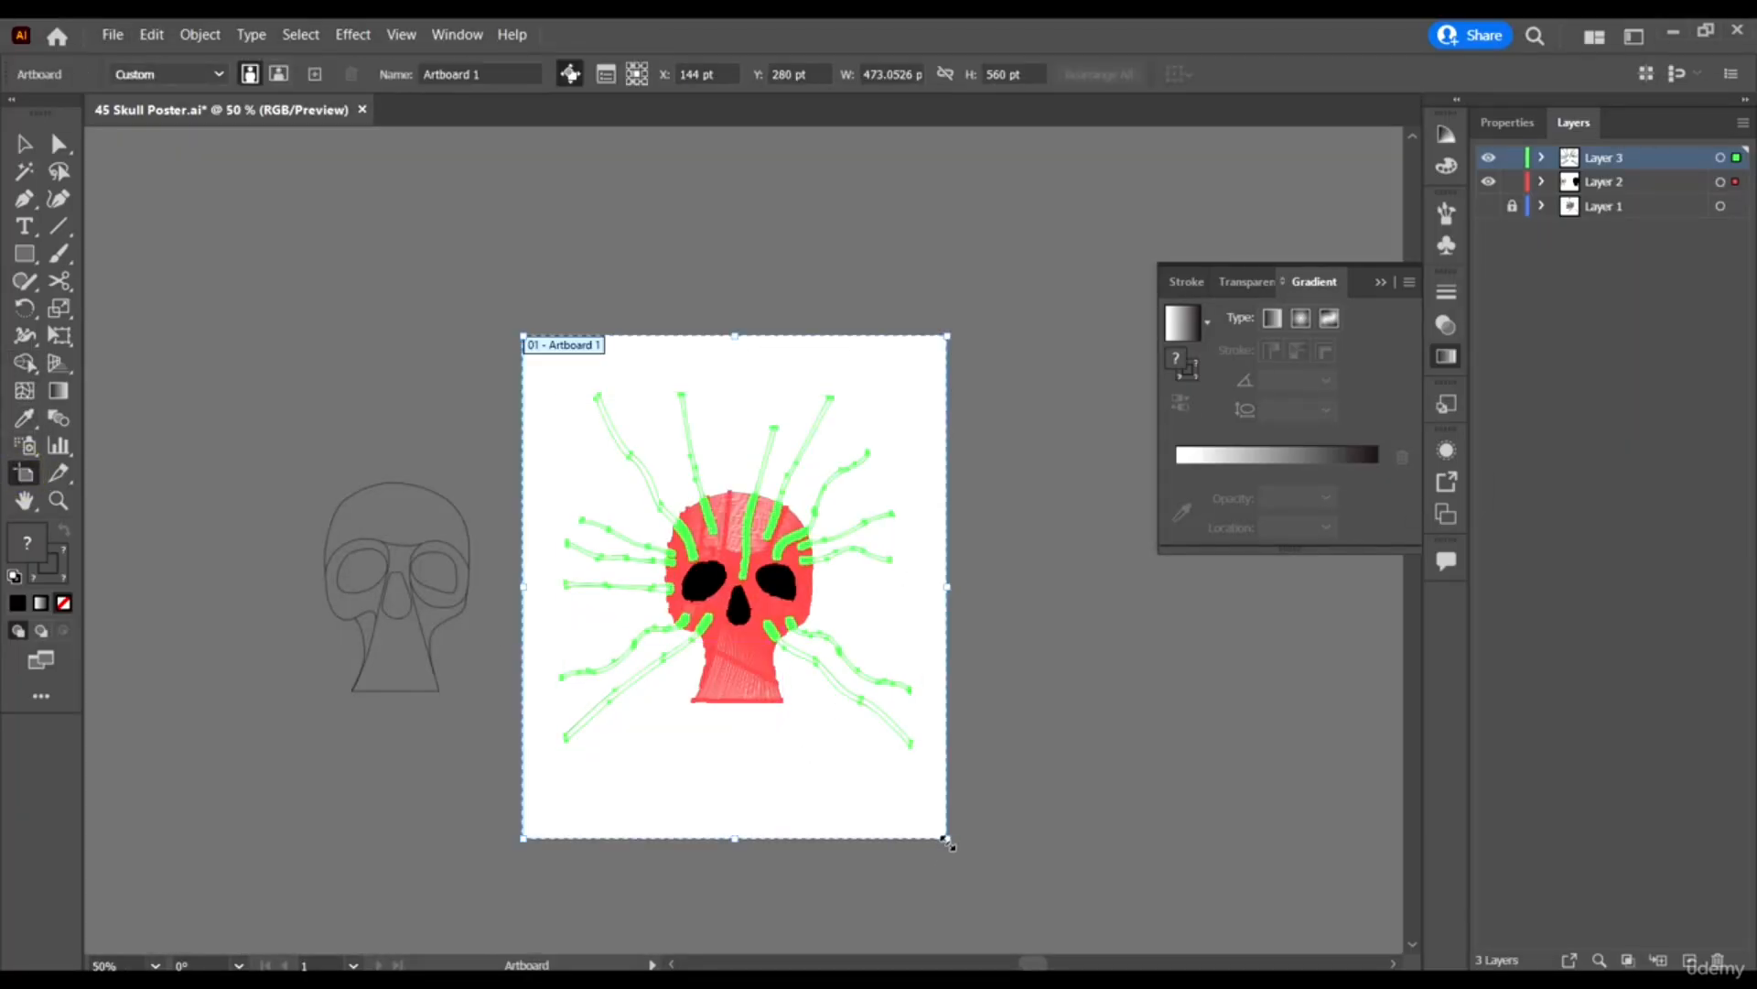
{"action": "left_click_drag", "start_coordinate": [947, 838], "coordinate": [947, 756]}
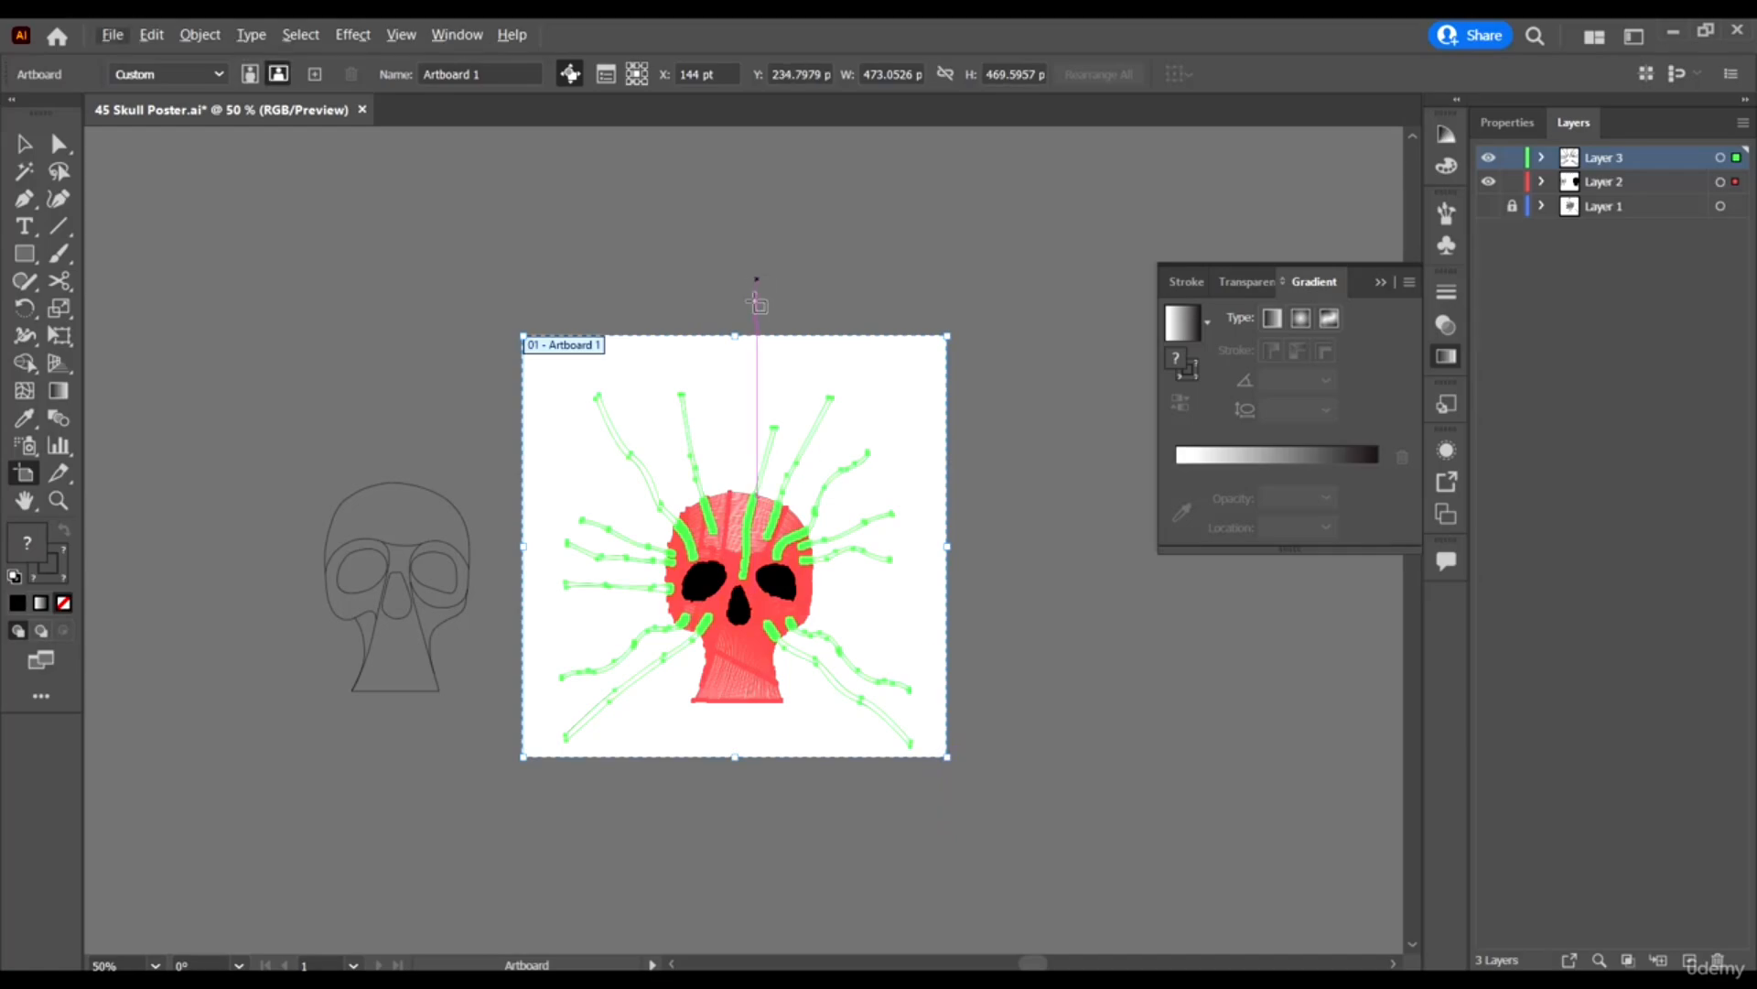
{"action": "left_click_drag", "start_coordinate": [736, 336], "coordinate": [737, 381]}
{"action": "scroll", "coordinate": [883, 506], "scroll_direction": "up", "scroll_amount": 1}
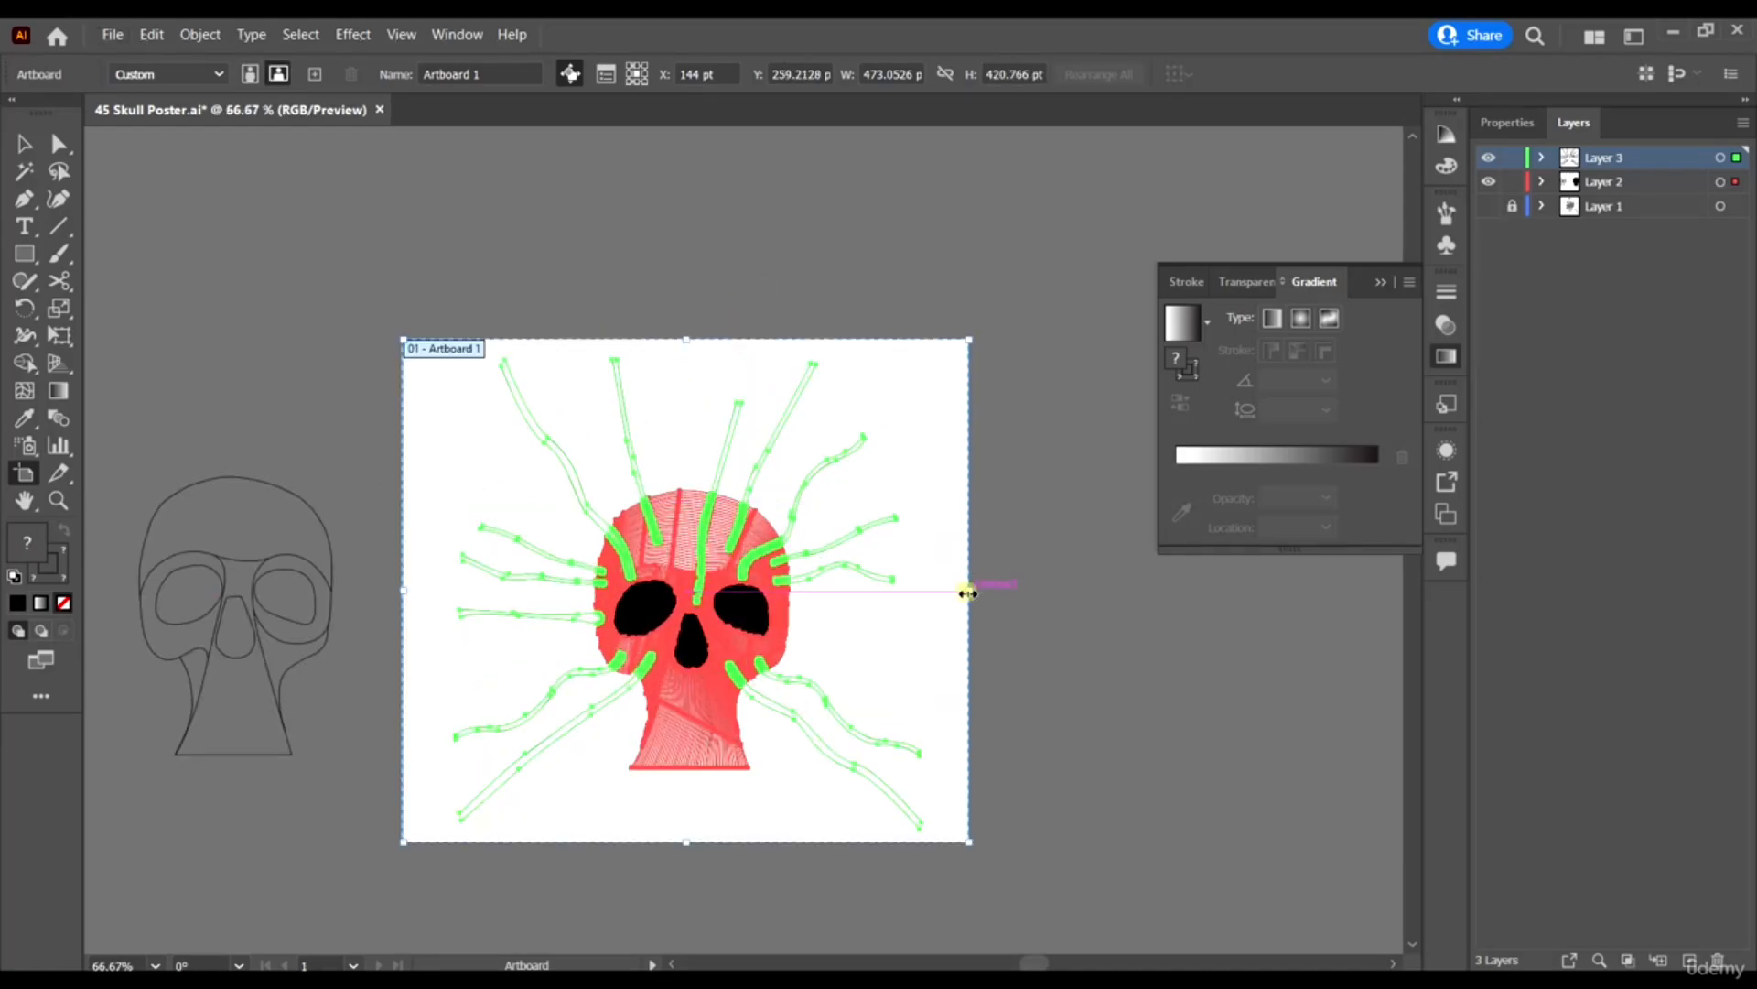
{"action": "left_click_drag", "start_coordinate": [968, 592], "coordinate": [933, 592]}
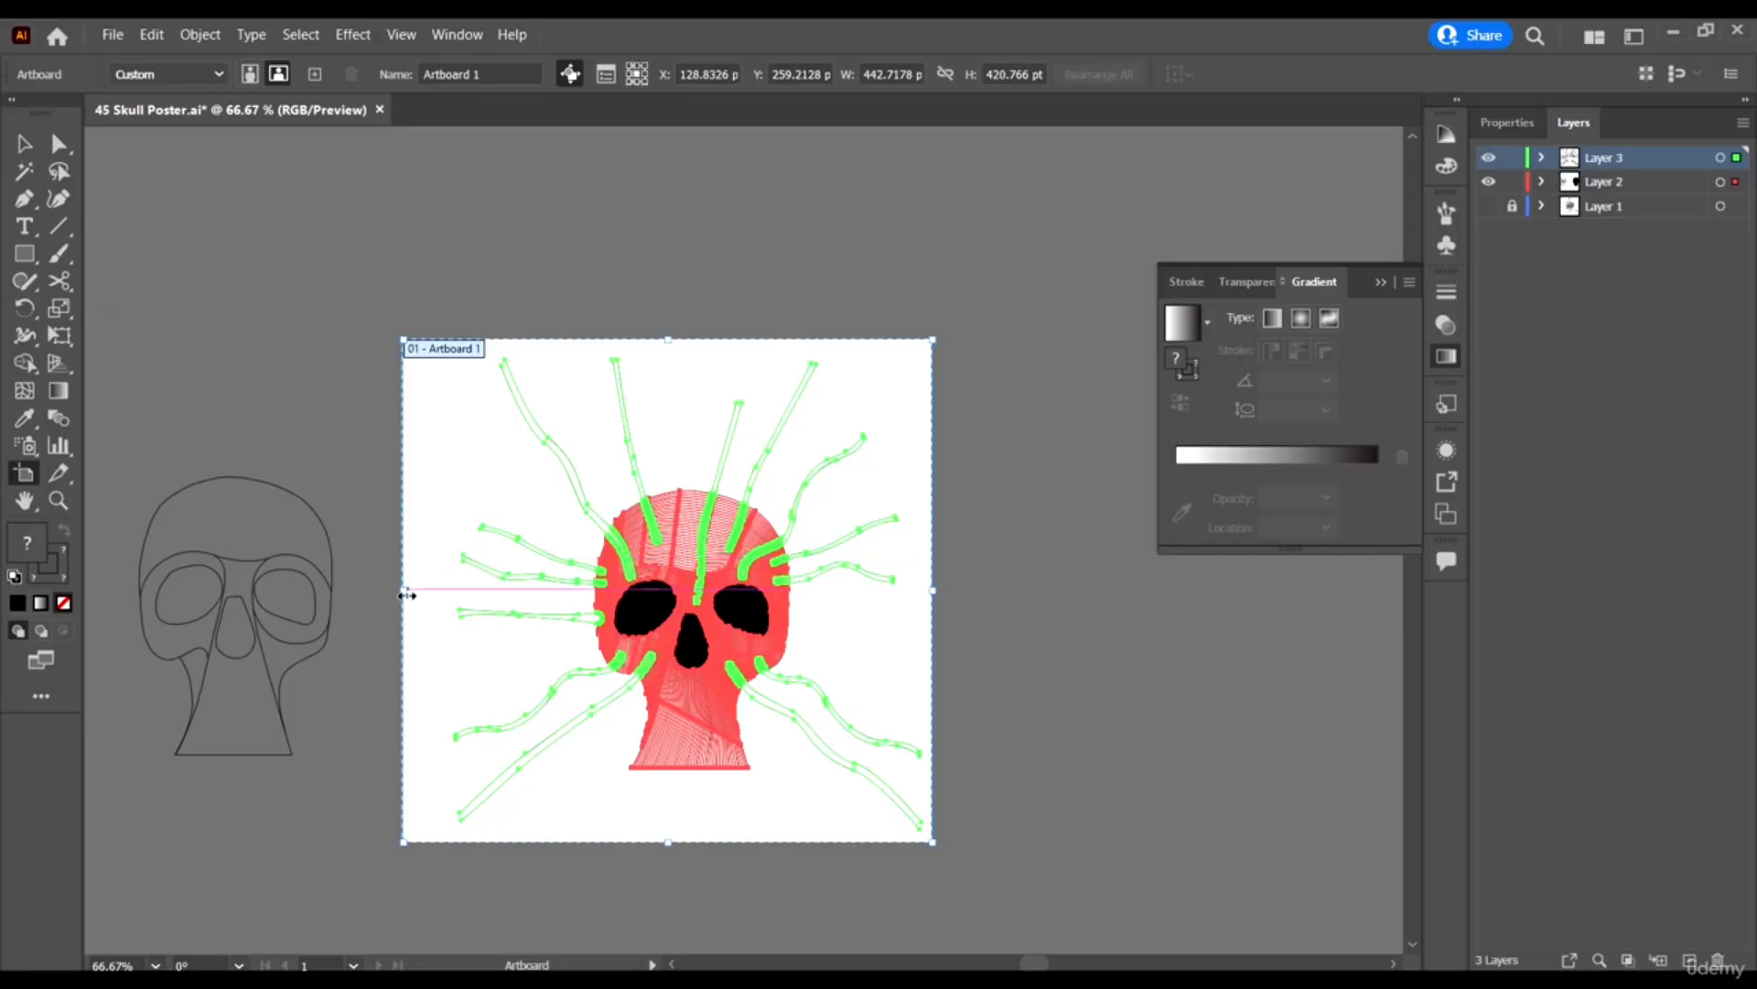
{"action": "left_click_drag", "start_coordinate": [405, 591], "coordinate": [446, 612]}
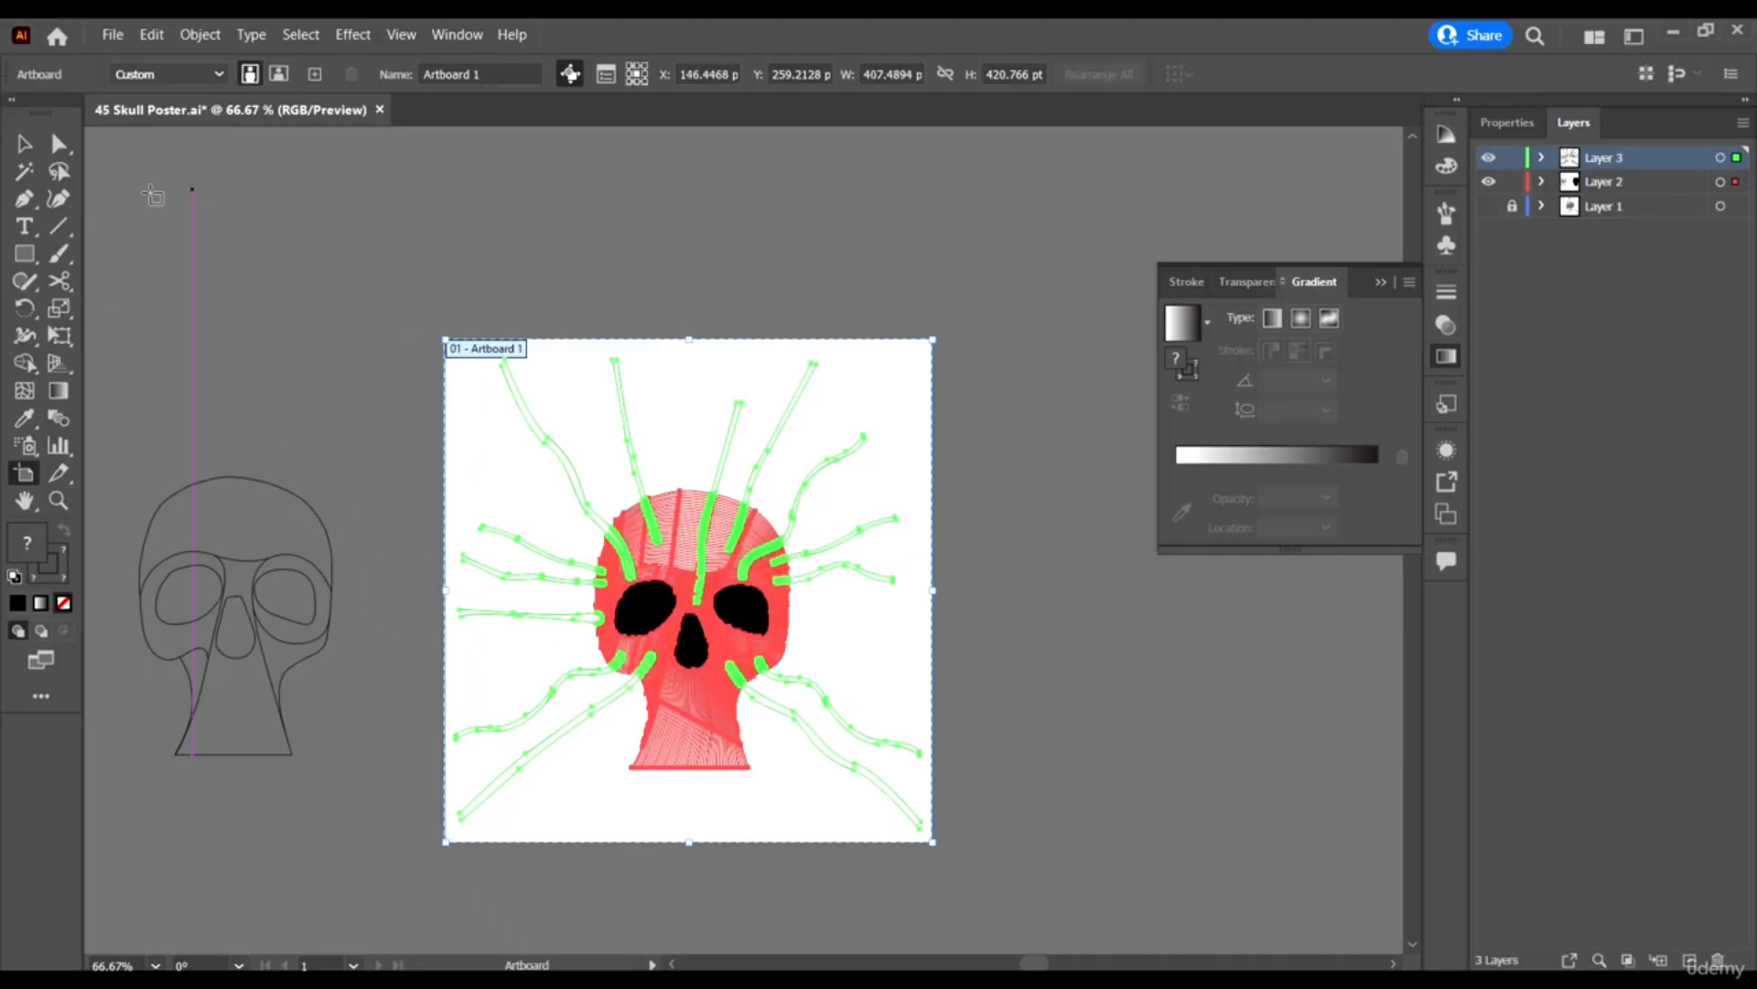
Leave artboard editing, deselect the artwork and examine the finished skull poster at 100% and as a whole.
{"action": "left_click", "coordinate": [26, 142]}
{"action": "left_click", "coordinate": [255, 255]}
{"action": "key", "text": "ctrl+1"}
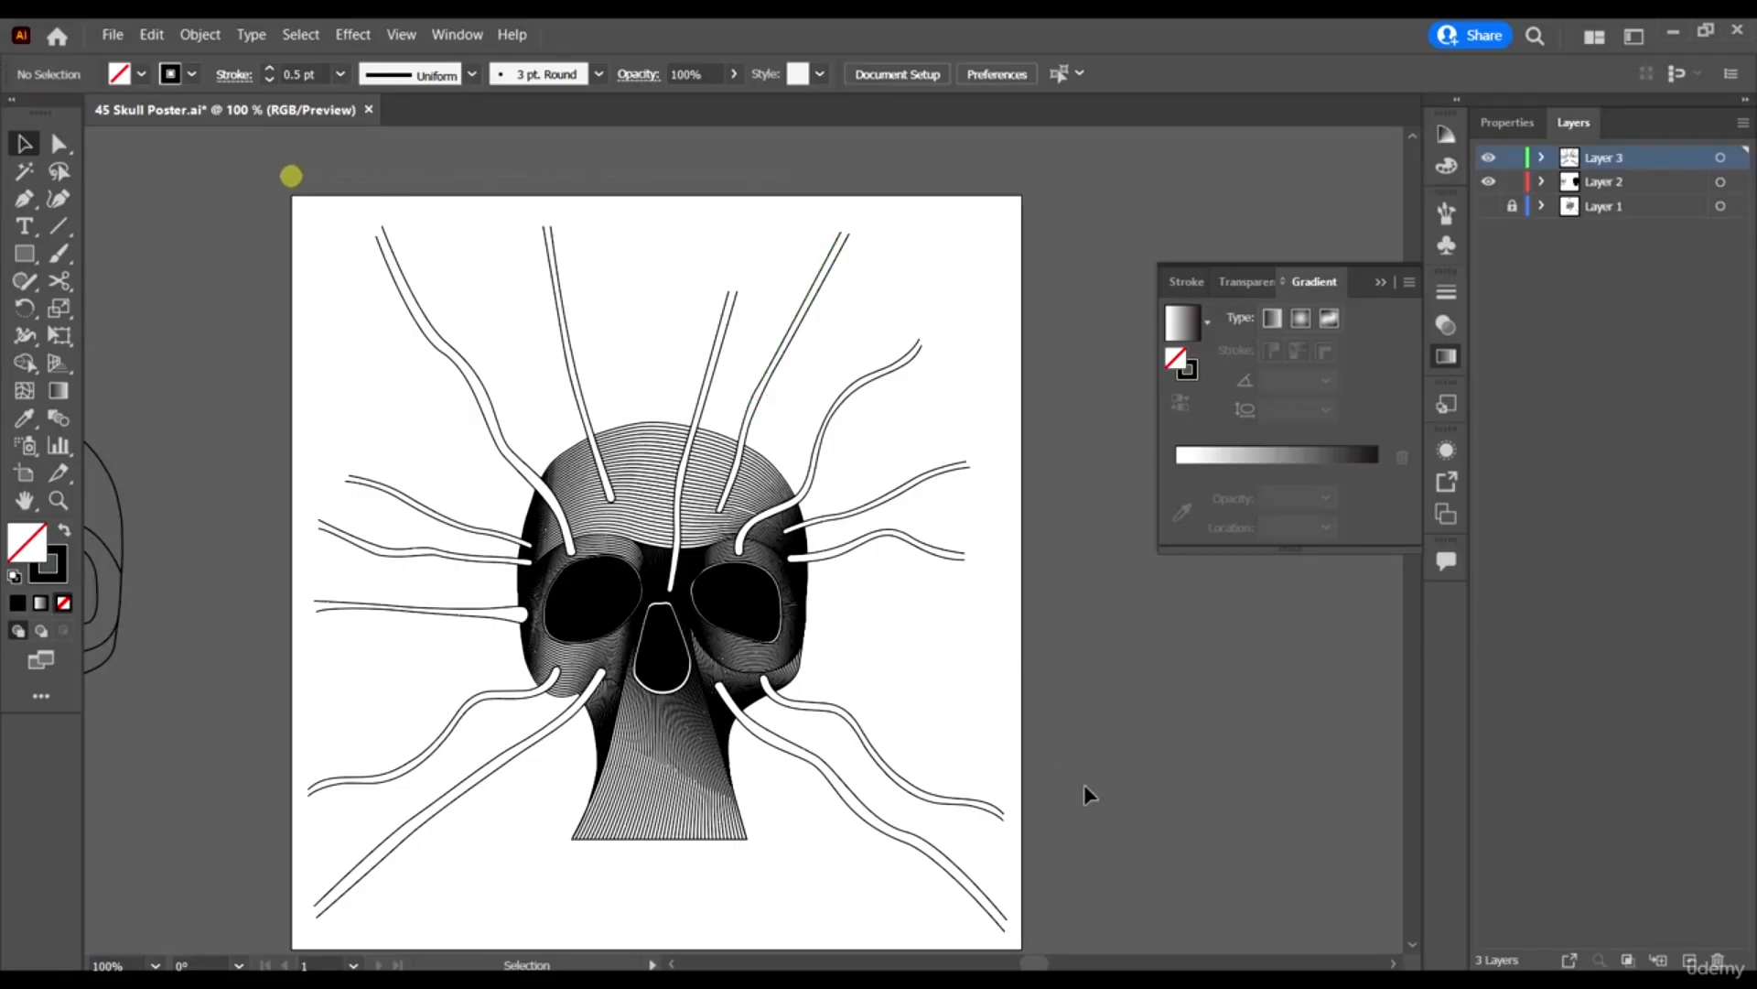
{"action": "left_click_drag", "start_coordinate": [1084, 783], "coordinate": [1191, 862]}
{"action": "left_click", "coordinate": [1129, 668]}
{"action": "key", "text": "ctrl+minus"}
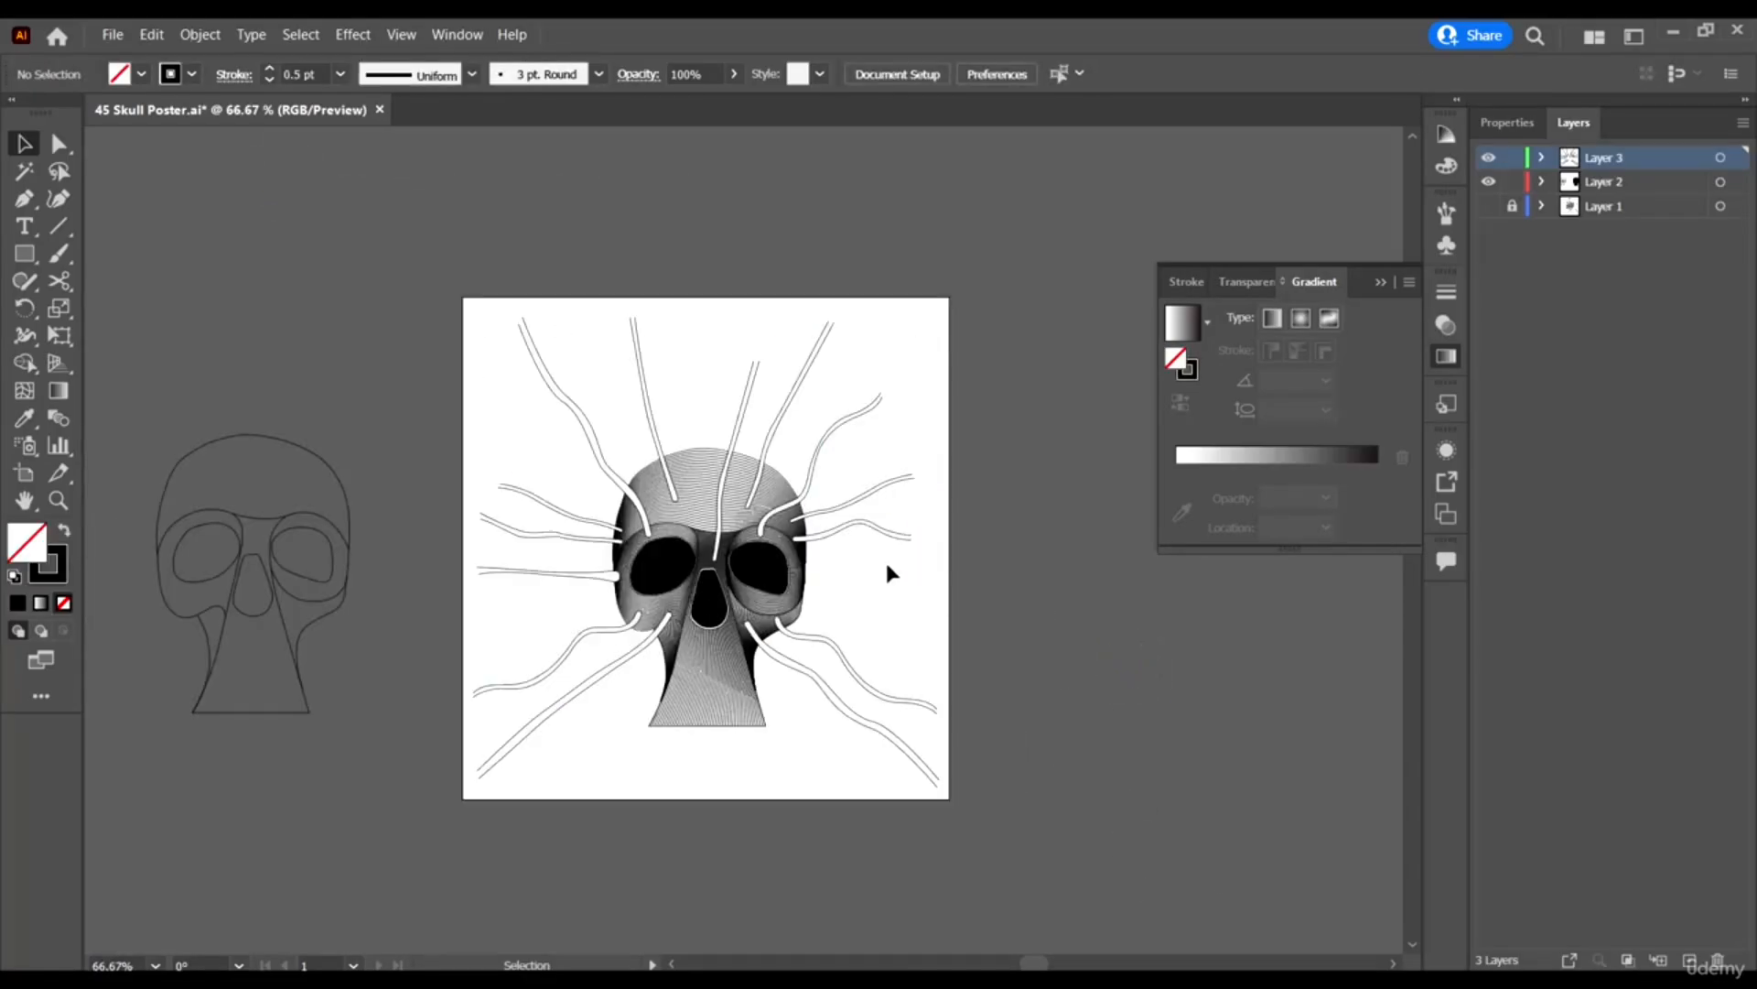
{"action": "key", "text": "ctrl+1"}
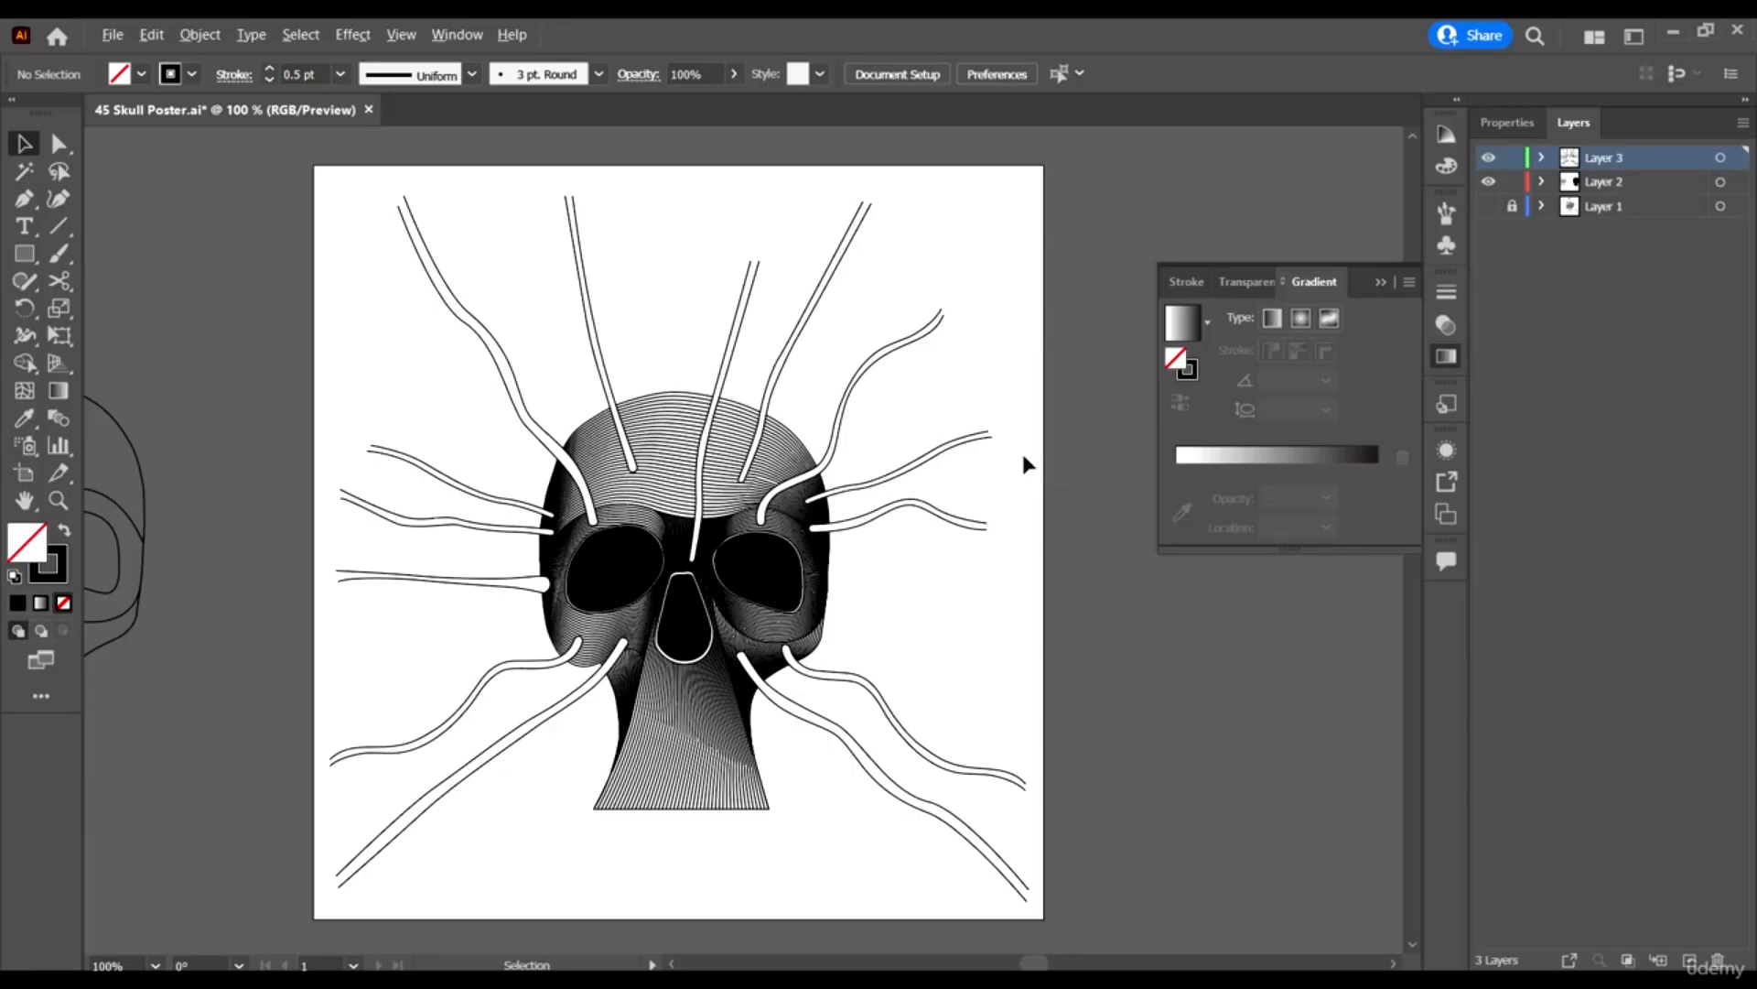
Select all paths of the plain skull outline beside the artboard.
{"action": "scroll", "coordinate": [1025, 465], "scroll_direction": "down", "scroll_amount": 1}
{"action": "left_click_drag", "start_coordinate": [243, 349], "coordinate": [501, 749]}
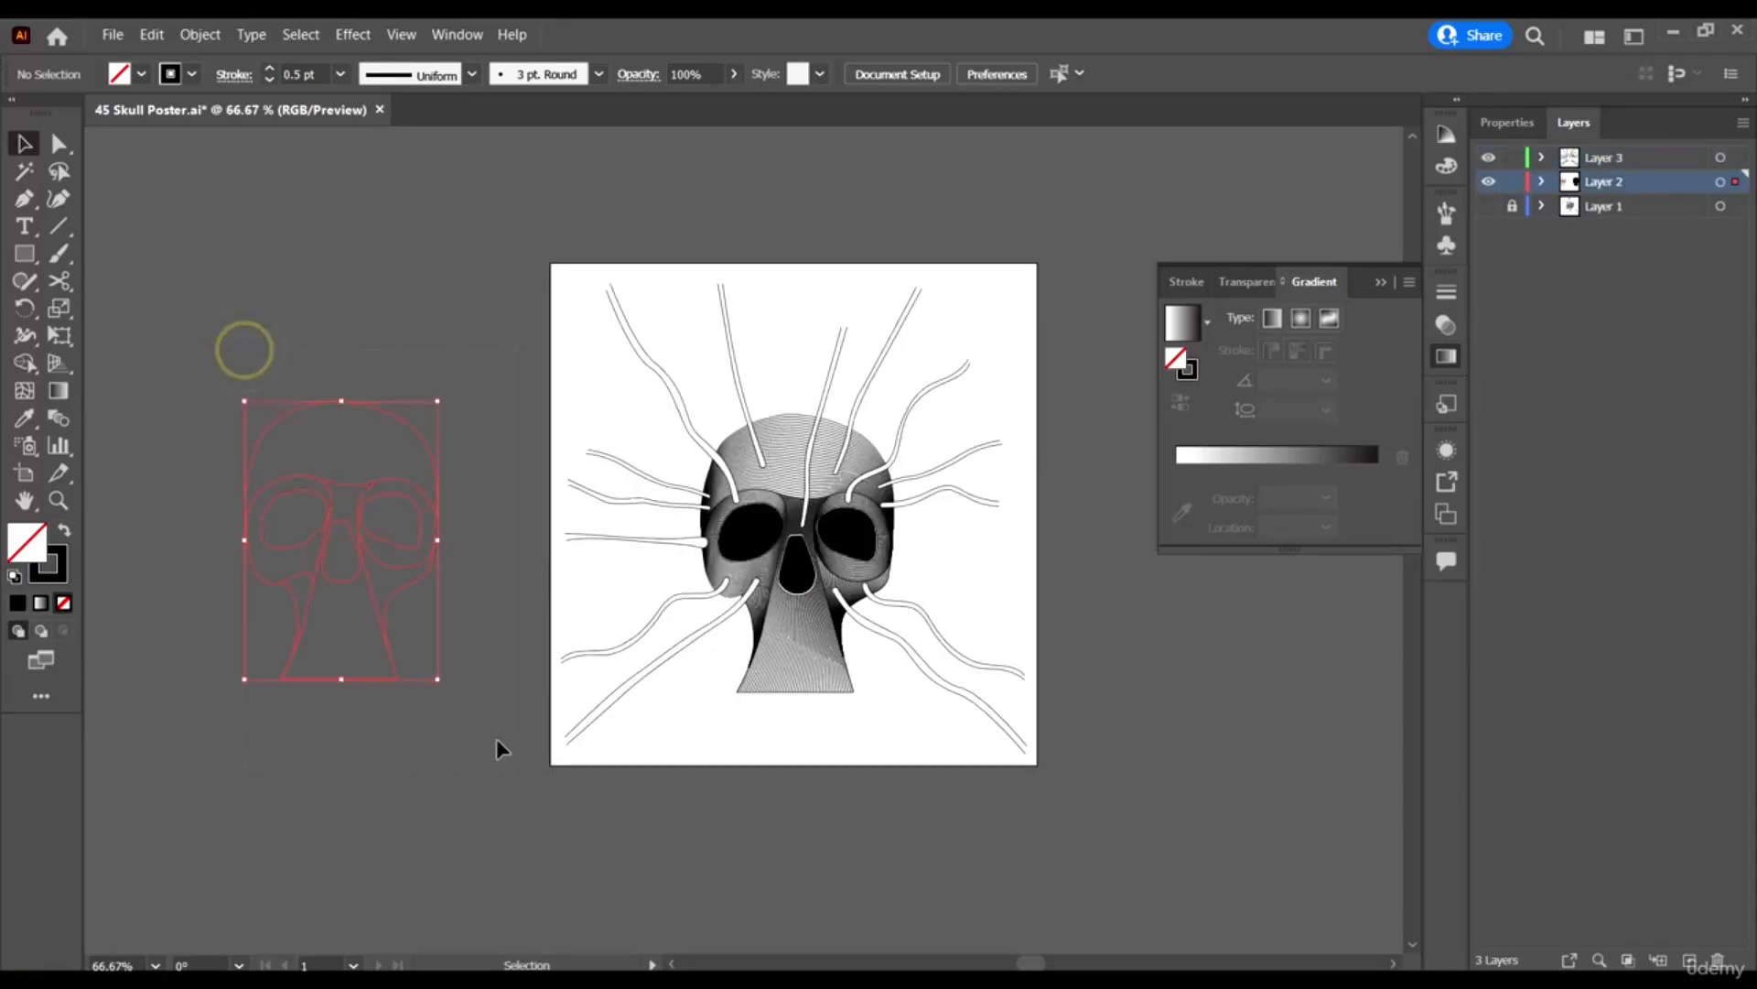
{"action": "key", "text": "a"}
{"action": "scroll", "coordinate": [953, 604], "scroll_direction": "right", "scroll_amount": 2}
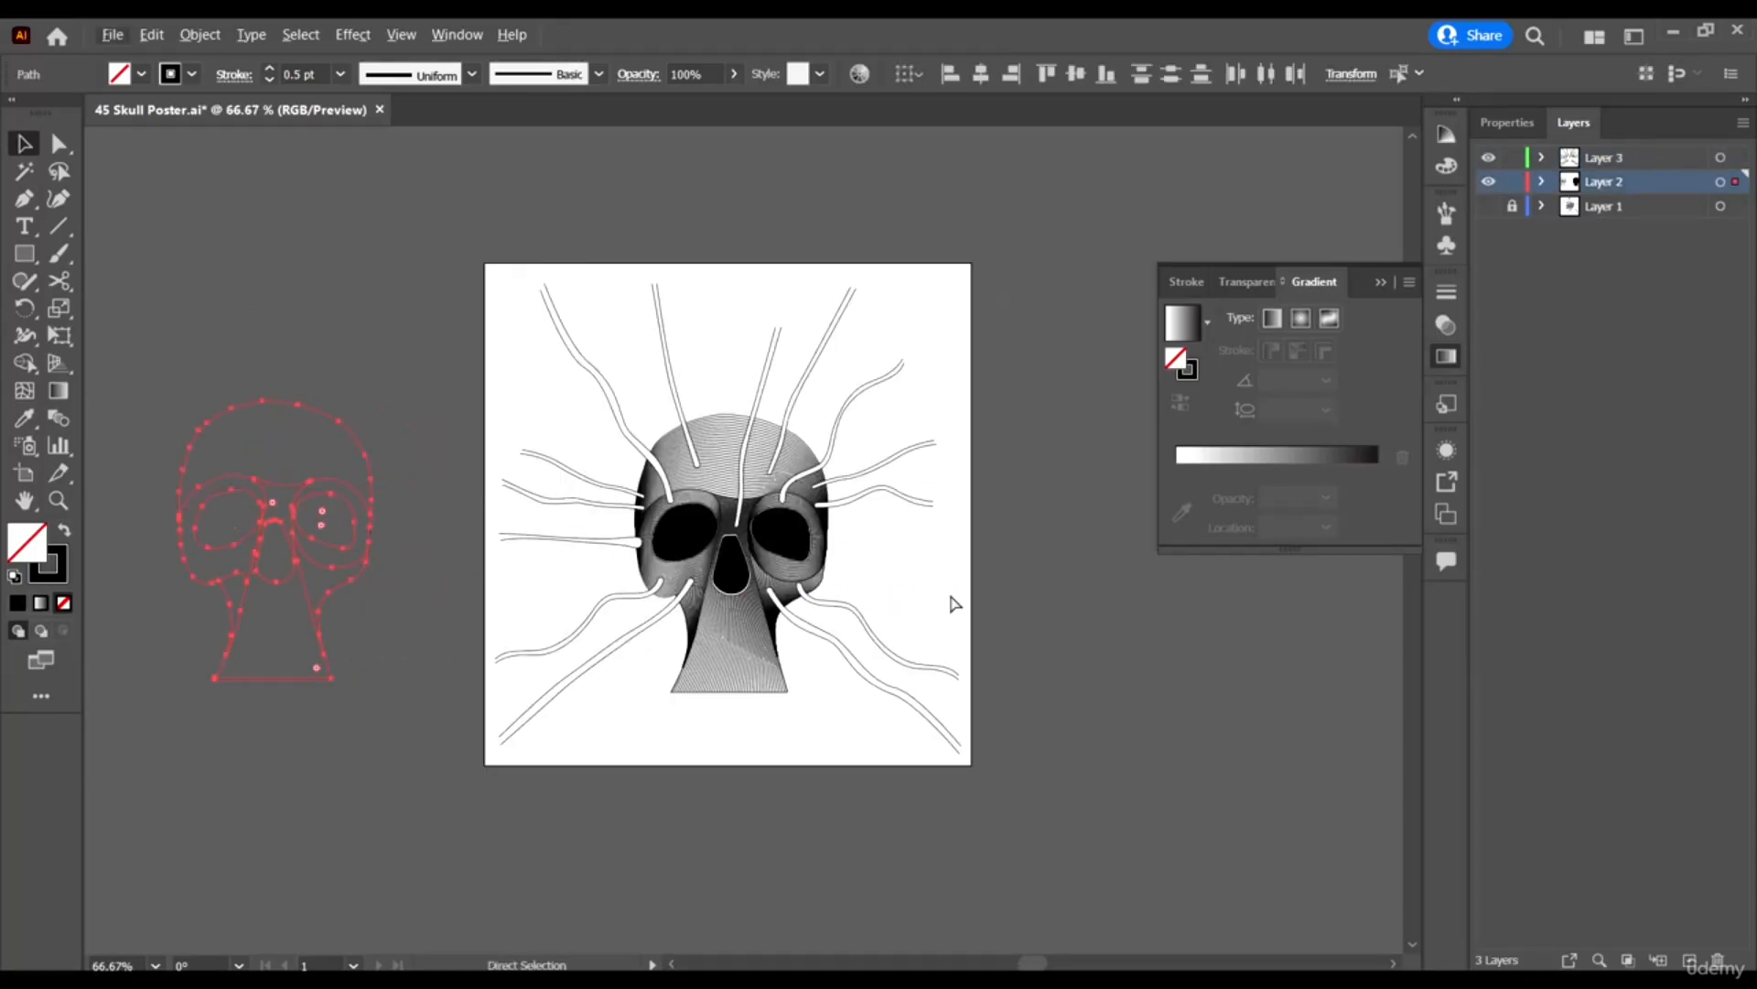
{"action": "key", "text": "v"}
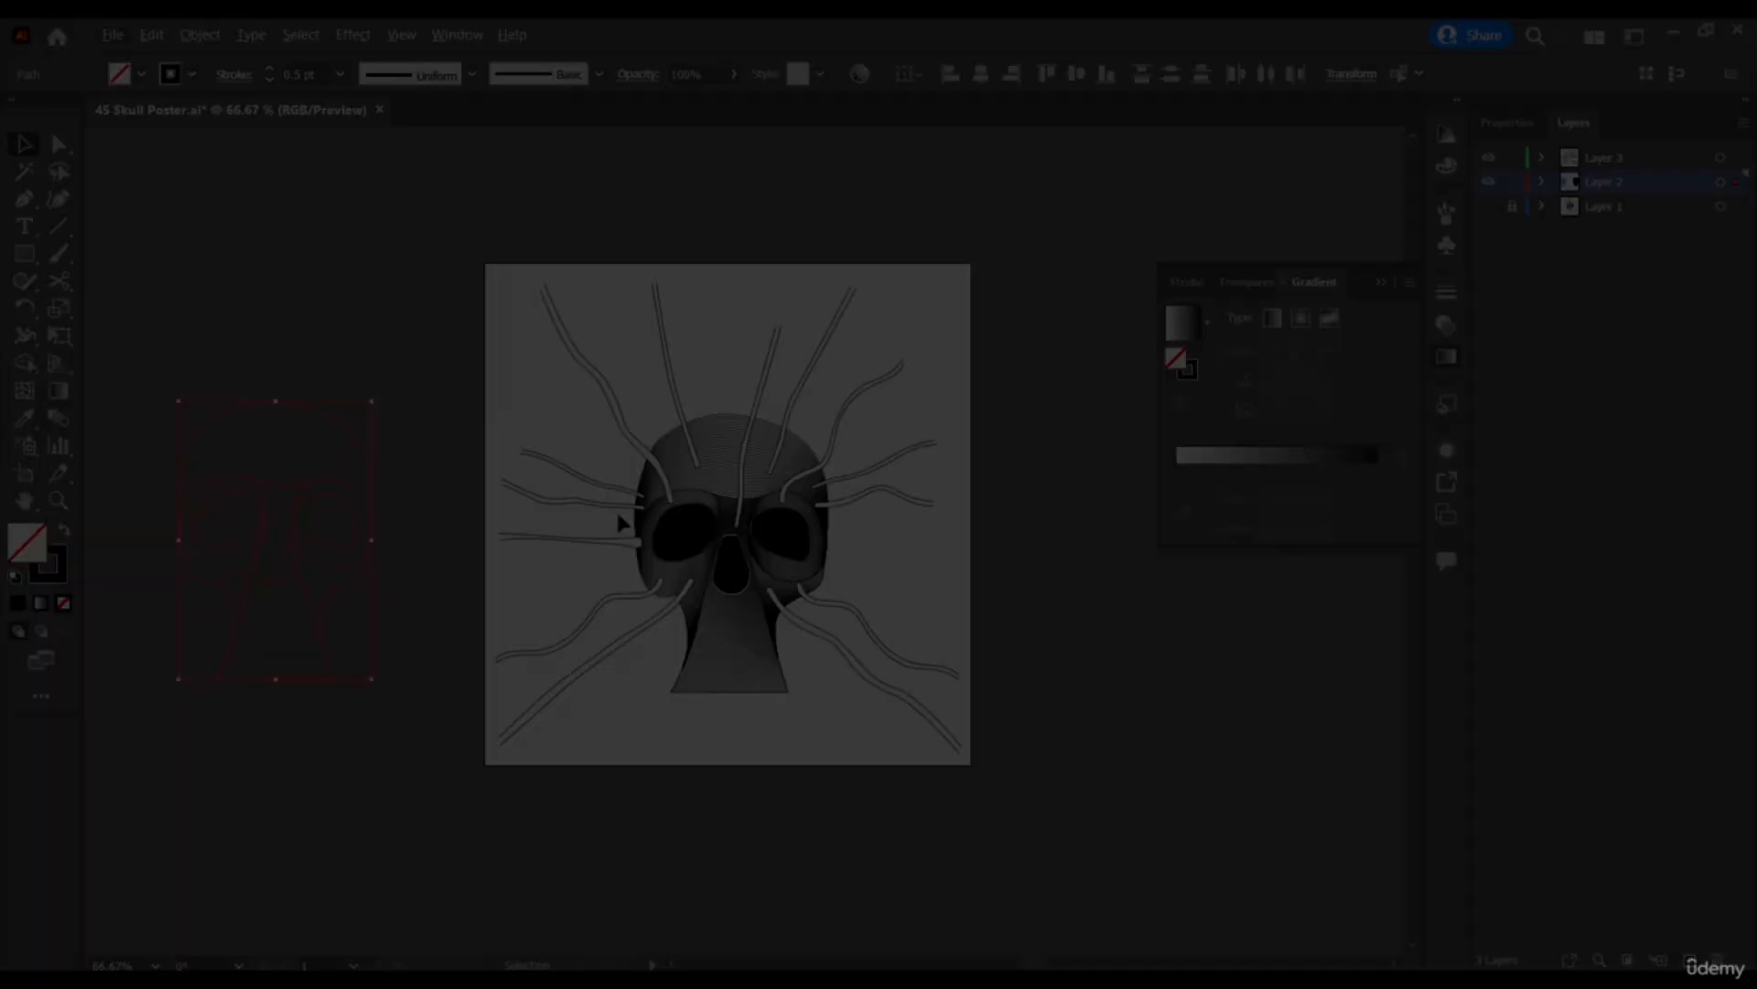